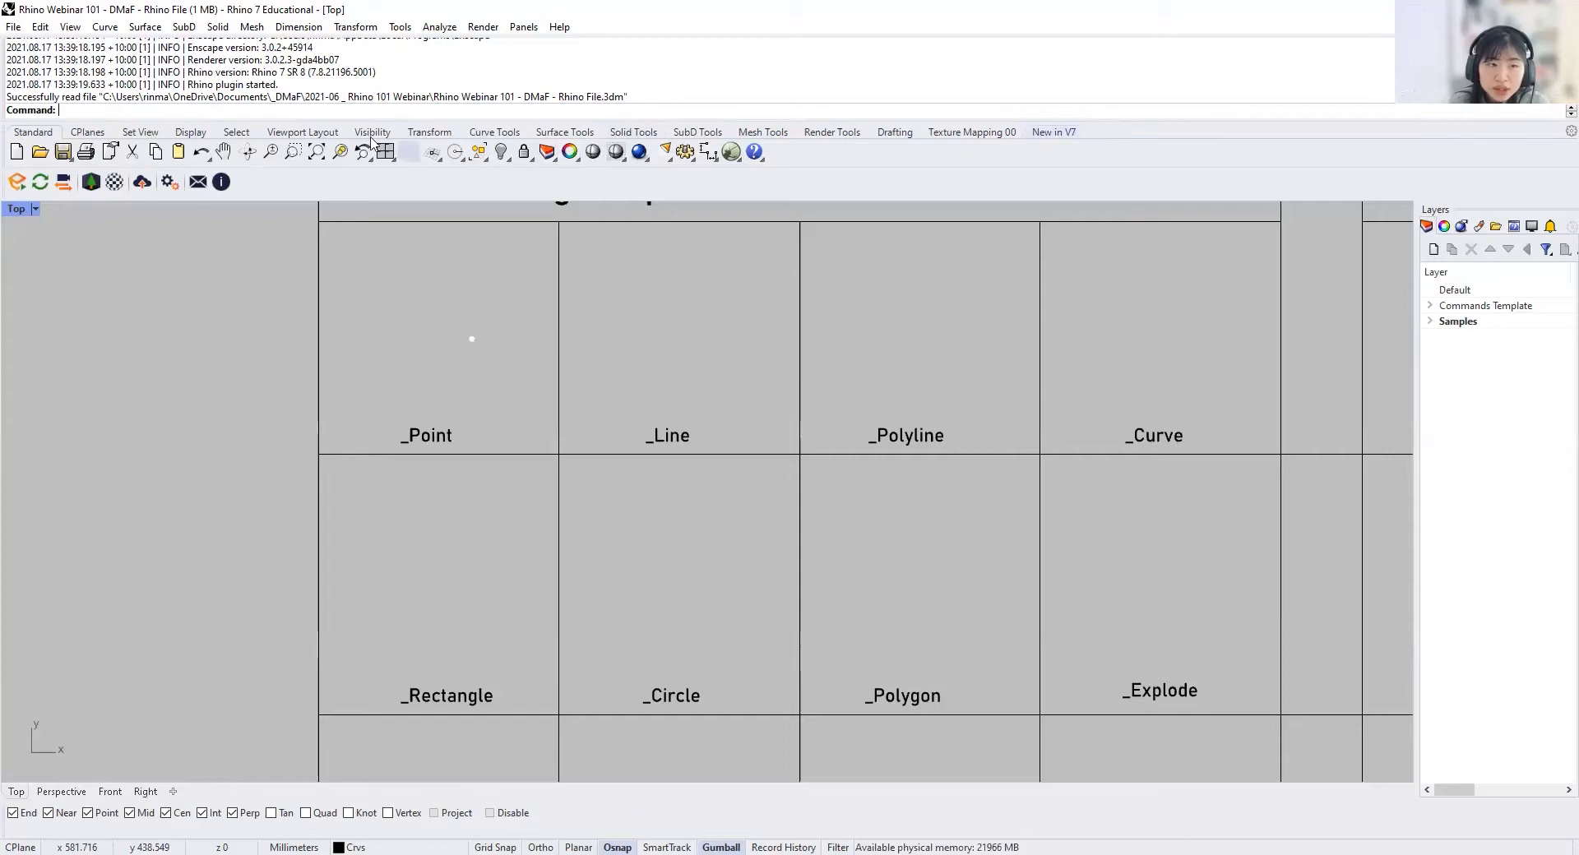
Step: Look through the toolbar sets from CPlanes to Transform and return to the Standard set
left_click(81, 130)
left_click(137, 132)
left_click(190, 133)
left_click(239, 135)
left_click(302, 133)
left_click(372, 132)
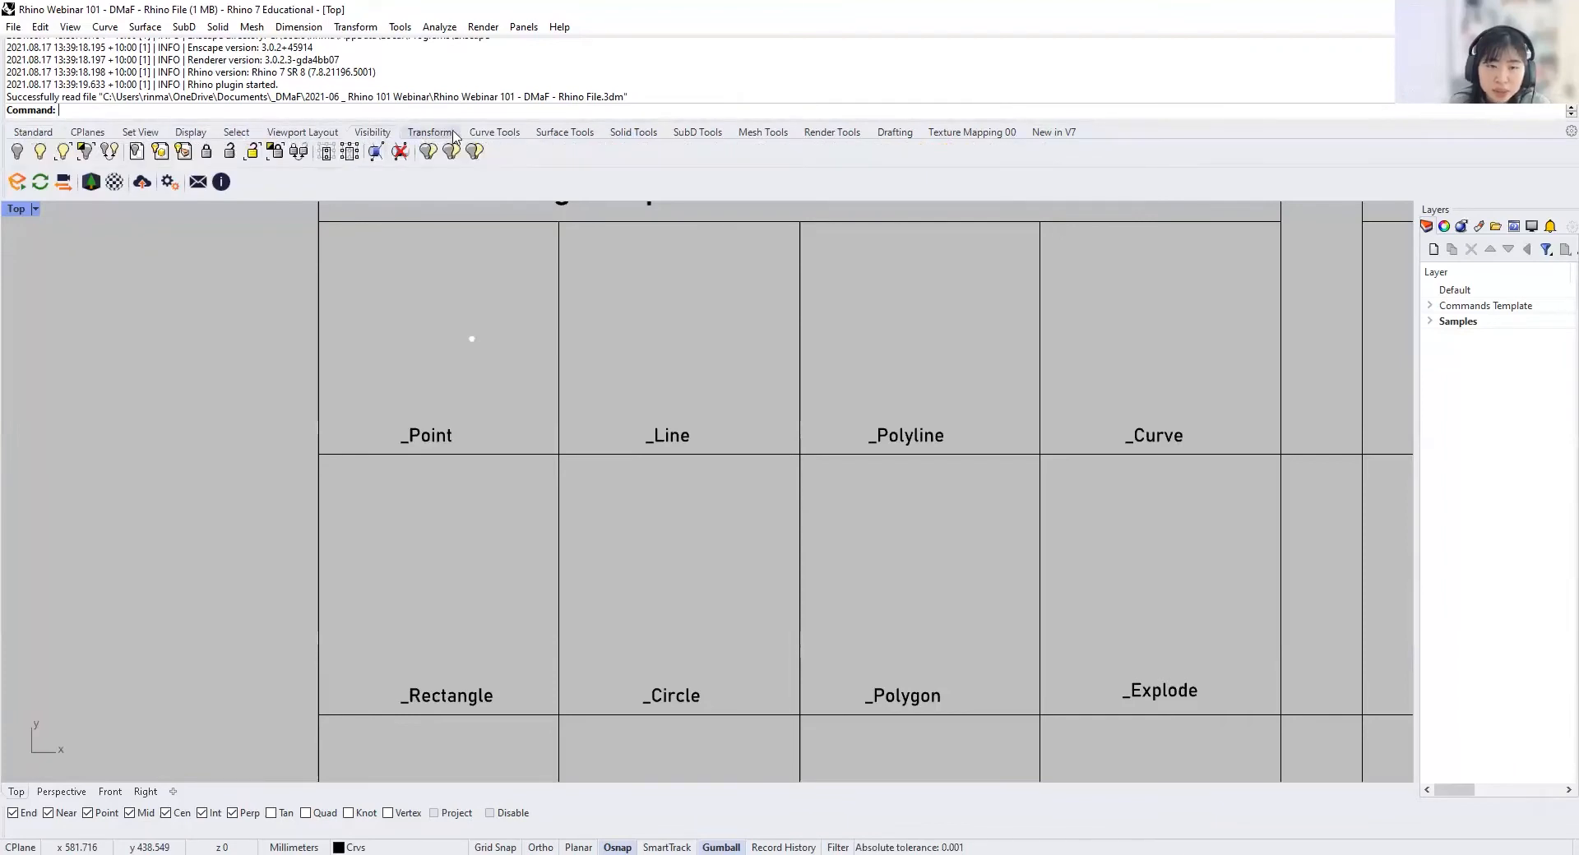
left_click(429, 132)
left_click(33, 132)
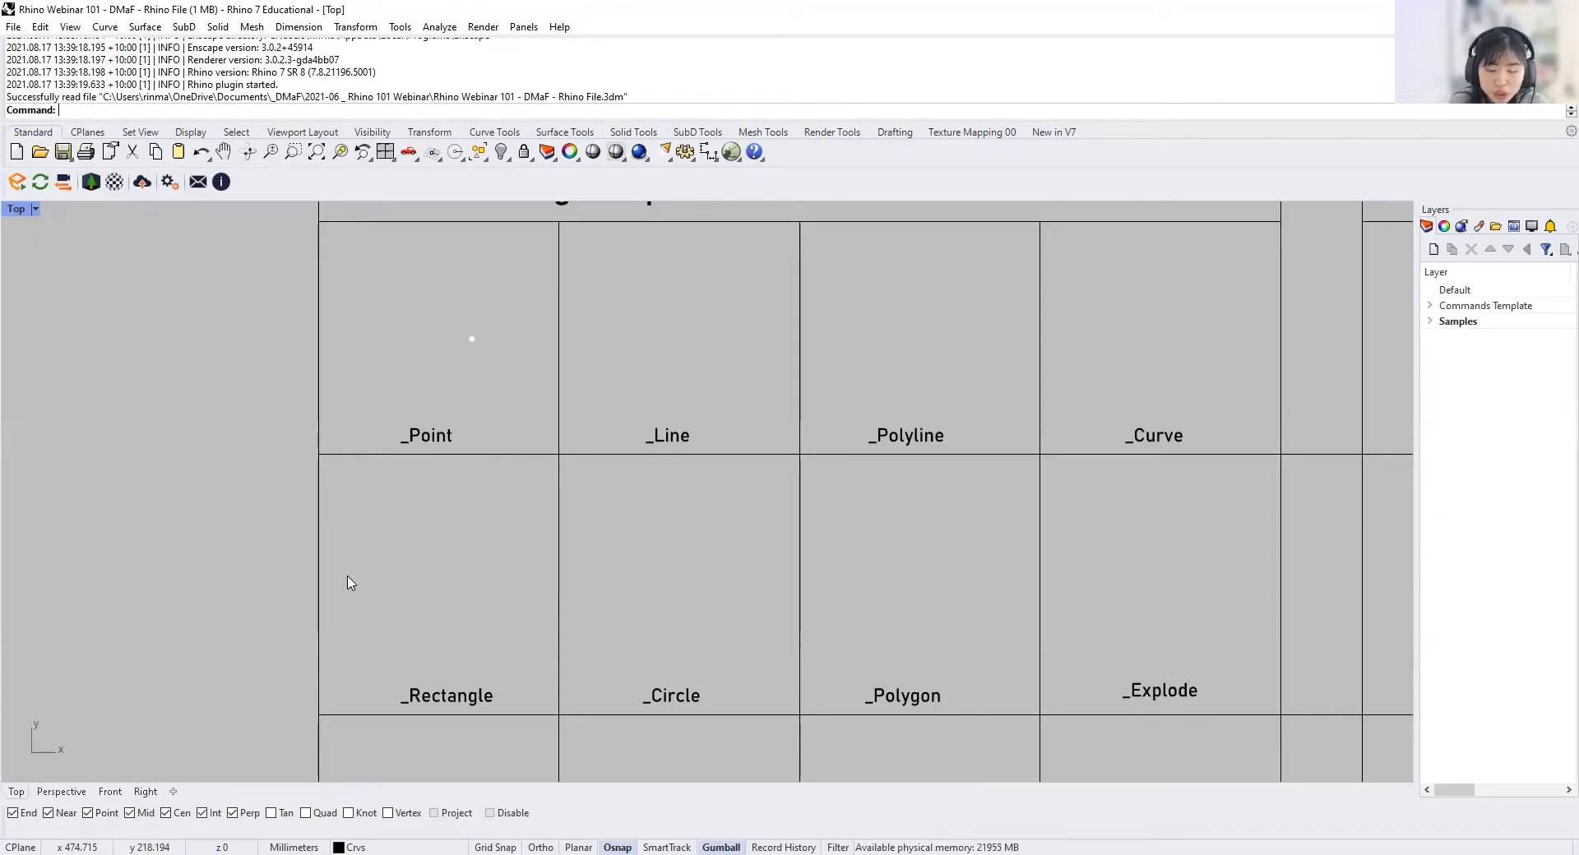
Step: Examine the layout of the whole commands template in the Top view, from 2D Drawing to 3D Objects
scroll(349, 582, "down", 5)
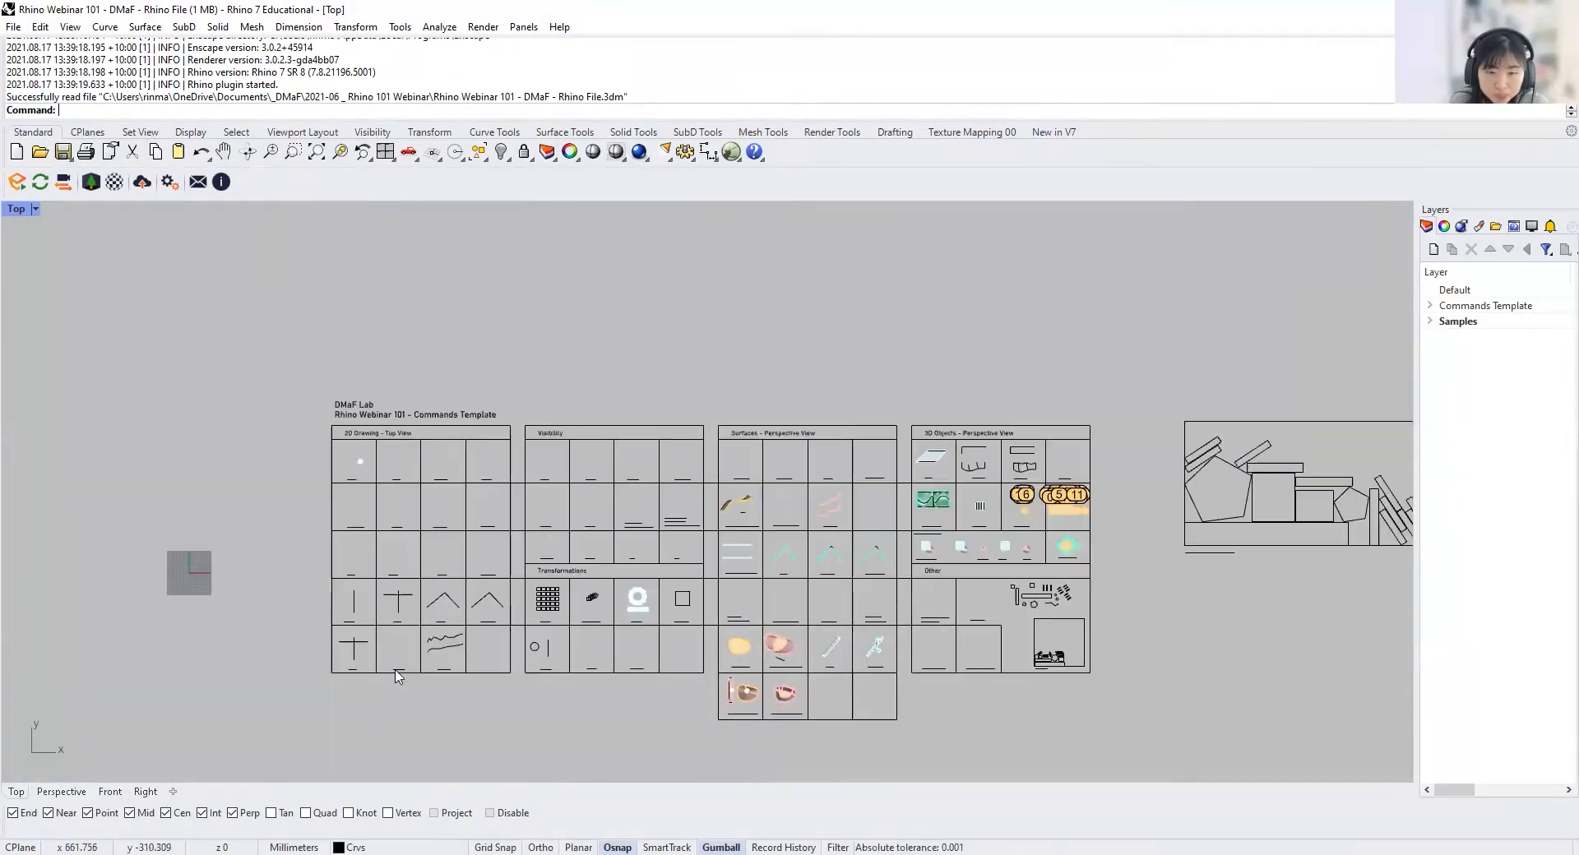
scroll(368, 545, "up", 3)
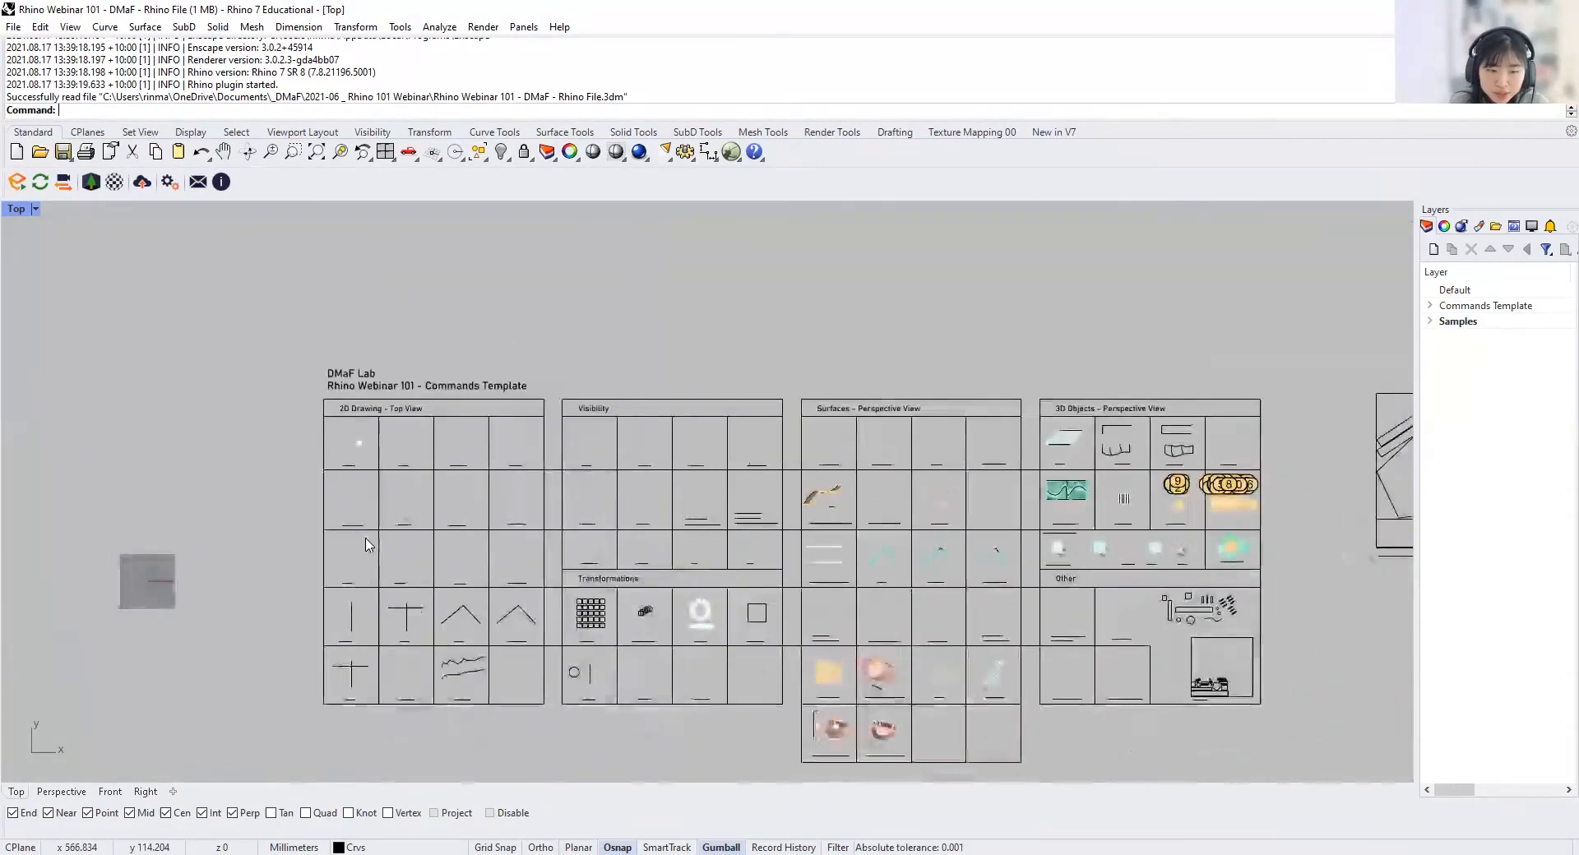
scroll(368, 545, "up", 6)
scroll(369, 545, "down", 6)
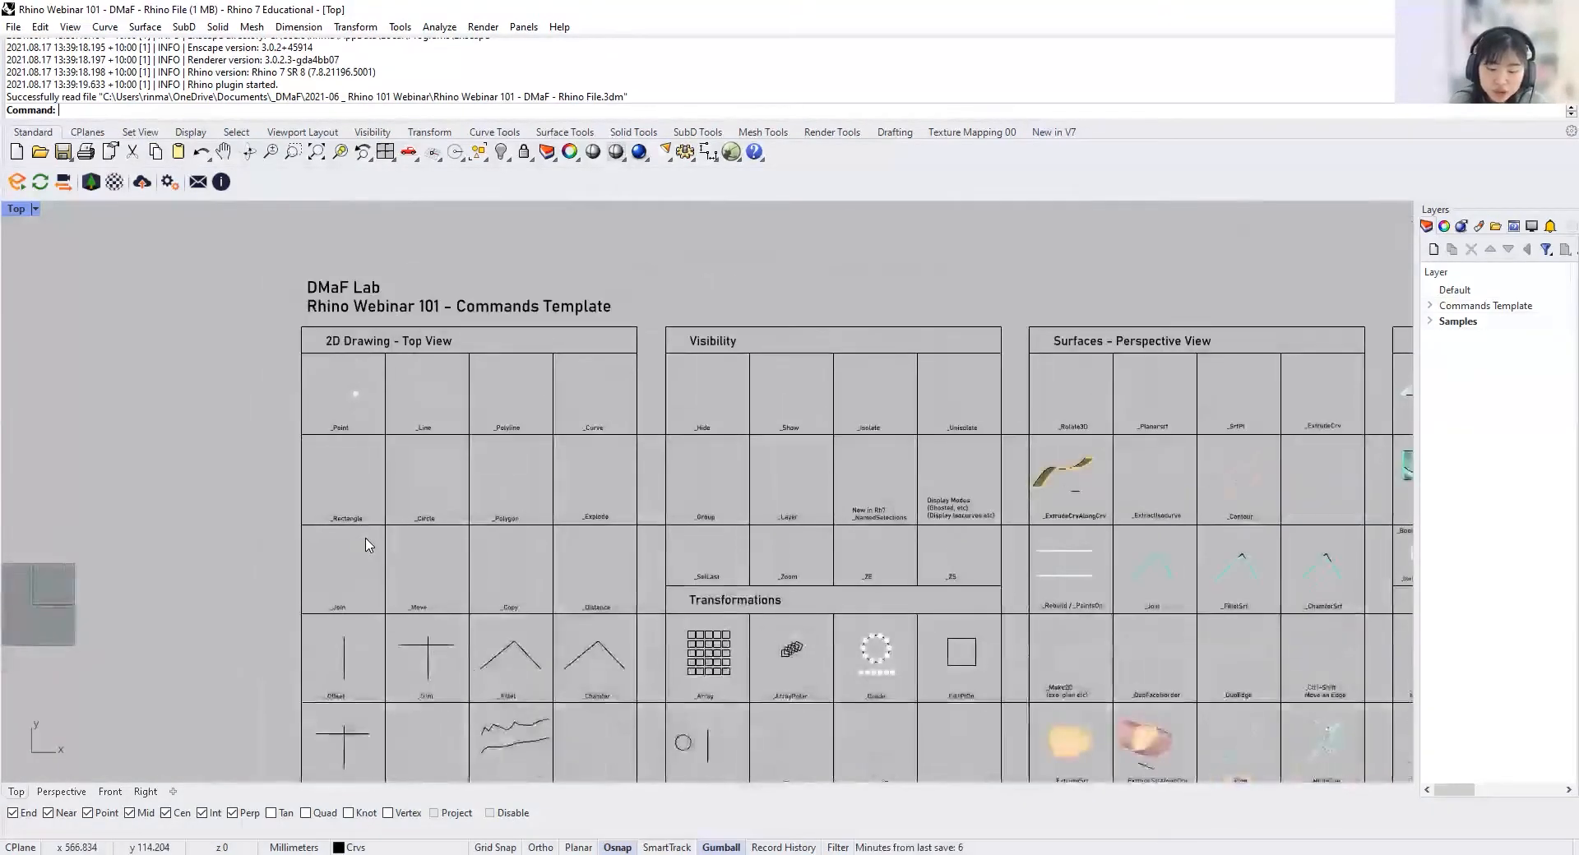
scroll(206, 504, "down", 2)
right_click_drag(205, 504, 395, 429)
scroll(600, 437, "down", 2)
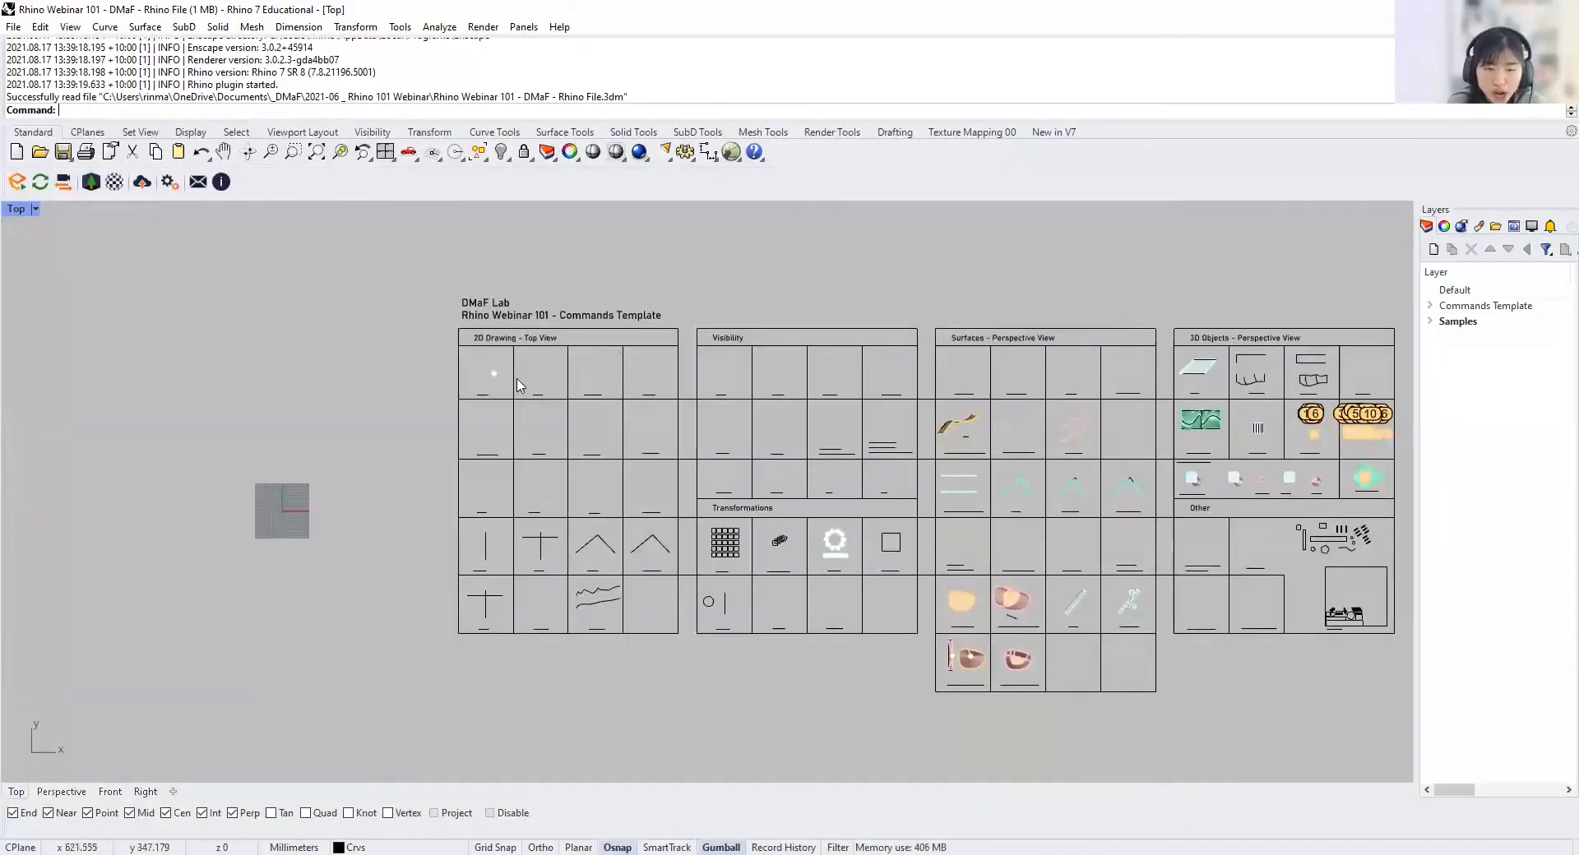
Step: Try moving the point out of the _Point cell to beside the template, and undo both moves
scroll(493, 380, "up", 4)
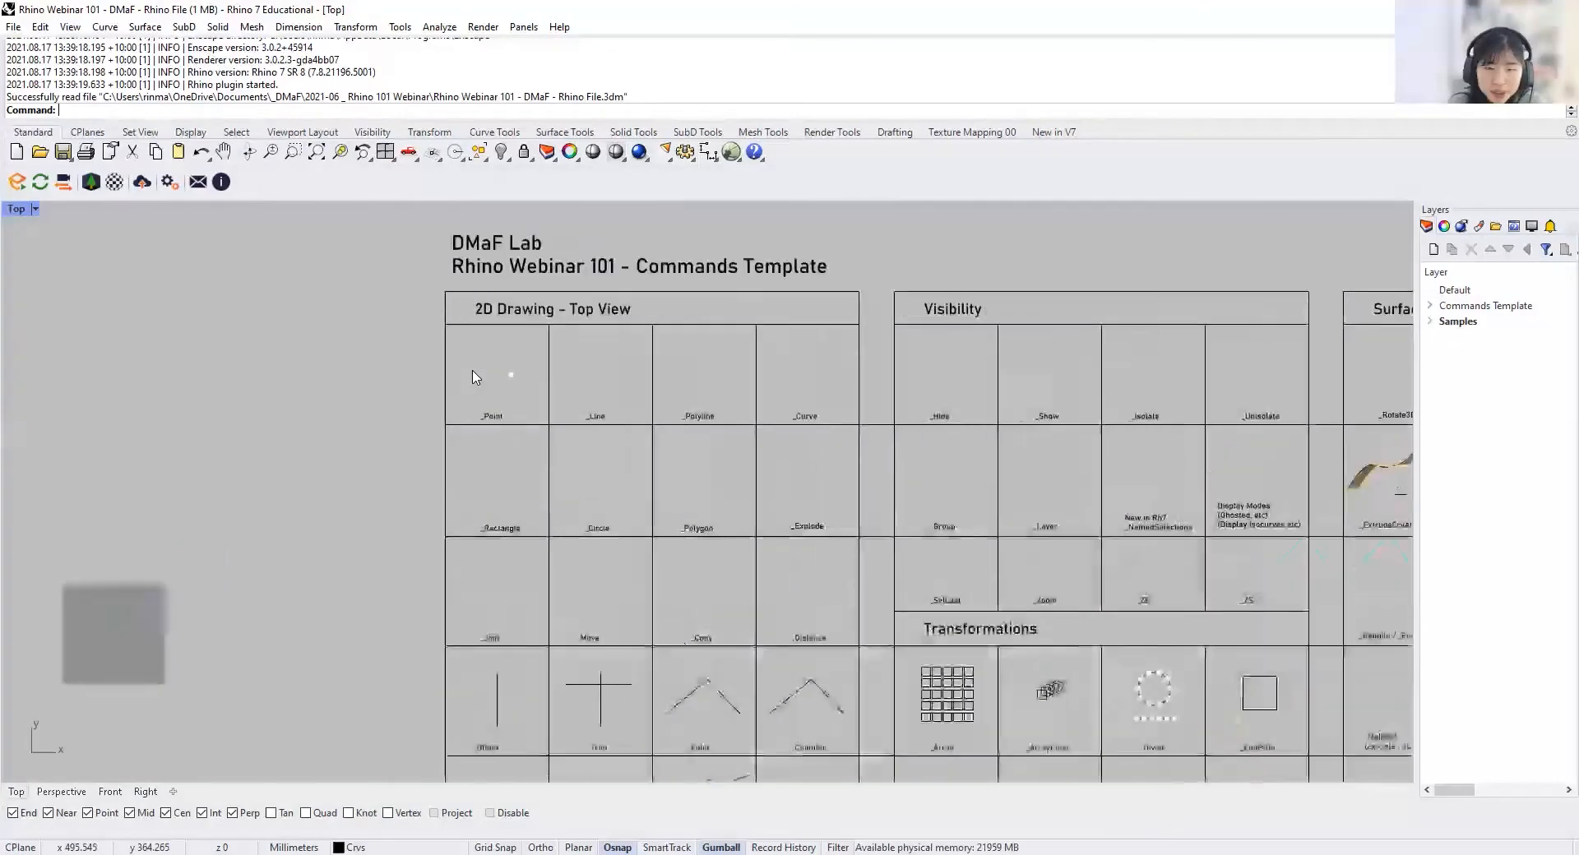
left_click(521, 375)
left_click_drag(520, 376, 358, 383)
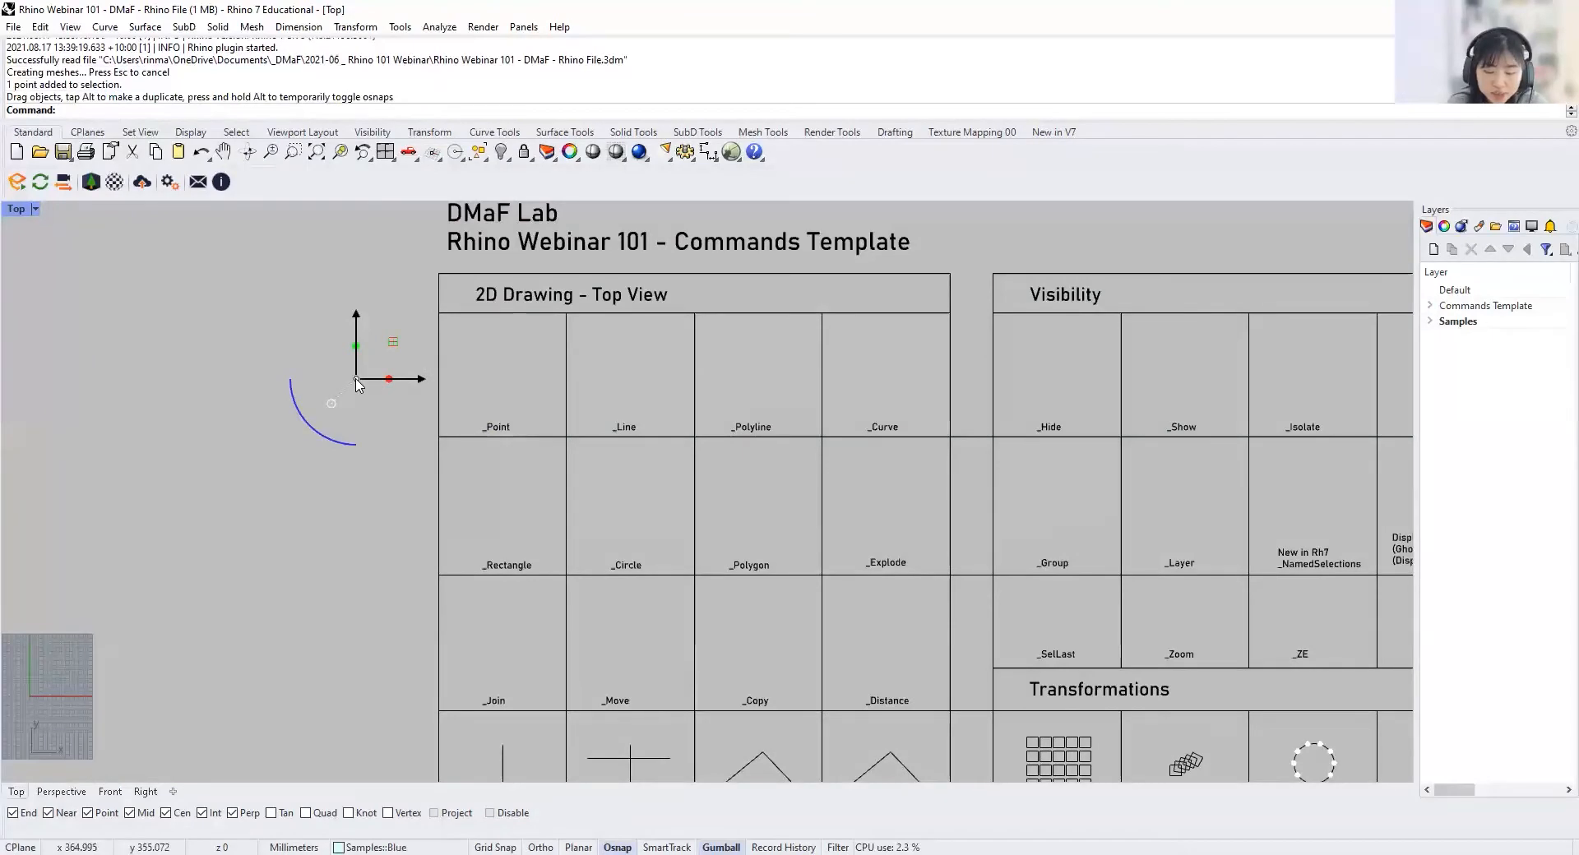
key("ctrl+z")
key("ctrl+z")
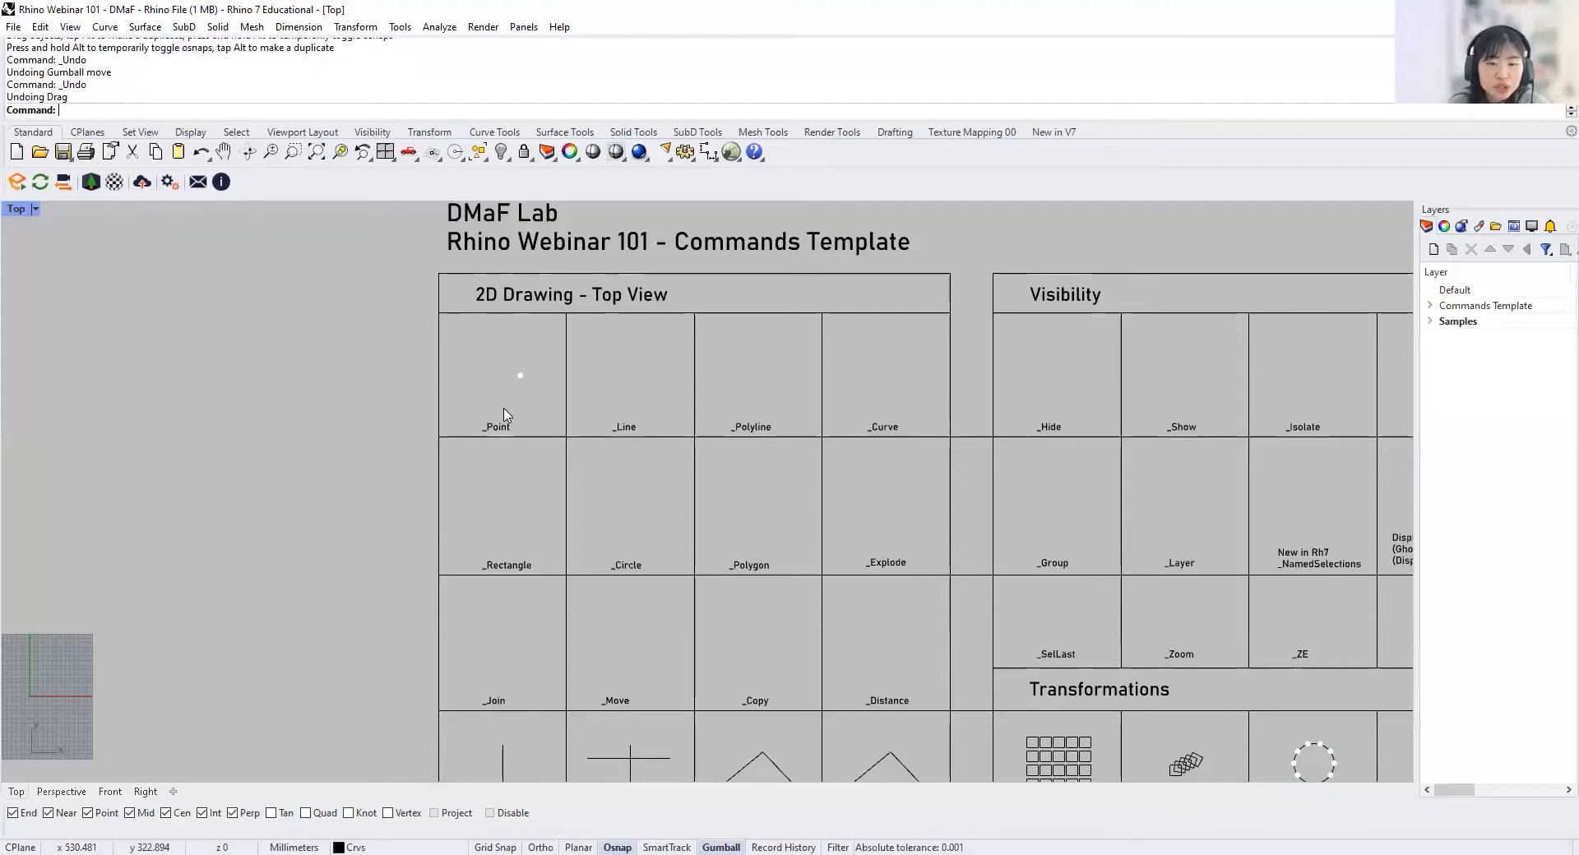
Step: Switch to the Perspective view and examine the commands template and its surface samples from an angle
left_click(66, 793)
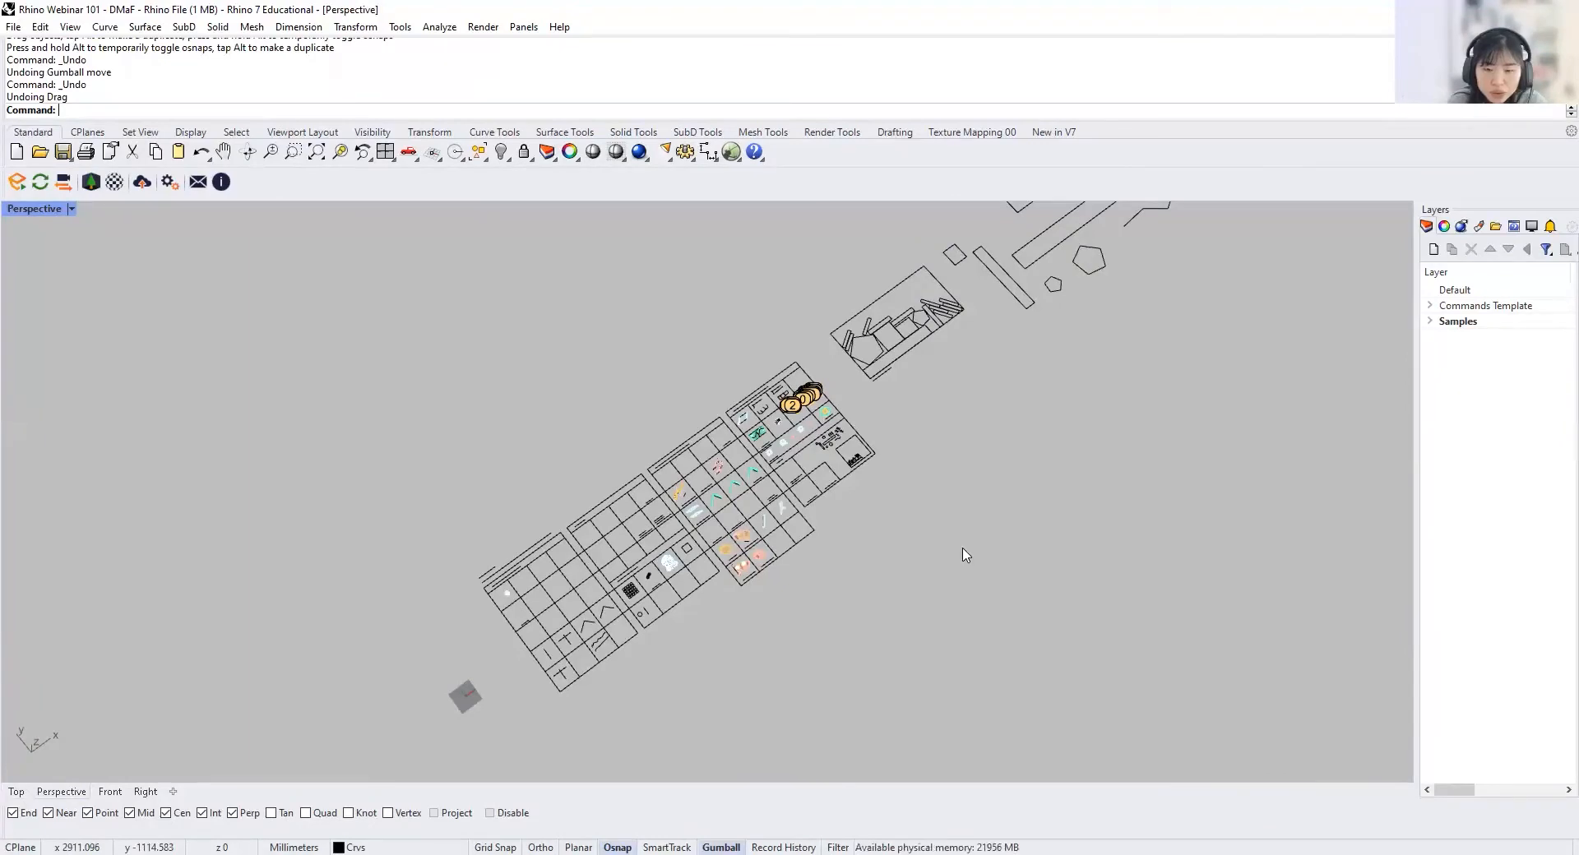
scroll(585, 544, "up", 5)
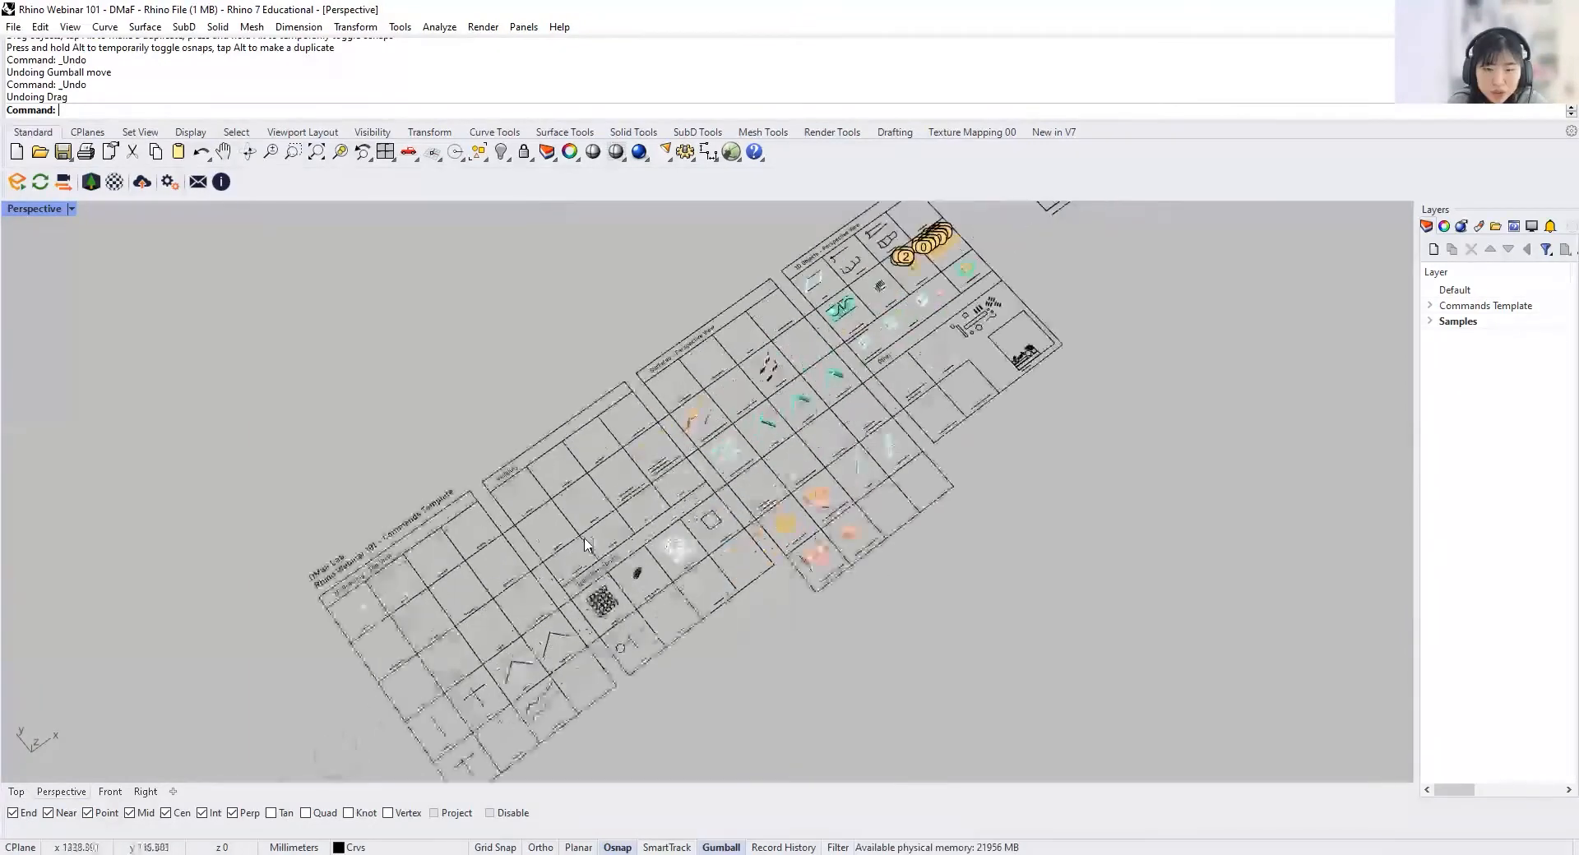
scroll(586, 545, "up", 5)
right_click_drag(586, 545, 497, 436)
right_click_drag(634, 546, 604, 492)
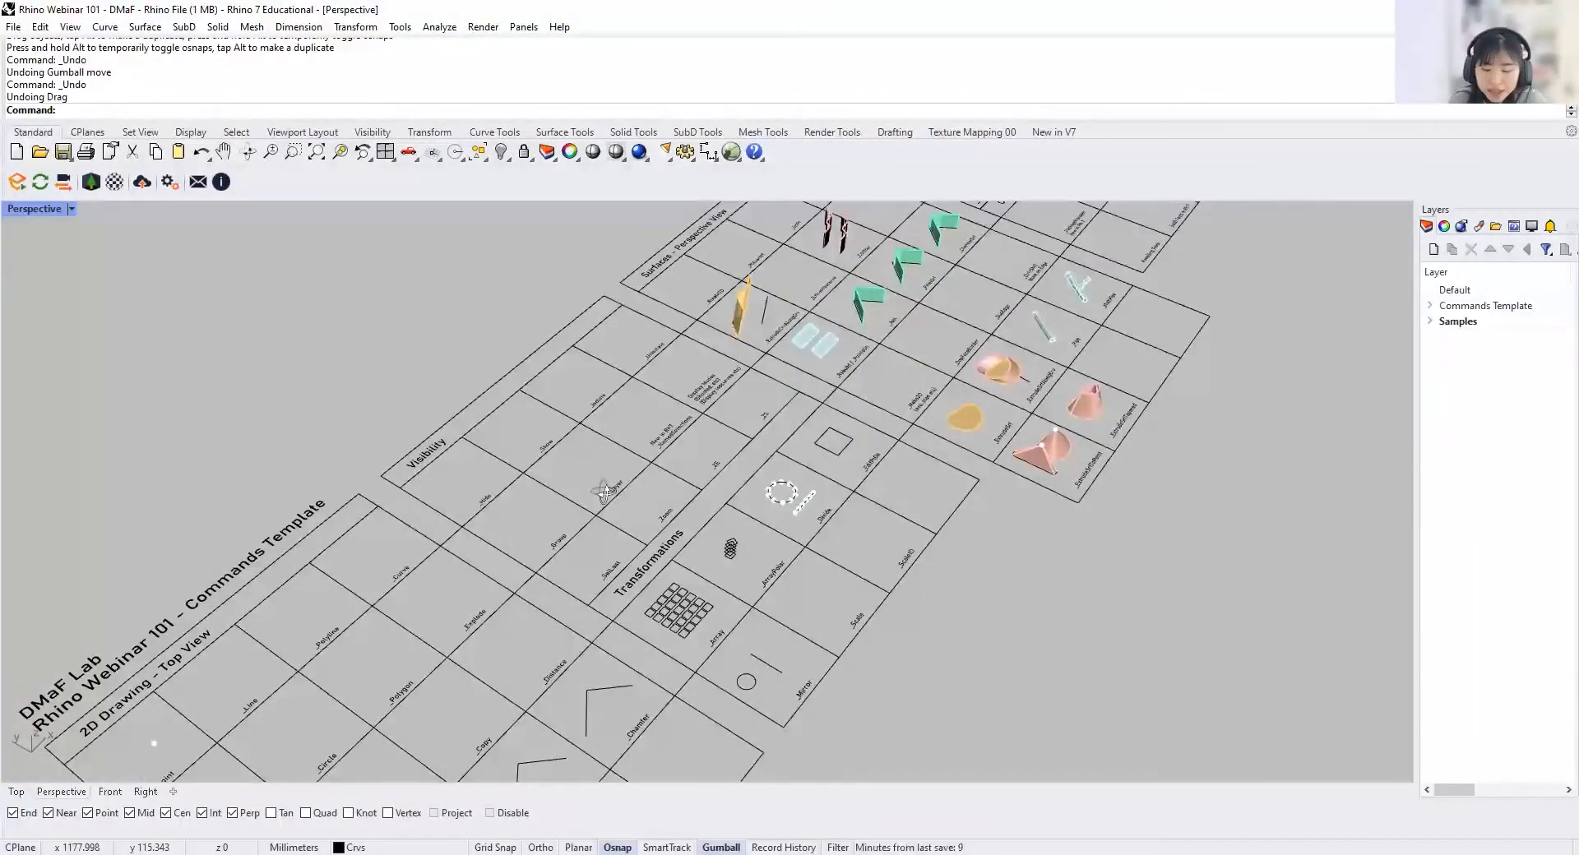
right_click_drag(605, 492, 41, 411)
right_click_drag(1052, 460, 891, 490)
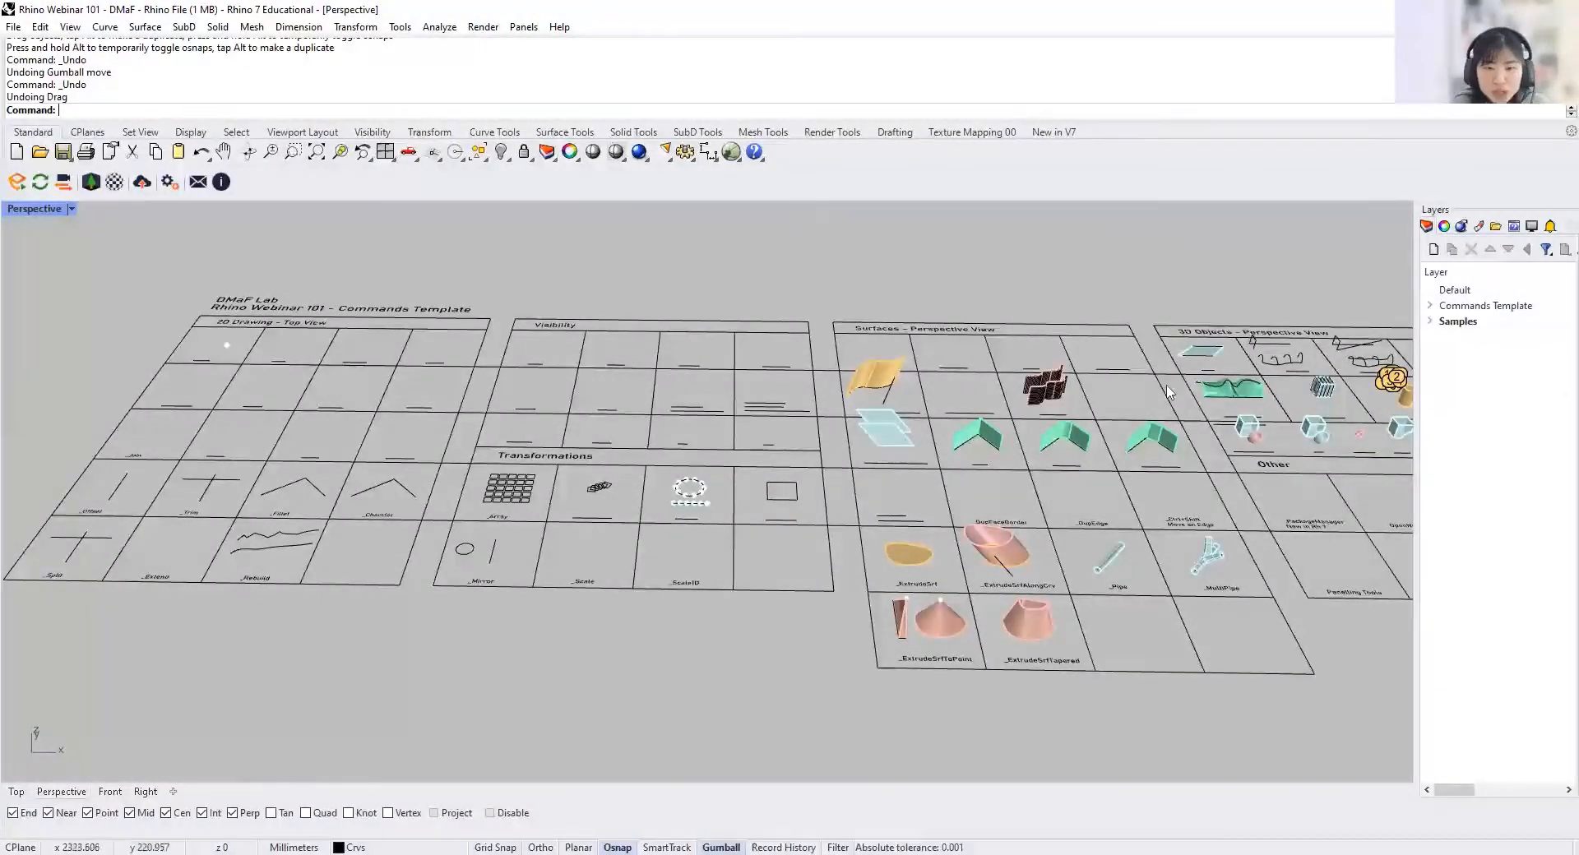
right_click_drag(695, 445, 609, 461, "shift")
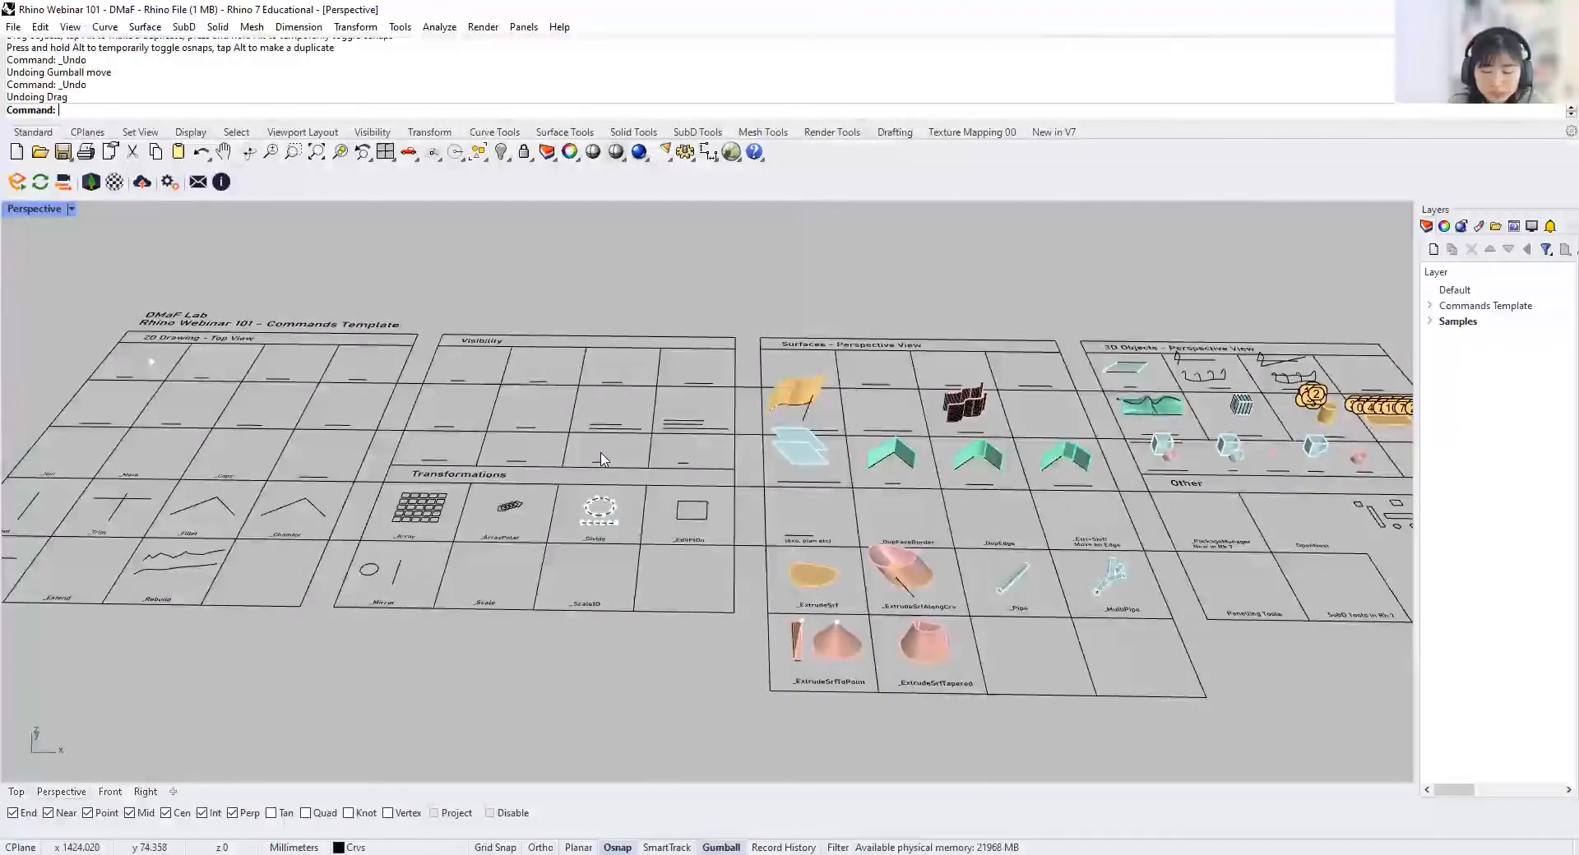
Step: Inspect the Visibility and Transformations cells around _ZE up close in the Perspective view
scroll(601, 454, "up", 10)
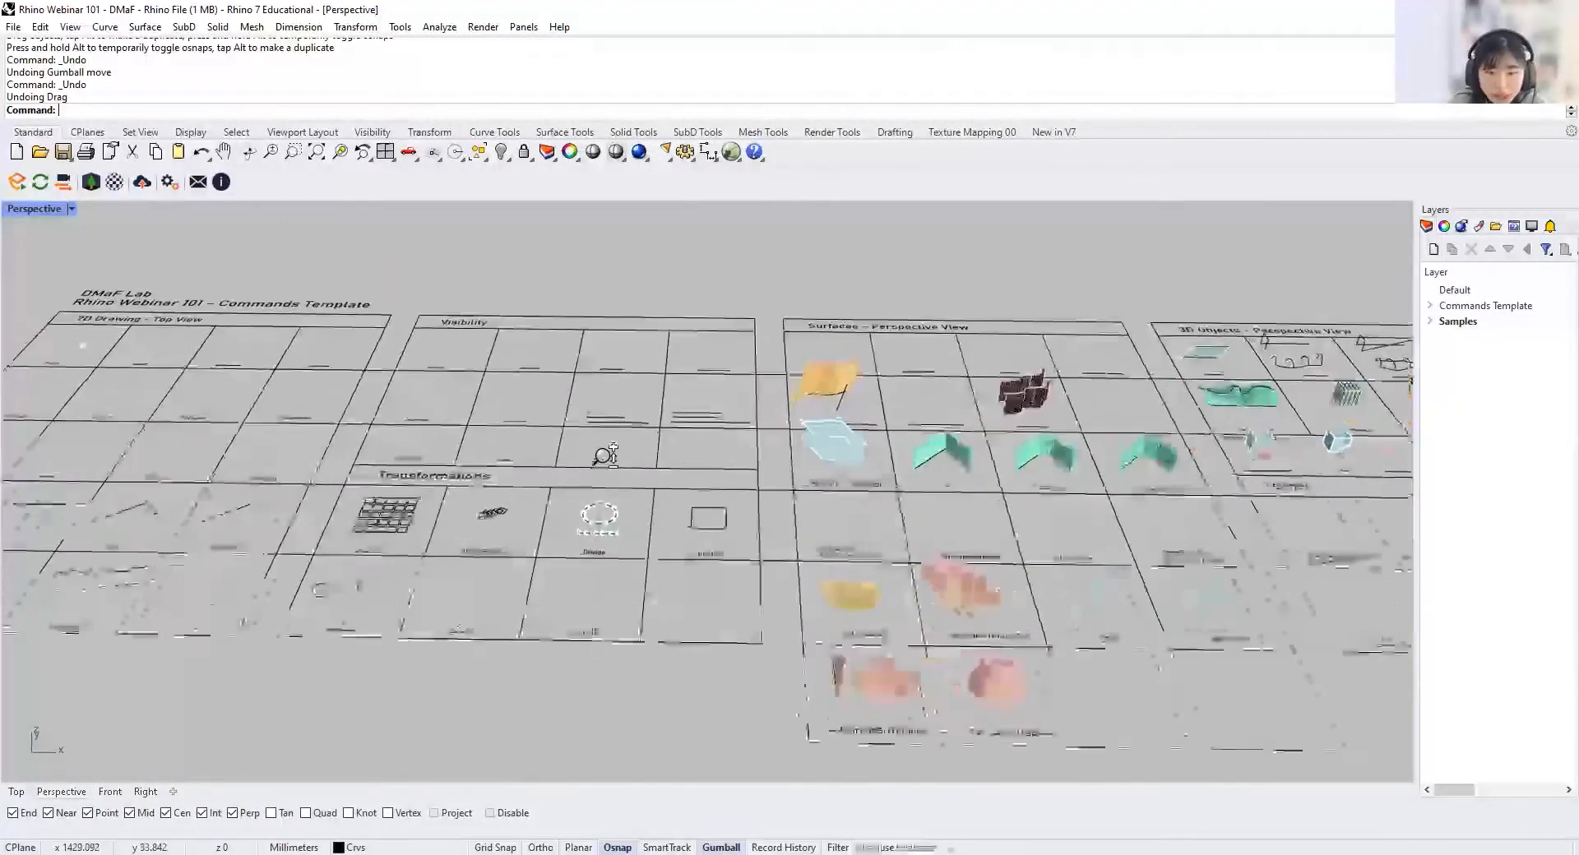
scroll(624, 349, "up", 1)
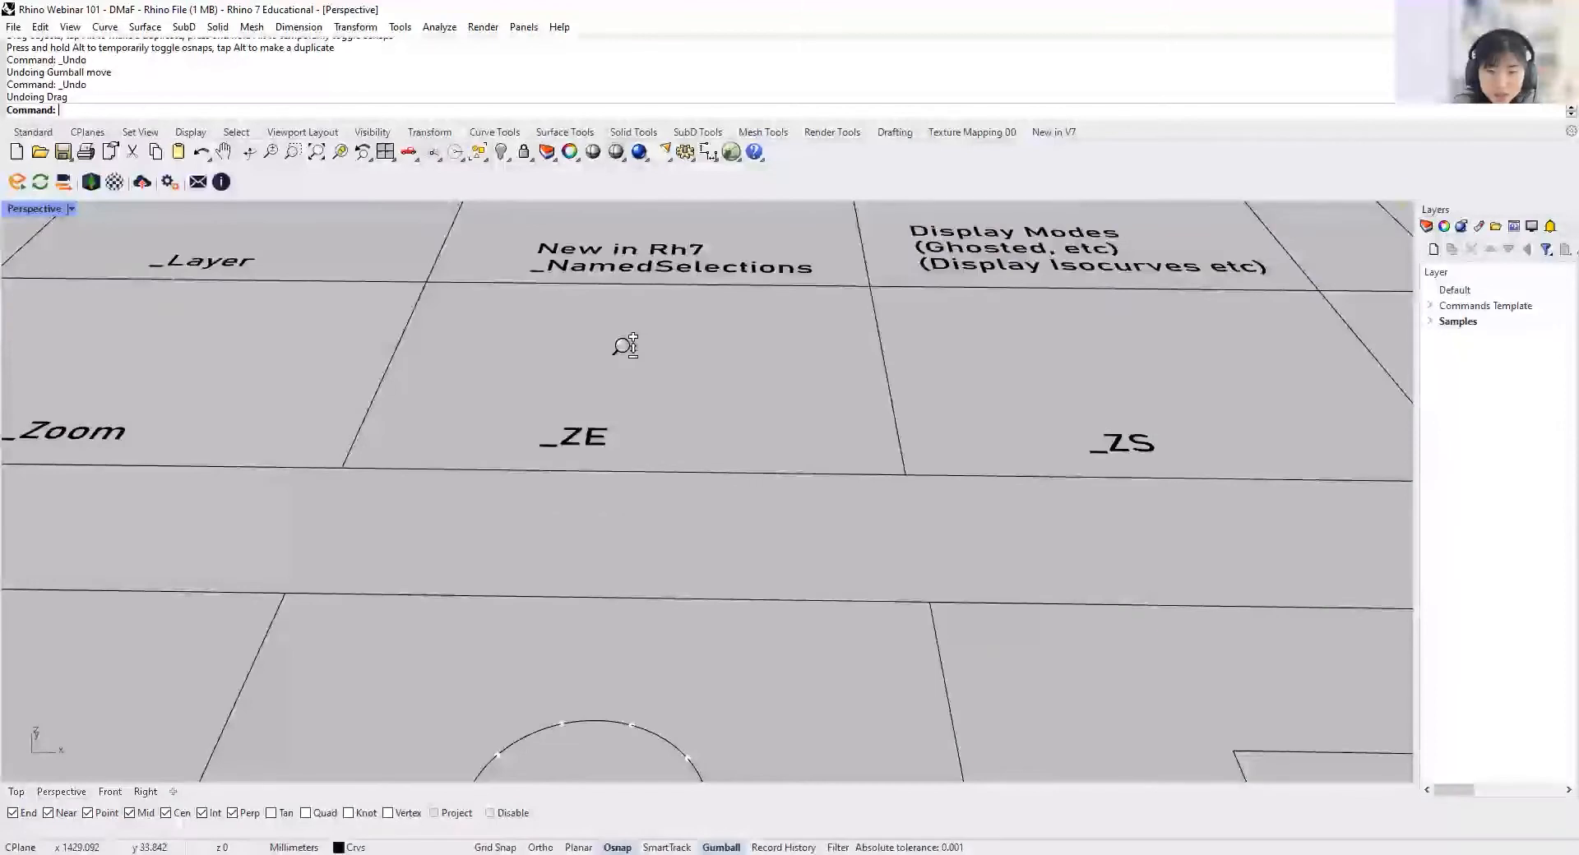
scroll(640, 399, "down", 10)
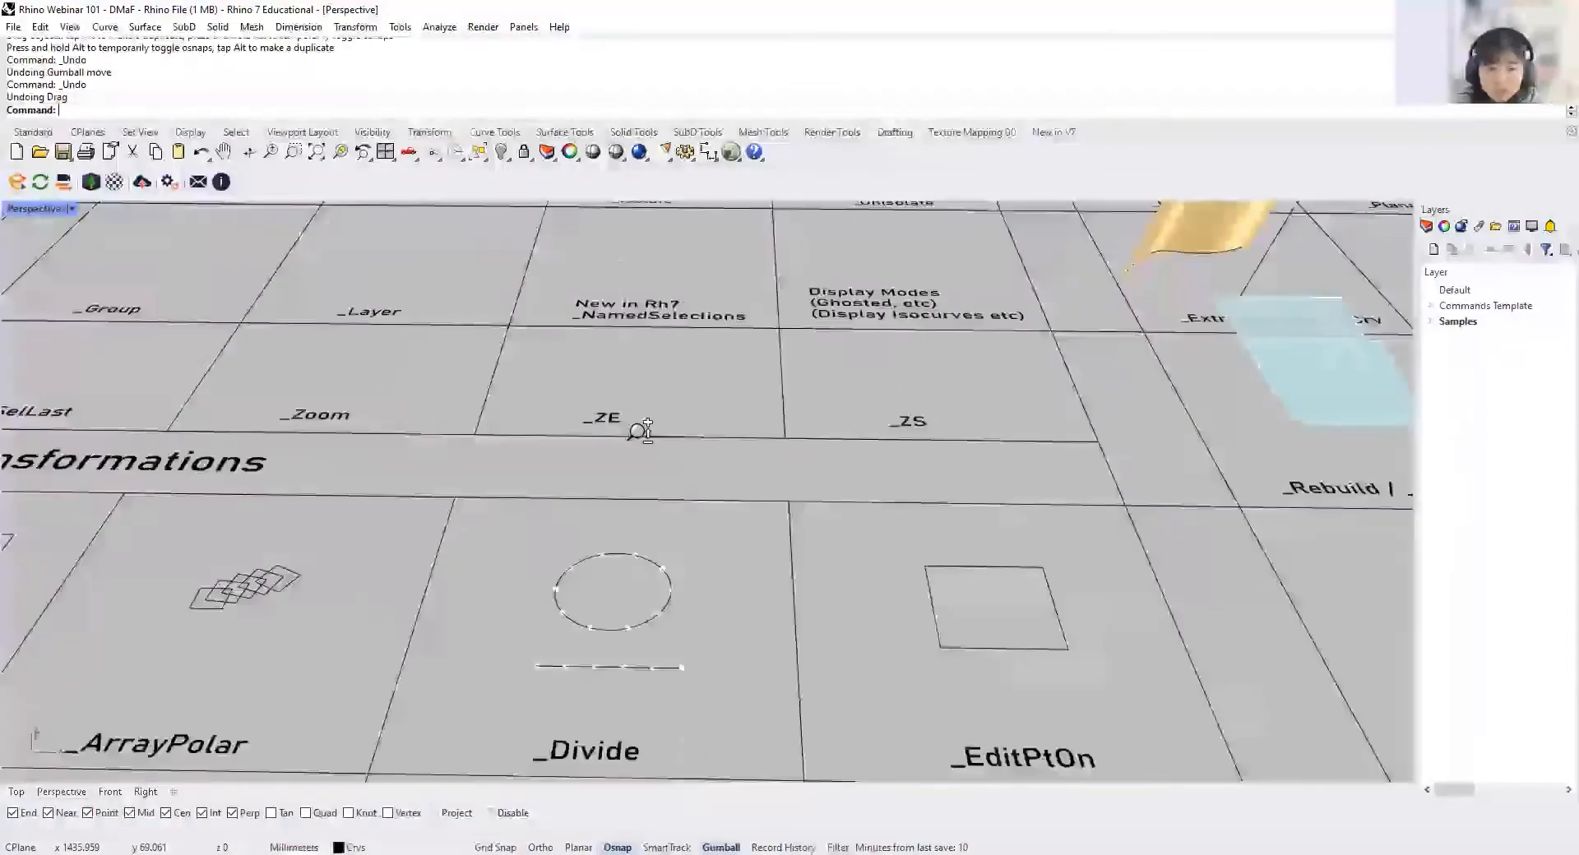
scroll(620, 428, "up", 8)
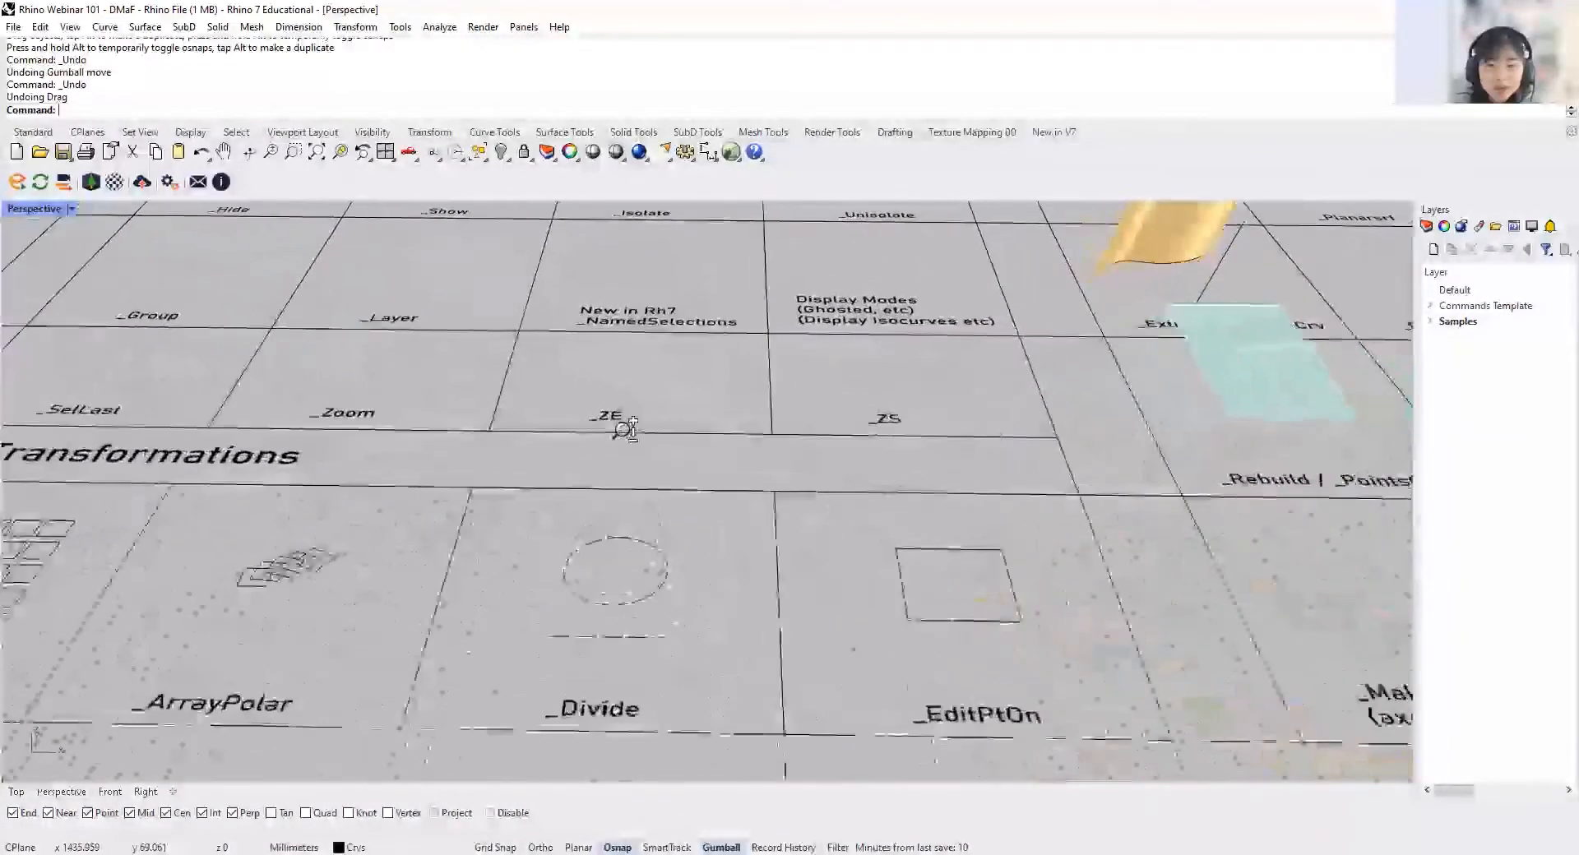
scroll(623, 411, "down", 3)
scroll(625, 438, "down", 3)
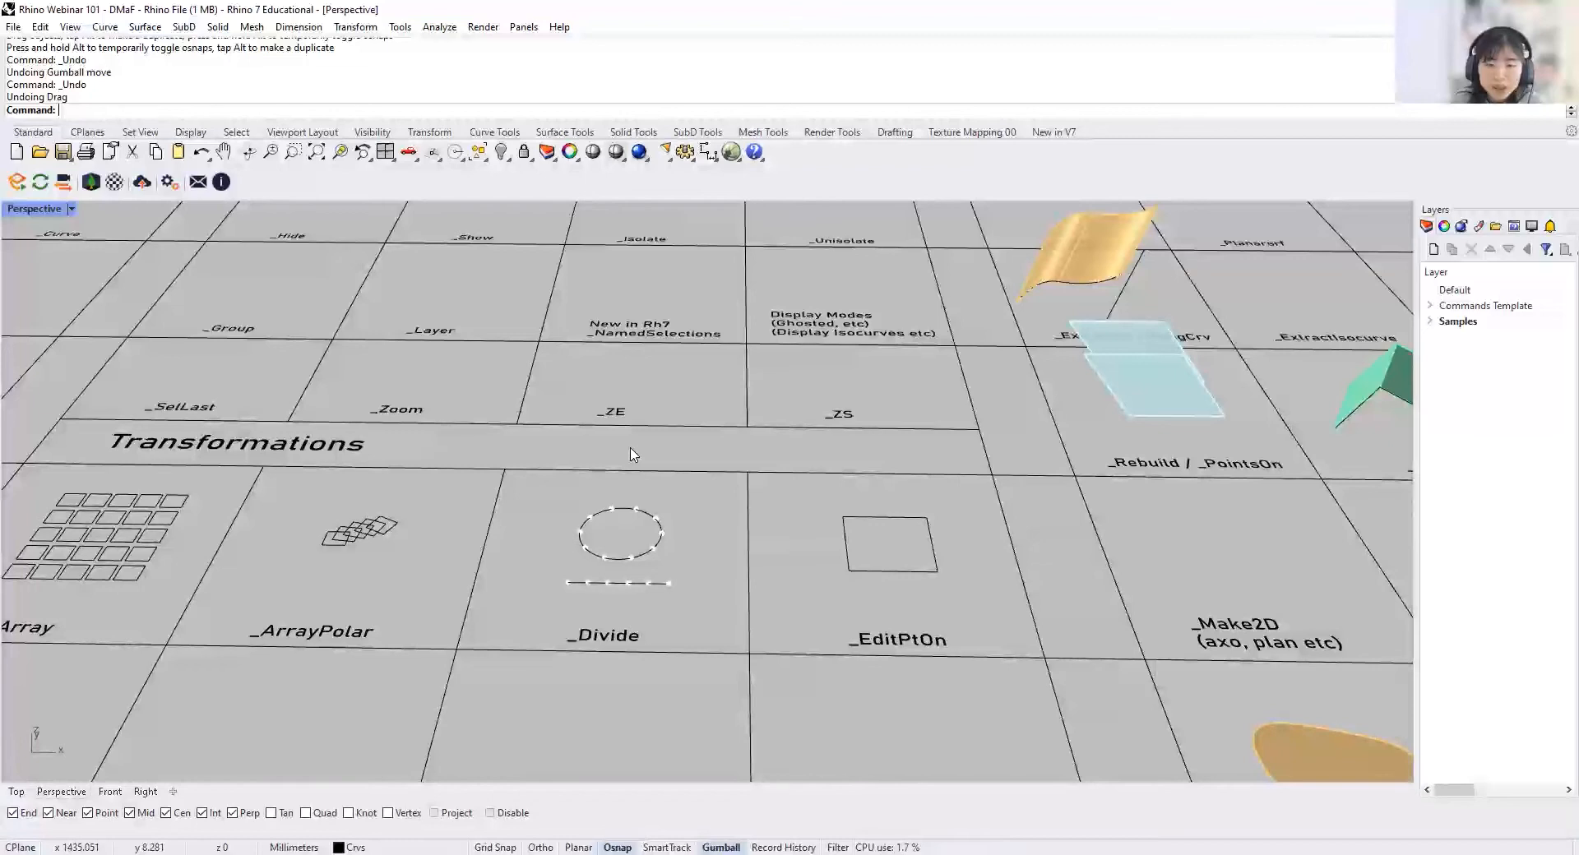
Step: Return to the Top view and look at the _Point cell up close
key("ctrl+F1")
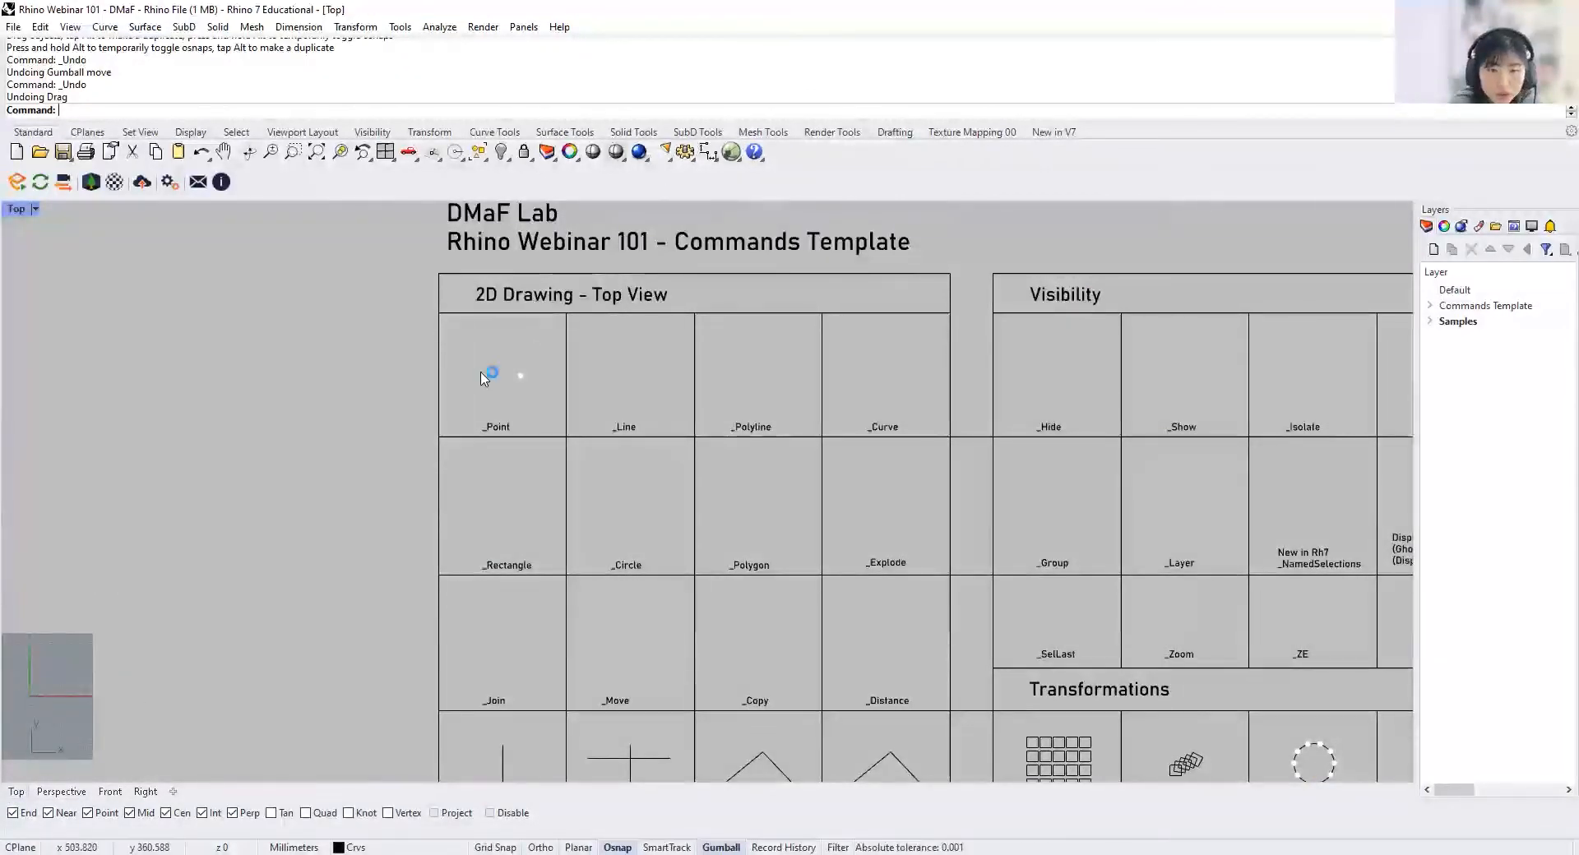
scroll(484, 376, "up", 3)
scroll(484, 353, "up", 5)
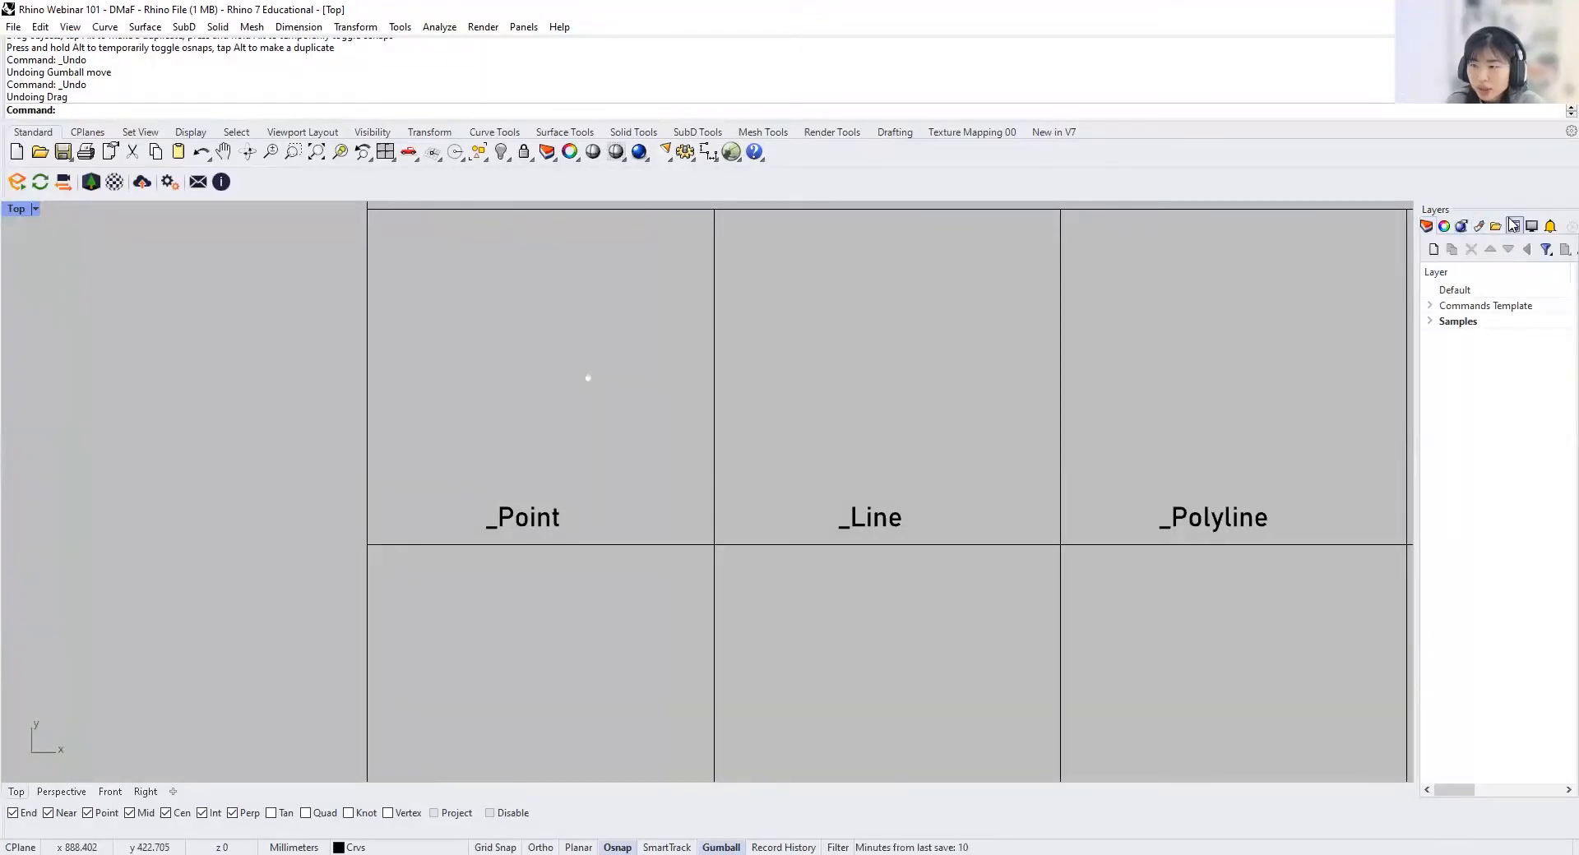
Step: Hide the Layers panel and show it again
left_click(523, 27)
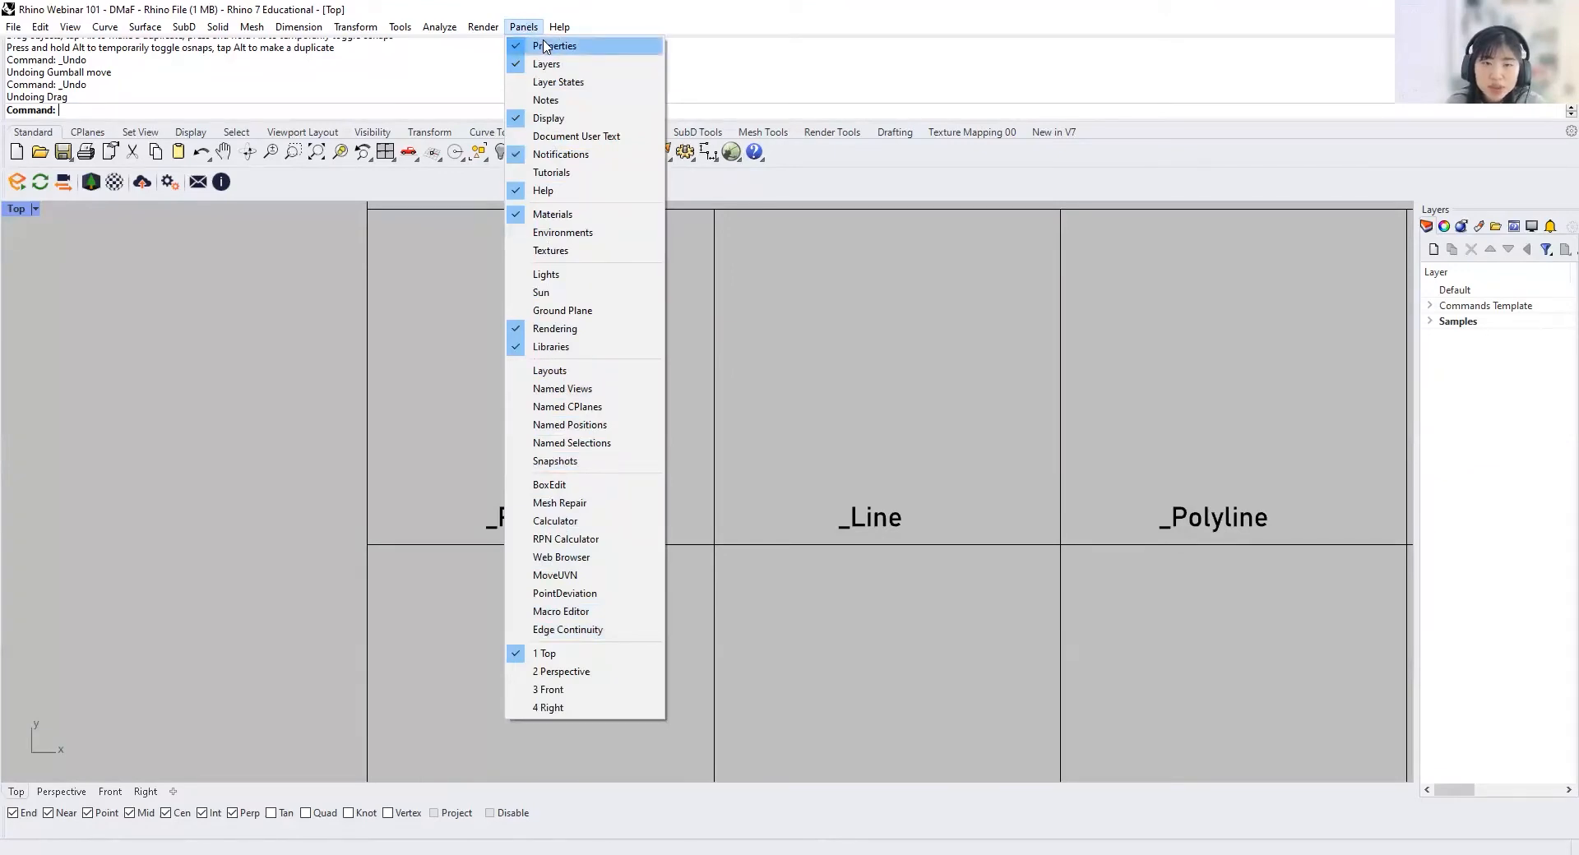
left_click(547, 64)
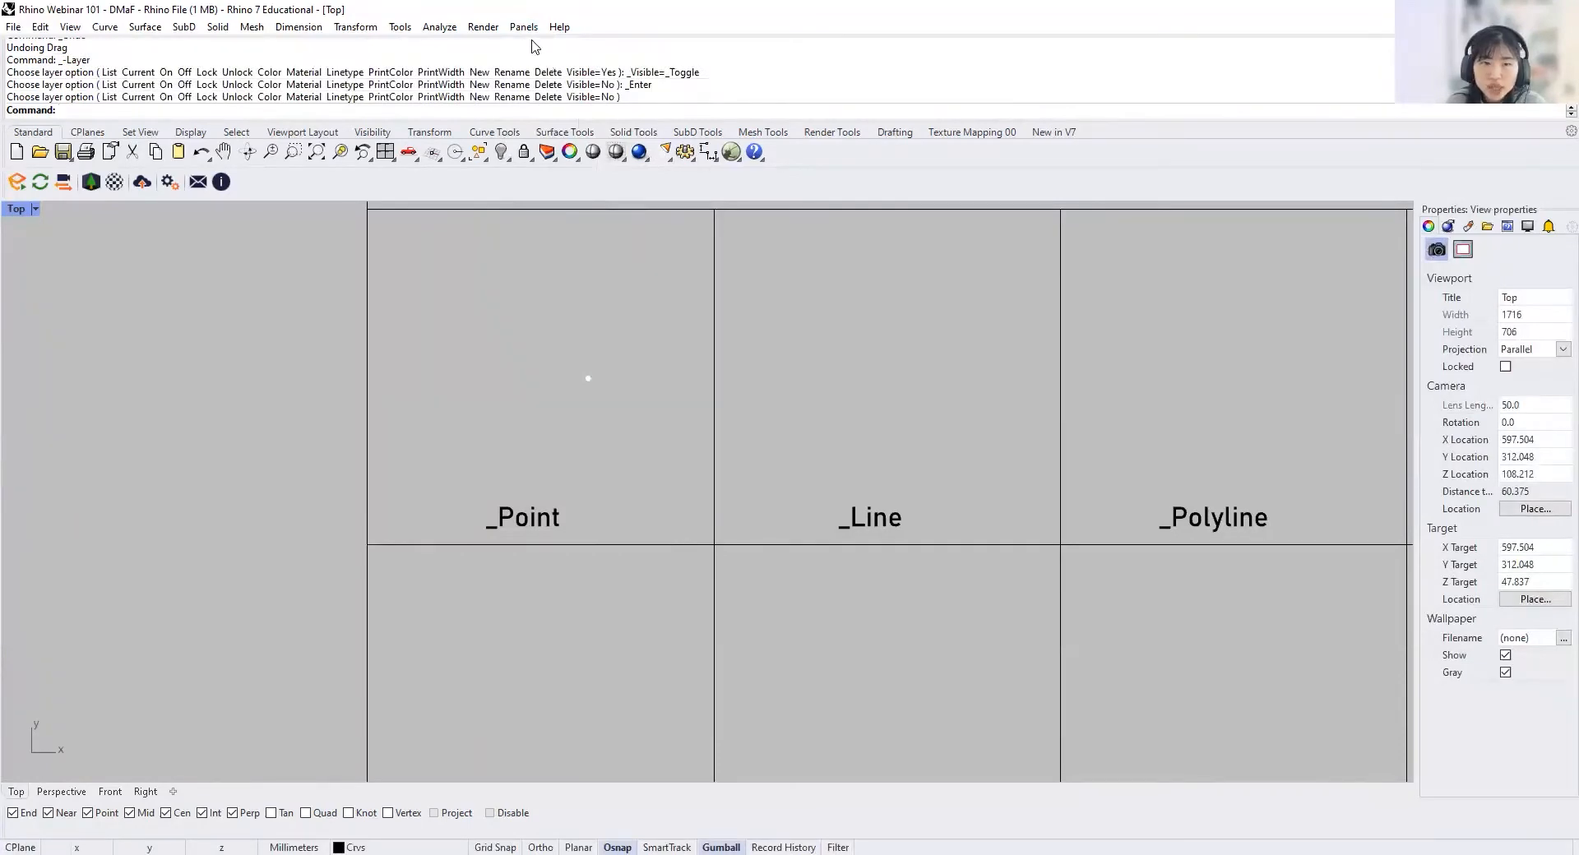
left_click(525, 27)
left_click(547, 64)
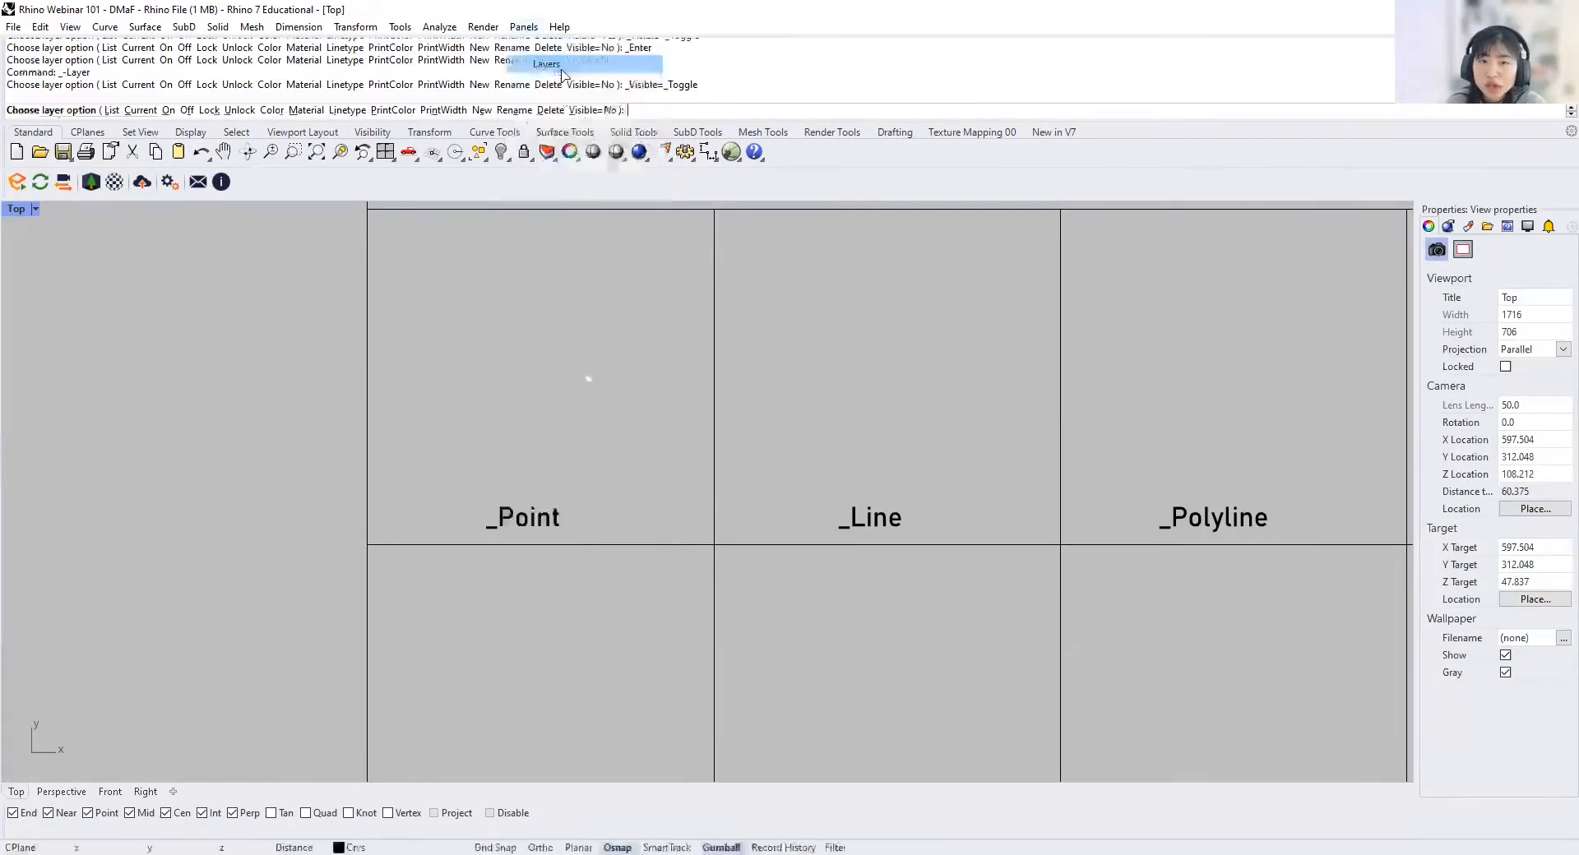
Step: Undock the side panel group and separate the Layers panel into its own floating window
left_click_drag(1505, 209, 1106, 258)
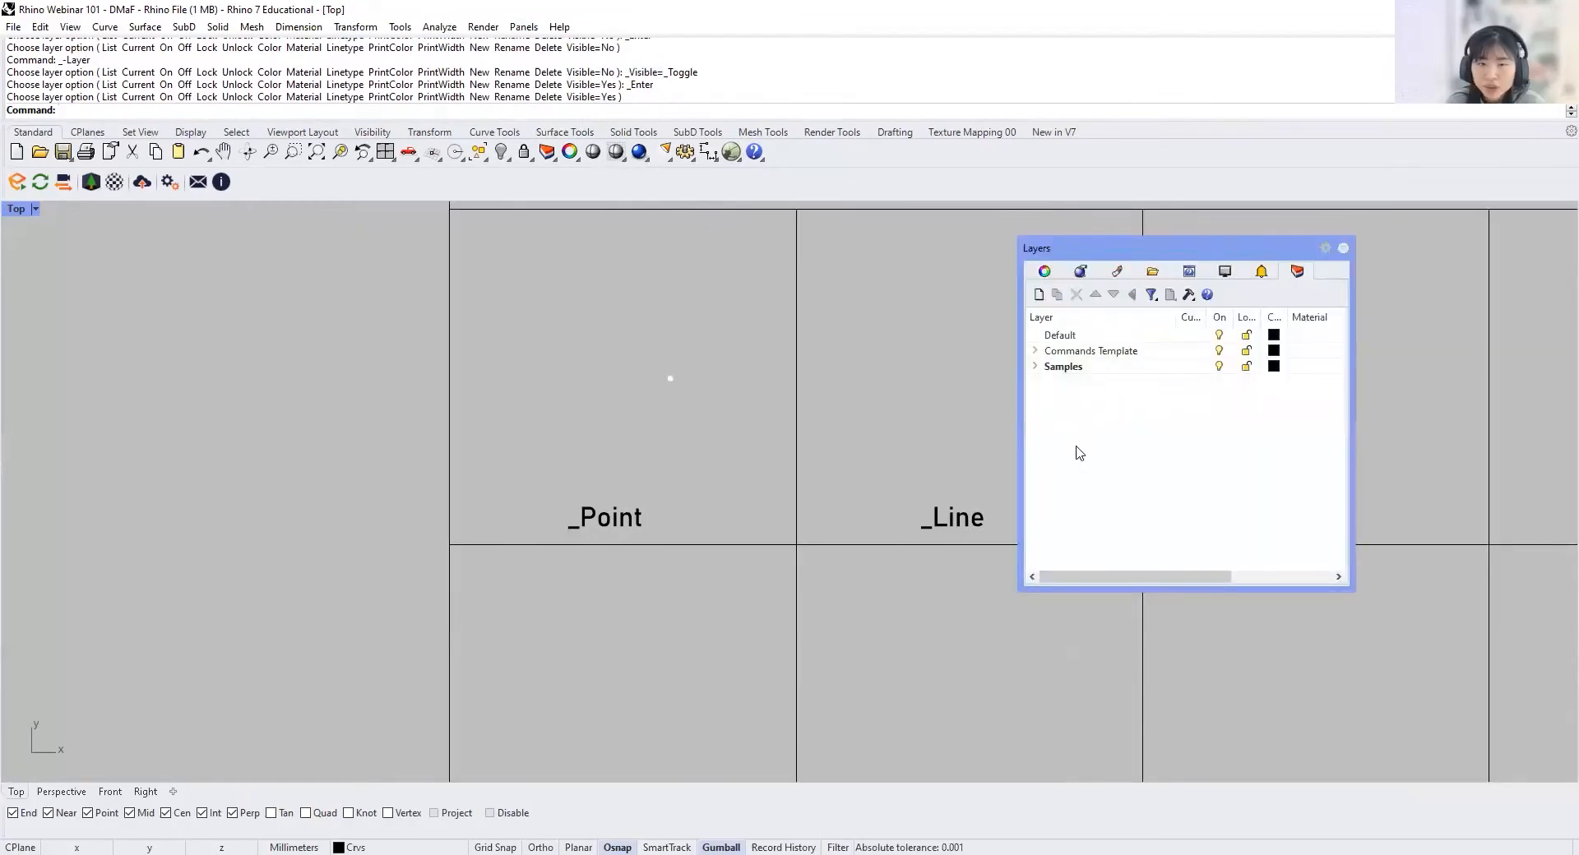
left_click_drag(1296, 271, 714, 294)
left_click_drag(853, 279, 844, 247)
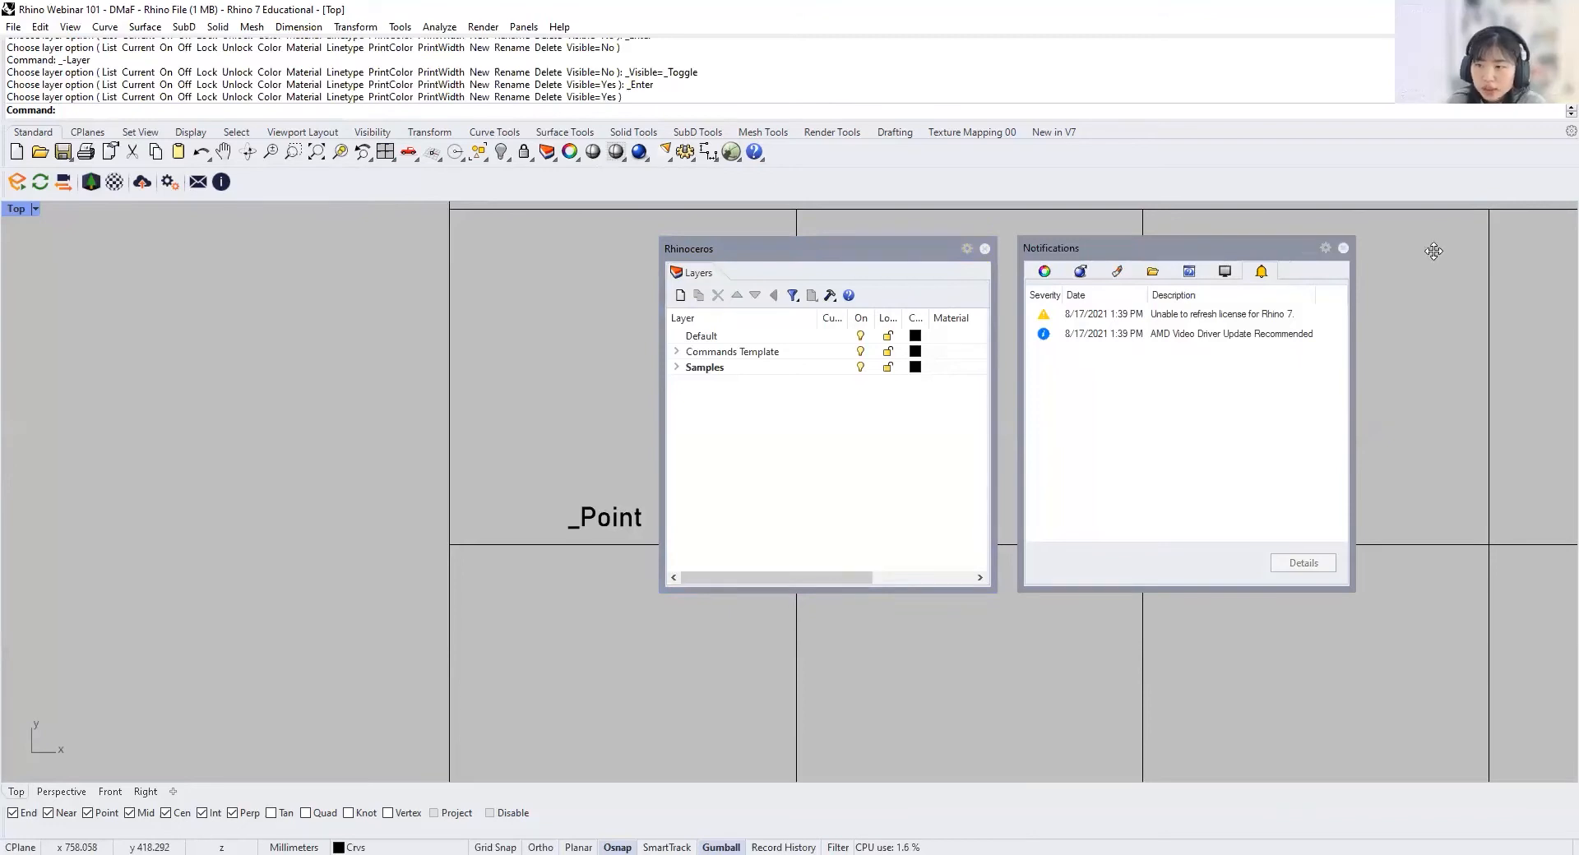
Step: Dock the floating panel group beside the viewport again and return the Layers panel to it as the first one
left_click_drag(1561, 259, 1560, 259)
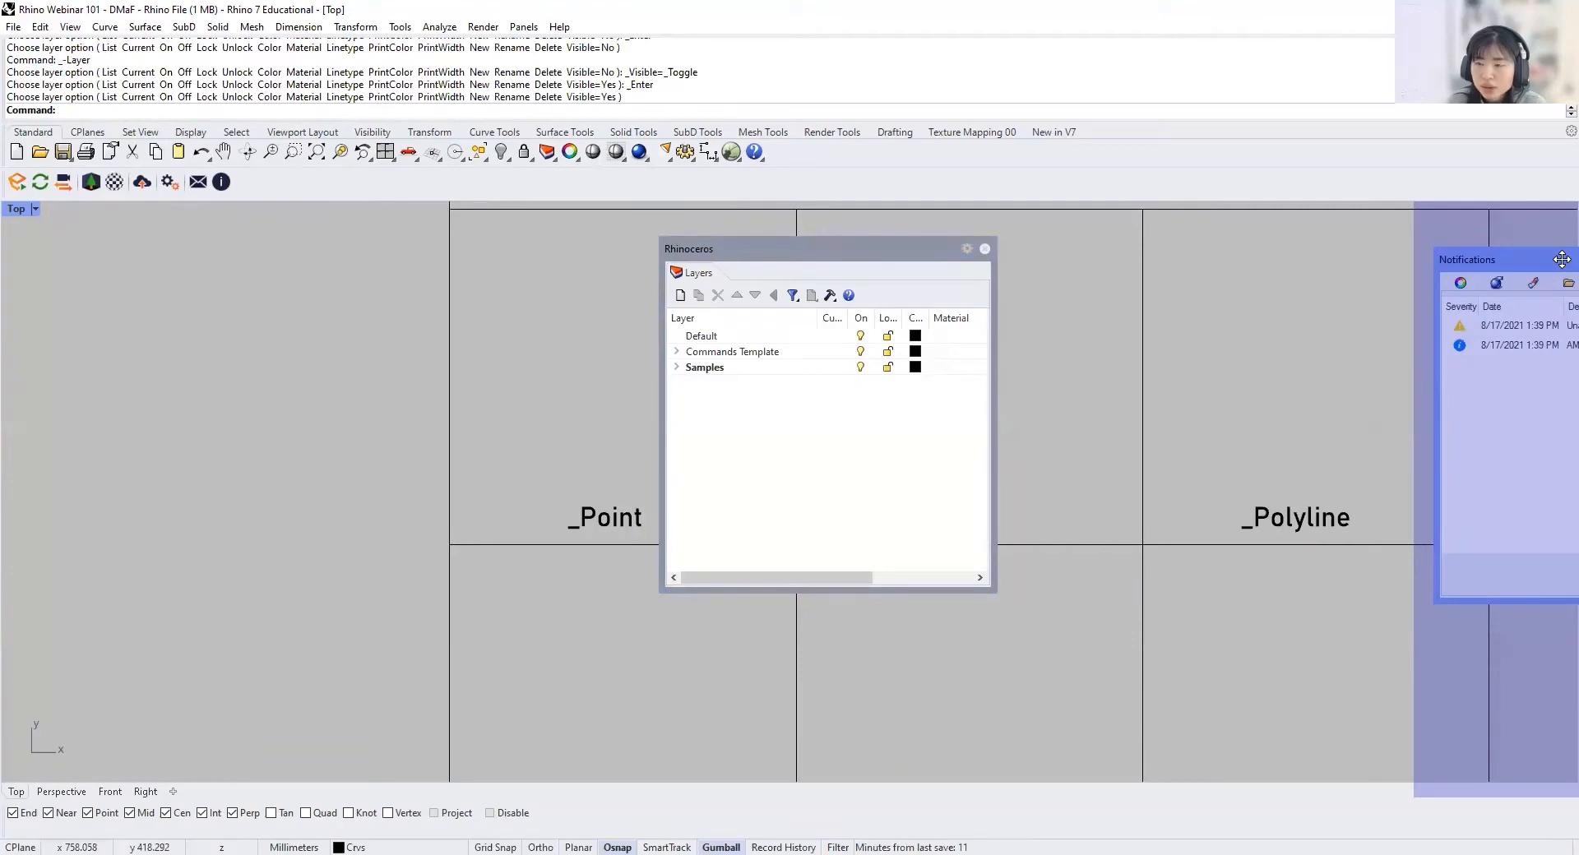
left_click_drag(1561, 259, 1561, 259)
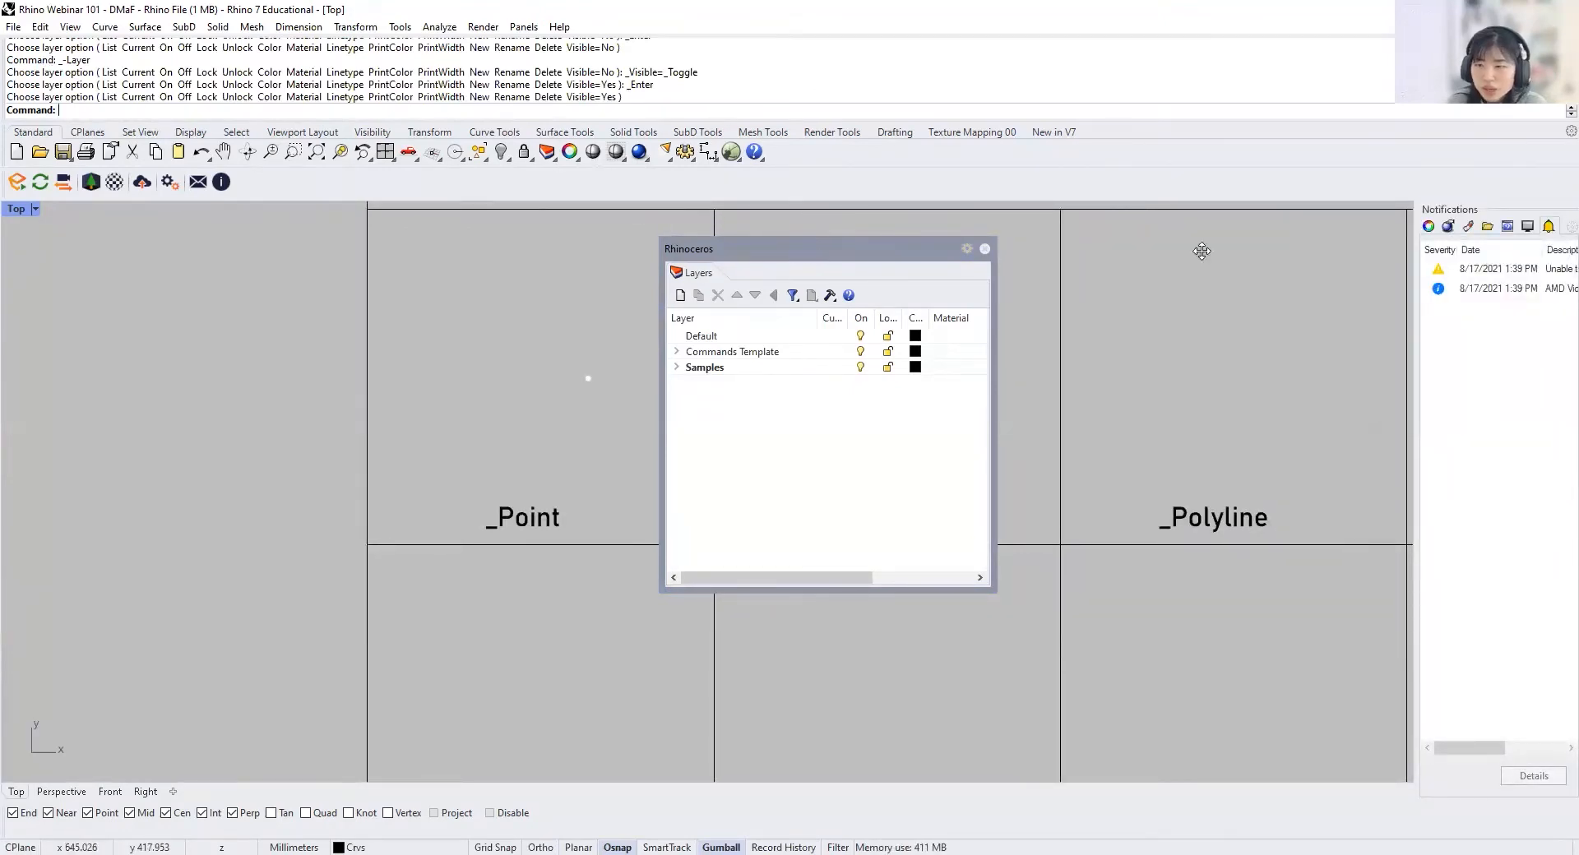
left_click_drag(1545, 256, 1523, 250)
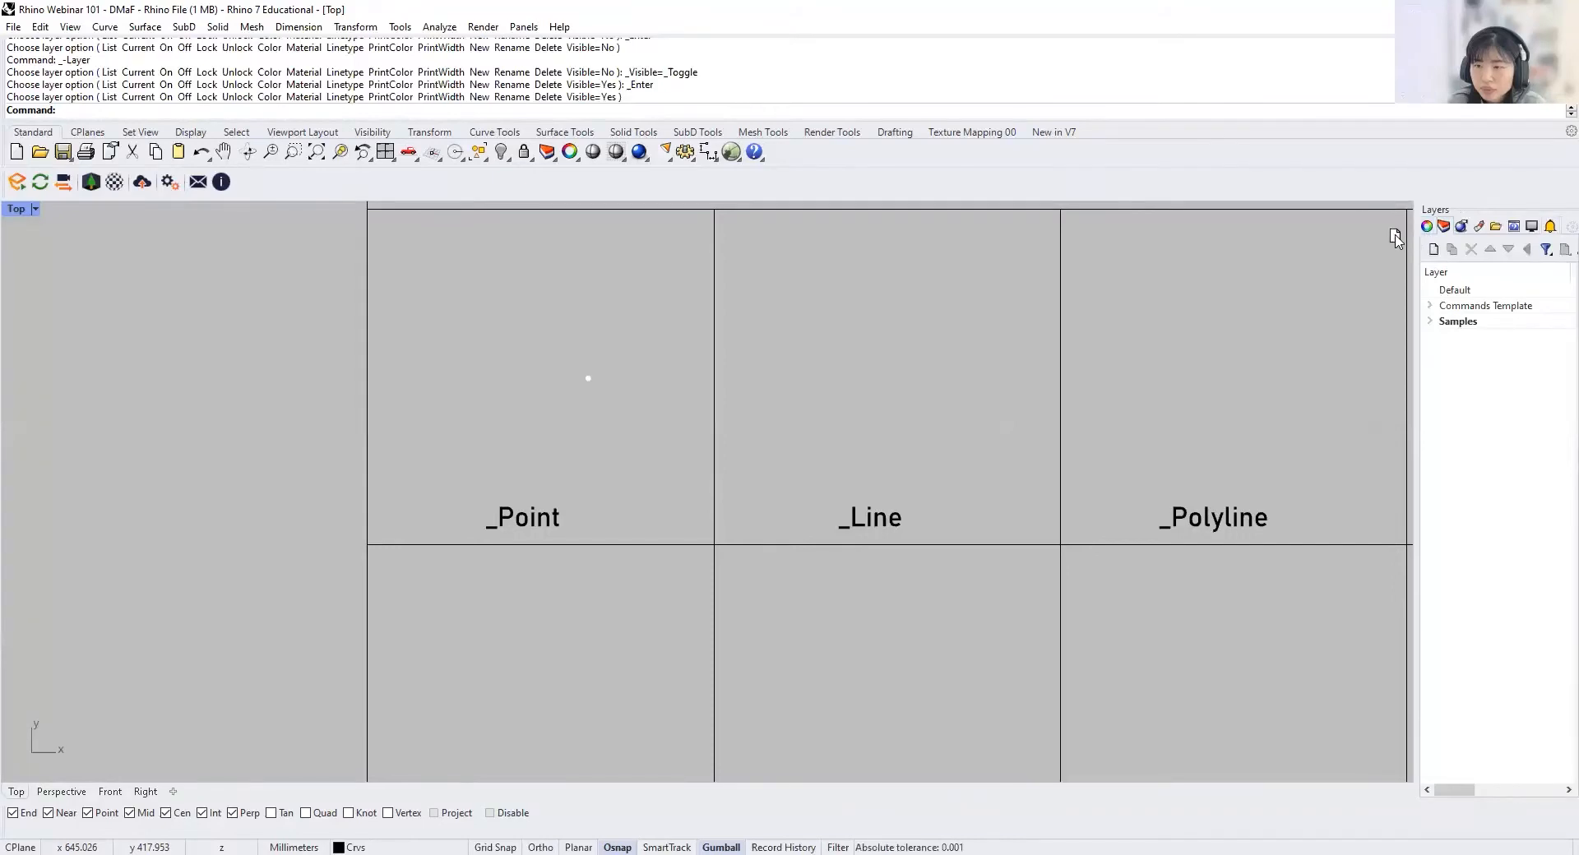
left_click_drag(1445, 227, 1426, 236)
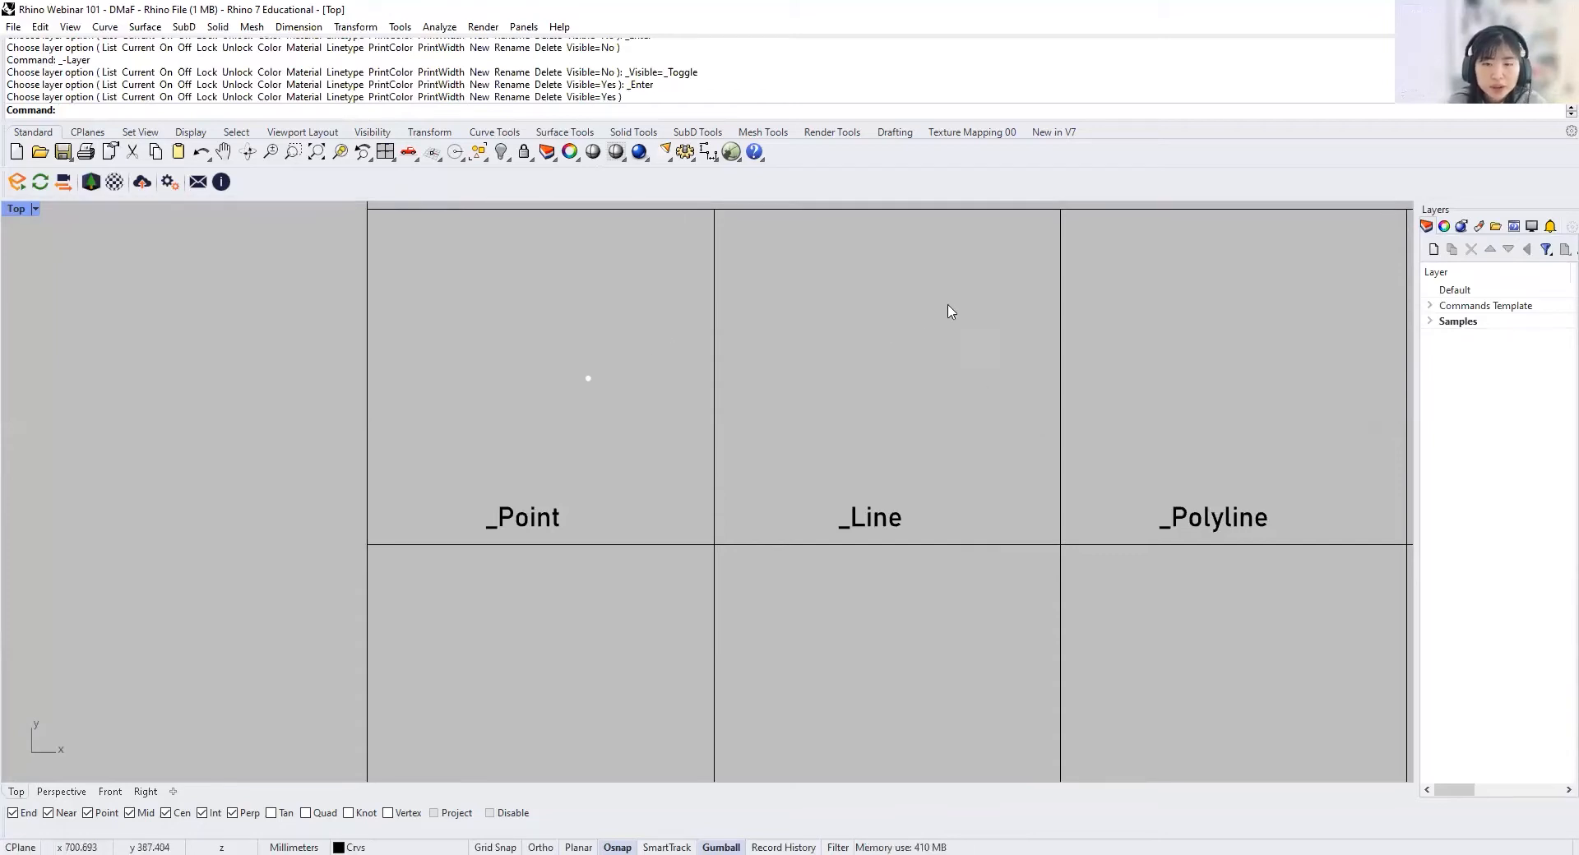
Step: Set the viewport background color to White in the document properties' appearance color settings
left_click(11, 27)
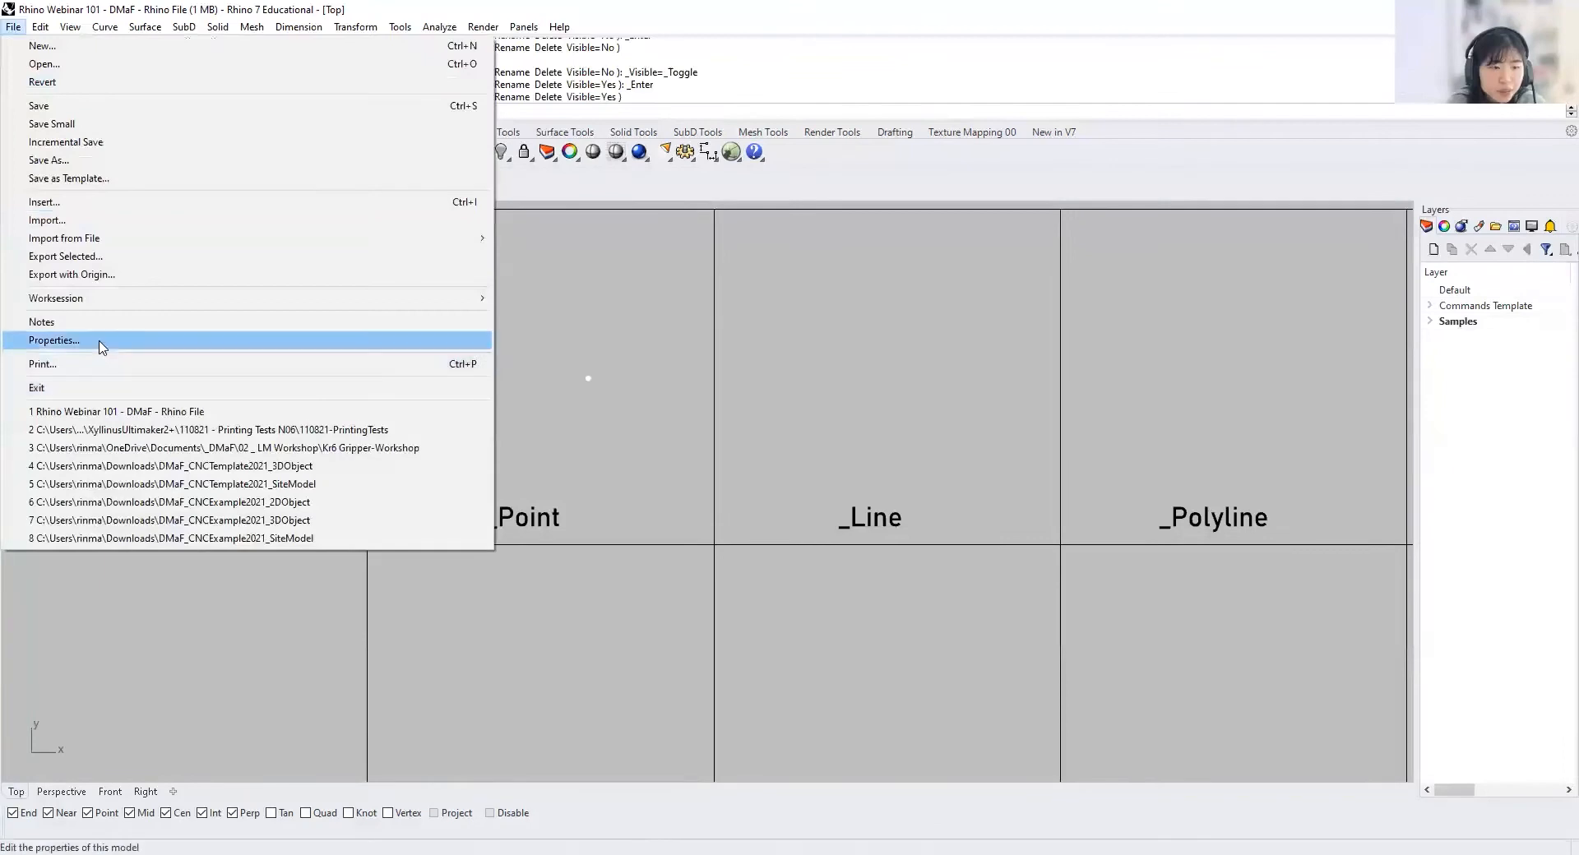
left_click(101, 343)
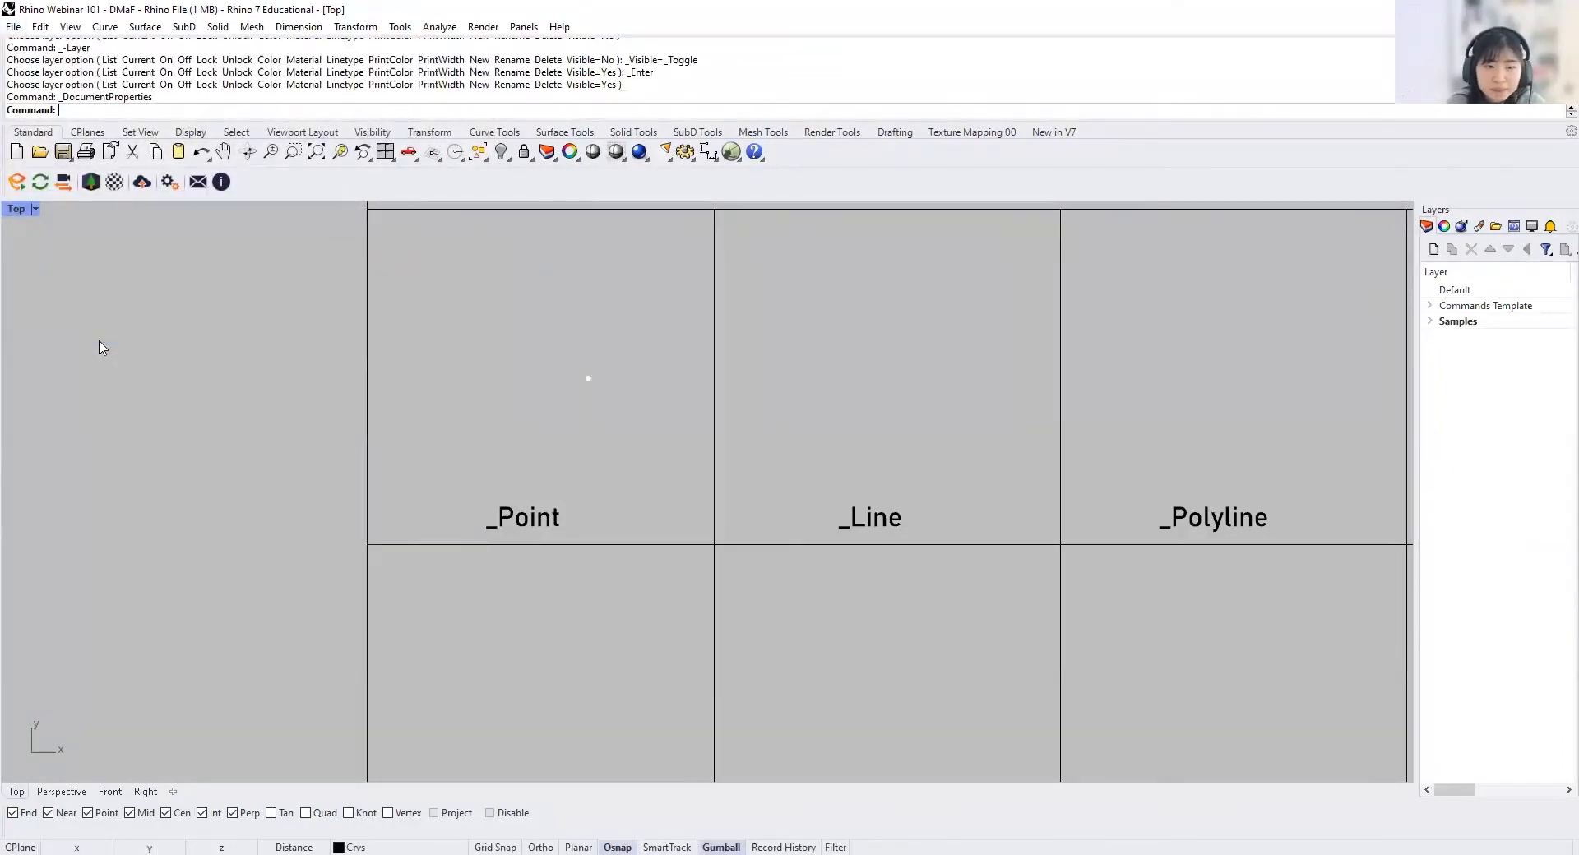
left_click(360, 394)
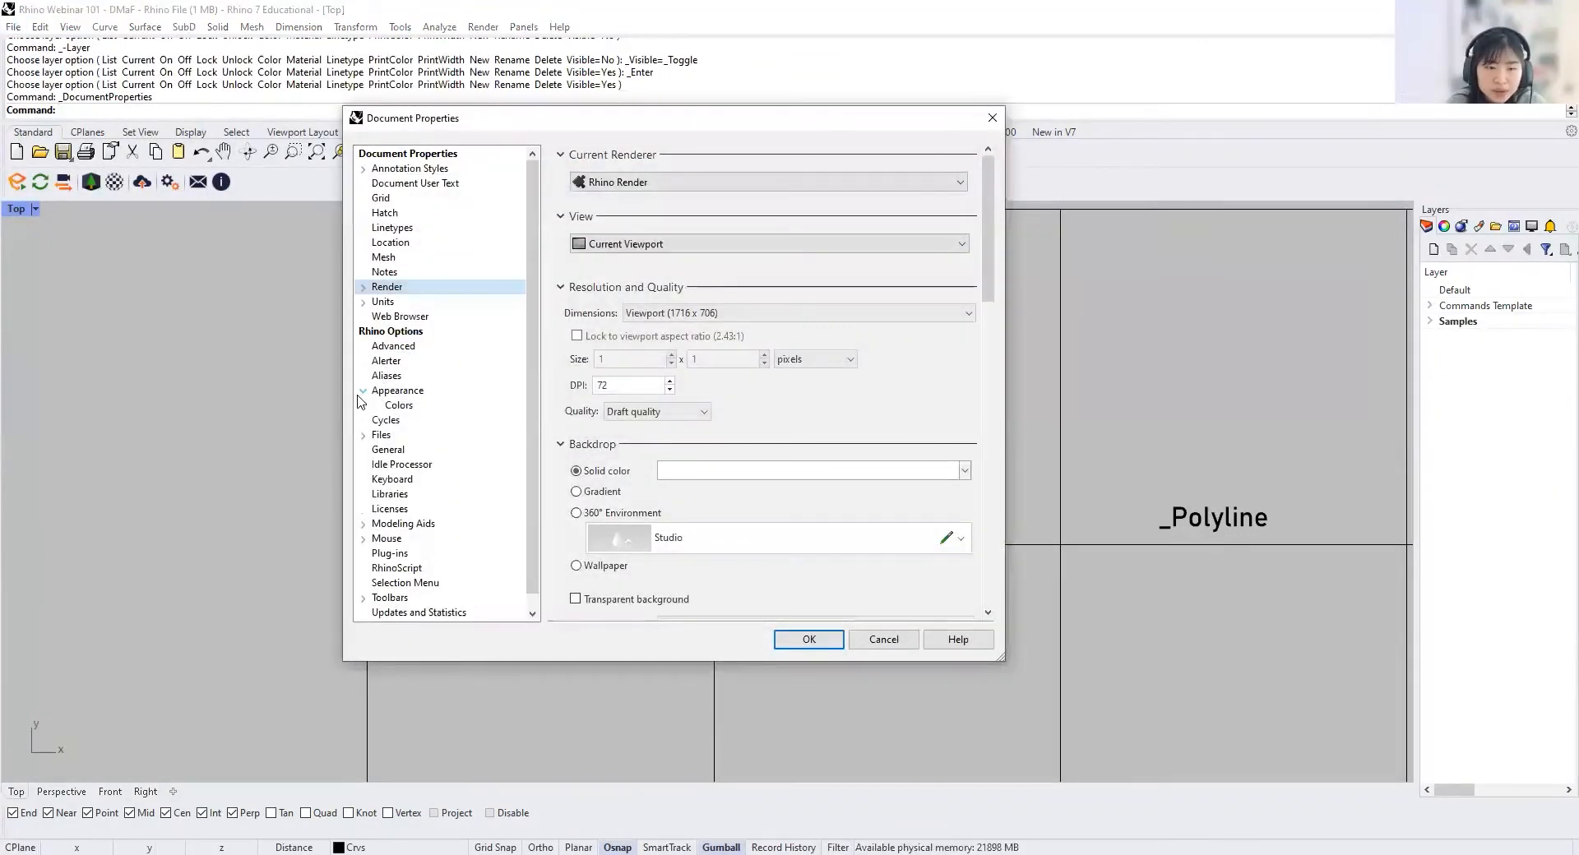
left_click(400, 405)
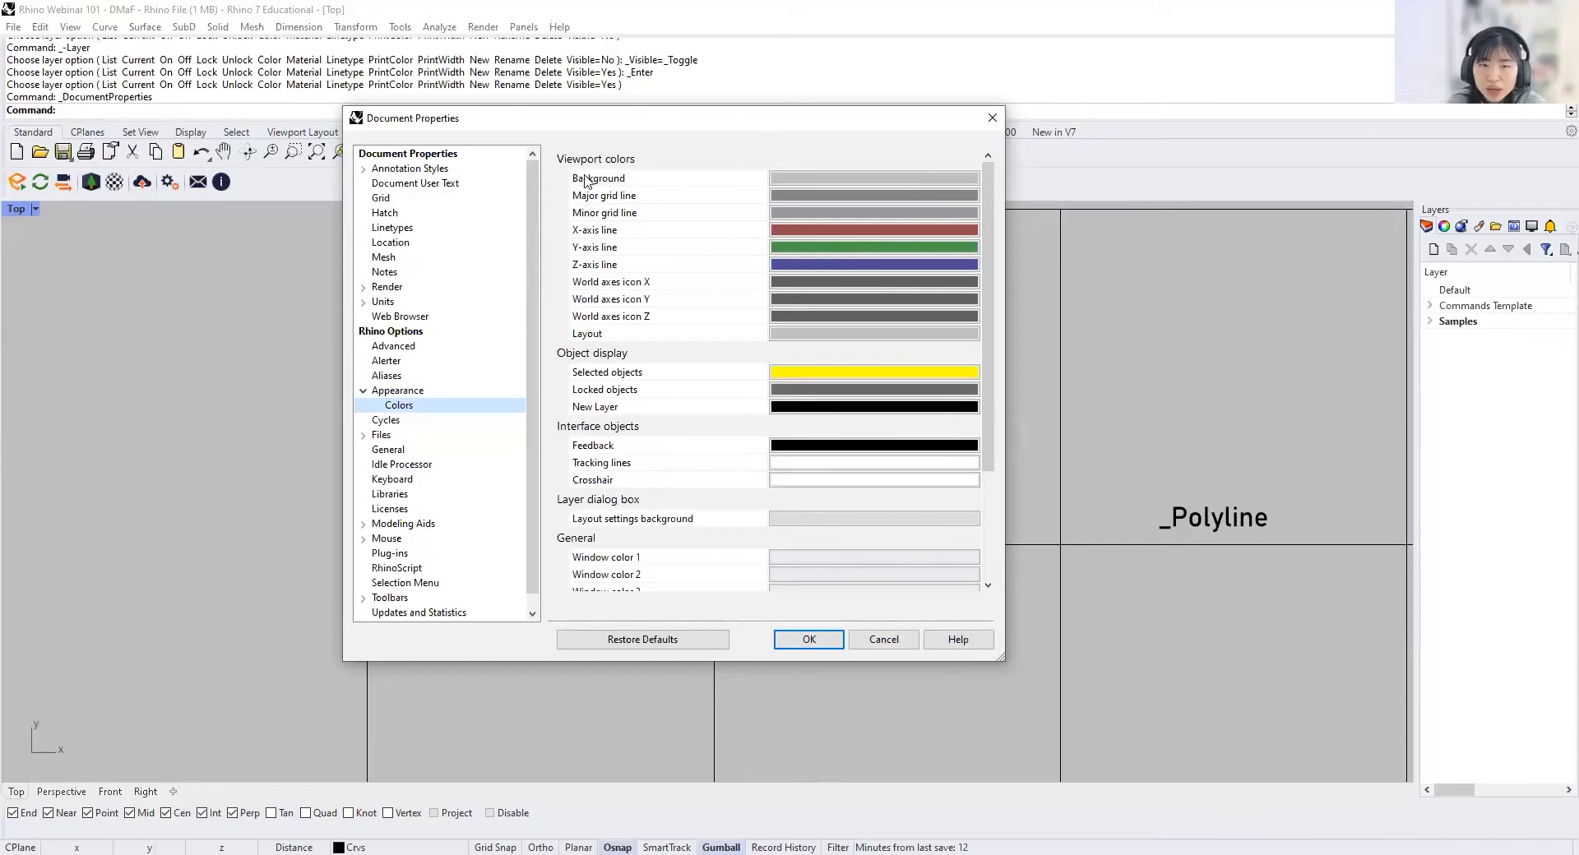
left_click(793, 180)
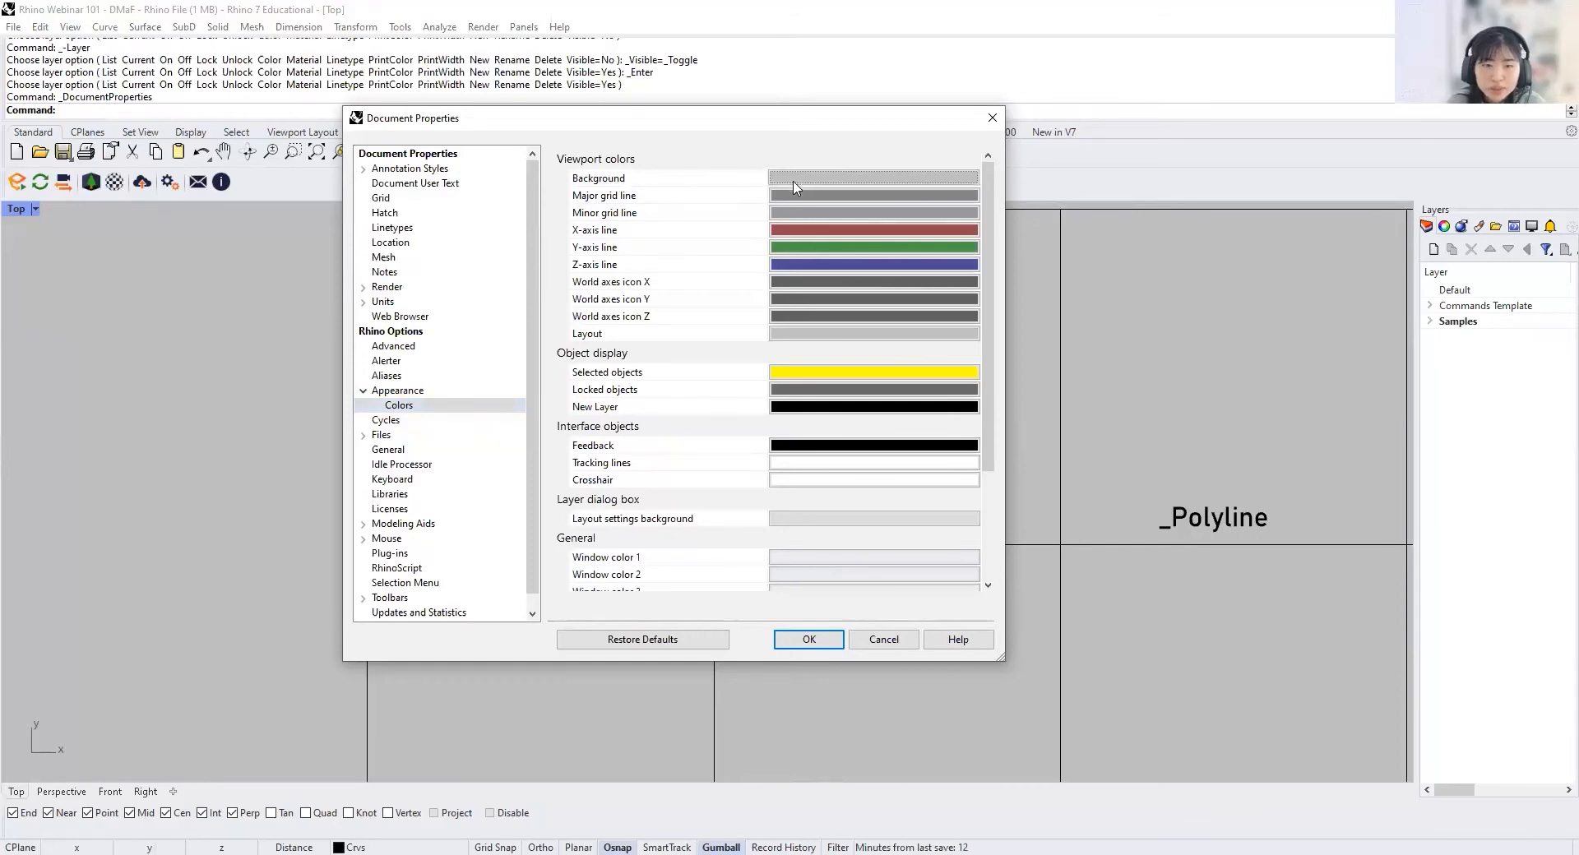
left_click(183, 177)
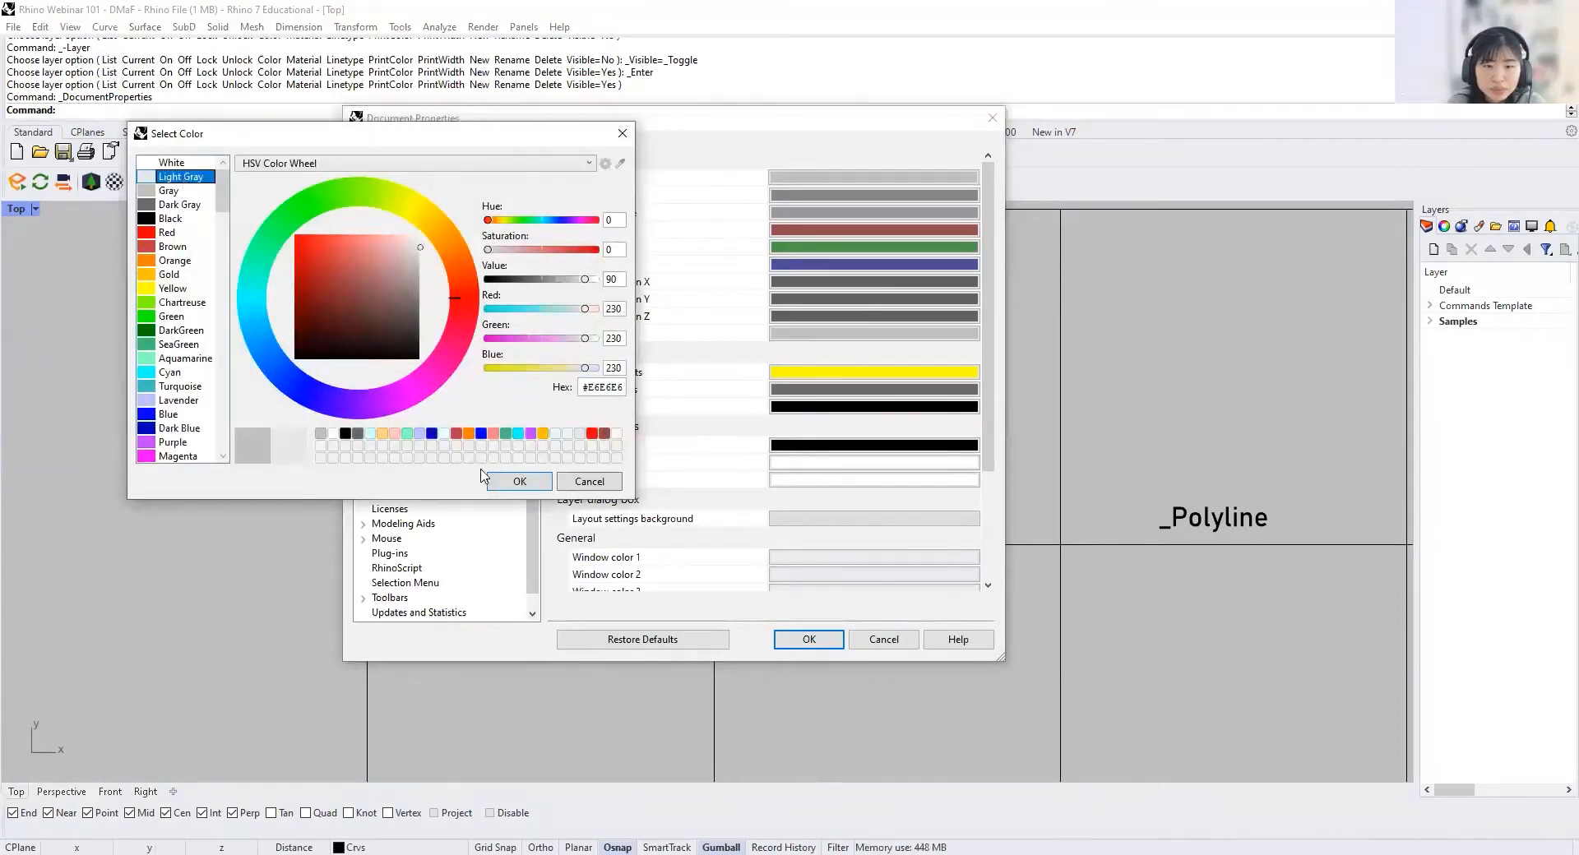
left_click(183, 163)
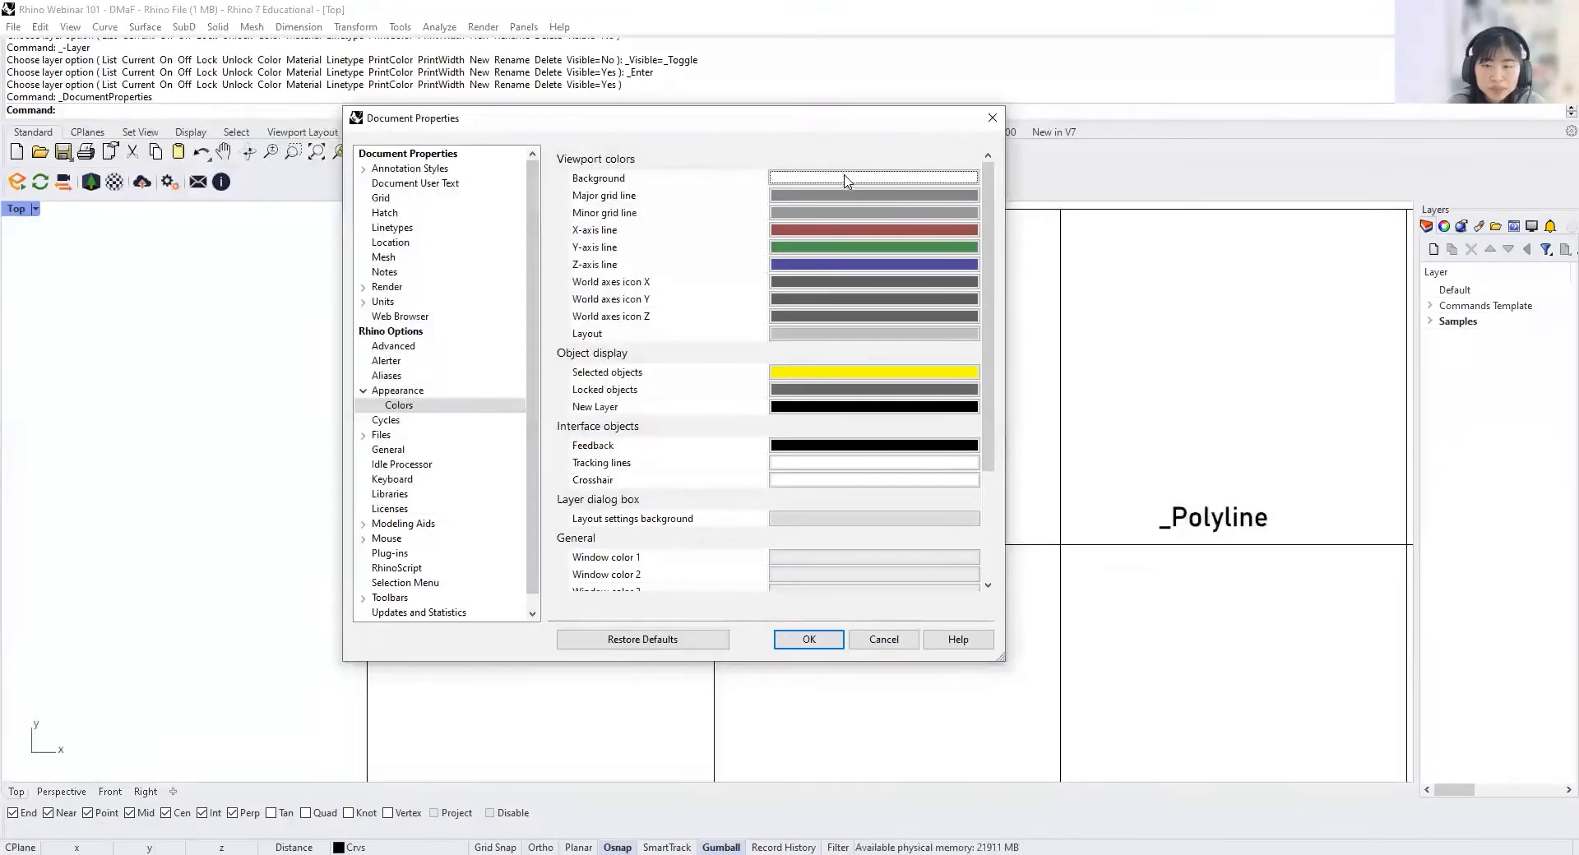
Step: Set the viewport background color to Gray and accept the document properties
left_click(846, 177)
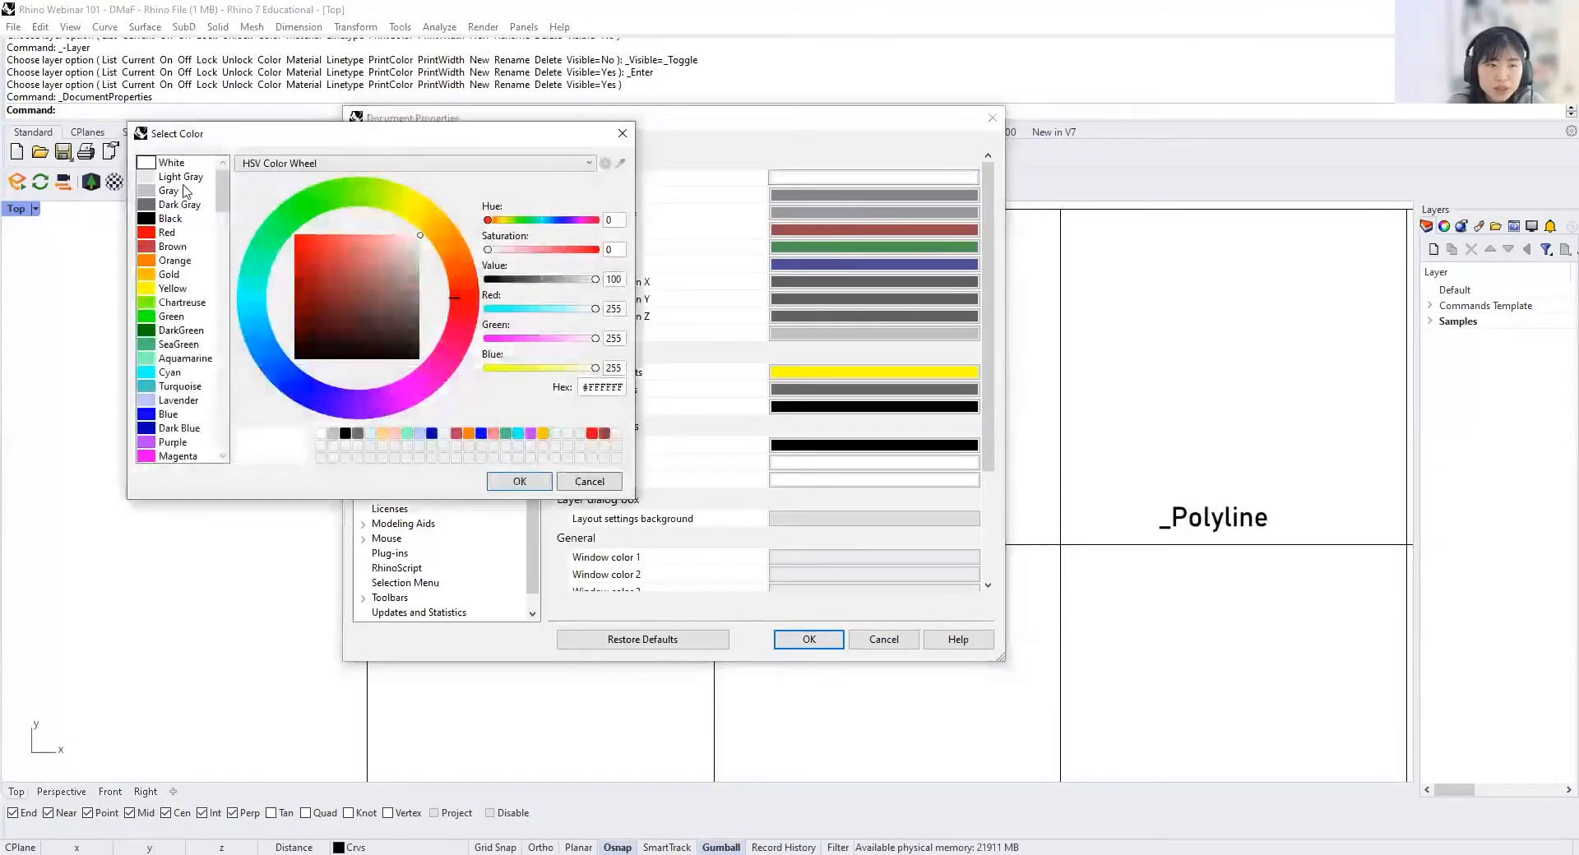
left_click(180, 191)
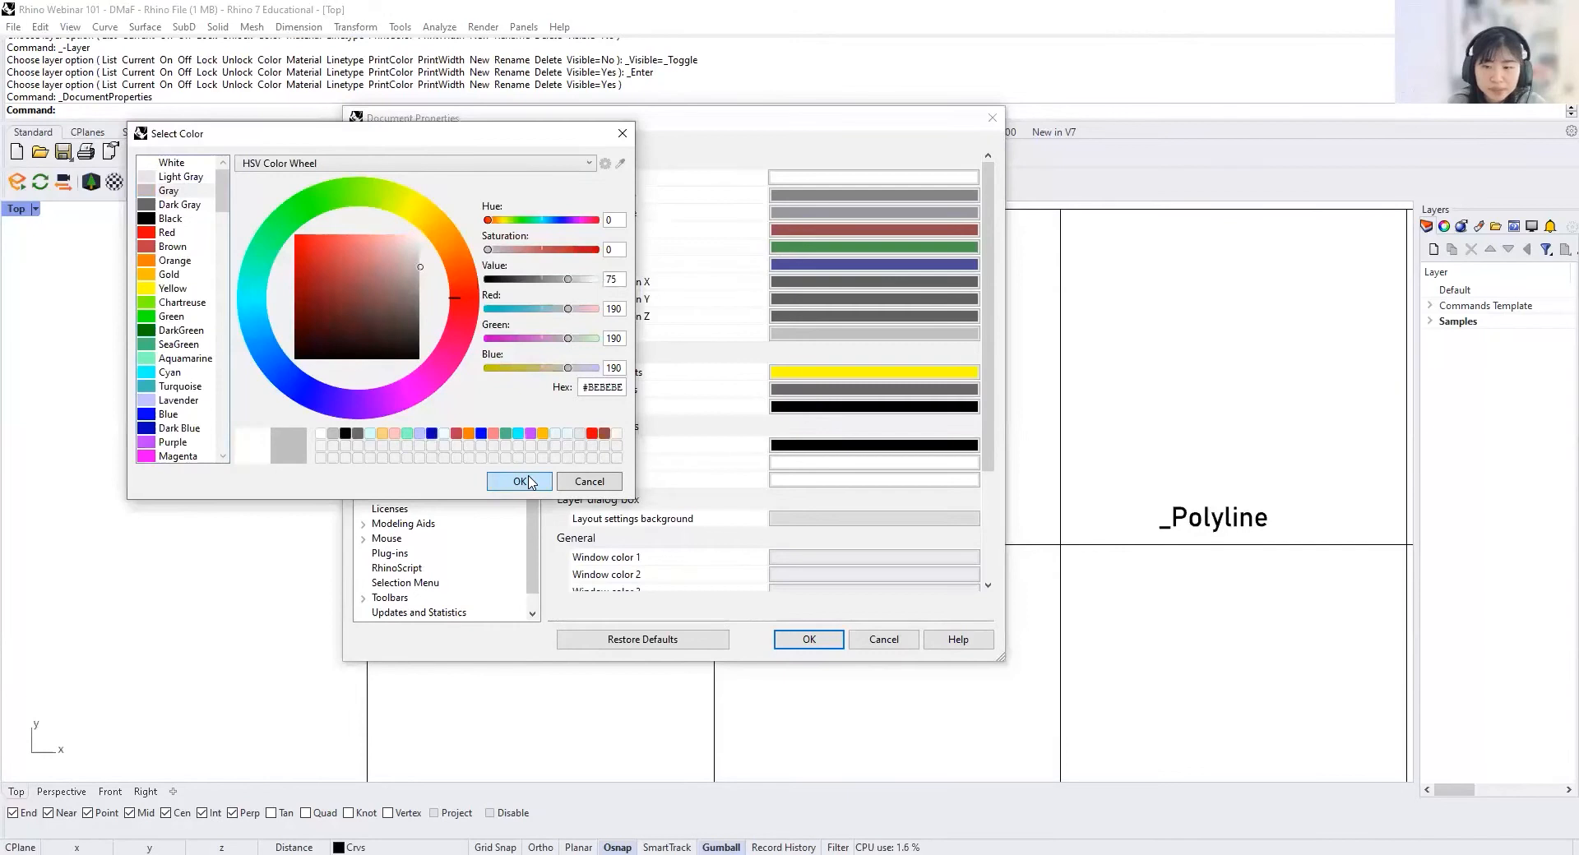
left_click(519, 481)
left_click(830, 641)
Step: Locate the construction plane grid in the Top view and examine its origin and the X and Y axes
scroll(835, 631, "down", 6)
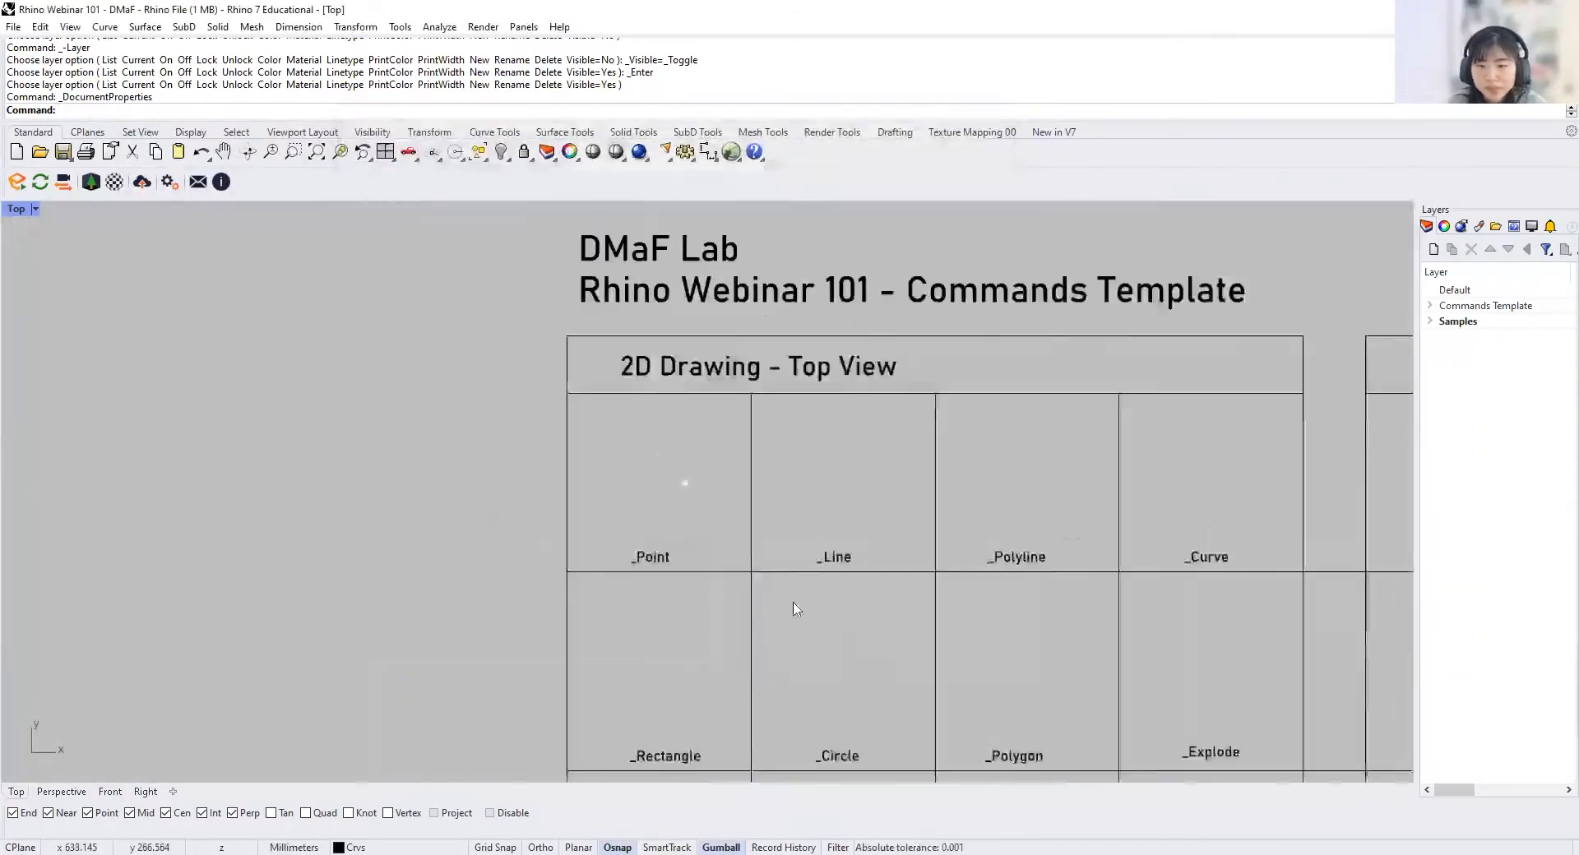
right_click_drag(835, 632, 738, 604)
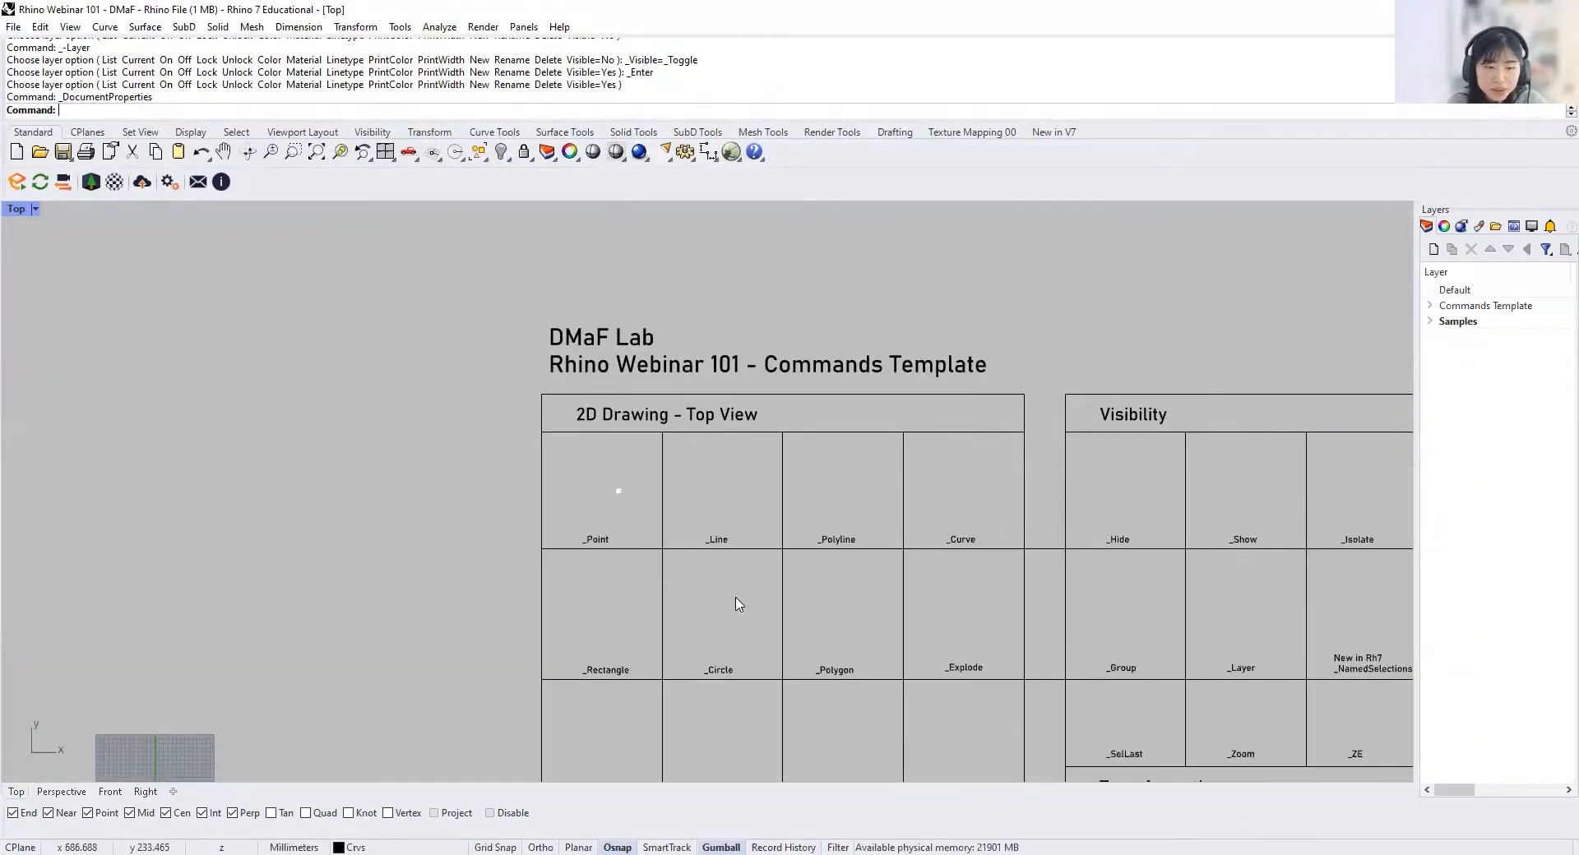
scroll(735, 564, "down", 2)
right_click_drag(327, 692, 480, 535)
scroll(481, 535, "up", 7)
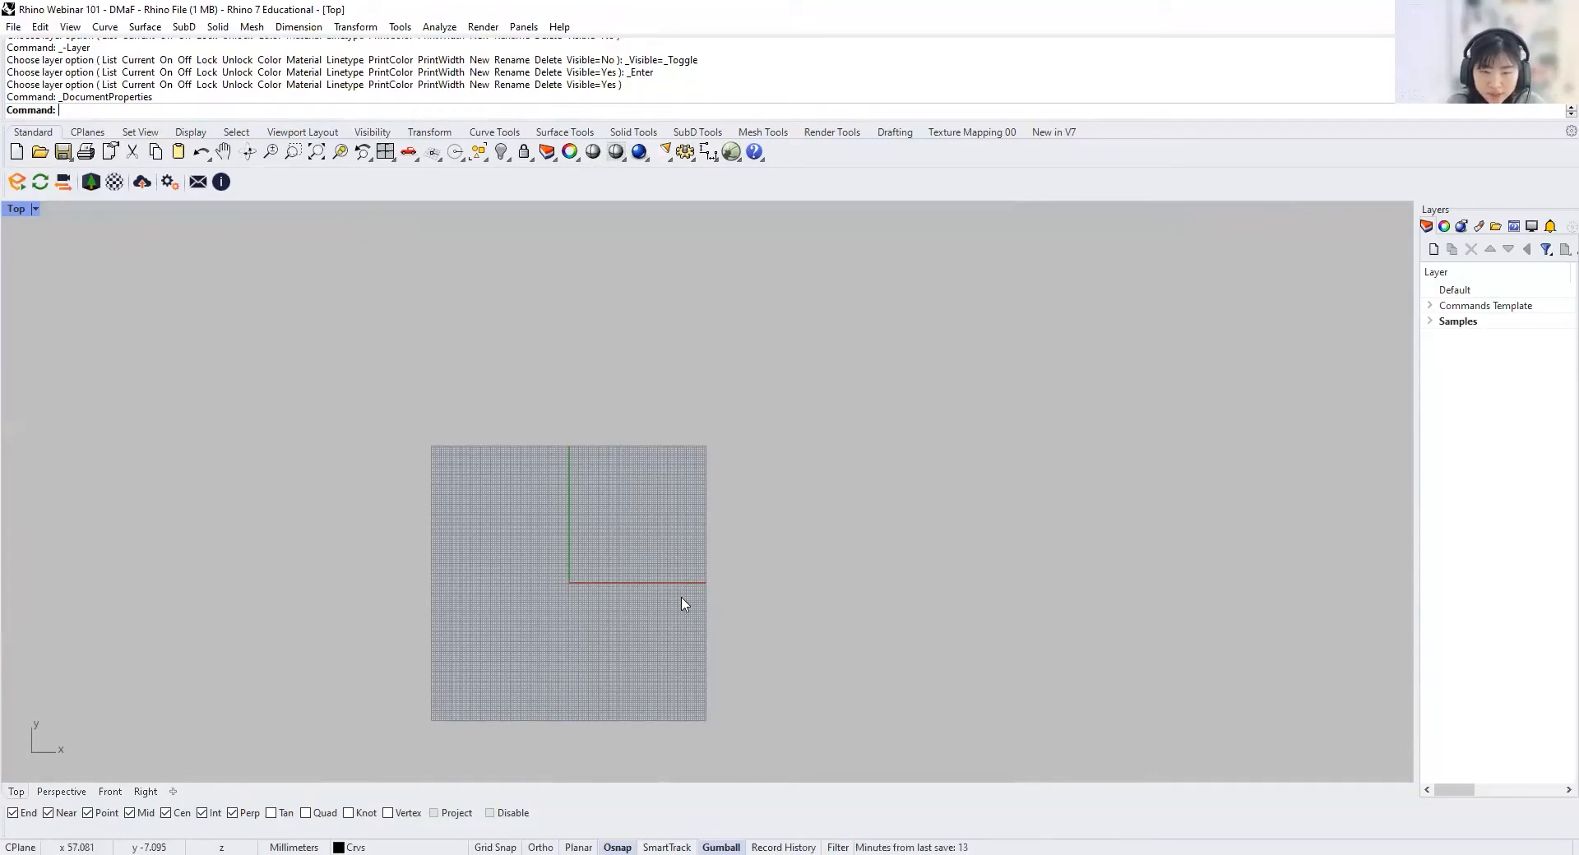
scroll(571, 599, "up", 5)
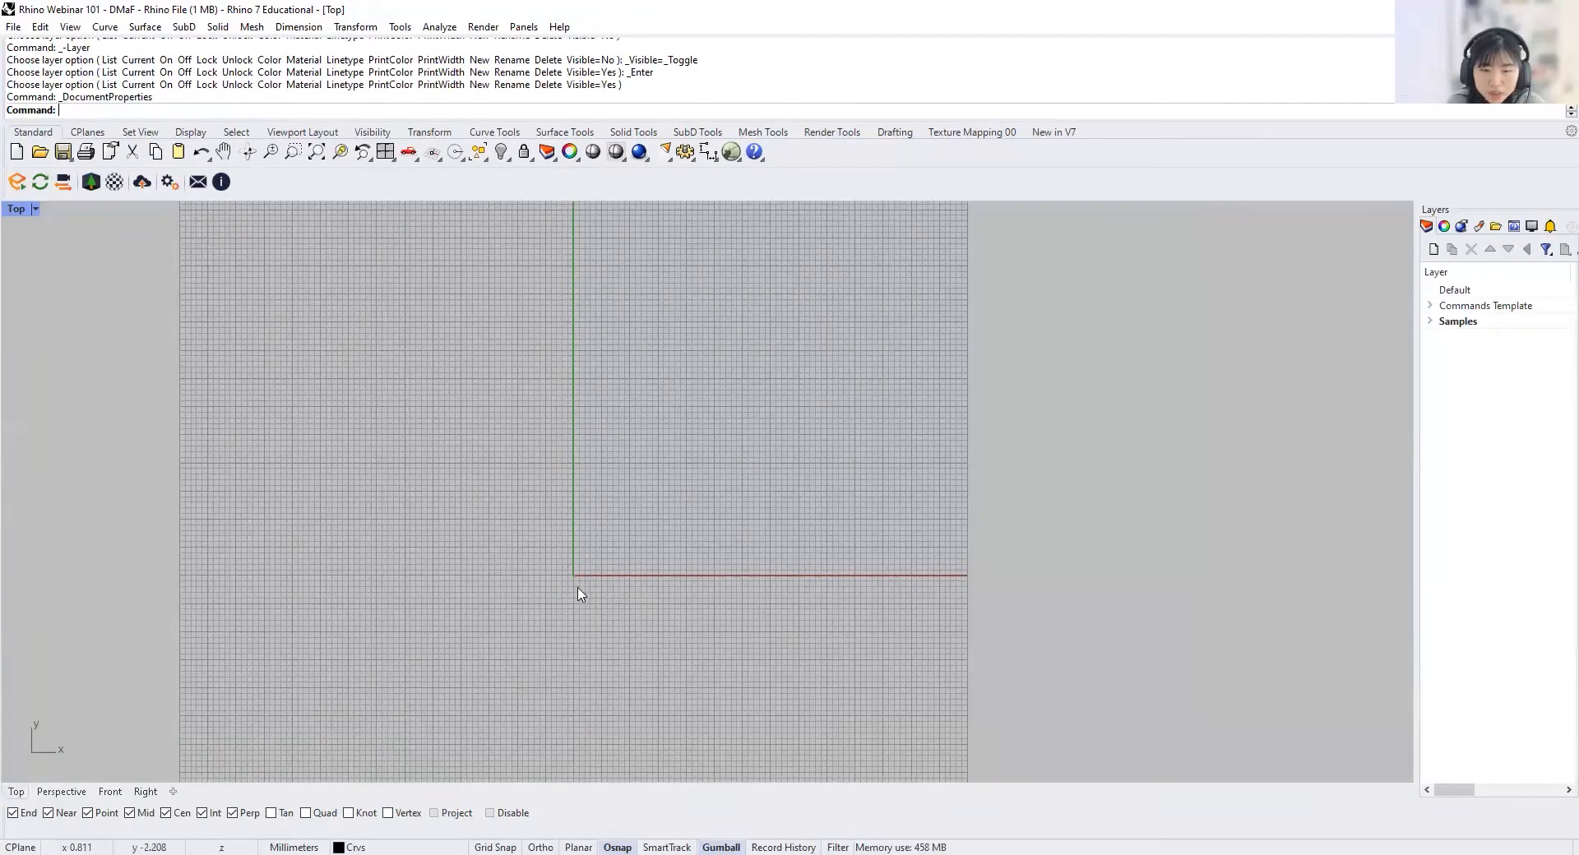
scroll(579, 592, "down", 5)
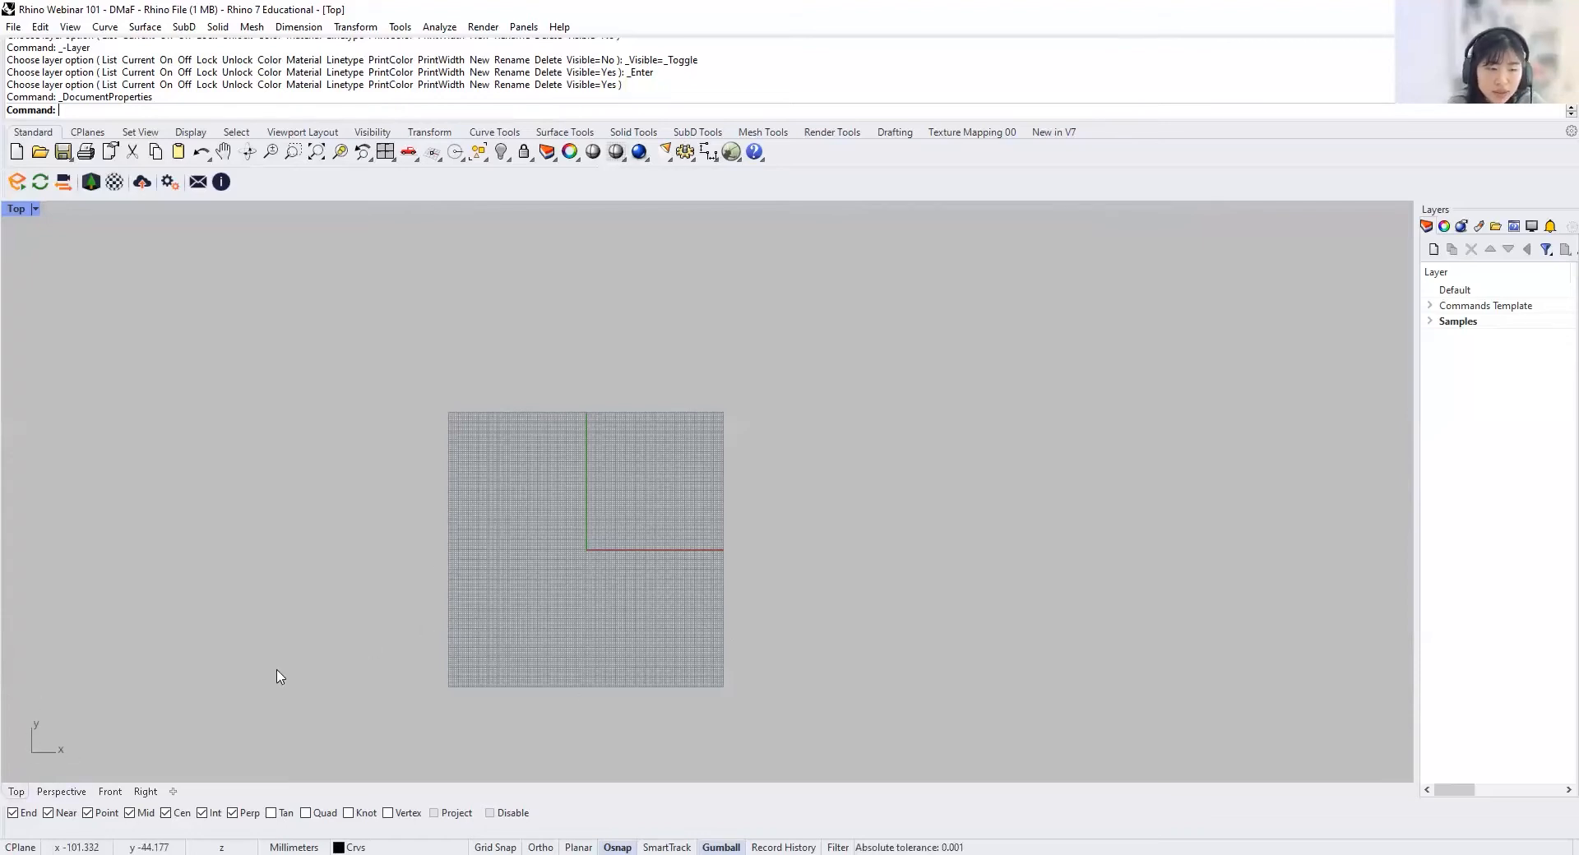
Step: Examine the construction plane grid in the Perspective view, and return to the Top view
left_click(59, 791)
scroll(278, 497, "down", 10)
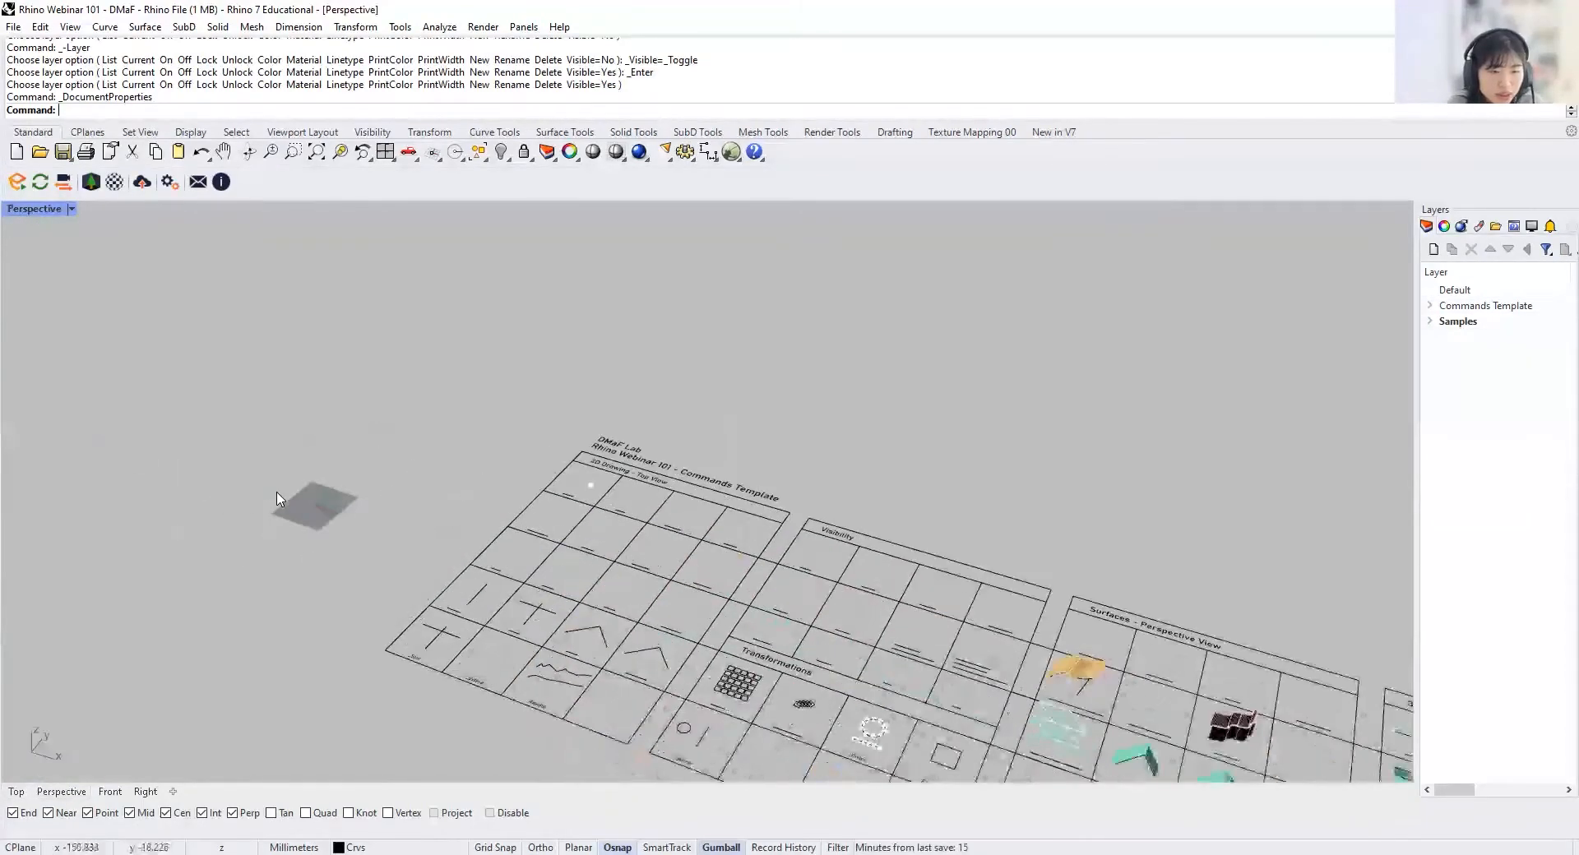
scroll(278, 498, "up", 6)
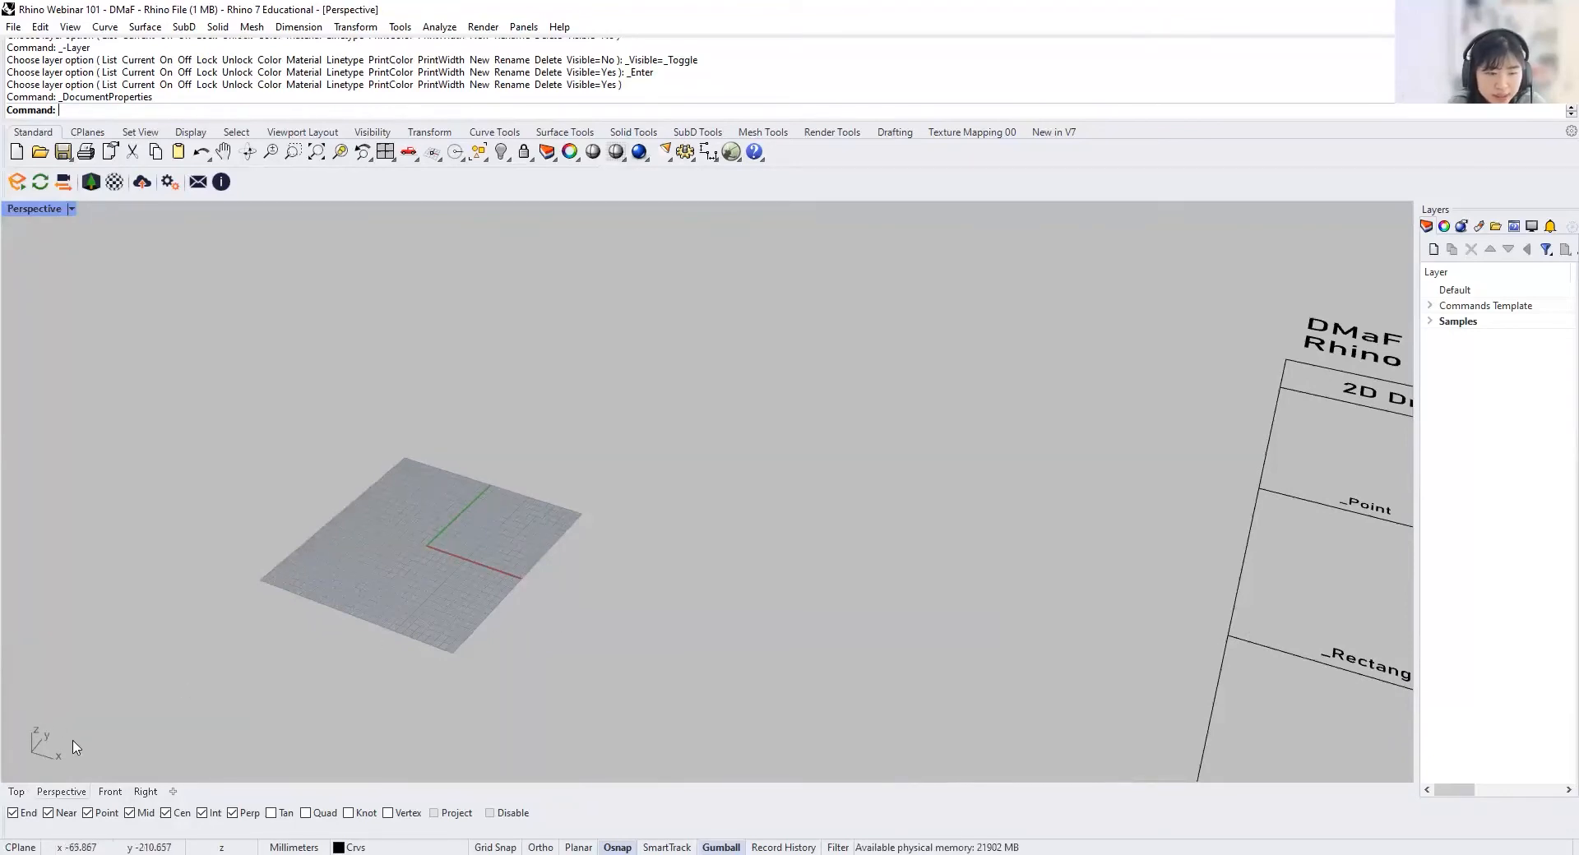
left_click(16, 791)
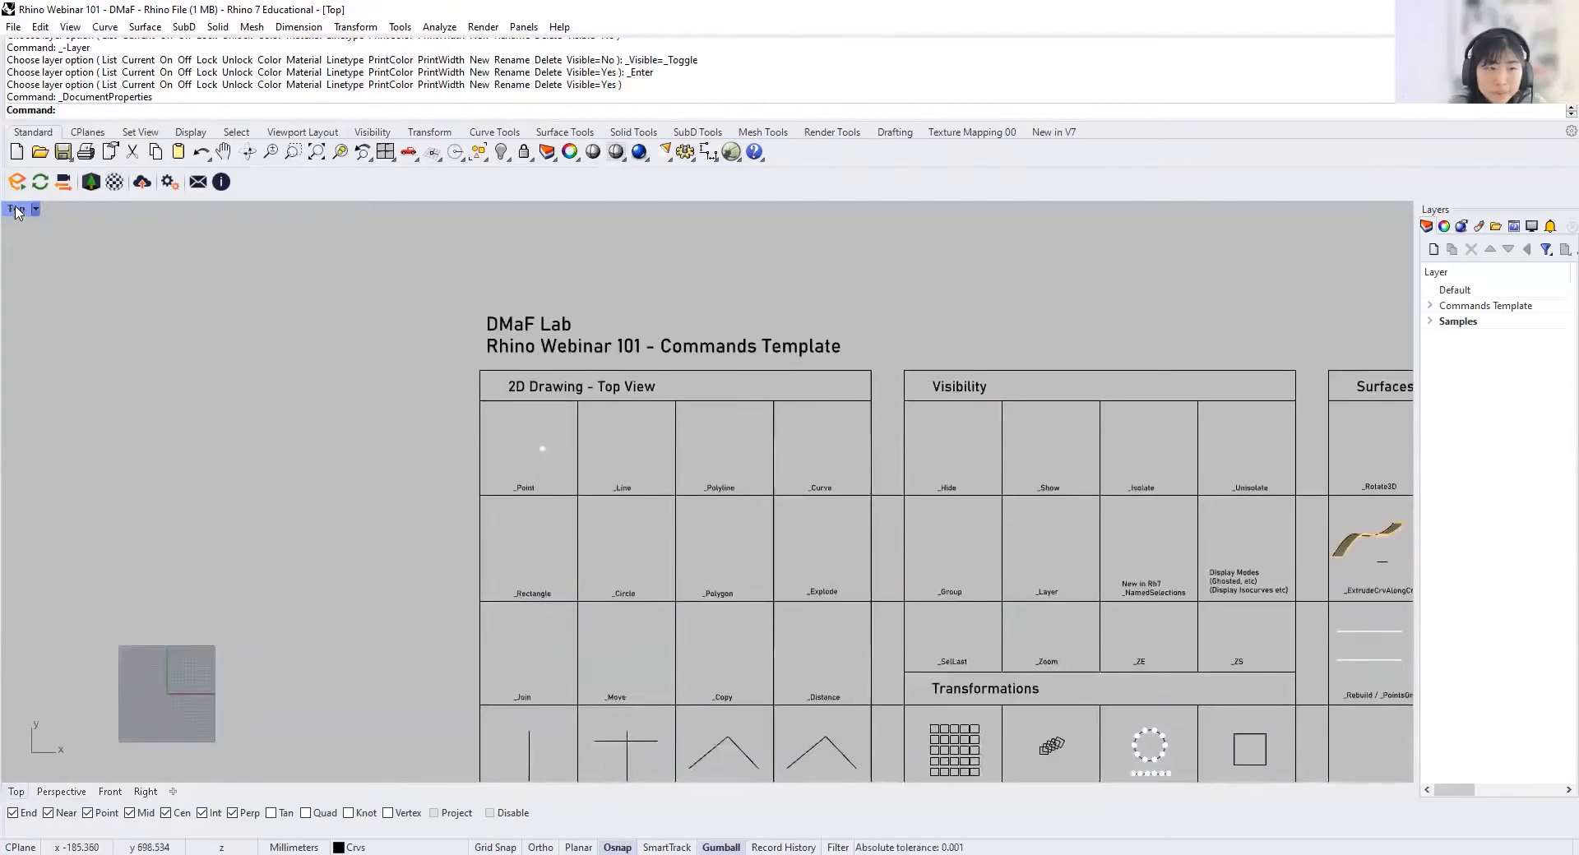
Step: Alternate between the four-viewport layout and the maximized Top and Perspective viewports, ending with all four viewports shown
double_click(4, 210)
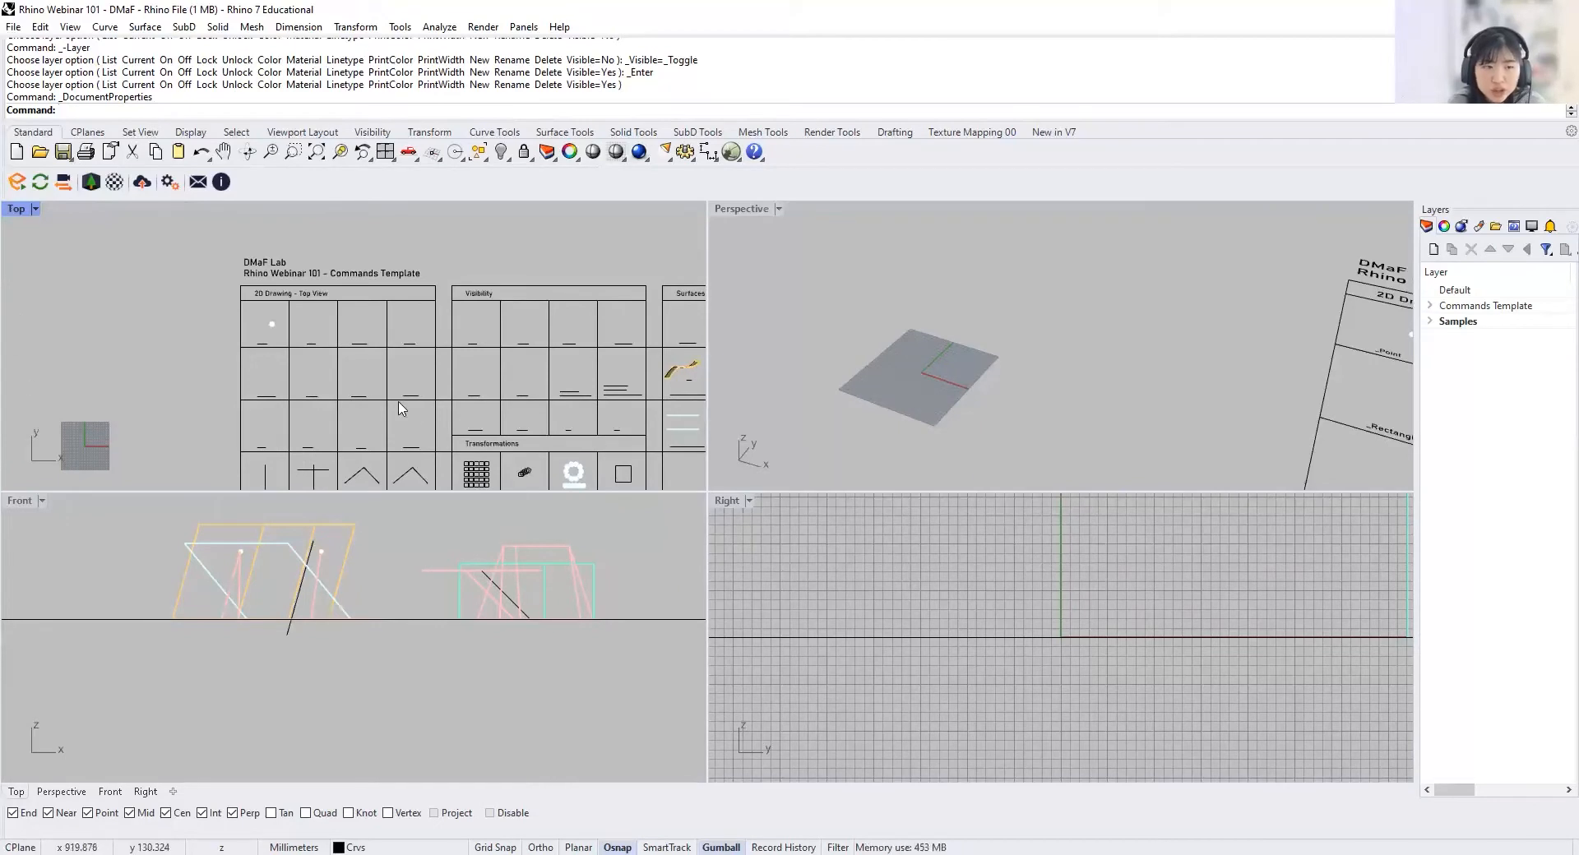
double_click(17, 211)
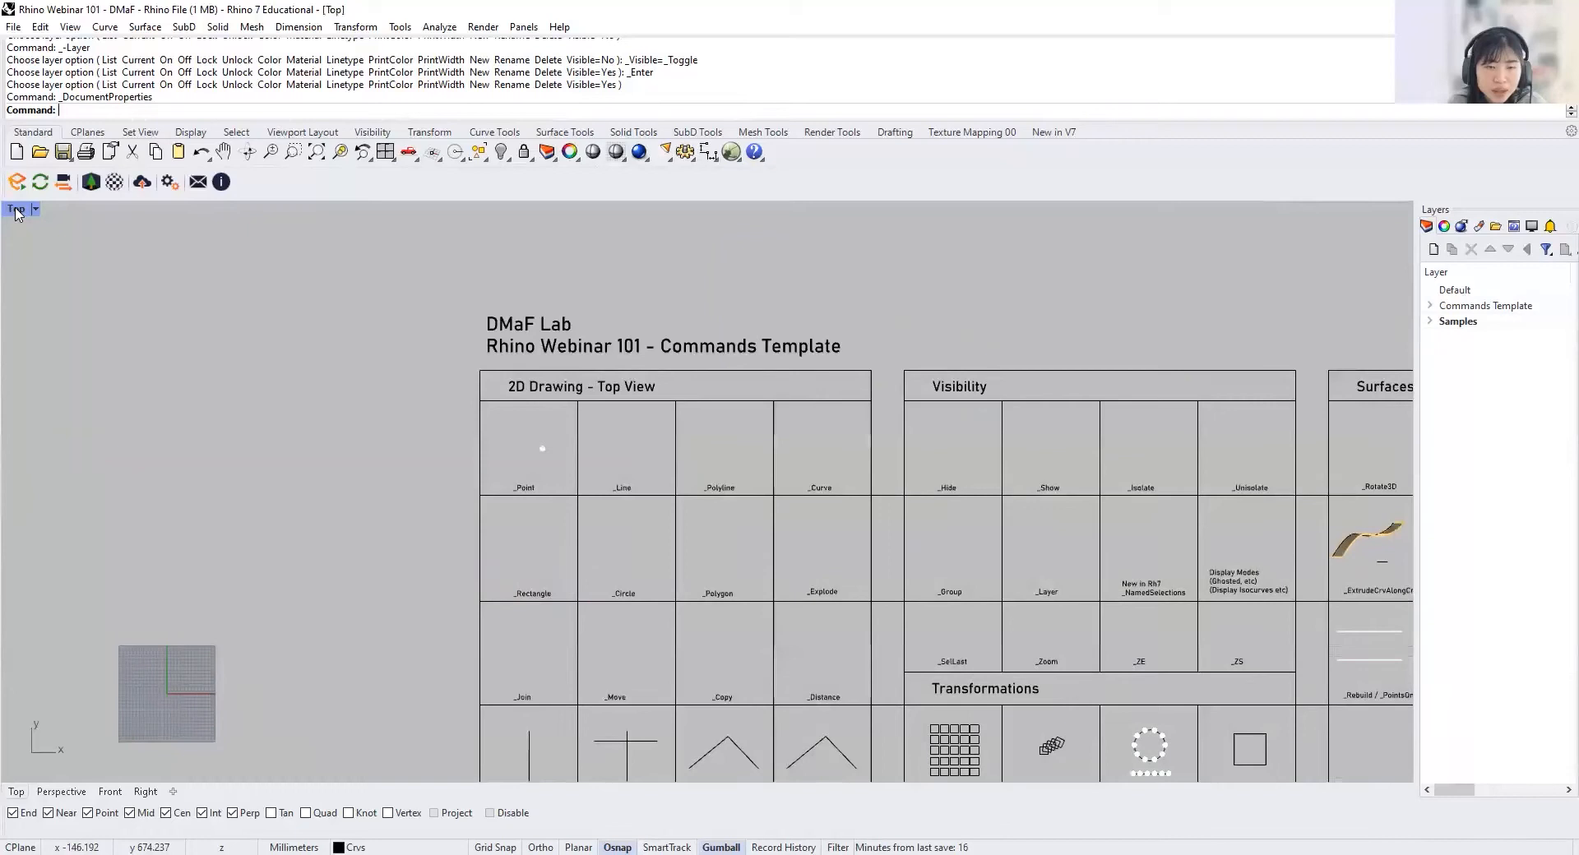
double_click(16, 211)
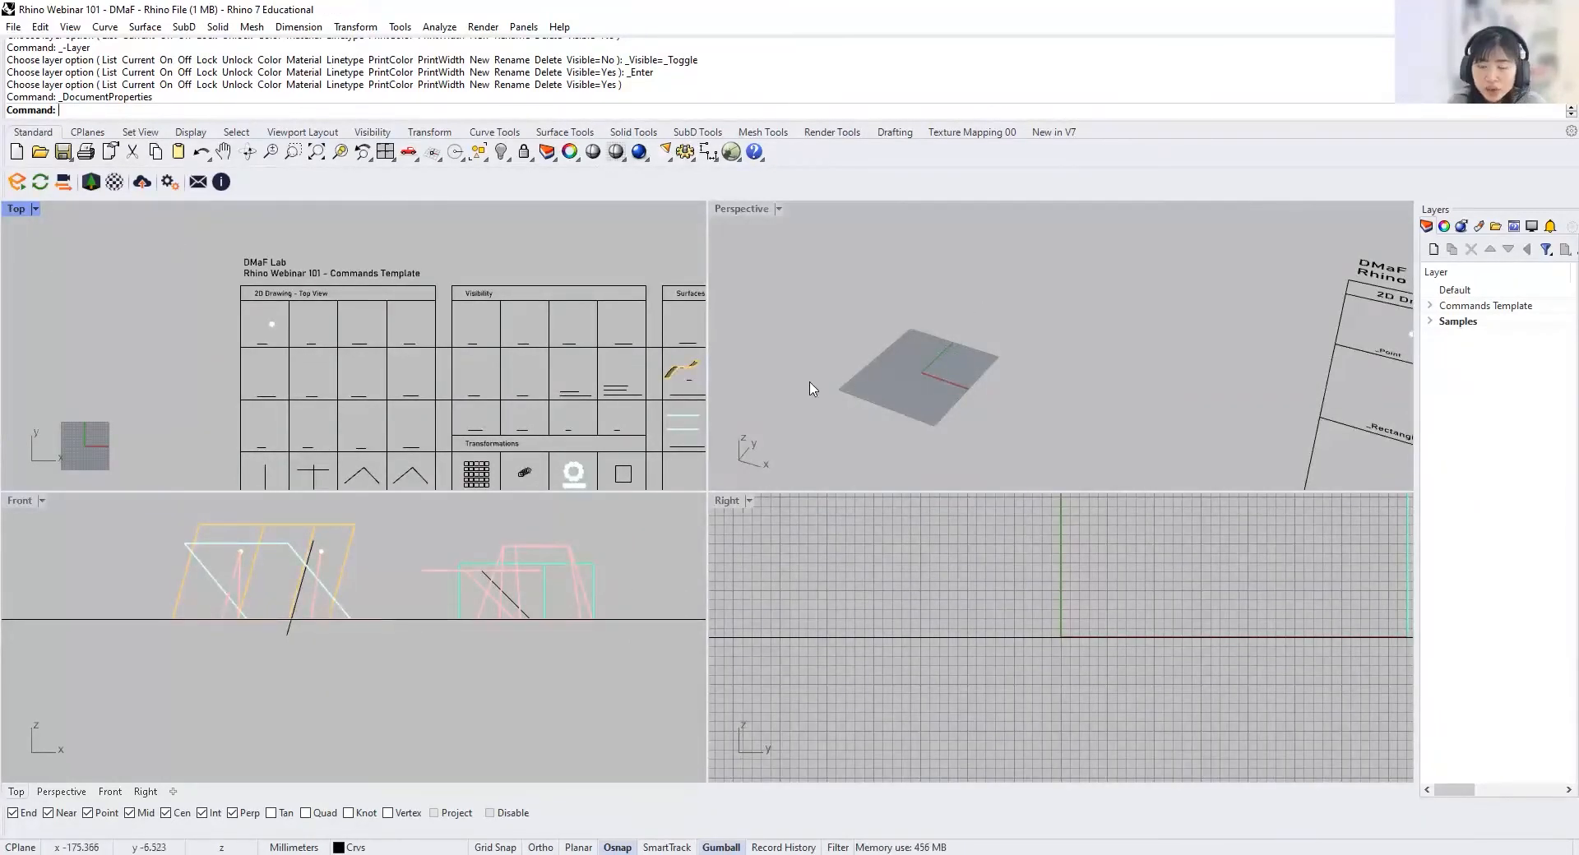
double_click(741, 210)
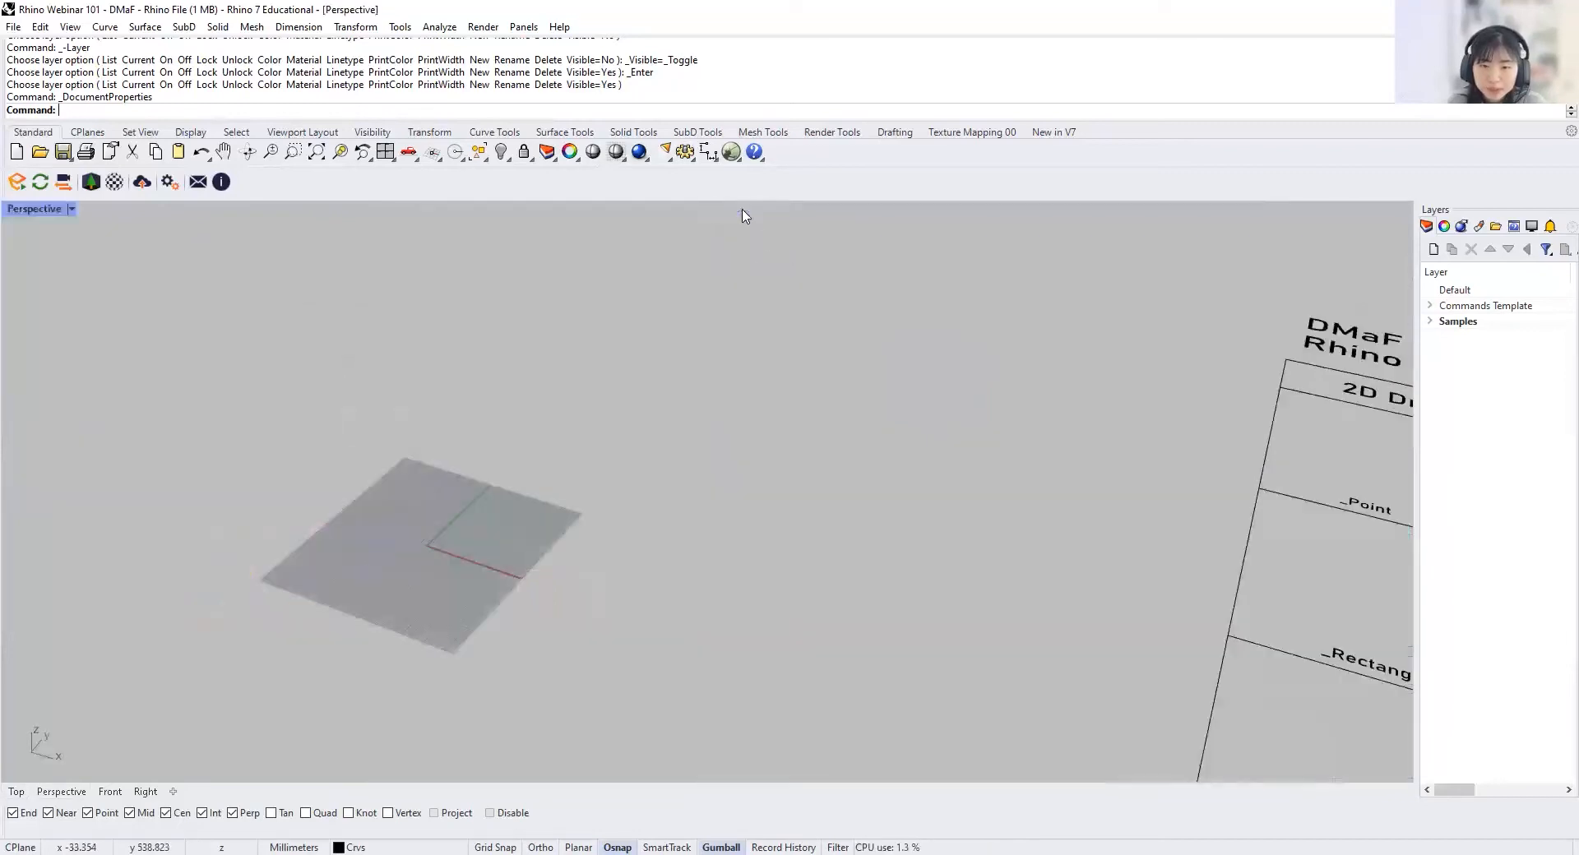
double_click(35, 210)
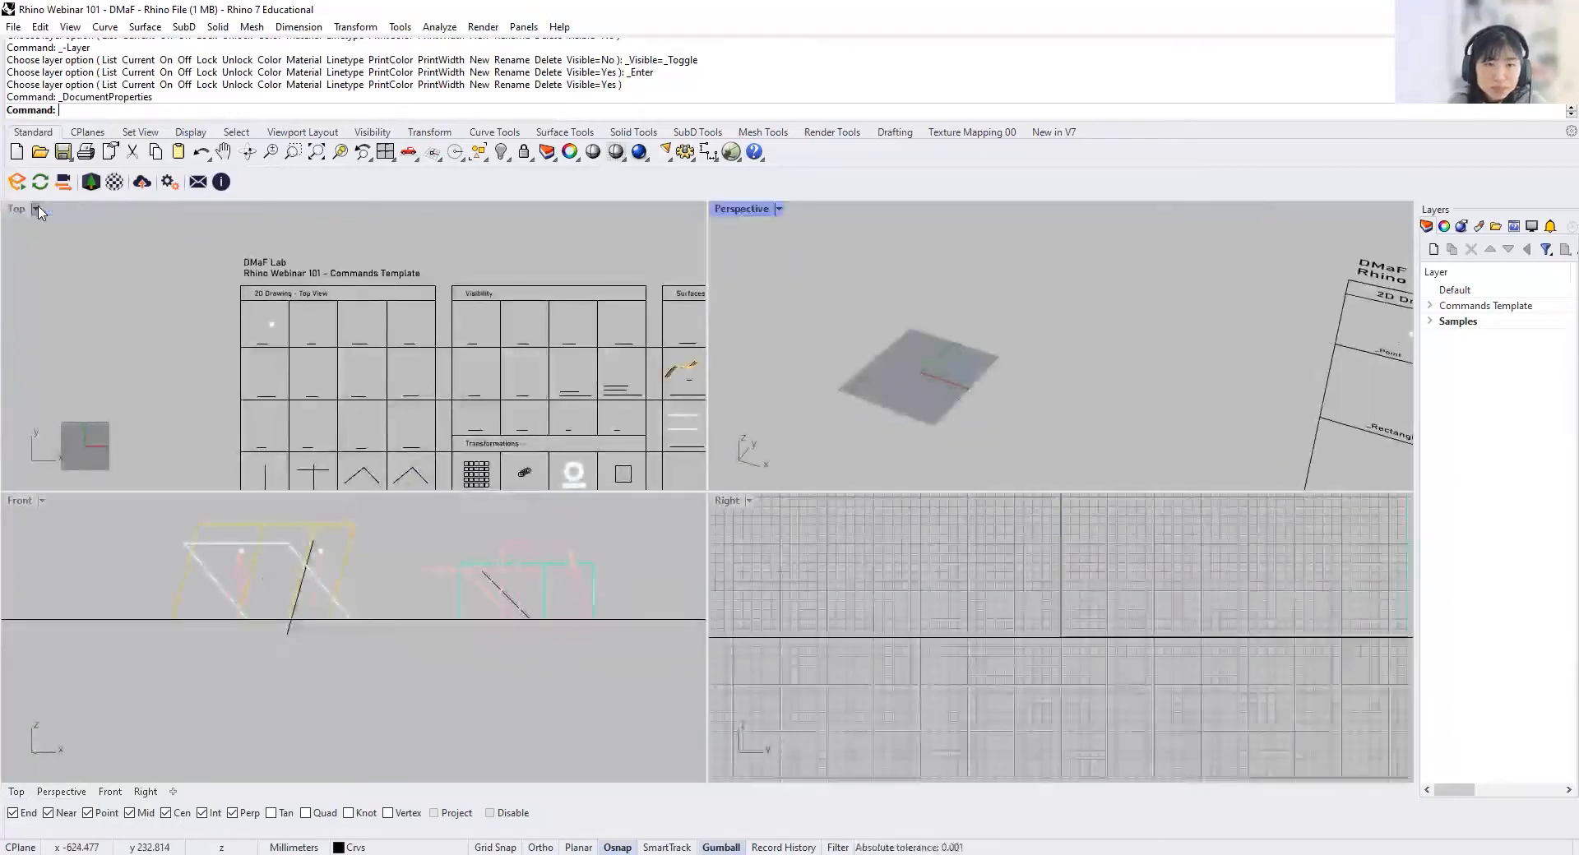
Step: Change the viewport layout to three viewports and maximize the Top viewport on the 2D Drawing table
left_click(70, 252)
left_click(274, 135)
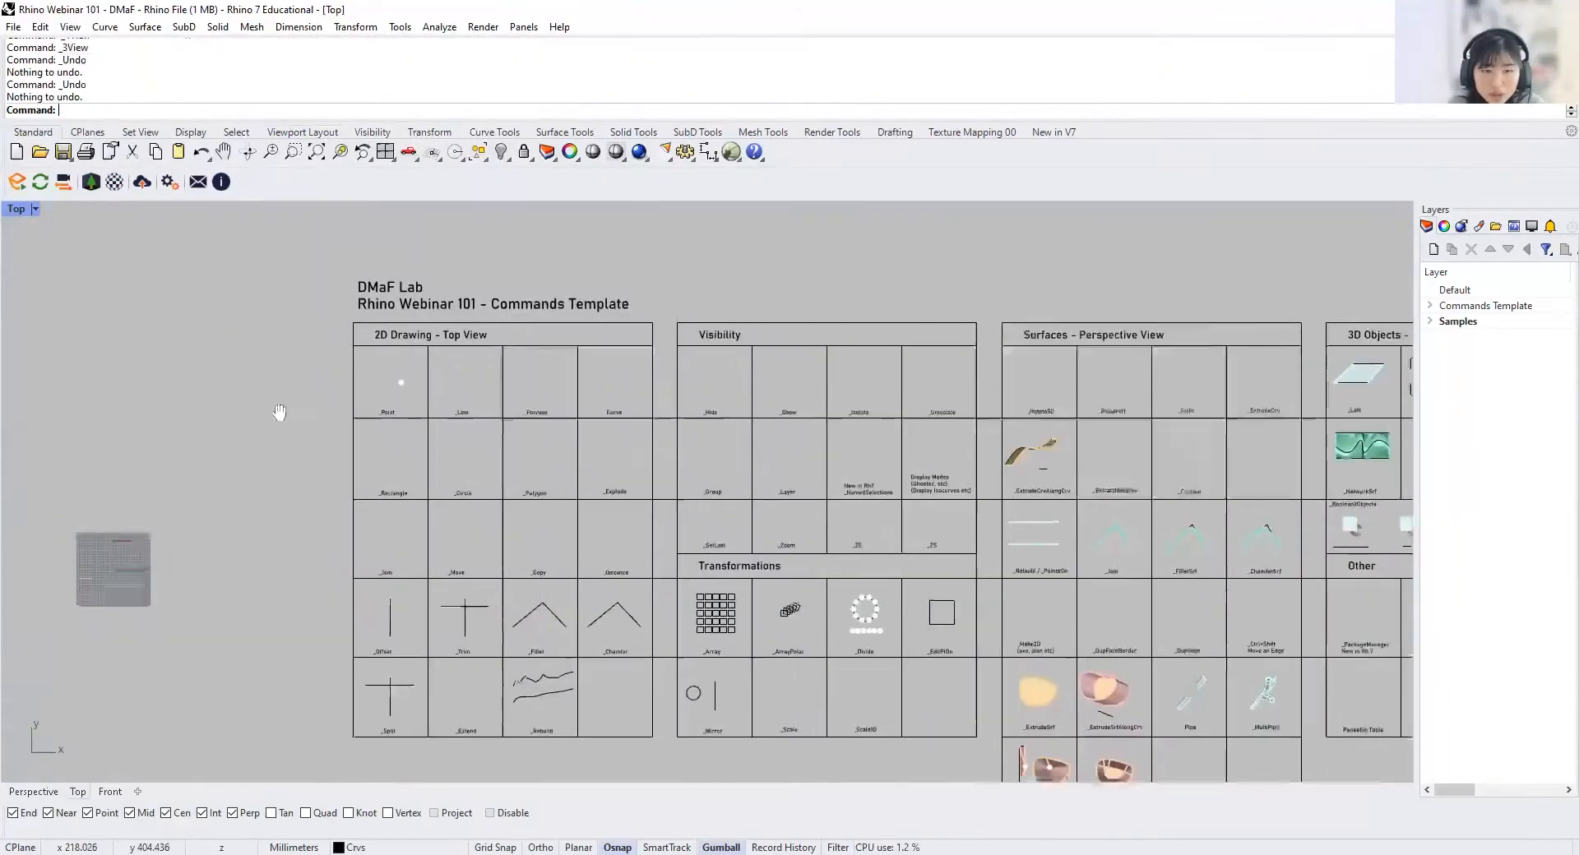
right_click_drag(280, 415, 302, 425)
scroll(302, 425, "up", 8)
right_click_drag(410, 433, 254, 496)
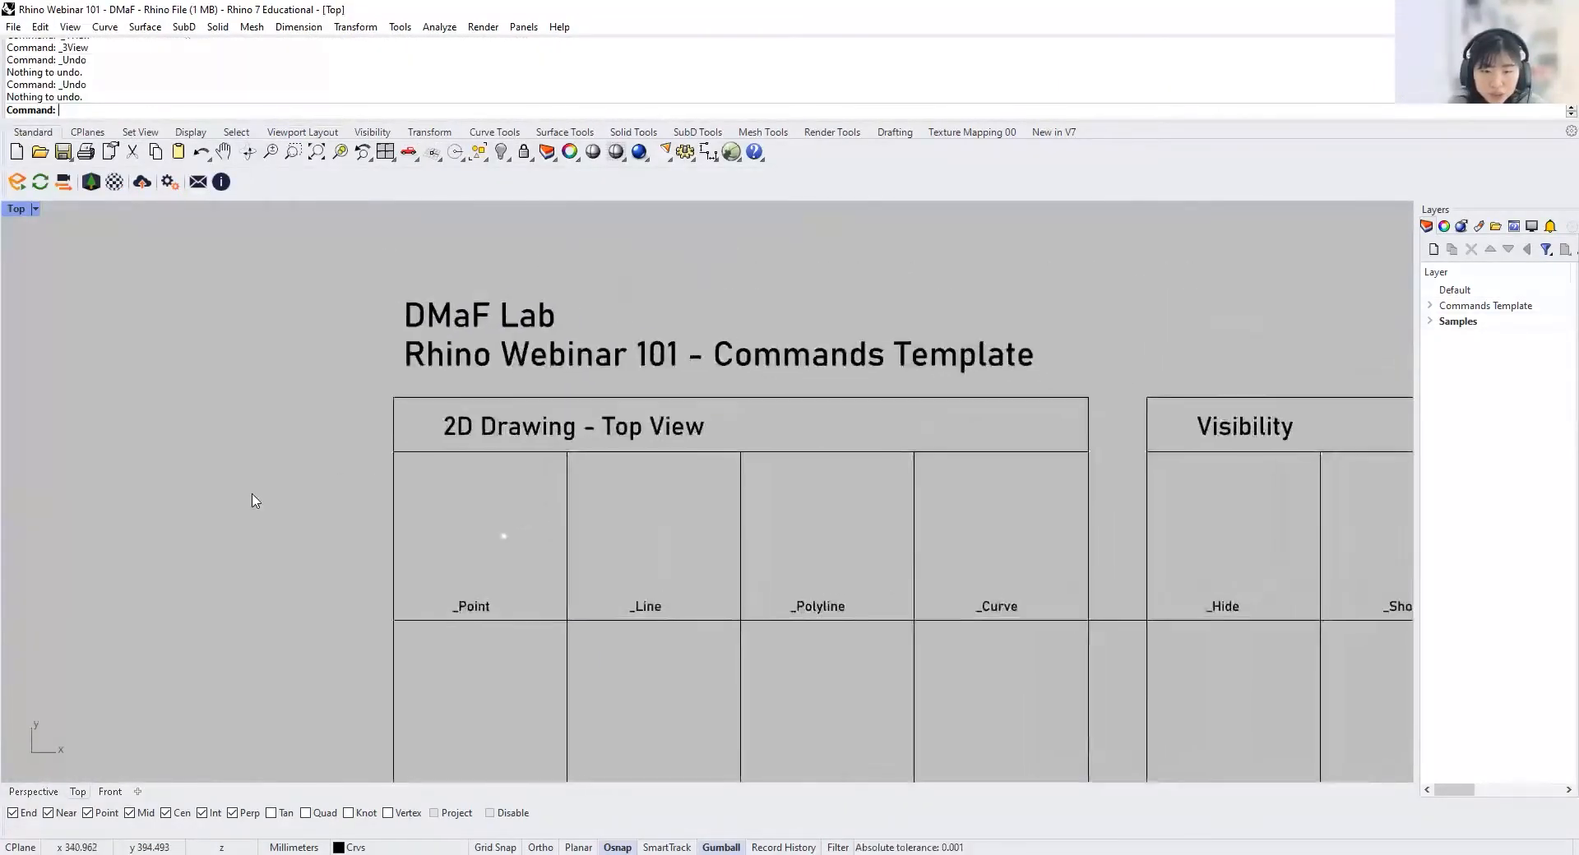
scroll(299, 465, "up", 2)
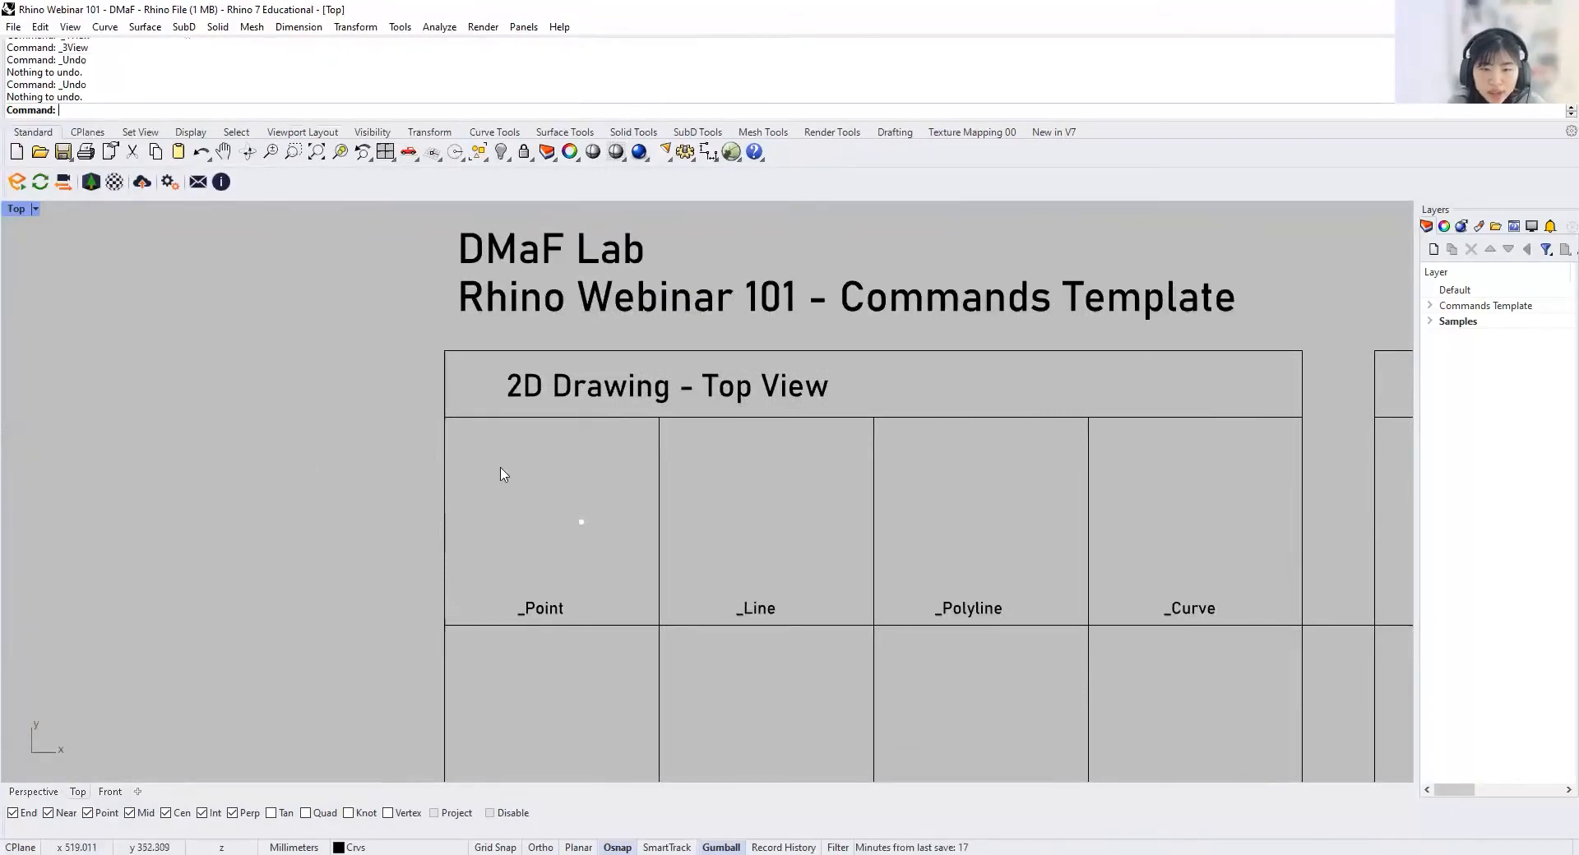
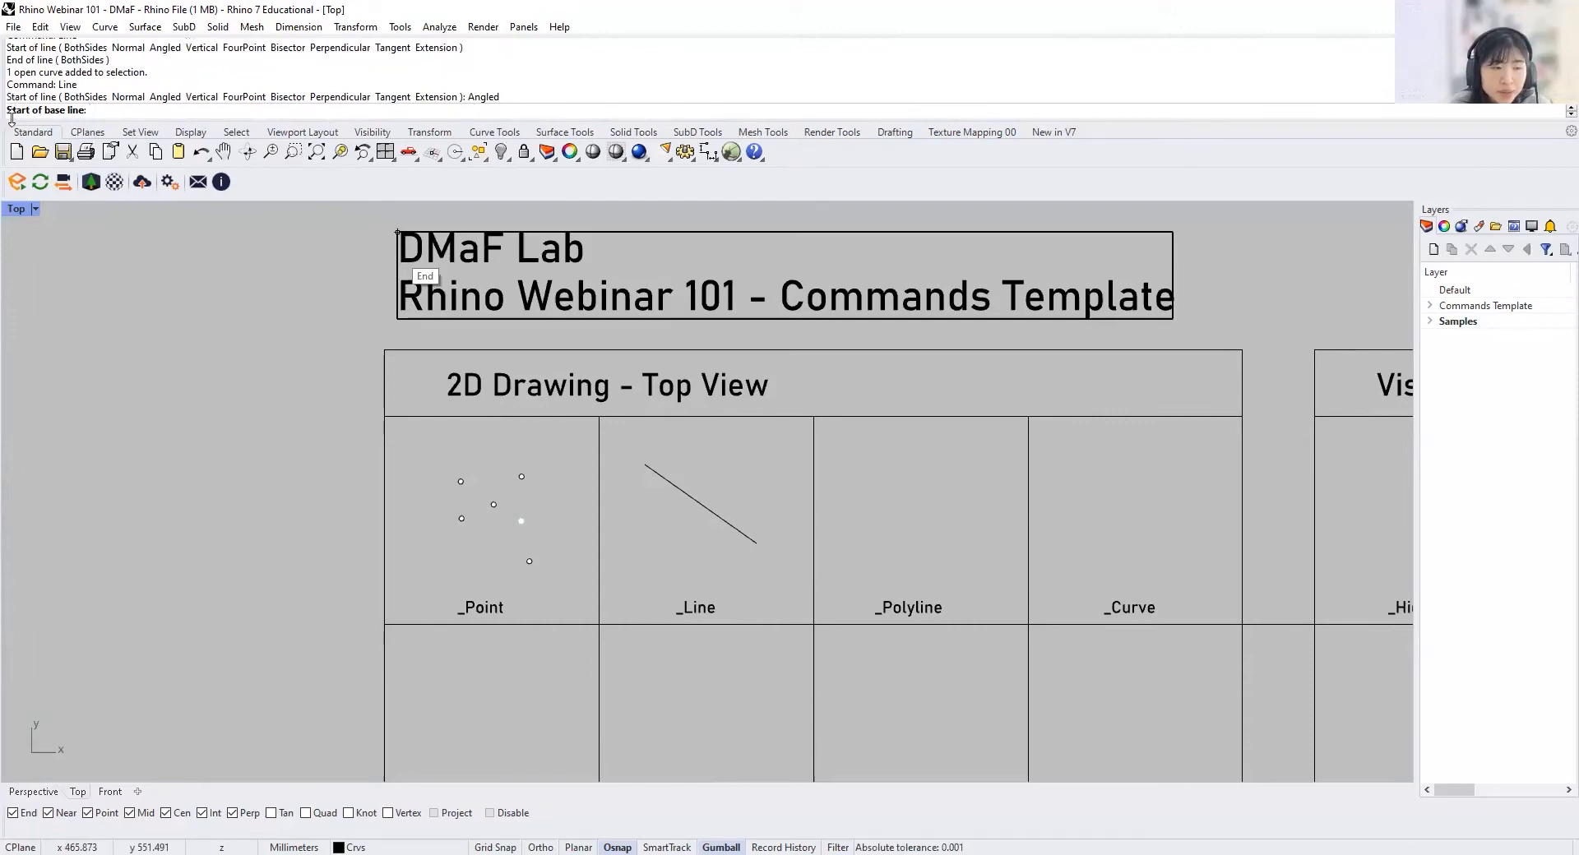
Step: Draw an angled line about 118 mm long at 45 degrees to a horizontal base line above the existing _Line sample, and delete it
left_click(689, 458)
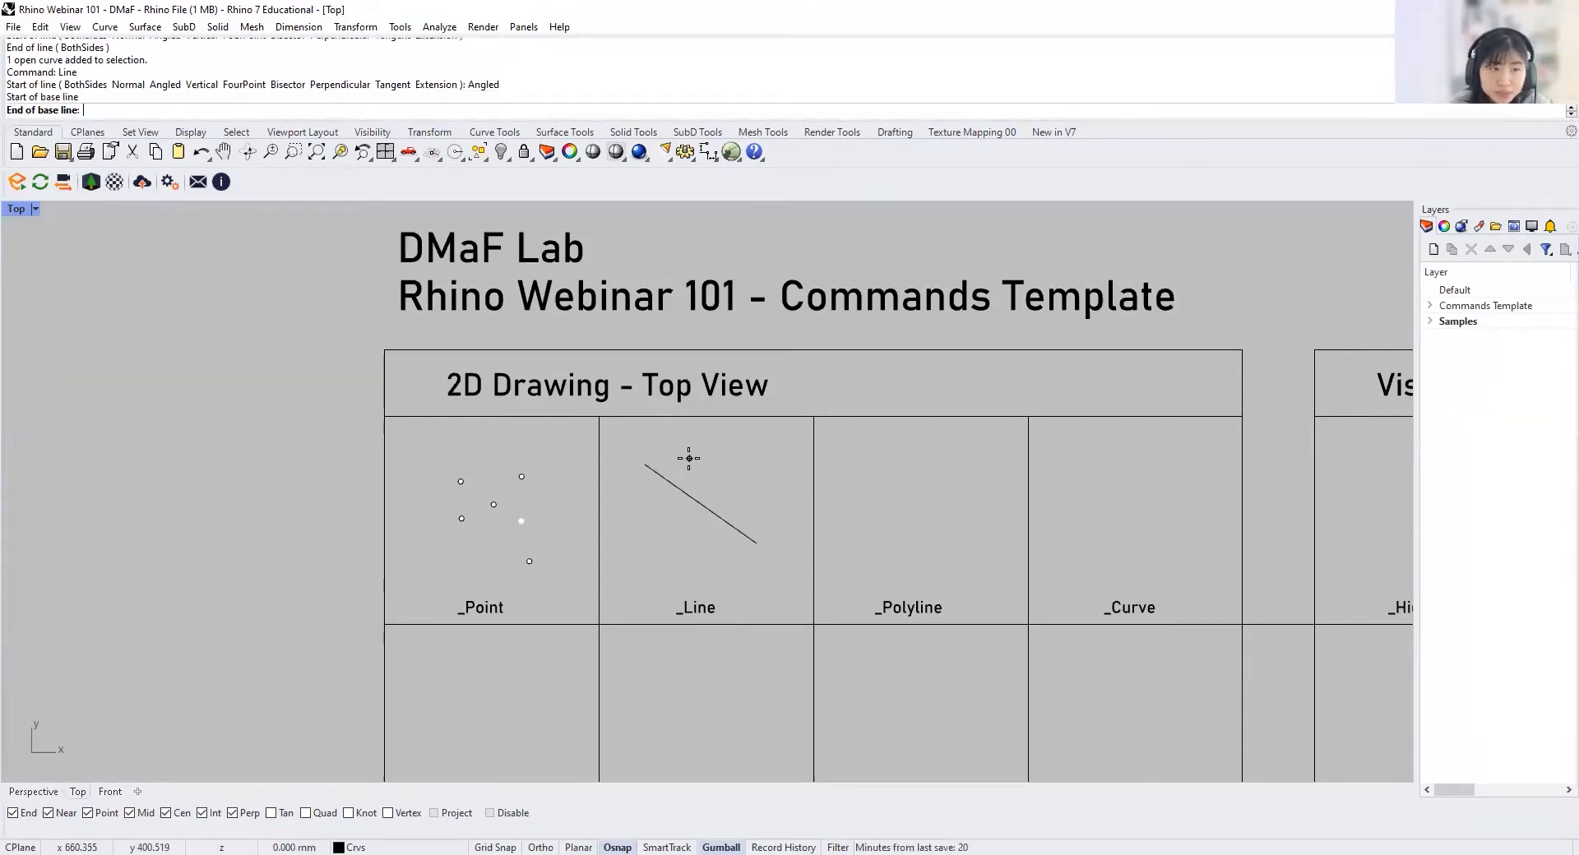
left_click(776, 458)
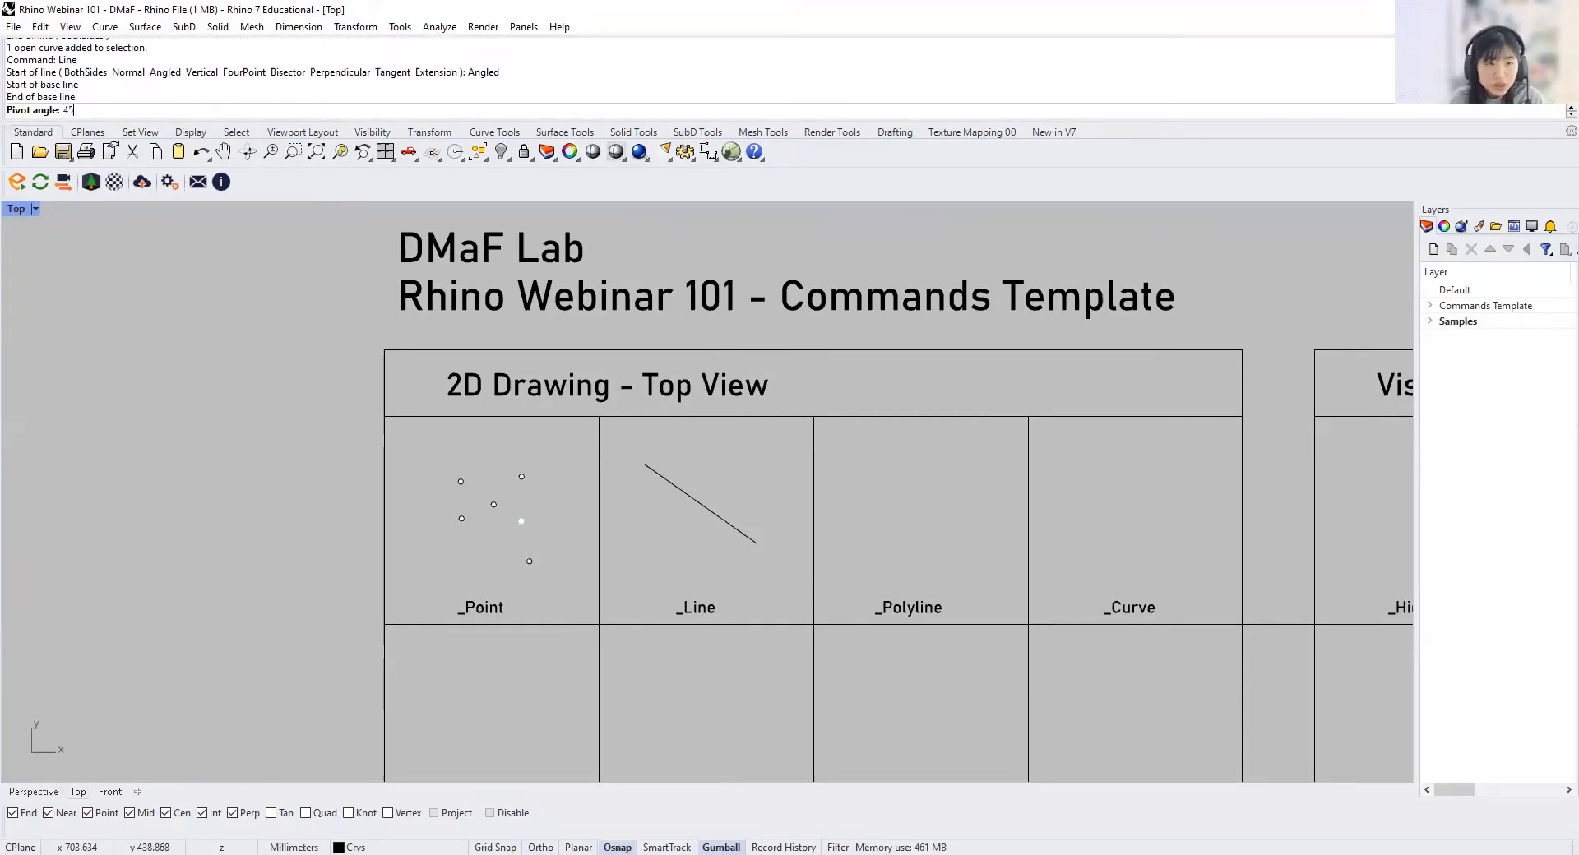
key("Return")
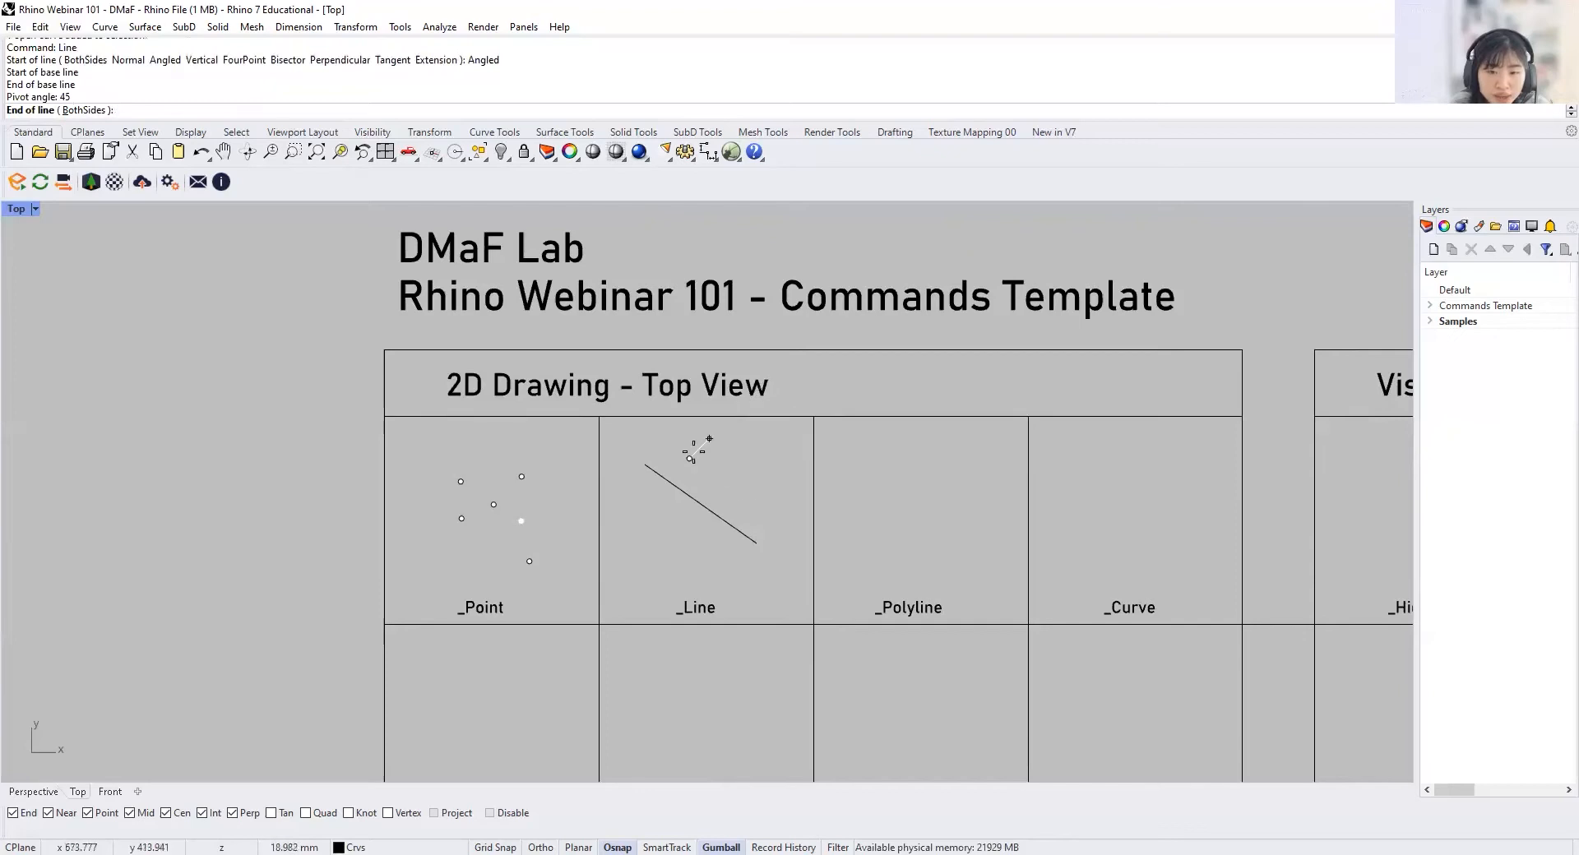
left_click(815, 333)
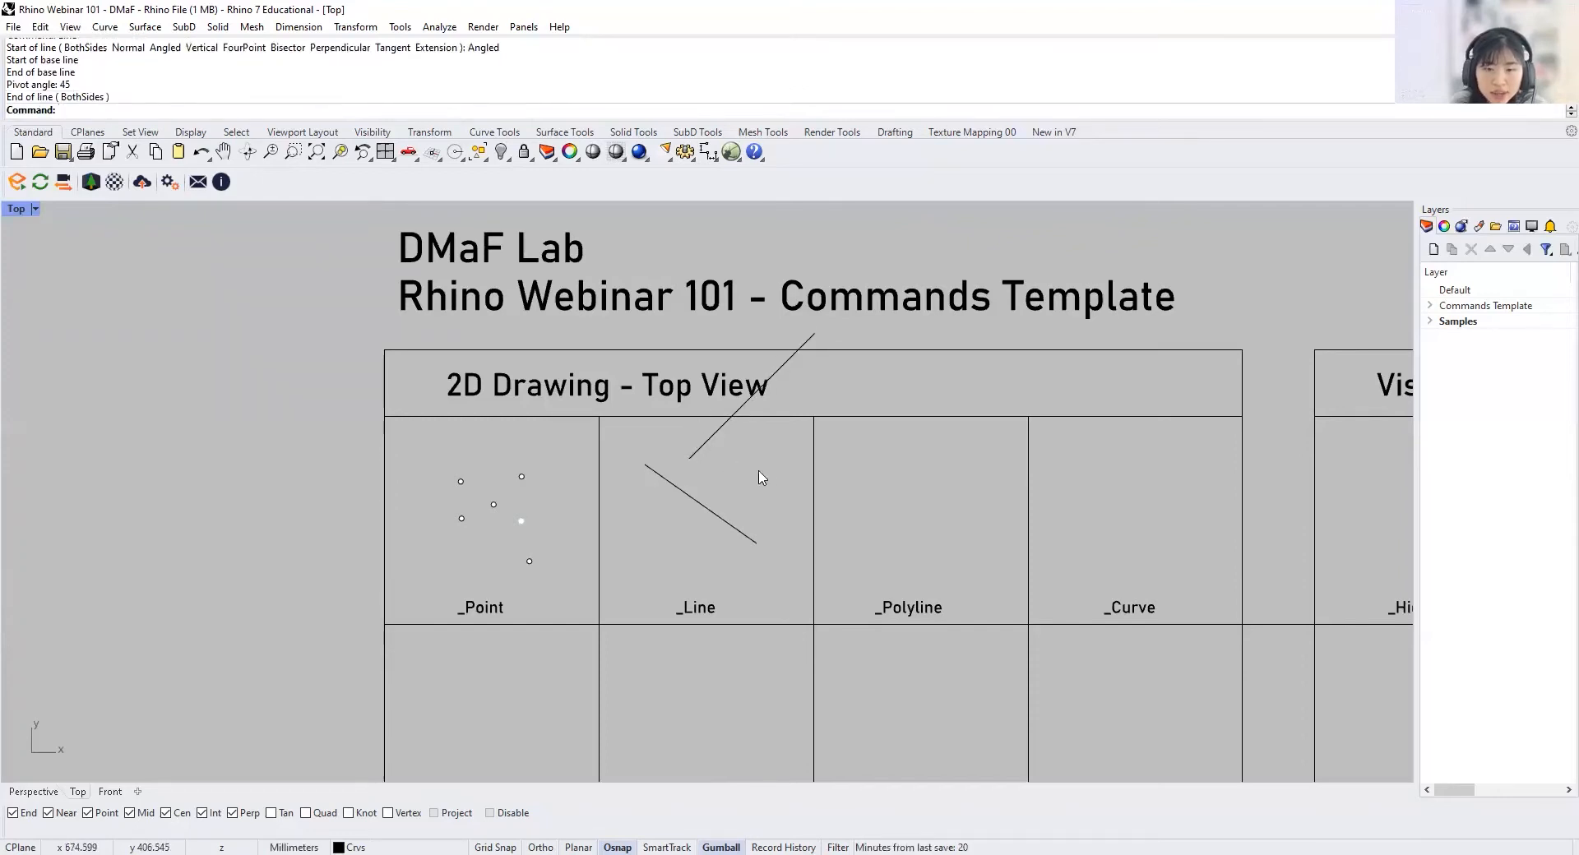
left_click(697, 451)
key("Delete")
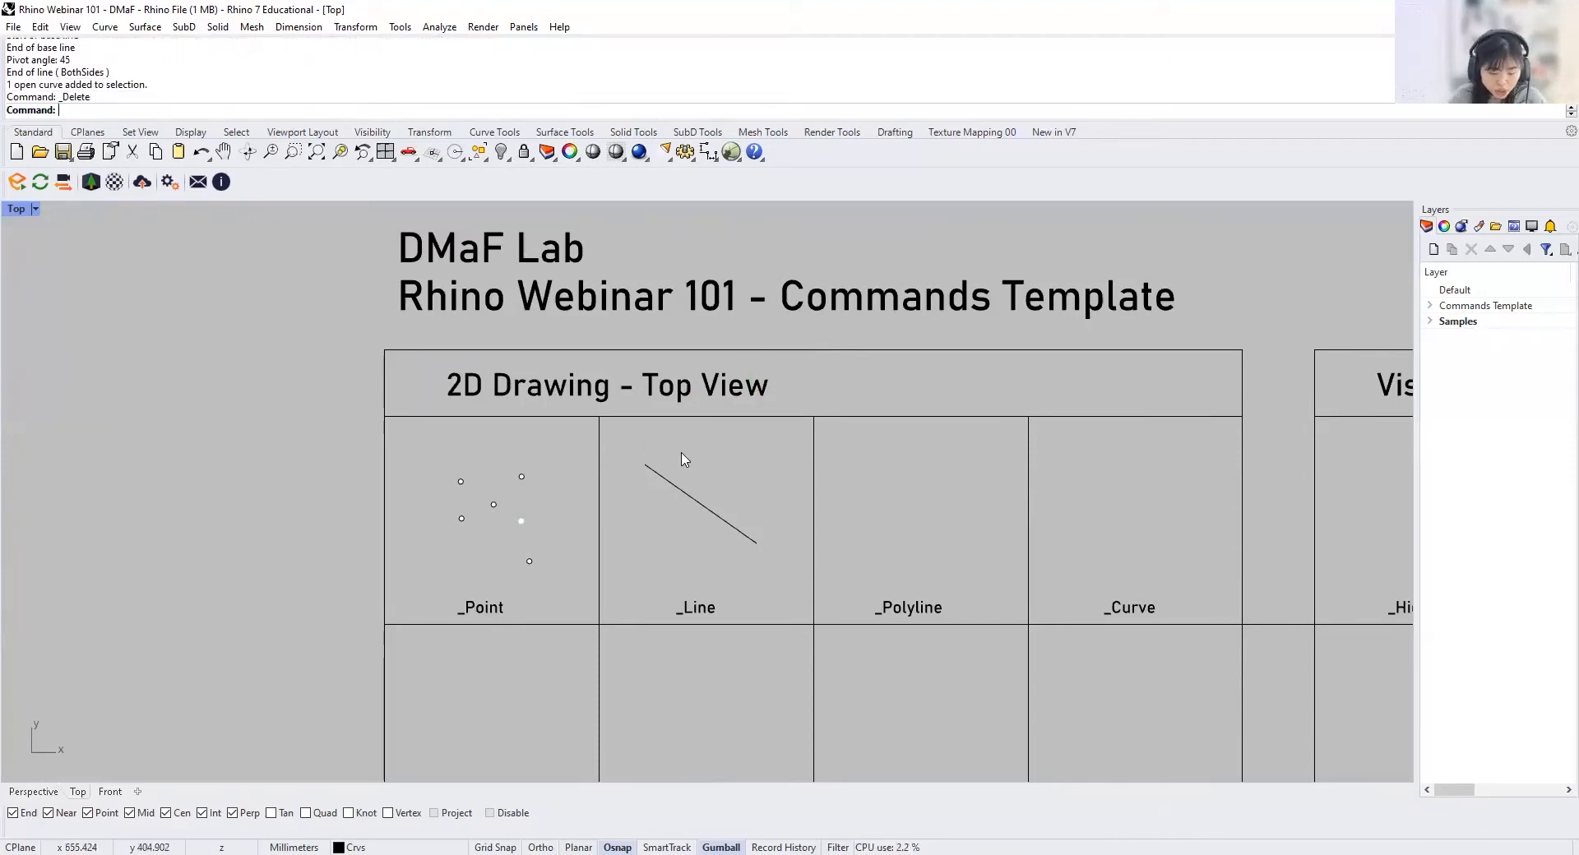
Step: Delete the remaining diagonal line in the _Line cell, and try undo and redo on the deletion, finishing with the line restored
left_click(714, 513)
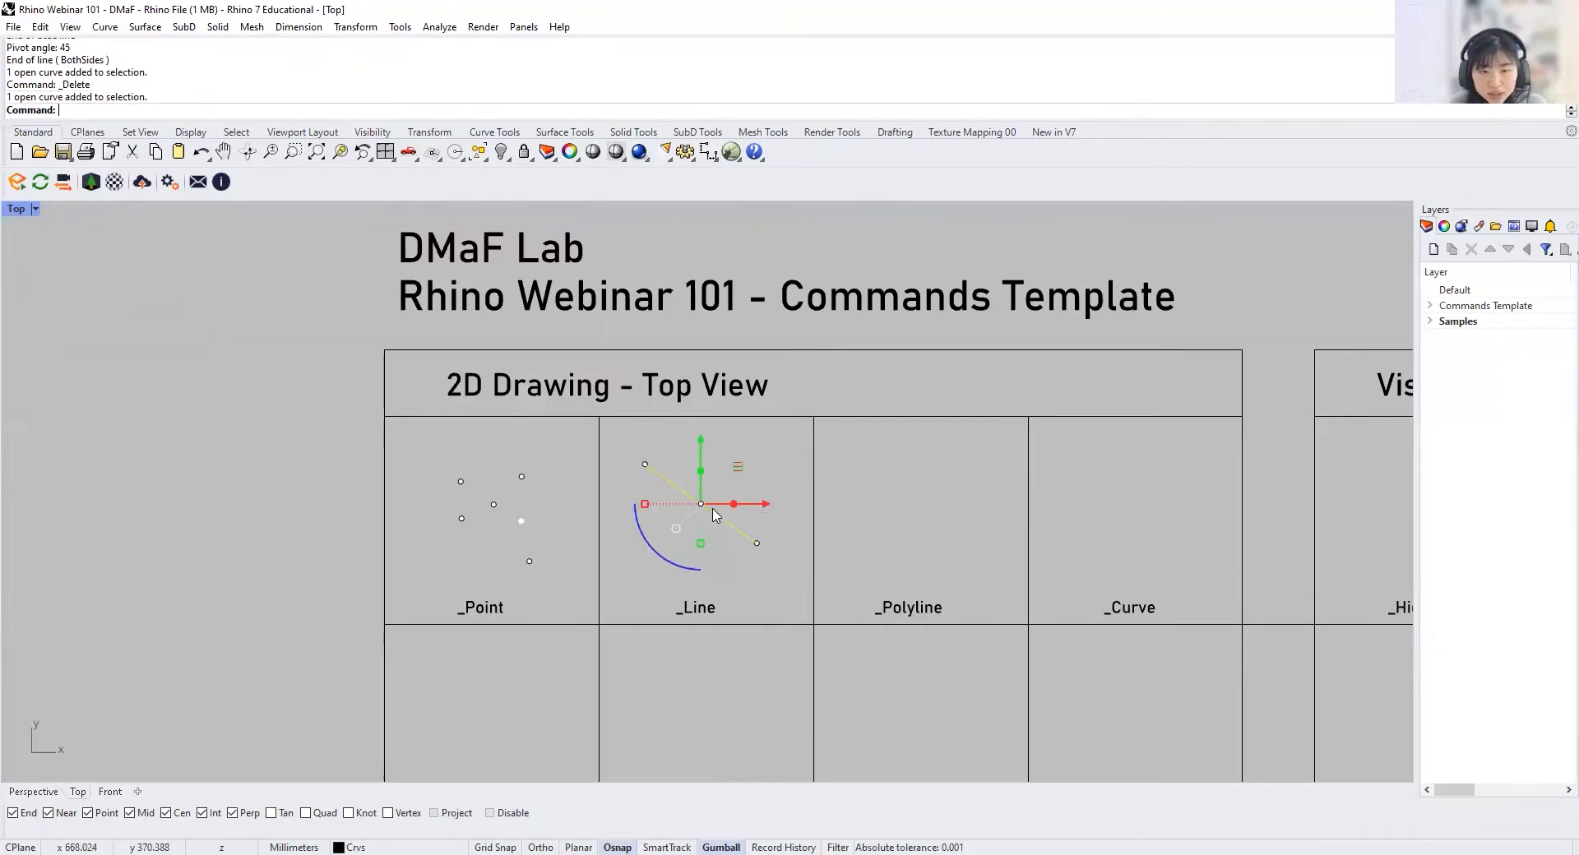
key("Delete")
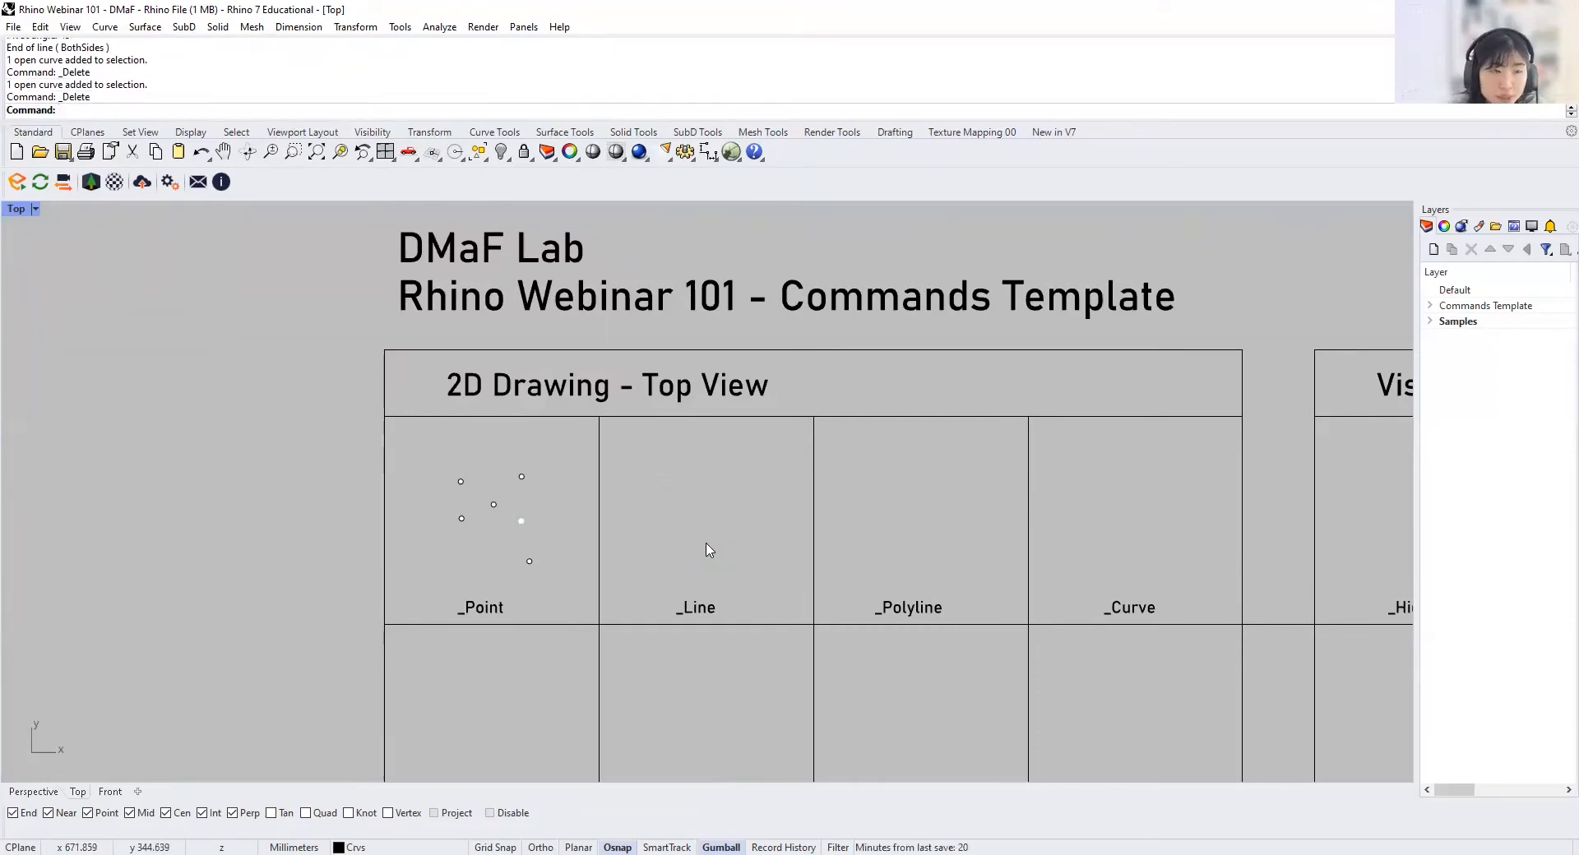
key("ctrl+z")
key("Escape")
key("ctrl+y")
key("ctrl+z")
Step: Draw an open zigzag polyline with seven points in the _Polyline cell
right_click_drag(725, 552, 630, 484)
scroll(745, 511, "up", 4)
right_click_drag(744, 511, 543, 555)
type("Polyline")
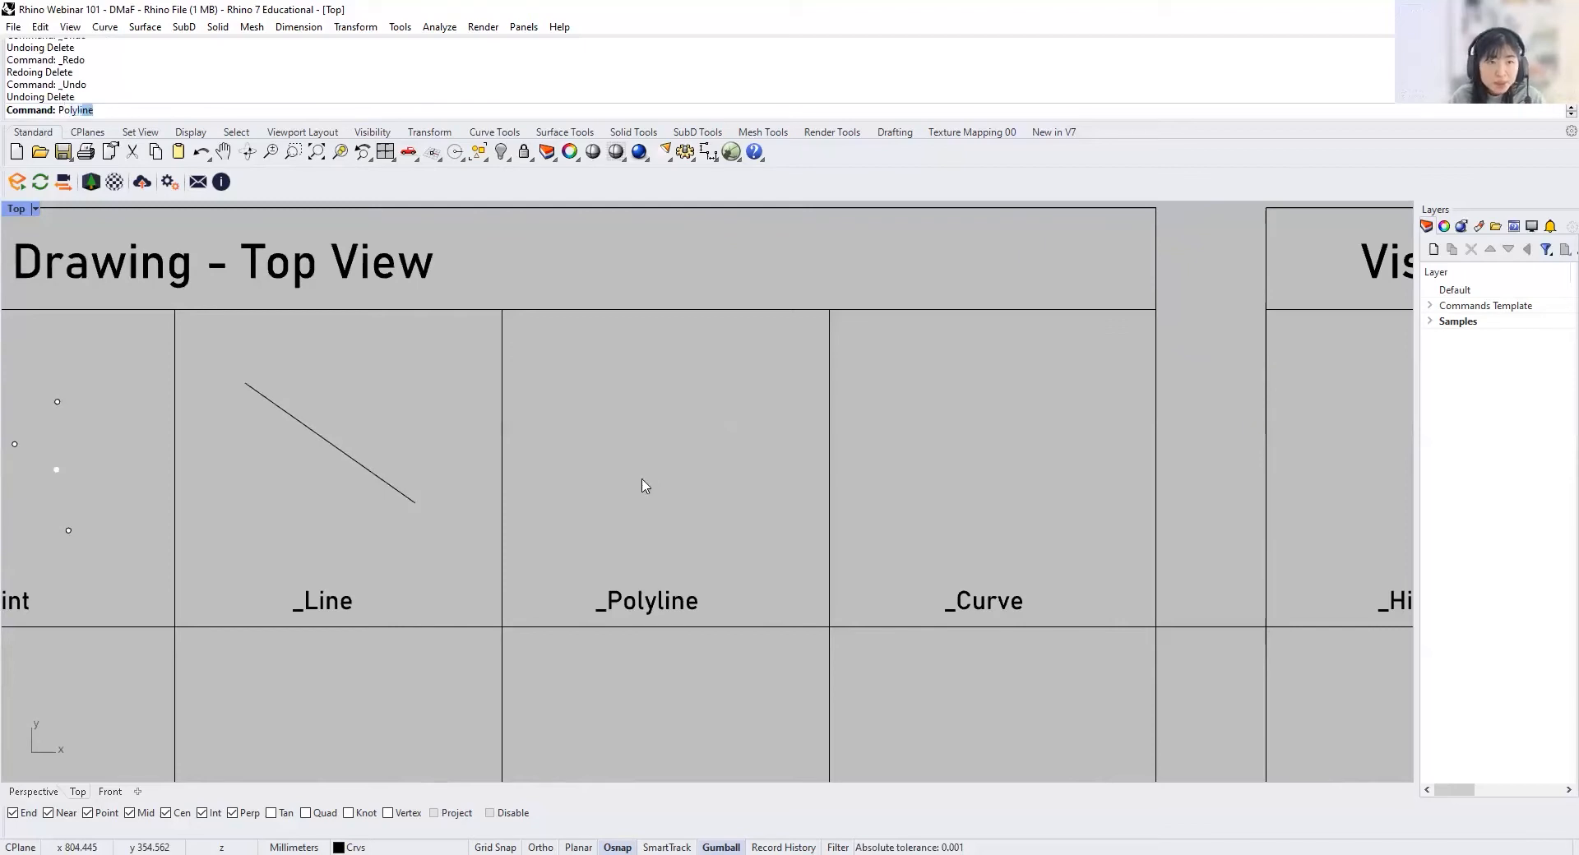
key("Return")
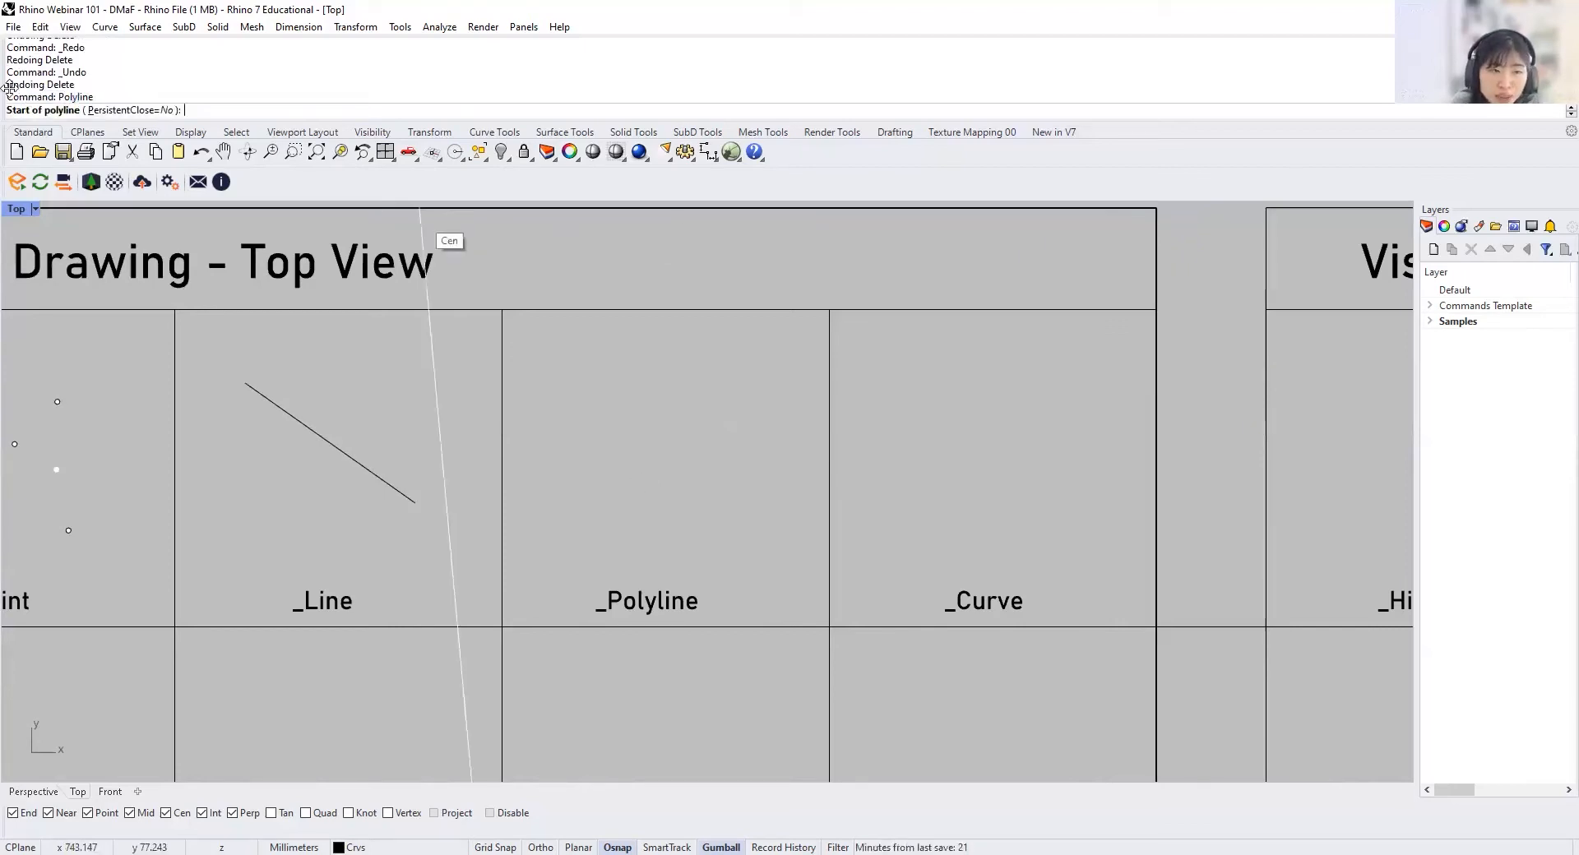
left_click(549, 418)
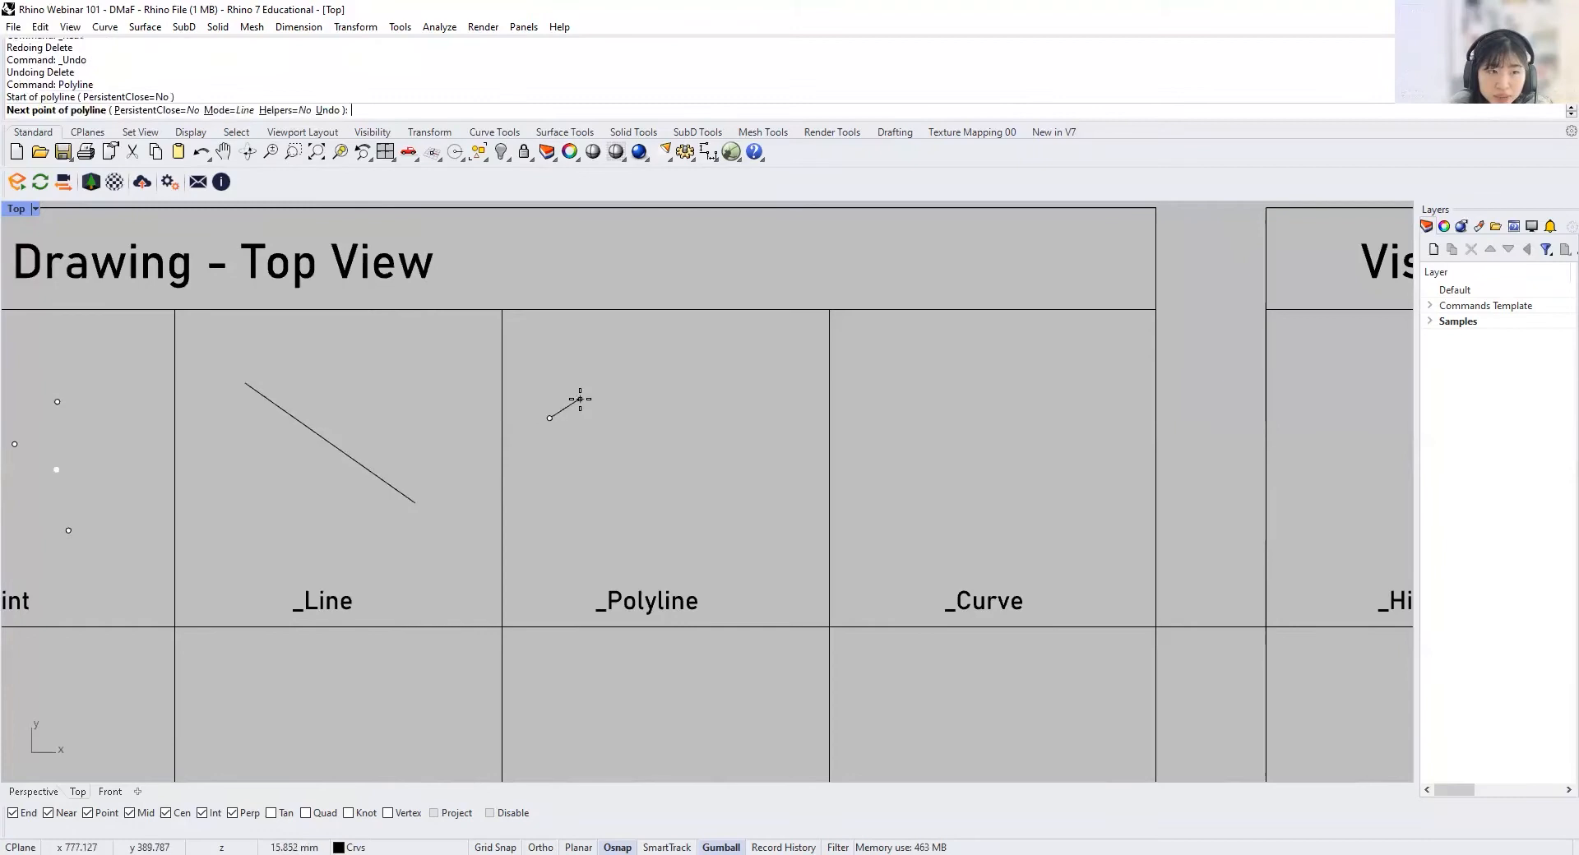
left_click(613, 374)
left_click(614, 470)
left_click(683, 410)
left_click(707, 477)
left_click(766, 461)
left_click(784, 420)
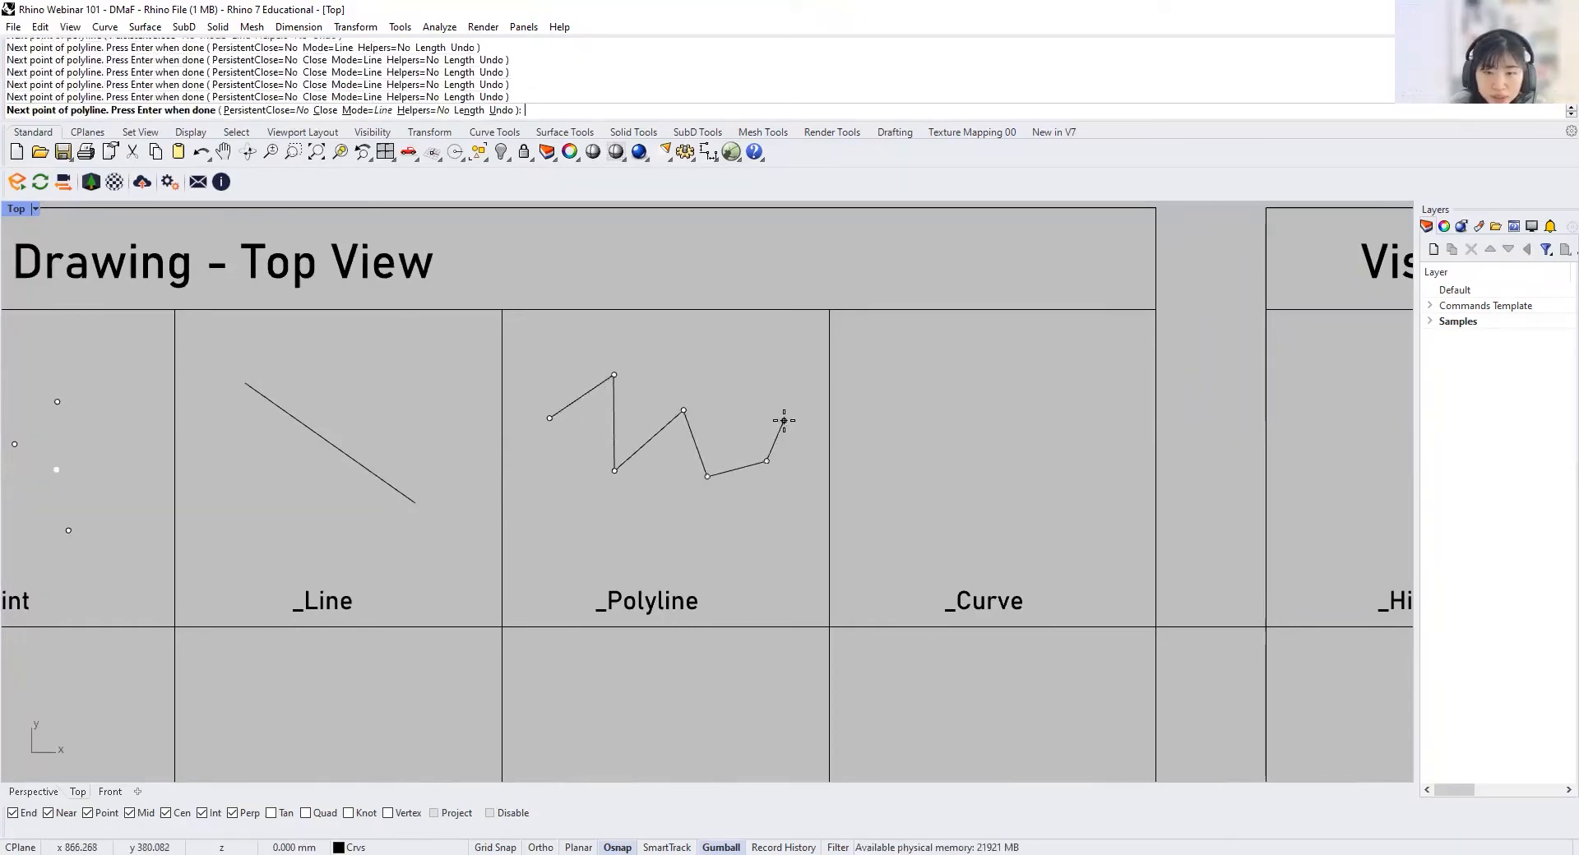
key("Return")
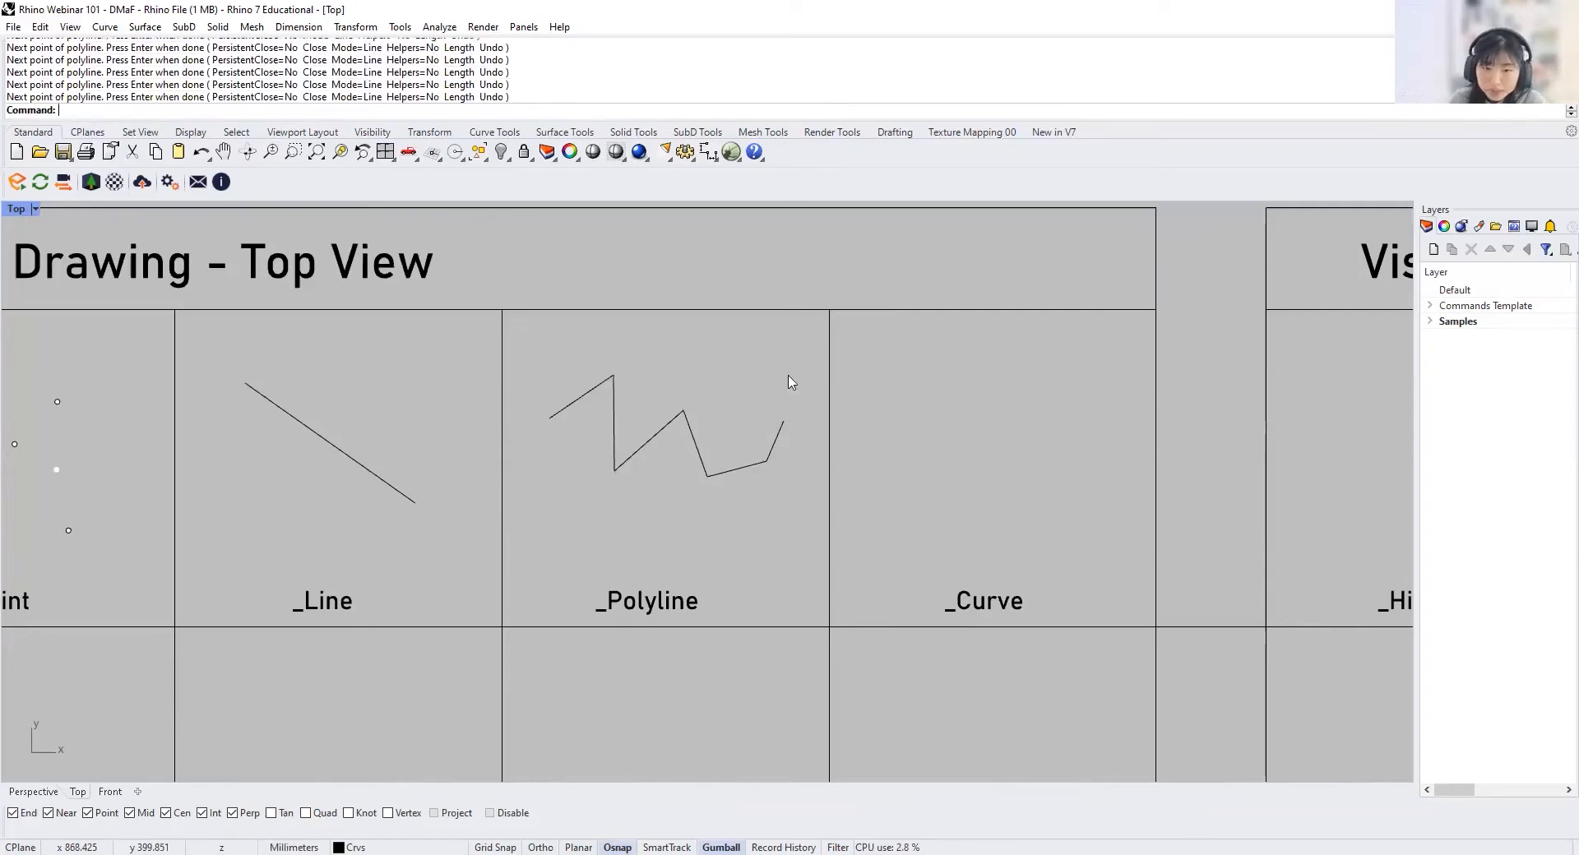
Step: Reshape the zigzag polyline by moving its second vertex along the X and Y axes with the gumball
left_click(727, 475)
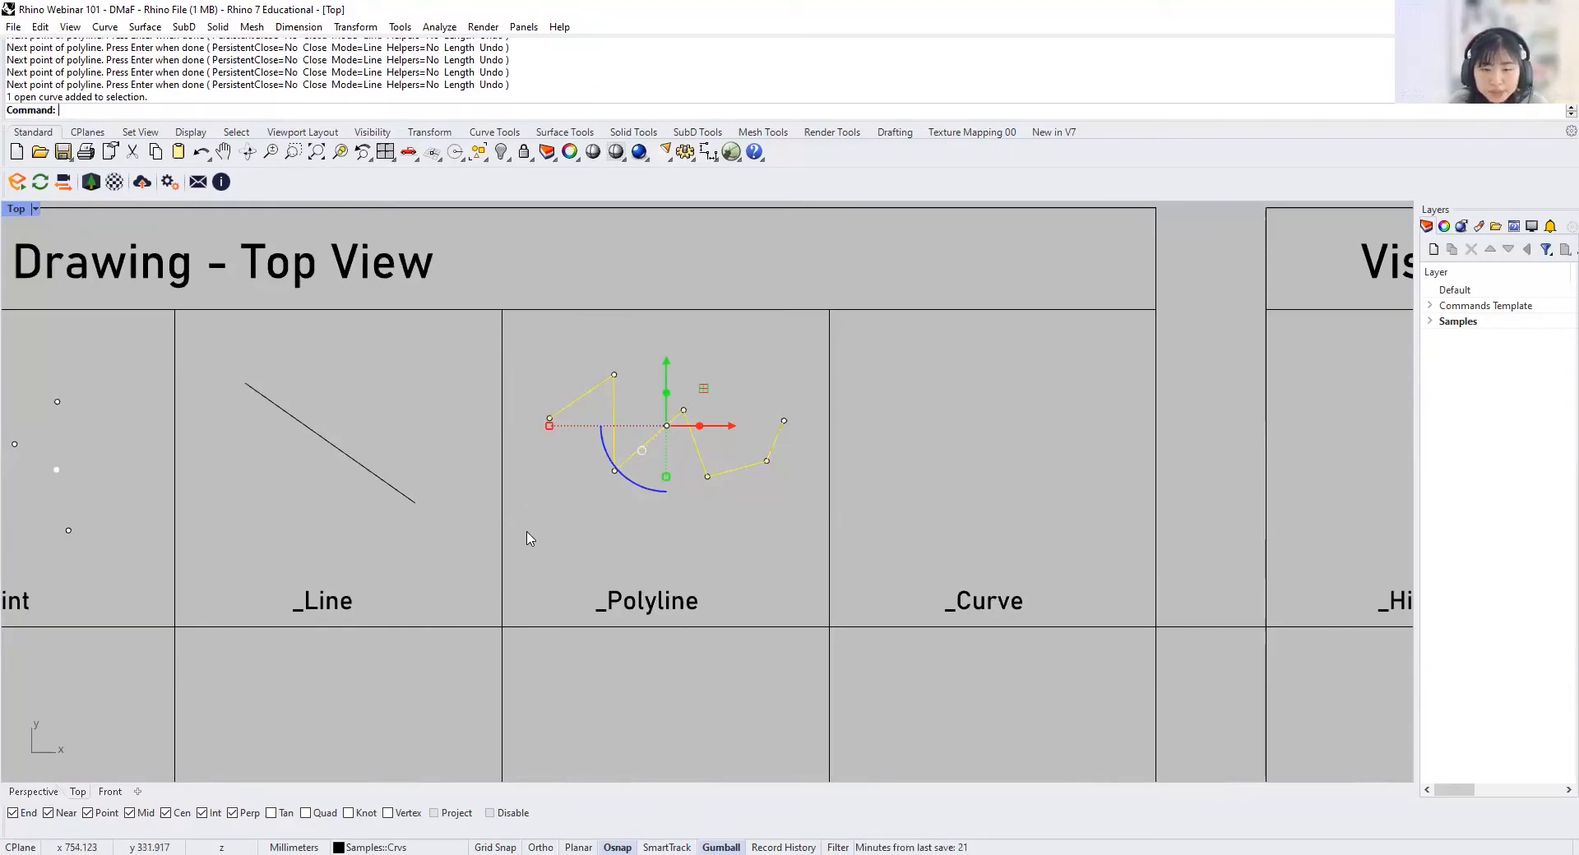
left_click(614, 376)
key("Escape")
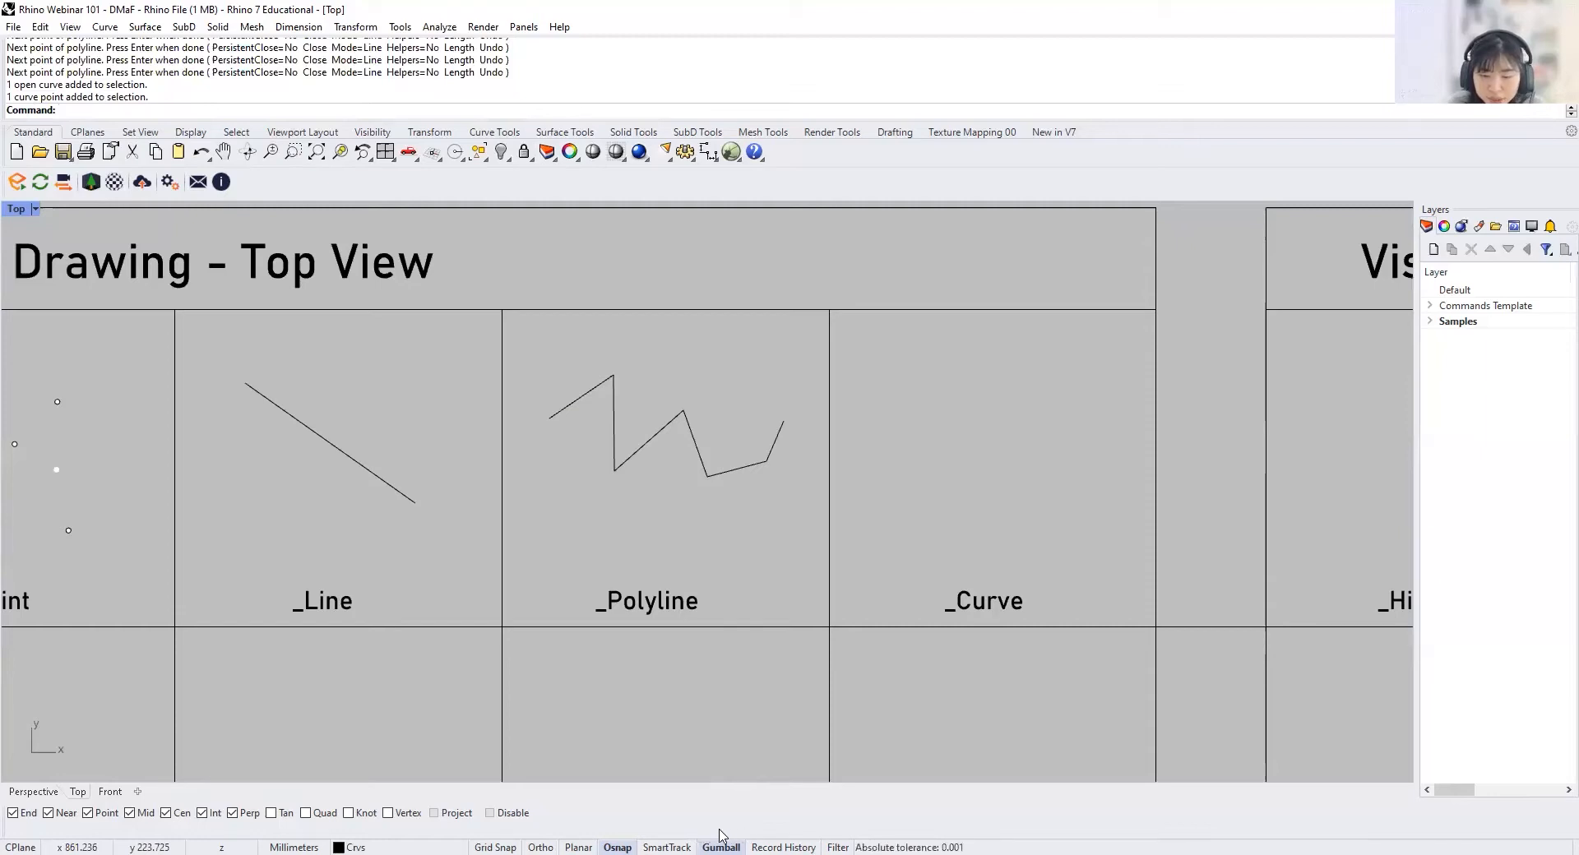
left_click(616, 422)
left_click(614, 378)
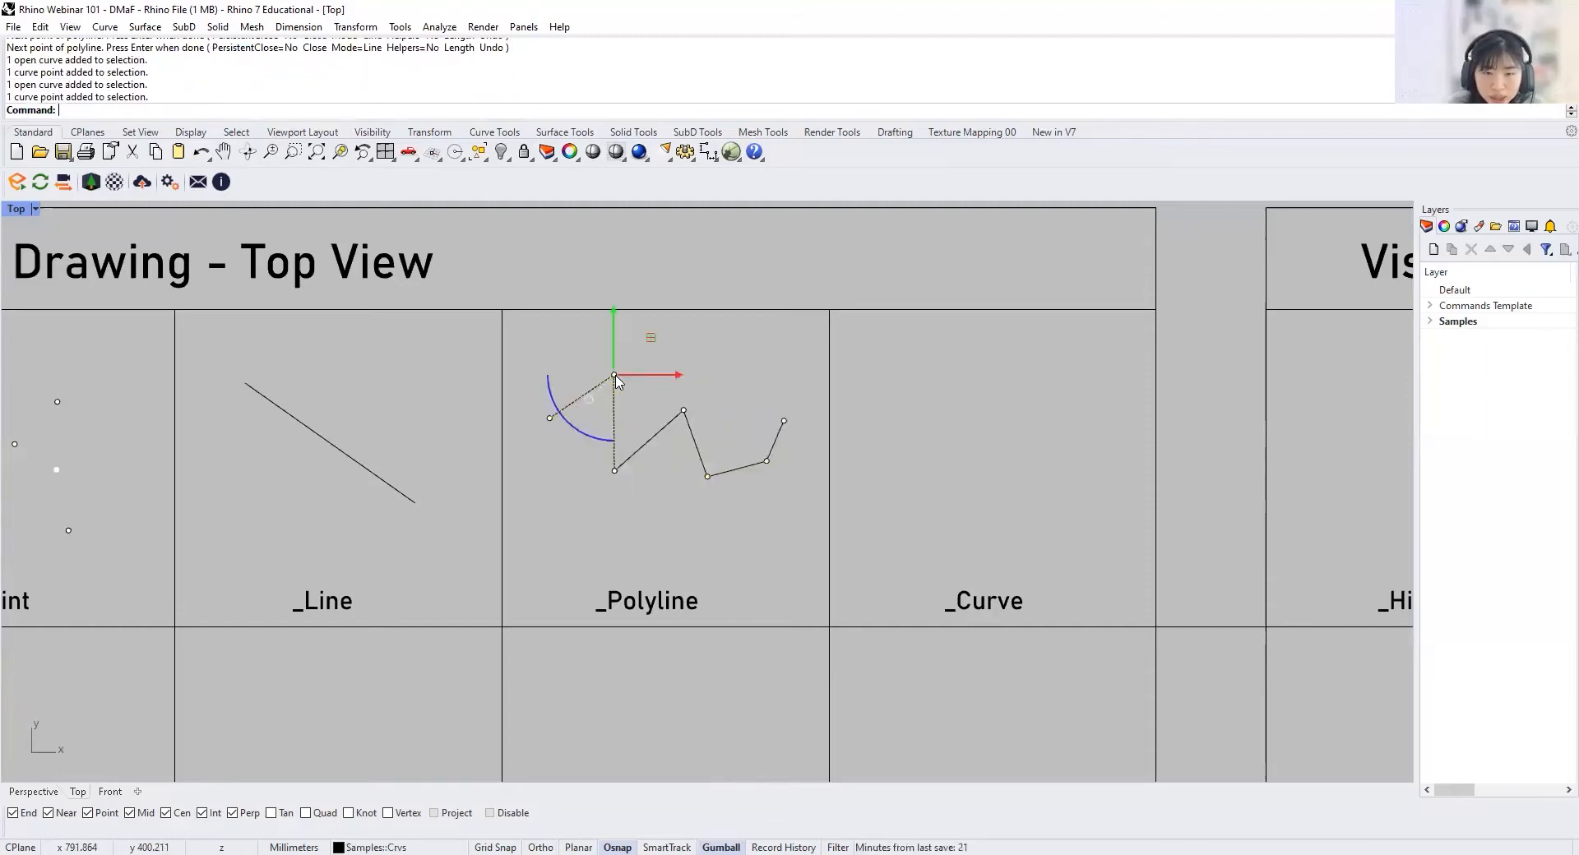
left_click_drag(613, 324, 614, 303)
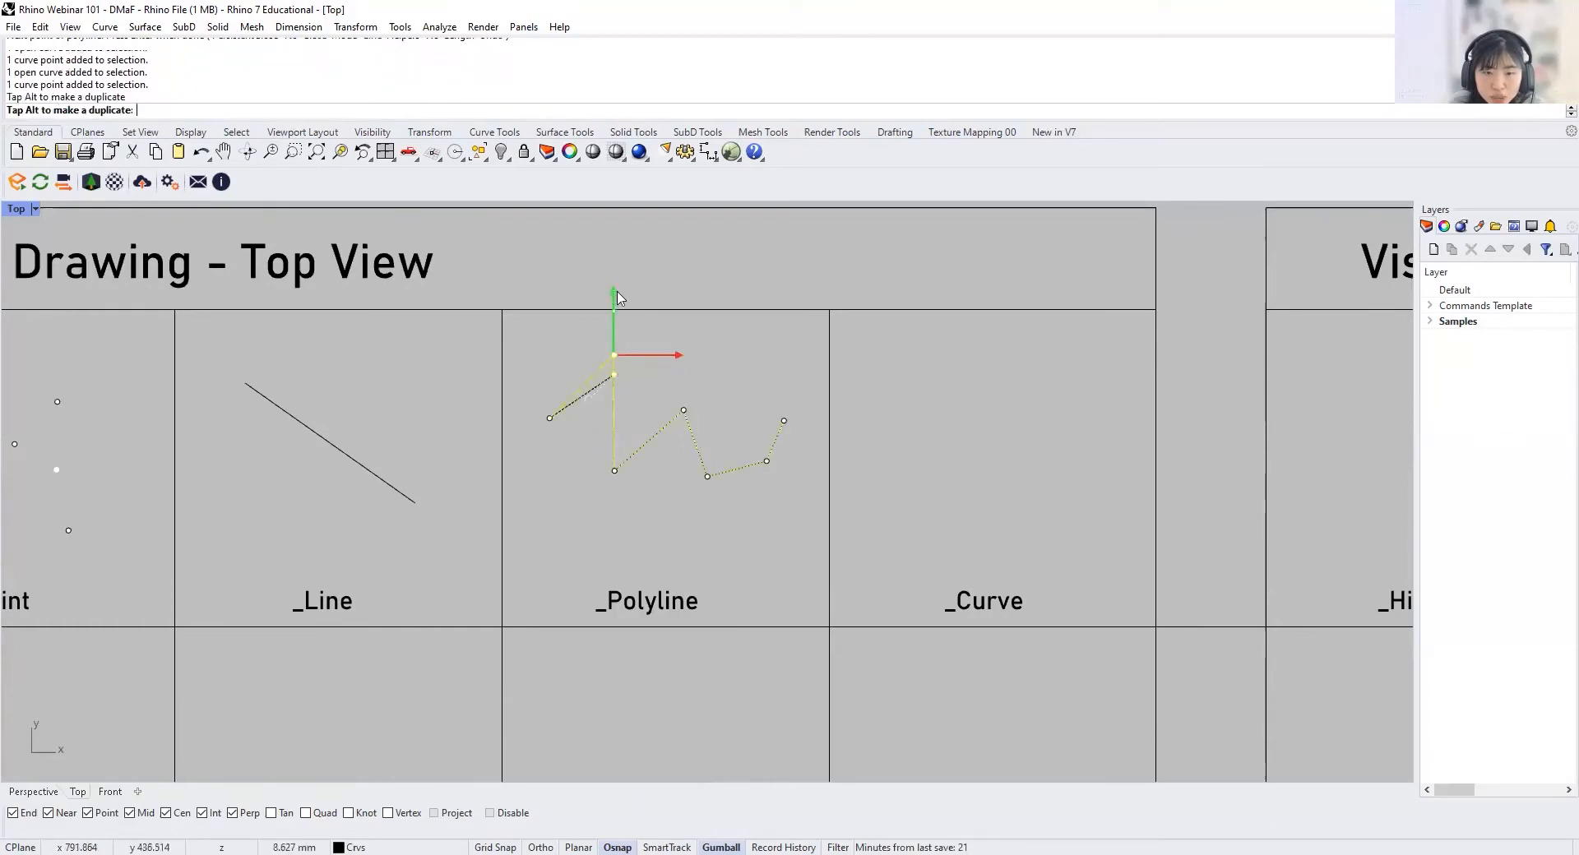
left_click_drag(661, 356, 639, 413)
left_click_drag(591, 368, 591, 346)
left_click_drag(639, 391, 667, 392)
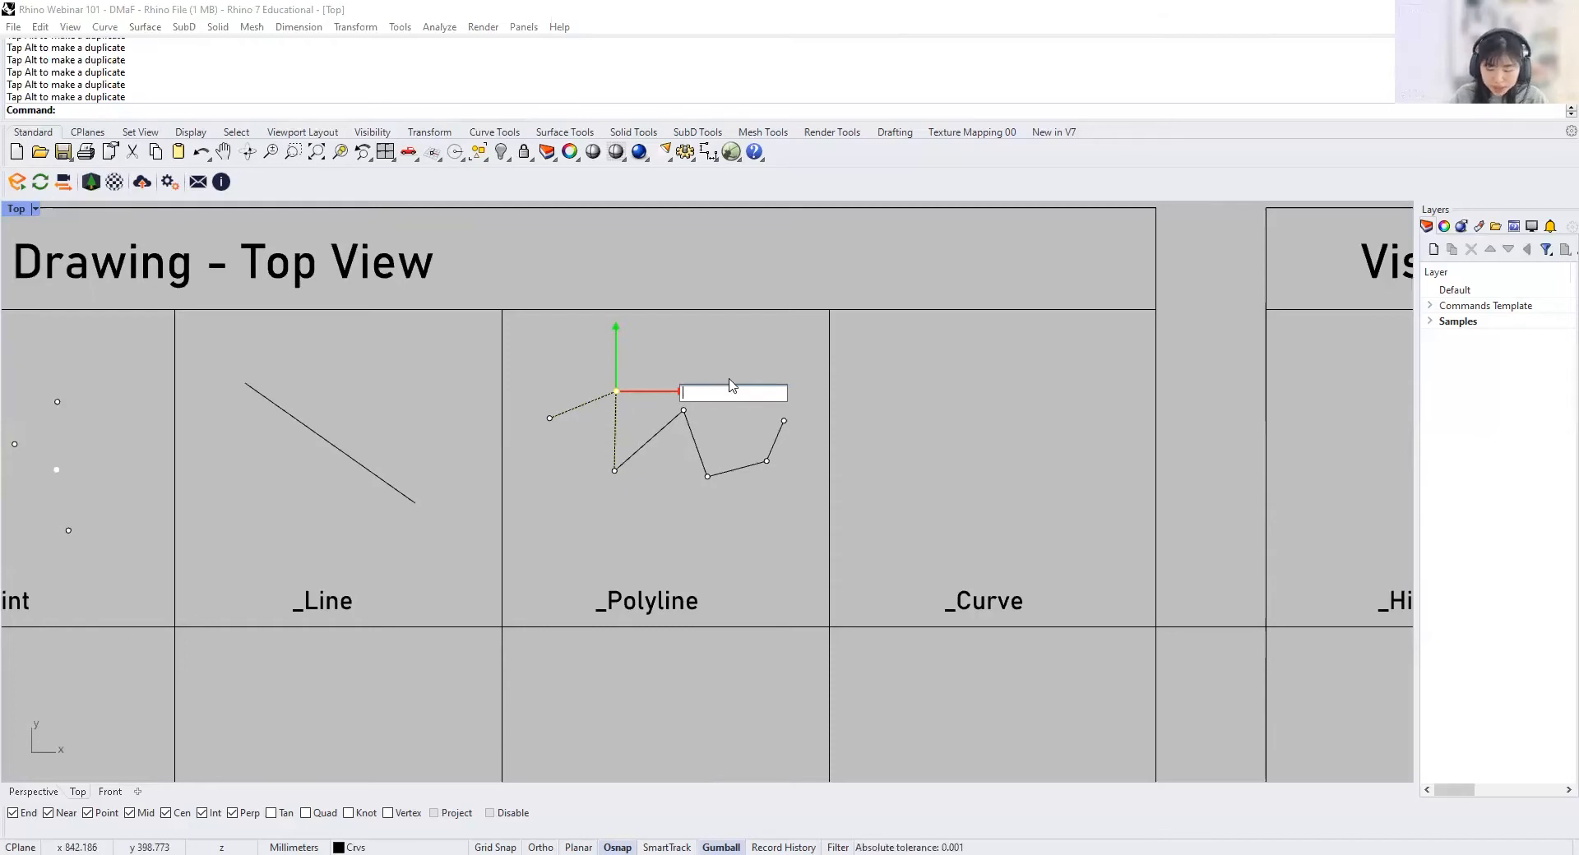
Step: Shift the polyline's second vertex along the X axis by exact gumball distances, the last one -20 mm, and deselect it
key("Return")
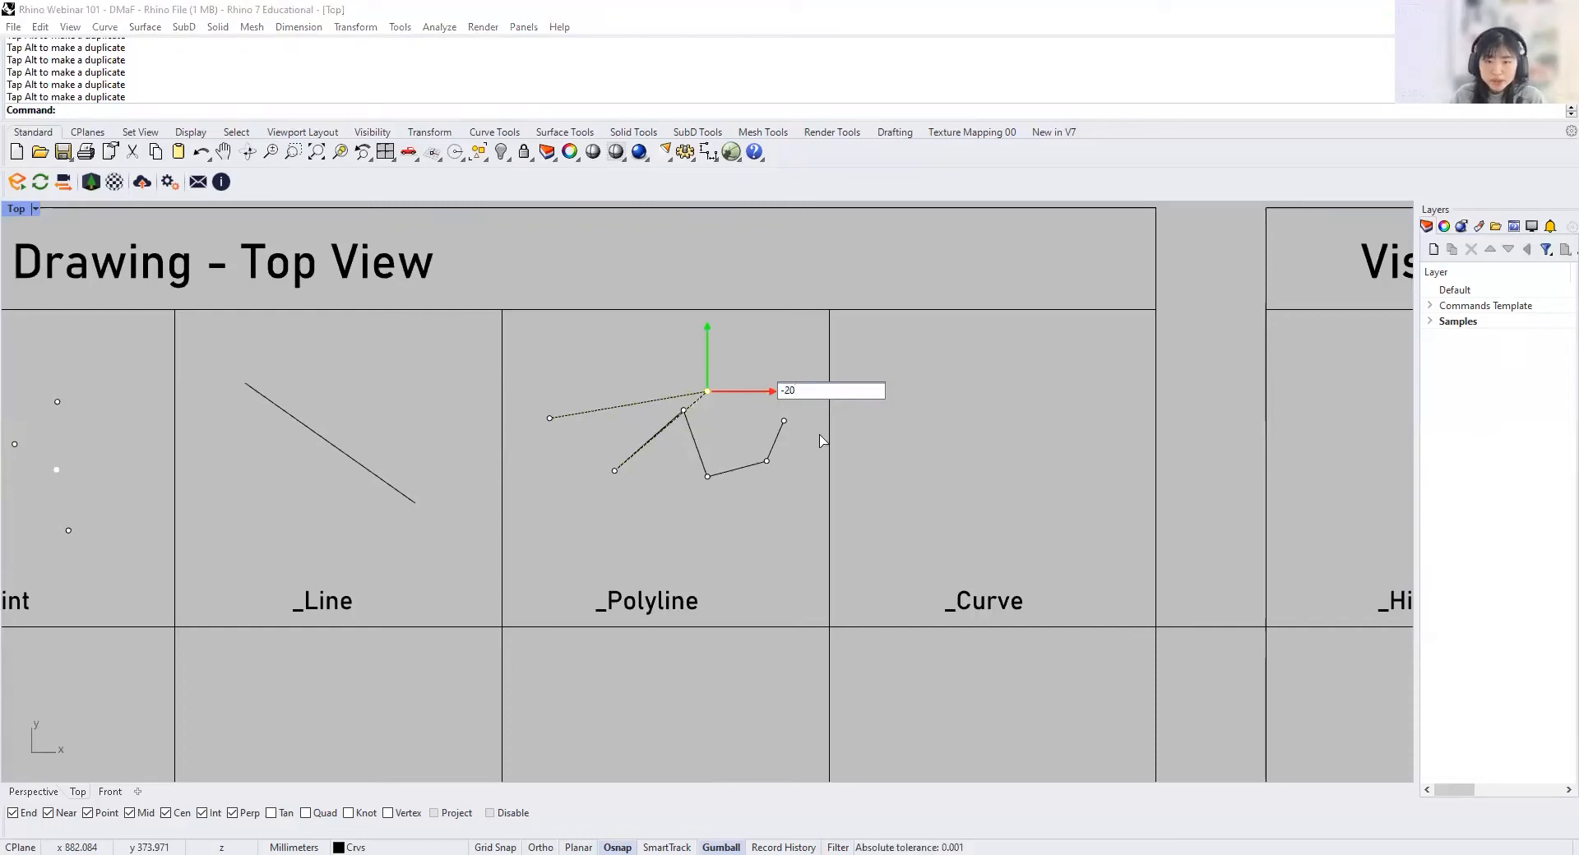
key("Return")
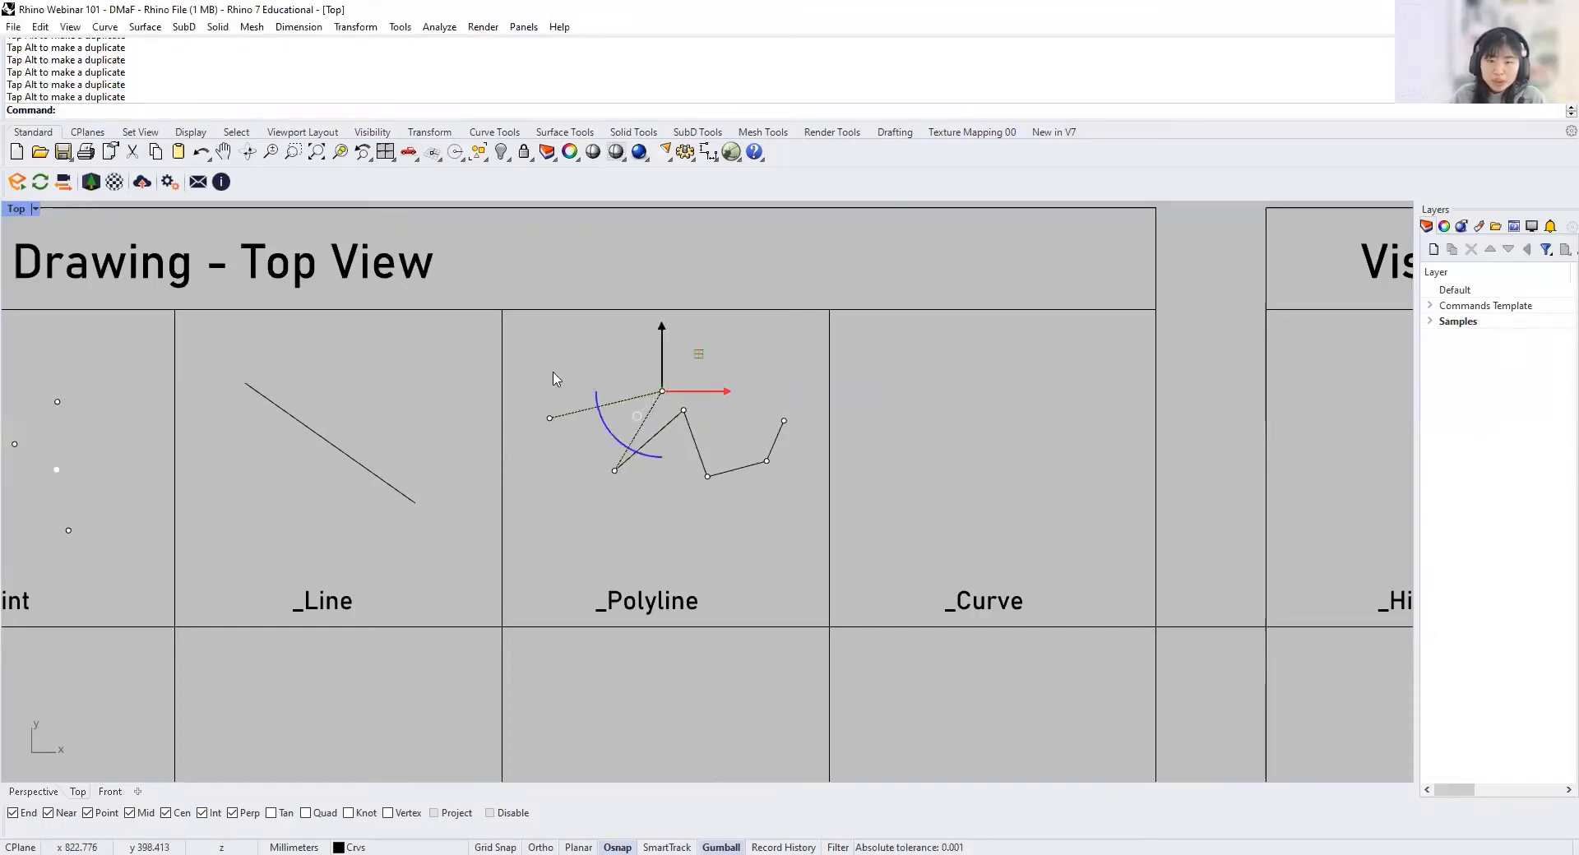
left_click(784, 524)
Step: Draw an open degree 2 curve with eight control points, starting in the _Curve cell and ending past its right border
right_click_drag(975, 465, 825, 458)
type("urve")
key("Return")
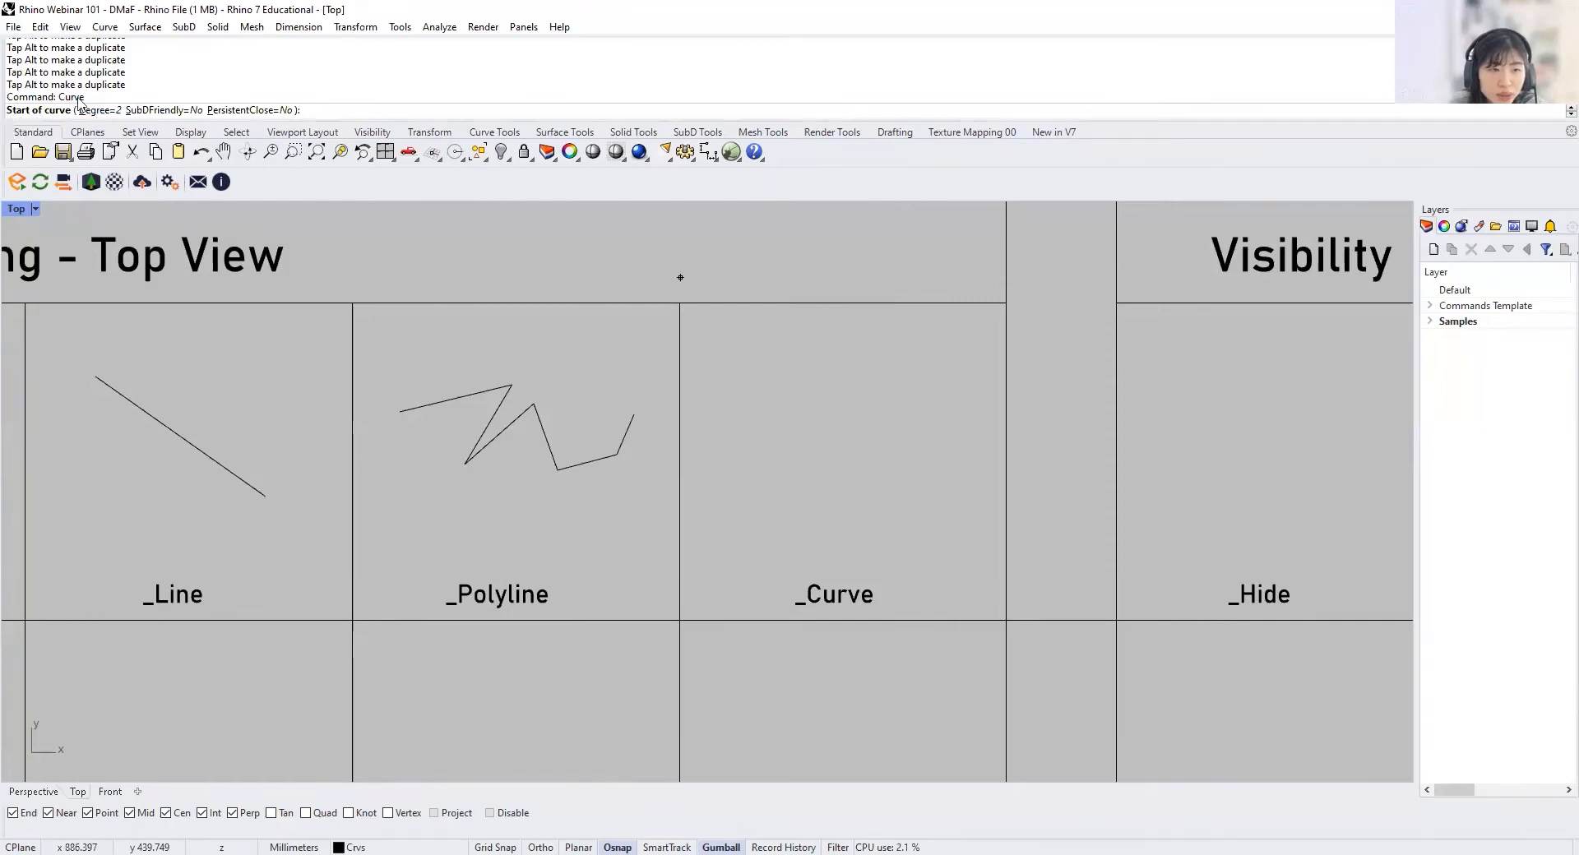
left_click(714, 395)
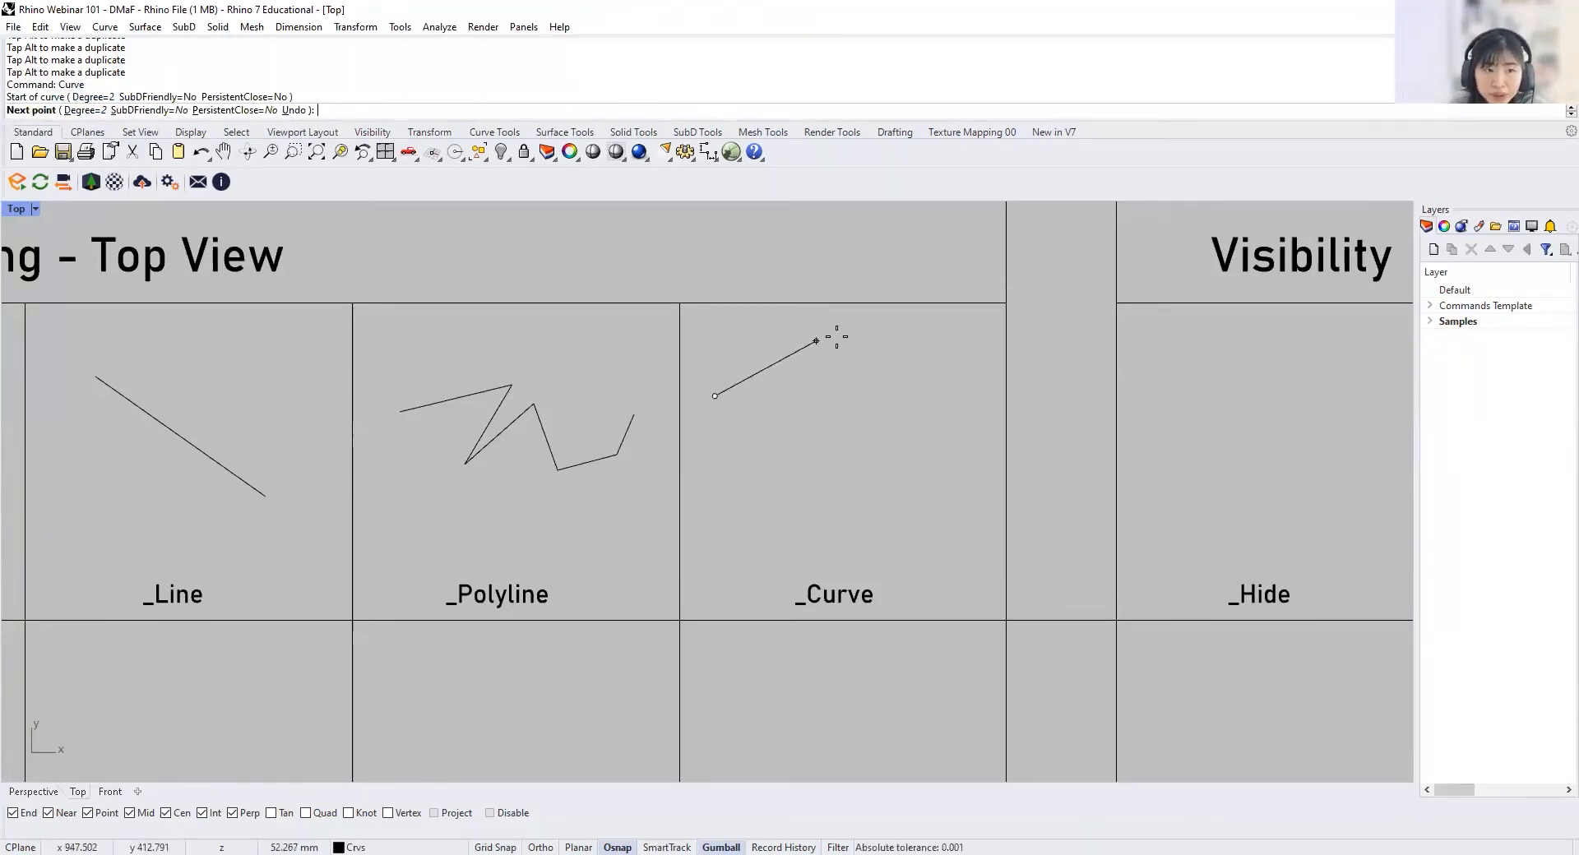
left_click(859, 349)
left_click(876, 486)
left_click(940, 544)
left_click(970, 521)
left_click(983, 483)
left_click(1036, 472)
left_click(1060, 501)
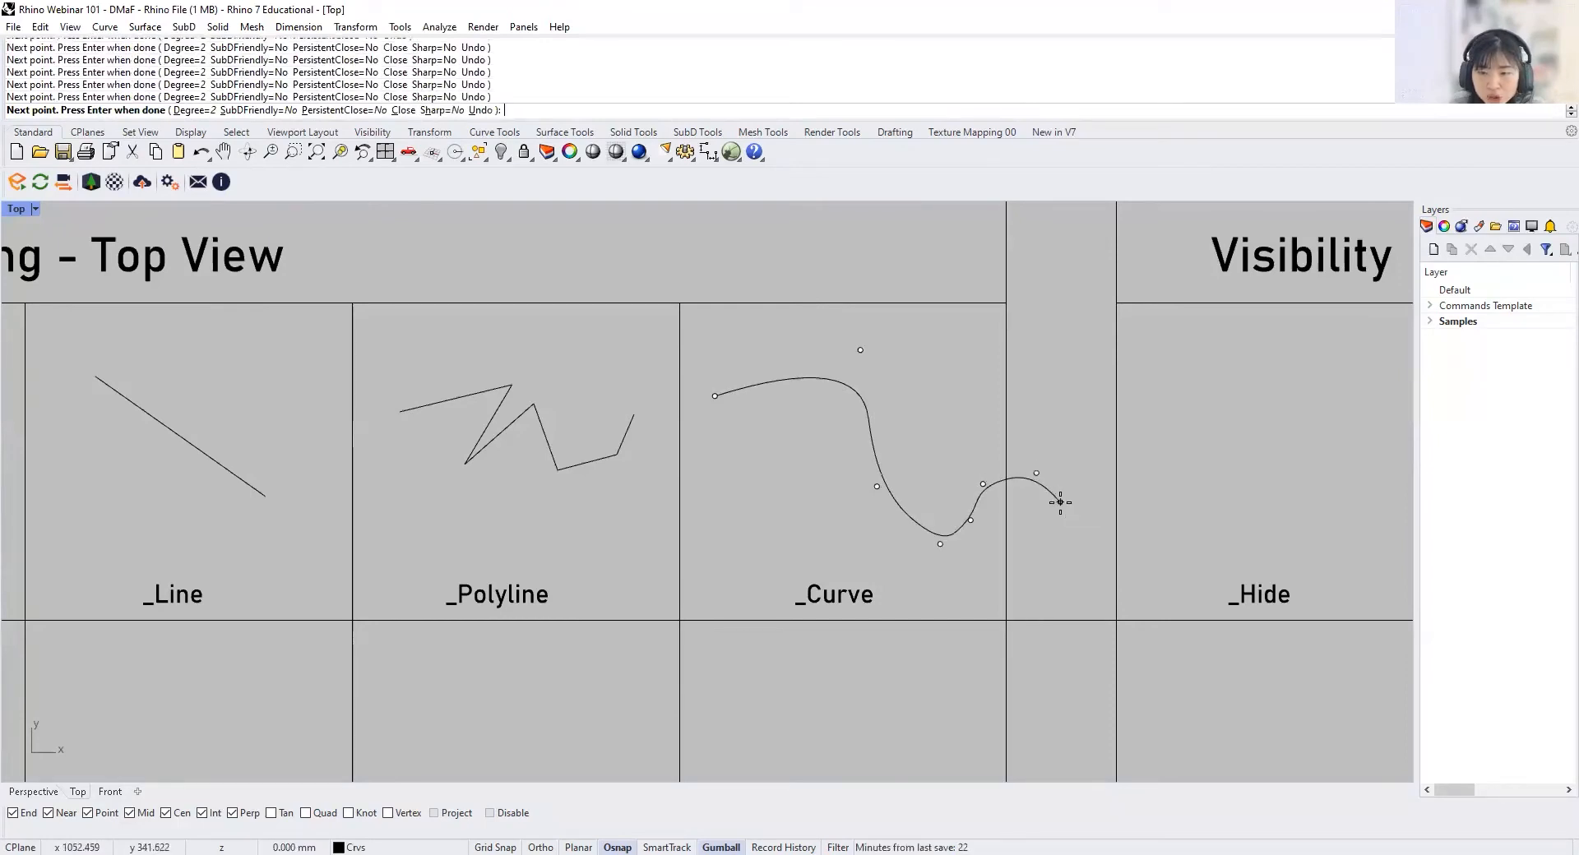
key("Return")
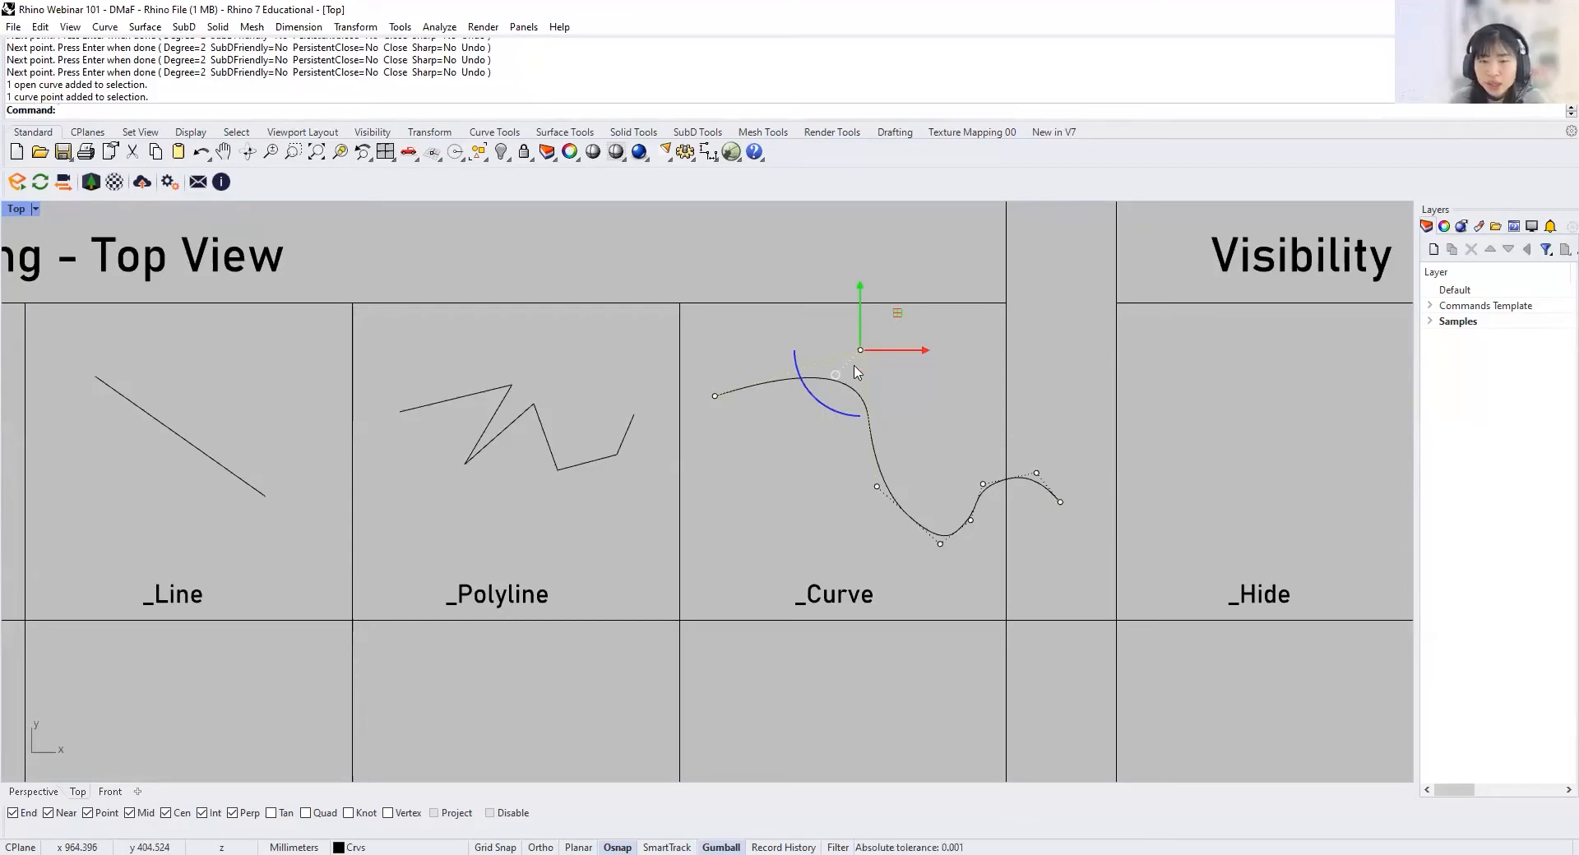
Step: Reshape the curve by moving its control points along the X and Y axes with the gumball
left_click_drag(918, 356, 877, 357)
left_click_drag(819, 300, 819, 371)
left_click_drag(896, 420, 932, 420)
left_click_drag(858, 376, 857, 298)
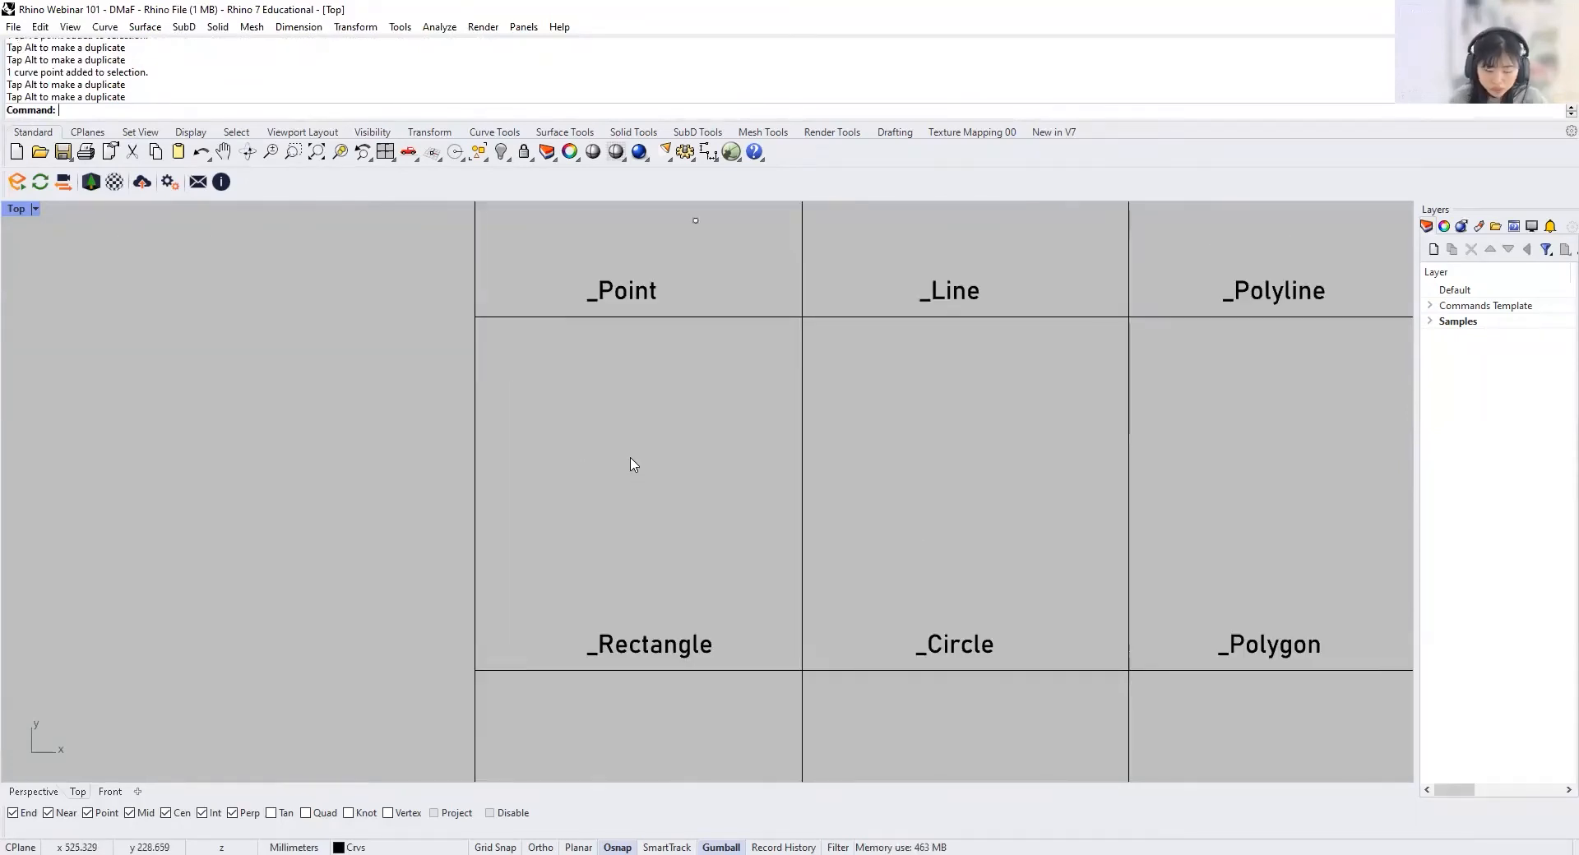
Step: Draw a rectangle from corner to corner in the middle of the _Rectangle cell
type("Rectangle")
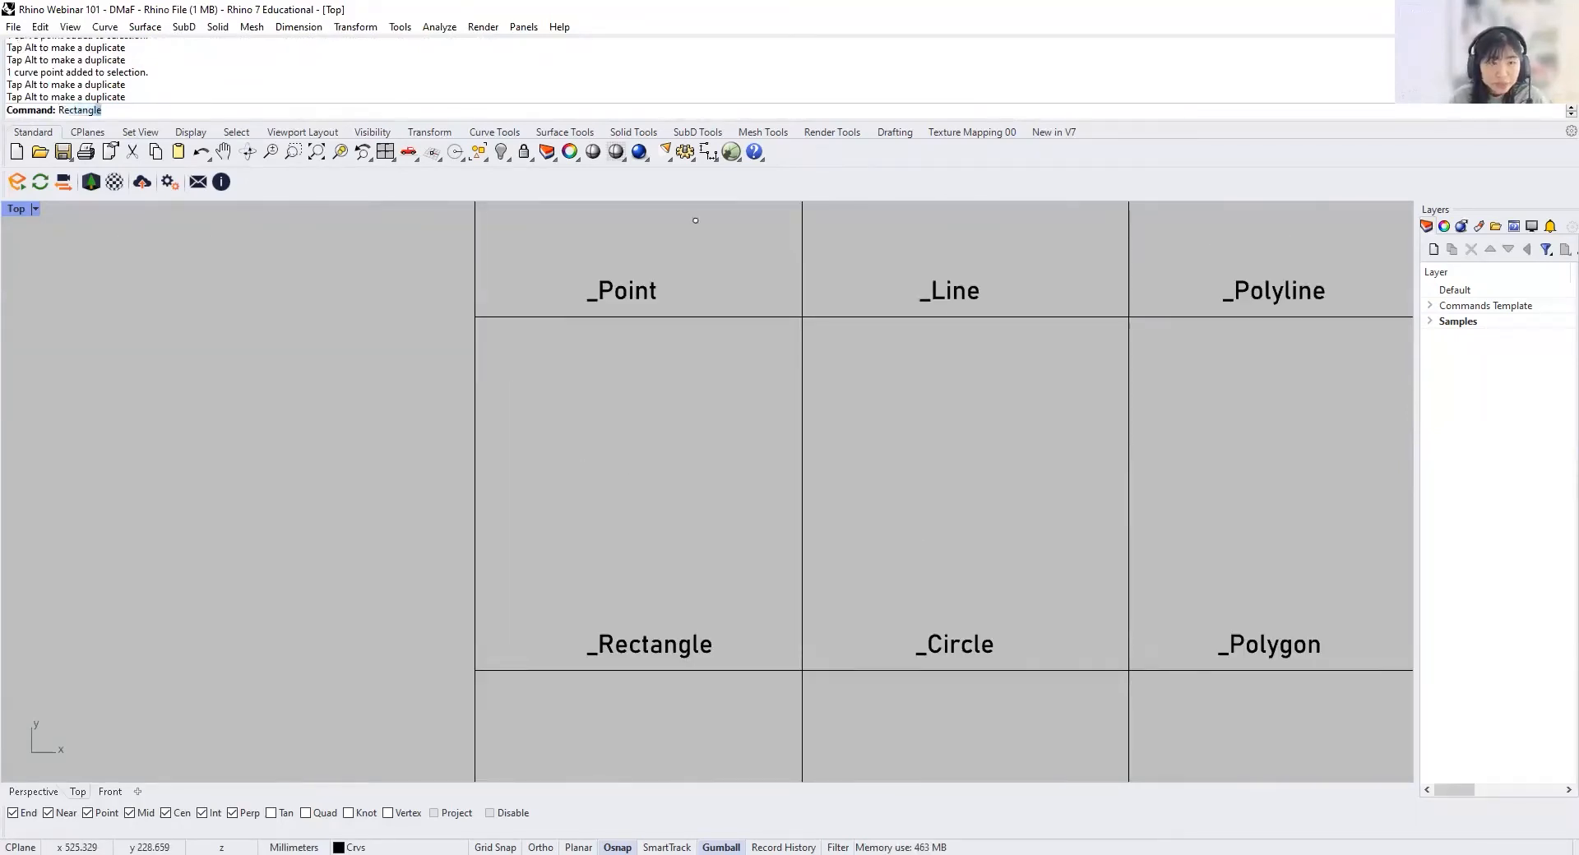
key("Return")
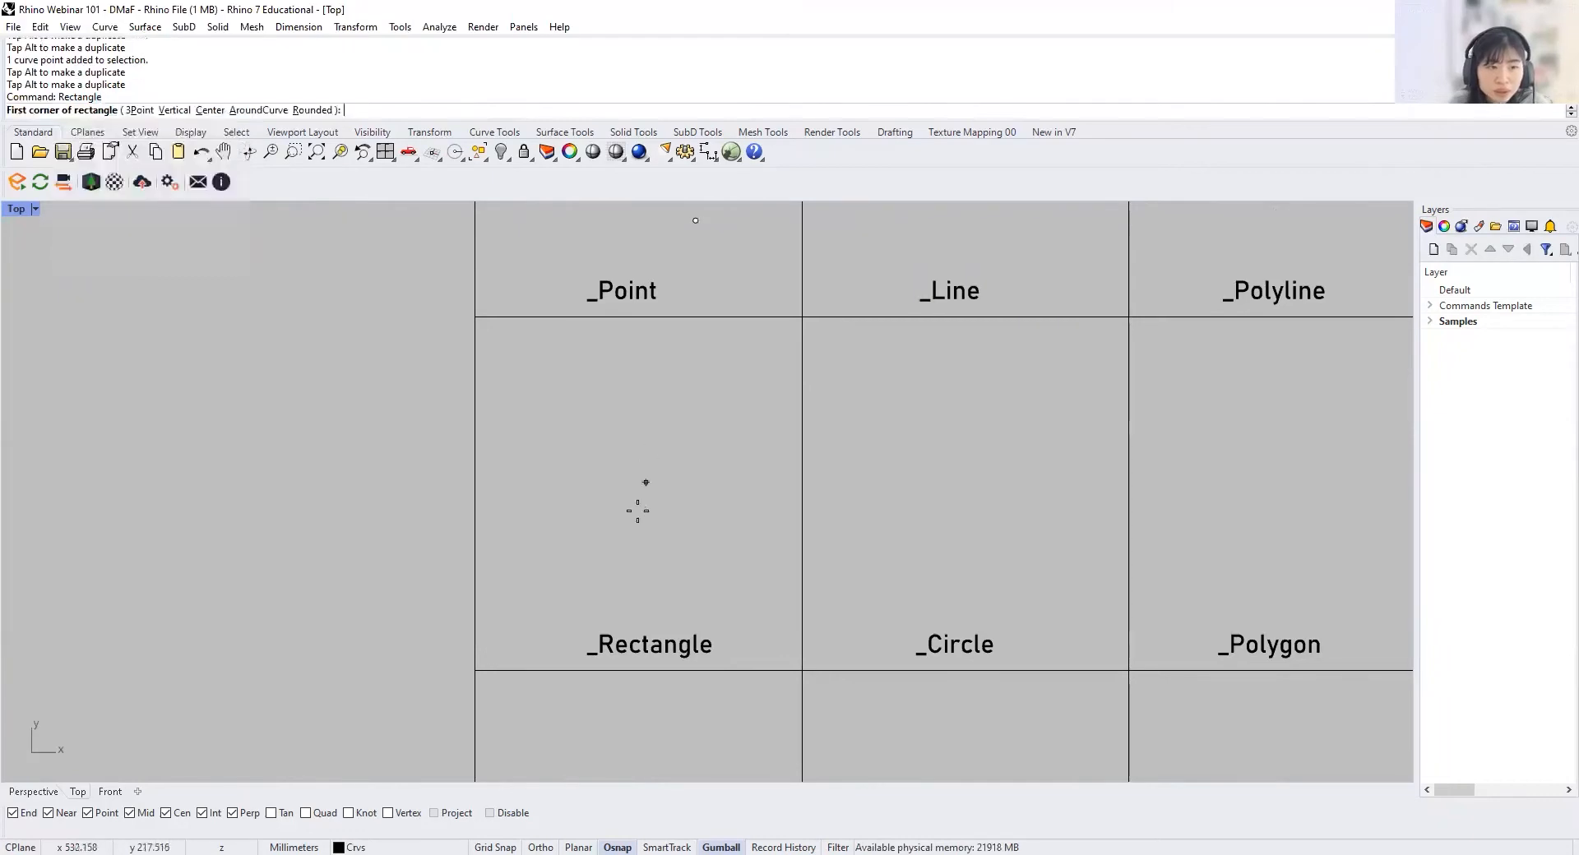
left_click(551, 421)
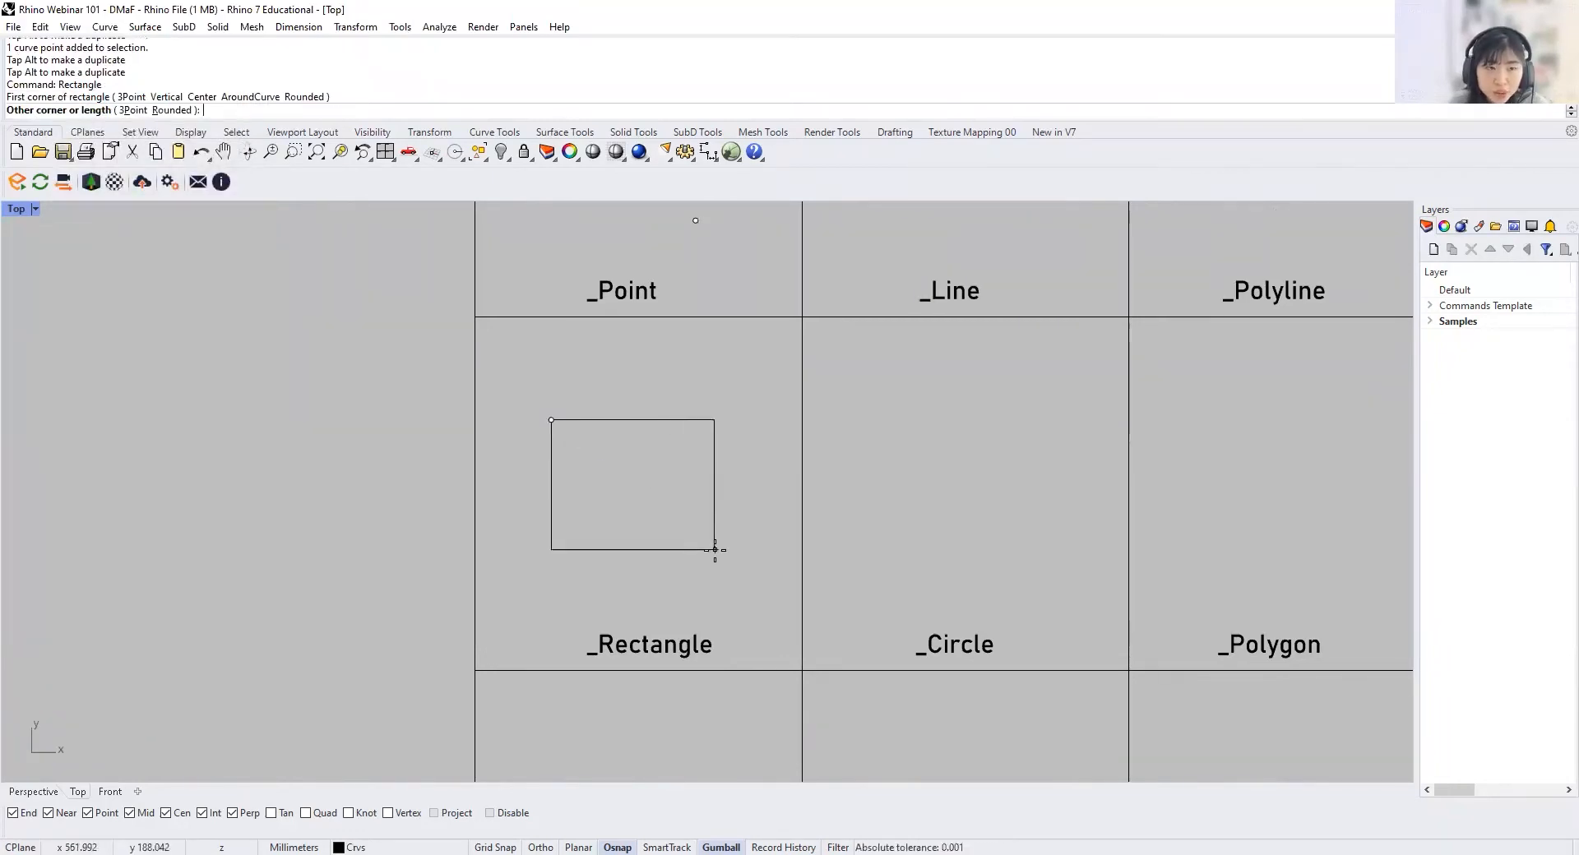
left_click(753, 562)
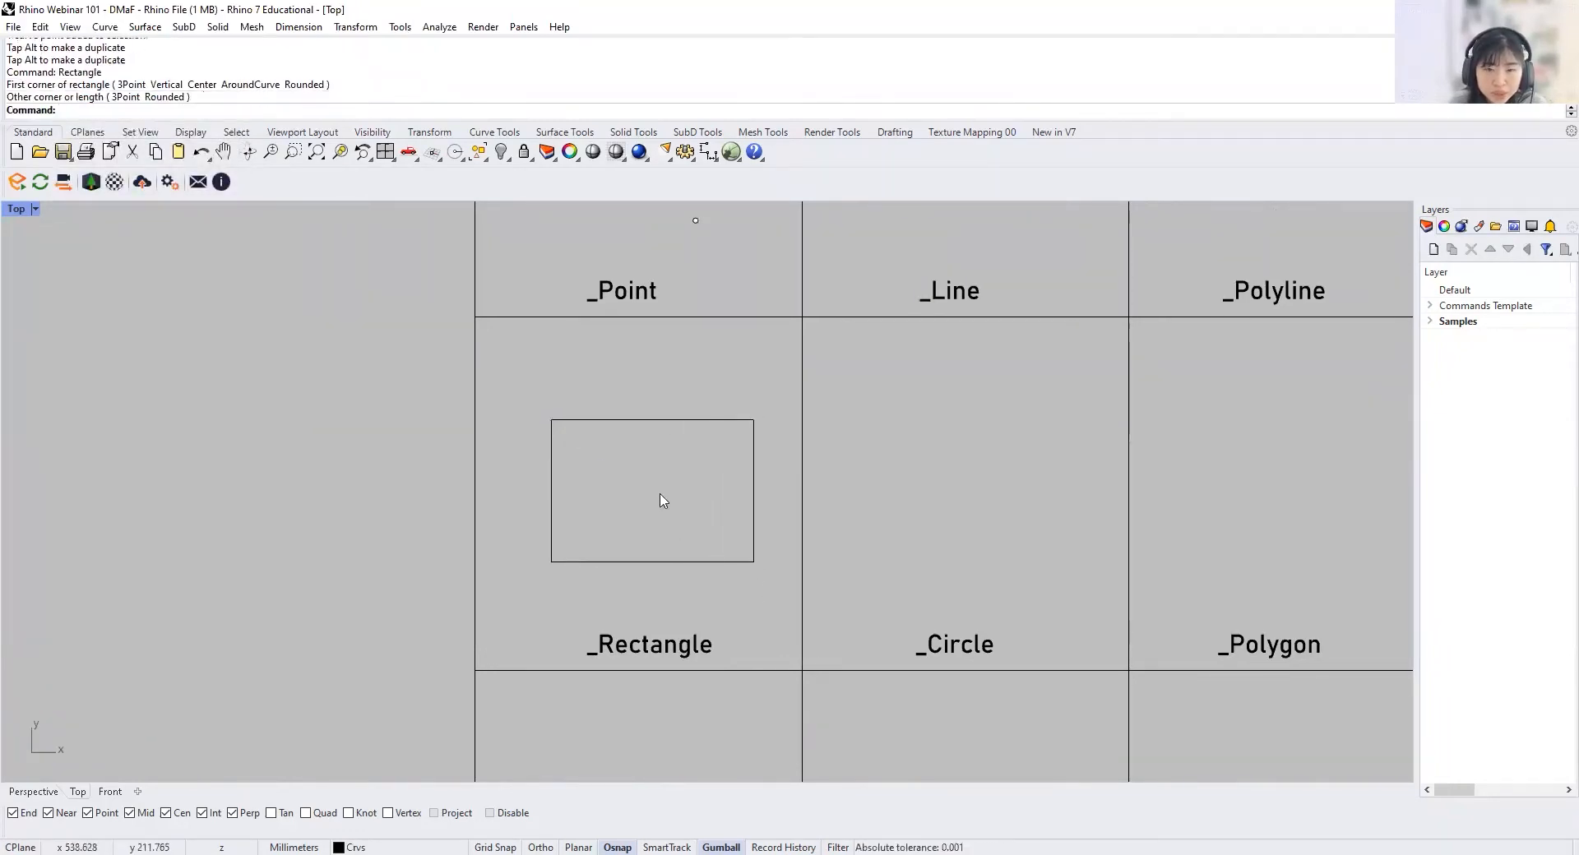
Step: Draw a 3Point rectangle above the first one, with a horizontal starting edge and a width of about 23 mm
key("Return")
left_click(130, 109)
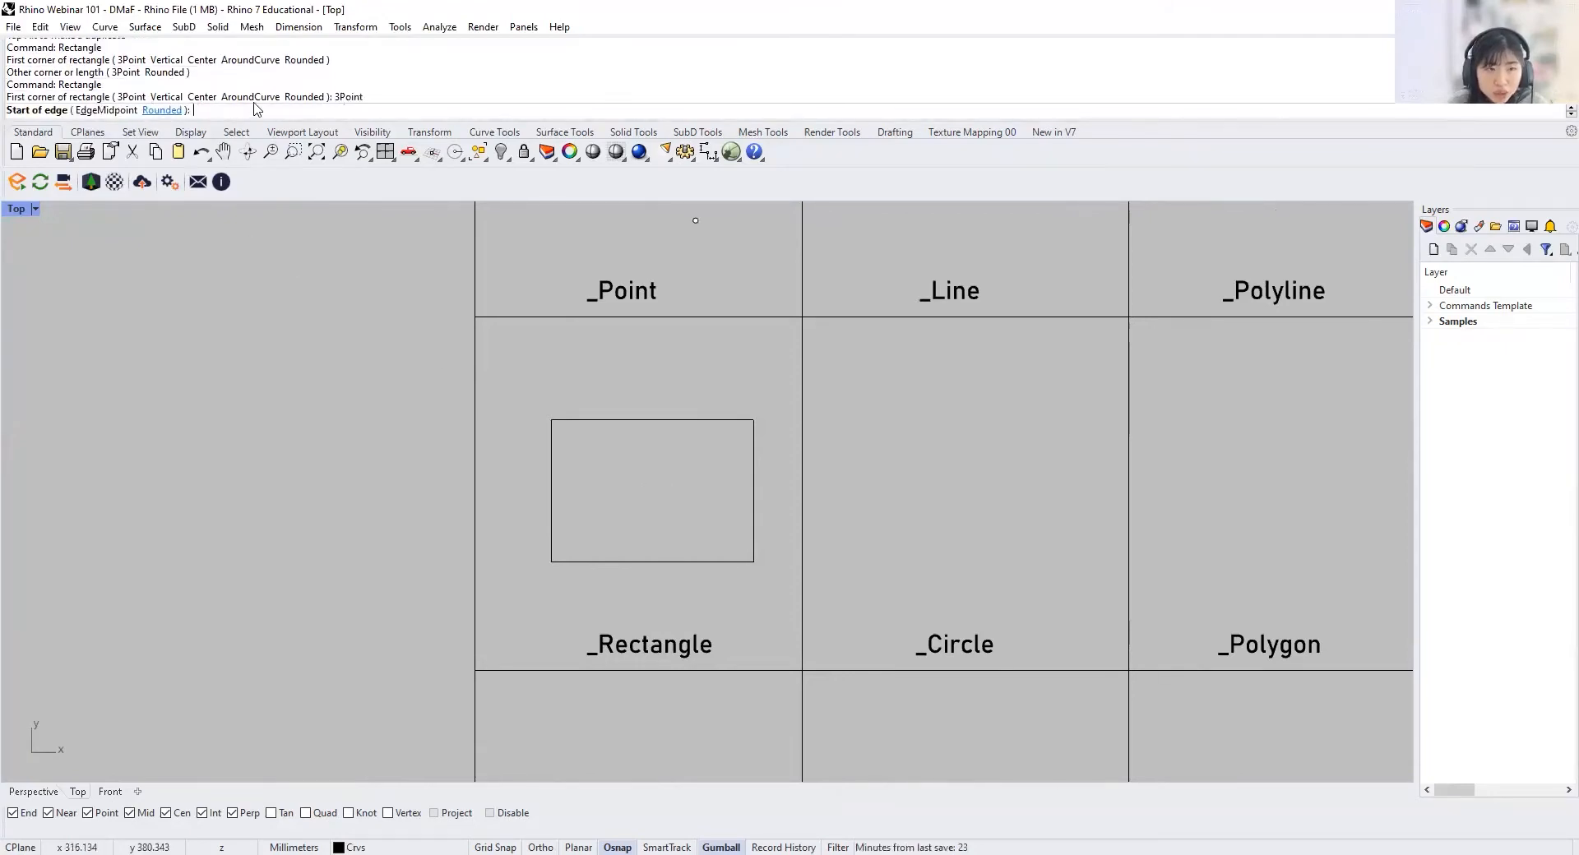
left_click(557, 339)
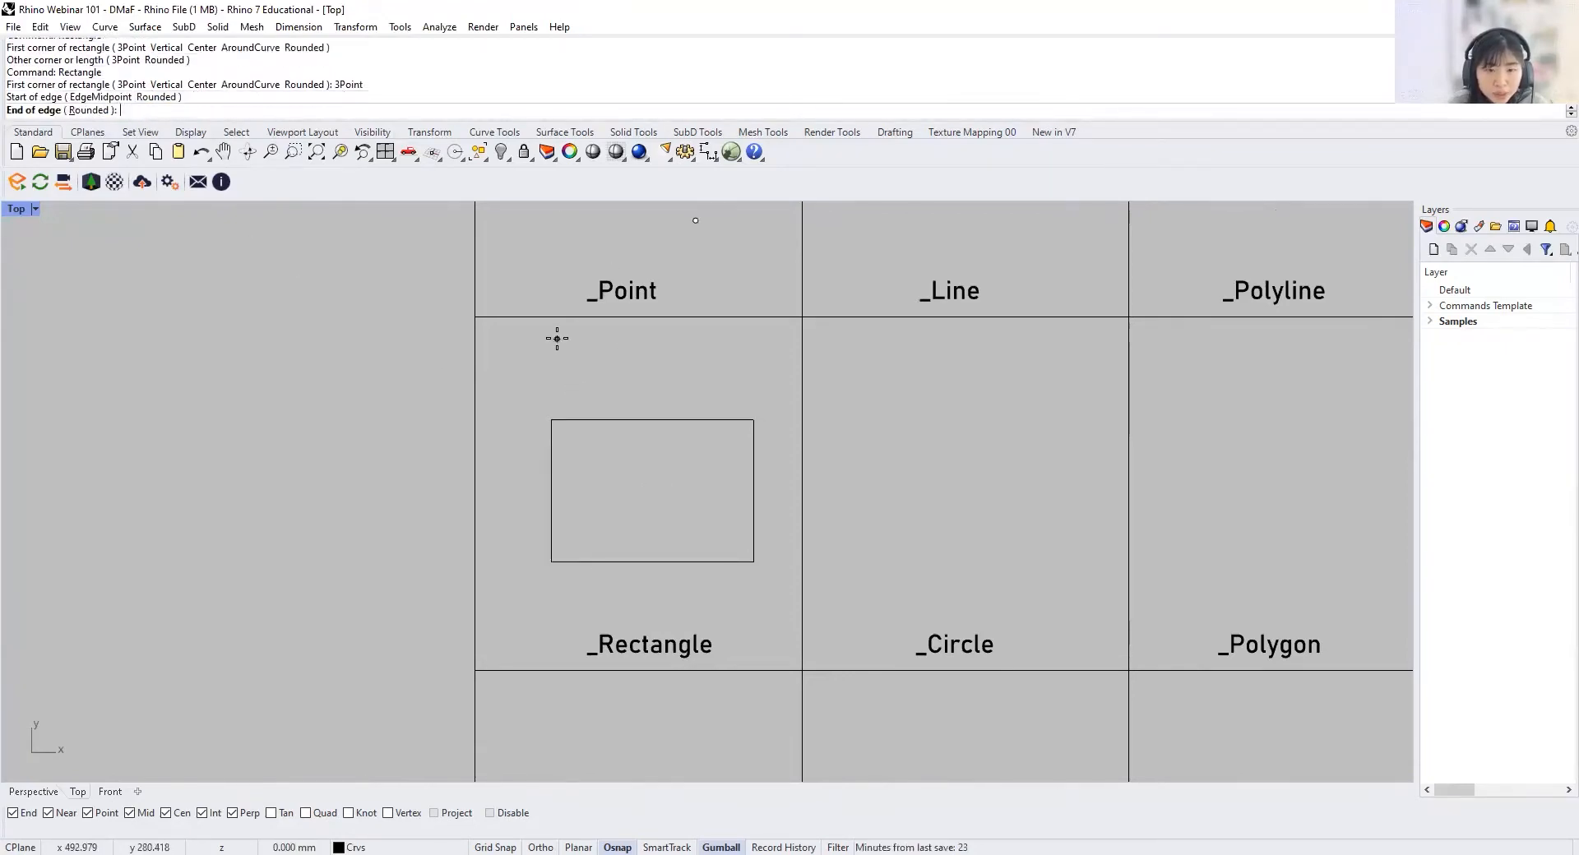
left_click(717, 339)
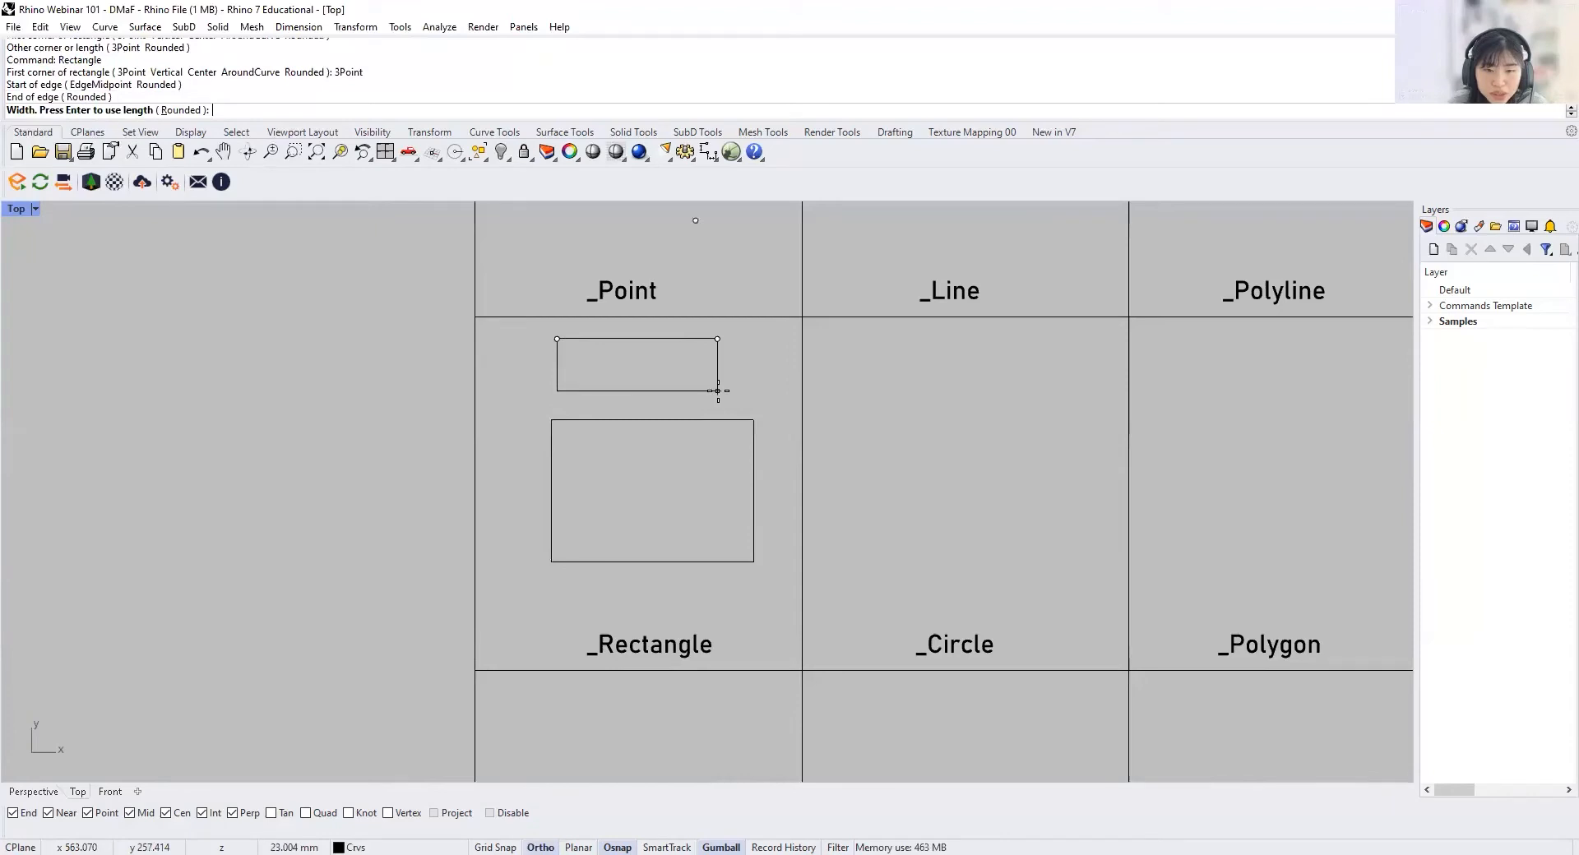
left_click(718, 390)
Step: Draw a rectangle from its center inside the larger rectangle, about 44 mm wide
key("Return")
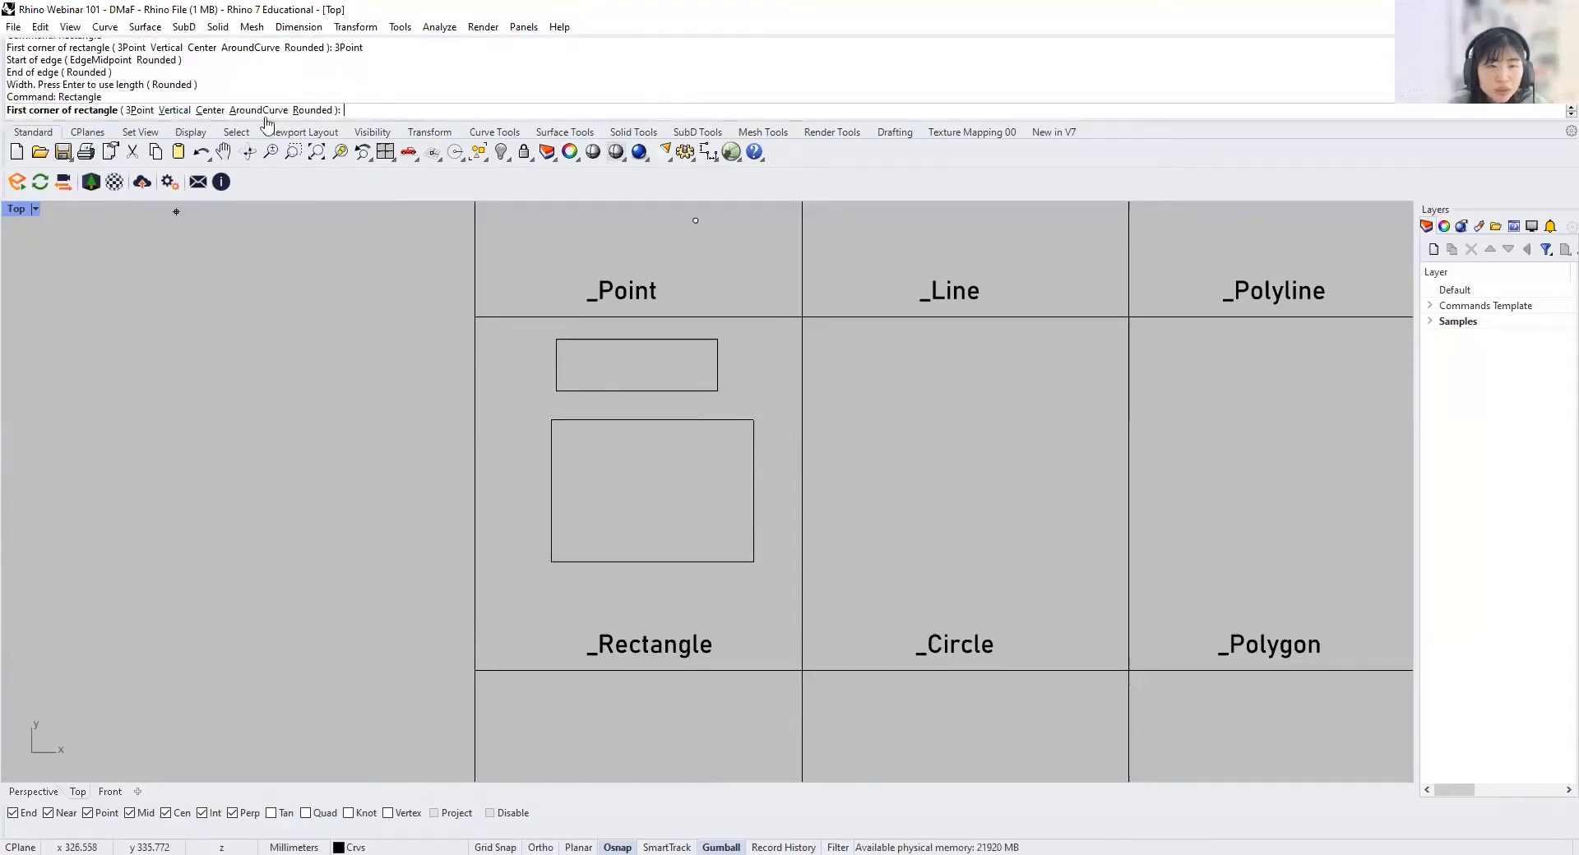
left_click(210, 111)
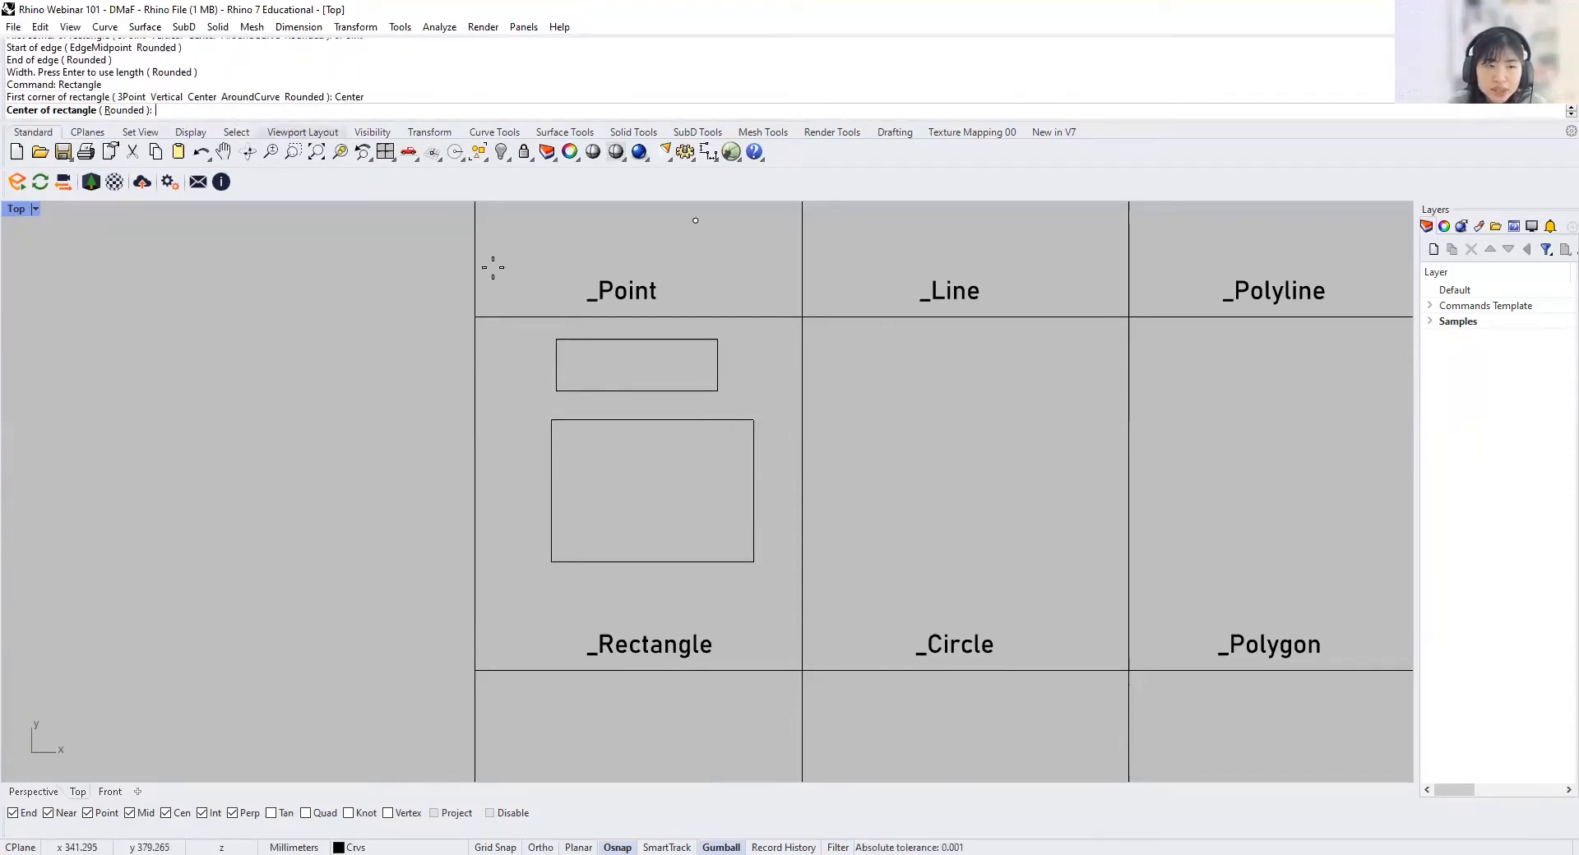
left_click(649, 486)
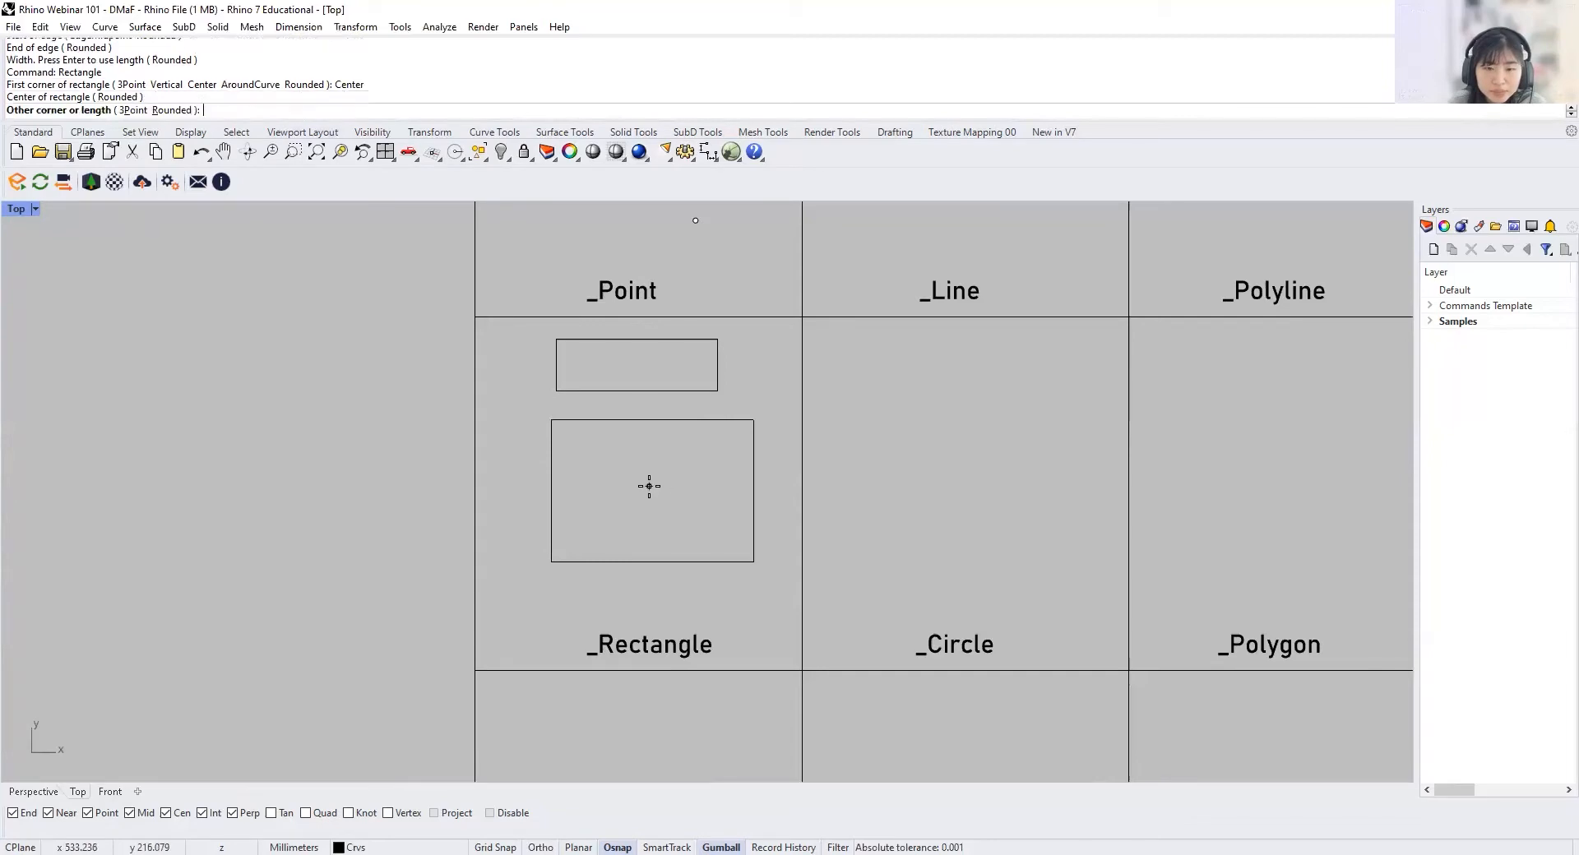
left_click(699, 514)
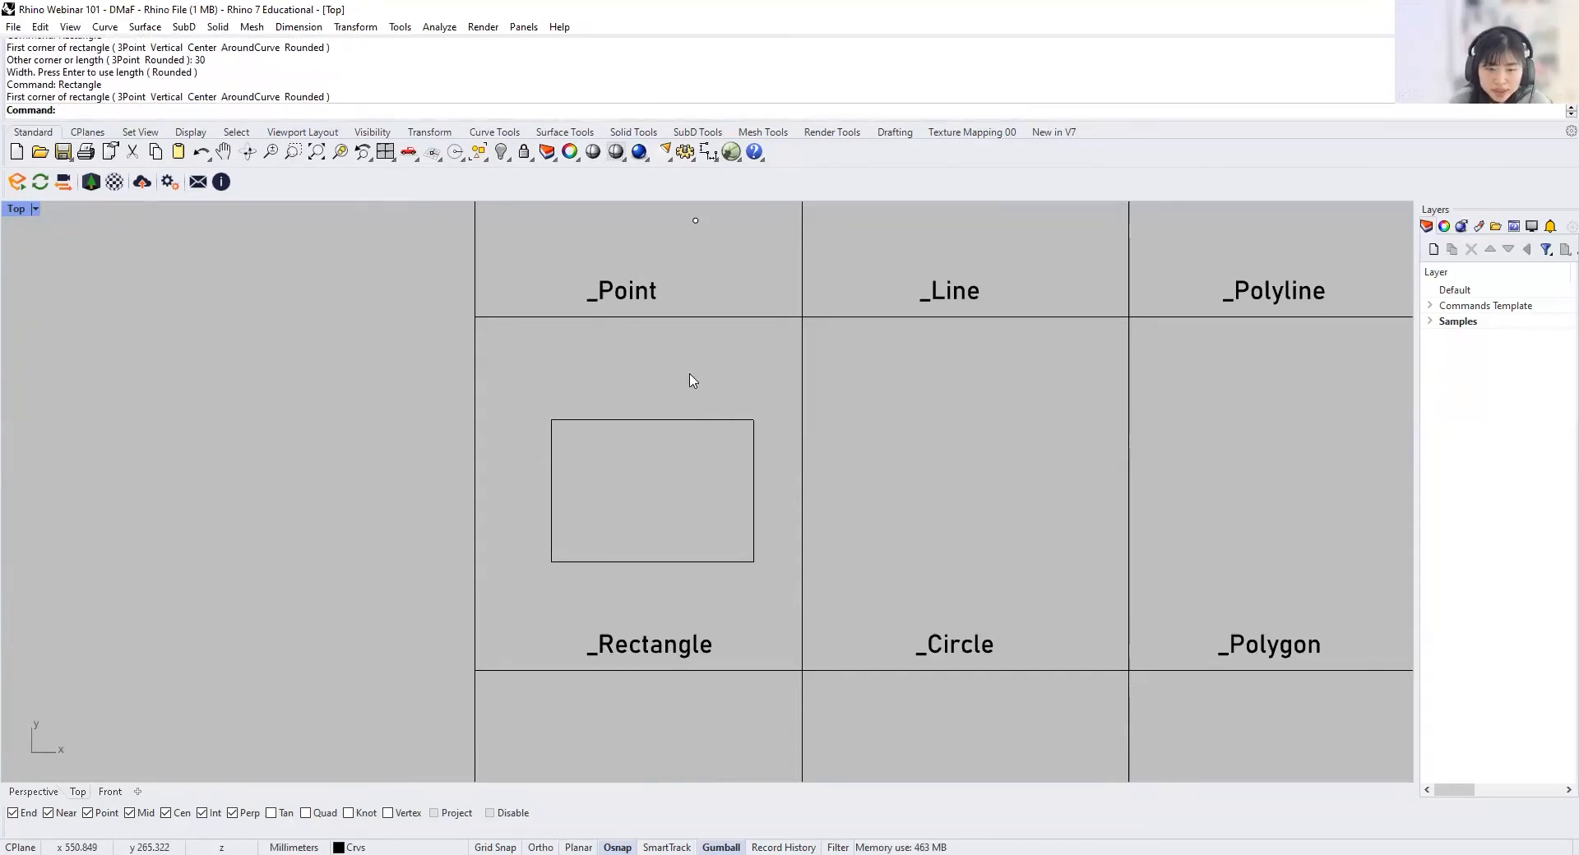
Step: Draw a 30 by 10 mm rectangle above the larger one in the _Rectangle cell
type("Re")
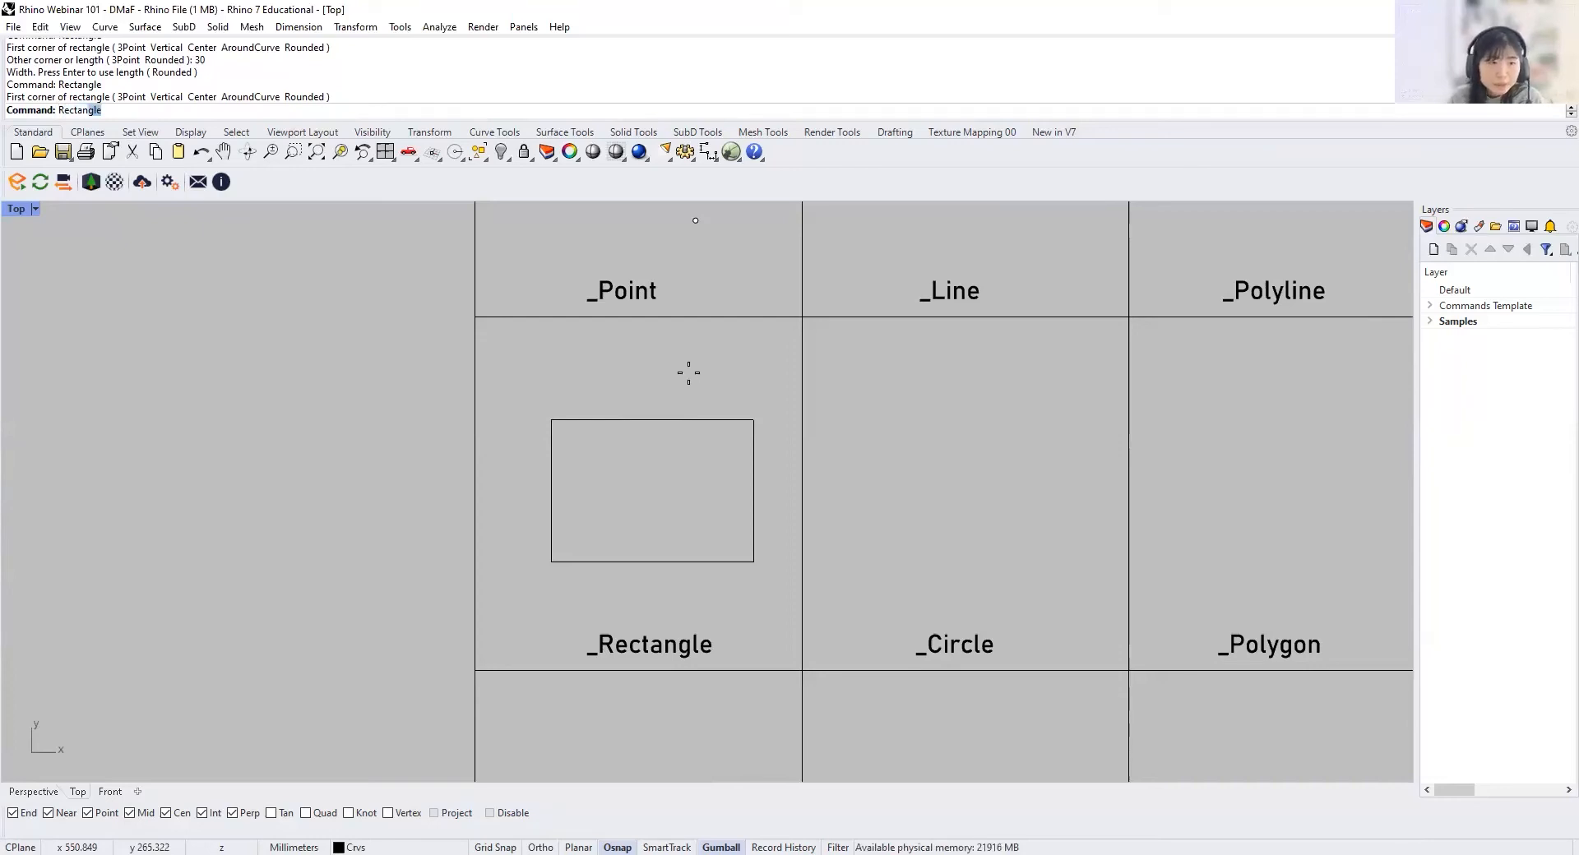
type("ctan")
key("Return")
left_click(558, 345)
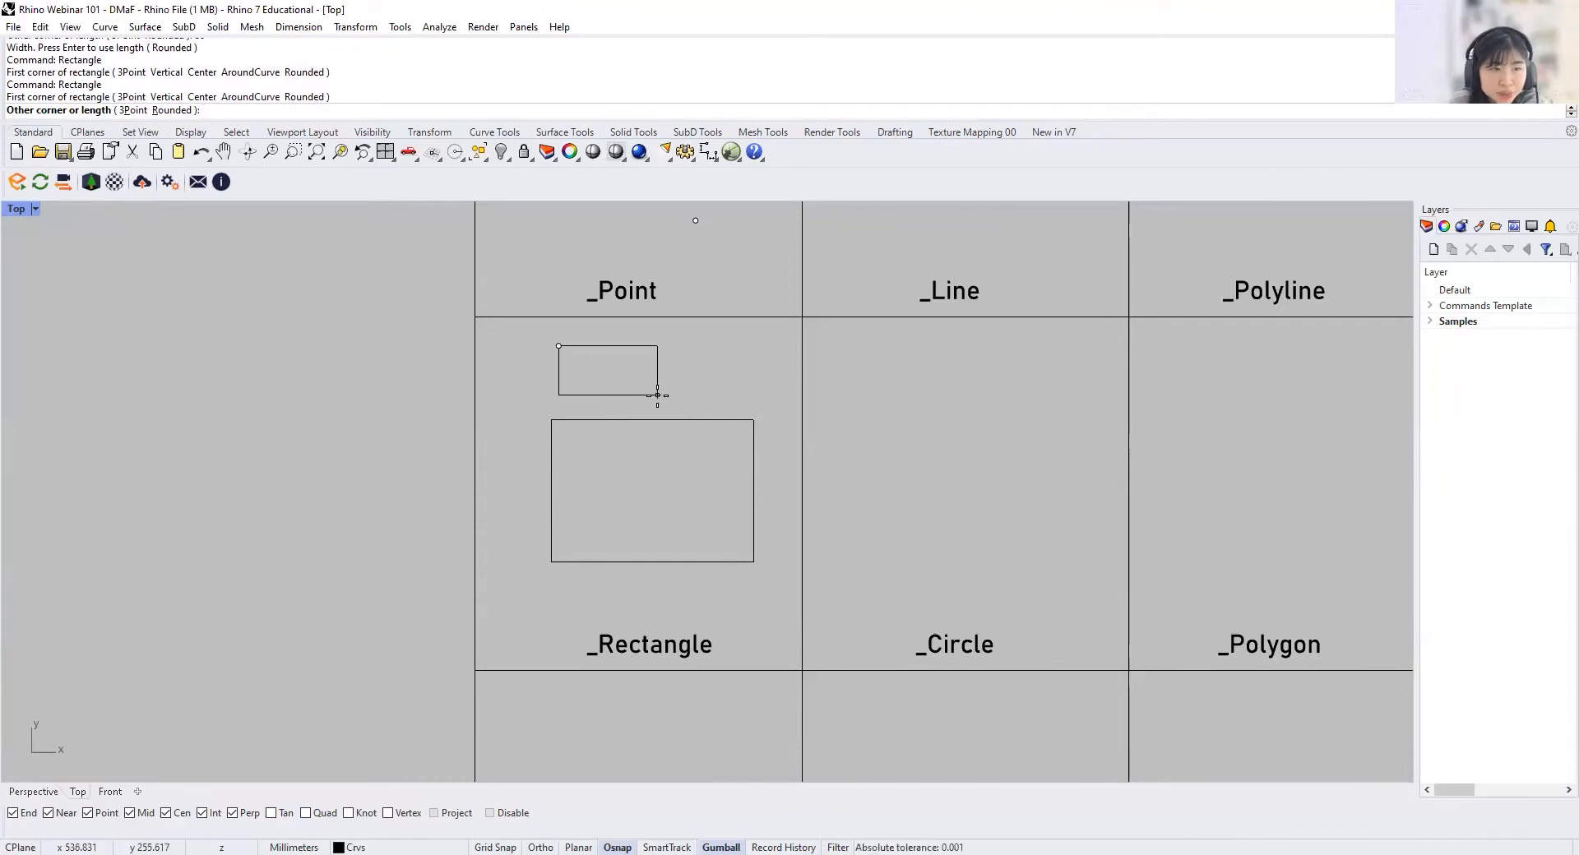
type("30")
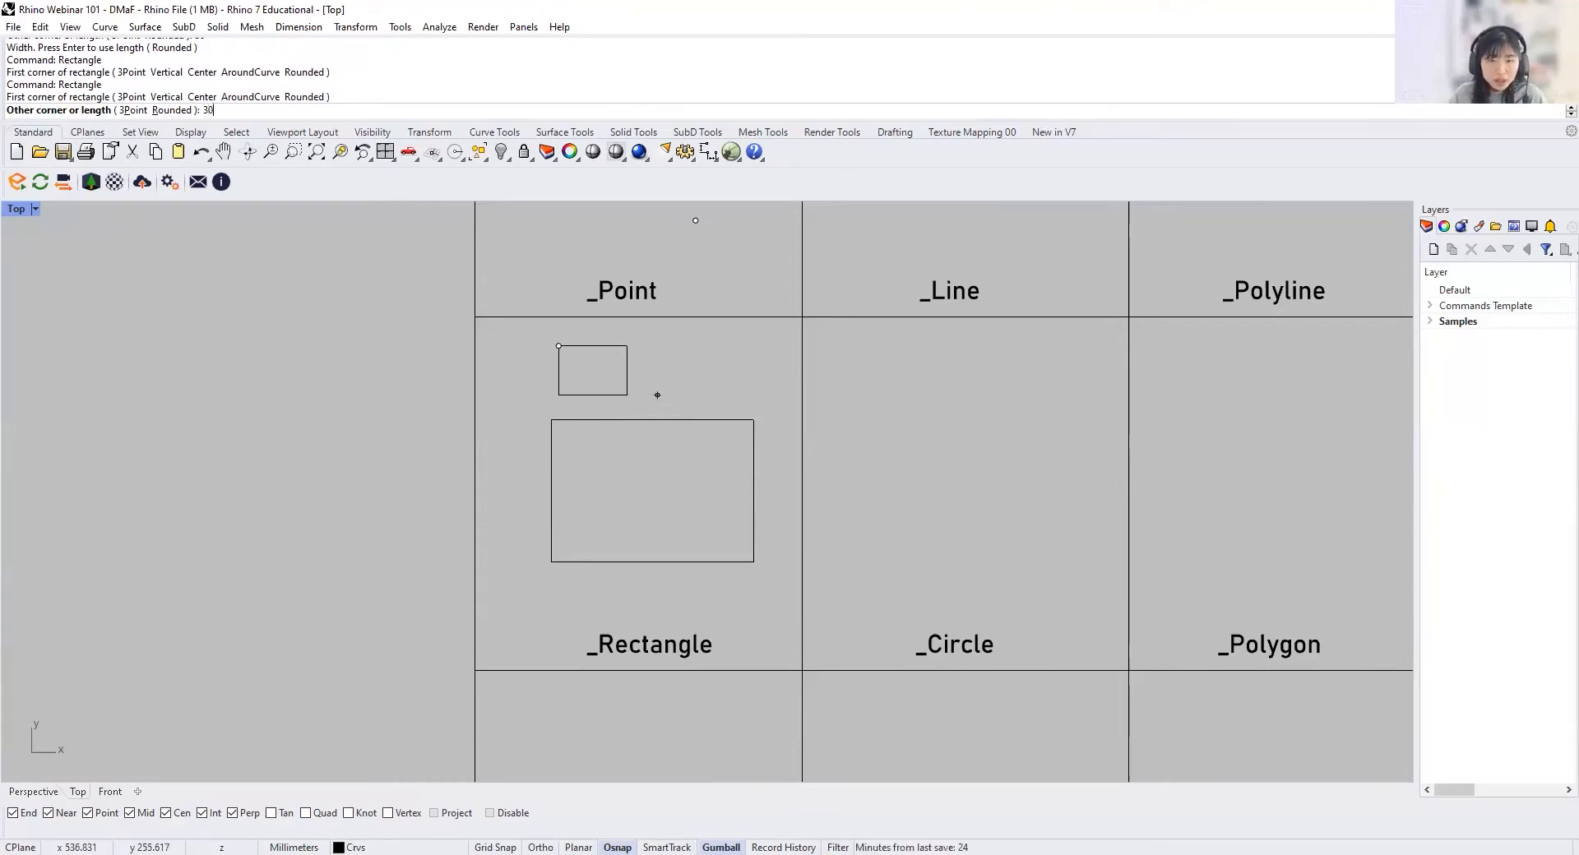
key("Return")
type("1")
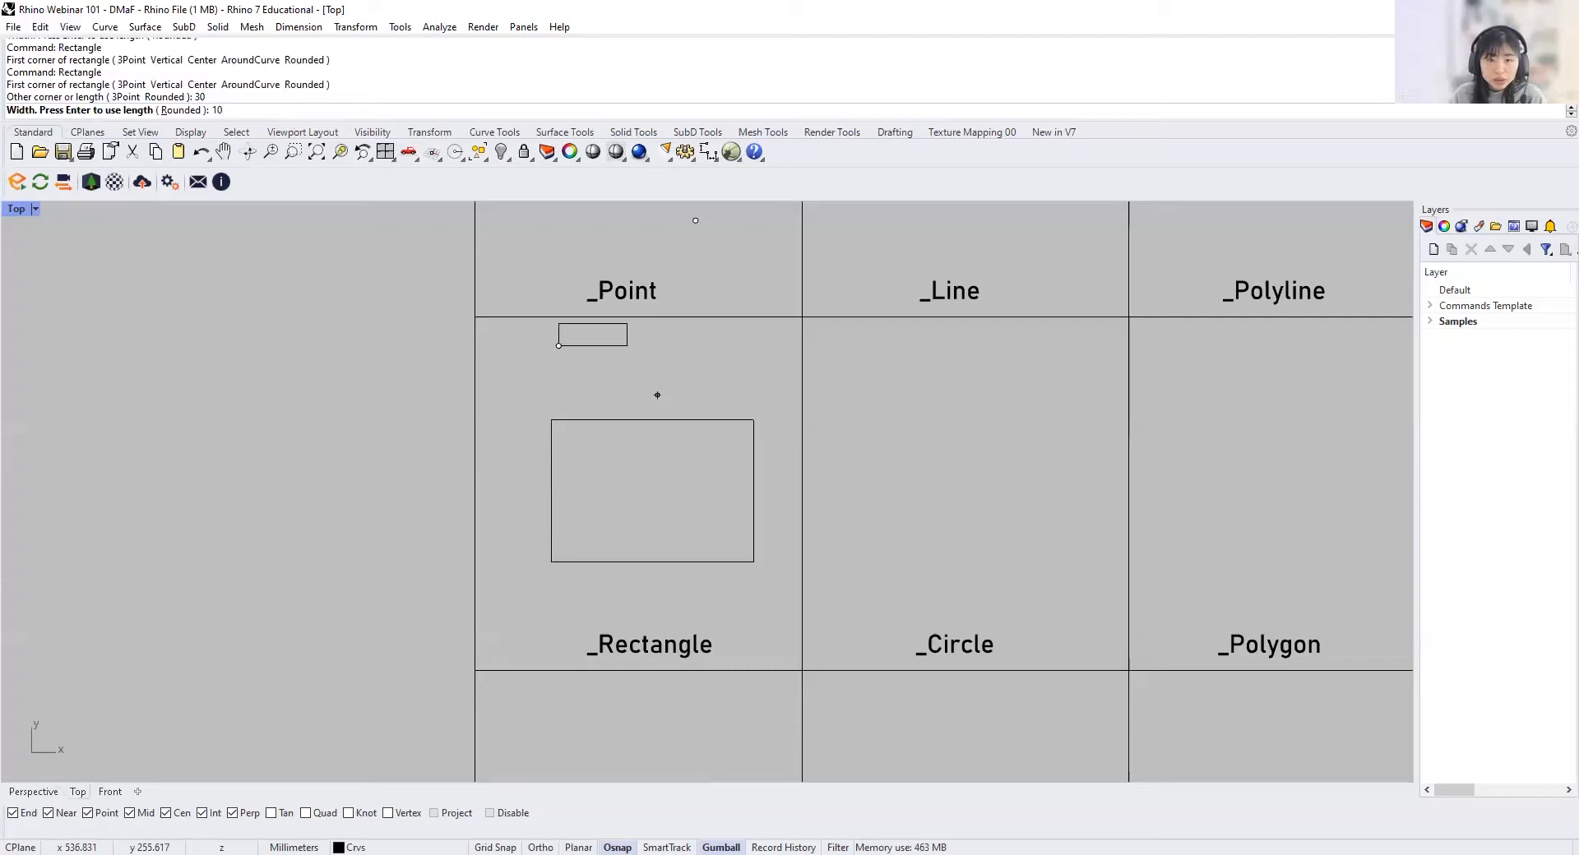
key("Return")
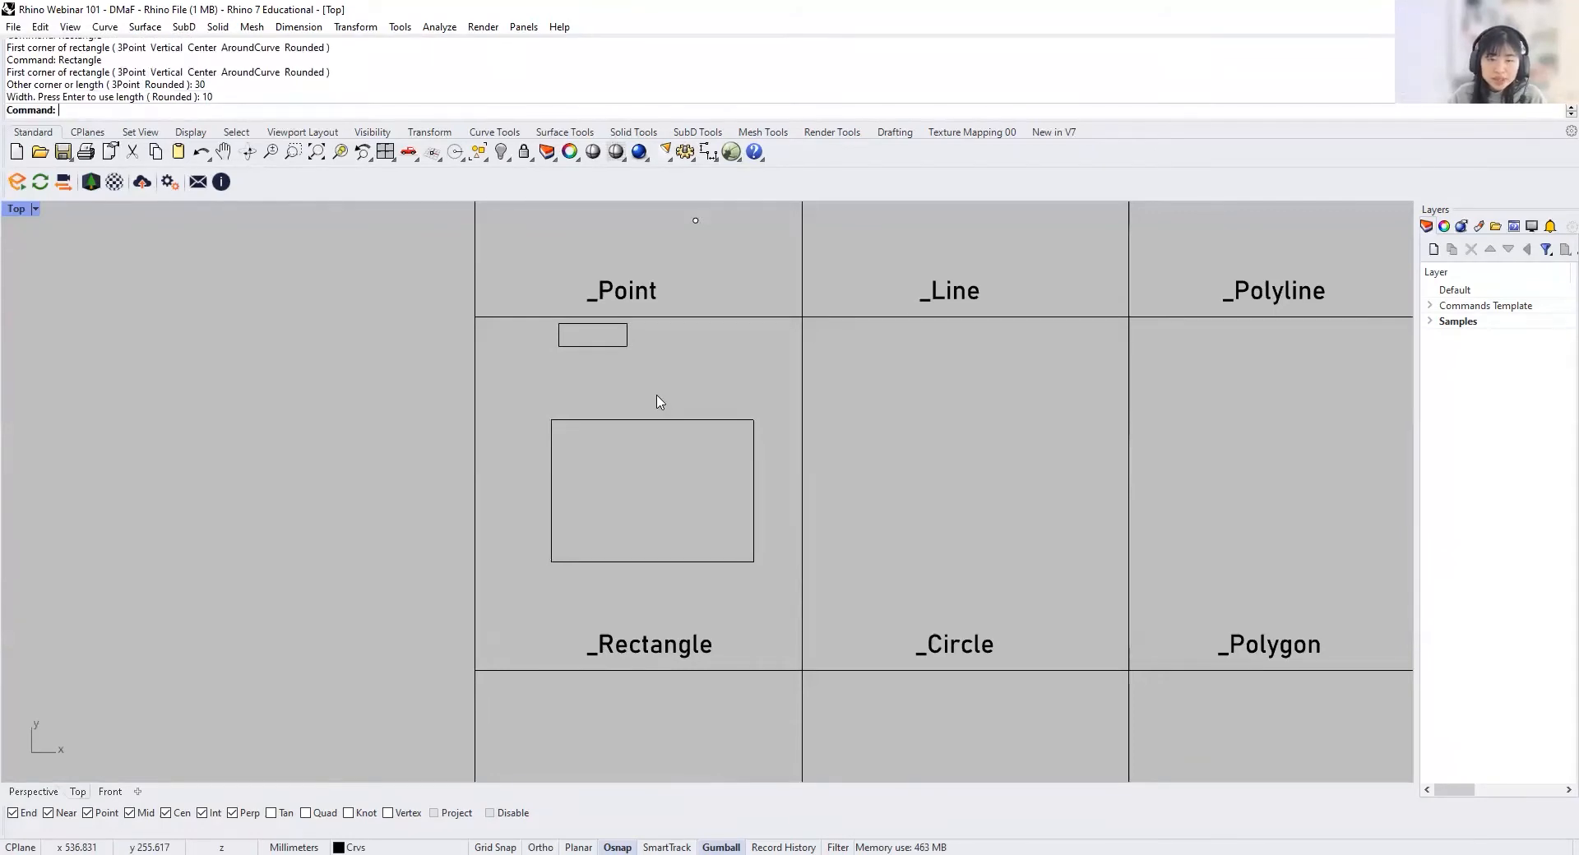
Step: Move the small rectangle straight down about 16 mm, closer to the larger rectangle, with the gumball
left_click(592, 345)
left_click_drag(594, 279, 594, 317)
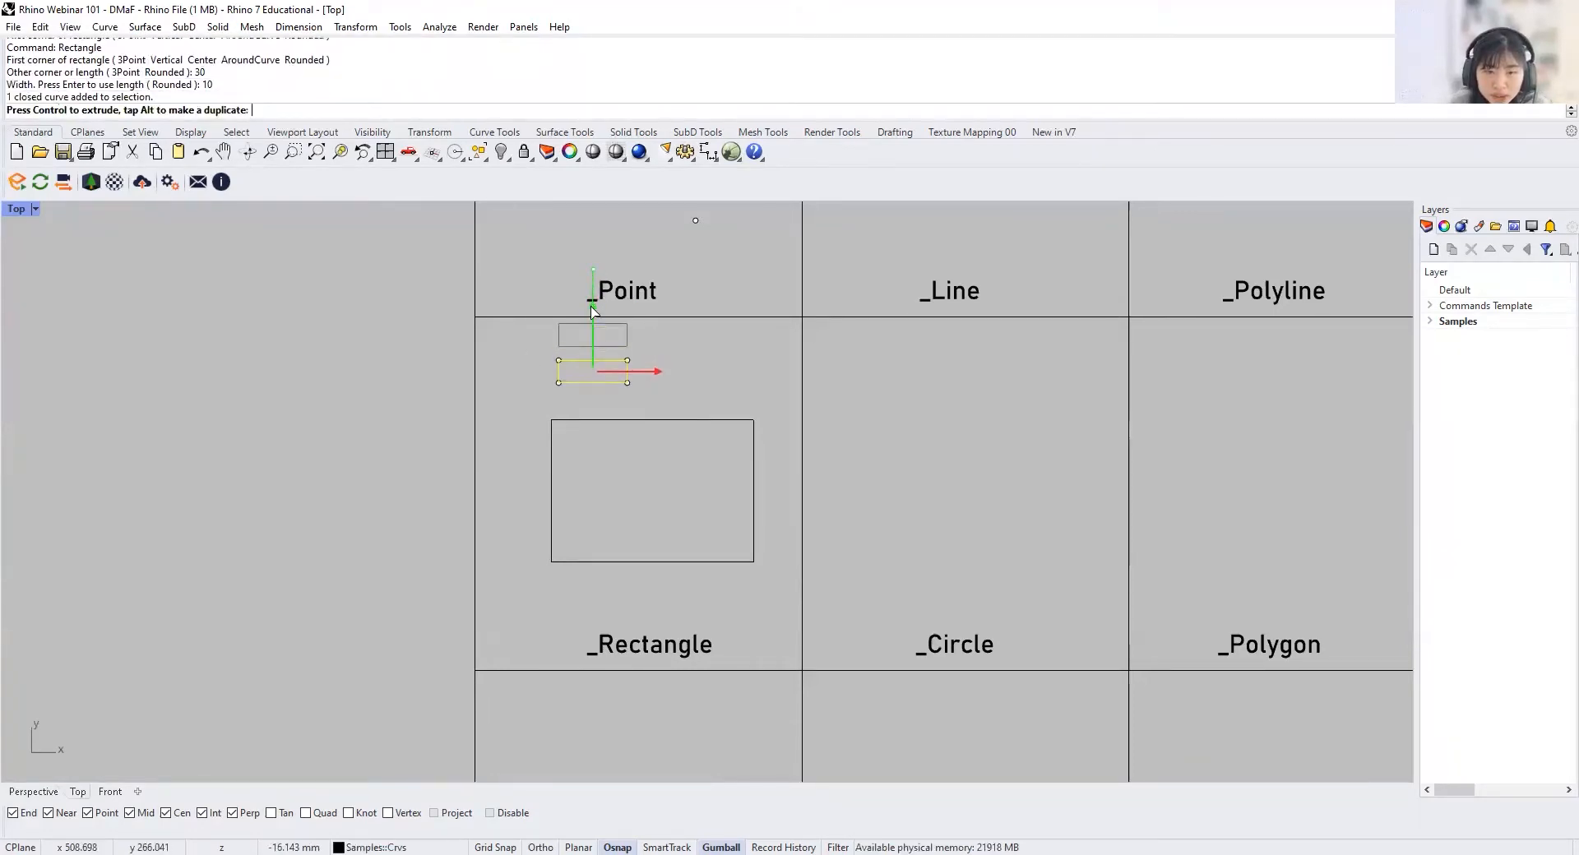
left_click(717, 382)
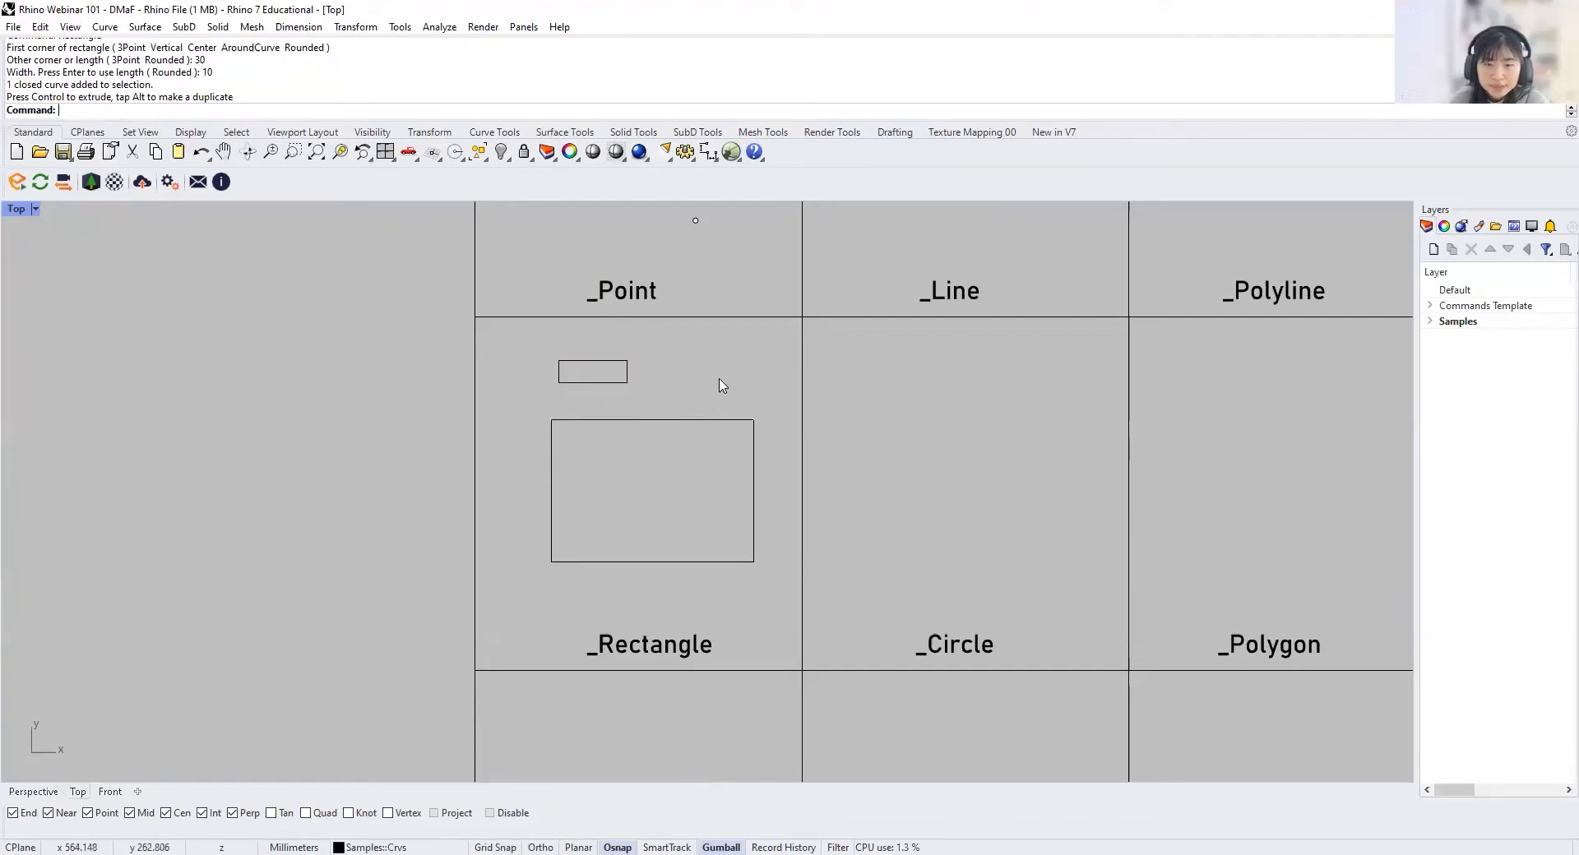
Step: Draw a circle with a diameter of 15 mm in the middle of the _Circle cell
right_click_drag(822, 433, 531, 430)
type("Ci")
key("Return")
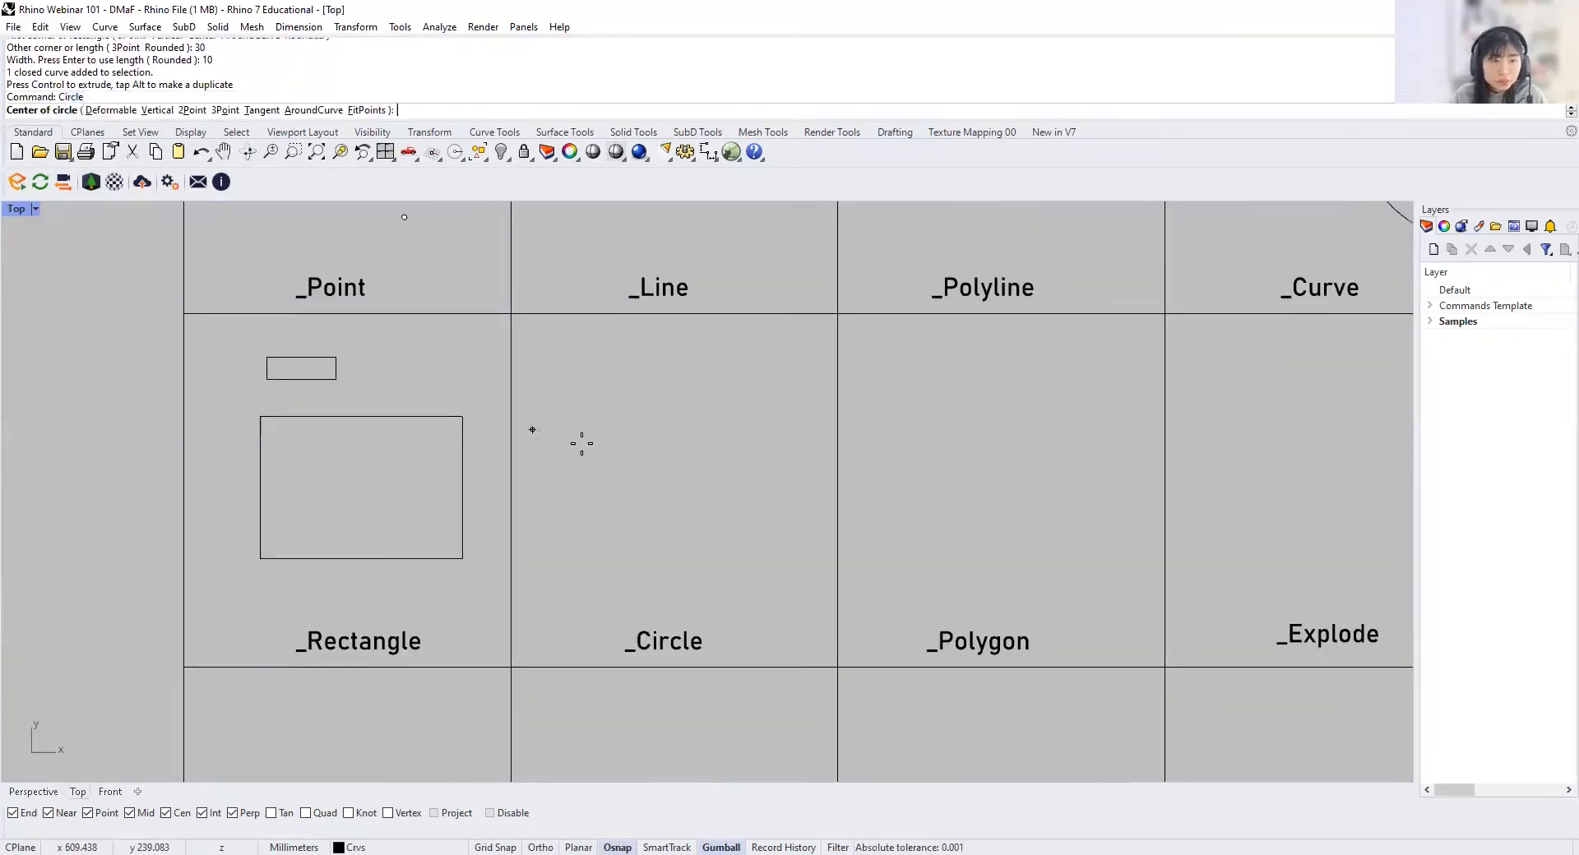
left_click(656, 446)
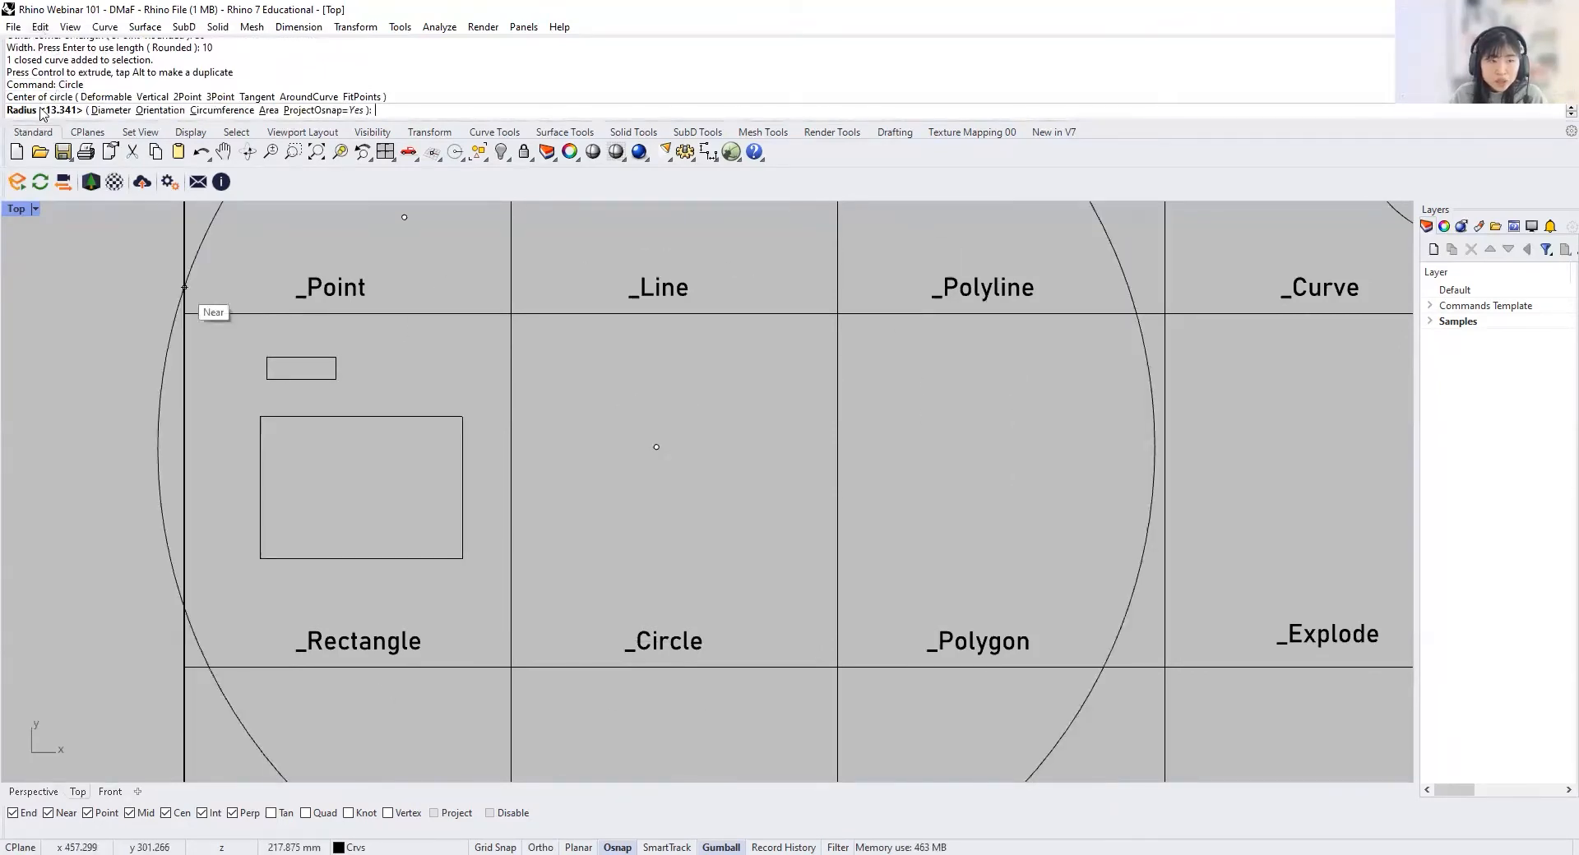
left_click(102, 110)
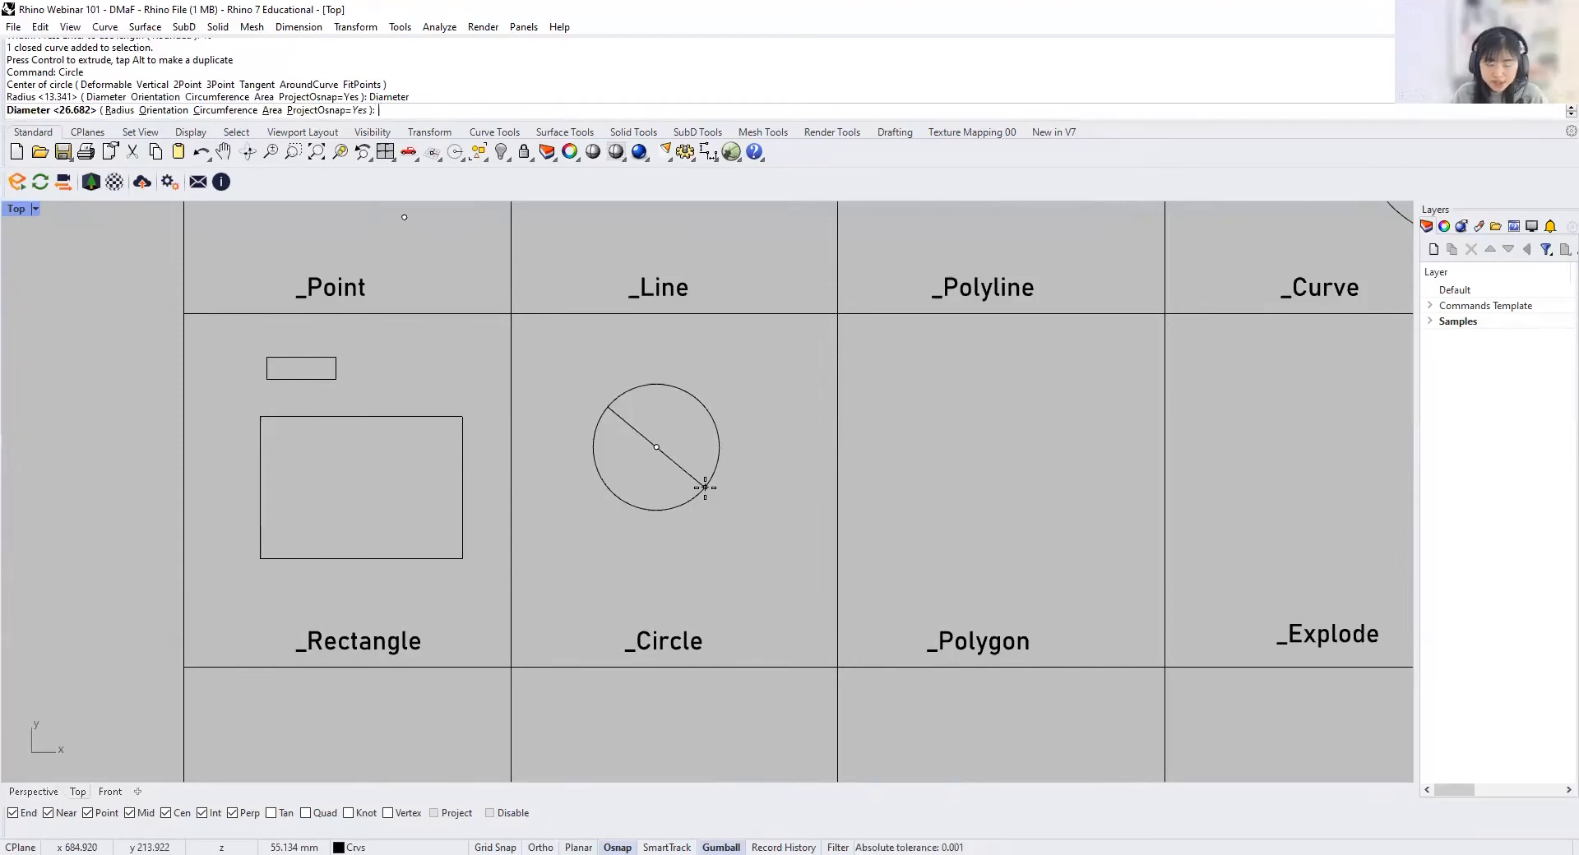
type("15")
key("Return")
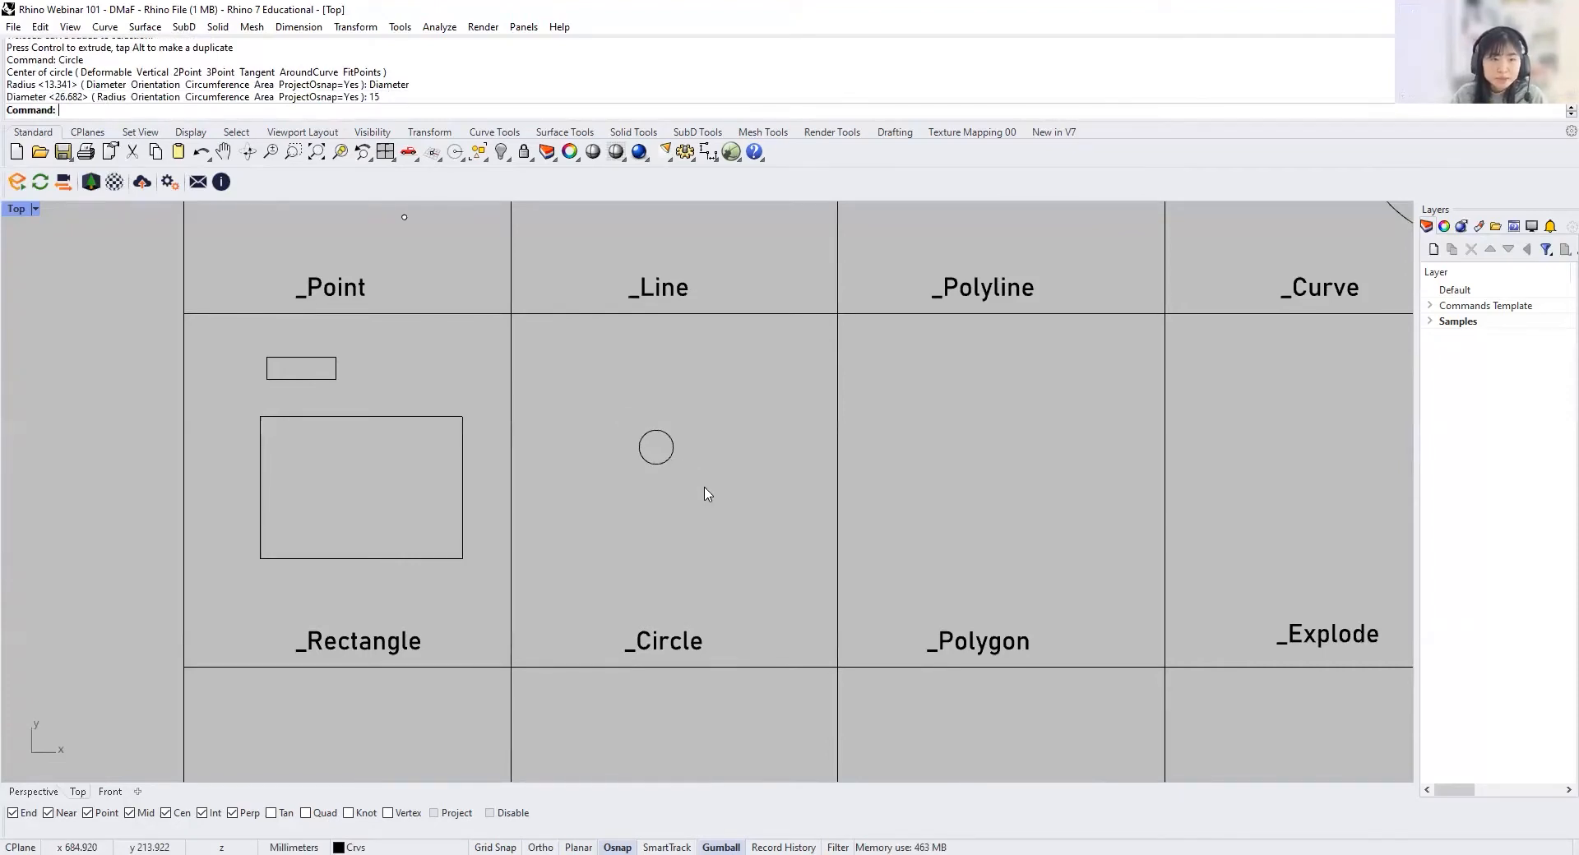
Step: Draw an inscribed polygon with 5 sides in the upper part of the _Polygon cell
right_click_drag(1071, 527, 800, 514)
type("Polyg")
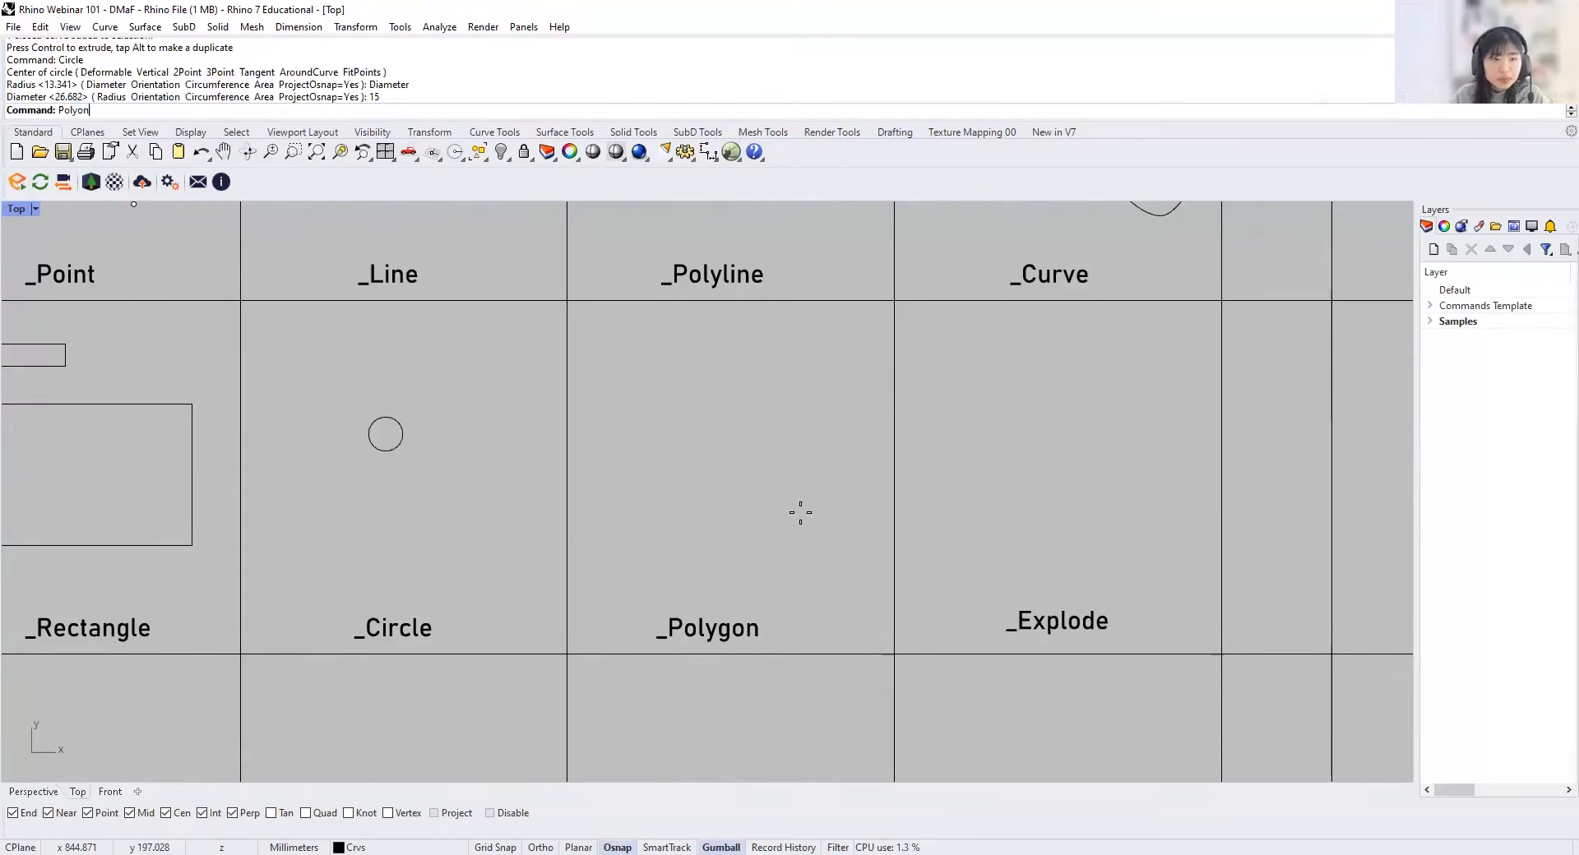
type("on")
key("Return")
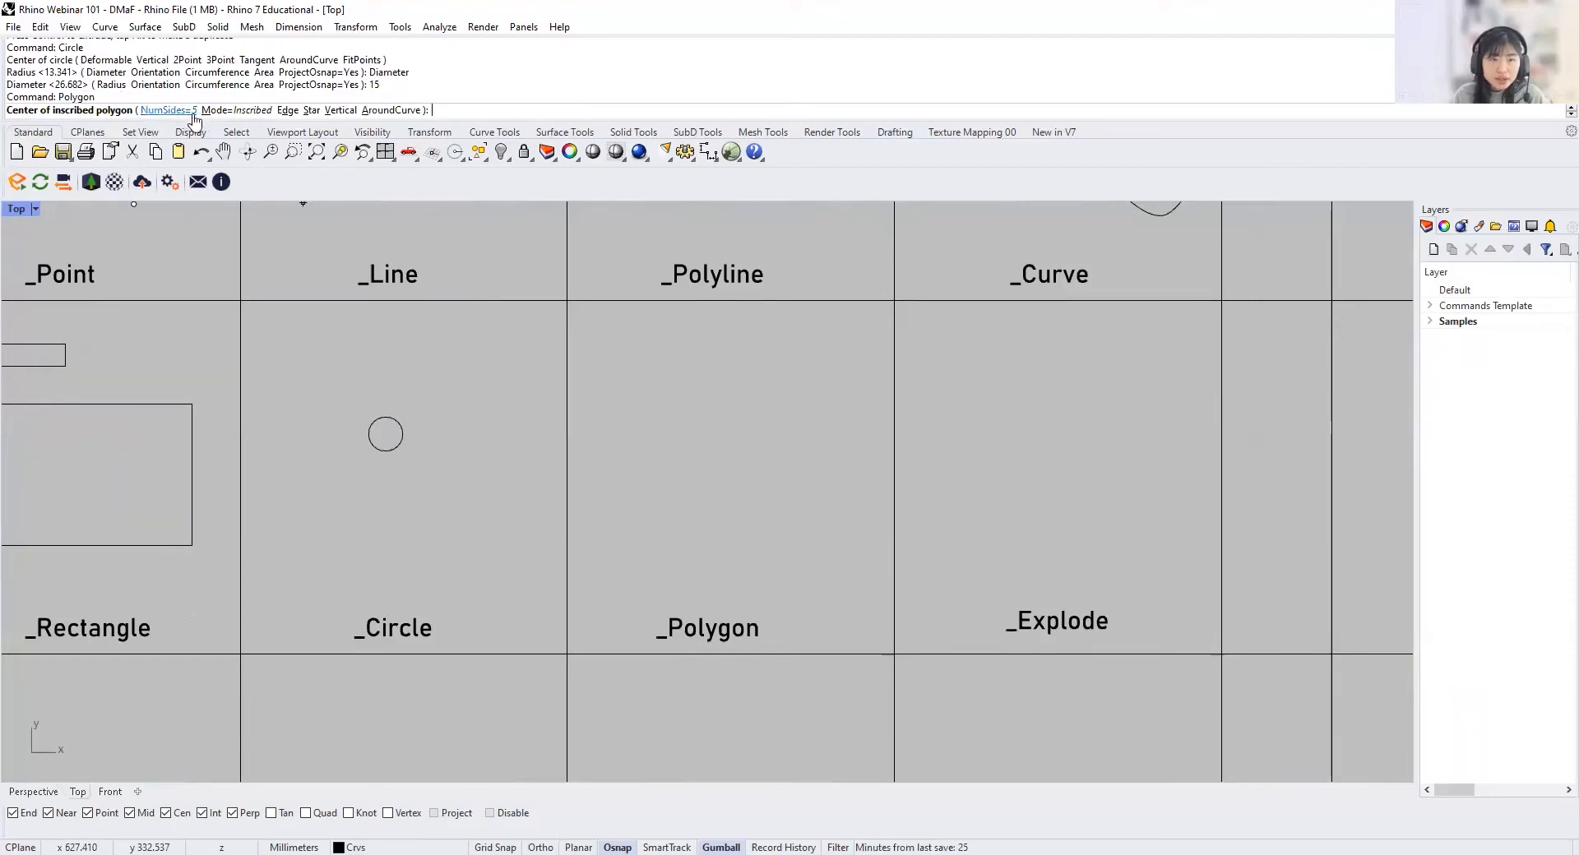
left_click(682, 395)
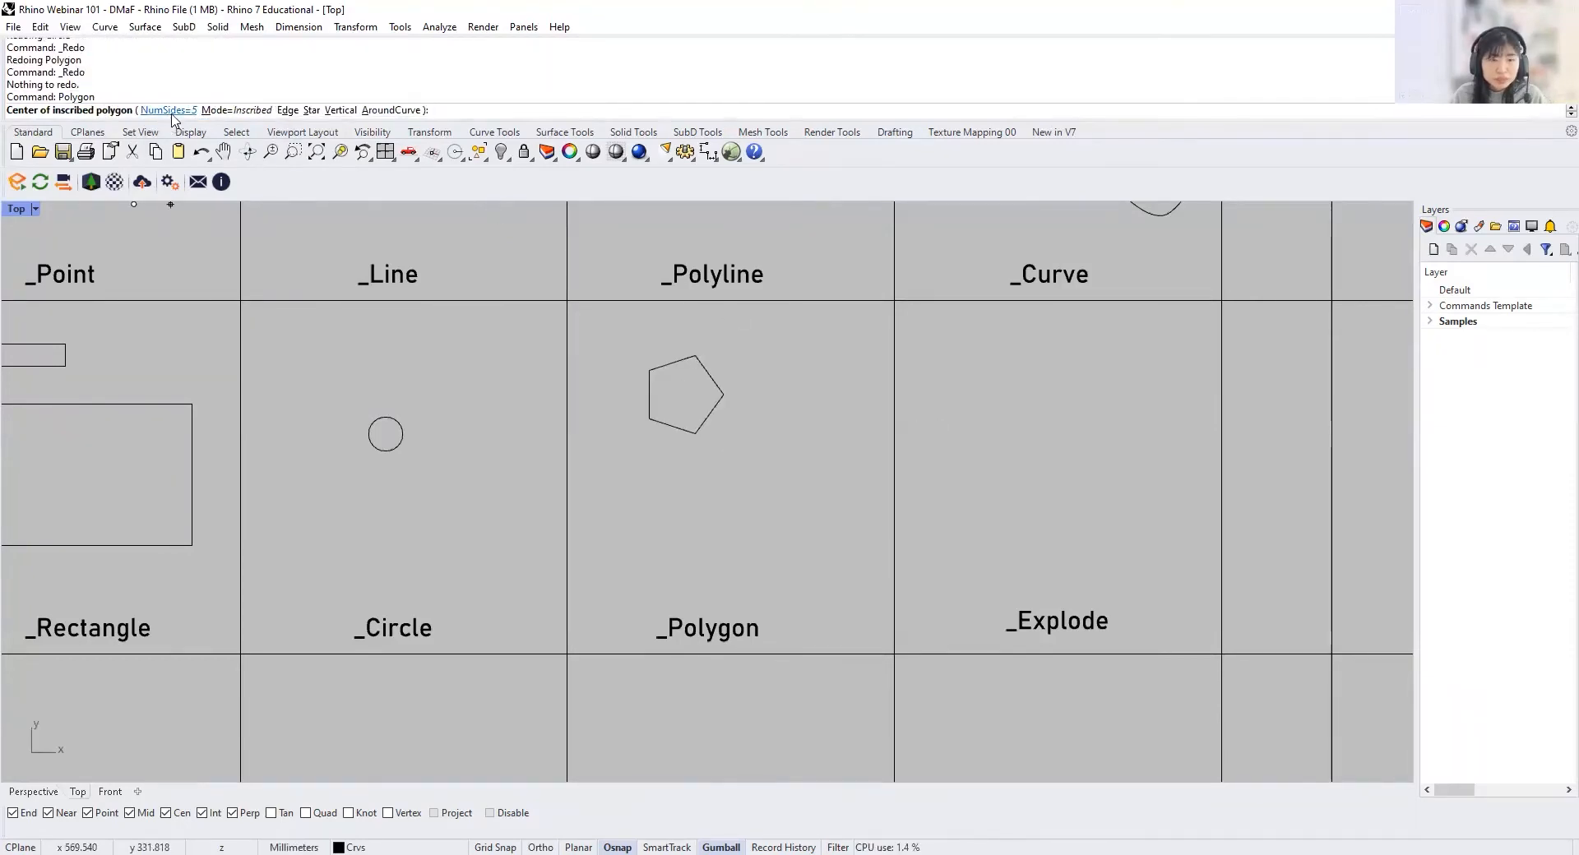
Step: Draw an inscribed 10-sided polygon below and to the right of the pentagon, with a radius of about 26 mm
left_click(168, 110)
type("10")
key("Return")
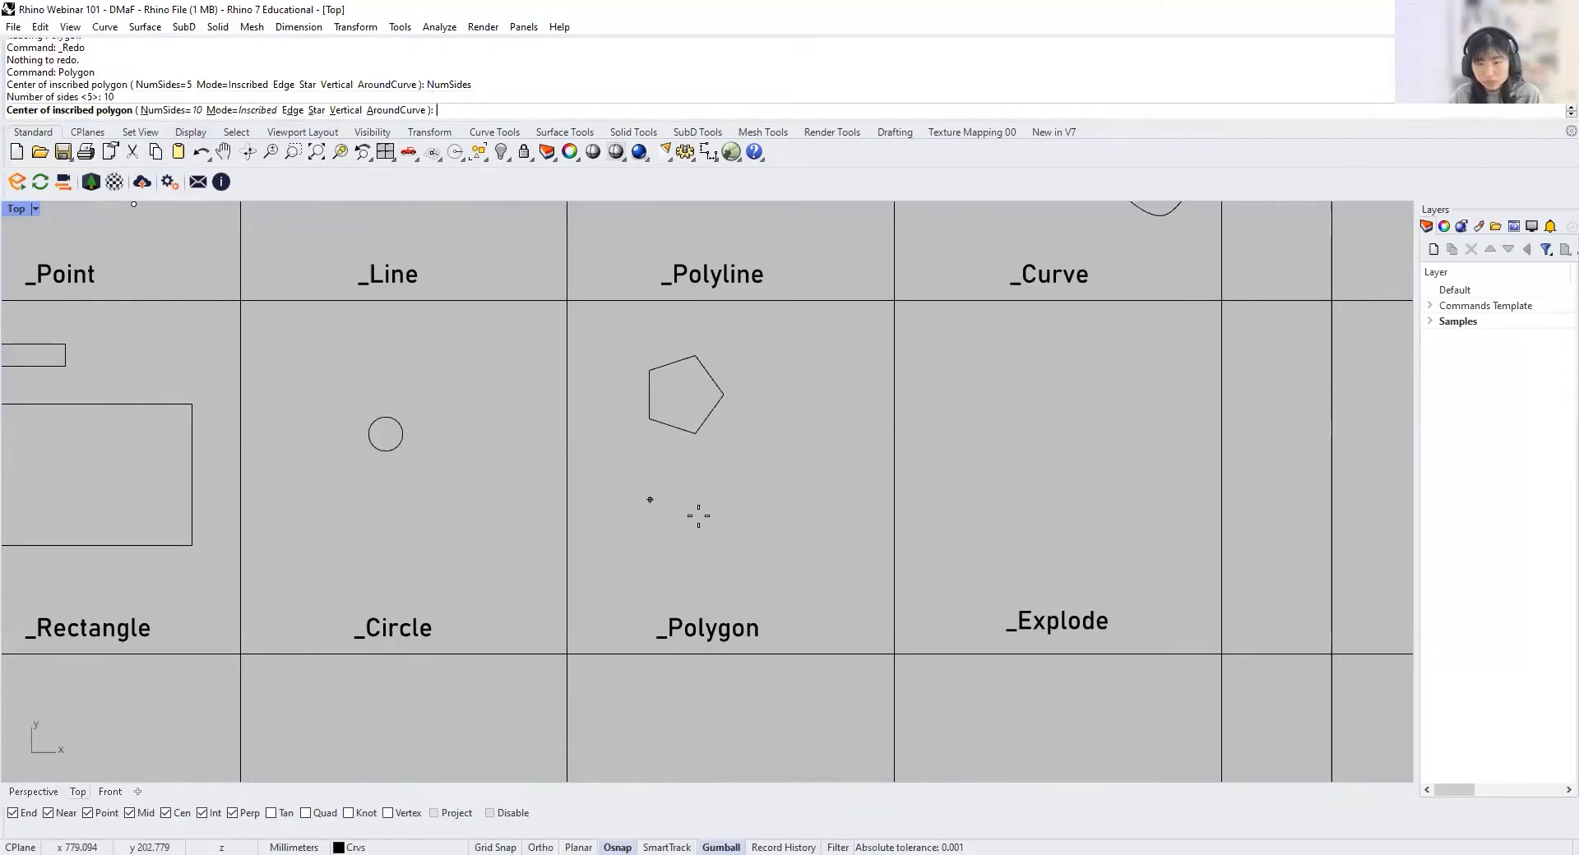
left_click(762, 500)
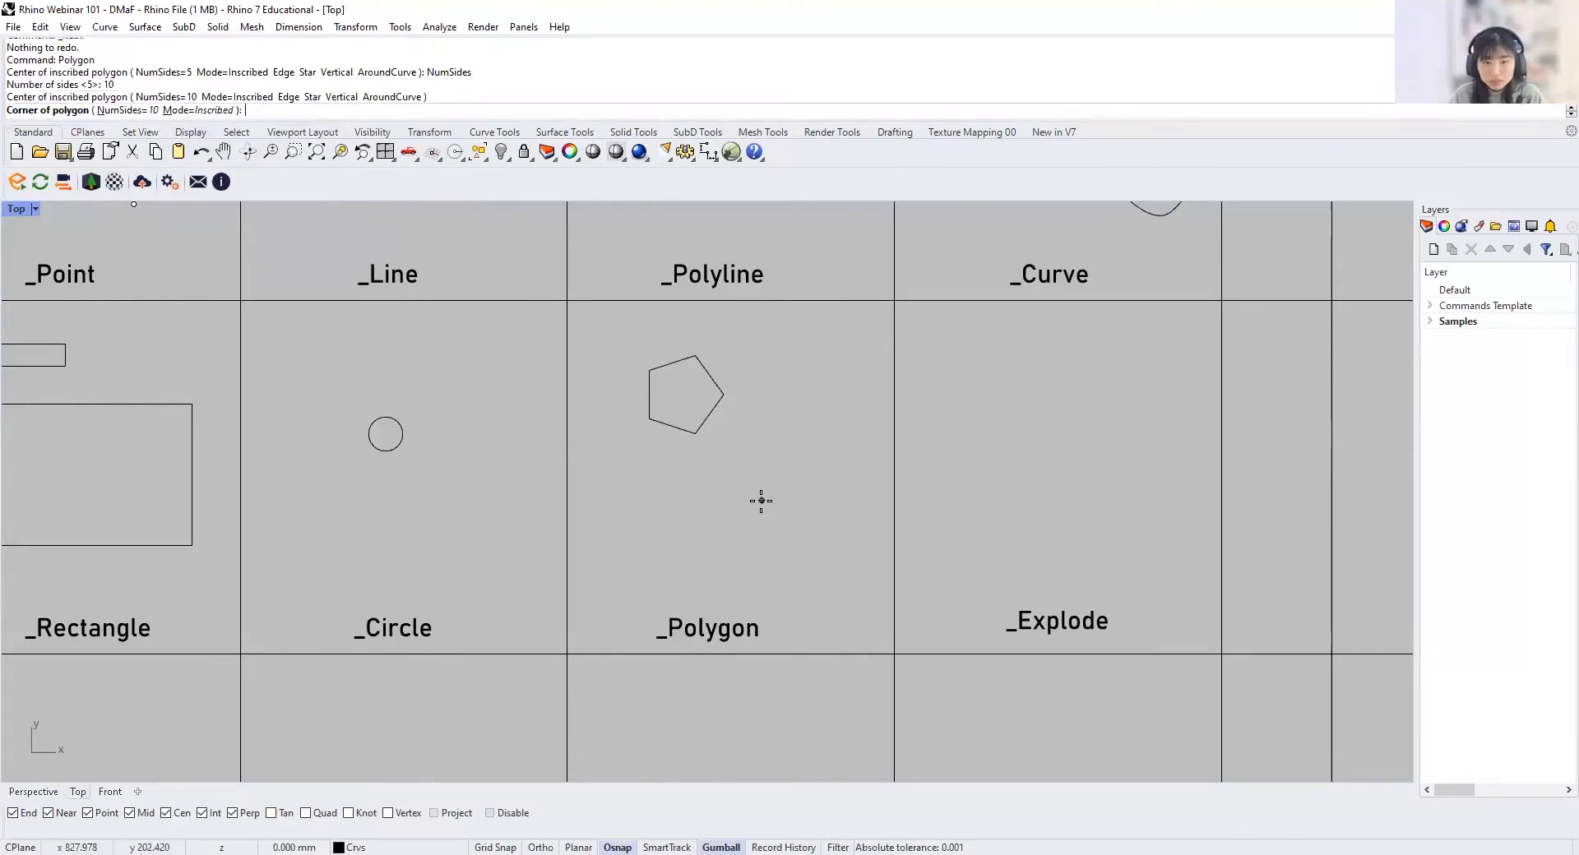
left_click(814, 563)
Step: Copy the pentagon from the _Polygon cell straight across into the _Explode cell, using its right corner as base point
right_click_drag(1148, 580, 956, 564)
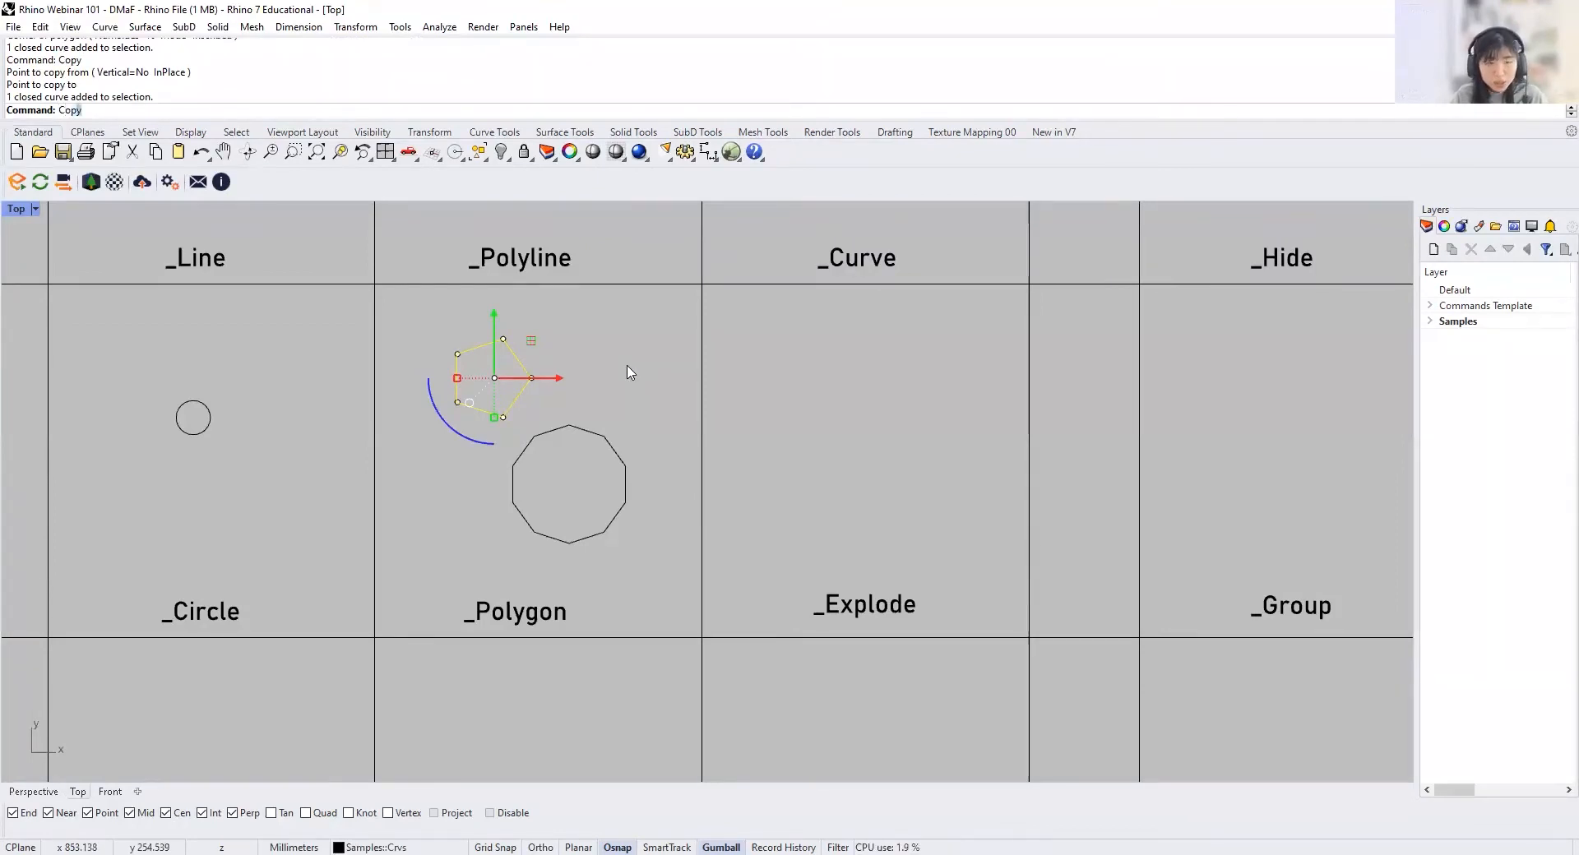
key("Return")
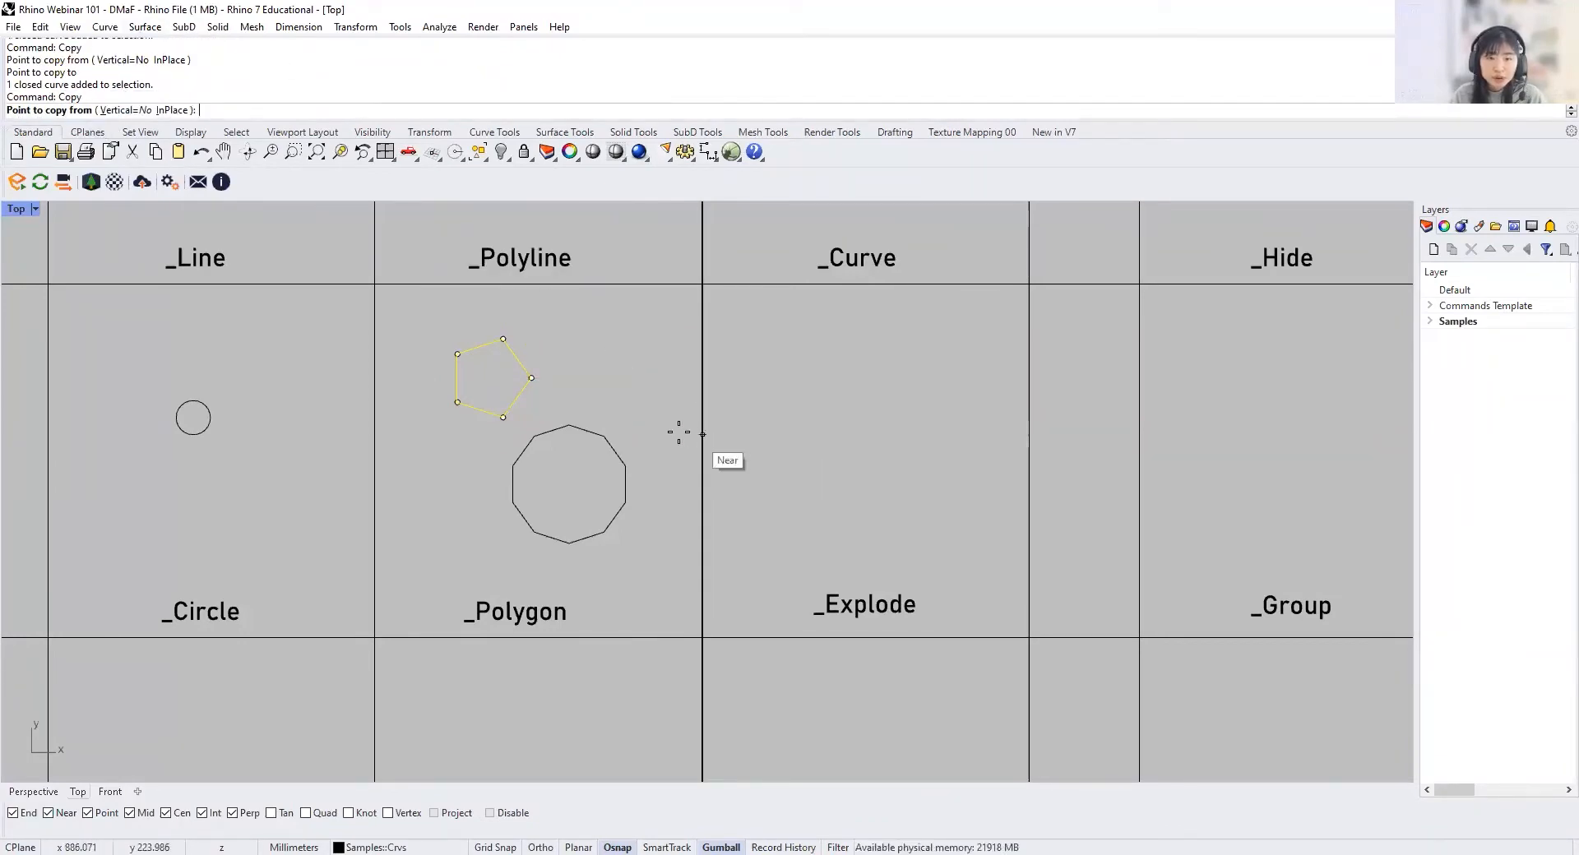
left_click(532, 376)
left_click(889, 378)
key("Return")
key("Escape")
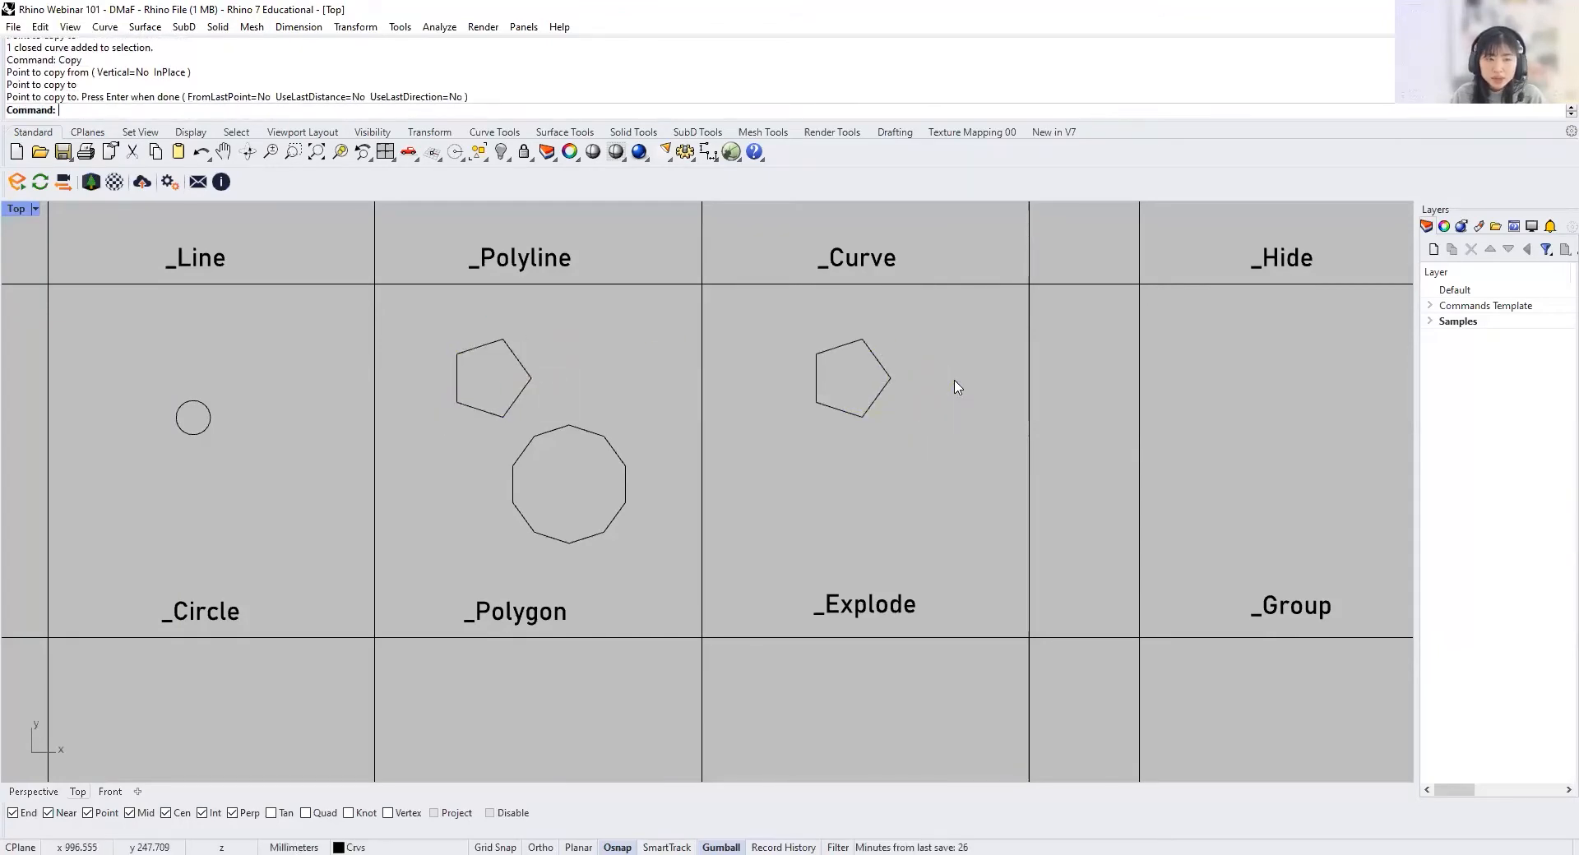
Step: Explode the copied pentagon in the _Explode cell into separate segments
left_click_drag(925, 448, 796, 319)
key("Escape")
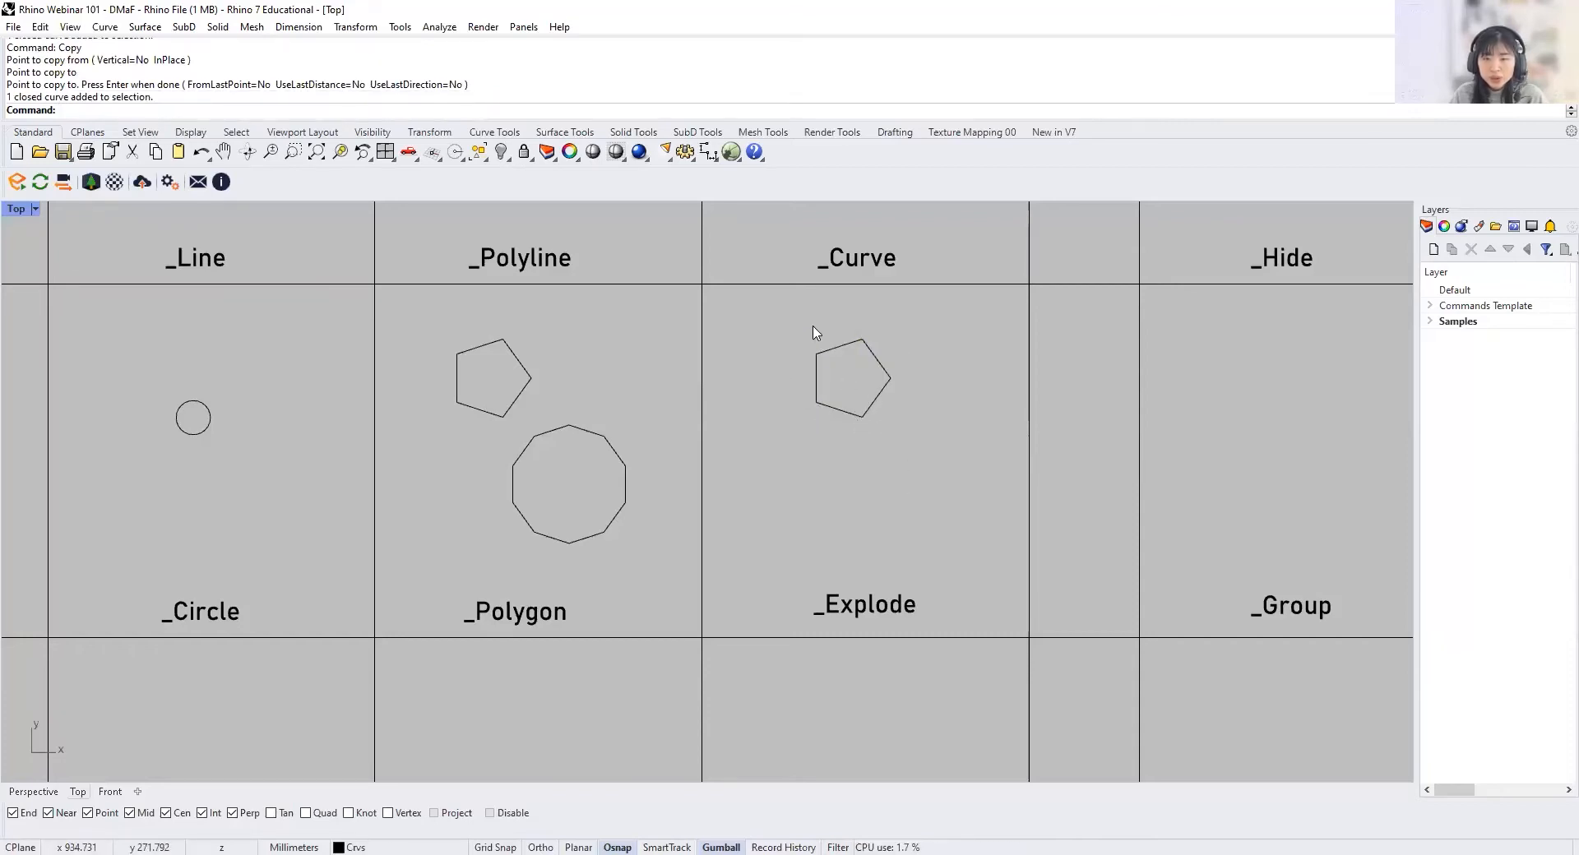
left_click(873, 404)
key("Escape")
left_click(873, 405)
key("Up")
type("Explode")
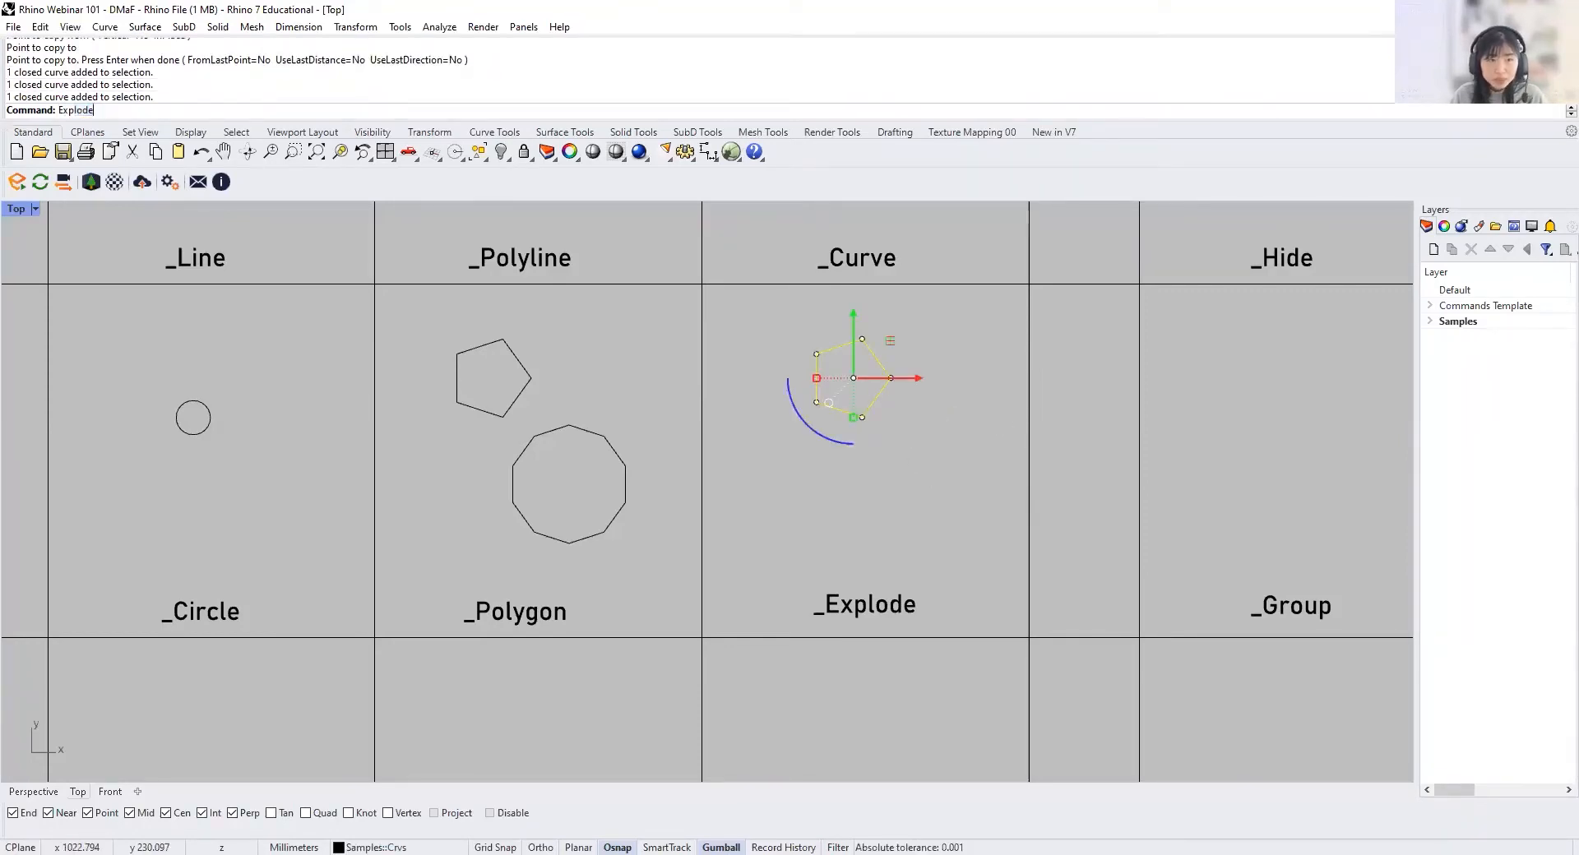
key("Return")
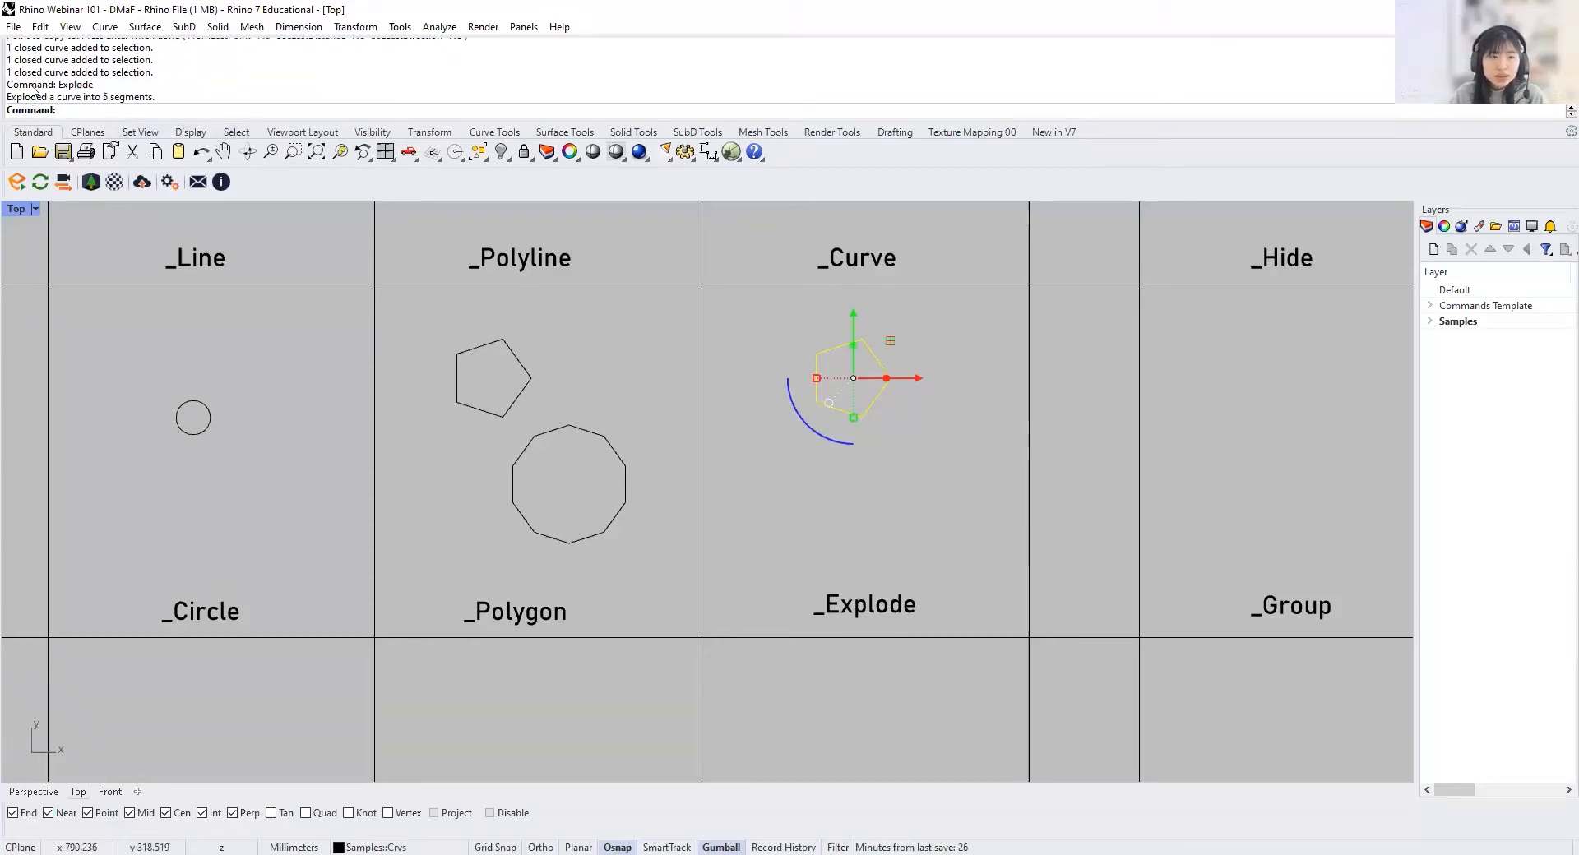
left_click(952, 454)
Step: Pull individual segments of the exploded pentagon away from the shape with the gumball
left_click(874, 402)
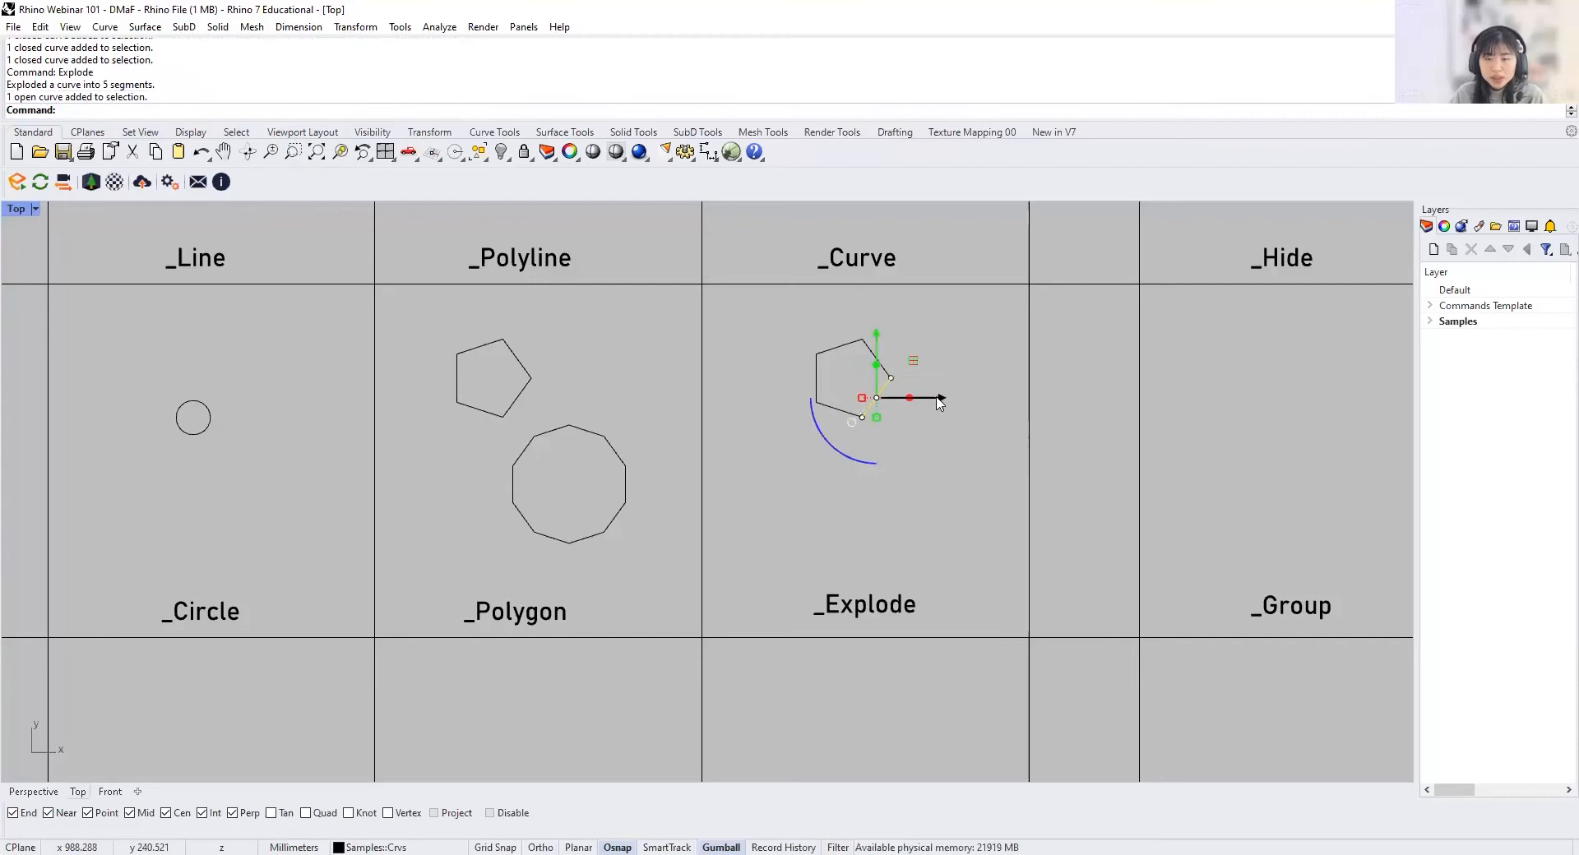
left_click_drag(940, 402, 970, 402)
left_click(883, 366)
left_click_drag(884, 307, 882, 292)
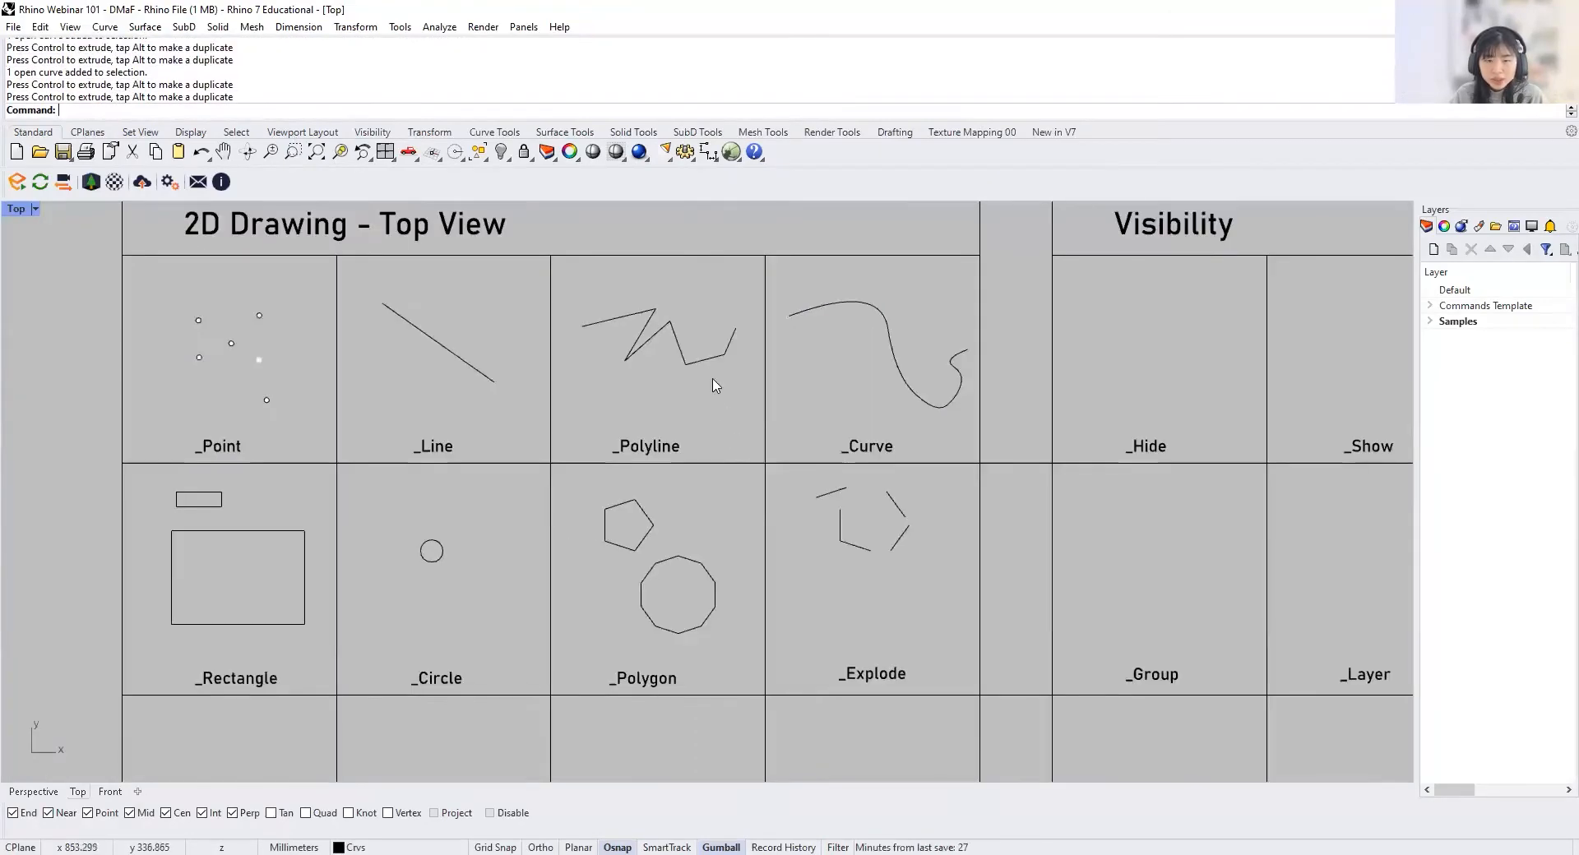
left_click(712, 361)
Step: Copy the zigzag polyline into the _Explode cell below the pentagon pieces and explode it
type("co")
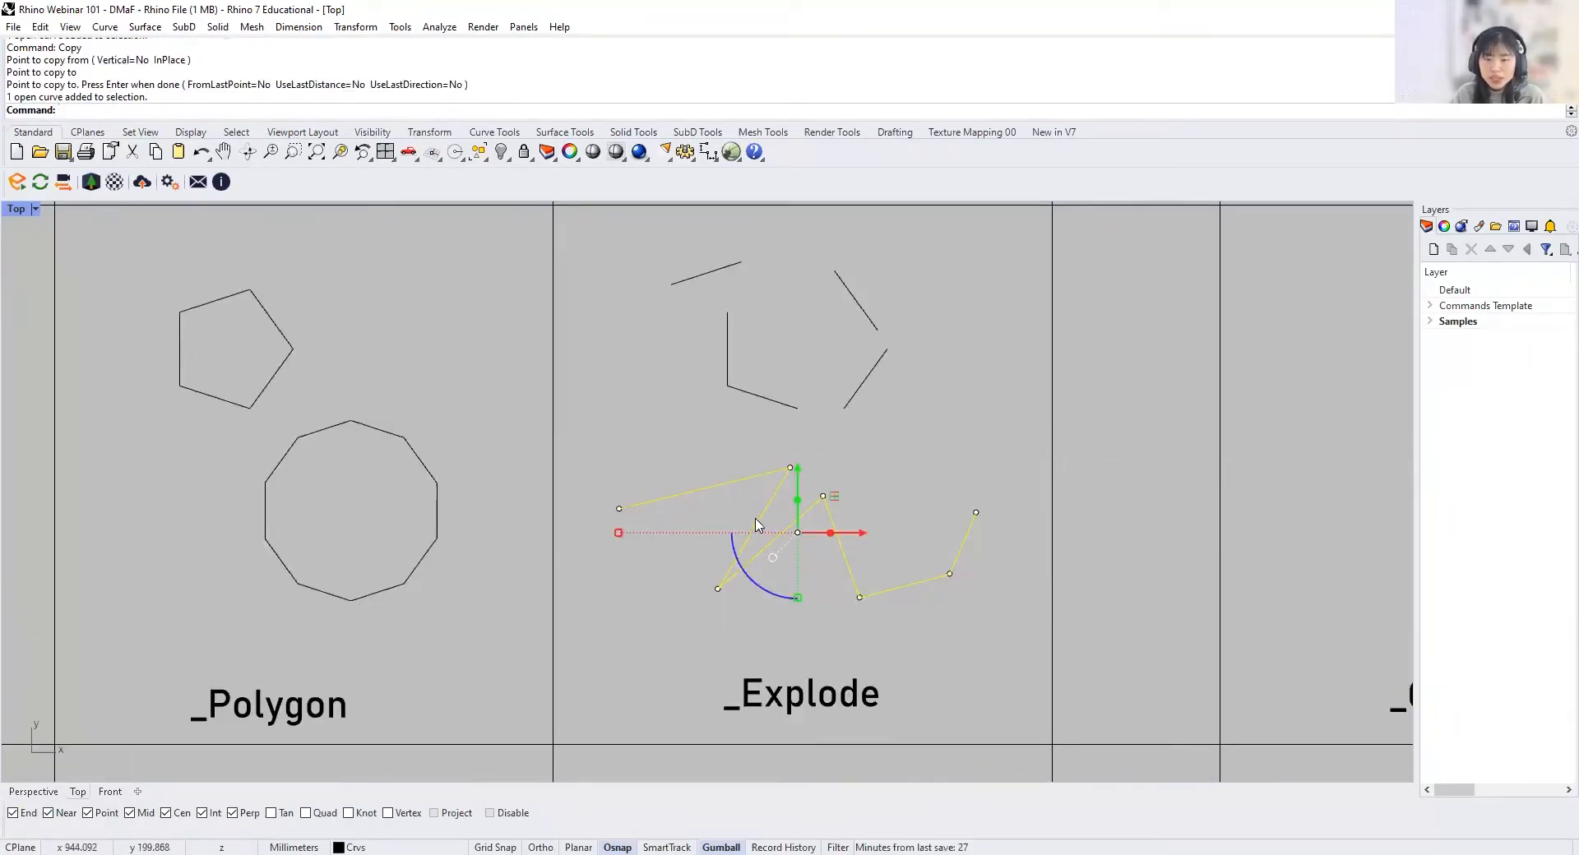
type("ex")
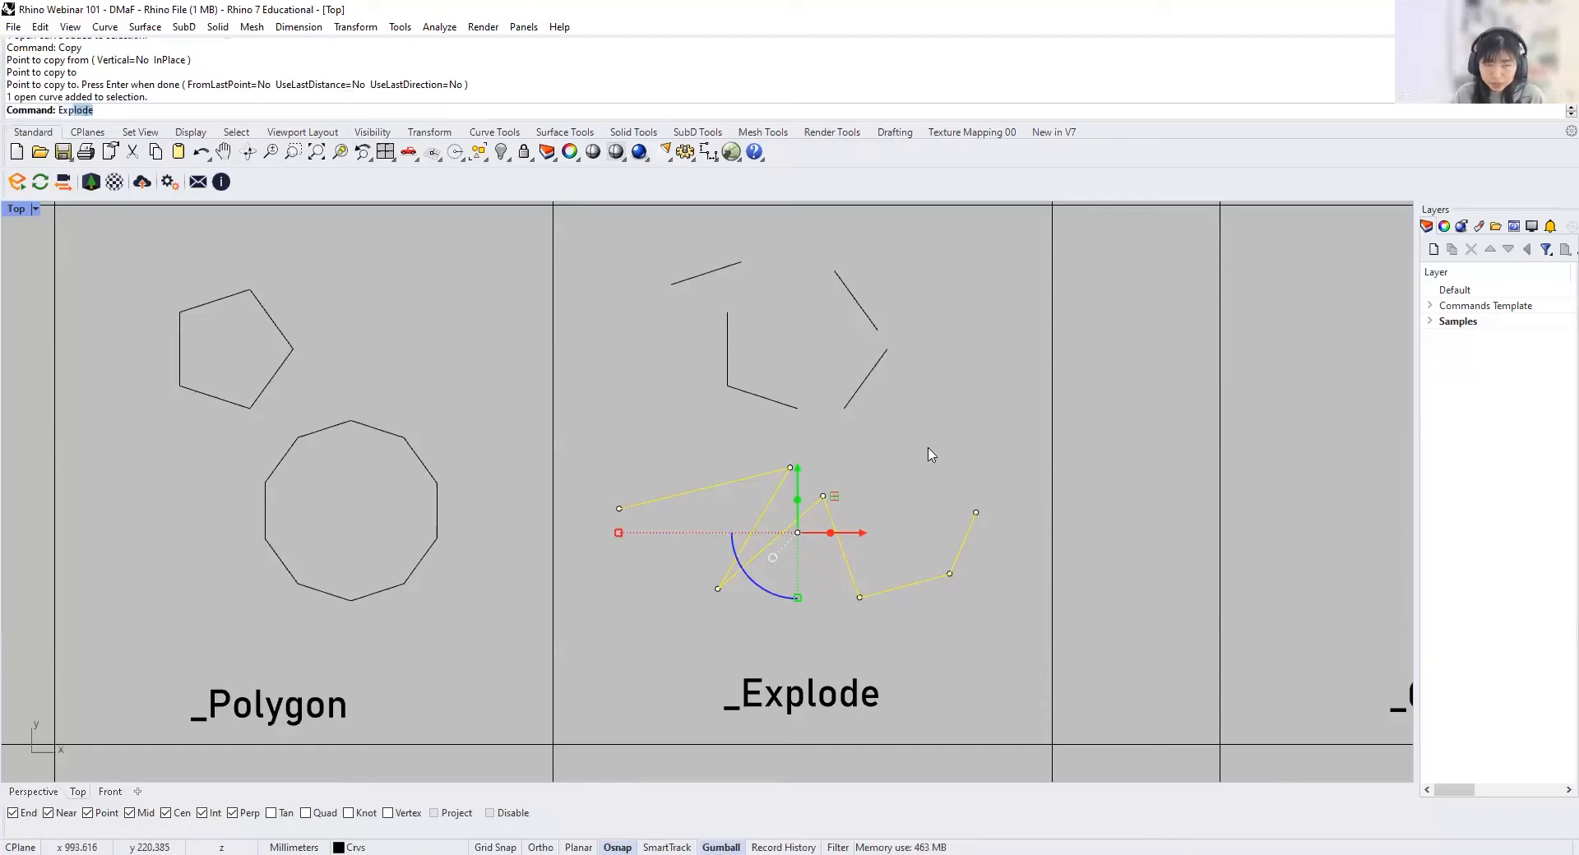
key("Return")
key("Escape")
Step: Select the exploded polyline's segments and a detached pentagon segment one at a time to check that they are separate curves
left_click(751, 478)
left_click(765, 510)
left_click(814, 504)
left_click(851, 577)
left_click(921, 594)
left_click(968, 535)
left_click(974, 561)
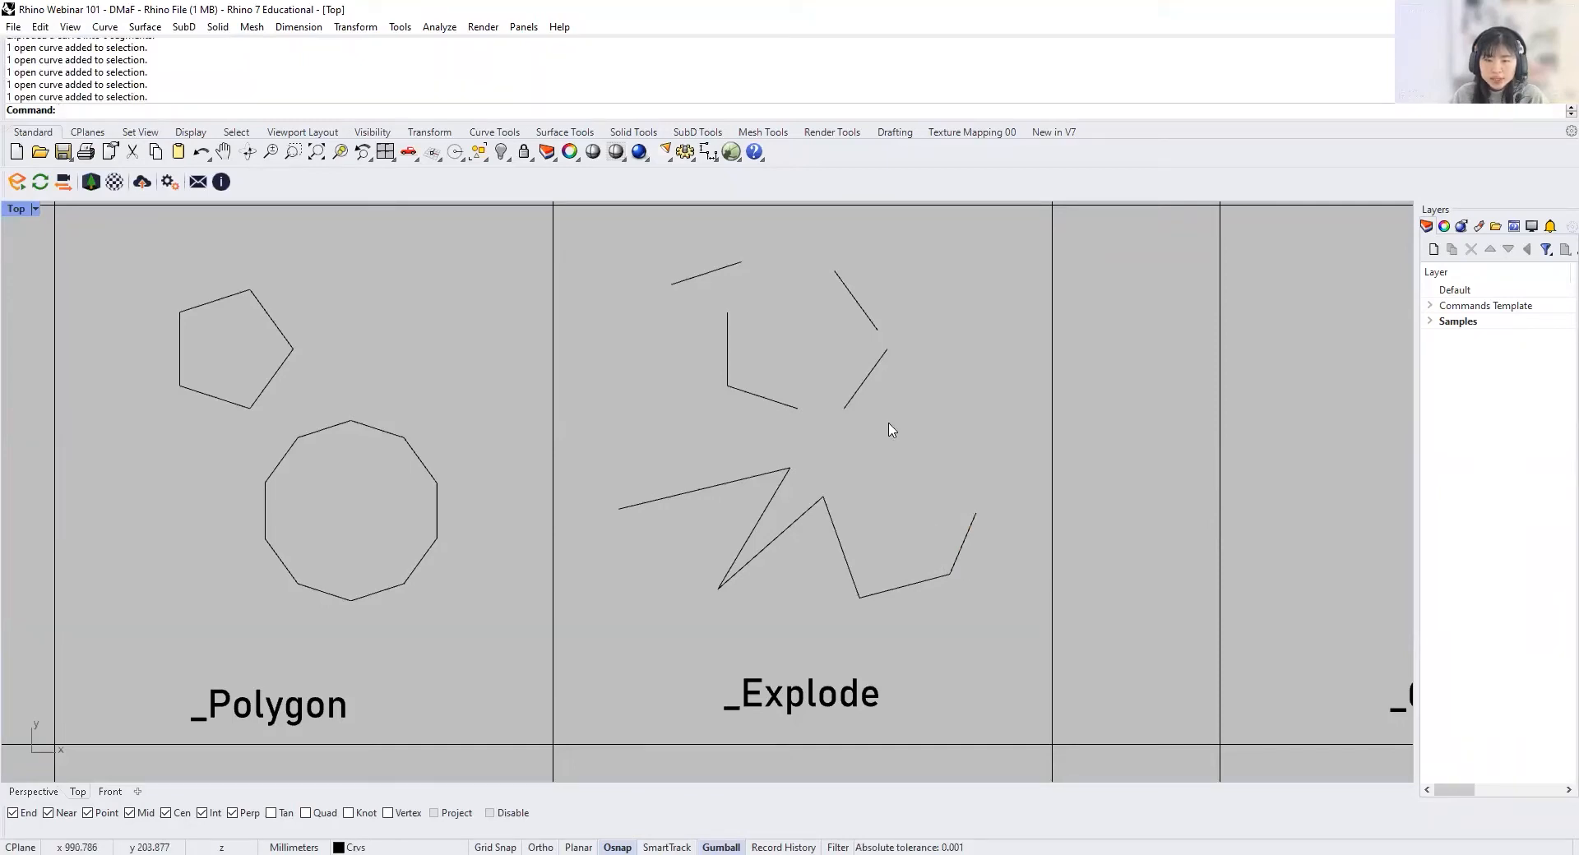
left_click(870, 373)
left_click(975, 413)
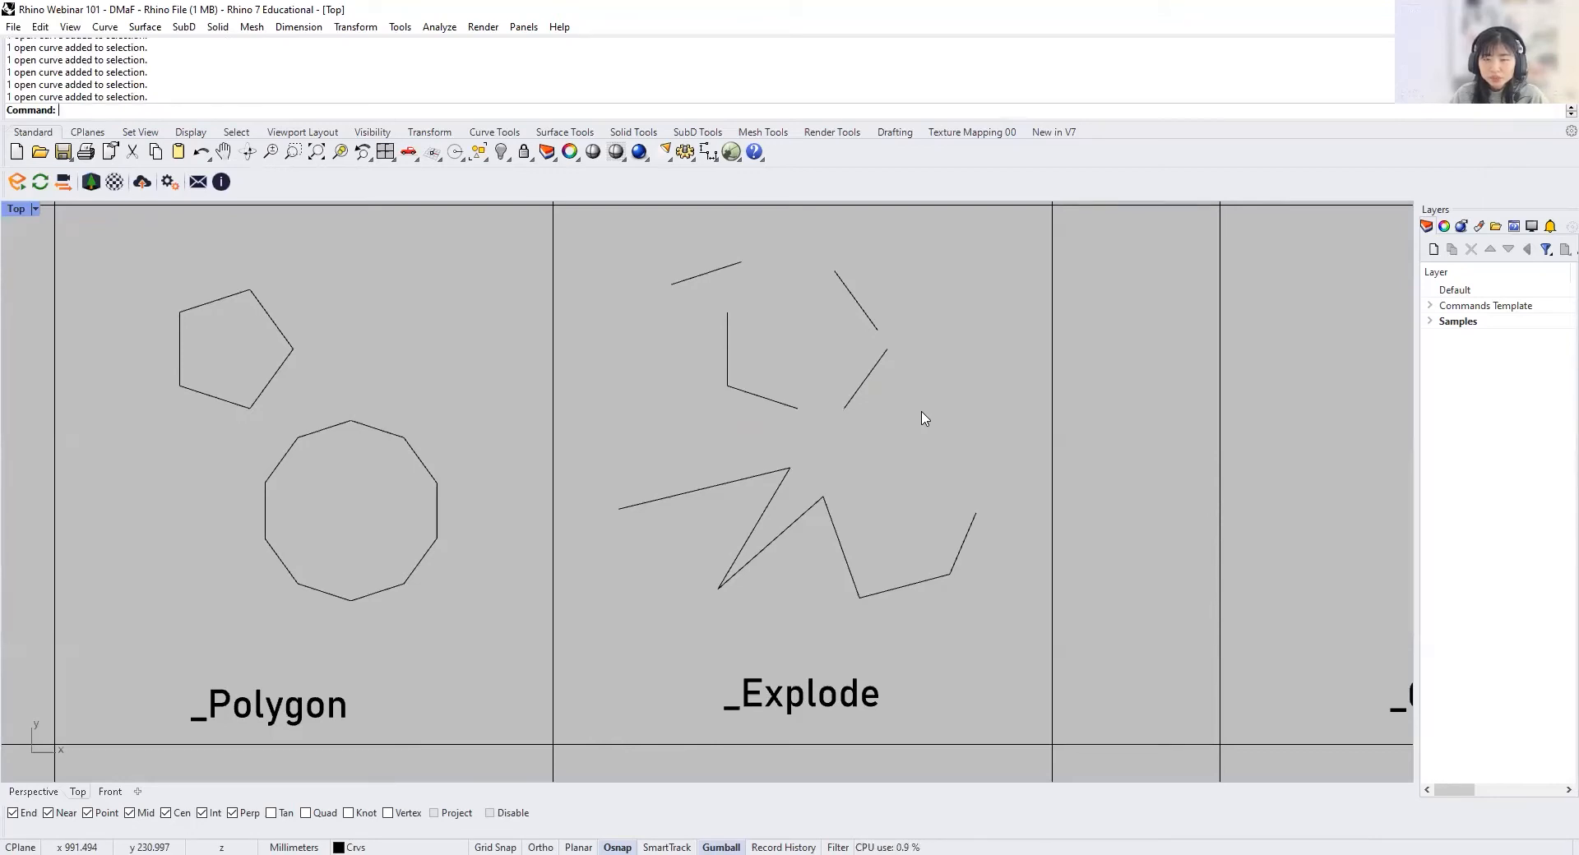
left_click(865, 380)
left_click(934, 437)
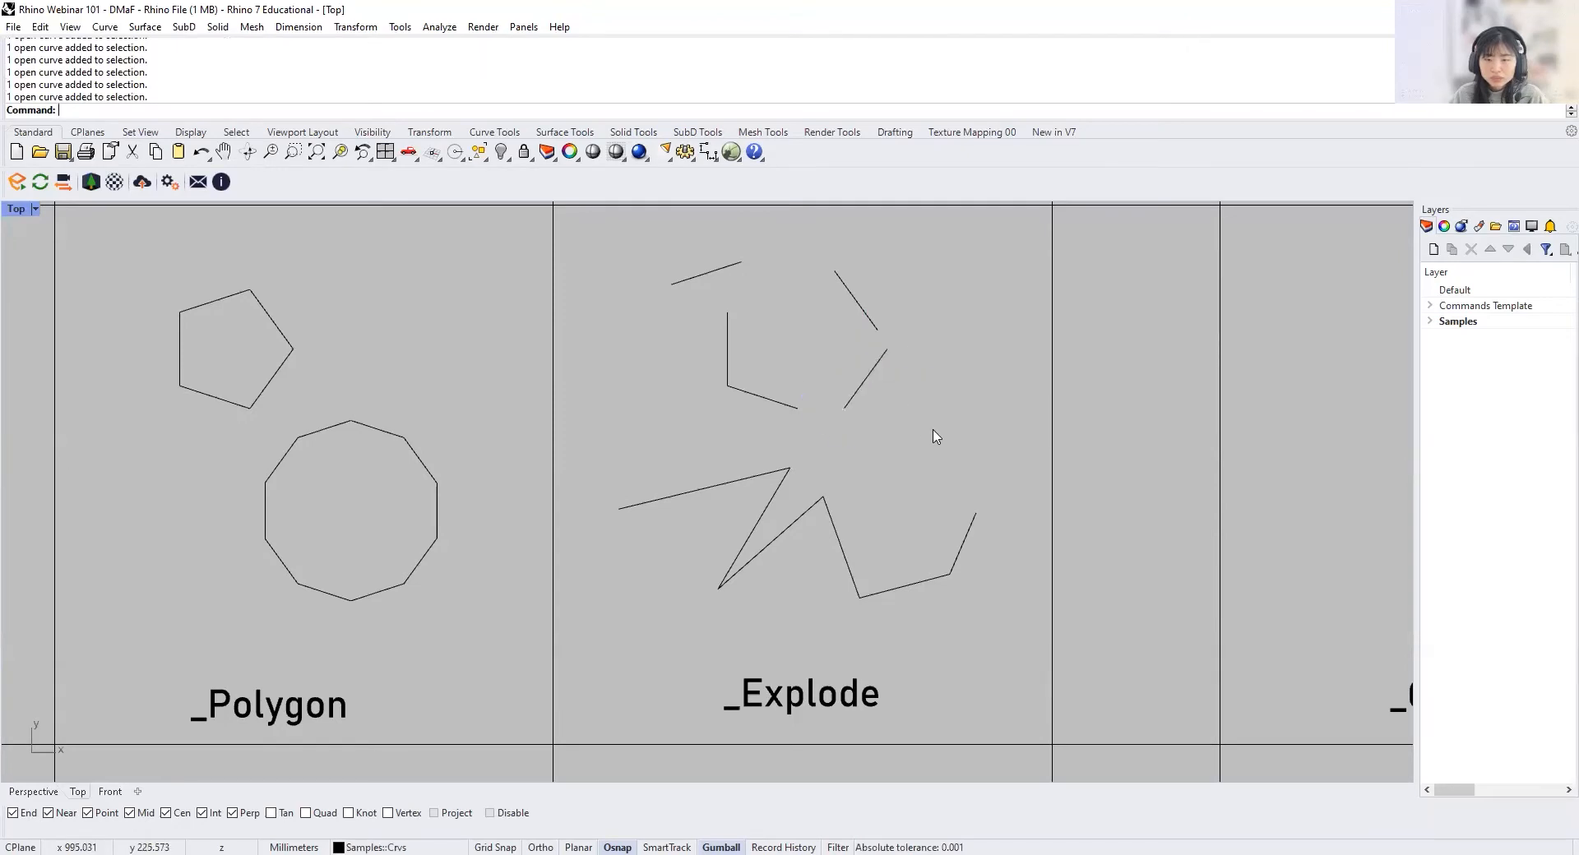
Step: Copy the separated pentagon segments from the _Explode cell into the _Join cell
scroll(934, 437, "down", 8)
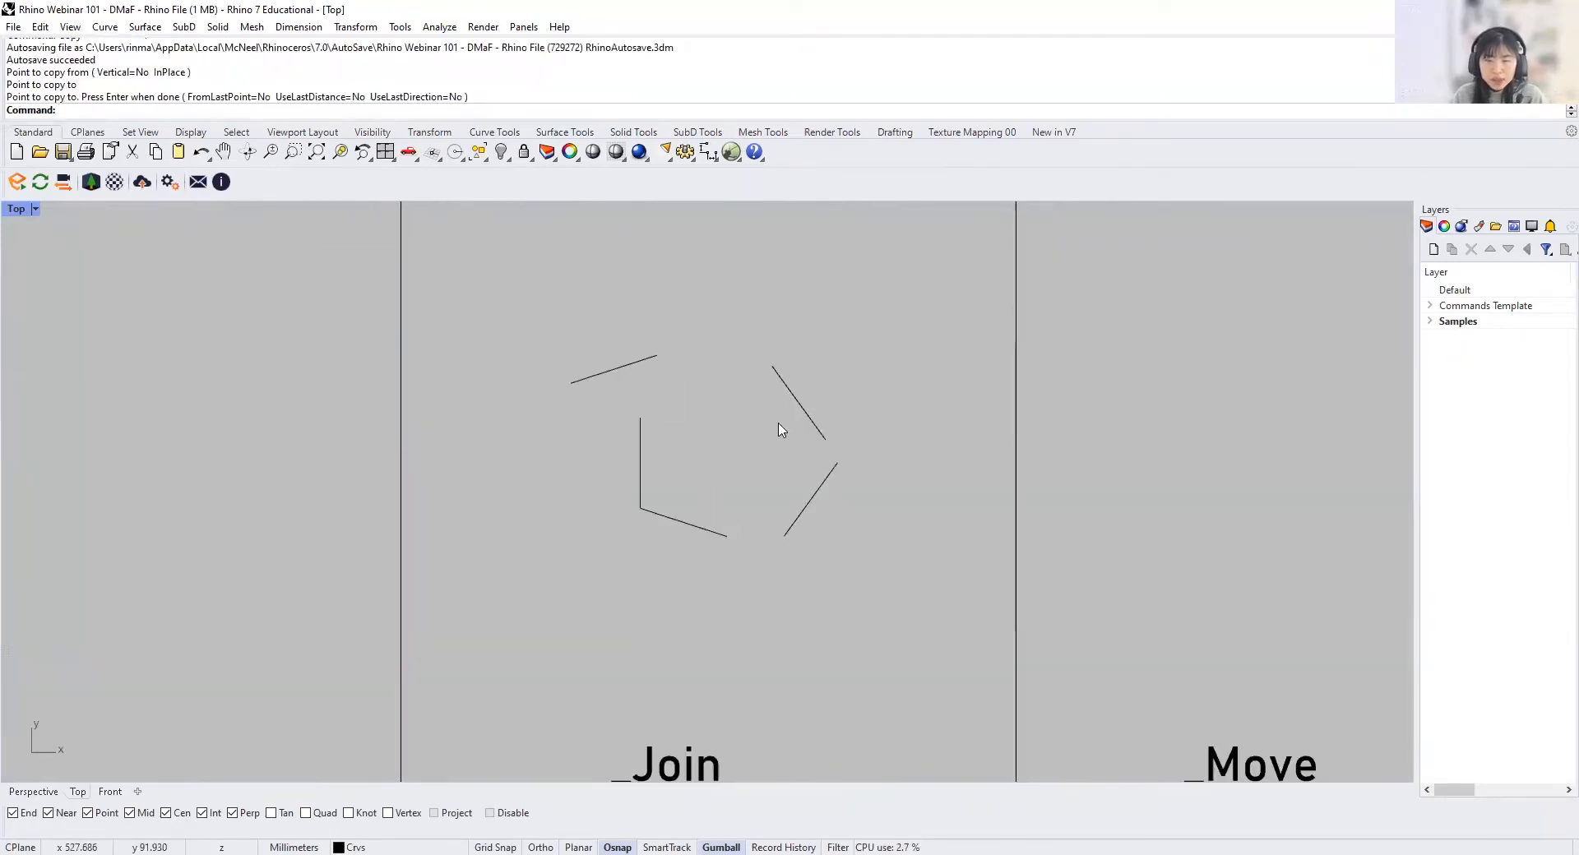
left_click_drag(663, 541, 588, 469)
left_click(676, 462)
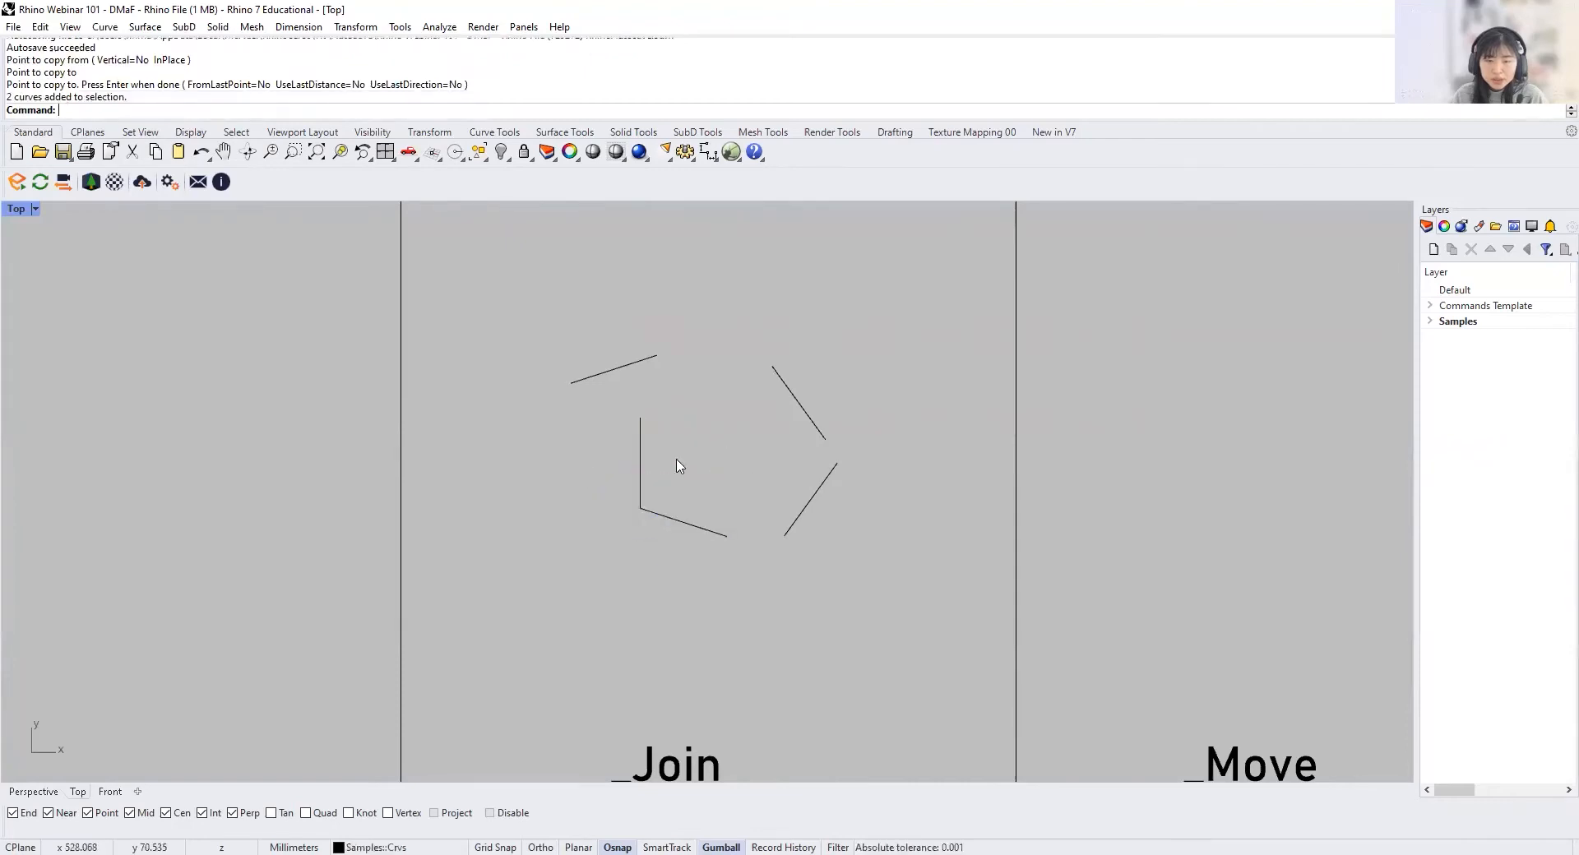
Step: Select the two touching pentagon segments in the _Join cell individually to check whether they are one curve or two
left_click(640, 471)
left_click(688, 529)
left_click(641, 465)
left_click(690, 530)
left_click(693, 630)
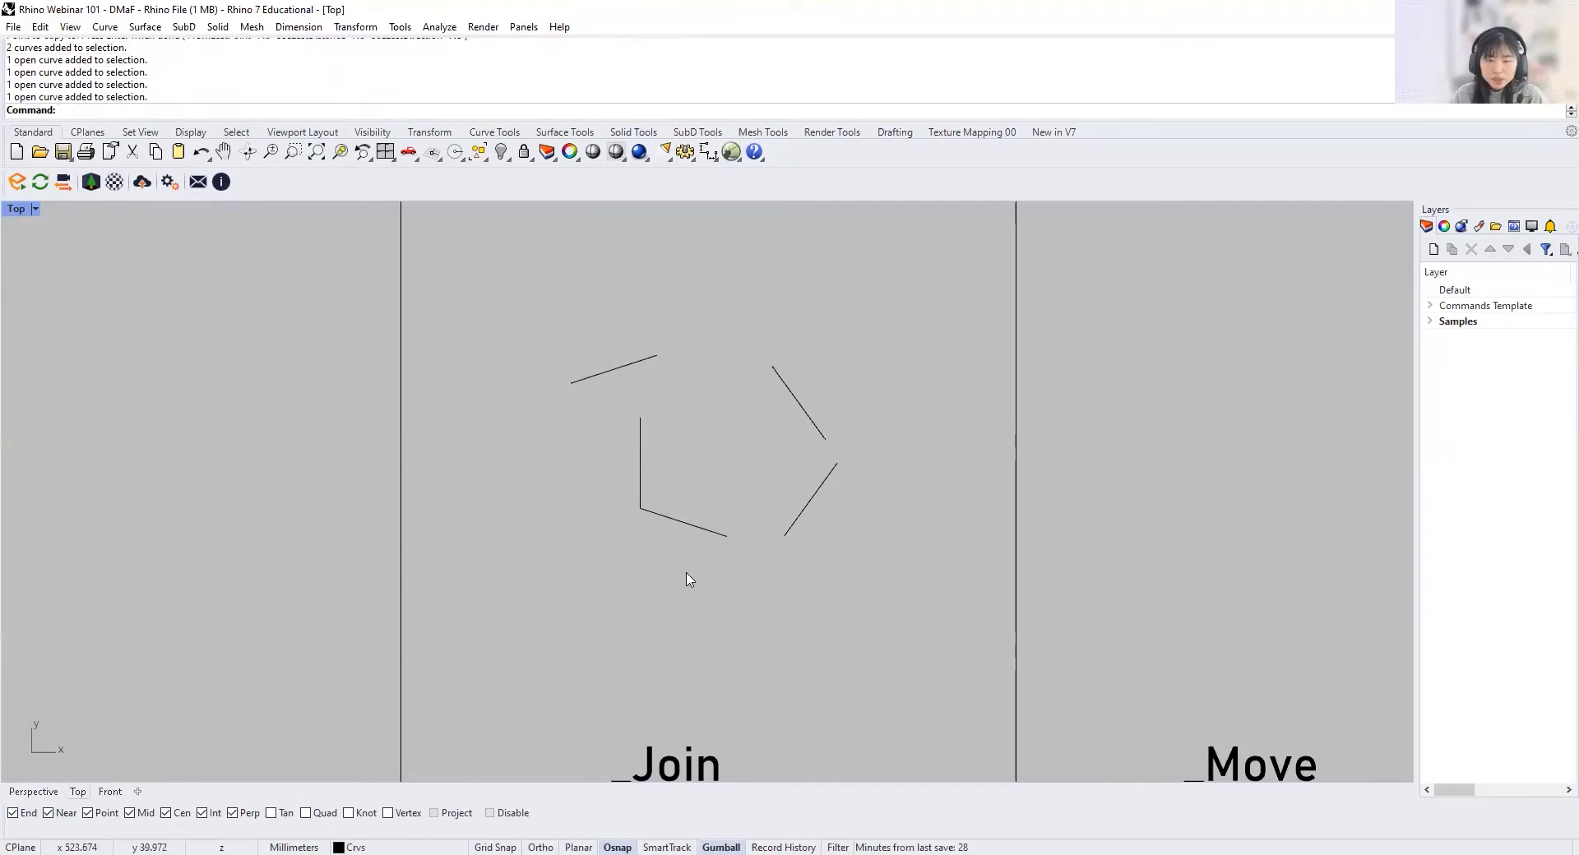
left_click(640, 496)
left_click(686, 515)
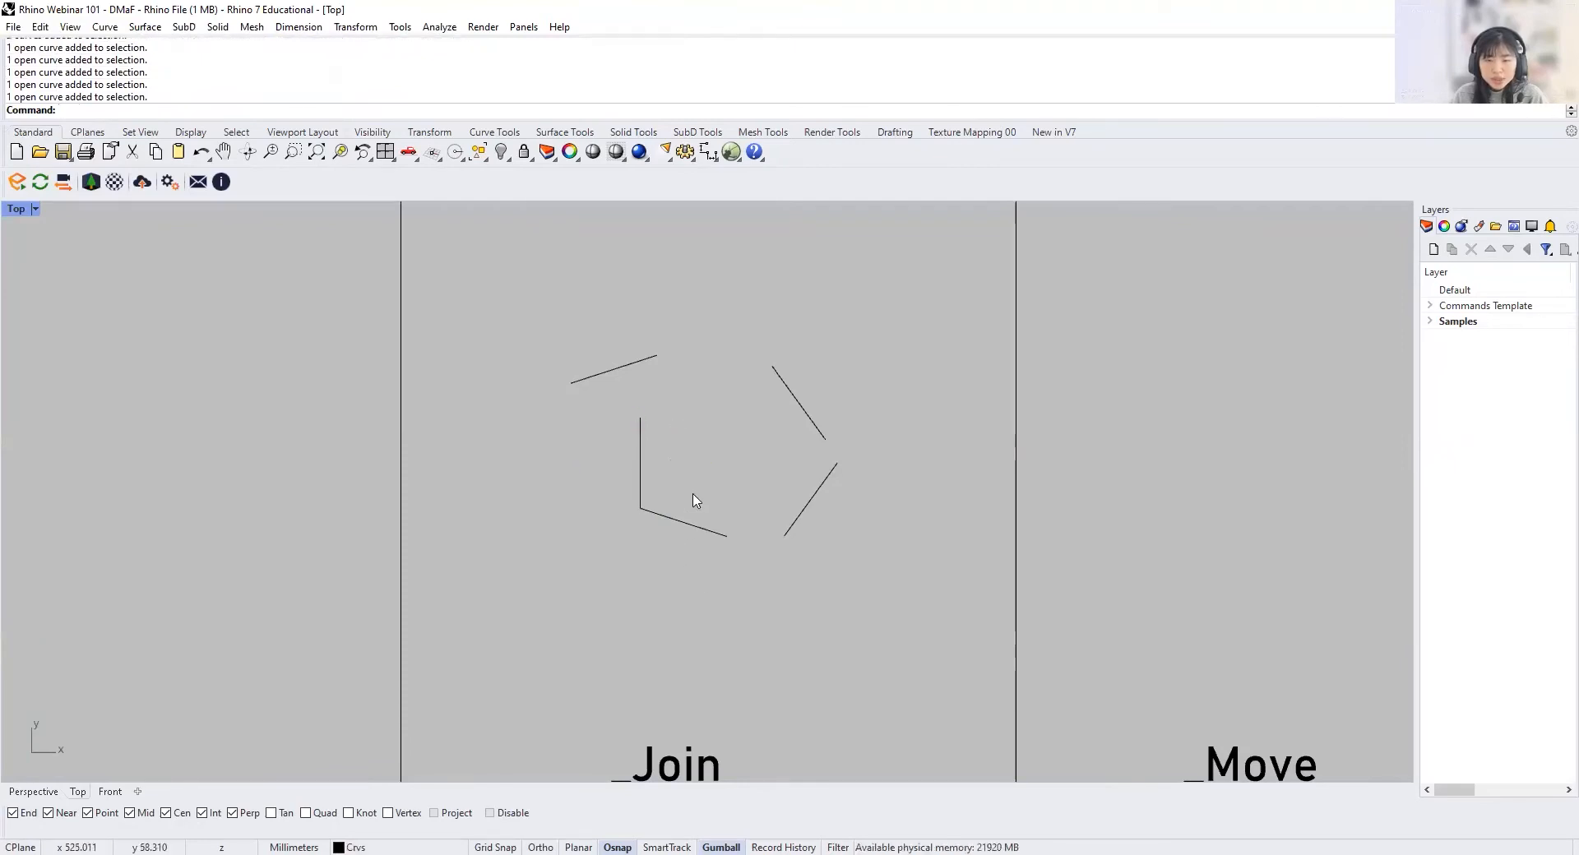
left_click(638, 477)
left_click(676, 521, "shift")
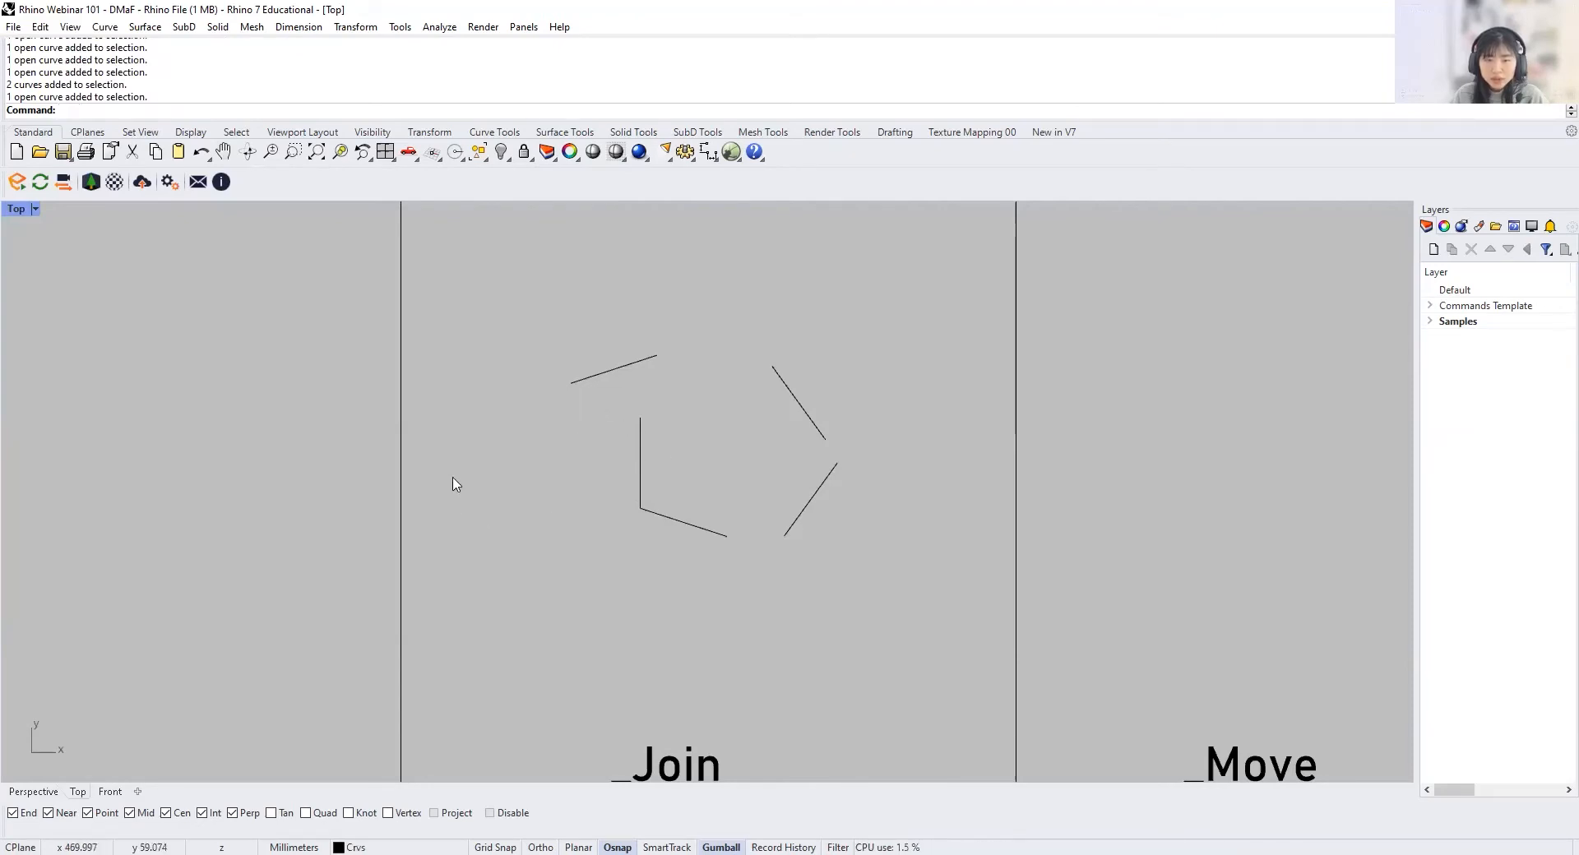
Step: Try window selections around the two touching segments in the _Join cell, including one that fully encloses both
left_click_drag(452, 459, 553, 566)
left_click_drag(447, 447, 616, 659)
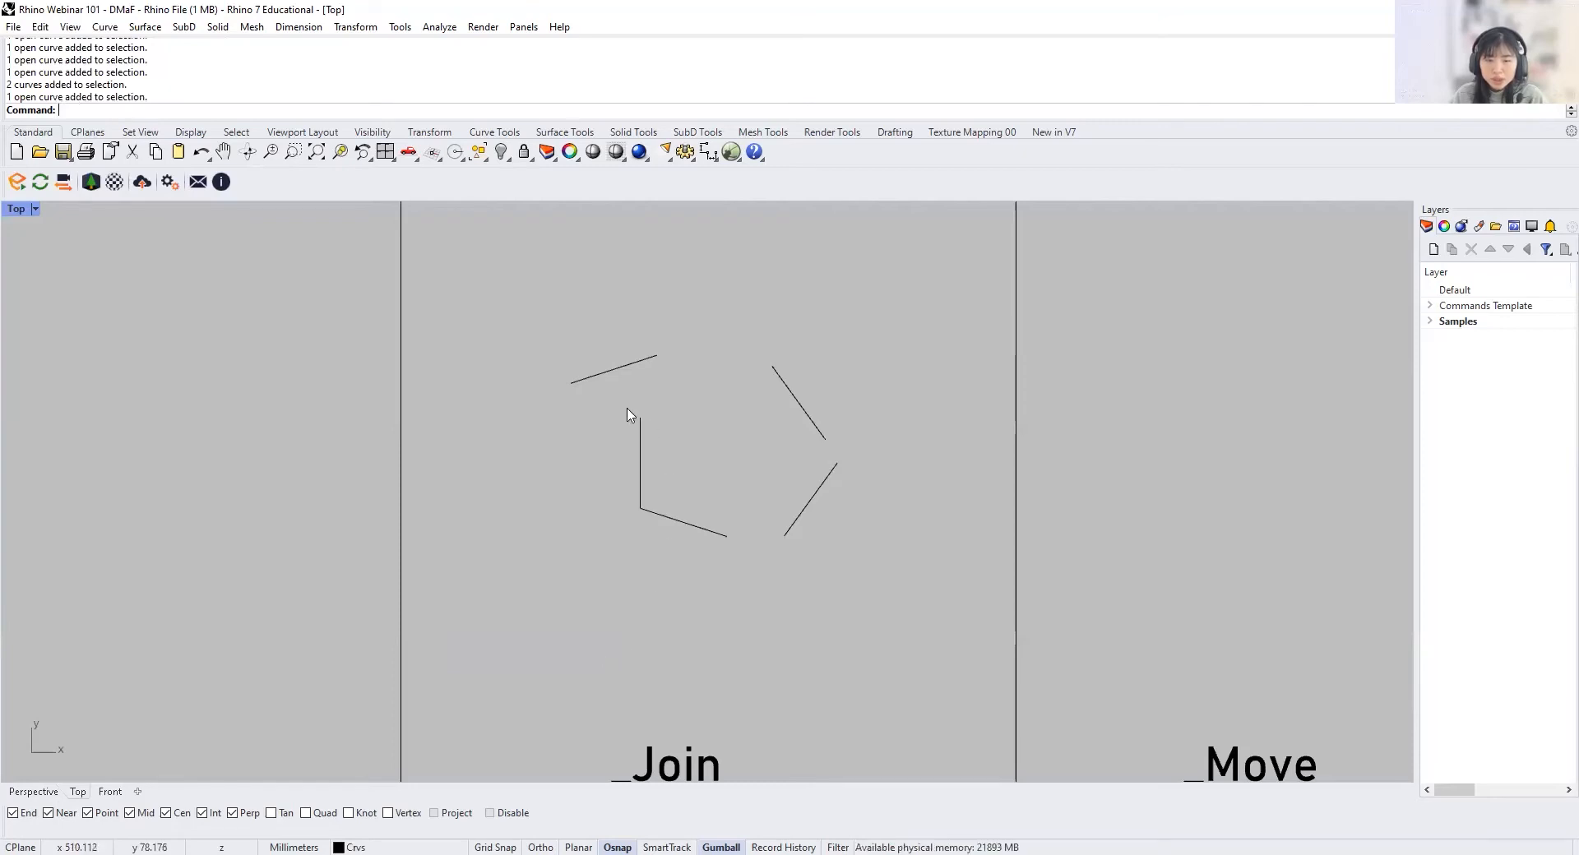
left_click_drag(594, 397, 750, 623)
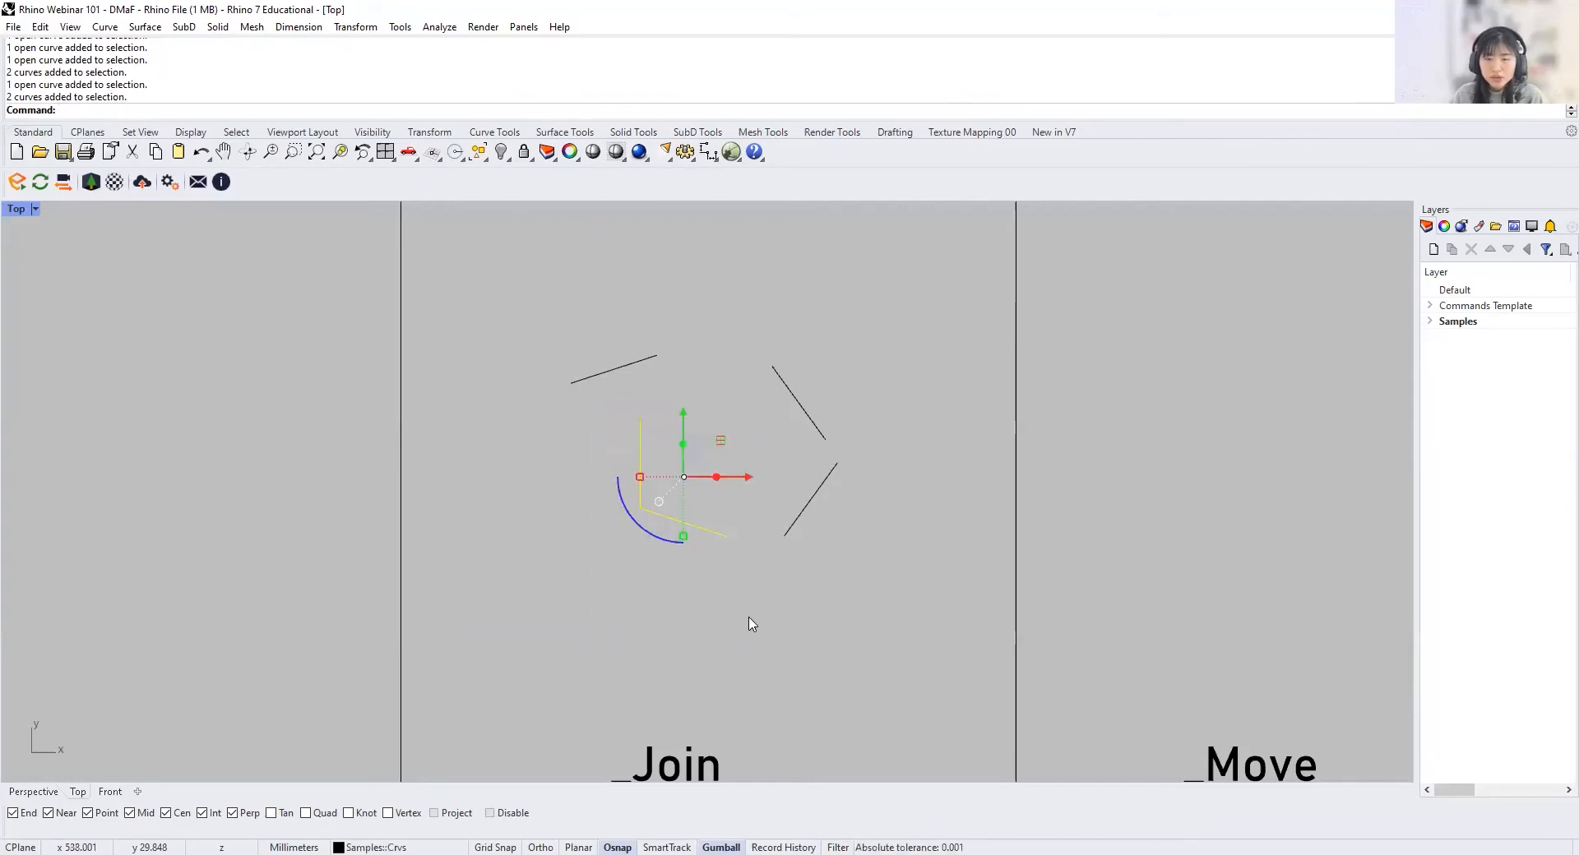
left_click(750, 623)
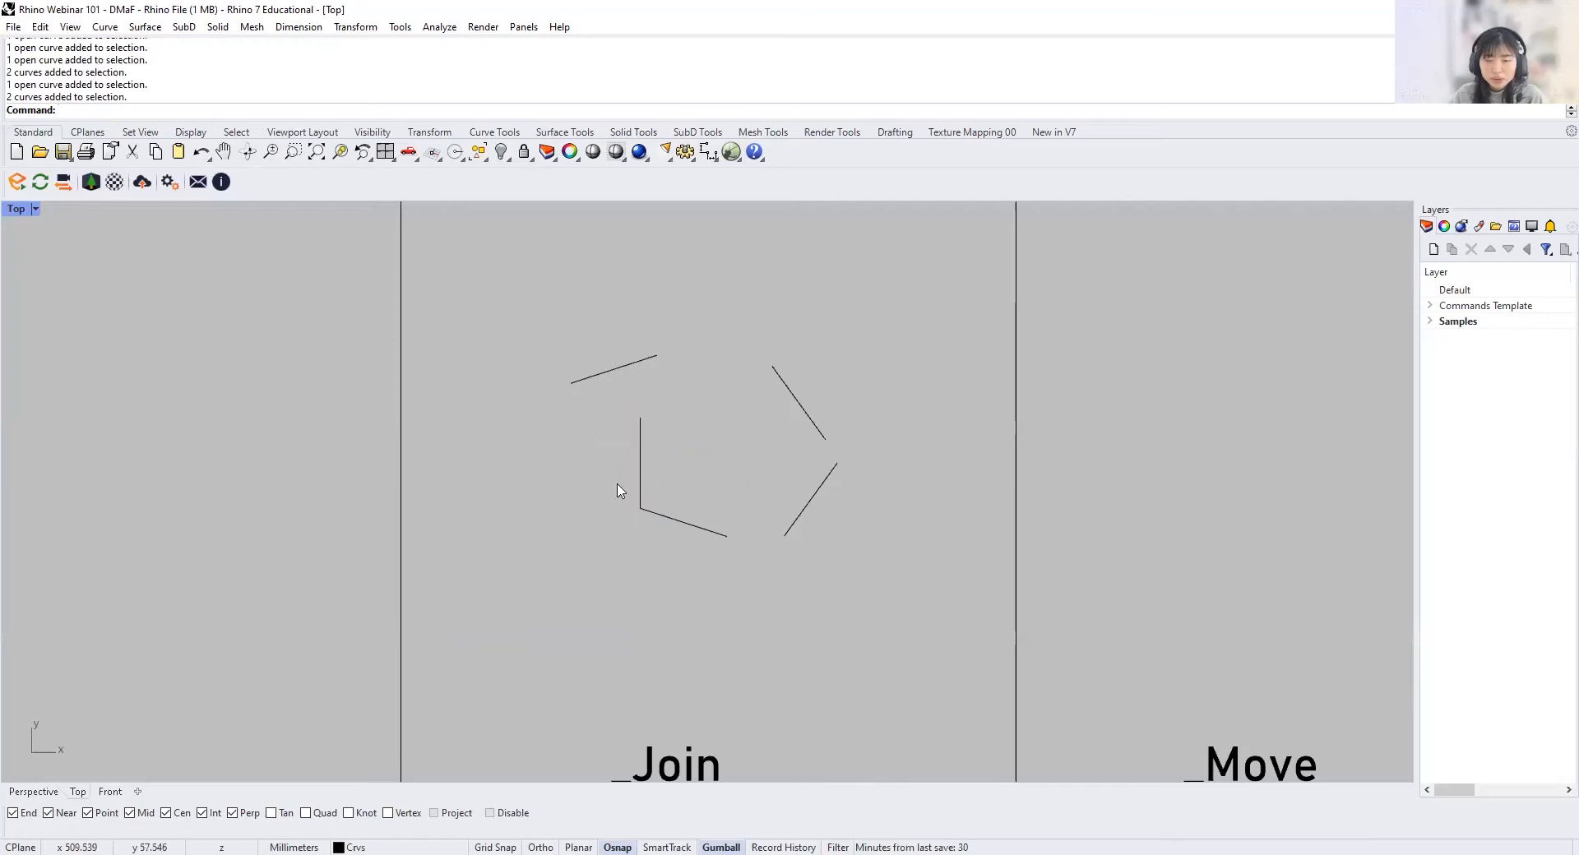
Step: Compare window and crossing selections around the touching segments in the _Join cell, enclosing them fully and only partly
left_click_drag(606, 459, 681, 560)
left_click_drag(607, 459, 675, 576)
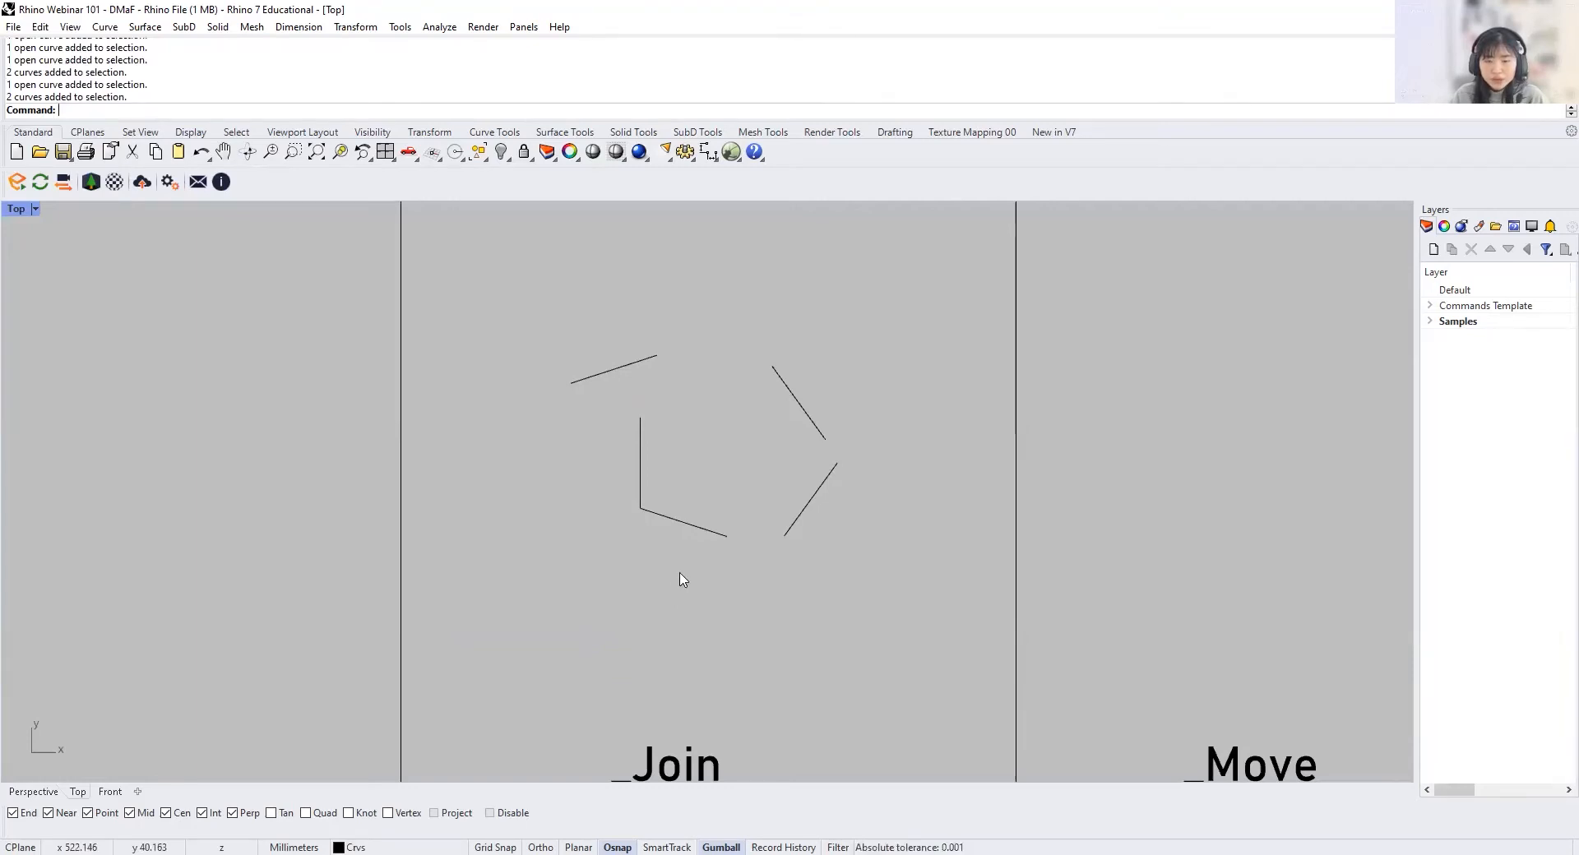
left_click_drag(737, 601, 587, 407)
left_click(791, 628)
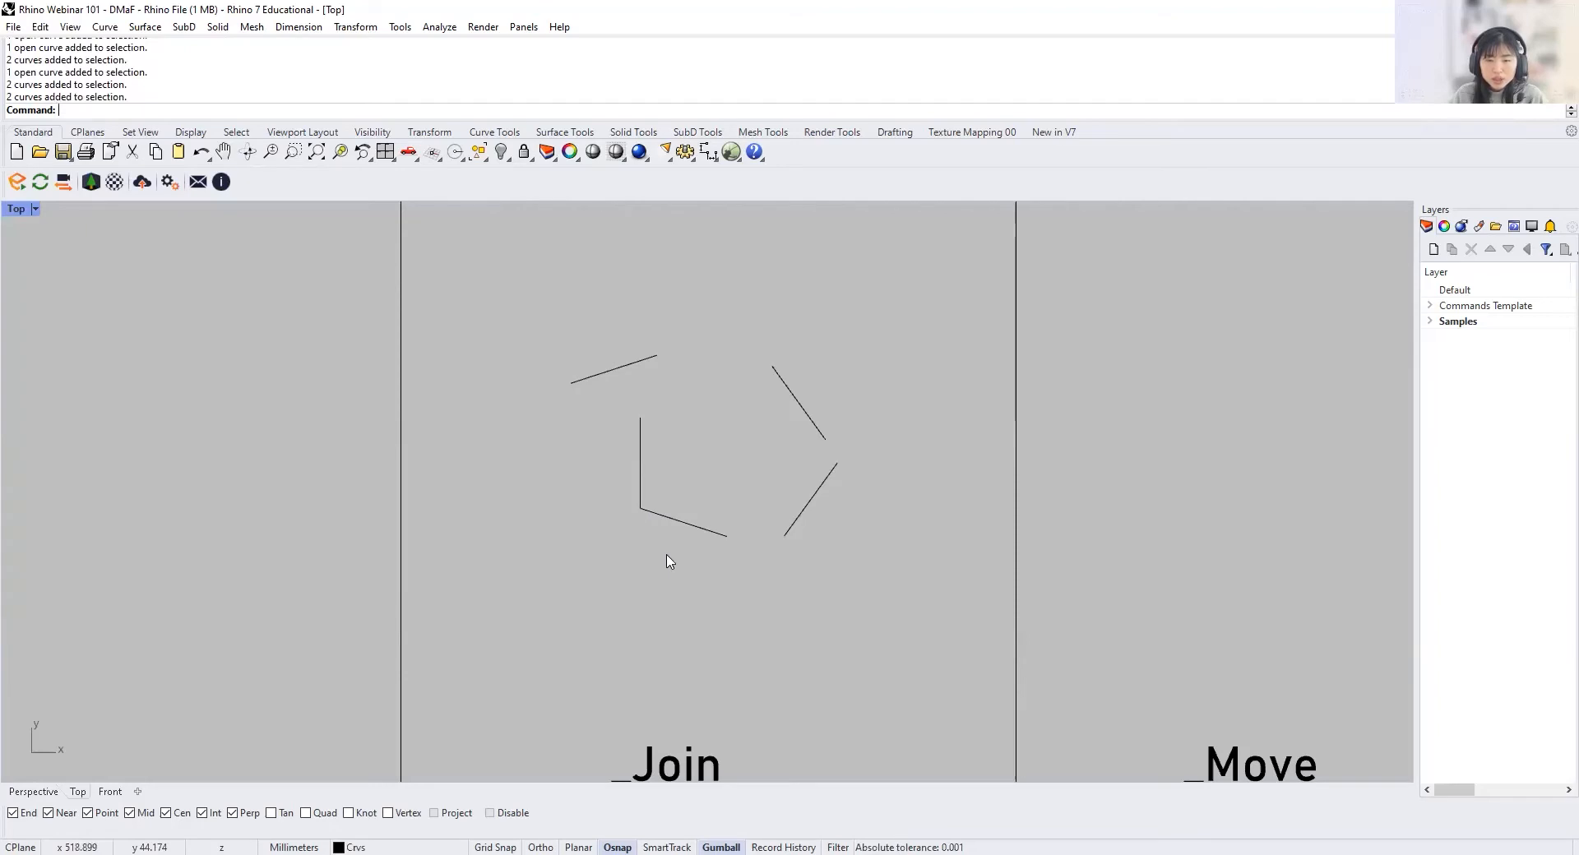
left_click_drag(667, 562, 597, 500)
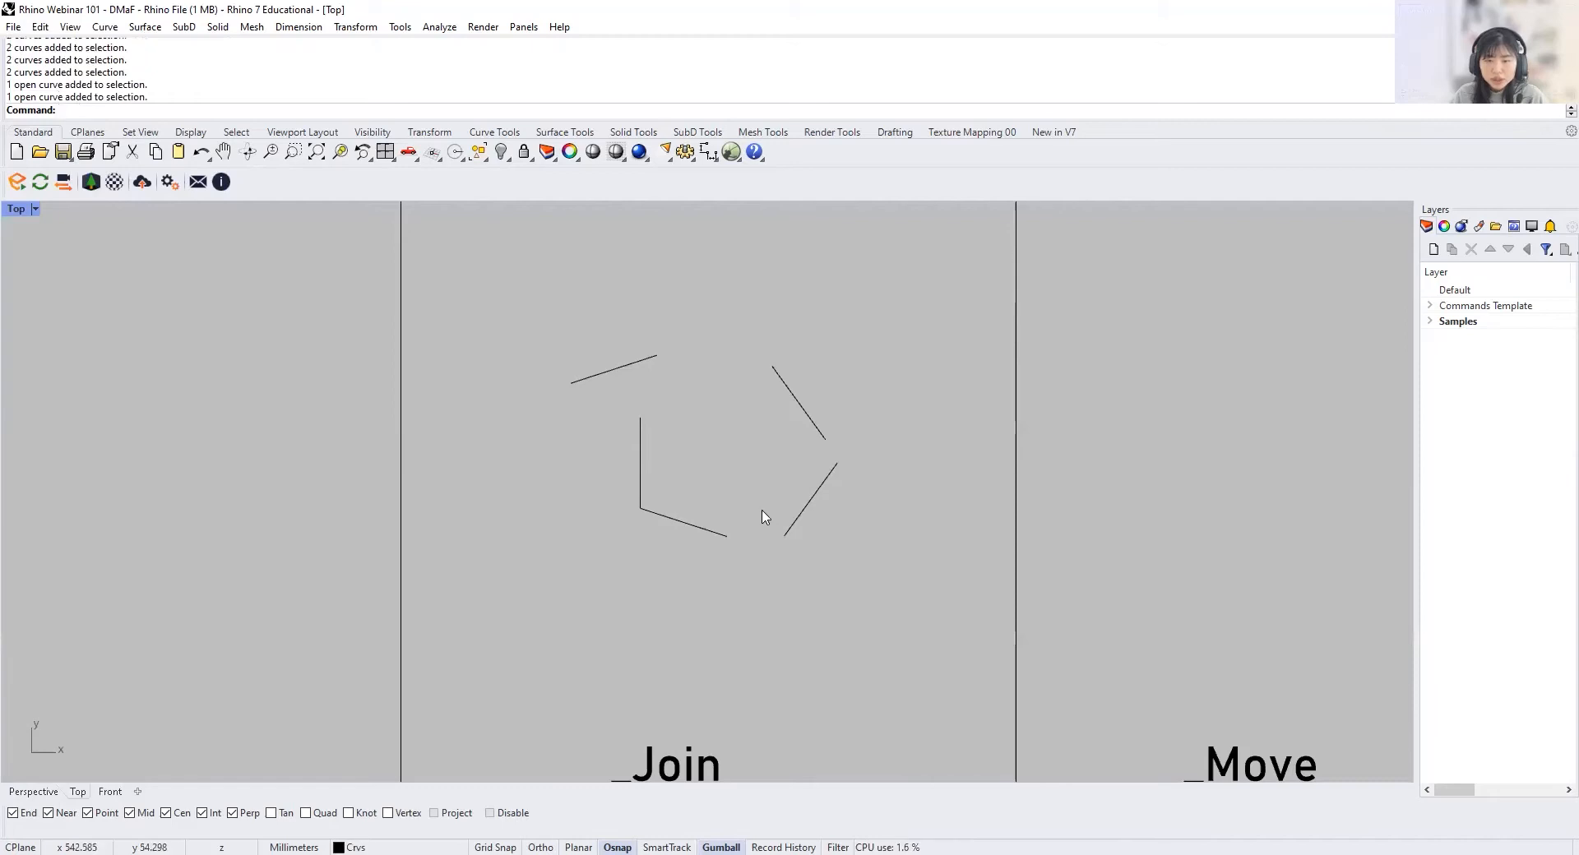
mouse_move(758, 509)
left_mouse_down()
mouse_move(828, 591)
mouse_move(750, 496)
left_mouse_up()
key("Escape")
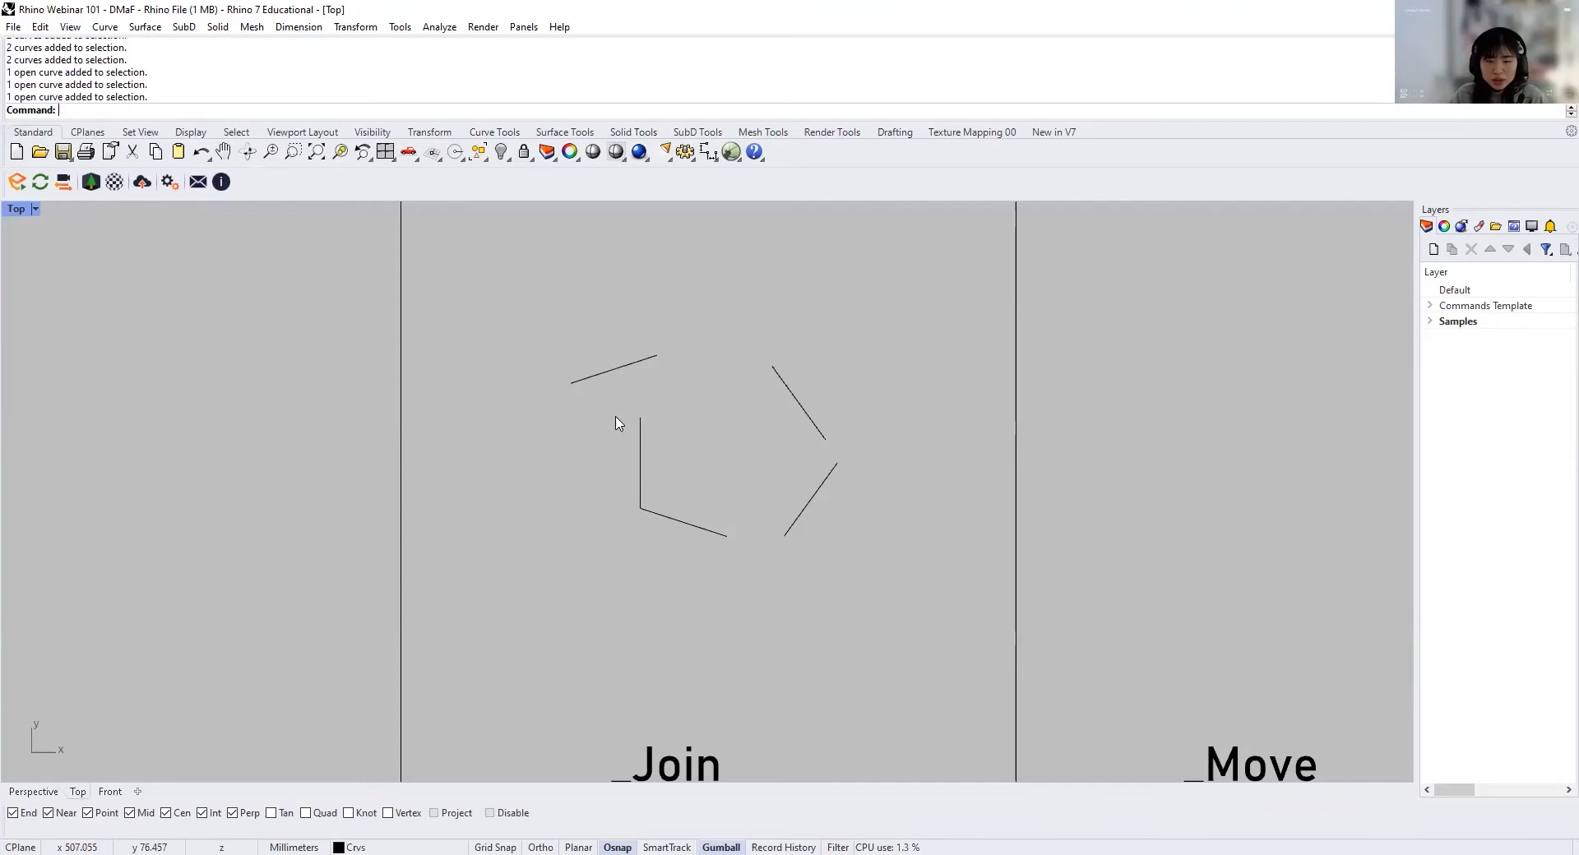
Step: Join the two touching segments in the _Join cell and select the result to check that it is one curve
left_click_drag(586, 405, 740, 591)
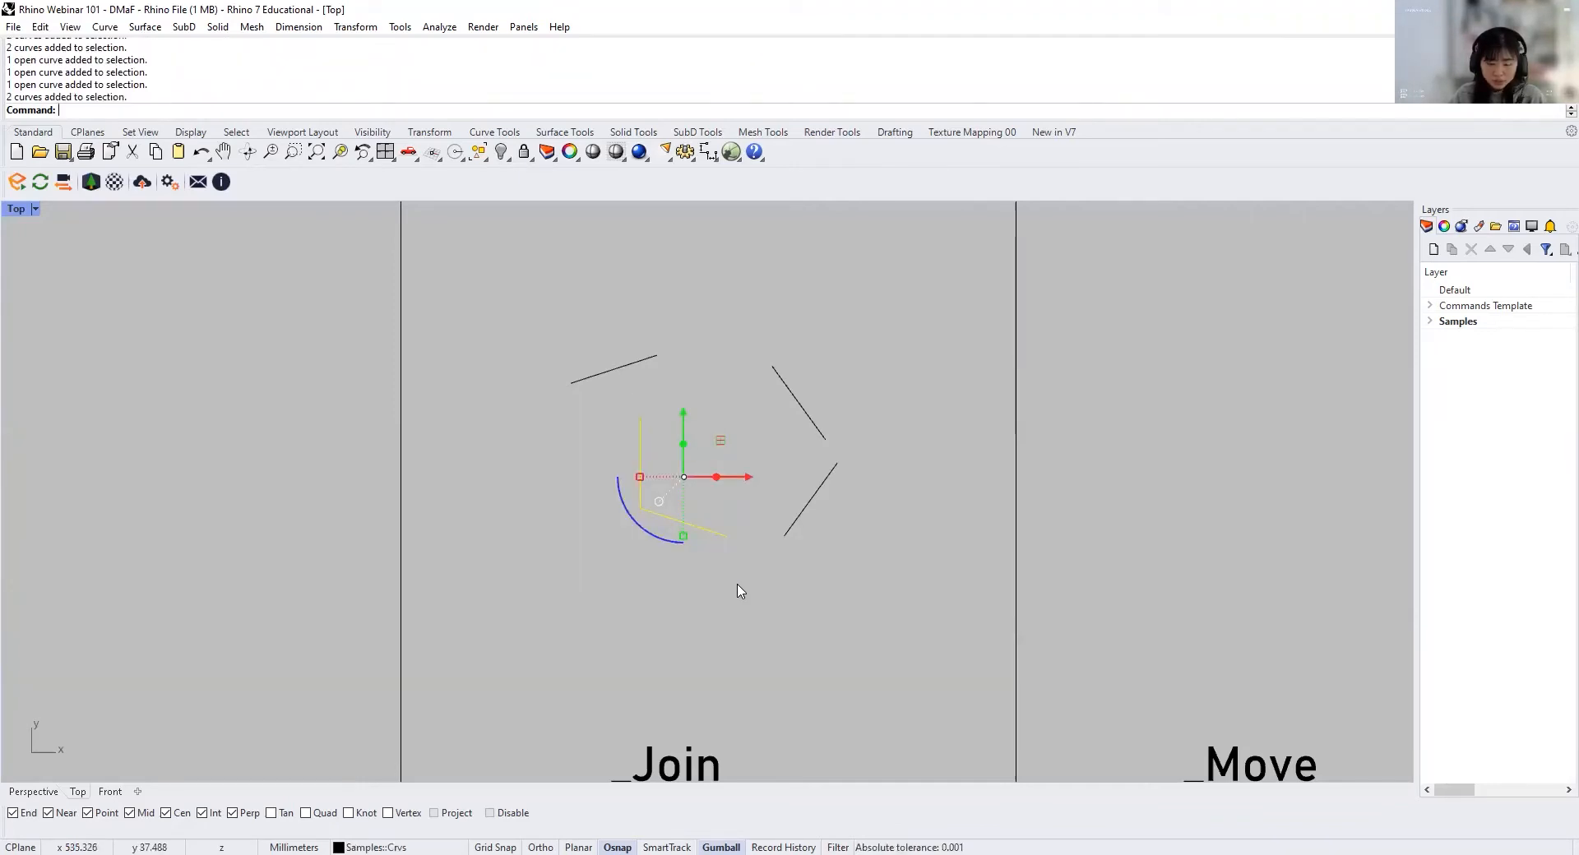
type("Join")
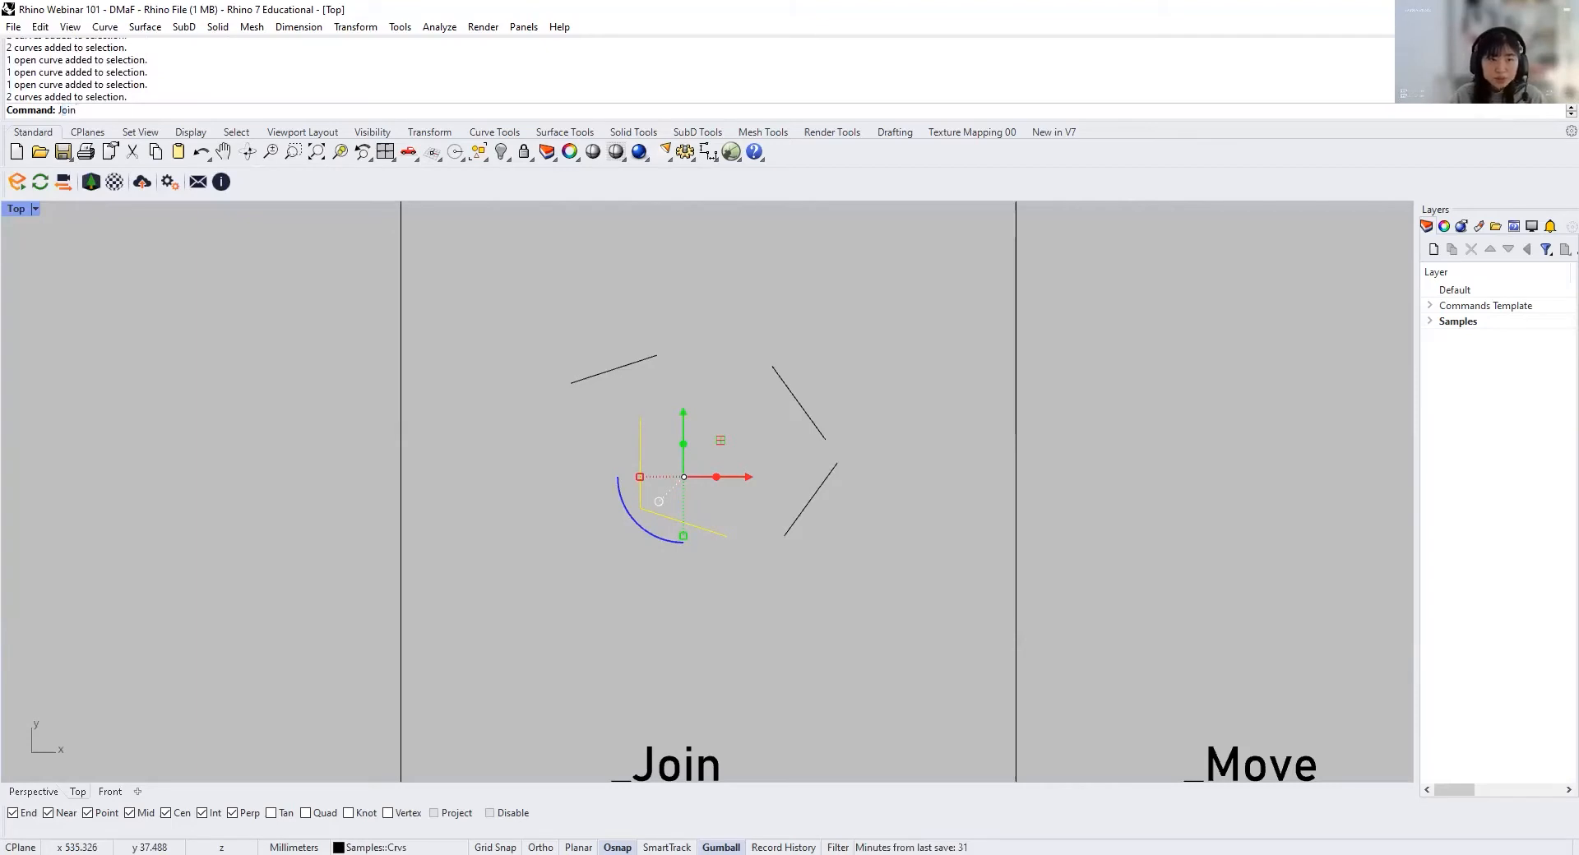
key("Return")
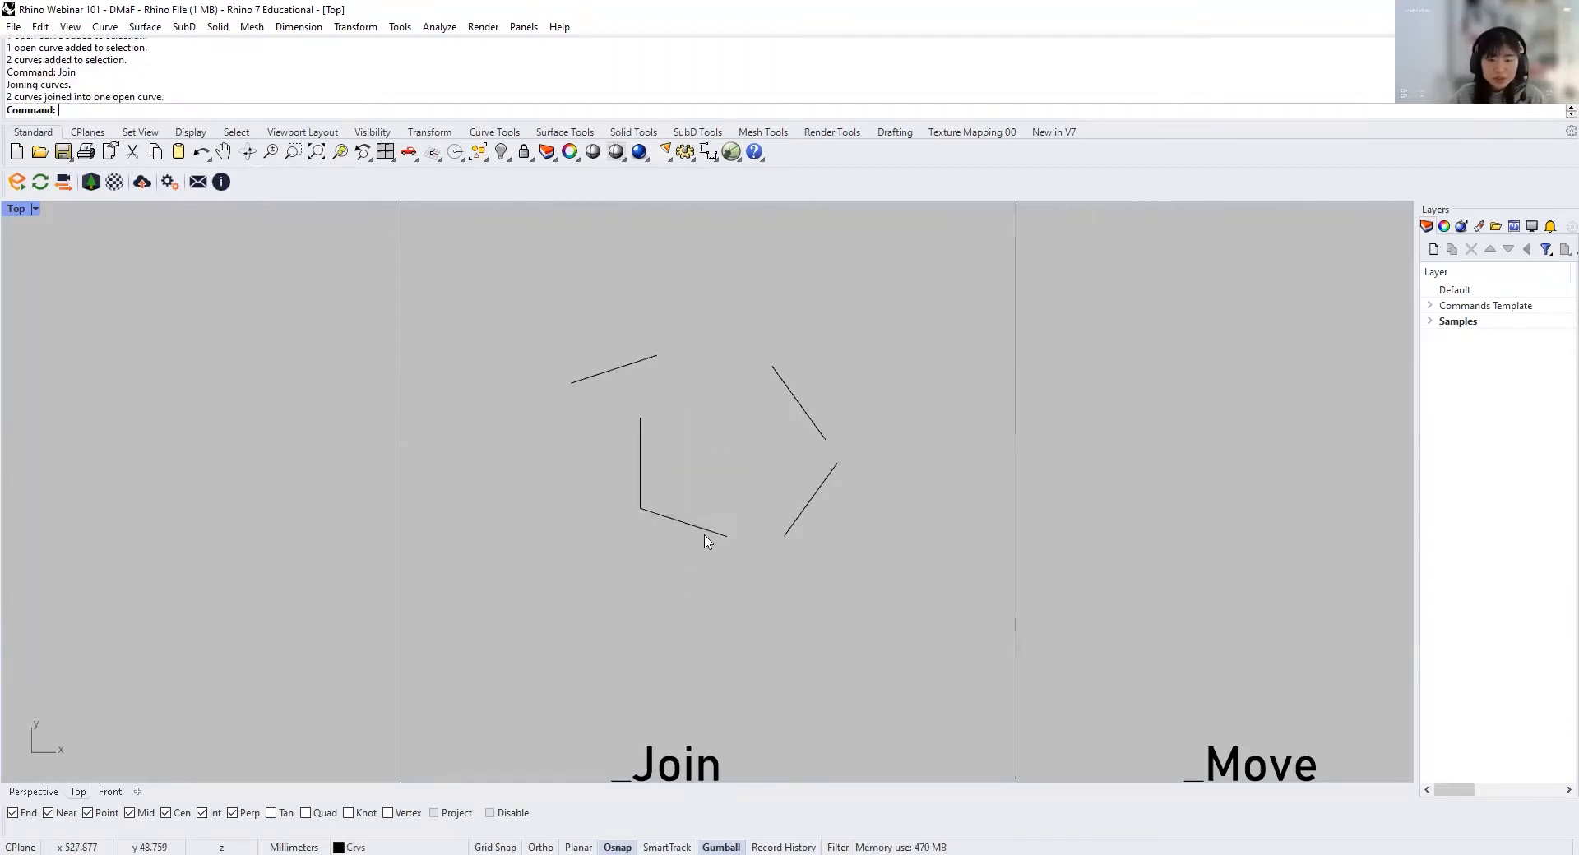
left_click(705, 530)
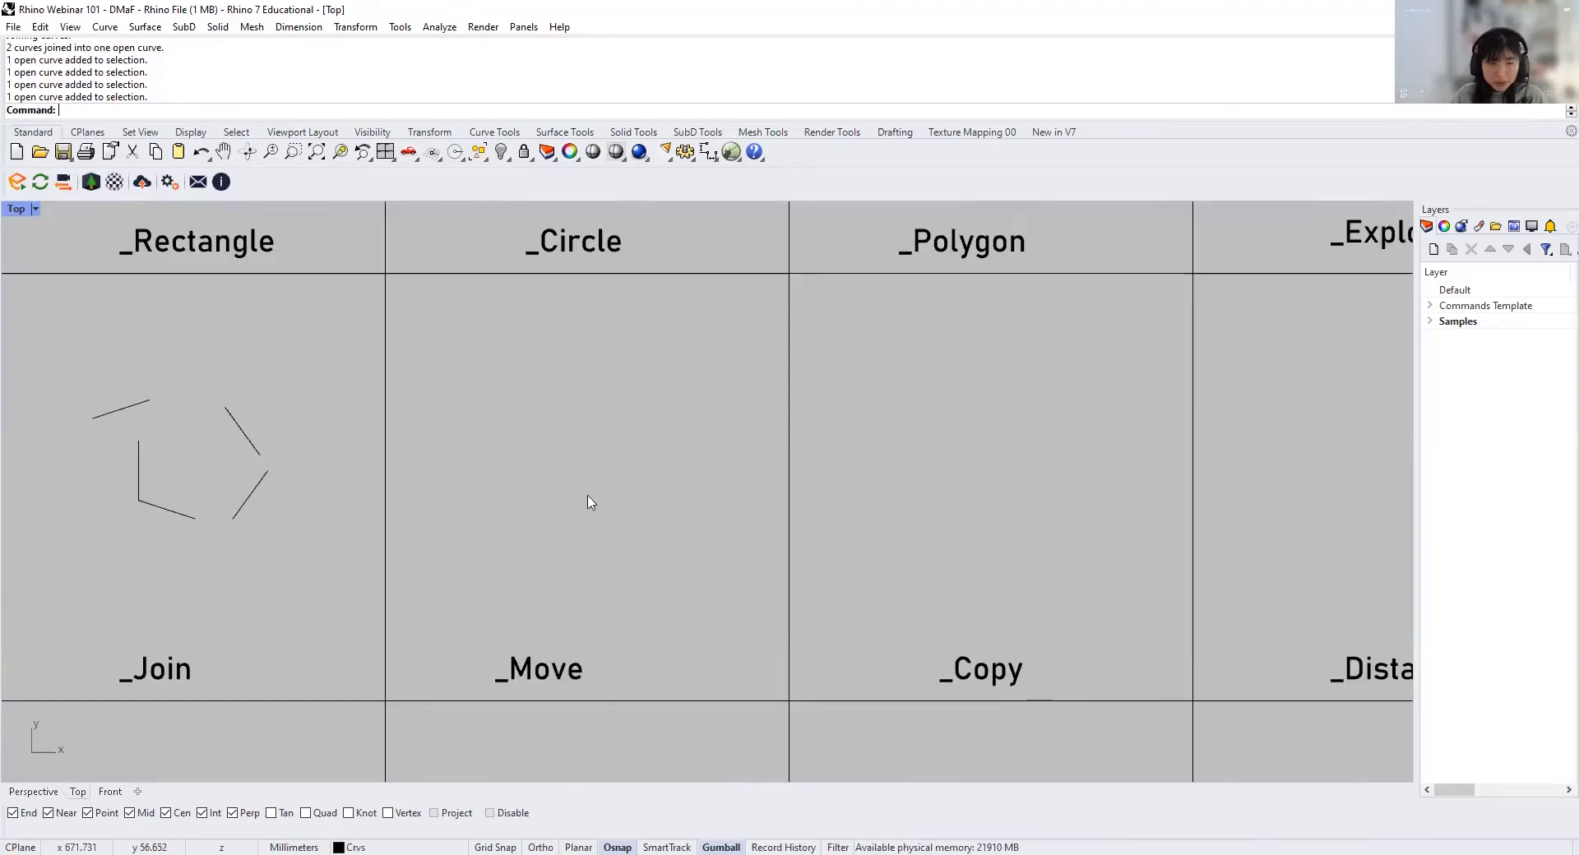
Step: Move the two detached right-hand pentagon segments from the _Join cell horizontally about 116 mm into the _Move cell
type("Move")
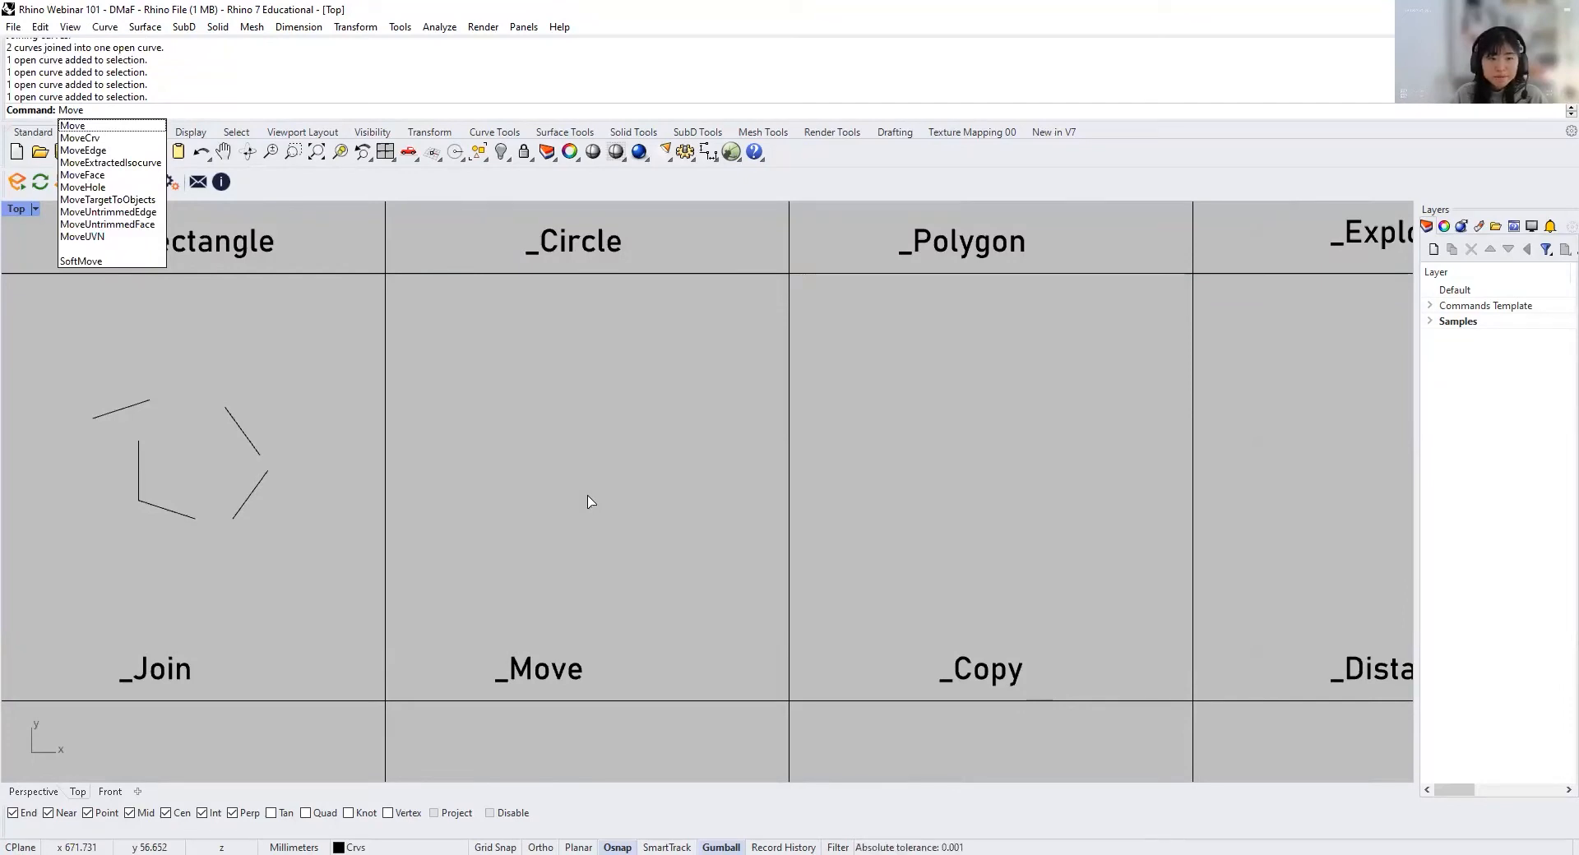
key("Return")
left_click_drag(324, 526, 227, 410)
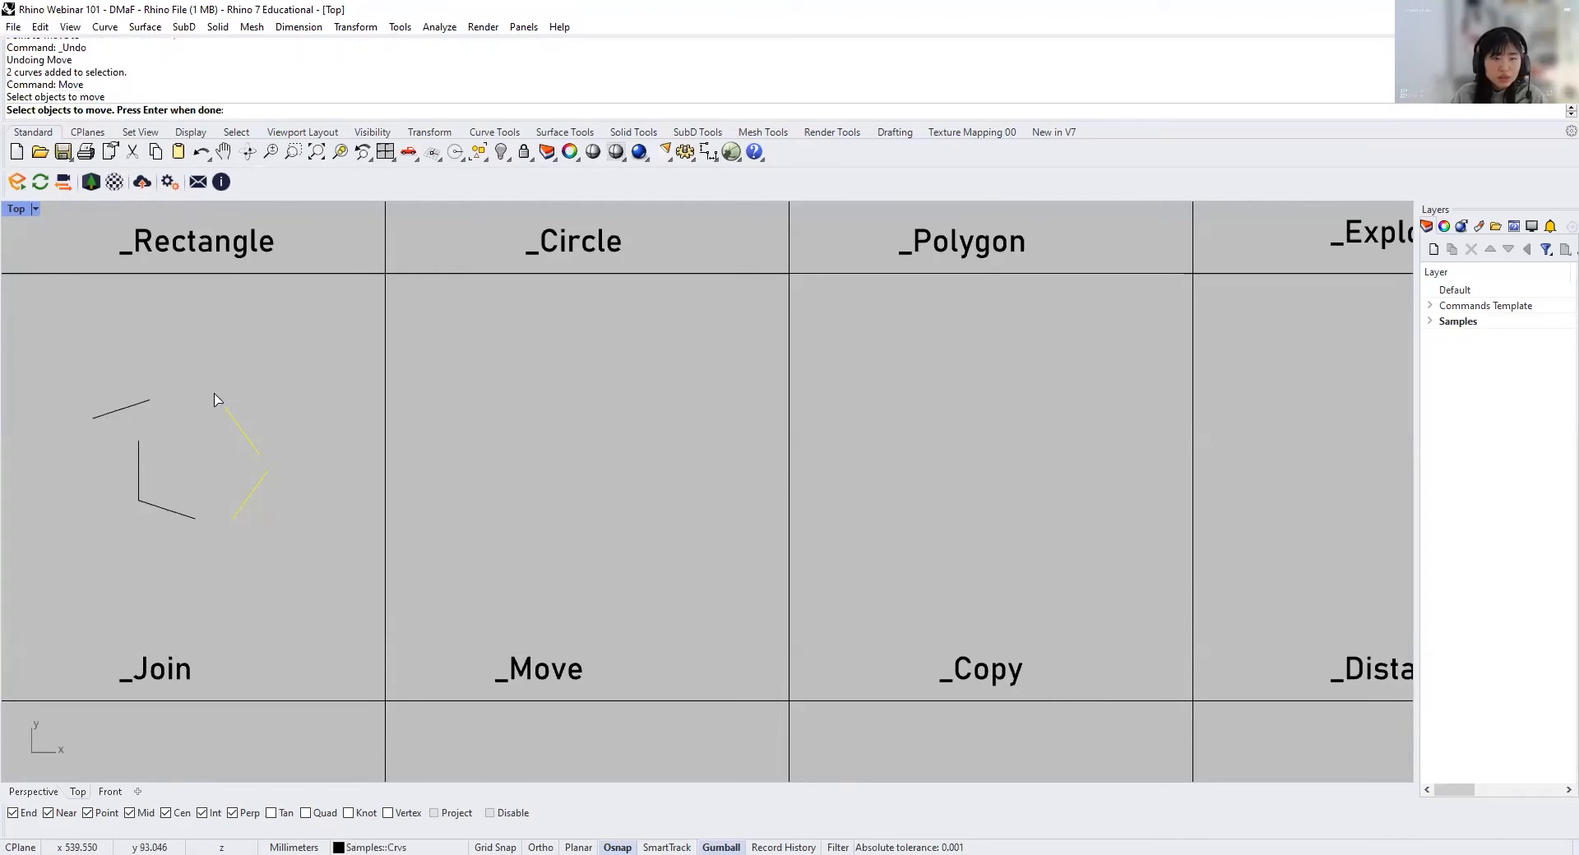
key("Return")
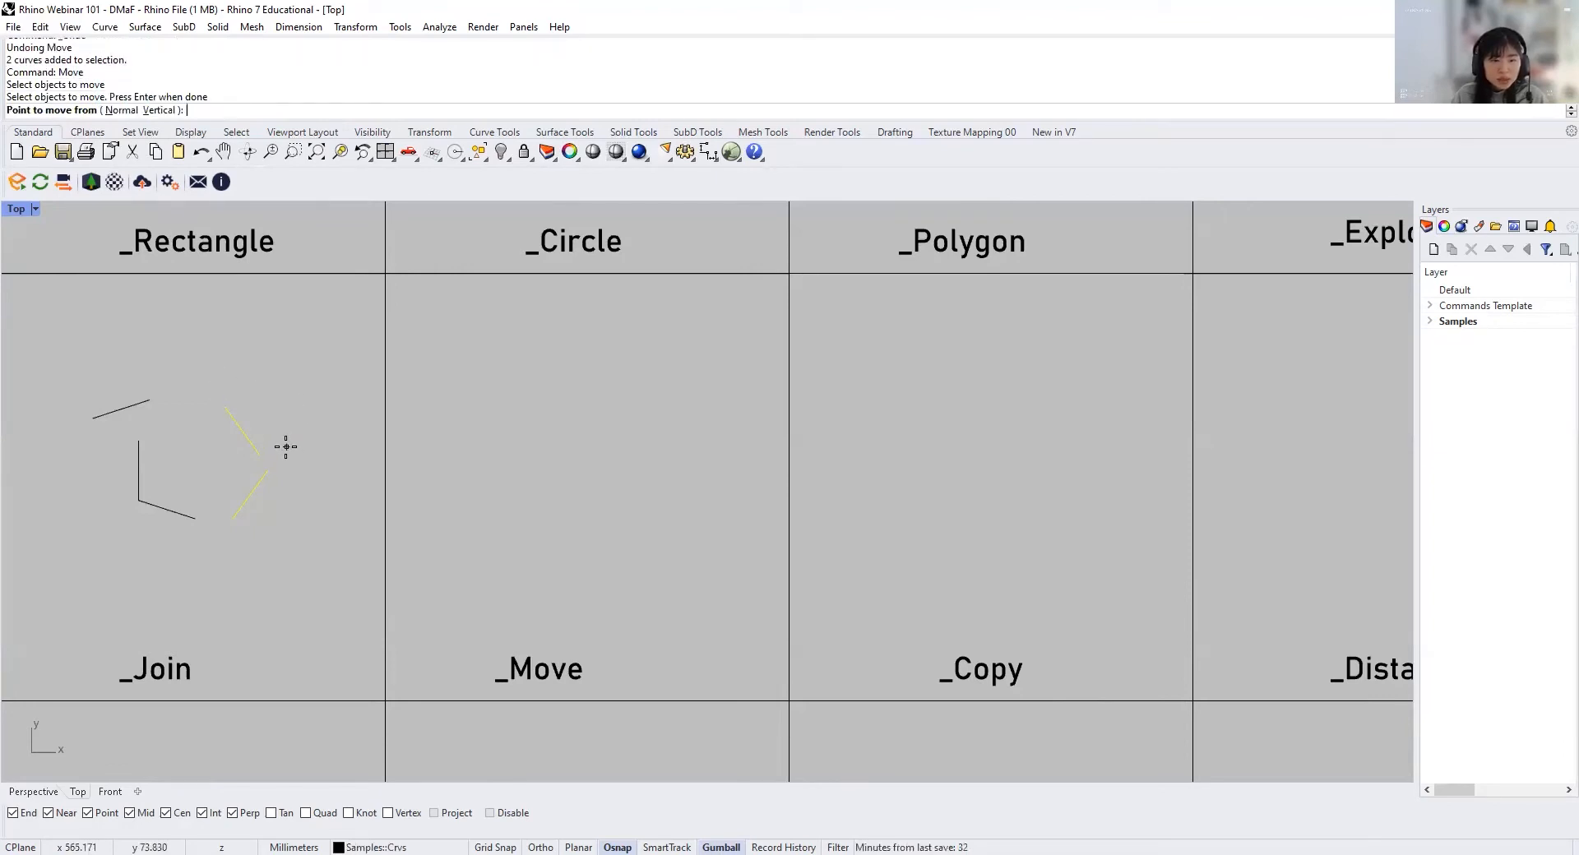
left_click(251, 455)
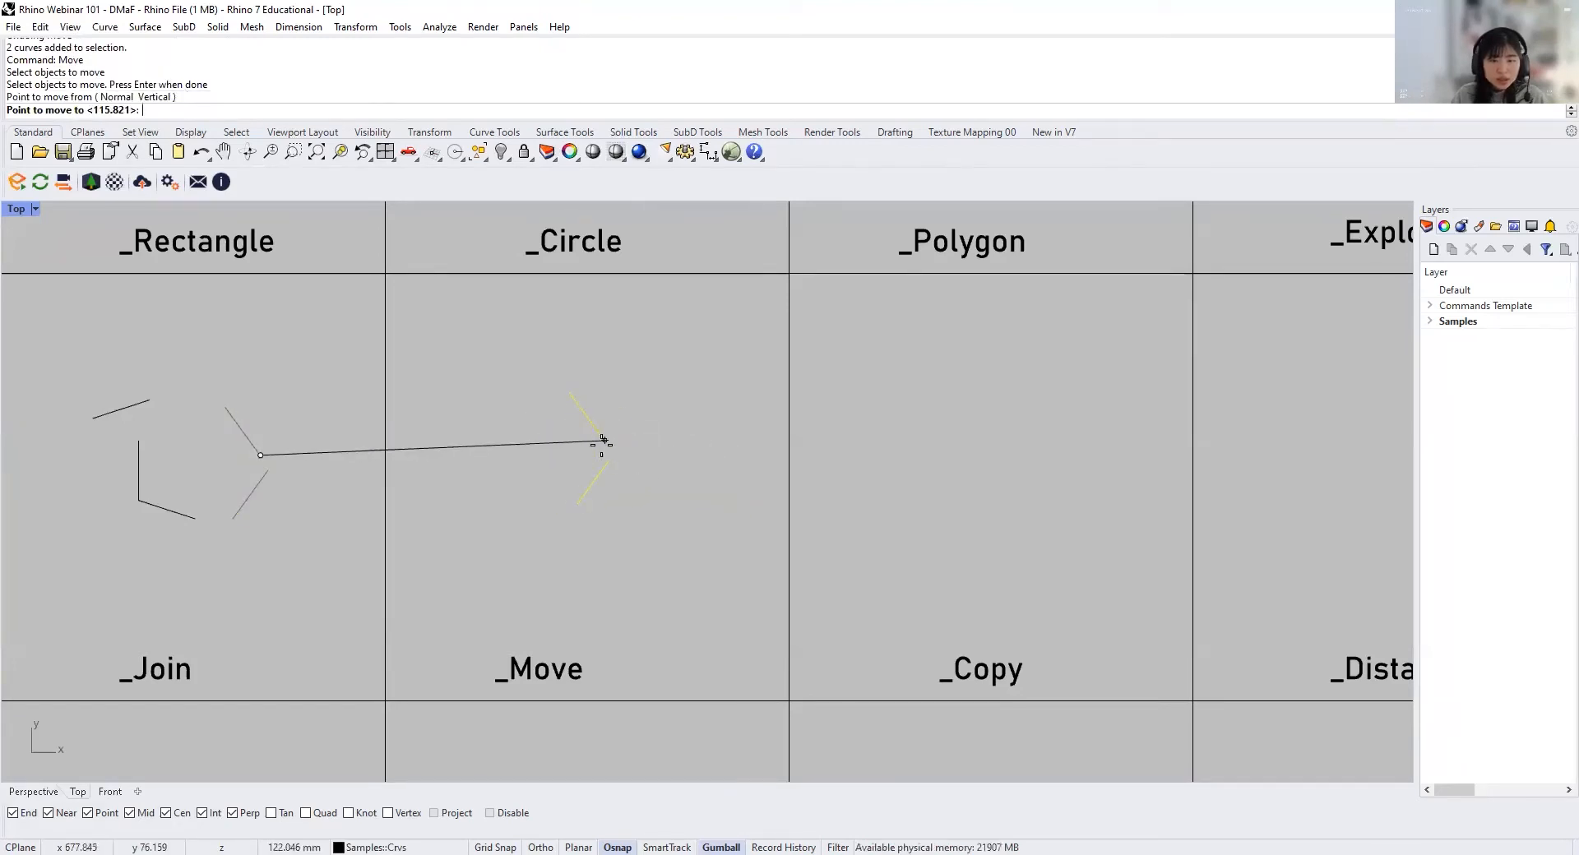
key("shift")
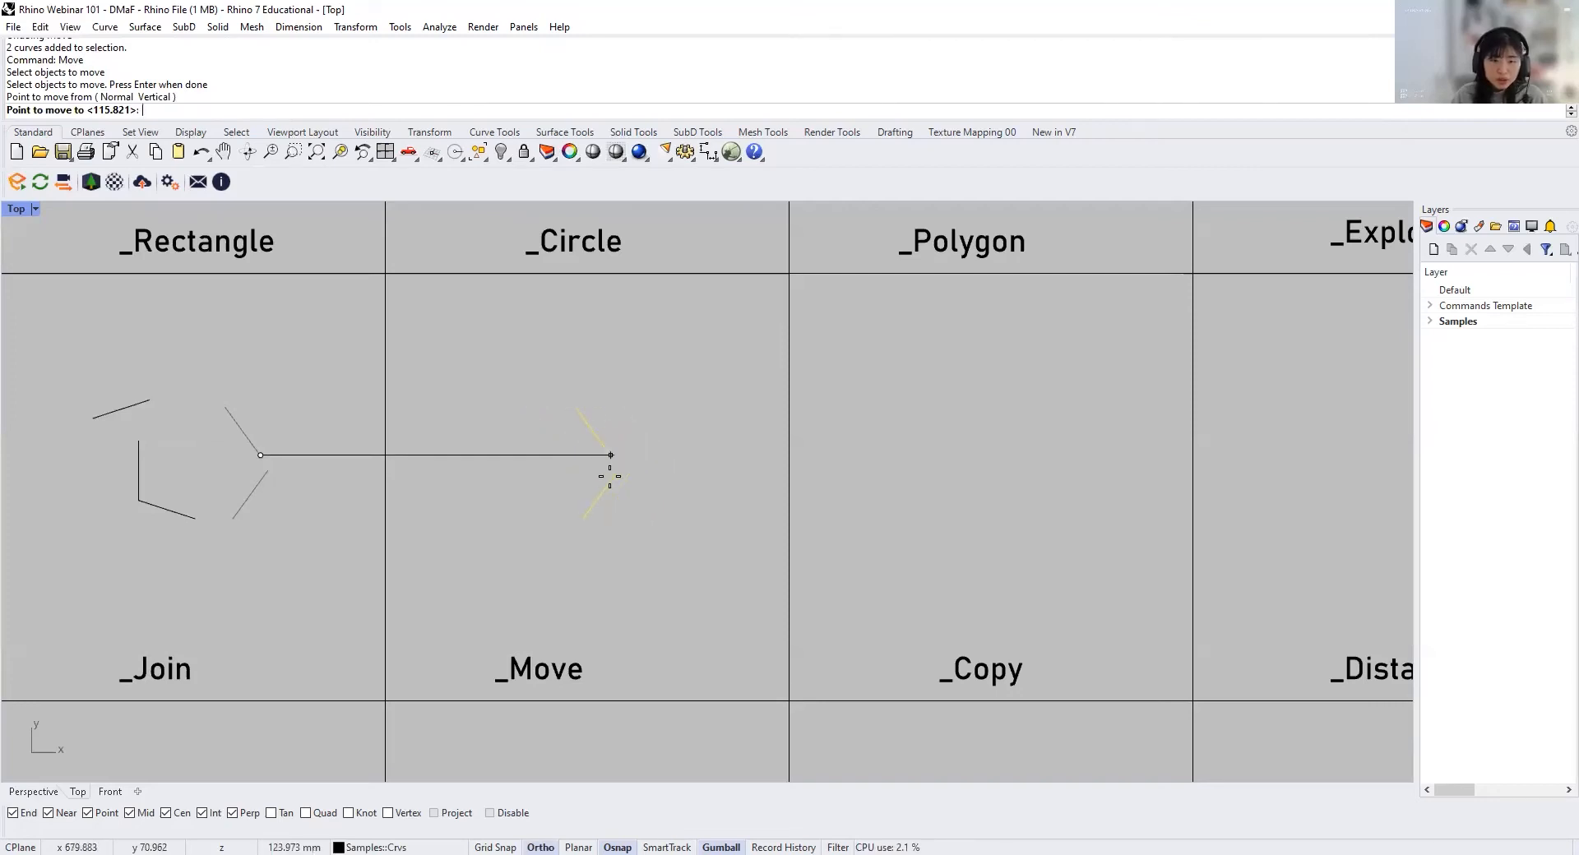
left_click(590, 476)
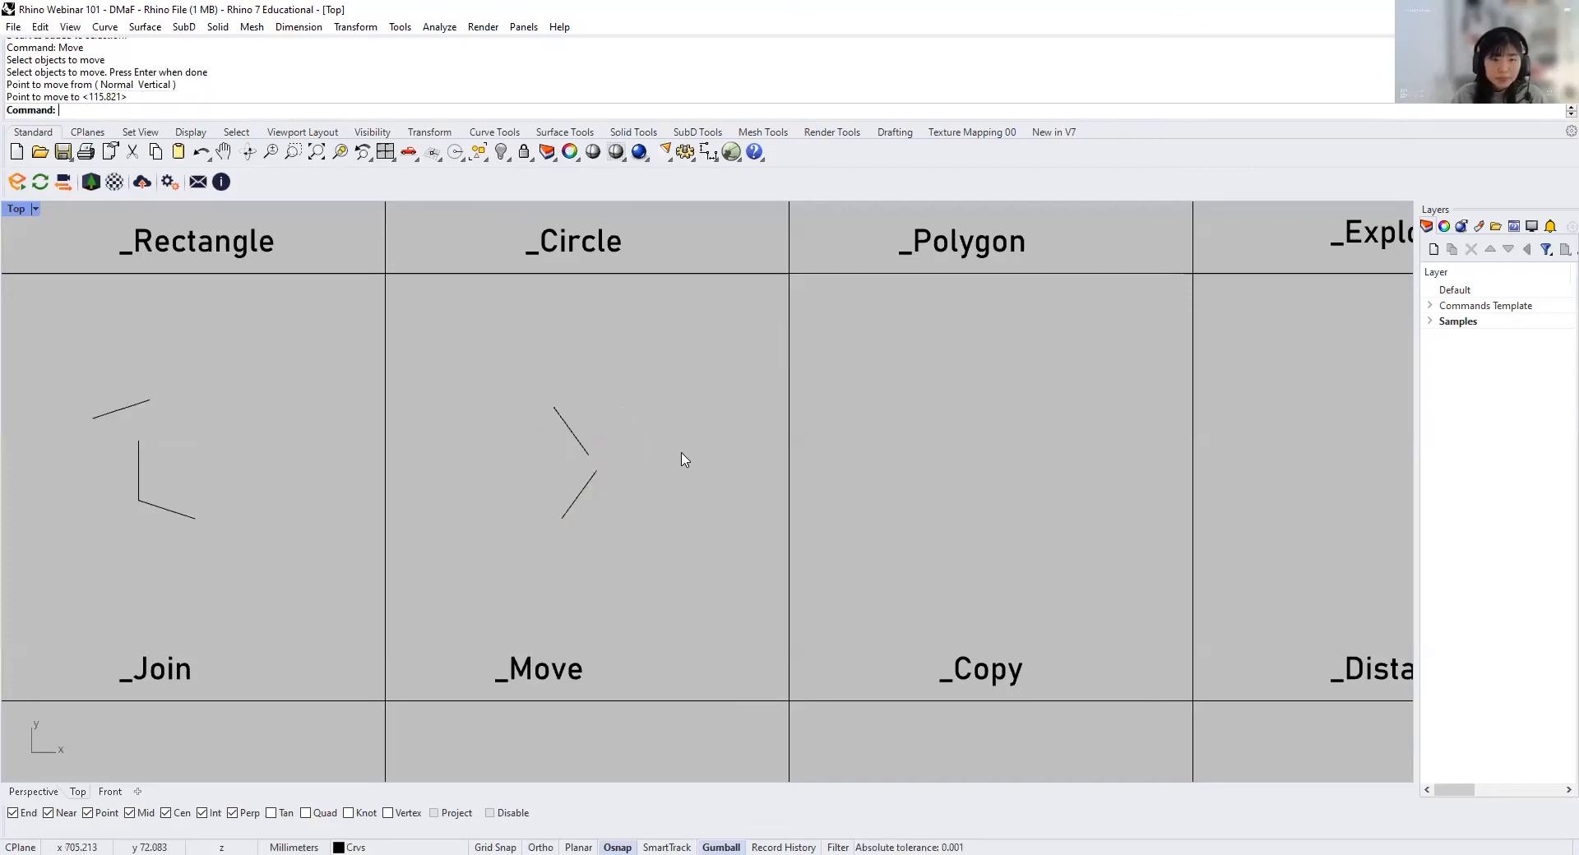
Step: Move the two segments in the _Move cell up about 27 mm with the Vertical option, picking points in the Perspective view
key("Return")
left_click_drag(516, 371, 681, 556)
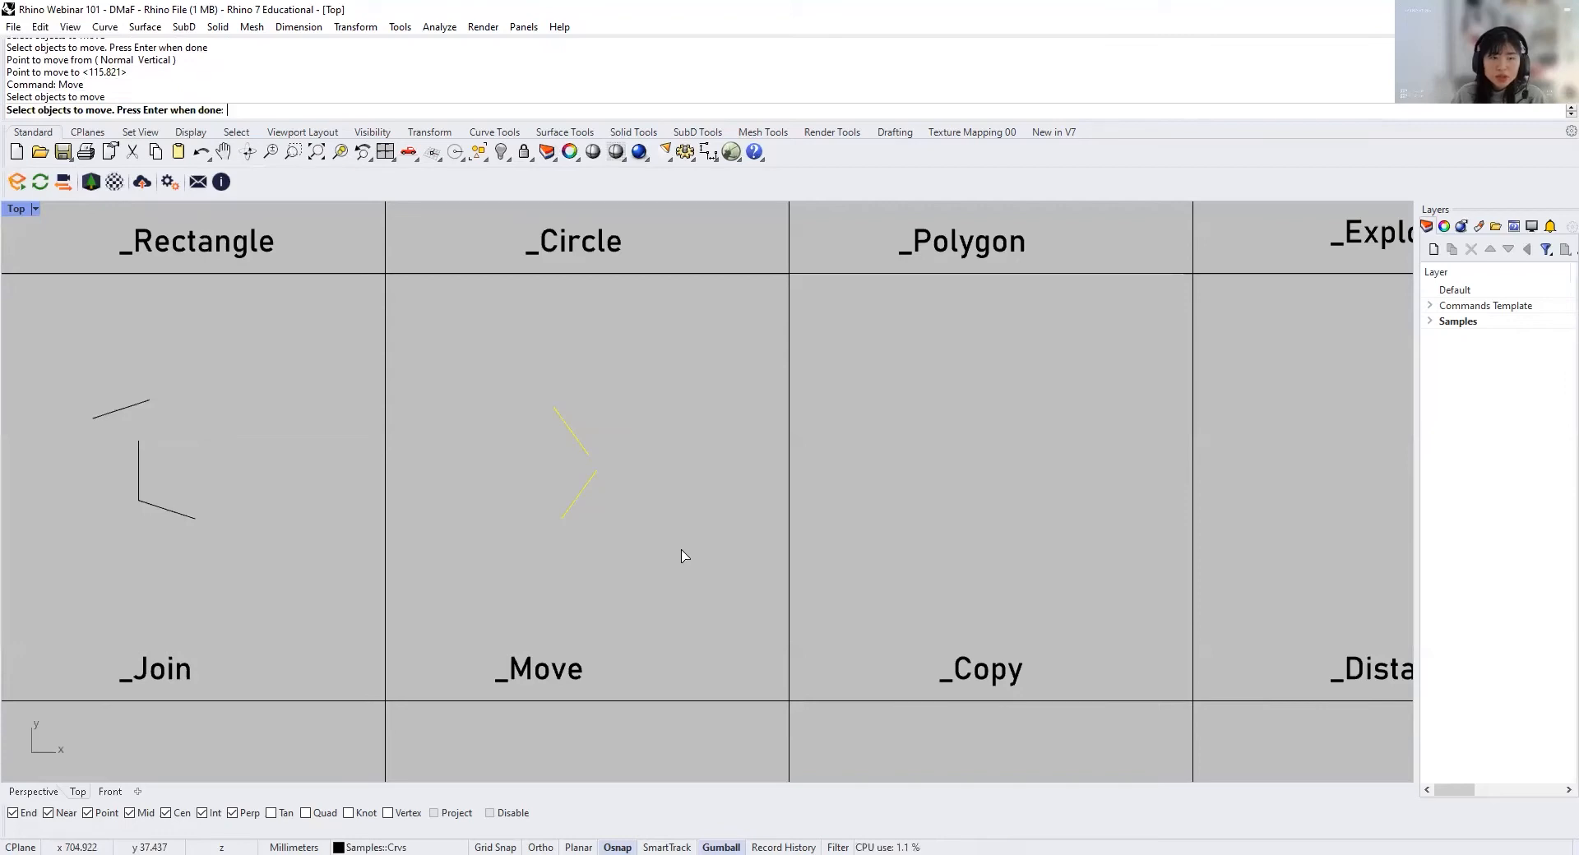
key("Return")
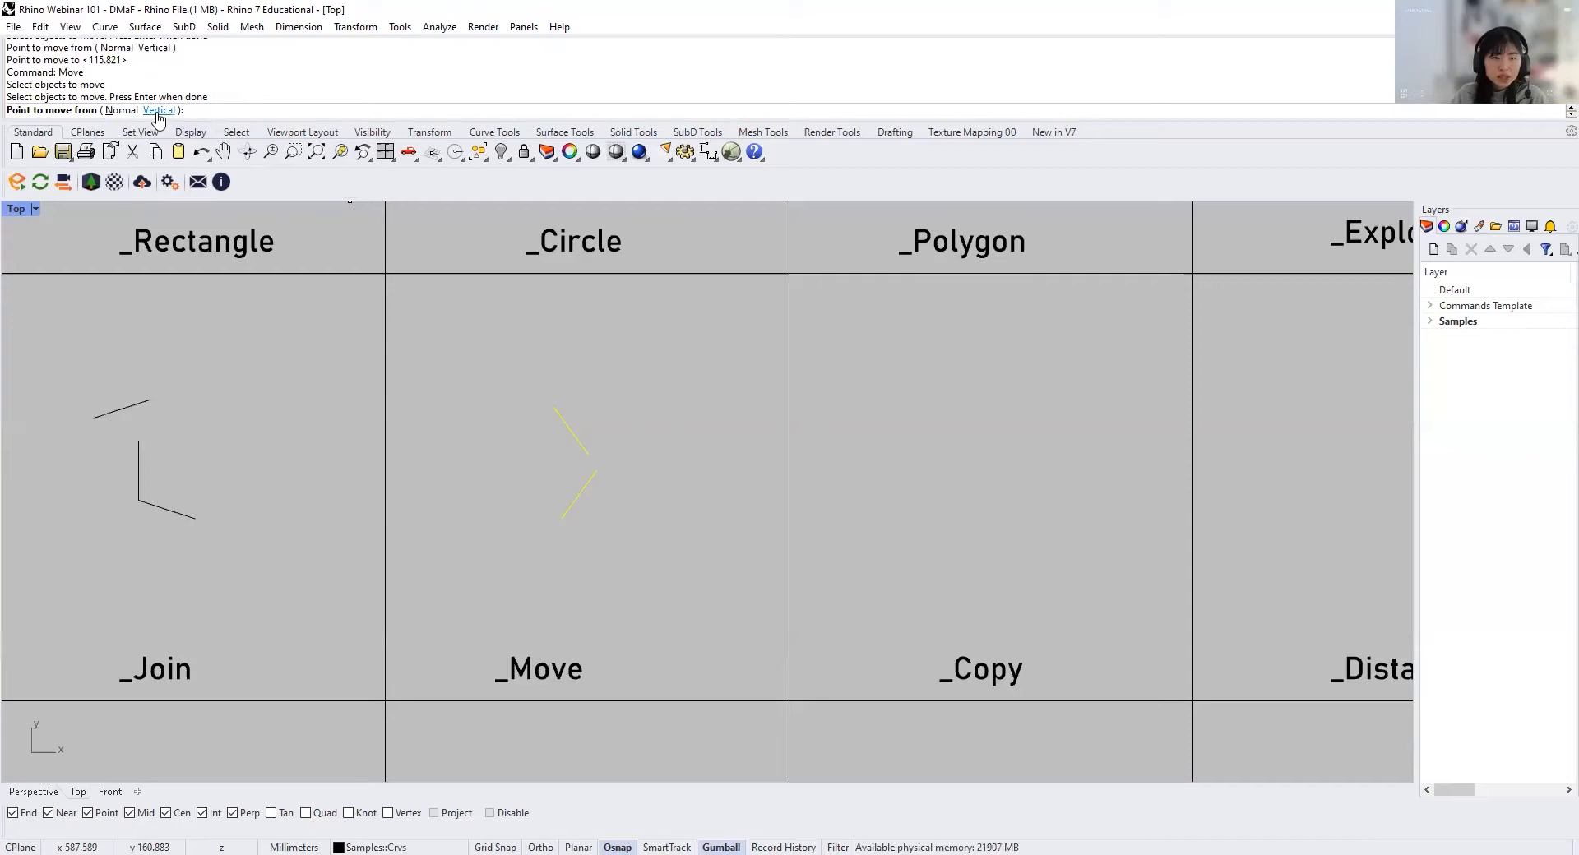
left_click(163, 110)
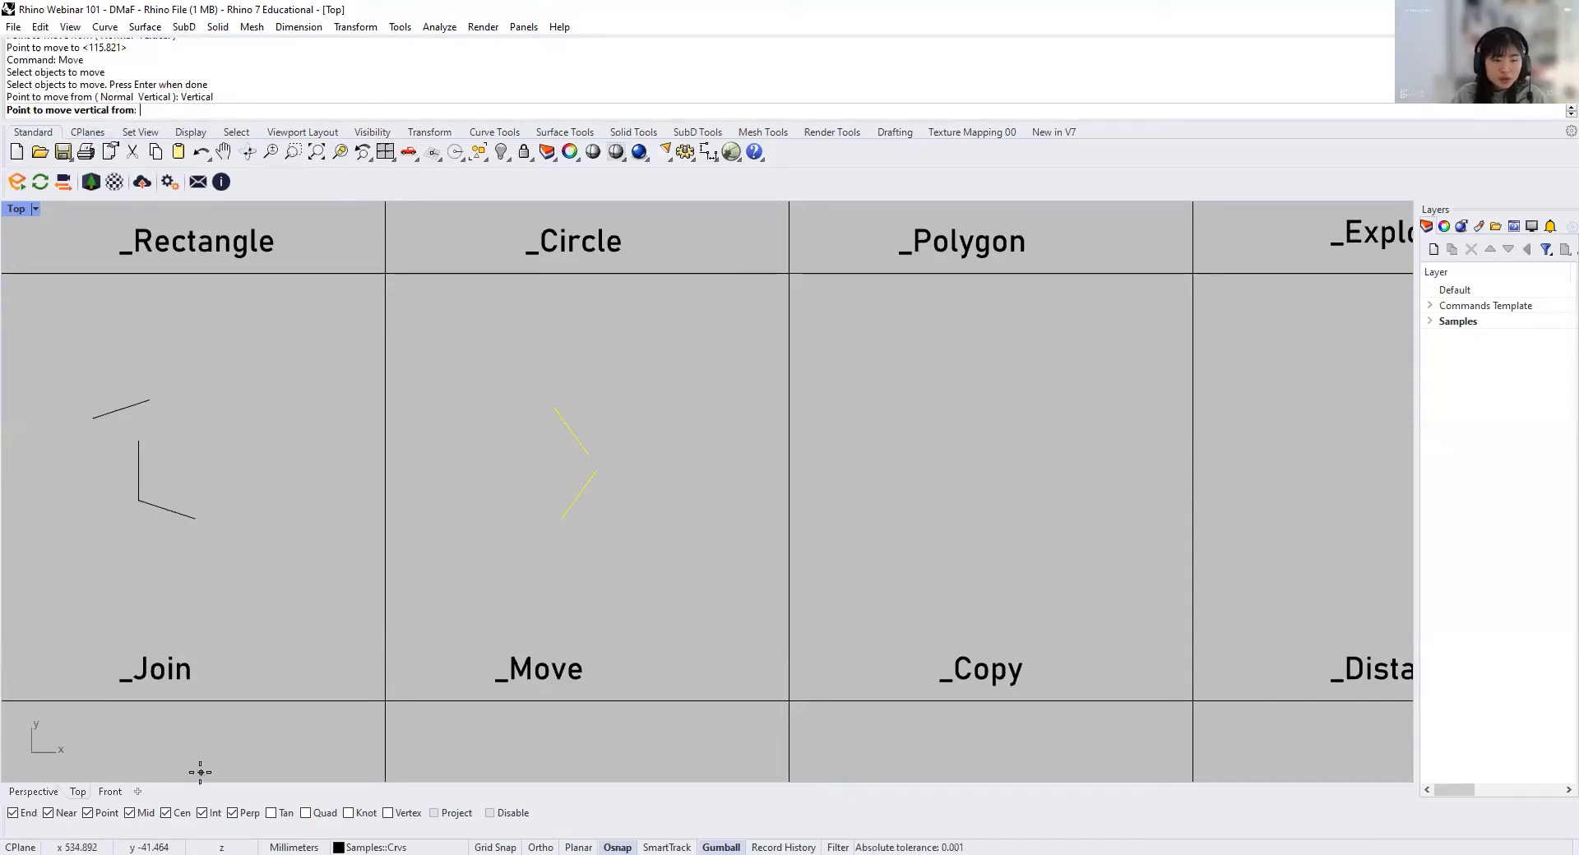
left_click(33, 792)
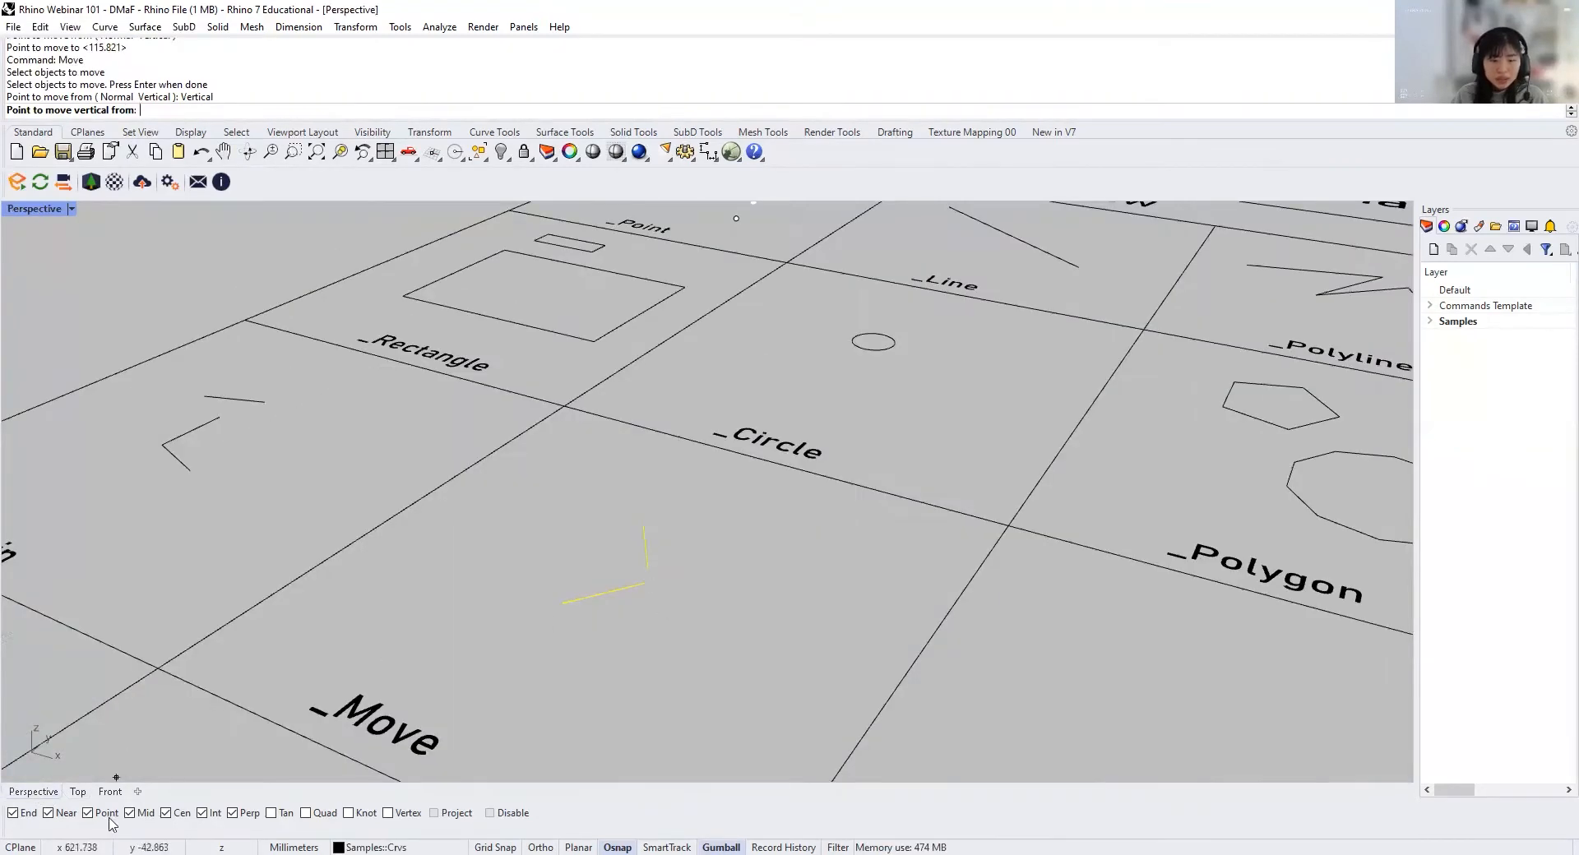
left_click(647, 583)
key("F8")
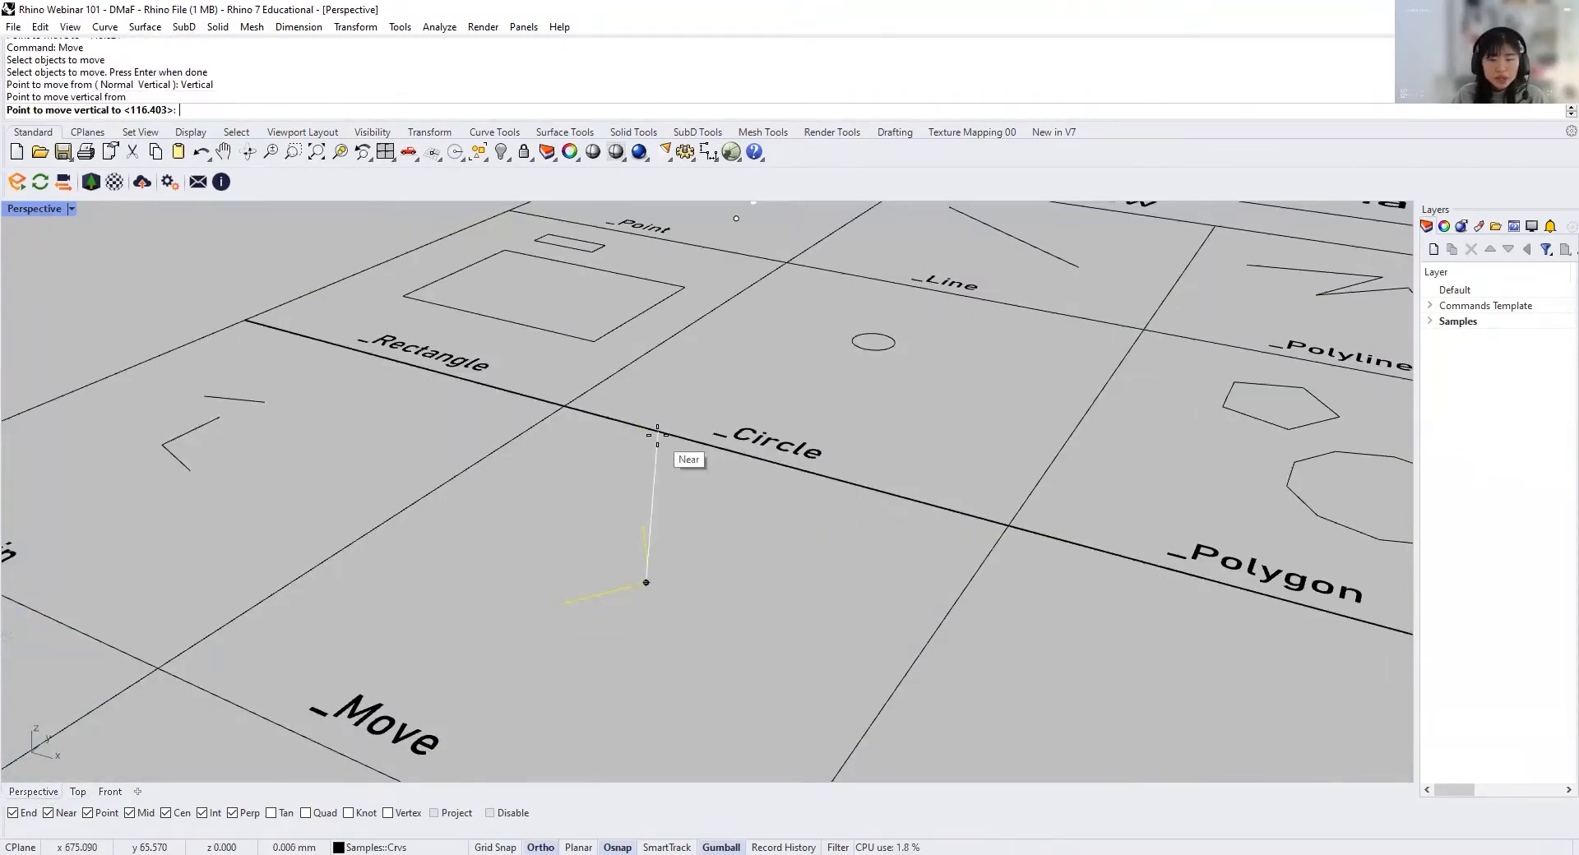
left_click(591, 496)
Step: Examine the height of the raised segments in the Front view and return to the Top view
right_click_drag(603, 551, 589, 540)
key("ctrl+Tab")
scroll(589, 540, "up", 4)
left_click_drag(632, 543, 491, 496)
scroll(491, 503, "up", 2)
key("Delete")
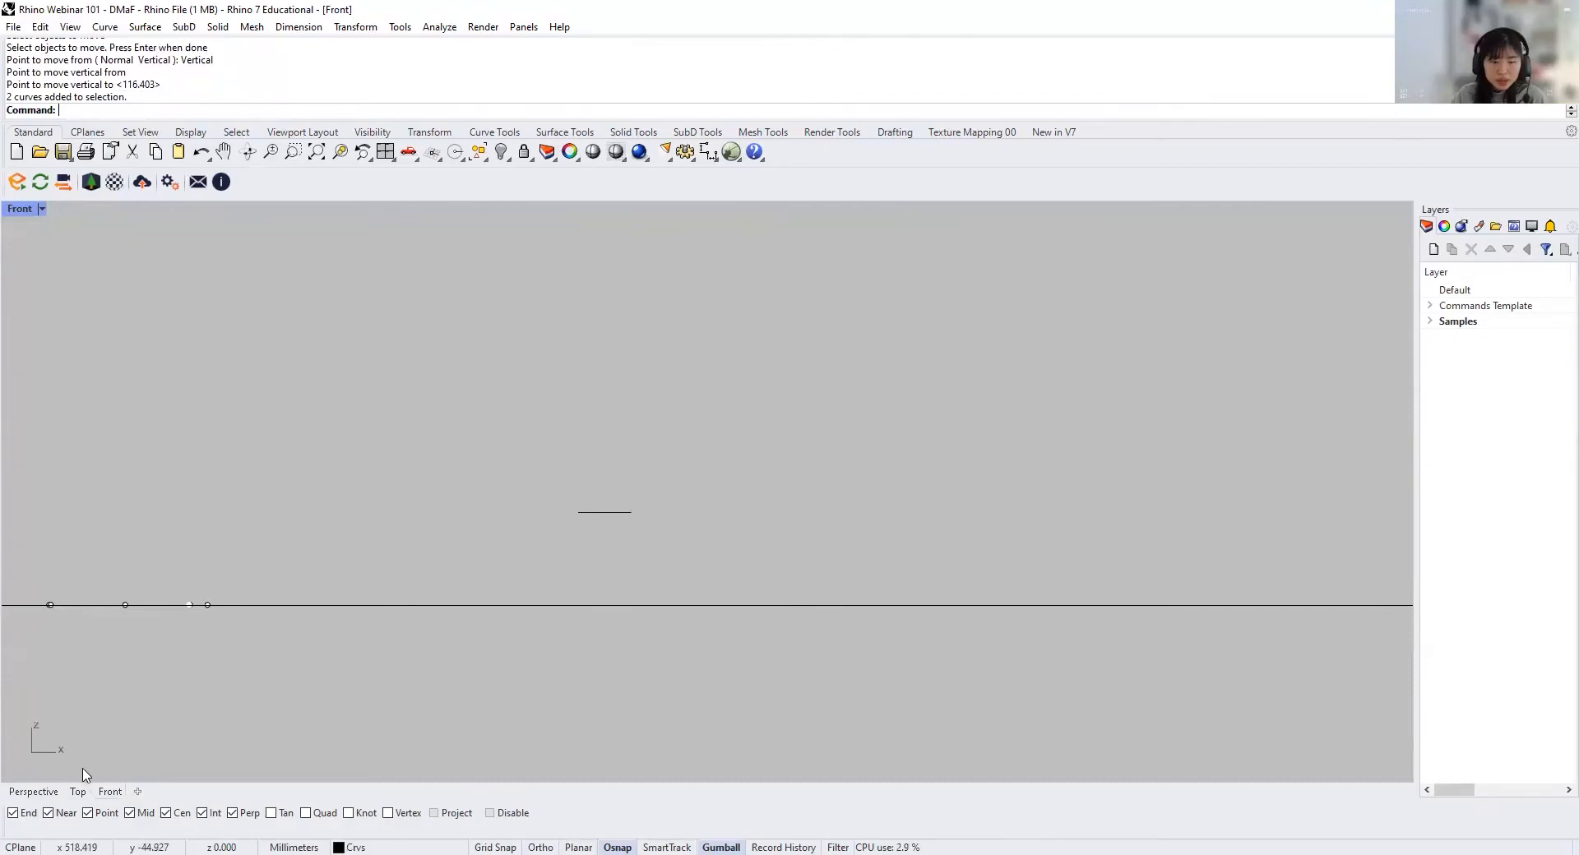
left_click(77, 791)
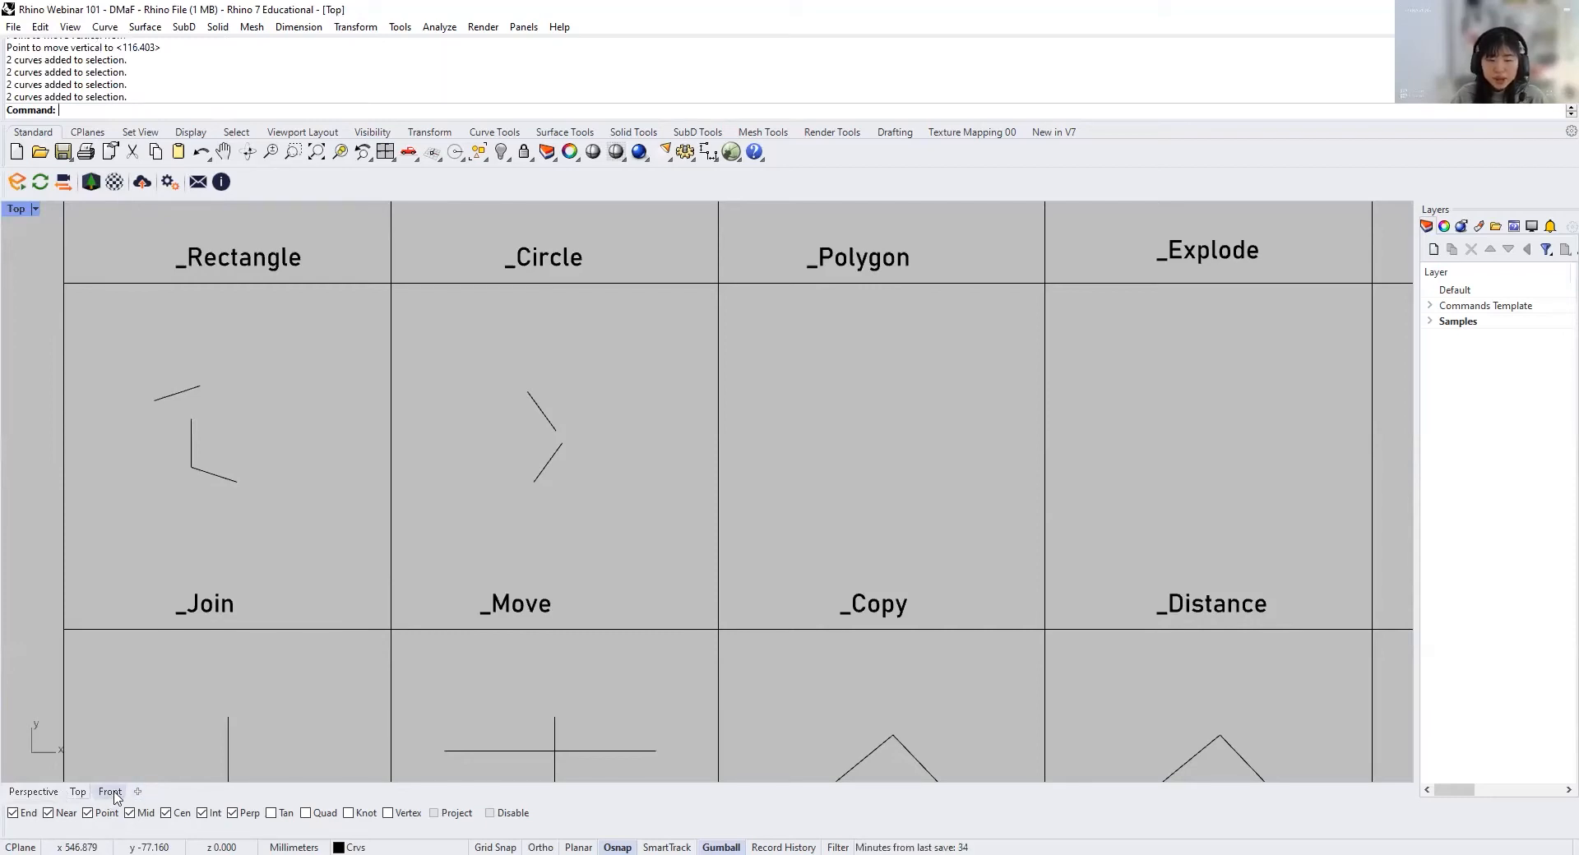
Step: Set the active viewport to the Top view through its Set View options
left_click(36, 210)
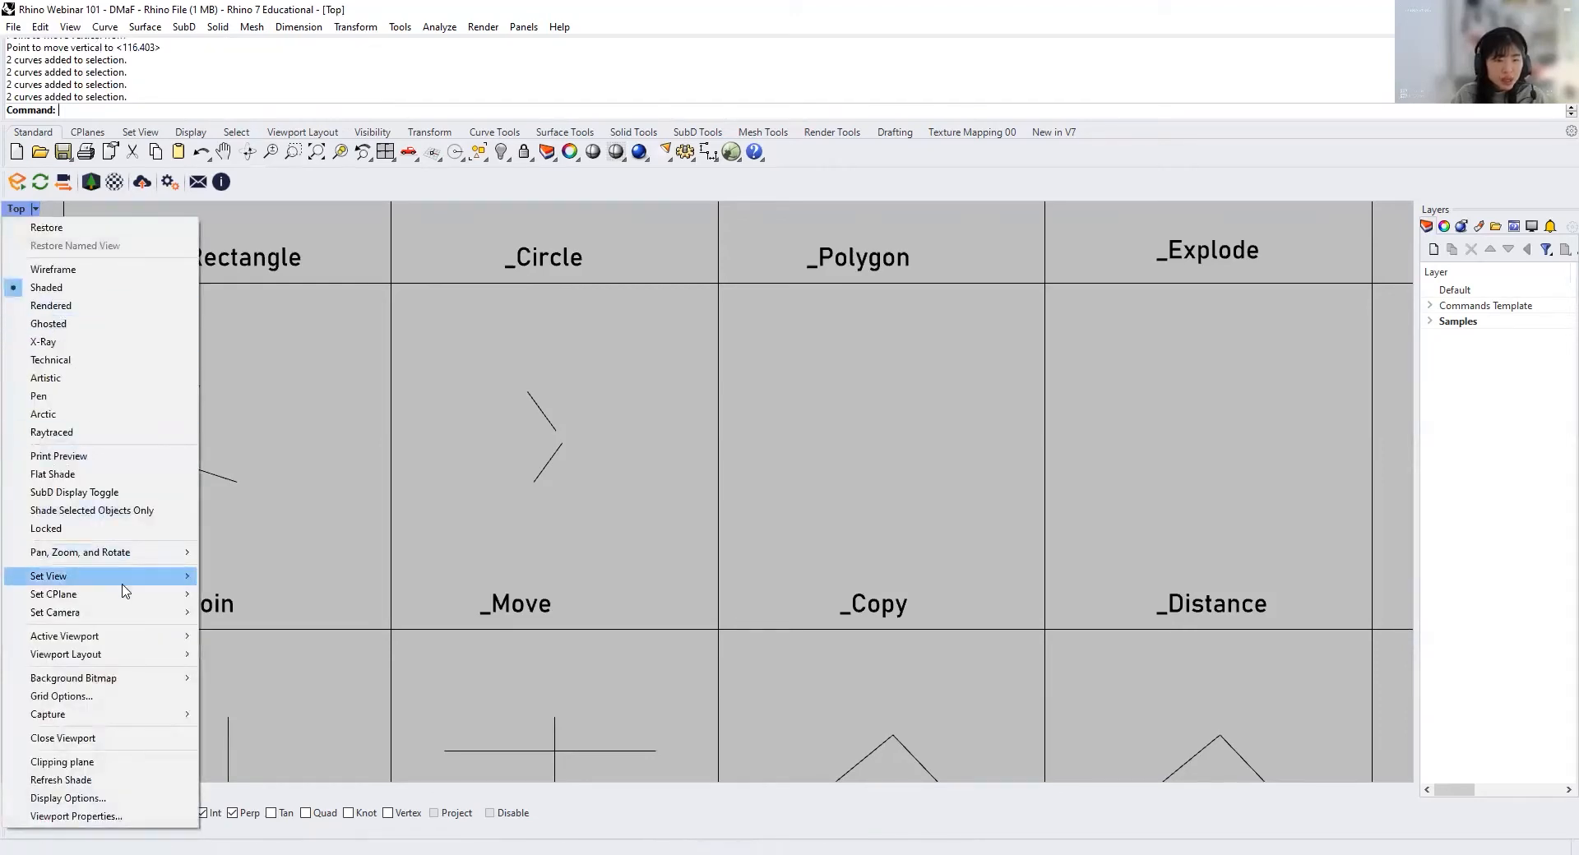
mouse_move(130, 582)
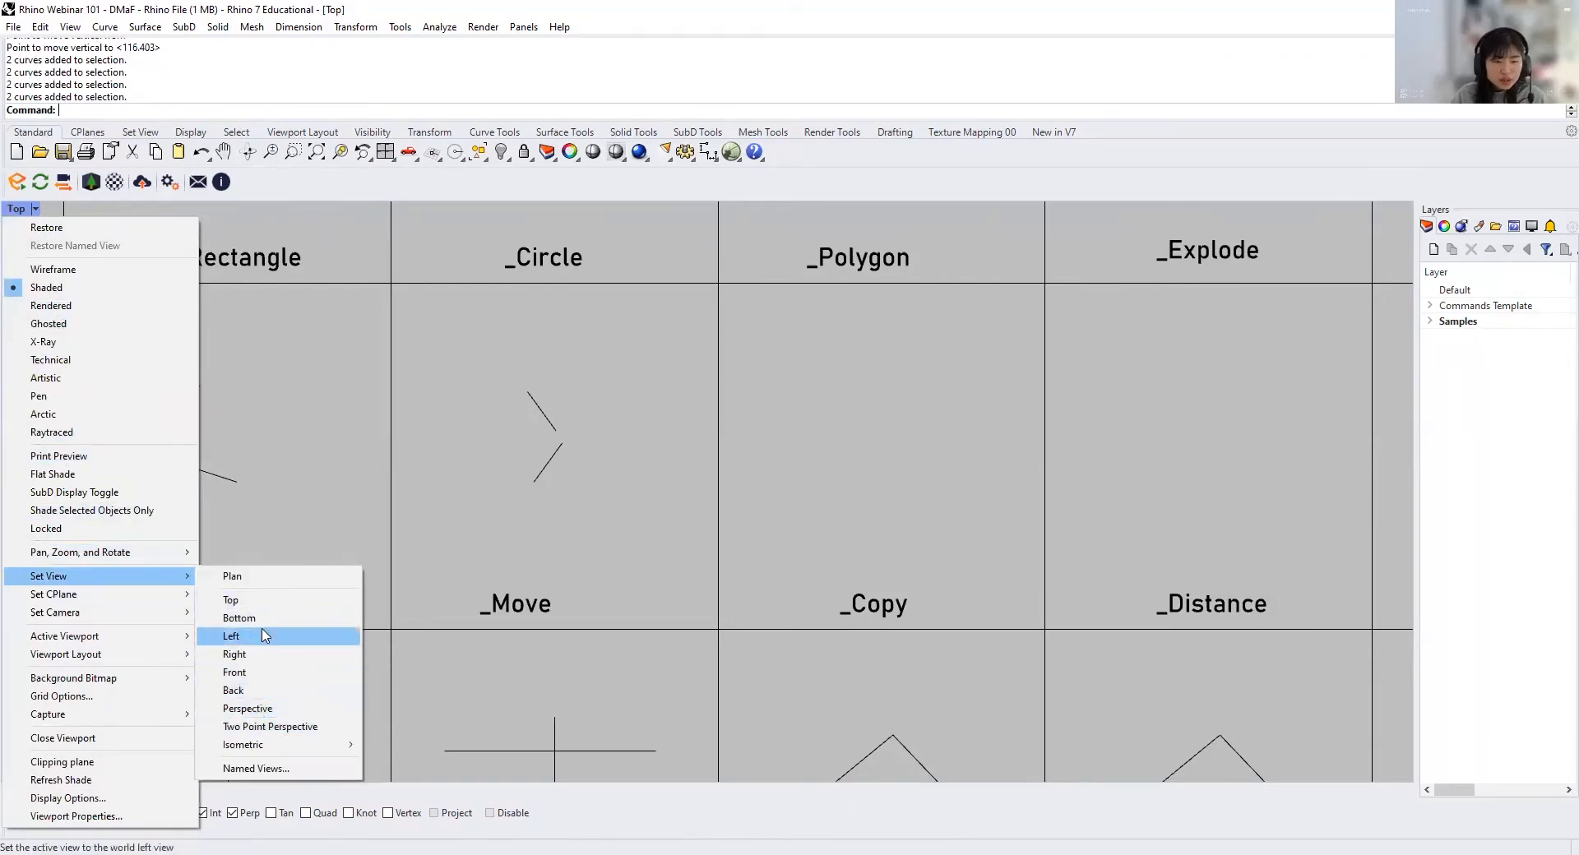
left_click(231, 599)
Step: Copy the two segments from the _Move cell horizontally about 149 mm into the _Copy cell
right_click_drag(490, 545, 681, 599)
scroll(443, 459, "up", 4)
right_click_drag(469, 468, 496, 429)
scroll(496, 430, "down", 2)
right_click_drag(528, 506, 521, 550)
left_click_drag(519, 557, 413, 353)
type("Co")
key("Return")
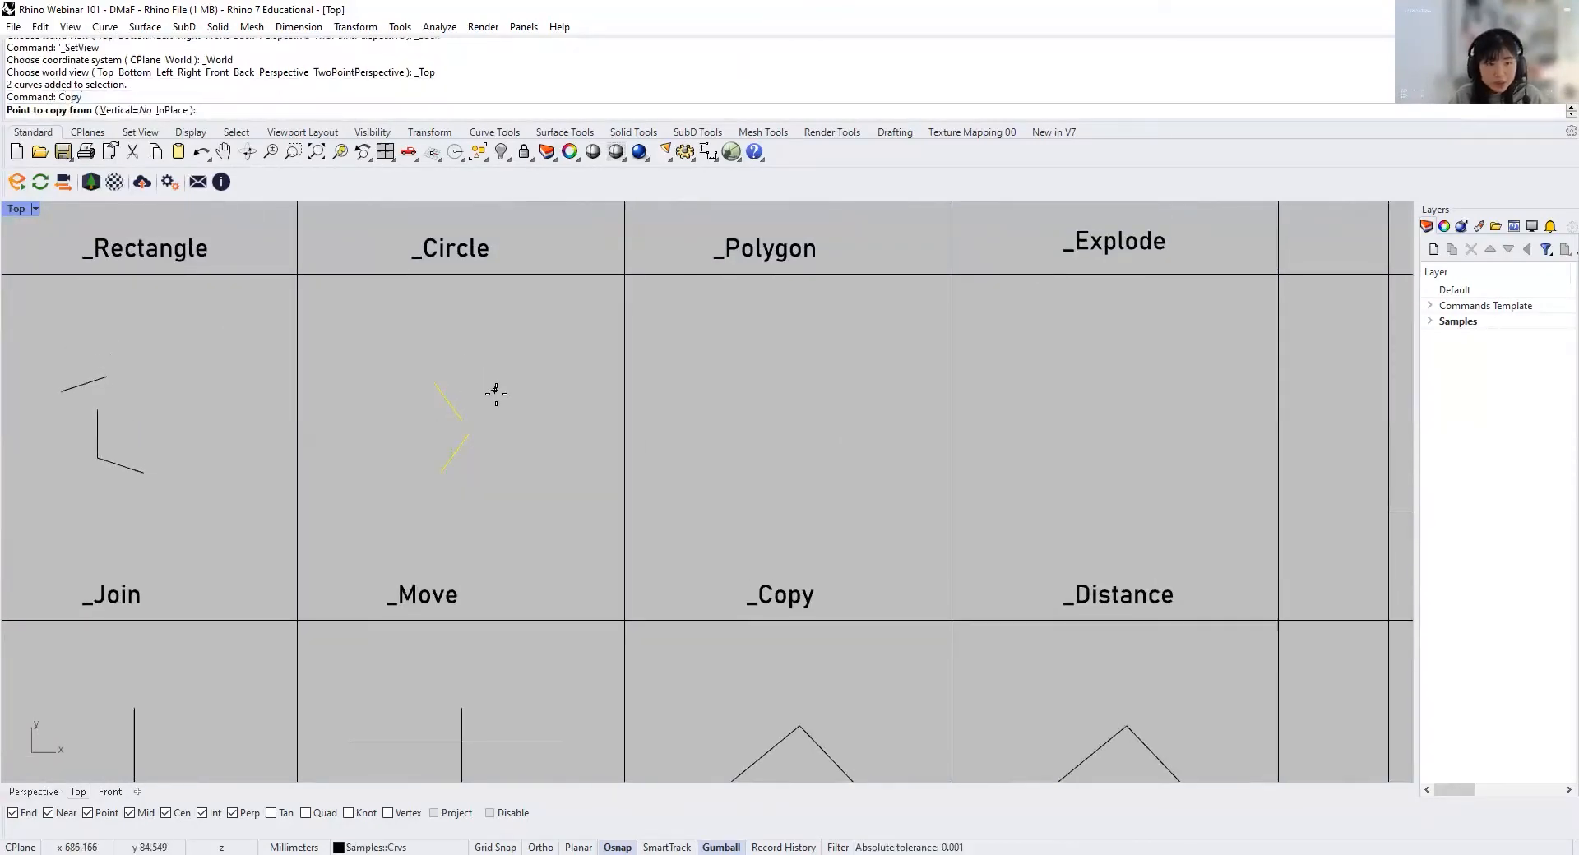
left_click(468, 433)
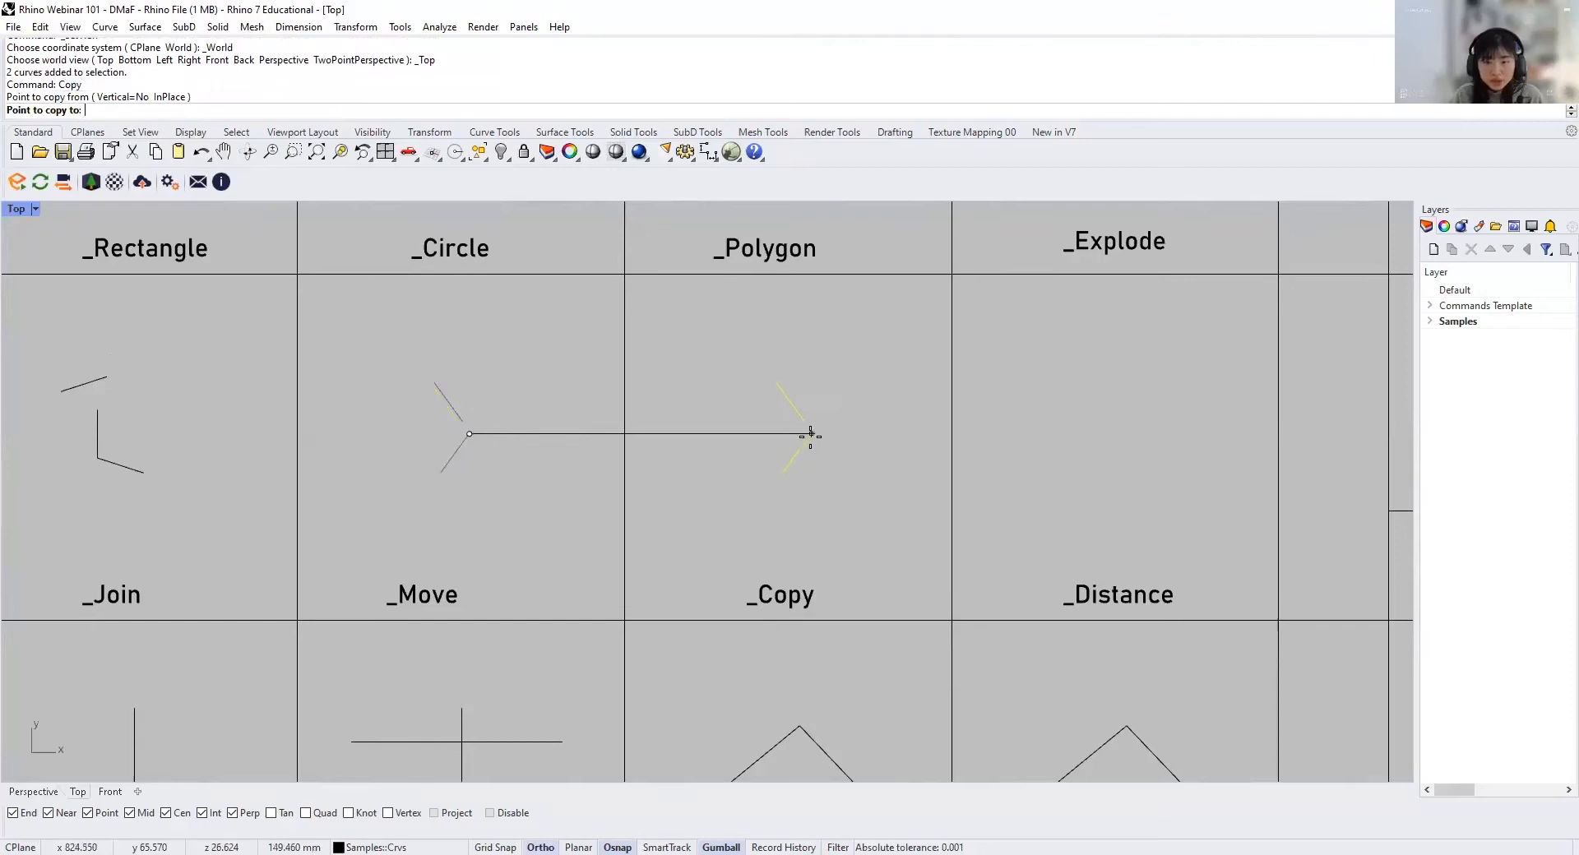
left_click(809, 435)
key("Return")
left_click(840, 467)
Step: Copy the two segments in the _Copy cell 50 mm horizontally to the right with Ortho on
right_click_drag(842, 465, 810, 487)
left_click_drag(809, 491, 734, 403)
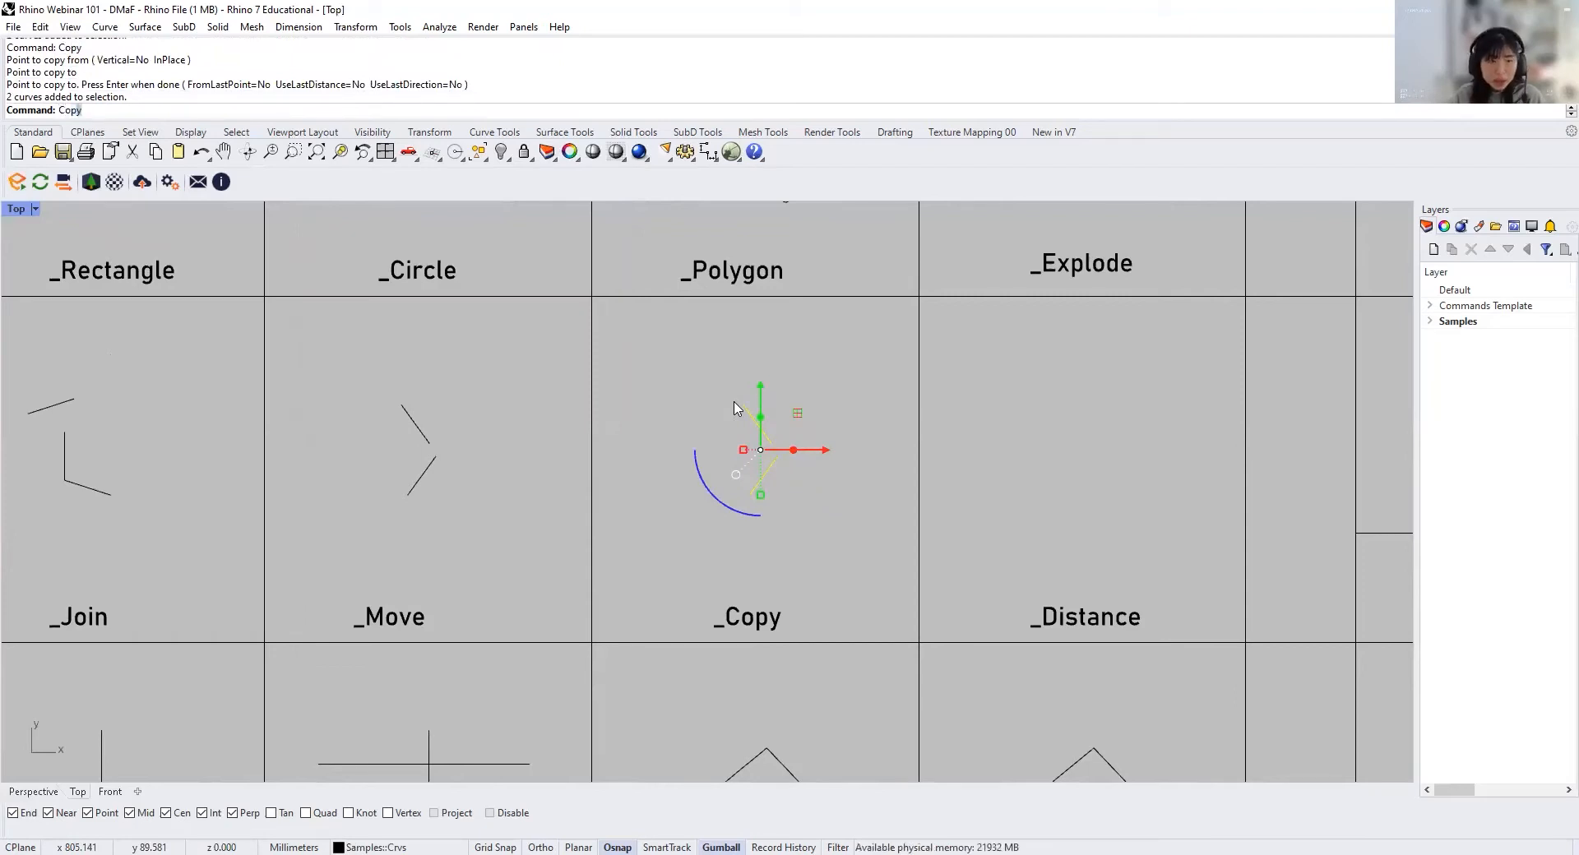
key("Return")
left_click(778, 455)
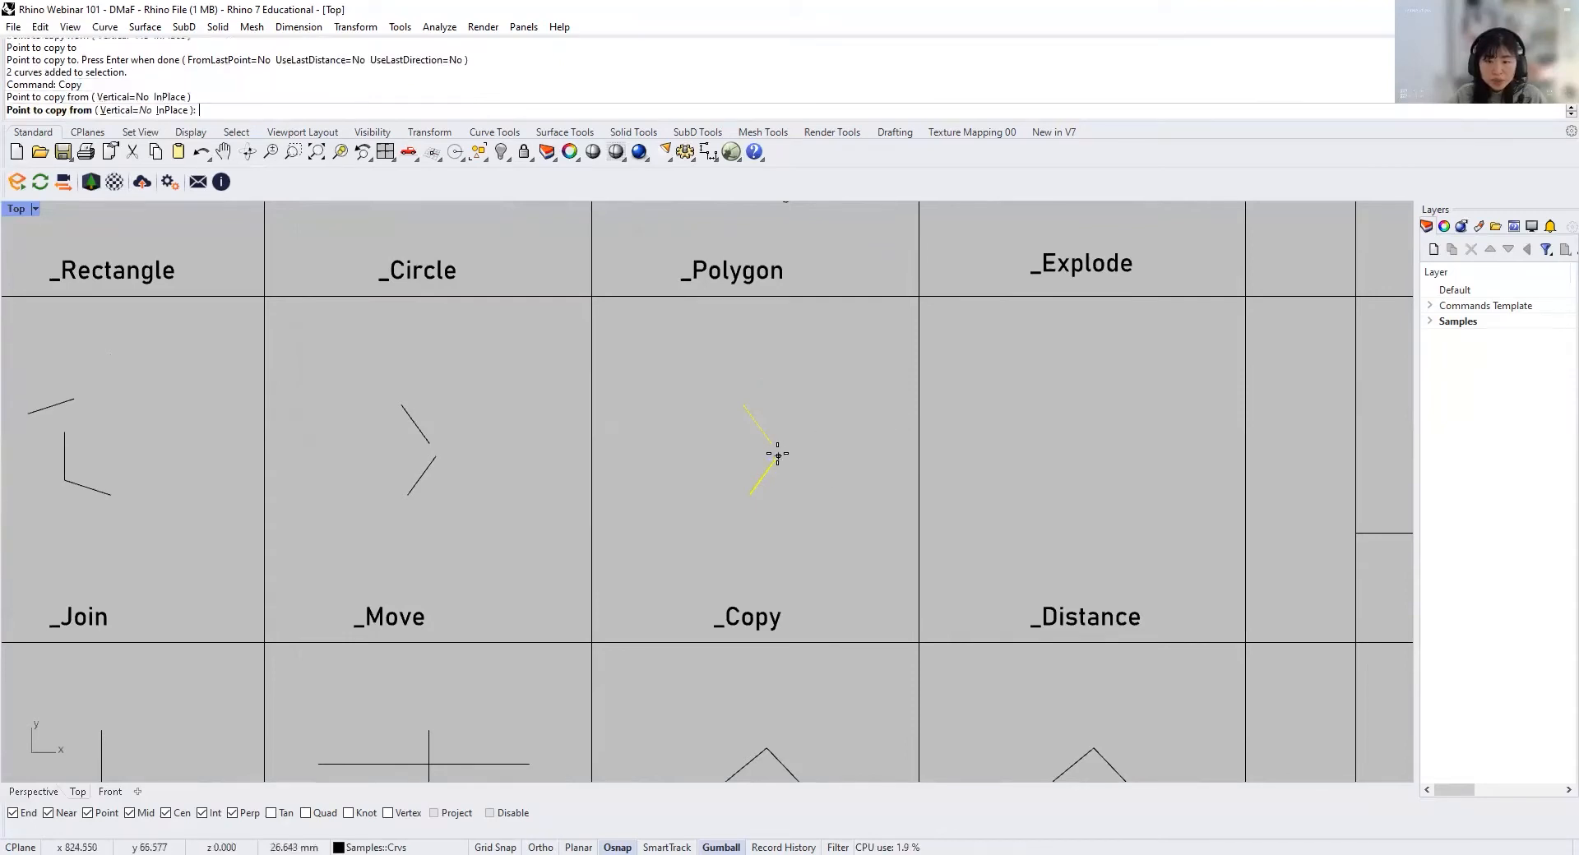
key("F8")
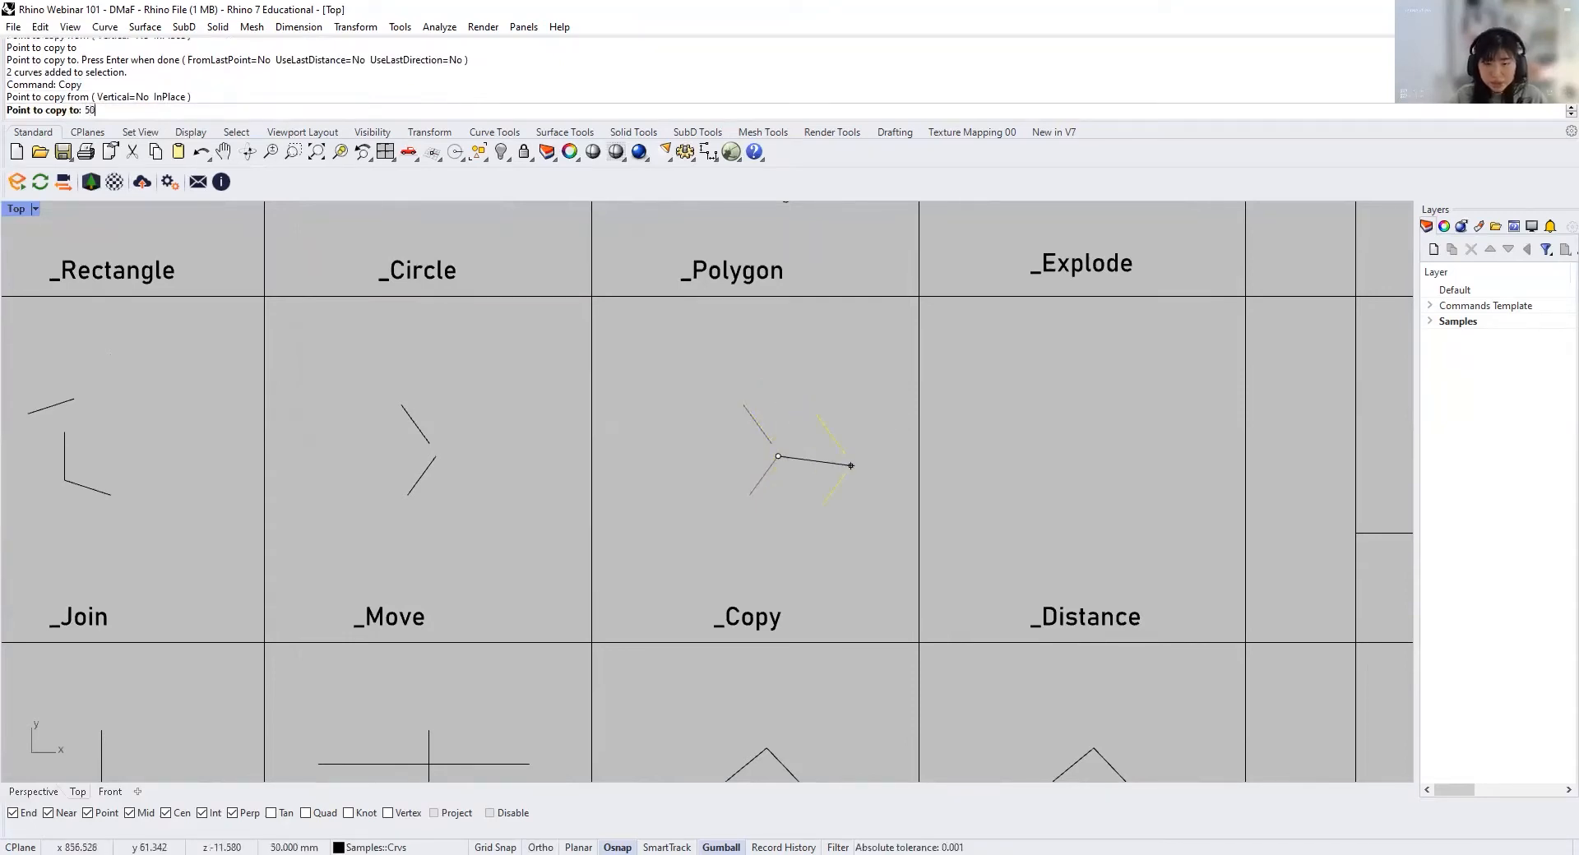
type("50")
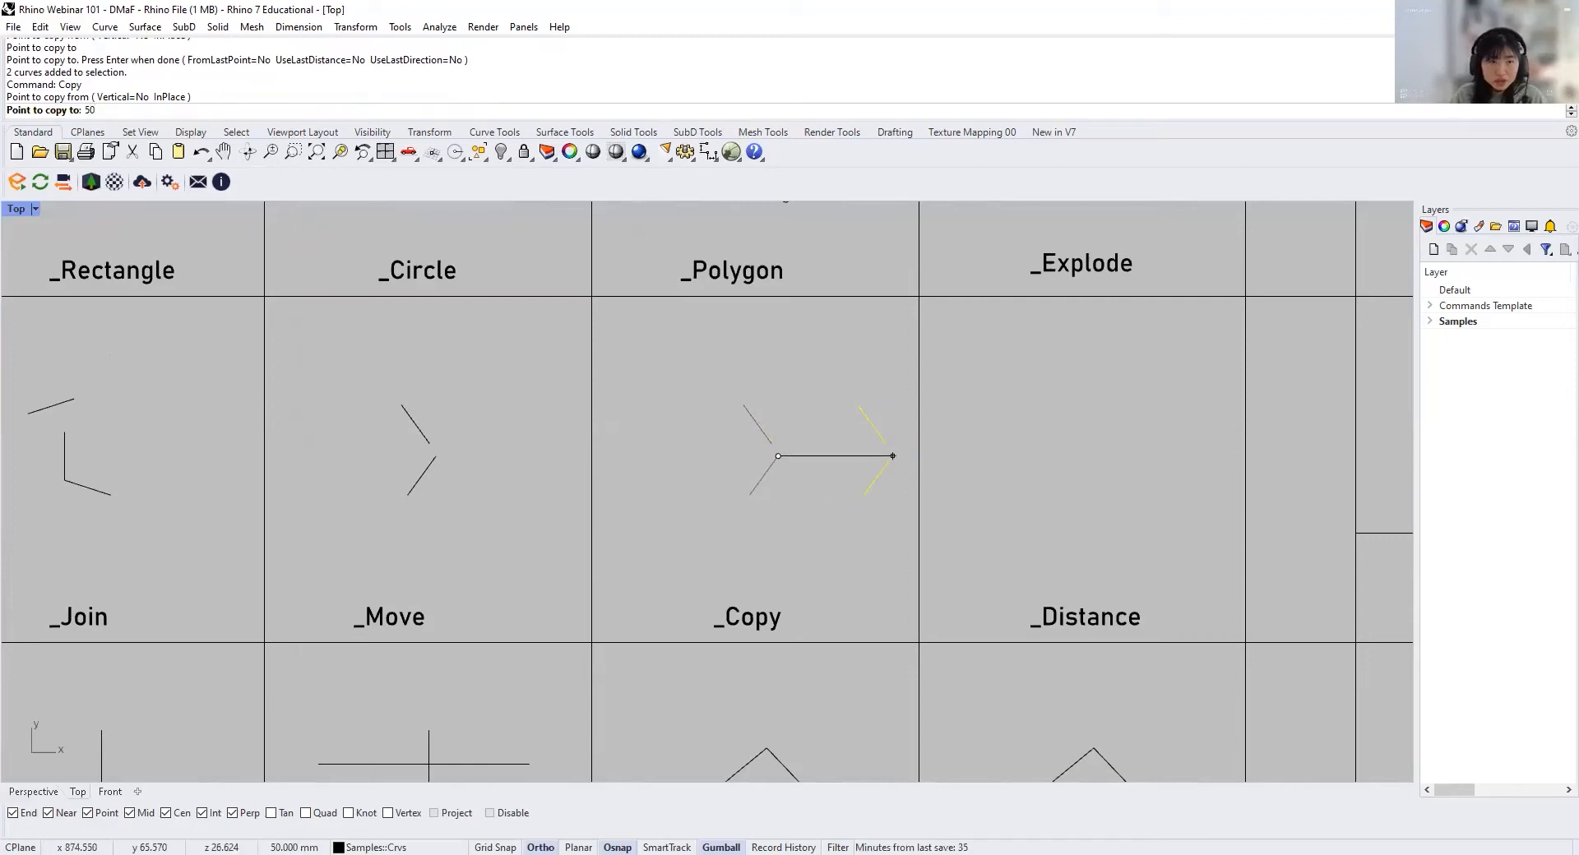
key("Return")
left_click(819, 463)
key("F8")
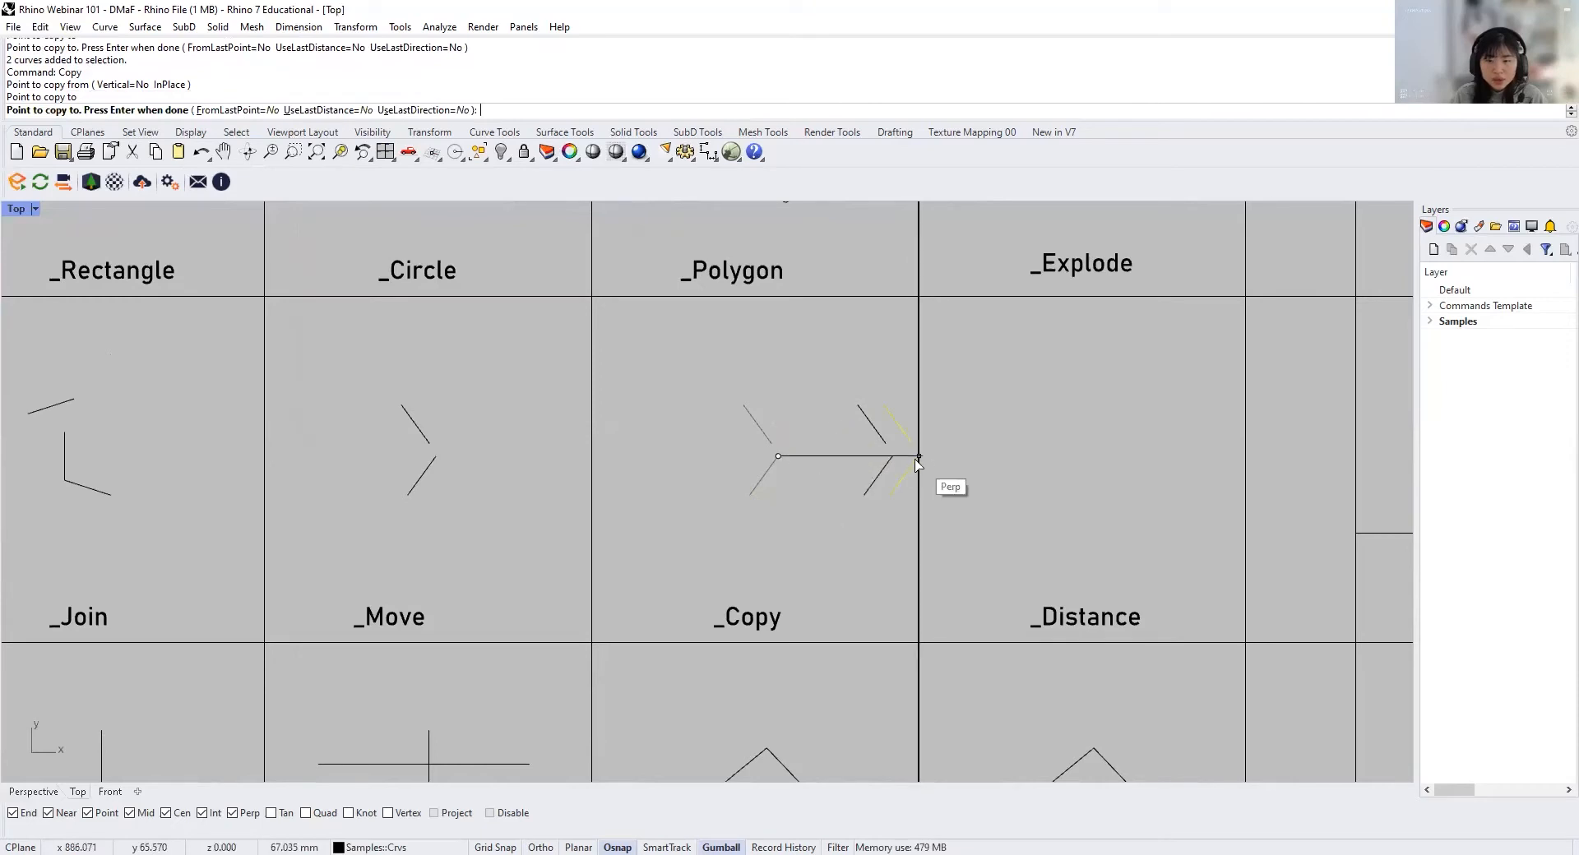
key("Return")
left_click(853, 483)
Step: Duplicate the left pair of segments in the _Copy cell using Copy with the InPlace option
right_click_drag(853, 484, 813, 491)
left_click_drag(758, 503, 650, 364)
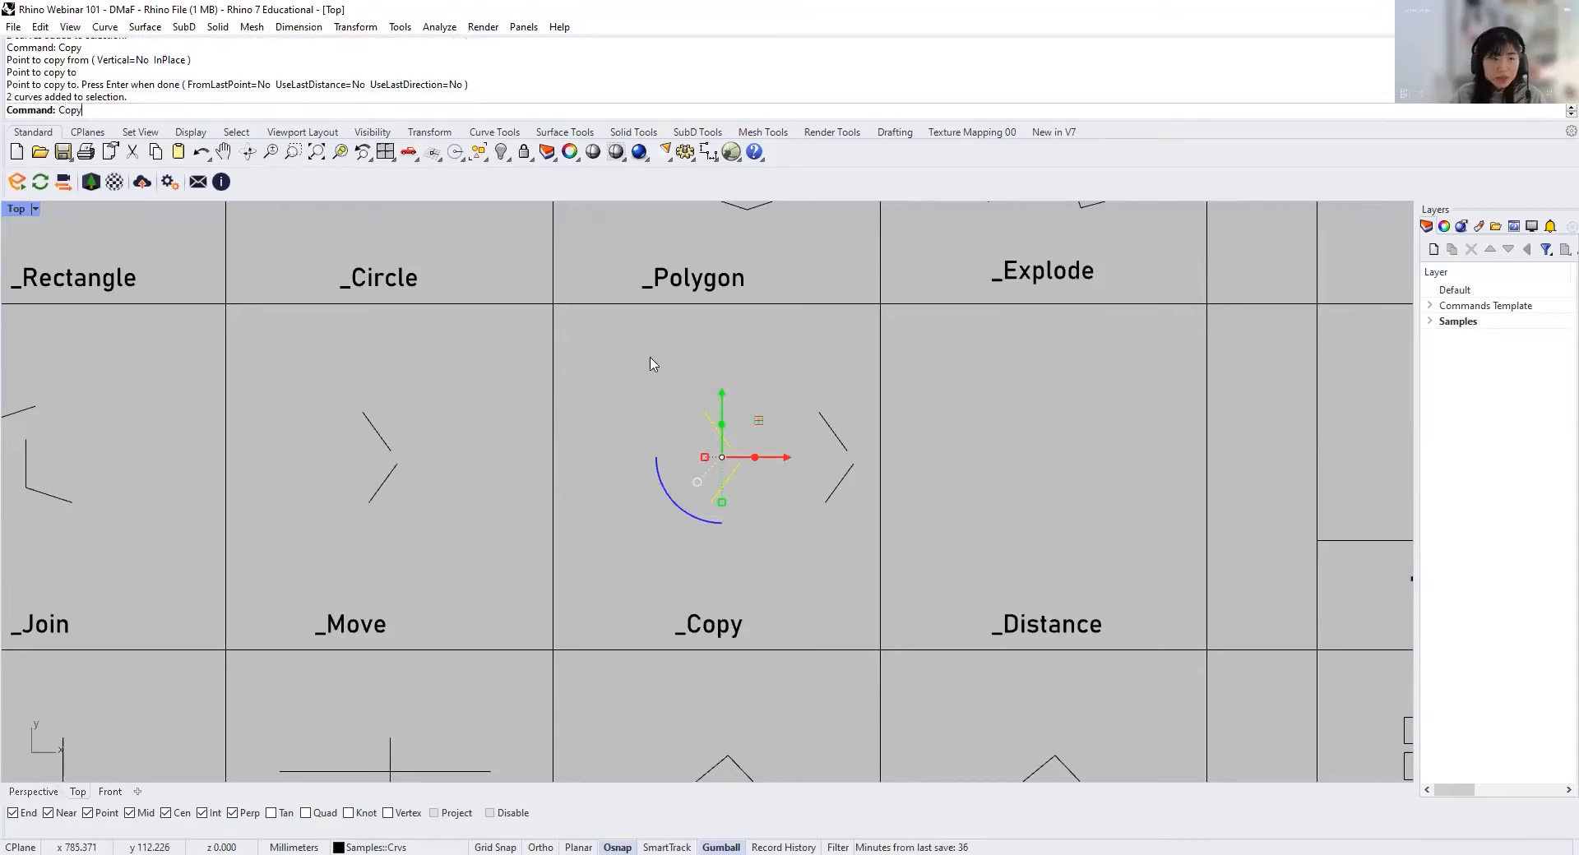
key("Return")
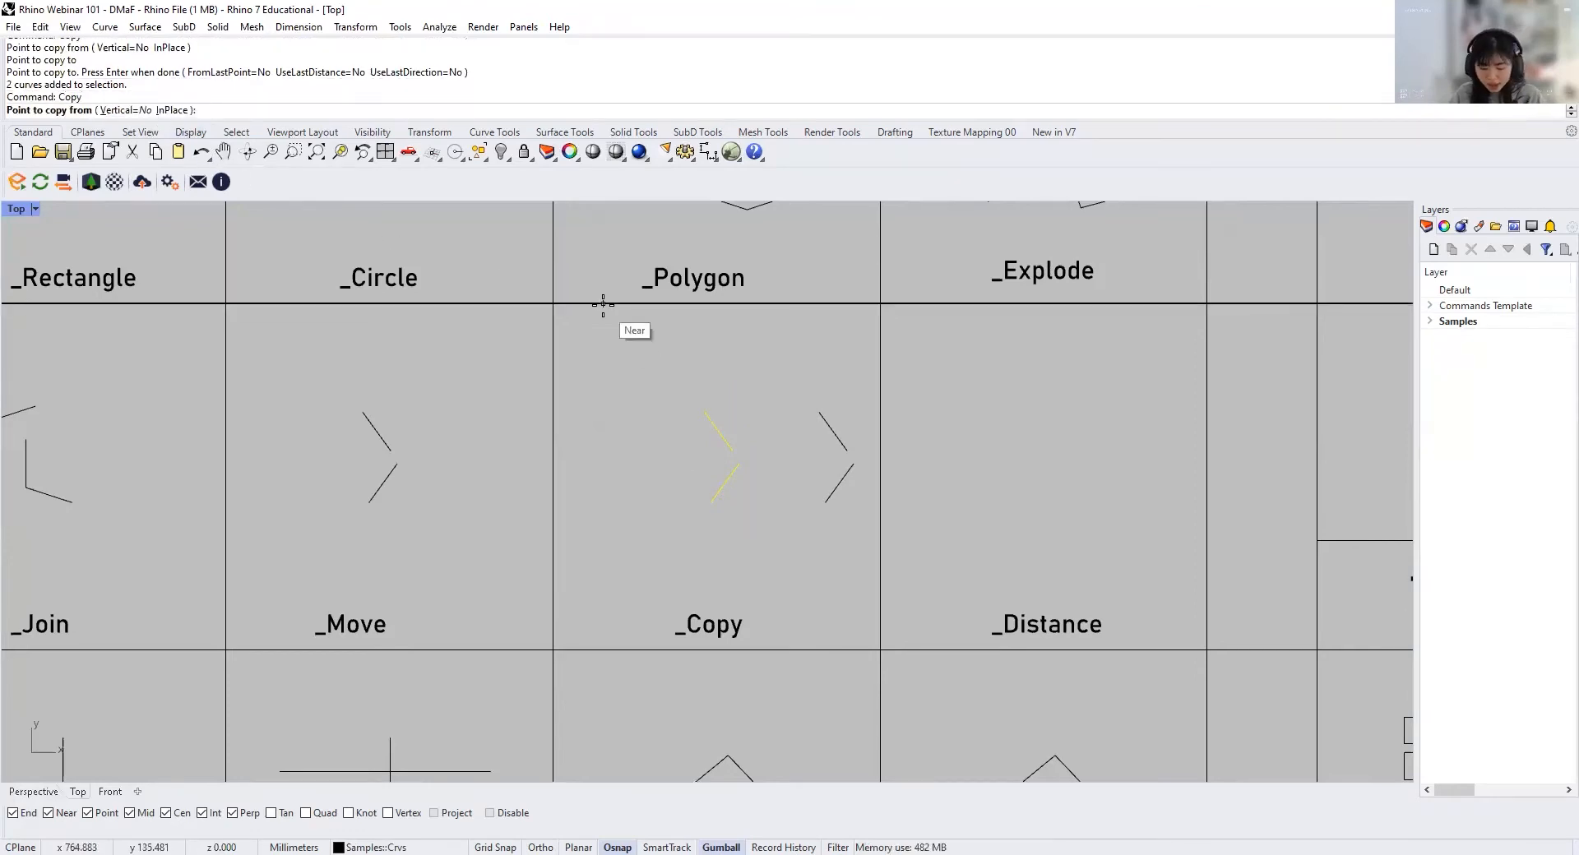
type("i")
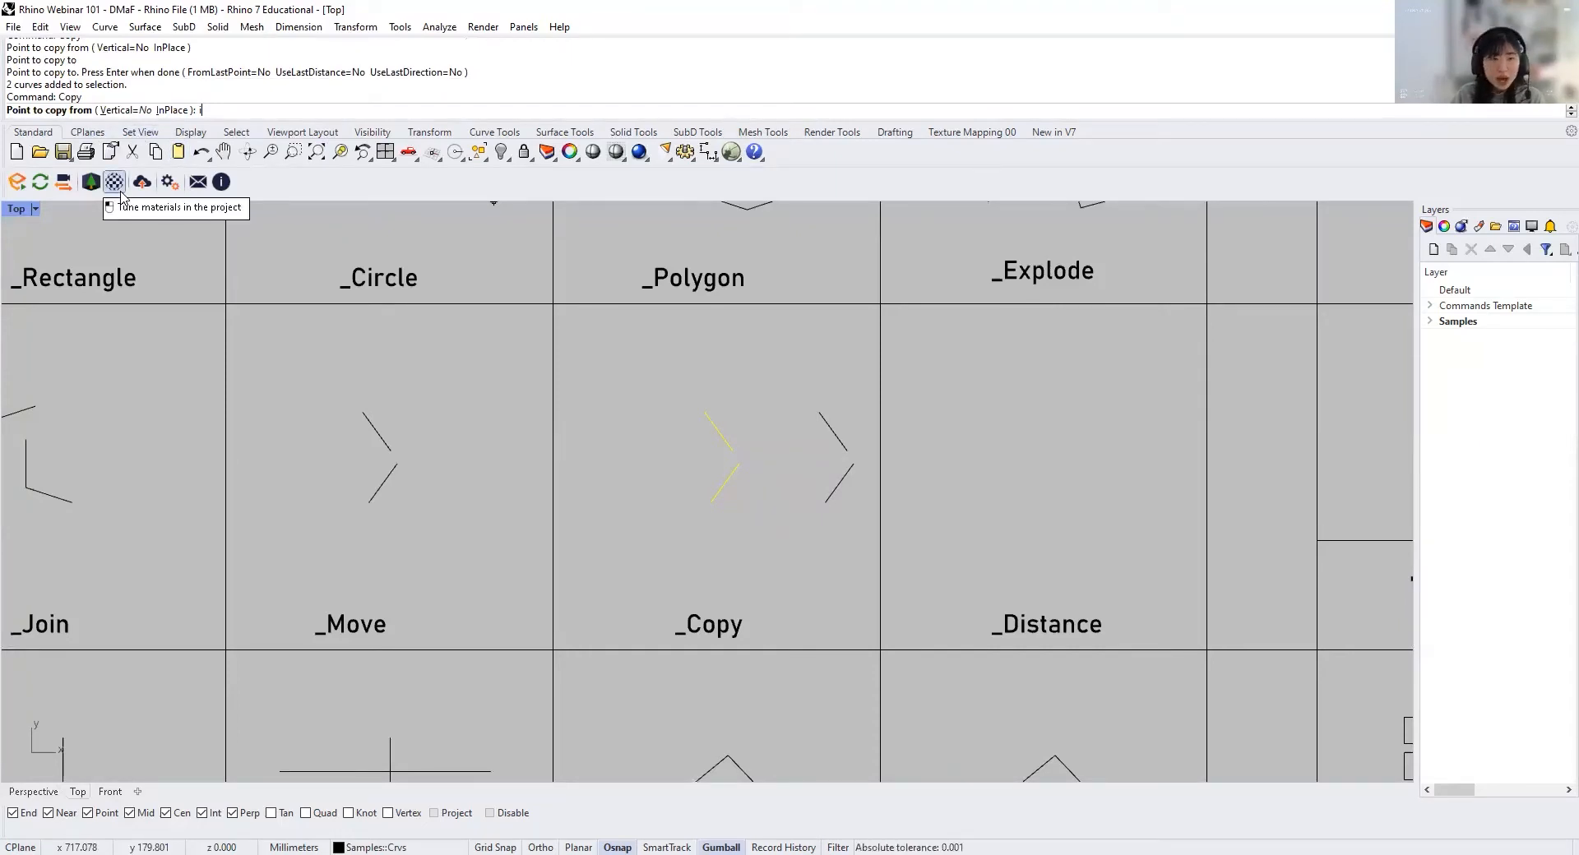
key("Return")
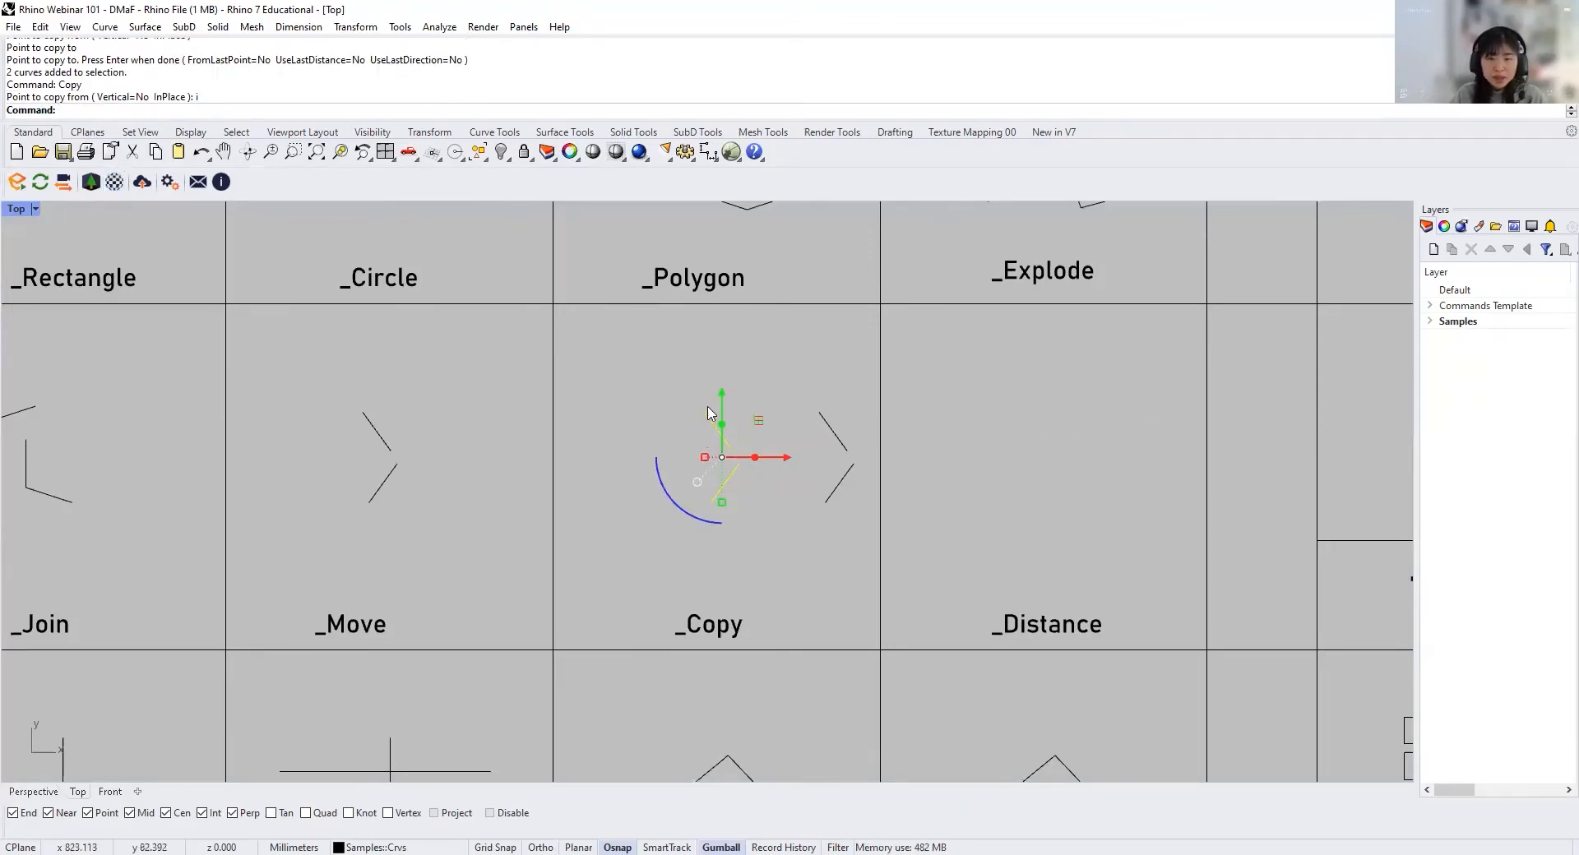
left_click(772, 494)
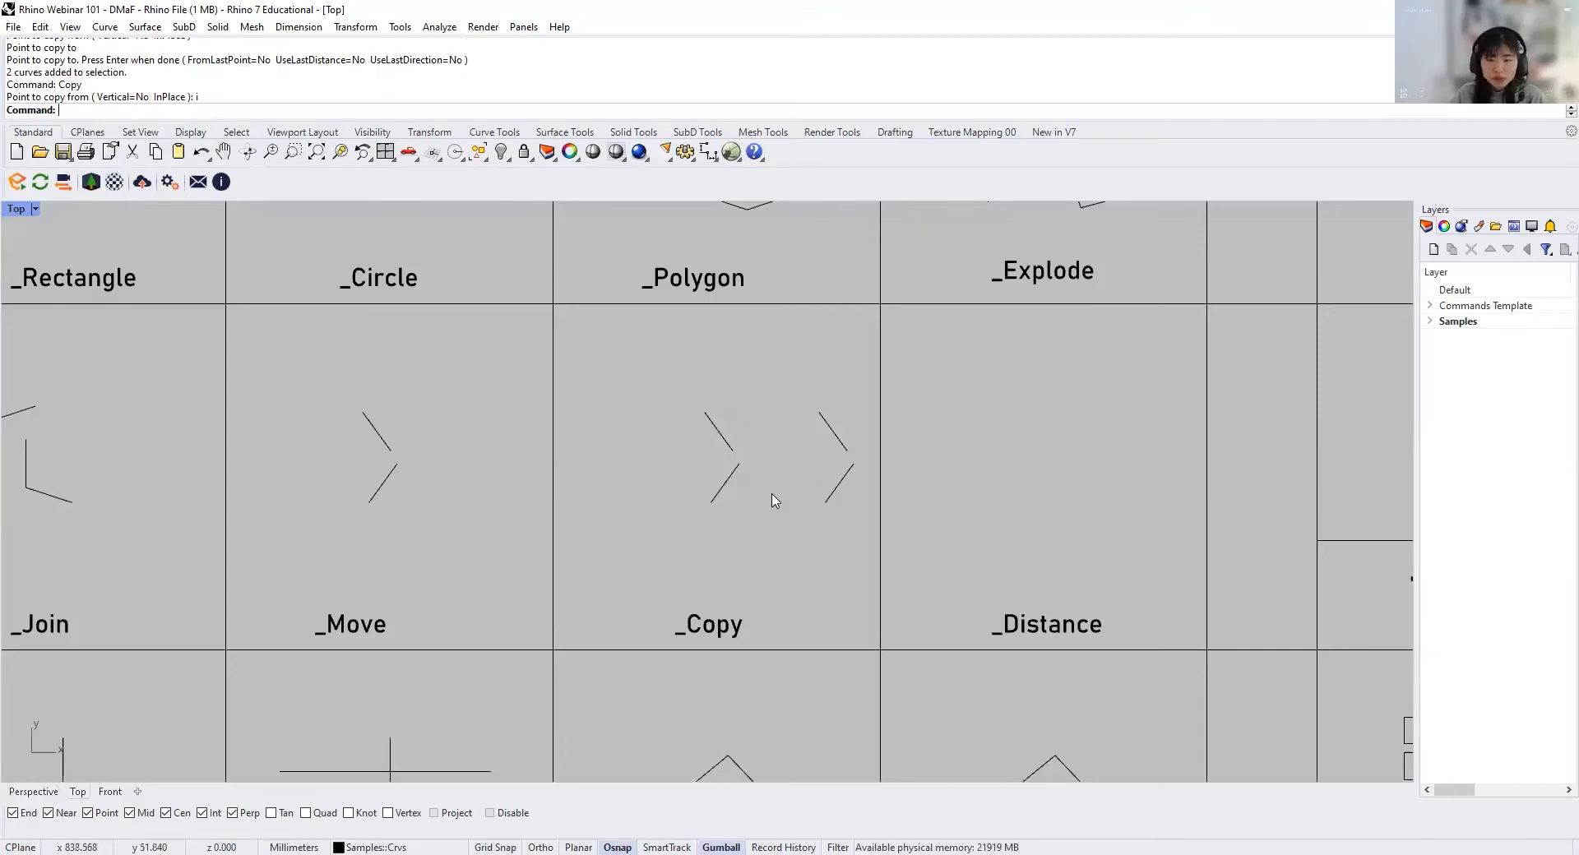
Step: Check the lower segment of the left pair in the _Copy cell for overlapping curves, leaving nothing selected
scroll(771, 500, "up", 5)
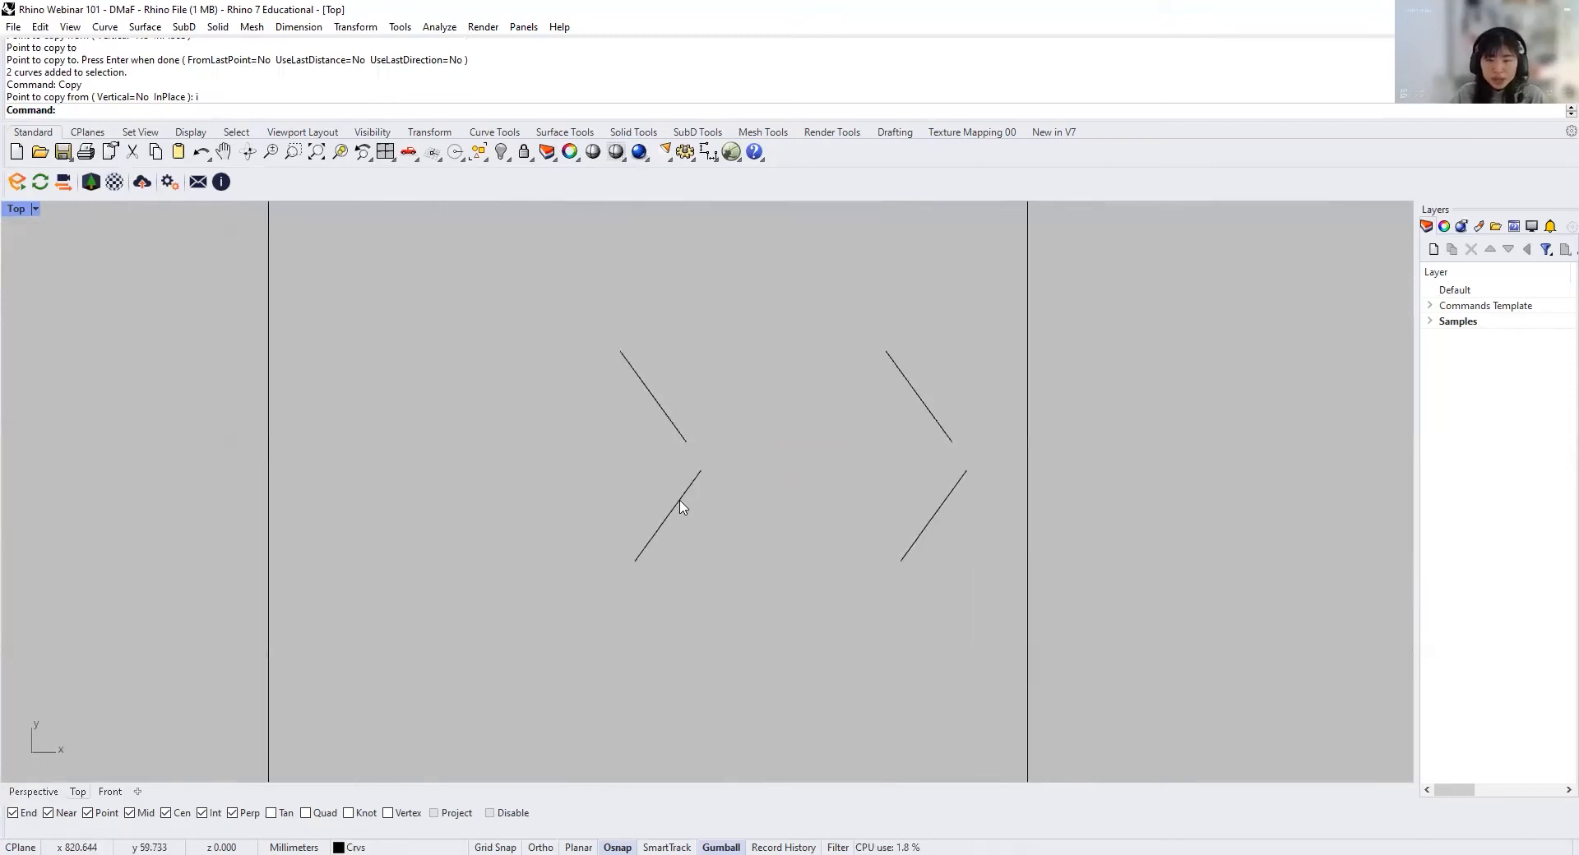
left_click(679, 506)
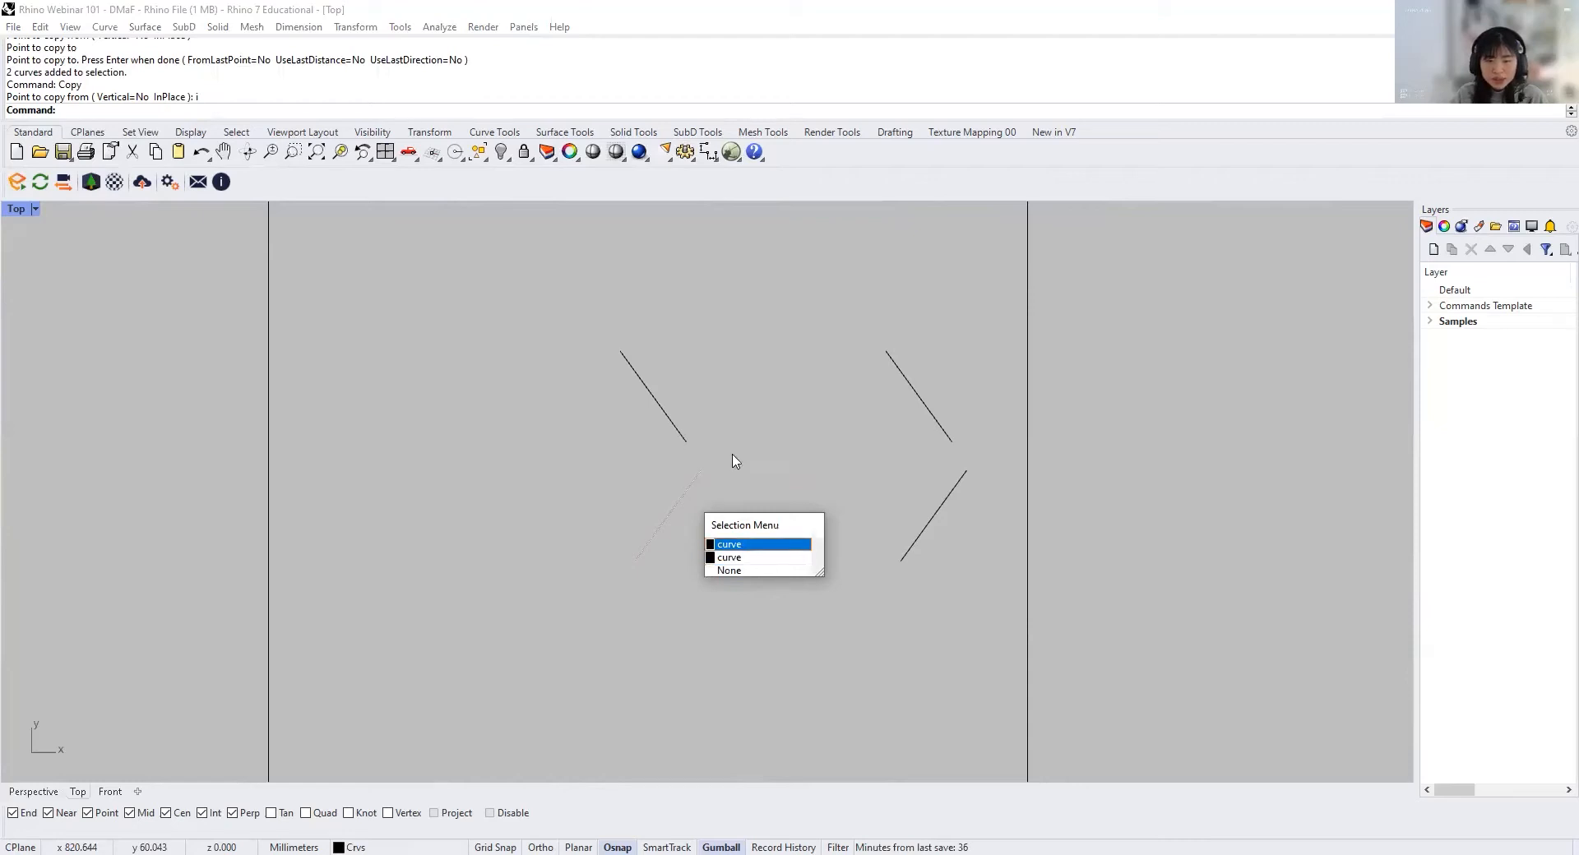
left_click_drag(734, 530, 732, 455)
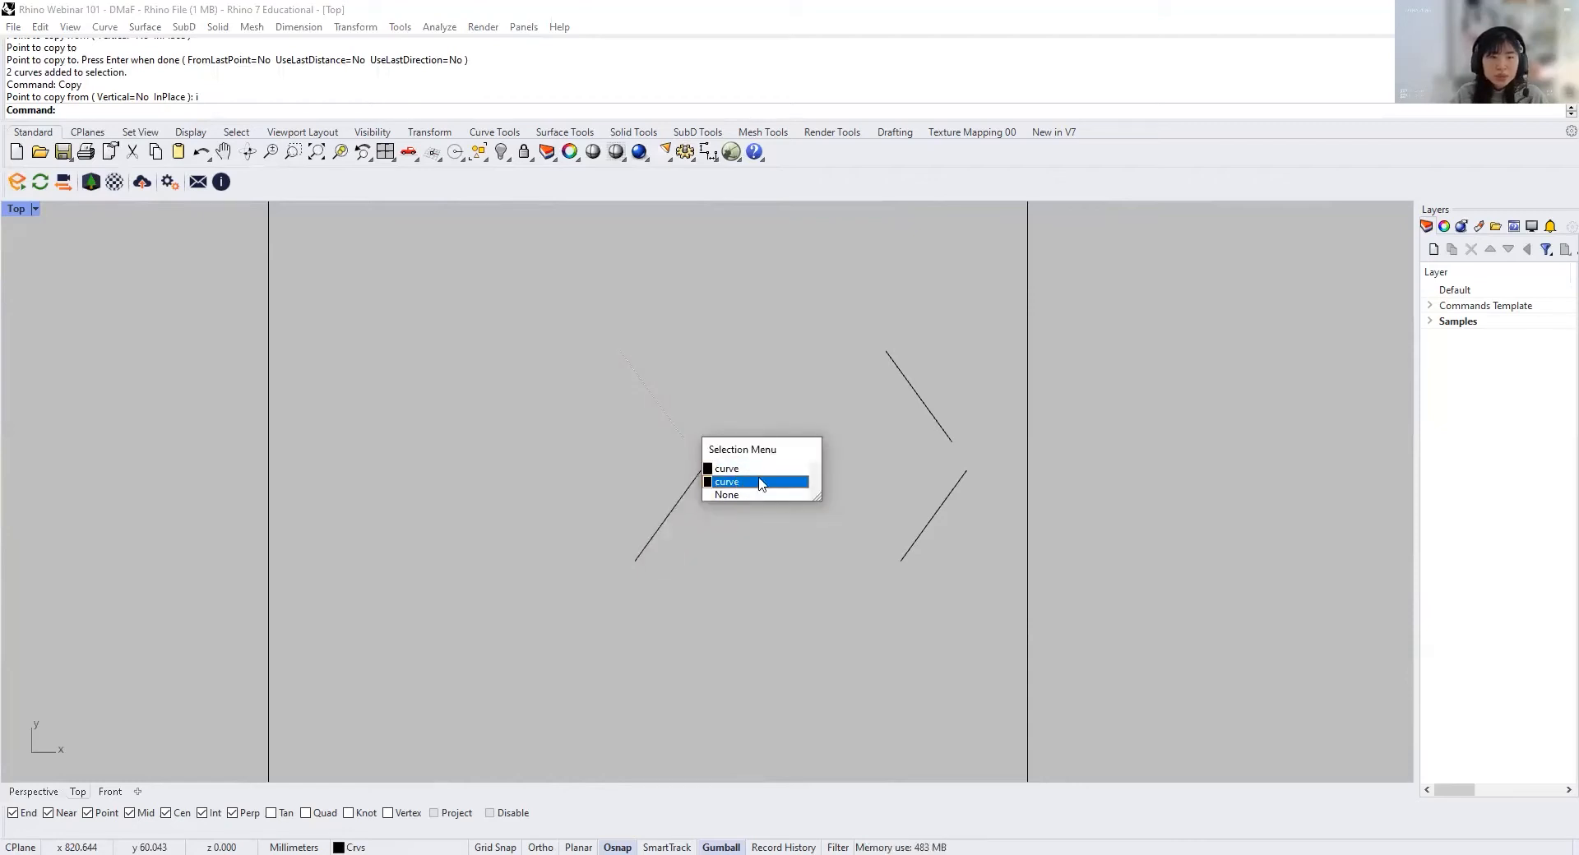
left_click(797, 366)
Step: Copy the six zigzag segments from the _Explode cell about 125 mm straight down into the _Distance cell
scroll(397, 436, "down", 10)
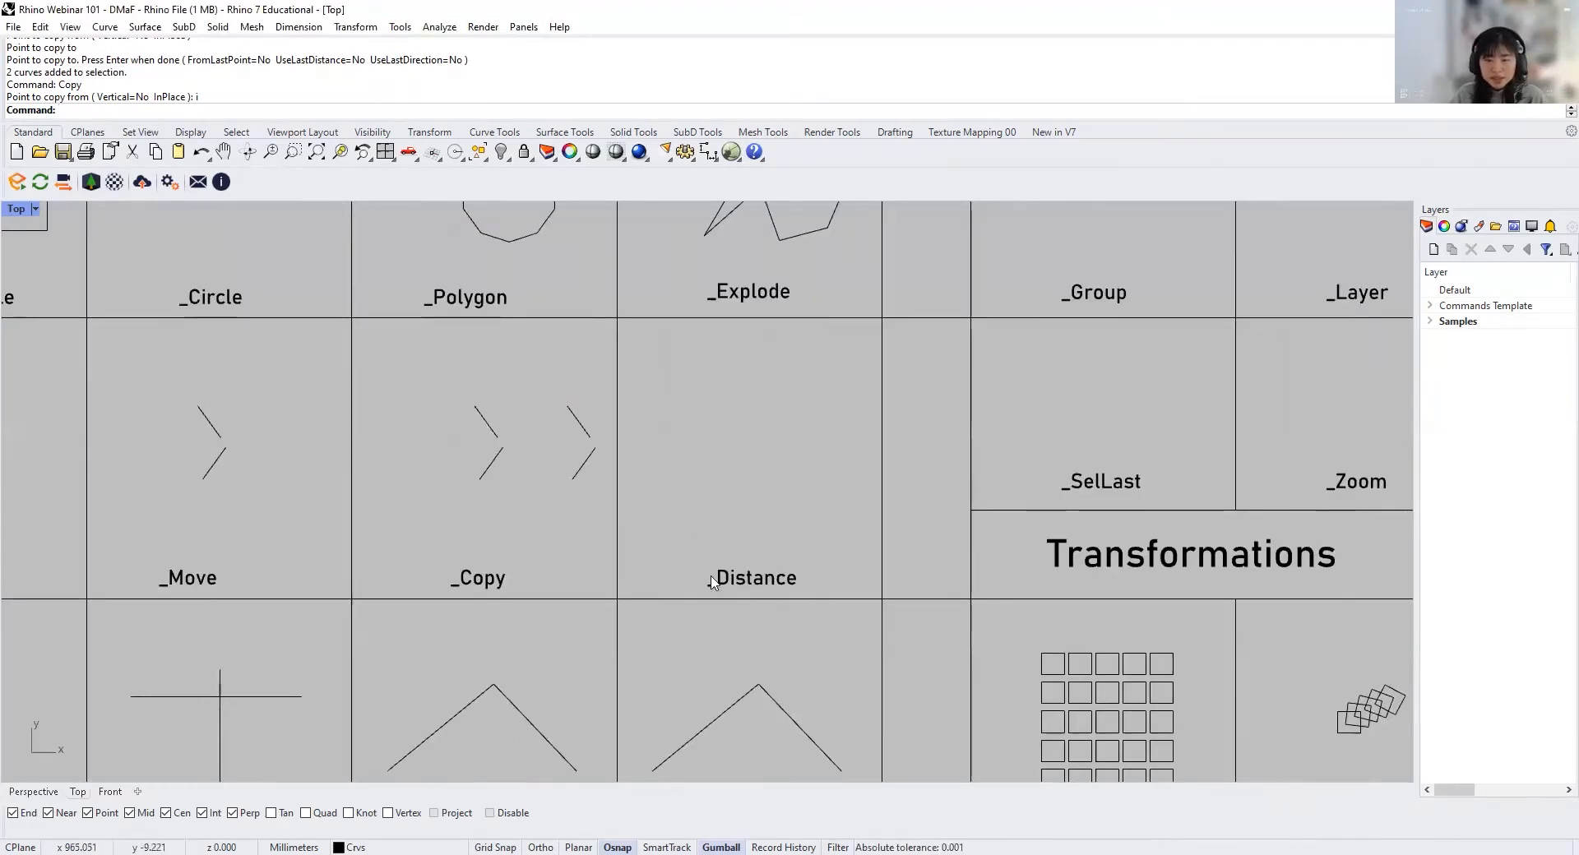
right_click_drag(775, 518, 775, 586)
left_click_drag(639, 307, 853, 399)
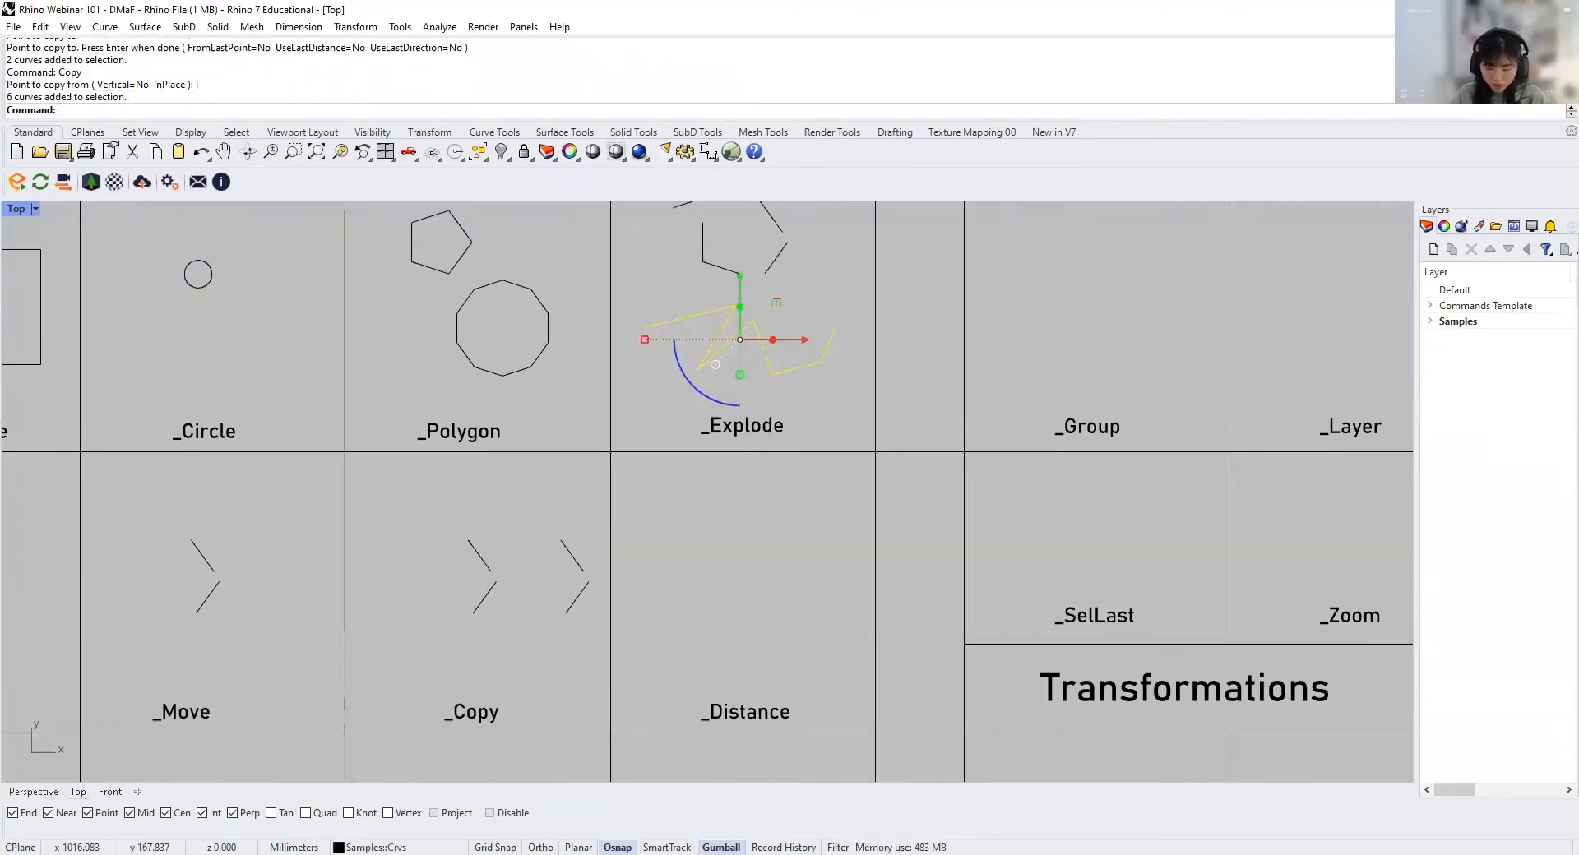
key("Return")
left_click(817, 394)
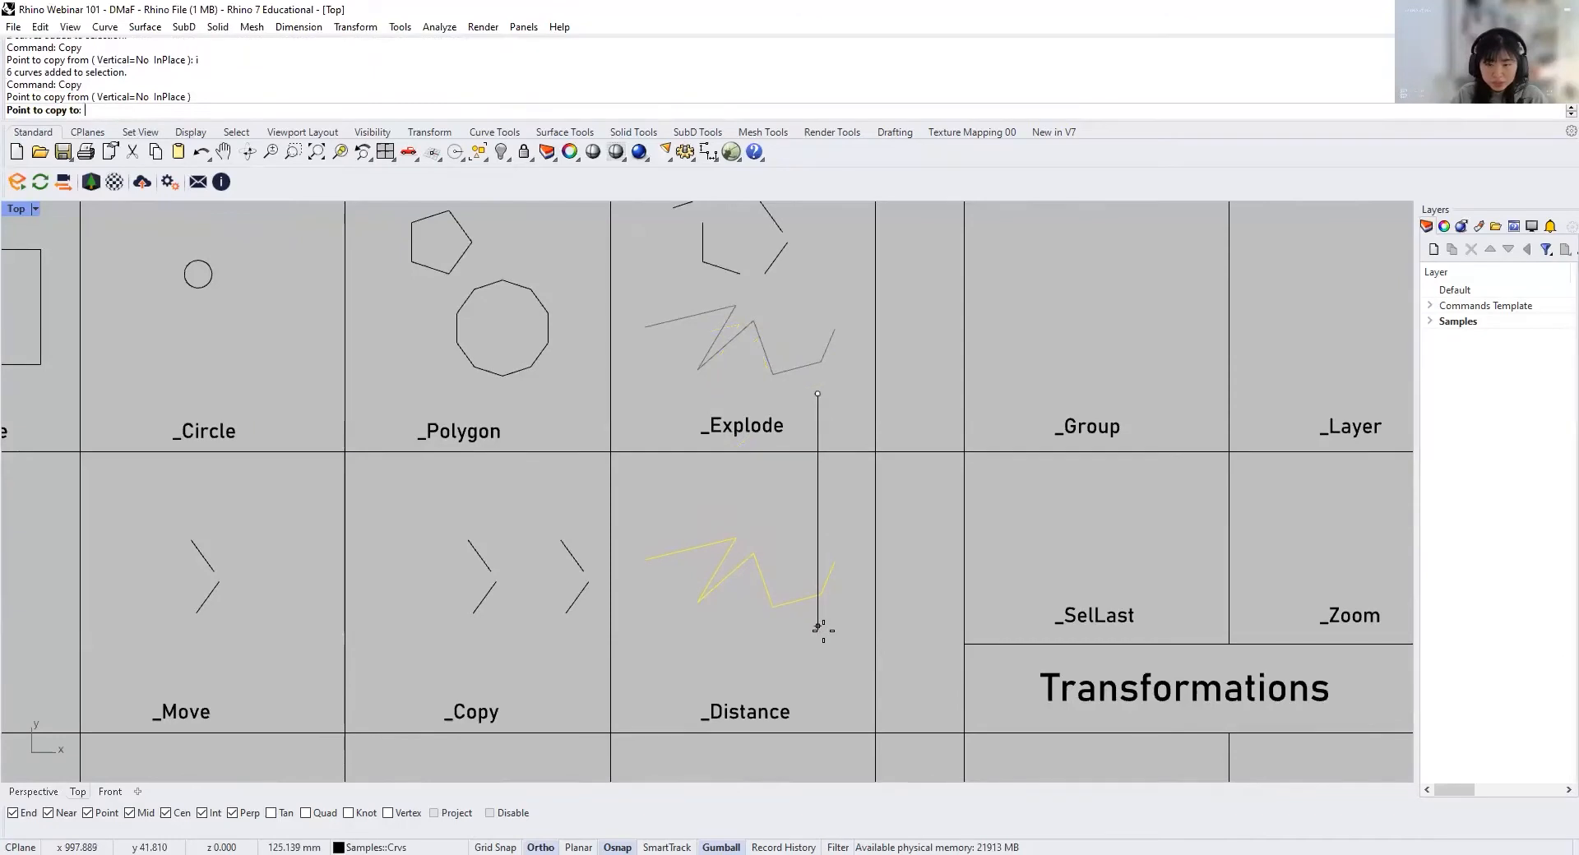
left_click(819, 629)
key("Return")
Step: Measure the distance between the two endpoints of the steep segment descending from the zigzag's middle peak in the _Distance cell
scroll(768, 627, "up", 5)
scroll(779, 546, "up", 2)
right_click_drag(779, 547, 797, 523)
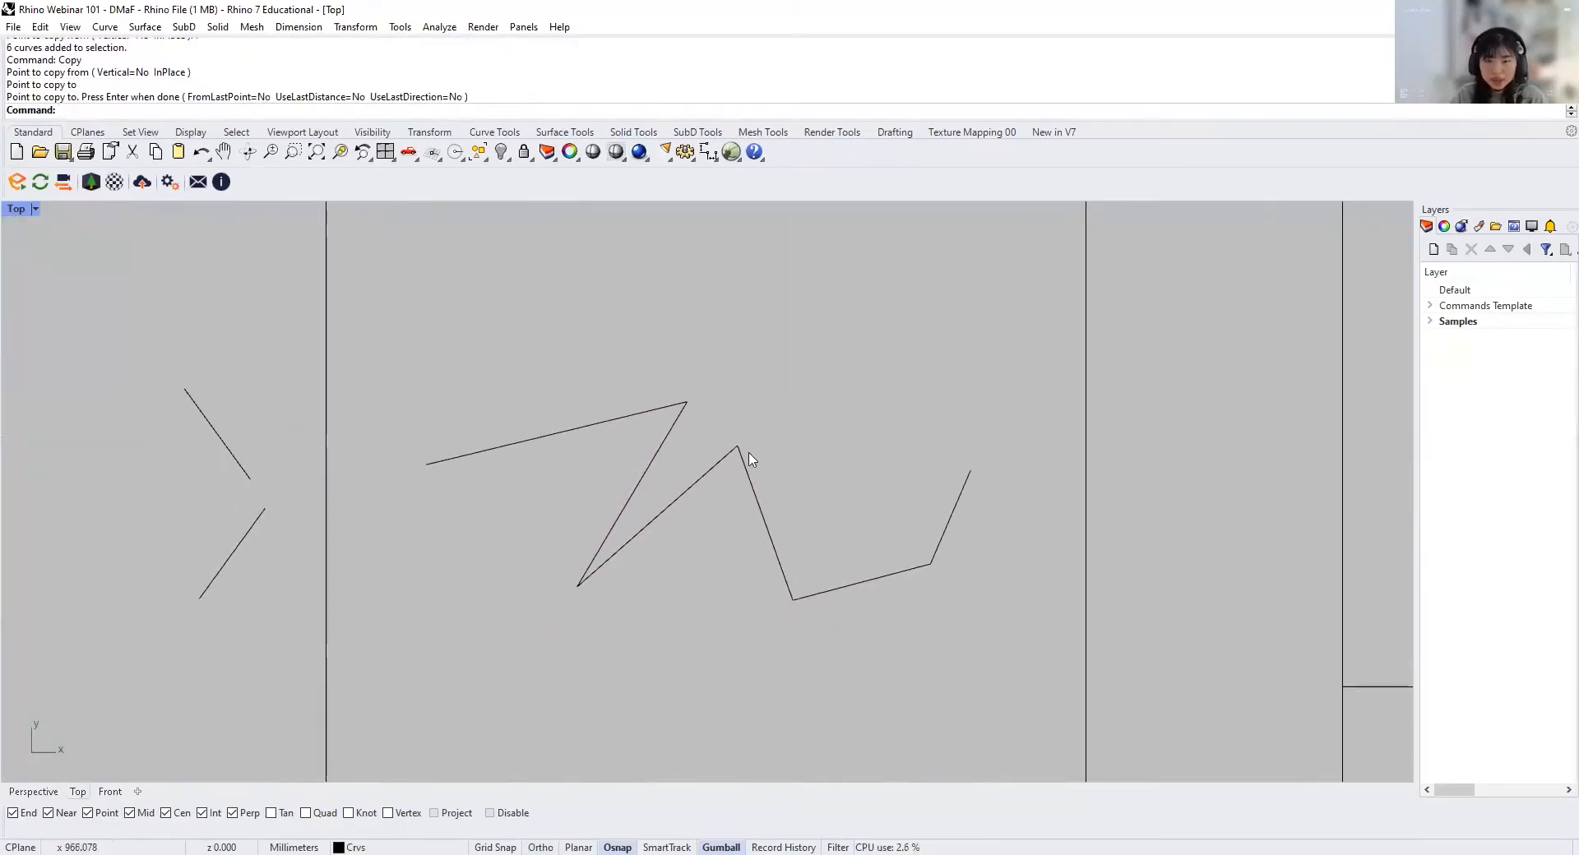
type("Distance")
key("Return")
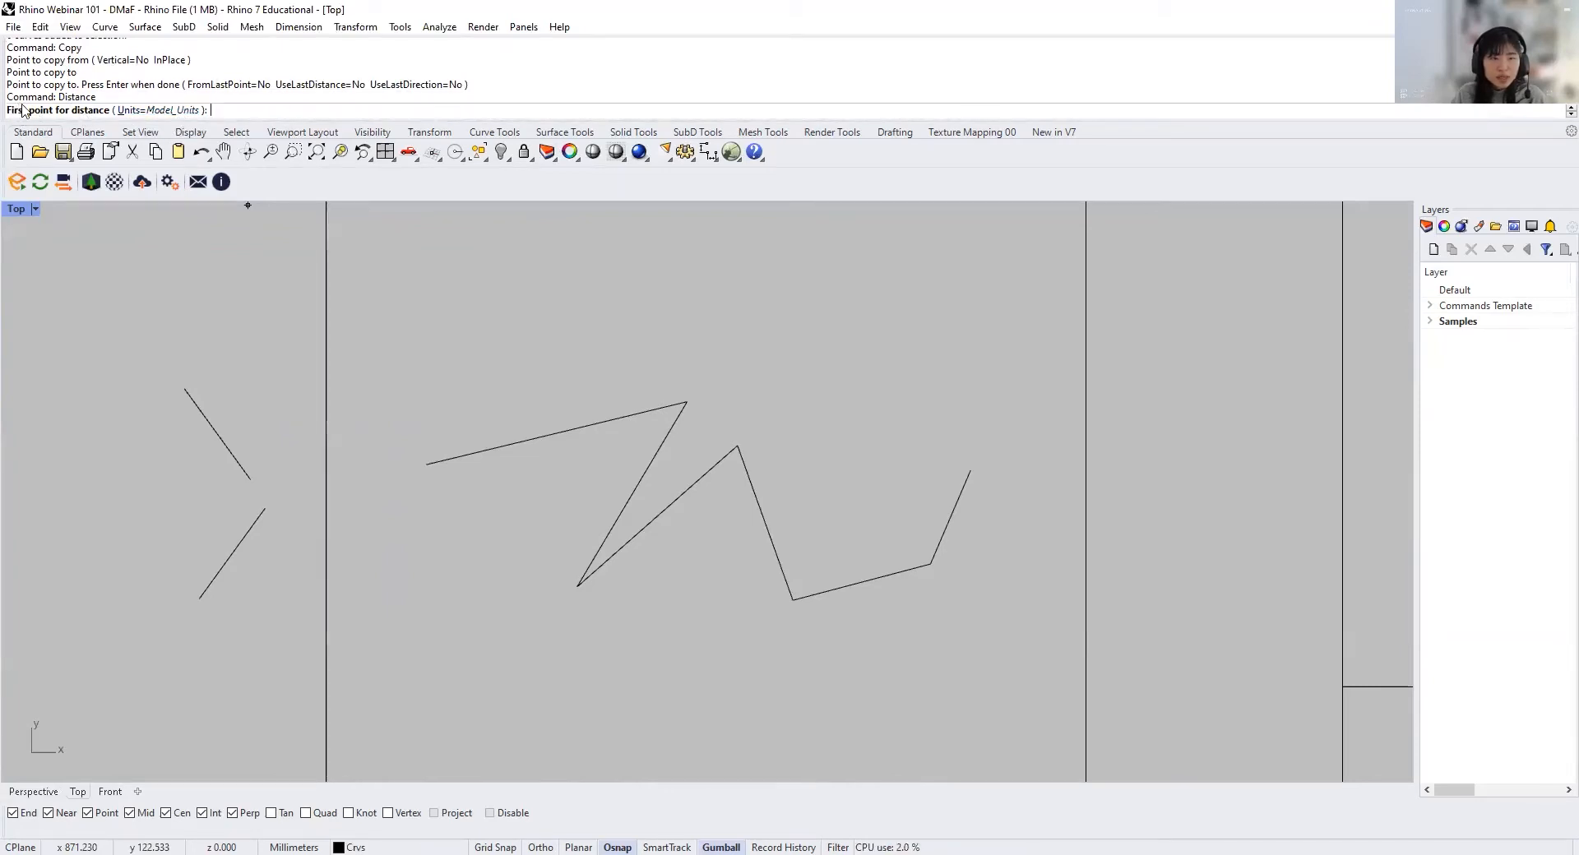
left_click(739, 448)
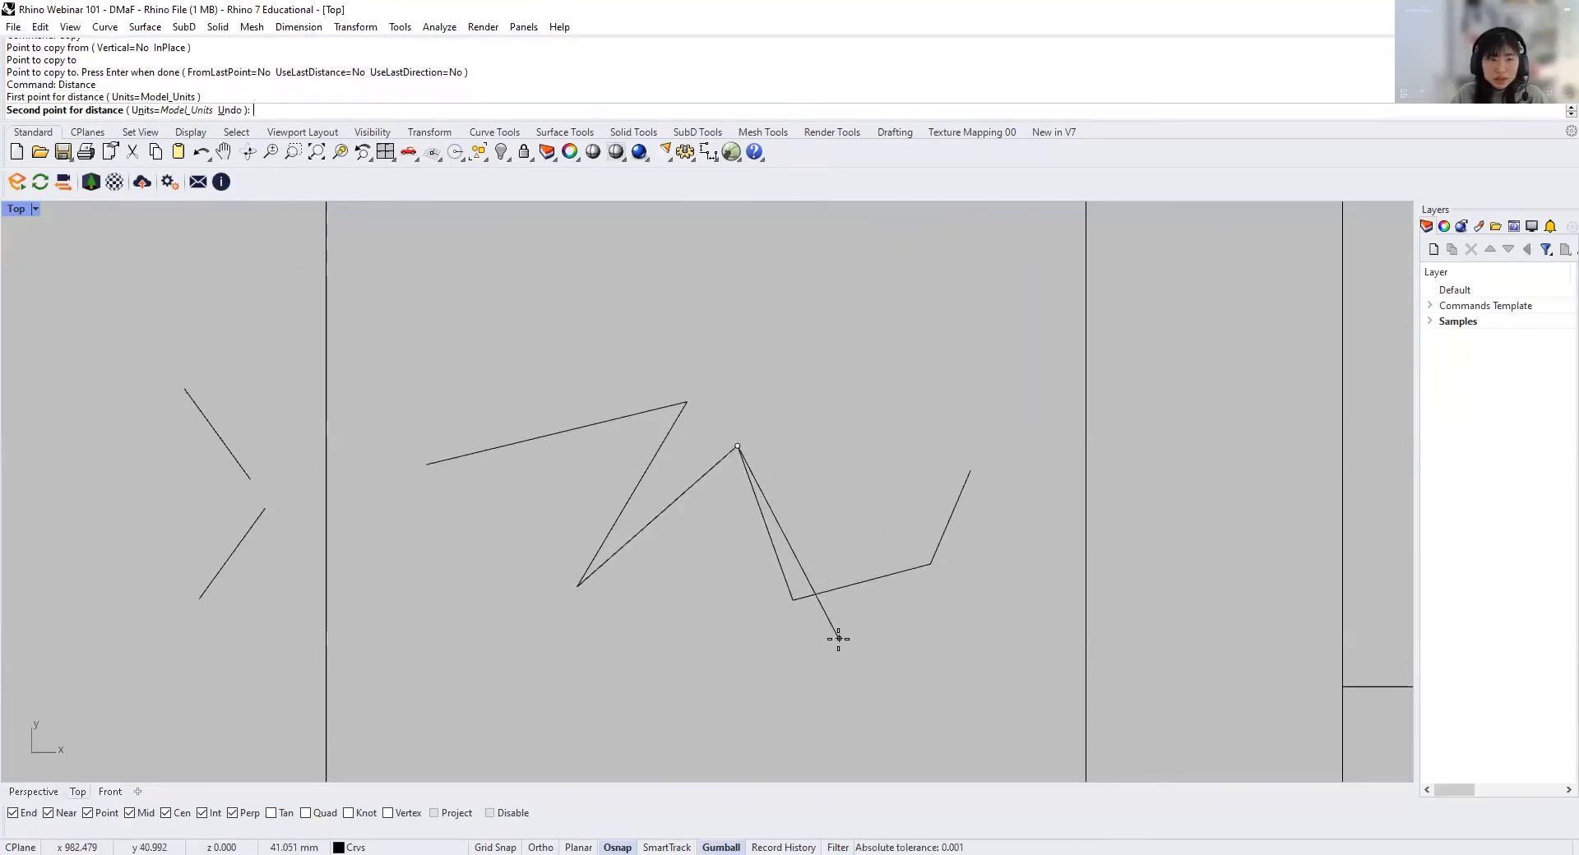
left_click(792, 601)
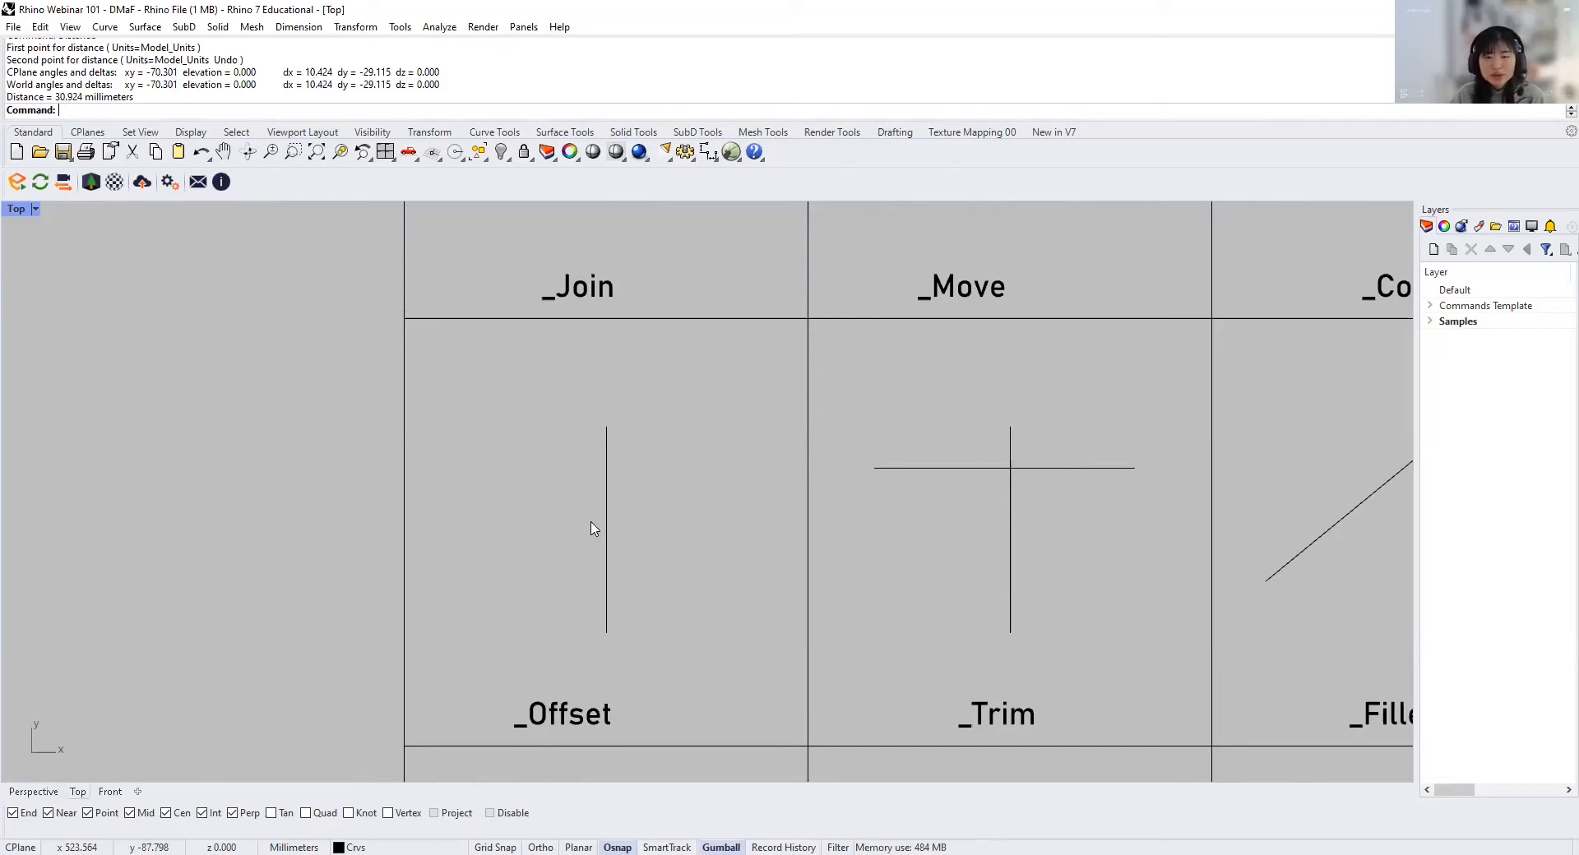
Step: Offset the vertical line in the _Offset cell by 15 mm to both sides
right_click_drag(645, 599, 663, 549)
left_click(651, 475)
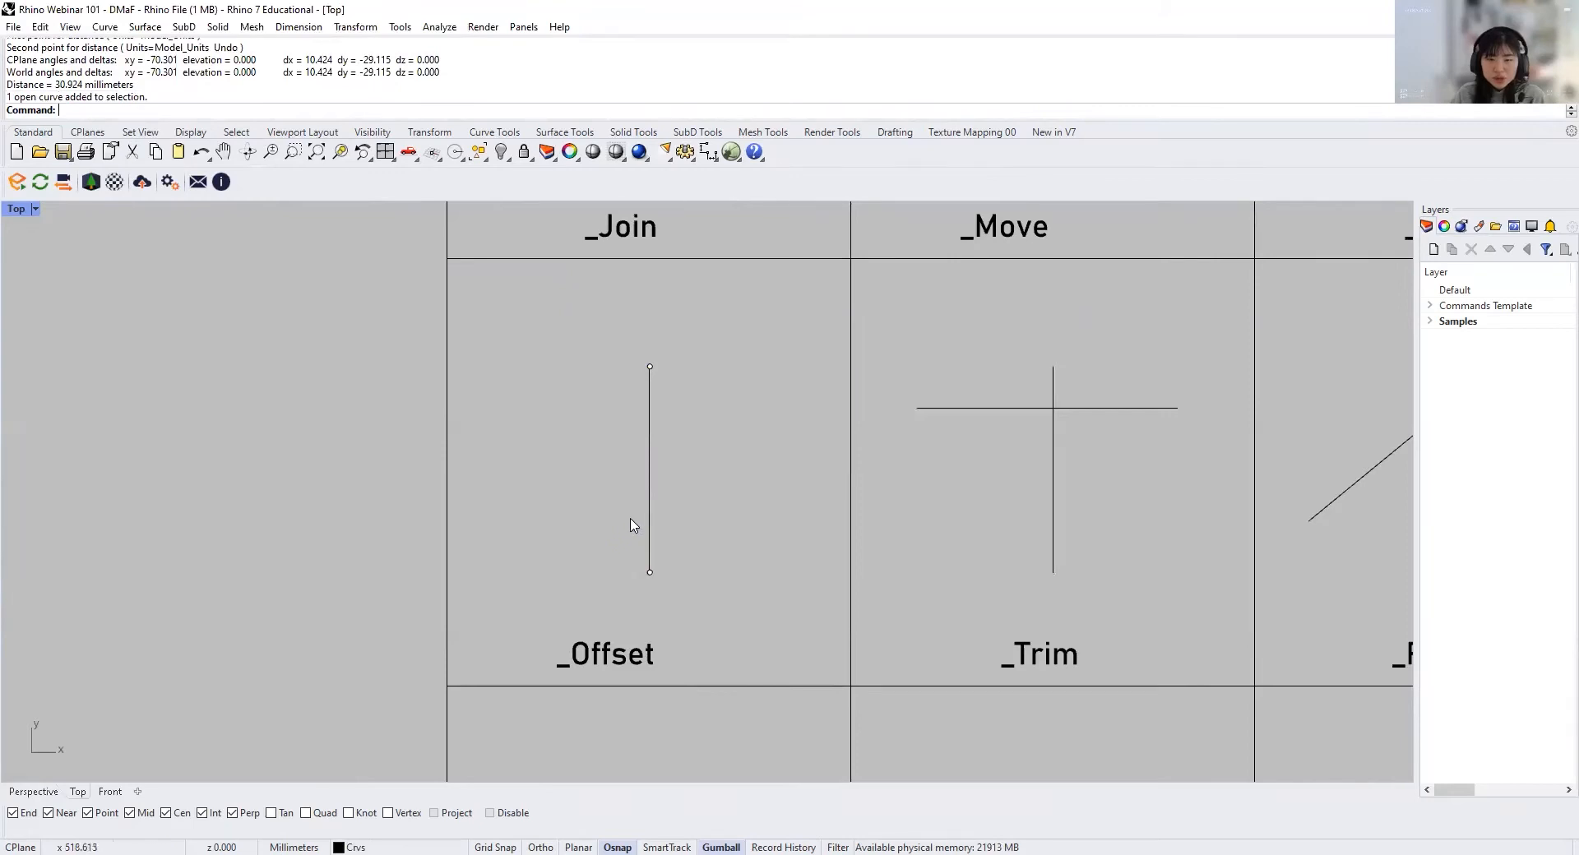
type("Offset")
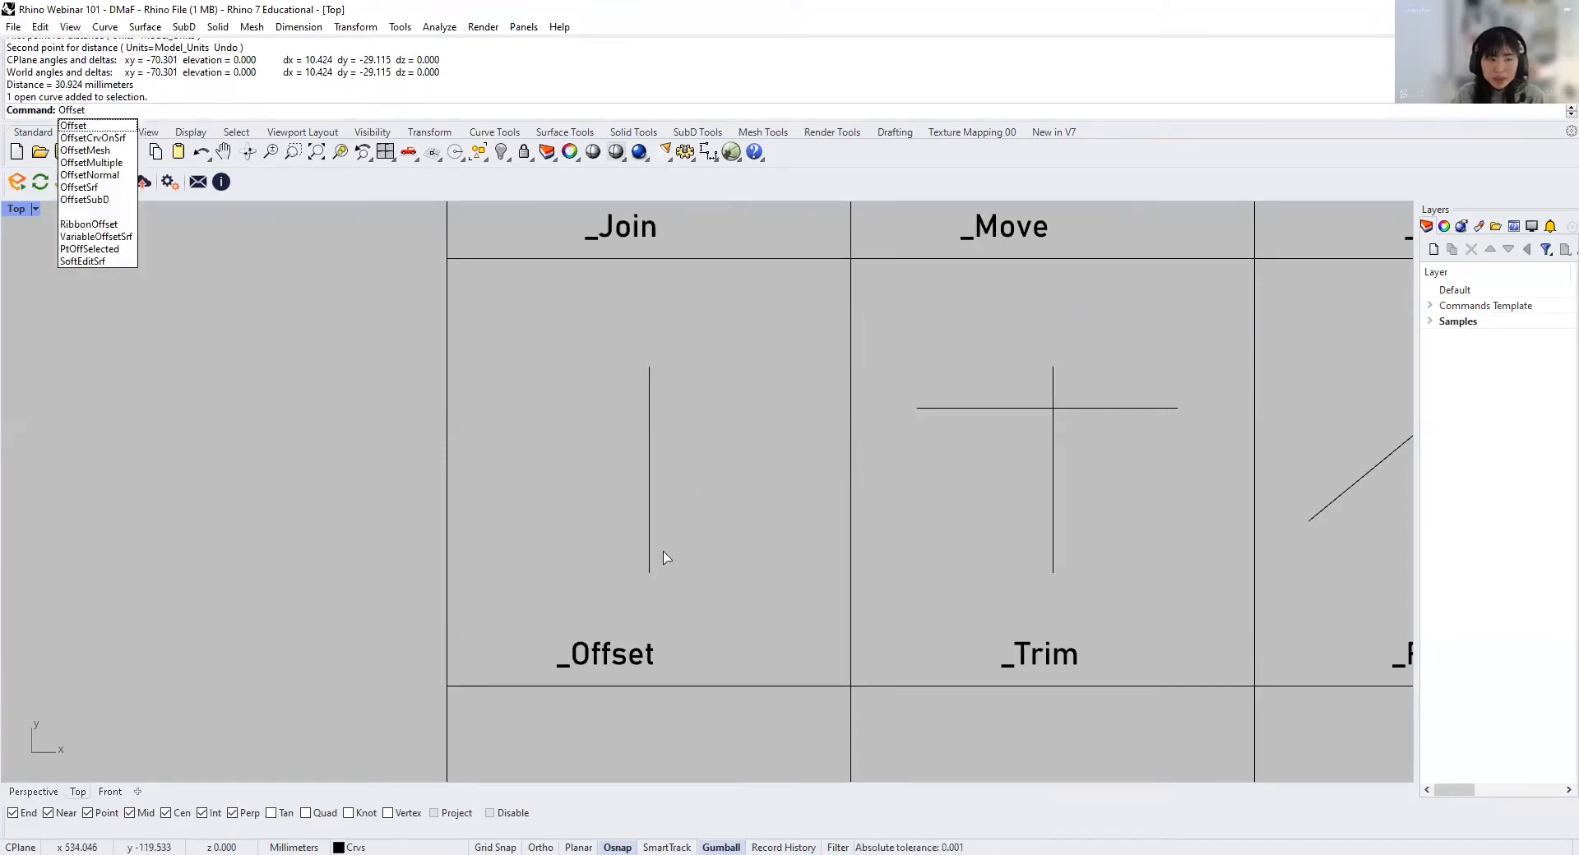
key("Return")
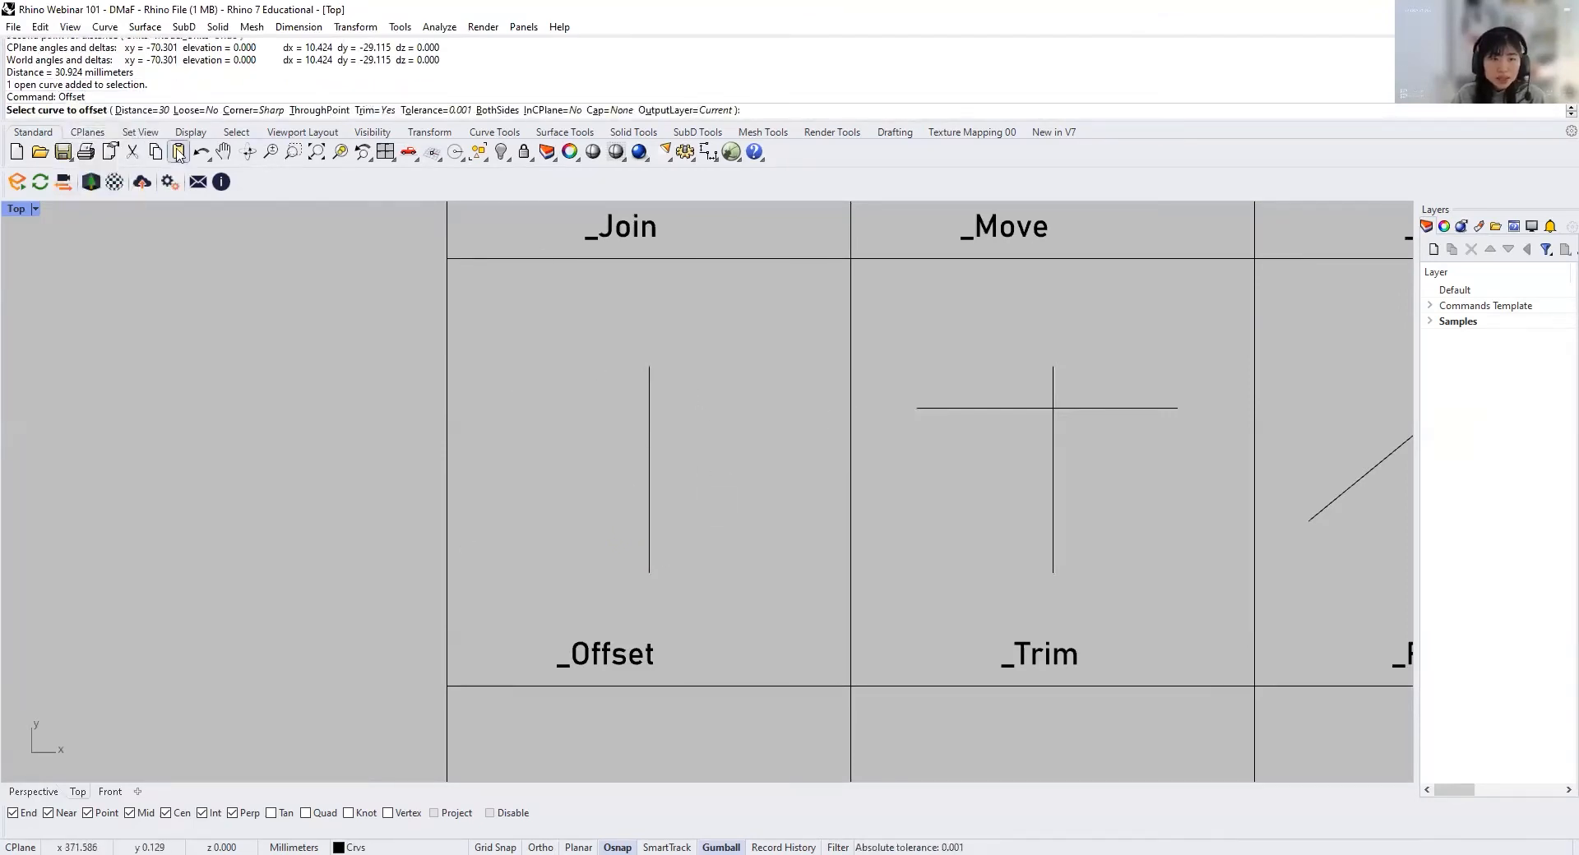
left_click(649, 451)
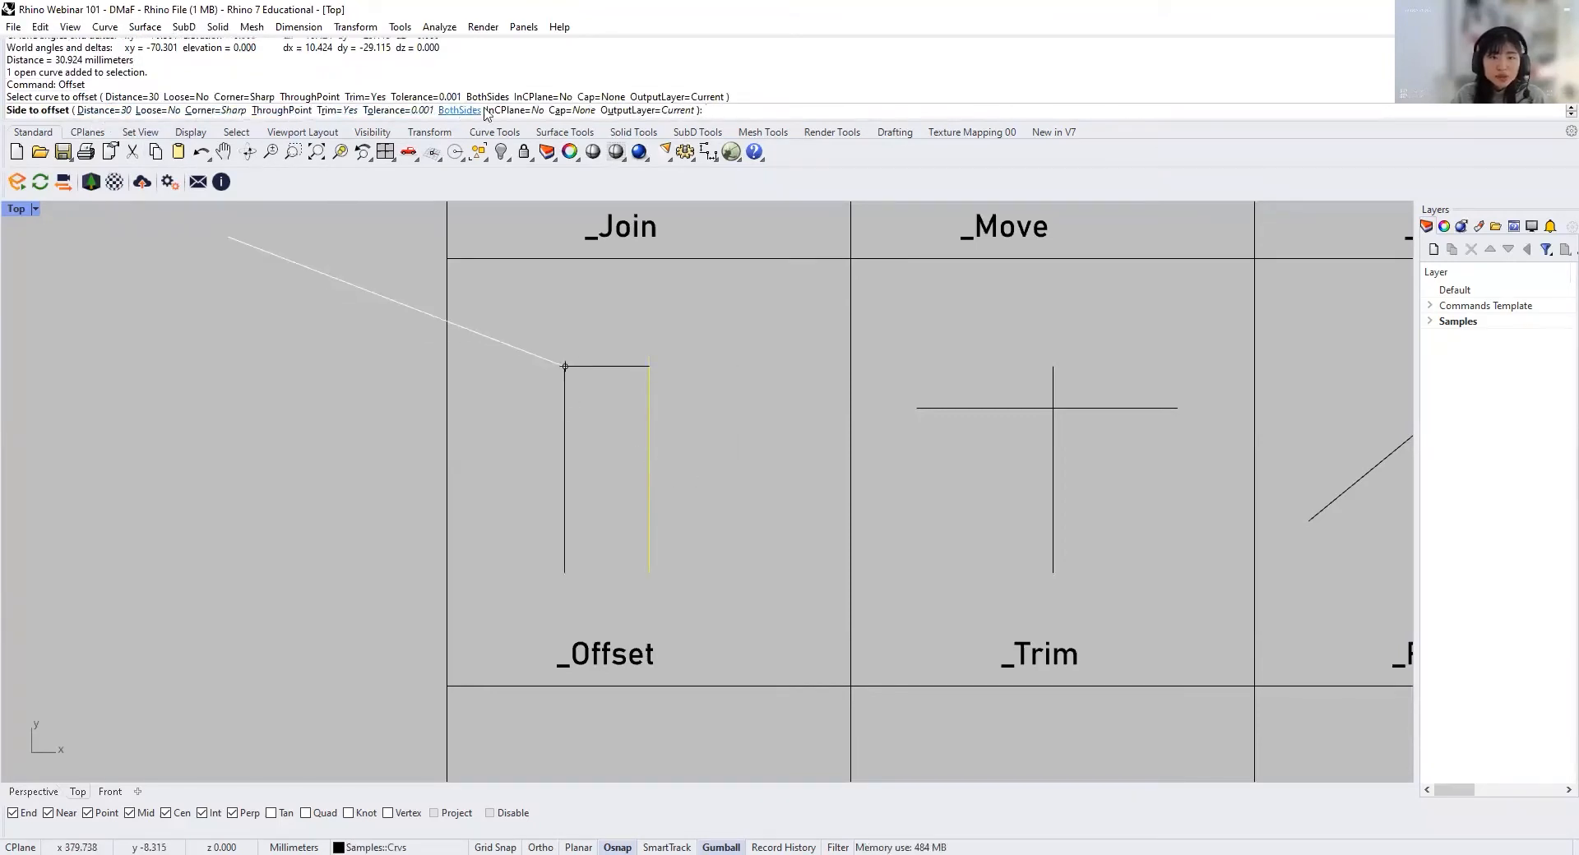
left_click(105, 110)
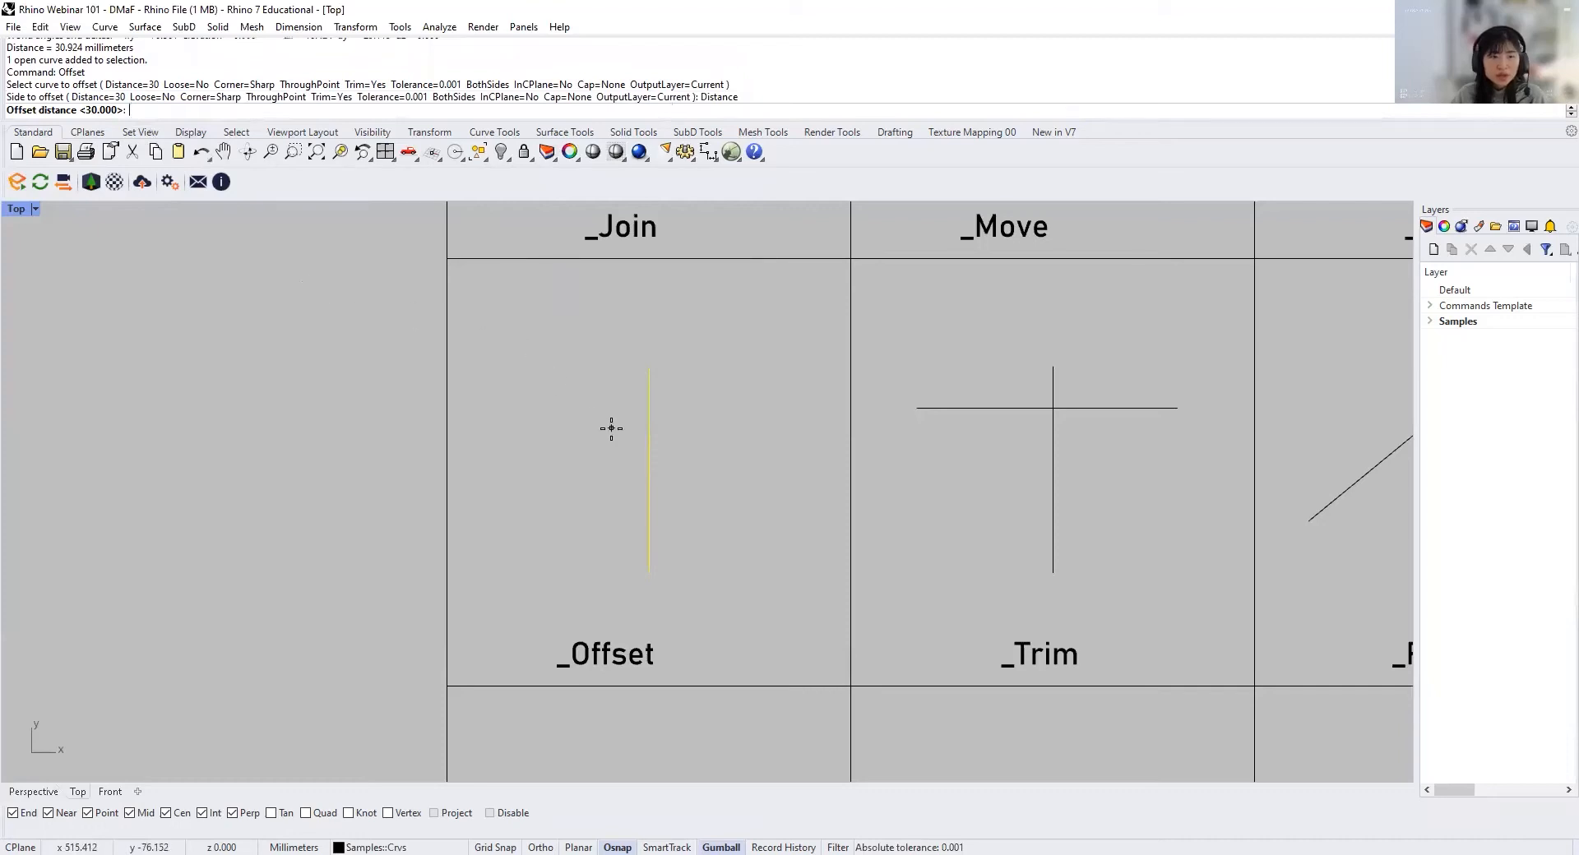
type("15")
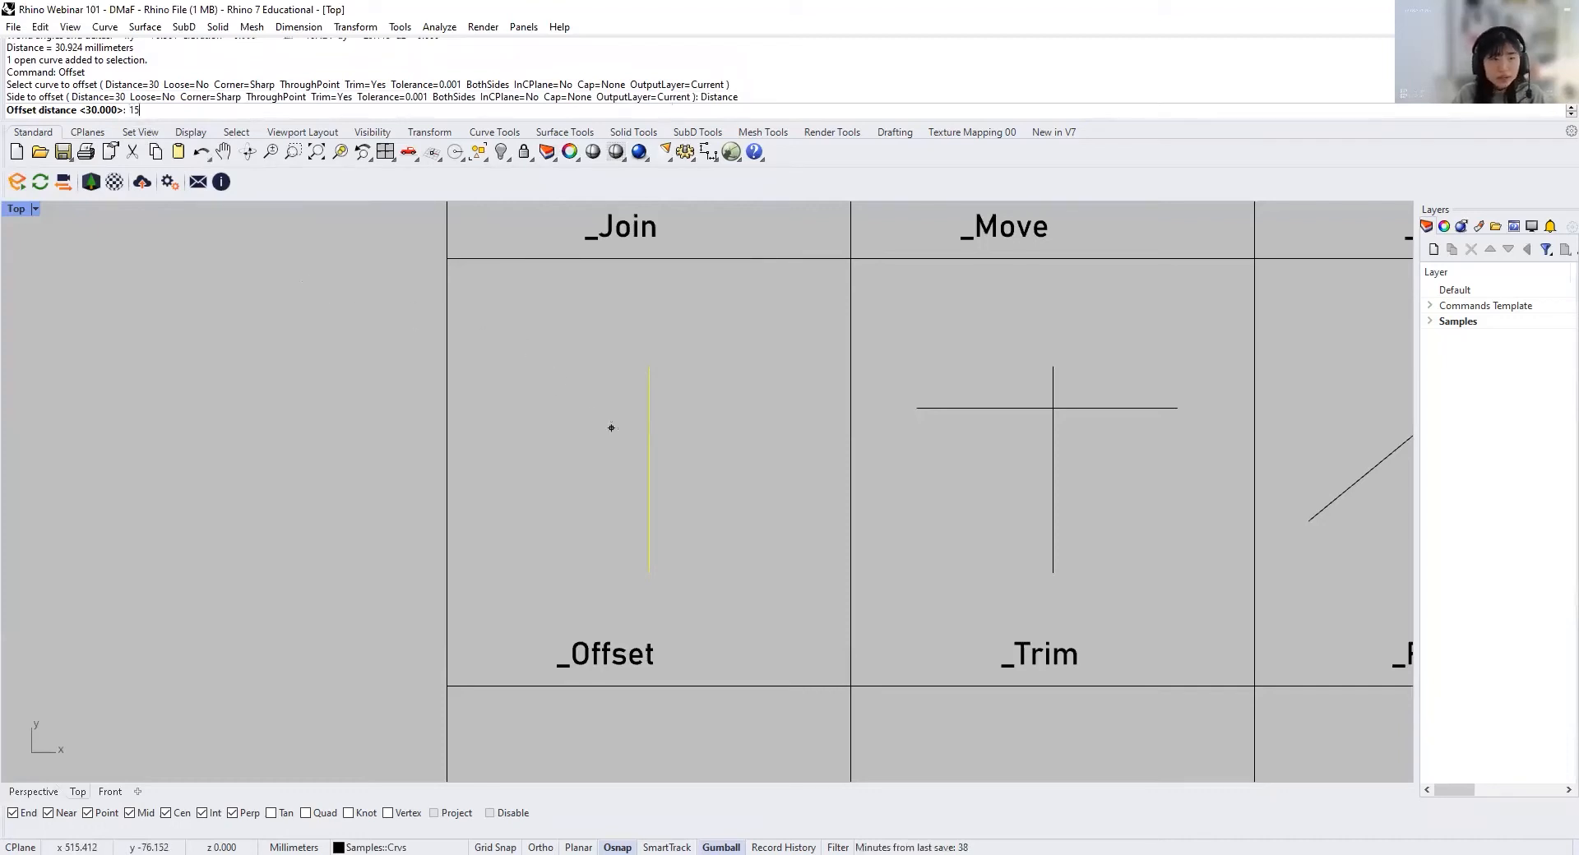
key("Return")
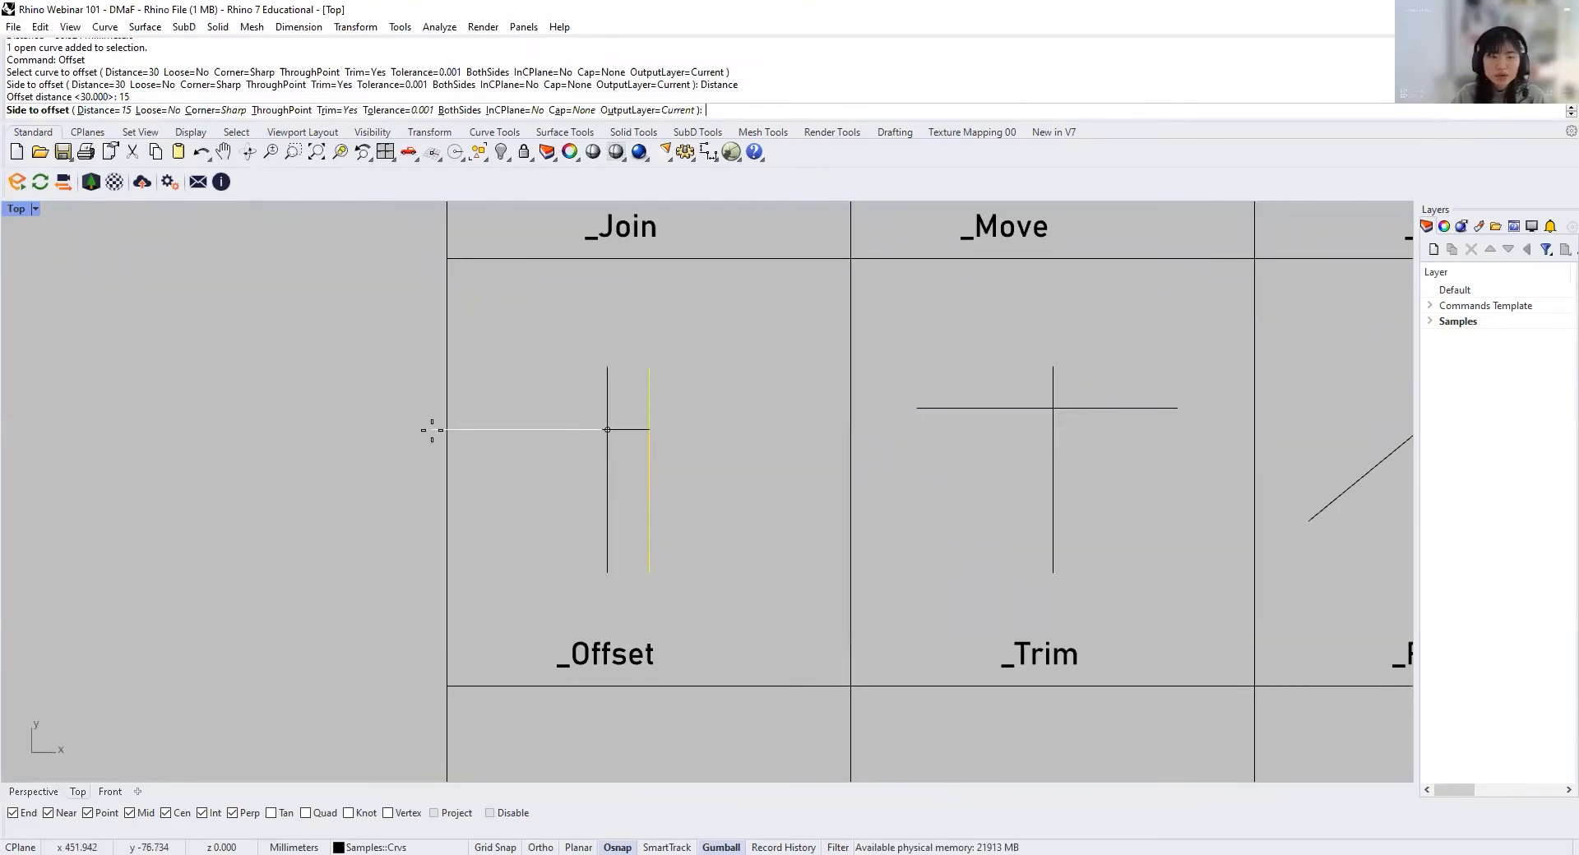
left_click(459, 111)
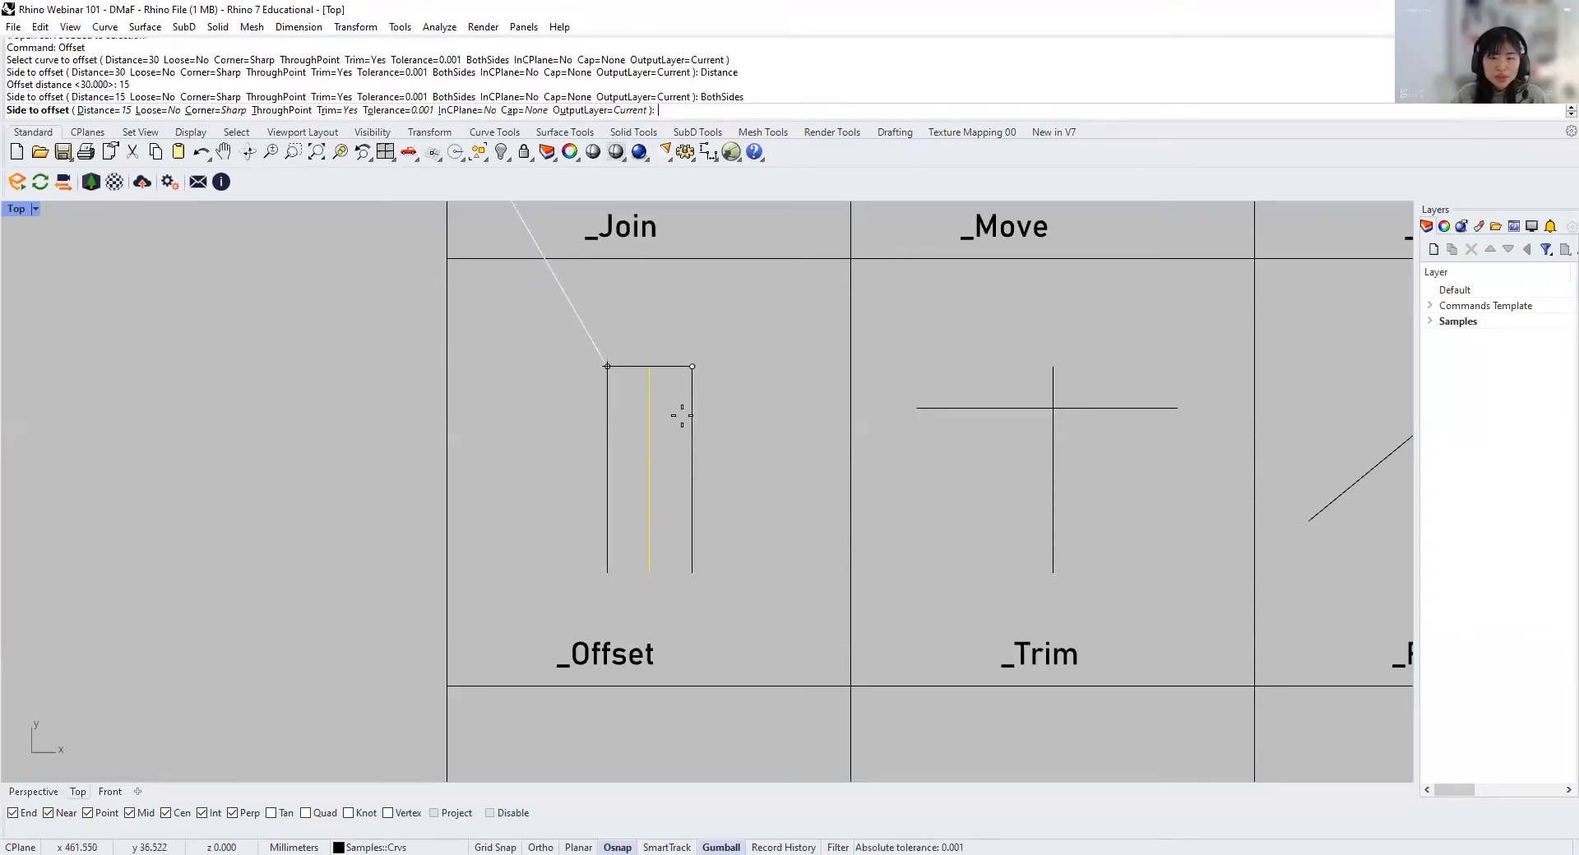
left_click(769, 455)
Step: Trim the vertical line above the crossing in the _Trim cell, using the horizontal line as the cutting object
right_click_drag(765, 463, 635, 450)
right_click_drag(836, 450, 723, 459)
right_click_drag(832, 461, 737, 470)
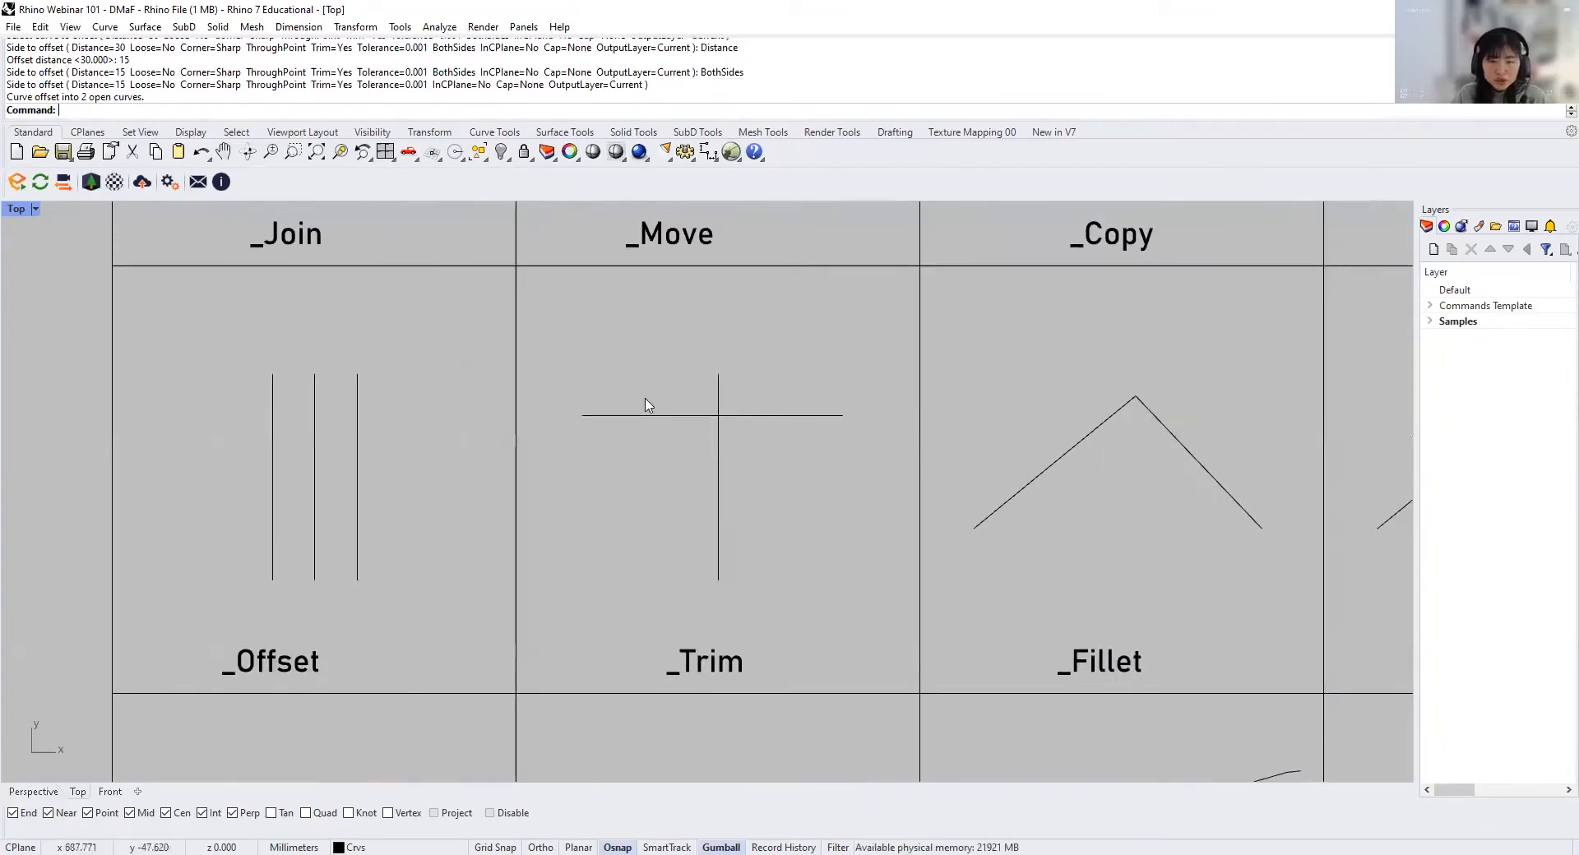
scroll(772, 477, "up", 1)
type("t")
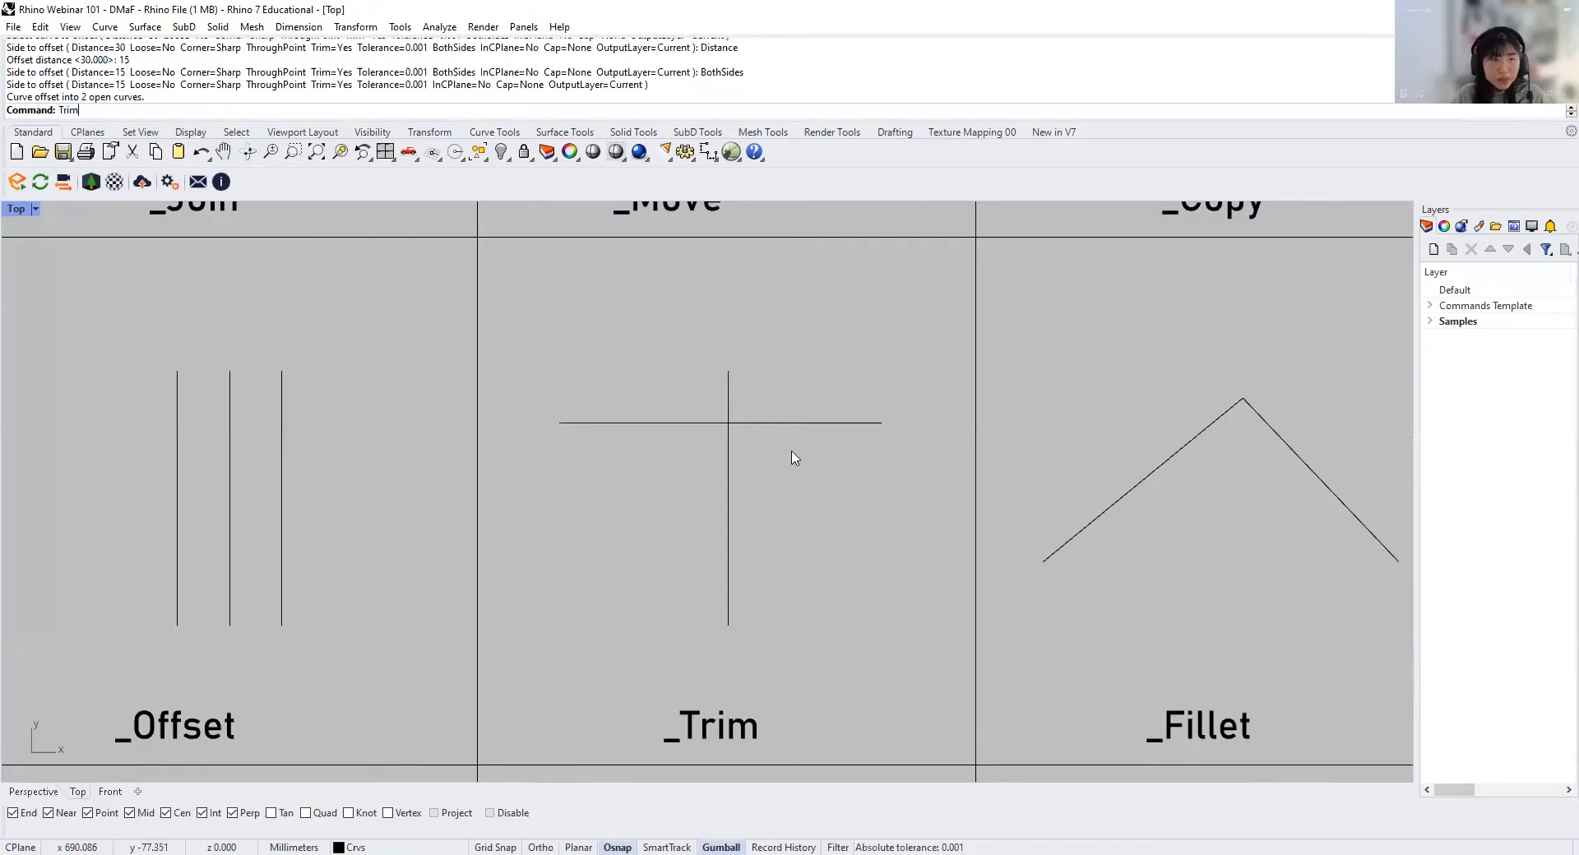
key("Return")
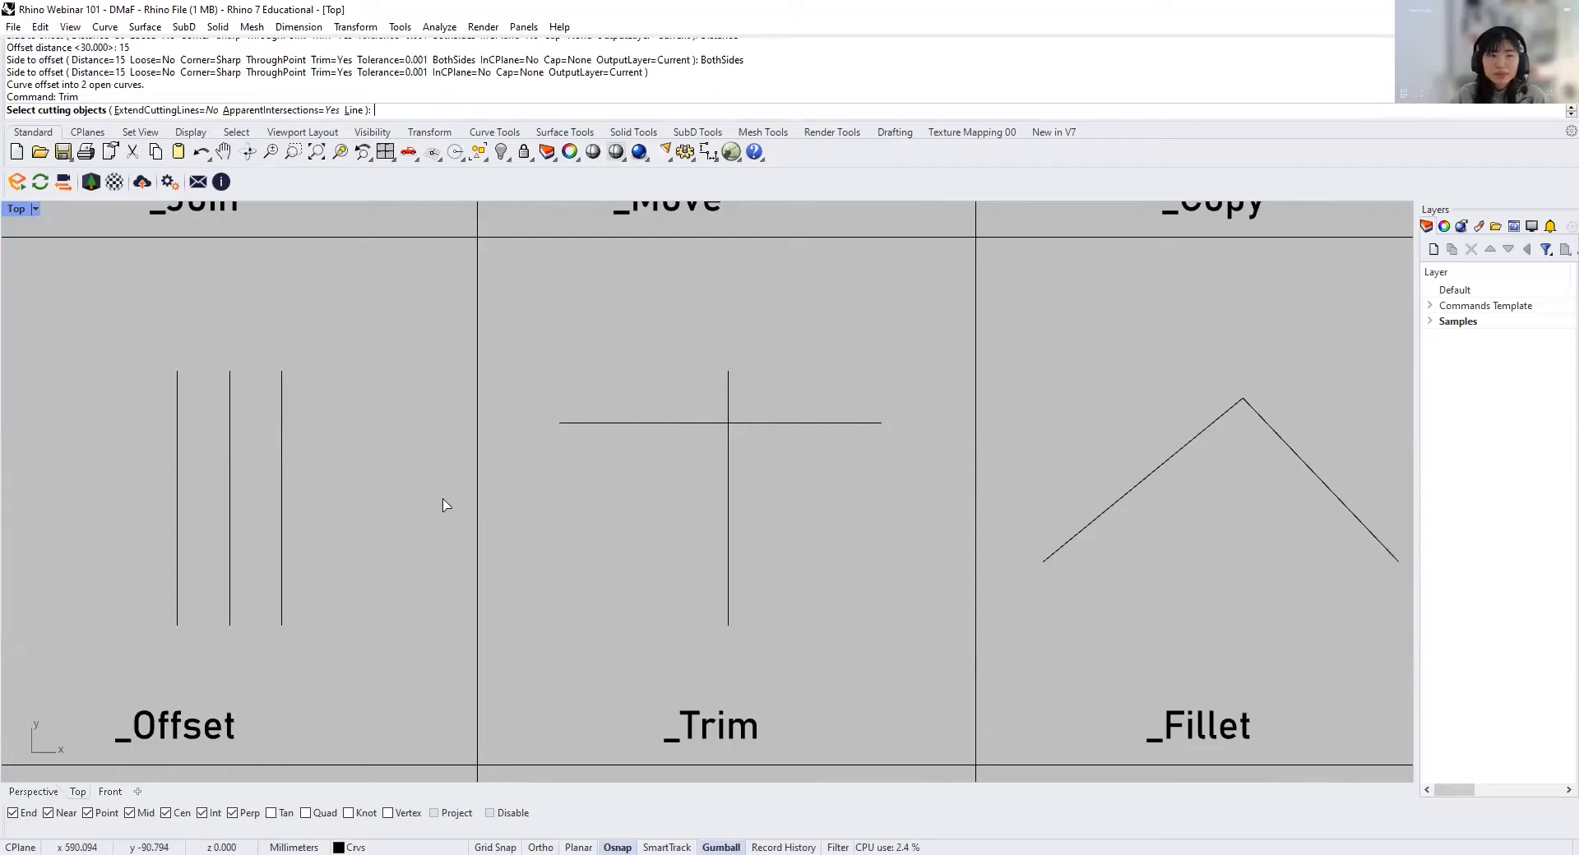
left_click(680, 424)
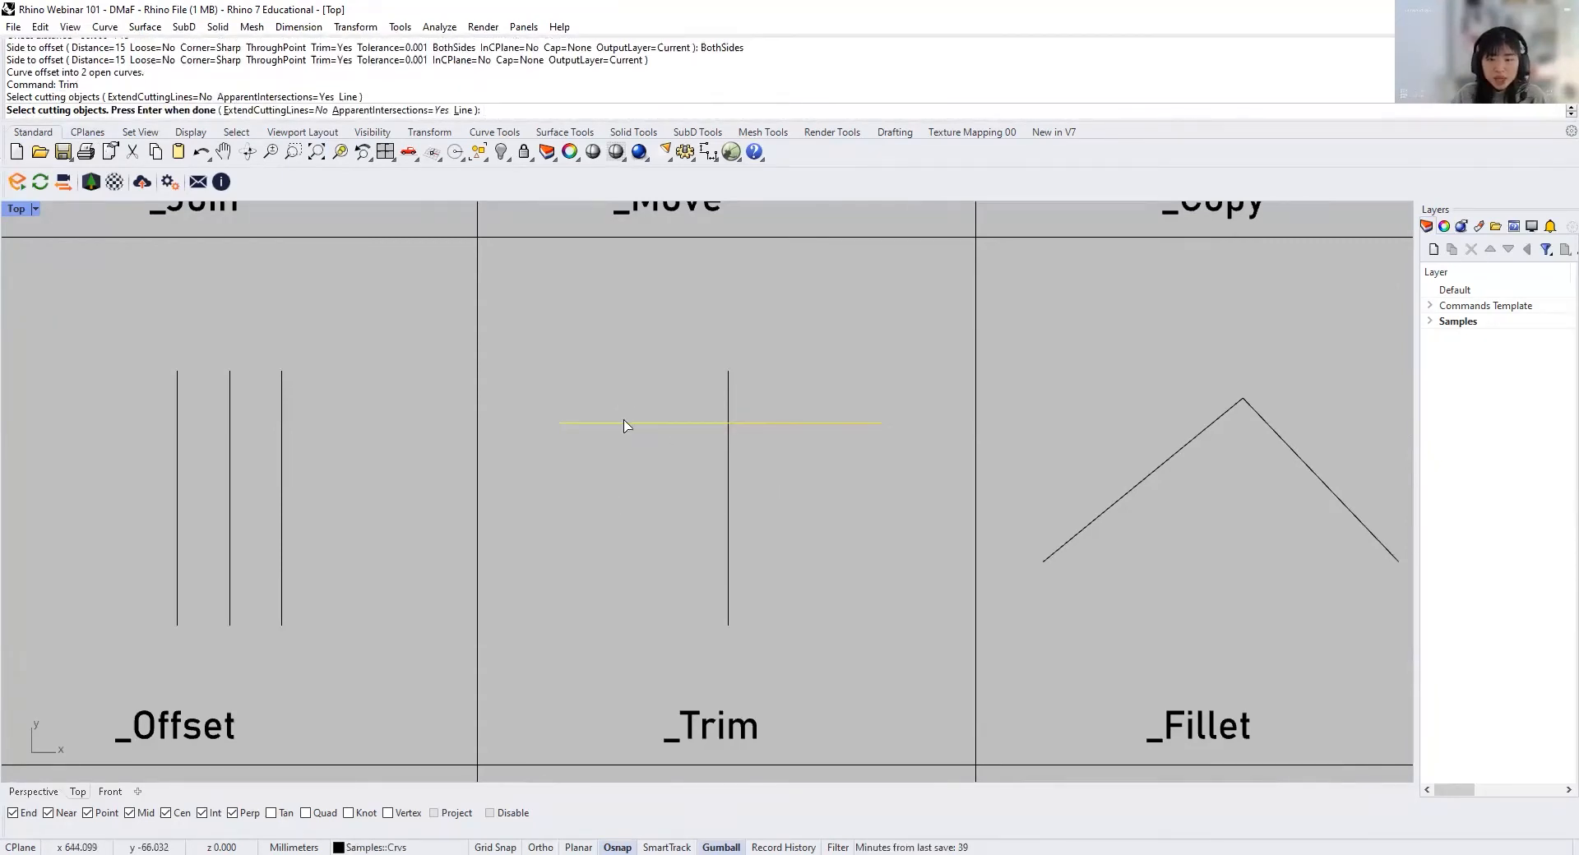
key("Return")
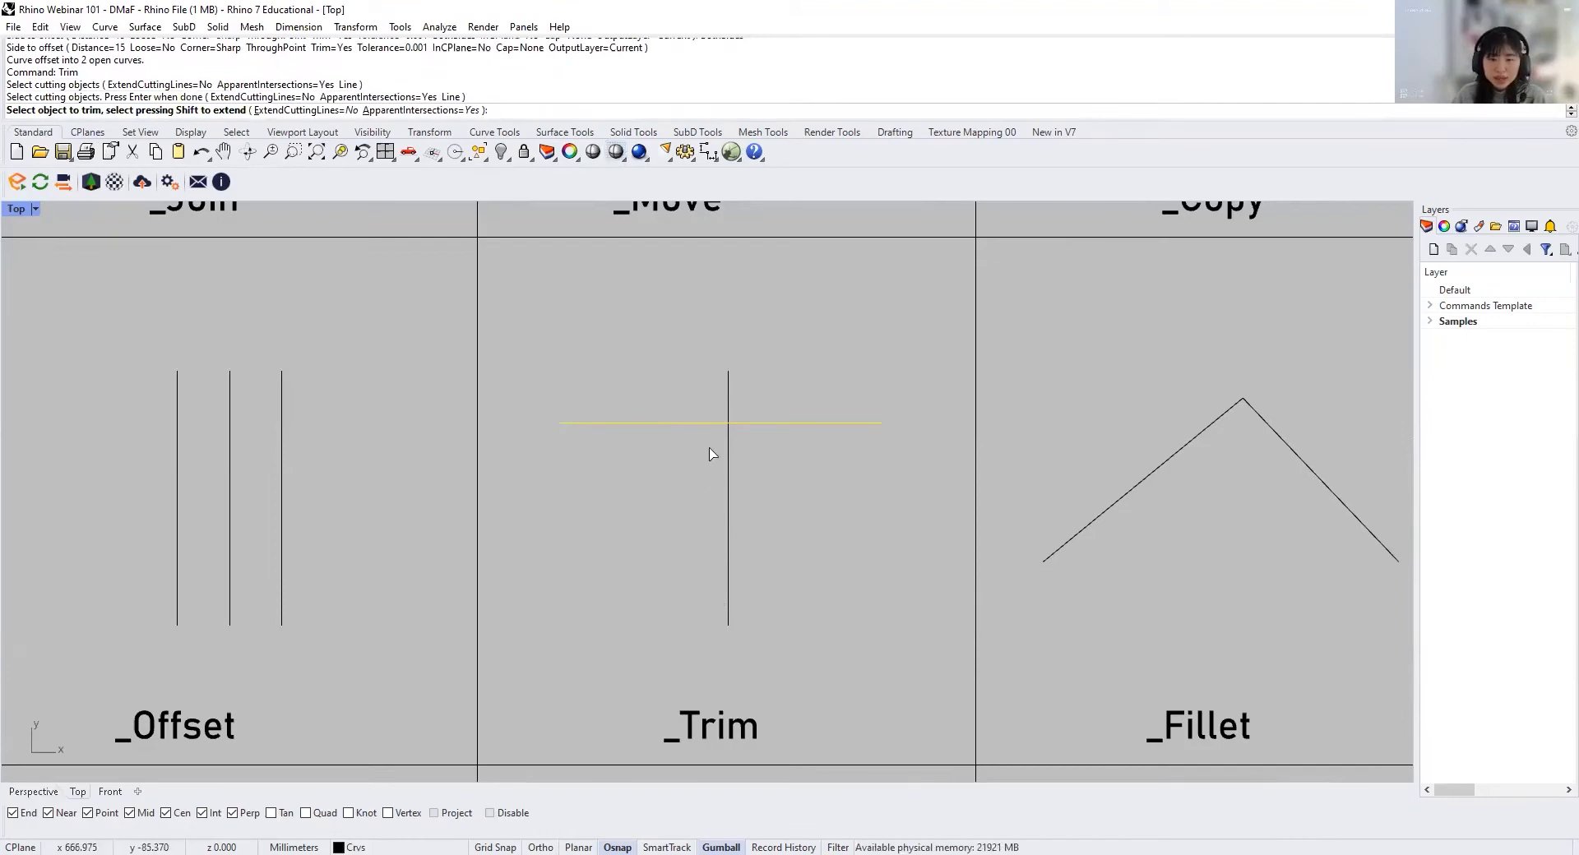
left_click(729, 398)
key("Return")
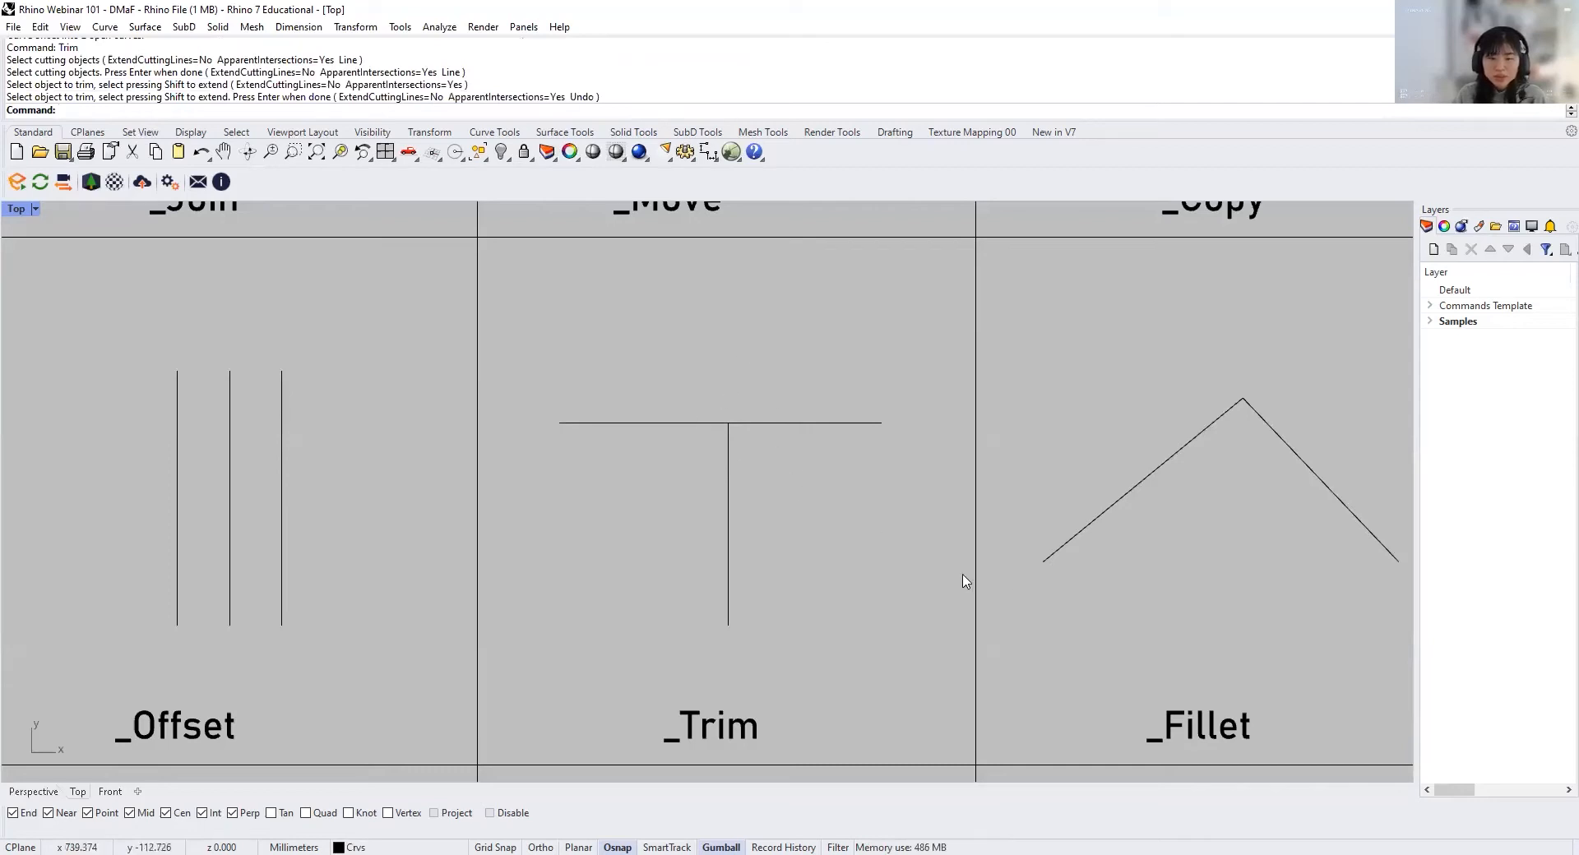
Step: Trim the horizontal line's right part in the _Trim cell, using the vertical line as the cutting object
type("Trim")
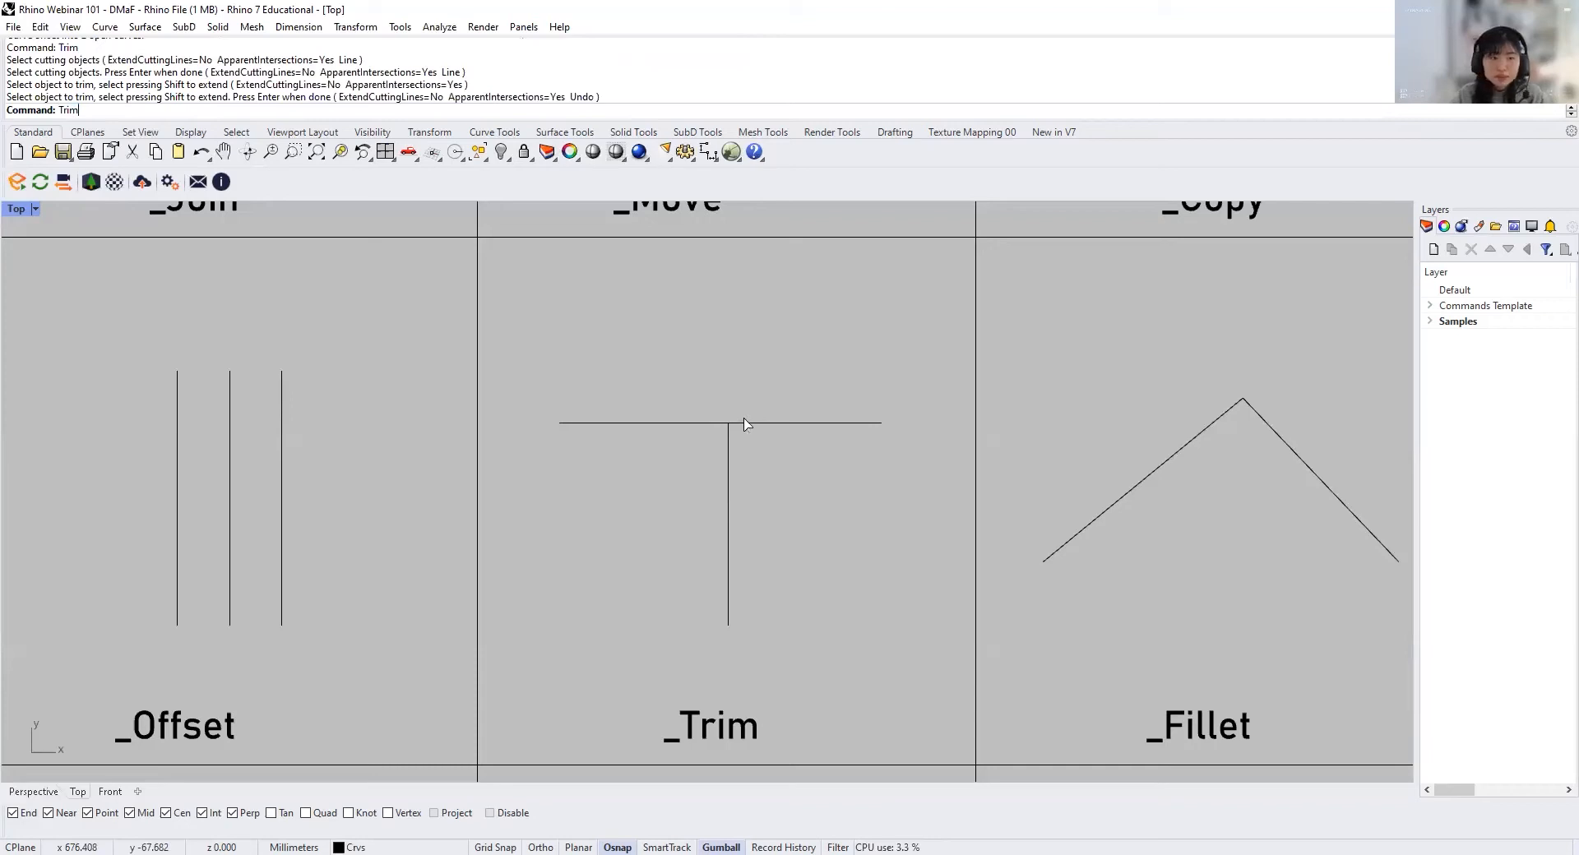
key("Return")
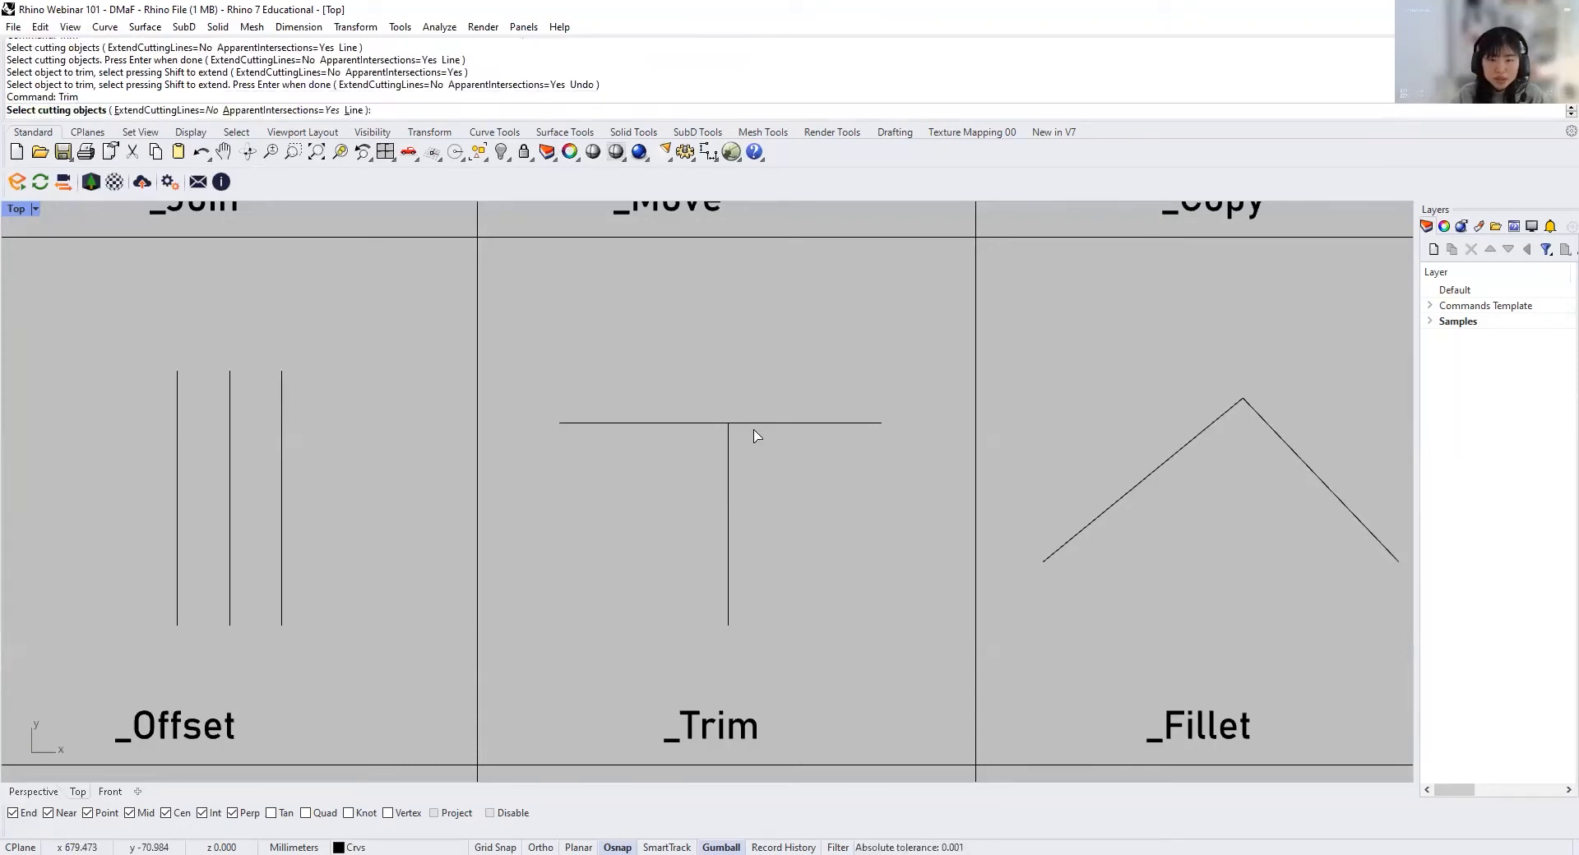
left_click(728, 448)
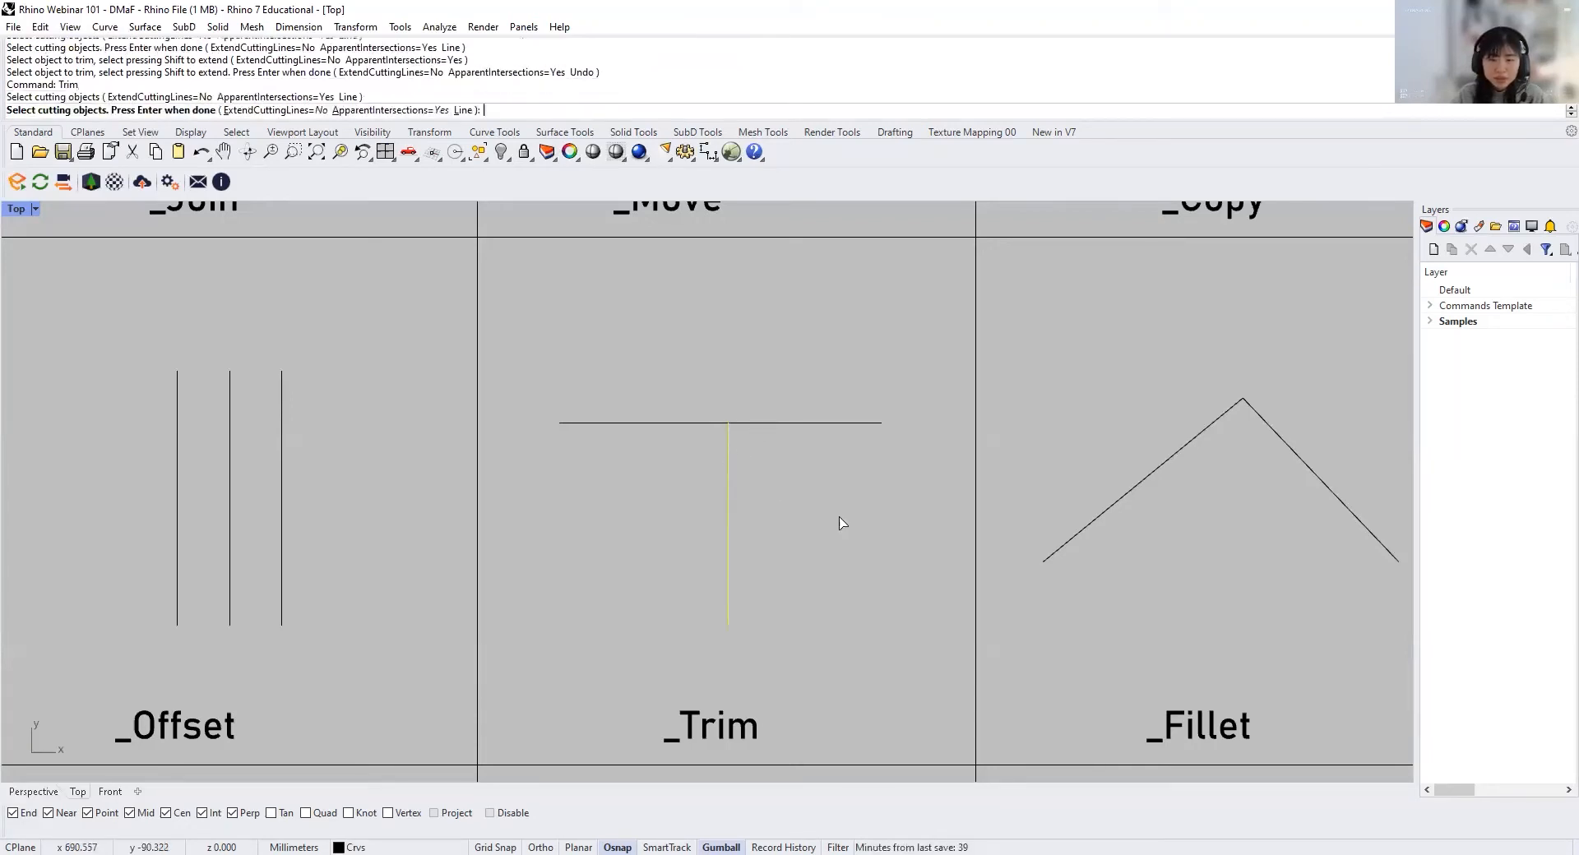
key("Return")
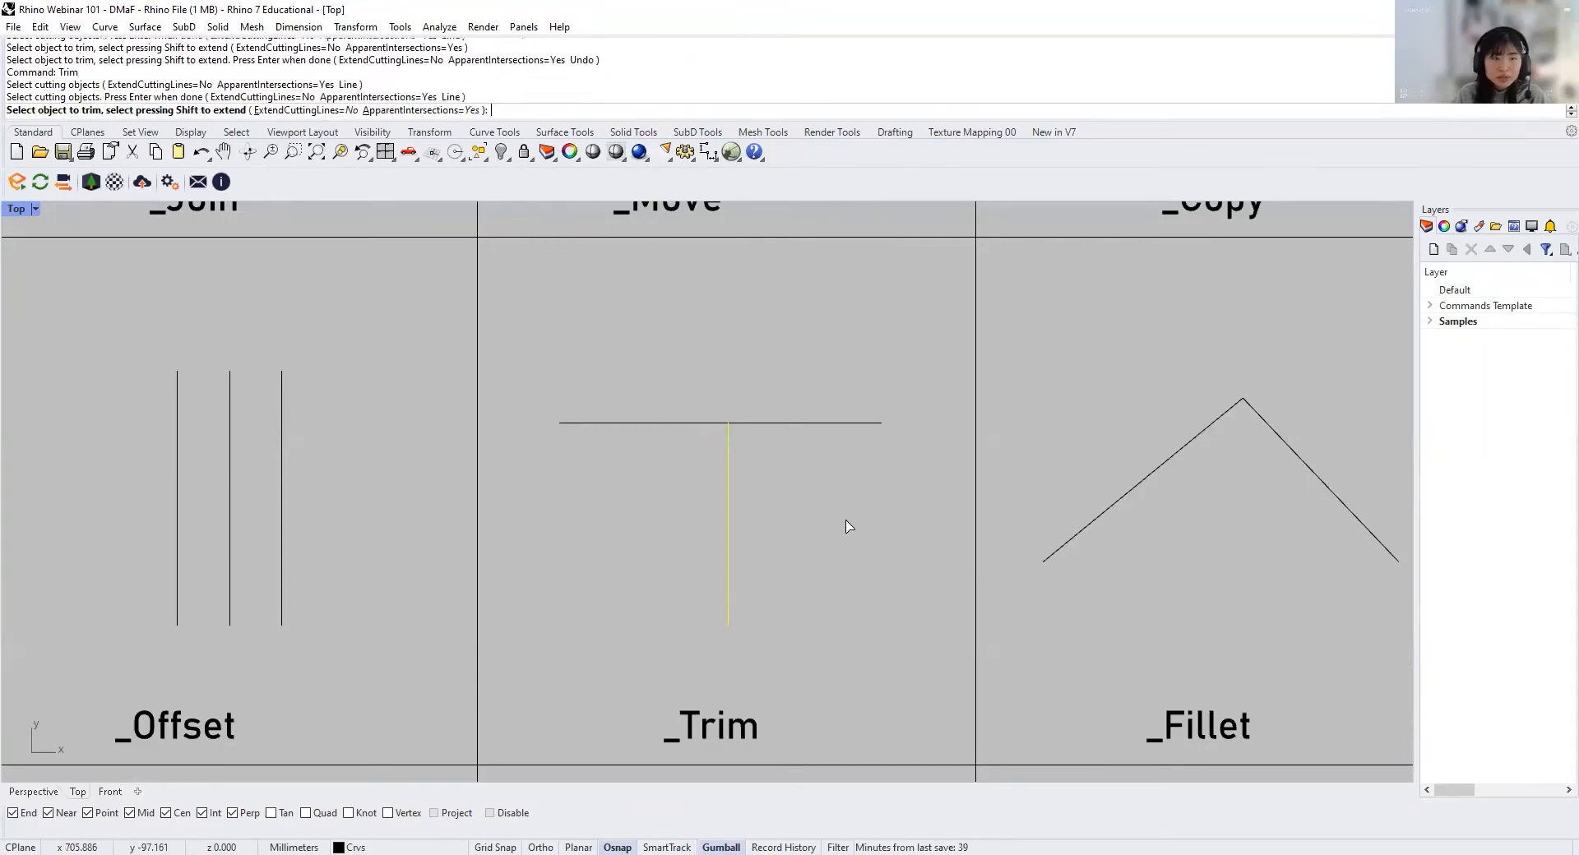
left_click(772, 424)
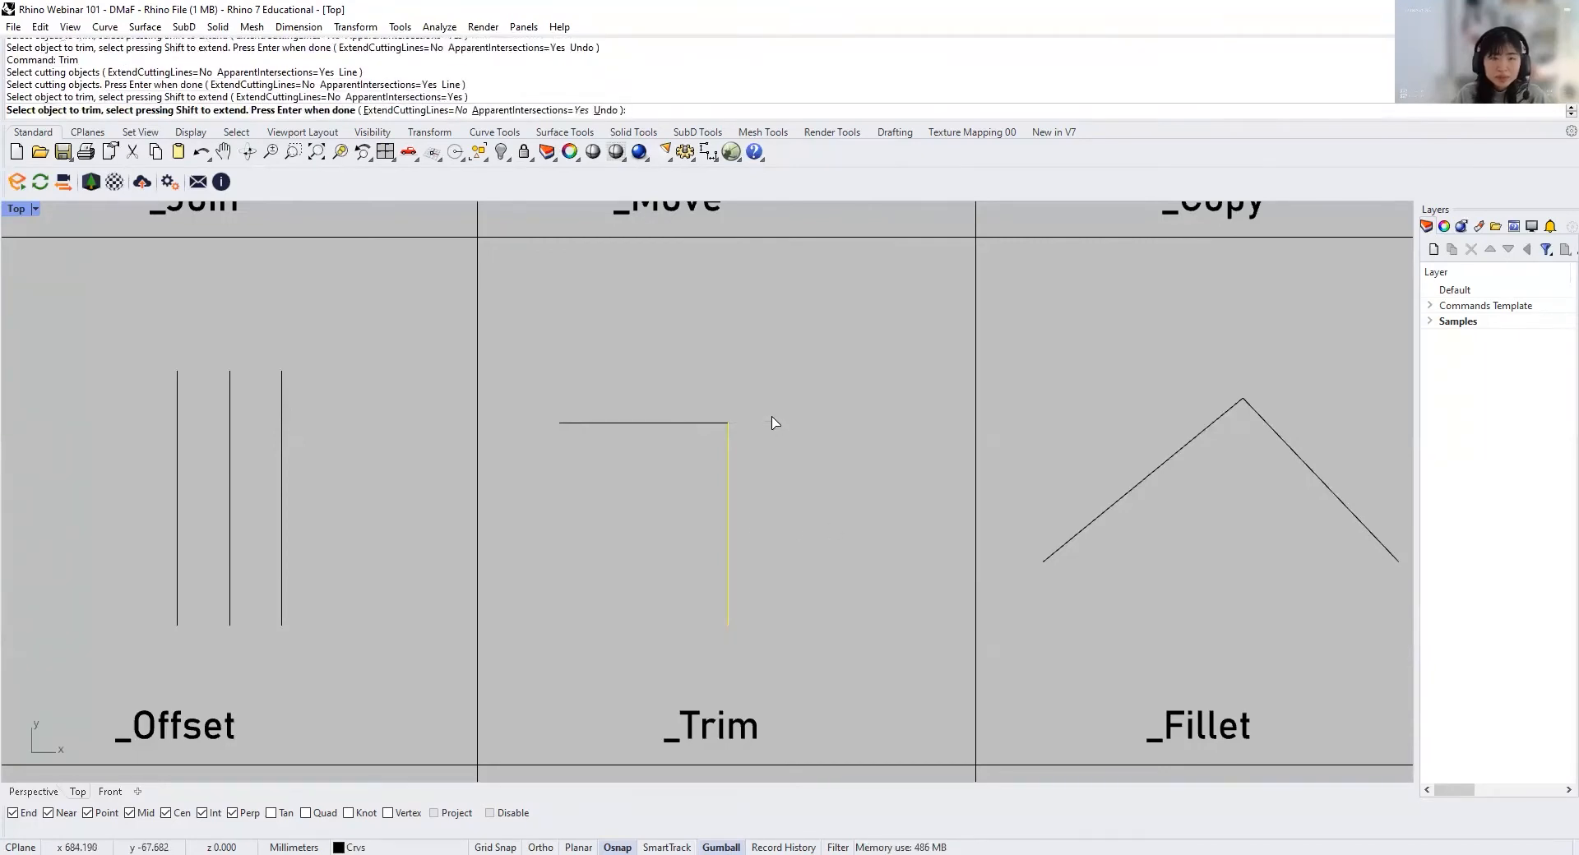
key("Return")
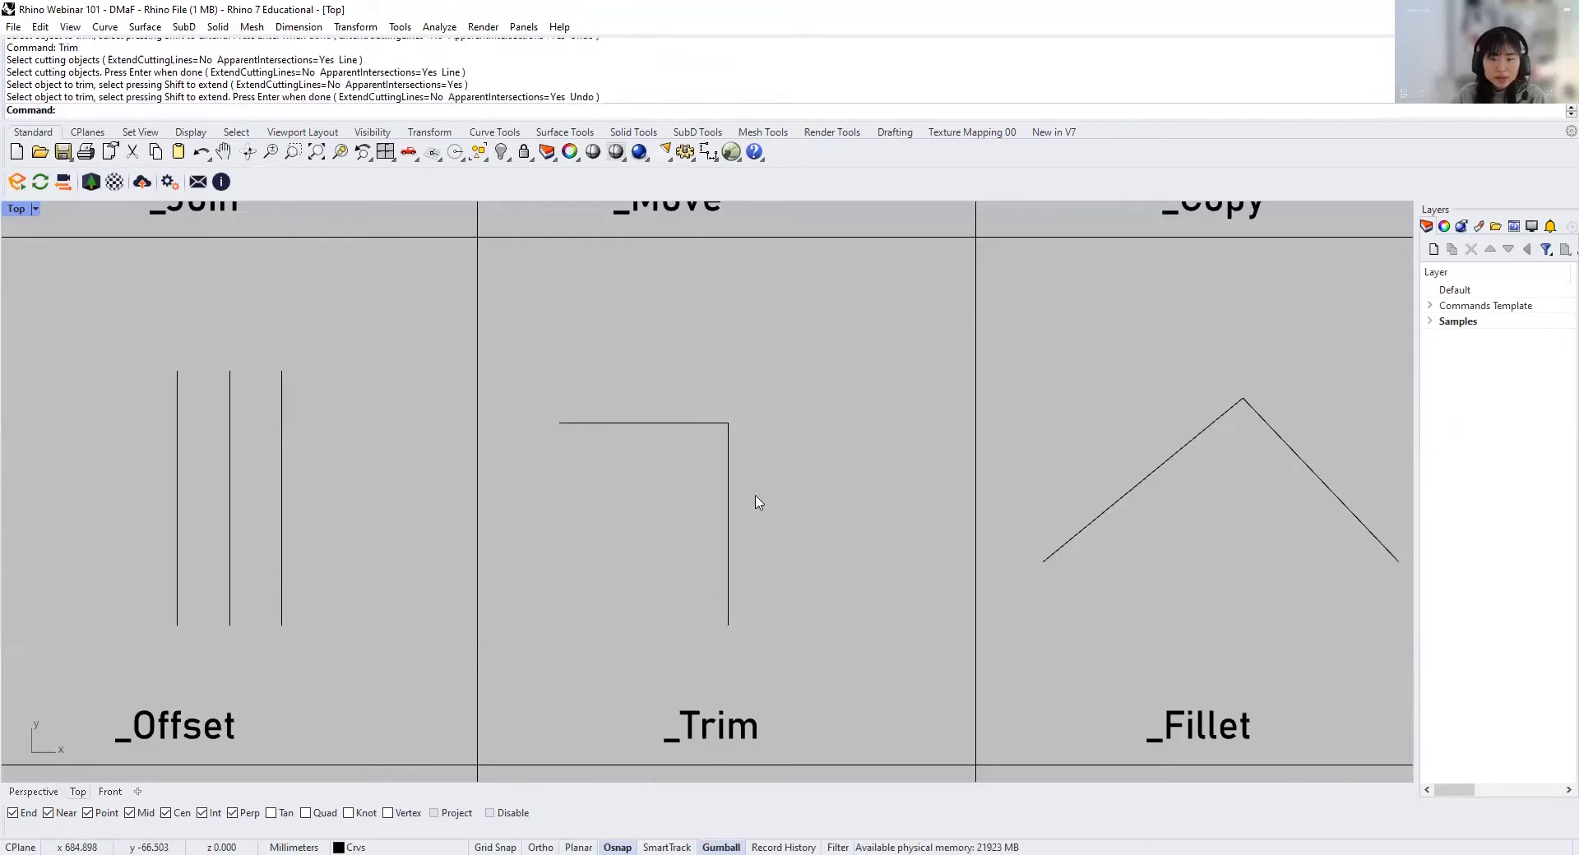
left_click_drag(772, 409, 663, 501)
key("Escape")
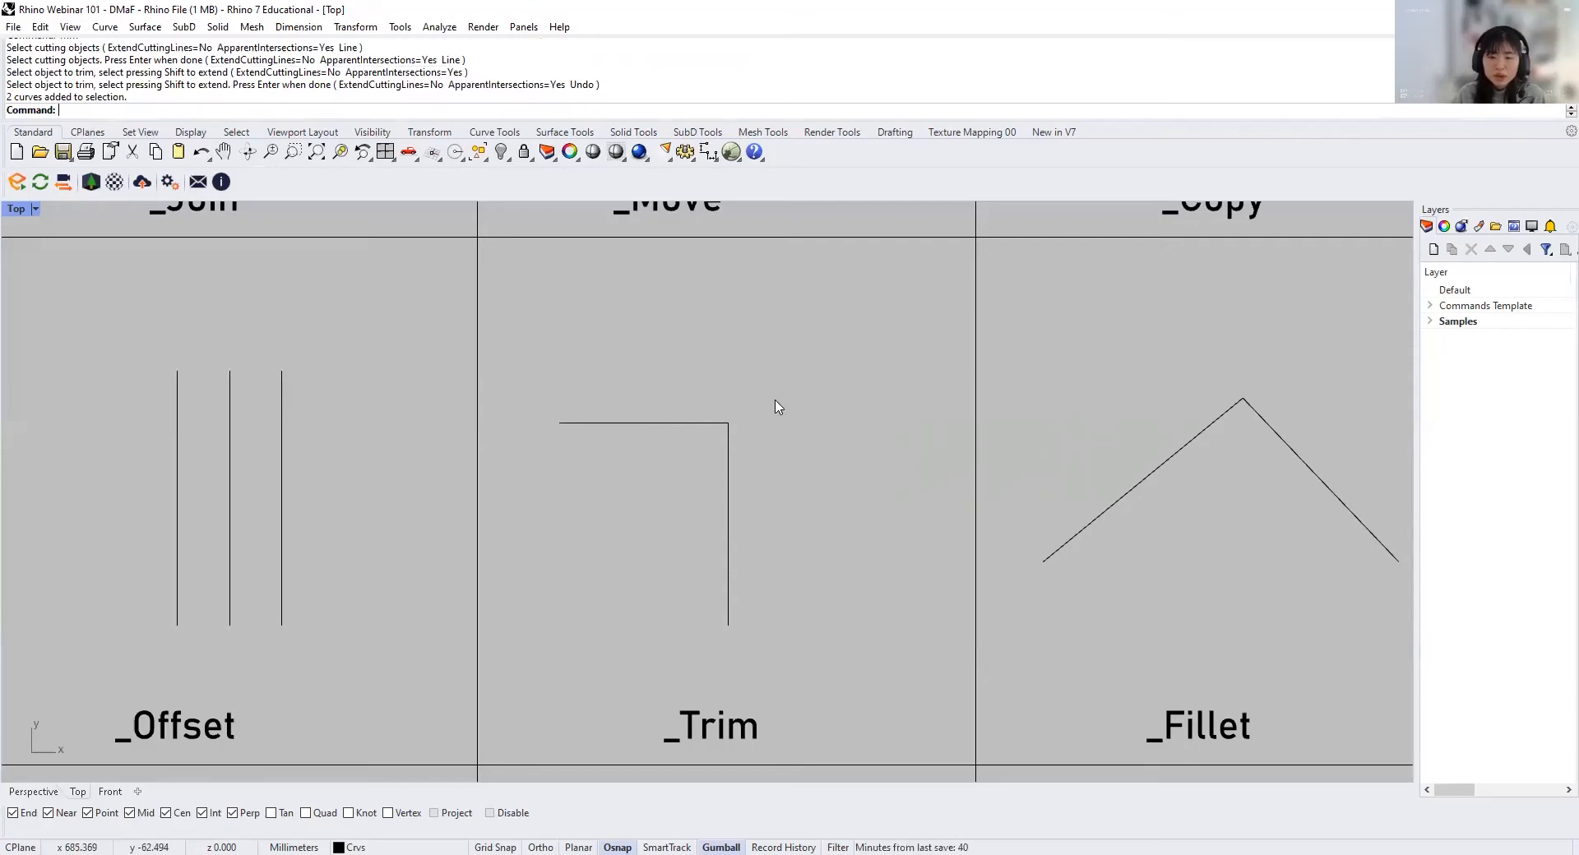
Step: Try a Fillet with a radius of 20 mm between the two sloping lines in the _Fillet cell, and undo it
scroll(777, 406, "up", 8)
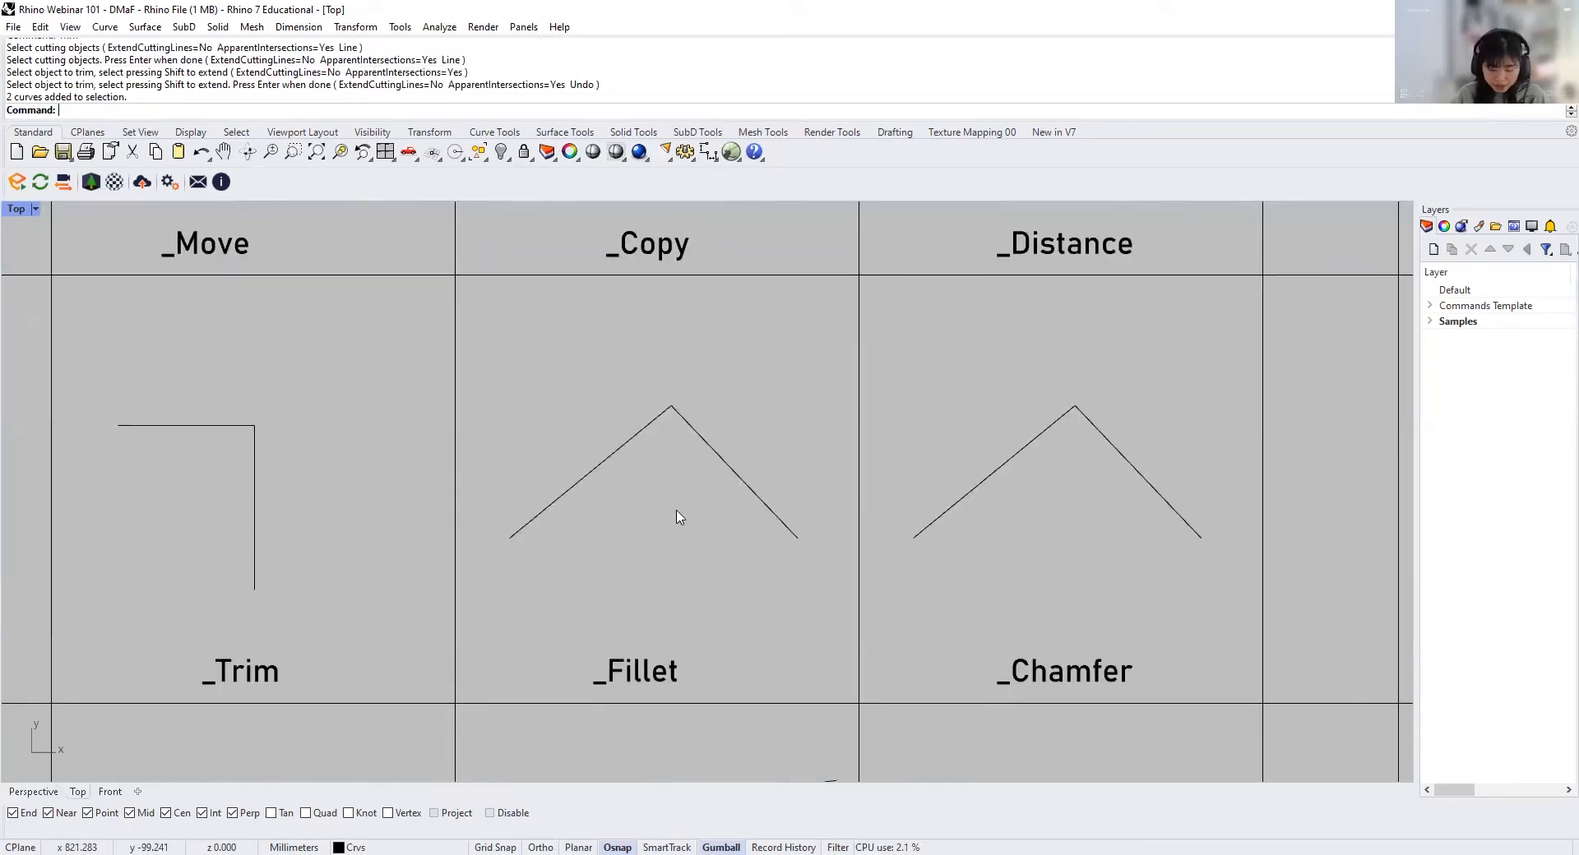
type("Fillet")
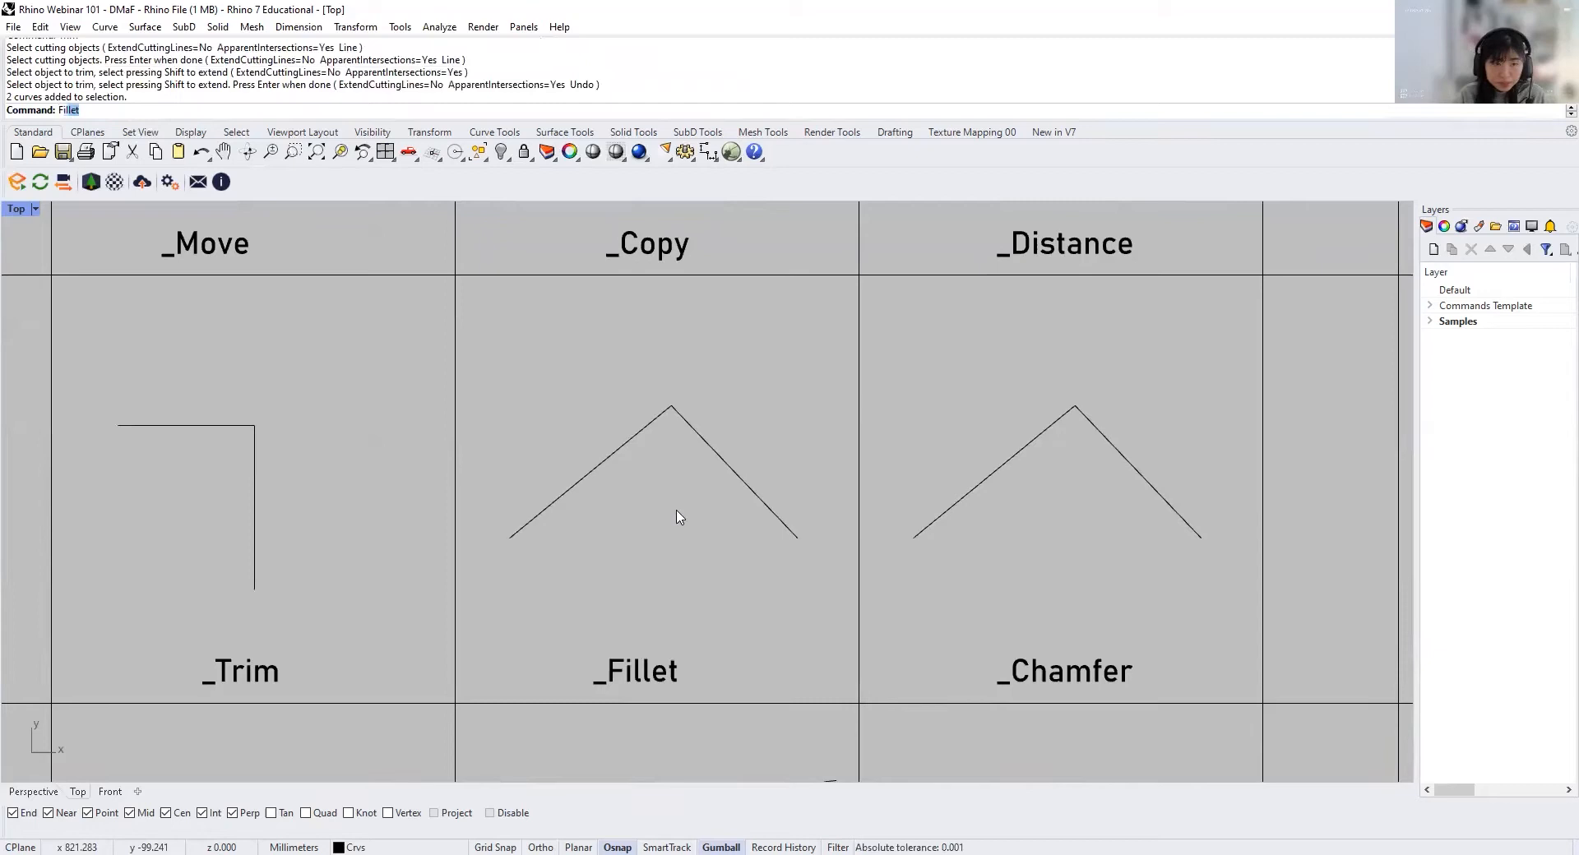
key("Return")
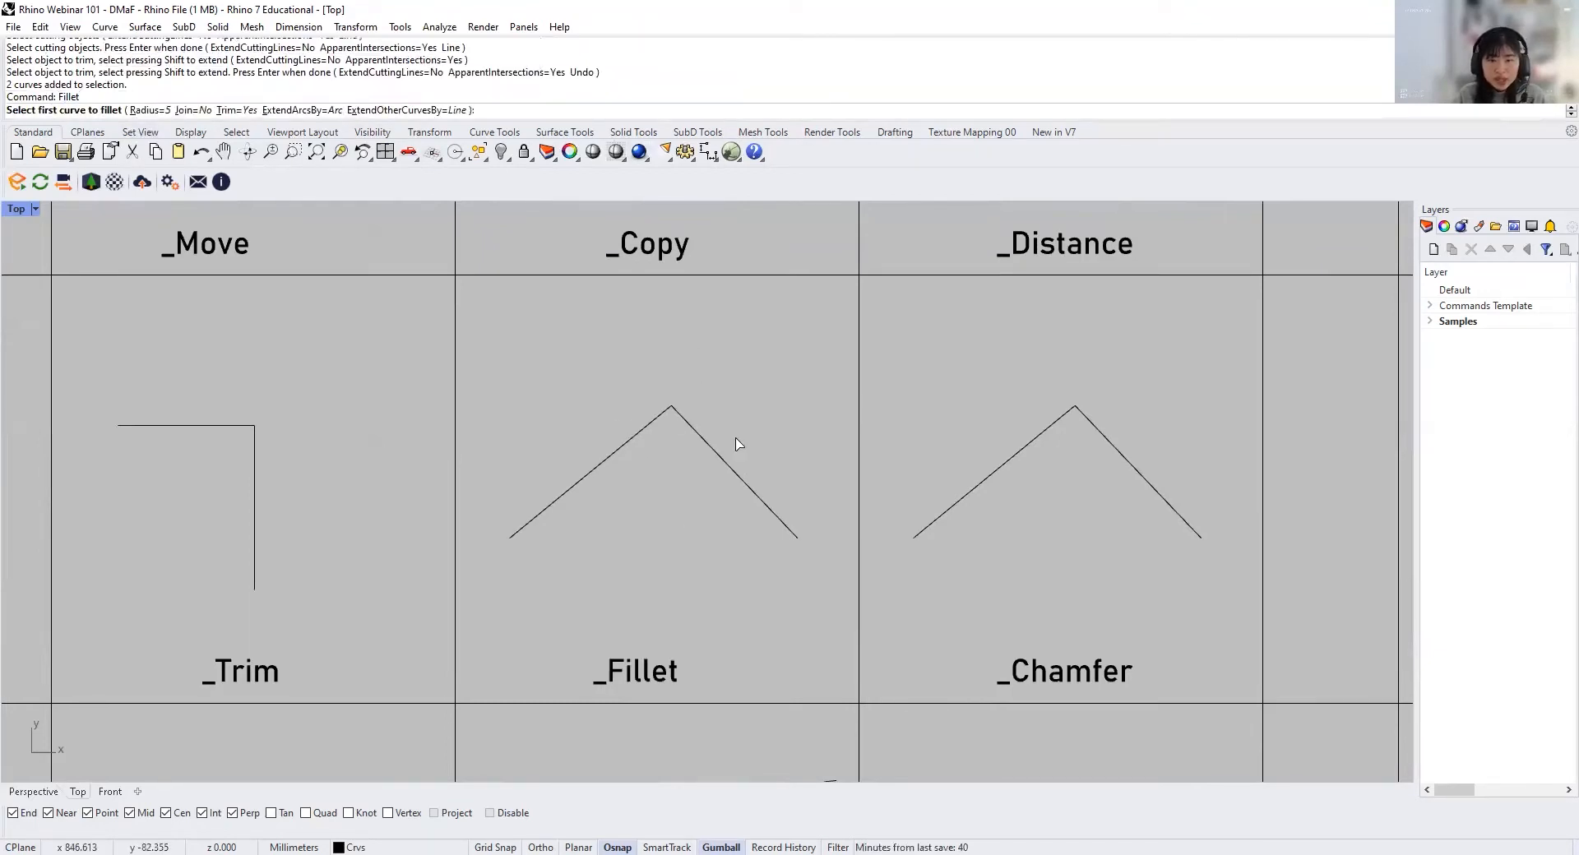
type("r")
key("Return")
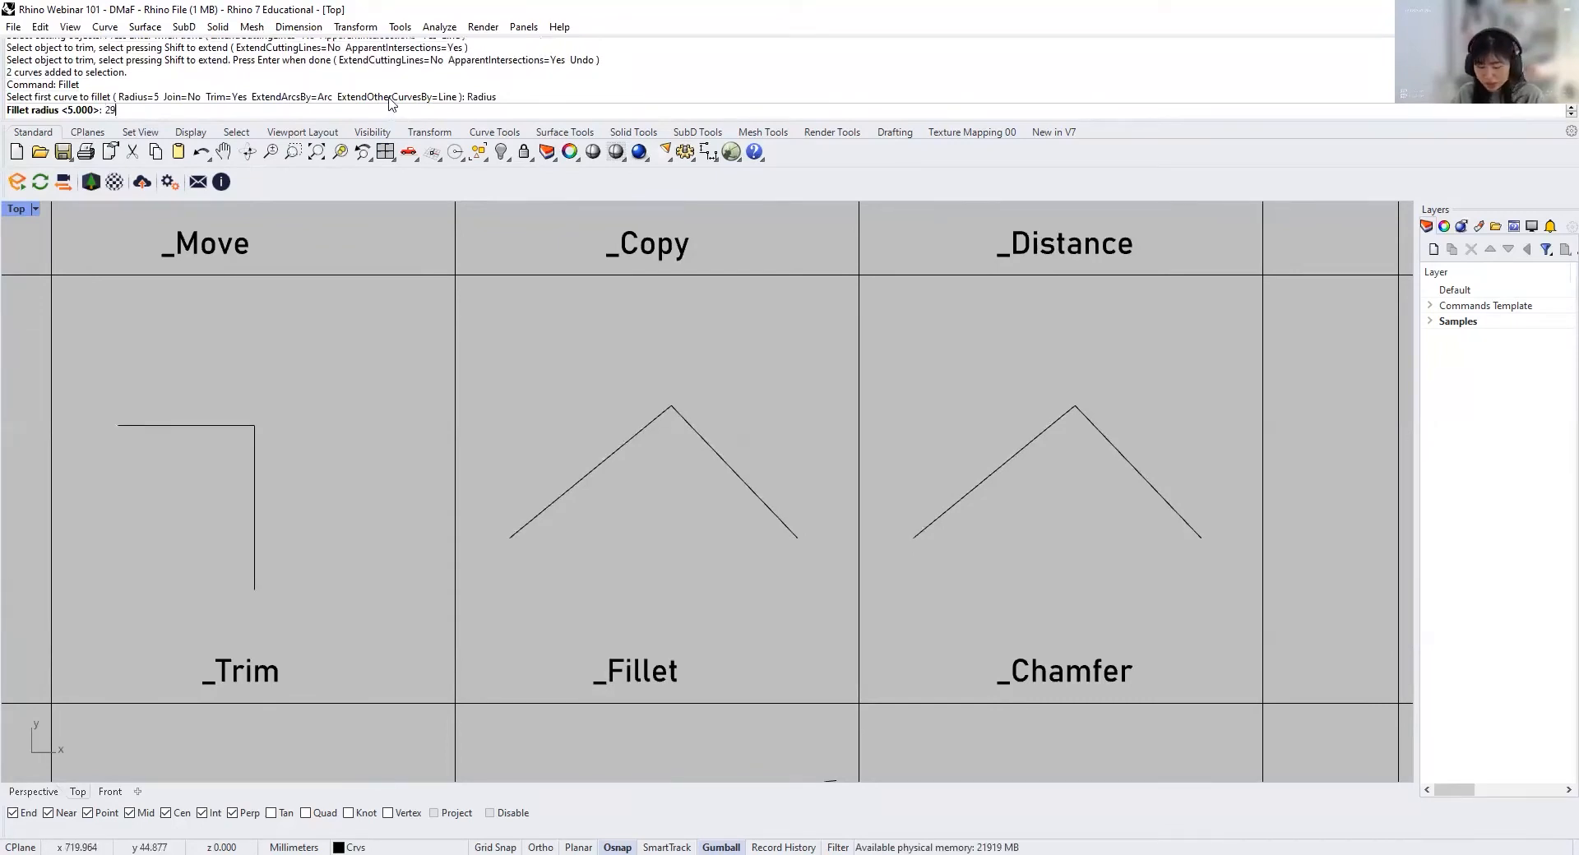
key("Return")
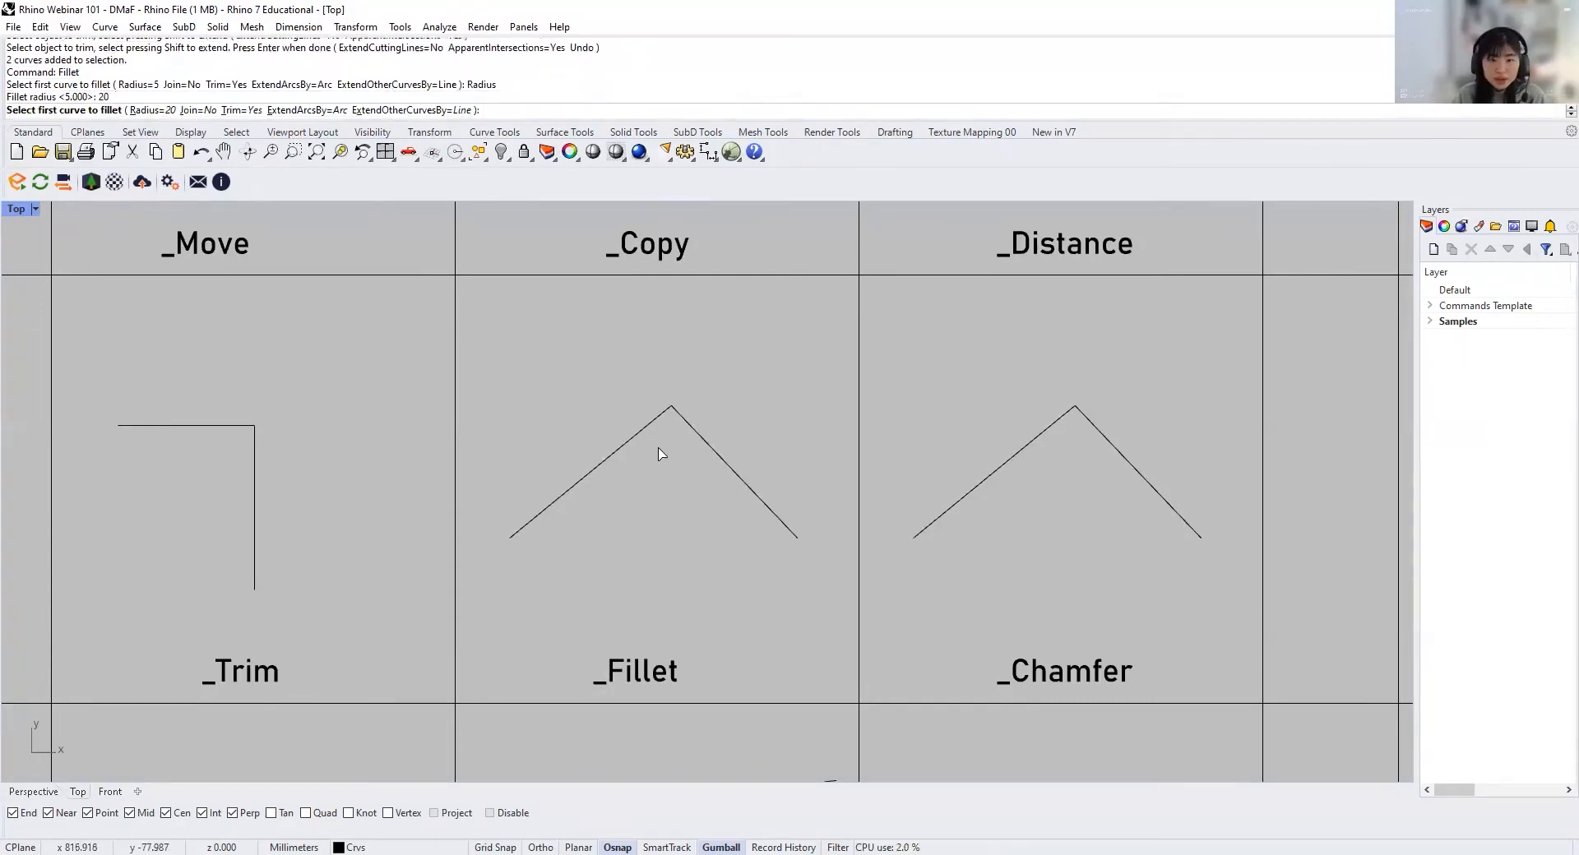
left_click(609, 458)
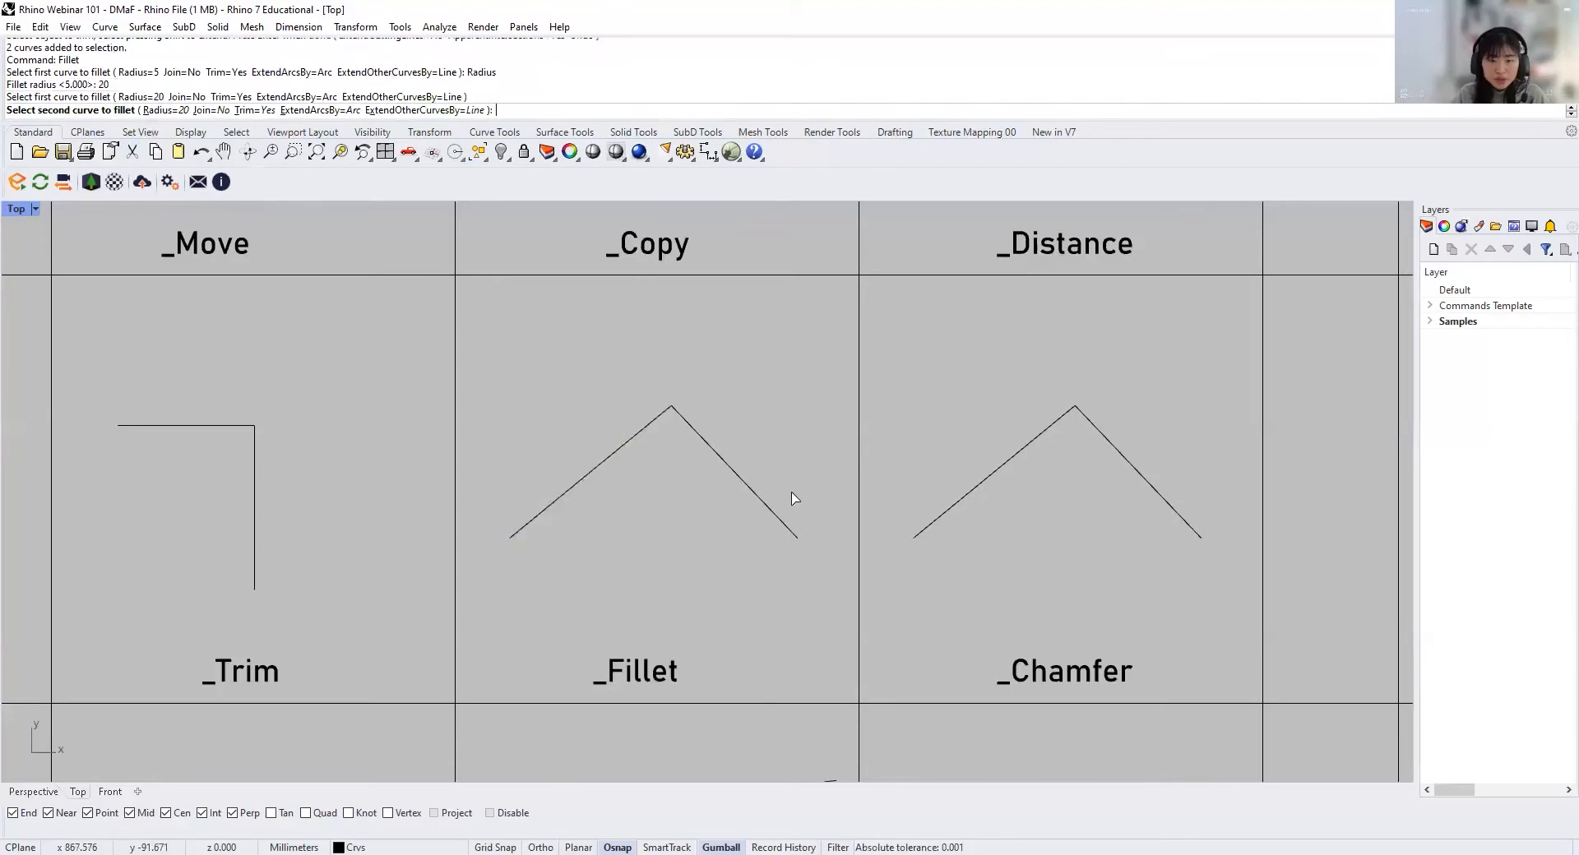
left_click(748, 489)
key("ctrl+z")
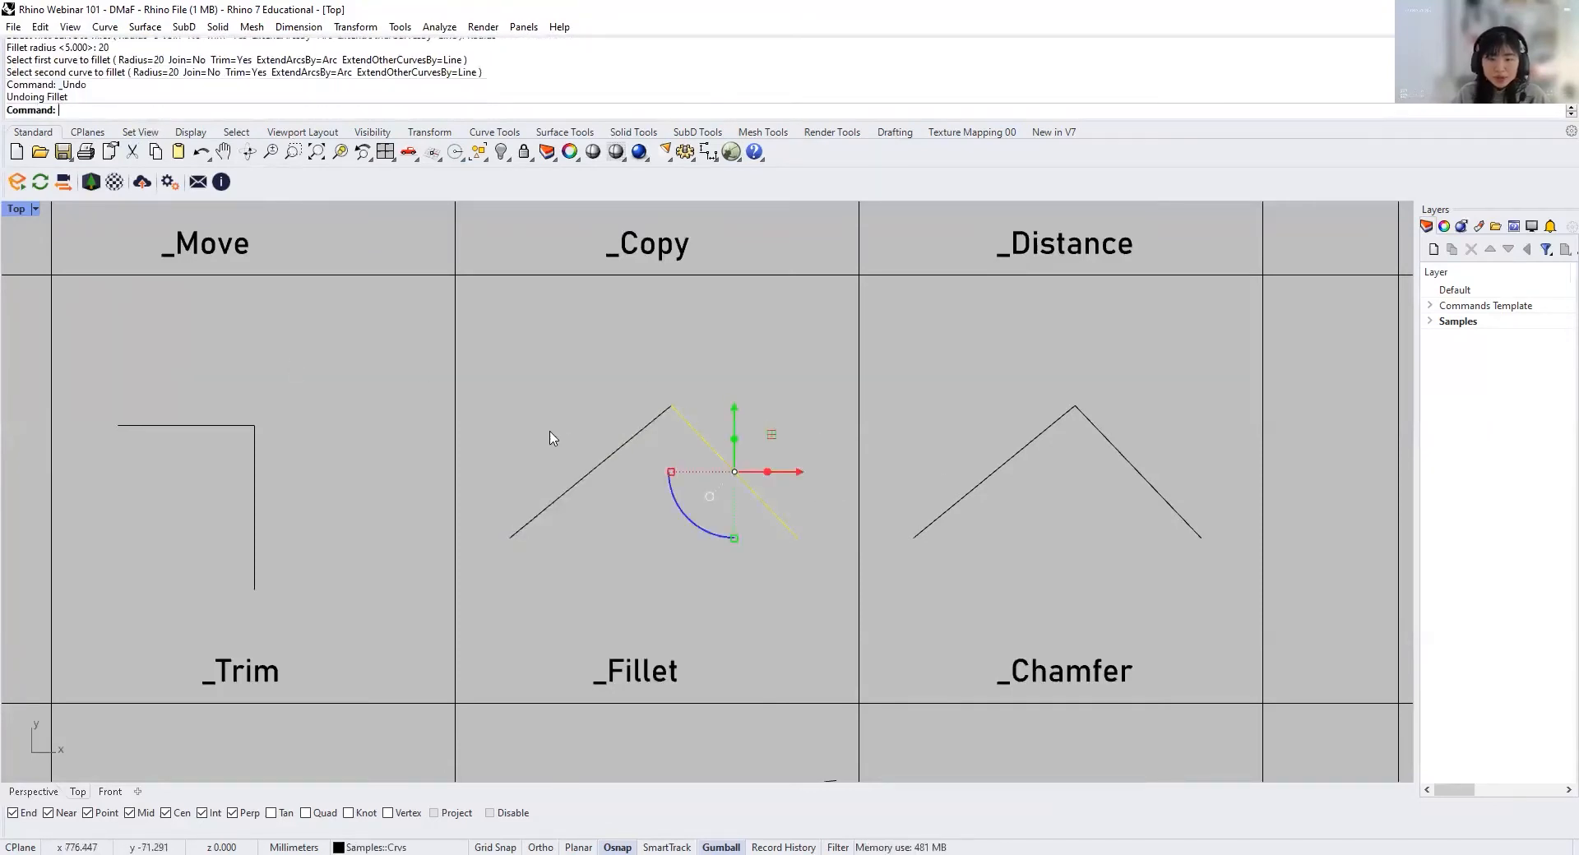
Step: Try to fillet the two sloping lines in the _Fillet cell with a radius of 200 mm
type("Fi")
key("Return")
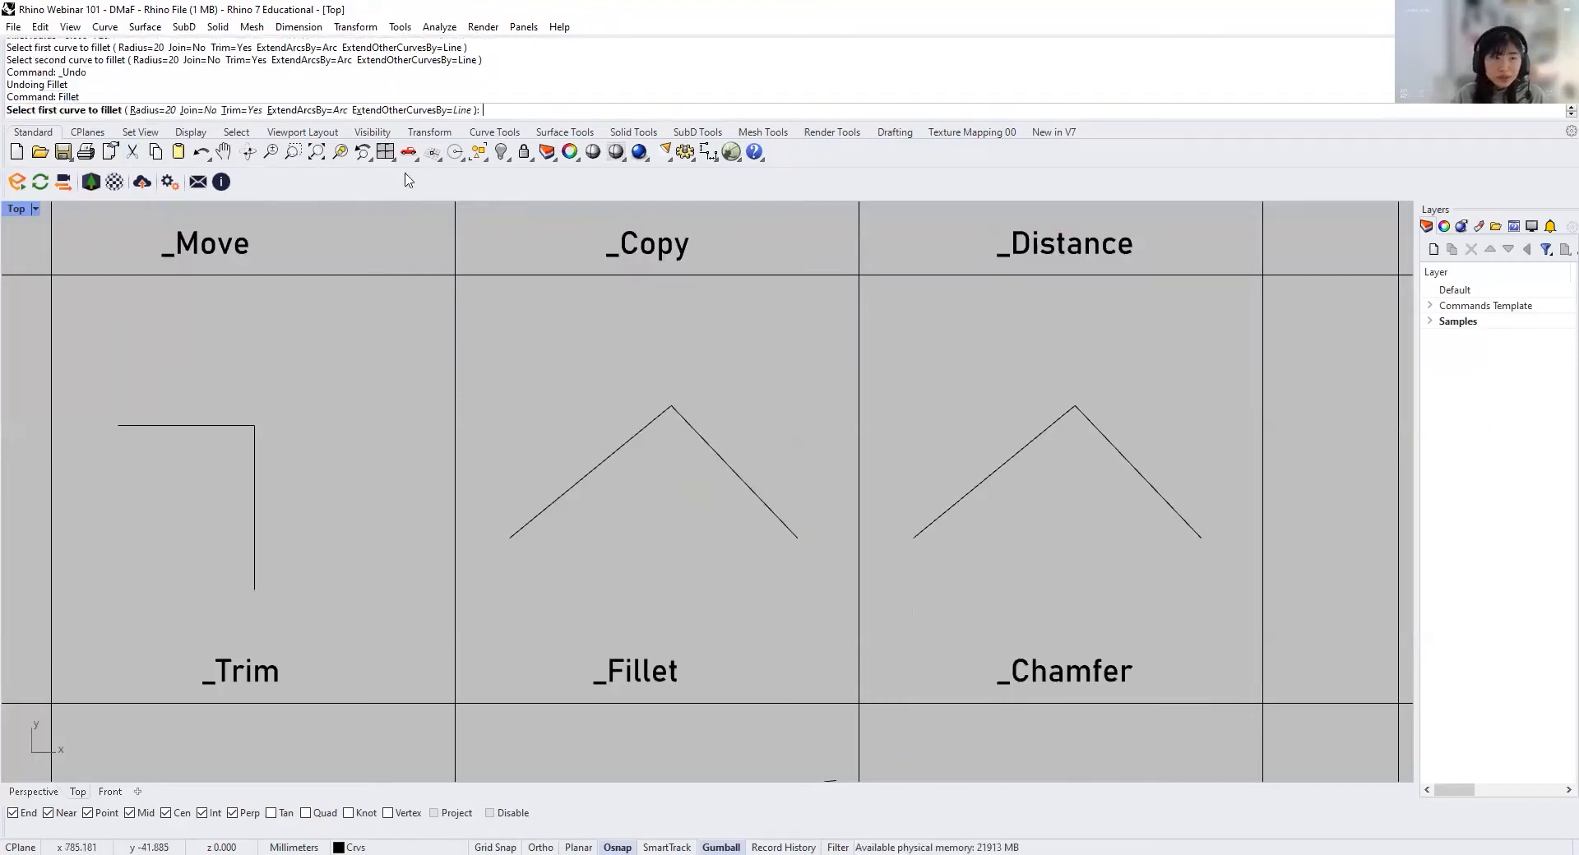
left_click(144, 110)
type("200")
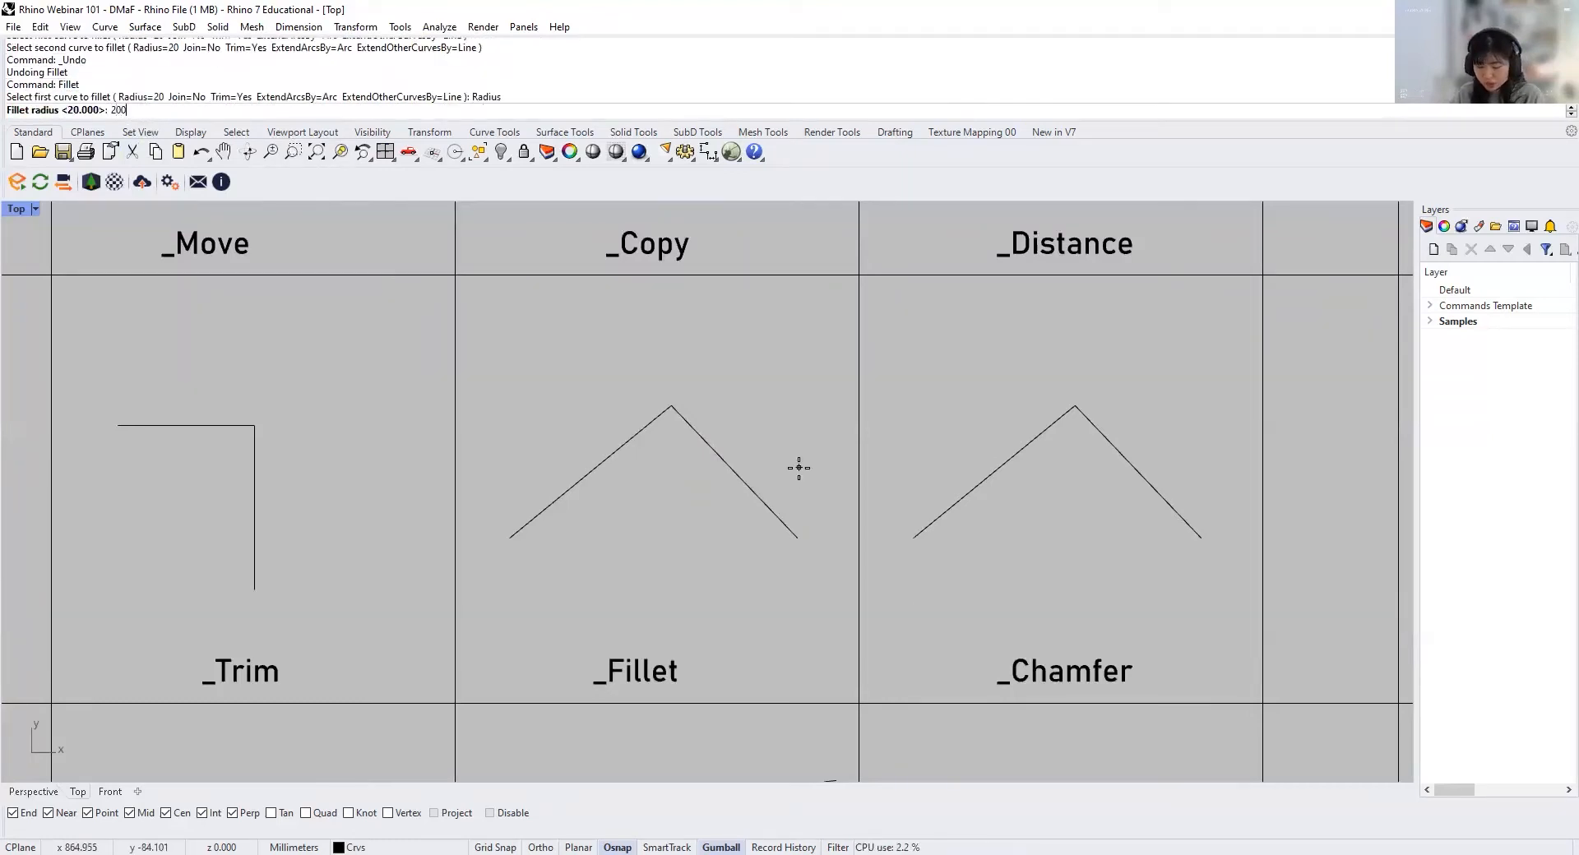
key("Return")
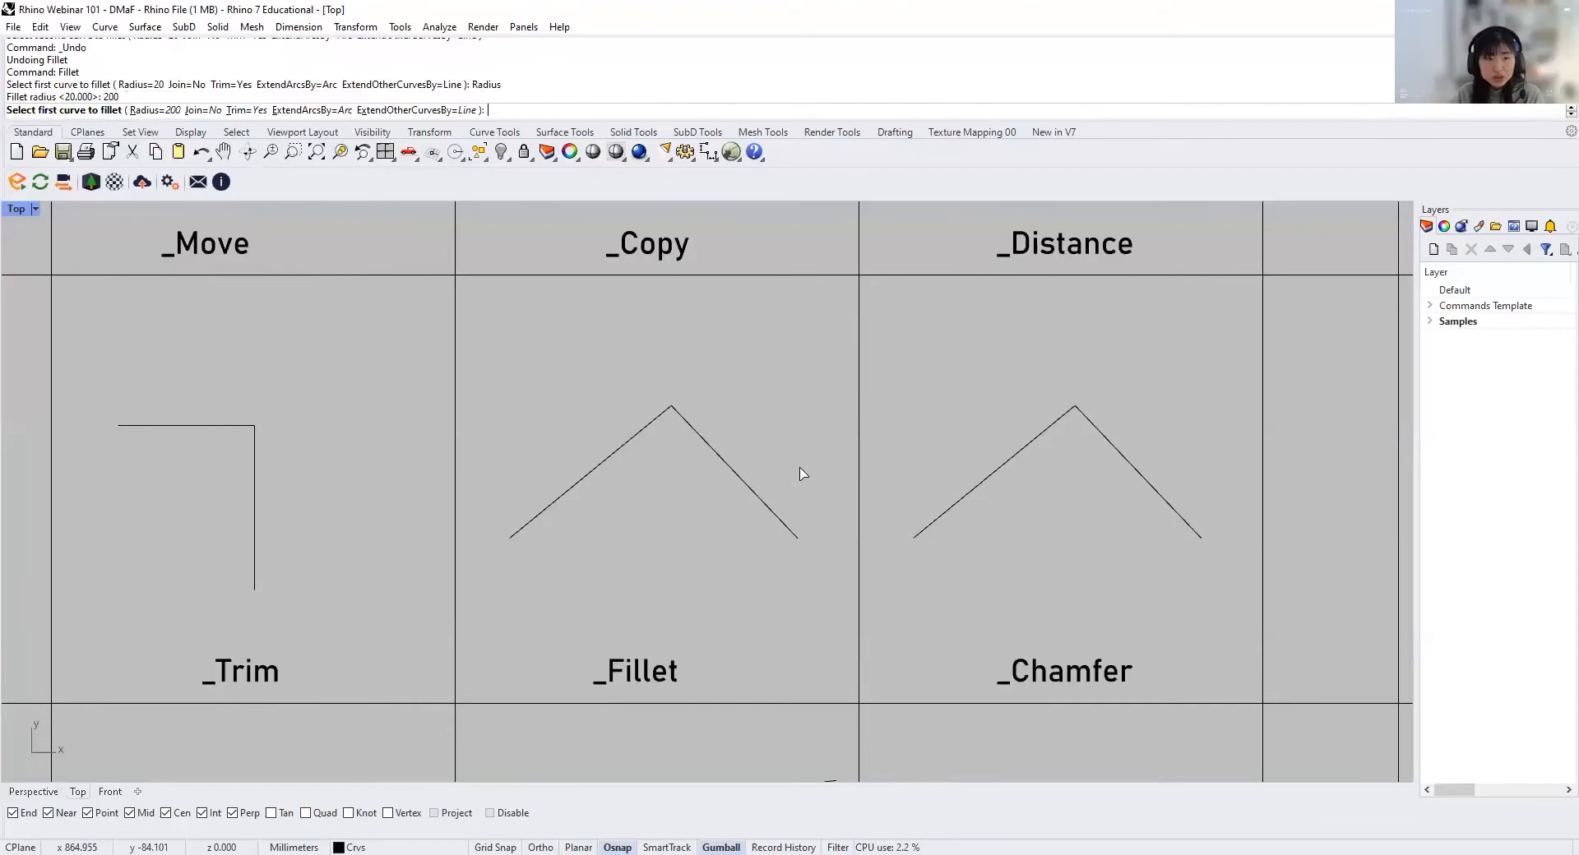
left_click(781, 505)
left_click(547, 507)
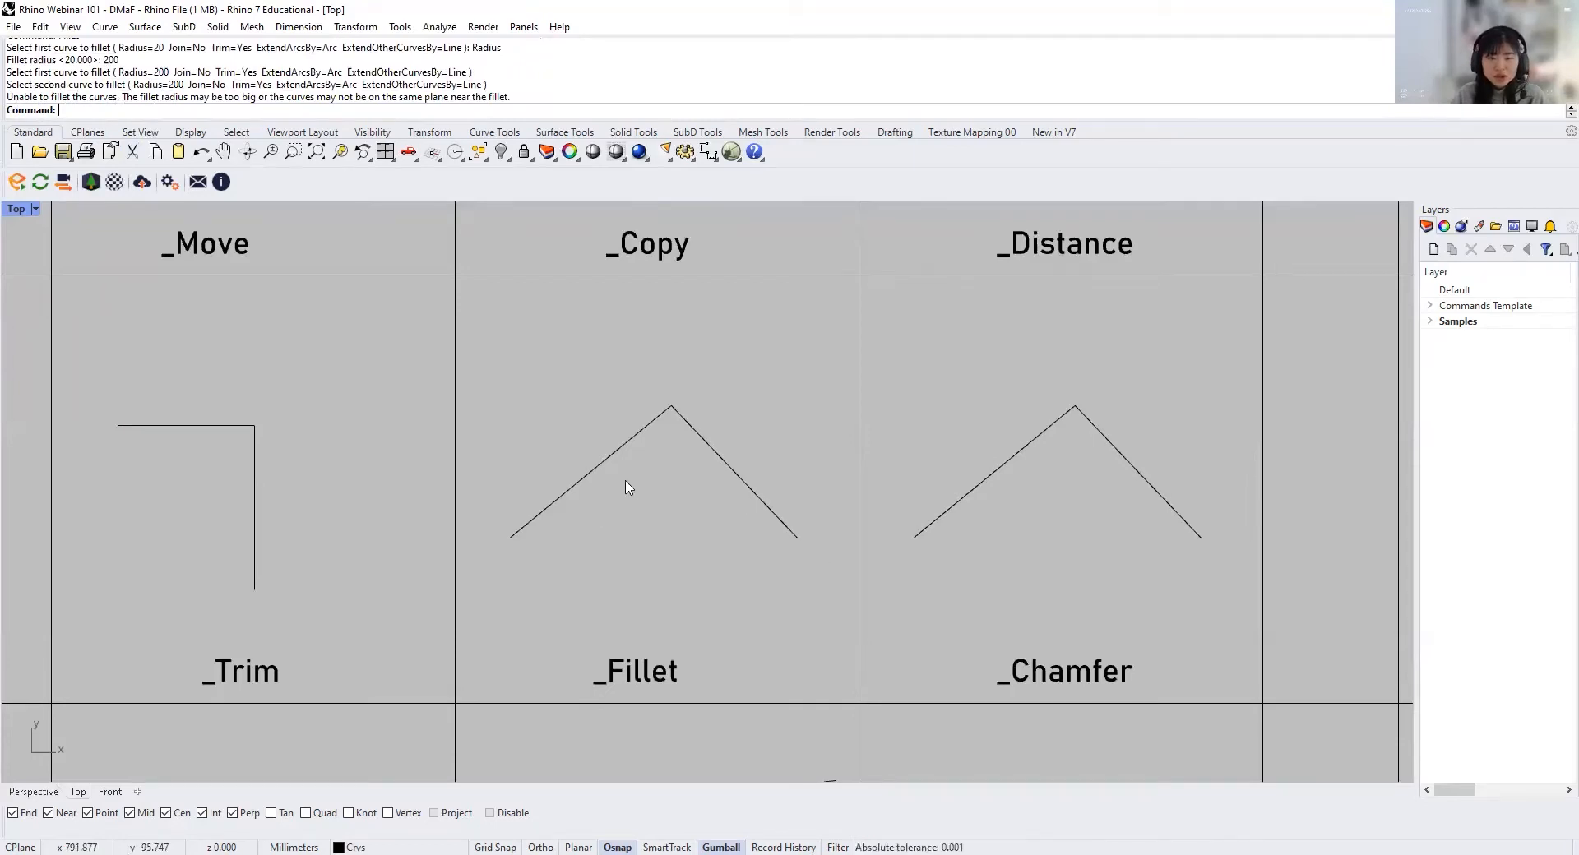
Step: Fillet the two sloping lines in the _Fillet cell with a radius of 50 mm
key("Up")
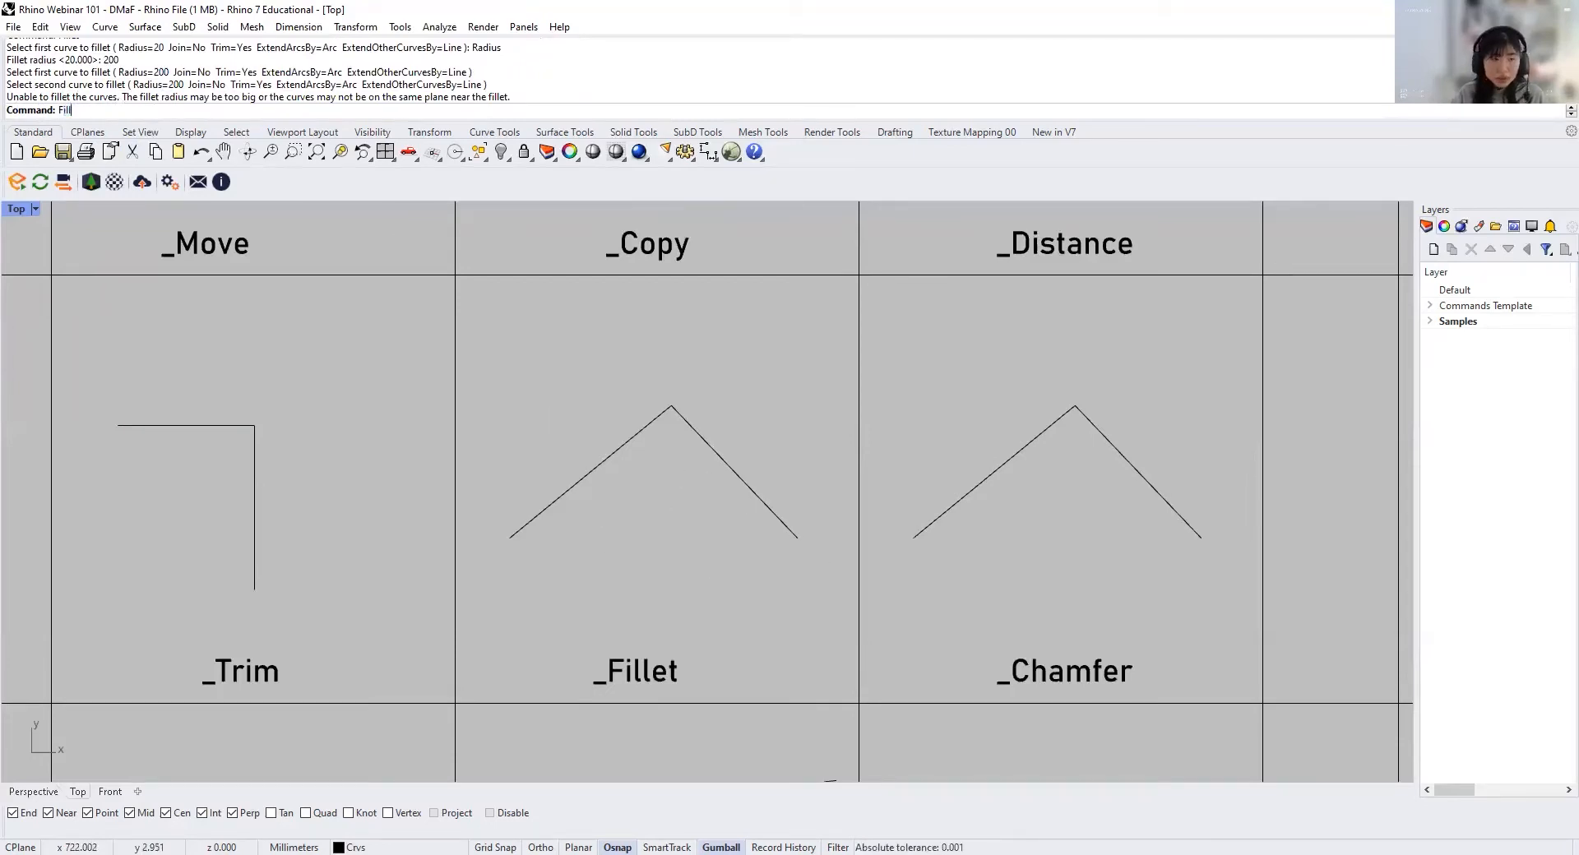
key("Return")
type("r")
key("Return")
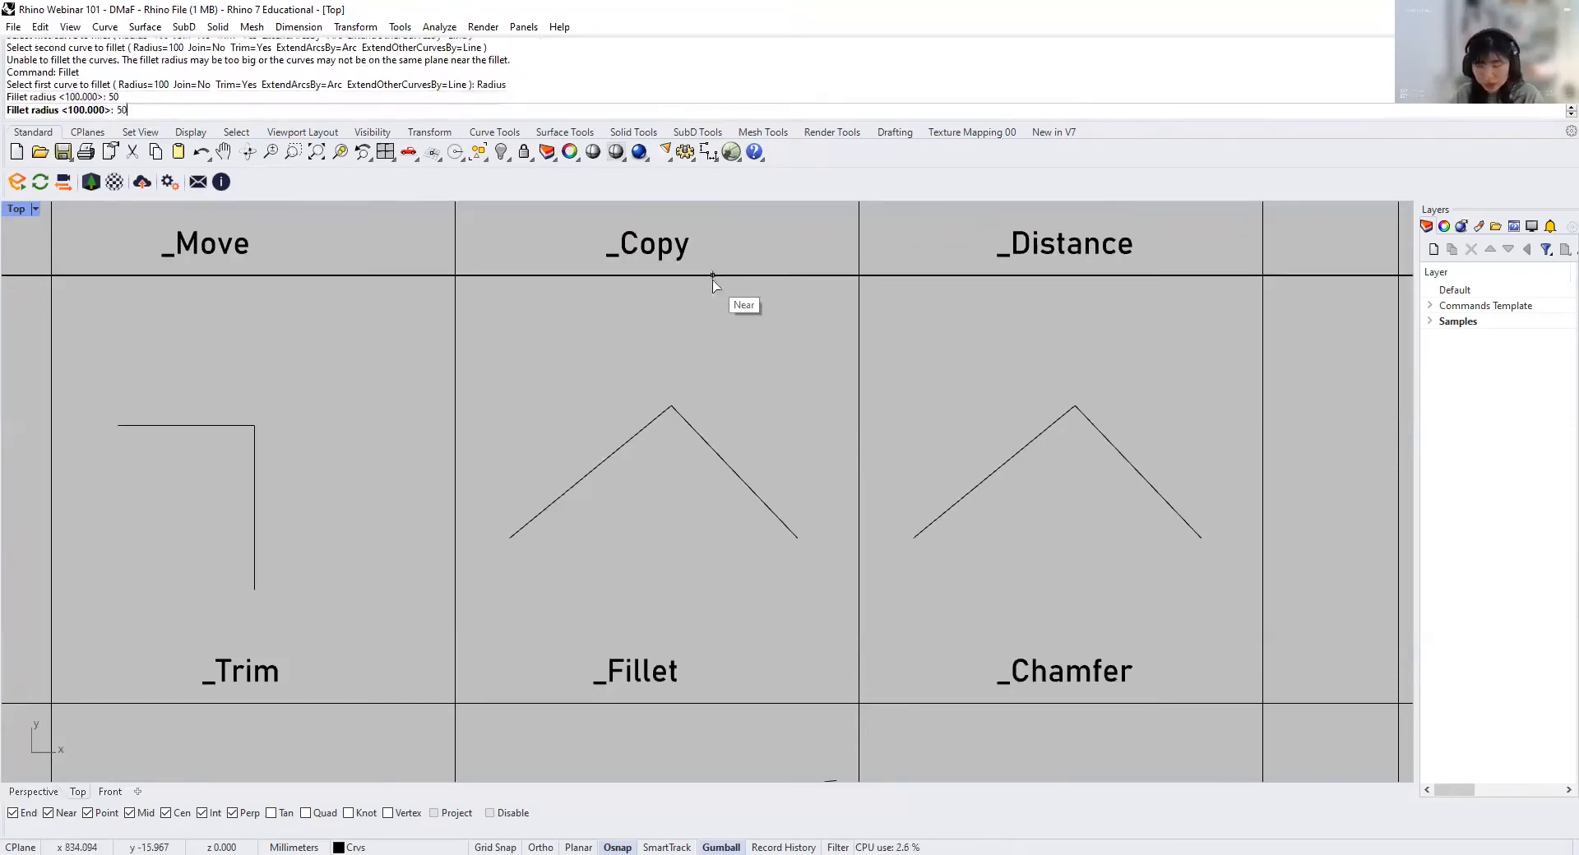
key("Return")
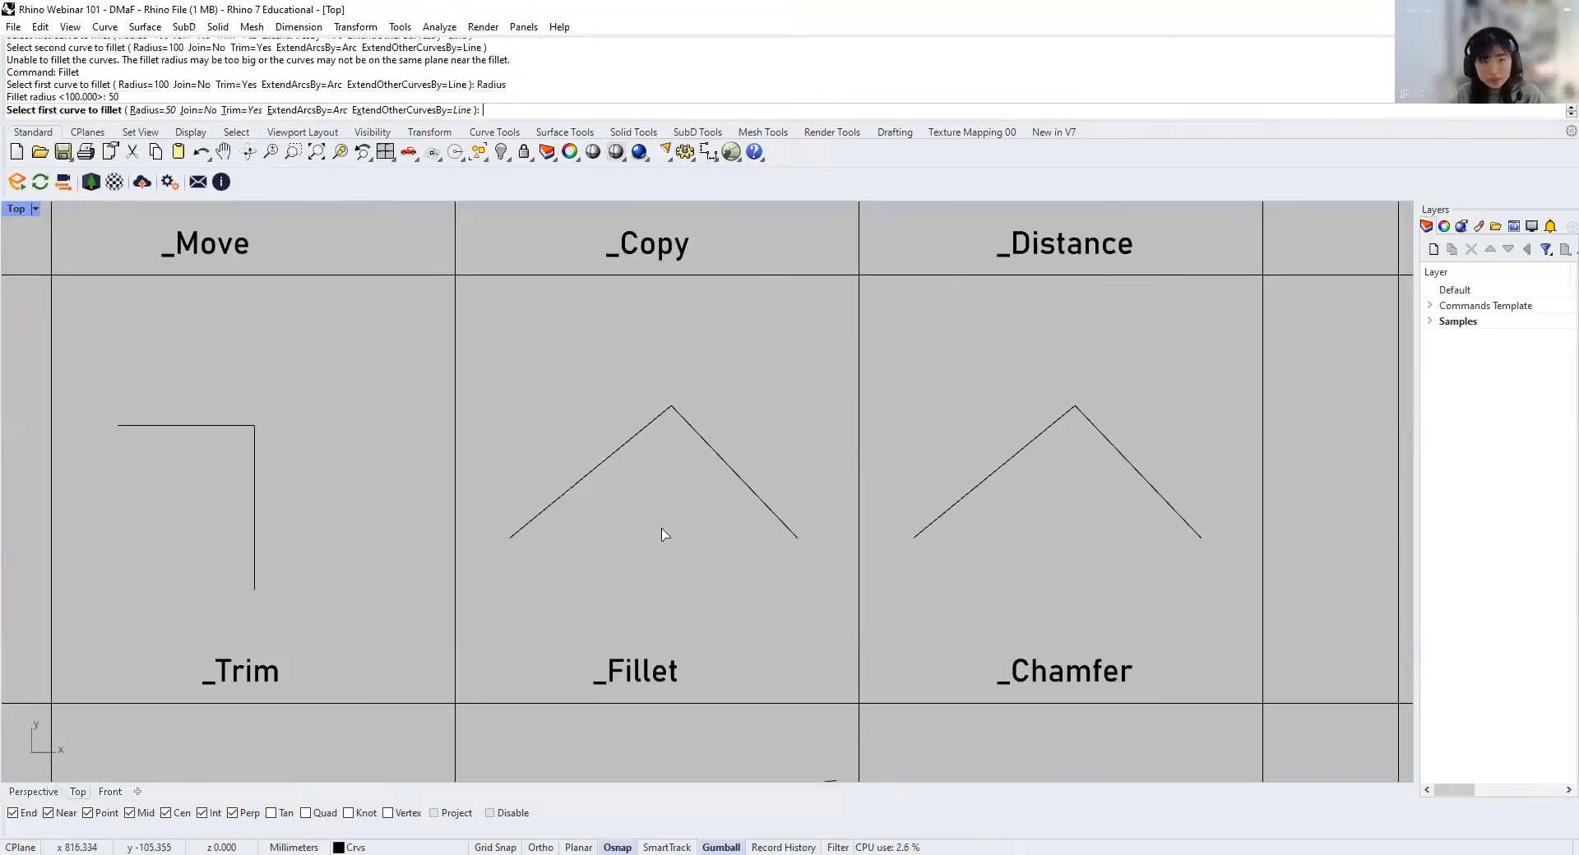
left_click(606, 465)
left_click(752, 496)
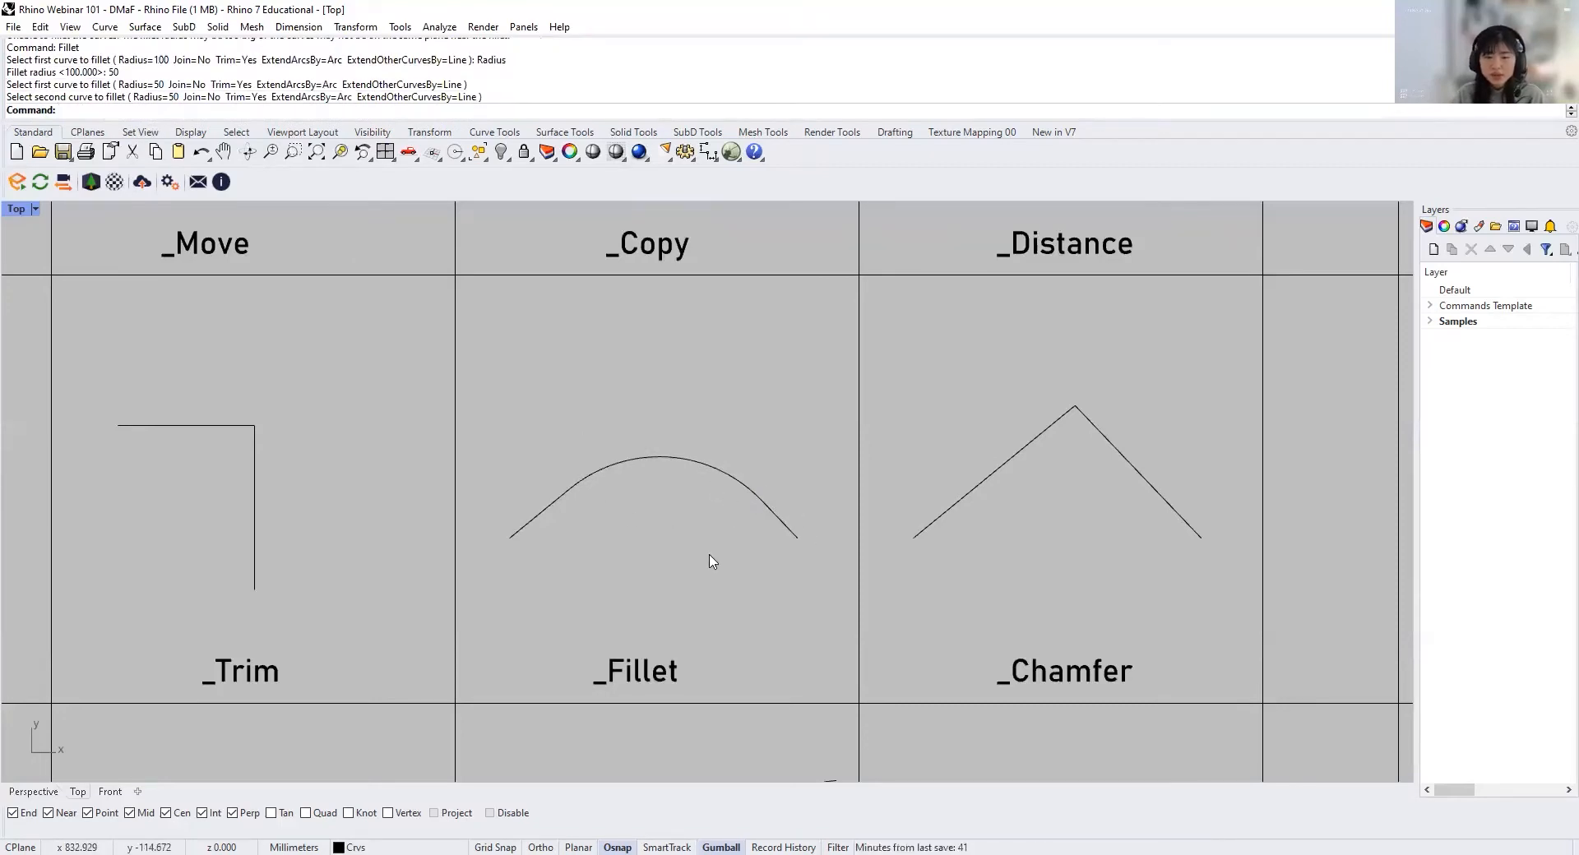
Step: Chamfer the two sloping lines in the _Chamfer cell with both distances set to 30 mm
right_click_drag(750, 562, 659, 564)
scroll(660, 564, "down", 2)
right_click_drag(817, 549, 630, 526)
scroll(720, 529, "up", 4)
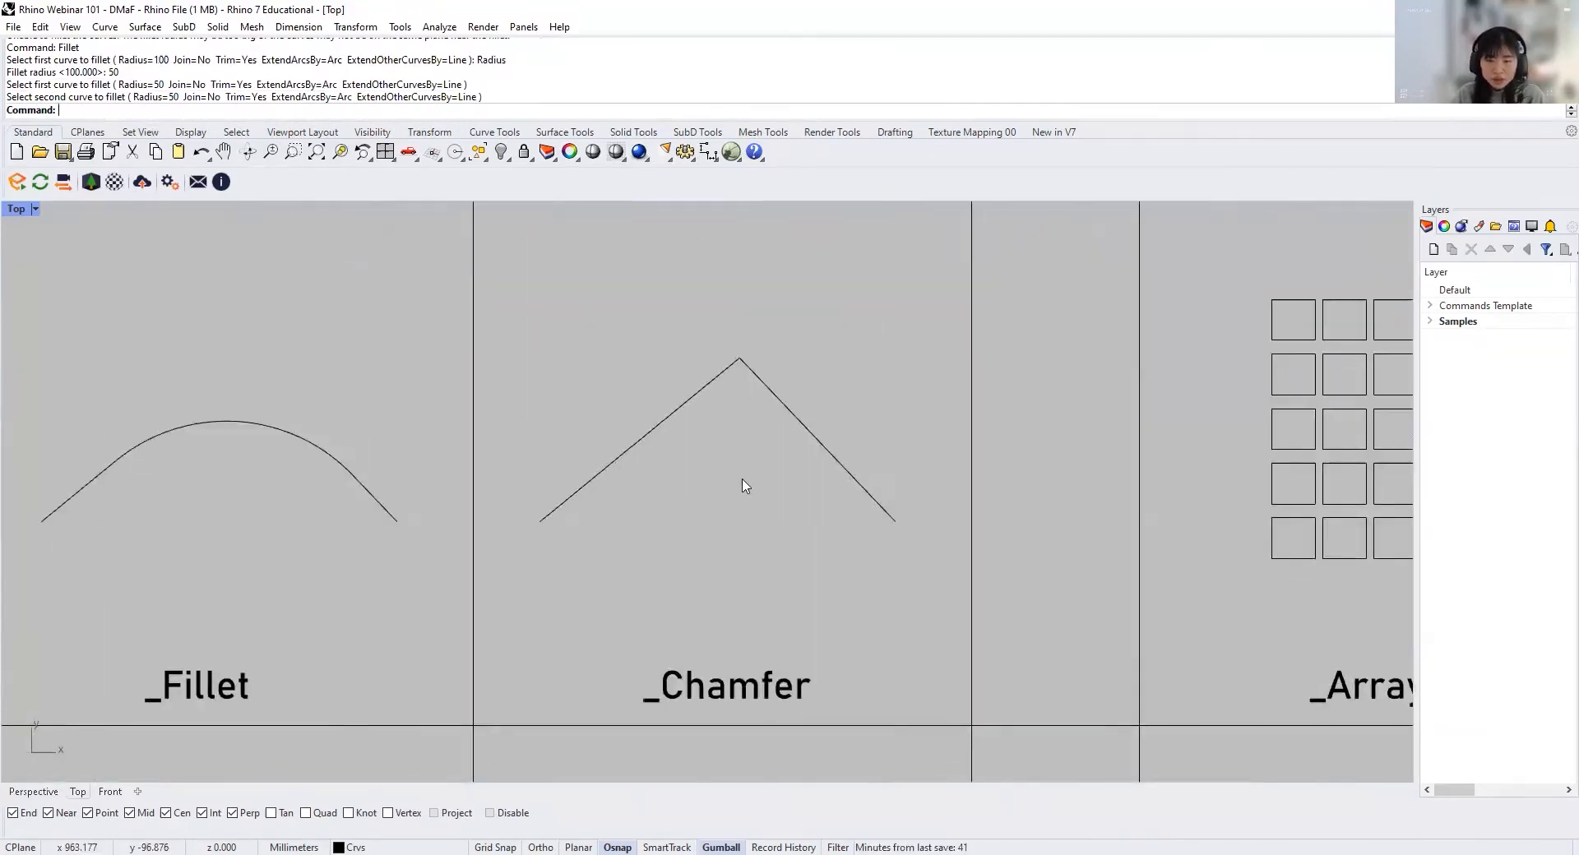
right_click_drag(742, 479, 778, 509)
type("Chamfer")
key("Return")
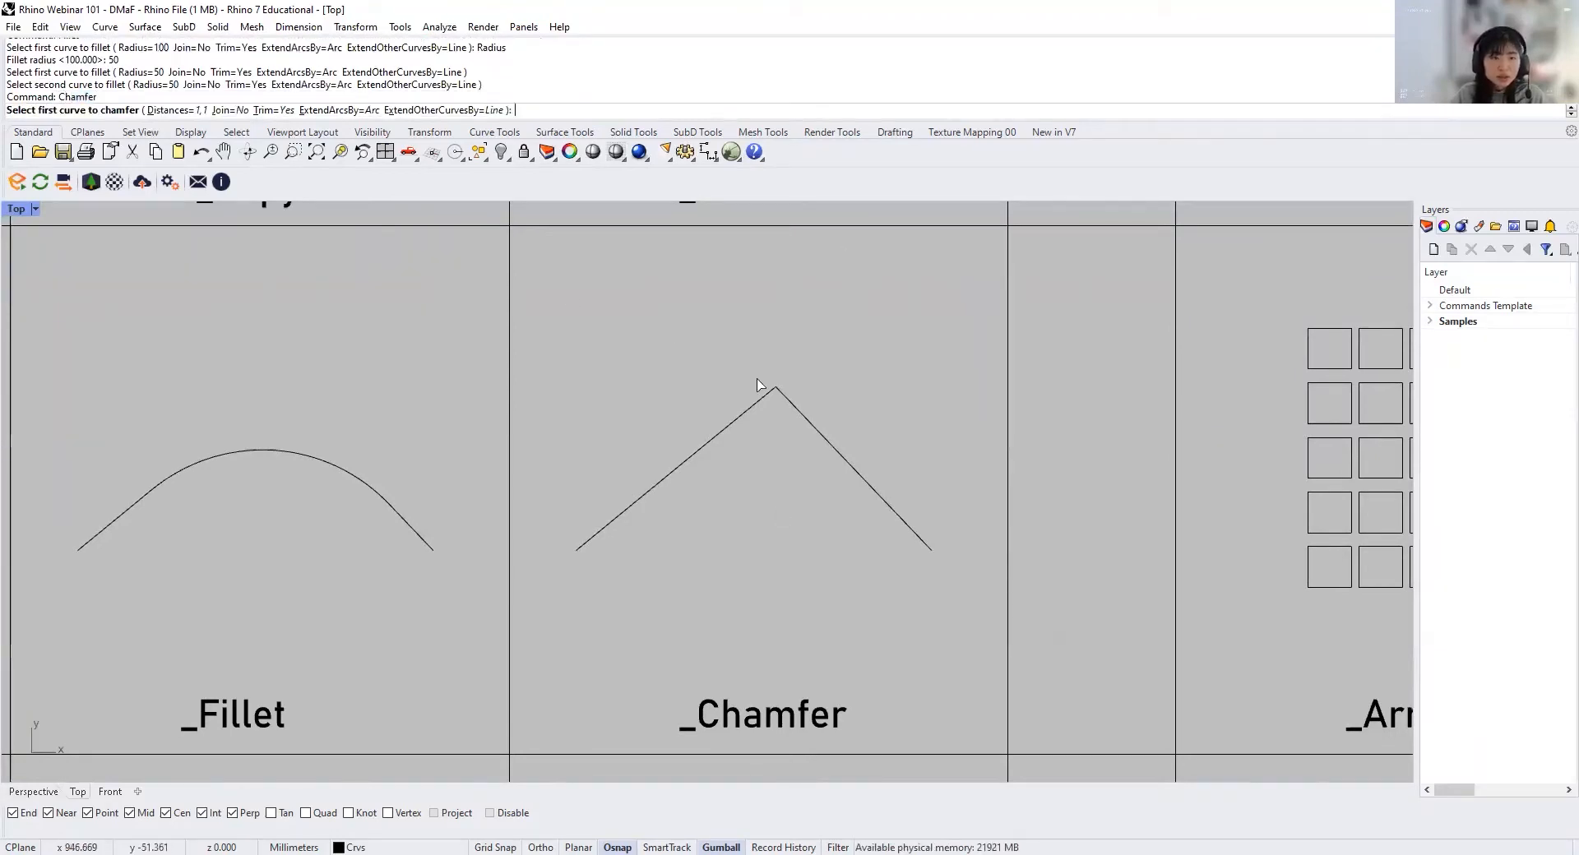
left_click(171, 110)
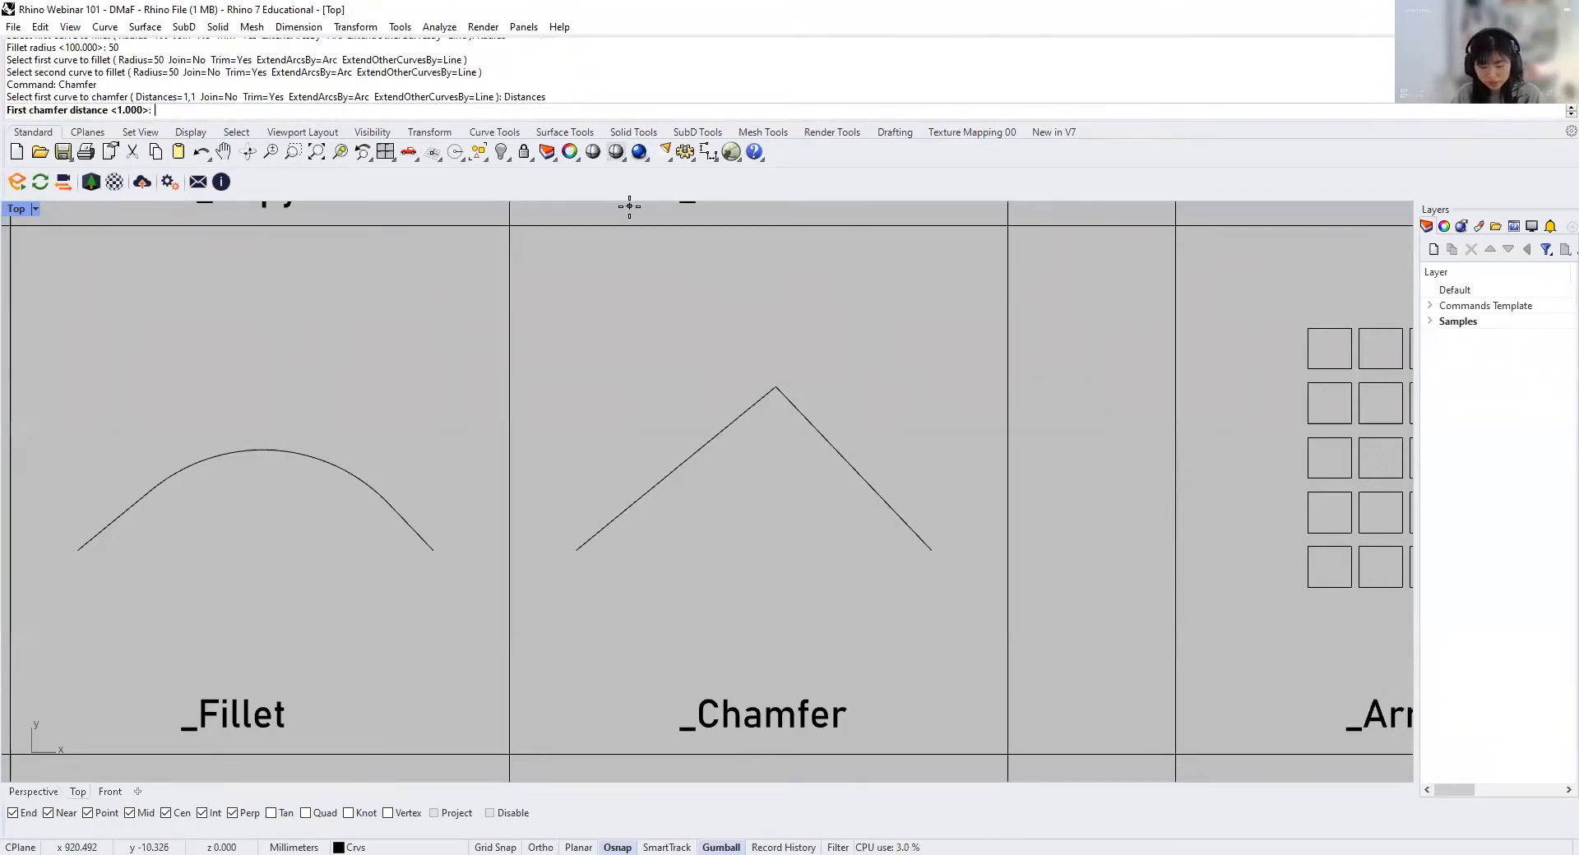
type("30")
key("Return")
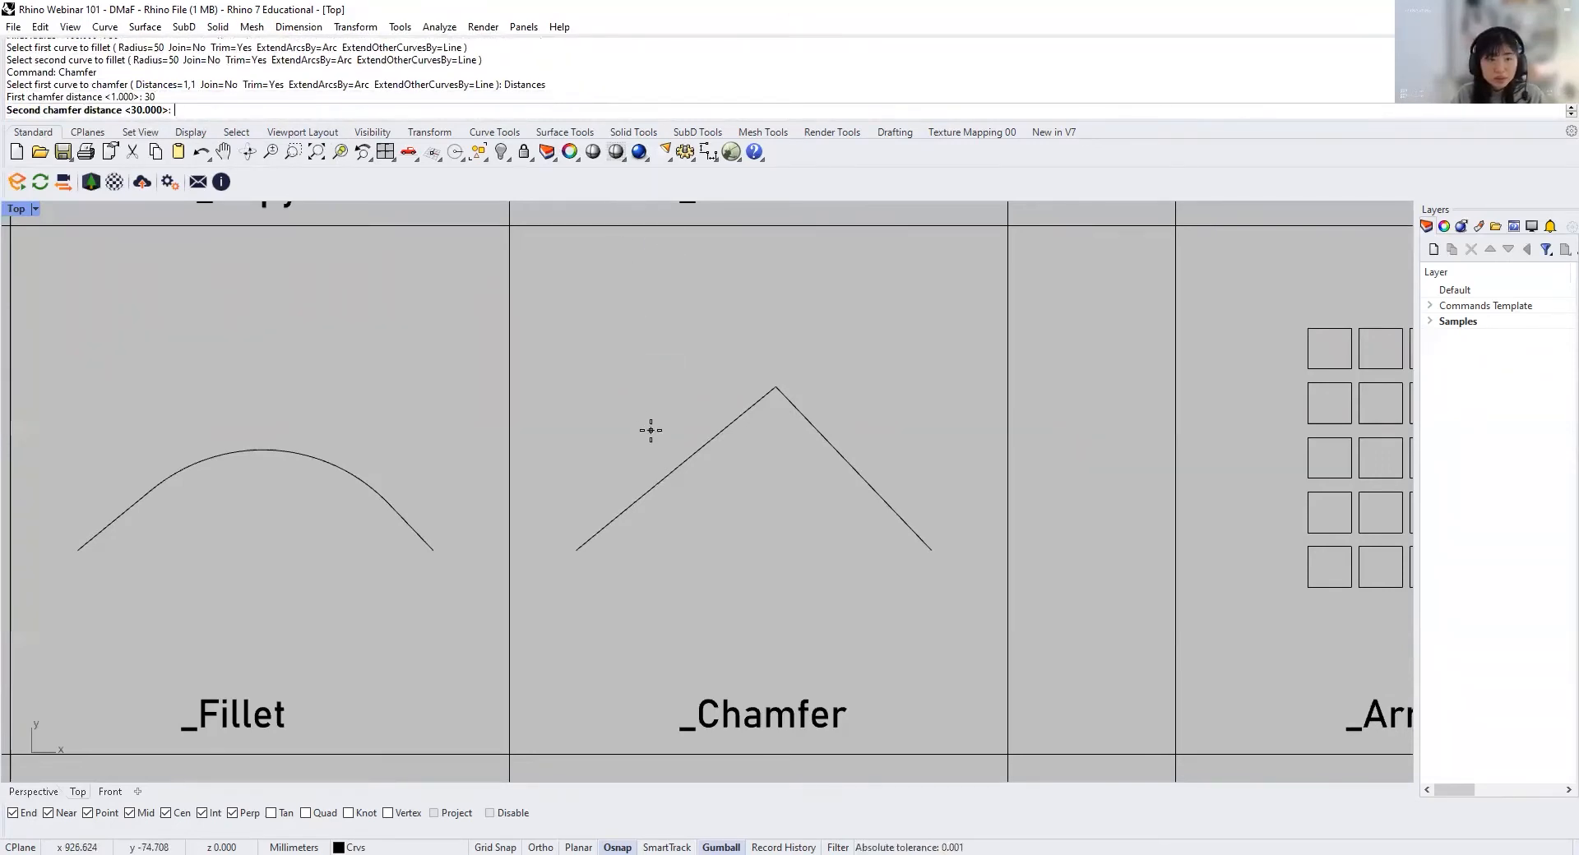
key("Return")
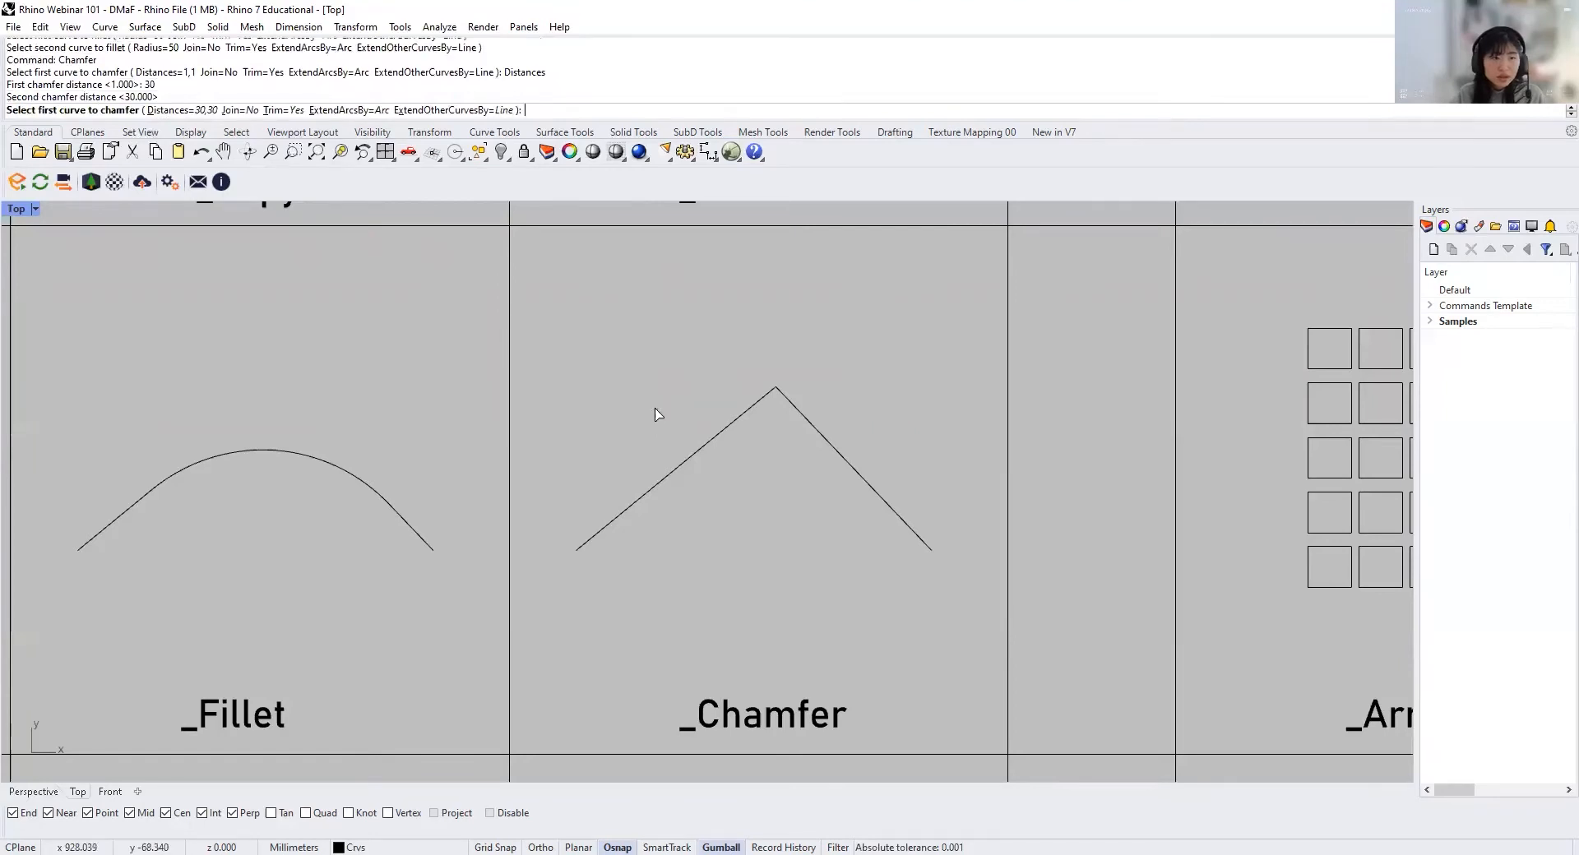
left_click(695, 455)
left_click(877, 493)
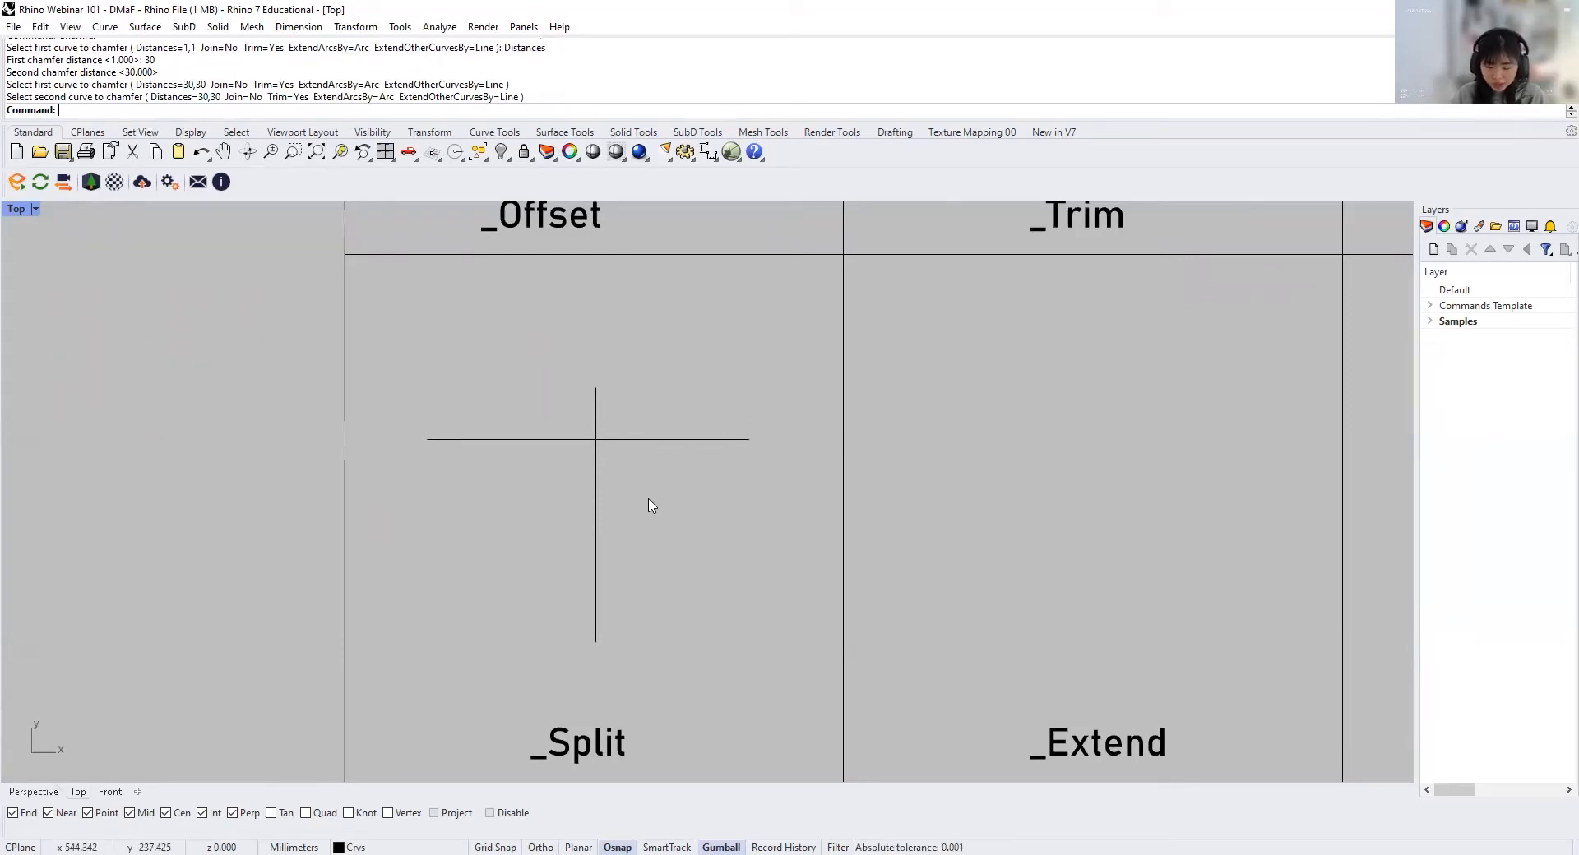
Step: Split the horizontal line in the _Split cell, using the vertical line as the cutting object
type("plit")
key("Return")
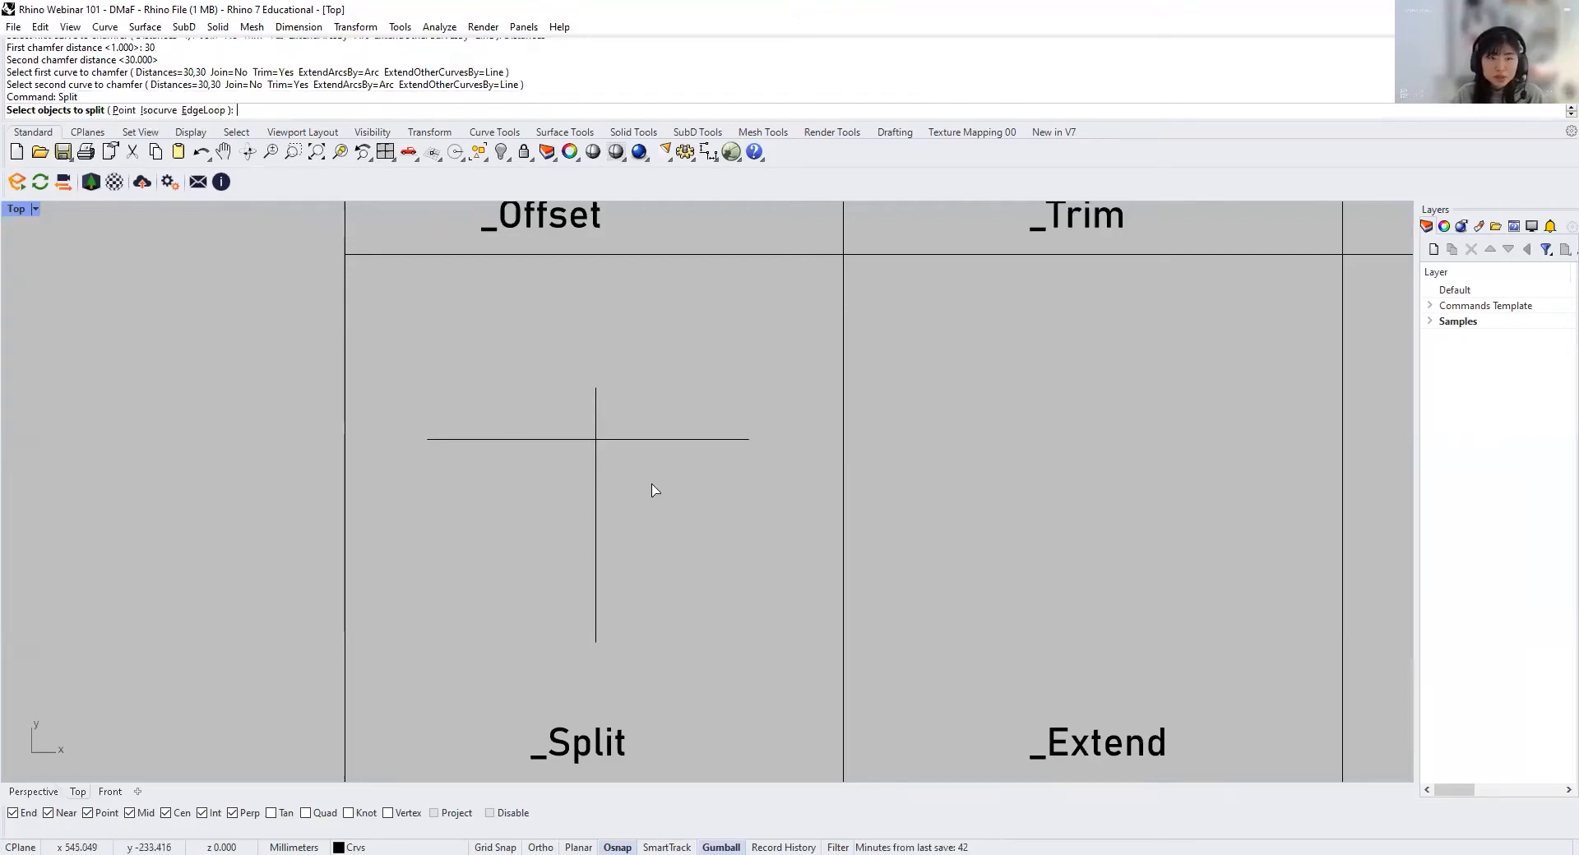
left_click(692, 441)
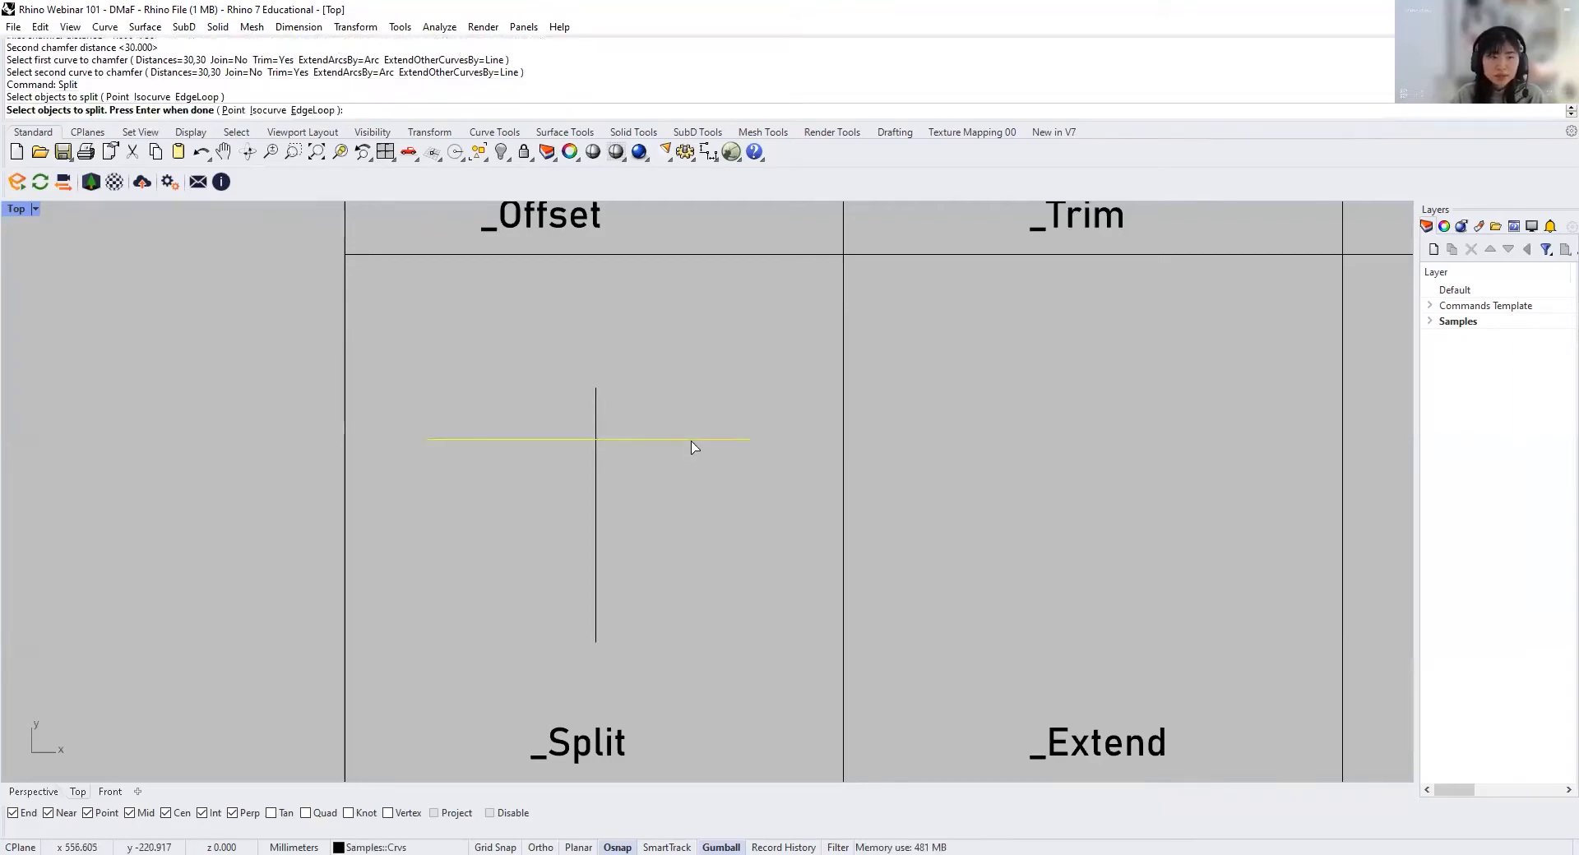
key("Return")
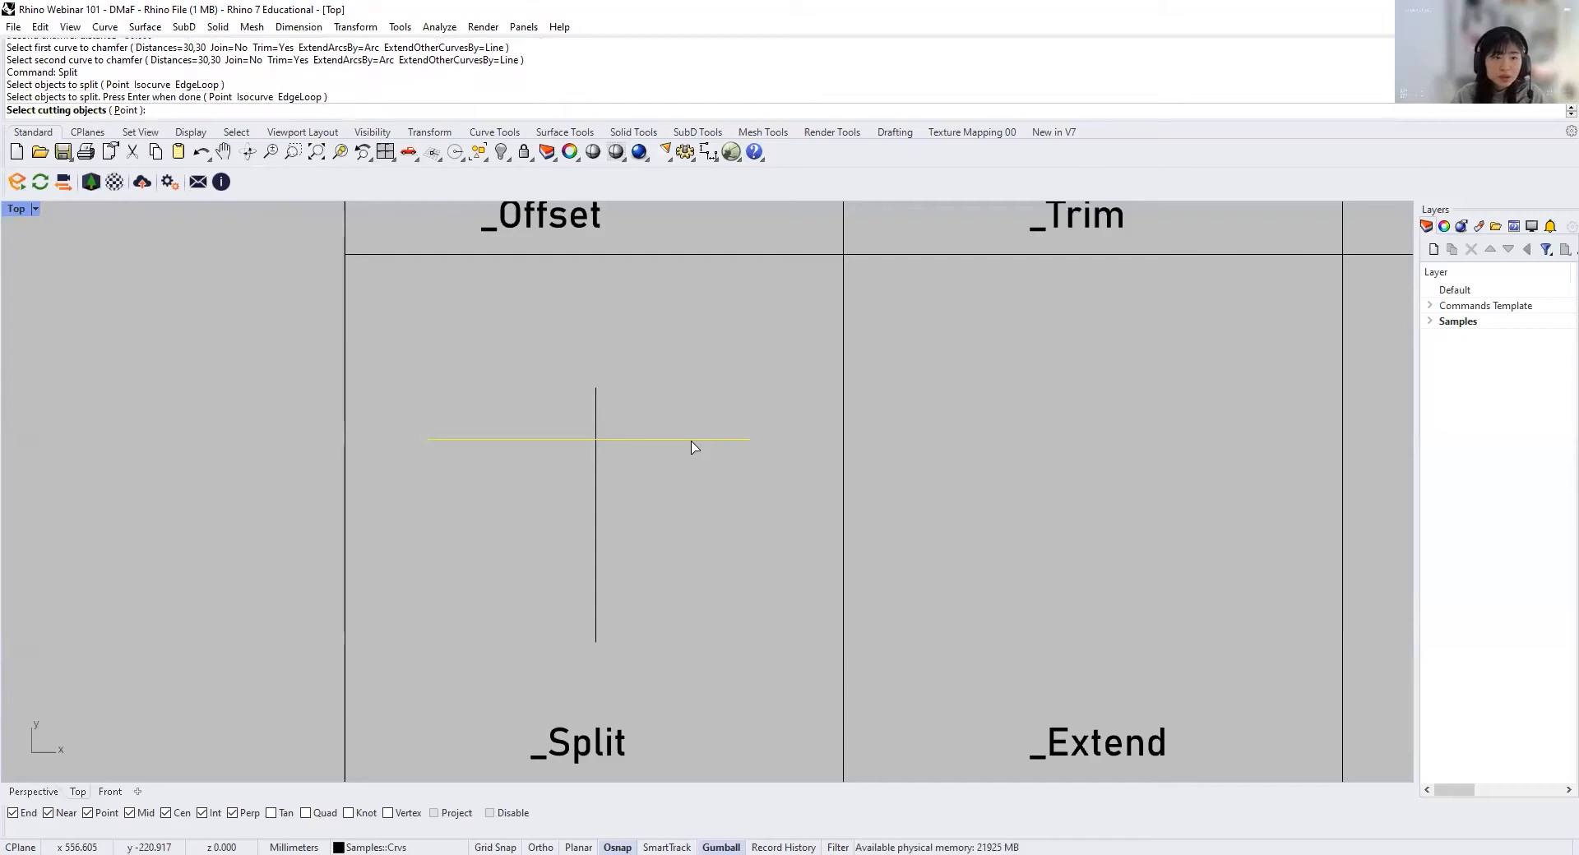
left_click(596, 504)
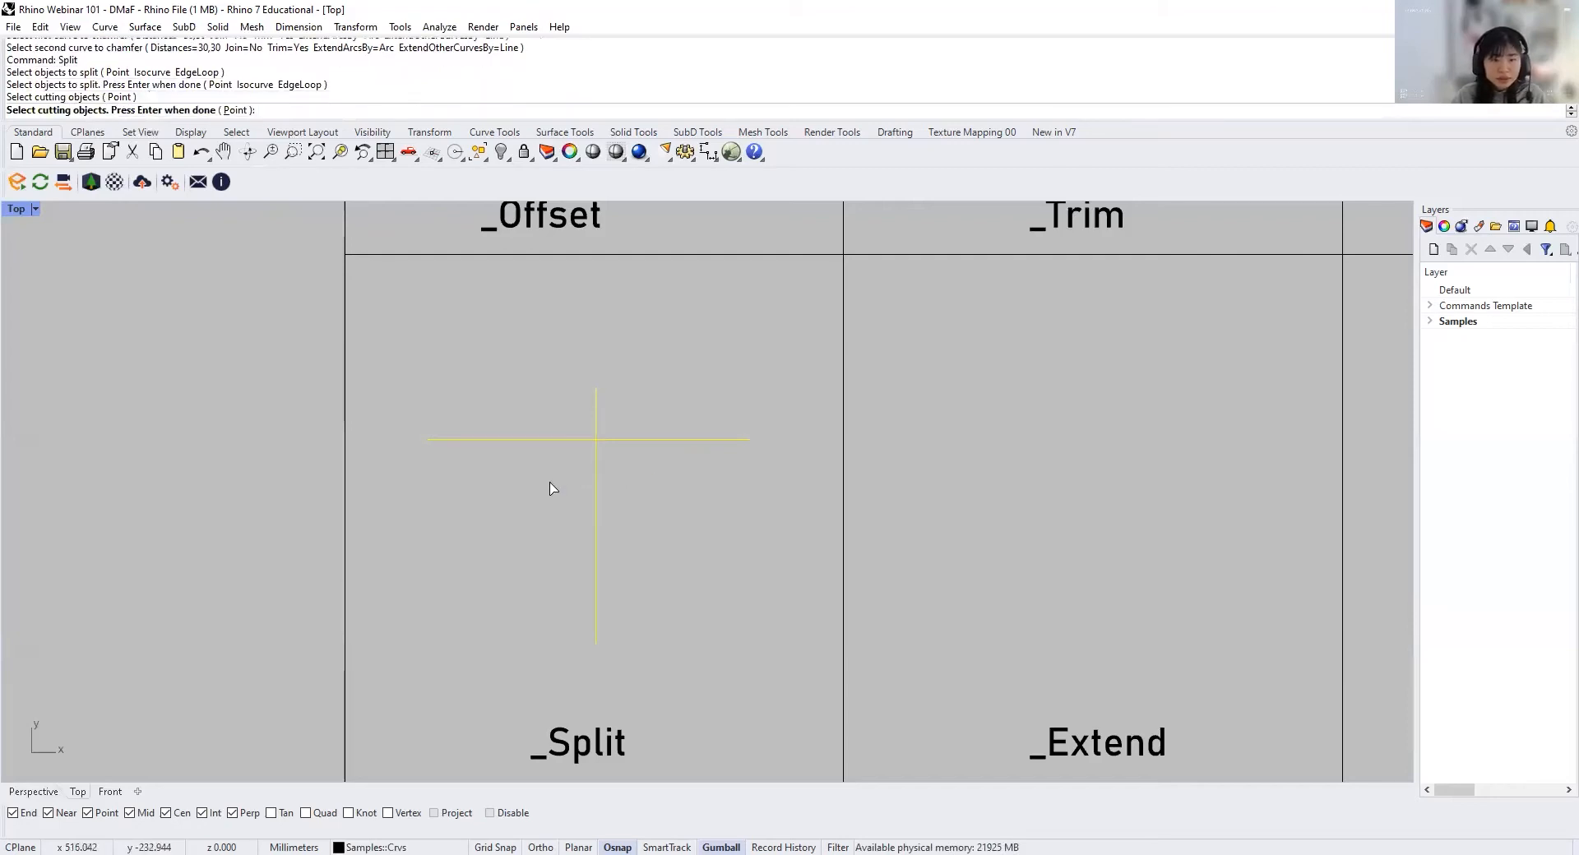
key("Return")
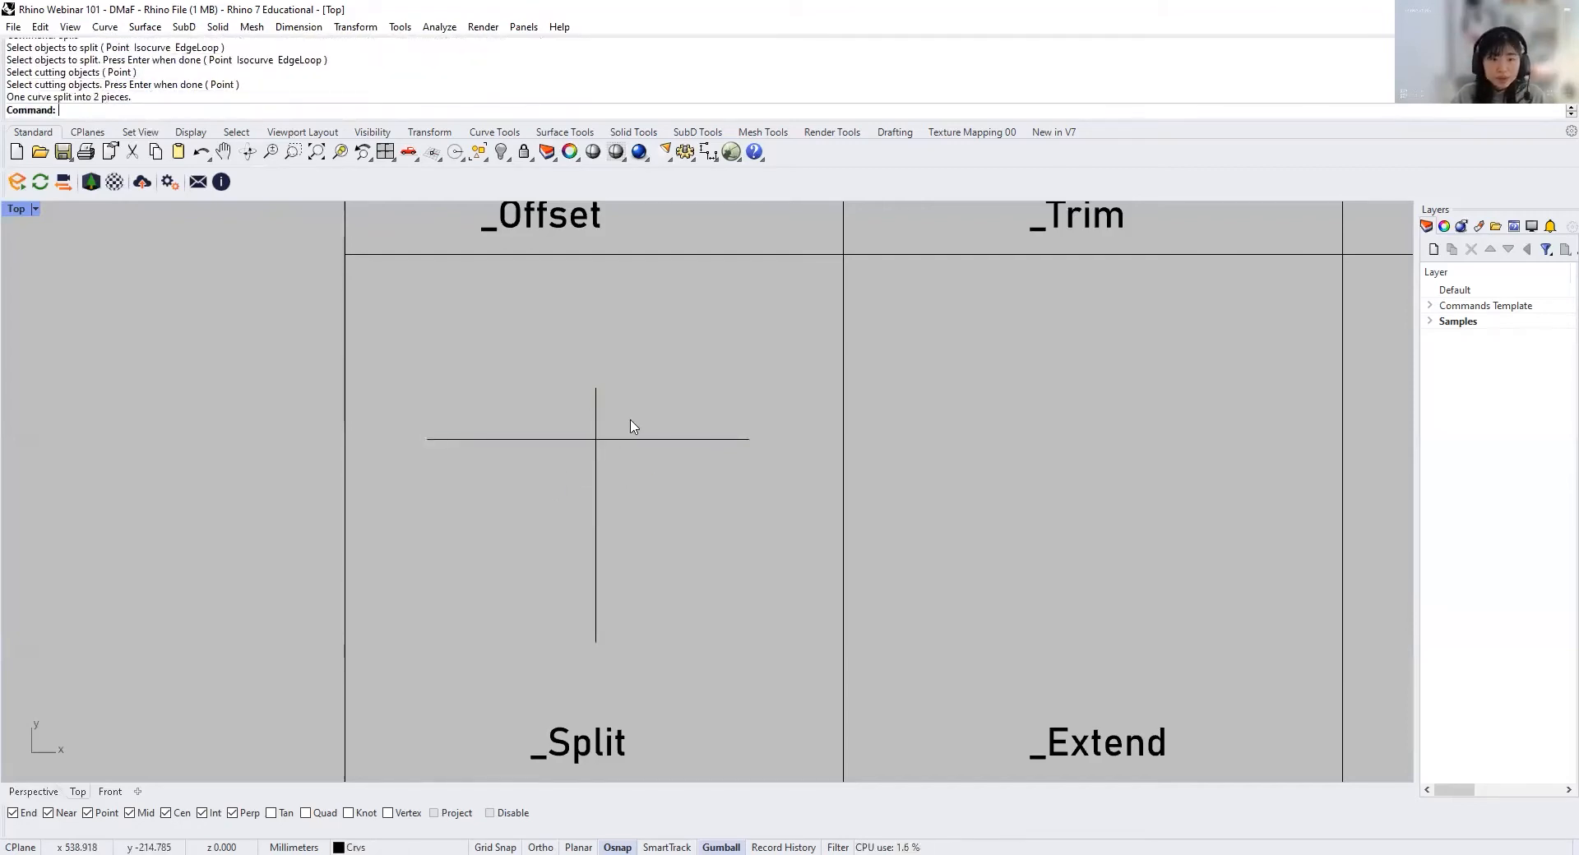
Step: Select the two halves of the split horizontal line alternately to check that they are separate curves
left_click(629, 440)
left_click(530, 440)
left_click(654, 440)
left_click(510, 438)
left_click(657, 439)
left_click(503, 437)
left_click(634, 440)
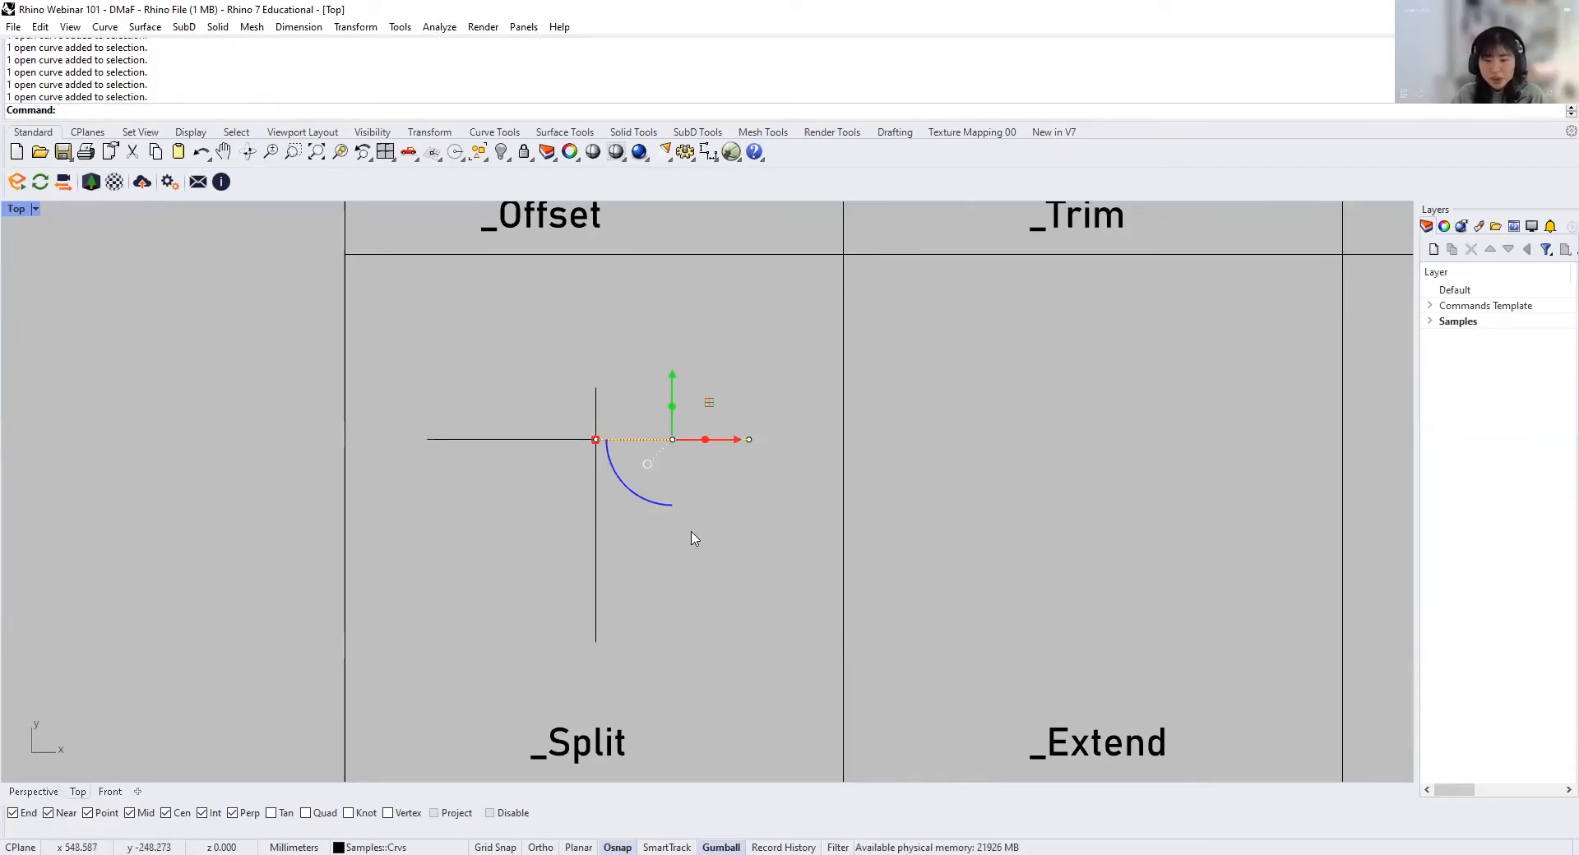
Step: Turn off the Gumball, and toggle object snapping off and back on
left_click(716, 843)
left_click(716, 492)
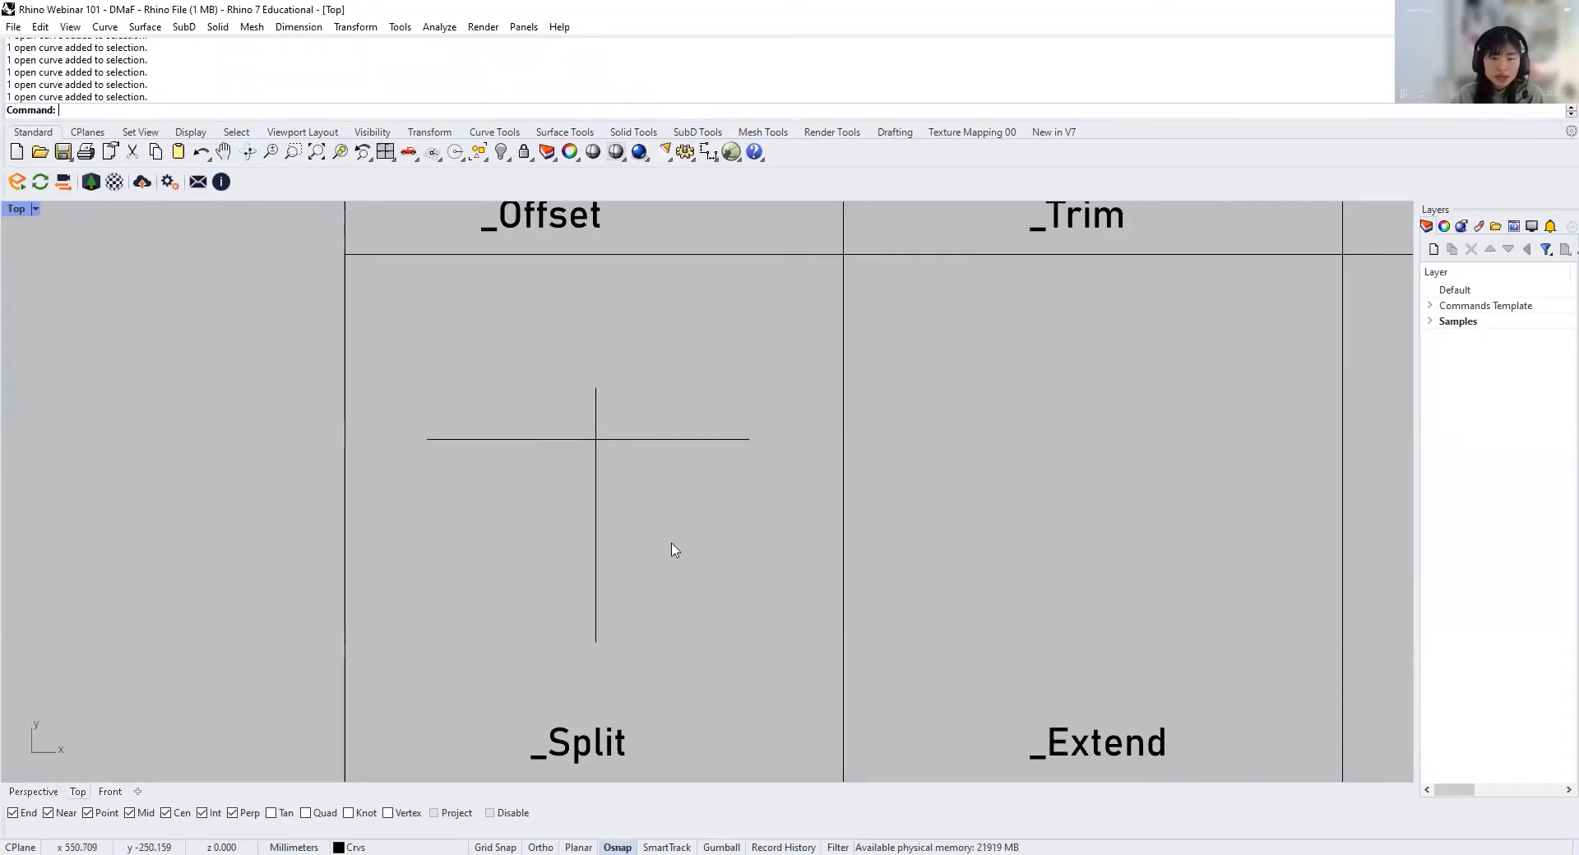
left_click(617, 844)
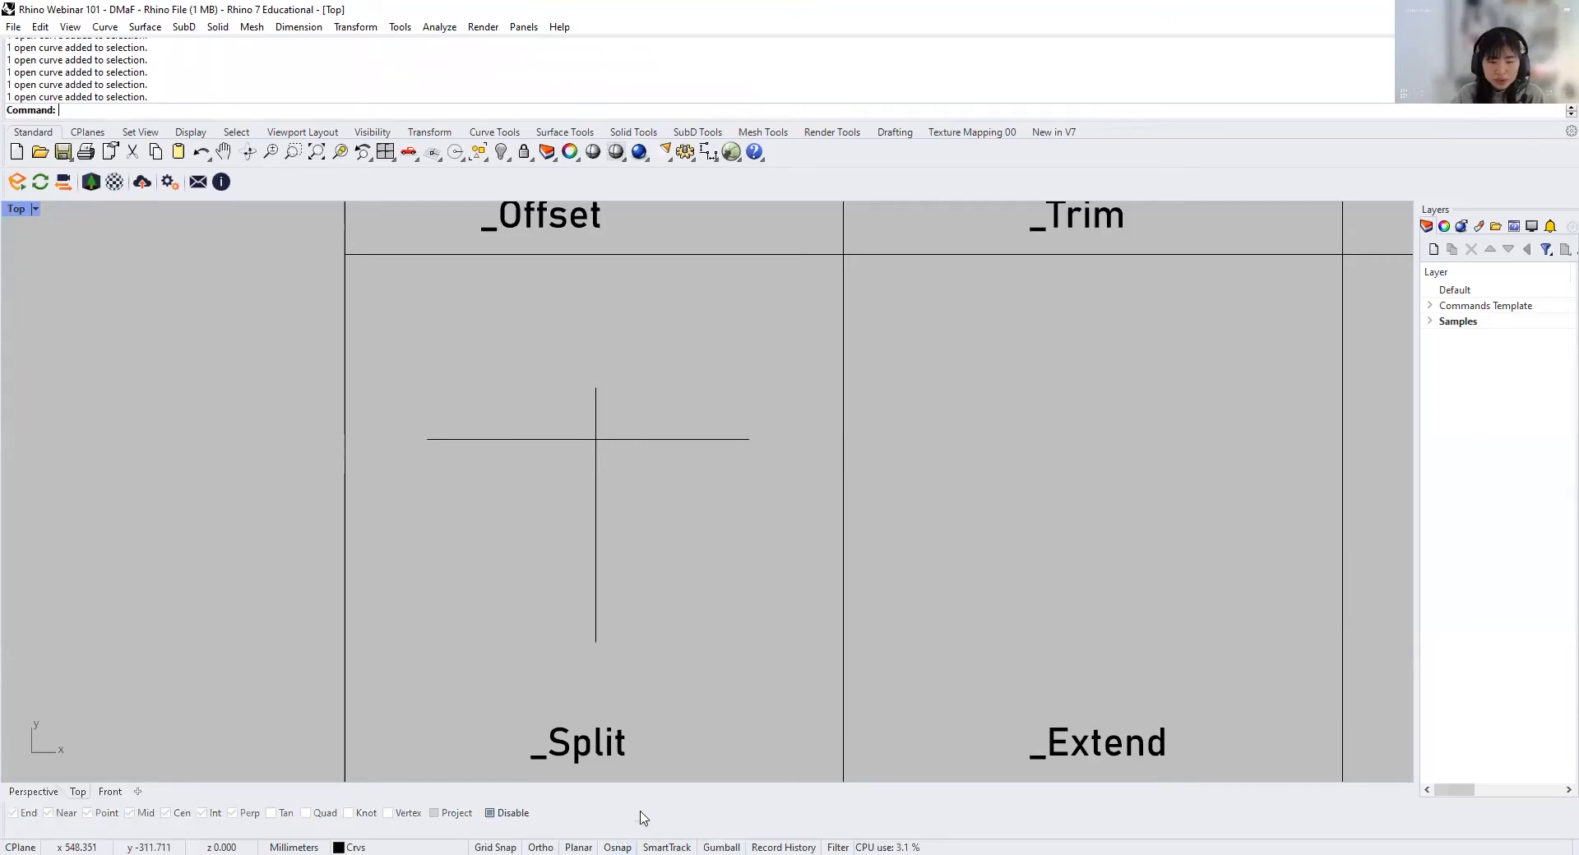
left_click(609, 832)
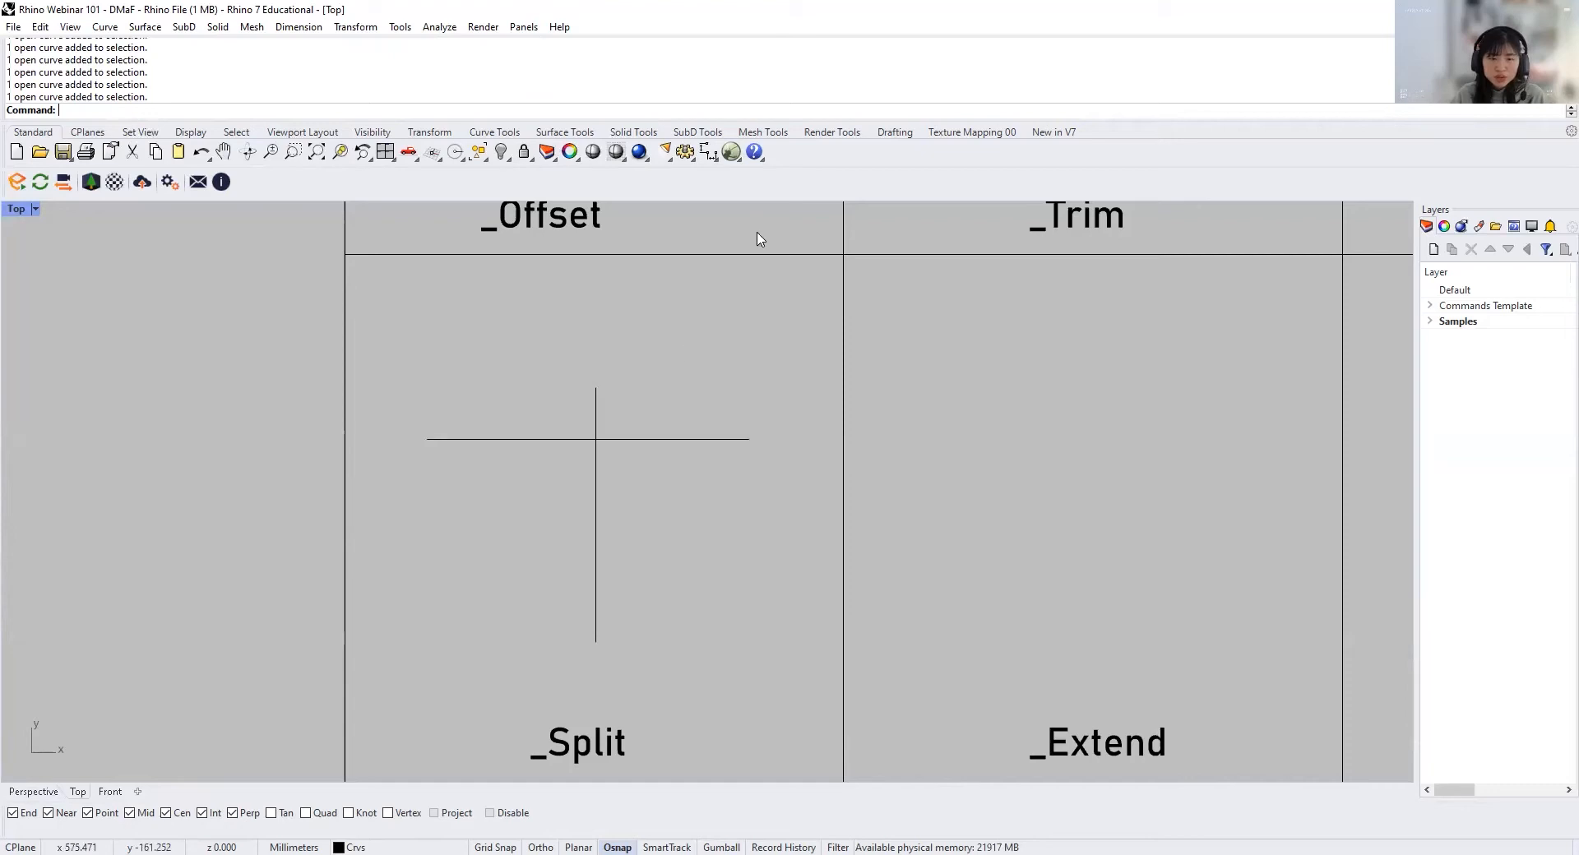
Step: Disable the Near, Point, Mid, Cen, Int and Perp object snaps, leaving only End active
left_click(48, 812)
left_click(87, 812)
left_click(130, 813)
left_click(231, 812)
left_click(202, 813)
left_click(129, 812)
left_click(165, 812)
left_click(153, 814)
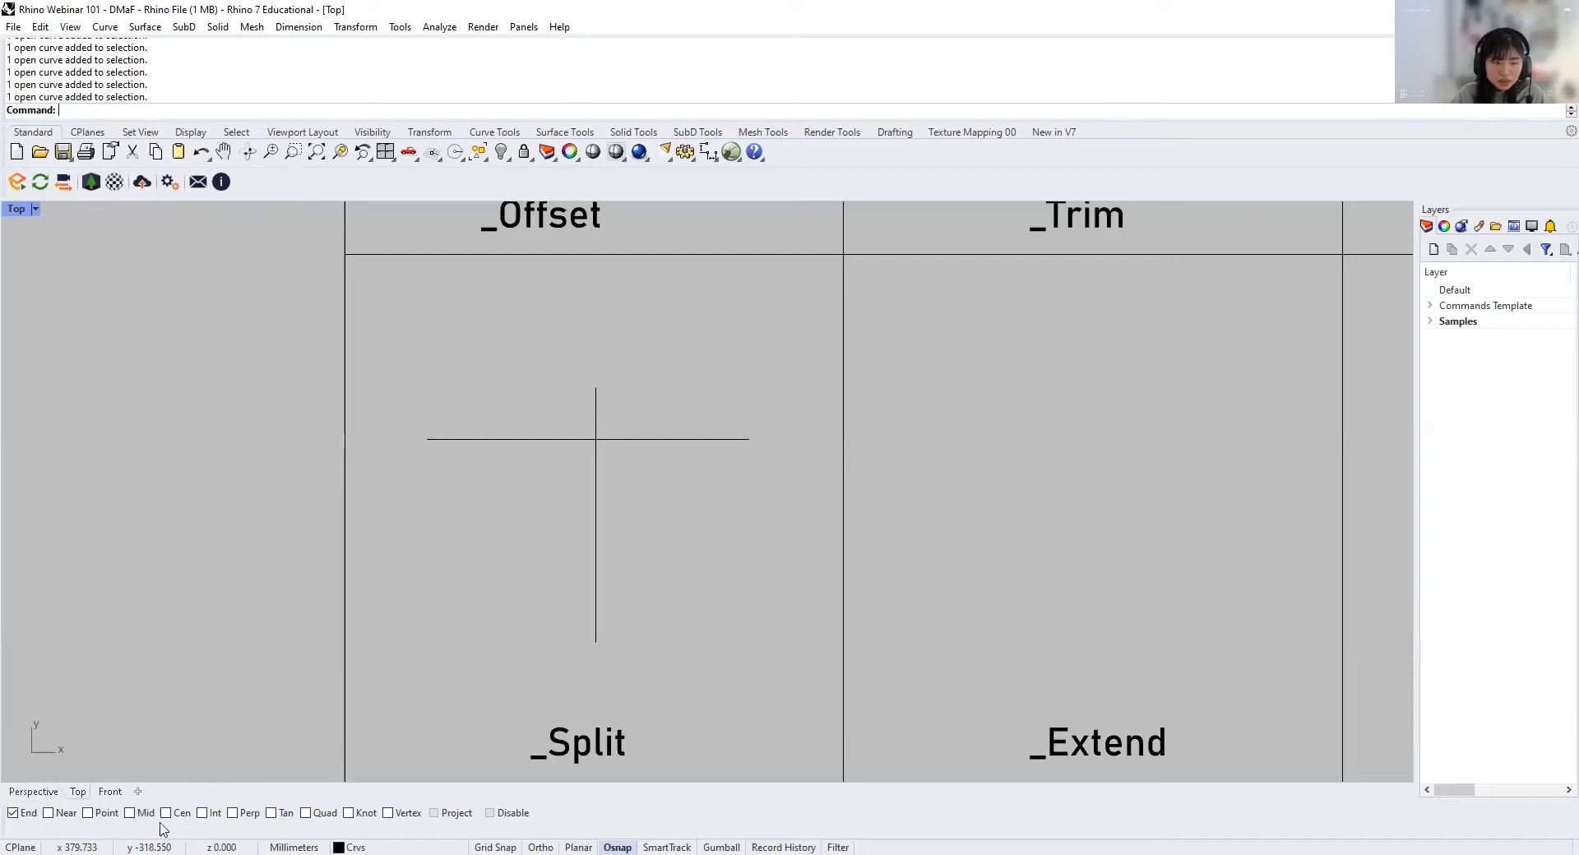
Step: Move the right half of the split line from its right endpoint to the vertical line's upper endpoint
left_click(678, 443)
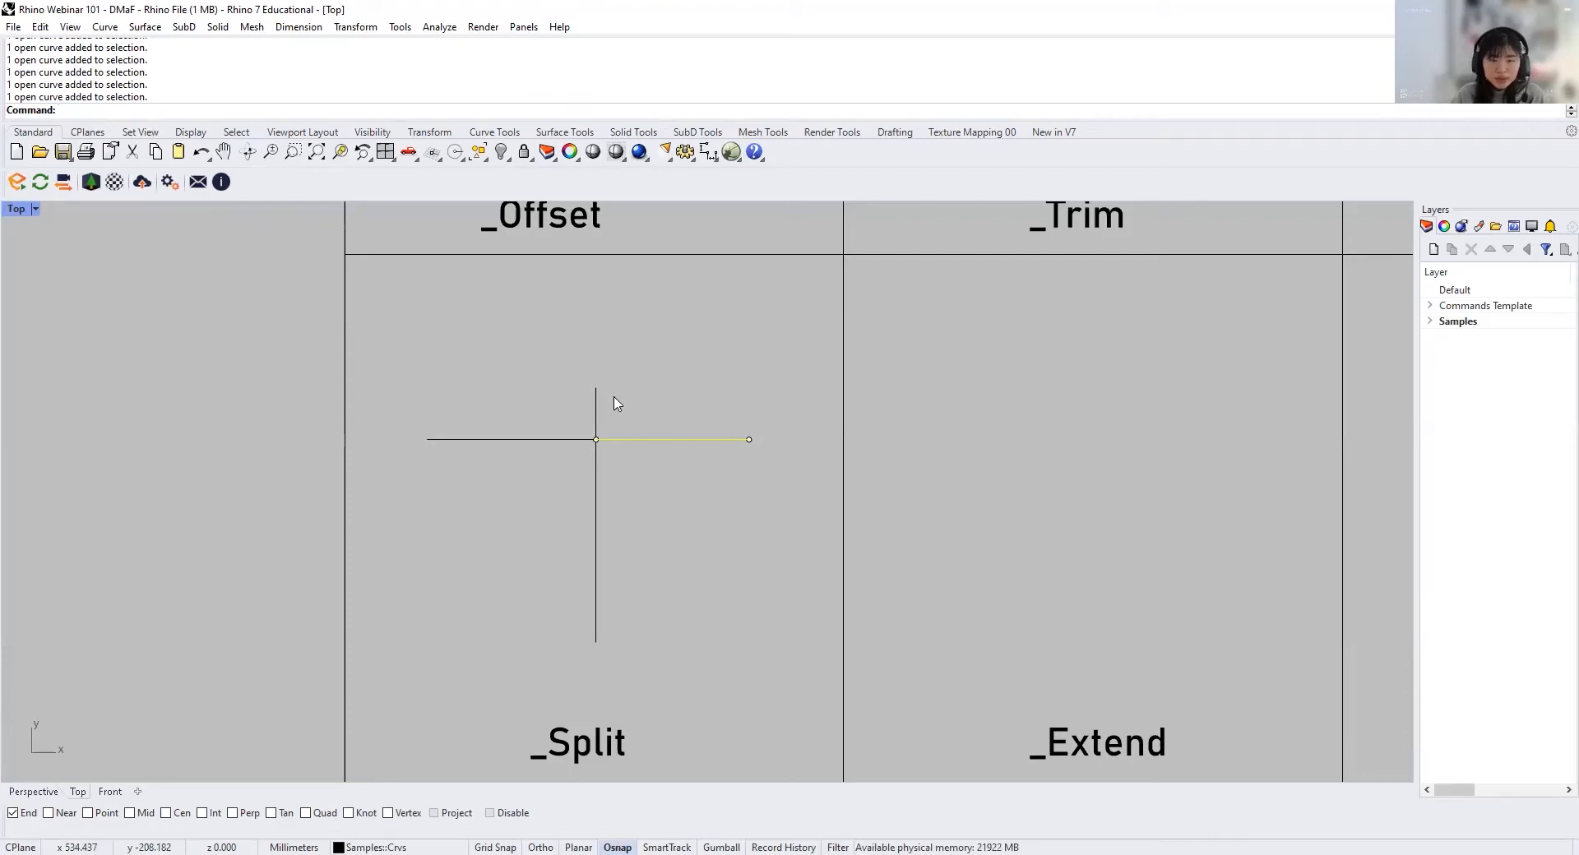
type("Mo")
key("Return")
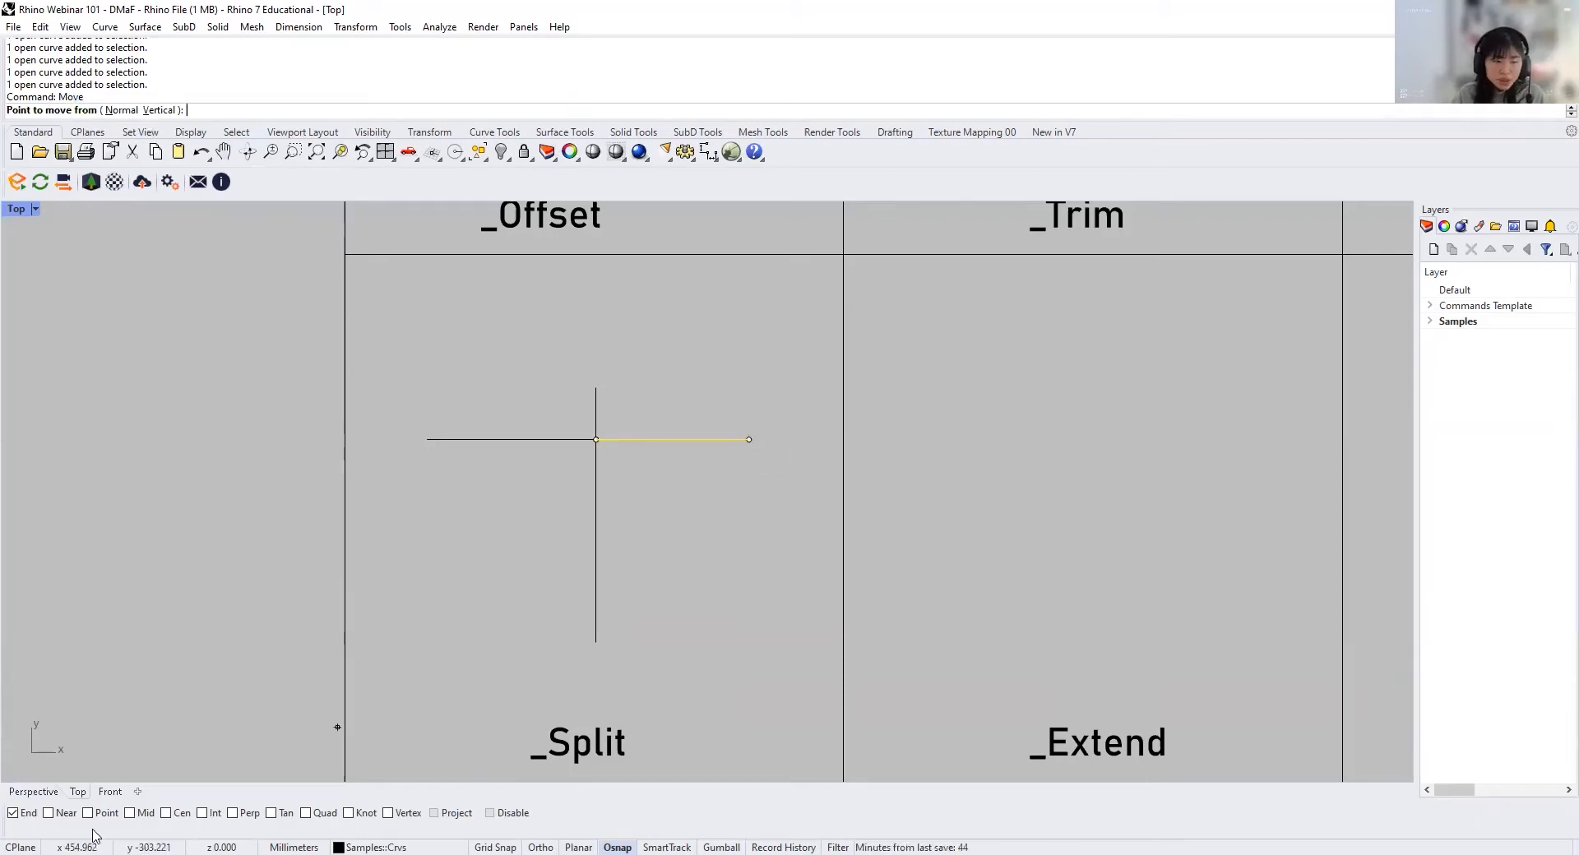
left_click(749, 439)
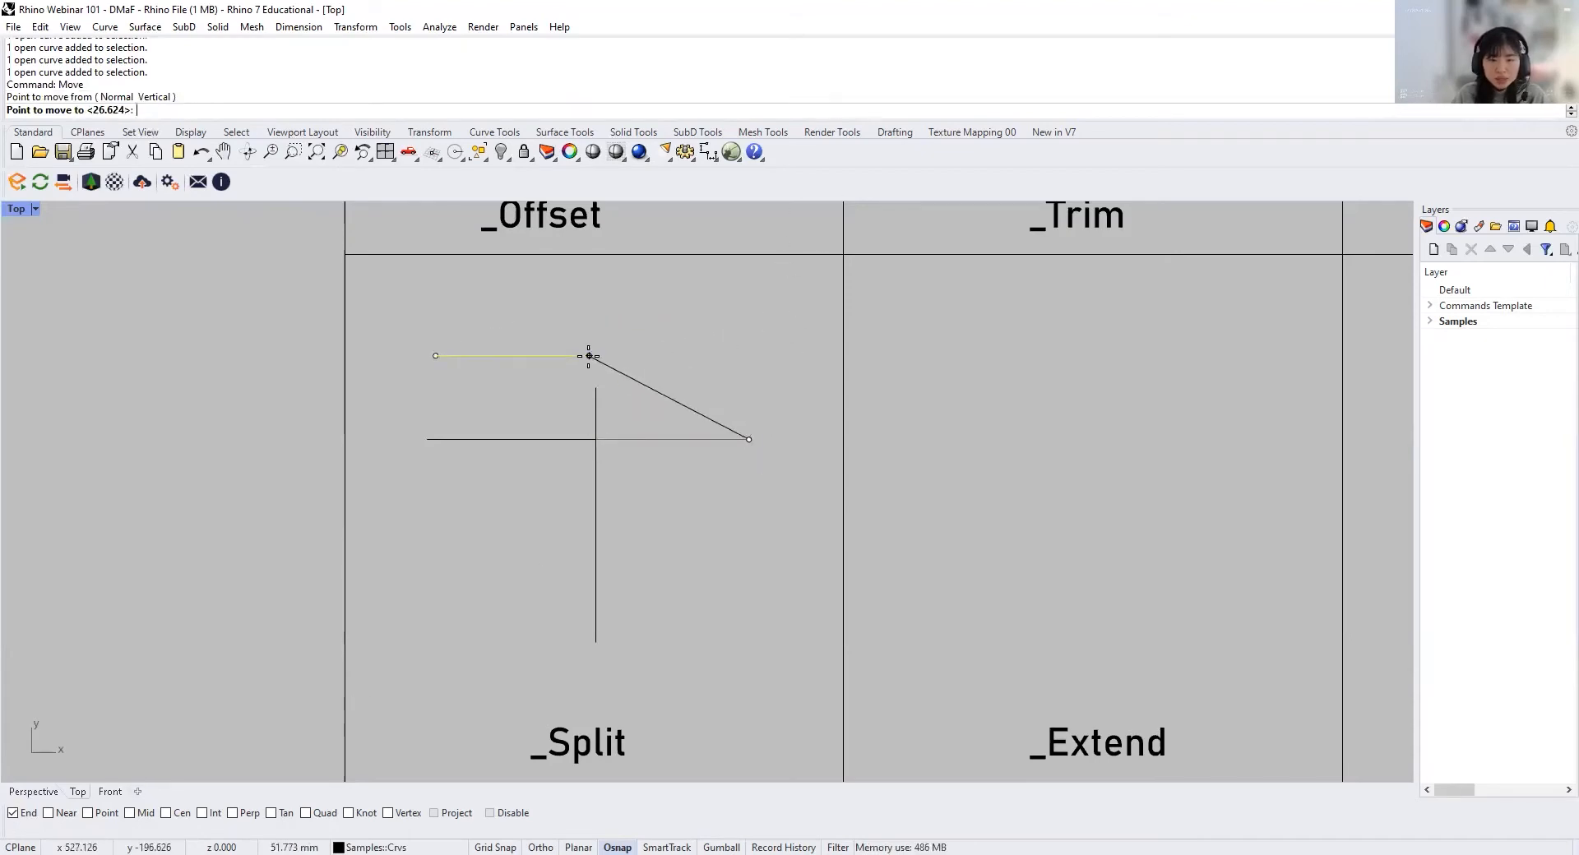
left_click(595, 387)
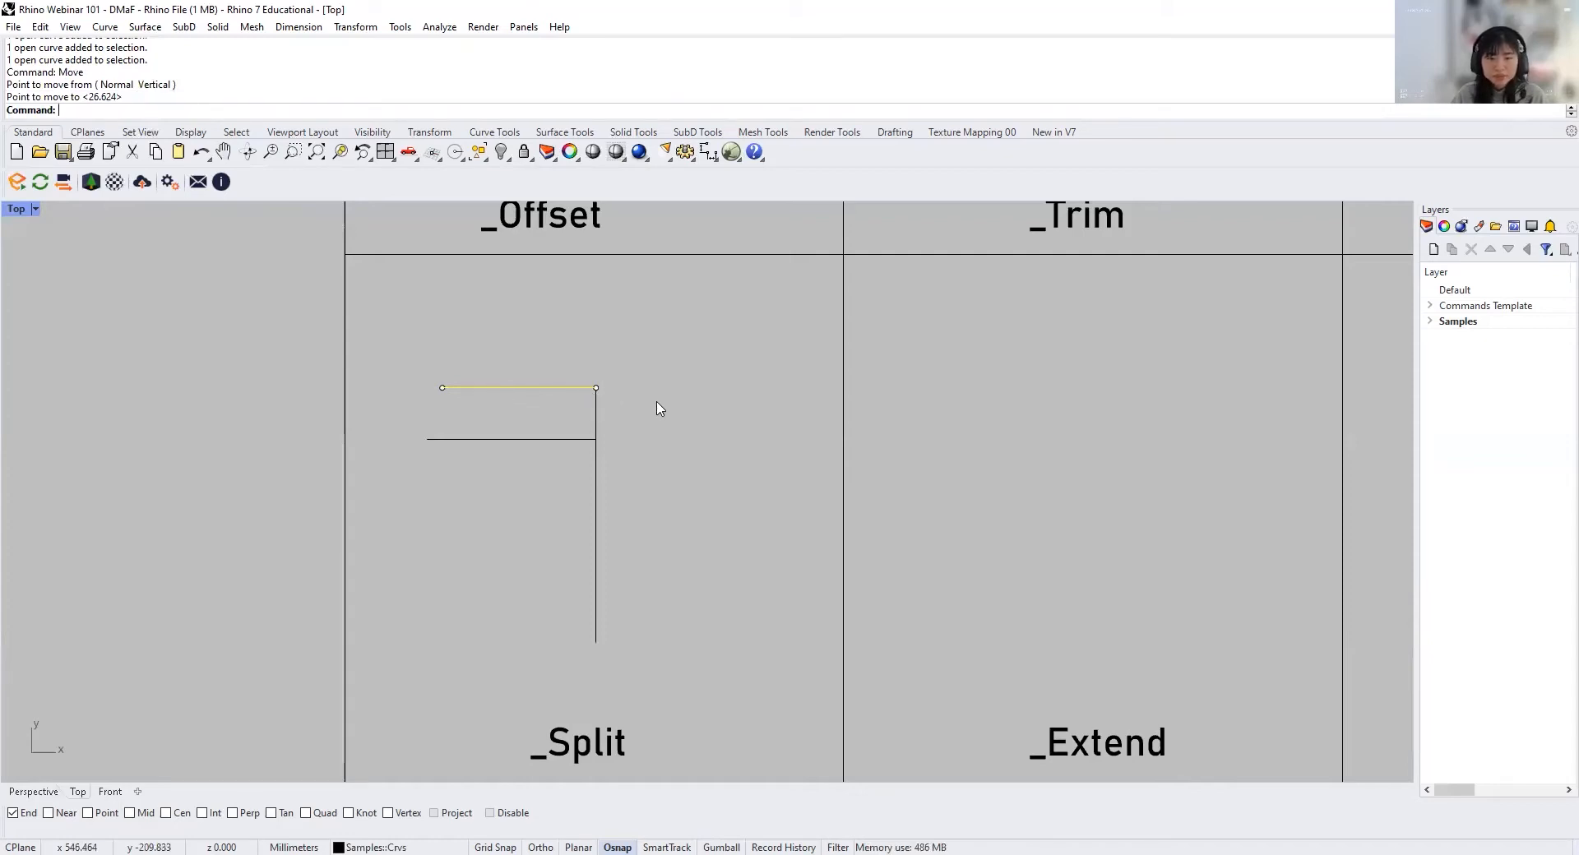
Step: Undo the last line move and turn off the End object snap
key("ctrl+z")
key("Escape")
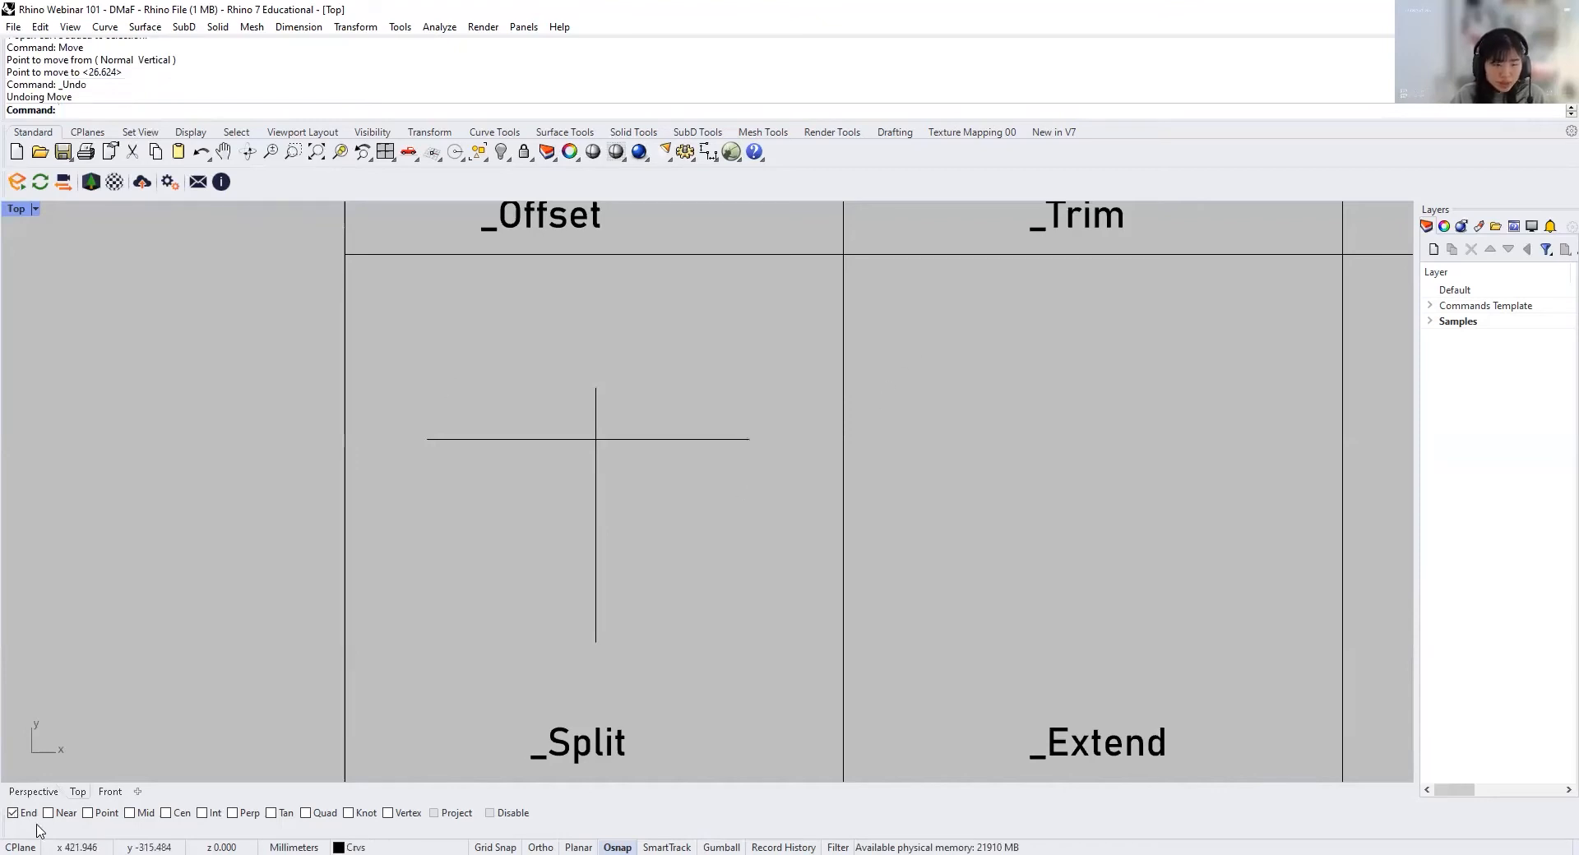
left_click(13, 813)
Step: Without object snaps, move the right half of the split line from its right endpoint to the vertical line's upper end, and check the alignment closely
left_click_drag(748, 498, 687, 394)
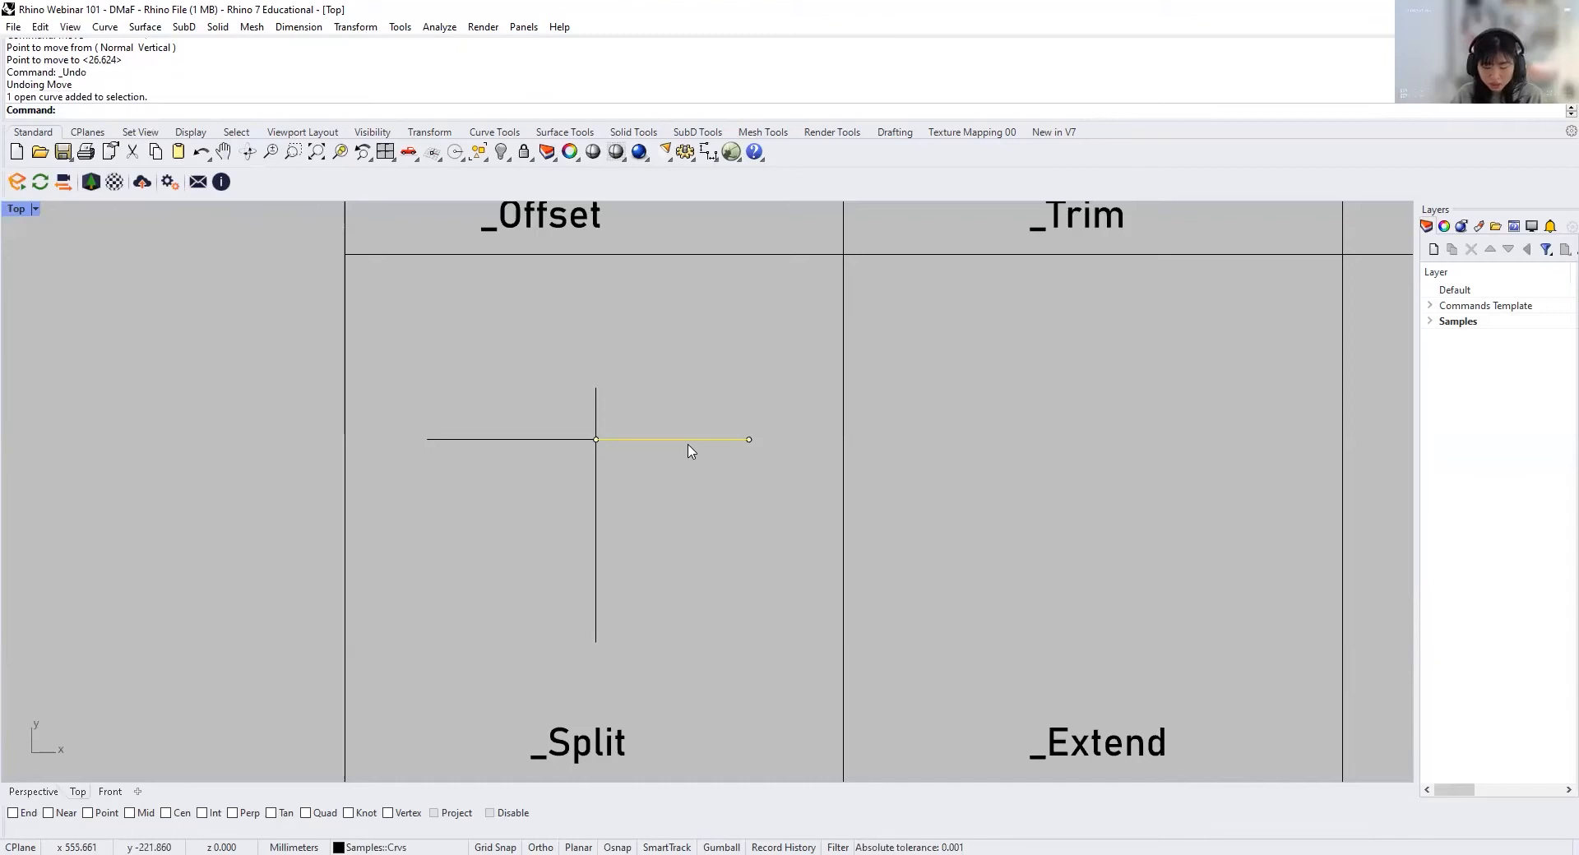
key("Return")
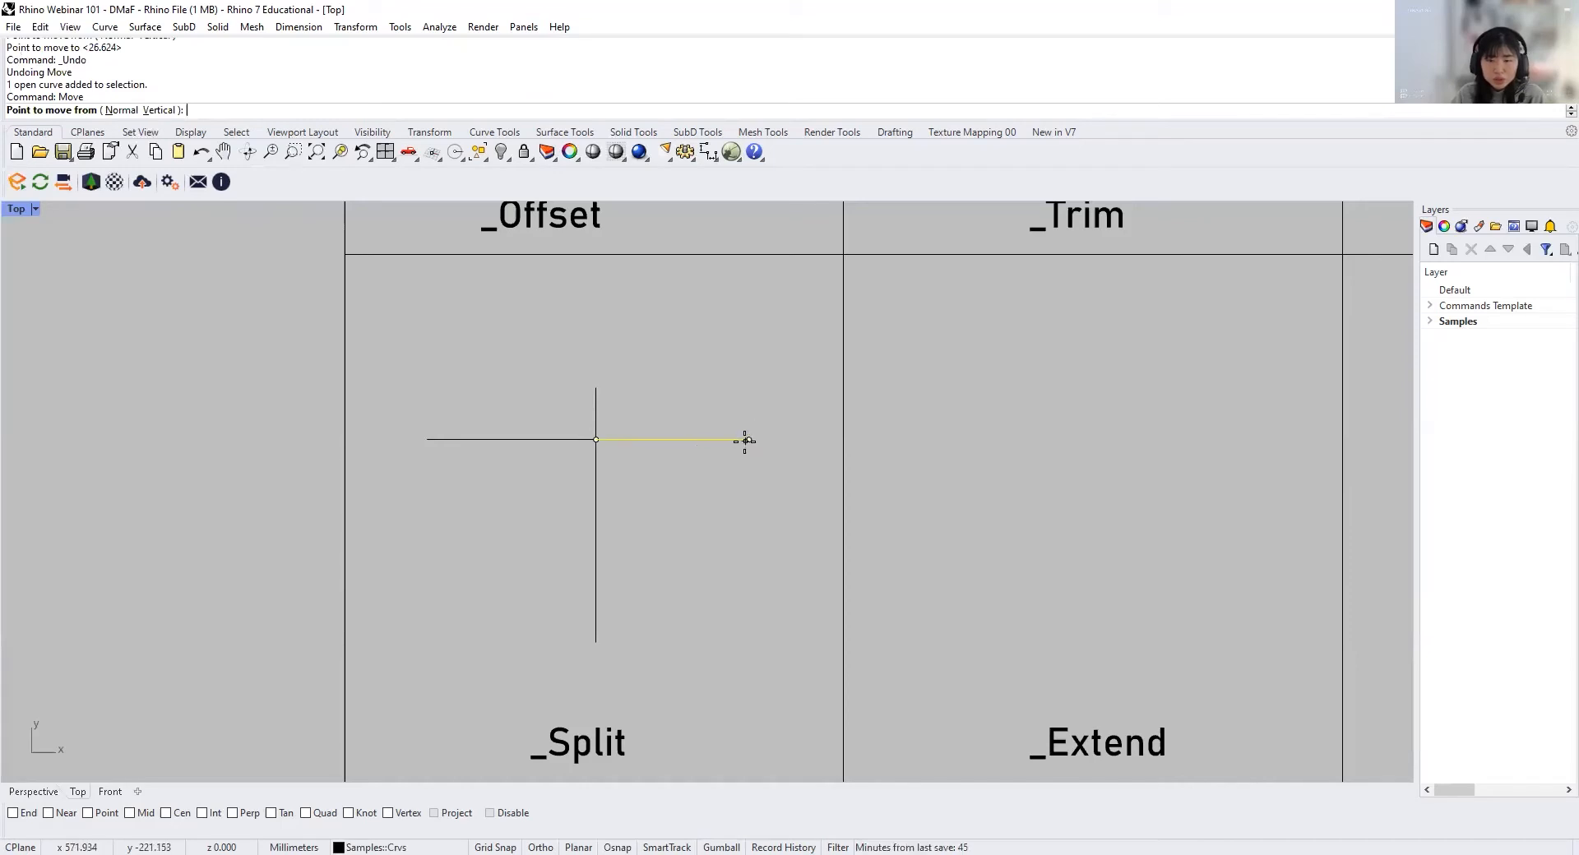
scroll(749, 436, "up", 10)
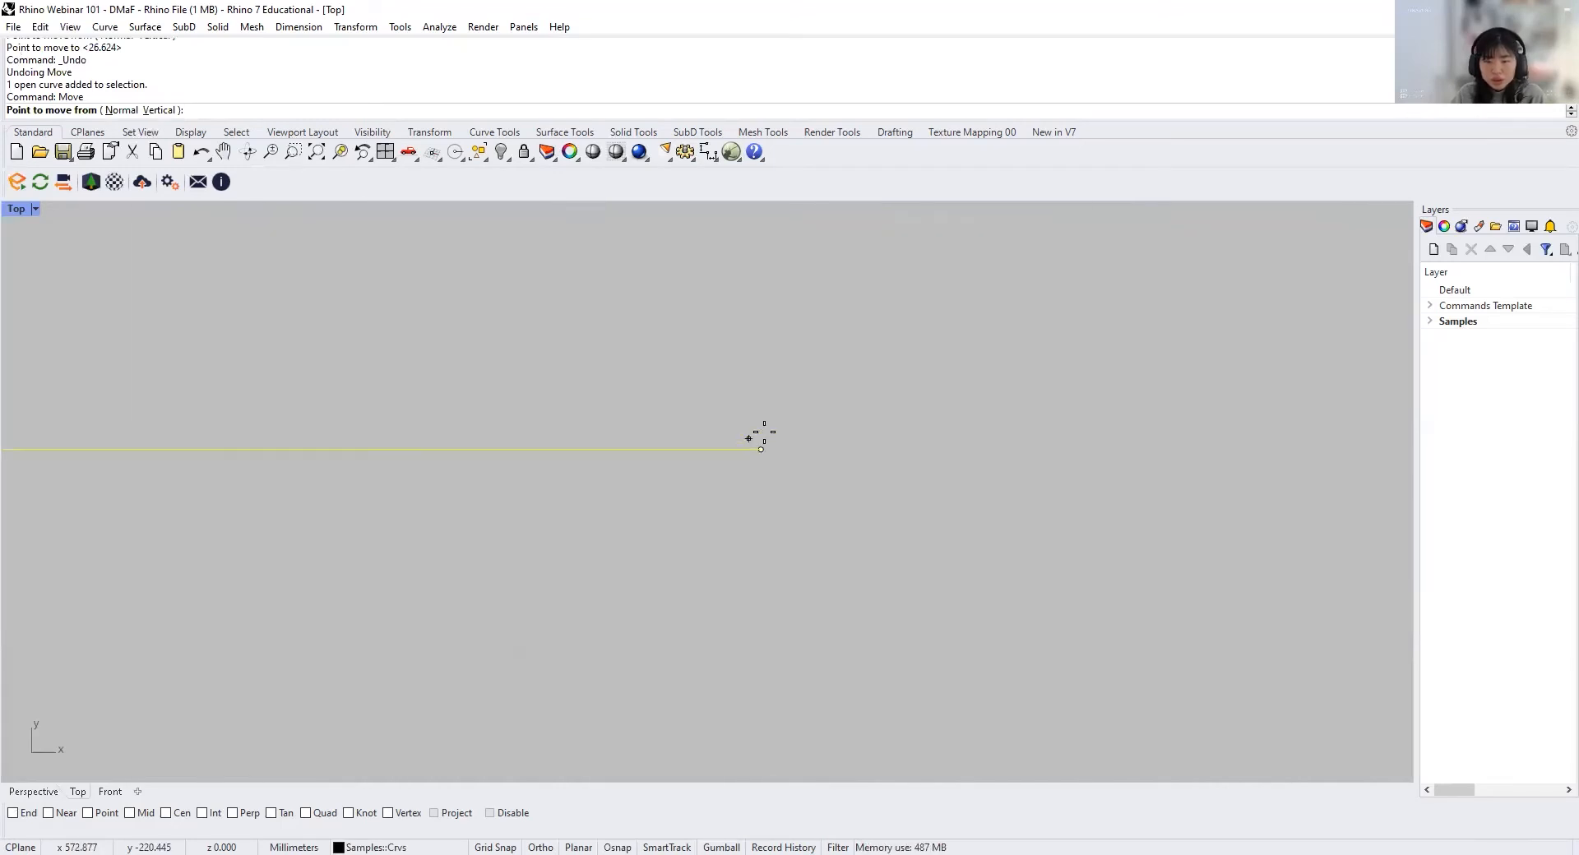
scroll(754, 447, "down", 4)
left_click(763, 450)
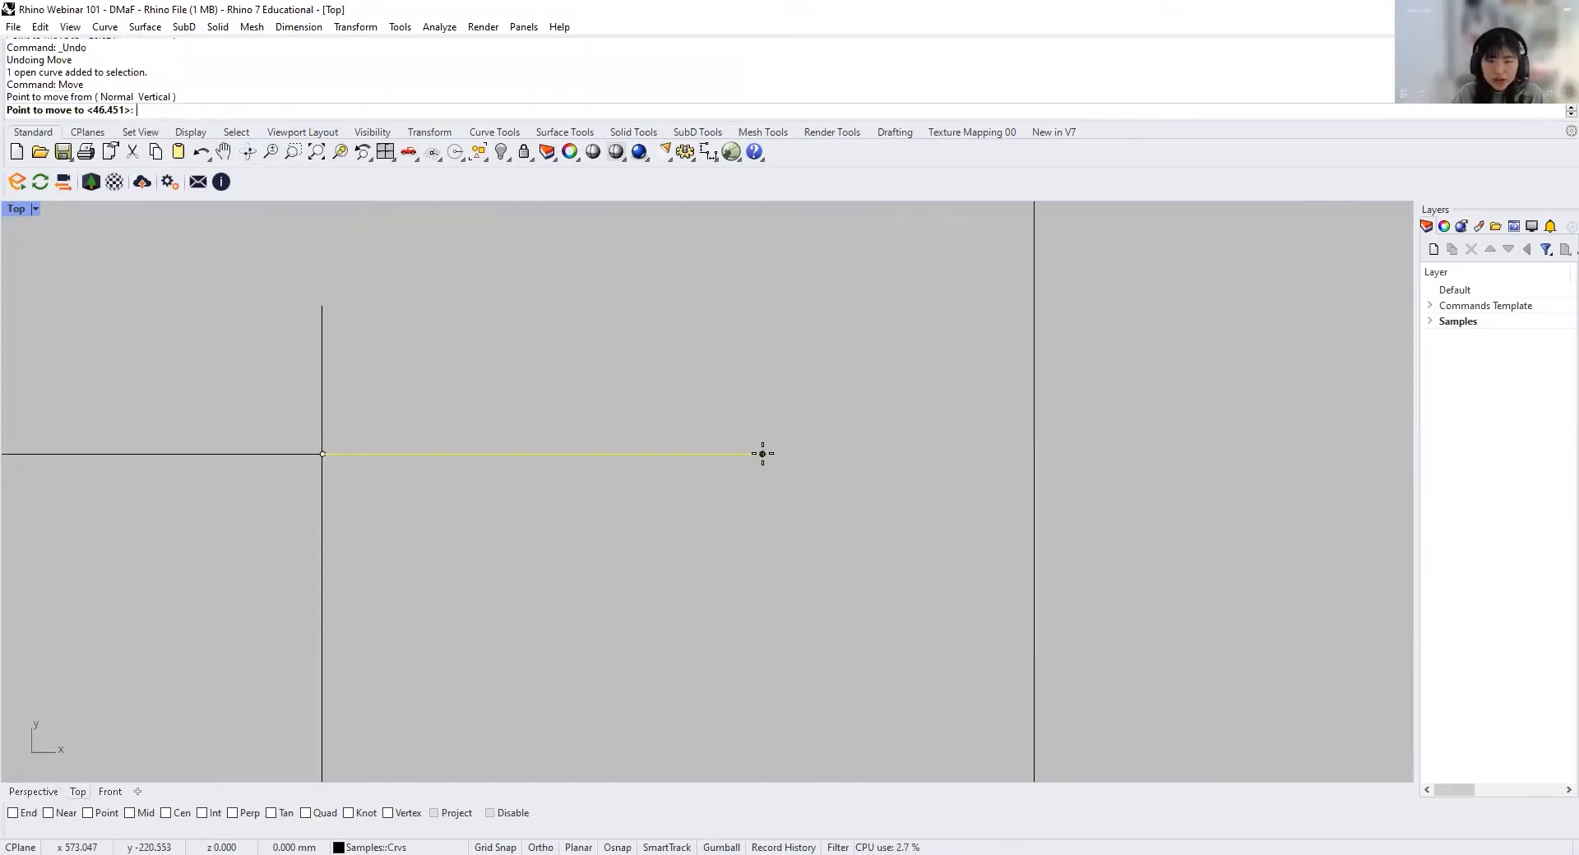
right_click_drag(100, 228, 253, 288)
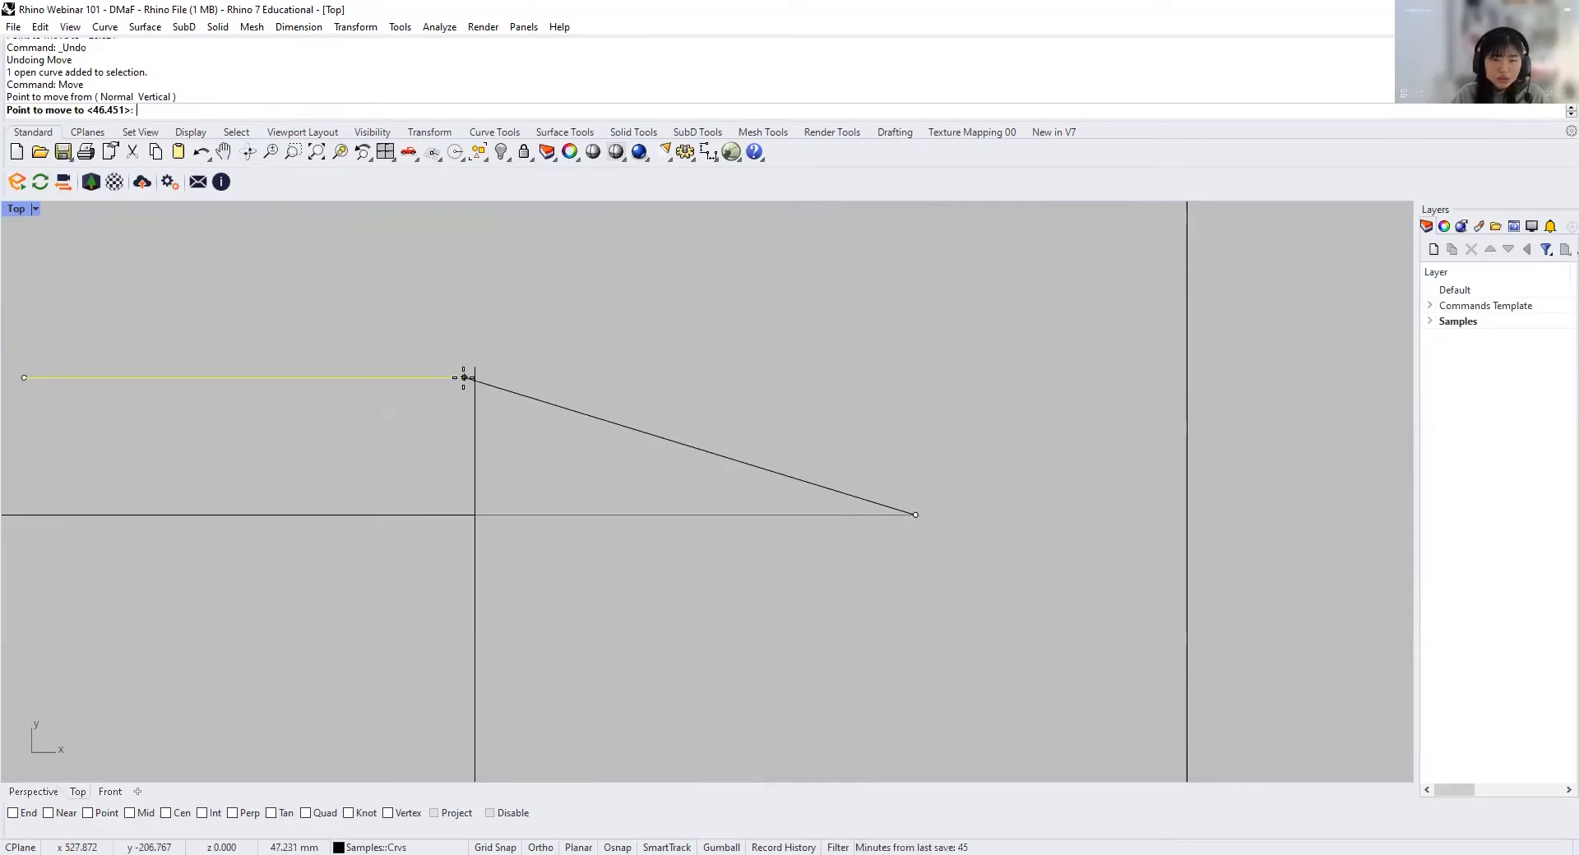
left_click(475, 353)
scroll(452, 351, "up", 15)
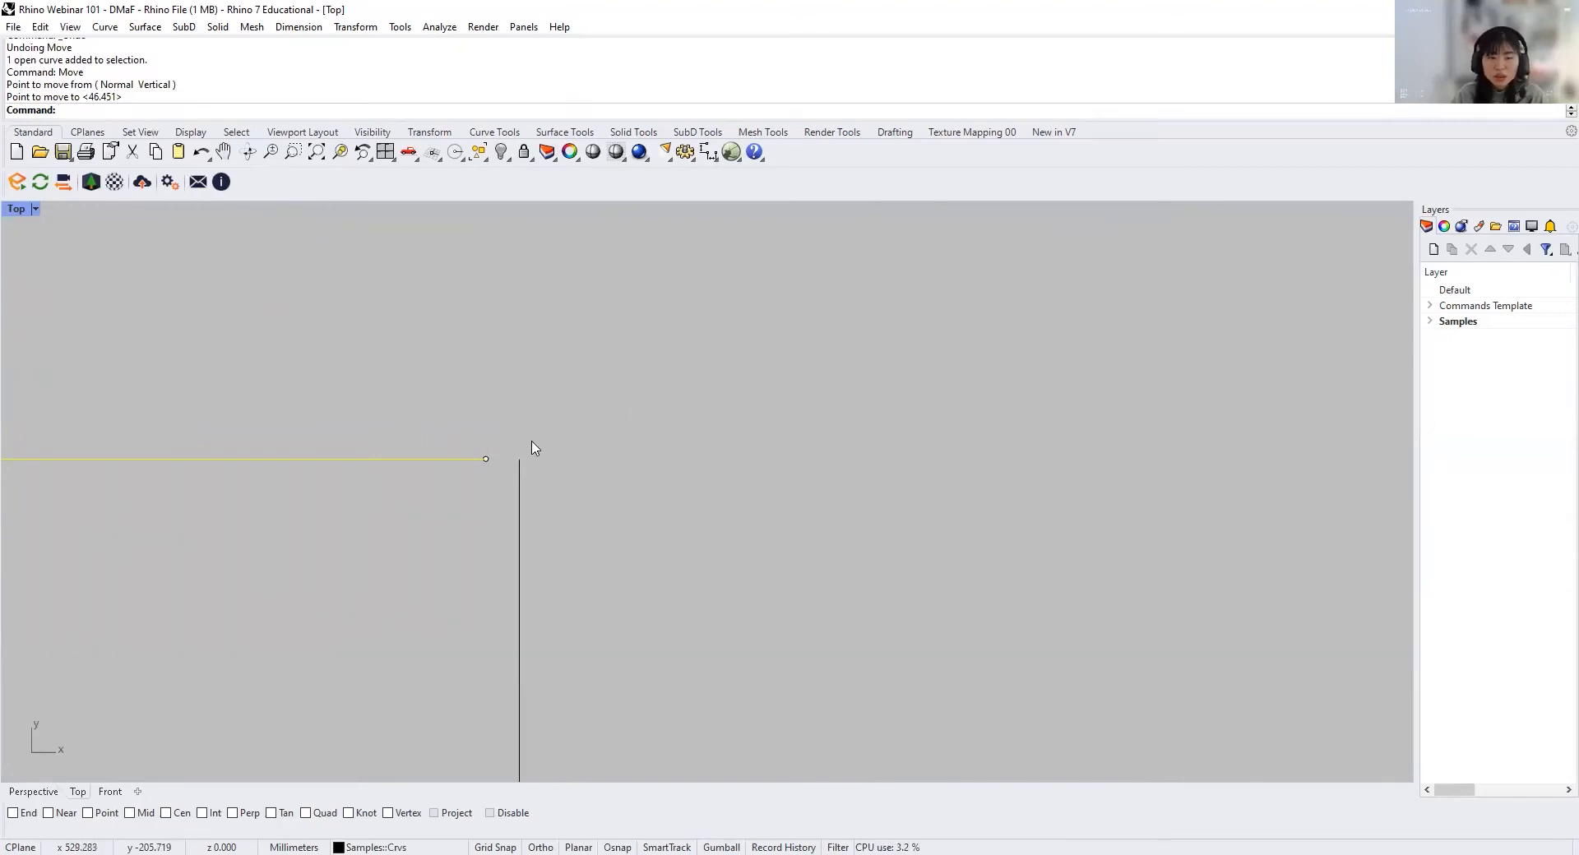
scroll(572, 513, "down", 20)
right_click_drag(573, 511, 639, 470)
scroll(656, 483, "up", 4)
key("Escape")
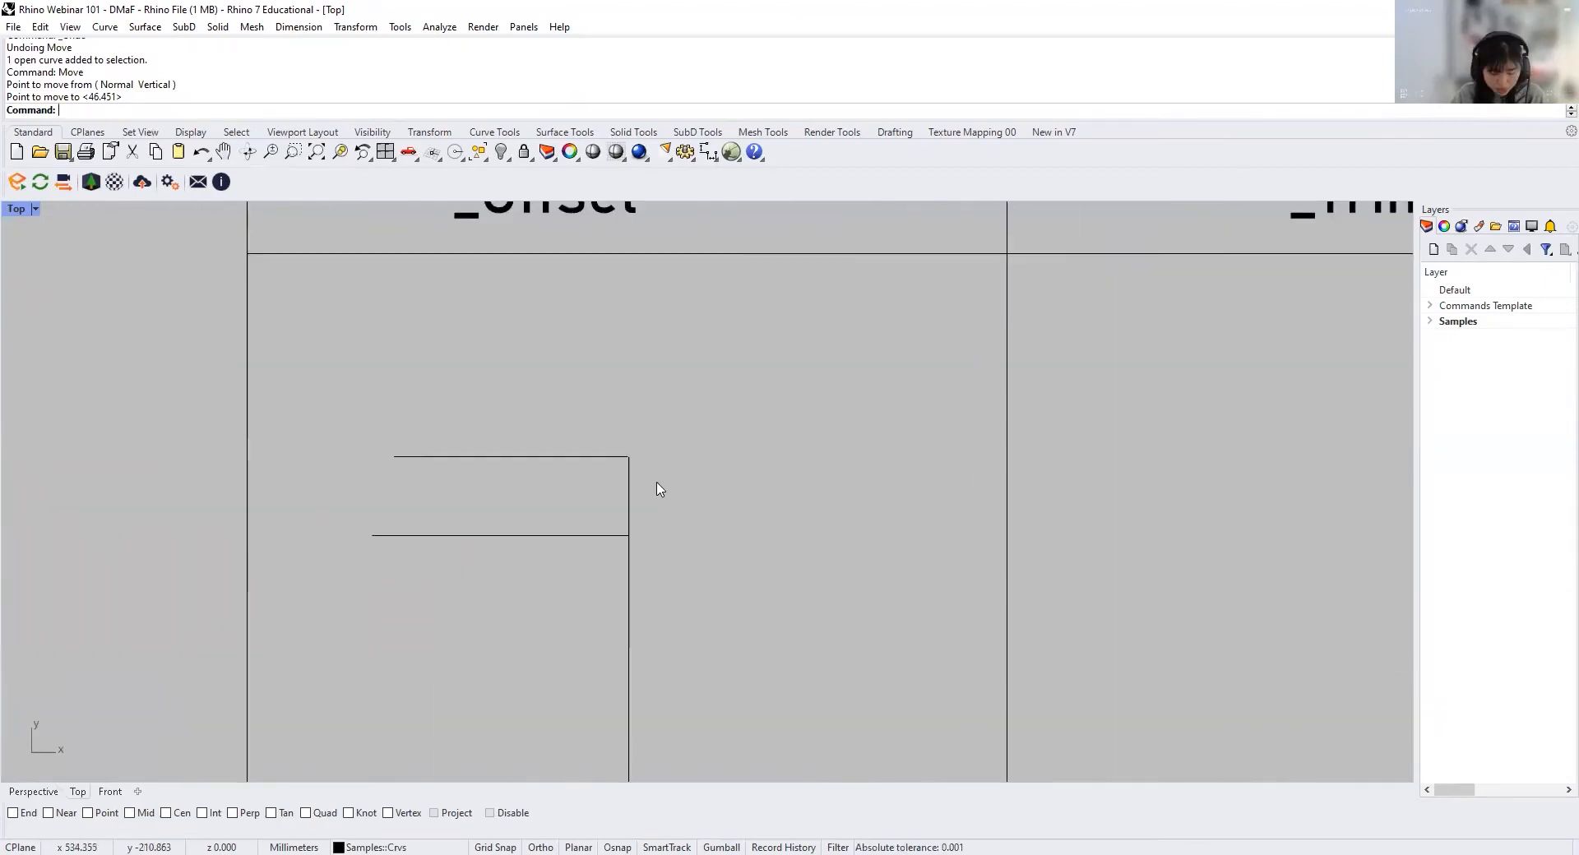
Step: Undo the unsnapped move and enable the End, Near, Int and Perp object snaps
key("ctrl+z")
left_click(27, 813)
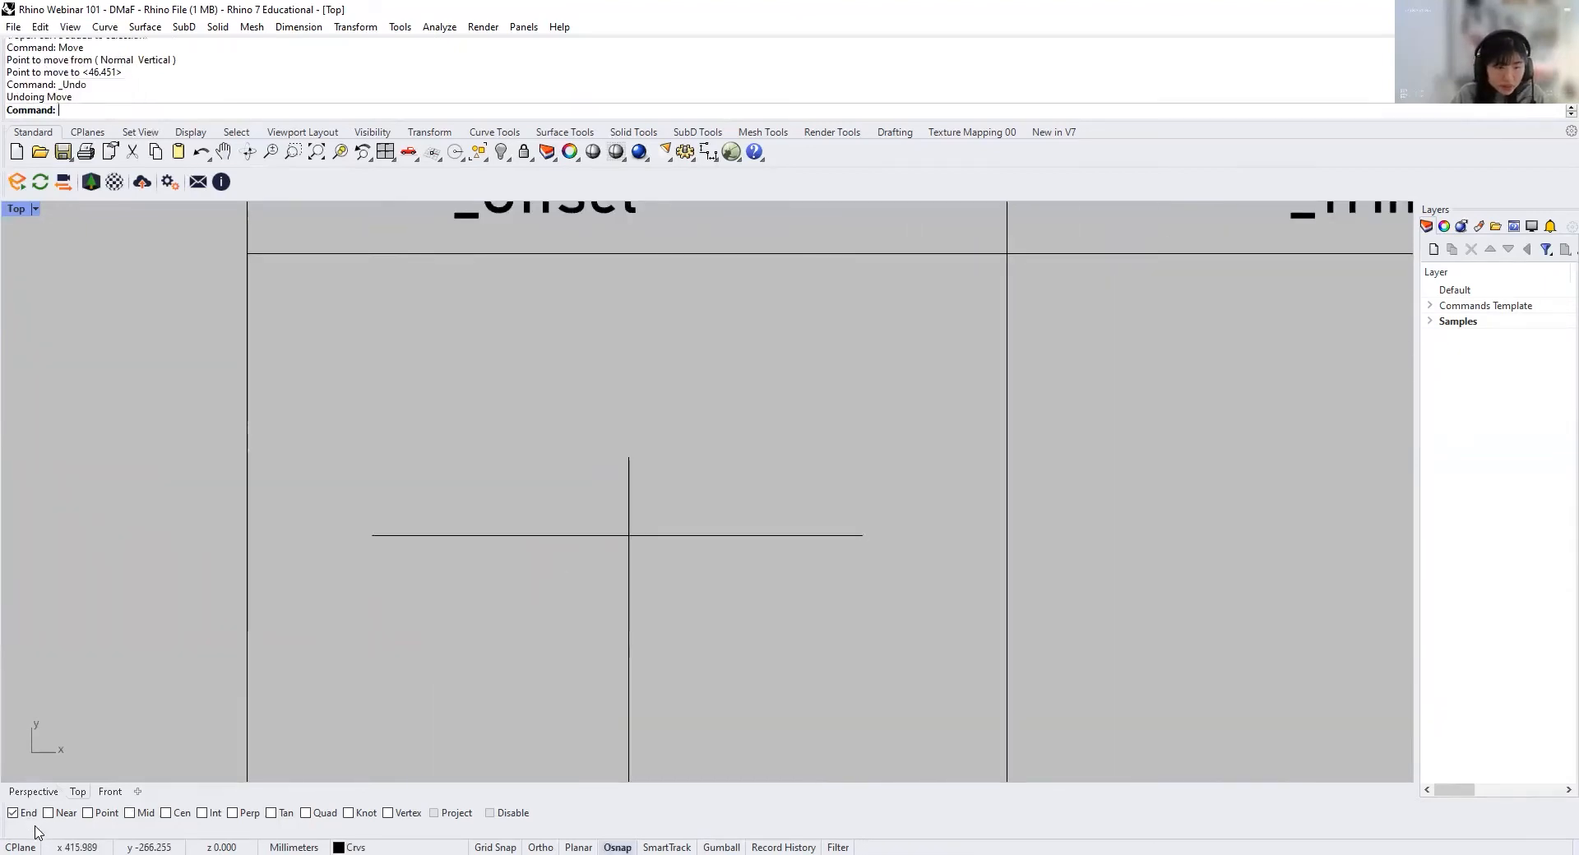
left_click(76, 815)
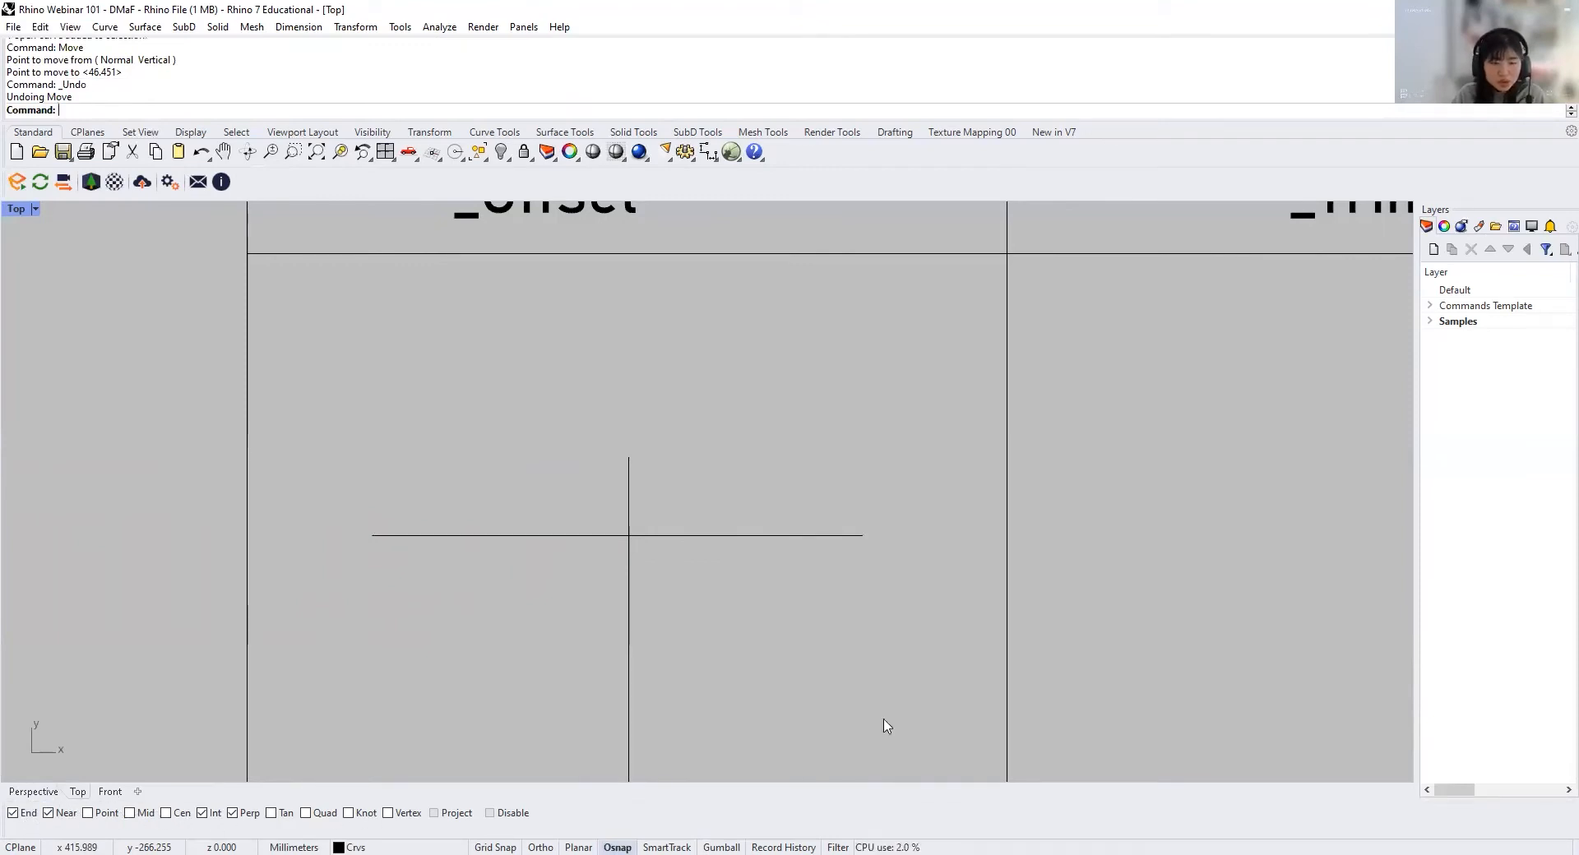
Step: Move the right half of the split line from its right endpoint onto the vertical line's upper portion using the Near snap
left_click(814, 535)
key("Return")
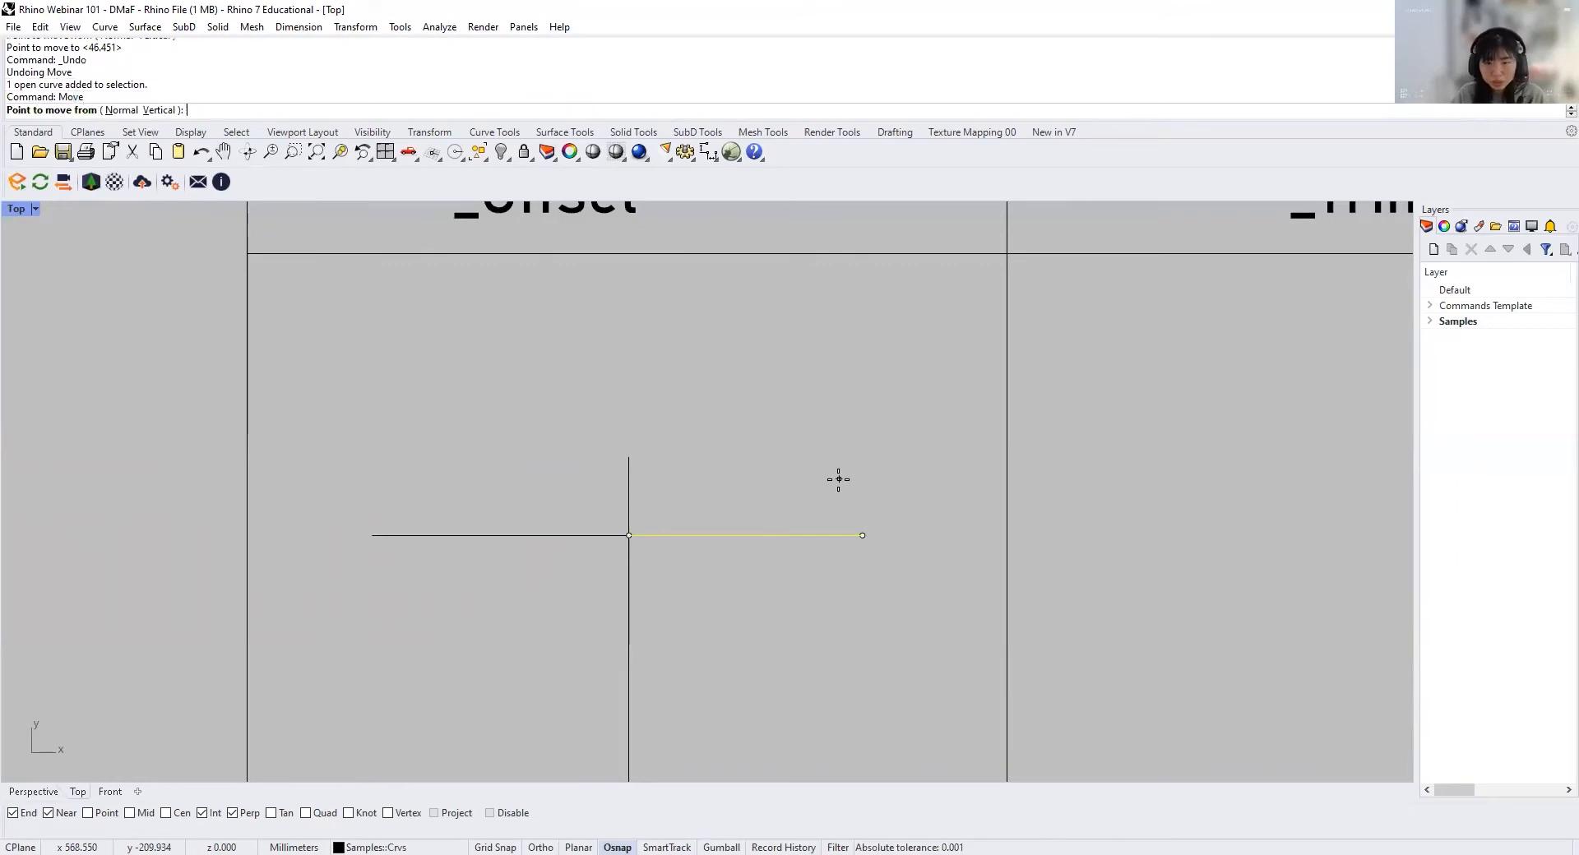
left_click(863, 533)
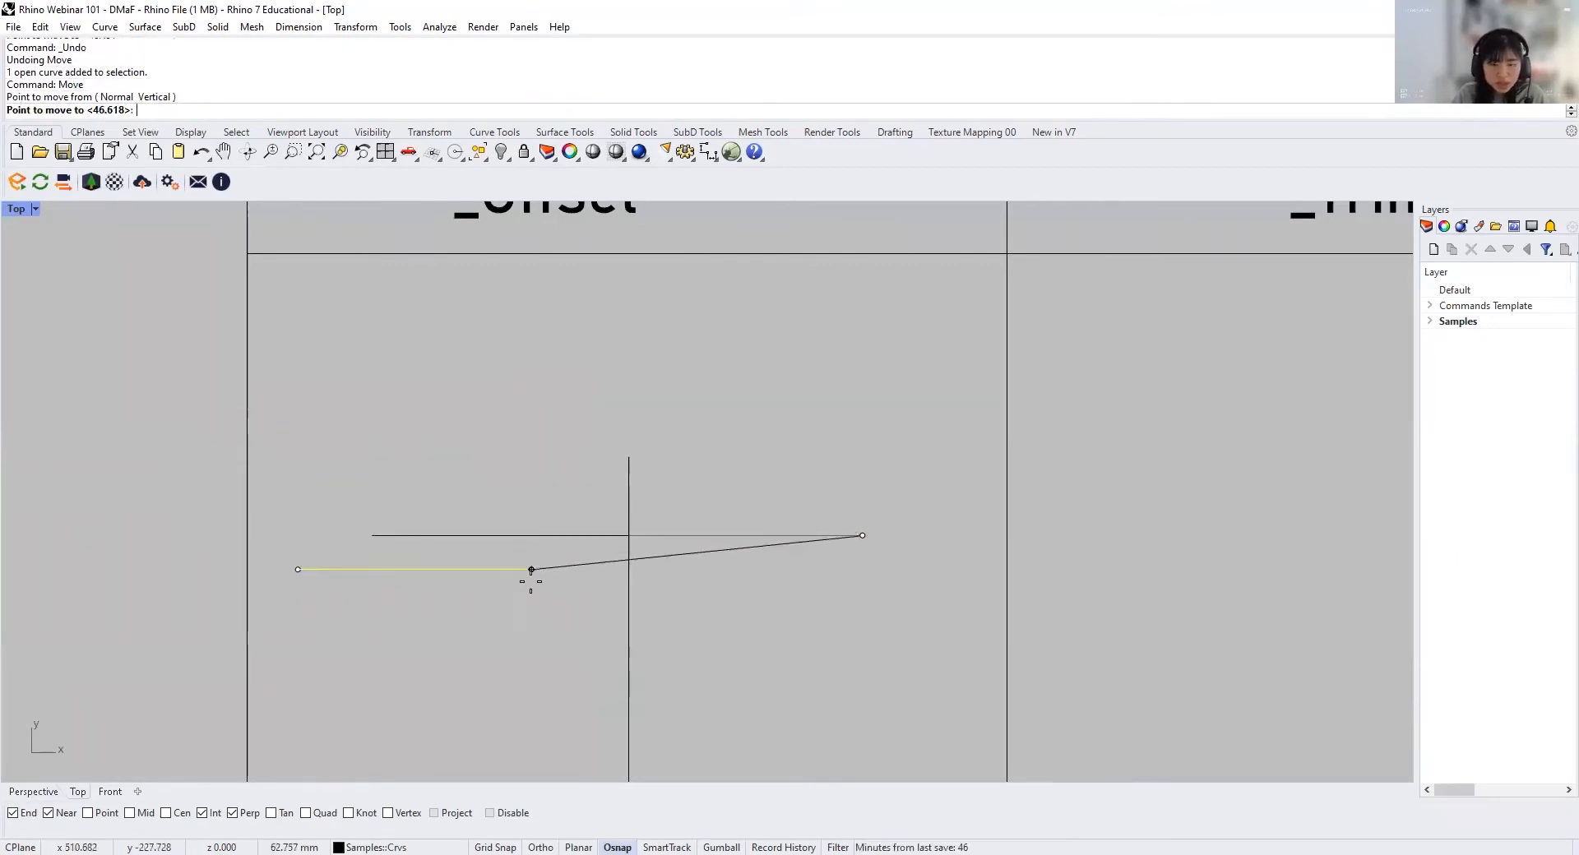
scroll(530, 580, "down", 2)
scroll(652, 529, "up", 5)
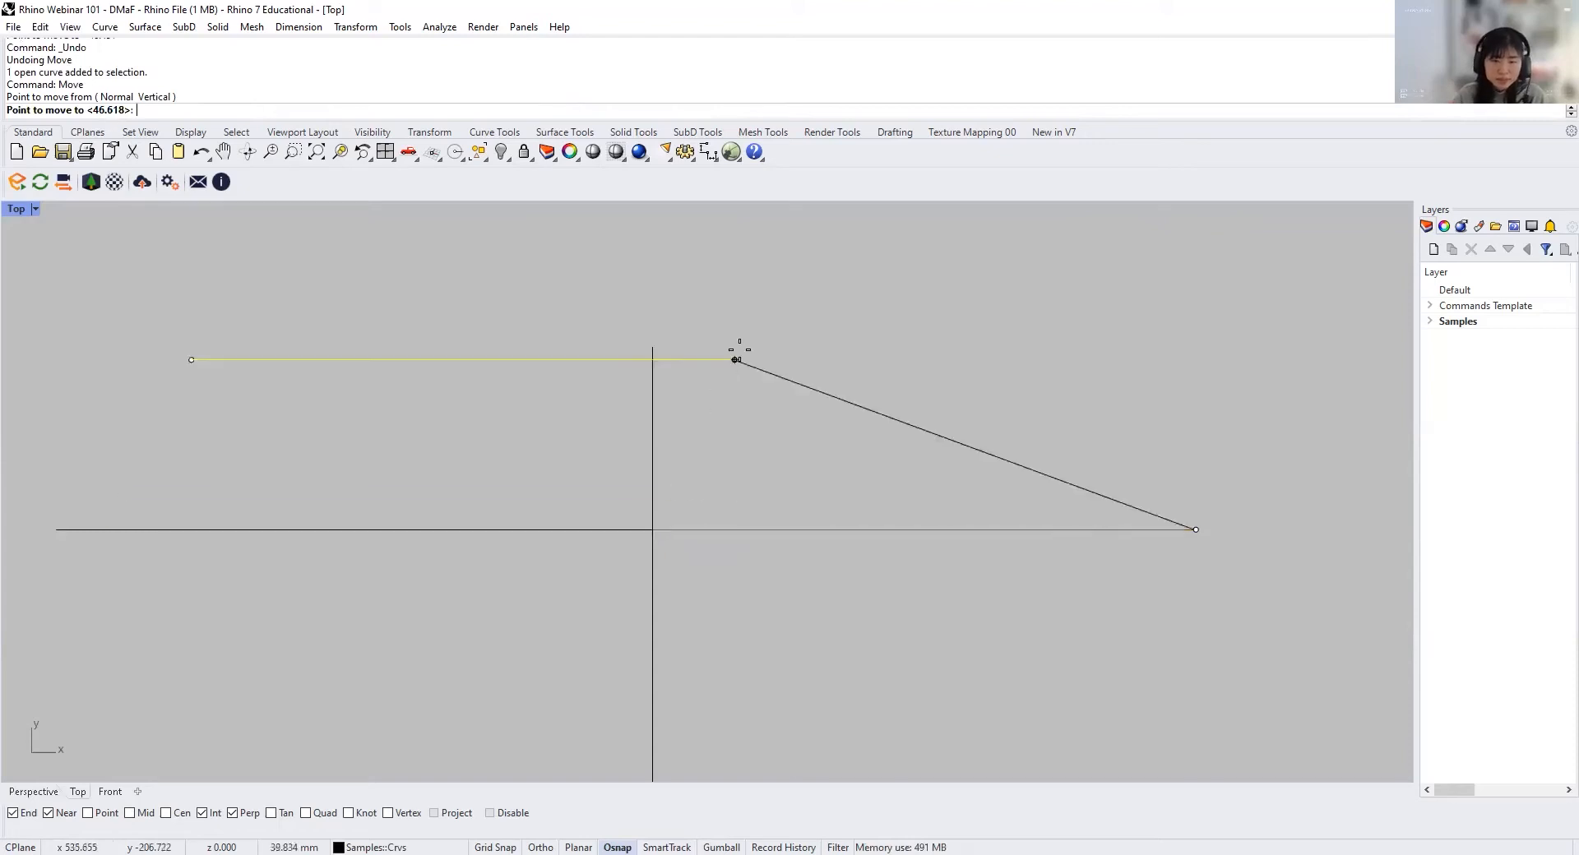
left_click(649, 423)
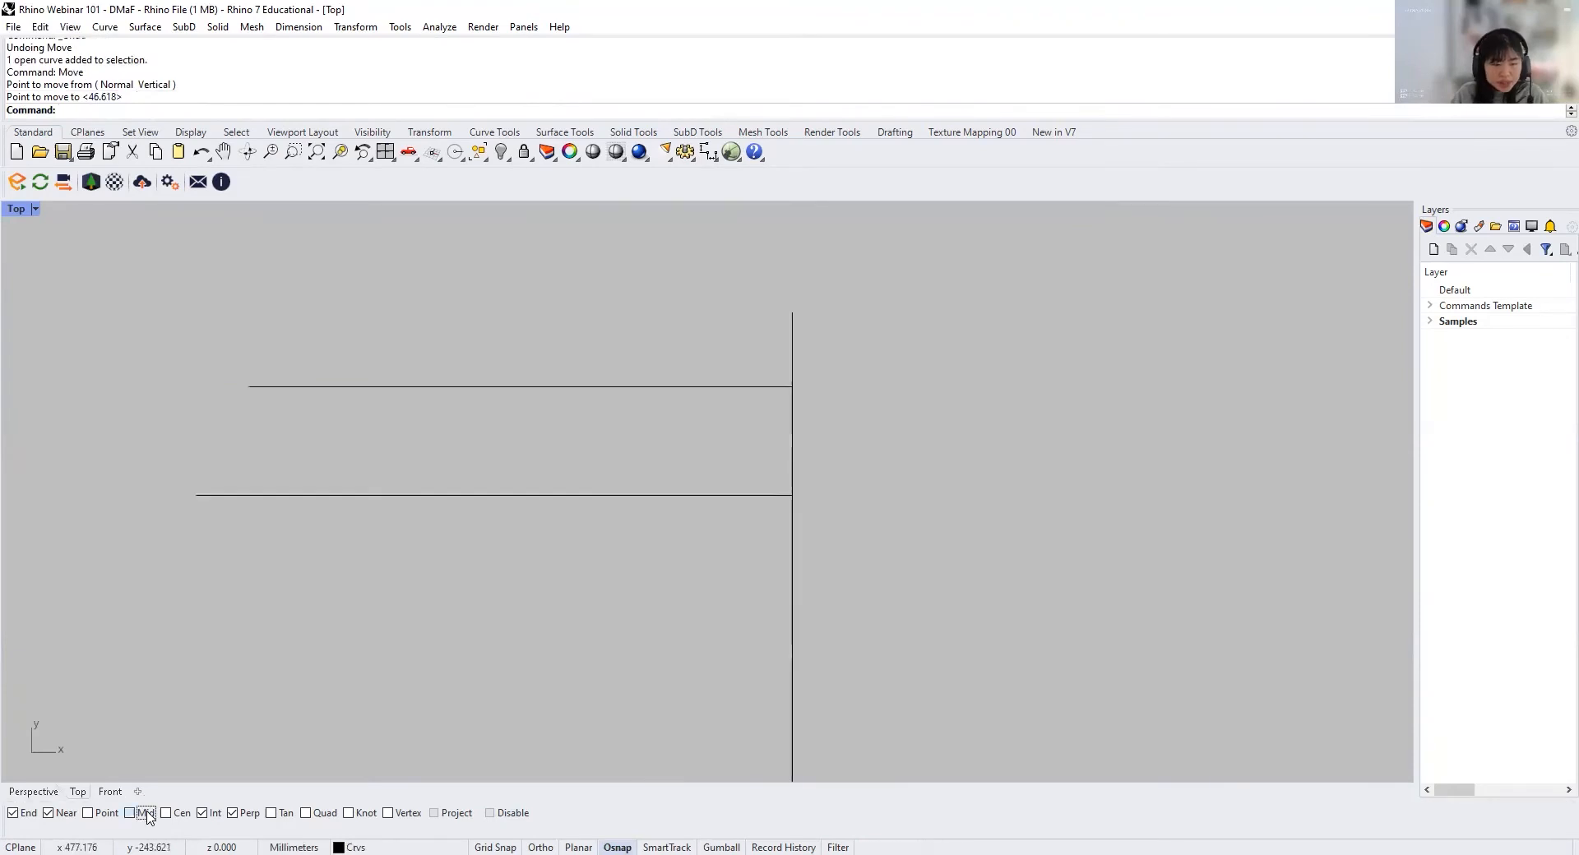
Step: Enable the Mid object snap and draw a short vertical line to the left of the split lines
left_click(130, 814)
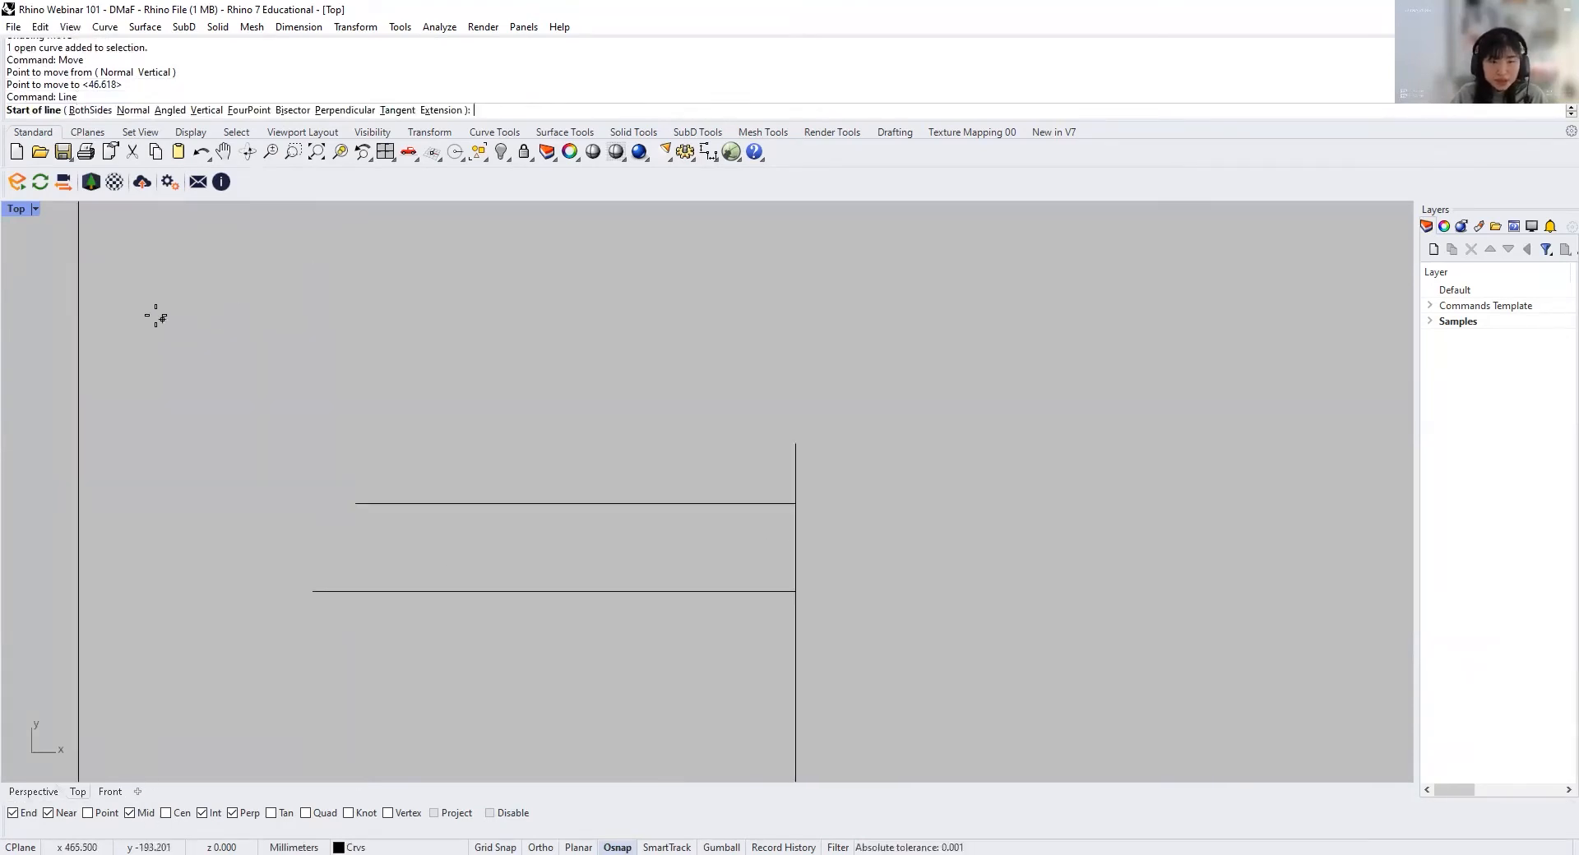
left_click(155, 308)
left_click(155, 489)
Step: Move the short vertical line from its lower endpoint to the midpoint of the upper horizontal line
left_click(155, 421)
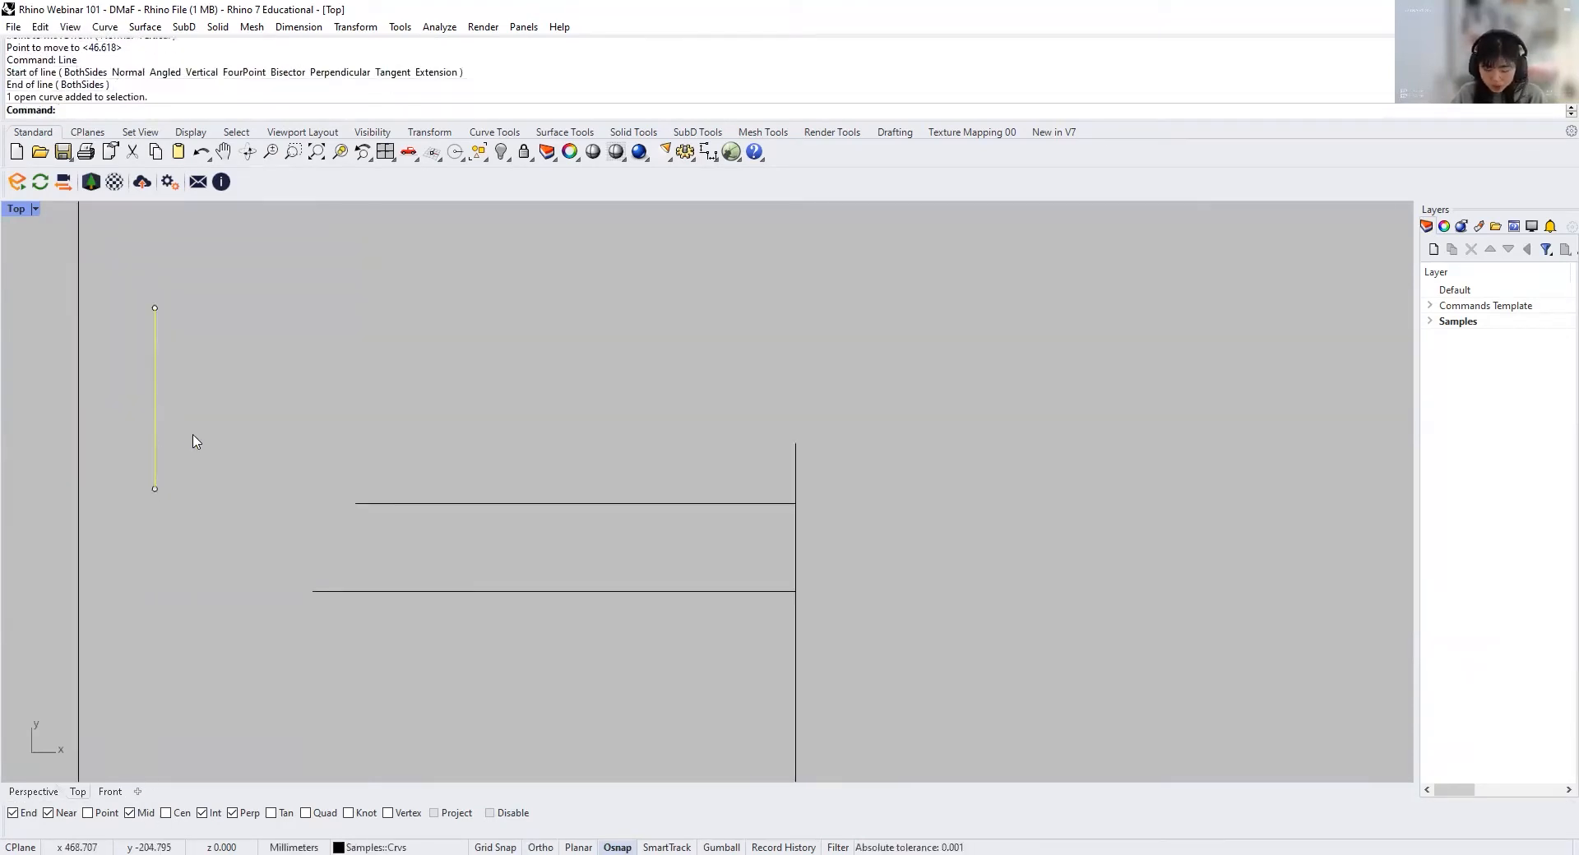
type("M")
key("Return")
left_click(154, 488)
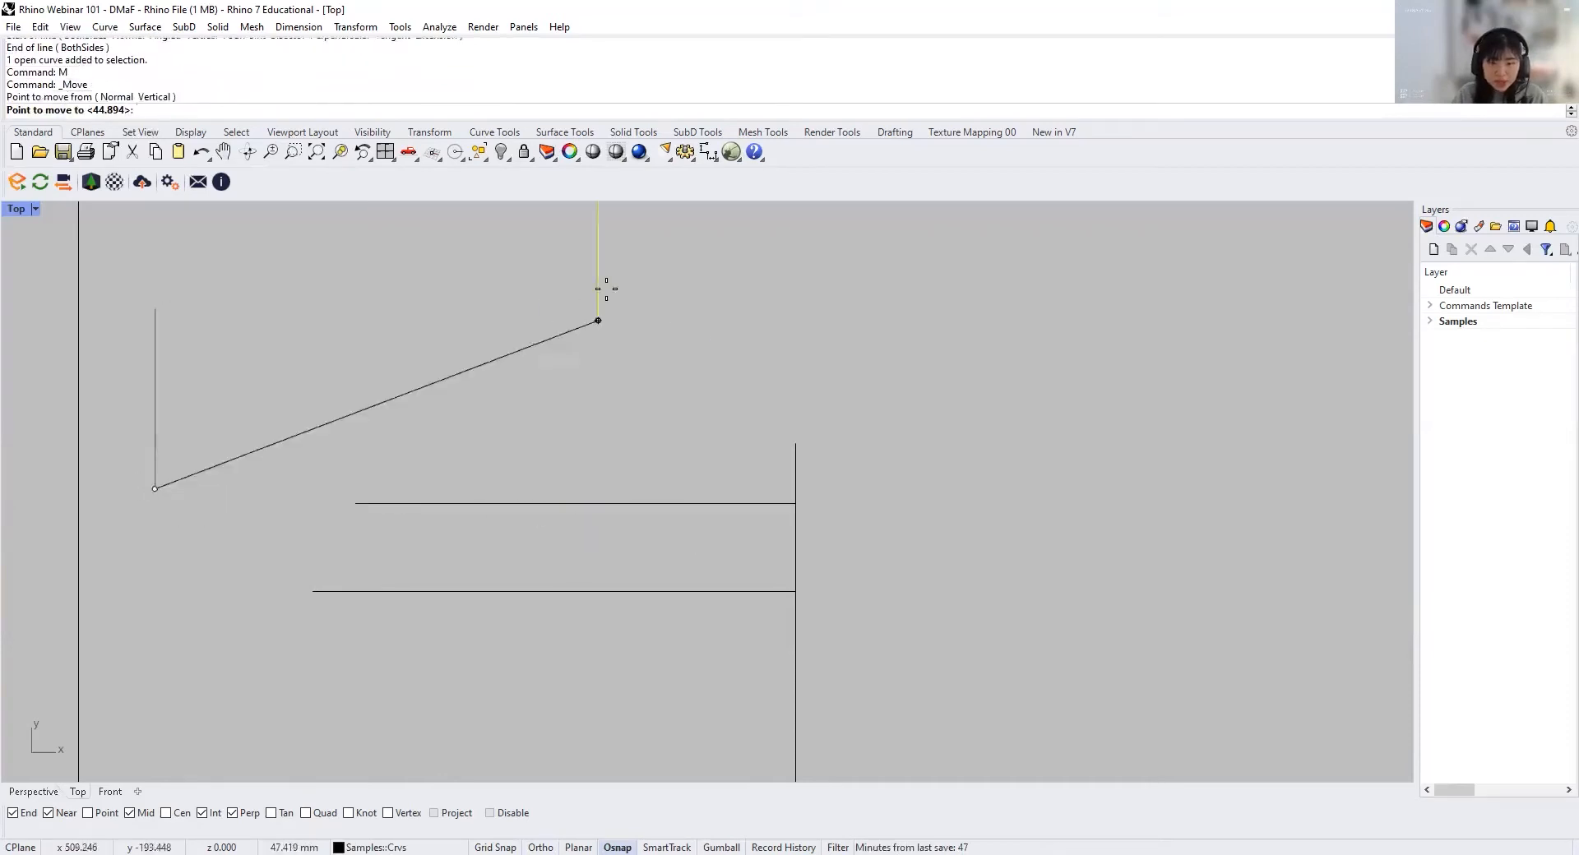
left_click(576, 503)
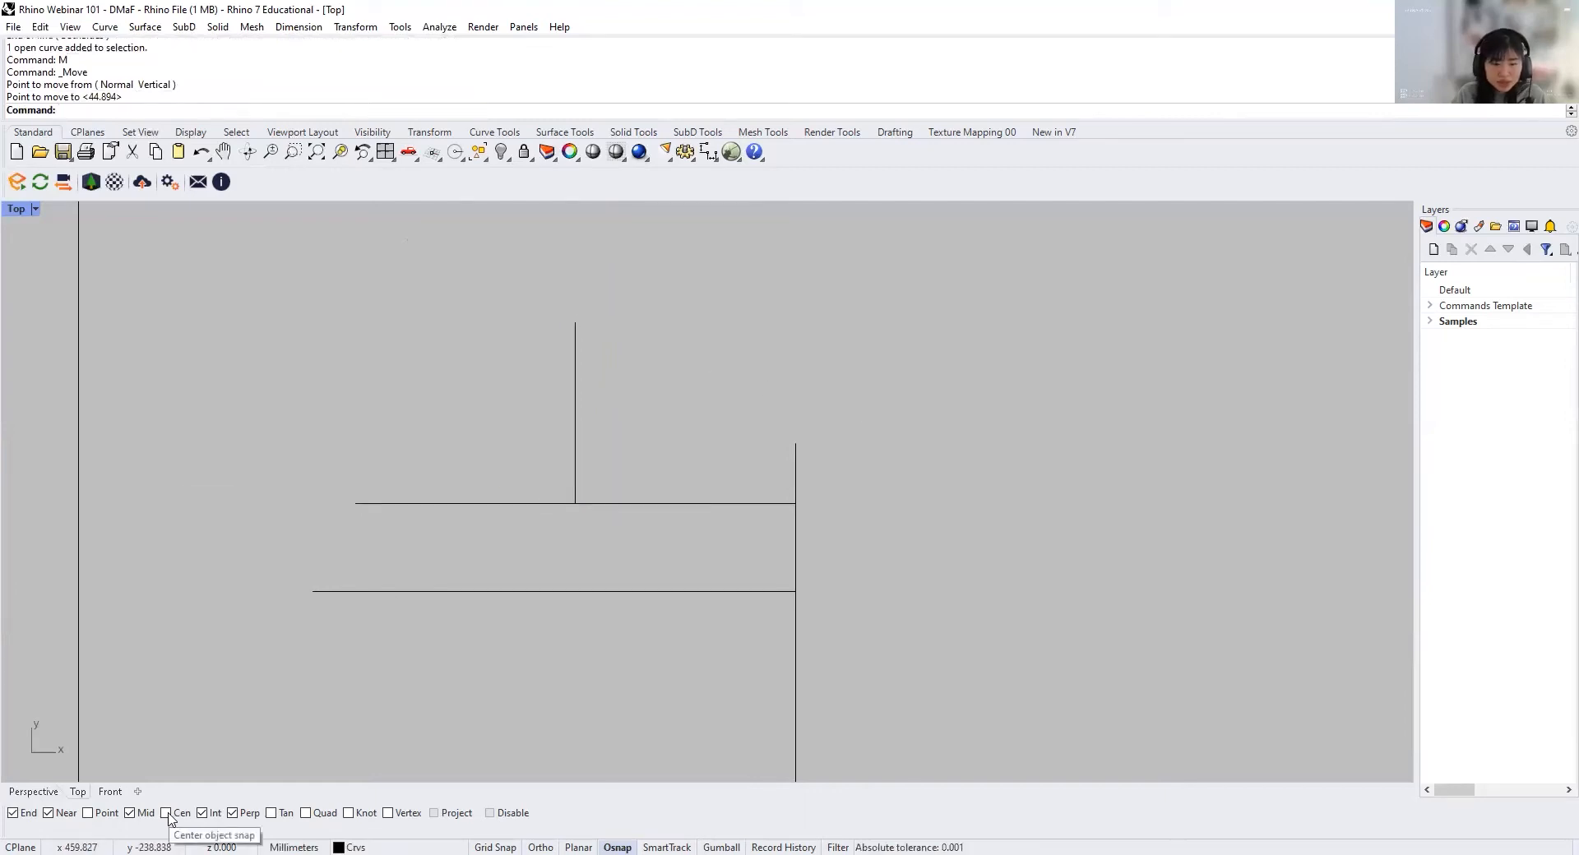
Step: Enable the Cen object snap and draw a circle to the right of the long vertical line
left_click(167, 813)
type("Circle")
key("Return")
left_click(973, 413)
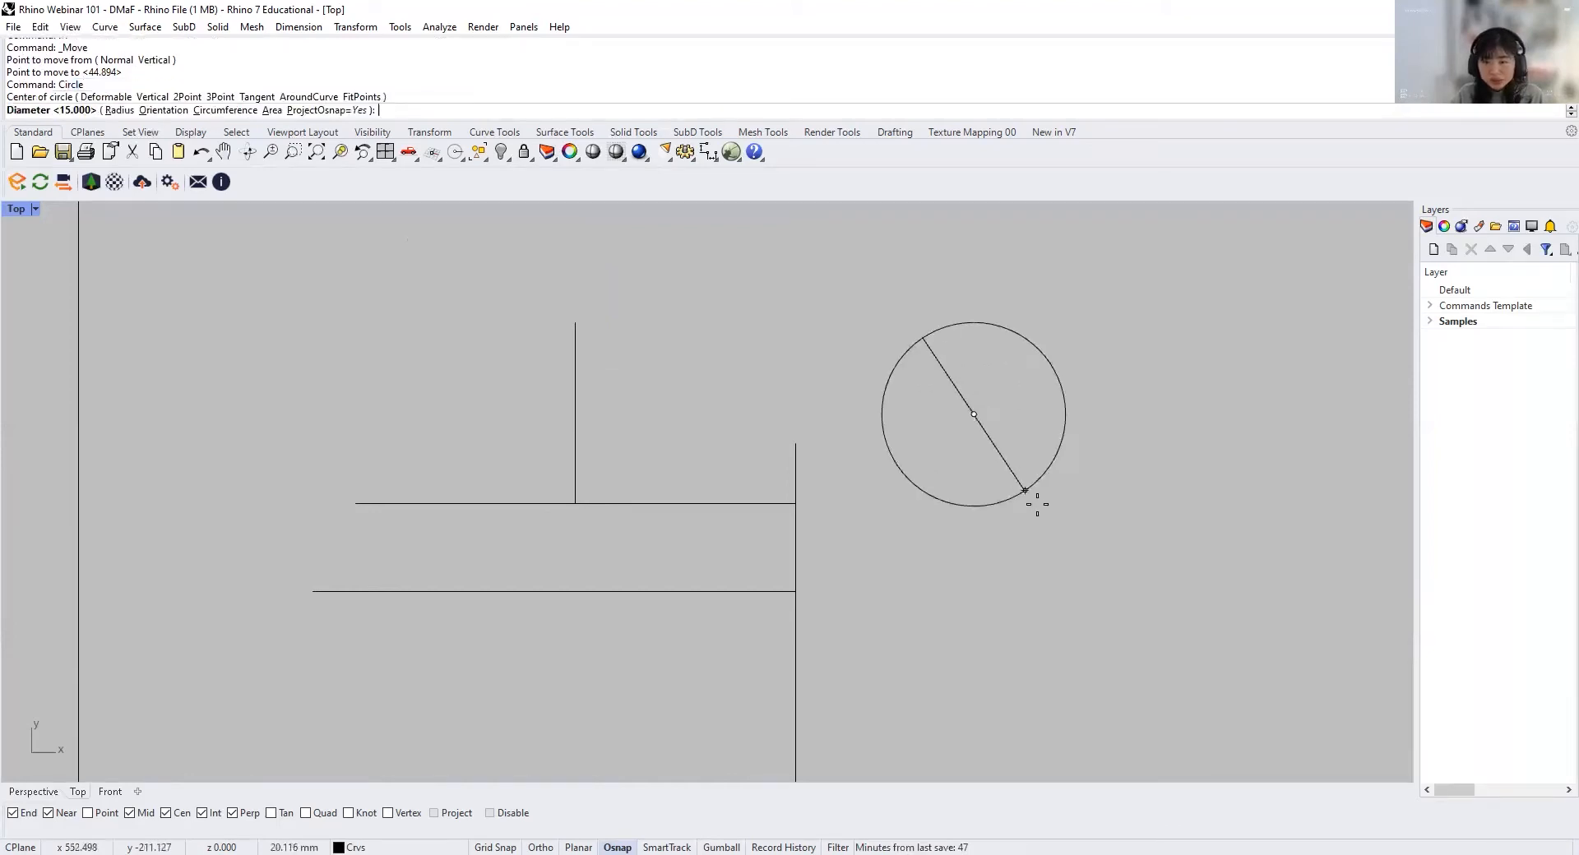
left_click(1049, 518)
Step: Move the short vertical line from its lower endpoint to the circle's centre
left_click(574, 469)
type("M")
key("Return")
left_click(576, 502)
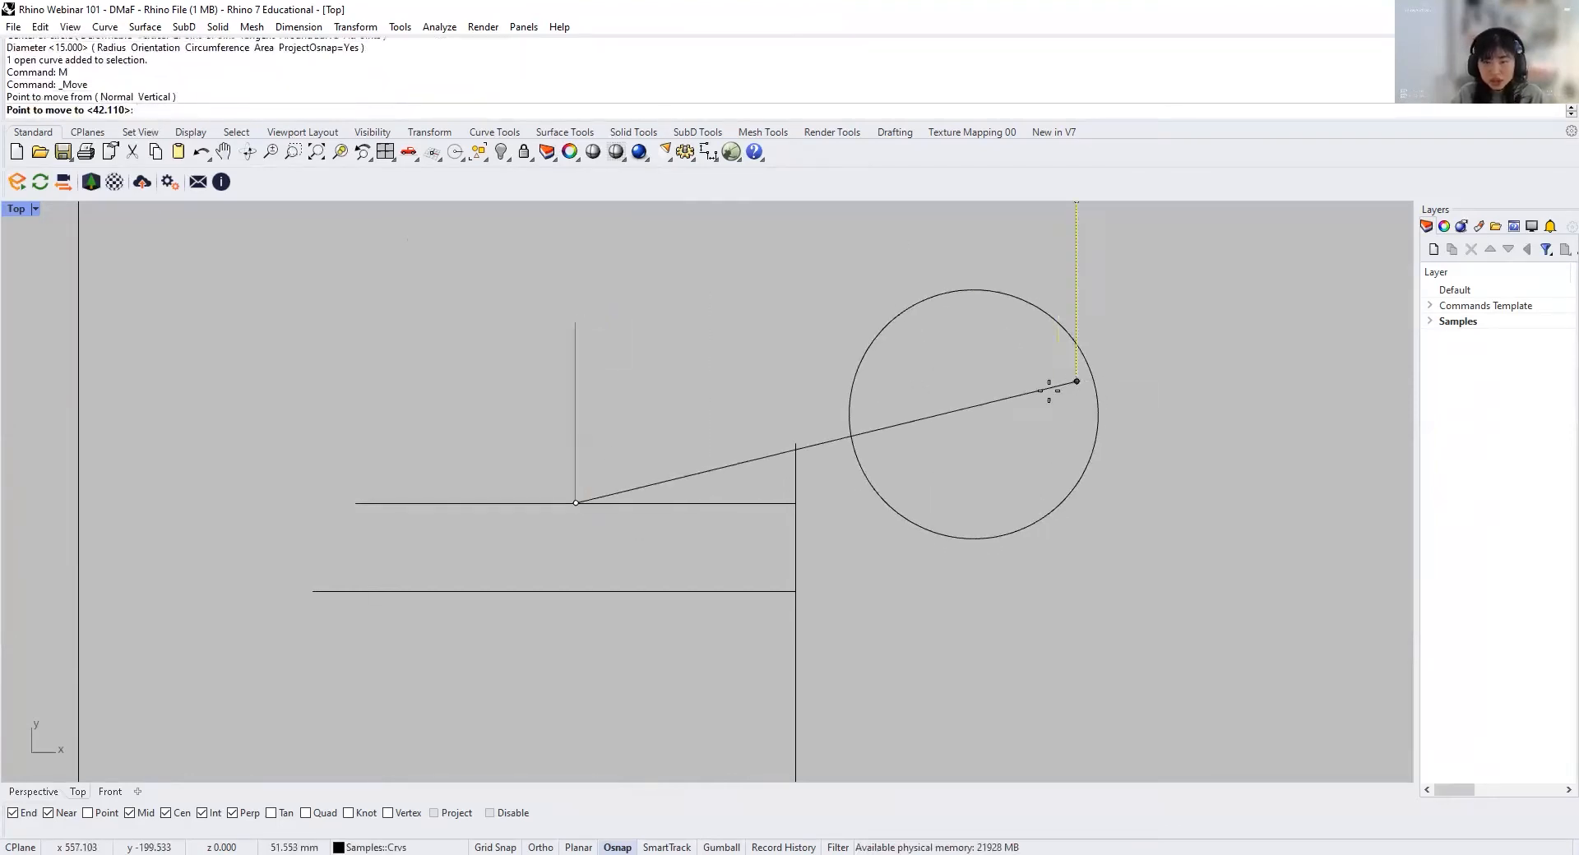
left_click(908, 504)
key("Escape")
Step: Delete the circle and the short vertical line
right_click_drag(939, 440, 918, 450)
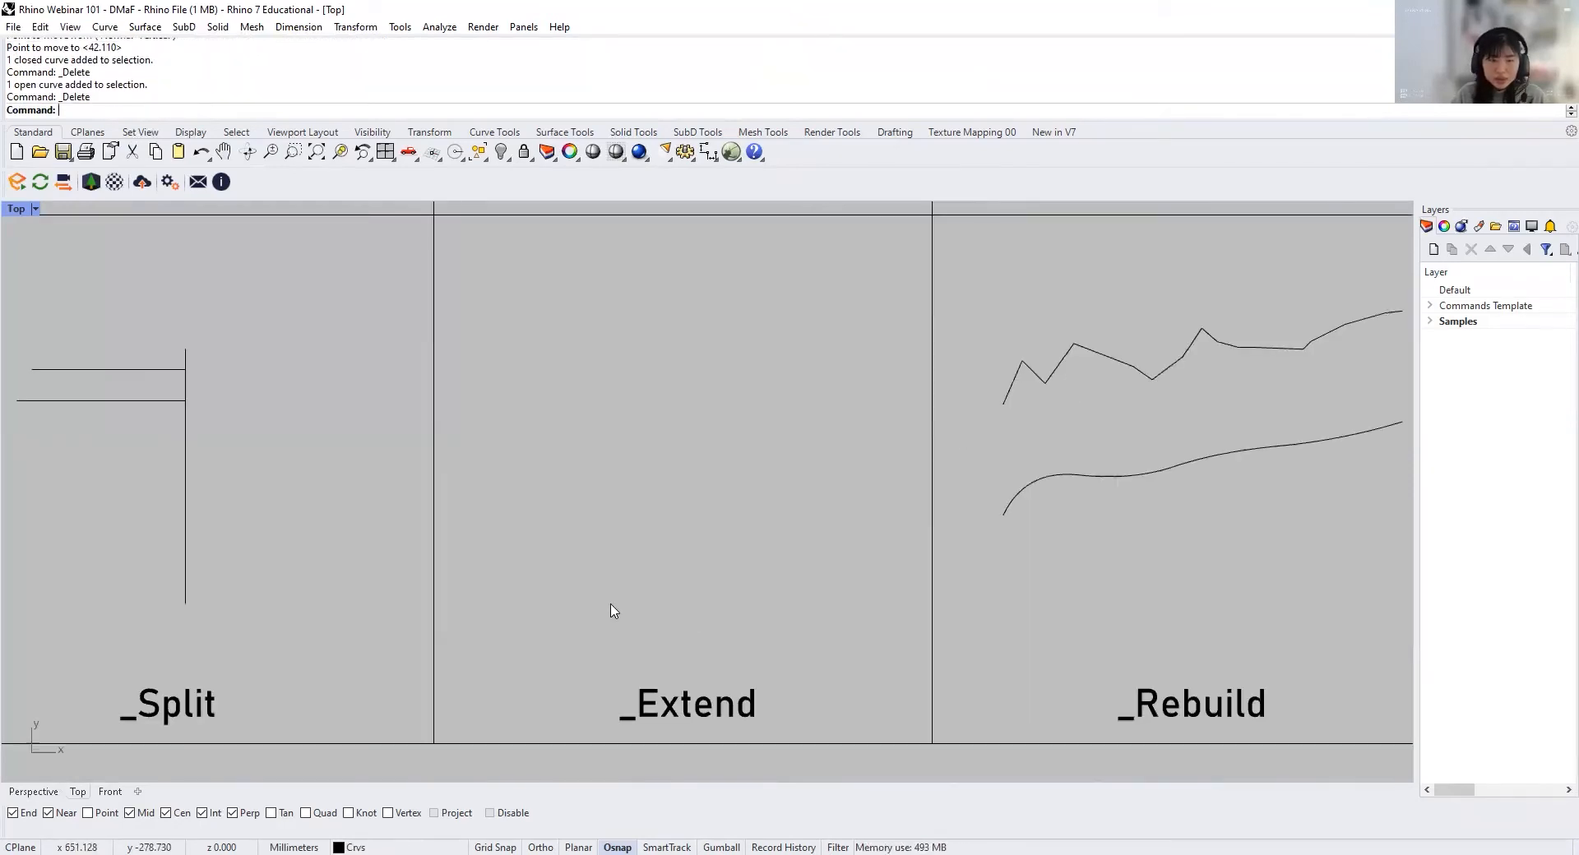
right_click_drag(611, 609, 631, 599)
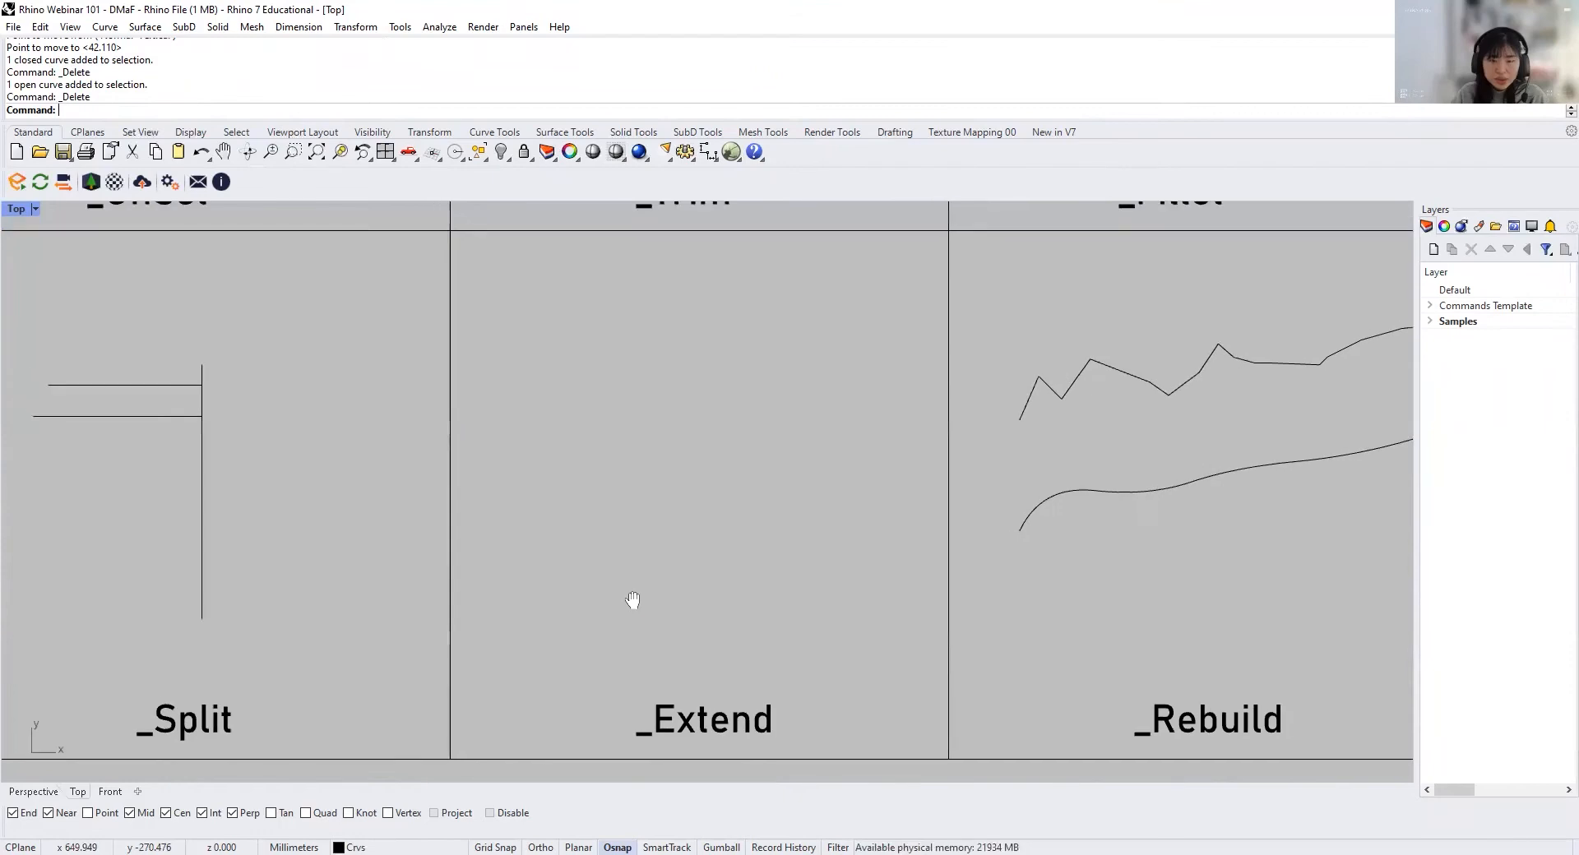
Step: In the Extend cell, draw a horizontal line and a centred vertical line below it, leaving a gap between them
type("line")
key("Return")
left_click(572, 368)
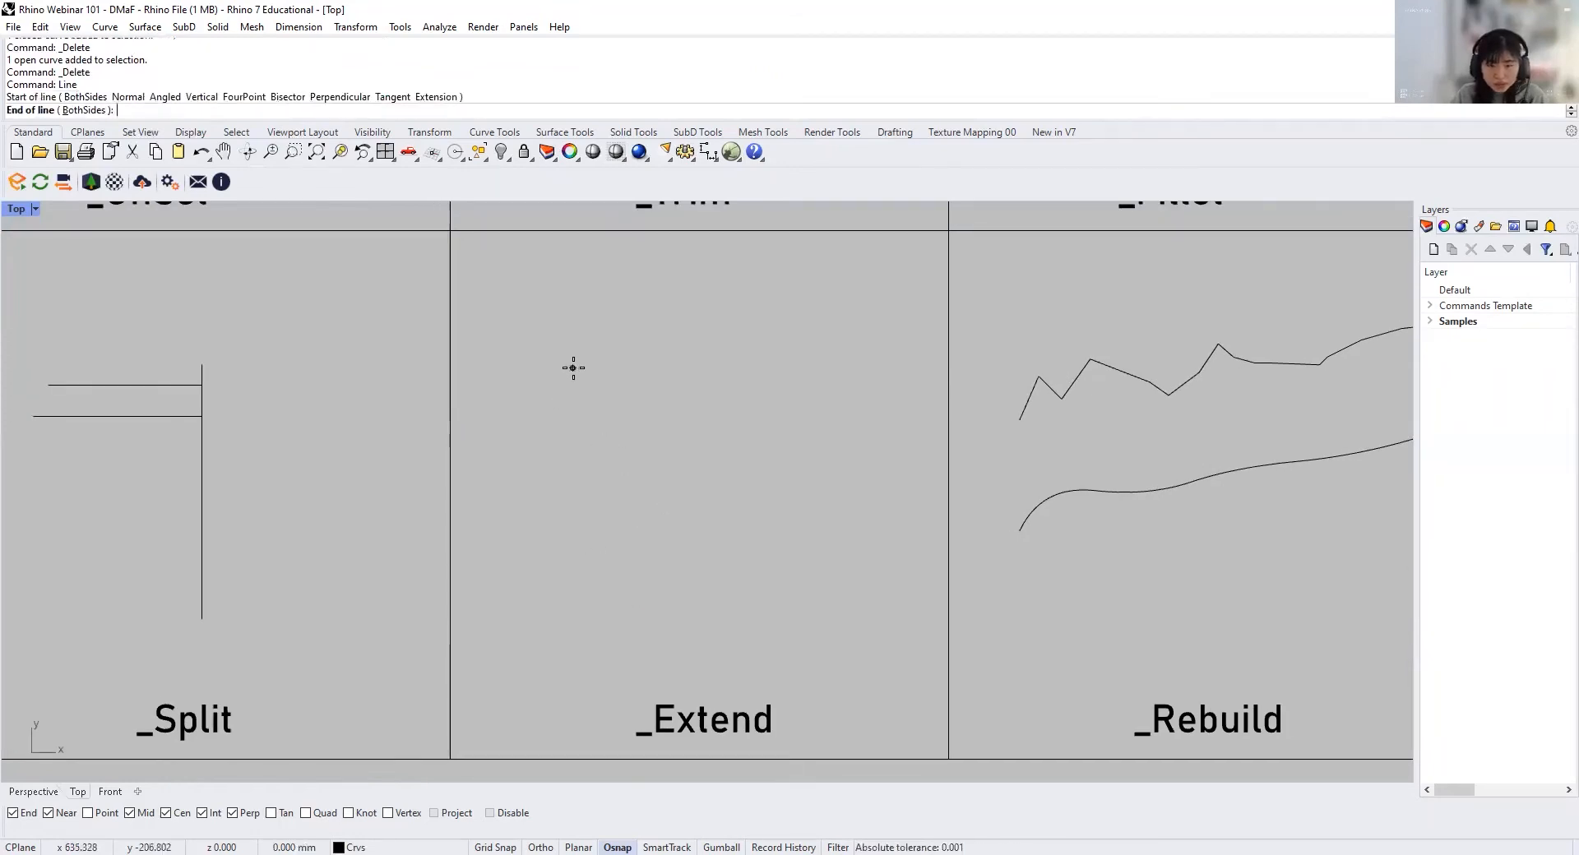
left_click(870, 368)
key("Return")
left_click(713, 422)
left_click(712, 629)
Step: Draw a short horizontal line to the right of the Extend cell's vertical line, leaving a small gap
key("Return")
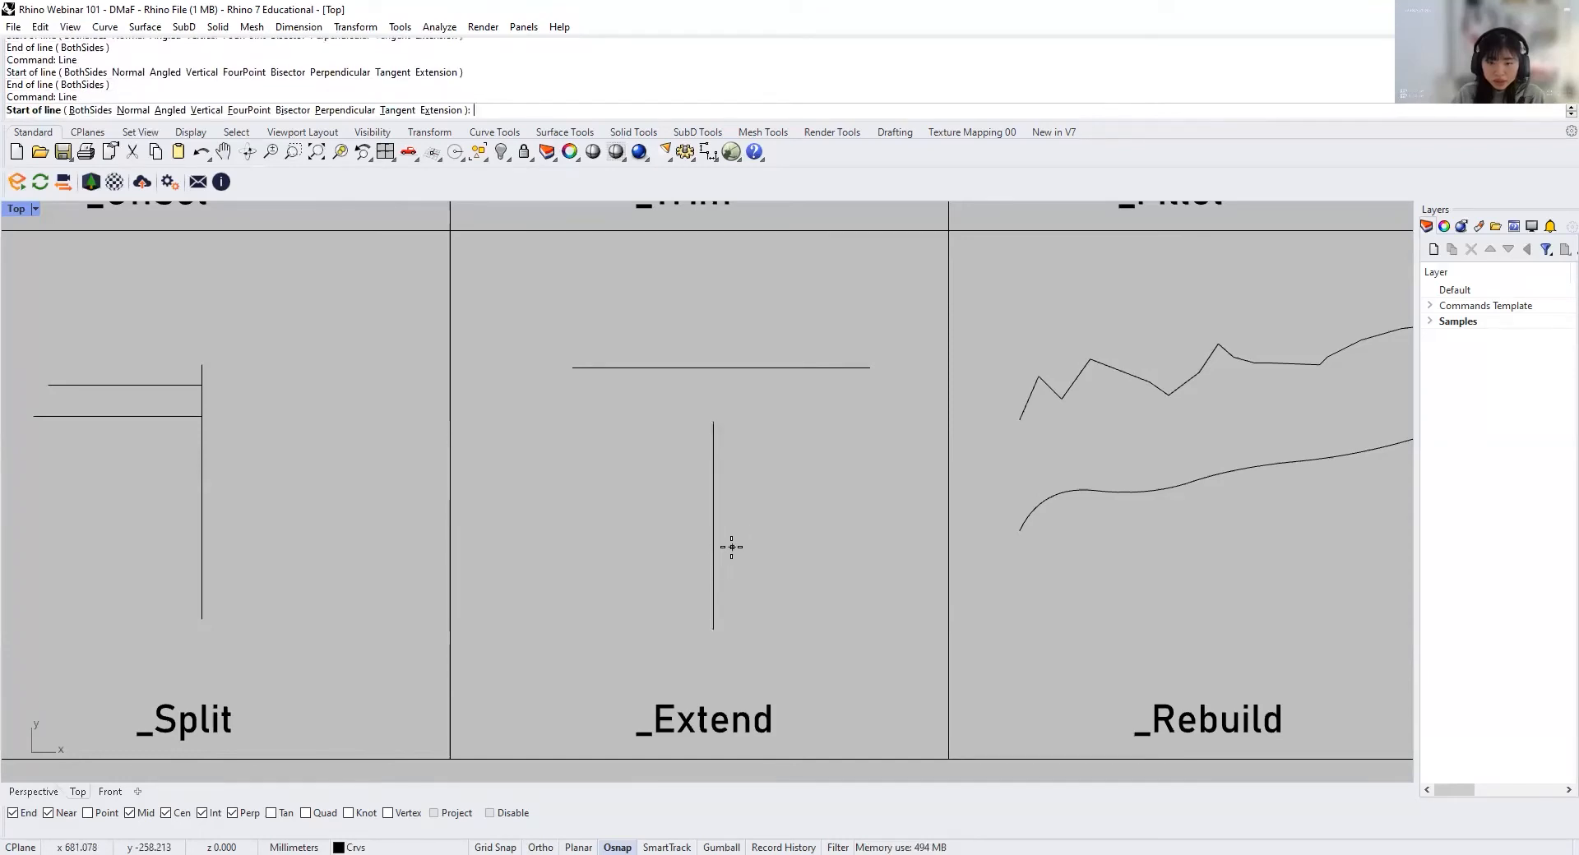
left_click(732, 547)
left_click(878, 547)
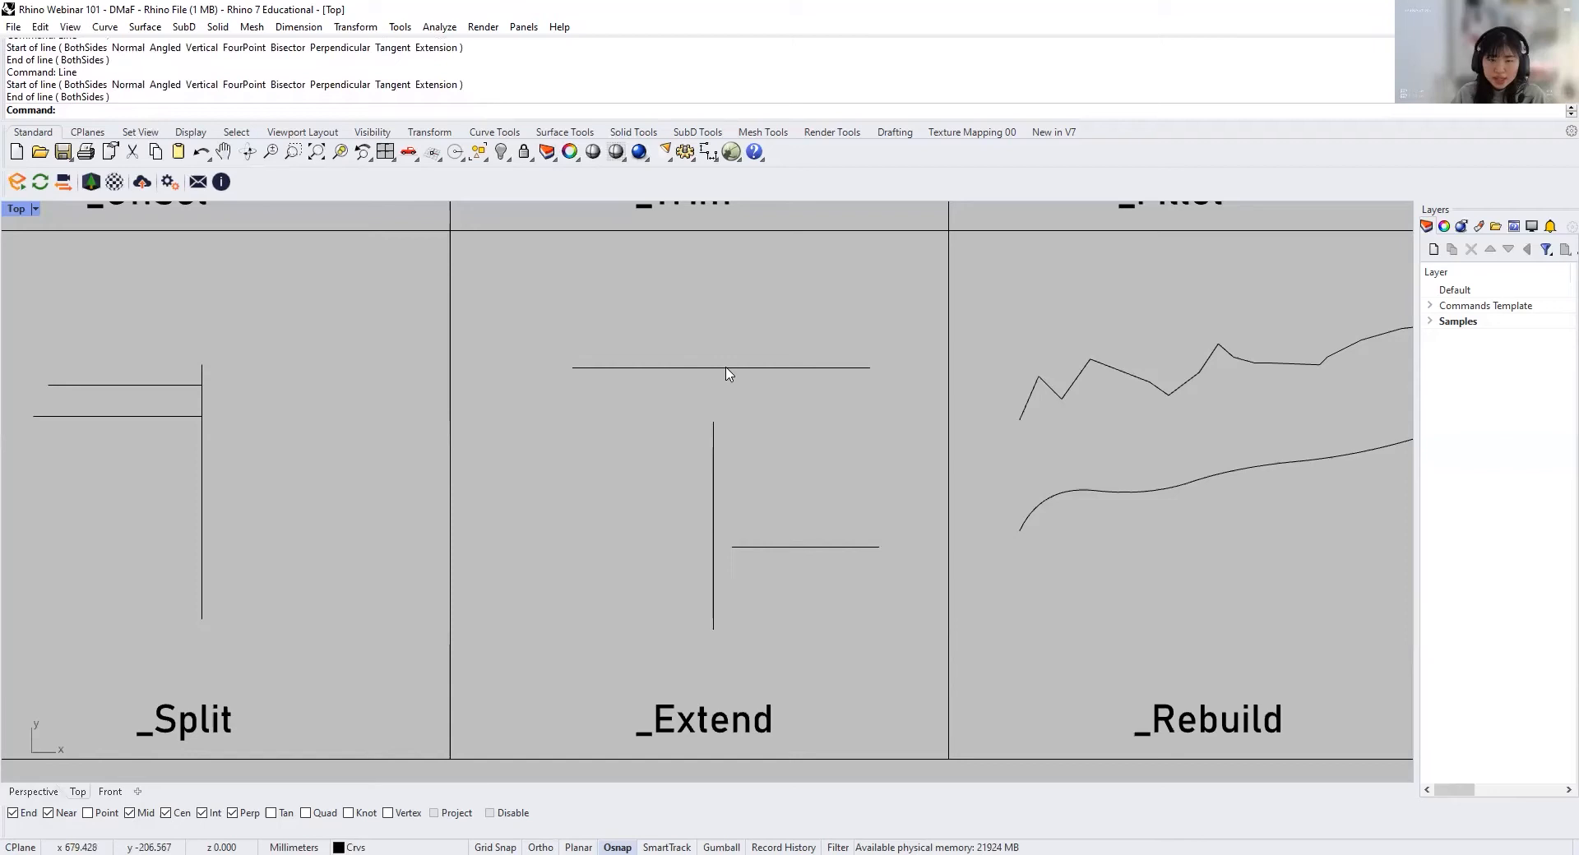
Step: Extend the vertical line's upper end to the horizontal boundary line above it
type("E")
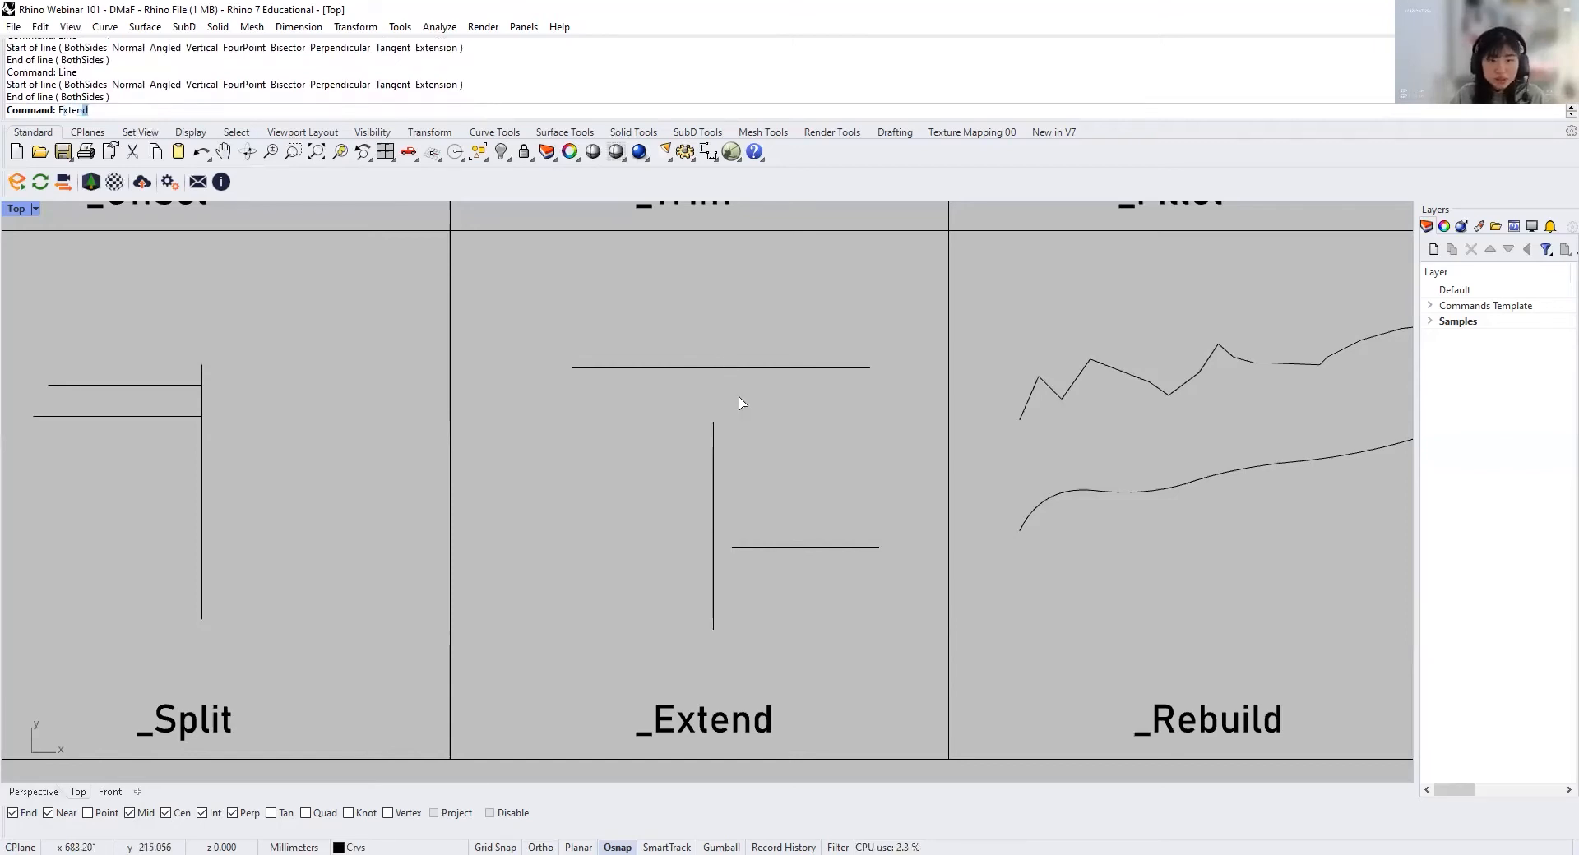
type("xten")
key("Return")
left_click(731, 368)
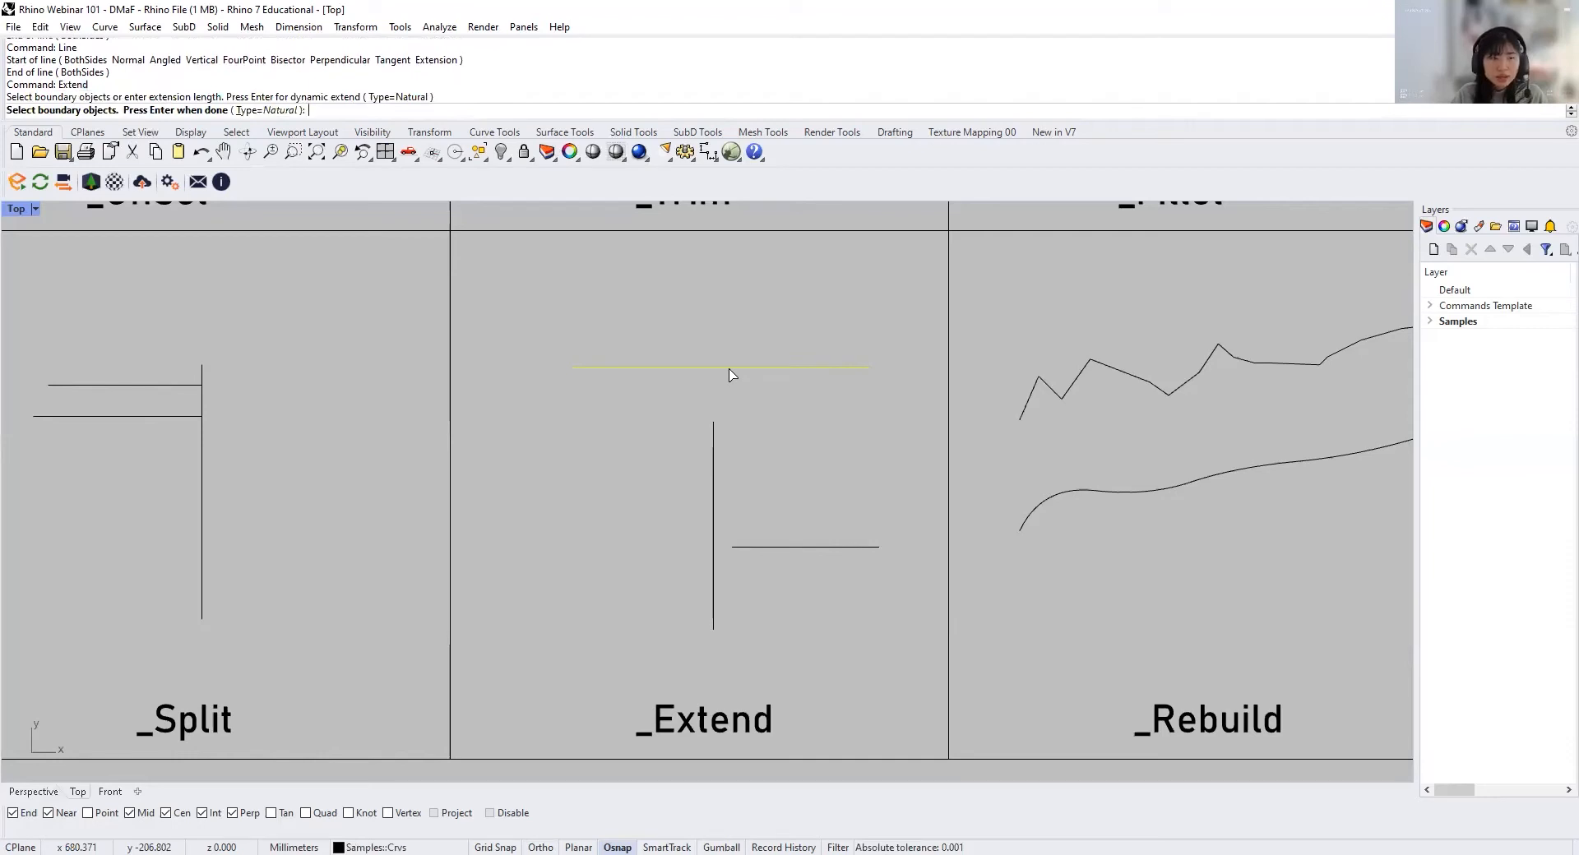
key("Return")
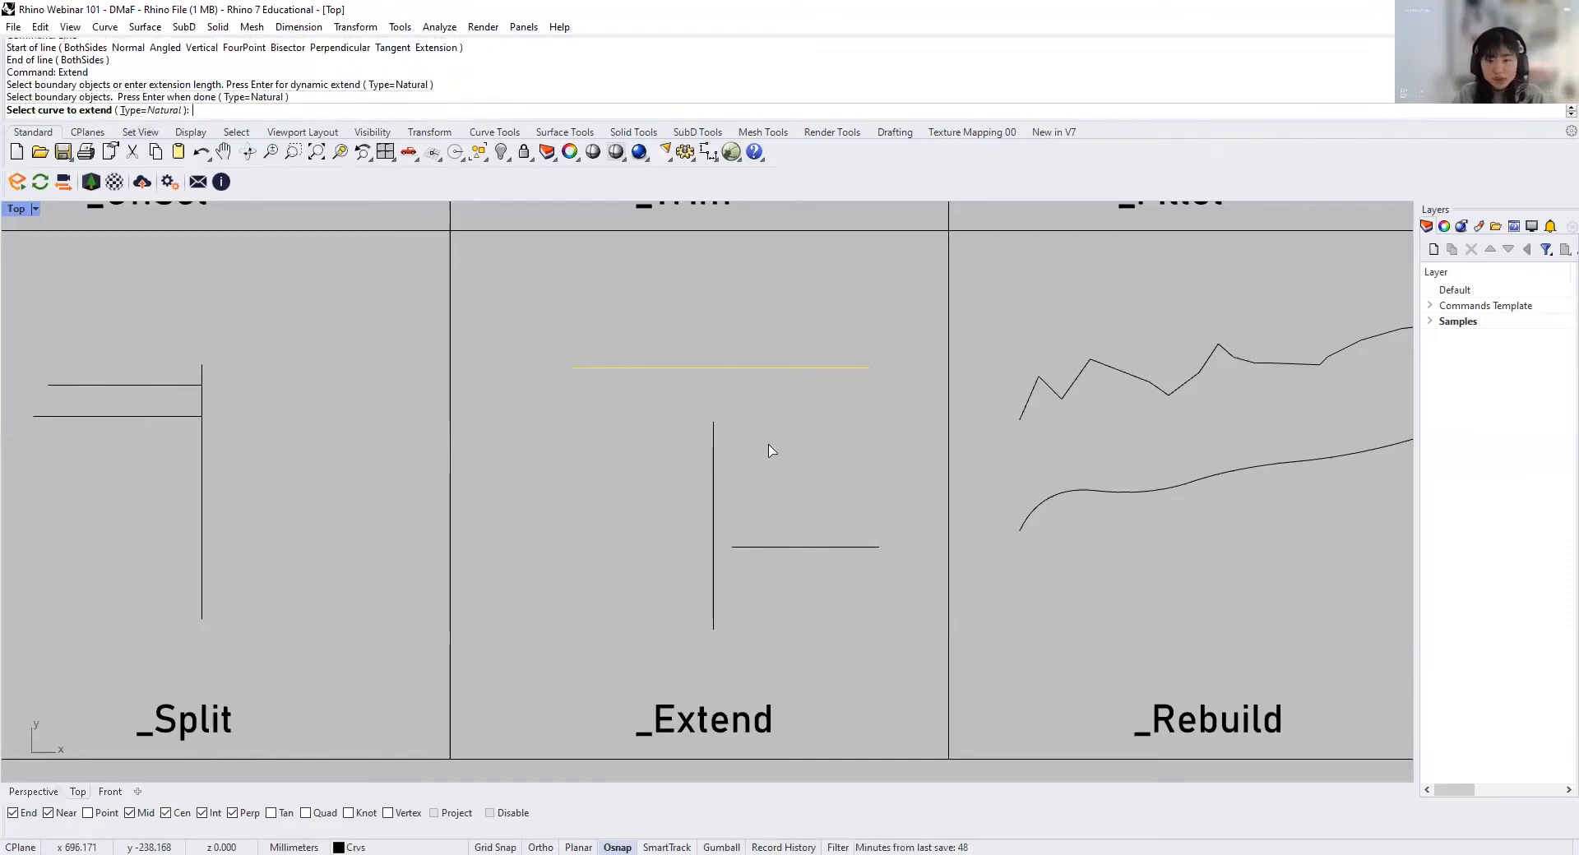
left_click(713, 427)
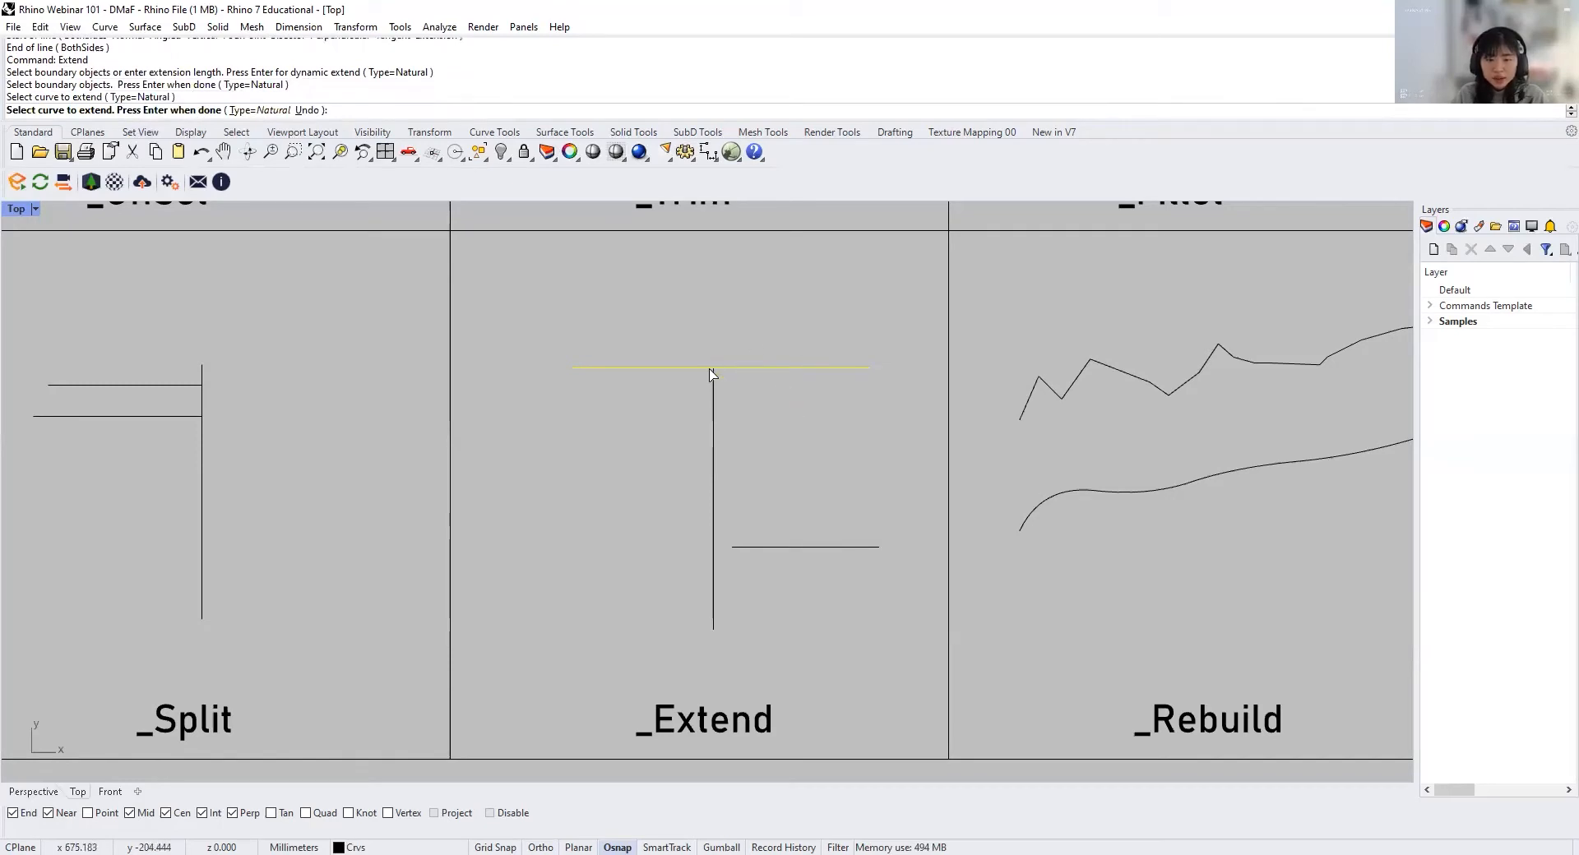
key("Return")
key("Return")
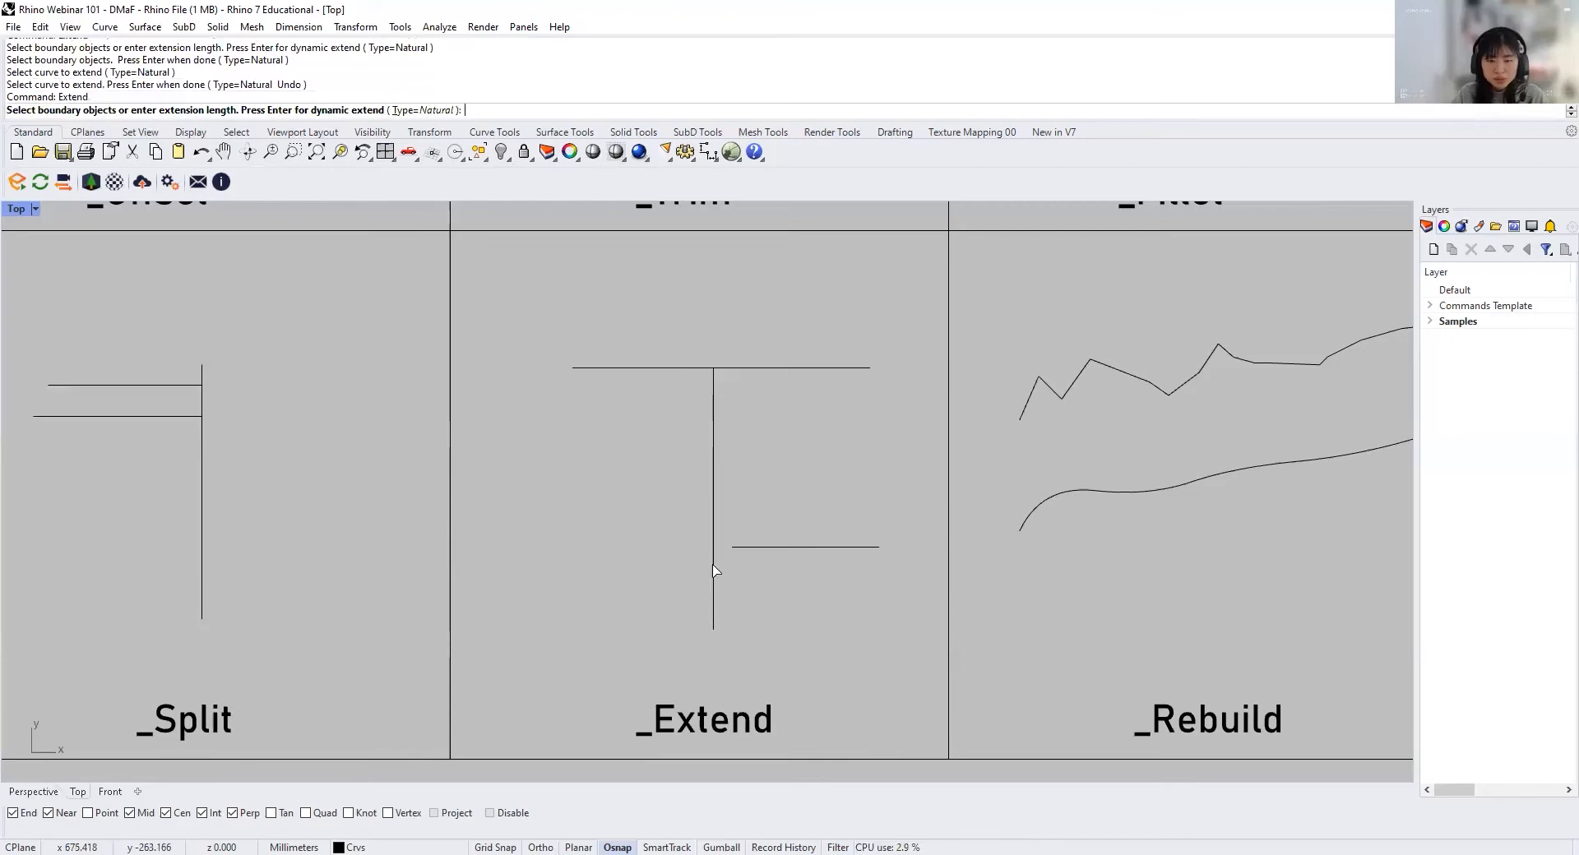
Step: Extend the short horizontal line's left end to the vertical line as the boundary
left_click(714, 574)
key("Return")
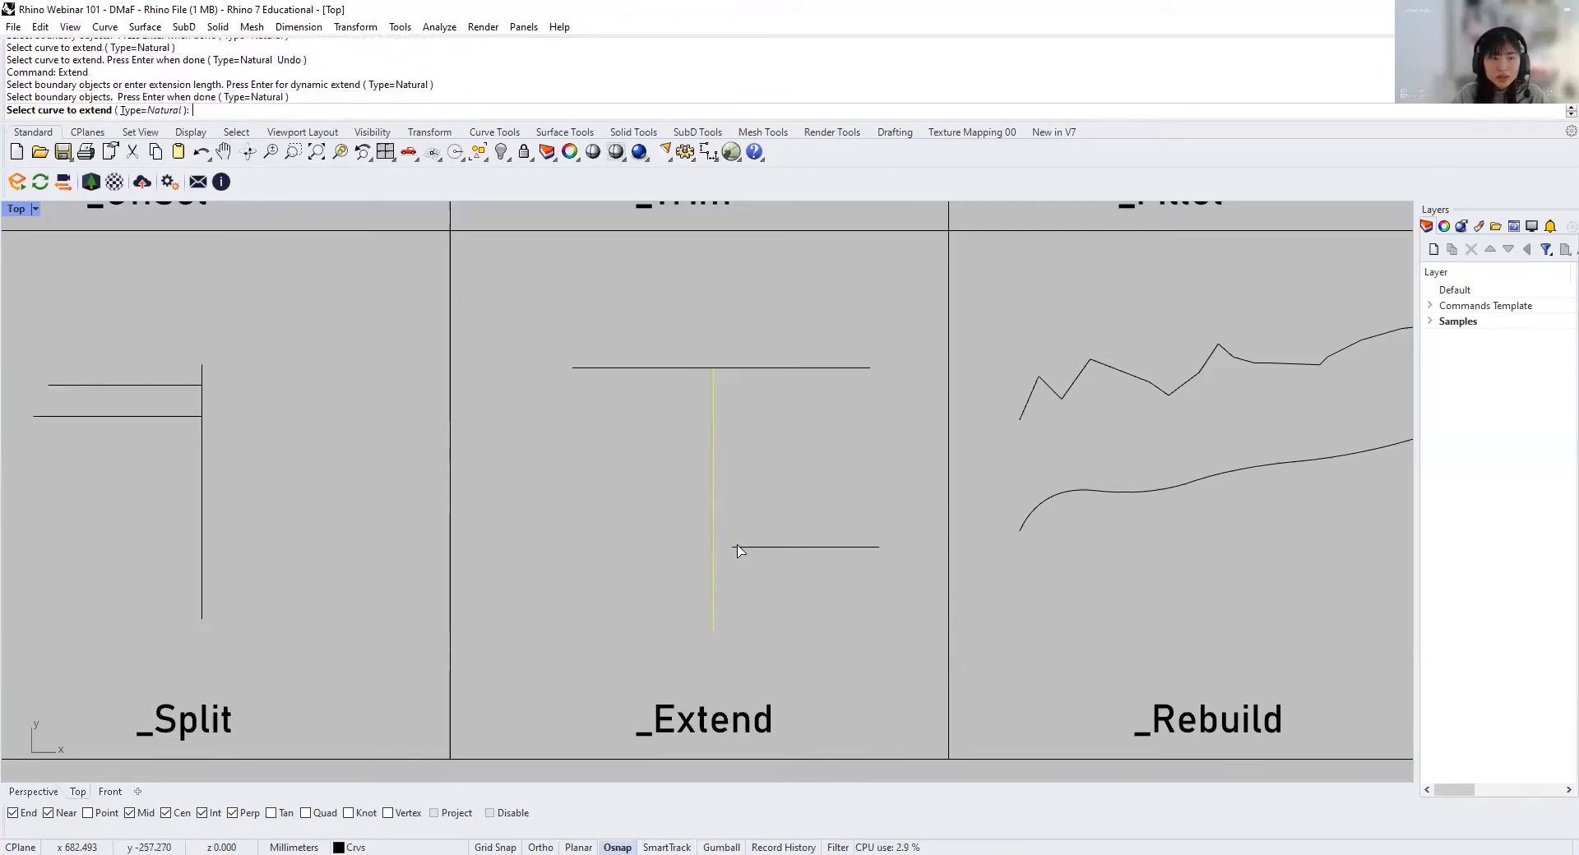
left_click(739, 547)
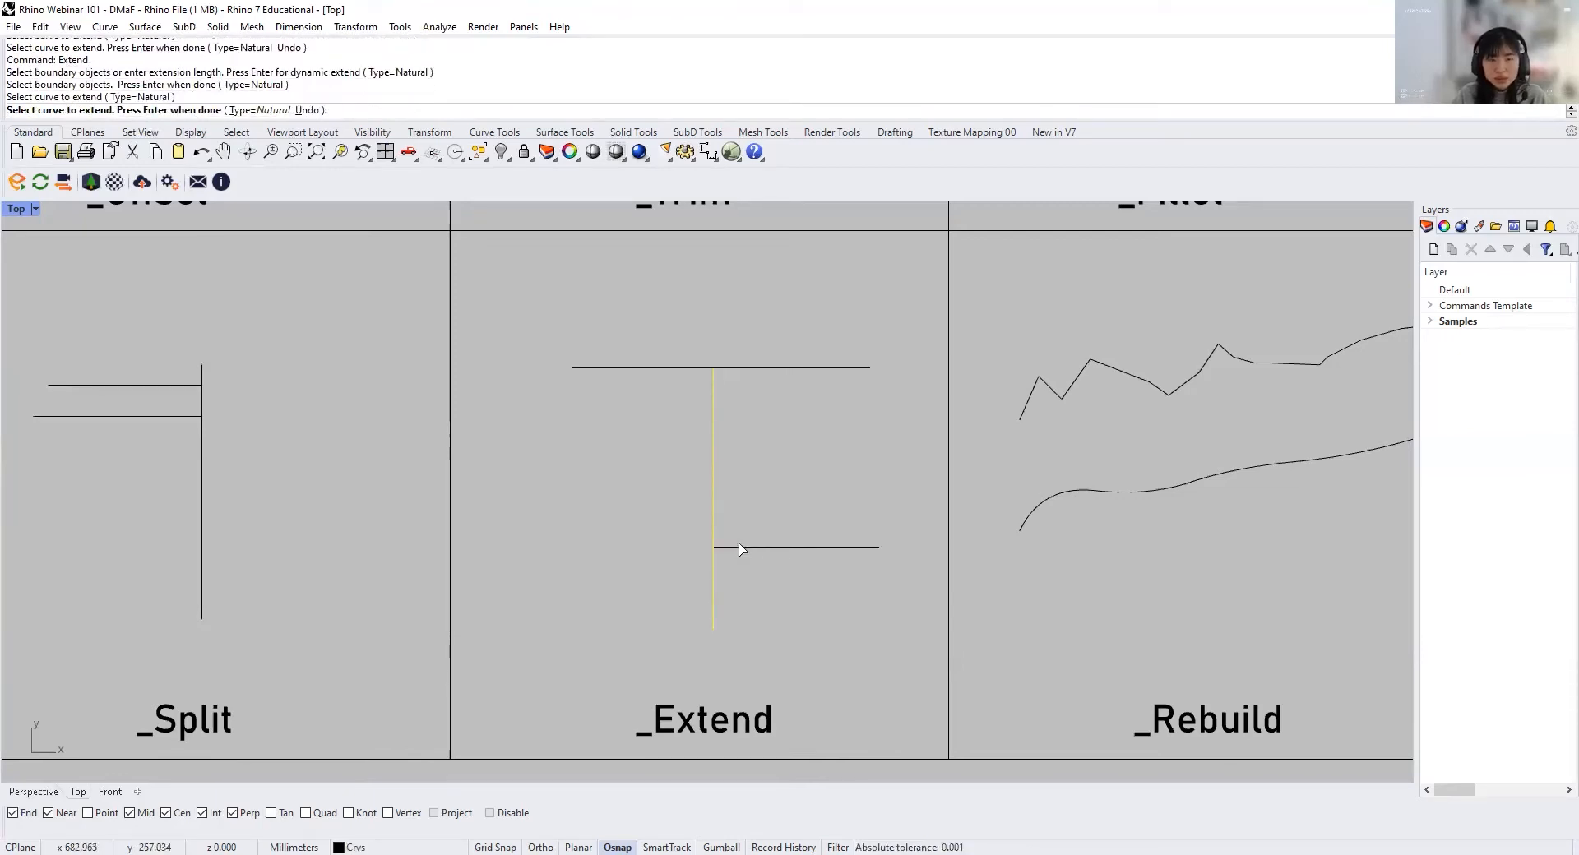
key("Return")
Step: Rebuild the upper jagged curve in the Rebuild cell with a point count of 4 and degree 2, previewing before accepting
scroll(719, 615, "down", 2)
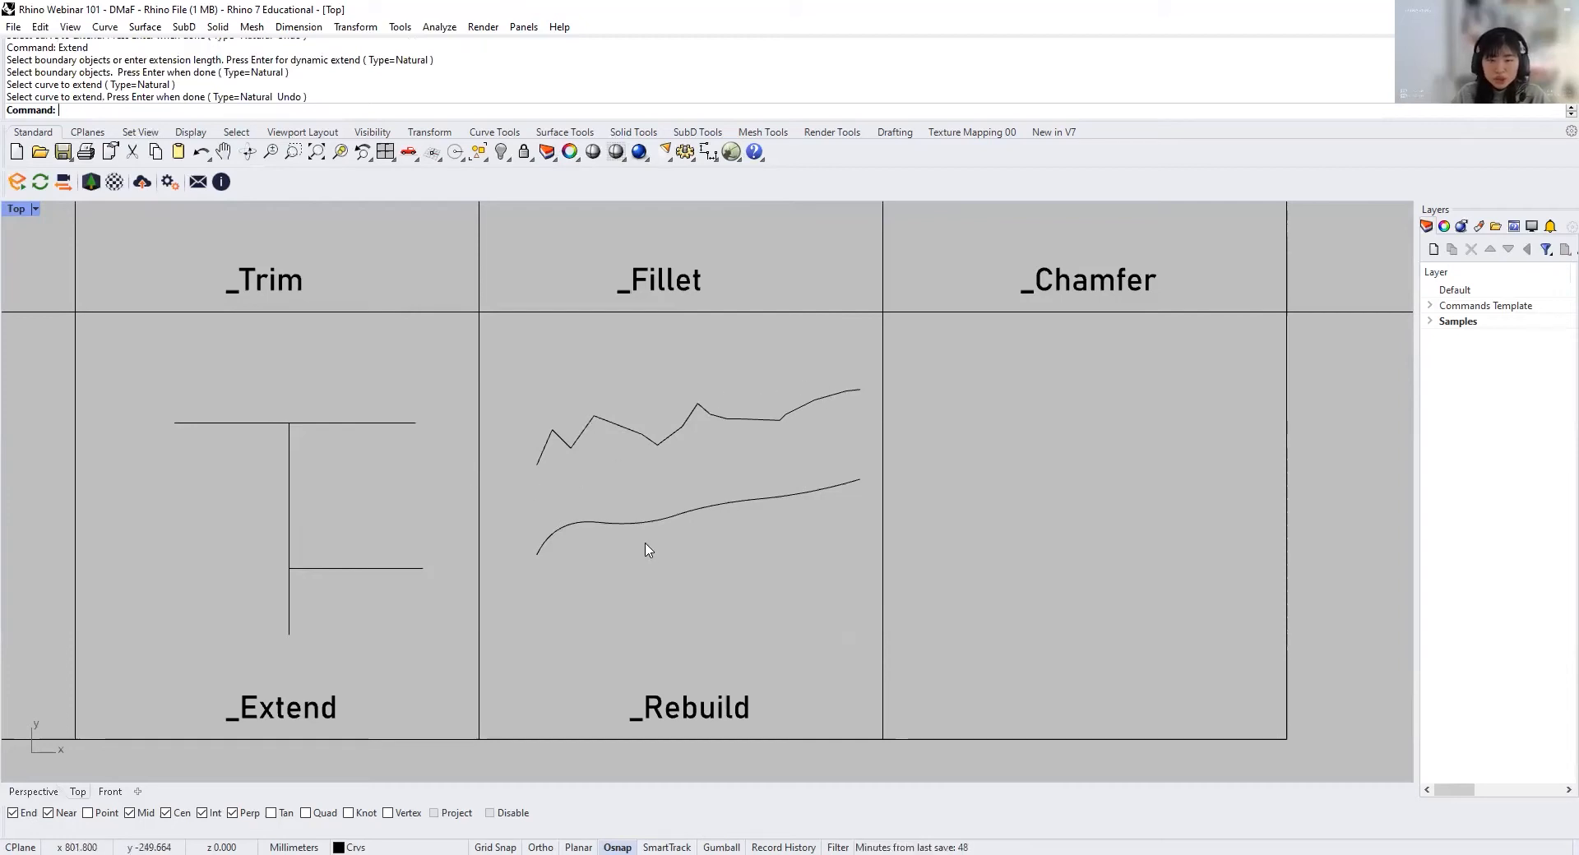
left_click(629, 429)
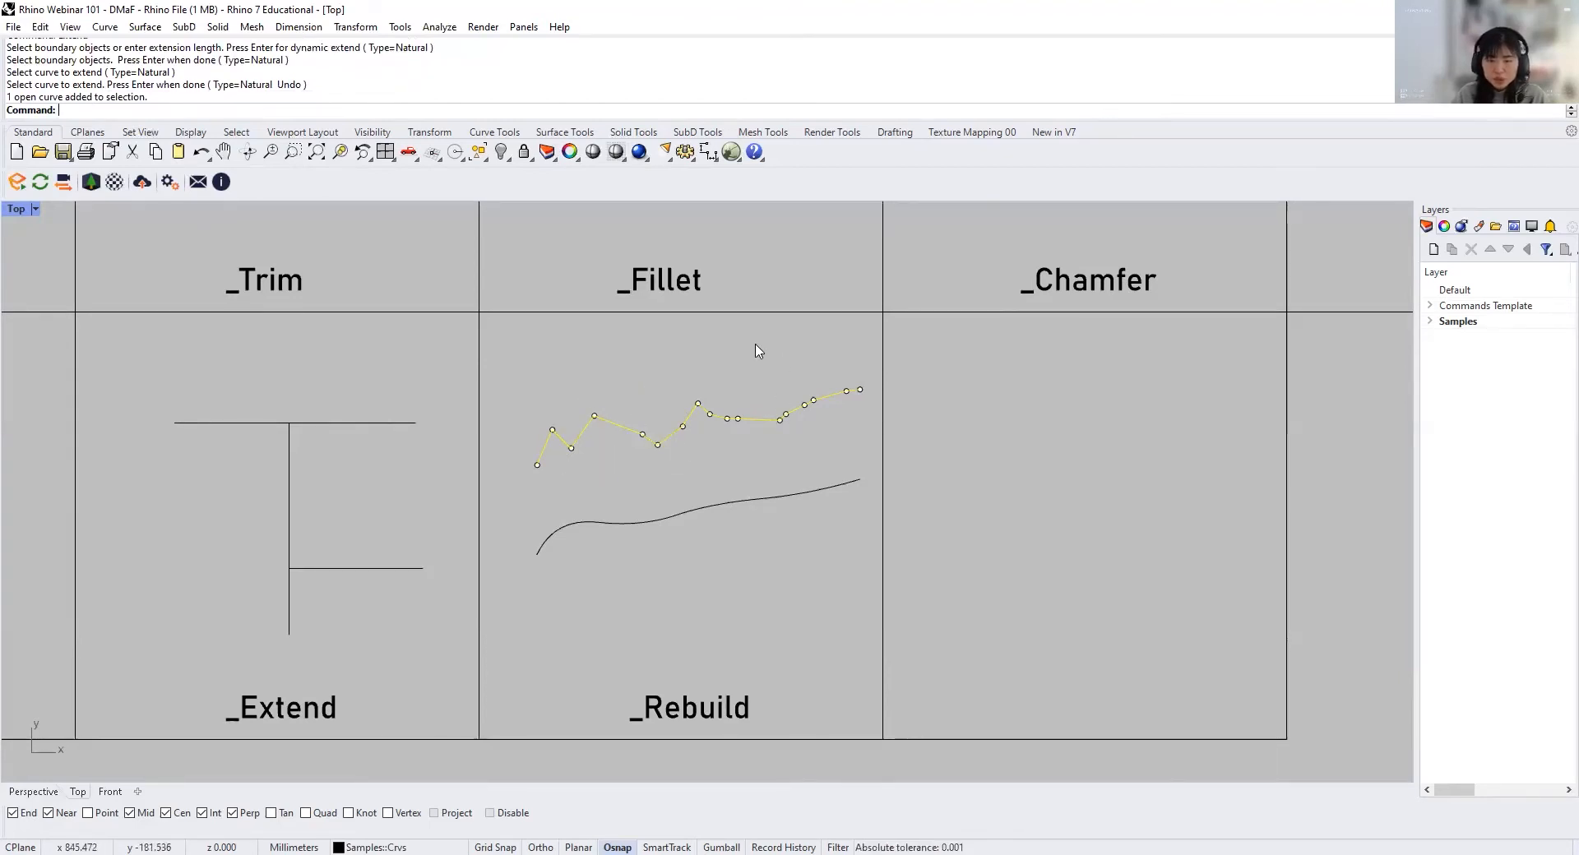
type("Rebuild")
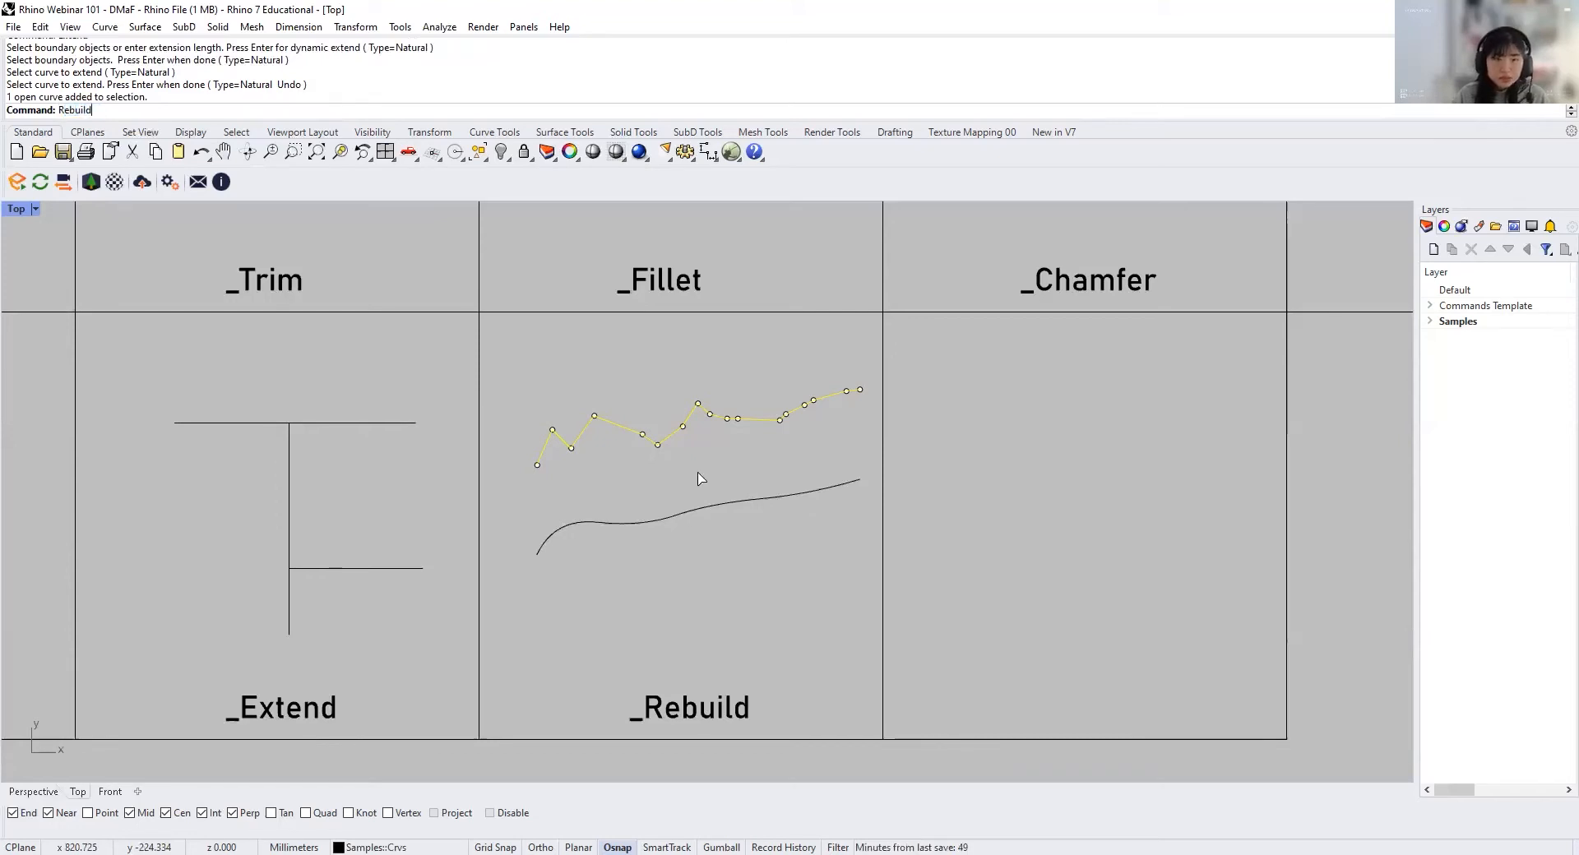
key("Return")
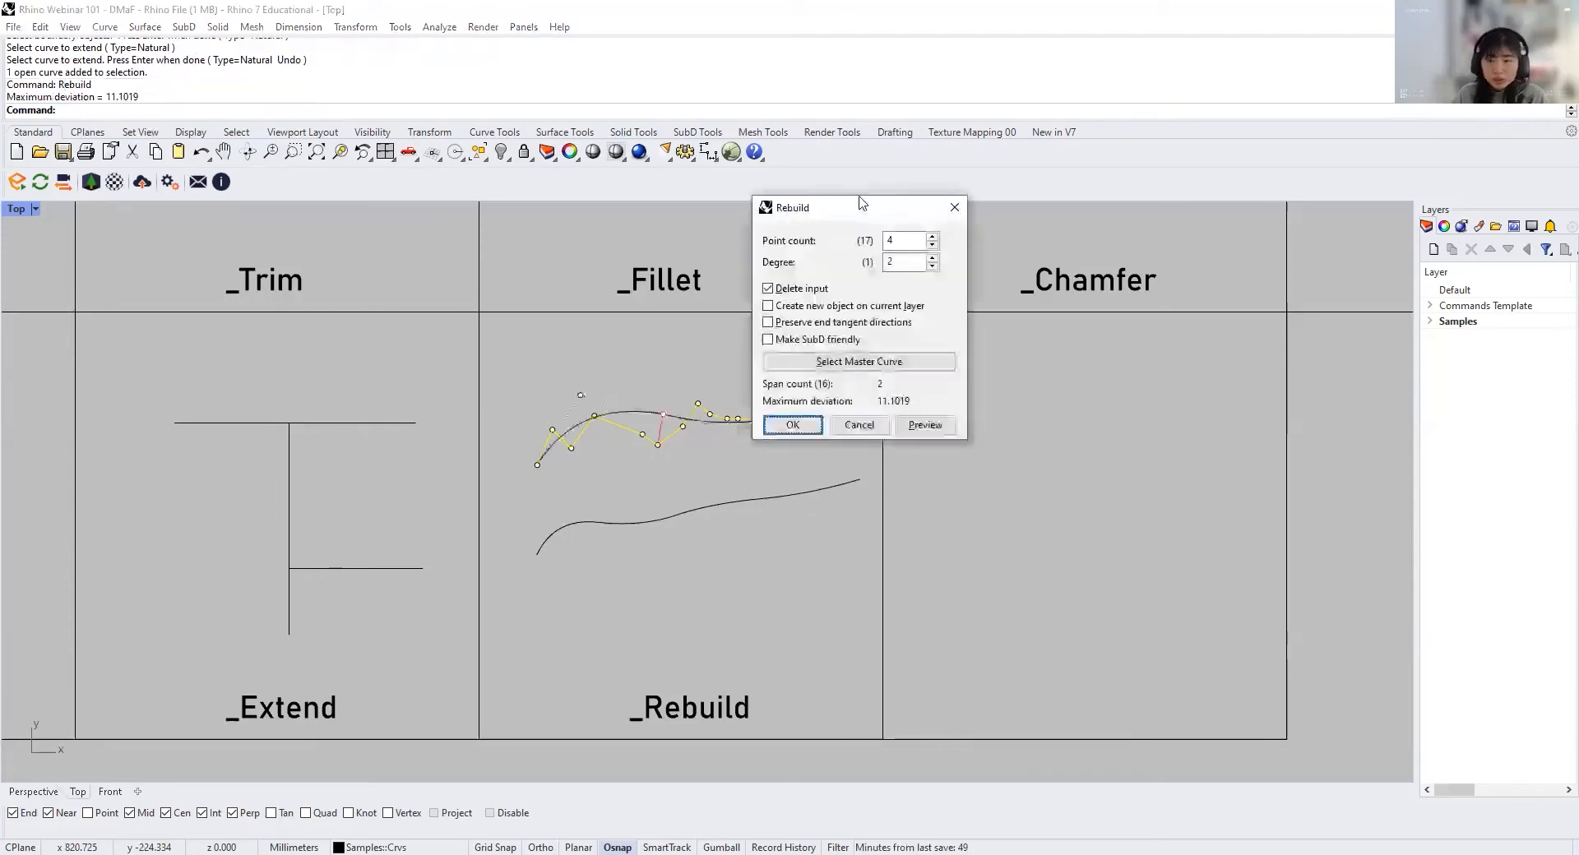
left_click_drag(865, 215, 1014, 340)
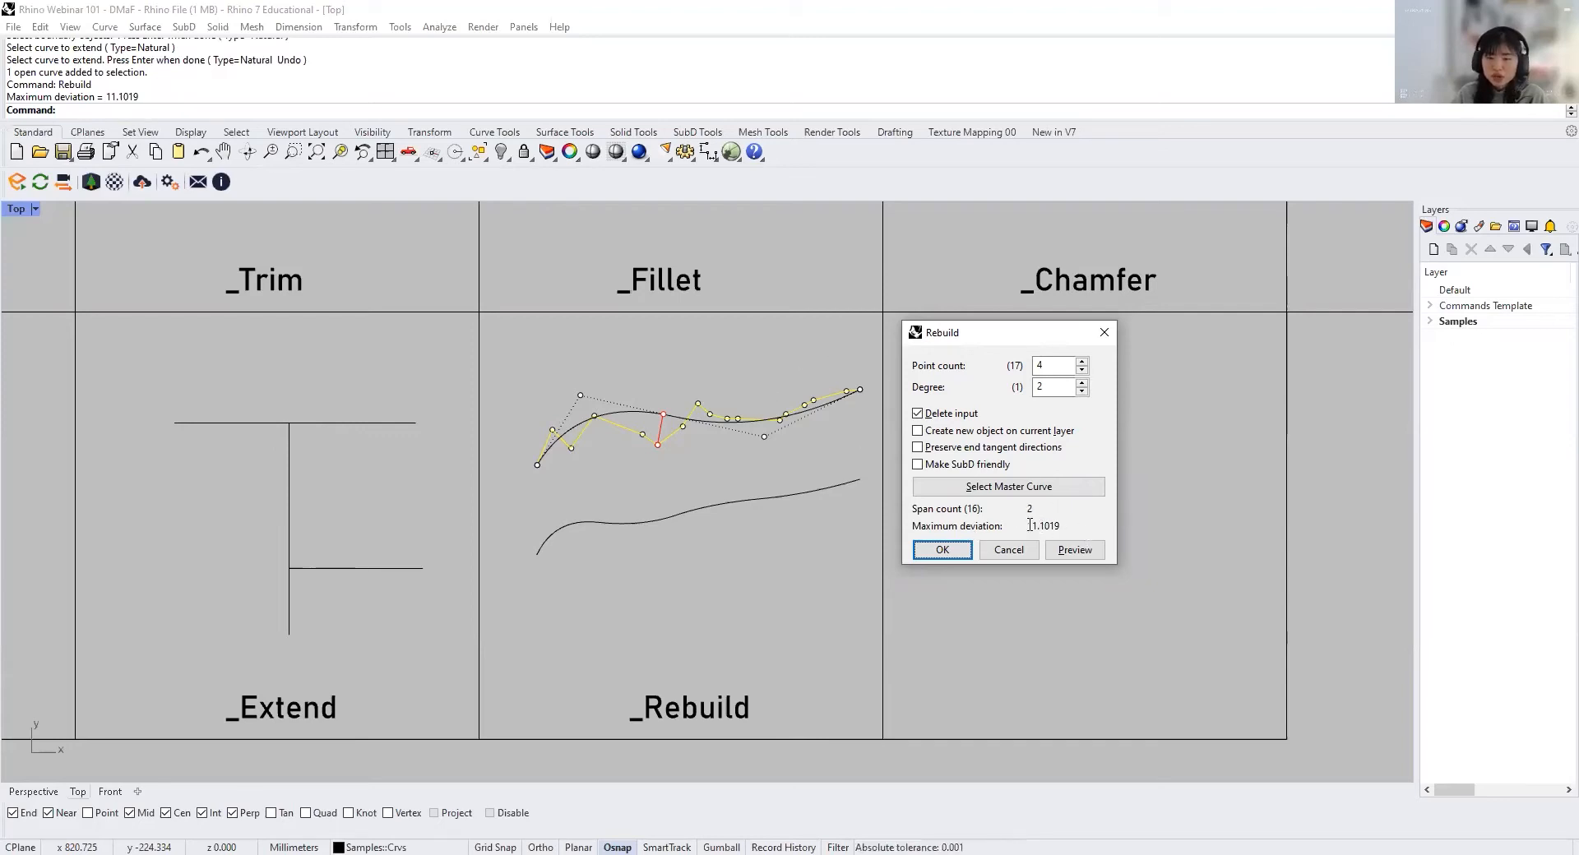
left_click(1073, 550)
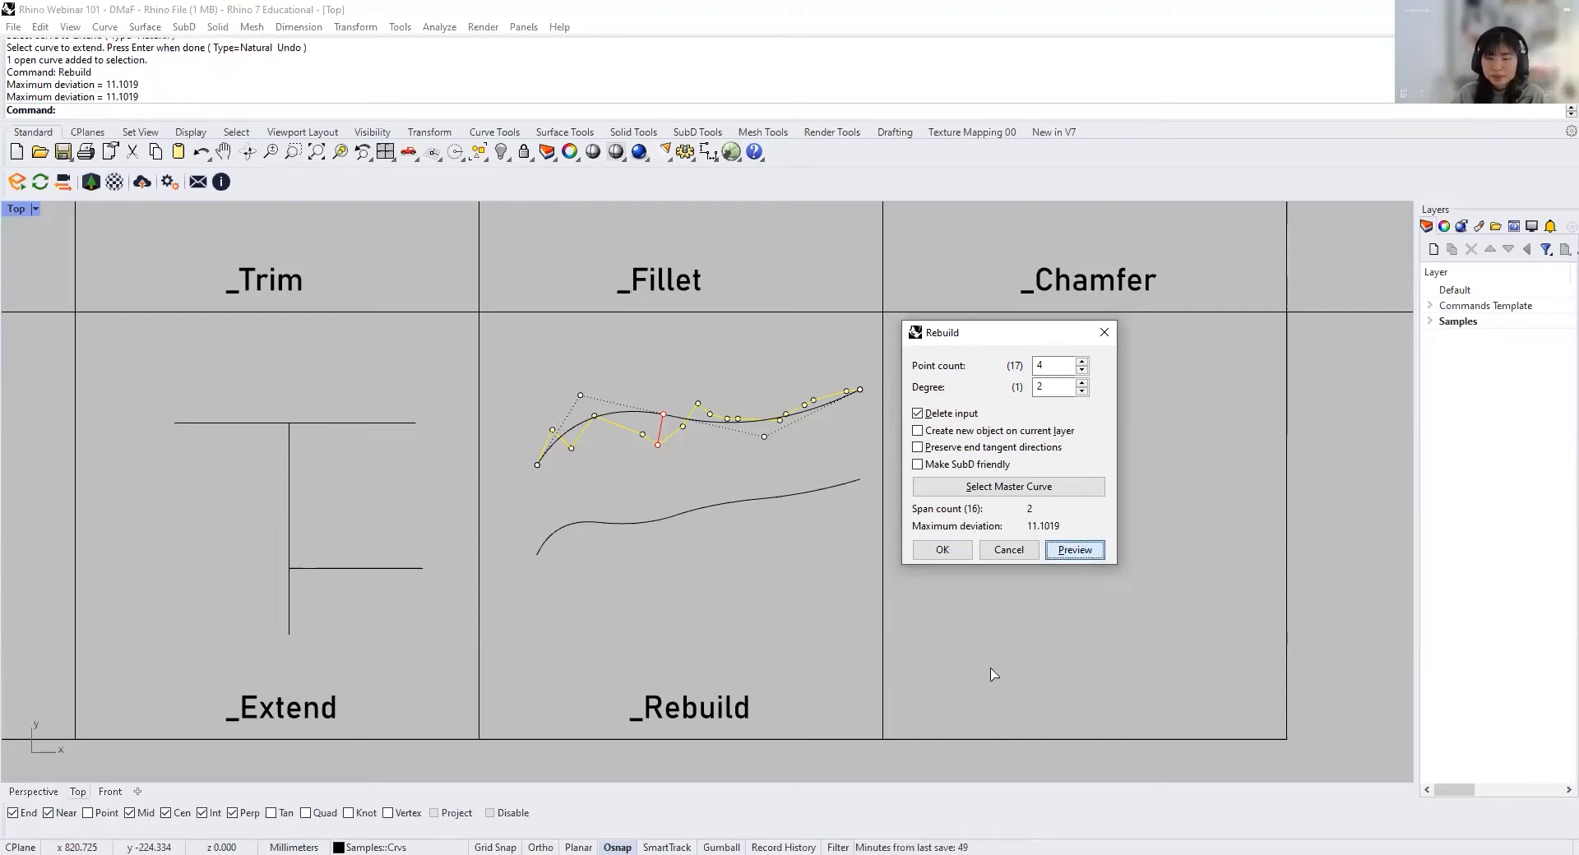
left_click(942, 551)
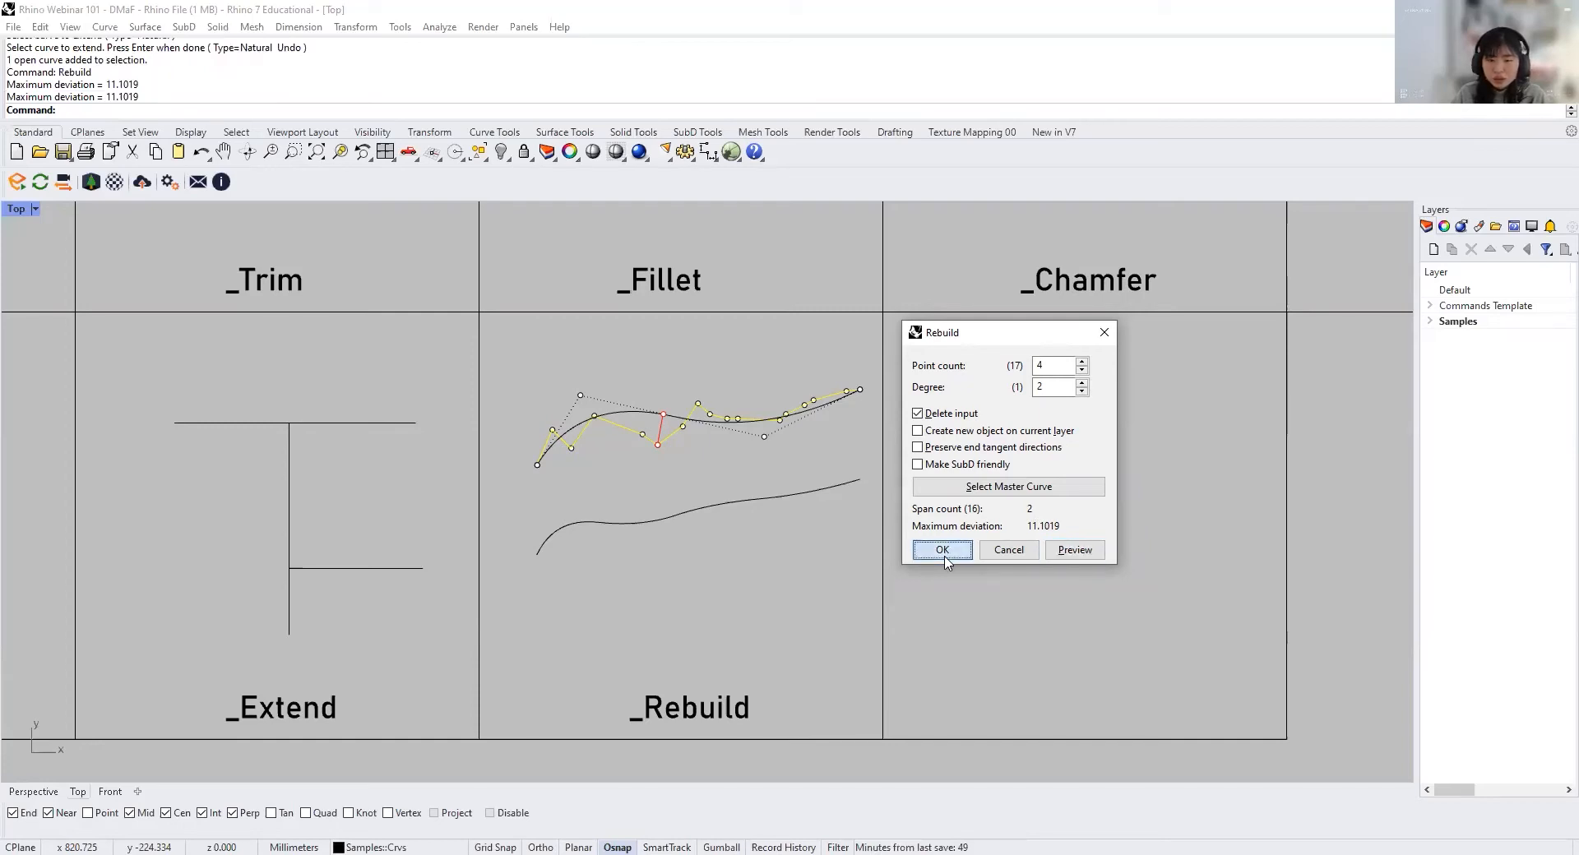
left_click(822, 403)
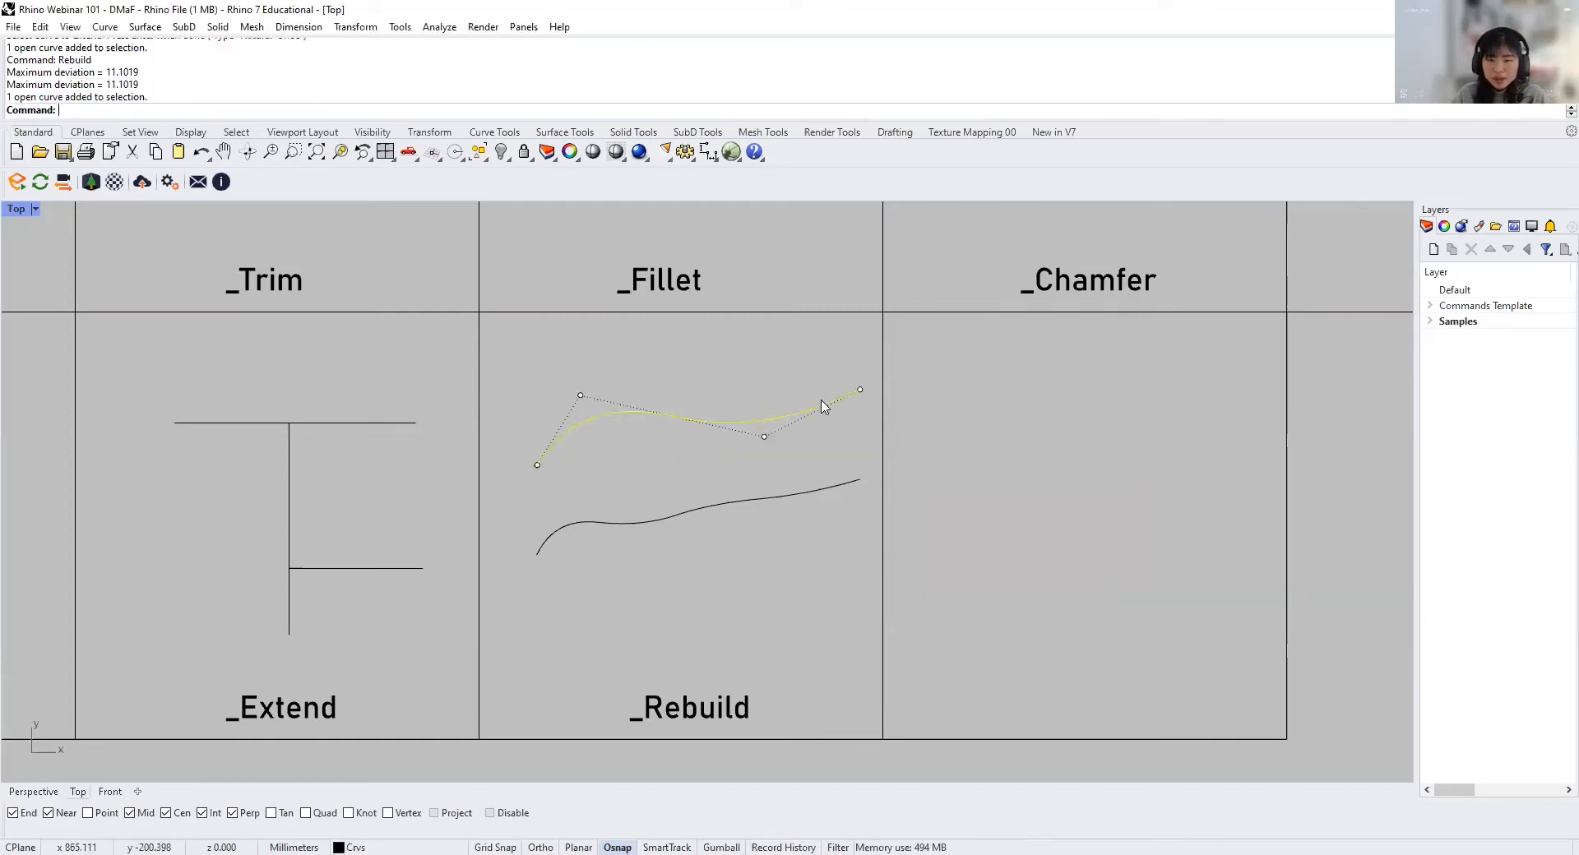
Step: Undo the rebuild of the jagged curve
left_click(657, 475)
key("ctrl+z")
left_click(712, 598)
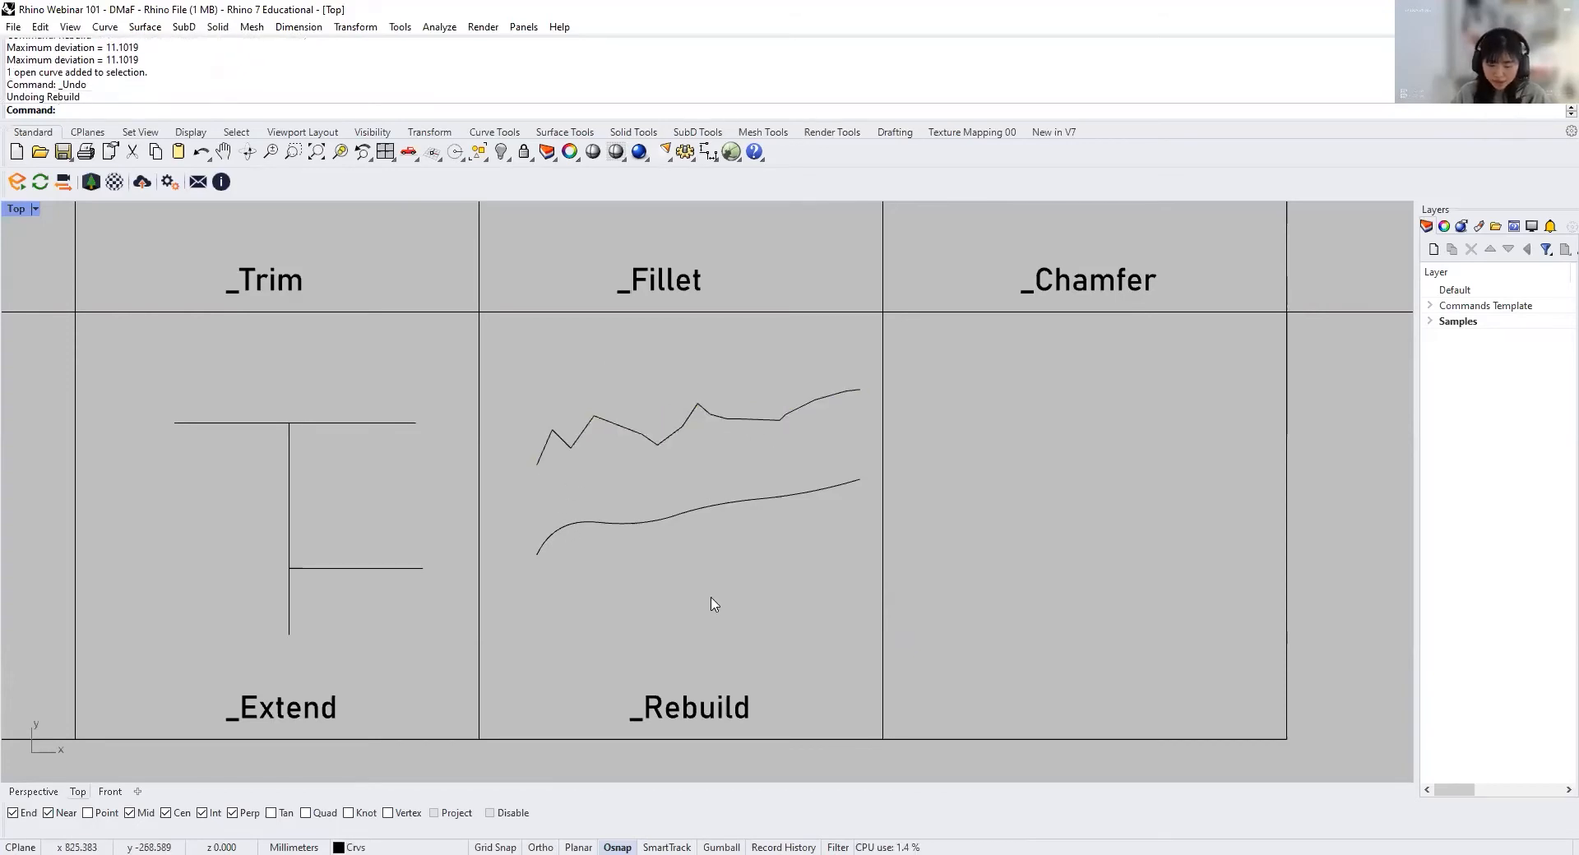
Step: Draw a degree-2 curve through many closely spaced control points below the two existing curves in the Rebuild cell
type("curve")
key("Return")
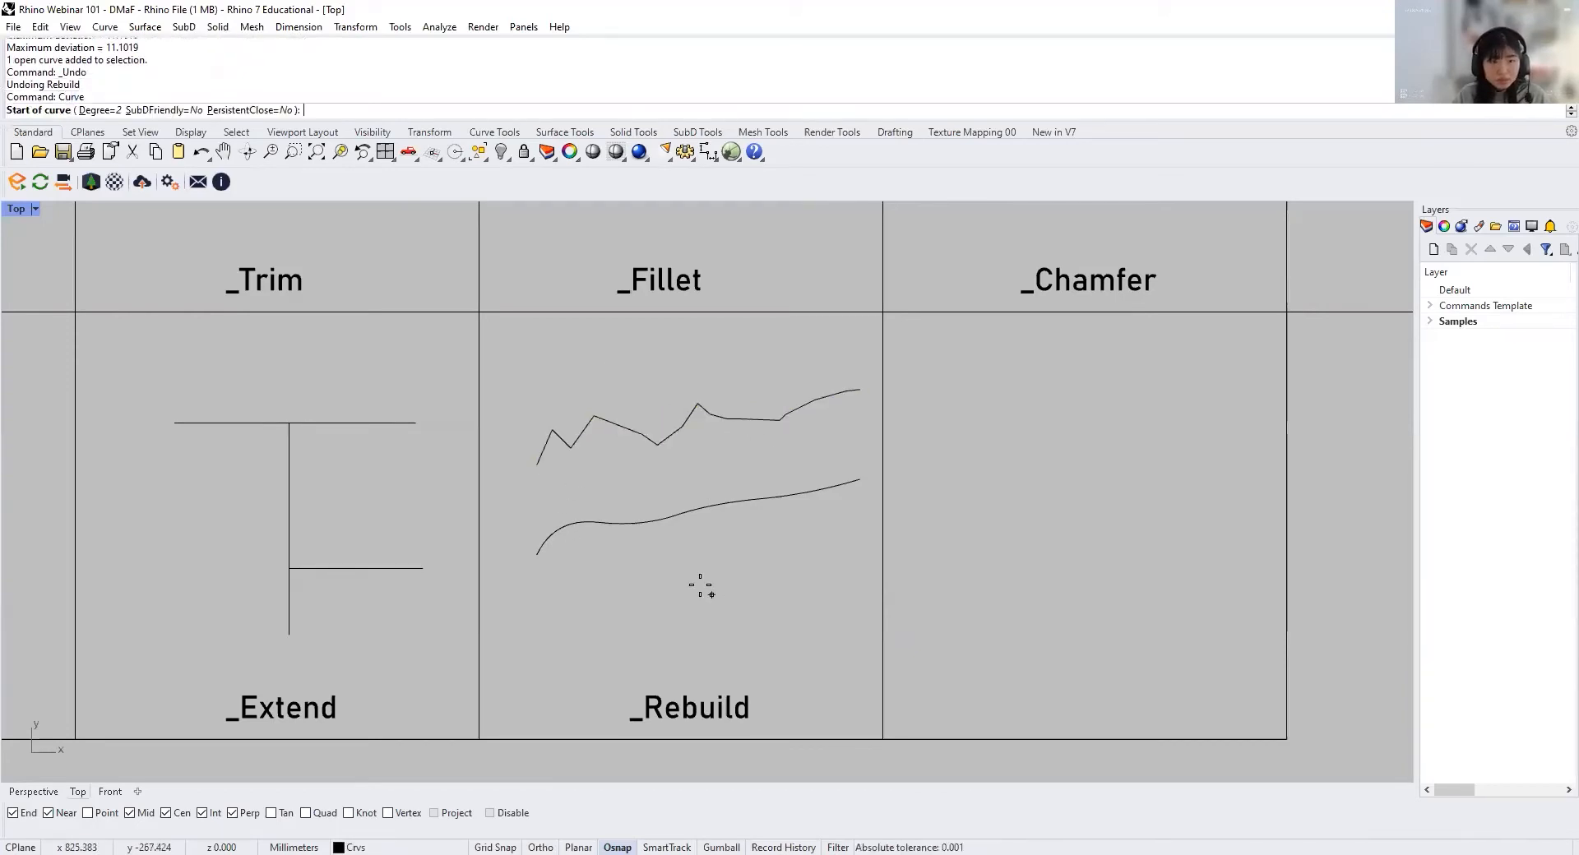
left_click(541, 653)
left_click(546, 648)
left_click(551, 643)
left_click(557, 637)
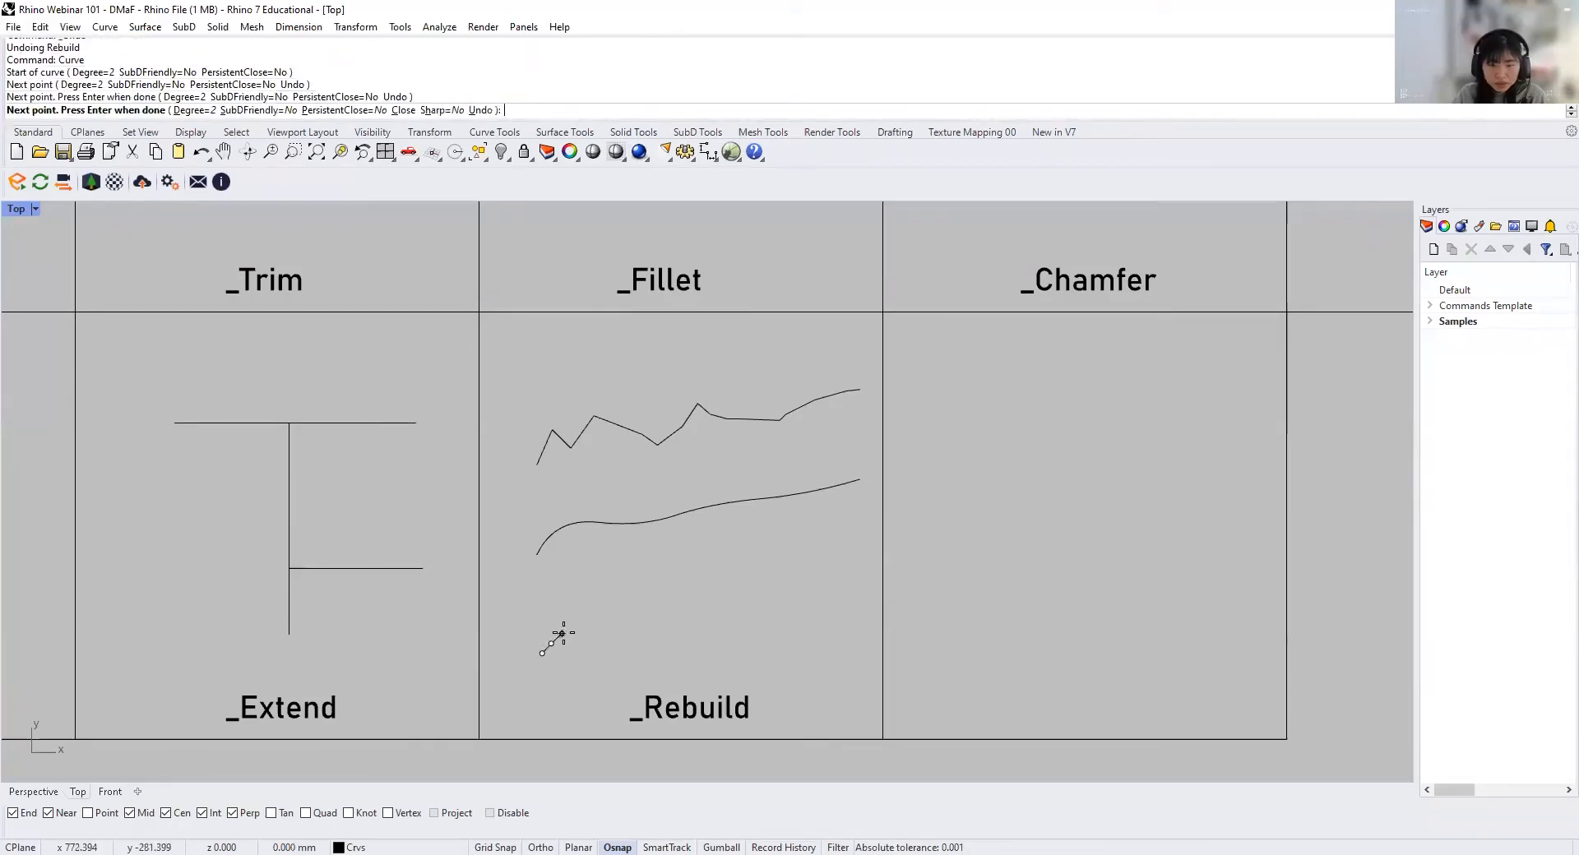
left_click(564, 633)
left_click(579, 622)
left_click(586, 619)
left_click(592, 617)
left_click(599, 615)
left_click(612, 615)
left_click(619, 614)
left_click(631, 614)
left_click(669, 615)
left_click(678, 615)
left_click(691, 615)
left_click(780, 582)
left_click(787, 577)
left_click(795, 572)
left_click(809, 565)
left_click(820, 558)
left_click(829, 552)
left_click(839, 545)
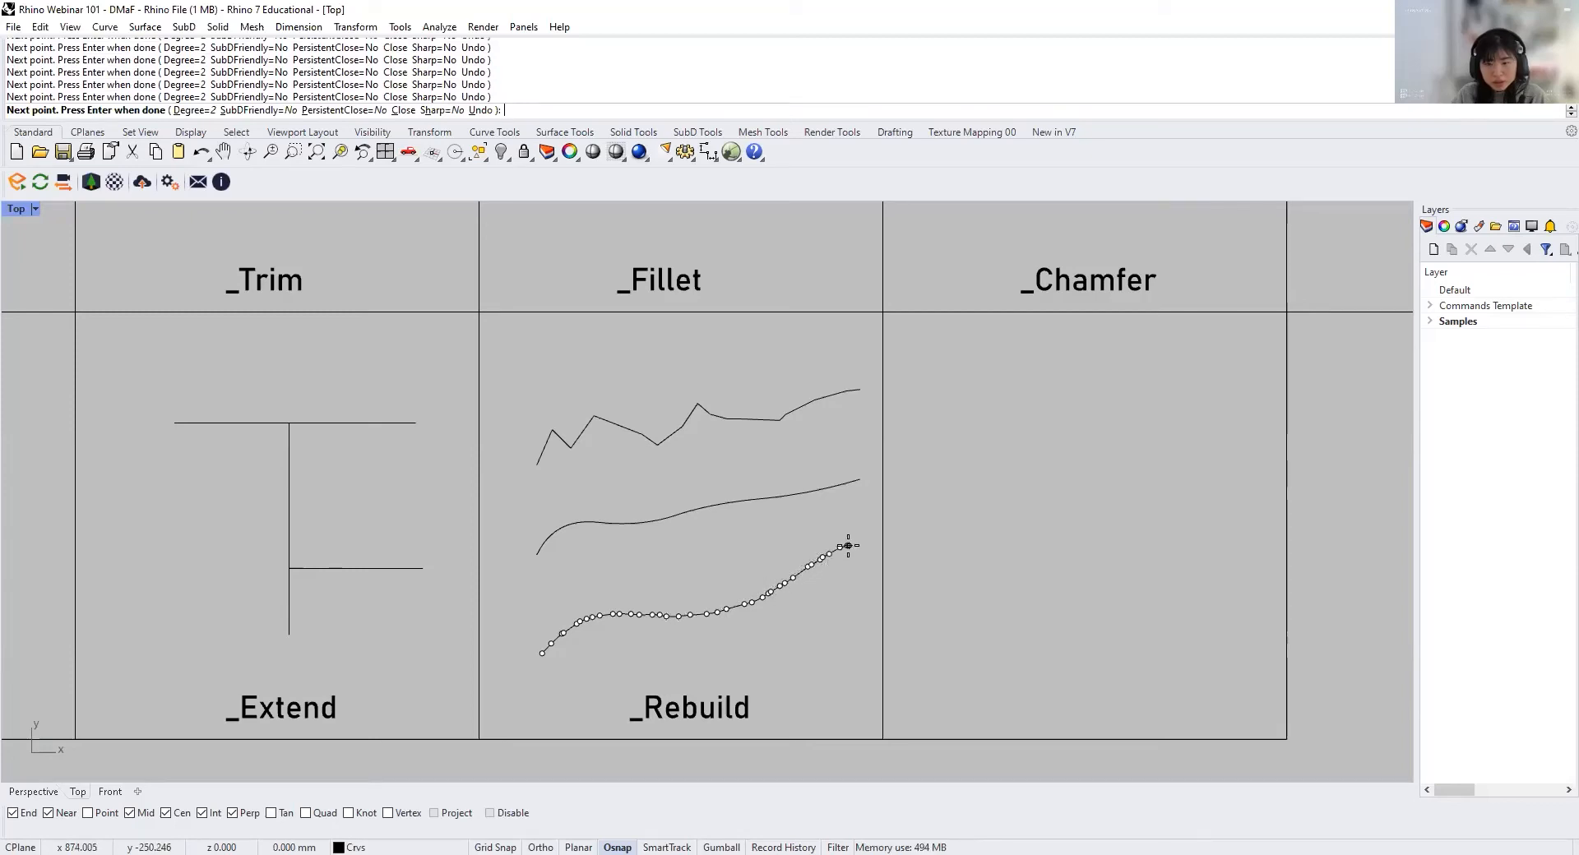
key("Return")
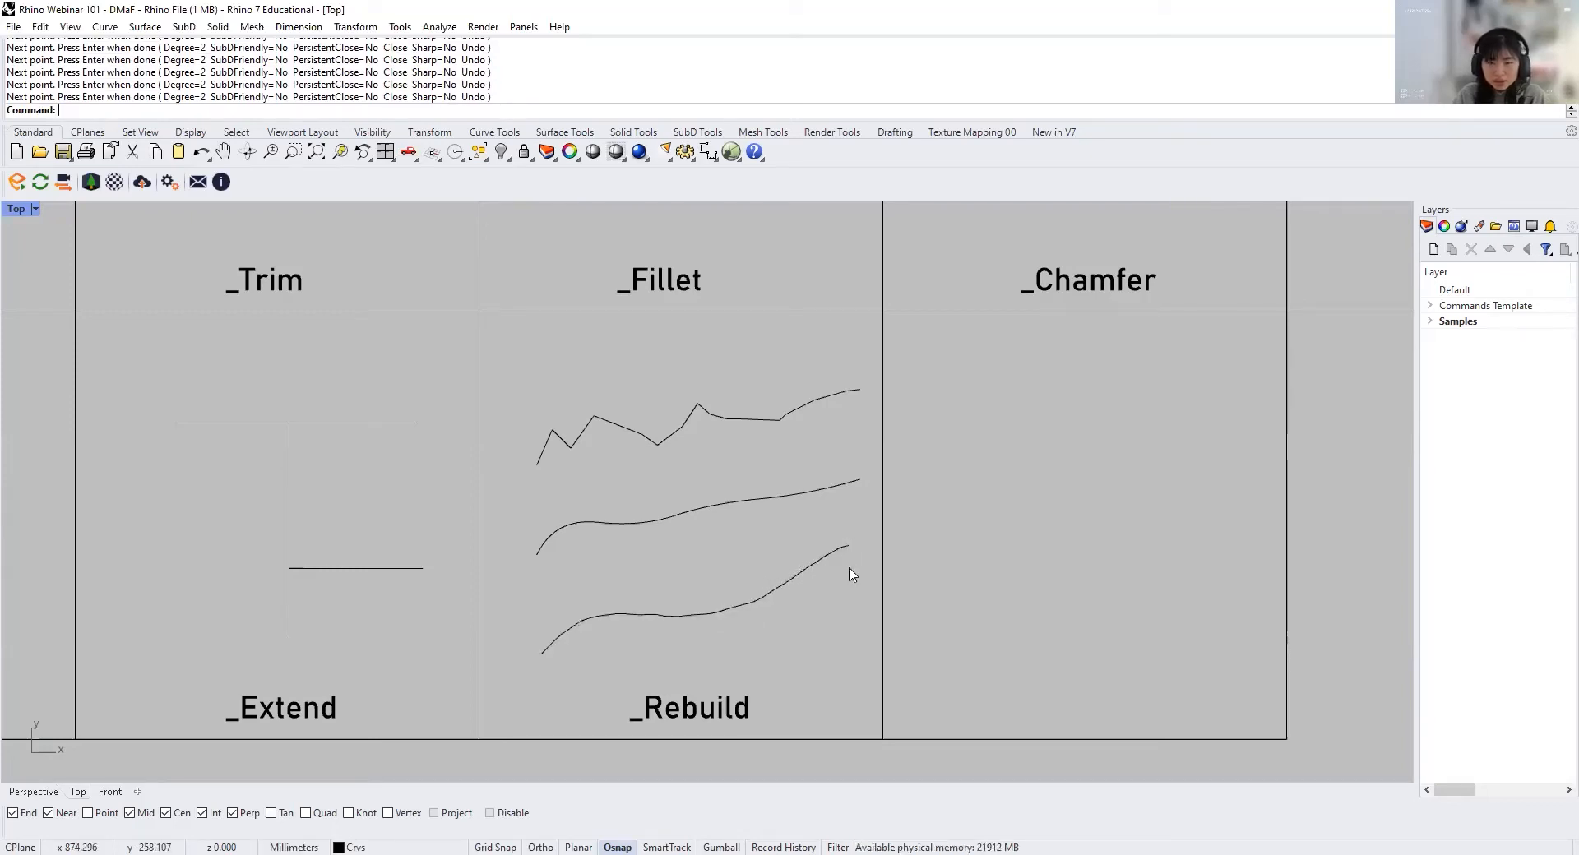
Step: Rebuild the newly drawn lowest curve with a point count of 20 and degree 2, previewing before accepting
right_click_drag(723, 663, 708, 612)
scroll(708, 612, "up", 4)
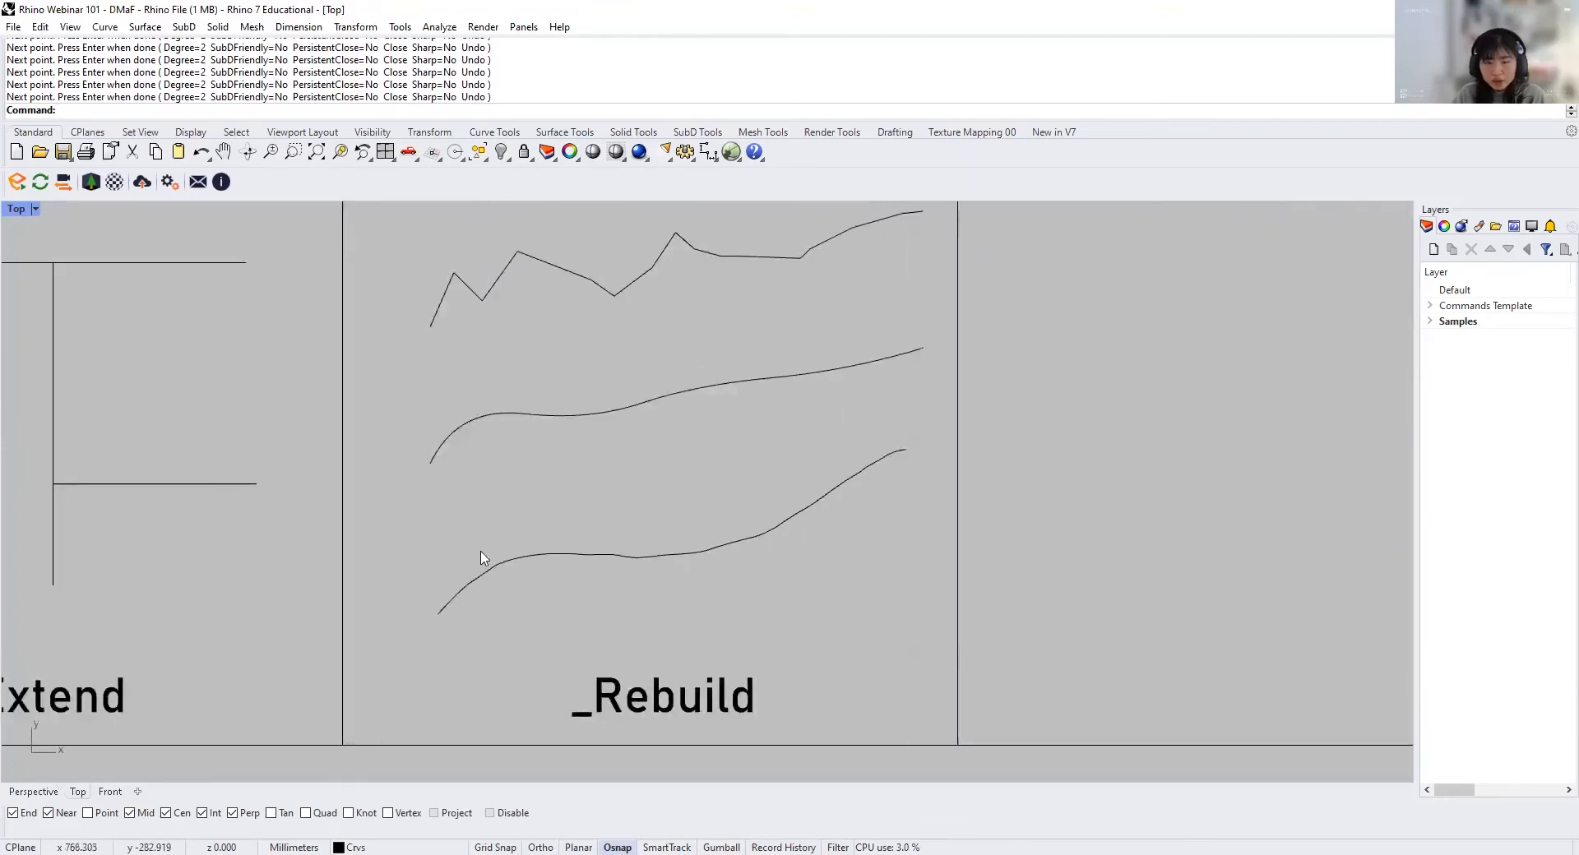
left_click(822, 497)
type("Rebuild")
key("Return")
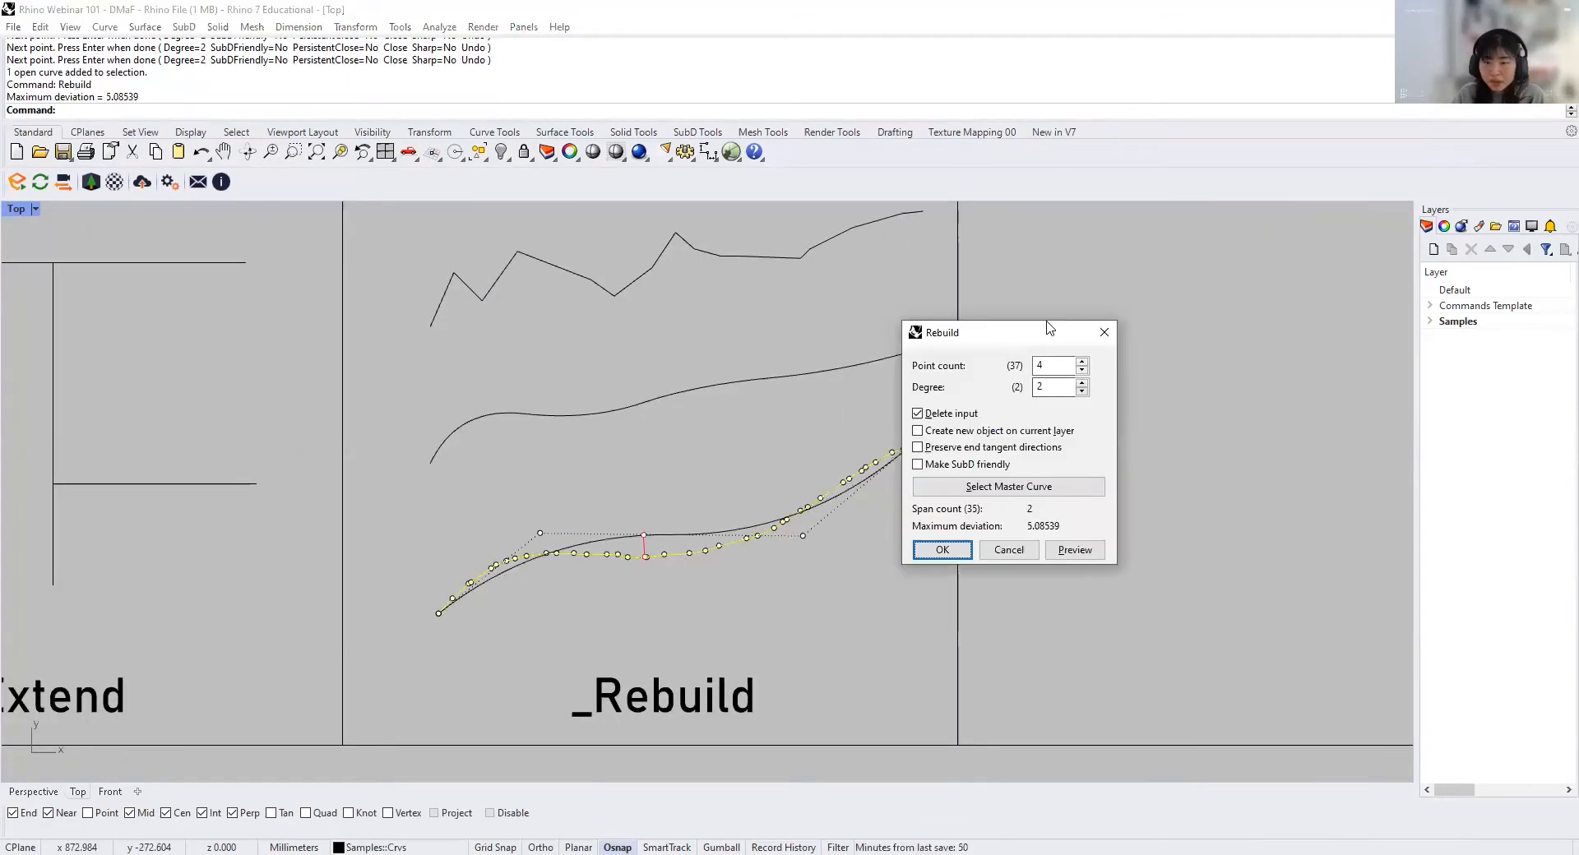
double_click(1093, 347)
type("20")
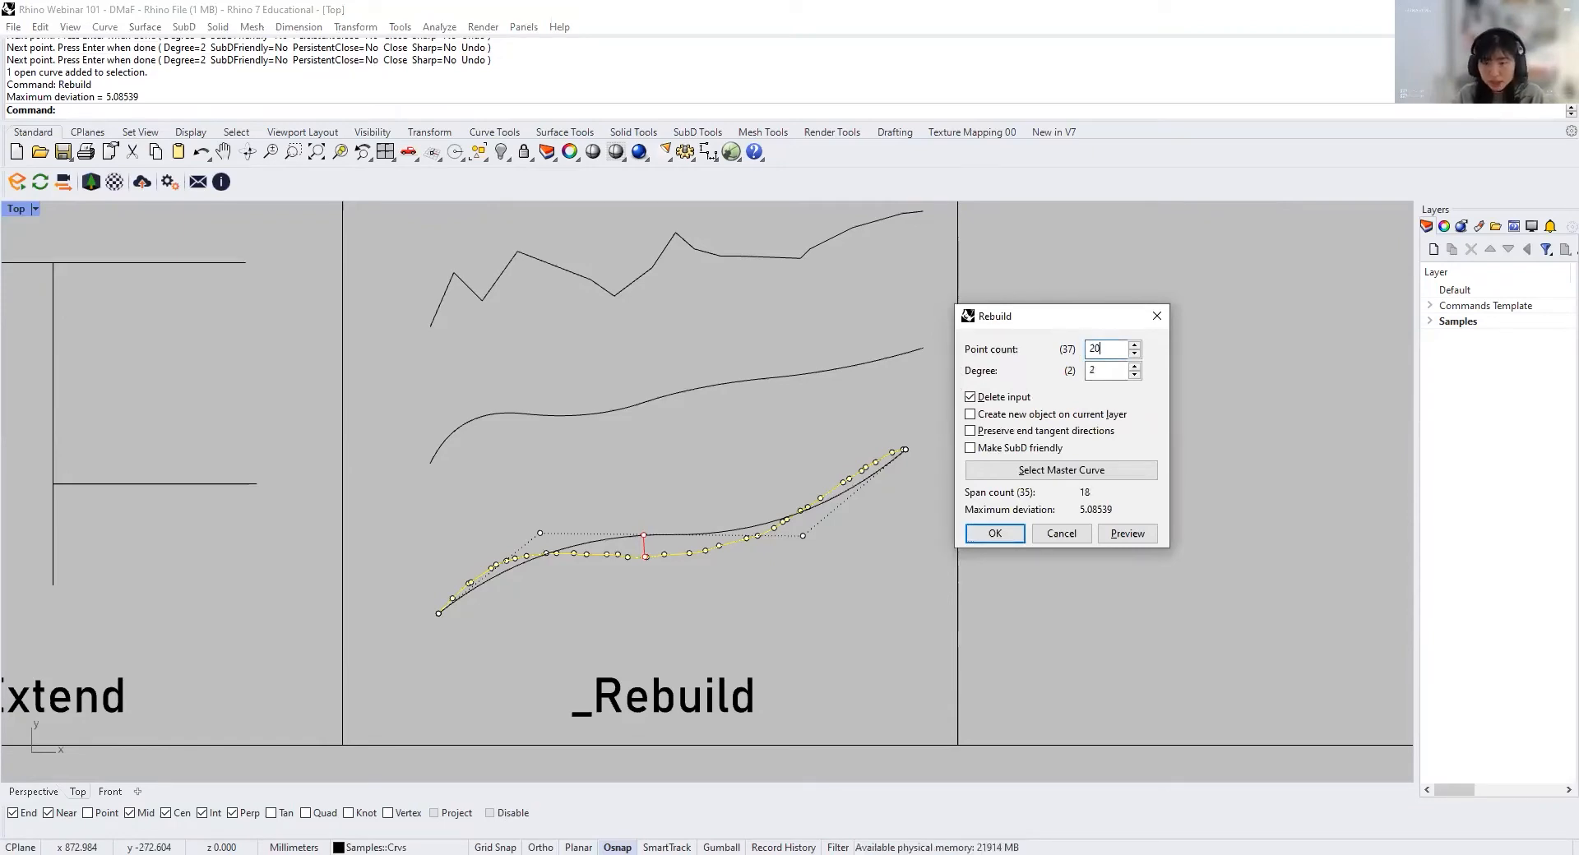
key("Tab")
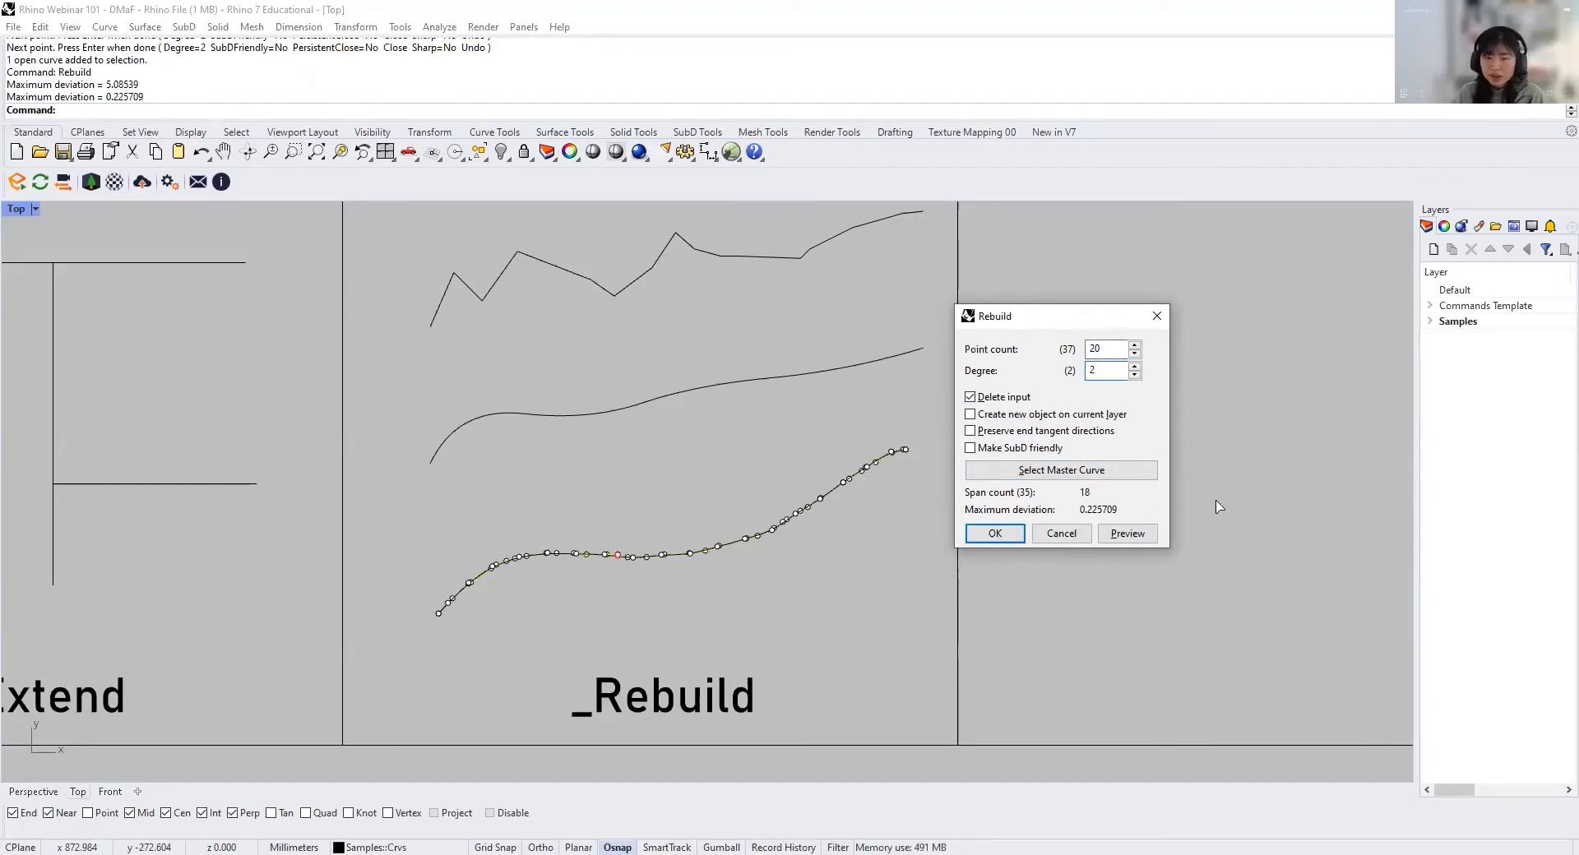
left_click(1127, 534)
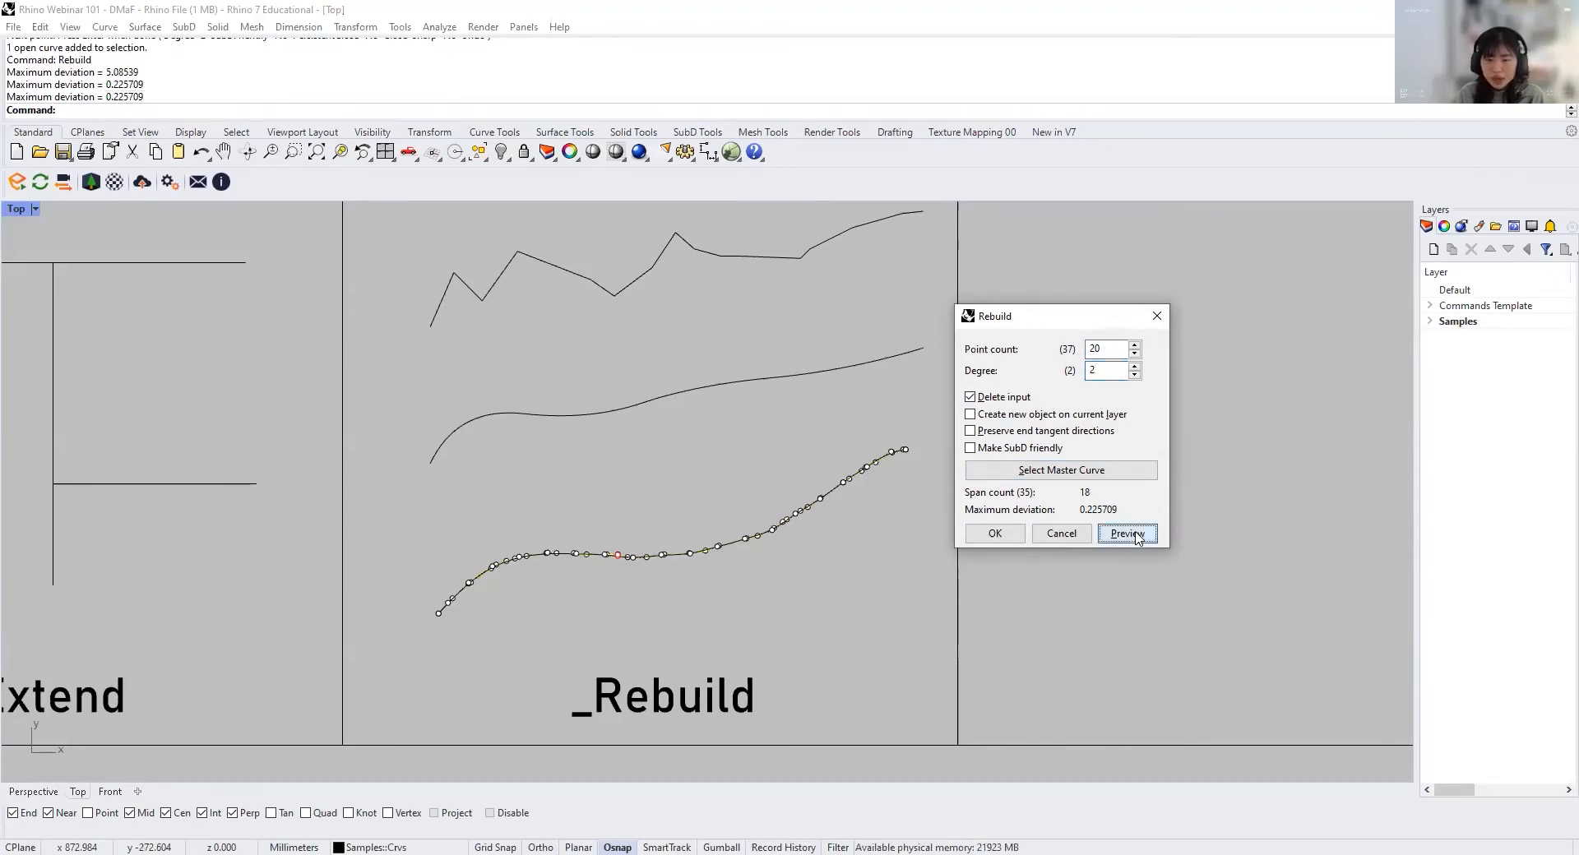
scroll(693, 562, "up", 5)
scroll(704, 551, "down", 7)
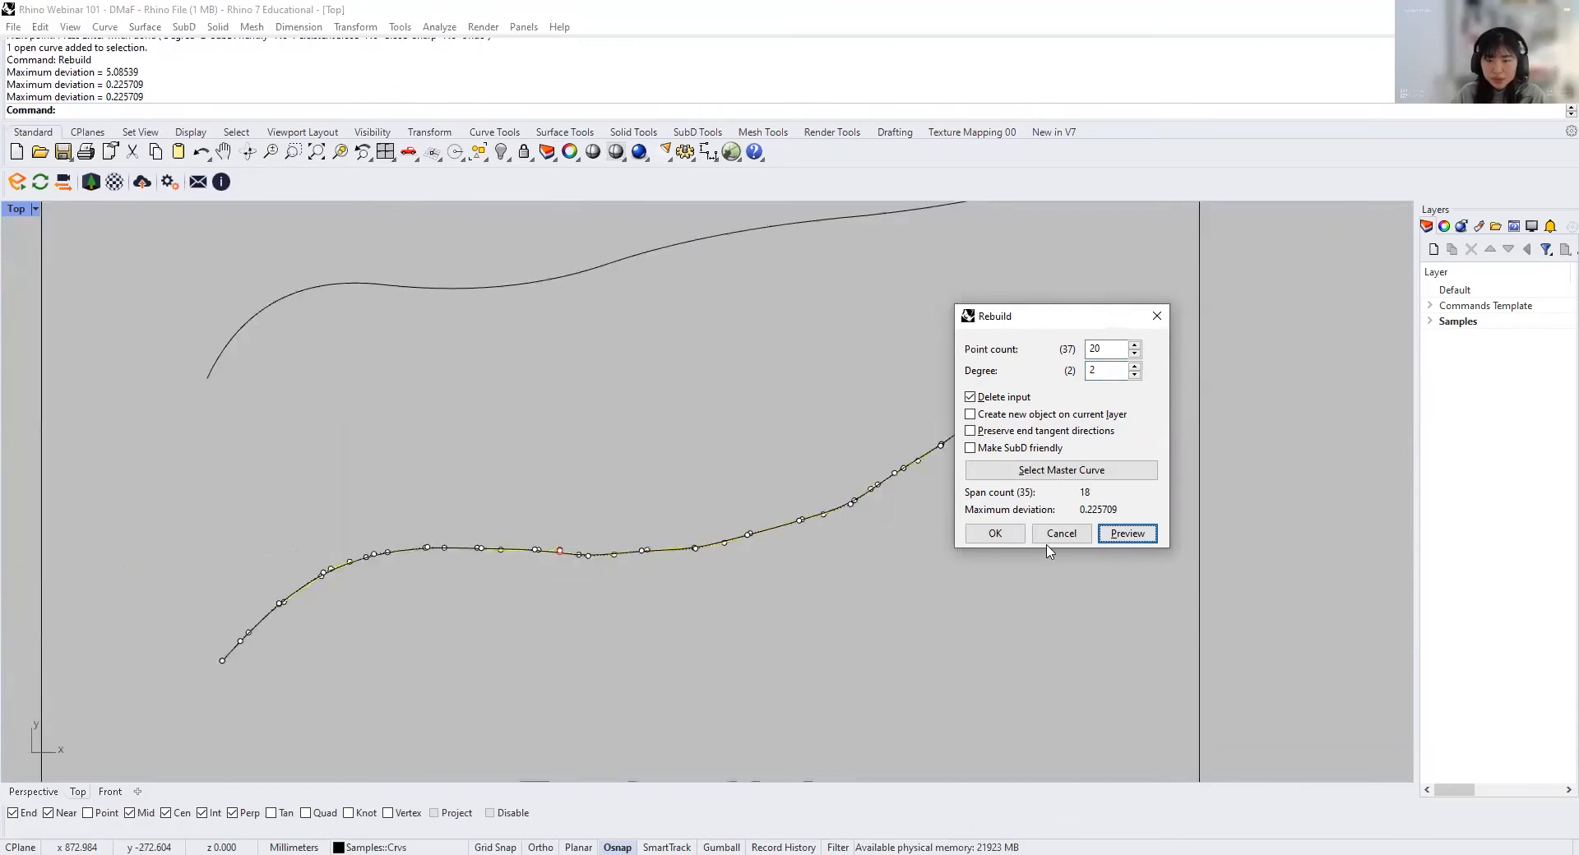
left_click(997, 534)
Step: Rebuild the lowest curve again with a point count of 10 and degree 2, and compare it with the curve above
right_click(646, 526)
left_click_drag(1102, 346, 1033, 343)
type("10")
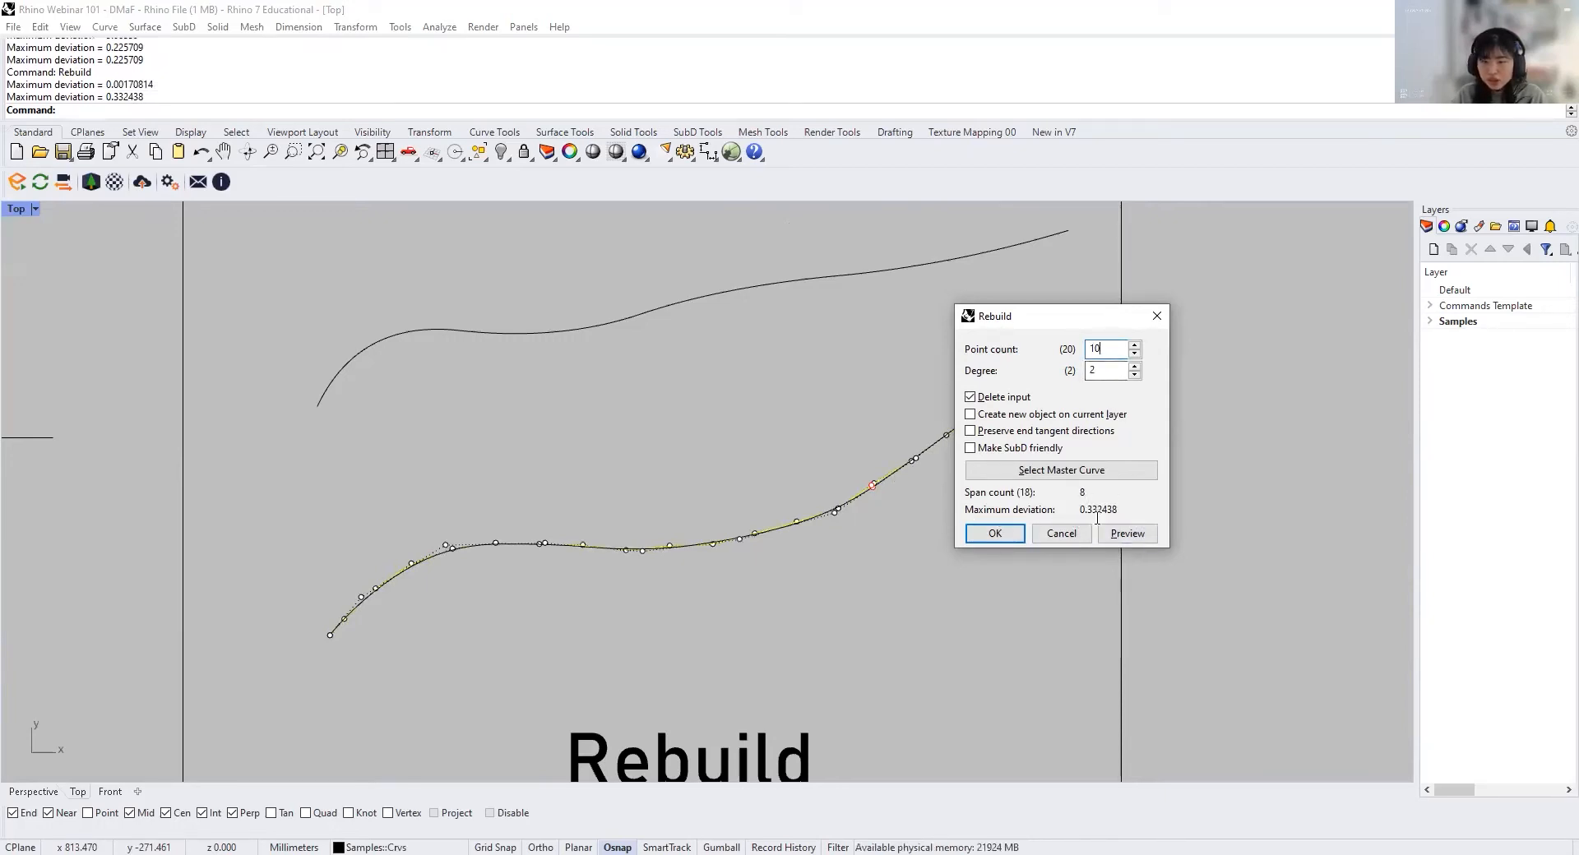
left_click(995, 534)
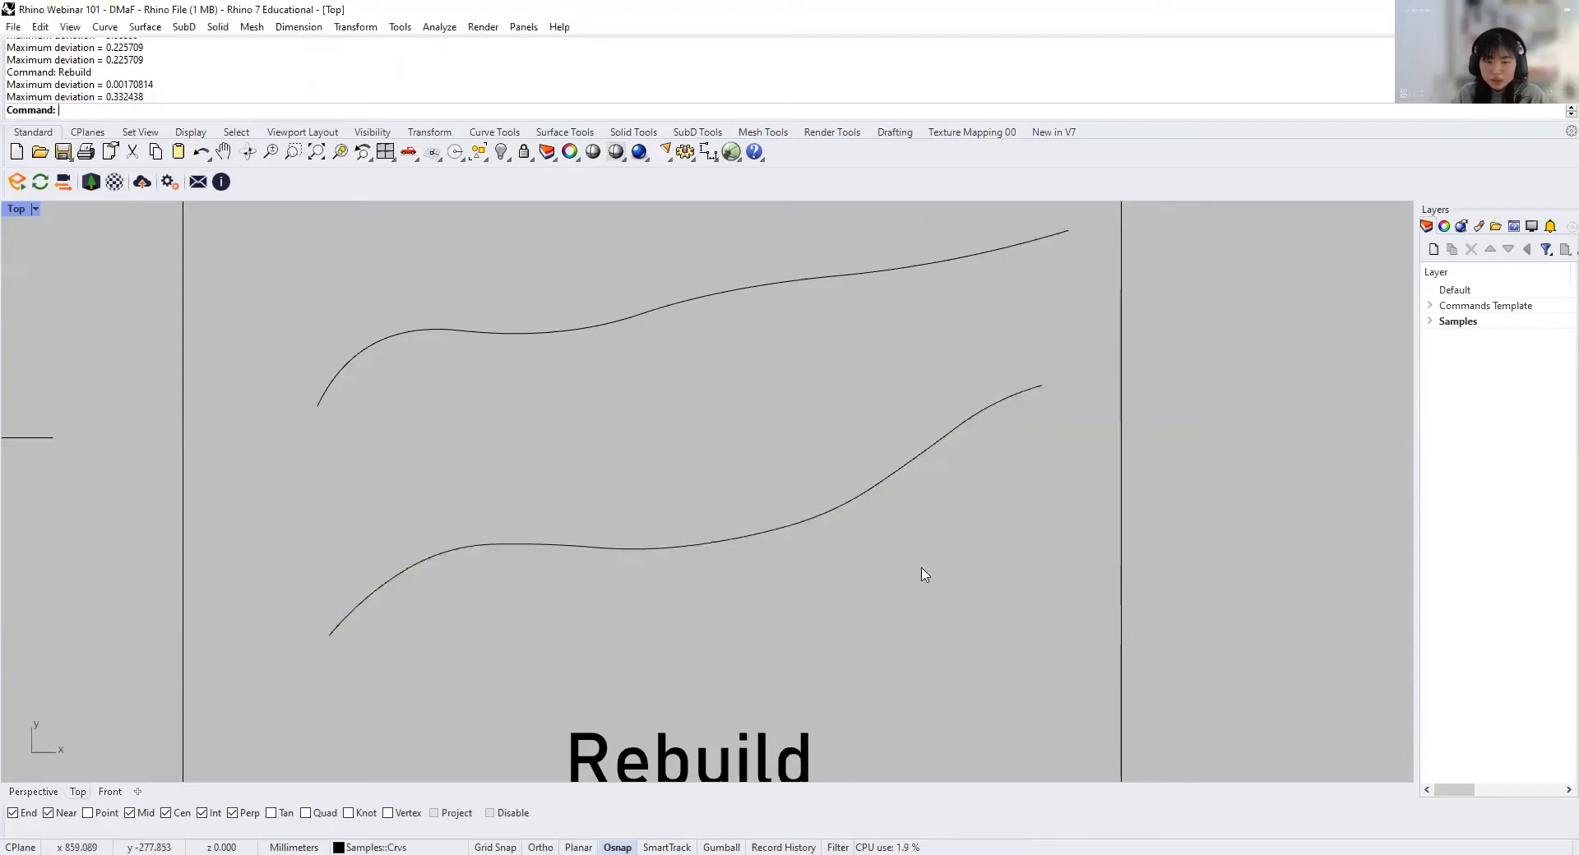
scroll(555, 581, "down", 3)
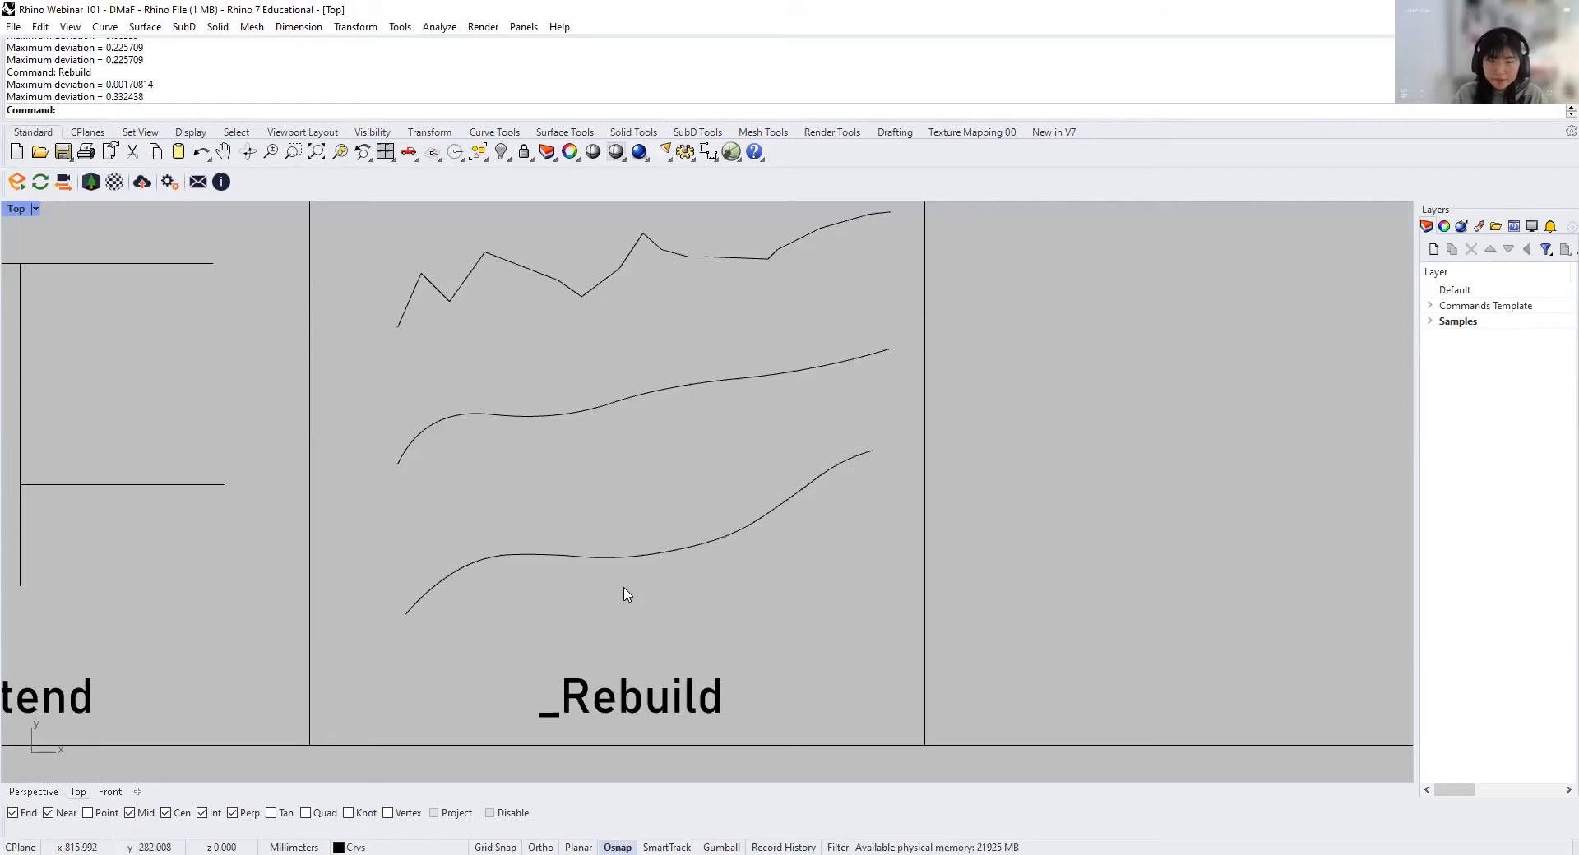
left_click(673, 385)
left_click(784, 569)
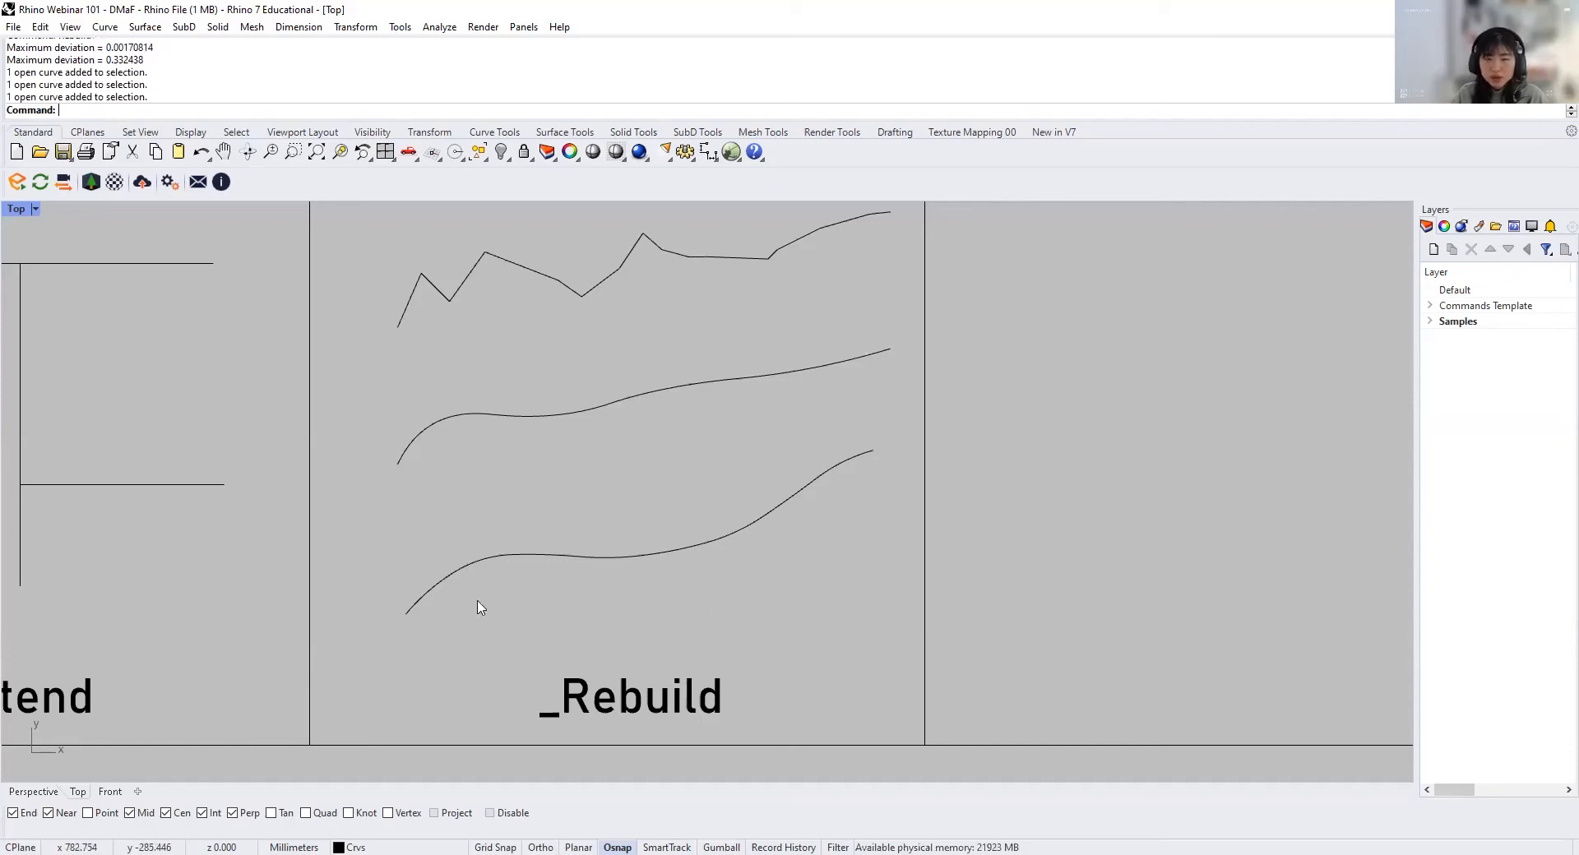
Step: In the Hide cell of the Visibility section, draw a horizontal line and a rising diagonal line below it
scroll(796, 567, "down", 14)
right_click_drag(1011, 230, 652, 395)
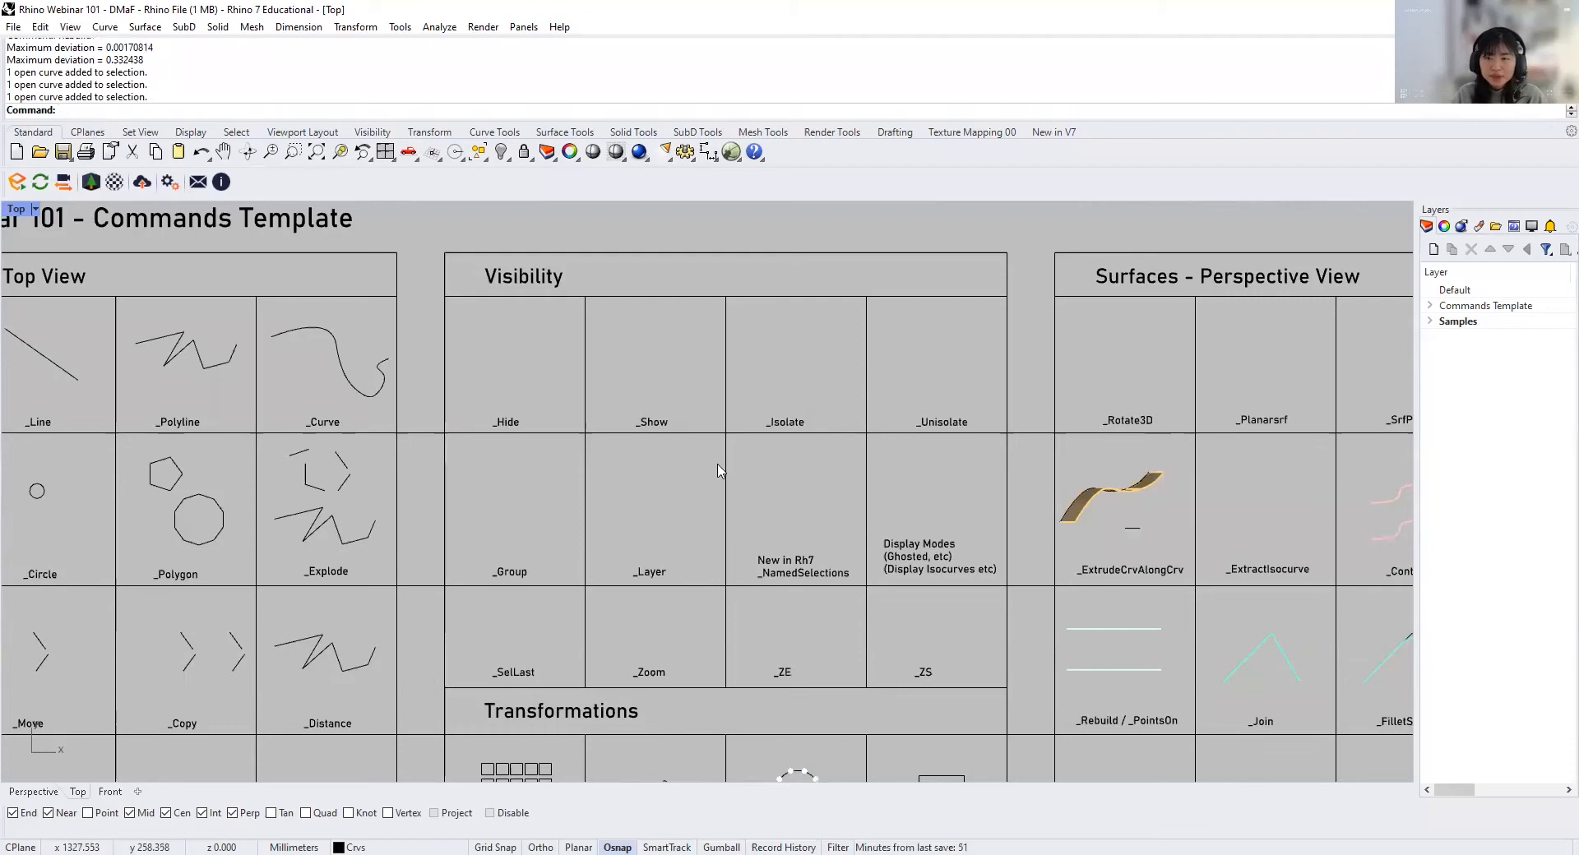
scroll(462, 317, "up", 3)
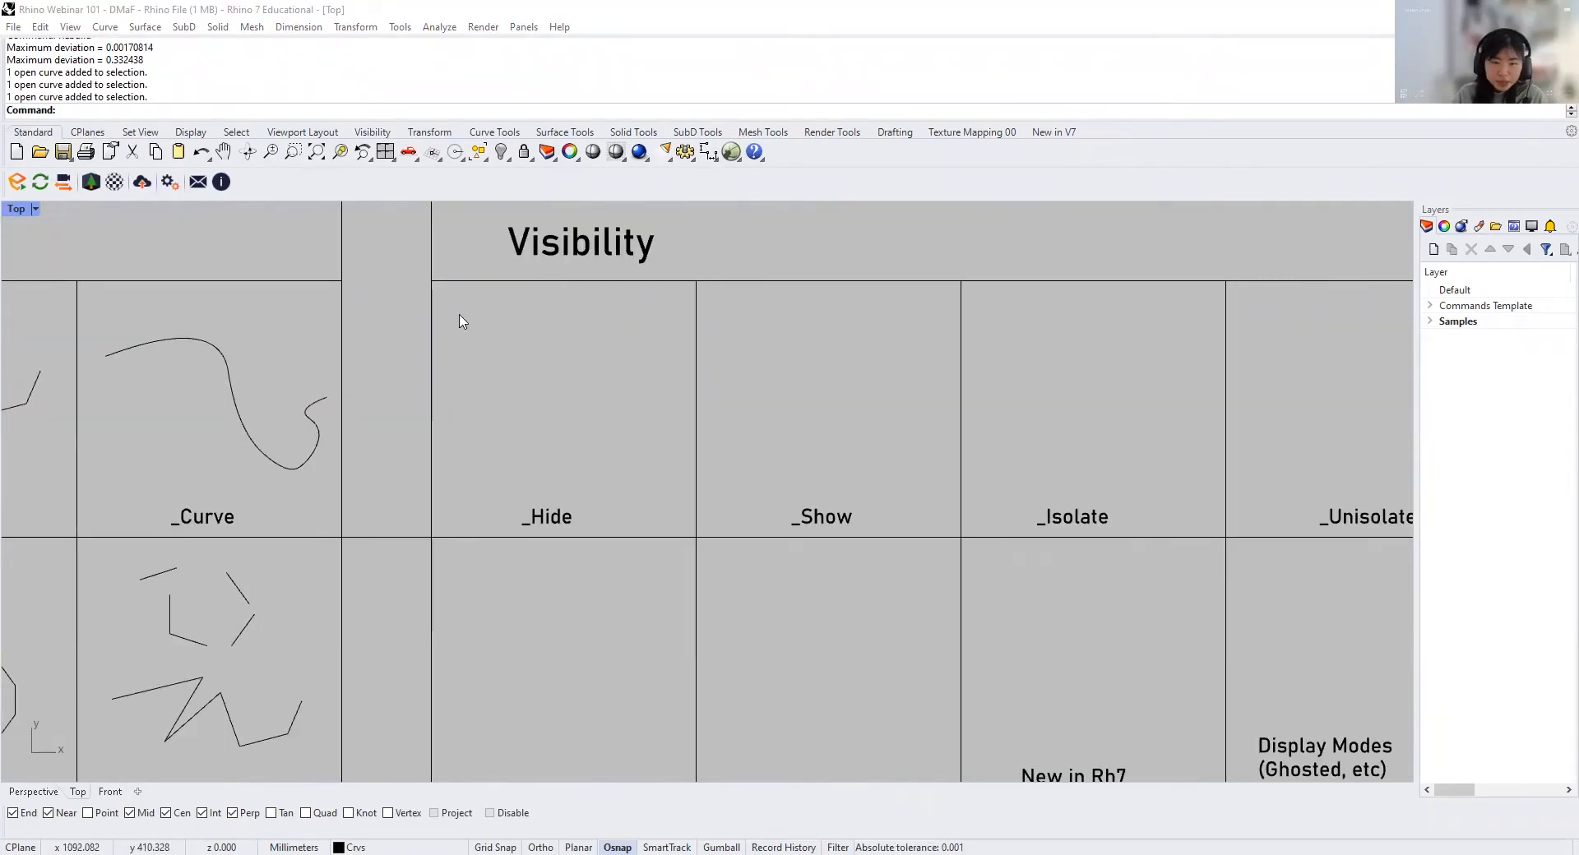
type("line")
key("Return")
left_click(517, 359)
left_click(647, 359)
key("Return")
left_click(480, 433)
left_click(557, 383)
Step: Add a steep falling diagonal line and a short horizontal line beside it in the lower part of the Hide cell
key("Return")
left_click(569, 412)
left_click(610, 475)
key("Return")
left_click(619, 428)
left_click(659, 428)
scroll(611, 415, "up", 2)
right_click_drag(646, 390, 641, 455)
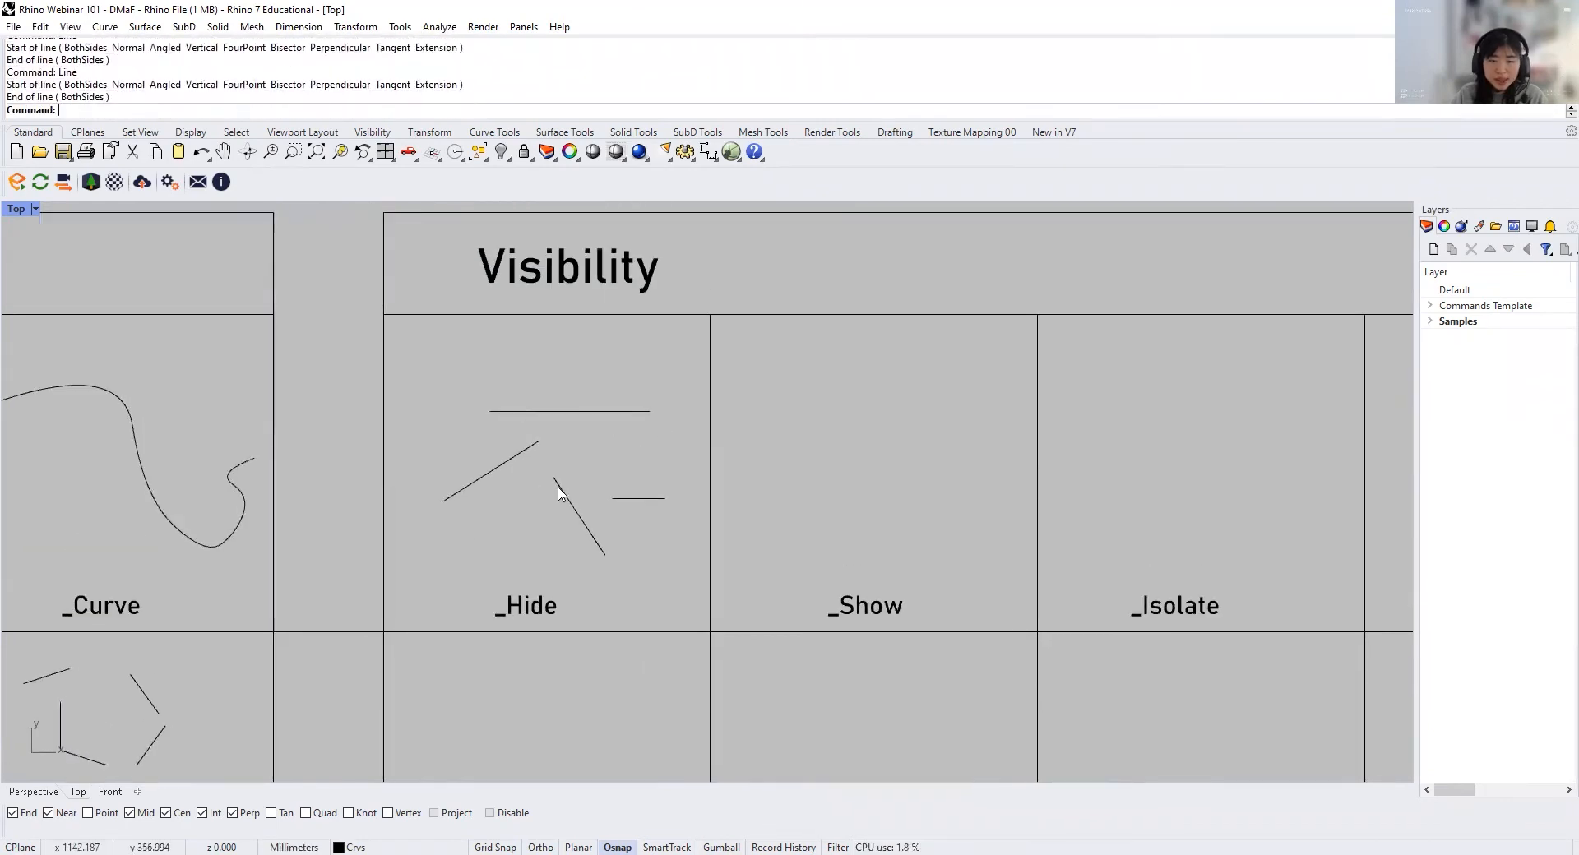
Step: Hide the falling diagonal line and the short horizontal line in the Hide cell
left_click_drag(628, 470, 587, 533)
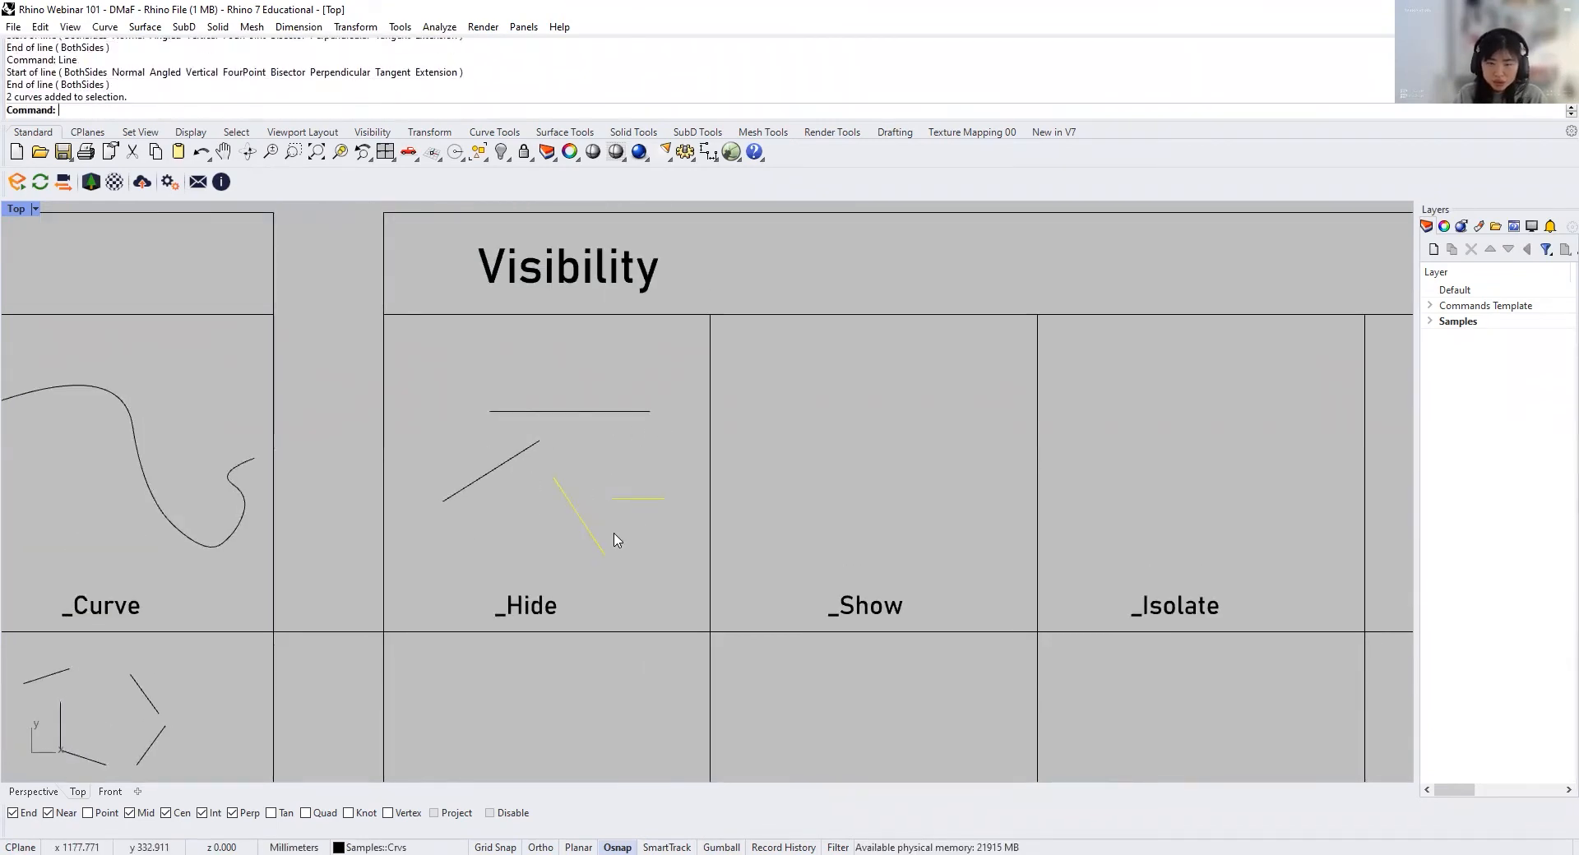
type("Hide")
key("Return")
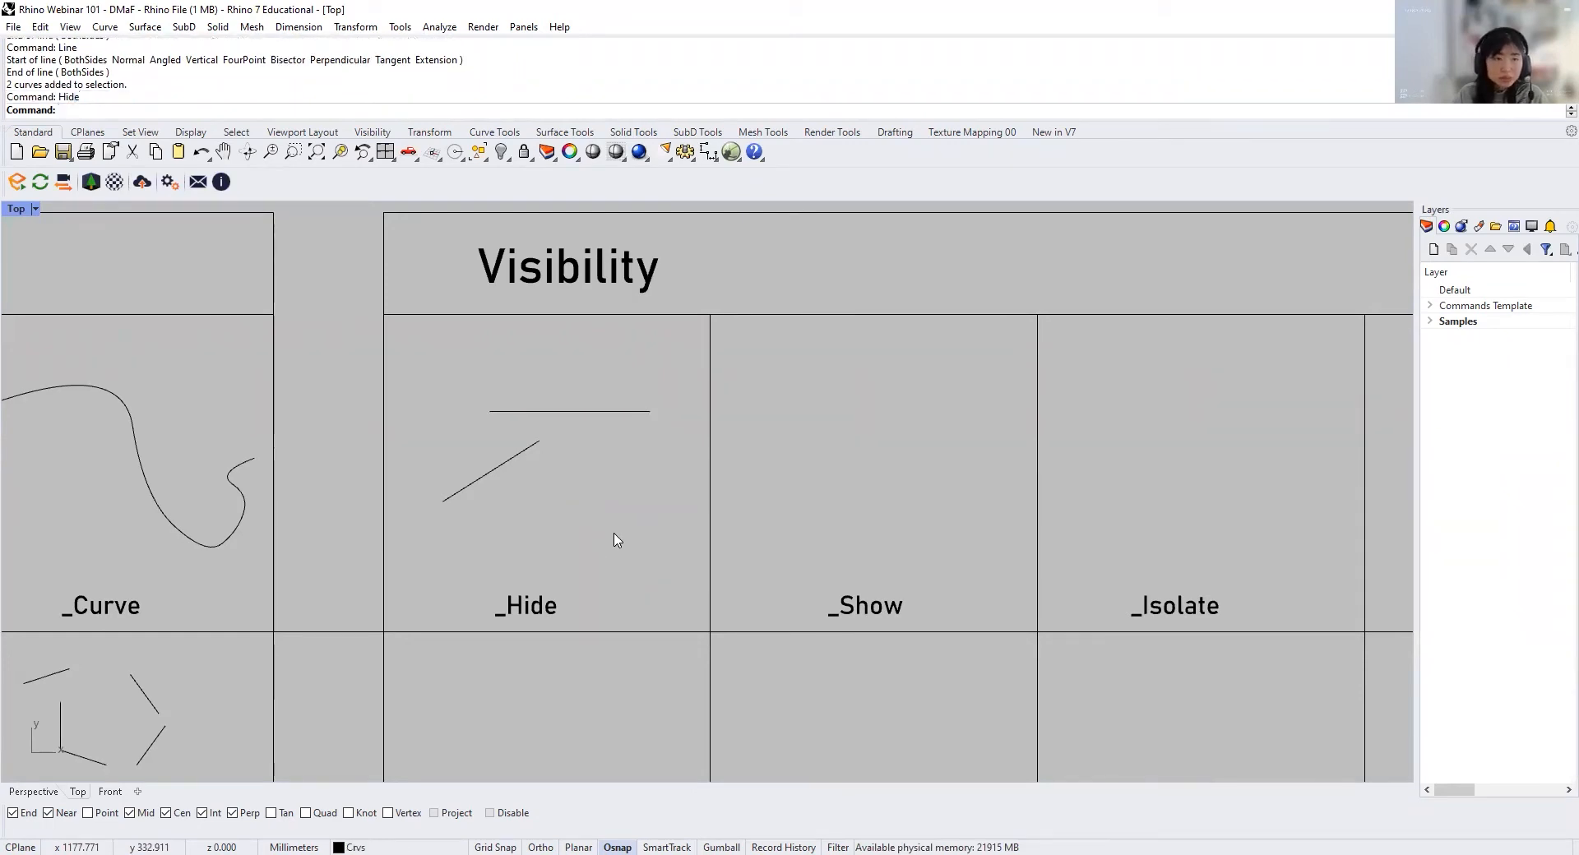
Step: Show the two hidden lines again with the Show command
right_click_drag(888, 438, 814, 409)
type("Show")
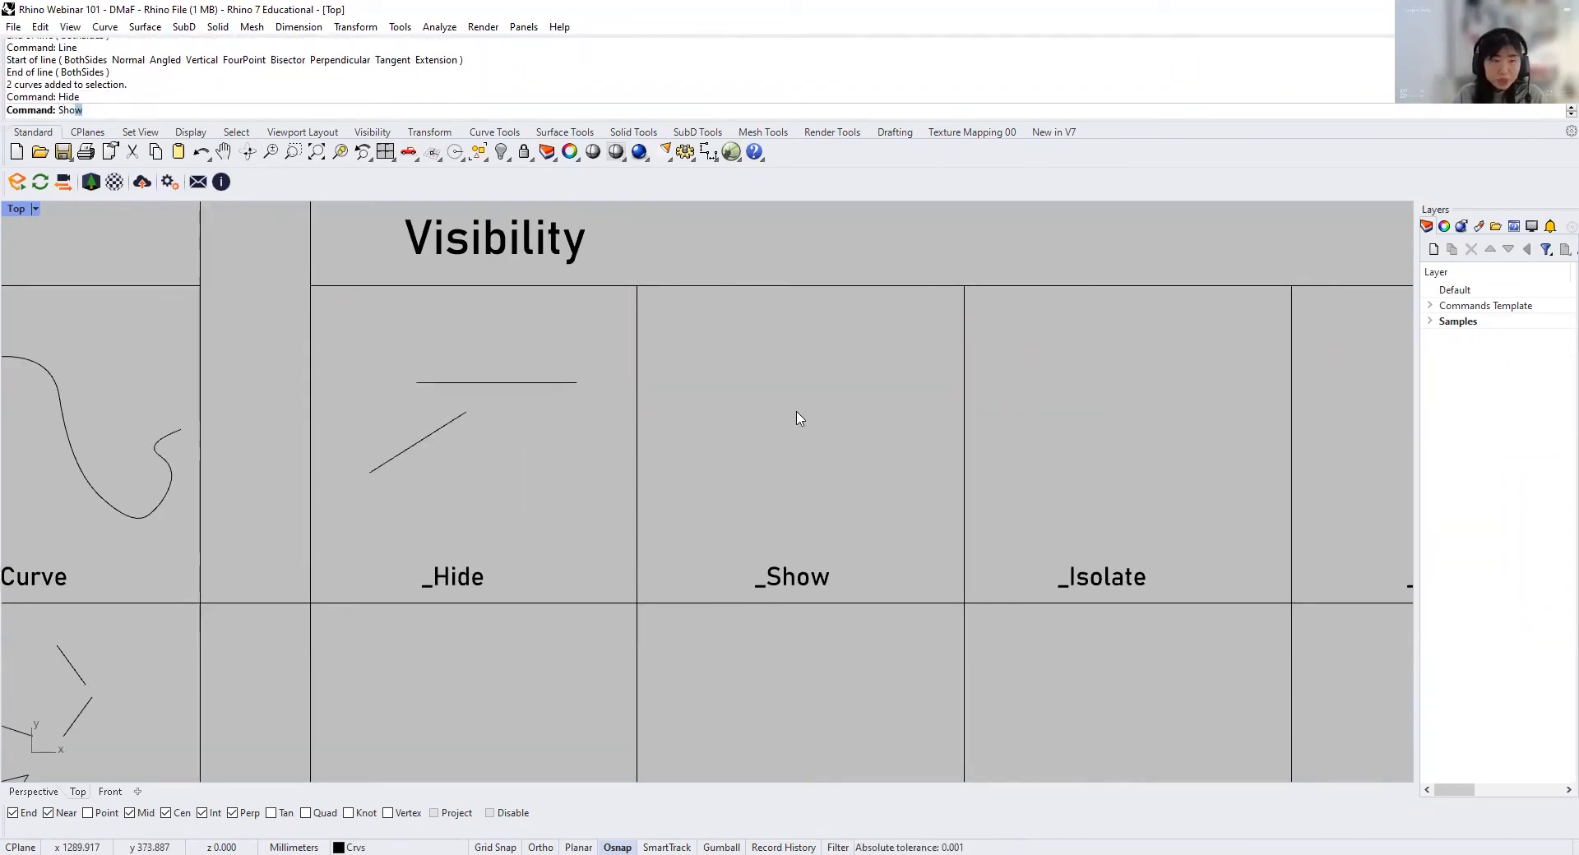
key("Return")
Step: Hide the three lines below the long horizontal line in the Hide cell
left_click_drag(599, 511, 377, 430)
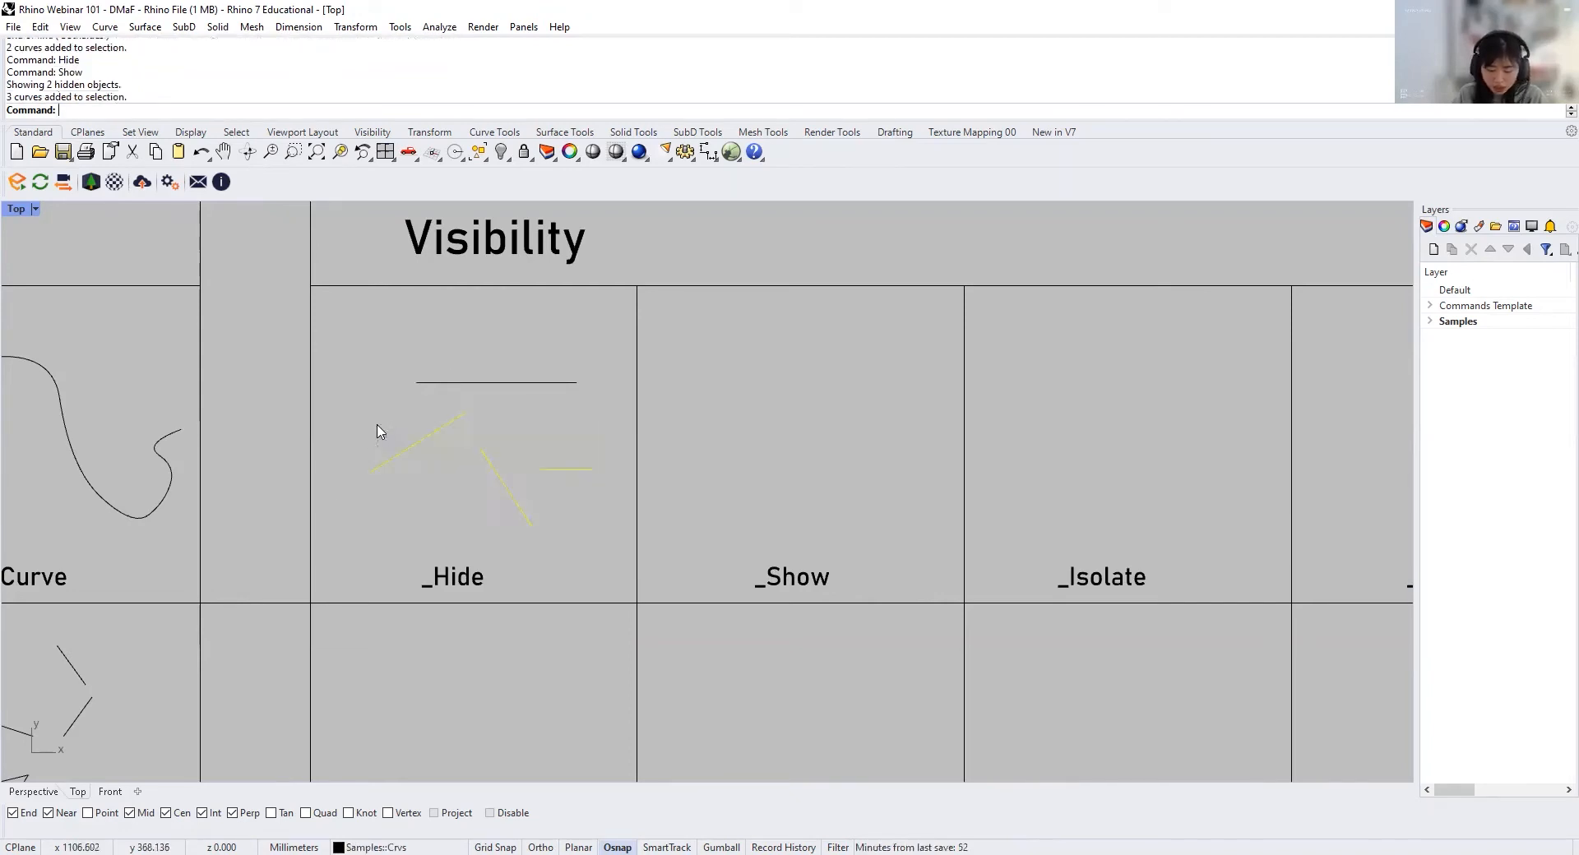
type("Hide")
key("Return")
type("Line")
key("Return")
key("Escape")
Step: Draw a wavy degree-2 curve with eight control points below the horizontal line in the Hide cell
type("Curve")
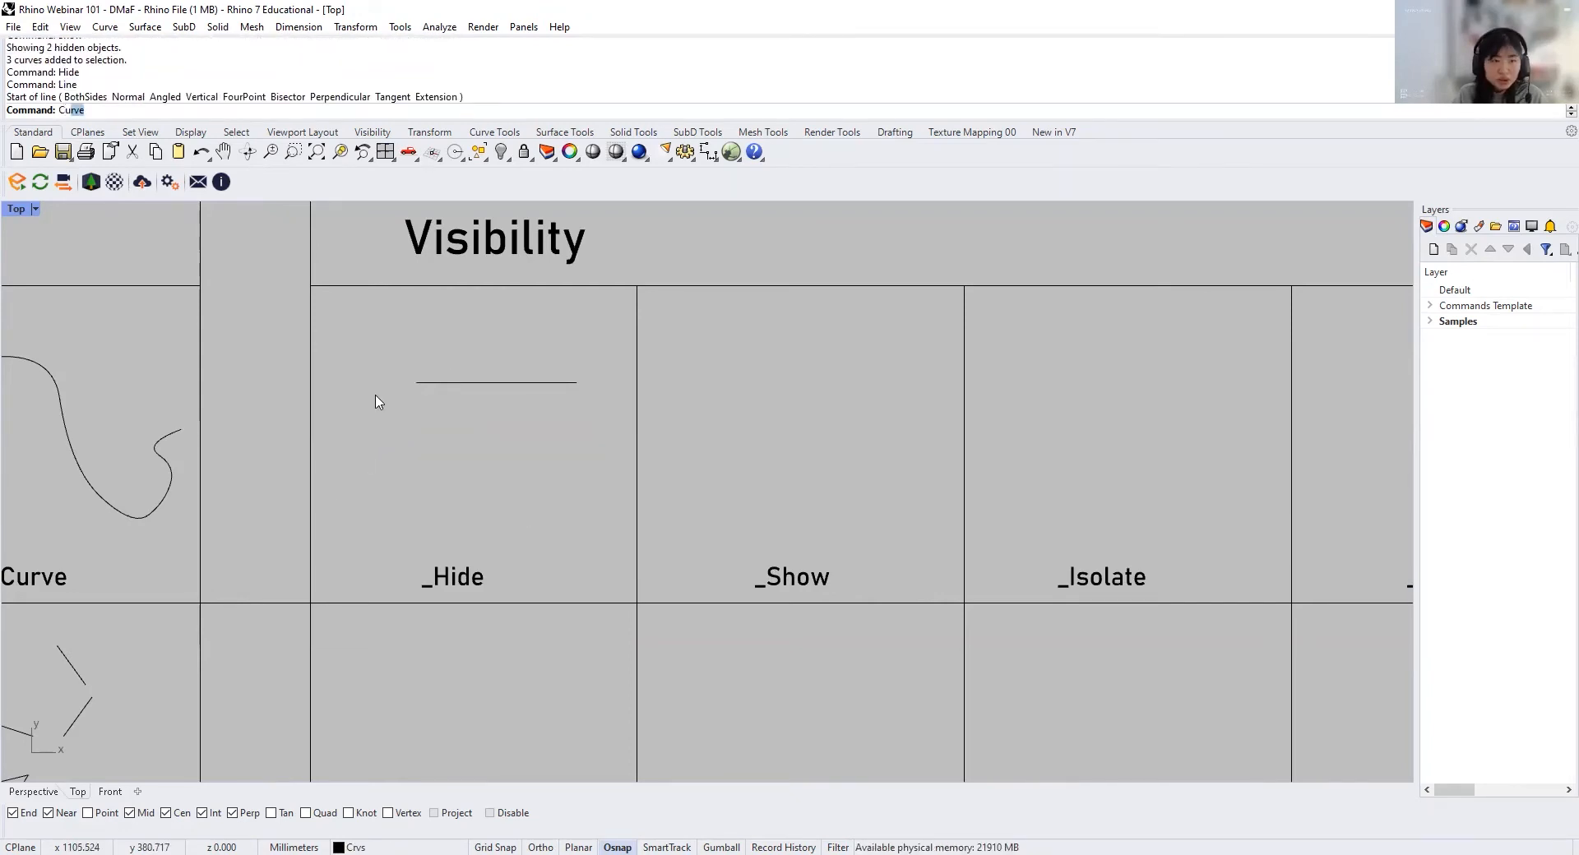
key("Return")
left_click(374, 425)
left_click(435, 419)
left_click(492, 451)
left_click(520, 494)
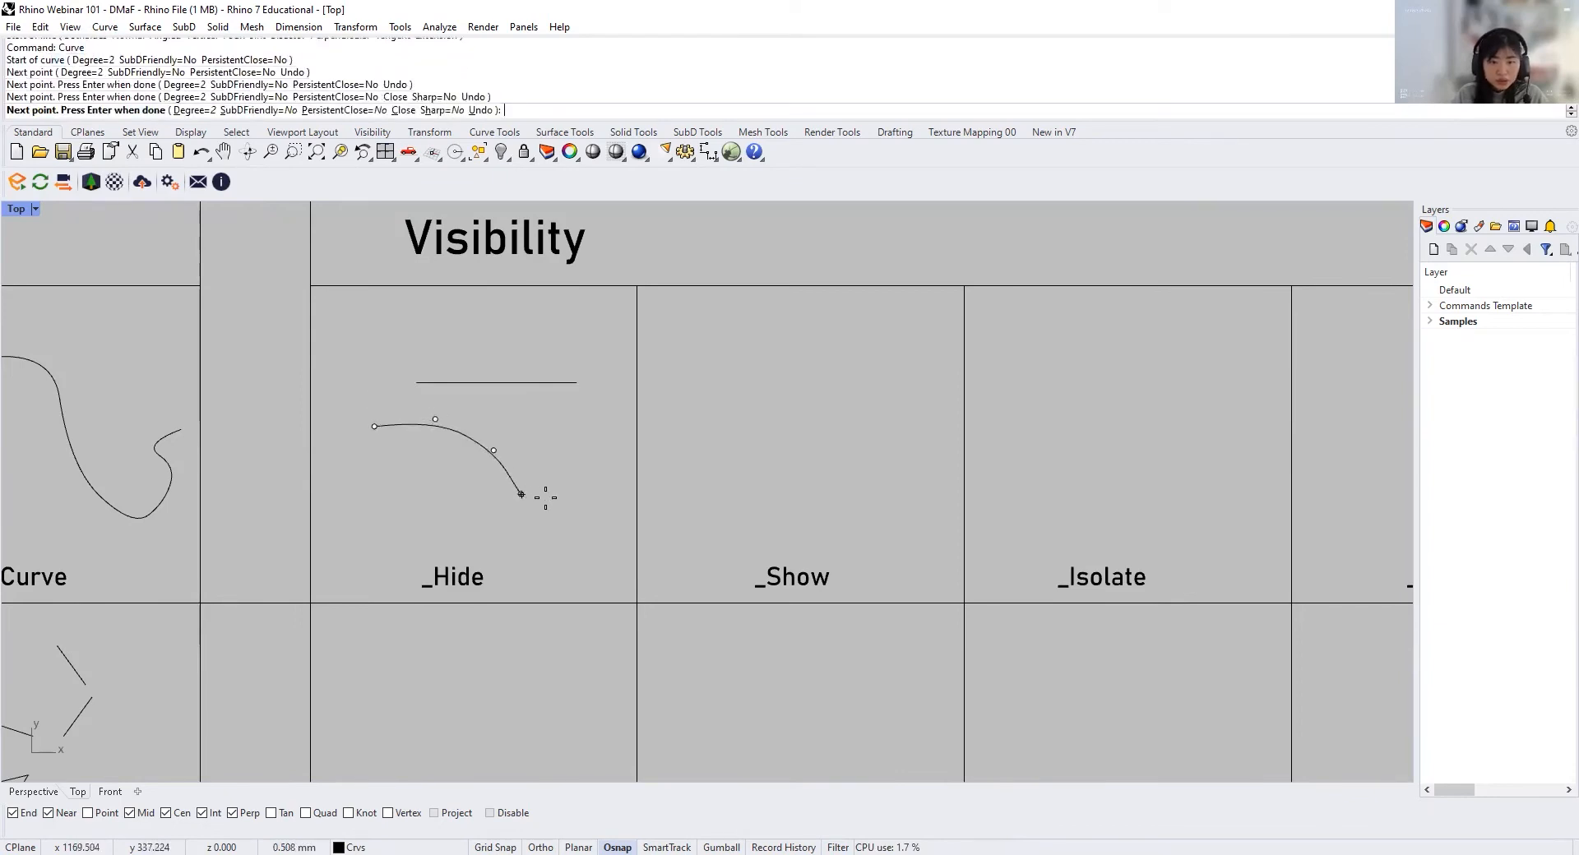
left_click(563, 491)
left_click(577, 466)
left_click(588, 447)
left_click(617, 463)
key("Return")
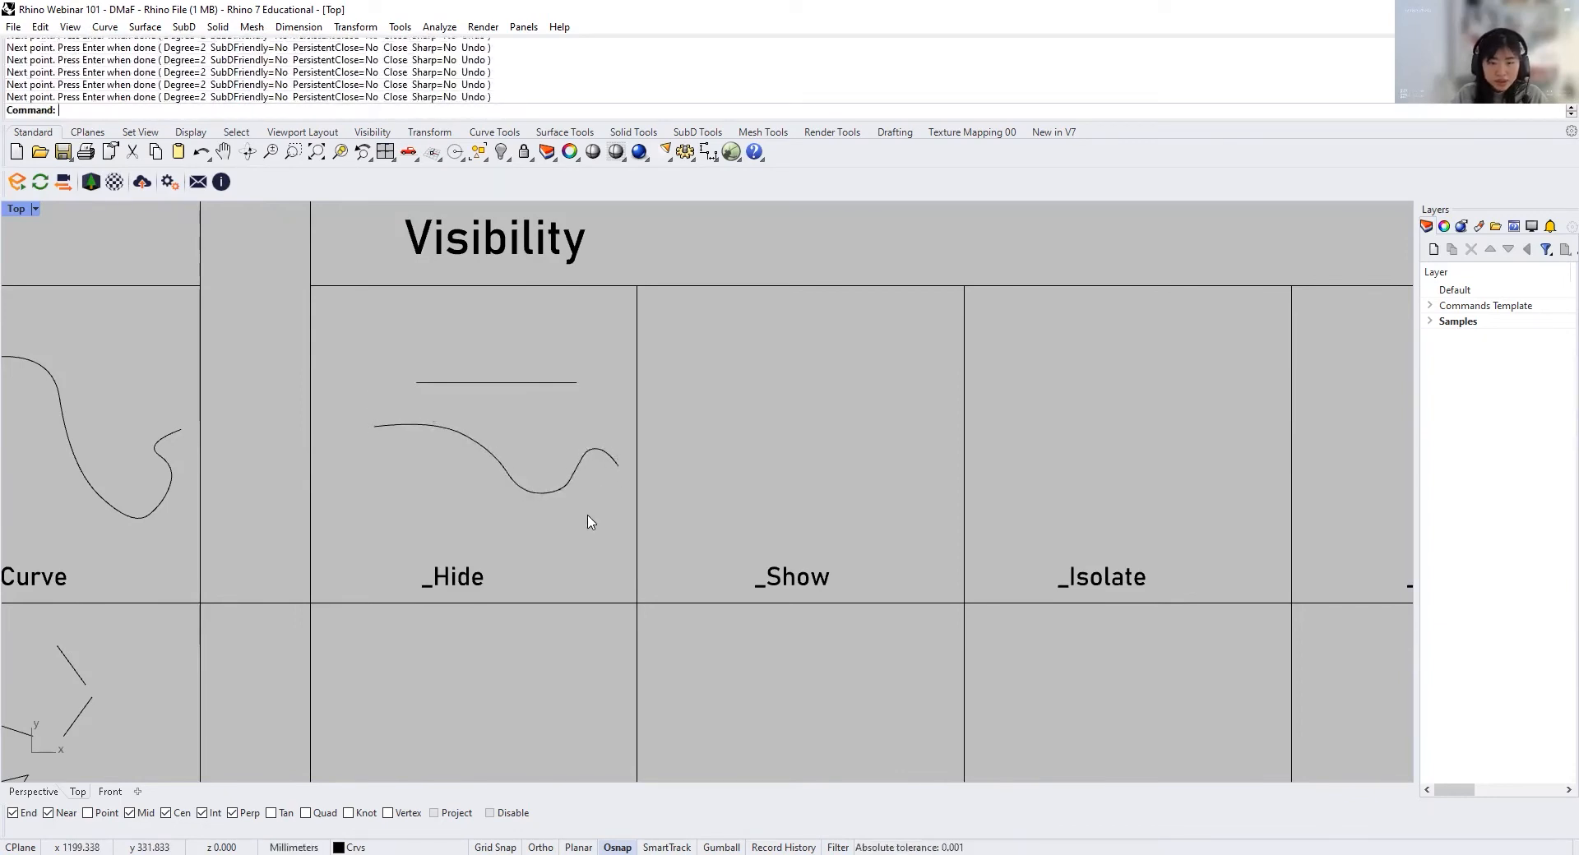
Step: Show all hidden lines so they reappear together with the wavy curve
type("Show")
key("Return")
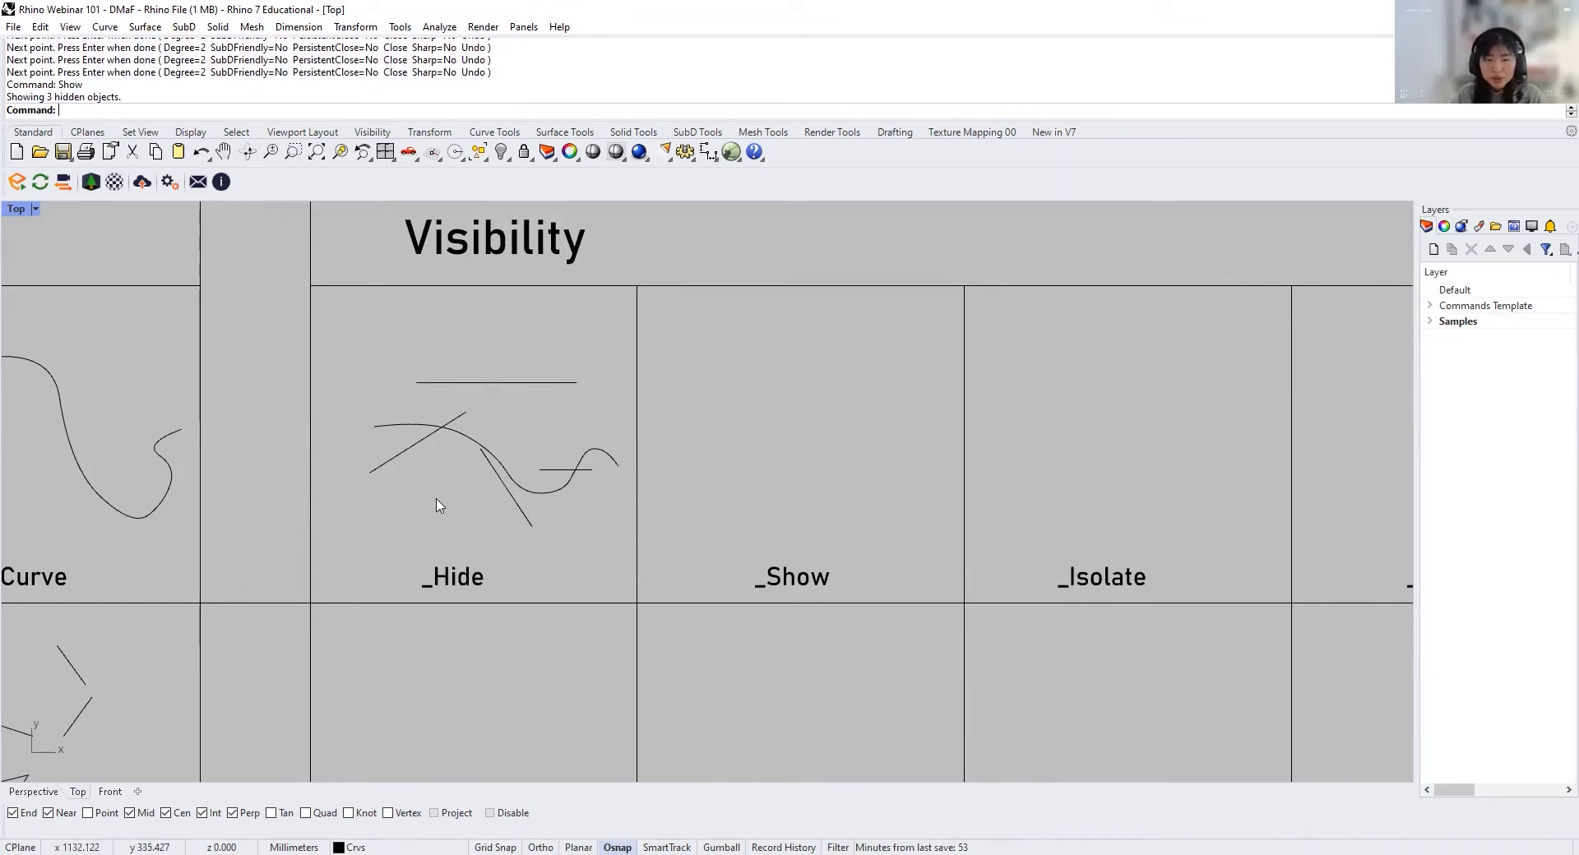
Step: Copy the four lines and the wavy curve from the Hide cell into the Isolate cell
right_click_drag(782, 531, 591, 506)
left_click_drag(428, 512, 216, 344)
type("Copy")
key("Return")
left_click(300, 324)
left_click(914, 323)
key("Return")
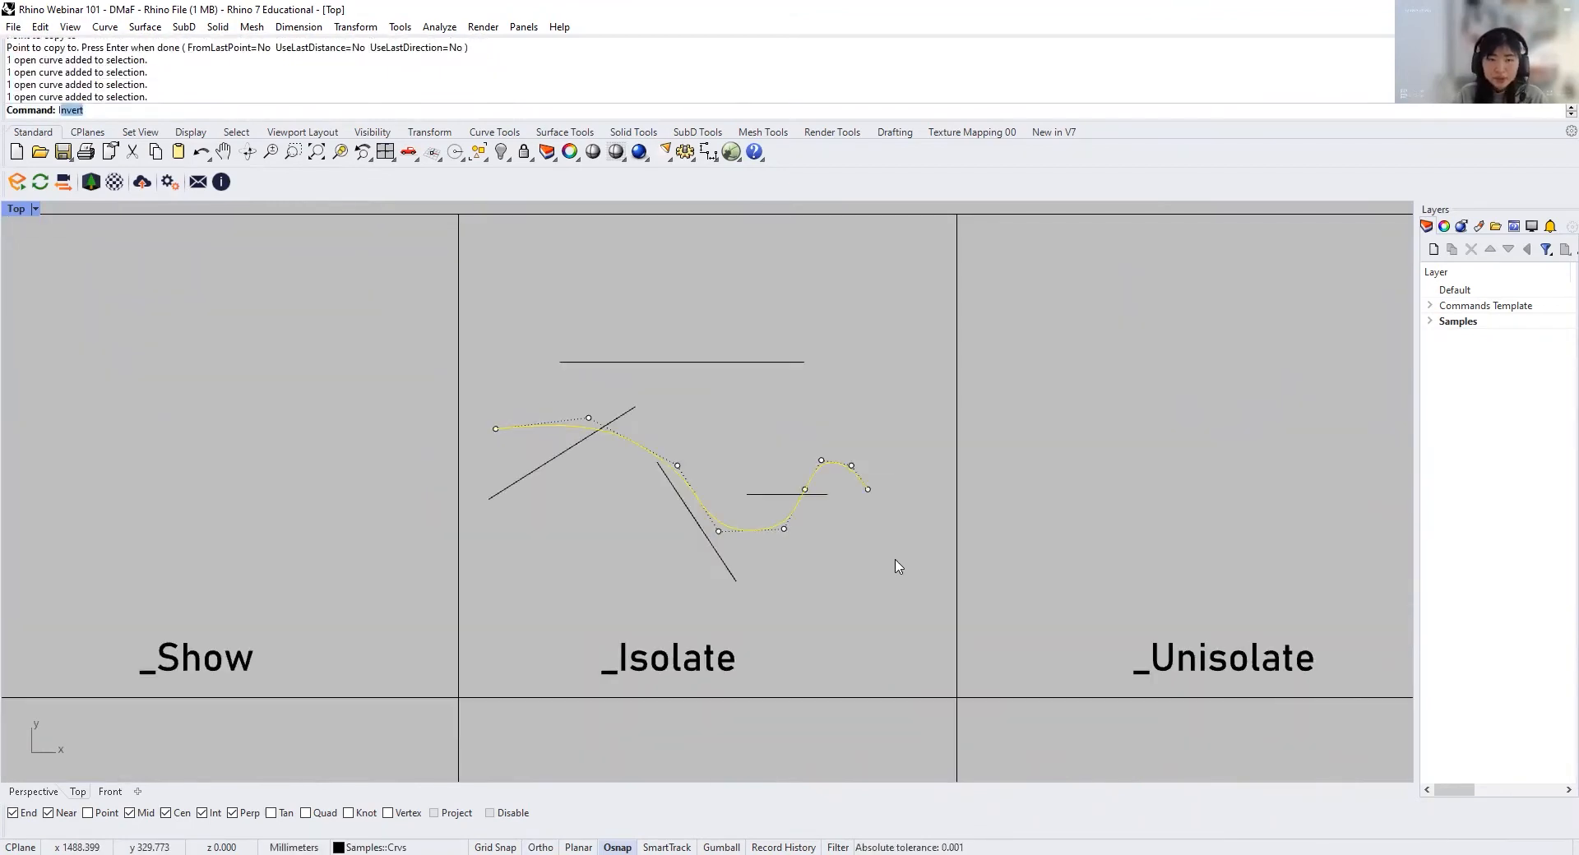
Step: Isolate the selected wavy curve in the Isolate cell and check that it can still be selected
type("solate")
key("Return")
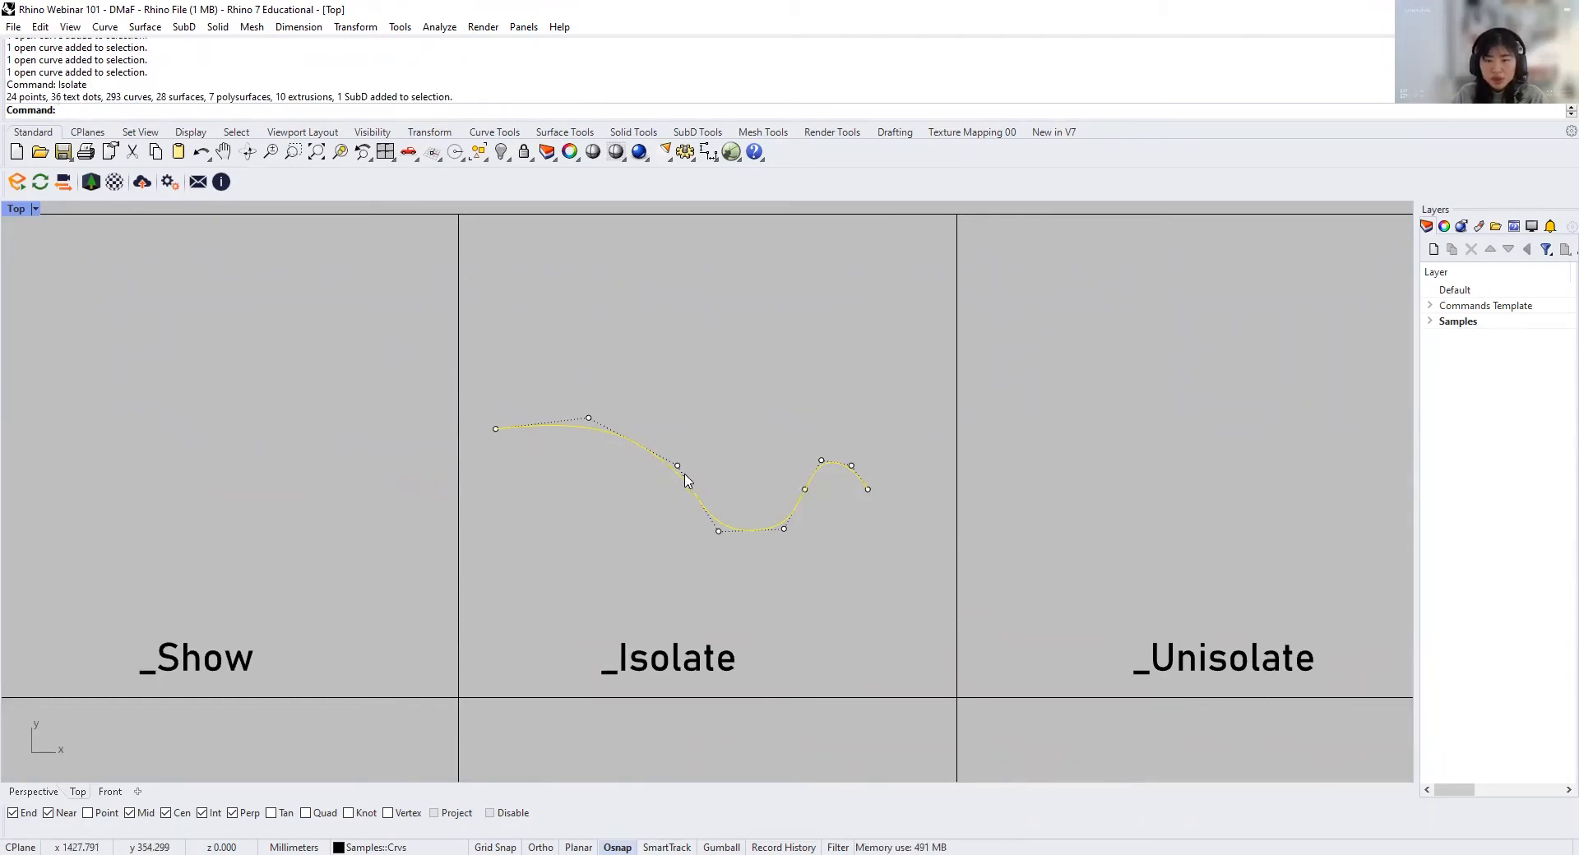
left_click(713, 487)
left_click(680, 479)
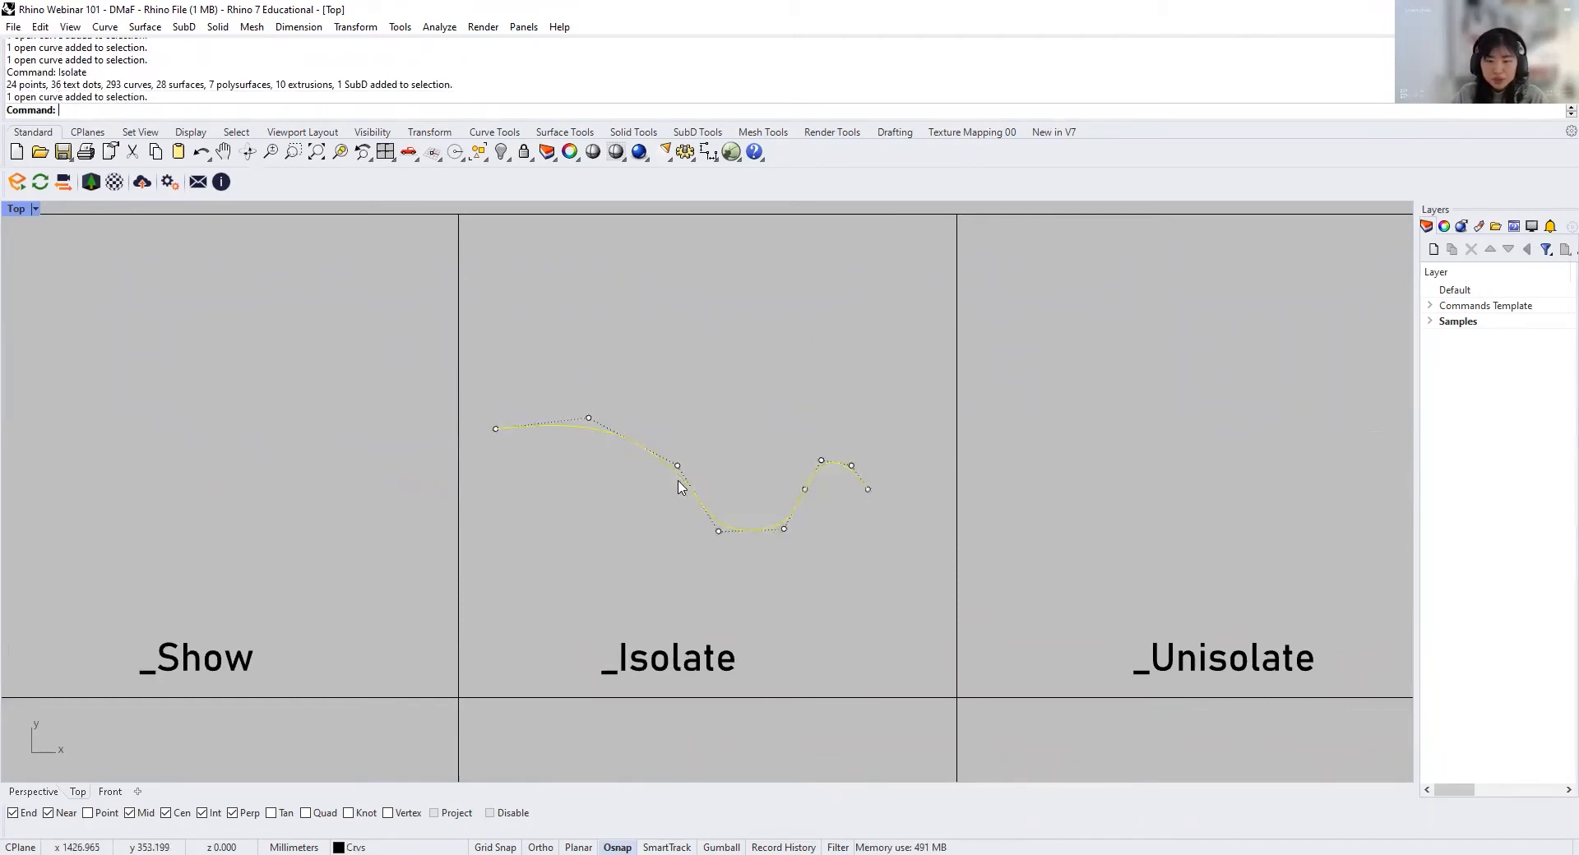
left_click(735, 496)
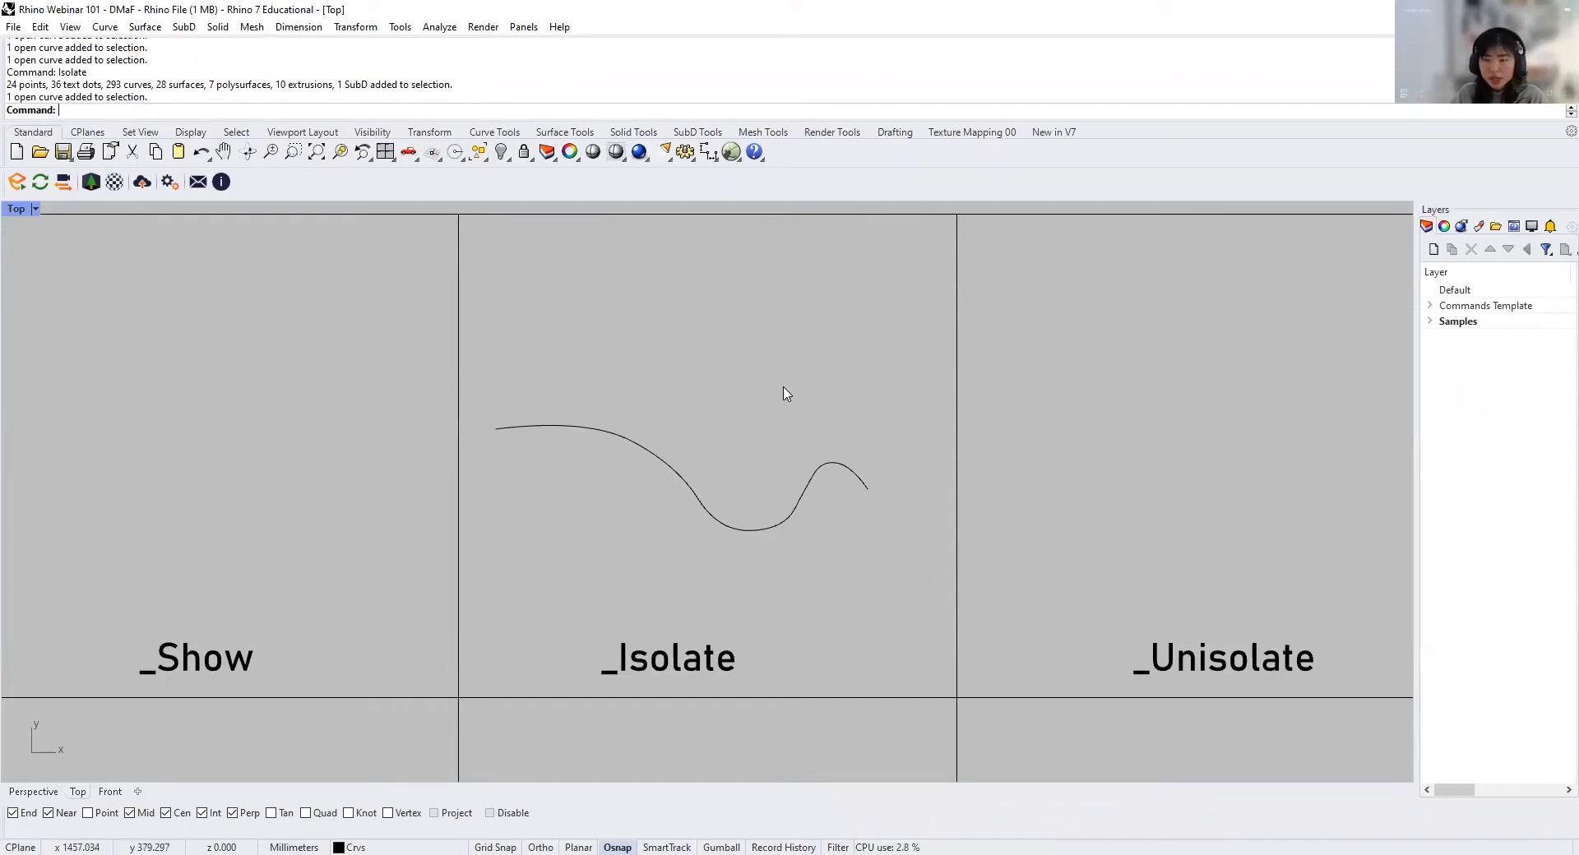
Step: Reshape the isolated wavy curve in the Isolate cell by moving its control points
left_click(767, 529)
left_click(677, 466)
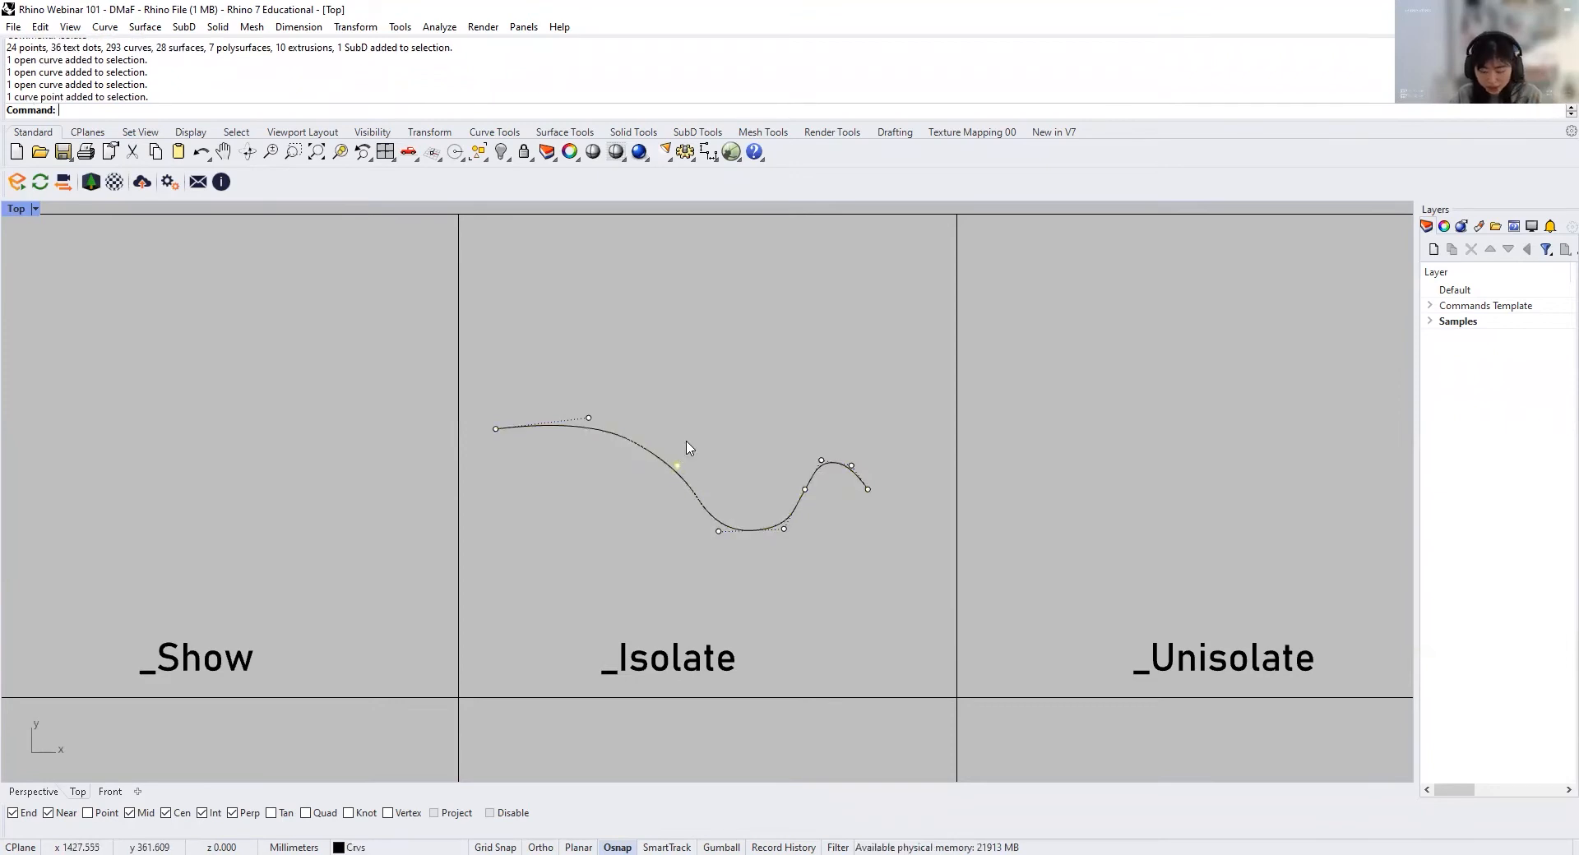
type("m")
key("Return")
left_click(689, 449)
left_click(742, 431)
Step: Unisolate to bring back all objects hidden around the wavy curve
type("U")
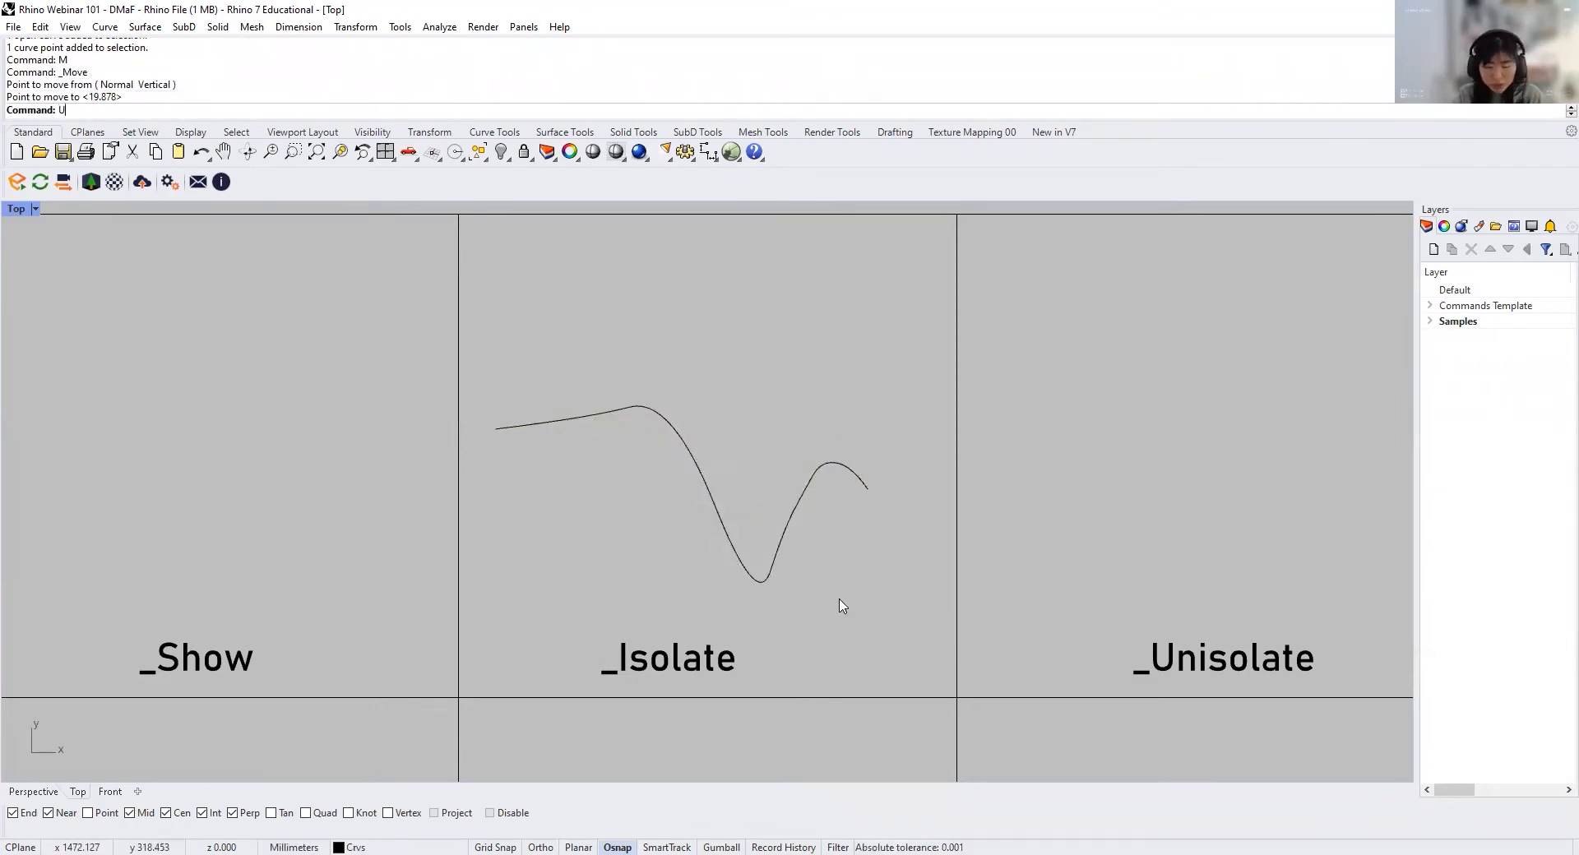
type("nisolate")
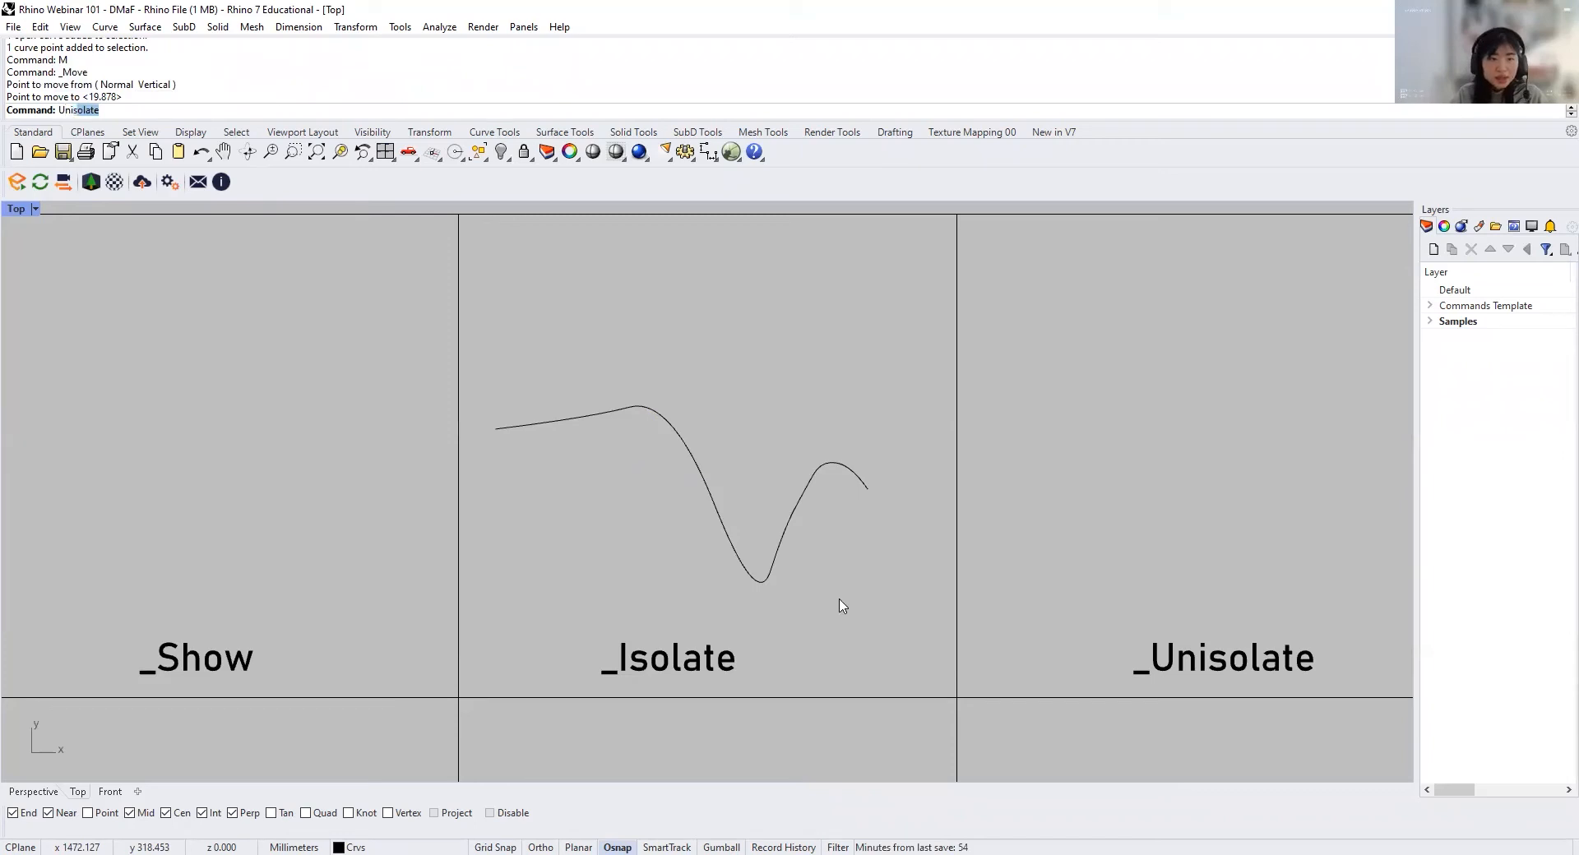
key("Return")
scroll(803, 521, "down", 3)
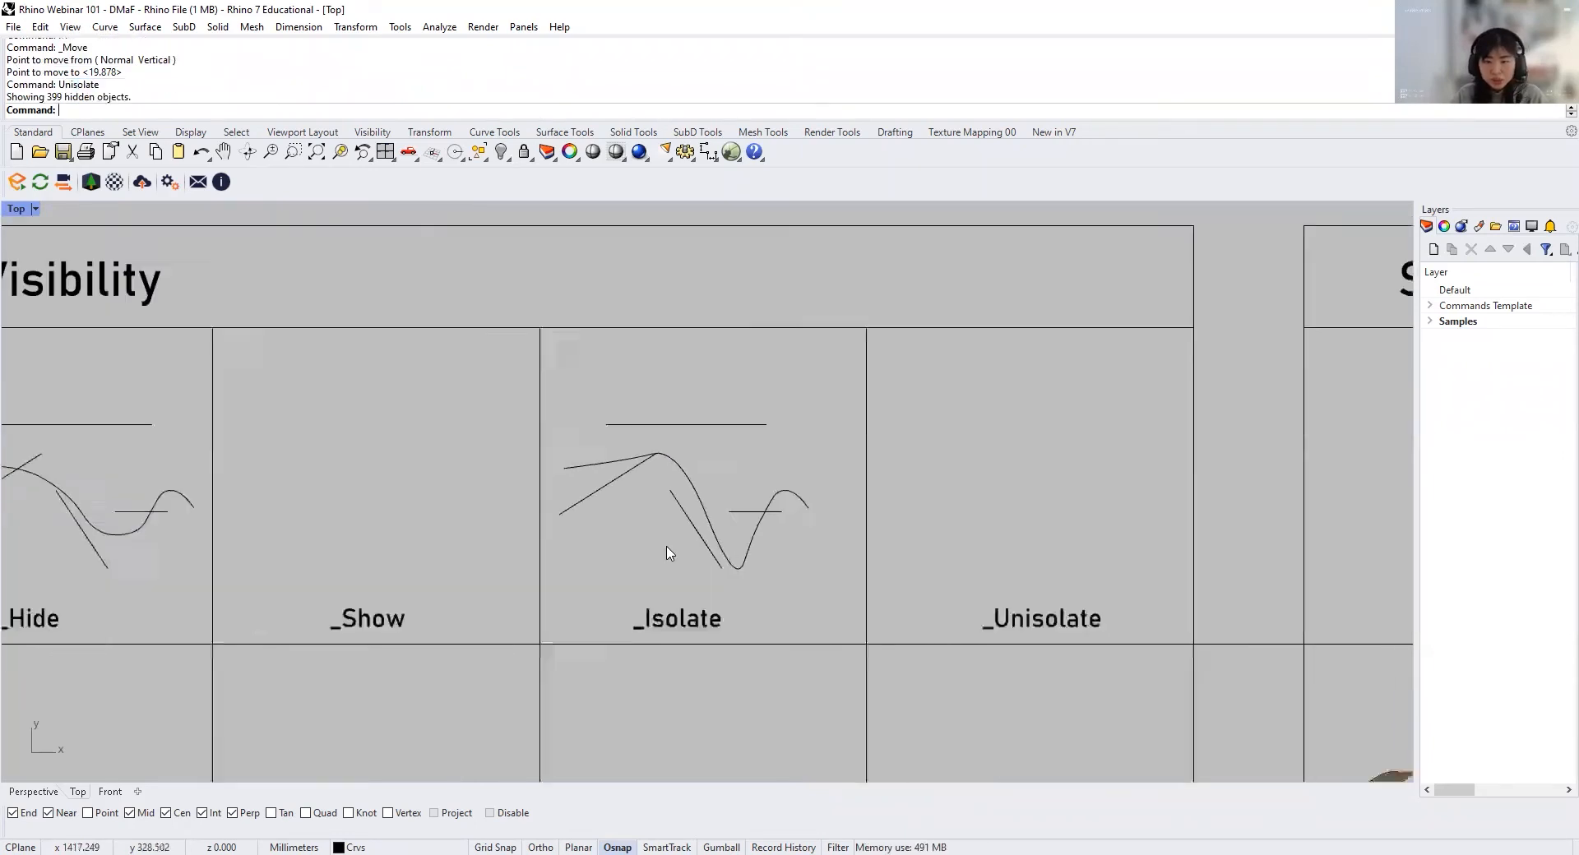
scroll(669, 551, "down", 2)
Step: Copy the exploded polygon segments from the Explode cell into the Group cell
scroll(680, 553, "up", 3)
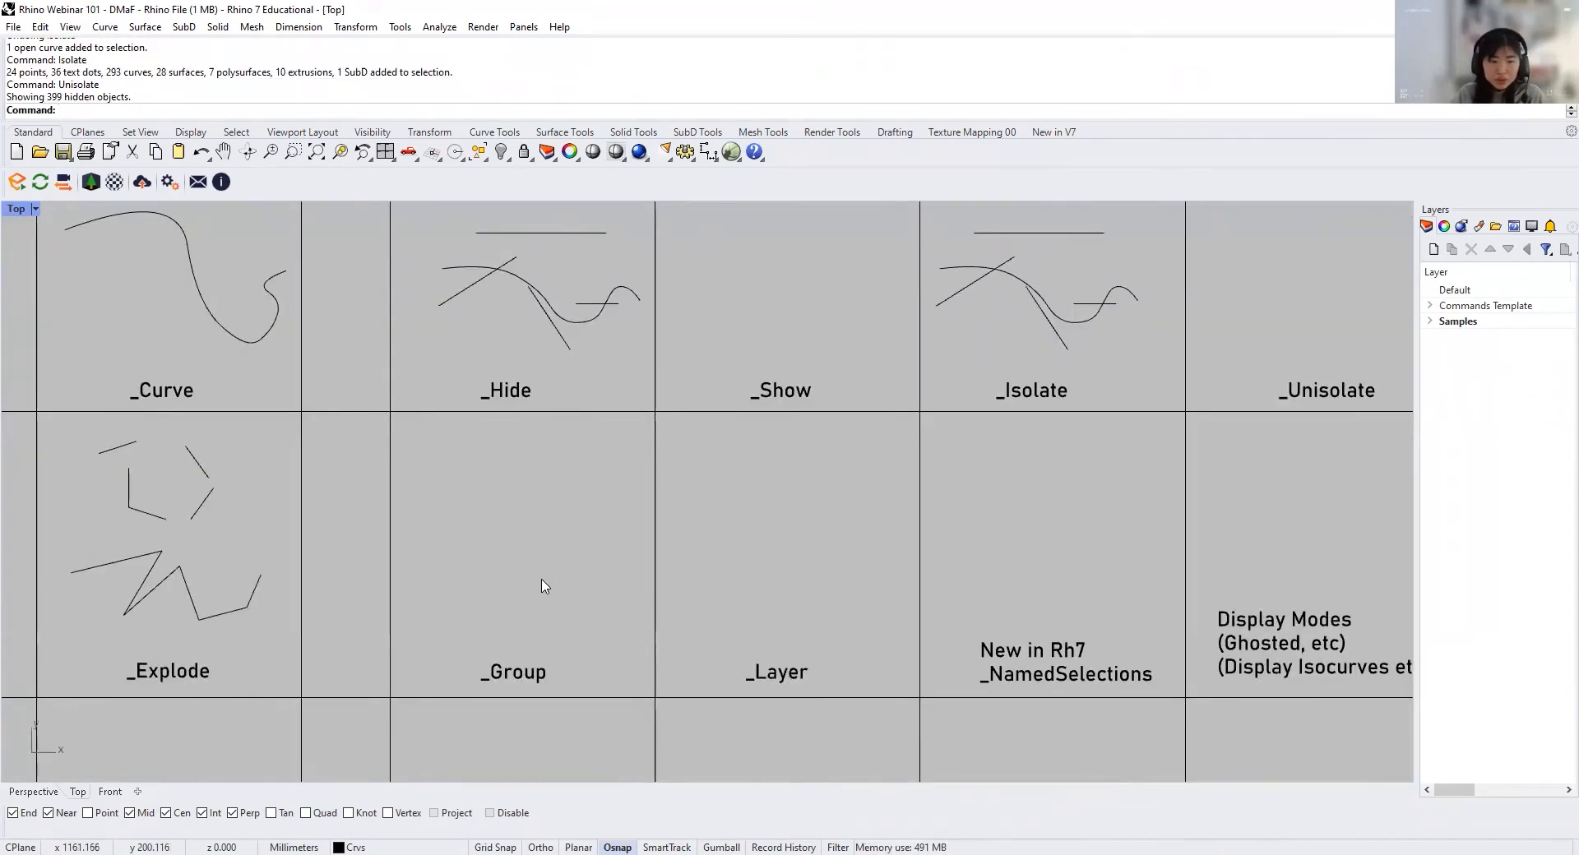
scroll(612, 552, "down", 1)
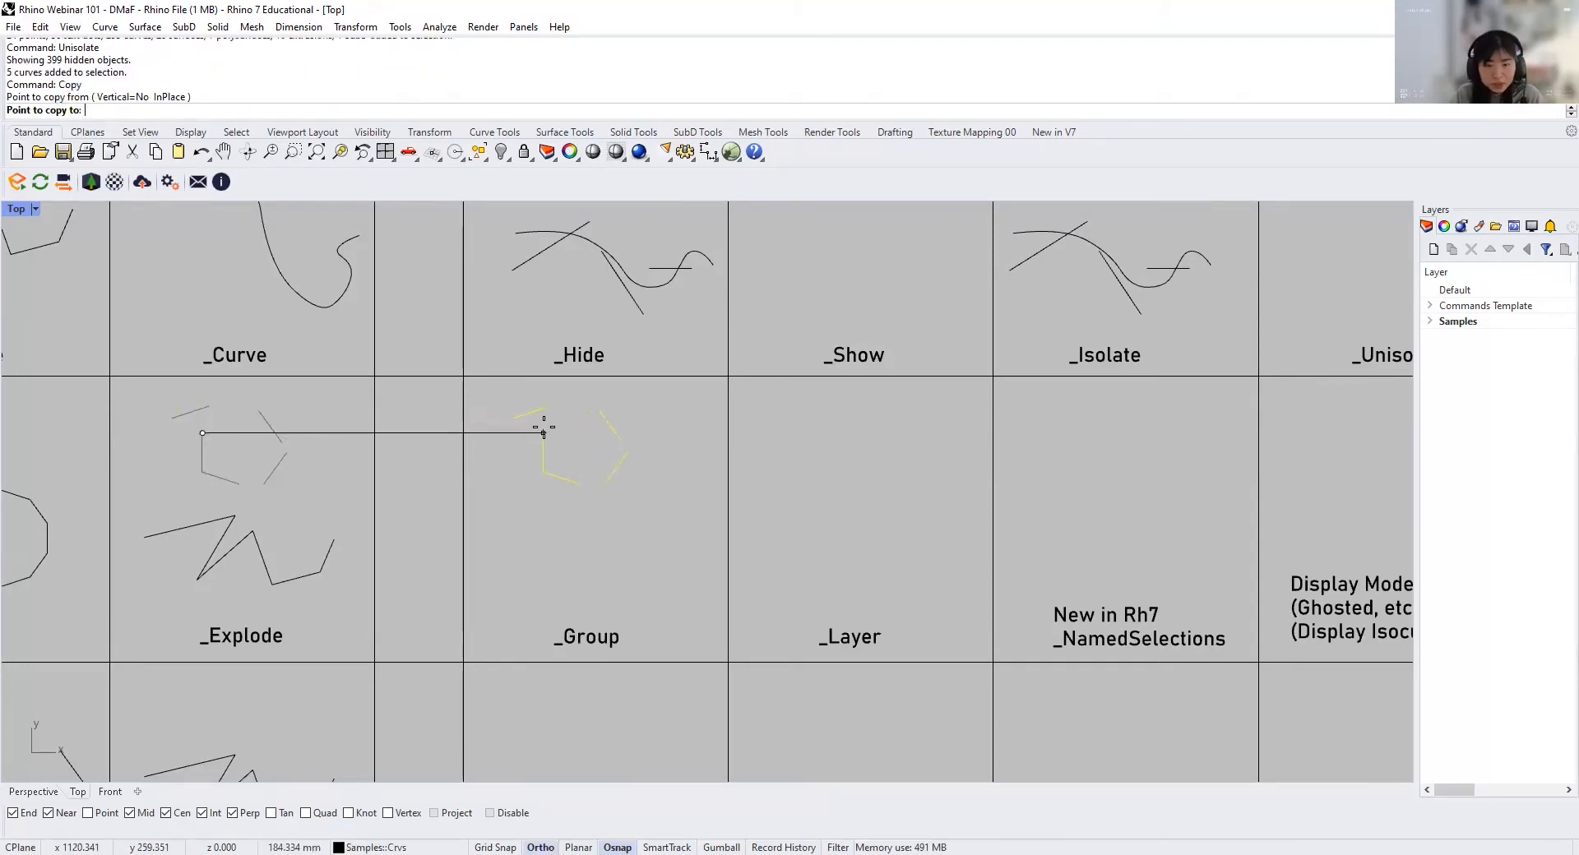
left_click(543, 426)
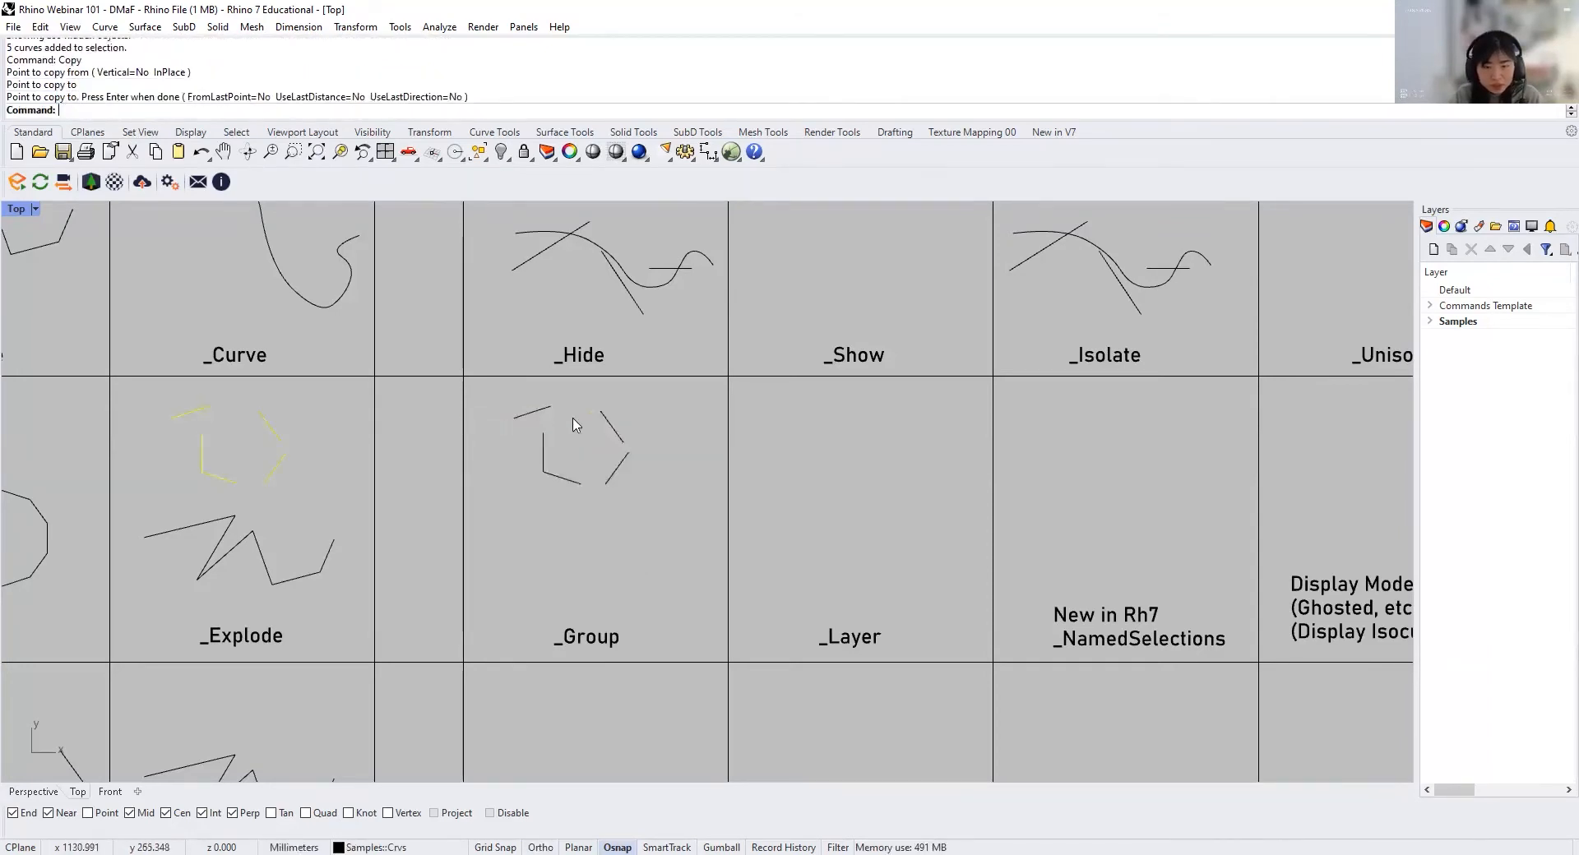
Step: Group the two separate slanted lines on the right side of the polygon in the Group cell and test-select them
scroll(676, 410, "up", 4)
left_click_drag(615, 566, 543, 437)
left_click(636, 491)
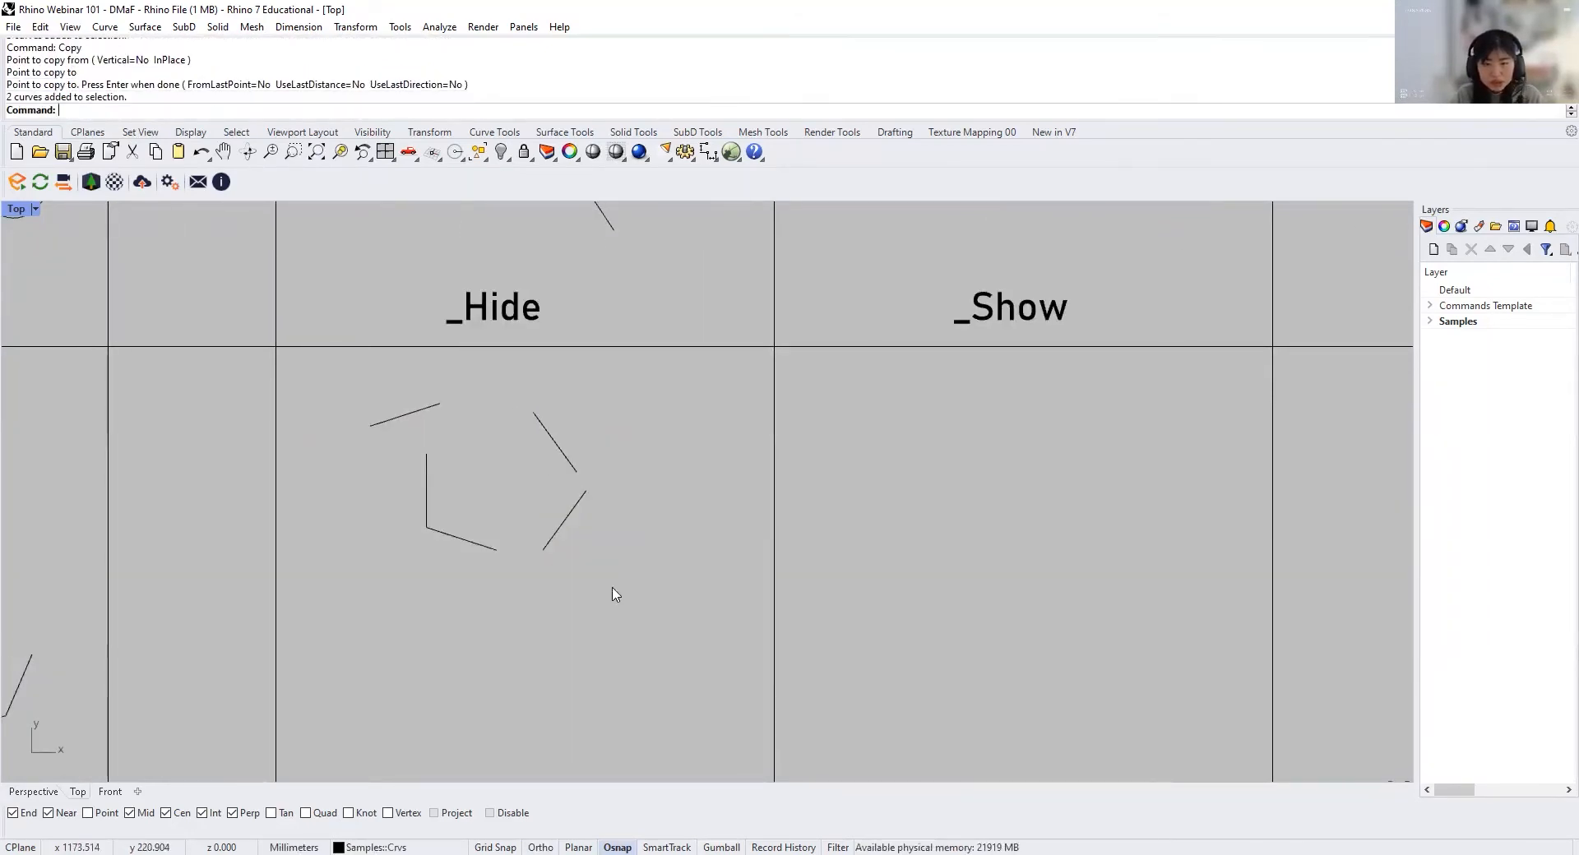
right_click_drag(605, 586, 657, 518)
left_click_drag(683, 543, 567, 337)
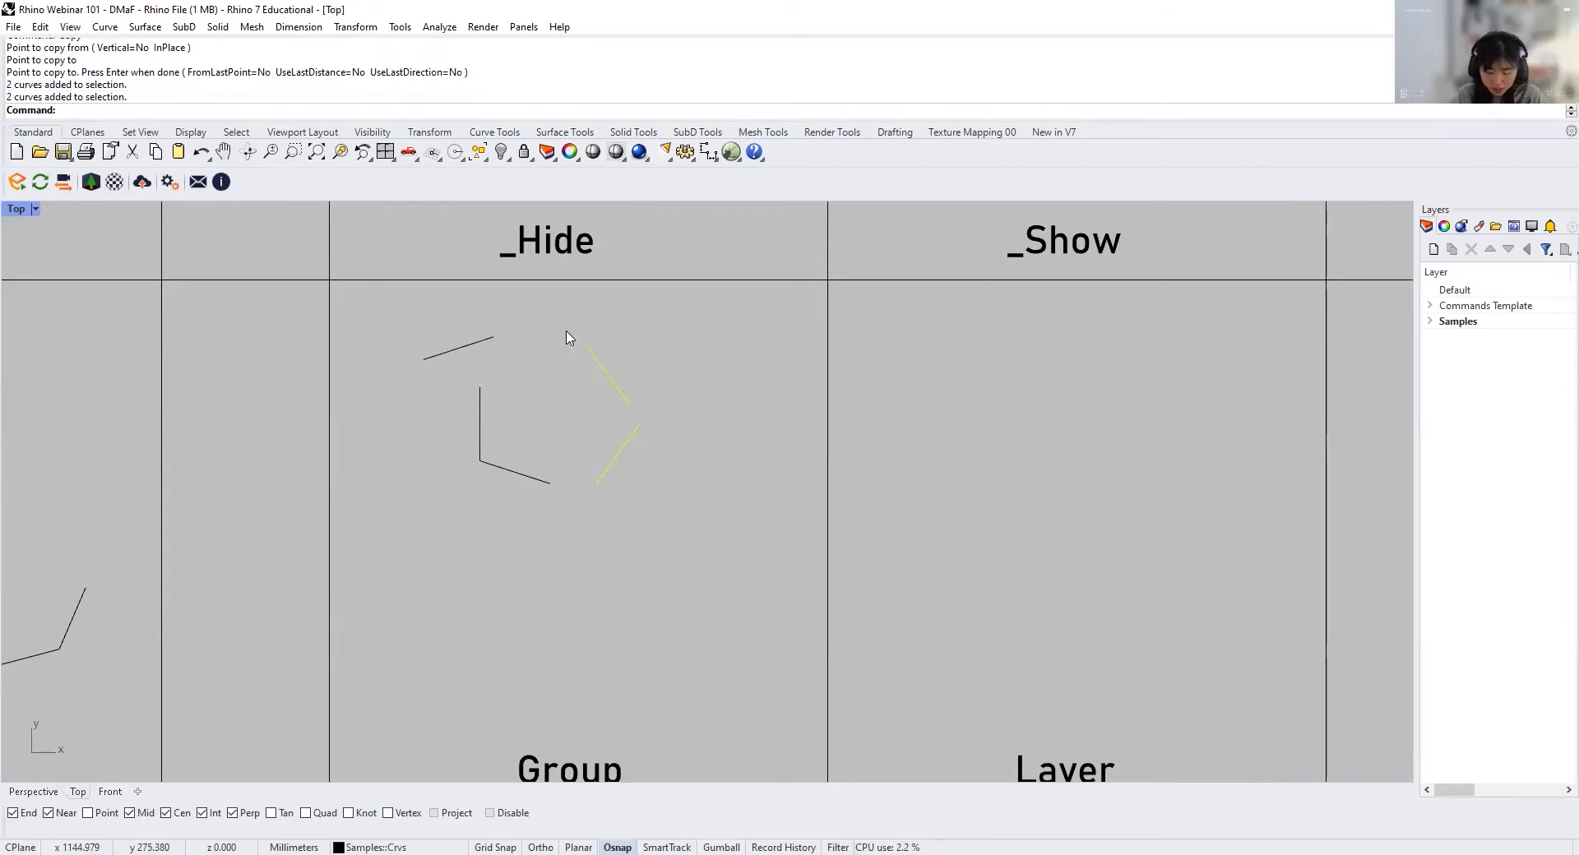
key("Return")
left_click(680, 458)
left_click(618, 444)
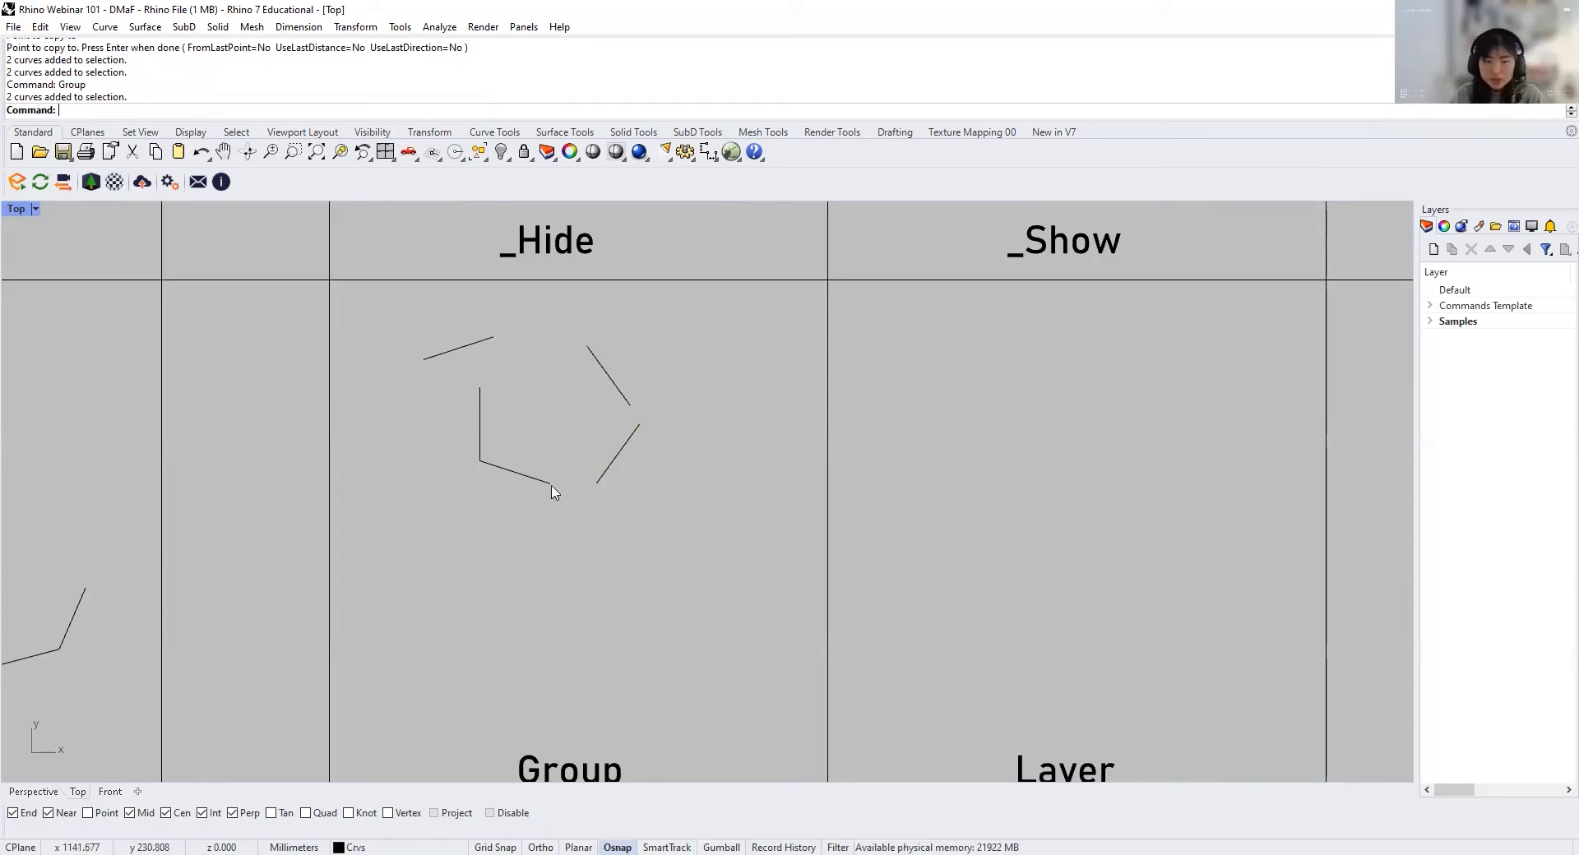
Step: Join the two touching lines in the Group cell into one curve and compare its selection with that of the grouped pair
left_click(543, 479)
left_click(480, 412, "shift")
key("ctrl+j")
left_click(627, 400)
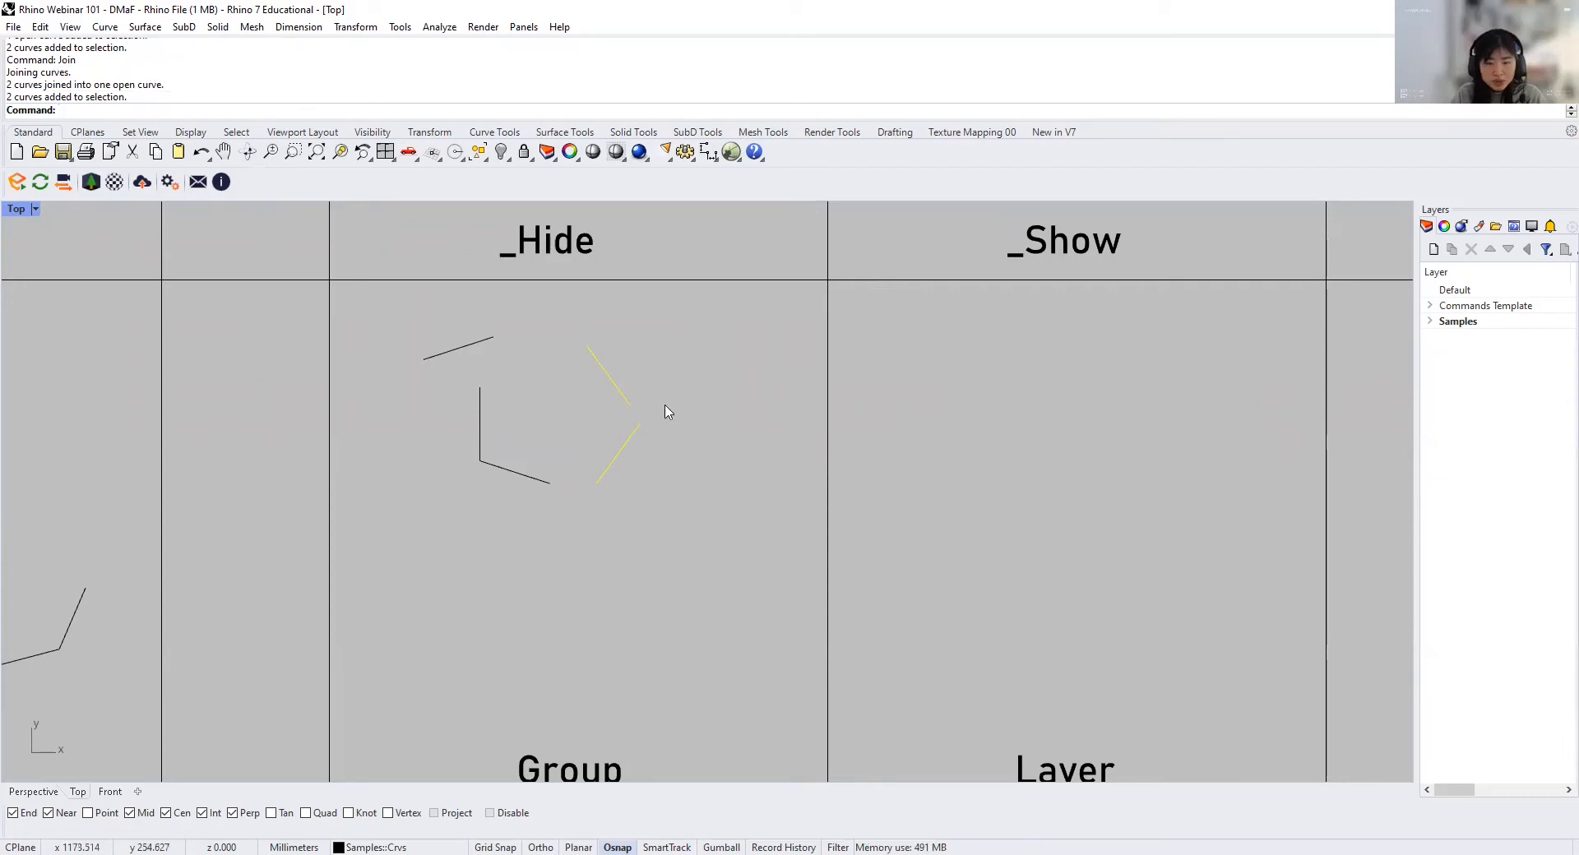
left_click(545, 483)
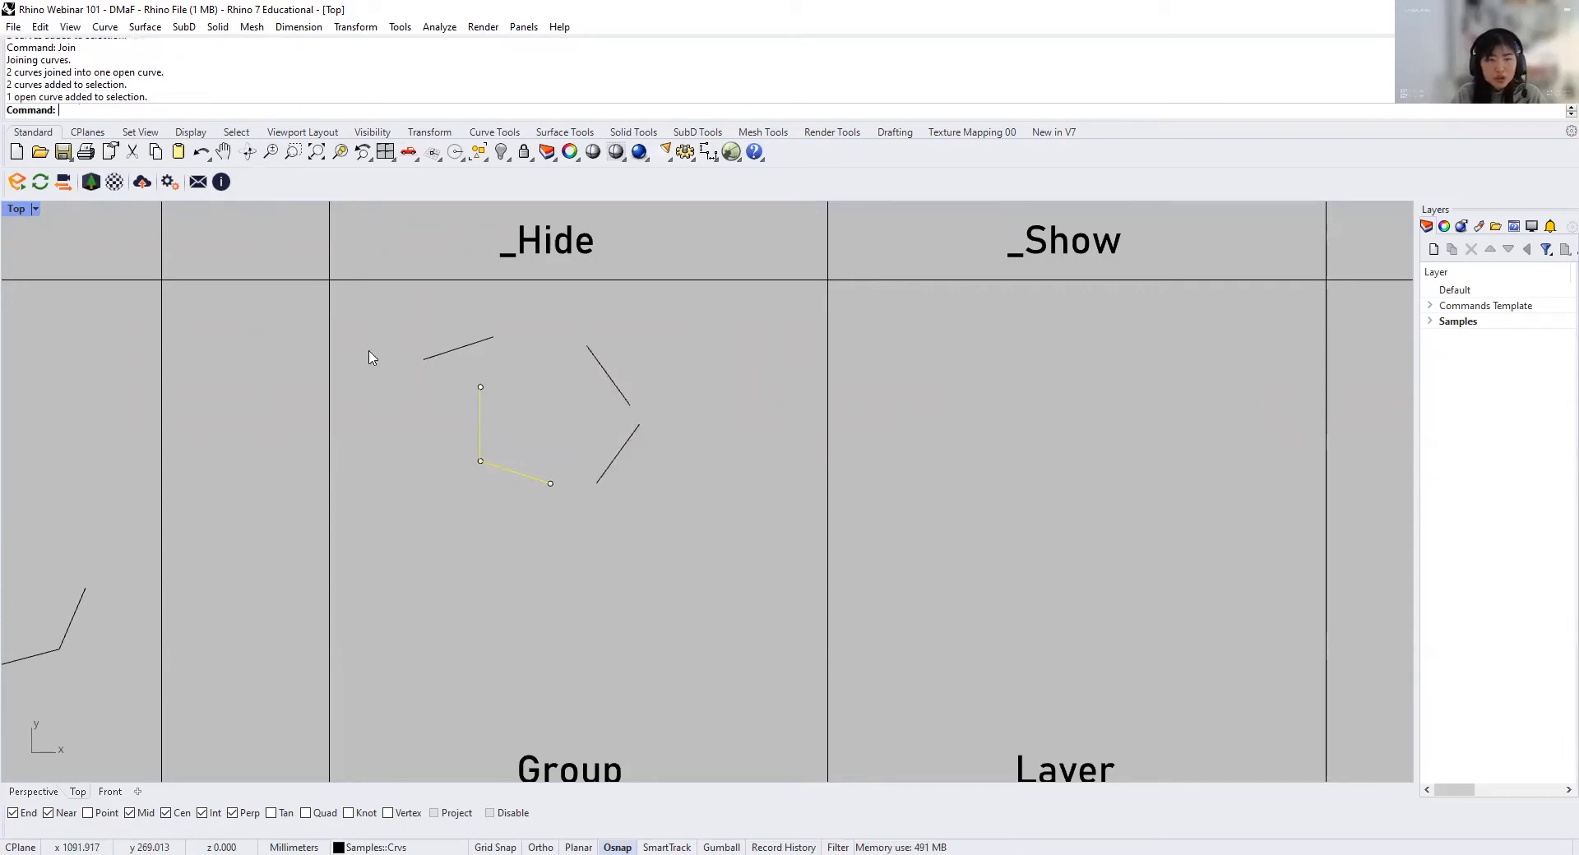
left_click(581, 538)
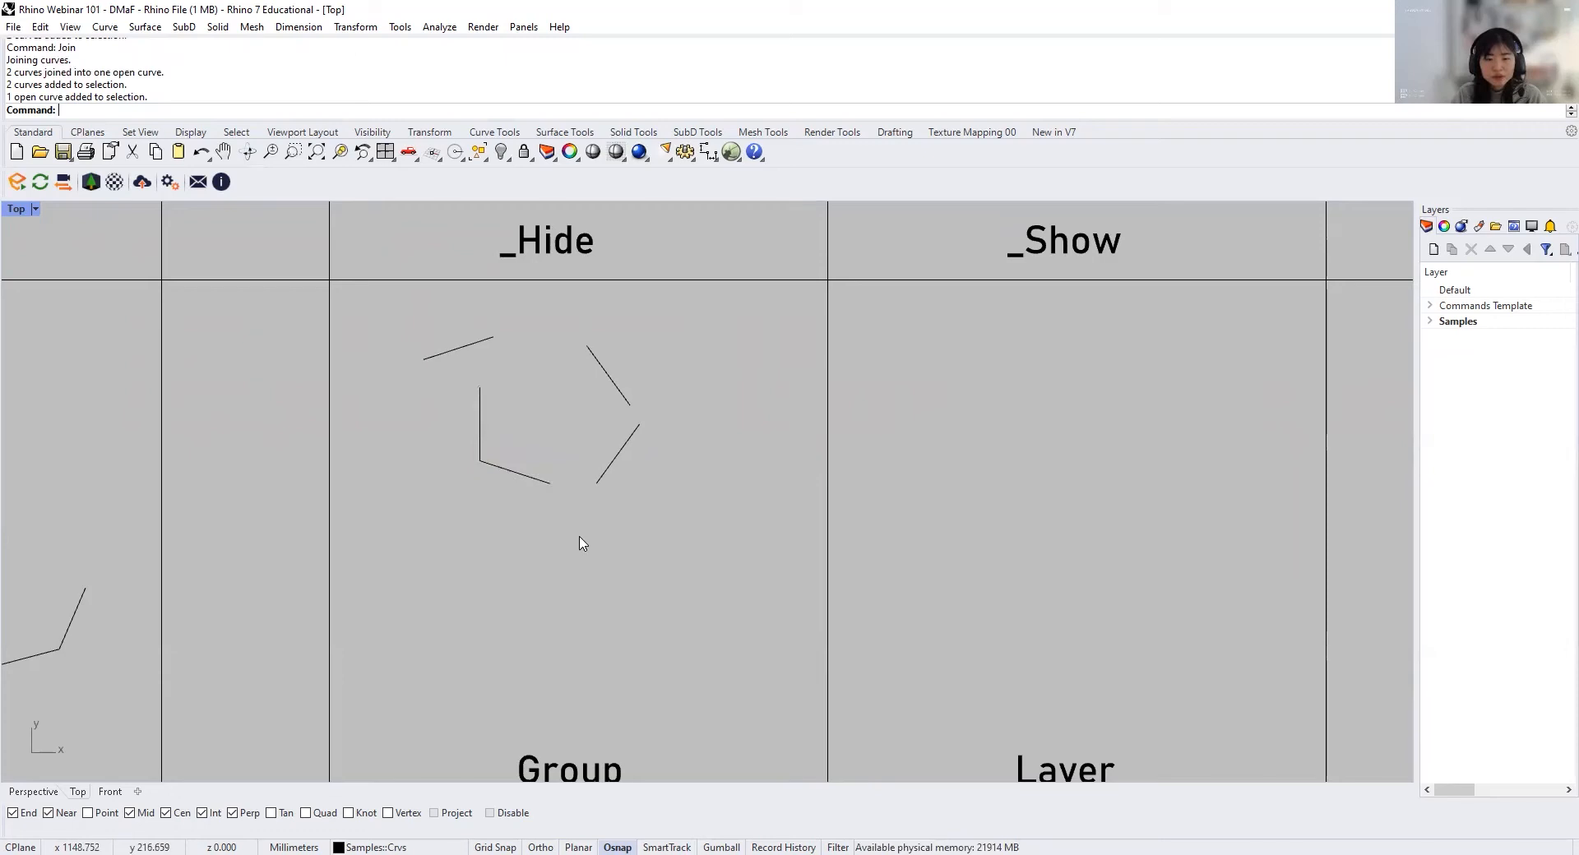
Step: Ungroup the two slanted lines in the Group cell and select each one individually
left_click_drag(581, 538, 658, 330)
right_click_drag(556, 465, 627, 438)
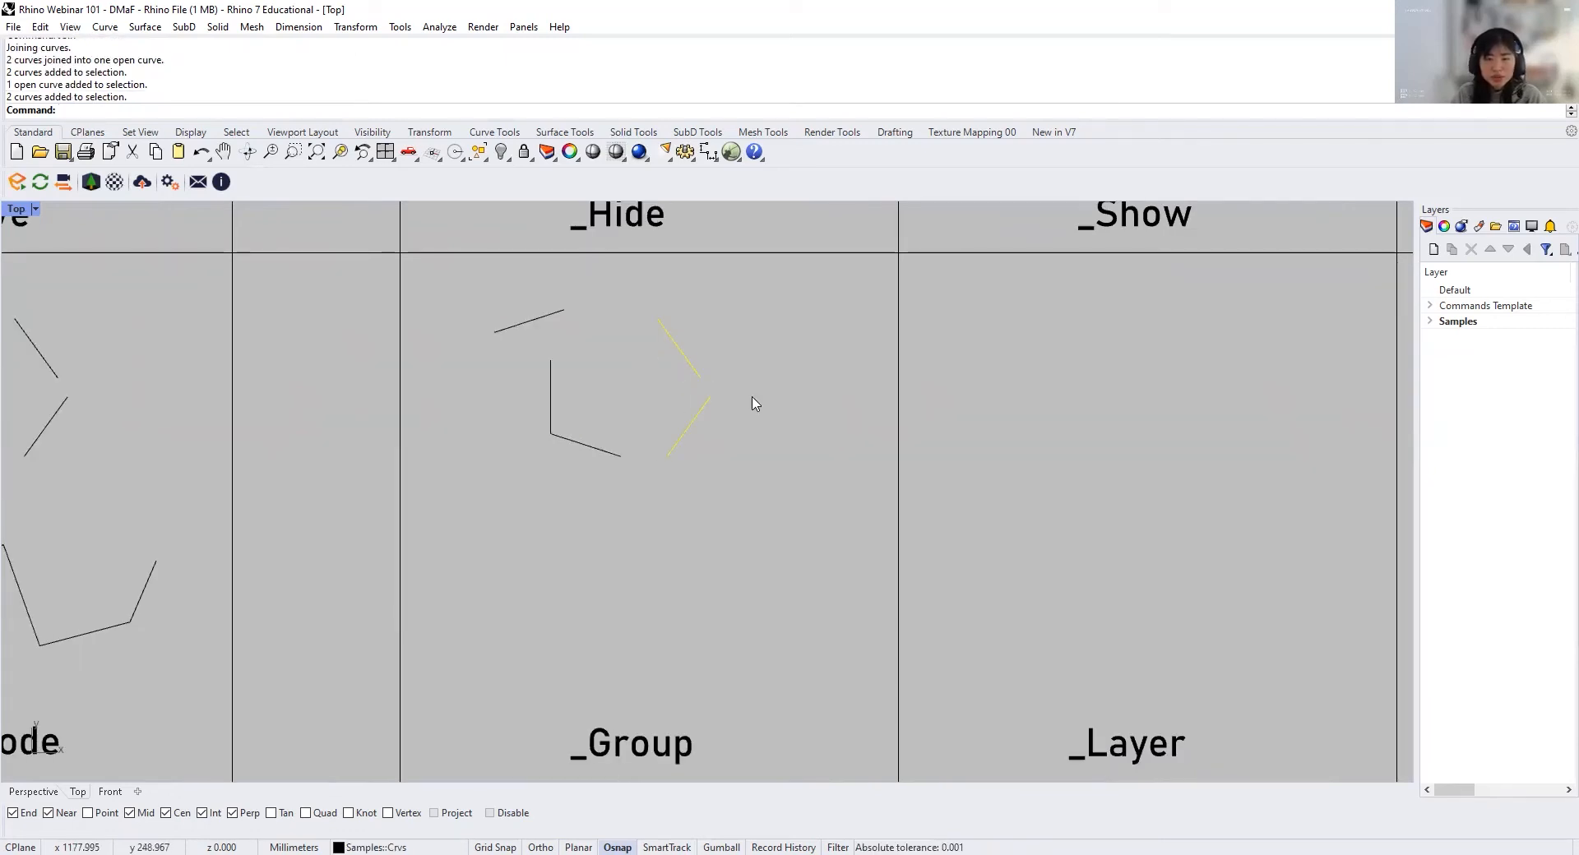
type("Ungroup")
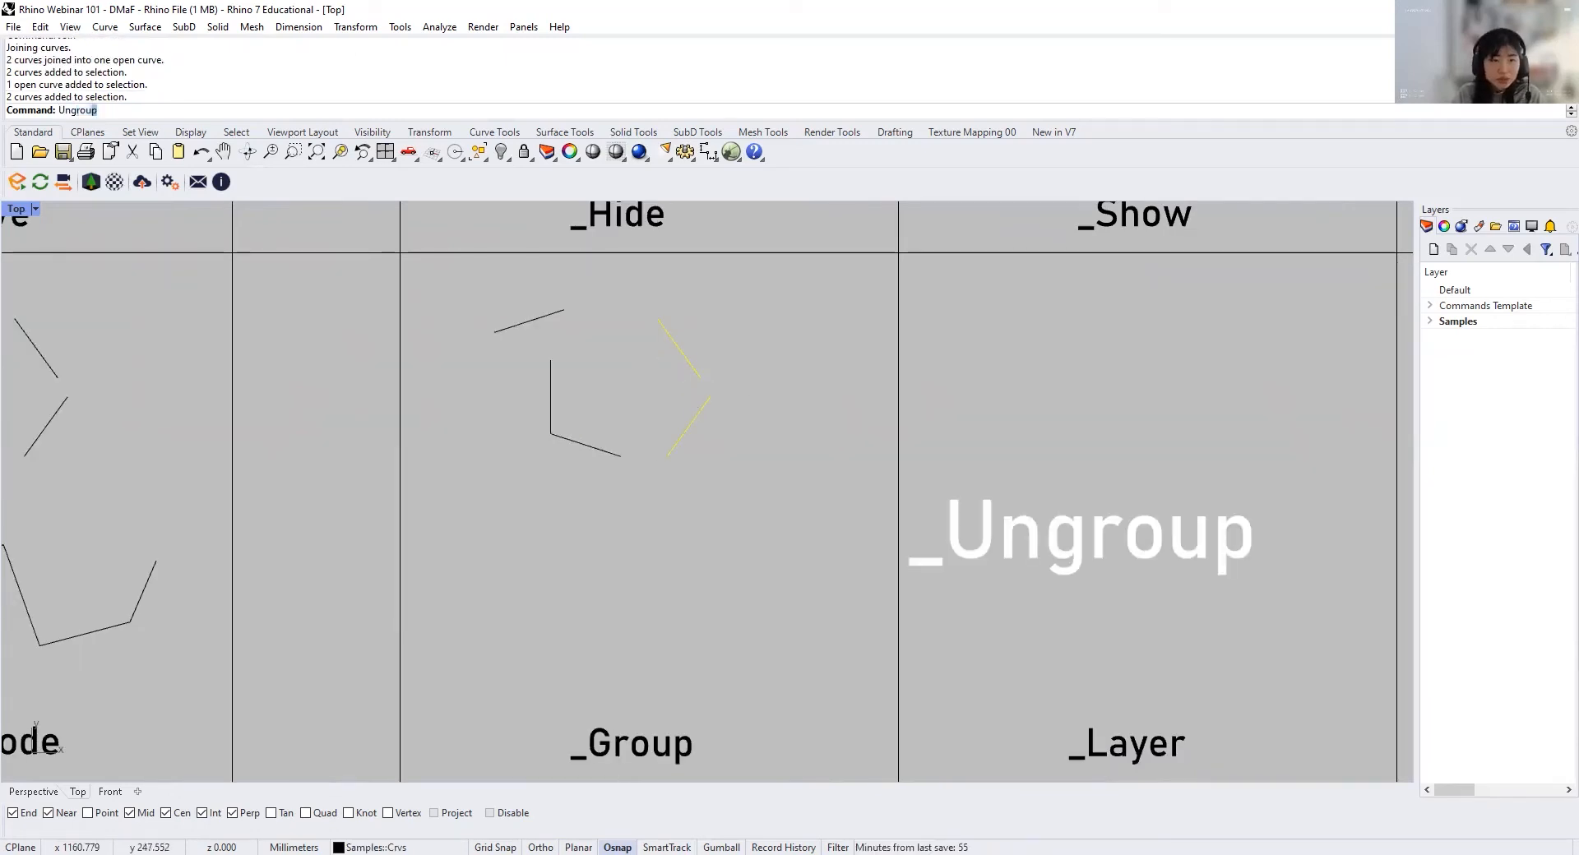
key("Return")
left_click(693, 367)
left_click(706, 412)
left_click(784, 407)
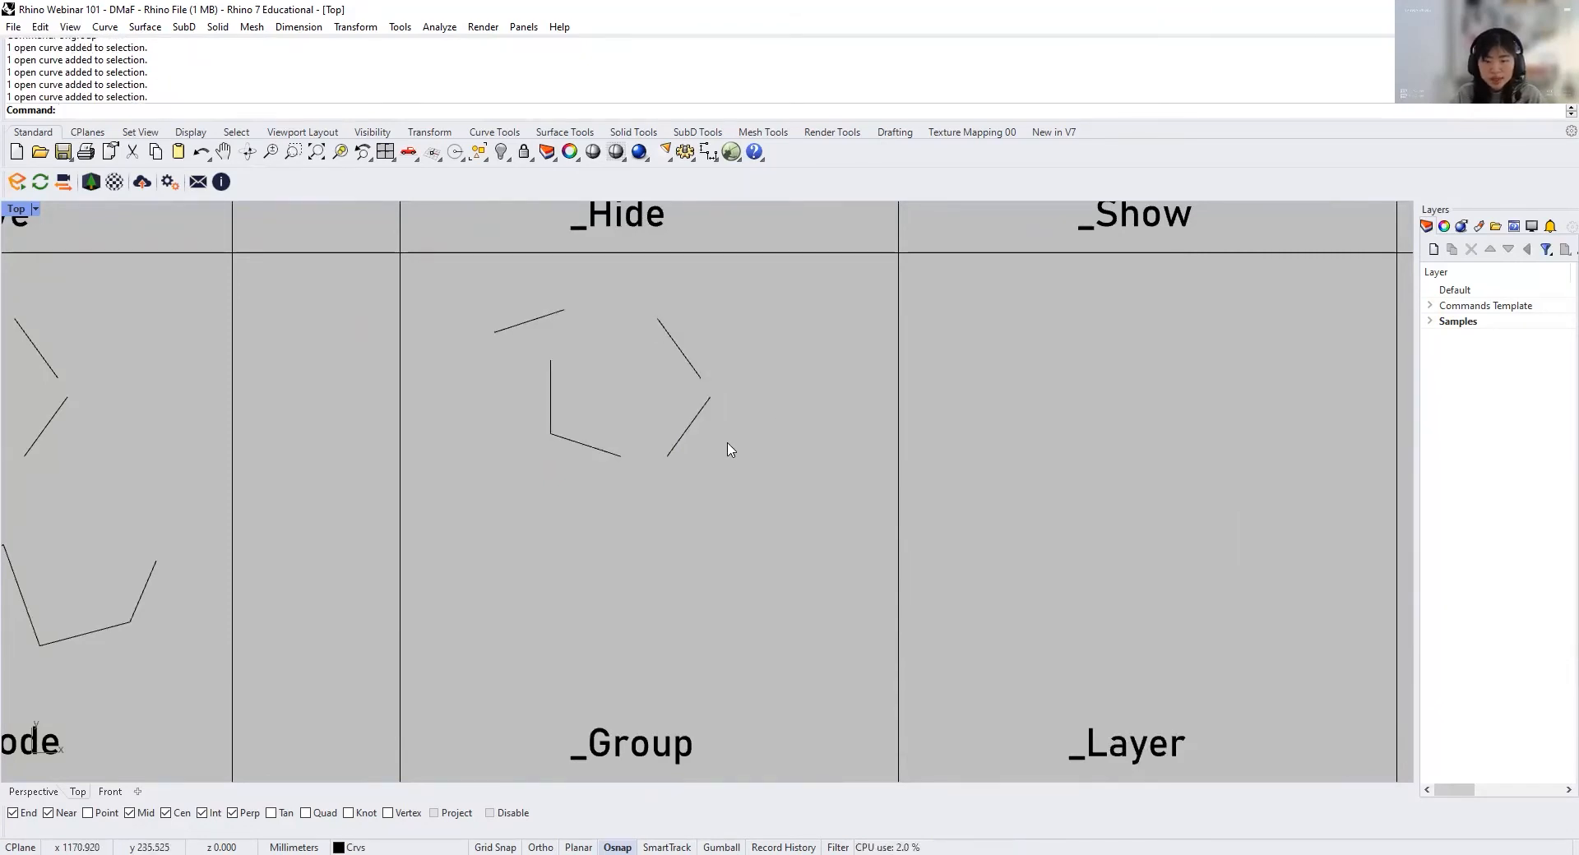
Step: Check where the layer list is enabled and expand the Commands Template layer to show its sublayers
scroll(728, 449, "down", 4)
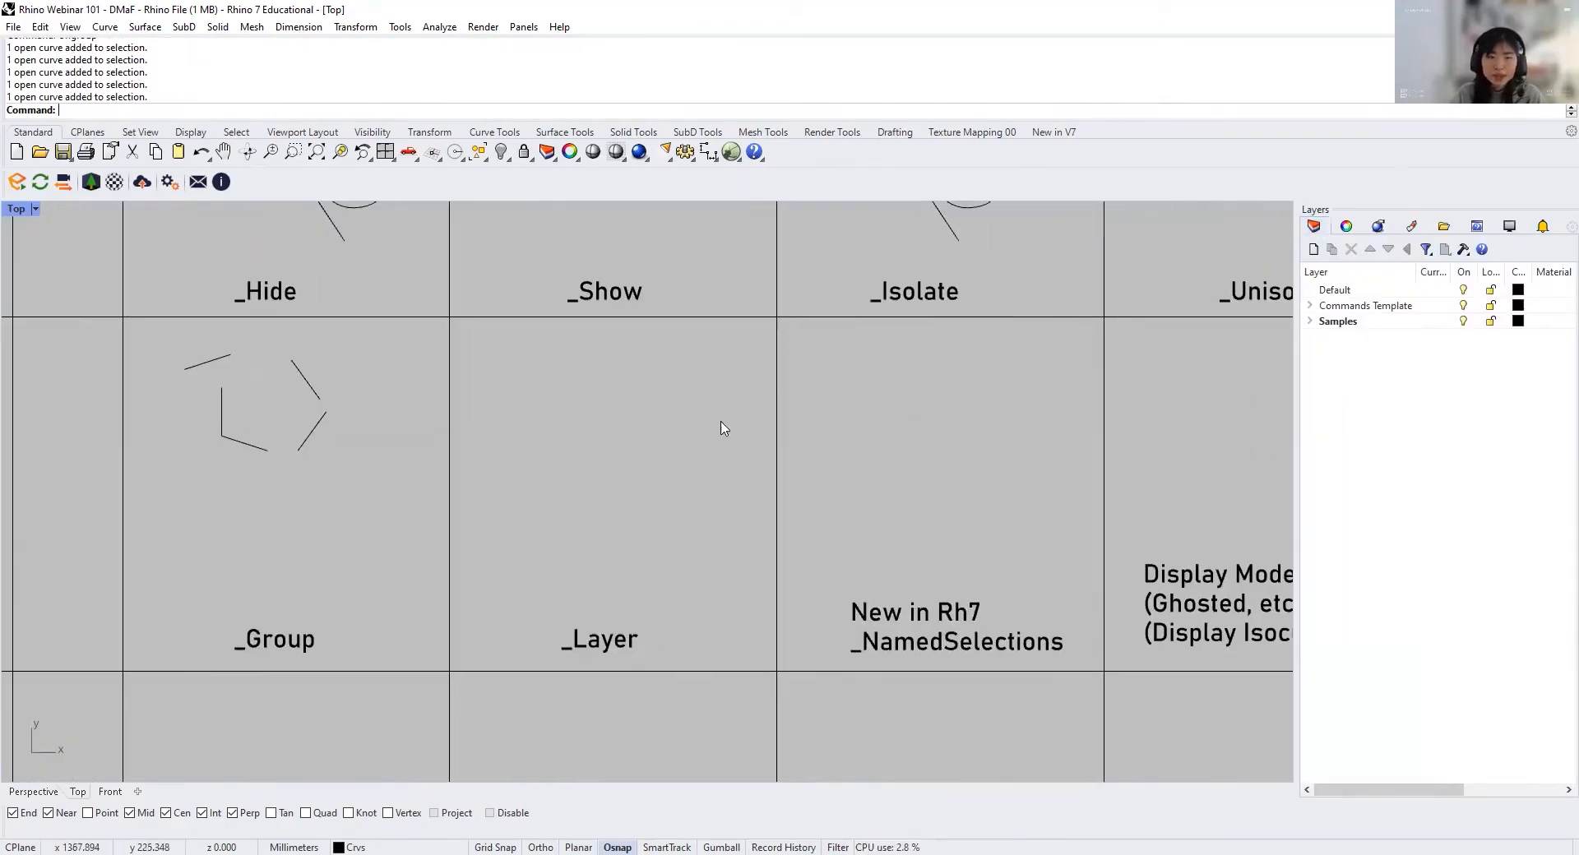
left_click(524, 27)
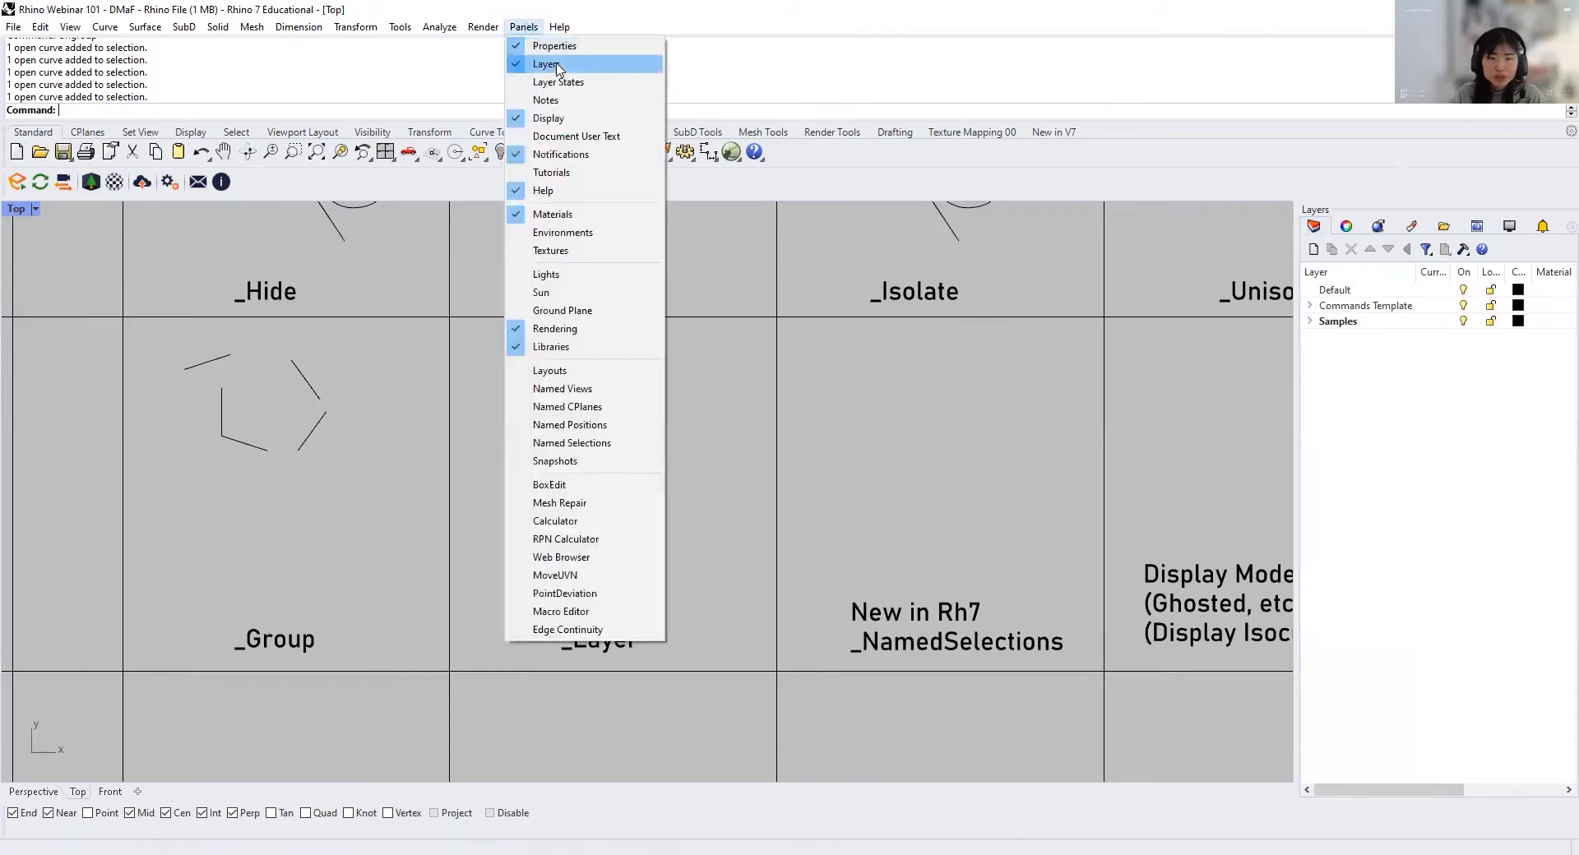
left_click(876, 408)
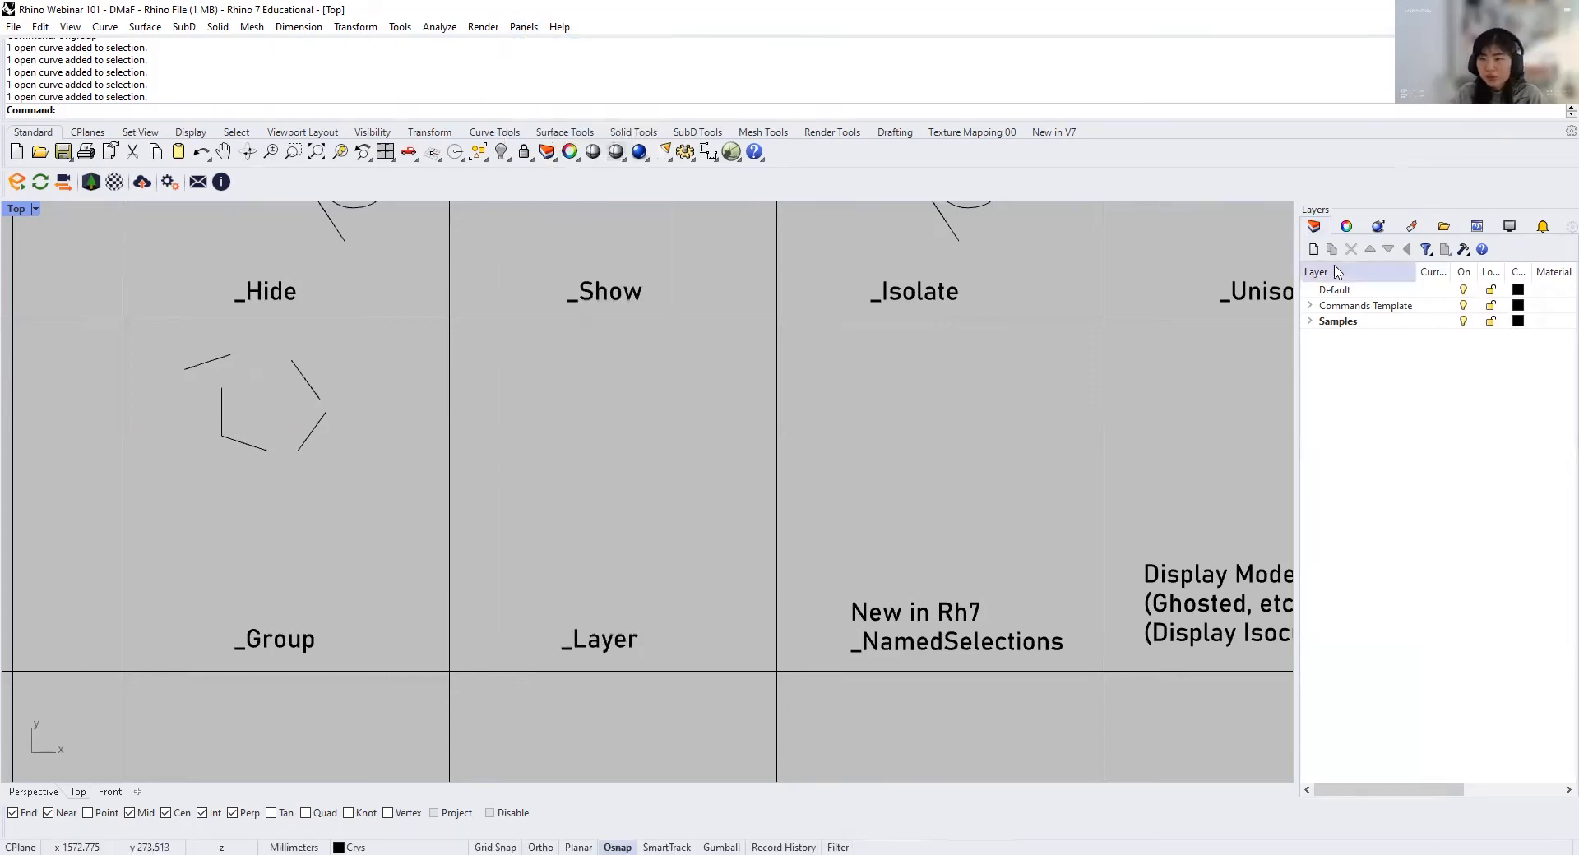
left_click(1309, 305)
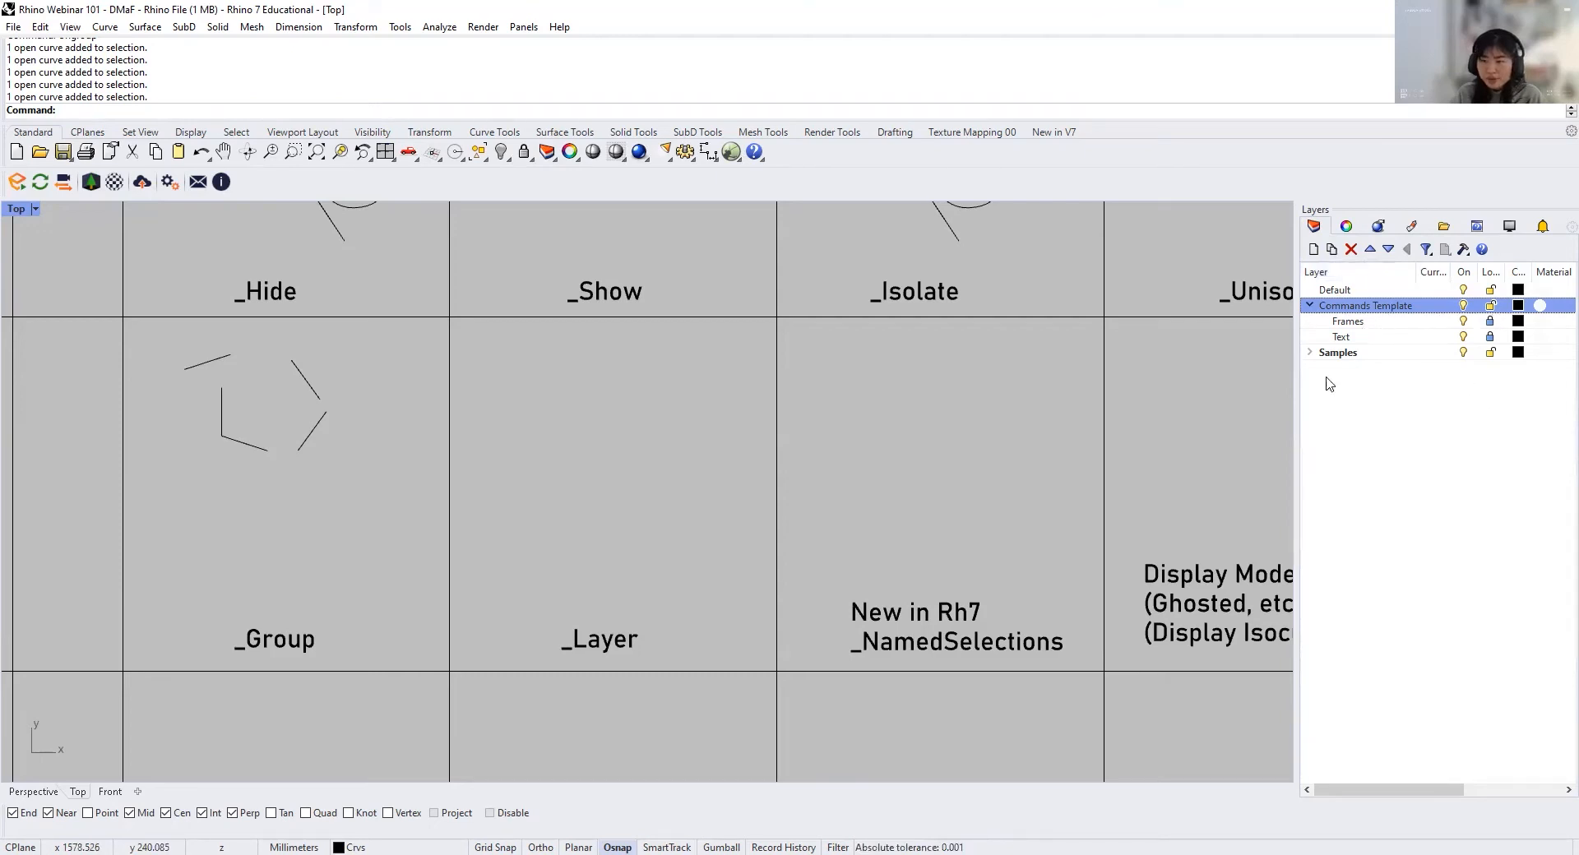
Step: Switch the Frames and Text sublayers of Commands Template off and back on
left_click(1464, 322)
left_click(1464, 336)
left_click(1464, 336)
left_click(1466, 320)
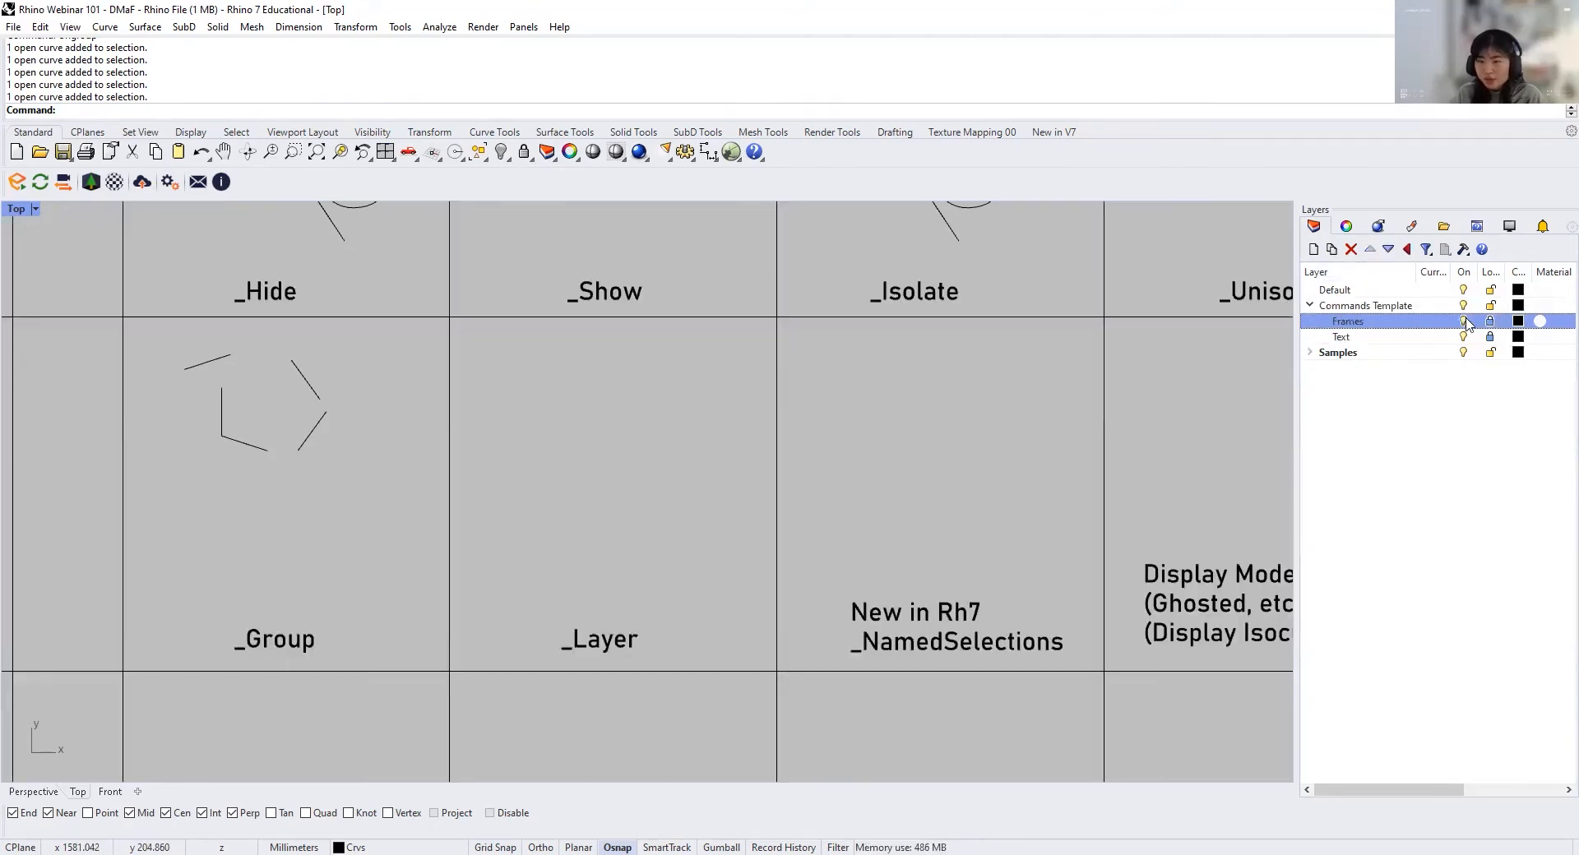
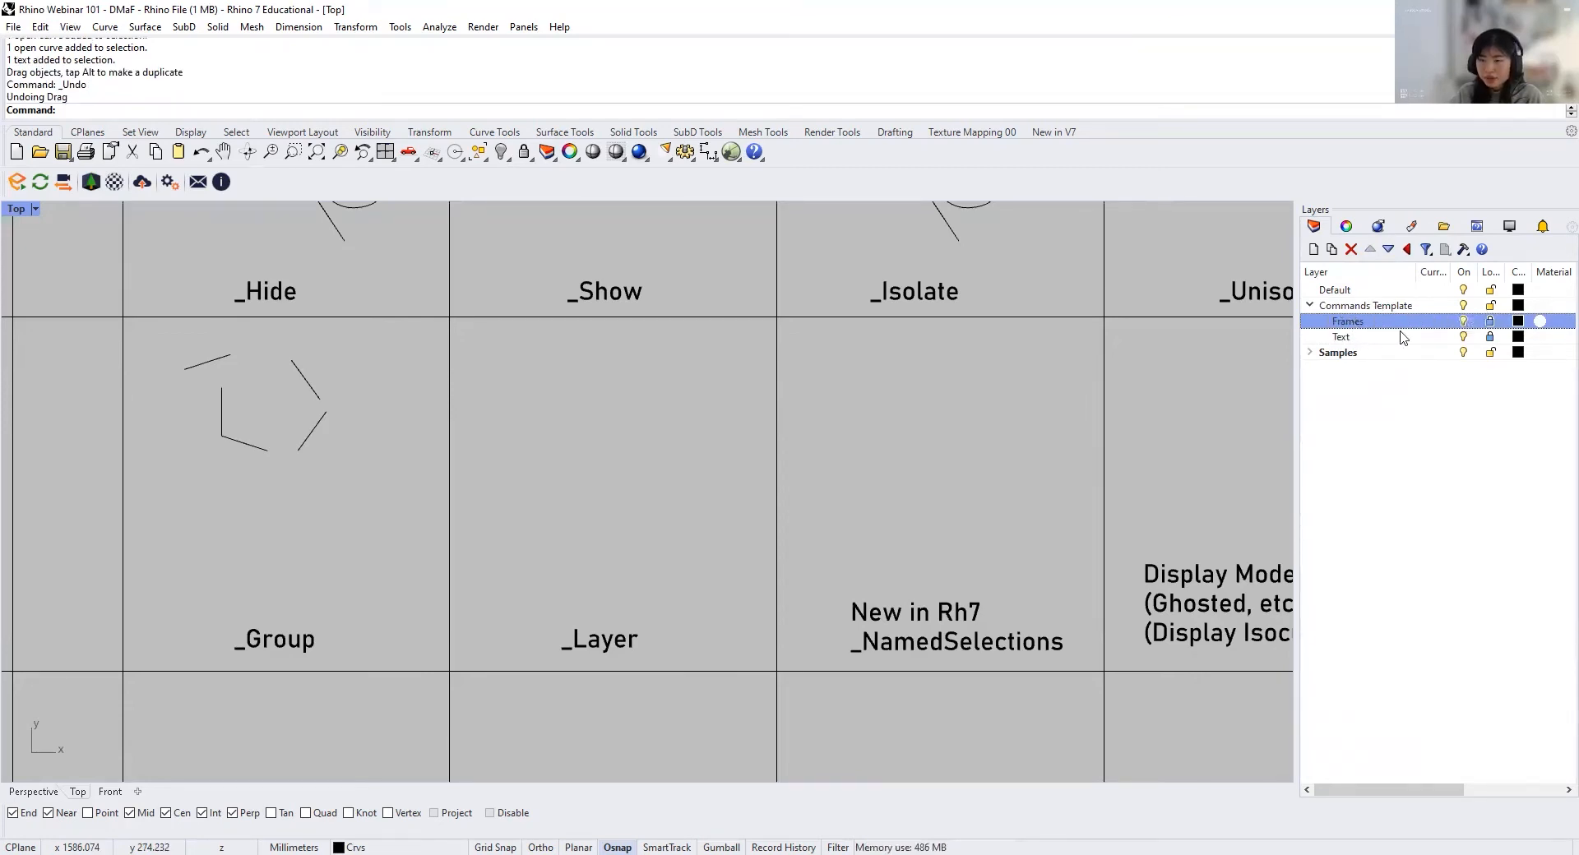
Step: Switch the Commands Template parent layer off and on, and repeat this with its Frames and Text sublayers individually
left_click(1357, 305)
left_click(1463, 305)
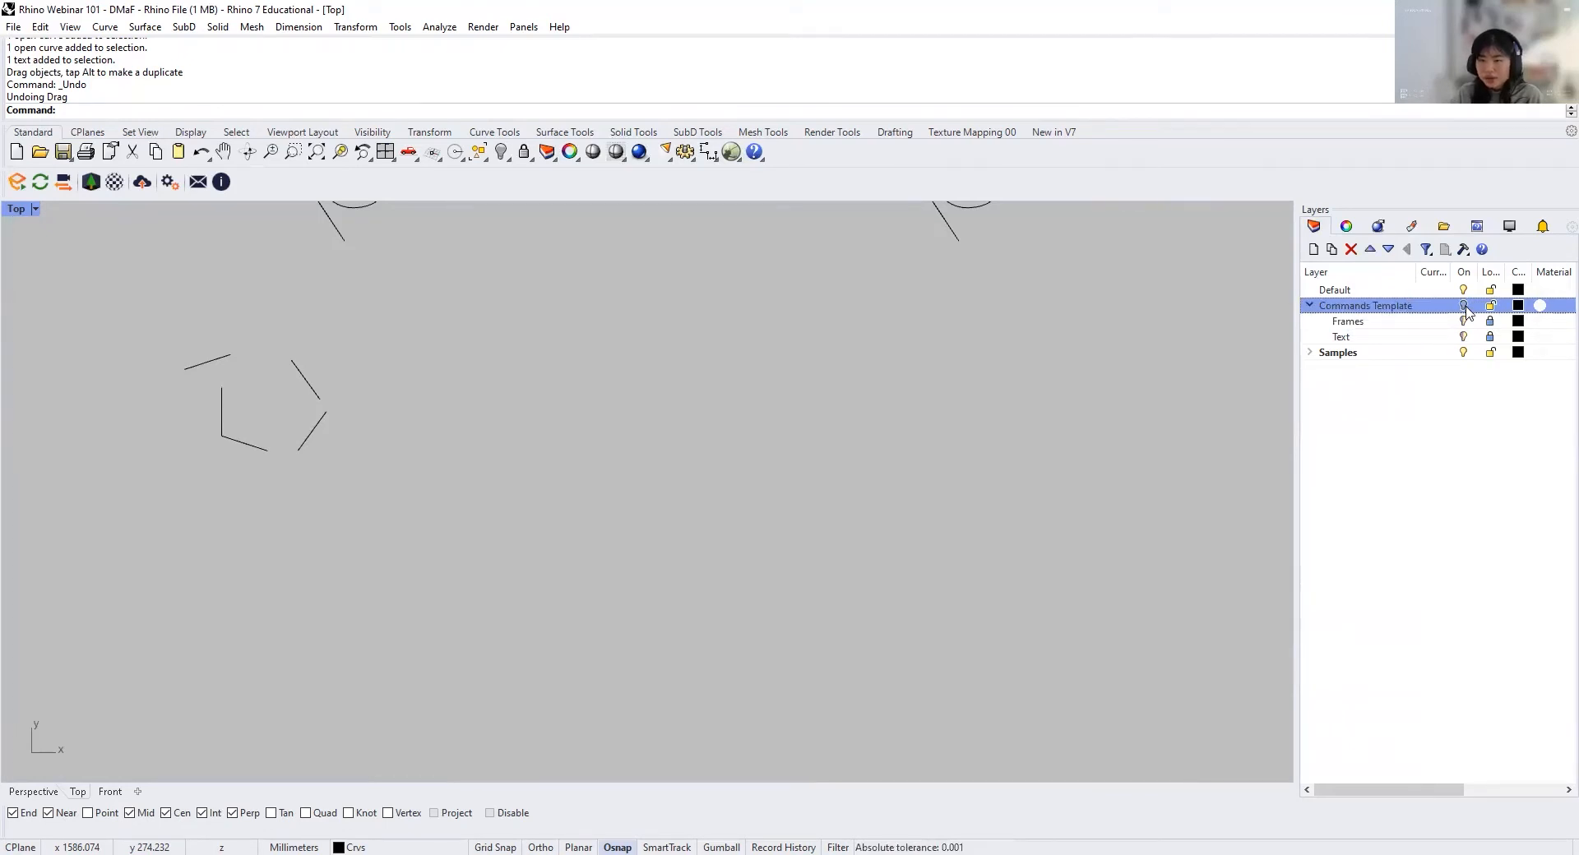
left_click(1463, 306)
left_click(1464, 321)
left_click(1464, 336)
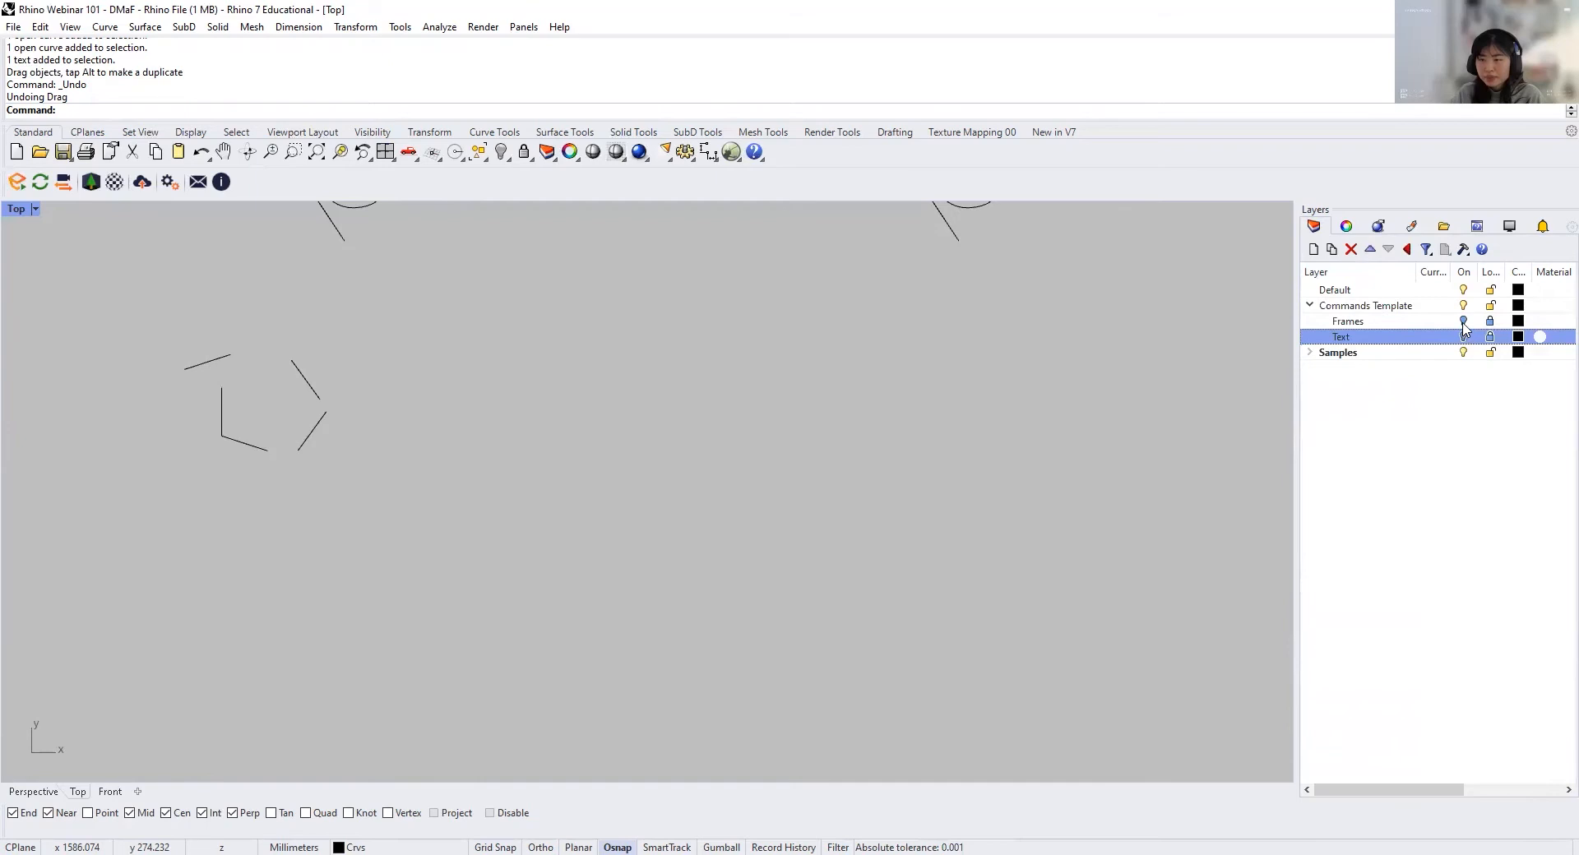
left_click(1463, 321)
left_click(1463, 336)
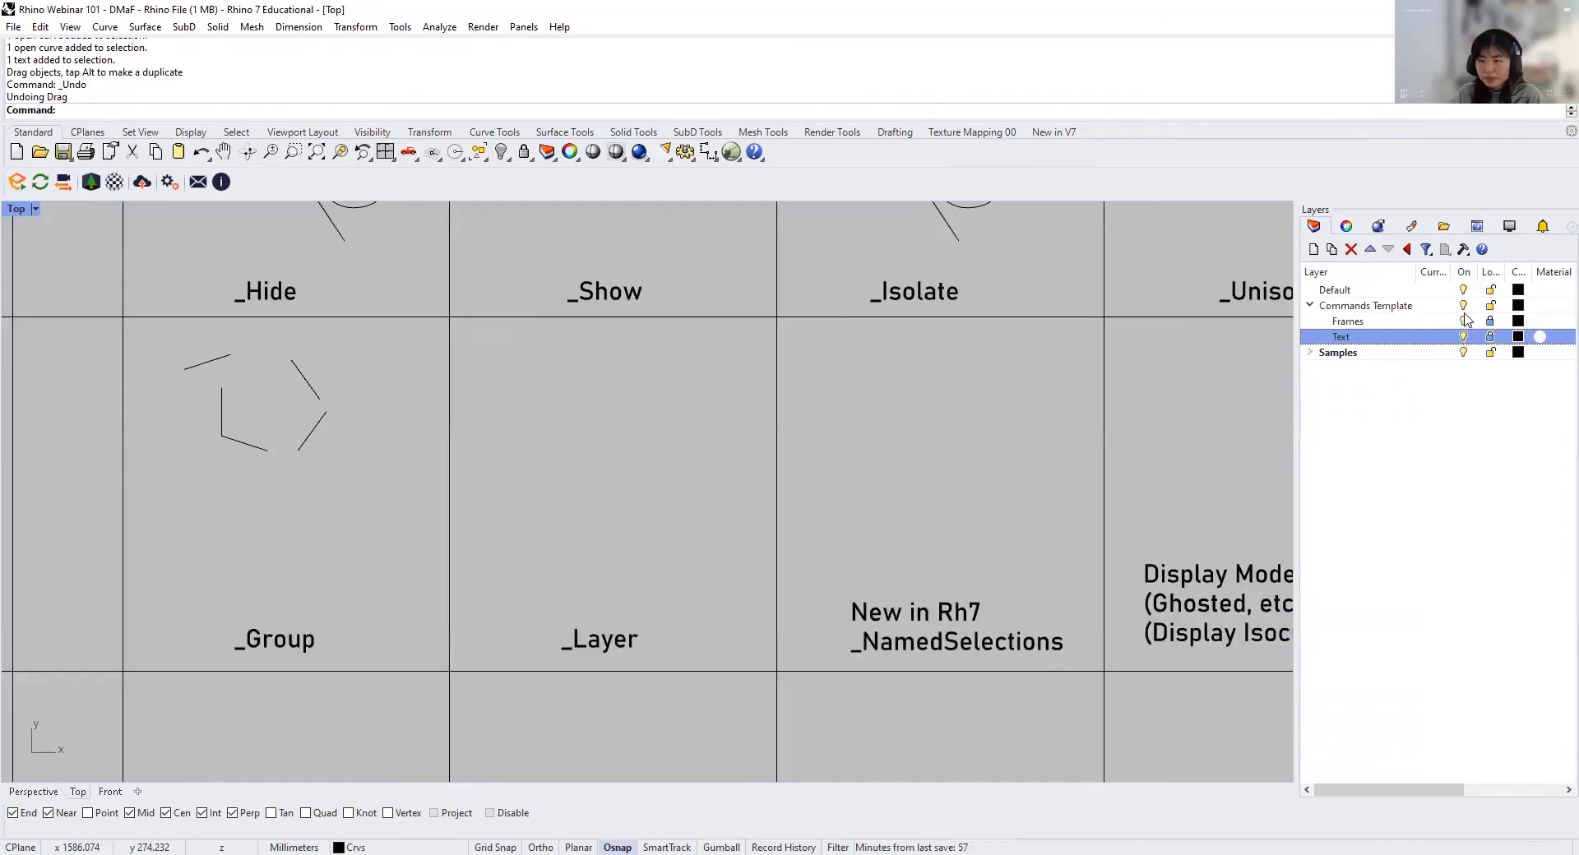
Step: Collapse the Commands Template layer and expand the Samples layer to list its sublayers
left_click(1310, 306)
left_click(1310, 306)
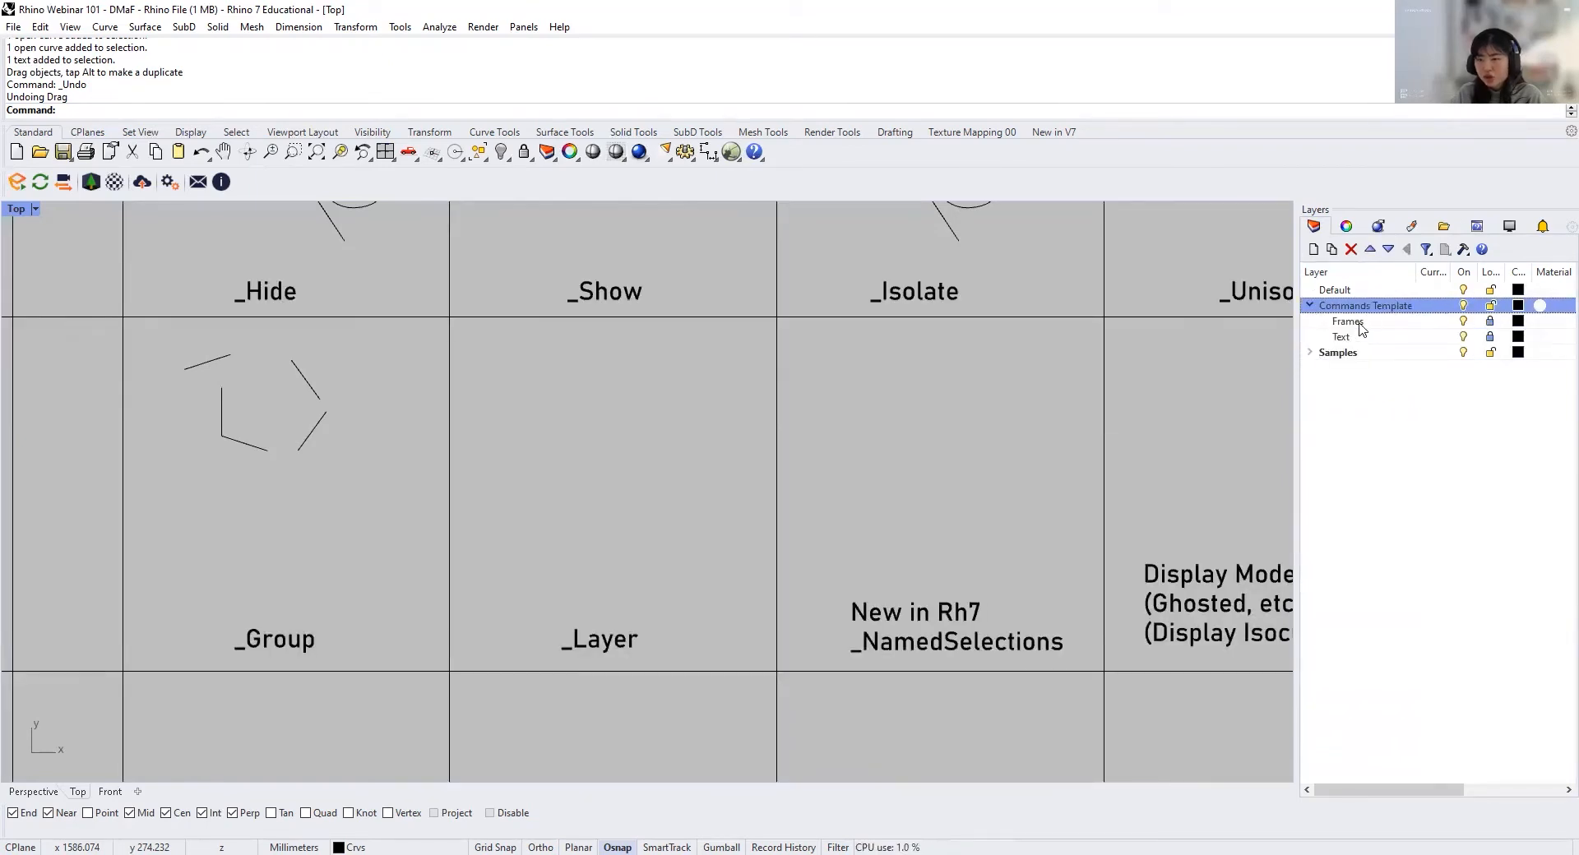
left_click(1310, 306)
left_click(1310, 322)
left_click(1309, 322)
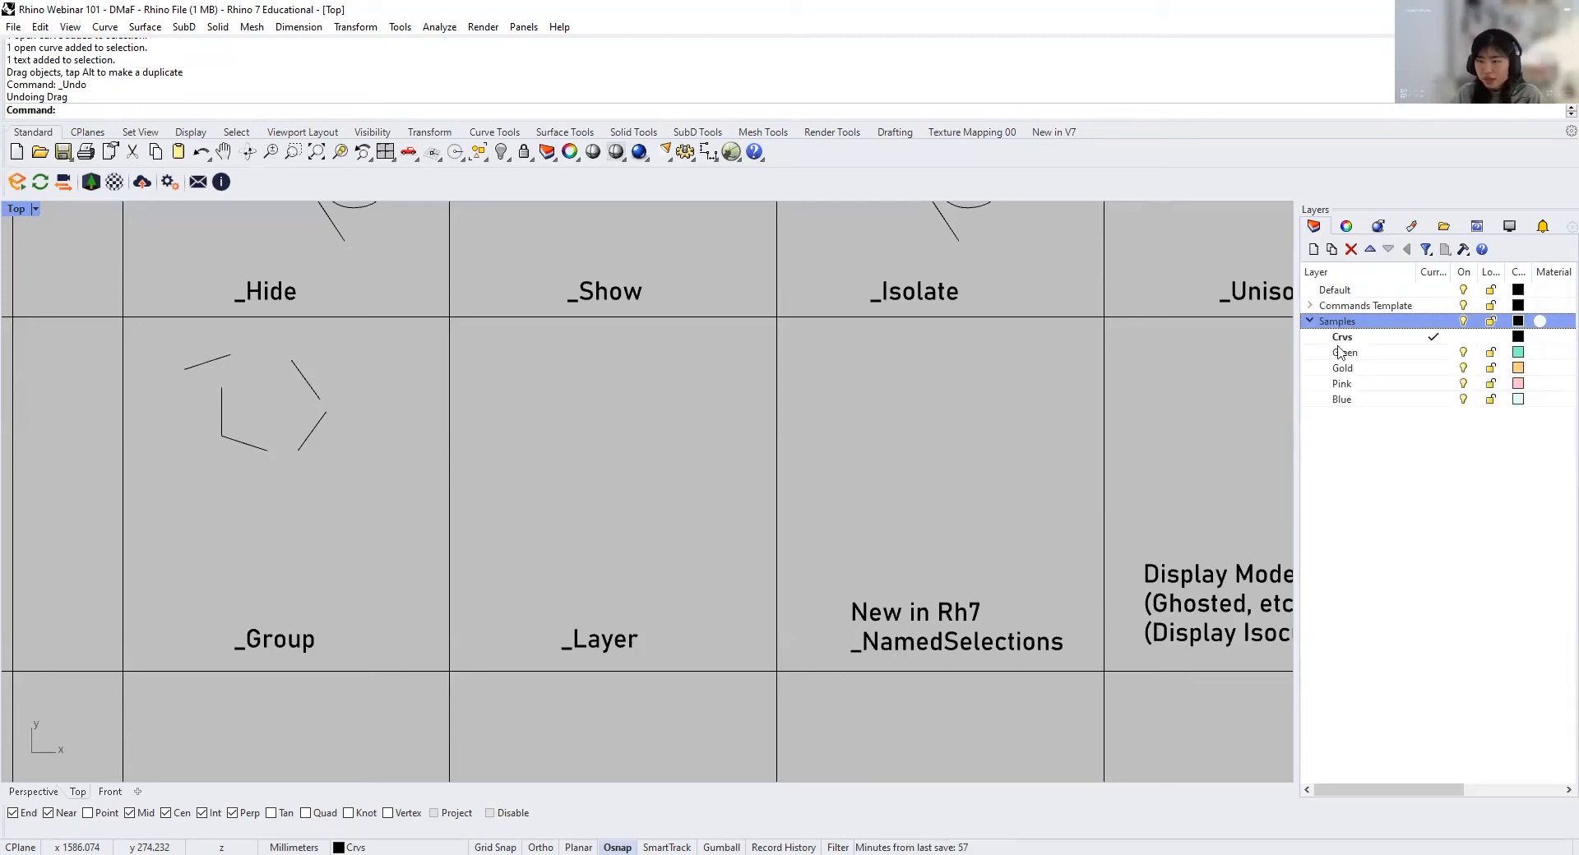
Step: Inspect the colour settings of the Green sublayer and leave them without making a change
scroll(760, 436, "down", 6)
scroll(716, 516, "up", 6)
left_click(1518, 354)
left_click(1518, 354)
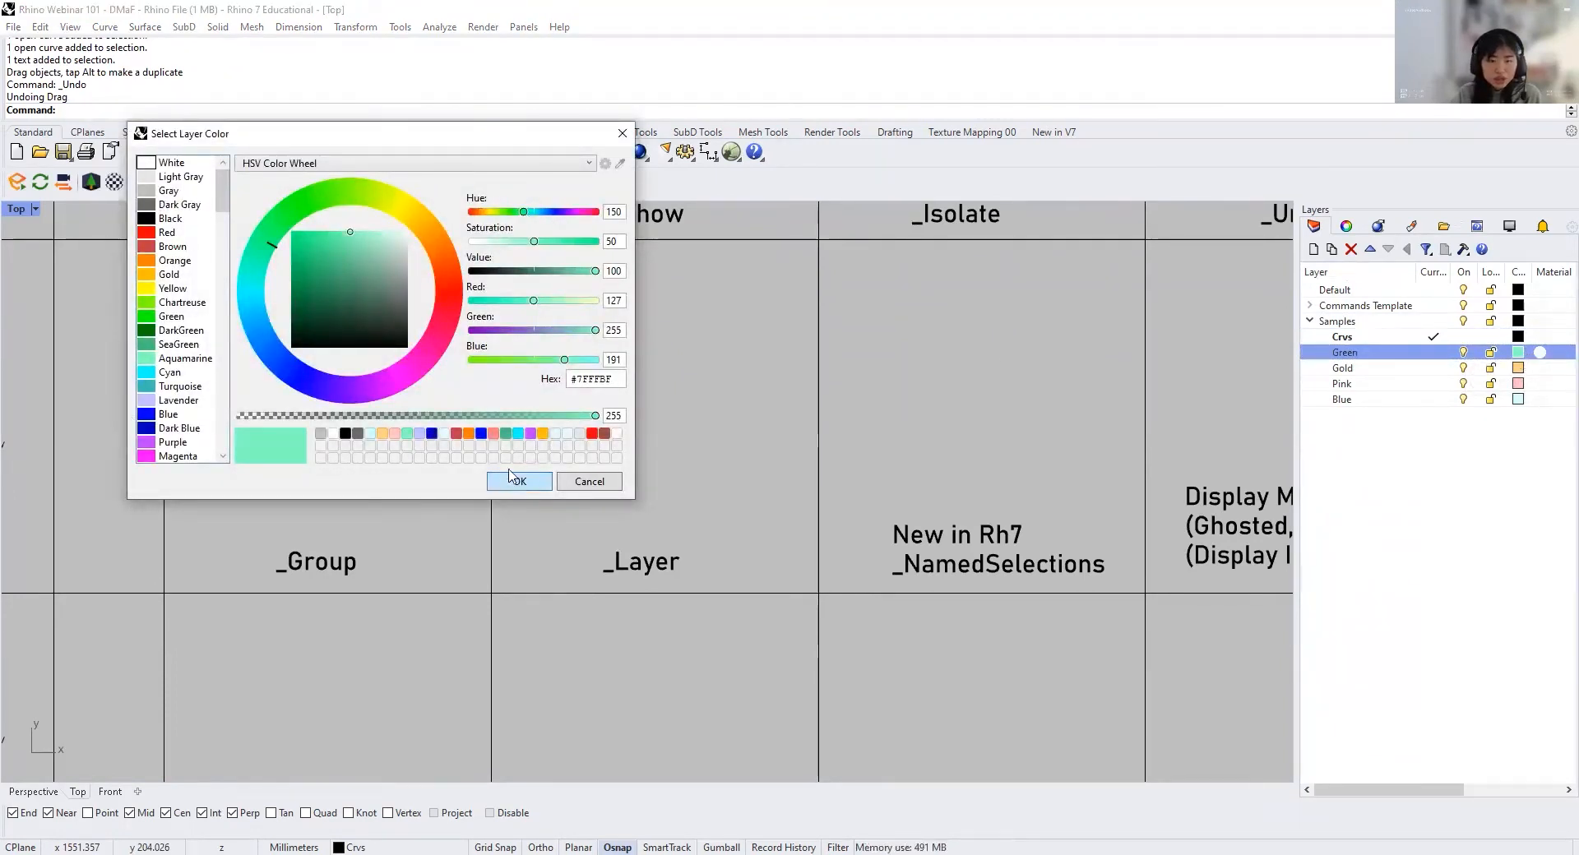
left_click(590, 482)
Step: Select the four curves in the Group cell and check their assigned layer in the object properties
left_click_drag(847, 557, 584, 347)
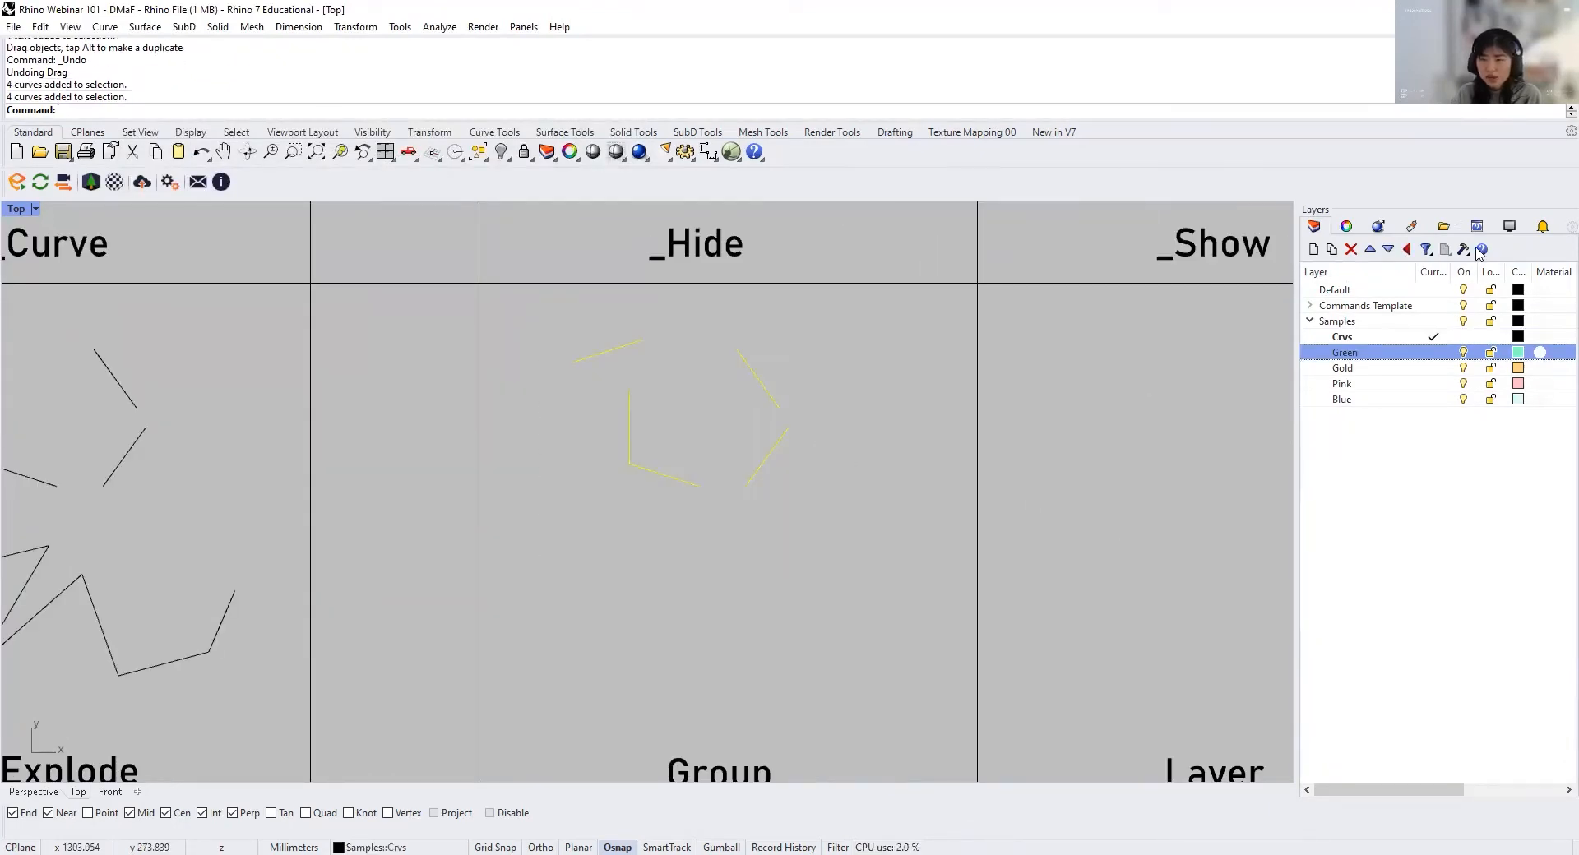
left_click(1346, 227)
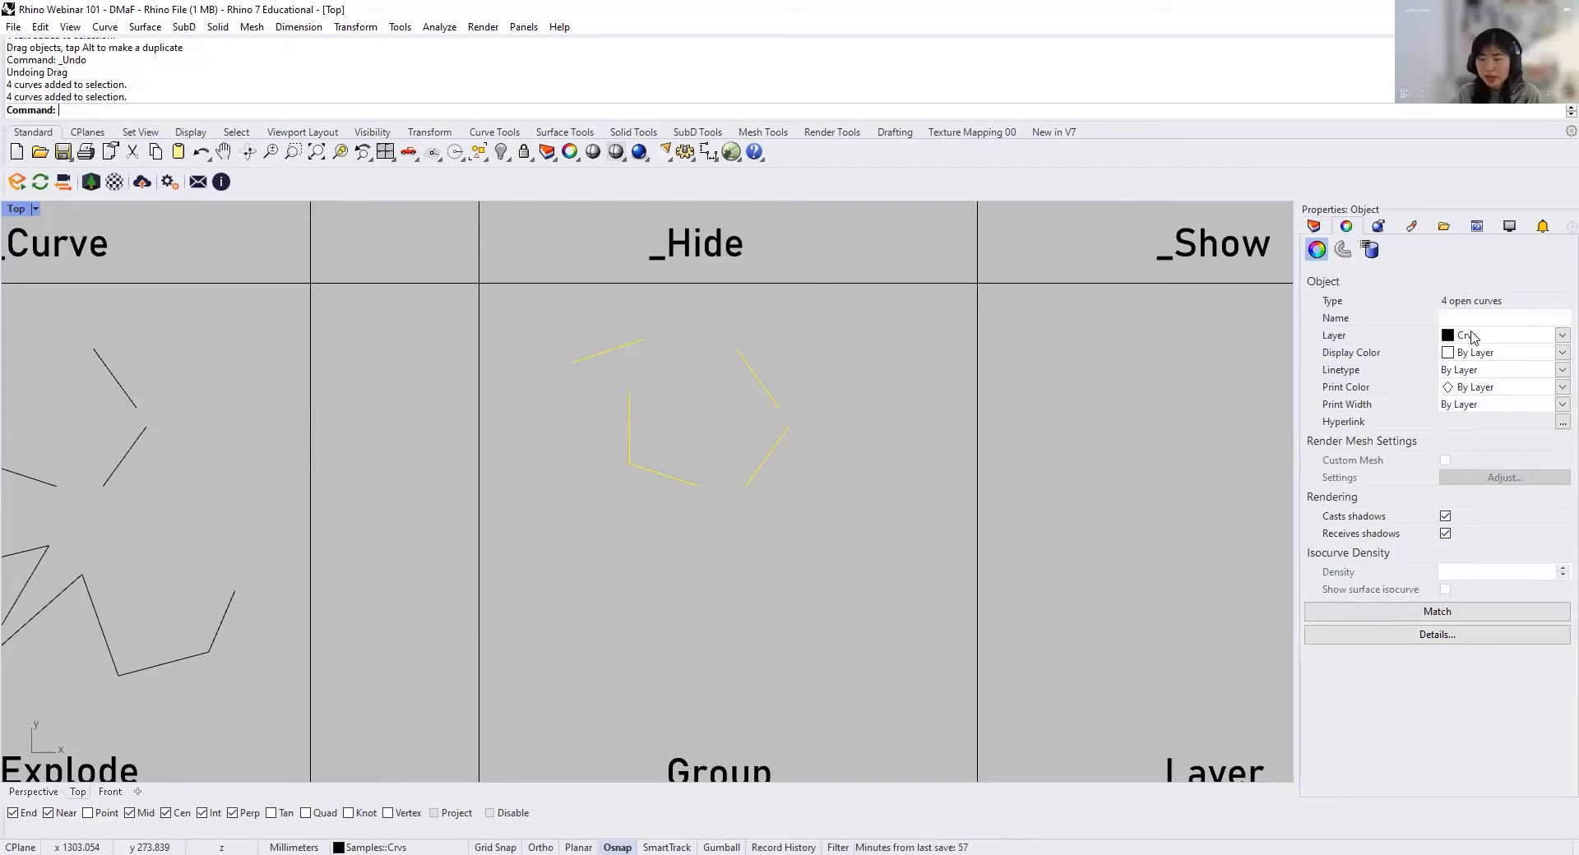
left_click(1323, 230)
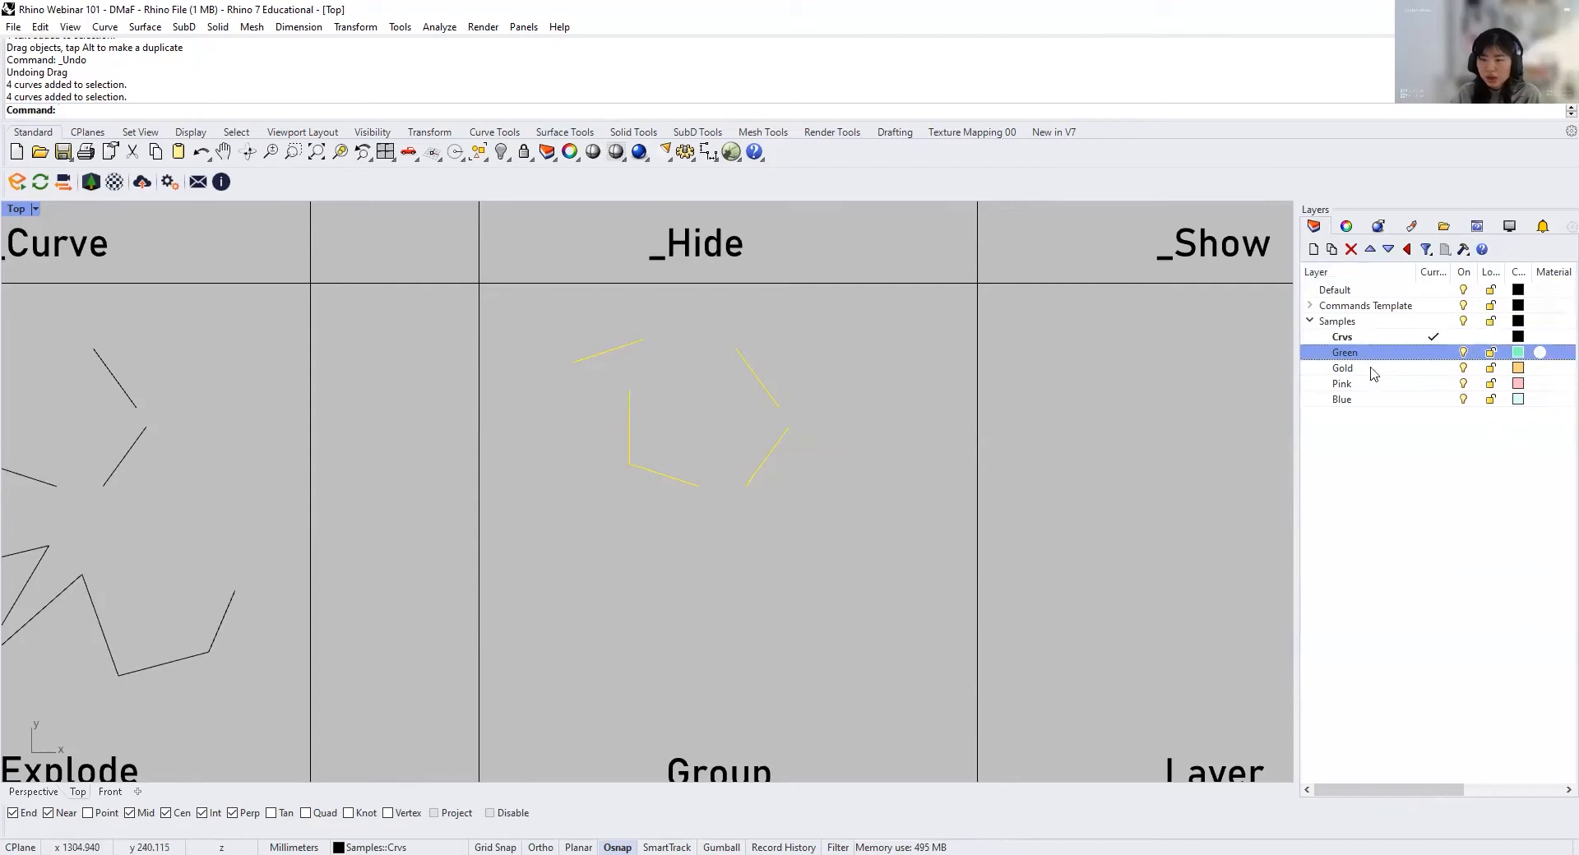
Step: Change the four curves in the Group cell to the Gold layer and check their layer in the object properties
left_click(807, 503)
left_click_drag(810, 508, 584, 331)
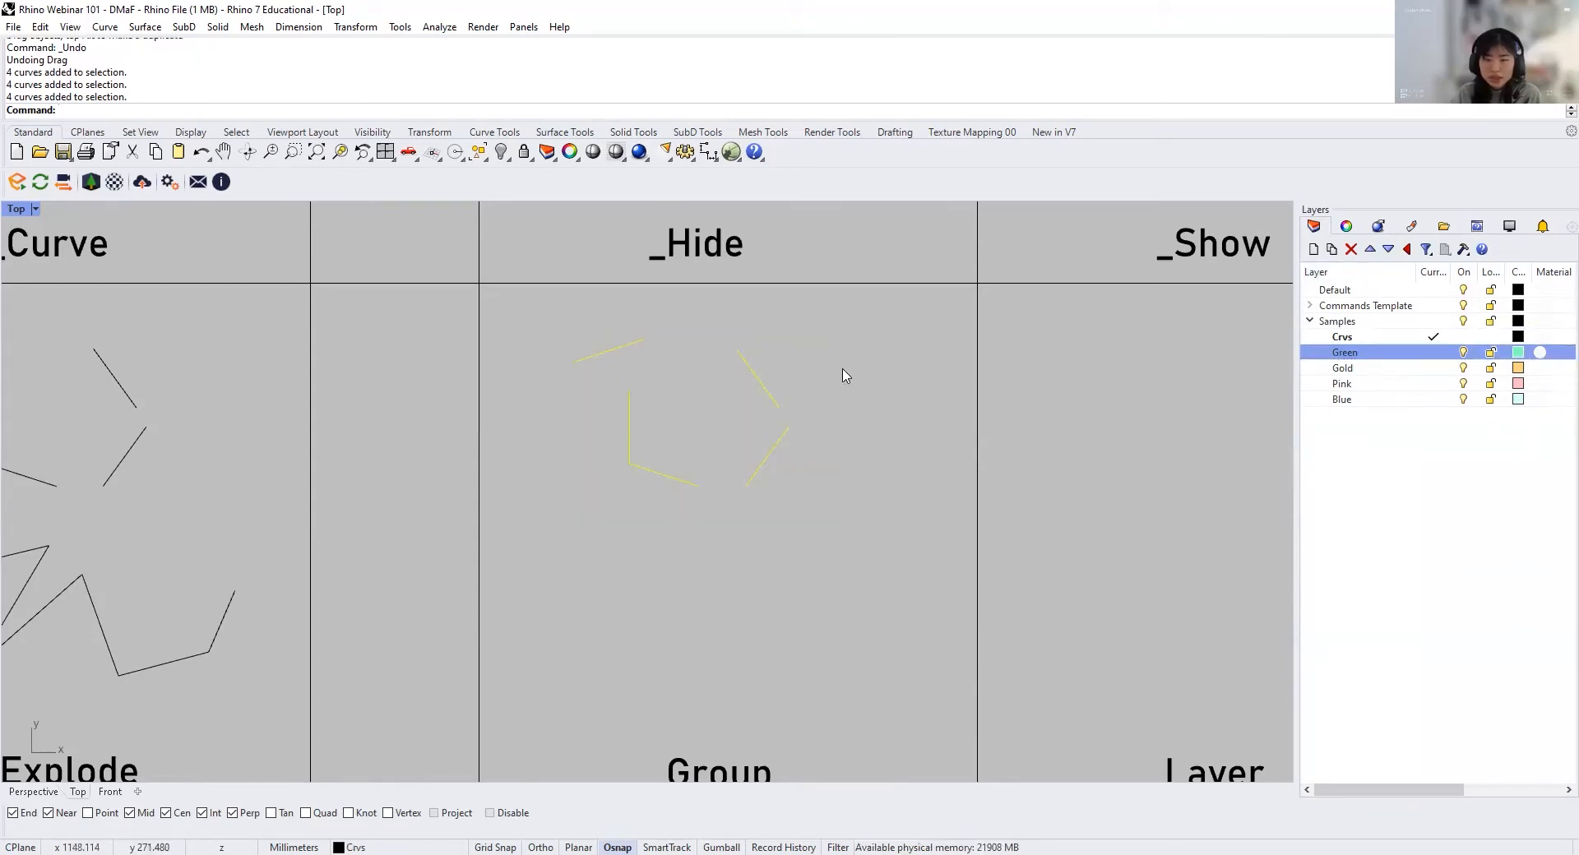
left_click(1349, 368)
right_click(1348, 368)
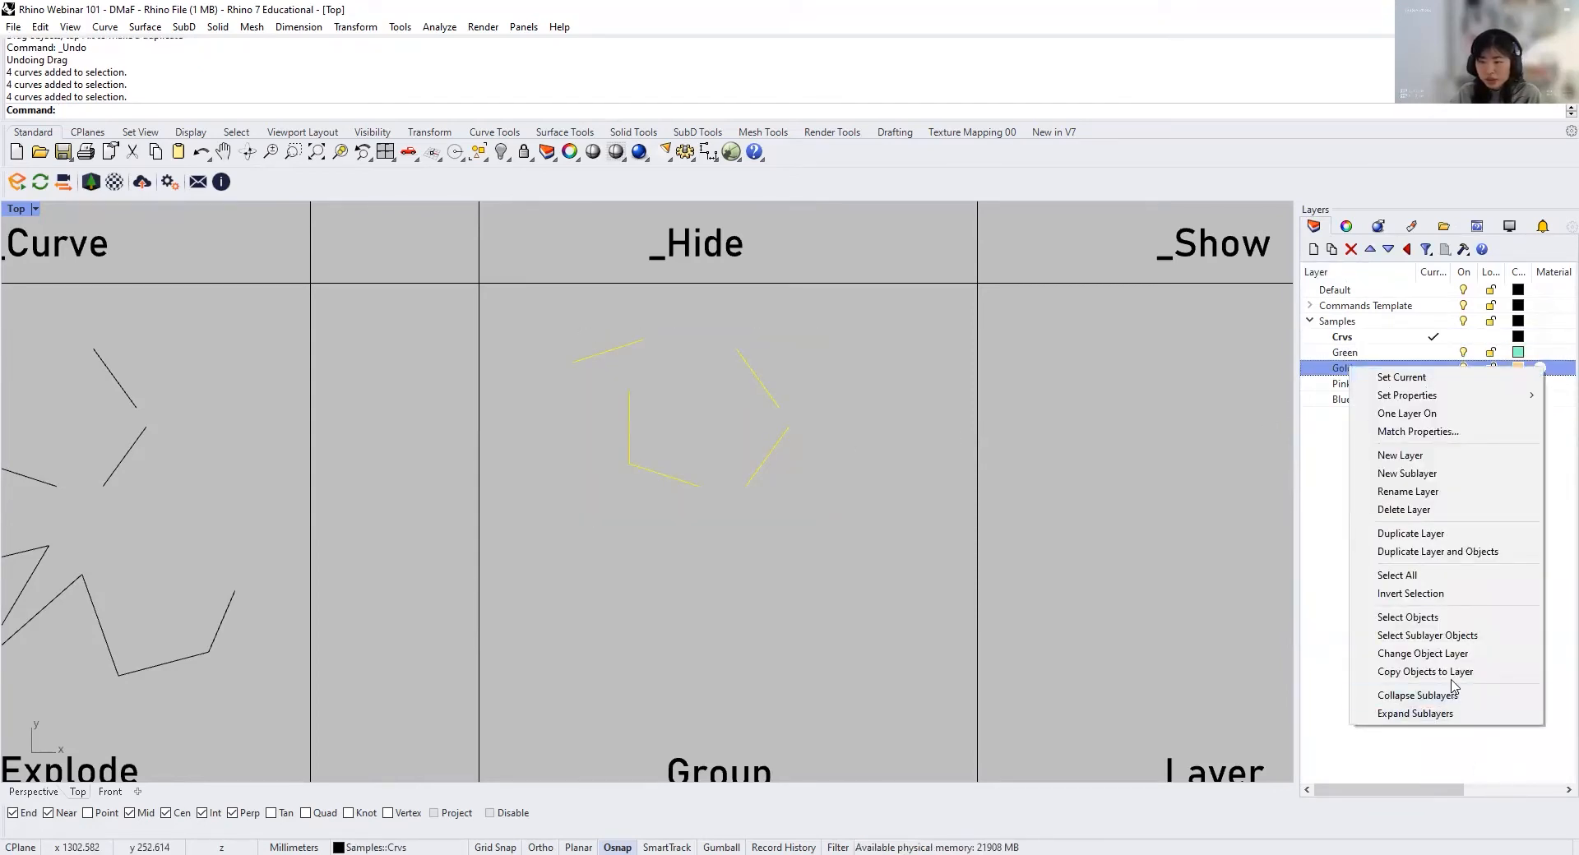
left_click(1469, 656)
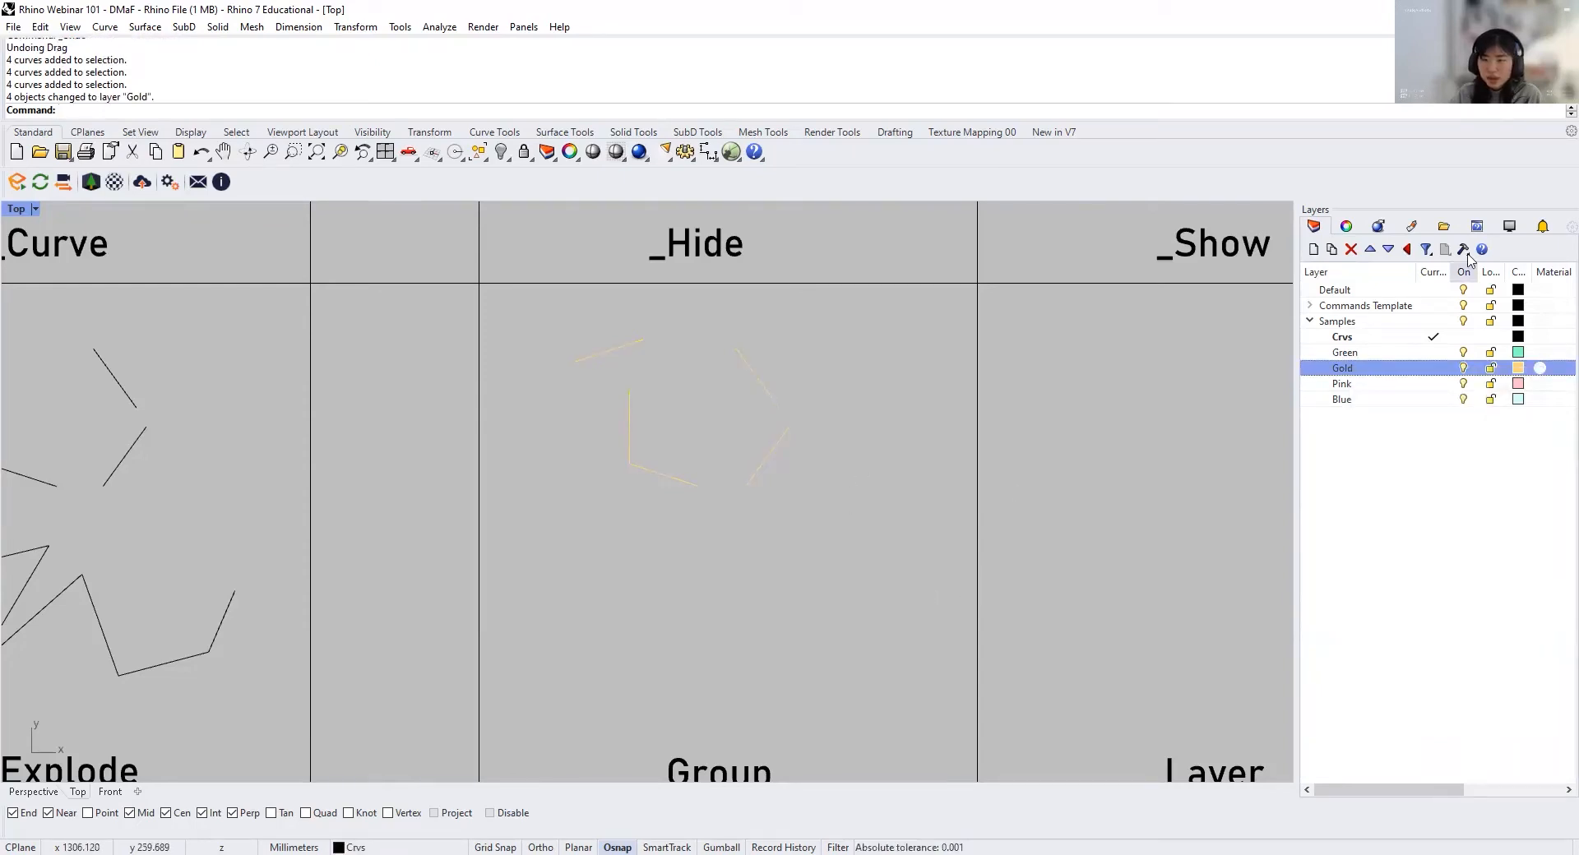
left_click(1346, 226)
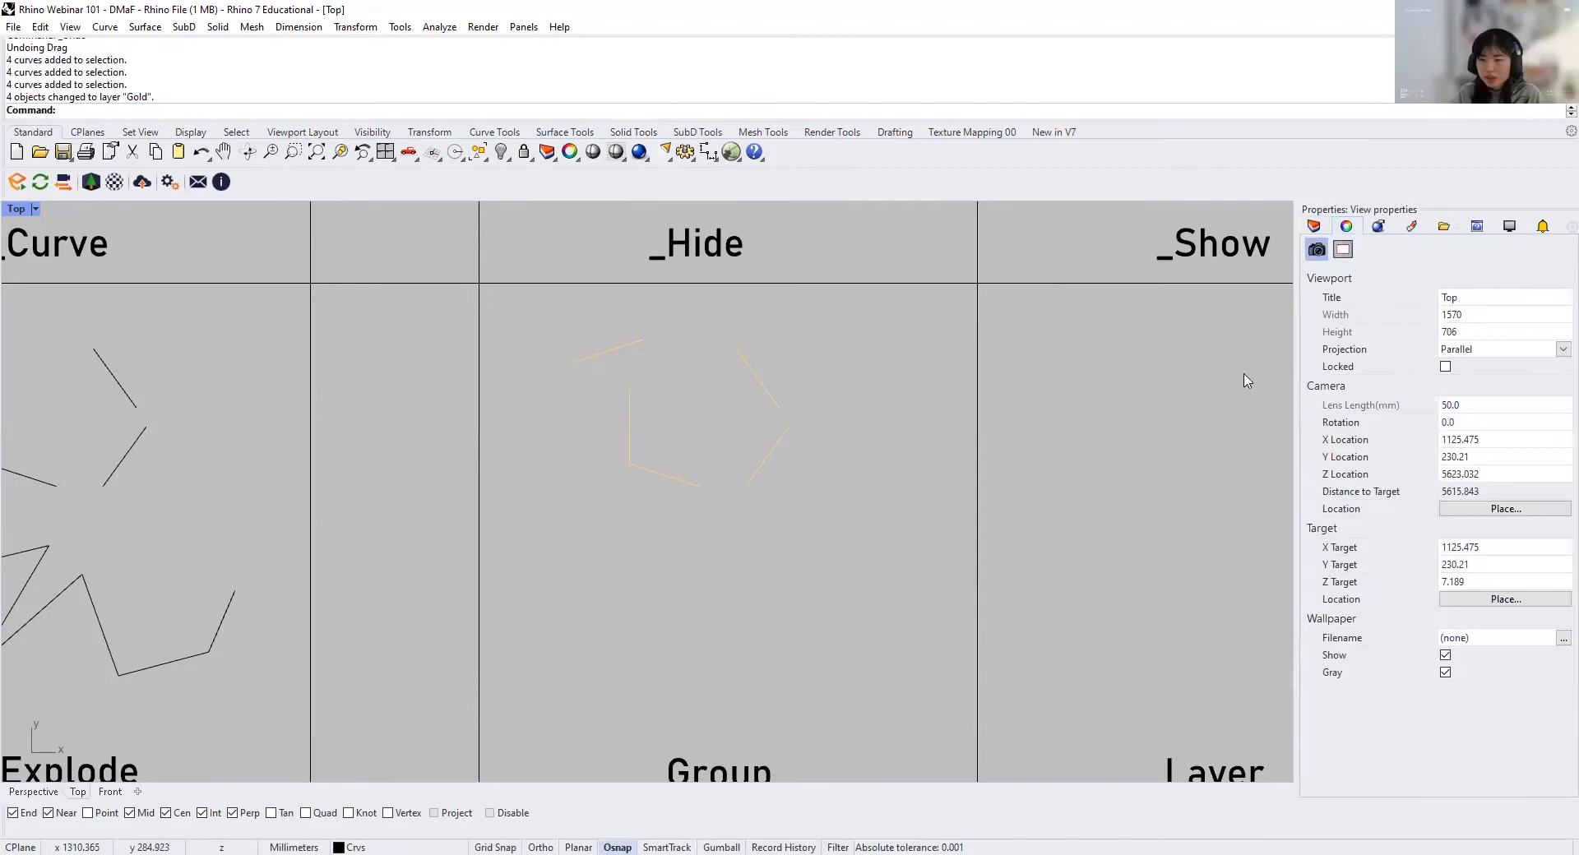
left_click_drag(842, 525, 563, 338)
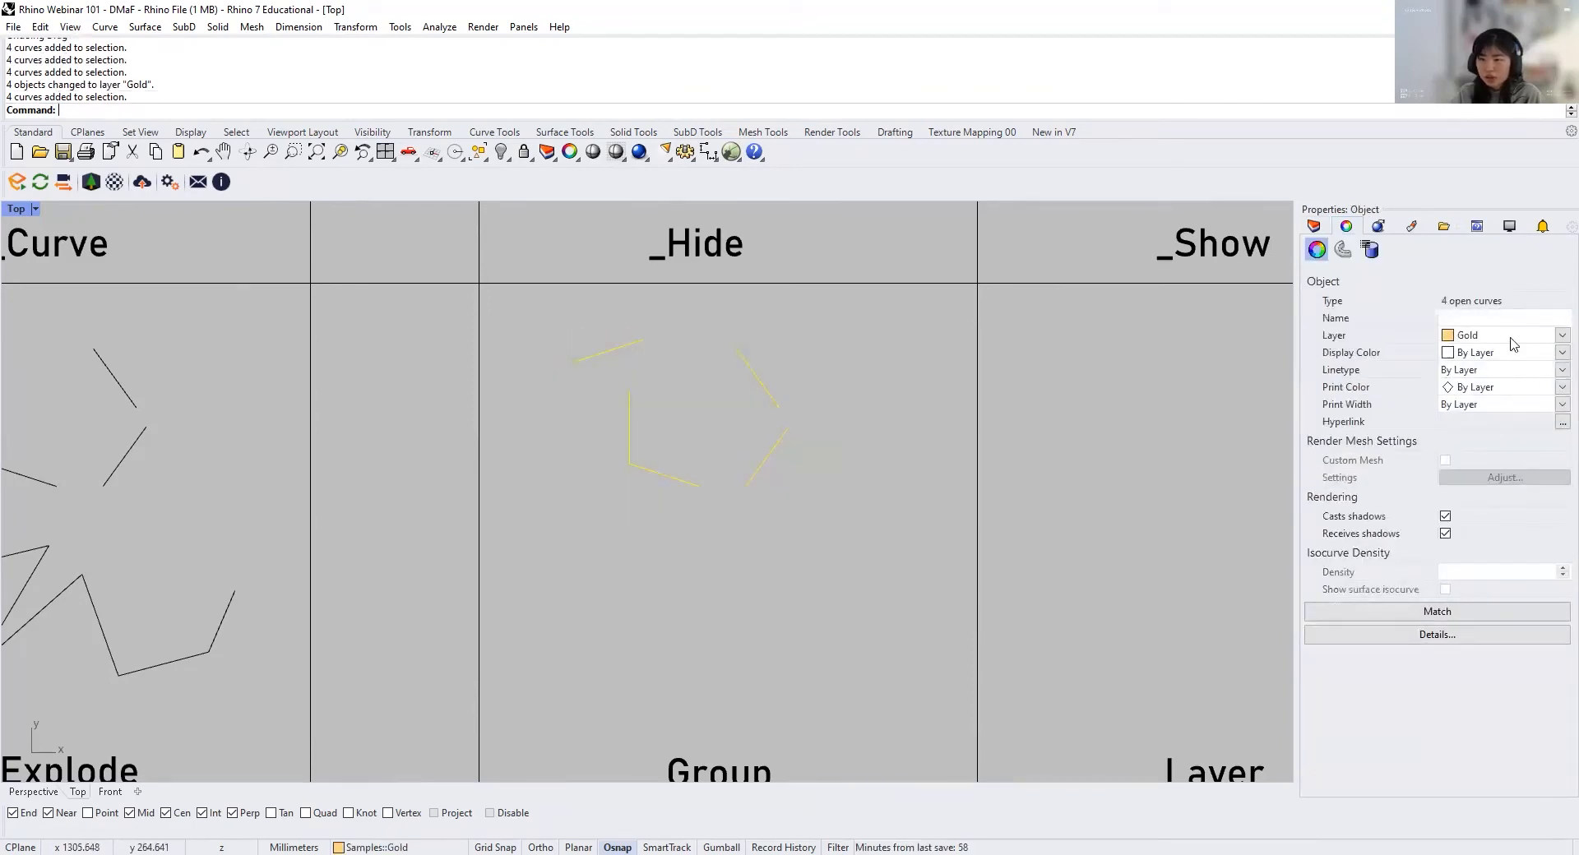
Step: Change the four curves in the Group cell back to the Crvs layer
left_click(1314, 226)
left_click_drag(674, 502, 539, 421)
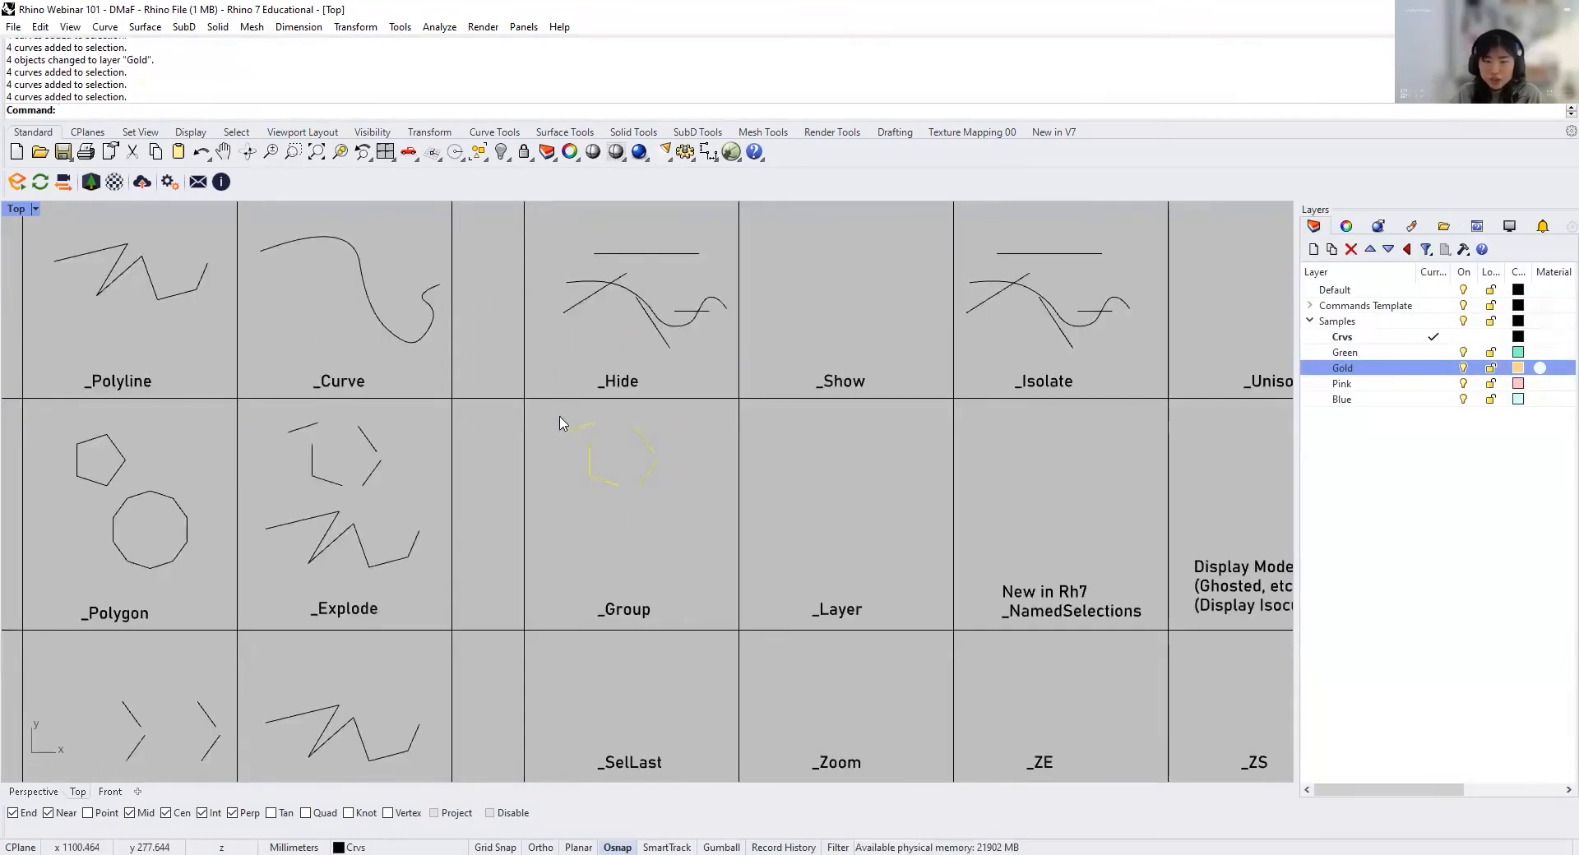
right_click(1368, 336)
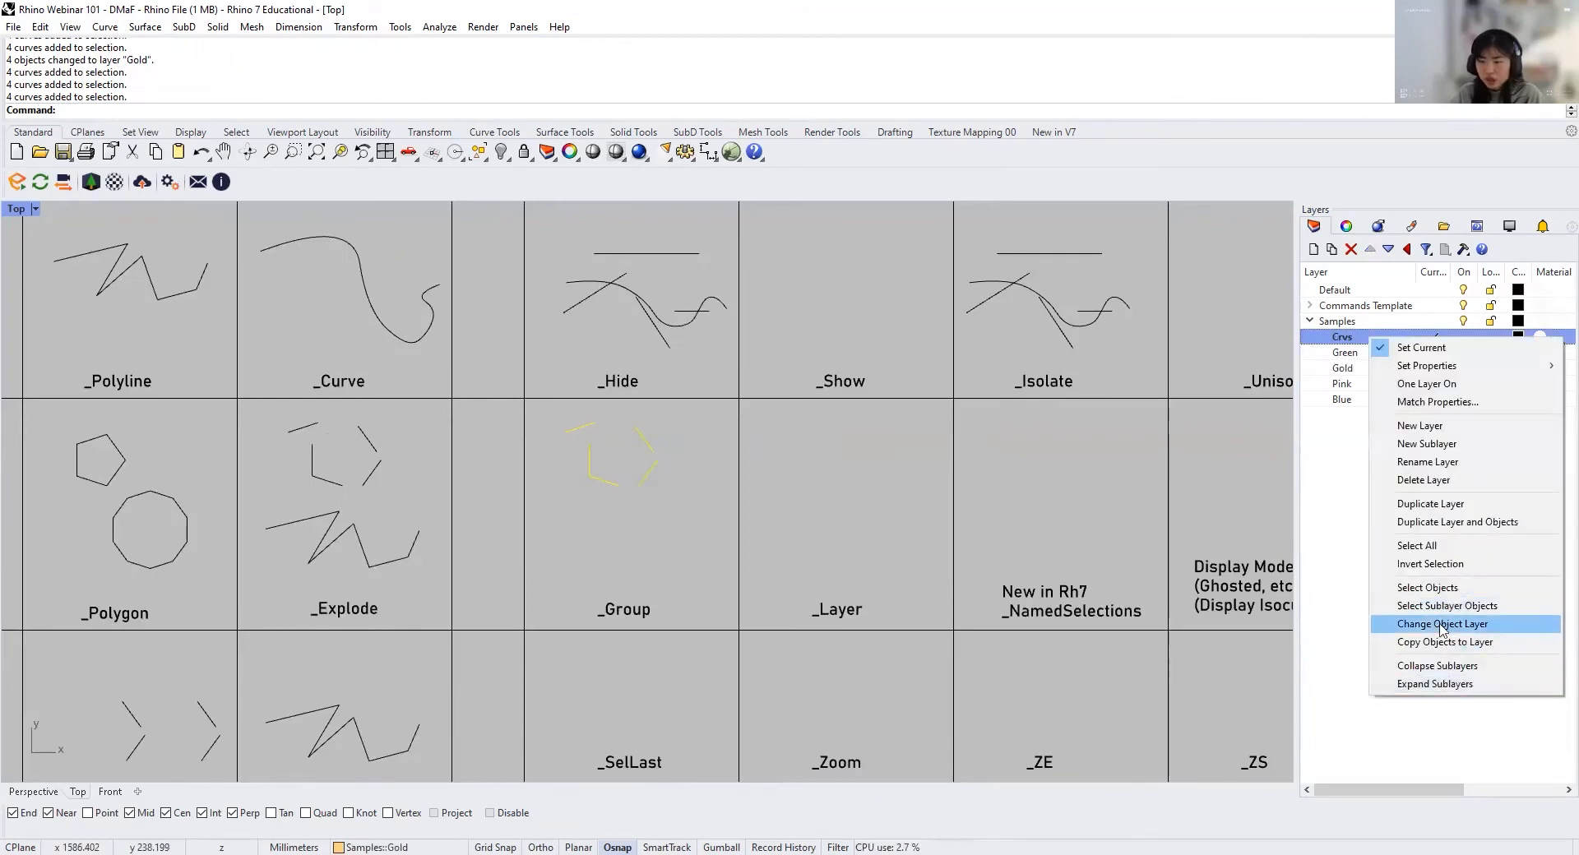
left_click(1442, 624)
Step: Copy the two separate slanted lines of the Group cell's open pentagon to the Green layer
scroll(635, 473, "up", 3)
left_click_drag(637, 412, 713, 516)
left_click(1382, 353)
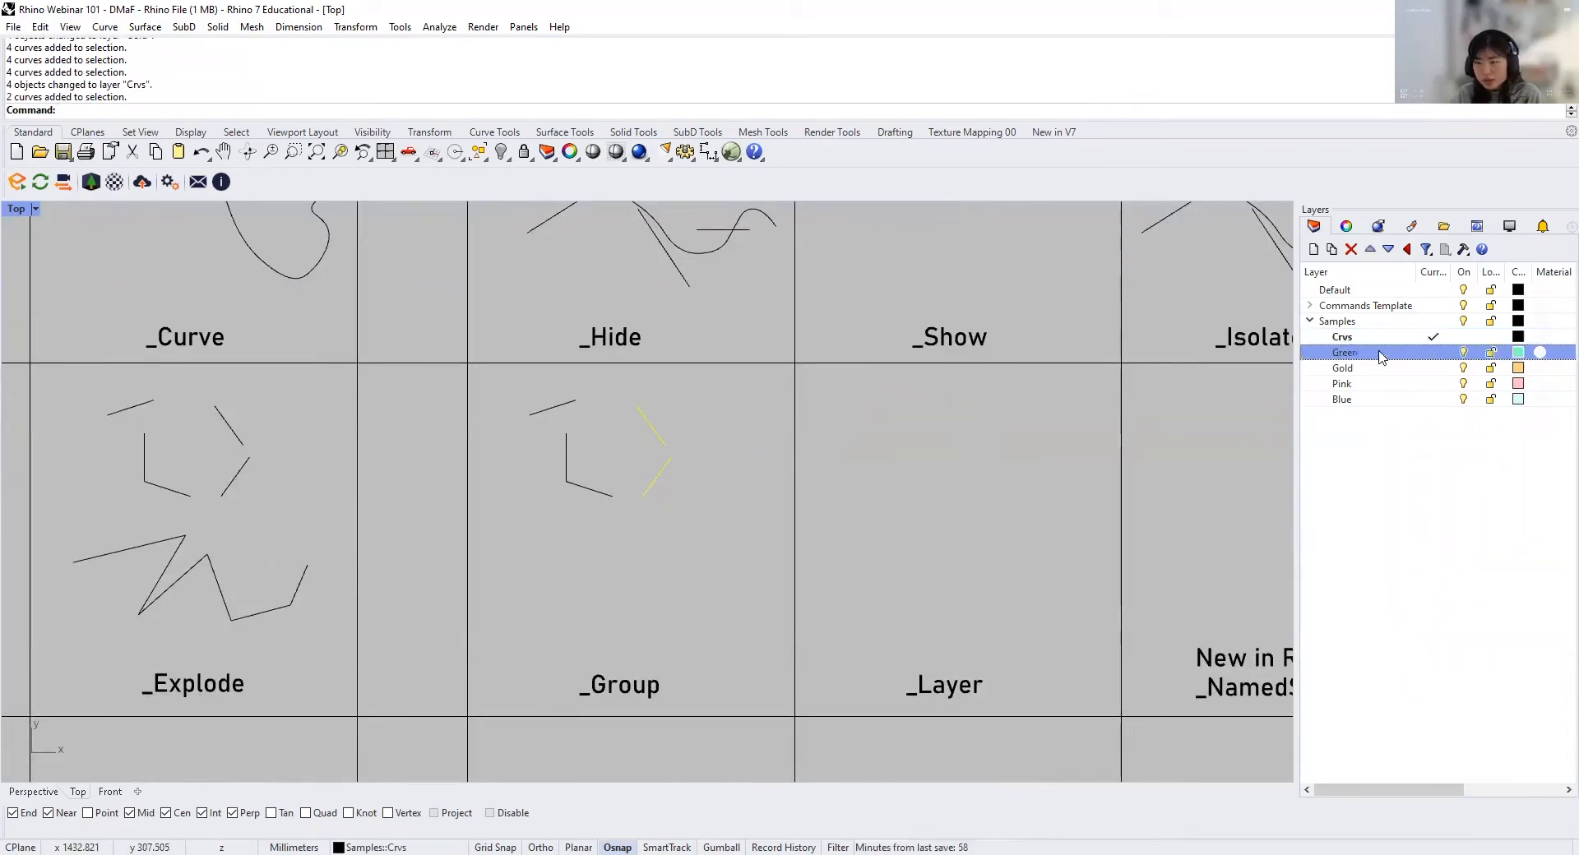
right_click(1380, 353)
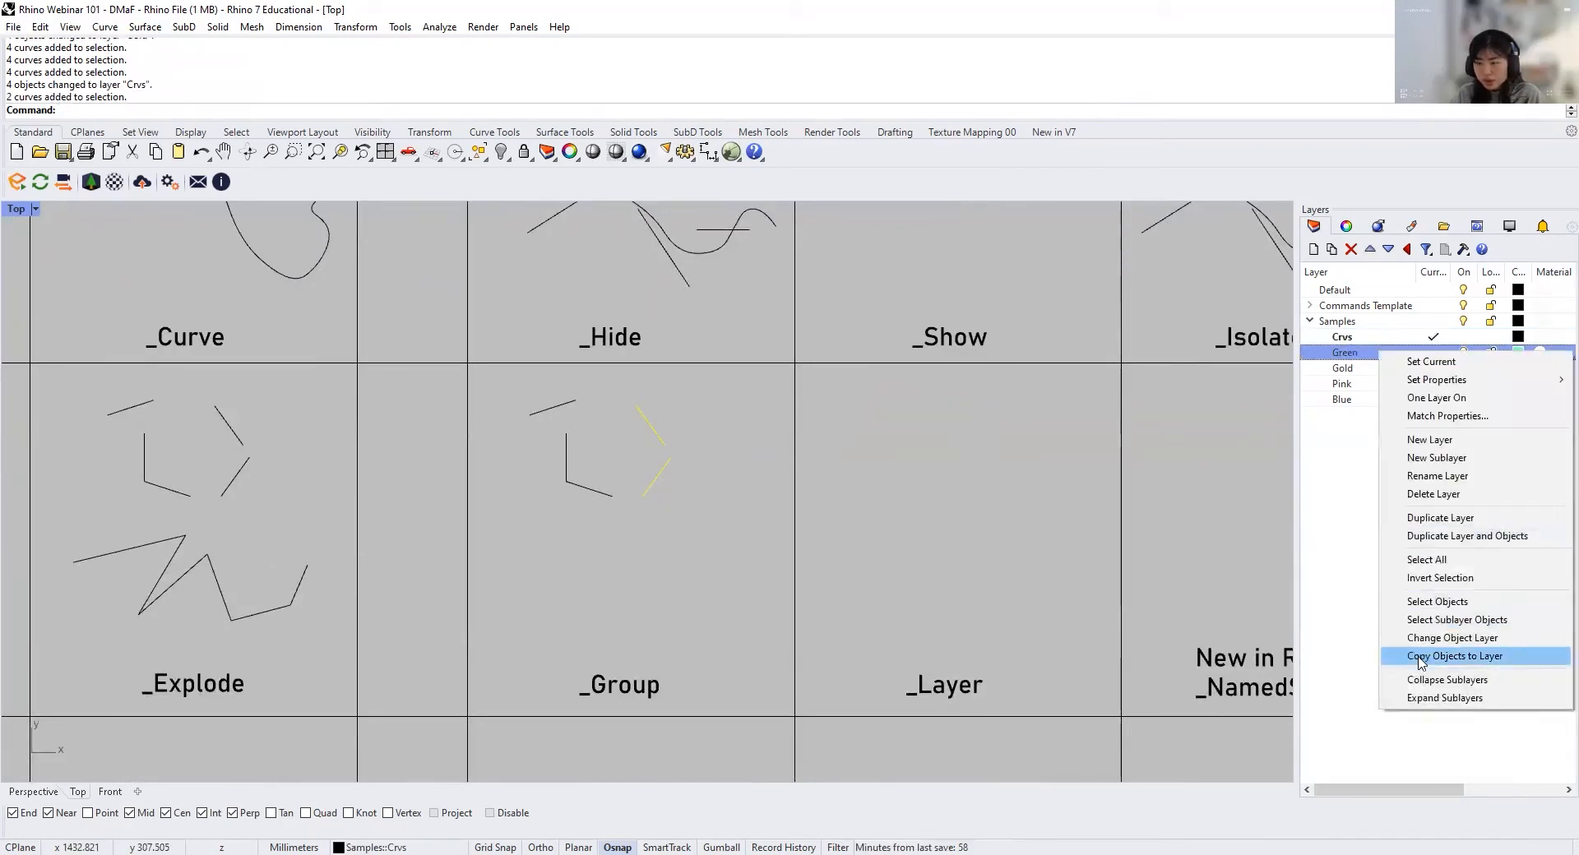
left_click(1502, 656)
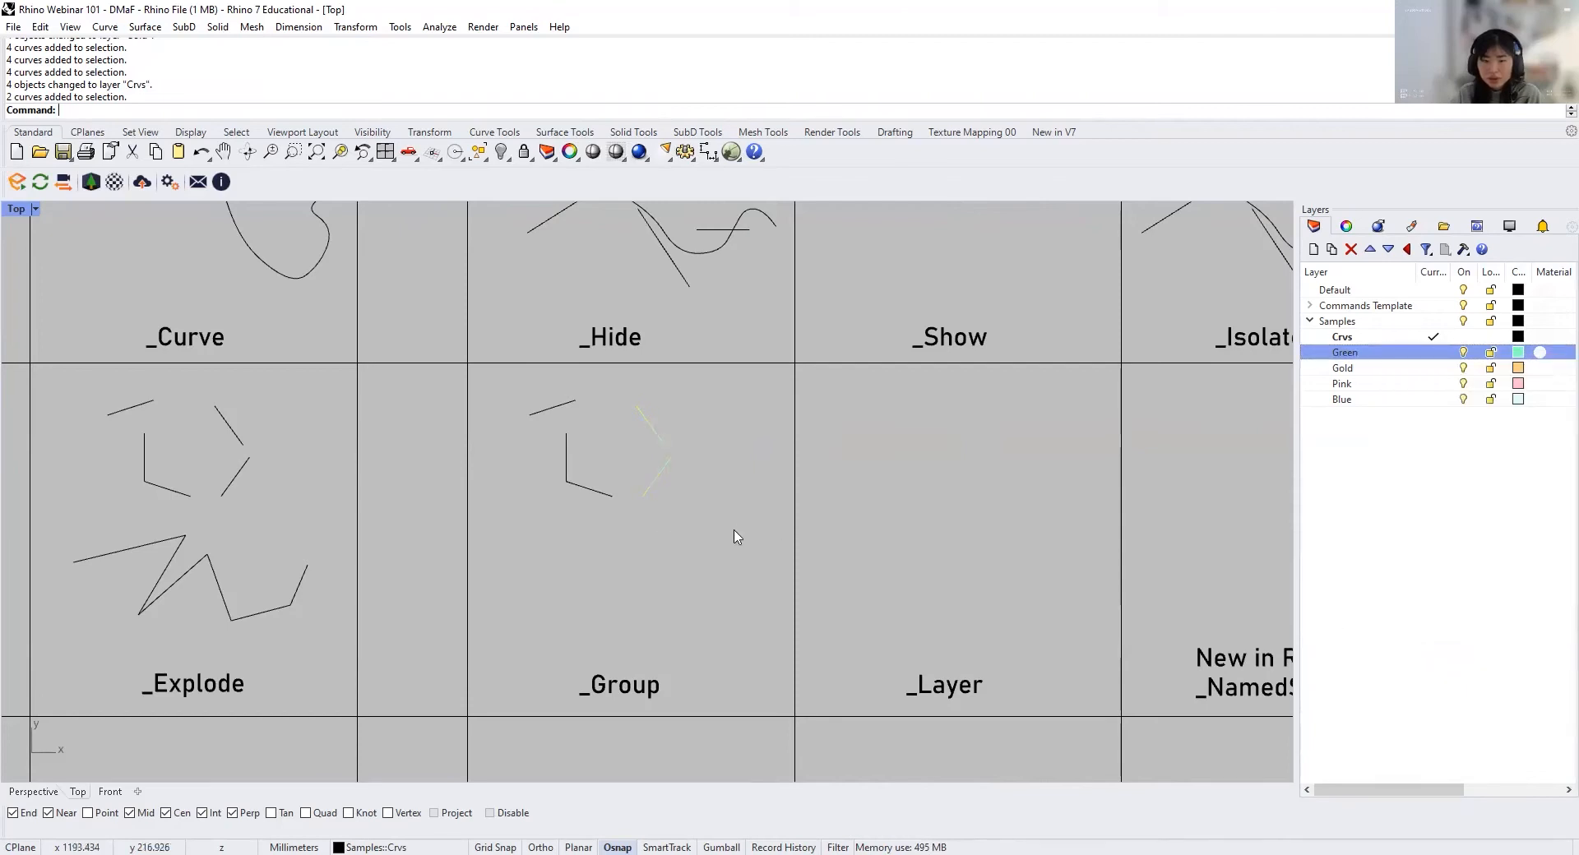
Step: Check the overlapping originals and copies of the slanted lines in the Group cell by picking them
left_click(663, 433)
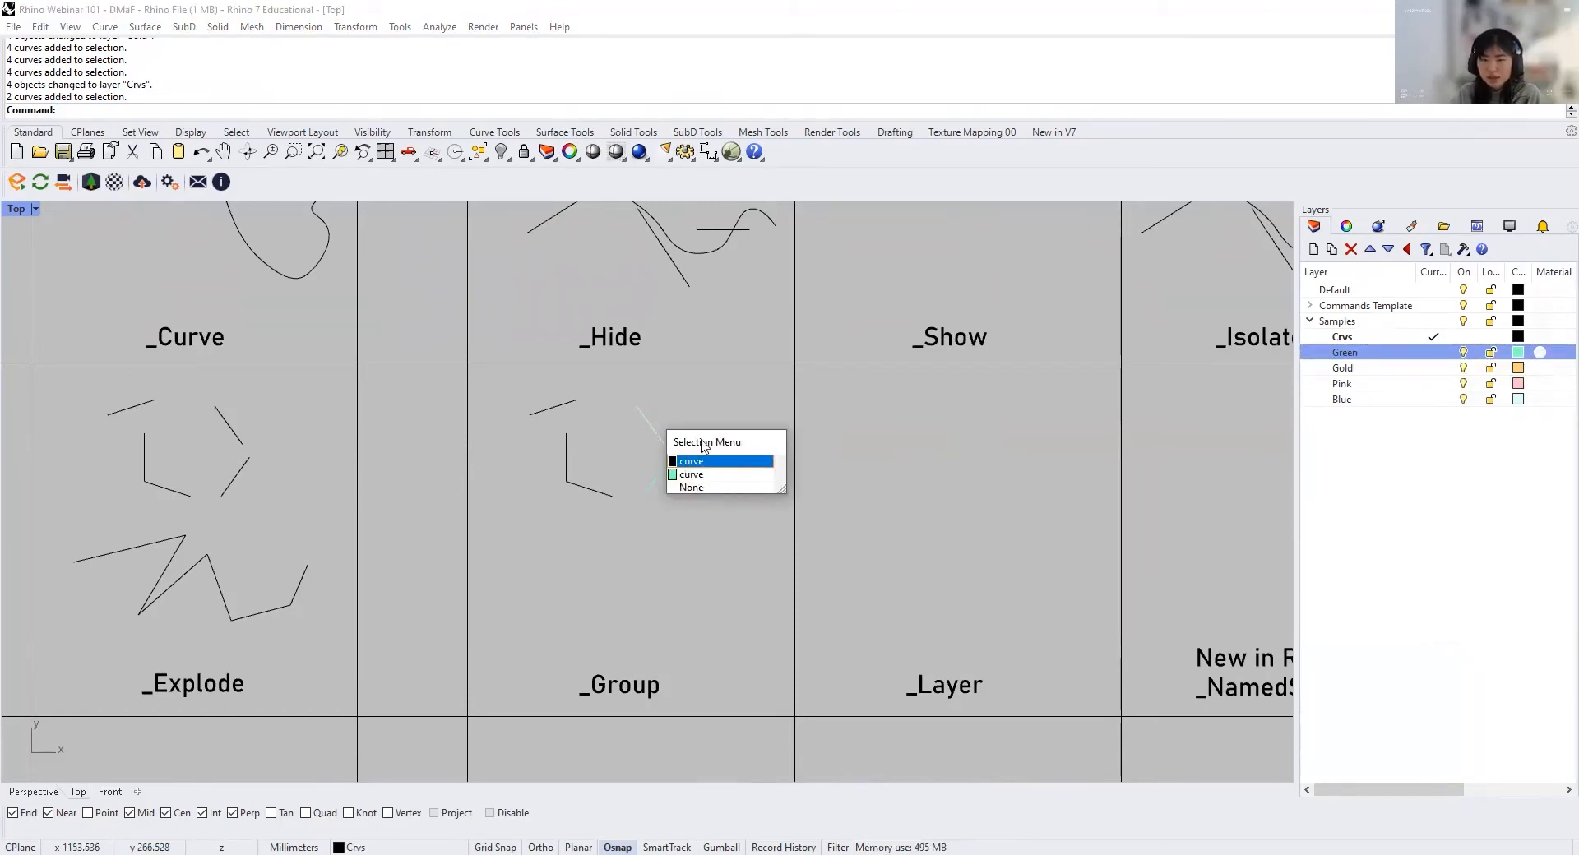
left_click(714, 408)
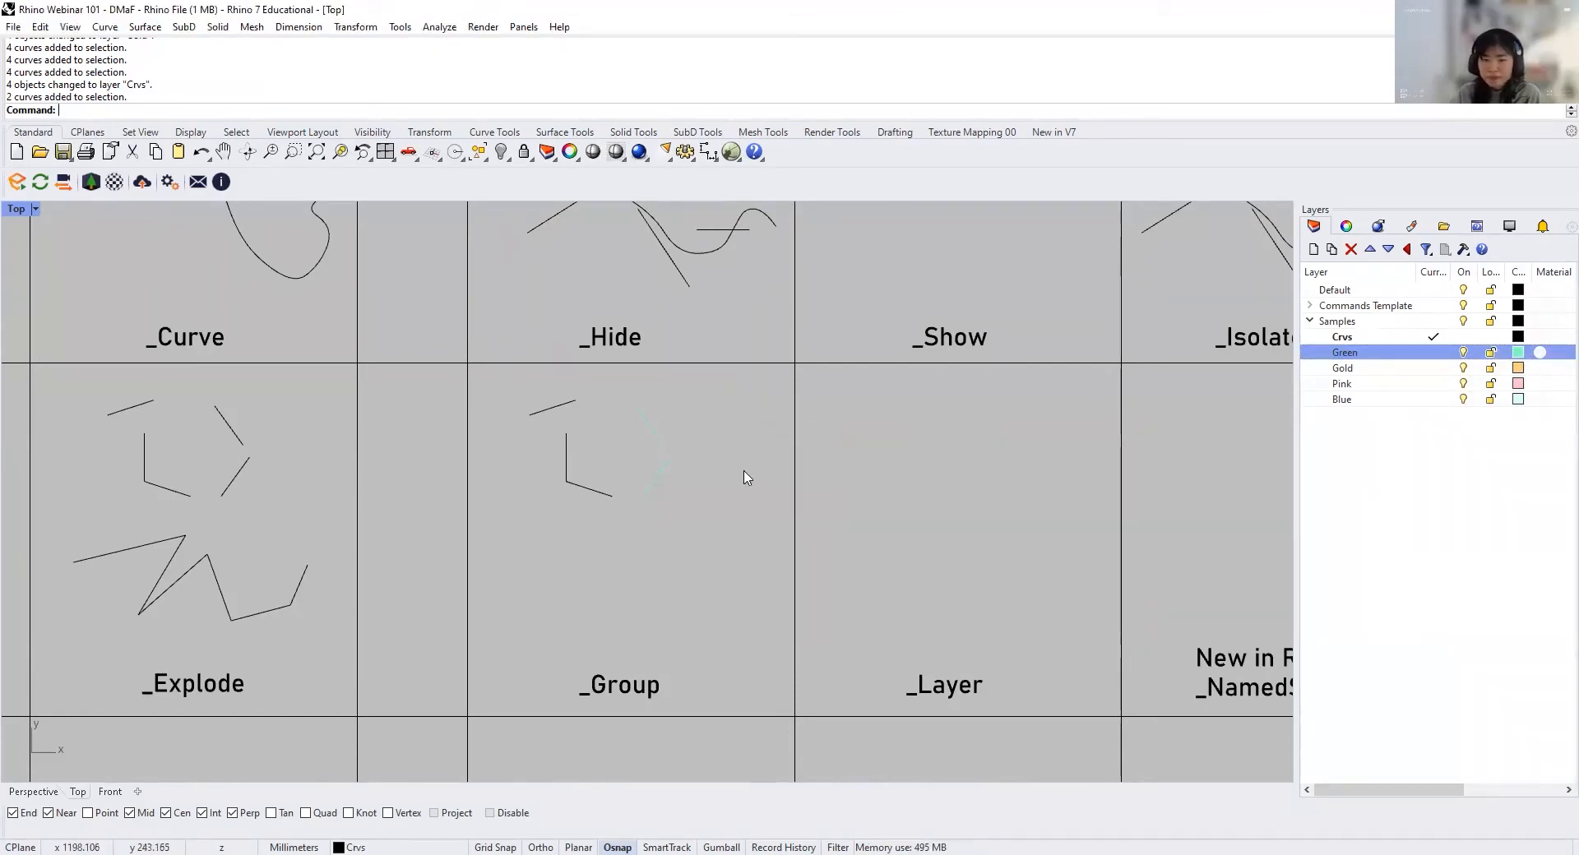
right_click_drag(744, 467, 644, 455)
Step: Select all objects on the Green layer
left_click(1346, 353)
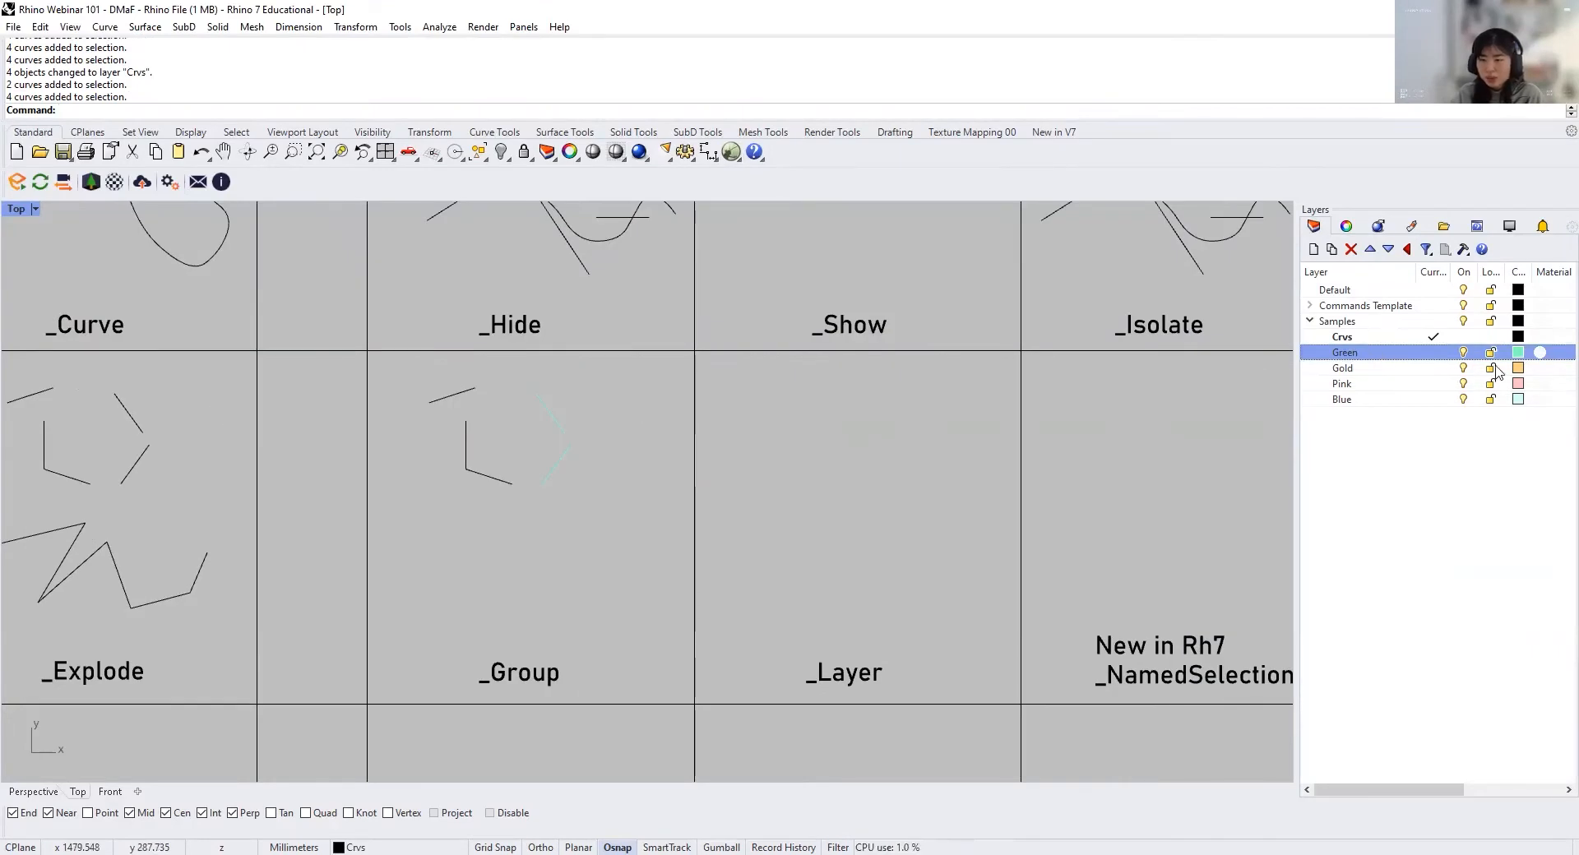
right_click(1395, 360)
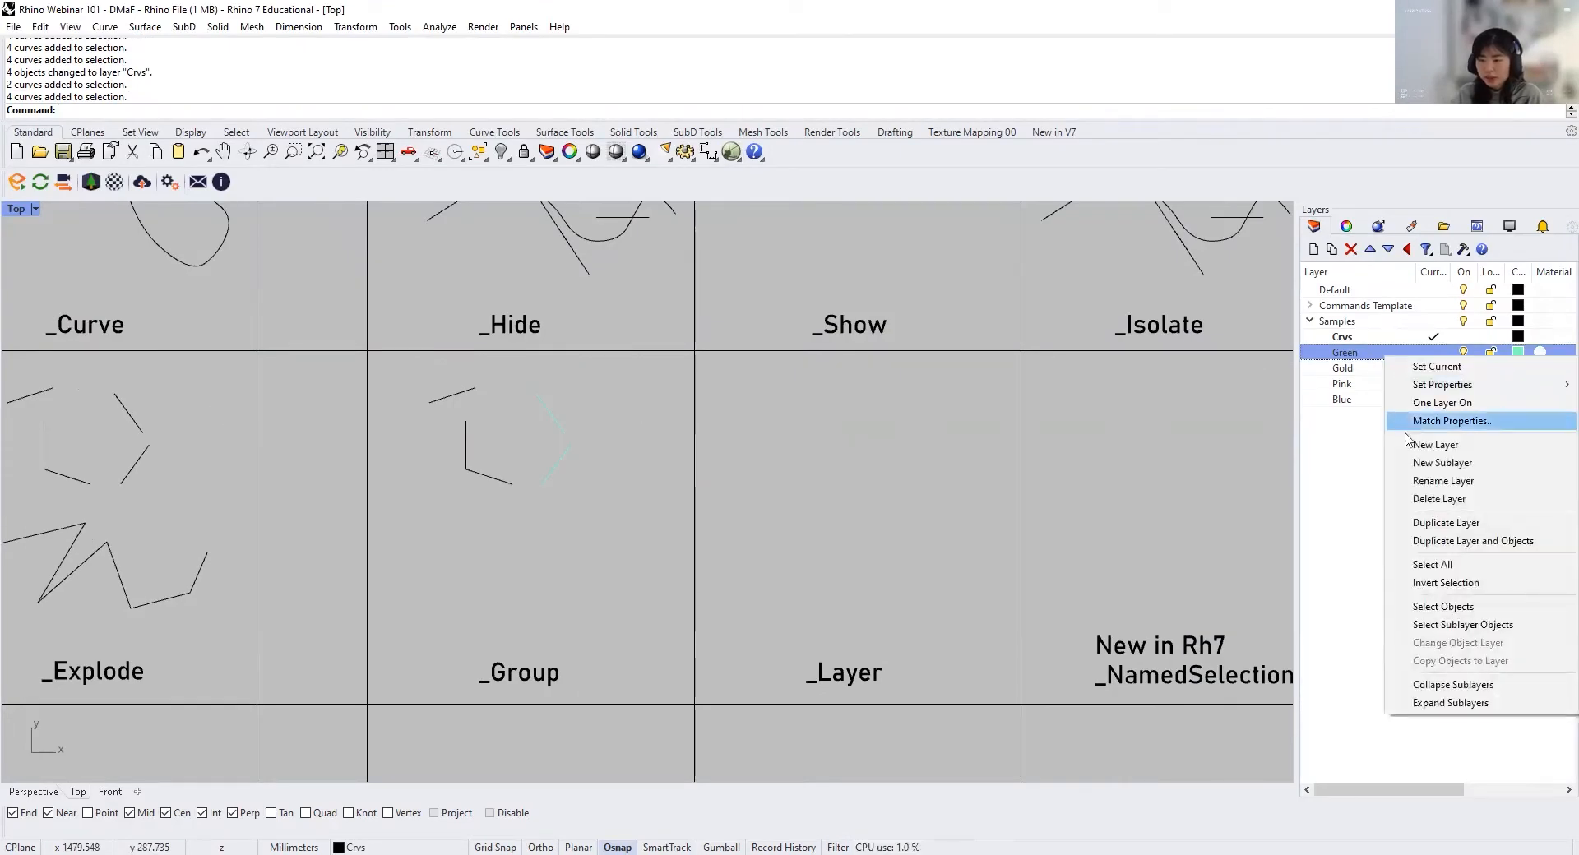
left_click(1438, 615)
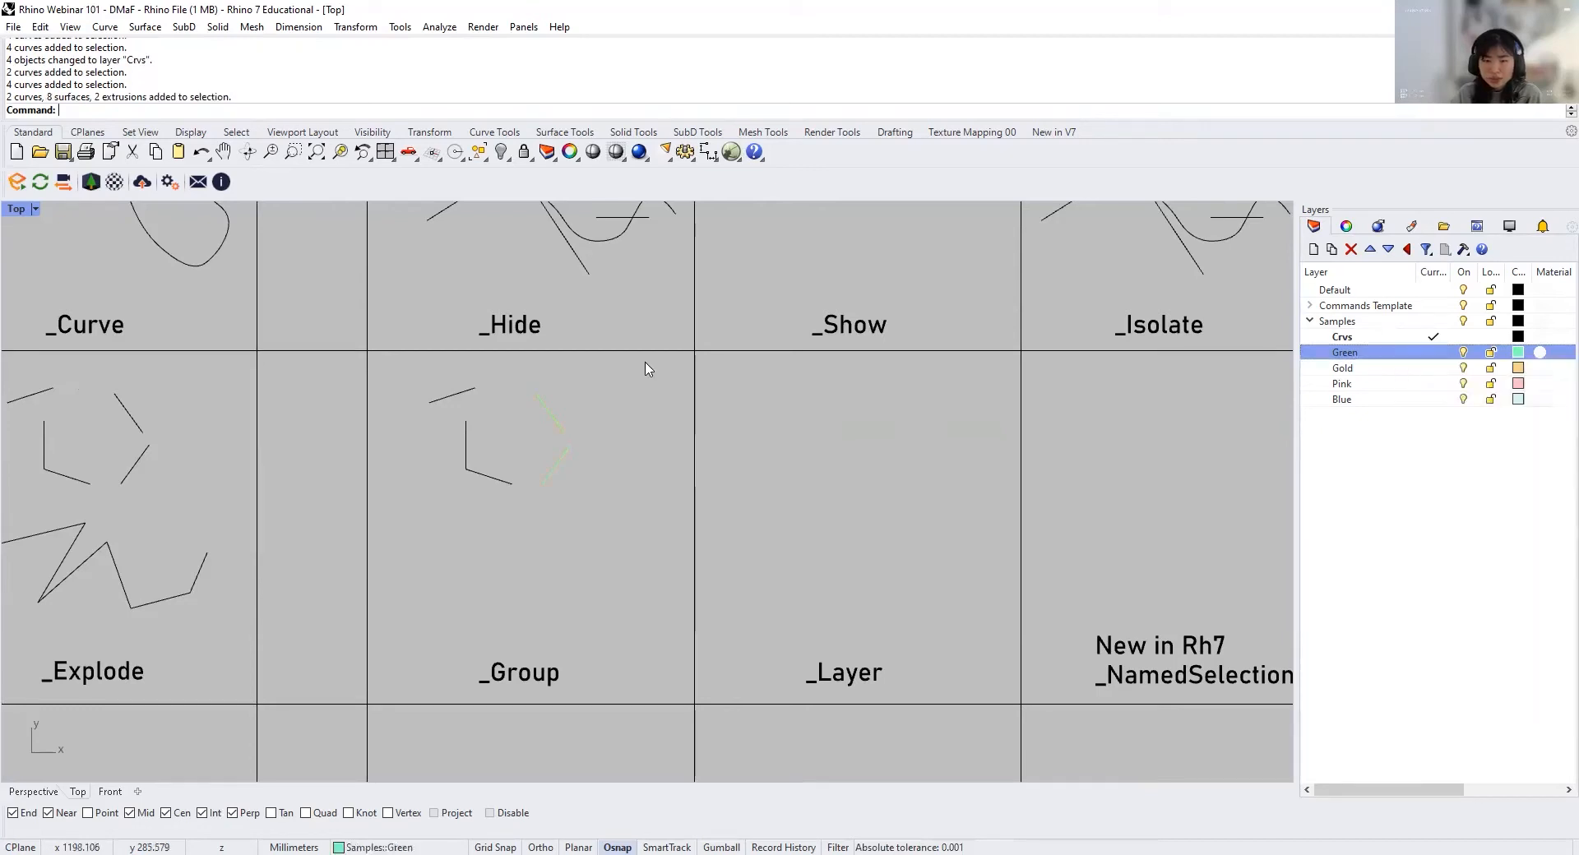
Step: Look across the Surfaces and Visibility sections of the template to examine which objects of the Green layer are selected
scroll(648, 367, "down", 8)
right_click_drag(1069, 468, 772, 465)
scroll(772, 466, "up", 2)
right_click_drag(1178, 459, 832, 473)
right_click_drag(1045, 452, 518, 480)
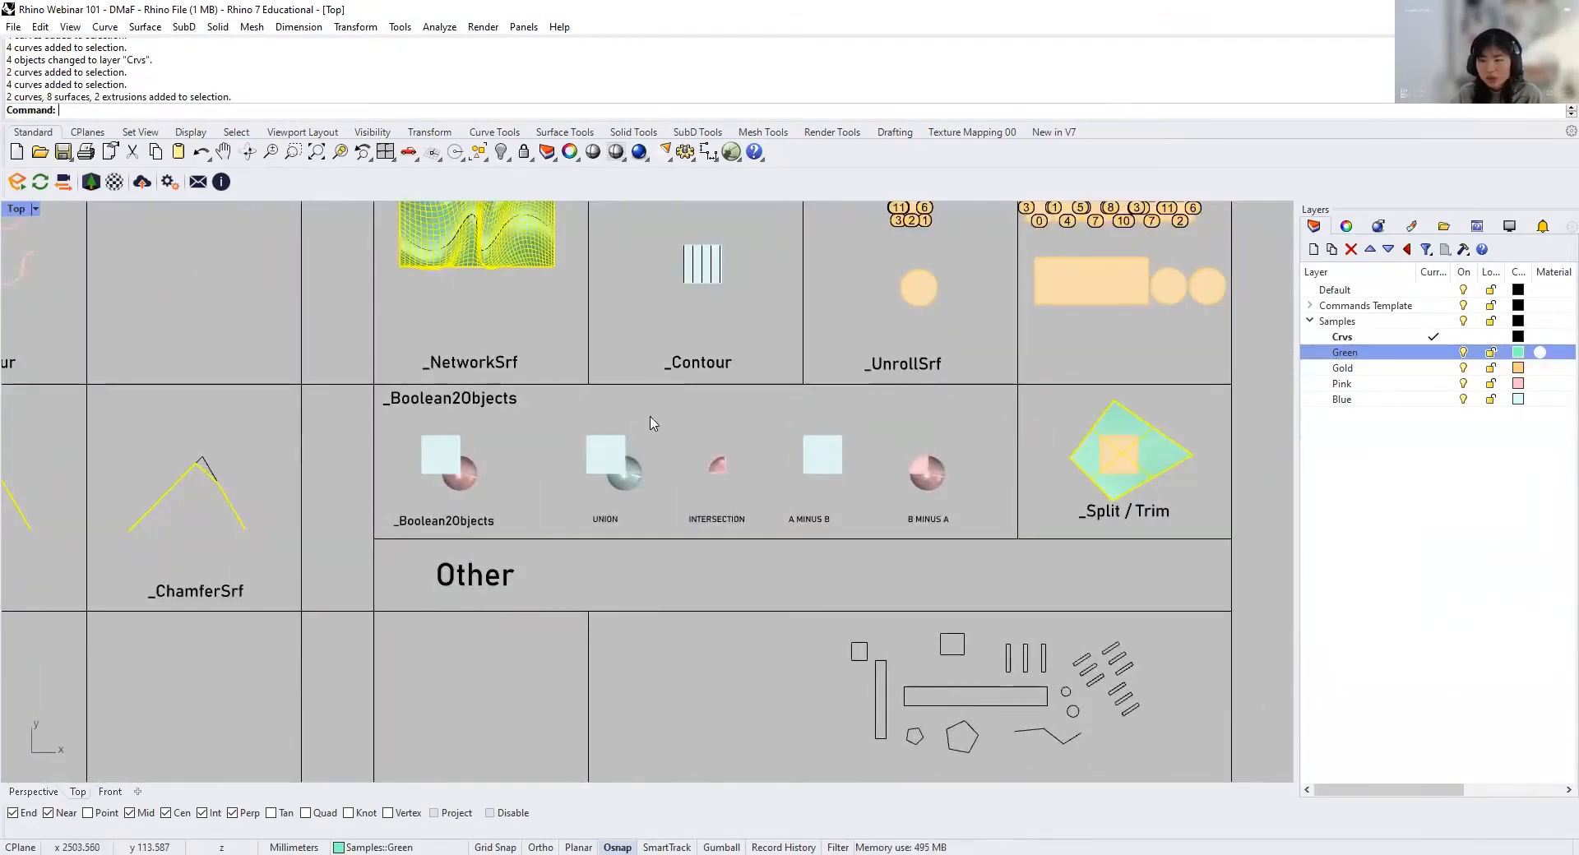
right_click_drag(651, 422, 1289, 501)
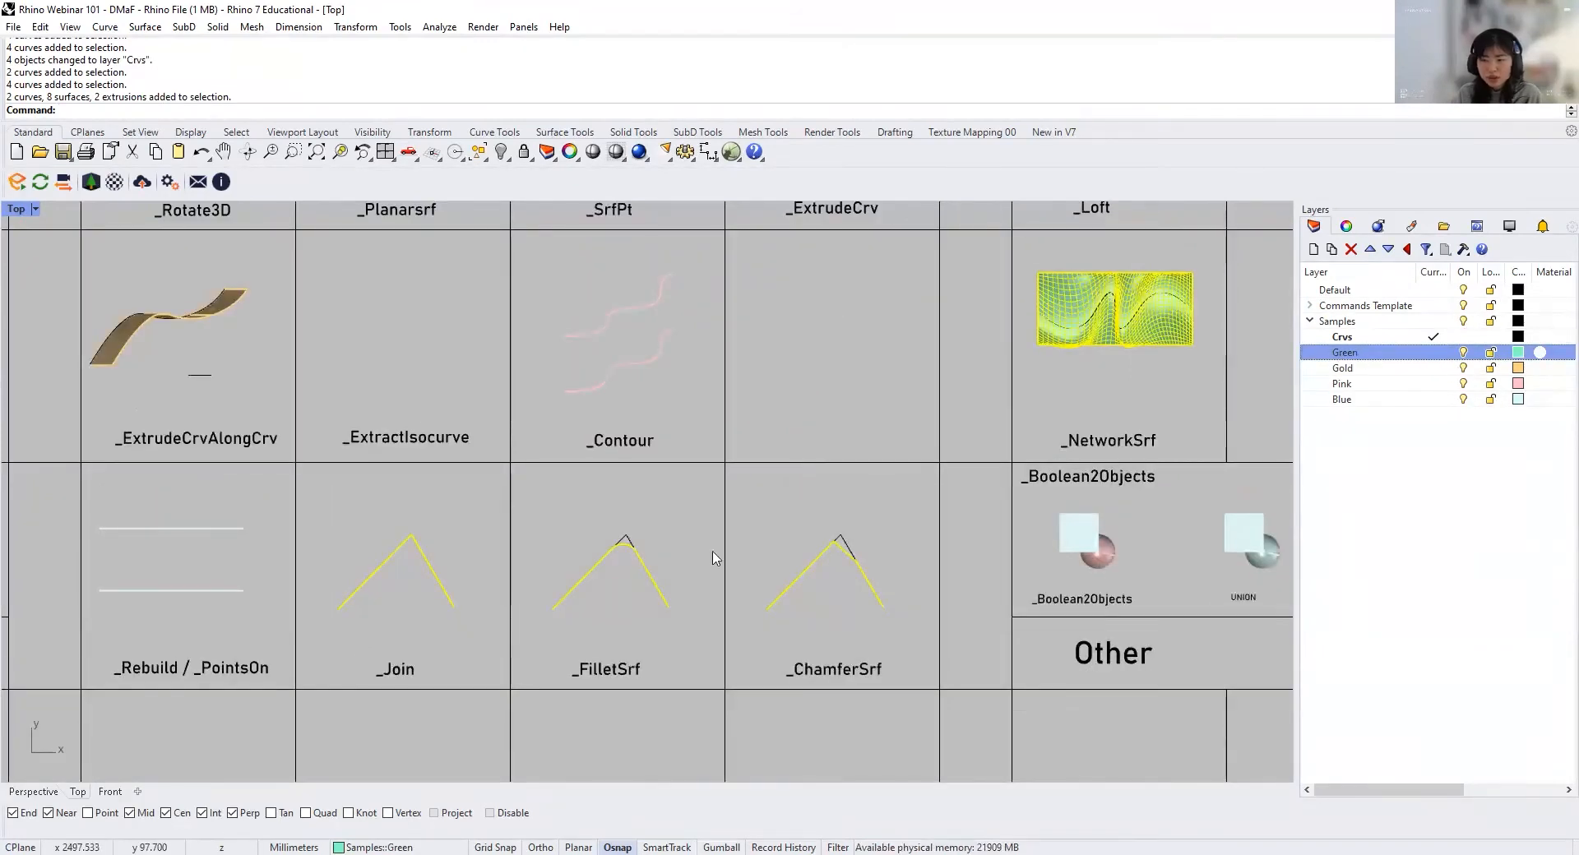
scroll(804, 549, "down", 10)
right_click_drag(809, 549, 1022, 560)
scroll(458, 475, "up", 10)
scroll(457, 470, "down", 4)
right_click_drag(1180, 586, 1046, 567)
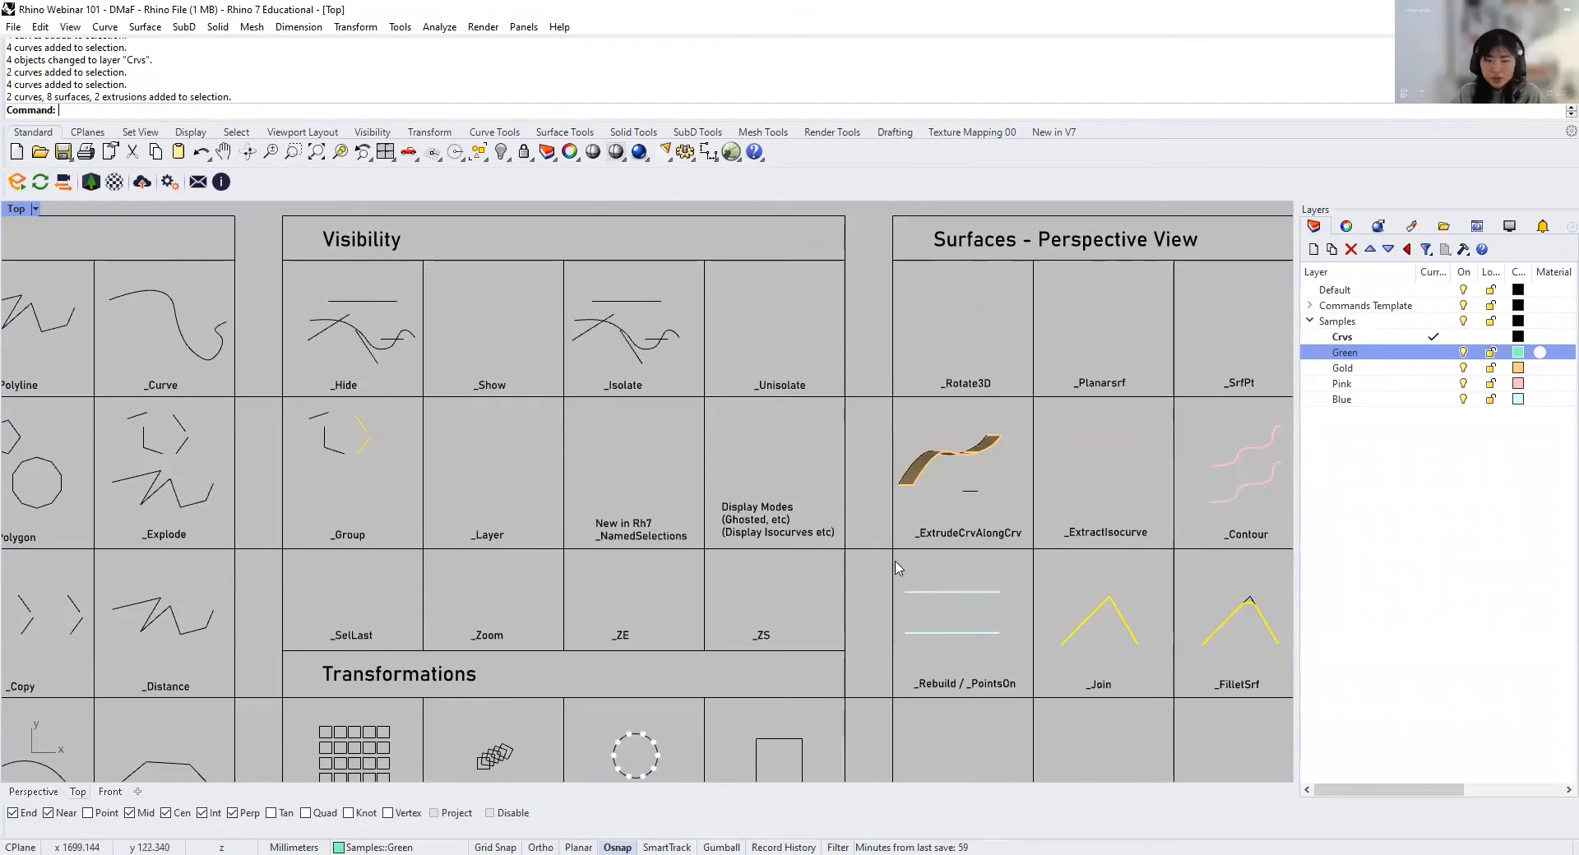
scroll(471, 408, "up", 6)
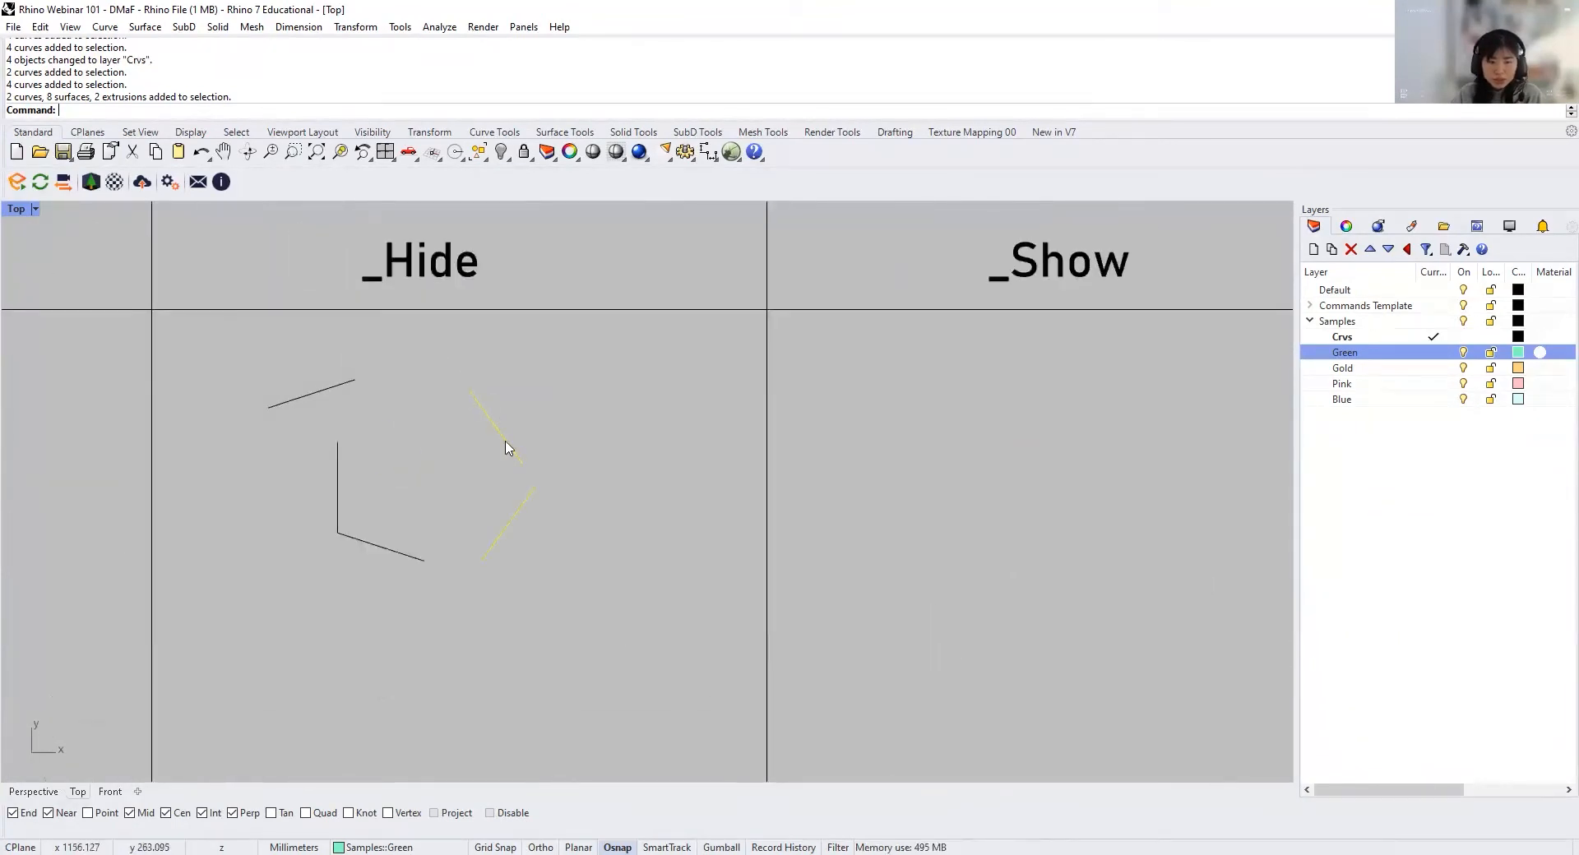
Step: Pick the Crvs line from the overlapping upper slanted pair in the Group cell and clear the selection
right_click_drag(507, 447, 596, 436)
left_click(610, 442)
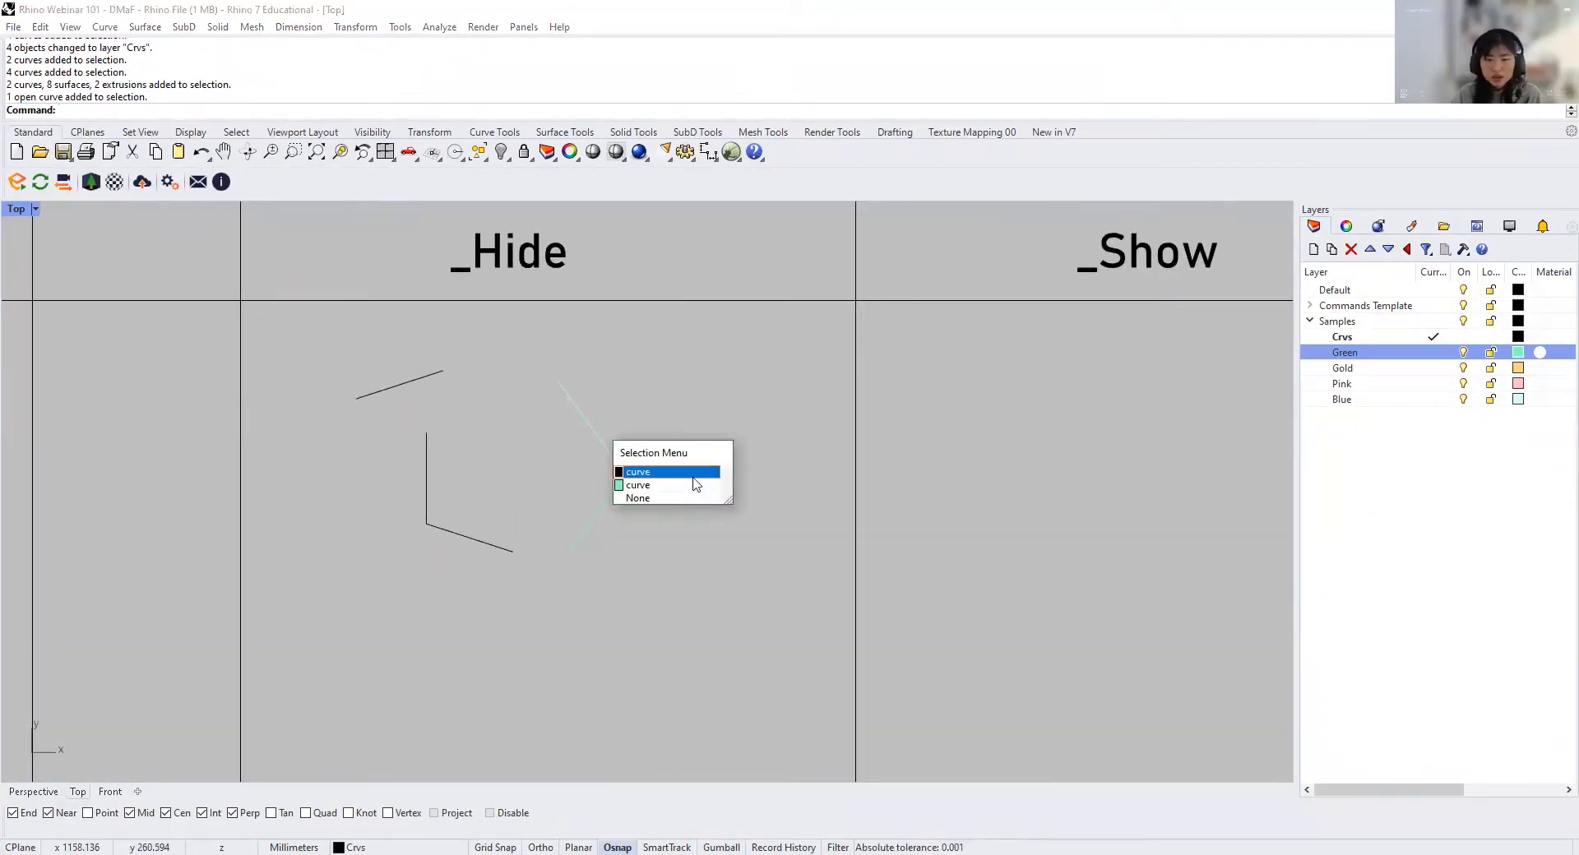
left_click(694, 484)
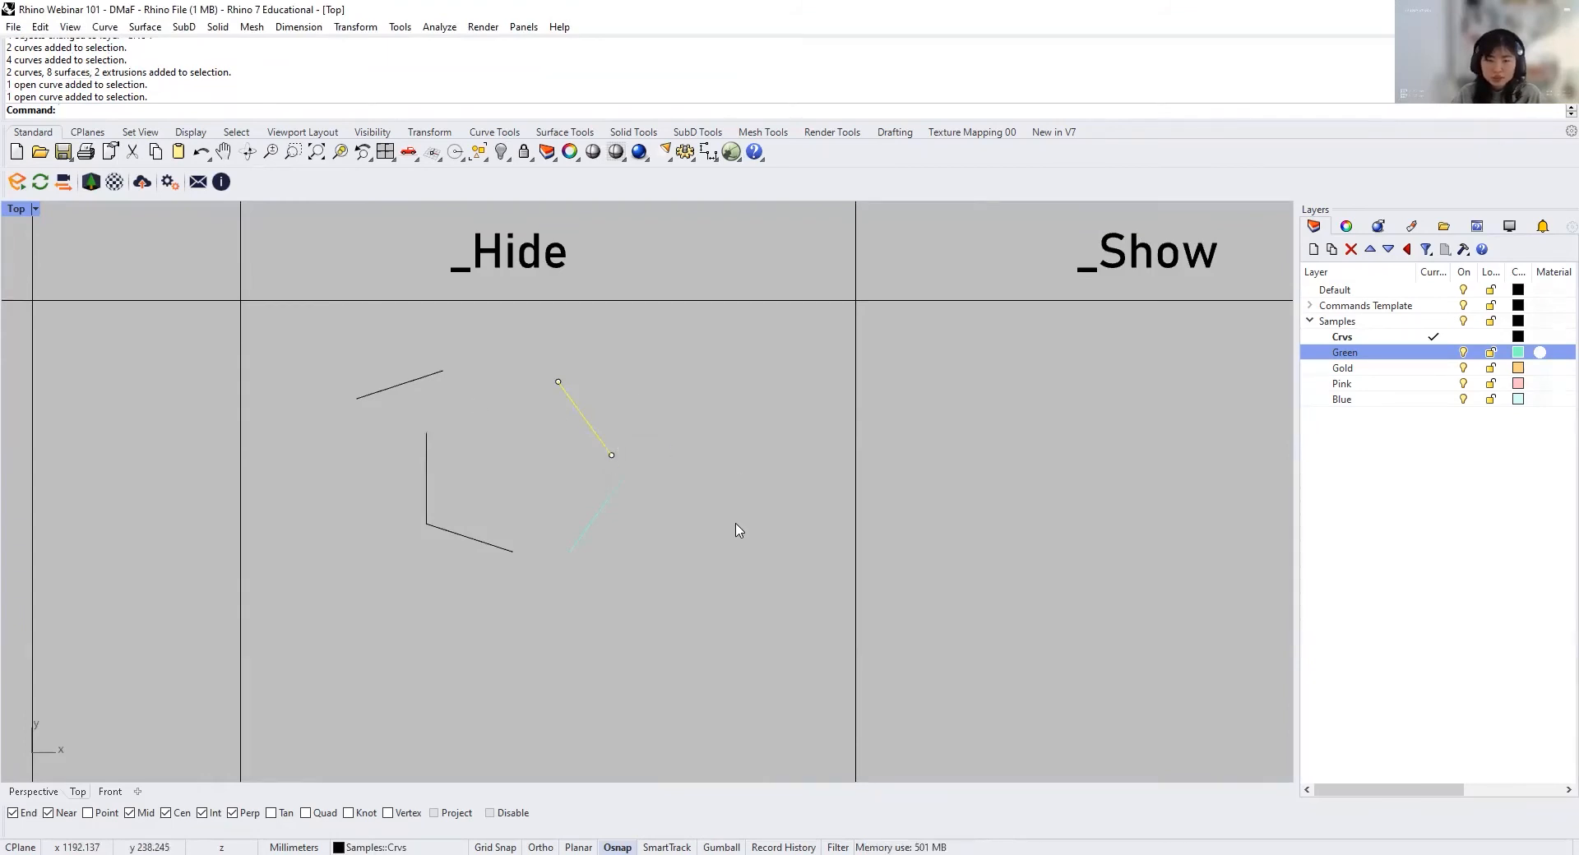
scroll(736, 526, "down", 8)
right_click_drag(737, 527, 338, 483)
key("Escape")
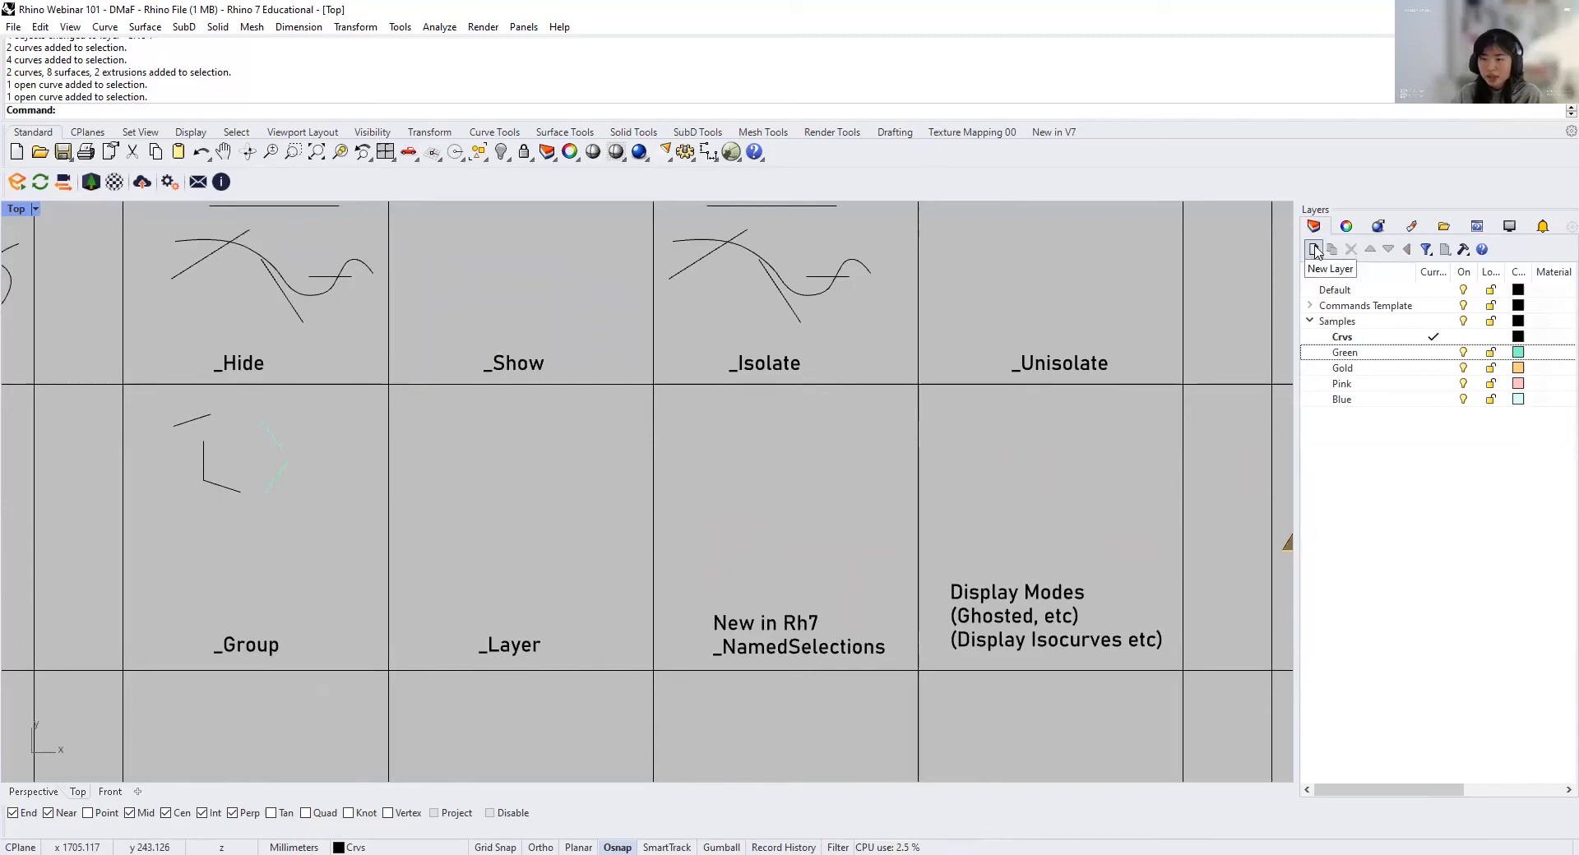
Step: Create a top-level layer named "New Layer"
left_click(1314, 249)
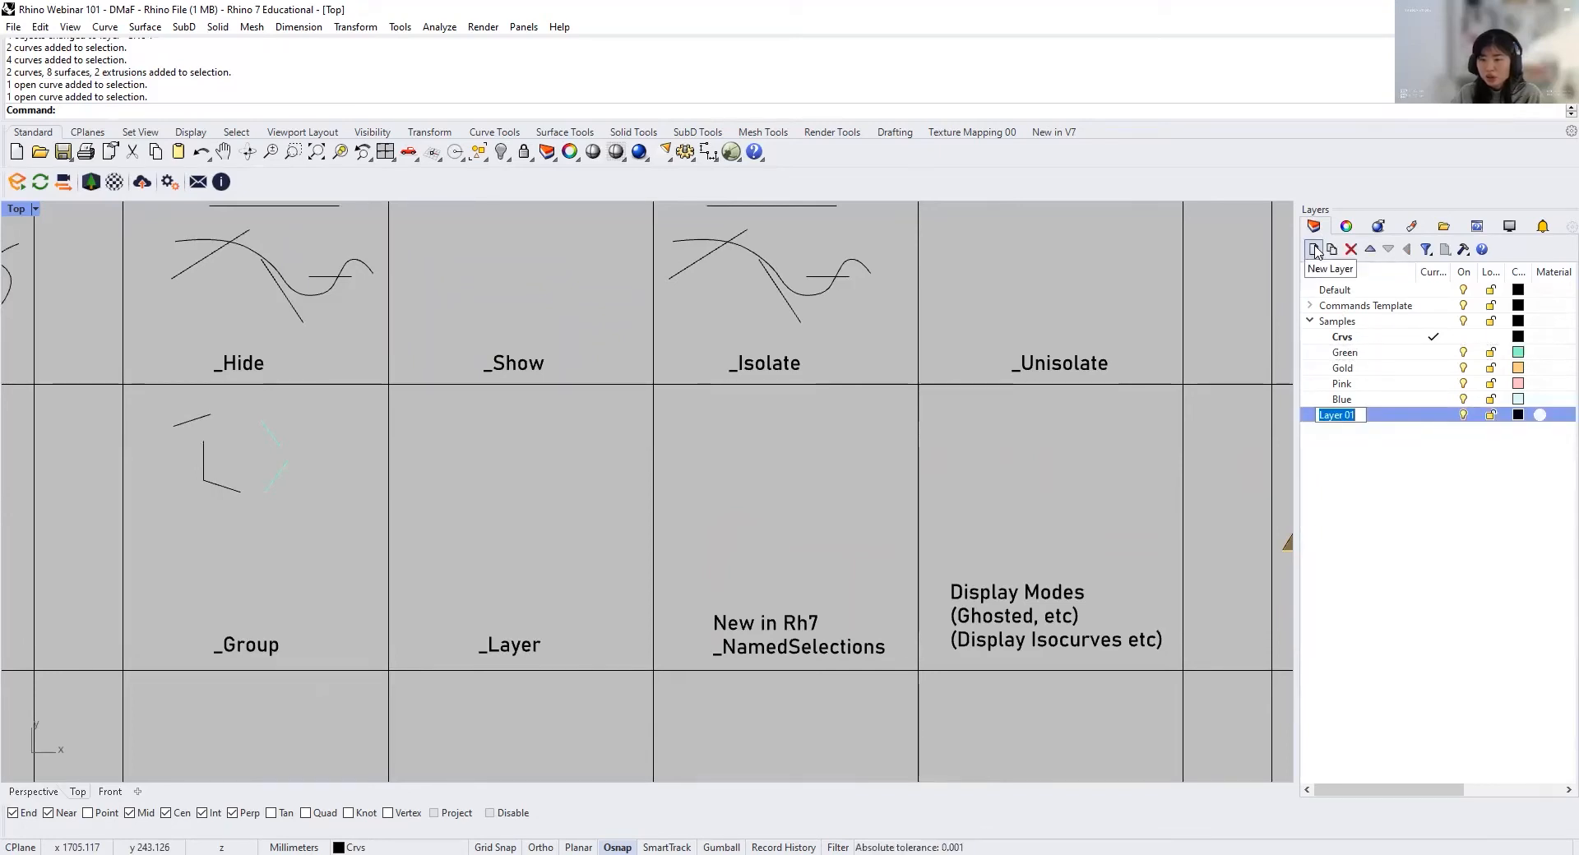
type("New Layer")
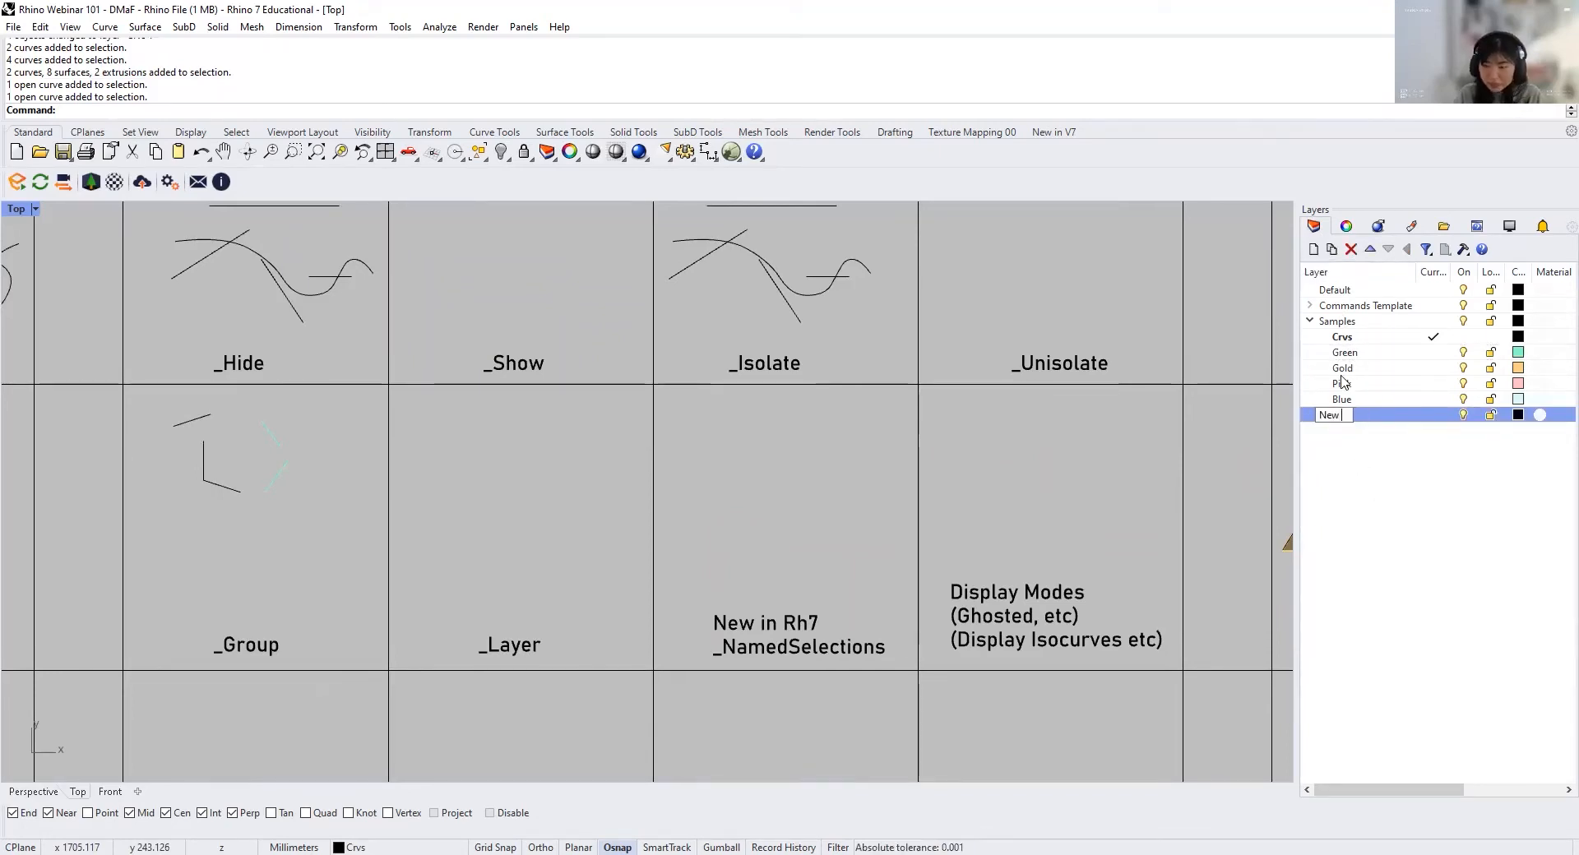
left_click(1384, 500)
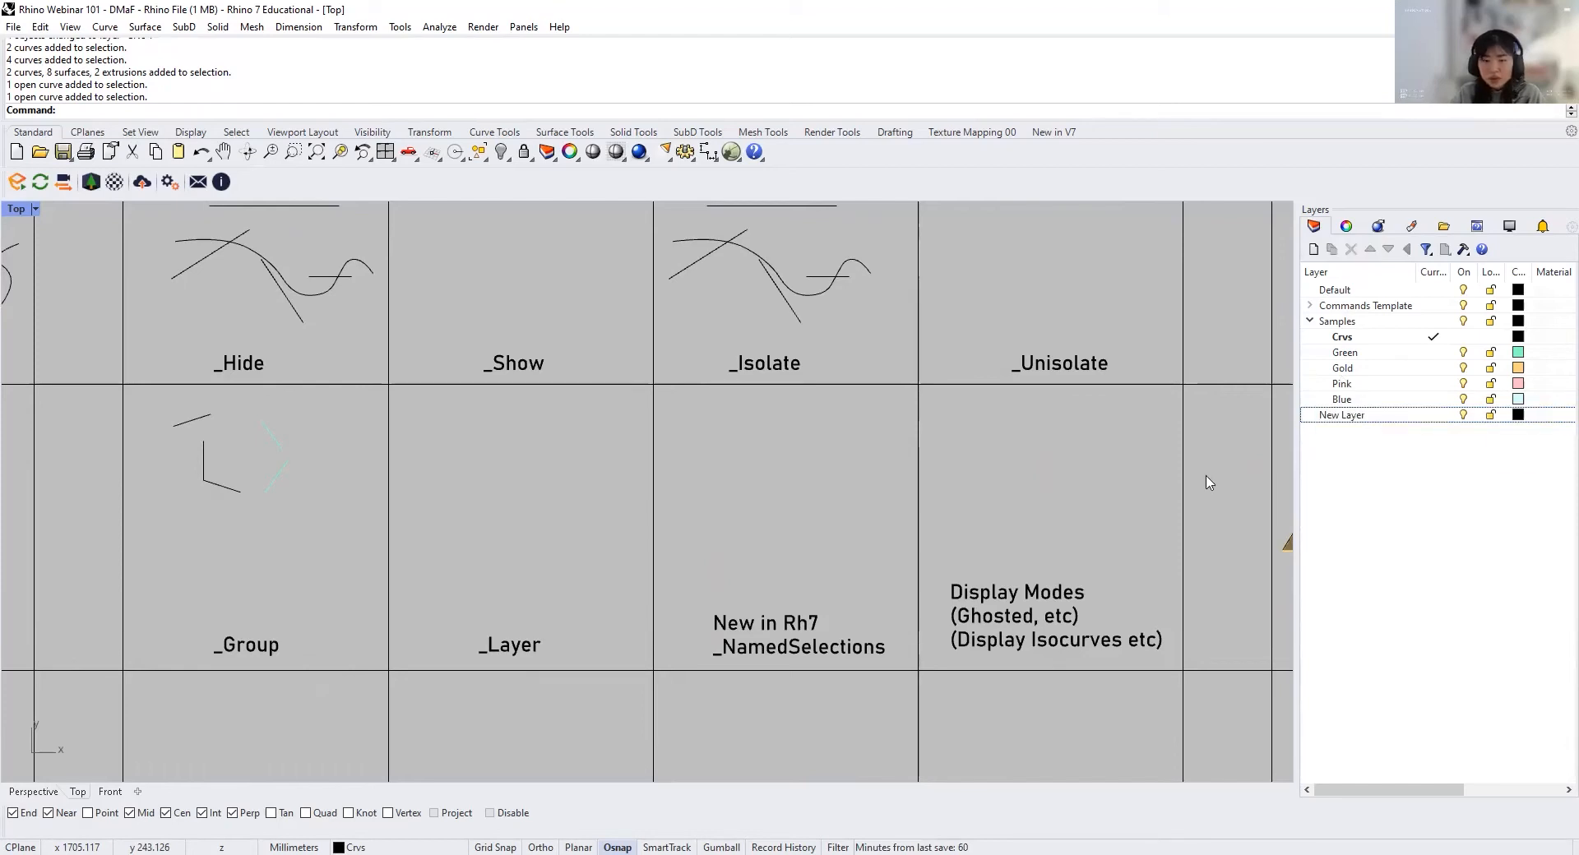
Step: Set the display colour of the layer "New Layer" to Lavender
right_click_drag(556, 484, 818, 469)
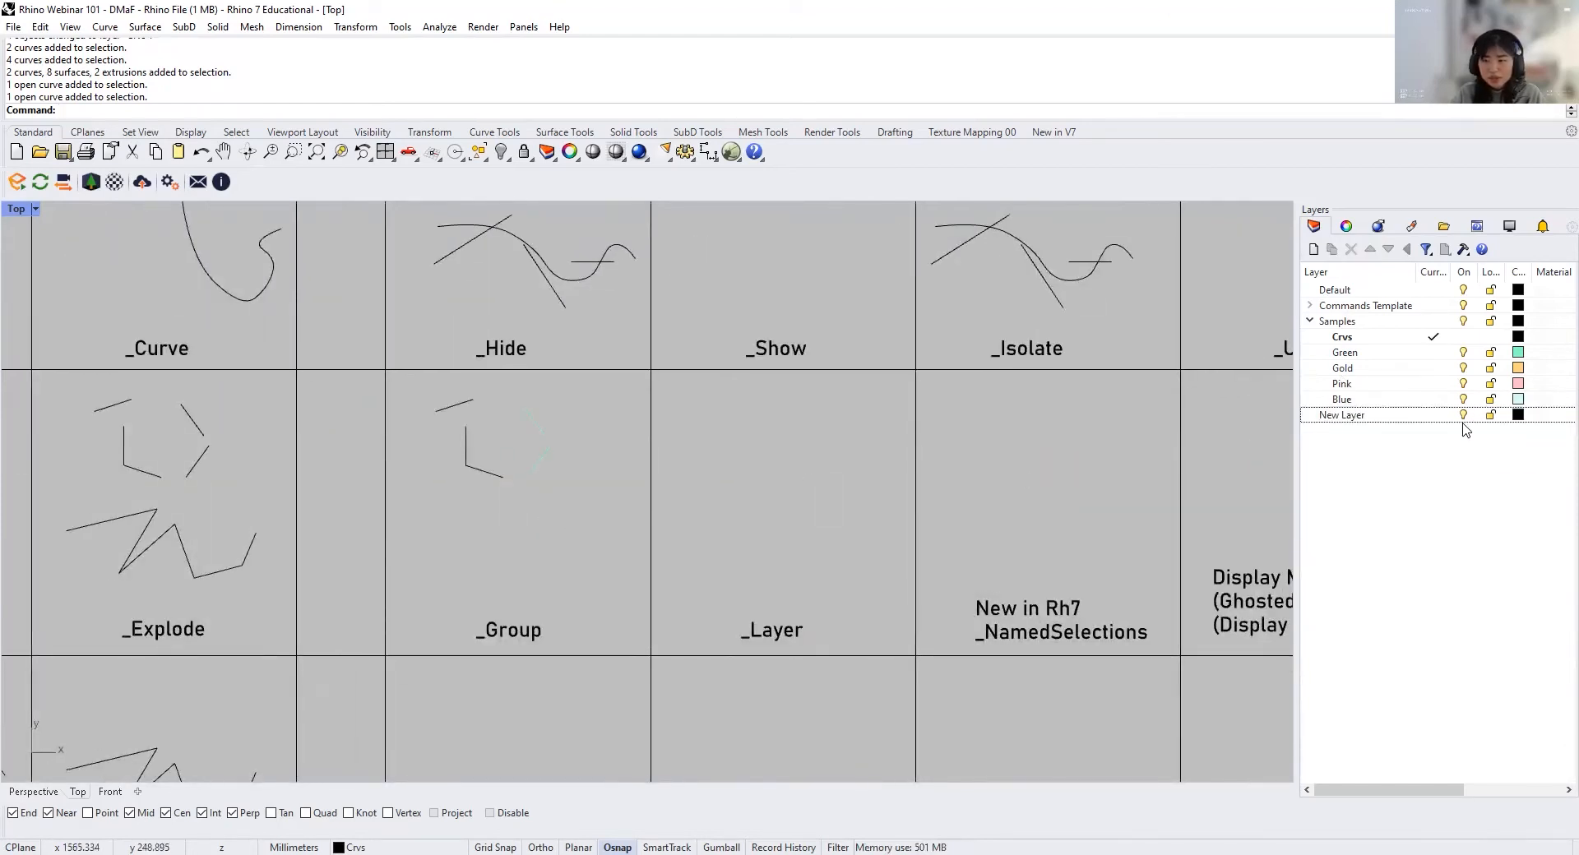
left_click(1518, 415)
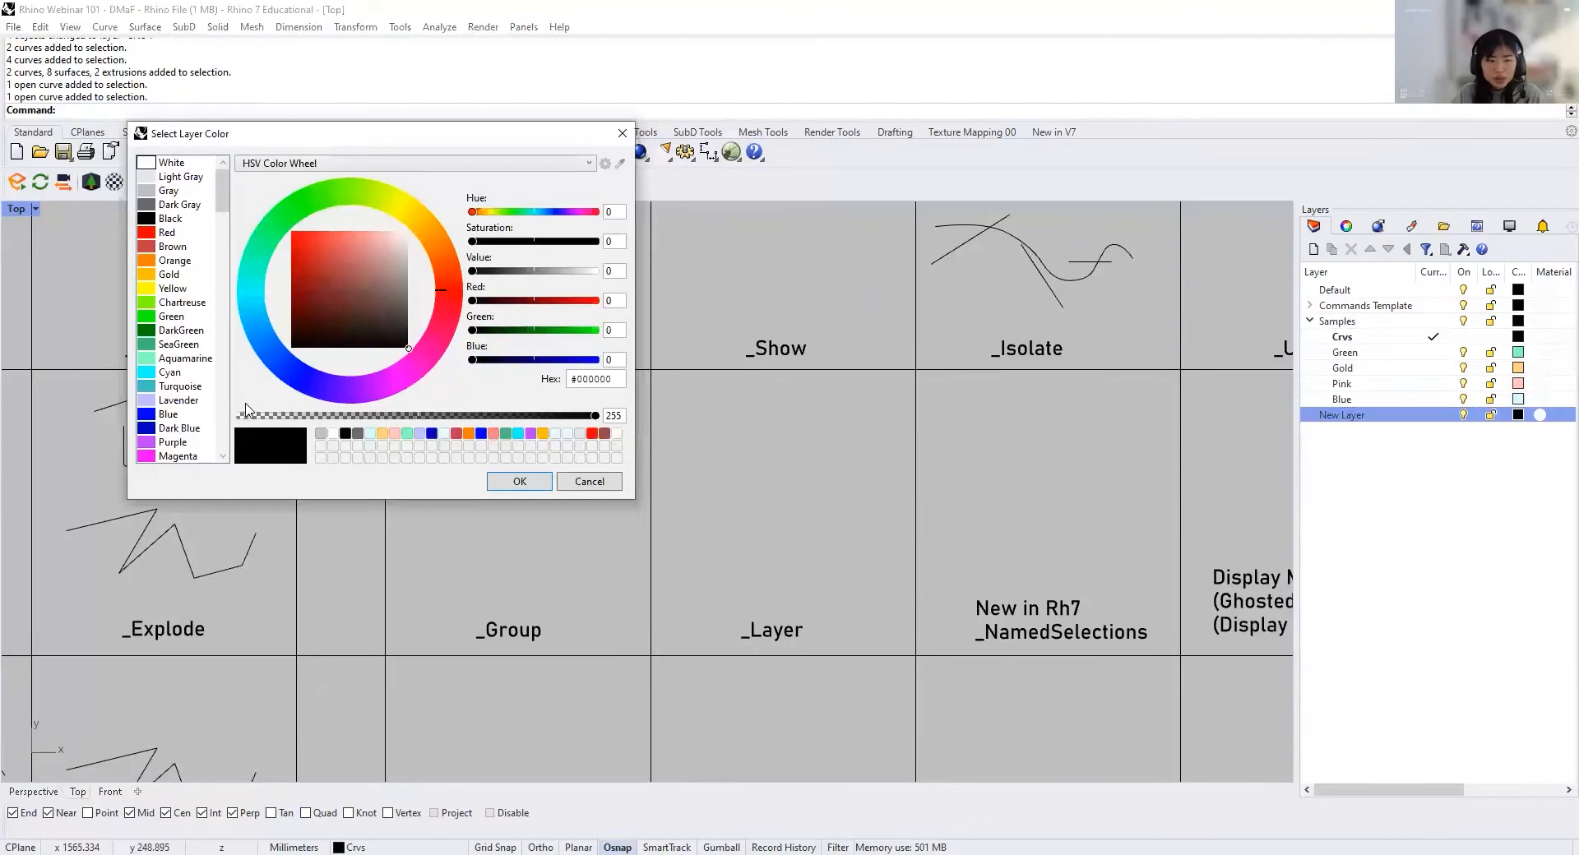
left_click(175, 401)
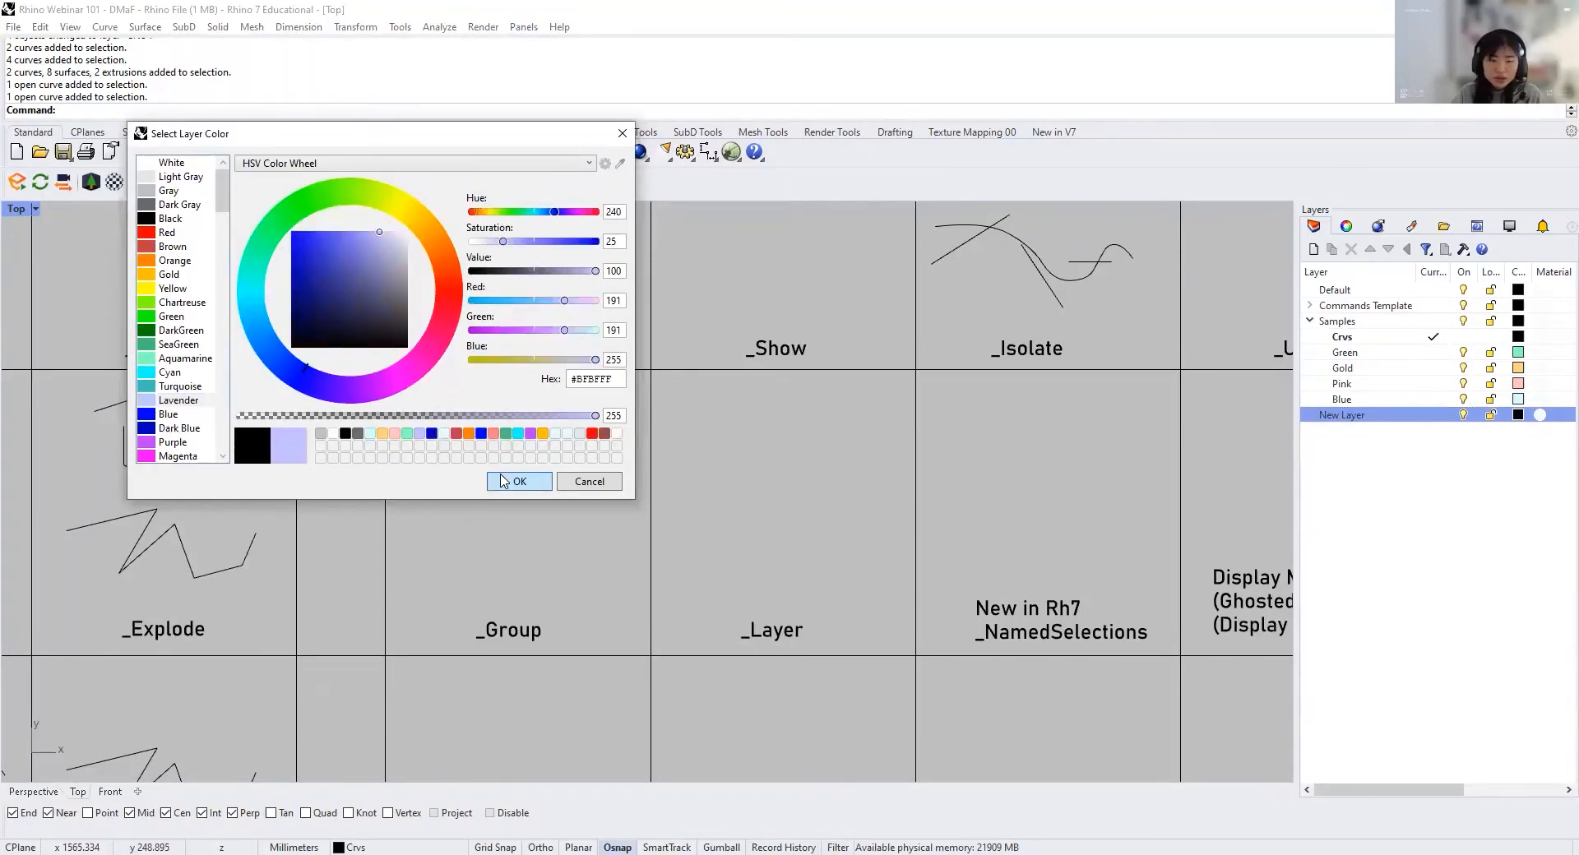
left_click(500, 482)
Step: Select all the curves in the Group cell and change their object layer to "New Layer"
left_click_drag(583, 497, 442, 406)
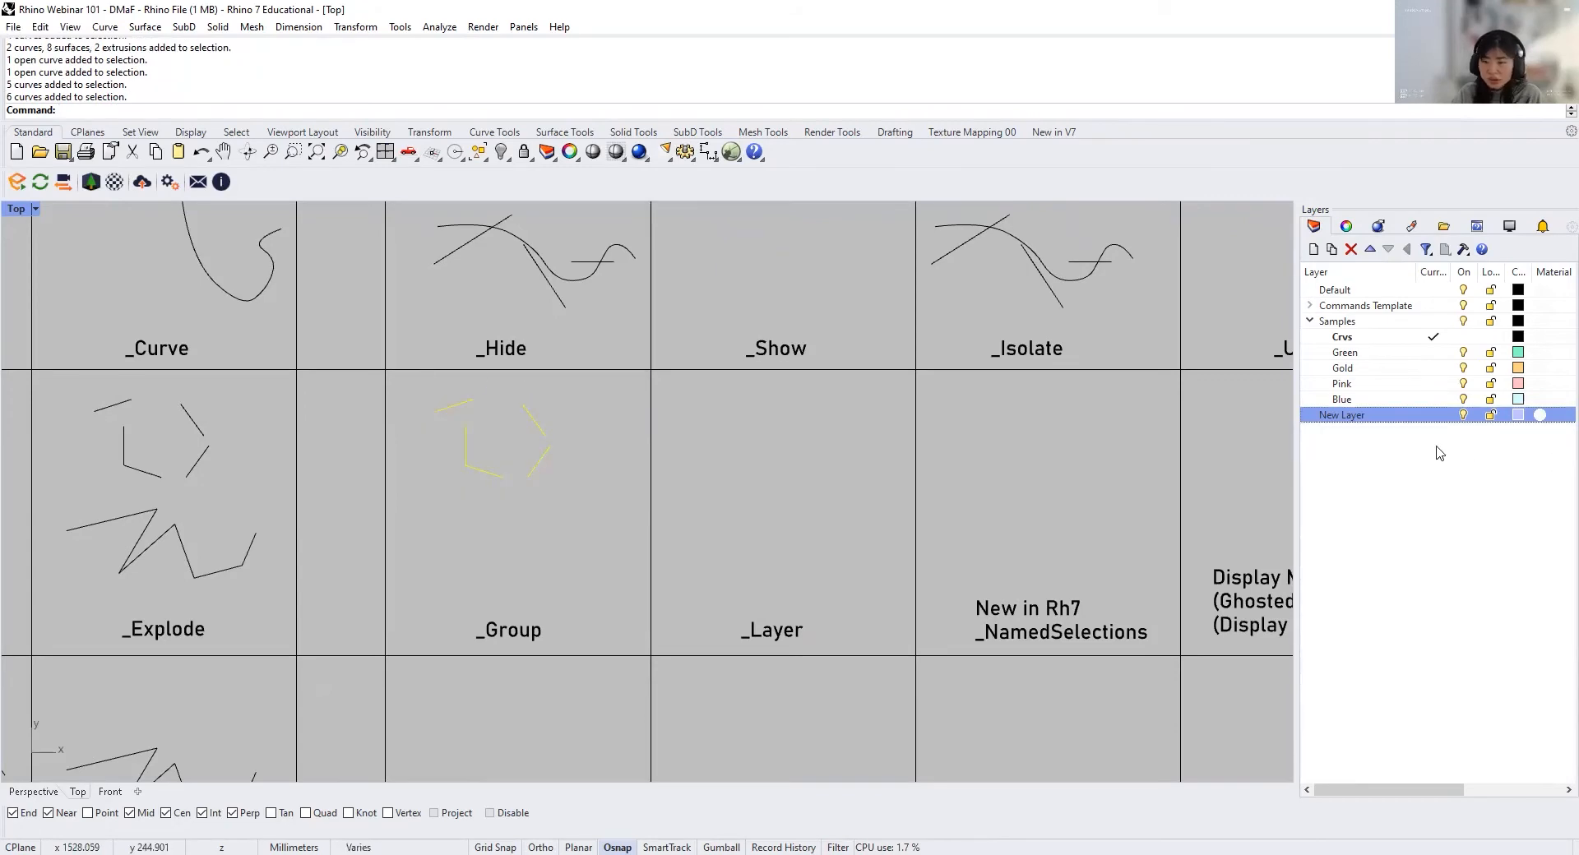
right_click(1392, 420)
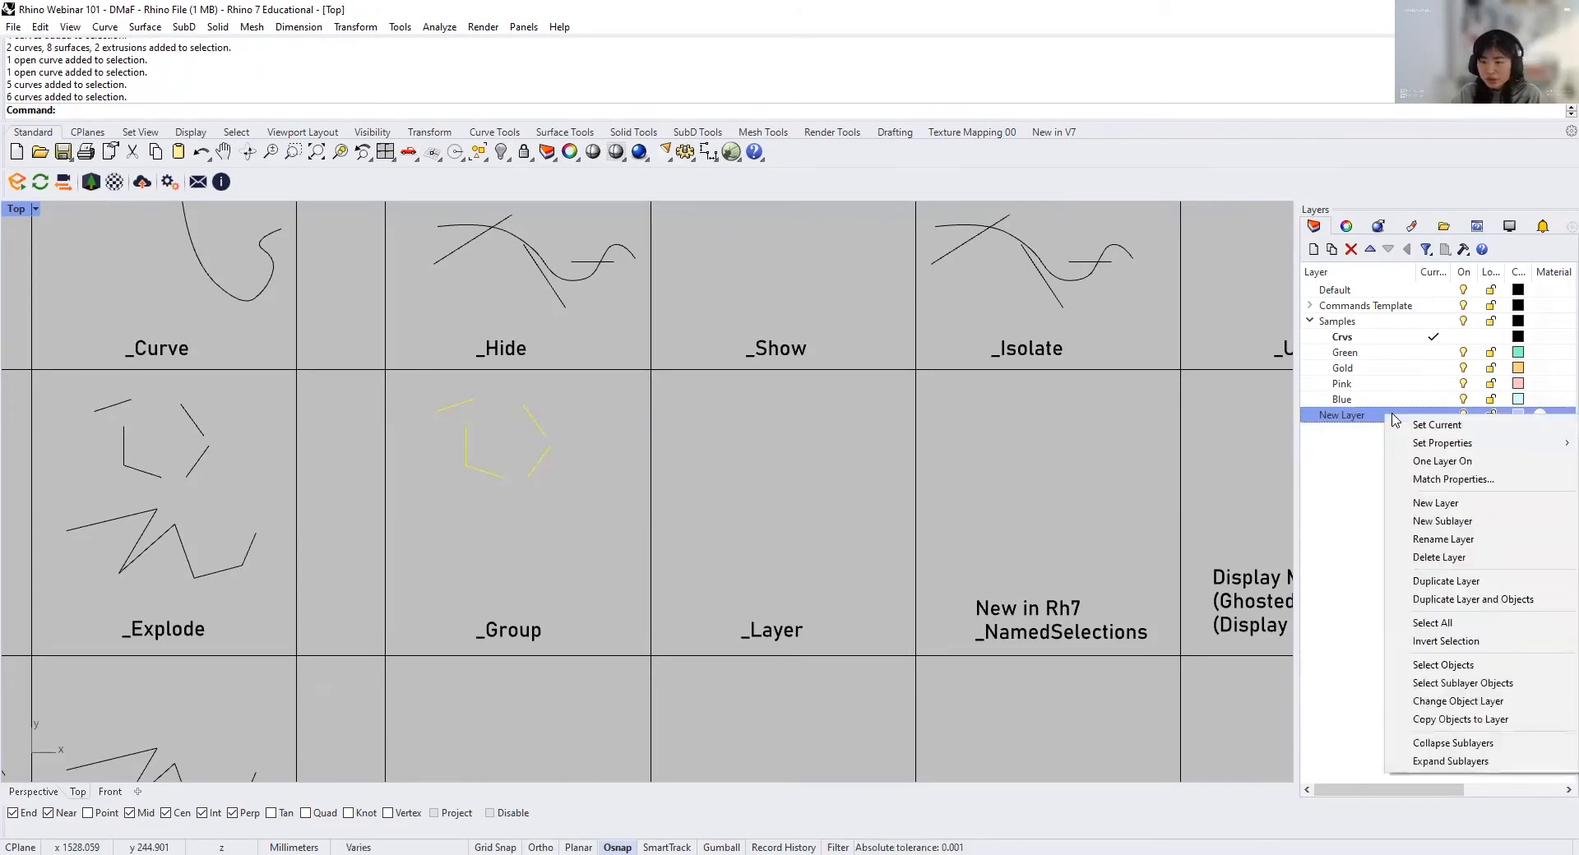
left_click(1447, 703)
left_click(708, 491)
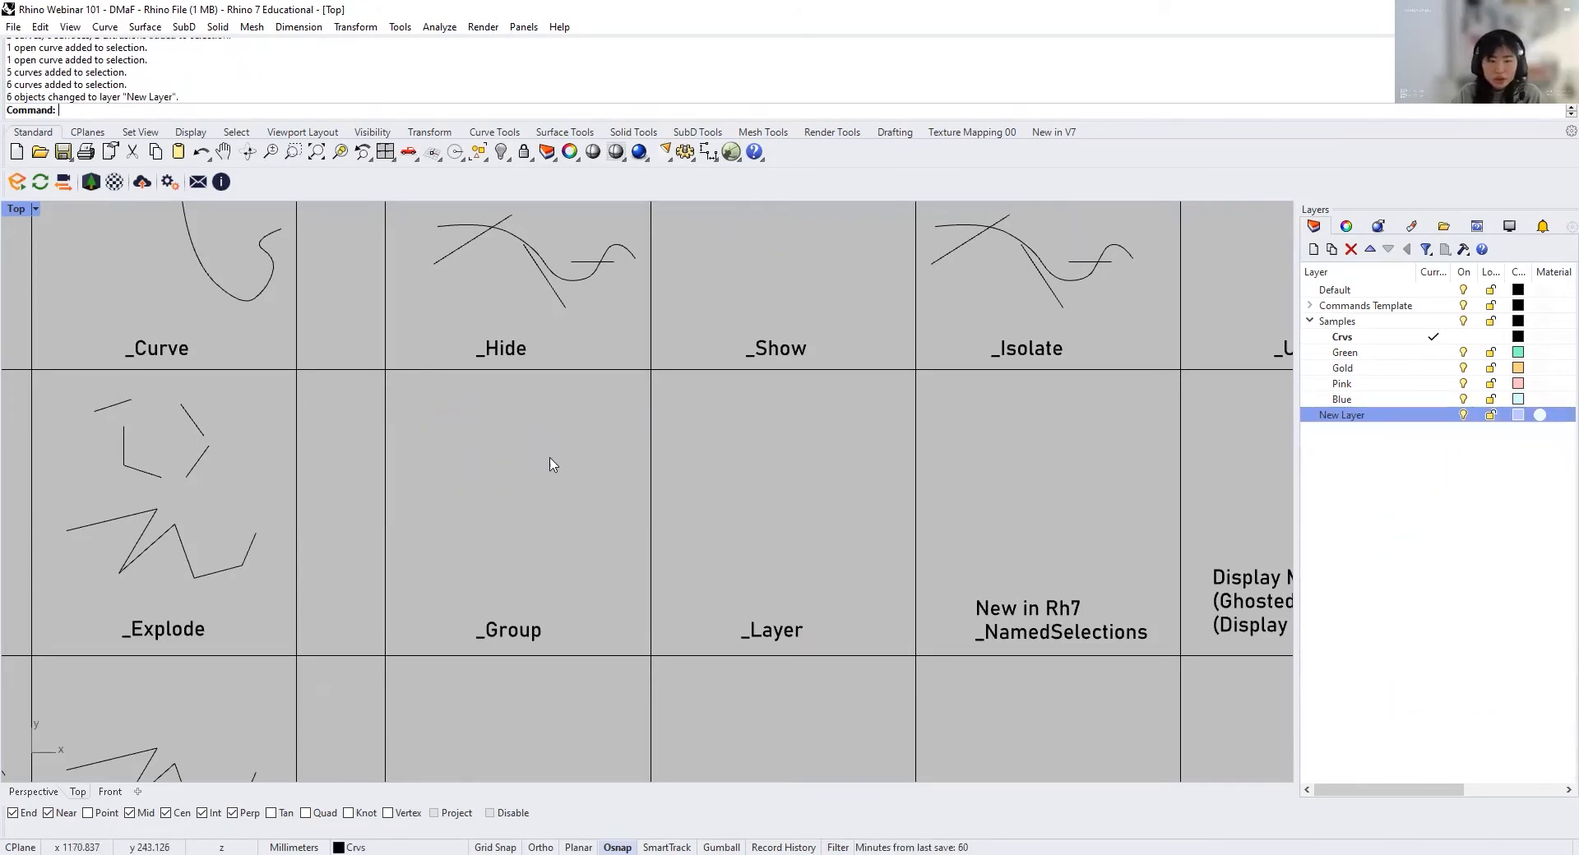
Step: Change the colour of "New Layer" to a dark red and check it on the curves in the Group cell
scroll(460, 431, "up", 8)
scroll(782, 674, "down", 3)
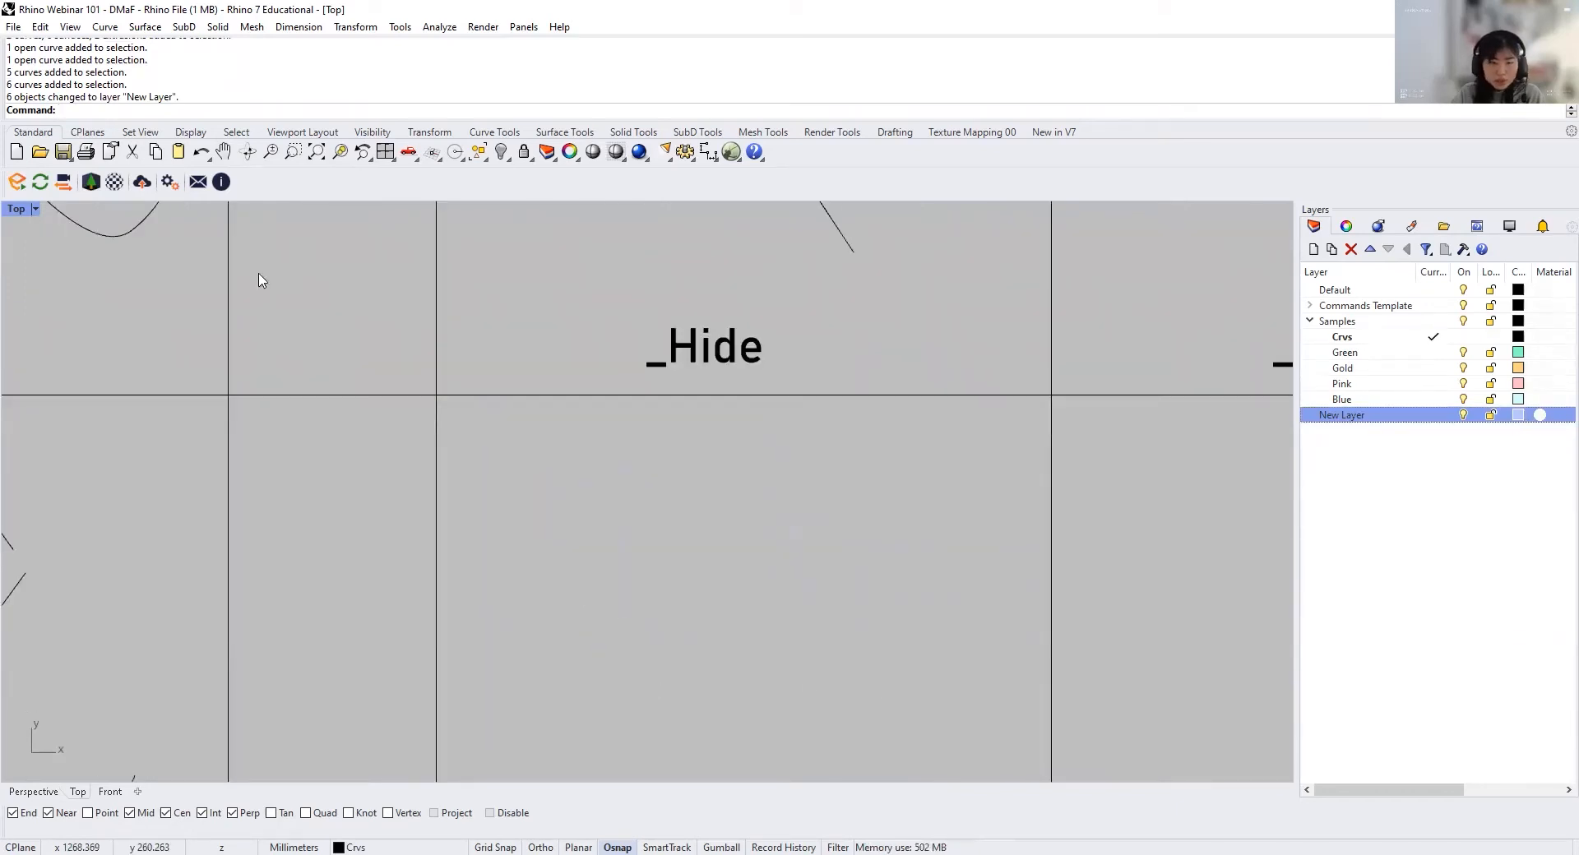
scroll(173, 422, "down", 5)
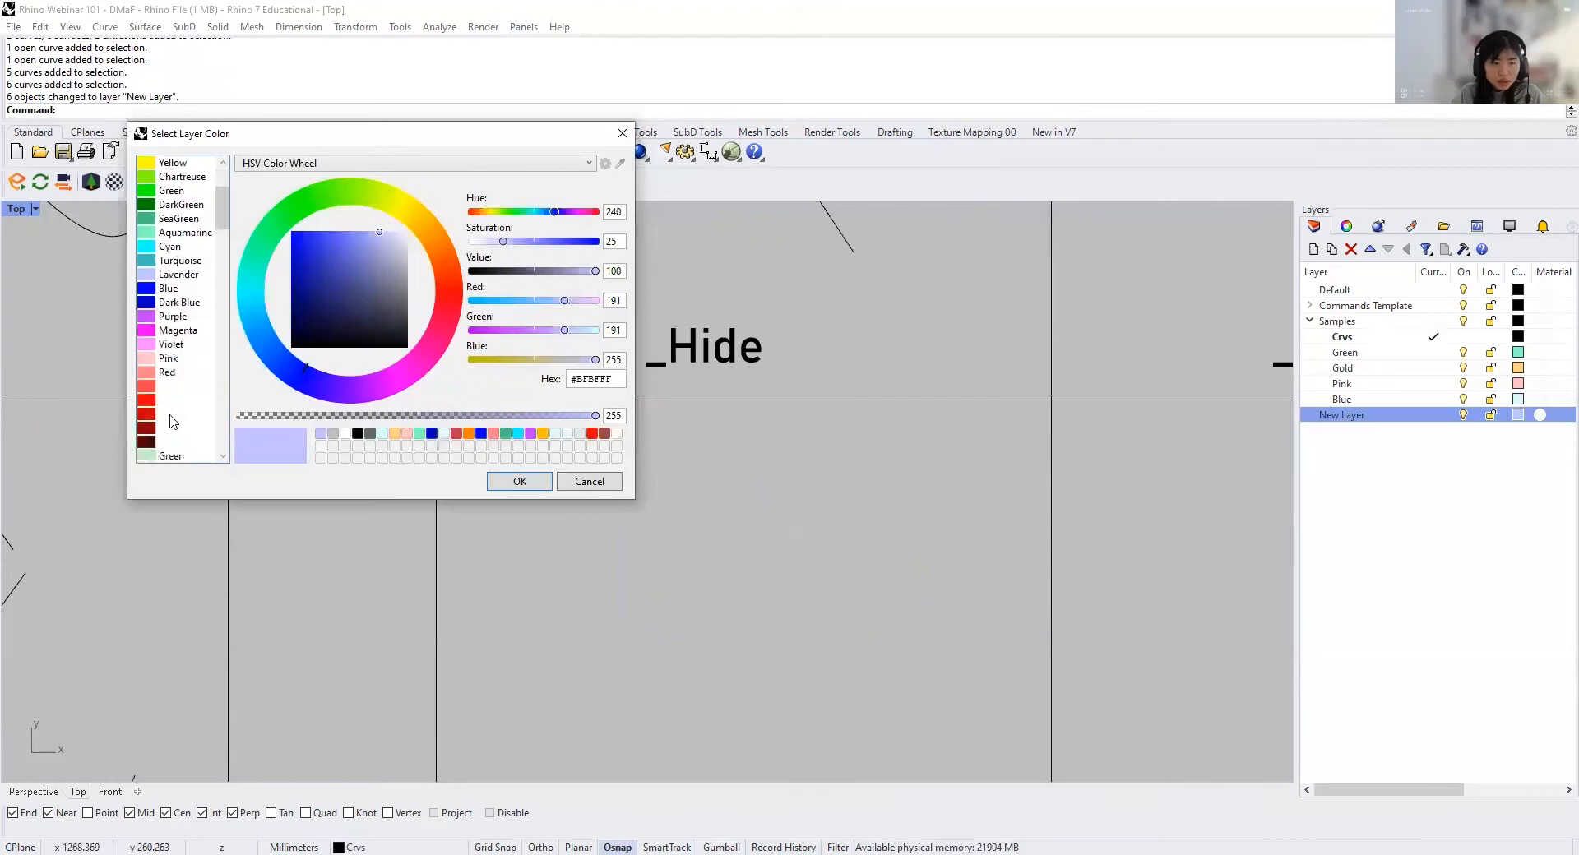
left_click(161, 361)
left_click(505, 486)
right_click_drag(900, 551, 795, 514)
left_click_drag(825, 640, 438, 415)
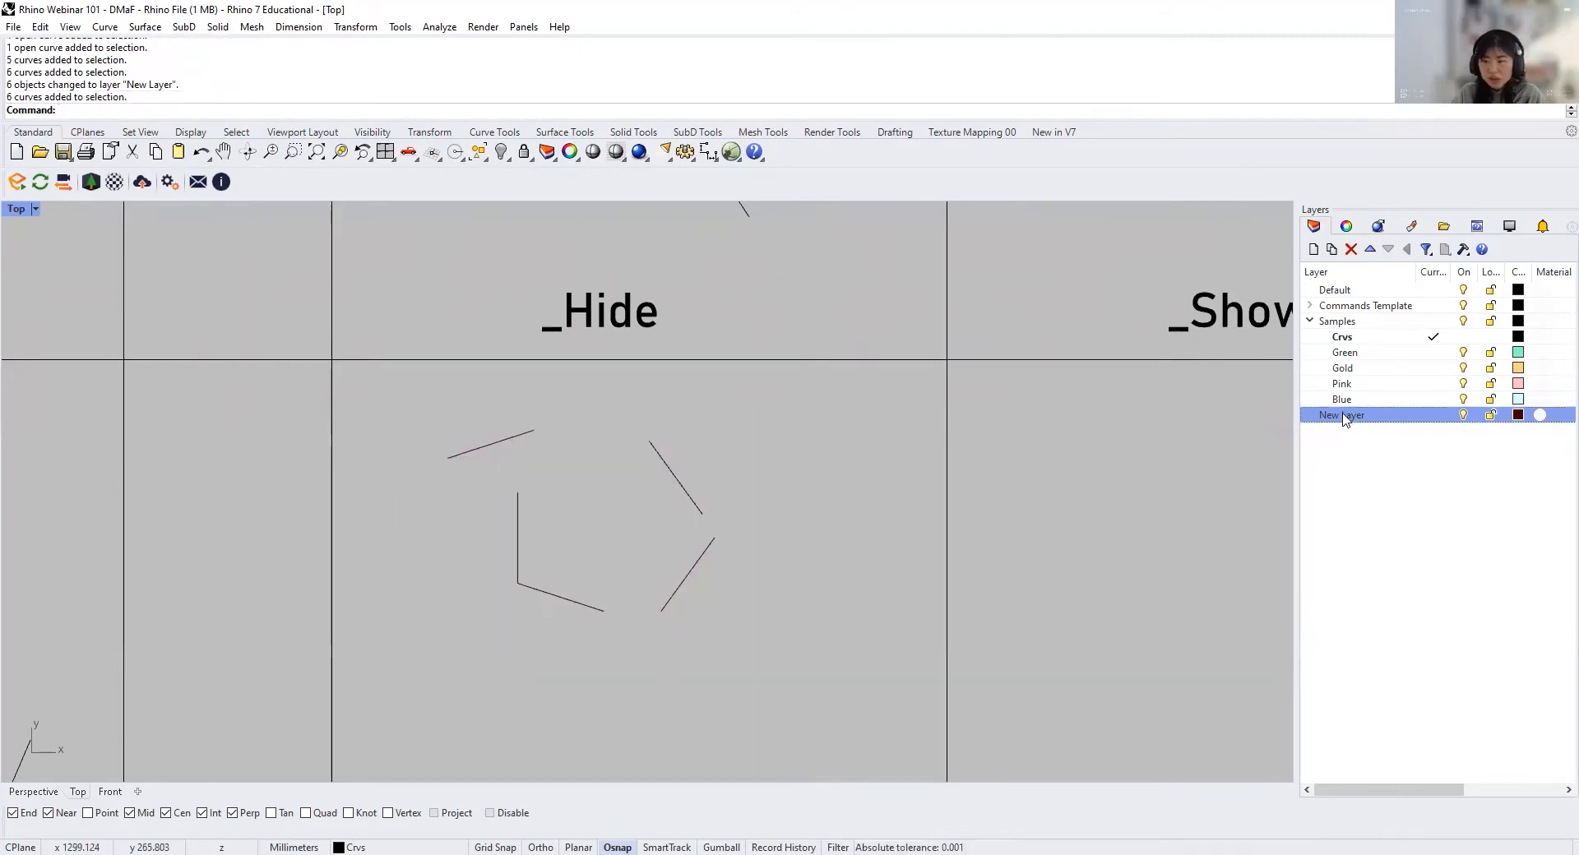
Step: Run NamedSelections and save the four lower curves of the Isolate cell as a named selection called "Selection 1"
scroll(604, 526, "down", 5)
right_click_drag(716, 536, 384, 462)
scroll(718, 510, "up", 2)
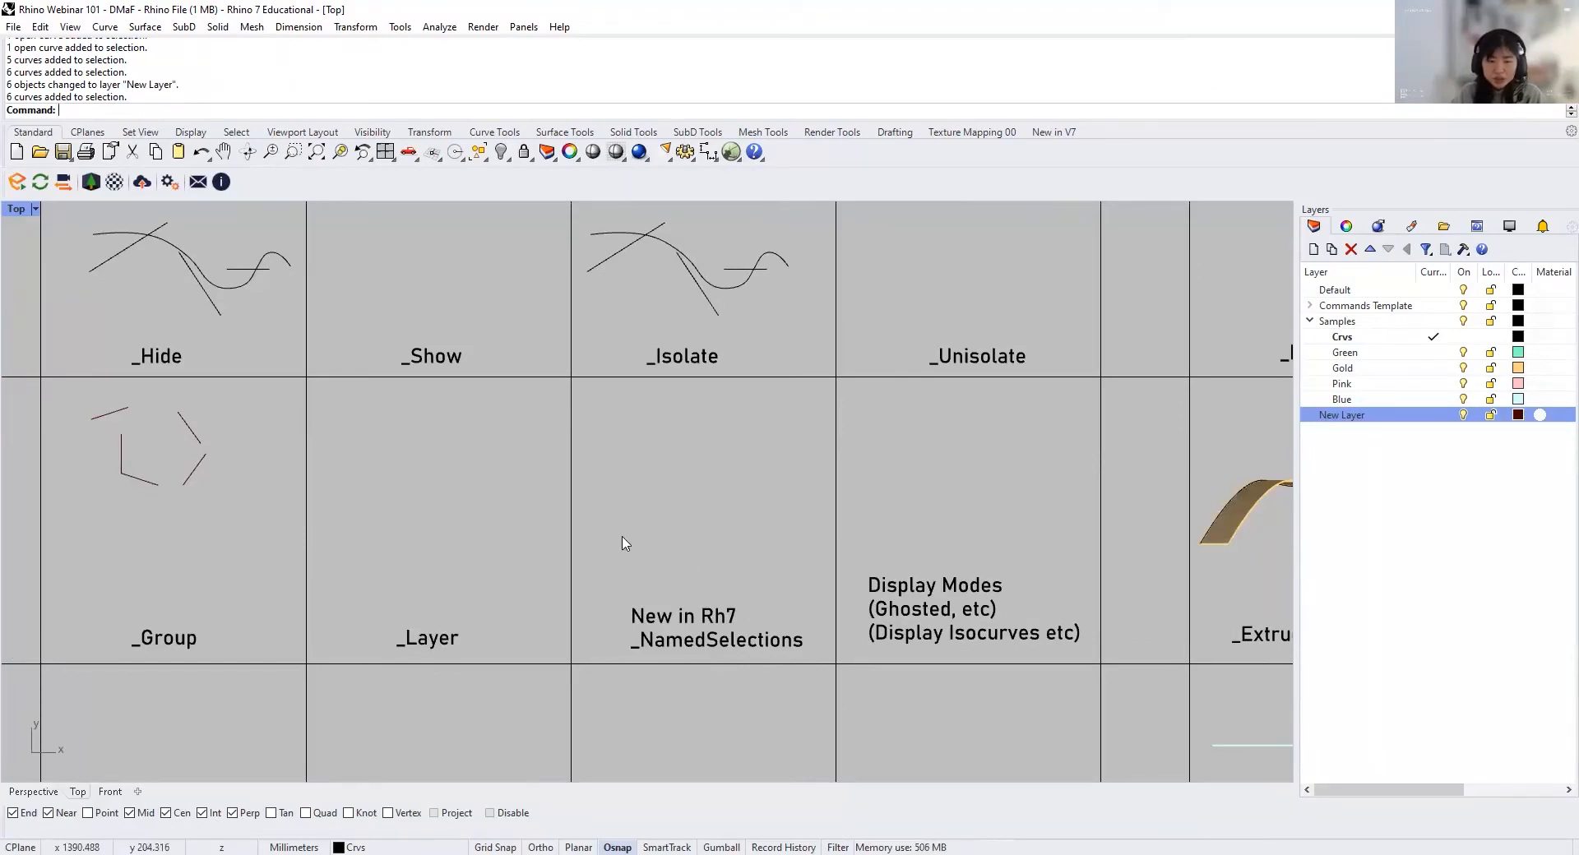
type("NamedSelections")
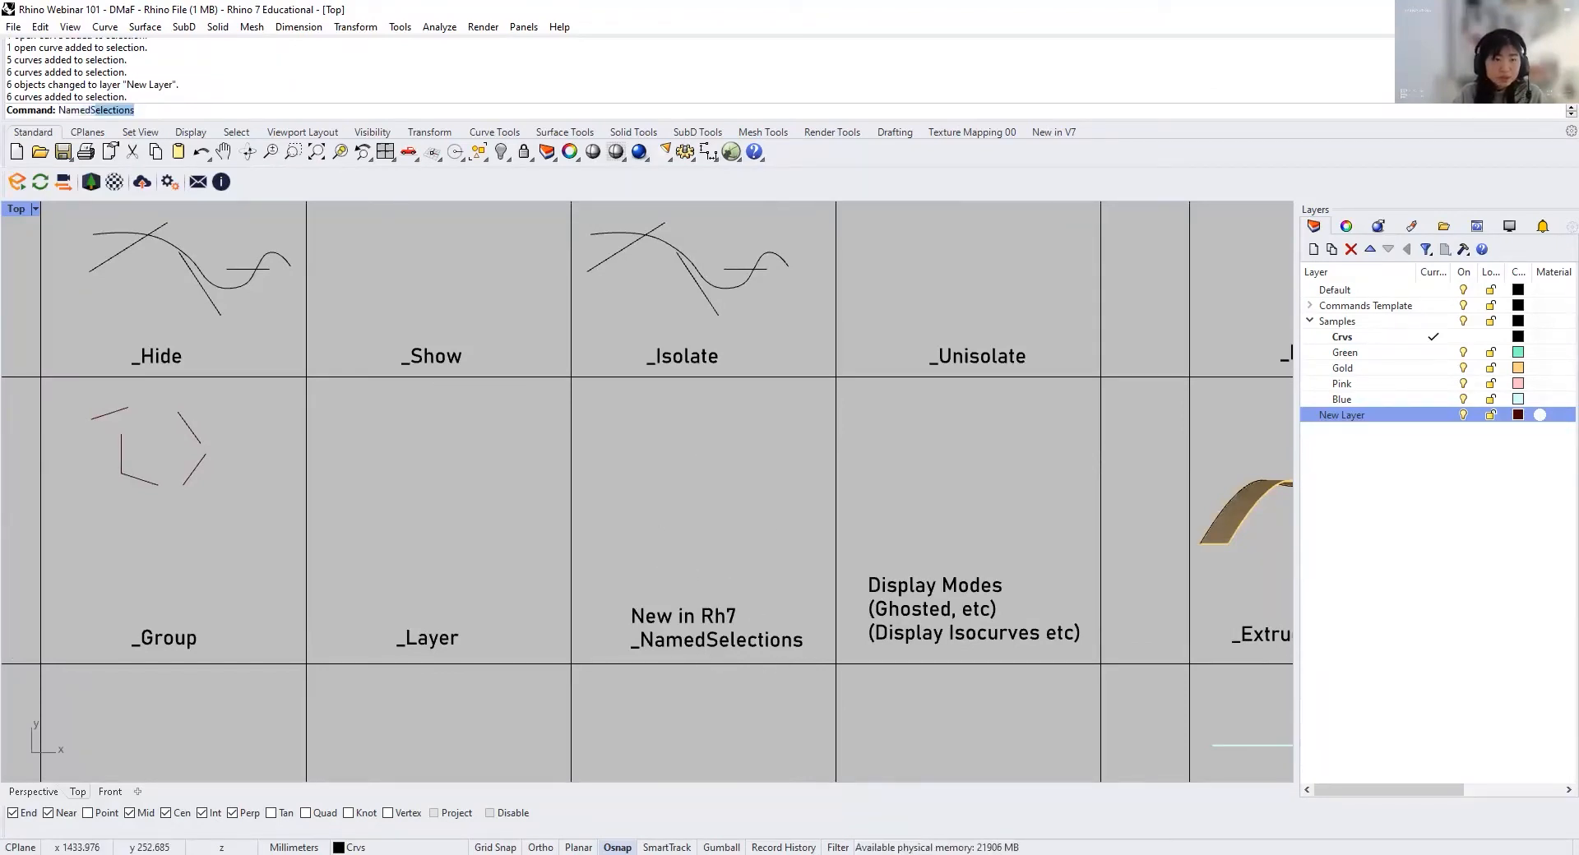
key("Return")
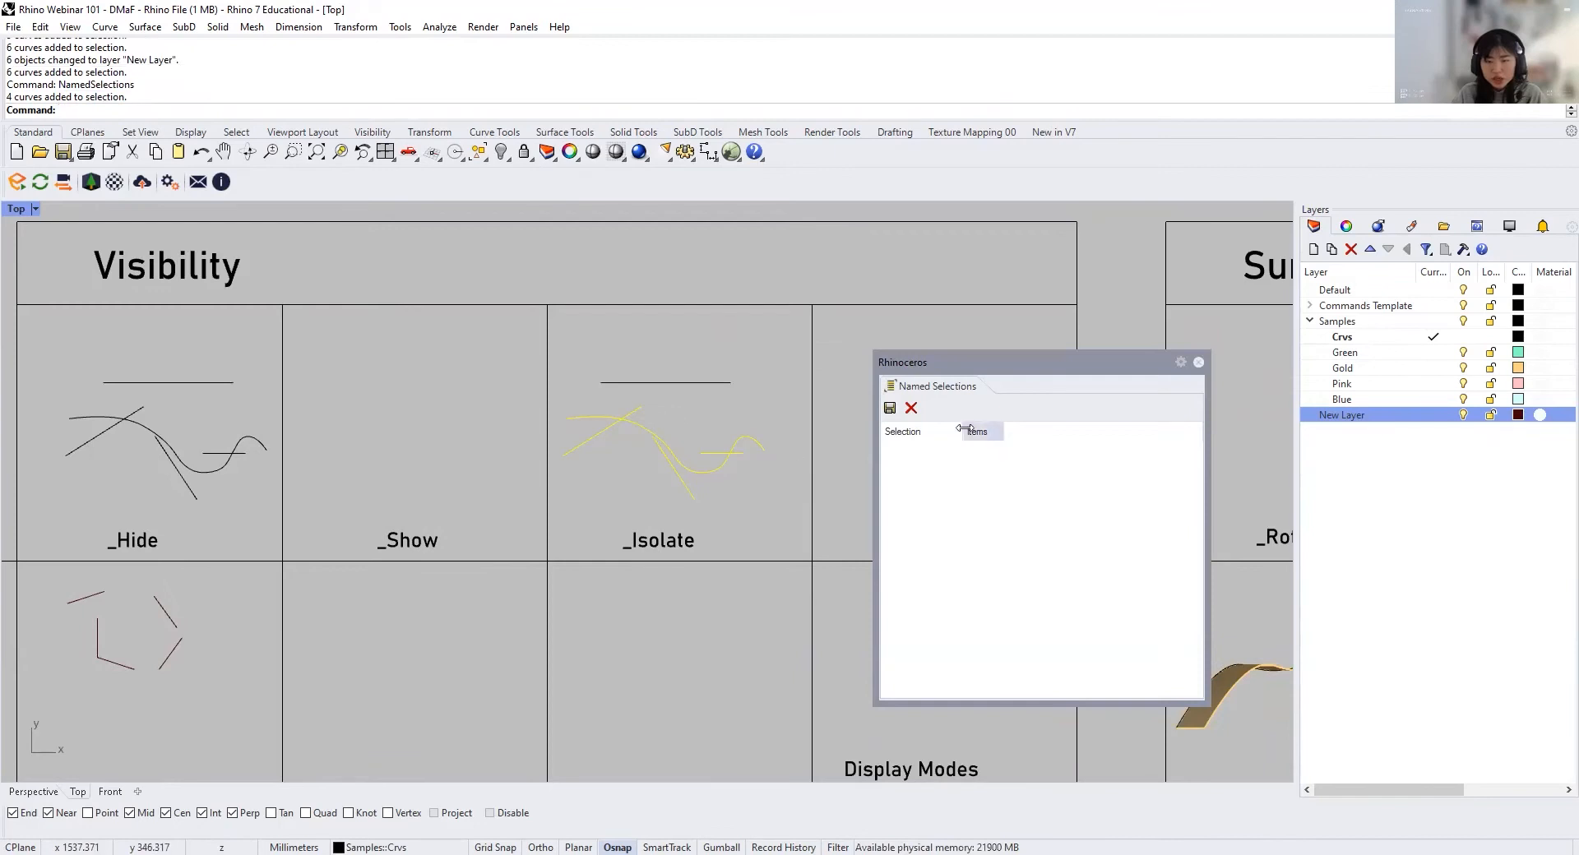
left_click(889, 408)
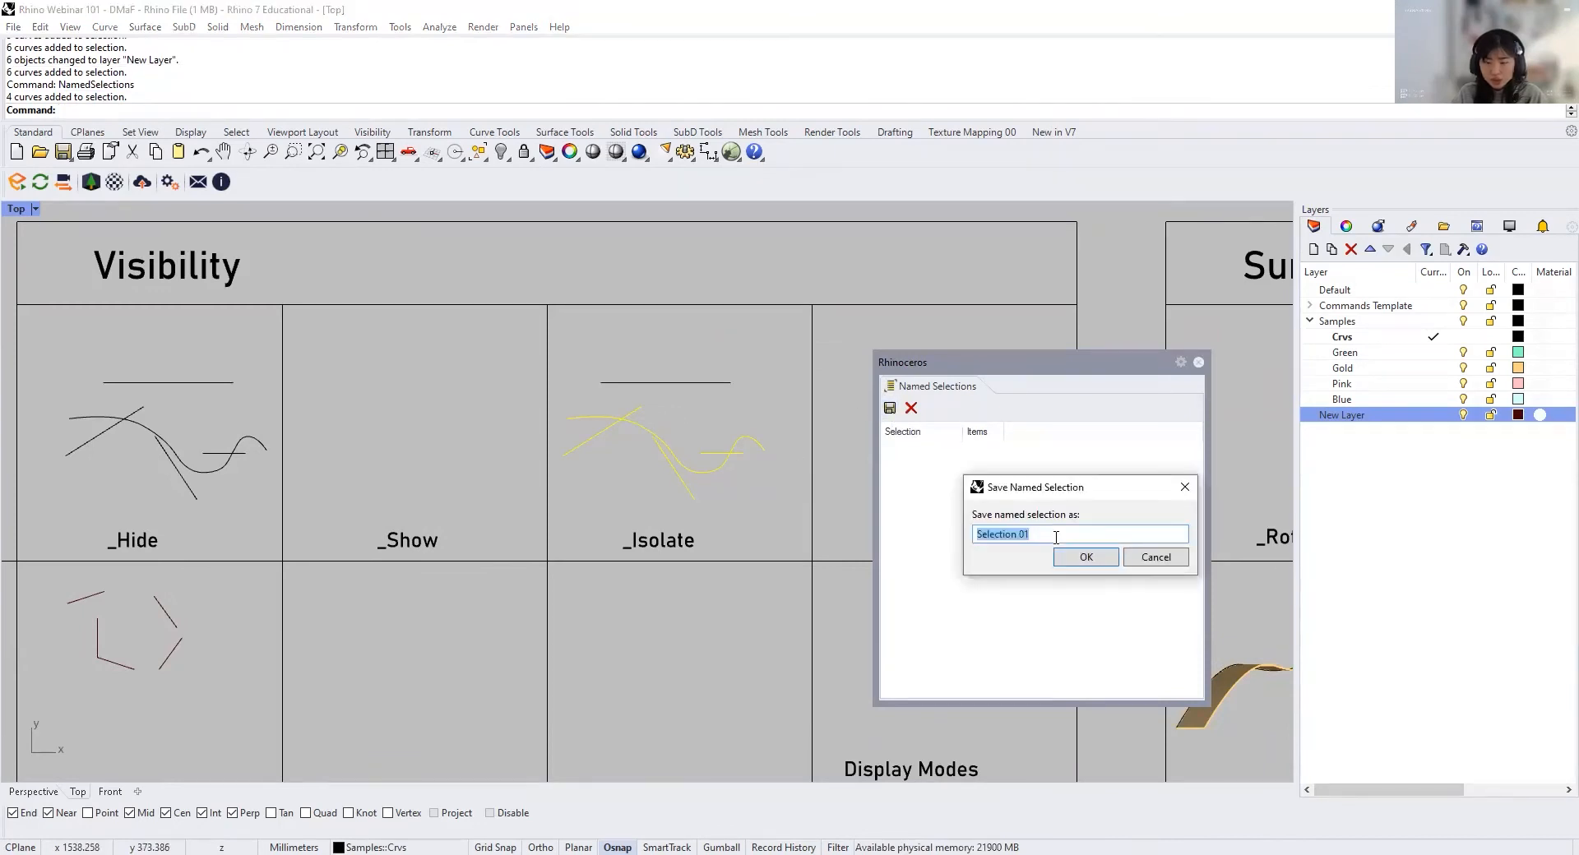
type("S")
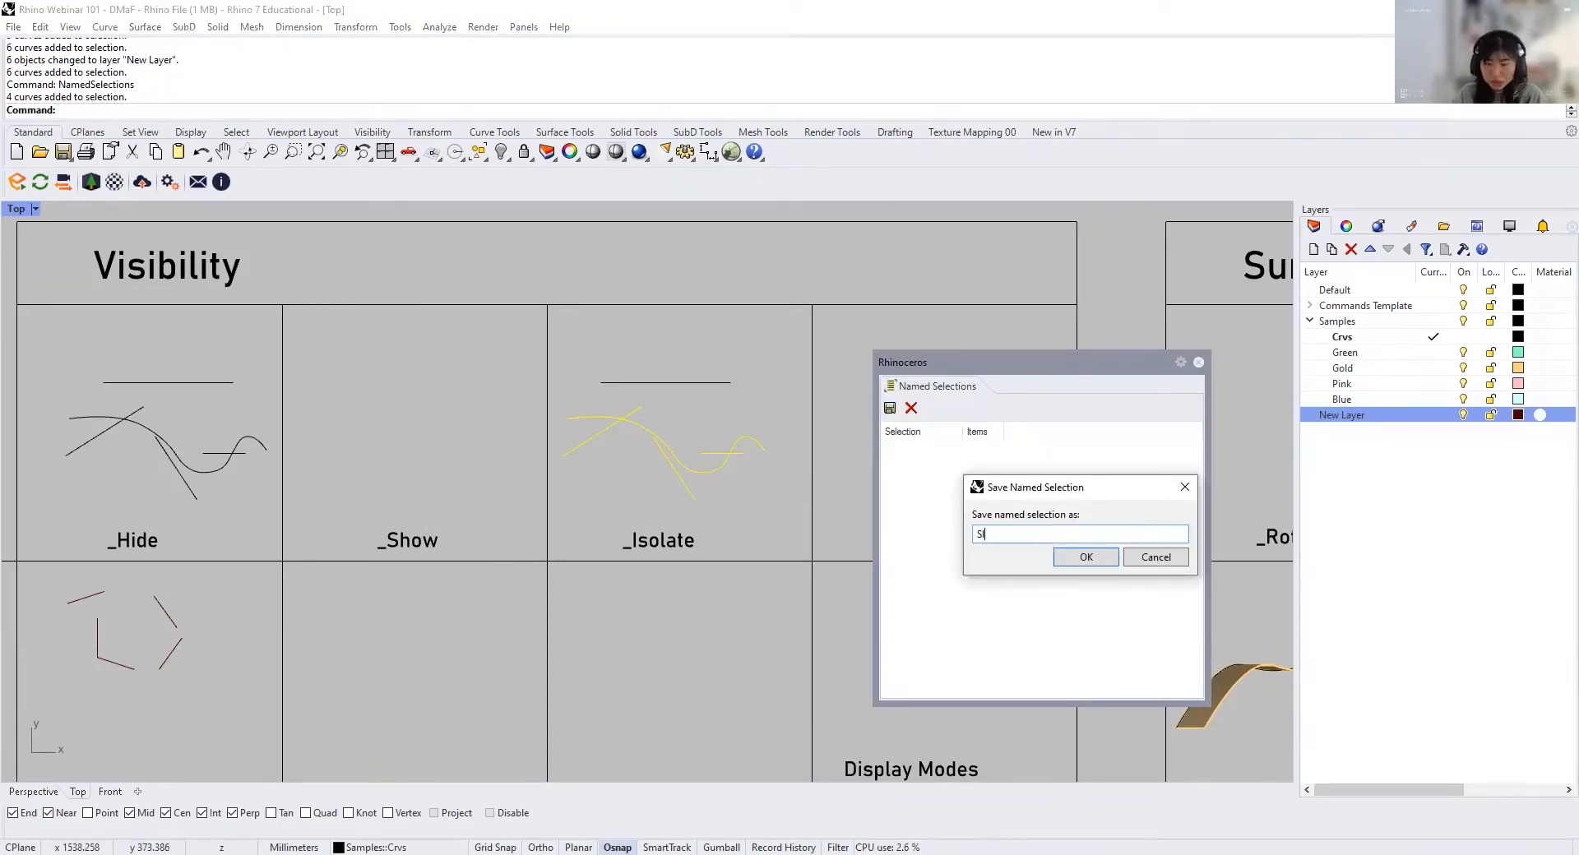
type("election 1")
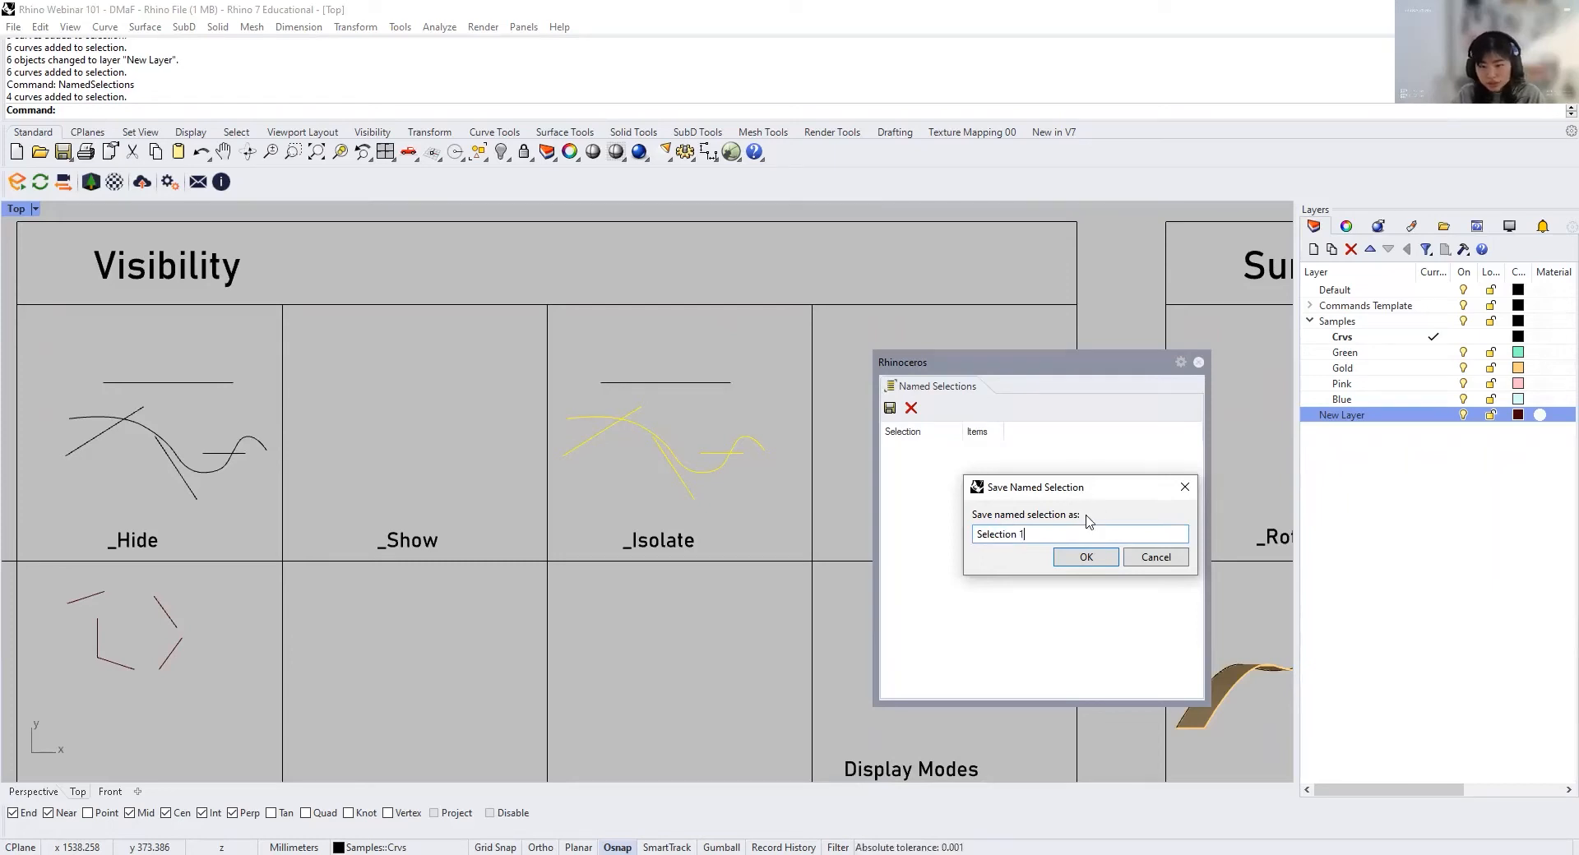
left_click(1084, 557)
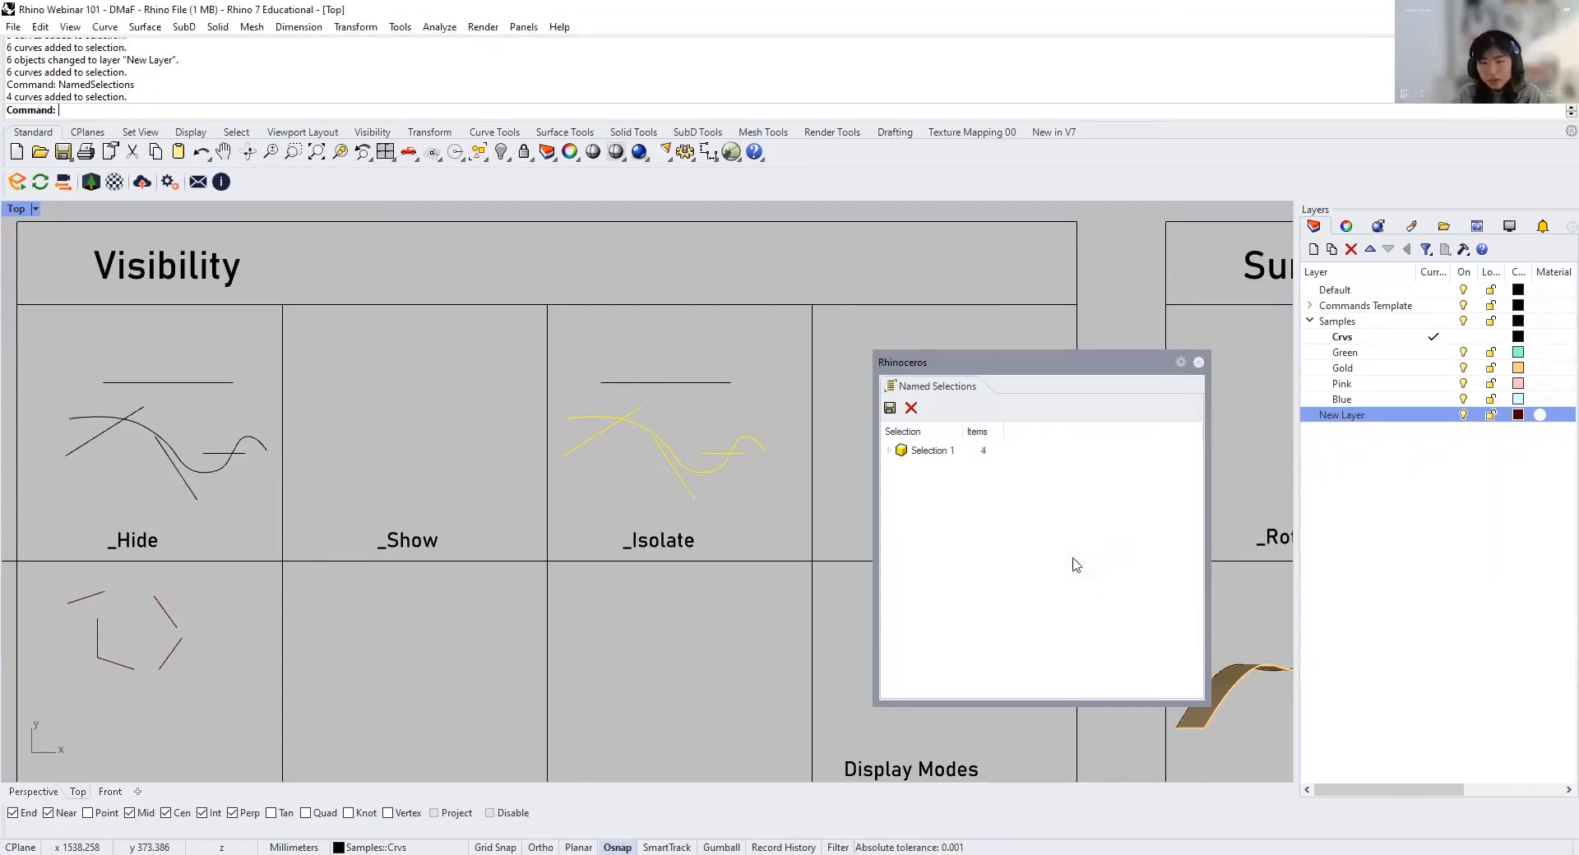
Step: Pick curves in the Isolate cell one at a time, then reselect the whole set through the named selection "Selection 1"
left_click(701, 448)
left_click(678, 481)
left_click(585, 433)
left_click(631, 413)
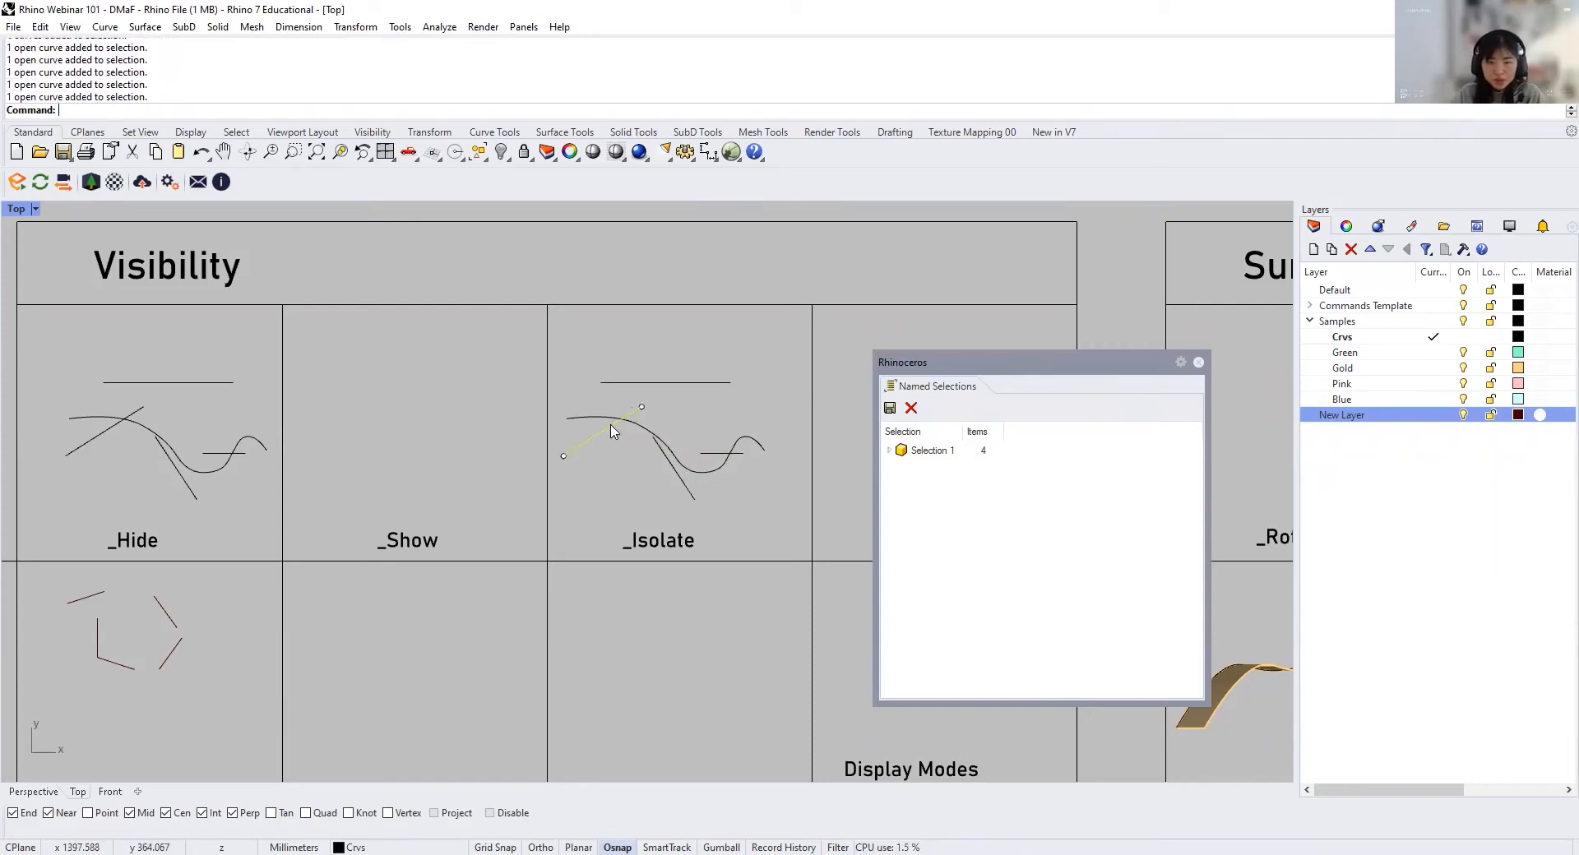
left_click(918, 451)
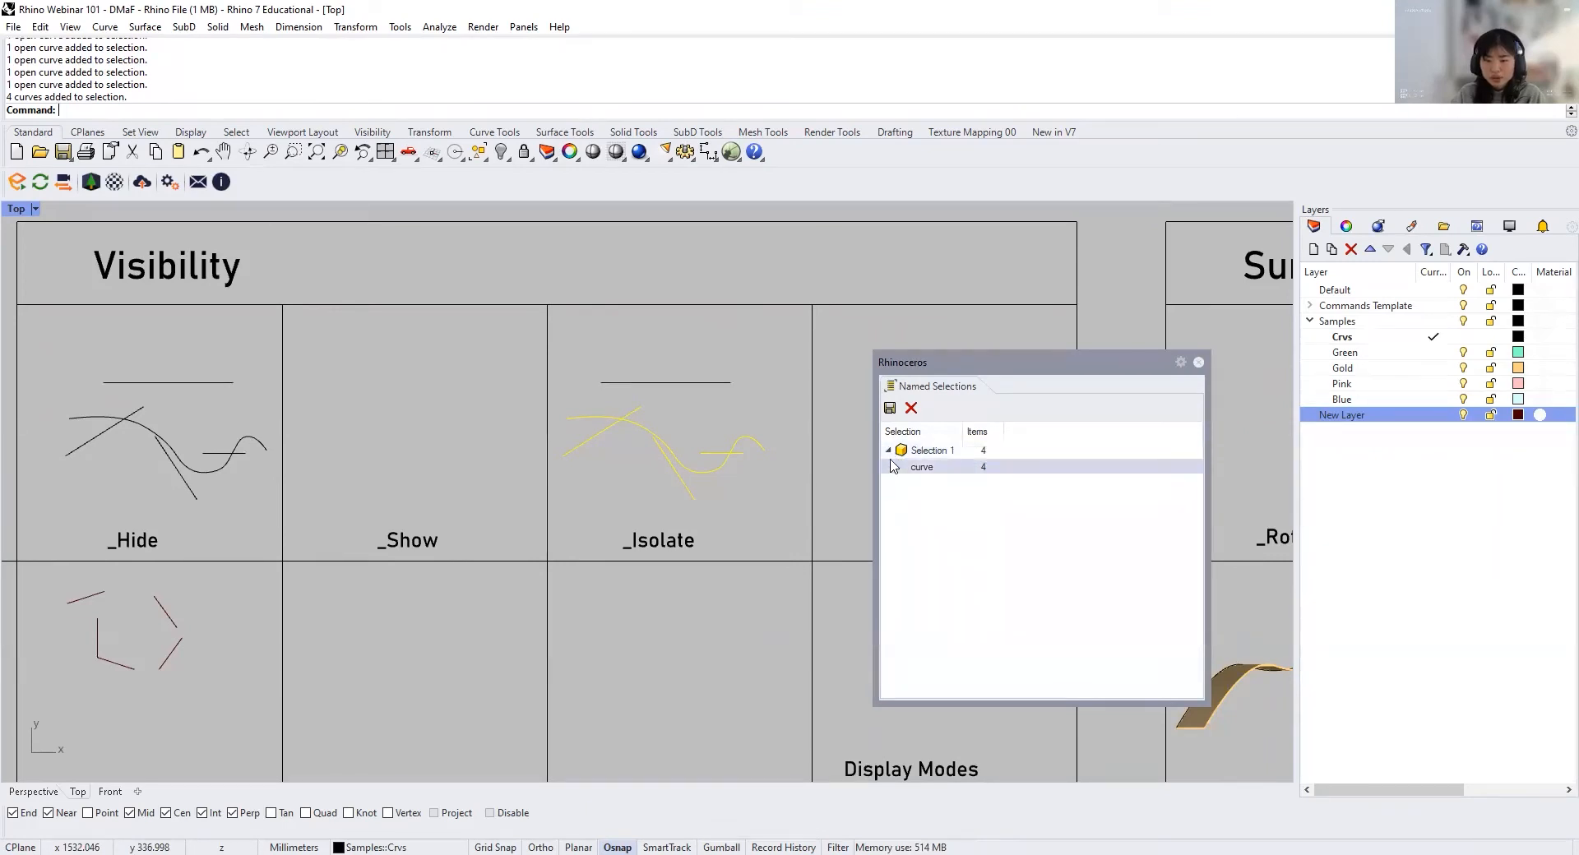
left_click(933, 468)
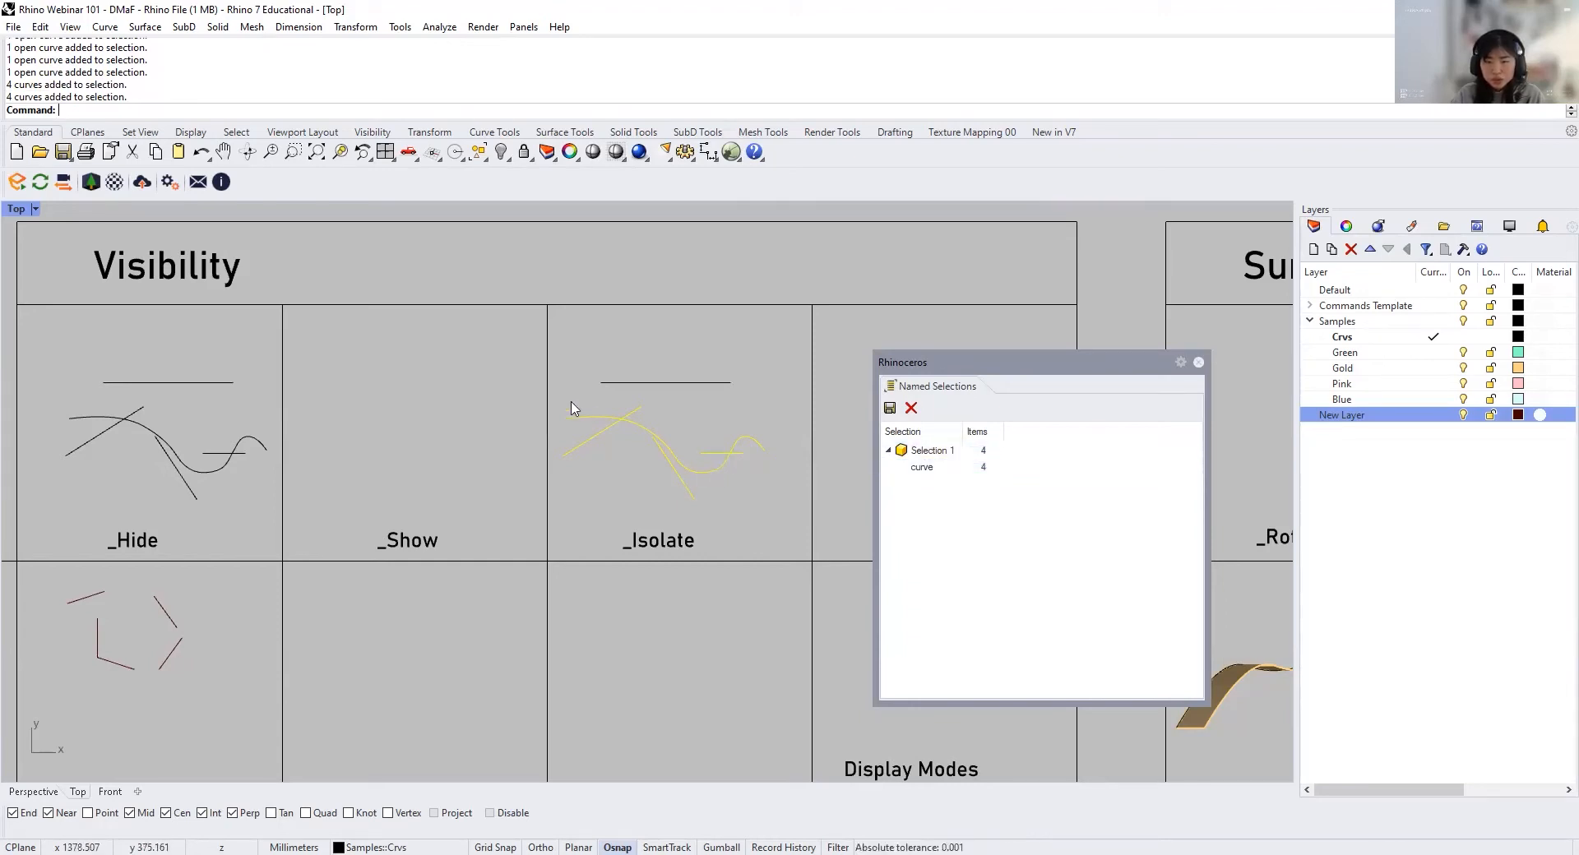
left_click(987, 467)
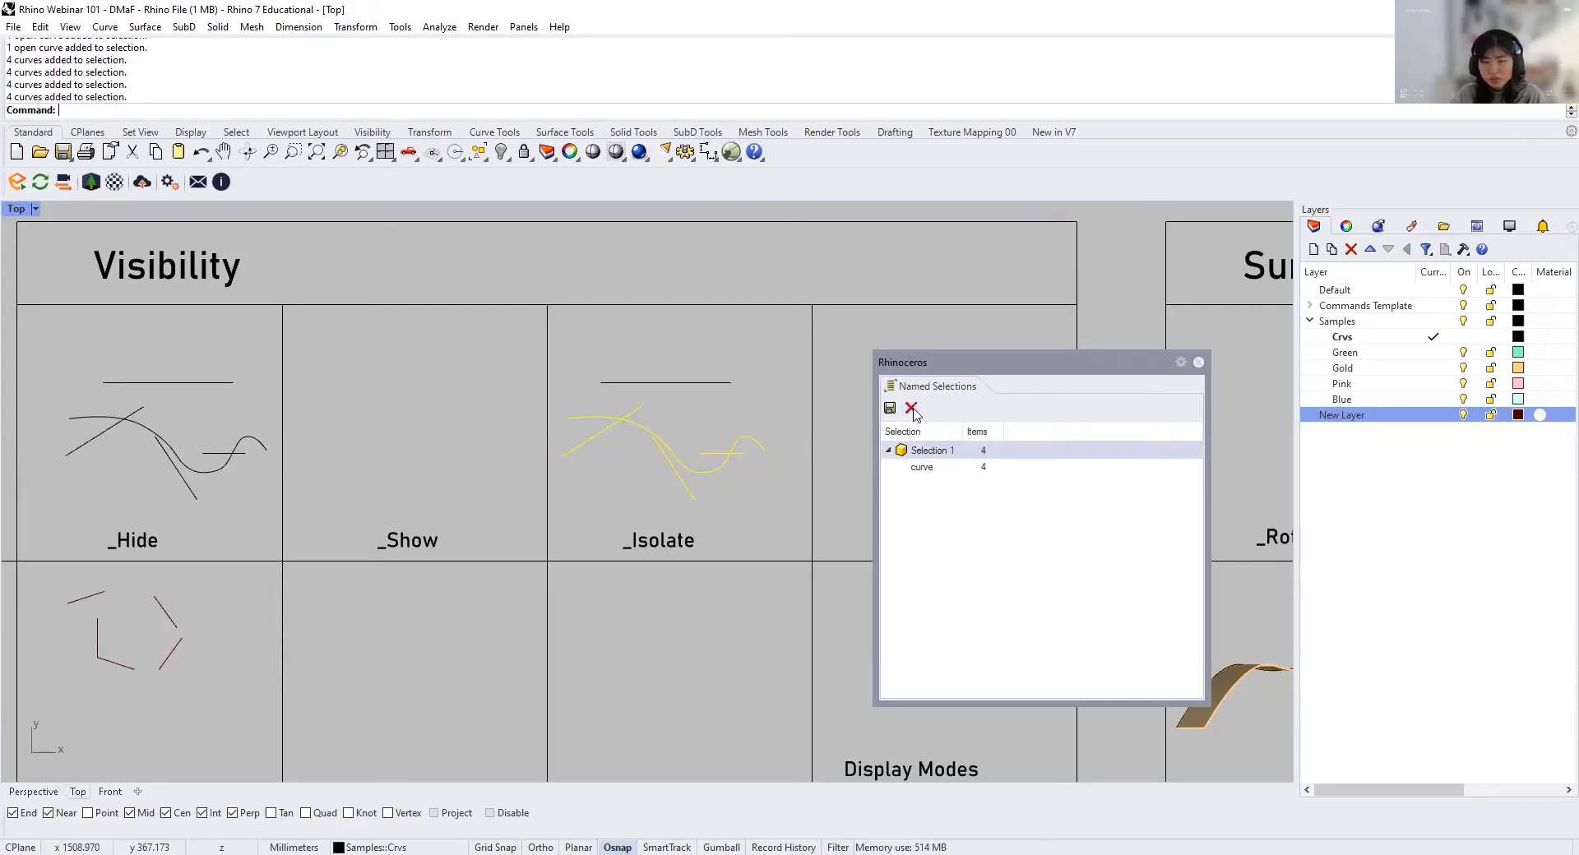
Step: Delete the named selection "Selection 1" and close the Named Selections window
key("Delete")
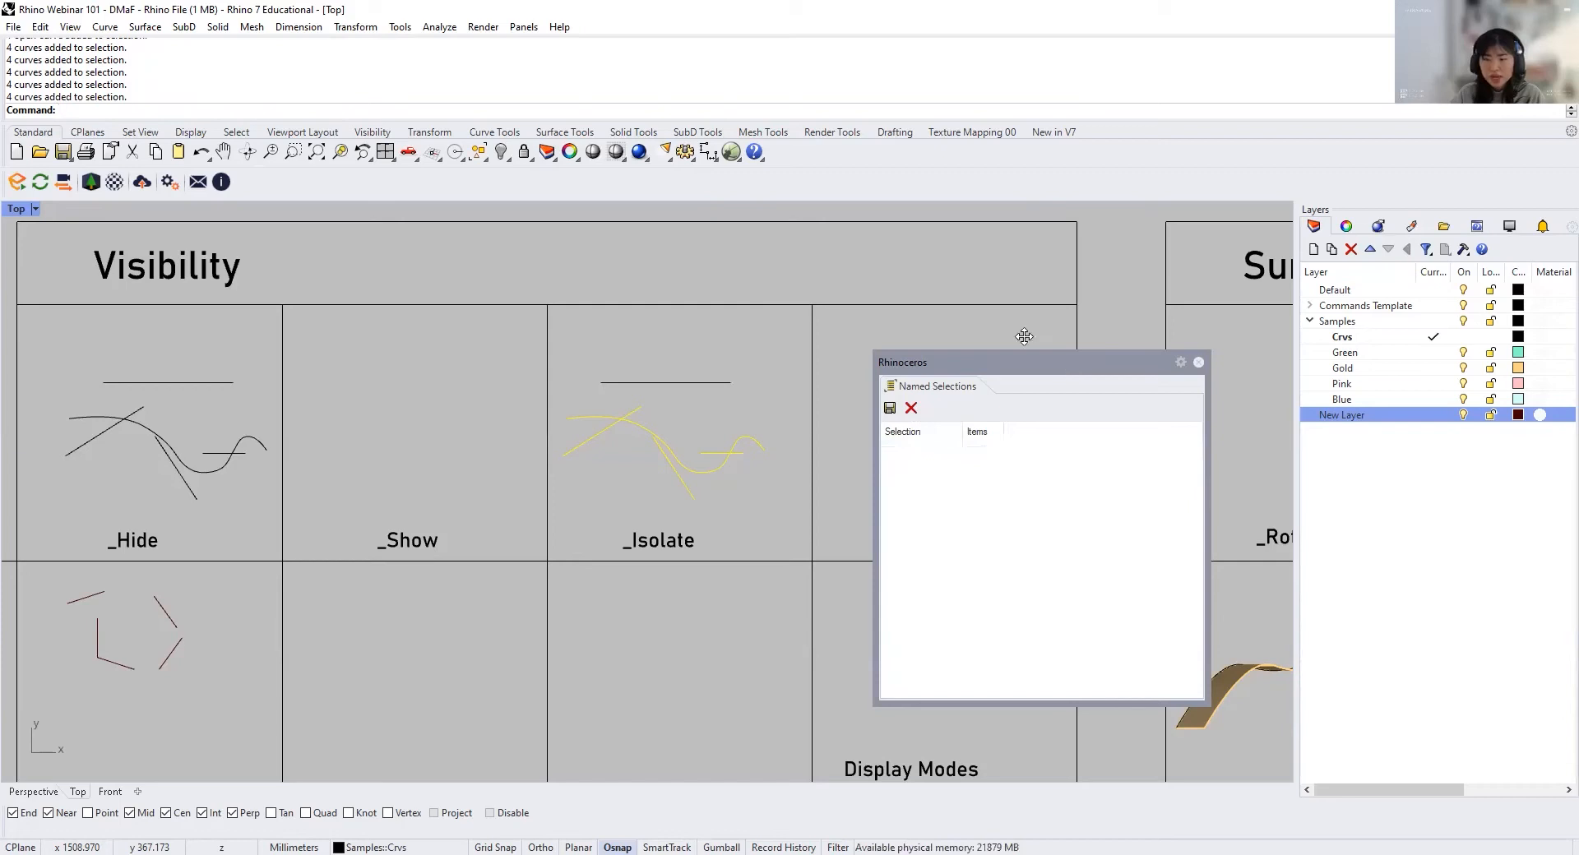
left_click_drag(1024, 336, 980, 305)
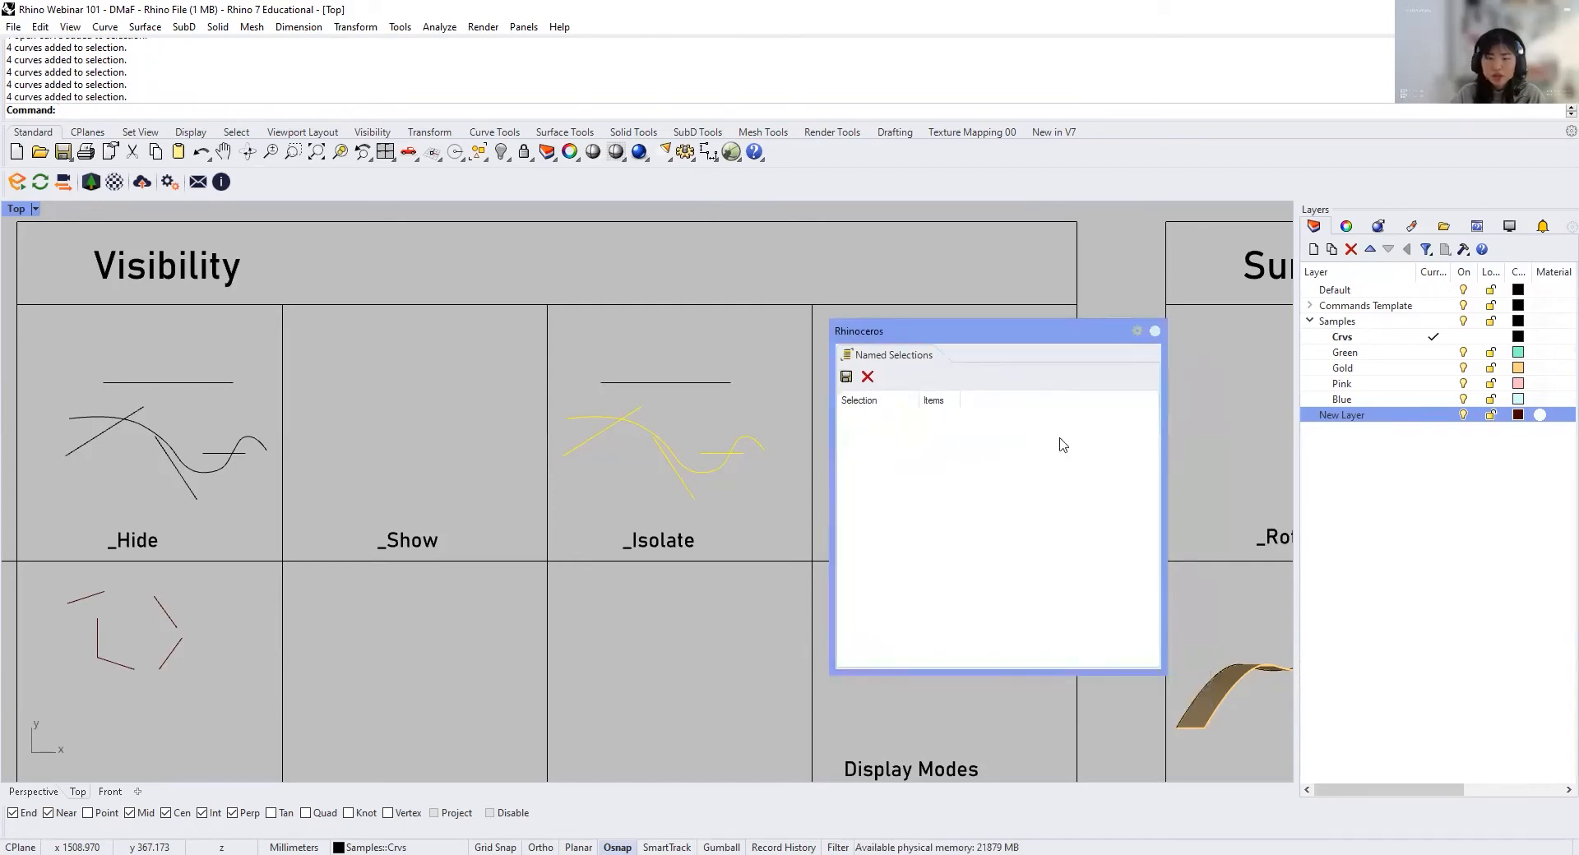
left_click(757, 485)
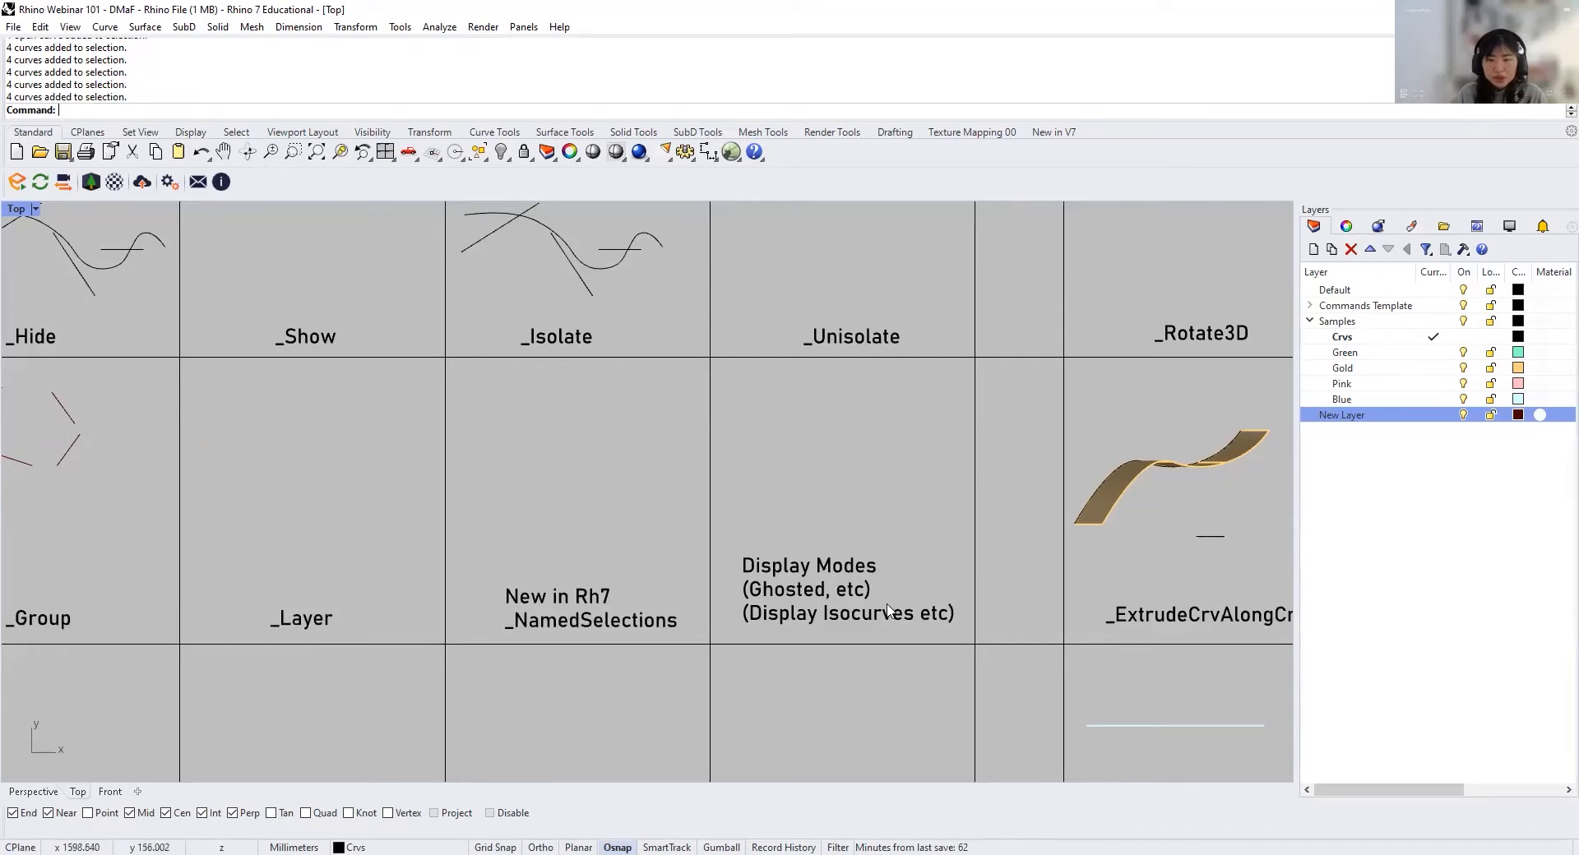
Step: Cycle the Top viewport through the Wireframe, Shaded, Ghosted and Rendered display modes
left_click(34, 211)
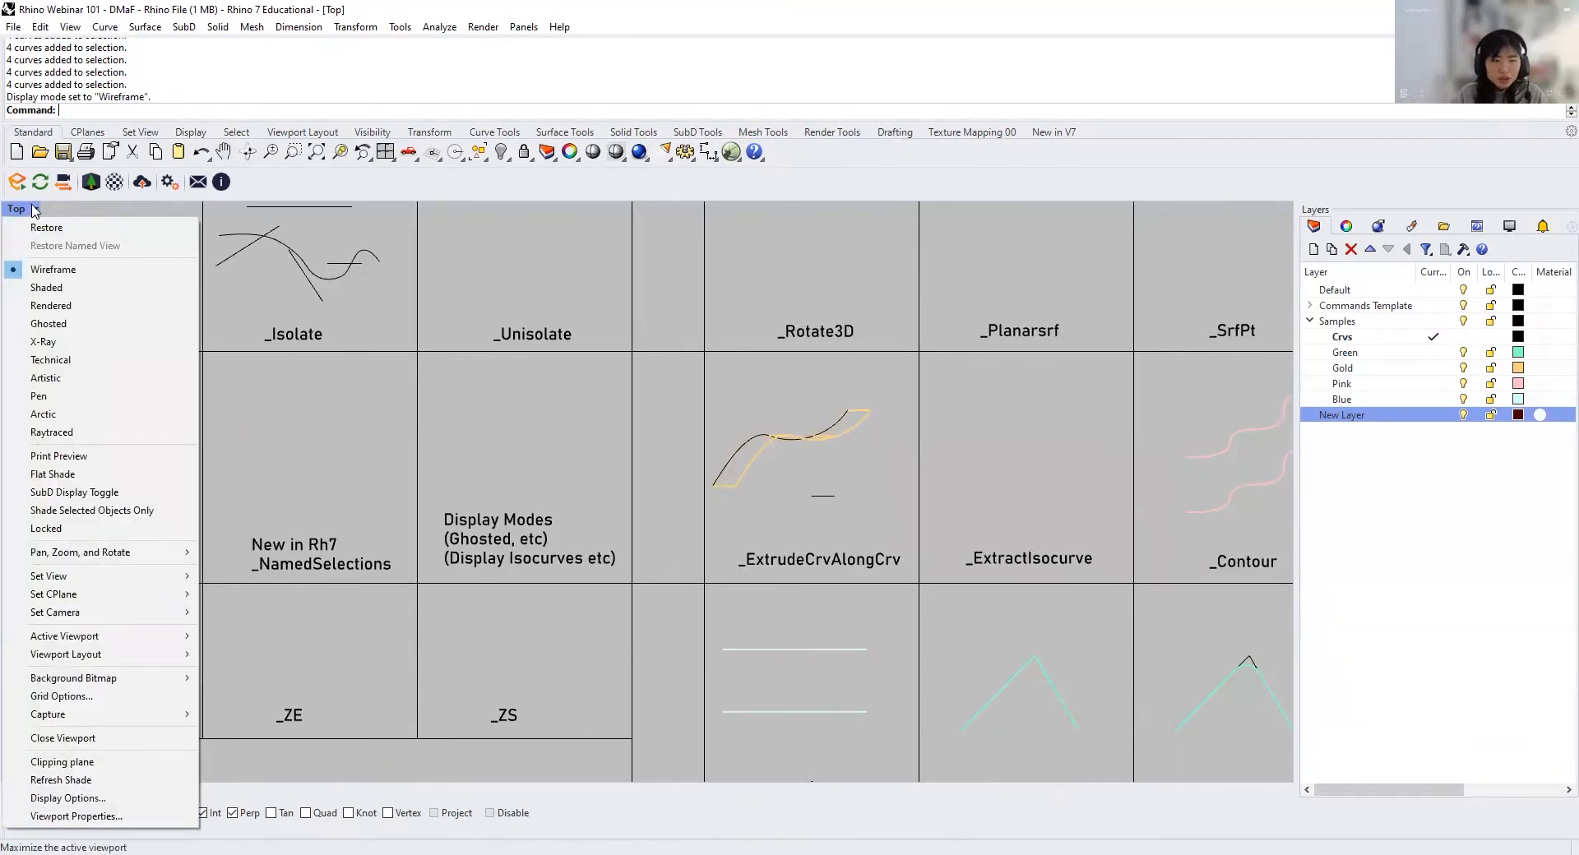
left_click(107, 287)
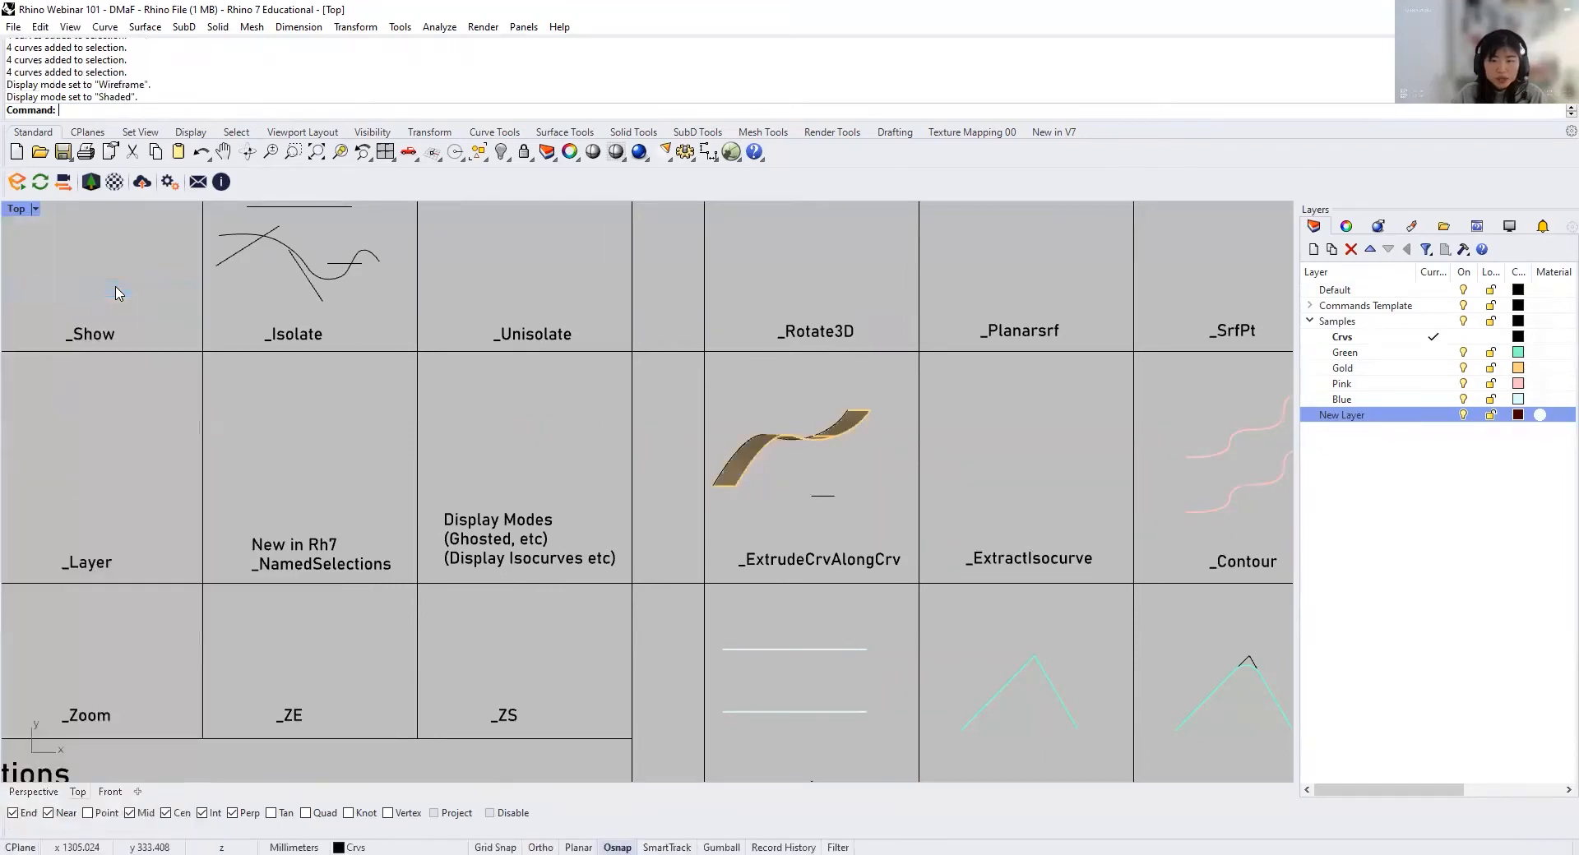
left_click(34, 210)
left_click(69, 323)
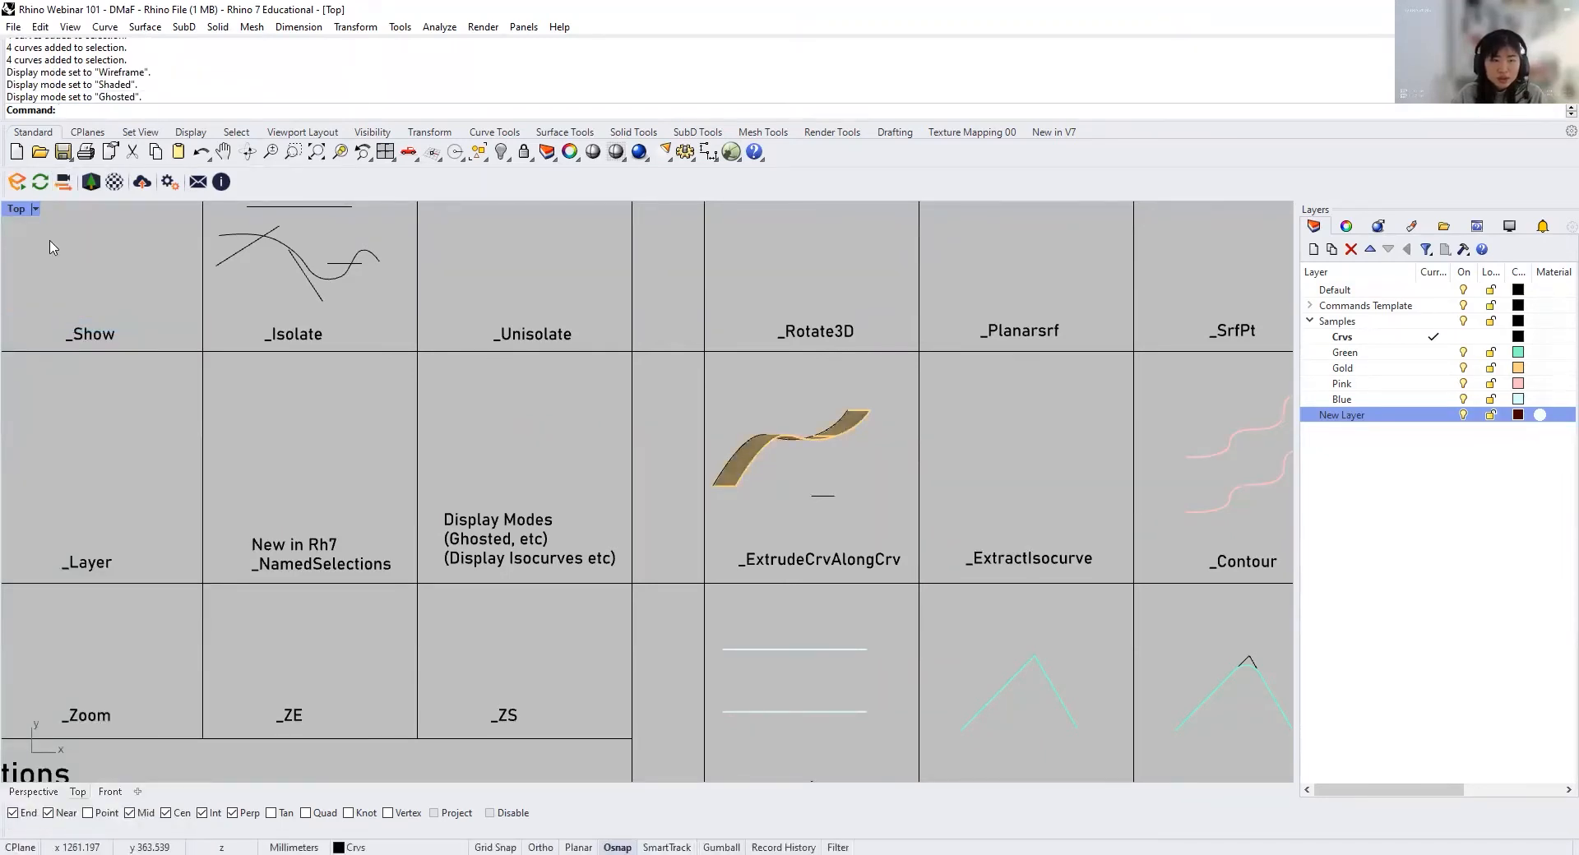
left_click(35, 209)
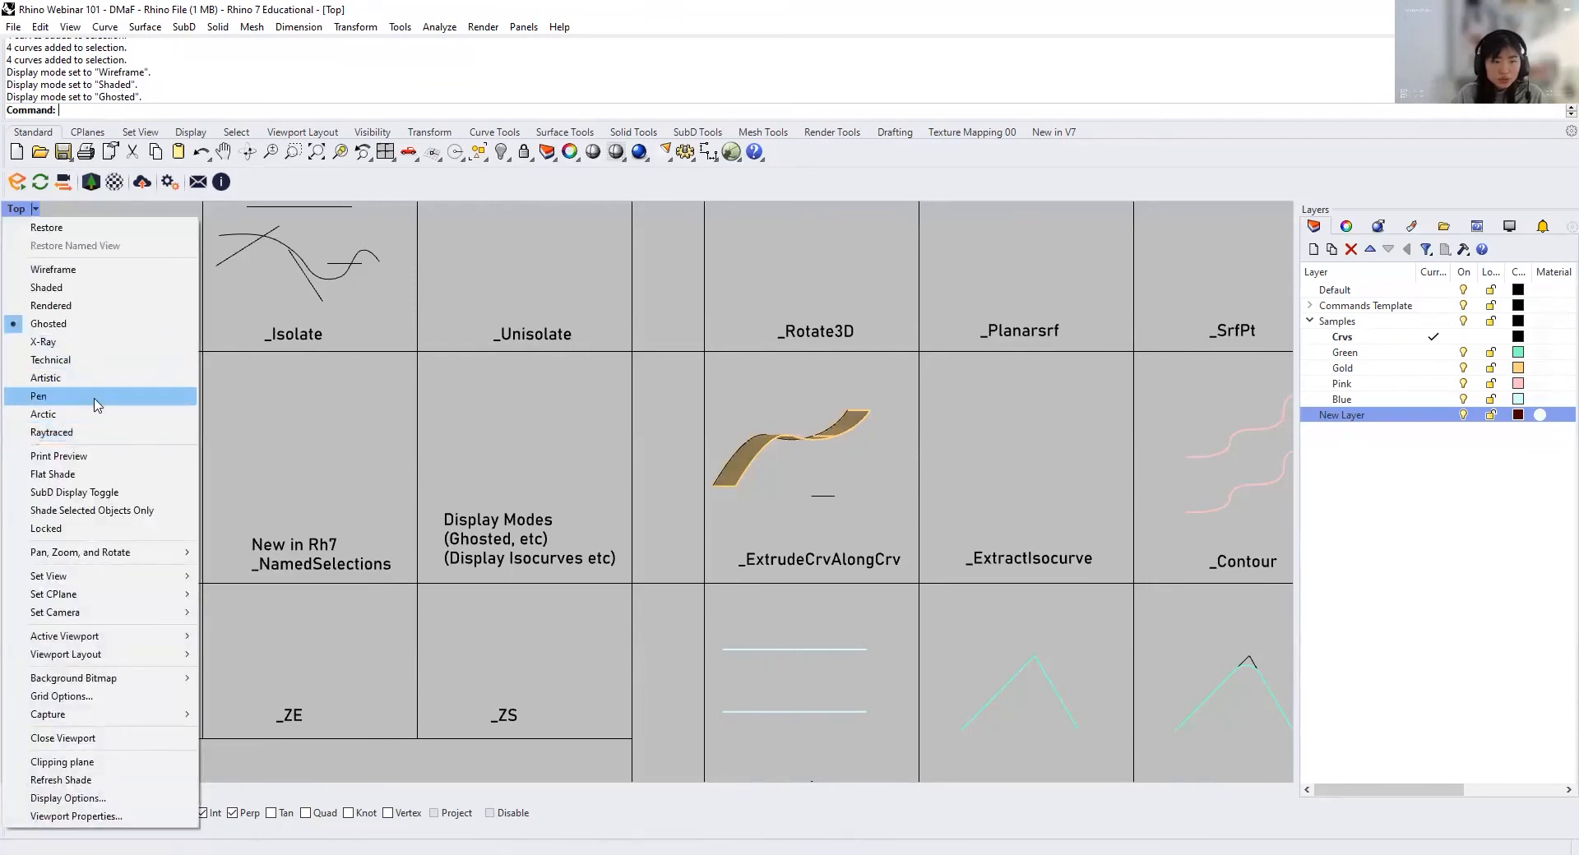
left_click(111, 309)
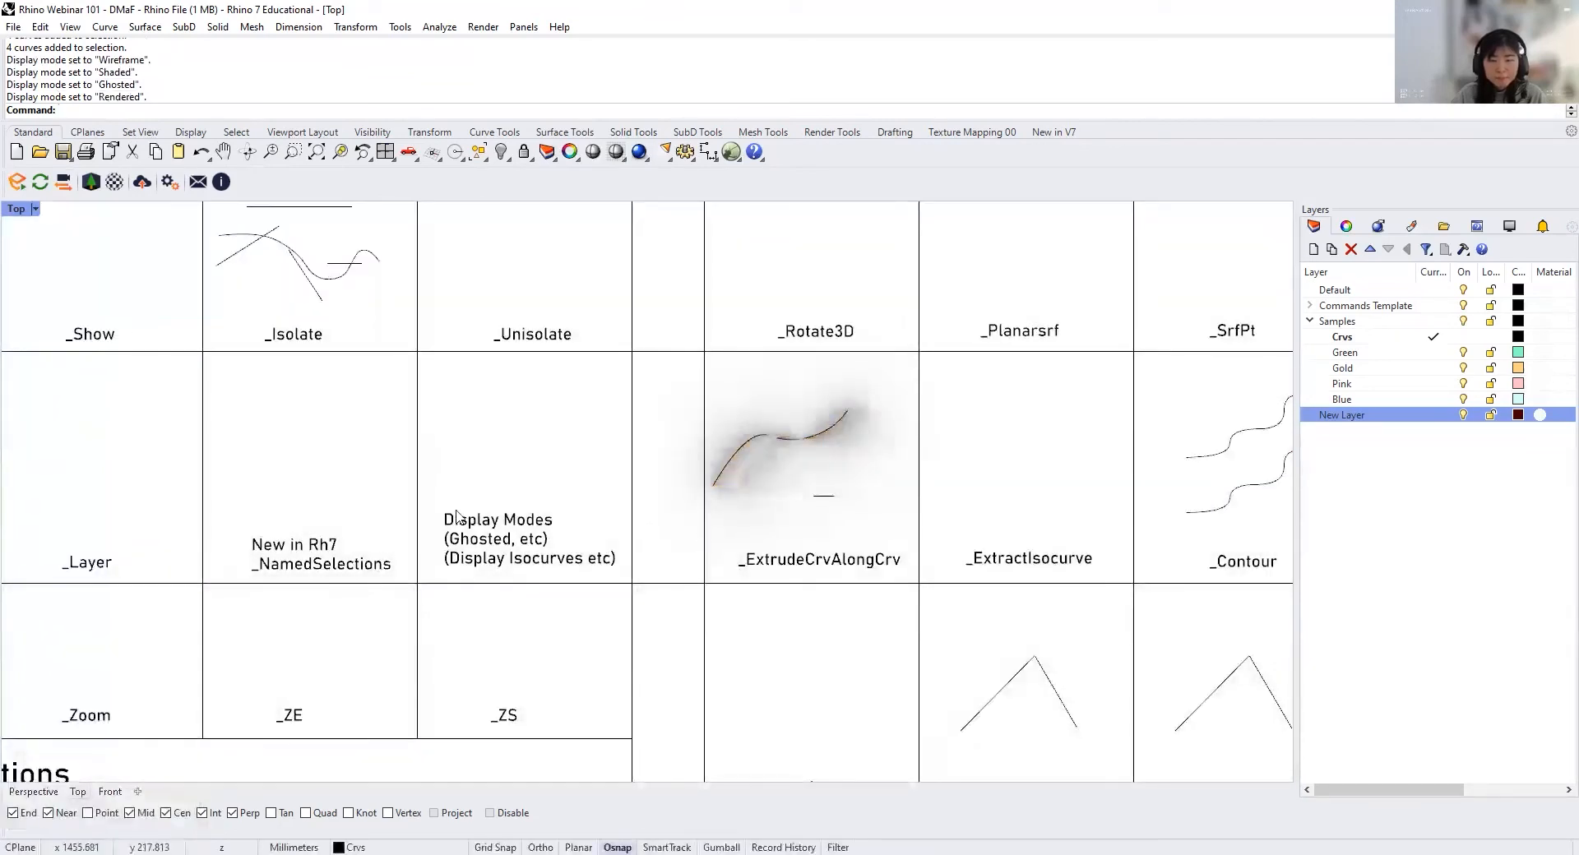
left_click(35, 210)
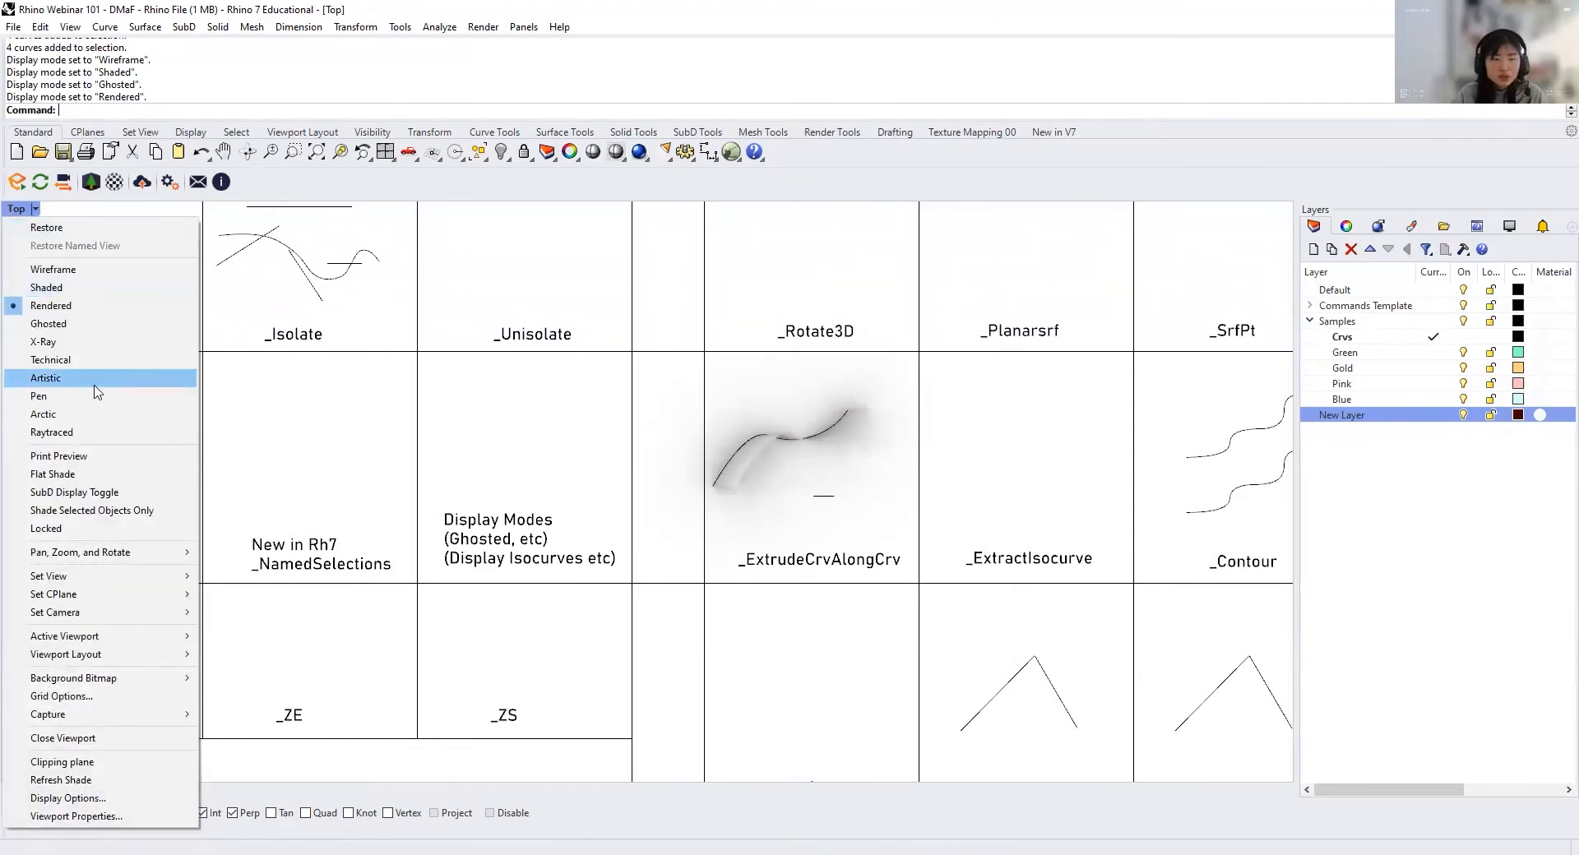
left_click(95, 306)
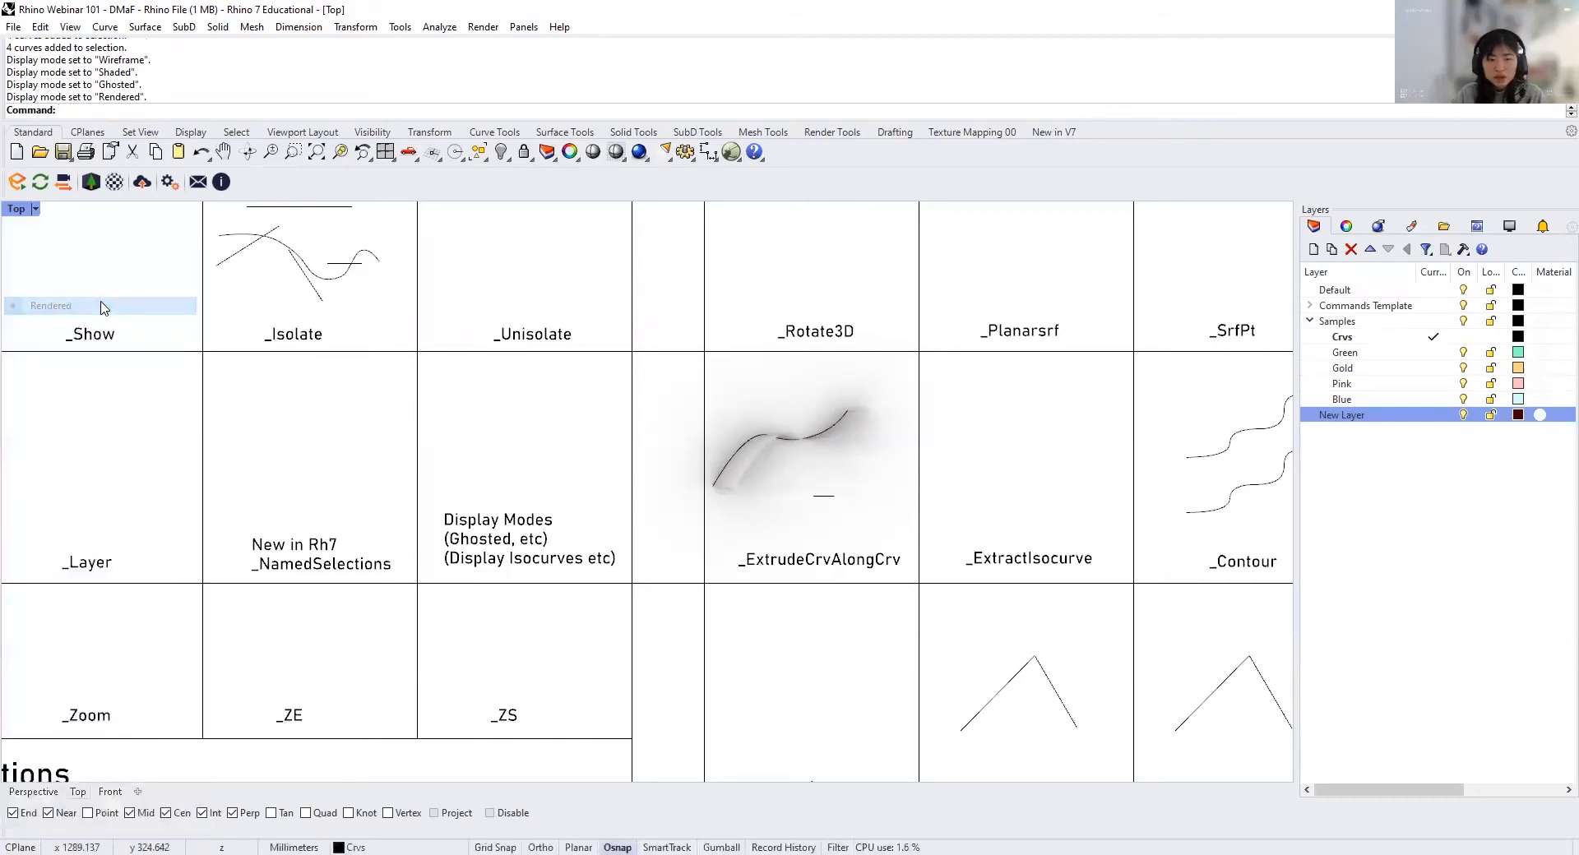
Step: Switch to the Perspective viewport and display it in Rendered and then Raytraced mode
left_click(34, 792)
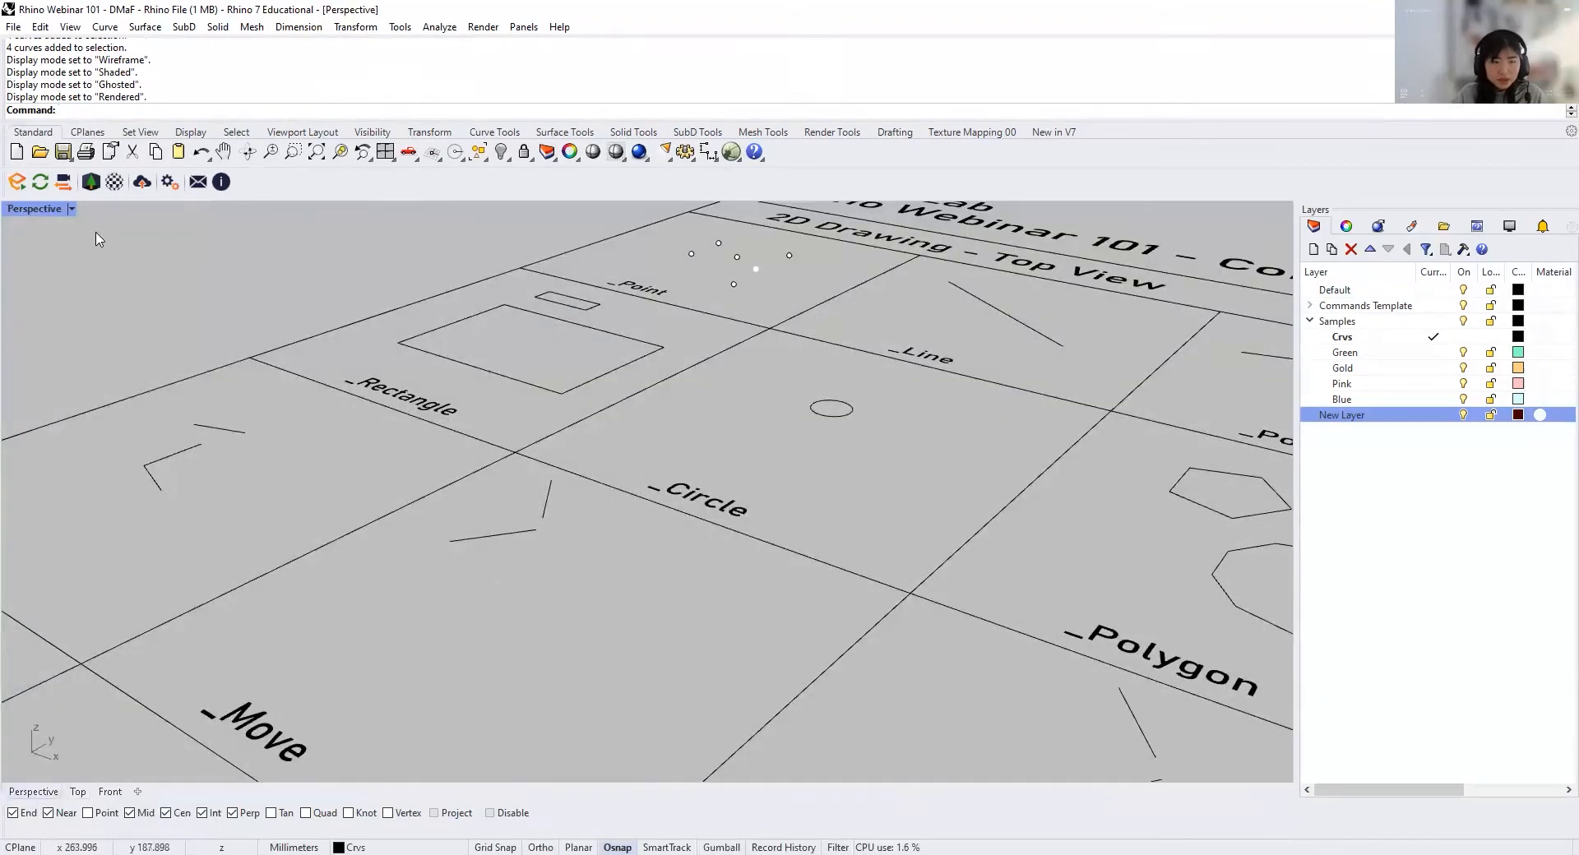
left_click(72, 209)
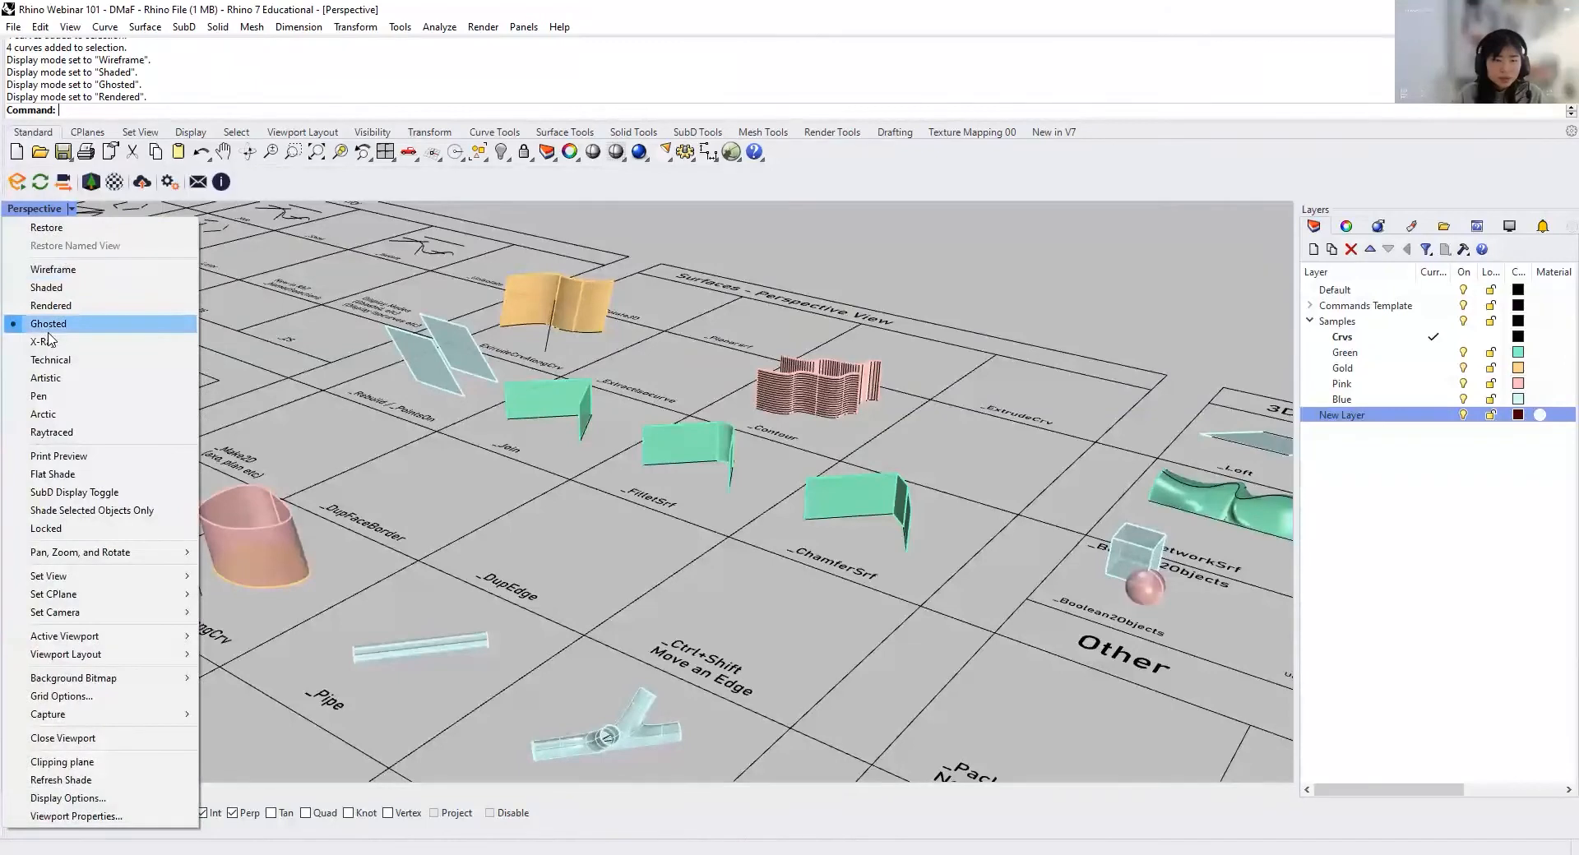
left_click(75, 307)
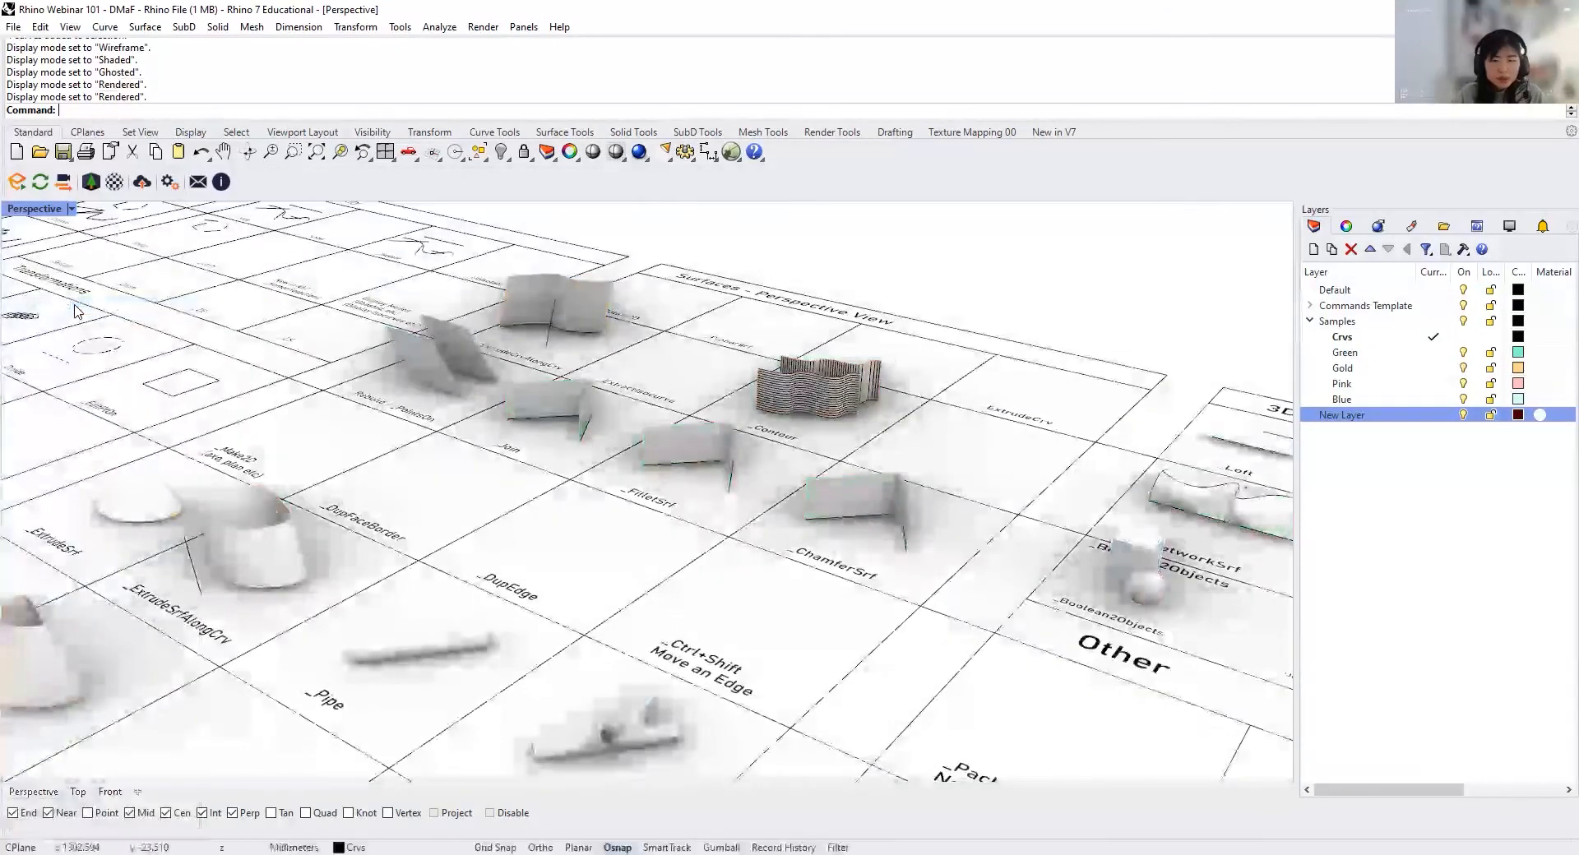
left_click(90, 210)
left_click(72, 209)
left_click(90, 444)
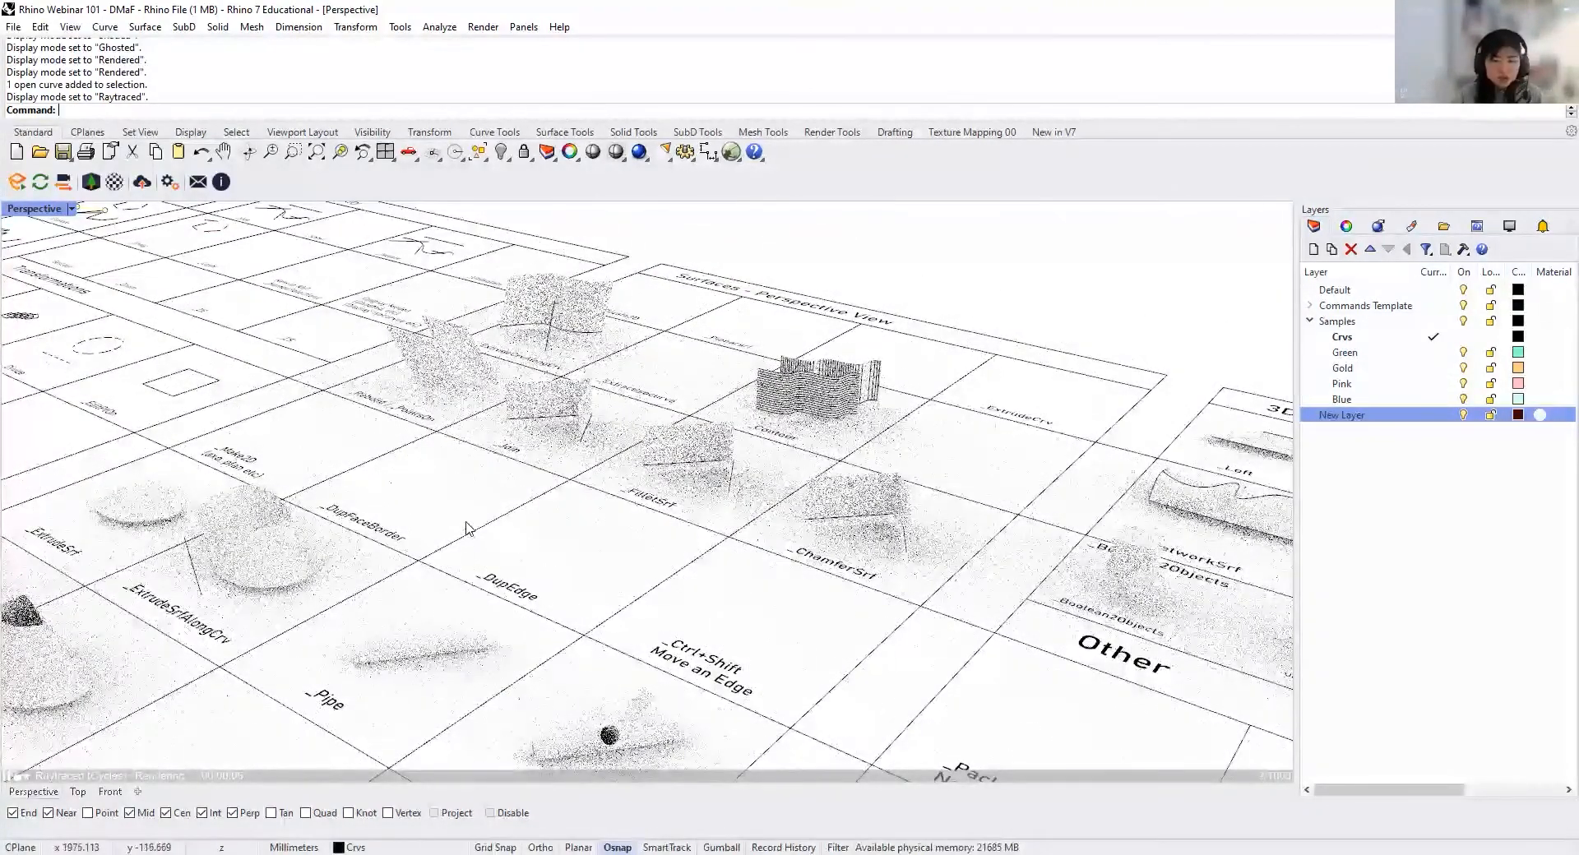
Step: Try the Ghosted and Wireframe modes in Perspective, and set both the Perspective and Top viewports to Ghosted display
left_click(73, 209)
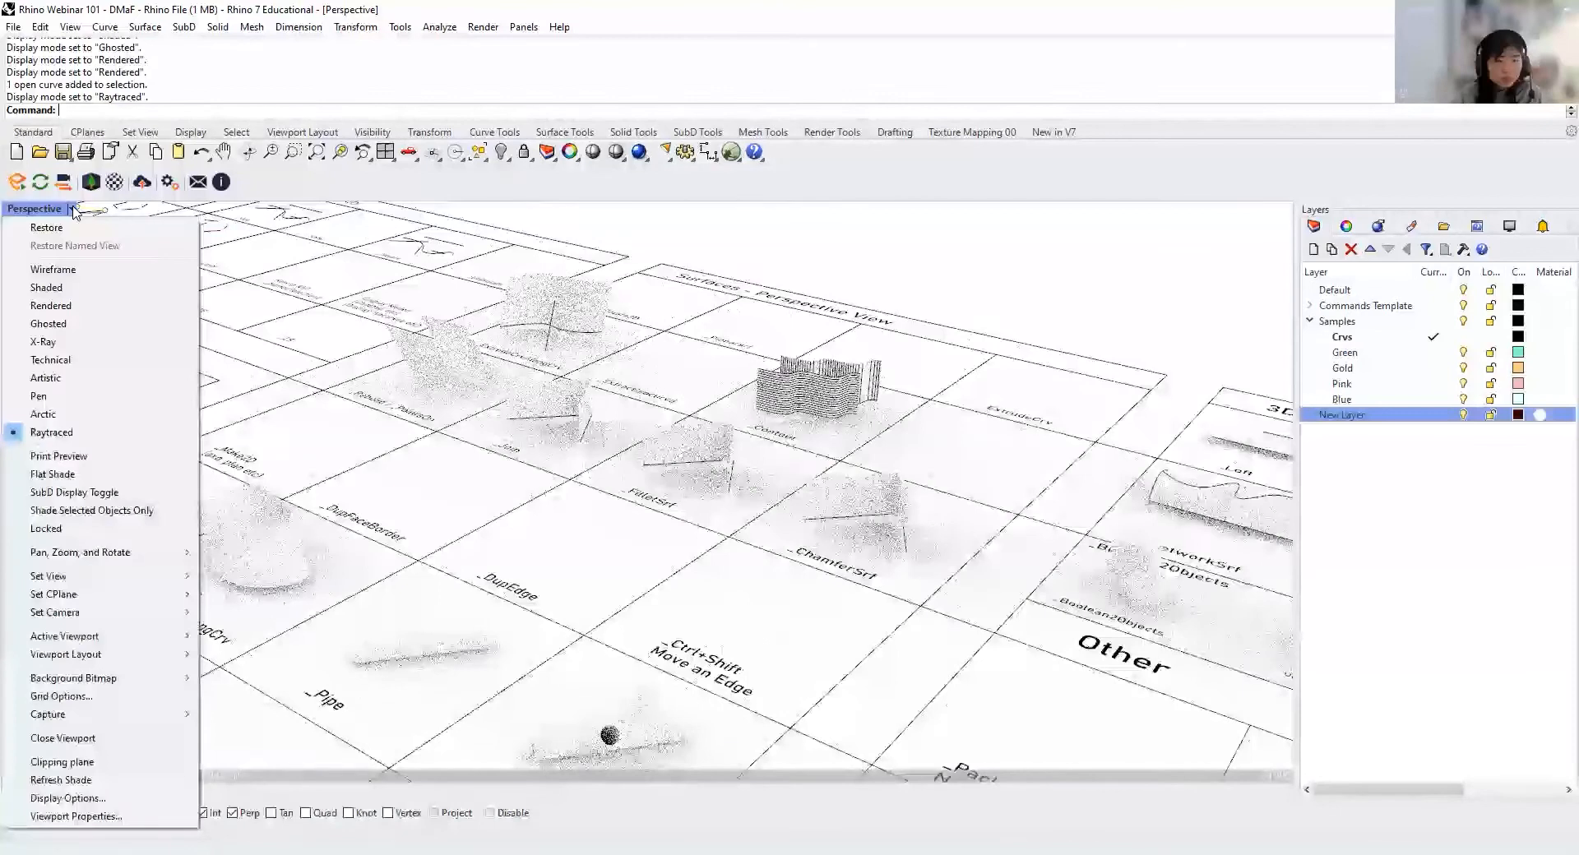
left_click(82, 324)
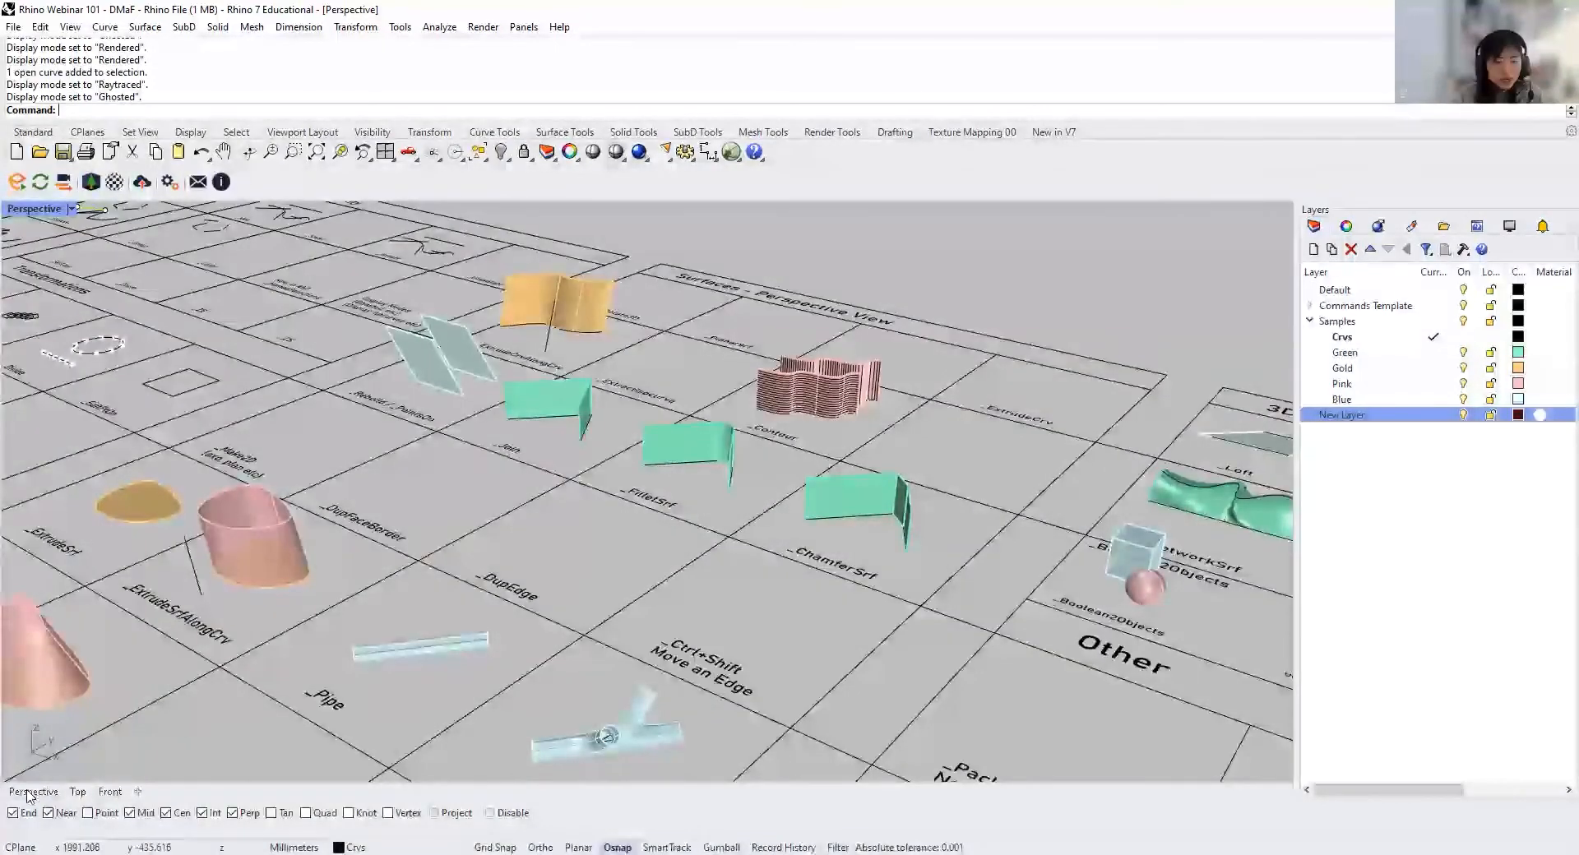
left_click(72, 209)
left_click(83, 277)
right_click_drag(793, 525, 831, 499)
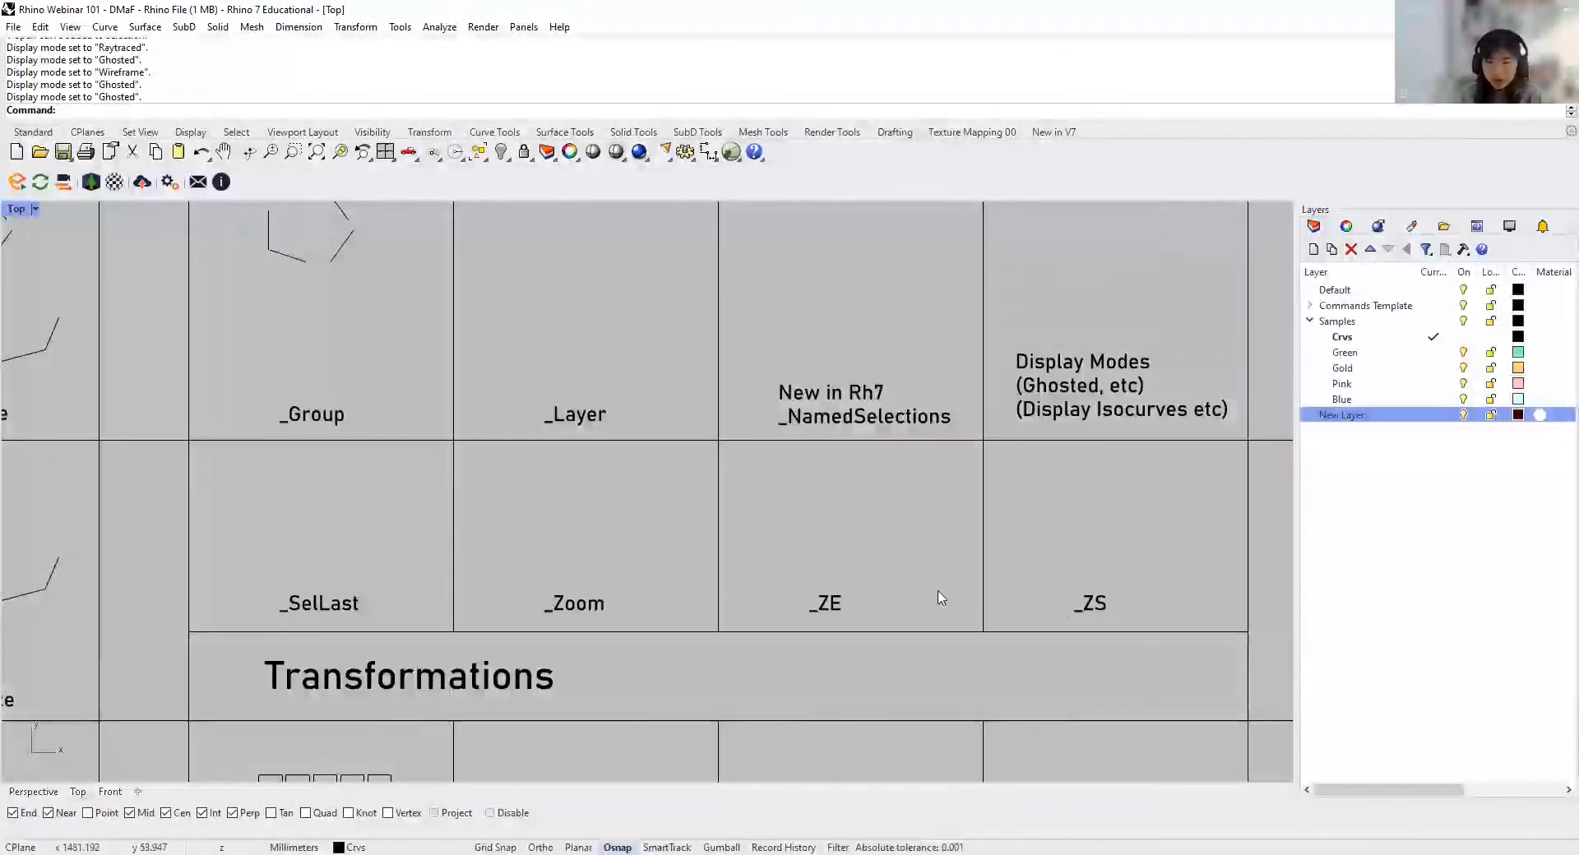
Step: Run SelLast to select the last changed objects in the Top viewport, and clear the selection
scroll(485, 589, "down", 2)
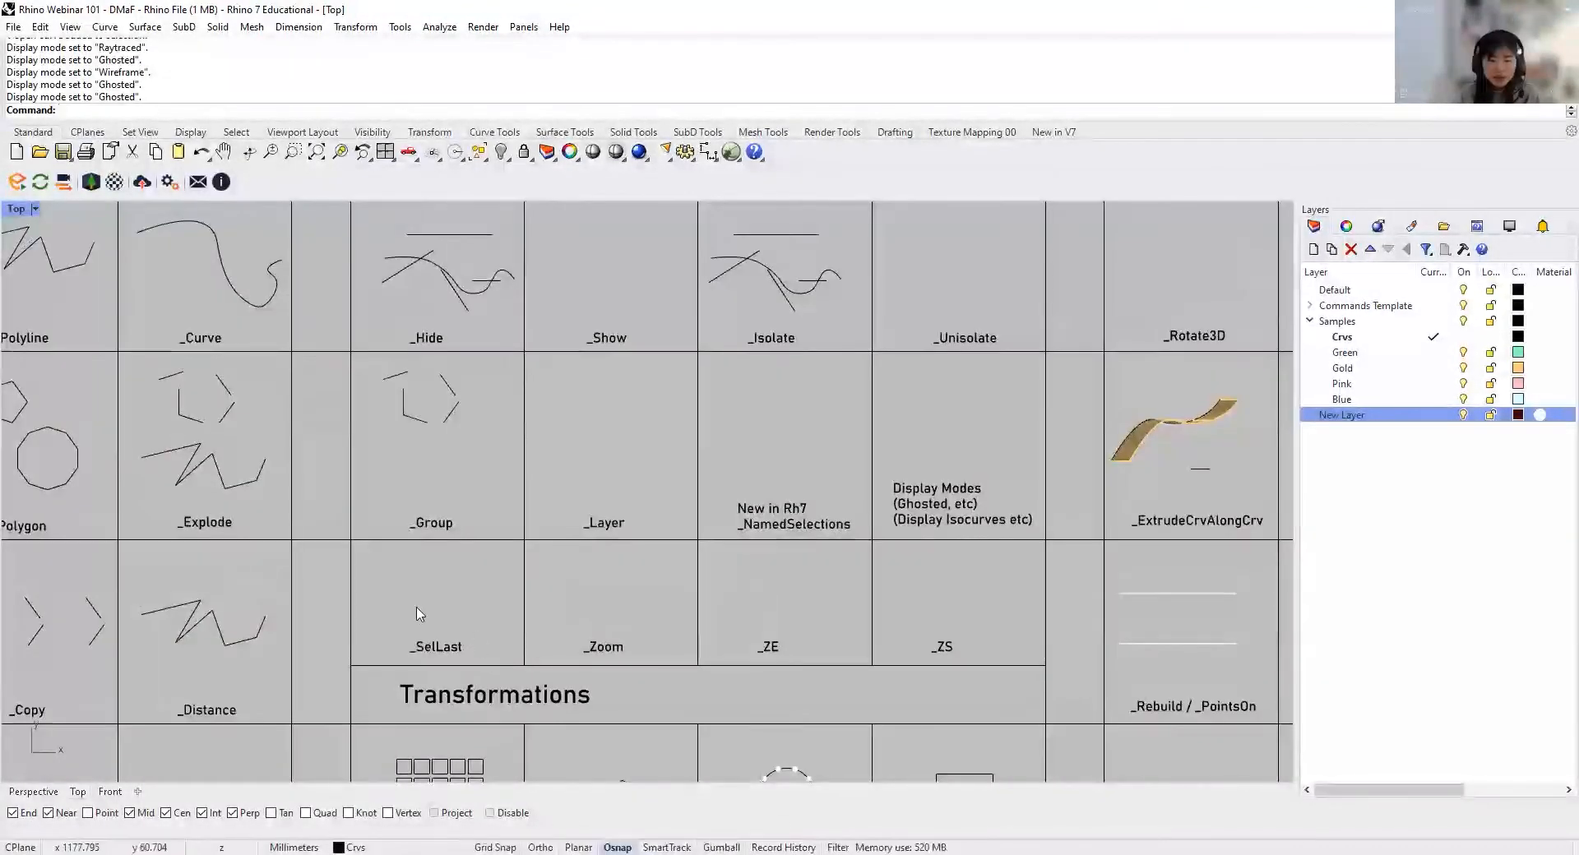
type("SelL")
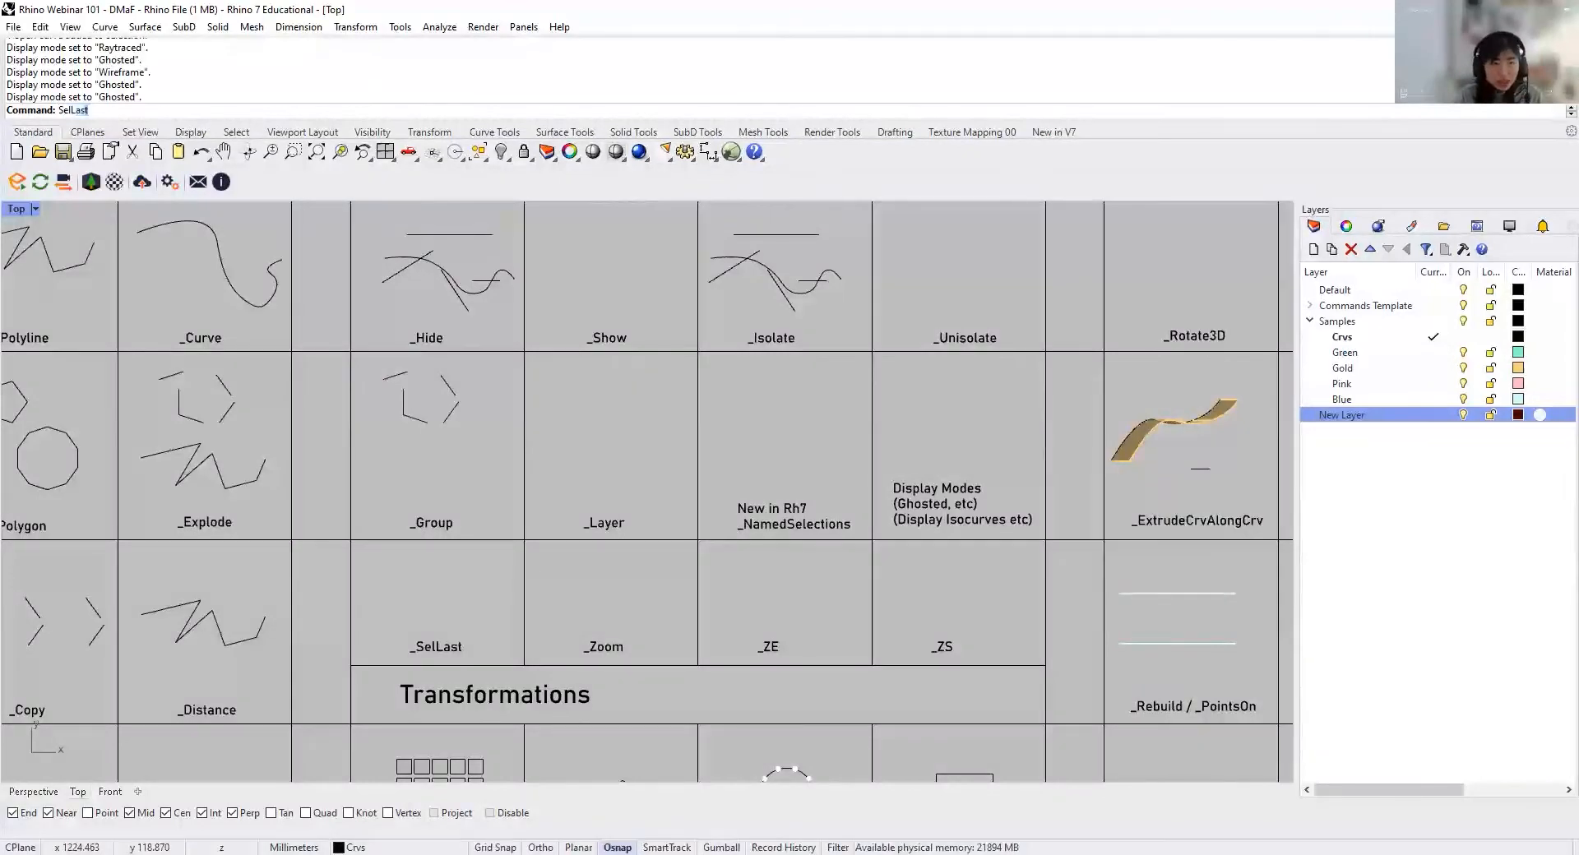
type("ast")
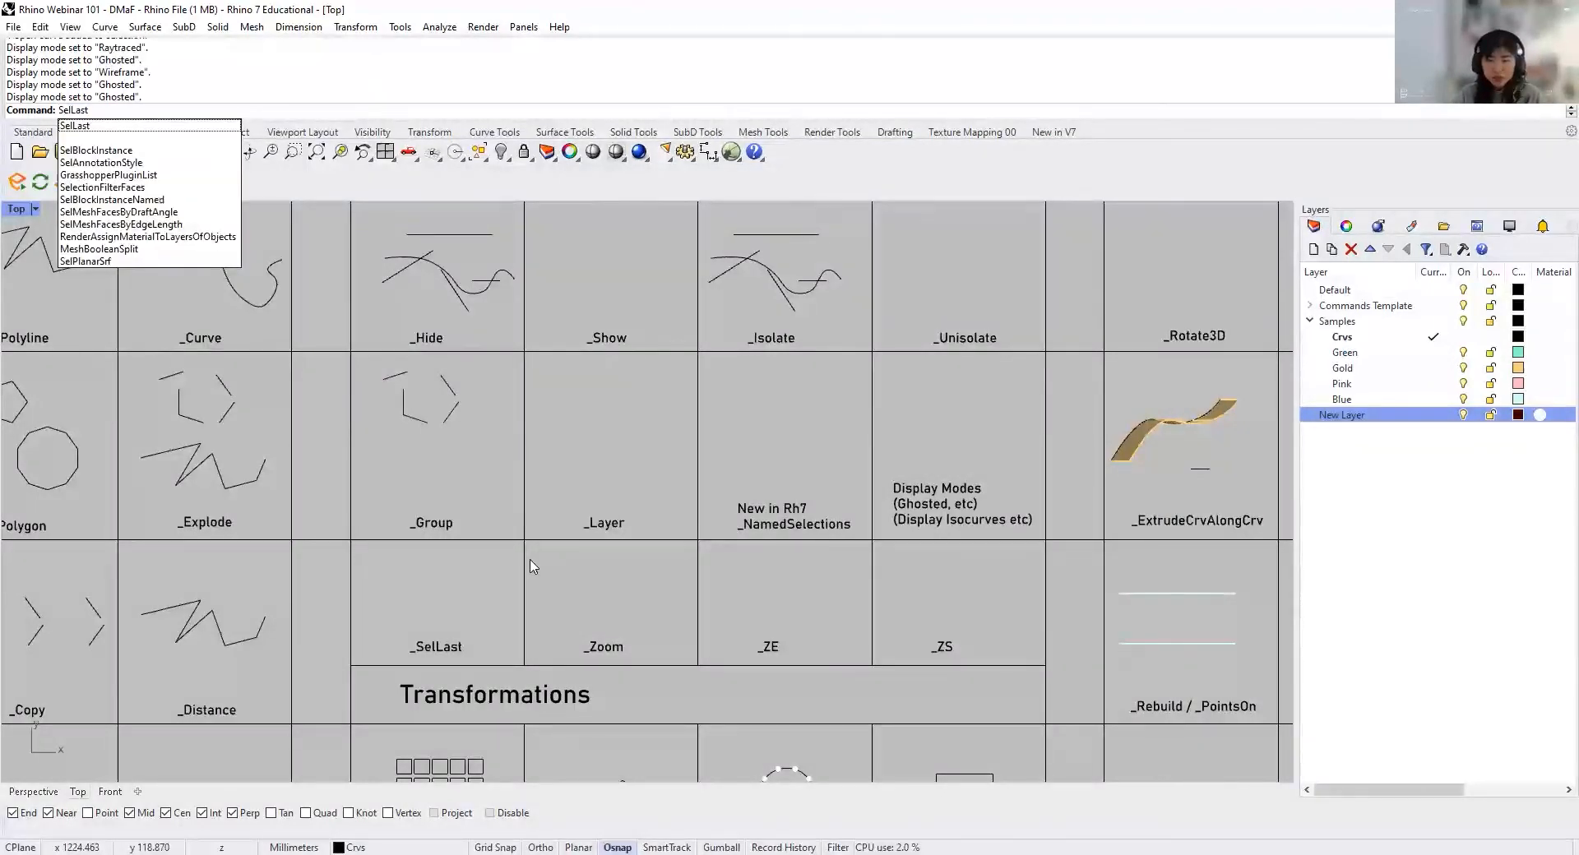
key("Return")
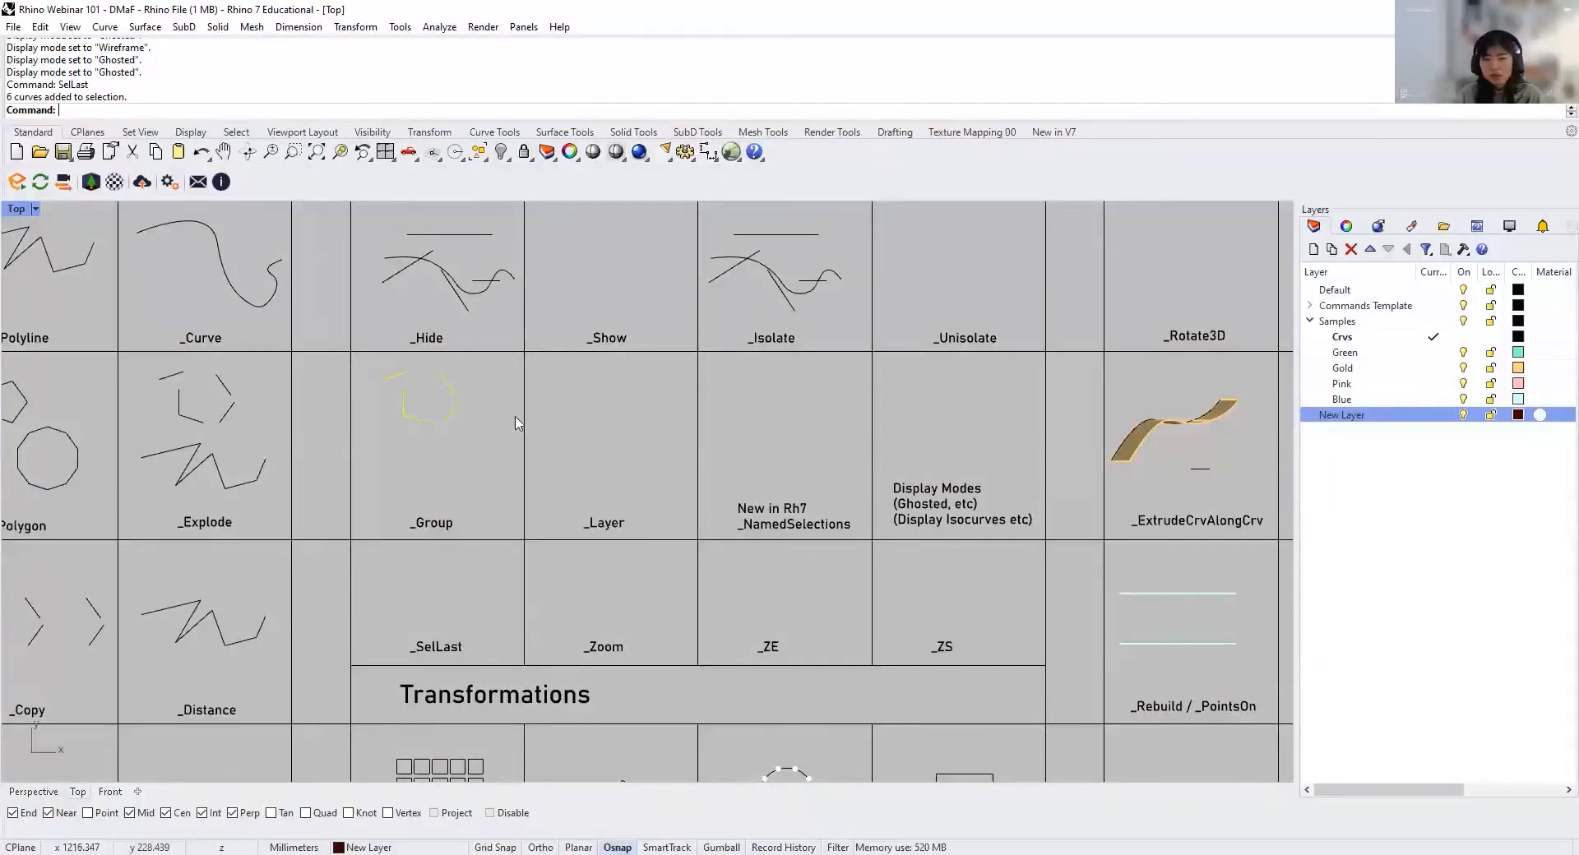
key("Escape")
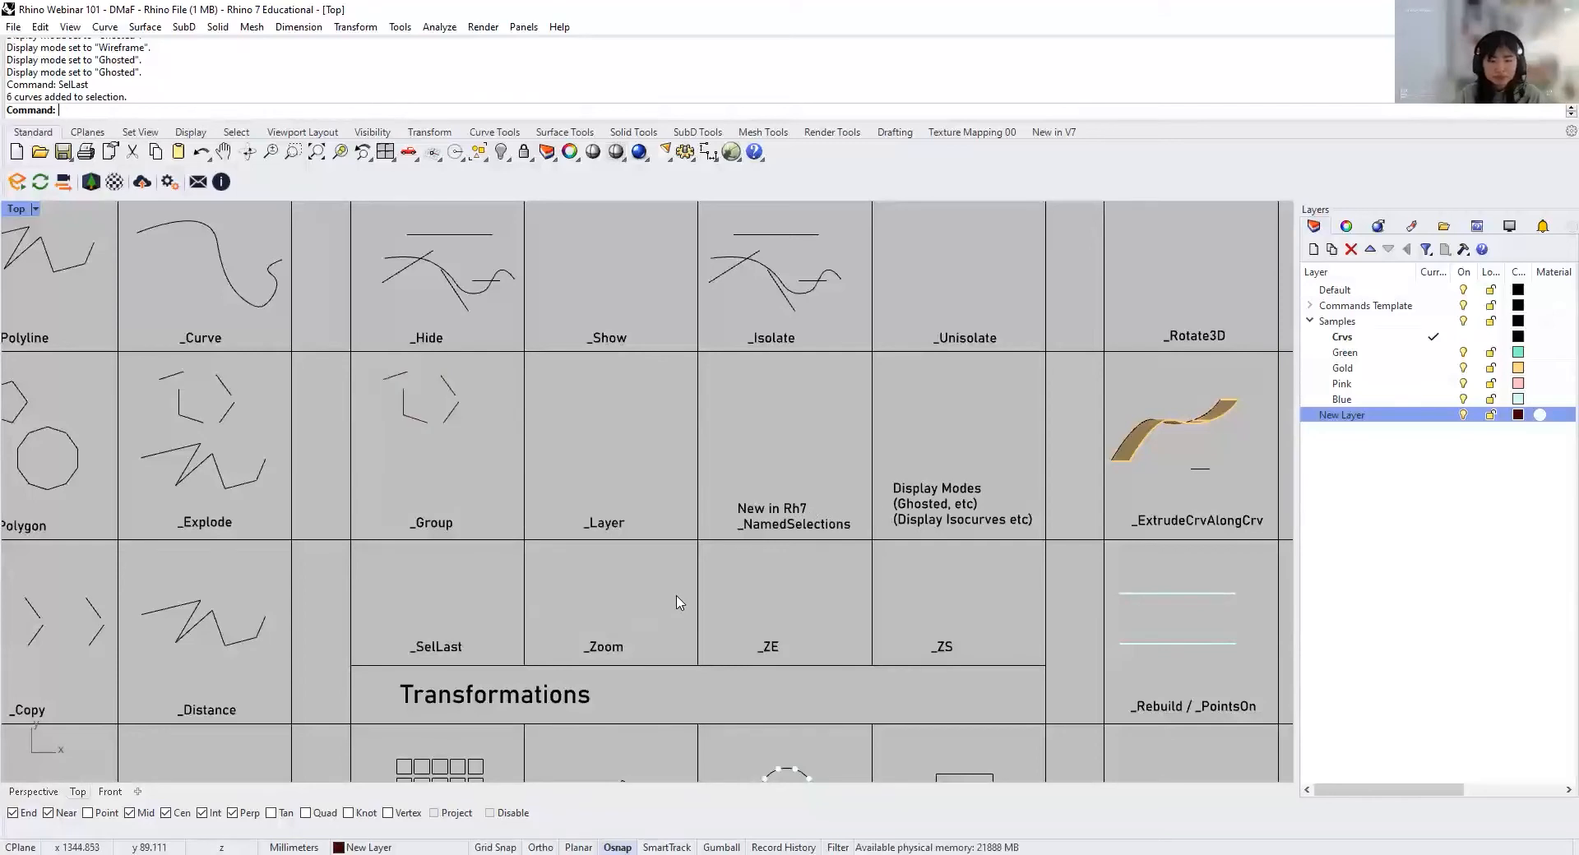
Step: Zoom into a window around the _Zoom cell, then zoom to the extents of the whole drawing
type("Zoom")
key("Return")
left_click_drag(556, 618, 668, 717)
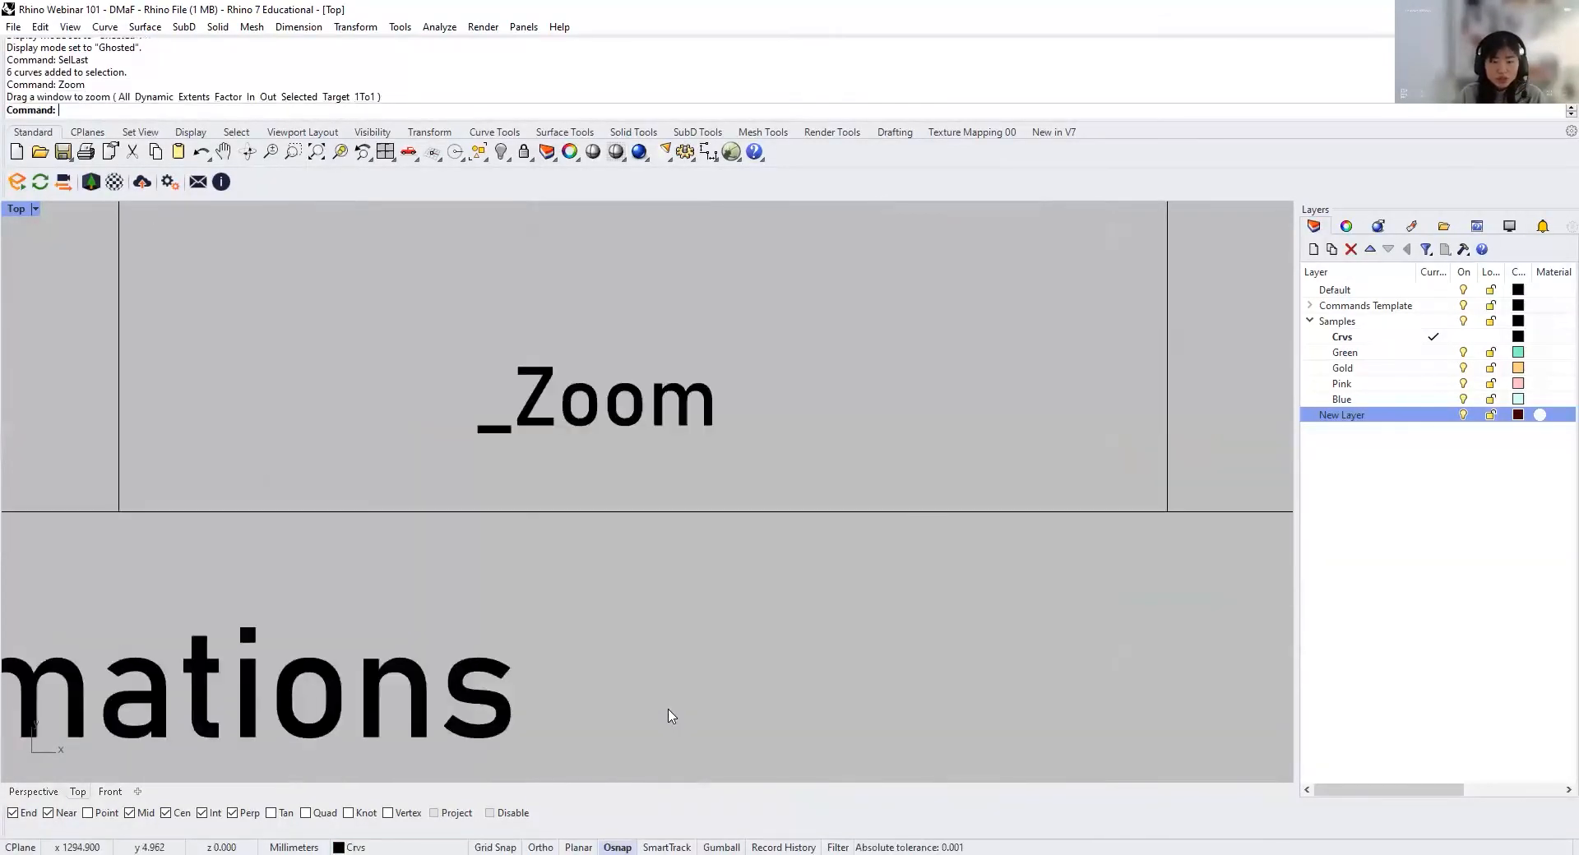
scroll(445, 527, "down", 5)
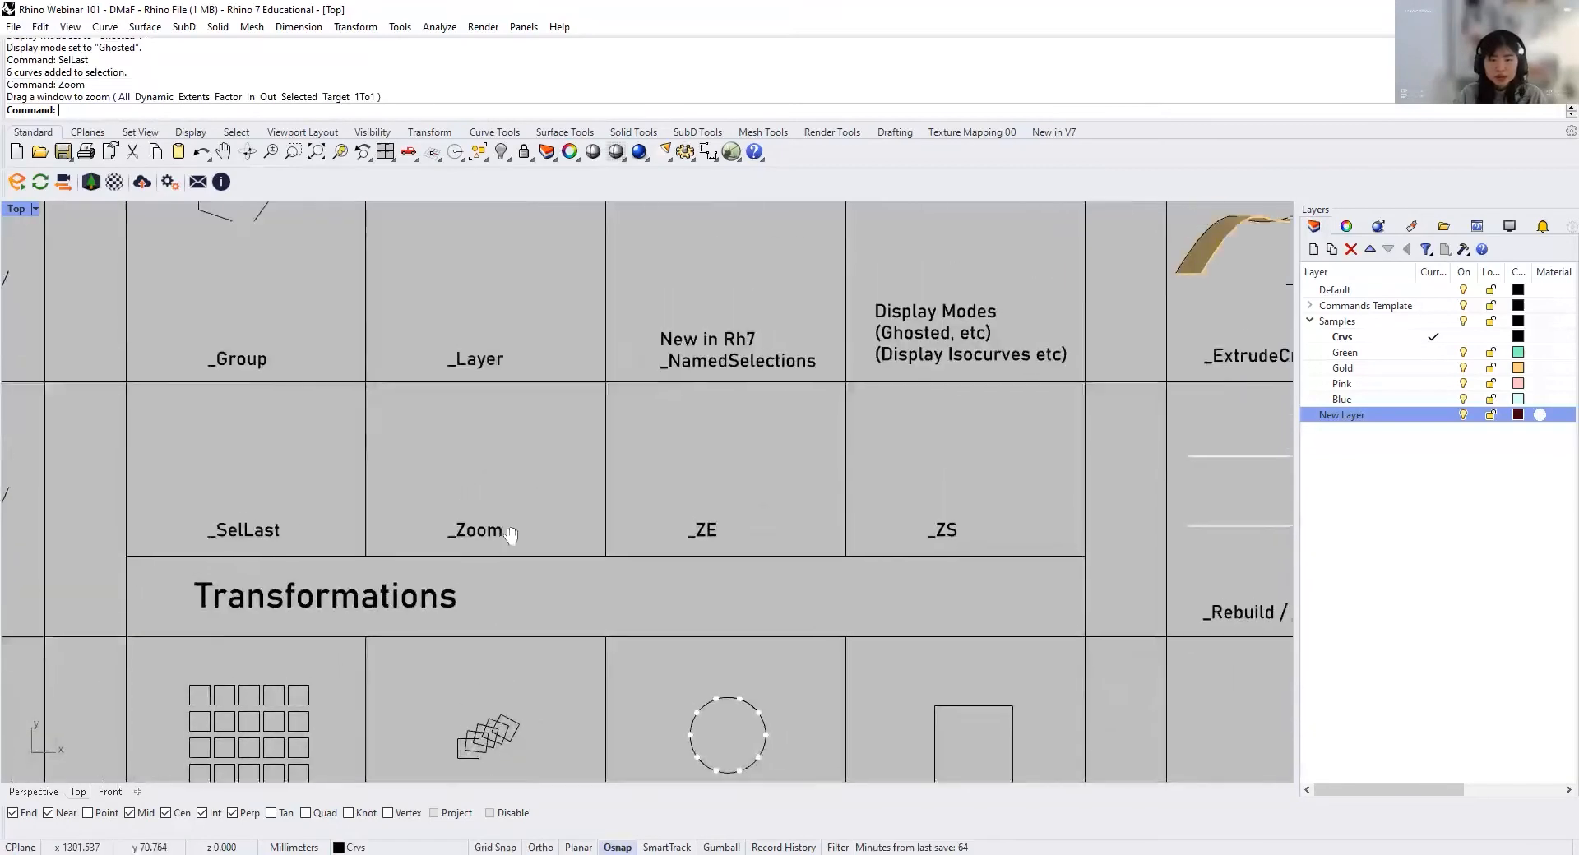
type("z")
key("Return")
type("e")
key("Return")
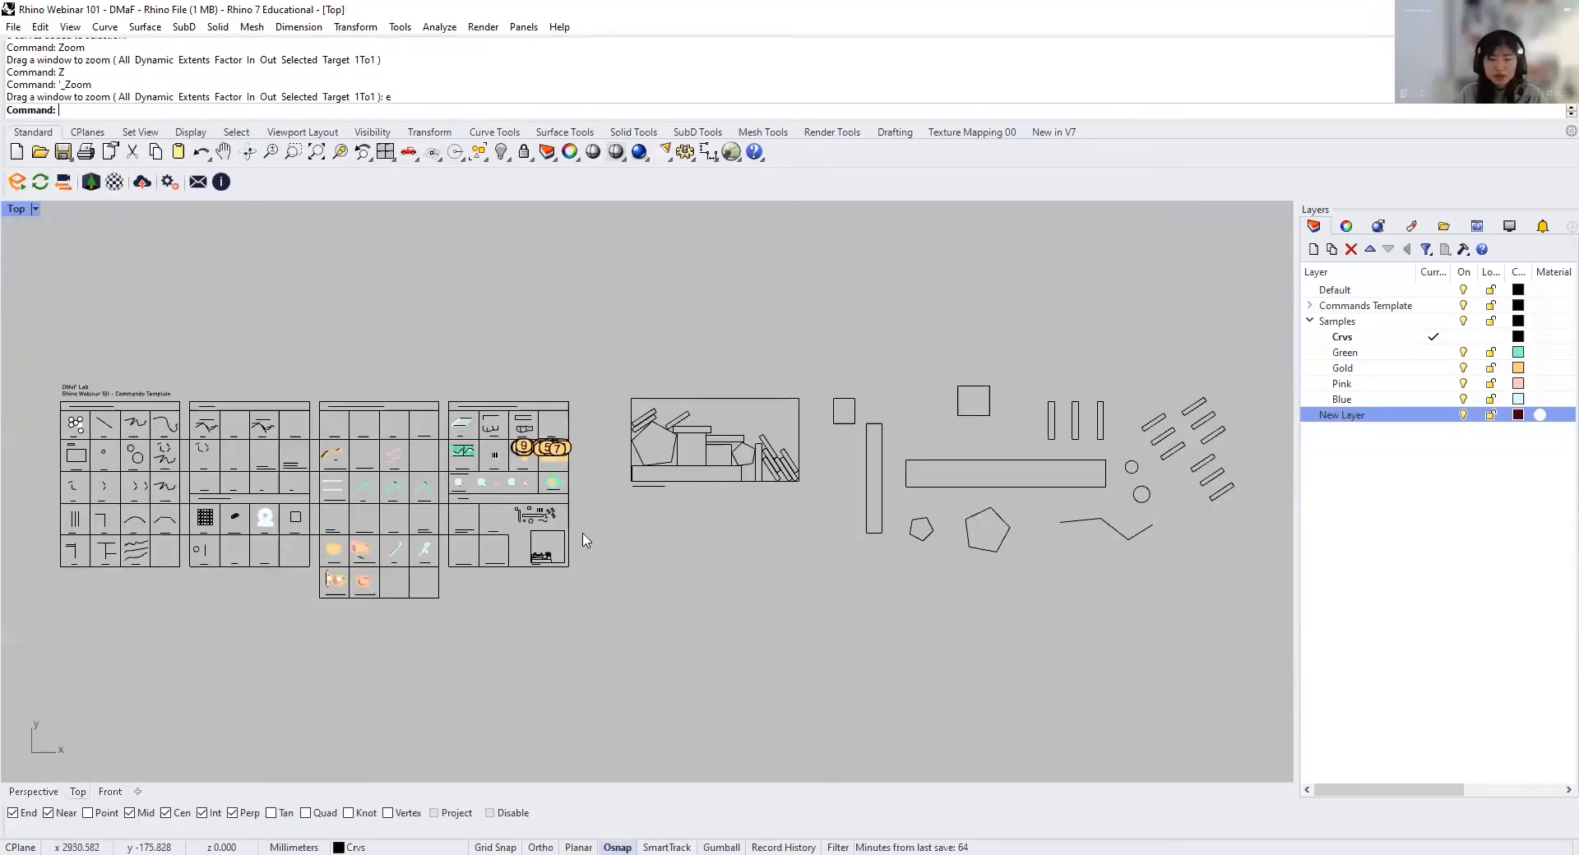
Step: Select the gold surface in the ExtrudeCrvAlongCrv cell and zoom the Top viewport to the selected object
scroll(288, 467, "up", 10)
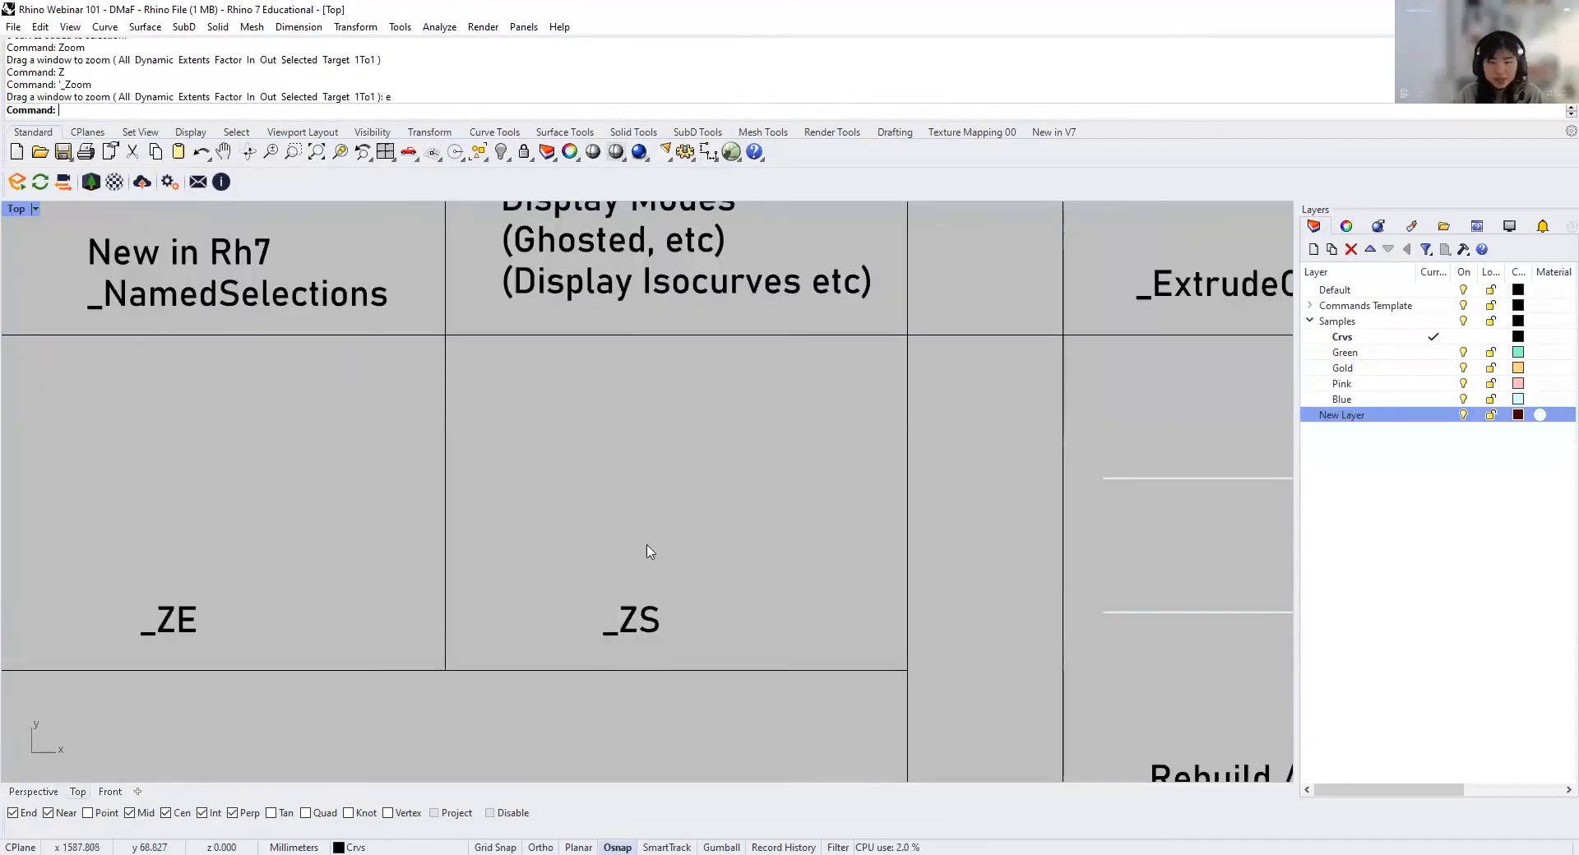
scroll(664, 615, "up", 8)
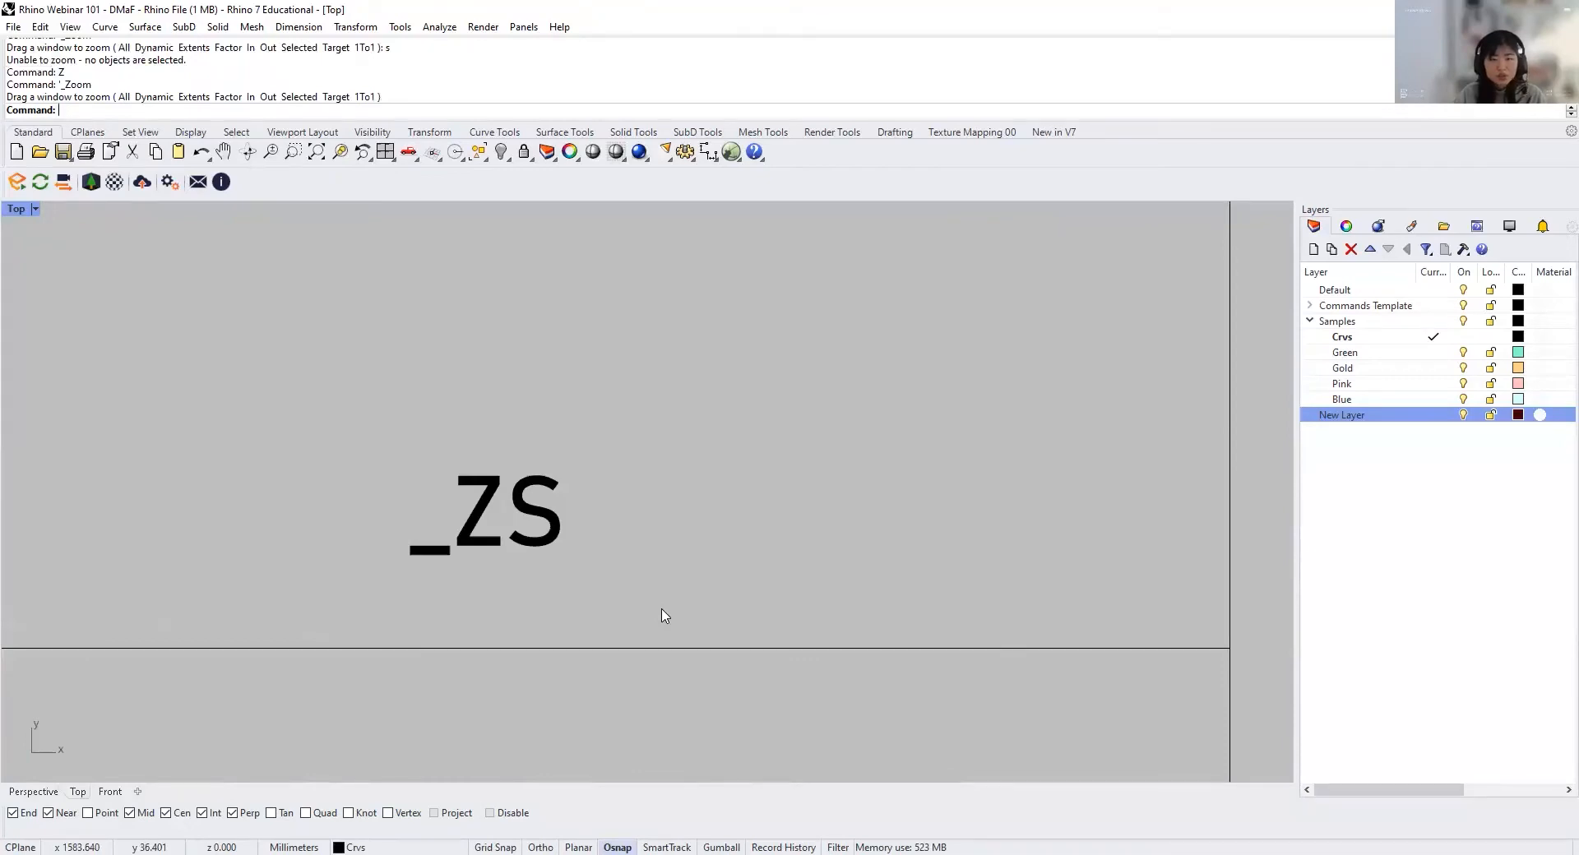
scroll(664, 615, "down", 10)
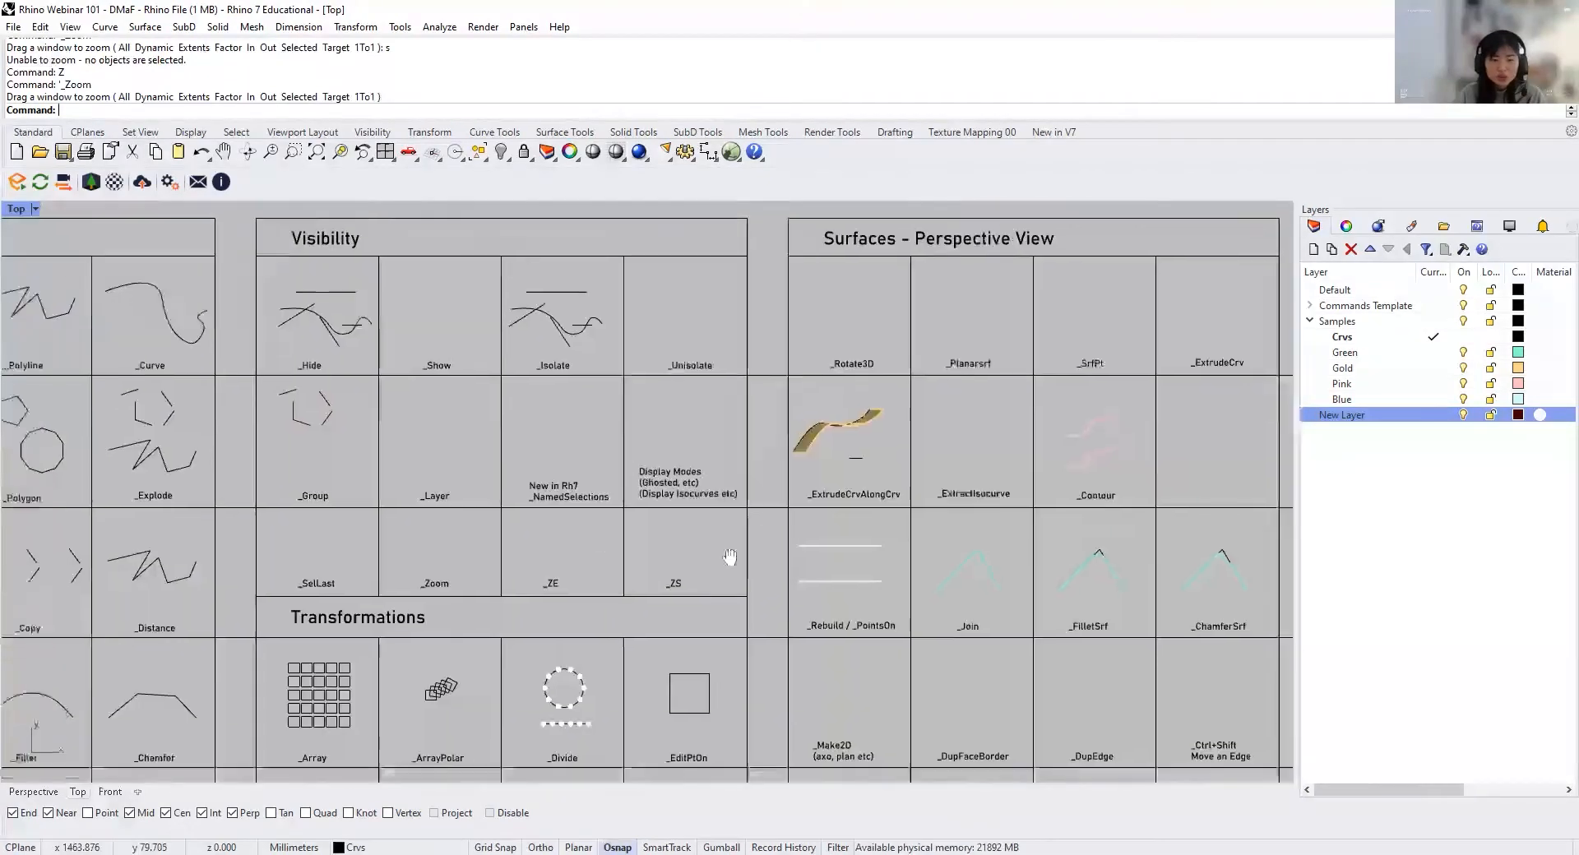
right_click_drag(730, 558, 1172, 536)
scroll(1172, 536, "up", 6)
right_click_drag(1073, 560, 865, 566)
left_click(1131, 311)
type("z")
key("Return")
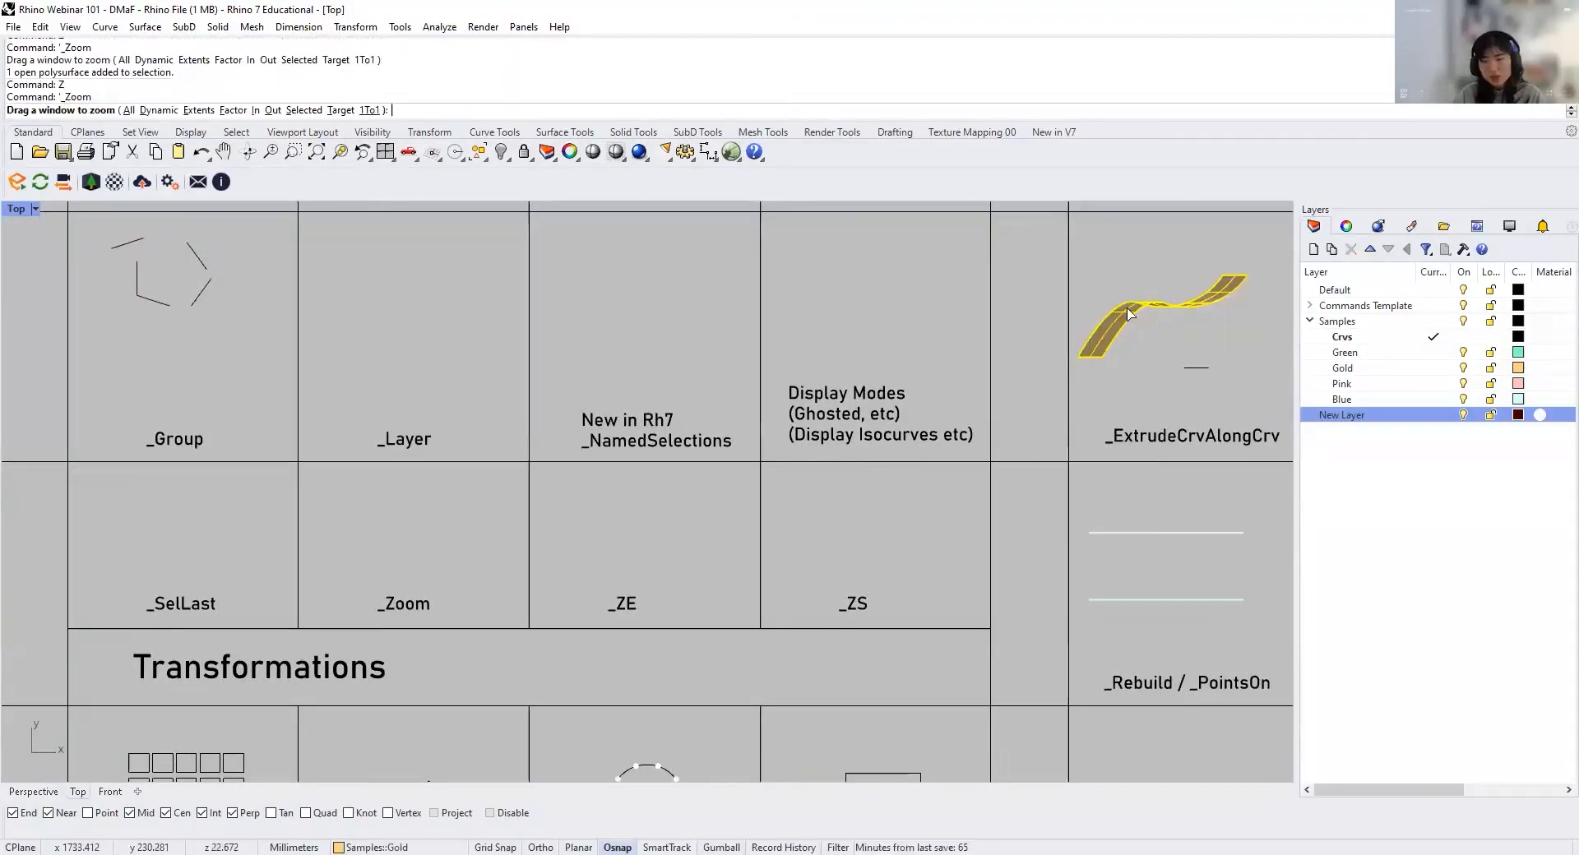
type("s")
key("Return")
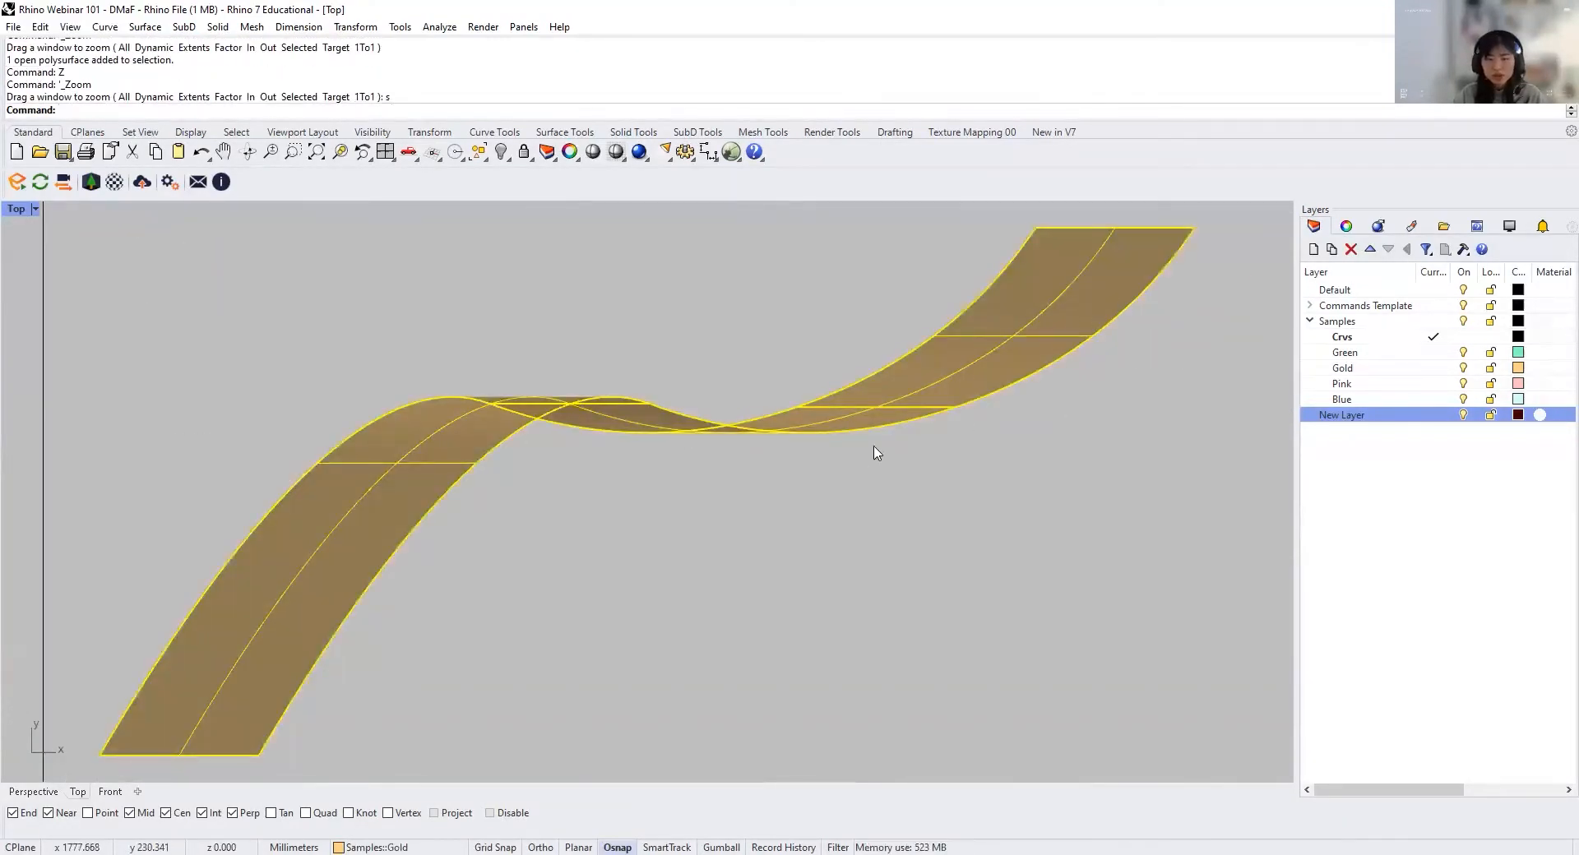
Step: In the Perspective viewport, select the green sample in the Join cell and zoom to the selected objects
scroll(869, 455, "down", 20)
right_click_drag(976, 443, 973, 409)
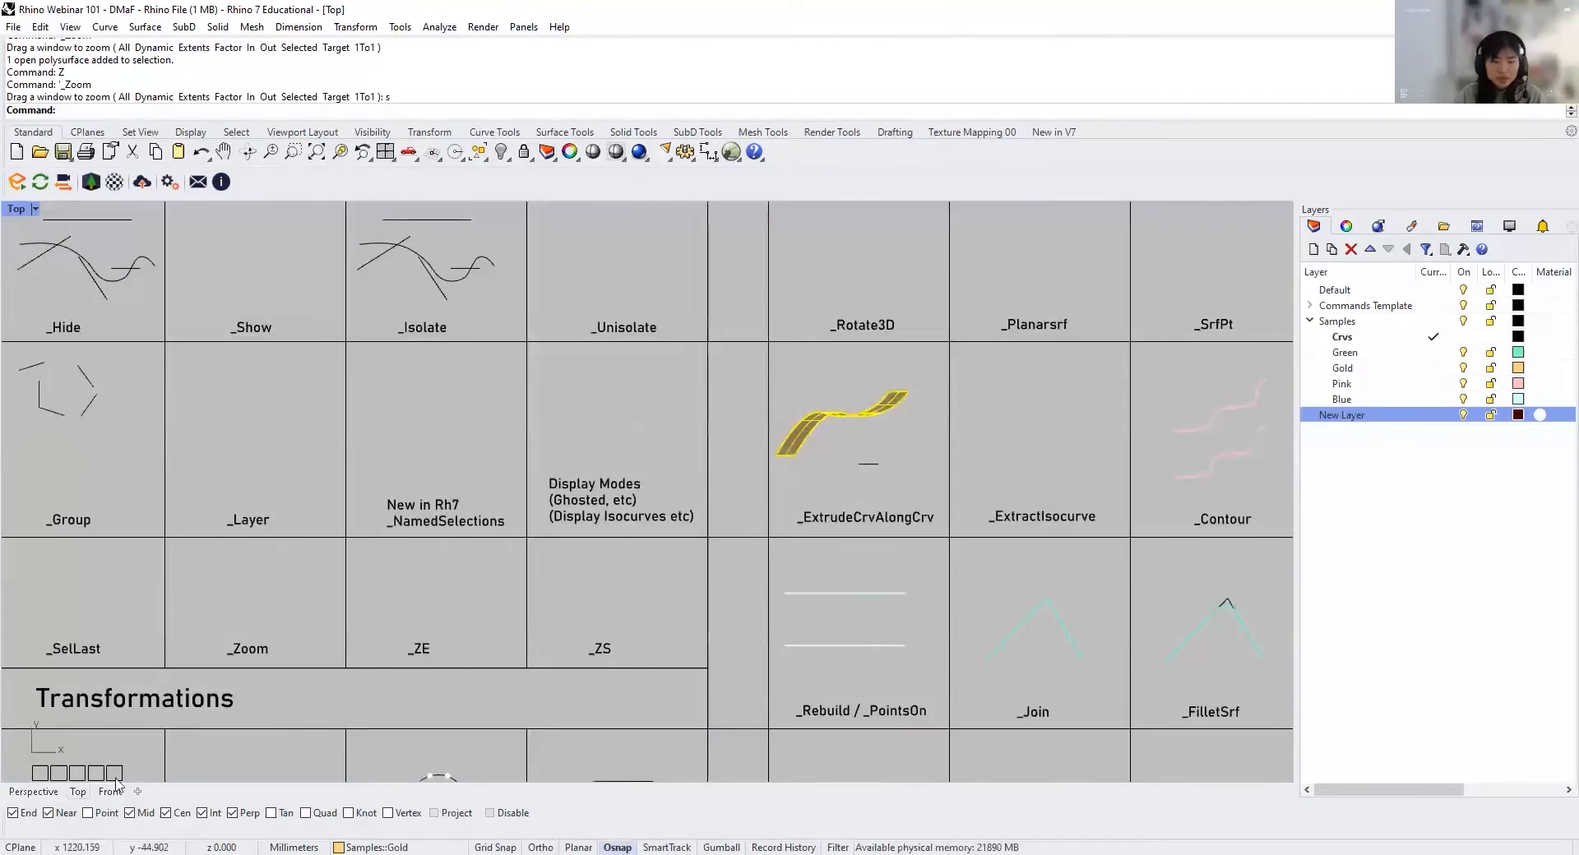
left_click(30, 792)
right_click_drag(622, 460, 597, 589, "shift")
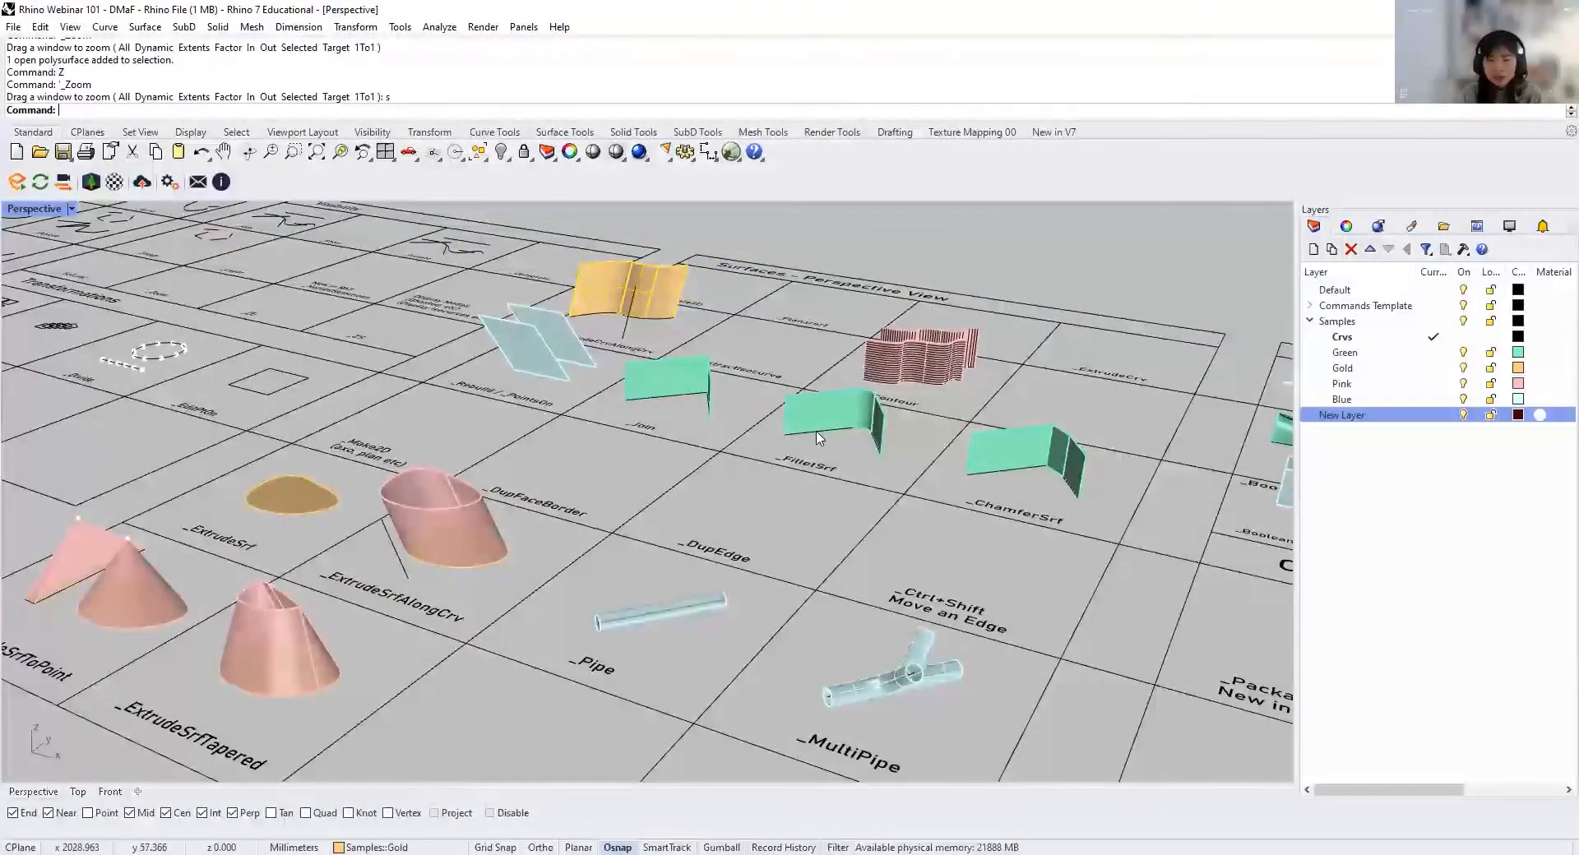
left_click(726, 410)
left_click(643, 355)
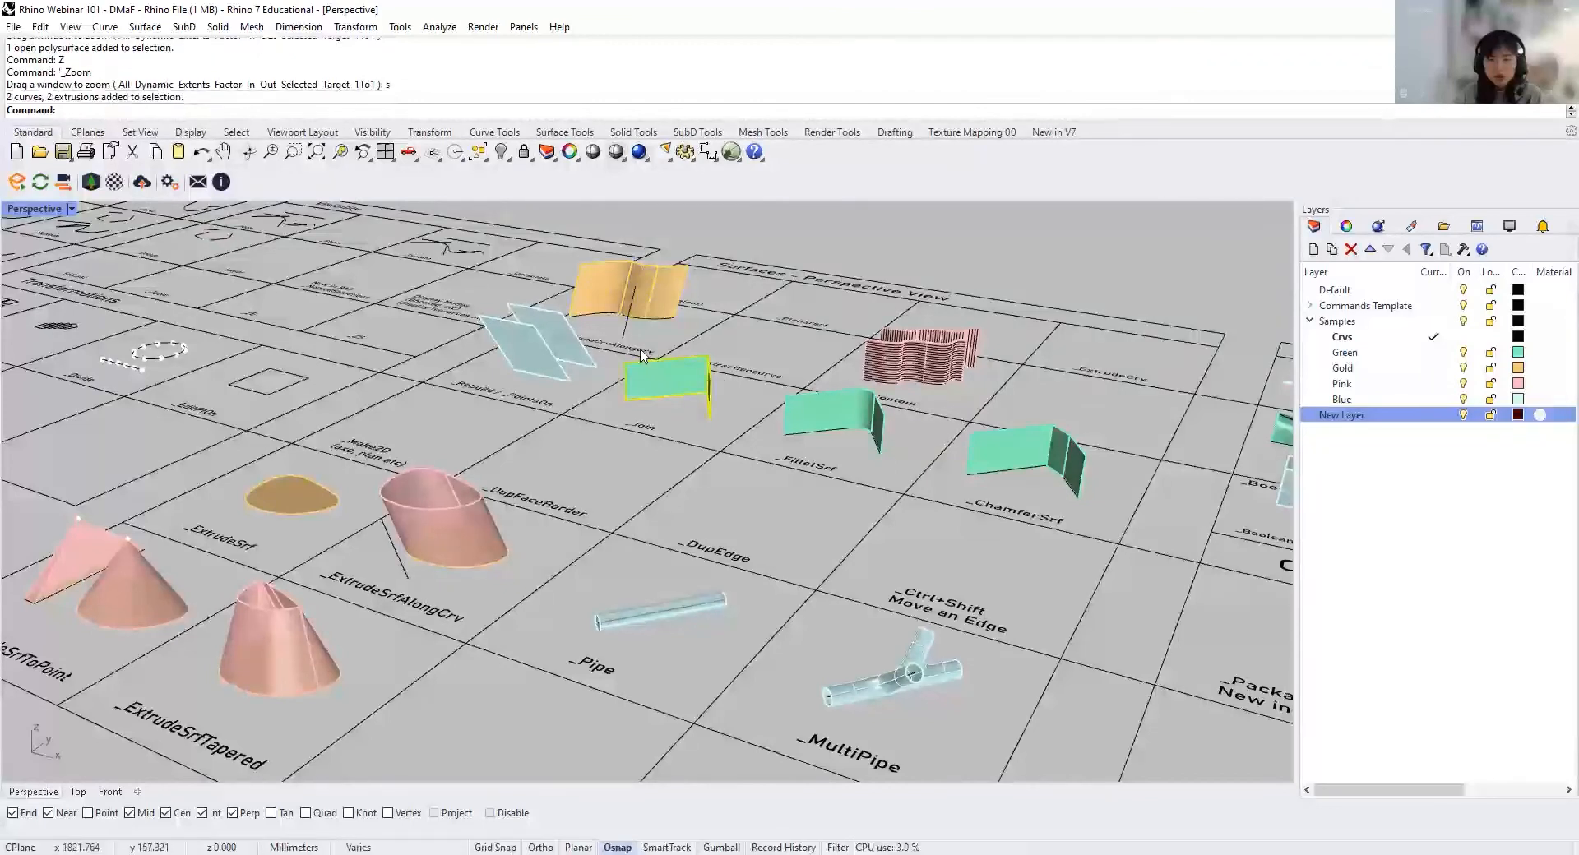
type("z")
key("Return")
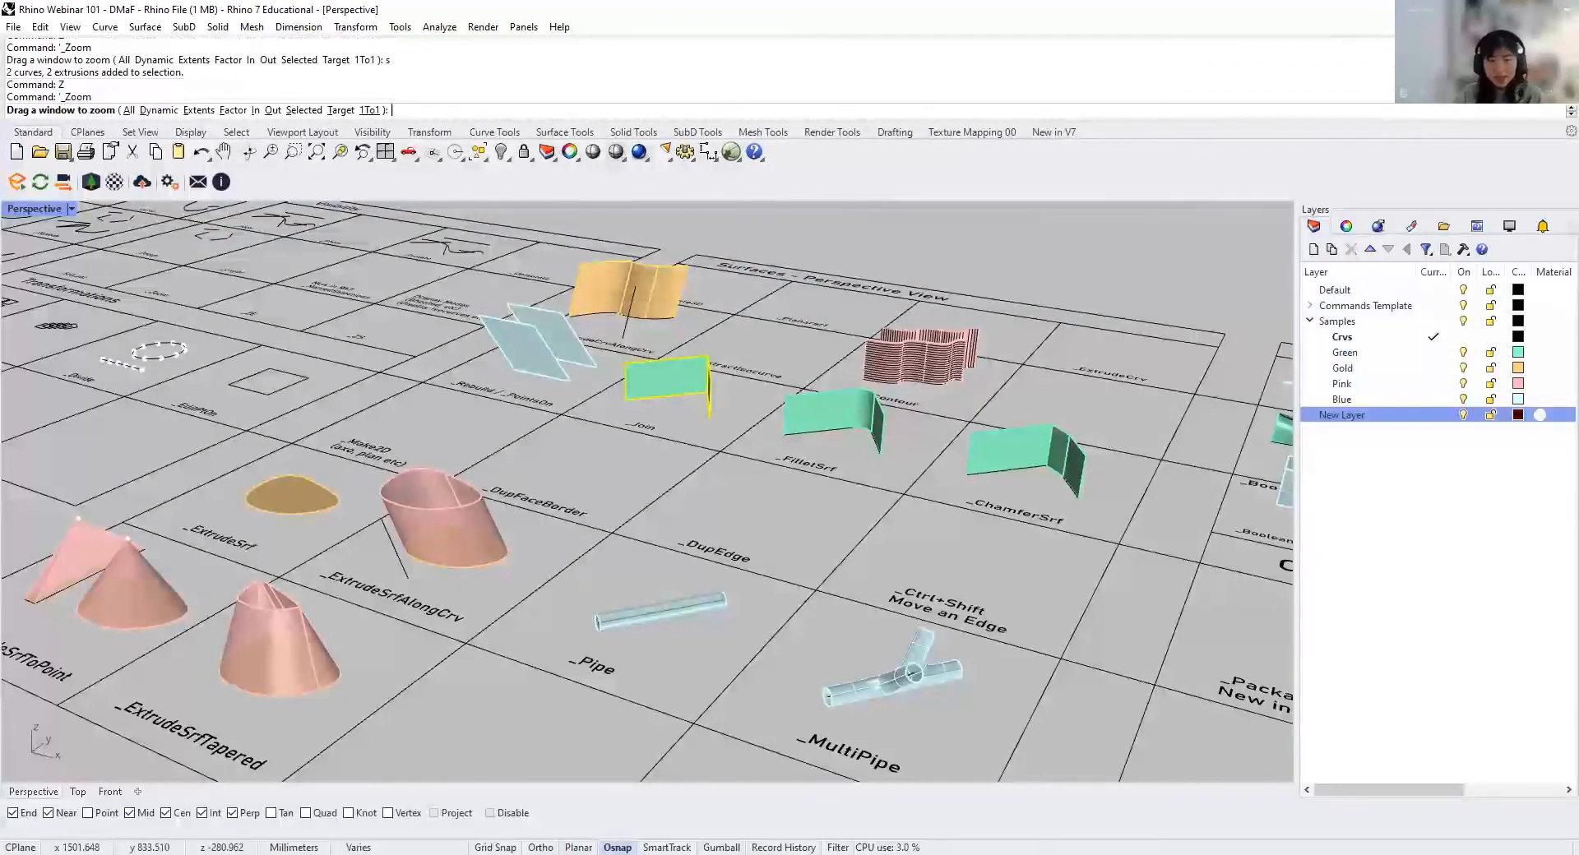
type("s")
key("Return")
right_click_drag(694, 370, 775, 540)
right_click_drag(886, 580, 852, 584)
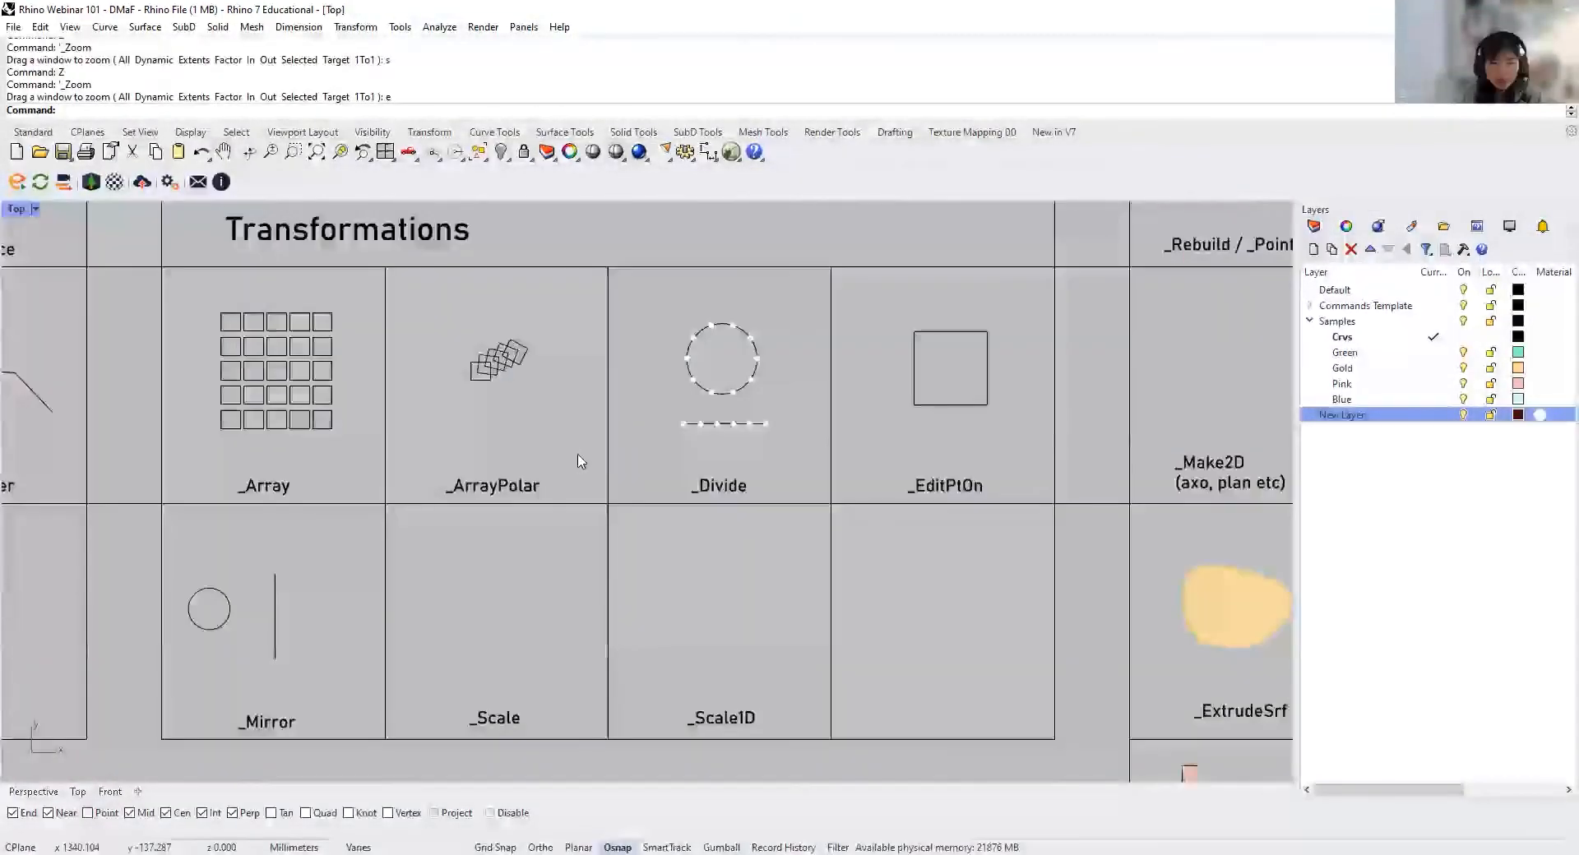
Step: In the Array cell of the Top viewport, delete all the sample squares except the lower-left one
right_click_drag(577, 455, 575, 484)
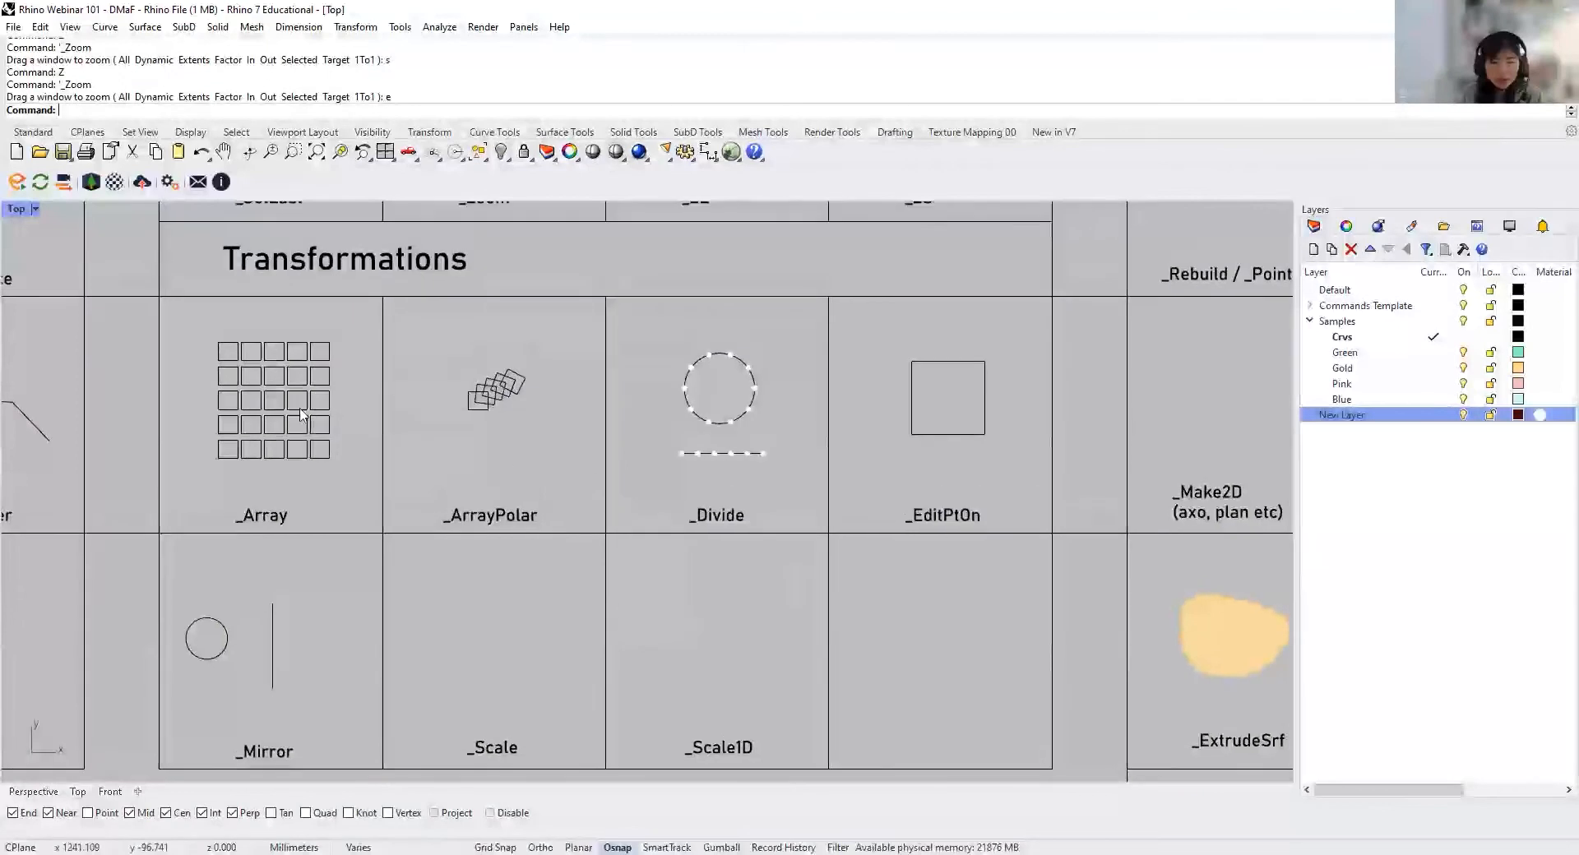
mouse_move(339, 408)
right_mouse_down()
mouse_move(344, 393)
mouse_move(388, 426)
right_mouse_up()
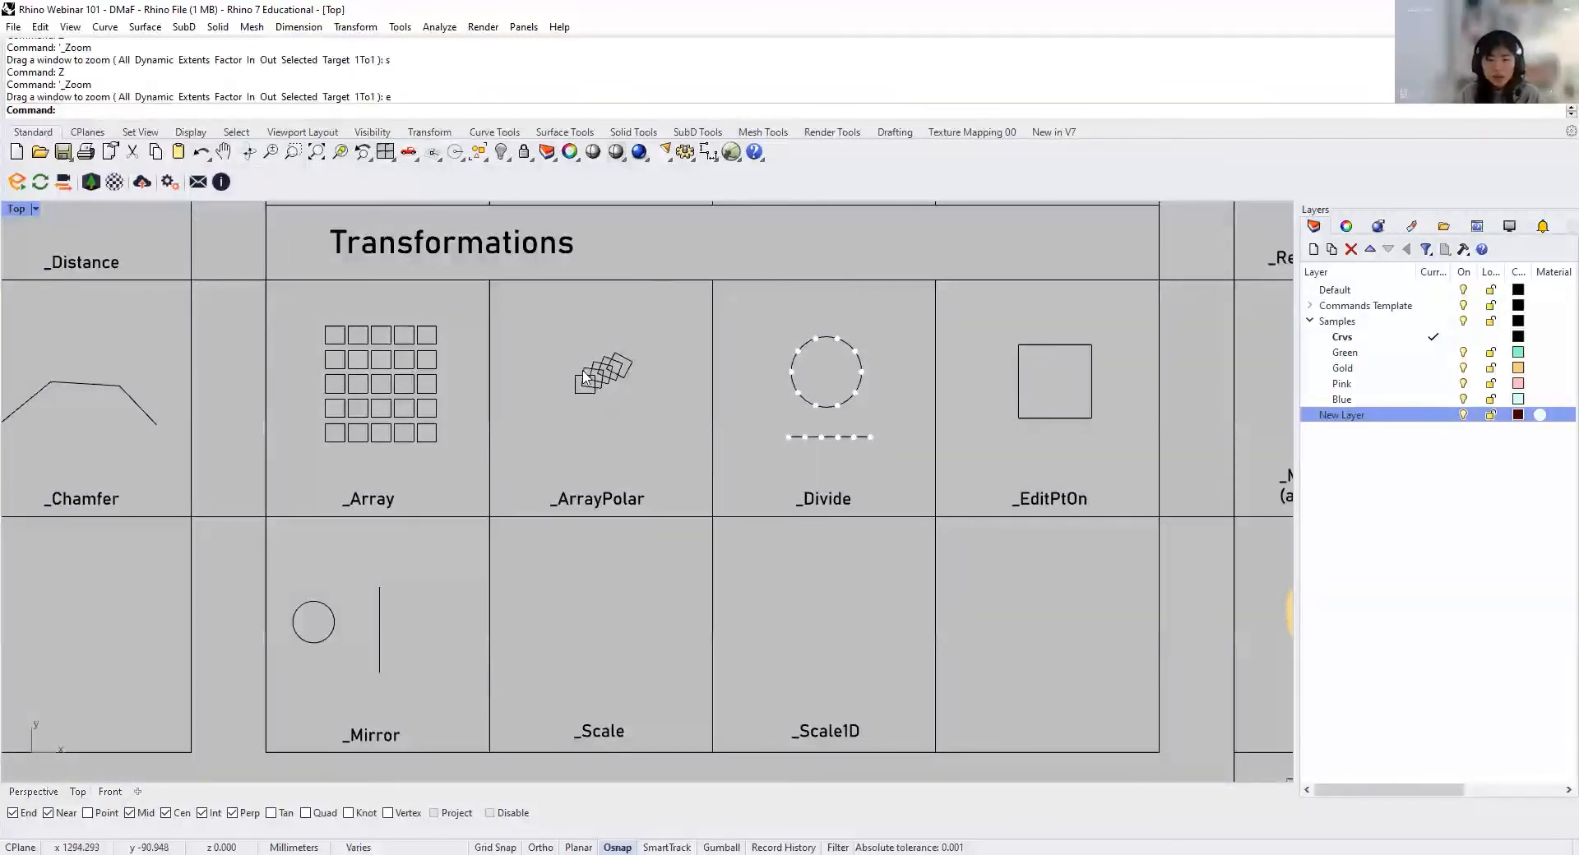
scroll(405, 411, "up", 3)
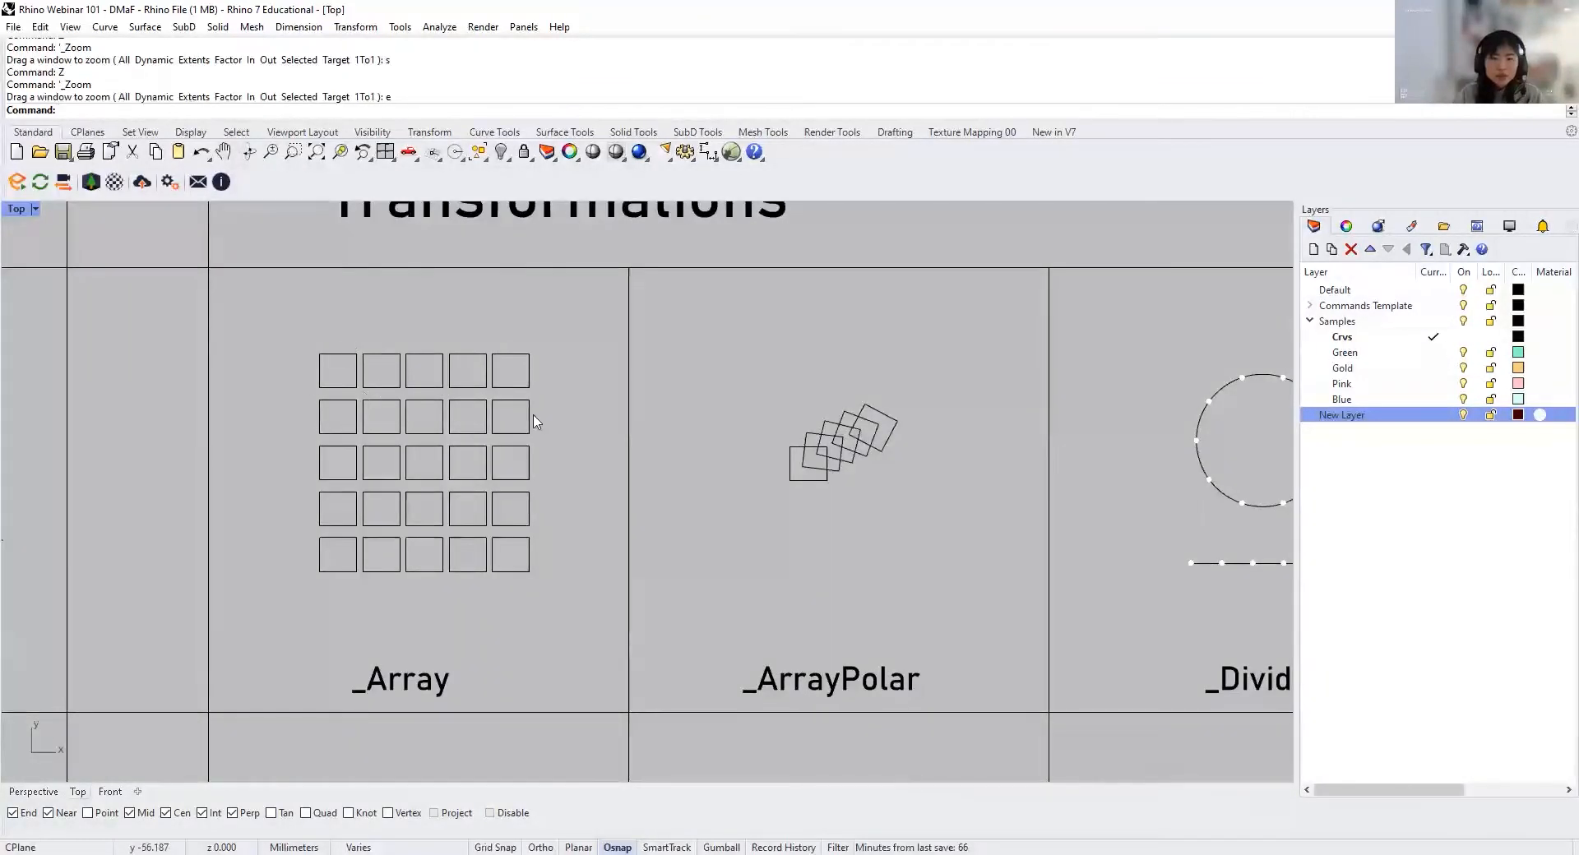
right_click_drag(559, 526, 545, 515)
left_click_drag(531, 562, 353, 329)
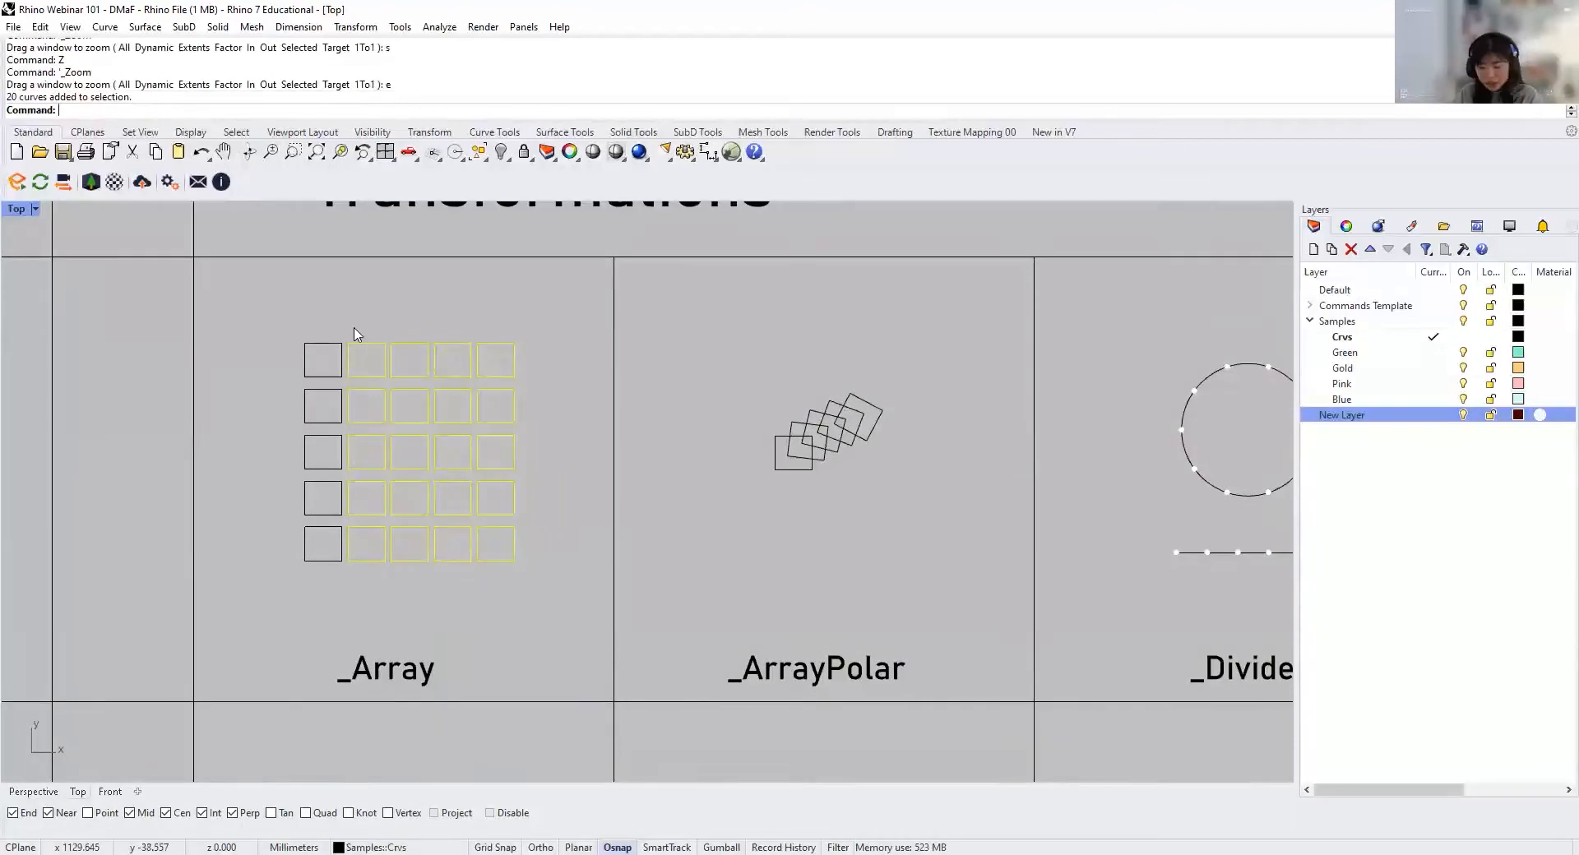
key("Delete")
left_click_drag(405, 515, 269, 318)
key("Delete")
Step: Try to array the remaining square in the Array cell 4 by 4 by 1 with 5 mm spacing in X and Y
type("Ar")
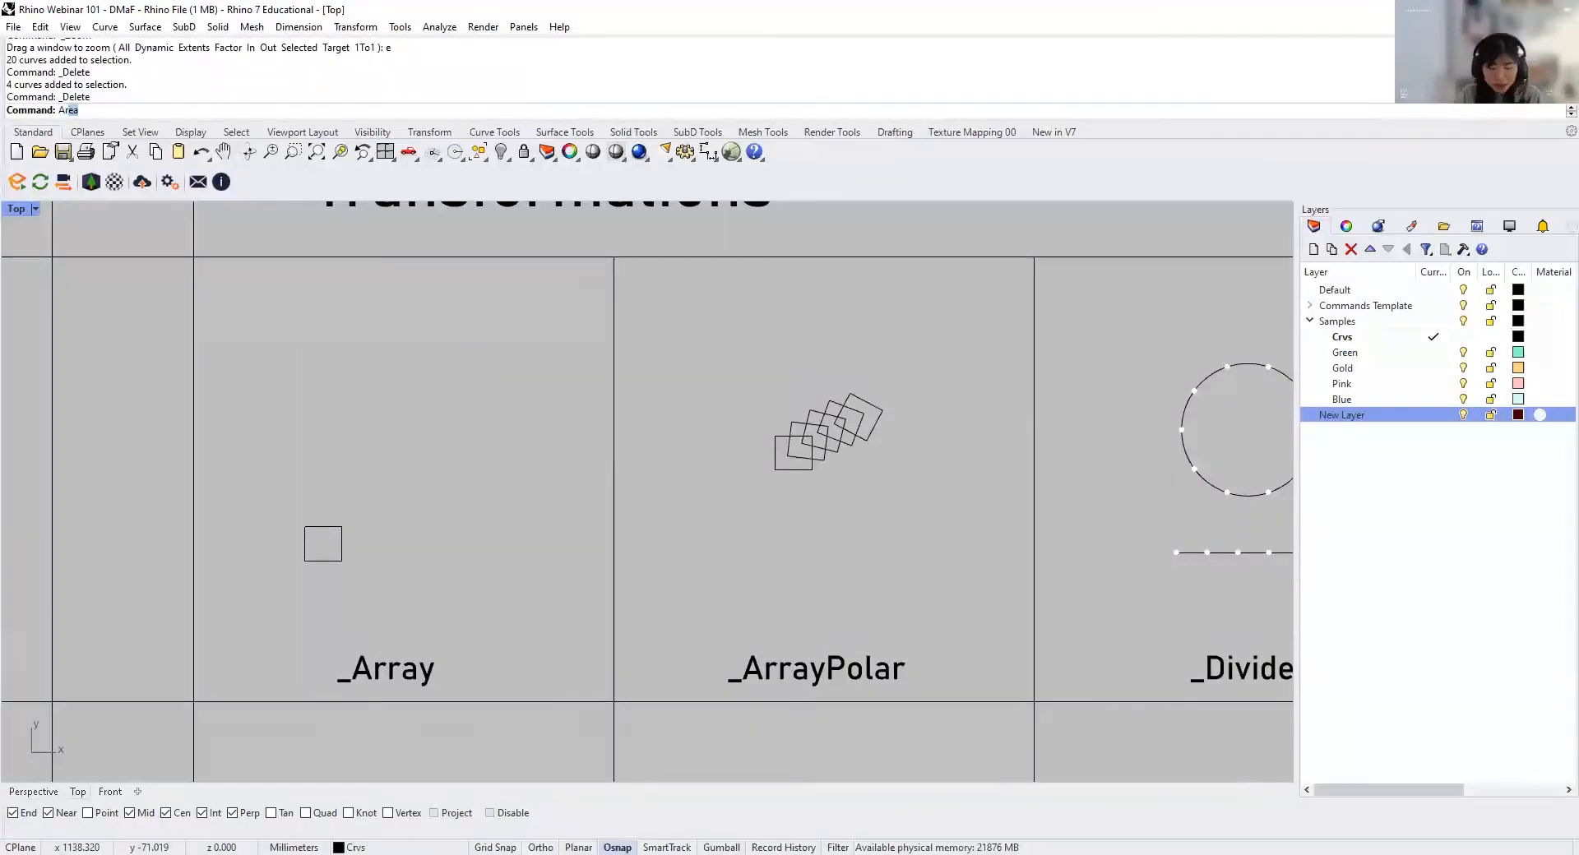
type("ray")
key("Return")
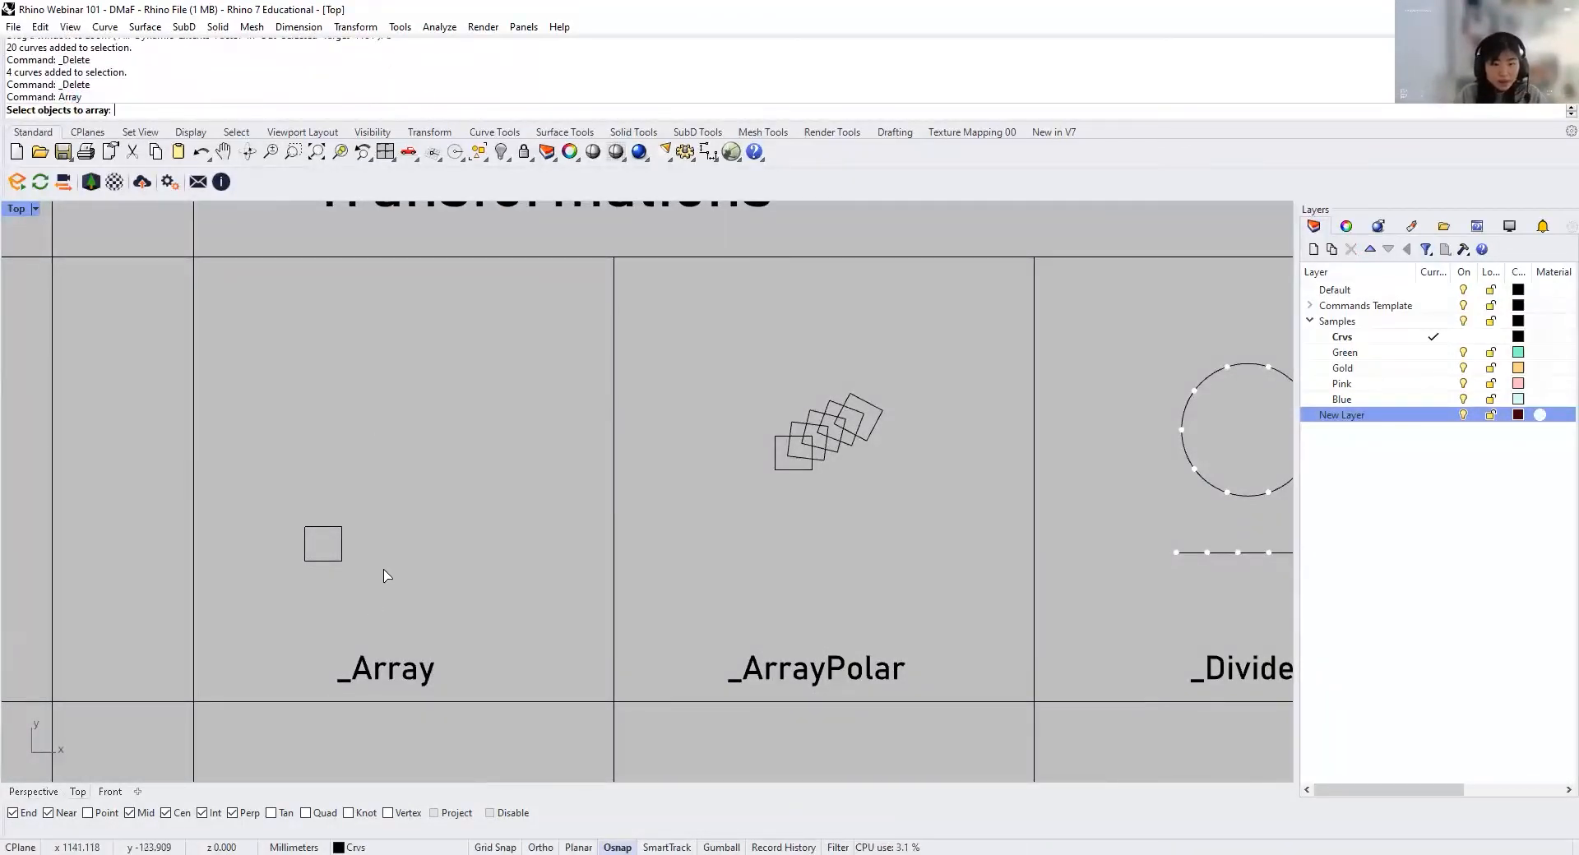
left_click(344, 549)
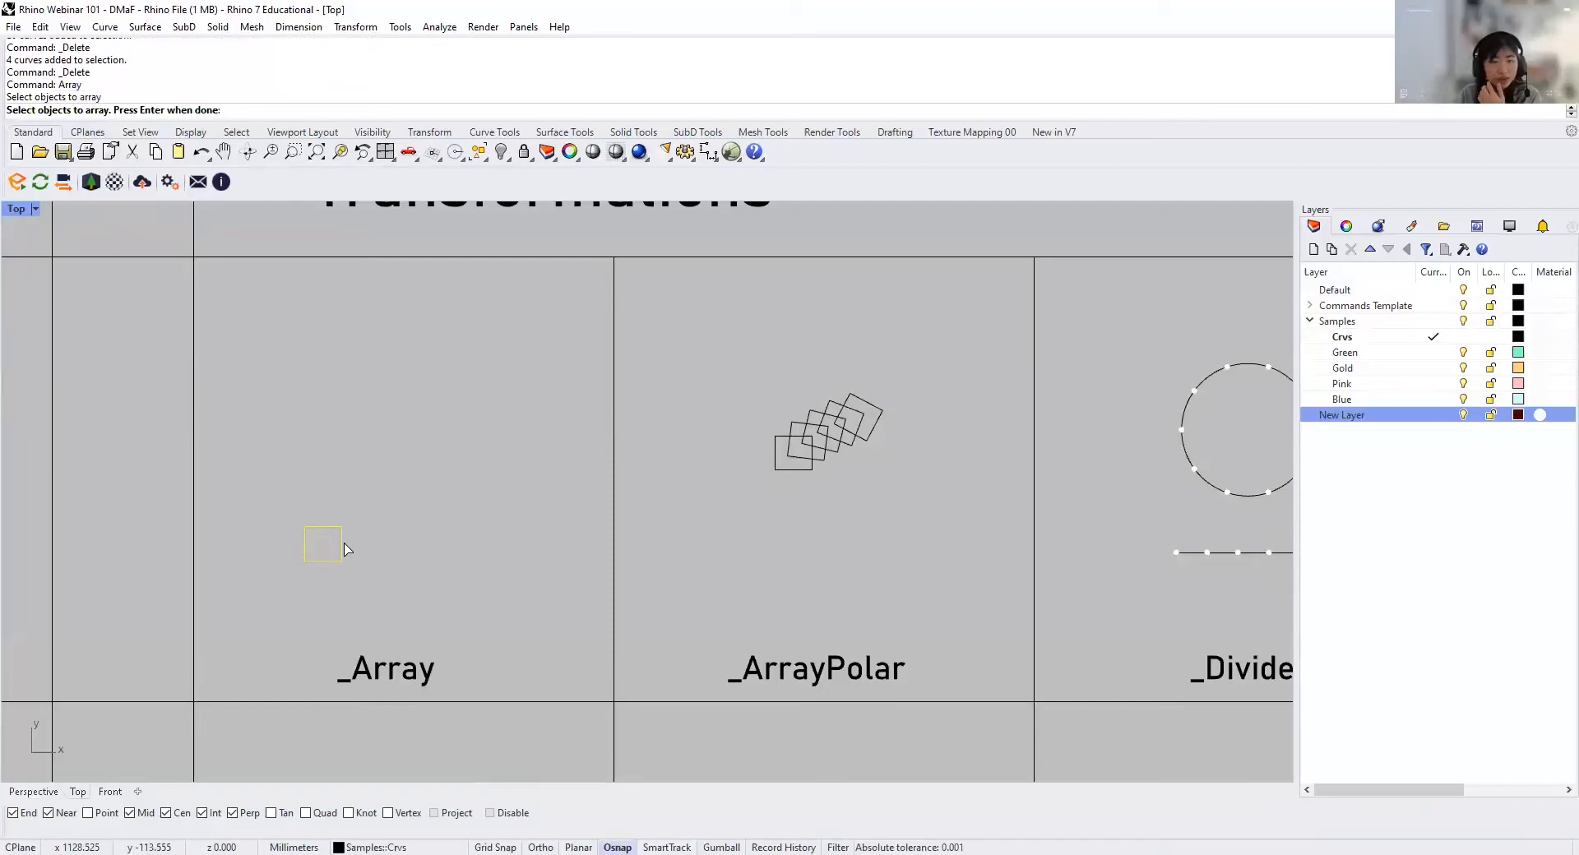
key("Return")
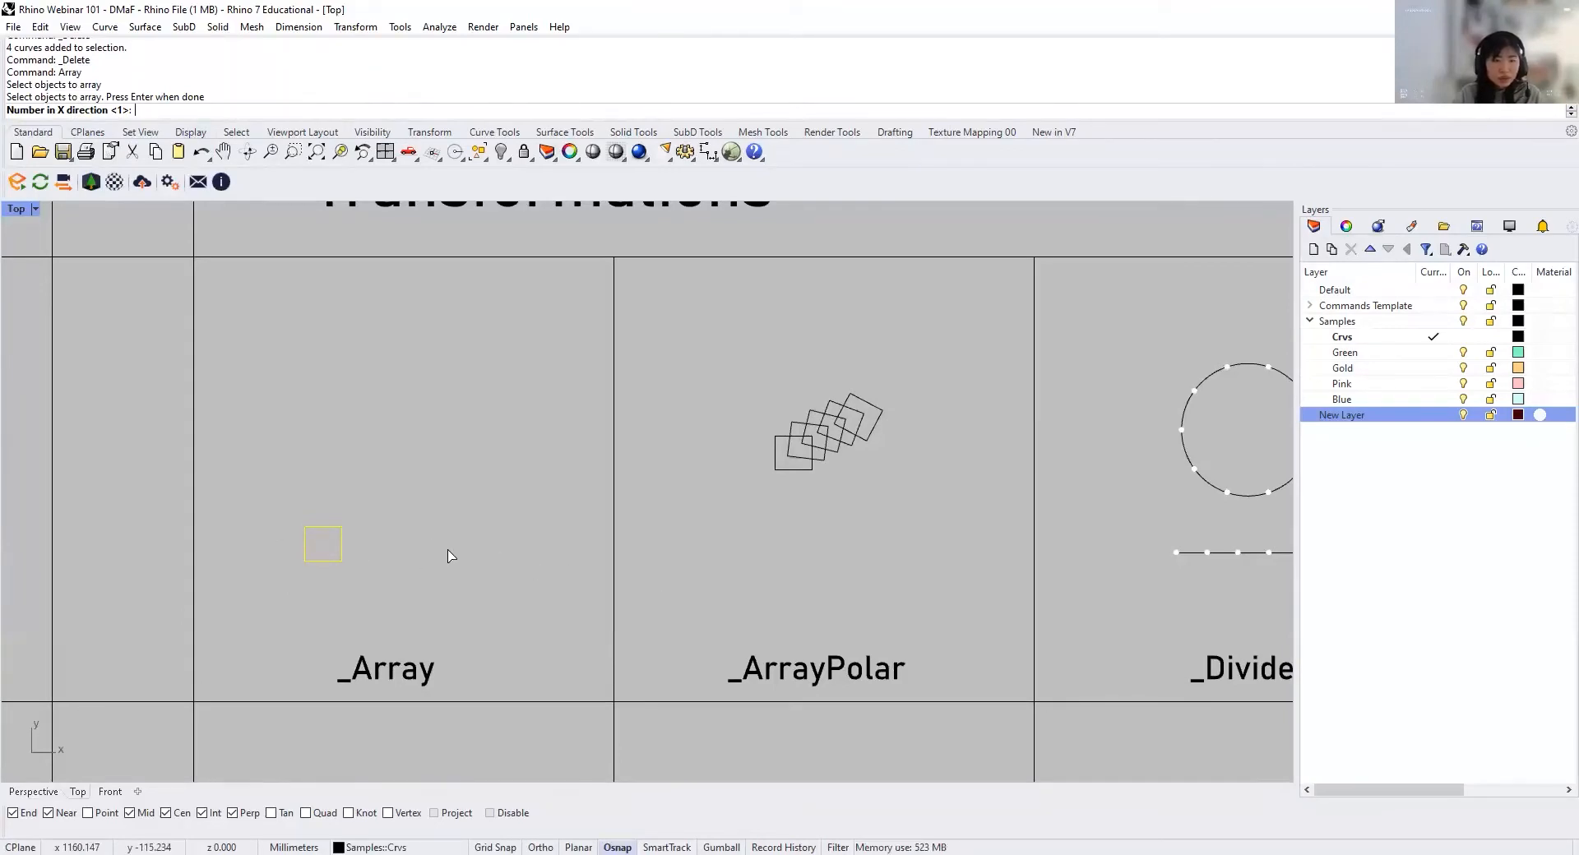
key("Return")
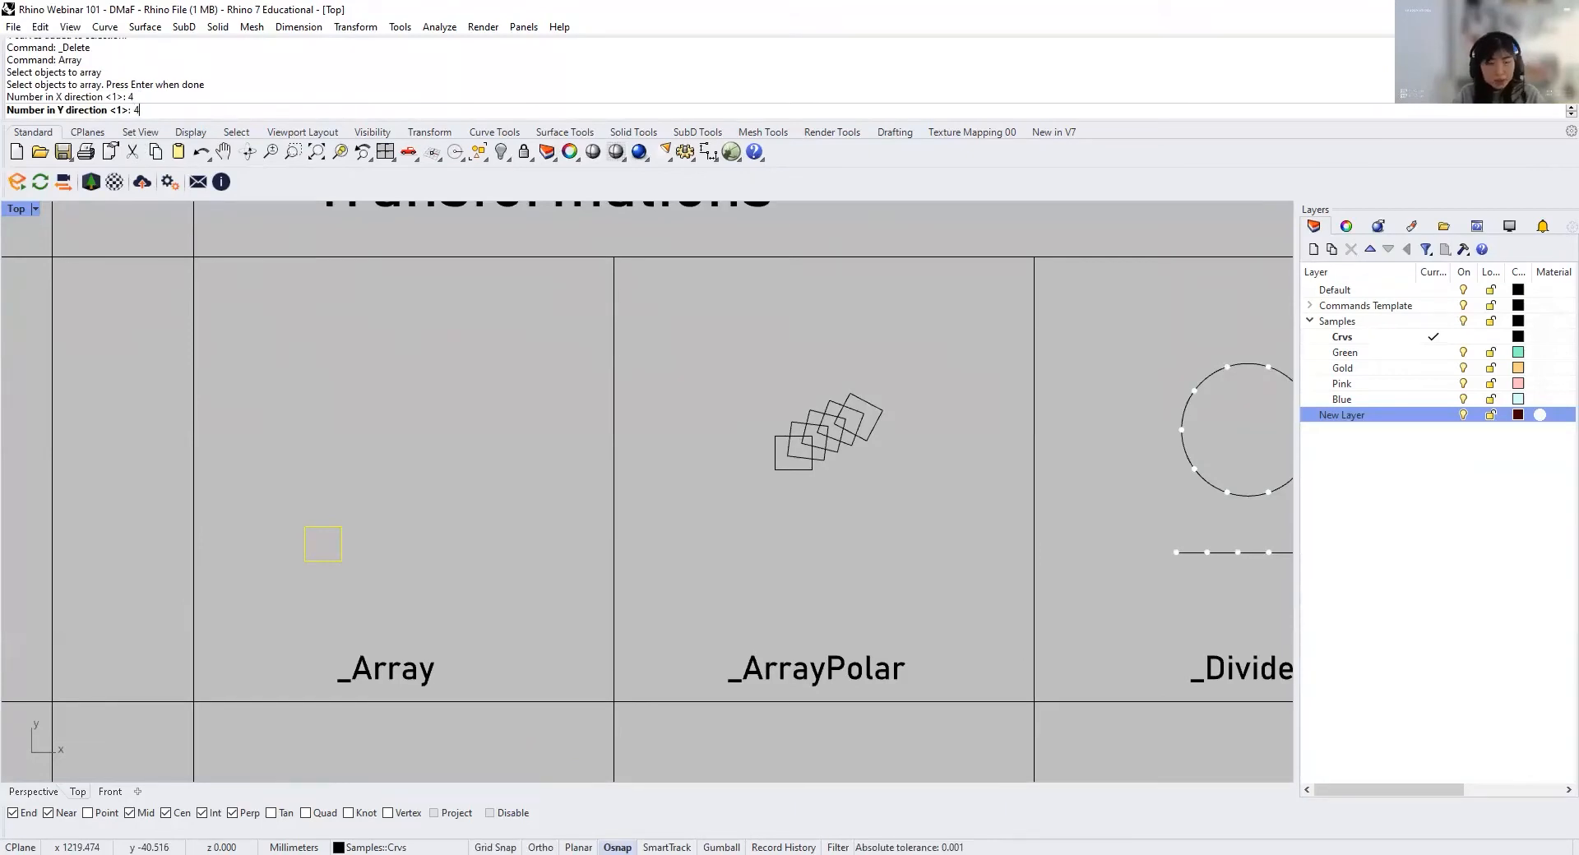
key("Return")
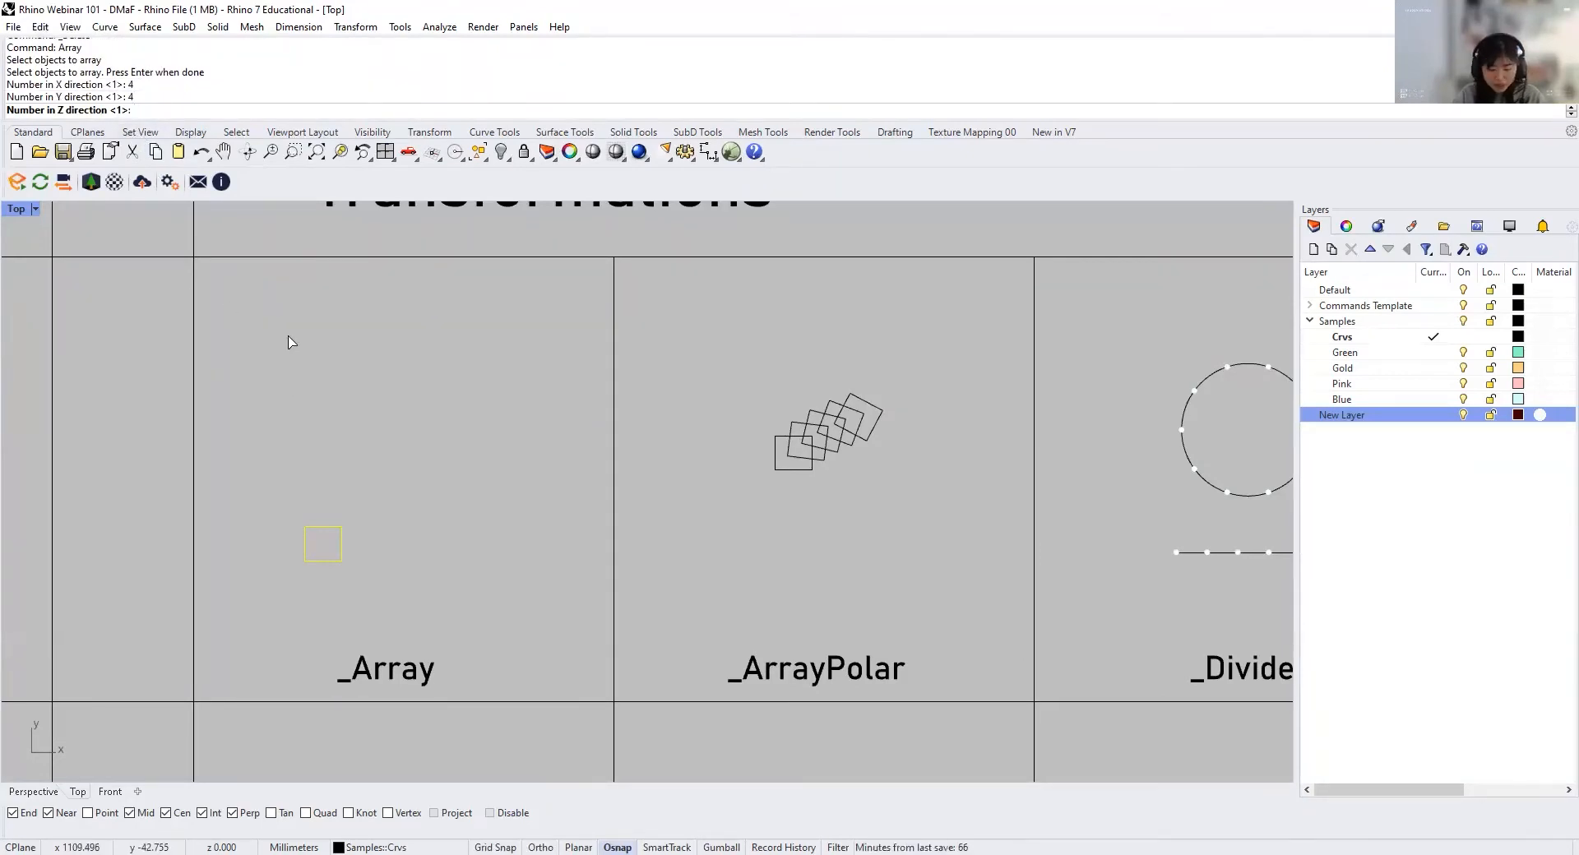
type("1")
key("Return")
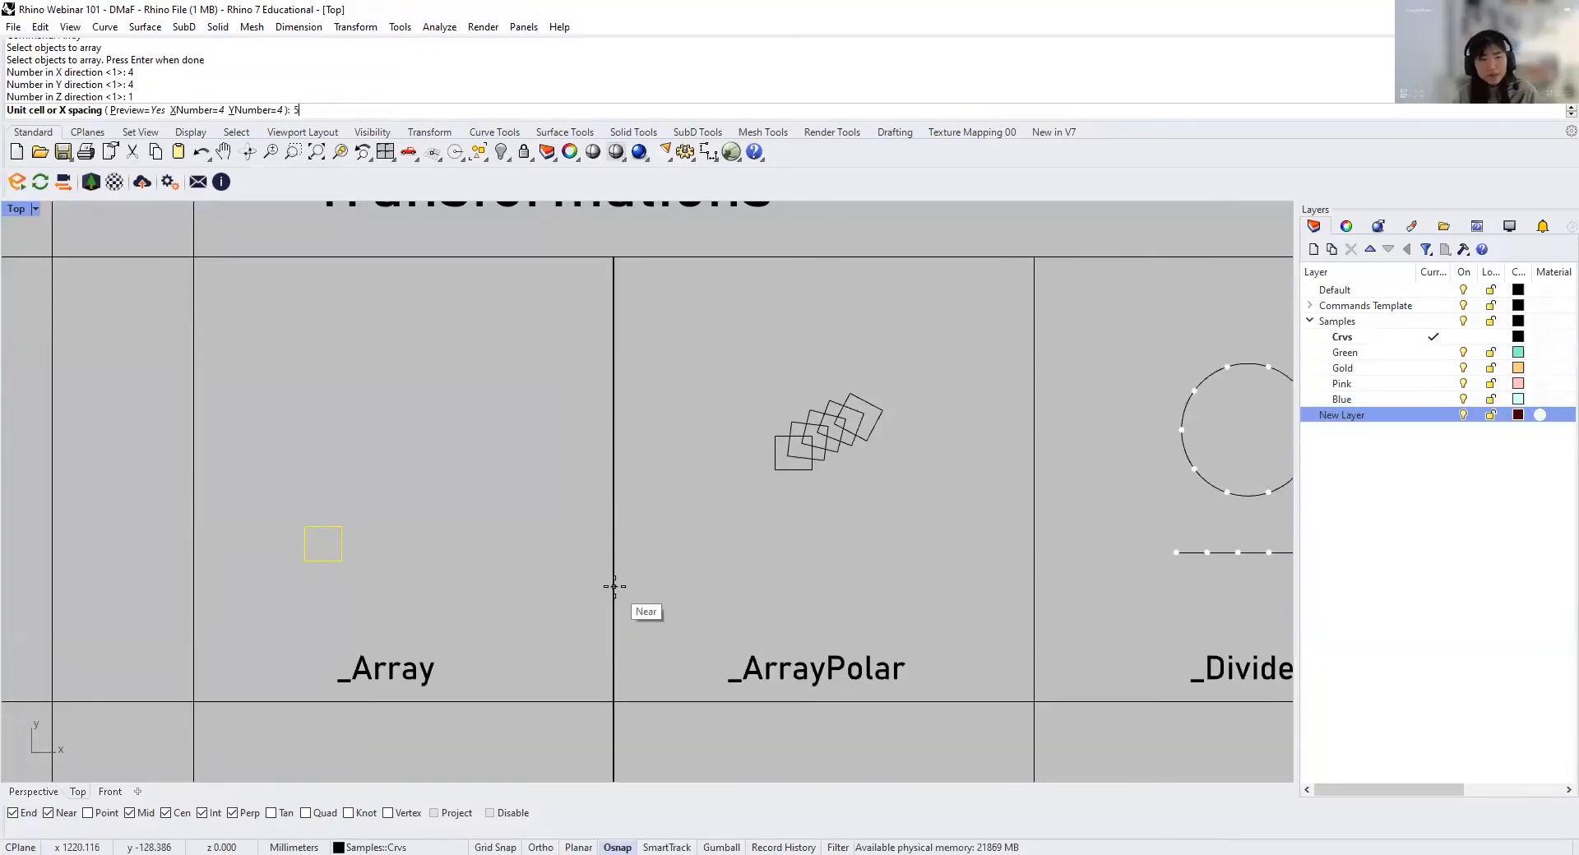
type("5")
key("Return")
type("5")
key("Return")
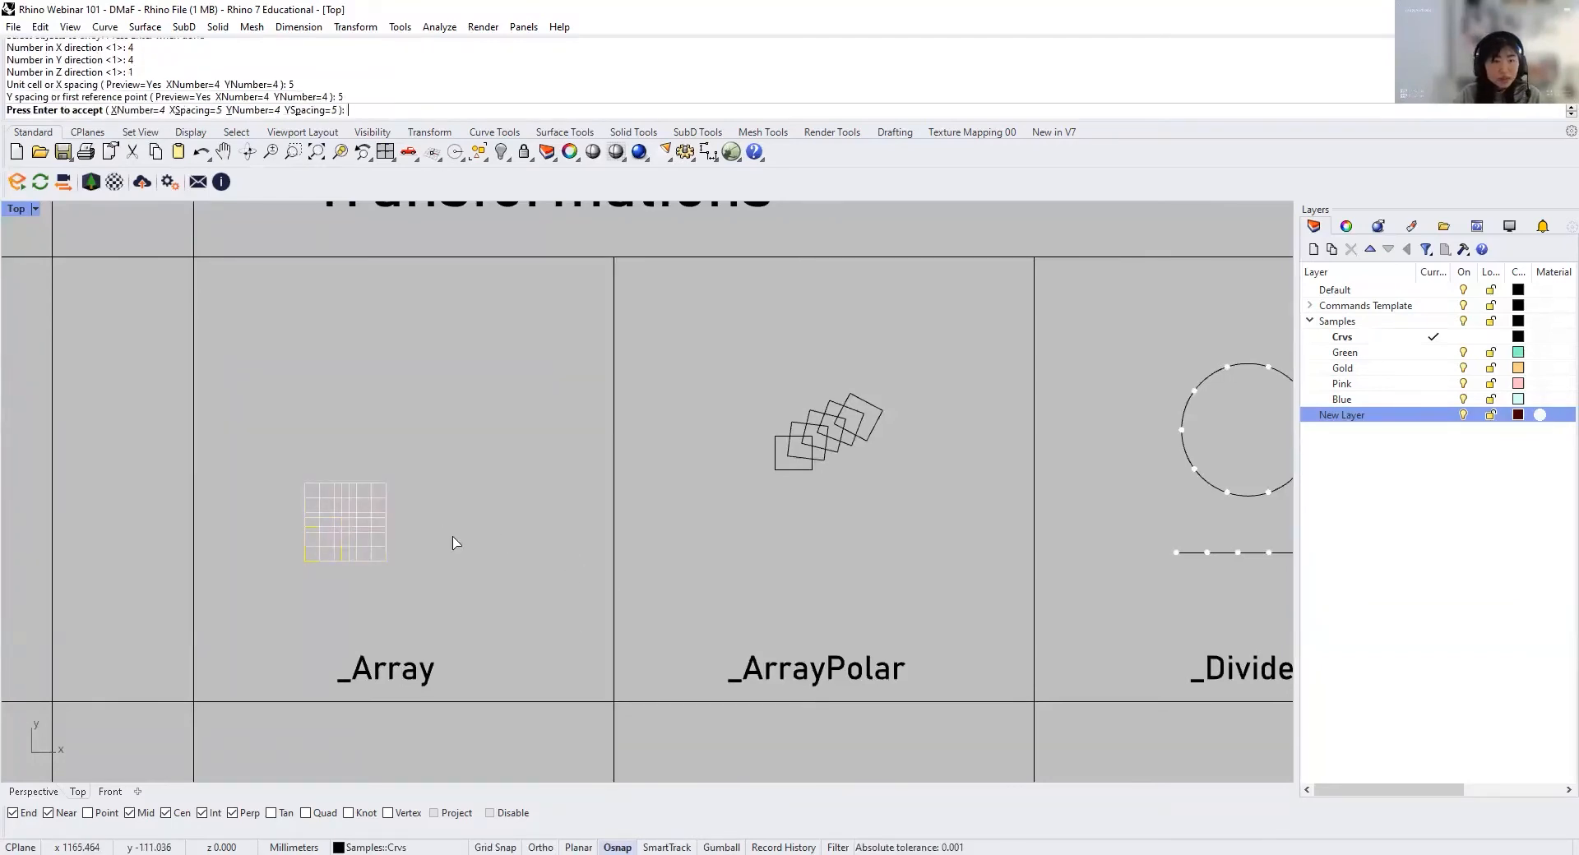
scroll(333, 553, "up", 3)
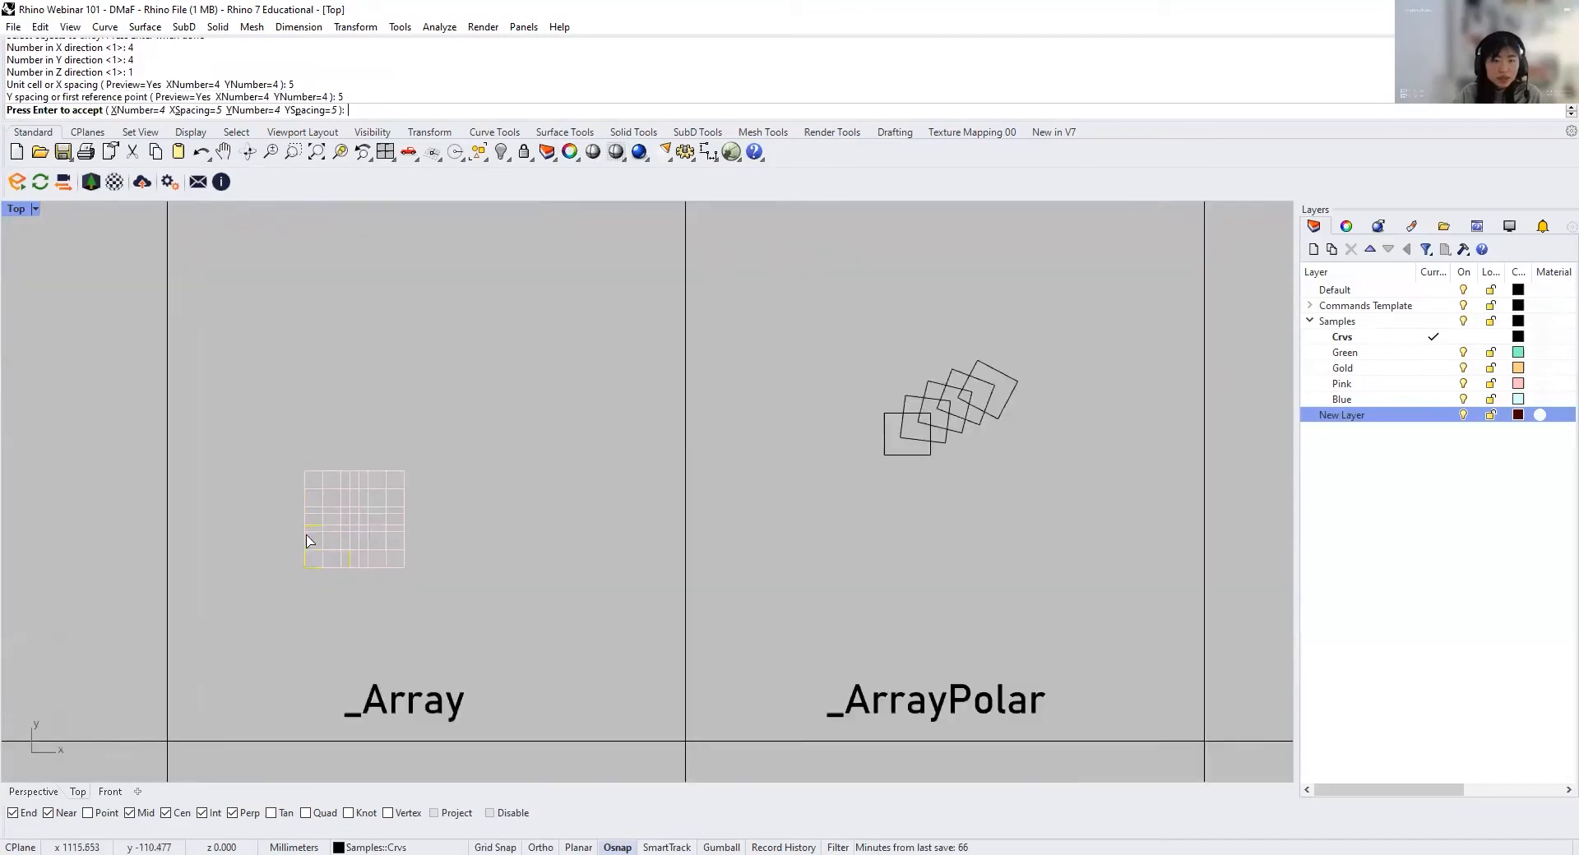
scroll(320, 556, "up", 1)
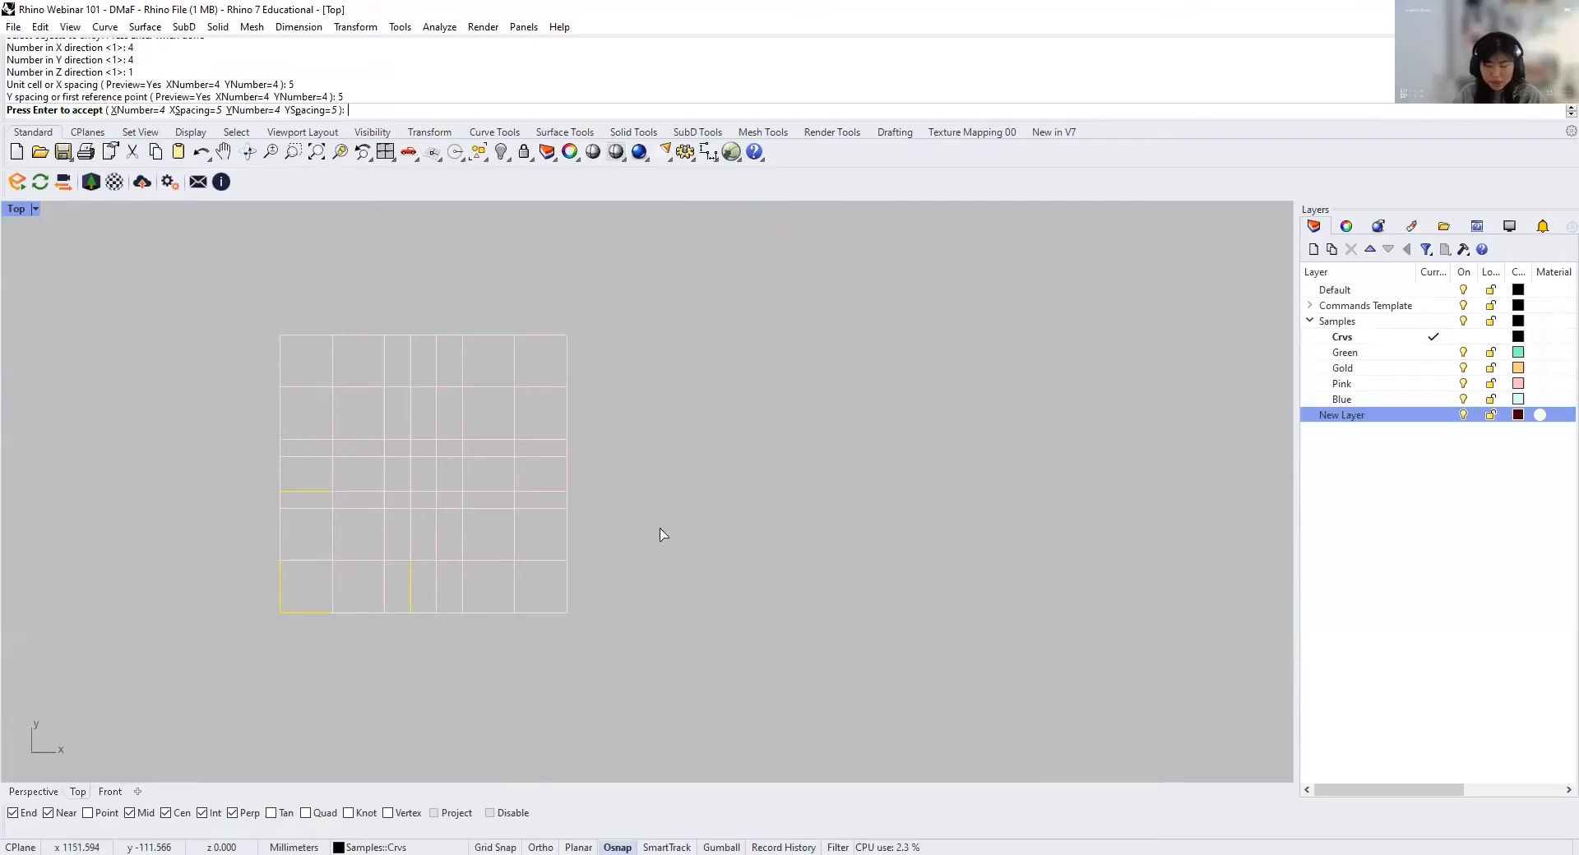
key("Escape")
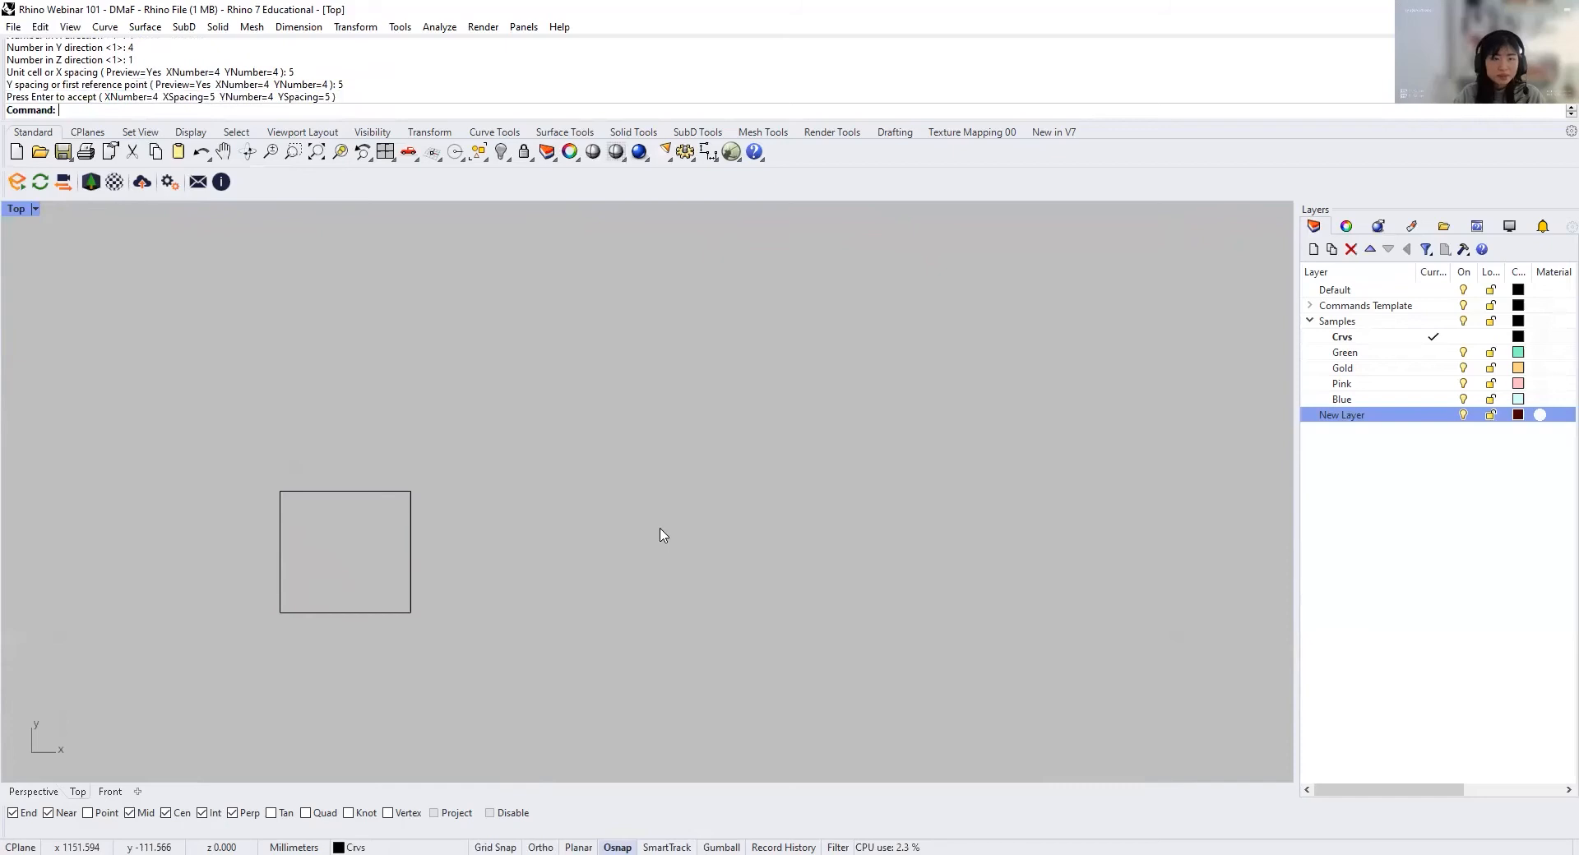
Step: Array the square in the Array cell 4 by 4 by 1, picking a unit cell of about 14.03 by 12.96 mm
left_click_drag(544, 592, 394, 491)
key("Return")
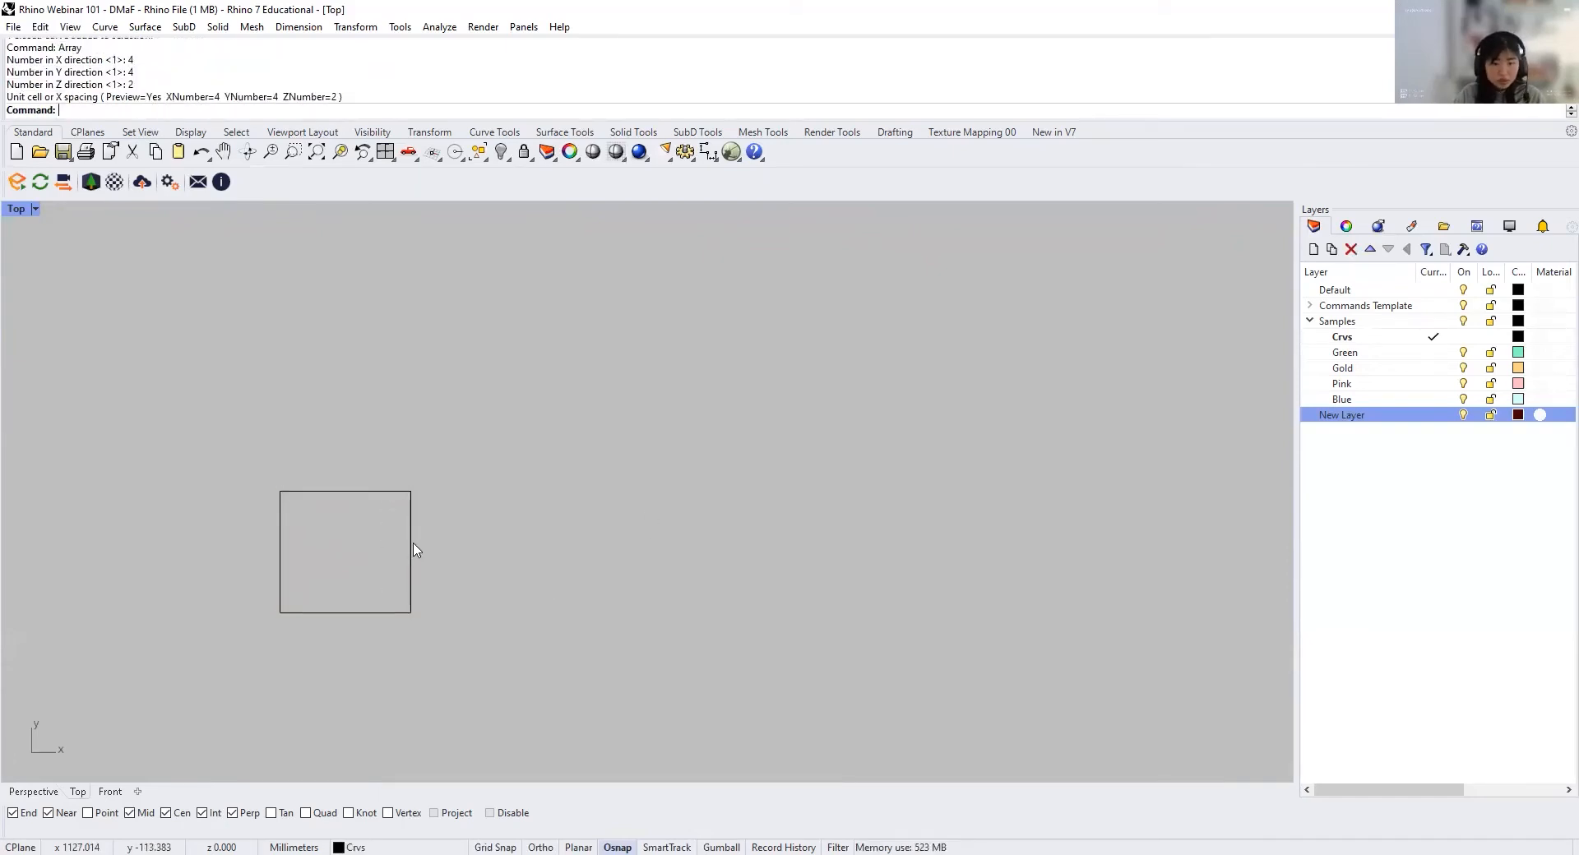
left_click(413, 544)
type("Arra")
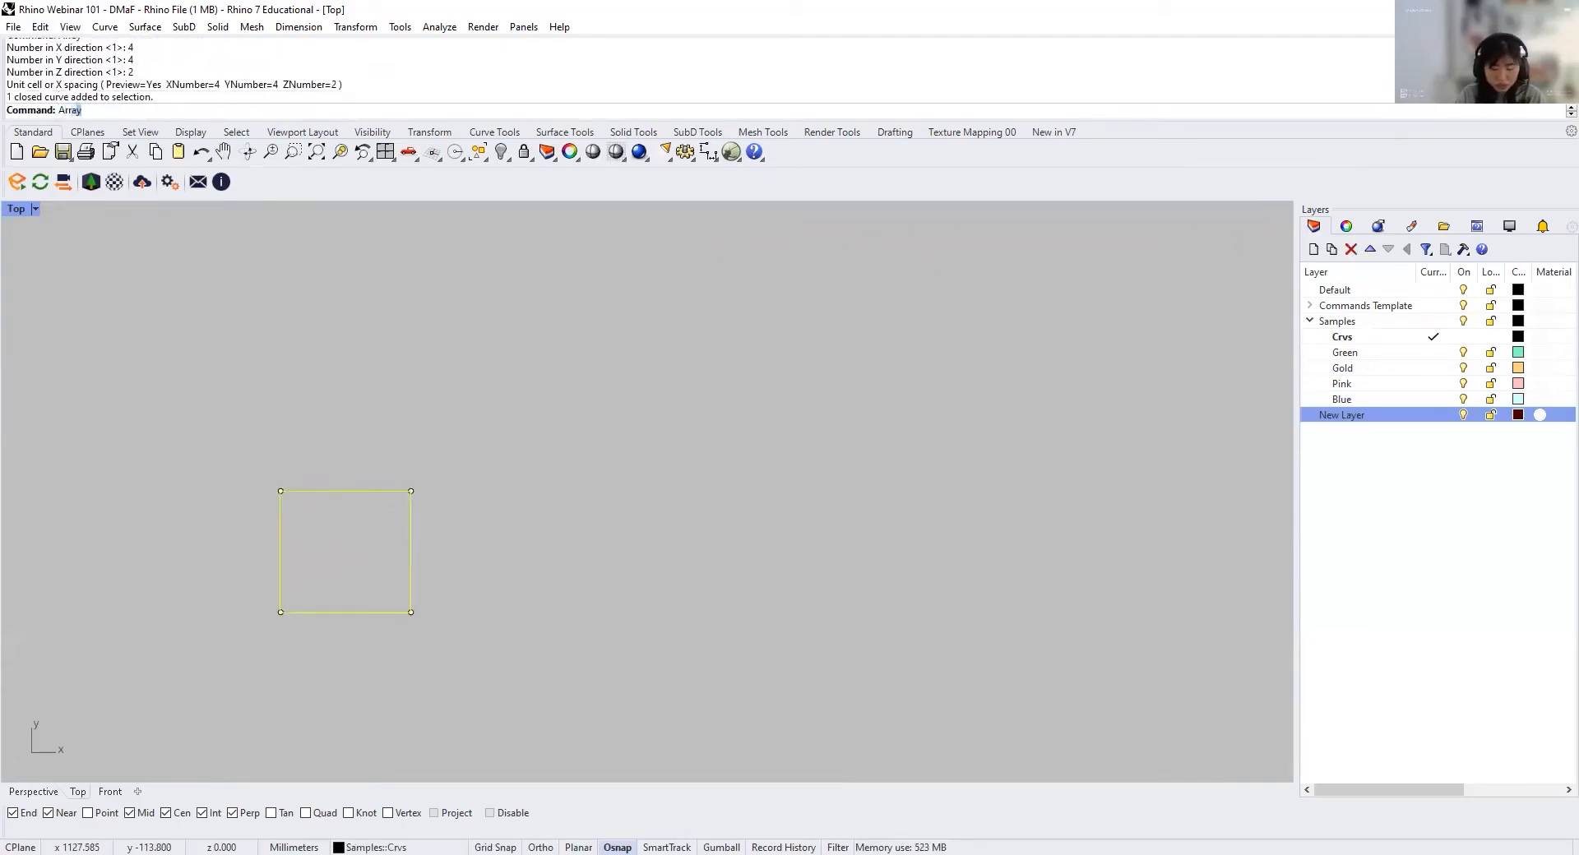
key("Return")
type("4")
key("Return")
type("4")
key("Return")
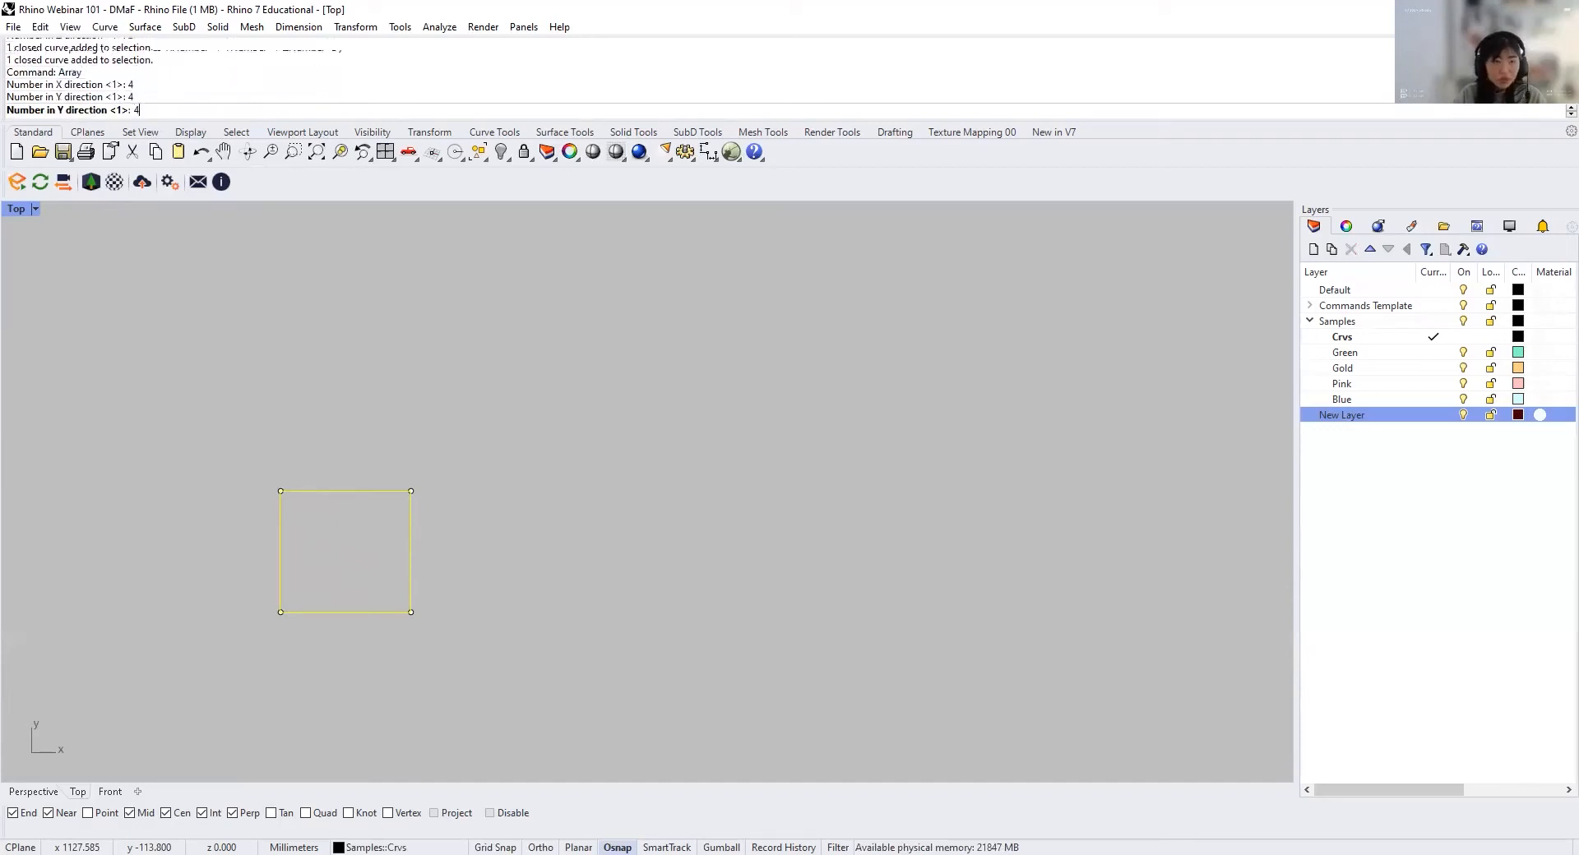
type("1")
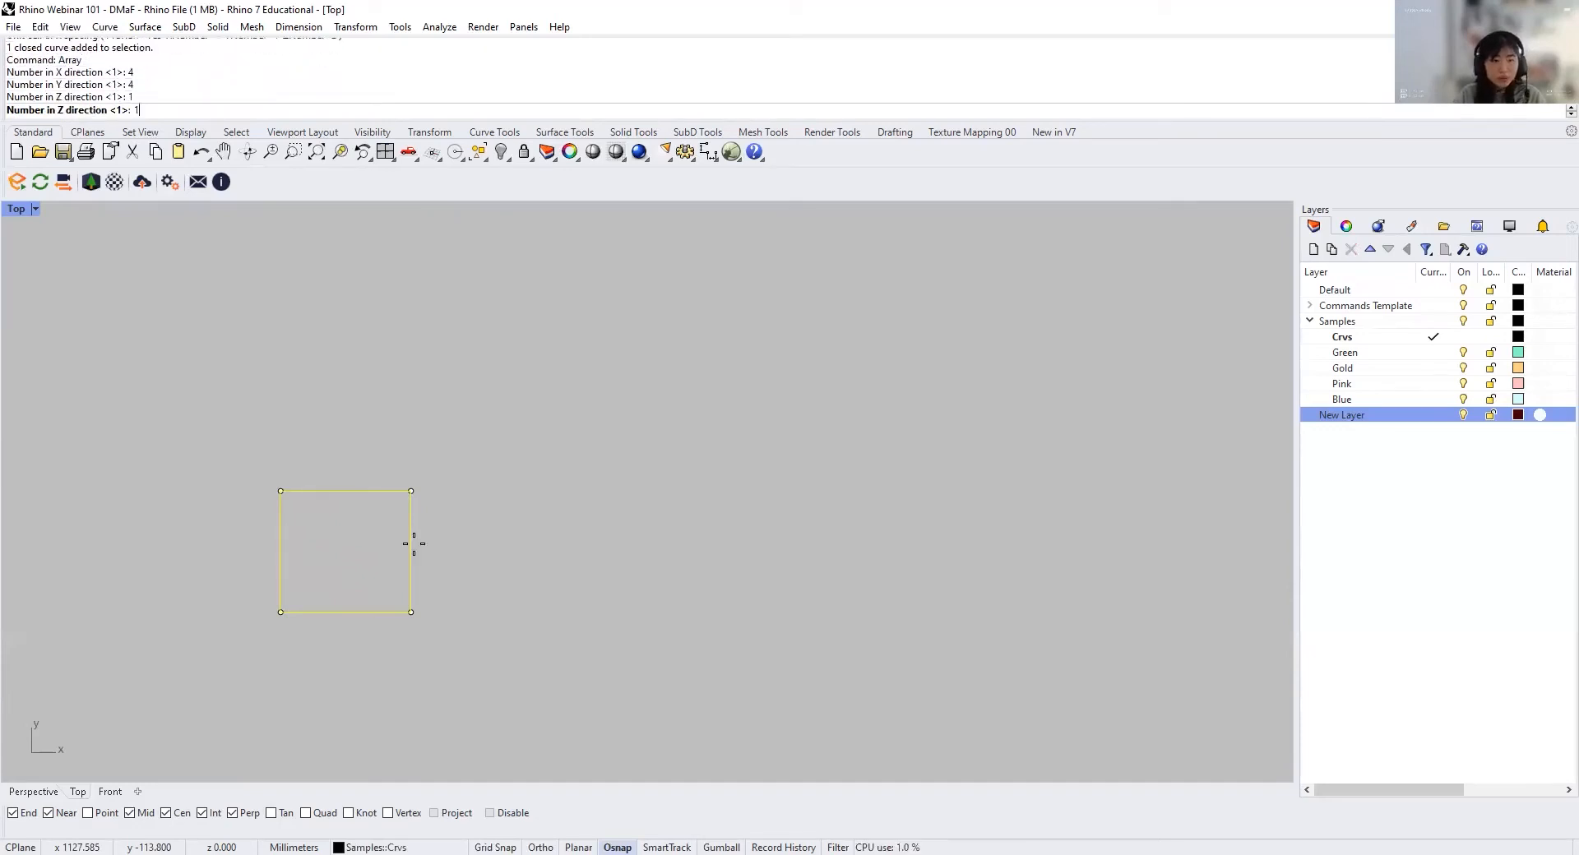
key("Return")
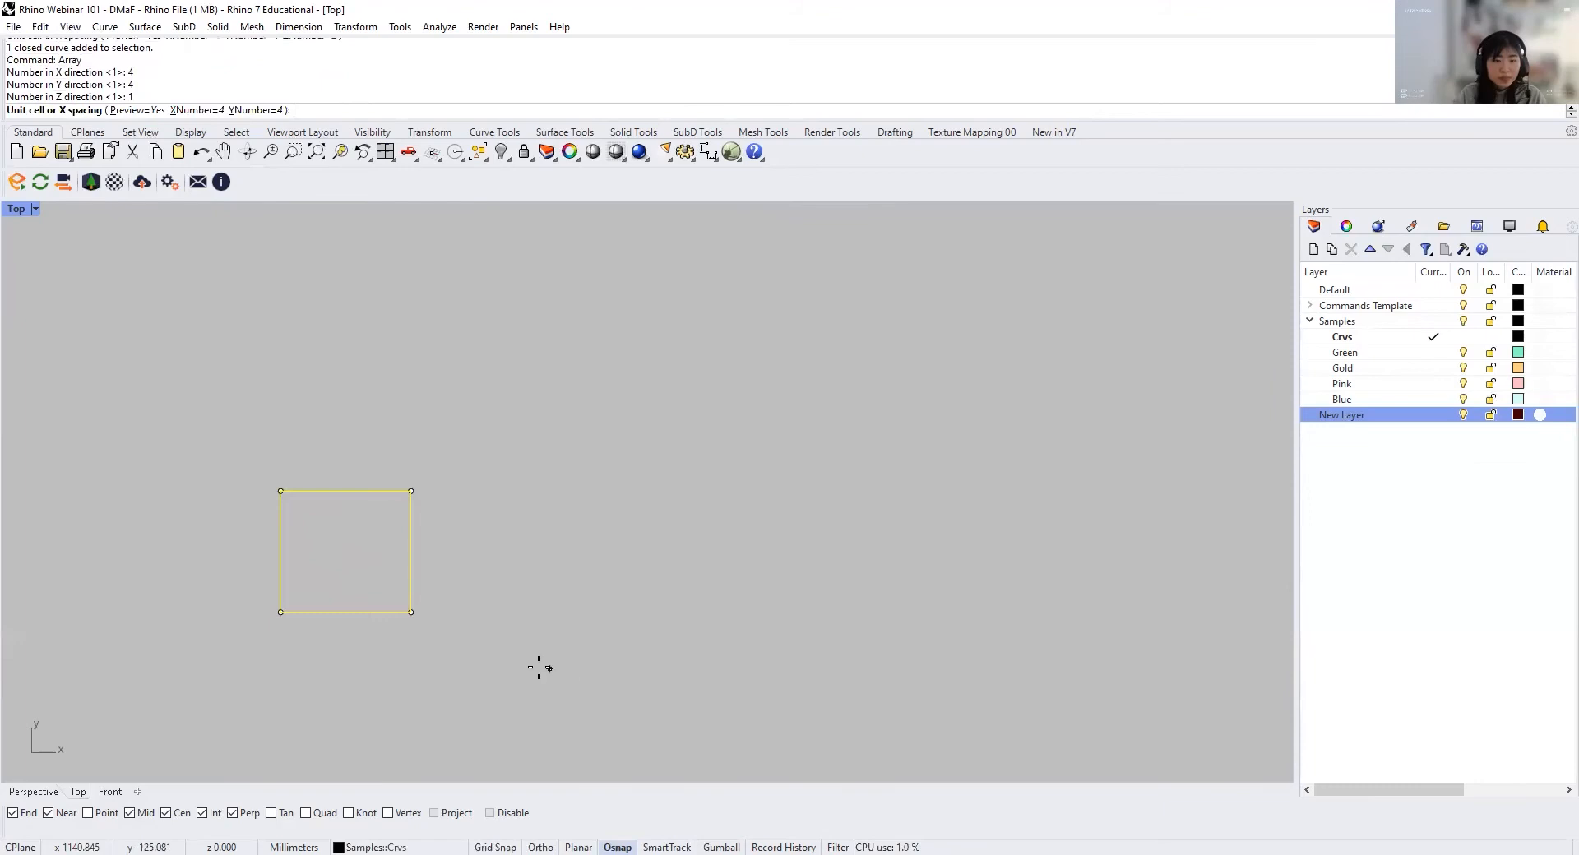
left_click(411, 612)
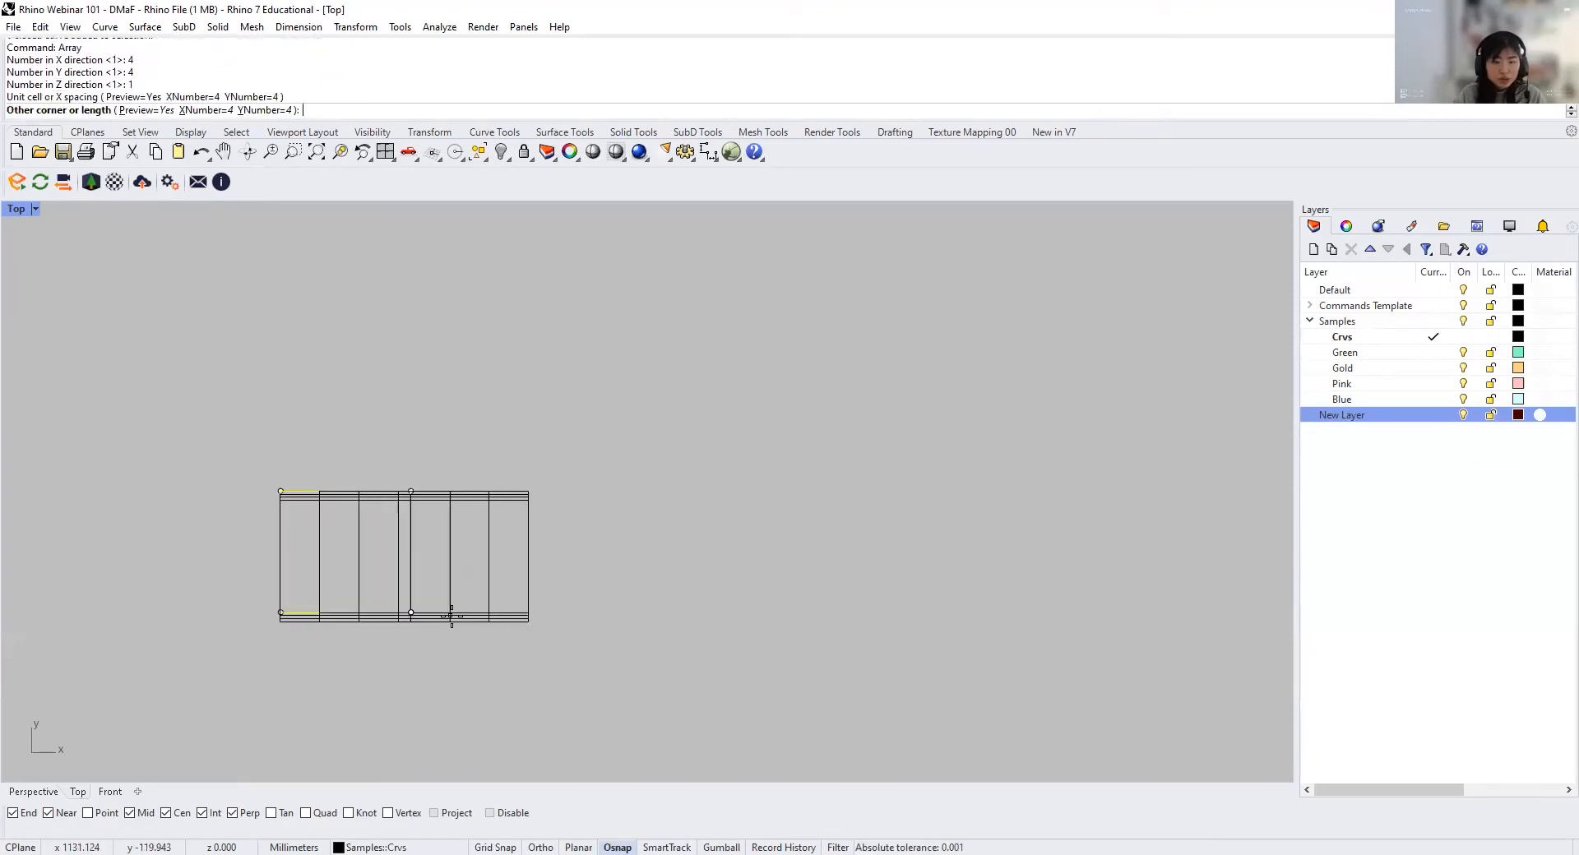
scroll(592, 570, "down", 5)
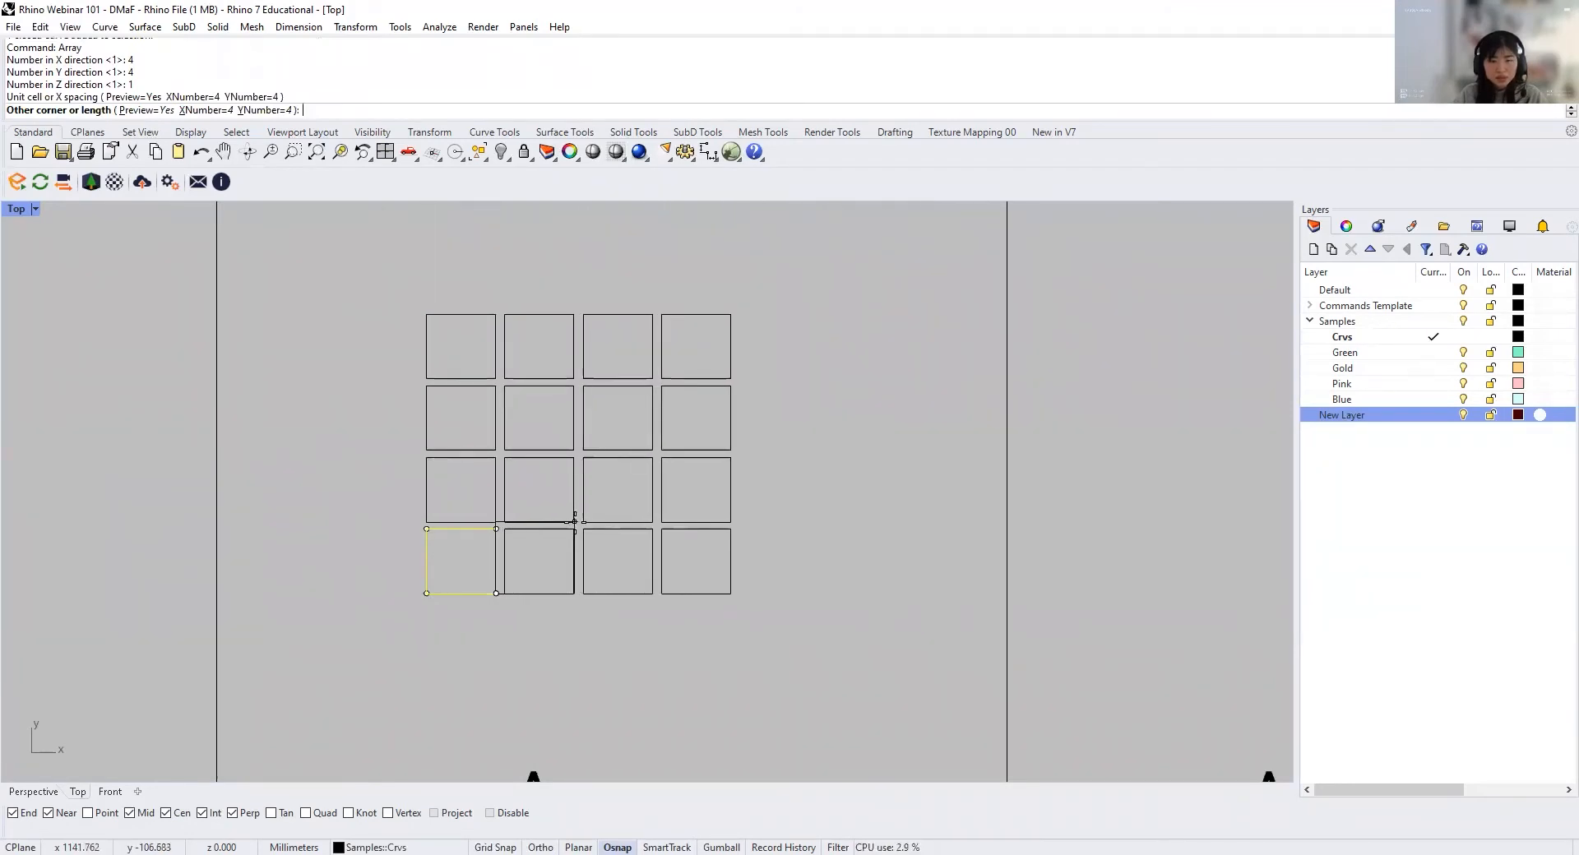
left_click(574, 527)
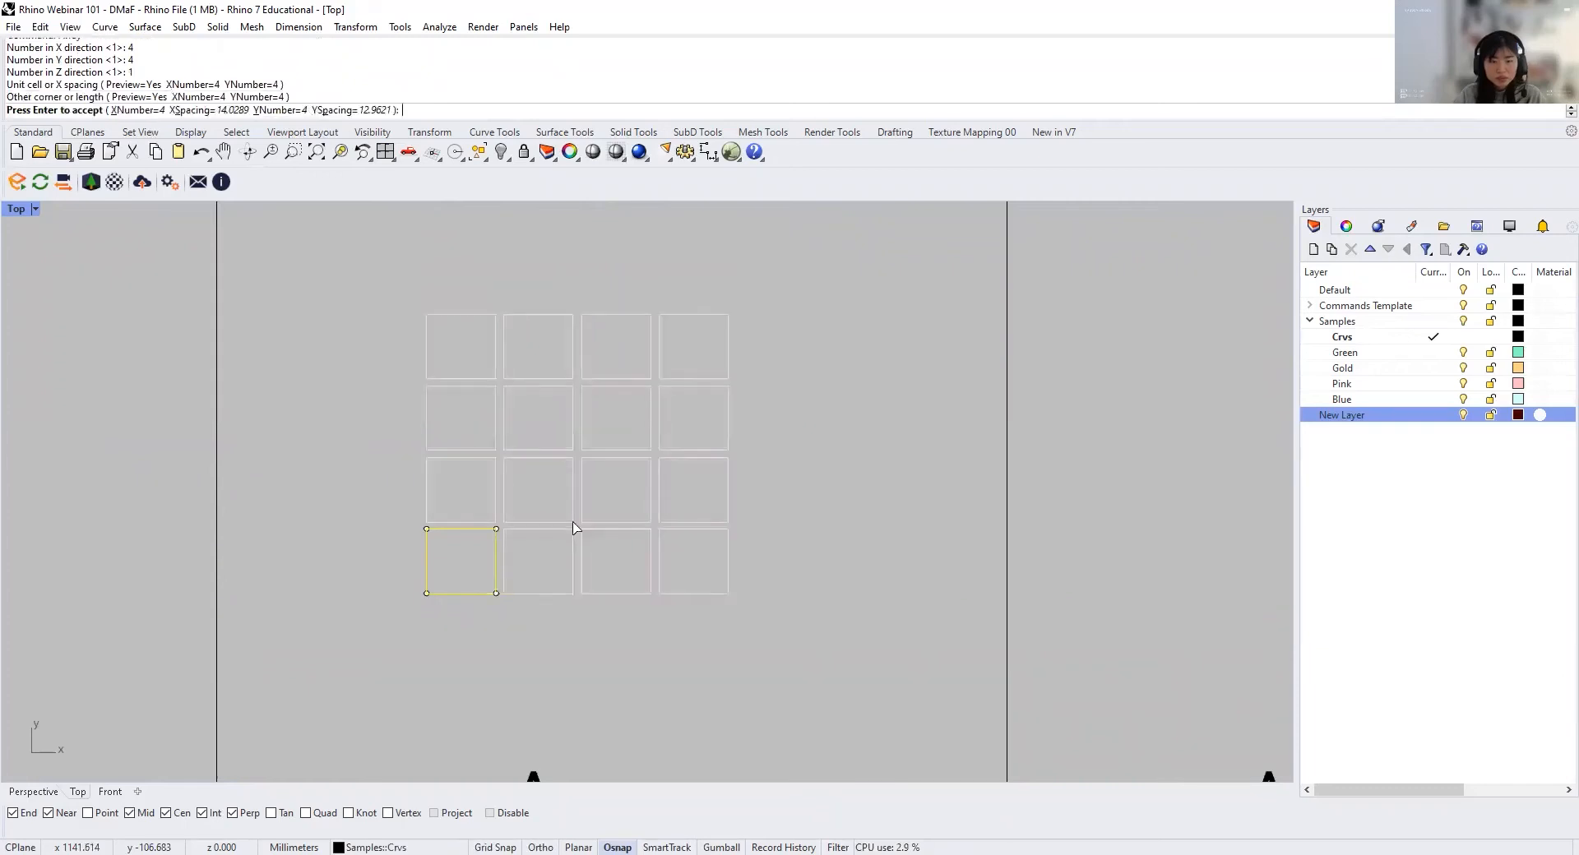
key("Return")
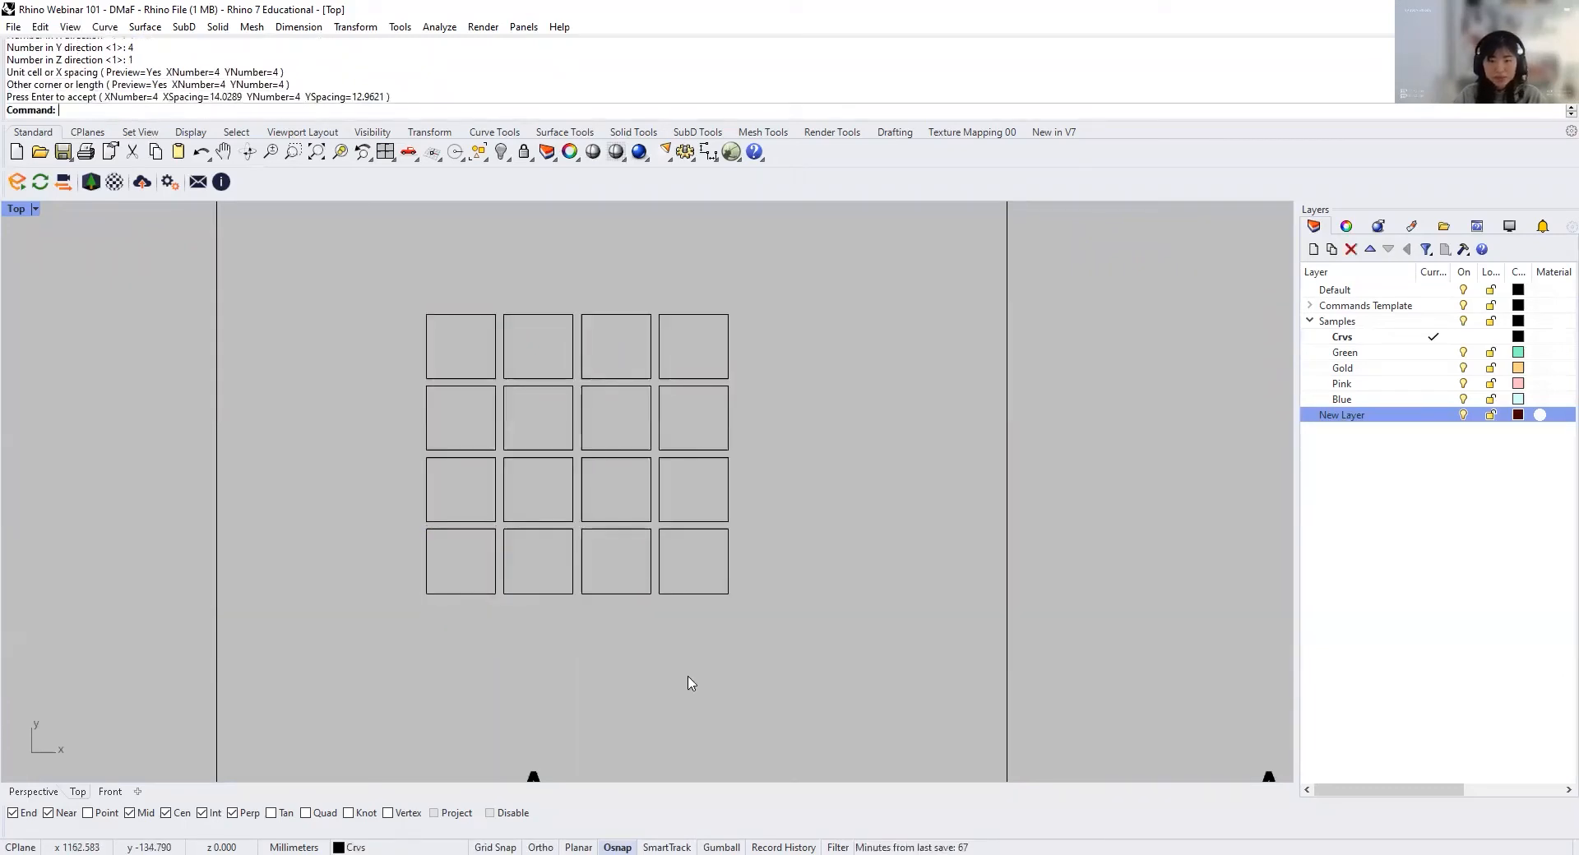
Step: In the ArrayPolar cell, delete the four rotated squares and keep only the unrotated one
scroll(582, 564, "down", 5)
right_click_drag(663, 485, 715, 477)
scroll(716, 476, "up", 3)
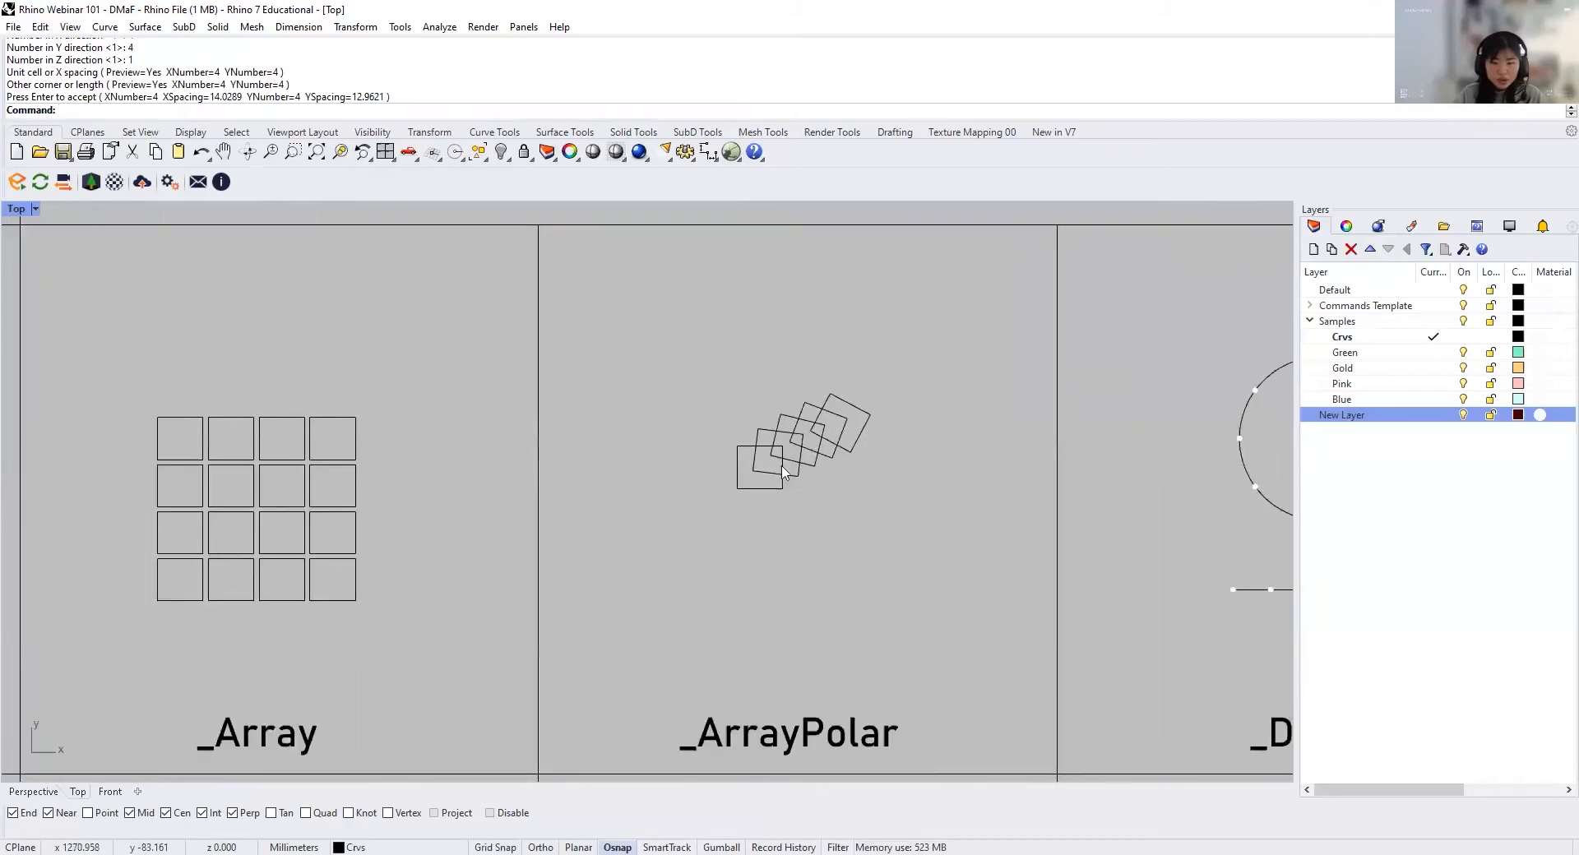
left_click_drag(895, 474, 753, 380)
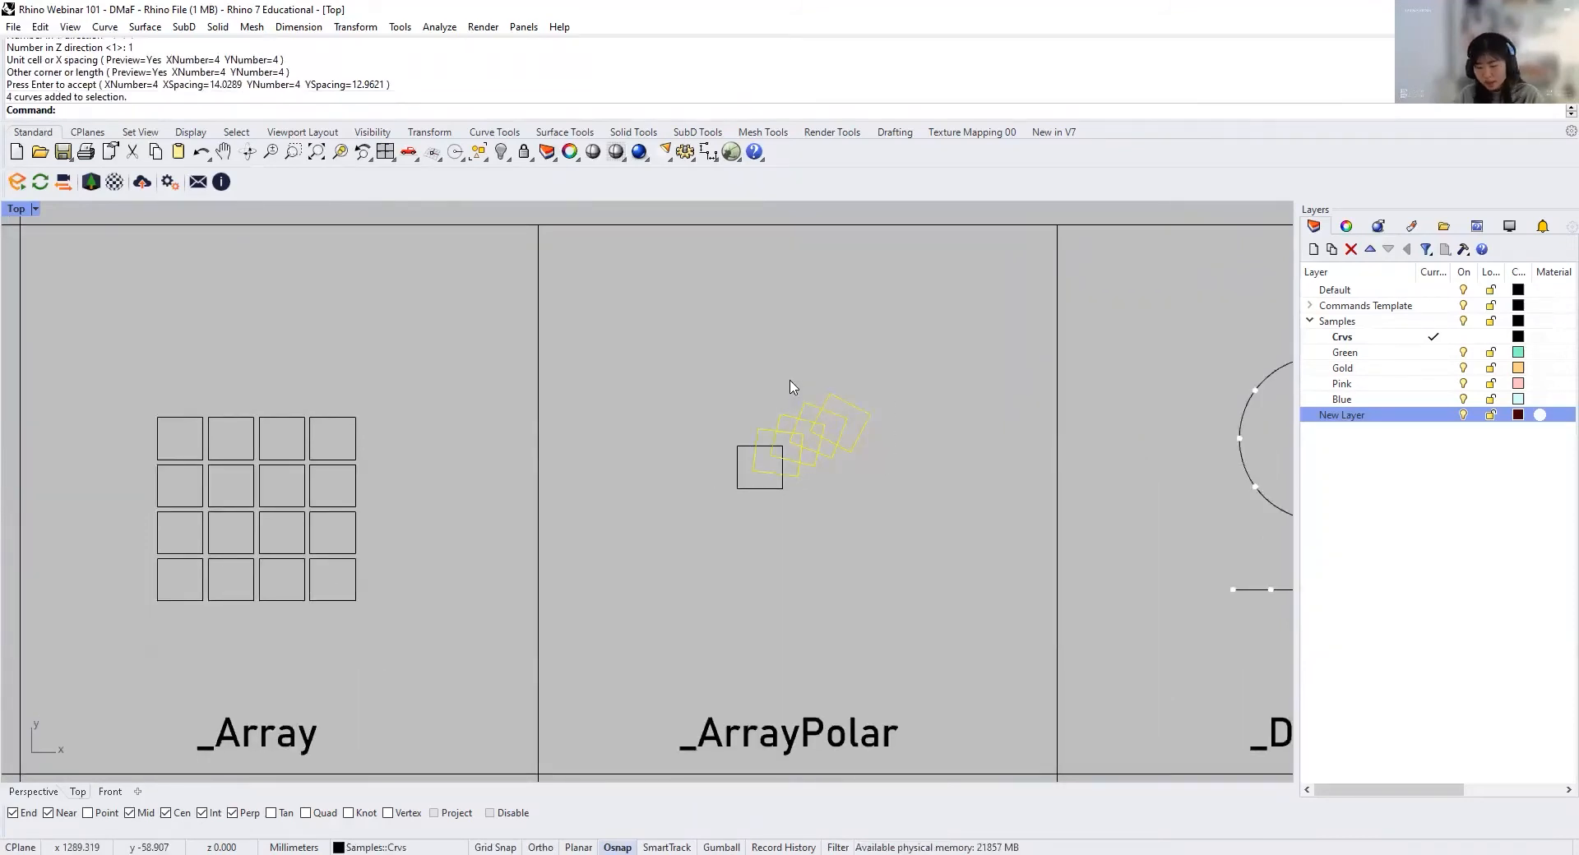
key("Delete")
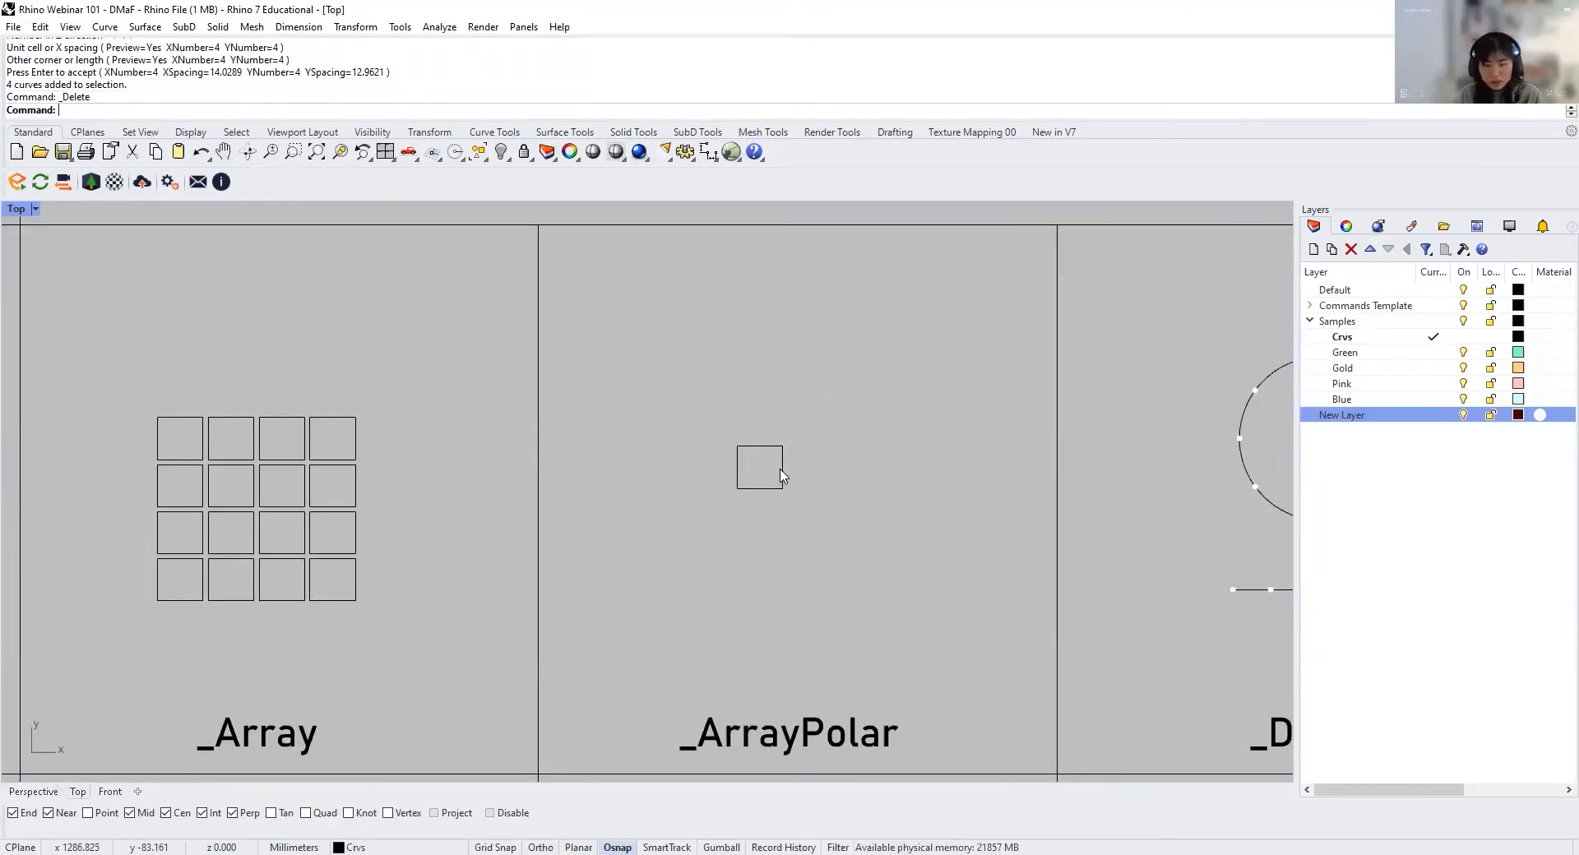
Step: Polar array the square in the ArrayPolar cell around its lower-right corner with 10 items and a 20-degree fill angle
left_click(781, 475)
type("Array")
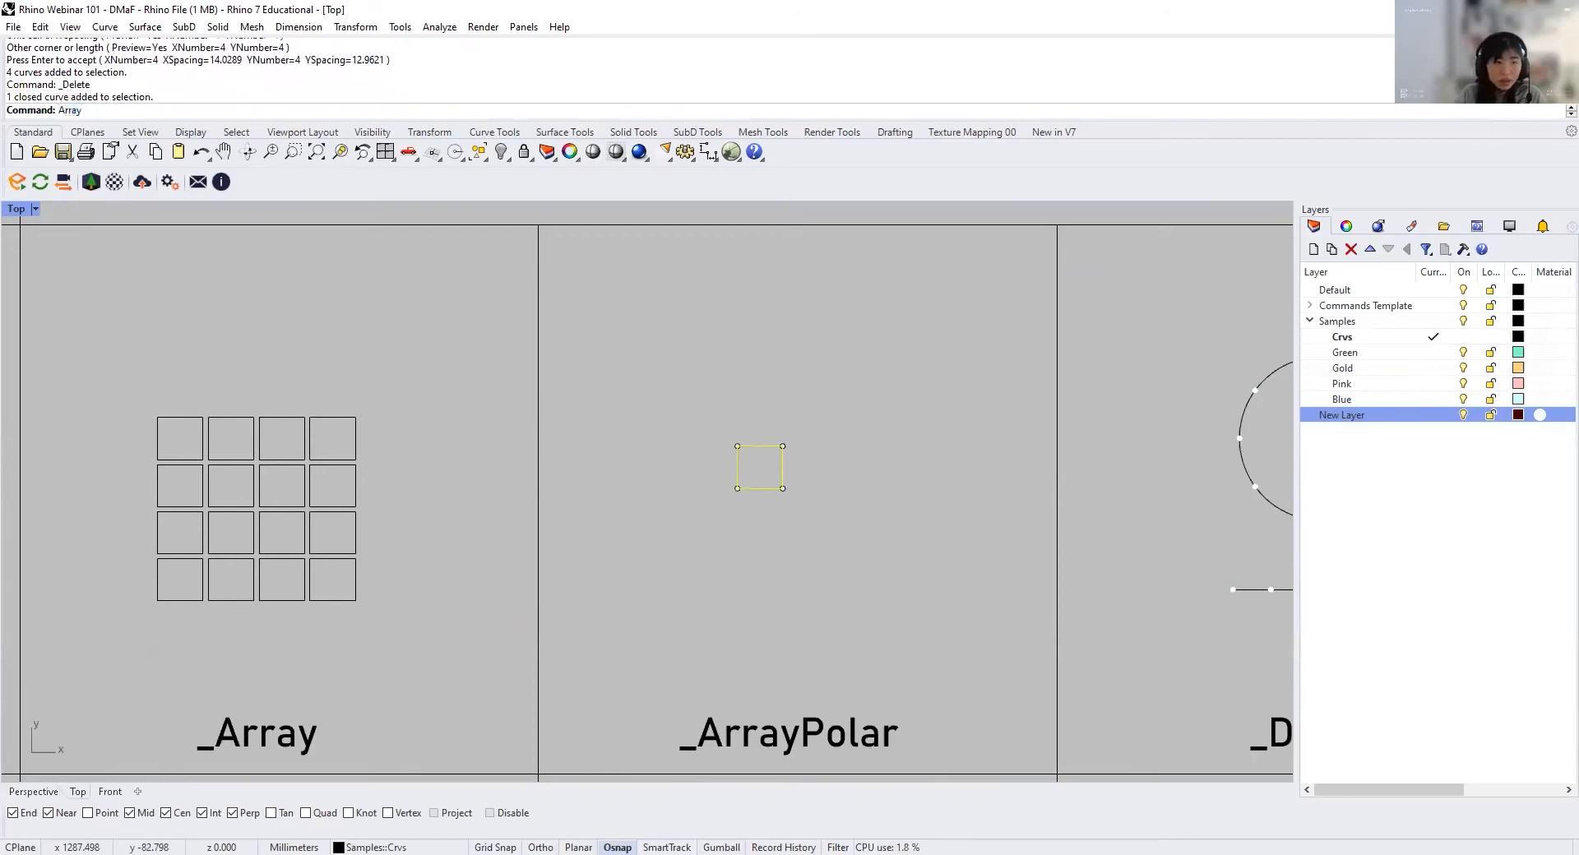
type("Polar")
key("Return")
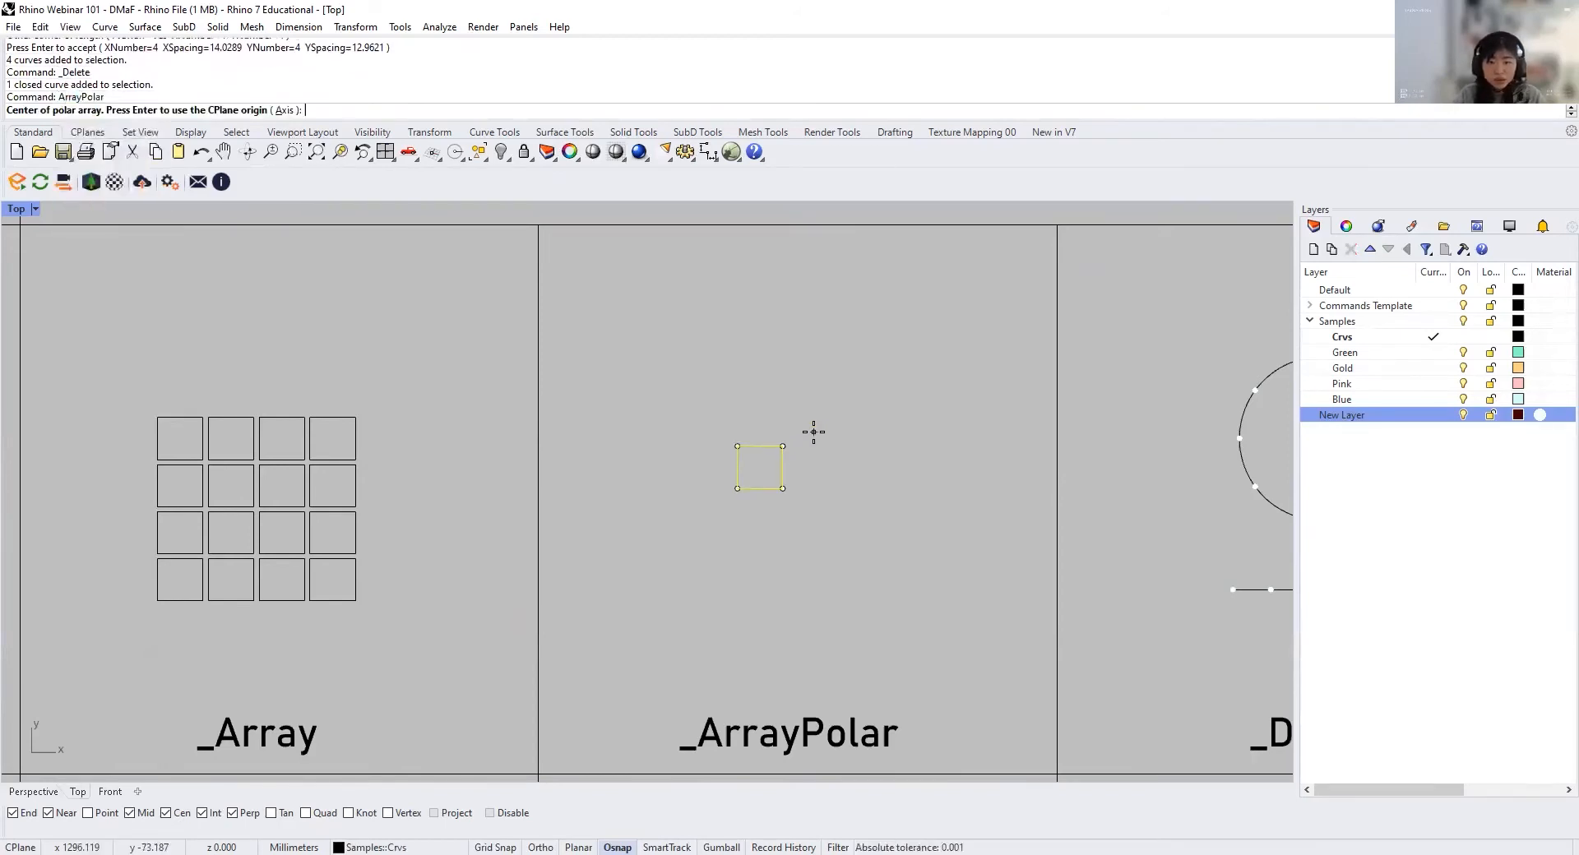
left_click(781, 489)
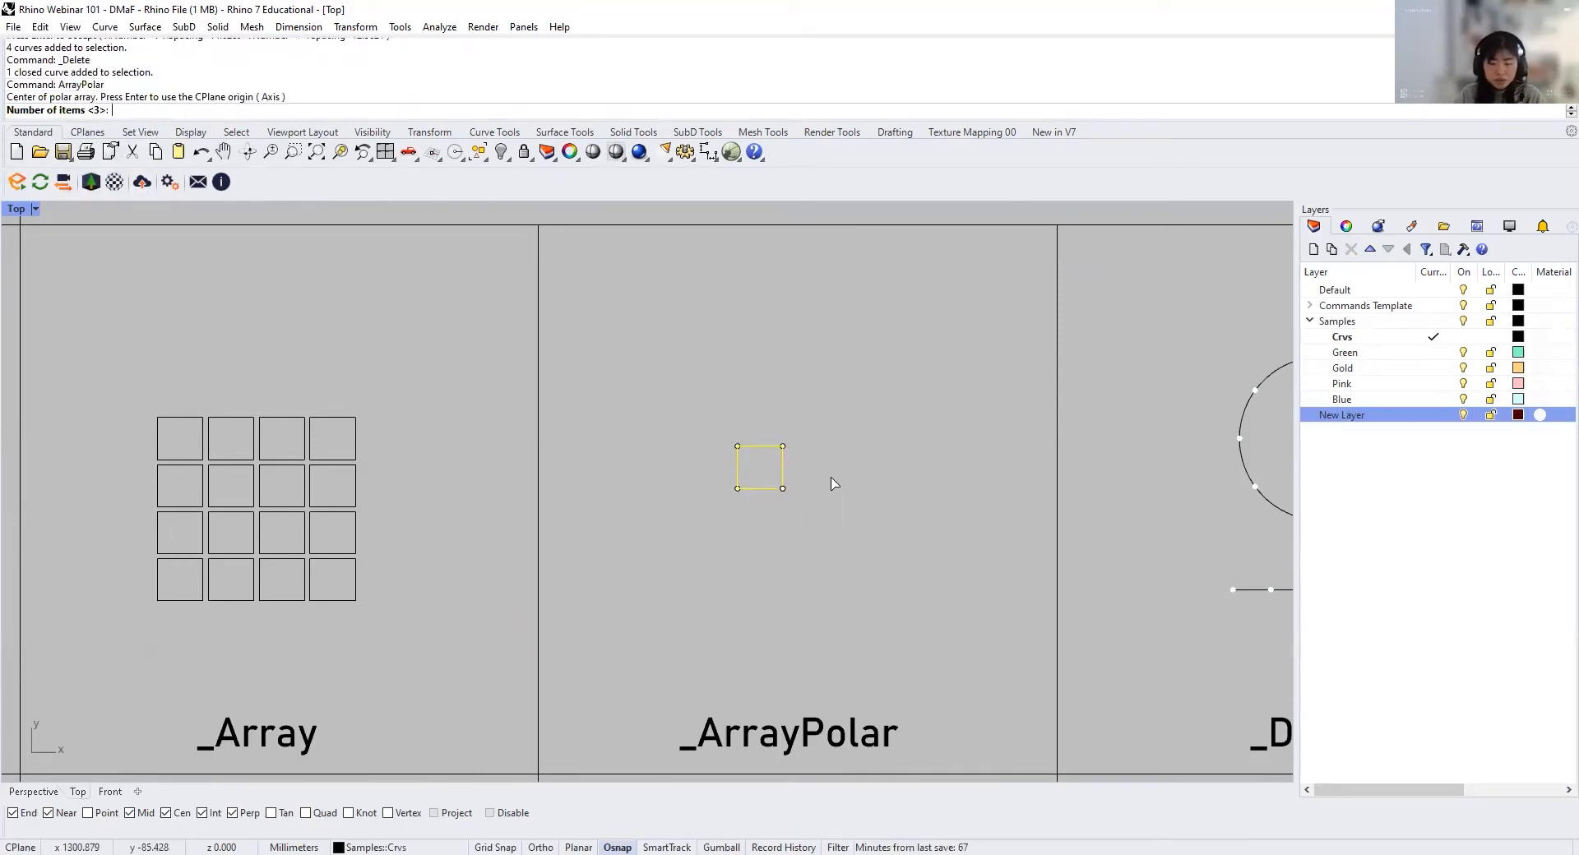
type("10")
key("Return")
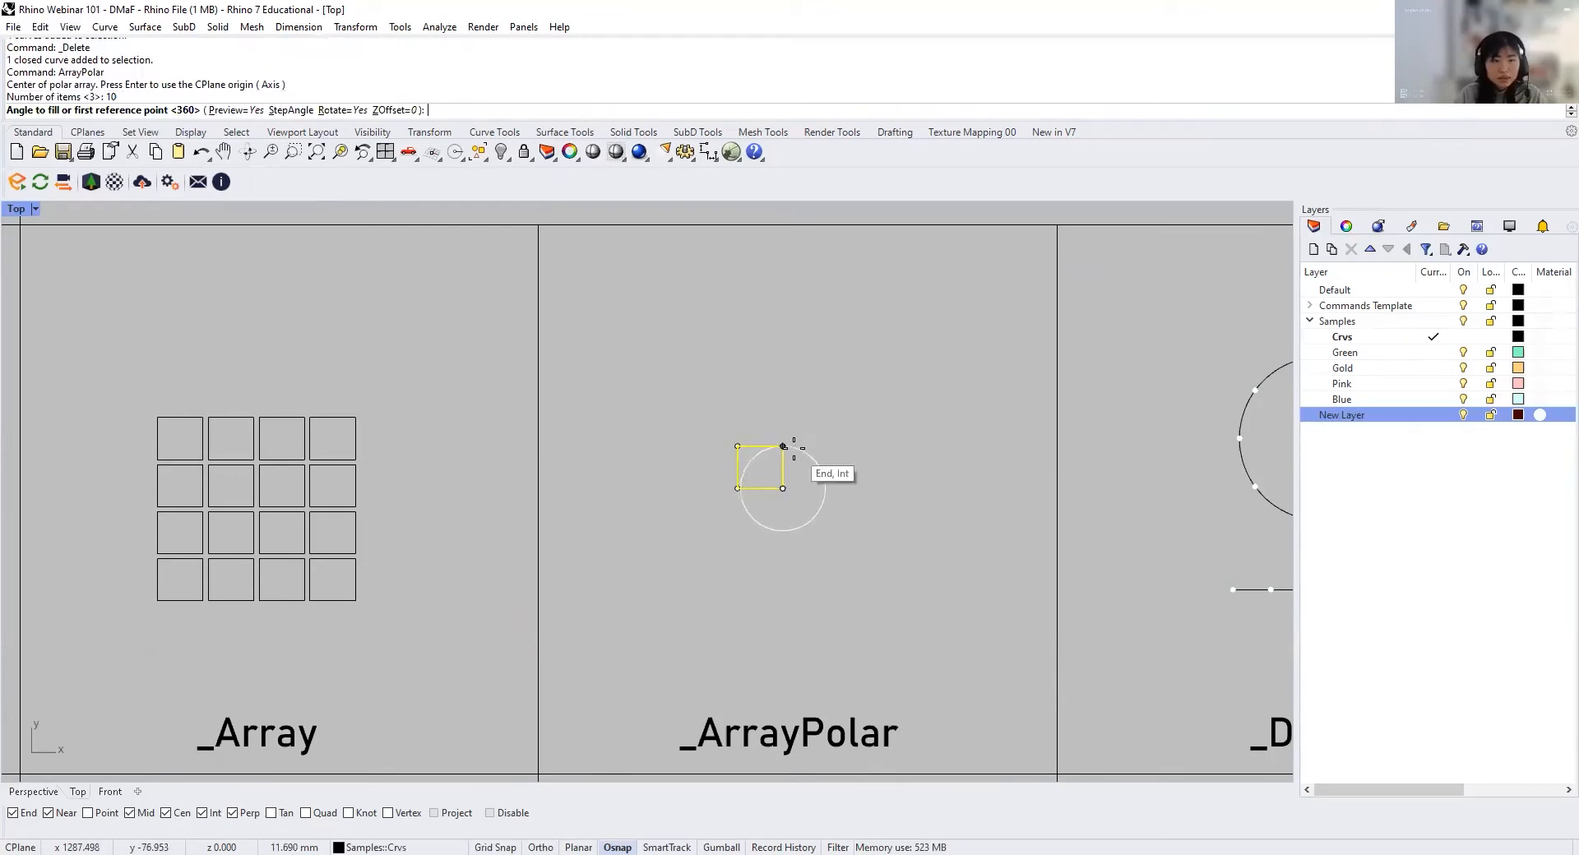
type("20")
key("Return")
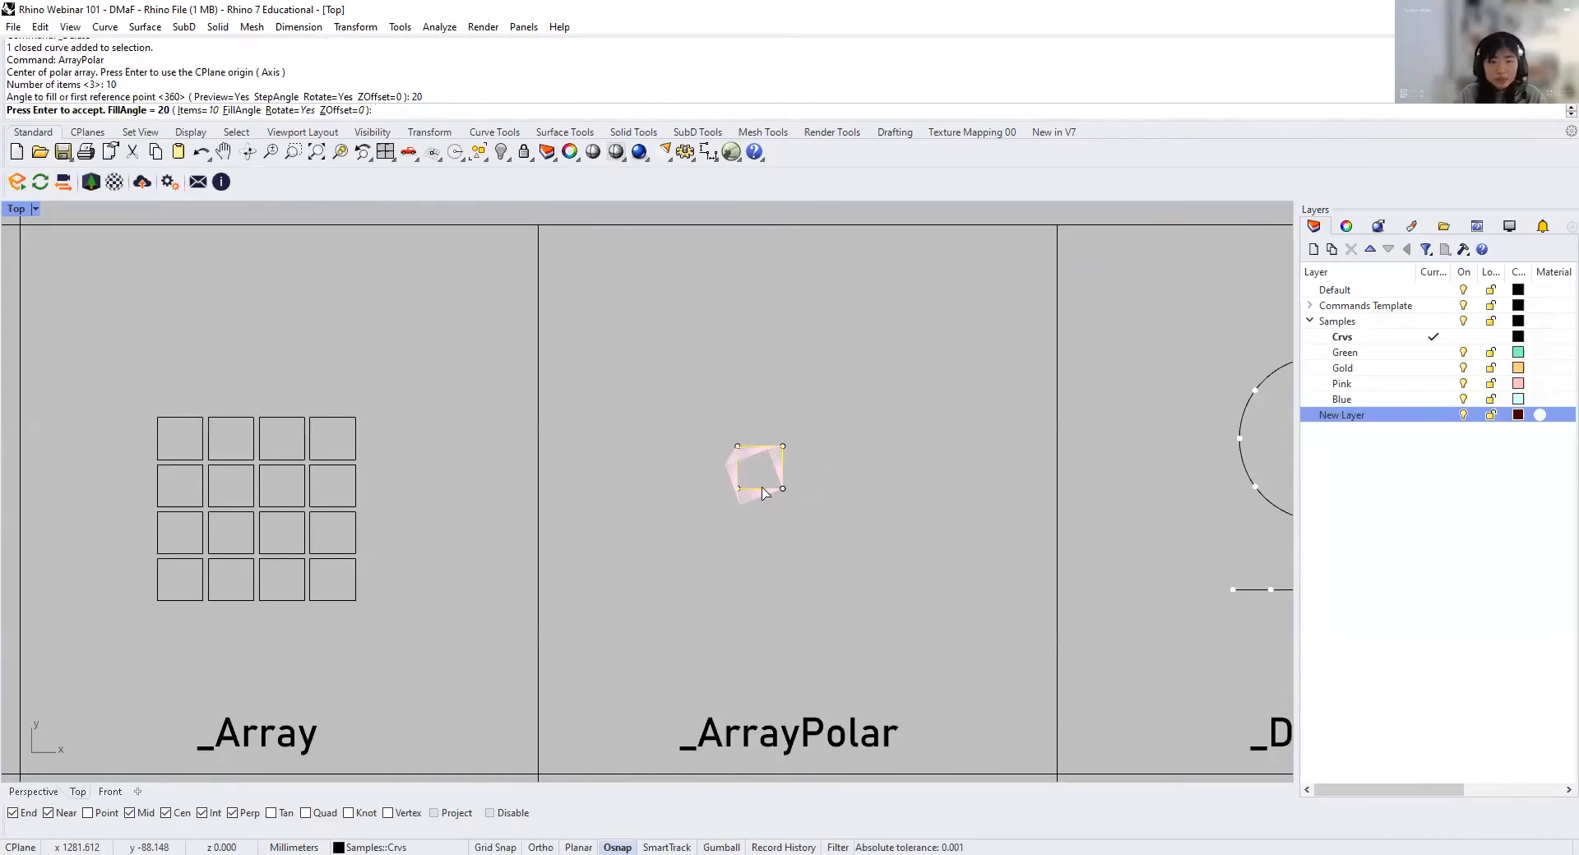
scroll(762, 492, "up", 2)
scroll(761, 492, "up", 5)
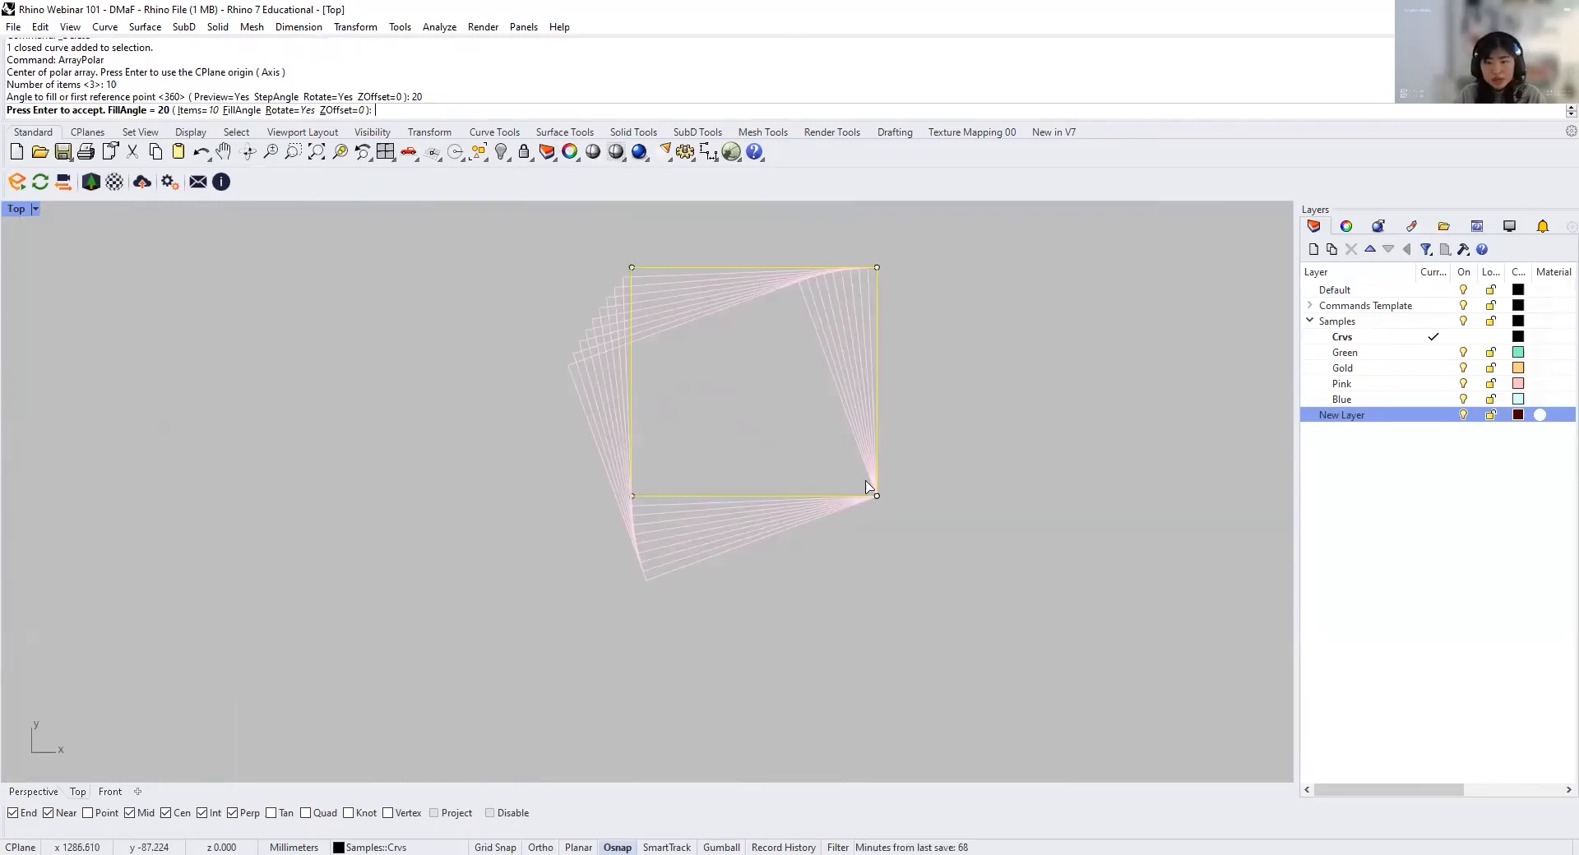
right_click_drag(824, 440, 790, 524)
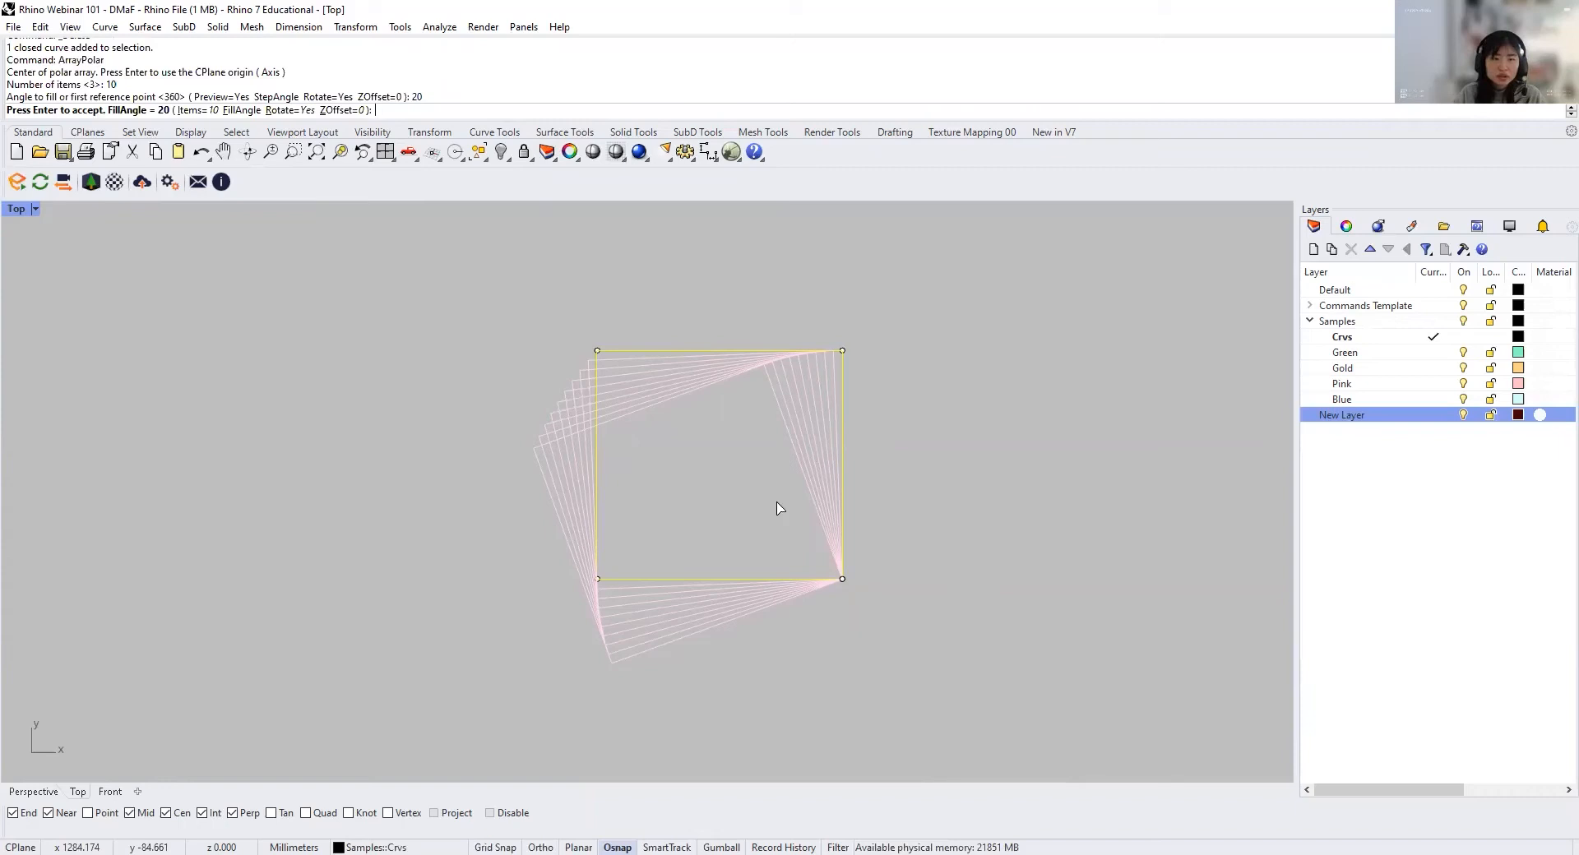
key("Return")
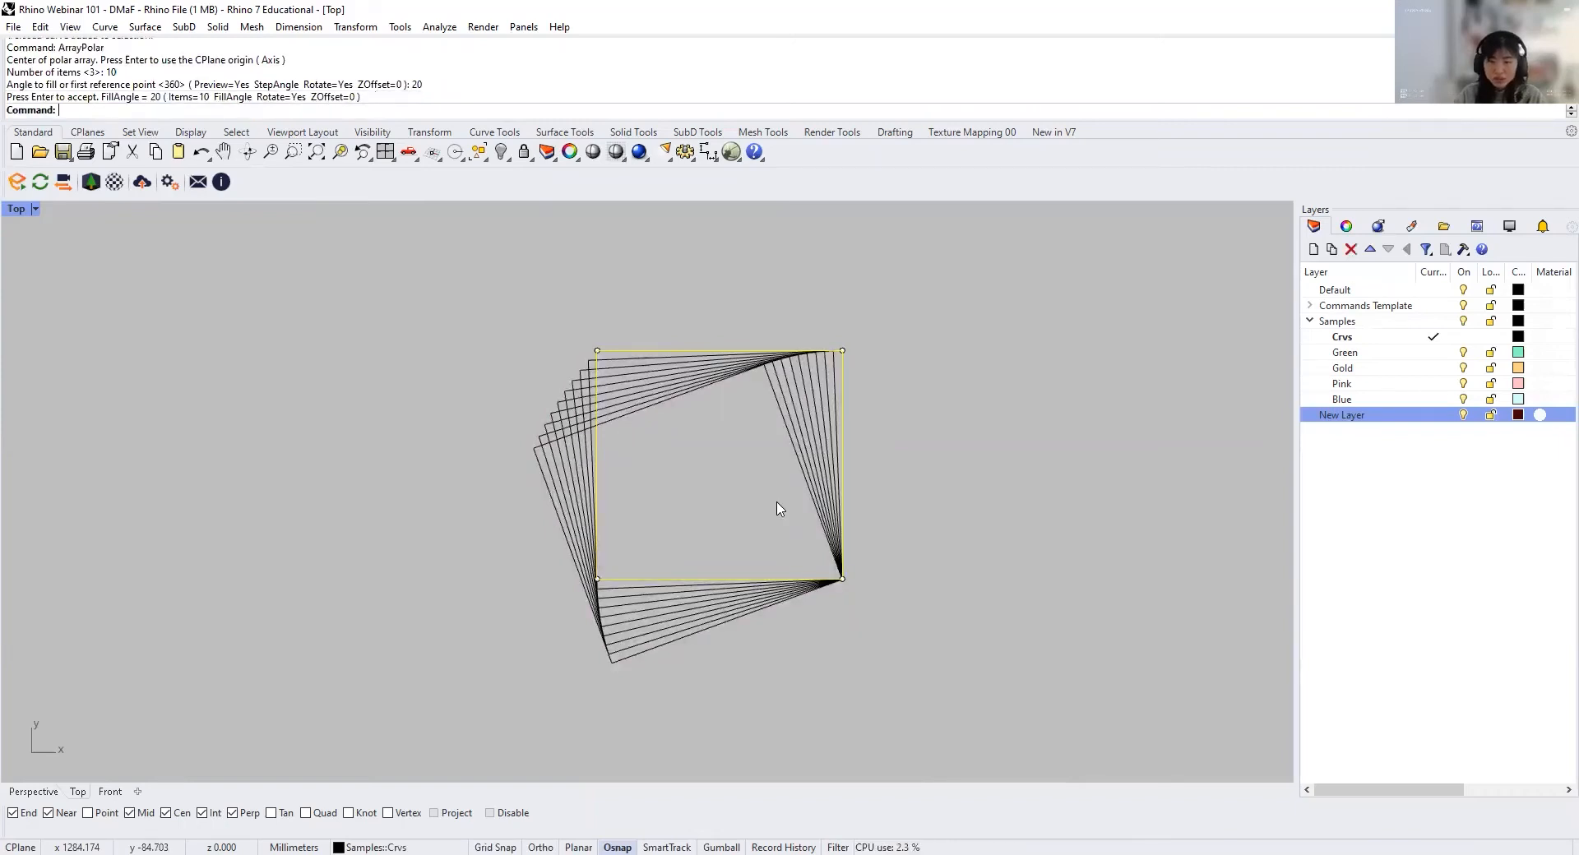
left_click(903, 448)
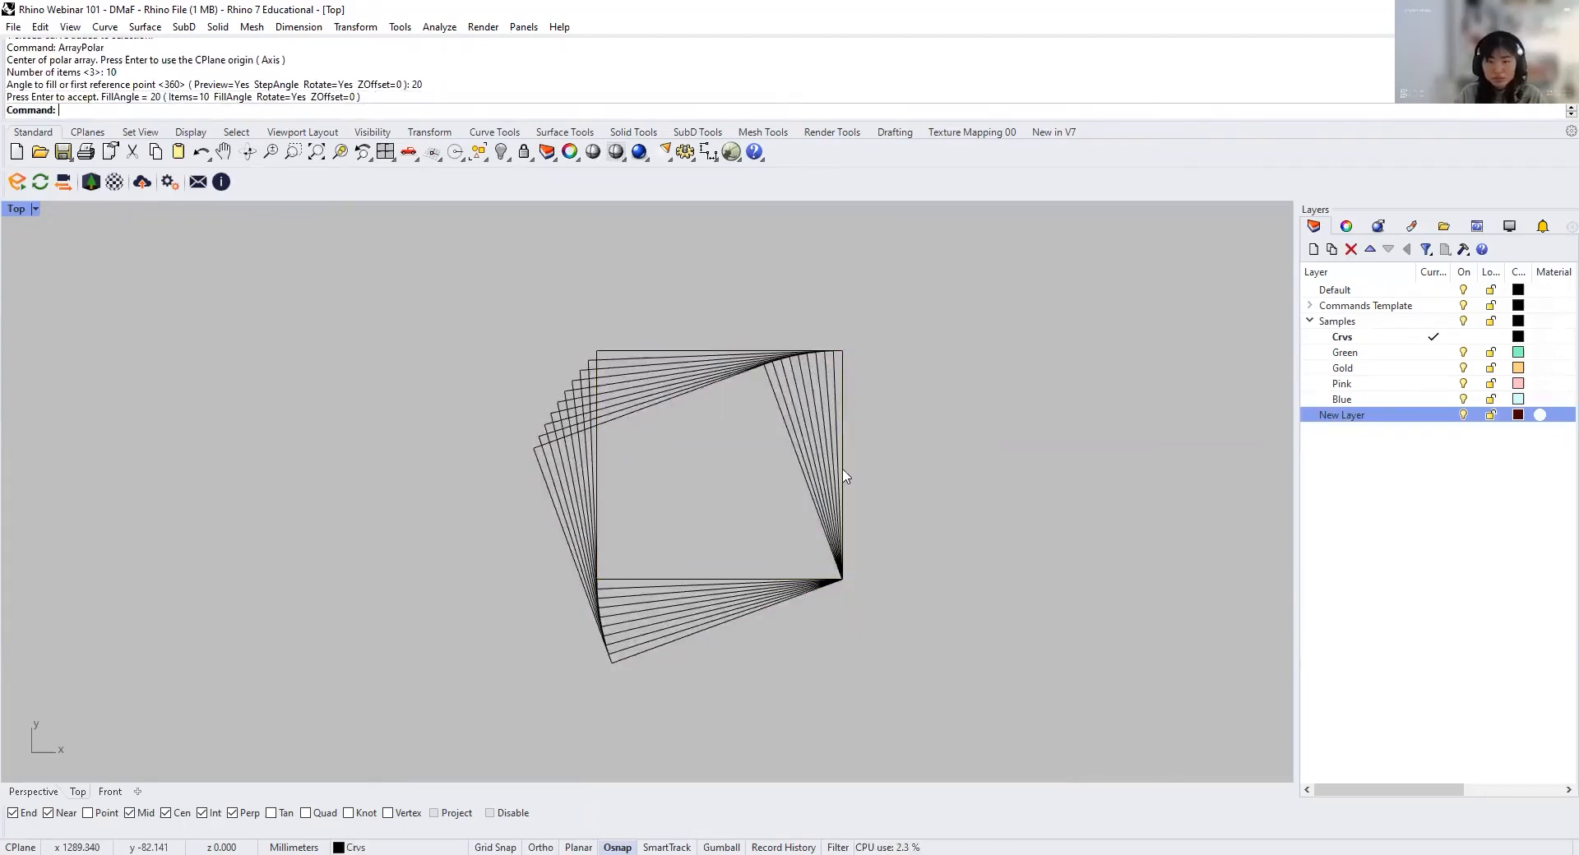
Step: Copy the original unrotated square to the empty area right of the polar array, within the ArrayPolar cell
scroll(763, 504, "down", 14)
right_click_drag(829, 508, 711, 511)
scroll(711, 511, "down", 3)
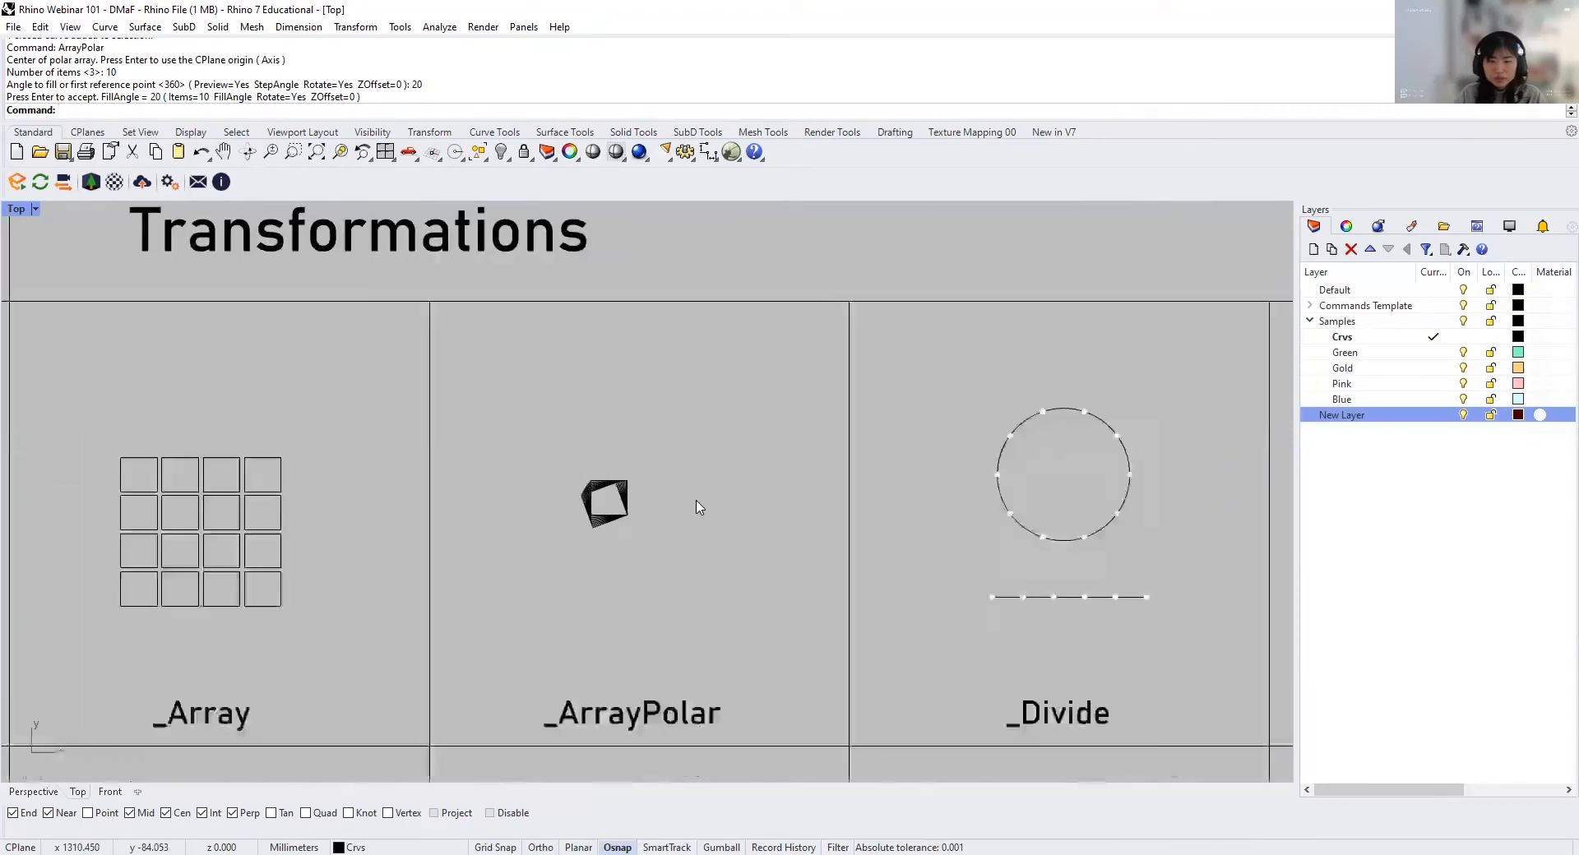
scroll(573, 524, "up", 8)
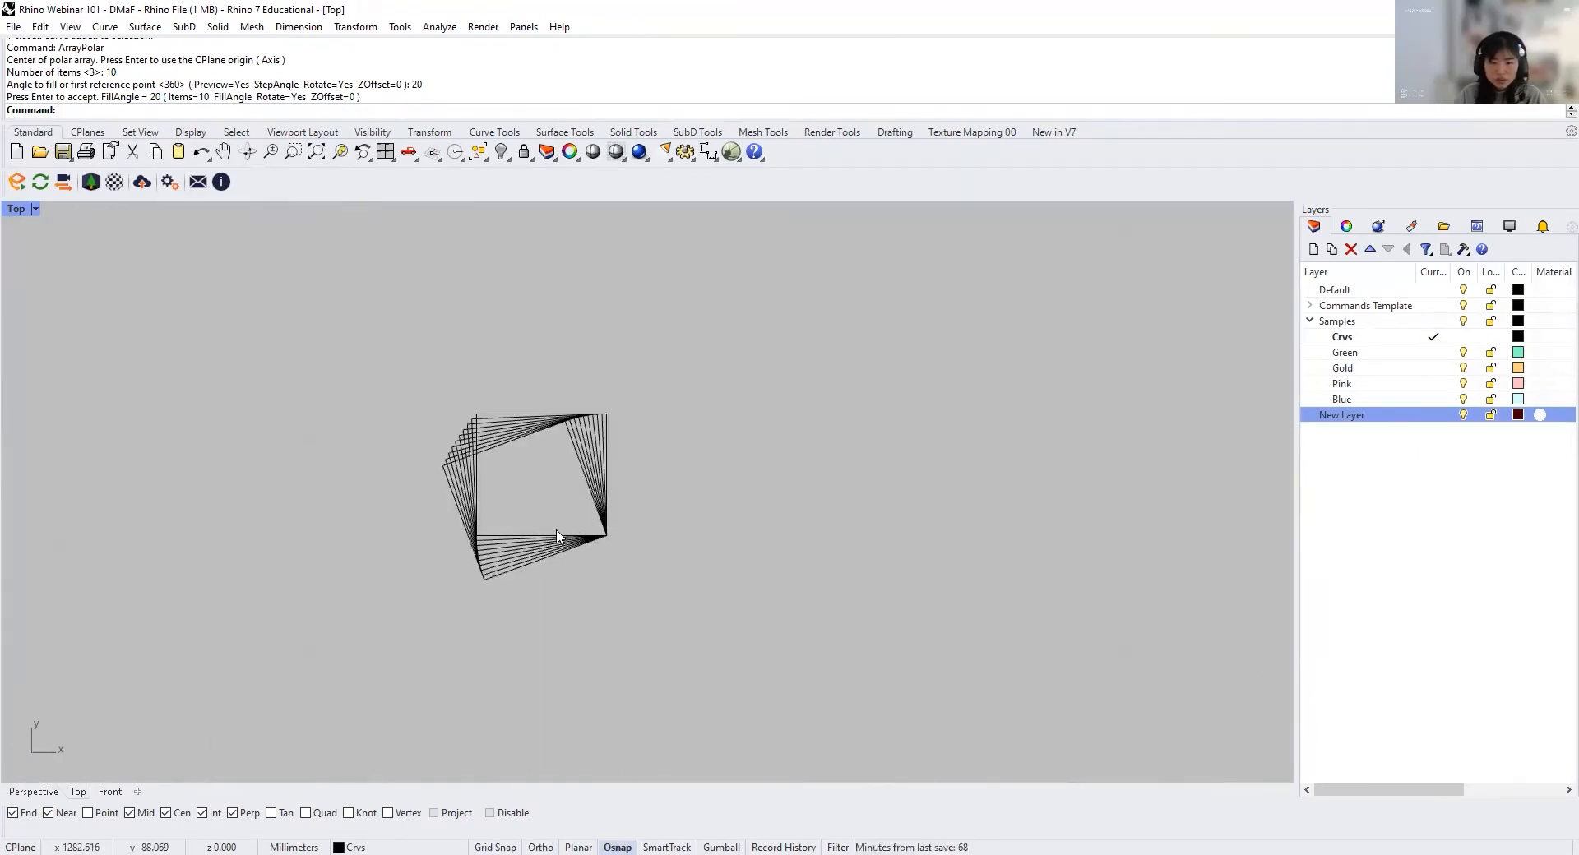
left_click(555, 539)
key("Return")
left_click(699, 543)
scroll(672, 541, "down", 8)
left_click(832, 554, "shift")
key("Return")
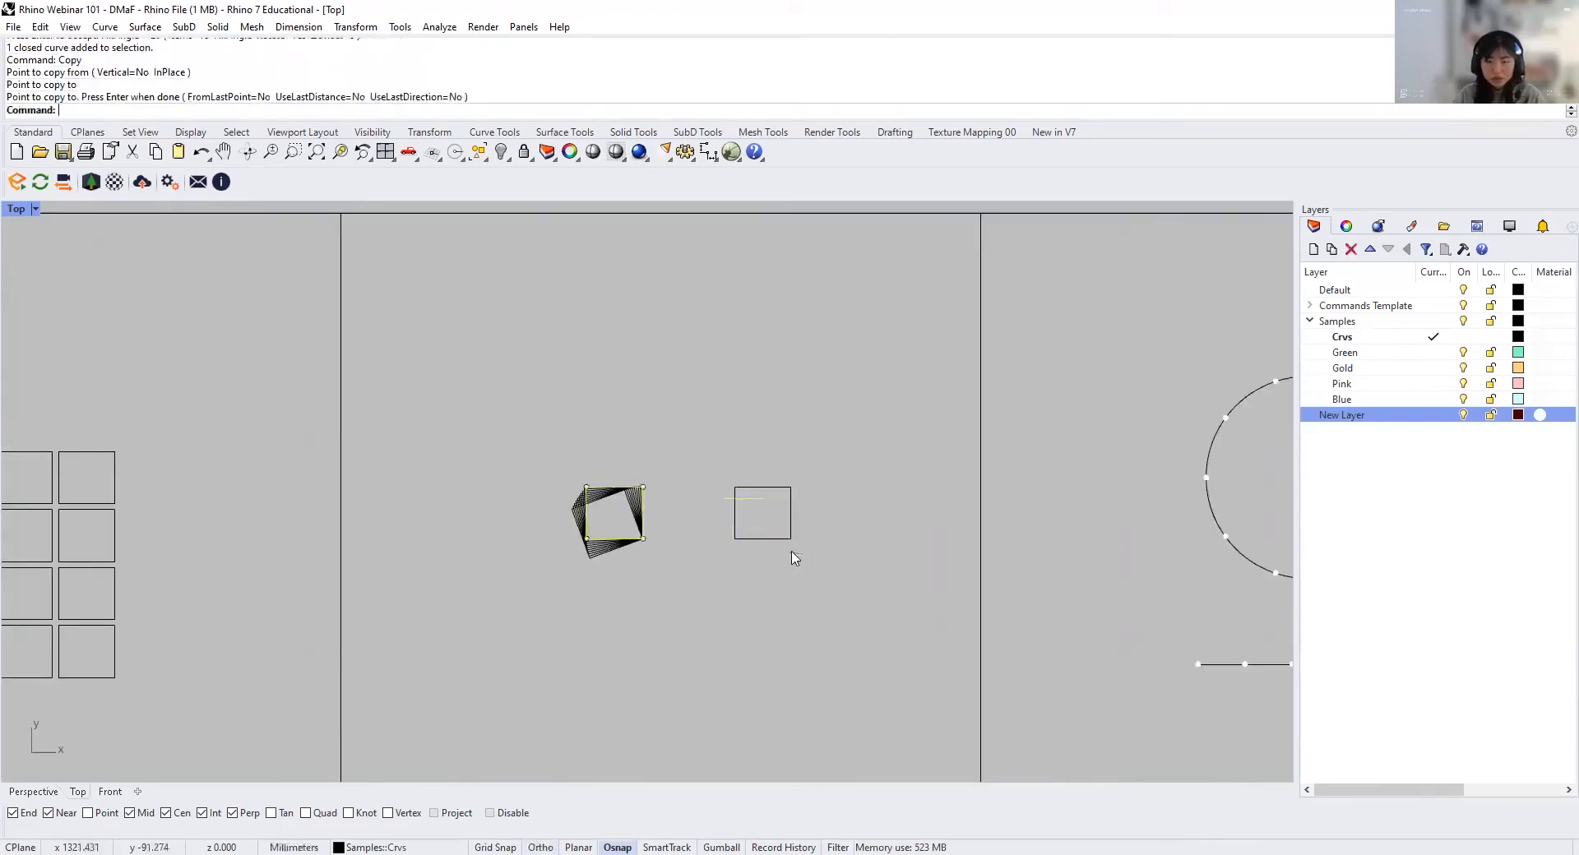
Step: Polar array the copied square about a point just outside its lower-right corner with 10 items and a 60-degree fill angle
left_click(790, 538)
type("Poalrar")
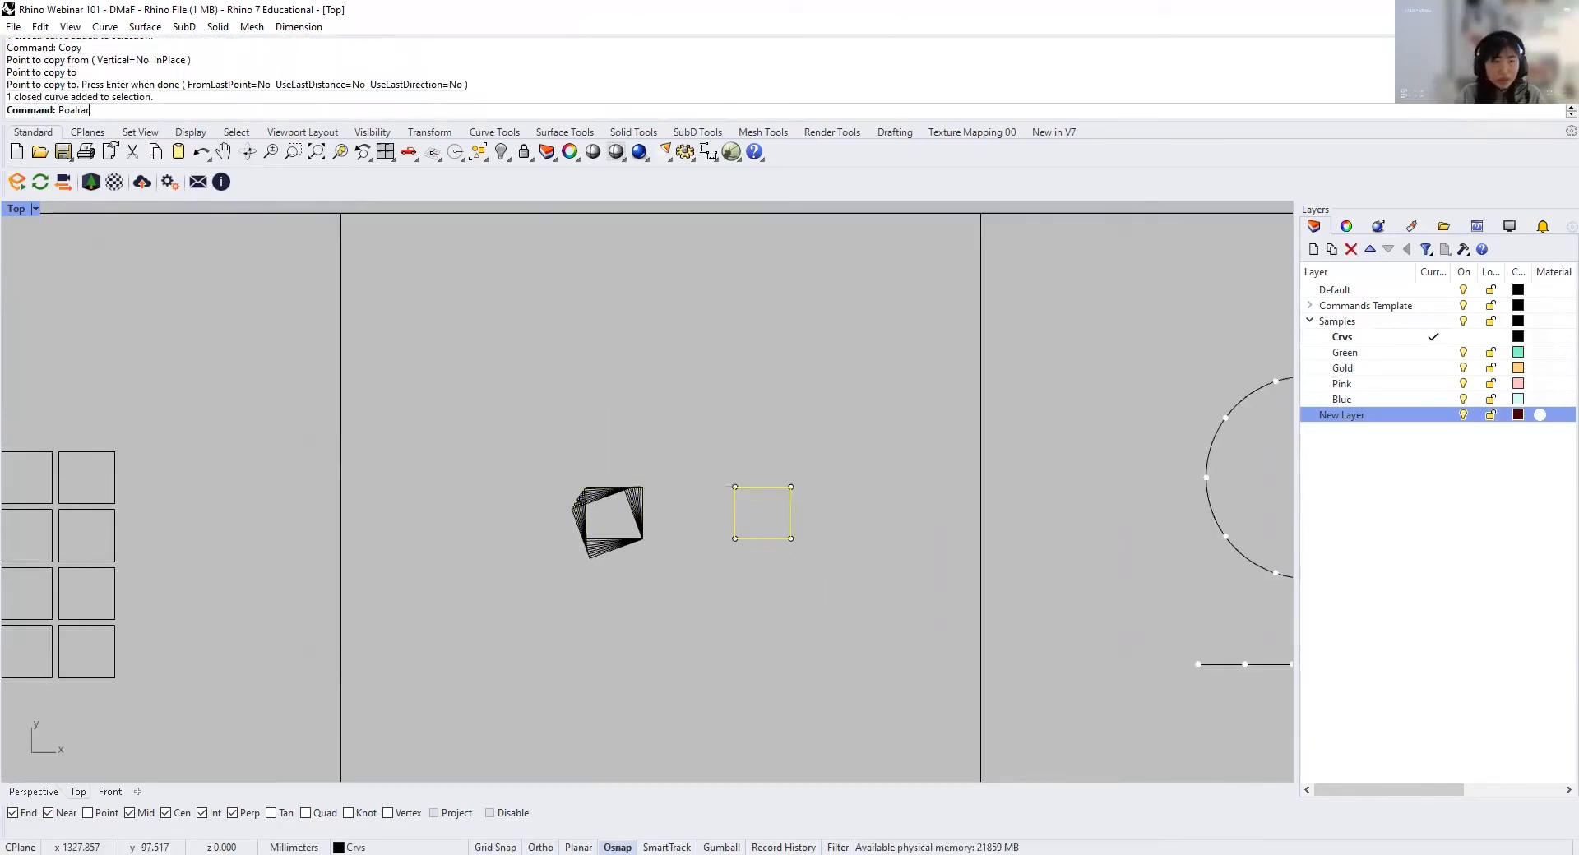
type("ray")
key("Return")
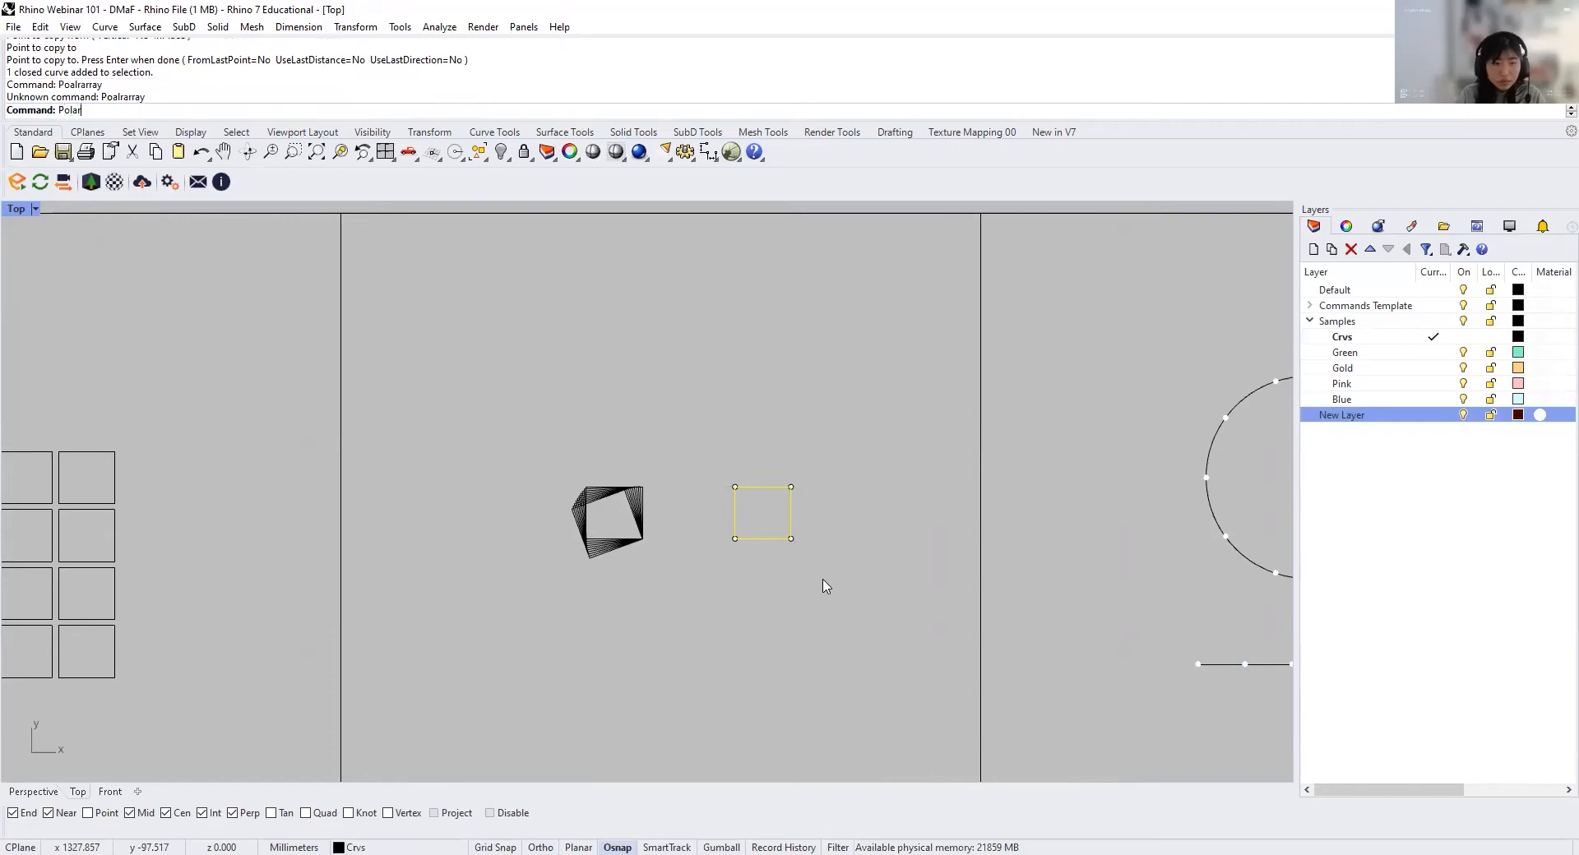
type("Polar")
key("Return")
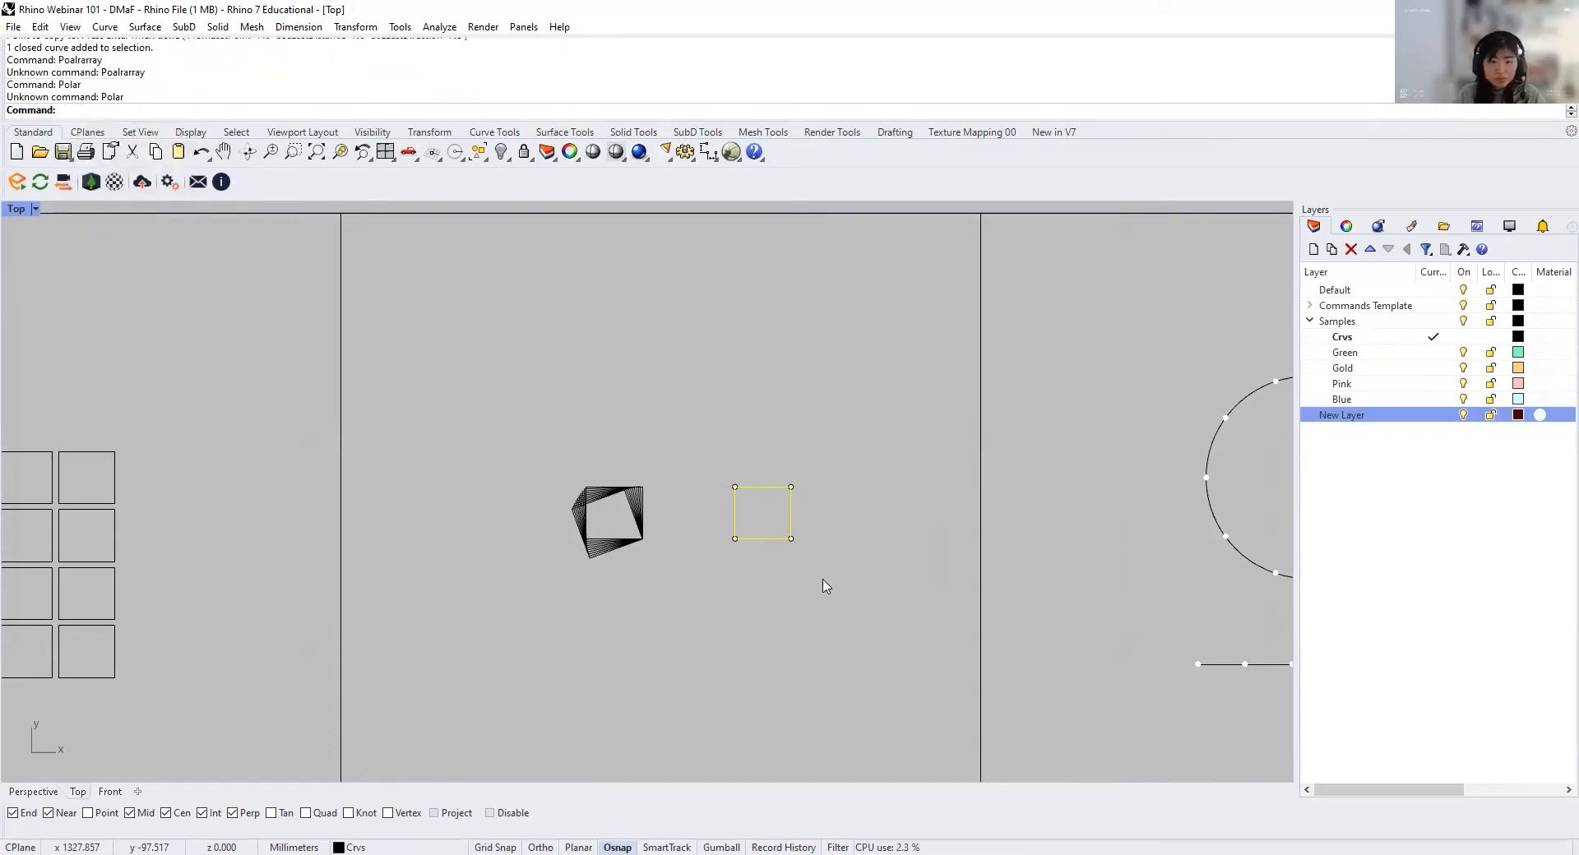
type("ArrayPolar")
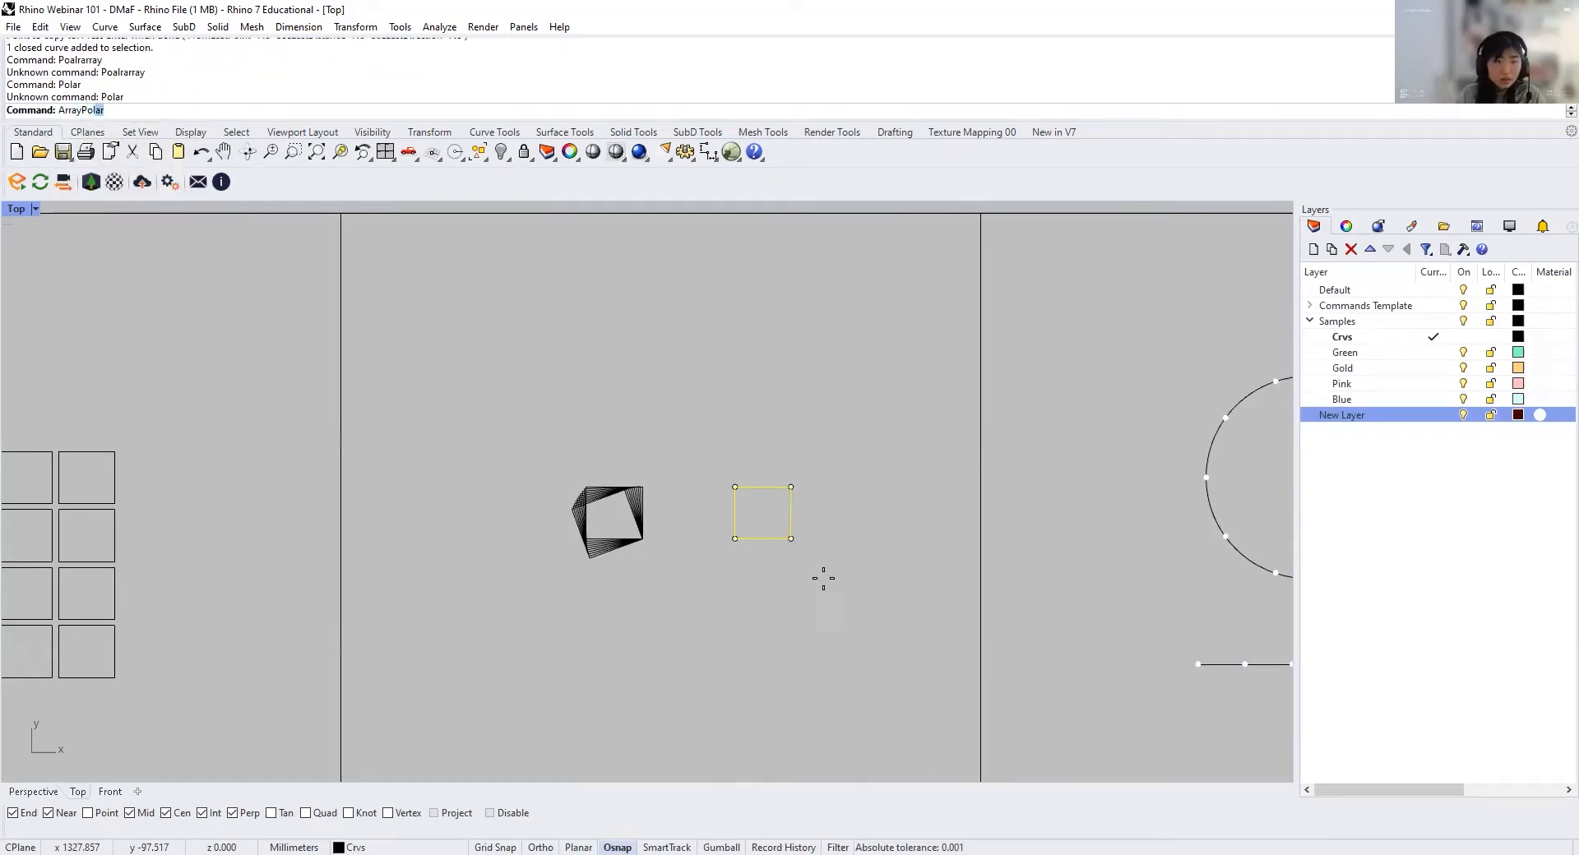
key("Return")
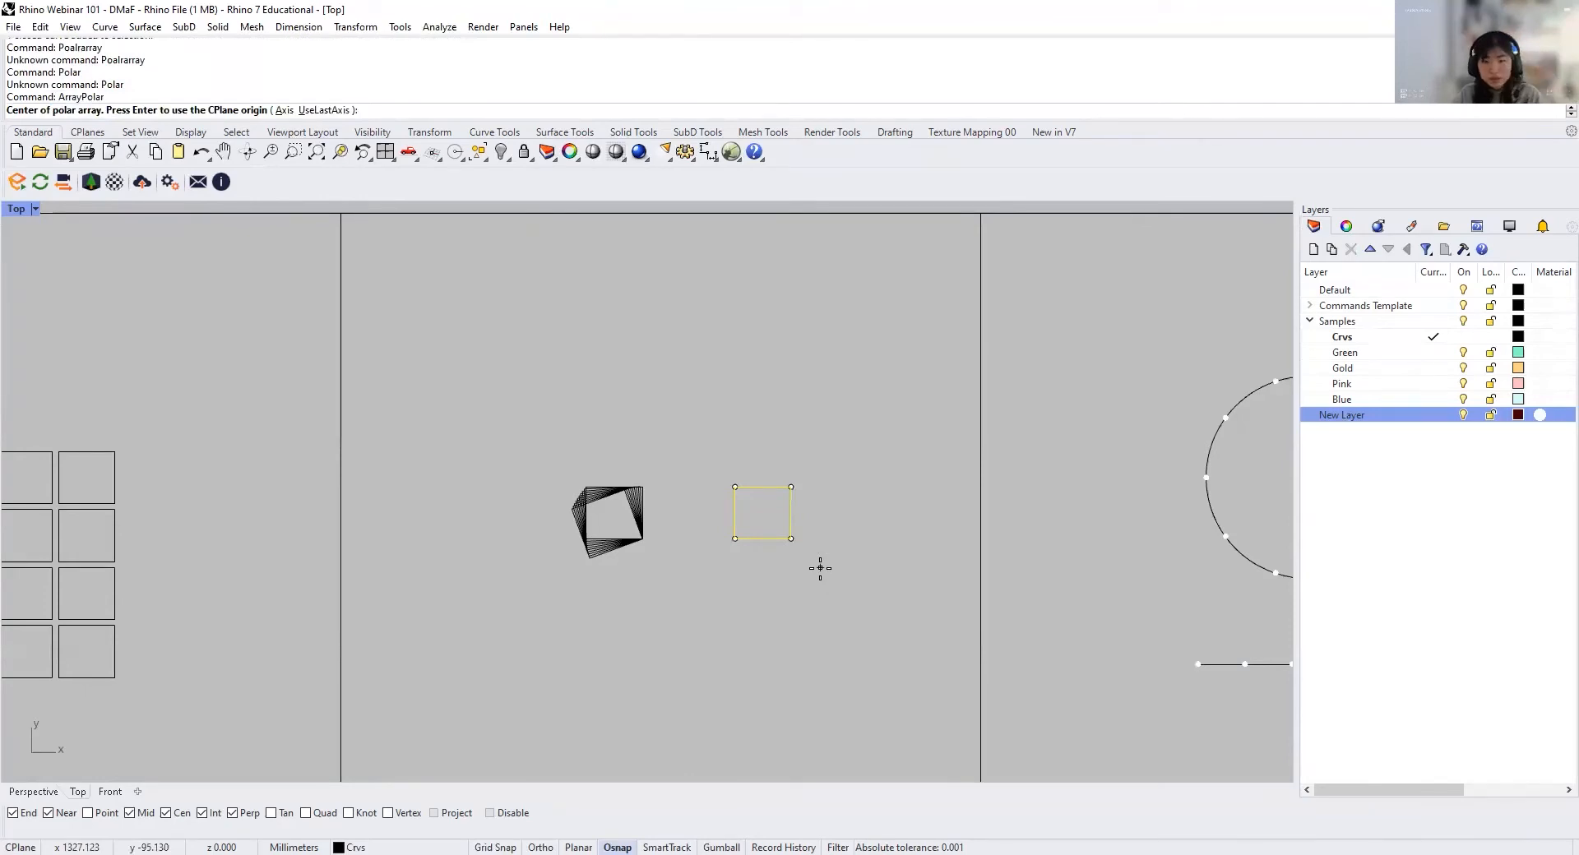
left_click(803, 553)
type("10")
key("Return")
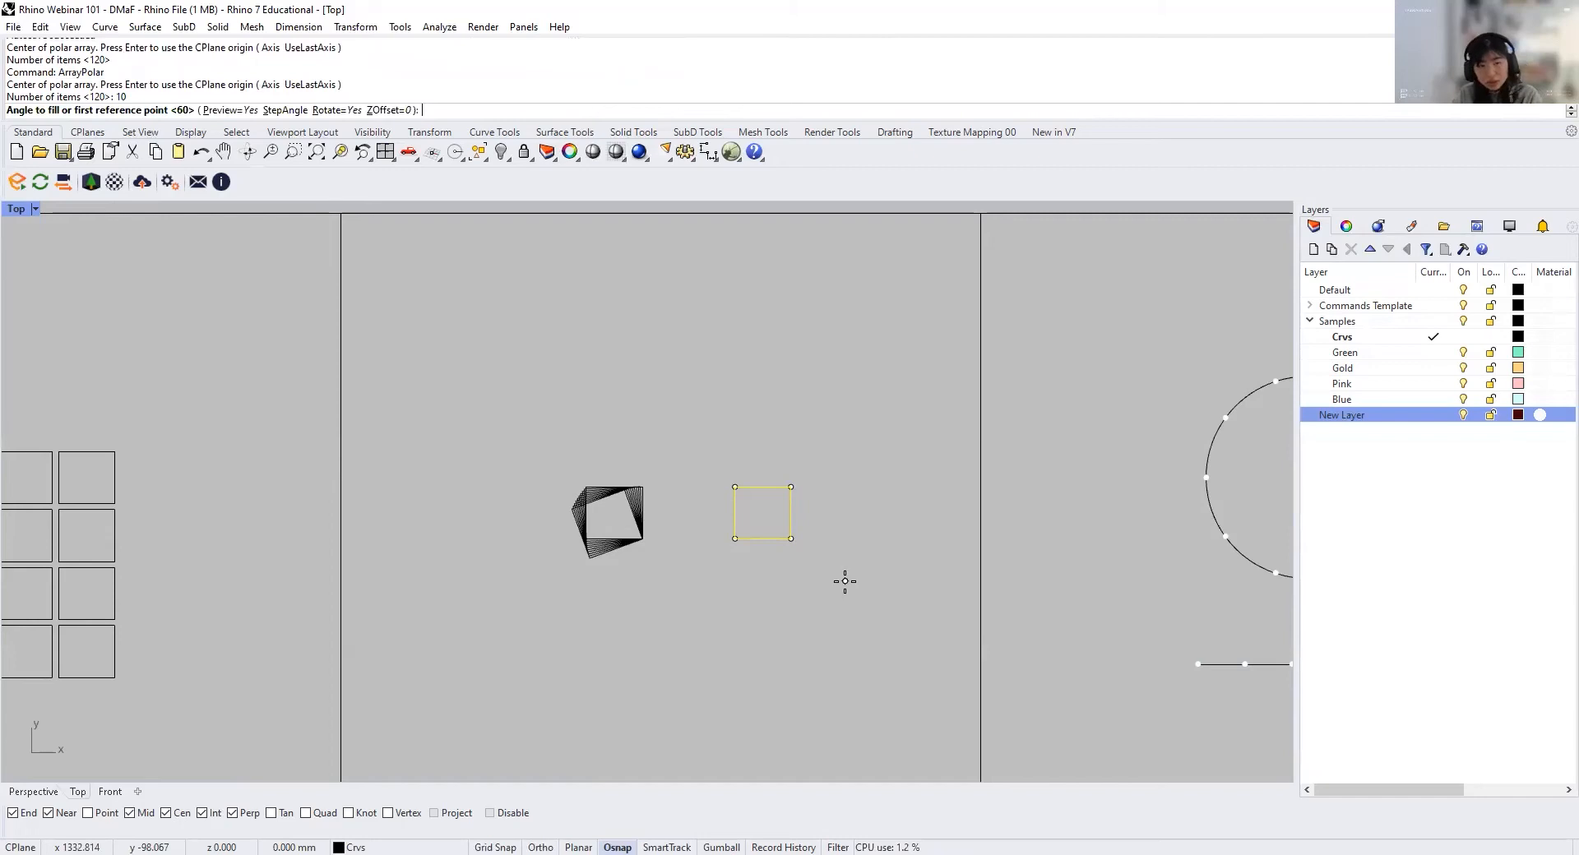
type("60")
key("Return")
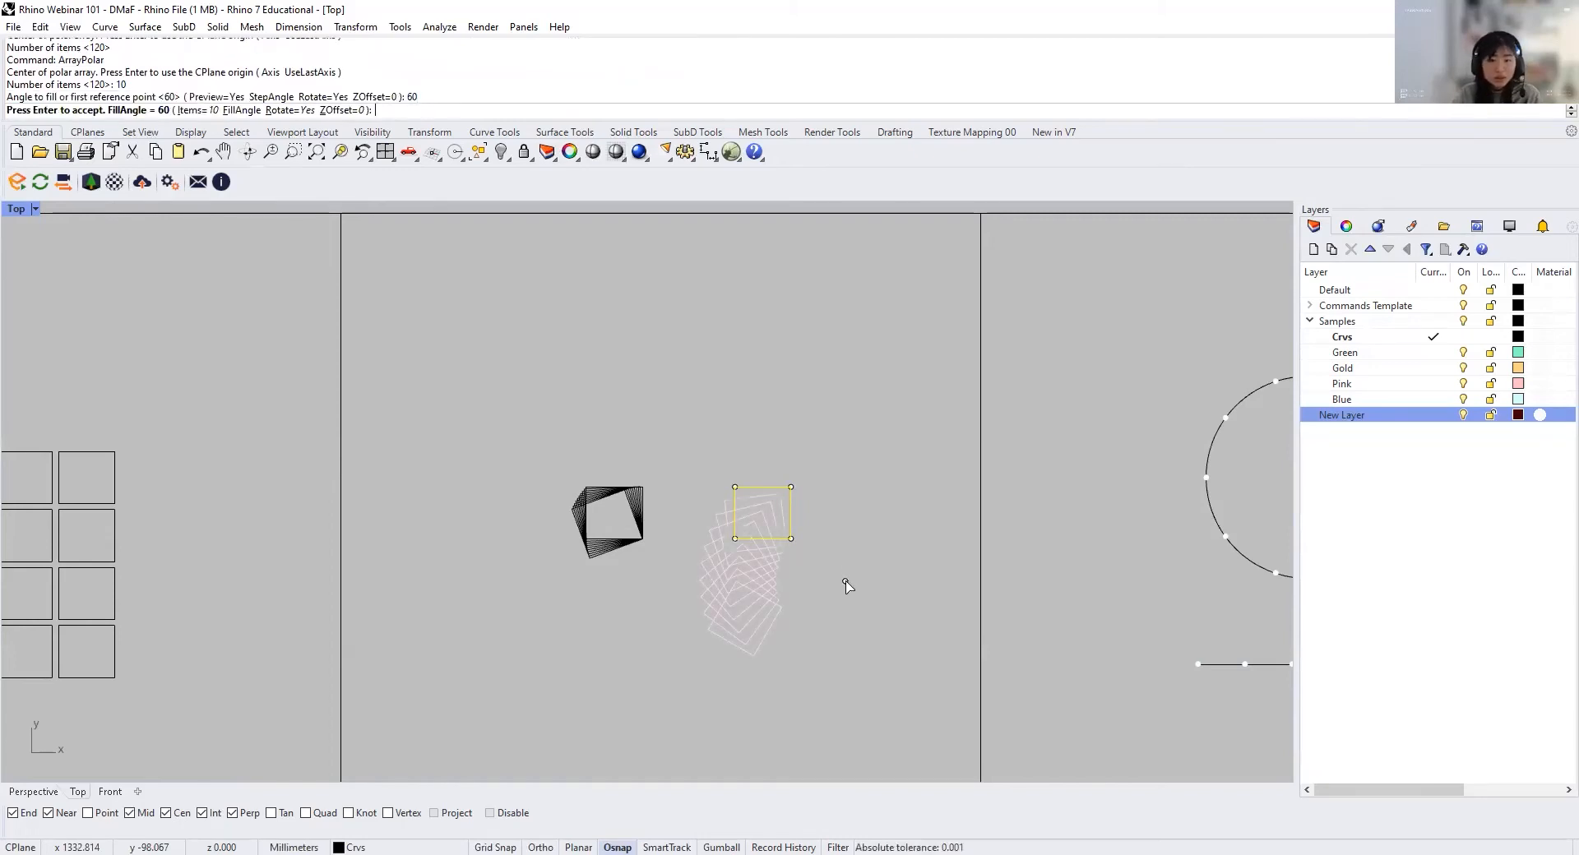
key("Return")
scroll(863, 600, "up", 2)
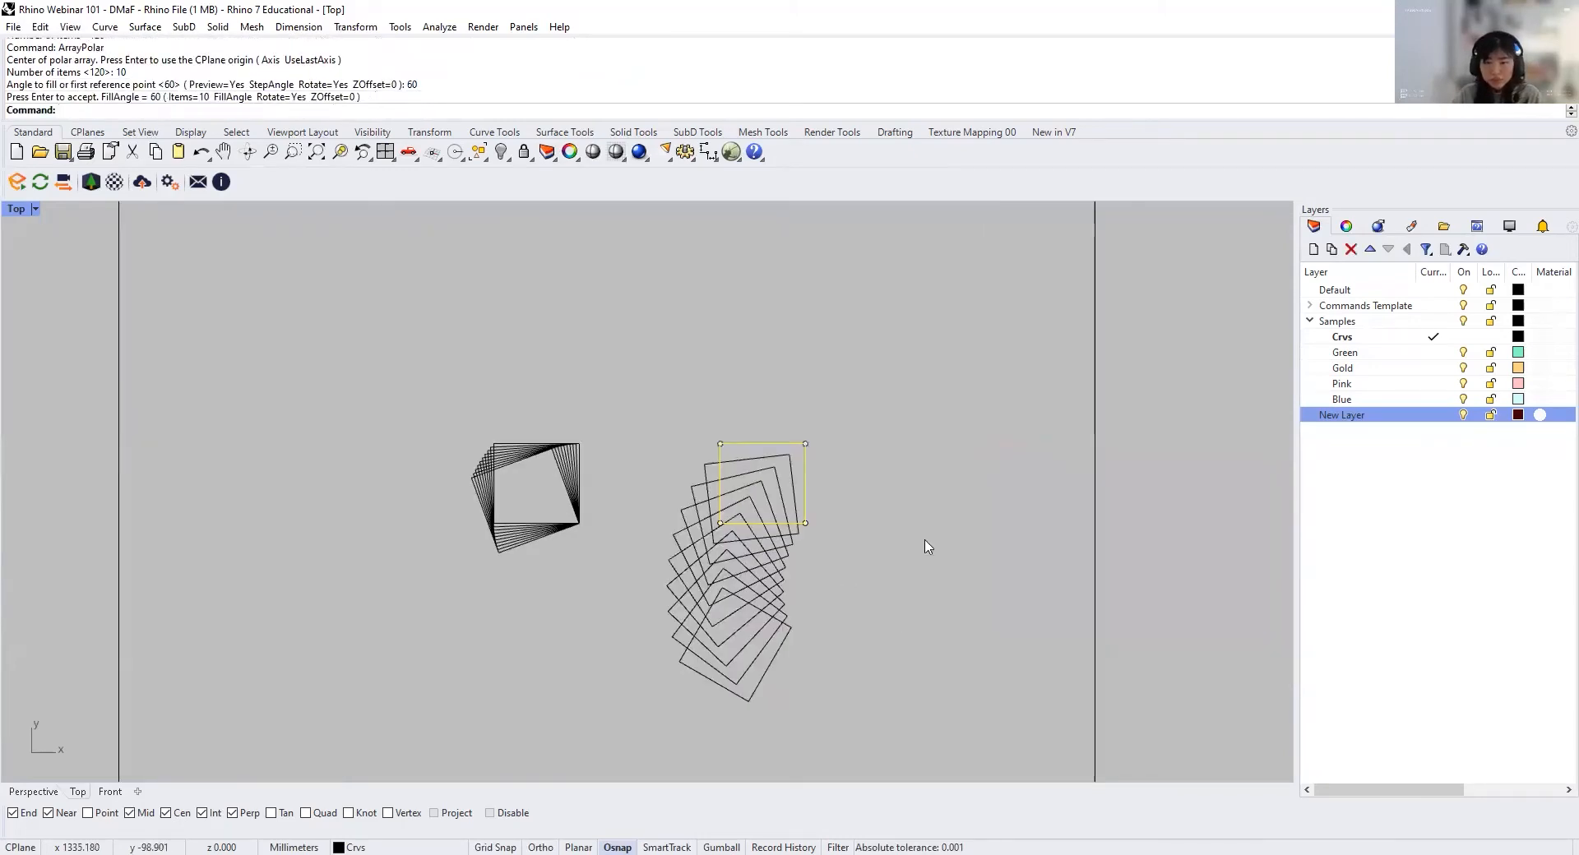
scroll(911, 565, "down", 4)
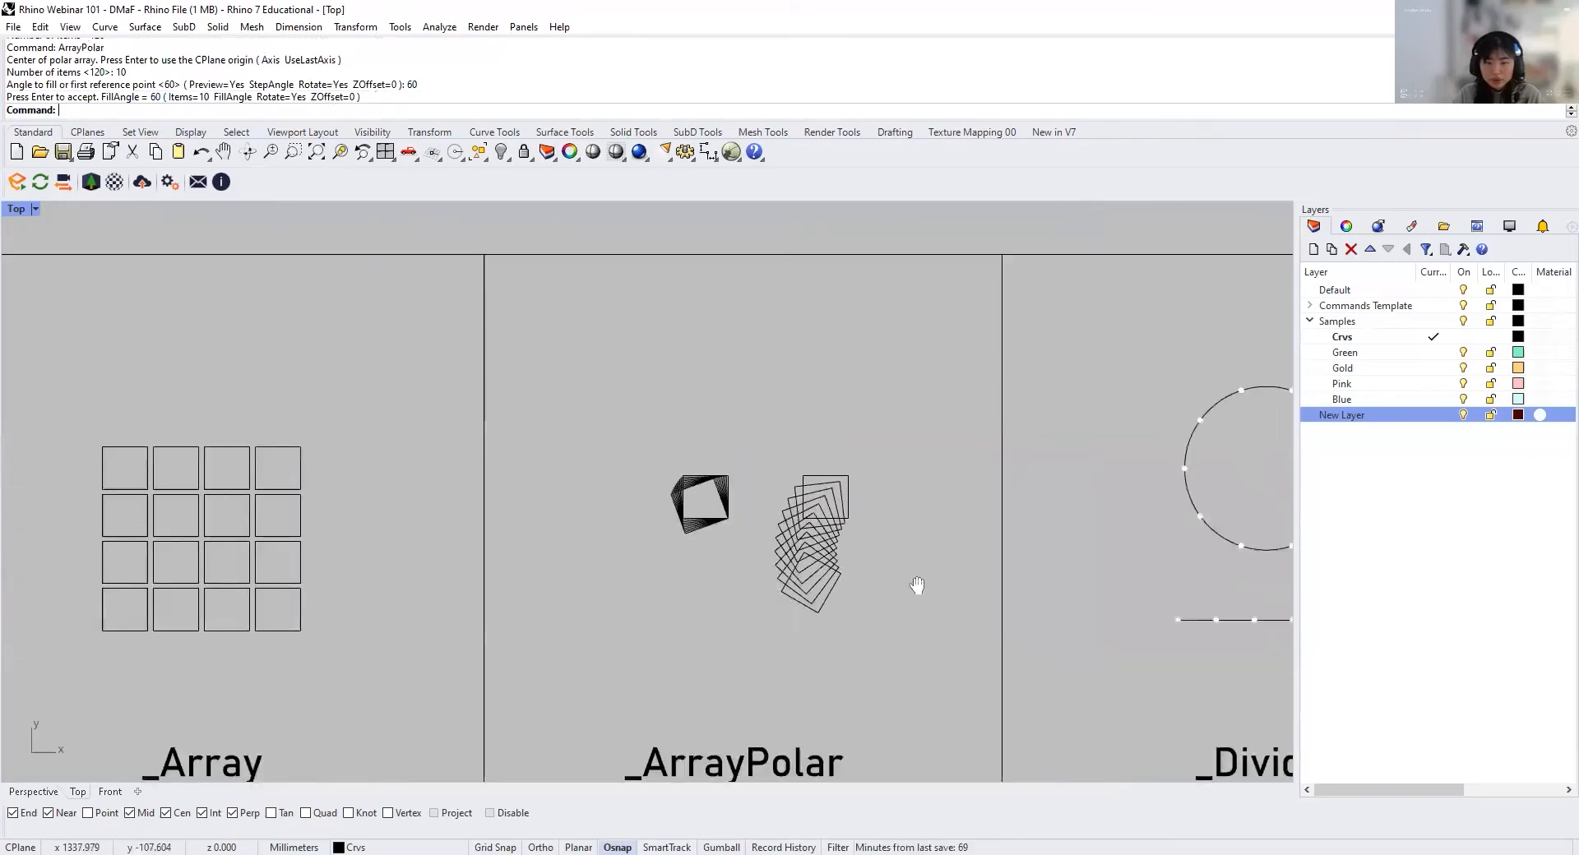
Step: In the Divide cell, draw a circle about 12.6 mm in diameter centred on the divided circle's upper-right division point
right_click_drag(850, 578, 714, 565)
right_click_drag(866, 630, 513, 593)
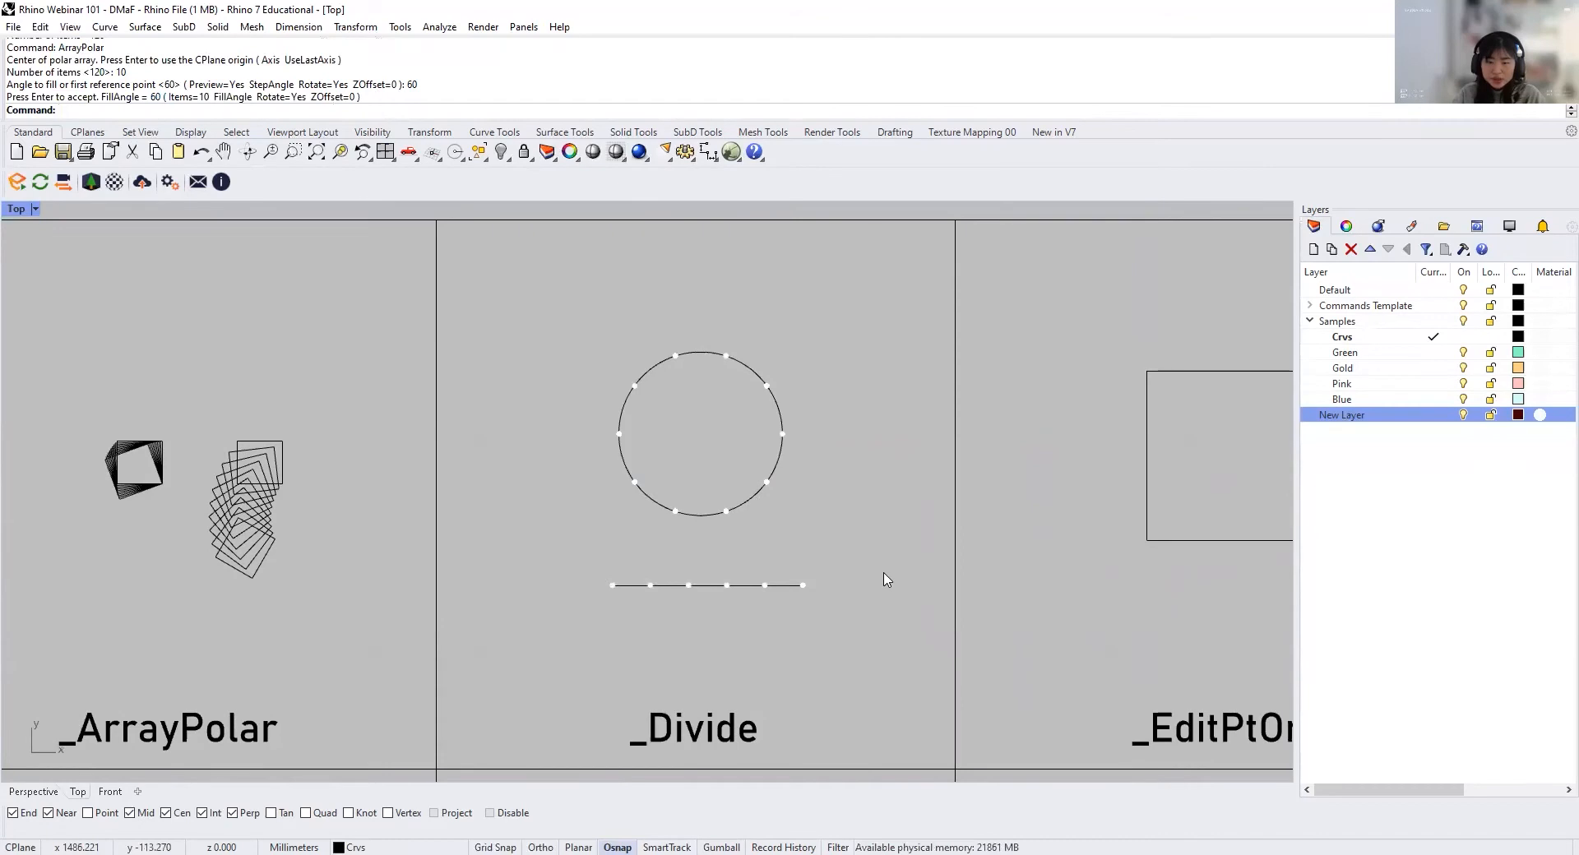
scroll(739, 399, "up", 4)
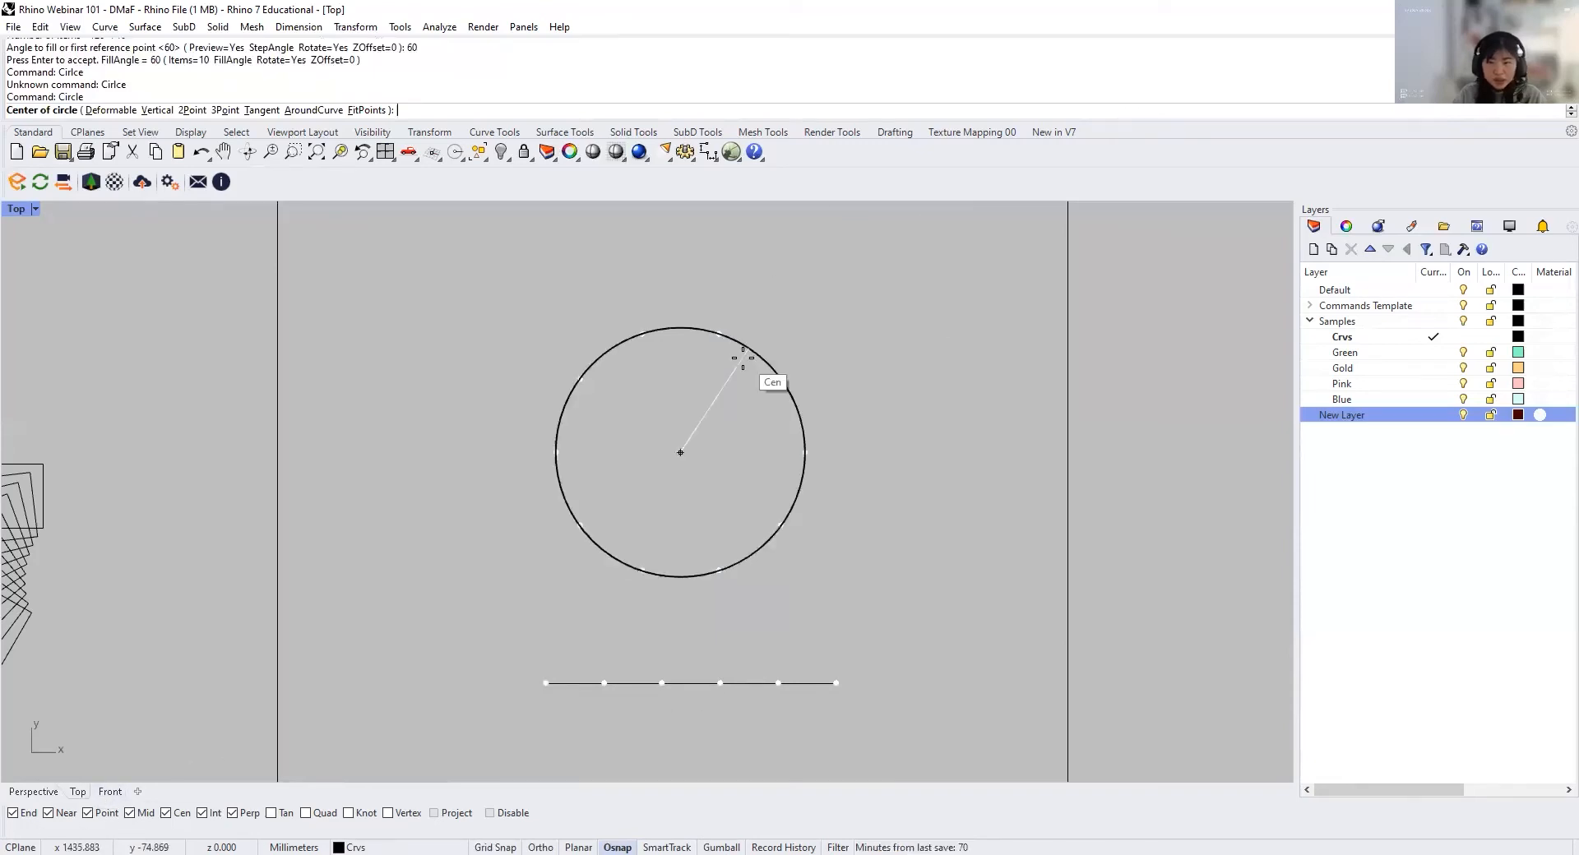
left_click(718, 334)
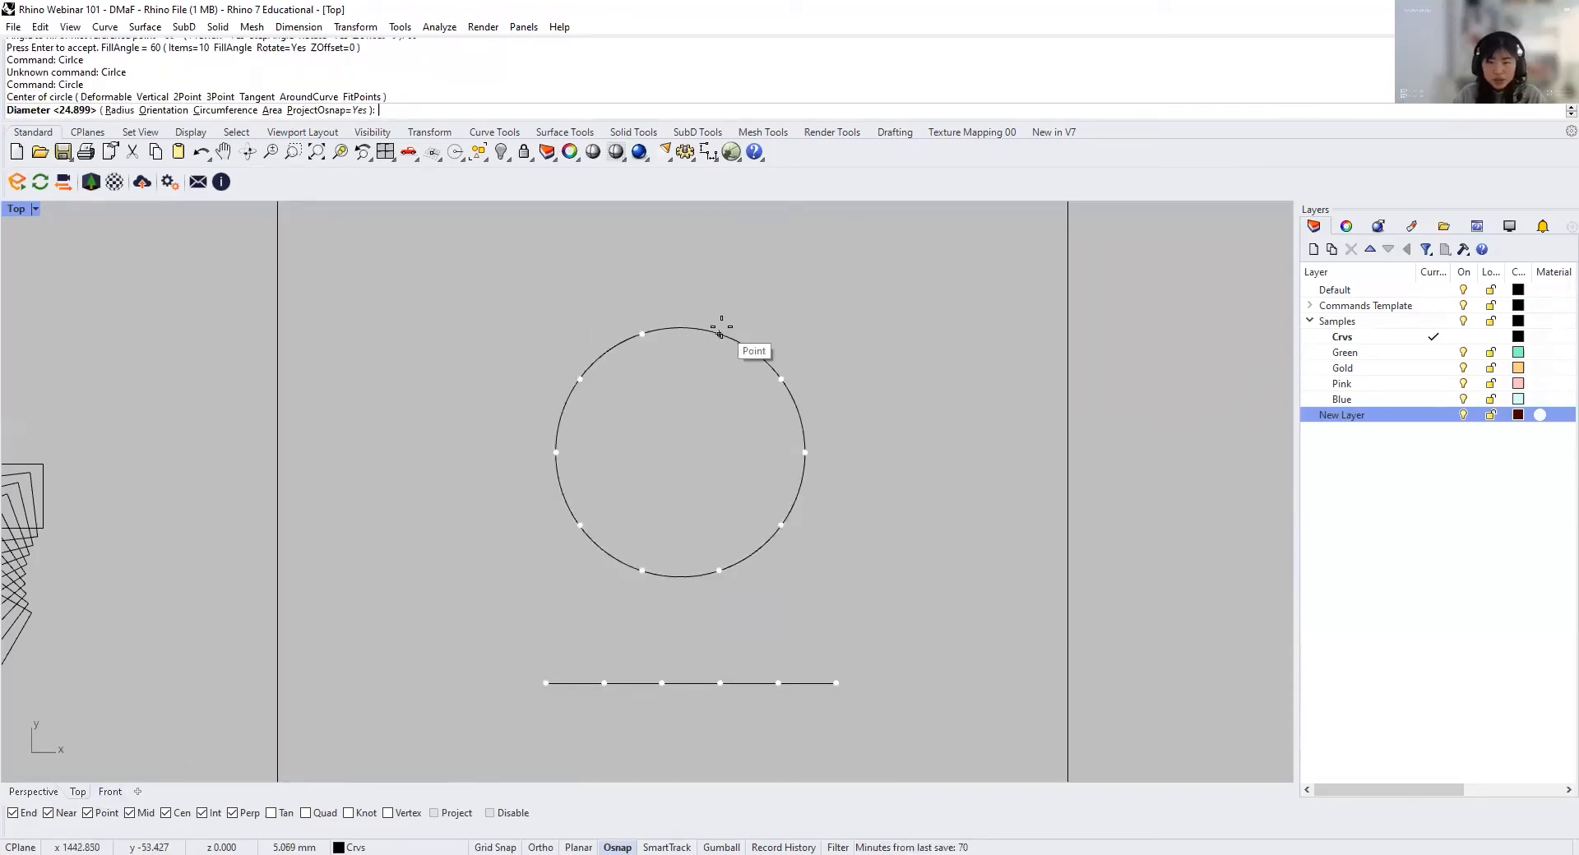
left_click(742, 314)
Step: Copy the small circle from its centre onto the other nine division points around the large circle
type("copy")
key("Return")
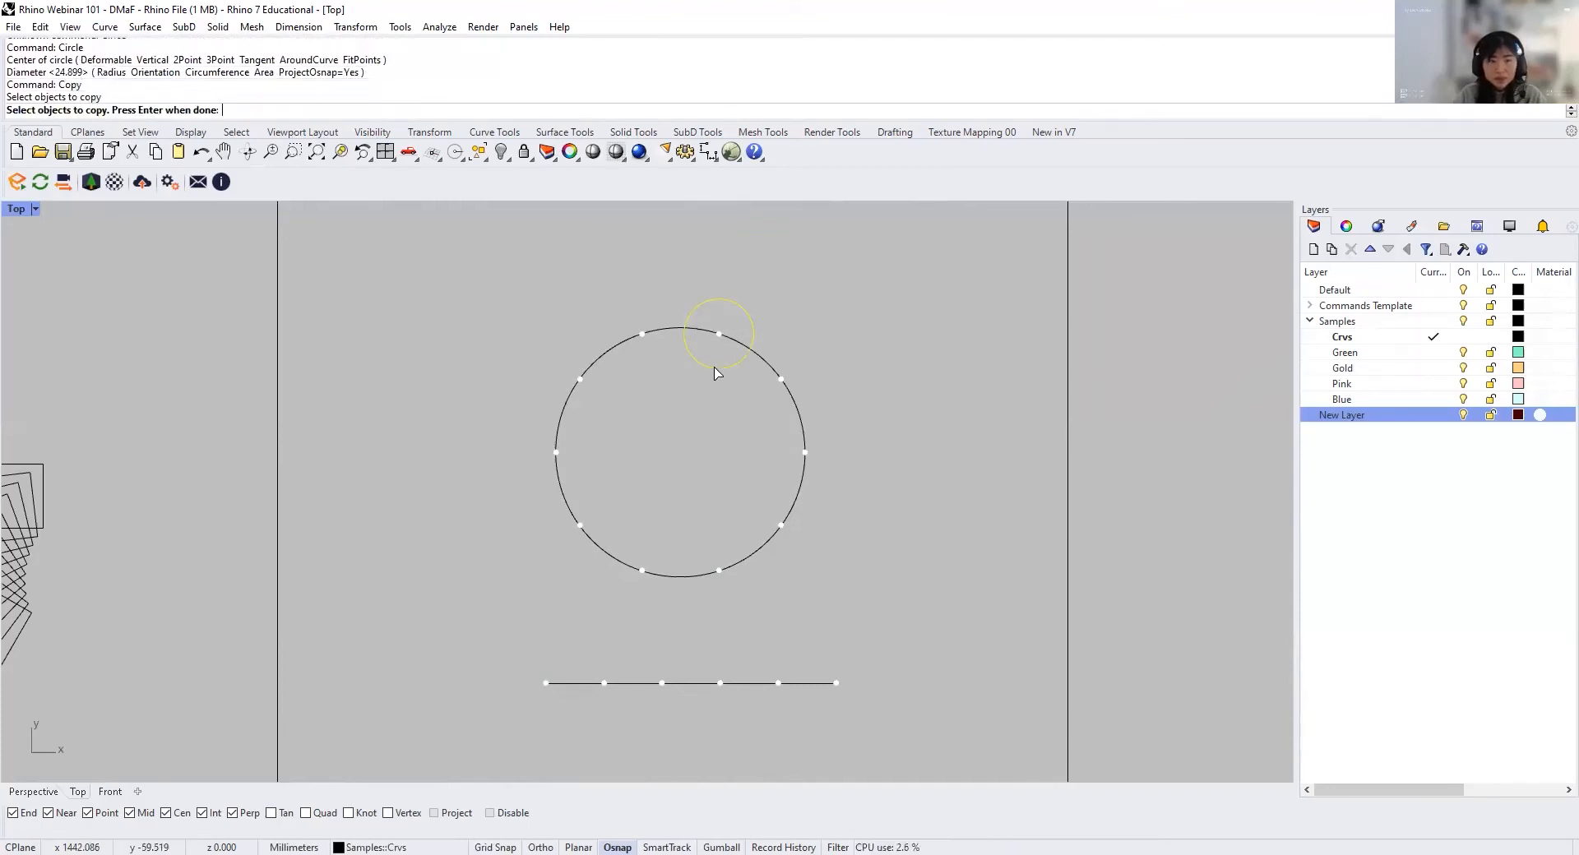
left_click(716, 368)
key("Return")
left_click(718, 334)
left_click(781, 378)
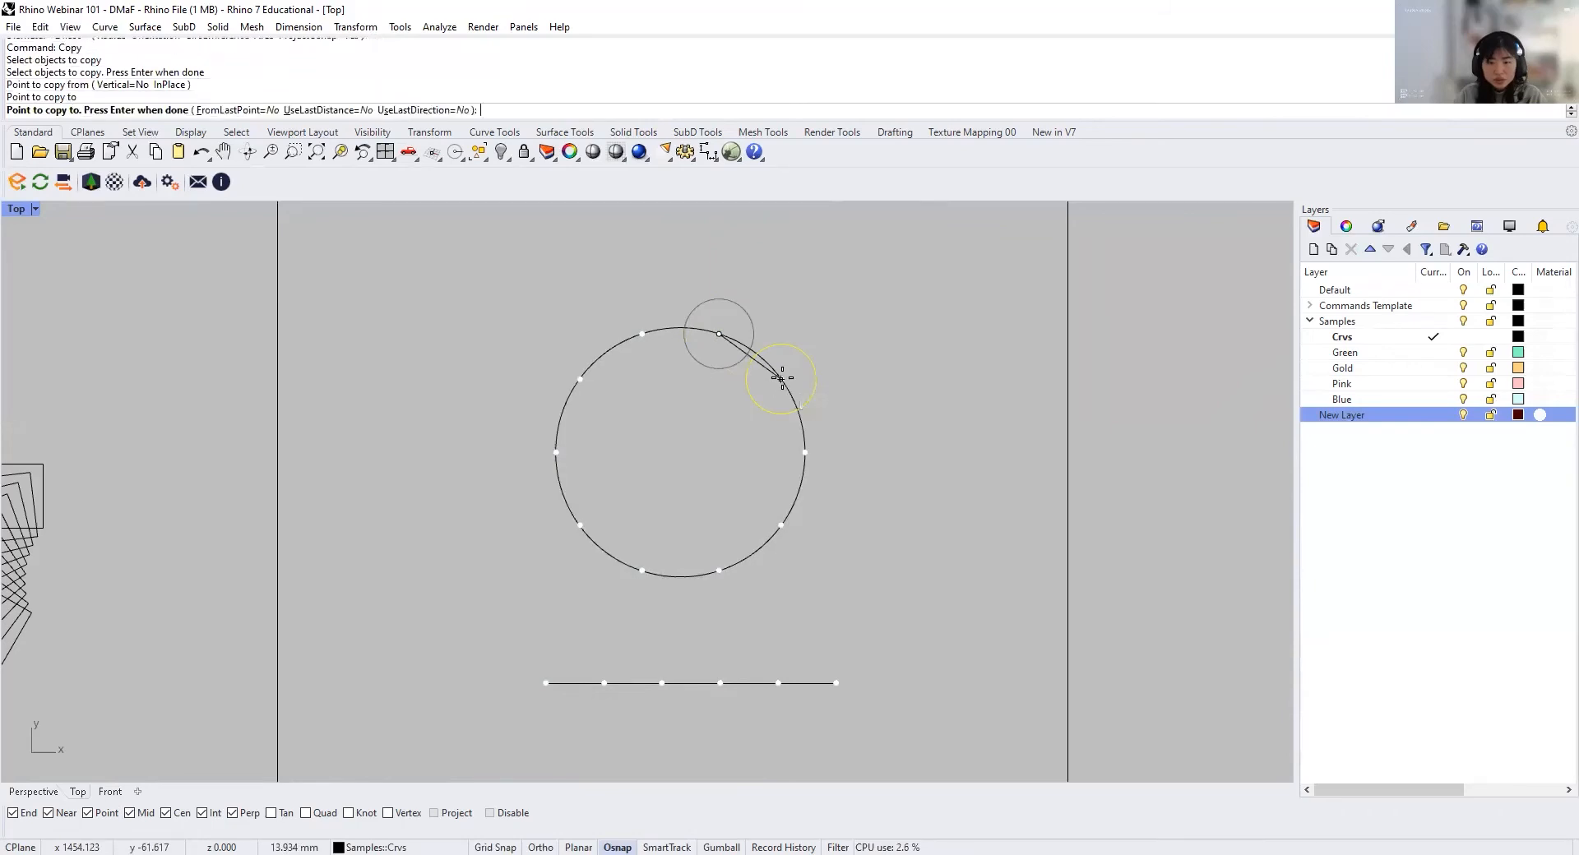
left_click(804, 452)
left_click(781, 523)
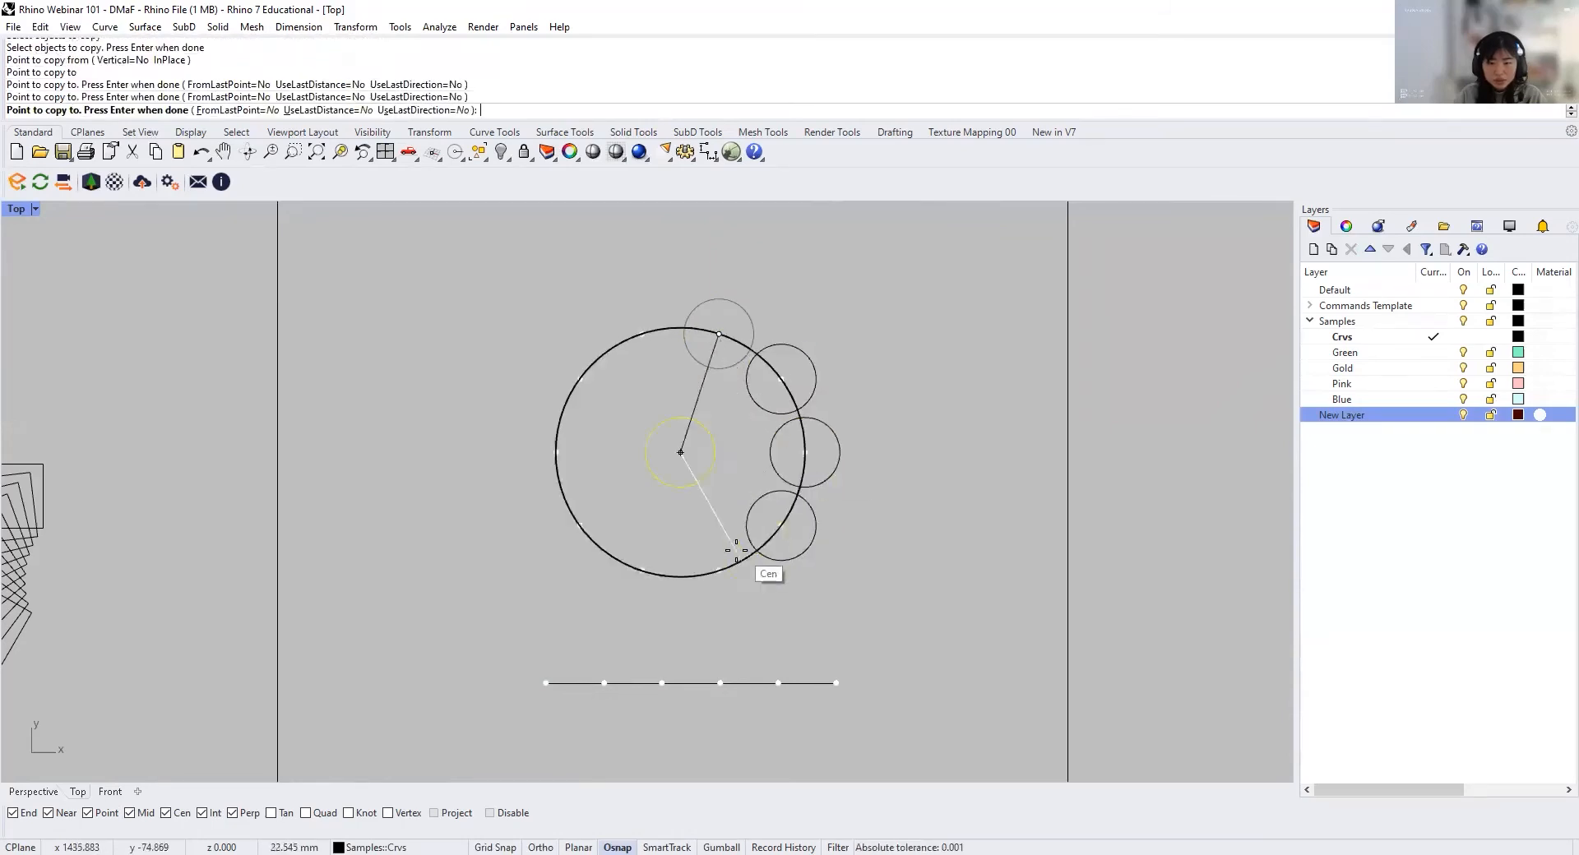
left_click(719, 570)
left_click(642, 570)
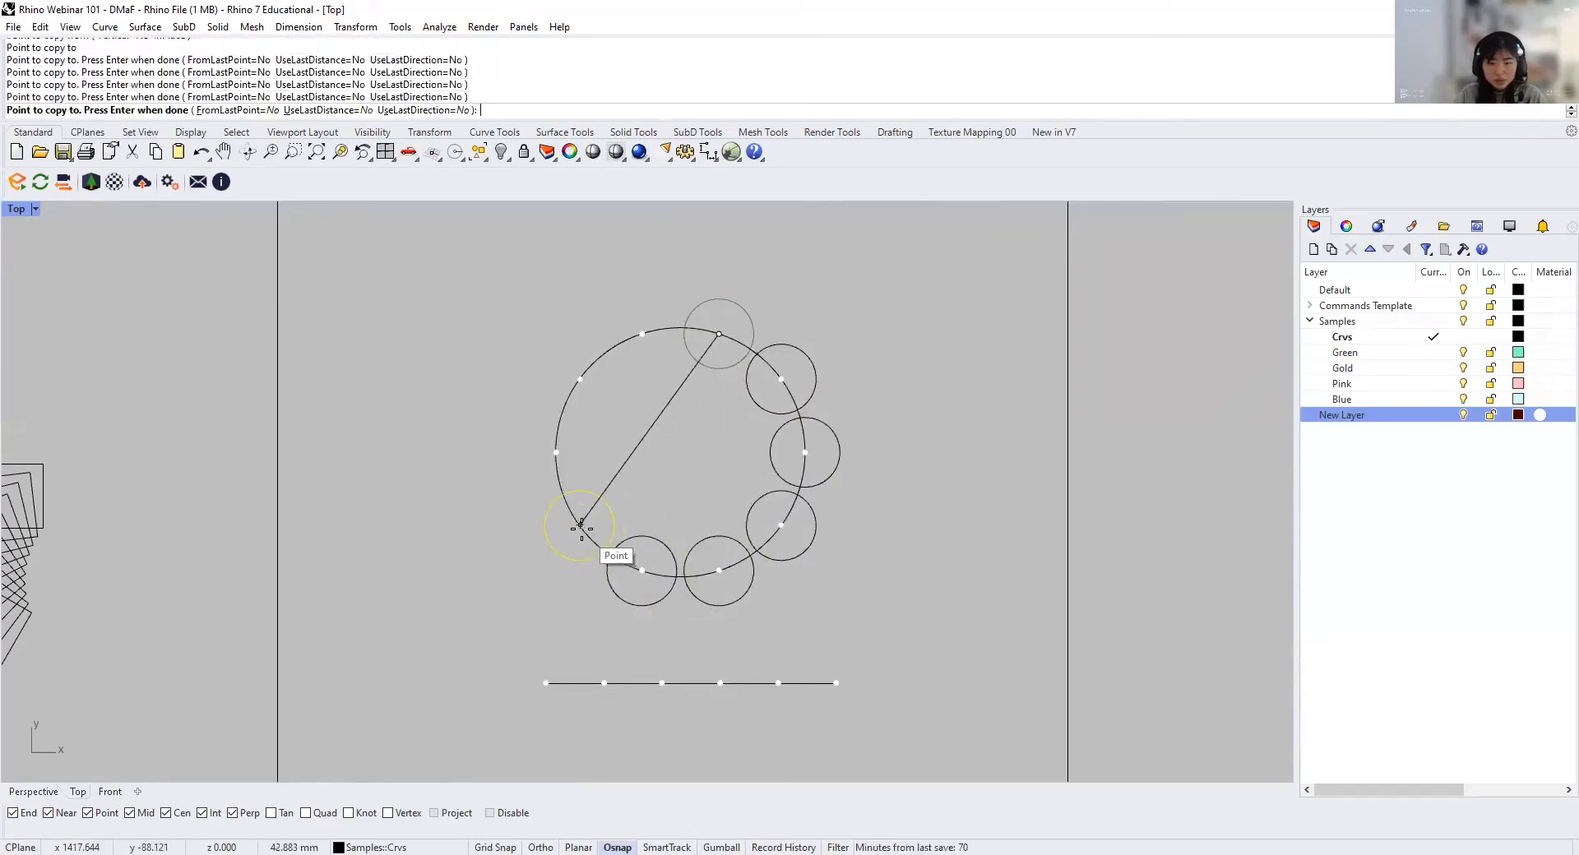
left_click(580, 524)
left_click(556, 452)
left_click(579, 378)
left_click(642, 334)
key("ctrl+z")
key("ctrl+z")
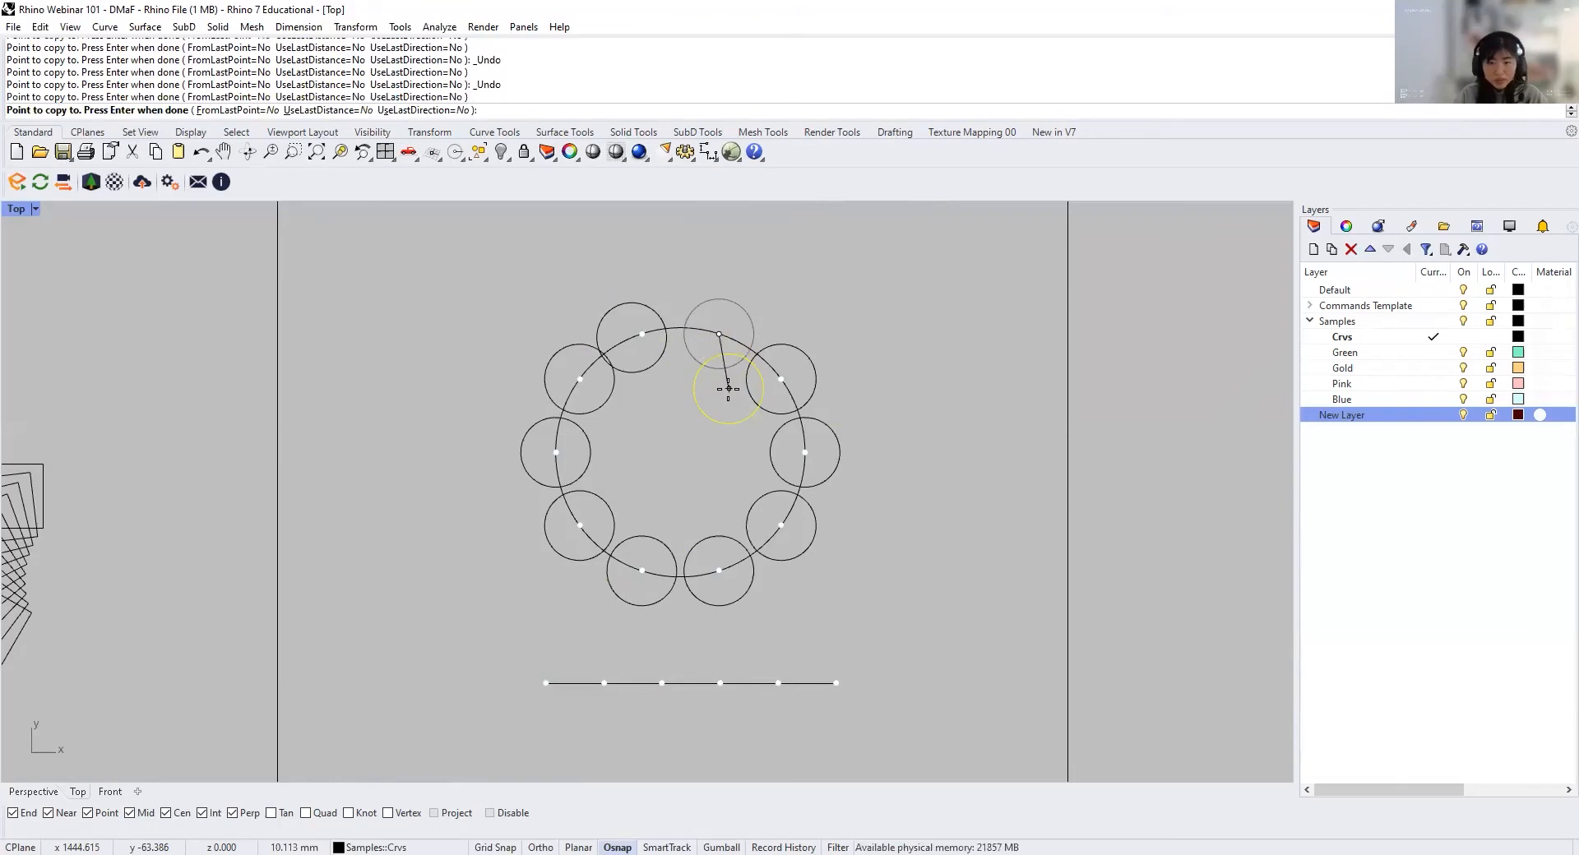
key("Return")
Step: Move the misplaced upper-left small circle so its centre sits exactly on its division point
left_click(654, 365)
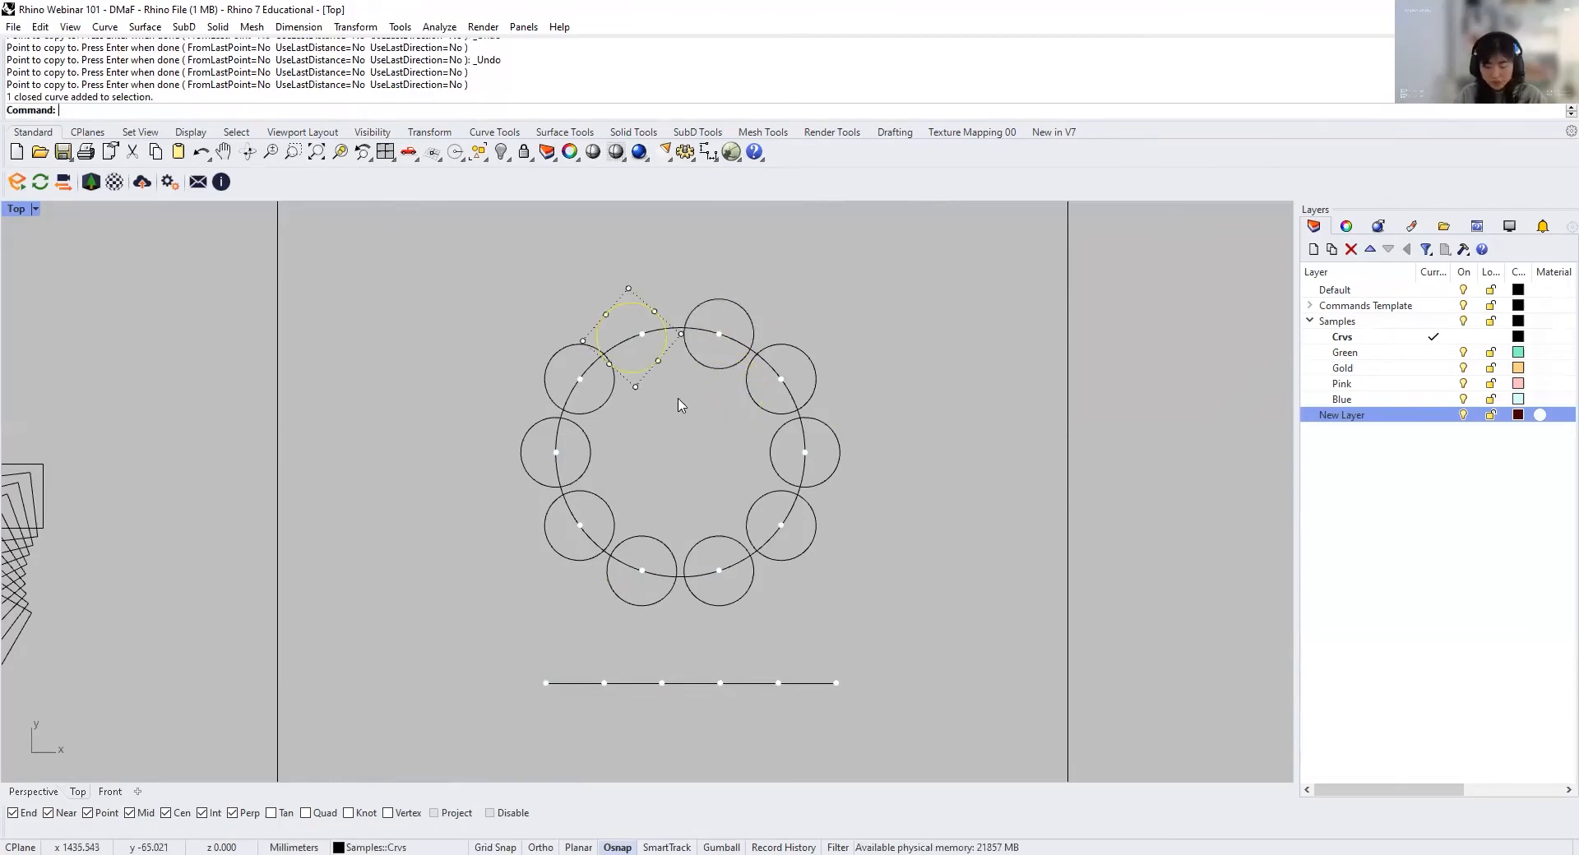
type("M")
key("Return")
left_click(631, 338)
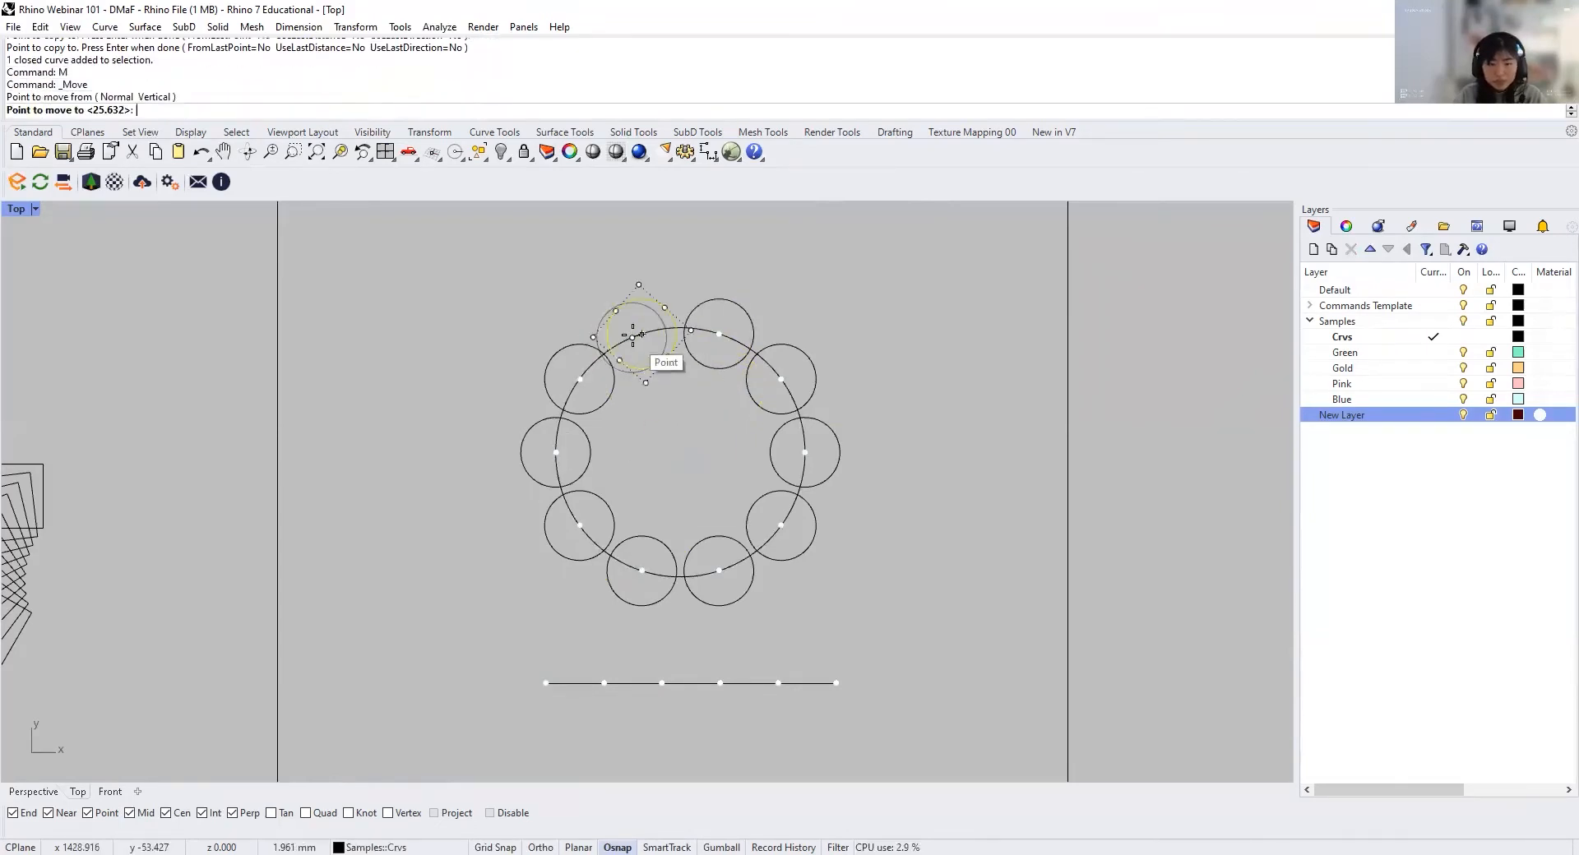
left_click(641, 334)
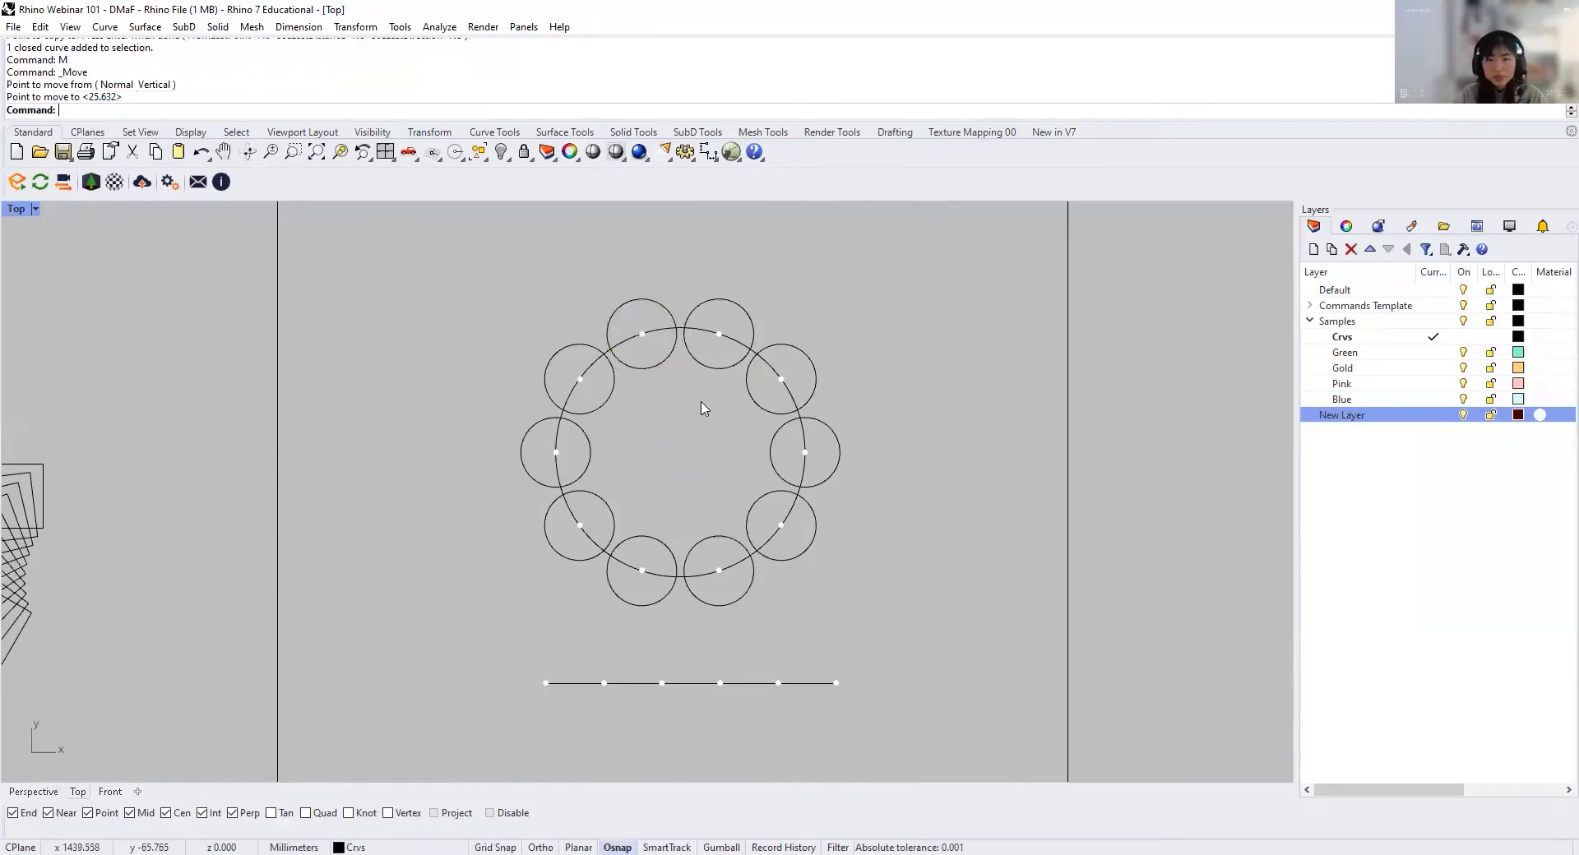
Step: Trim the inner arcs of the small circles and the large circle's portions inside them, leaving a scalloped flower outline
type("Trim")
key("Return")
left_click_drag(894, 612, 550, 348)
key("Return")
left_click_drag(754, 506, 629, 324)
left_click_drag(630, 398, 567, 377)
left_click_drag(539, 444, 549, 444)
left_click_drag(589, 523, 572, 540)
left_click_drag(729, 357, 711, 321)
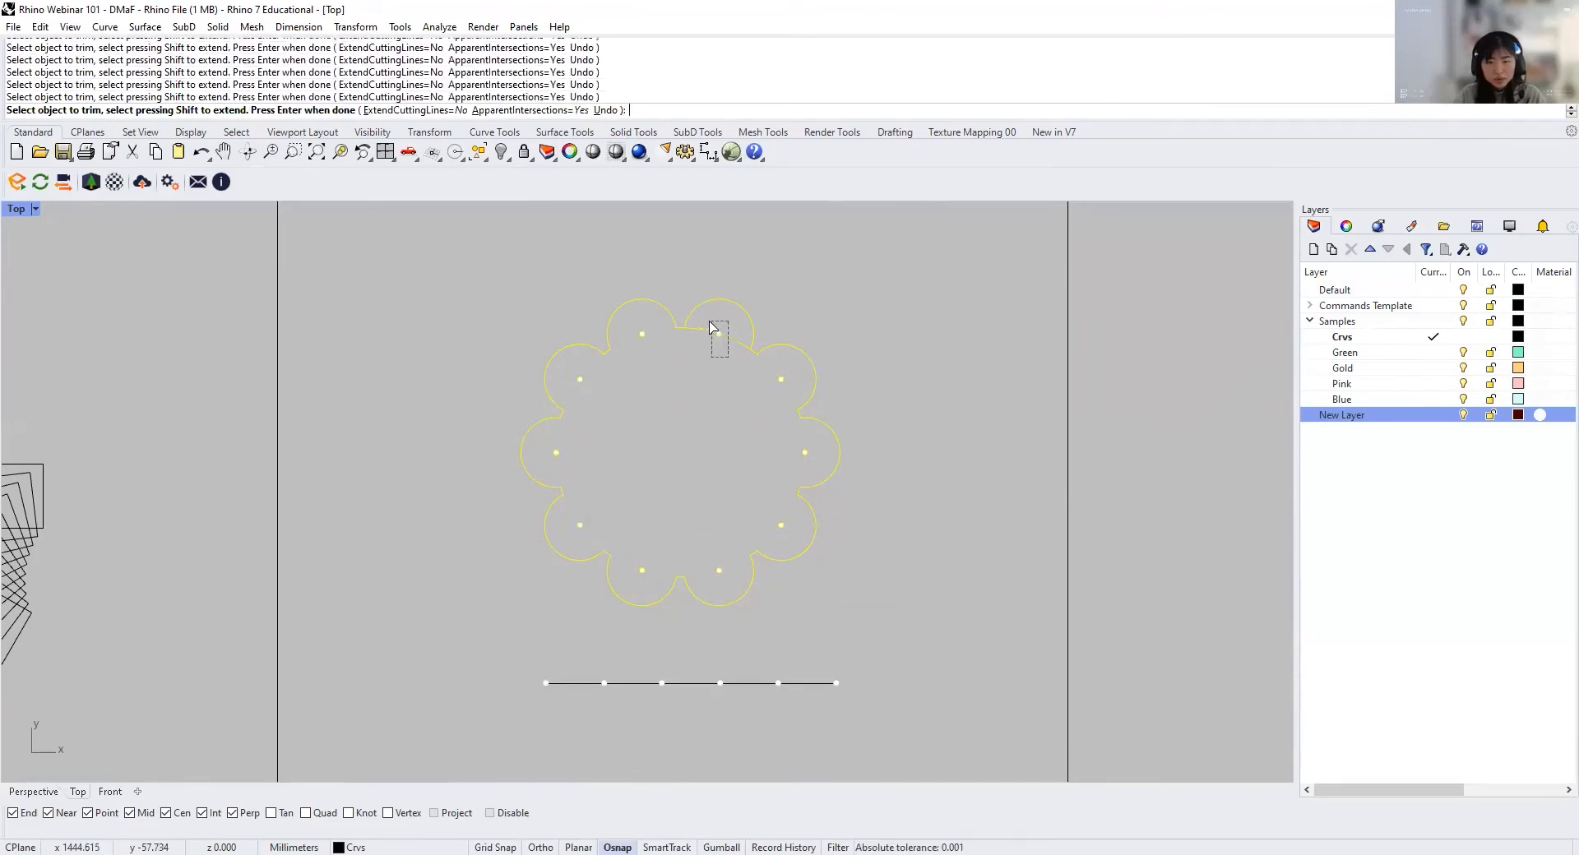
key("Return")
Step: Join all the trimmed arcs of the flower outline into one closed curve
left_click_drag(867, 628, 451, 293)
left_click_drag(896, 611, 462, 285)
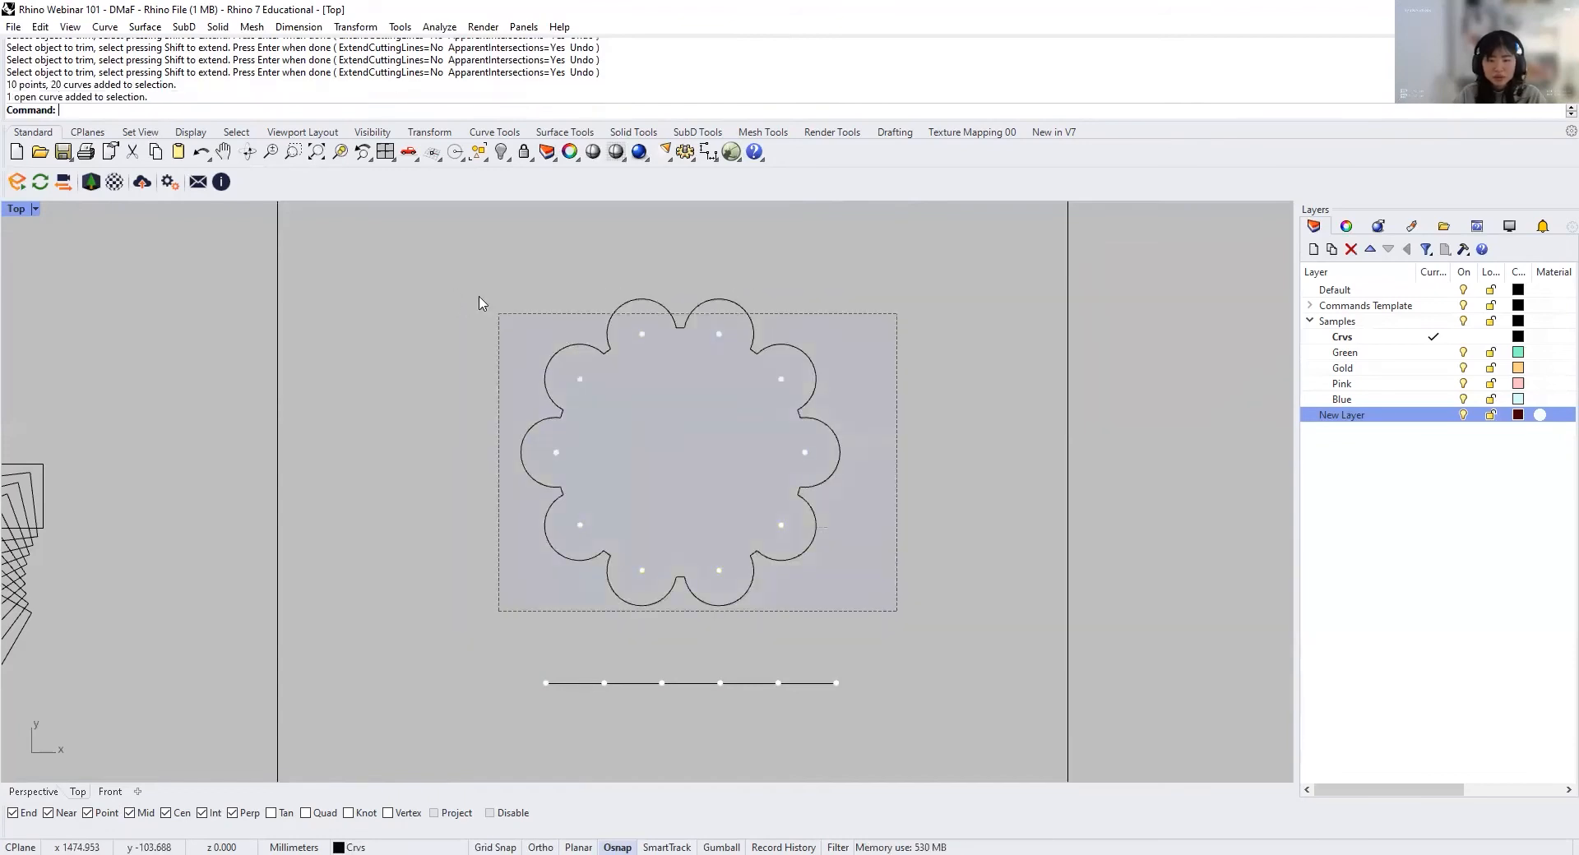
type("k")
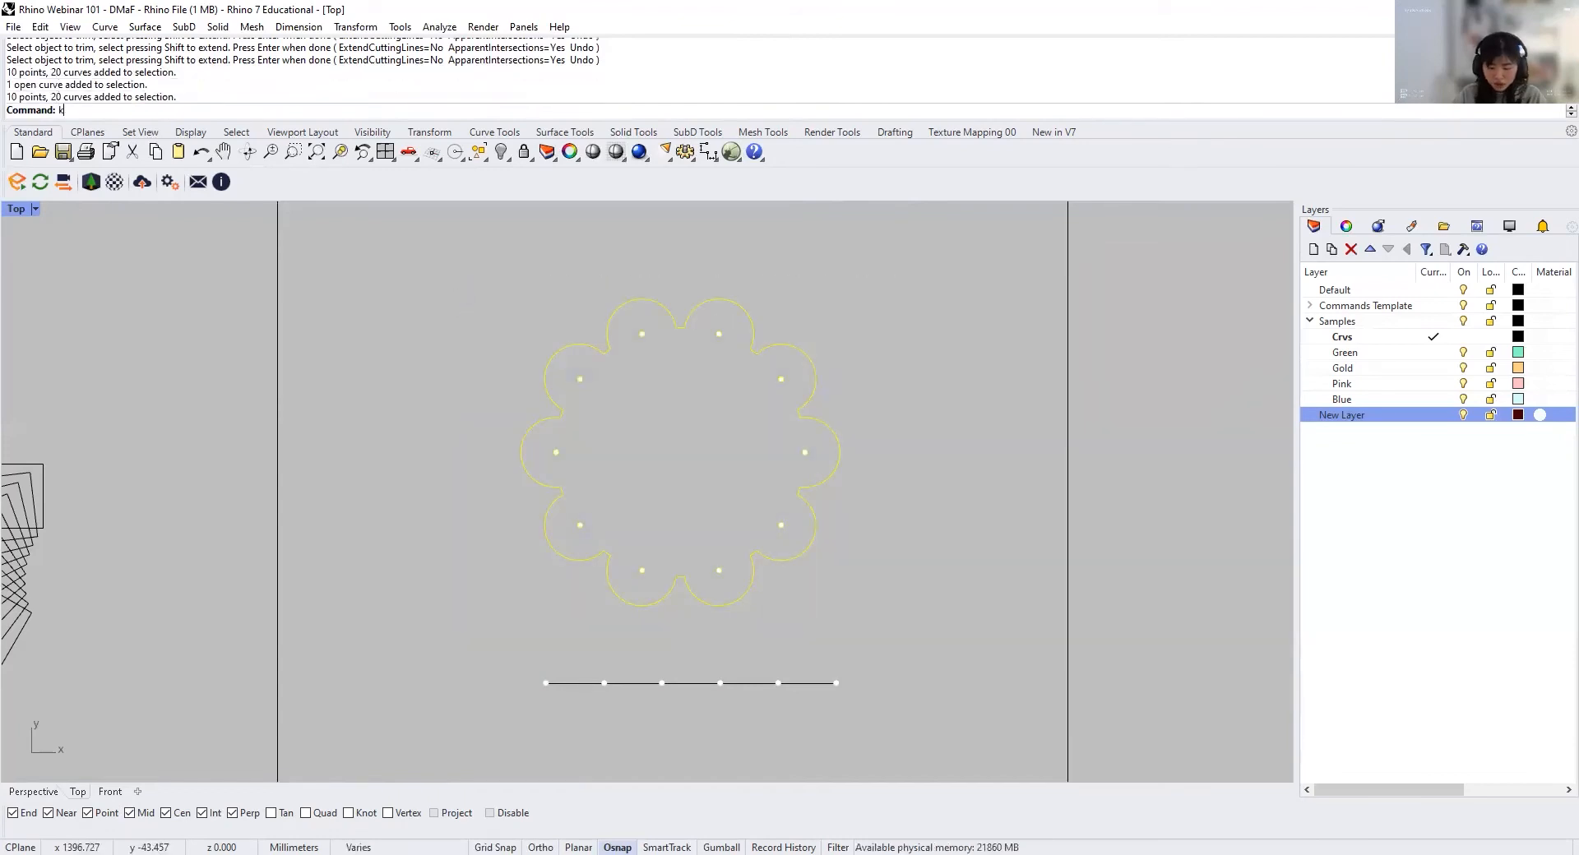
key("Return")
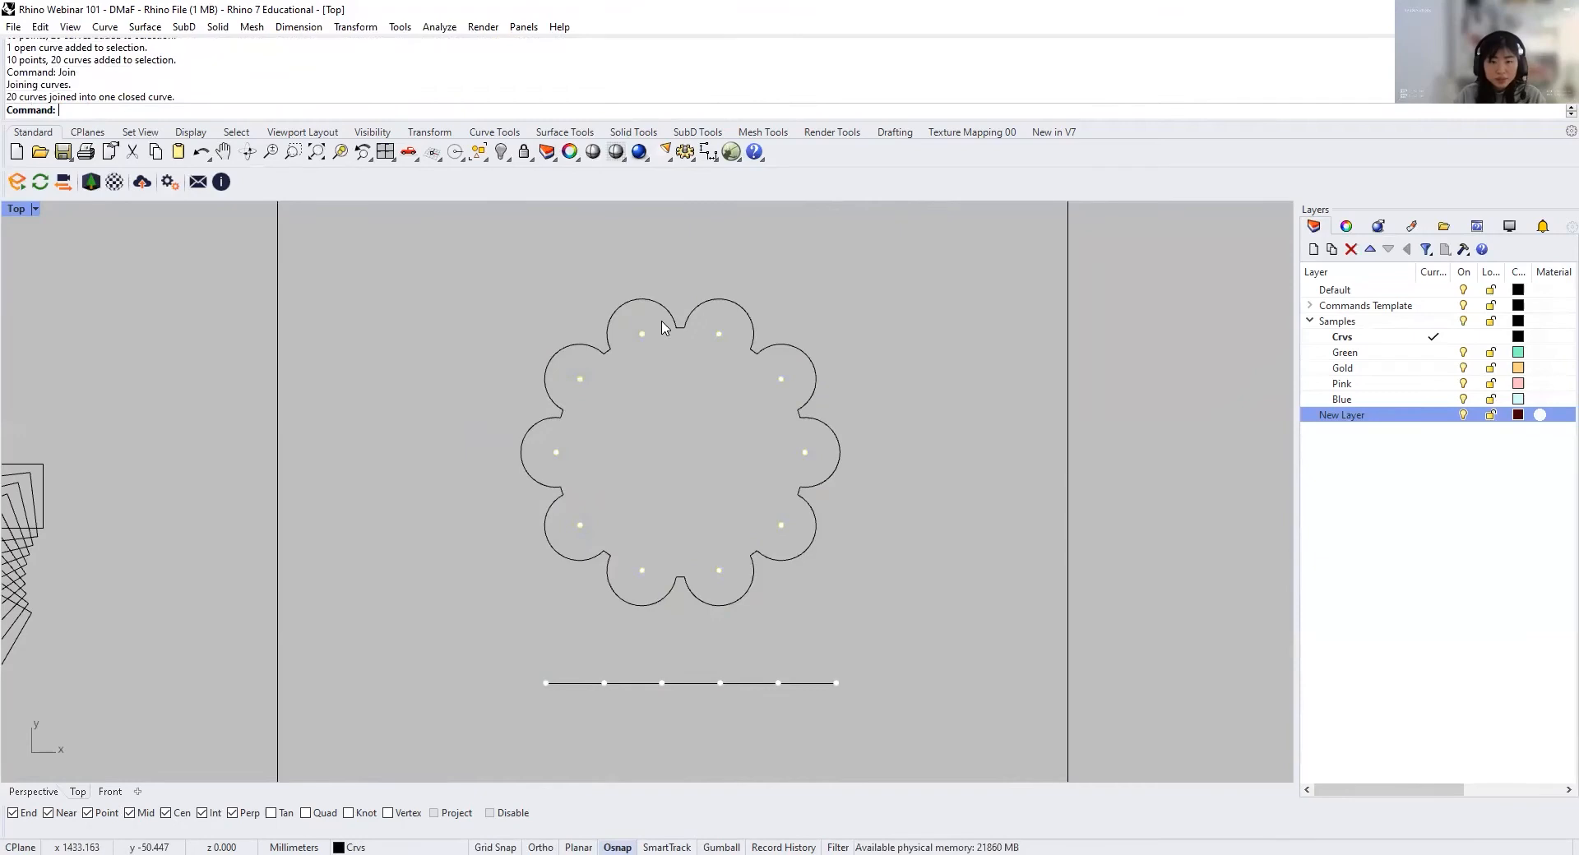
Step: Draw a circle about 32.7 mm in diameter in the upper-left corner of the Divide cell
scroll(683, 608, "down", 3)
type("circle")
key("Return")
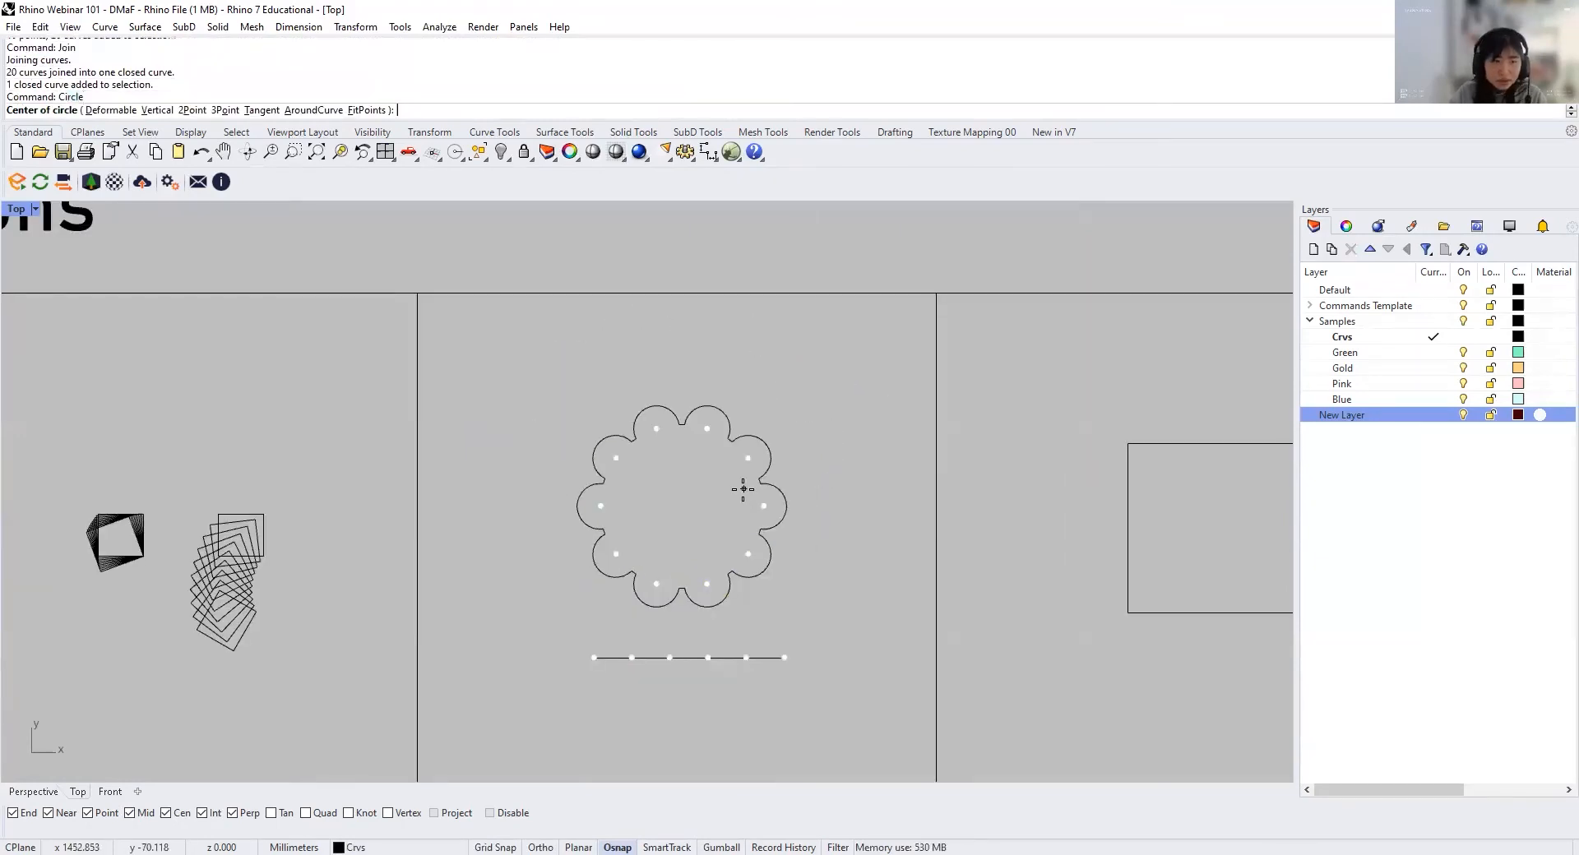
left_click(492, 368)
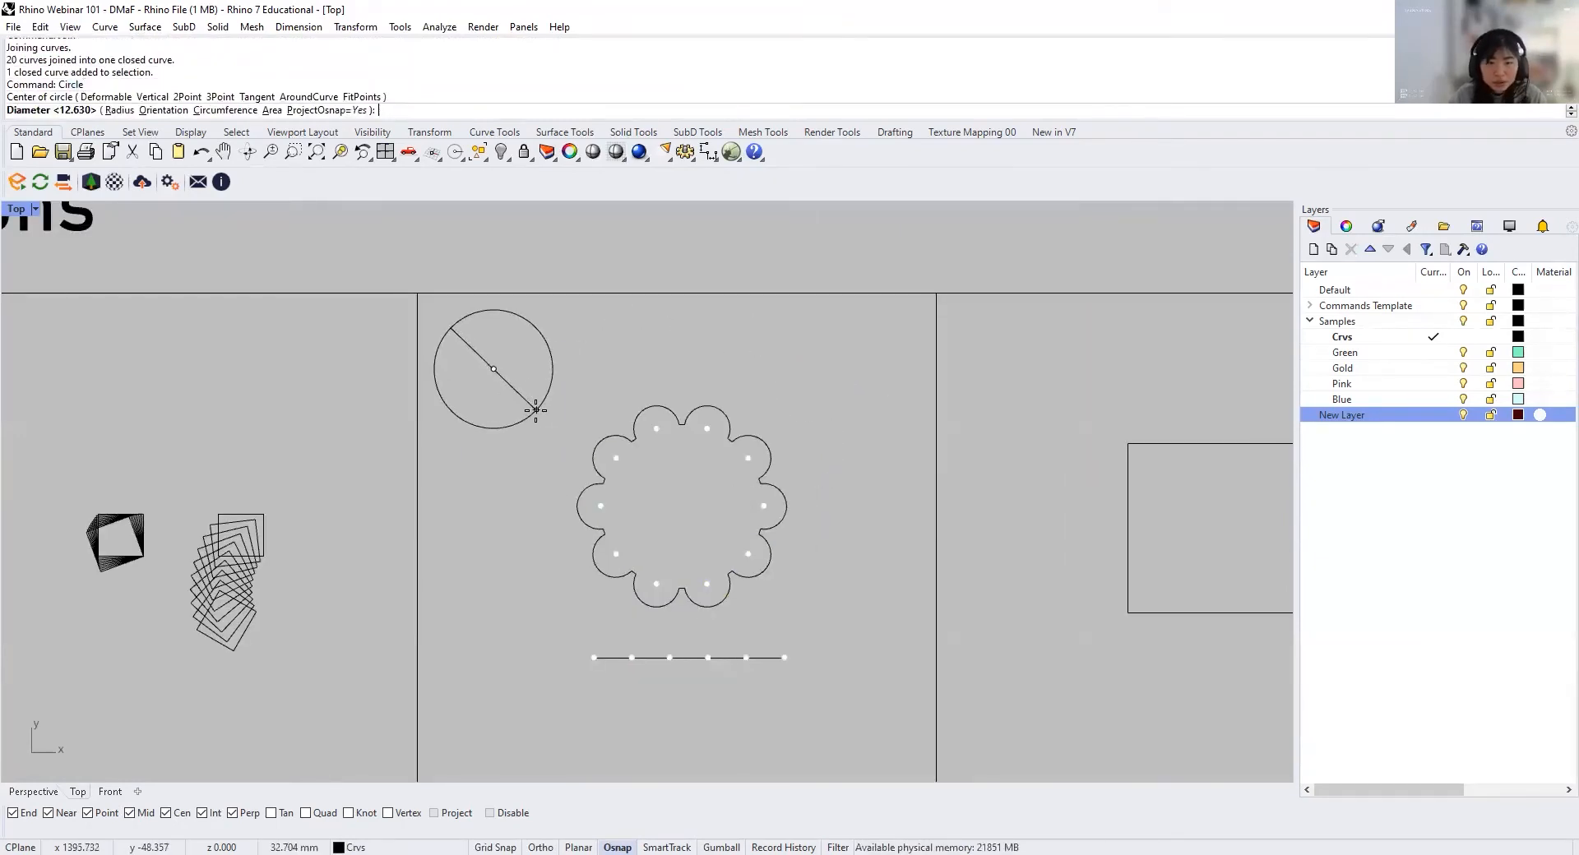
left_click(535, 409)
Step: Divide the new circle into 50 segments, keeping the default seam point
scroll(535, 411, "up", 3)
type("divide")
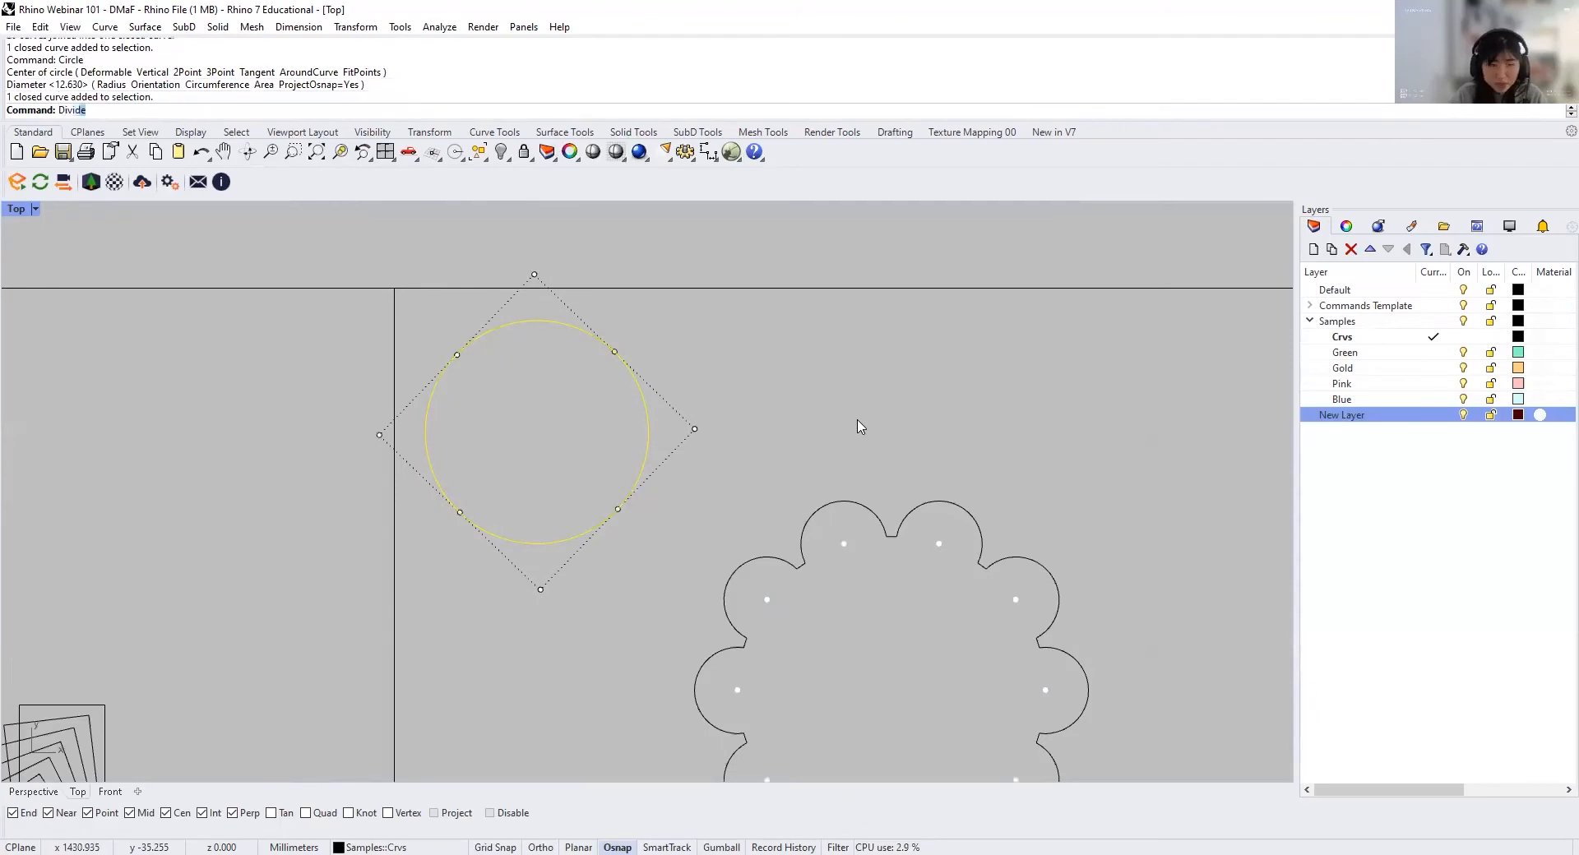
key("Return")
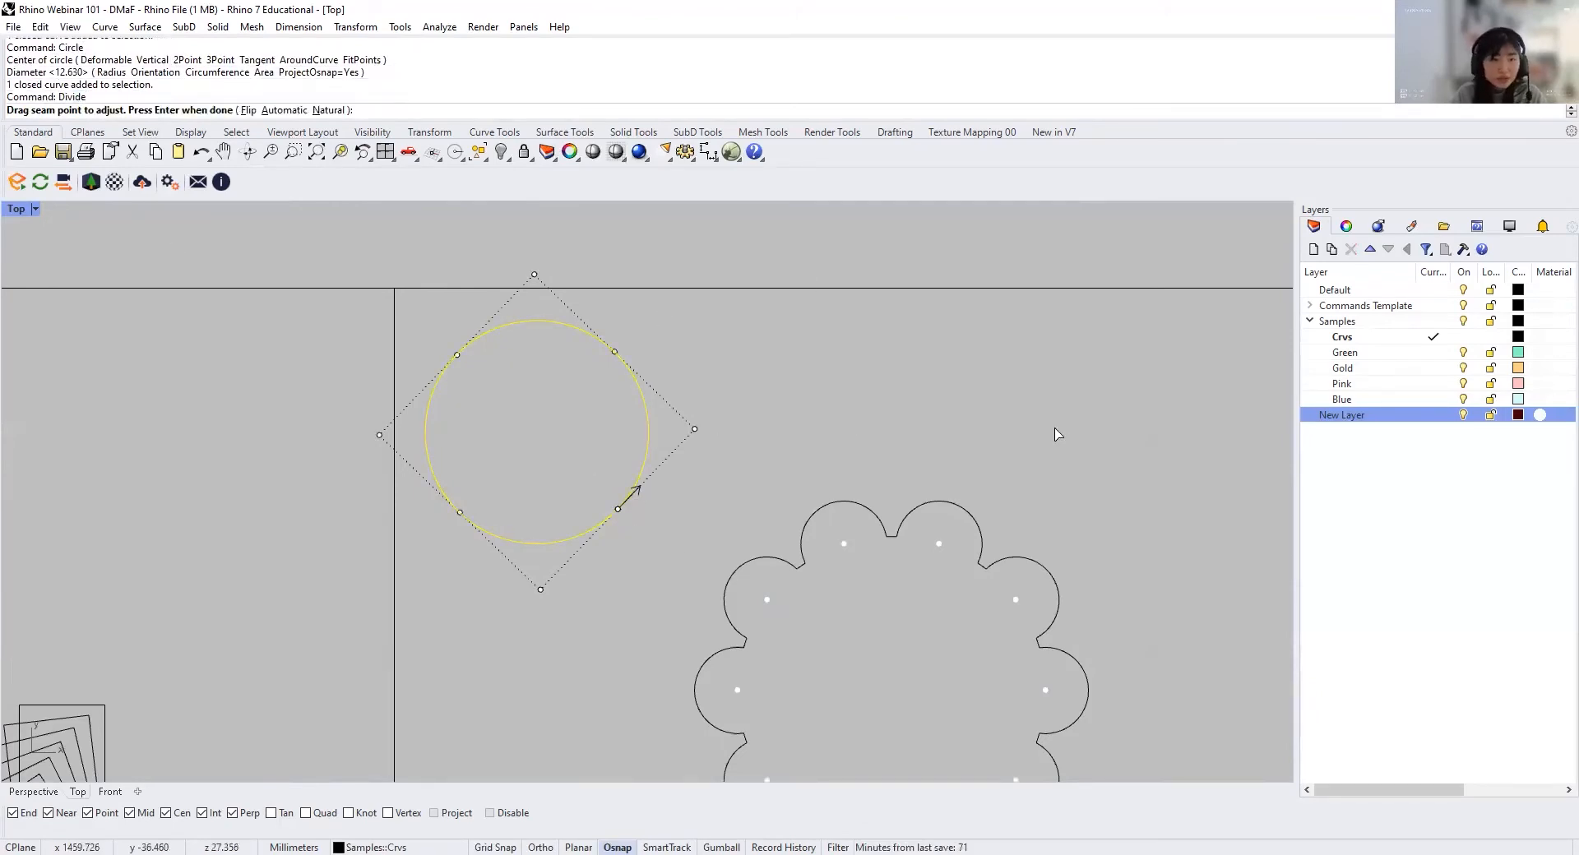
key("Return")
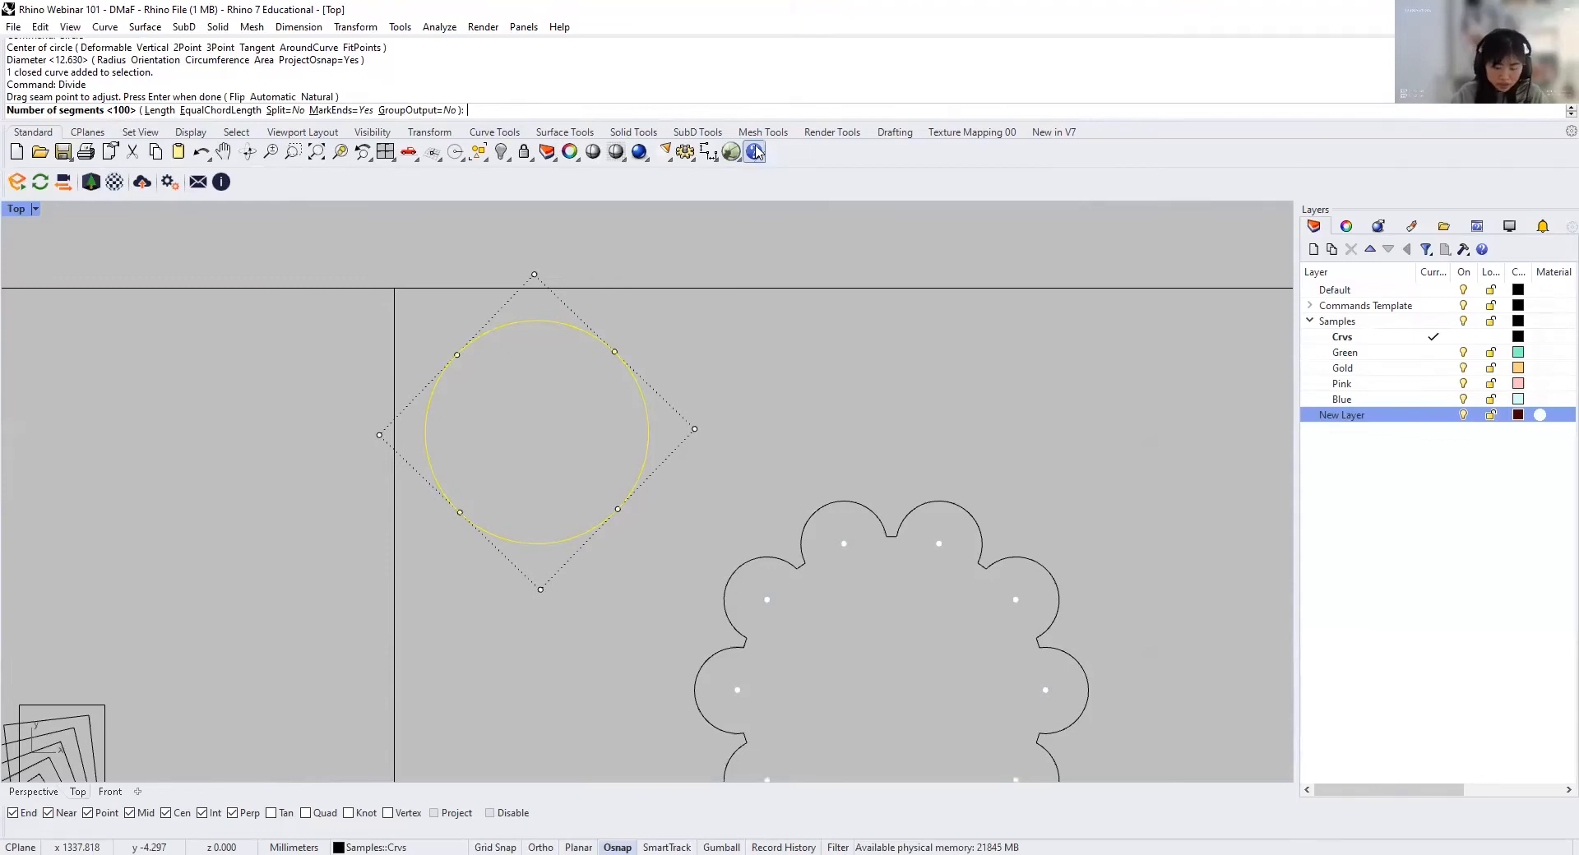
key("Return")
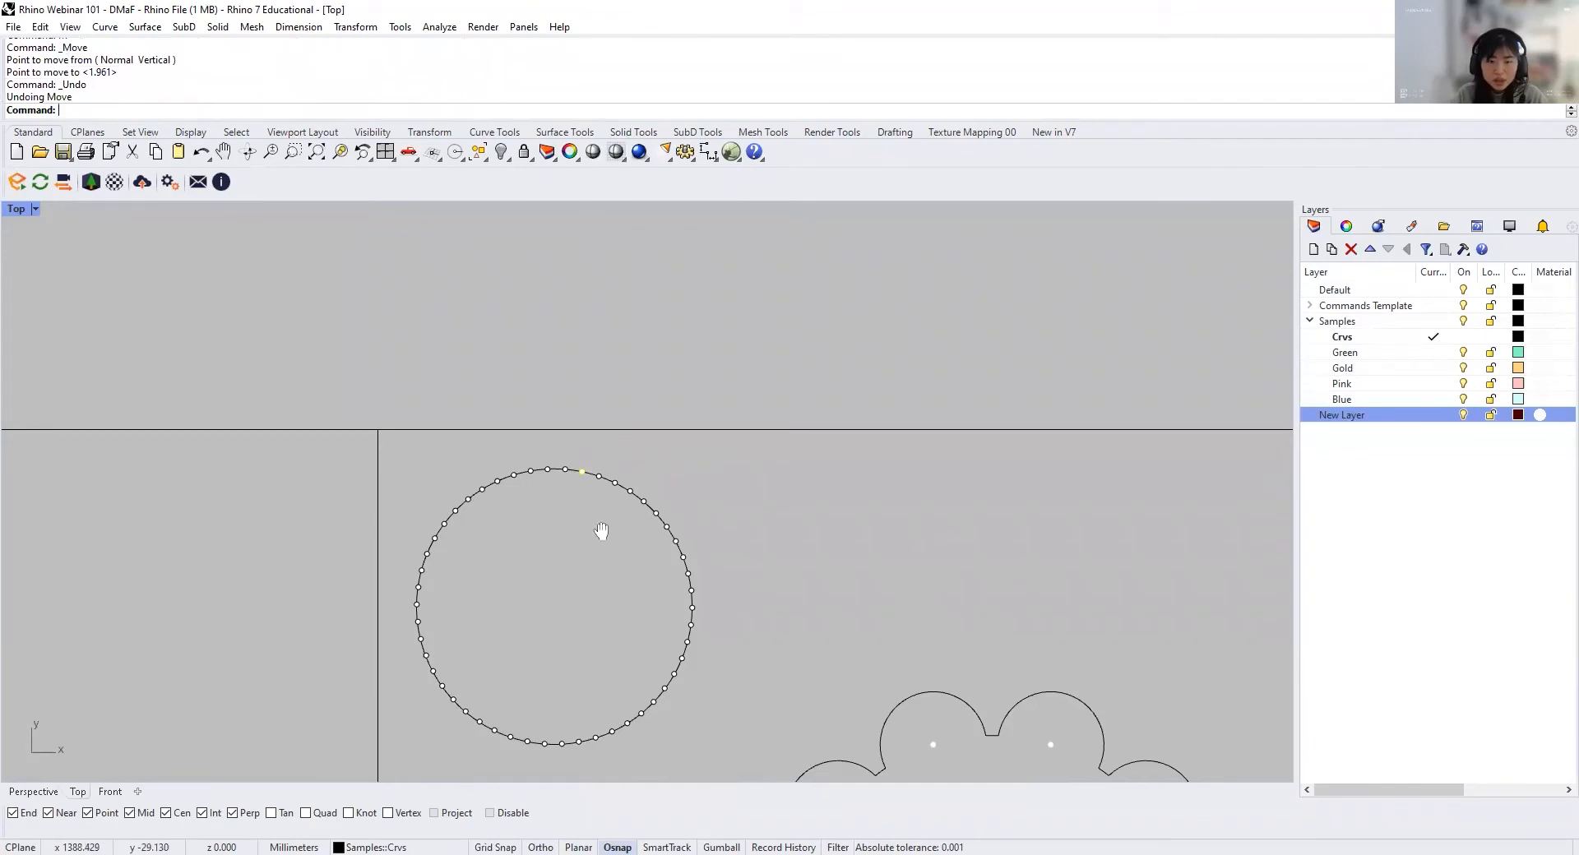
Step: Try moving individual division points off the new circle, undoing each move
scroll(592, 494, "up", 2)
scroll(609, 394, "up", 3)
left_click(616, 424)
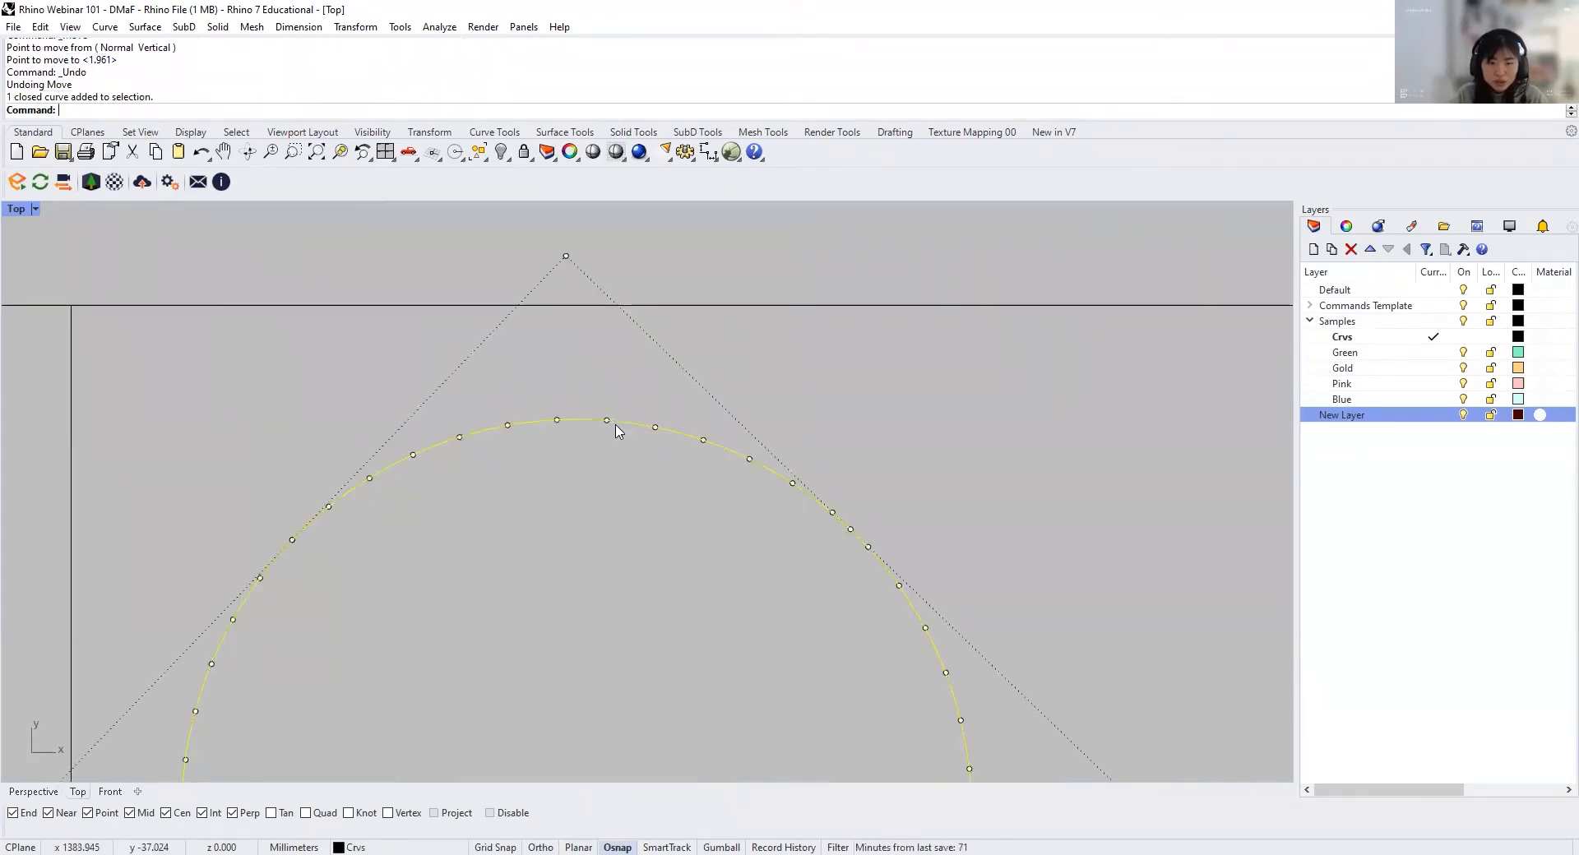
scroll(573, 275, "down", 3)
scroll(541, 735, "down", 2)
right_click_drag(562, 654, 579, 513)
key("Escape")
scroll(638, 293, "up", 8)
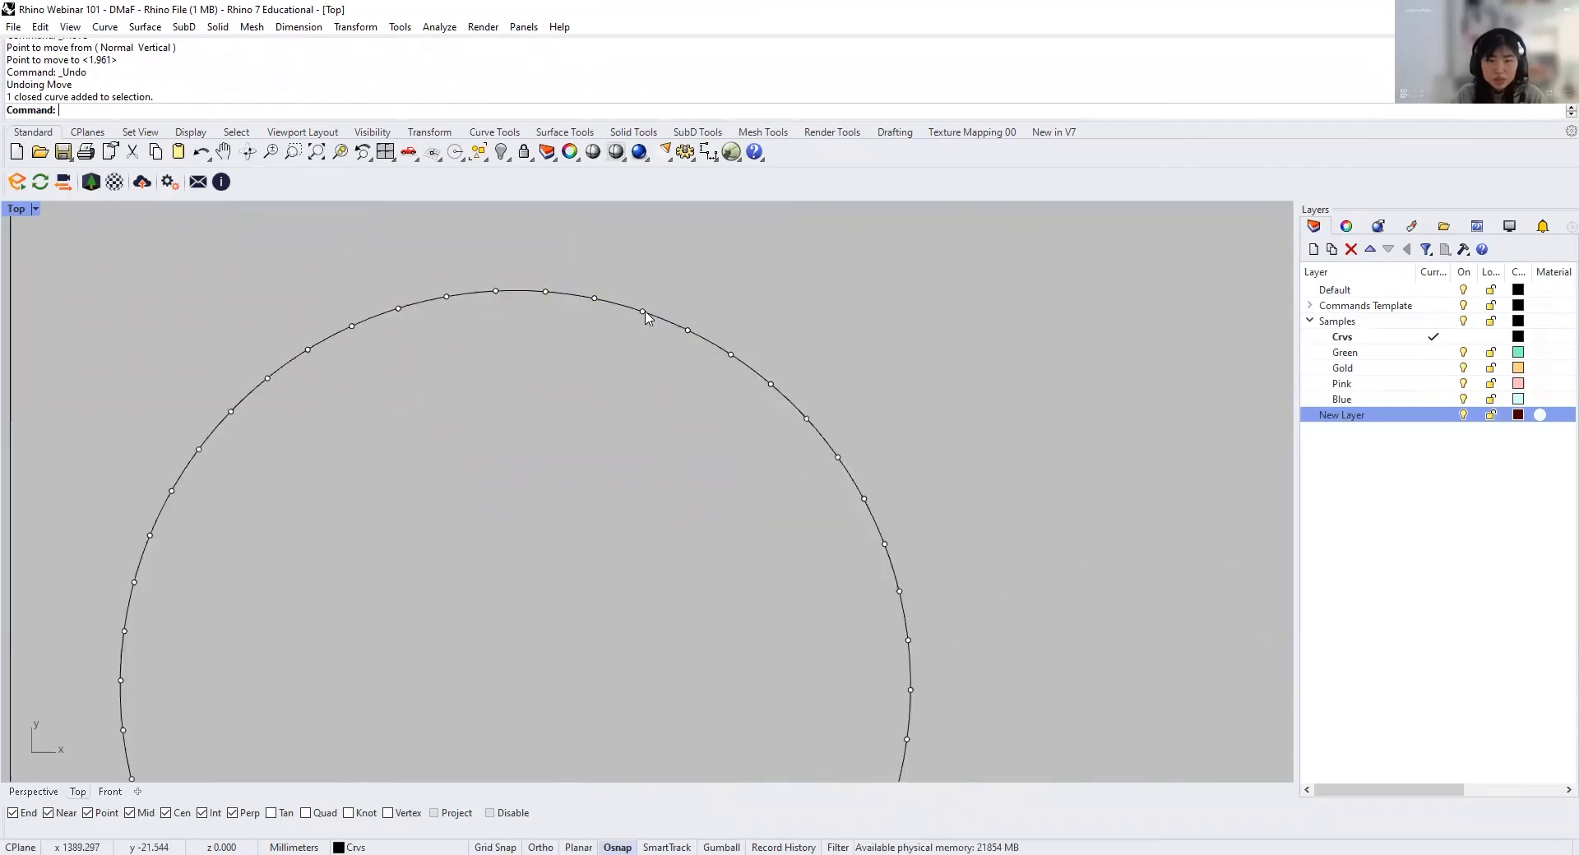
left_click(644, 312)
left_click(695, 359)
scroll(611, 451, "down", 3)
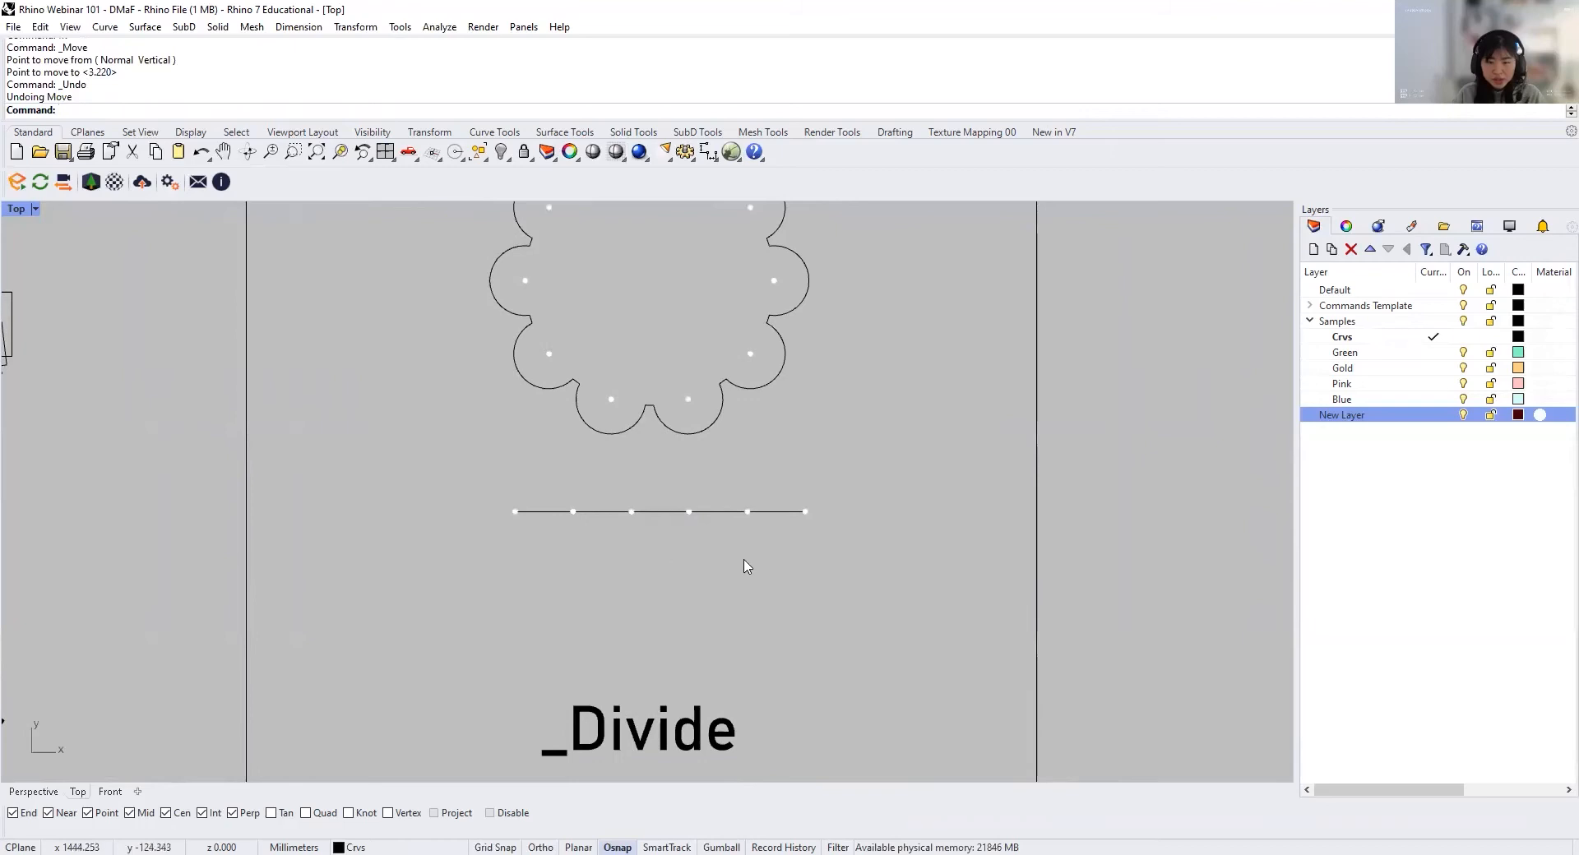
Step: Try to move the lower-right corner point of the square in the EditPtOn cell
left_click(717, 511)
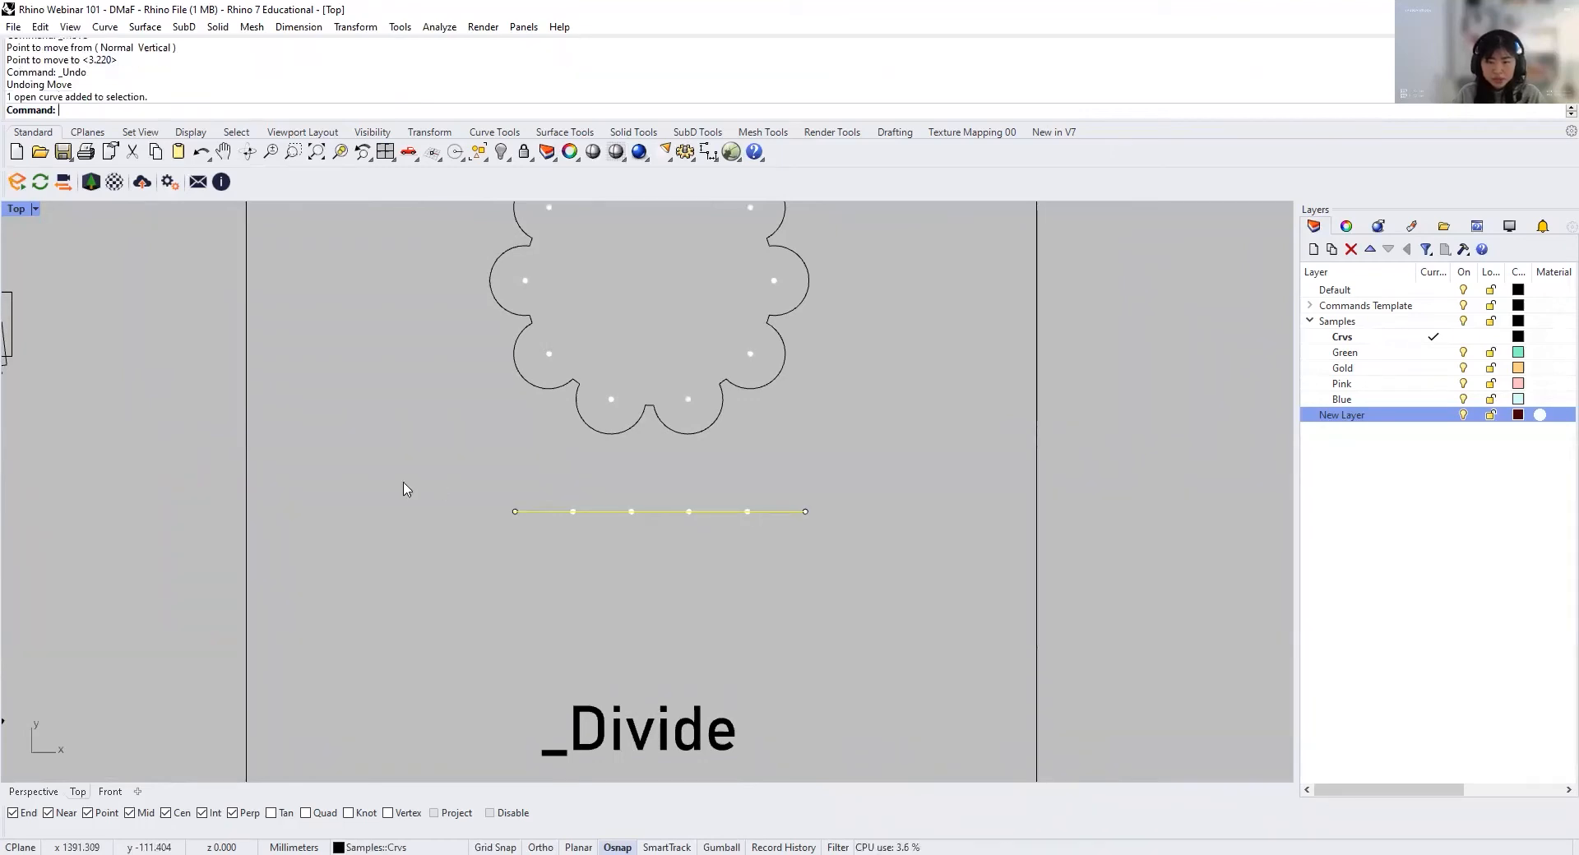
key("Escape")
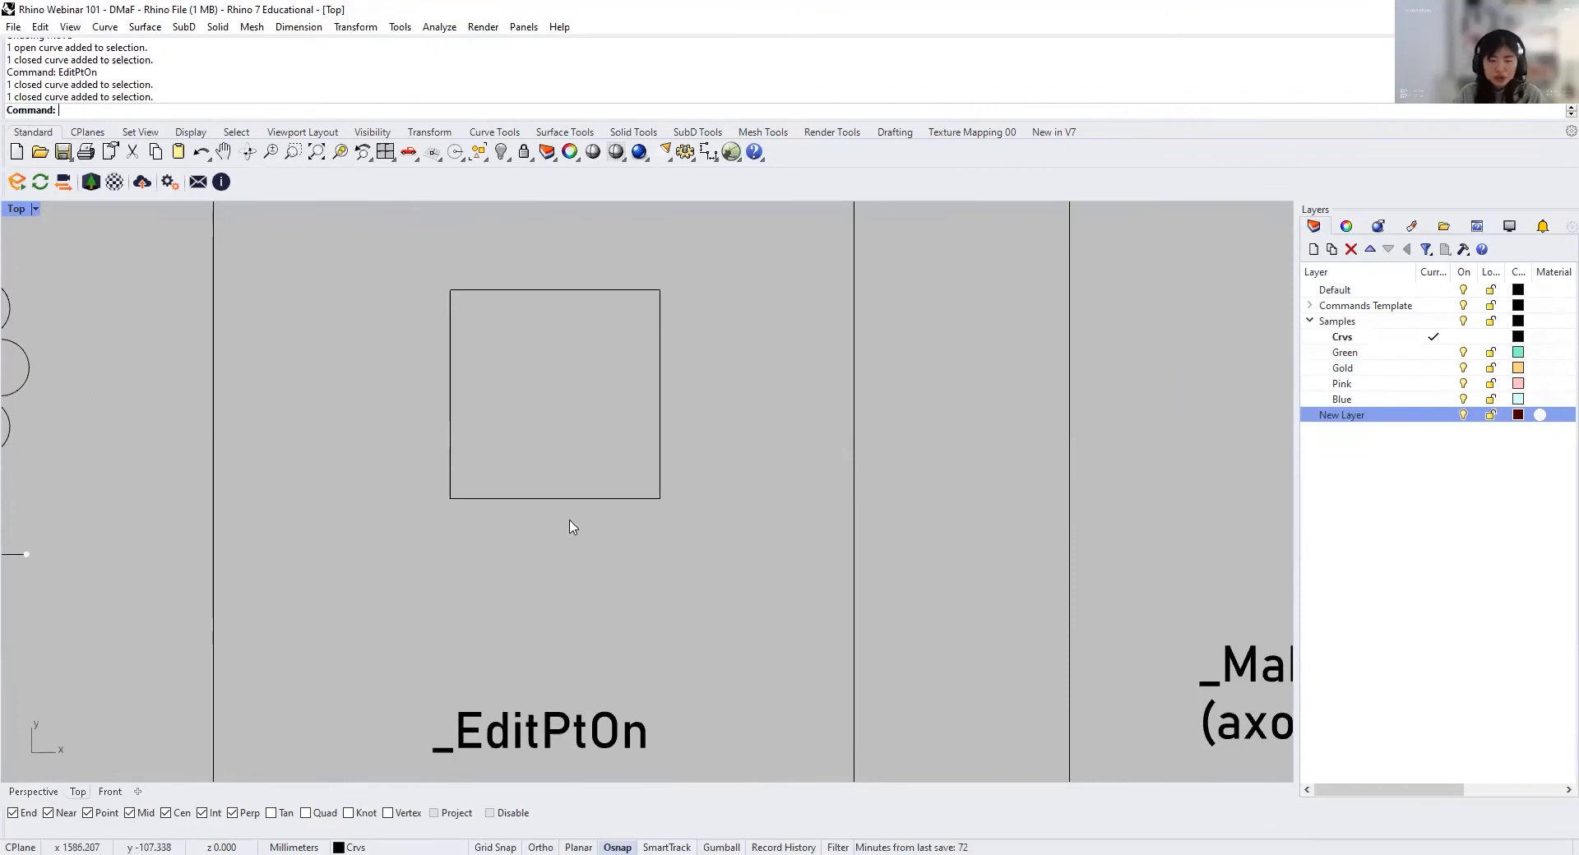
left_click(585, 502)
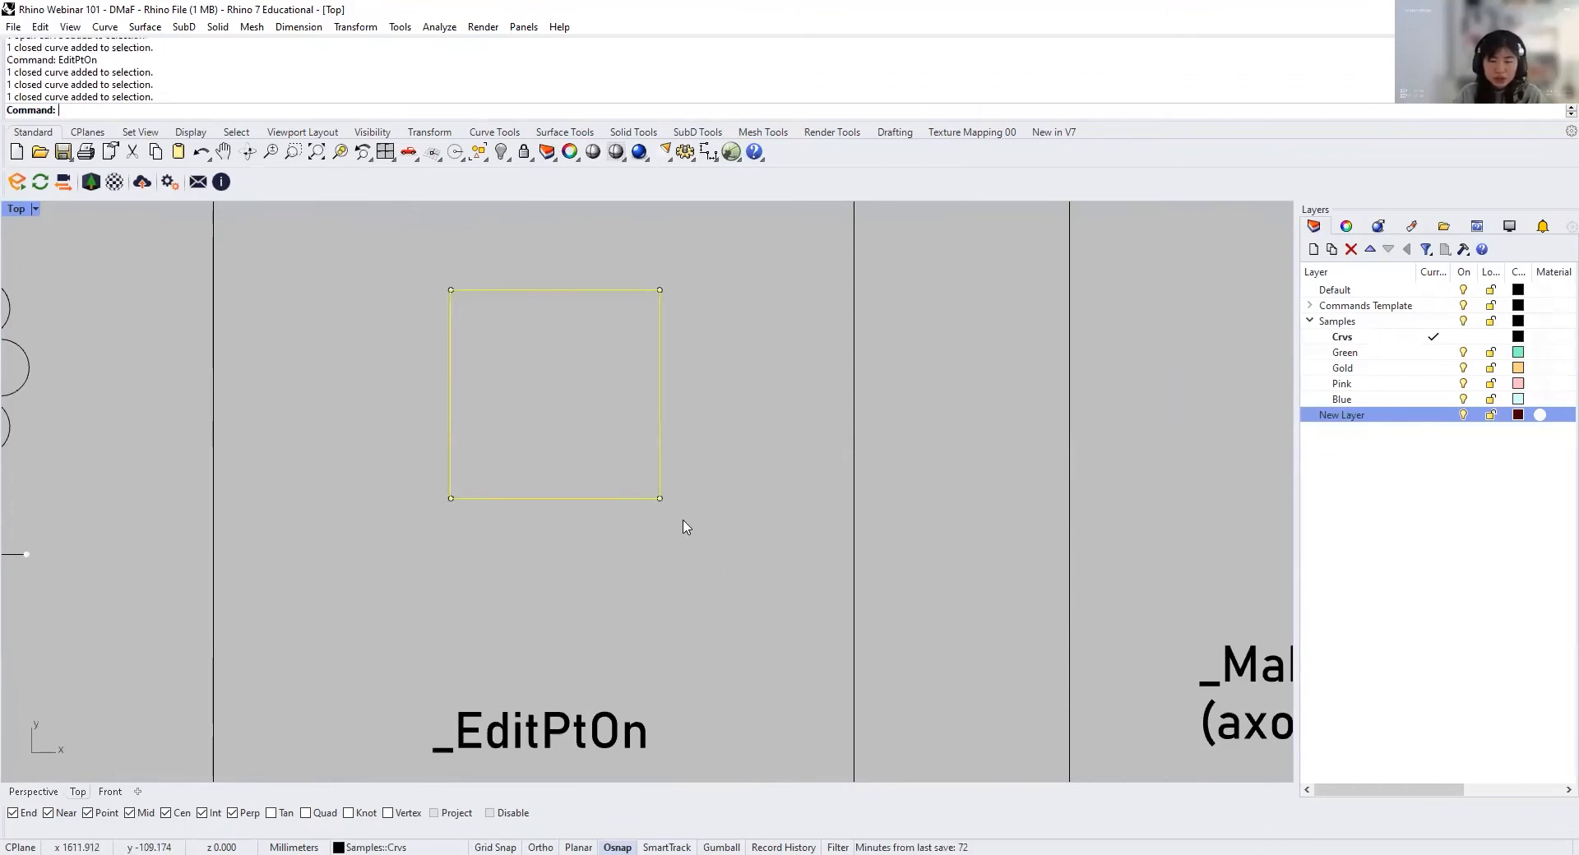
left_click(659, 498)
type("M")
key("Return")
left_click(659, 498)
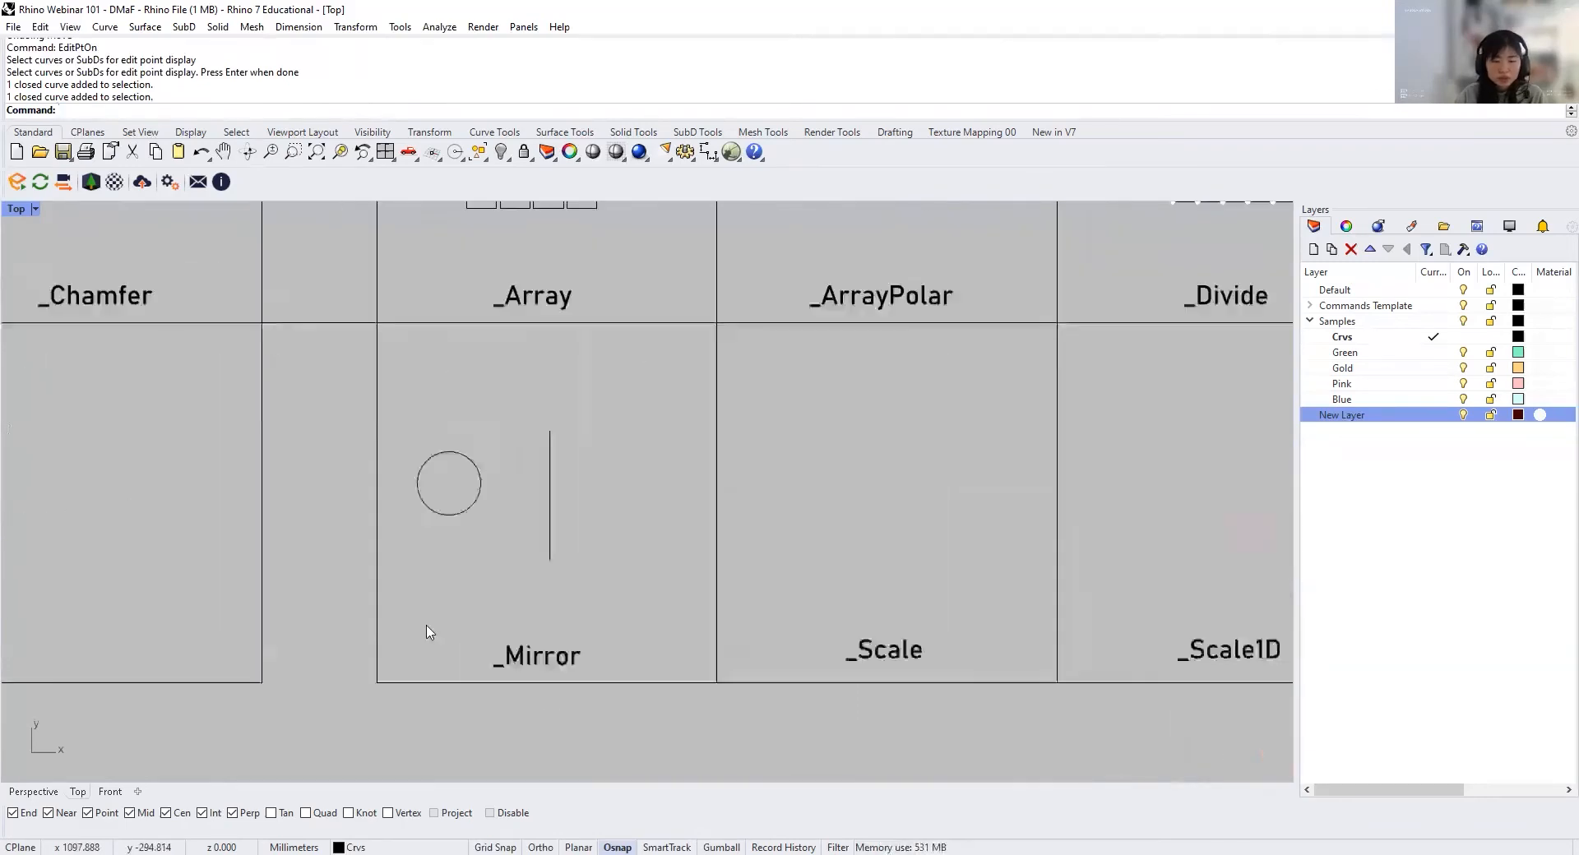
Step: Mirror a copy of the circle in the Mirror cell across the vertical line, from end to end, and undo it
scroll(459, 637, "up", 2)
scroll(457, 630, "up", 1)
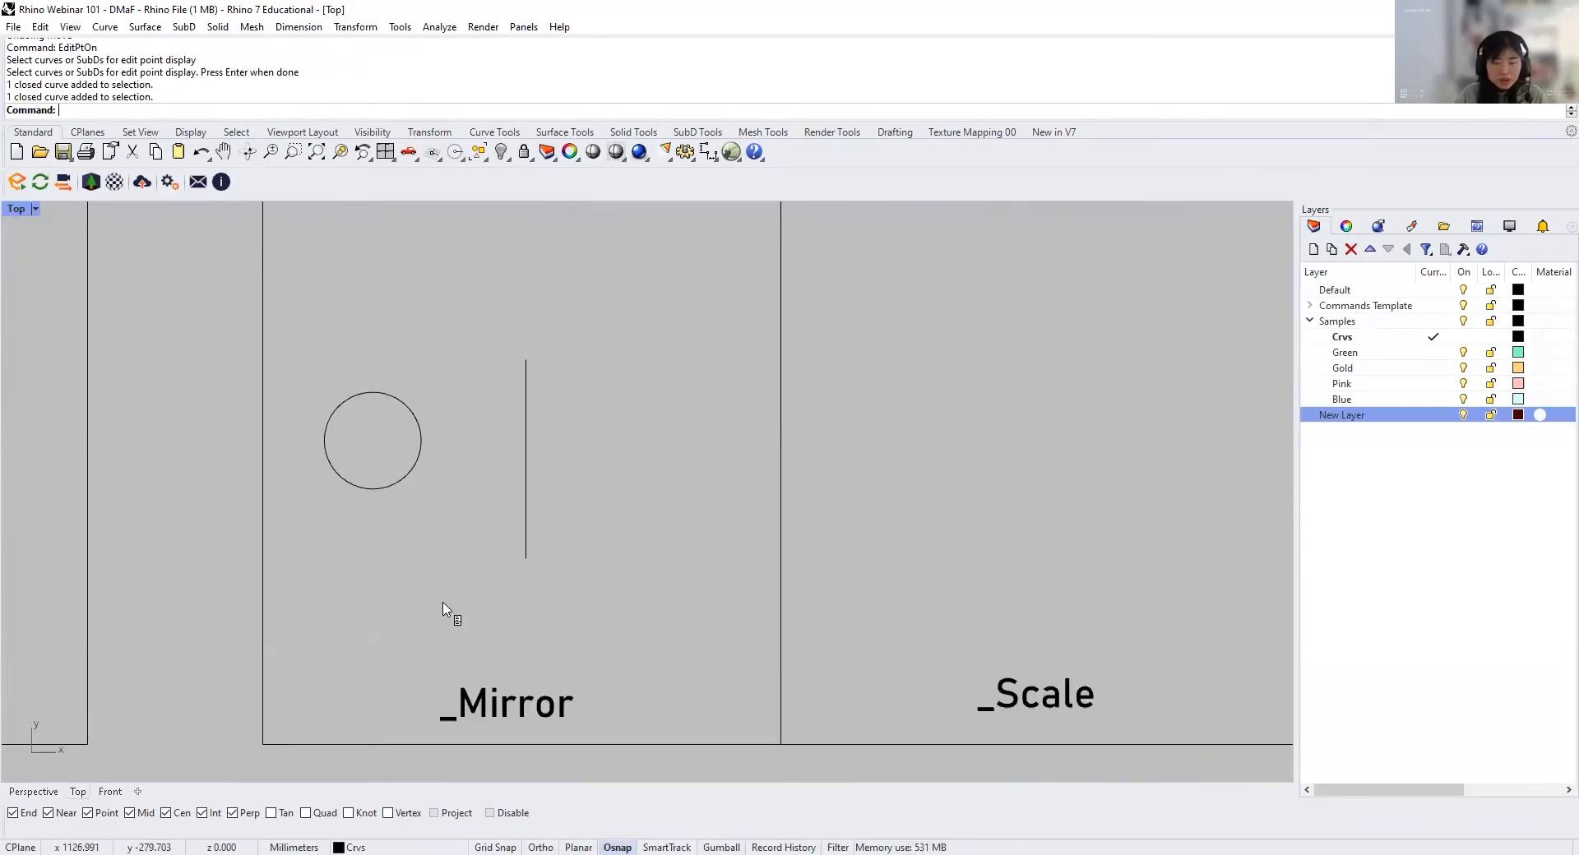
type("Mirror")
key("Return")
left_click(409, 473)
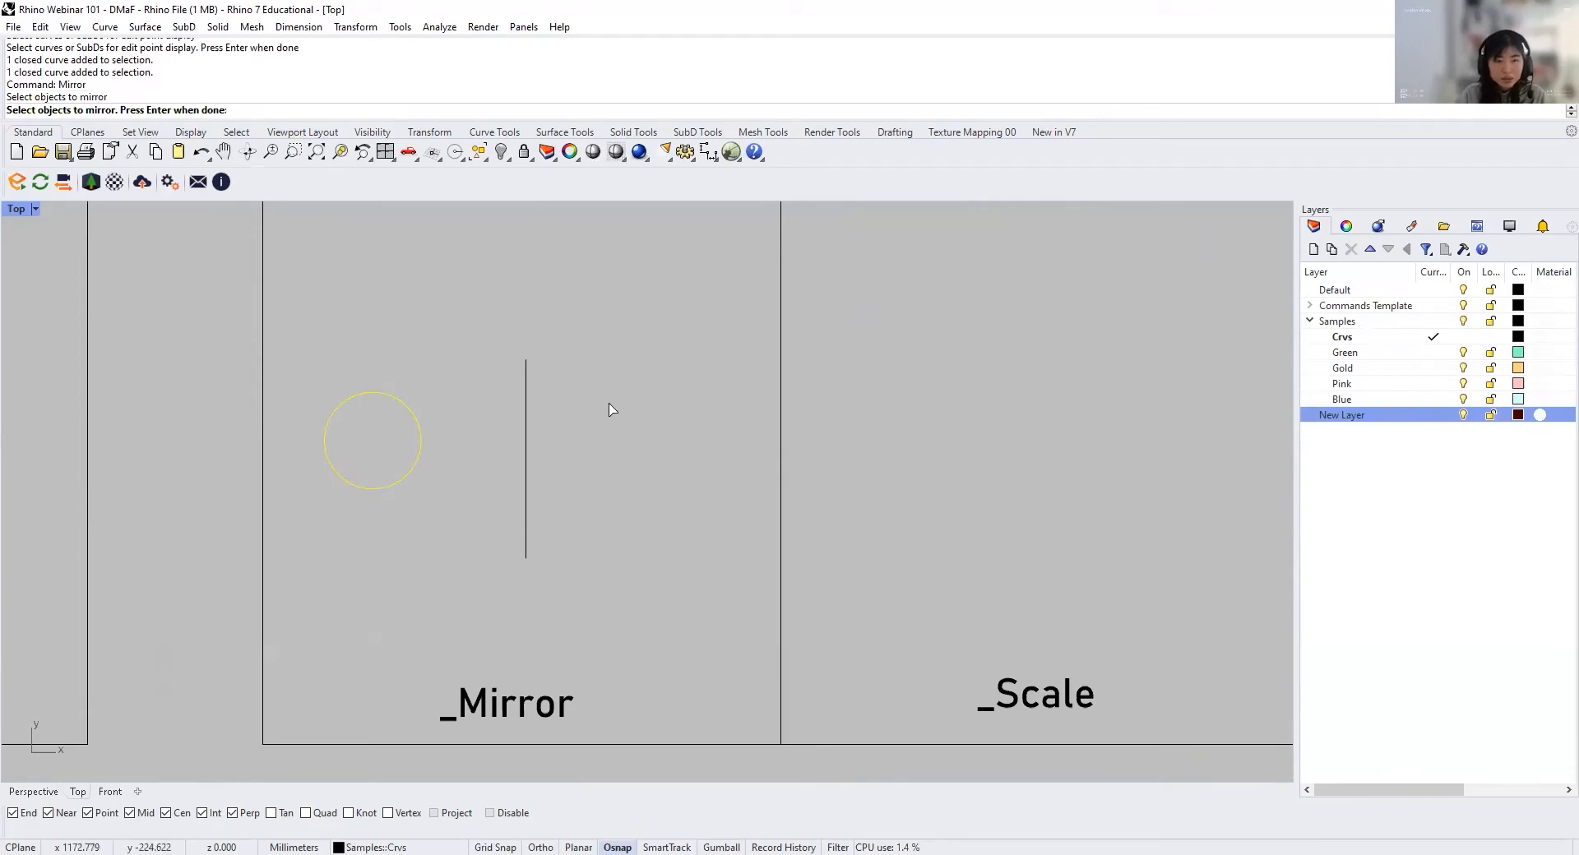
key("Return")
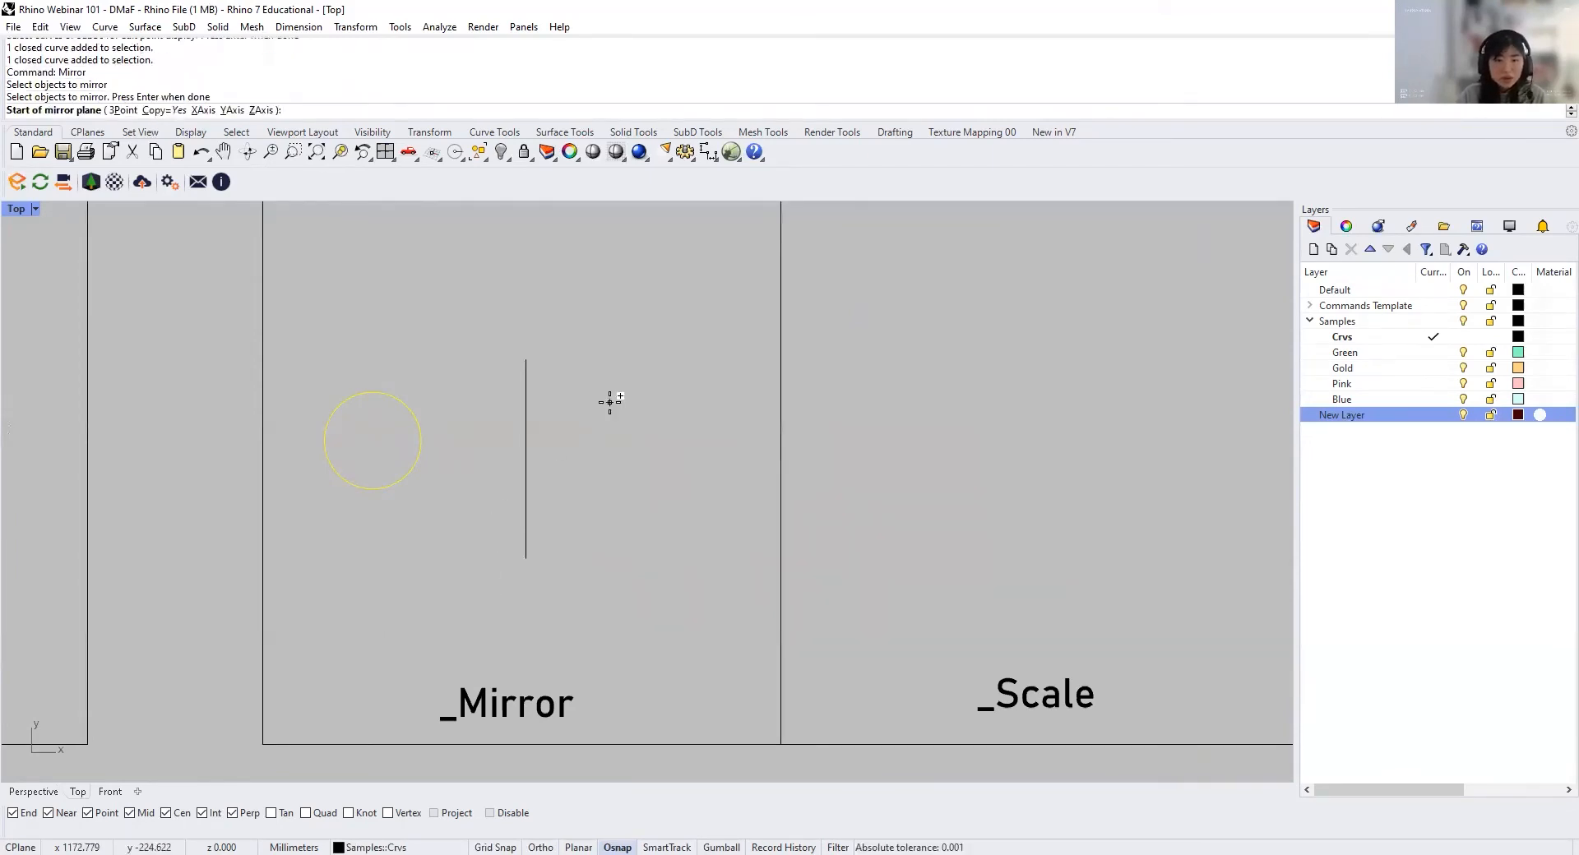
left_click(526, 360)
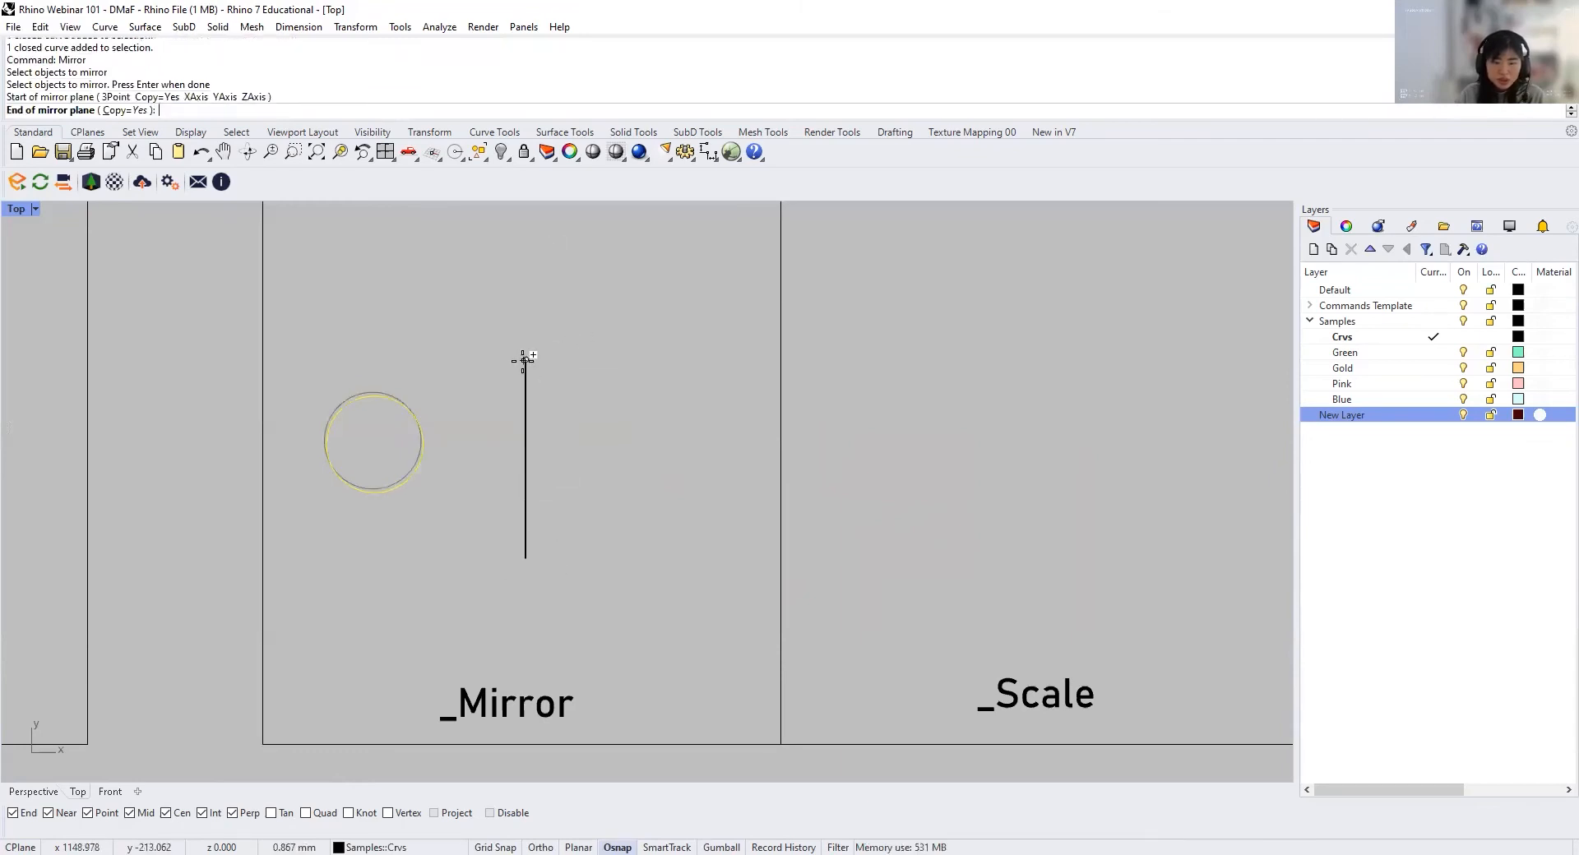
left_click(526, 552)
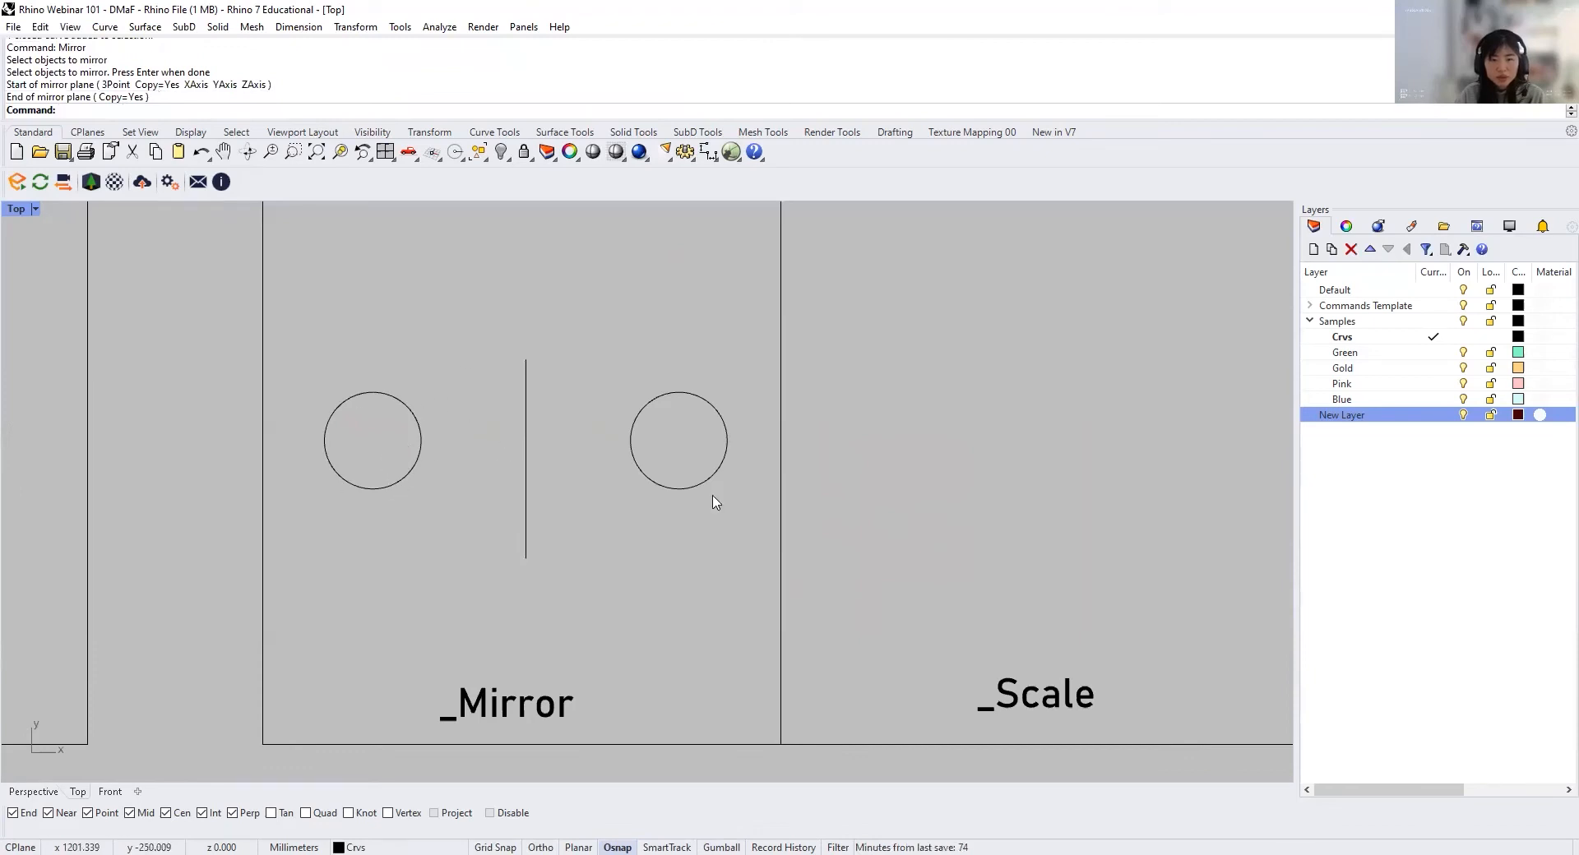
key("ctrl+z")
Step: Mirror the circle across the vertical line with Copy set to No, and undo the operation
type("Ni")
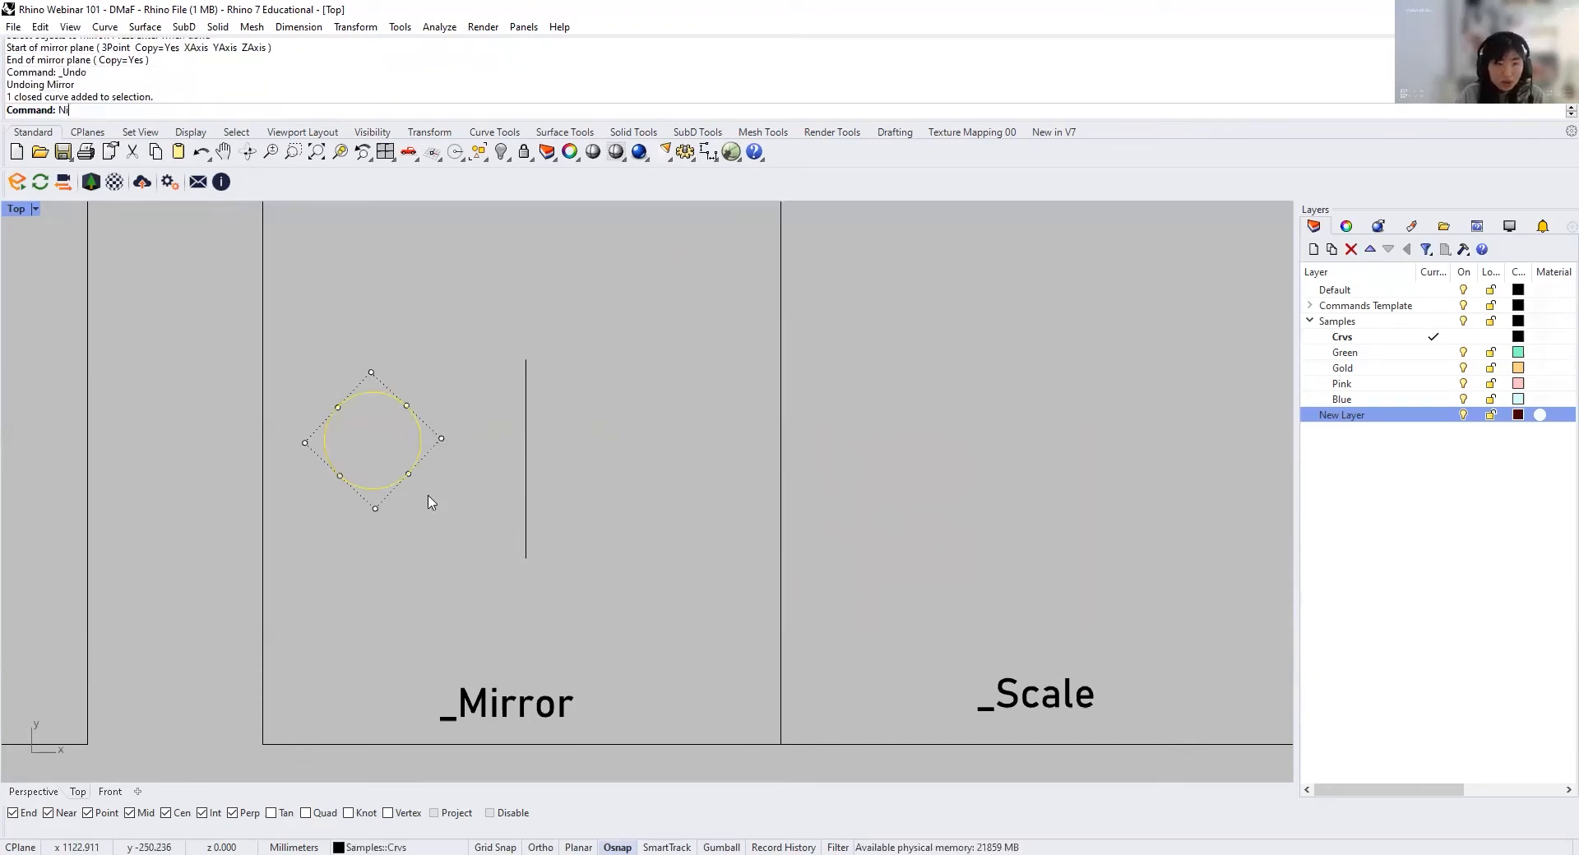
key("Return")
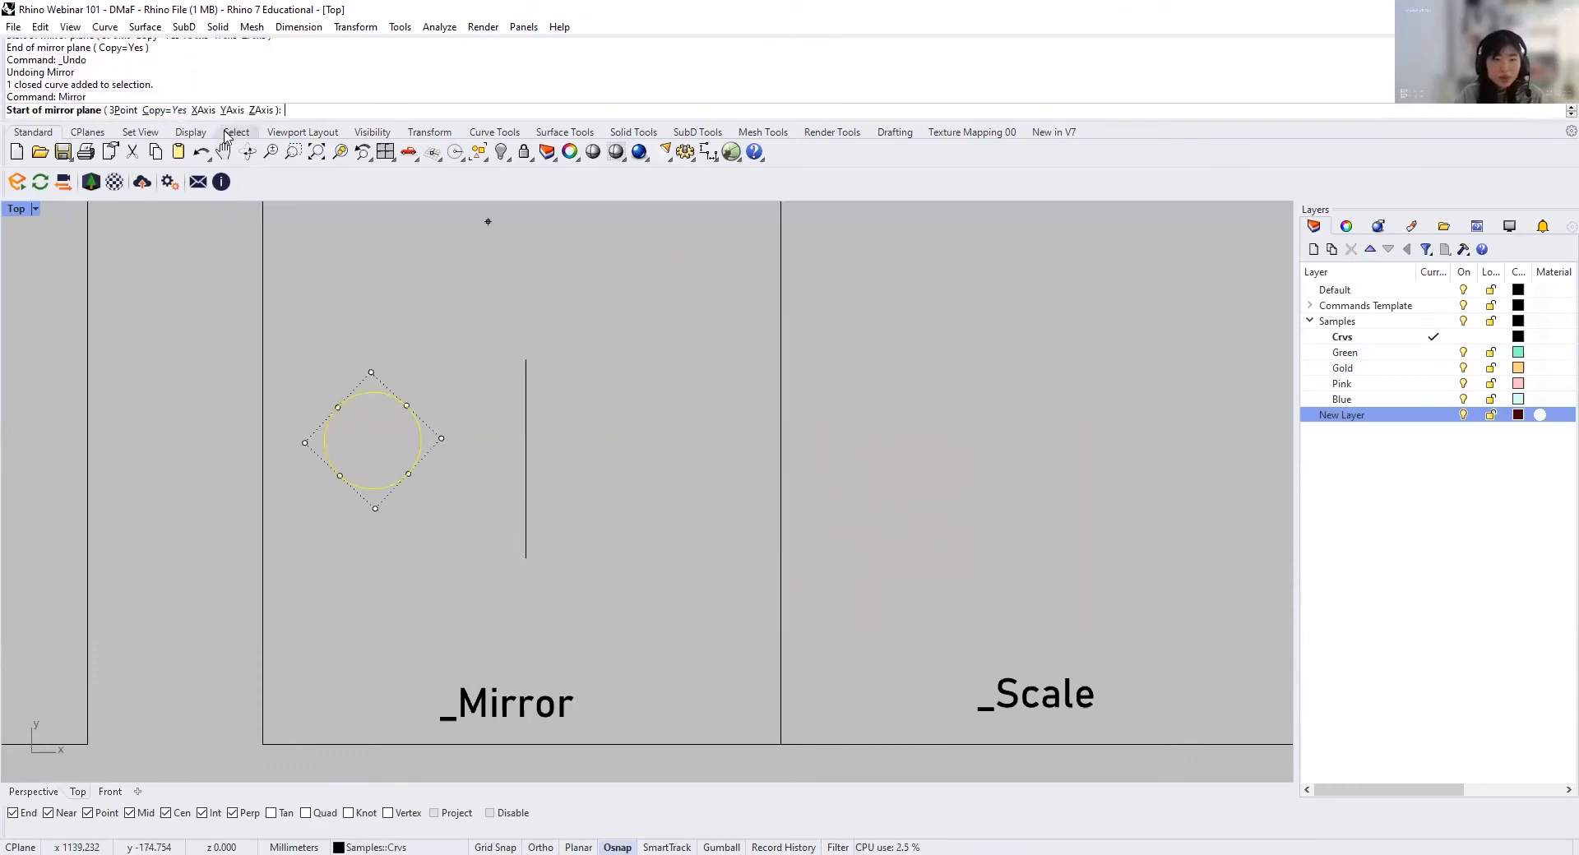
left_click(156, 111)
left_click(526, 360)
key("F8")
left_click(510, 554)
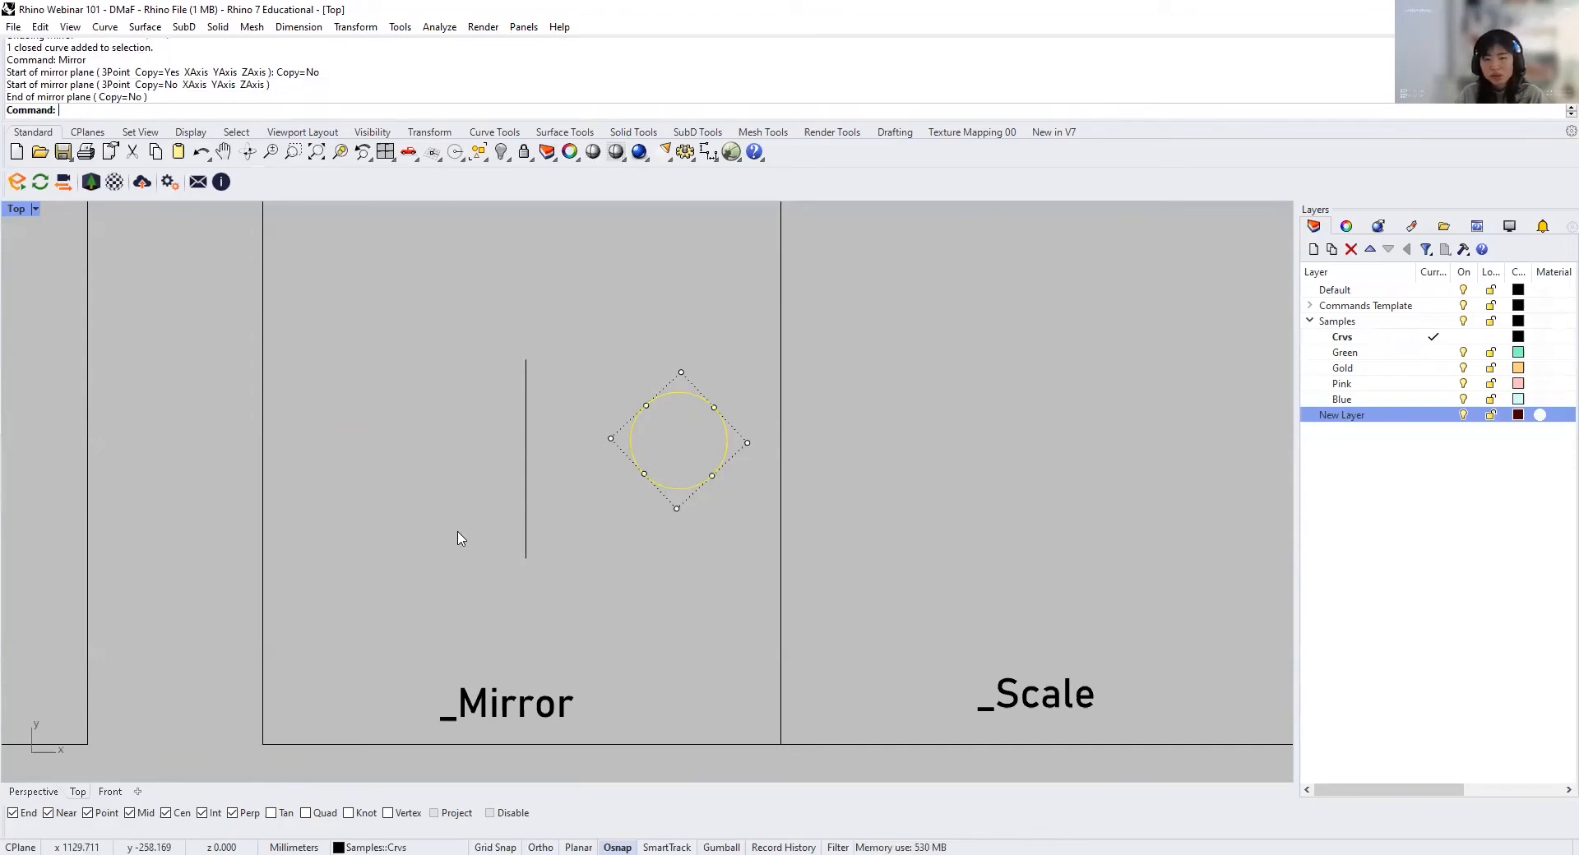
key("ctrl+z")
Step: Try mirroring the circle without a copy about a freehand horizontal axis above it, and undo the mirror
key("Escape")
key("Return")
left_click(418, 424)
key("Return")
left_click(401, 304)
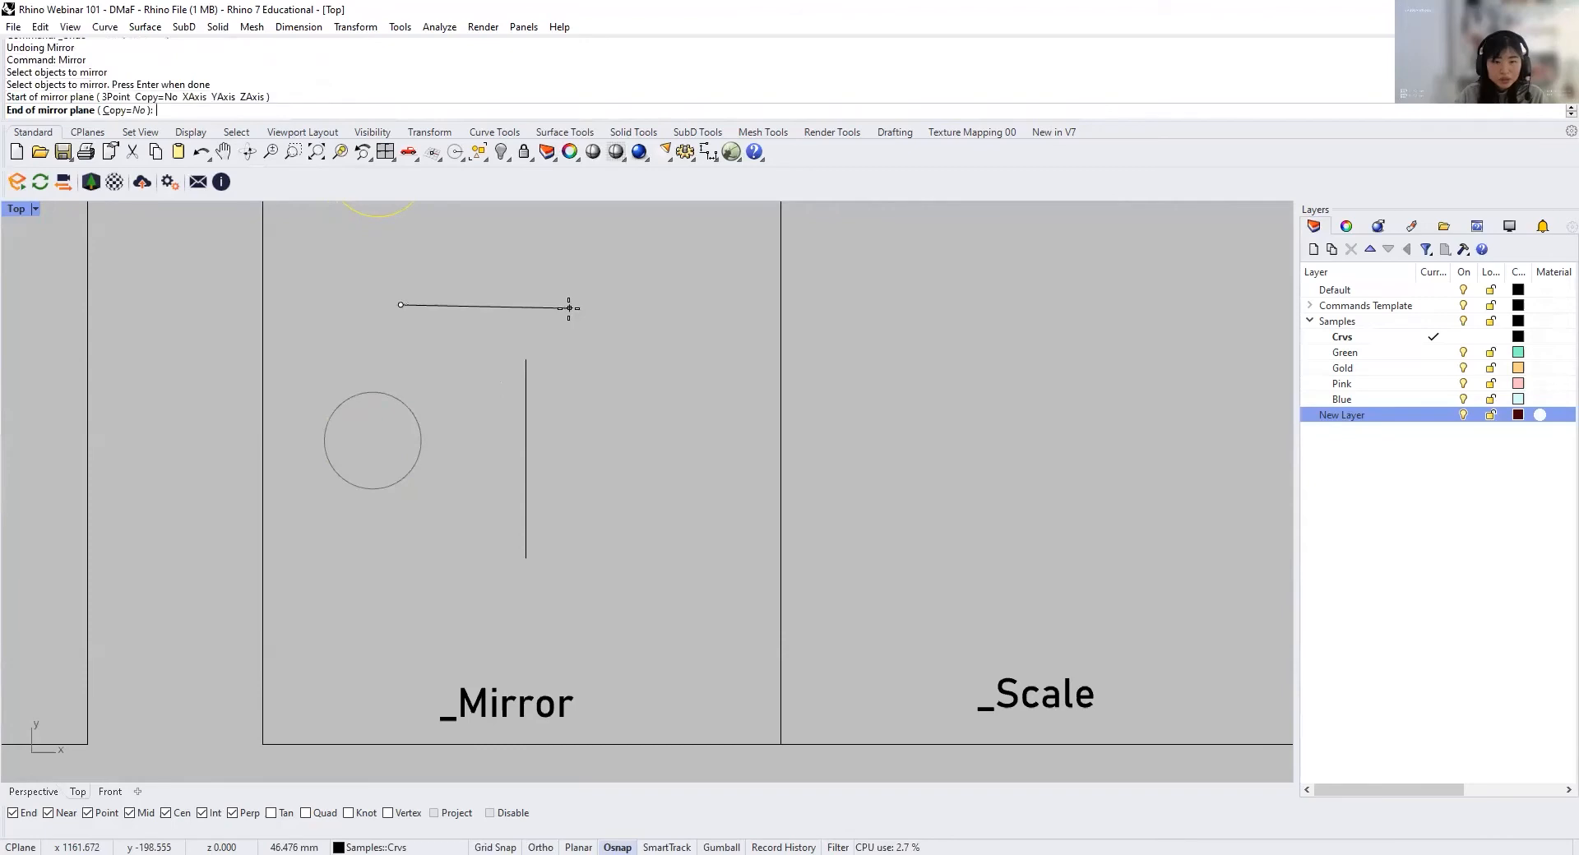
scroll(623, 469, "down", 3)
scroll(617, 363, "up", 1)
scroll(606, 360, "up", 2)
key("F8")
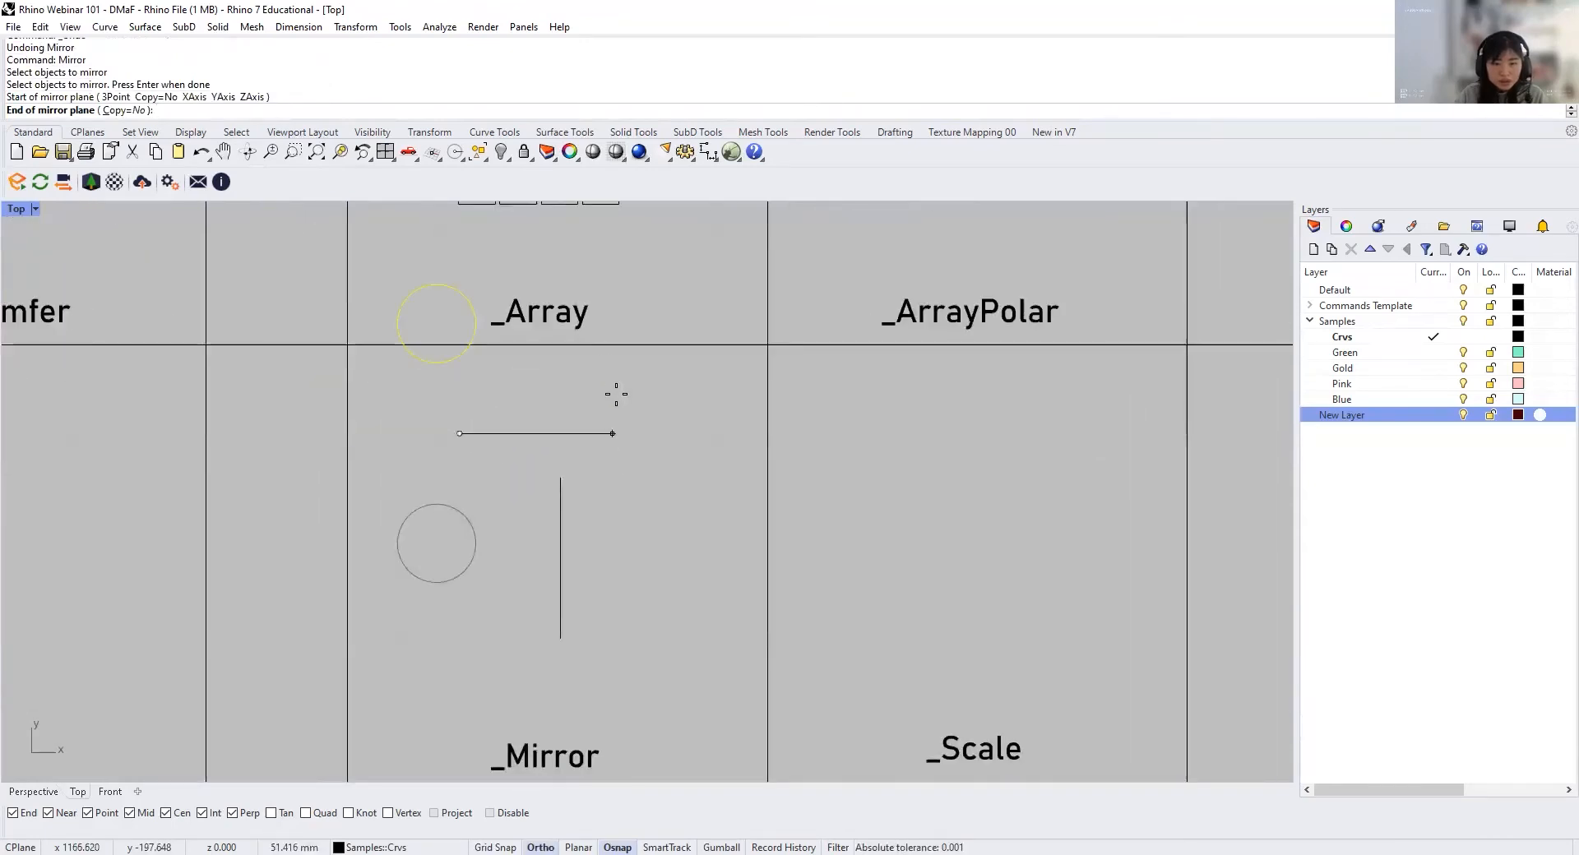
key("ctrl+z")
Step: Mirror the circle with Copy set to Yes about a freehand vertical axis beside it, and delete the existing vertical line
key("Return")
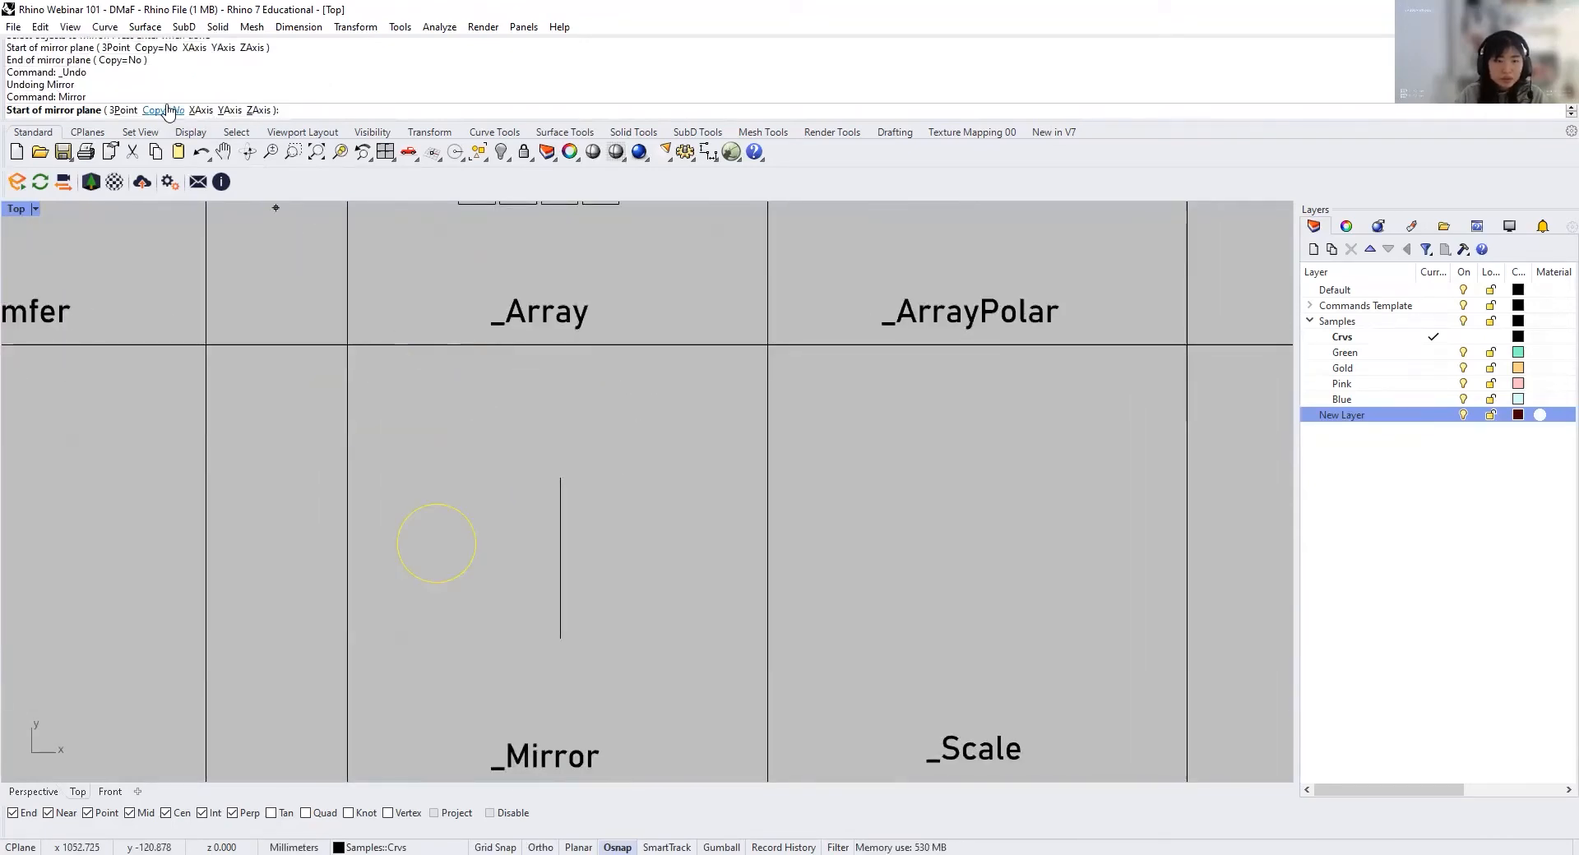
left_click(163, 110)
left_click(517, 518)
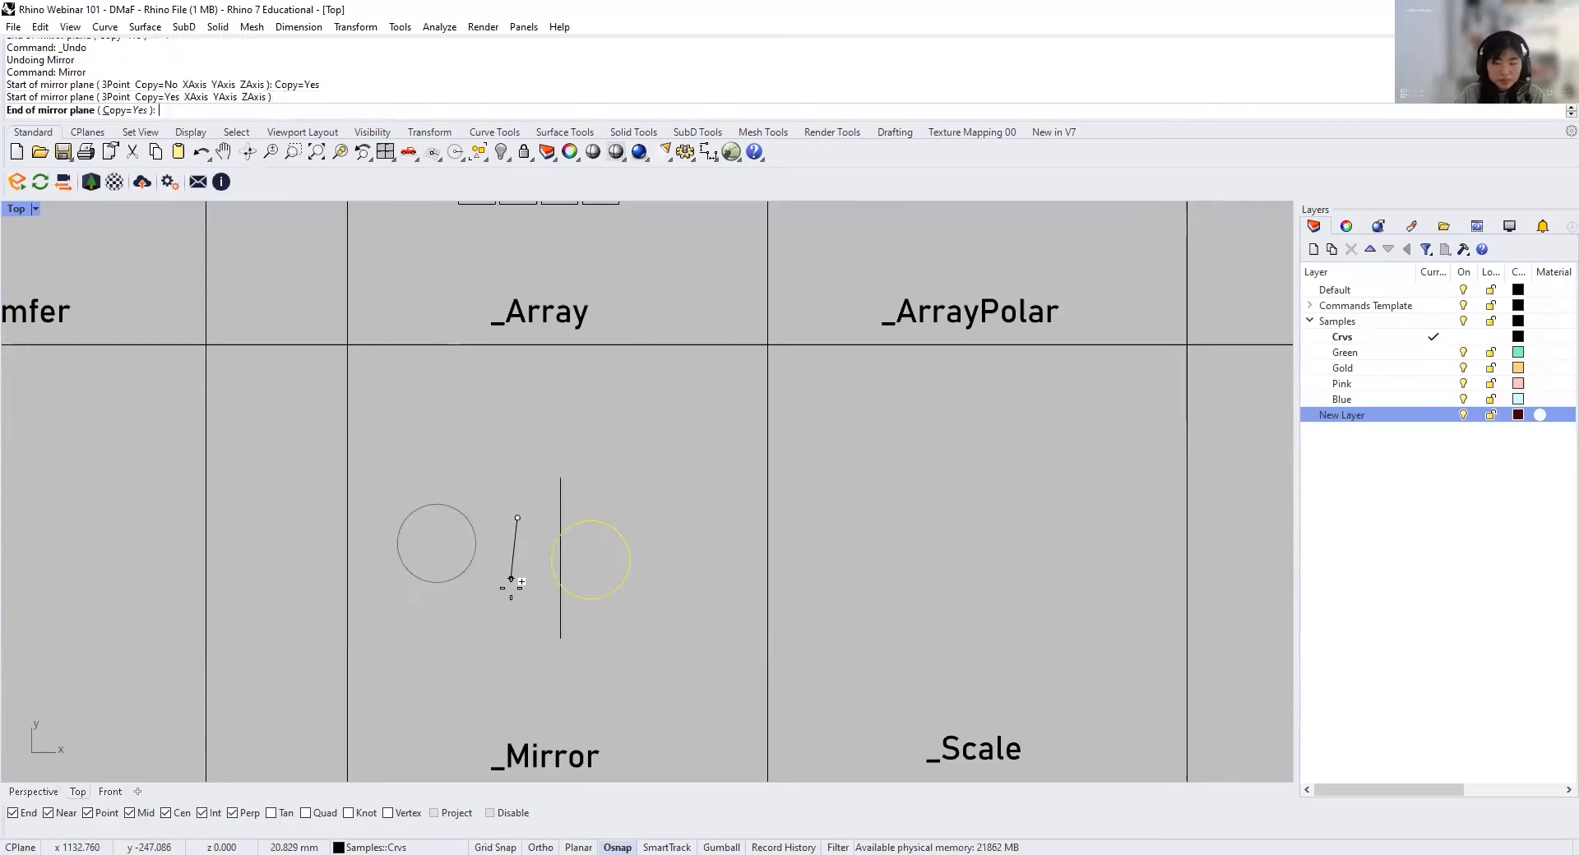
left_click(517, 580)
key("Escape")
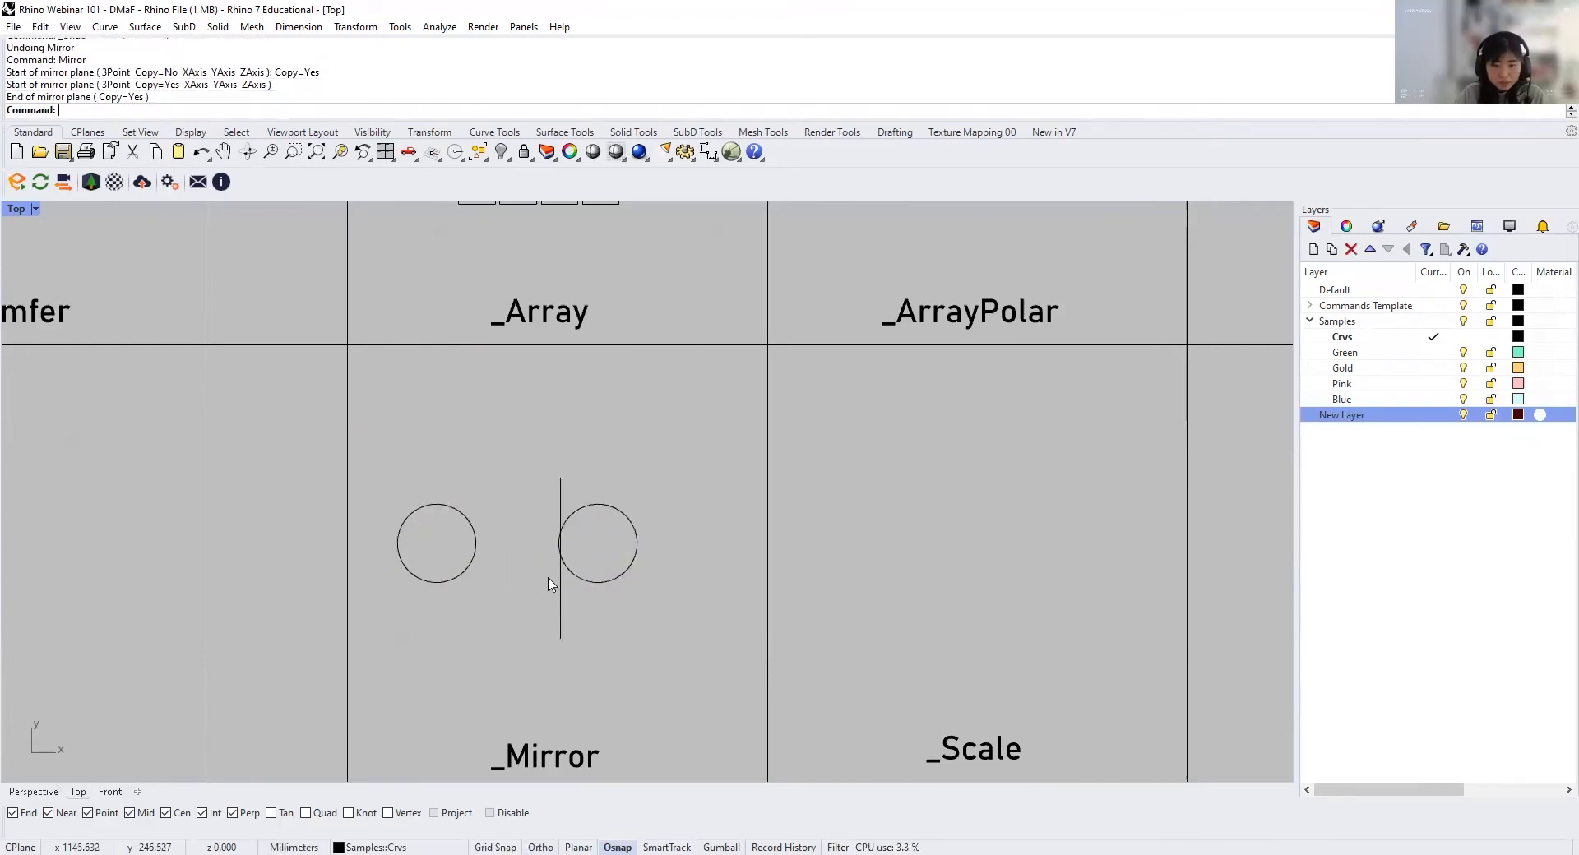
left_click(560, 607)
key("Delete")
Step: Copy the flower curve from the Divide cell into the Scale cell
scroll(567, 572, "down", 2)
right_click_drag(858, 615, 516, 554)
scroll(581, 546, "up", 4)
right_click_drag(540, 488, 457, 692)
scroll(456, 693, "down", 4)
left_click(796, 370)
type("Copy")
key("Return")
left_click(778, 318)
scroll(779, 317, "down", 4)
scroll(606, 526, "up", 4)
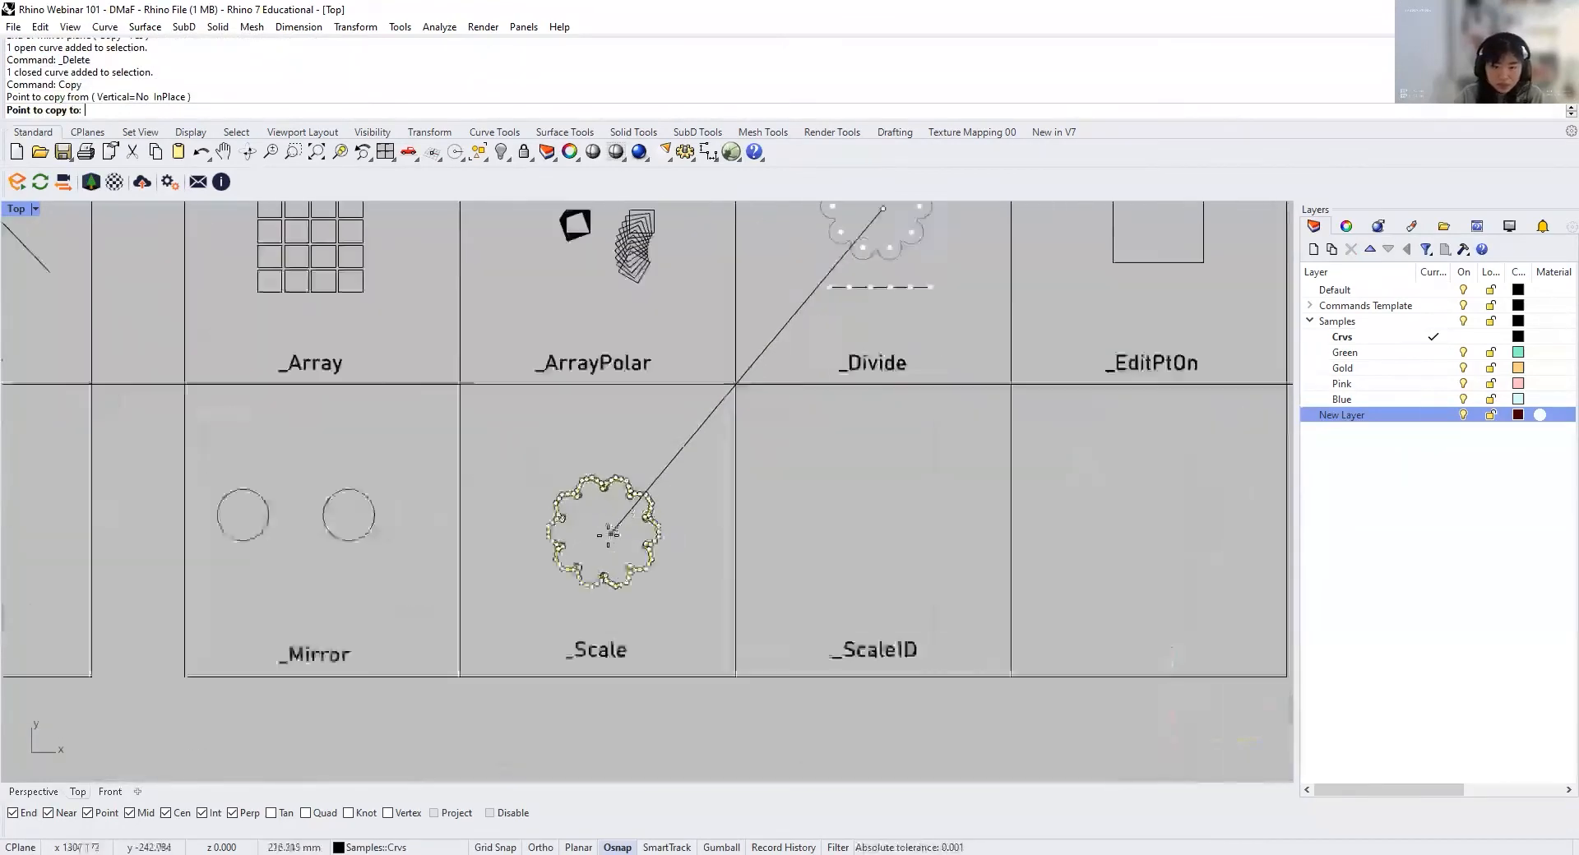
left_click(589, 501)
scroll(605, 503, "up", 4)
key("Return")
Step: Scale the copied flower by 0.5 about its centre without keeping a copy, and undo the scaling
left_click(720, 485)
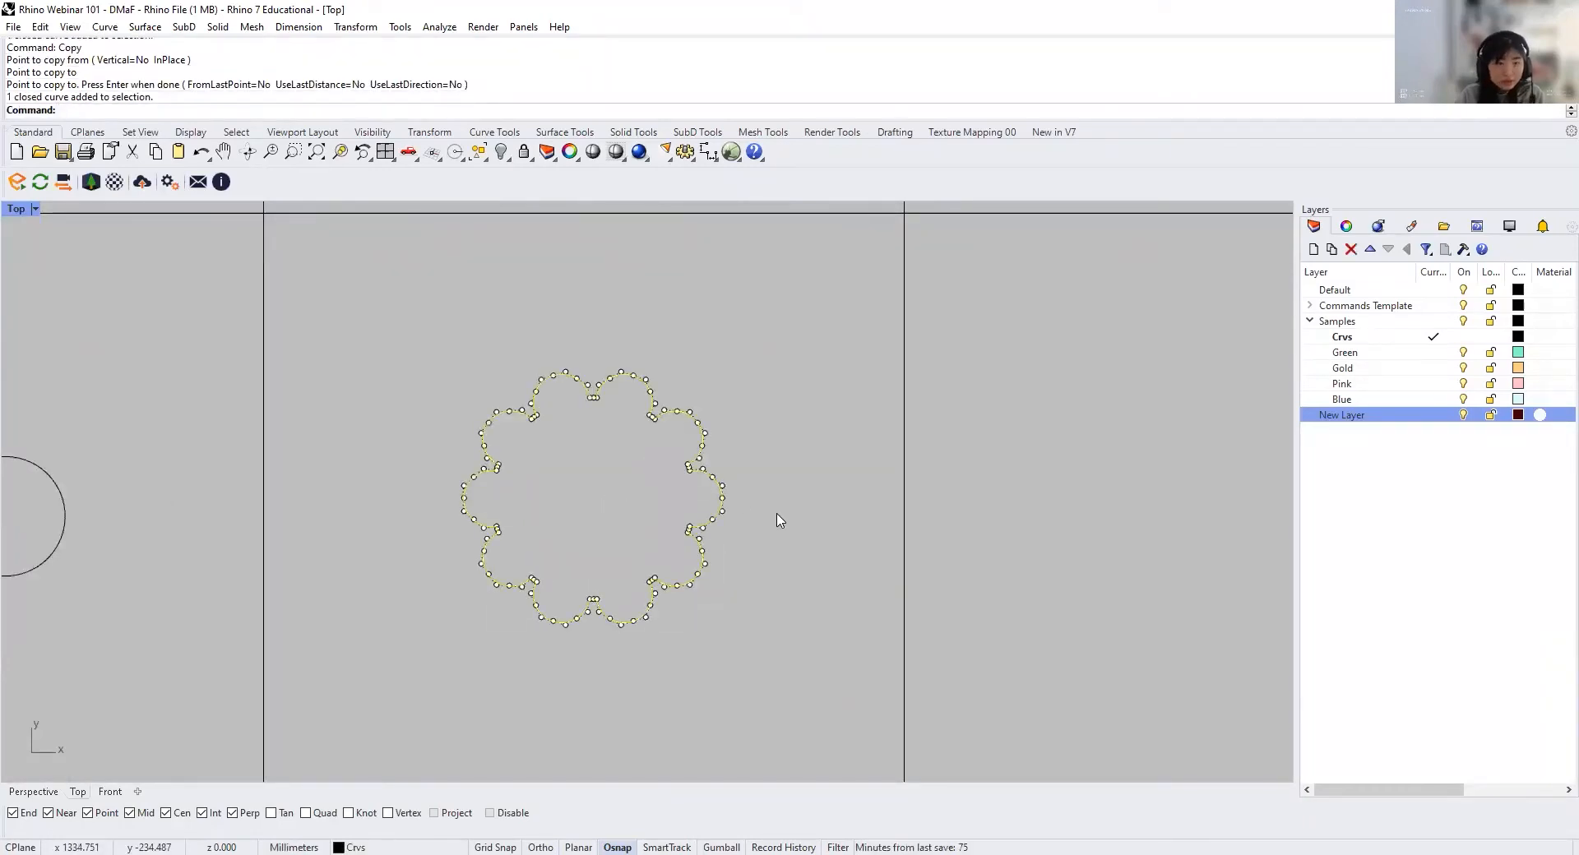
type("Scale")
key("Return")
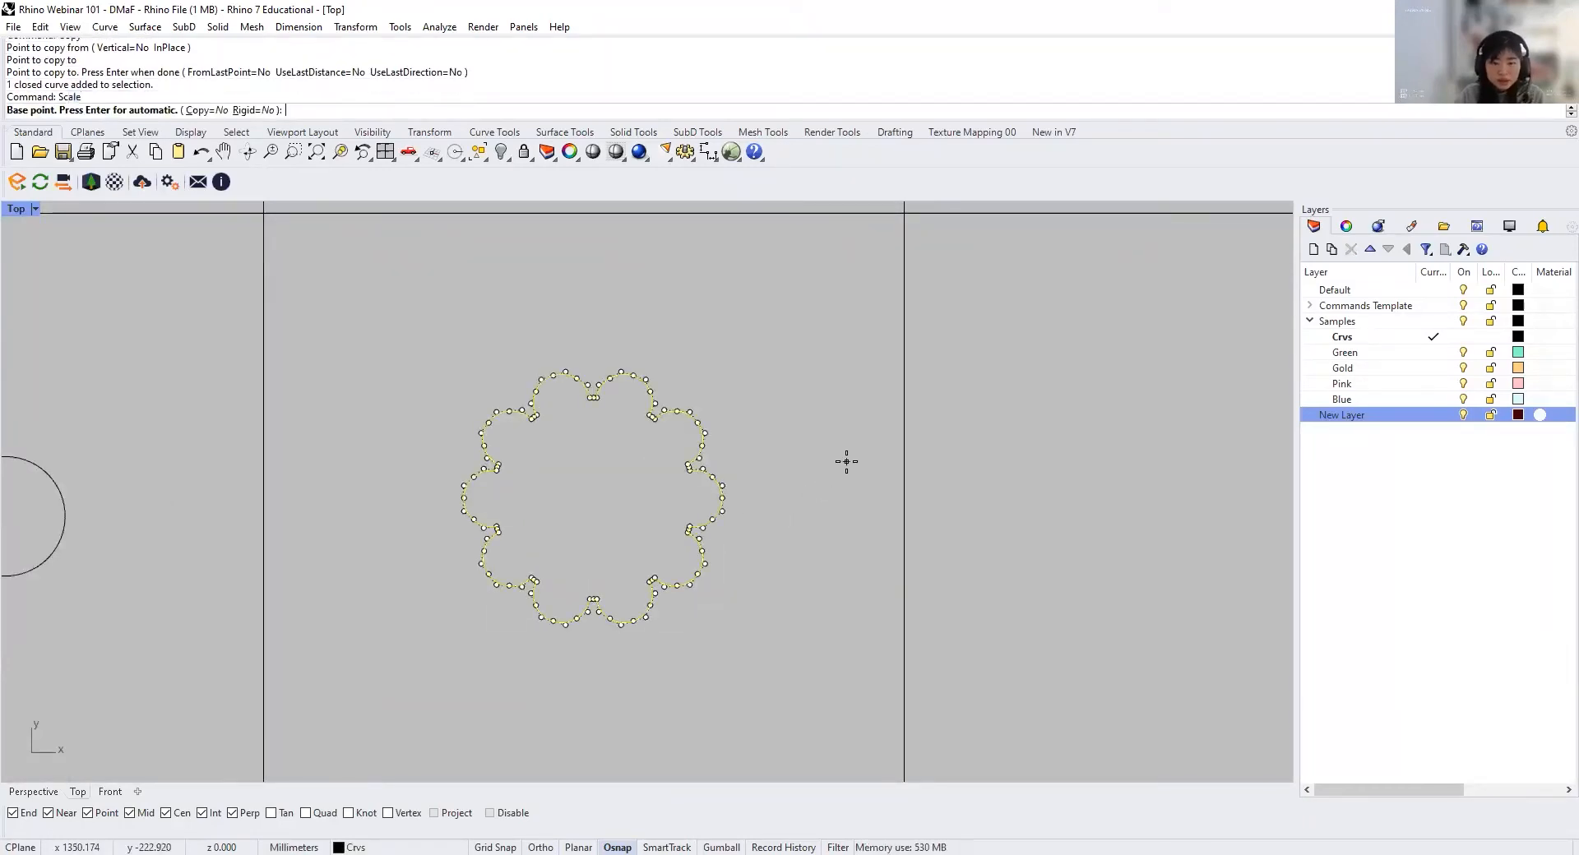
left_click(593, 494)
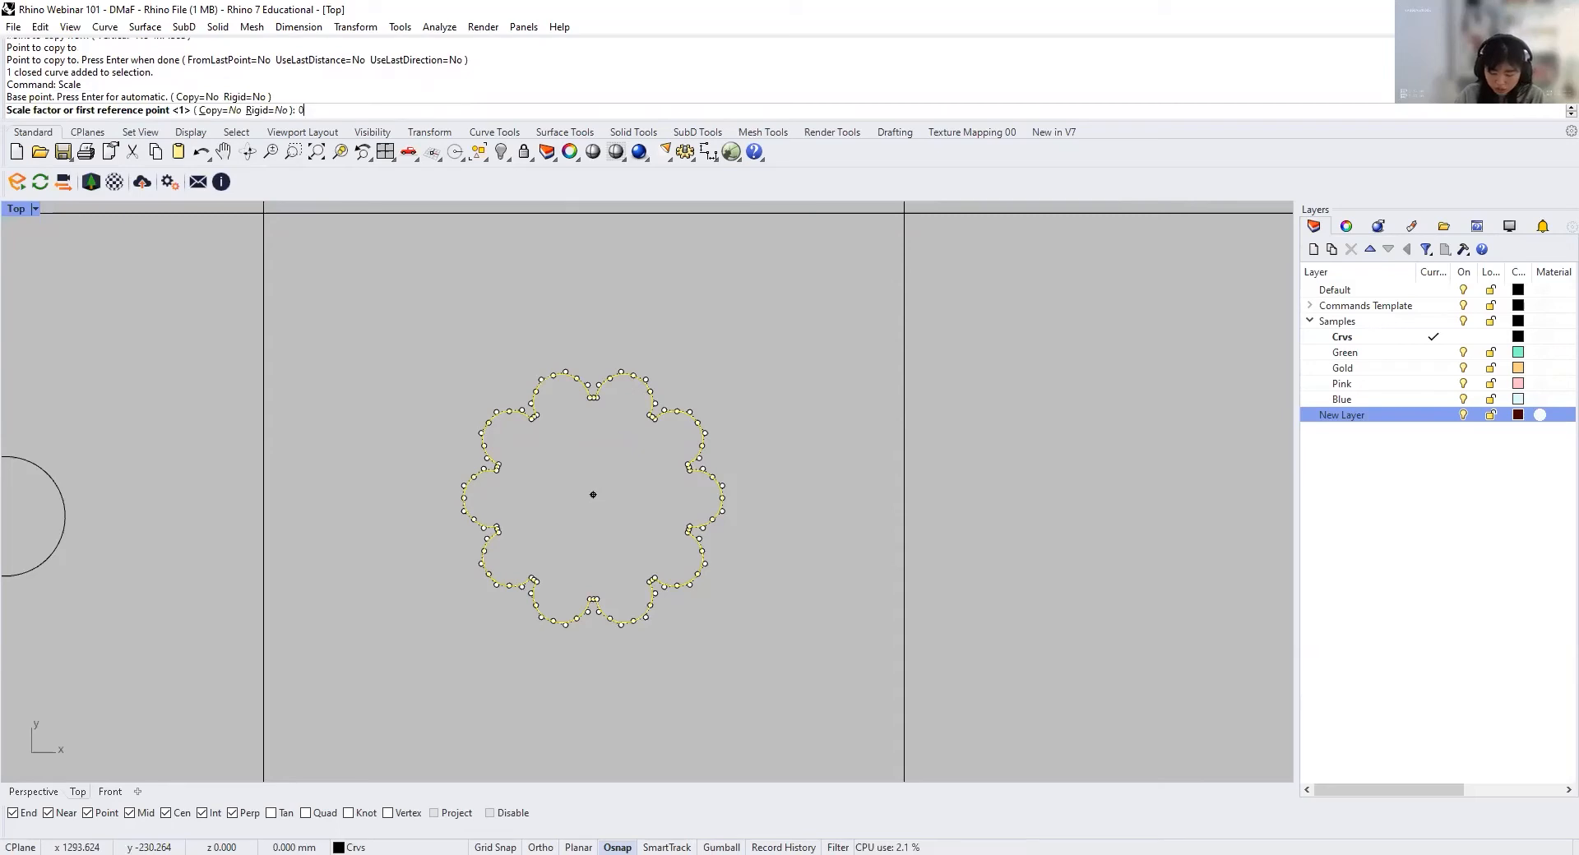
type("0.5")
key("Return")
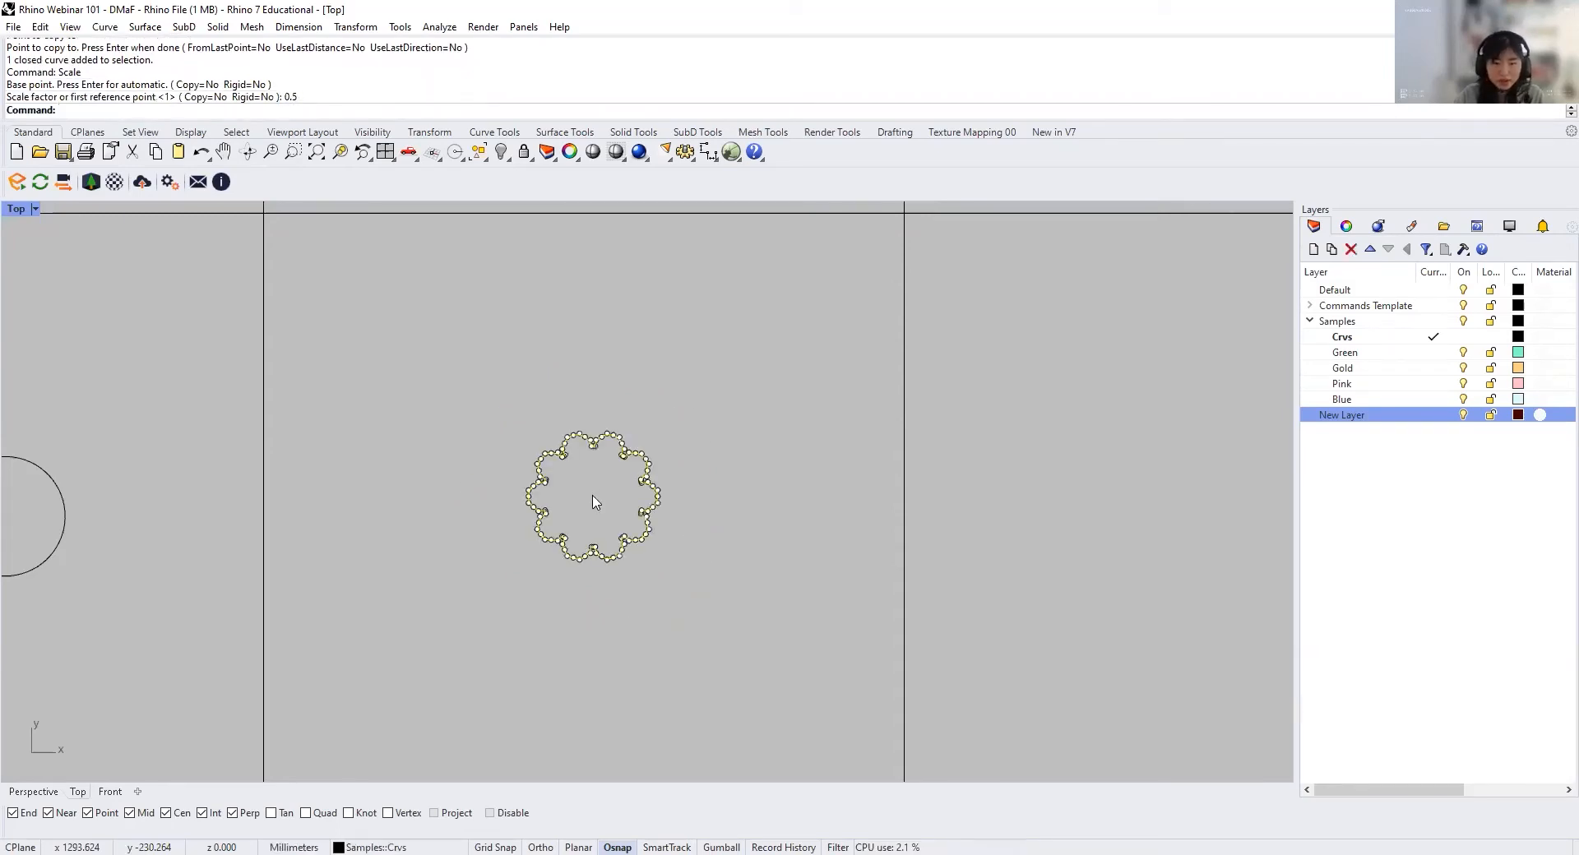
left_click(719, 503)
key("ctrl+z")
Step: Scale the flower by 0.5 about its centre with Copy set to Yes, keeping the original around the smaller one
left_click(599, 500)
left_click(705, 475)
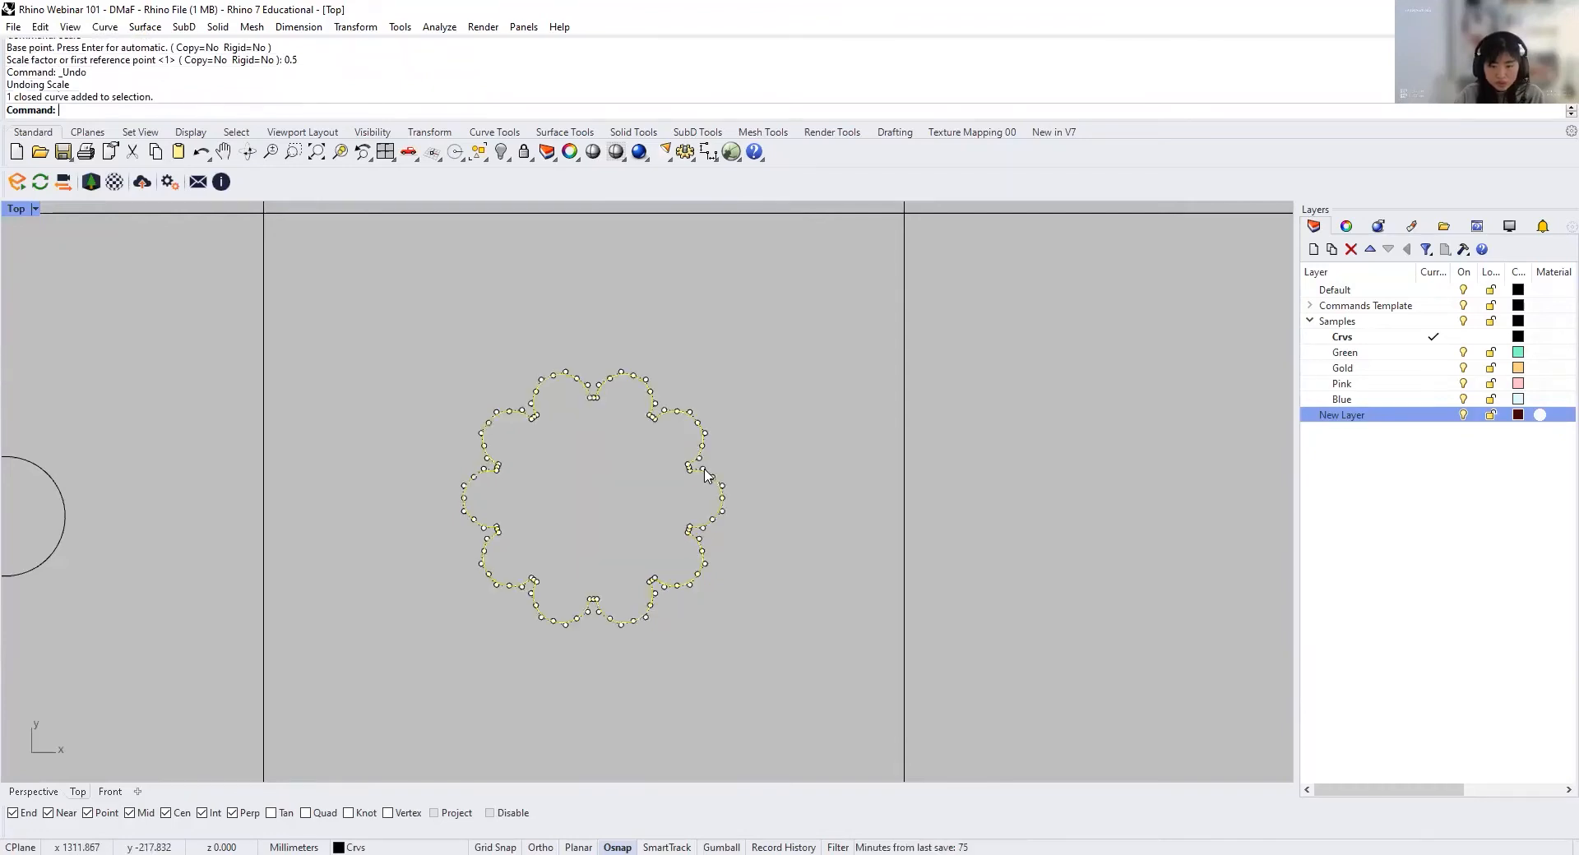
key("Return")
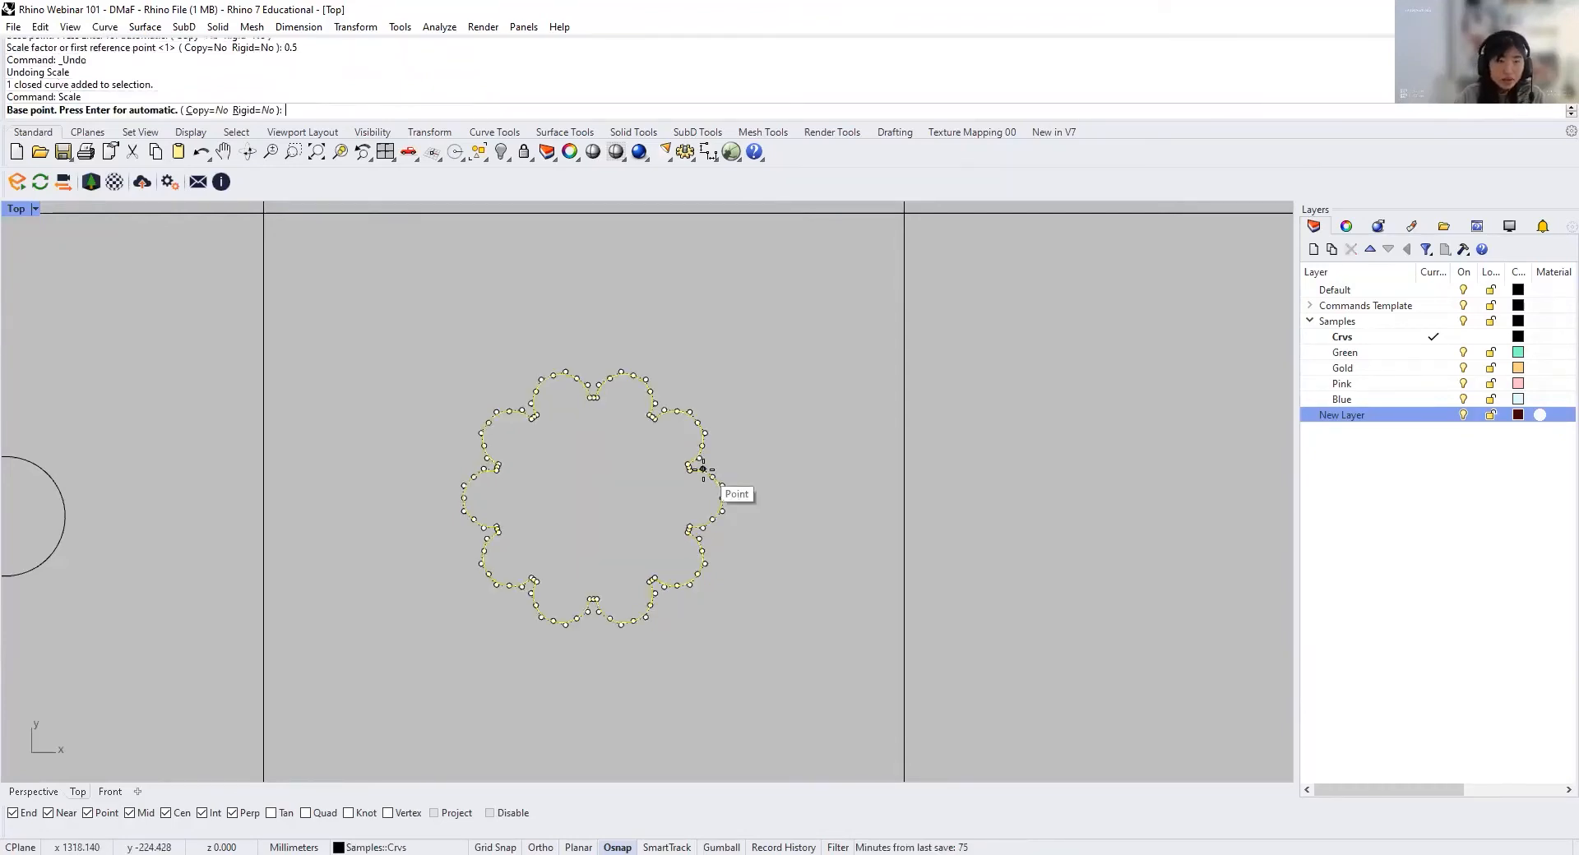
left_click(207, 112)
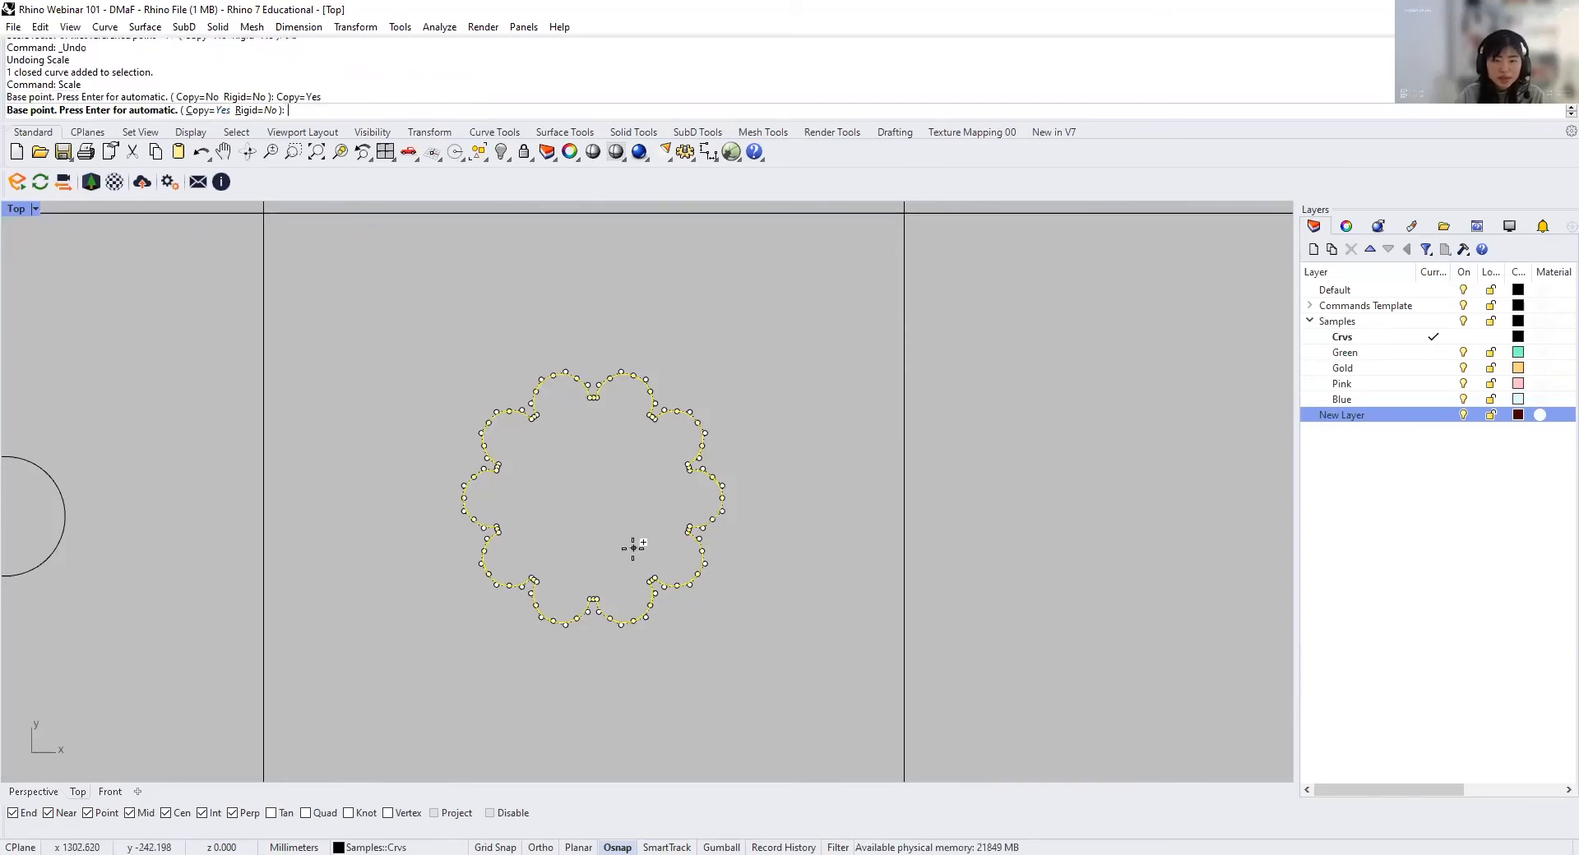
left_click(592, 486)
type("0.5")
key("Return")
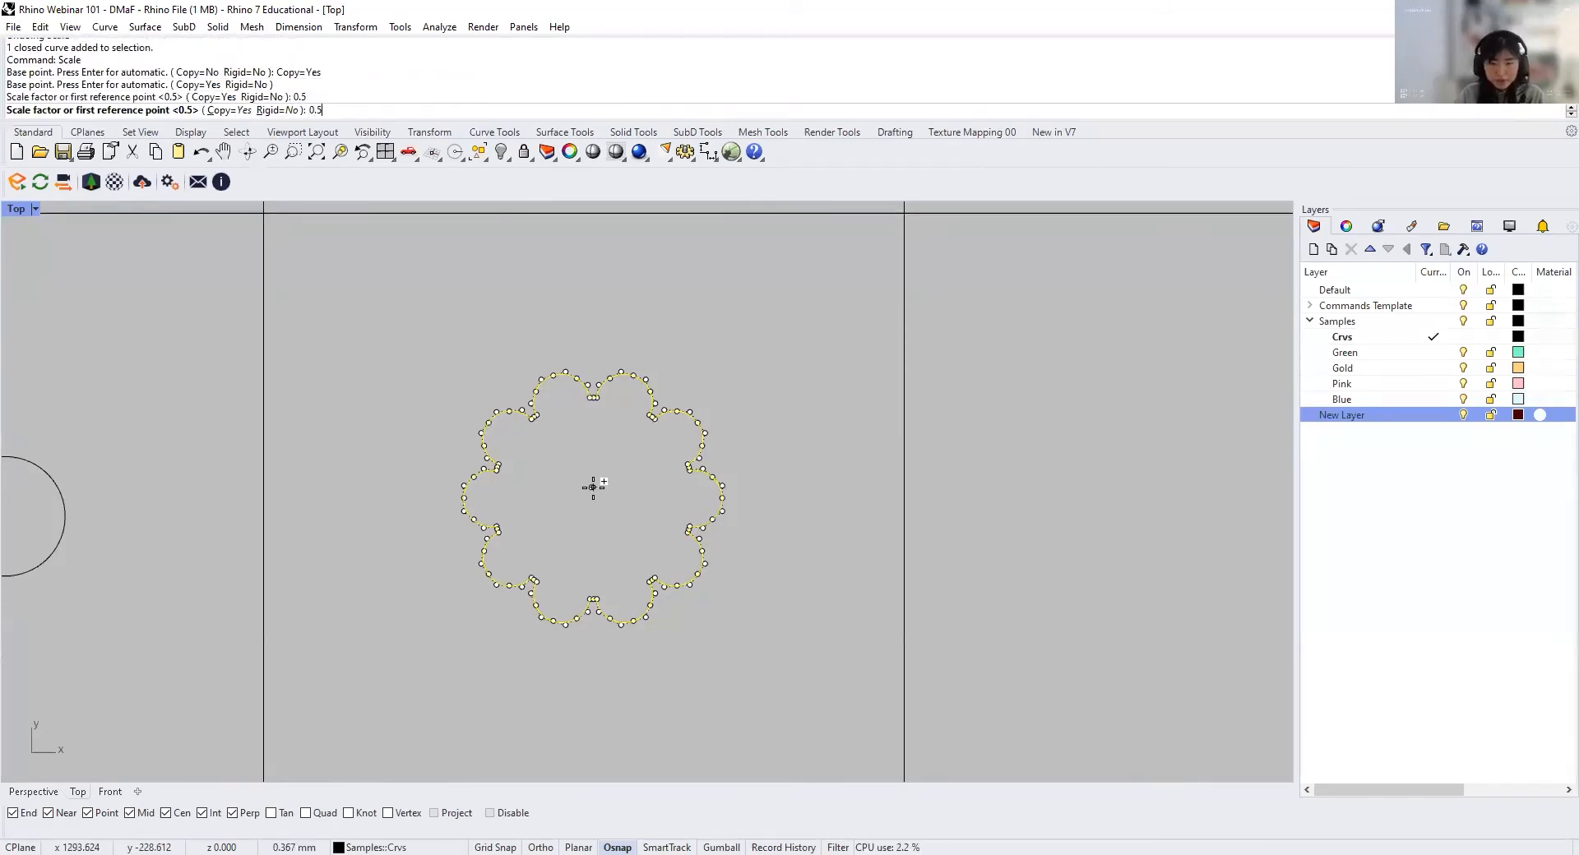
left_click(599, 530)
key("Escape")
key("Escape")
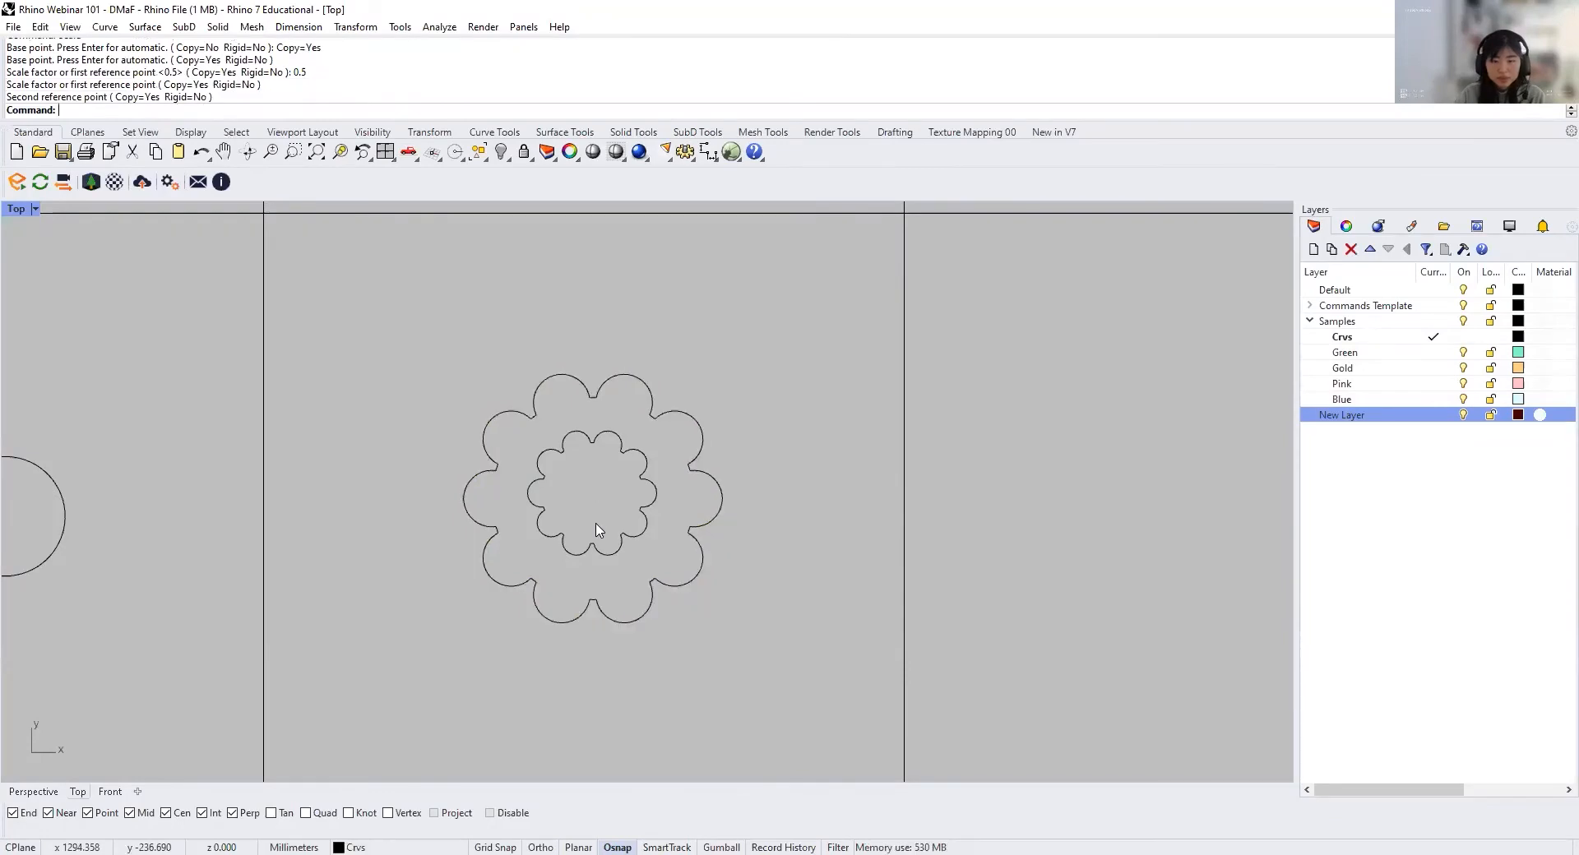
Step: Copy the smaller inner flower from the Scale cell horizontally into the Scale1D cell
scroll(631, 552, "down", 2)
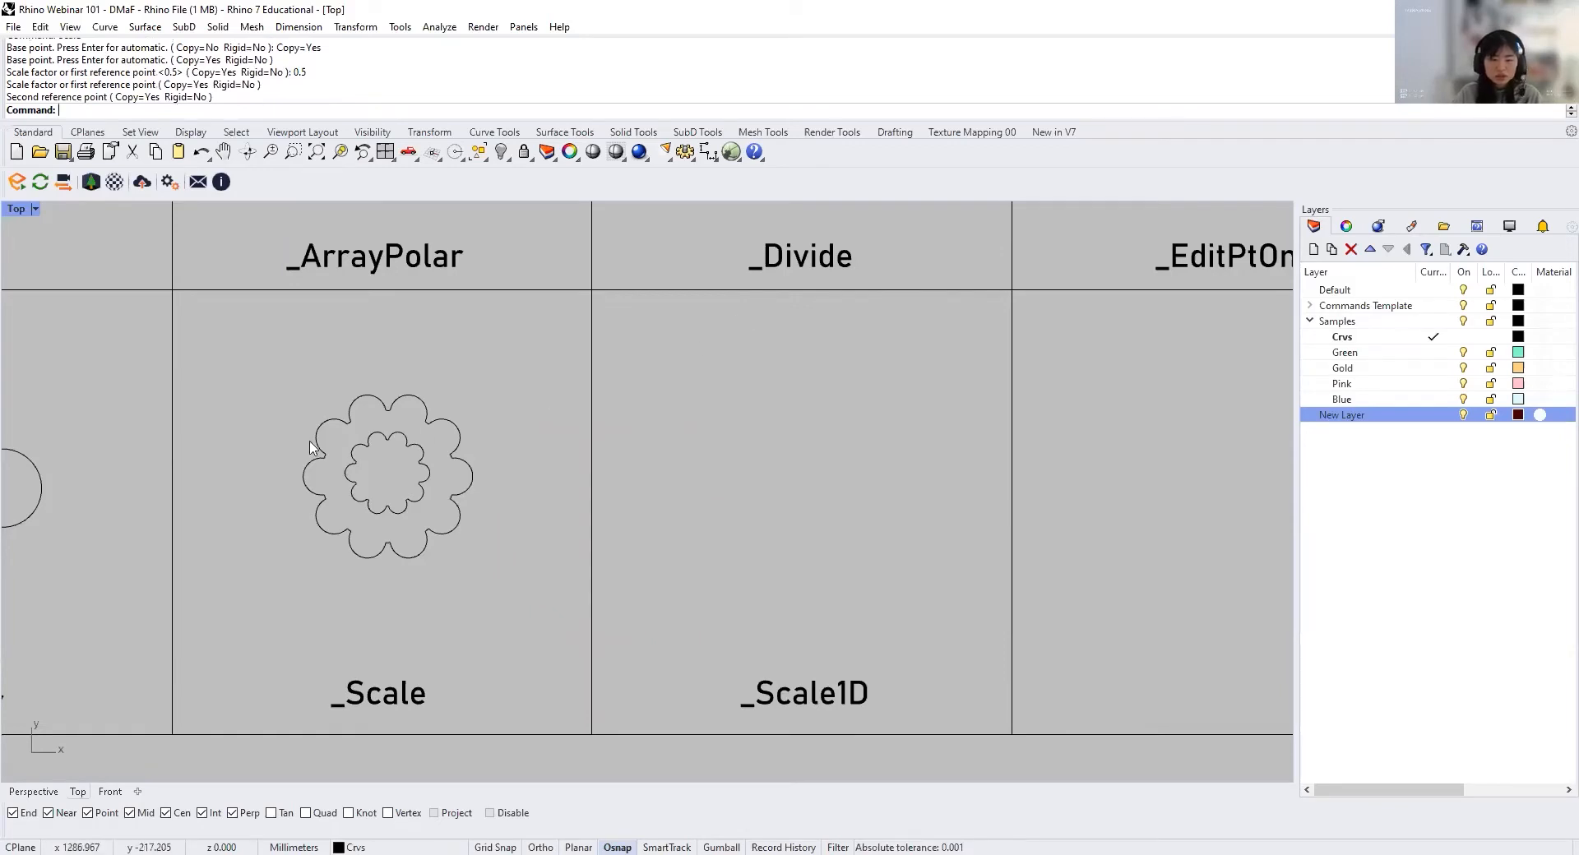
left_click(352, 452)
type("copy")
key("Return")
left_click(494, 539)
left_click(870, 533)
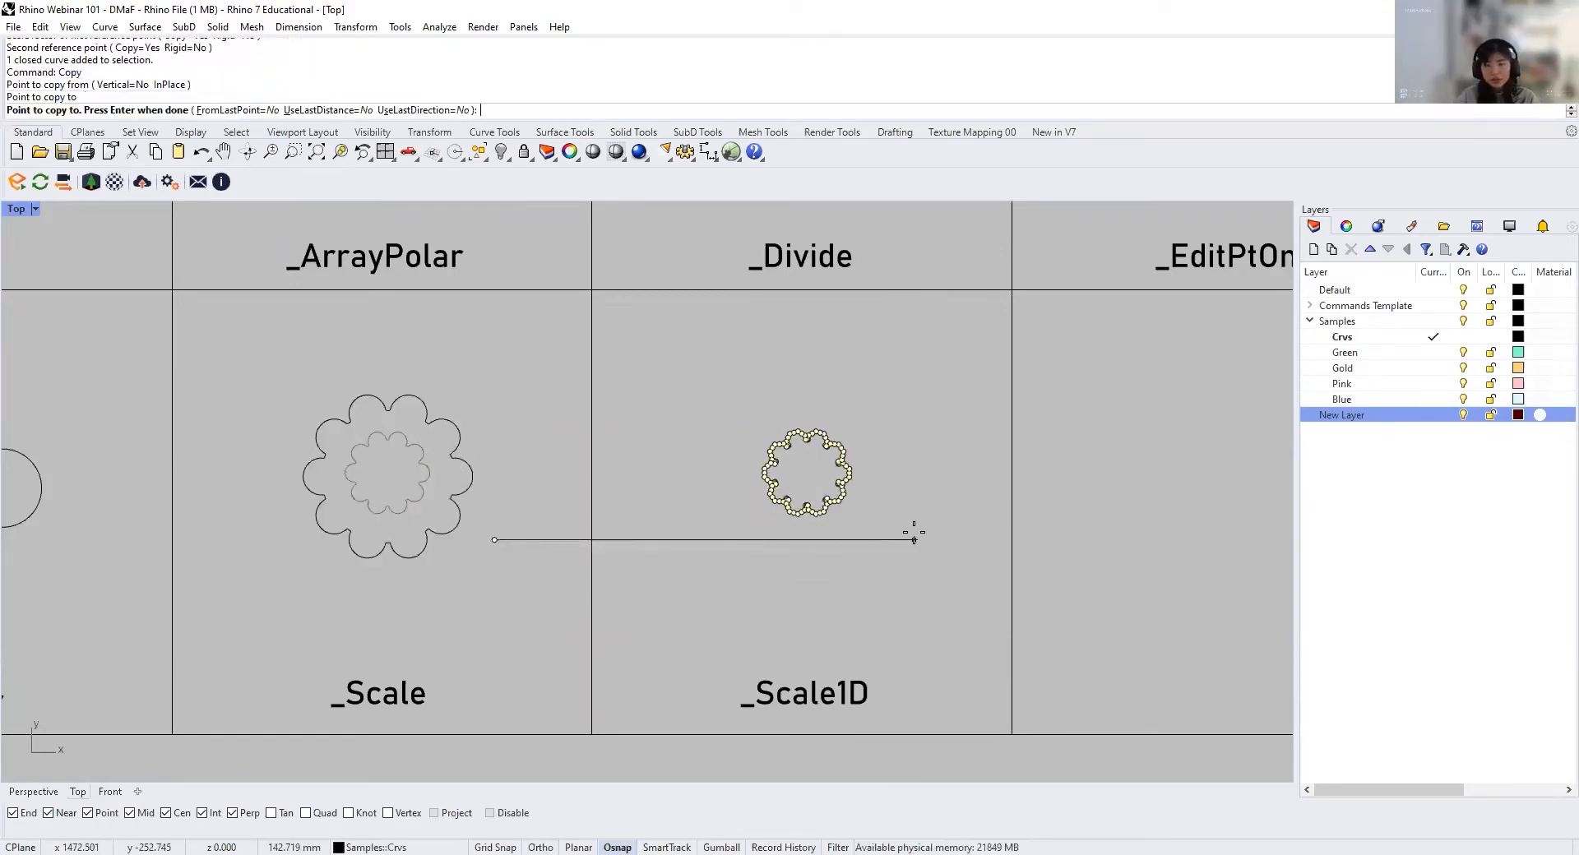
key("Return")
Step: Stretch the copied flower horizontally about its centre with Scale1D by a factor of about 1.89
scroll(847, 522, "up", 2)
left_click(829, 510)
type("Sca")
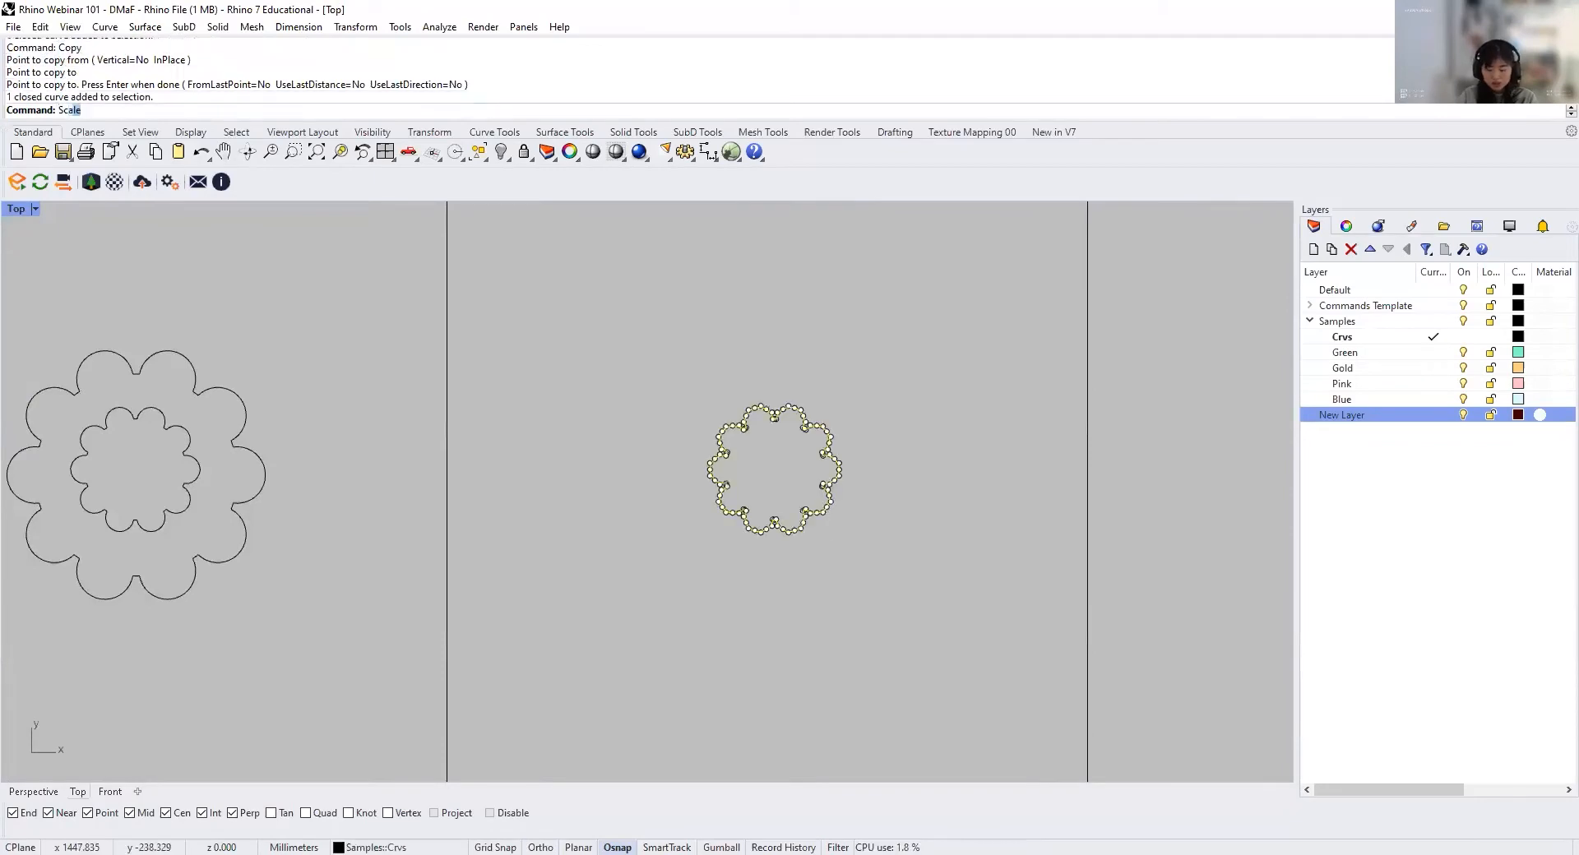
type("le1")
key("Return")
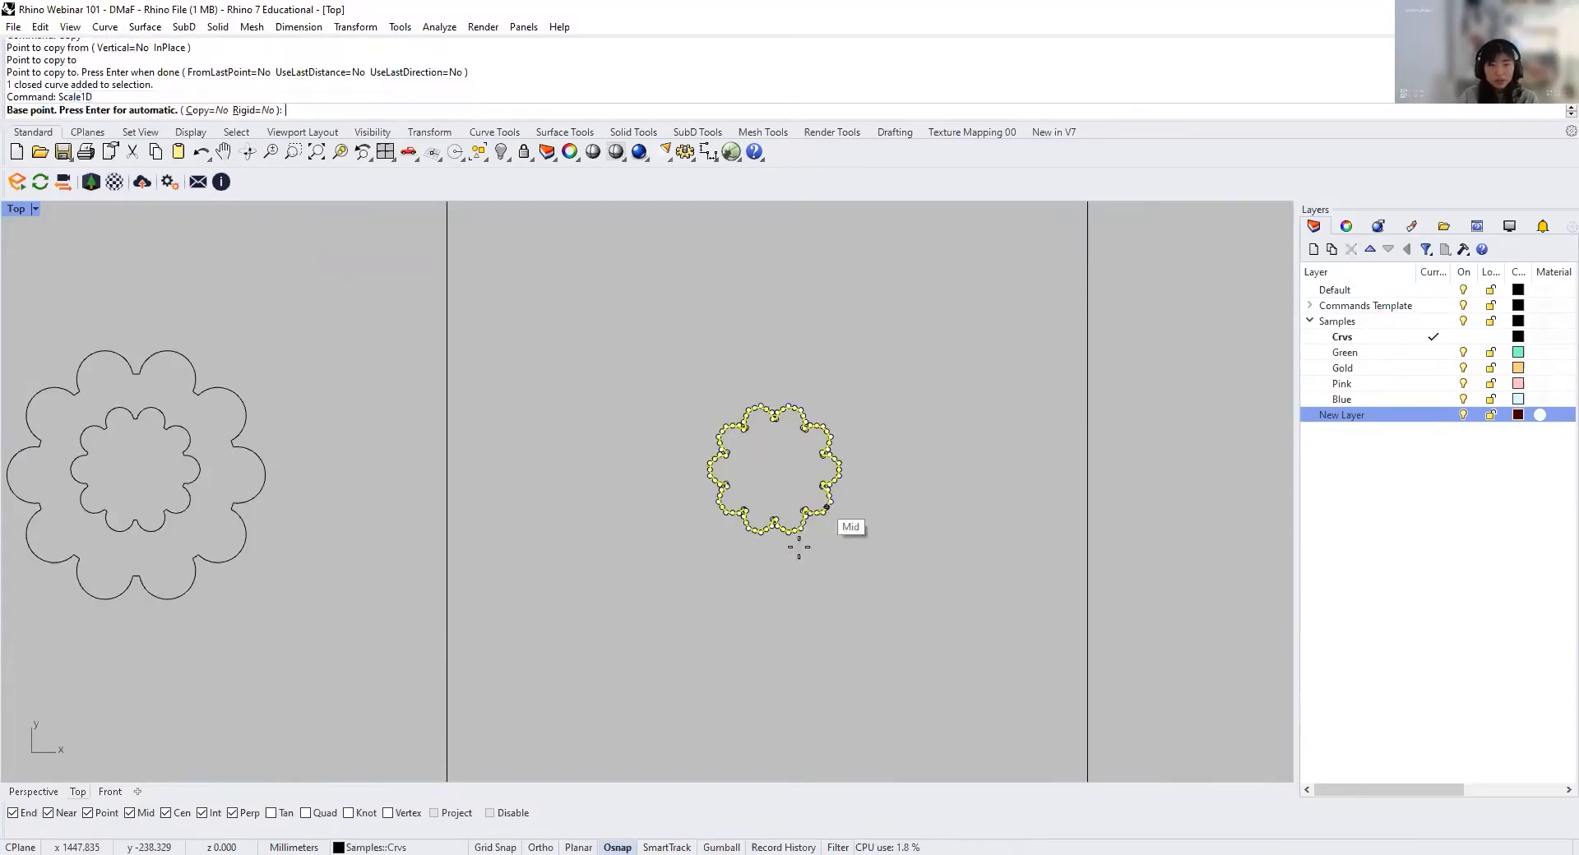
left_click(772, 467)
left_click(920, 466)
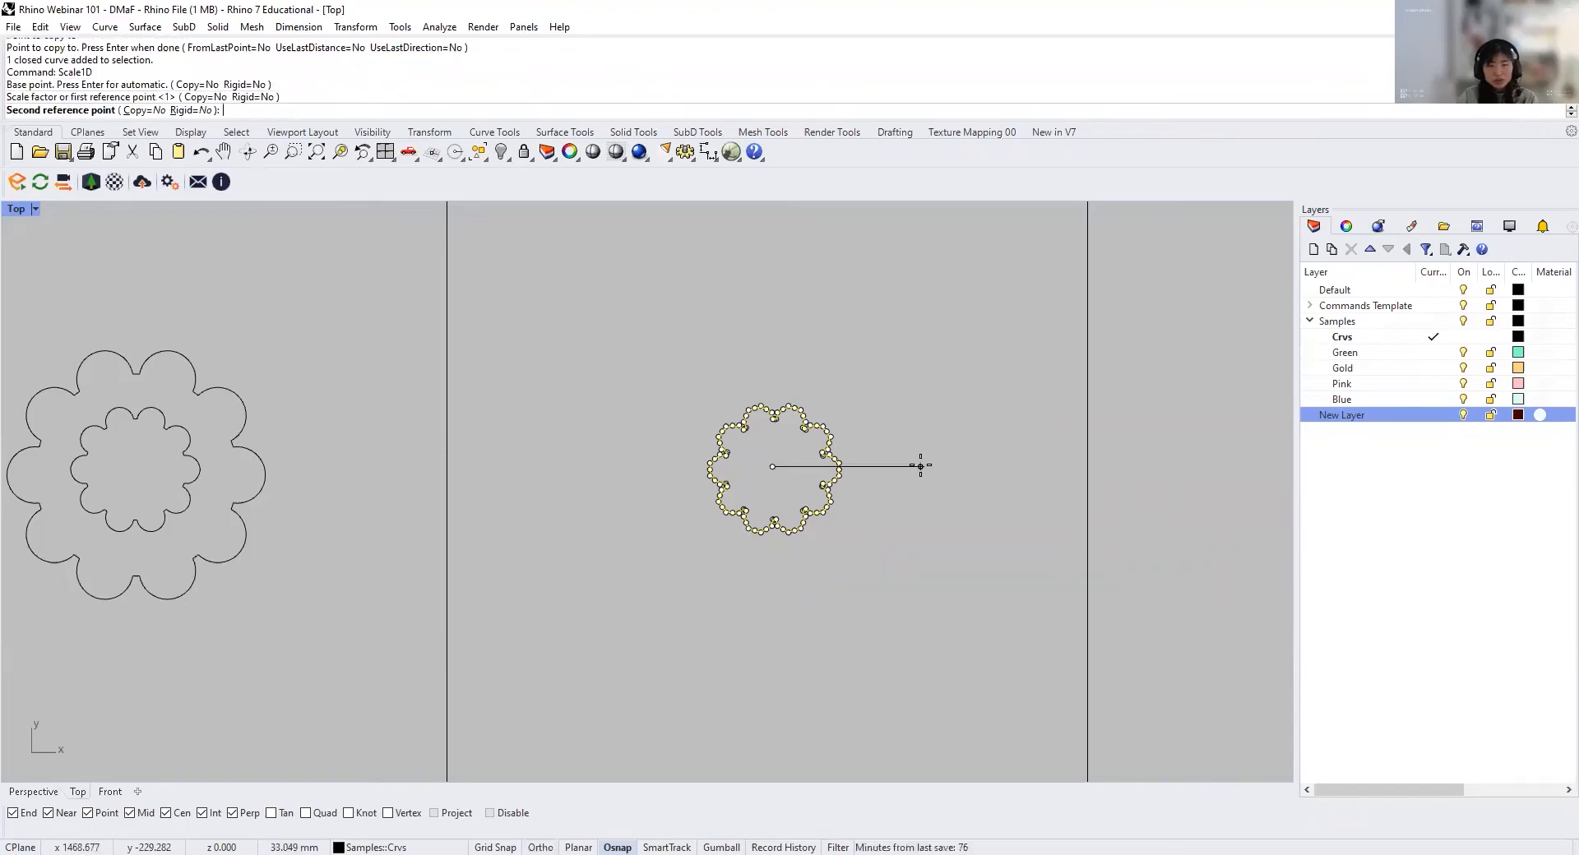
left_click(1053, 467)
Step: Move the stretched flower up into the upper part of the Scale1D cell
scroll(685, 456, "down", 4)
left_click(823, 450)
type("m")
key("Return")
left_click(858, 465)
left_click(853, 387, "shift")
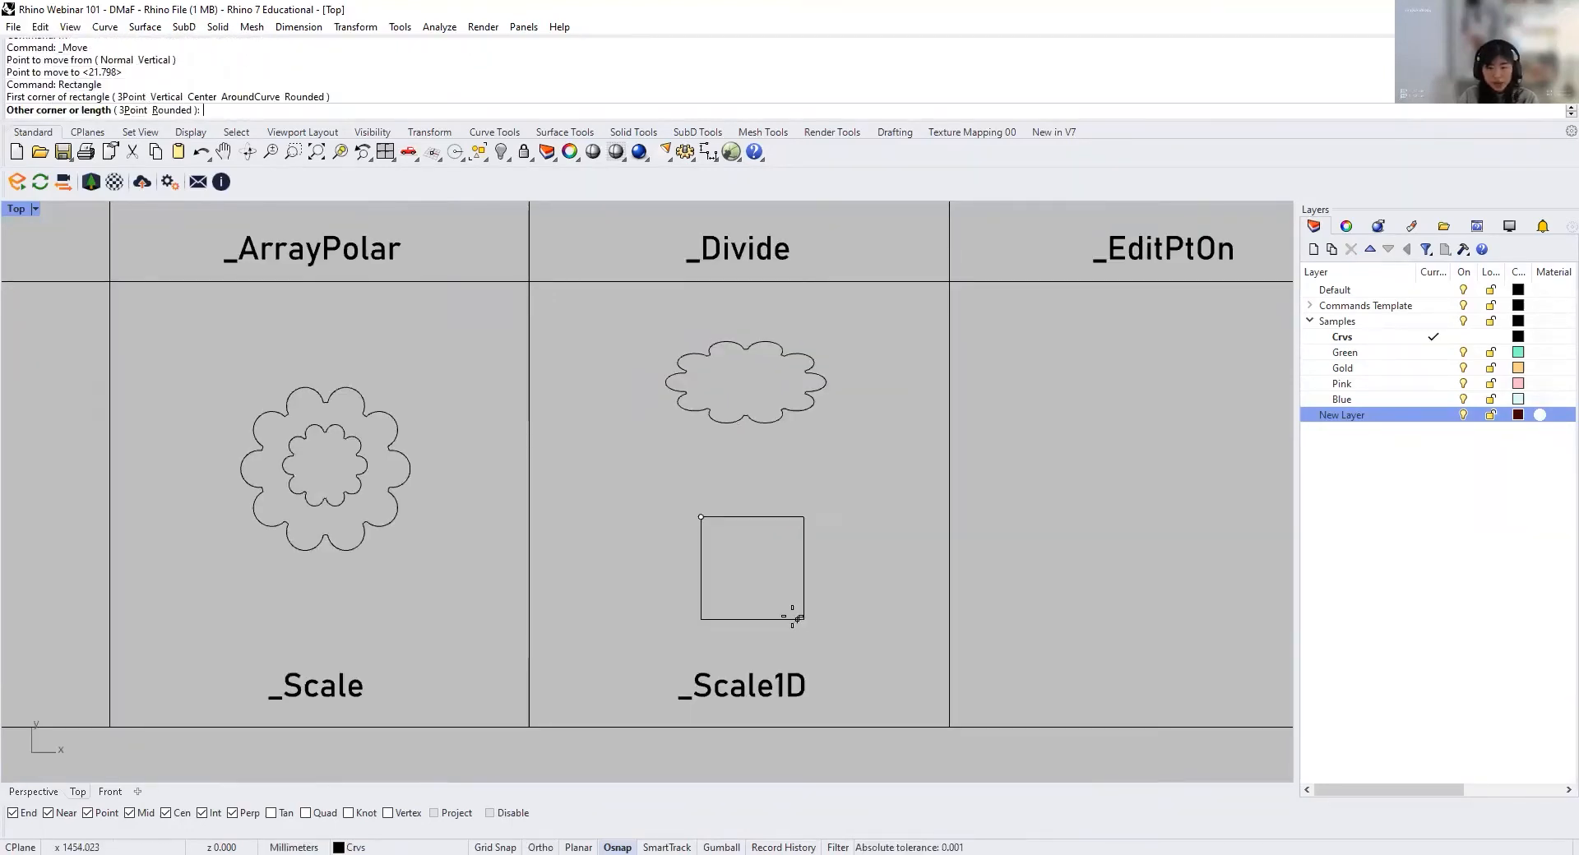
Step: Draw a square below the stretched flower and a horizontal line from its upper-left corner extending past its right side
left_click(795, 614, "shift")
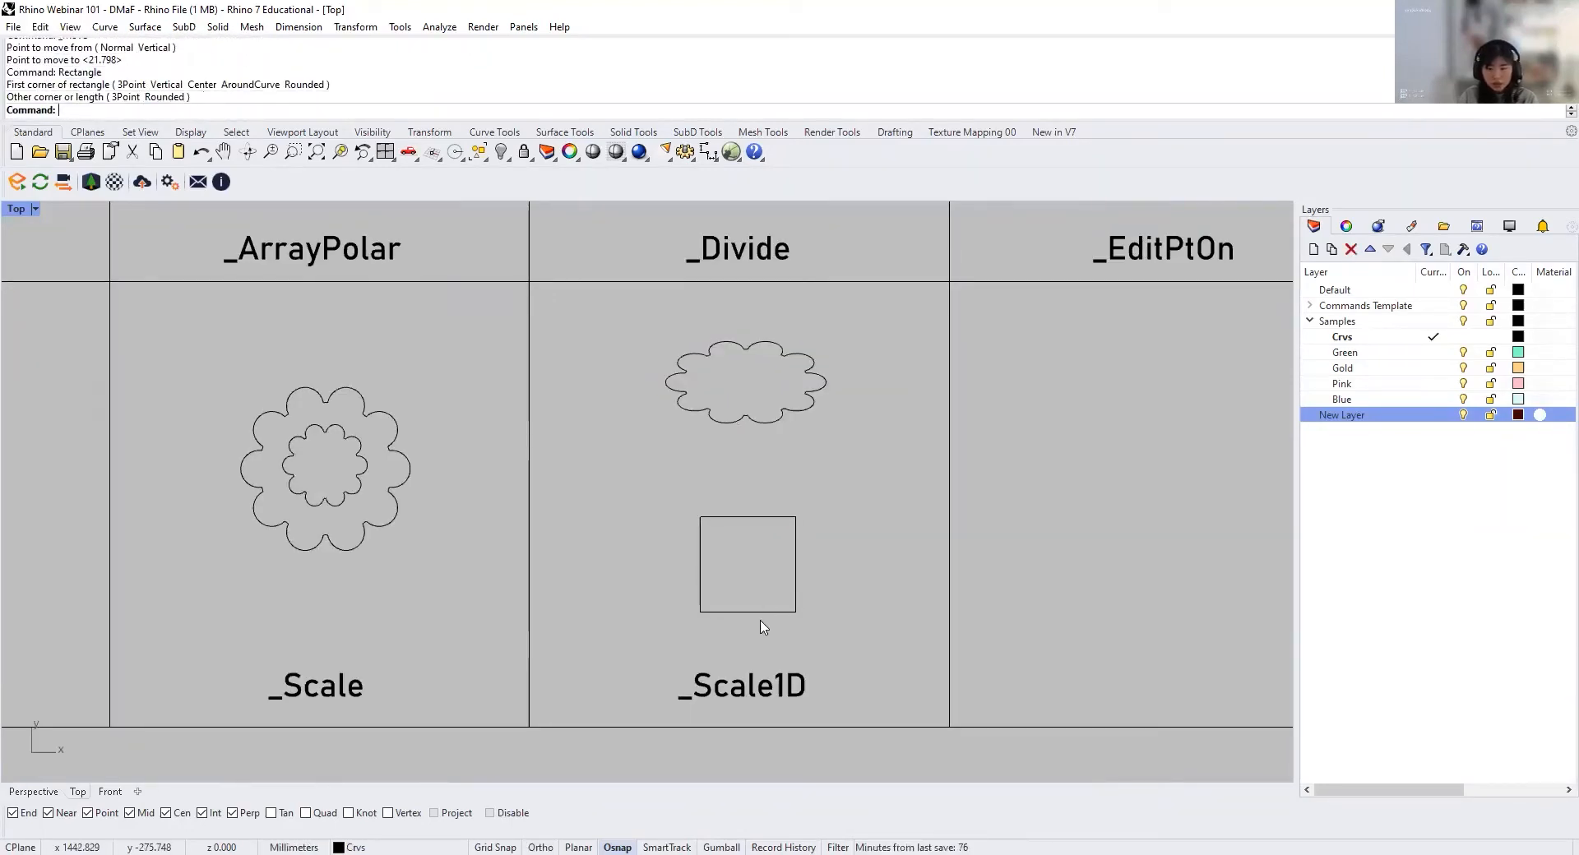
left_click(751, 614)
left_click(844, 532)
type("Line")
key("Return")
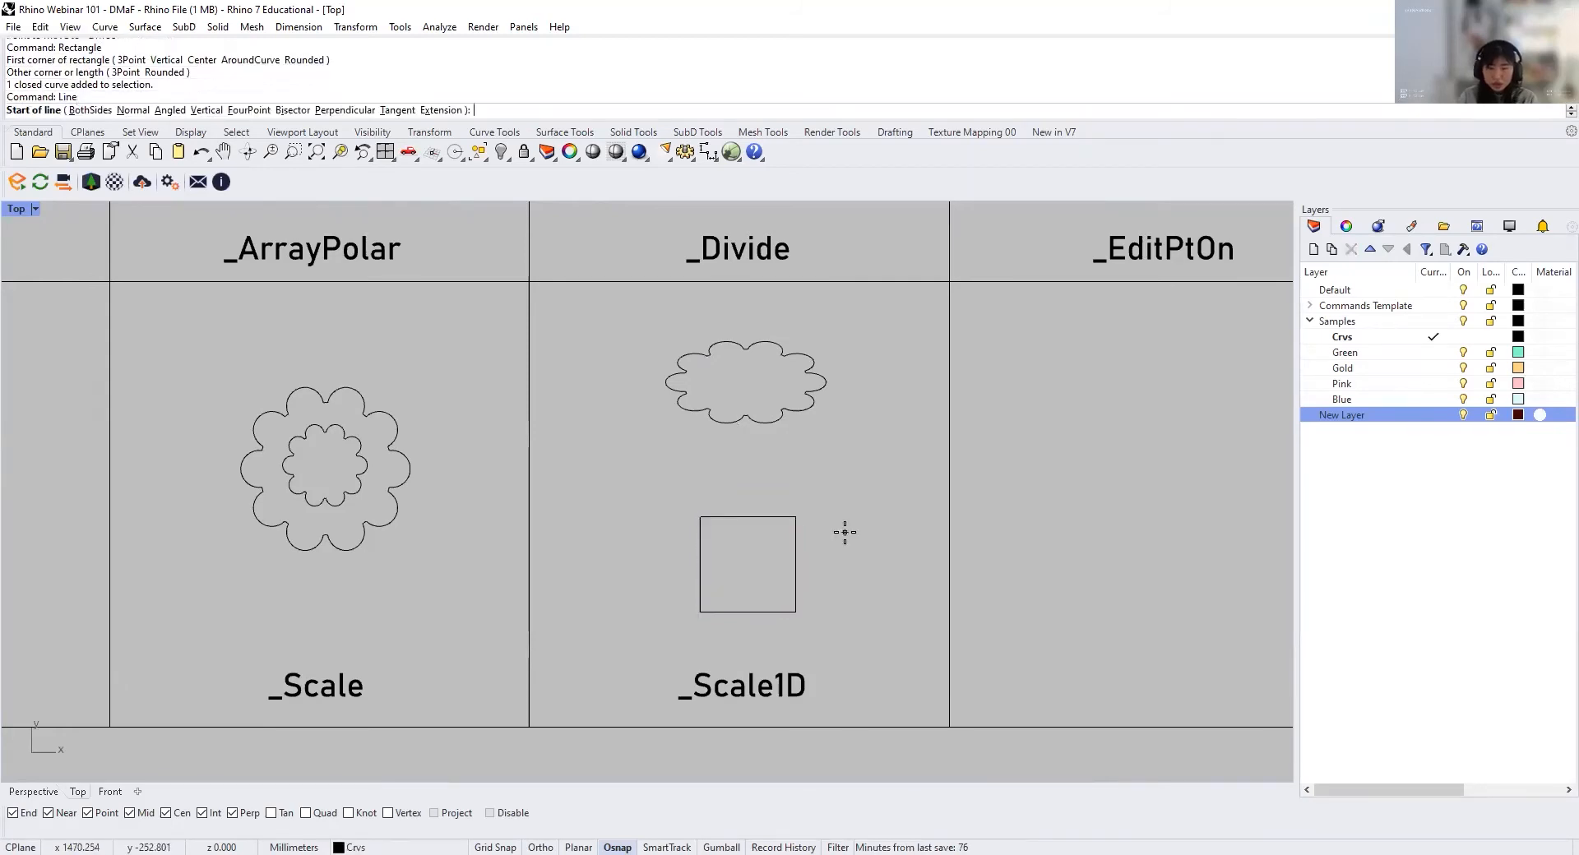
left_click(700, 517)
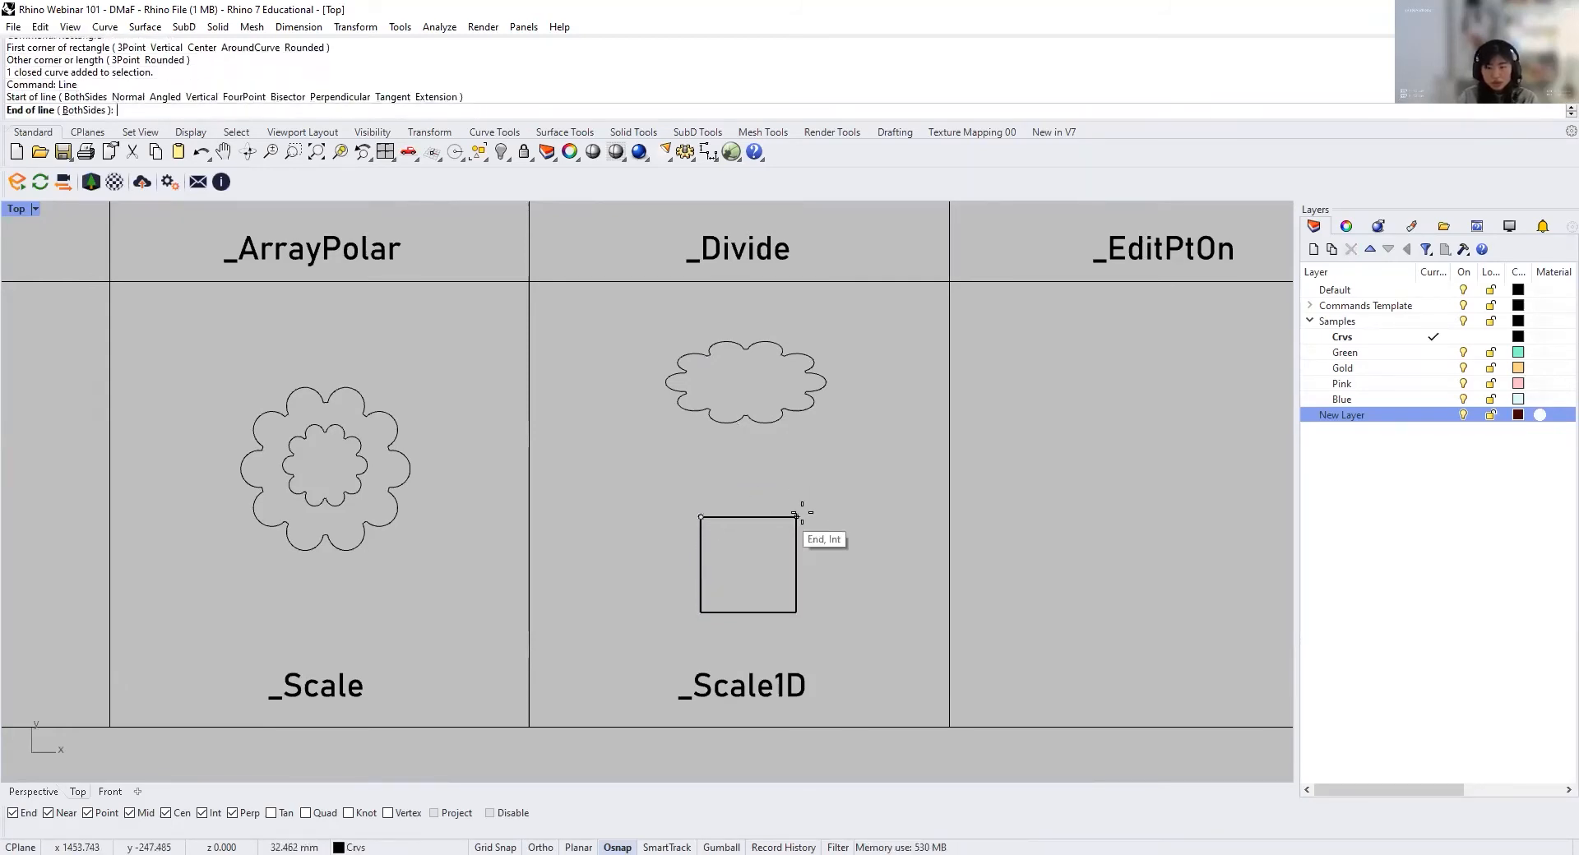
left_click(868, 527, "shift")
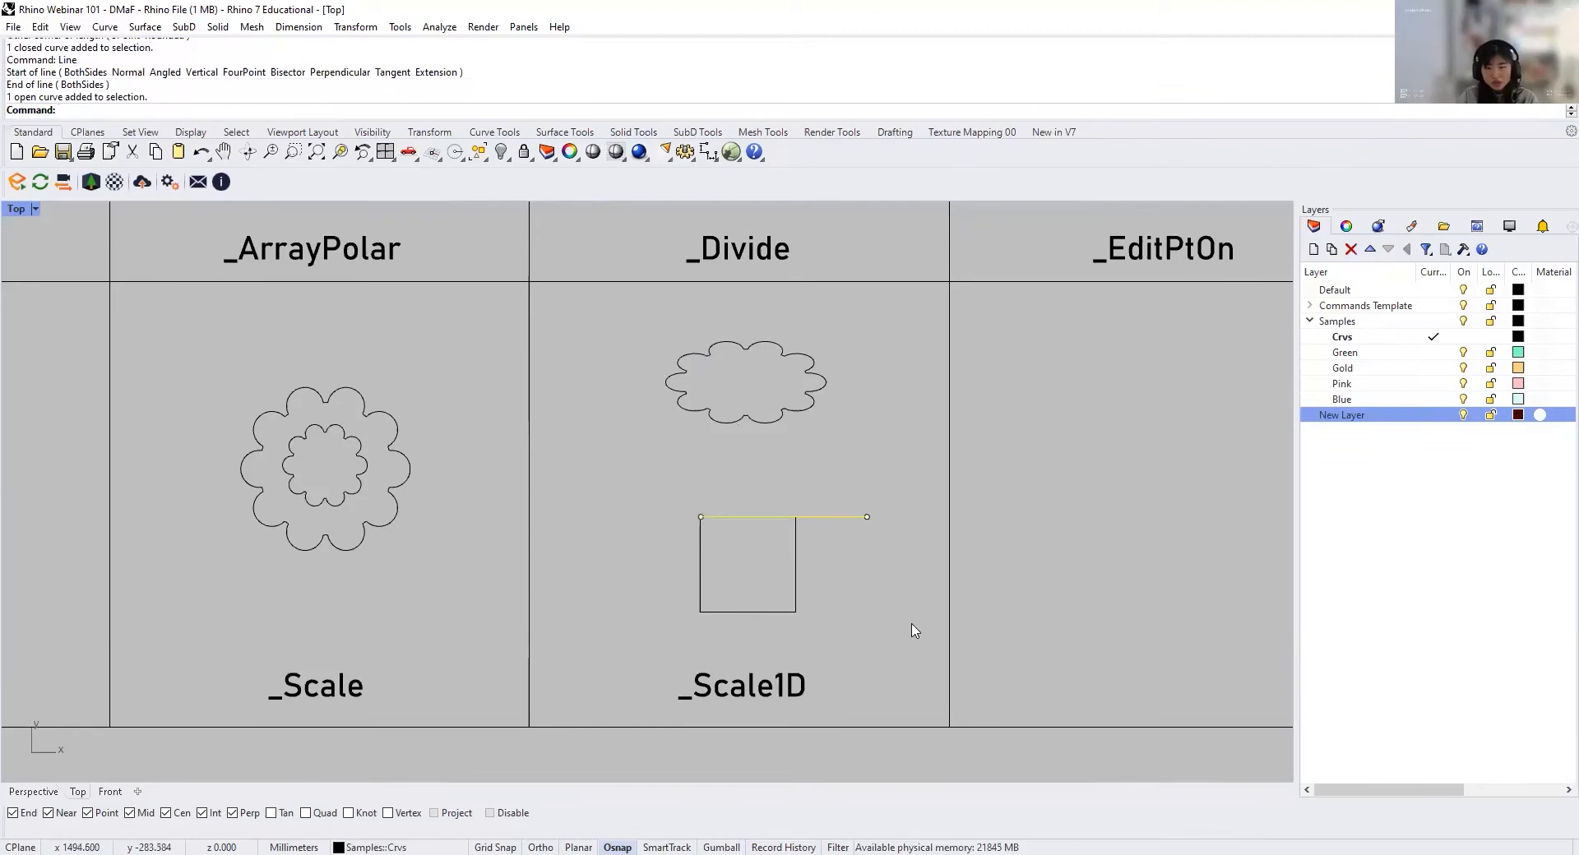
Step: Stretch the square horizontally from its upper-left corner with Scale1D until its right side meets the end of the reference line
left_click(796, 567)
type("Scale1")
key("Return")
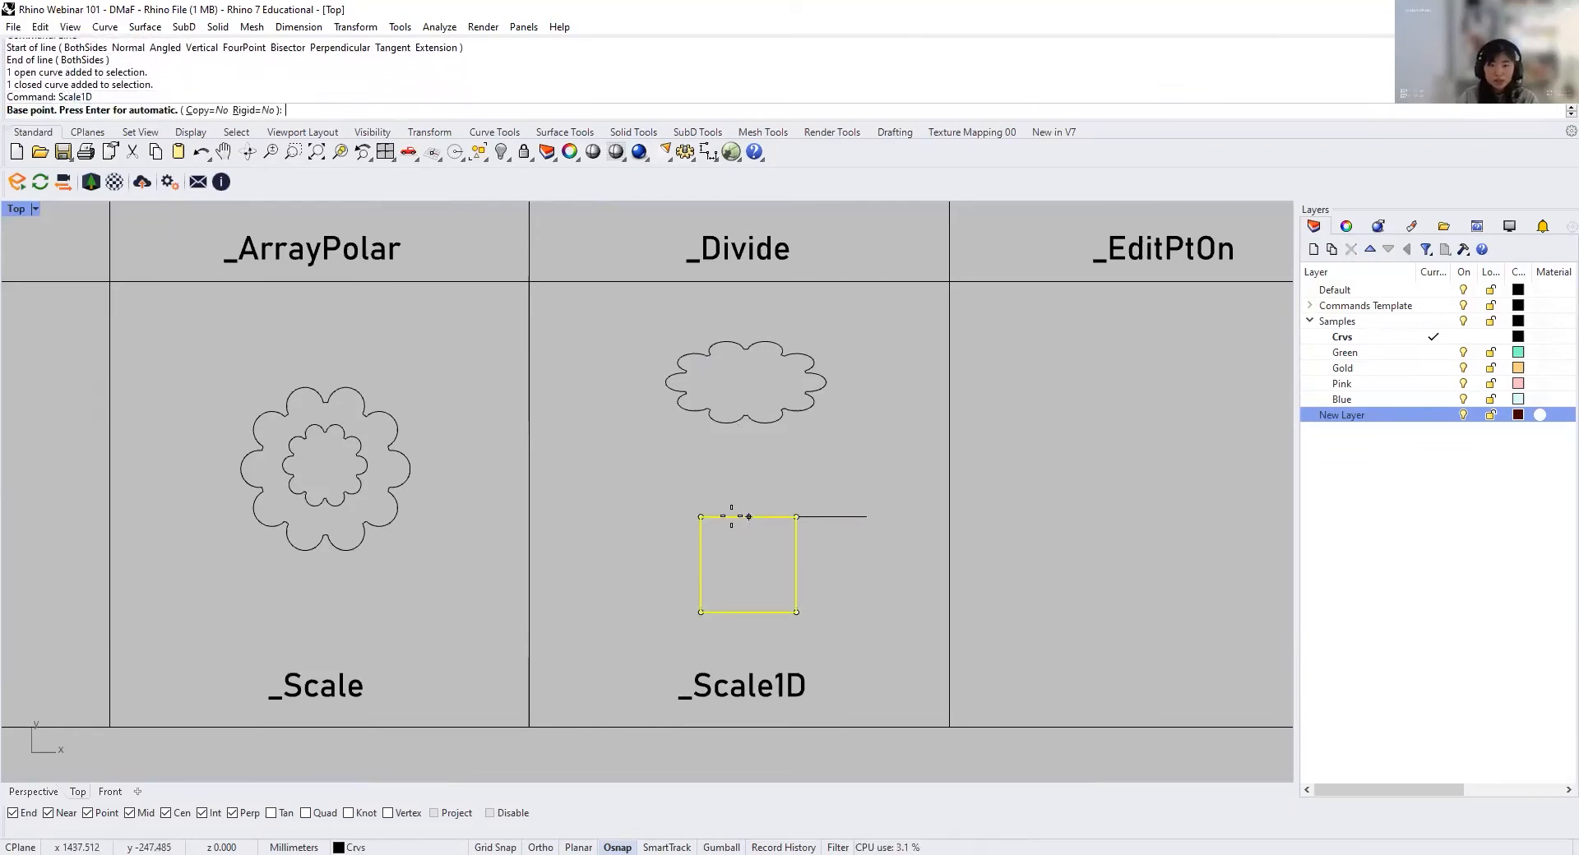
left_click(700, 516)
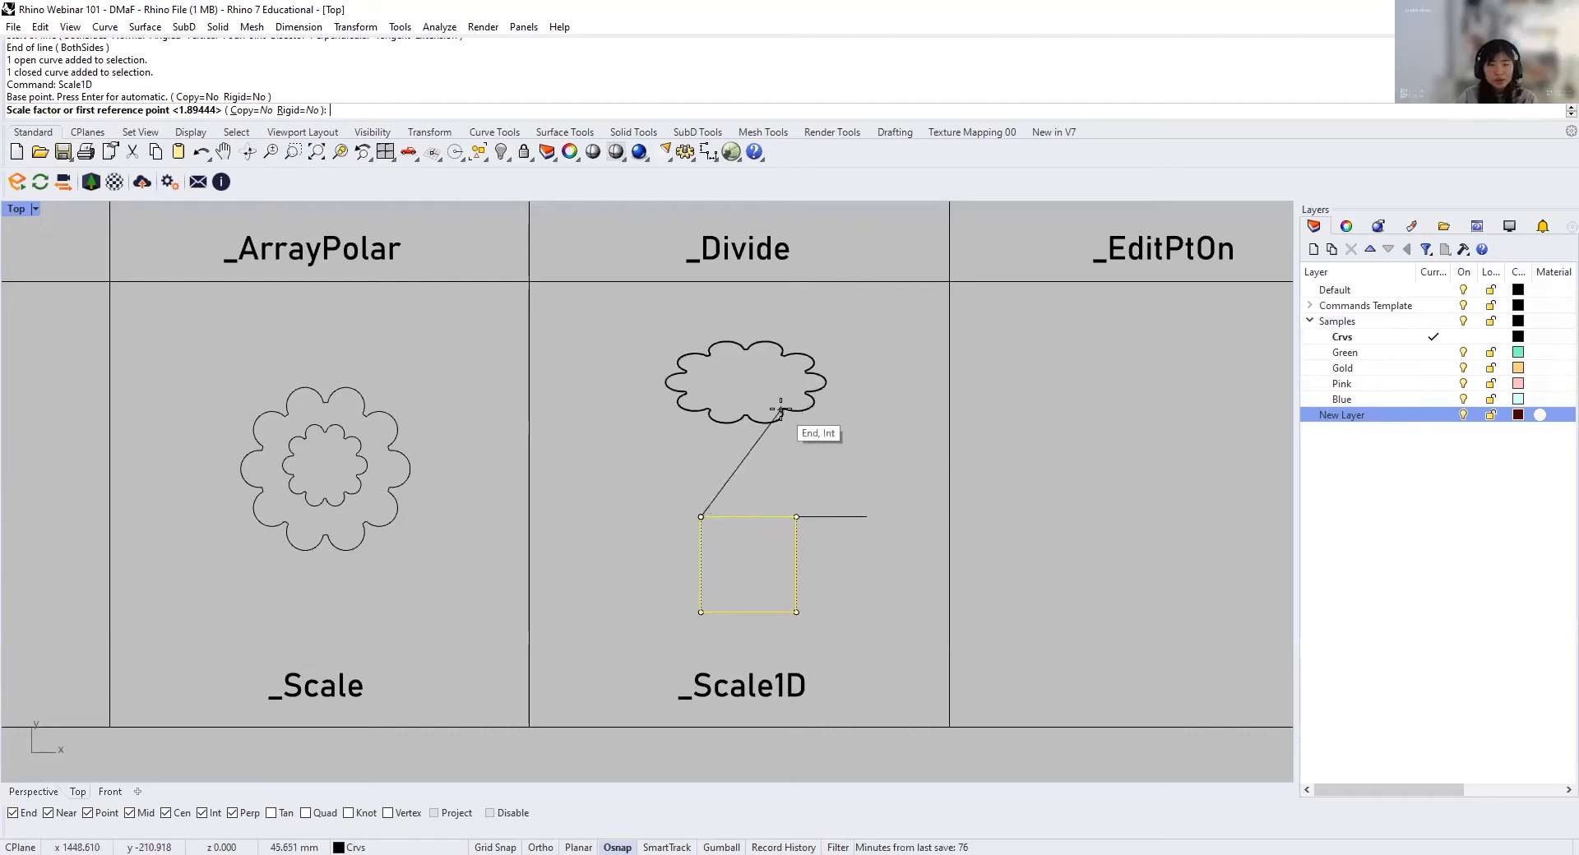
left_click(797, 516)
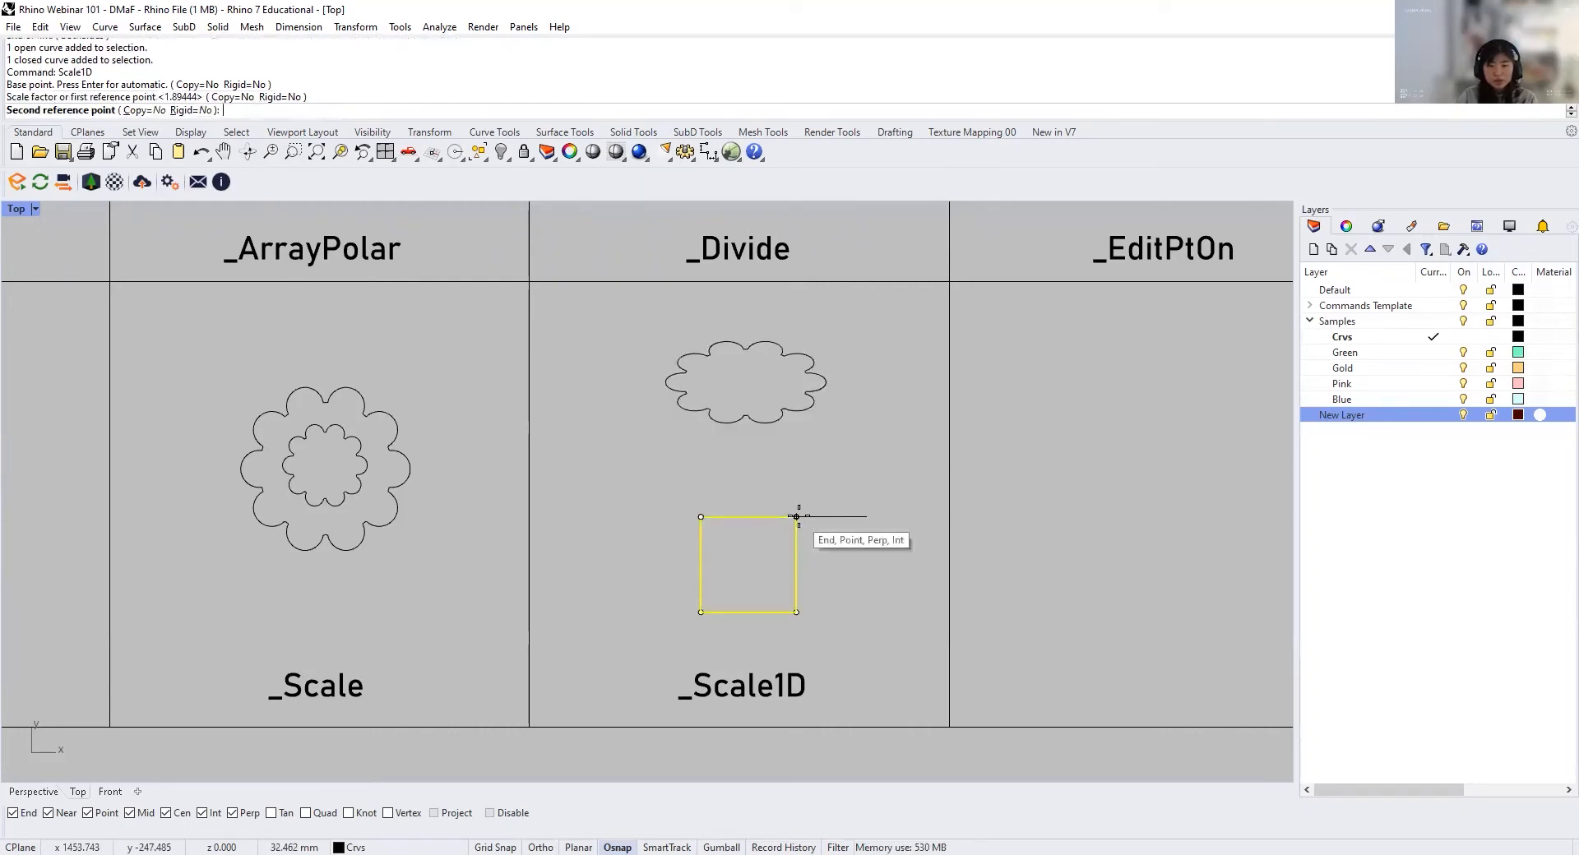
left_click(865, 518)
left_click(894, 561)
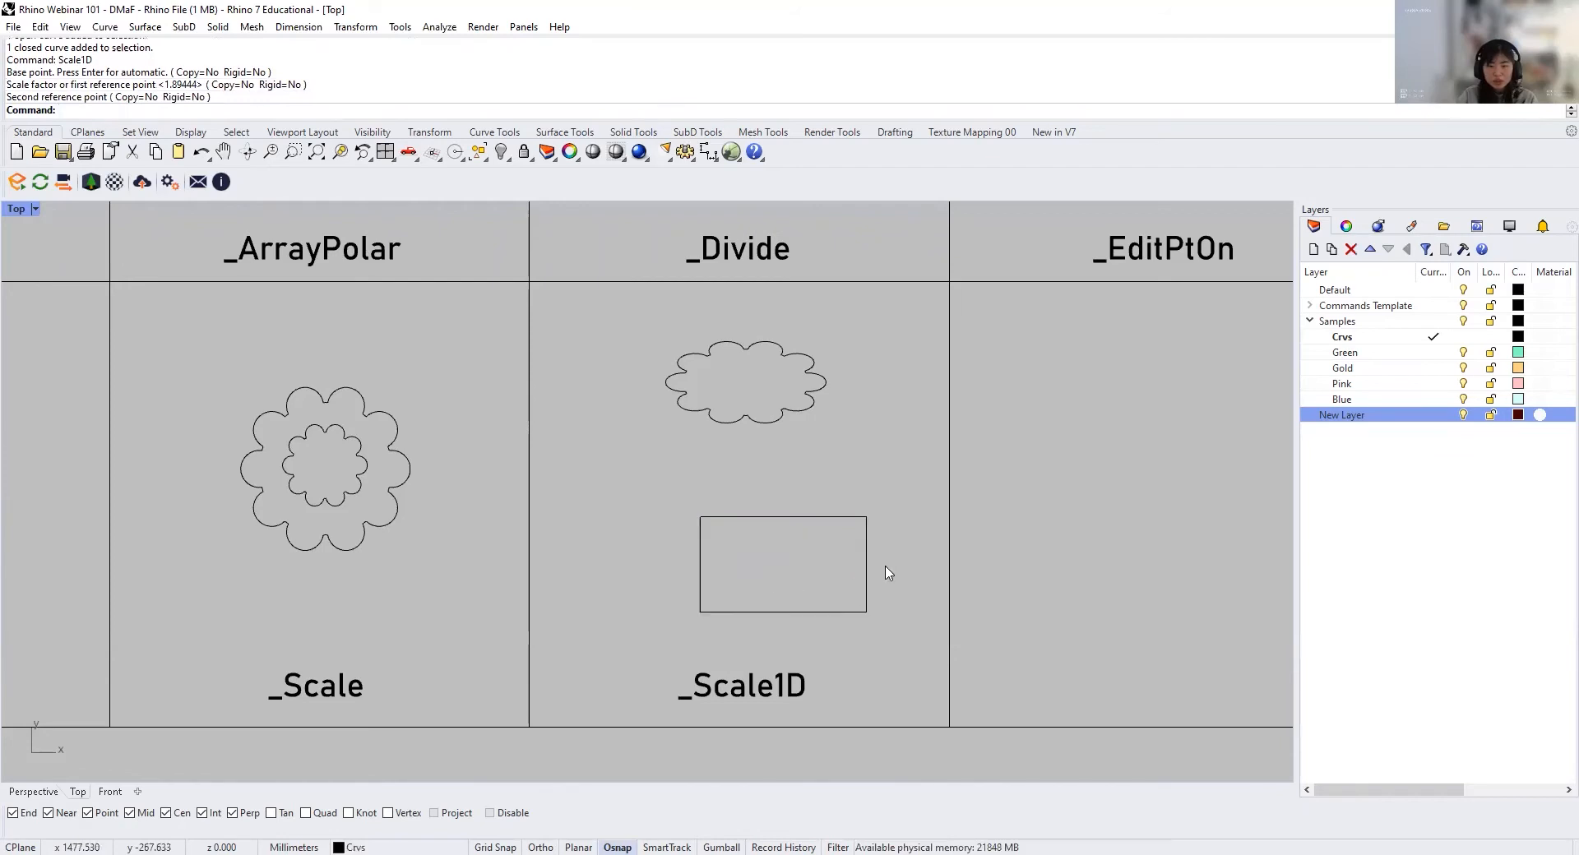
Step: Move the horizontal reference line up so it sits clear above the stretched rectangle
left_click(847, 518)
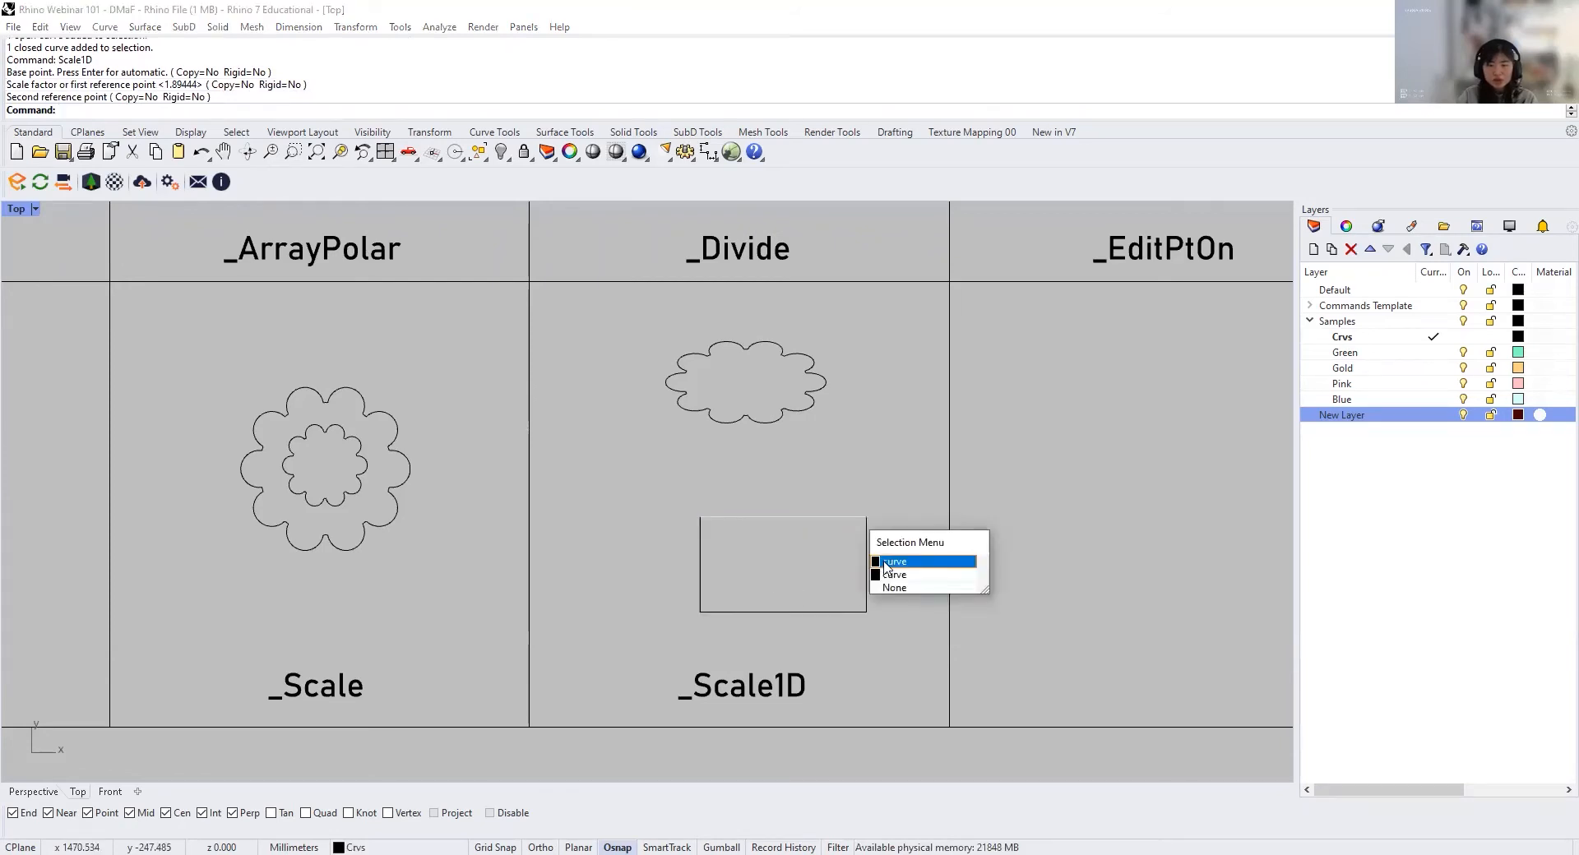
left_click(807, 490)
type("M")
key("Return")
left_click(853, 477)
left_click(853, 458, "shift")
left_click(854, 464)
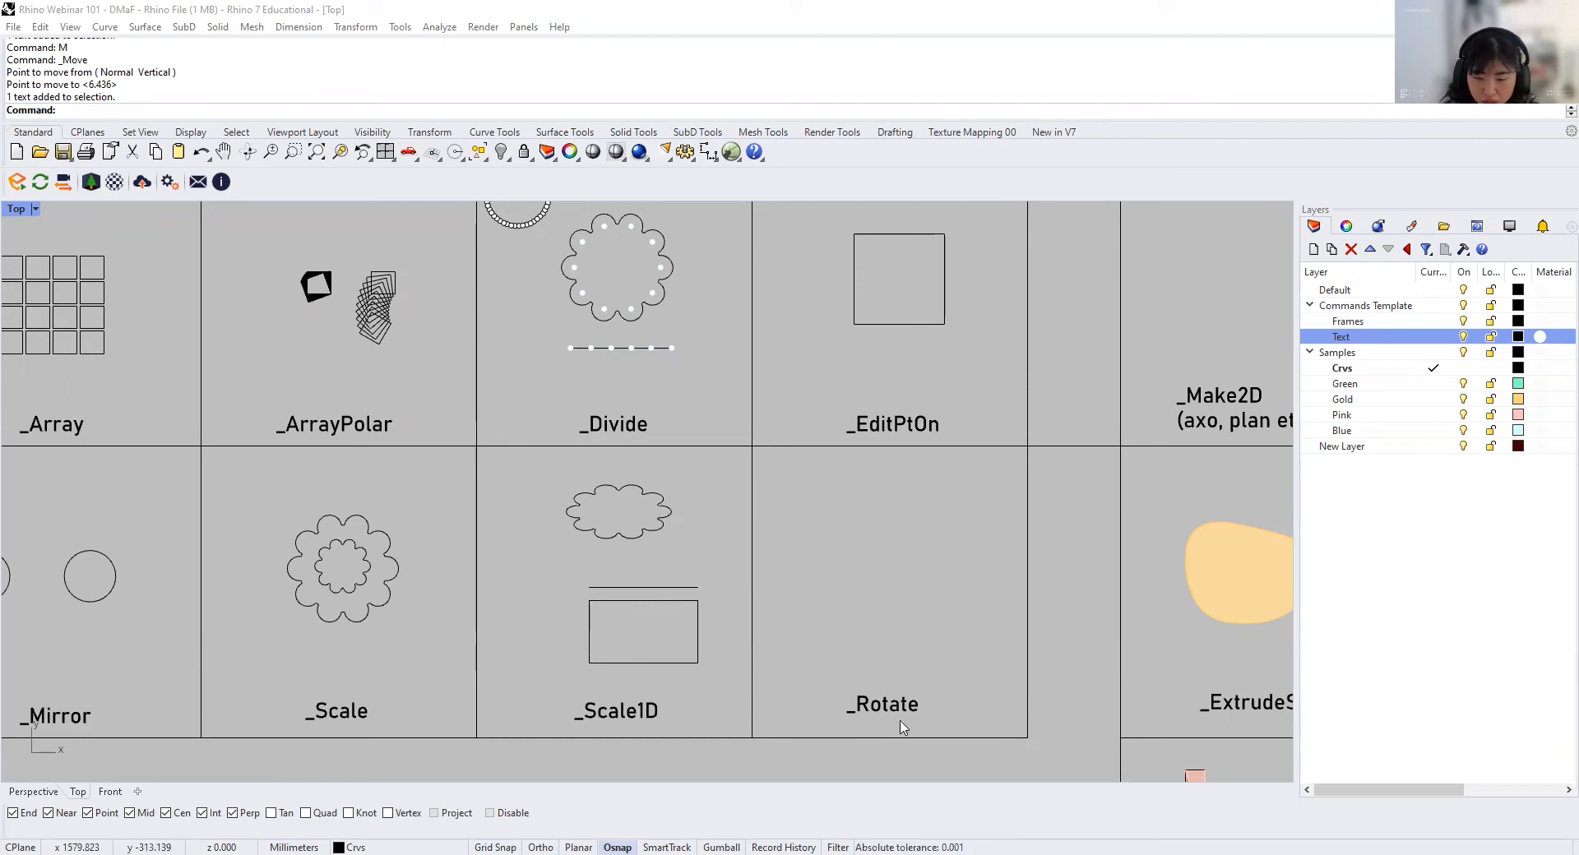
Step: Copy the stretched flower from the Scale1D cell into the Rotate cell
left_click(668, 533)
type("Copy")
key("Return")
left_click(662, 528)
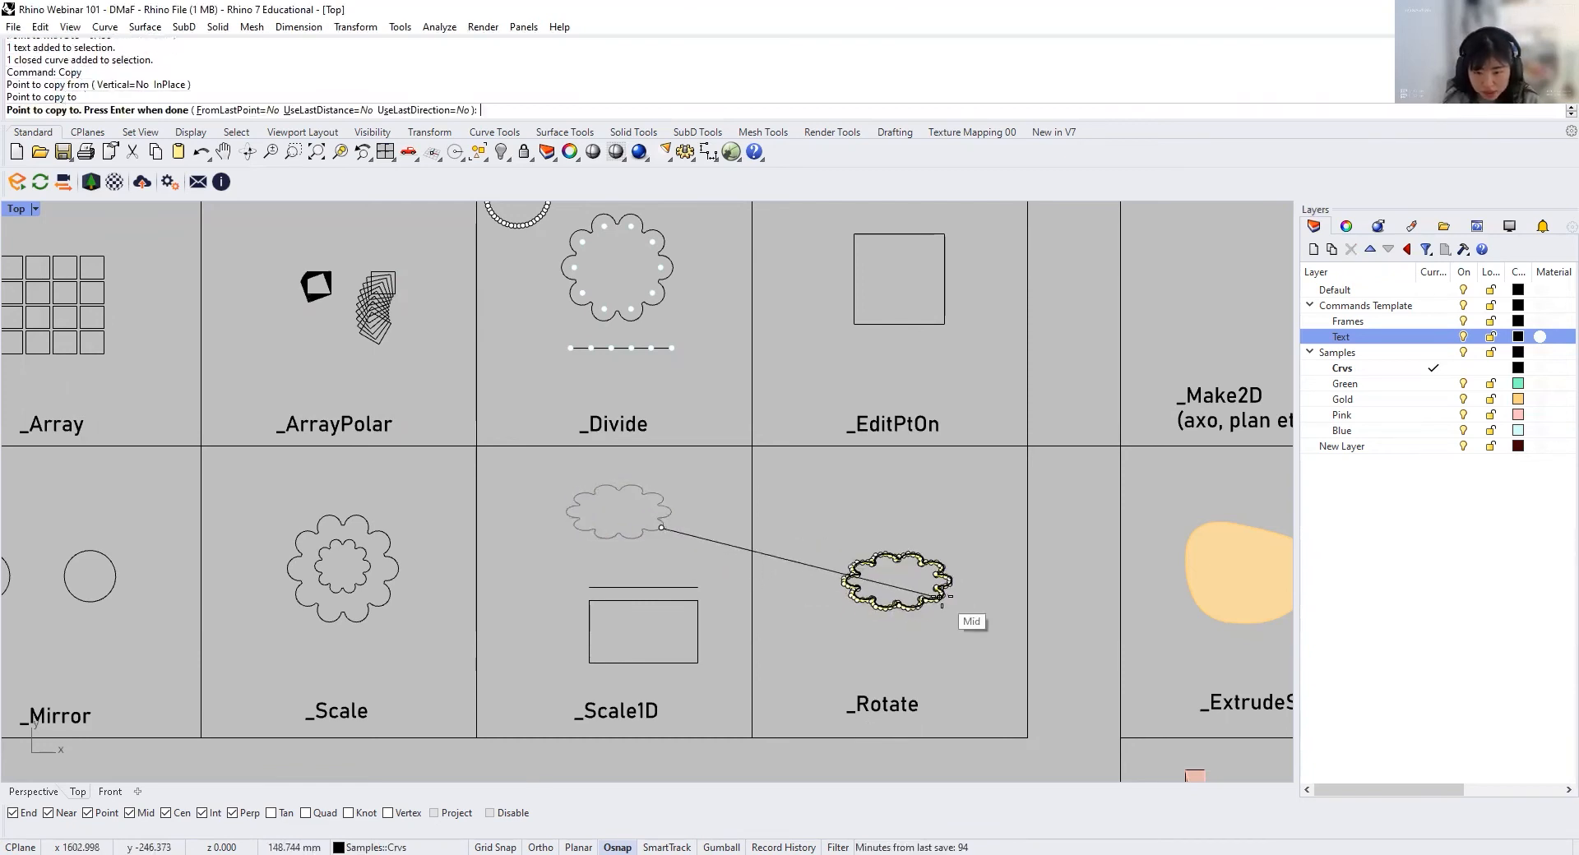
left_click(942, 599)
key("Return")
scroll(1003, 649, "up", 4)
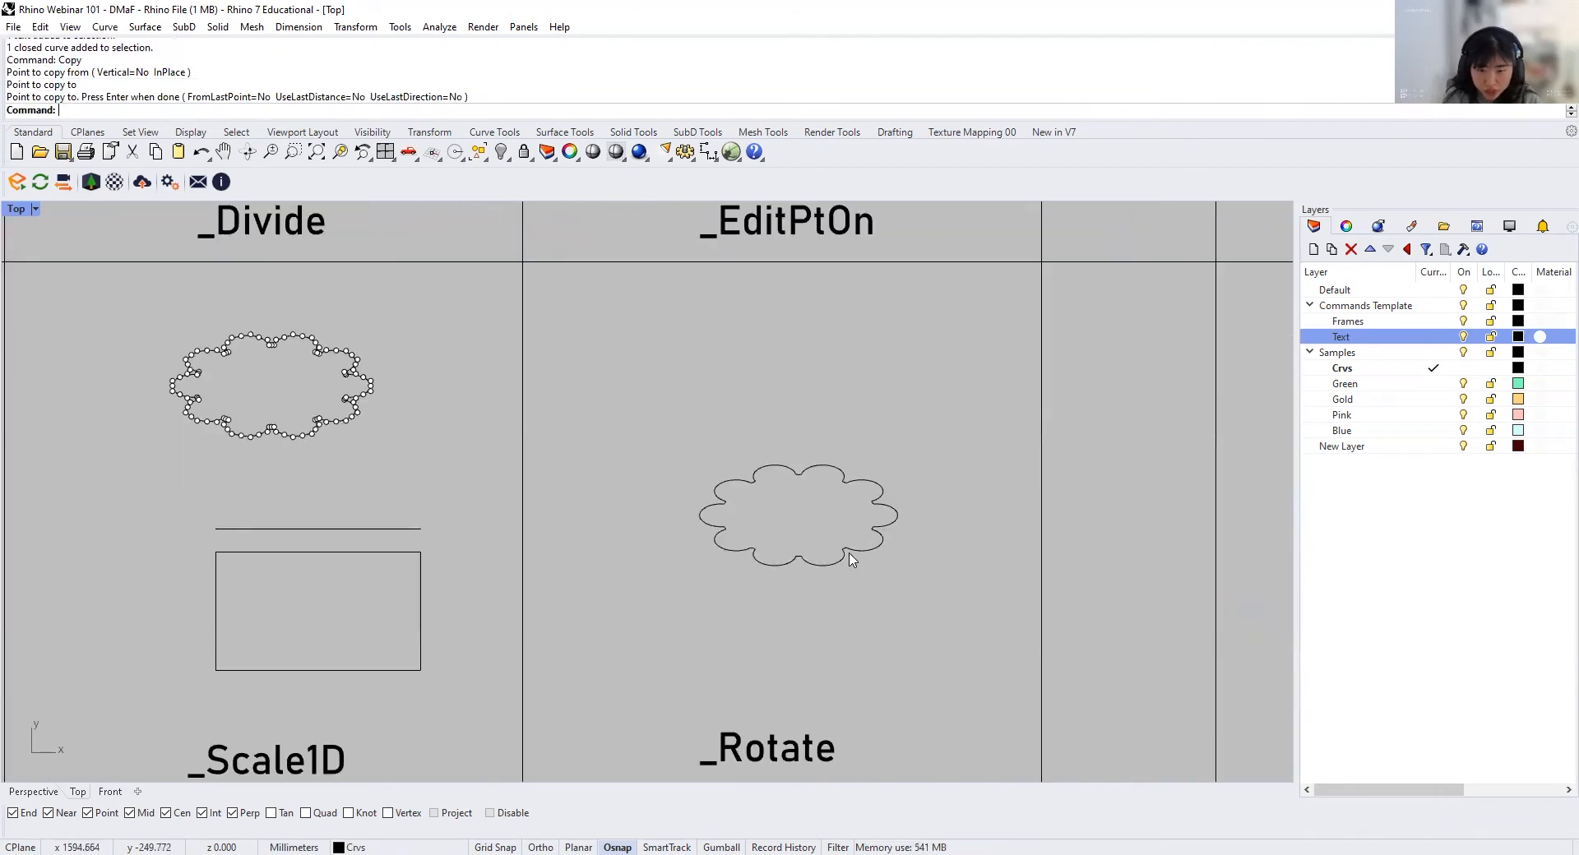
Step: Rotate the copied flower by 45 degrees about the notch at the middle of its lower edge
left_click(848, 552)
type("Rotate")
key("Return")
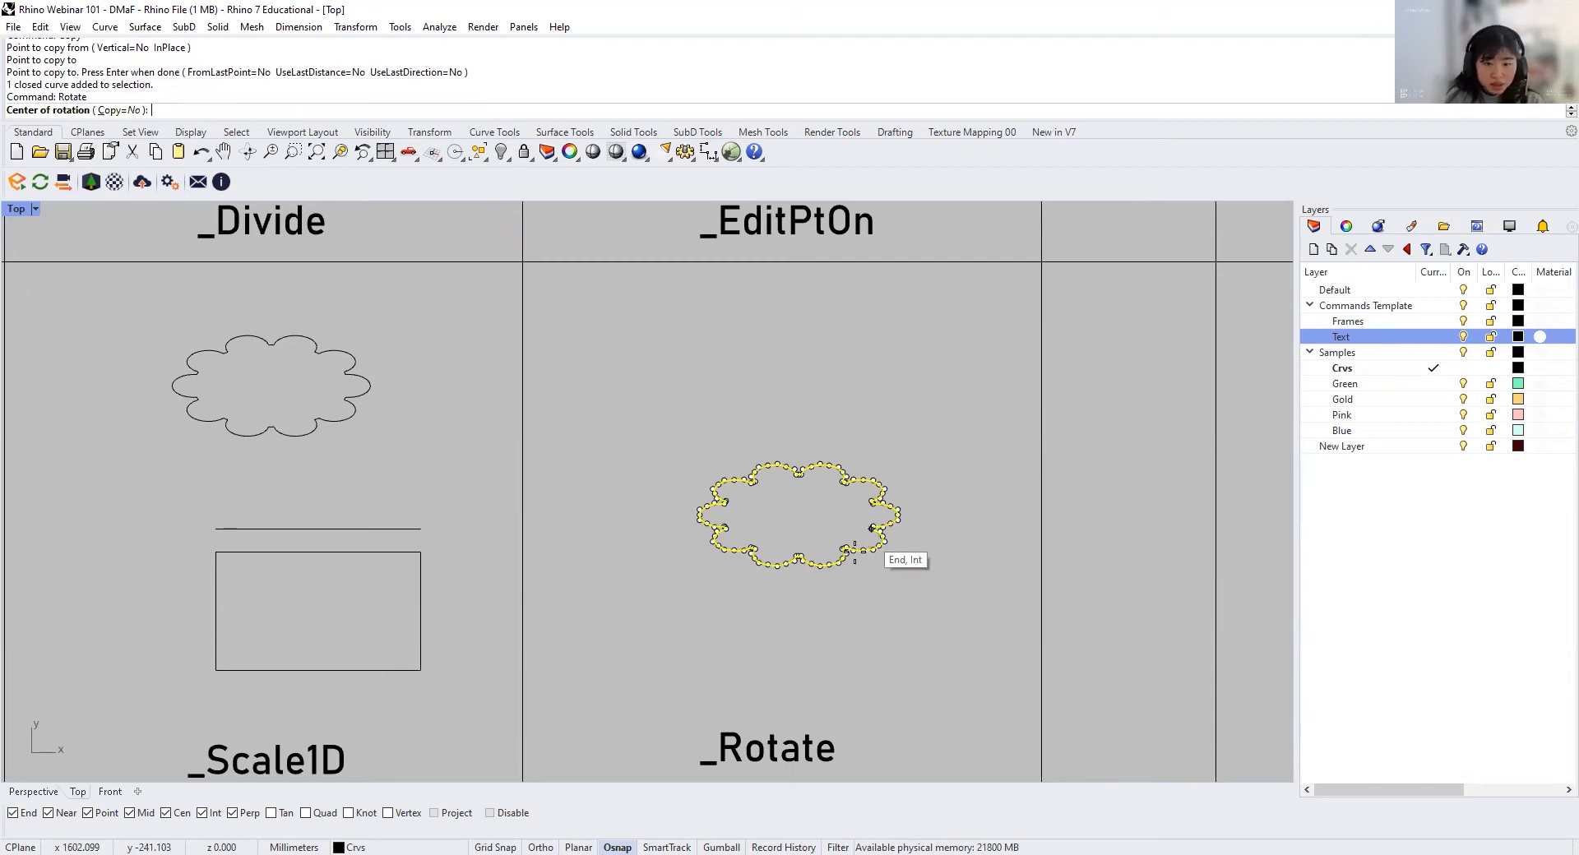
left_click(800, 552)
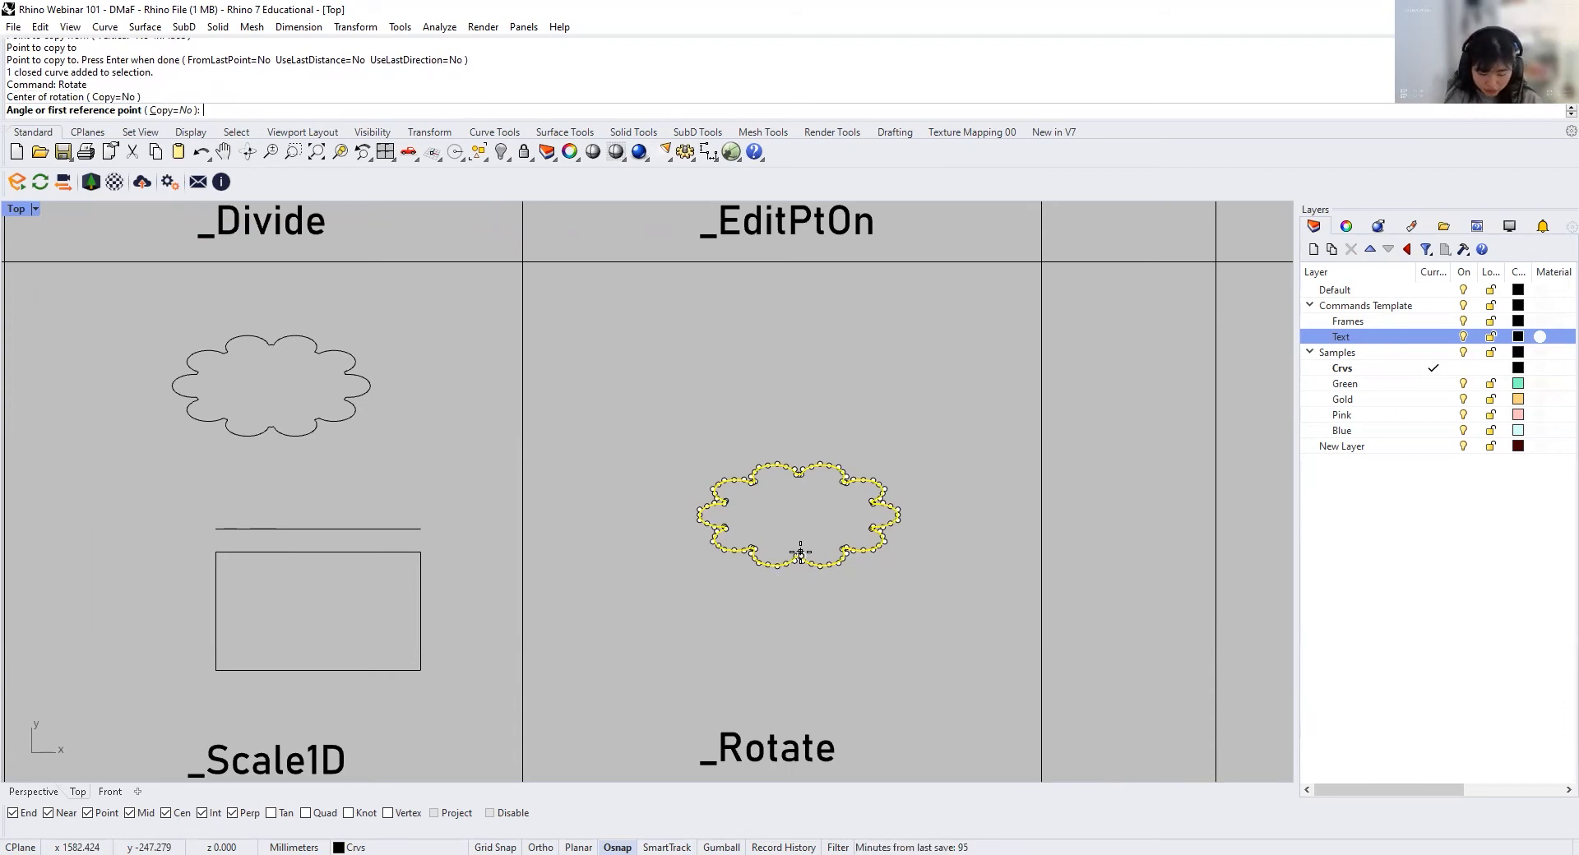
key("Return")
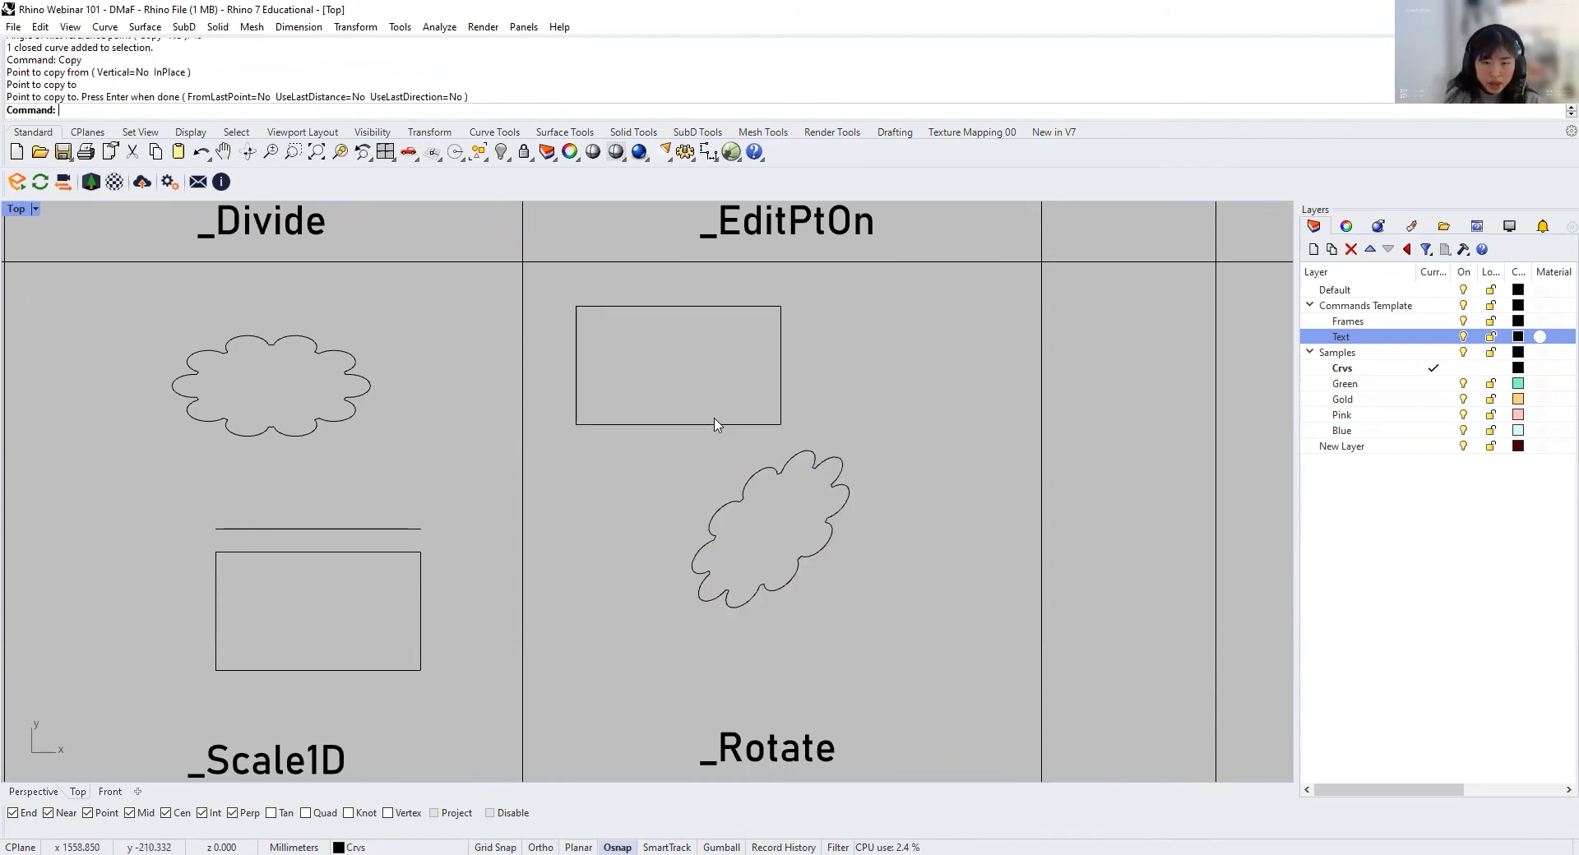
Step: Rotate the rectangle in the Rotate cell by 90 degrees about its bottom edge midpoint with Copy set to Yes, making one copy
left_click(717, 425)
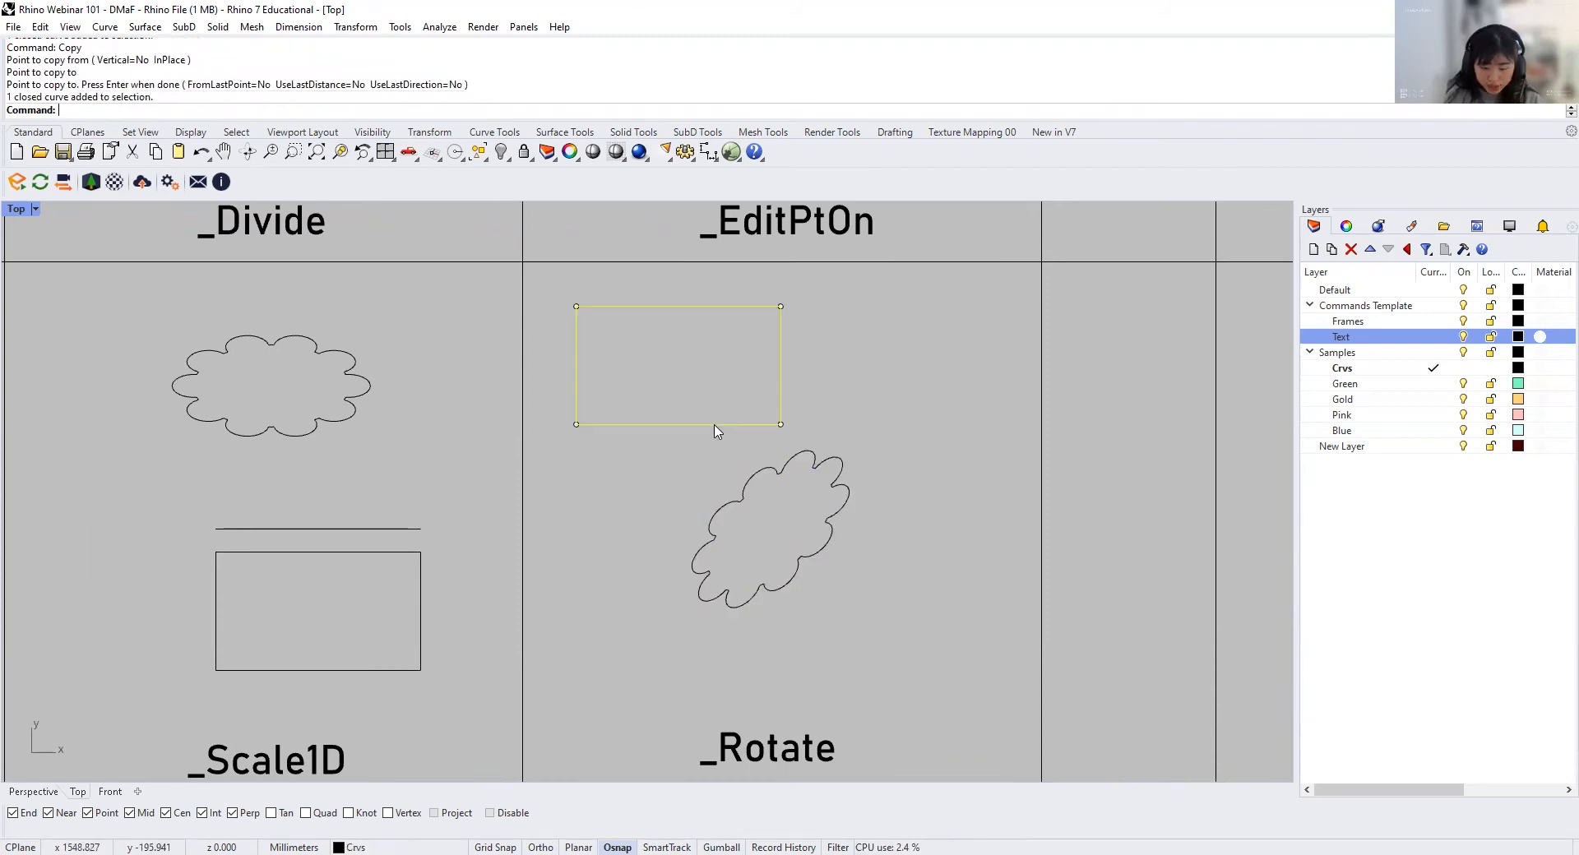
key("Return")
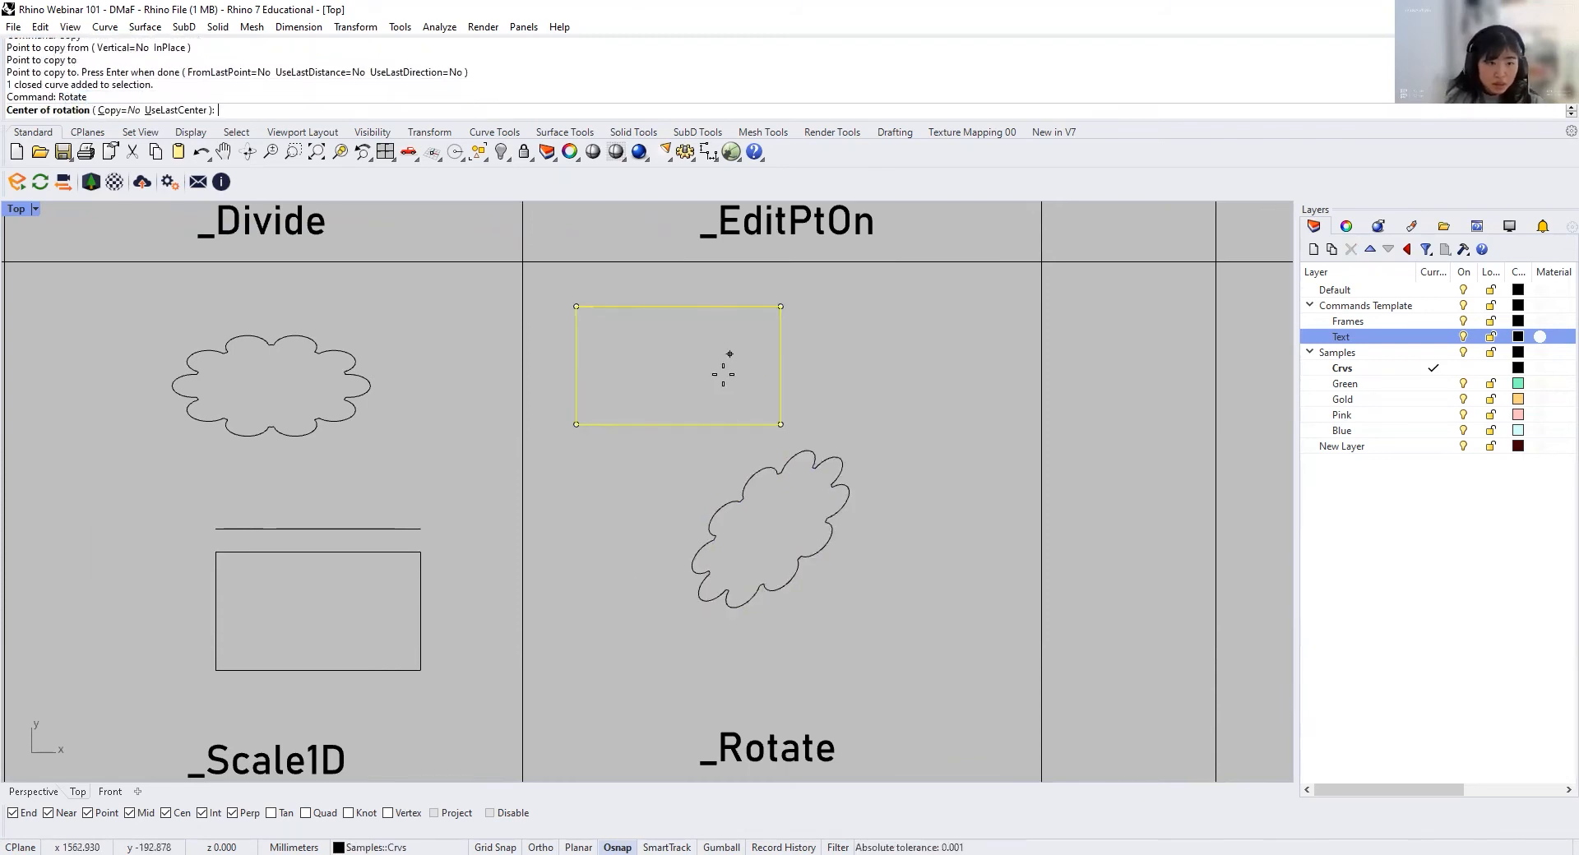
left_click(115, 110)
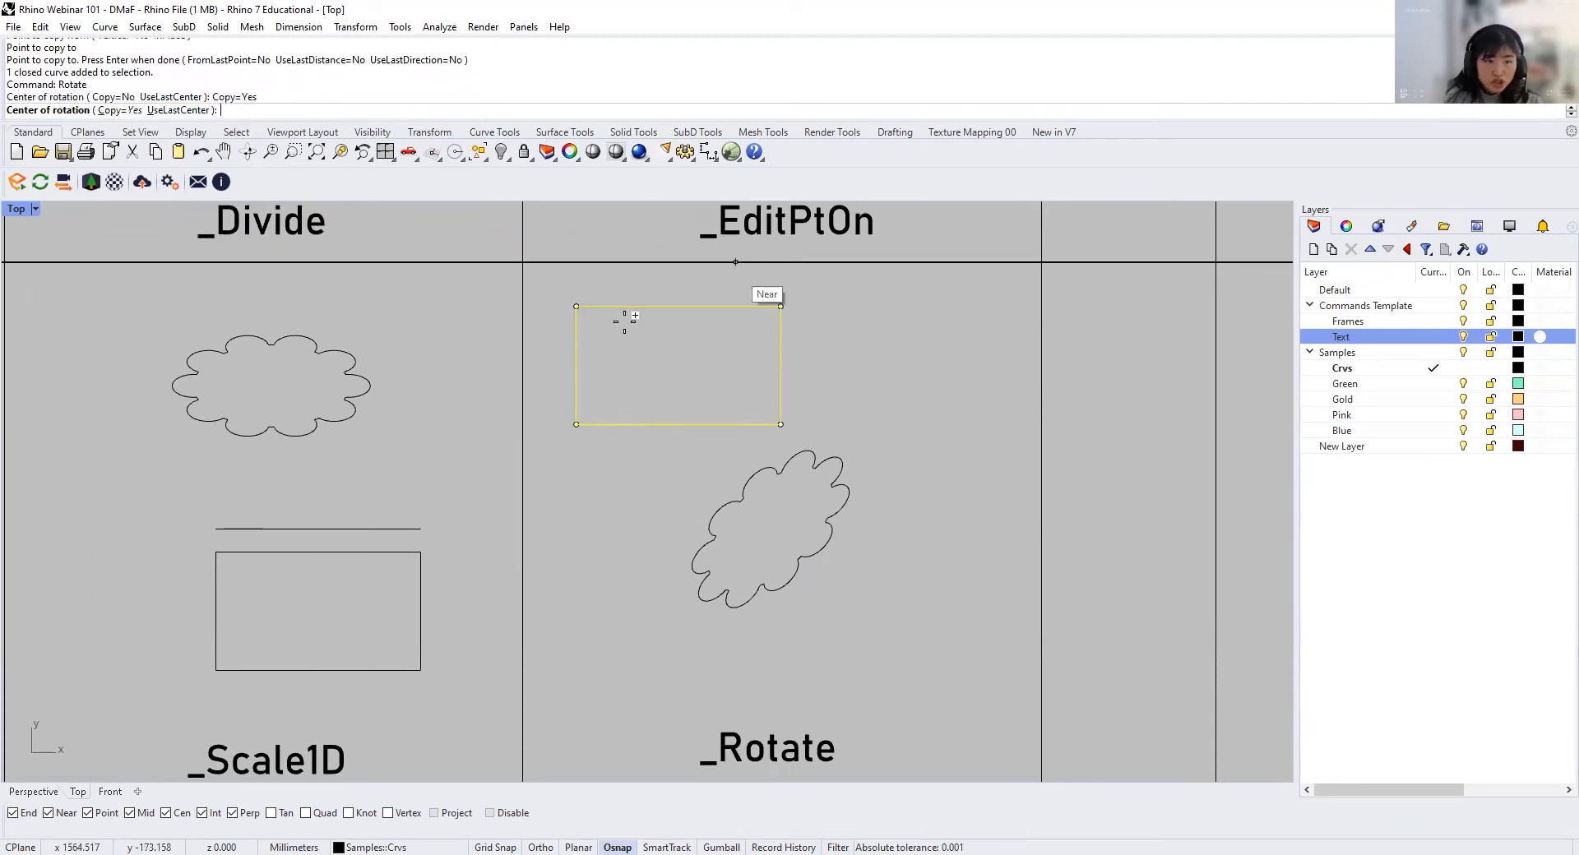
left_click(677, 424)
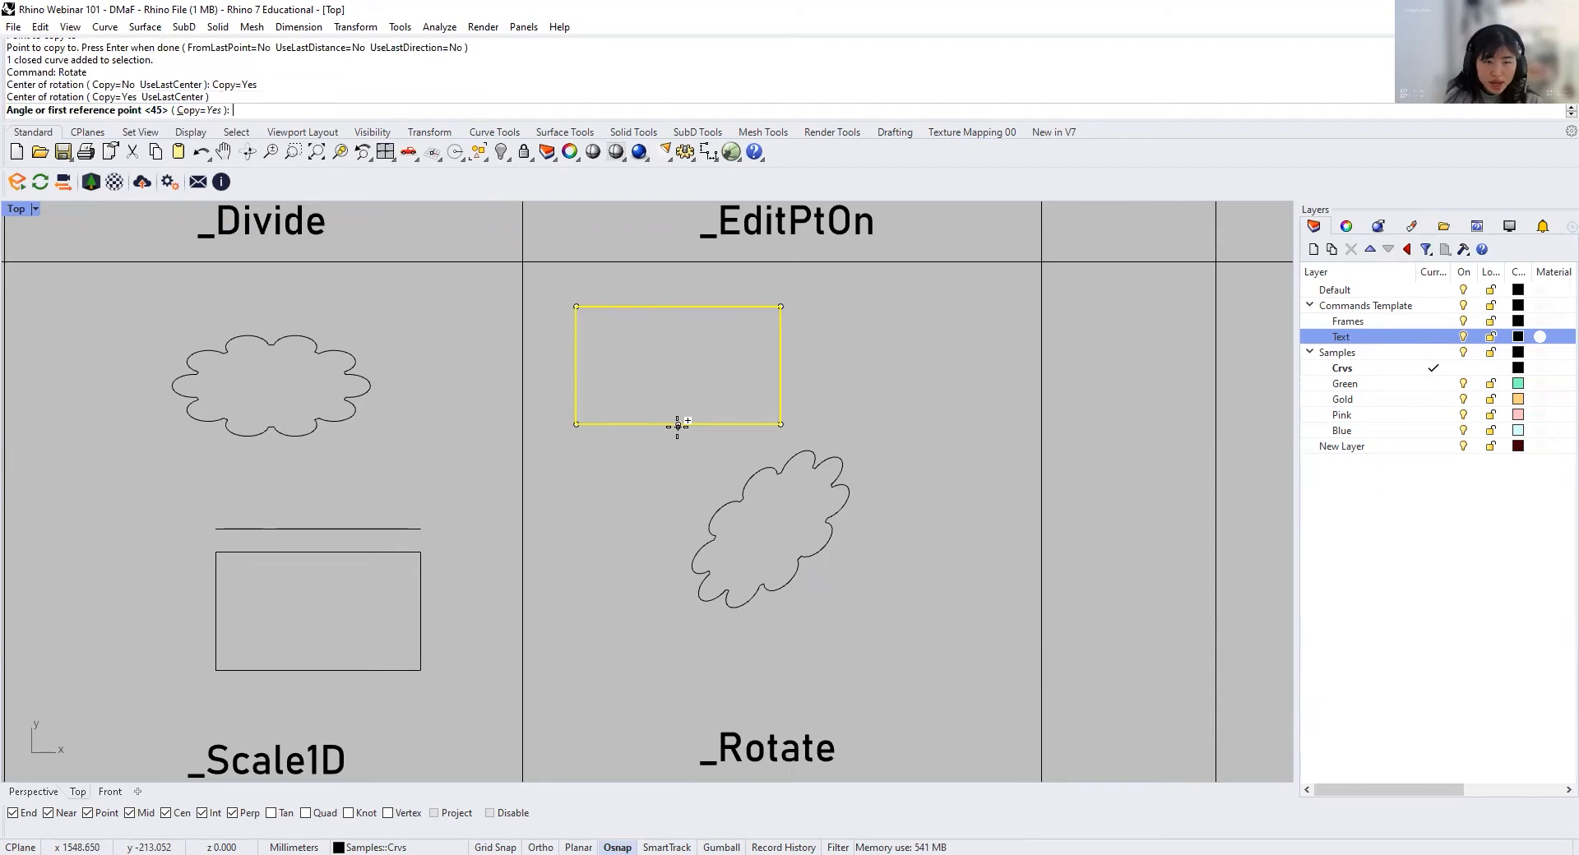
type("90")
key("Return")
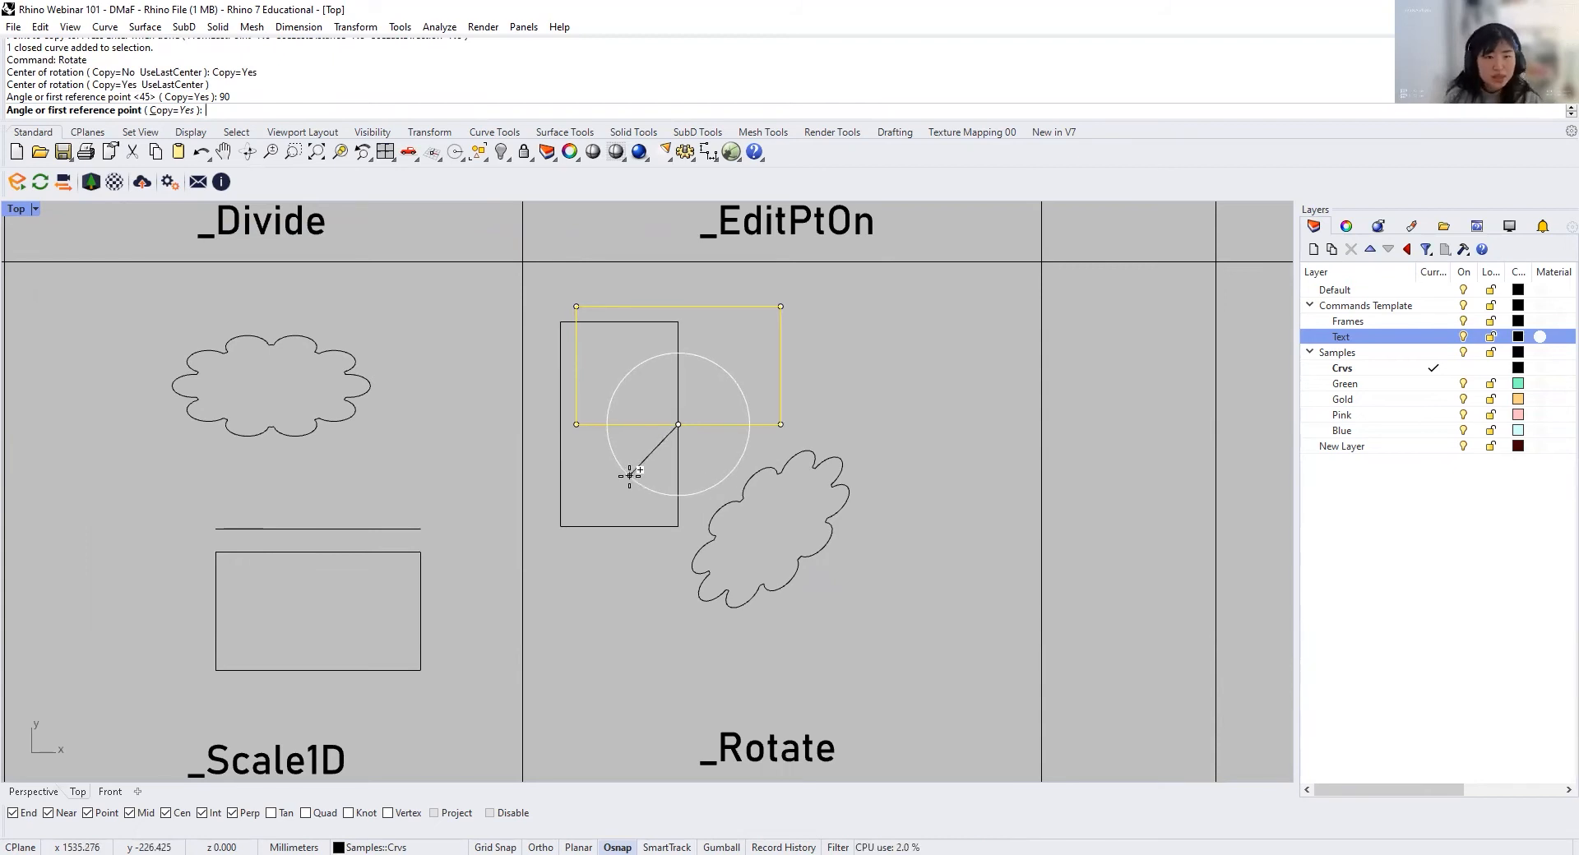
key("Return")
left_click(701, 450)
left_click(710, 425)
left_click(678, 458)
left_click(698, 434)
left_click(705, 425)
left_click(679, 451)
left_click(693, 452)
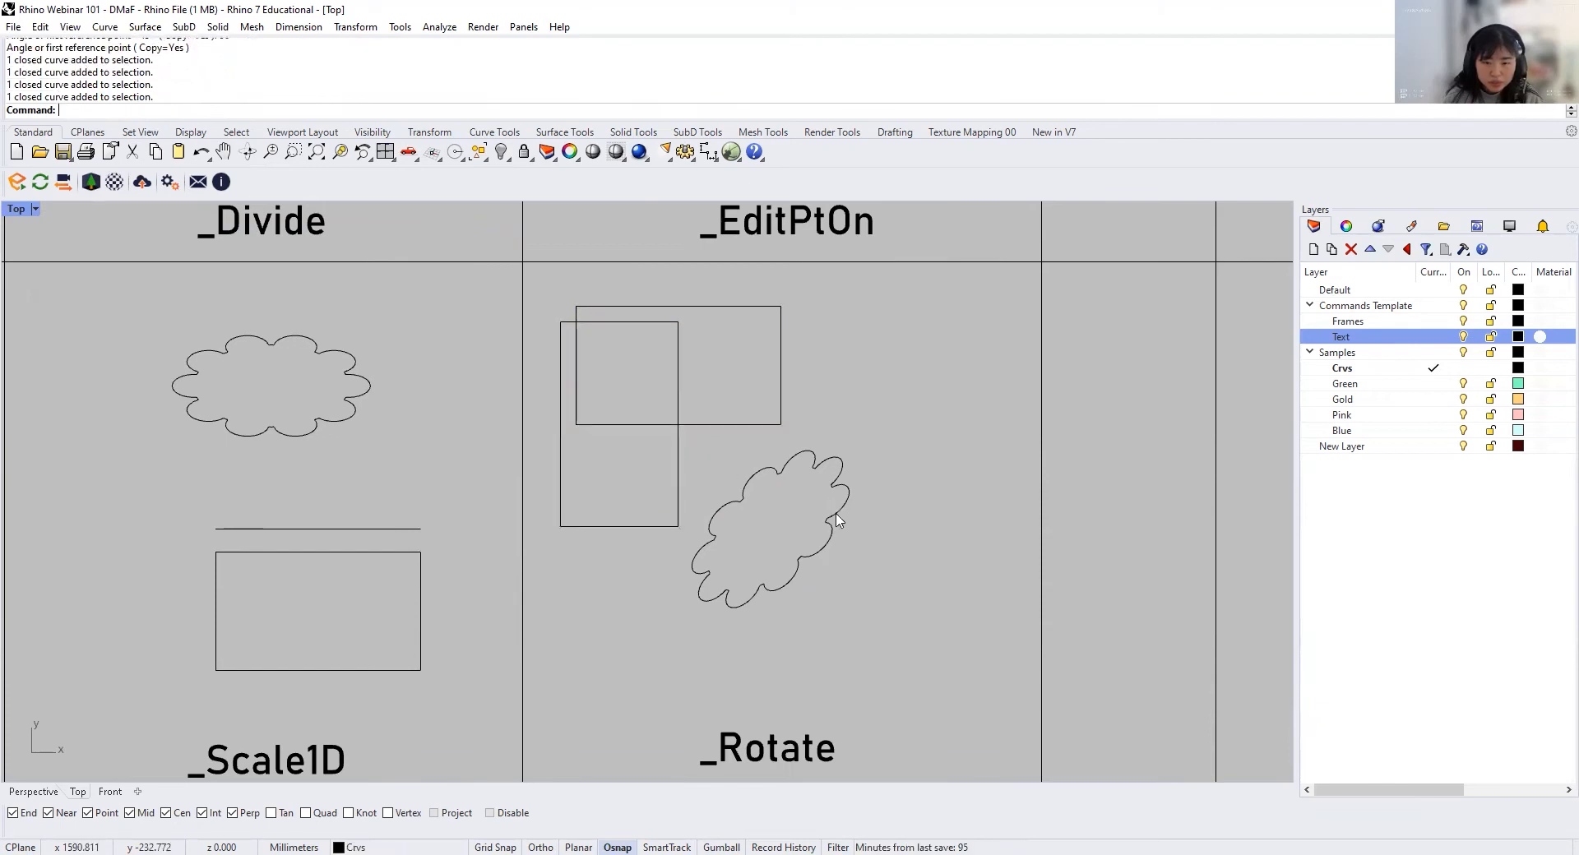
Step: Switch to the Perspective view and frame the Rotate3D cell of the Surfaces section together with the gold wavy surface
right_click_drag(734, 388, 644, 366)
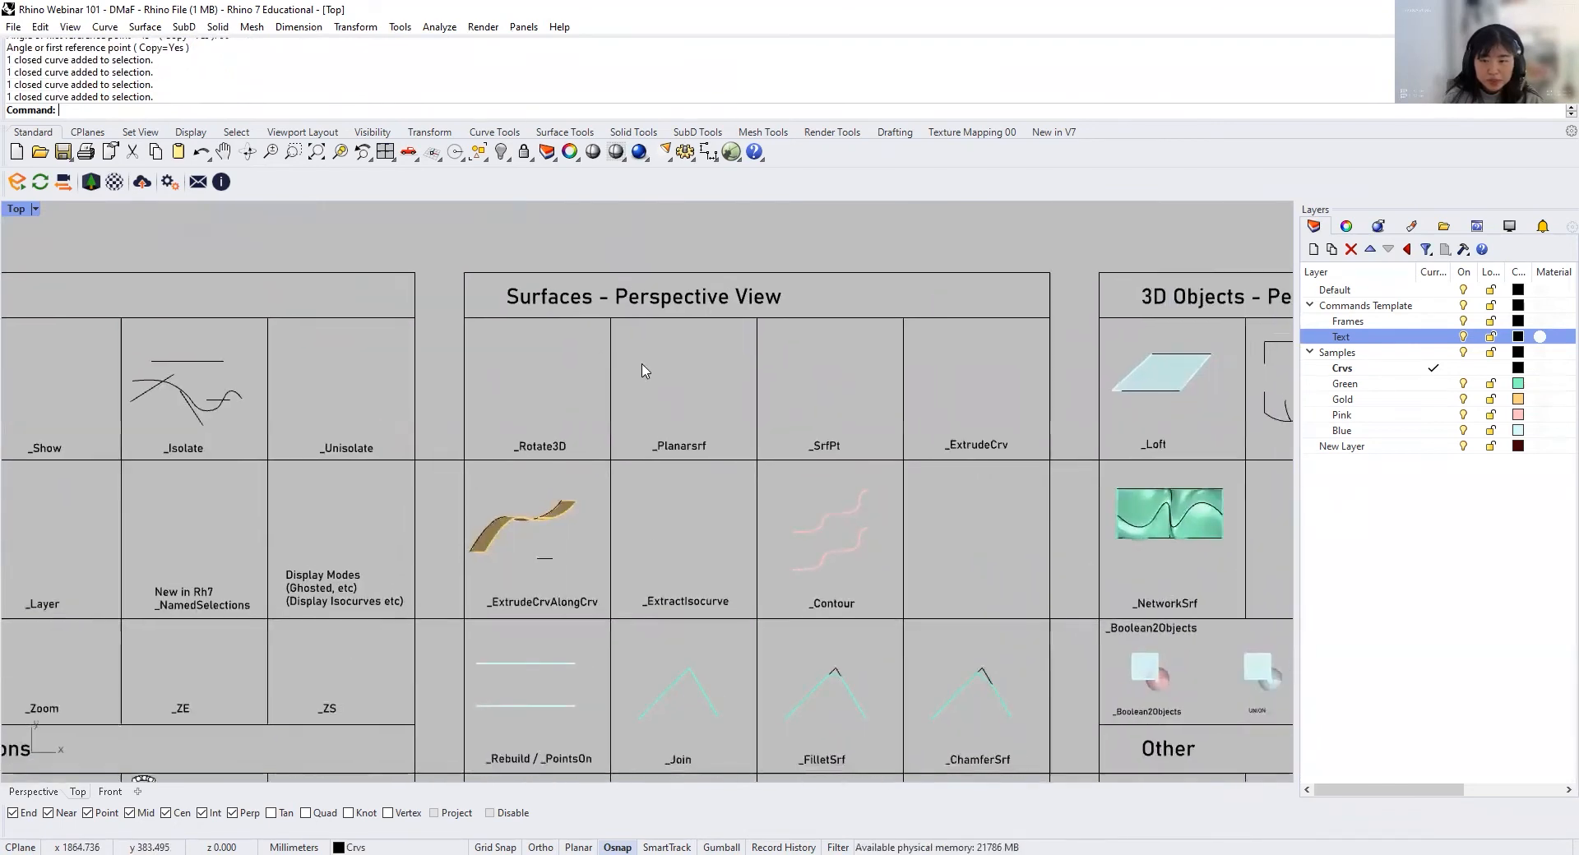
right_click_drag(839, 392, 712, 380)
right_click_drag(883, 401, 770, 413)
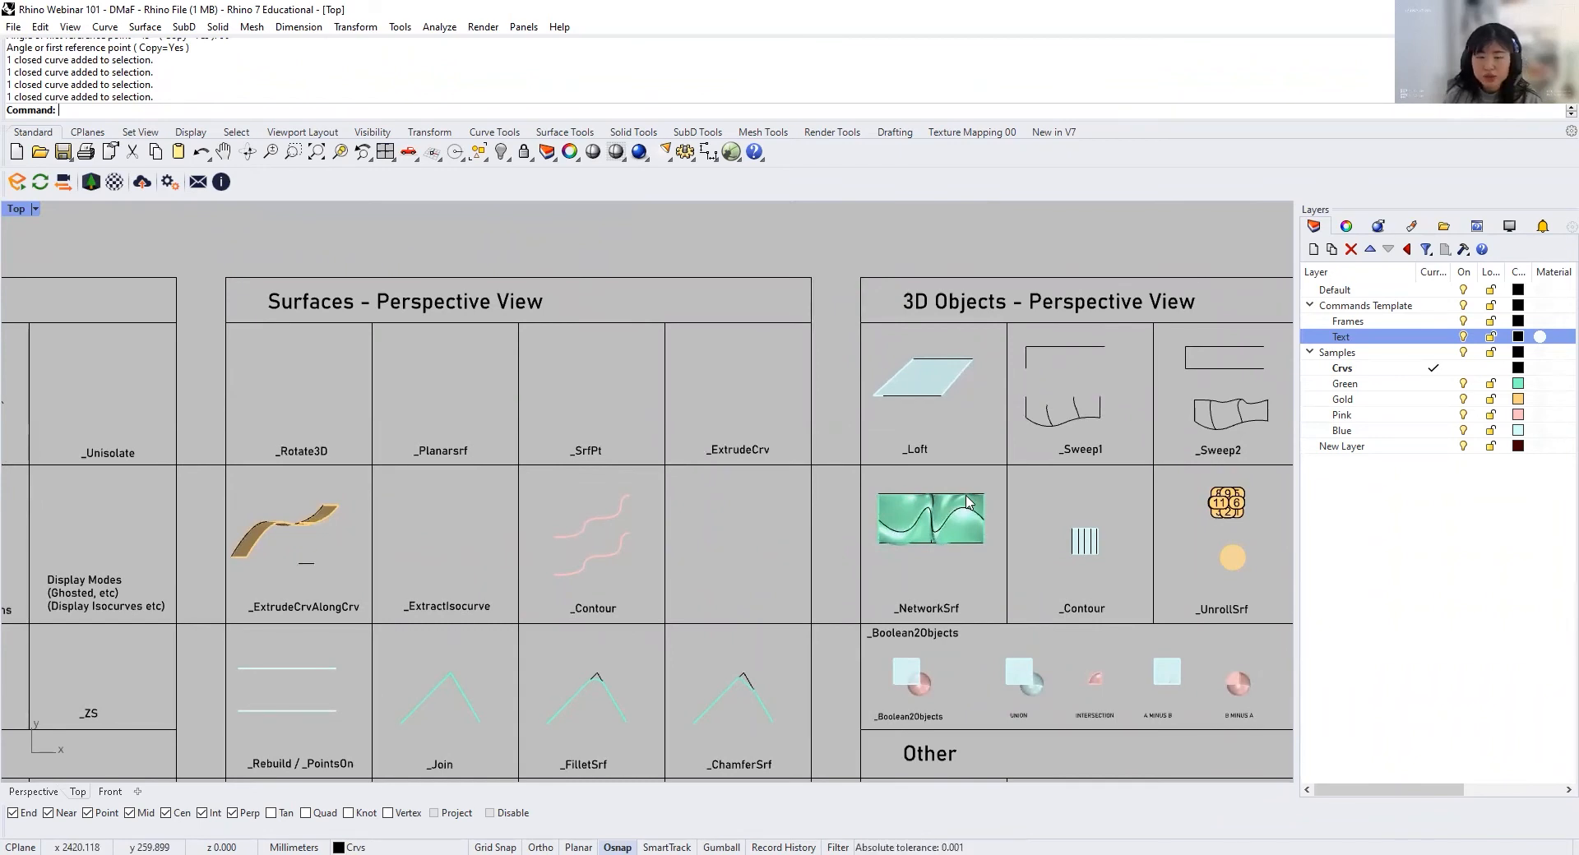
right_click_drag(636, 513, 778, 491)
scroll(331, 367, "up", 8)
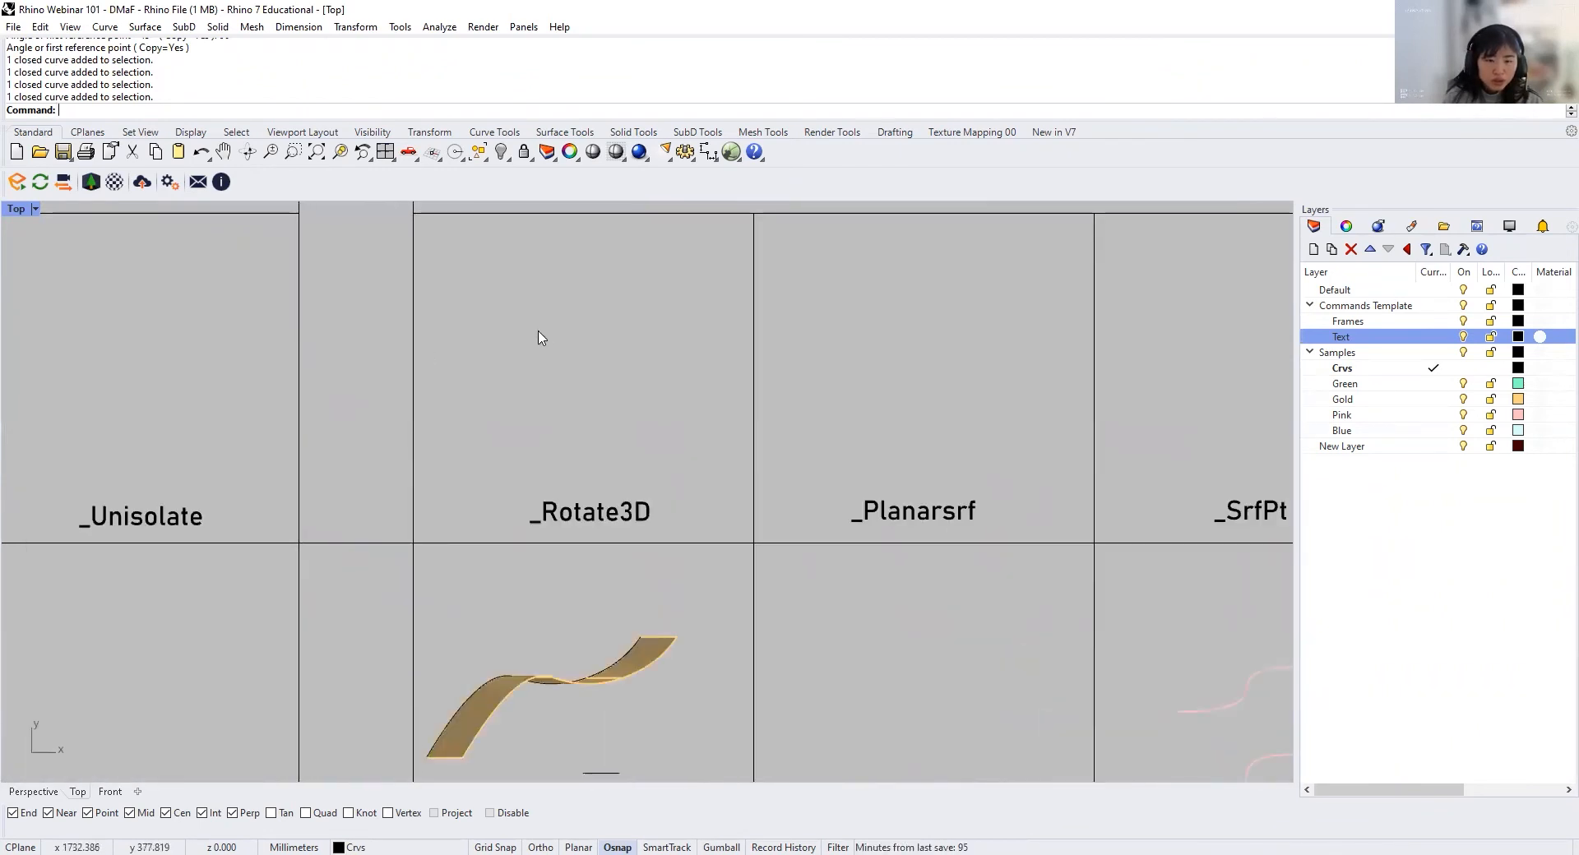
right_click_drag(551, 333, 529, 458)
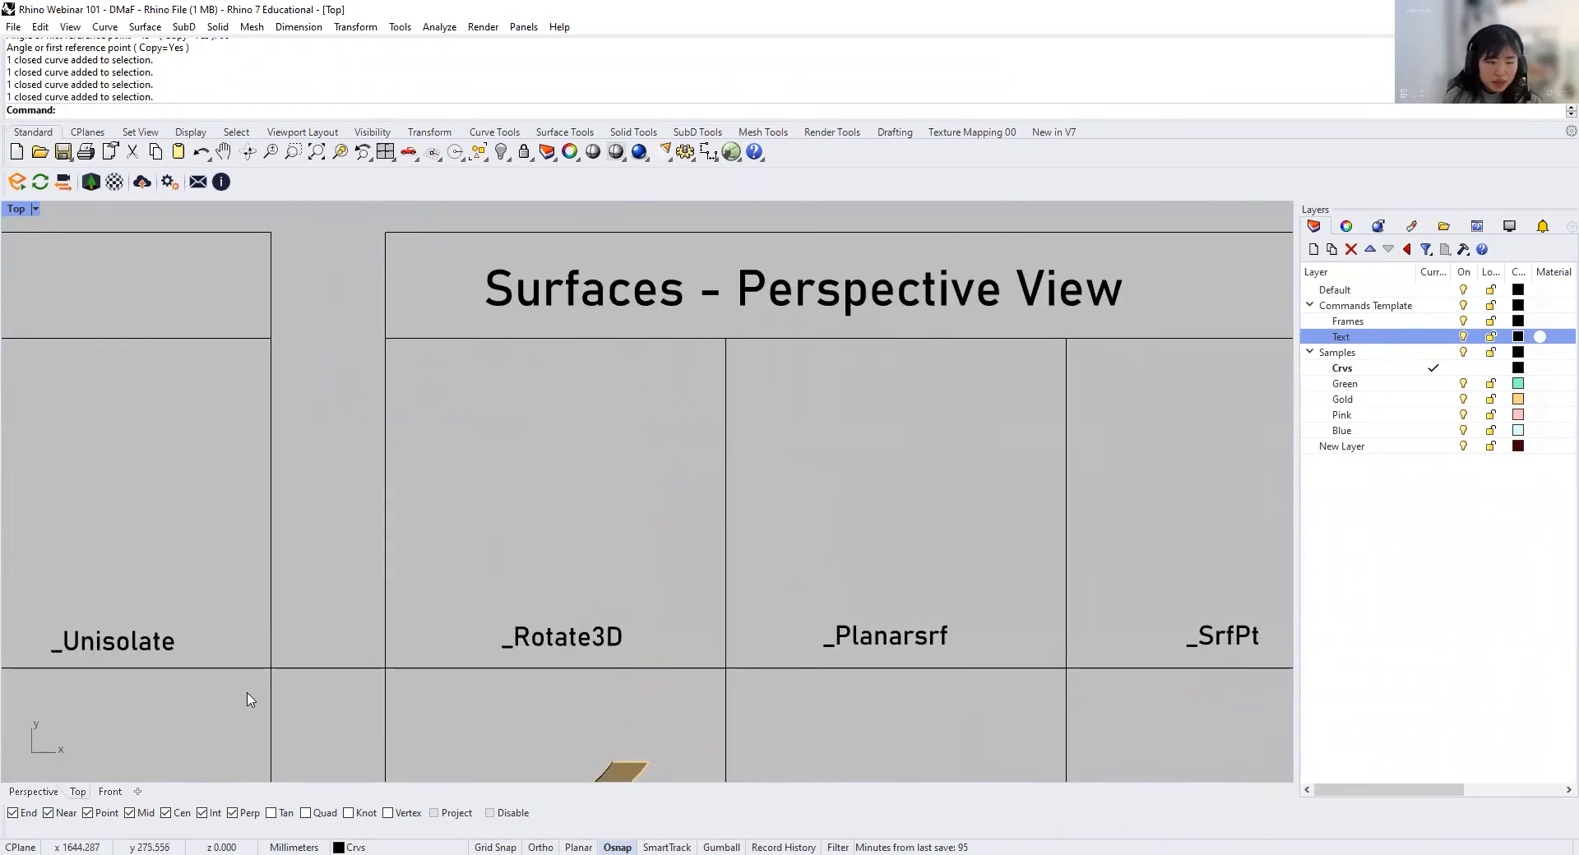
left_click(41, 792)
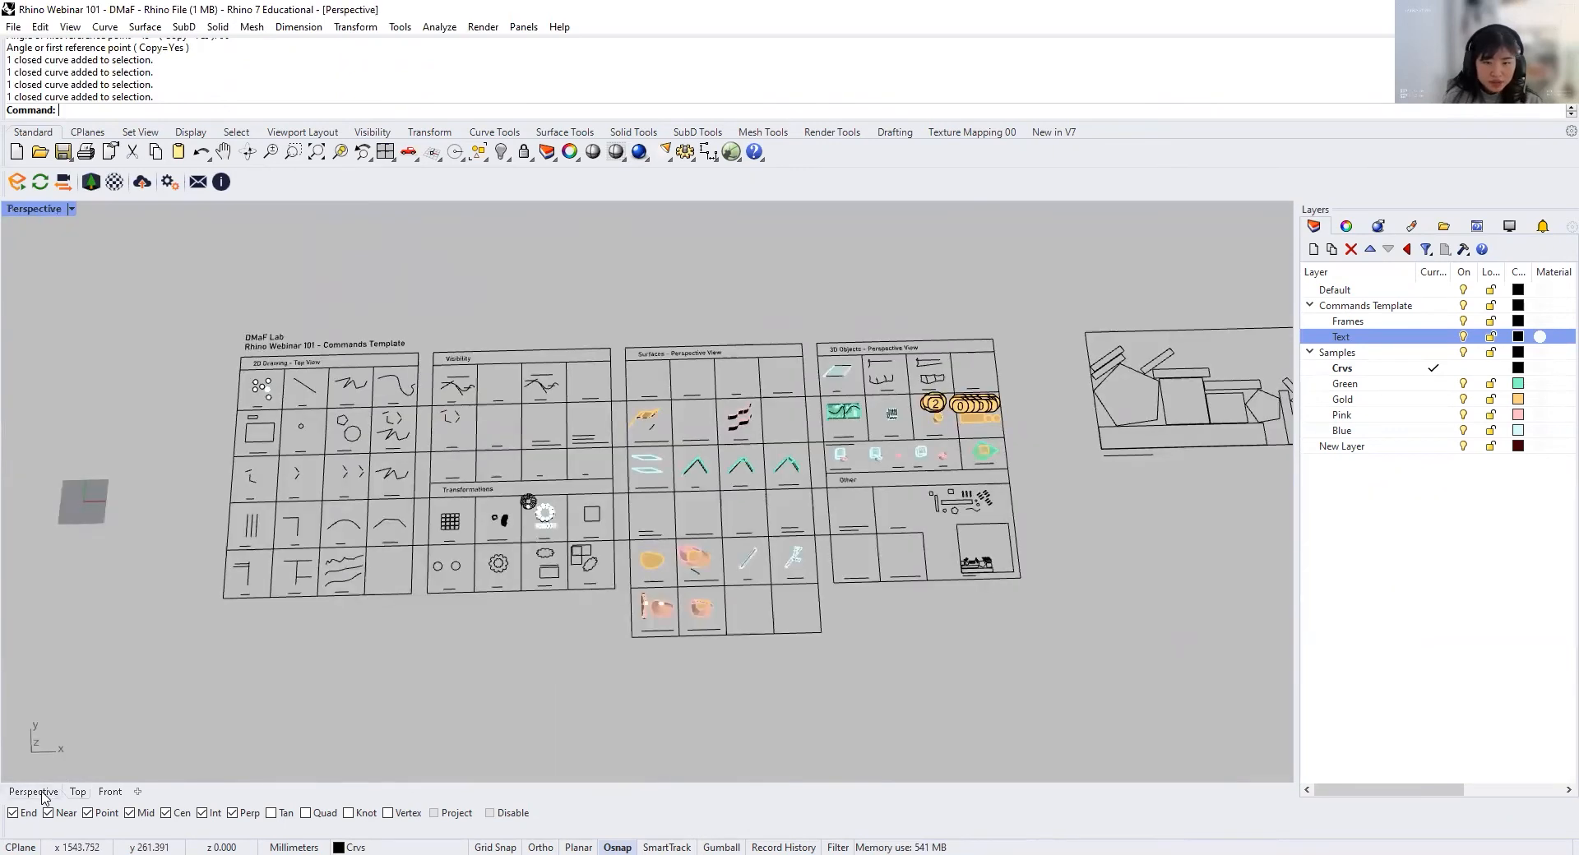
right_click_drag(548, 580, 446, 540)
scroll(812, 414, "up", 4)
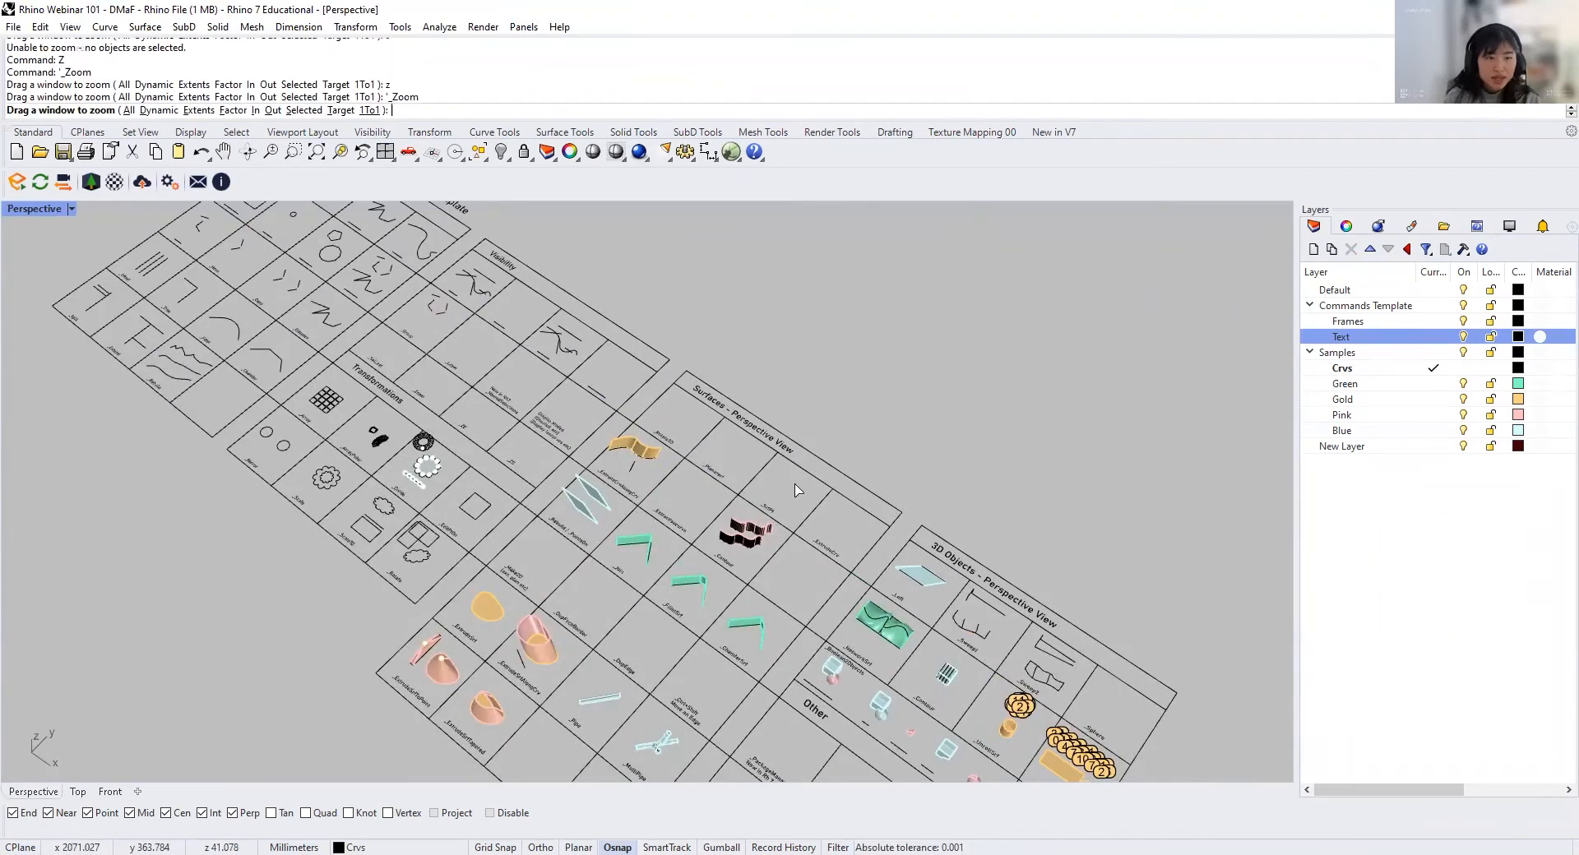
left_click_drag(617, 299, 909, 609)
scroll(411, 510, "up", 8)
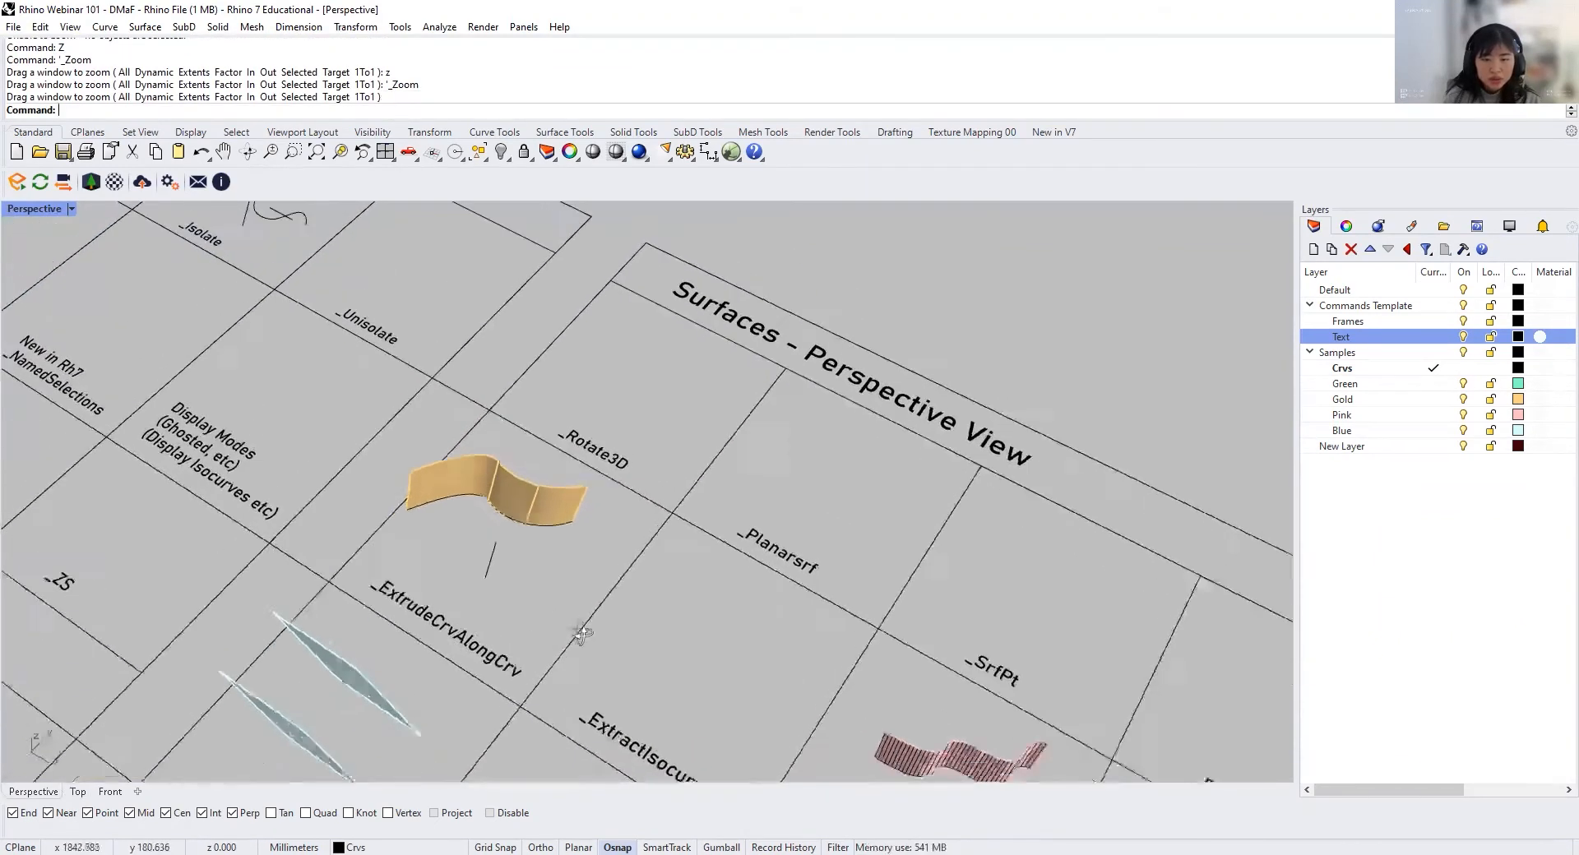
scroll(657, 568, "down", 5)
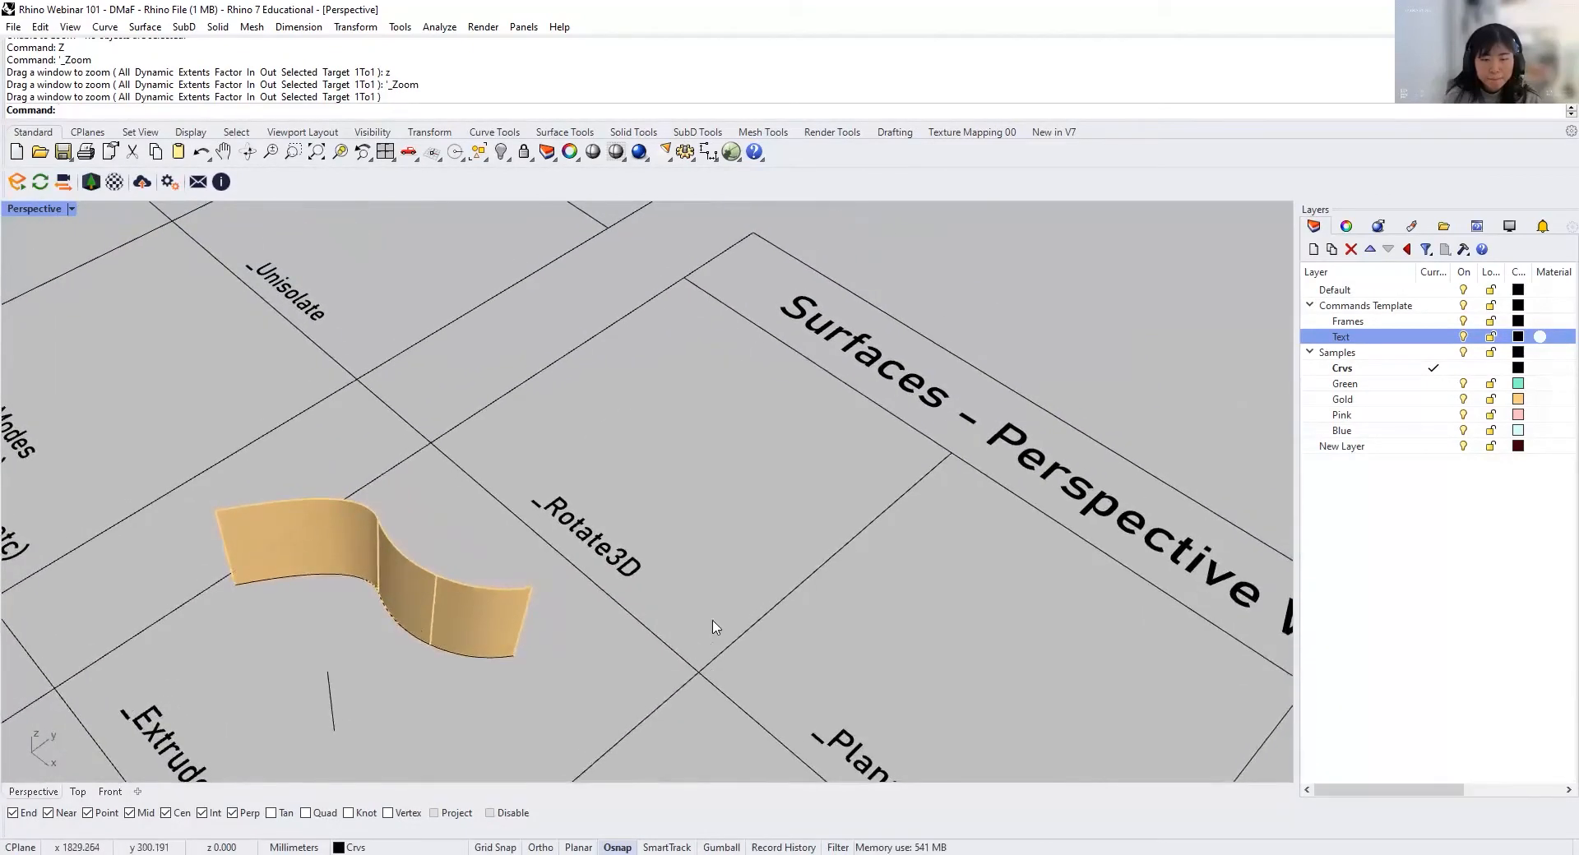
Step: Copy the gold wavy surface from the ExtrudeCrvAlongCrv cell into the Rotate3D cell
left_click(409, 597)
type("copy")
key("Return")
left_click(388, 619)
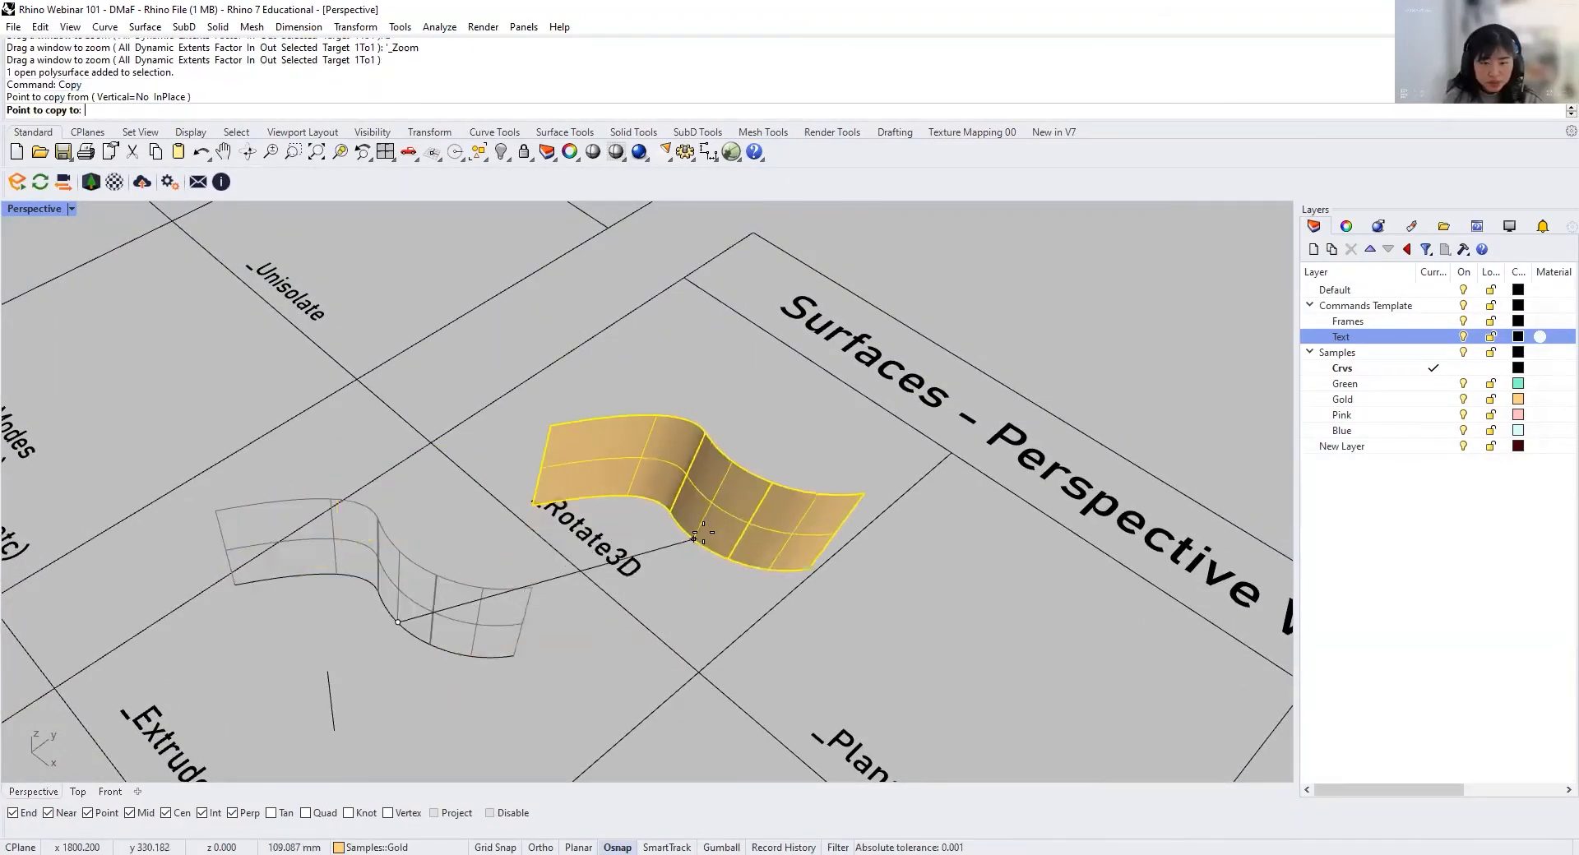
left_click(691, 438)
key("Return")
Step: Try to rotate the copied gold surface with the plain Rotate command about the lower end of its seam
right_click_drag(678, 461, 751, 534, "shift")
scroll(655, 479, "up", 5)
right_click_drag(570, 572, 555, 510)
left_click(557, 520)
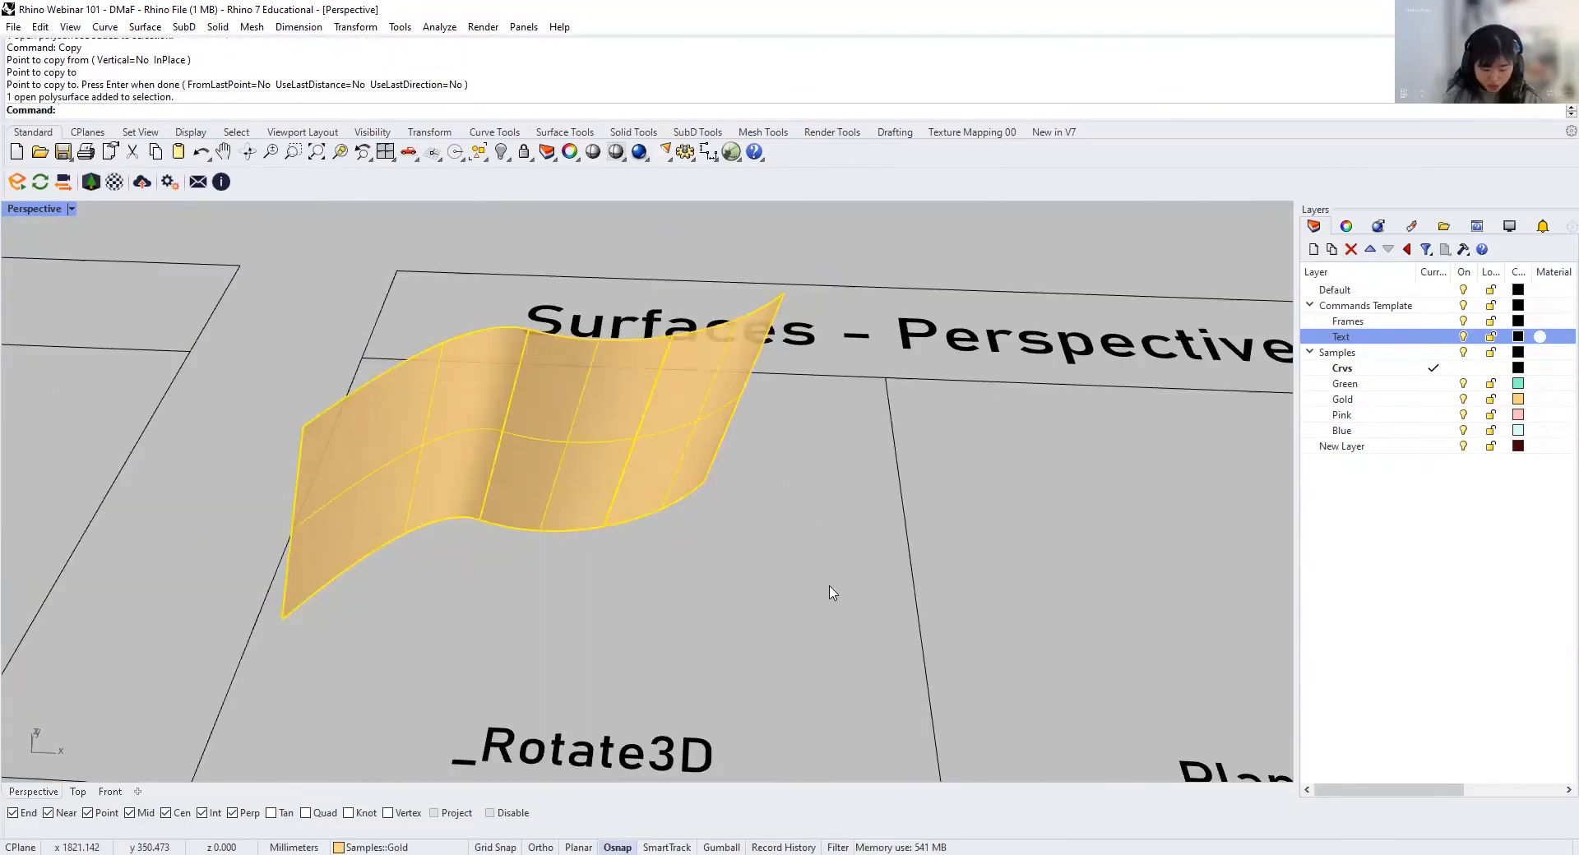
type("Rotate")
key("Return")
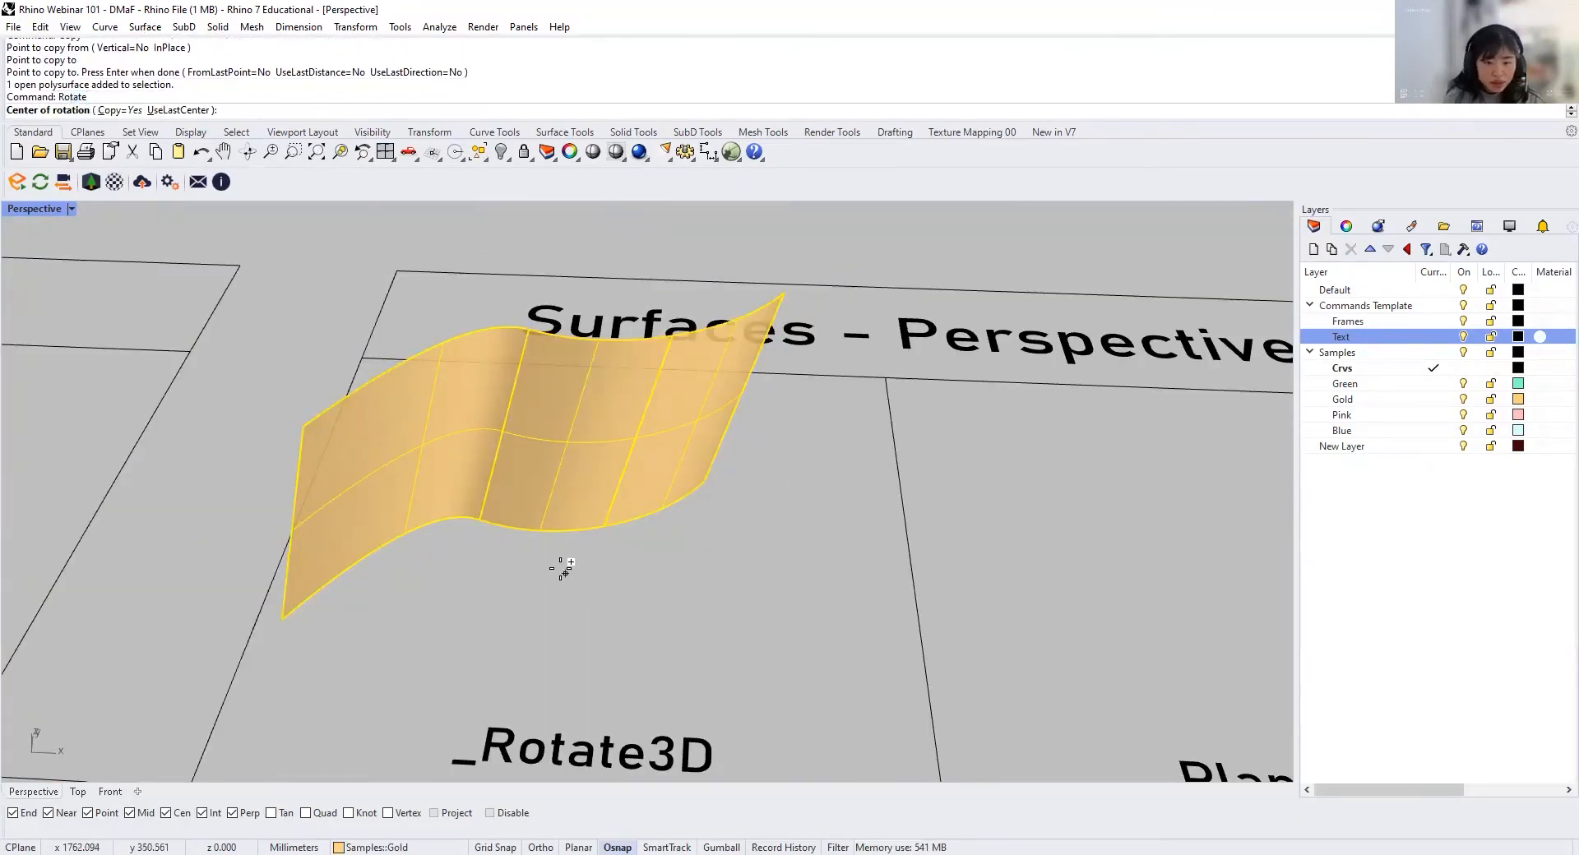
left_click(479, 519)
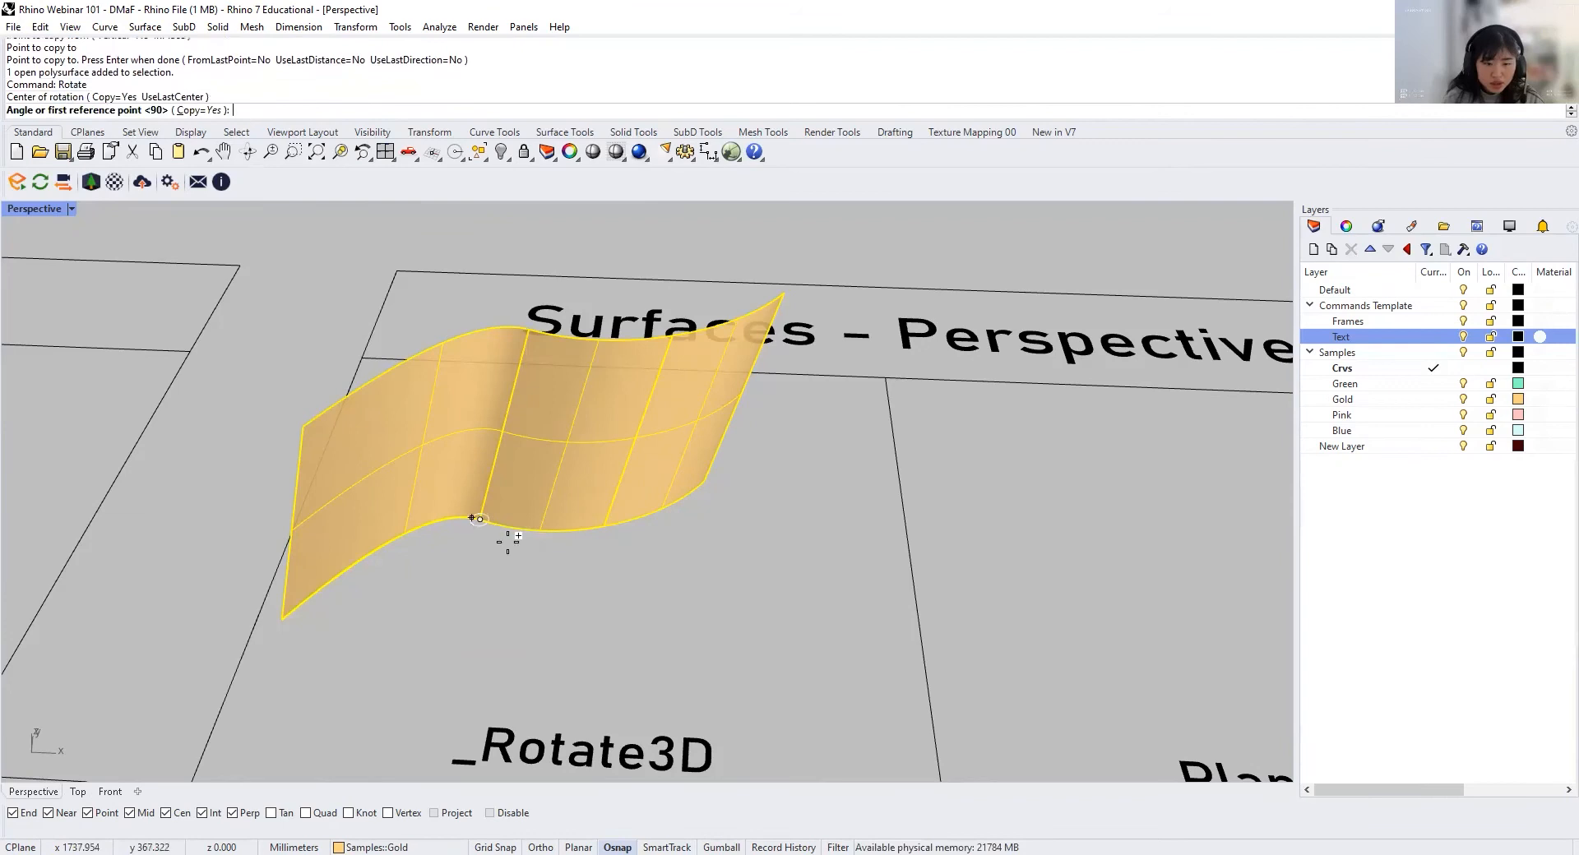
left_click(748, 534)
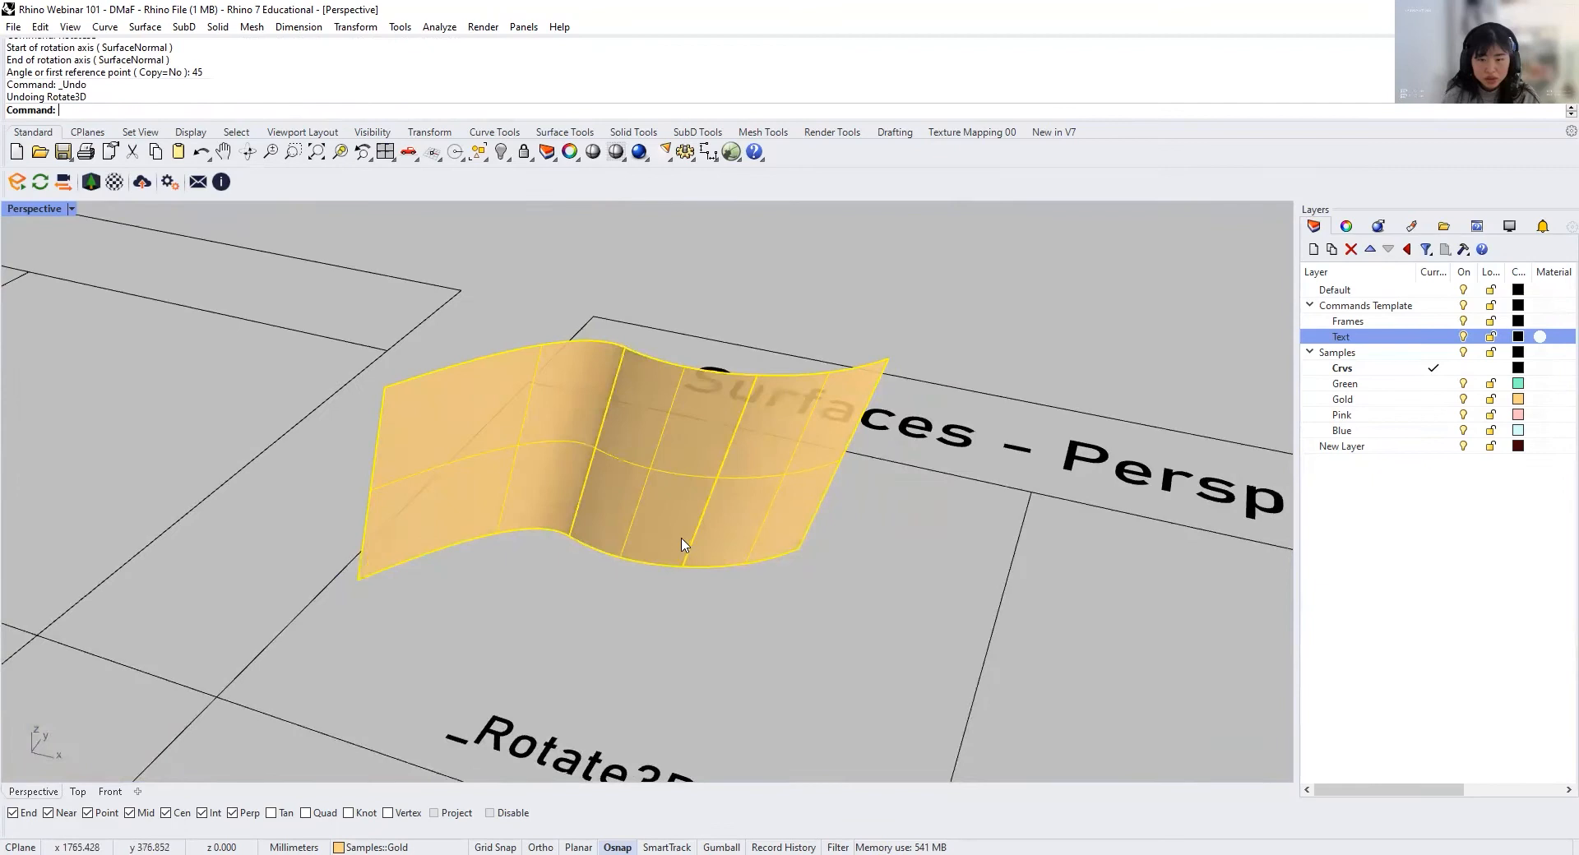
Step: Try to turn the gold surface with Rotate3D about an axis through its two lower corners, using reference points for the angle
type("Rot")
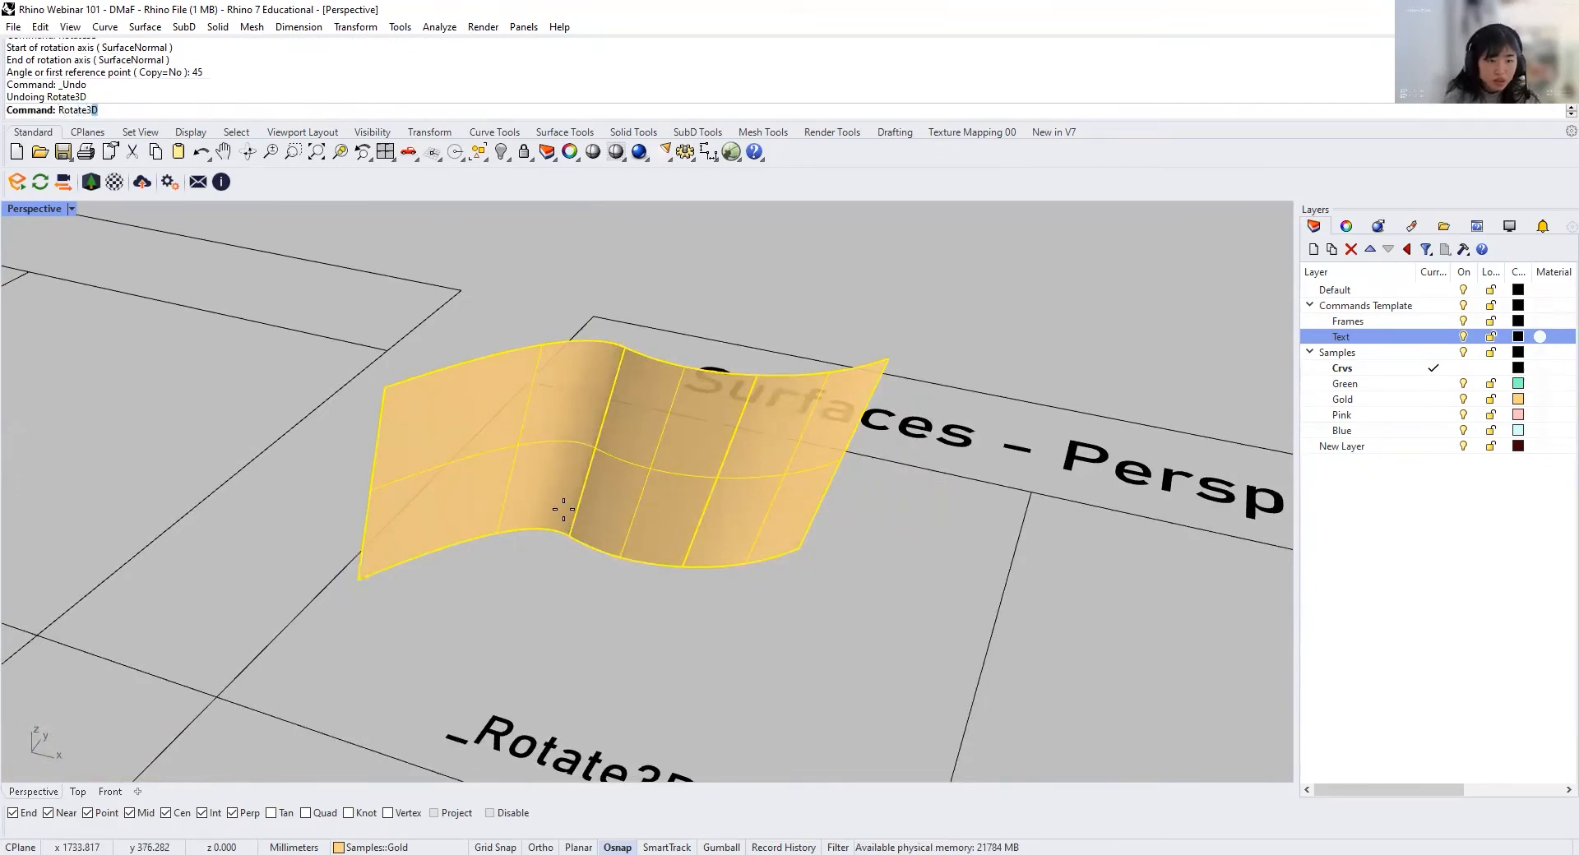
type("ate3")
key("Return")
left_click(358, 580)
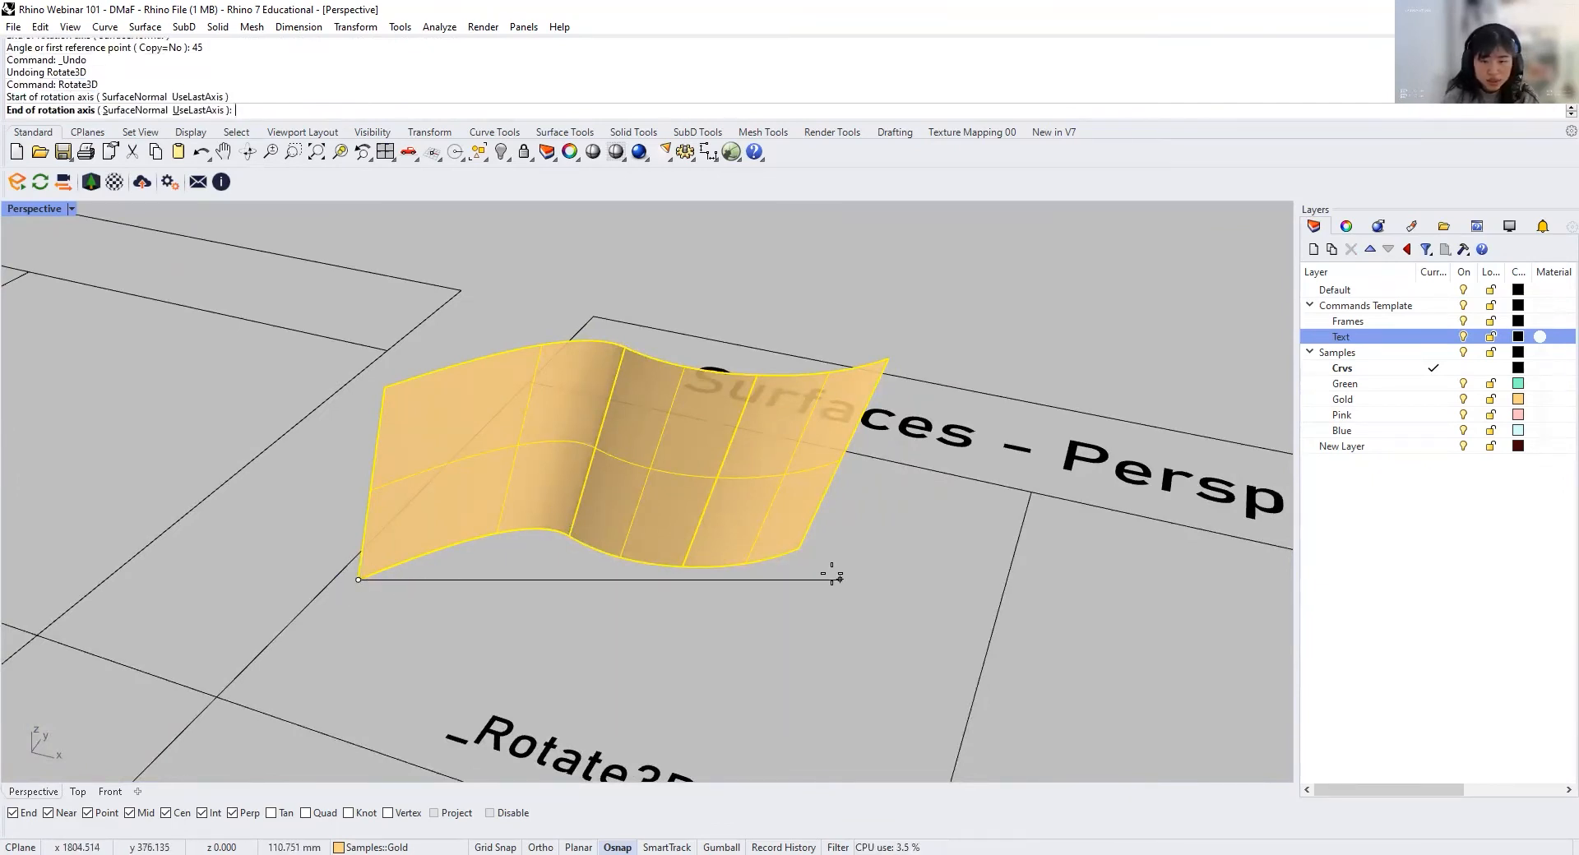
left_click(800, 547)
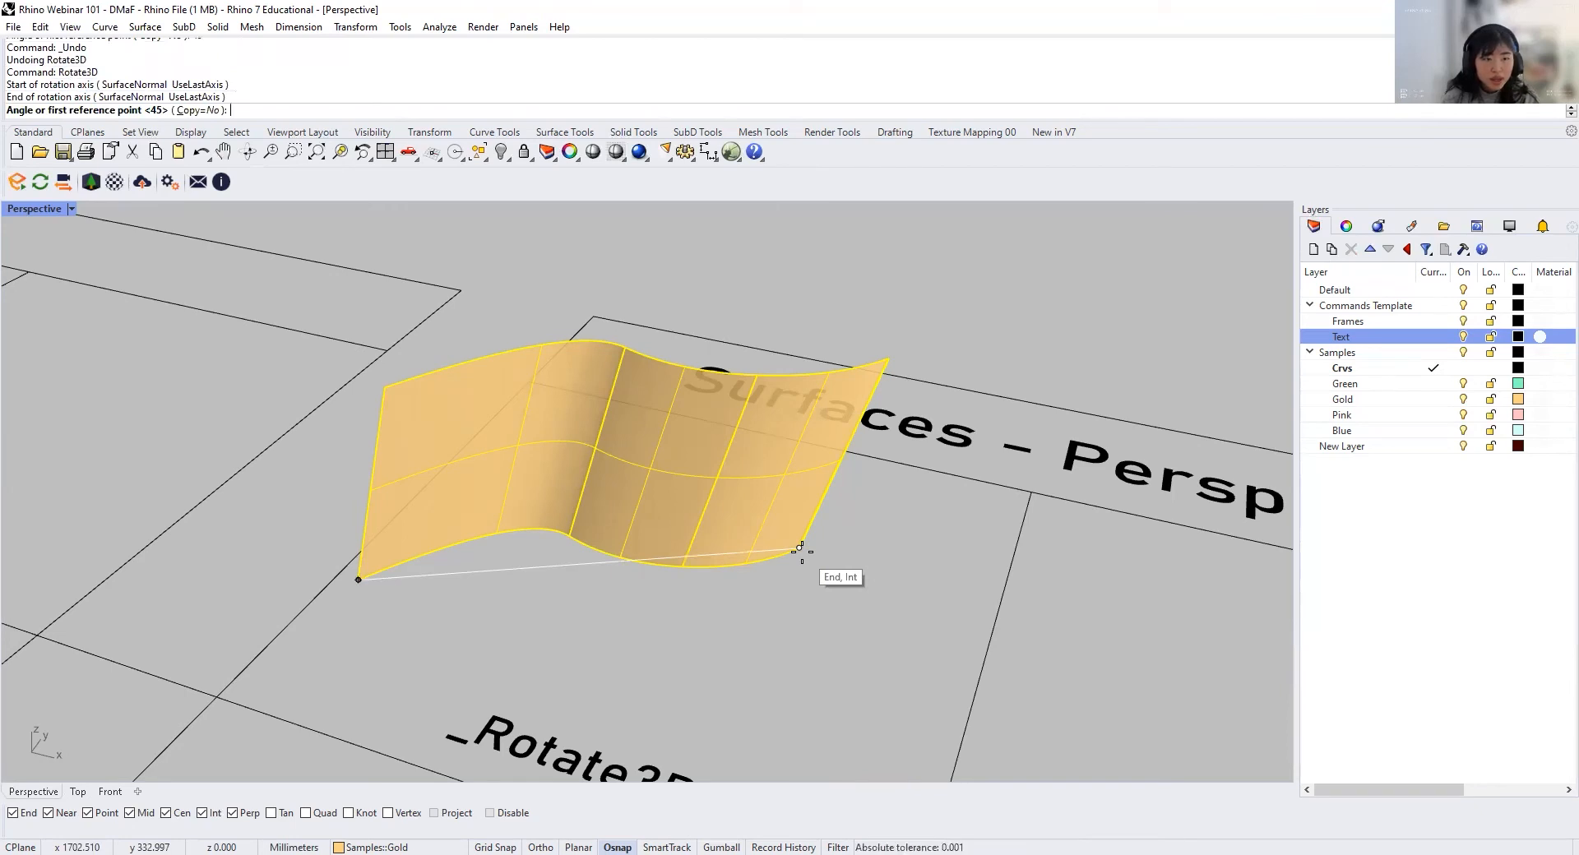
right_click_drag(346, 392, 455, 746)
scroll(441, 712, "down", 5)
scroll(436, 728, "up", 9)
left_click(451, 710)
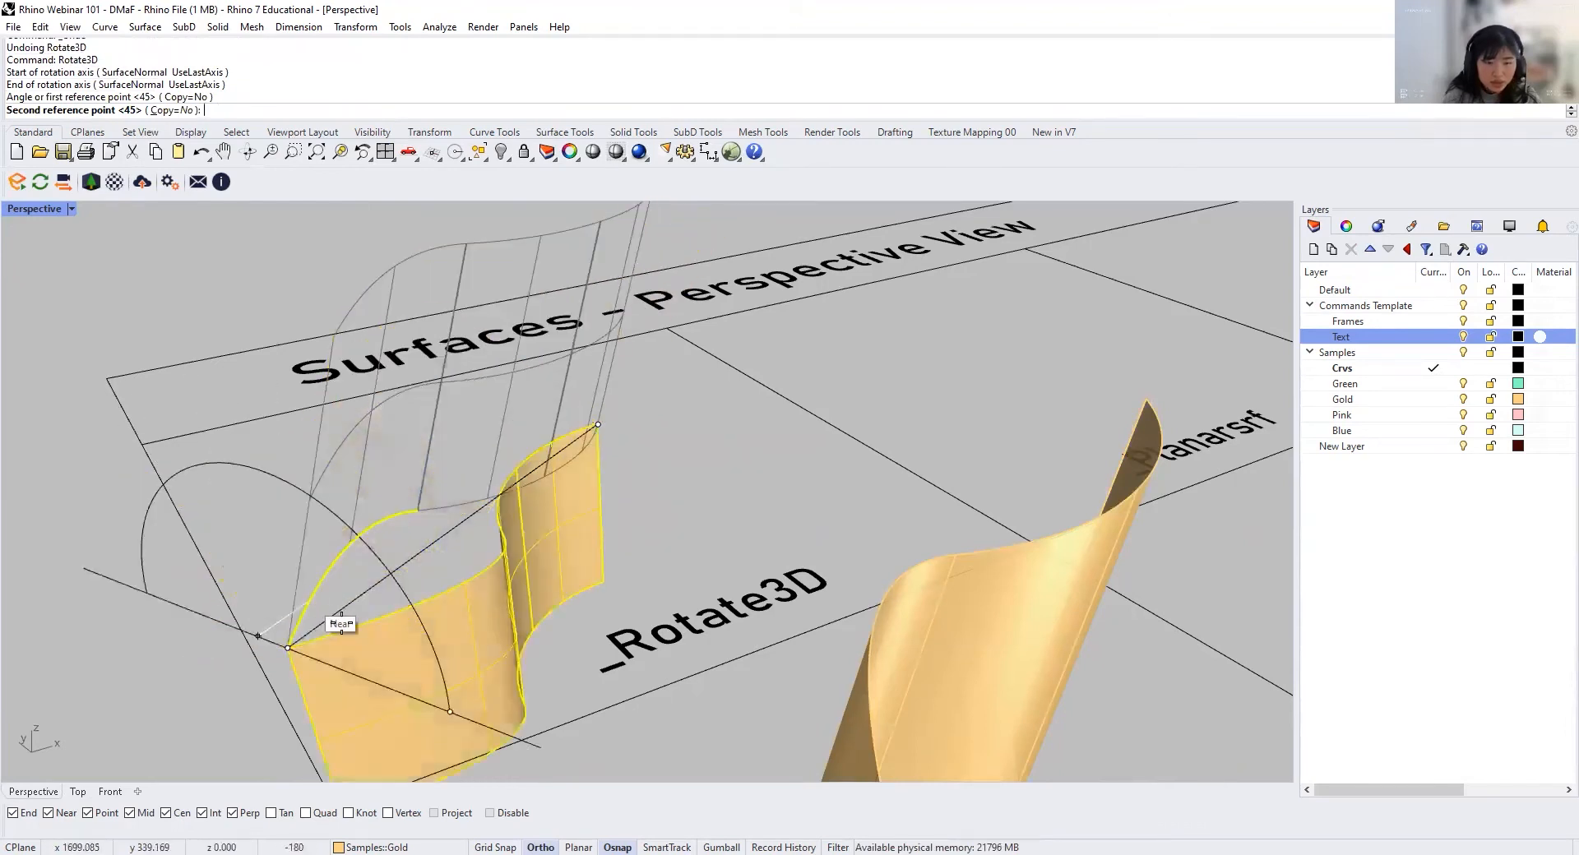
left_click(247, 612, "shift")
right_click_drag(255, 604, 624, 470)
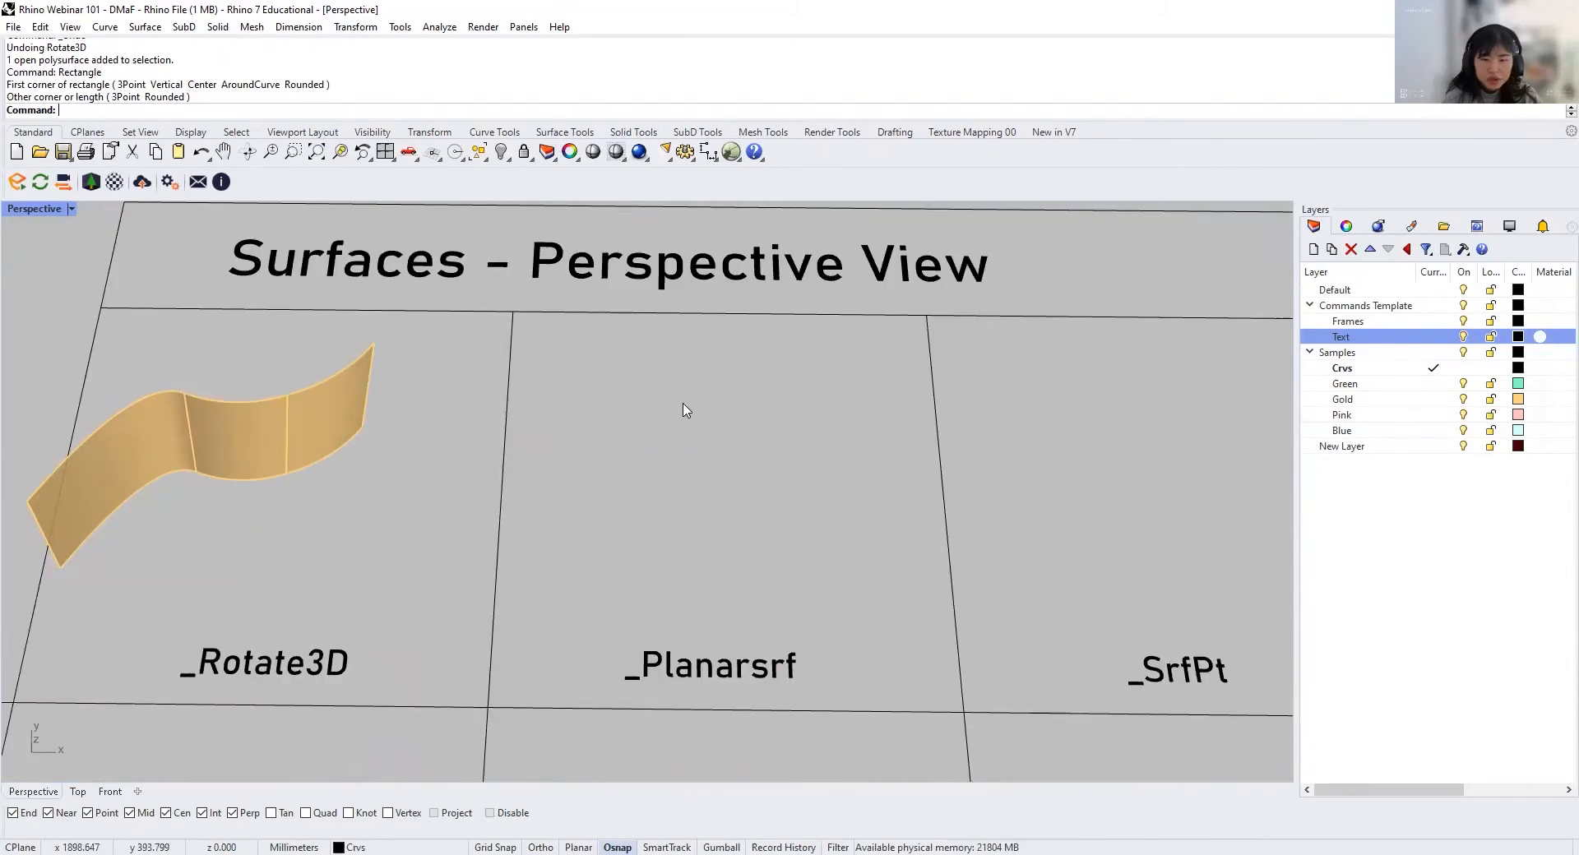
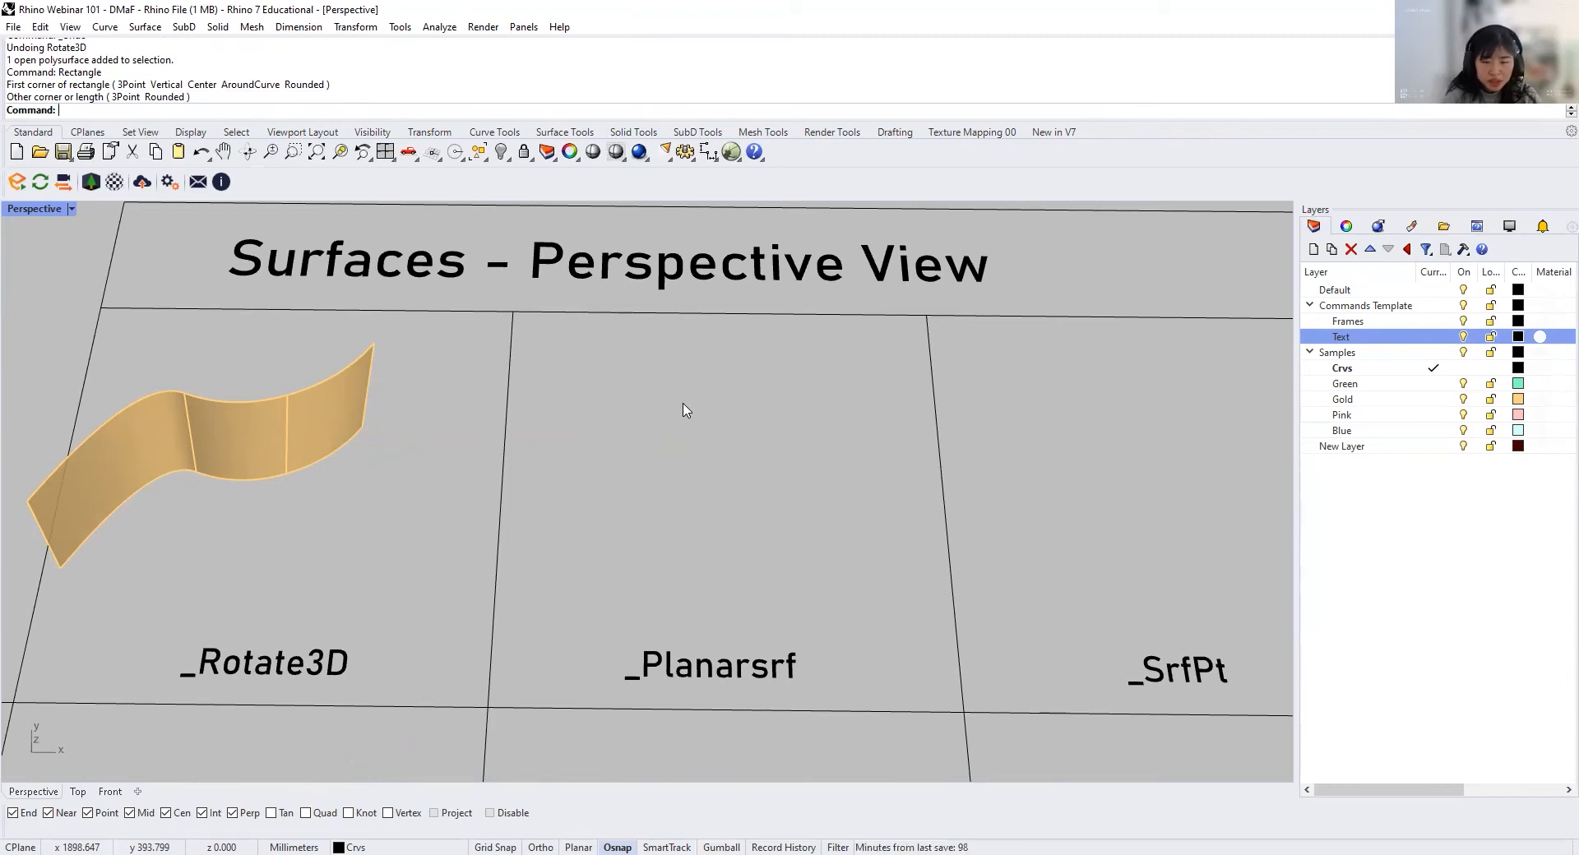
Step: Draw a rectangle from corner to corner inside the Planarsrf cell
type("ct")
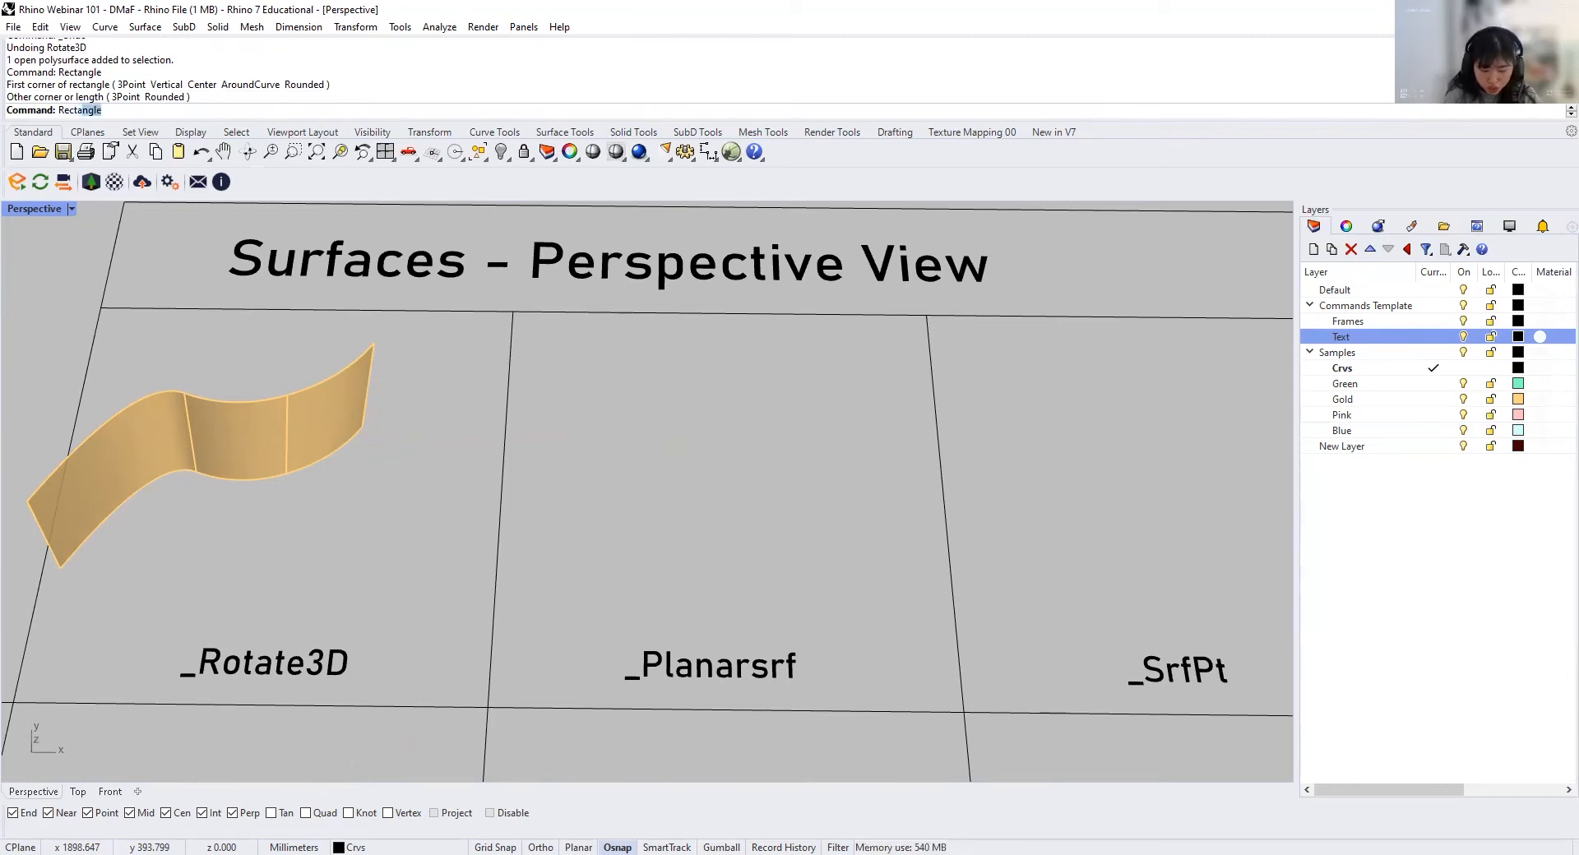
type("angl")
key("Return")
left_click(593, 407)
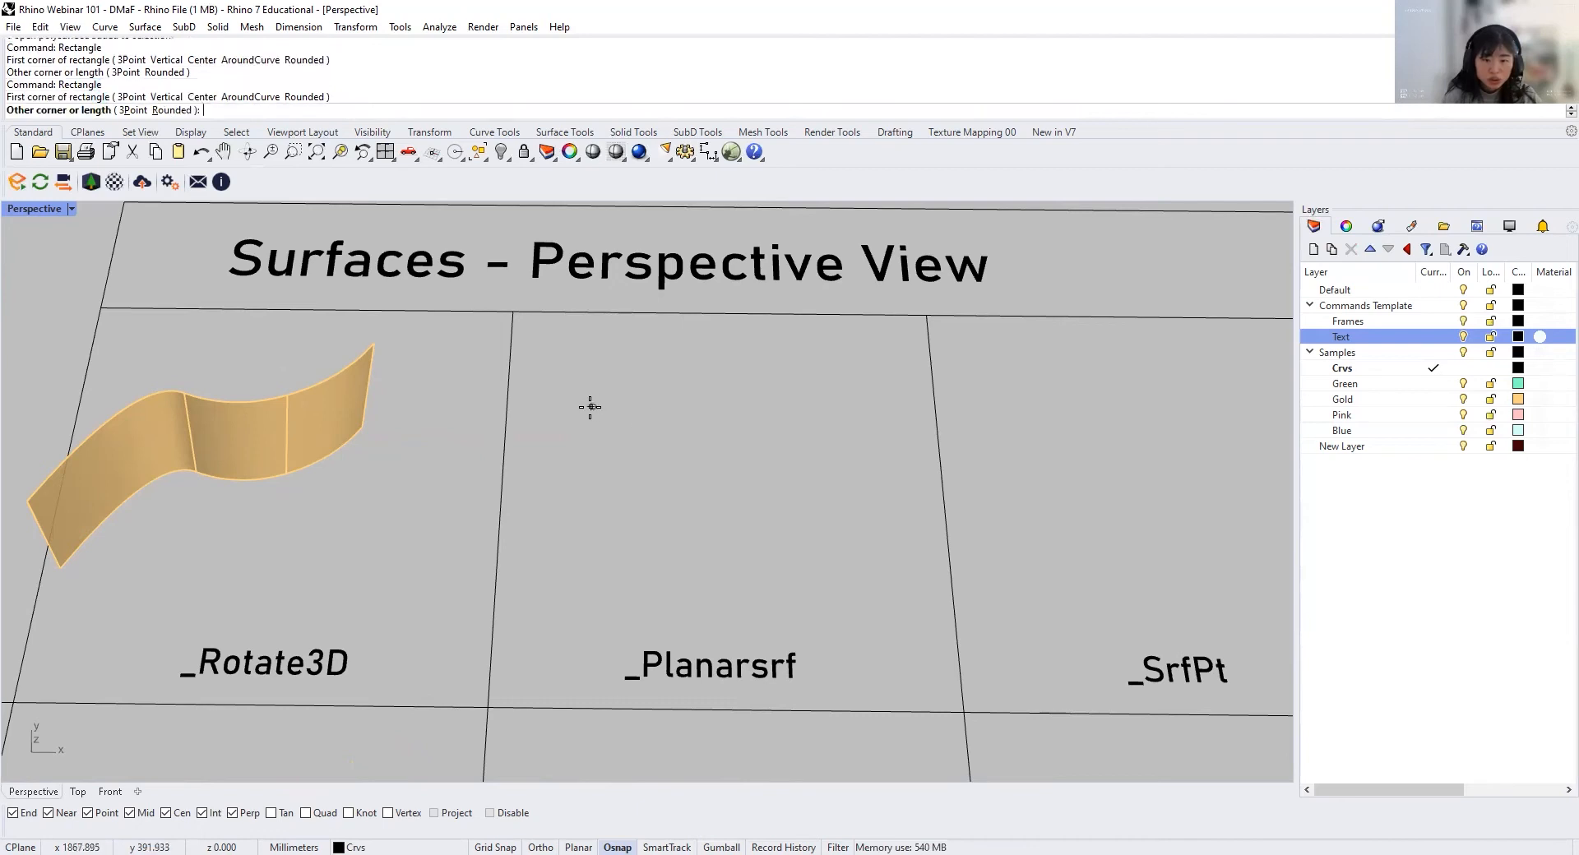
left_click(860, 581)
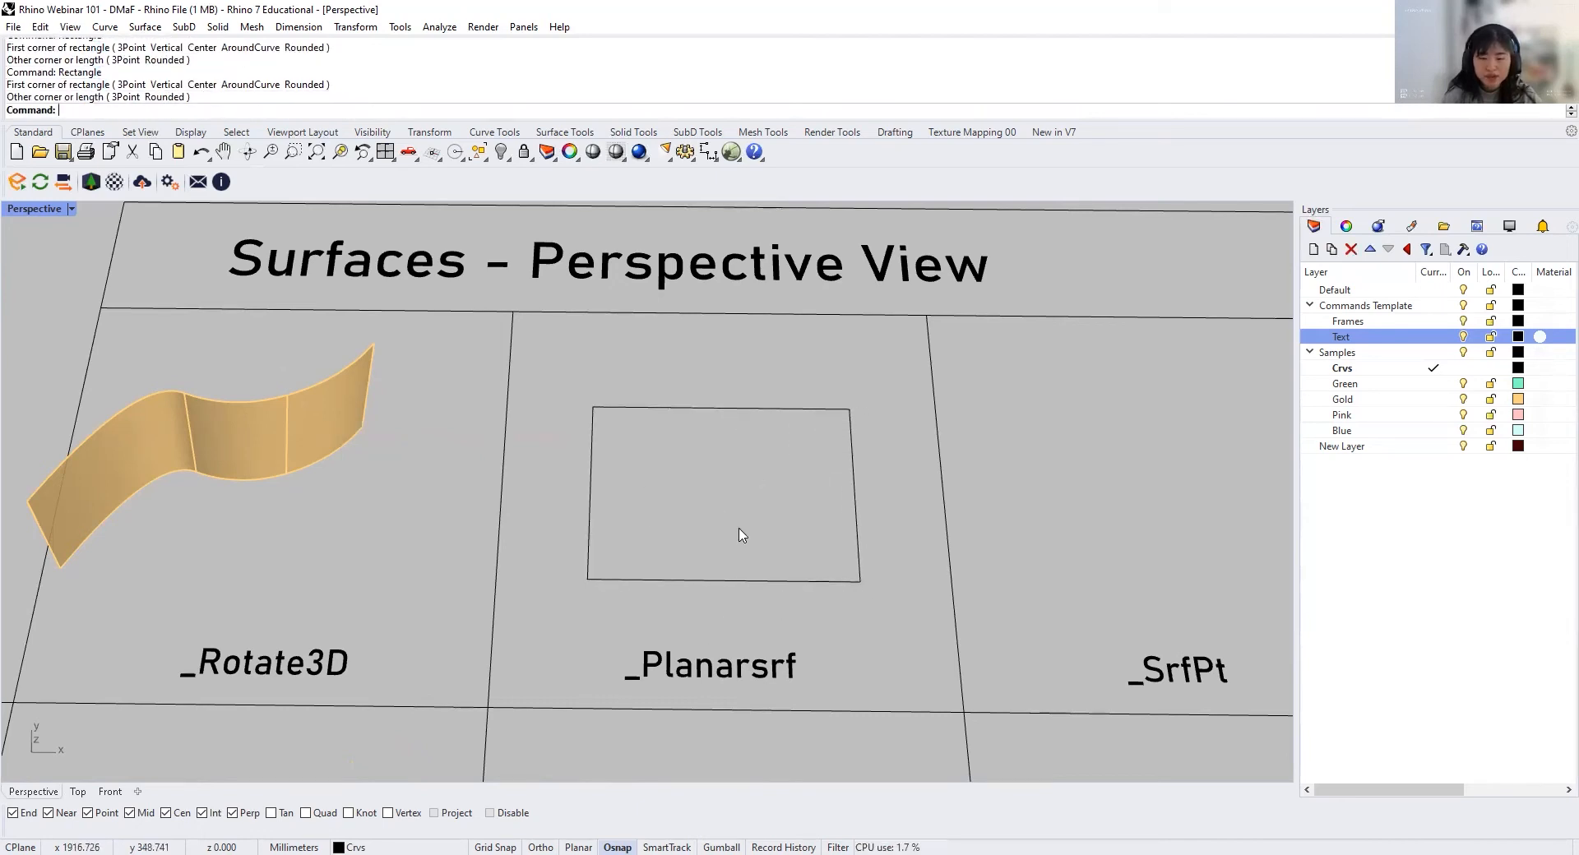
Step: Fill the rectangle in the Planarsrf cell with a flat surface using PlanarSrf
left_click(746, 584)
type("Plaa")
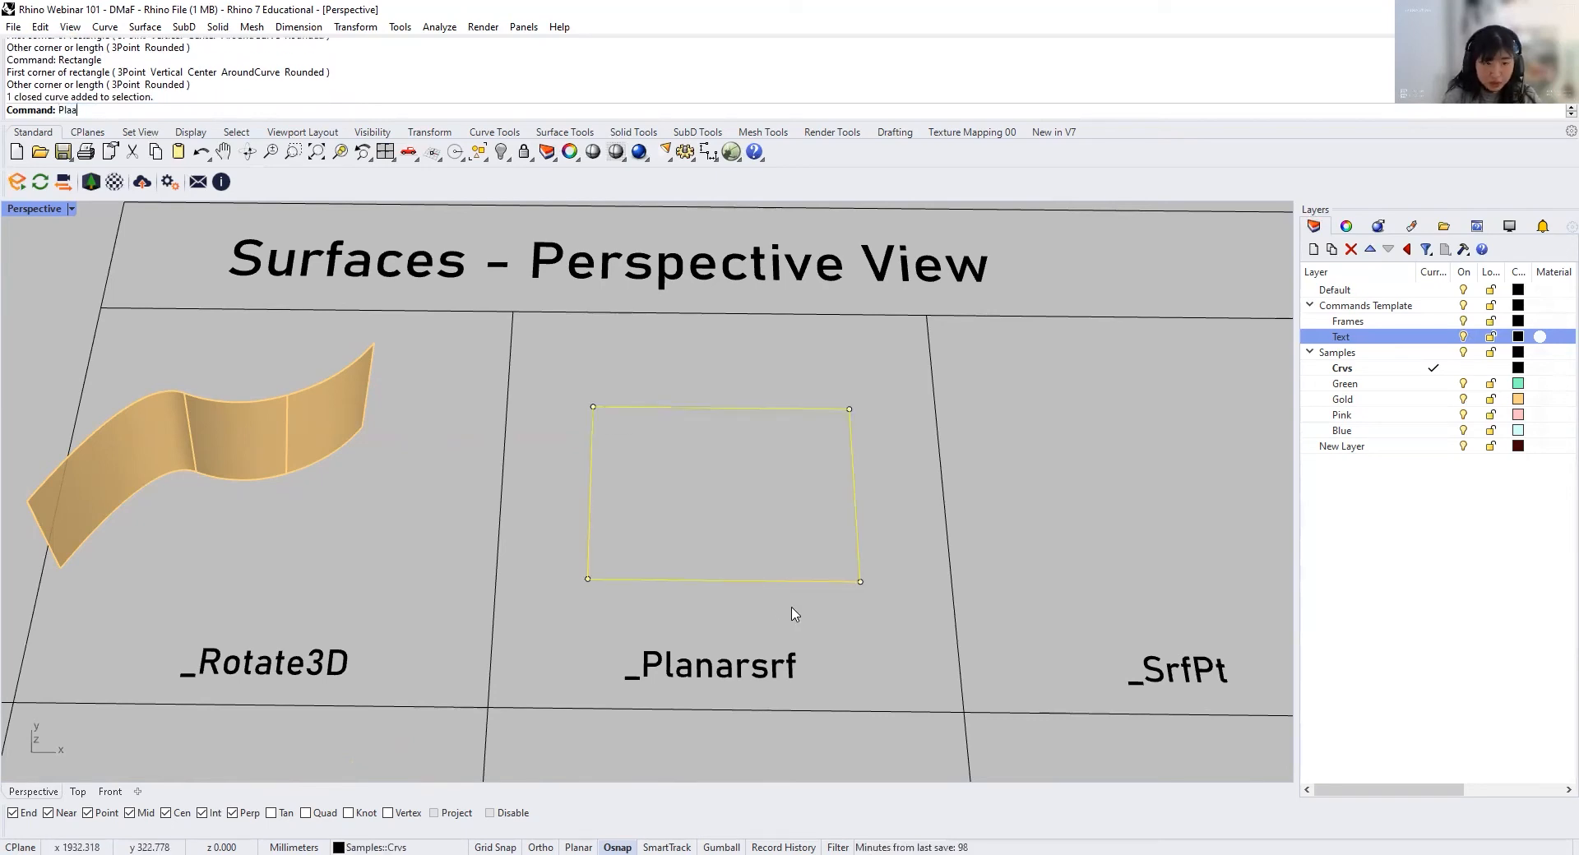
key("BackSpace")
type("narSrf")
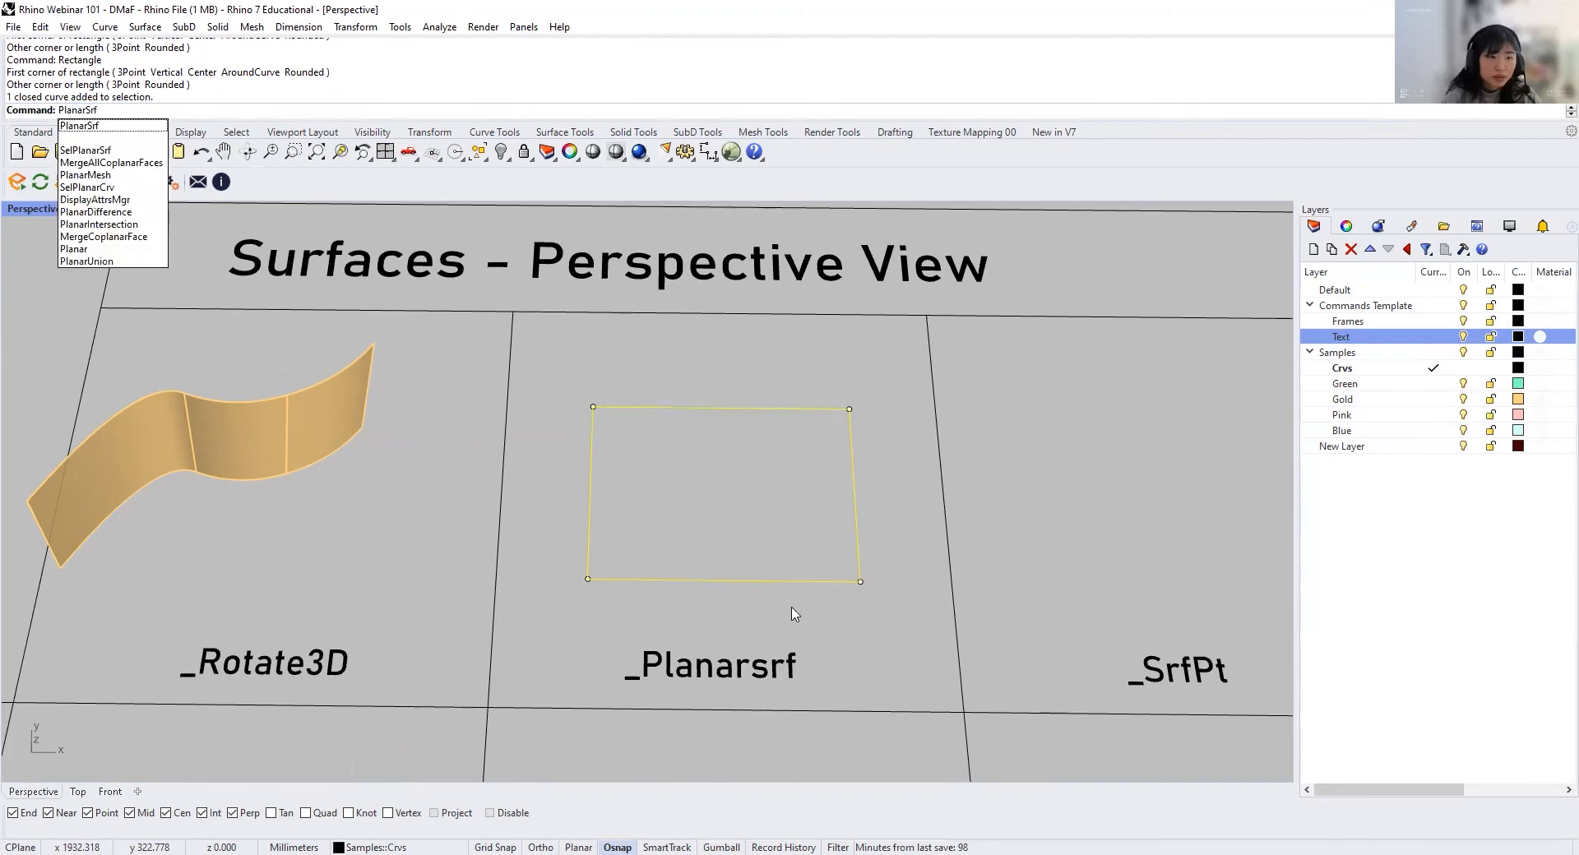
key("Return")
right_click_drag(794, 615, 783, 538)
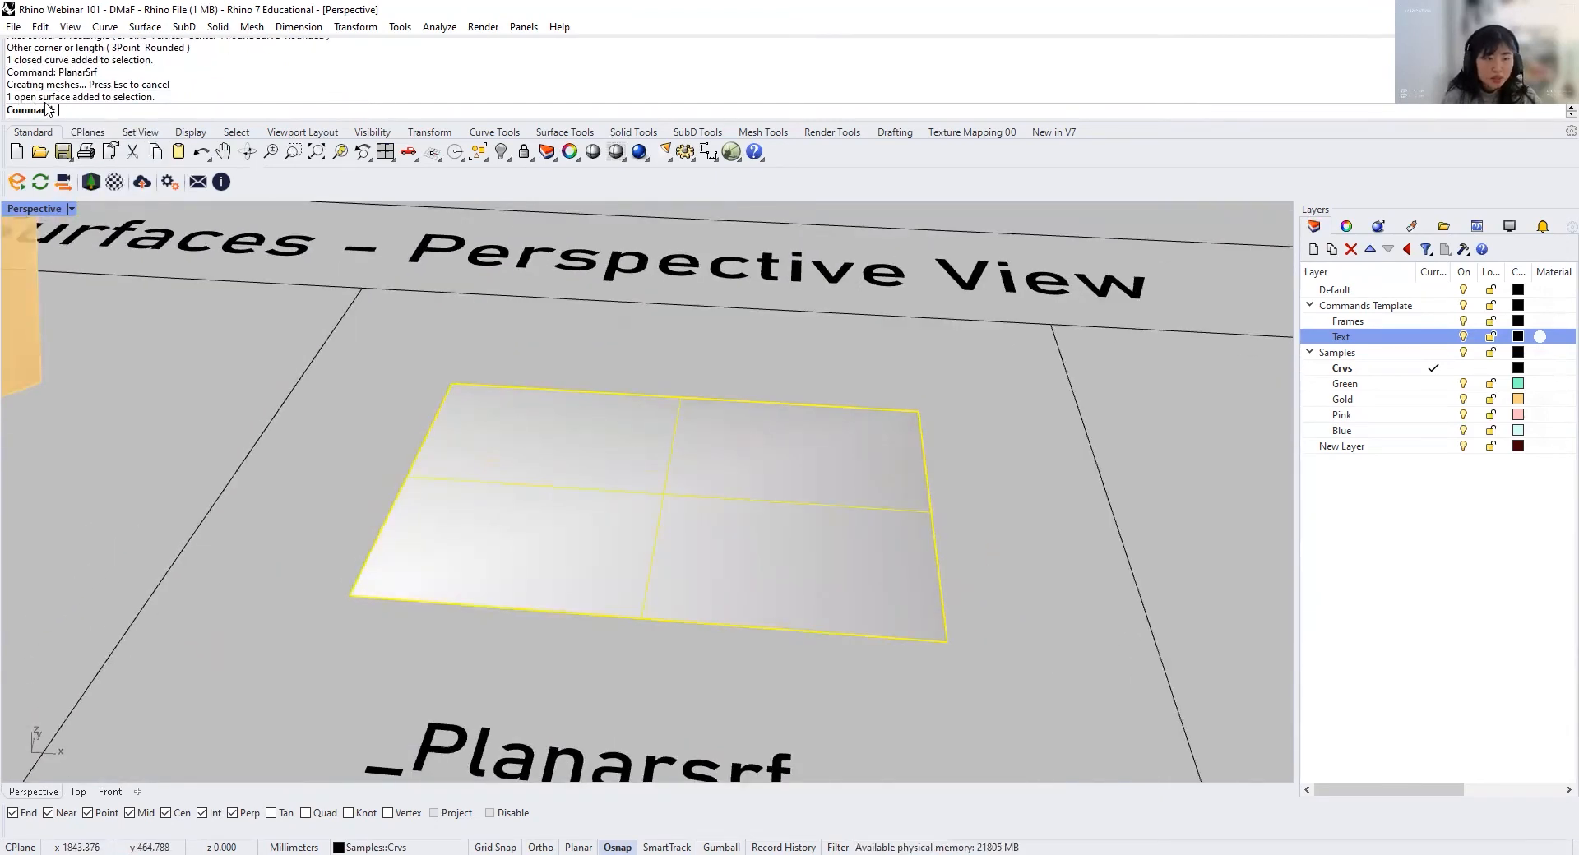
left_click(958, 537)
left_click(936, 516)
left_click(1007, 512)
mouse_move(798, 473)
right_mouse_down()
mouse_move(810, 544)
mouse_move(810, 473)
right_mouse_up()
scroll(810, 473, "down", 3)
Step: Rotate the planar surface 90 degrees upright with Rotate3D about its left edge, using a corner as the reference point
left_click(802, 485)
type("Rotat")
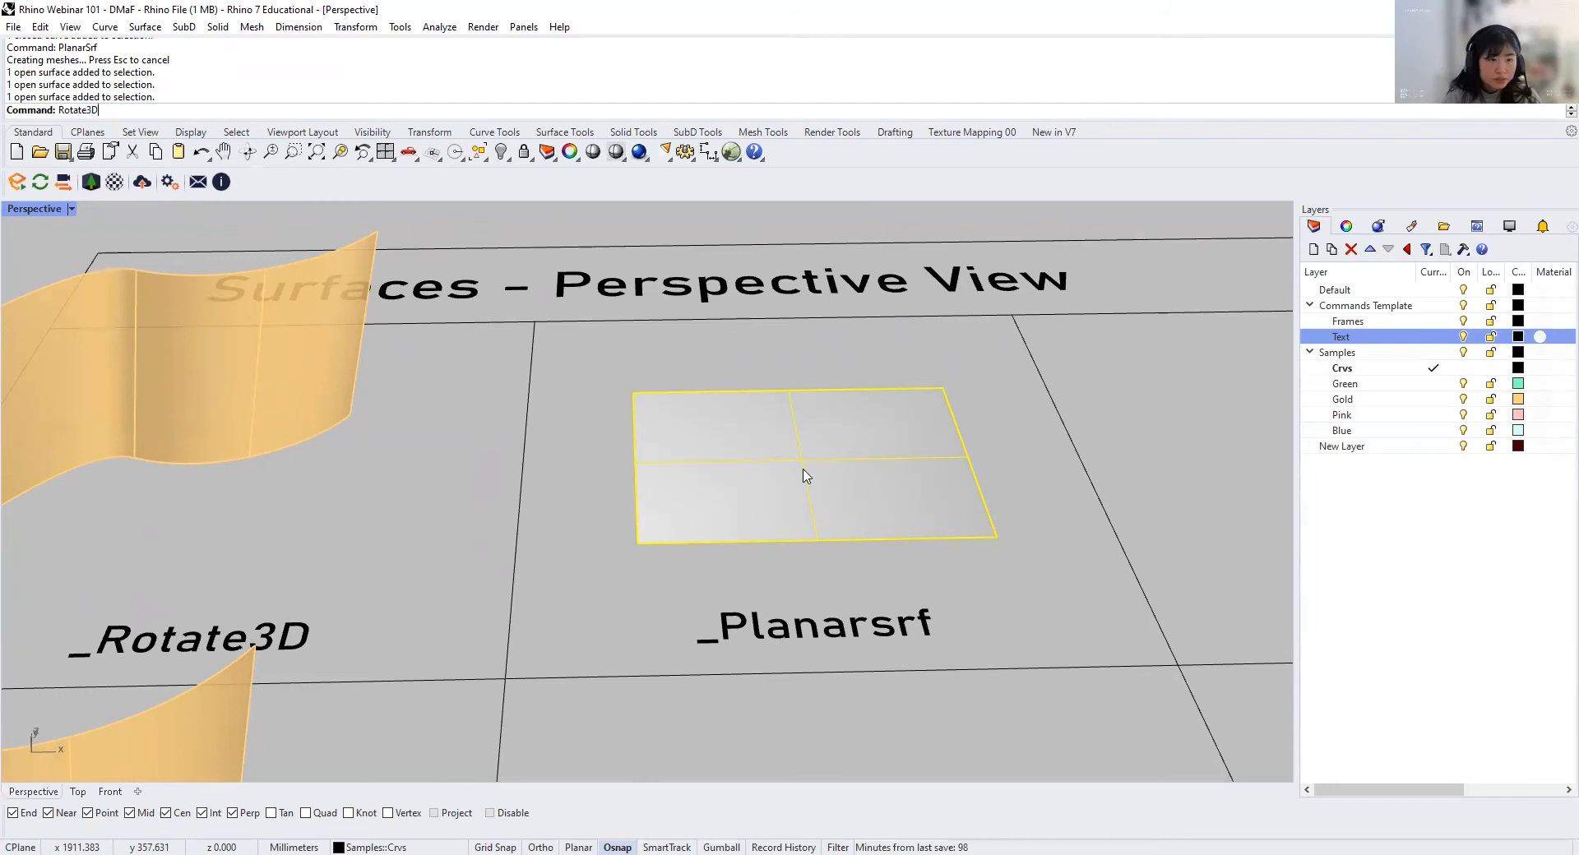
type("e3D")
key("Return")
left_click(638, 543)
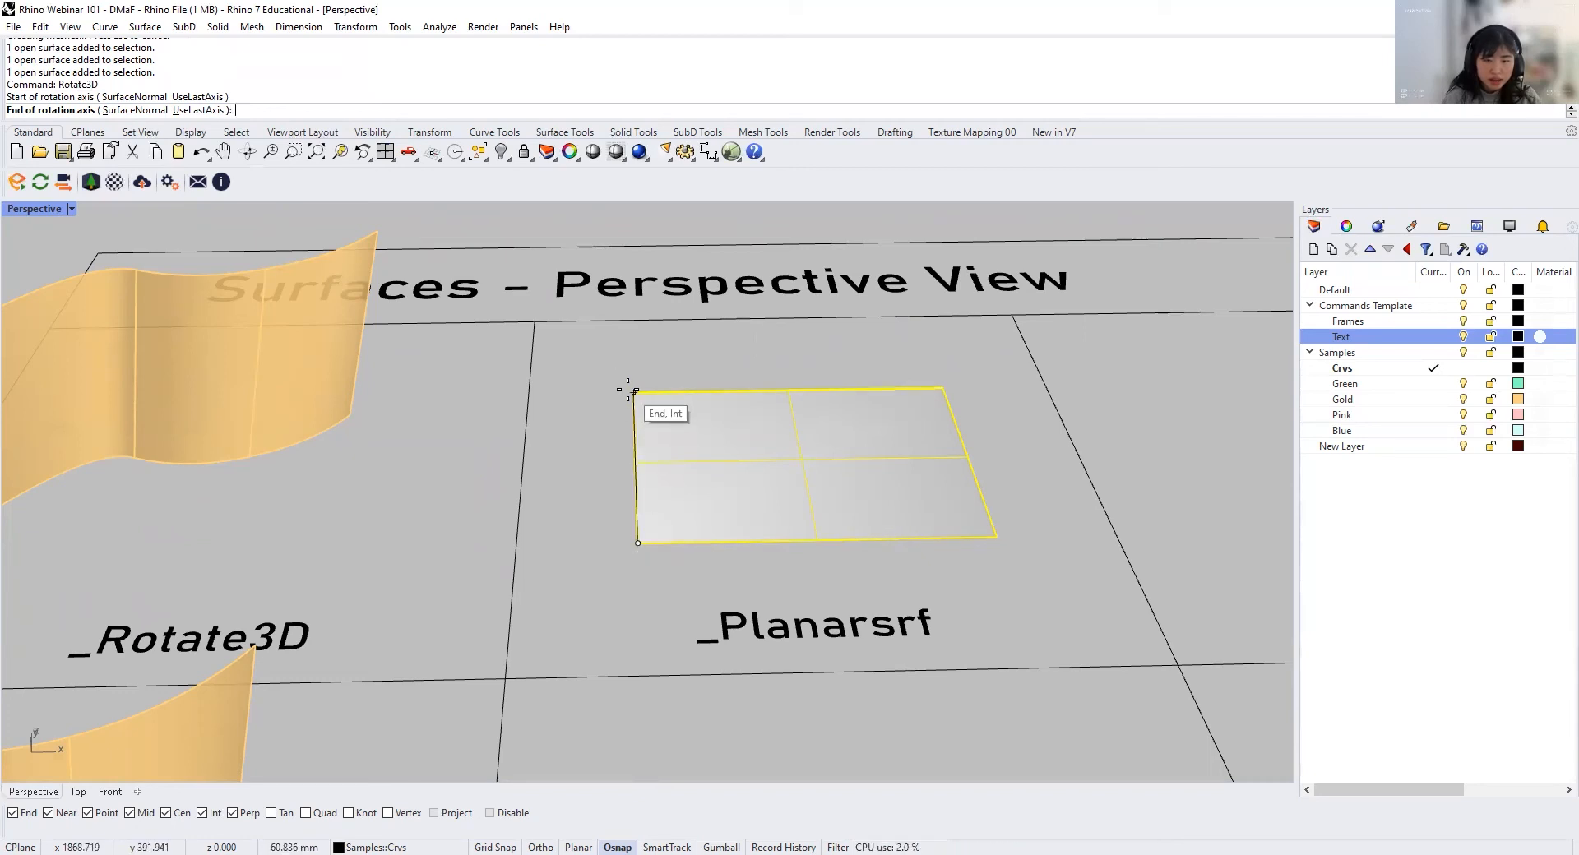
left_click(634, 391)
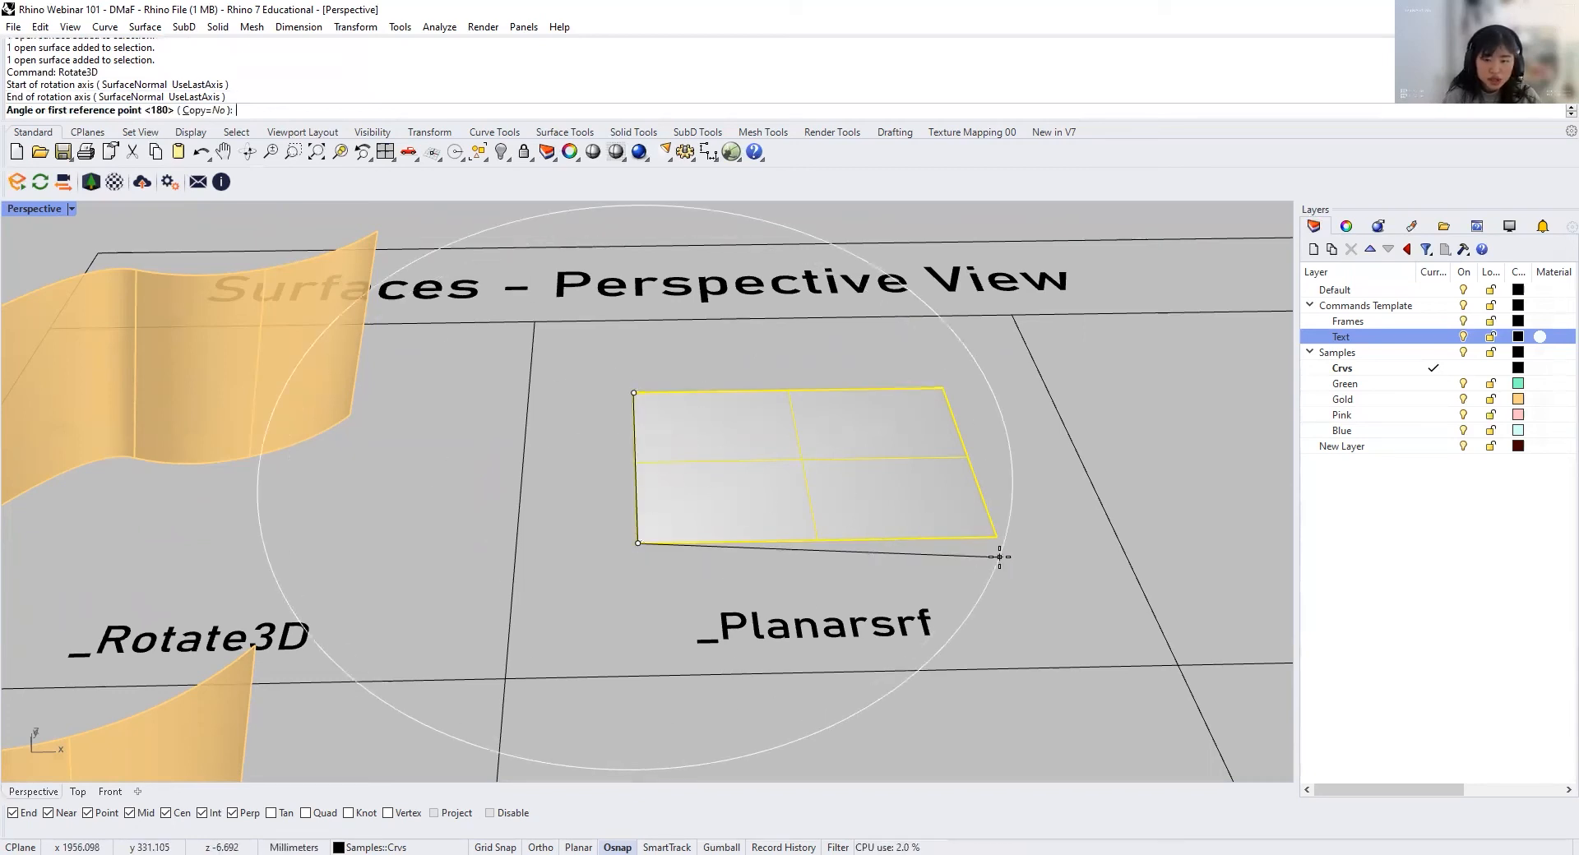
left_click(997, 537)
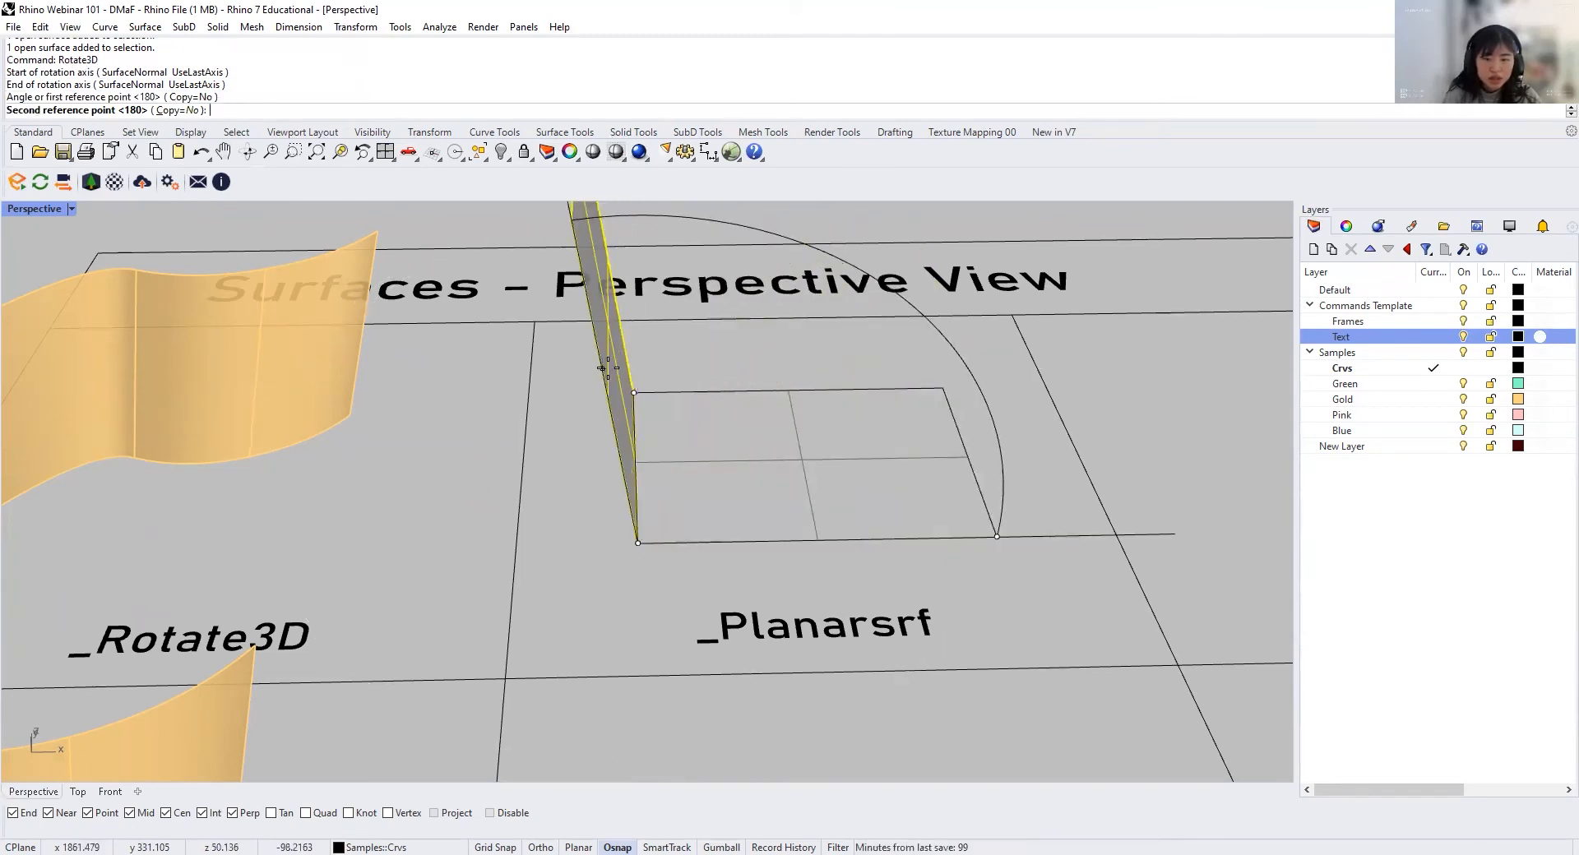
key("shift")
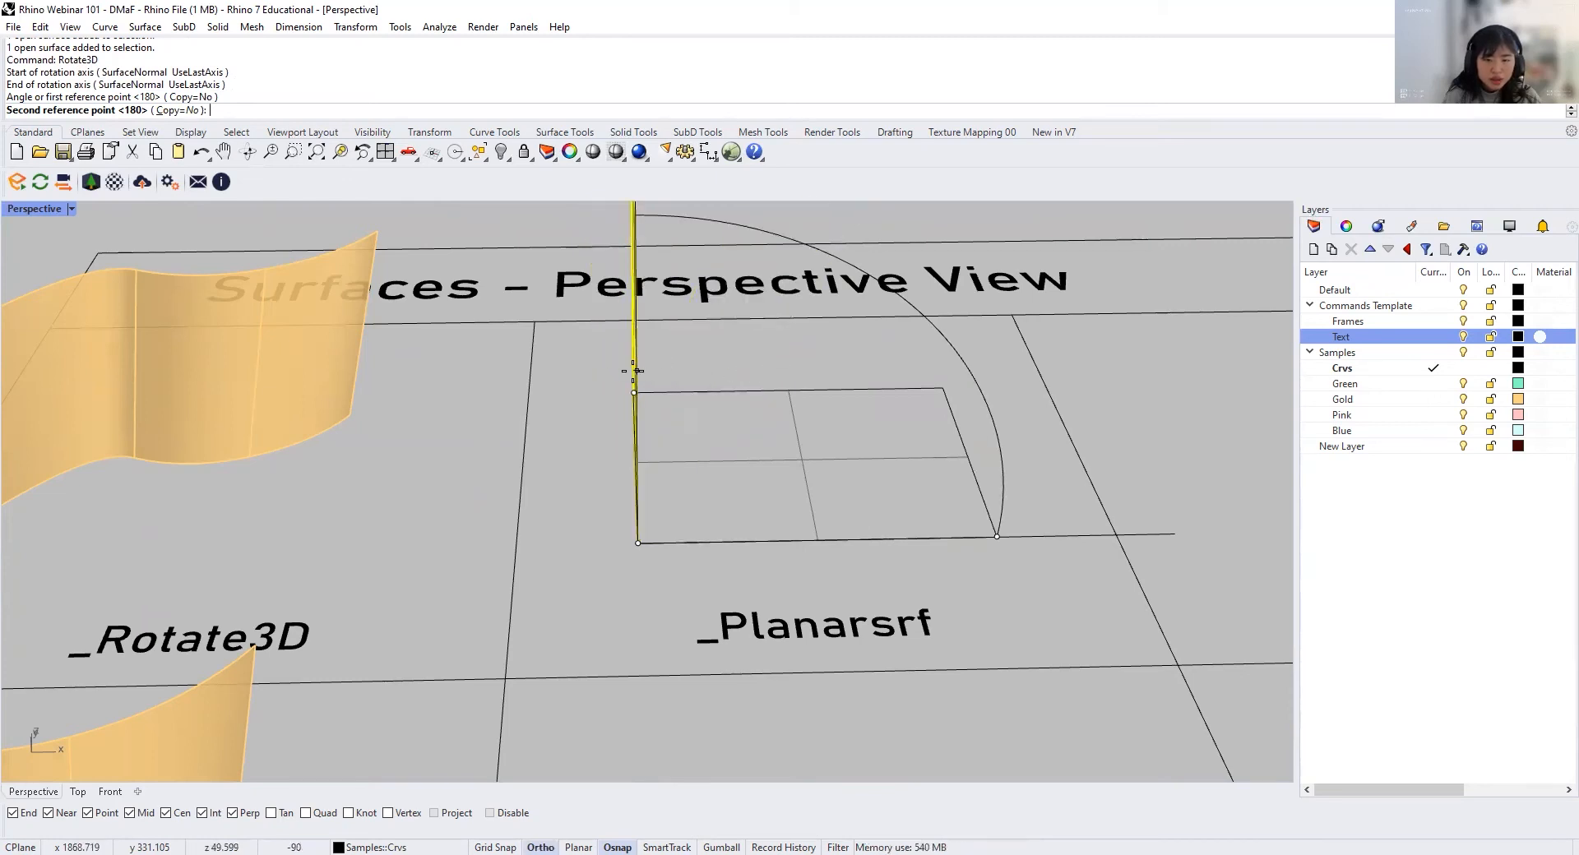
mouse_move(691, 374)
right_mouse_down()
mouse_move(707, 370)
mouse_move(652, 359)
mouse_move(675, 374)
right_mouse_up()
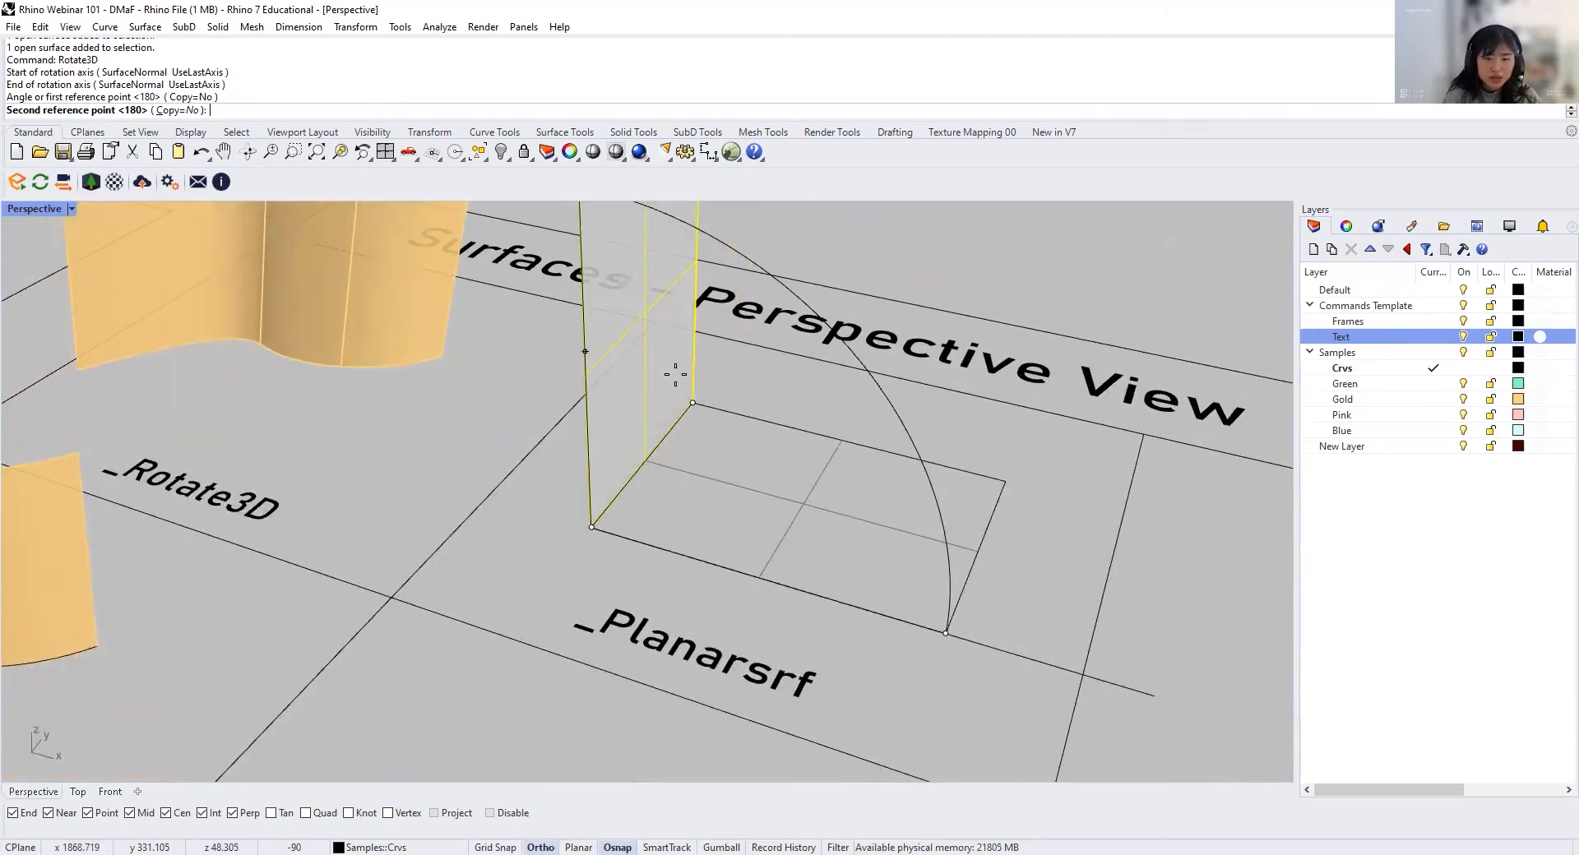
left_click(681, 375)
Step: Create a four-sided surface from four freely placed corner points with SrfPt inside the SrfPt cell
right_click_drag(736, 476, 701, 543)
scroll(808, 459, "down", 5)
scroll(701, 543, "up", 3)
right_click_drag(944, 541, 772, 519, "shift")
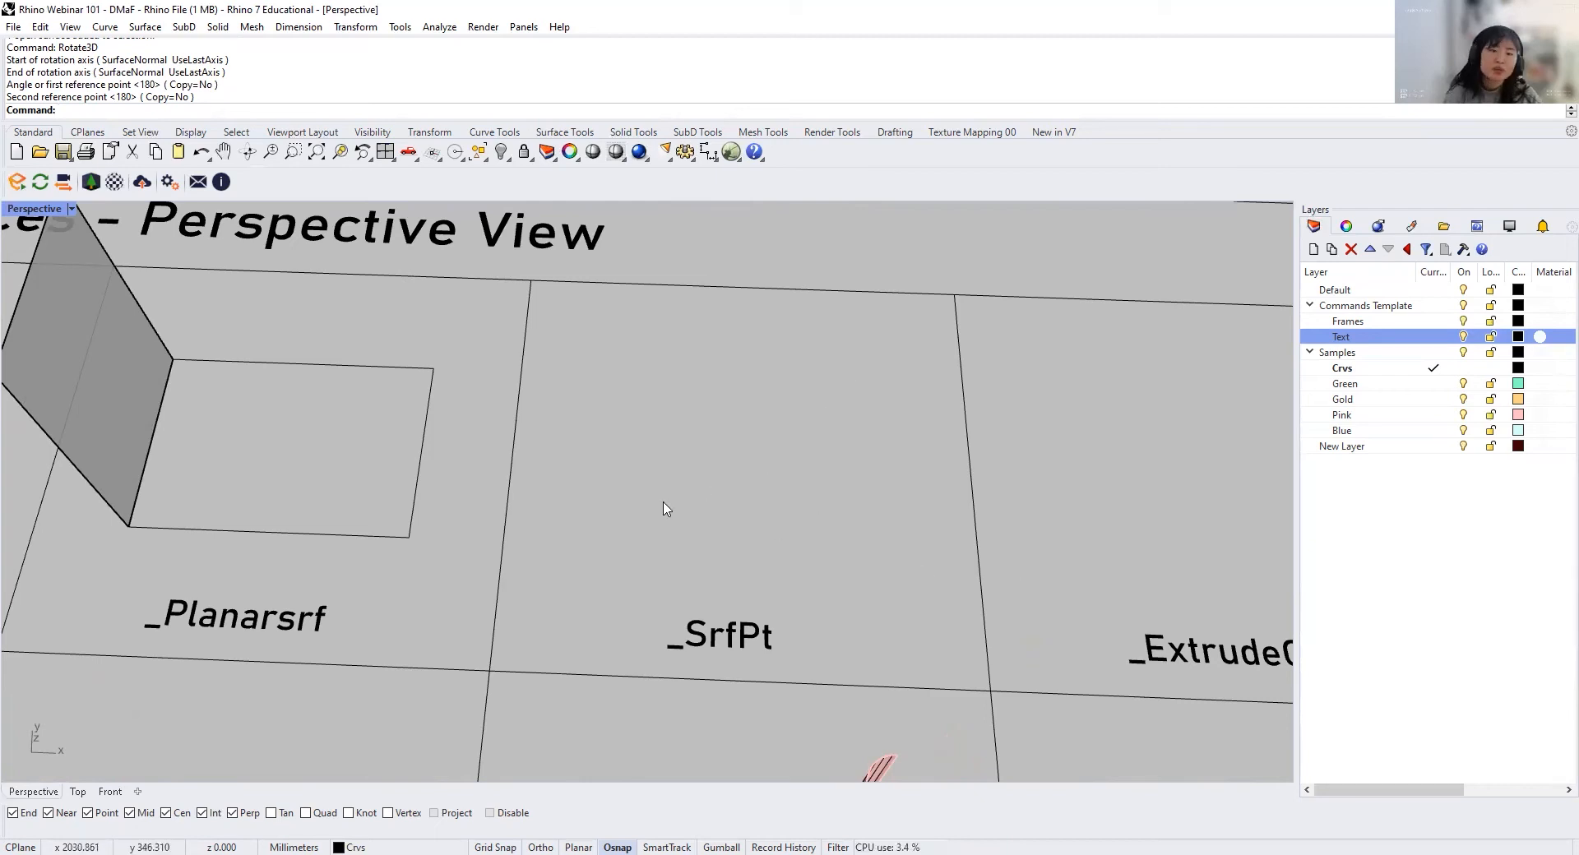
mouse_move(650, 511)
right_mouse_down()
mouse_move(677, 462)
mouse_move(638, 531)
mouse_move(617, 490)
mouse_move(644, 450)
mouse_move(634, 507)
mouse_move(617, 436)
mouse_move(585, 469)
mouse_move(640, 482)
right_mouse_up()
scroll(697, 537, "up", 3)
scroll(697, 539, "down", 6)
scroll(744, 638, "up", 2)
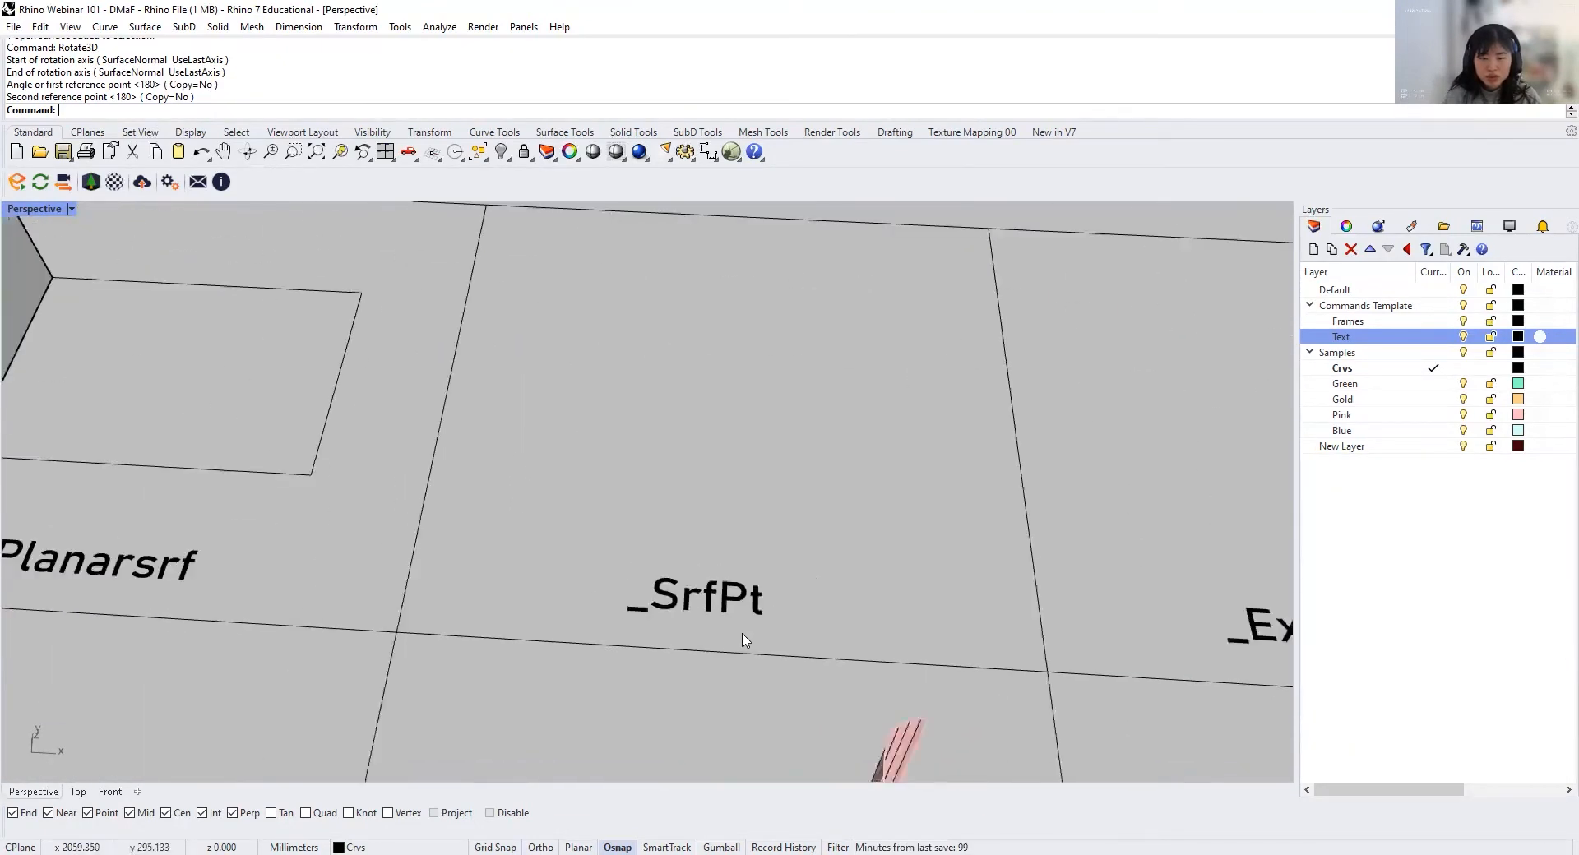
scroll(733, 467, "down", 5)
scroll(698, 494, "up", 4)
mouse_move(697, 494)
right_mouse_down("shift")
mouse_move(804, 504)
mouse_move(732, 496)
mouse_move(757, 480)
mouse_move(690, 486)
right_mouse_up("shift")
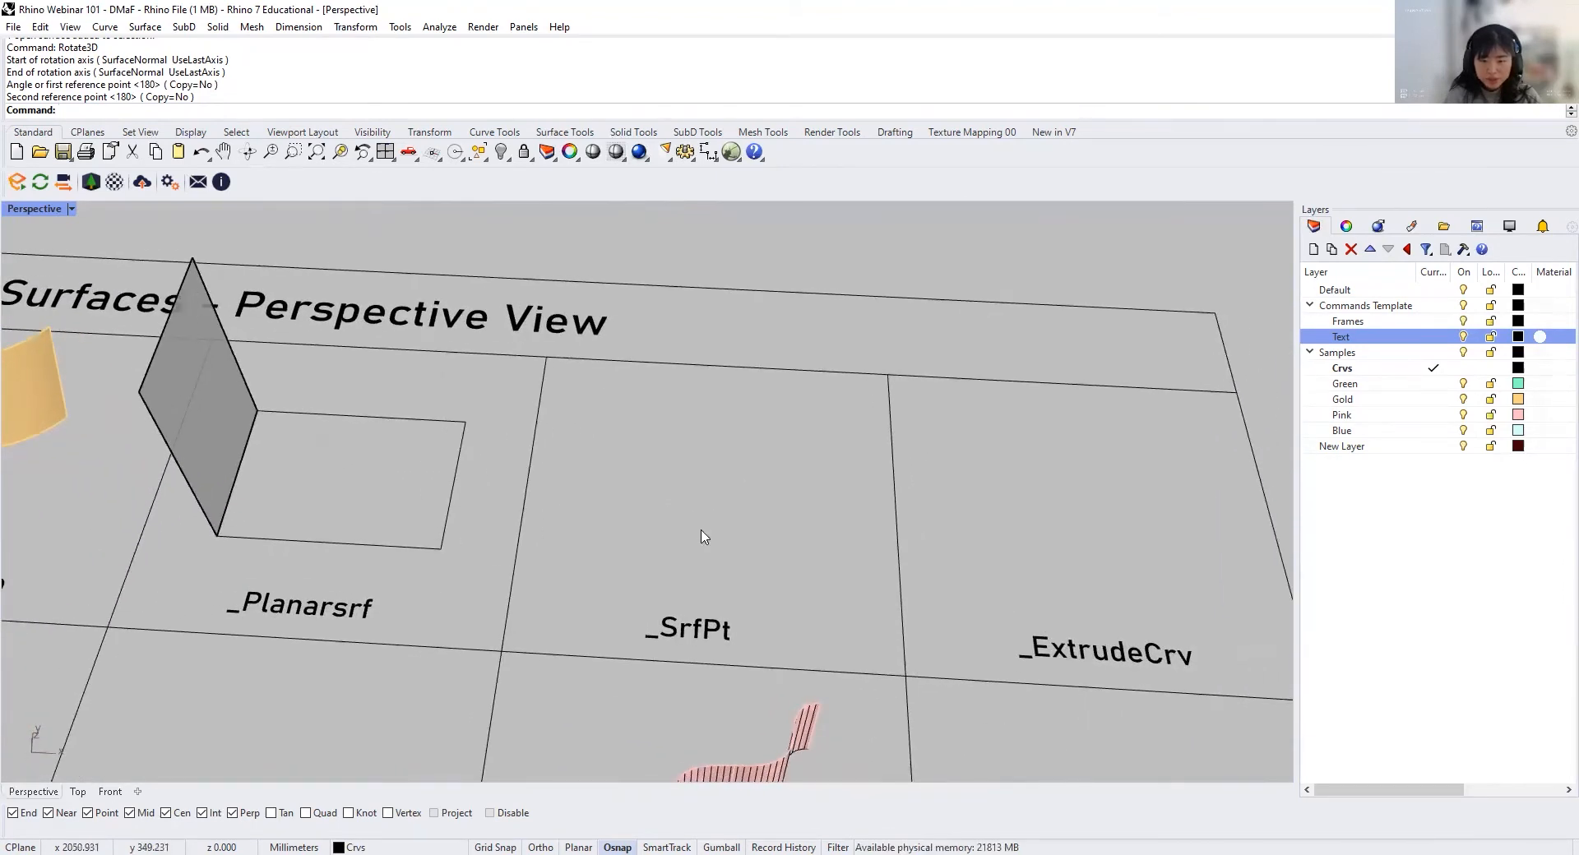
right_click_drag(703, 537, 722, 588)
type("SrfPt")
key("Return")
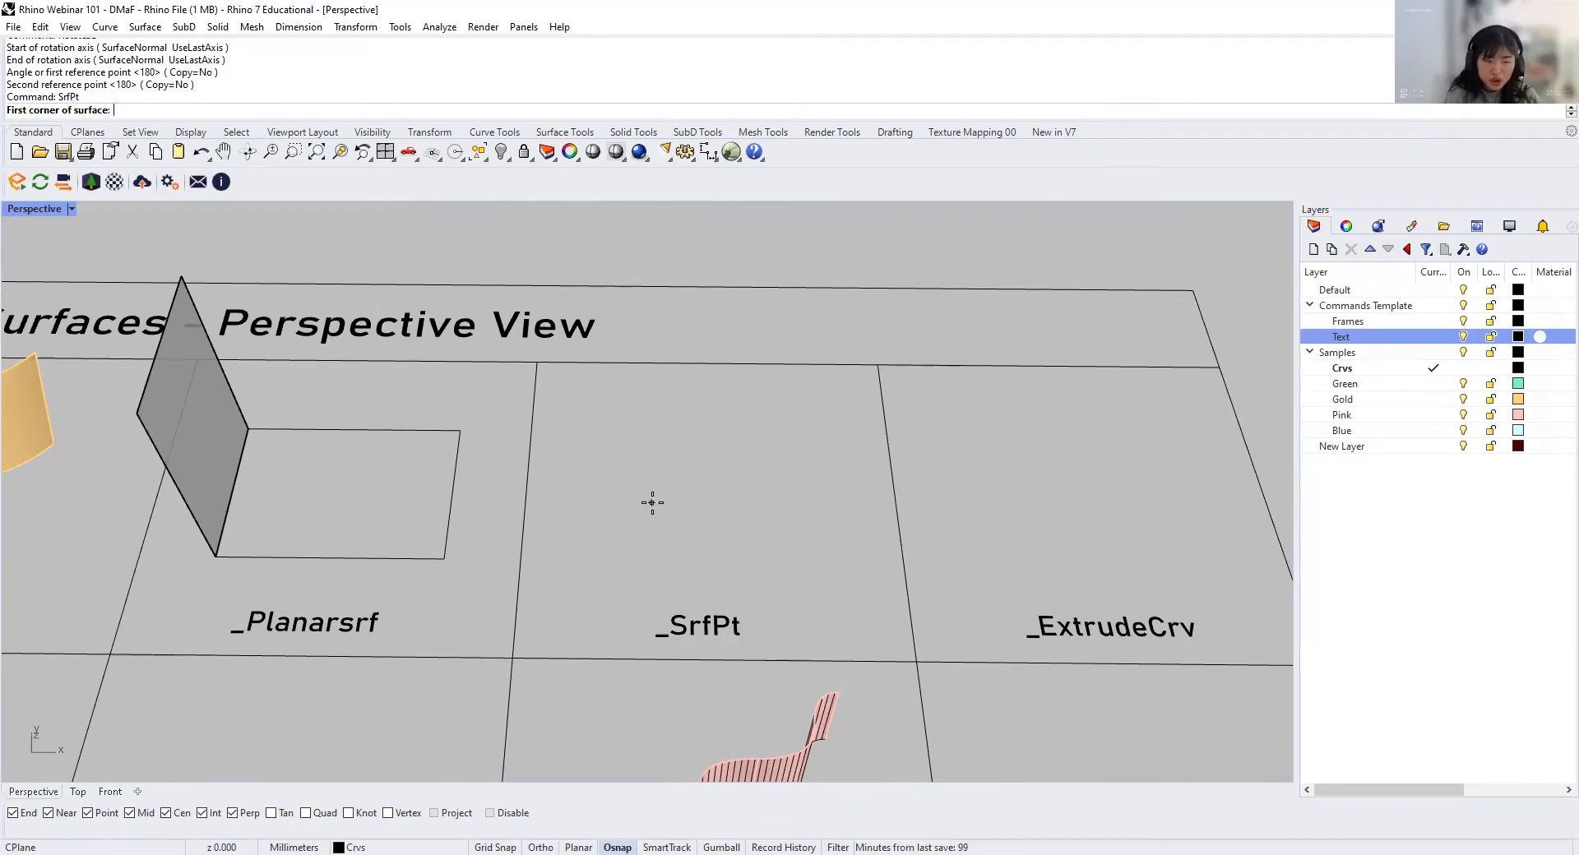
left_click(629, 446)
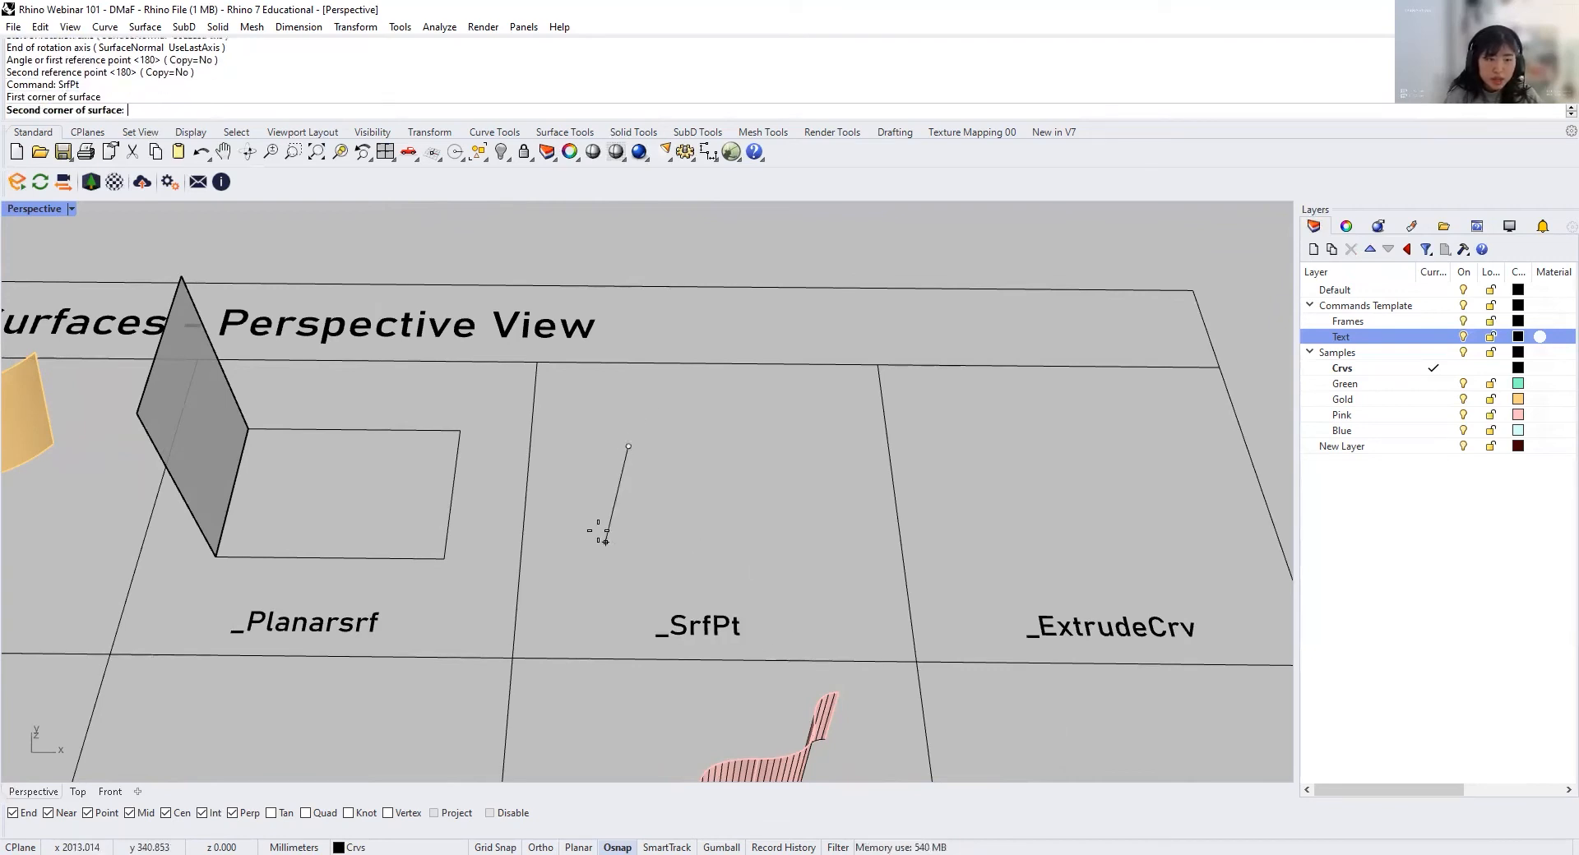
left_click(597, 521)
left_click(802, 533)
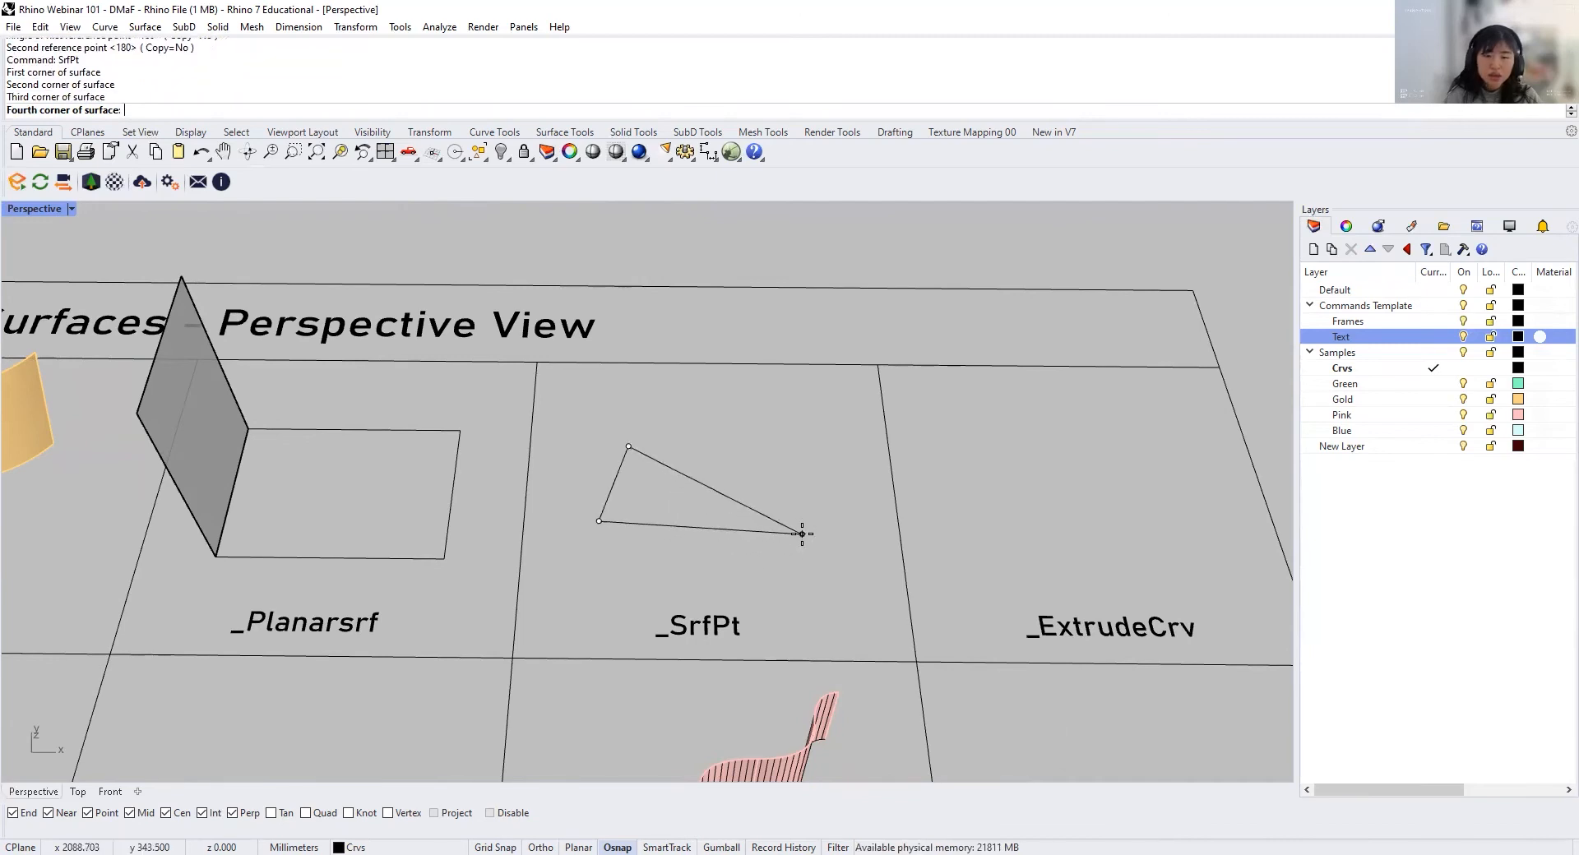
left_click(822, 398)
Step: Turn on the control points of the four-corner surface in the SrfPt cell
mouse_move(804, 553)
right_mouse_down()
mouse_move(587, 433)
mouse_move(492, 496)
mouse_move(803, 541)
mouse_move(816, 570)
right_mouse_up()
left_click(804, 541)
key("F10")
key("Escape")
scroll(810, 555, "up", 3)
left_click(811, 533)
key("Escape")
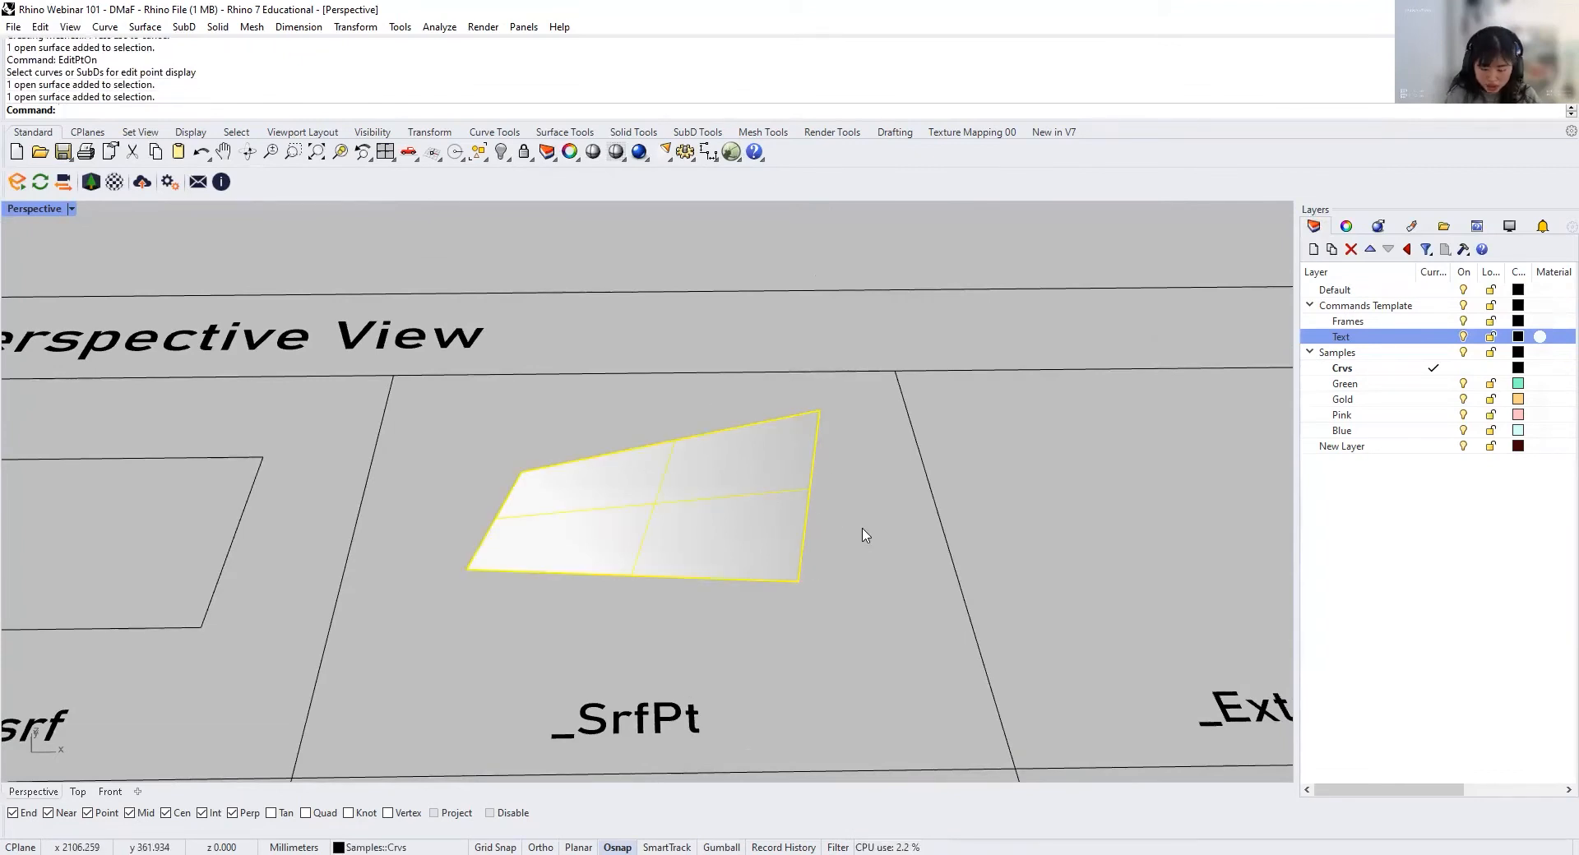
key("Return")
right_click_drag(863, 535, 793, 520)
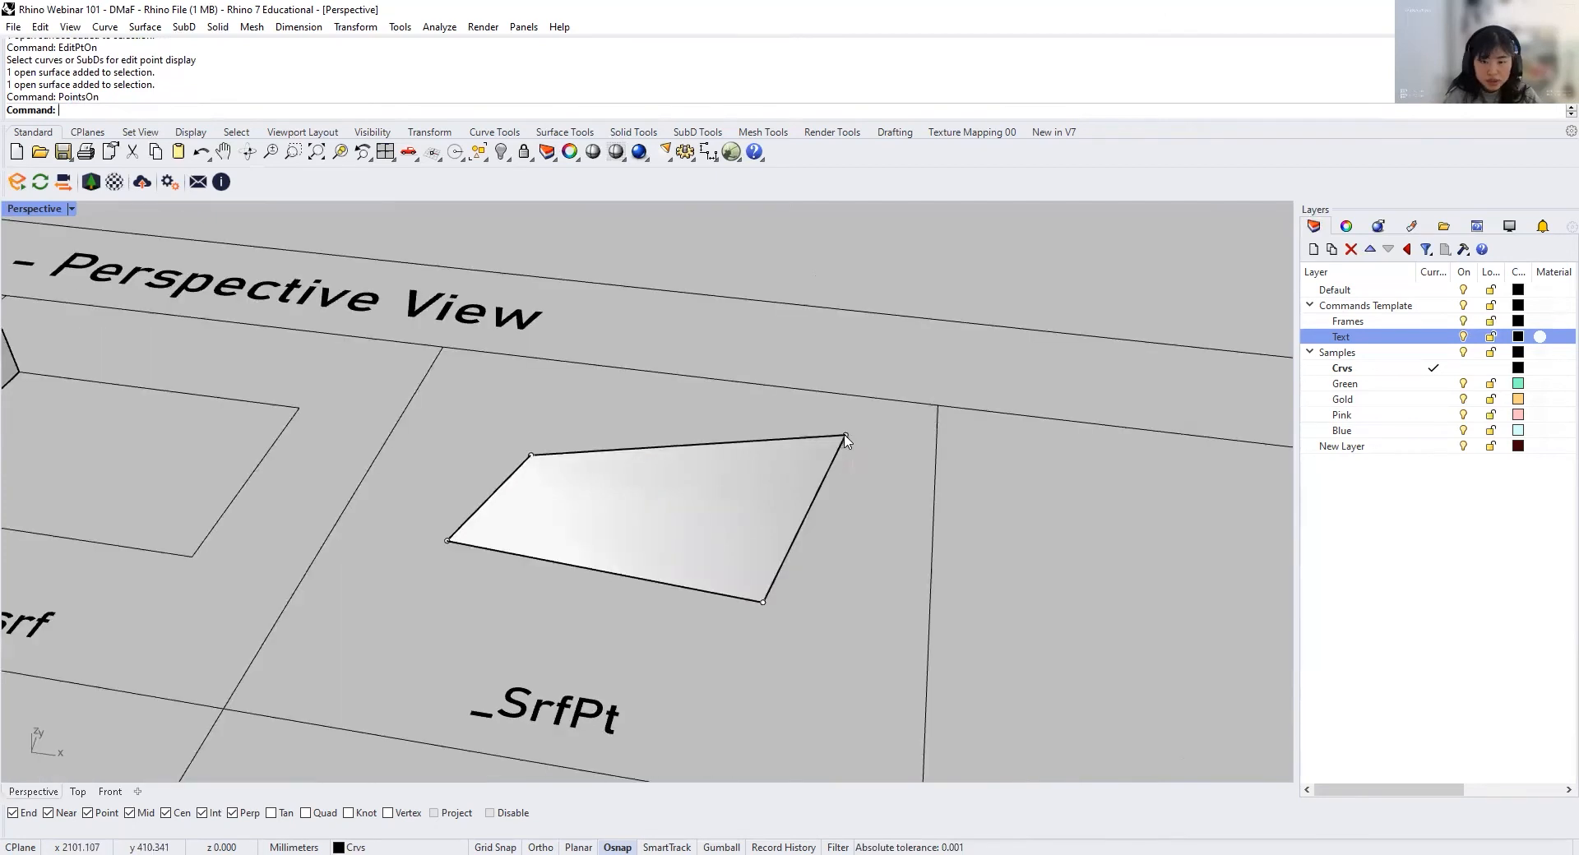
Step: Enable the Gumball, raise the surface's far right corner point and move its near right corner point inward
left_click(846, 435)
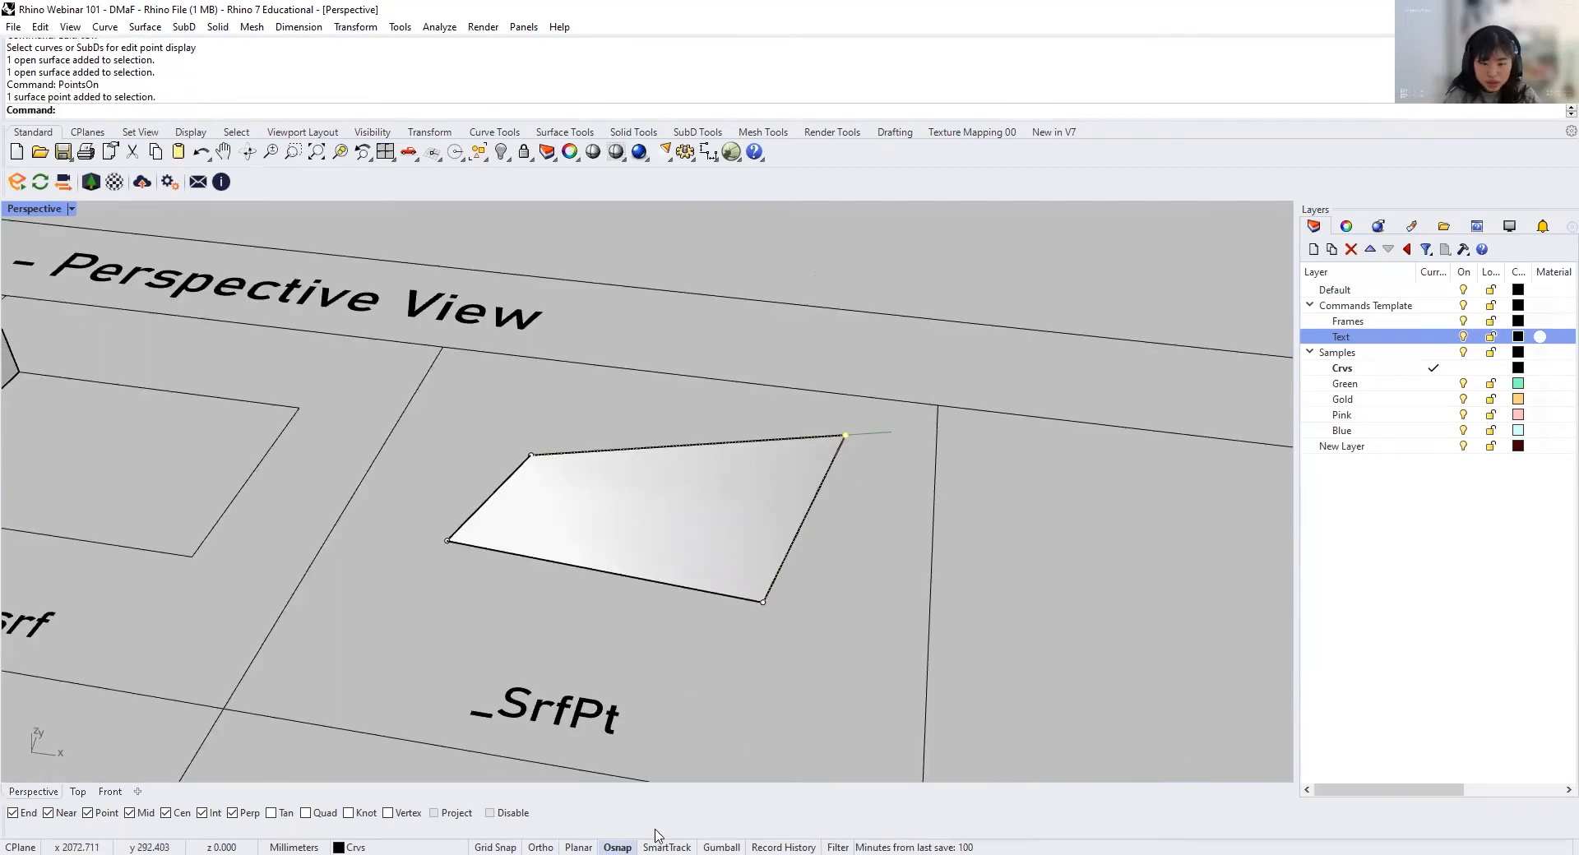
left_click(721, 843)
left_click_drag(852, 386, 863, 293)
left_click(762, 606)
right_click_drag(765, 612, 666, 593)
left_click_drag(730, 646, 526, 536)
right_click_drag(635, 528, 820, 521)
key("Escape")
key("Escape")
Step: Draw a circle by centre and diameter in the middle of the ExtrudeCrv cell
type("Circle")
key("Return")
left_click(787, 422)
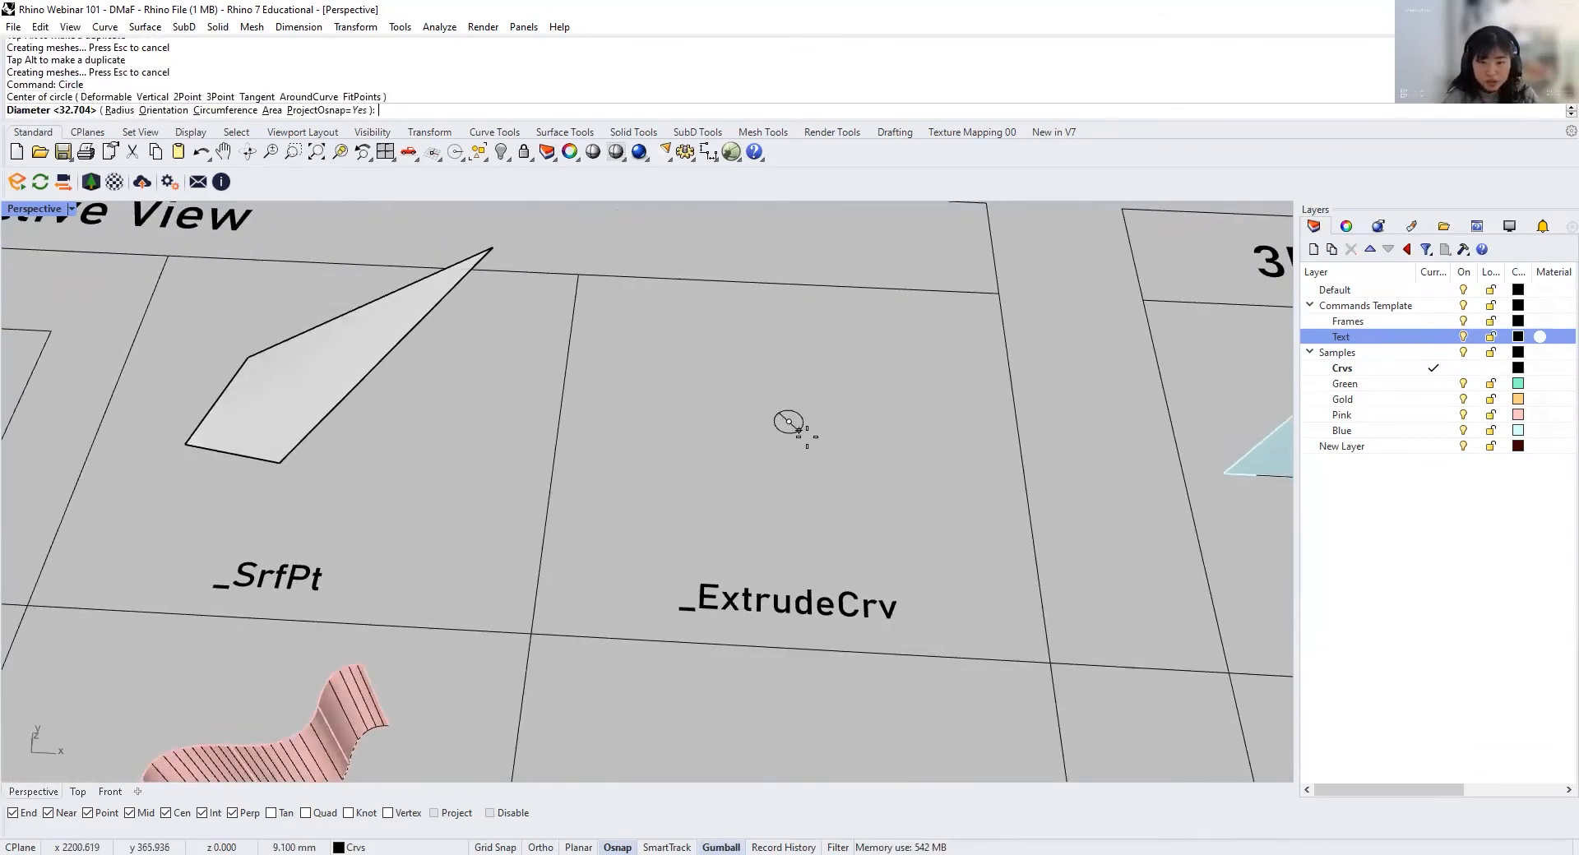
left_click(841, 443)
right_click_drag(846, 451, 773, 476)
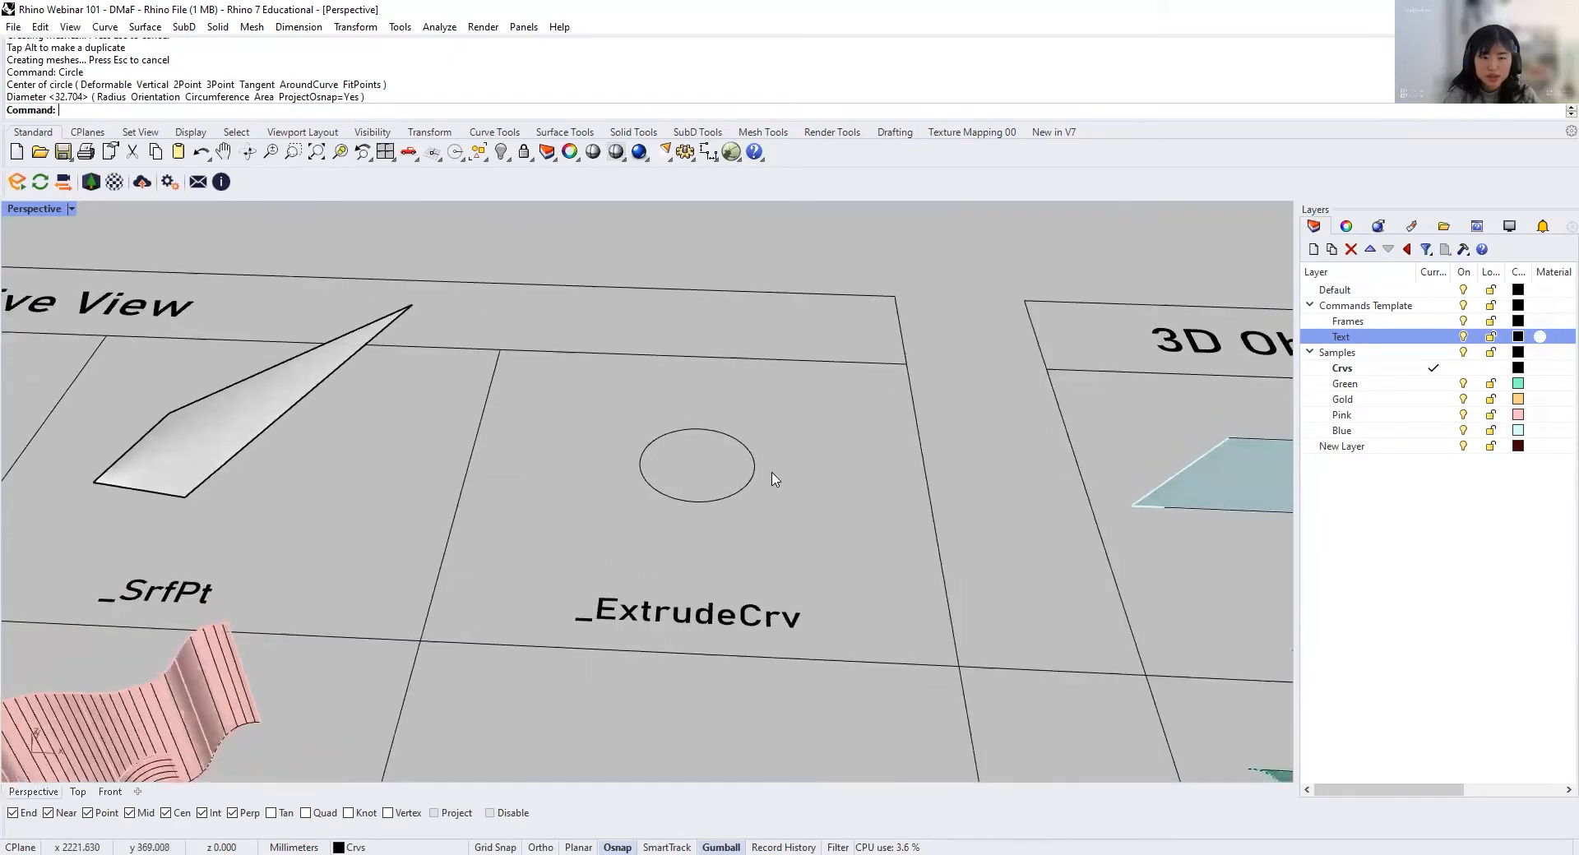
Step: Extrude the circle upward 20 mm with ExtrudeCrv, with the Solid option set to Yes
left_click(728, 515)
type("Ex")
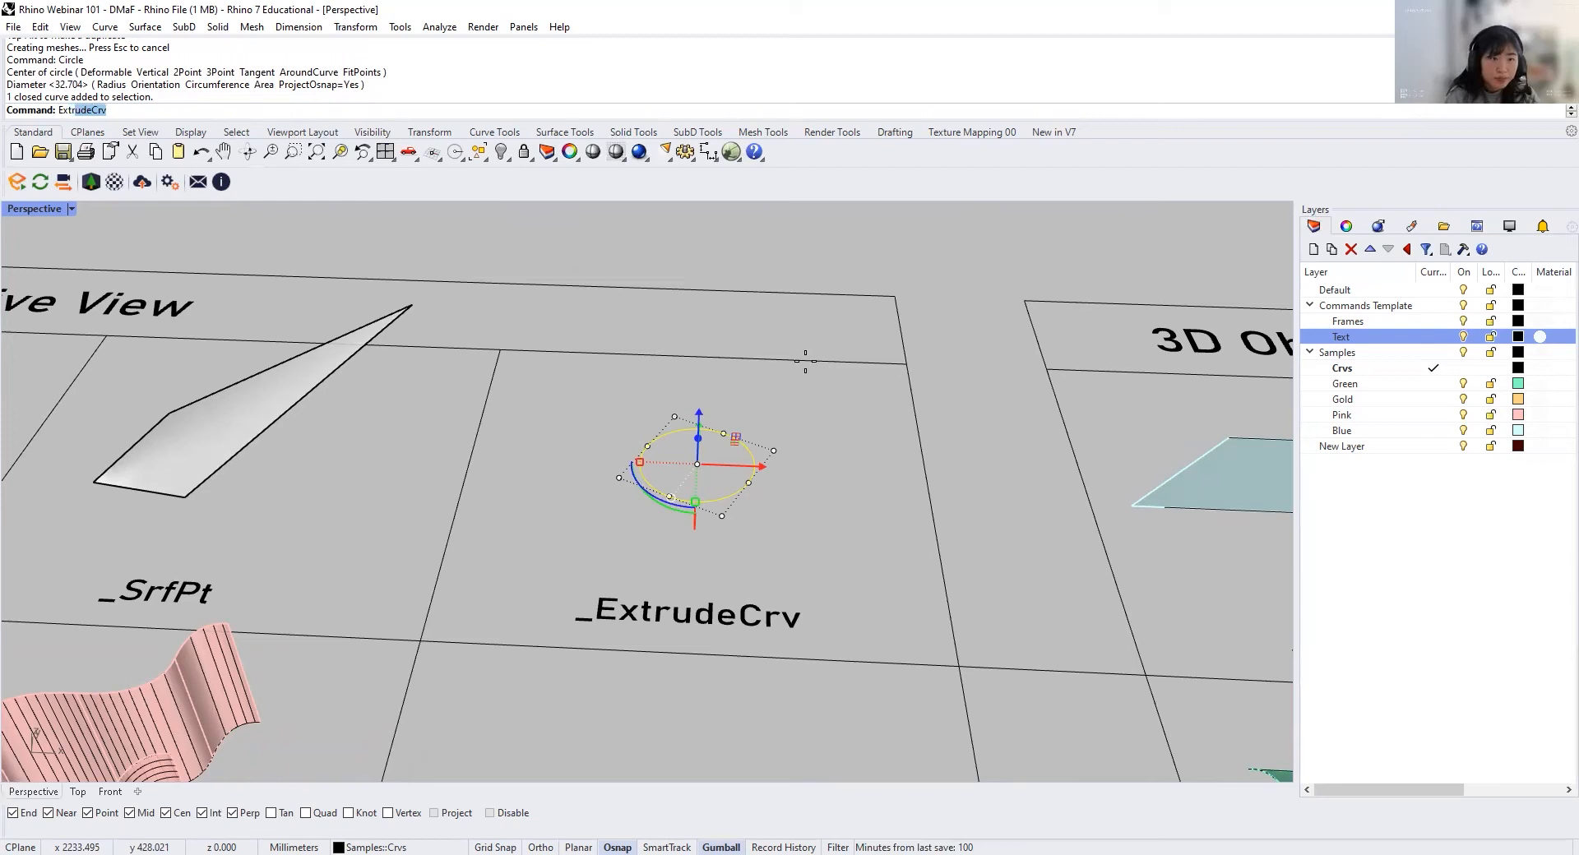
type("tr")
key("Return")
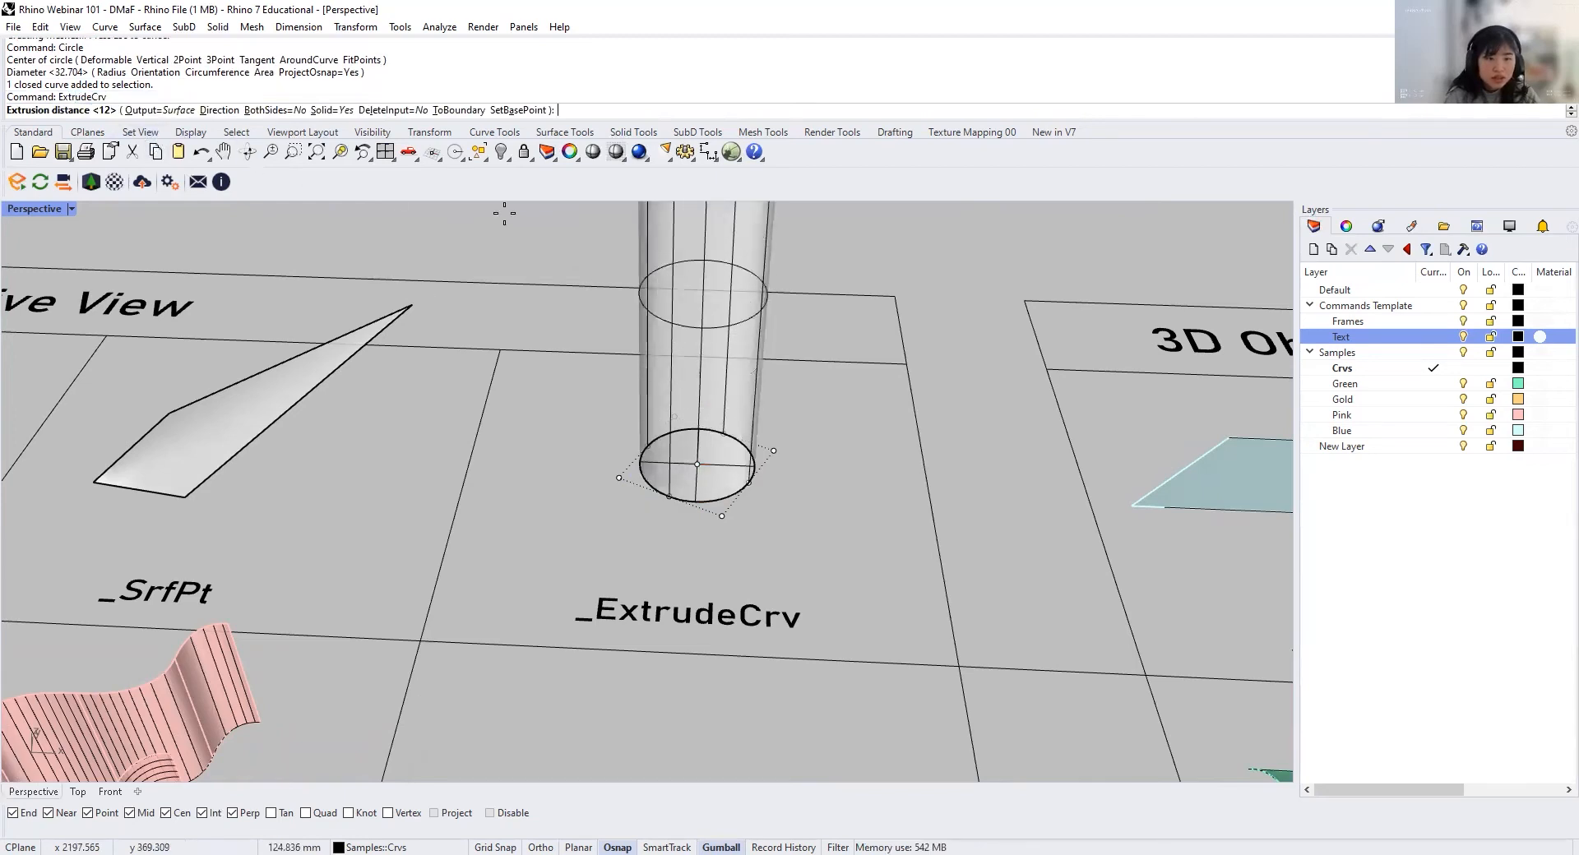
type("20")
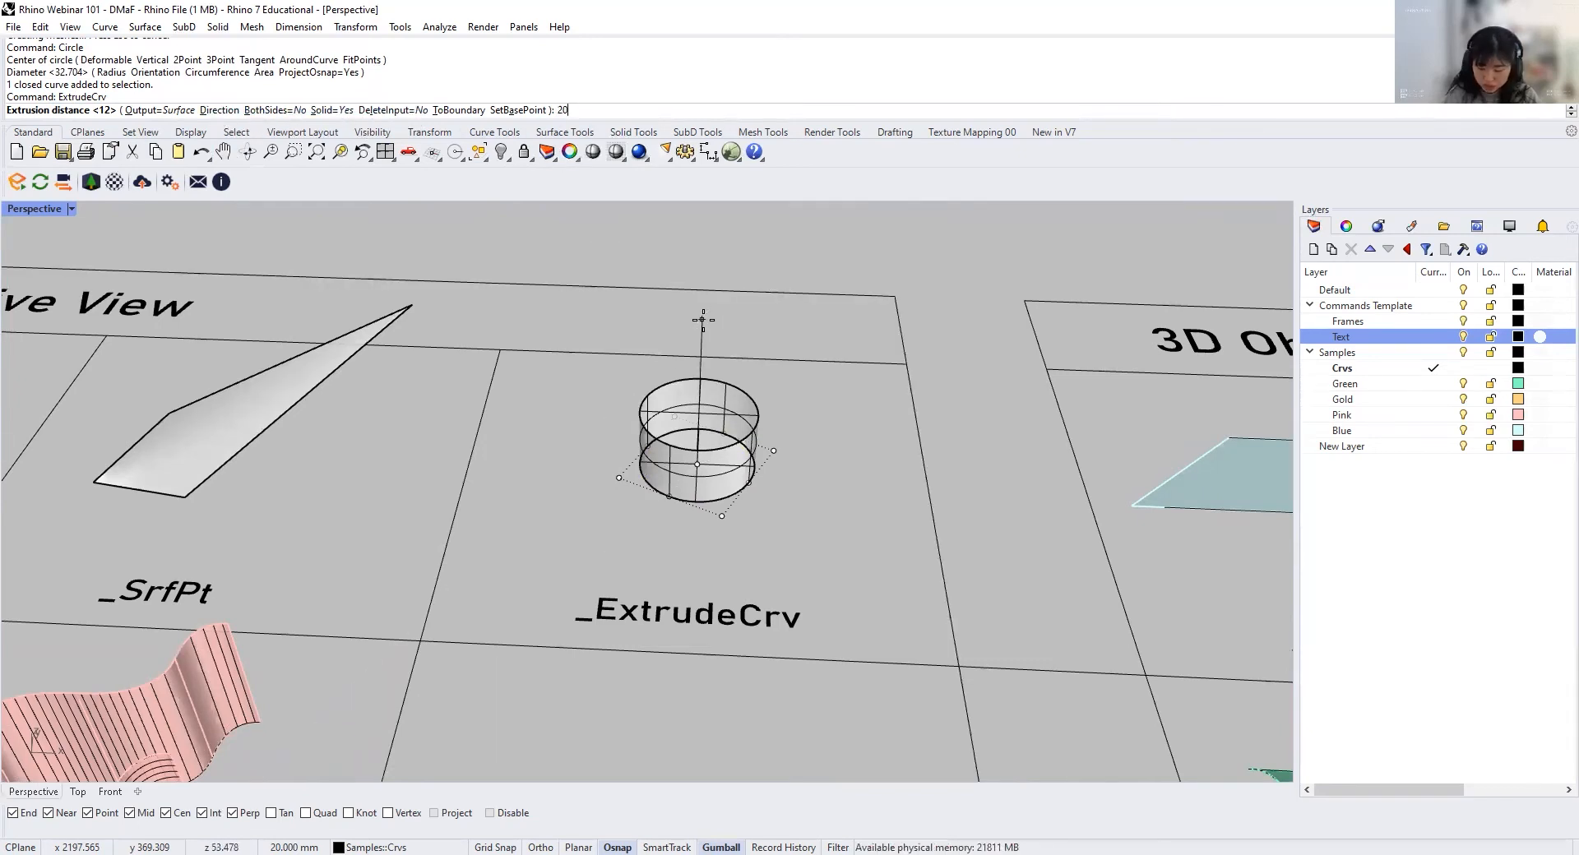
key("Return")
scroll(715, 329, "up", 5)
right_click_drag(755, 354, 722, 492)
scroll(804, 532, "down", 6)
Step: Copy the base circle of the solid cylinder to a free spot on its right
left_click(721, 491)
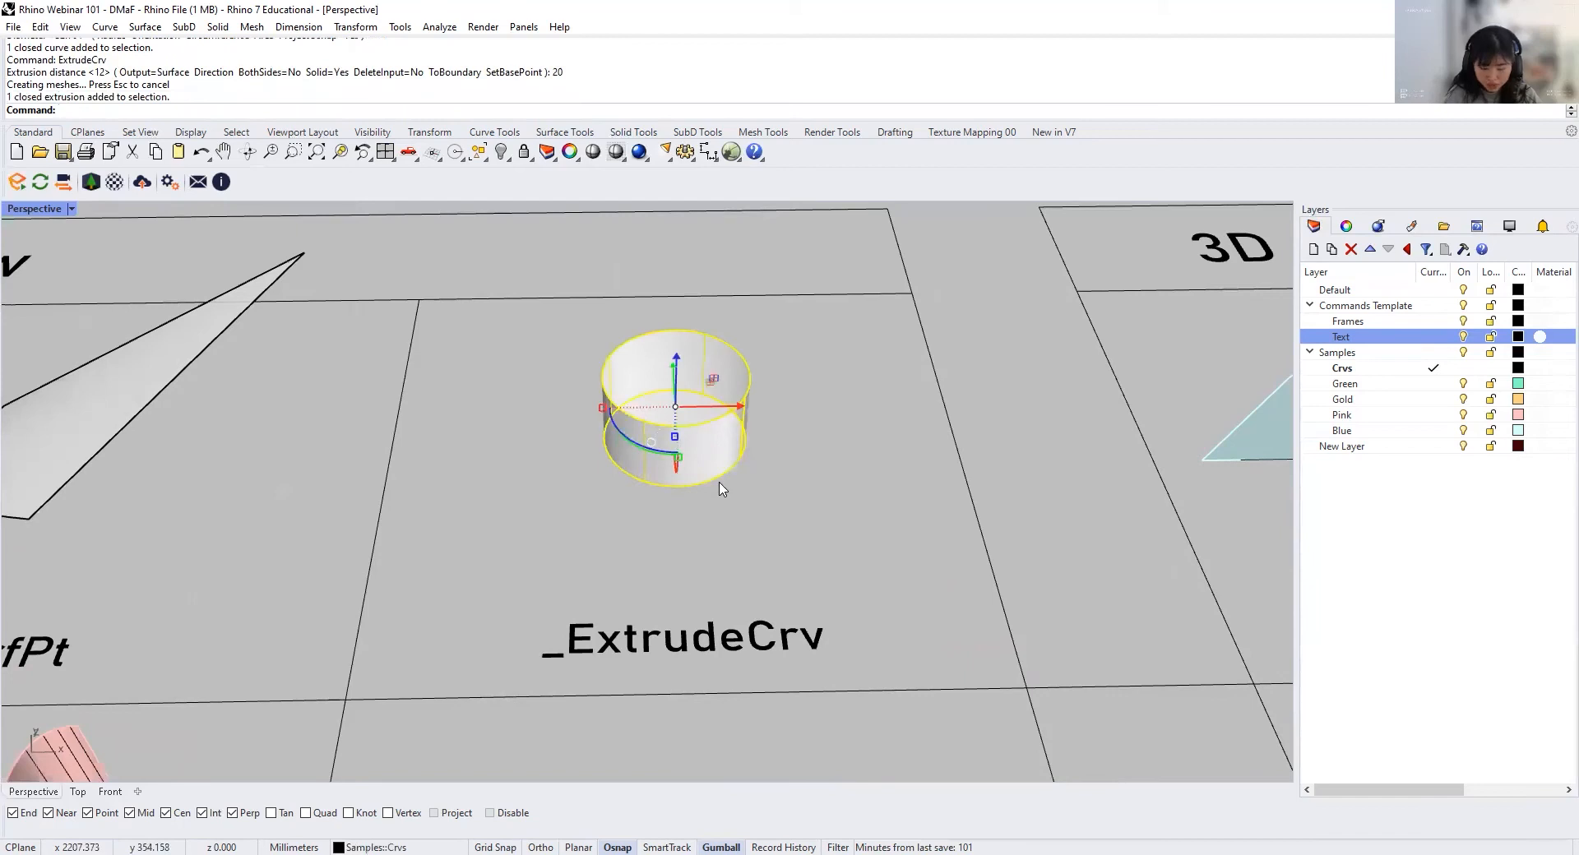
left_click(722, 489)
type("Copy")
key("Return")
left_click(722, 489)
left_click(888, 492)
Step: Extrude the copied circle 20 mm with ExtrudeCrv and Solid set to No to make an open tube
key("Return")
left_click(876, 477)
type("Extrude")
key("Return")
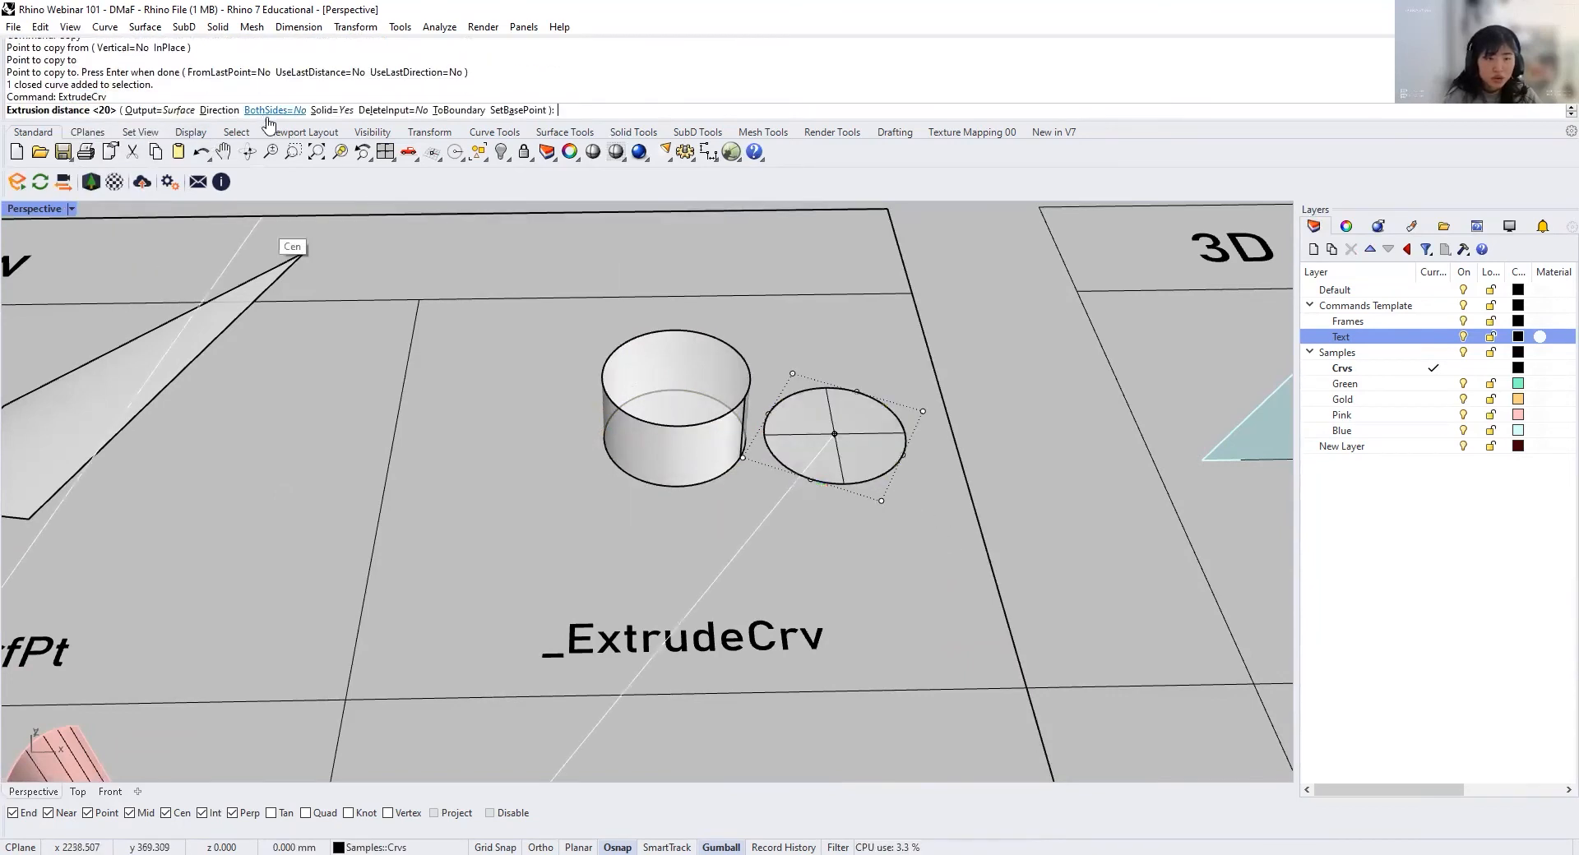
left_click(320, 109)
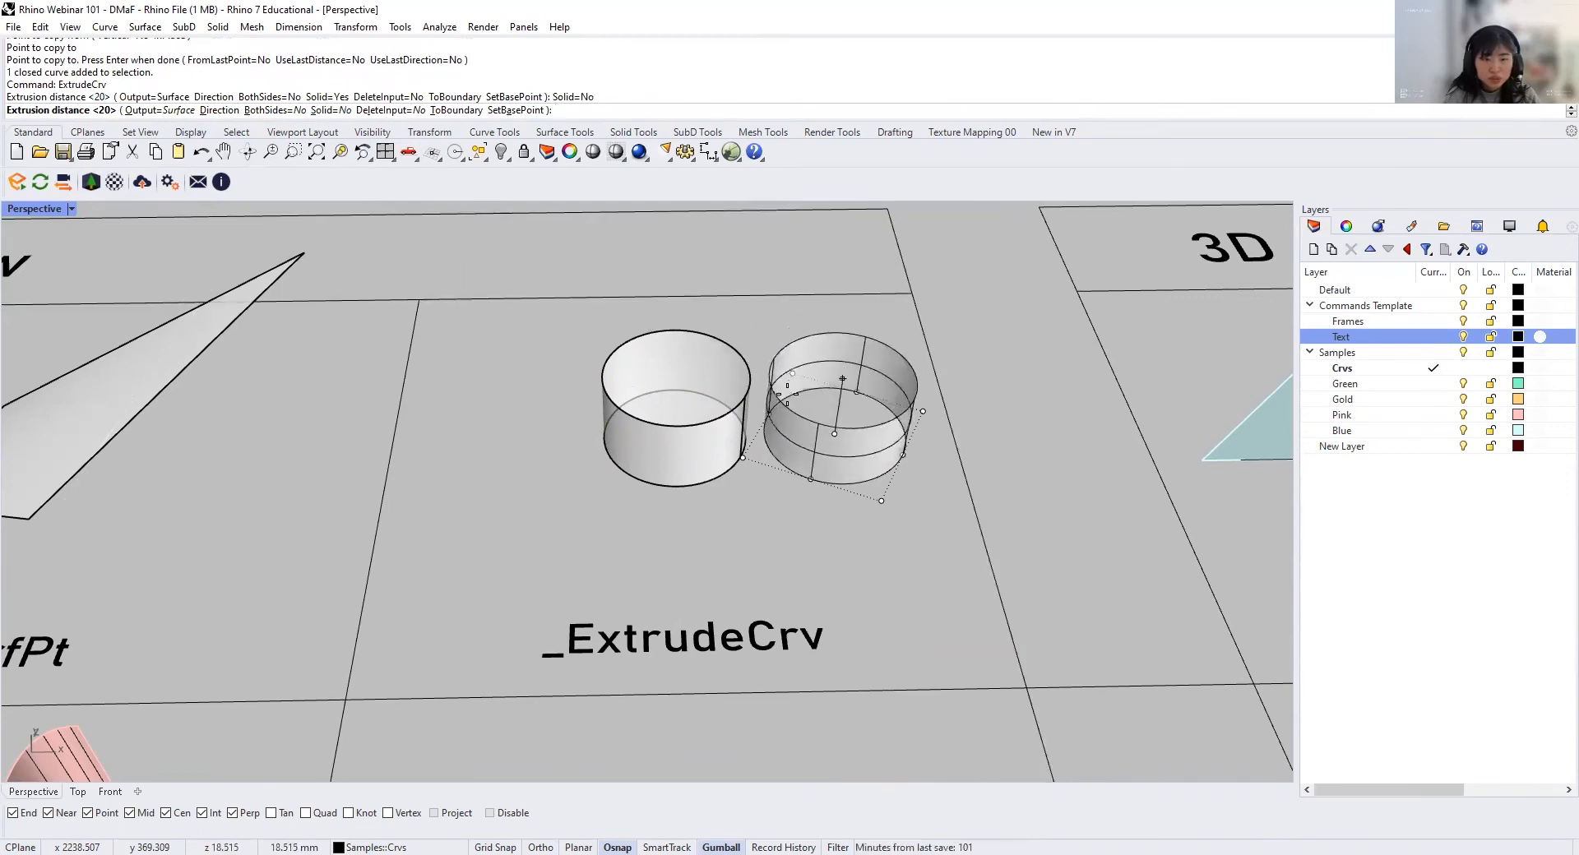
key("Return")
scroll(856, 401, "up", 3)
scroll(856, 400, "up", 4)
Step: Copy a base circle to the free space on the left of the solid cylinder
left_click(860, 405)
right_click_drag(921, 469, 575, 585)
left_click(516, 510)
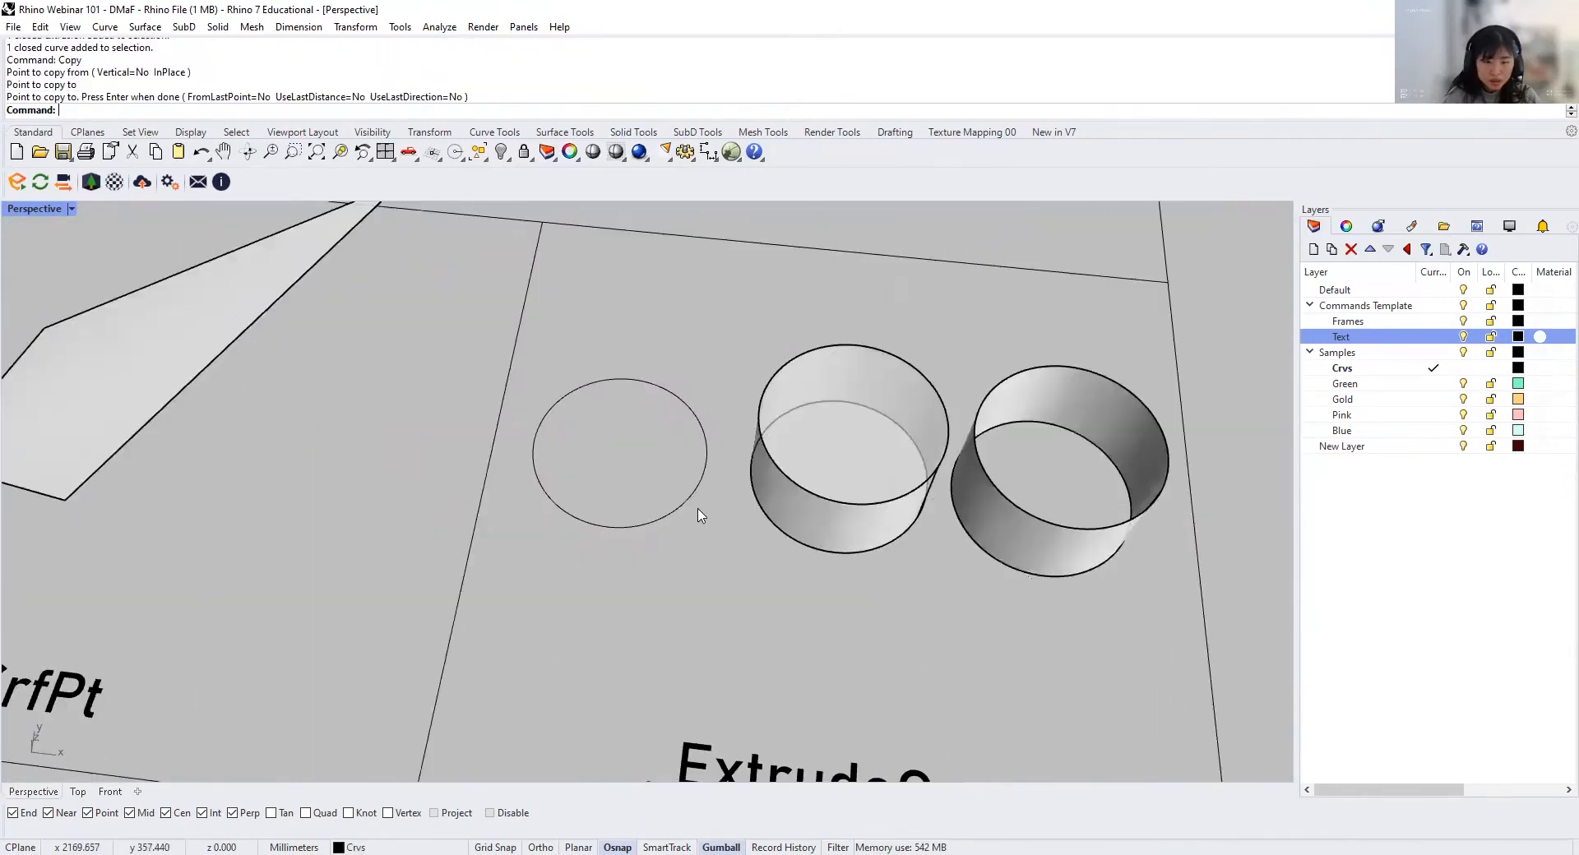
Step: Extrude the left circle 20 mm in both directions with ExtrudeCrv, setting BothSides to Yes
left_click(695, 496)
type("E")
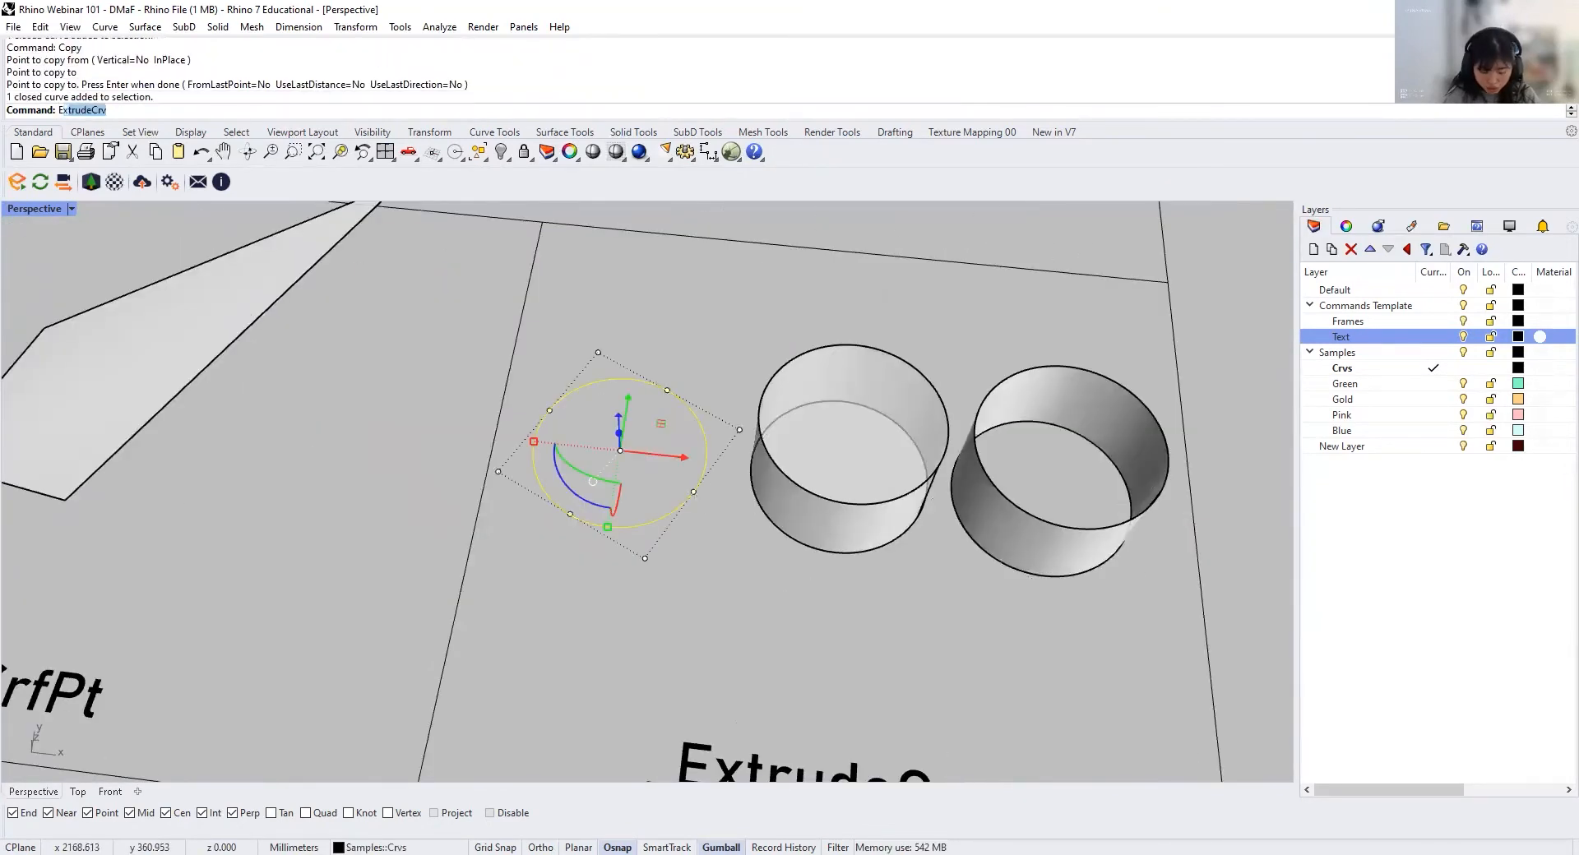
type("xtrude")
key("Return")
left_click(275, 110)
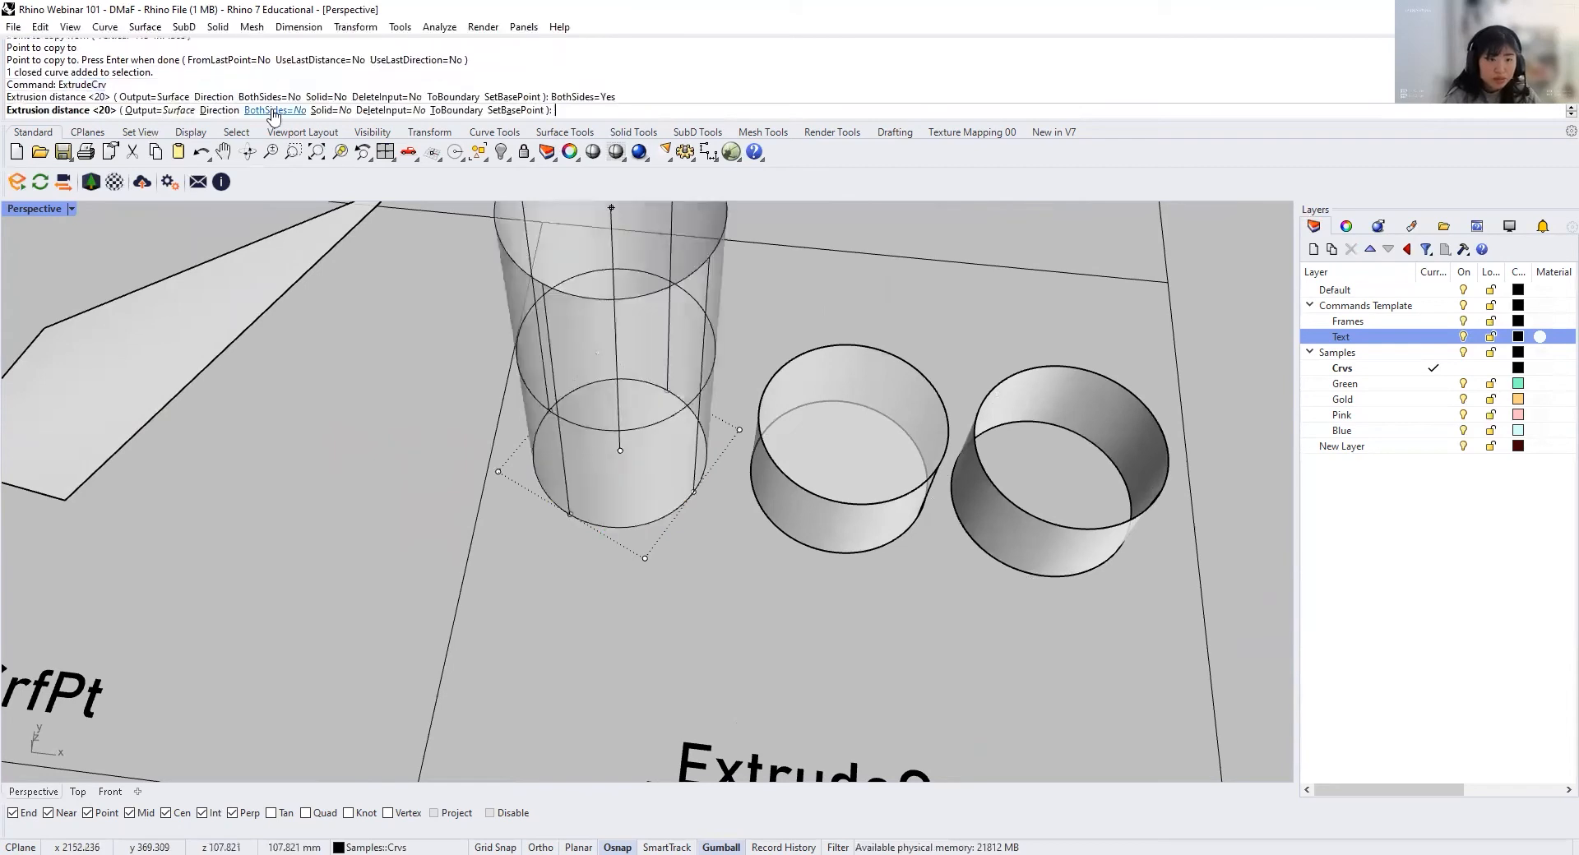
key("Return")
Step: Delete the existing gold wavy surface from the ExtrudeCrvAlongCrv cell, keeping its curves
right_click_drag(747, 539, 526, 412)
scroll(639, 508, "up", 6)
scroll(615, 459, "down", 4)
scroll(624, 490, "down", 5)
right_click_drag(368, 400, 420, 415, "shift")
scroll(420, 415, "up", 3)
right_click_drag(499, 455, 502, 393)
right_click_drag(389, 611, 428, 559)
left_click(463, 374)
key("Delete")
Step: Extrude the wavy curve in the ExtrudeCrvAlongCrv cell along the straight line with ExtrudeCrvAlongCrv, picking the path near its lower end
left_click(454, 417)
right_click_drag(506, 530, 574, 509)
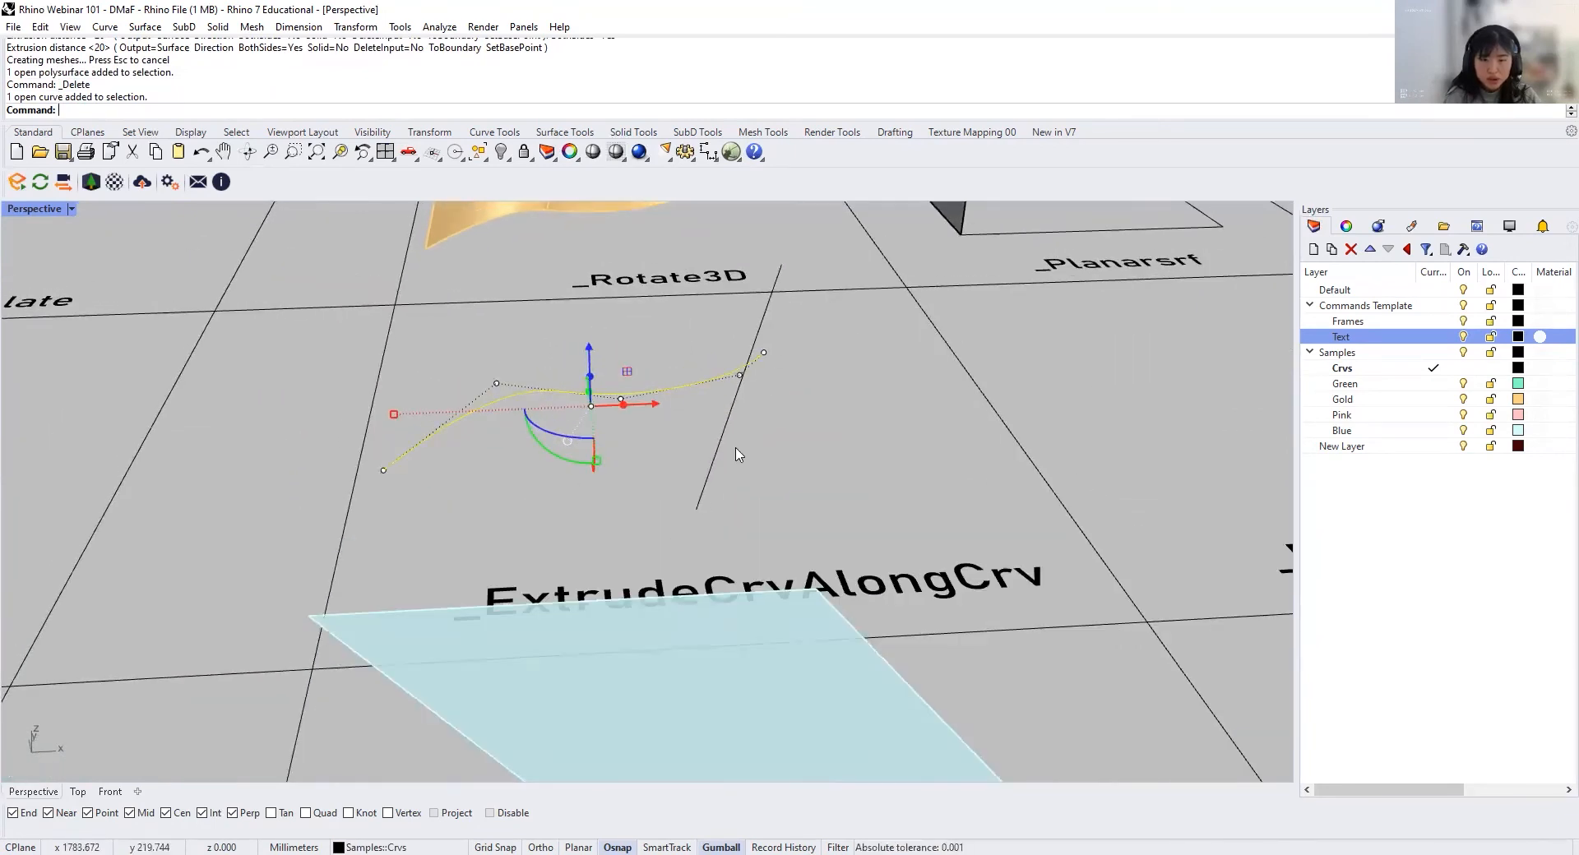
right_click_drag(736, 451, 695, 450)
type("ExtrudeCrv")
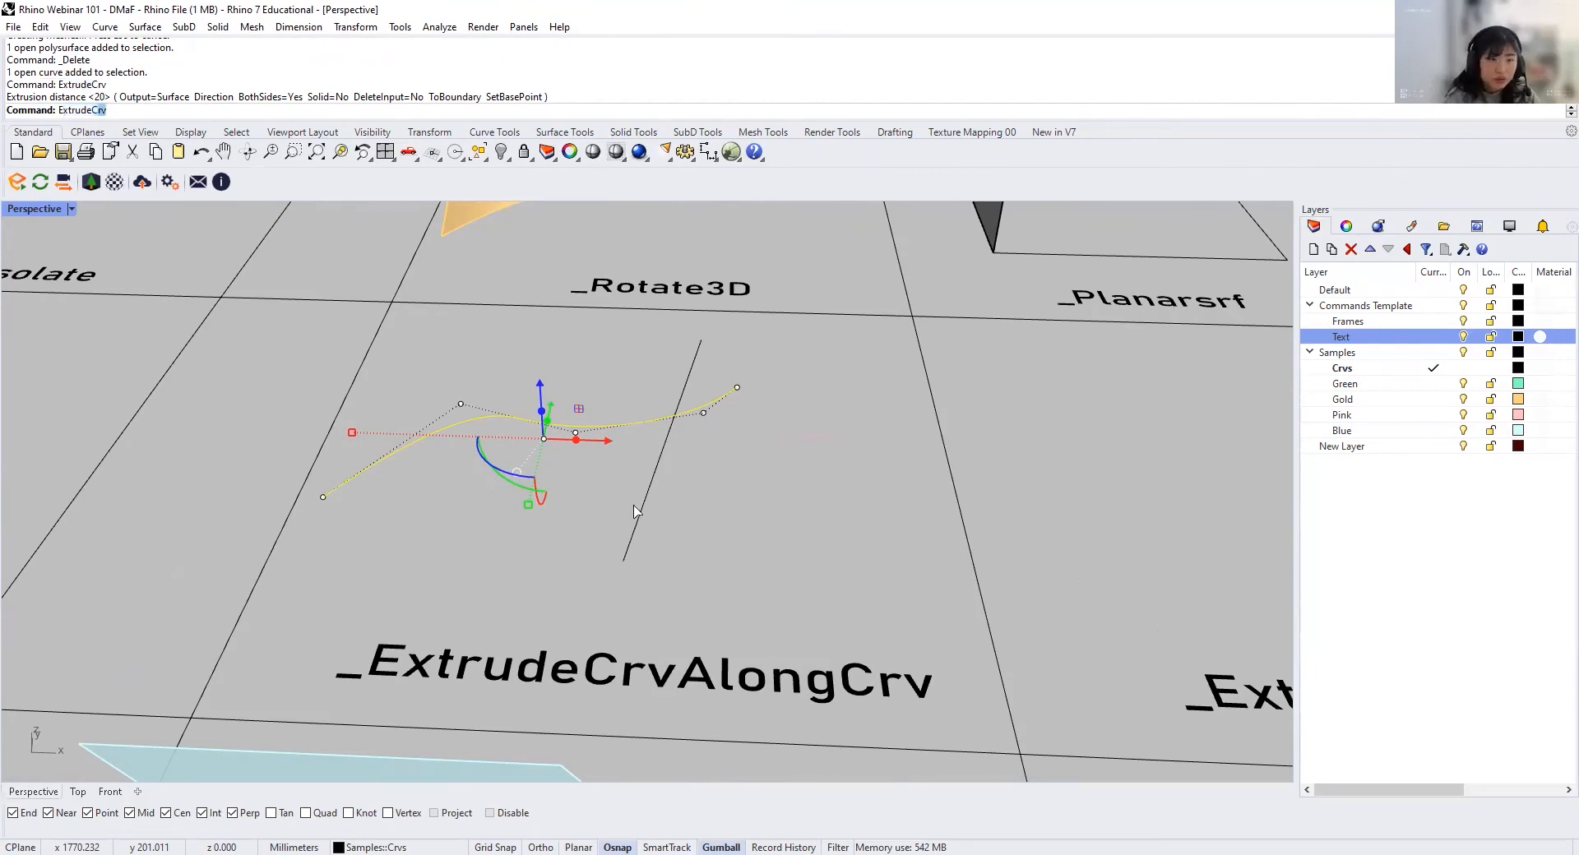
left_click(214, 158)
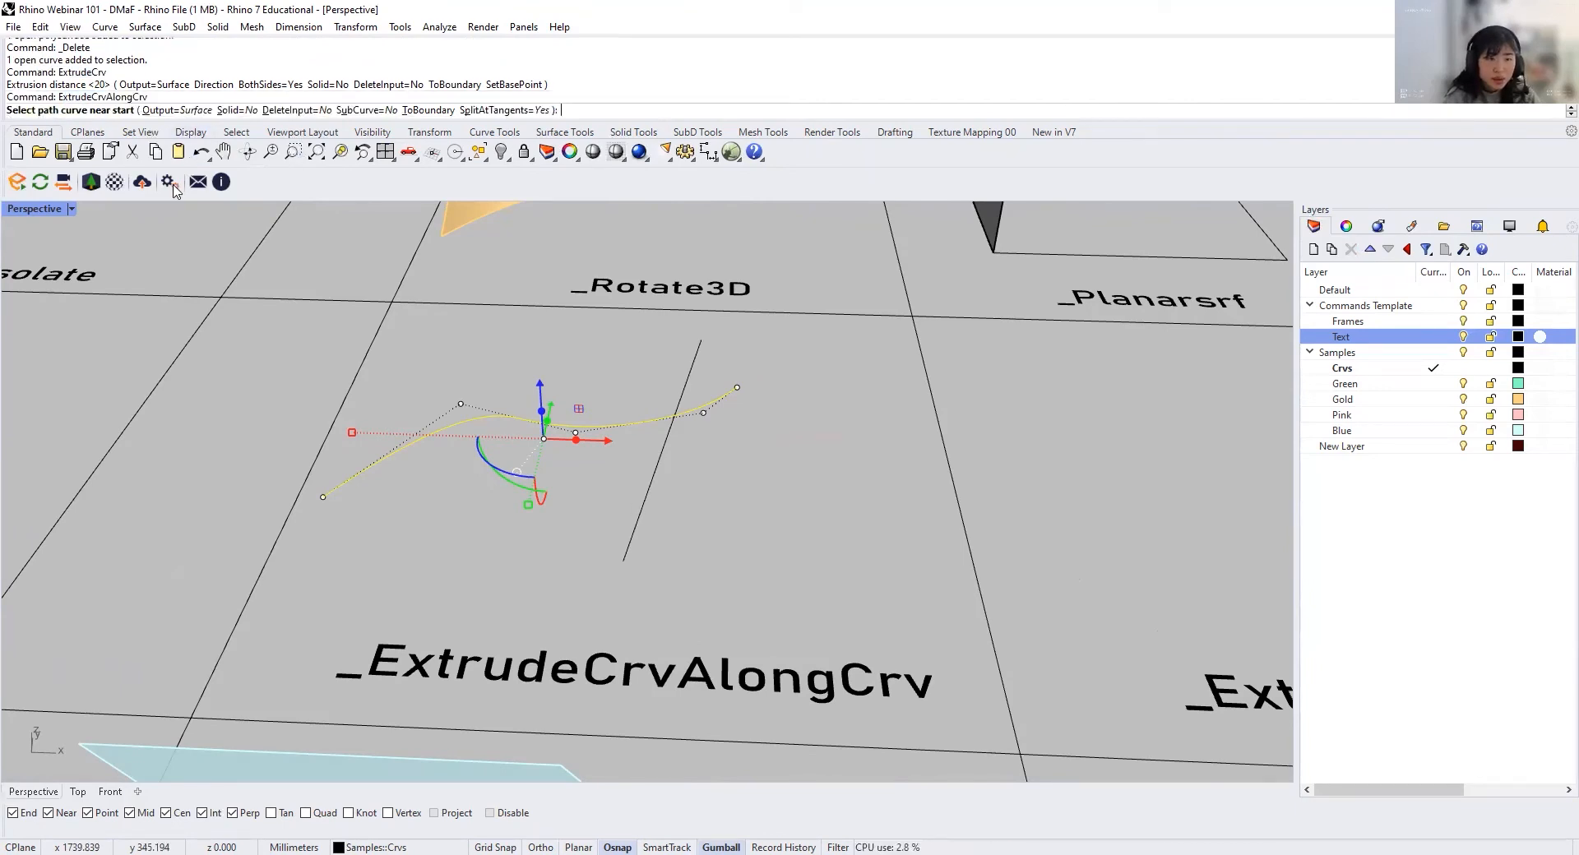
right_click_drag(612, 549, 648, 515)
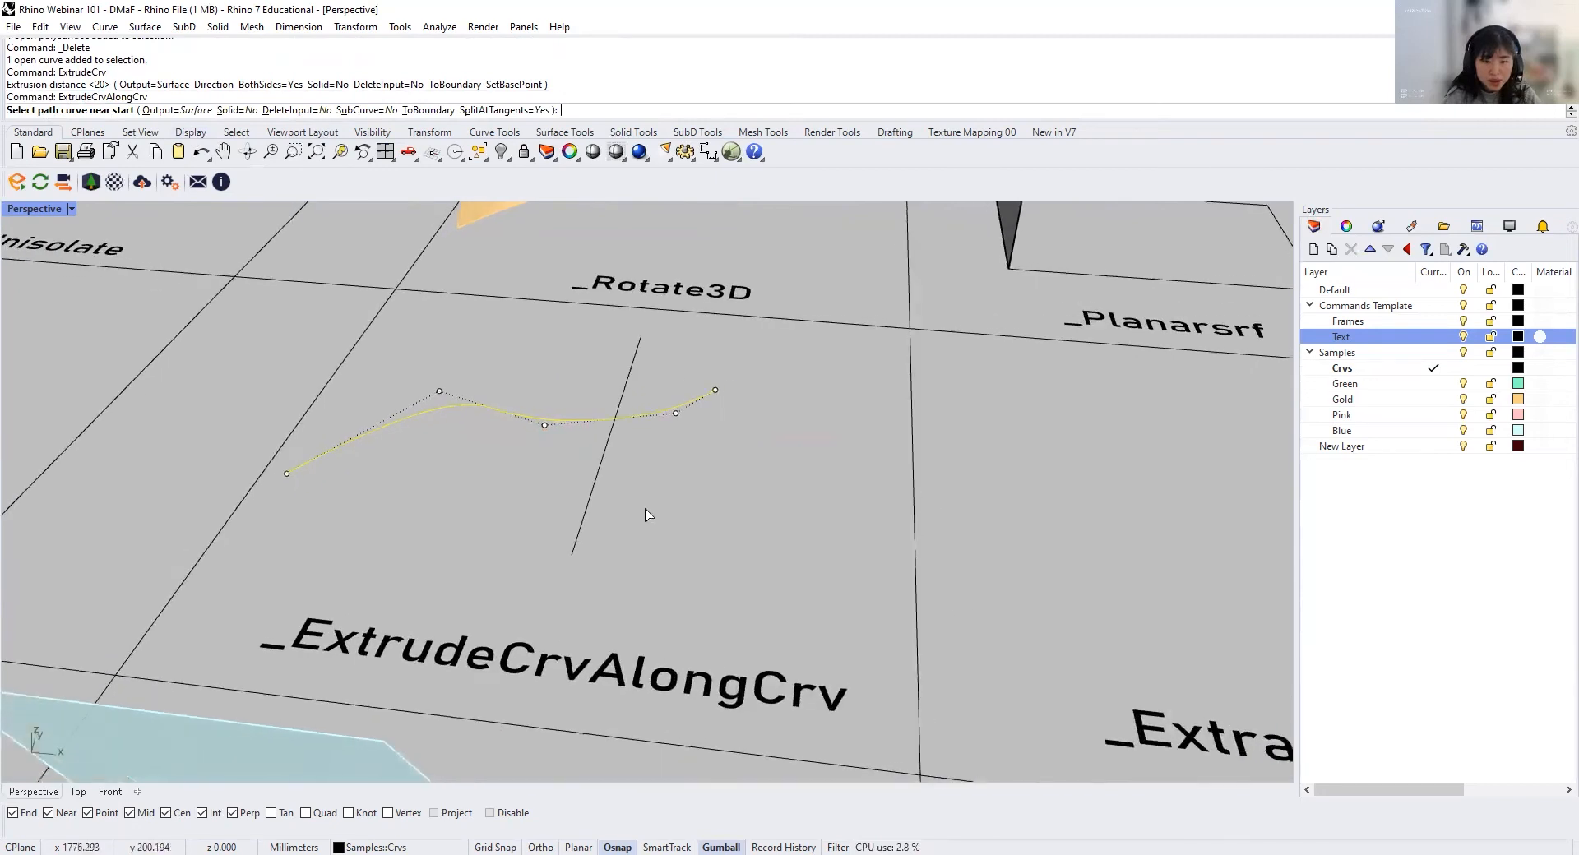
right_click_drag(600, 356, 622, 485)
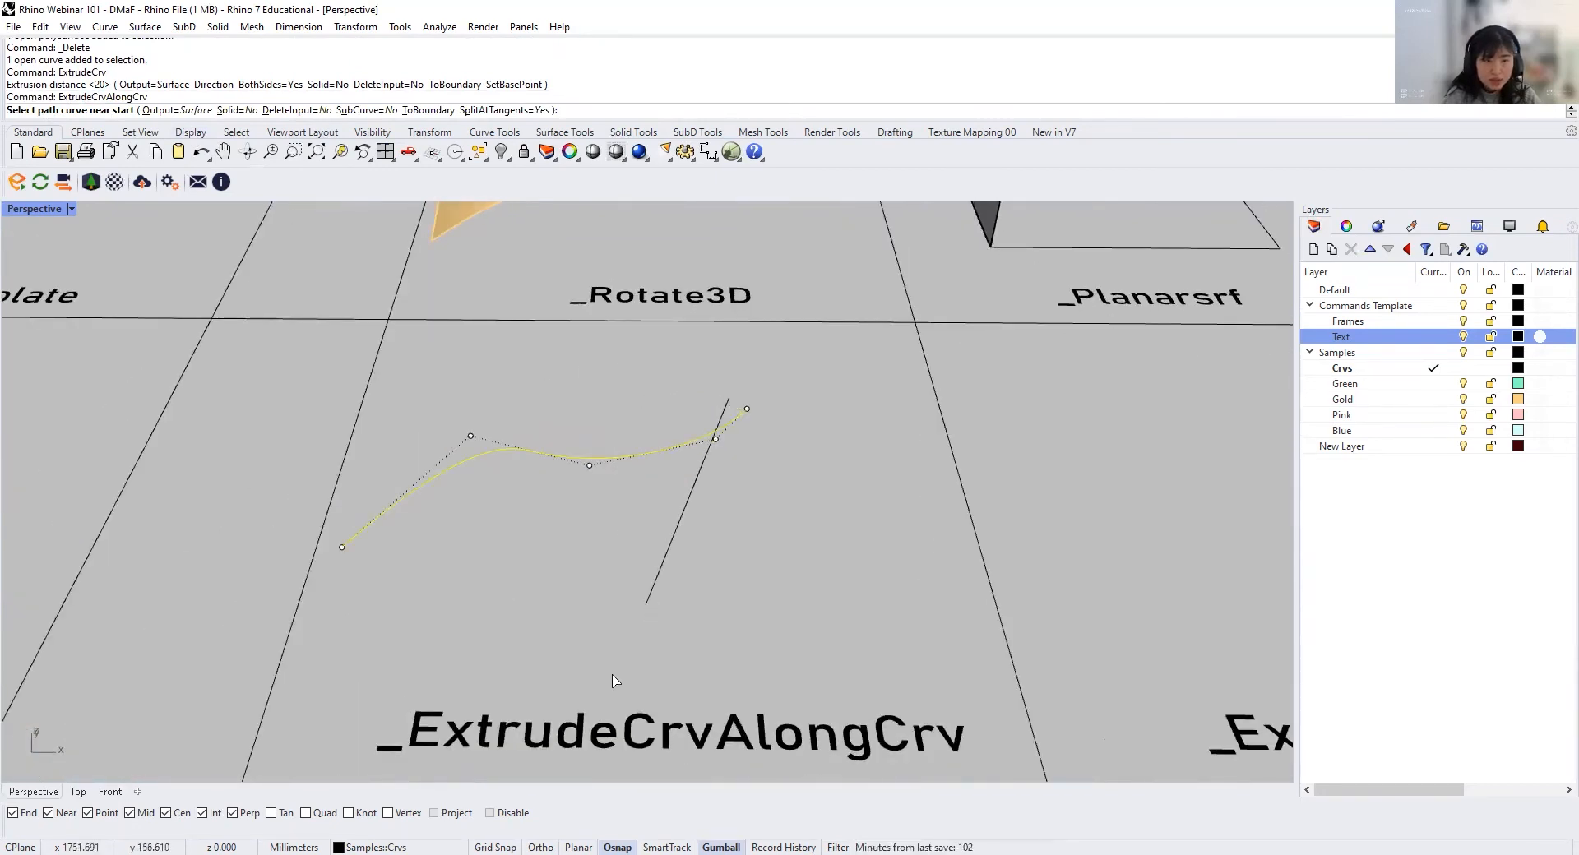
left_click(650, 604)
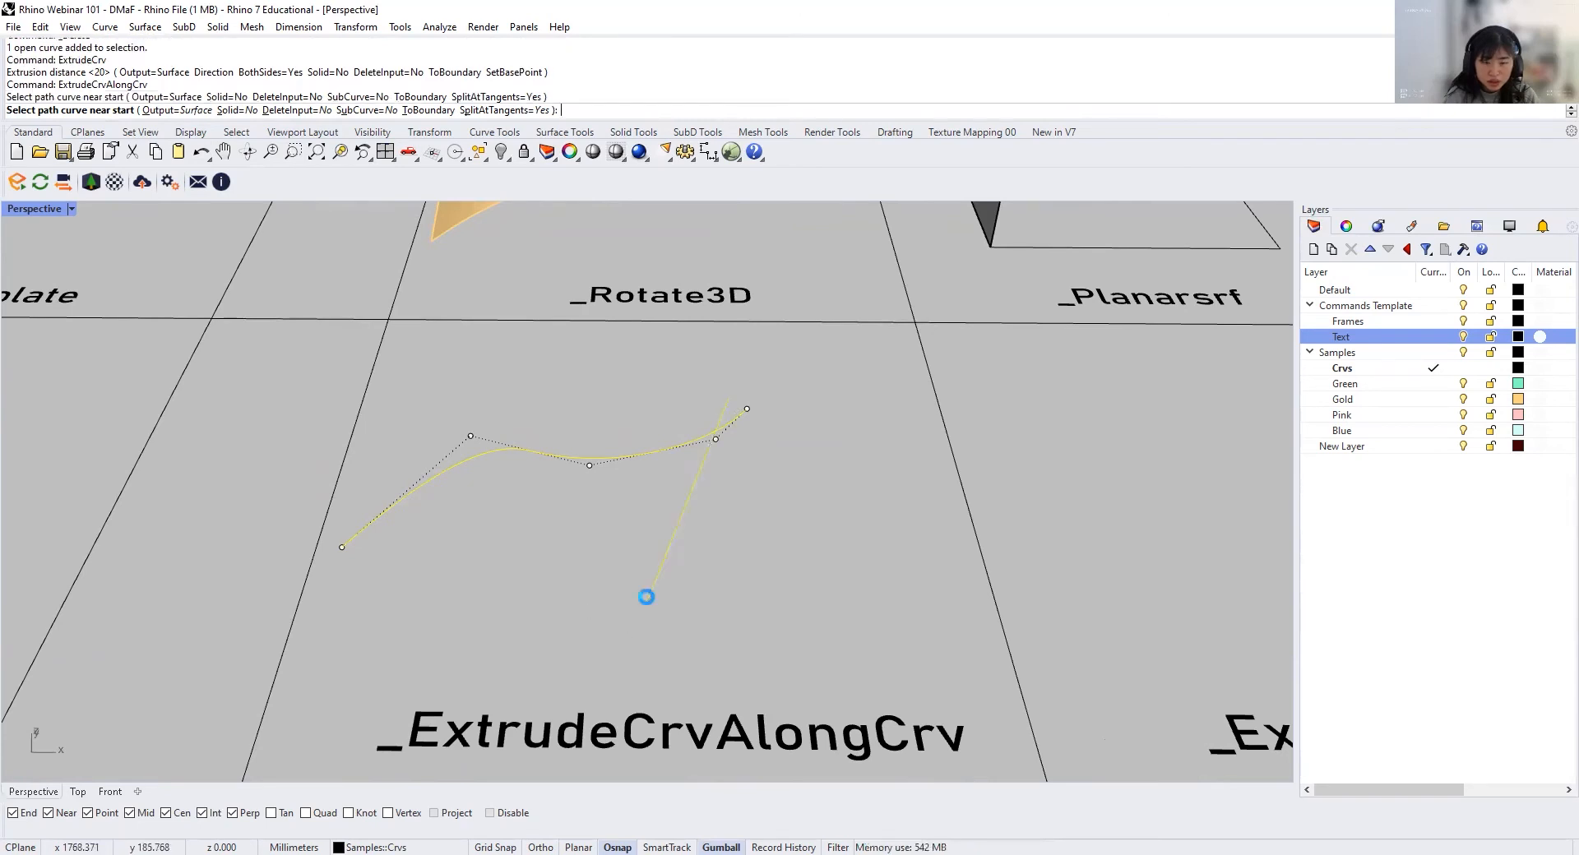
right_click_drag(644, 599, 474, 424)
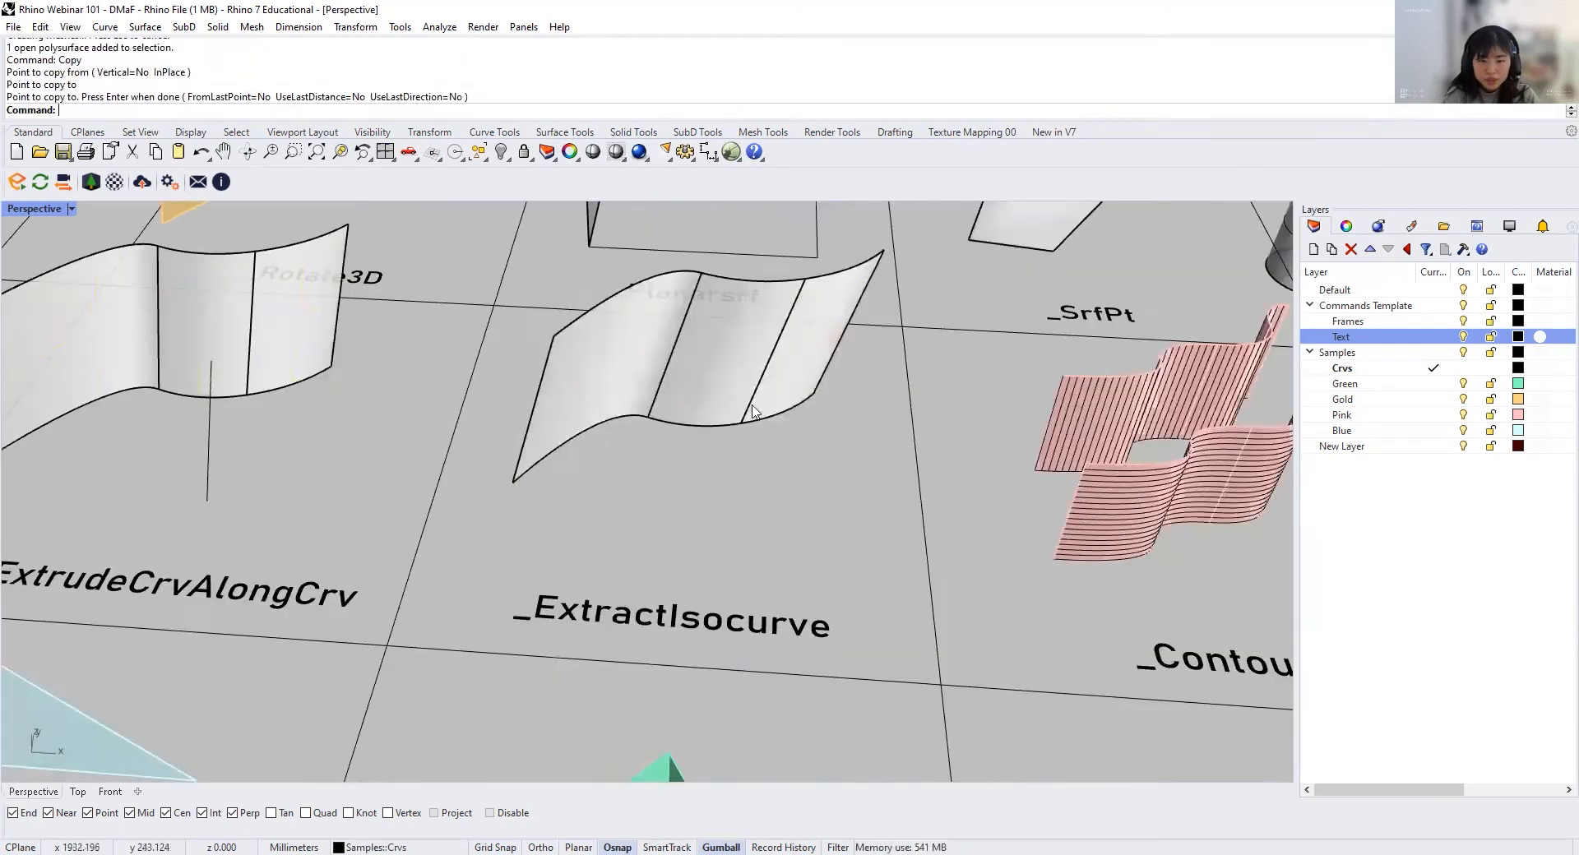
Step: Extract a U-direction isocurve at mid-height across the first panel of the wavy surface in the ExtractIsocurve cell
left_click(705, 411)
scroll(767, 479, "up", 3)
right_click_drag(767, 479, 778, 555)
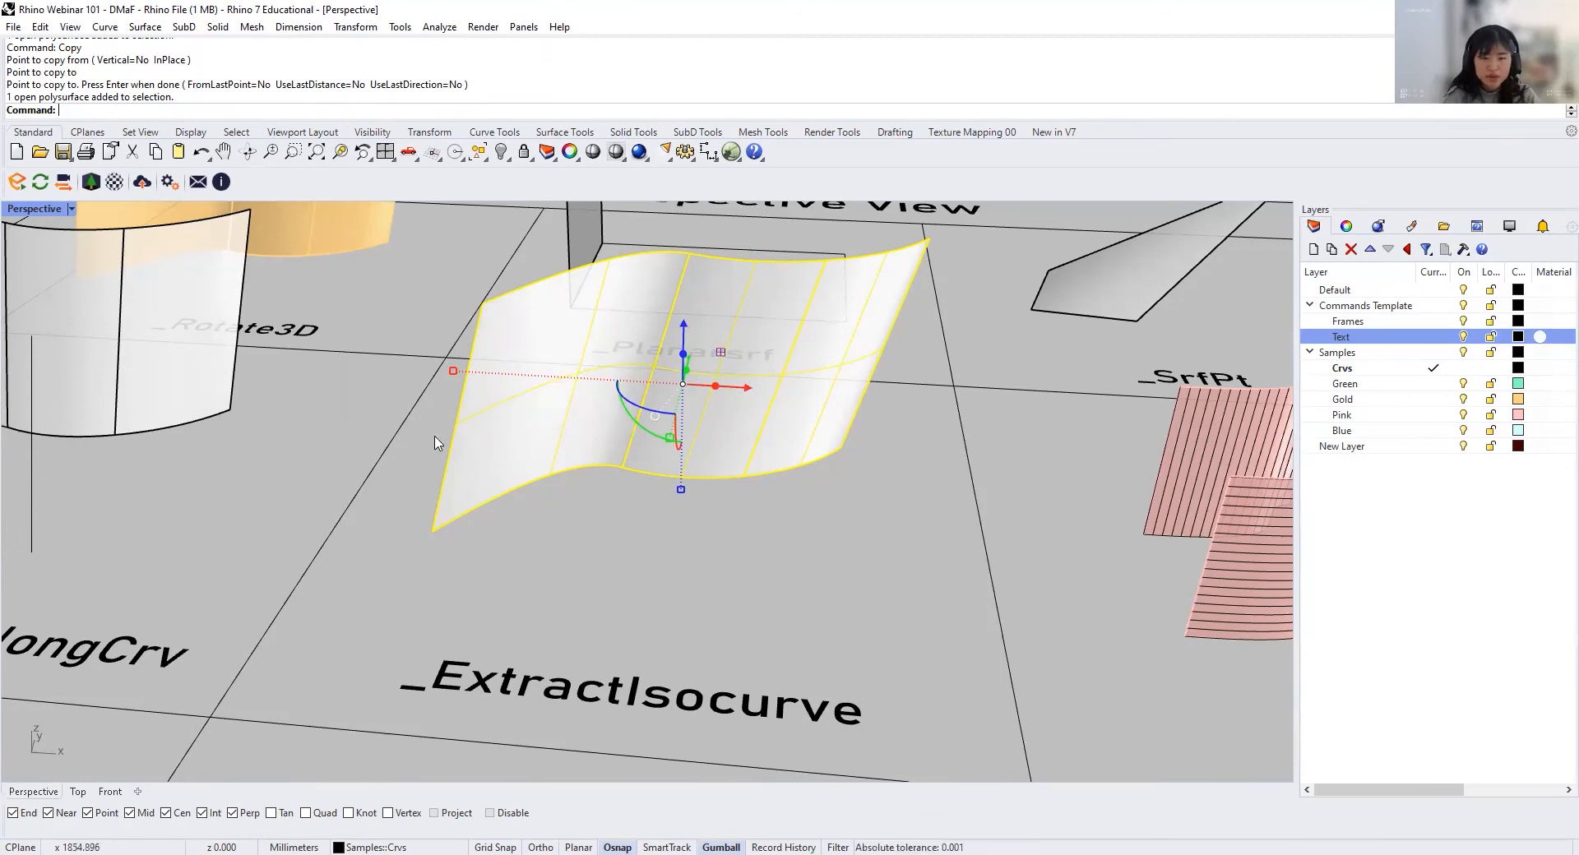
type("ExtractIsocurve")
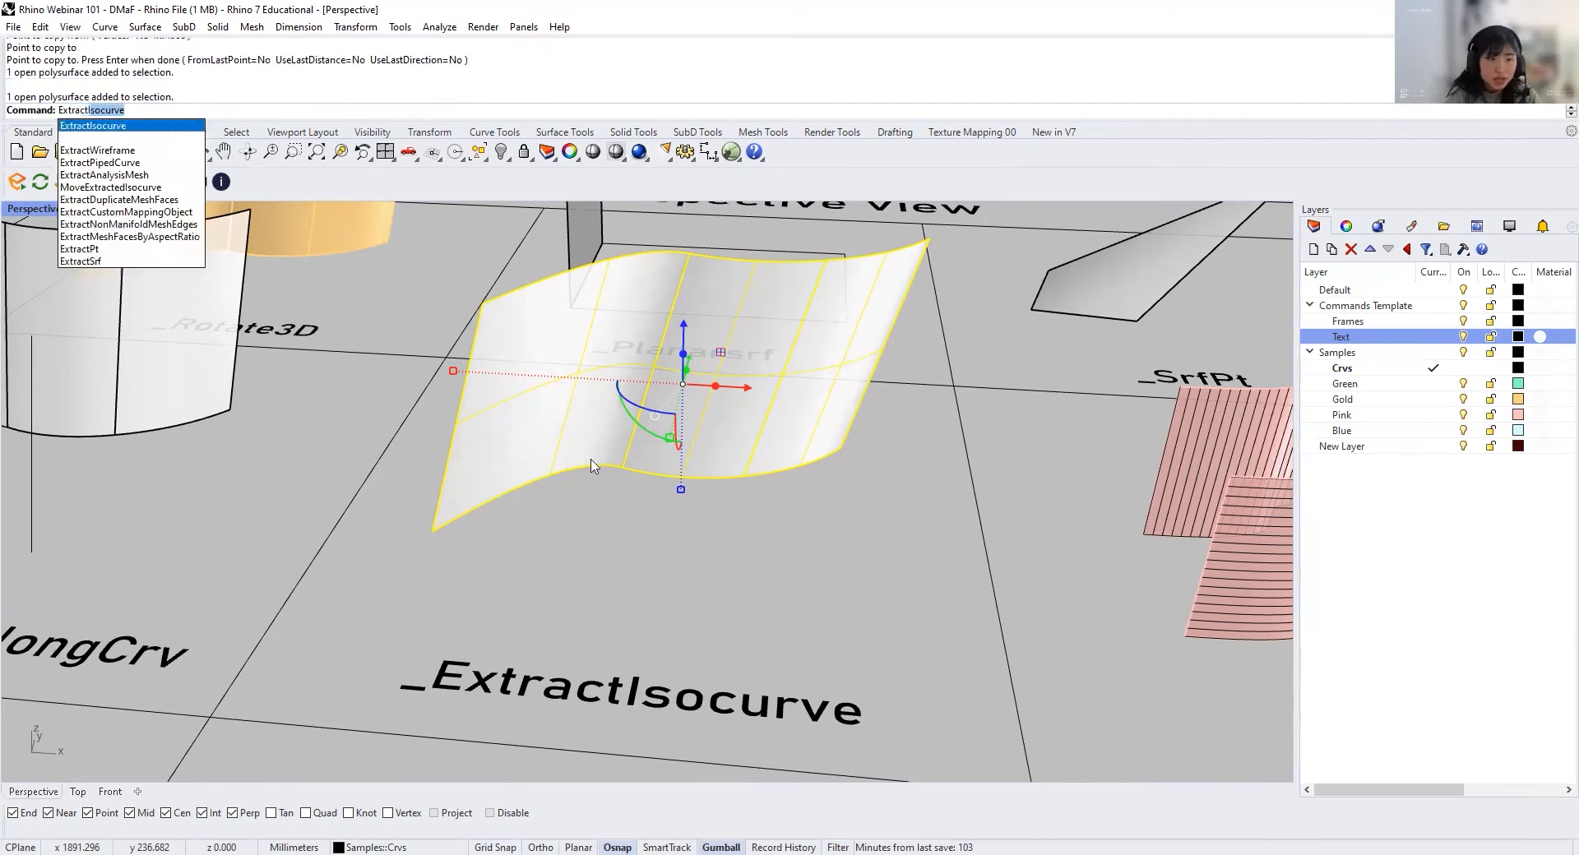
key("Return")
left_click(475, 421)
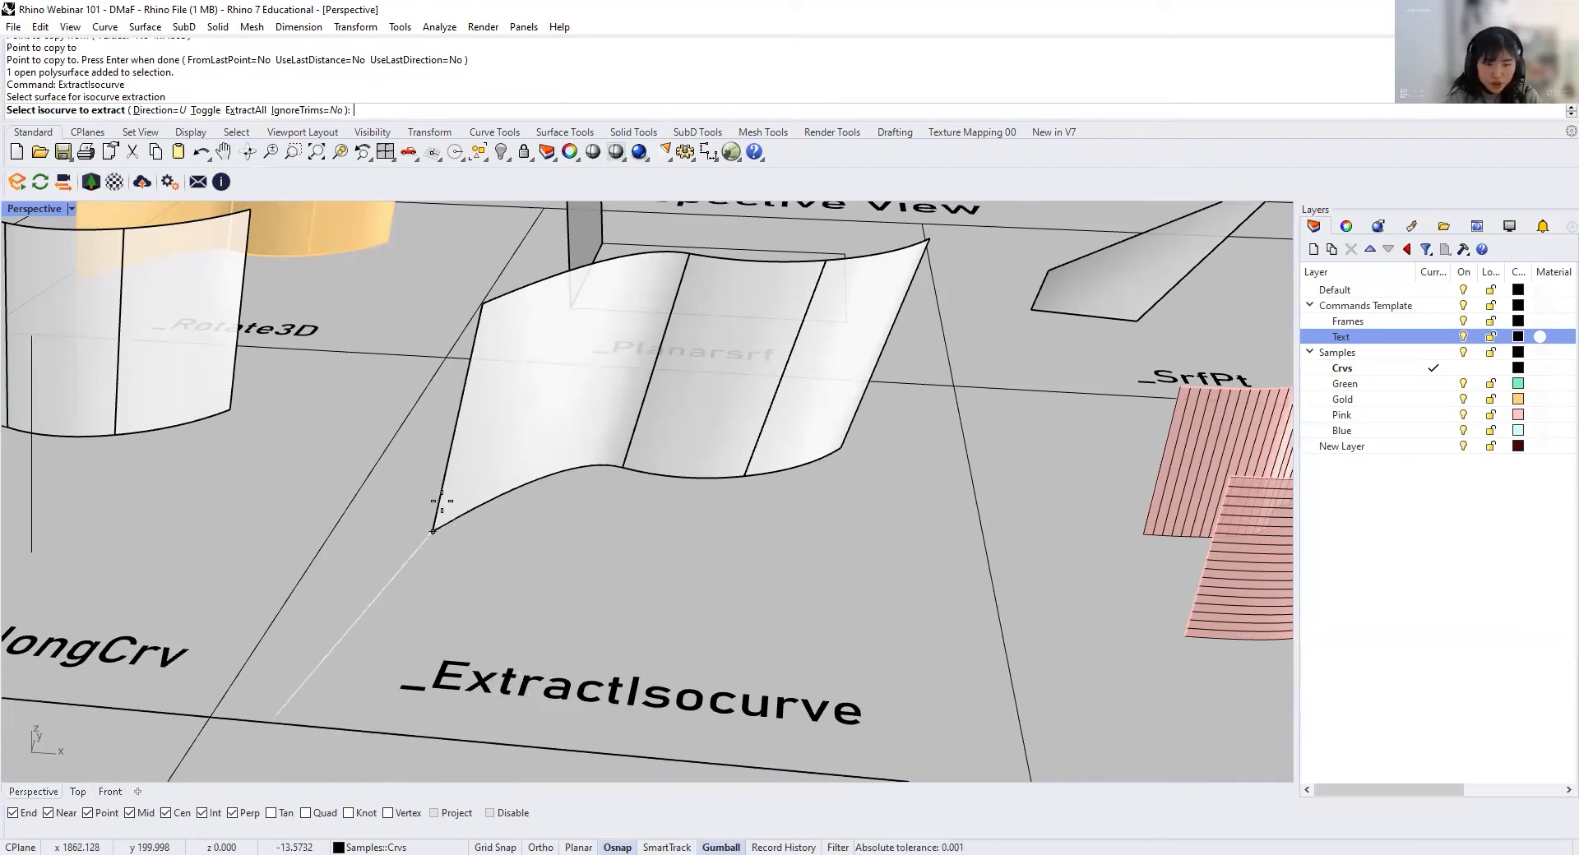
left_click(460, 420)
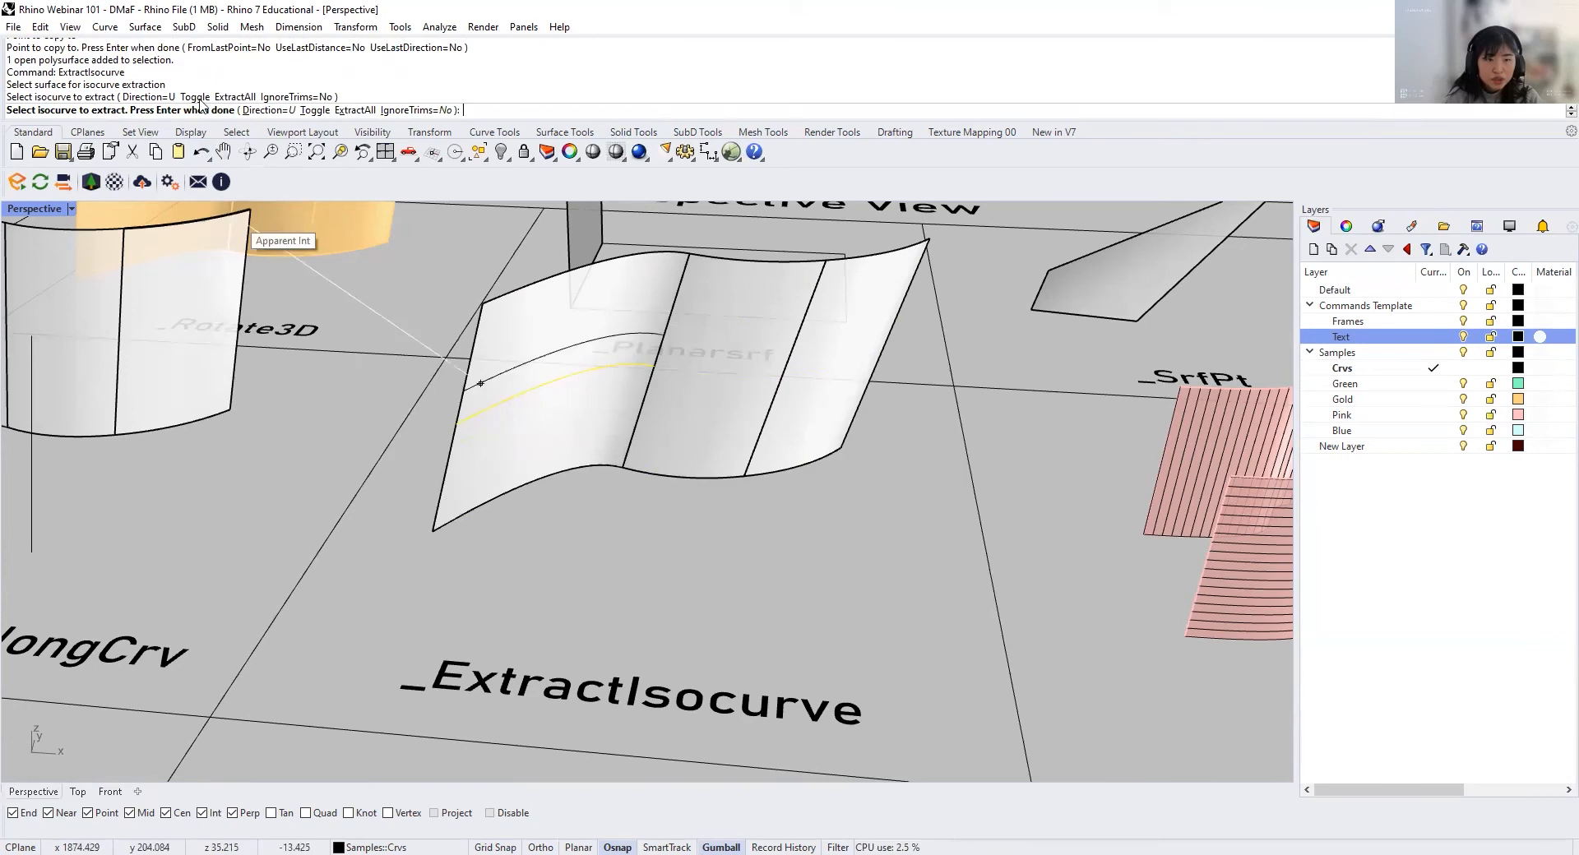
Step: Switch the isocurve direction to V and extract a crosswise isocurve in the middle of the same first panel
left_click(284, 110)
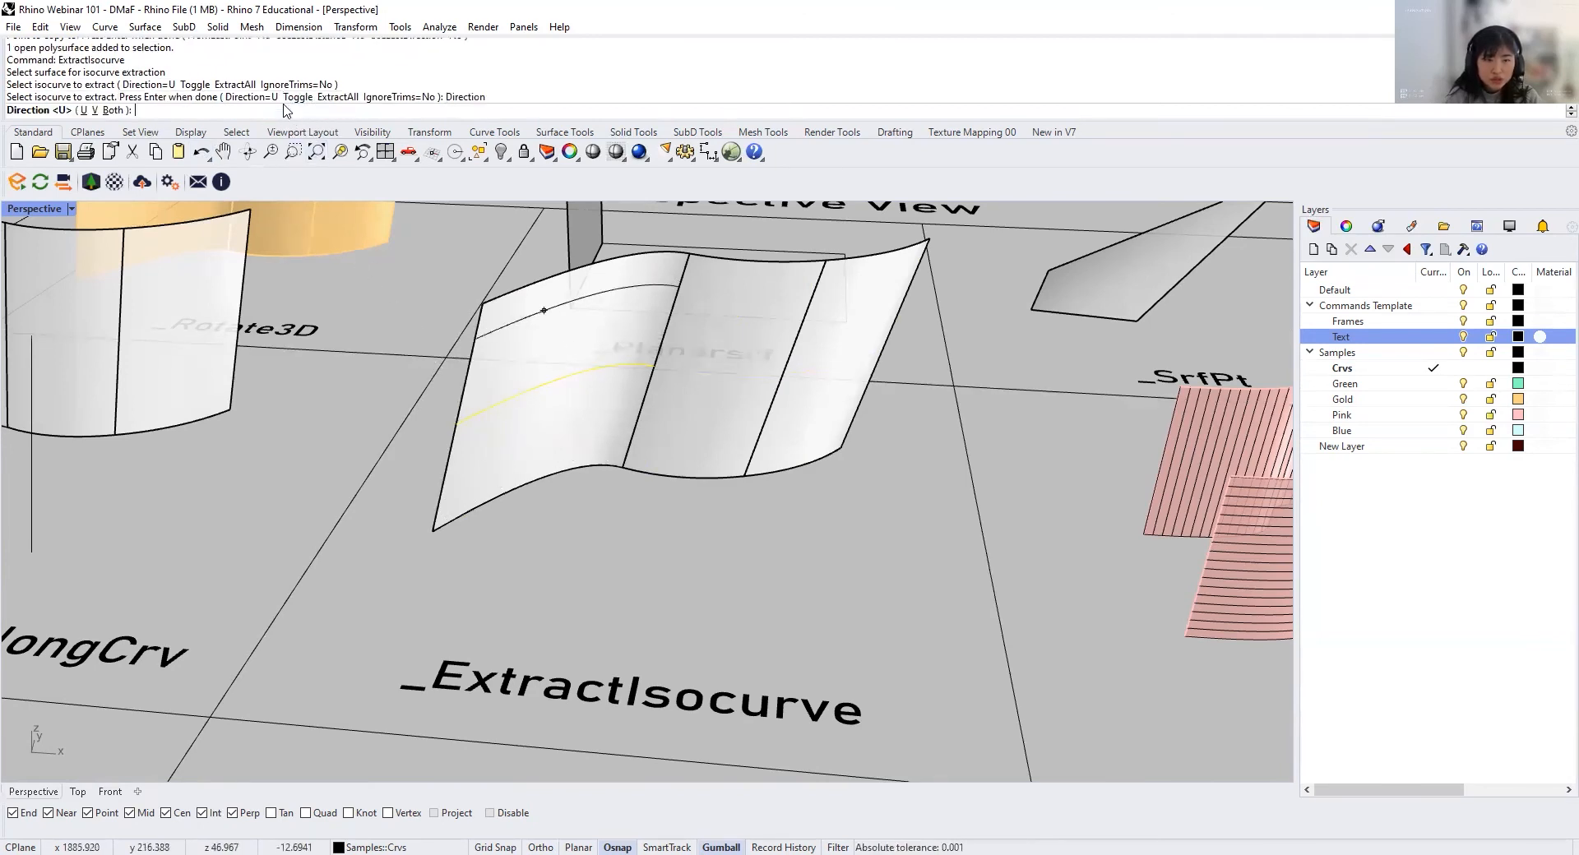
left_click(94, 111)
left_click(531, 469)
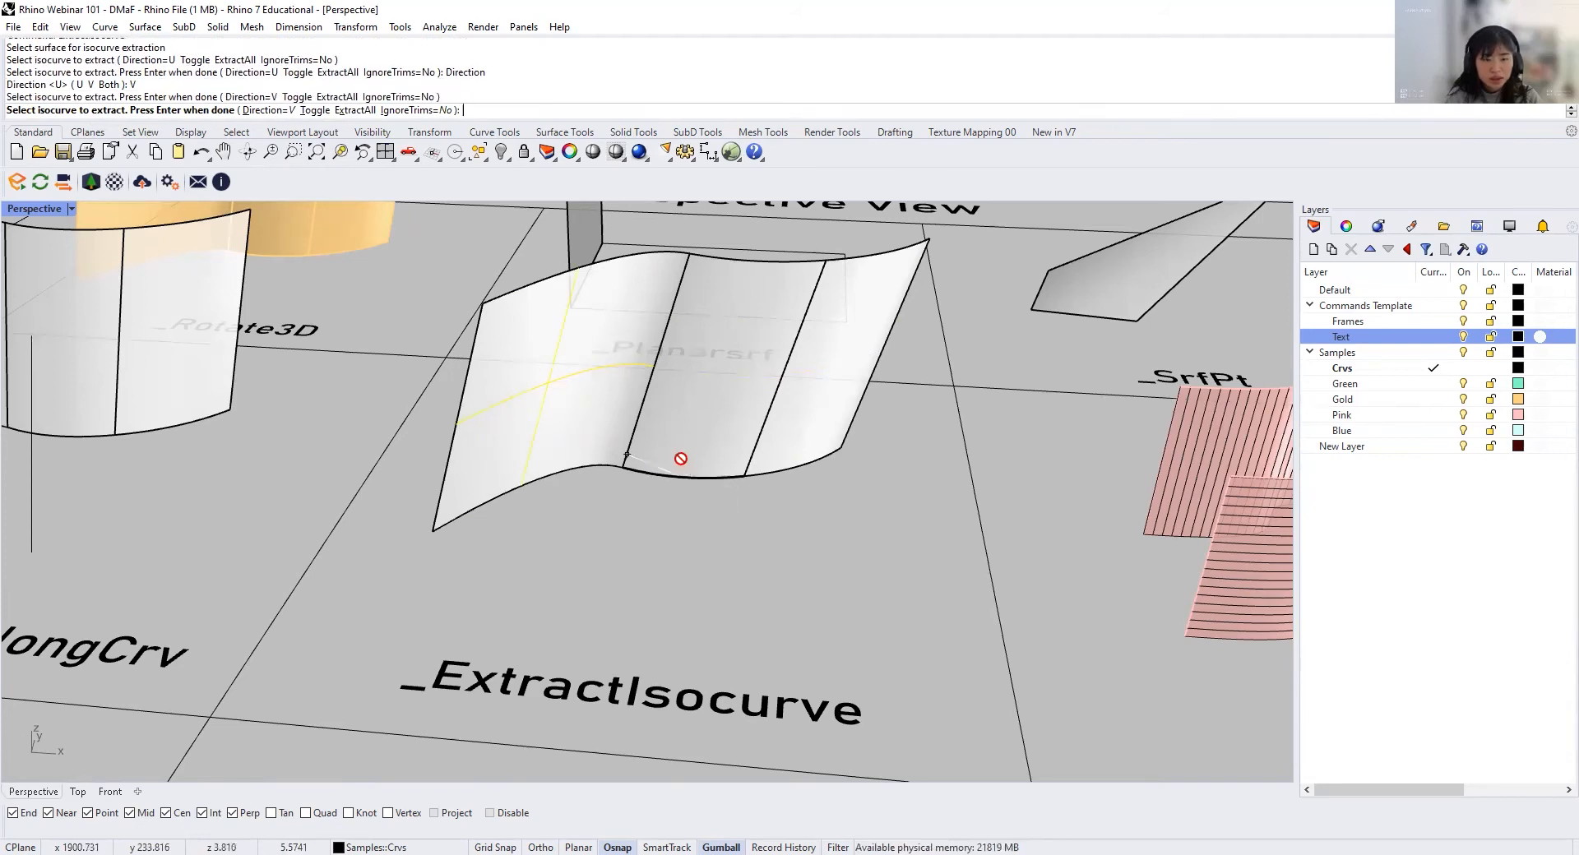
key("Return")
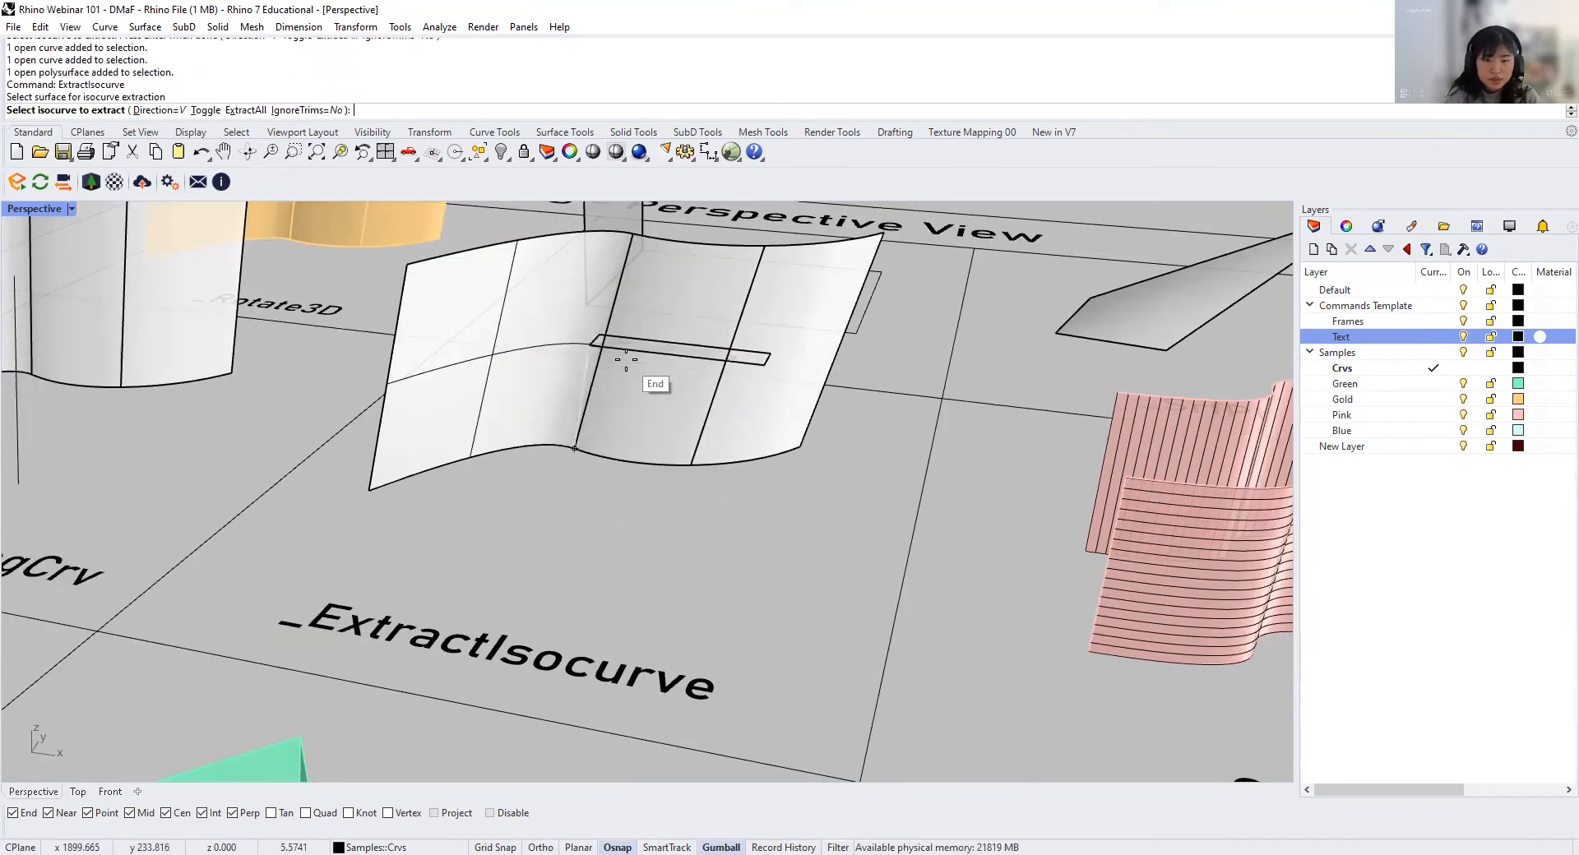
Step: Extract isocurves with Direction set to Both through the centre of the wavy surface's middle panel
left_click(152, 115)
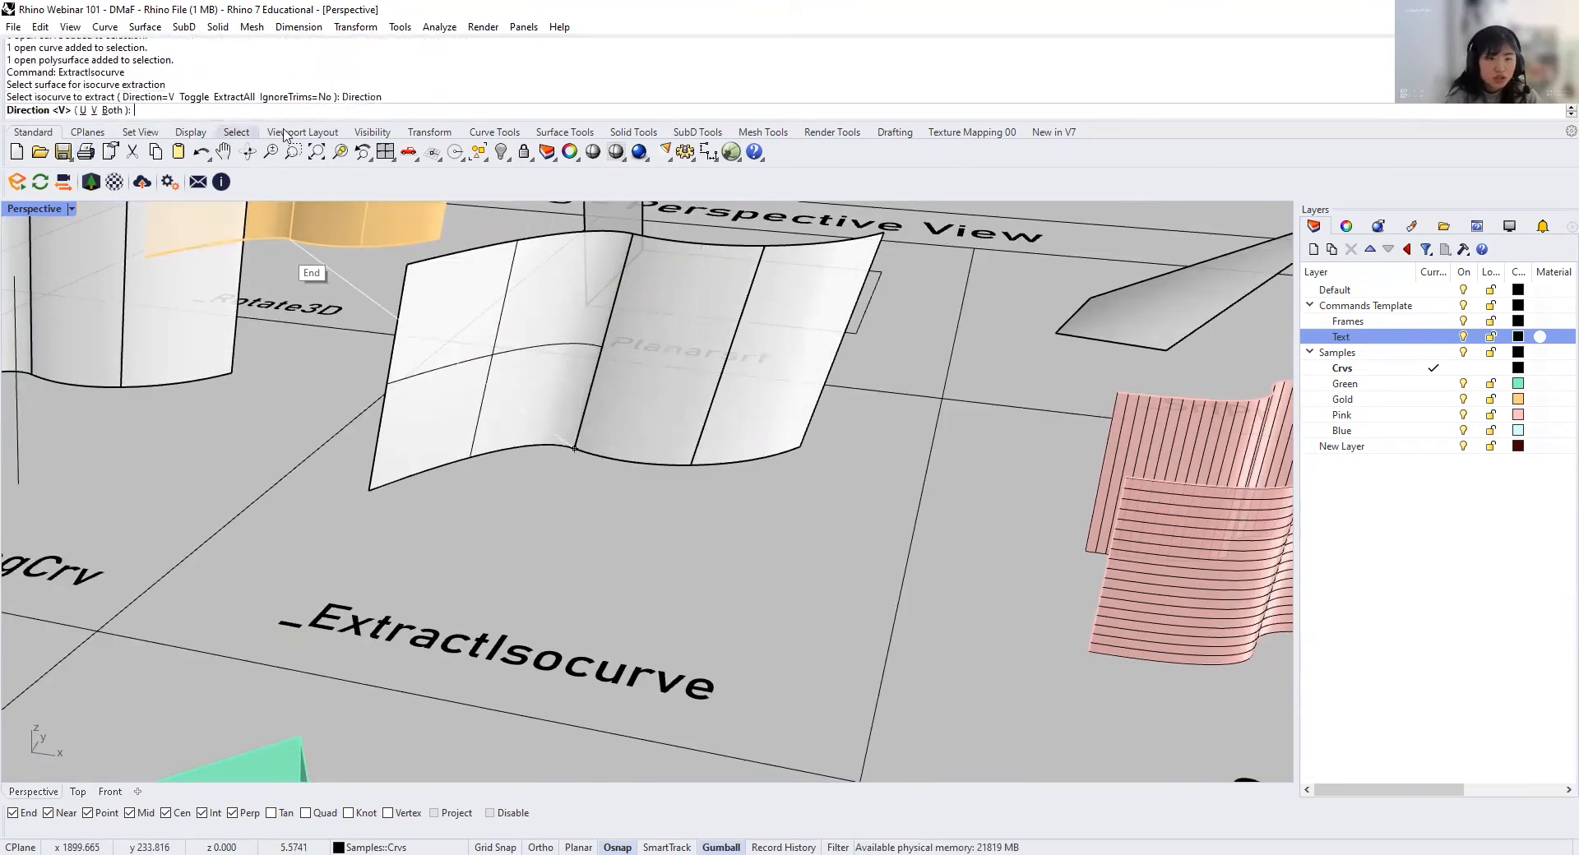
left_click(107, 111)
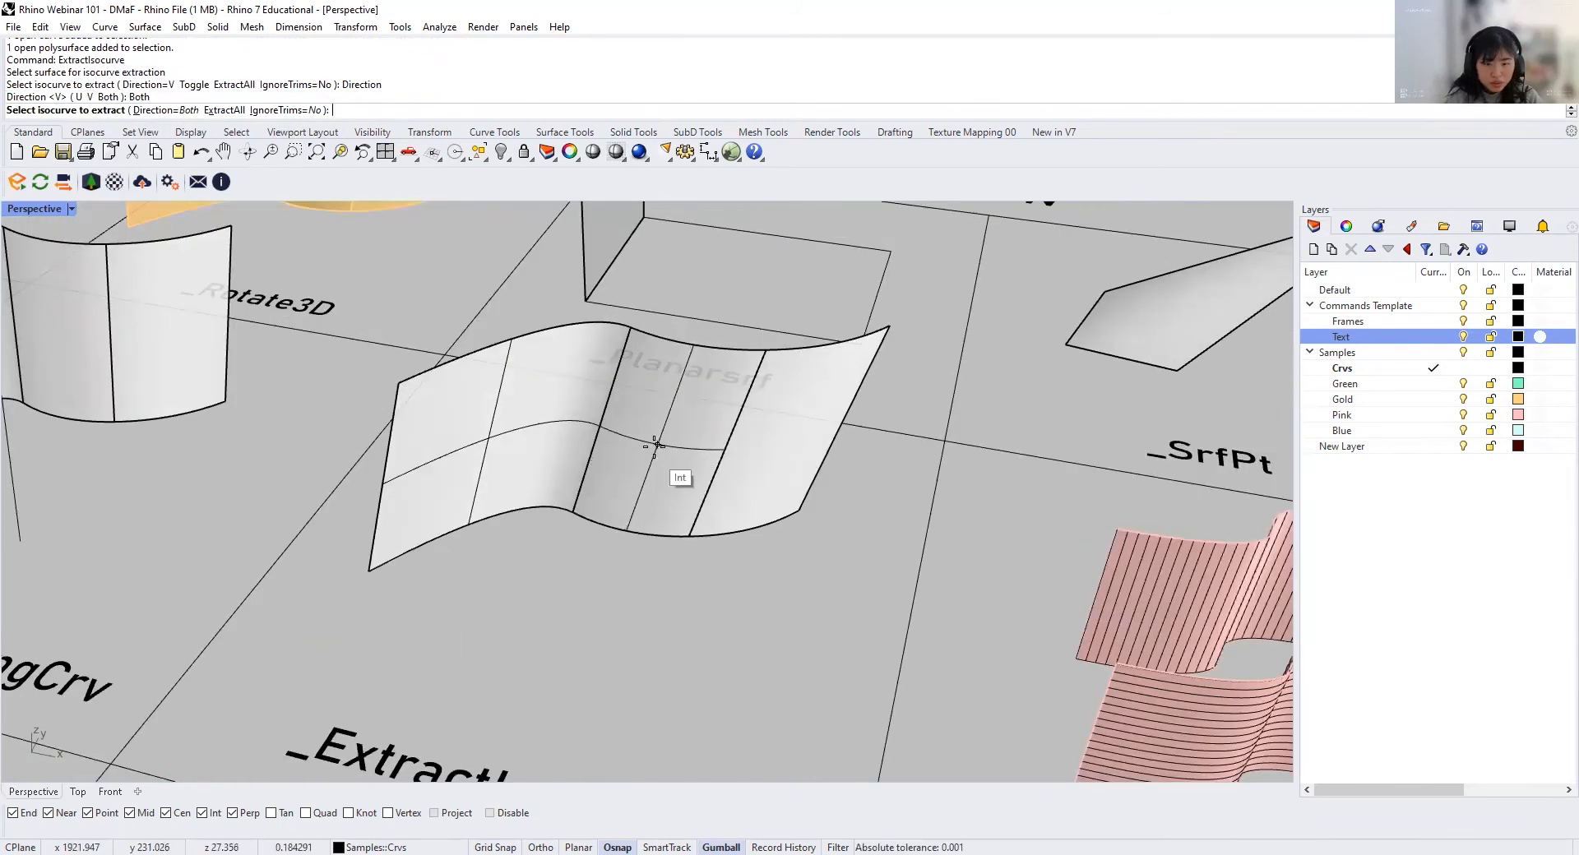
left_click(658, 446)
right_click(747, 458)
Step: Extract isocurves in both directions through the centre of the wavy surface's last panel, lining up with the mid-height isocurve
left_click(753, 462)
right_click(757, 466)
left_click(757, 466)
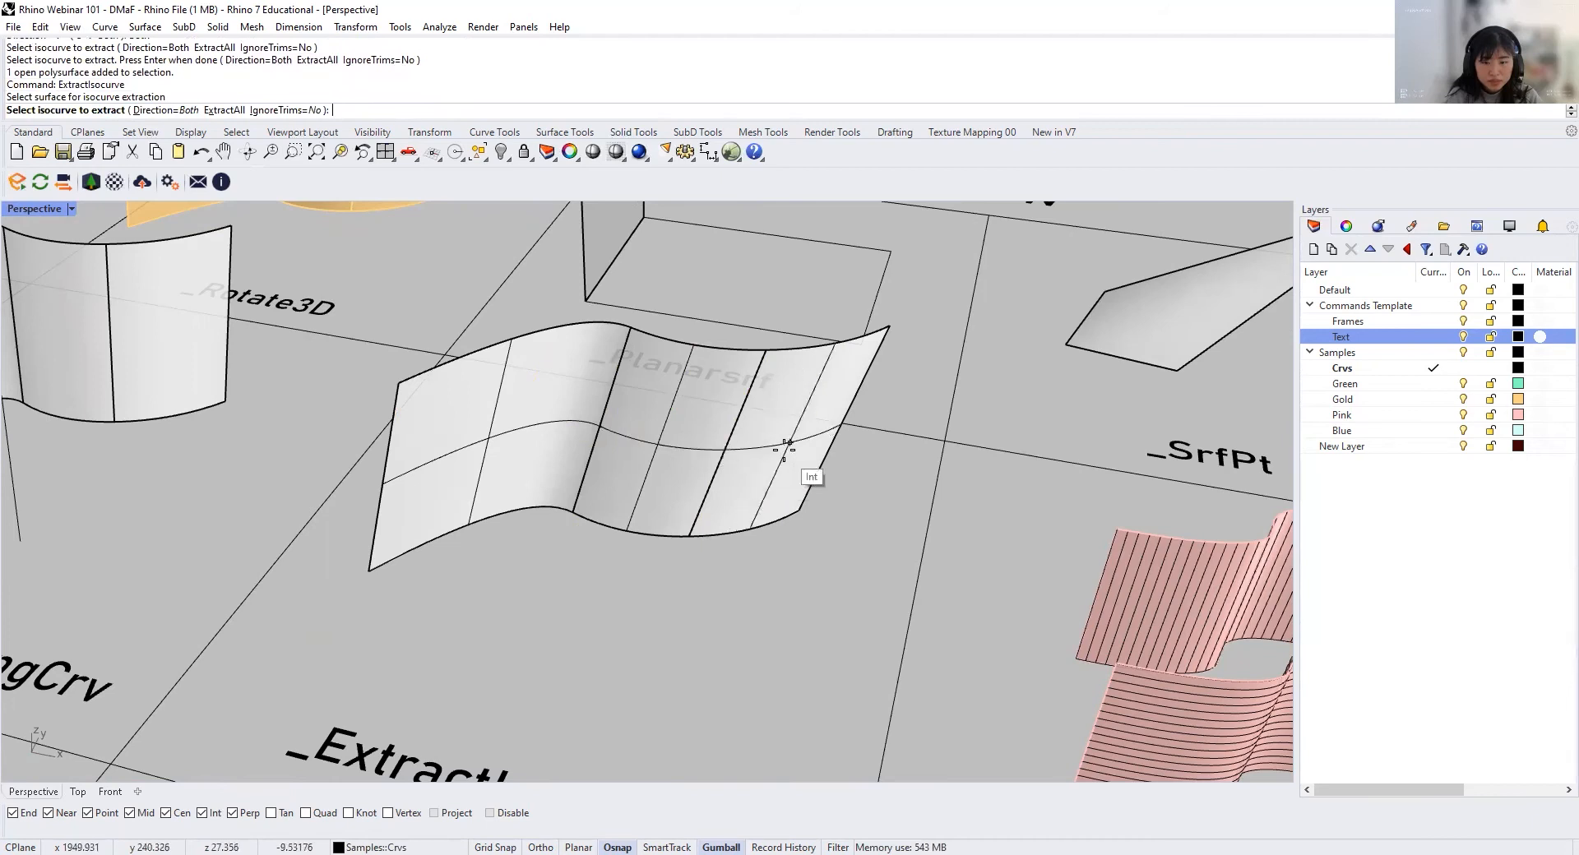
left_click(782, 446)
right_click(802, 533)
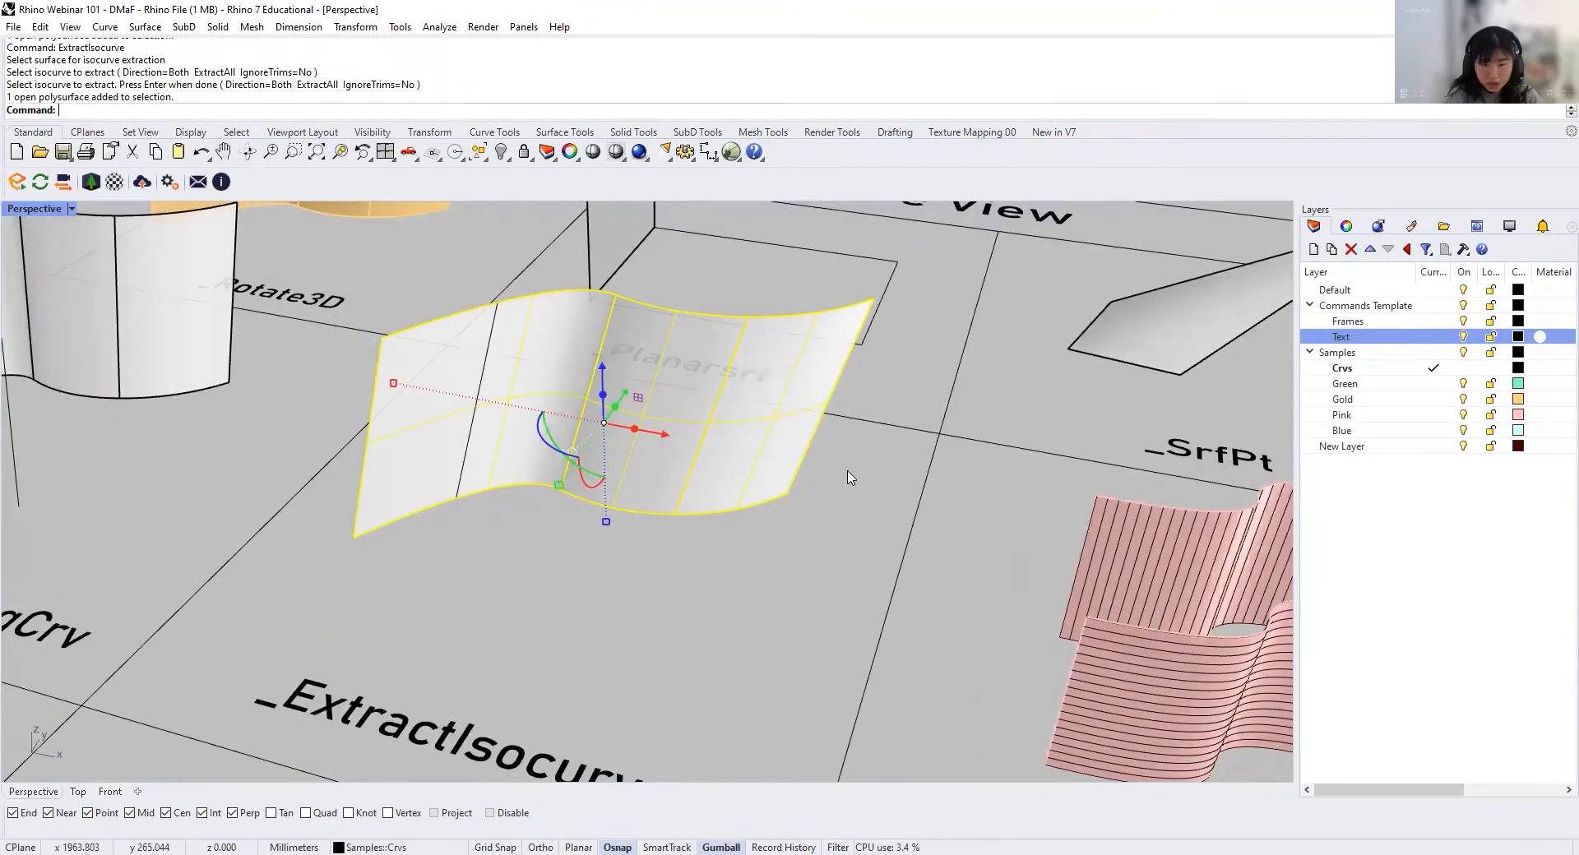
Step: Delete the wavy surface to inspect the extracted isocurves on their own, and undo the deletion
key("Delete")
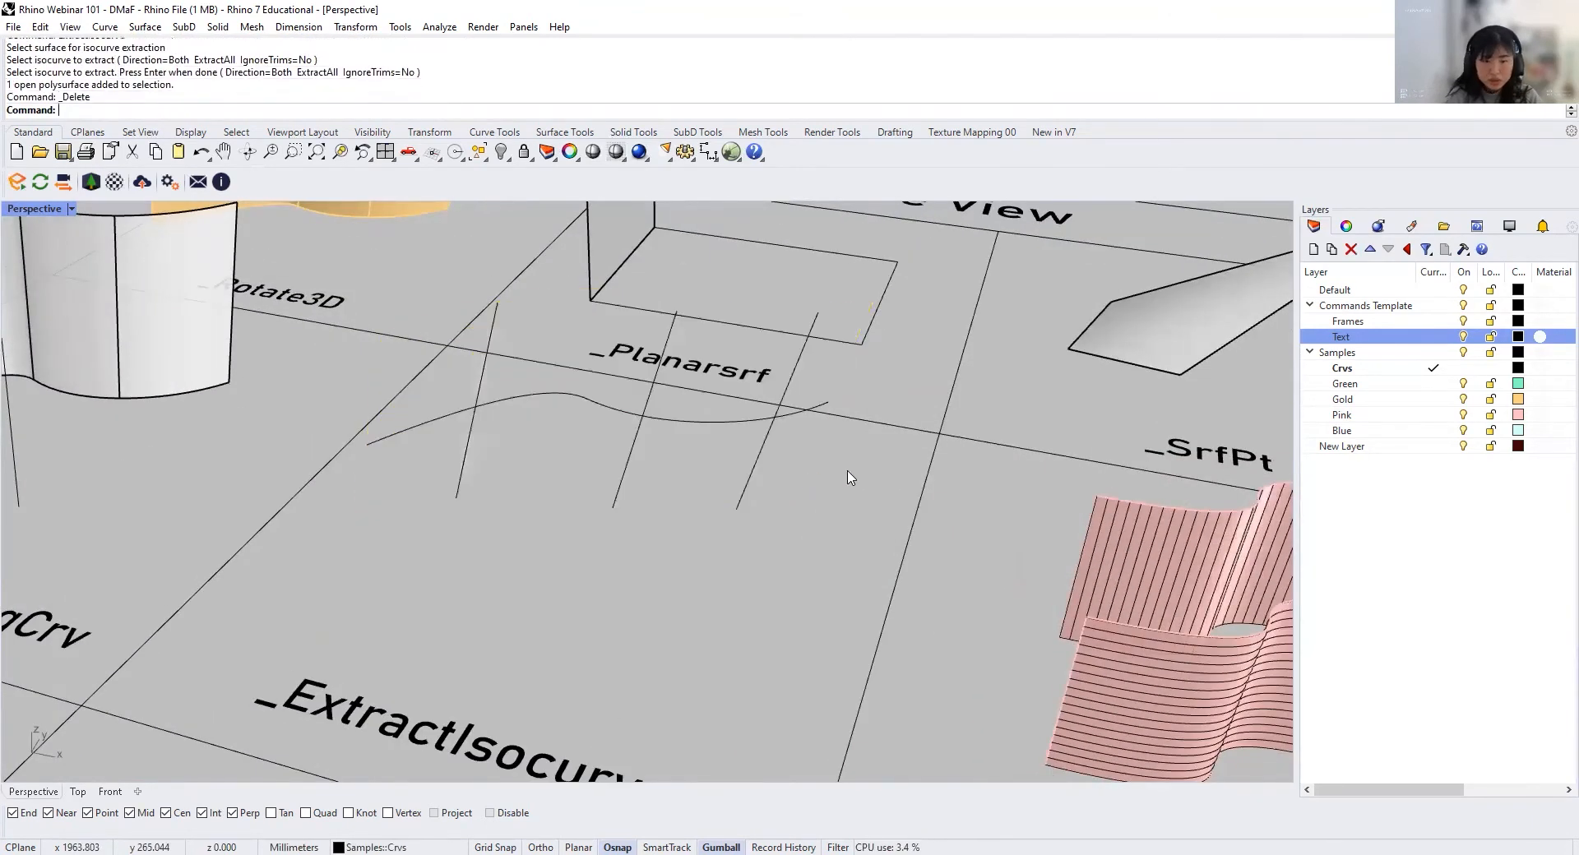
right_click_drag(795, 455, 578, 565)
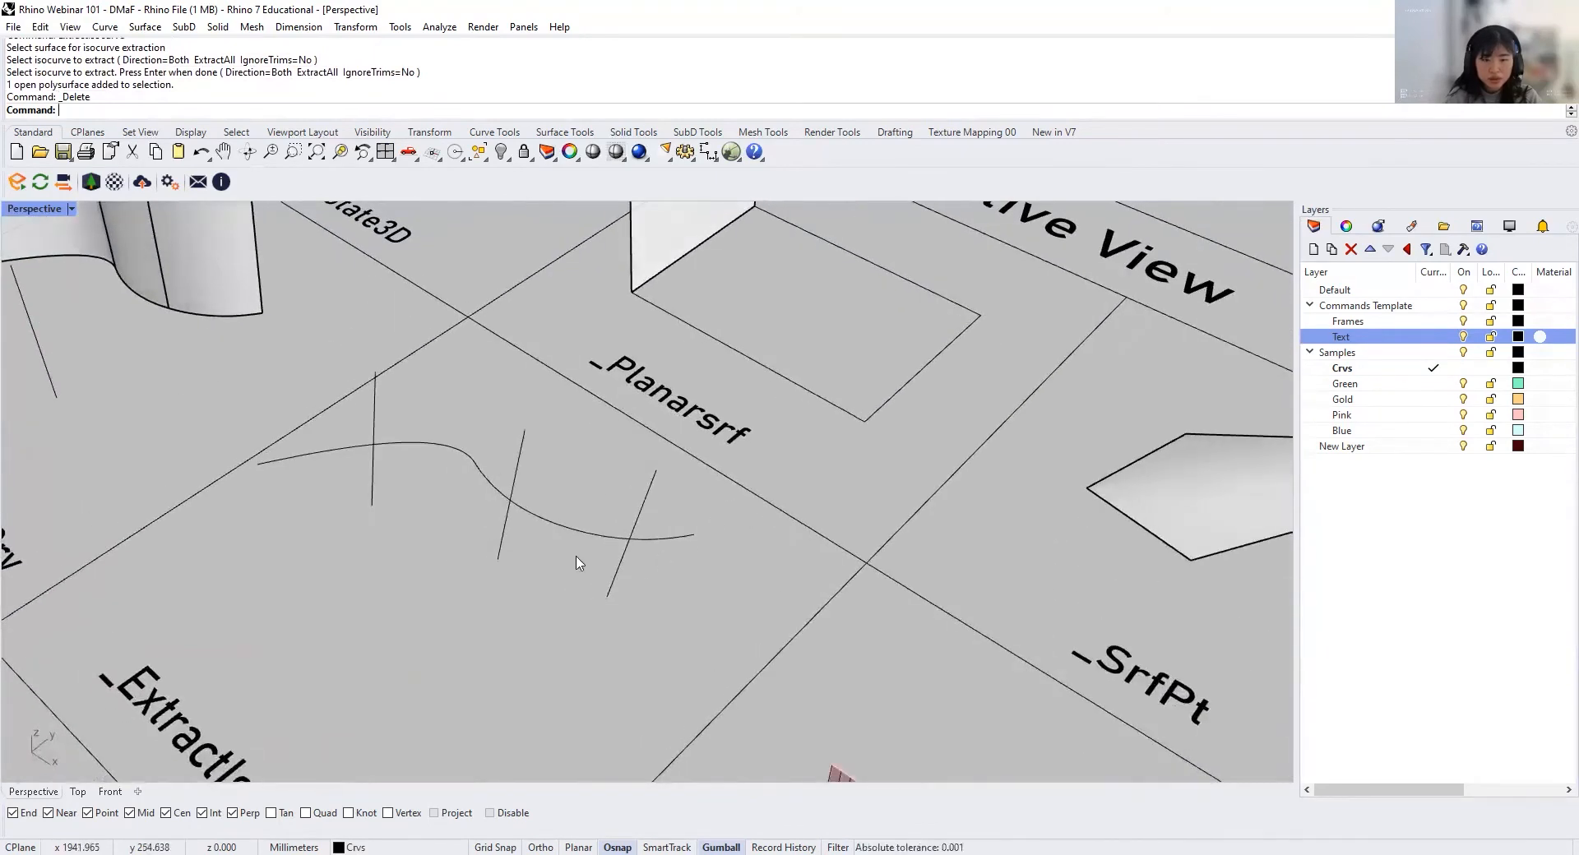
right_click_drag(444, 470, 598, 451)
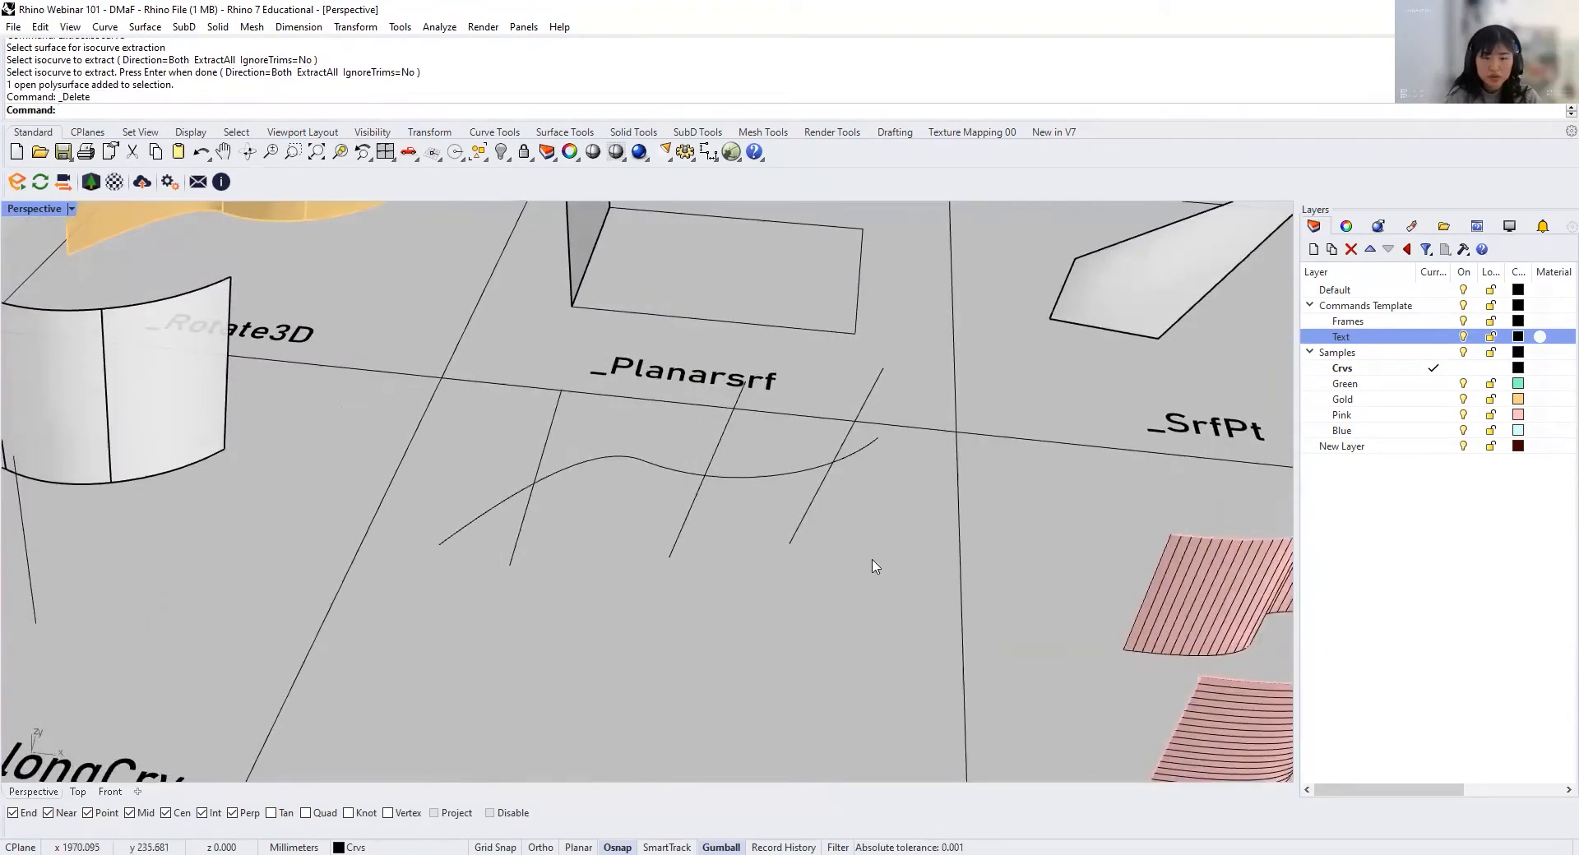
key("ctrl+z")
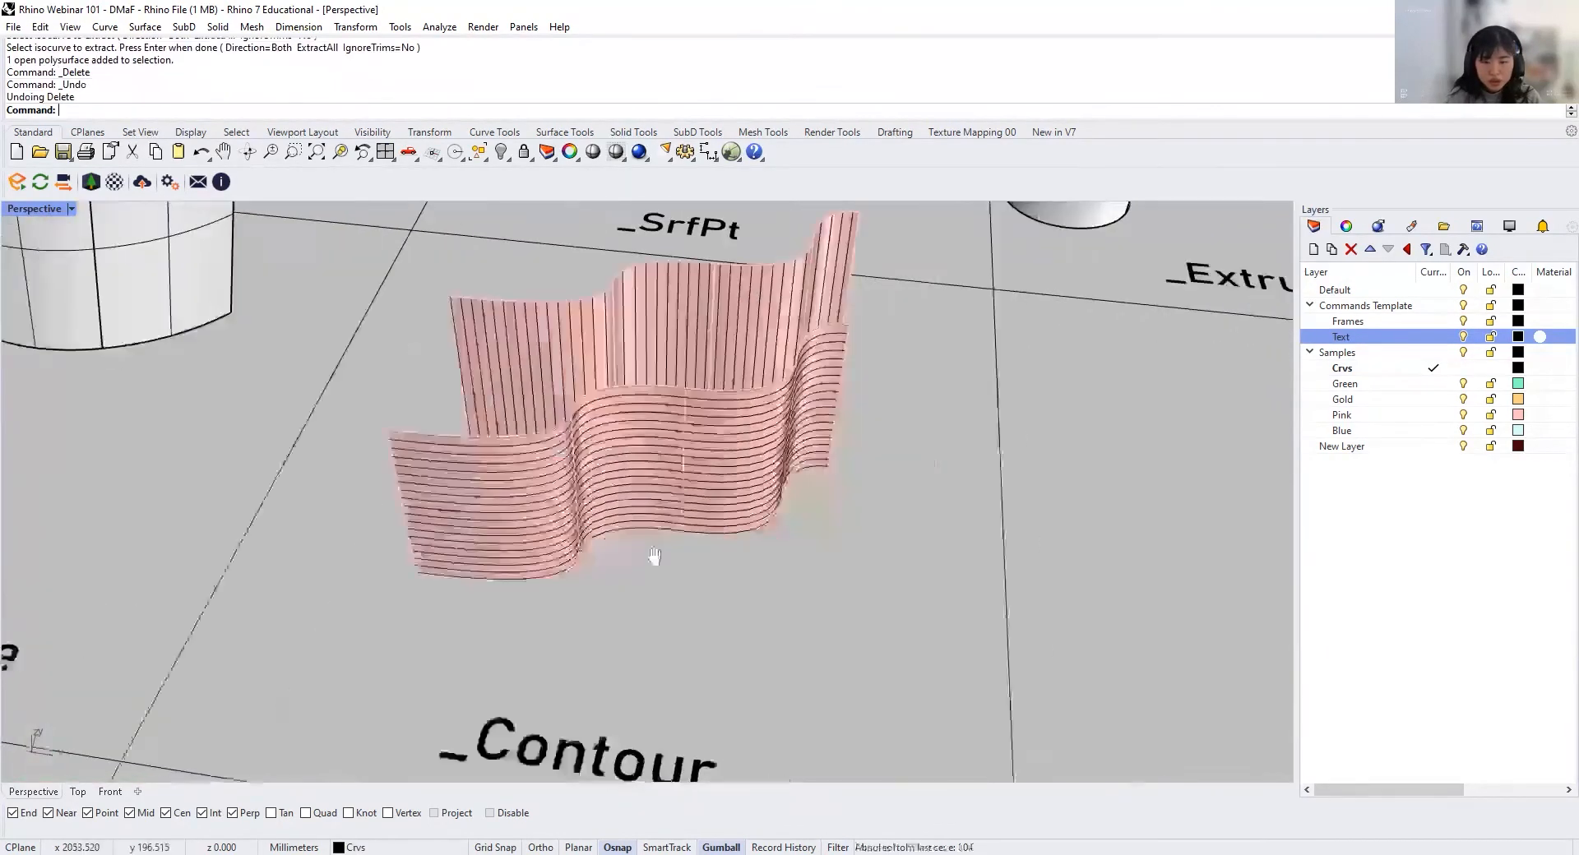
Step: Contour the front plain pink surface beside the Contour cell from its lower corner up its vertical edge, with 3 mm between contours
scroll(657, 560, "up", 5)
right_click_drag(670, 567, 658, 559)
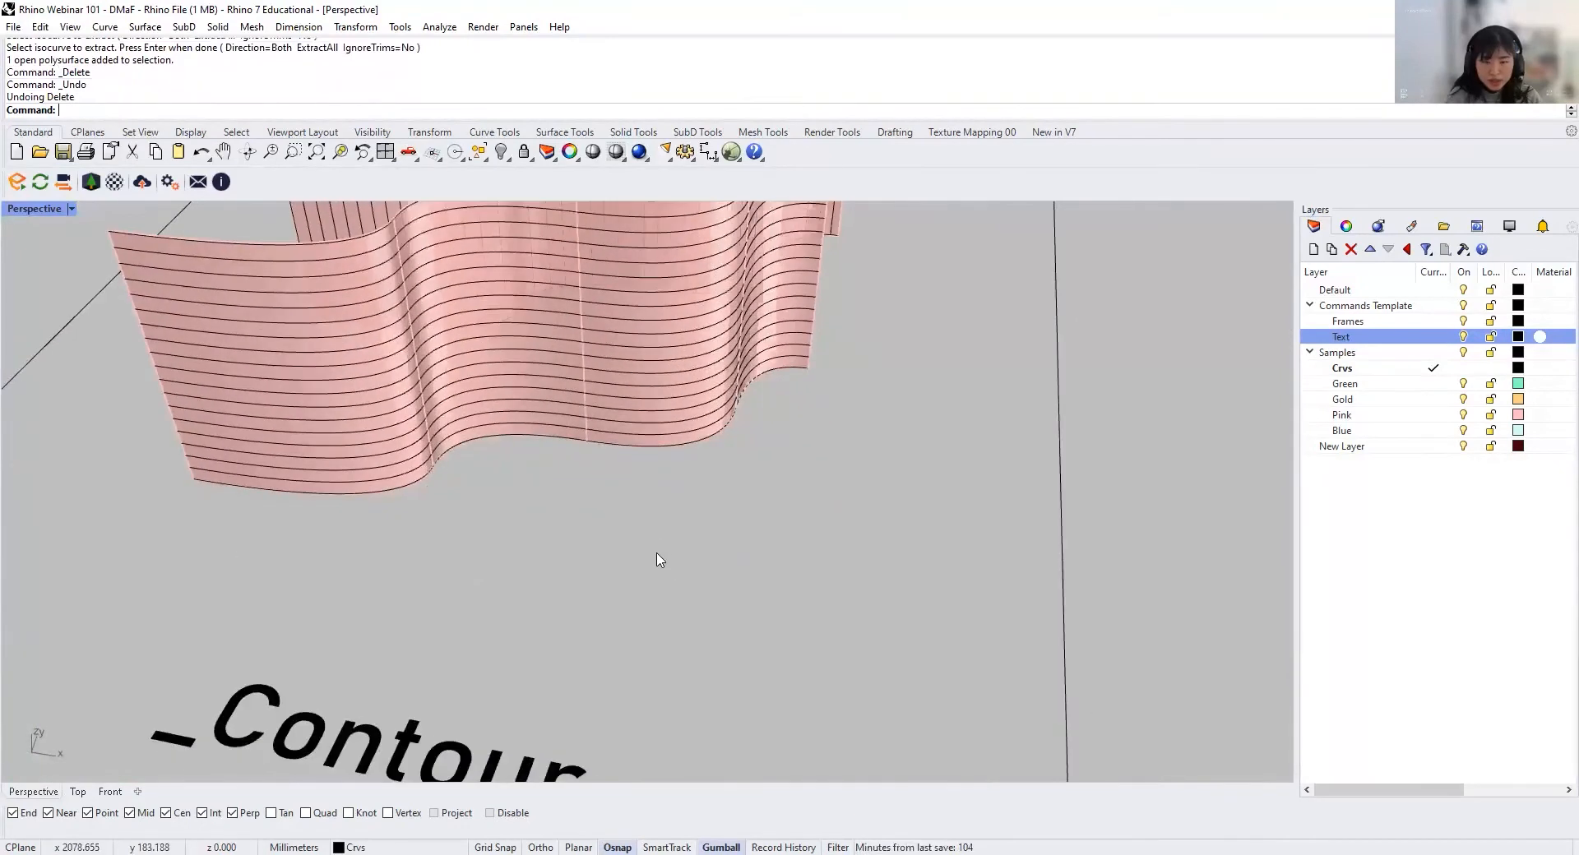
scroll(655, 555, "down", 3)
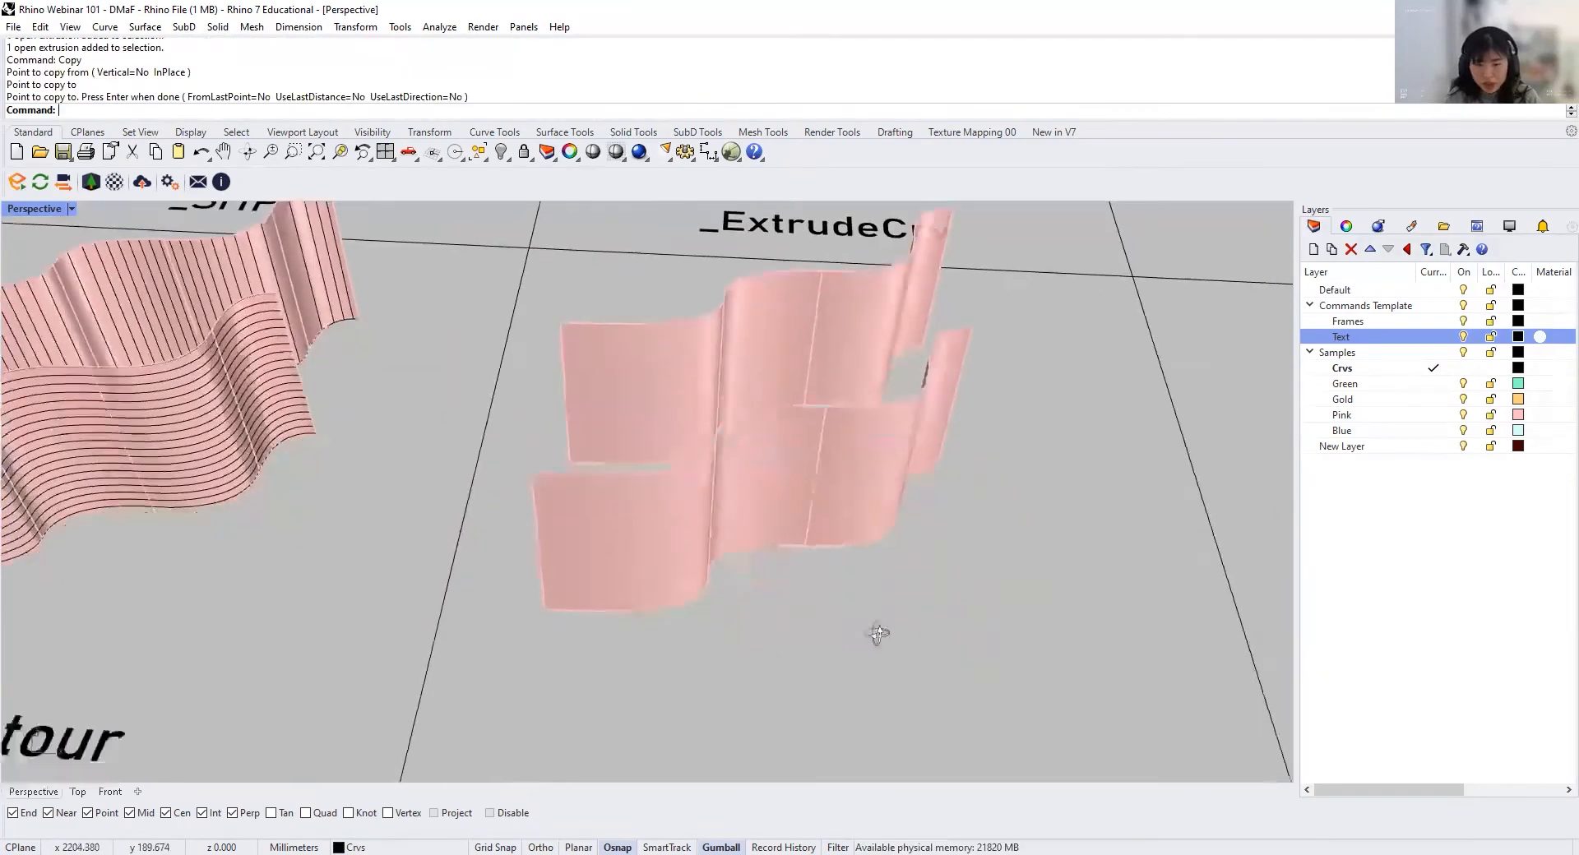
left_click(645, 550)
type("COn")
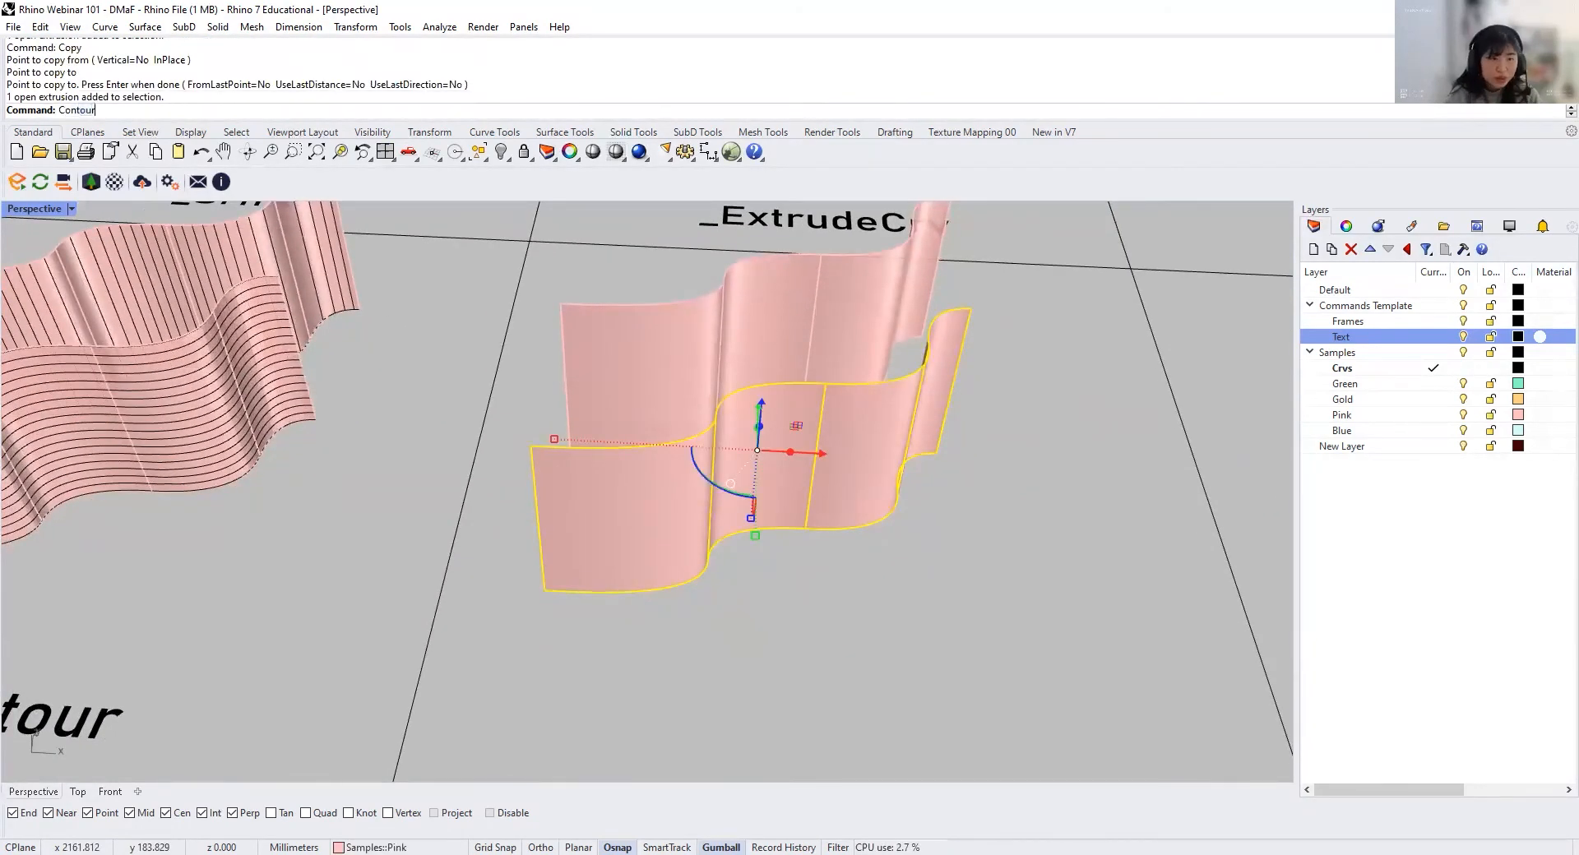
key("Return")
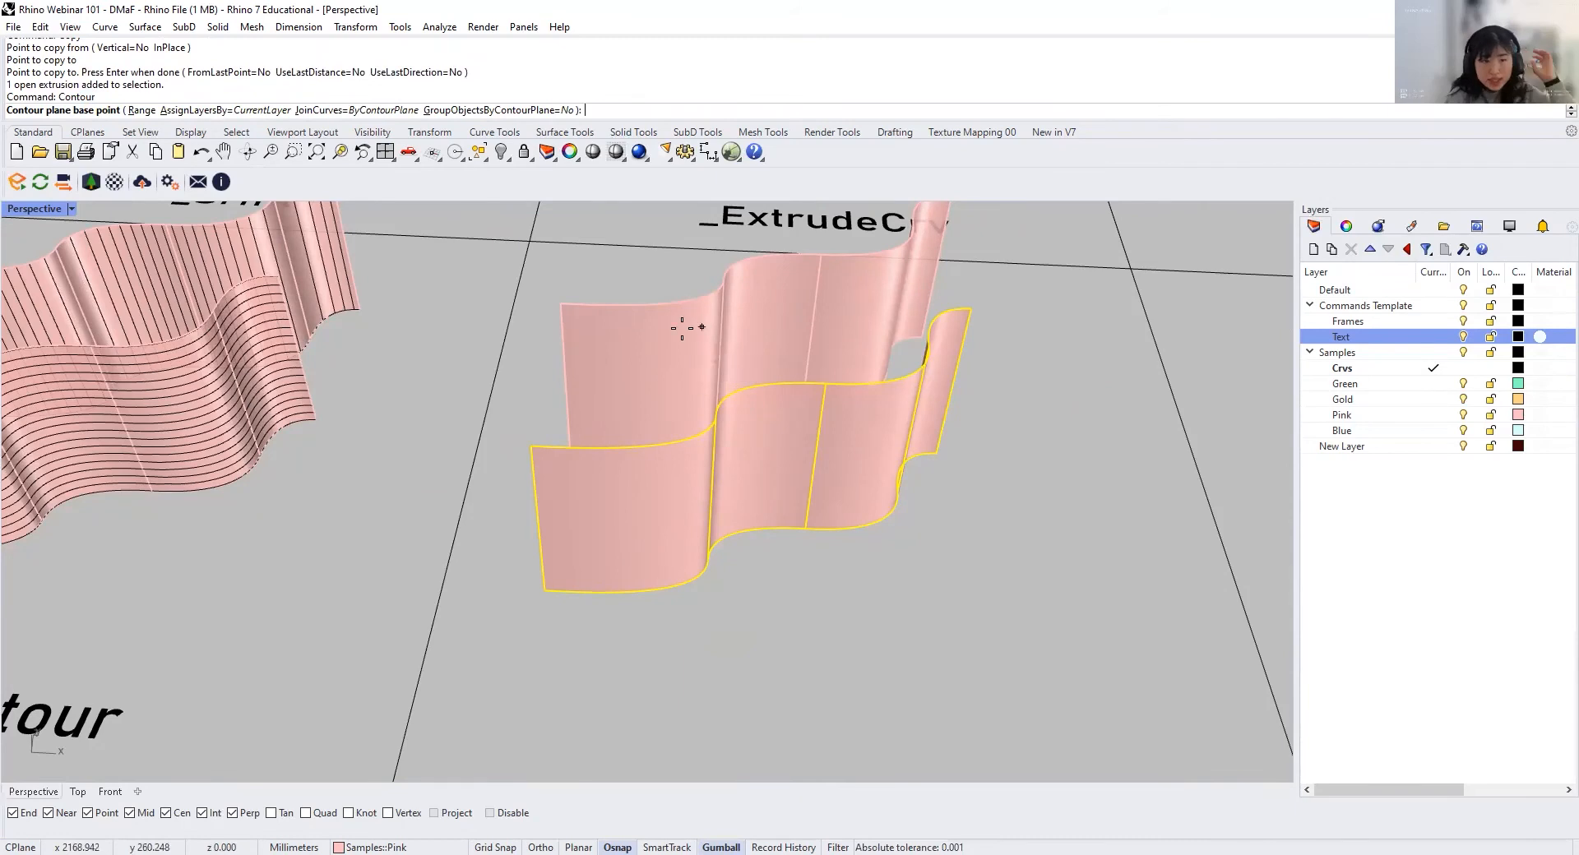
left_click(543, 591)
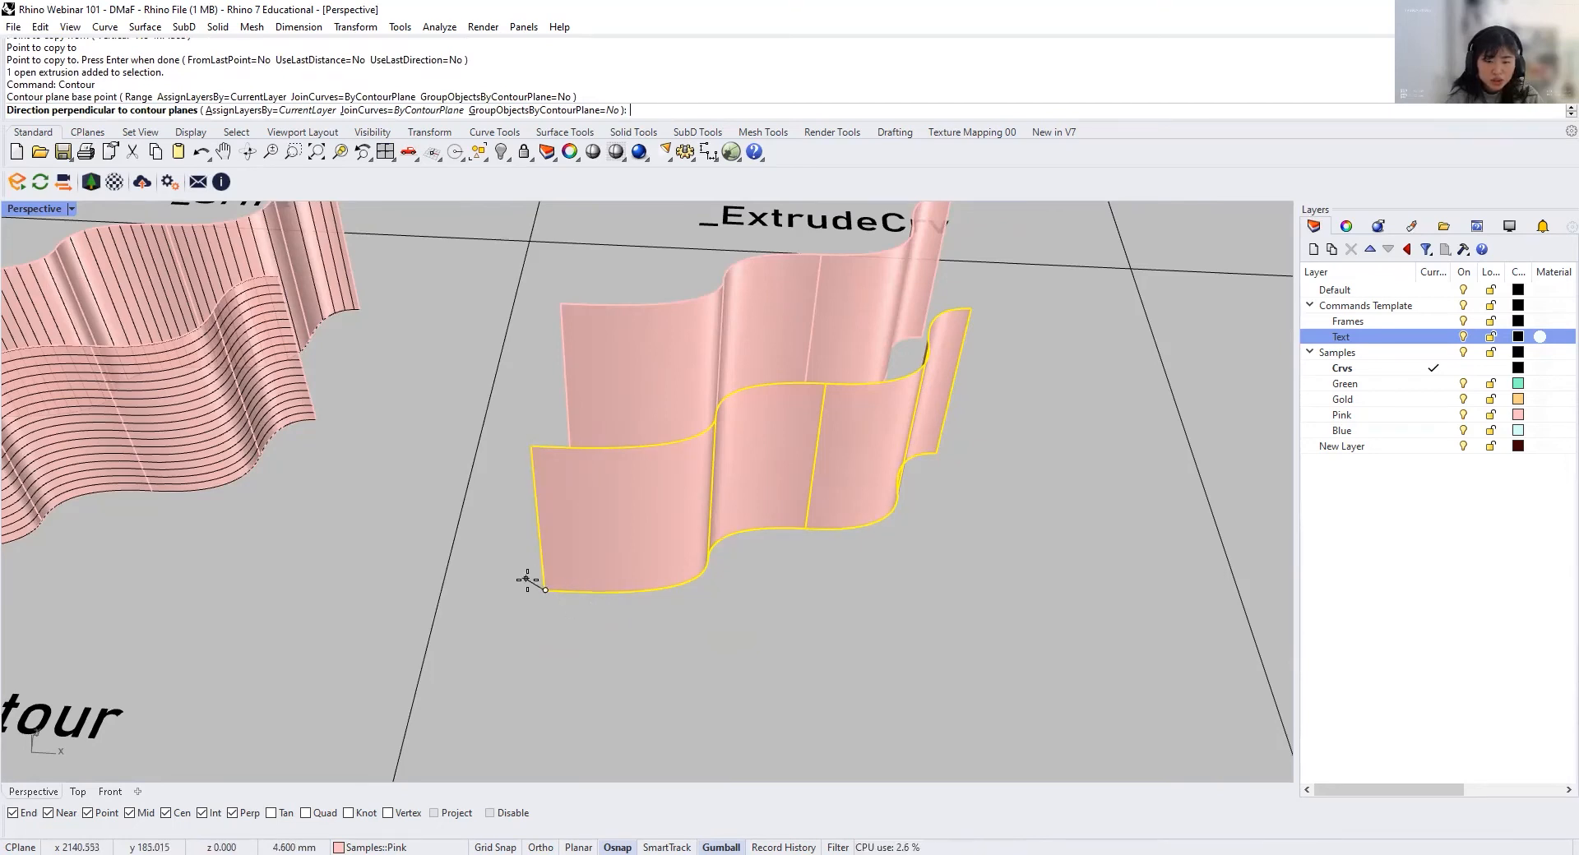
left_click(531, 448)
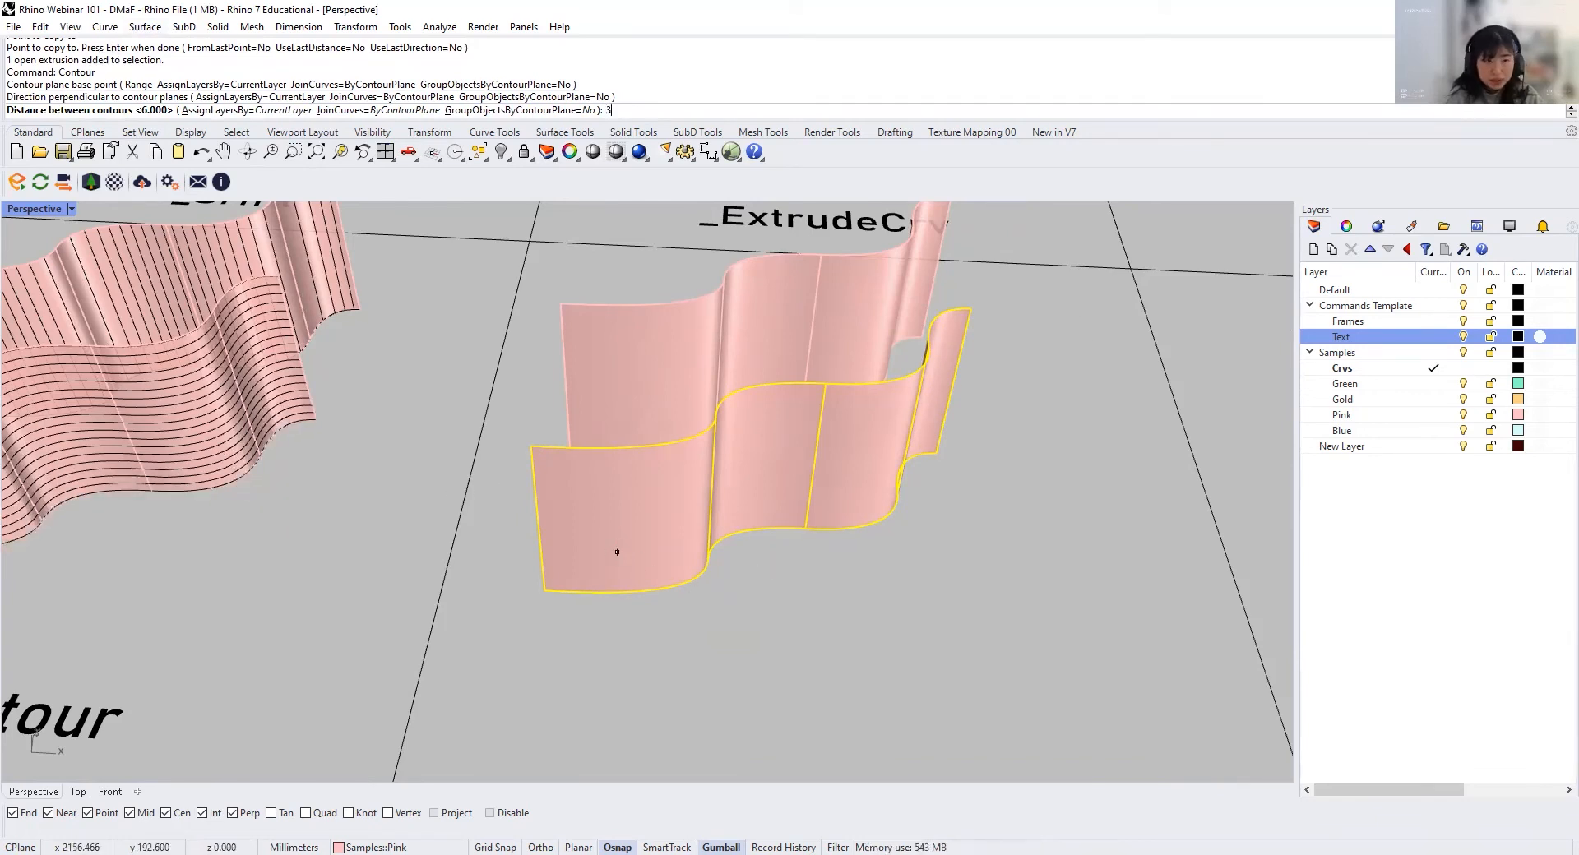
key("Return")
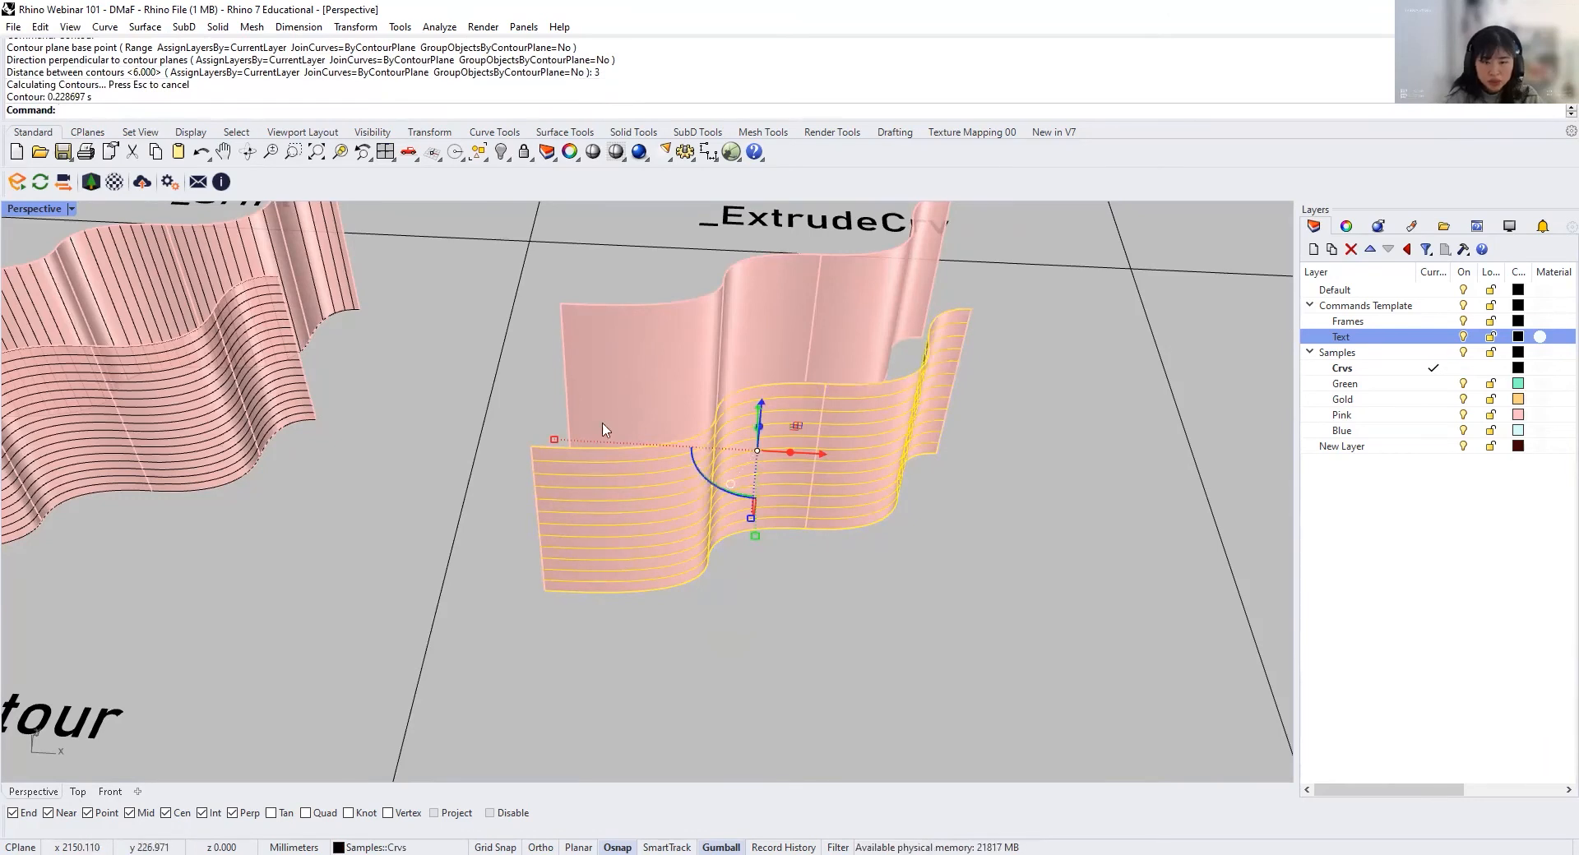
Step: Contour the rear plain pink surface lengthwise, from its near lower corner to the opposite lower corner, with 3 mm between contours
right_click_drag(670, 465, 638, 458)
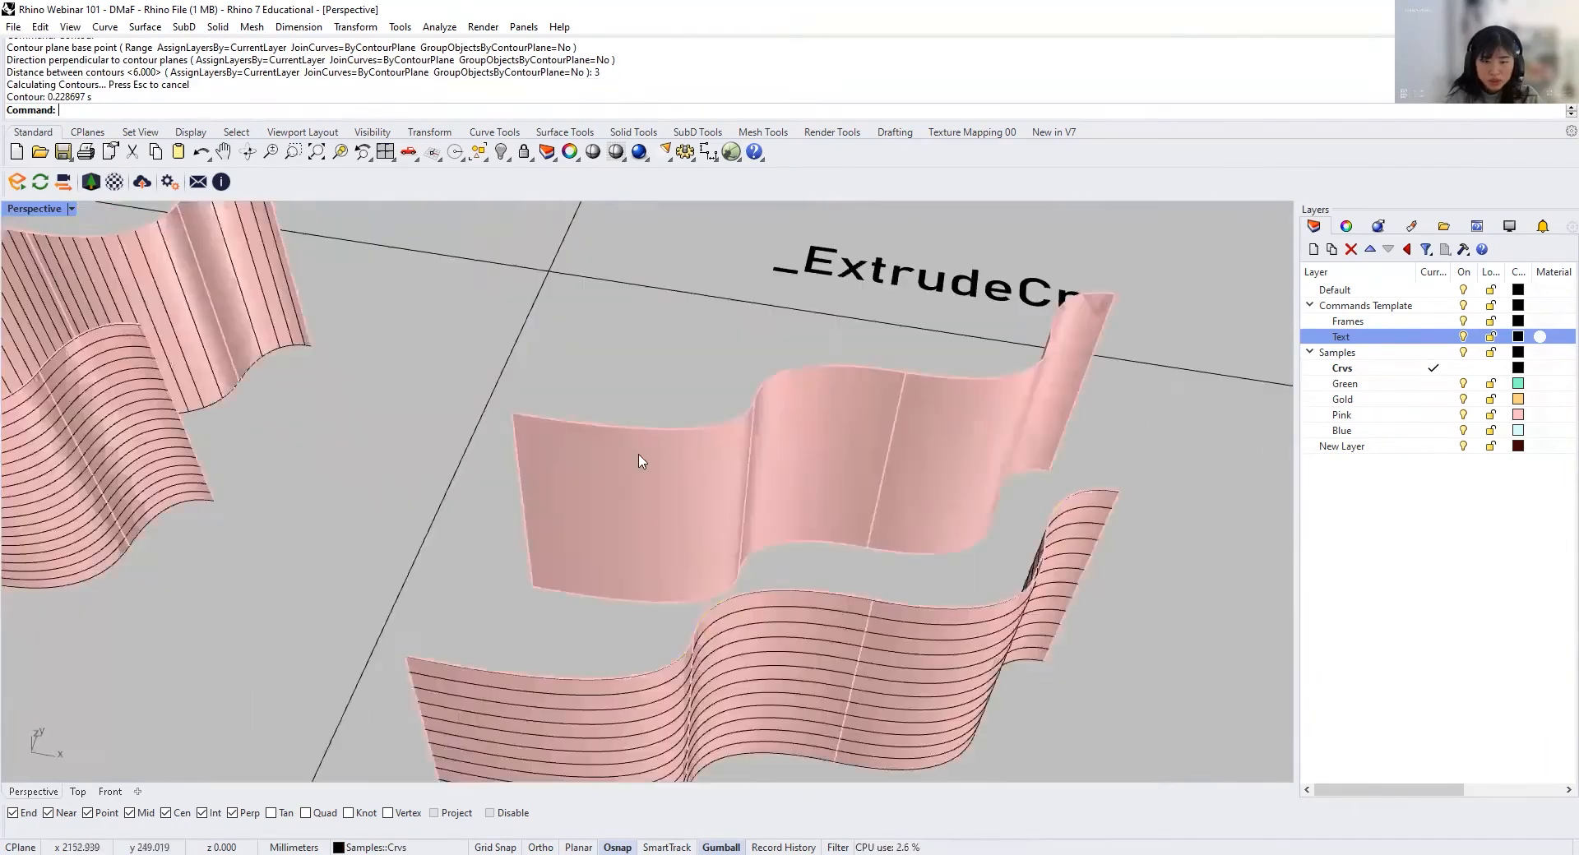
left_click(645, 485)
key("Return")
scroll(591, 367, "down", 2)
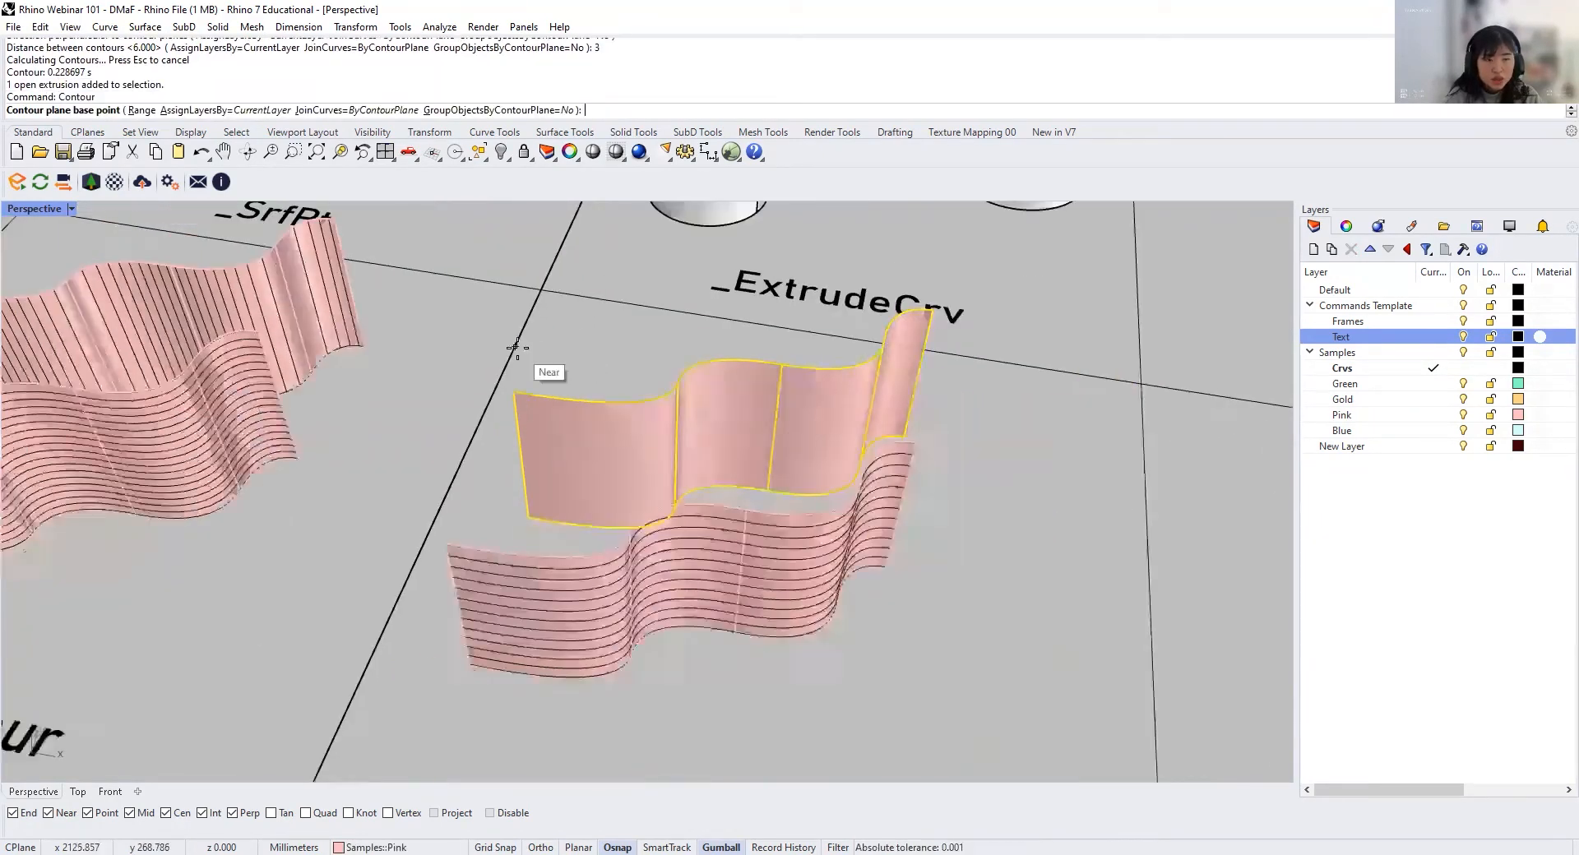
left_click(524, 513)
scroll(523, 513, "down", 1)
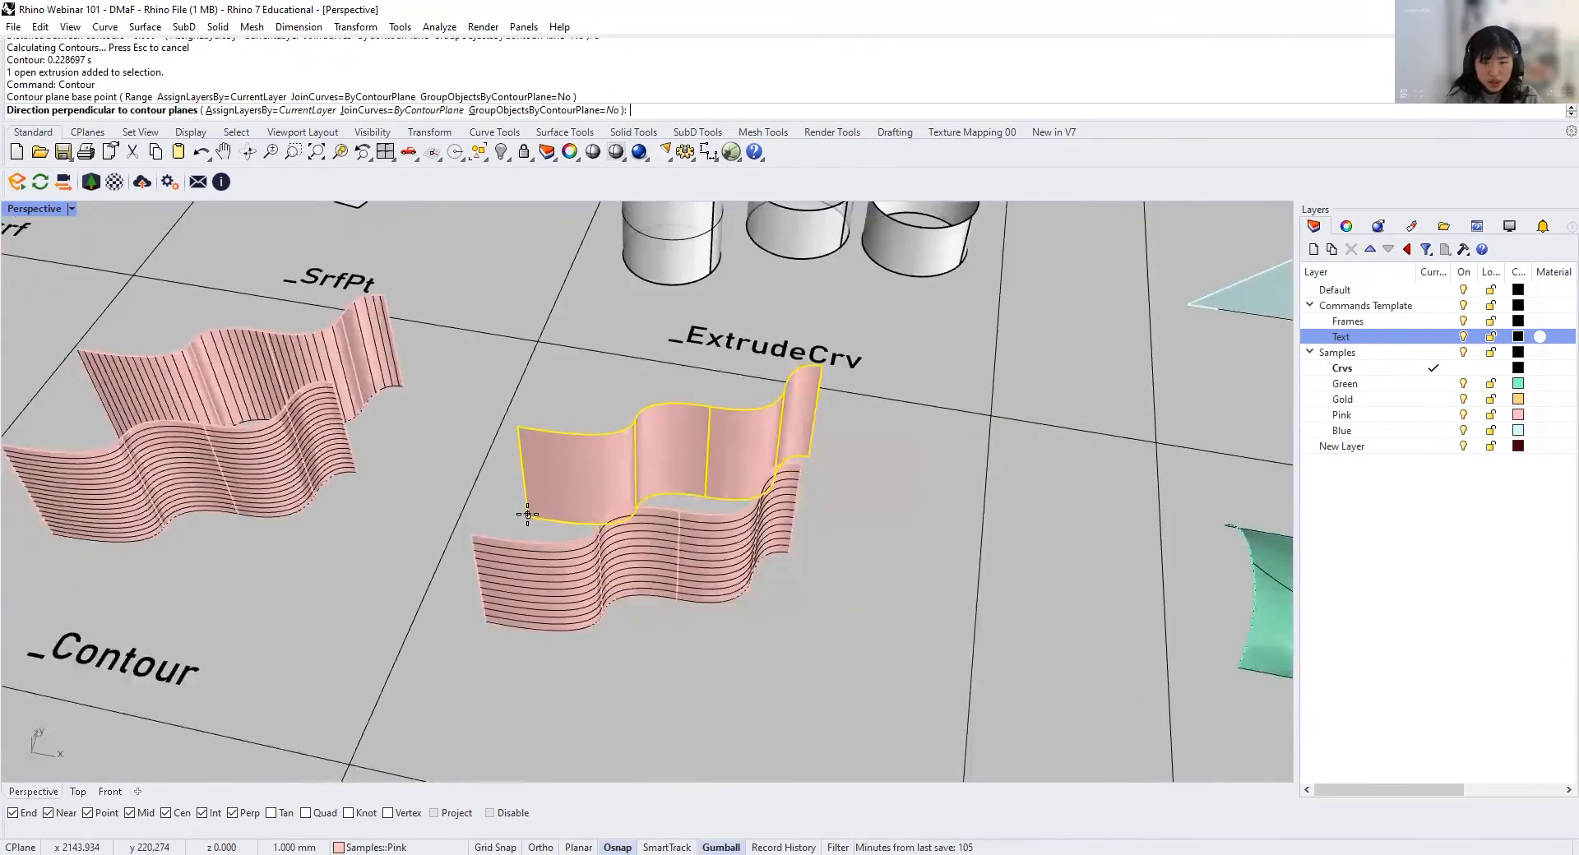
scroll(818, 490, "up", 2)
scroll(823, 466, "up", 2)
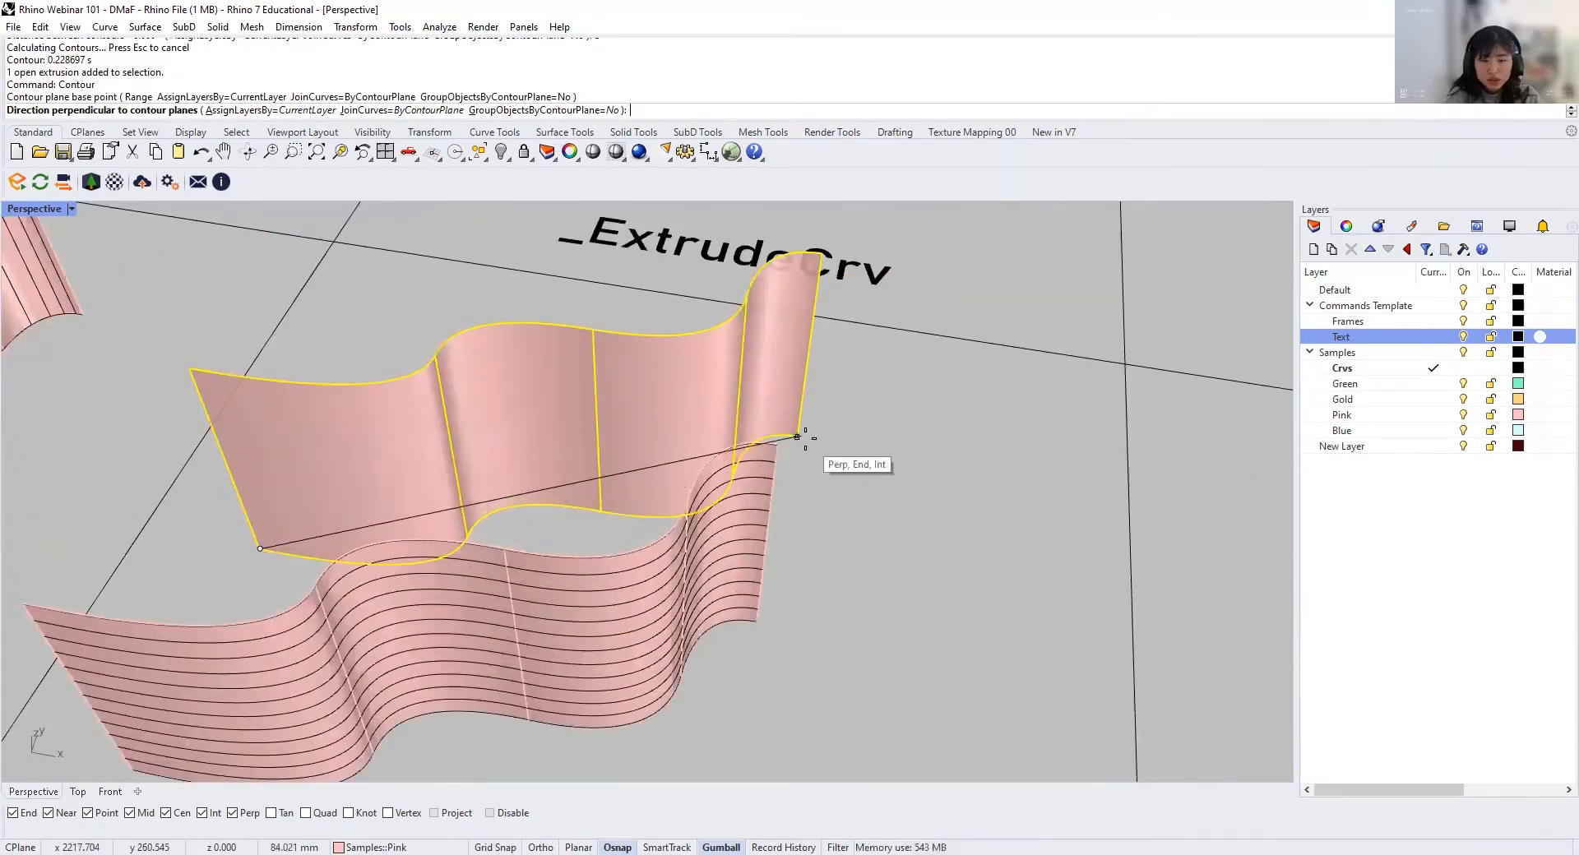
left_click(797, 436)
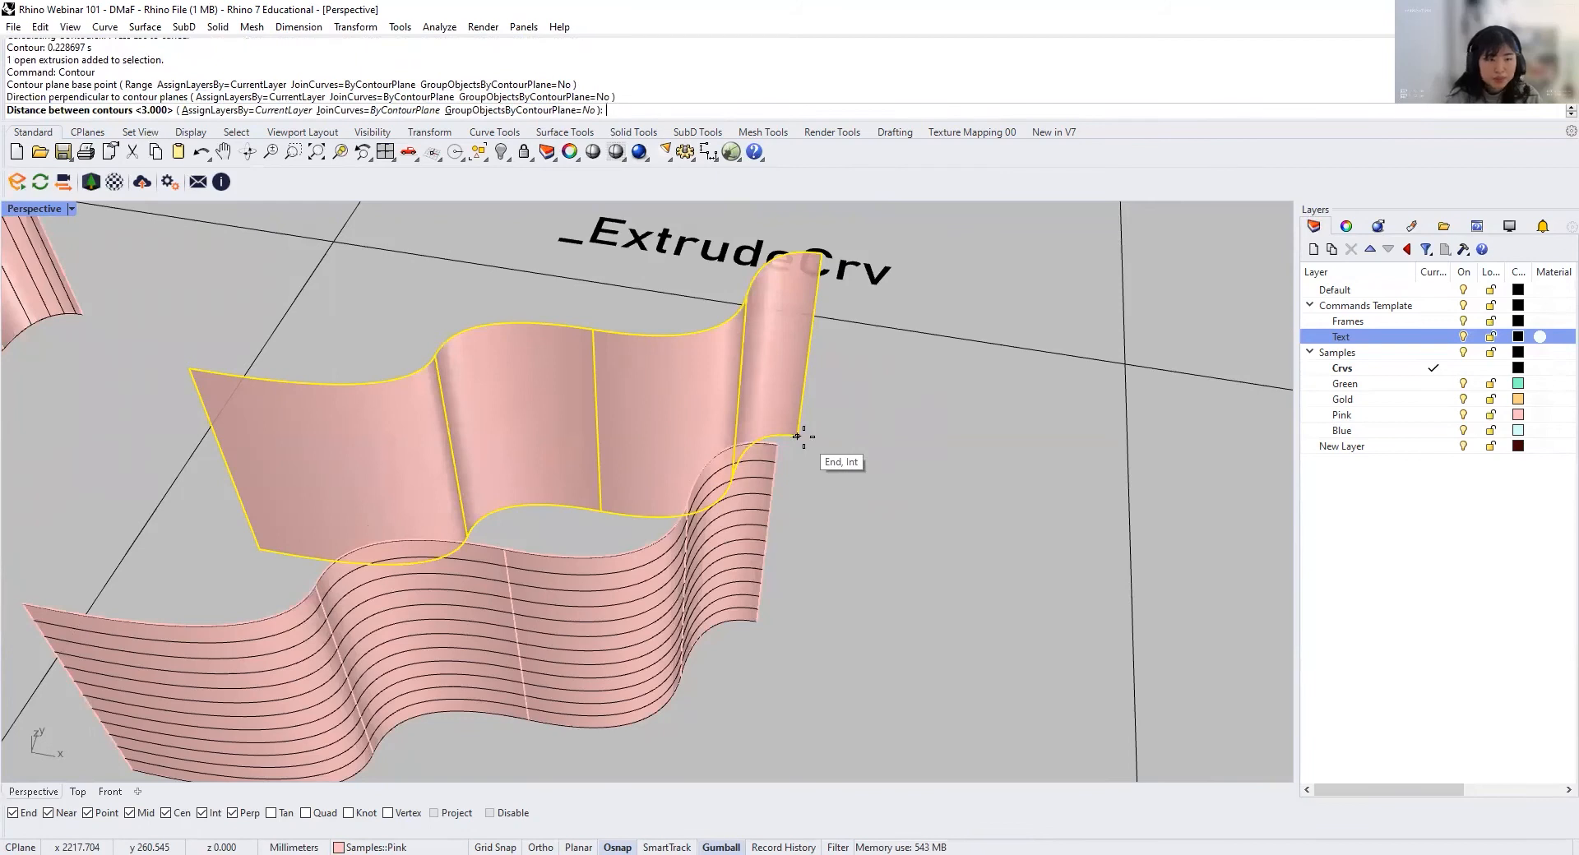
key("Return")
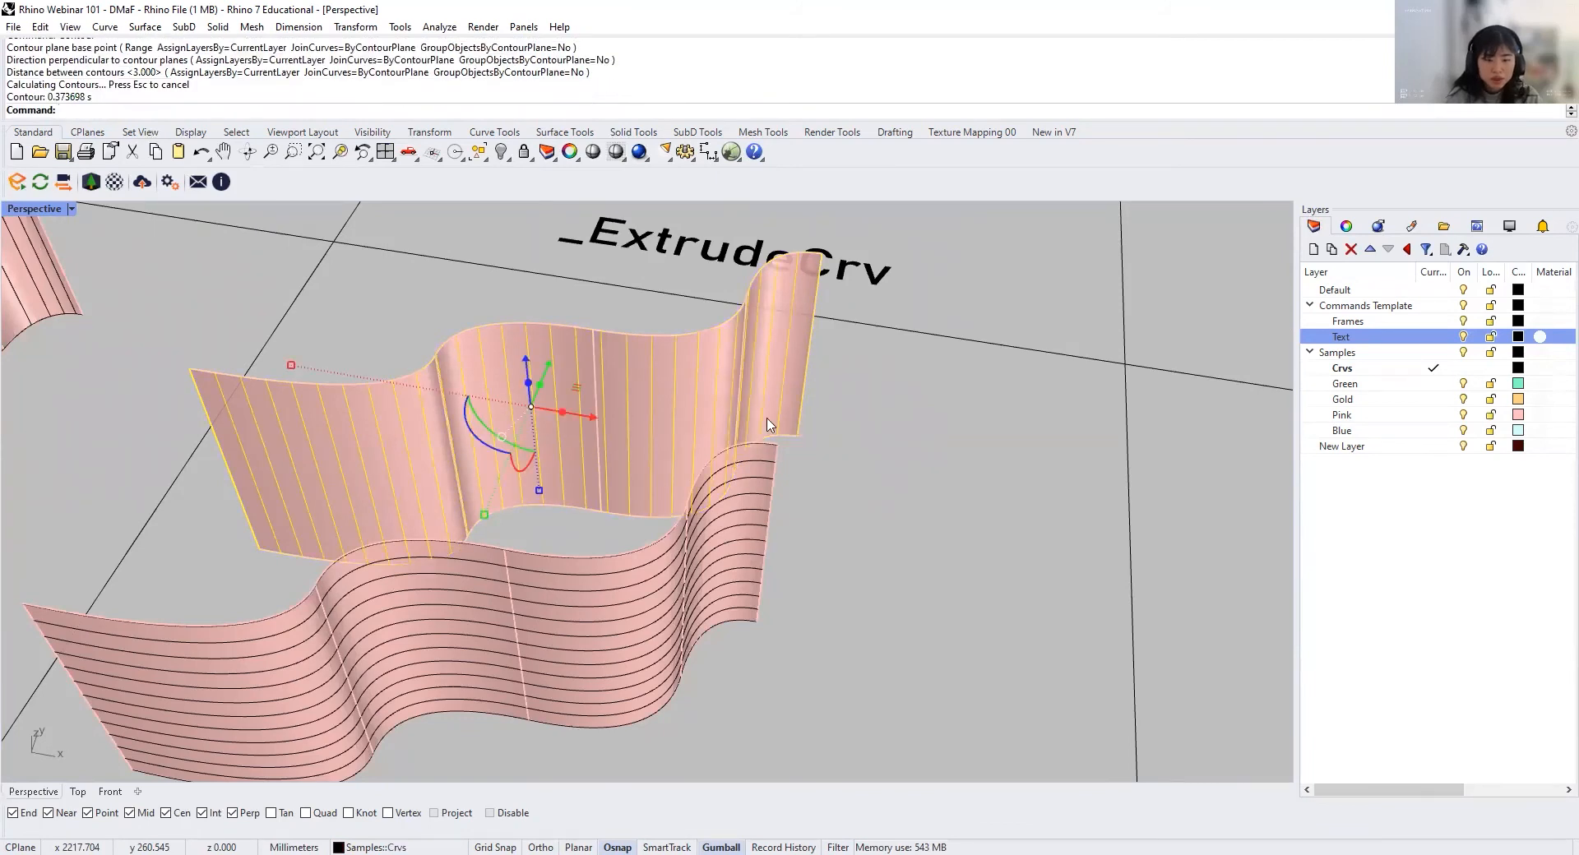
key("Escape")
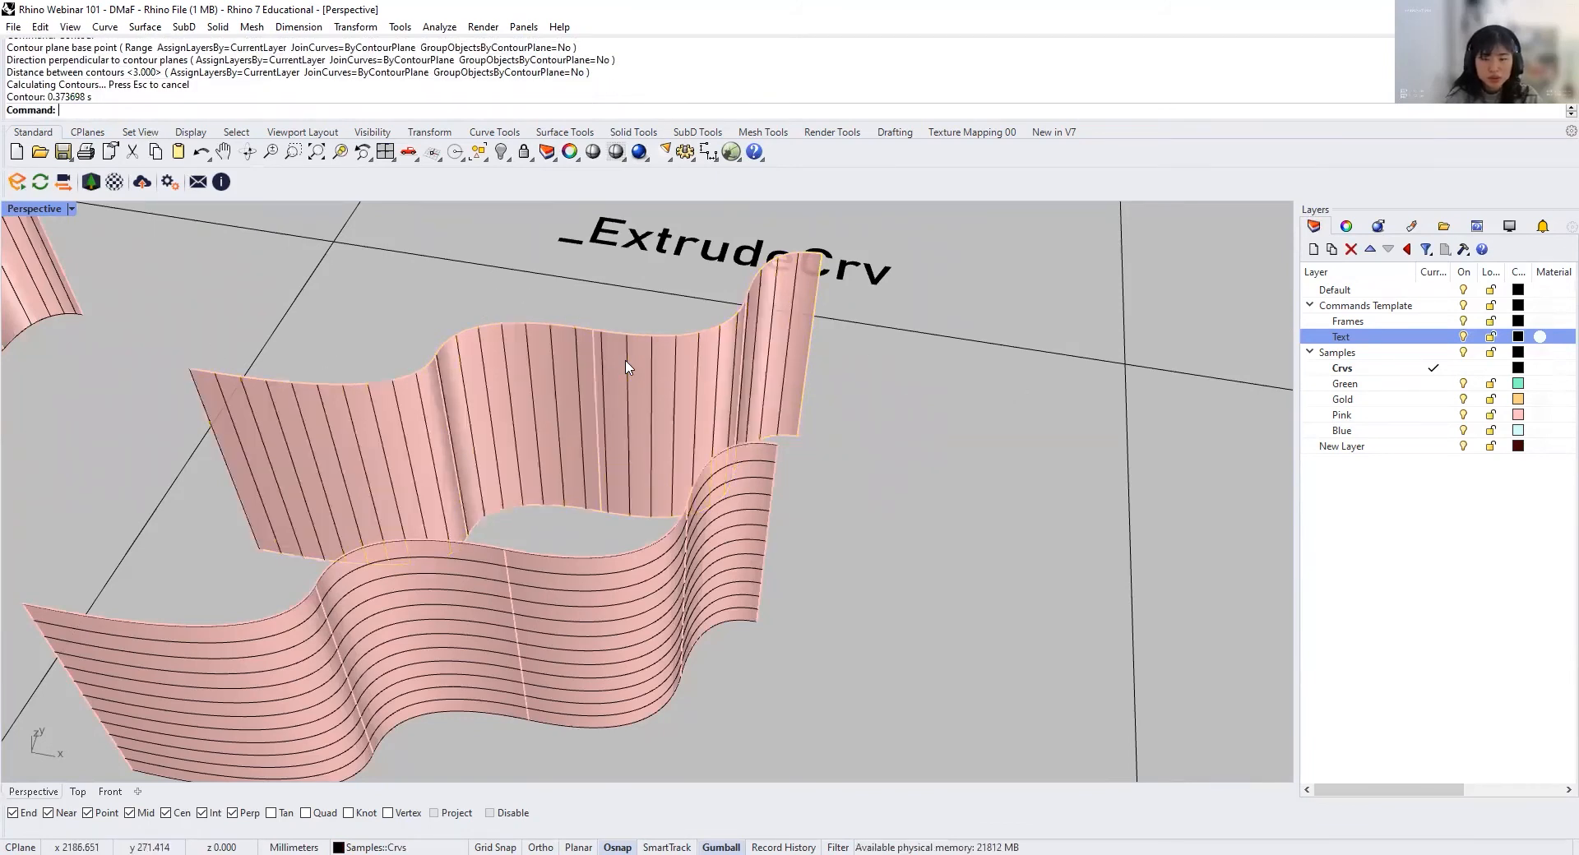
Step: Contour the extruded box beside the plain pink surfaces along its front bottom edge, with 3 mm between contours
scroll(597, 396, "down", 5)
right_click_drag(581, 495, 768, 414)
scroll(693, 493, "down", 3)
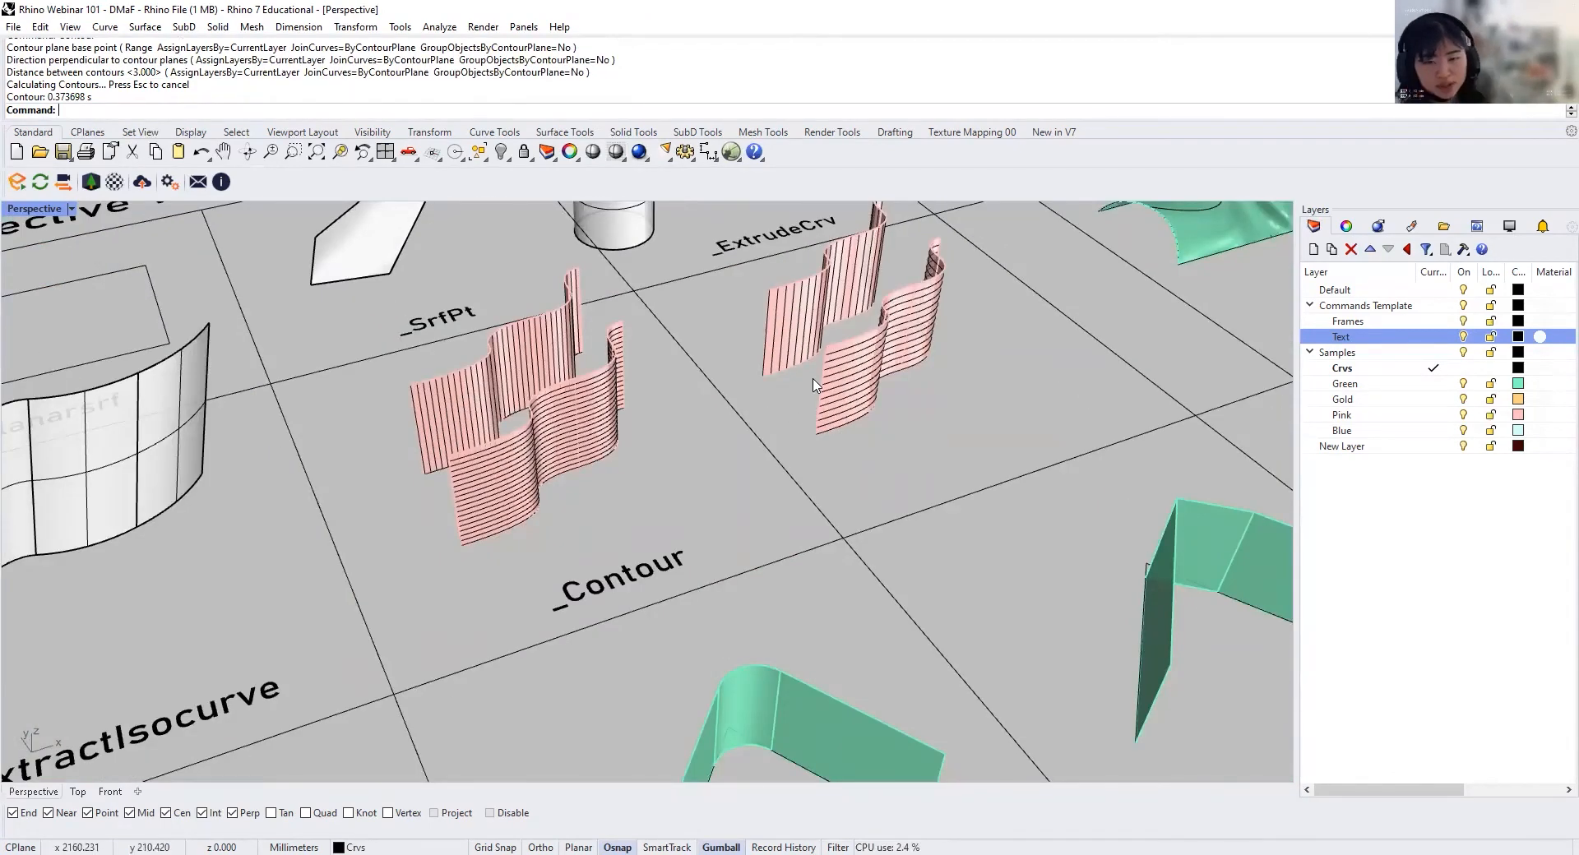
right_click_drag(849, 490, 699, 435)
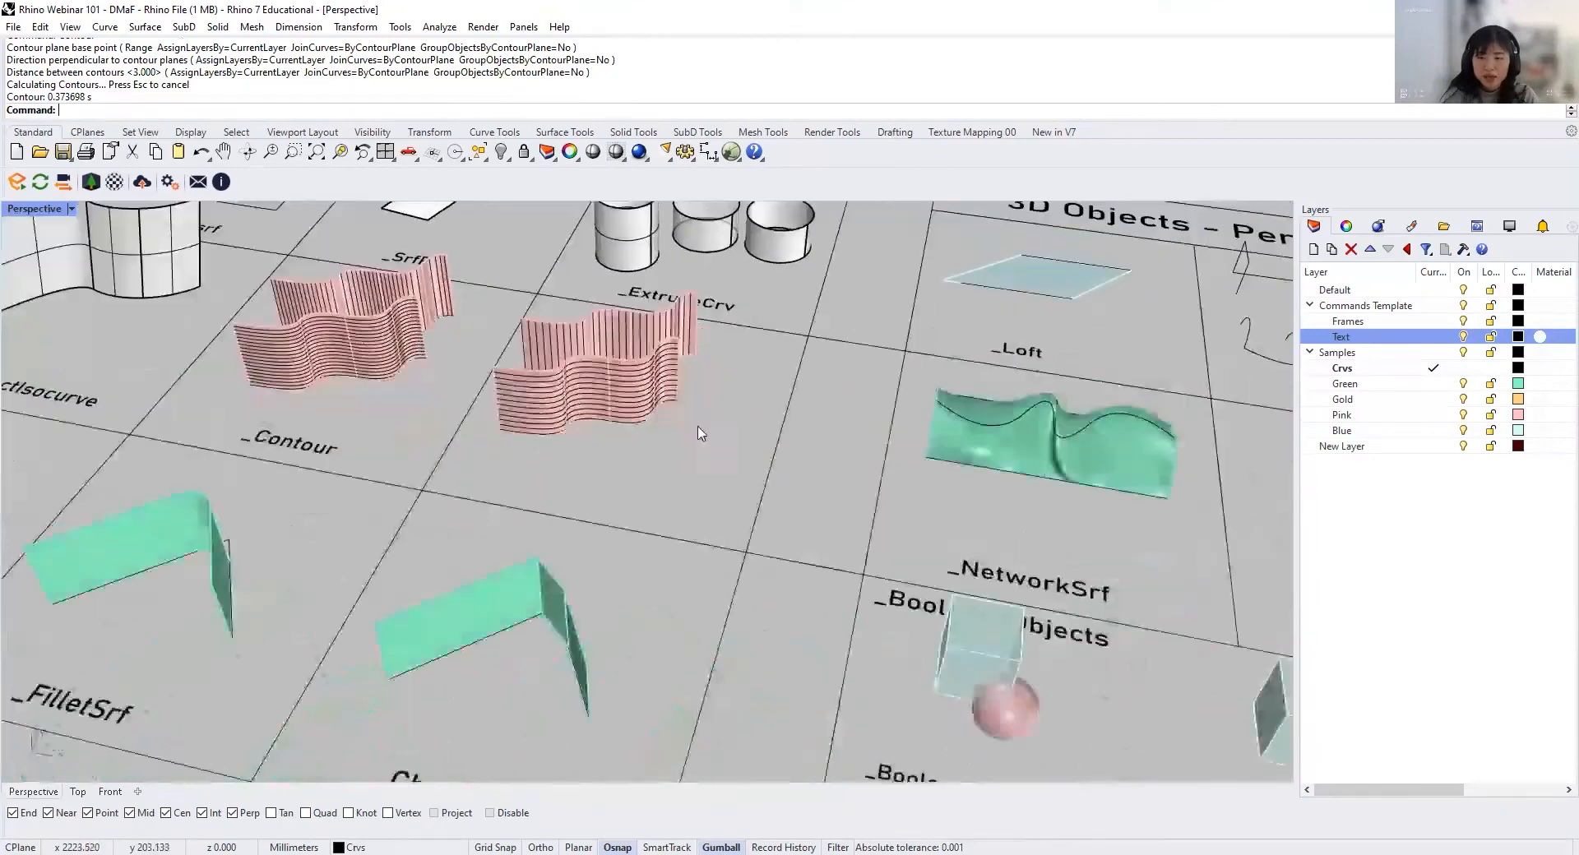
right_click_drag(786, 526, 726, 501)
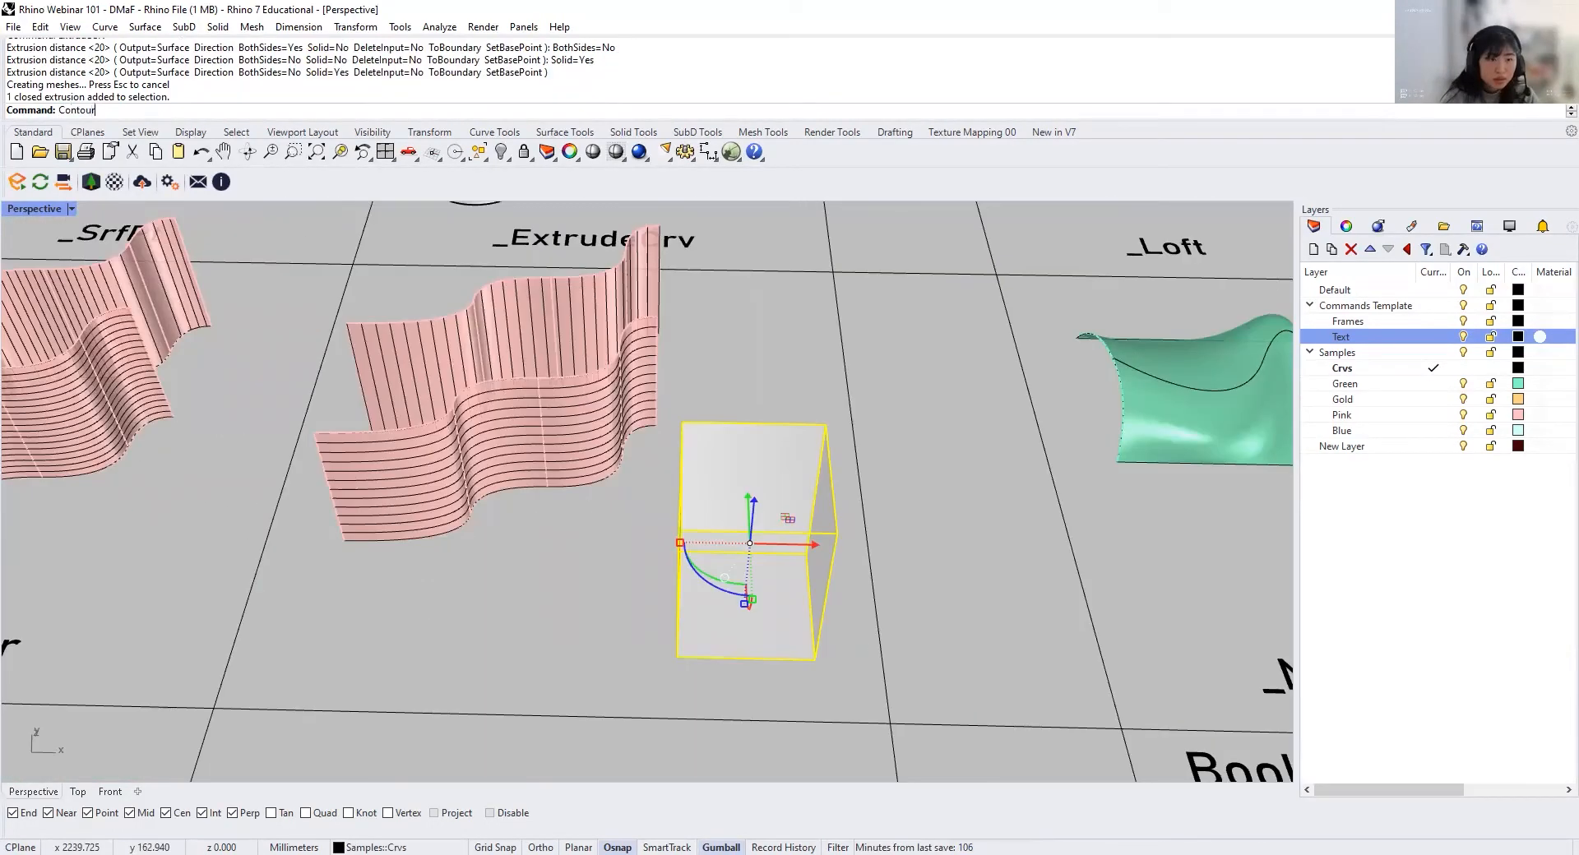
key("Return")
left_click(678, 656)
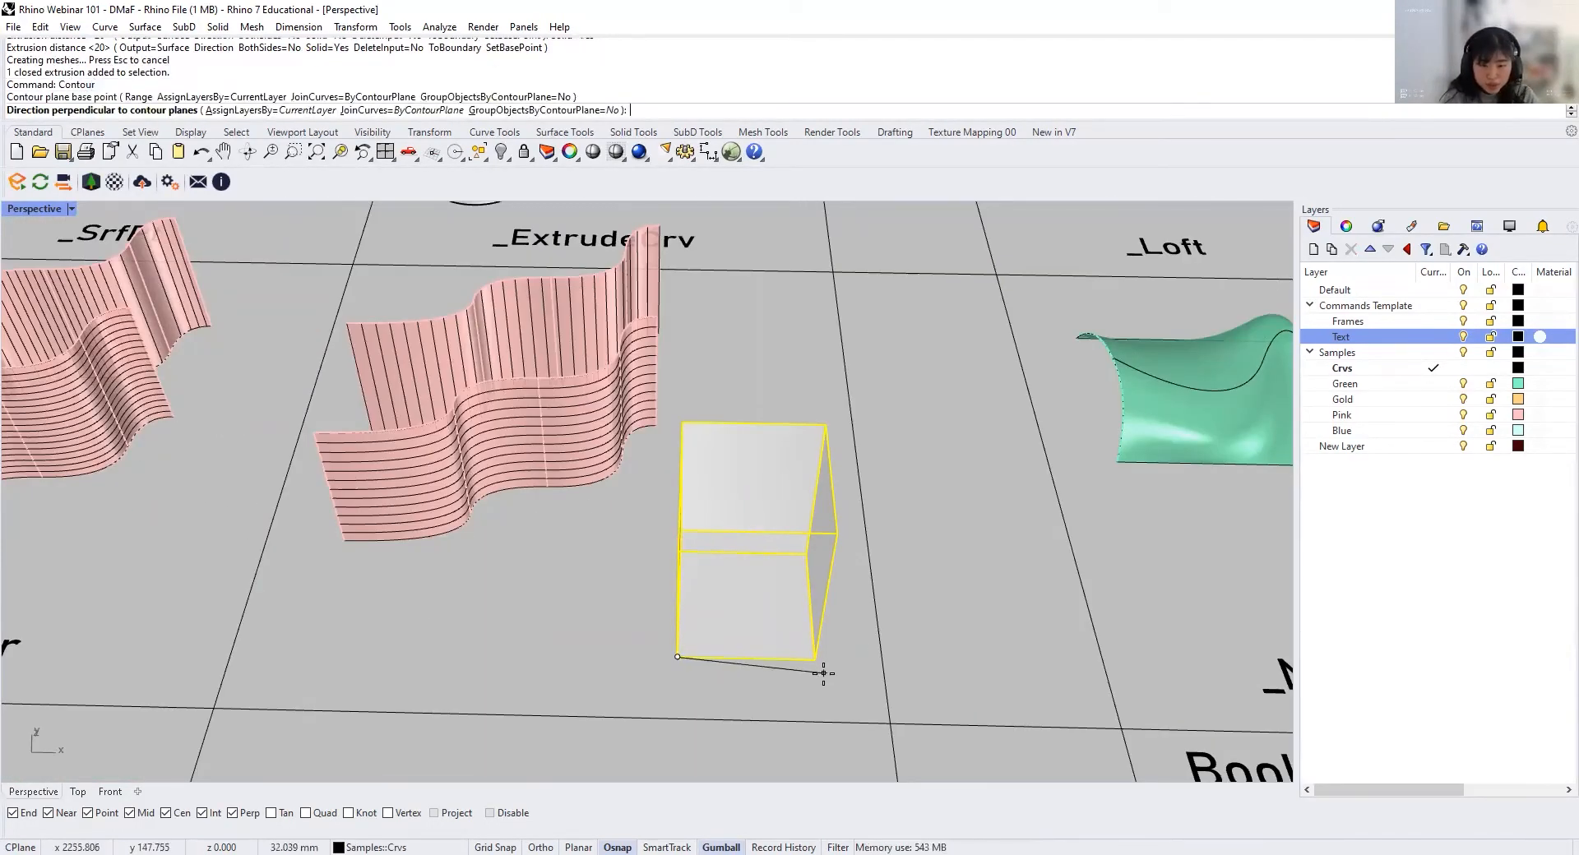
left_click(814, 660)
key("Return")
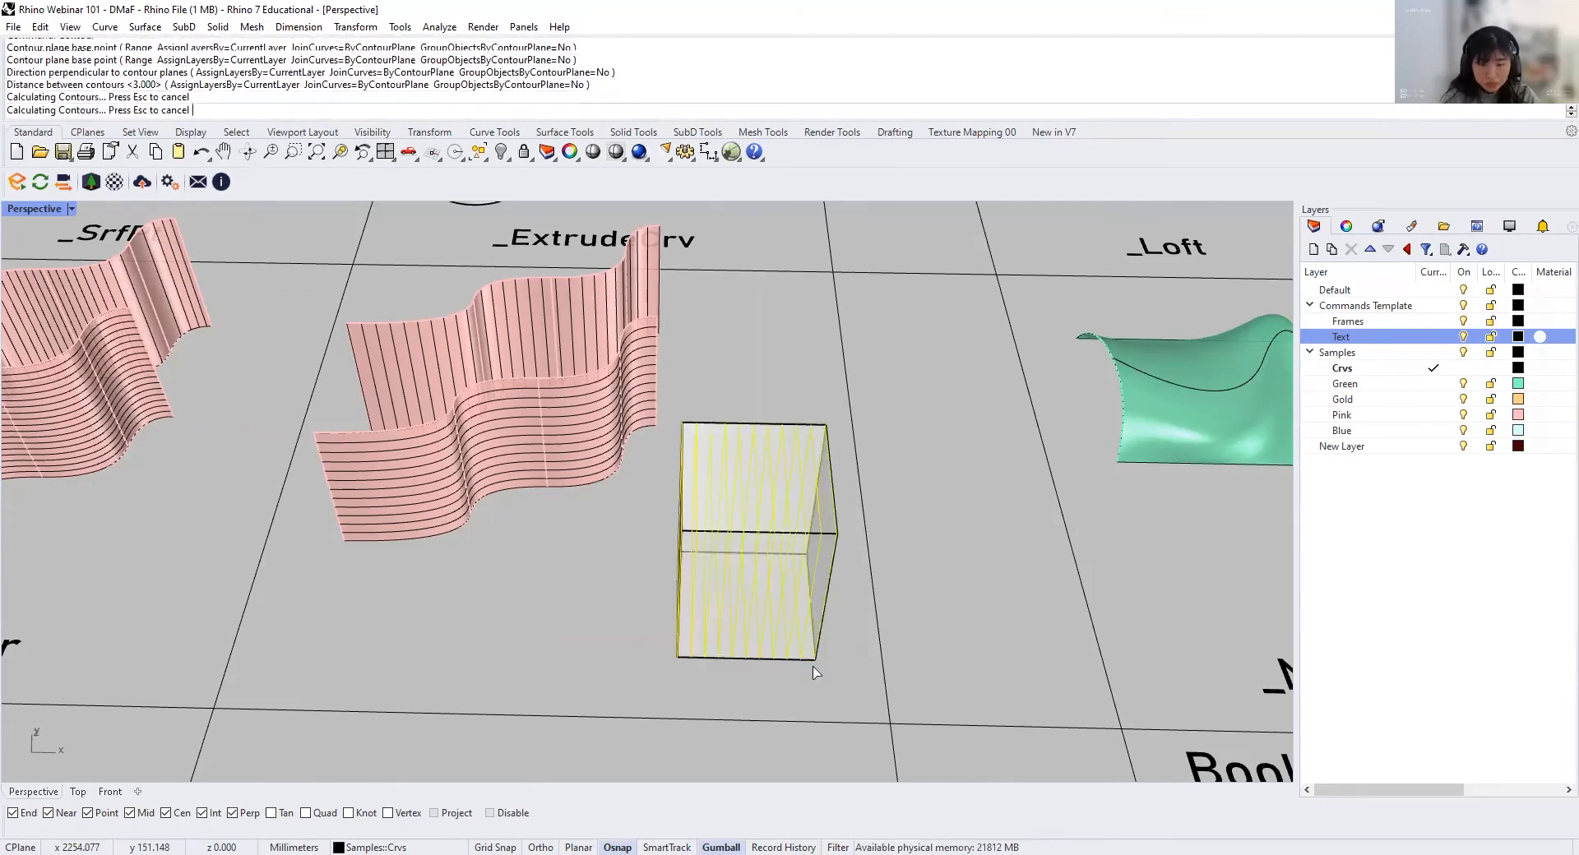
Step: Delete the box and the two plain pink surfaces beside the Contour cell, keeping only their contour curves
left_click(855, 481)
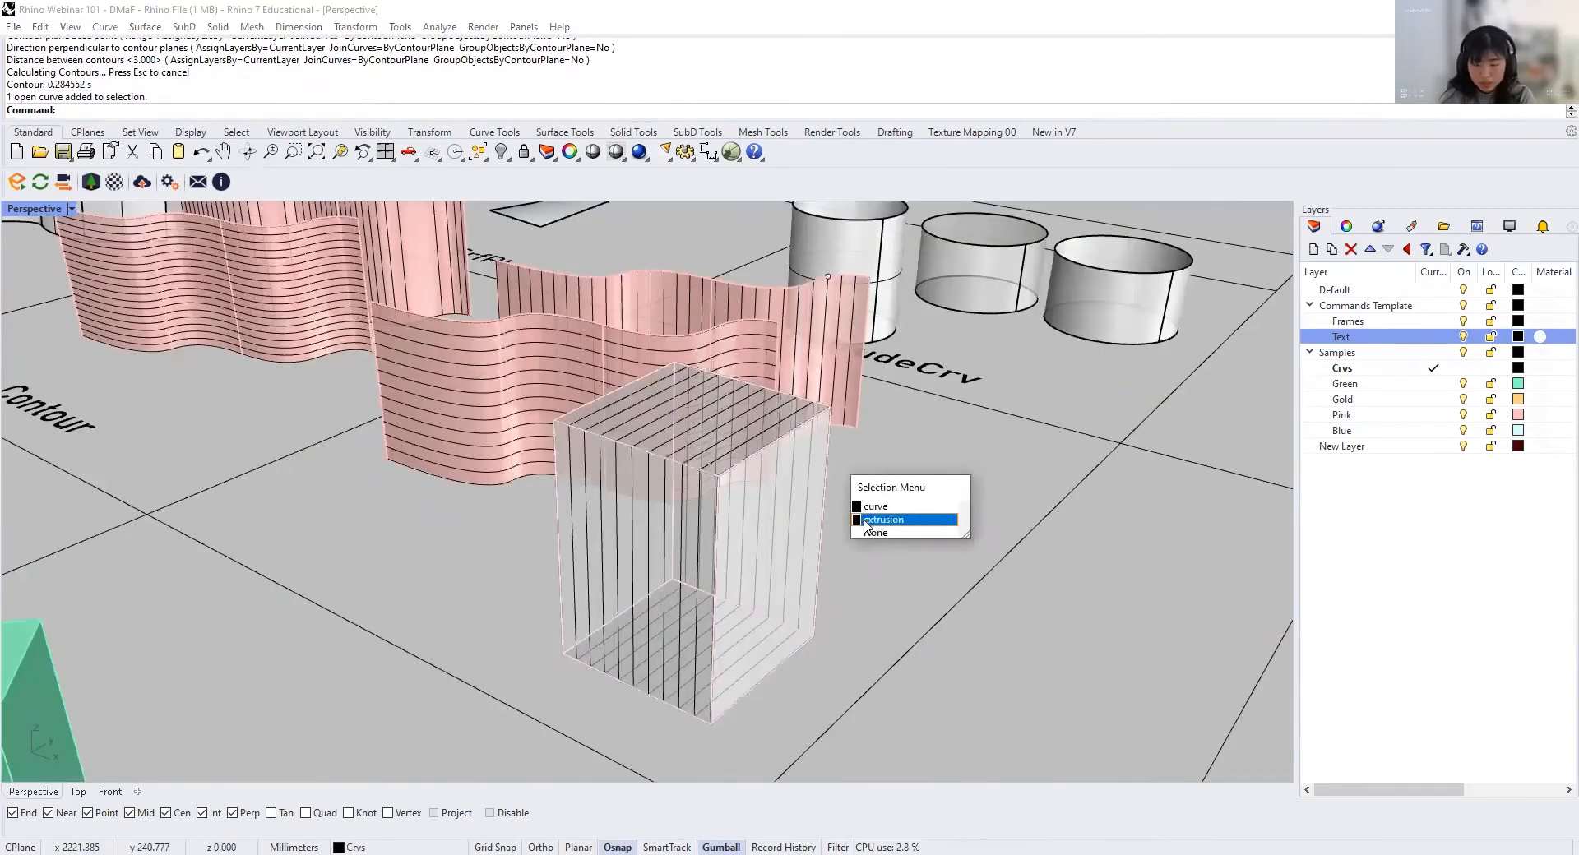
left_click(864, 521)
key("Delete")
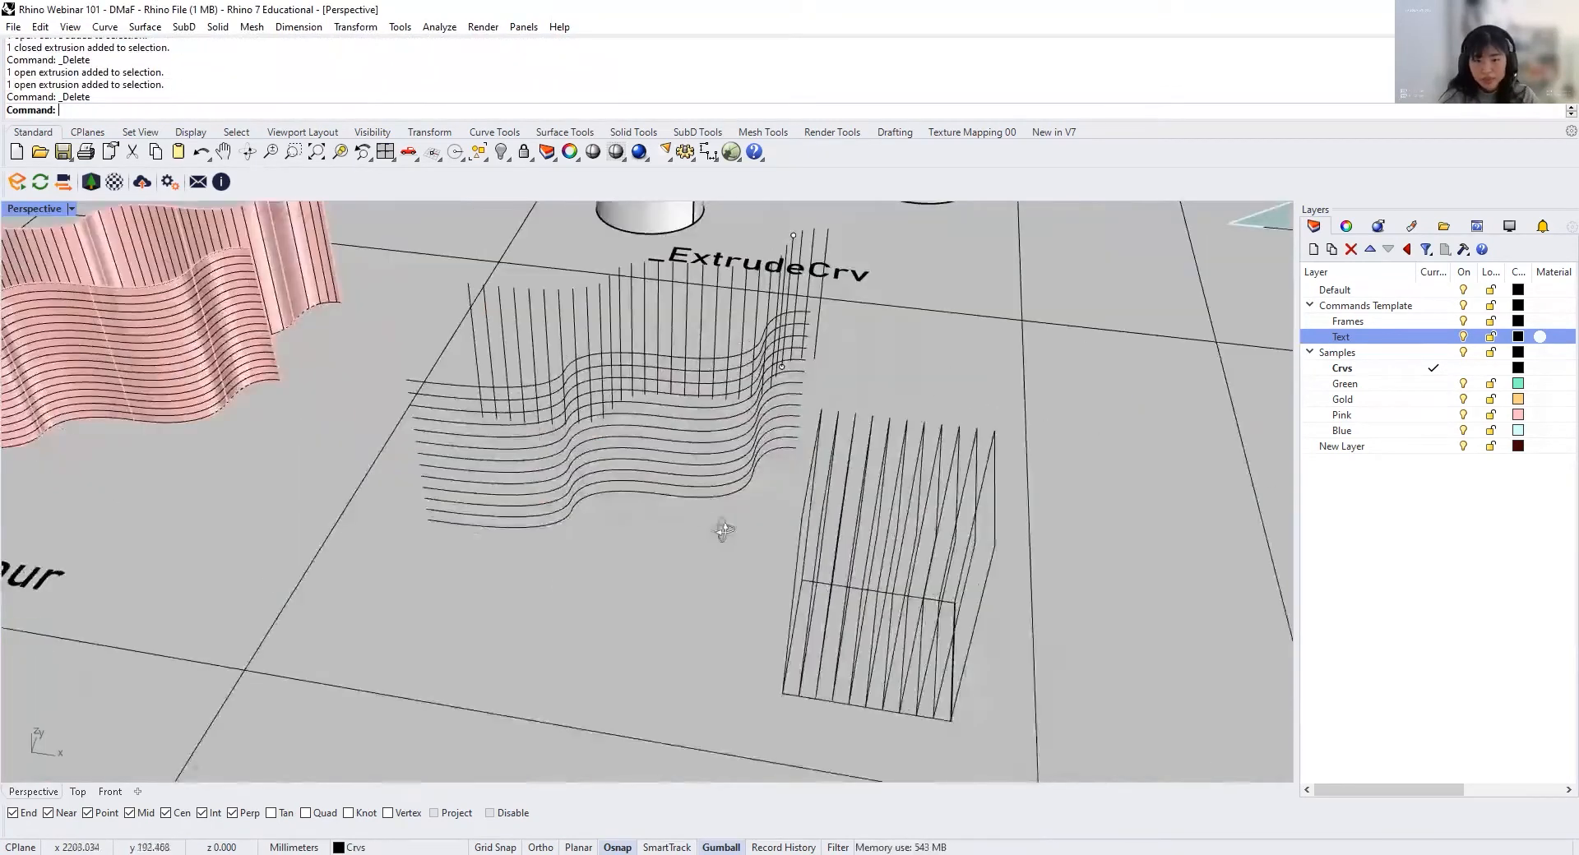
right_click_drag(723, 530, 684, 495)
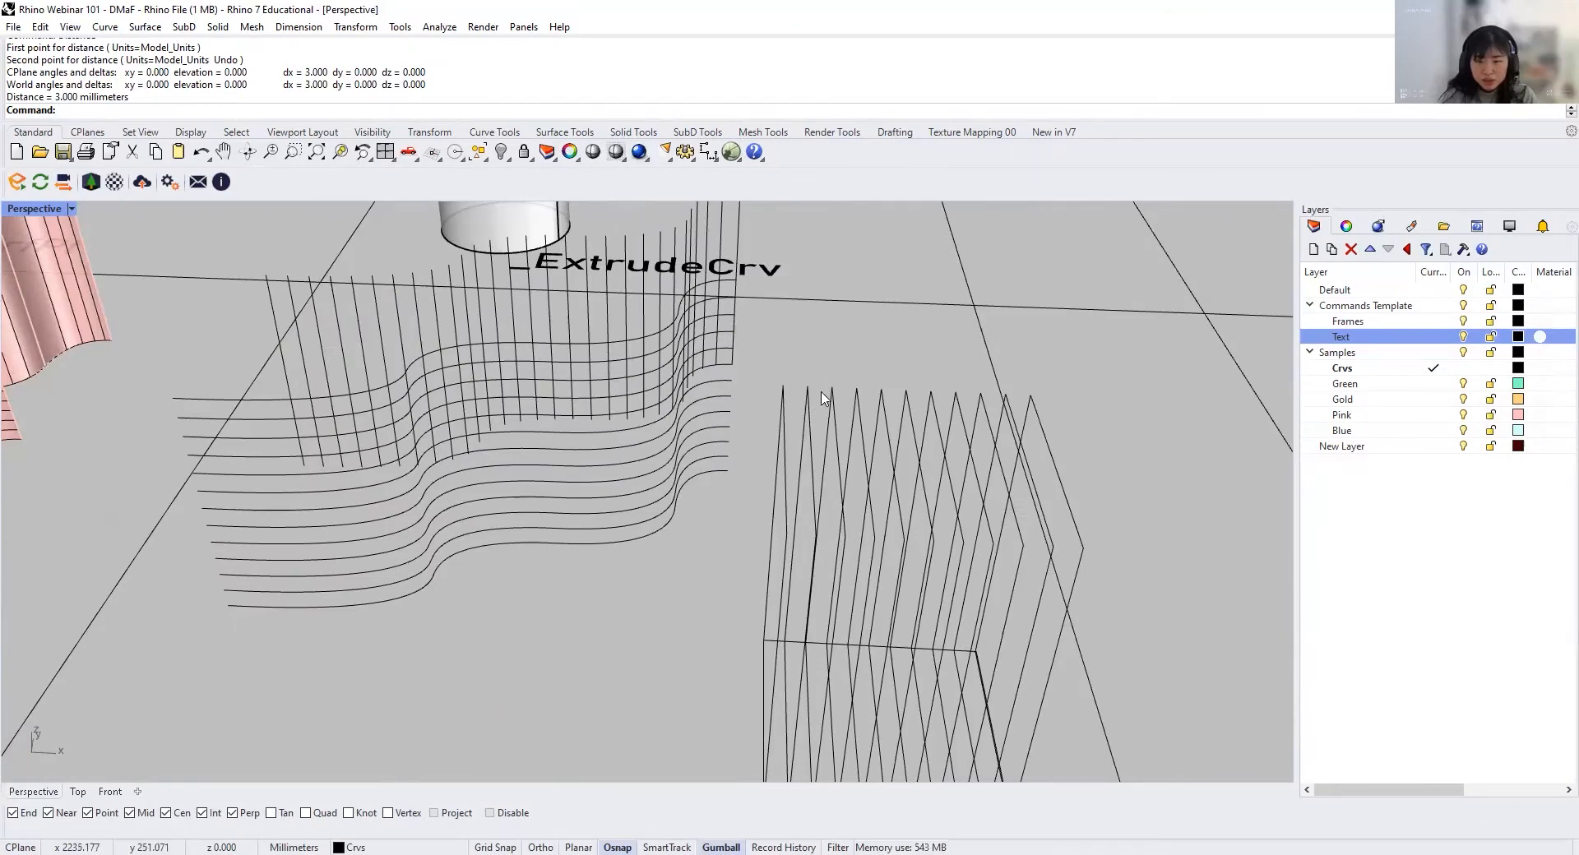
right_click_drag(760, 477, 598, 500)
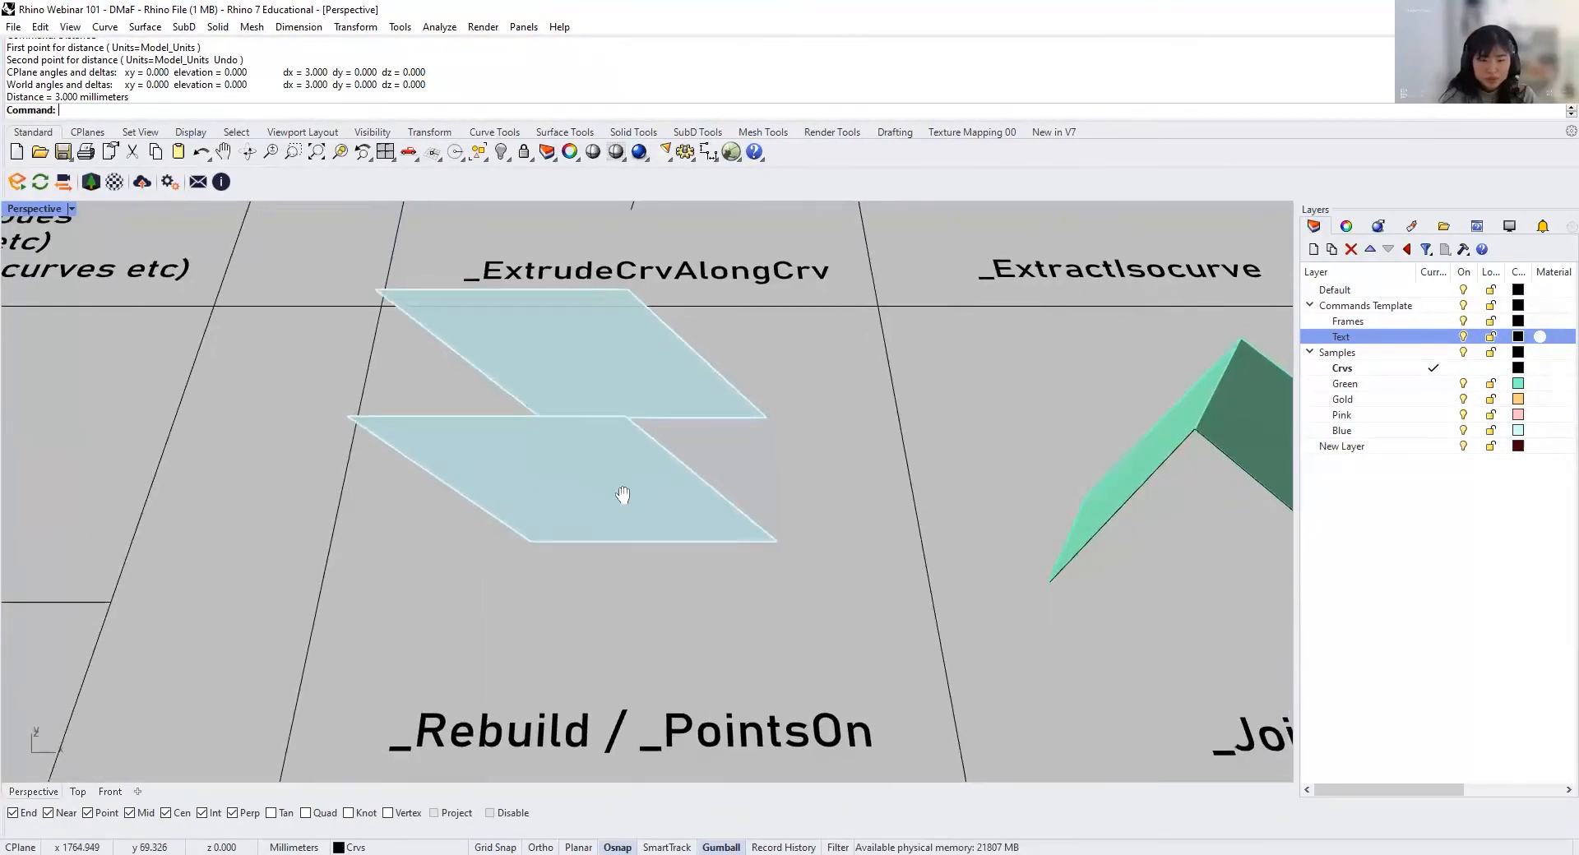
Step: Rebuild the rear blue surface in the Rebuild / PointsOn cell with 10 points and degree 3 in both U and V
left_click(731, 396)
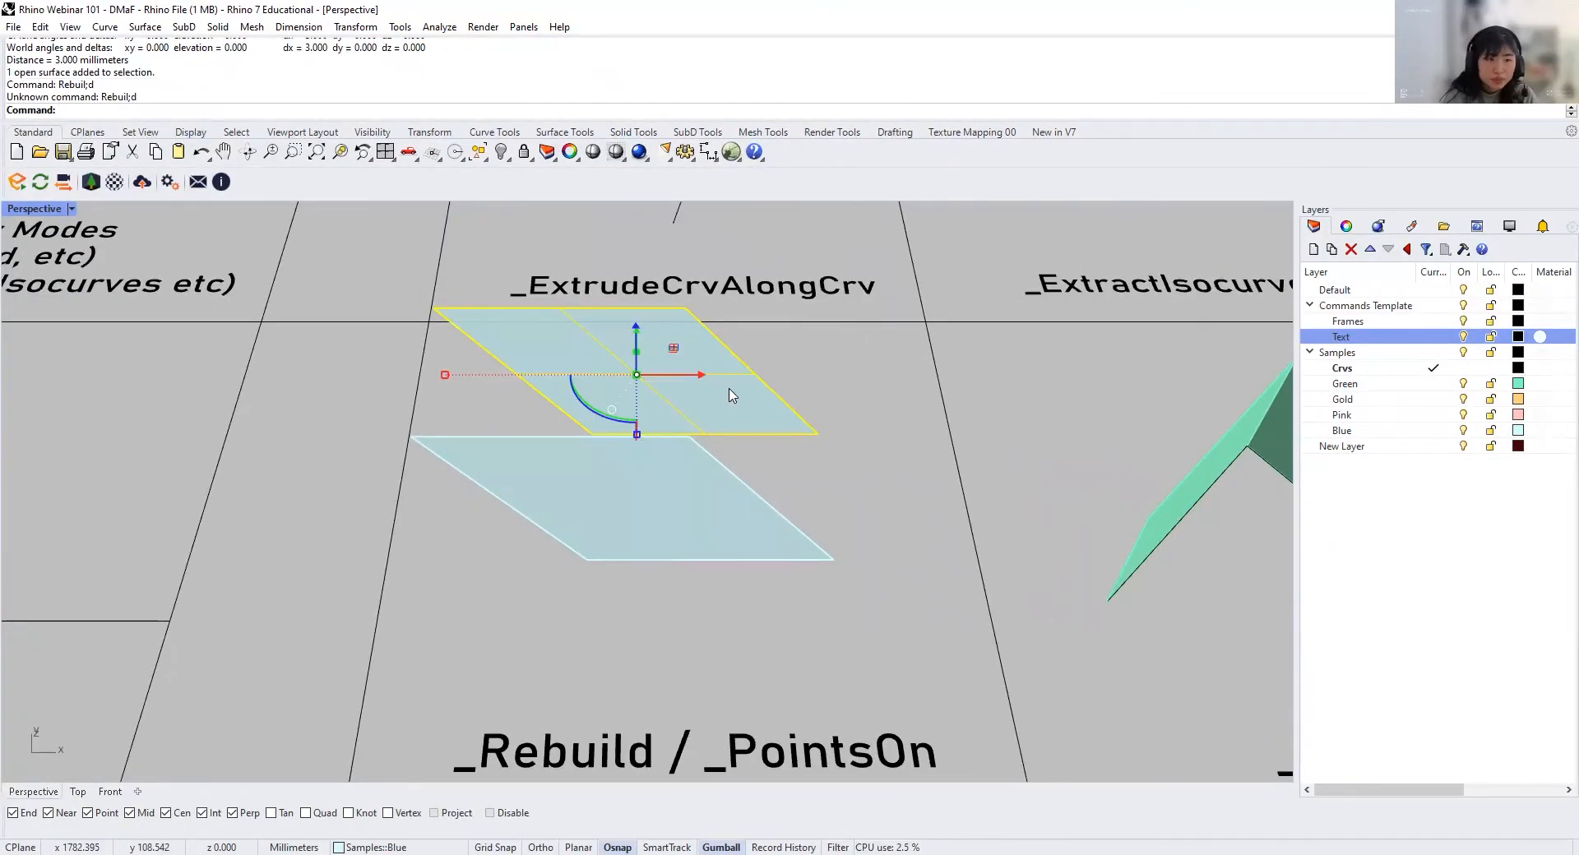
key("Return")
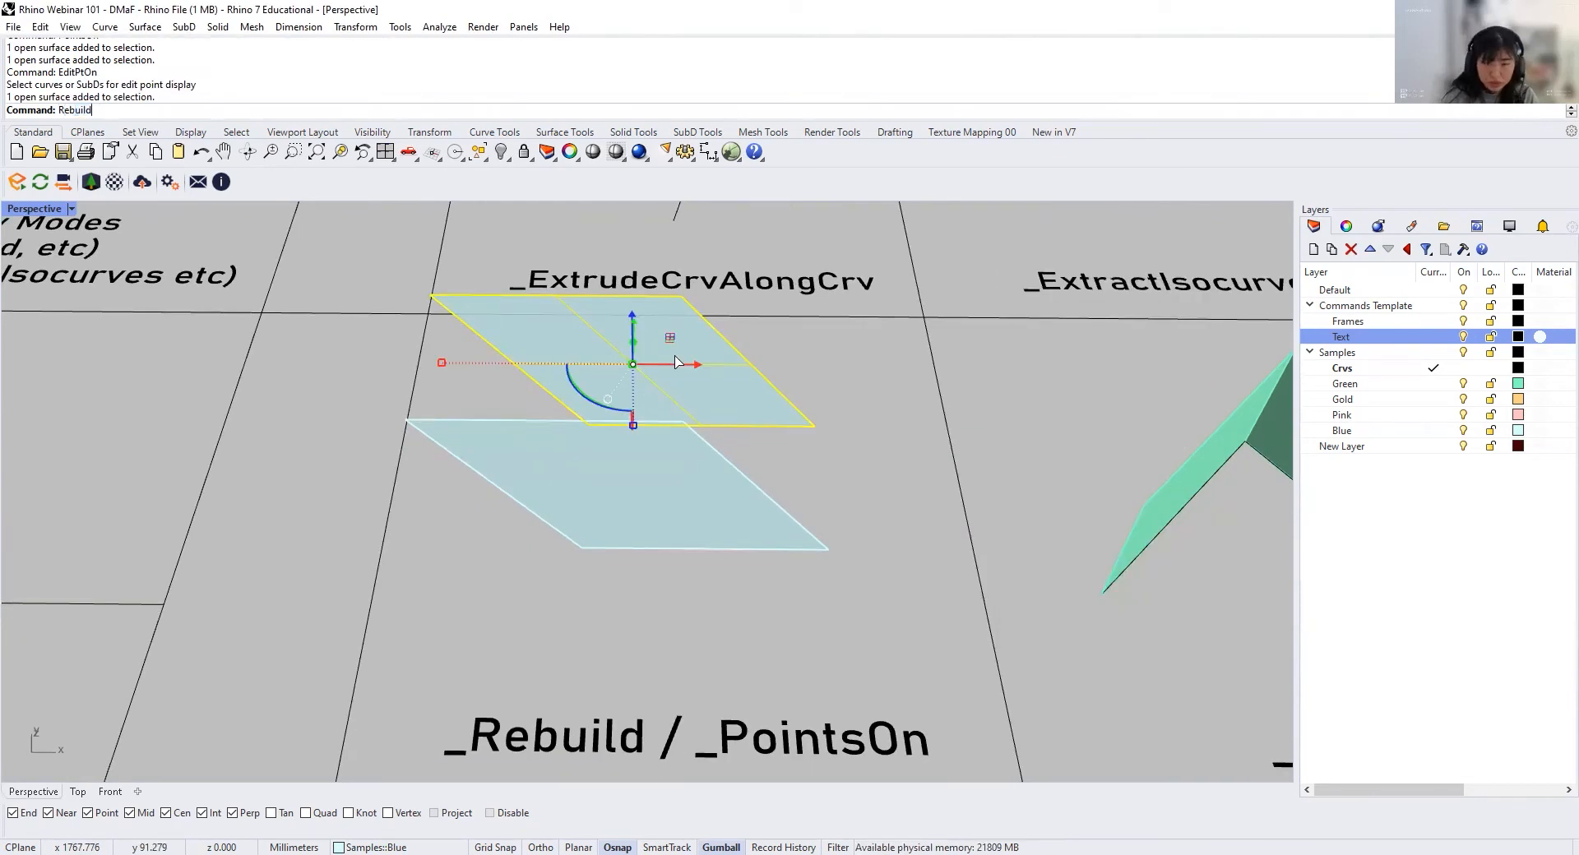
key("Return")
left_click(1218, 623)
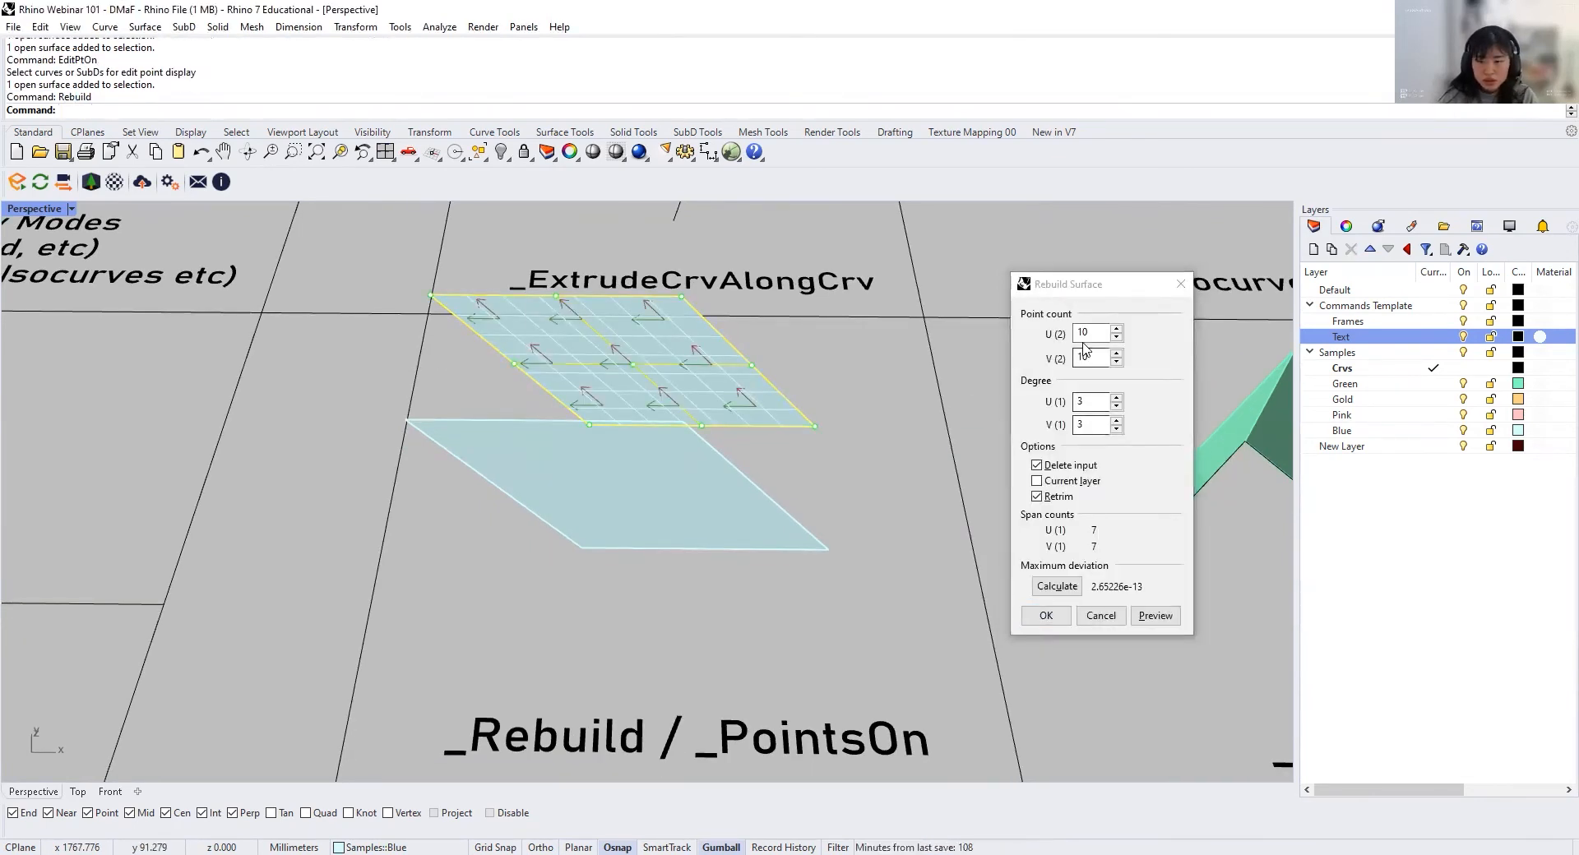
left_click(1044, 613)
Step: Turn on the control points of the rebuilt blue surface with PointsOn
right_click_drag(842, 395, 650, 543)
type("PointsOn")
key("Return")
Step: Pull several individual control points of the rebuilt surface out of its plane to form separate bulges
right_click_drag(649, 543, 664, 546, "shift")
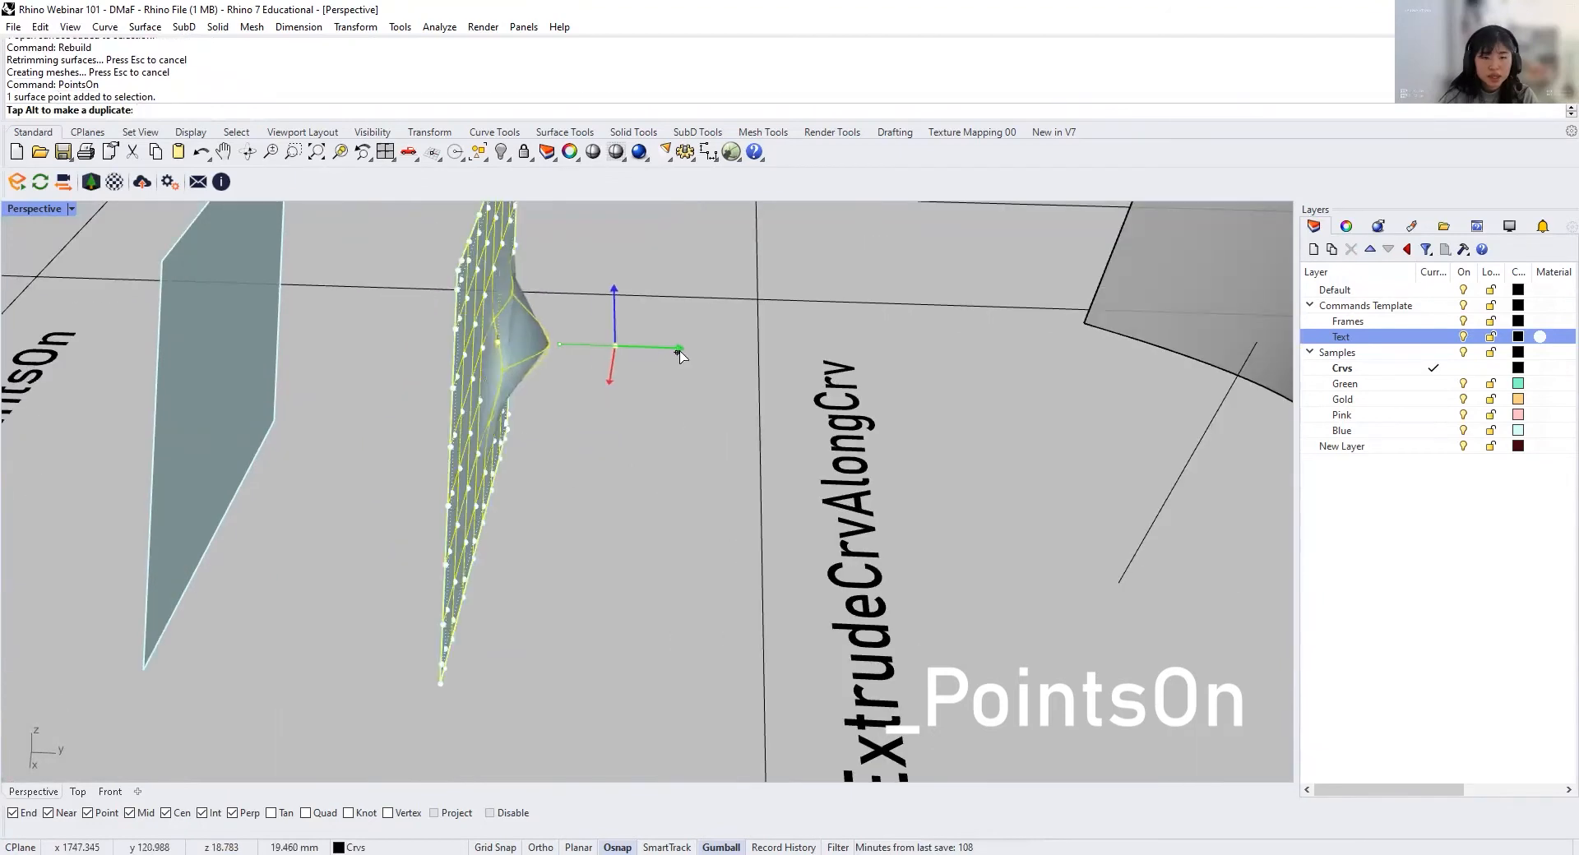
left_click_drag(677, 351, 609, 347)
right_click_drag(545, 393, 493, 401)
scroll(460, 397, "up", 3)
left_click(459, 404)
left_click_drag(509, 413, 588, 425)
left_click(398, 464)
left_click_drag(454, 475, 547, 485)
left_click(387, 357)
left_click_drag(448, 368, 536, 377)
right_click_drag(557, 401, 513, 657)
Step: Select a group of control points near the rebuilt surface's lower edge, excluding the surface itself, and pull them outward together
scroll(513, 657, "down", 3)
left_click_drag(513, 662, 415, 534)
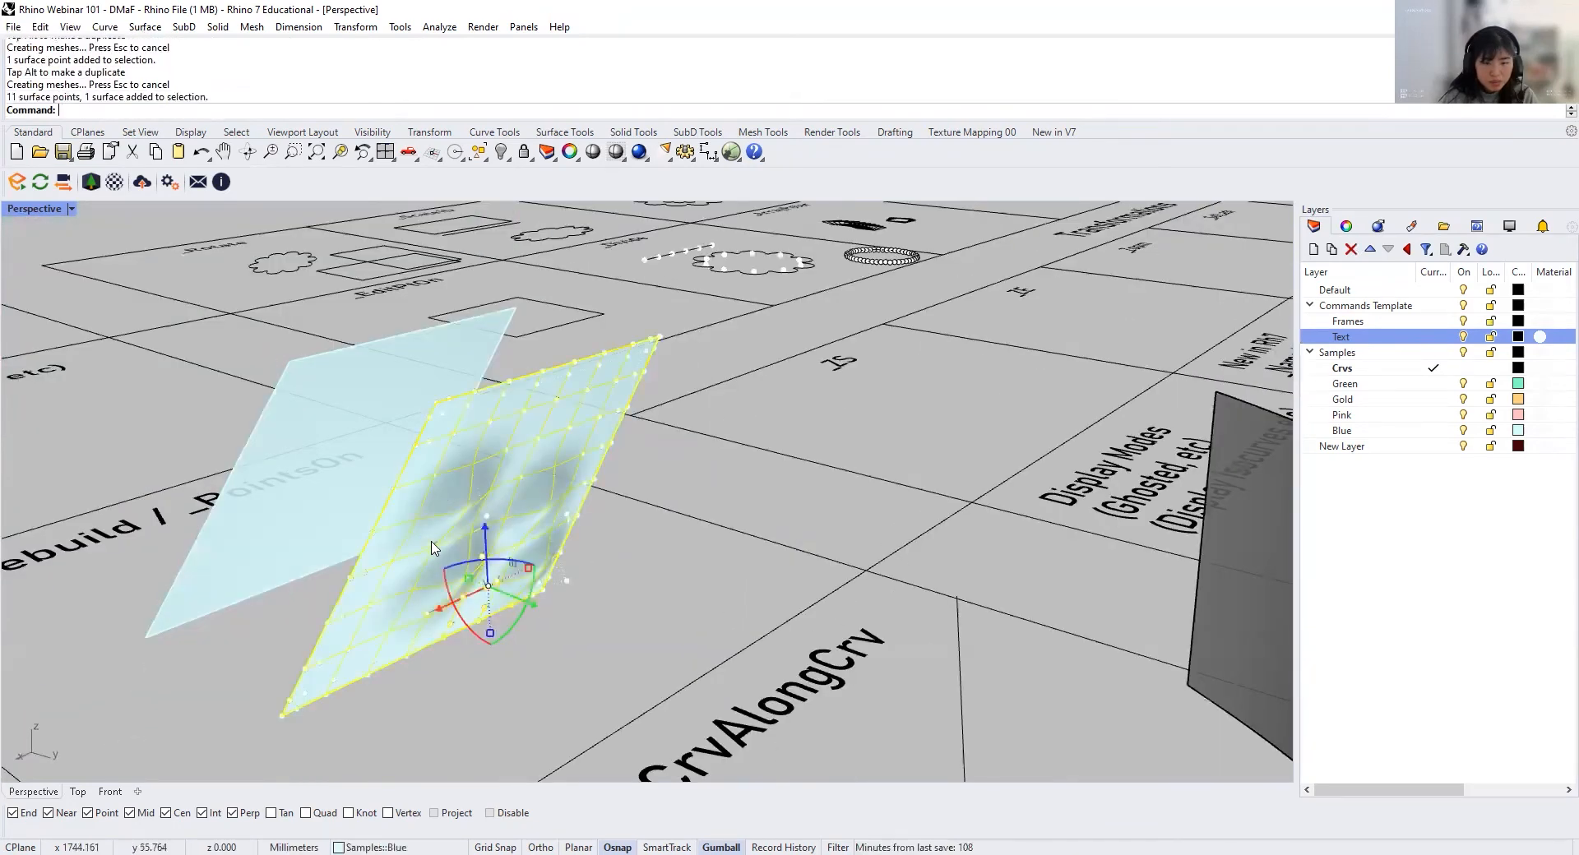
left_click(460, 462, "ctrl")
right_click_drag(485, 555, 649, 569)
scroll(648, 549, "up", 4)
left_click_drag(640, 518, 692, 529)
right_click_drag(692, 546, 612, 565)
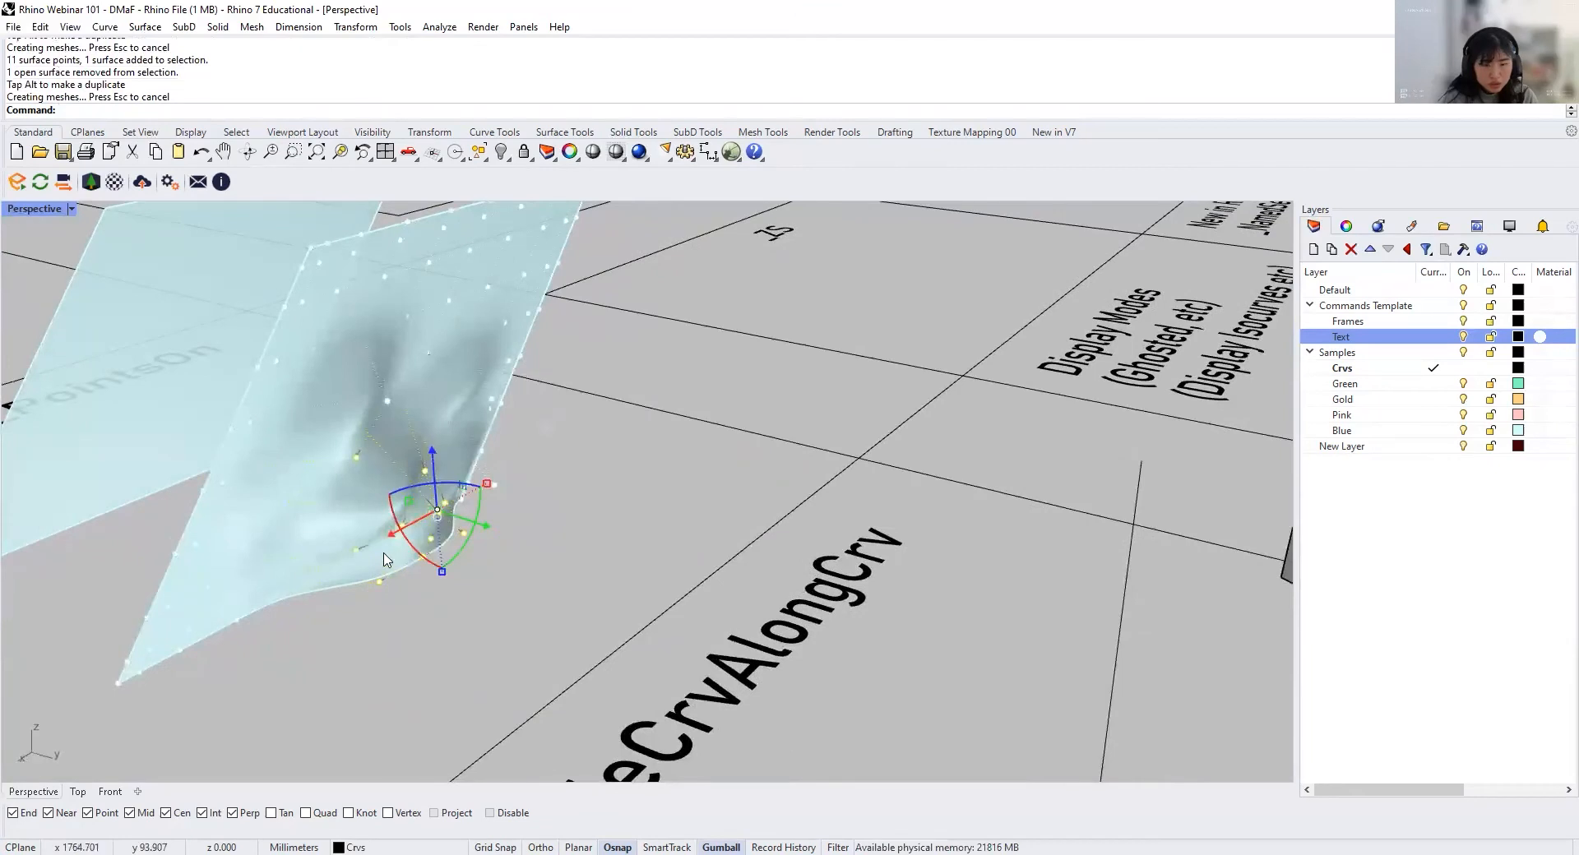
left_click_drag(389, 544, 349, 566)
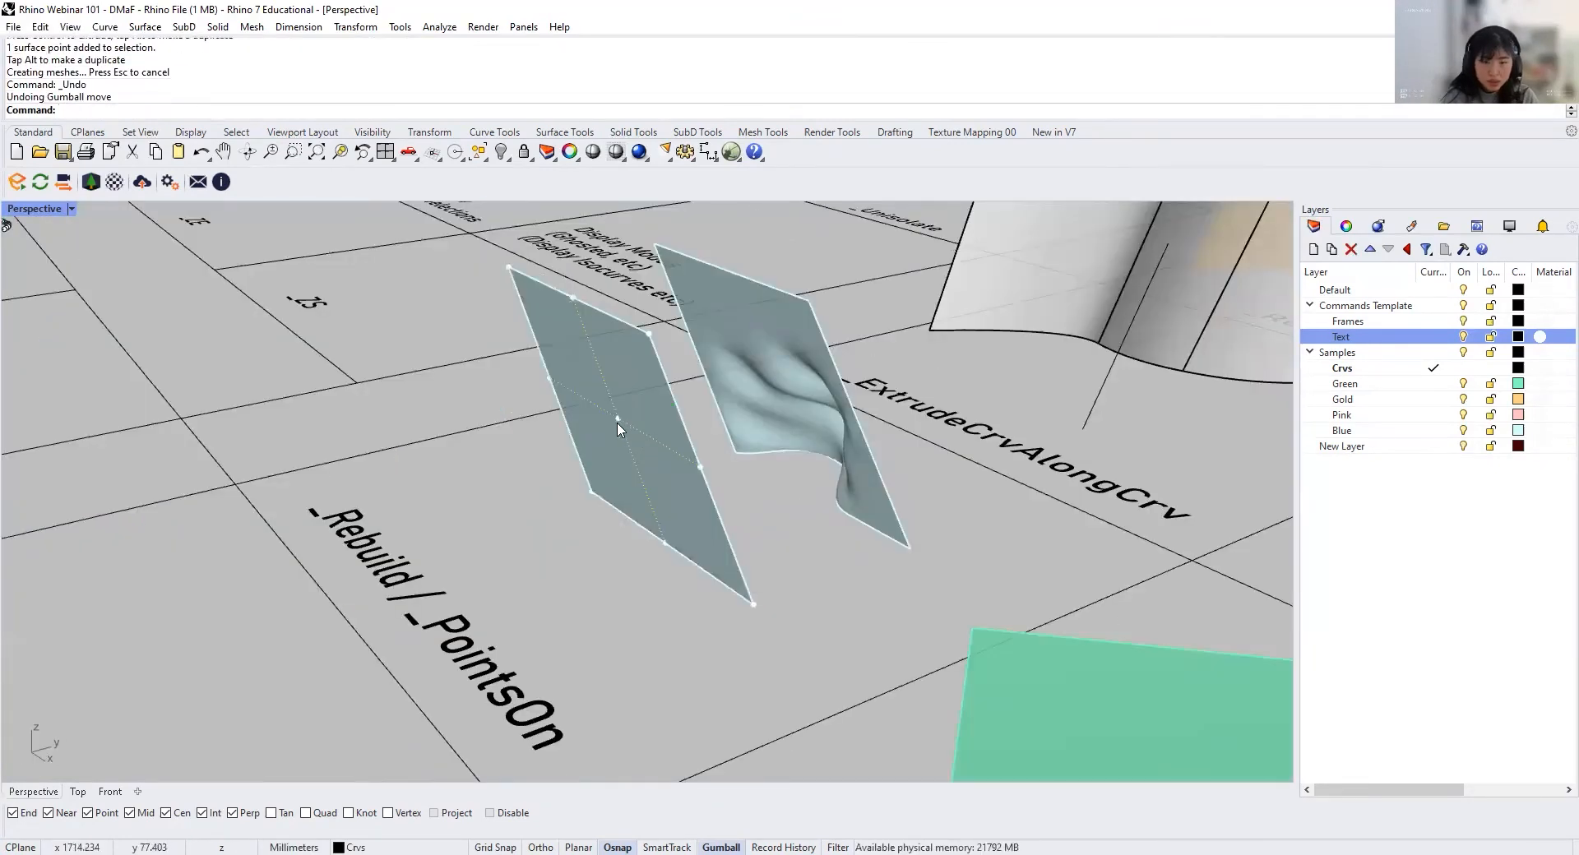
Step: Move the centre control point of the front, non-rebuilt blue surface 100 mm in the Y direction
scroll(618, 423, "up", 3)
left_click(666, 410)
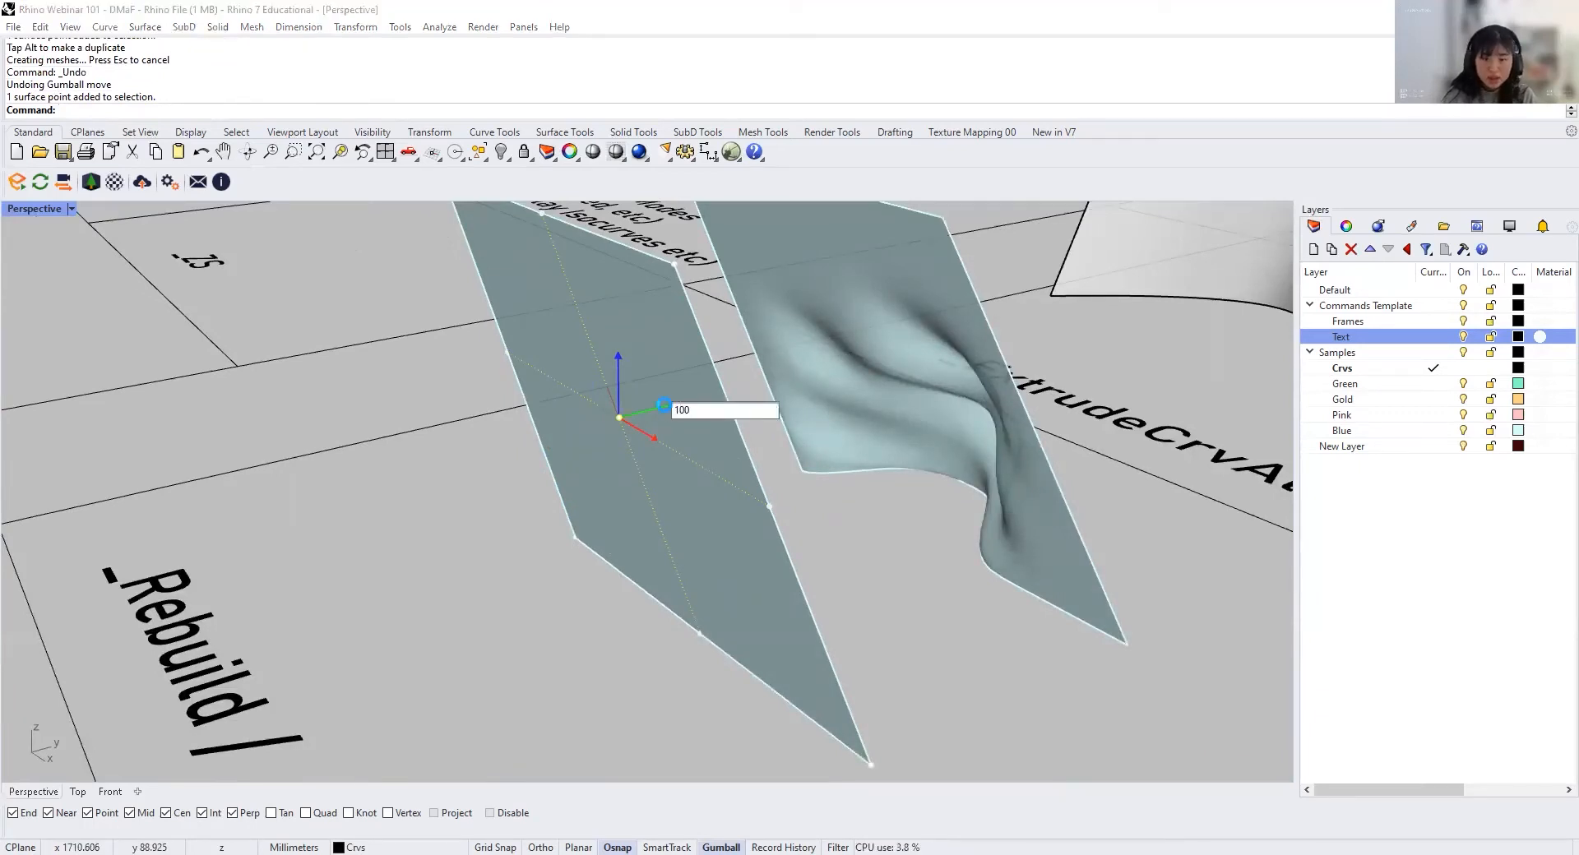
key("Return")
right_click_drag(669, 406, 946, 399)
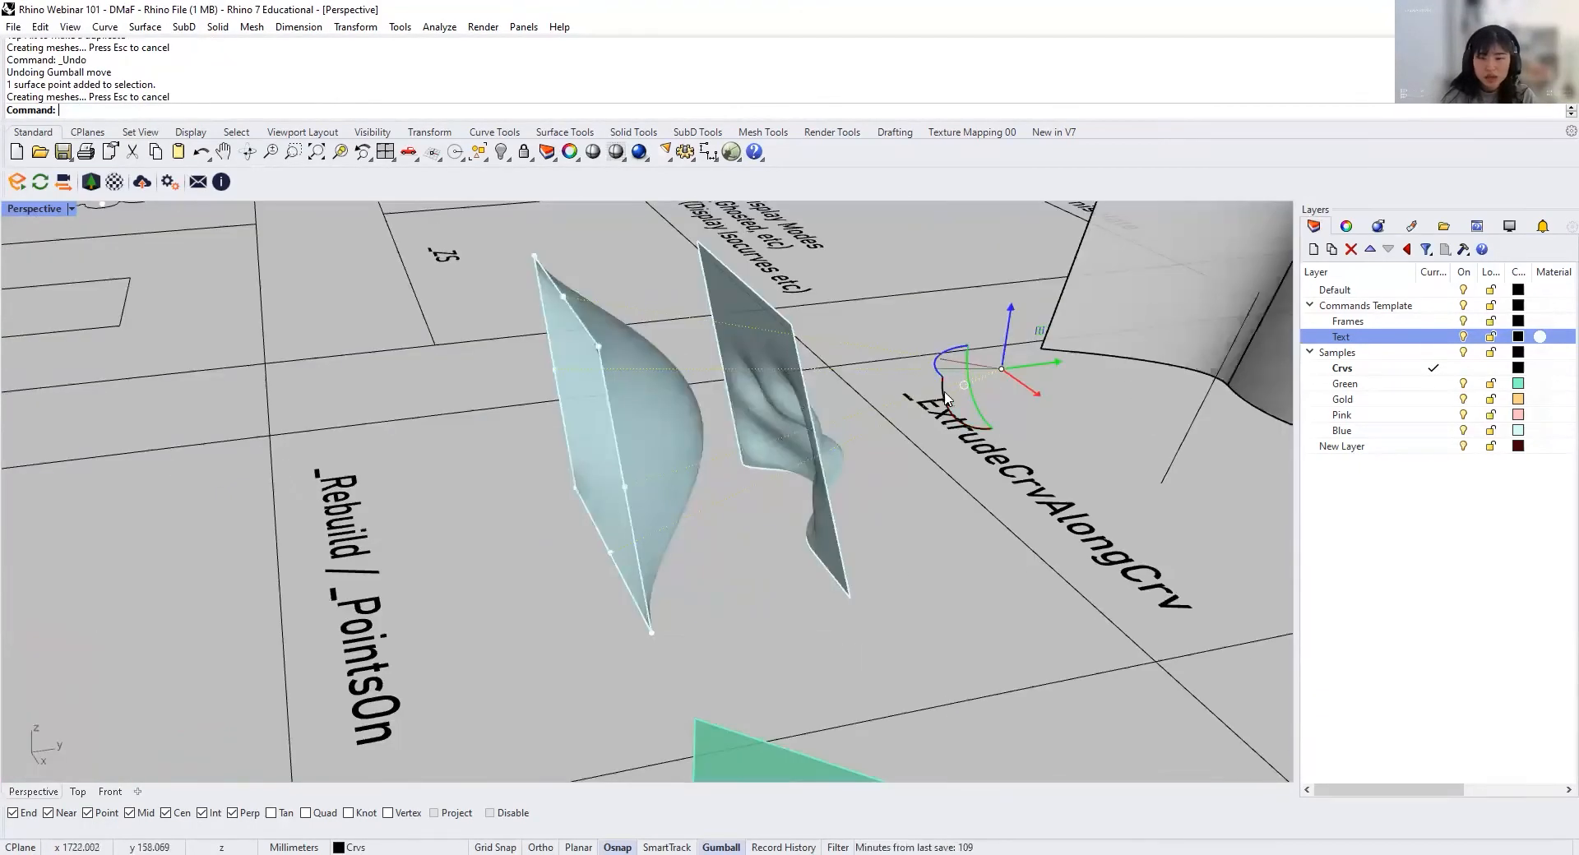
Step: Join the two green surfaces in the Join cell into one polysurface
right_click_drag(705, 528, 964, 453)
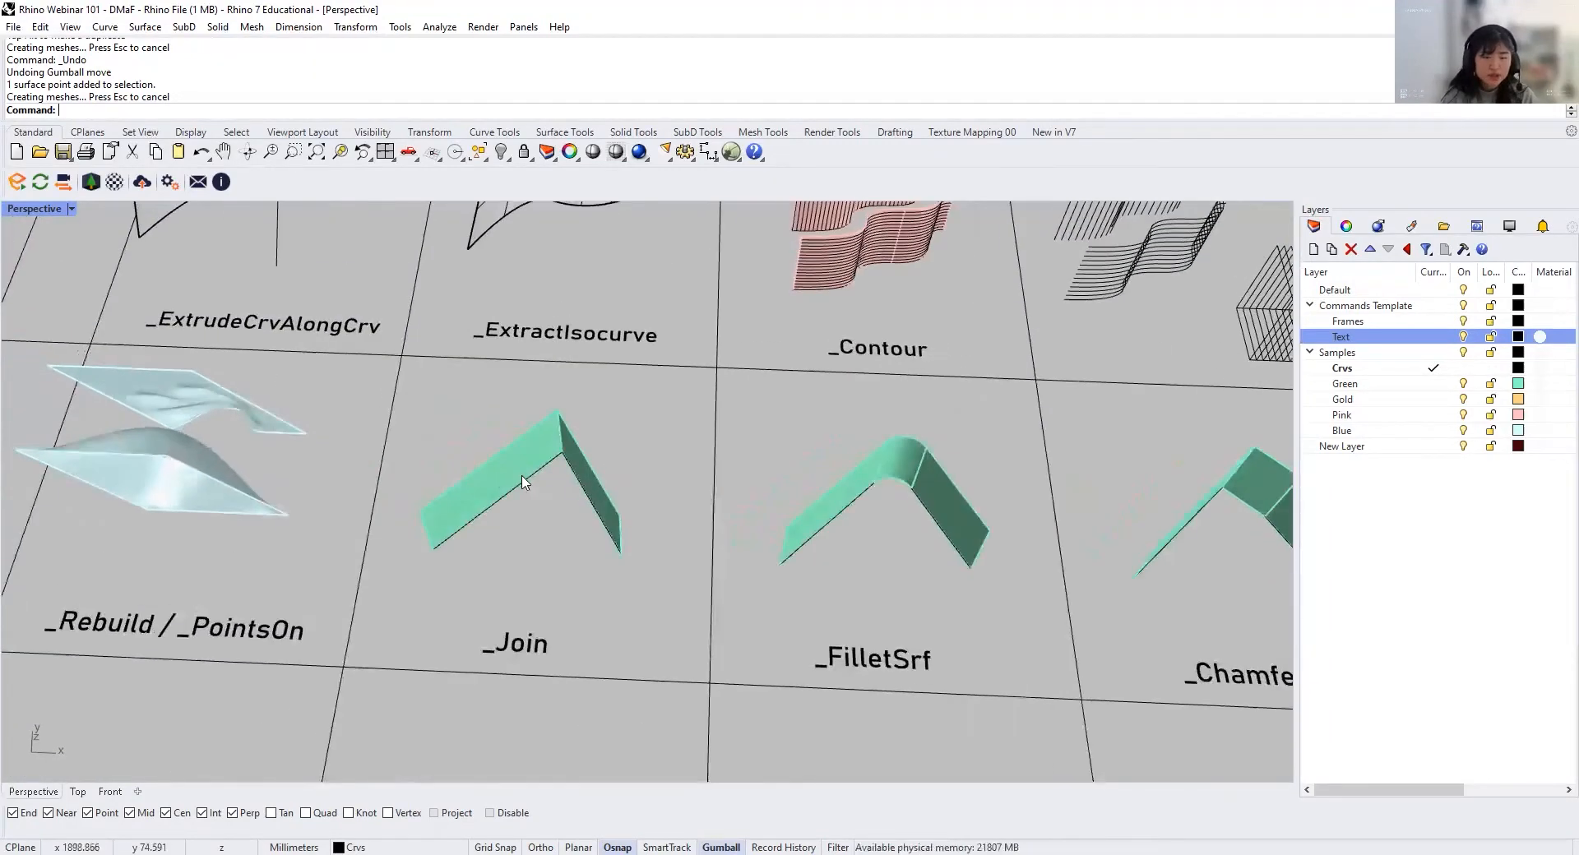
scroll(609, 416, "up", 3)
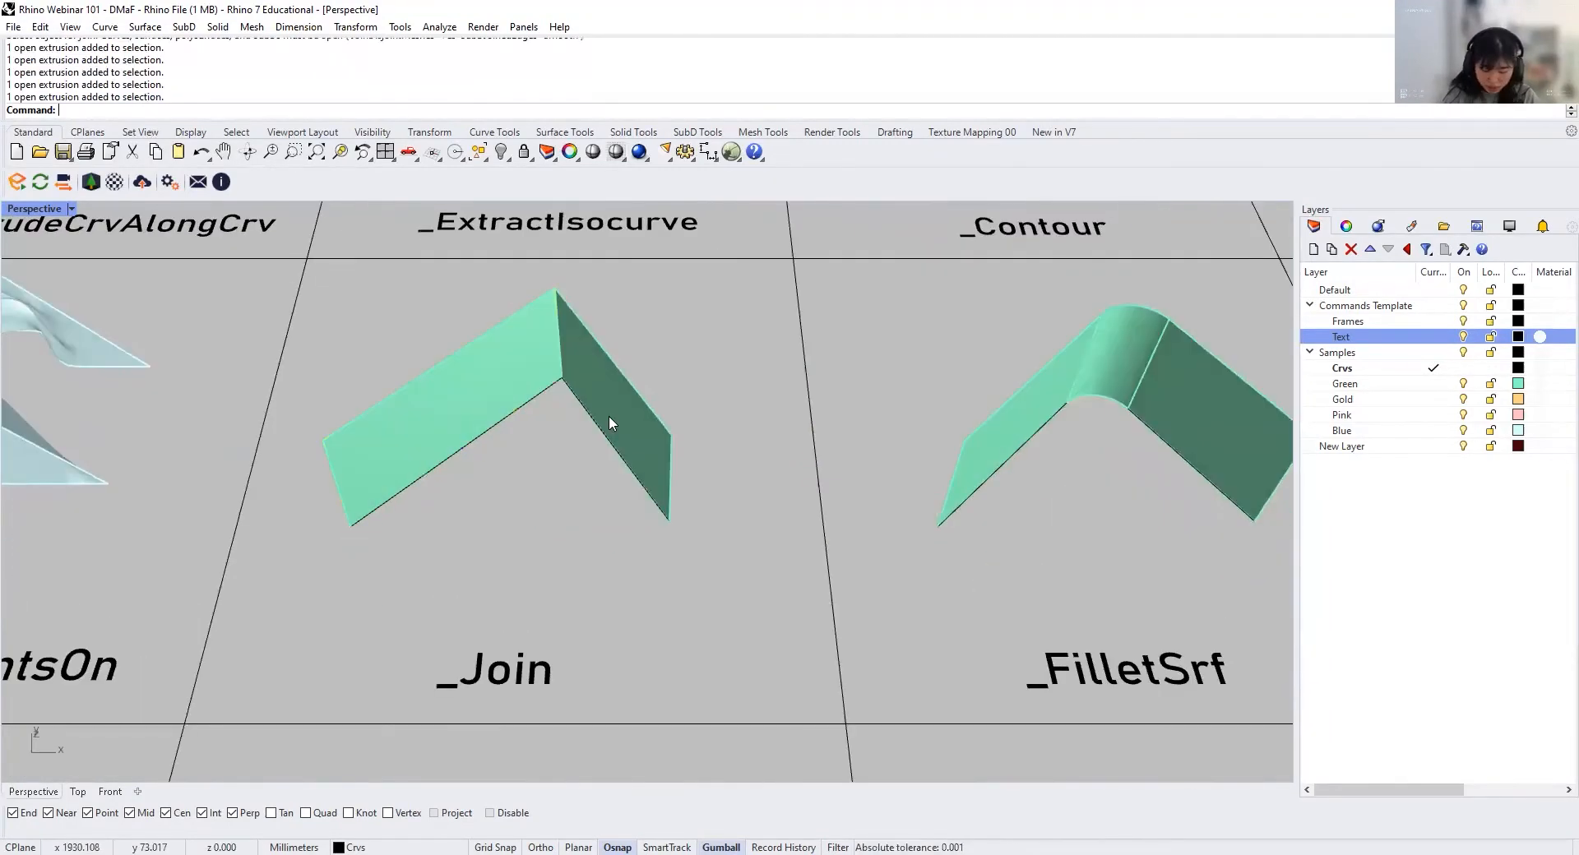
key("Return")
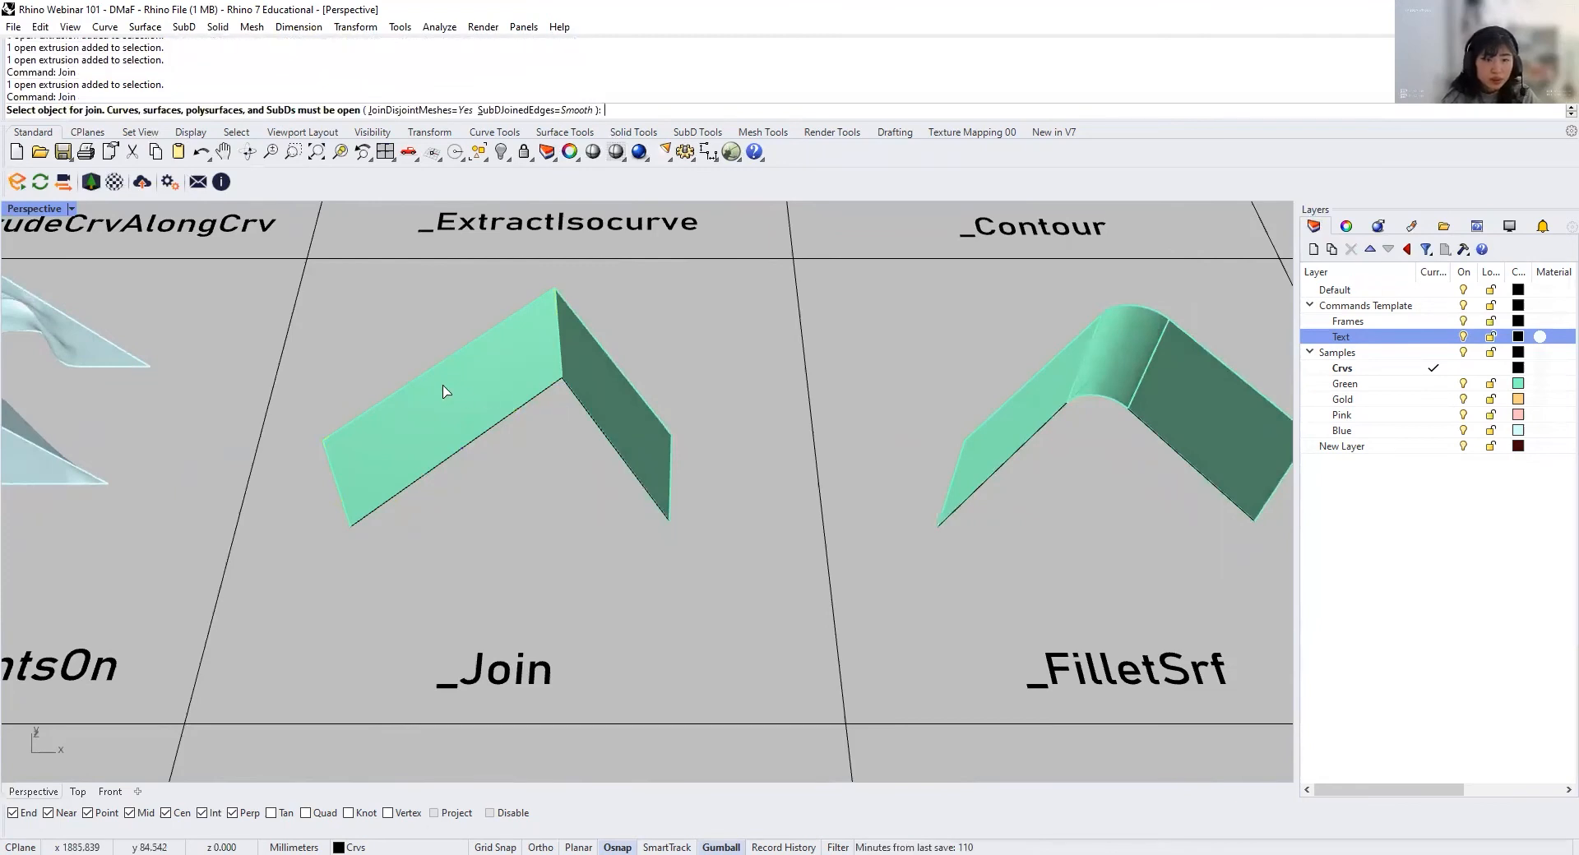
left_click(448, 395)
left_click(635, 425)
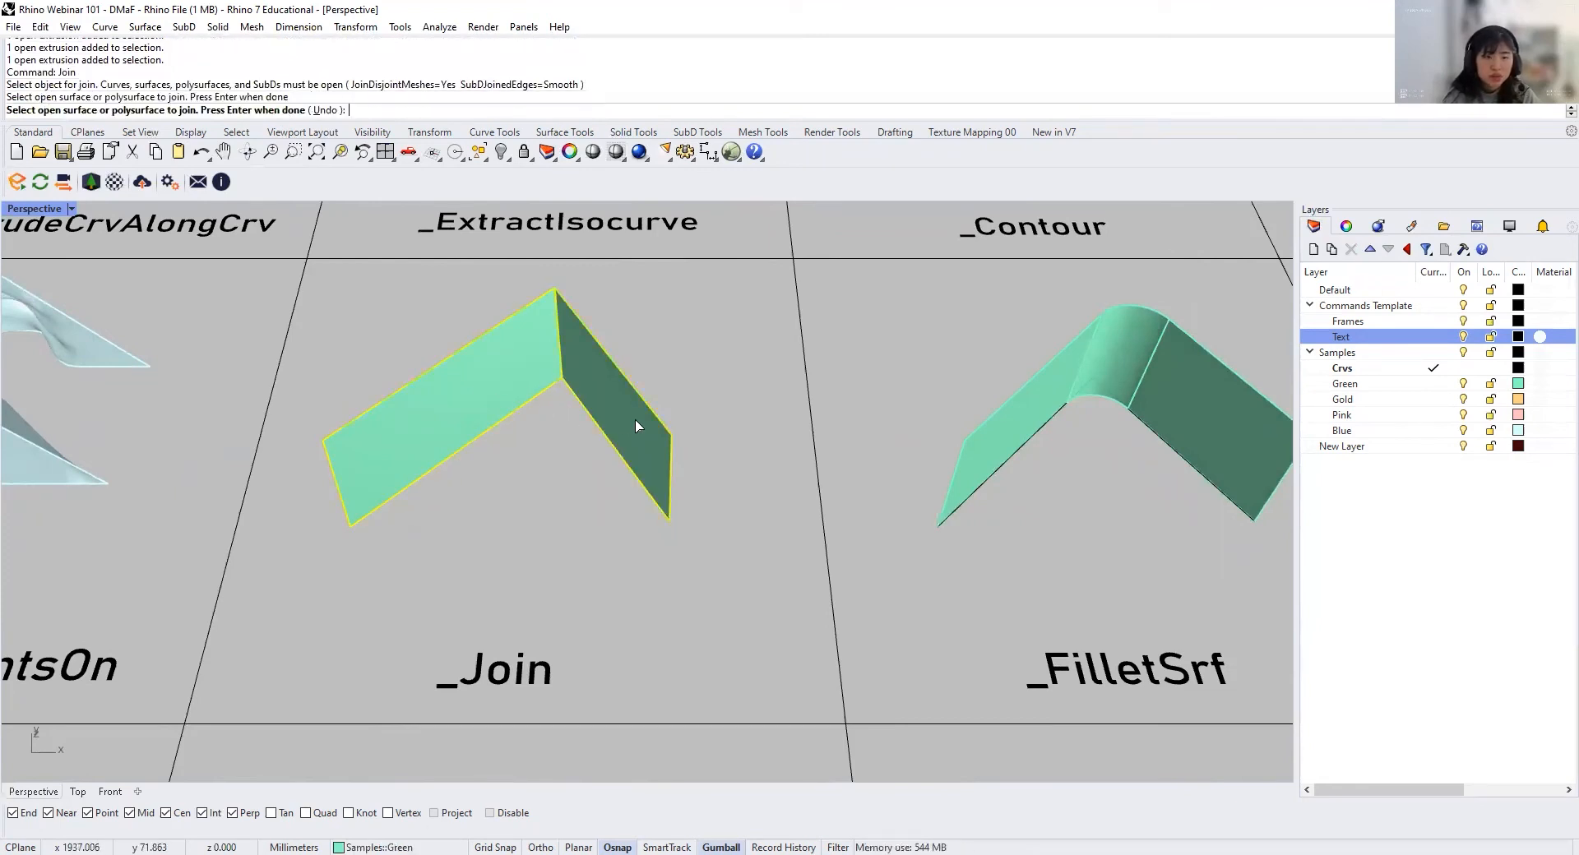
key("Return")
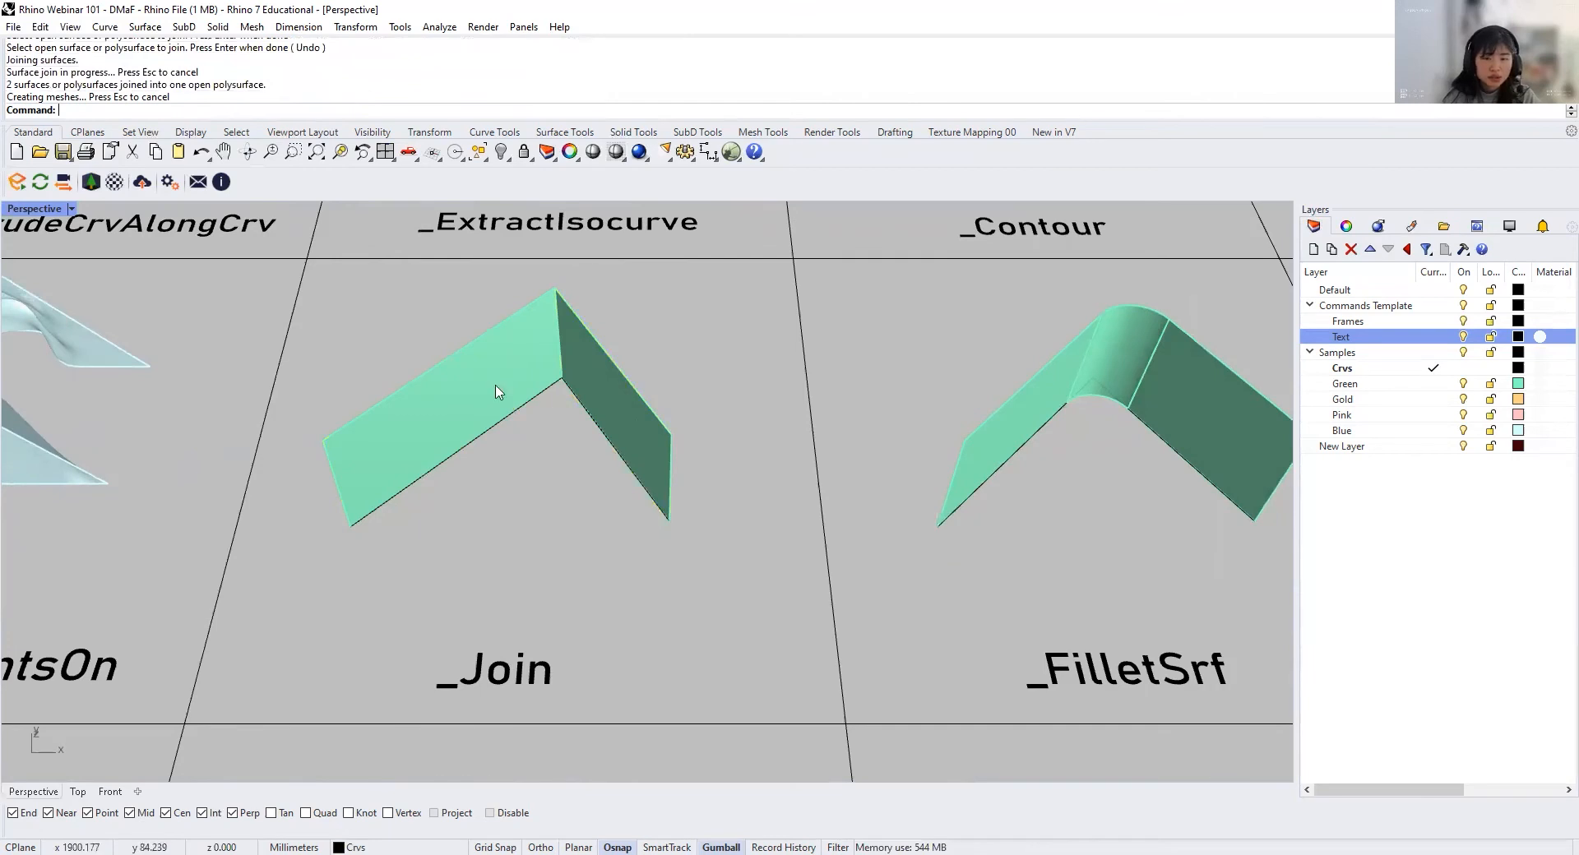
Step: Copy the joined green polysurface into the FilletSrf cell, behind the filleted sample
left_click(495, 388)
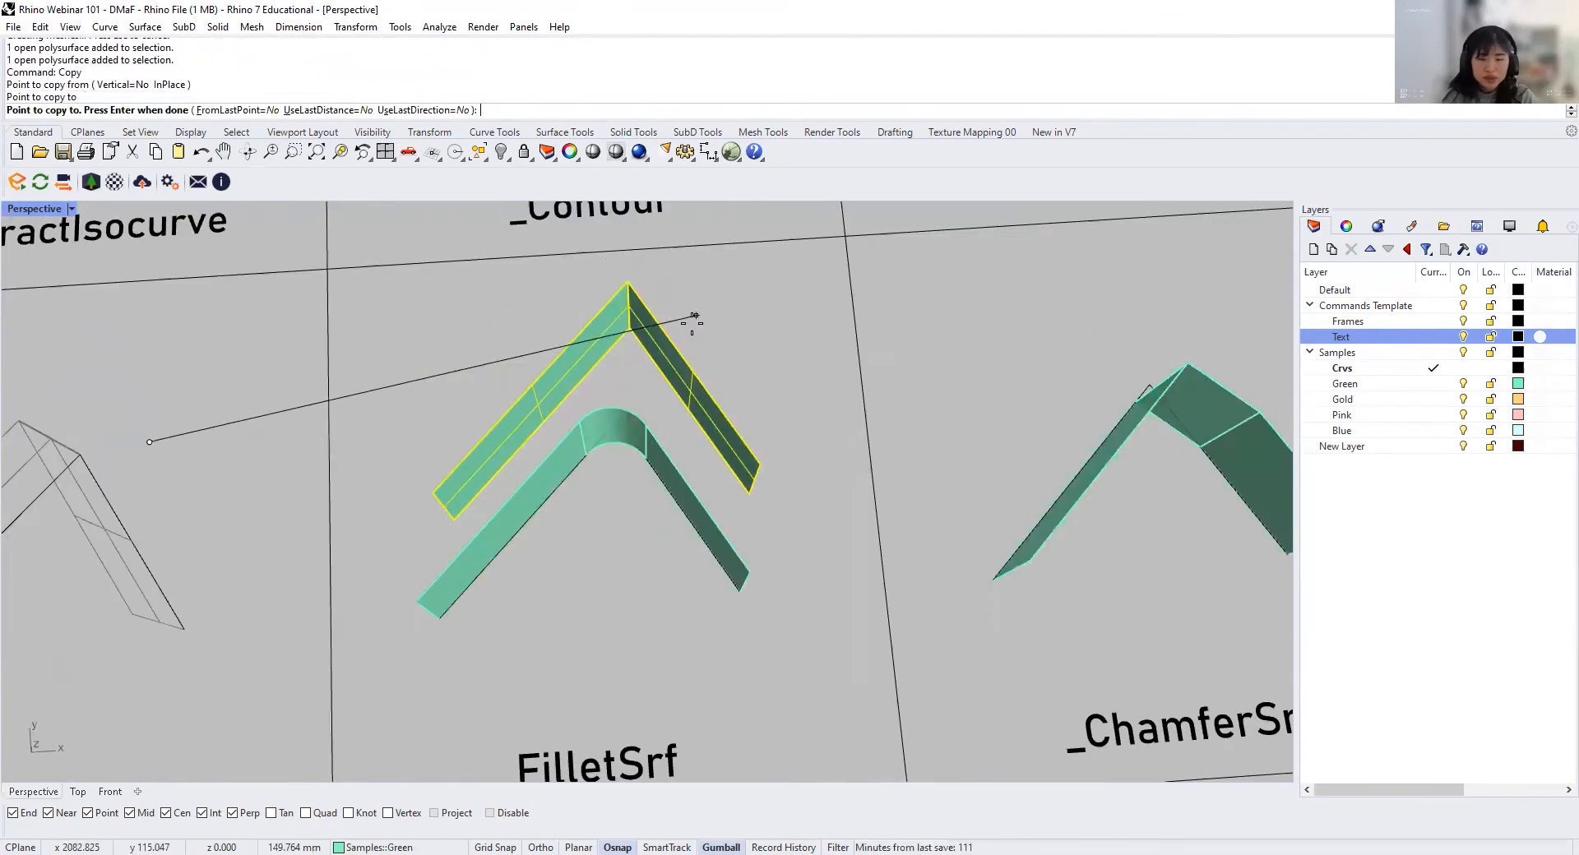
left_click(724, 317)
right_click_drag(724, 317, 652, 512)
scroll(652, 512, "up", 4)
Step: Try a FilletSrf with a 1 mm radius between the copied polysurface's two faces, and undo it
type("F")
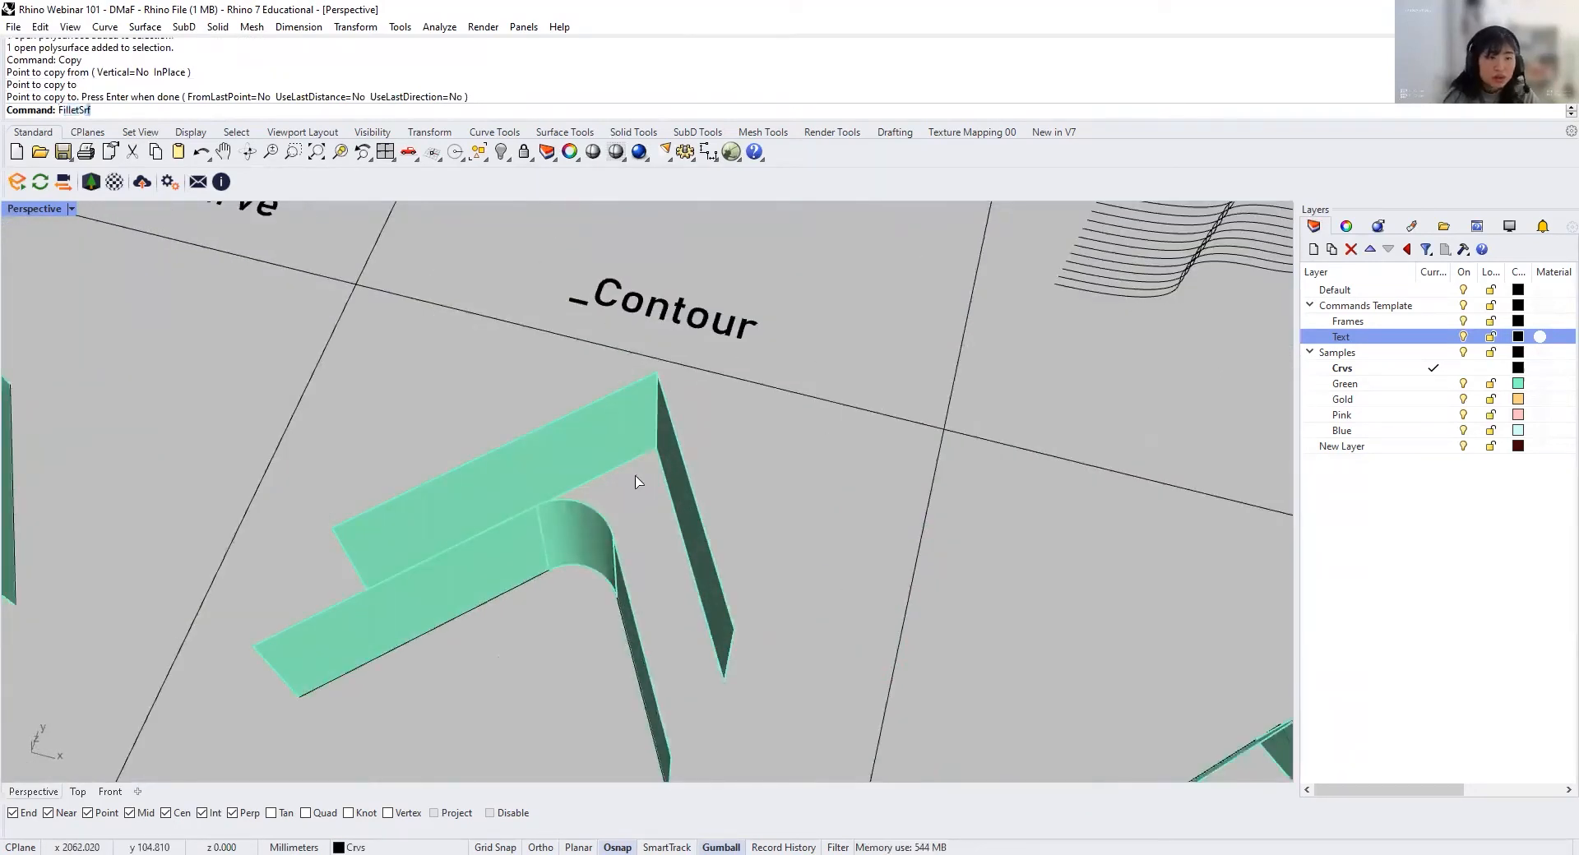
type("illetSrf")
key("Return")
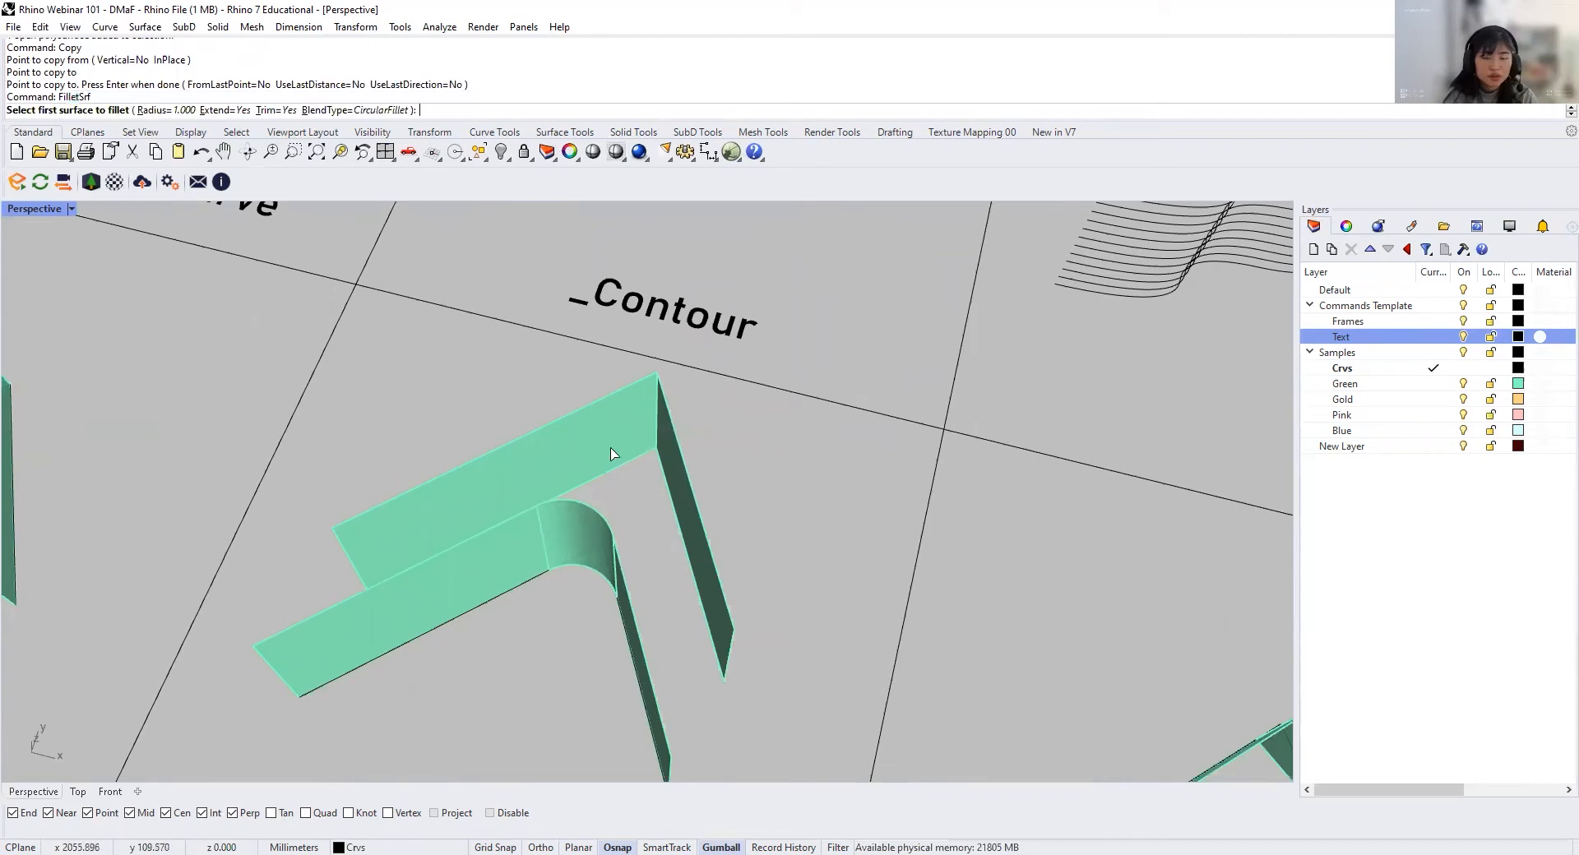
left_click(590, 438)
left_click(689, 520)
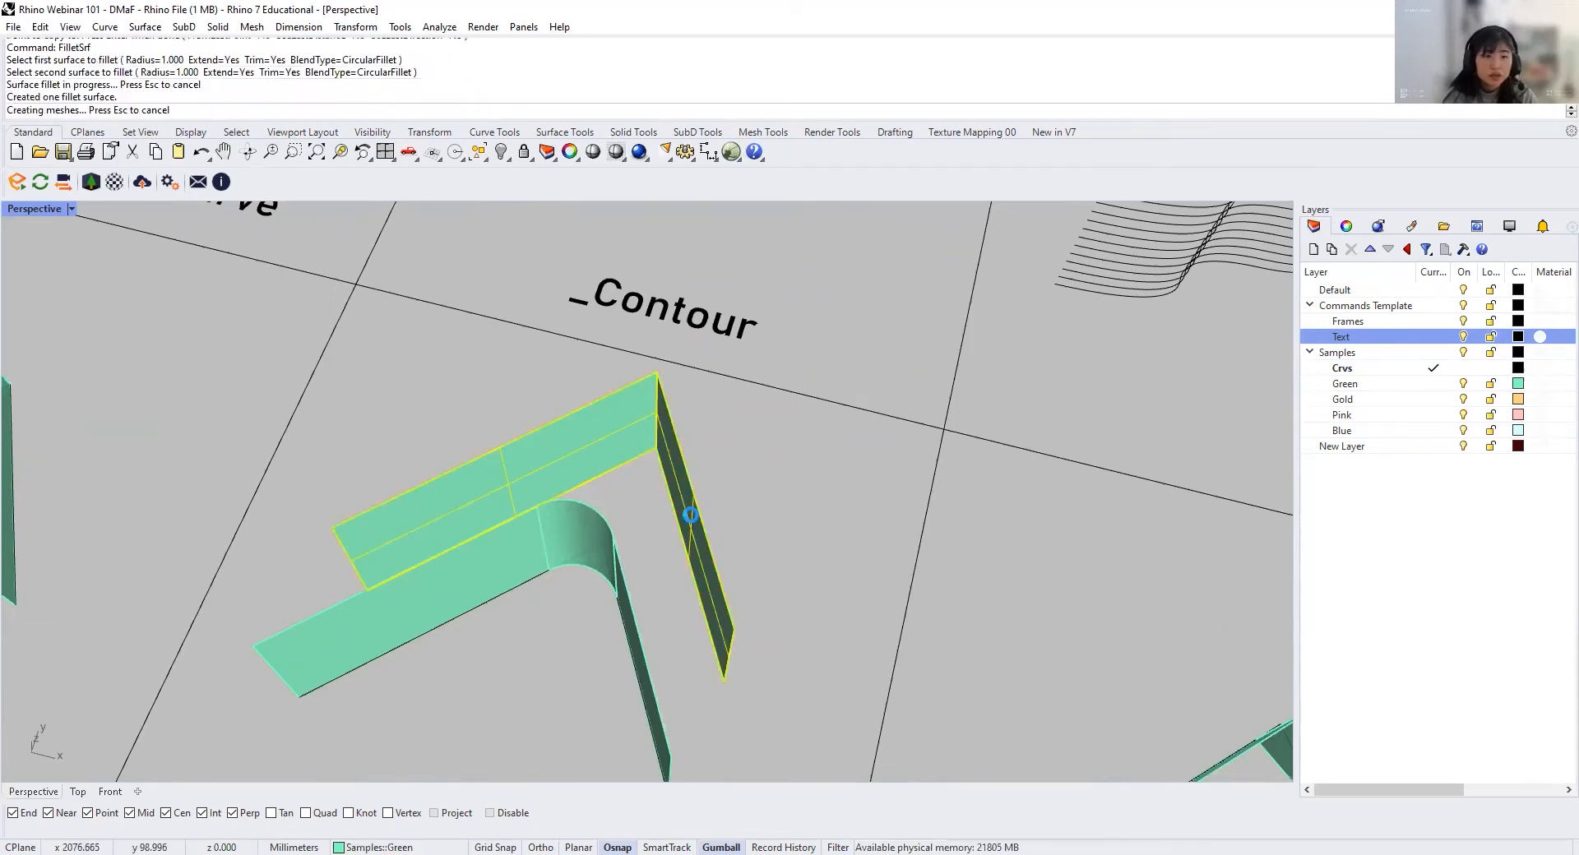
scroll(651, 393, "up", 3)
scroll(650, 400, "up", 2)
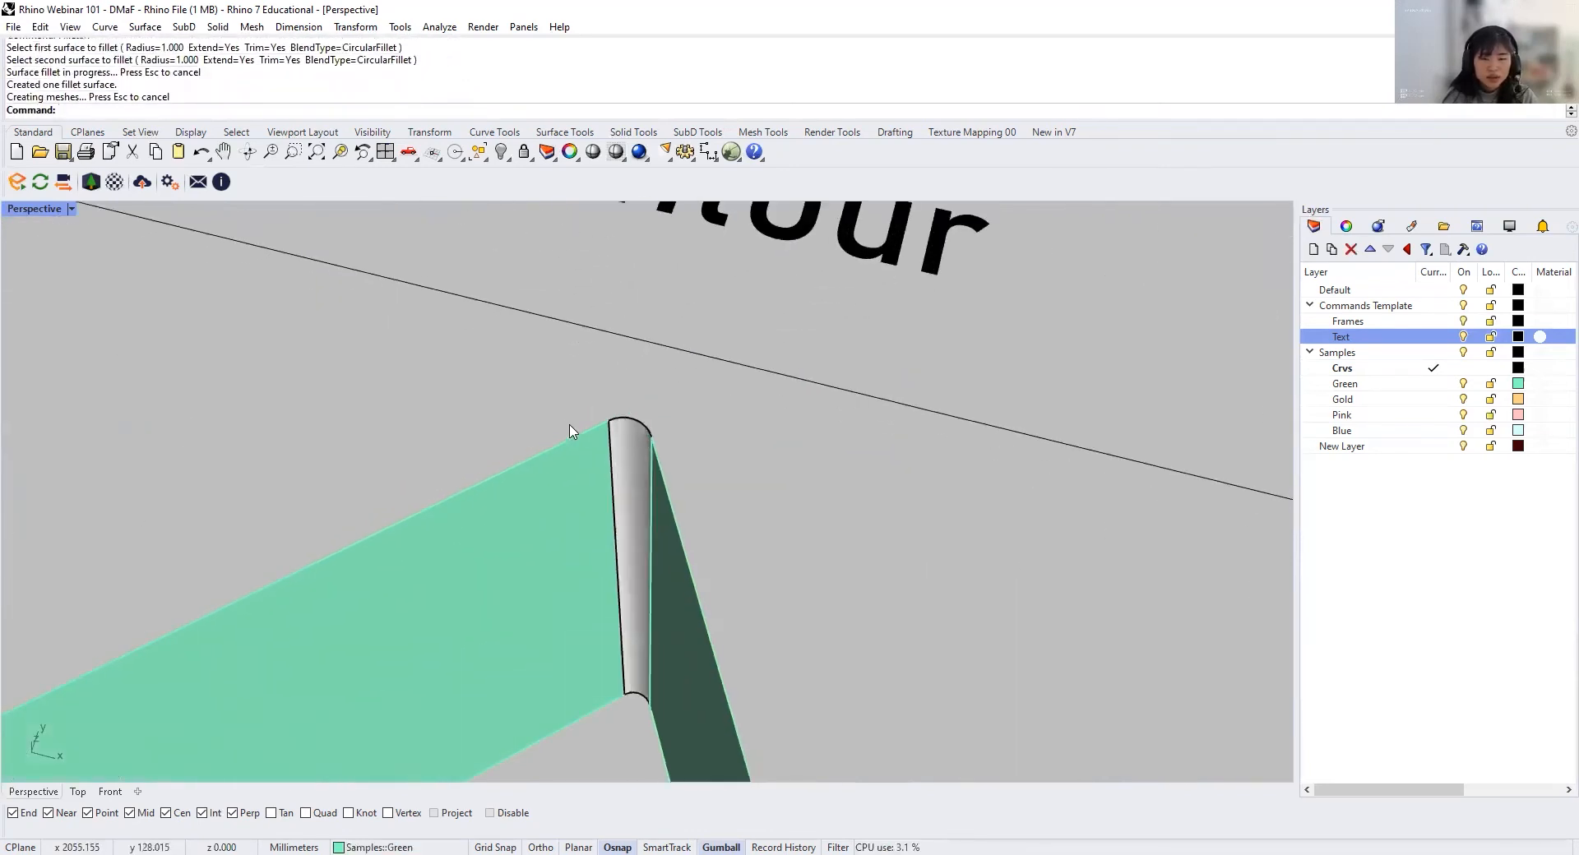
key("ctrl+z")
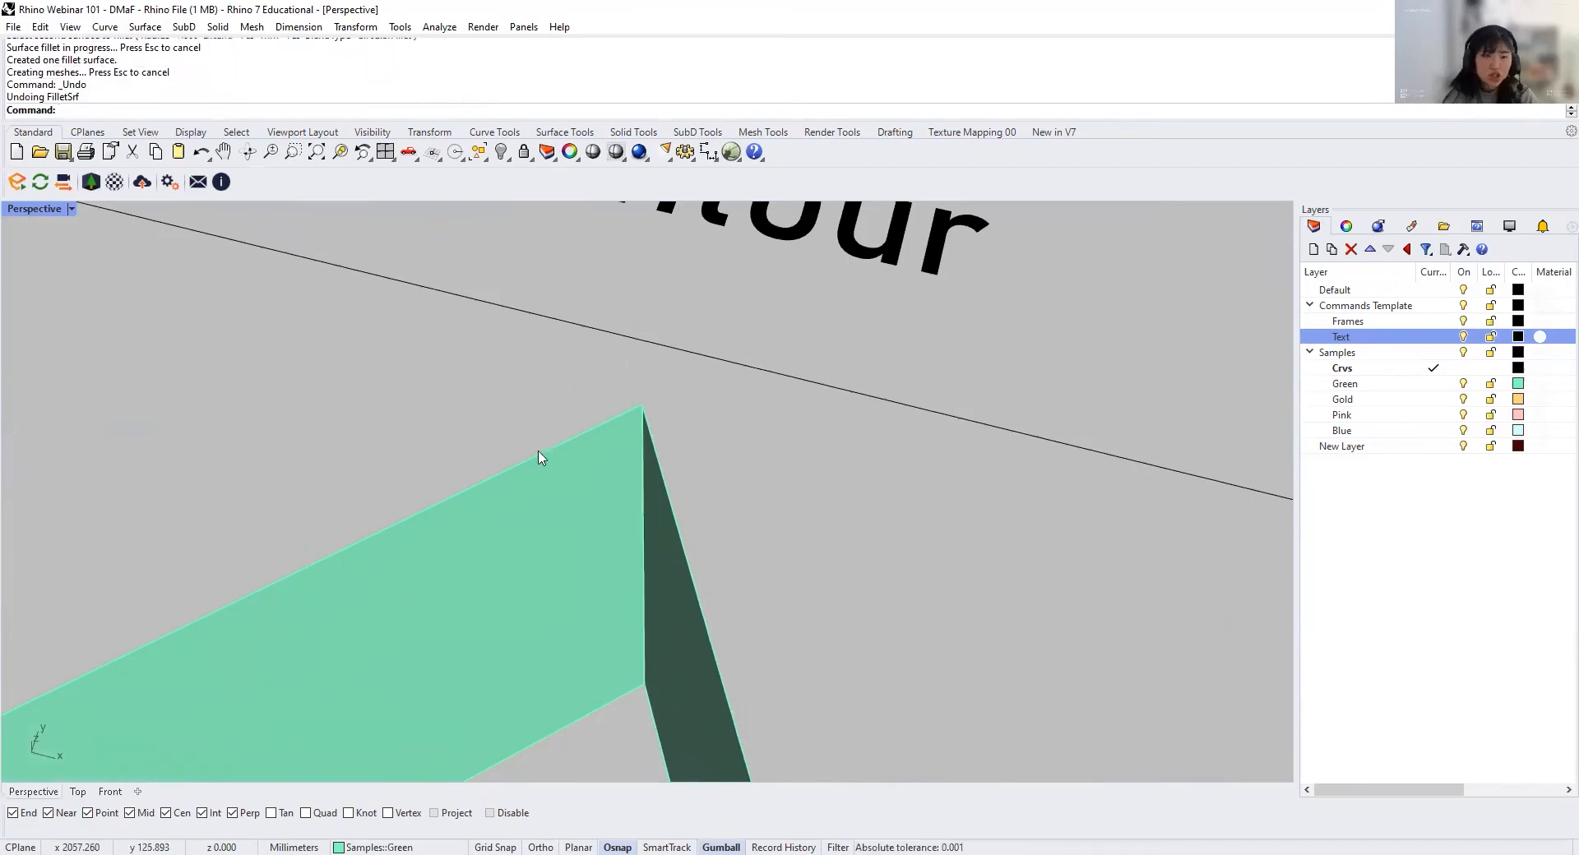
Step: Fillet the two faces of the copied green polysurface with a 20 mm radius
key("Return")
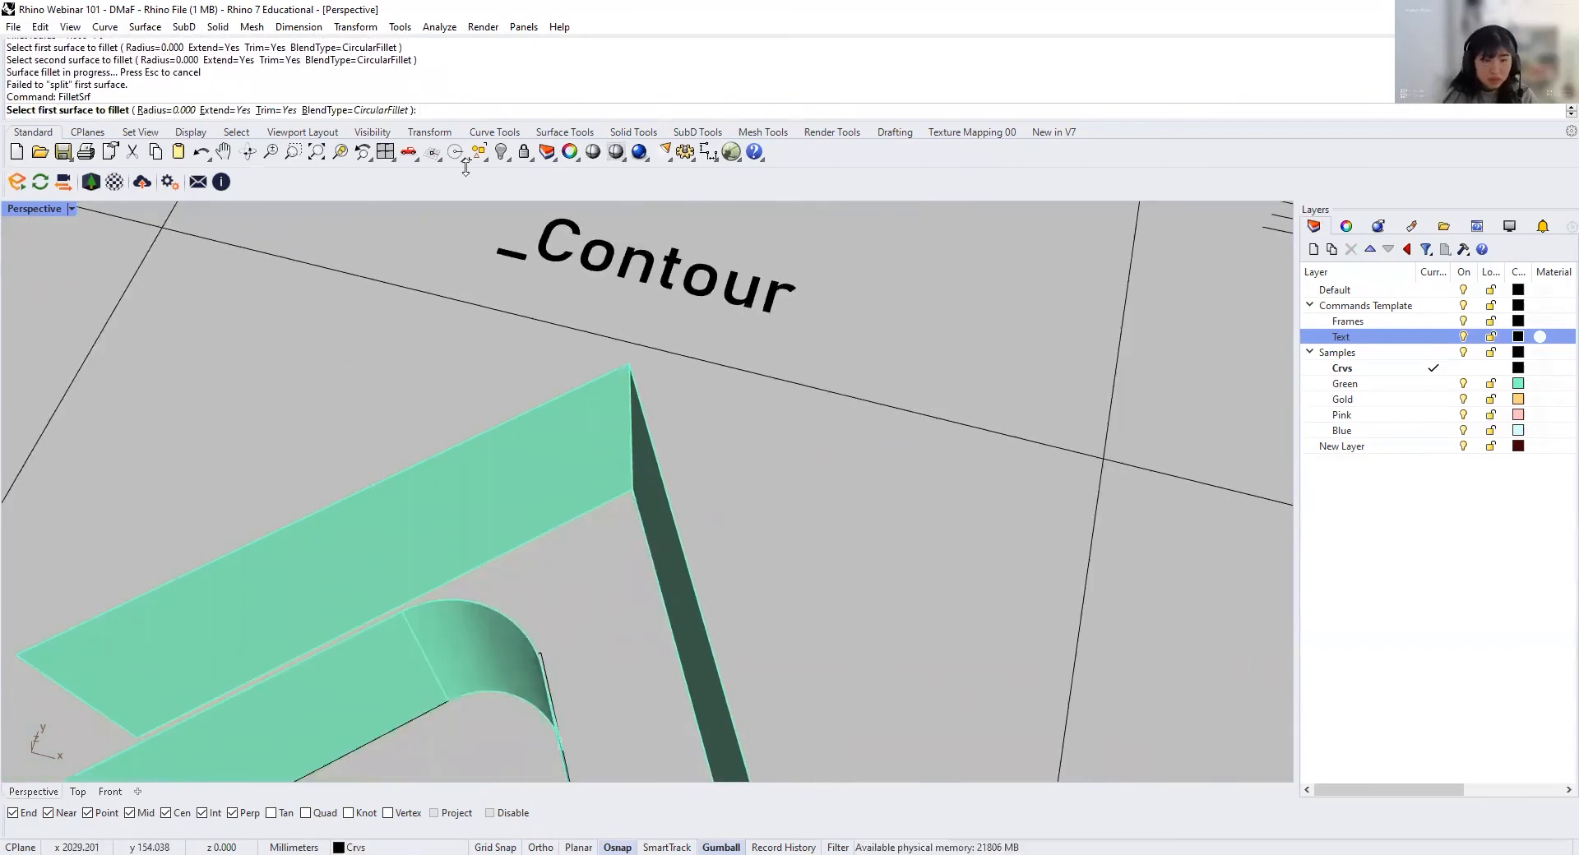
type("20")
key("Return")
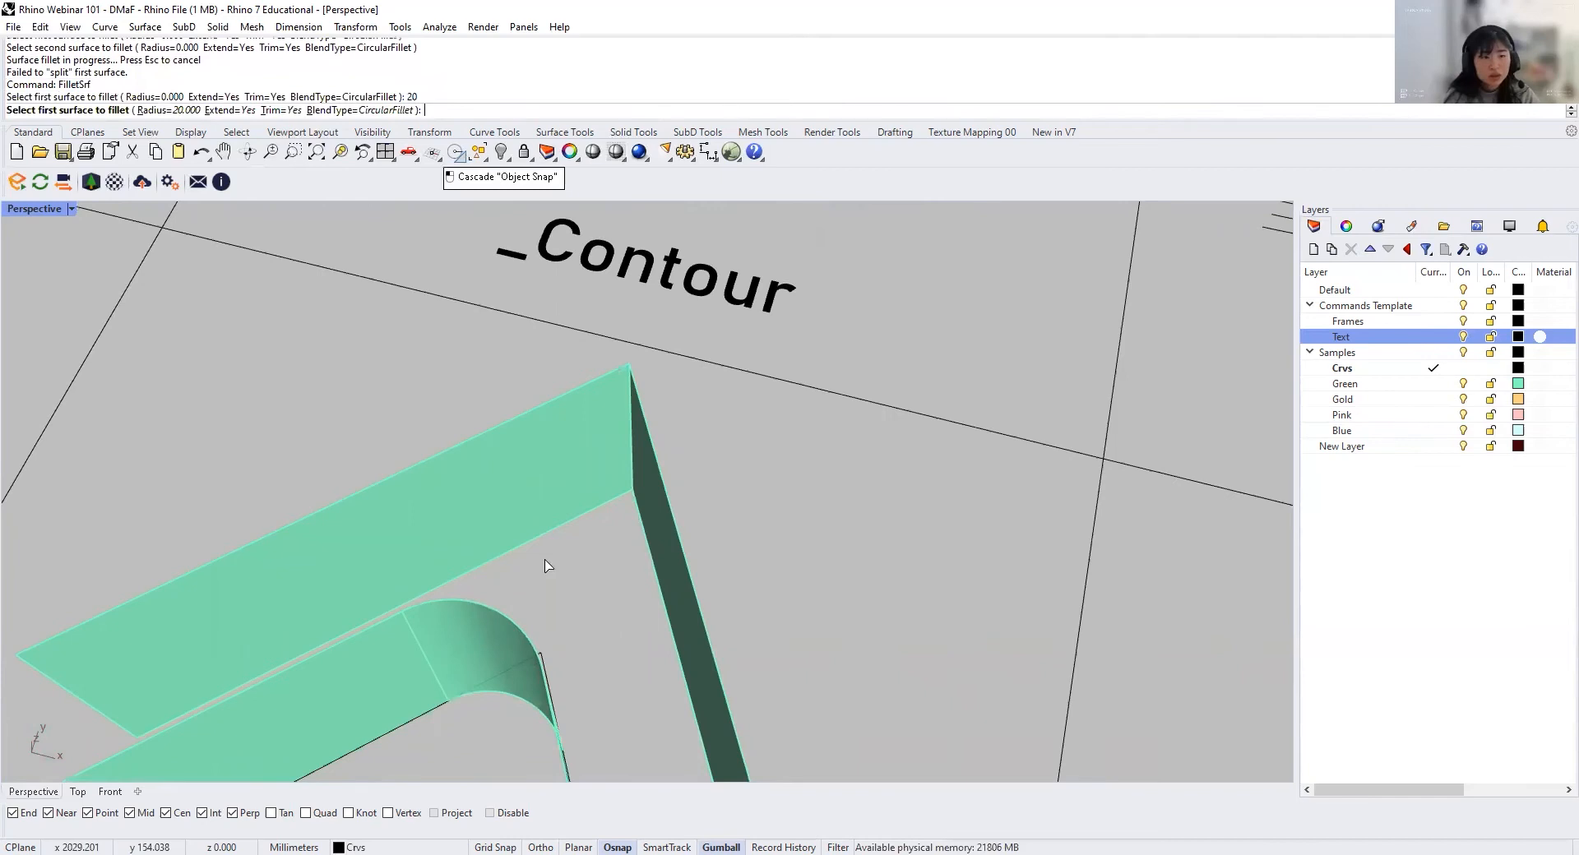
left_click(555, 483)
left_click(674, 585)
Step: Join the new fillet and its two adjoining flat surfaces into one polysurface
right_click_drag(634, 557, 441, 543)
left_click_drag(562, 643, 474, 371)
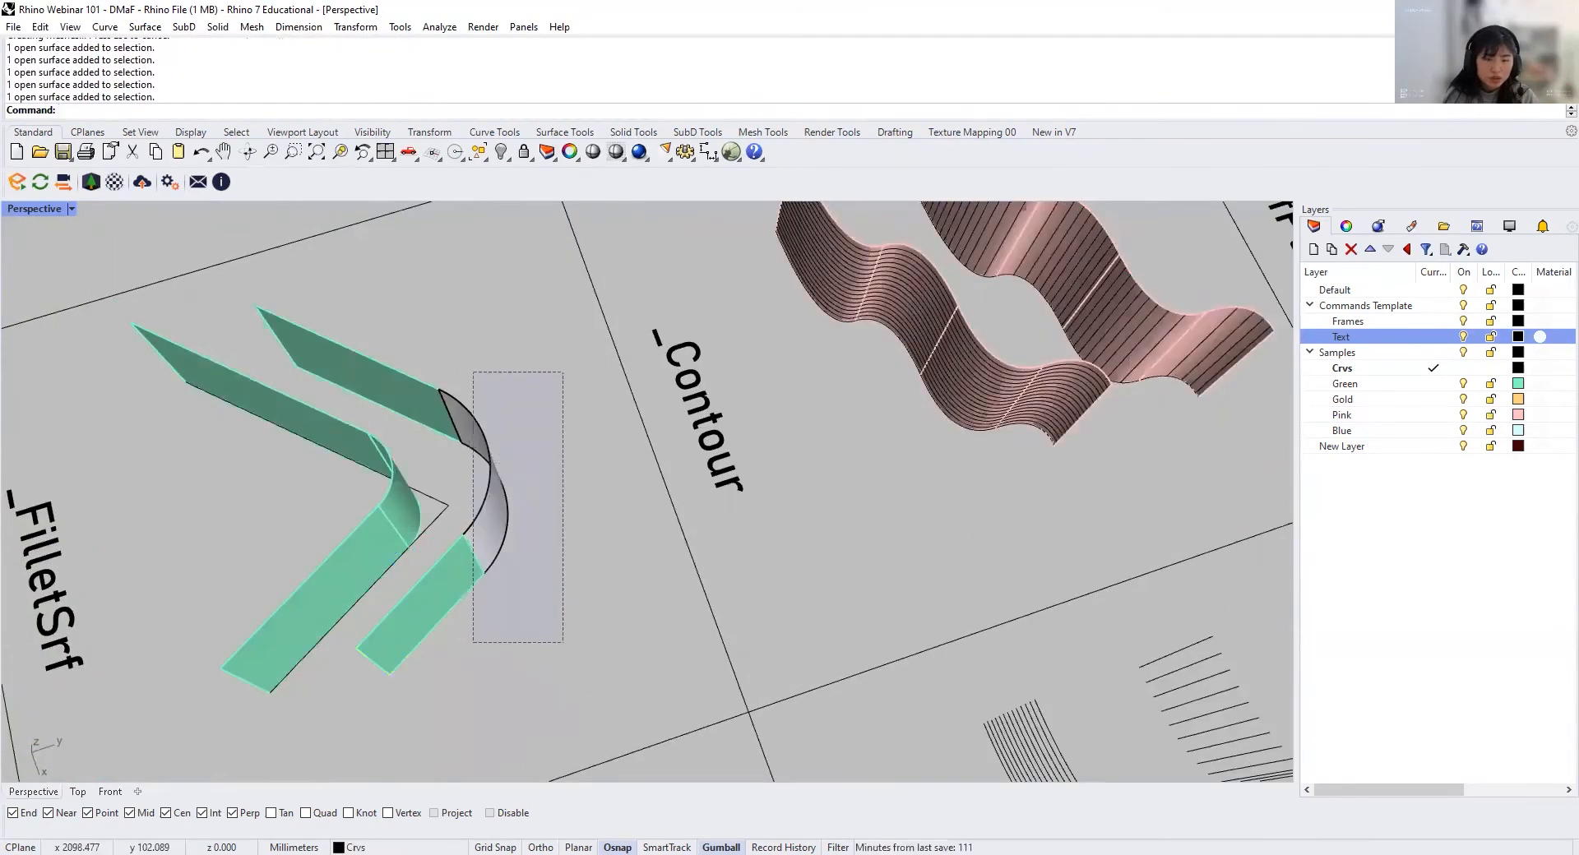
left_click(412, 395, "shift")
key("Return")
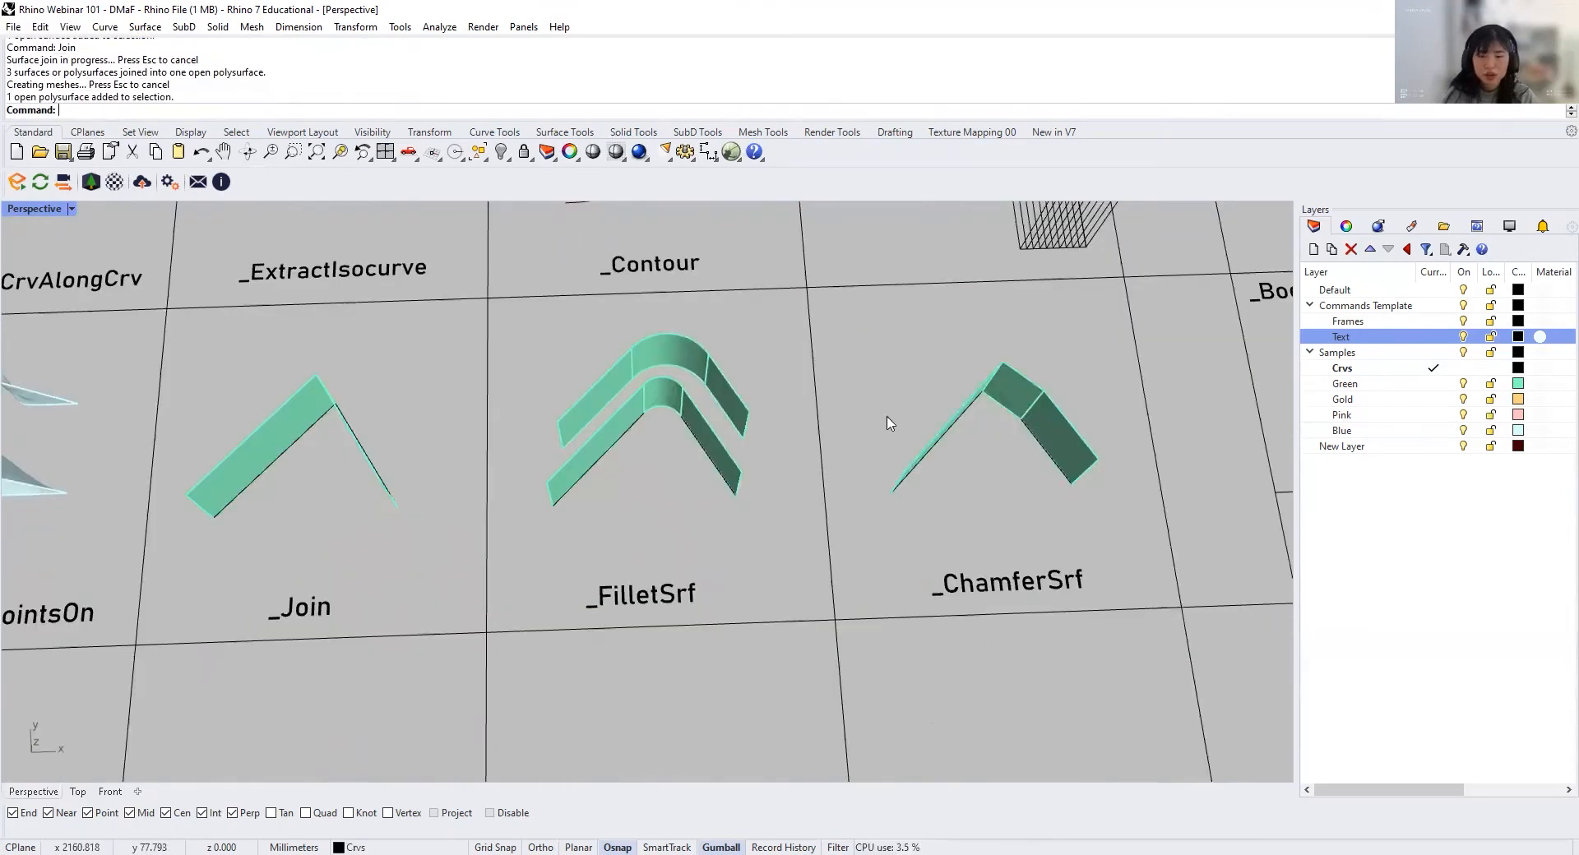
Step: Copy the domed blue surface from the Rebuild / PointsOn cell into the Make2D cell, picking its near corner as base point
right_click_drag(645, 529, 357, 639)
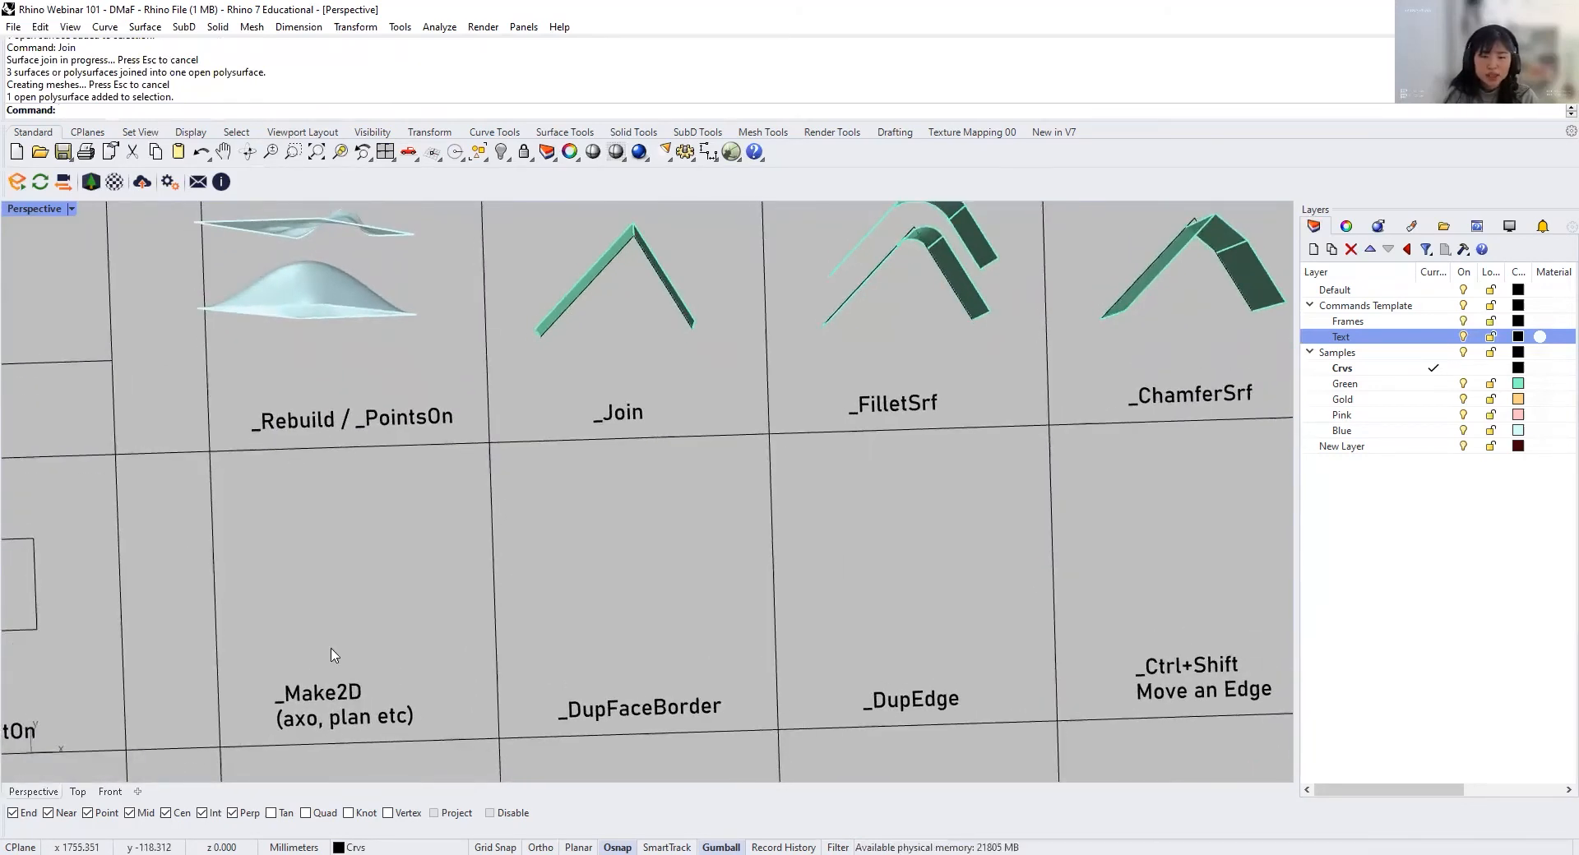
right_click_drag(333, 654, 505, 490)
left_click(504, 491)
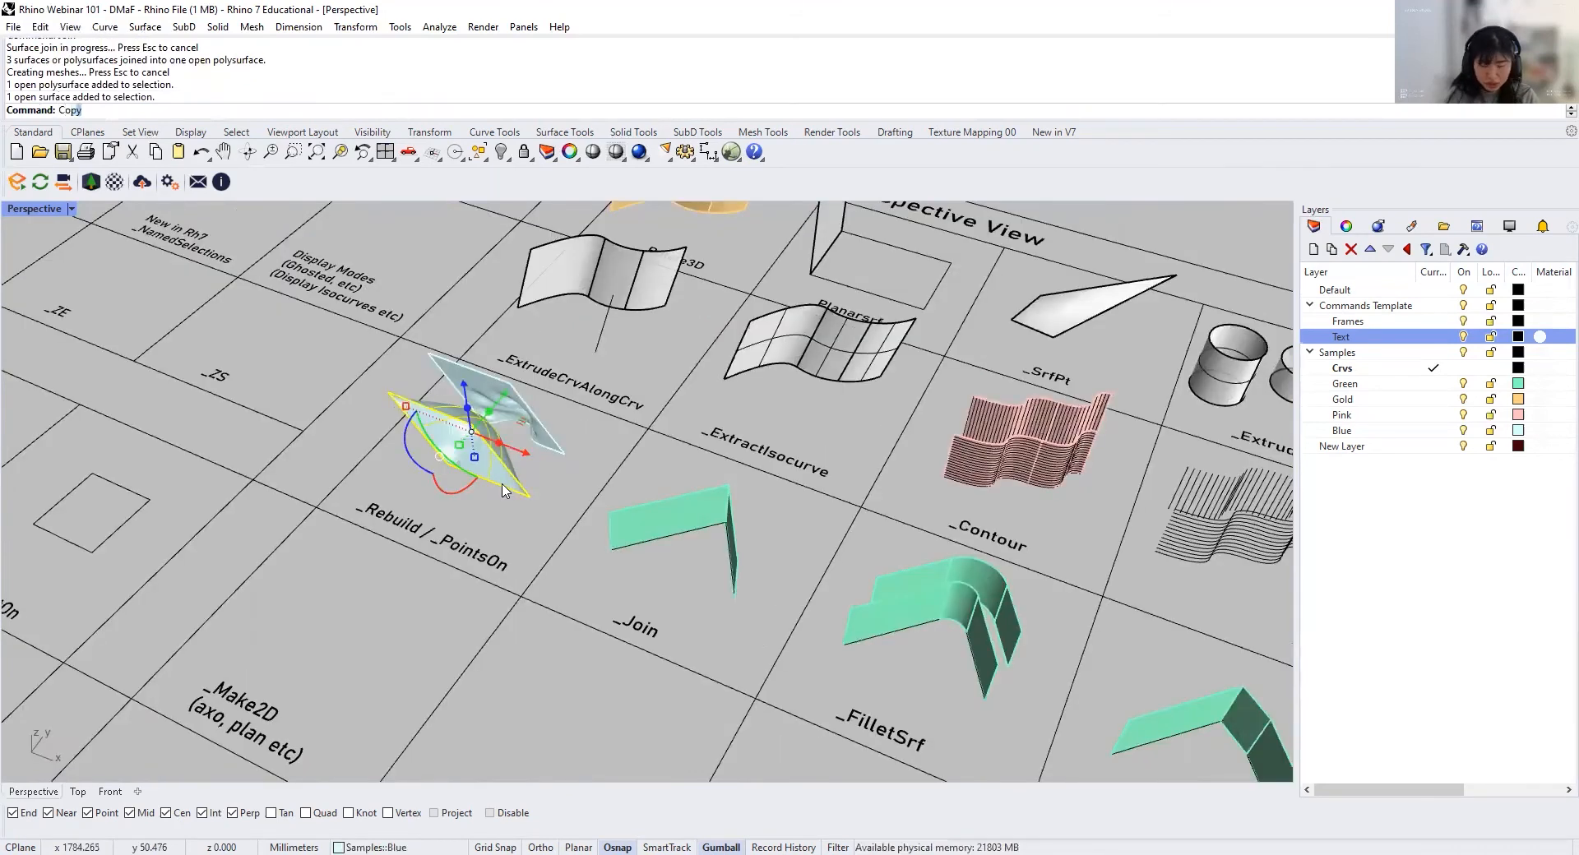
key("Return")
left_click(530, 496)
left_click(374, 686)
key("Return")
Step: Run Make2D on the domed surface copy from the Perspective view, with hidden lines and grouped output on layer Make2D
scroll(753, 543, "up", 8)
scroll(761, 568, "down", 3)
right_click_drag(768, 559, 662, 524)
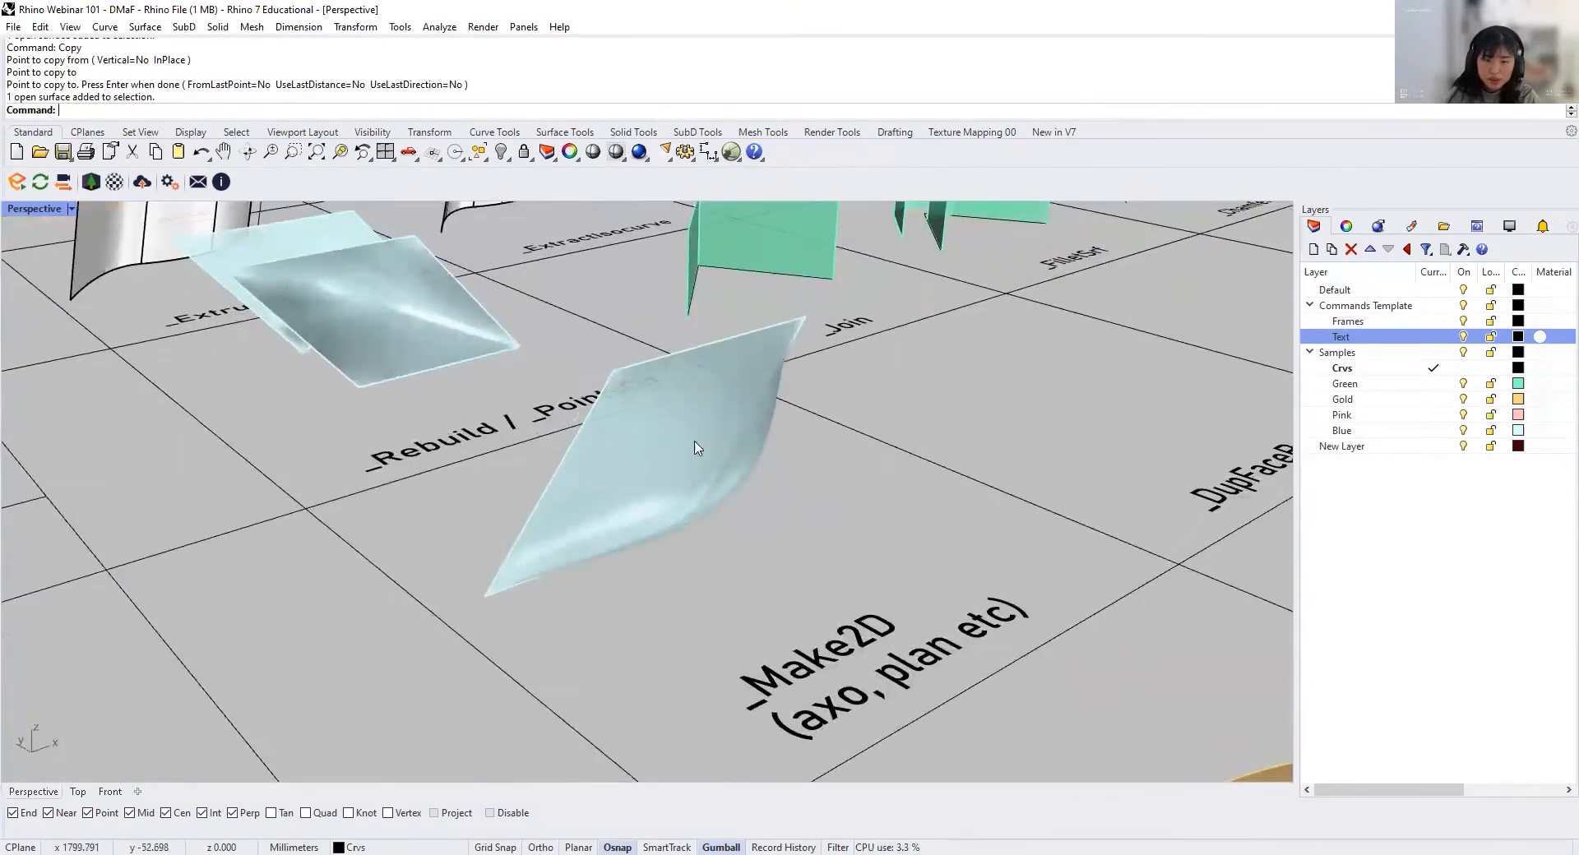
left_click(680, 505)
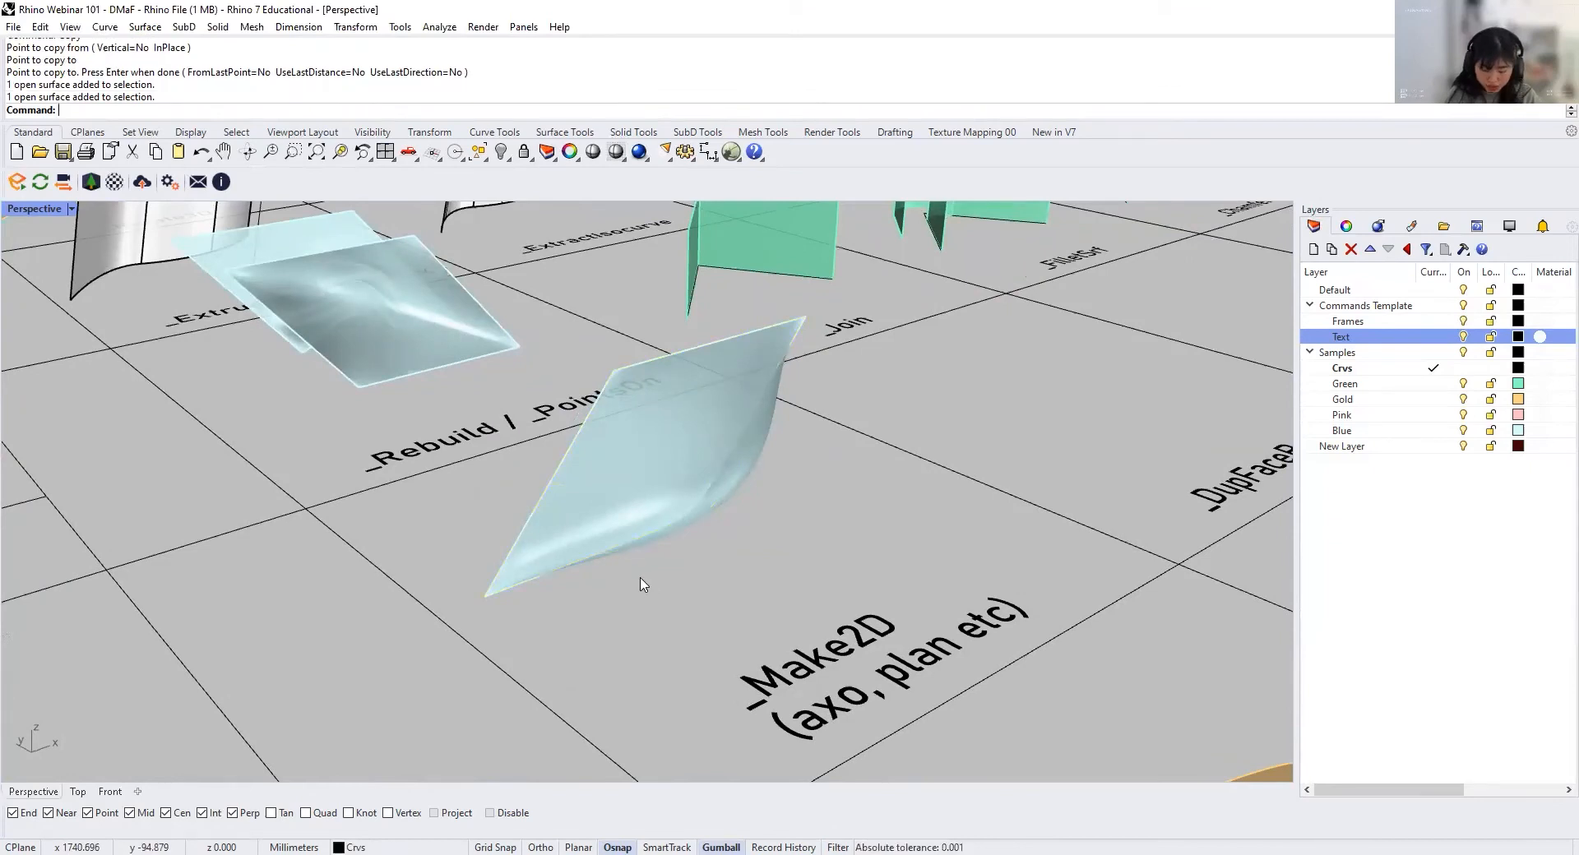
key("Return")
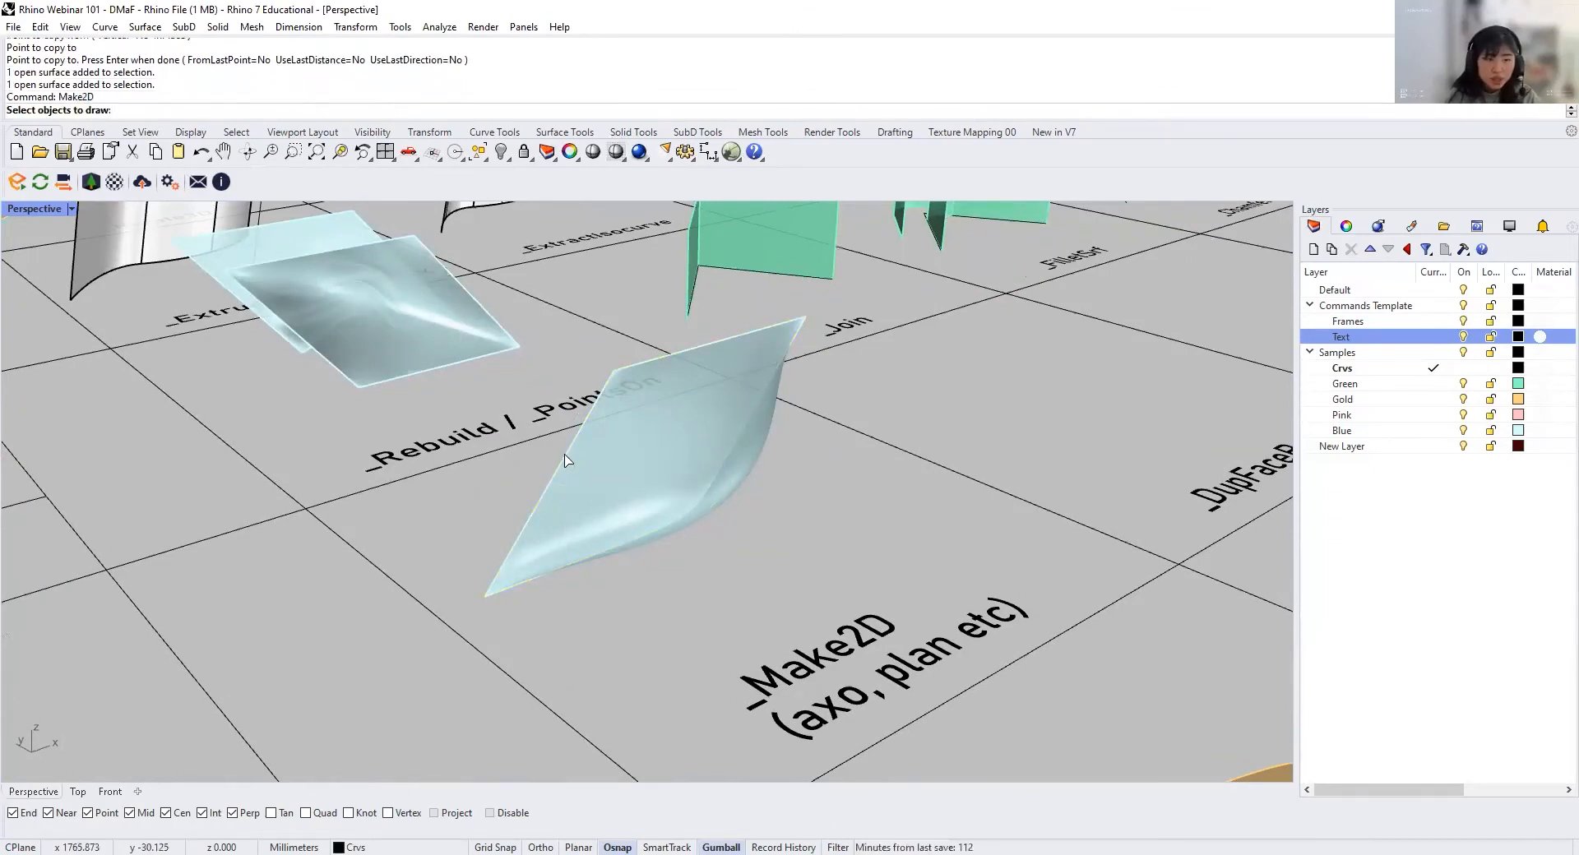
left_click(674, 494)
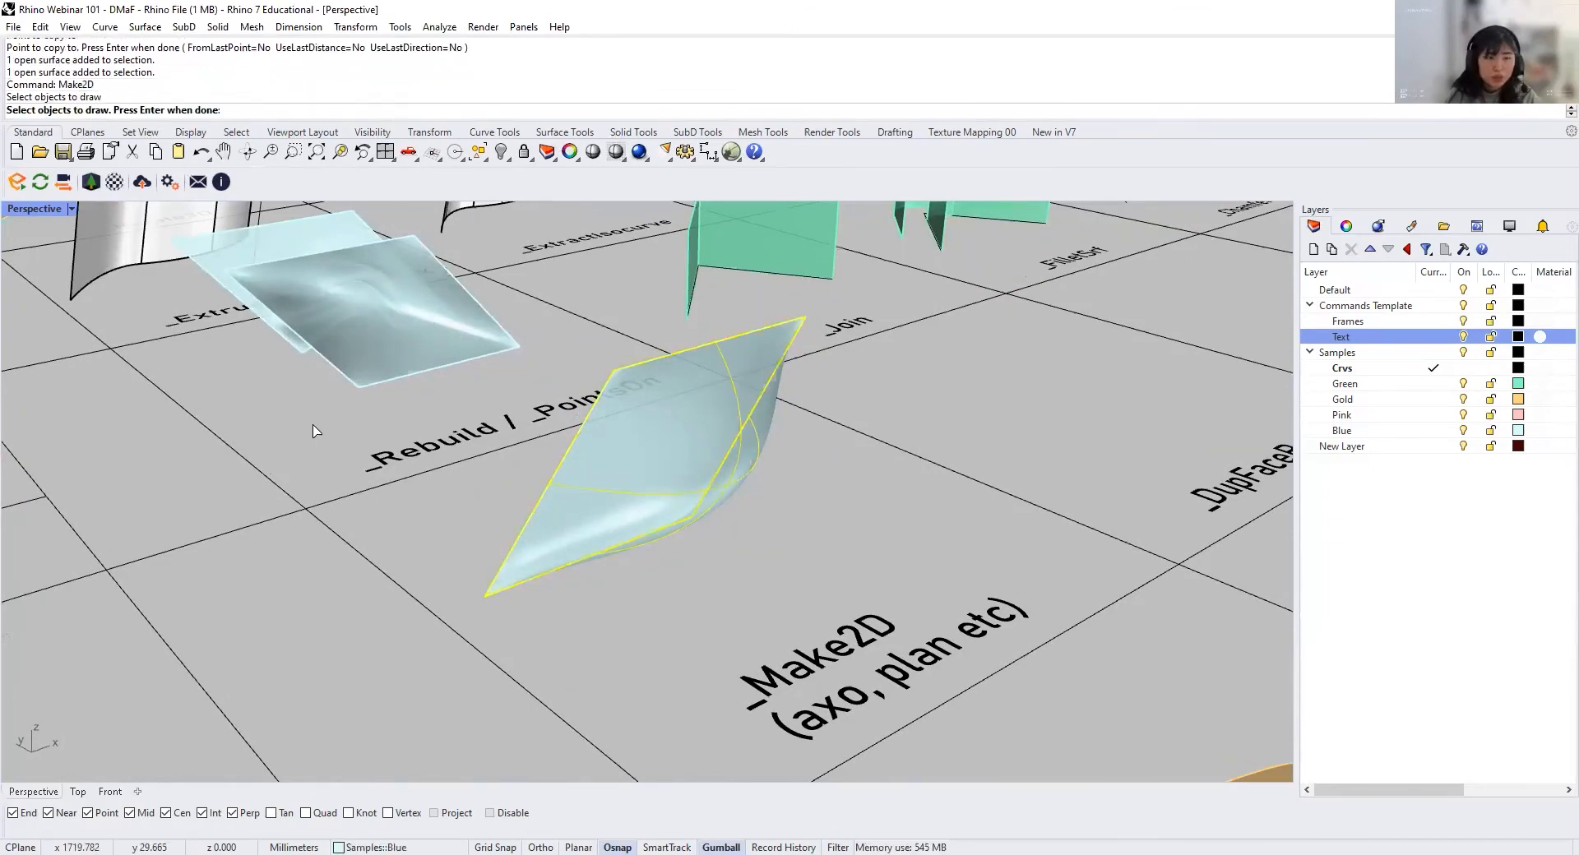
key("Return")
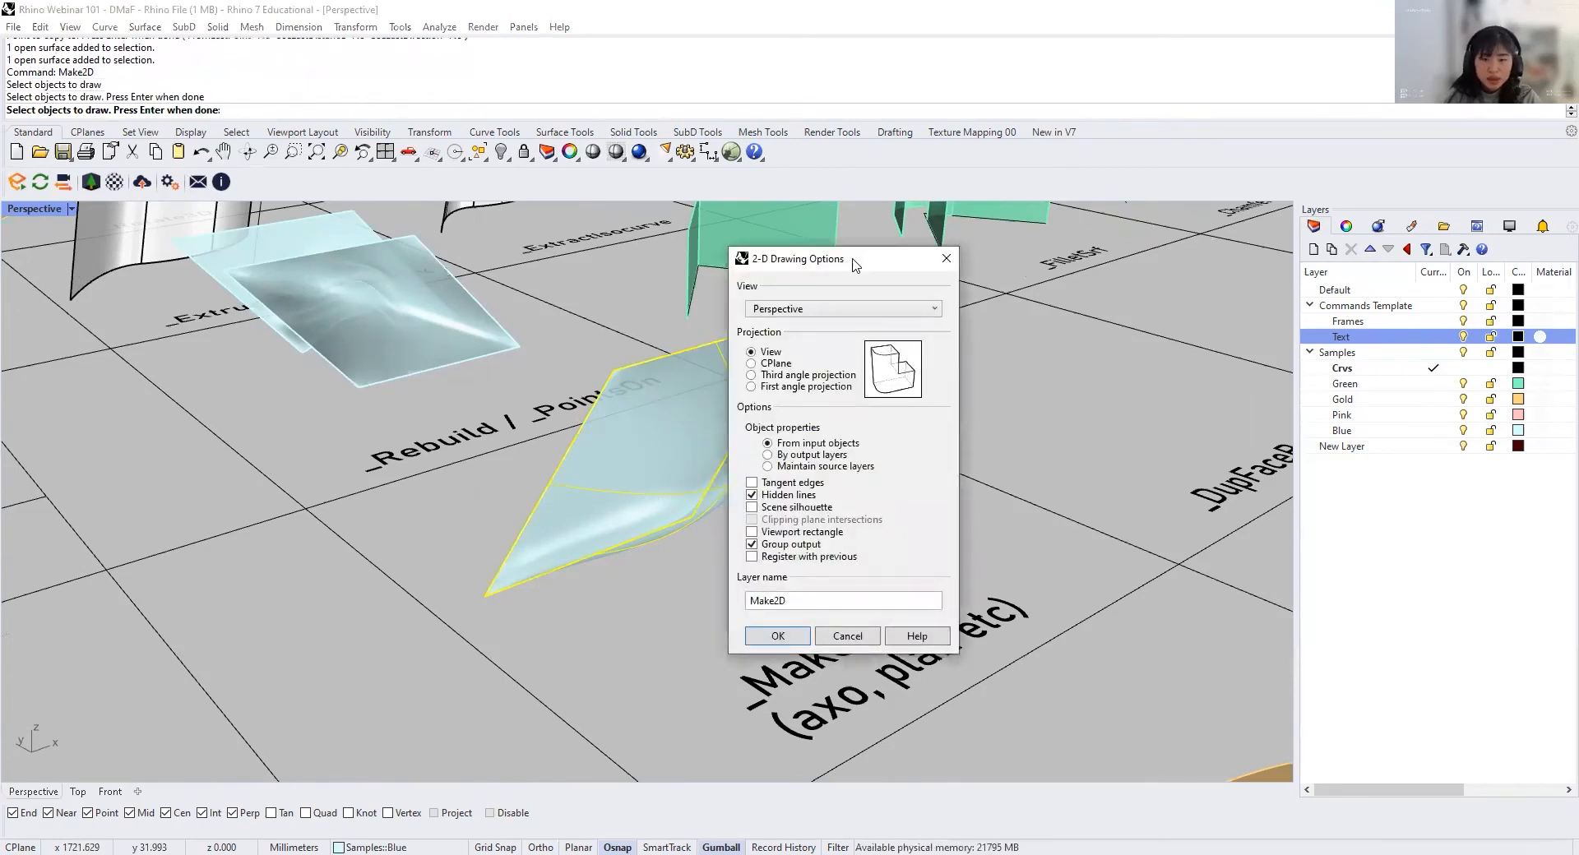
left_click_drag(855, 265, 952, 256)
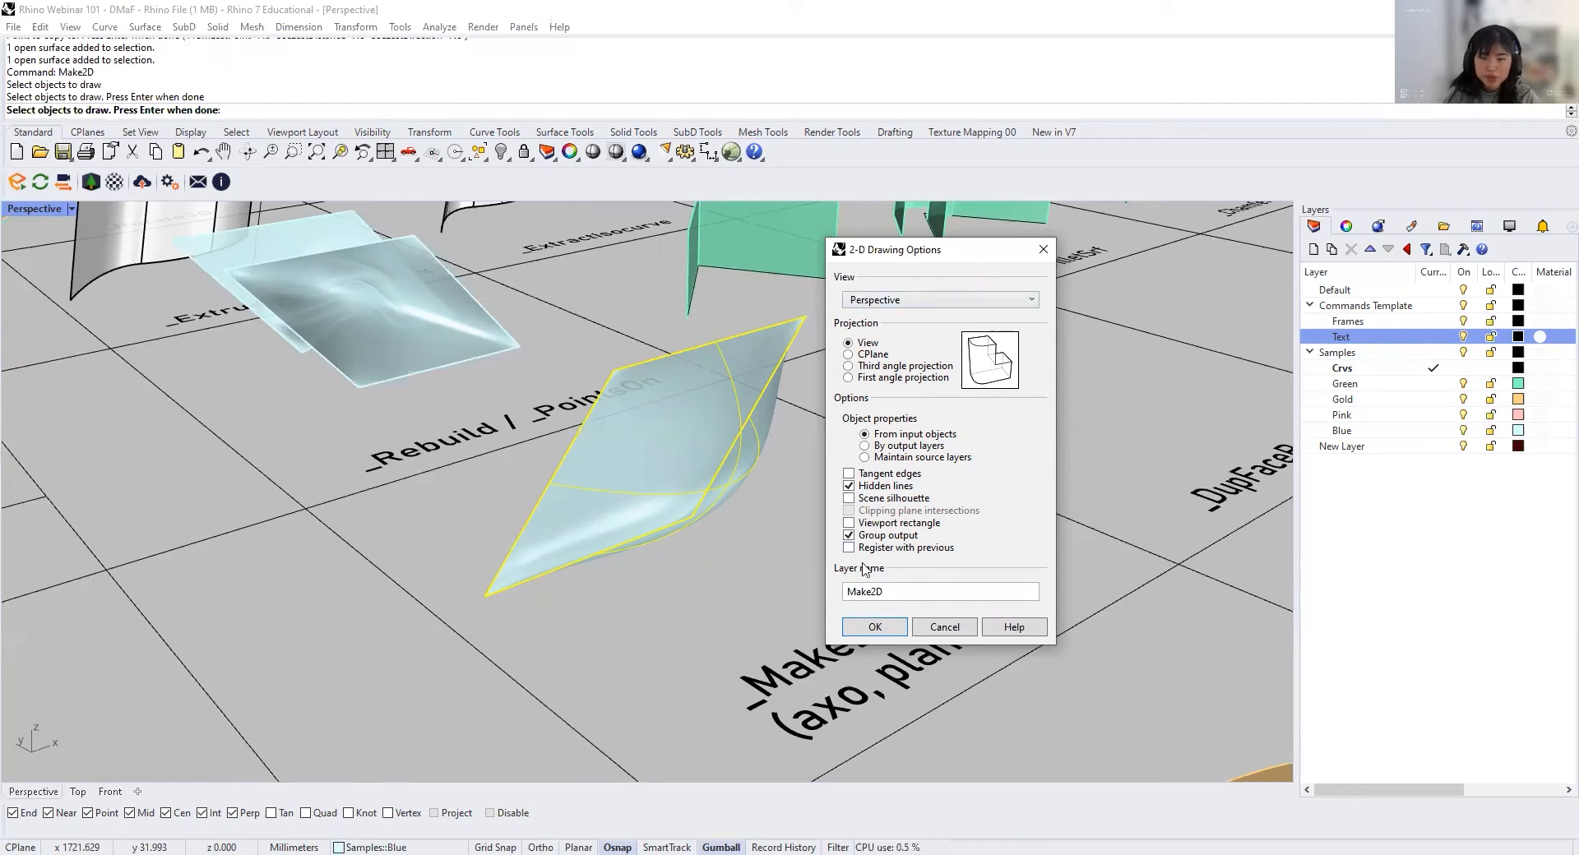
left_click(873, 630)
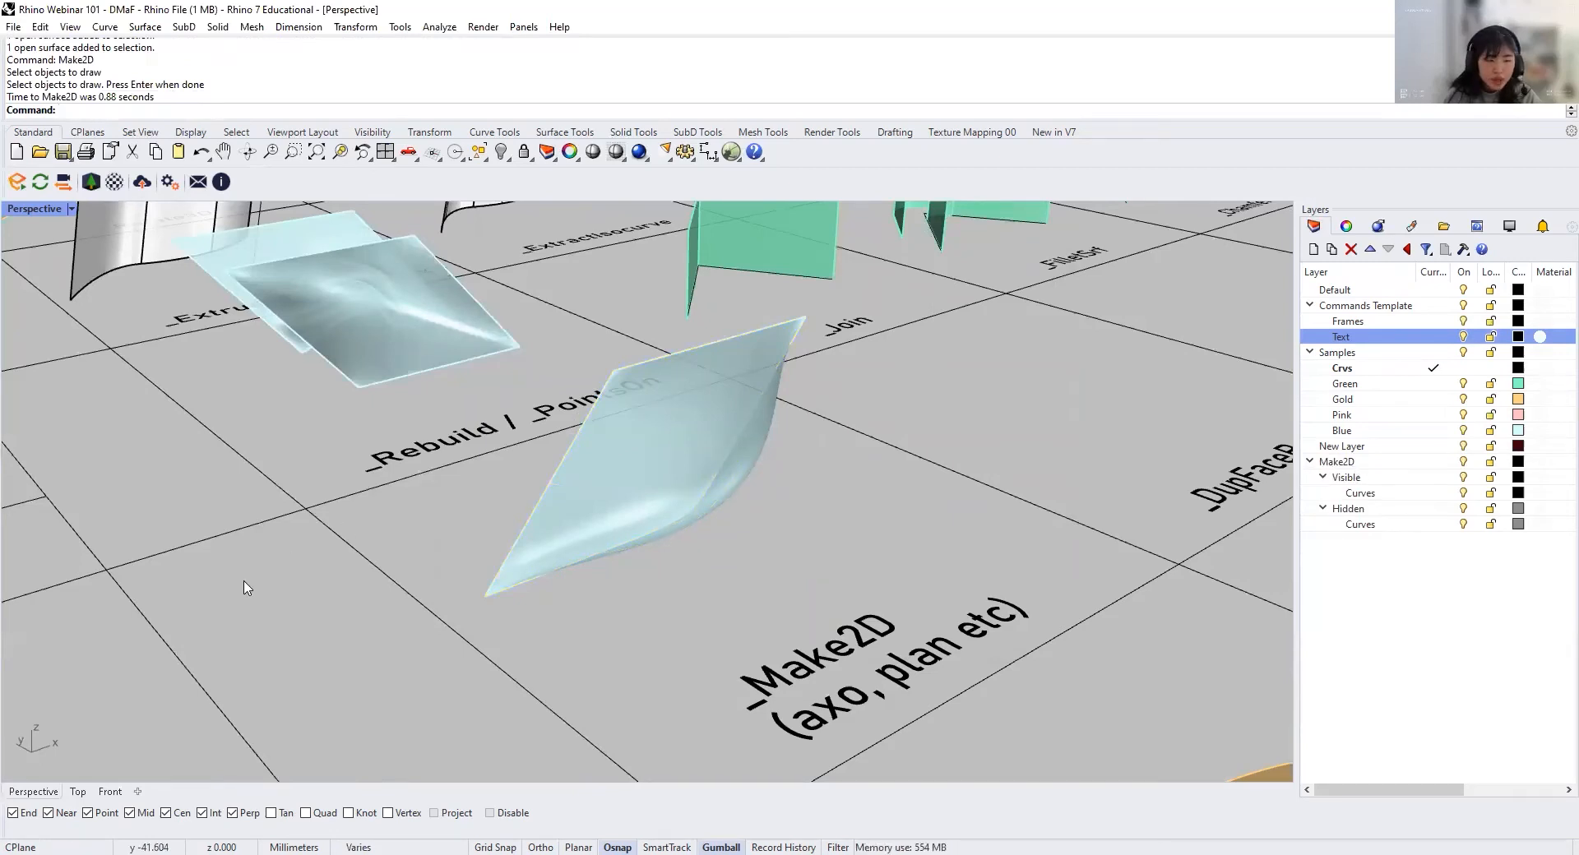
Step: Locate the domed surface's 2D linework in the Top view and select the whole drawing for inspection
left_click(75, 792)
scroll(441, 663, "down", 14)
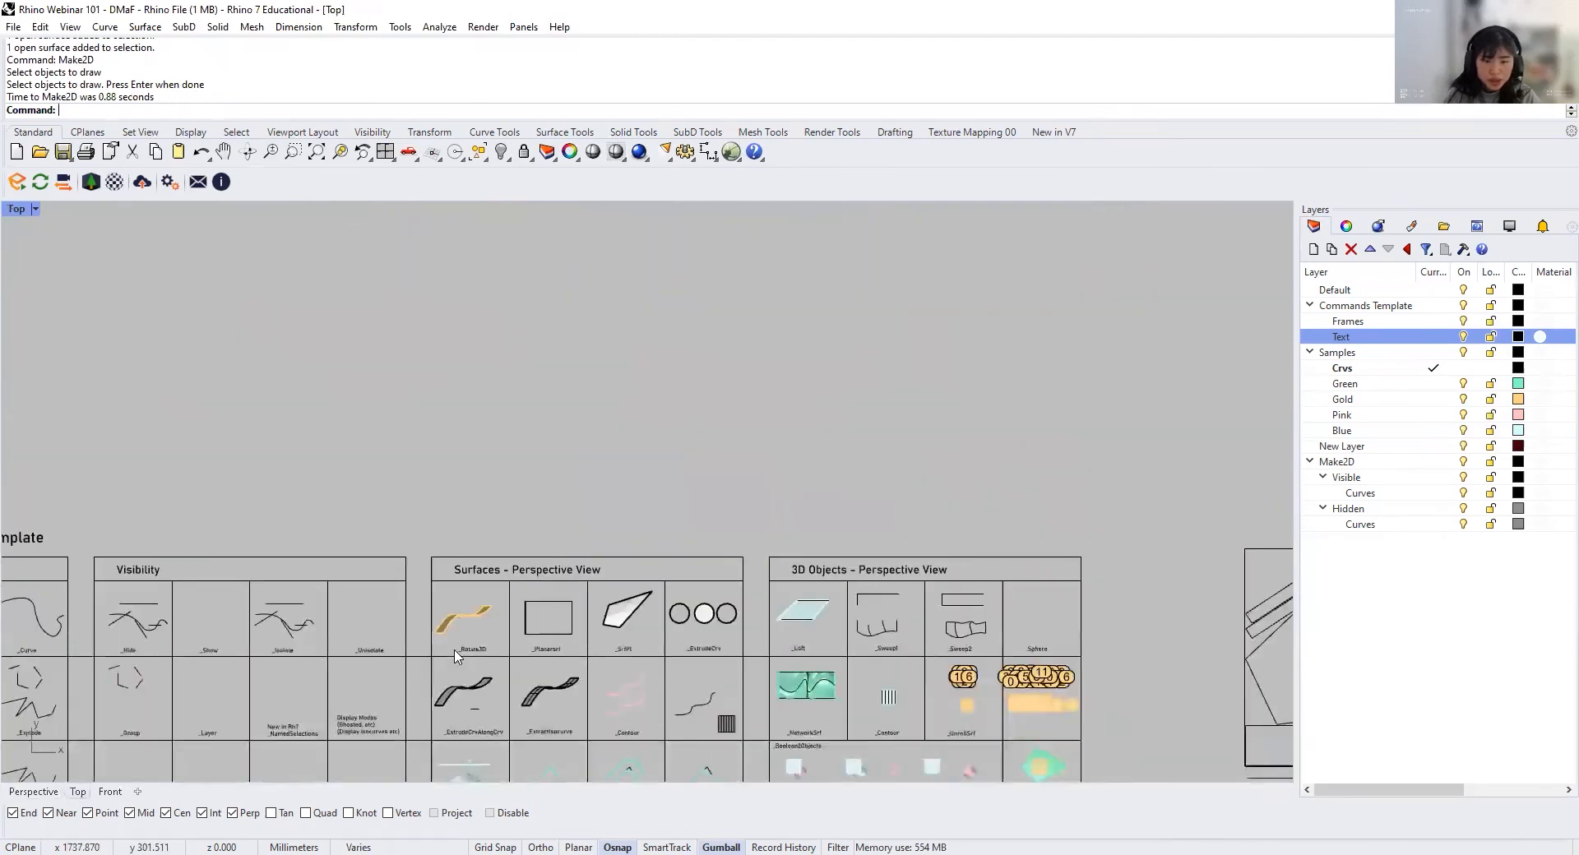
right_click_drag(452, 655, 554, 521)
scroll(553, 521, "up", 8)
scroll(632, 520, "up", 6)
right_click_drag(733, 237, 730, 374)
scroll(731, 374, "up", 4)
left_click(731, 374)
left_click(731, 344)
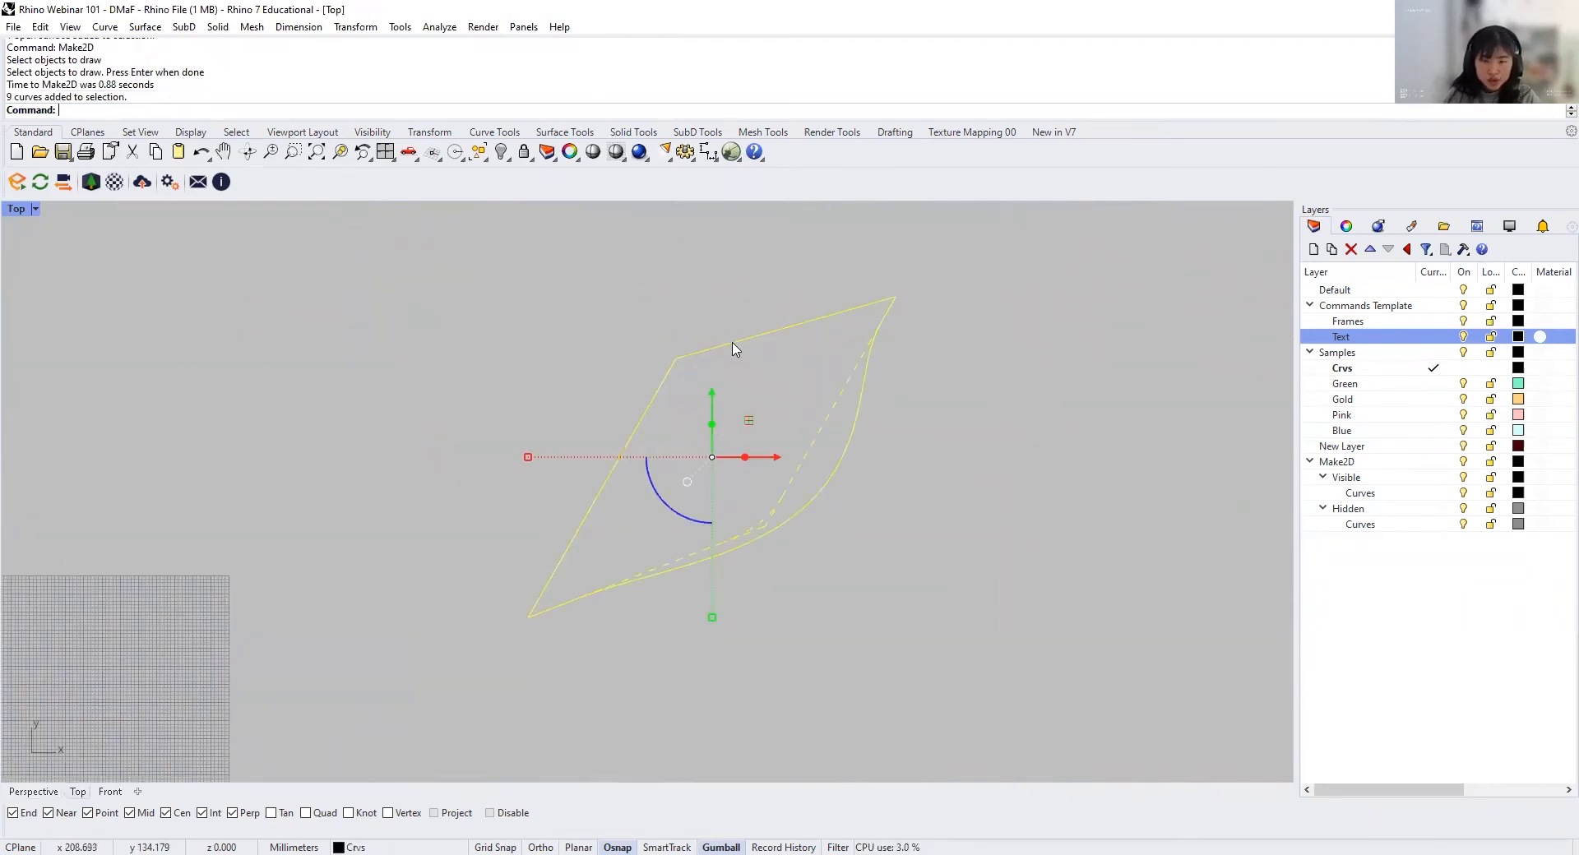
right_click_drag(948, 444, 869, 450)
left_click_drag(865, 646, 357, 293)
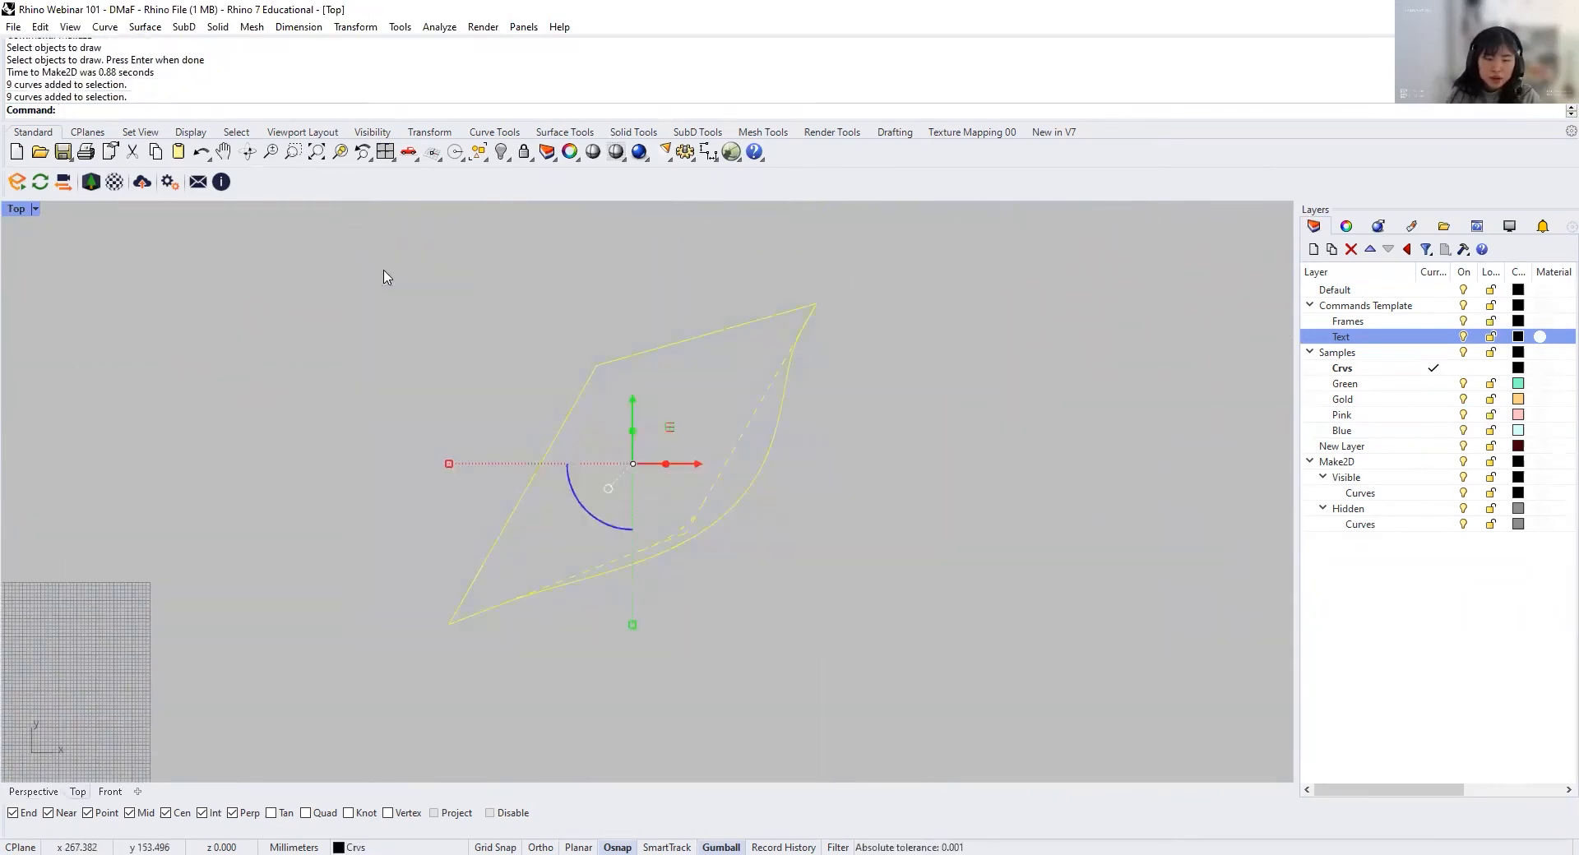
Step: Open the export of the selected 2D curves and cancel it without saving a file
left_click(13, 26)
left_click(83, 257)
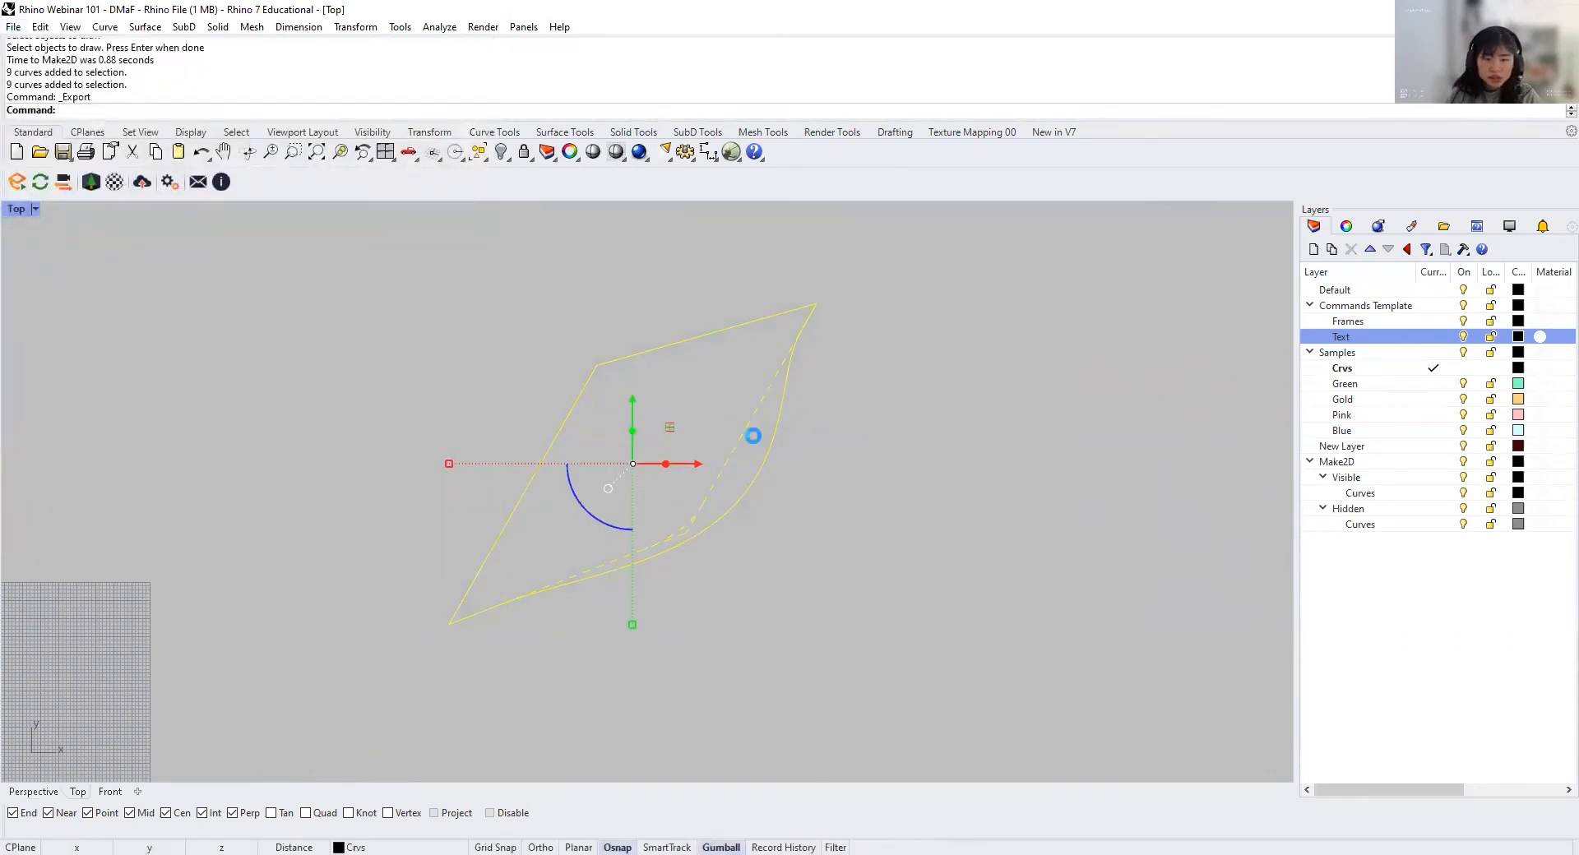
left_click(754, 698)
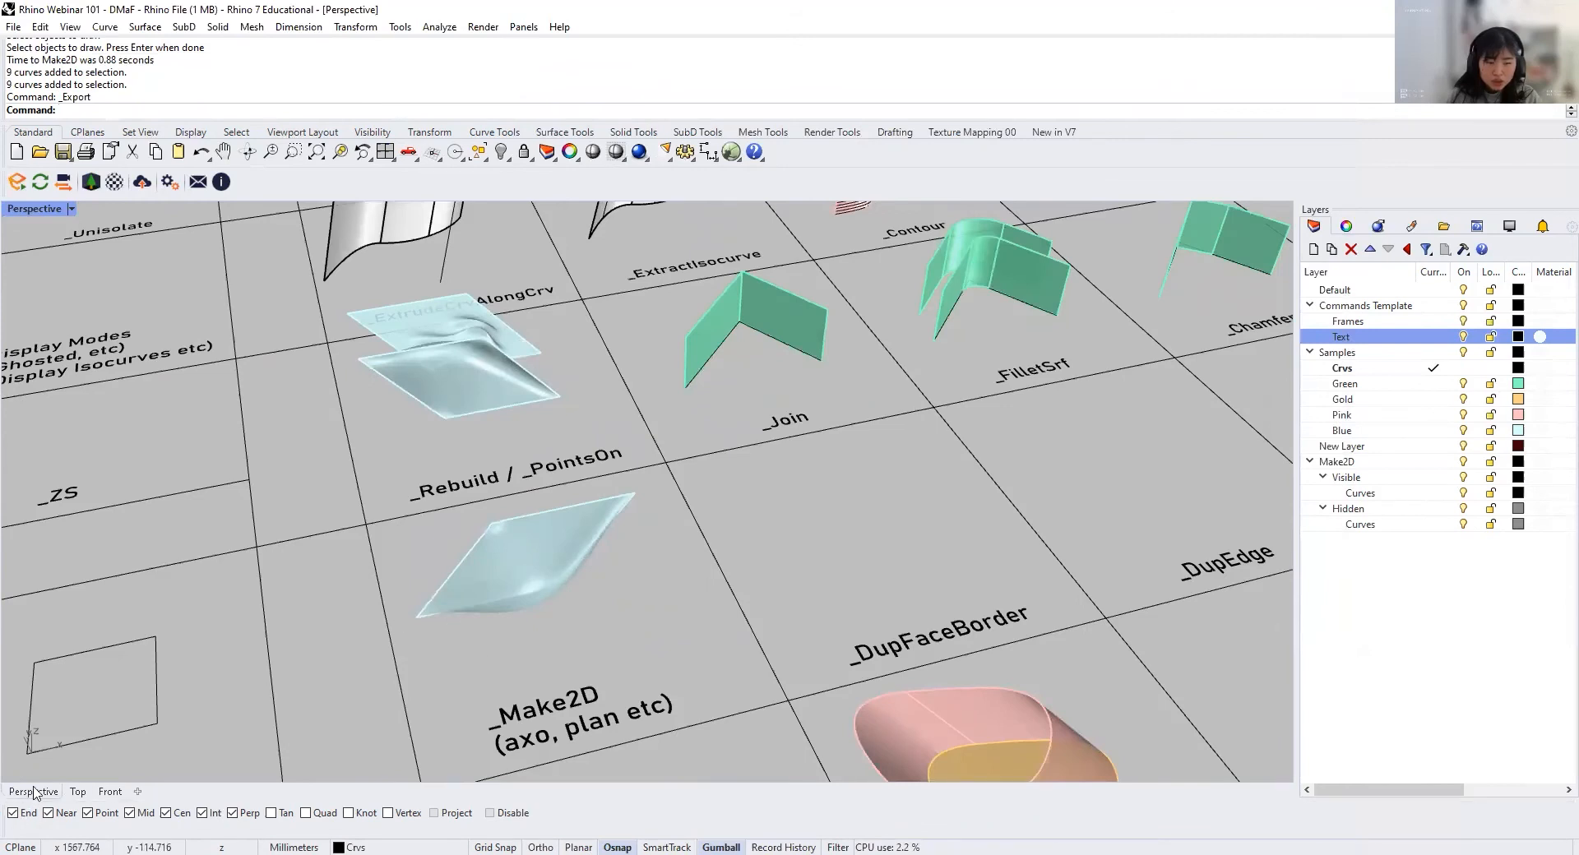
Step: Run Make2D on the MultiPipe SubD from the Top view, with hidden lines and grouped output on layer Make2D
left_click(78, 791)
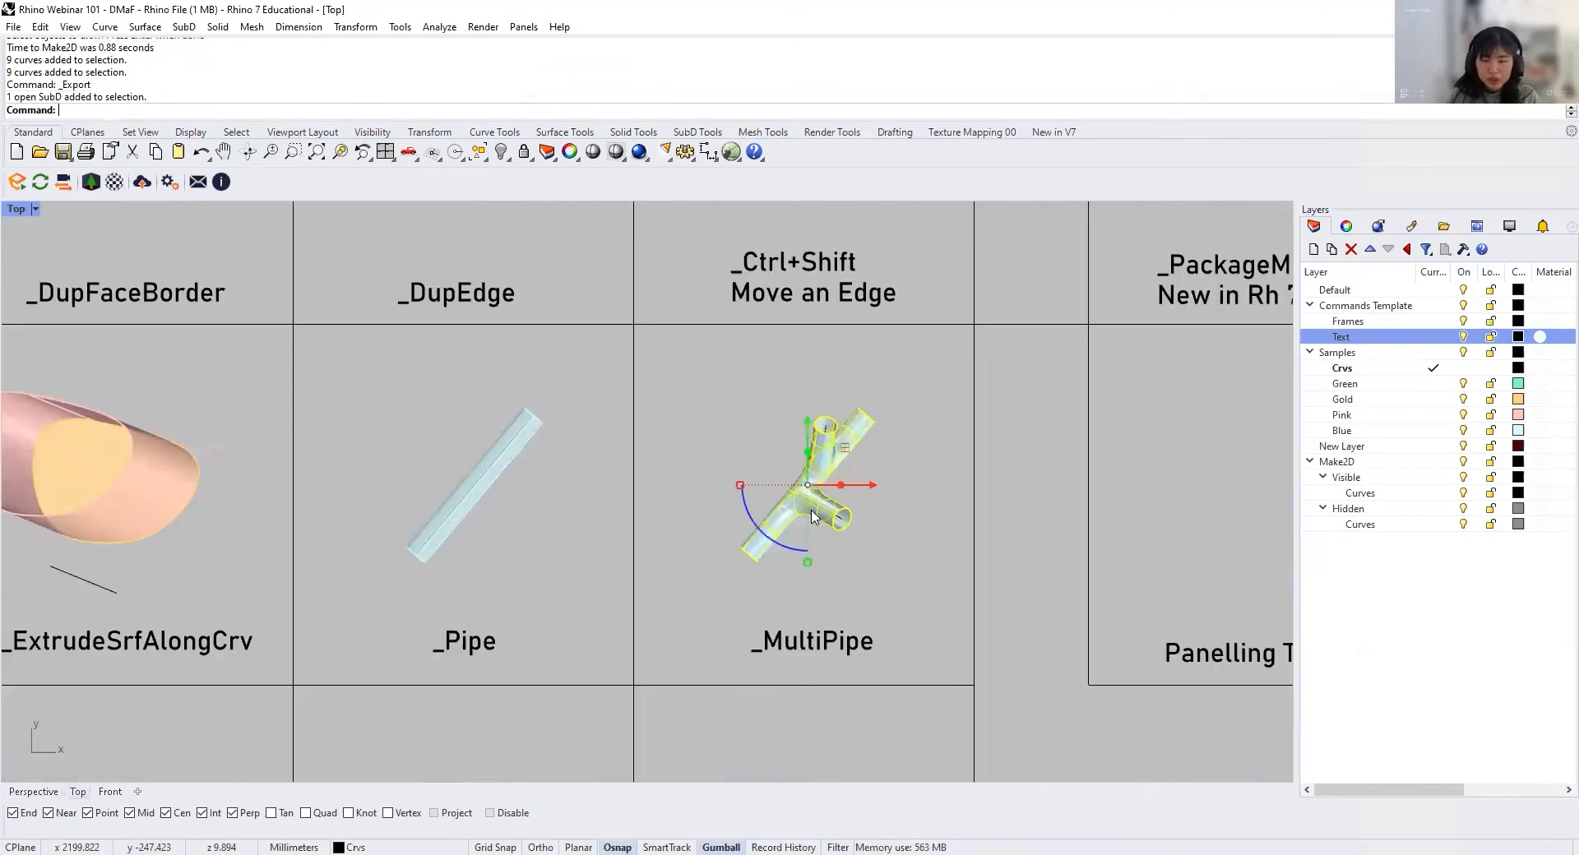
type("ake3")
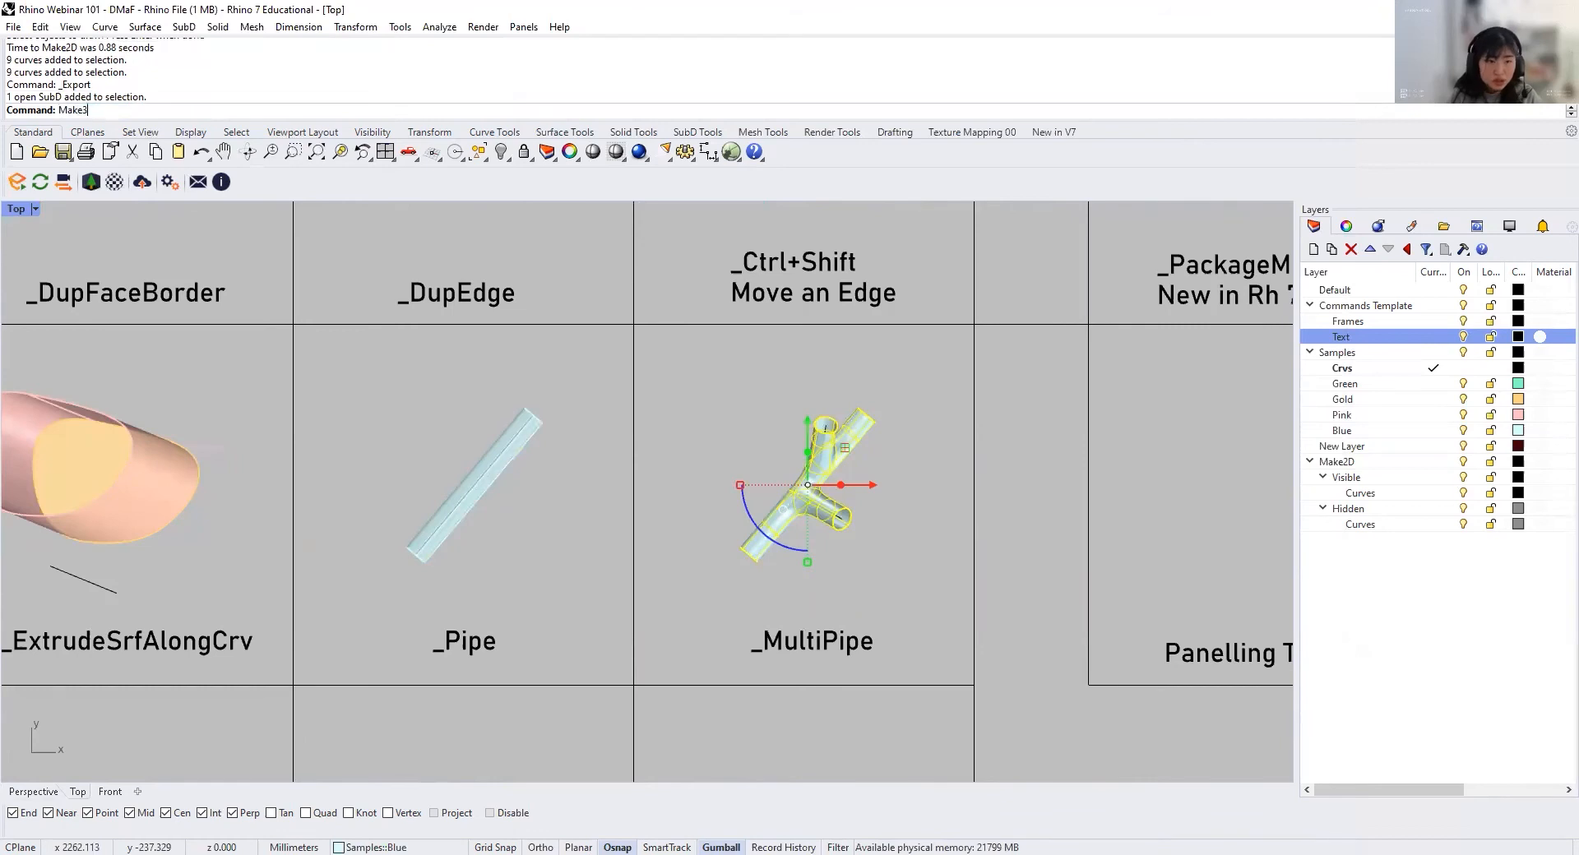
type("D")
key("Return")
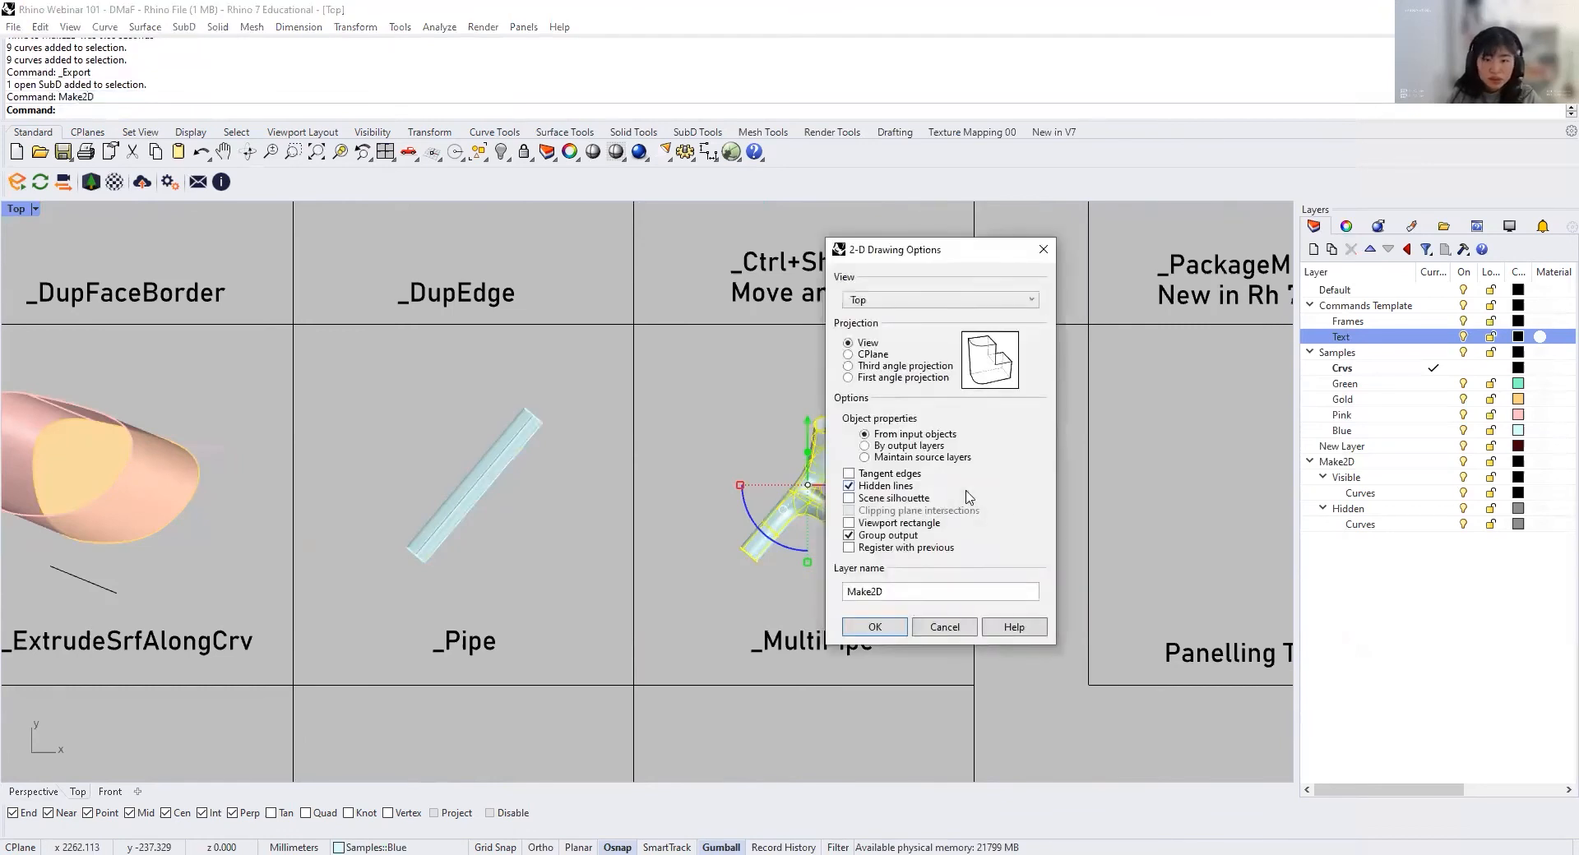
left_click(872, 628)
left_click(808, 586)
scroll(733, 542, "up", 4)
scroll(790, 440, "down", 8)
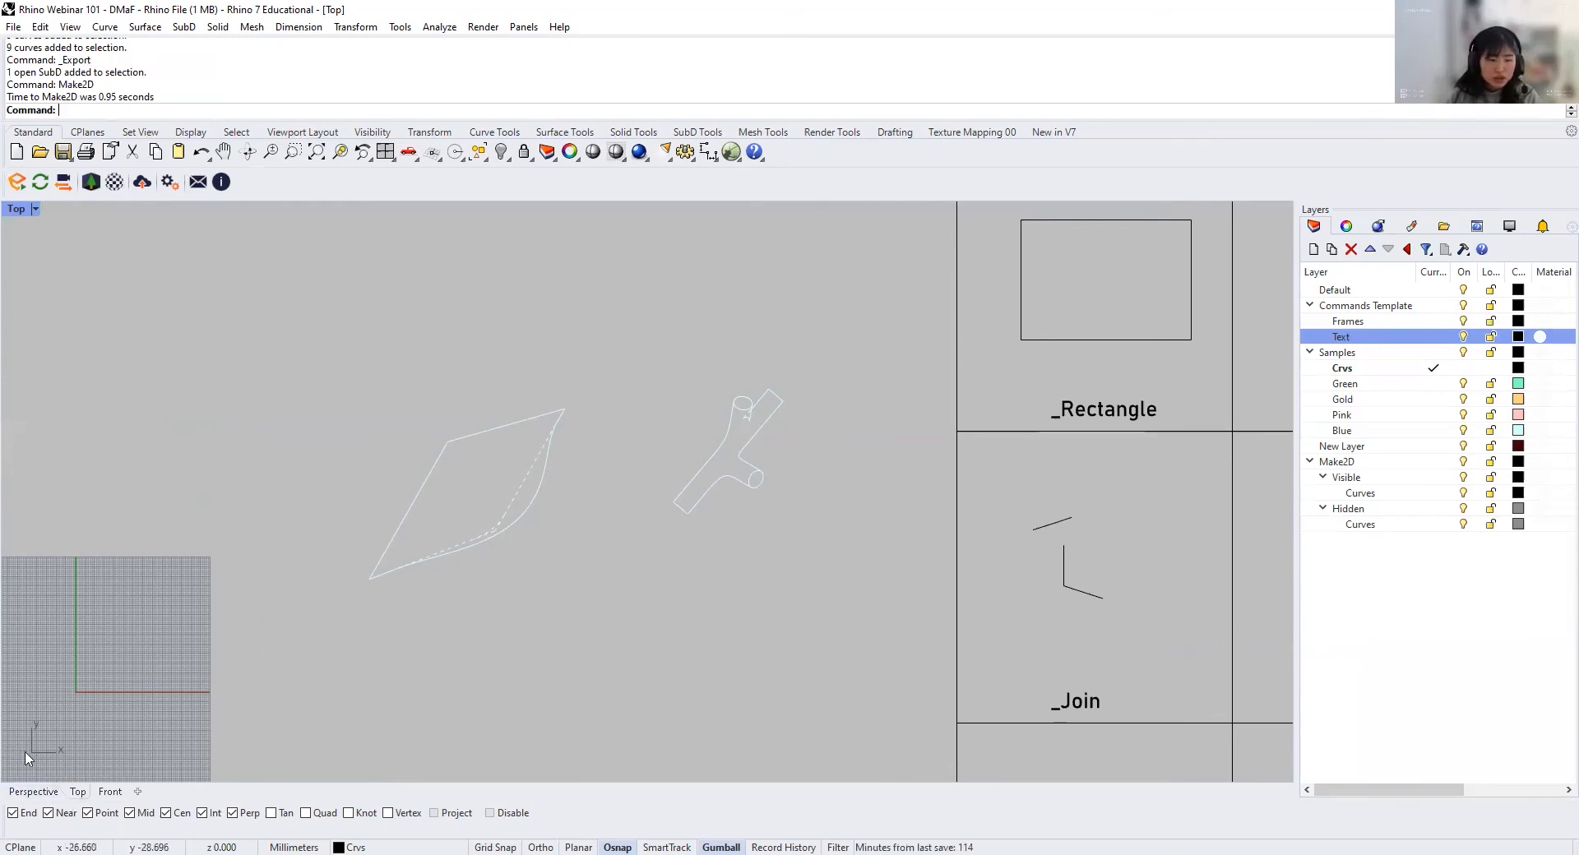
Step: Copy the wavy blue surface from the Rebuild / PointsOn cell into the DupFaceBorder cell in the Perspective view
left_click(33, 793)
scroll(534, 625, "down", 3)
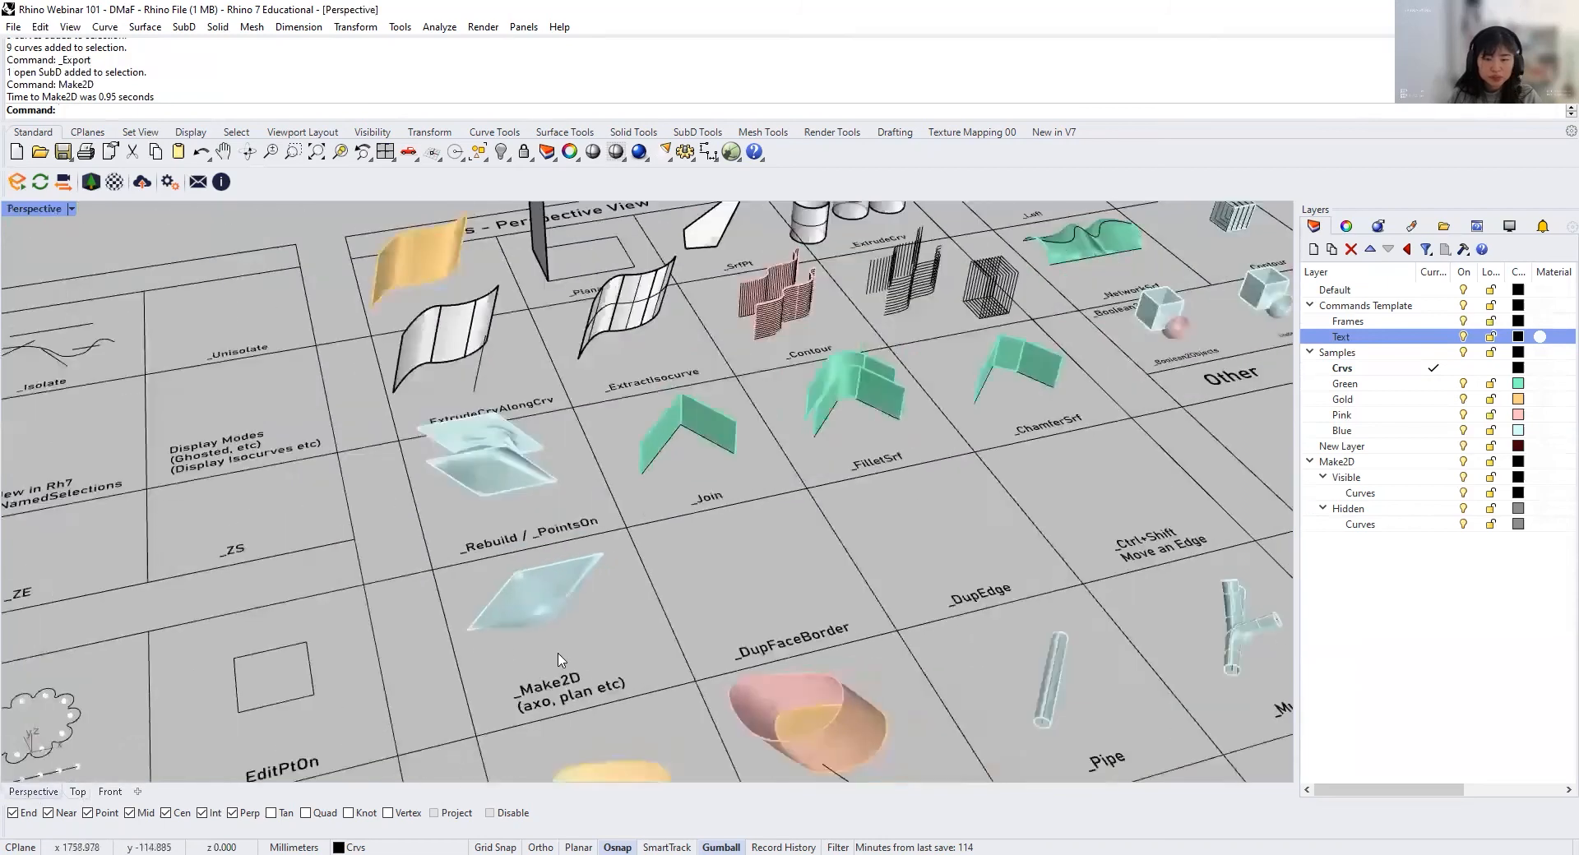
right_click_drag(717, 567, 674, 616)
scroll(691, 615, "down", 2)
scroll(703, 610, "down", 2)
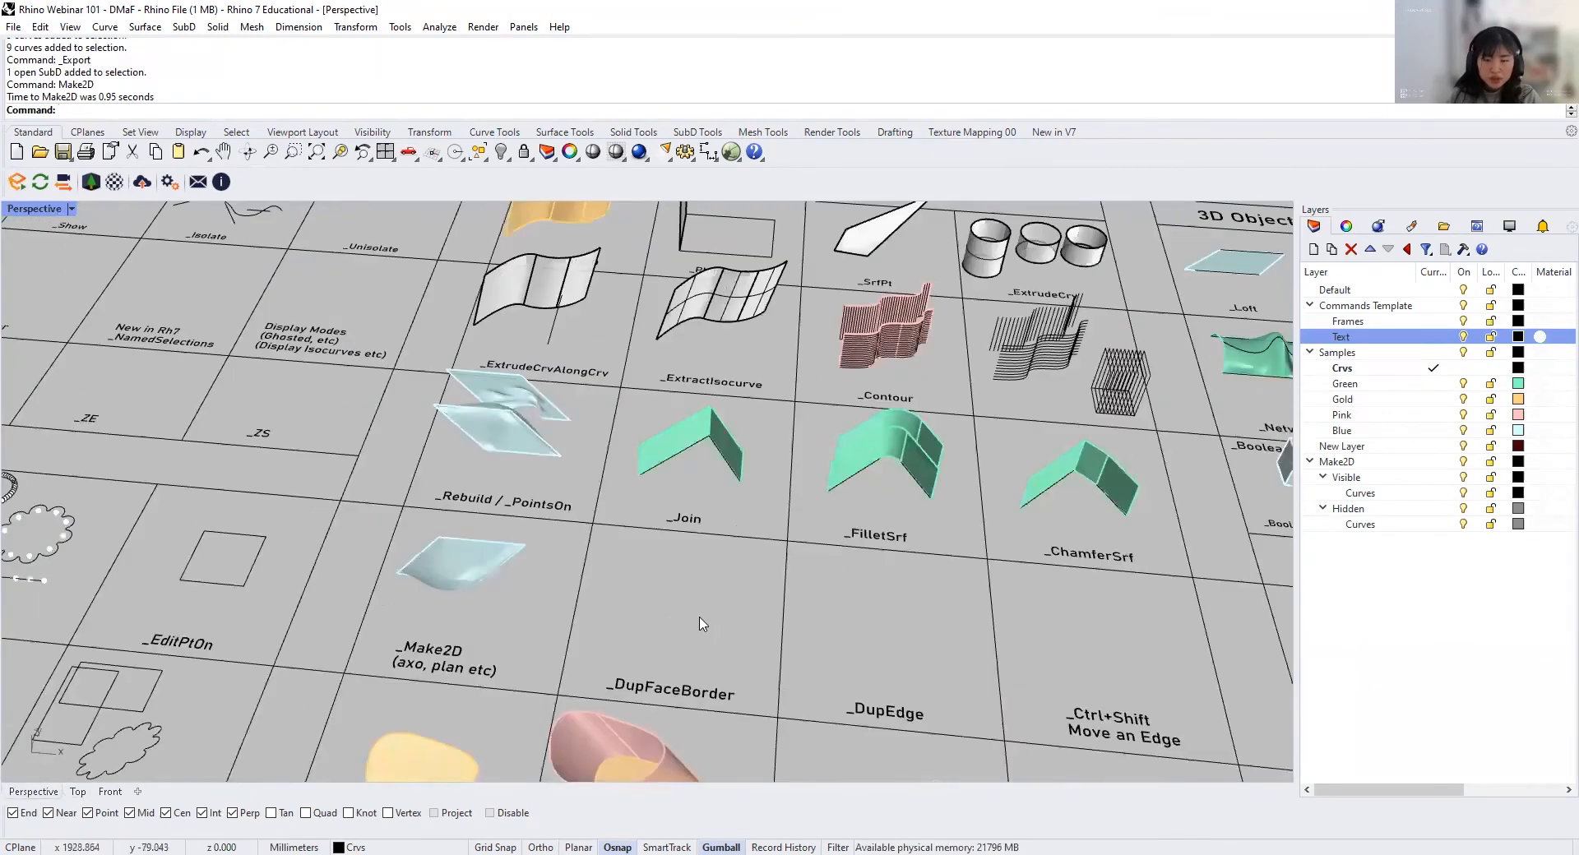
scroll(699, 632, "up", 2)
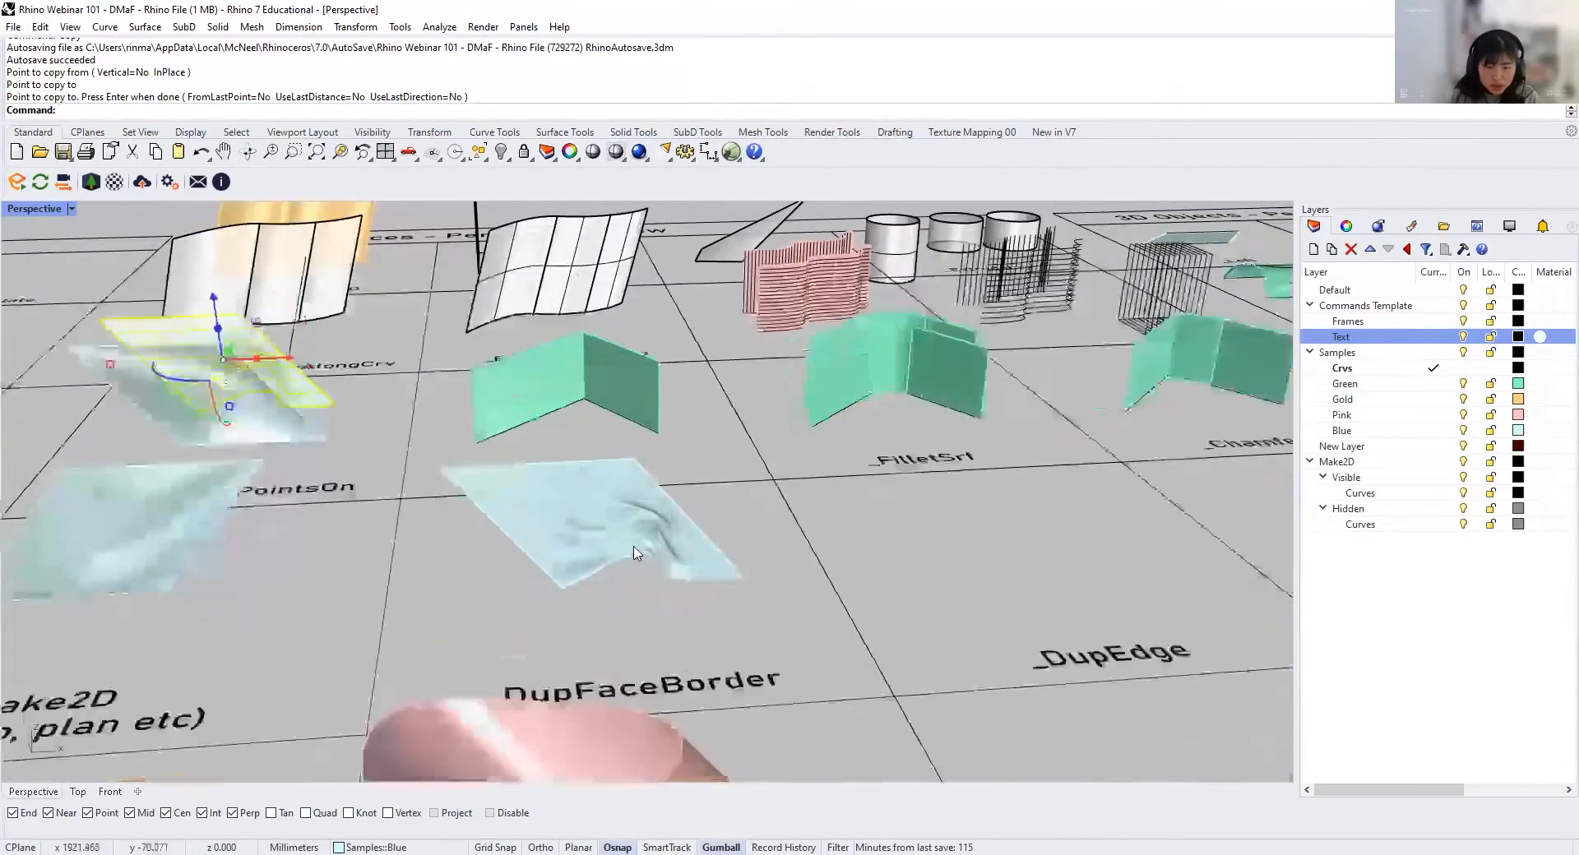
Step: Duplicate the border of the wavy surface in the DupFaceBorder cell with DupFaceBorder
scroll(483, 552, "up", 3)
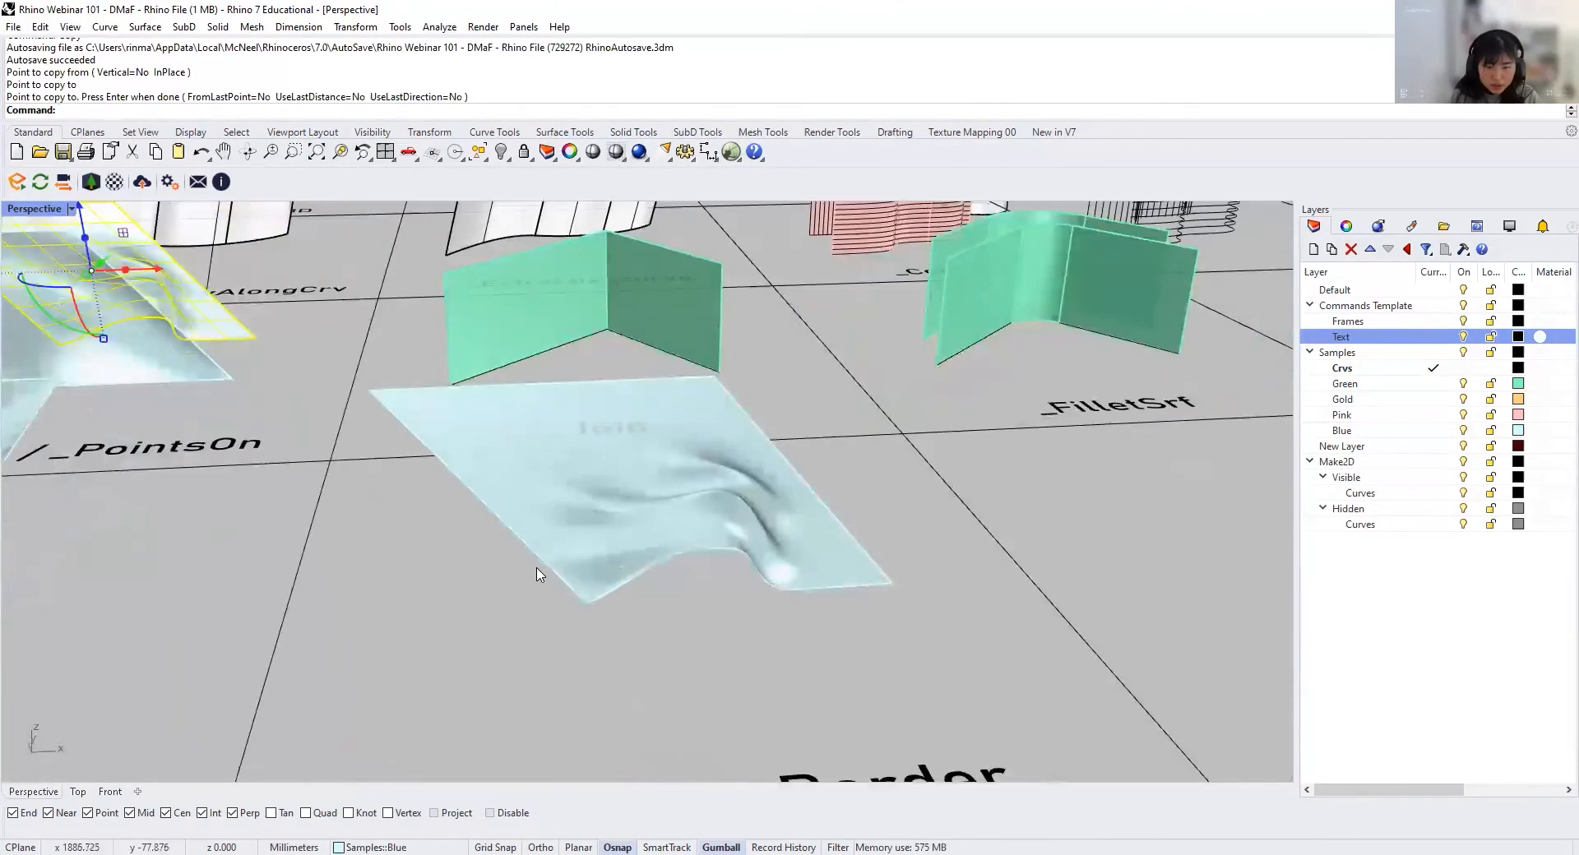
scroll(633, 519, "down", 3)
left_click(634, 520)
type("DupFaceBorder")
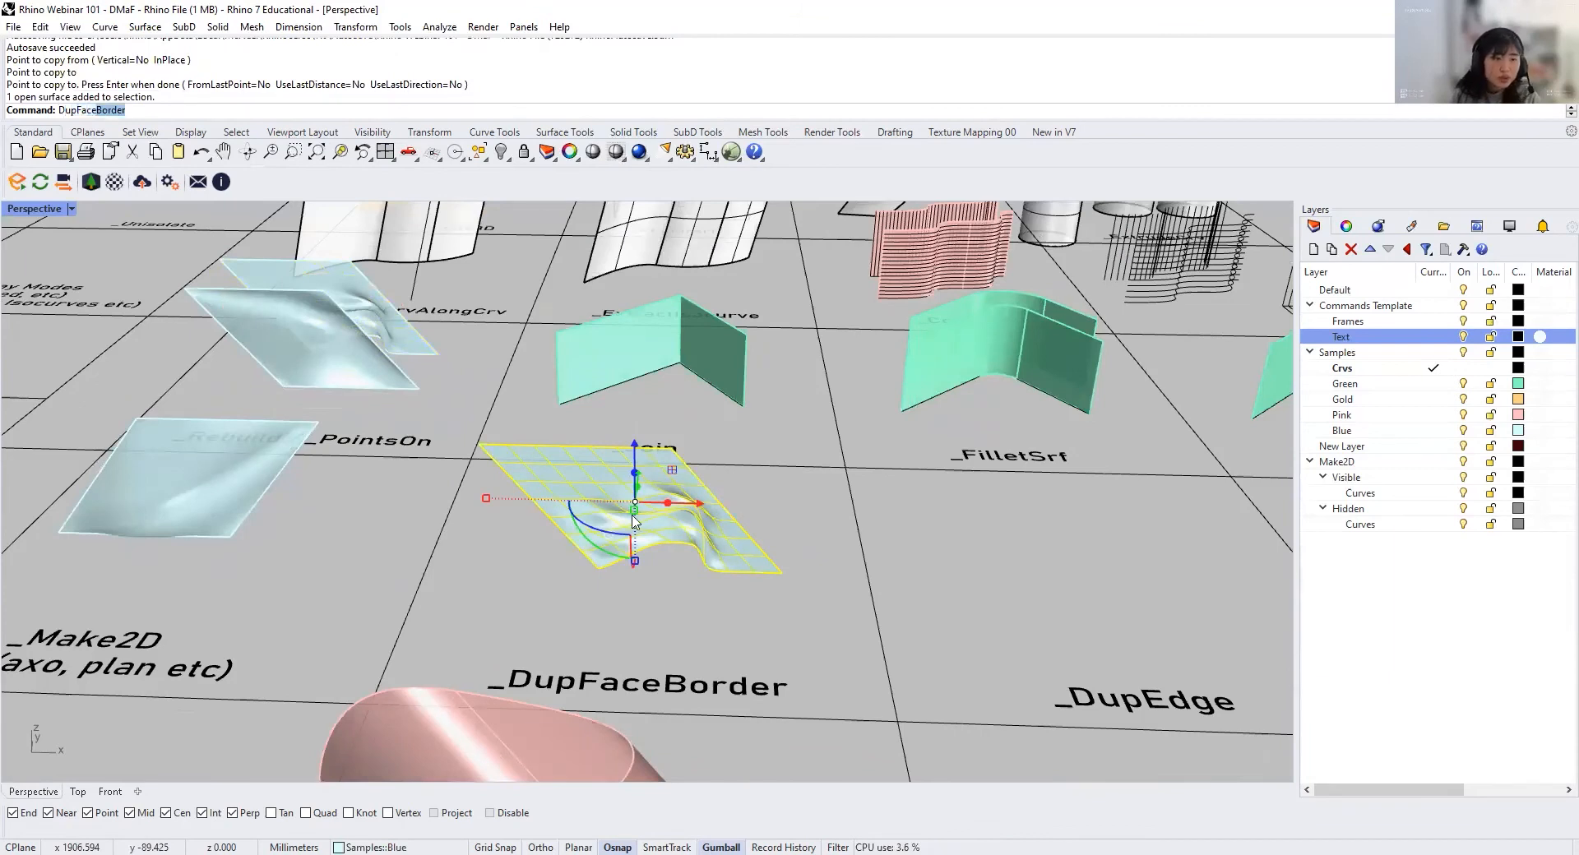
key("Return")
scroll(632, 520, "up", 3)
right_click_drag(631, 519, 588, 511)
left_click_drag(576, 479, 492, 568)
Step: Extrude a closed four-sided curve into a solid box beside the wavy surface in the DupFaceBorder cell
scroll(539, 566, "down", 3)
right_click_drag(543, 576, 345, 625)
left_click(523, 621)
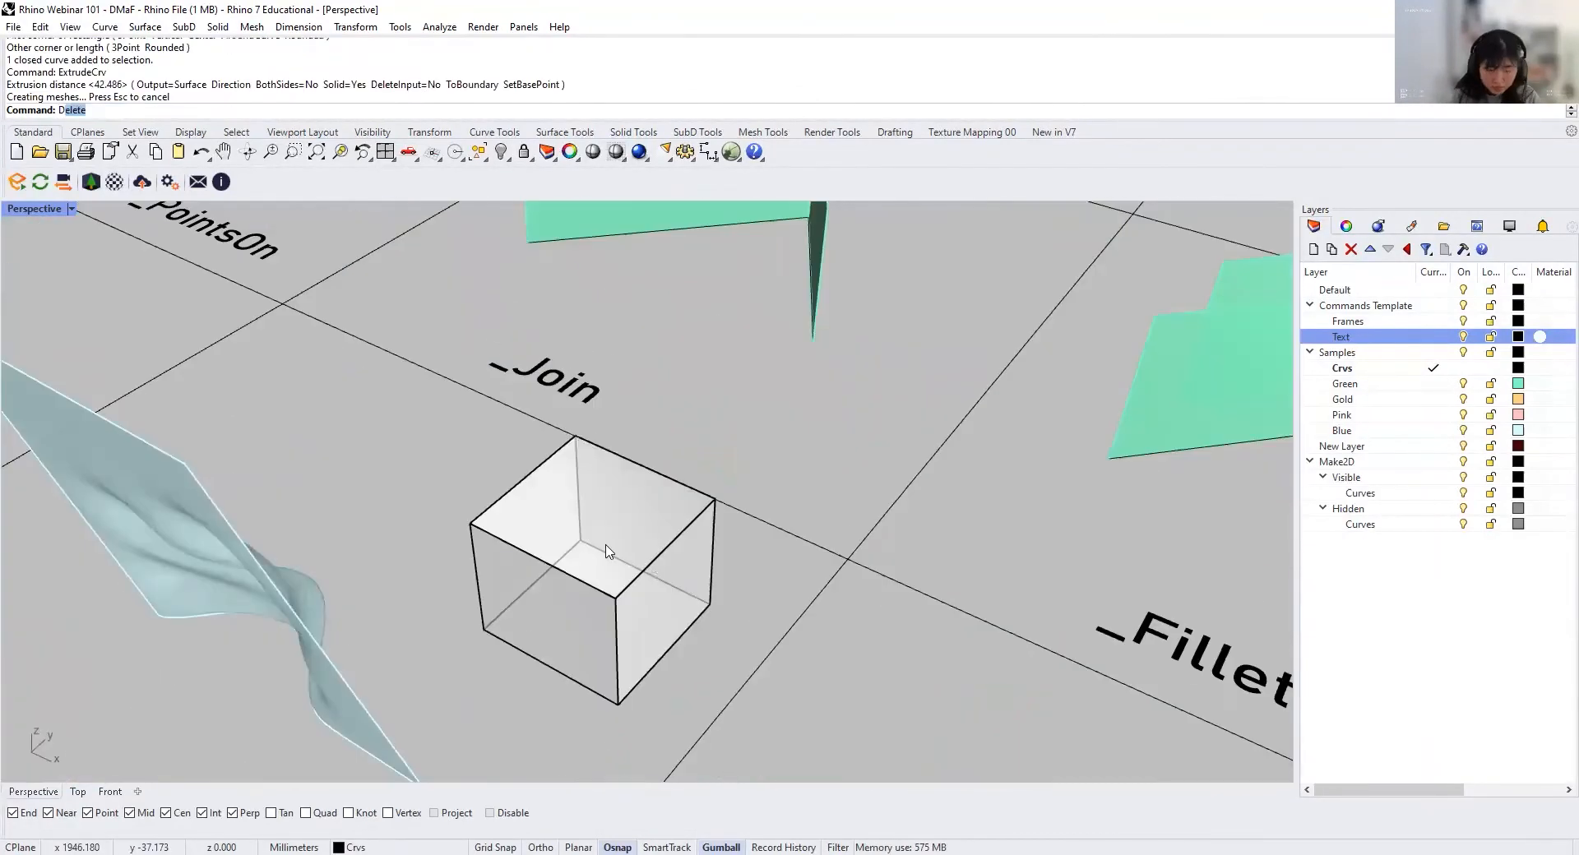
Step: Duplicate the borders of the box's top face and one side face, and move the border curves off the box
type("DupF")
key("Return")
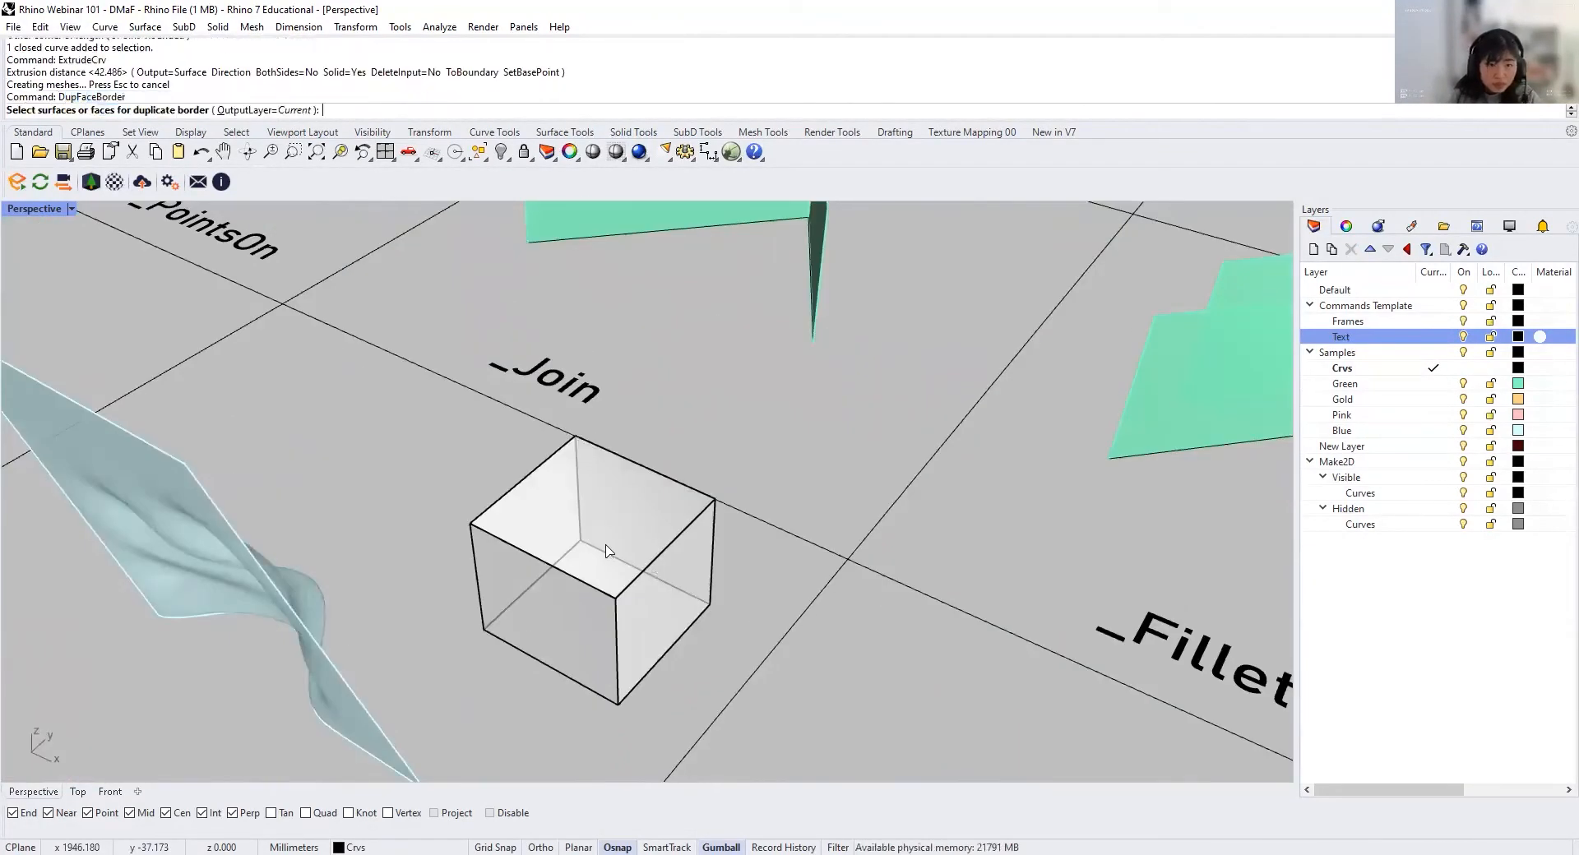
left_click(527, 498)
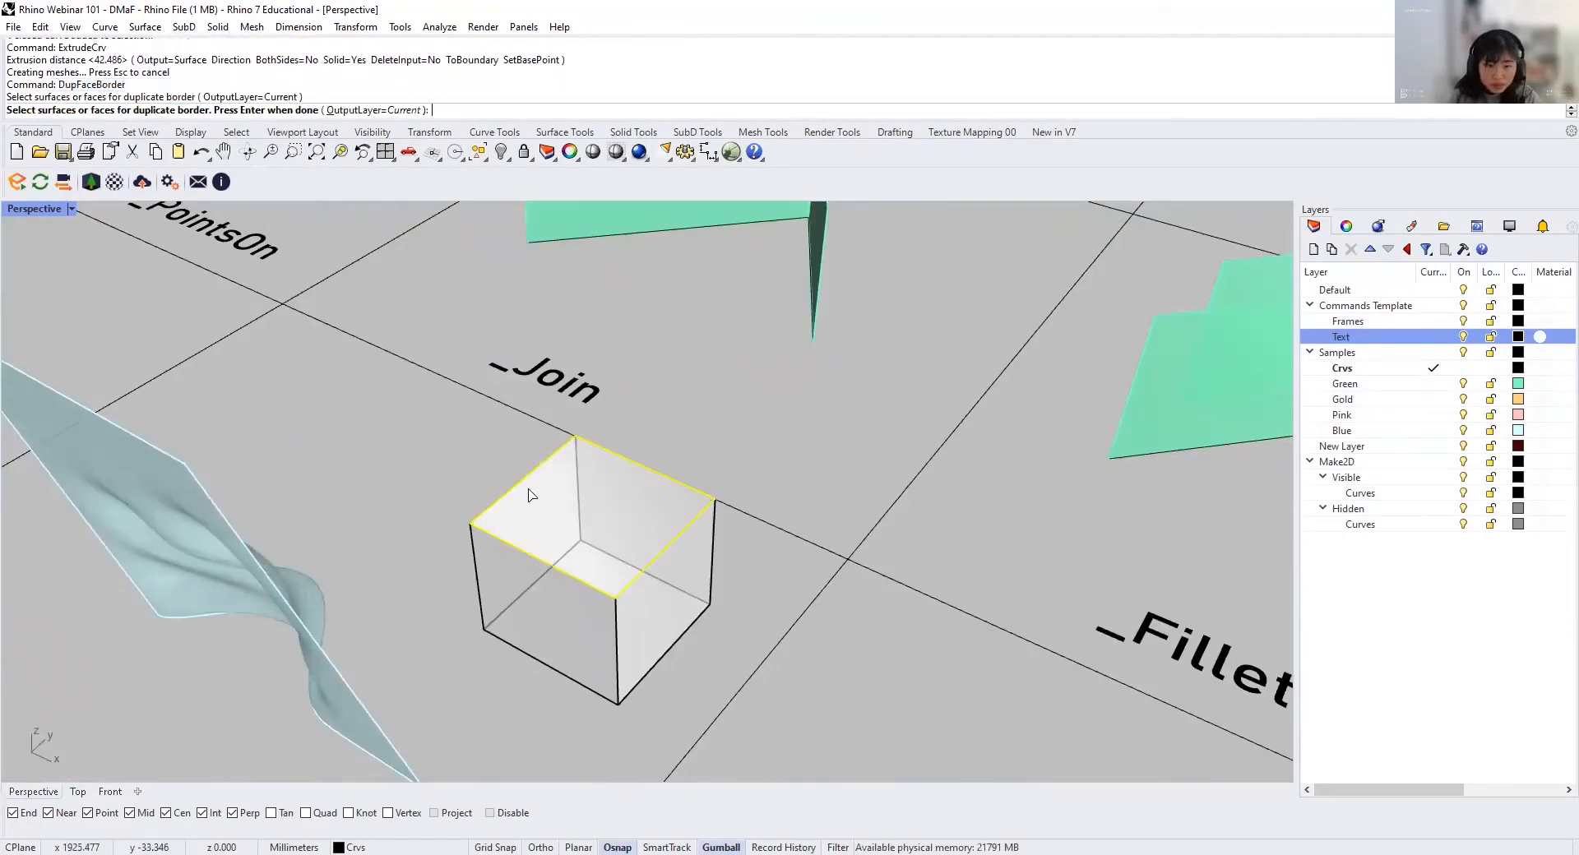
left_click(518, 629)
key("Return")
right_click_drag(522, 642, 504, 668)
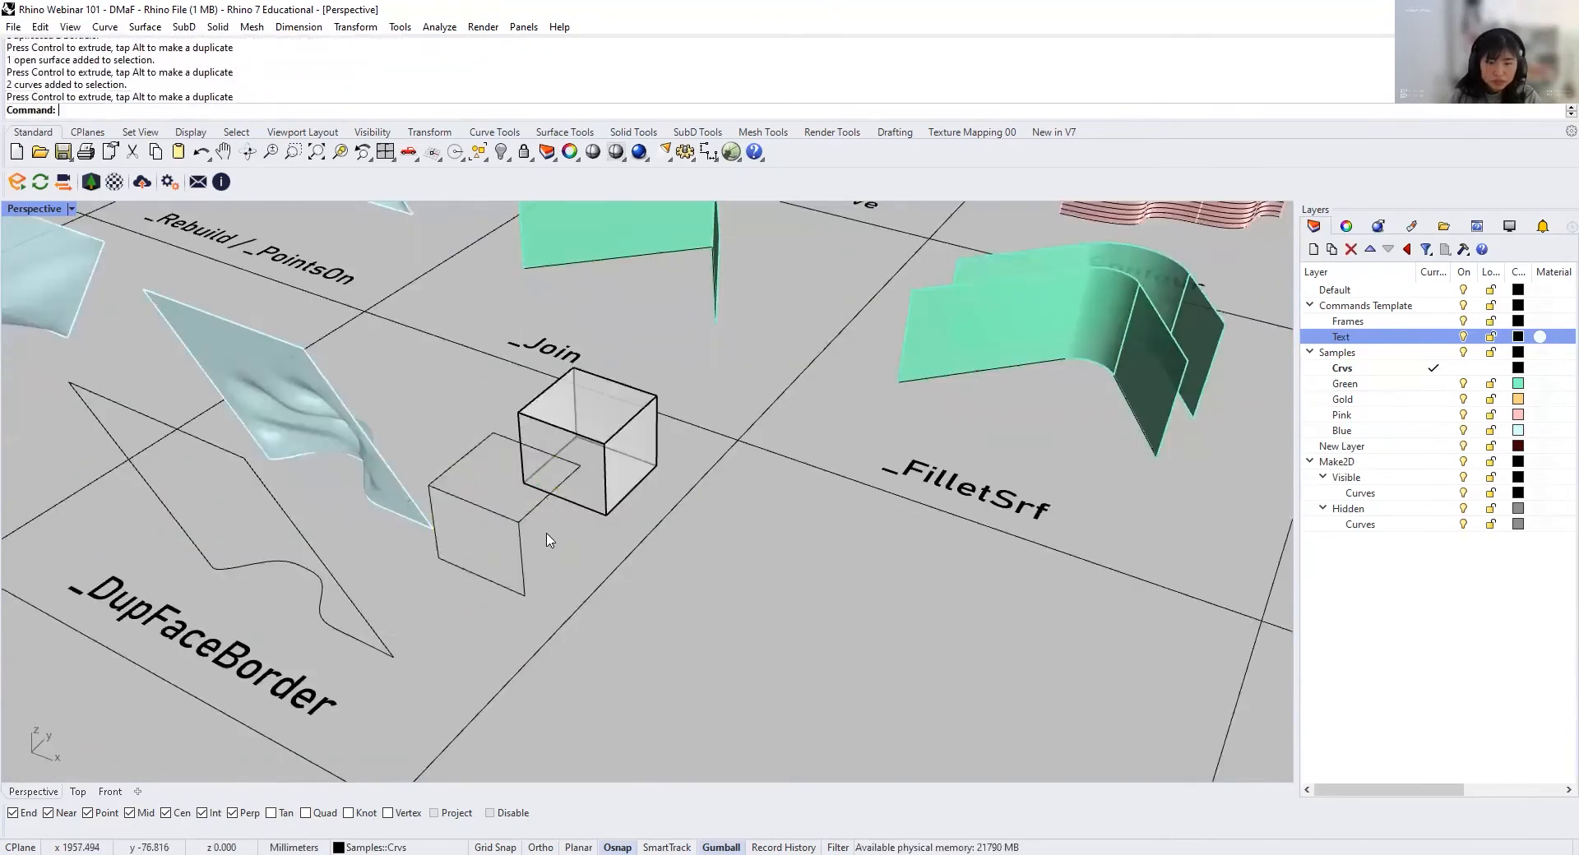
right_click_drag(545, 533, 532, 484)
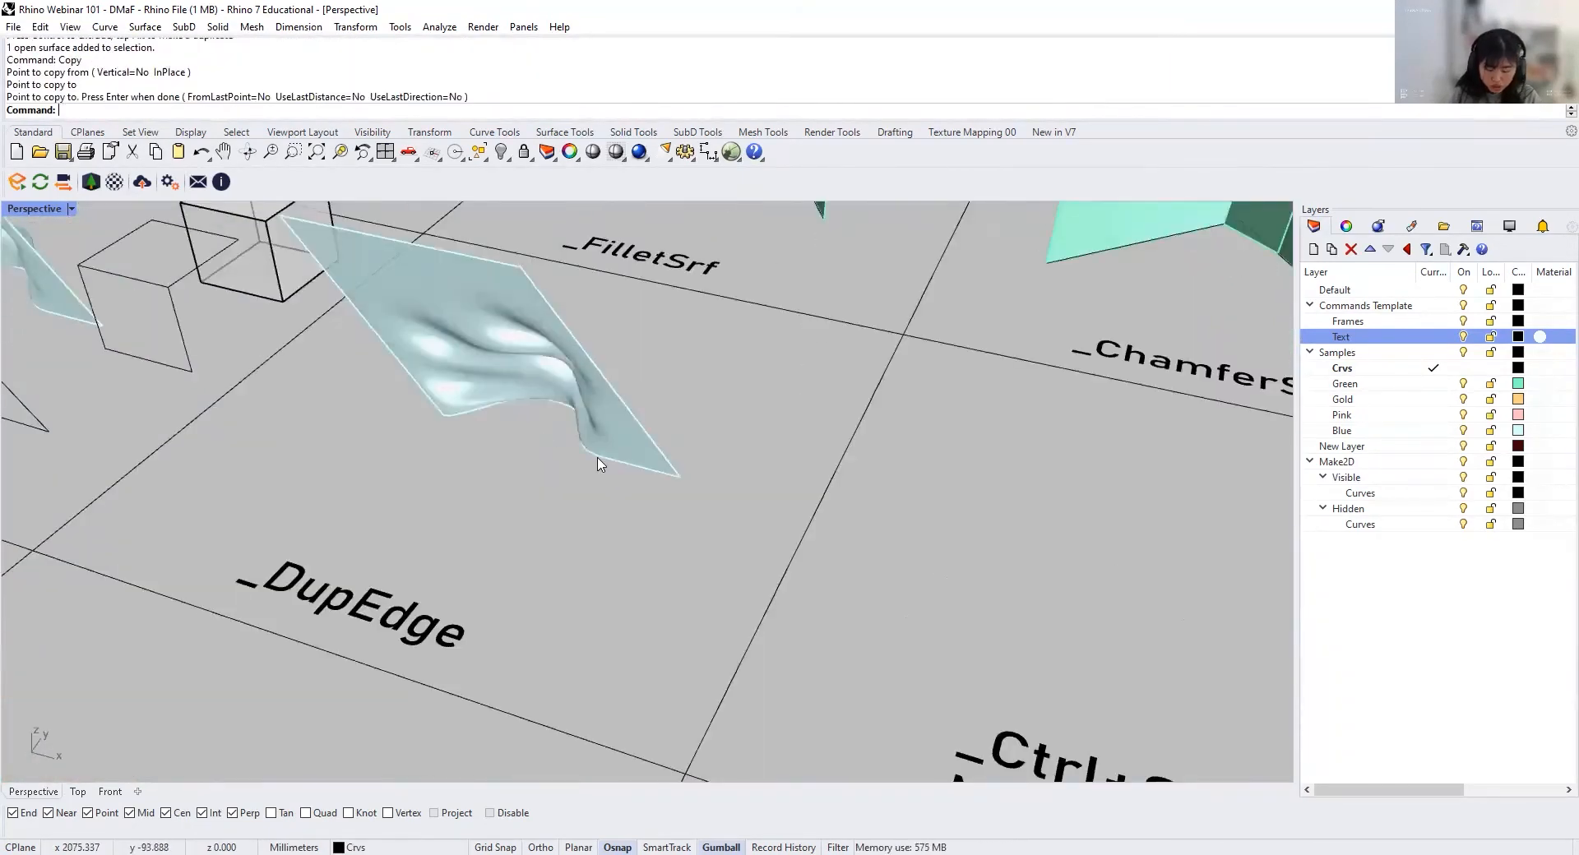
Step: Duplicate the wavy front edge of the surface in the DupEdge cell and move the edge curve away from it
type("DupEdge")
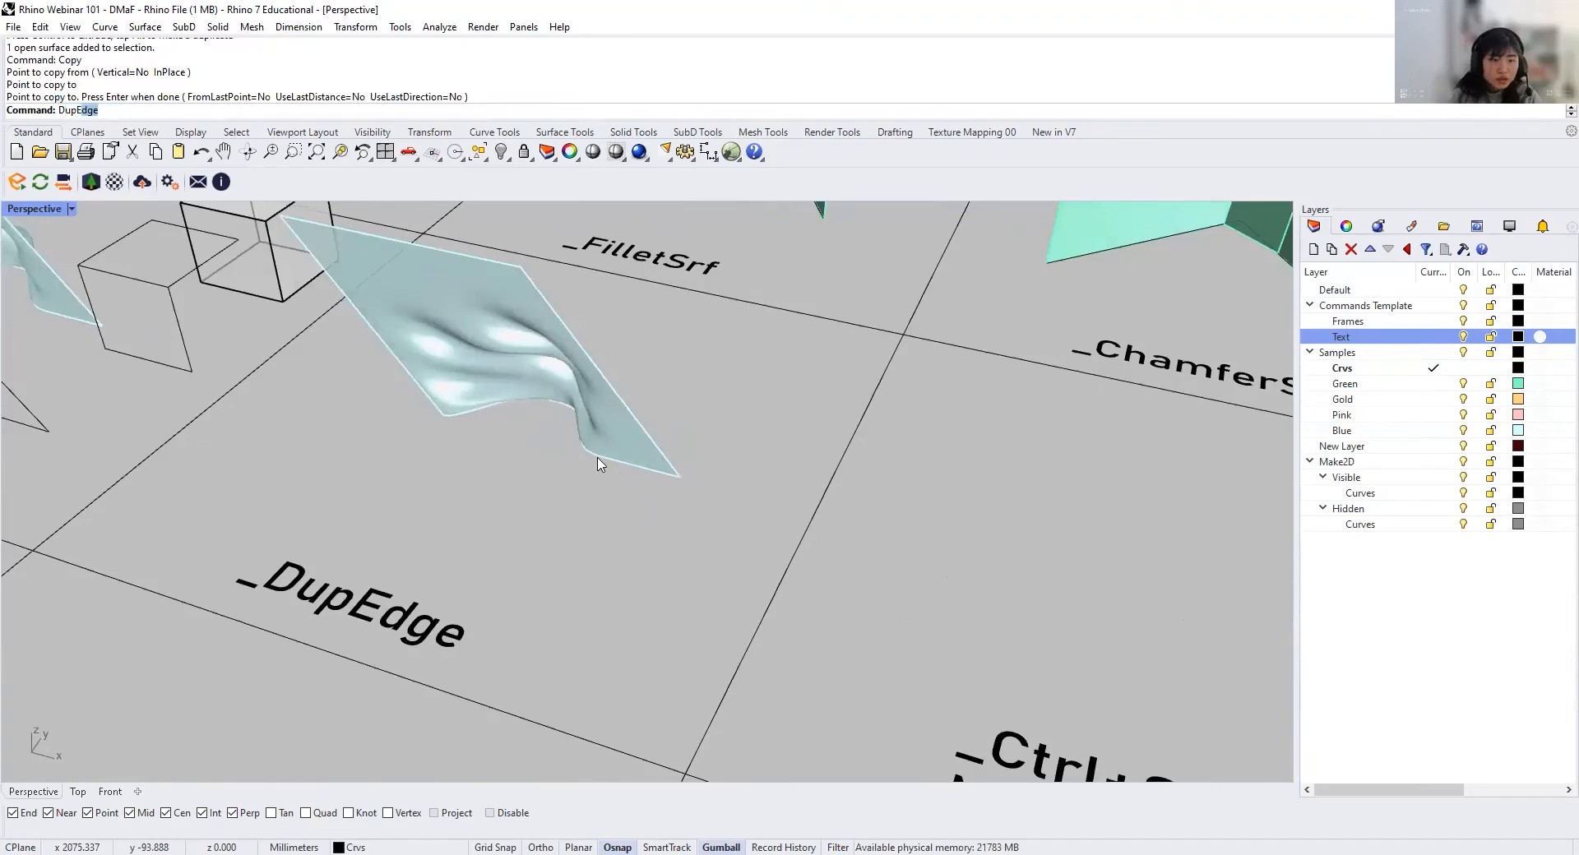
key("Return")
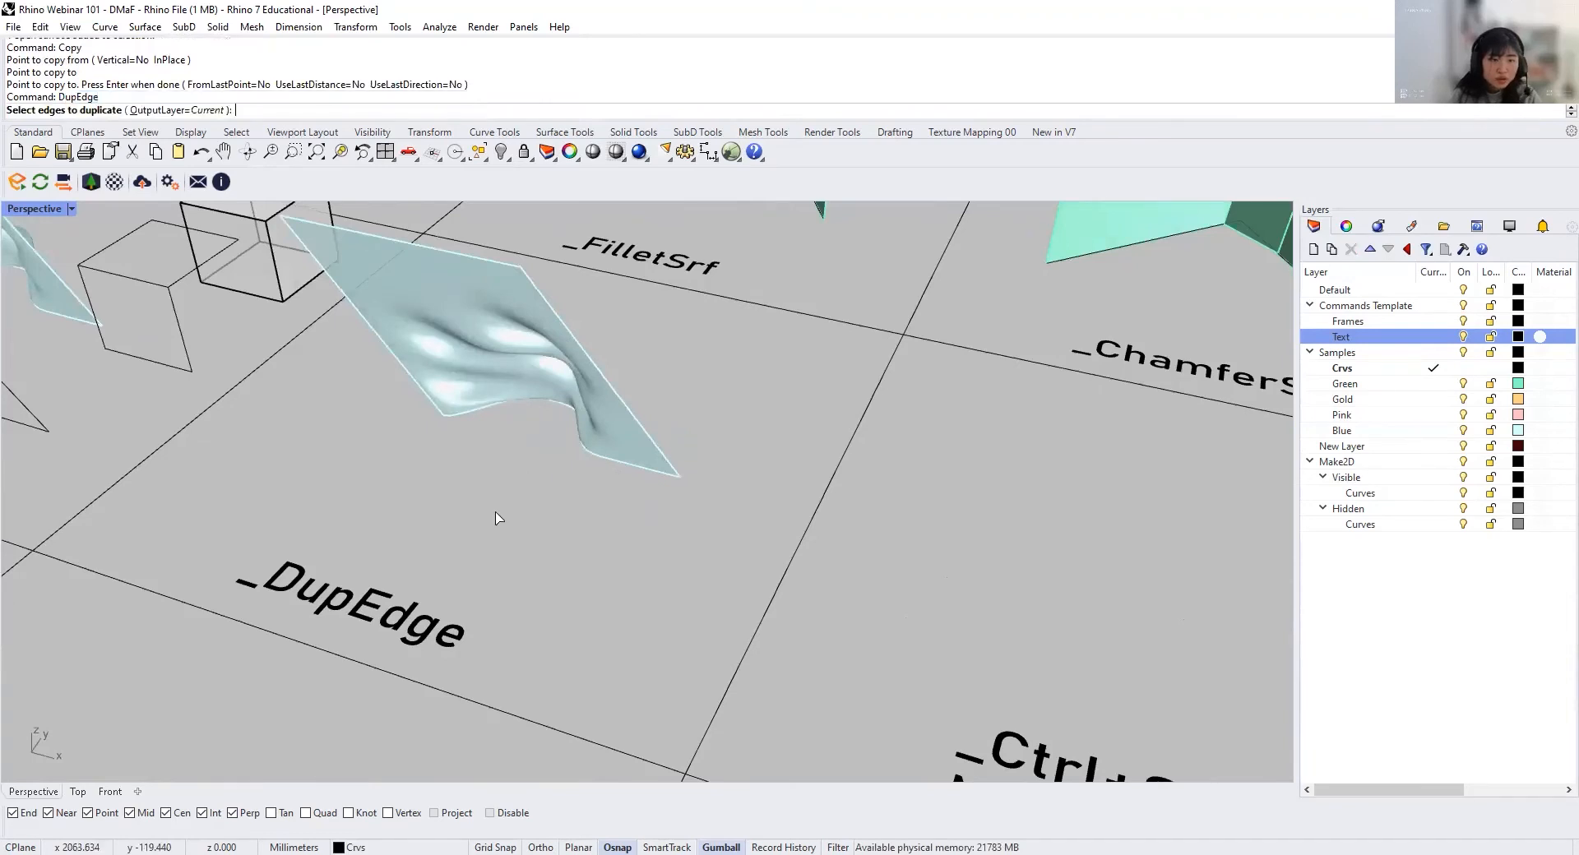
left_click(563, 408)
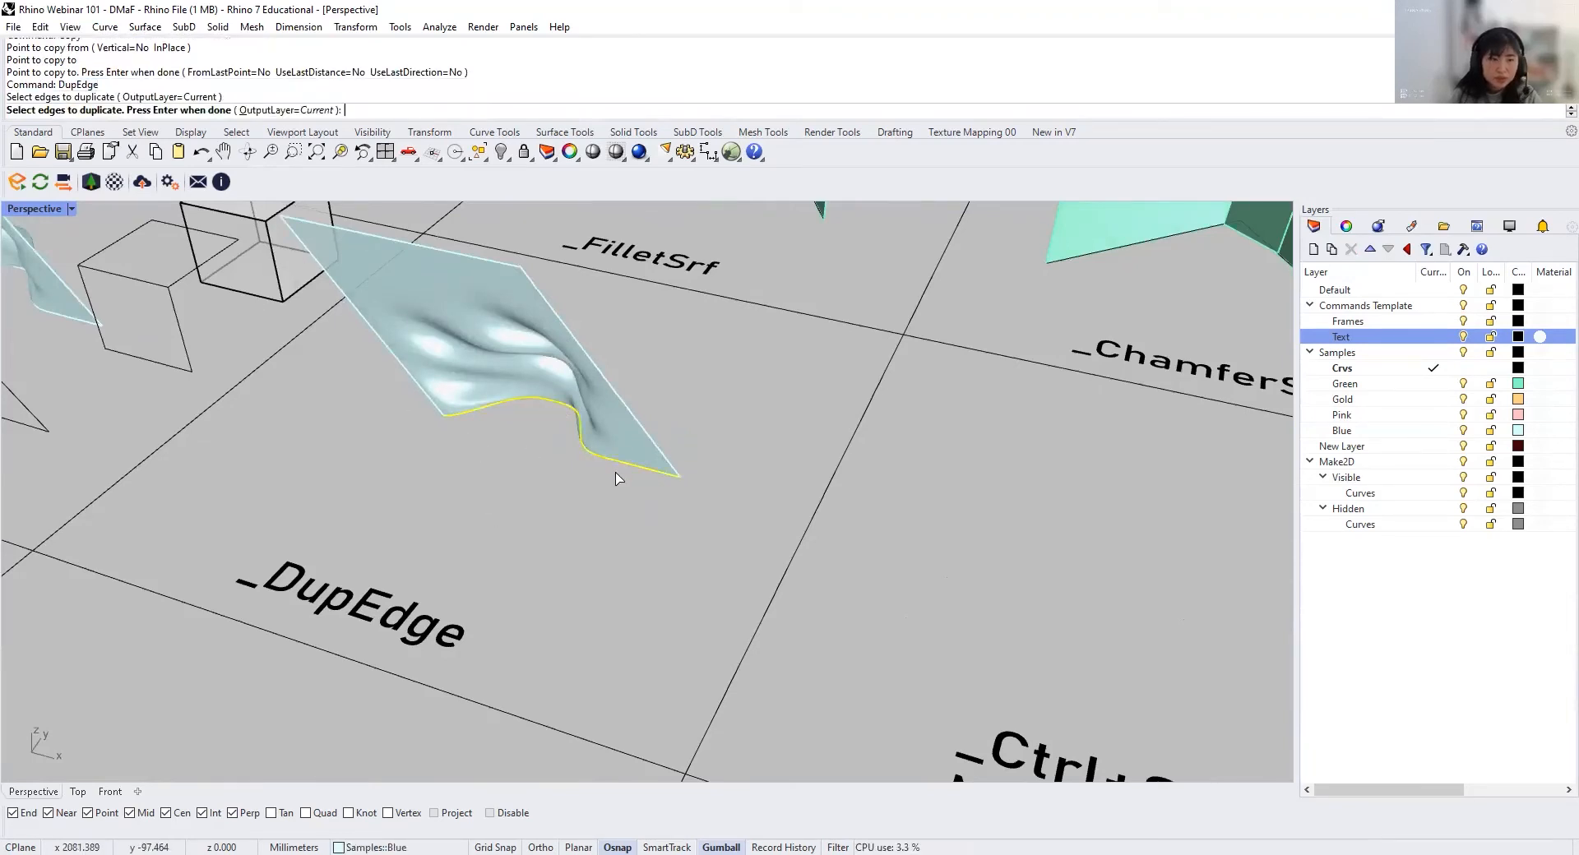
key("Return")
left_click_drag(587, 401, 564, 647)
key("Escape")
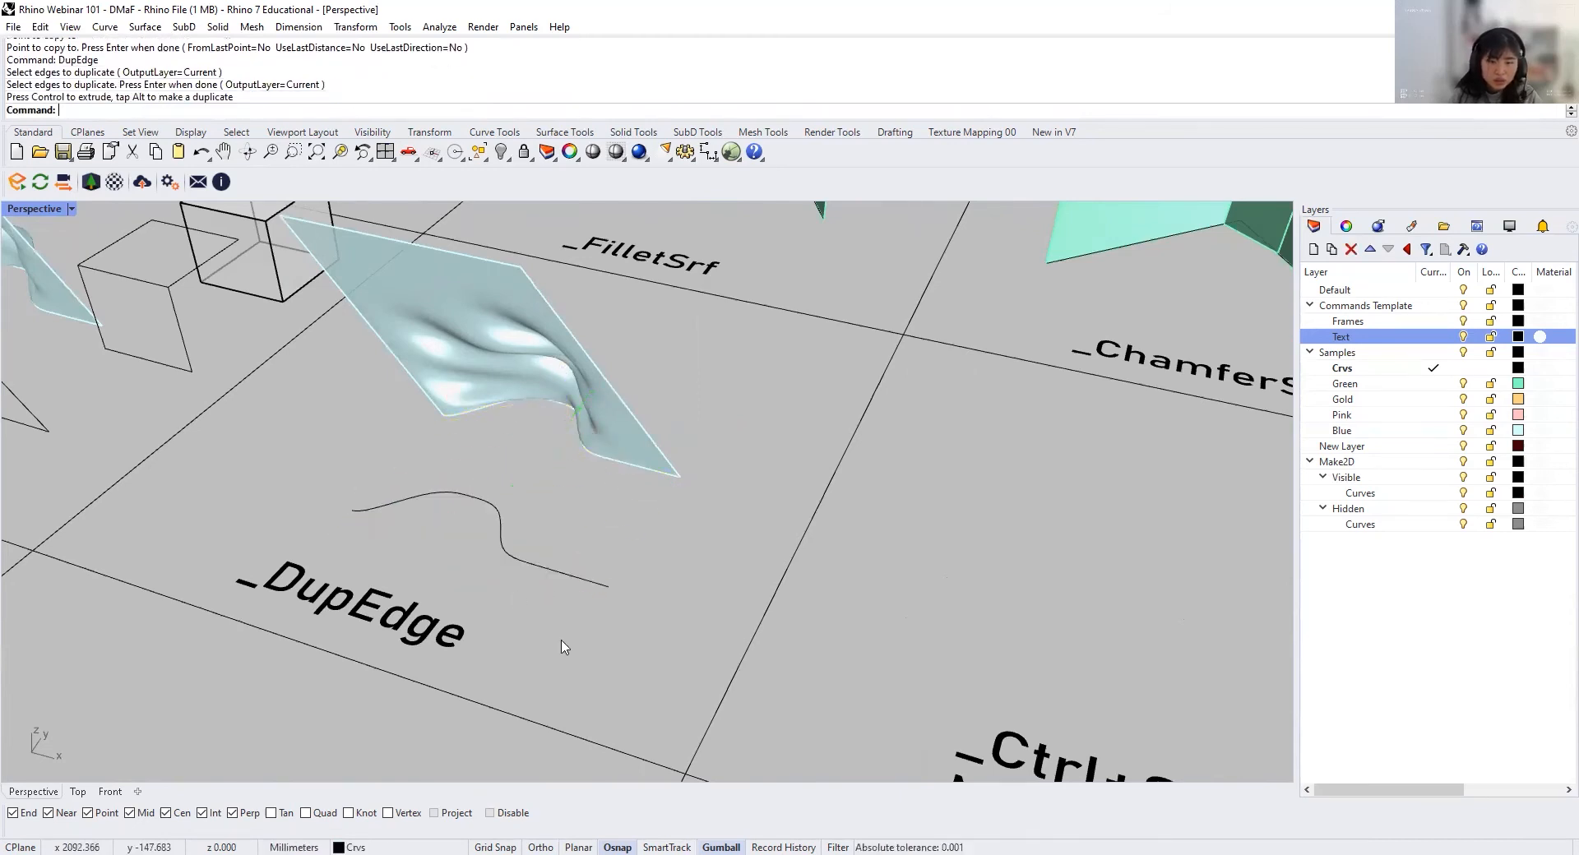
Step: Copy the wavy surface from the DupEdge cell into the neighbouring Move an Edge cell
right_click_drag(564, 646, 620, 627)
scroll(711, 530, "down", 2)
right_click_drag(747, 527, 708, 511)
right_click_drag(929, 491, 585, 533, "shift")
right_click_drag(586, 533, 632, 503, "shift")
left_click(461, 466)
type("Copy")
key("Return")
left_click(461, 472)
left_click(980, 507)
key("Escape")
key("Escape")
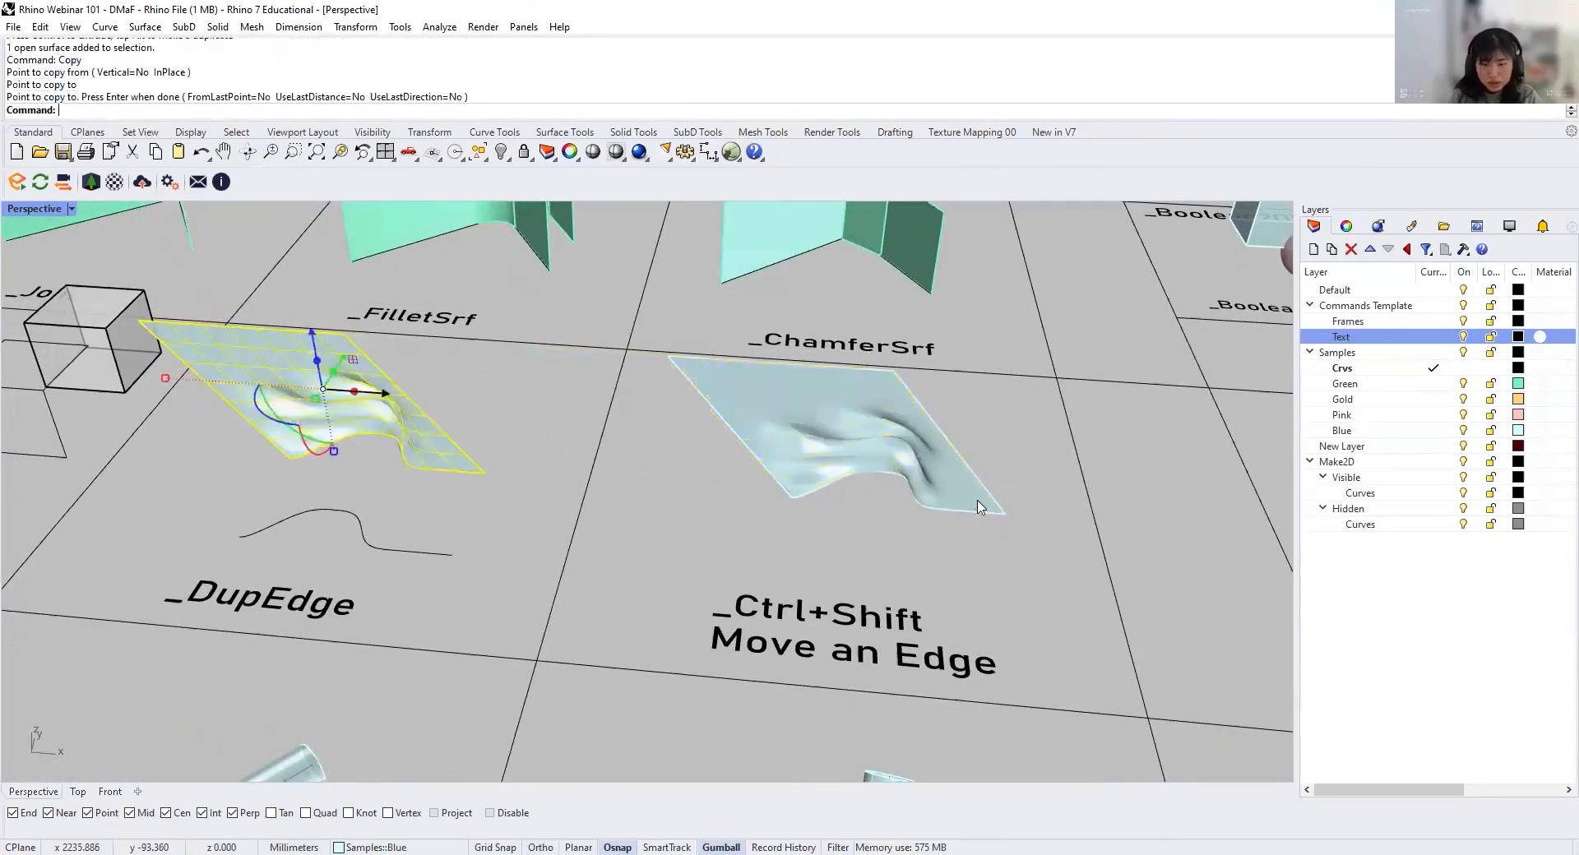
Step: Select only the straight right-hand edge of the copied wavy surface and move it to reshape the surface
right_click_drag(982, 511, 931, 532, "shift")
scroll(933, 541, "up", 2)
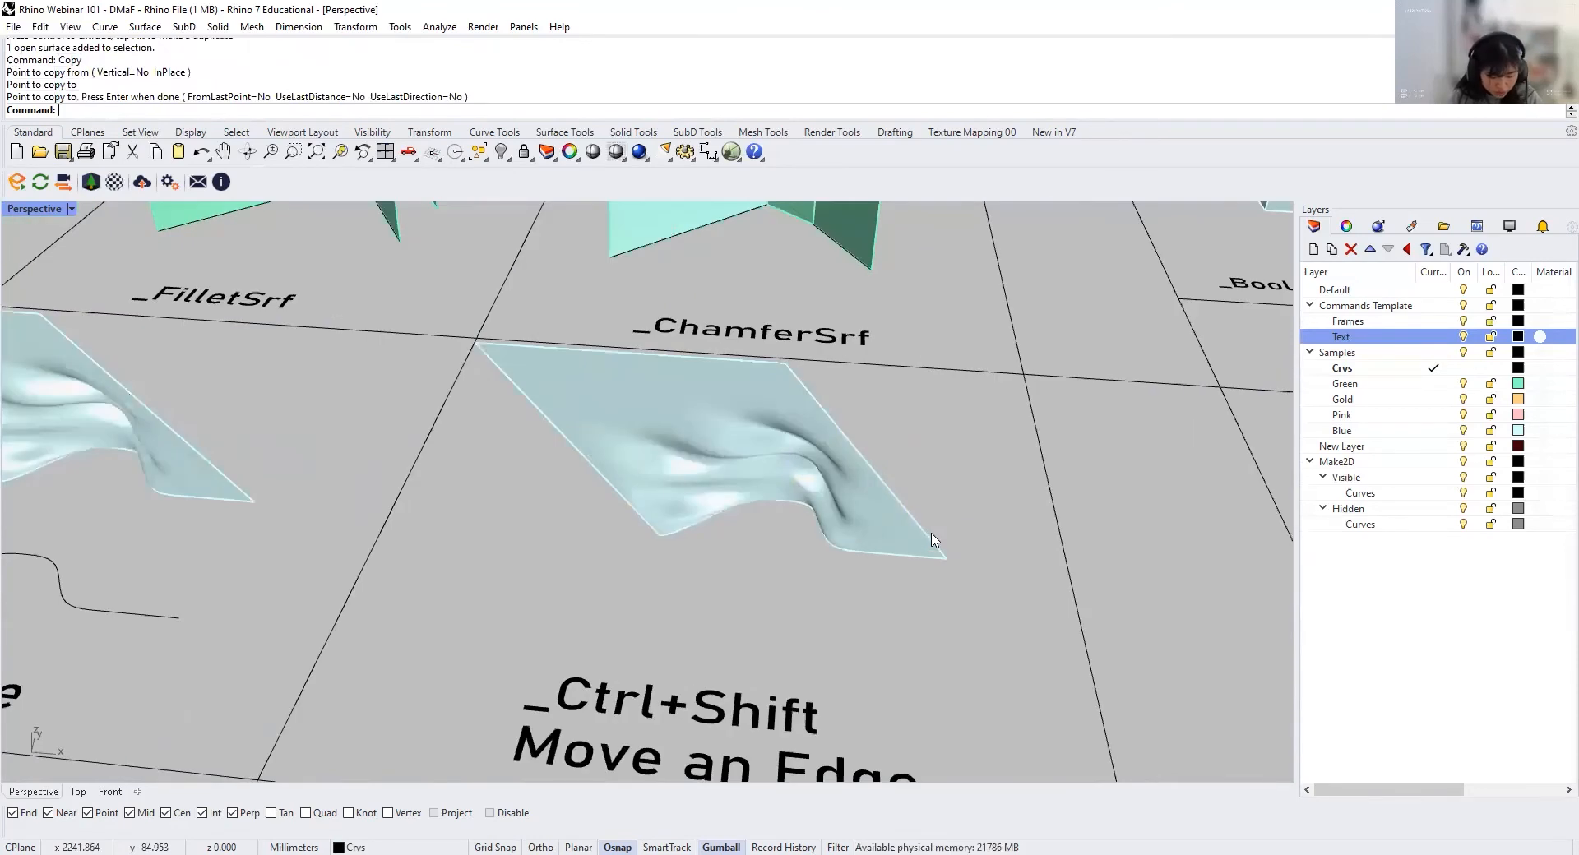
left_click(940, 553, "ctrl+shift")
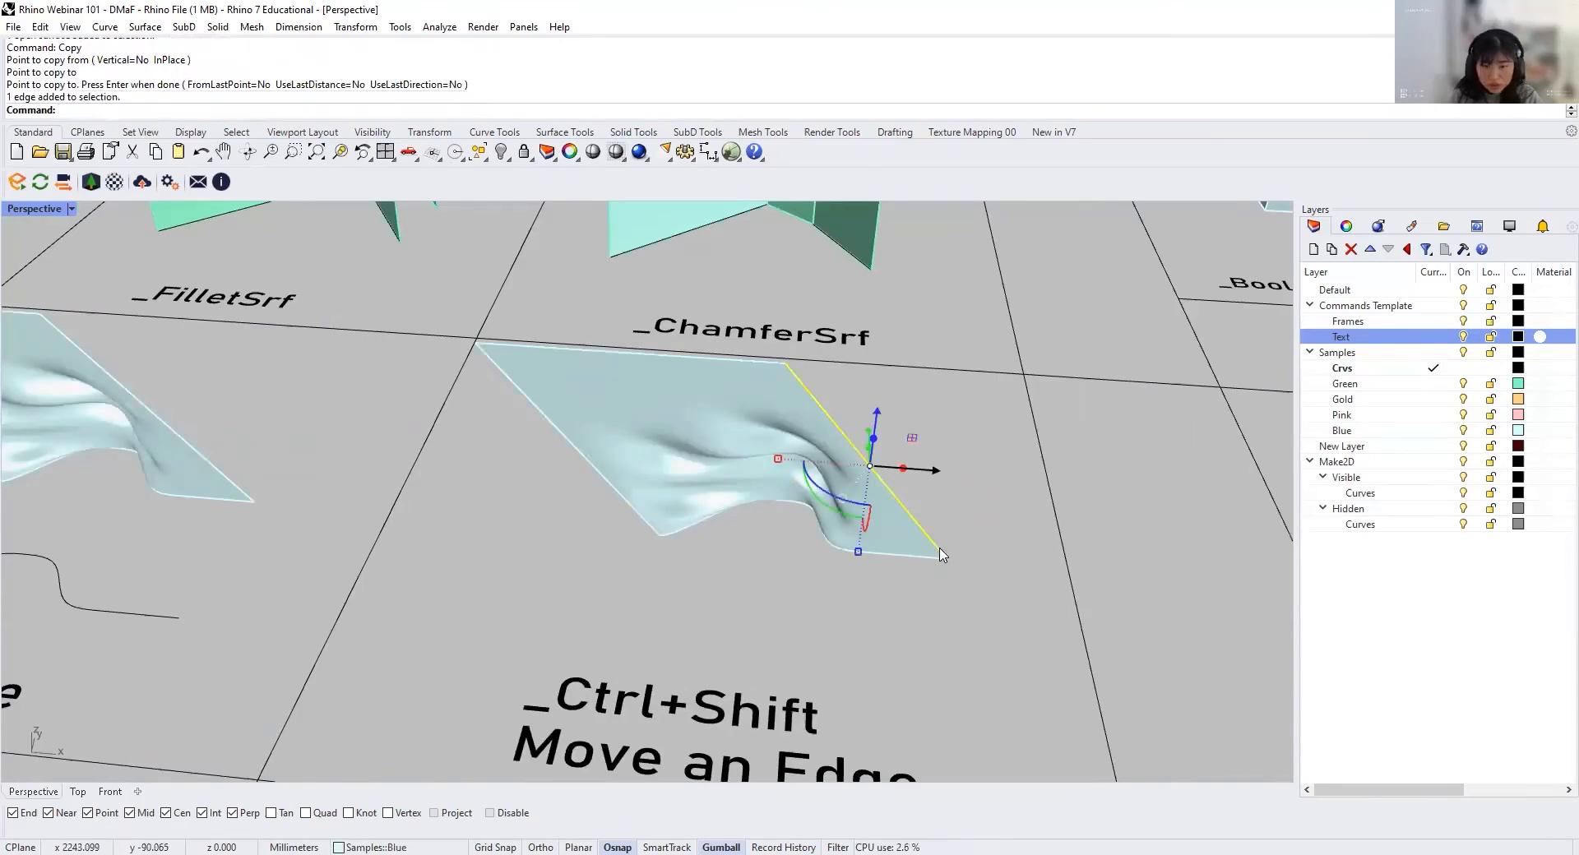
left_click_drag(835, 526, 928, 546)
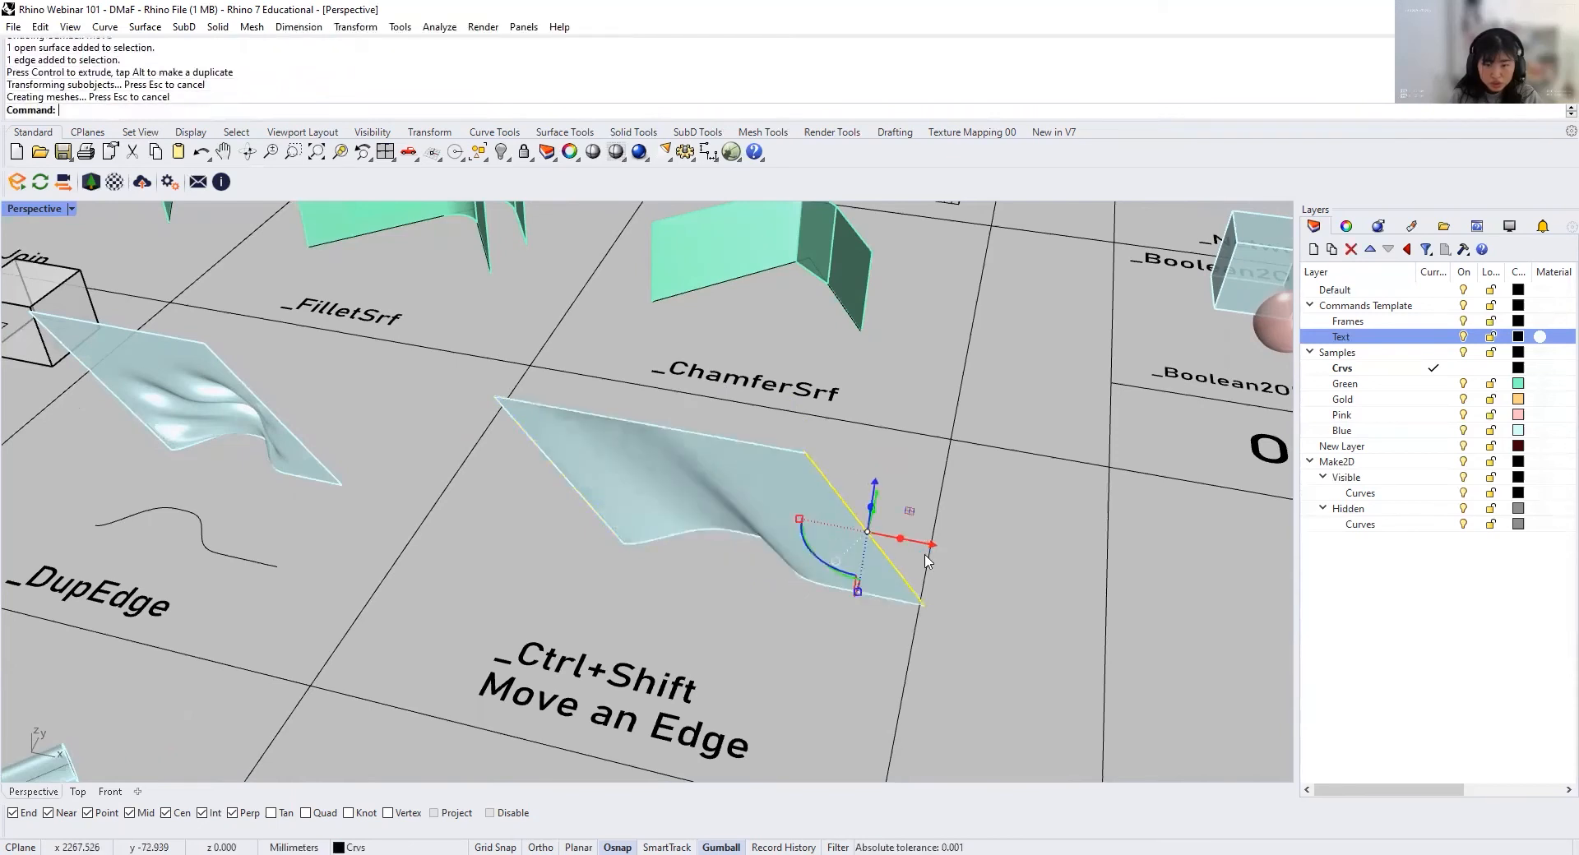
right_click_drag(927, 560, 967, 425)
Step: Copy the box into the Move an Edge cell and move its upper right edge outward and upward
left_click_drag(913, 479, 766, 465)
right_click_drag(766, 465, 576, 493)
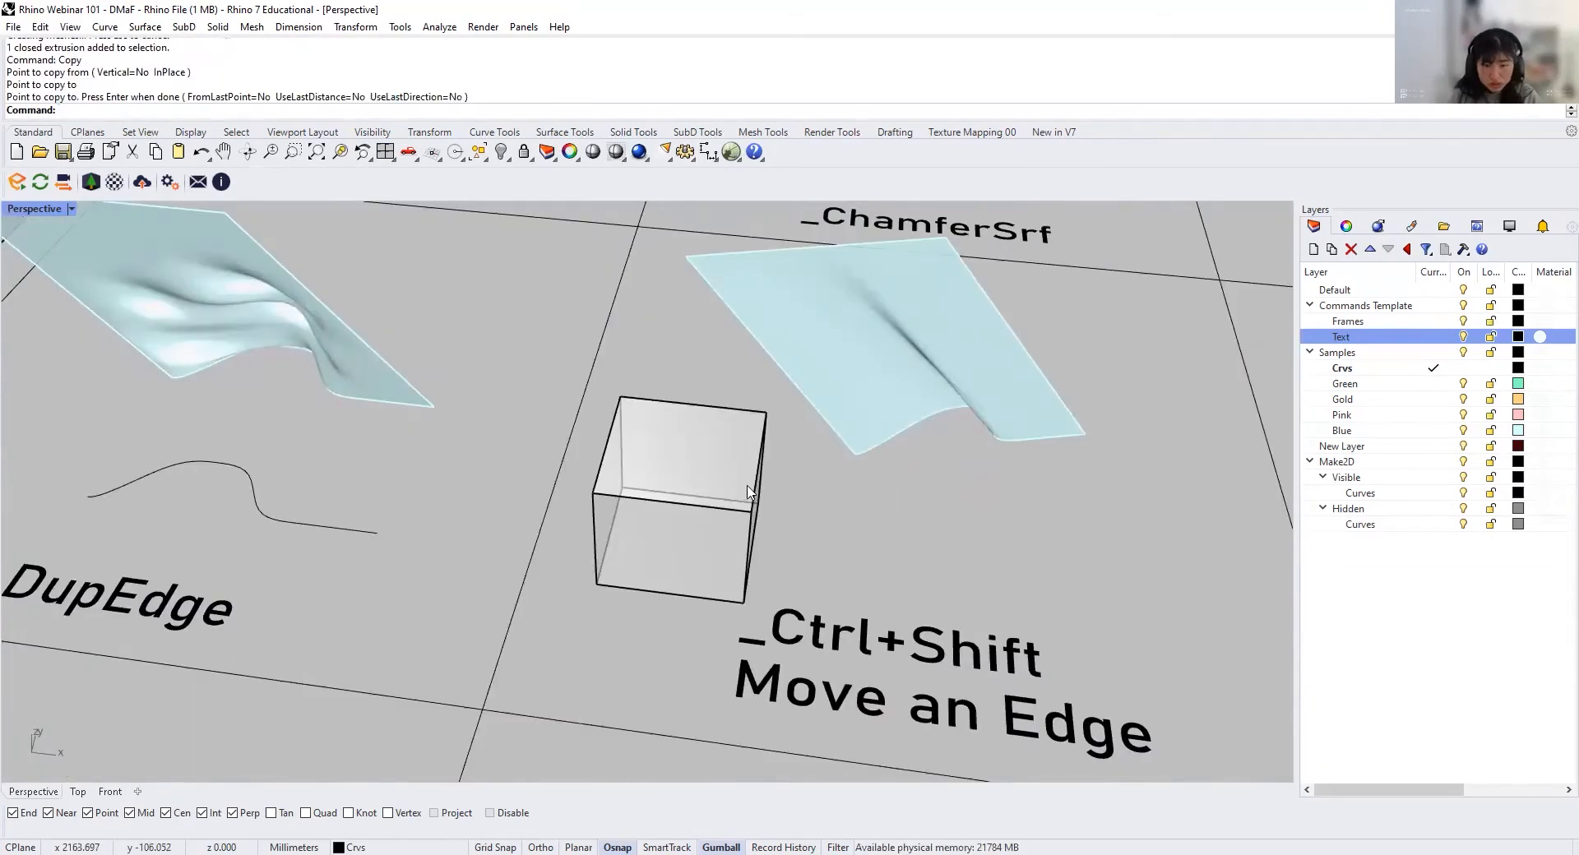
left_click(756, 486, "ctrl+shift")
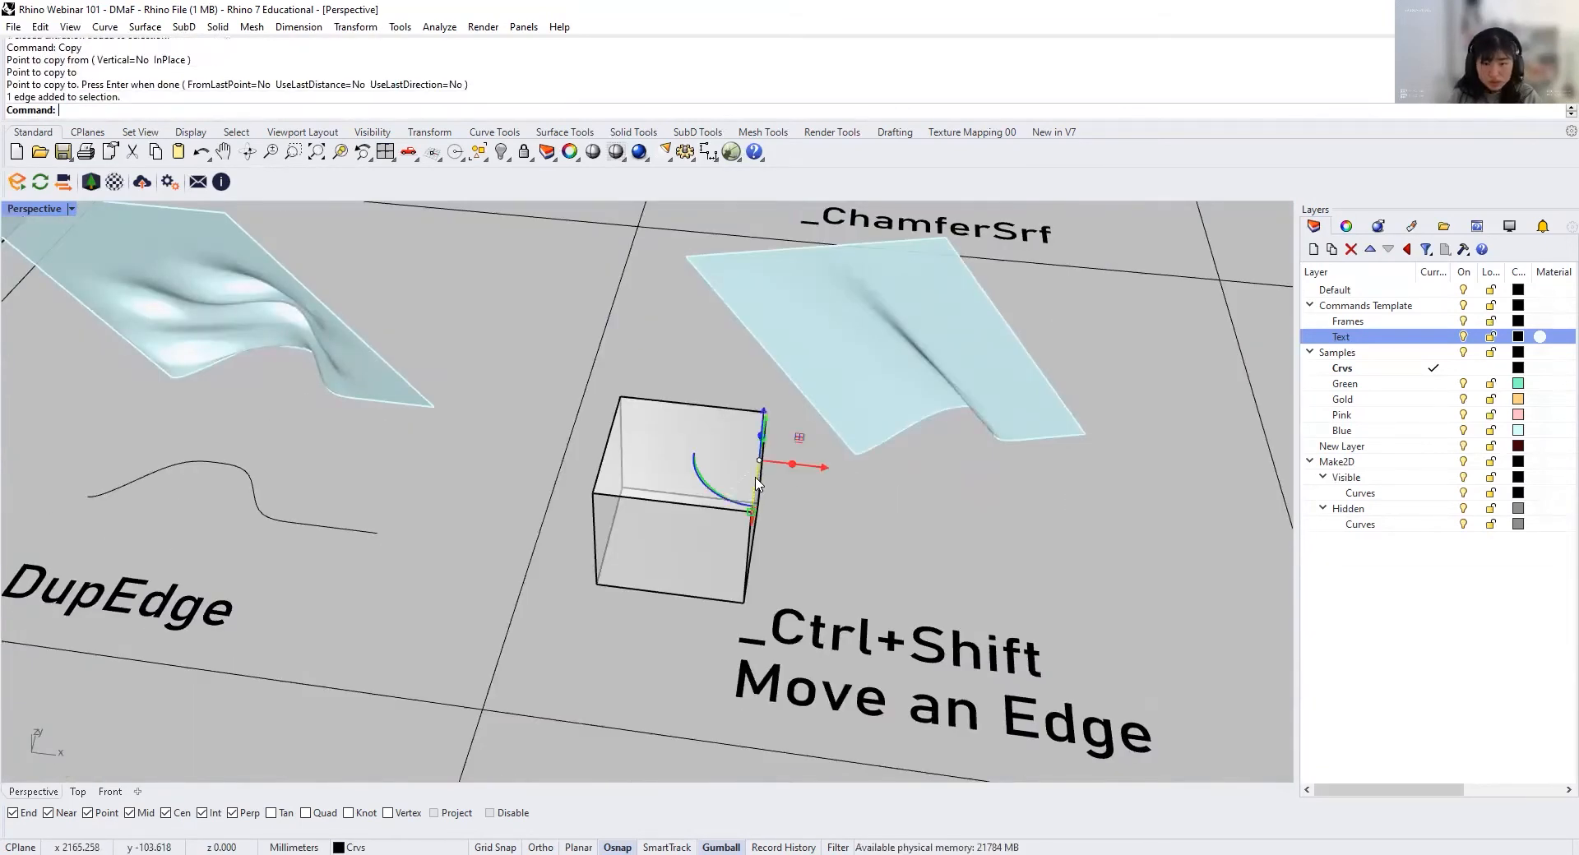
left_click_drag(828, 470, 861, 489)
right_click_drag(863, 518, 820, 513)
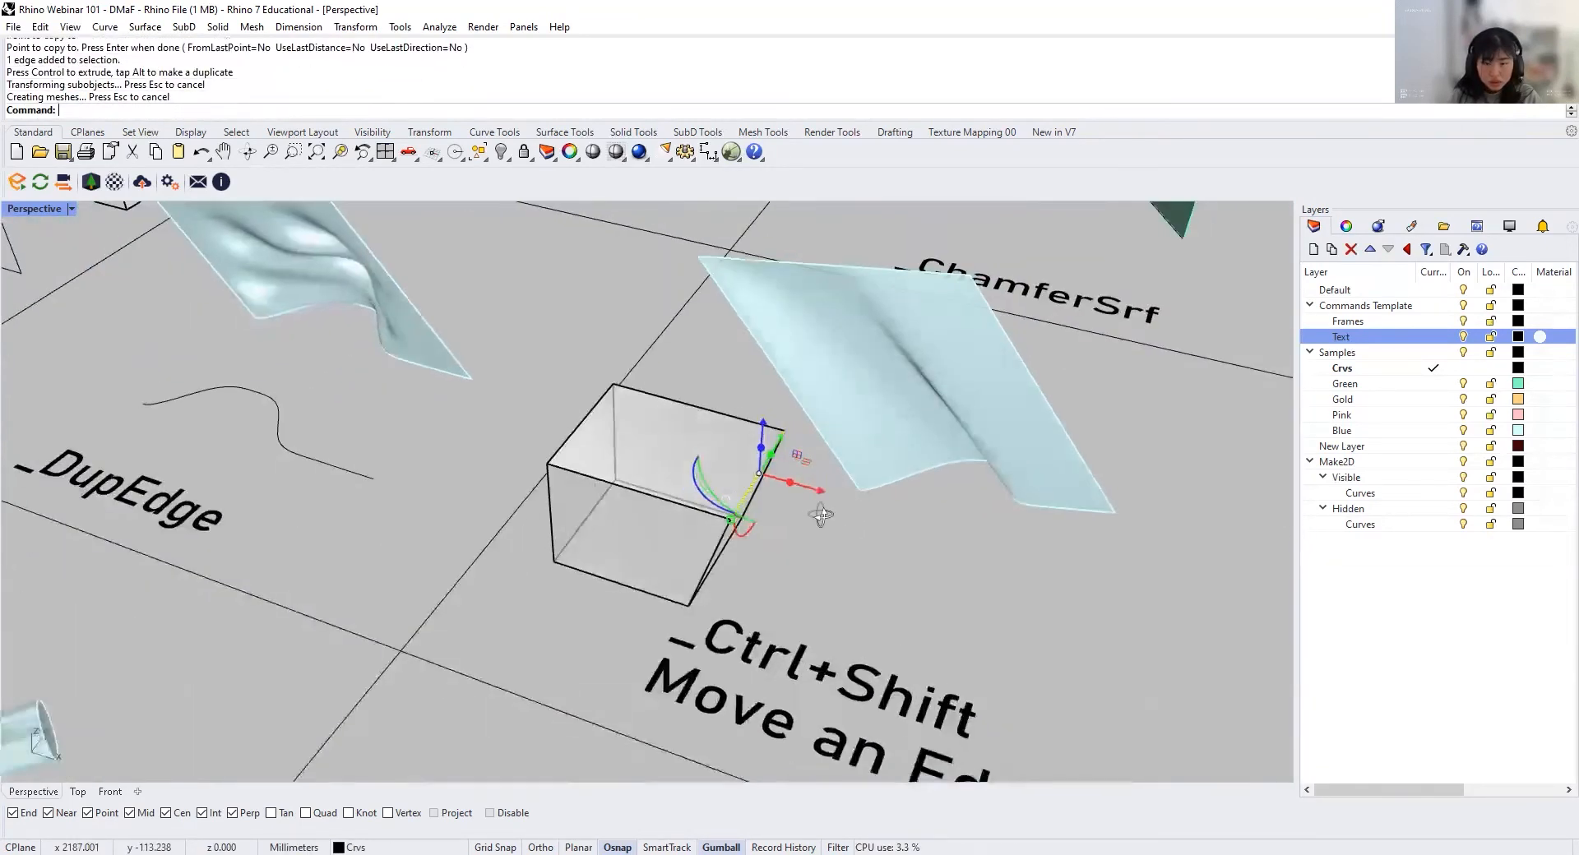
left_click_drag(757, 426, 762, 372)
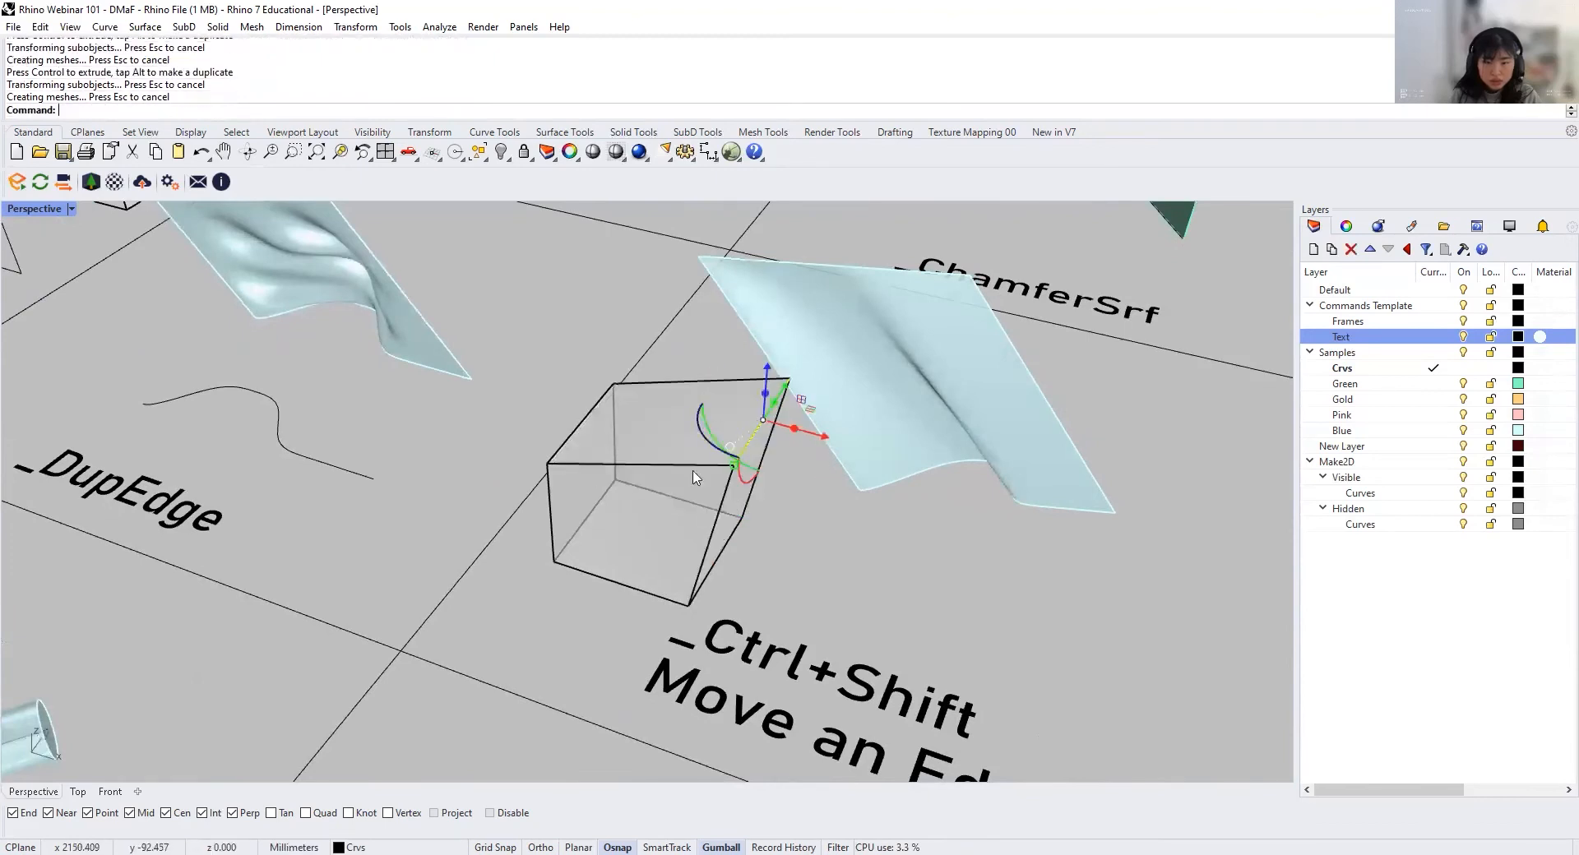
Step: Select only the lower front edge of the box in the Move an Edge cell and move it to reshape the box
left_click(614, 590)
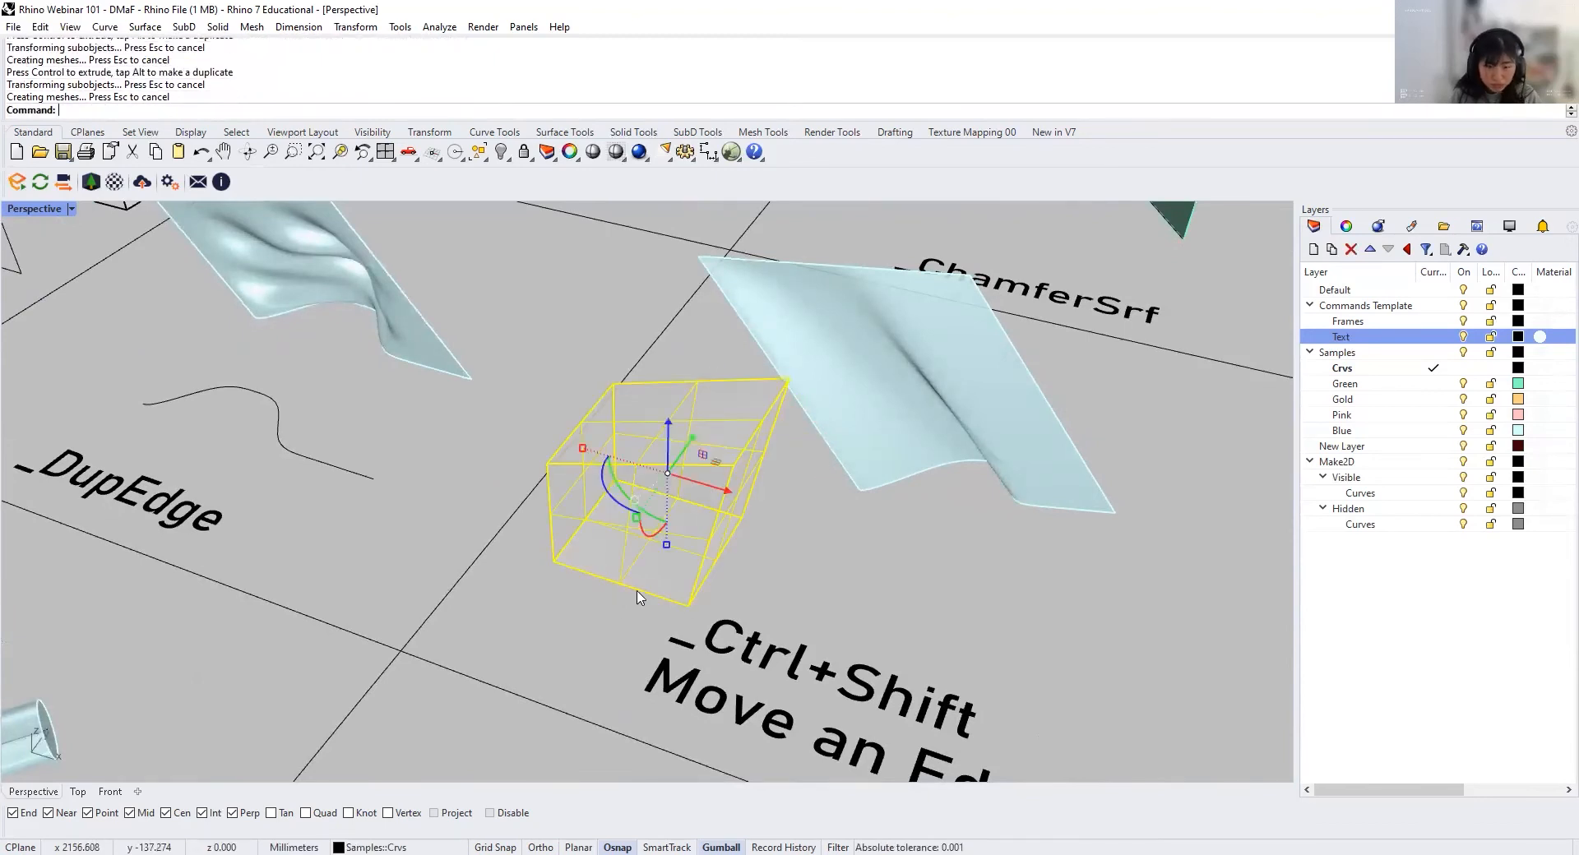
left_click(662, 601, "ctrl+shift")
key("Escape")
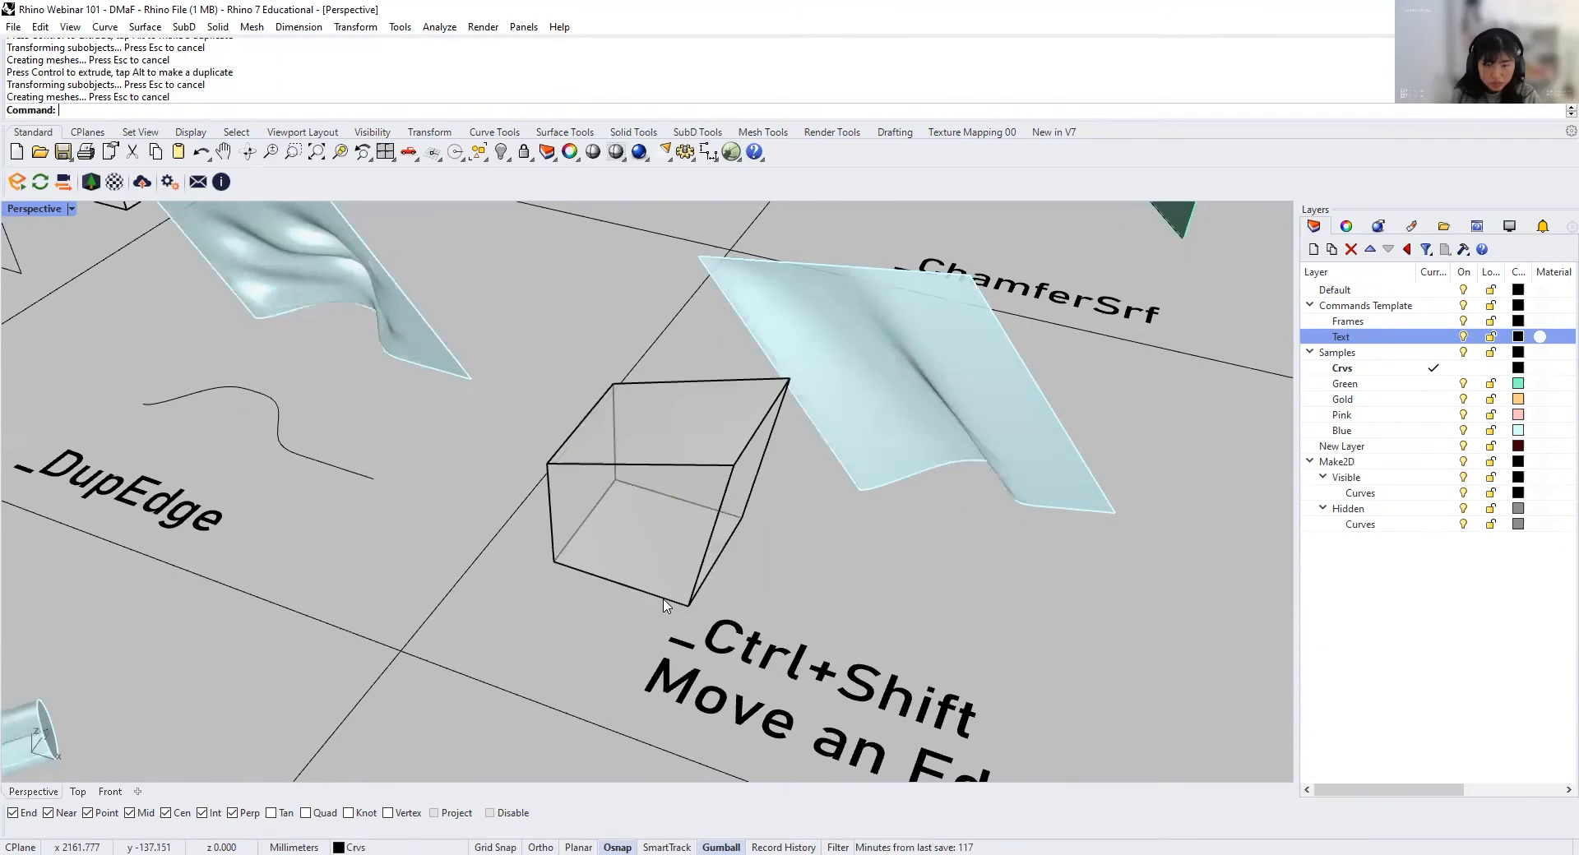
left_click(665, 606, "ctrl+shift")
left_click_drag(659, 576, 633, 626)
right_click_drag(632, 628, 705, 575)
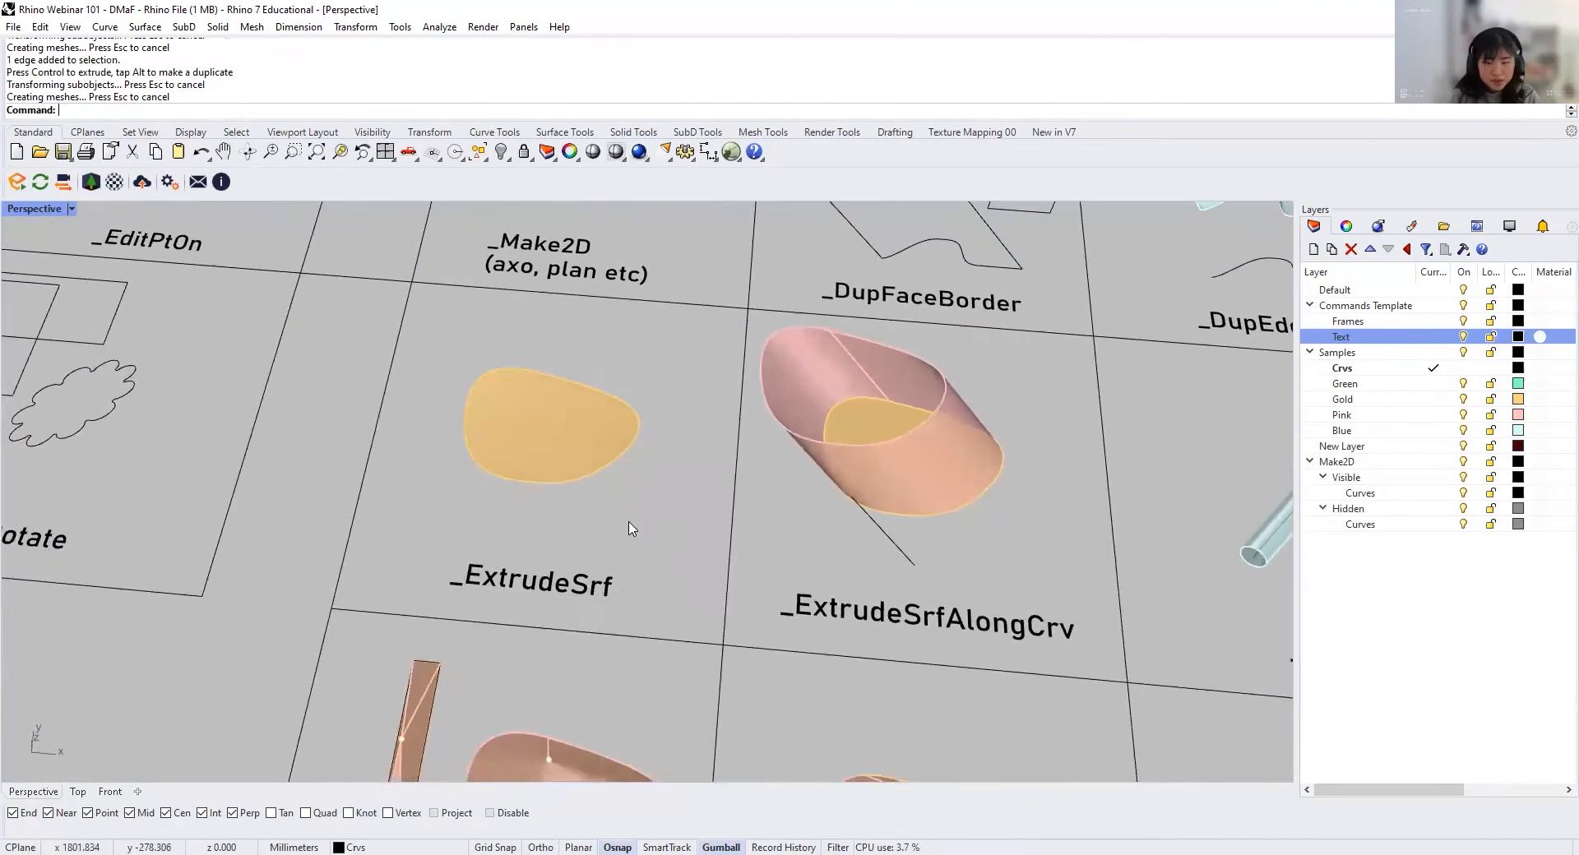
Step: Extrude the gold surface in the ExtrudeSrf cell upward about 87 mm with Solid set to Yes, and undo the extrusion
right_click_drag(628, 529, 630, 584, "shift")
left_click(541, 461)
type("ExtrudeCrv")
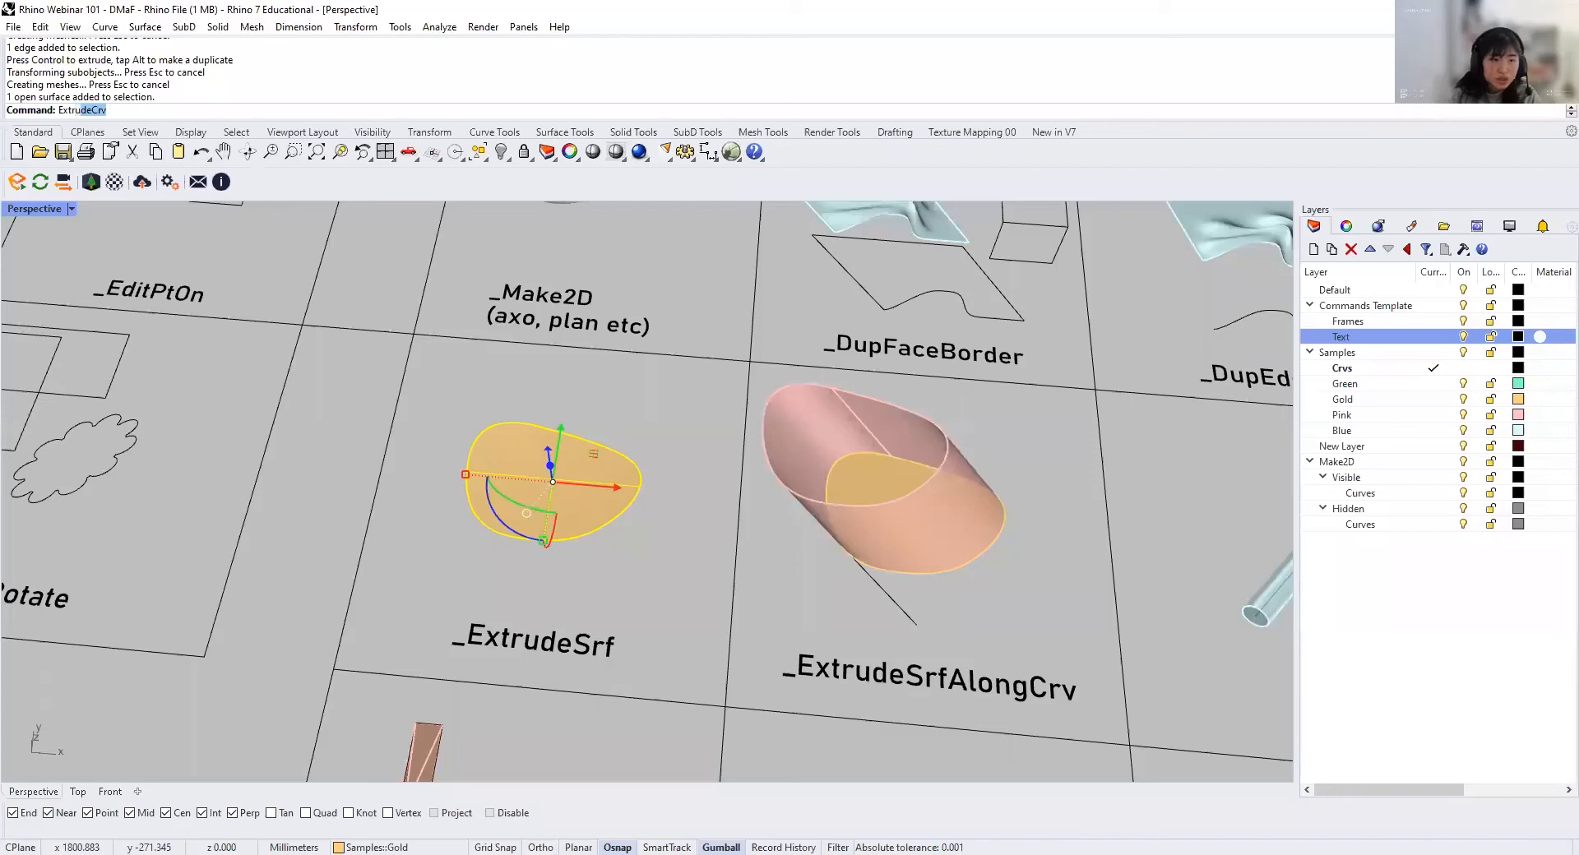
left_click(76, 188)
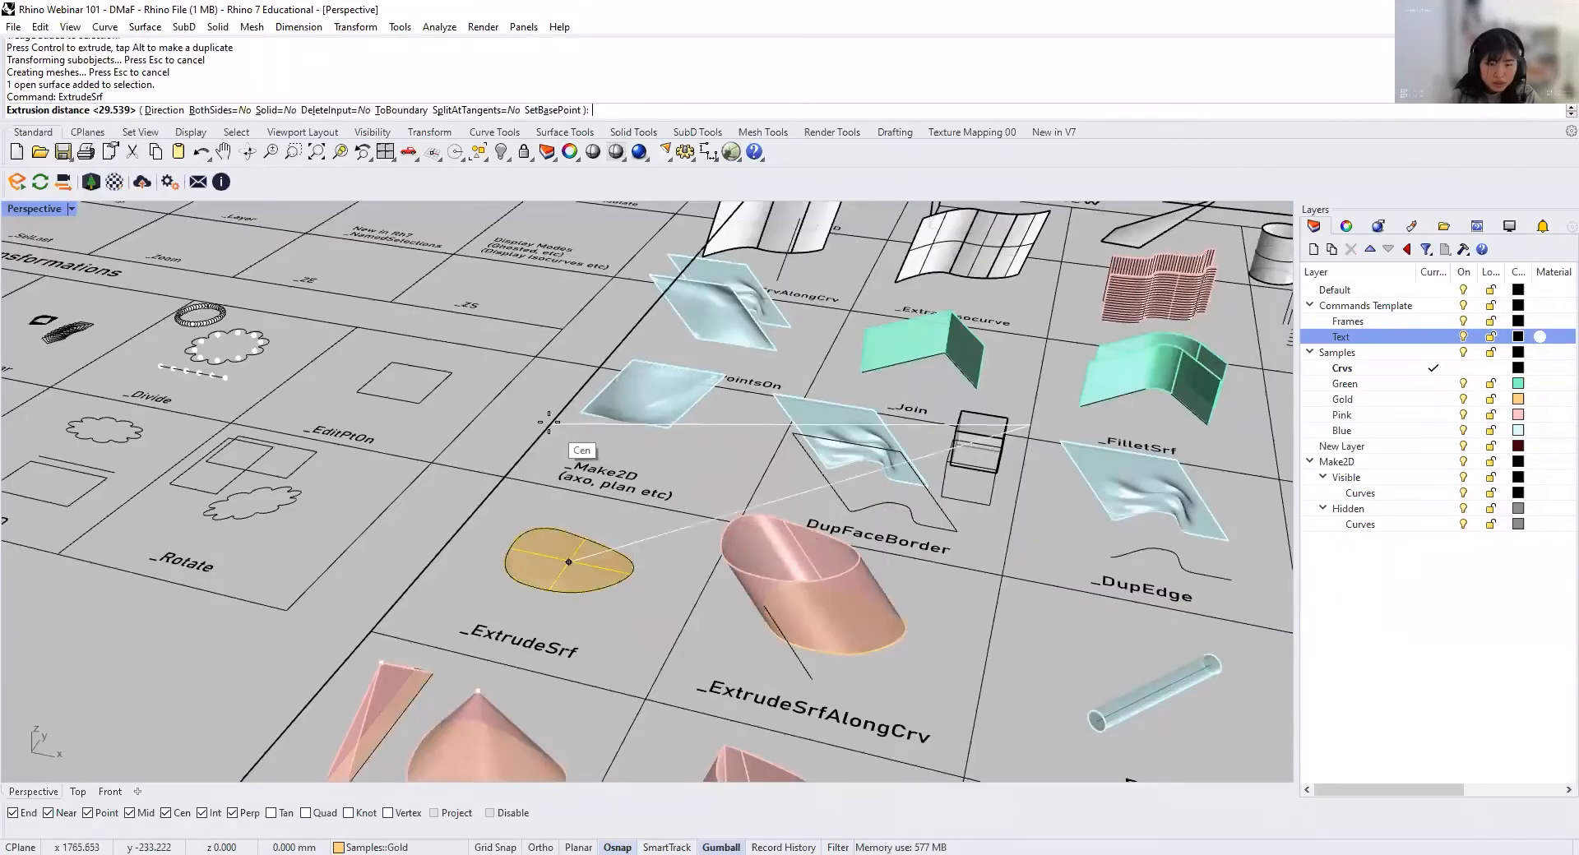
left_click(278, 109)
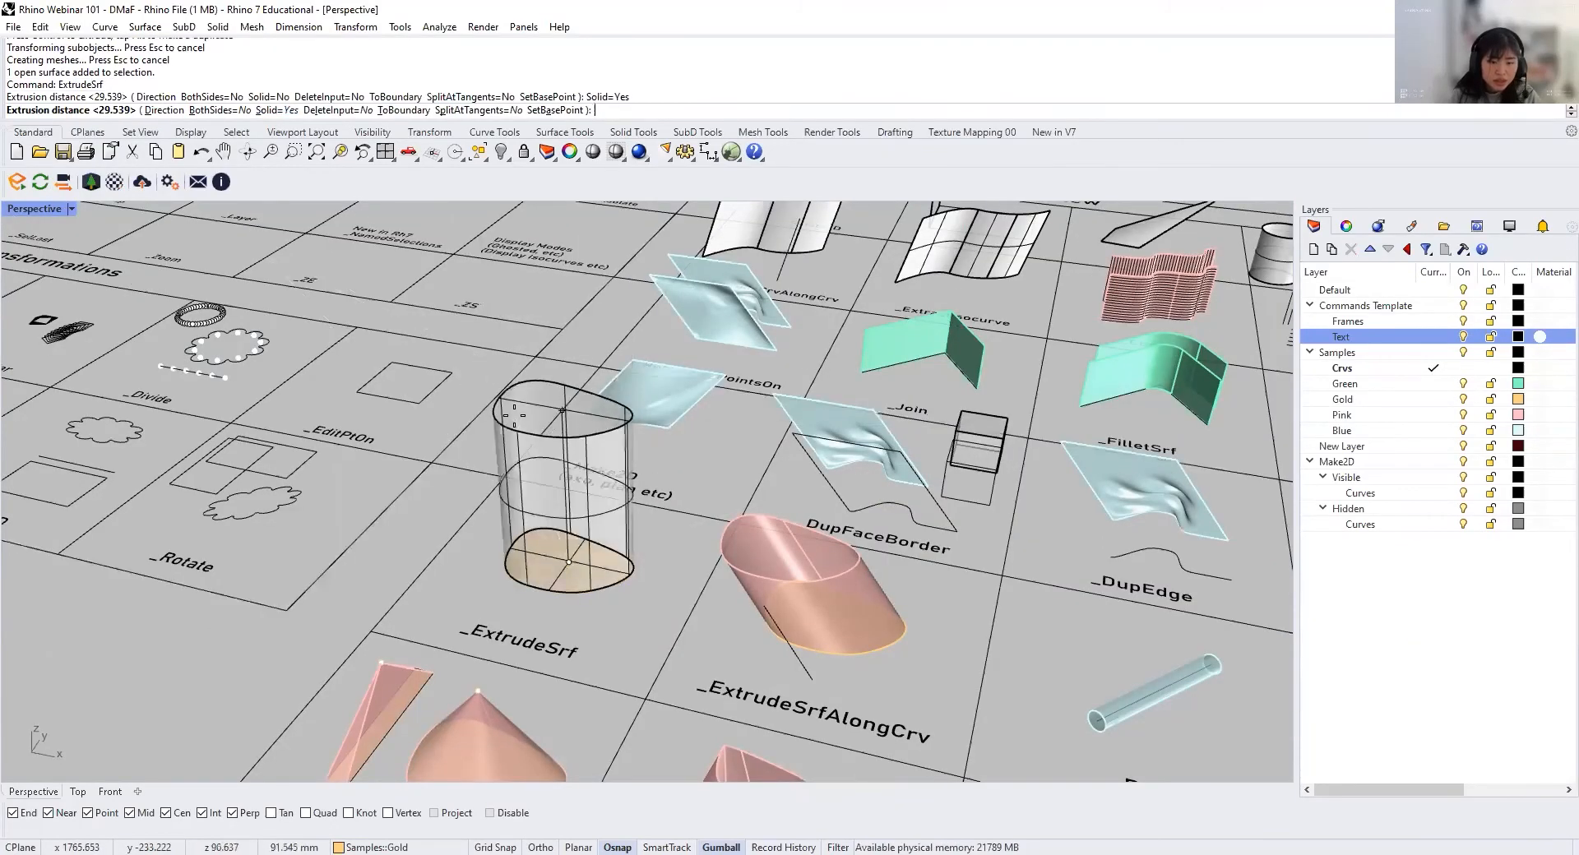
left_click(517, 423)
left_click(457, 469)
right_click_drag(457, 469, 518, 518)
left_click(528, 476)
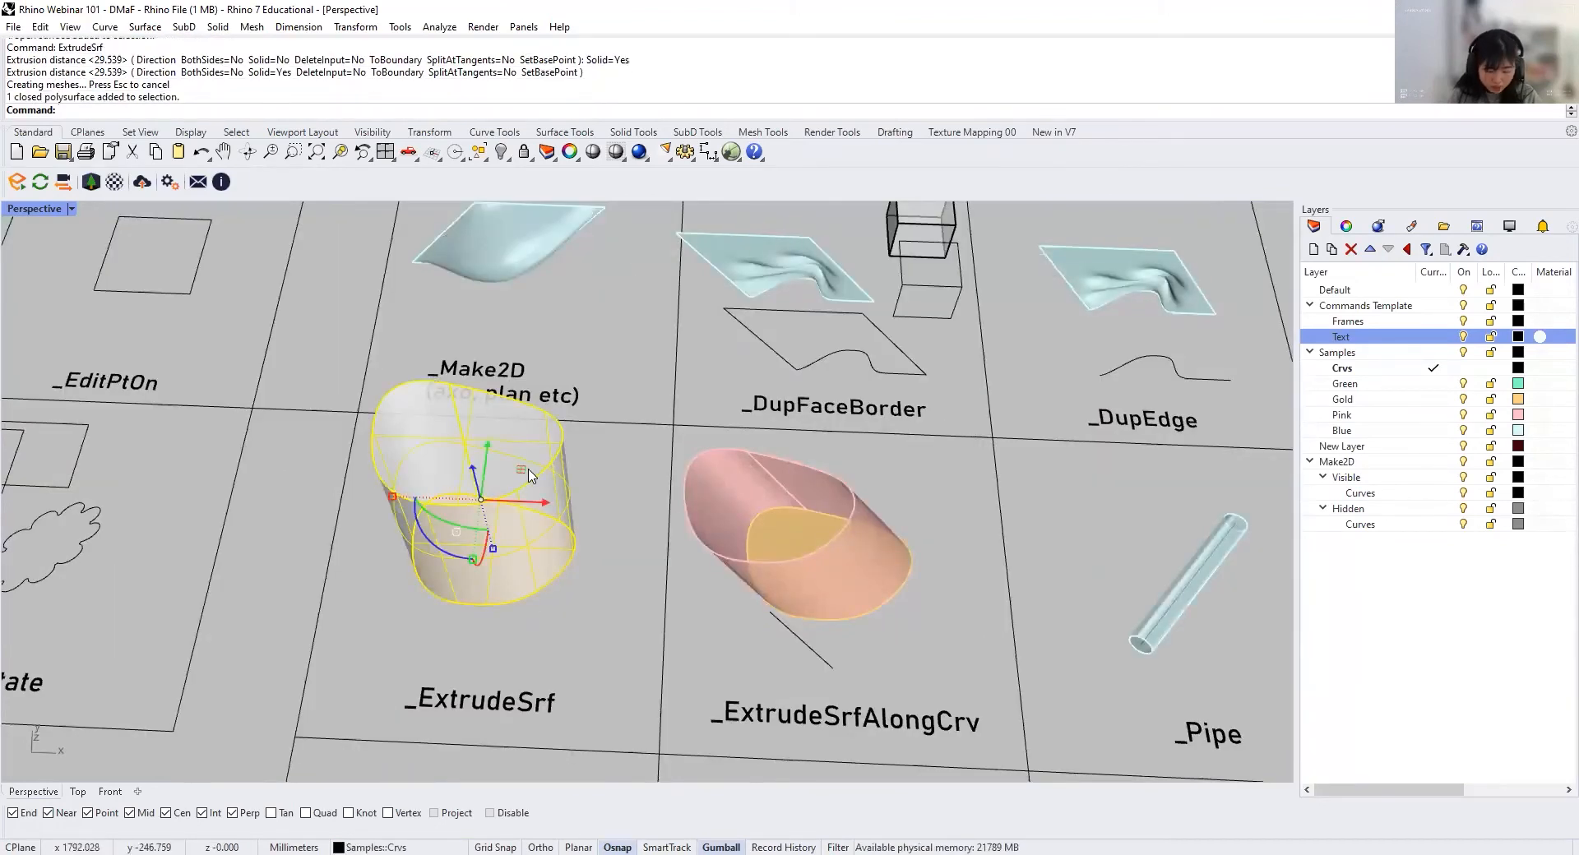
key("ctrl+z")
scroll(518, 564, "up", 3)
type("ExtrudeCrv")
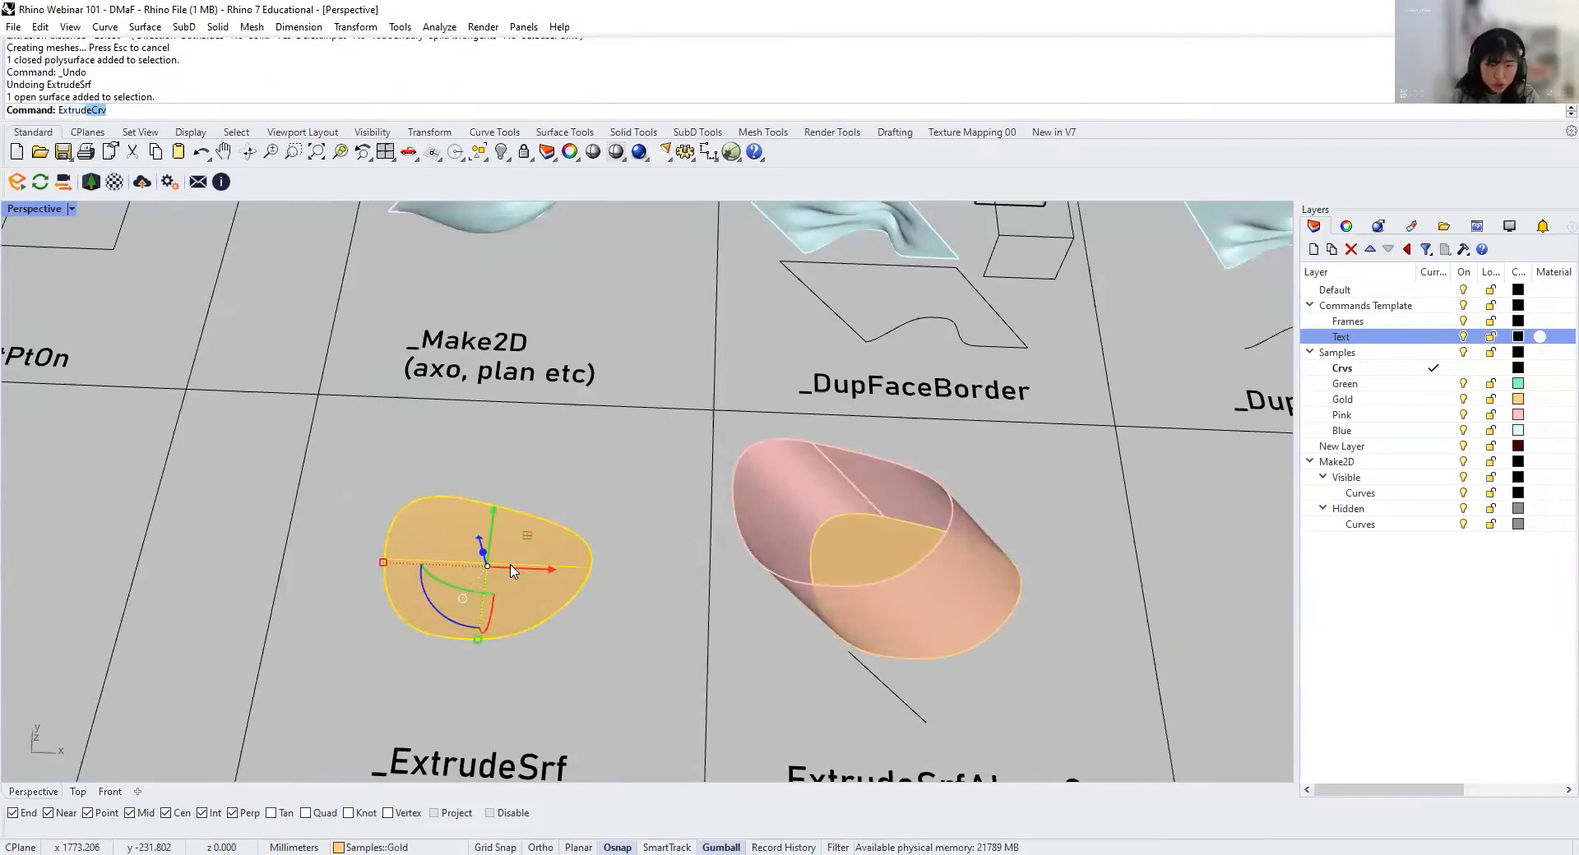
key("Return")
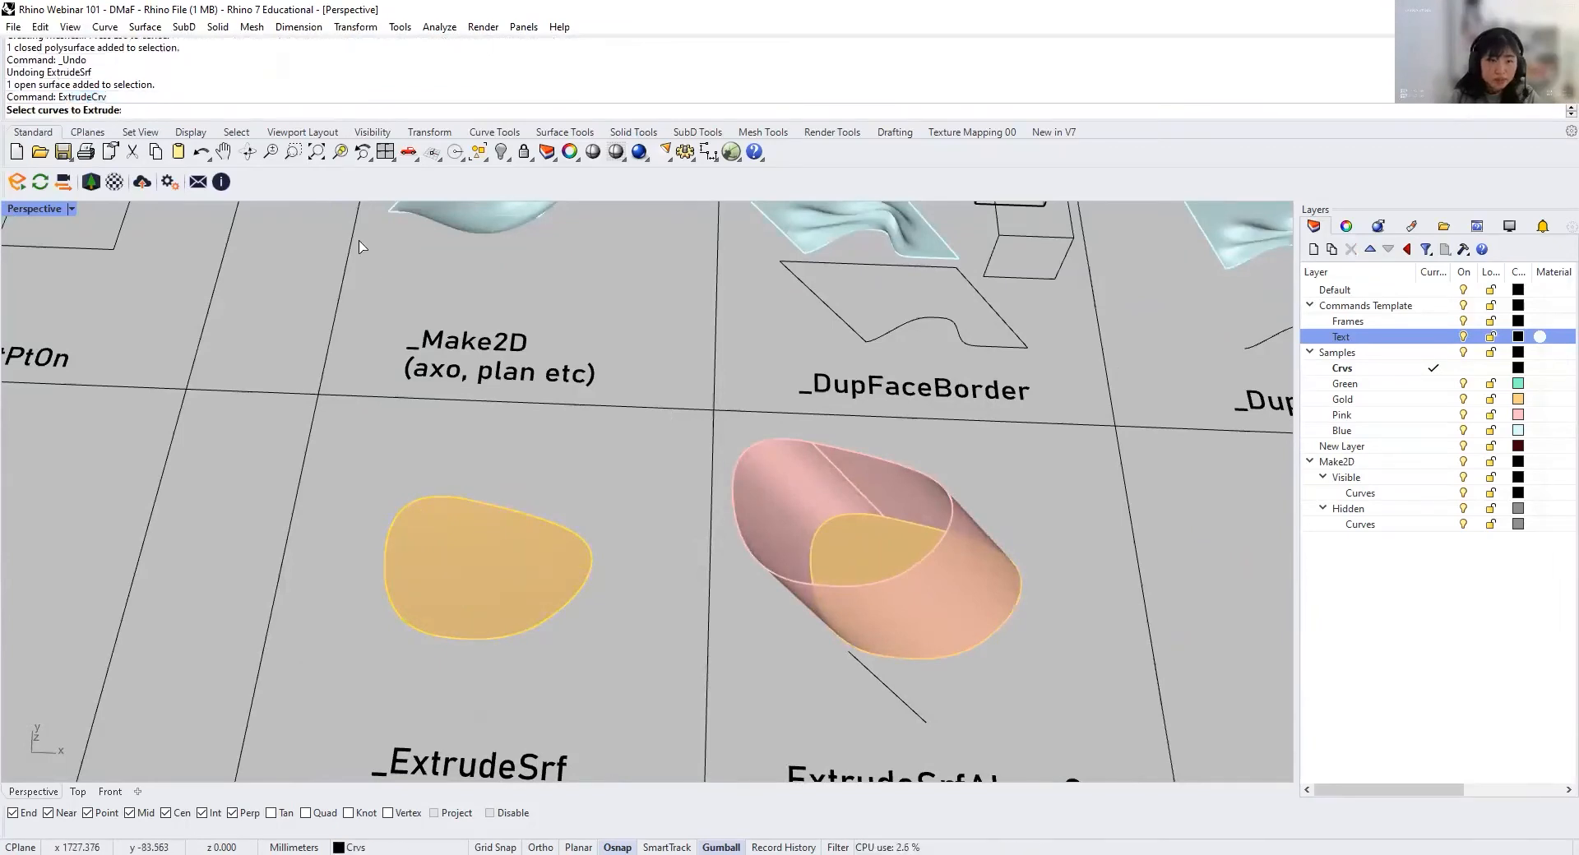
key("Escape")
Step: Extrude the gold surface in the ExtrudeSrf cell upward with ExtrudeSrf, with Solid set to No
type("ExtrudeSrf")
key("Return")
left_click(476, 526)
key("Return")
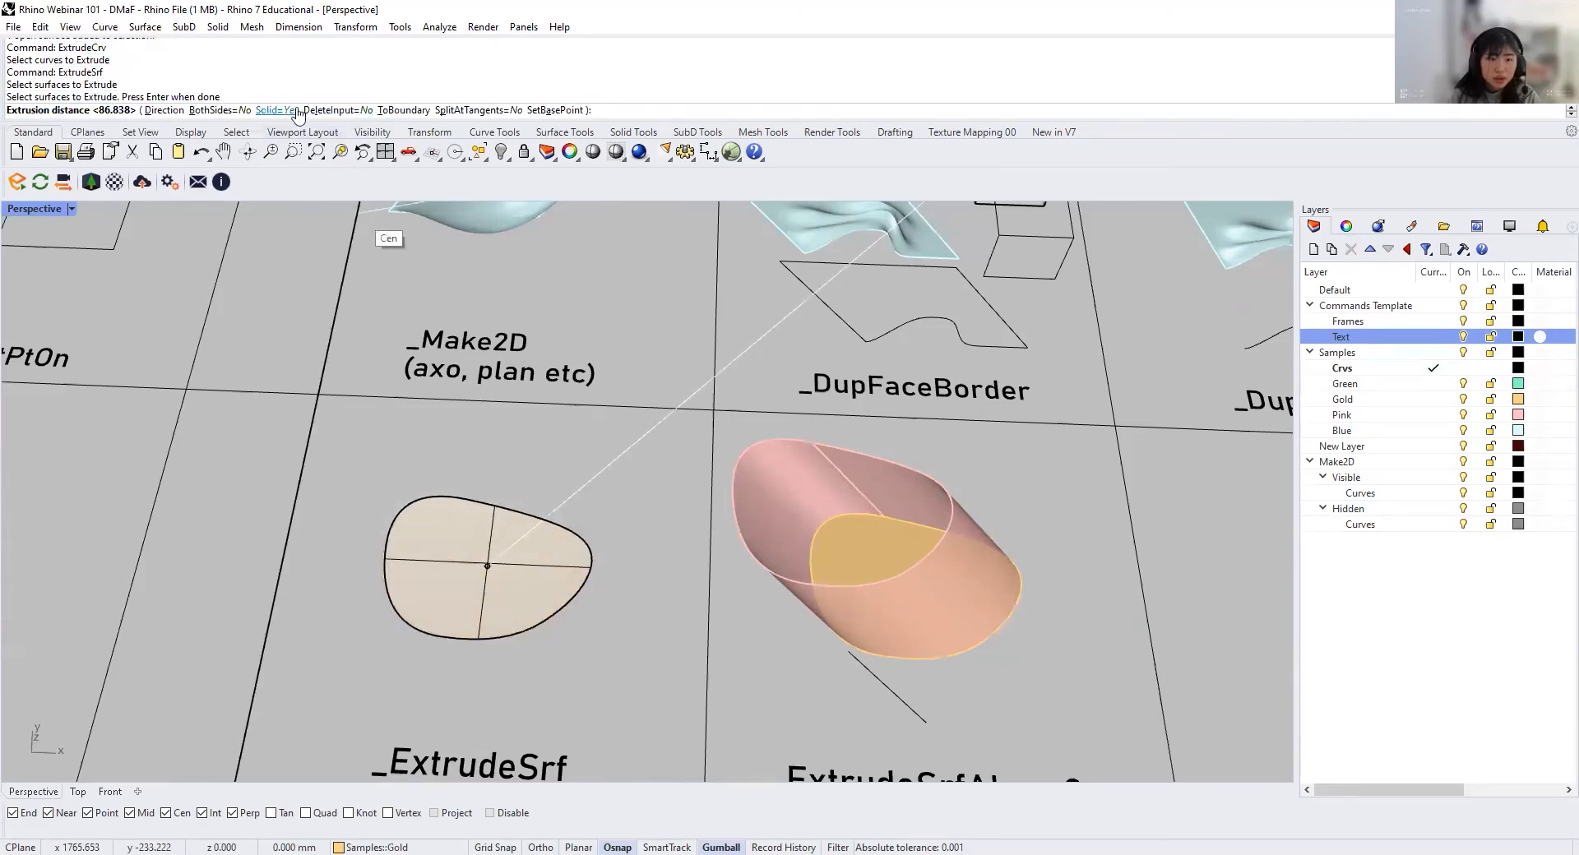
left_click(295, 110)
left_click(367, 453)
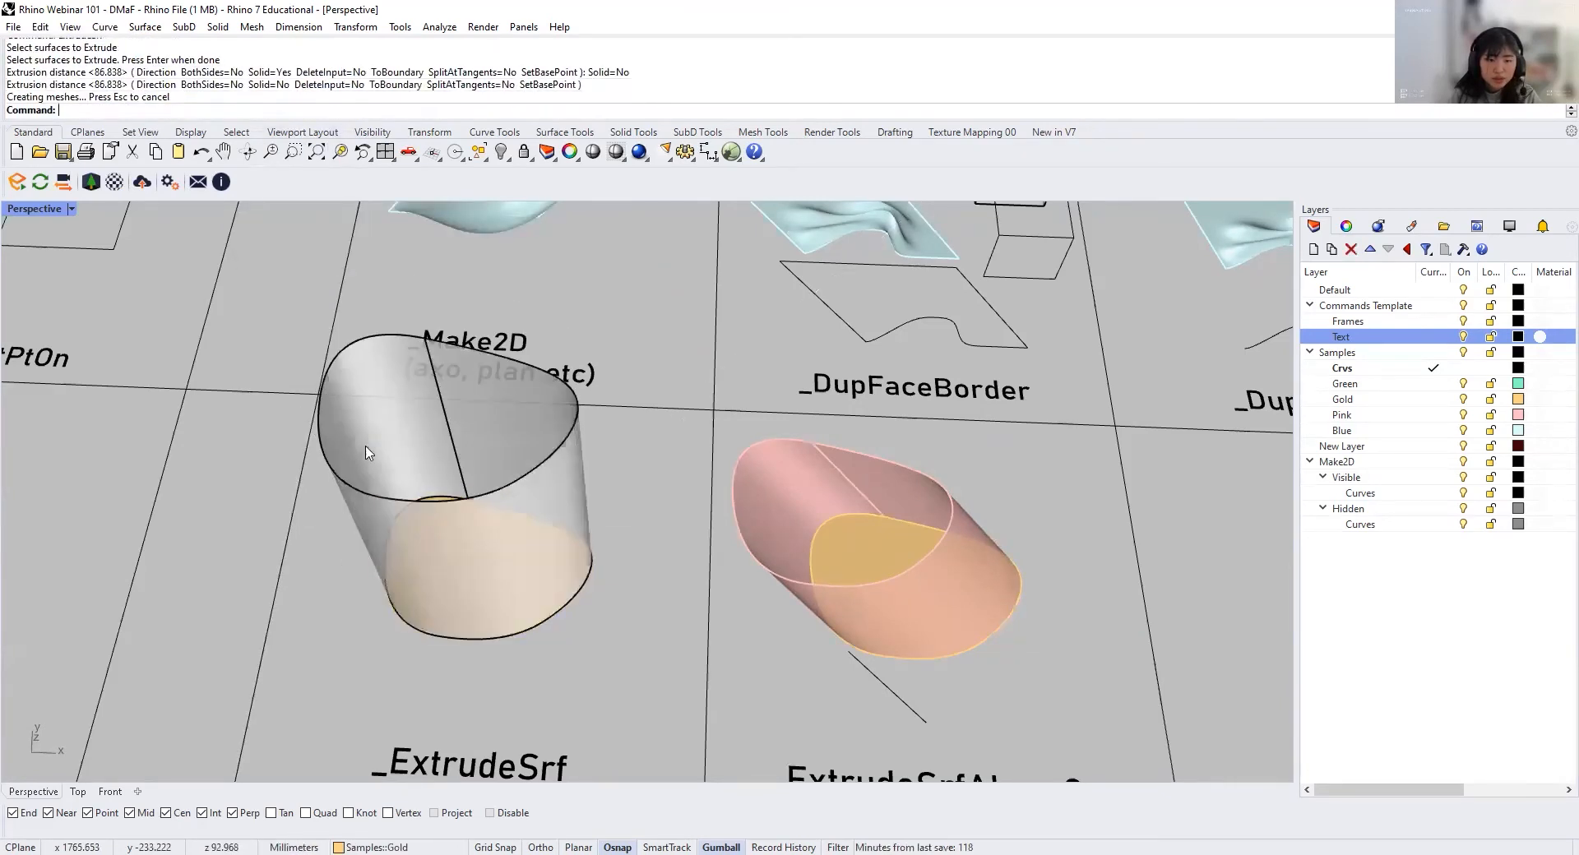
Step: Close both open ends of the extruded wall in the ExtrudeSrf cell with the Cap command
right_click_drag(449, 531, 395, 438)
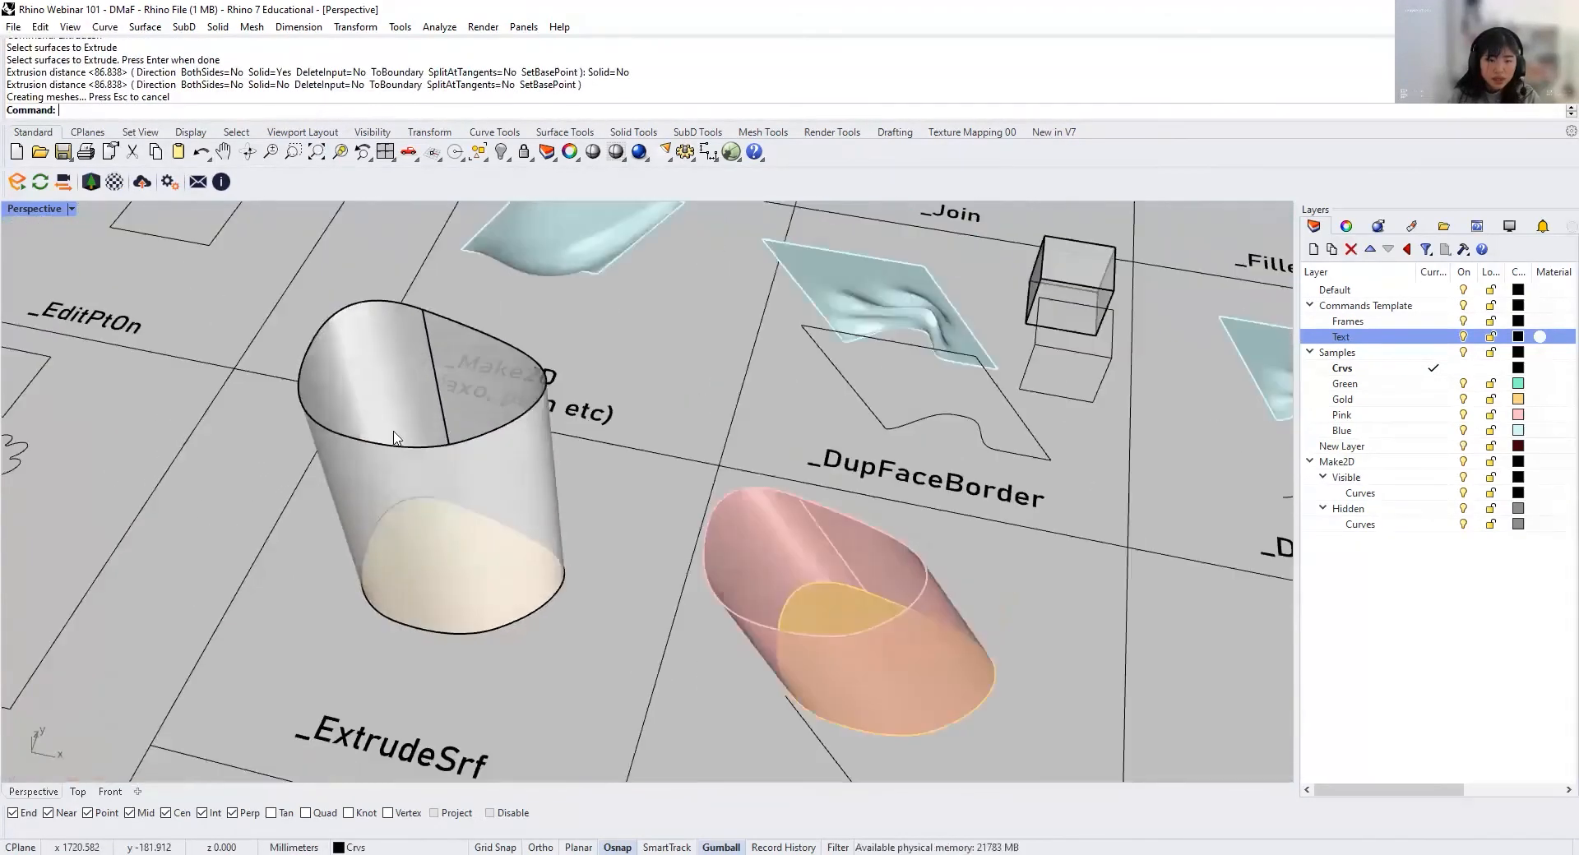
left_click(394, 437)
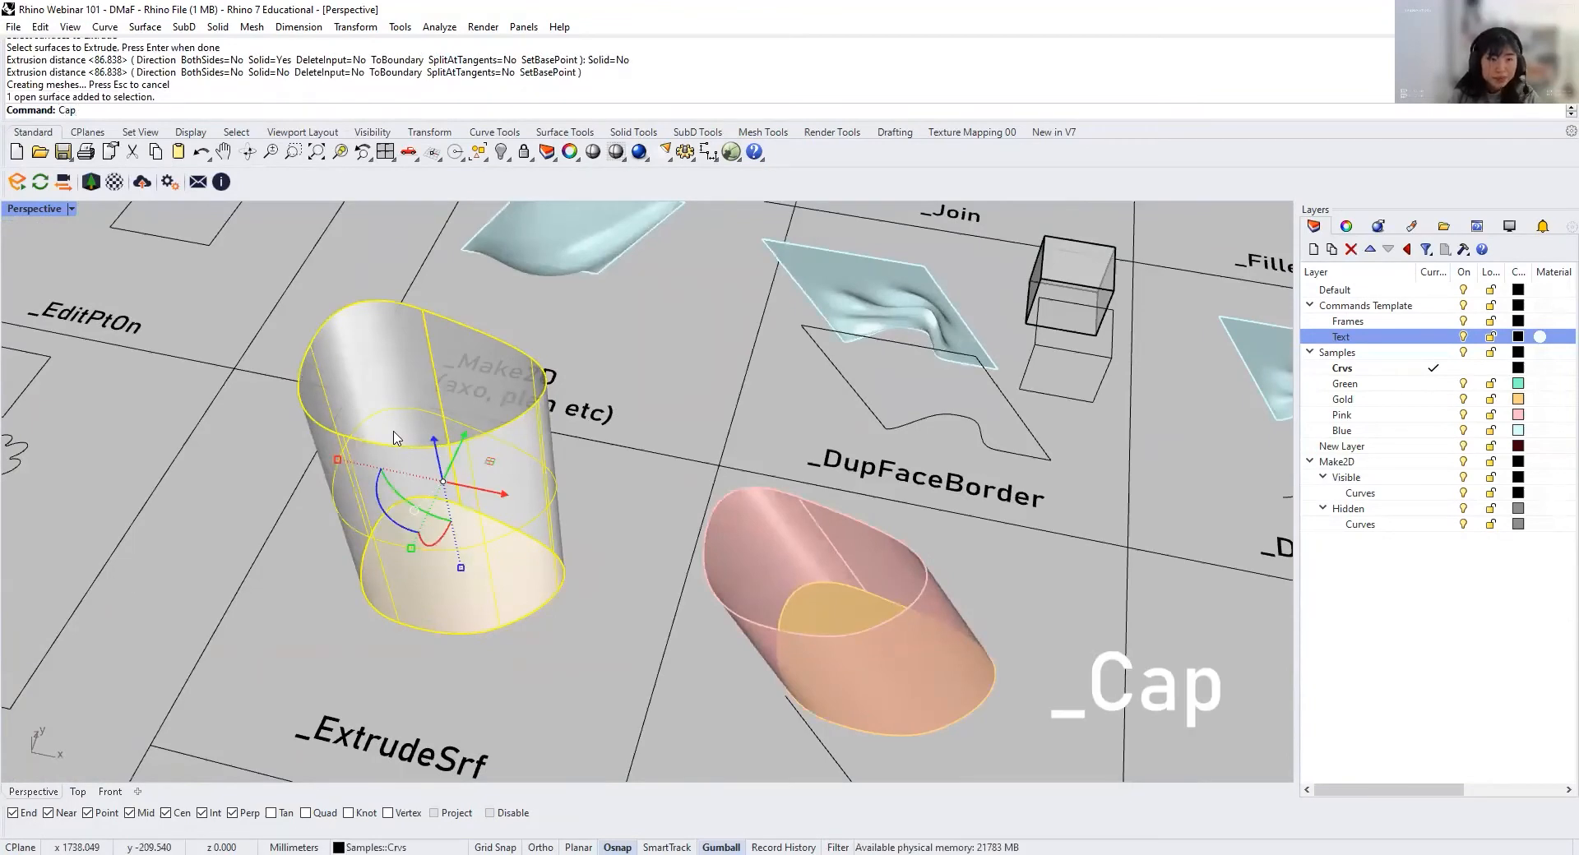
key("Return")
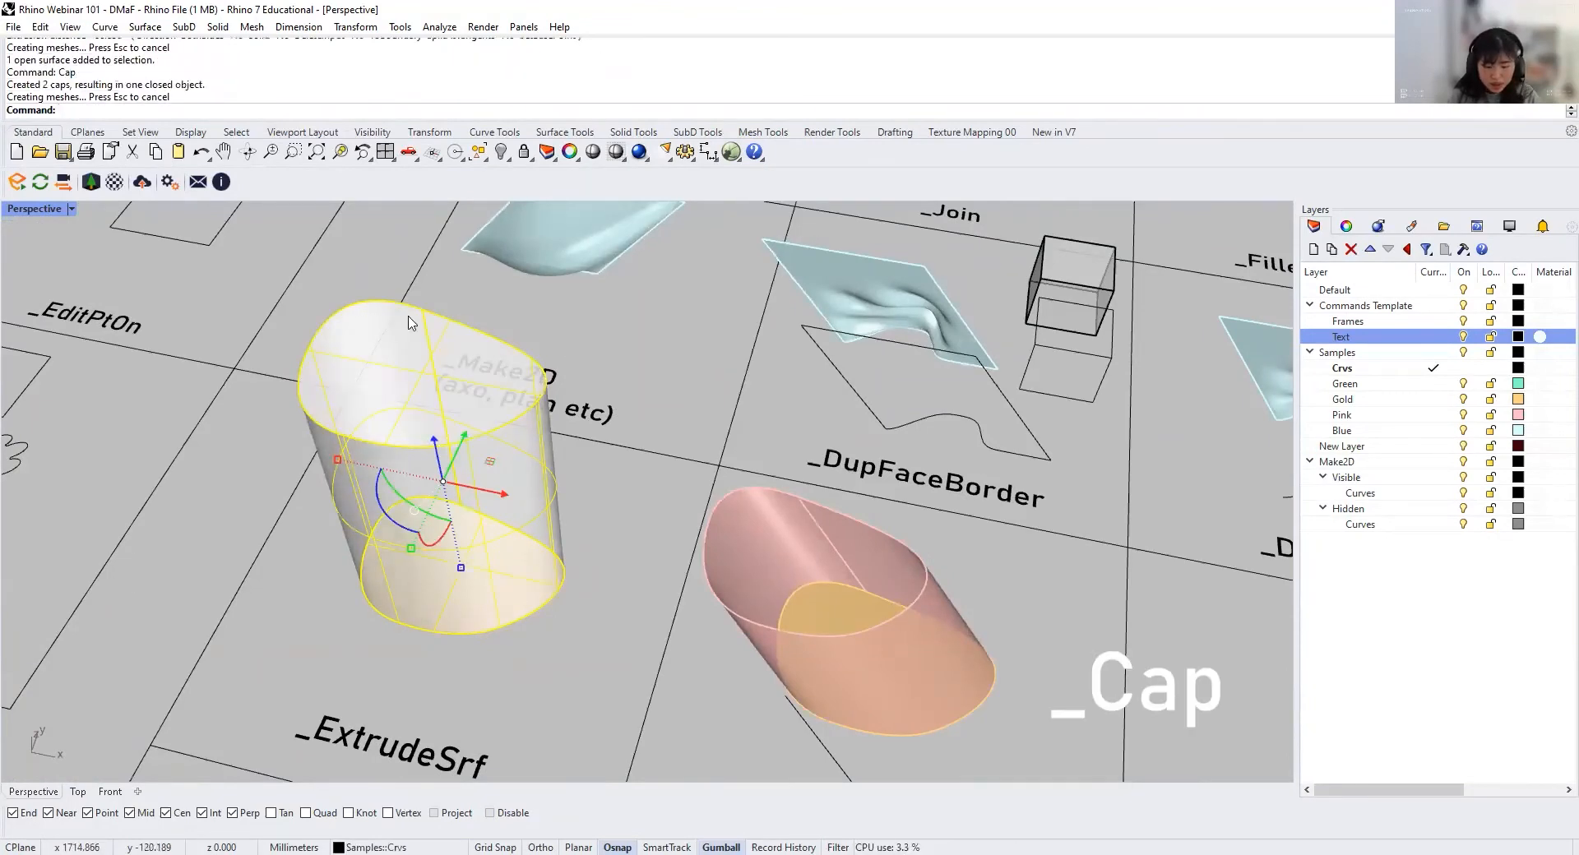
right_click_drag(493, 439, 567, 428)
key("Escape")
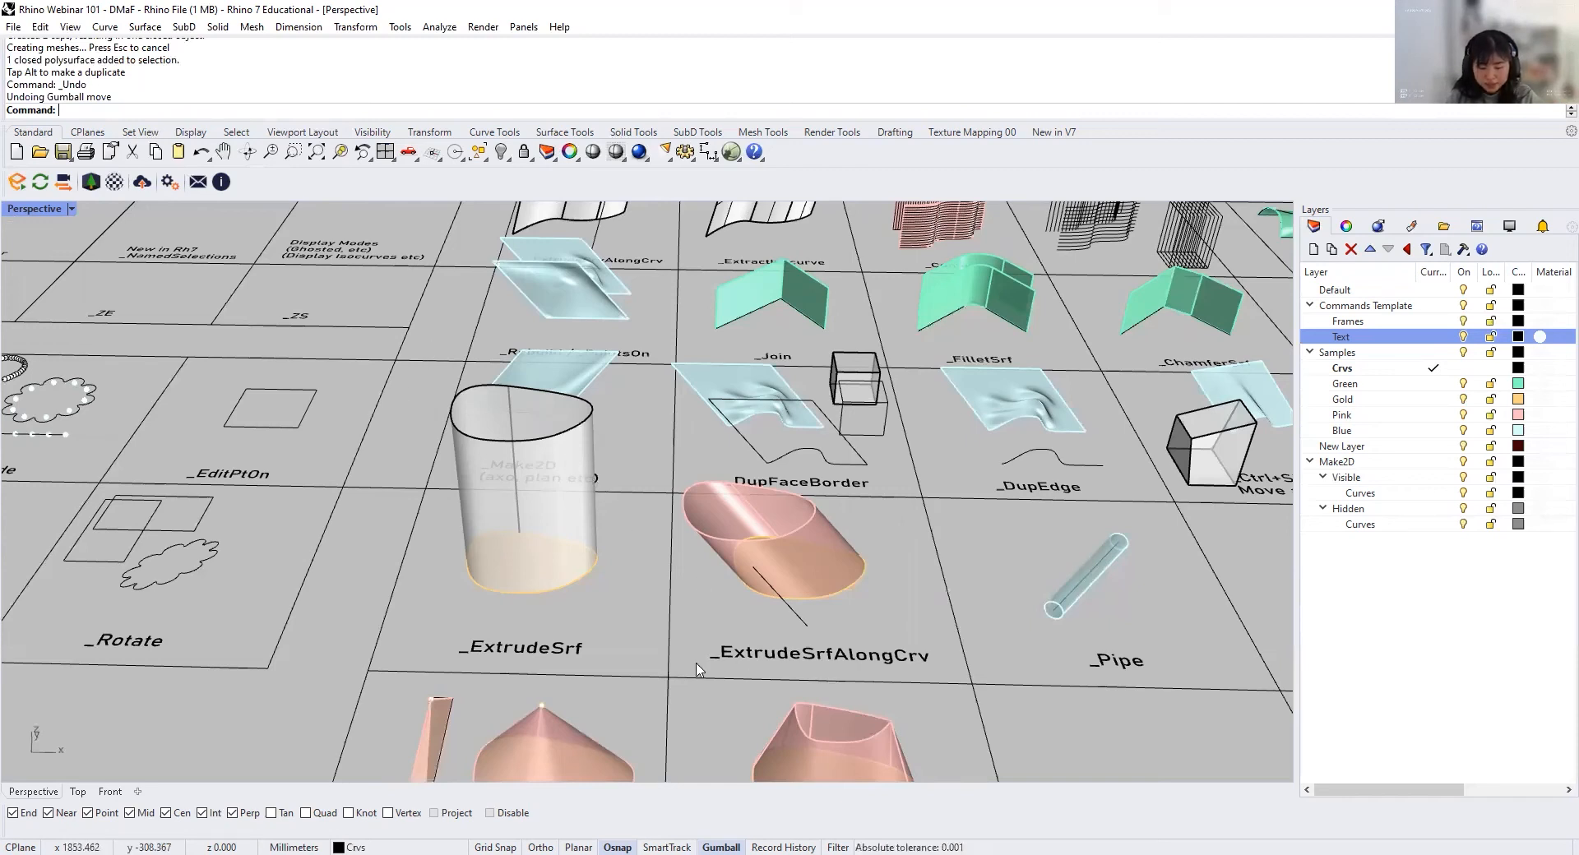
Step: Examine the sample shapes in the ExtrudeSrfAlongCrv, ExtrudeSrfToPoint and ExtrudeSrfTapered cells
scroll(697, 670, "down", 2)
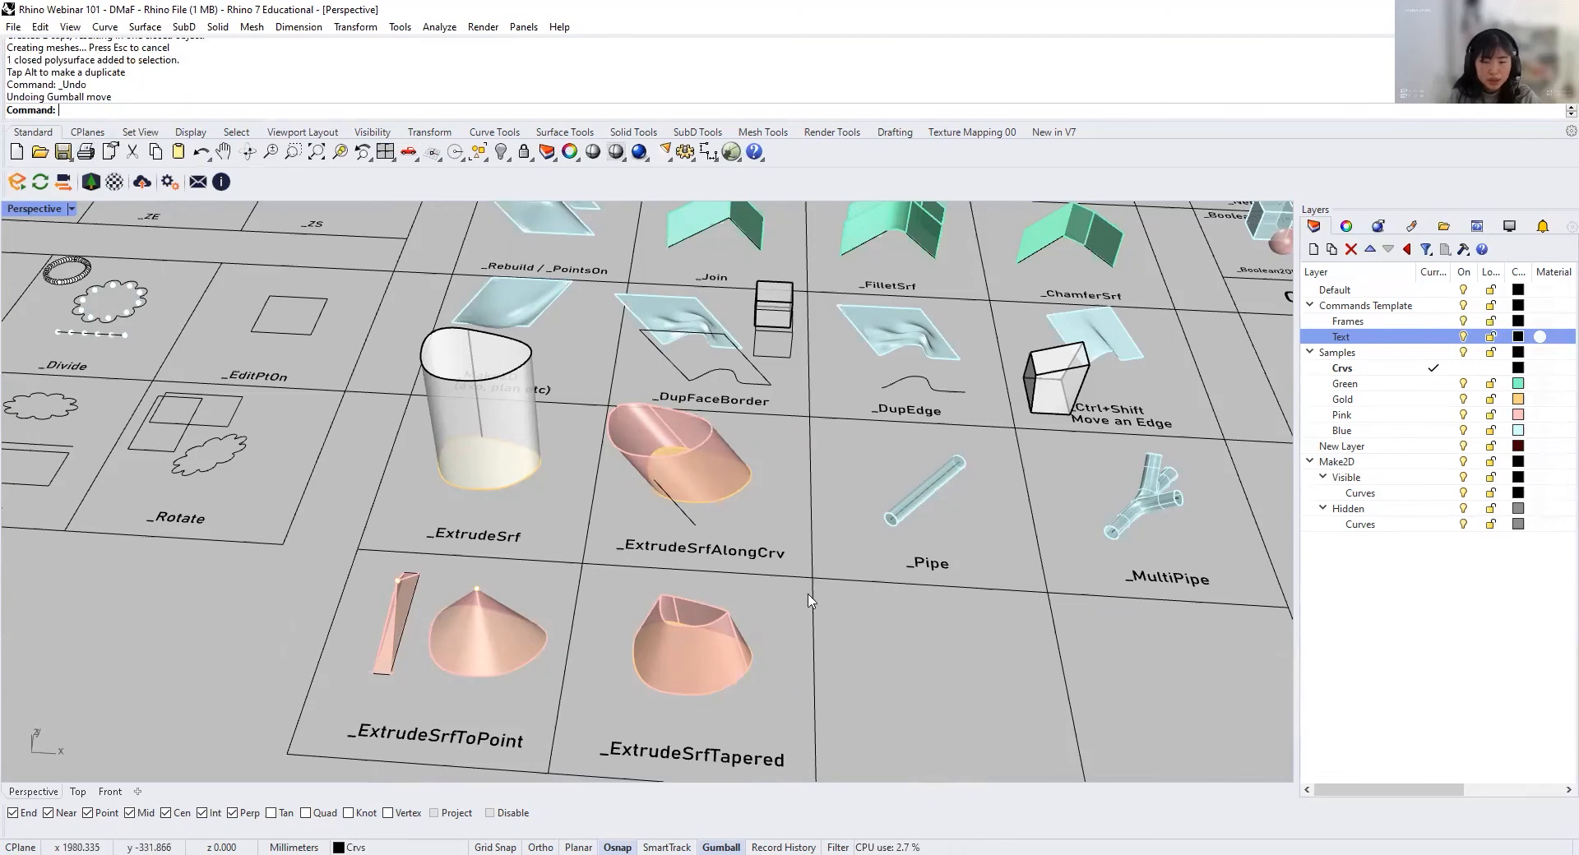
right_click_drag(639, 649, 345, 563)
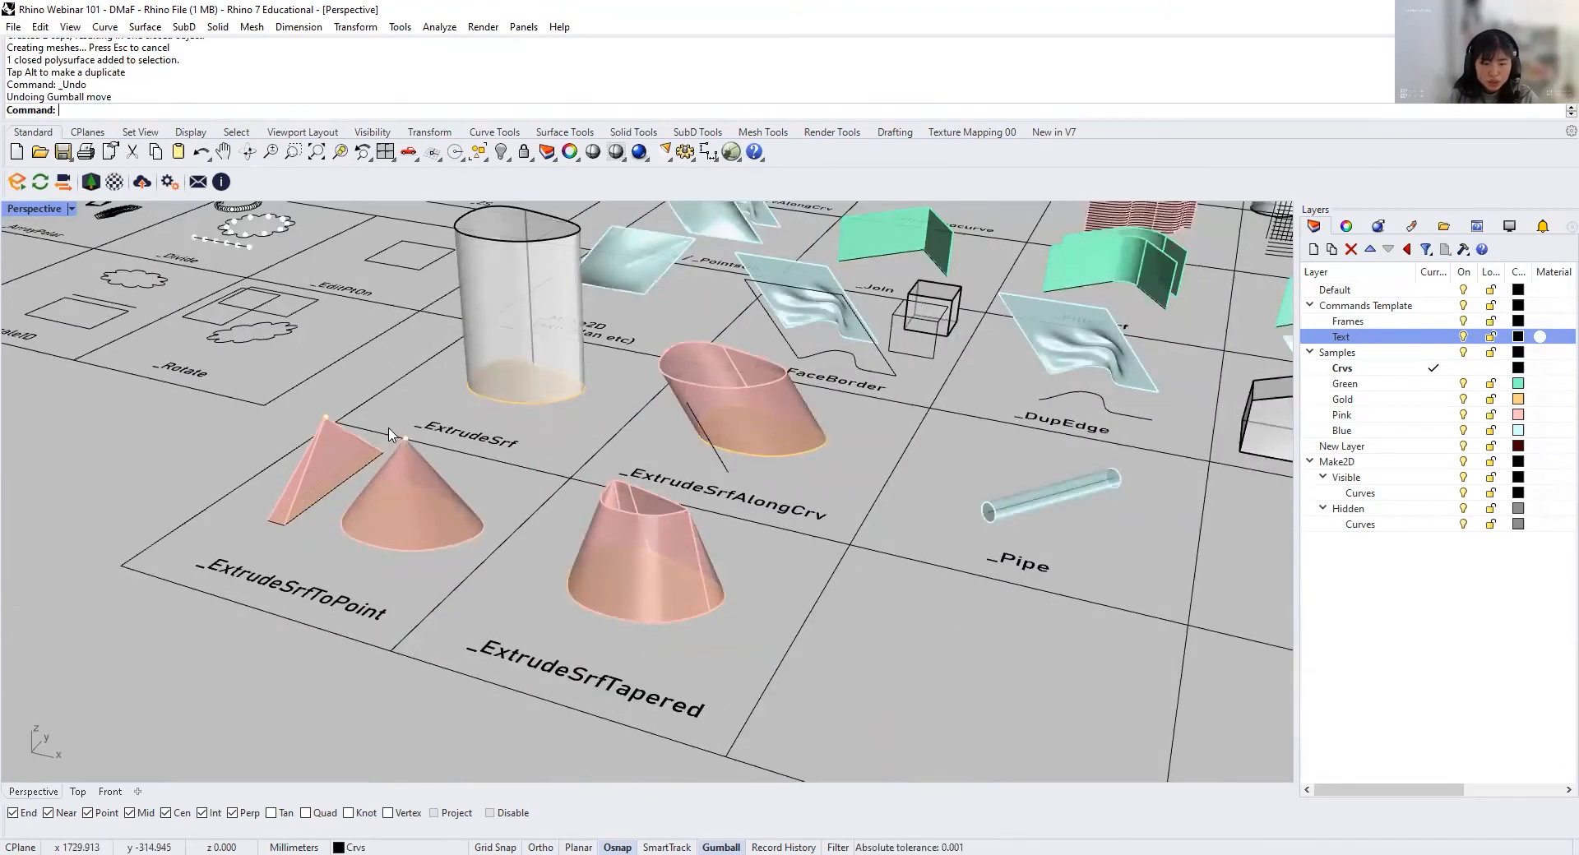
scroll(681, 563, "up", 2)
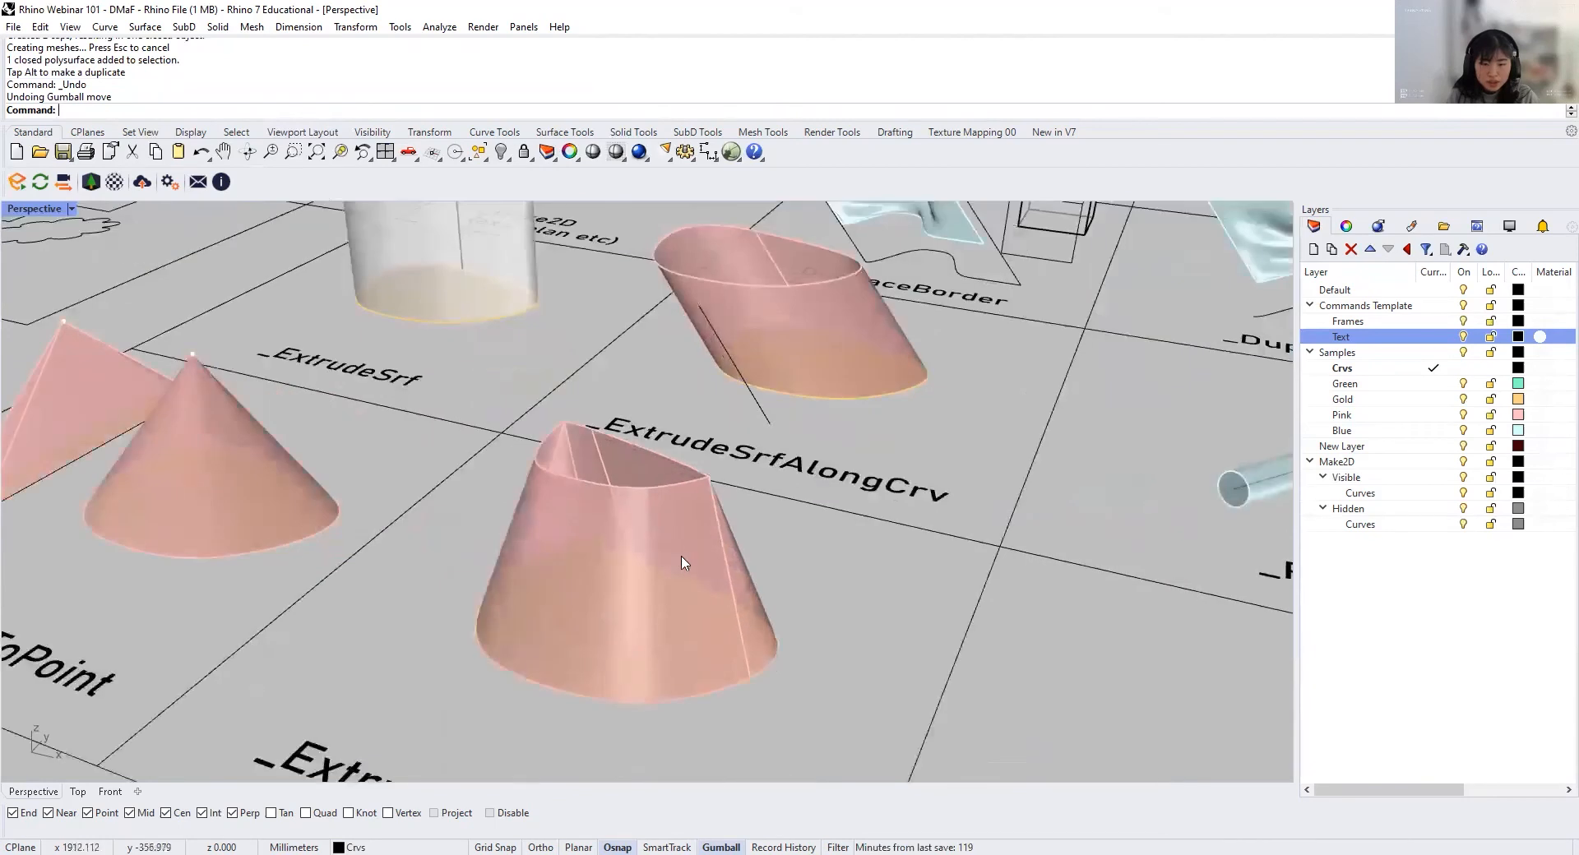
scroll(604, 547, "down", 4)
right_click_drag(692, 513, 712, 588, "shift")
scroll(547, 575, "up", 5)
scroll(576, 580, "down", 2)
left_click(712, 396)
scroll(904, 477, "down", 3)
Step: Delete the sample pipes in the Pipe and MultiPipe cells, keeping their centre lines
right_click_drag(1143, 531, 558, 508, "shift")
scroll(592, 535, "up", 3)
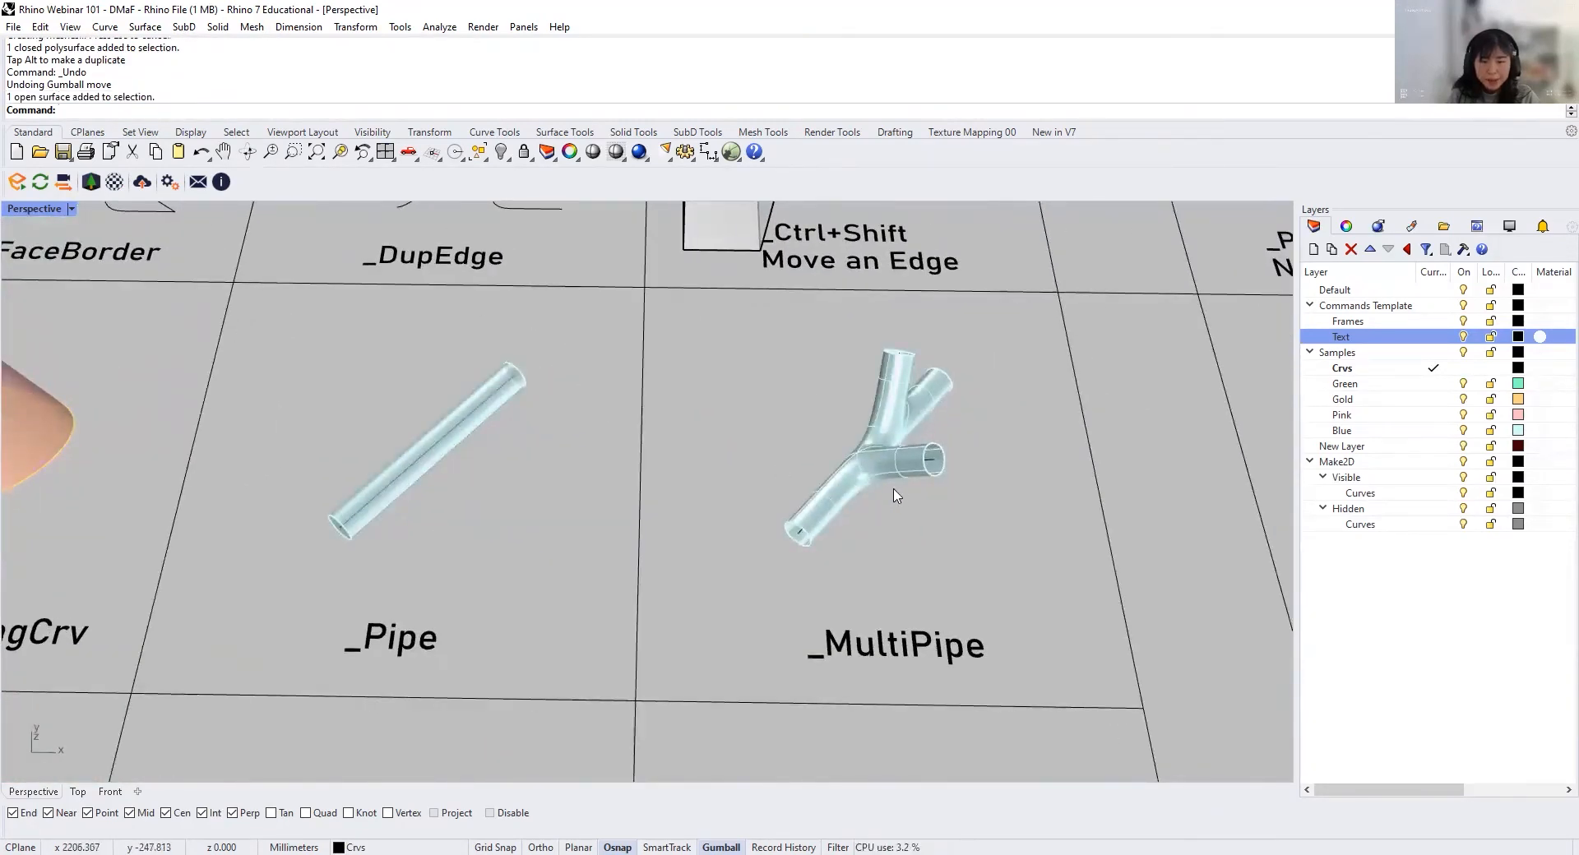
left_click(504, 370)
key("Delete")
left_click(806, 539)
key("Delete")
Step: Create a flat-capped pipe along the line in the Pipe cell with start and end radius 5
left_click(440, 440)
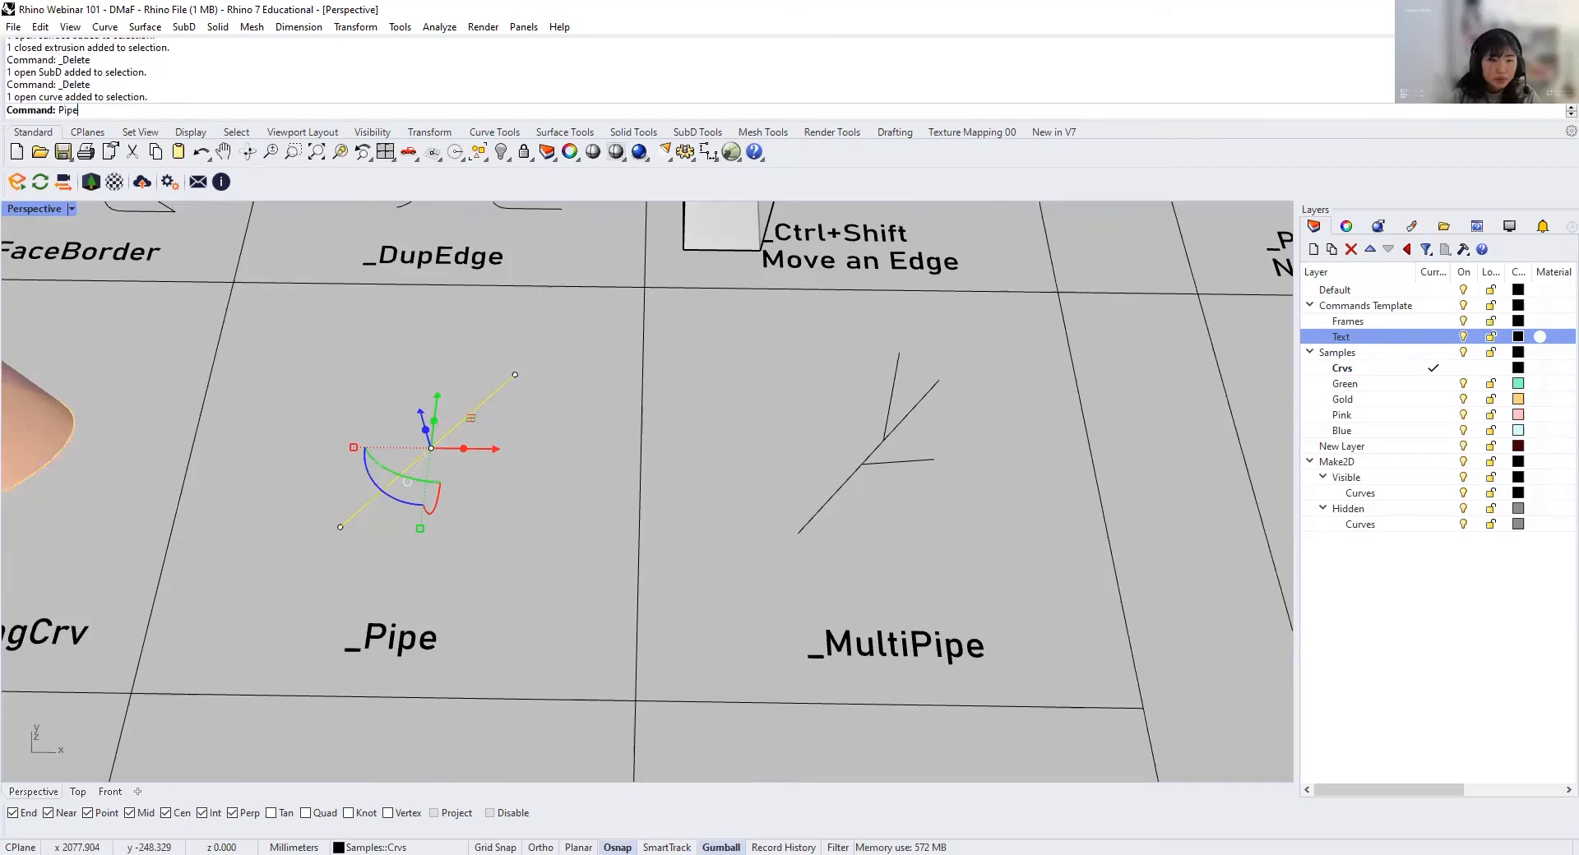
key("Return")
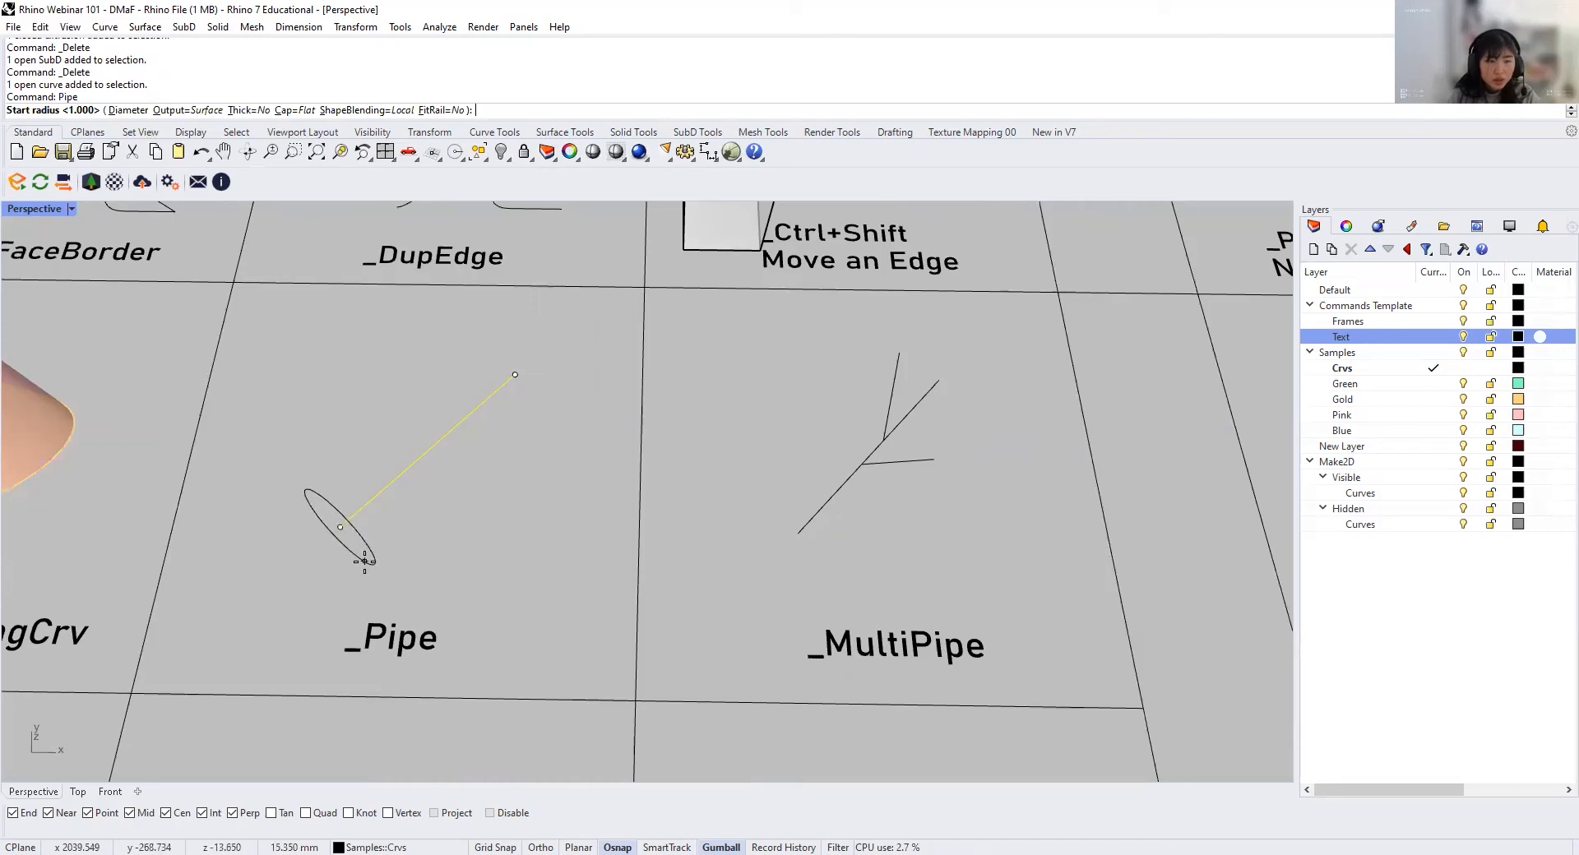
type("5")
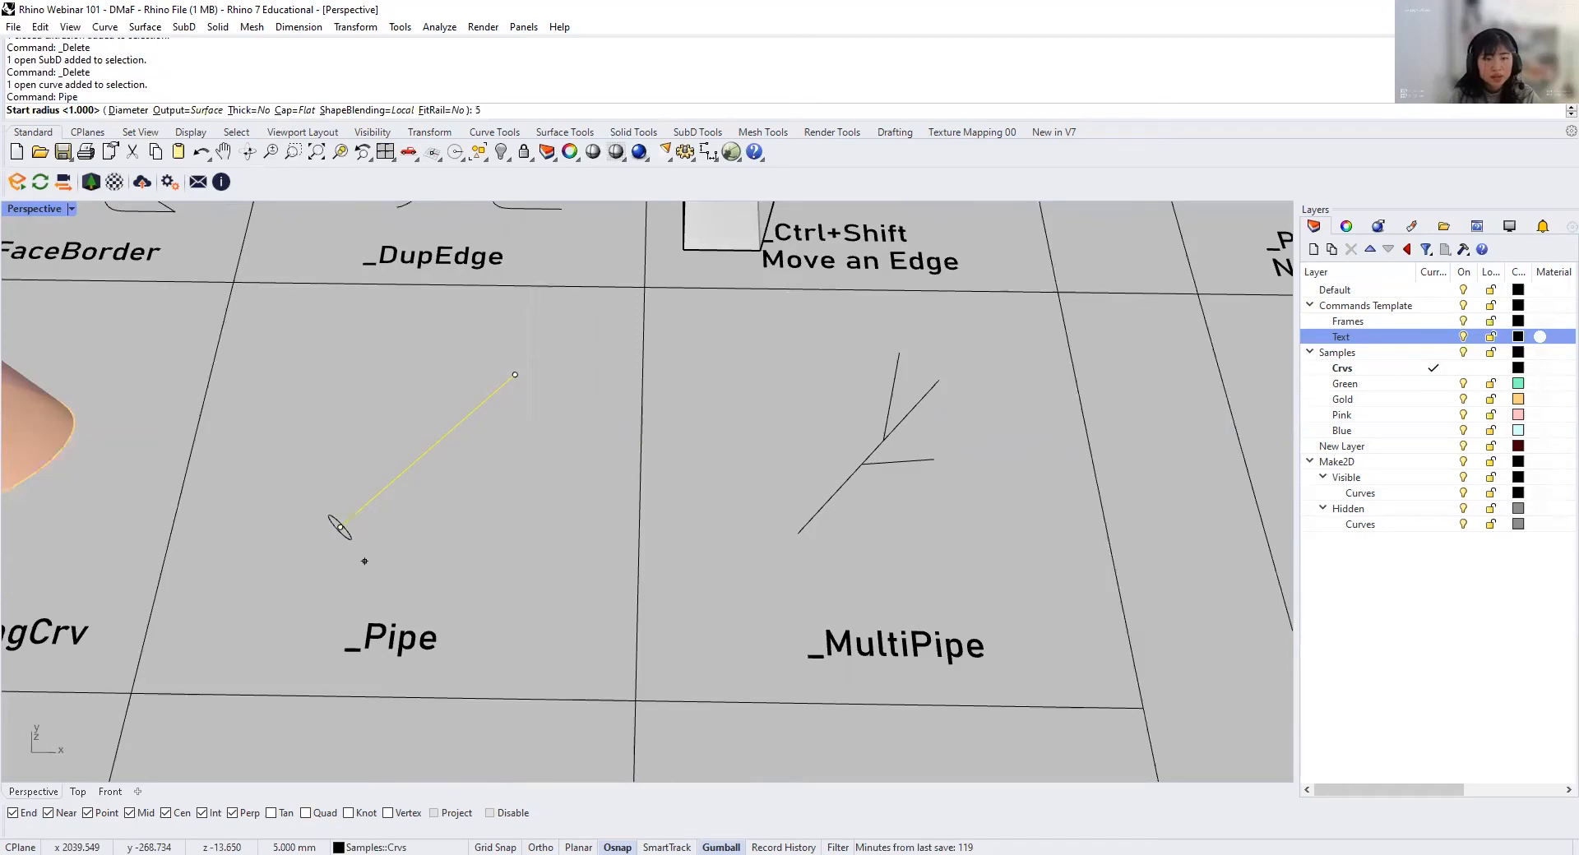
key("Return")
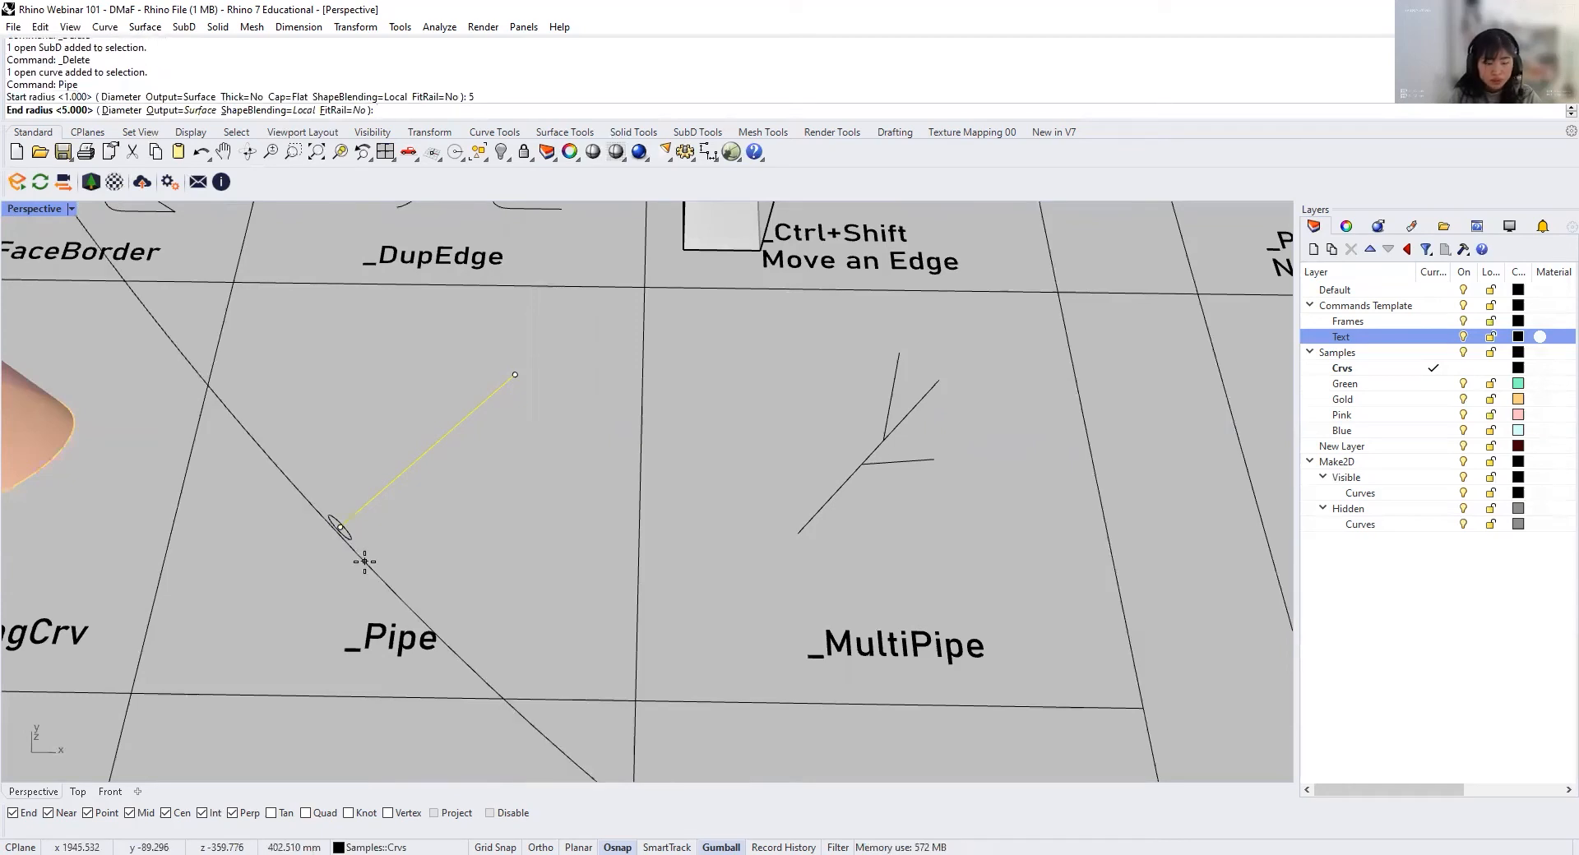
type("5")
key("Return")
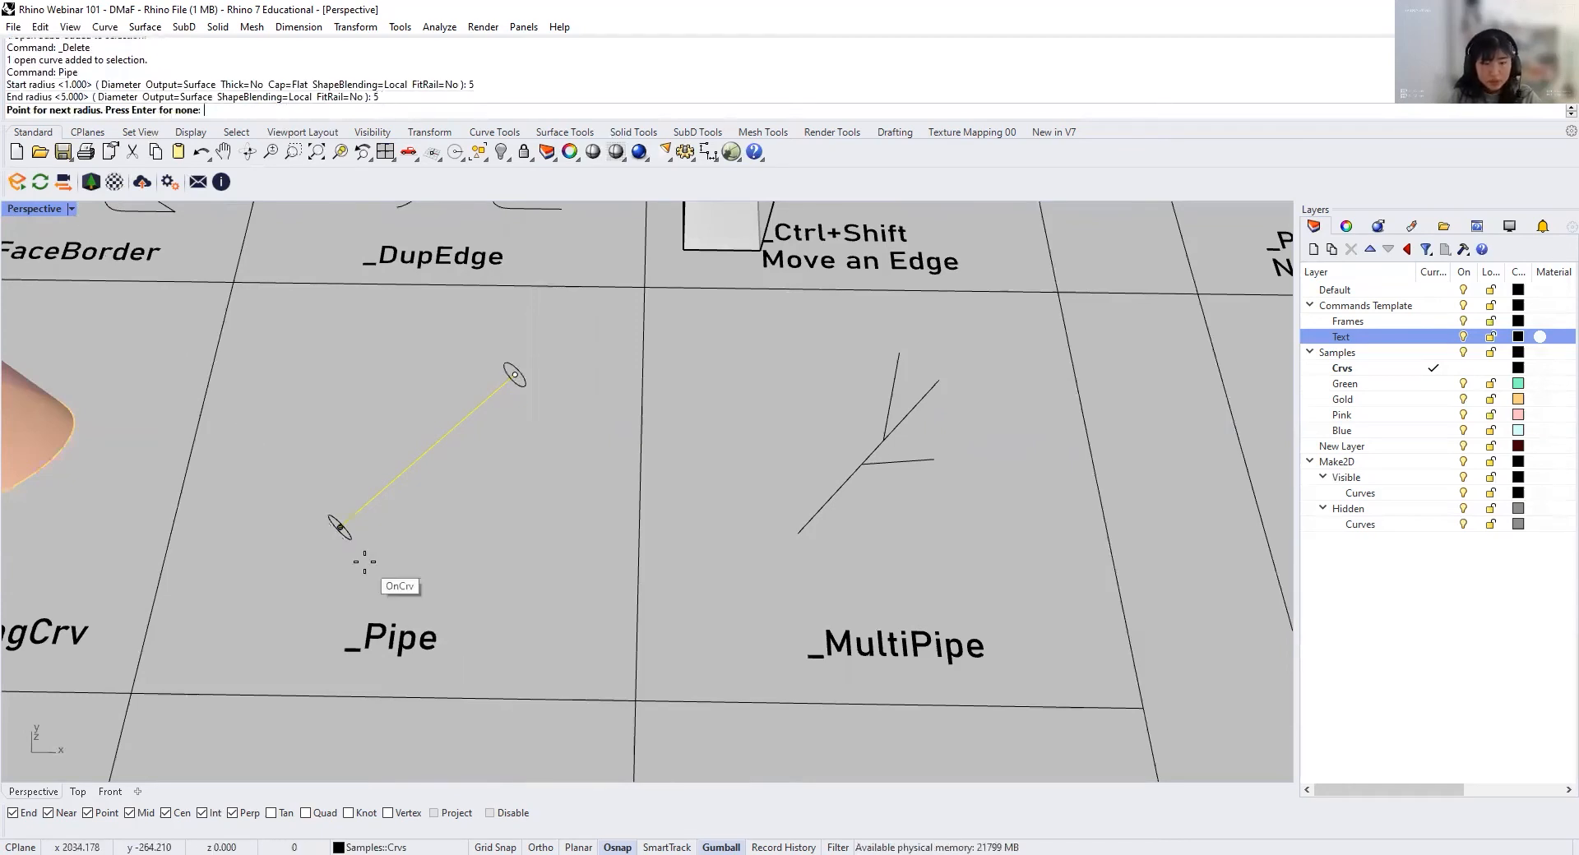
key("Return")
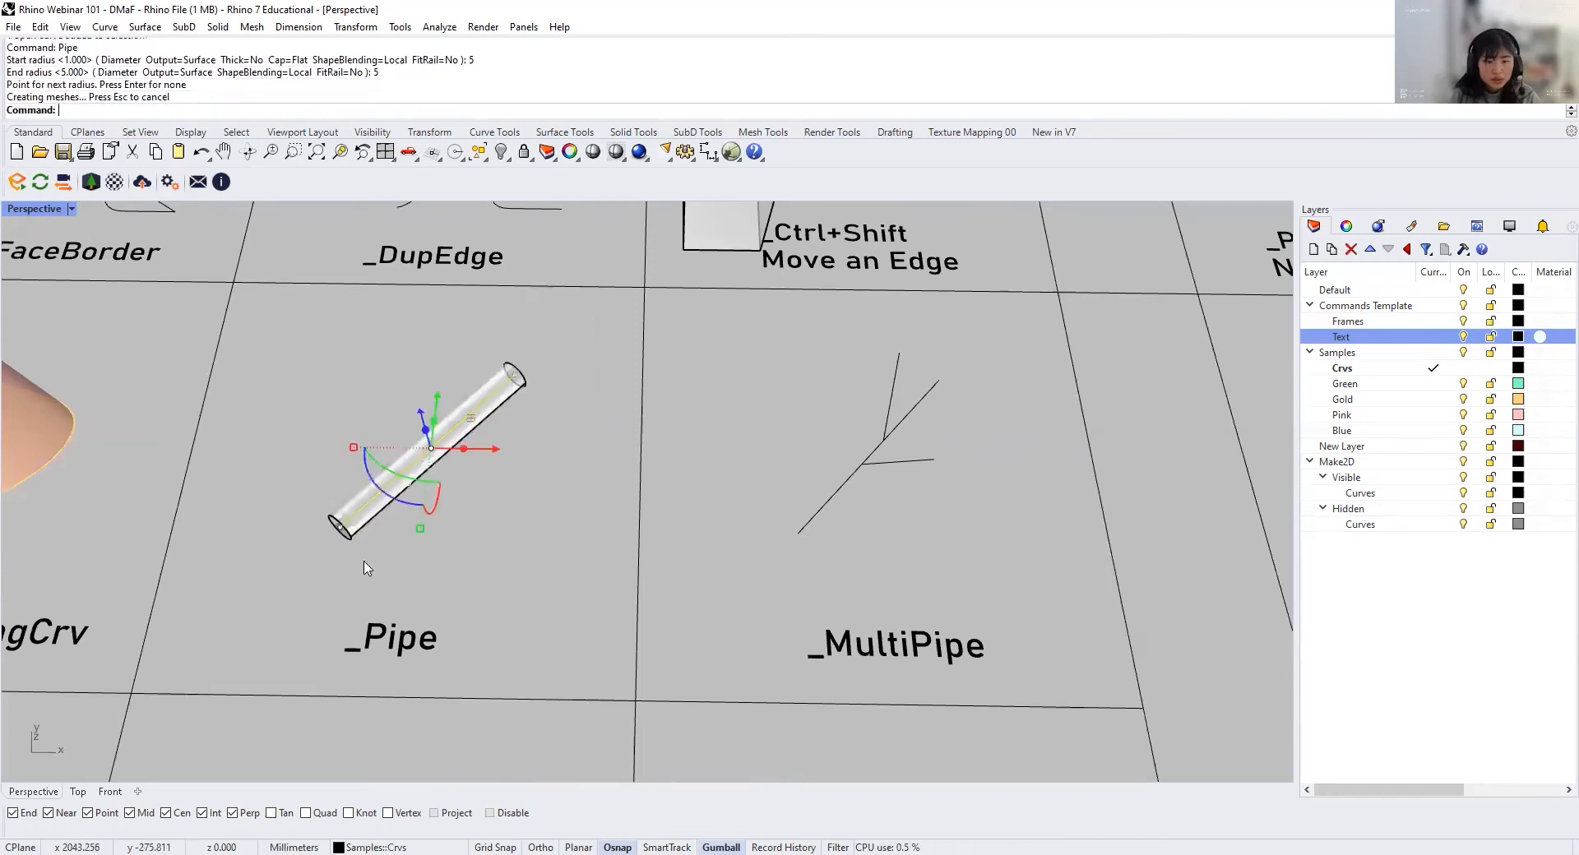
Step: Replace the uniform pipe with a tapered pipe along the same line, using start radius 5 and end radius 20
key("Delete")
scroll(599, 441, "up", 3)
type("Pipe")
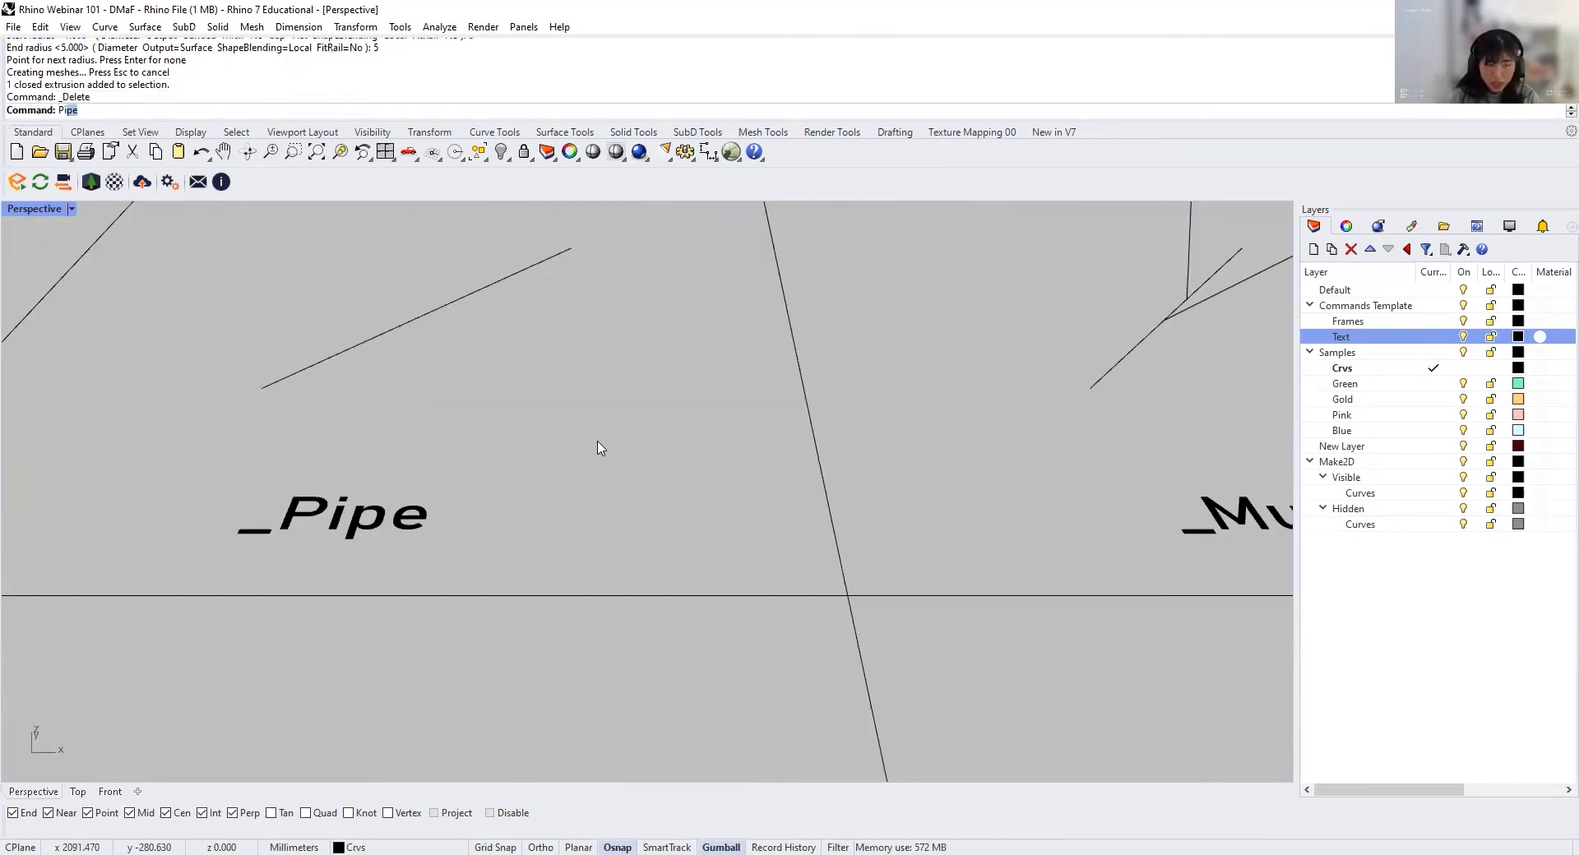
key("Return")
left_click(367, 343)
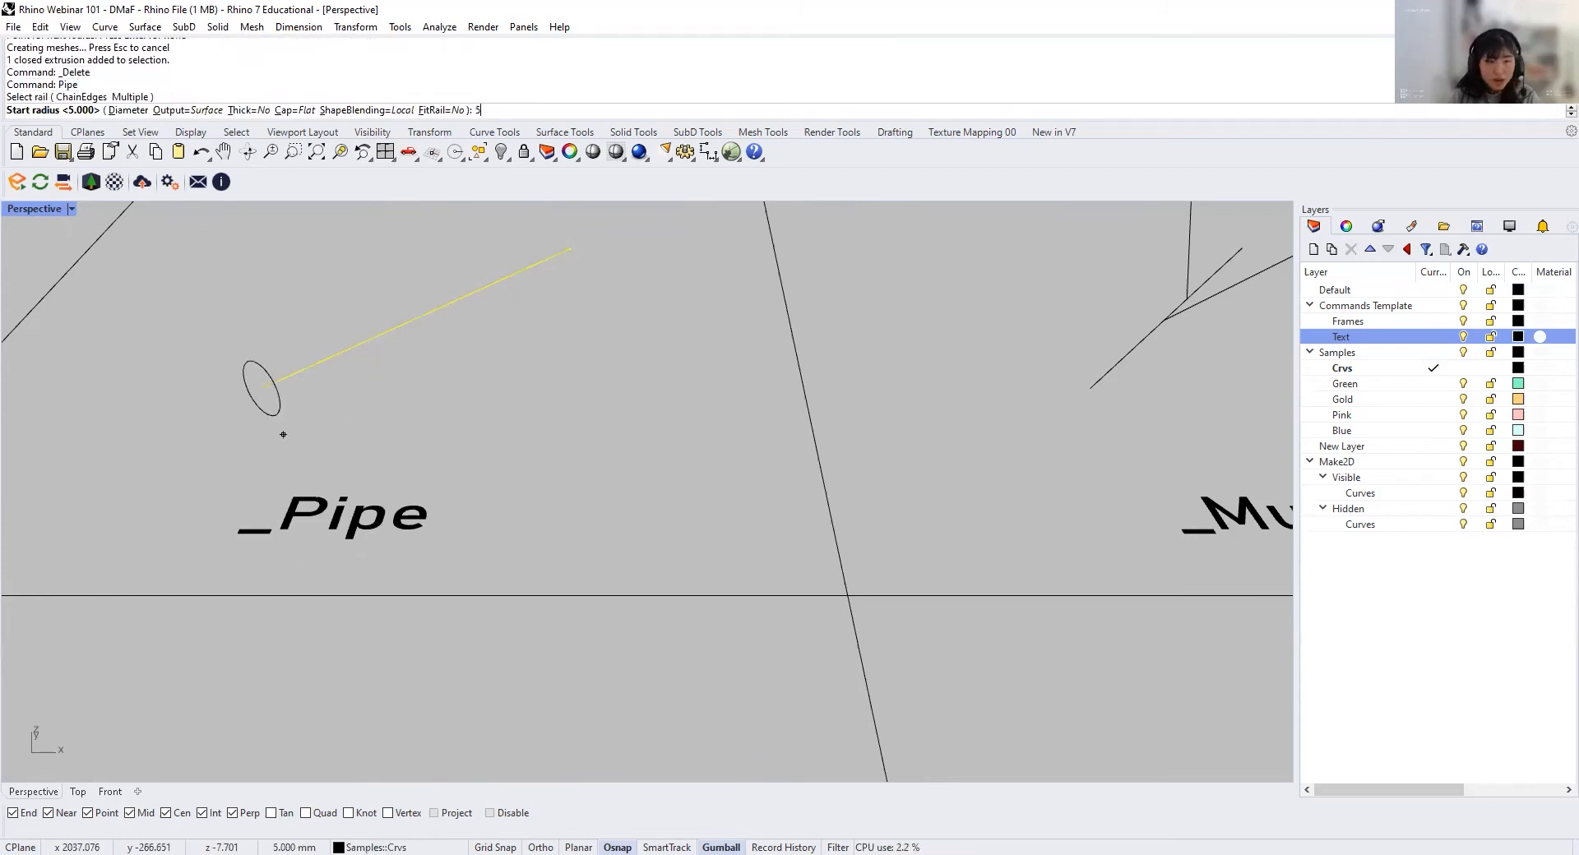
type("5")
key("Return")
type("20")
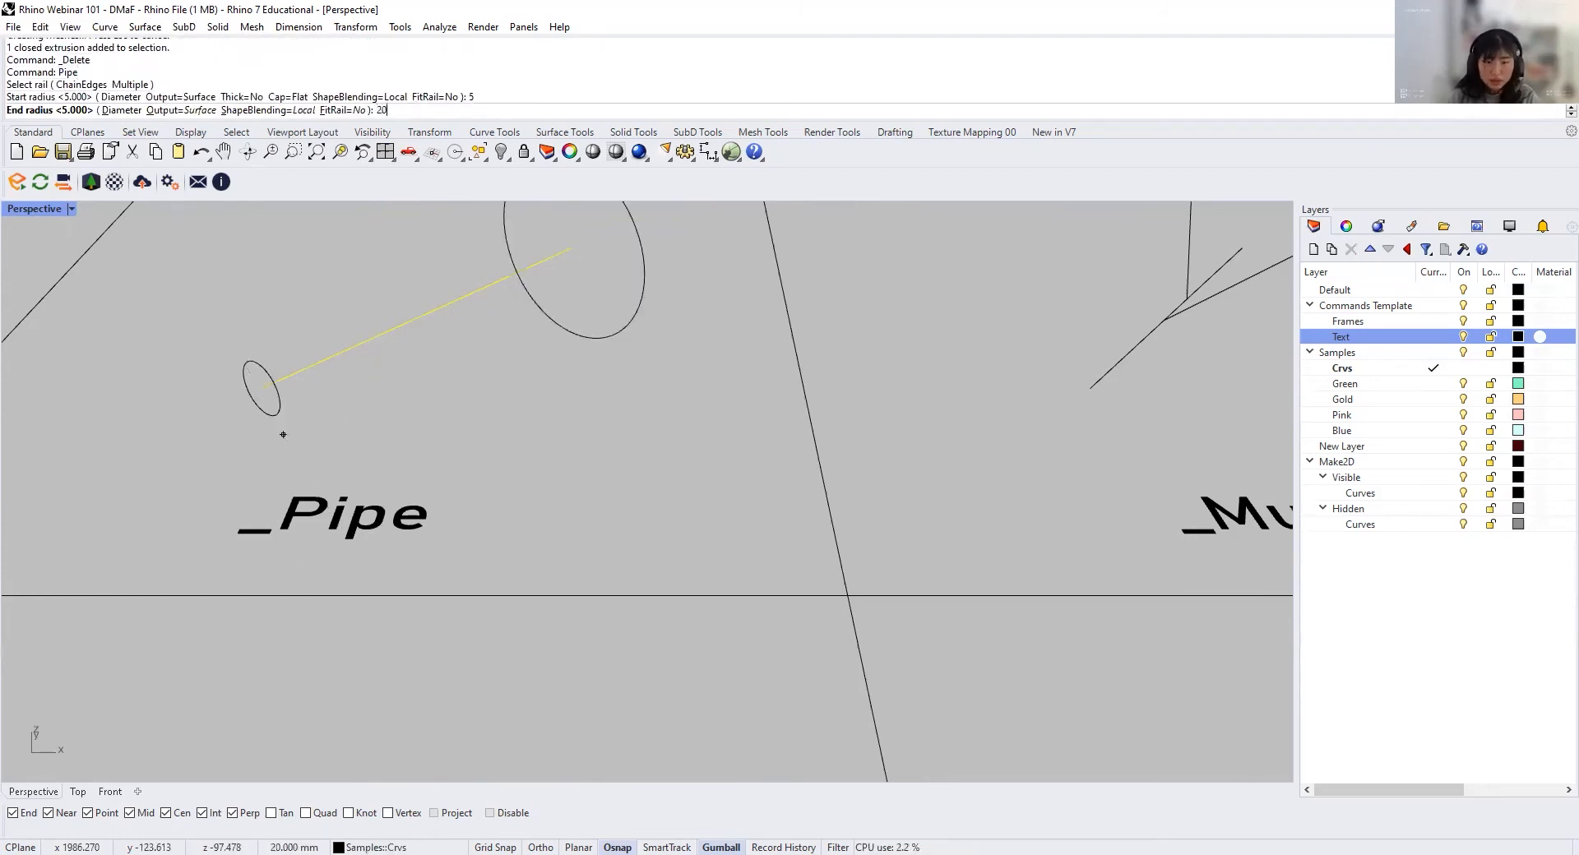
key("Return")
key("Return")
Step: Undo the tapered pipe and the deletion of the uniform pipe
scroll(329, 438, "down", 4)
right_click_drag(496, 471, 567, 592)
key("ctrl+z")
key("ctrl+z")
Step: Create a MultiPipe around the branching lines in the MultiPipe cell with radius 5, cap ends off and the default 1 strut division
right_click_drag(1060, 514, 557, 570, "shift")
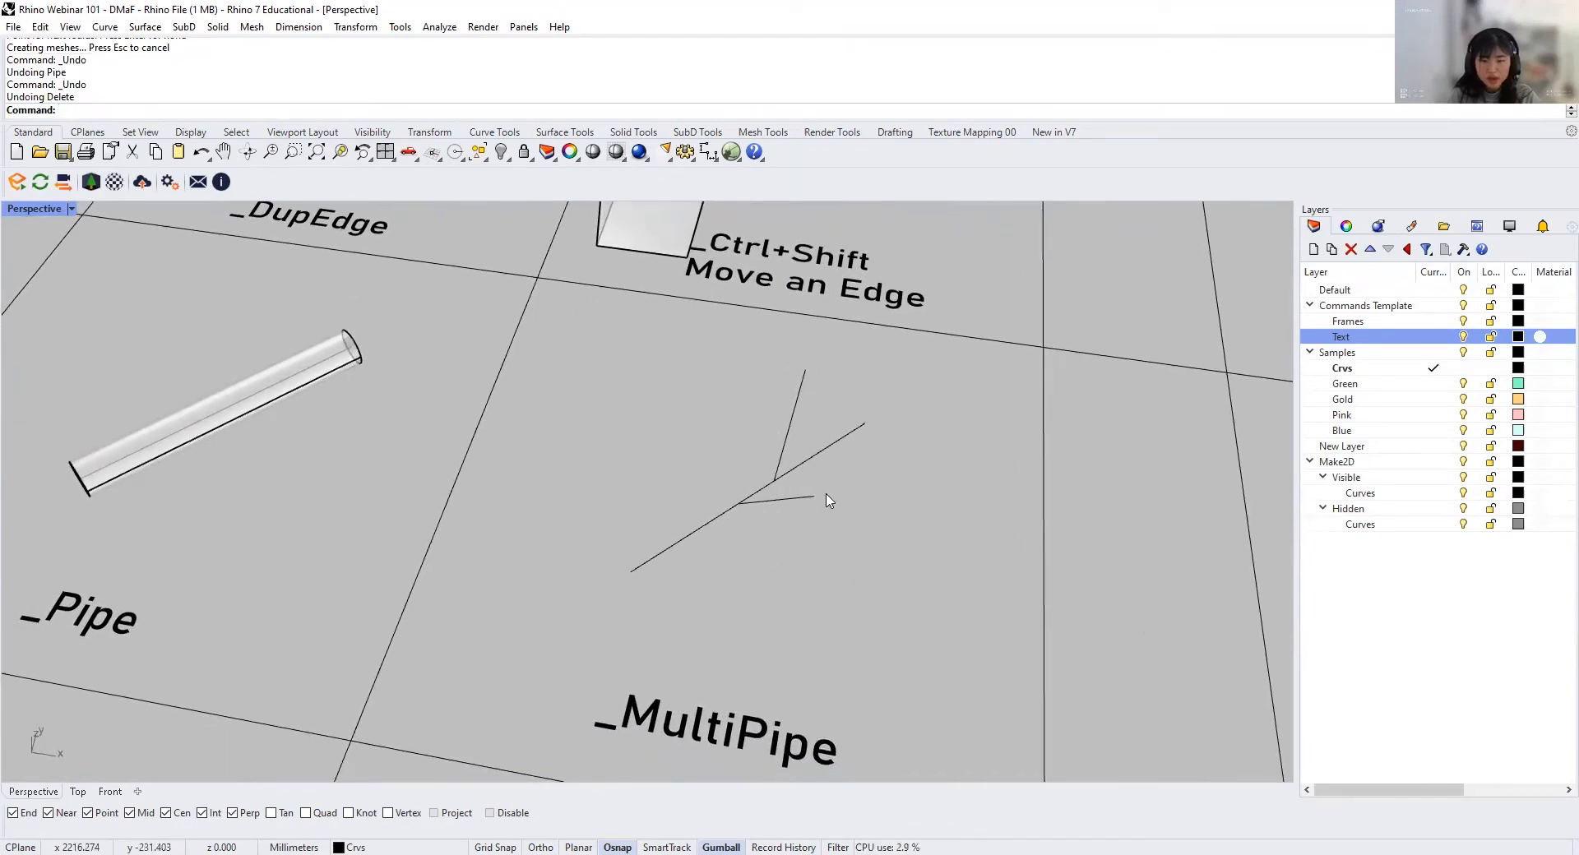
left_click_drag(892, 598, 789, 532)
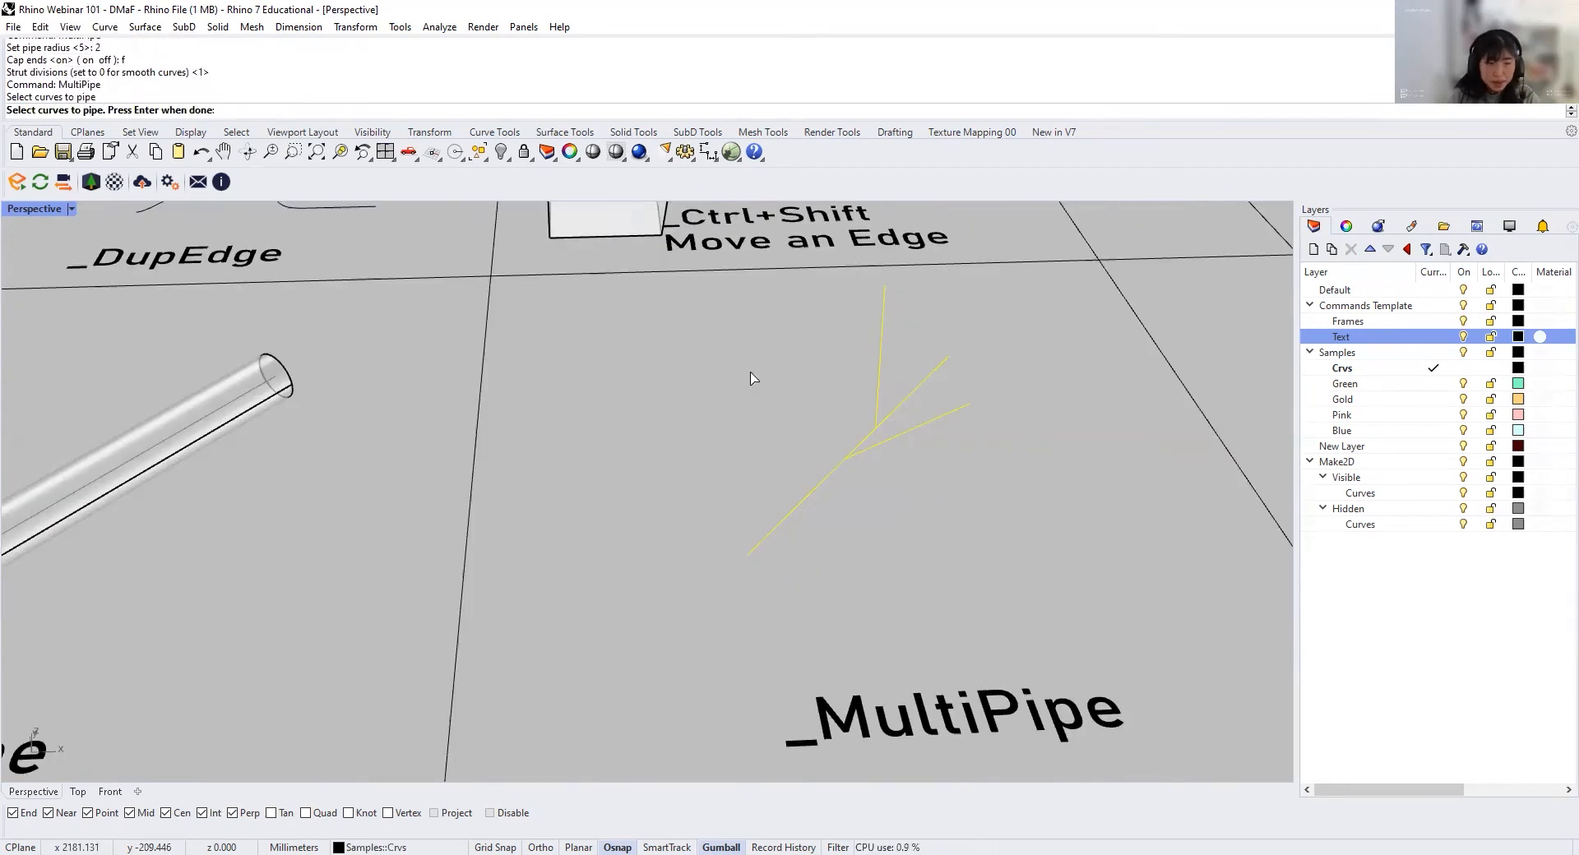
key("Return")
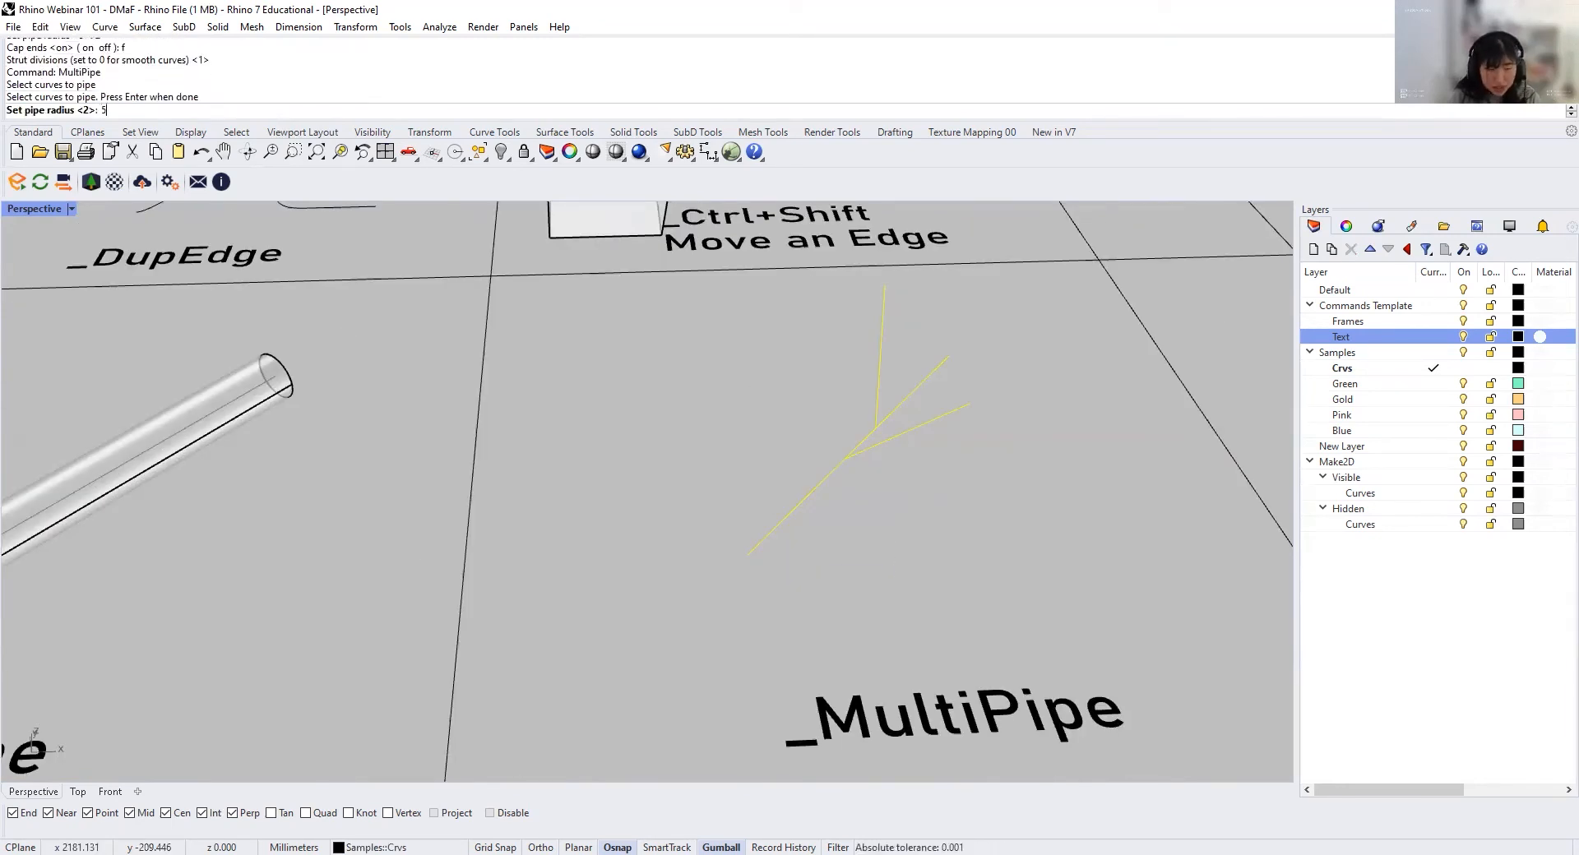
type("5")
key("Return")
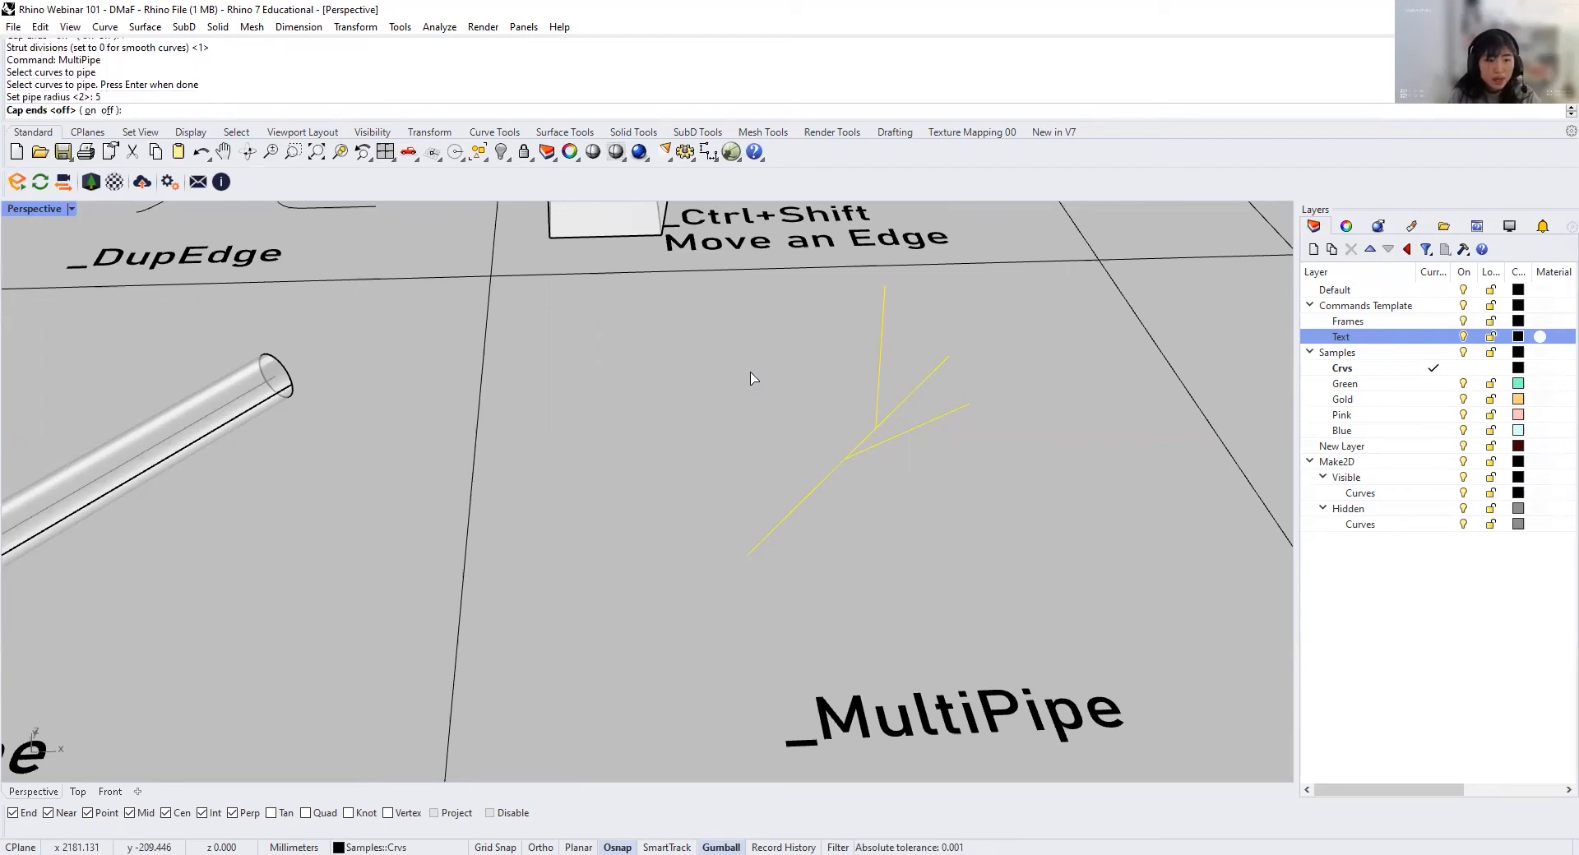
type("f")
key("Return")
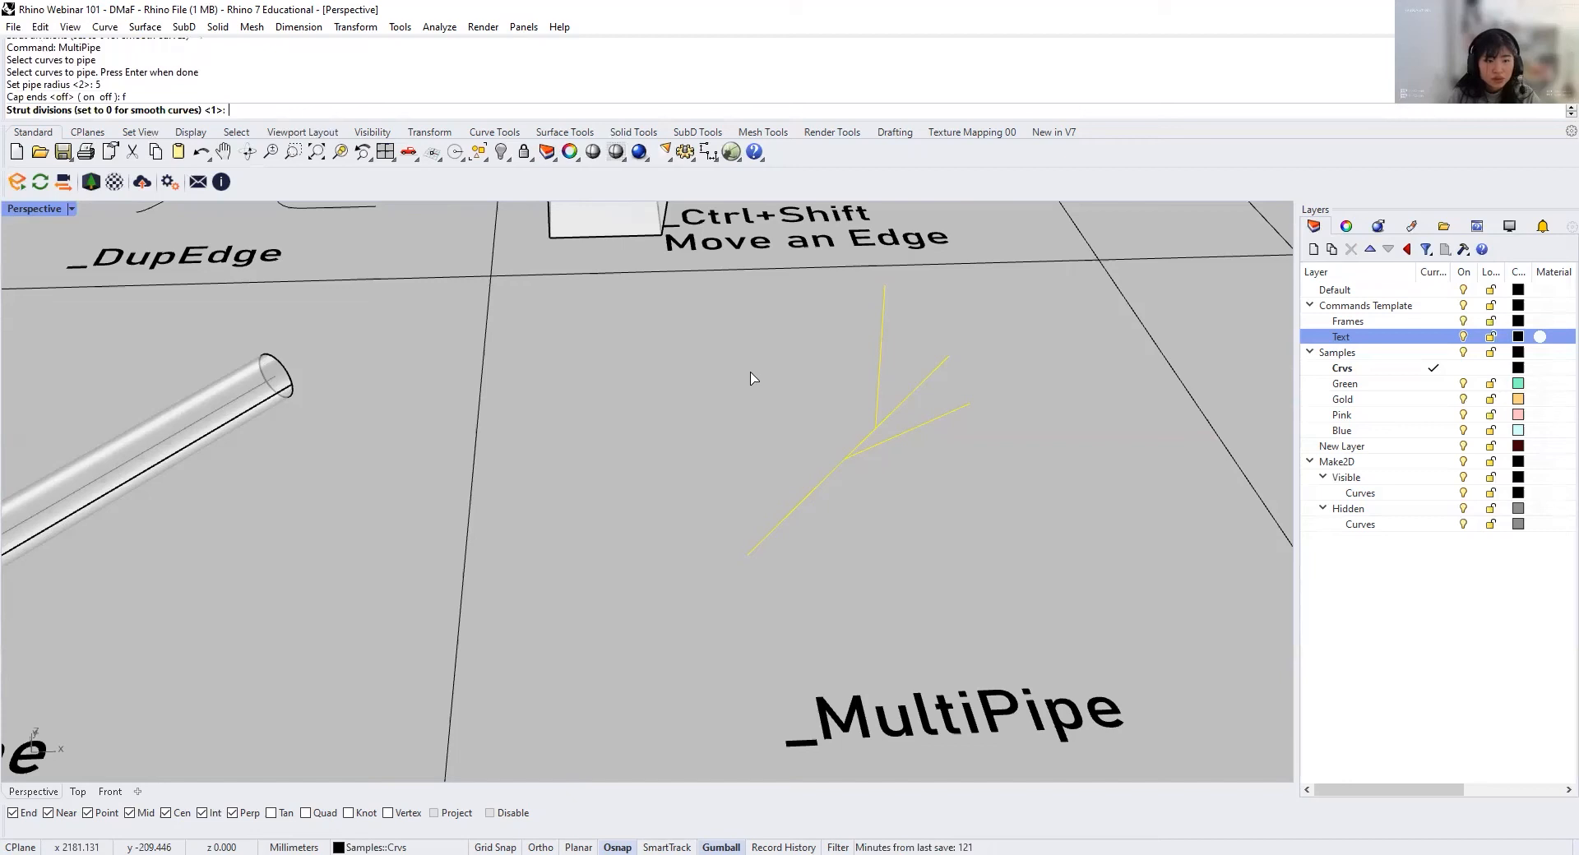
key("Return")
right_click_drag(820, 393, 851, 411)
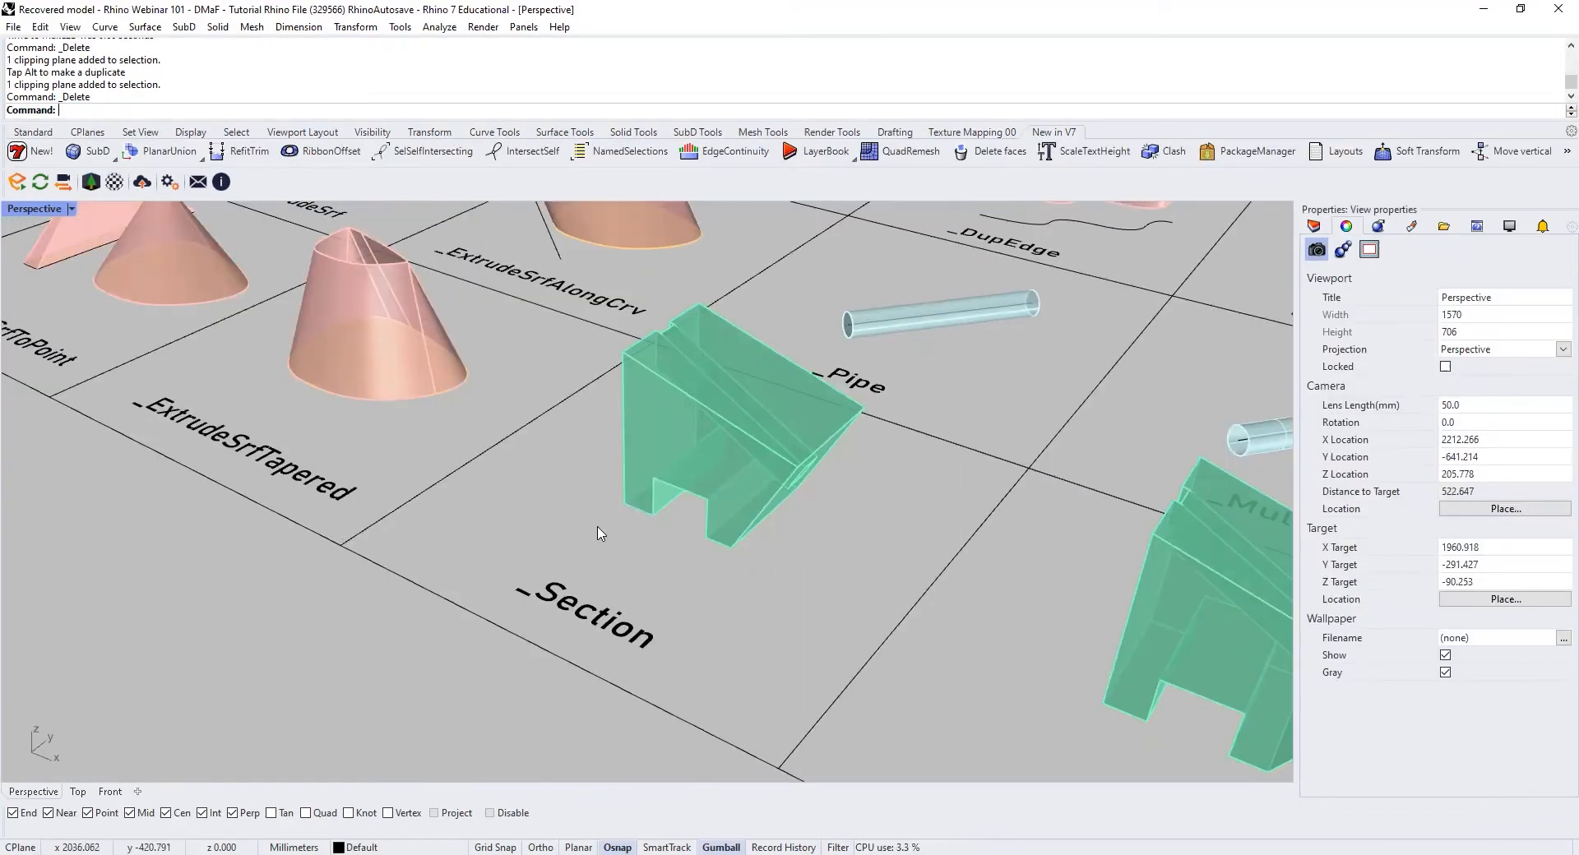
Step: Draw a straight line on the ground just in front of the green solid in the Section cell
type("Se")
key("BackSpace")
key("BackSpace")
key("Return")
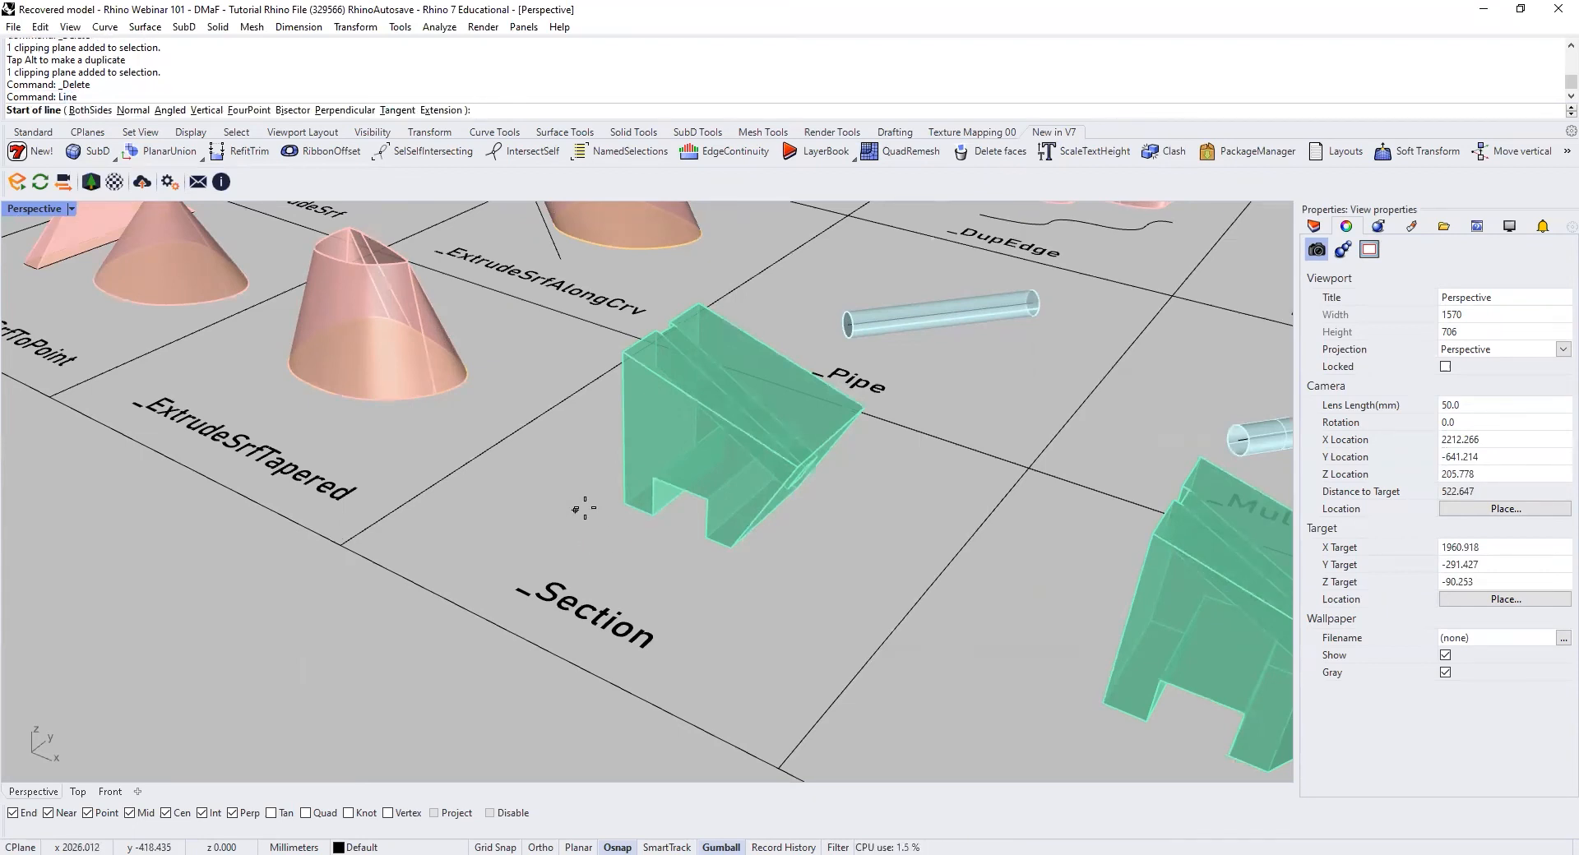
left_click(580, 501)
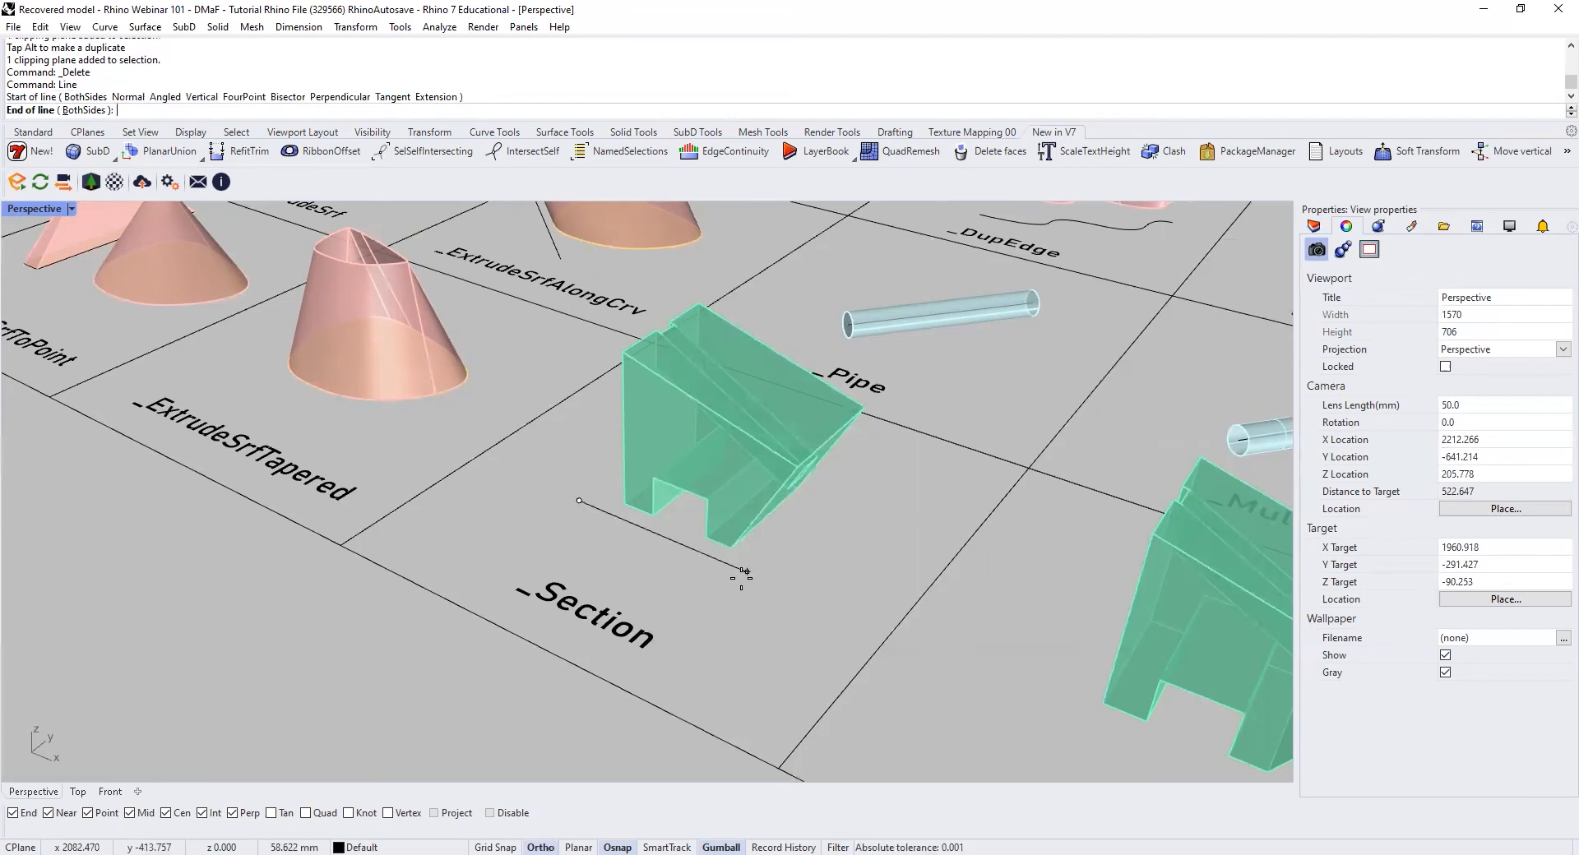
left_click(762, 580, "shift")
Step: Move the line back so that it runs through the middle of the green solid
left_click(730, 565)
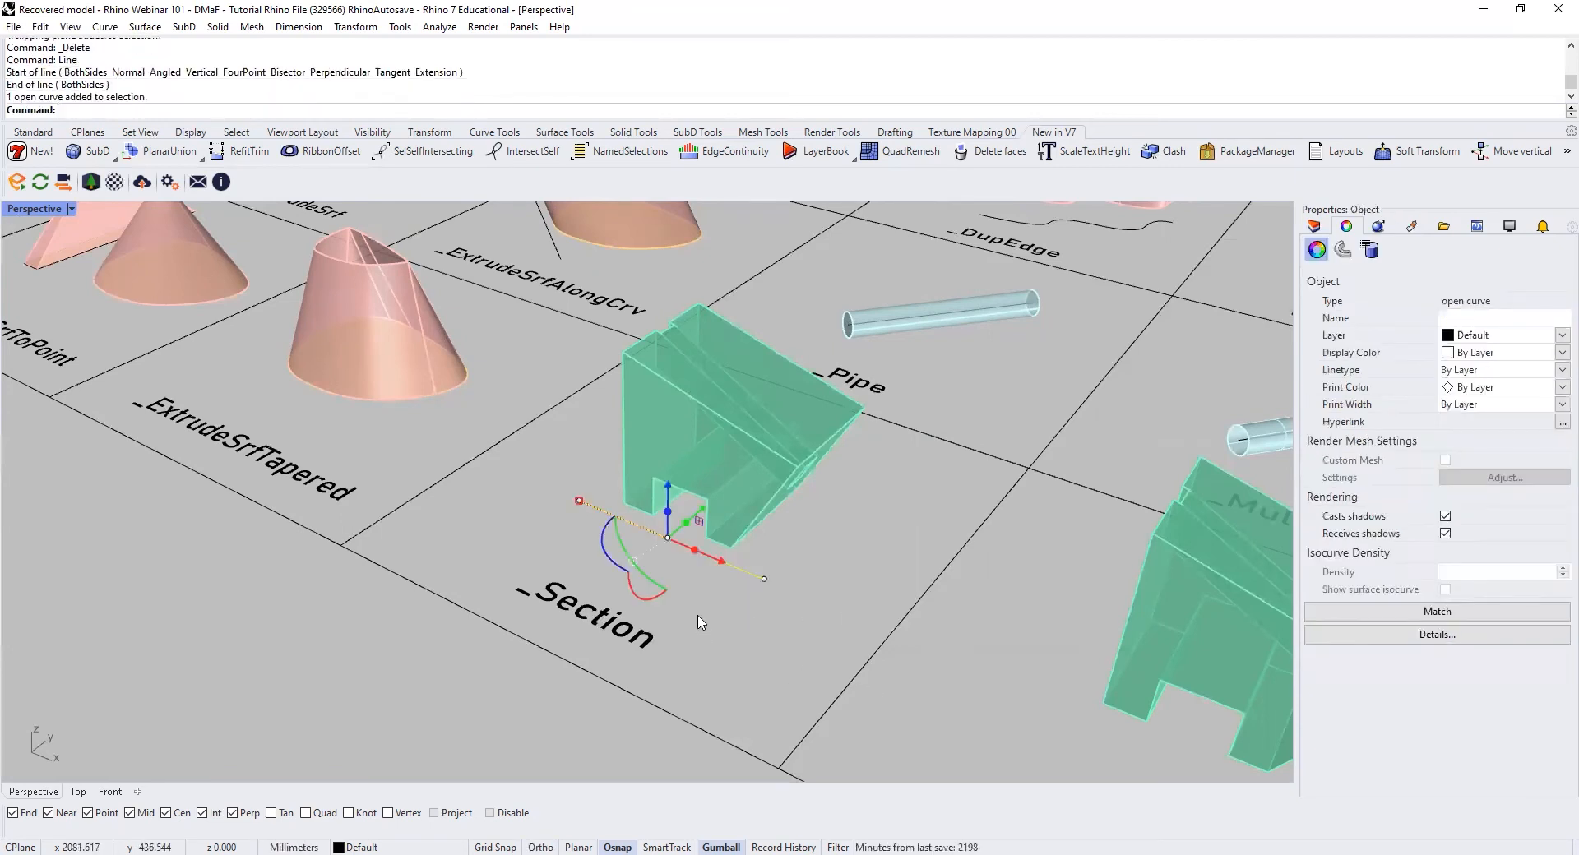
left_click_drag(704, 509, 765, 476)
left_click(449, 607)
Step: Create section curves through the solid in the Section cell, following the line from inside the solid to its outer end
type("Section")
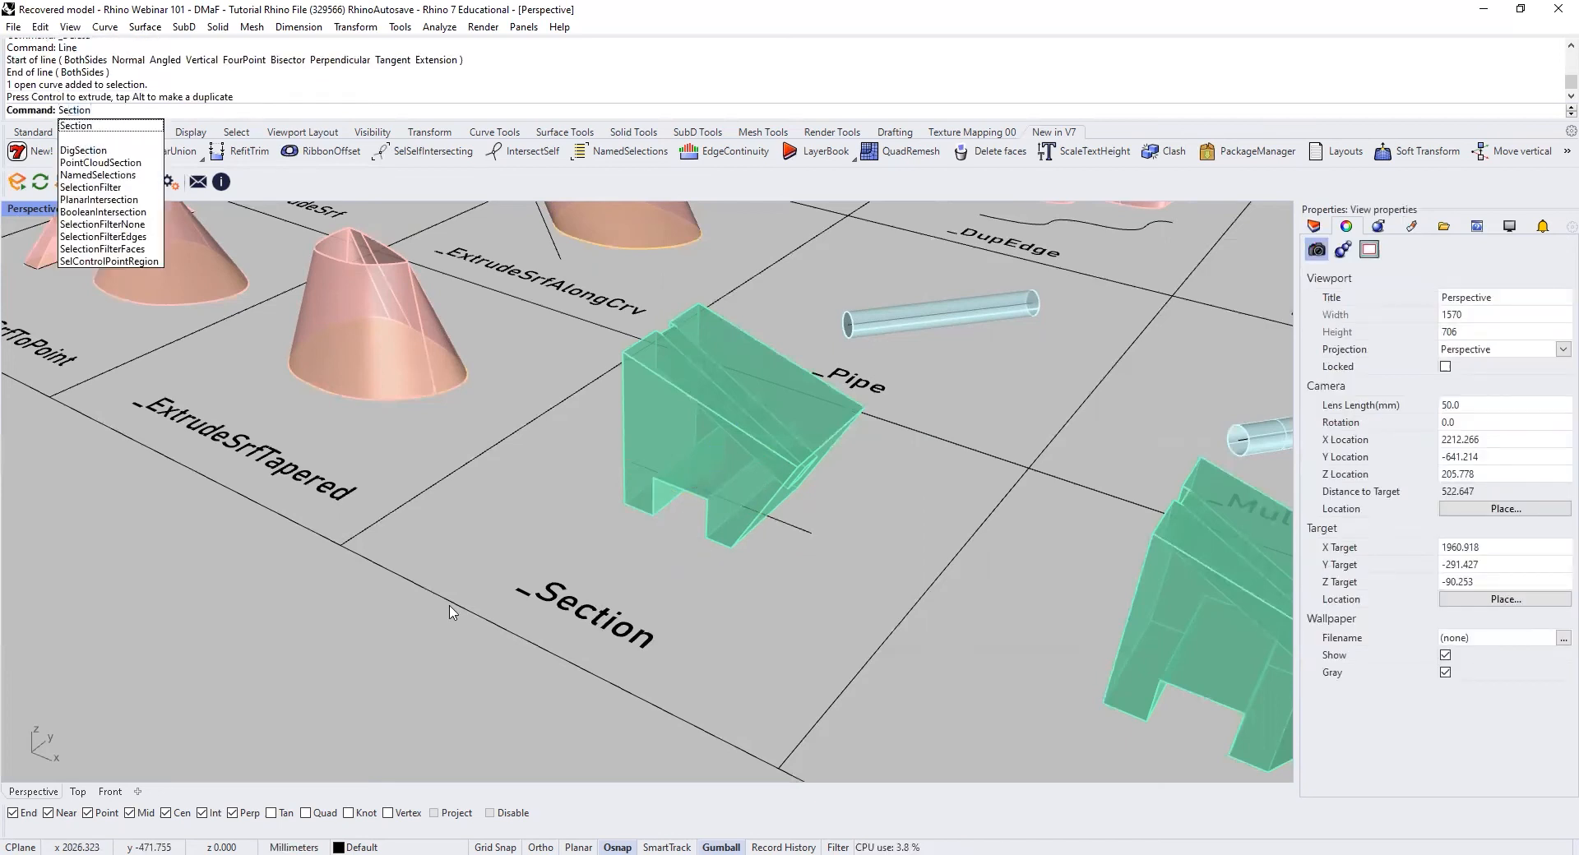
key("Return")
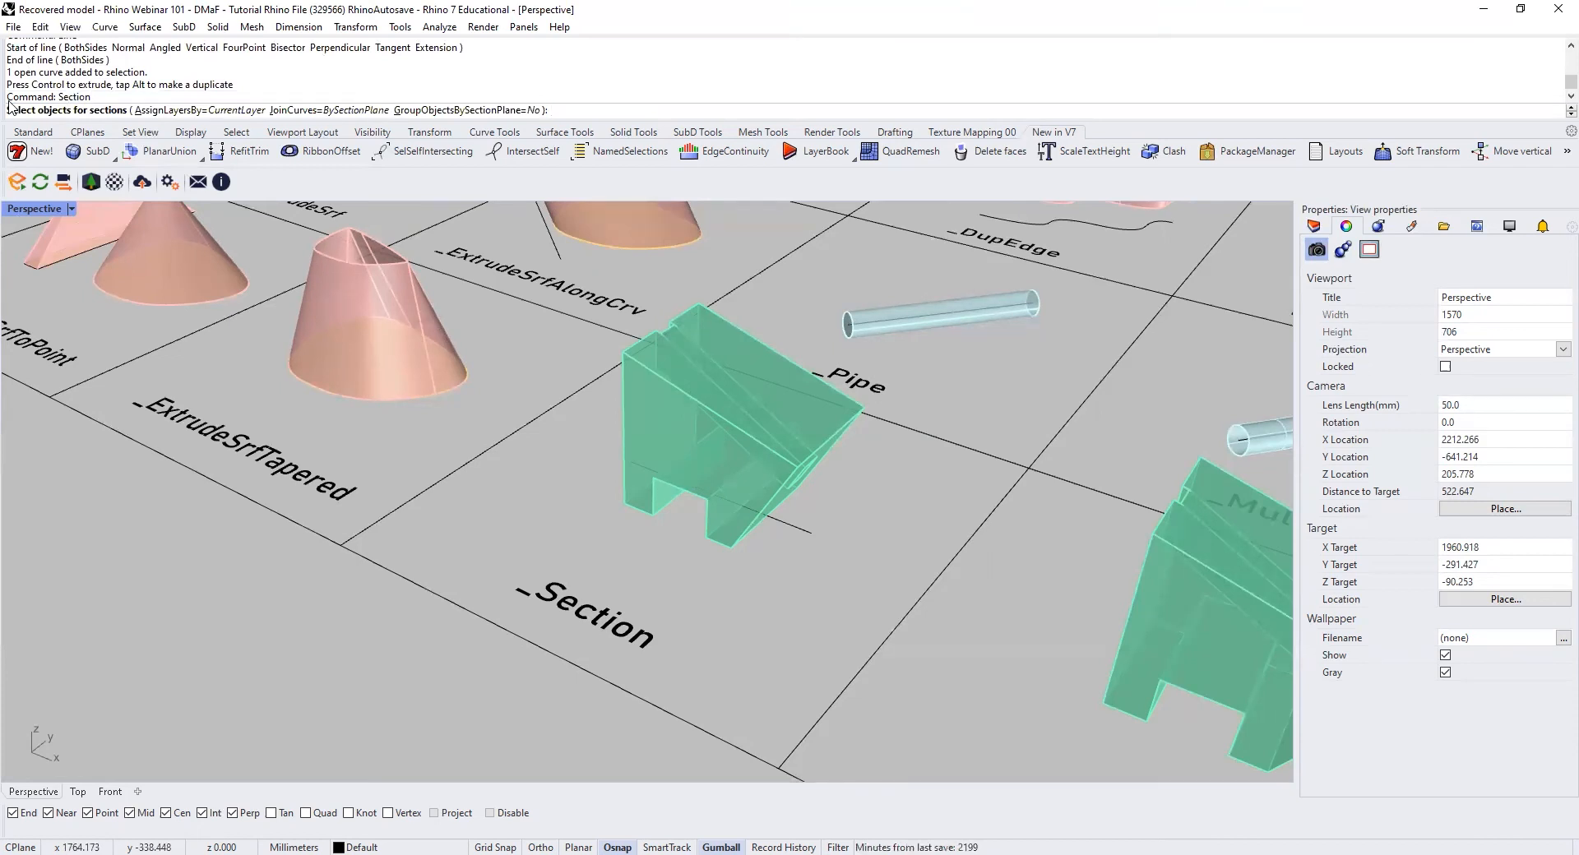
left_click(810, 440)
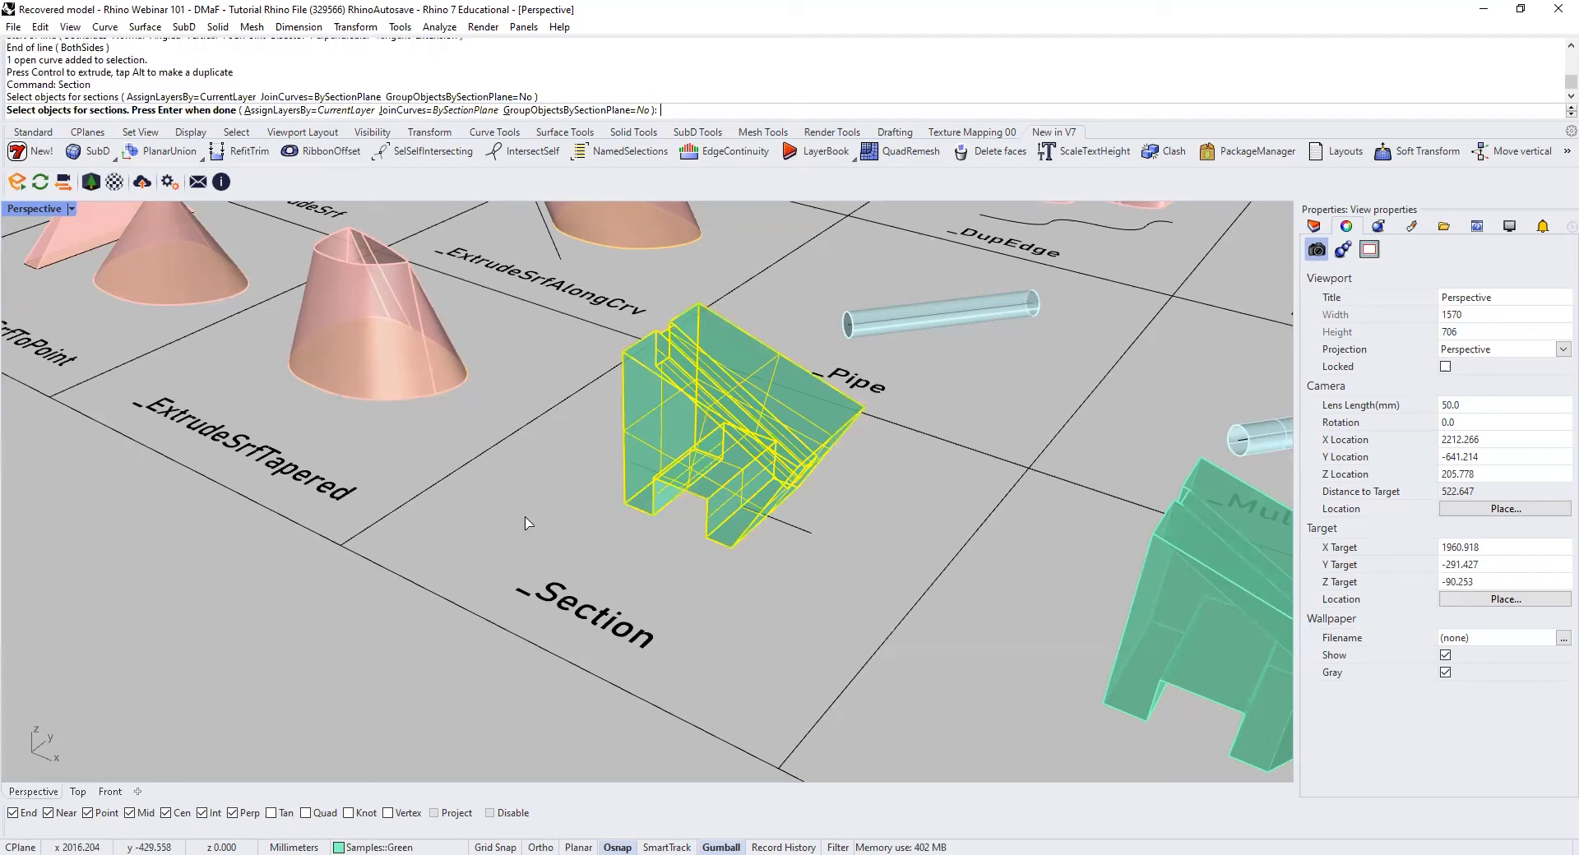
key("Return")
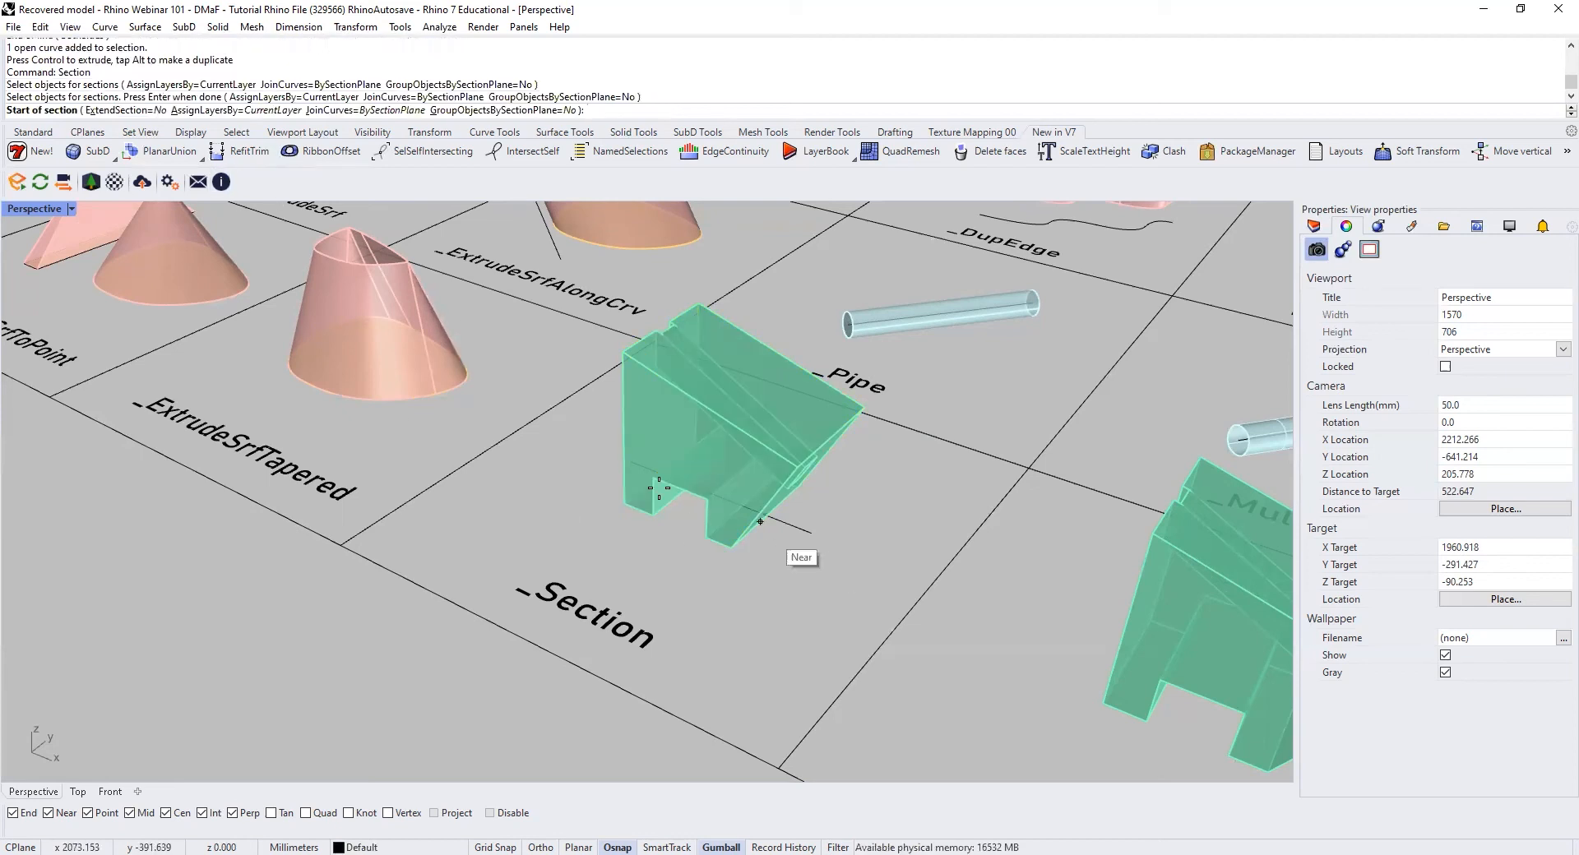
left_click(633, 462)
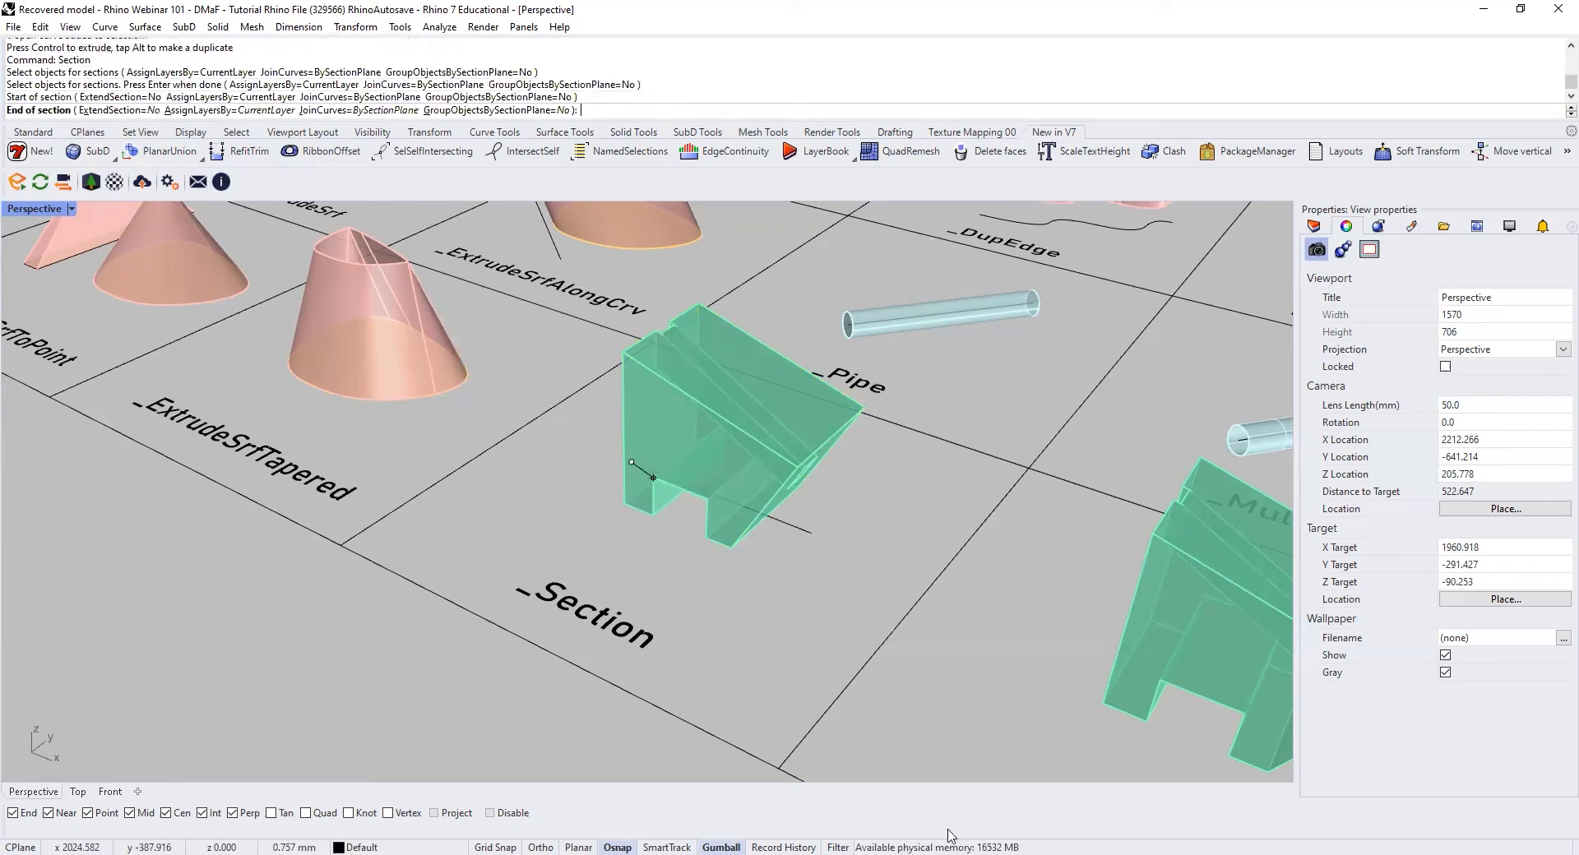
left_click(814, 536)
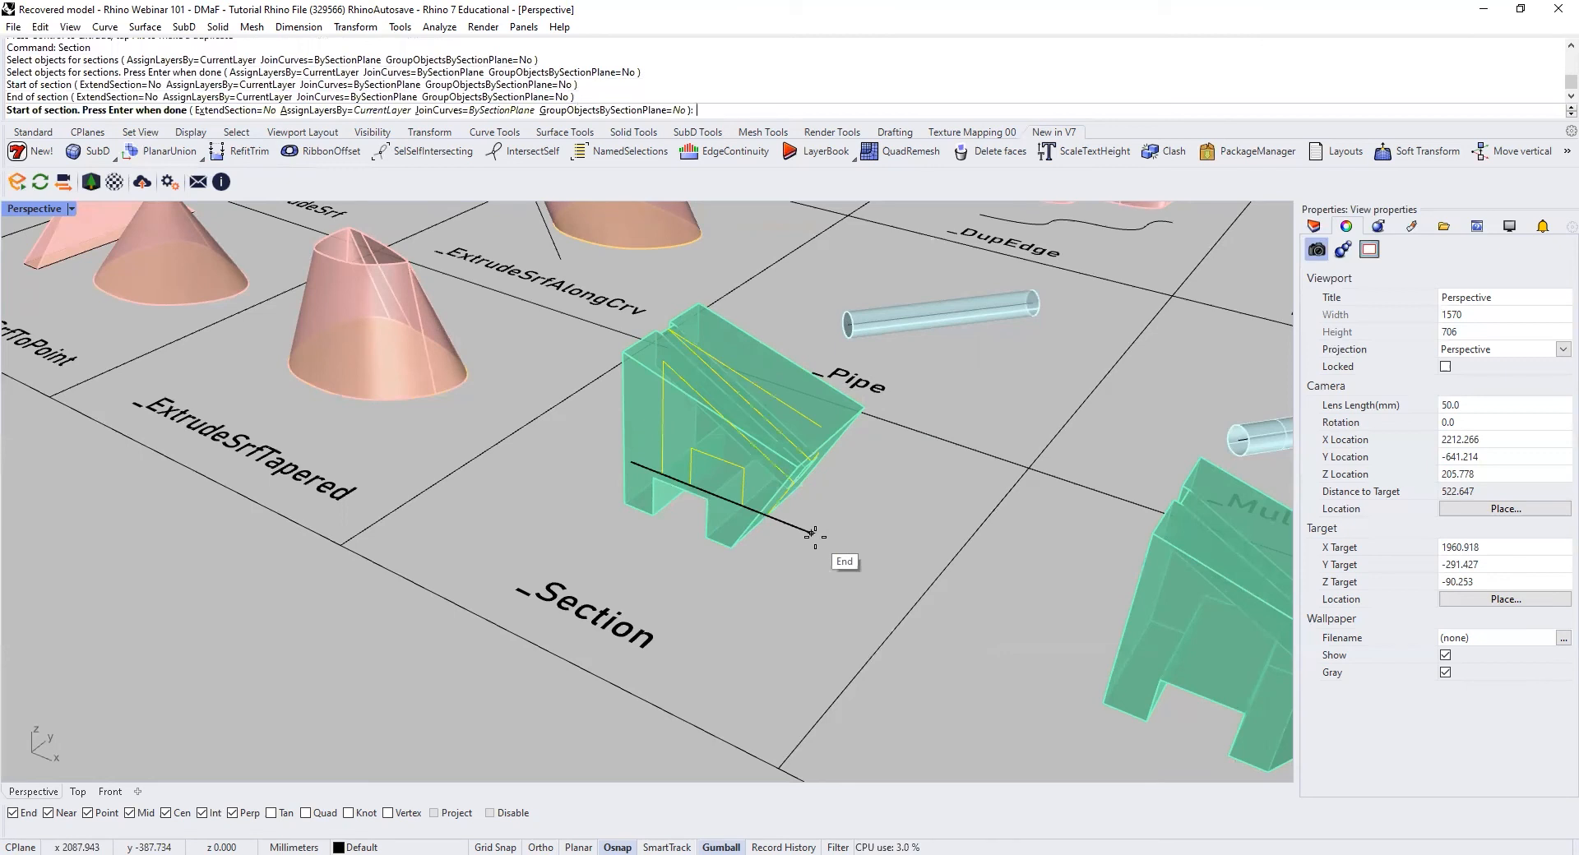
key("Return")
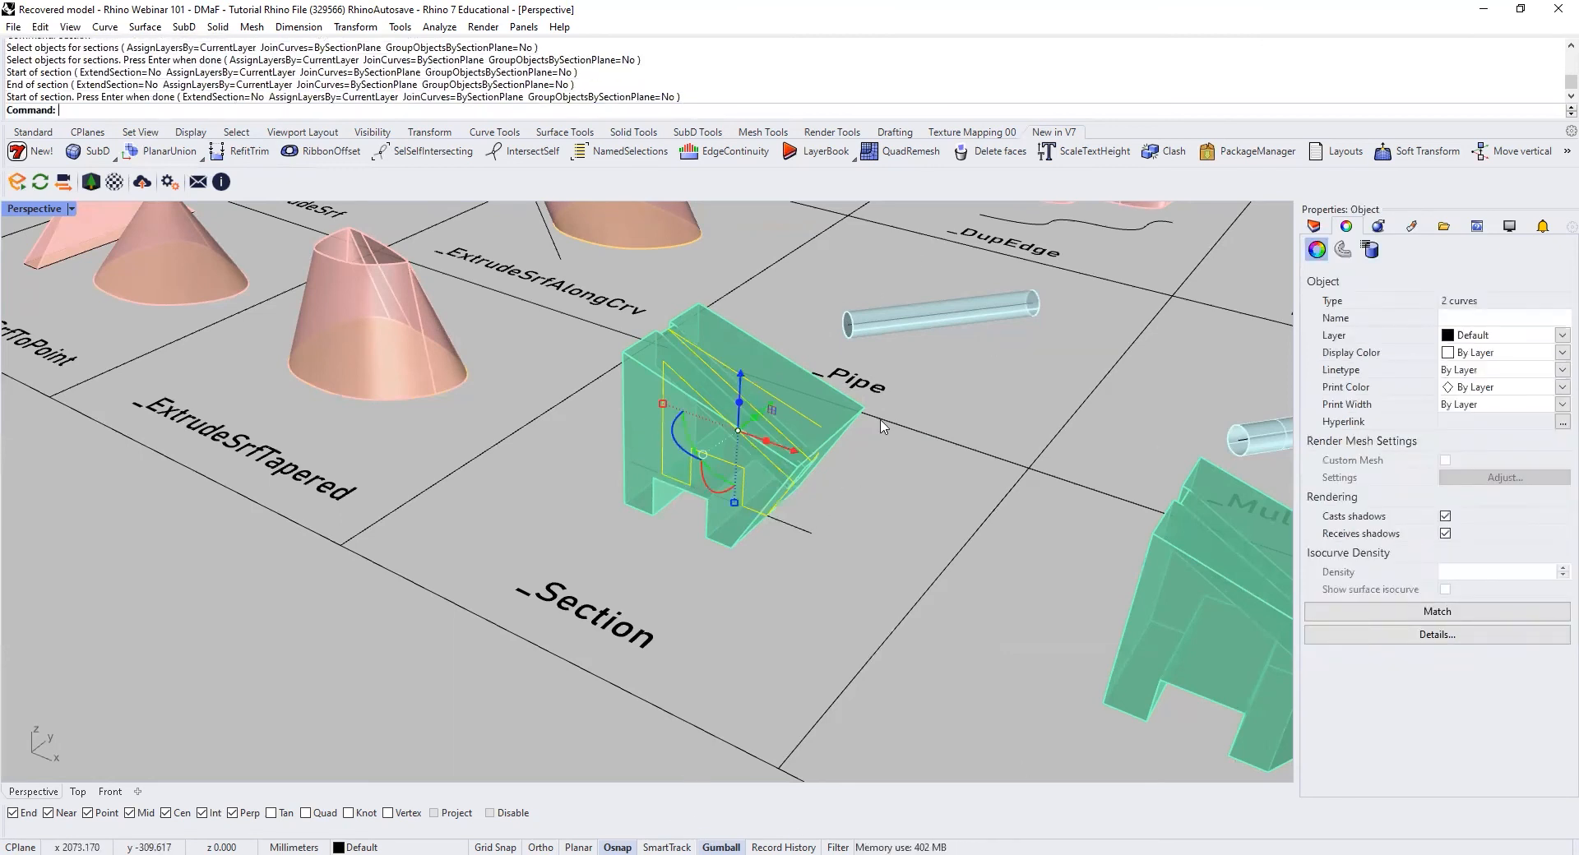
Step: Move the section curves out of the solid to the empty area in front of the Section cell and inspect their shape
left_click_drag(771, 407, 487, 570)
right_click_drag(535, 536, 567, 458, "shift")
left_click(570, 459)
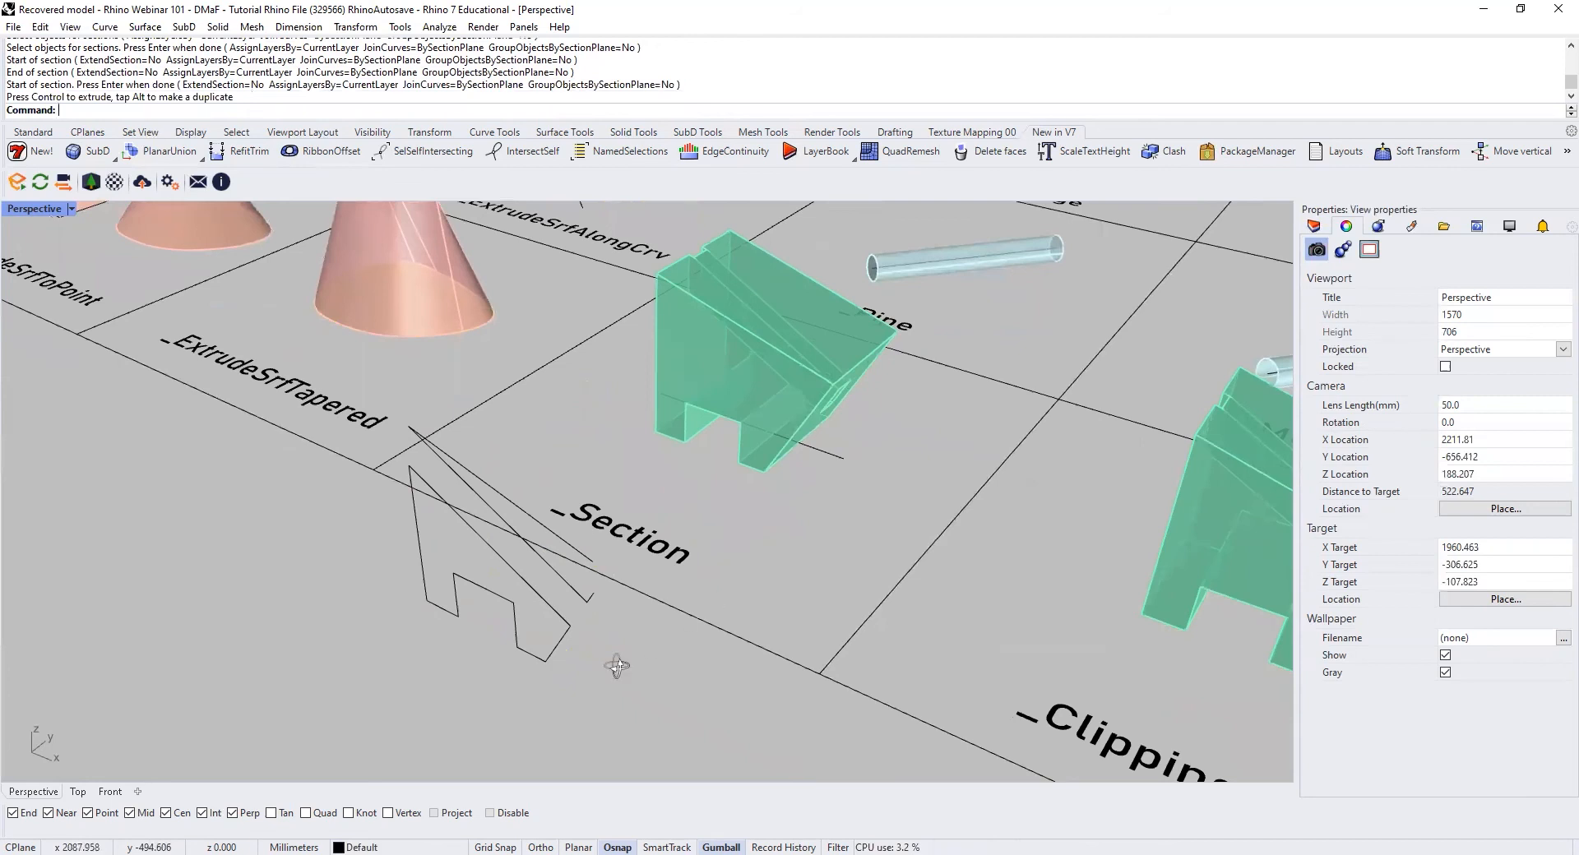
right_click_drag(615, 666, 458, 563)
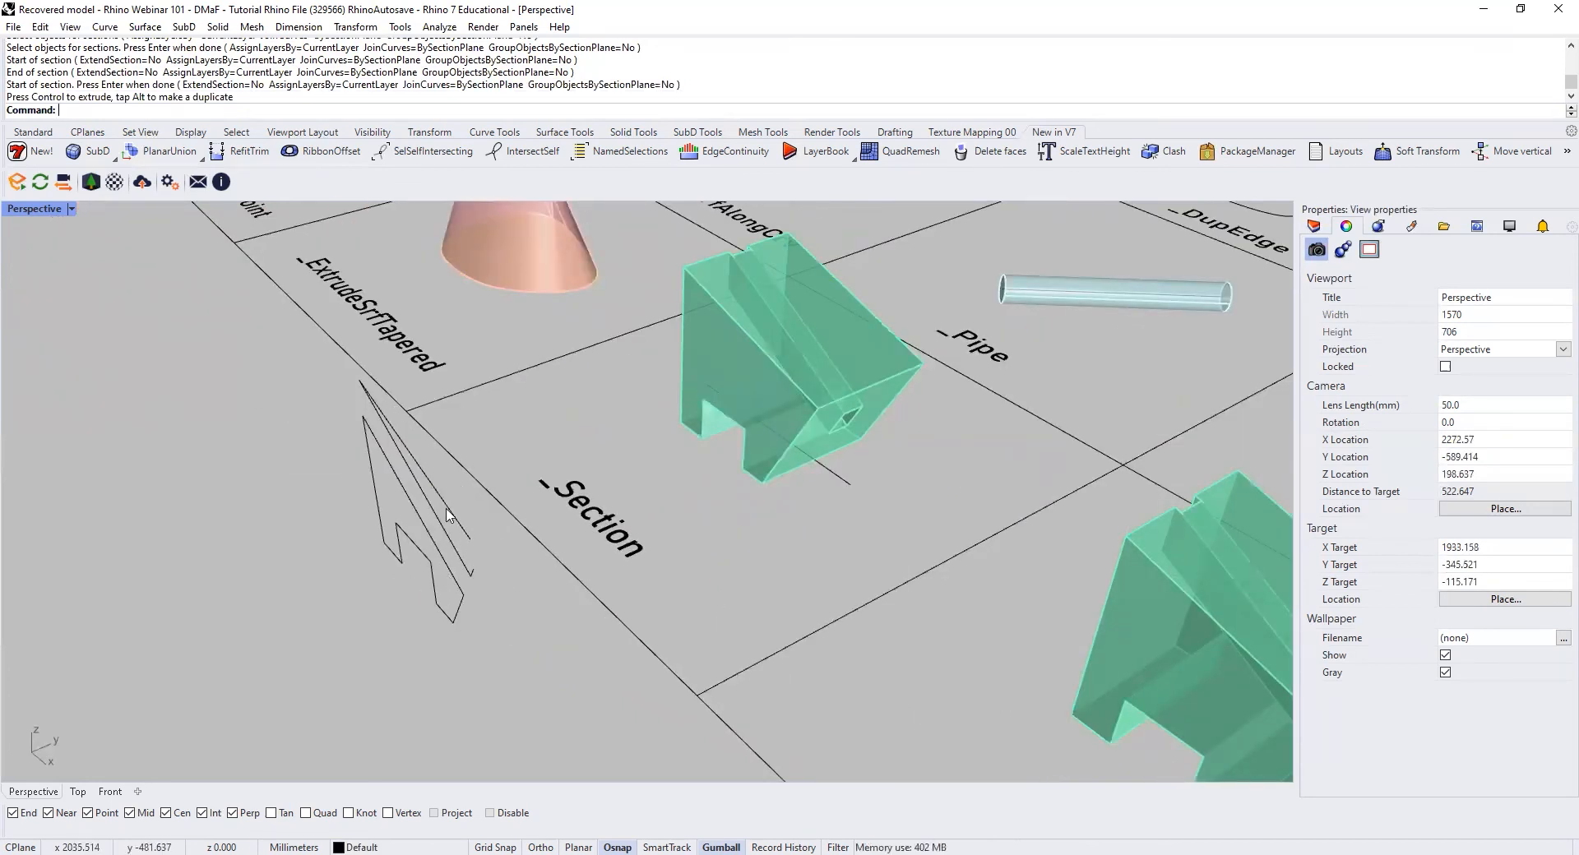
right_click_drag(507, 556, 872, 514)
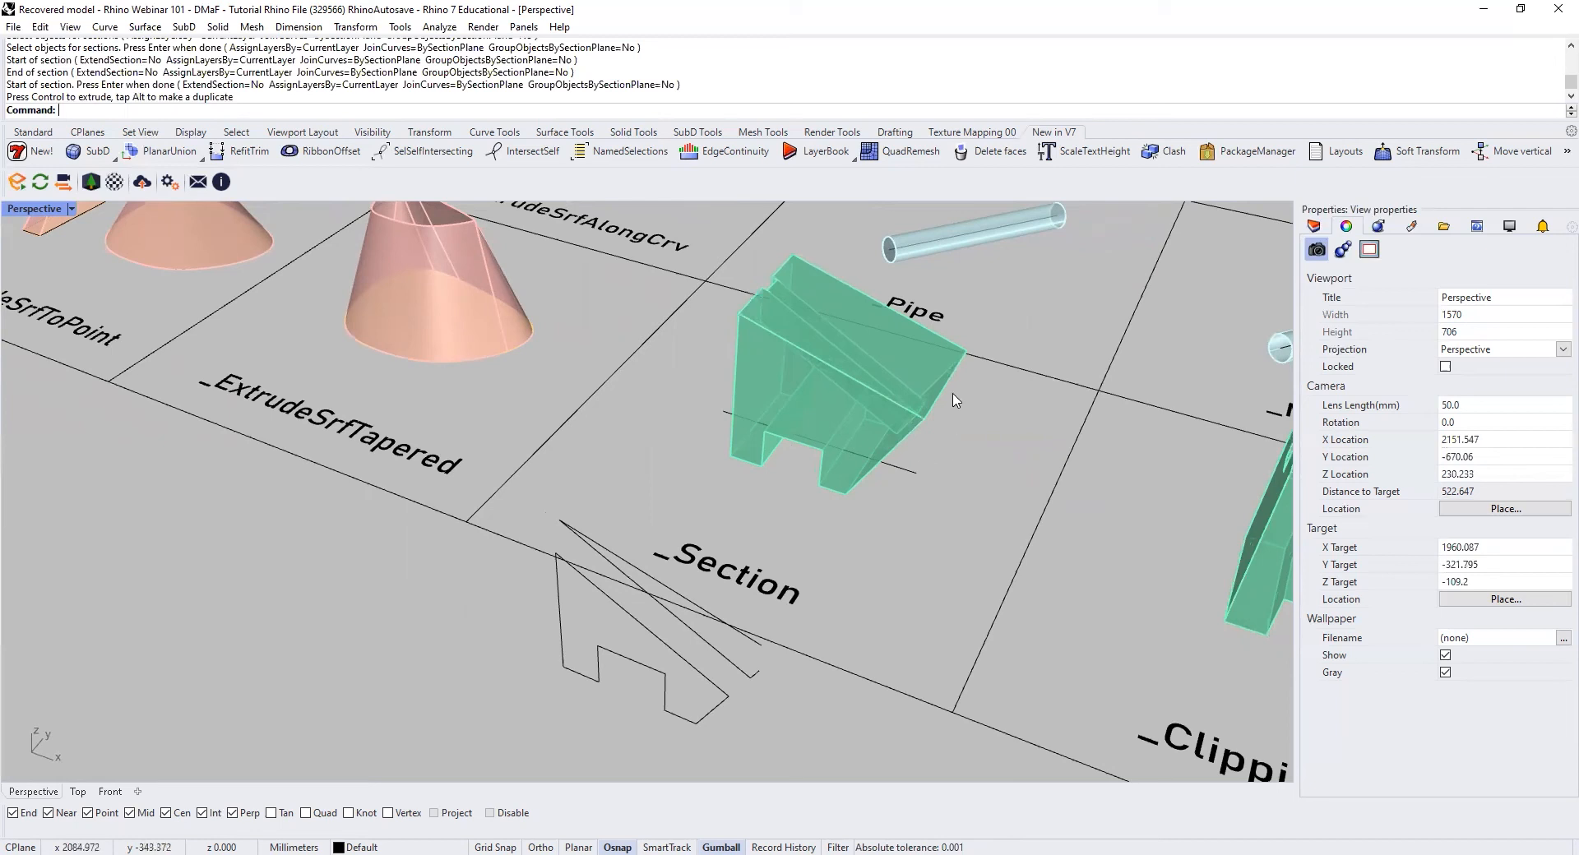
Step: Delete the two section curves lying in front of the Section cell
right_click_drag(611, 530, 544, 530)
left_click_drag(545, 538, 430, 642)
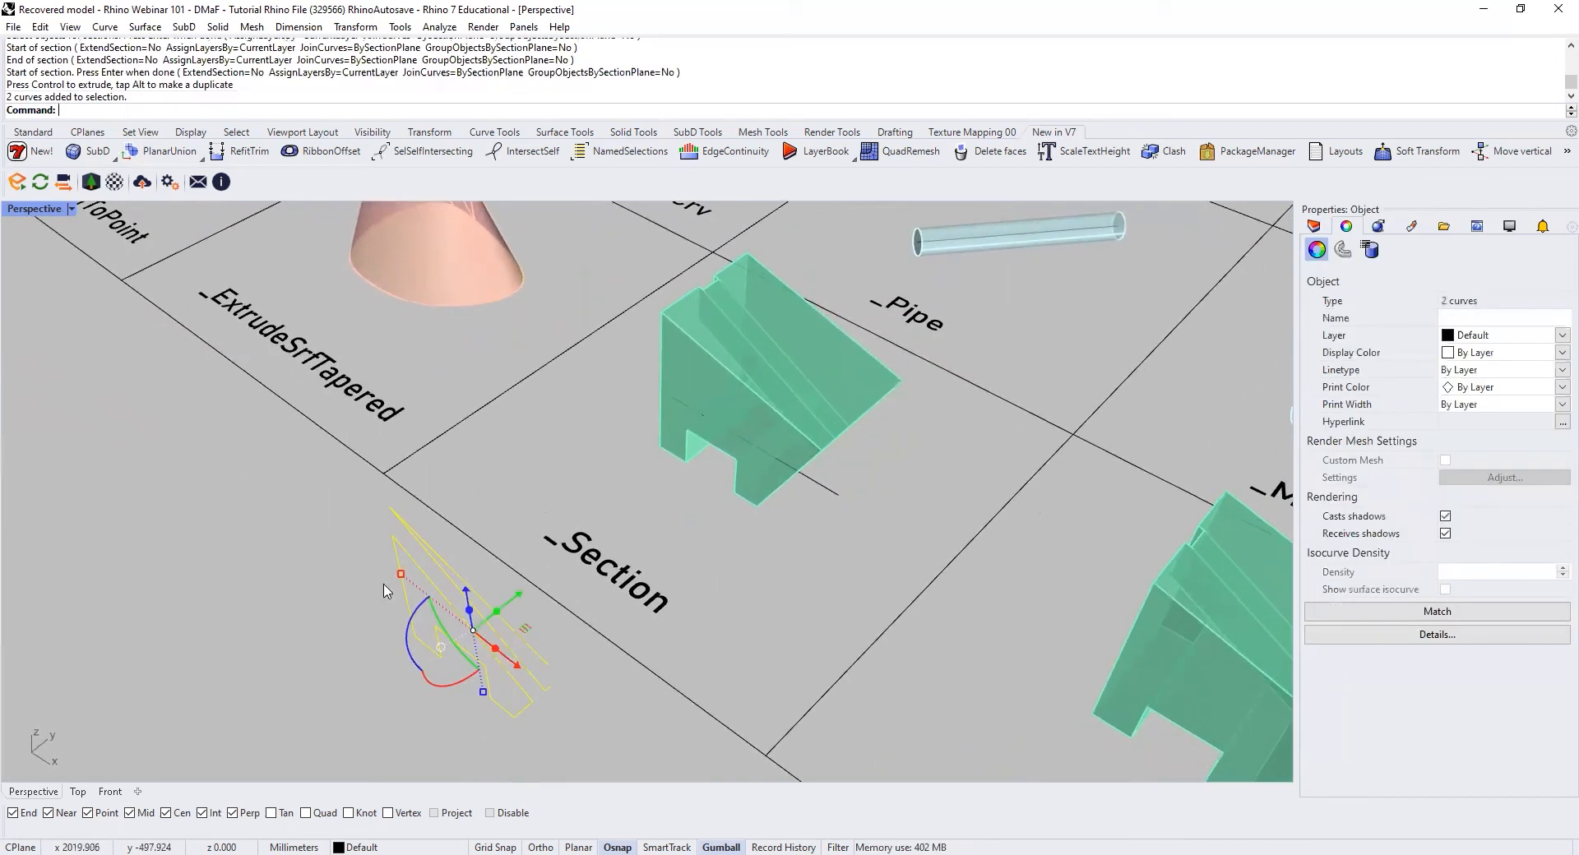
key("Delete")
Step: Lengthen the section line by moving its outer end point farther away from the solid
left_click(838, 497)
left_click(840, 496)
left_click_drag(894, 529, 931, 551)
left_click(828, 575)
Step: Section the solid in the Section cell along the full lengthened line, from end point to end point
right_click_drag(745, 518, 757, 542, "shift")
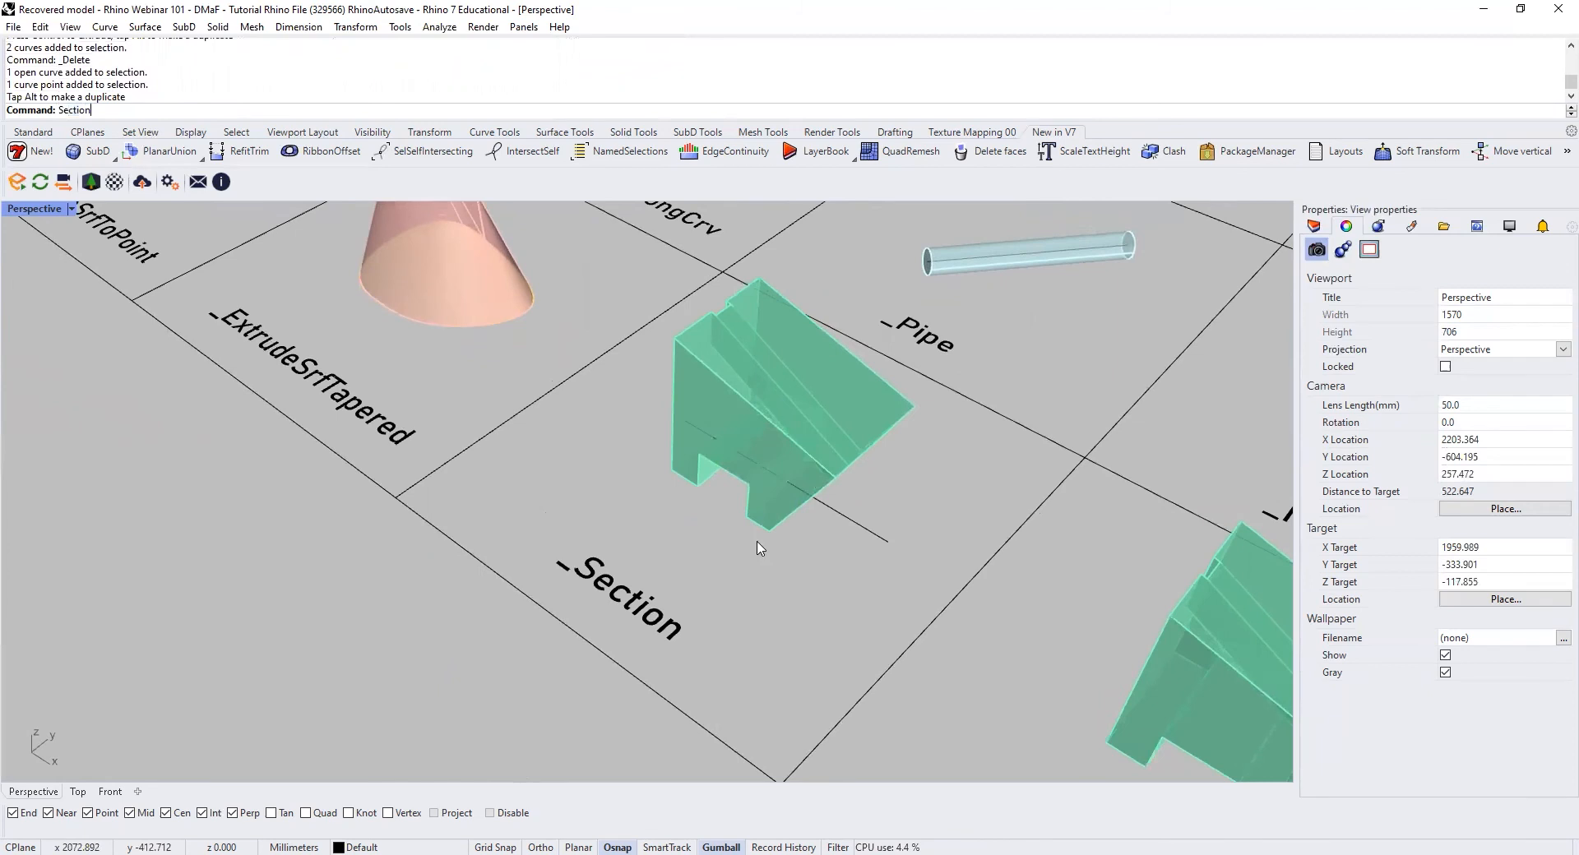
key("Return")
left_click(810, 448)
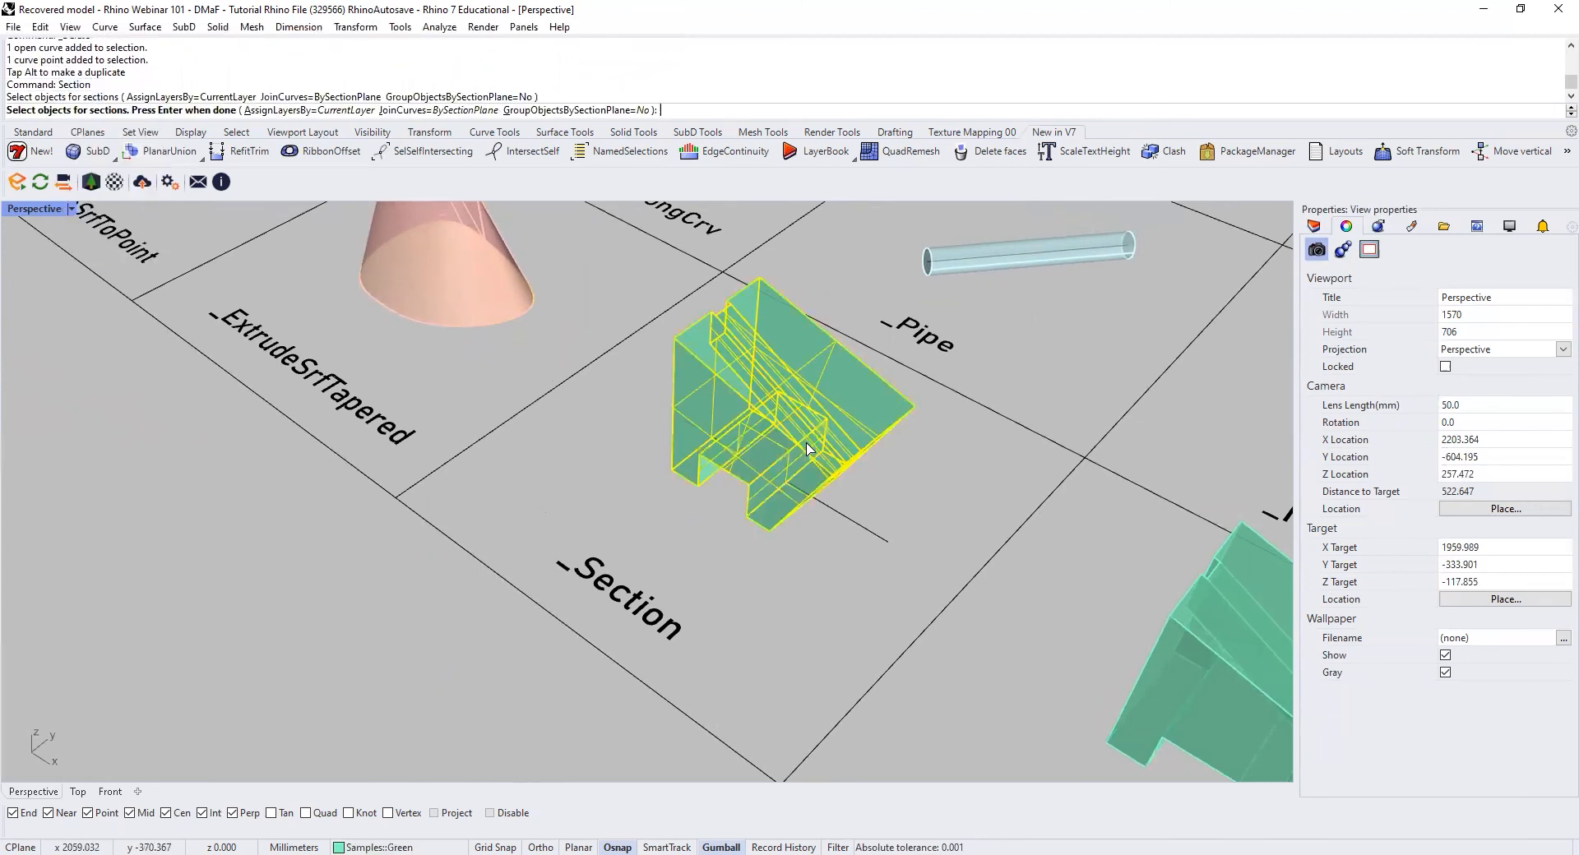
key("Return")
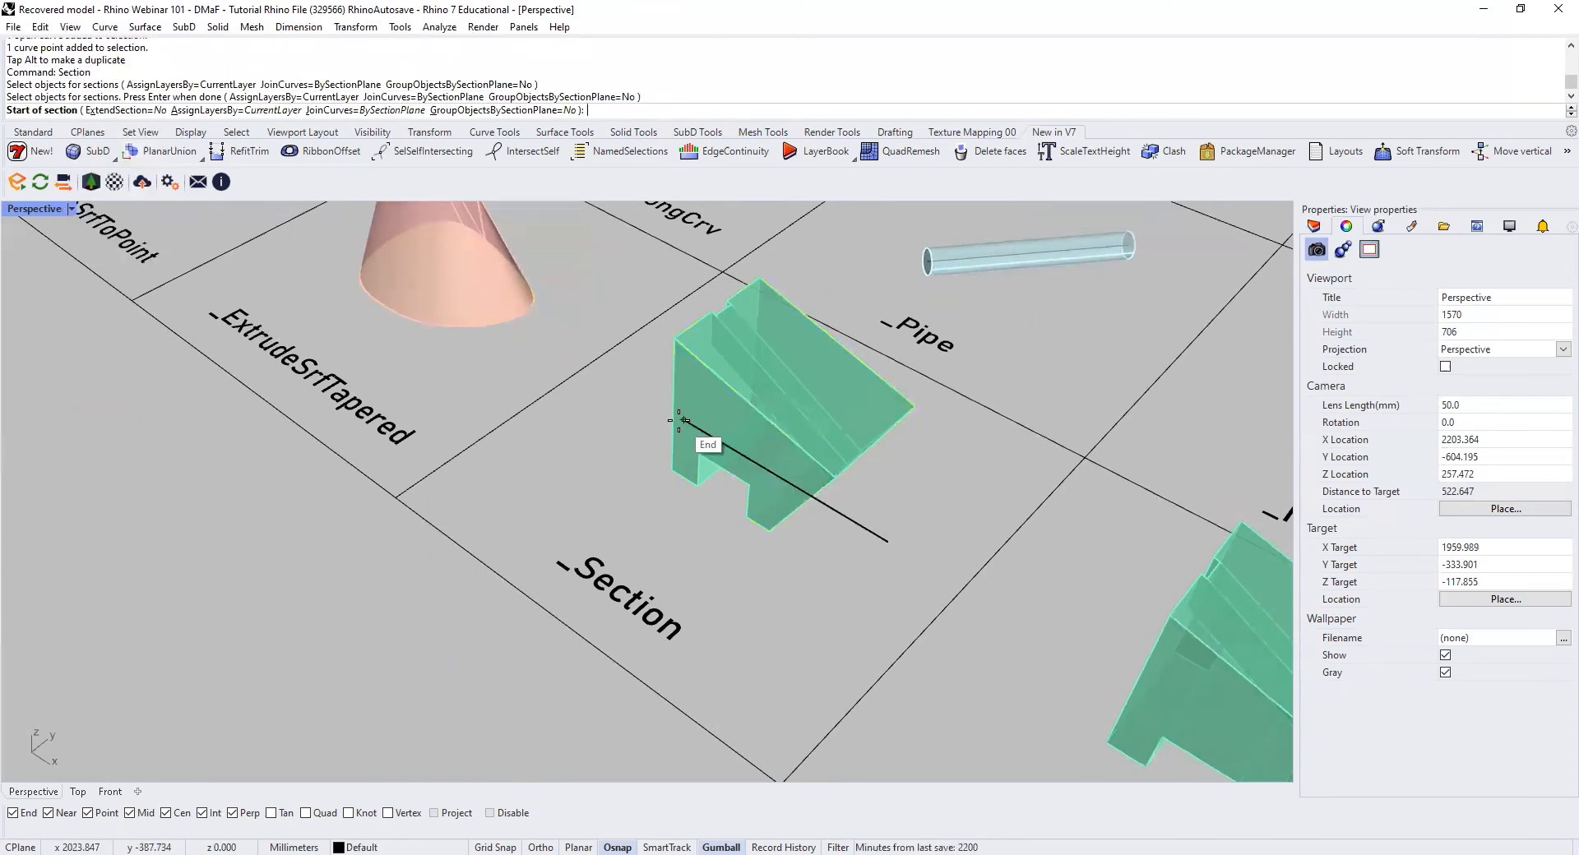
left_click(680, 419)
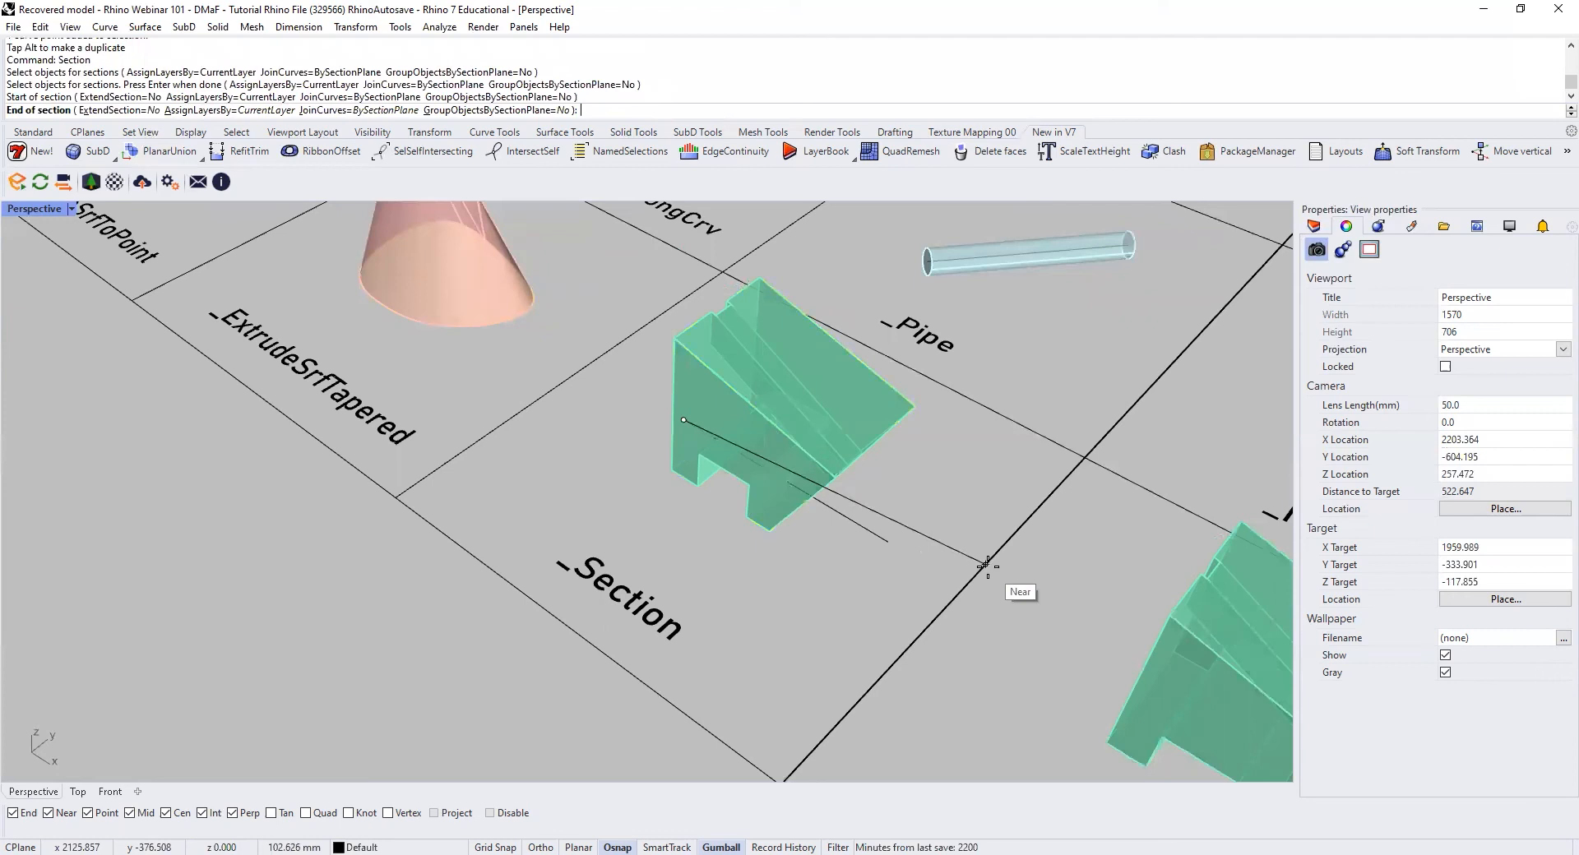
left_click(886, 540)
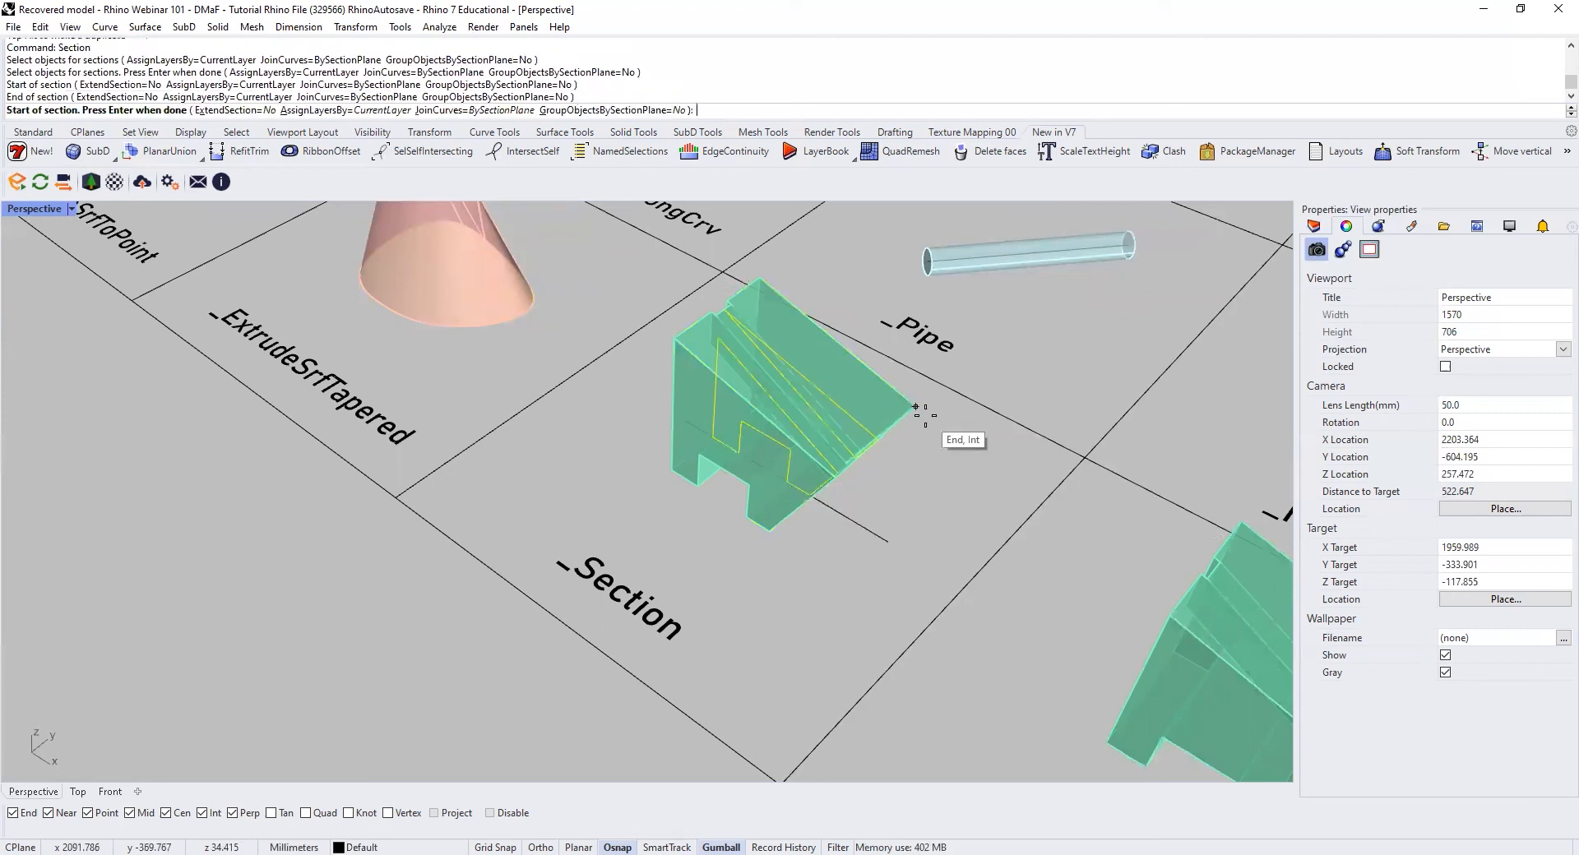
key("Return")
Step: Move the new section curves out in front of the Section cell and inspect the closed outlines
left_click_drag(829, 386, 487, 583)
right_click_drag(567, 575, 635, 481)
left_click(728, 586)
right_click_drag(728, 592, 773, 593)
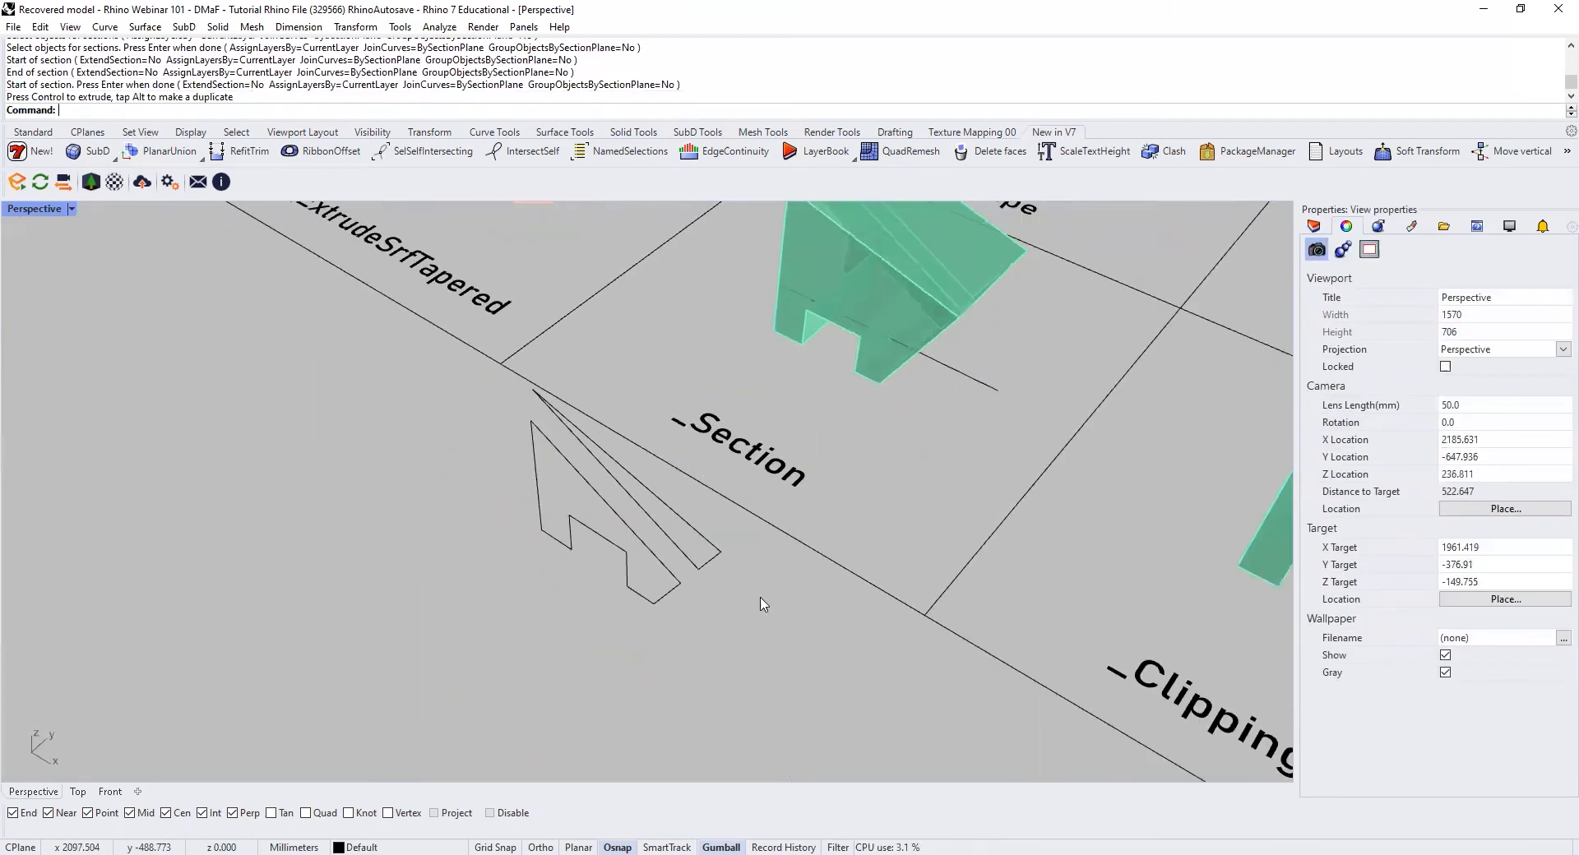
right_click_drag(580, 525, 677, 434)
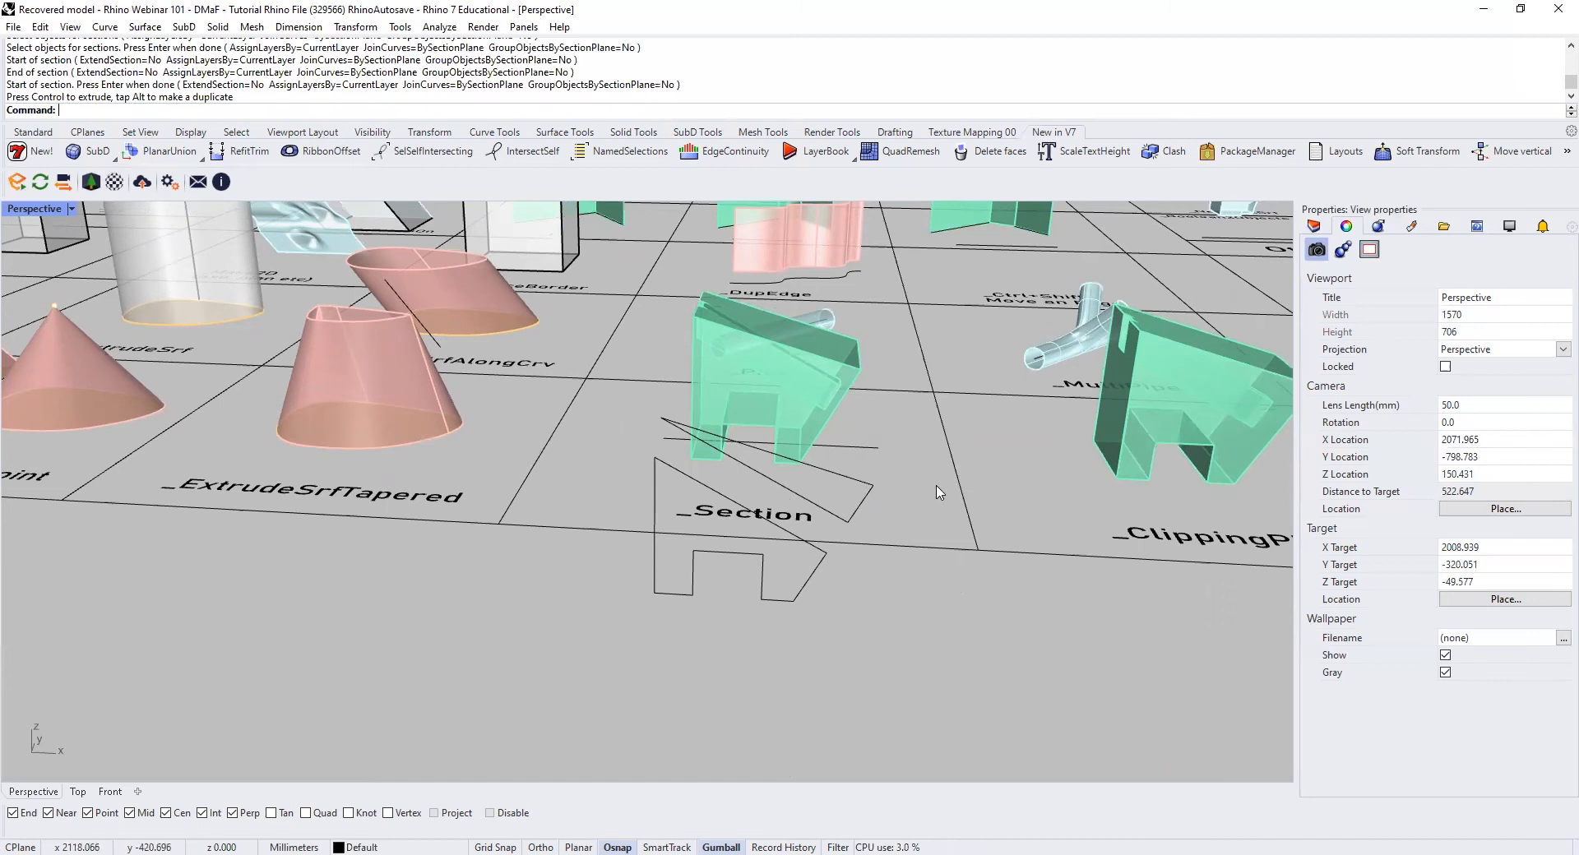
right_click_drag(905, 531, 824, 545)
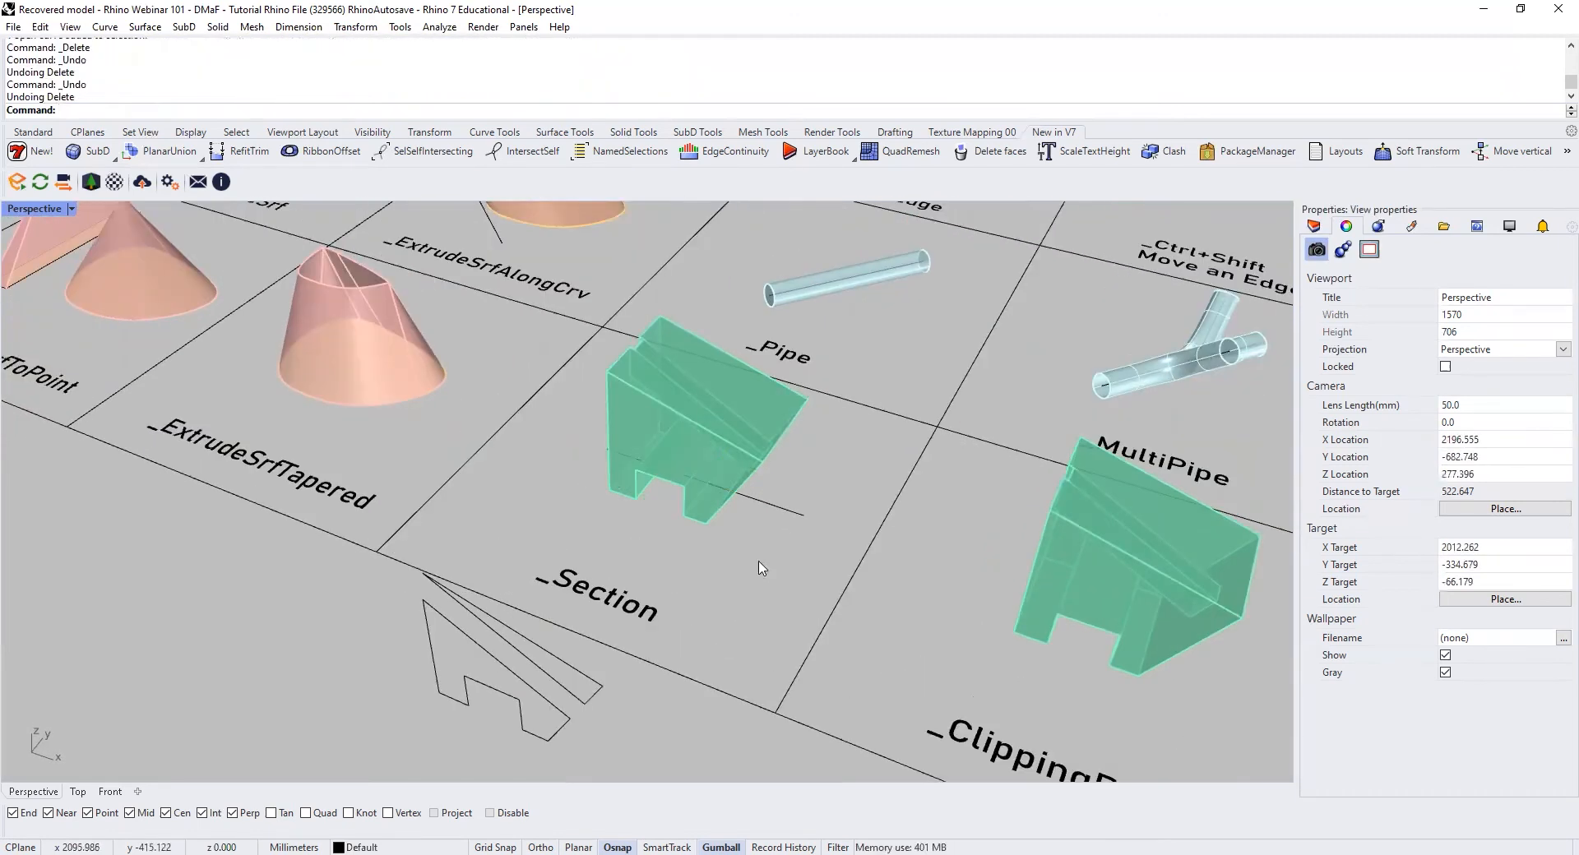
Step: Create a rectangular clipping plane on the ground around the green solid in the ClippingPlane cell
right_click_drag(928, 610, 702, 545, "shift")
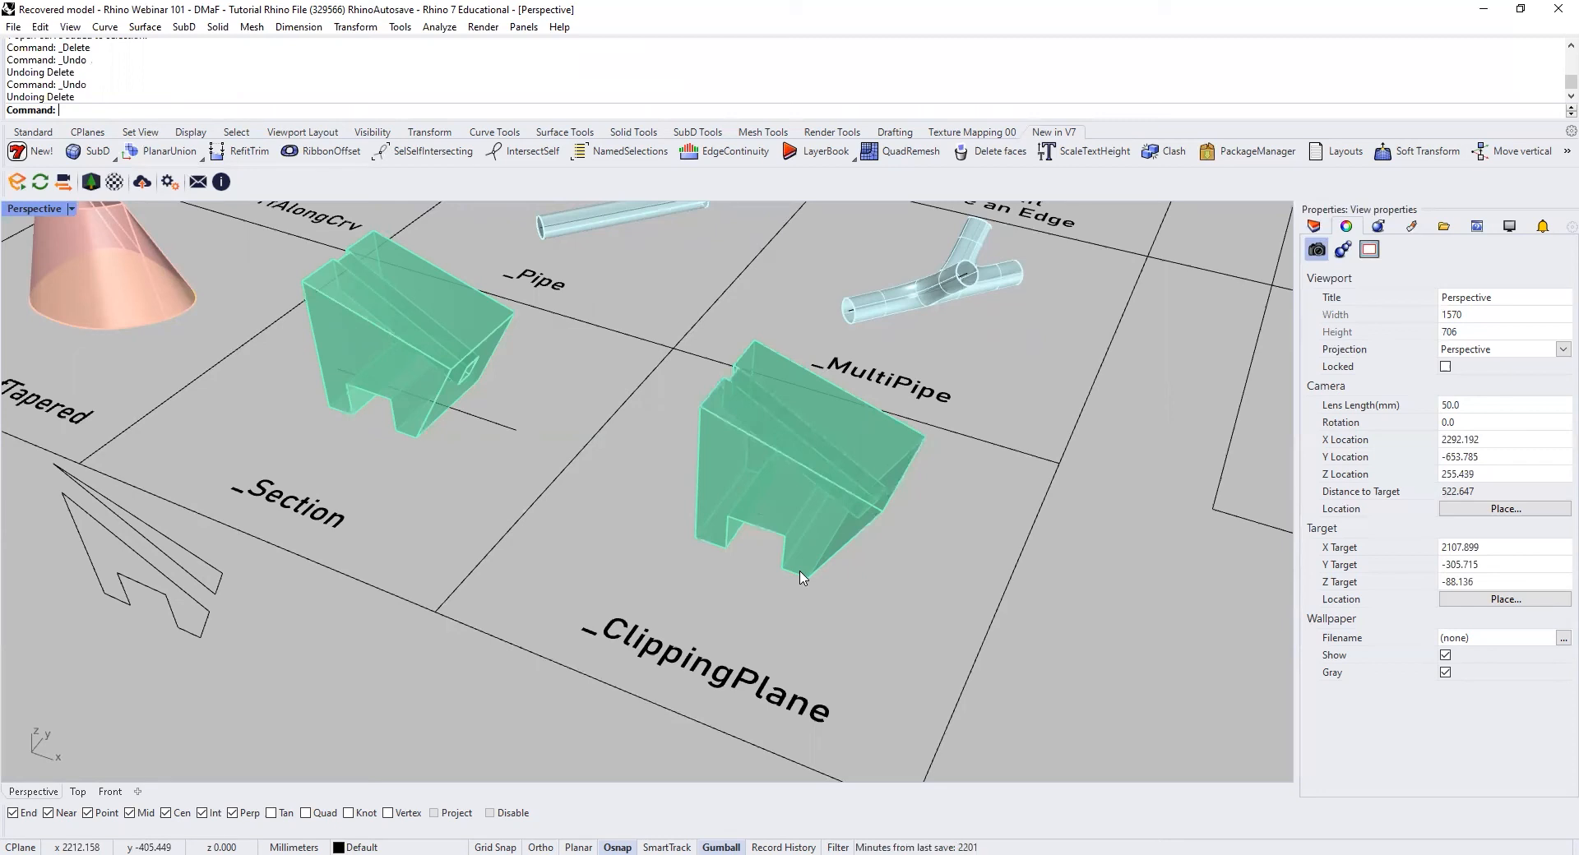
type("Cl")
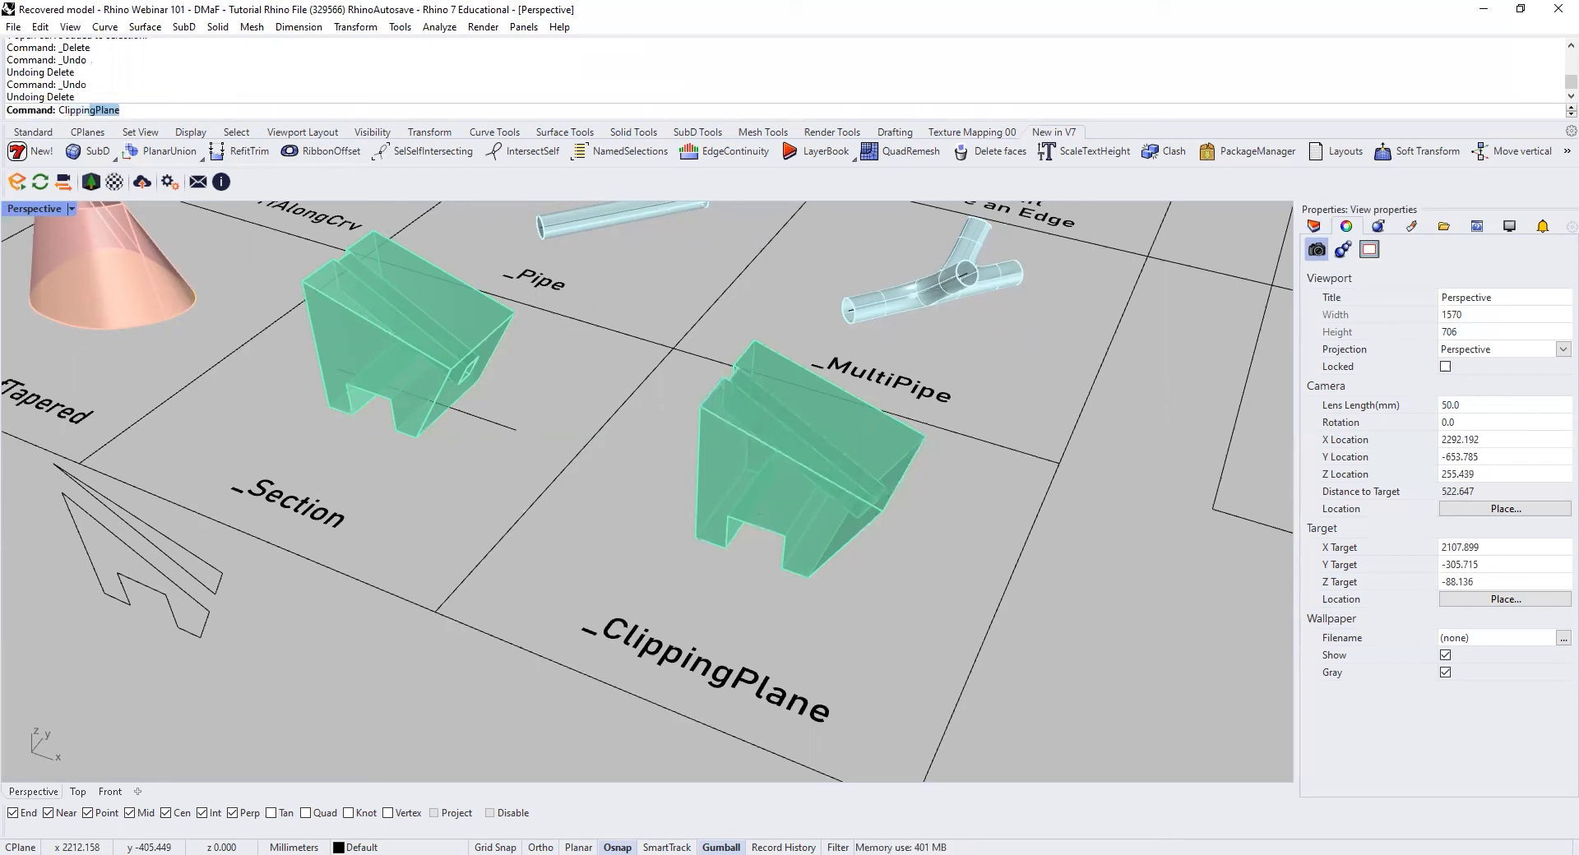
type("ipping")
key("Return")
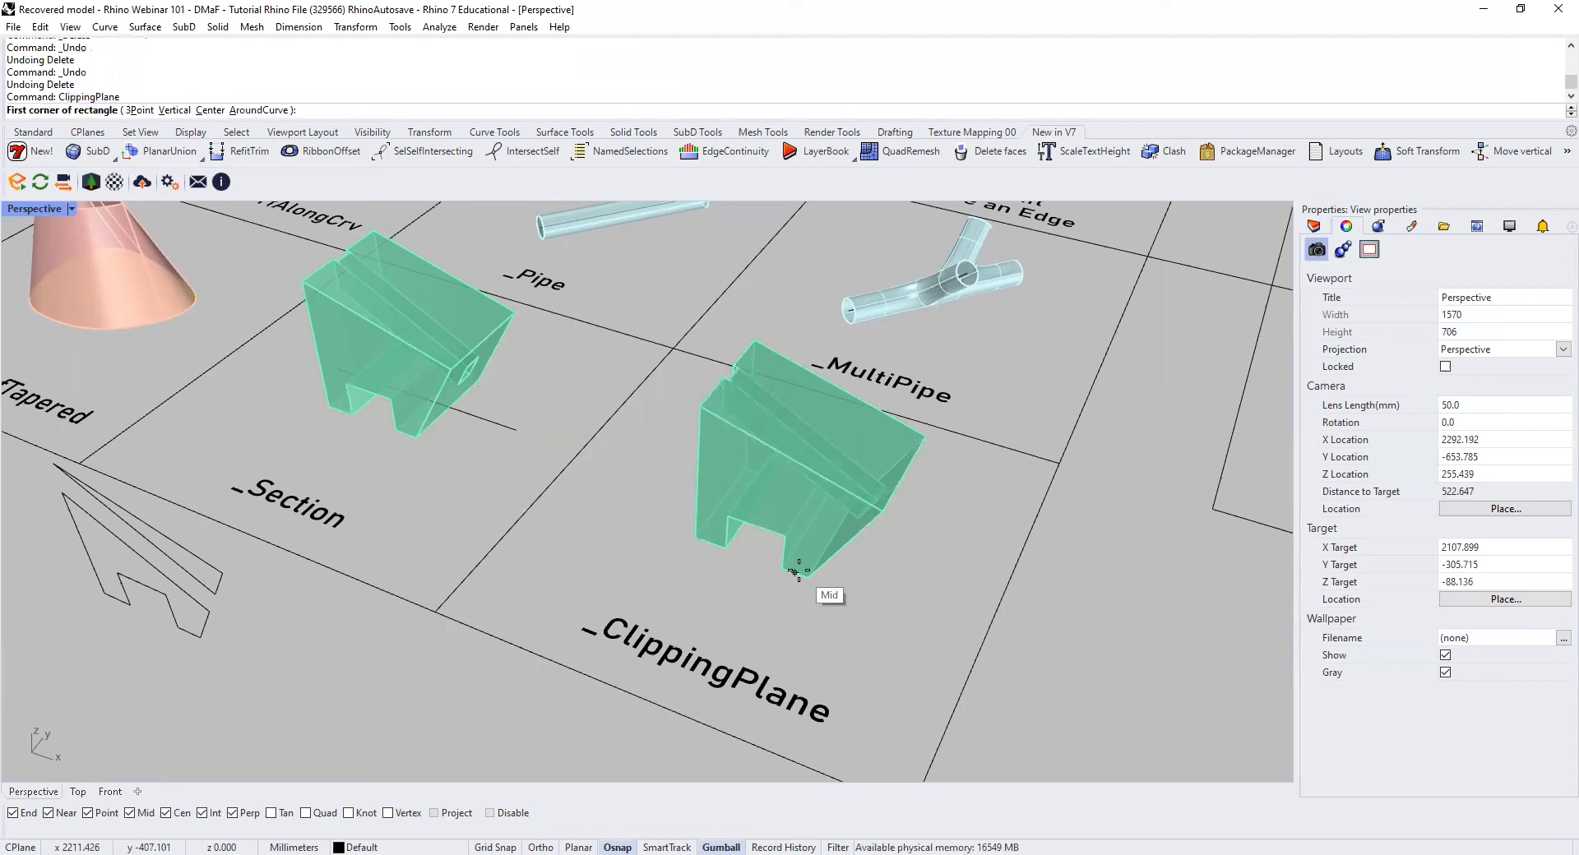
left_click(615, 547)
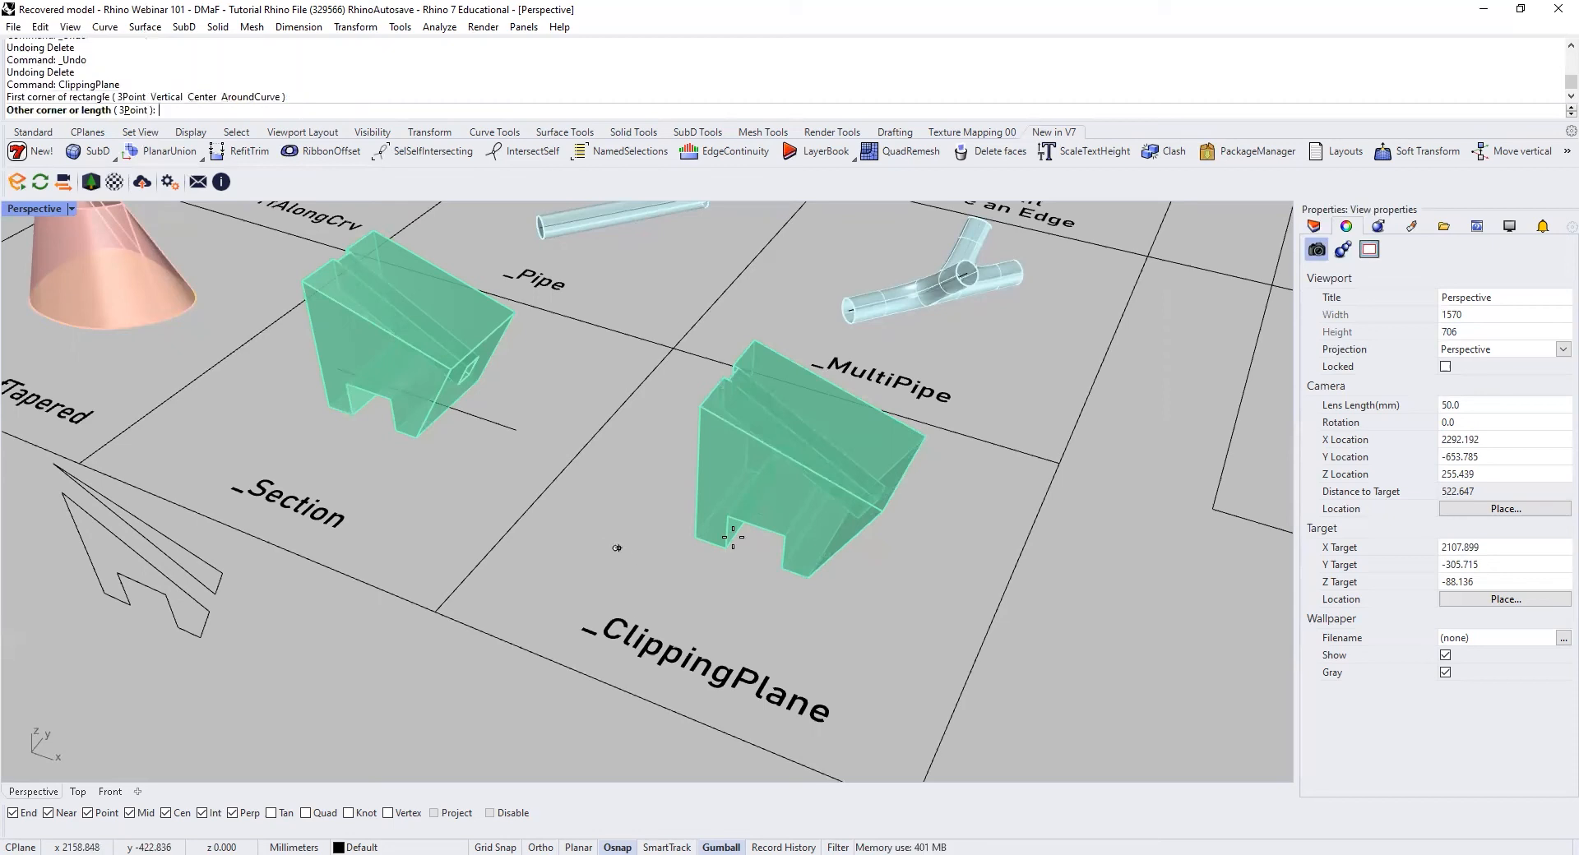
left_click(973, 474)
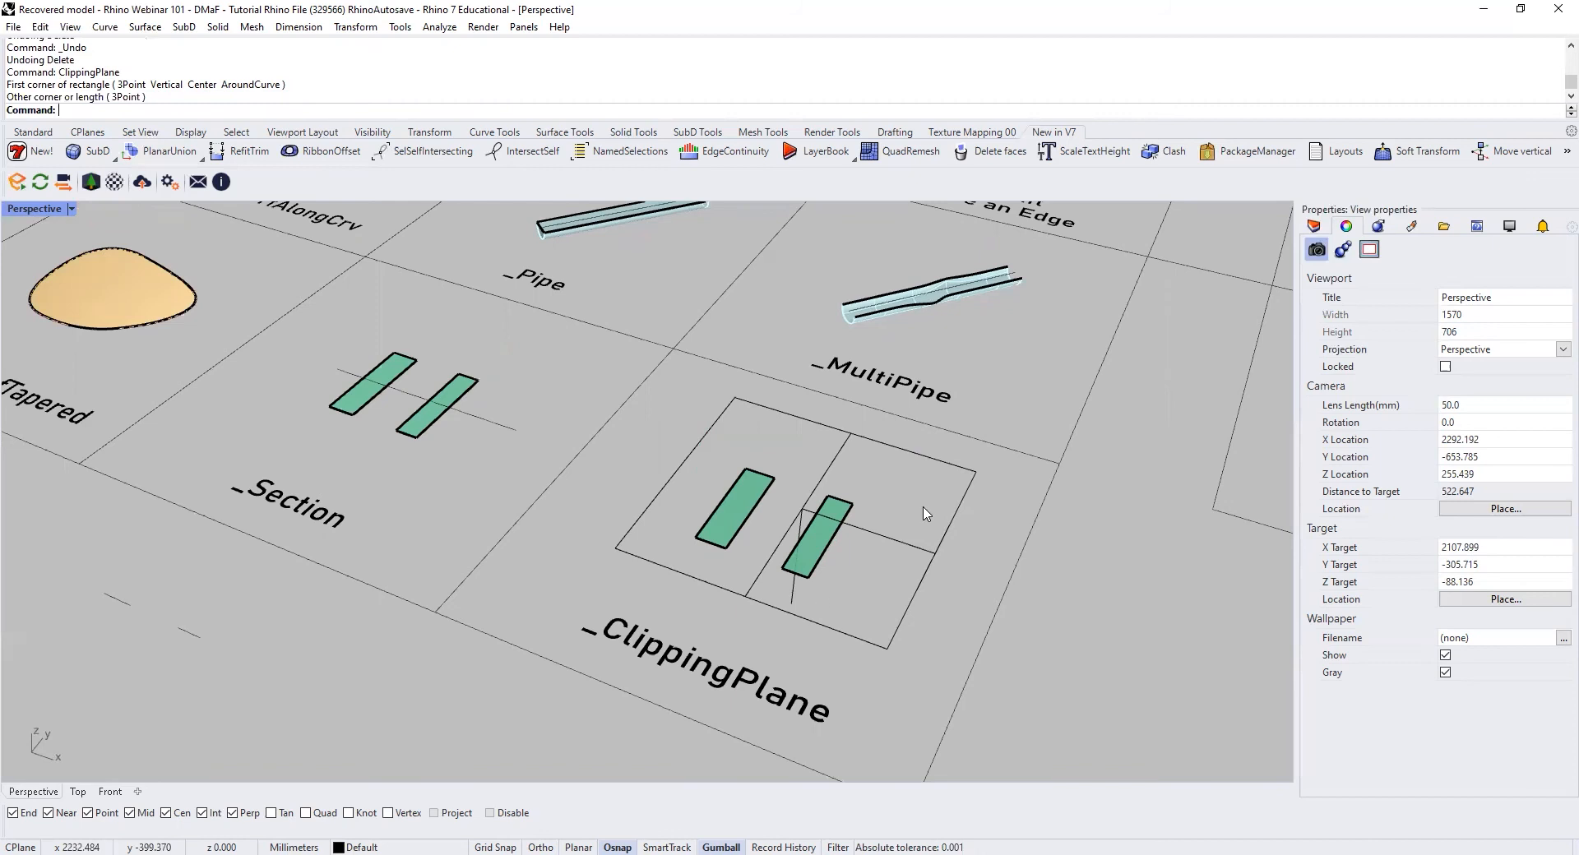
Step: Raise the clipping plane so it cuts through the upper part of the solid, and redo the plane's creation and move
left_click(896, 543)
mouse_move(805, 451)
left_mouse_down()
mouse_move(812, 359)
mouse_move(837, 505)
mouse_move(838, 400)
mouse_move(822, 429)
left_mouse_up()
scroll(650, 592, "down", 4)
mouse_move(717, 556)
left_mouse_down()
mouse_move(716, 530)
mouse_move(719, 576)
mouse_move(723, 552)
left_mouse_up()
scroll(714, 631, "up", 10)
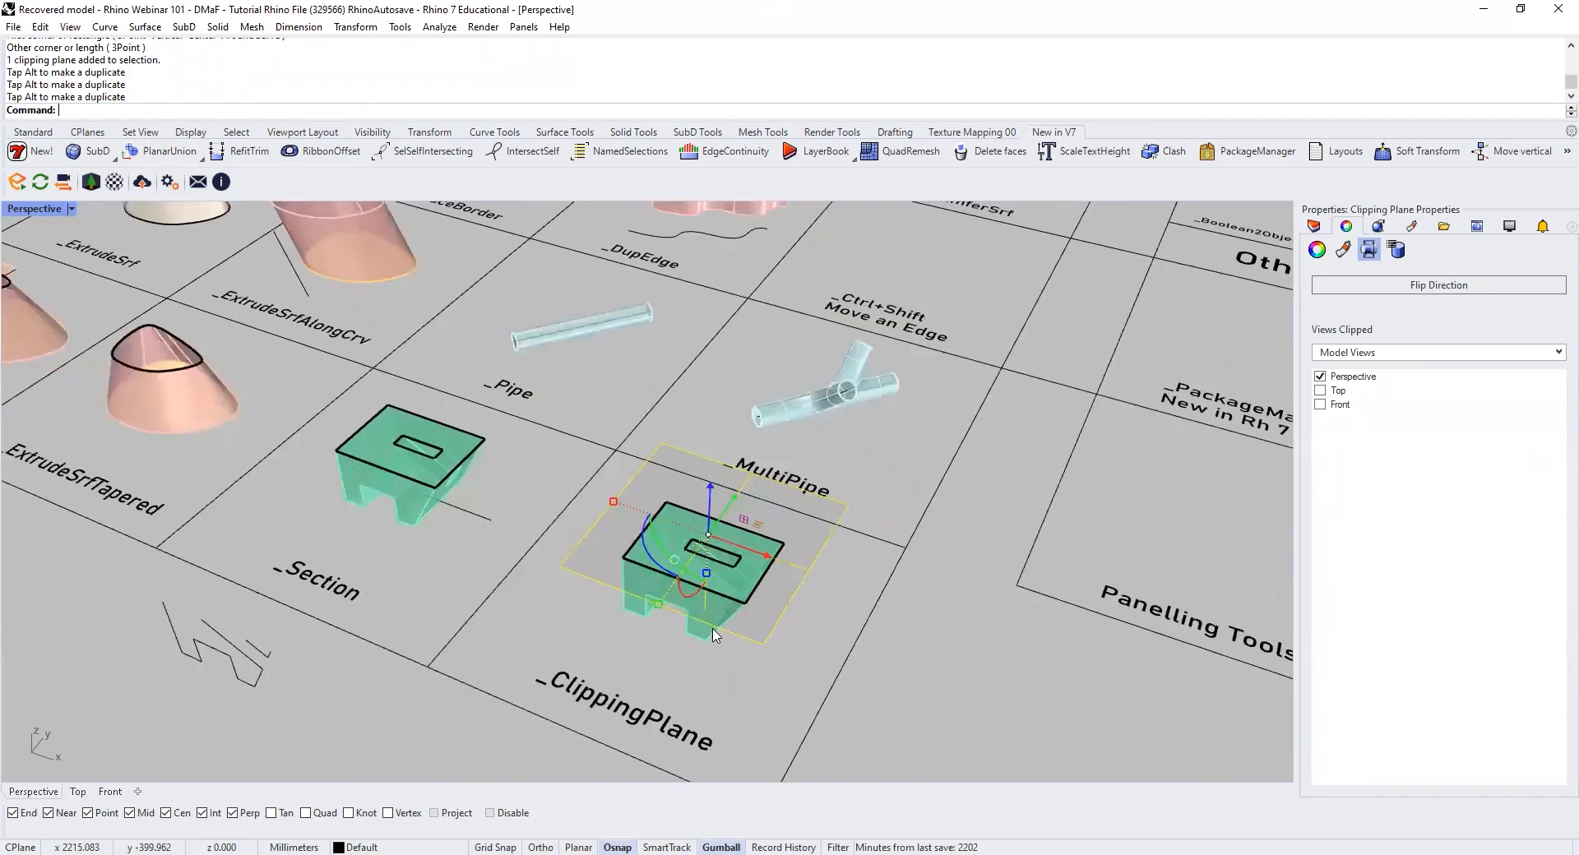
right_click_drag(758, 634, 763, 603, "shift")
scroll(772, 625, "down", 3)
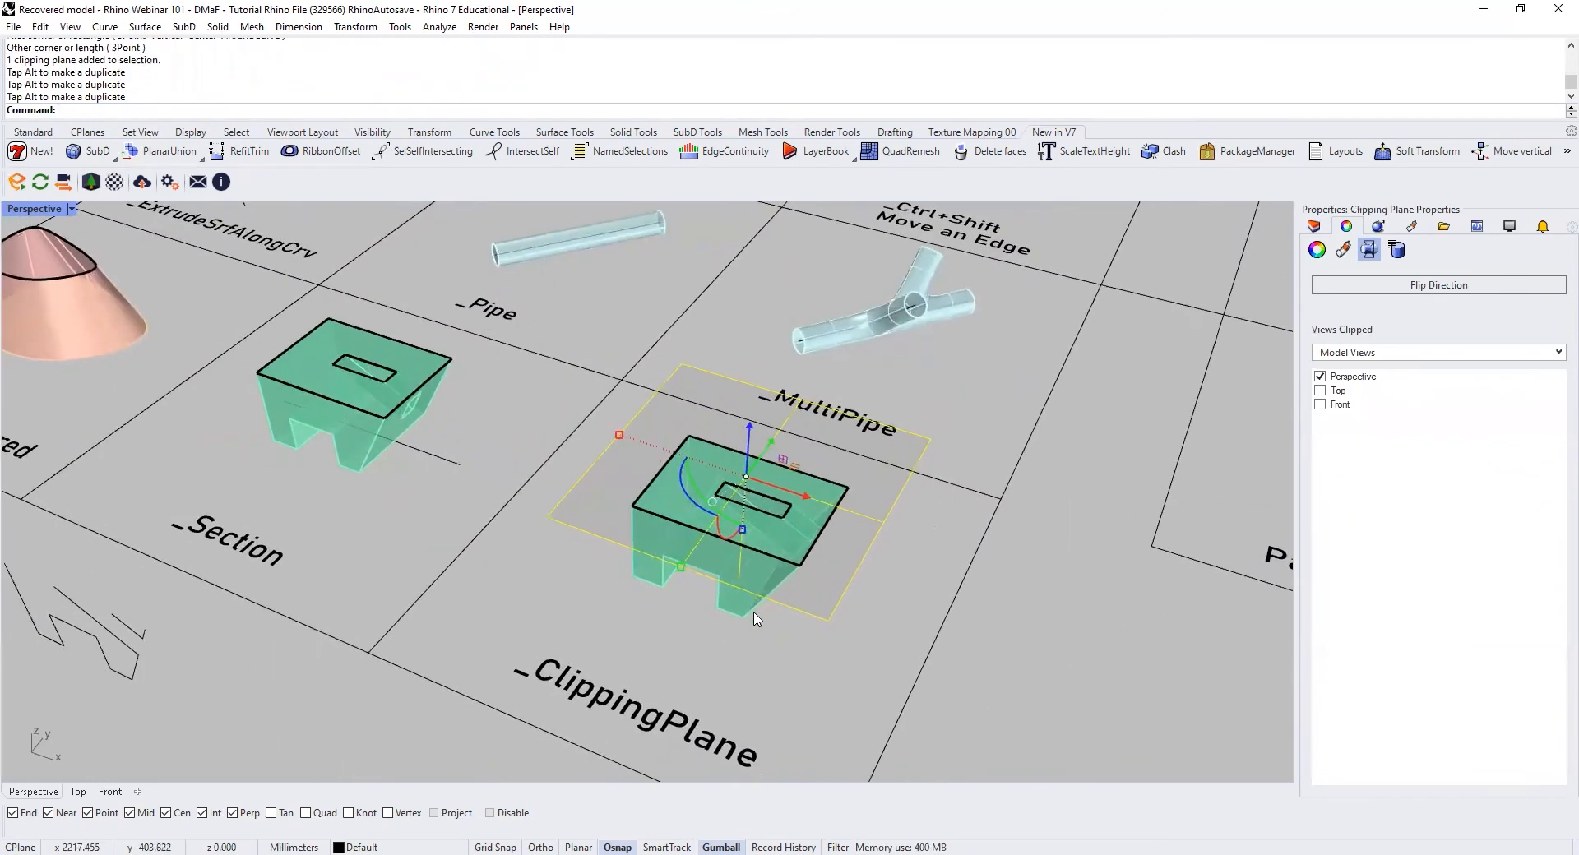
key("ctrl+y")
key("ctrl+y")
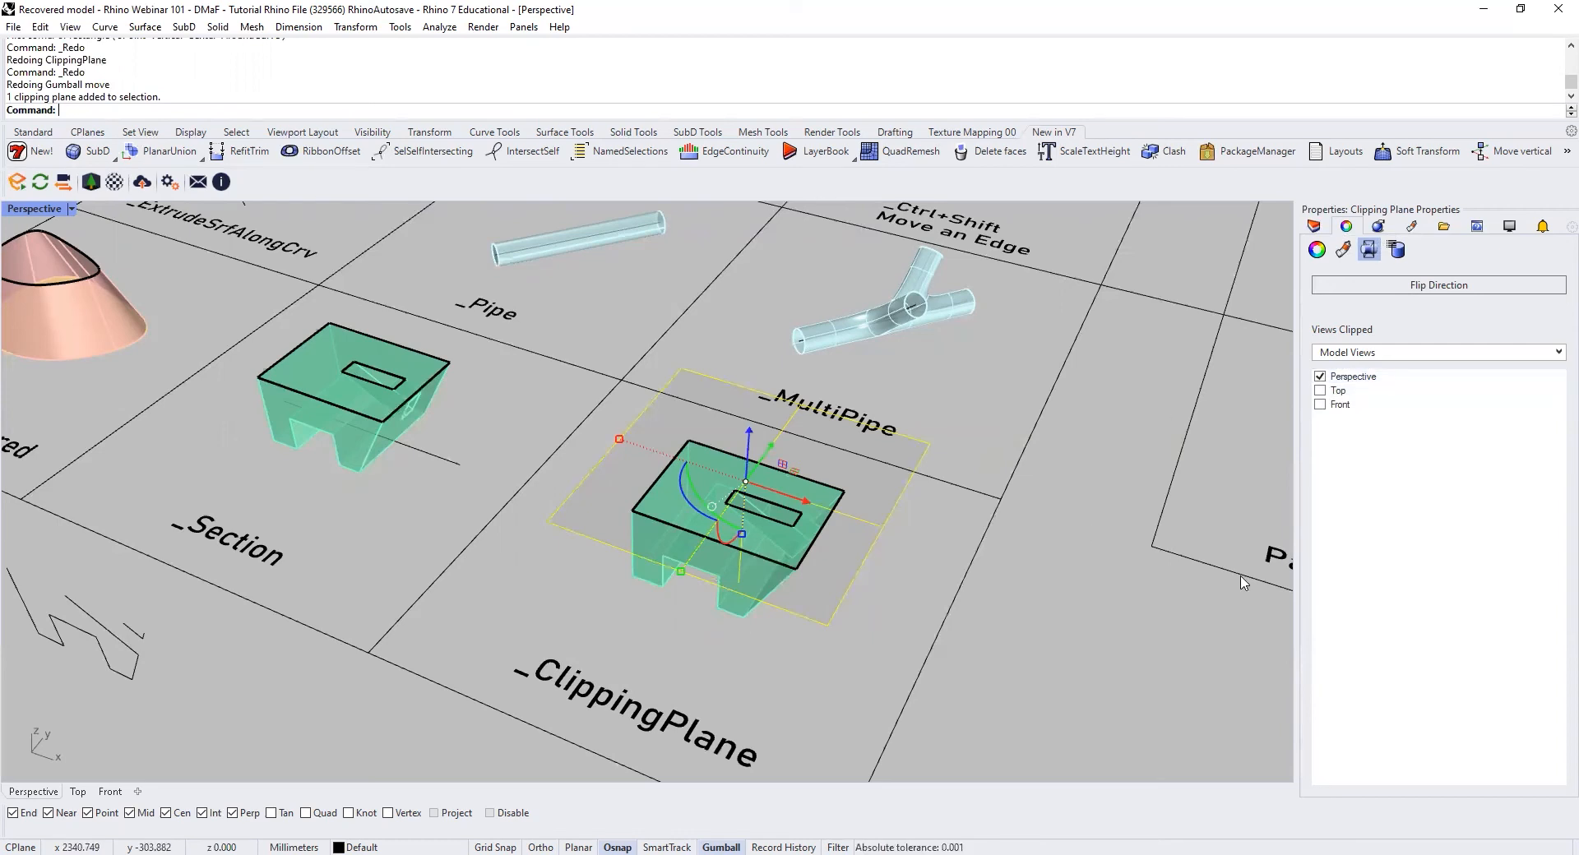
Step: Turn the clipping plane's effect in the Perspective view off and back on, and deselect the plane
left_click(1339, 378)
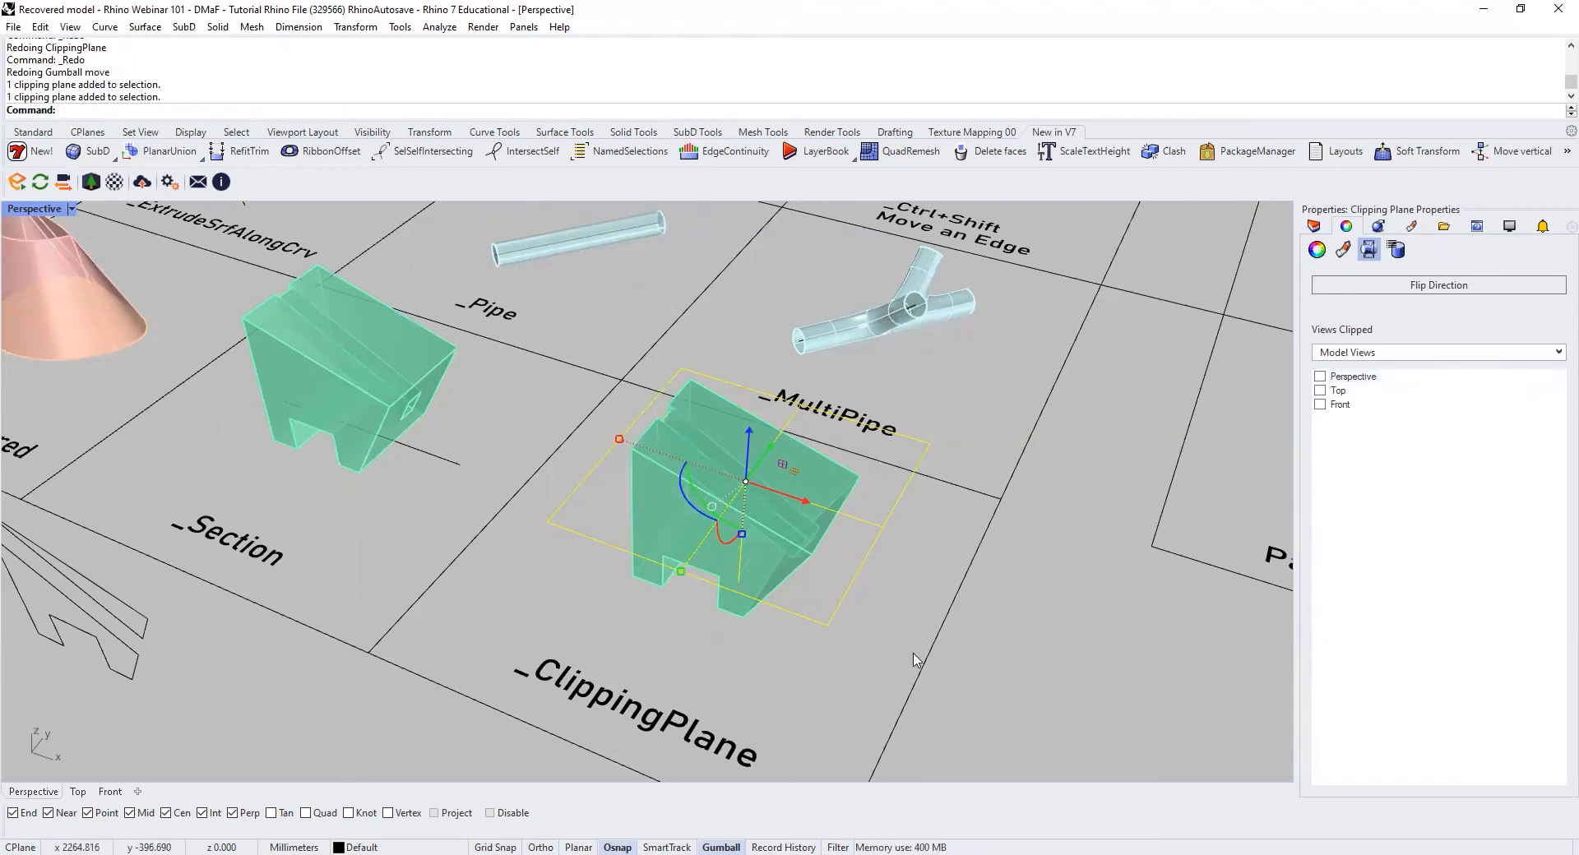
left_click(1320, 375)
left_click(1027, 675)
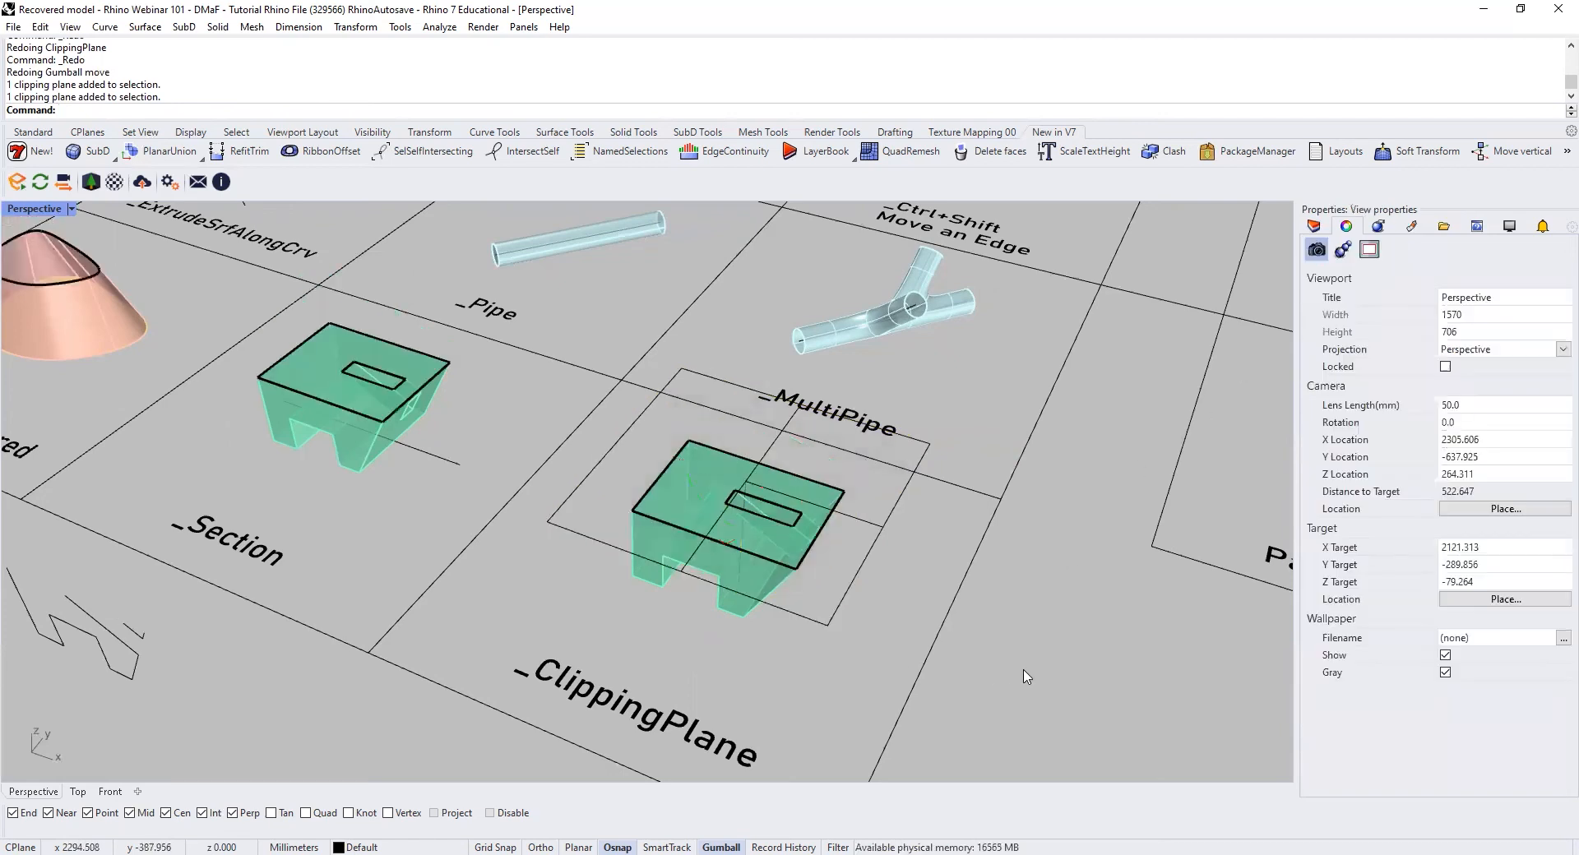
Step: Switch to the Top view and set the clipping plane in the ClippingPlane cell to clip that view too
left_click(77, 791)
scroll(565, 632, "down", 12)
right_click_drag(1069, 699, 284, 438)
scroll(671, 571, "up", 12)
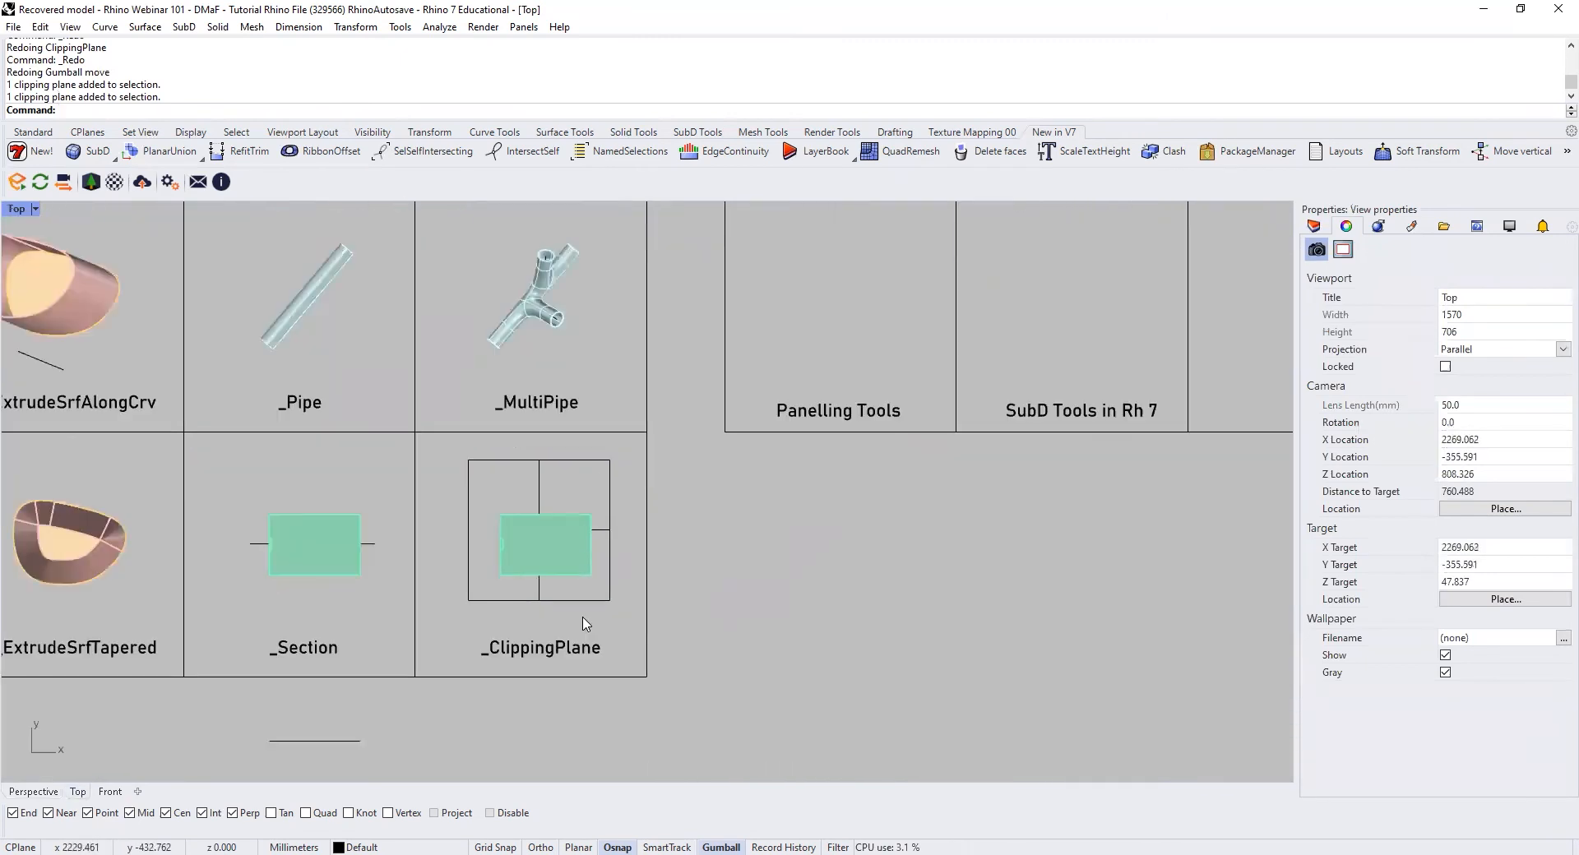
scroll(582, 622, "up", 5)
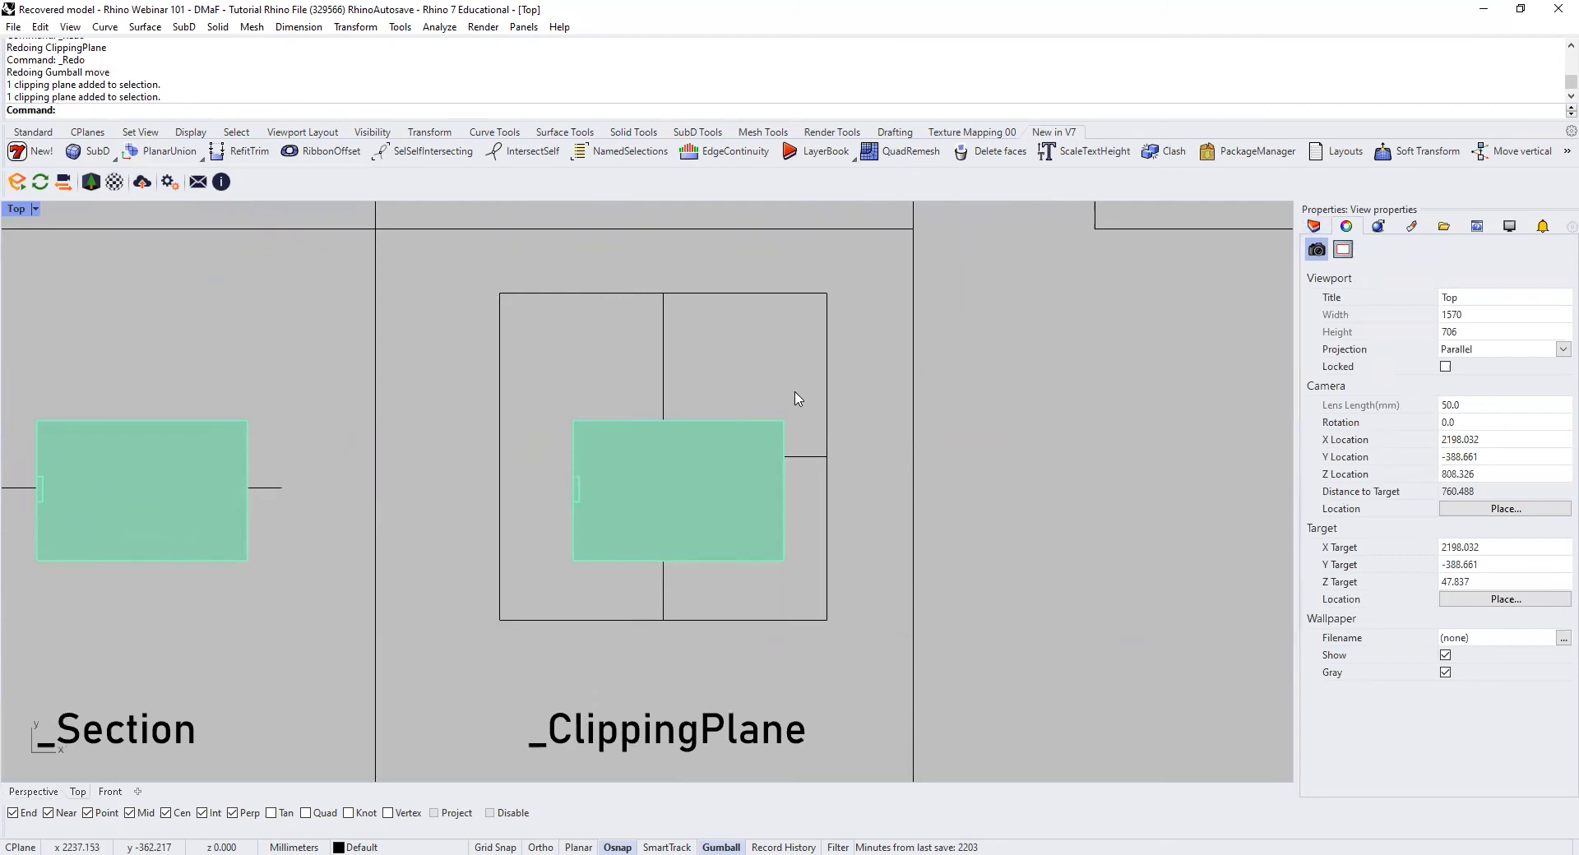
left_click(827, 398)
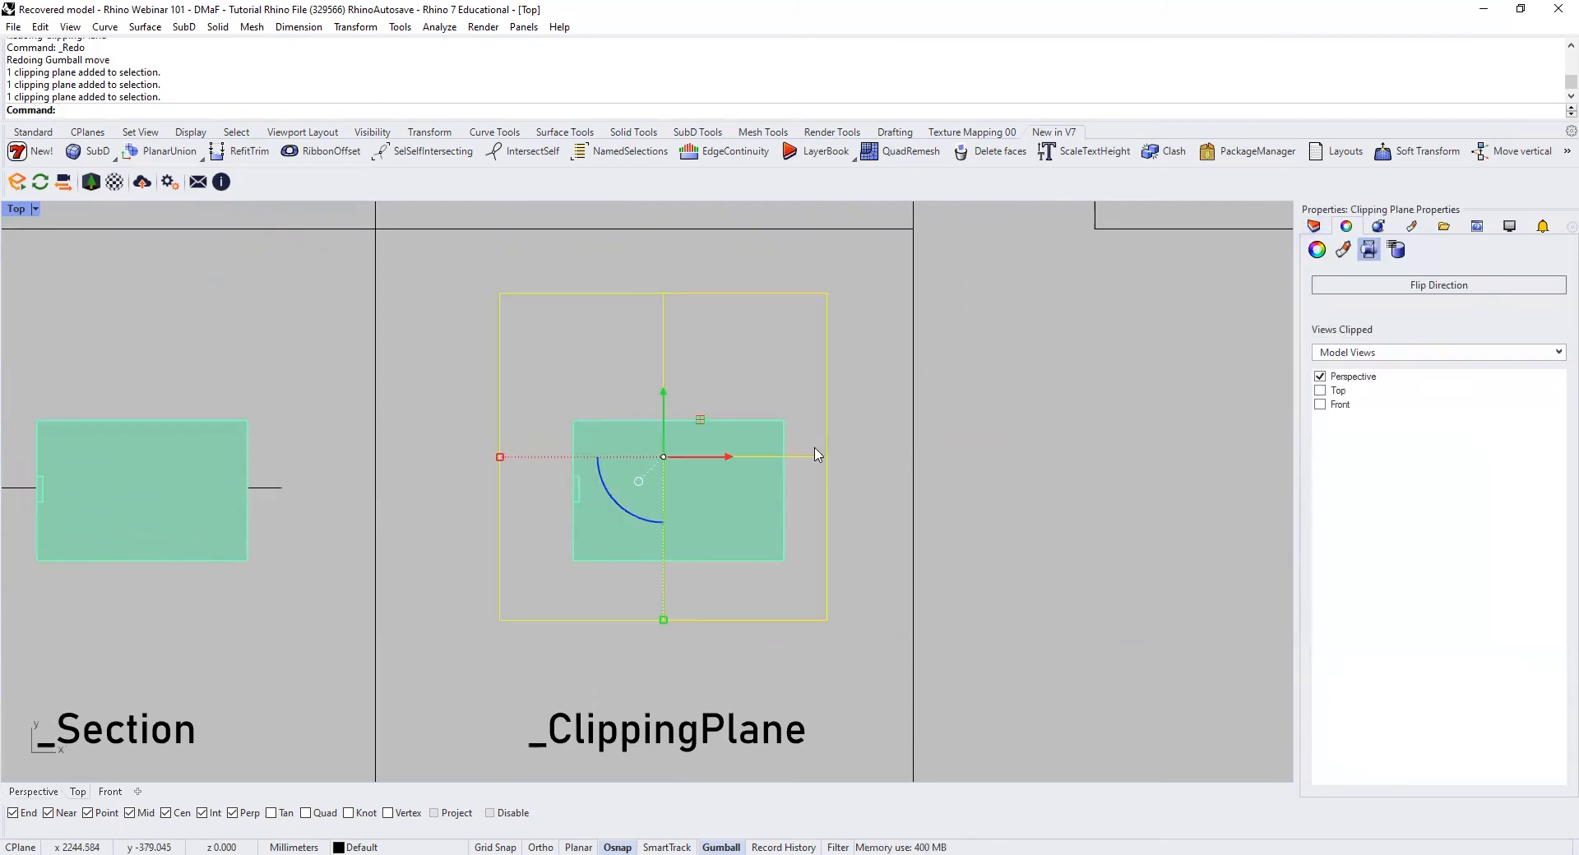
left_click(1320, 392)
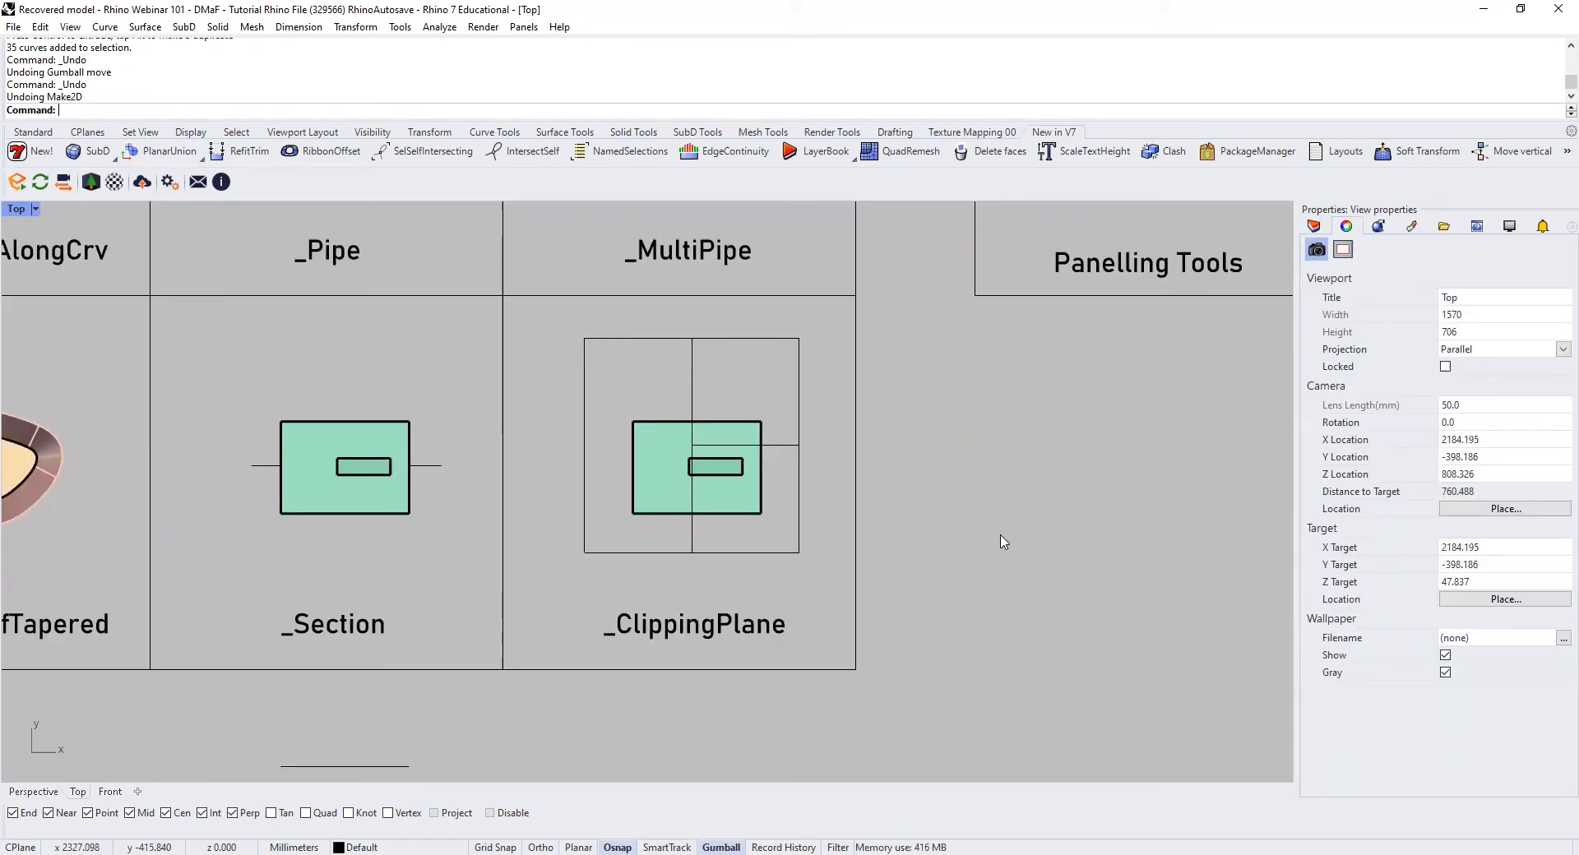
Step: Make a 2D drawing of the green solid in the ClippingPlane cell from the Top view, including clipping plane intersections
left_click(752, 511)
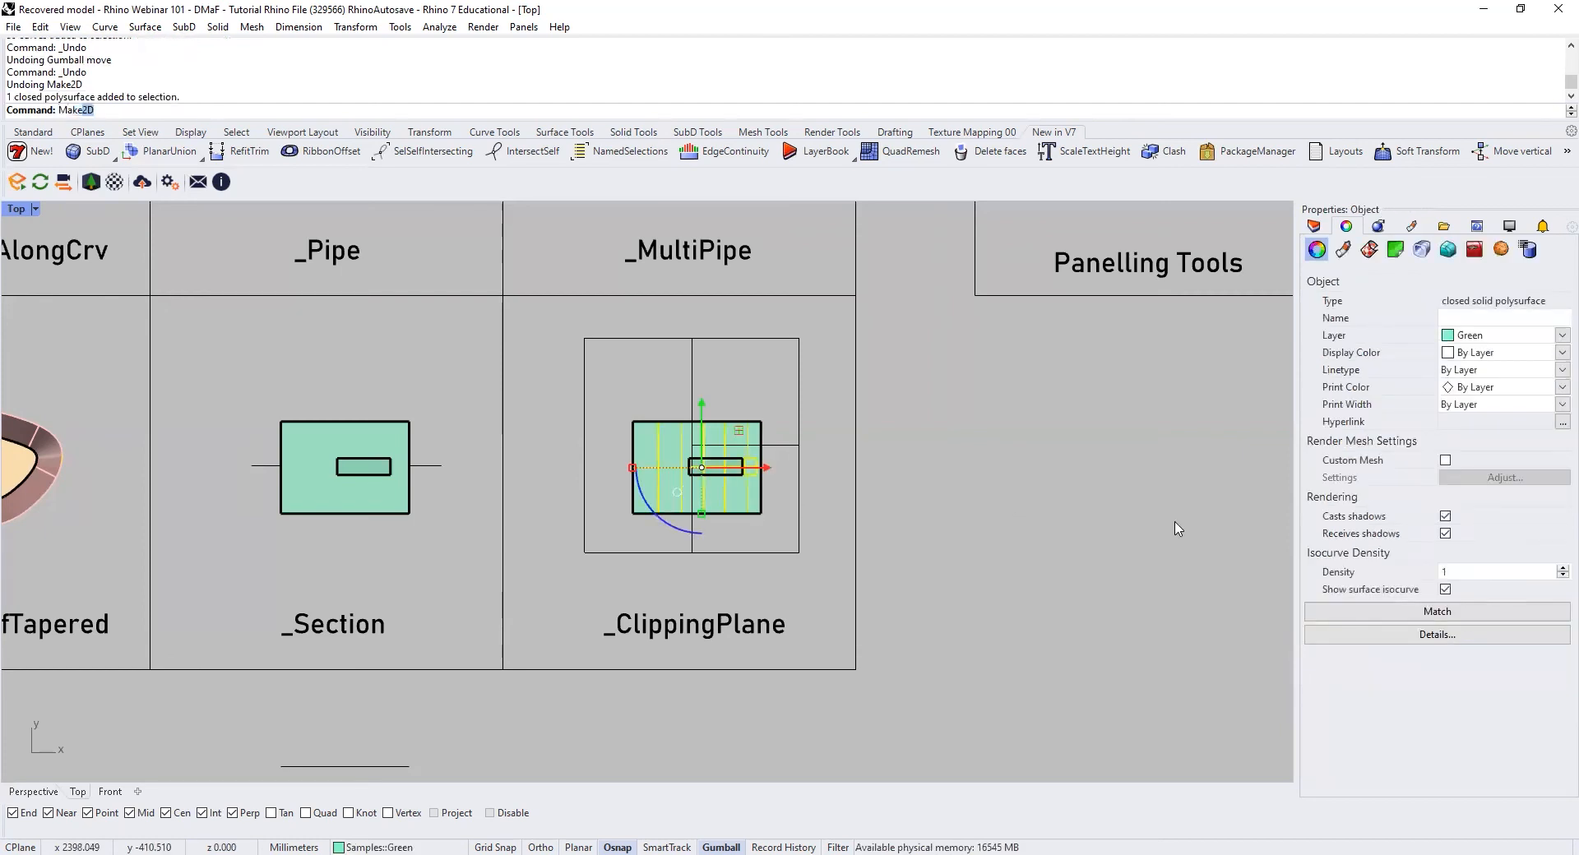
type("Make")
key("Return")
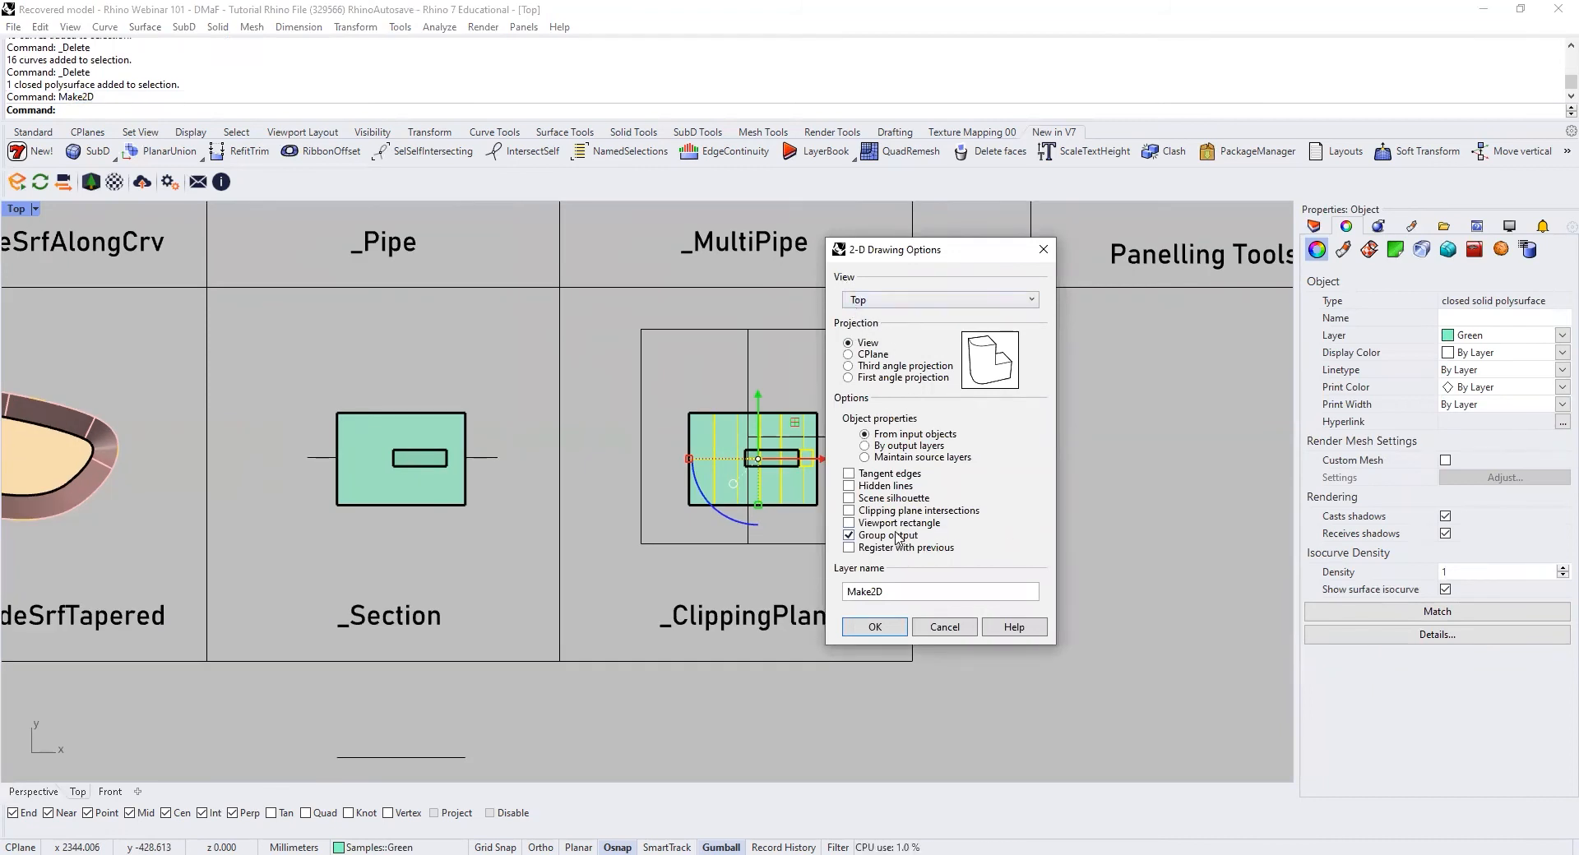
left_click(850, 511)
left_click(875, 628)
scroll(693, 552, "down", 10)
scroll(598, 409, "up", 10)
scroll(597, 409, "up", 2)
left_click(850, 552)
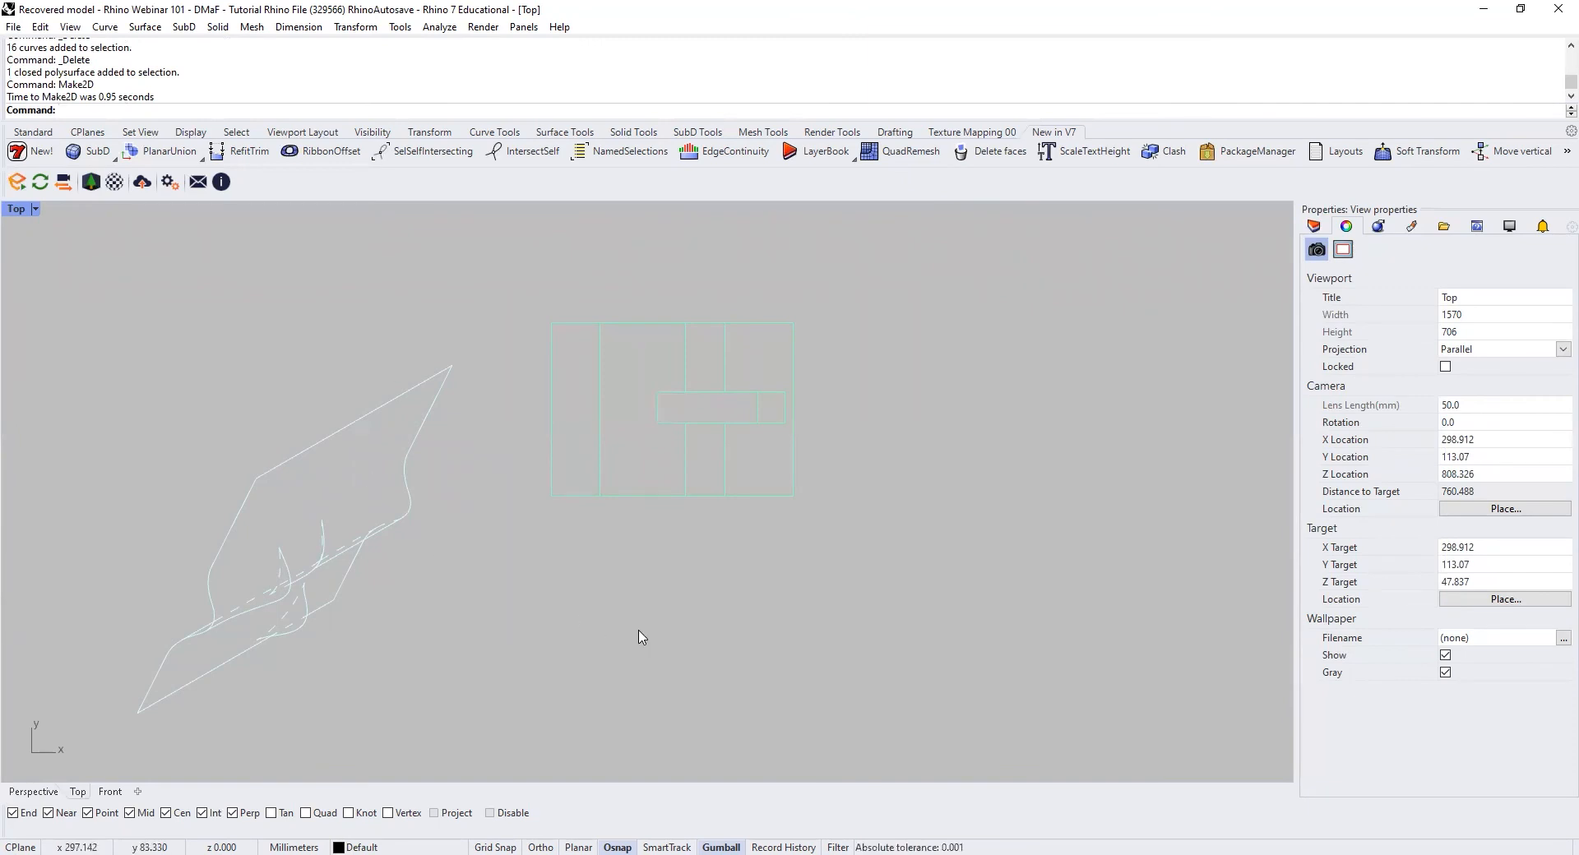
scroll(639, 630, "down", 15)
scroll(805, 635, "up", 8)
right_click_drag(830, 658, 730, 664)
Step: Select the clipping plane in the Perspective view and flip its clipping direction back and forth
left_click(8, 791)
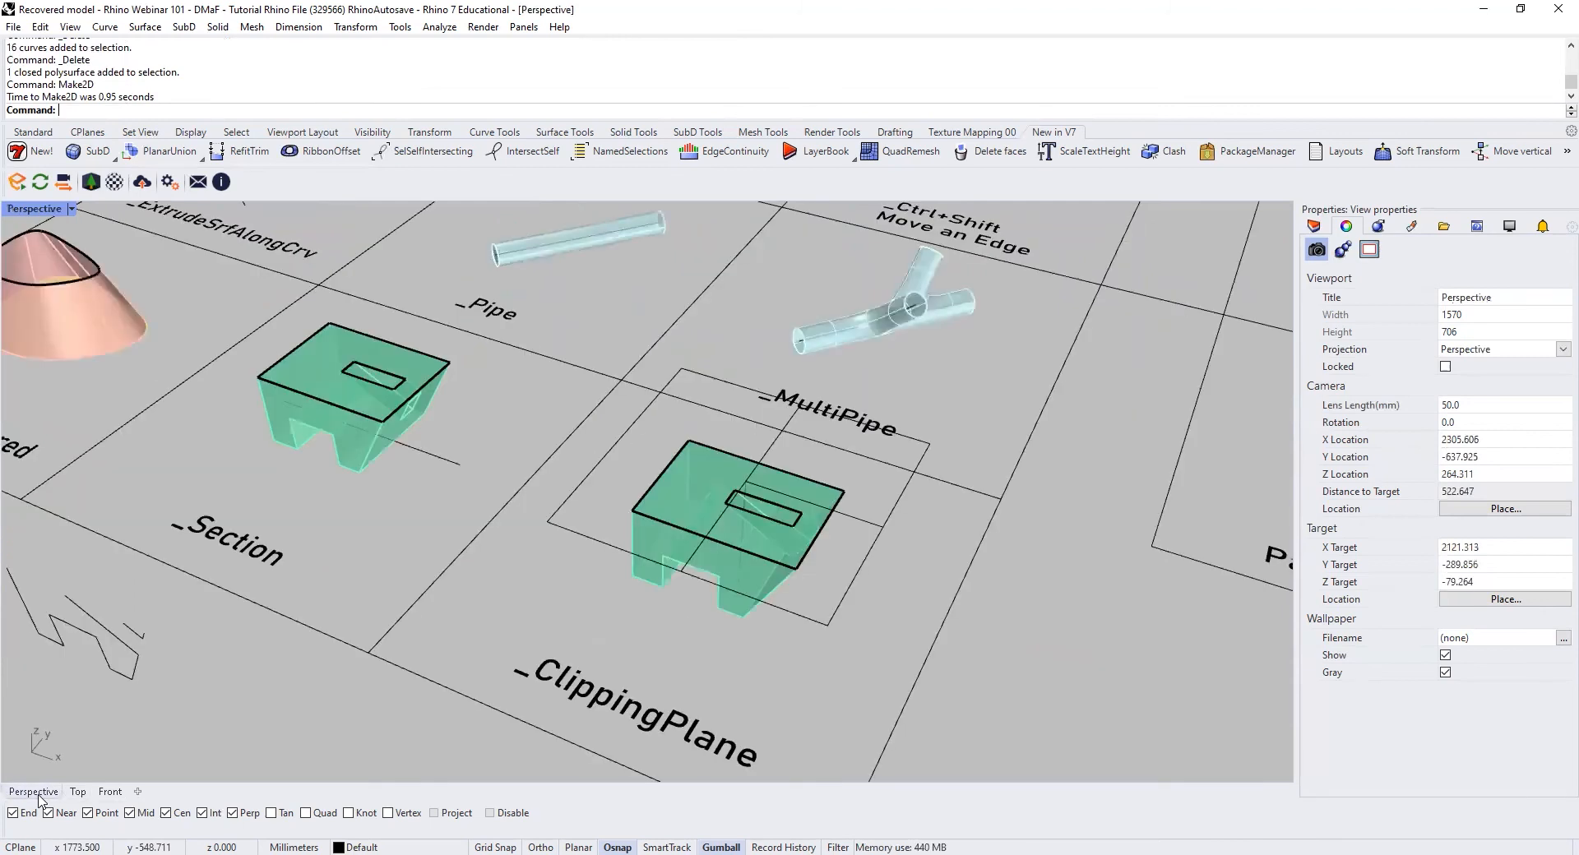
left_click(871, 563)
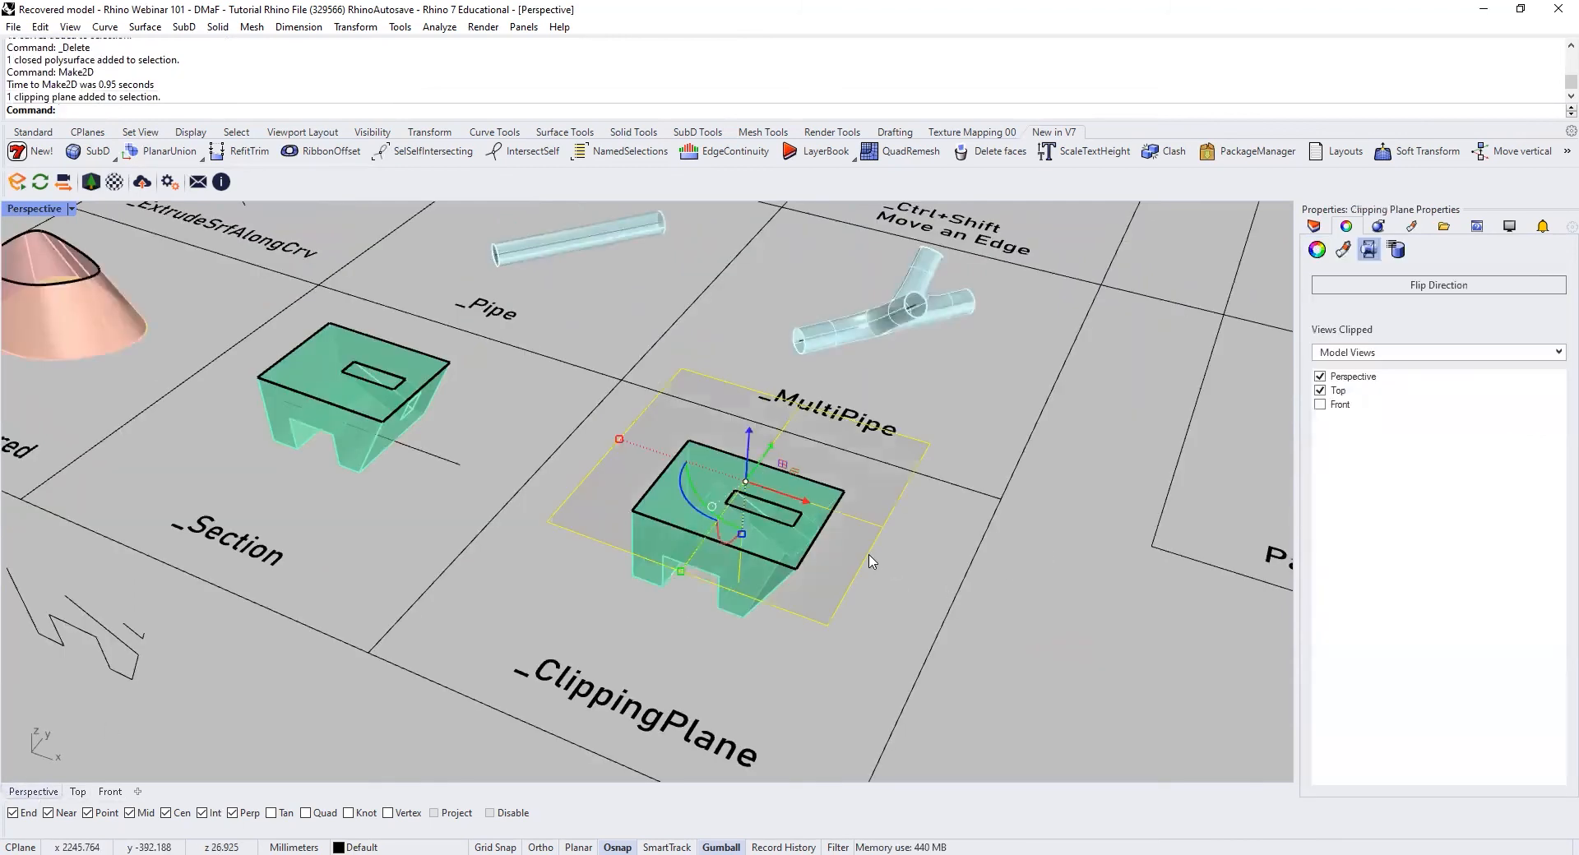
left_click(1453, 286)
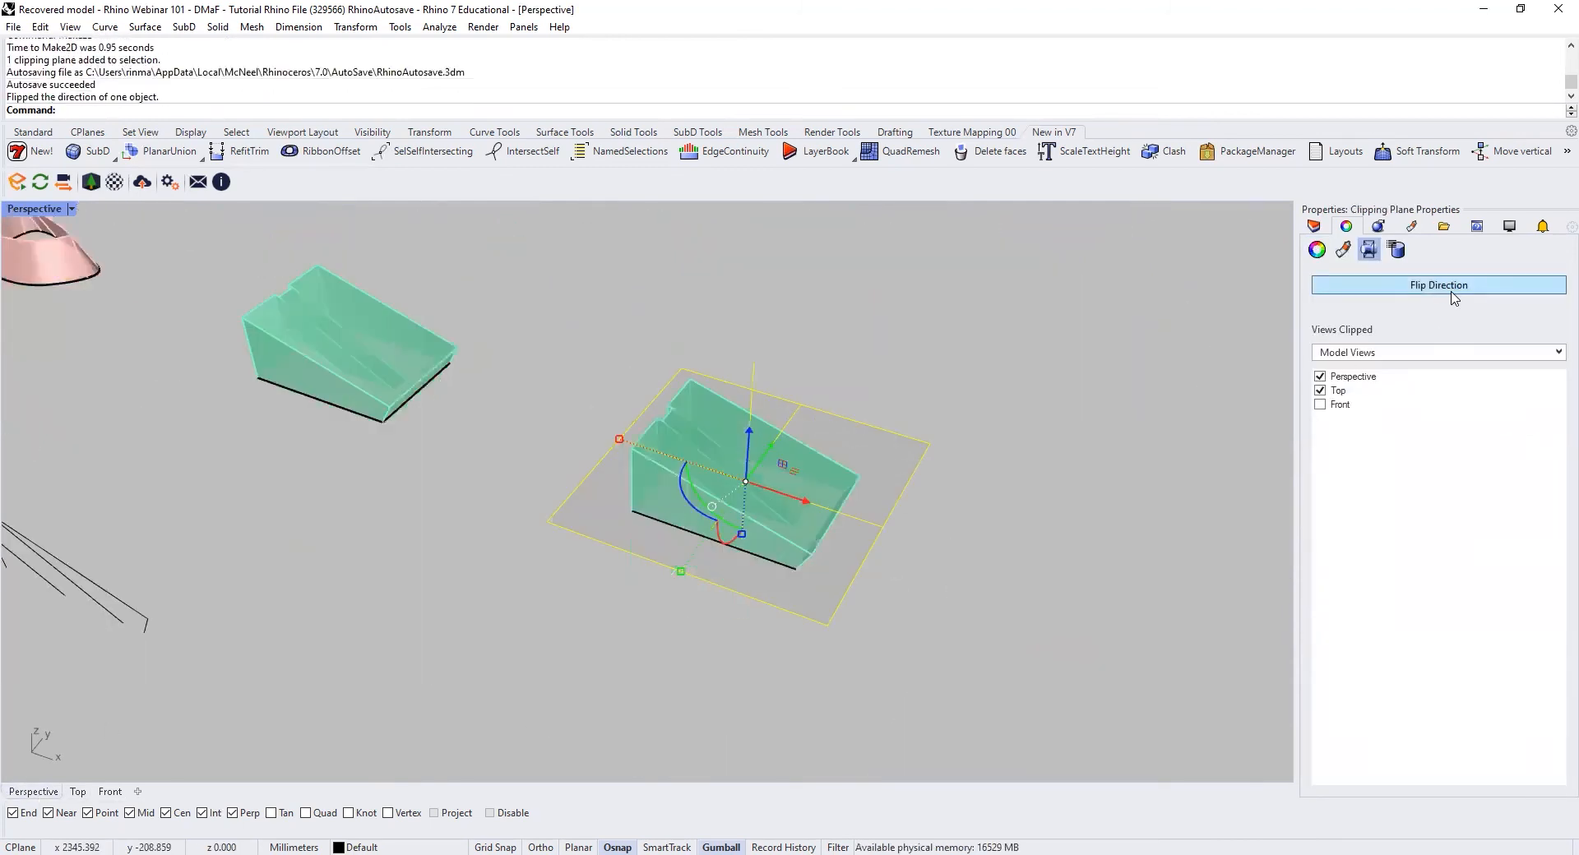
left_click(1452, 291)
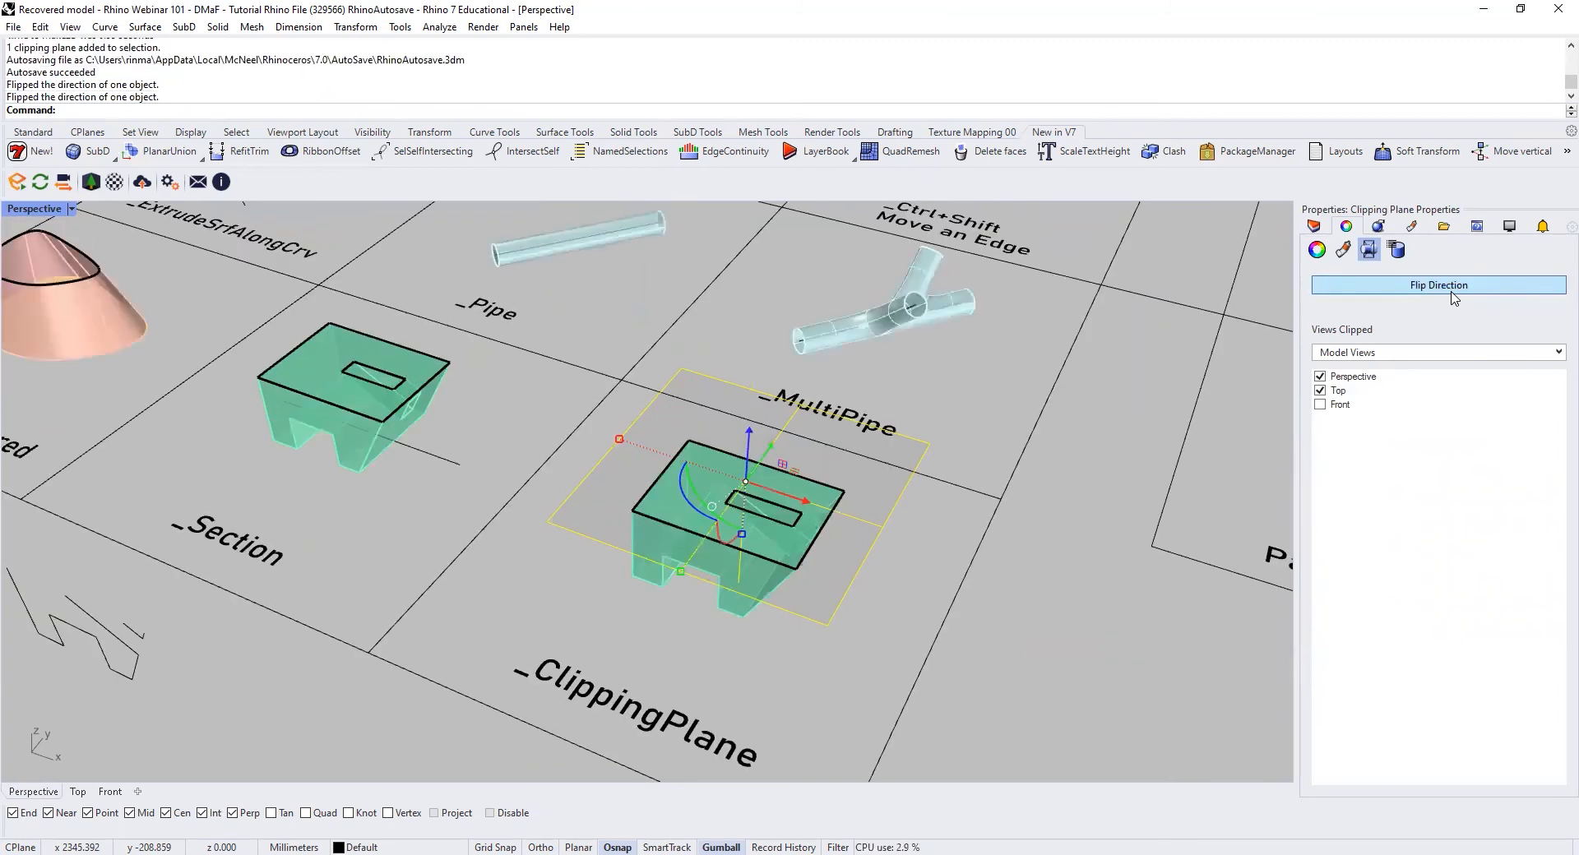
left_click(1452, 291)
left_click(1453, 288)
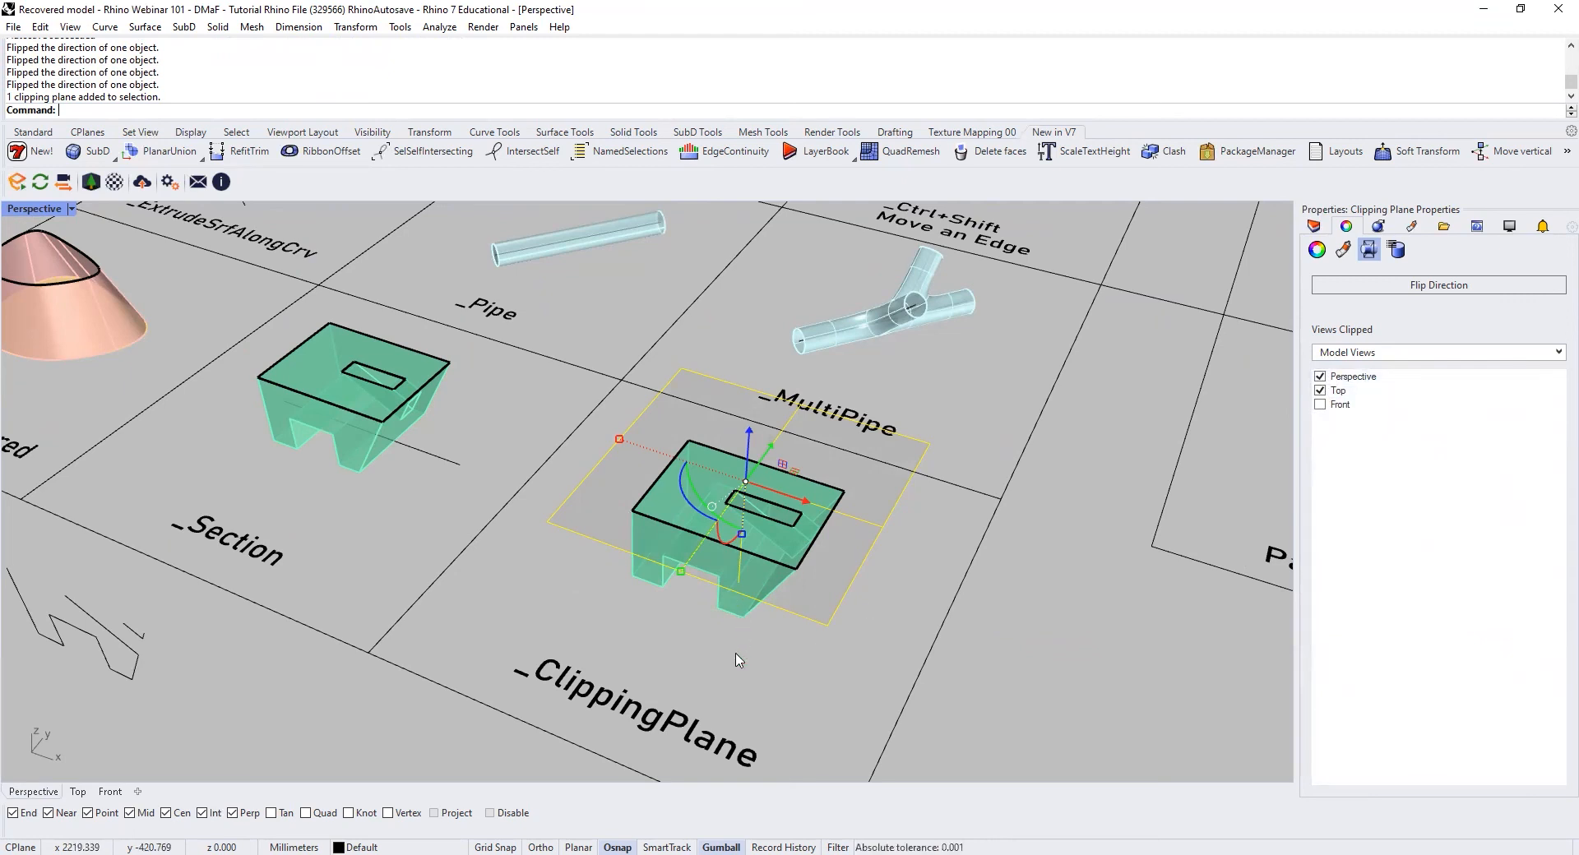
Step: Rotate the clipping plane 90 degrees about its X axis in the Perspective view
right_click_drag(737, 661, 633, 538)
left_click(644, 548)
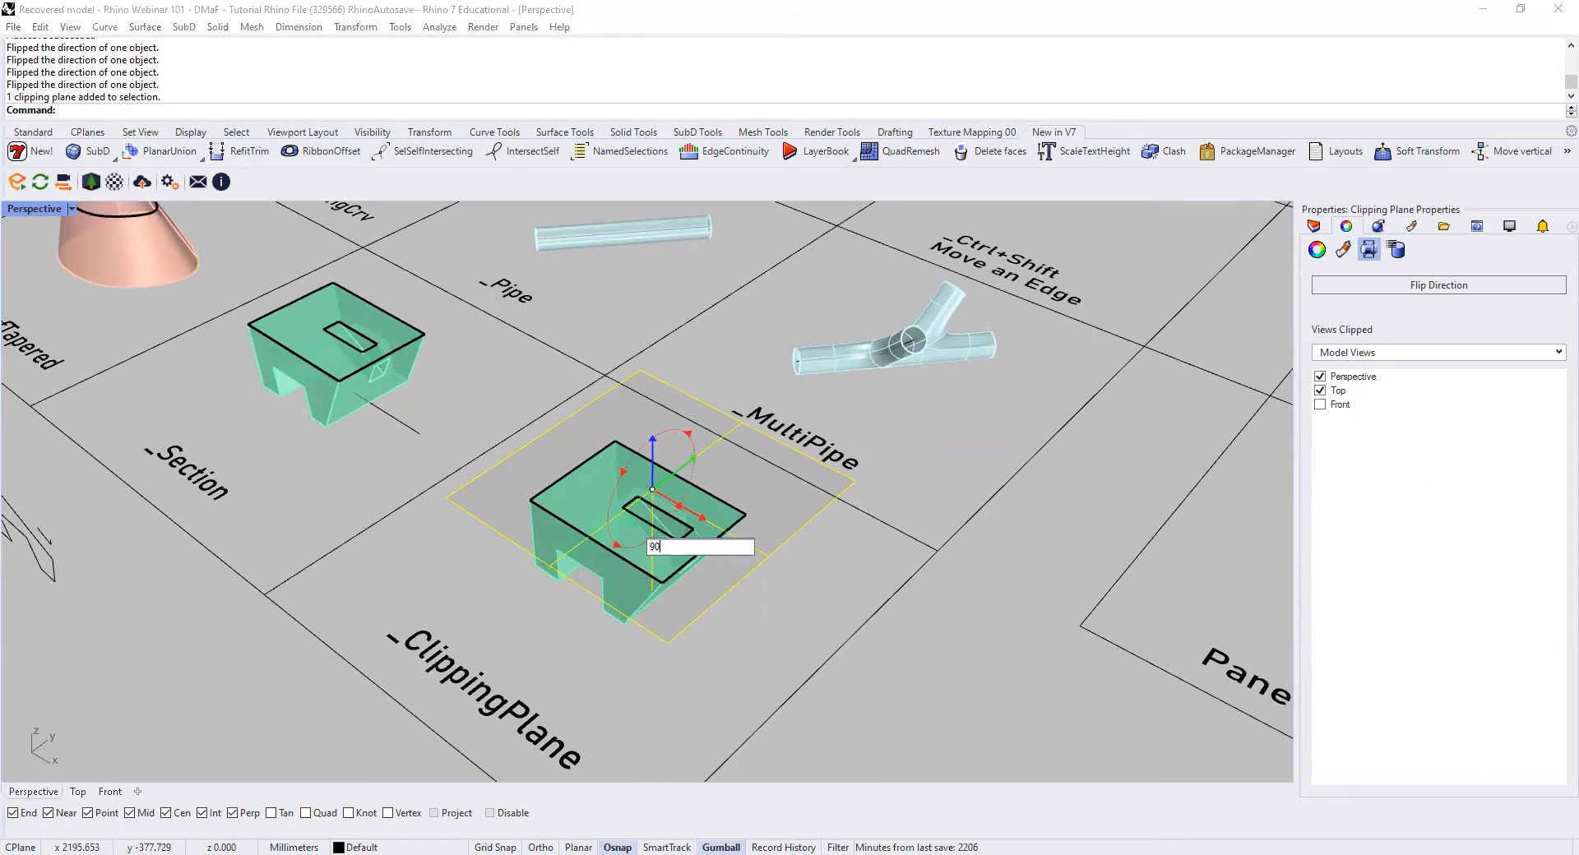
key("Return")
left_click_drag(598, 531, 538, 599)
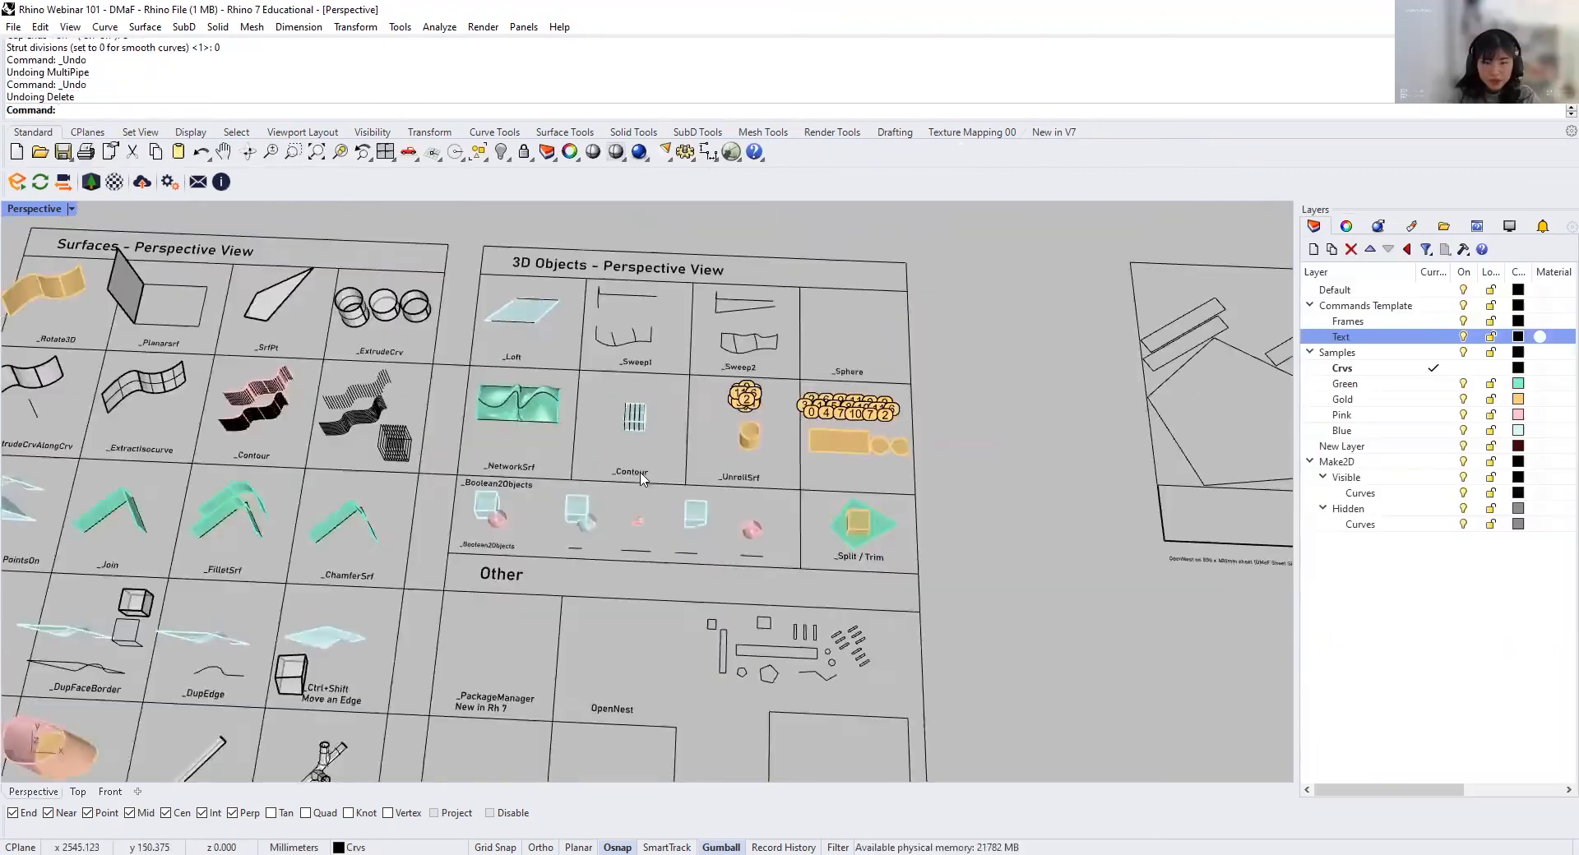
scroll(599, 577, "up", 4)
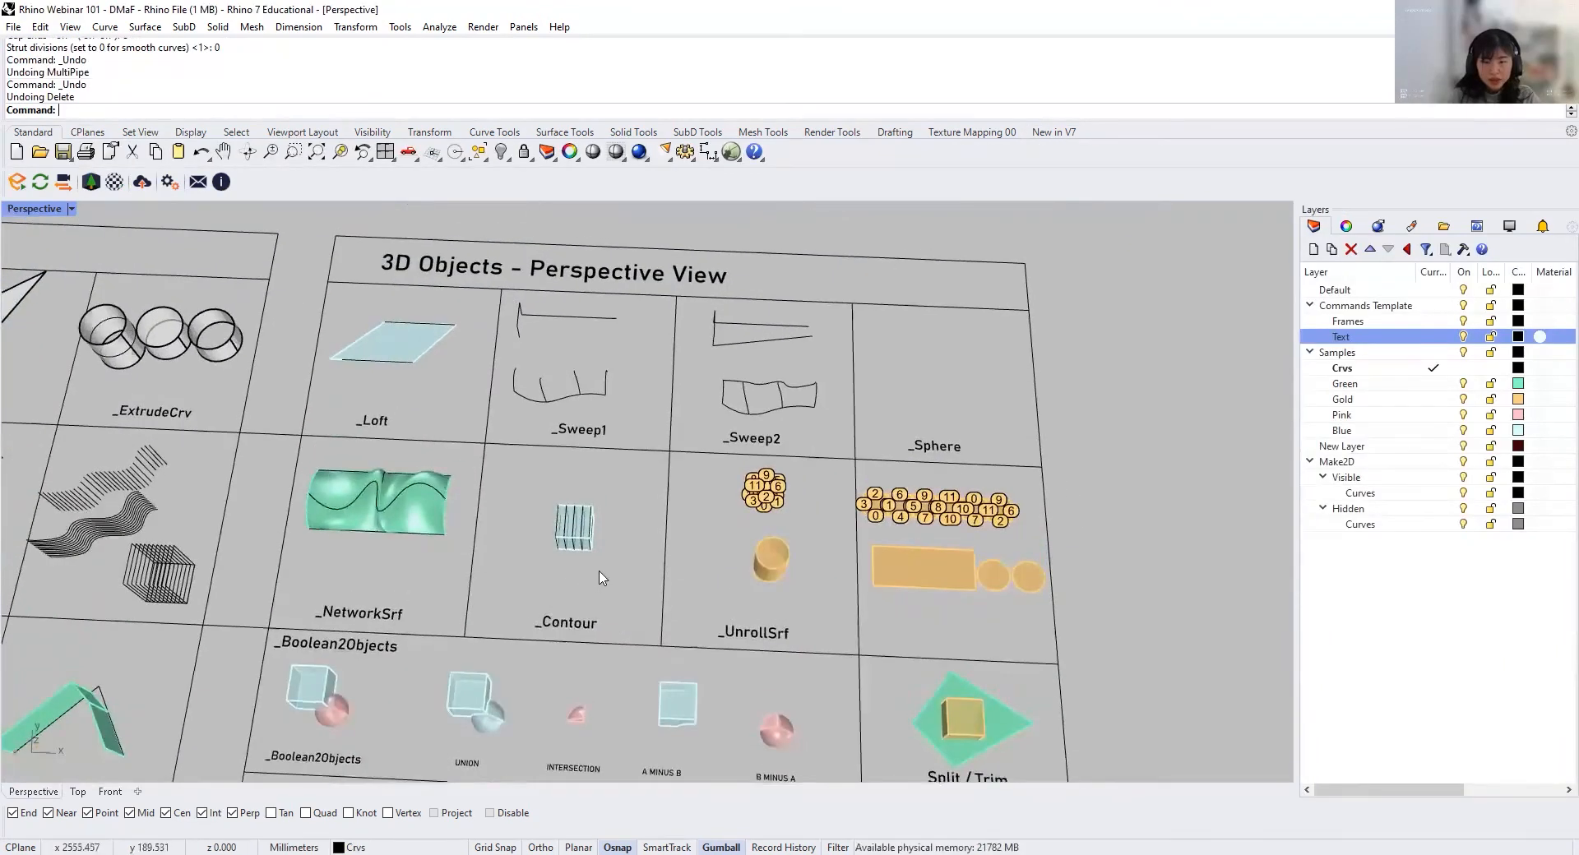
Step: Delete the existing blue surface in the Loft cell, keeping its two straight lines
right_click_drag(600, 571, 600, 559)
left_click(387, 366)
scroll(386, 366, "up", 4)
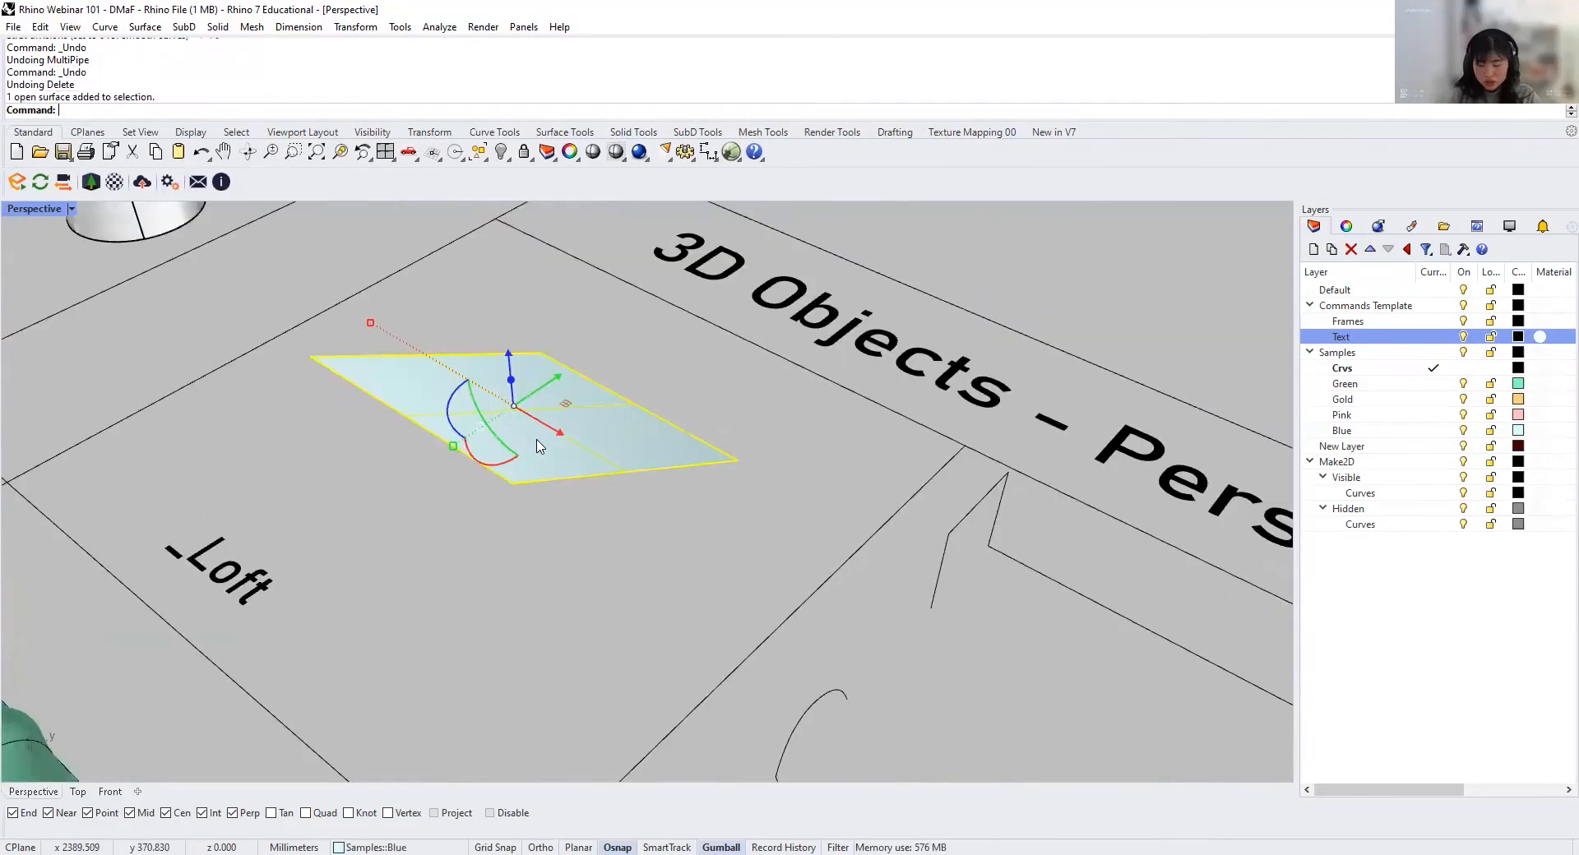
key("Delete")
Step: Try lofting a surface between the two straight lines in the Loft cell, and delete that surface
left_click(518, 486)
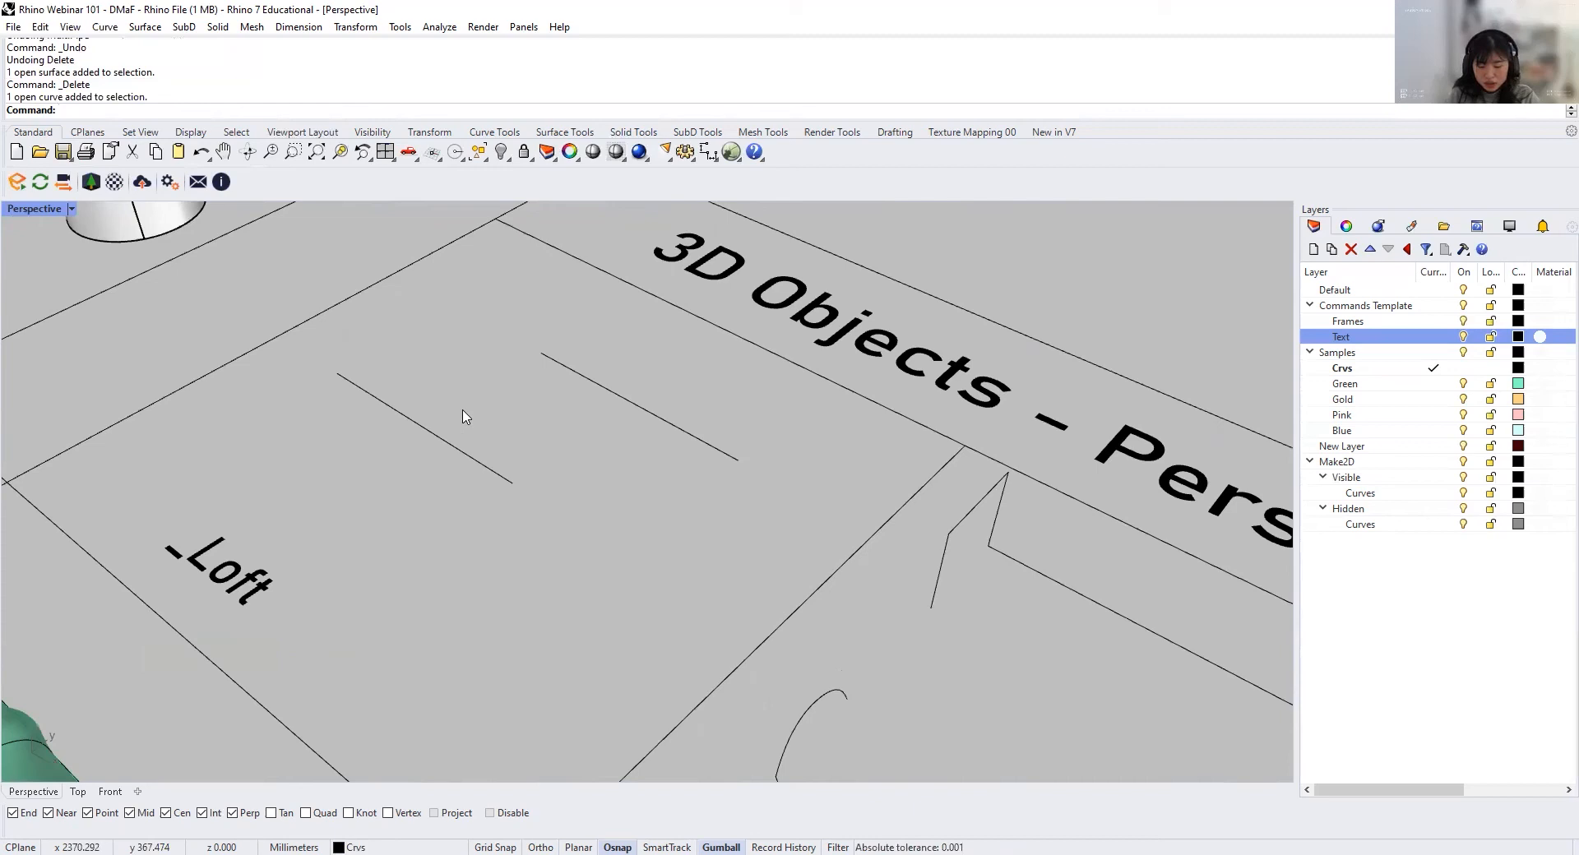
right_click_drag(458, 357, 585, 479)
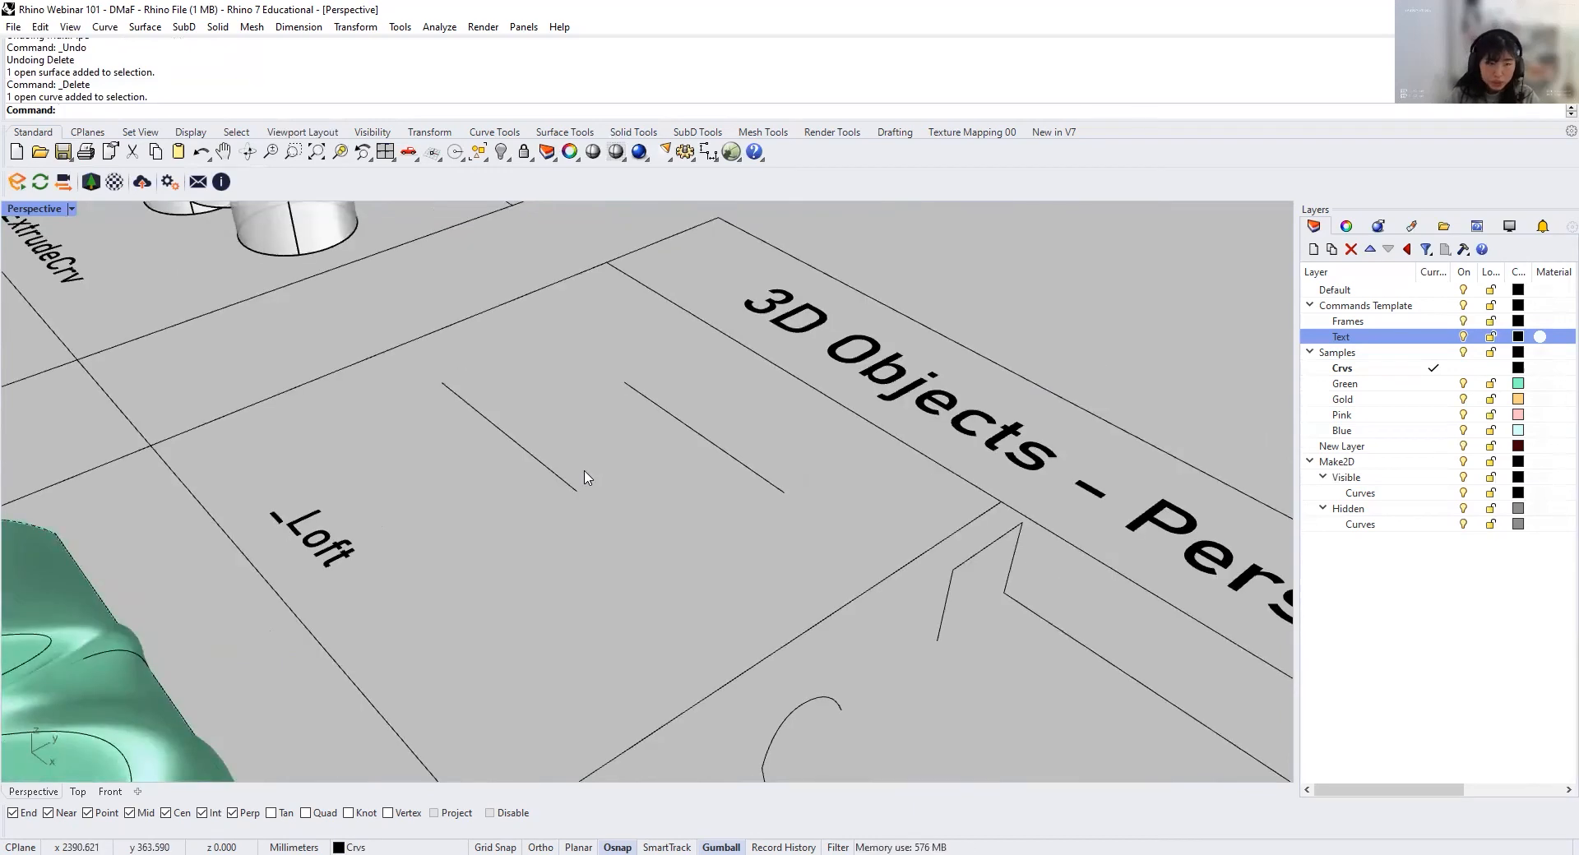
key("Return")
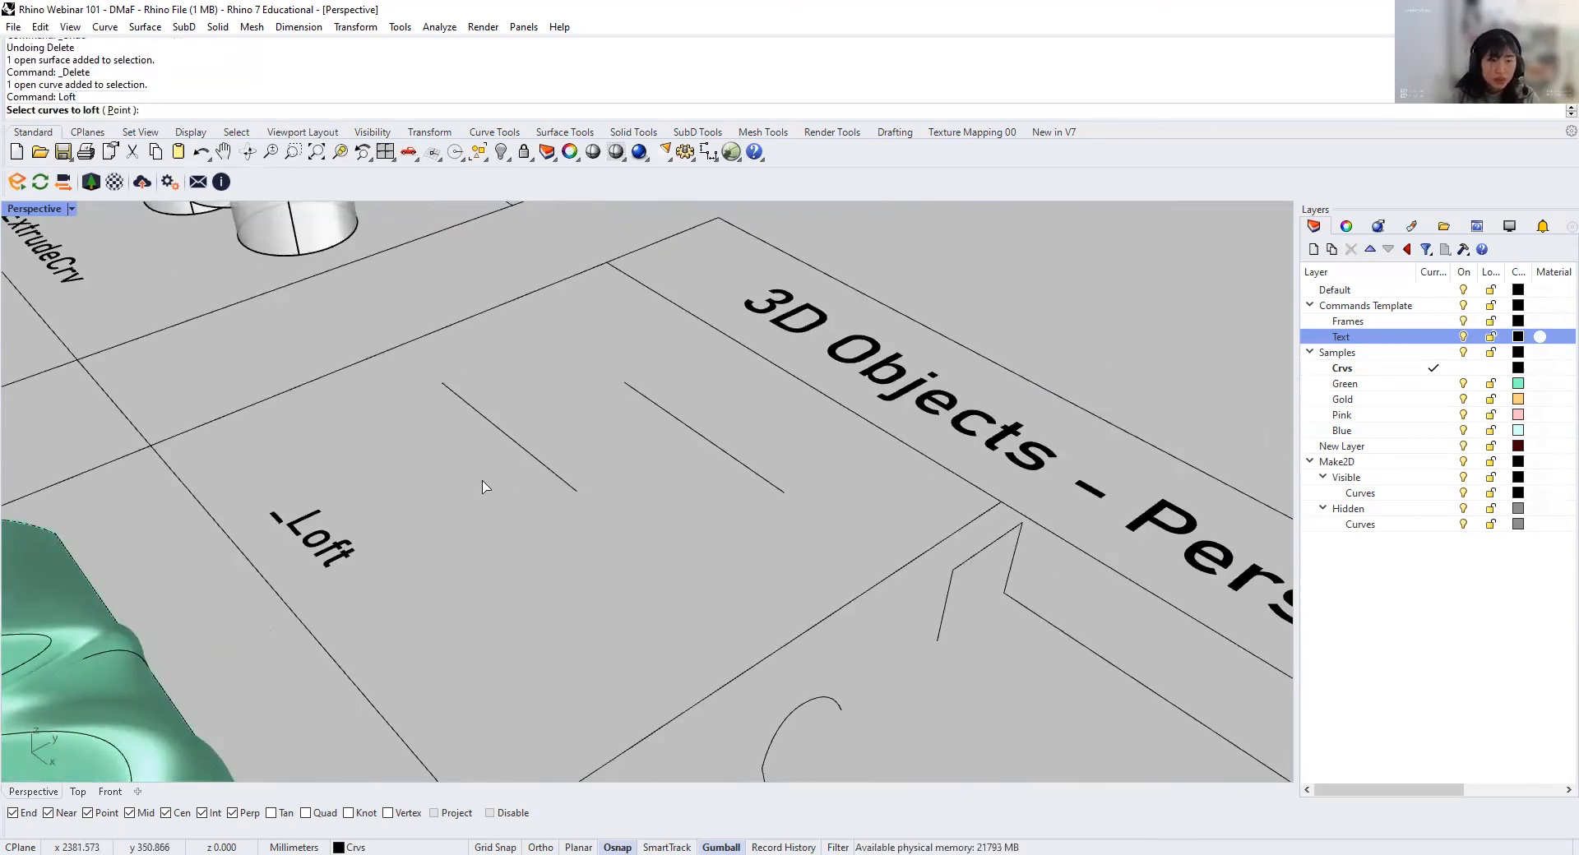
left_click(510, 438)
left_click(701, 436)
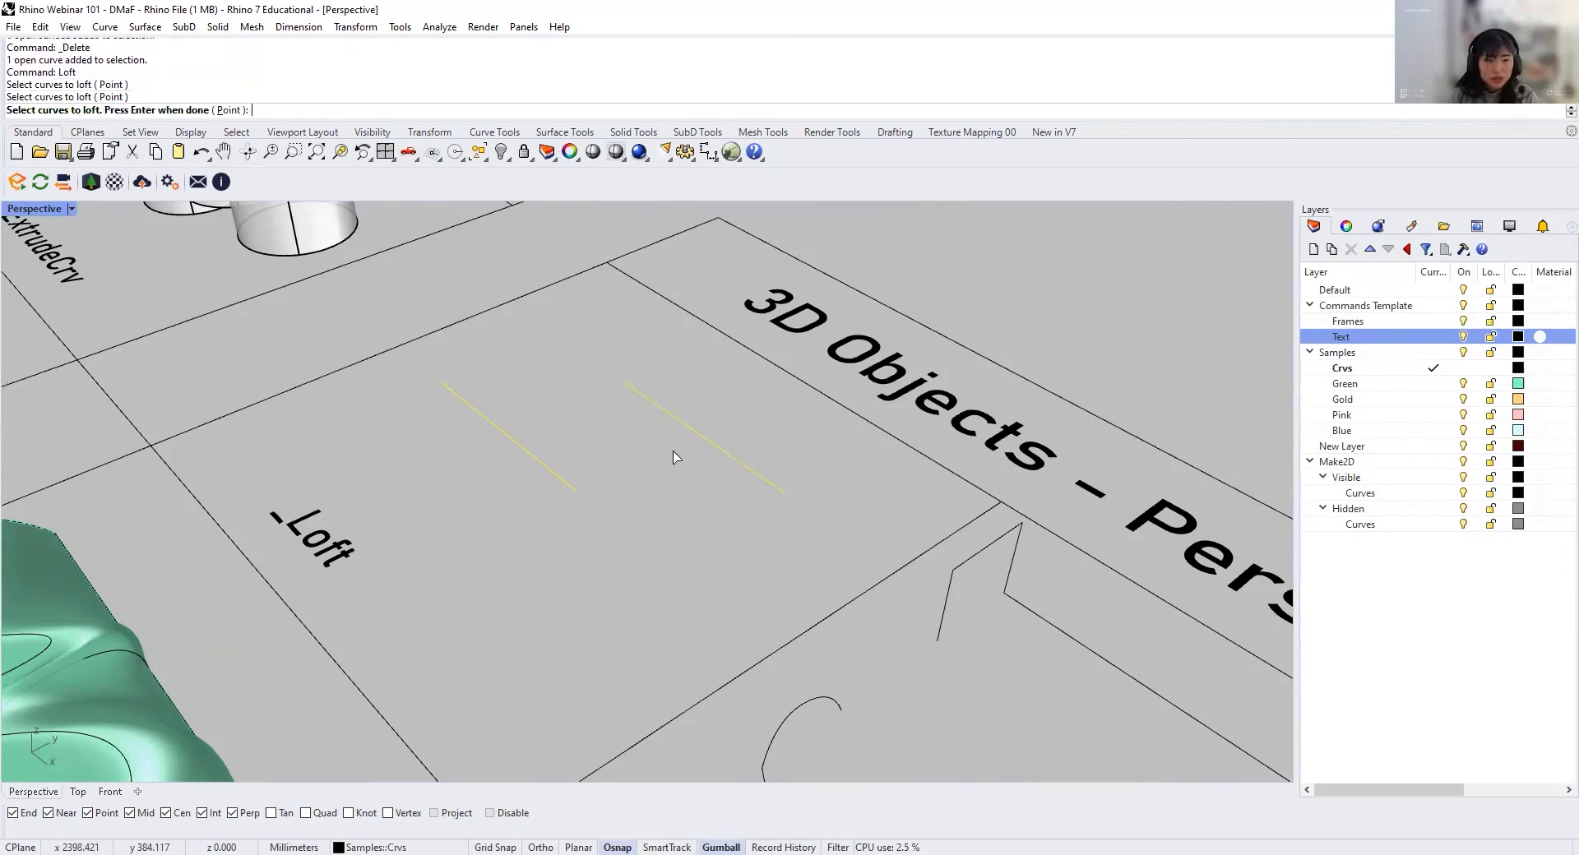
key("Return")
key("Return")
right_click_drag(609, 441, 539, 395)
scroll(538, 395, "up", 2)
scroll(652, 575, "down", 2)
right_click_drag(473, 528, 661, 674, "shift")
scroll(651, 452, "up", 2)
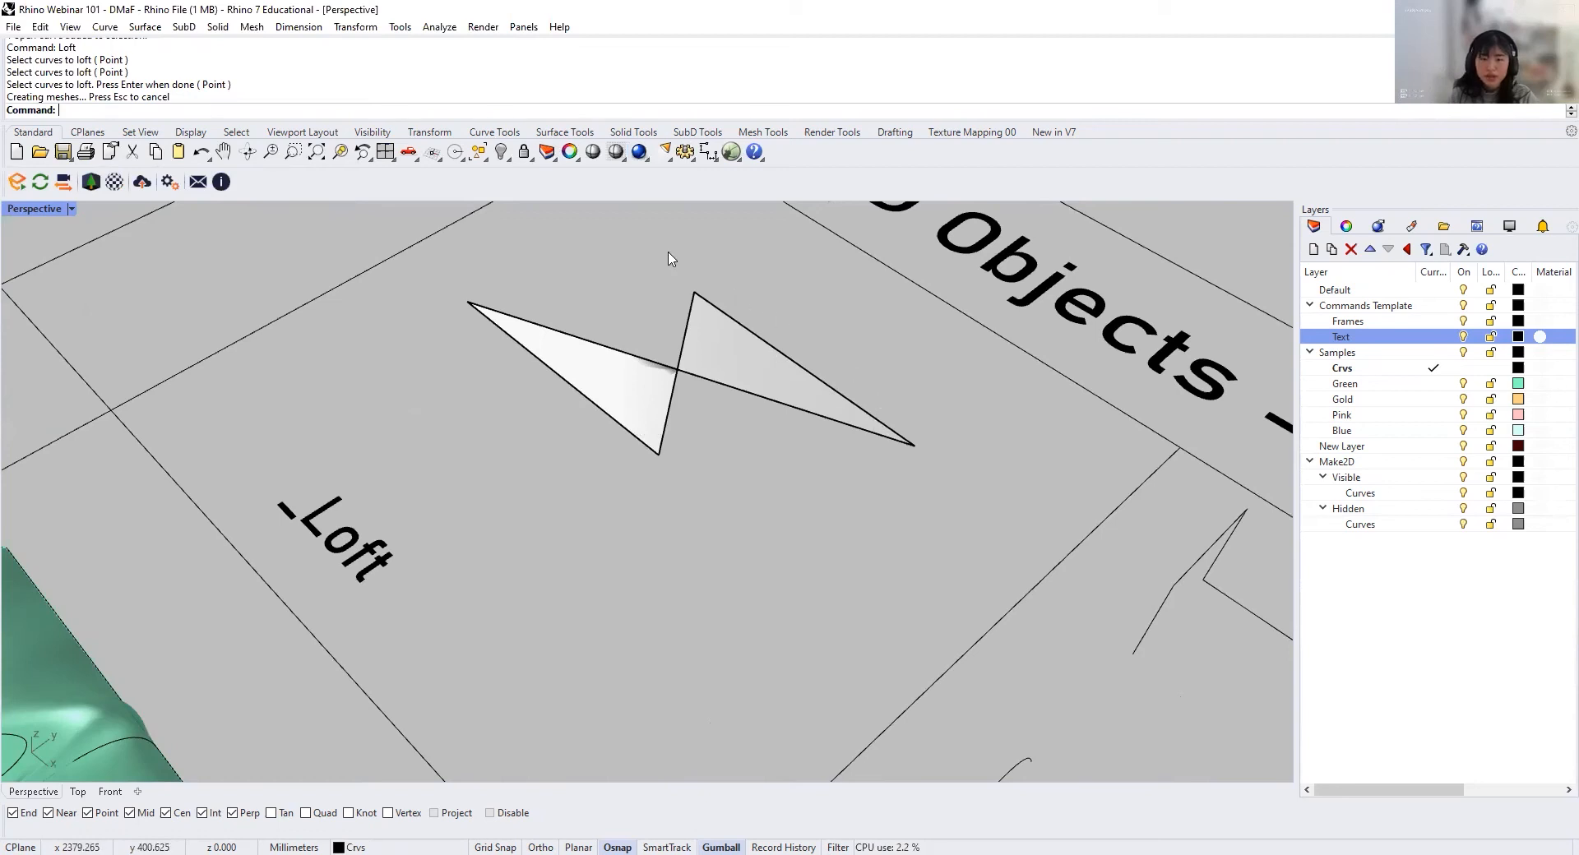
left_click(707, 372)
key("Delete")
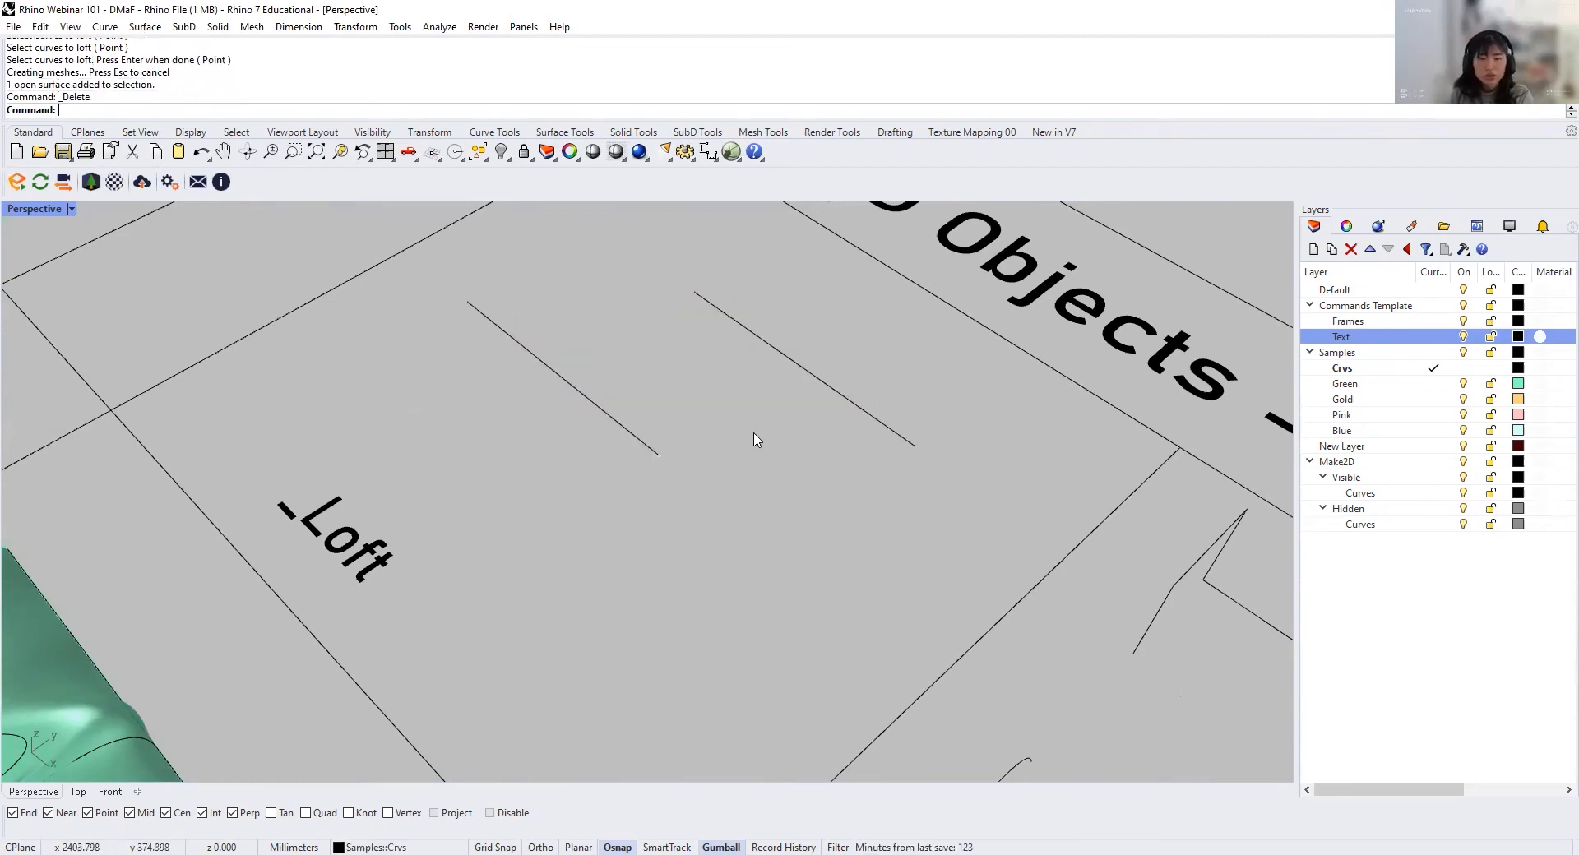
Step: Reverse the direction of the line nearer the 3D Objects title with the Flip command
left_click(805, 370)
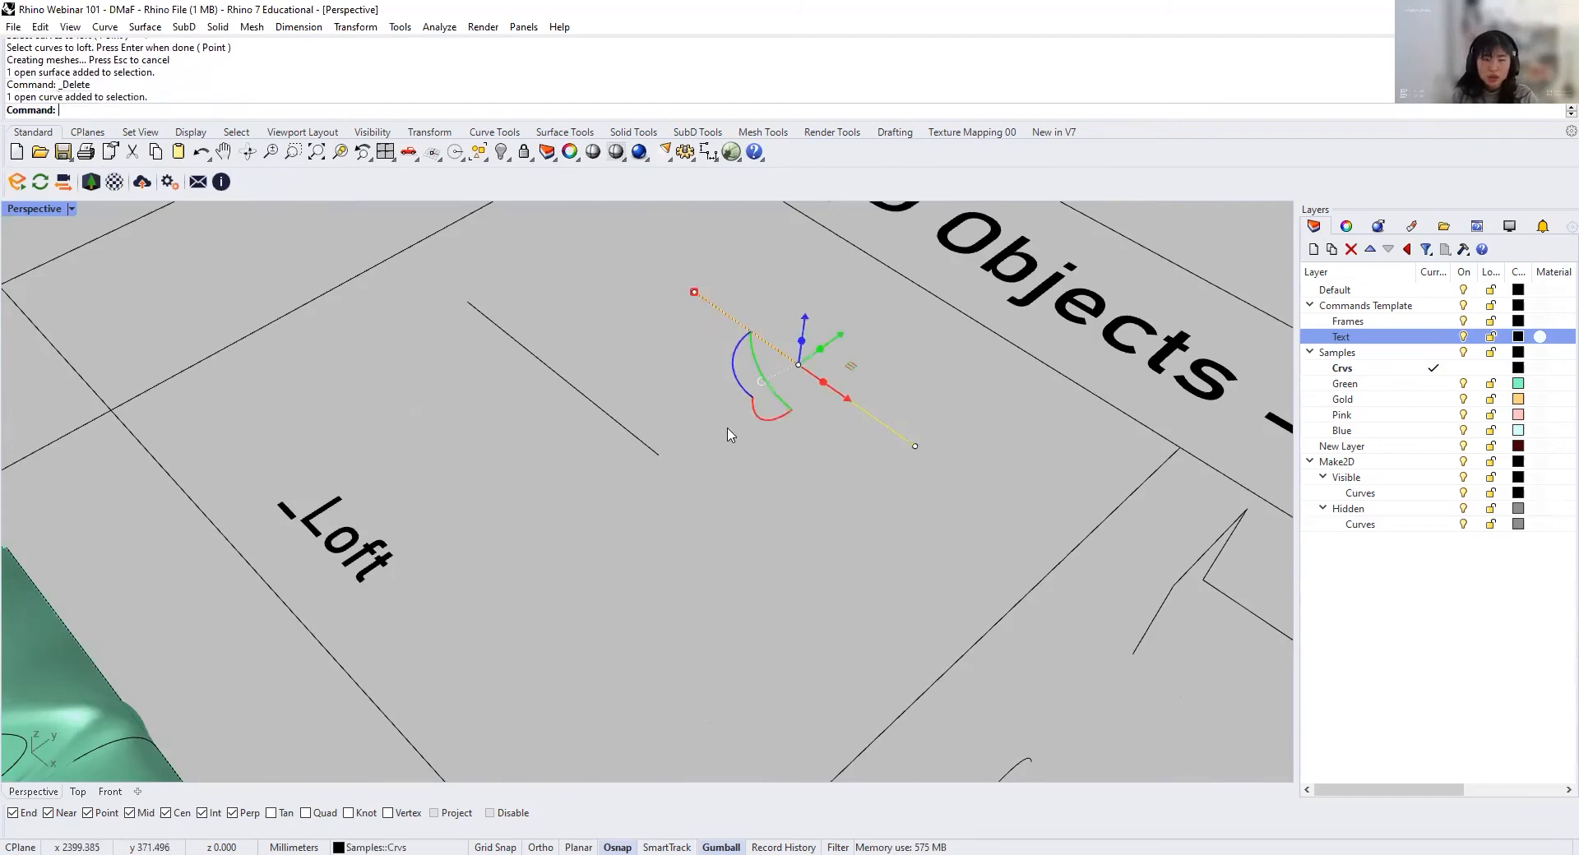
type("Cli")
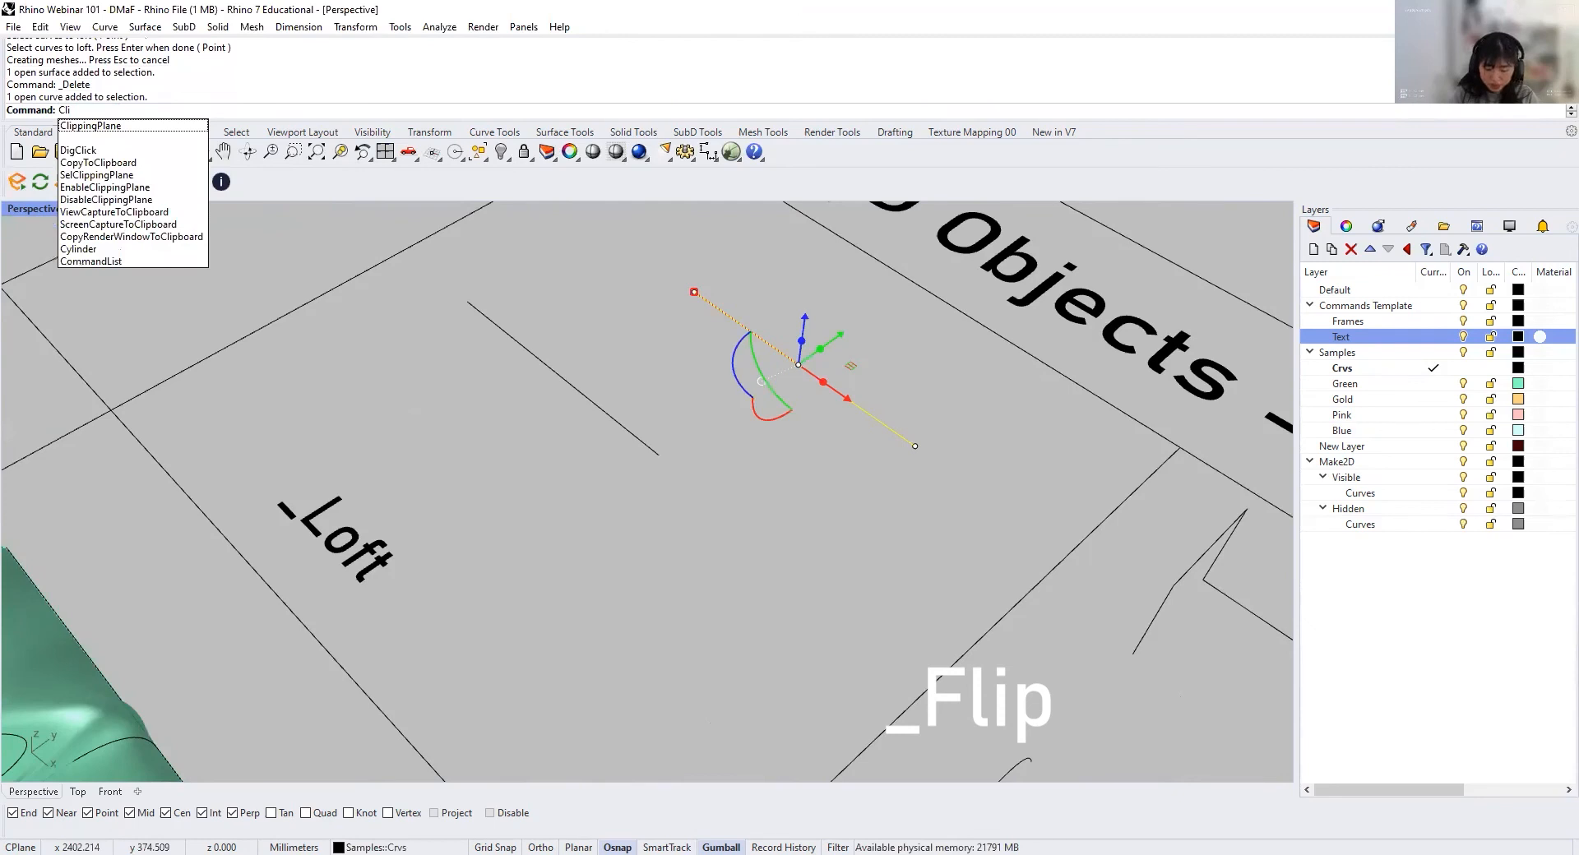
key("BackSpace")
key("BackSpace")
key("BackSpace")
type("Flip")
key("Return")
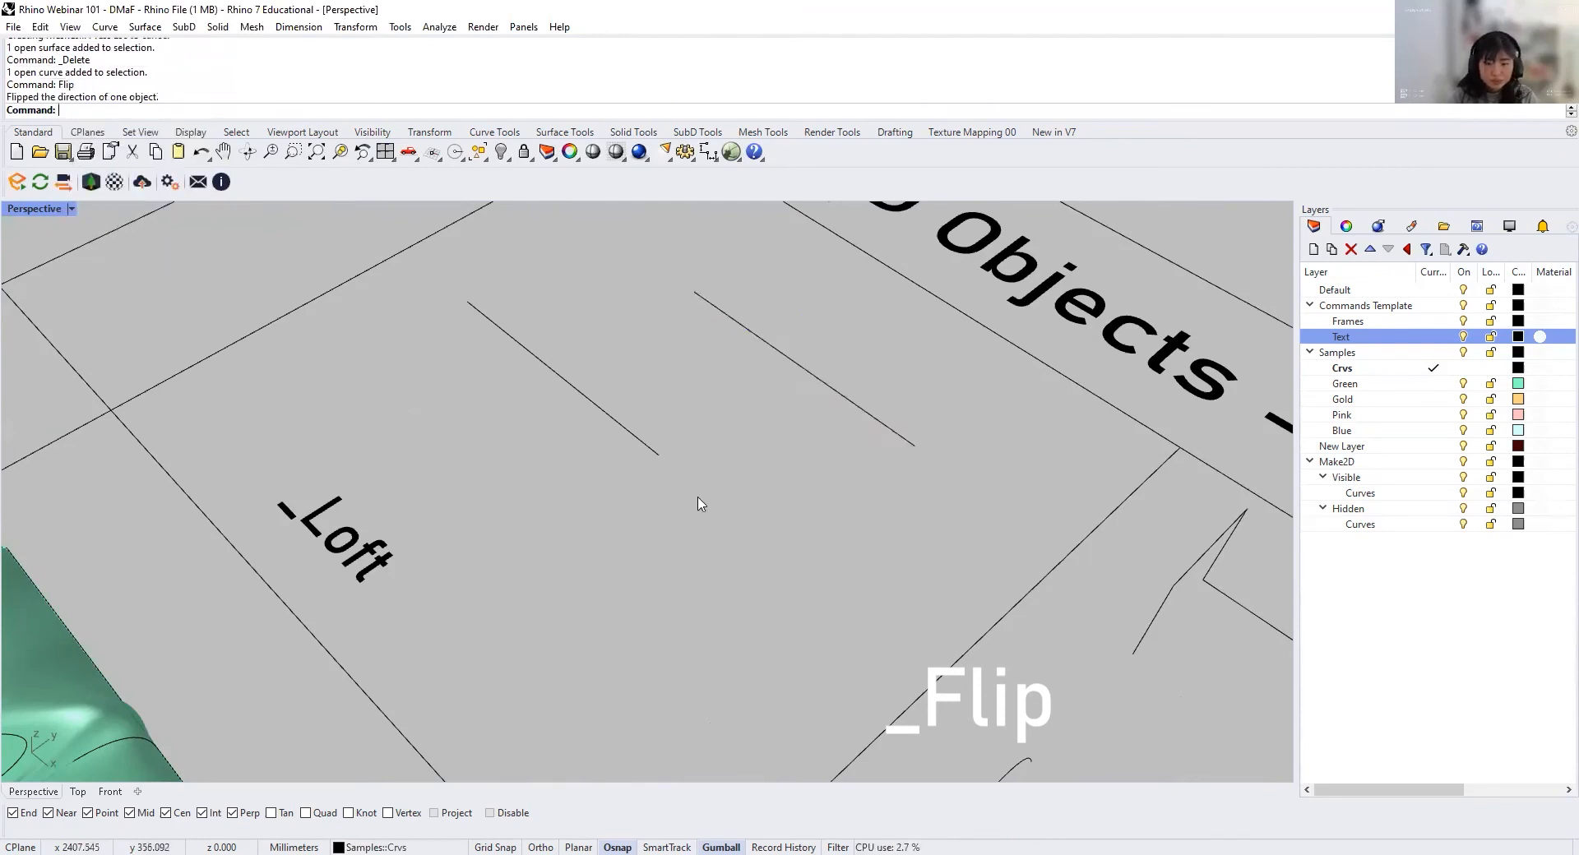
Step: Loft a surface between the two straight lines in the Loft cell with the default loft options
type("Loft")
key("Return")
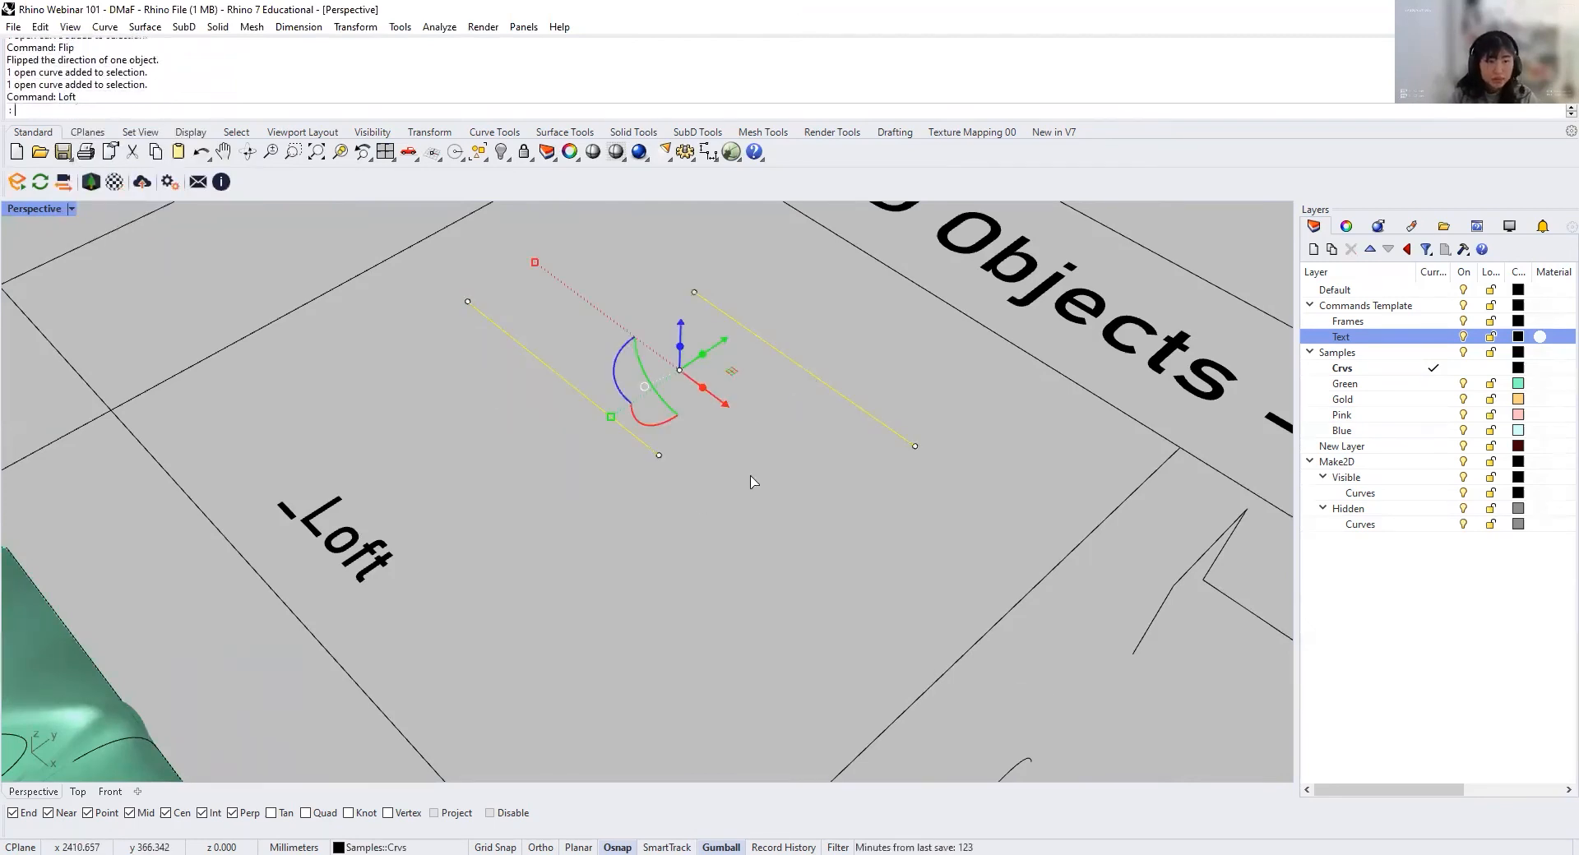
left_click(203, 437)
mouse_move(585, 486)
right_mouse_down()
mouse_move(564, 461)
mouse_move(583, 451)
mouse_move(495, 380)
right_mouse_up()
scroll(564, 461, "down", 1)
Step: Copy the wavy curve in the Loft cell to a parallel position closer to the lofted surface
right_click_drag(708, 614, 508, 328, "shift")
right_click_drag(612, 510, 523, 378, "shift")
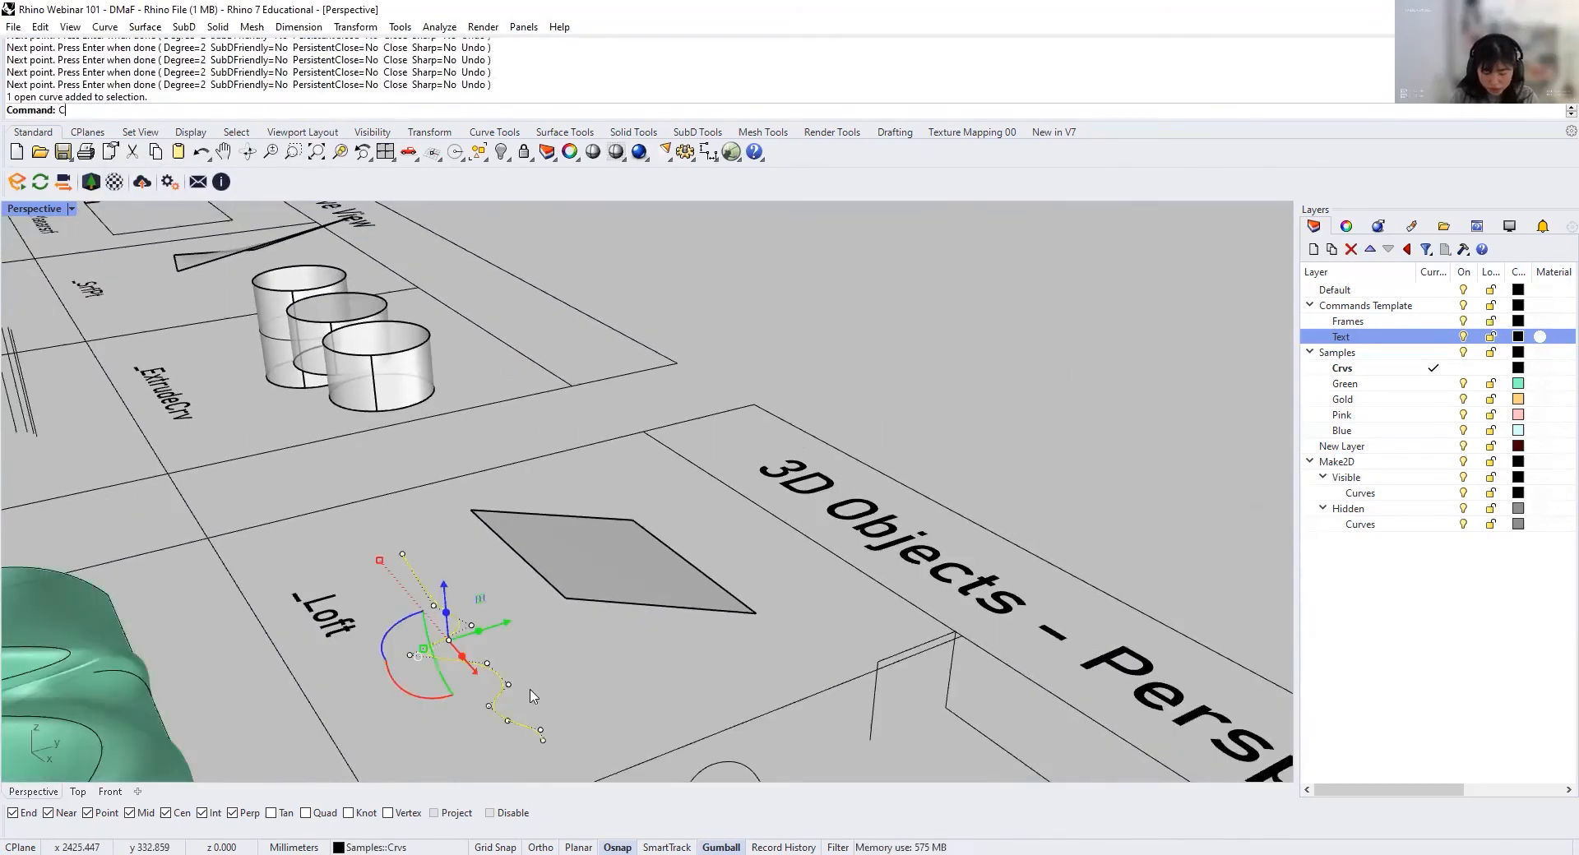
left_click(521, 687)
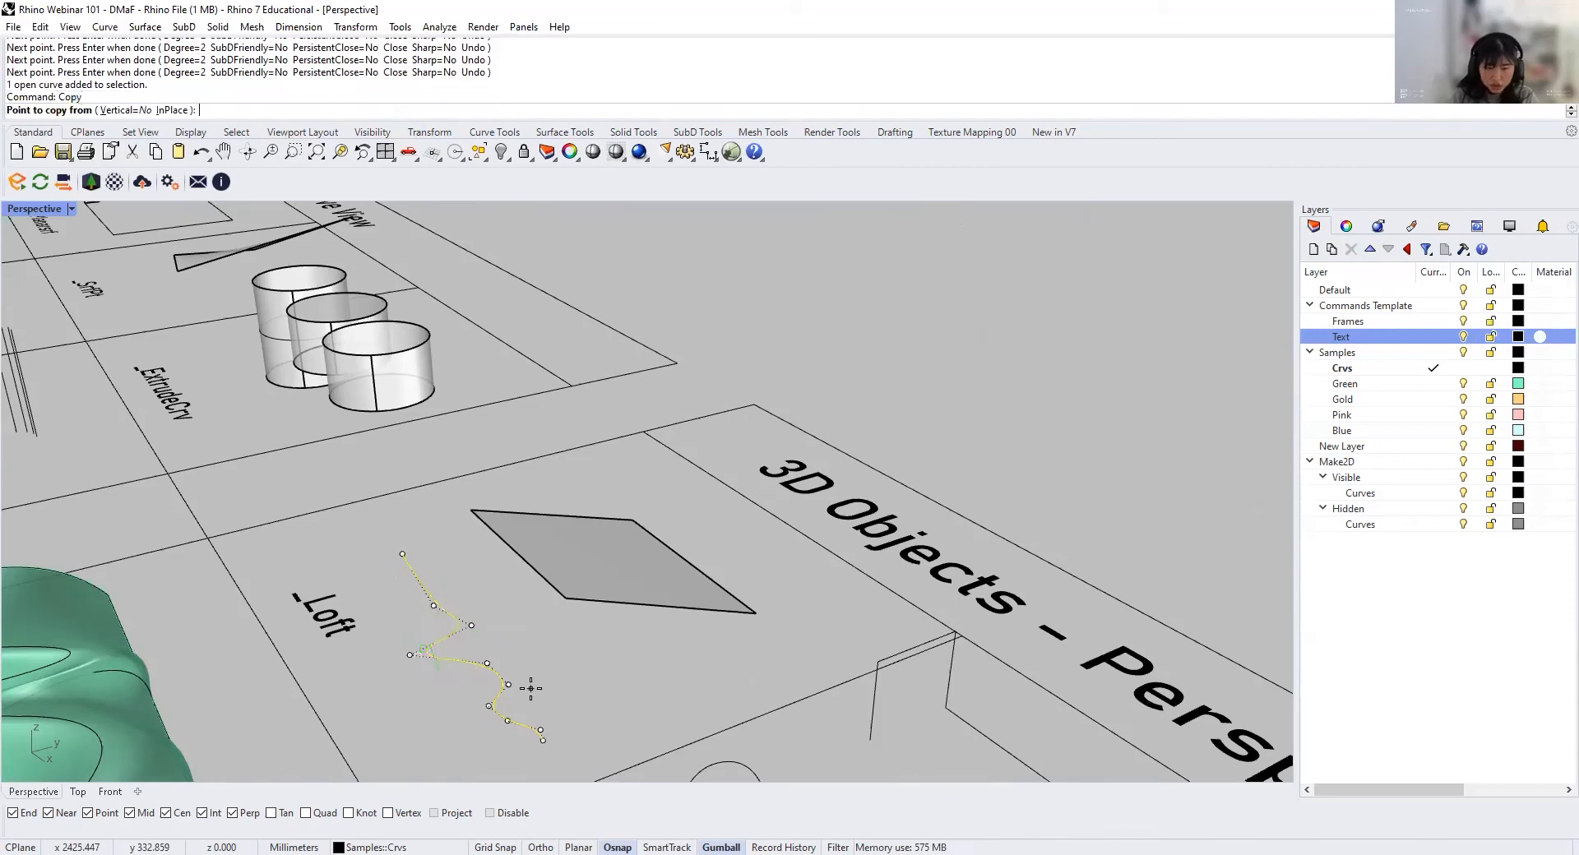
type("copy")
key("Return")
left_click(578, 681)
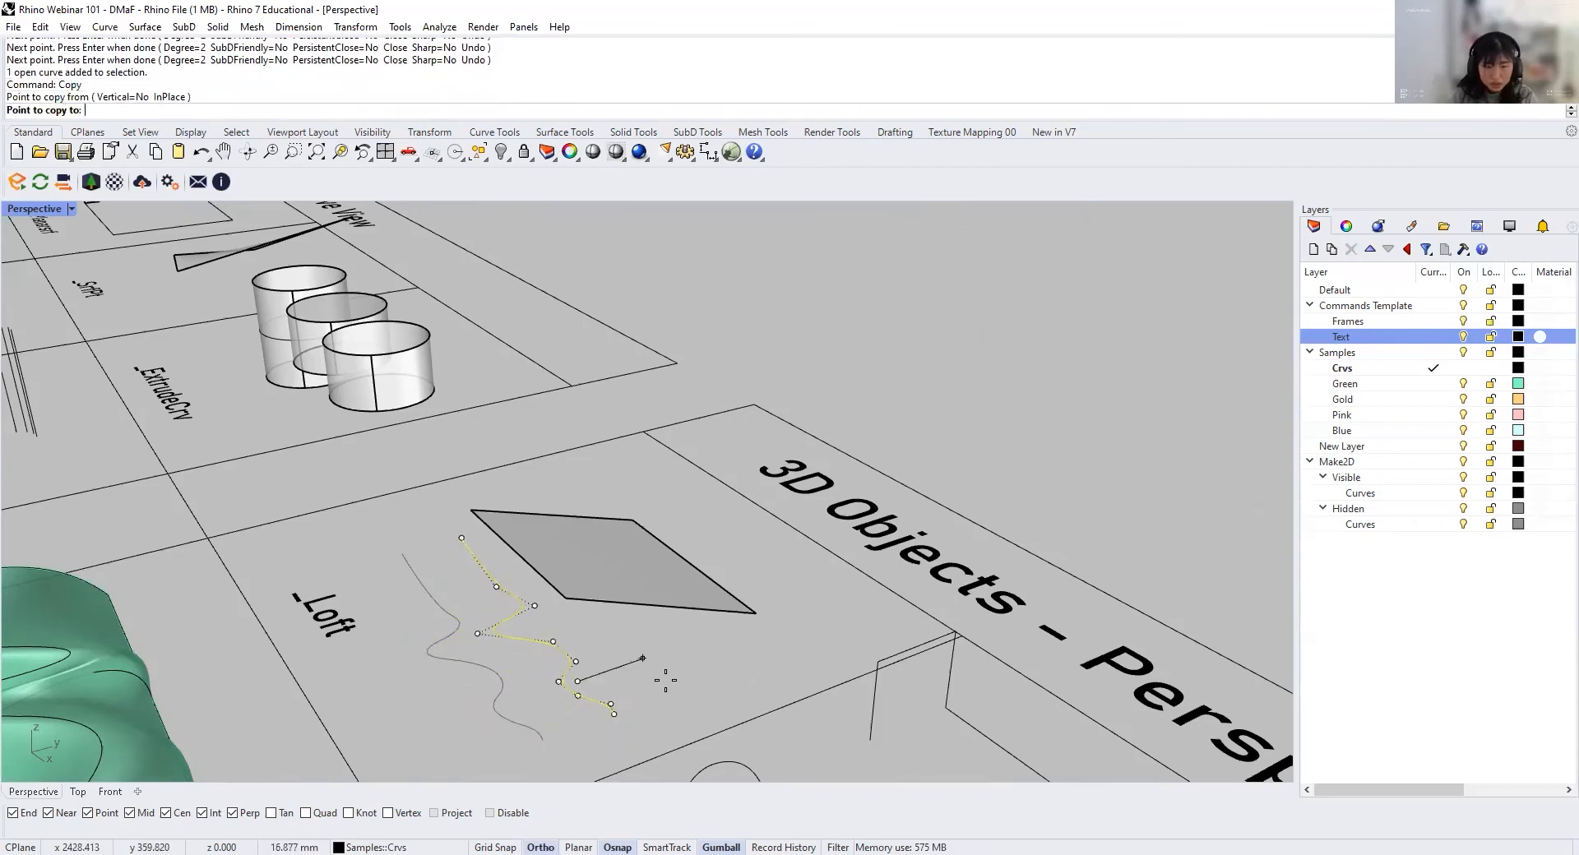
left_click(672, 687)
key("Return")
key("Escape")
Step: Loft a flat surface between the wavy curve and its copy, accepting the default options
right_click_drag(403, 568, 449, 615)
scroll(507, 620, "up", 2)
scroll(508, 625, "up", 1)
left_click(449, 659)
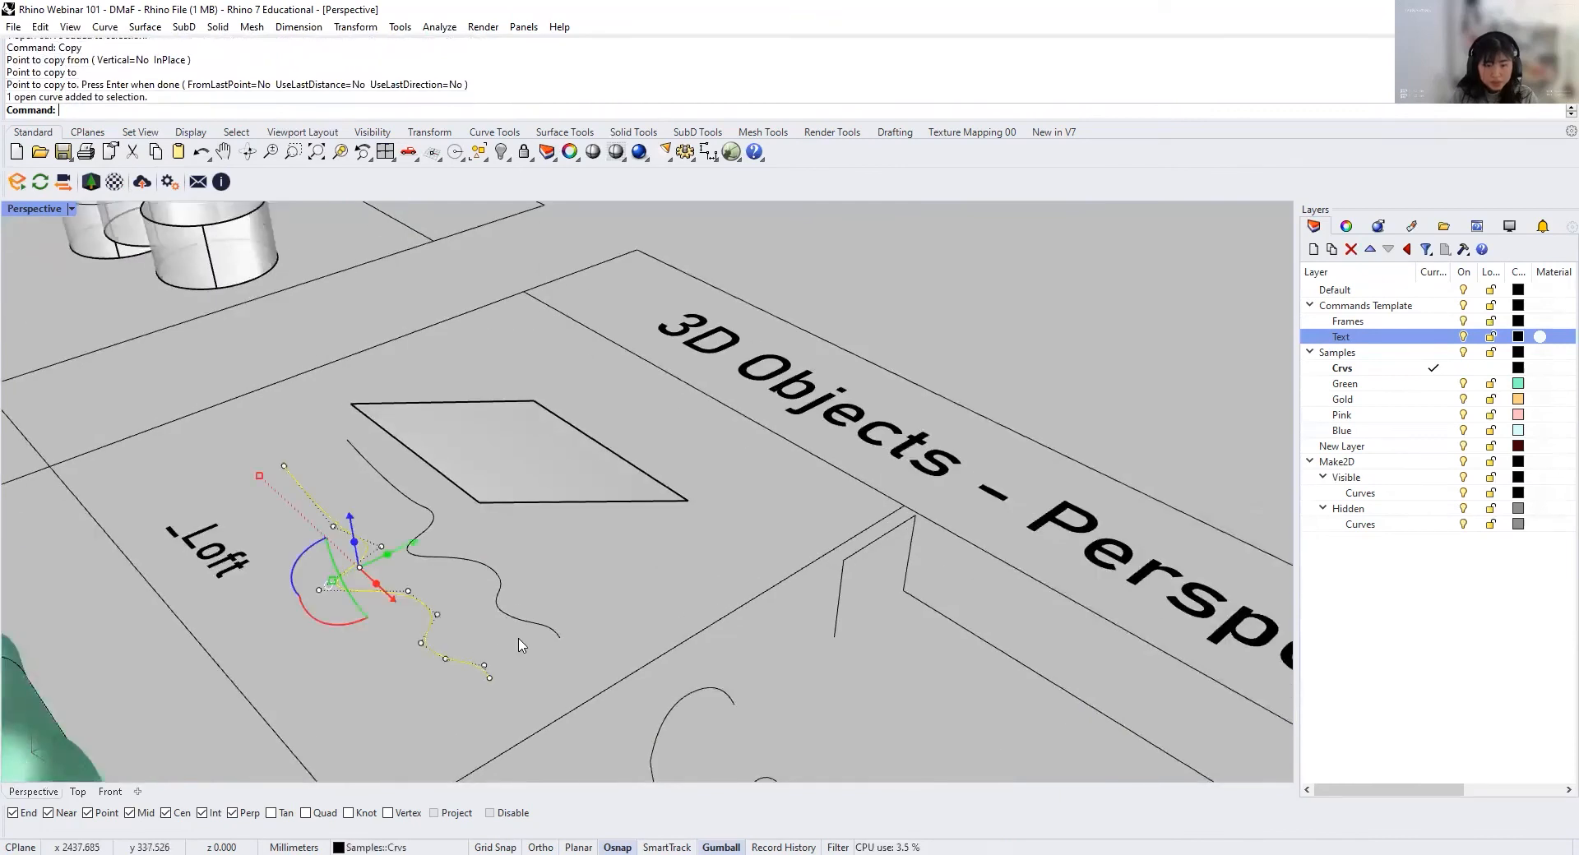
left_click(530, 629, "shift")
type("Loft")
key("Return")
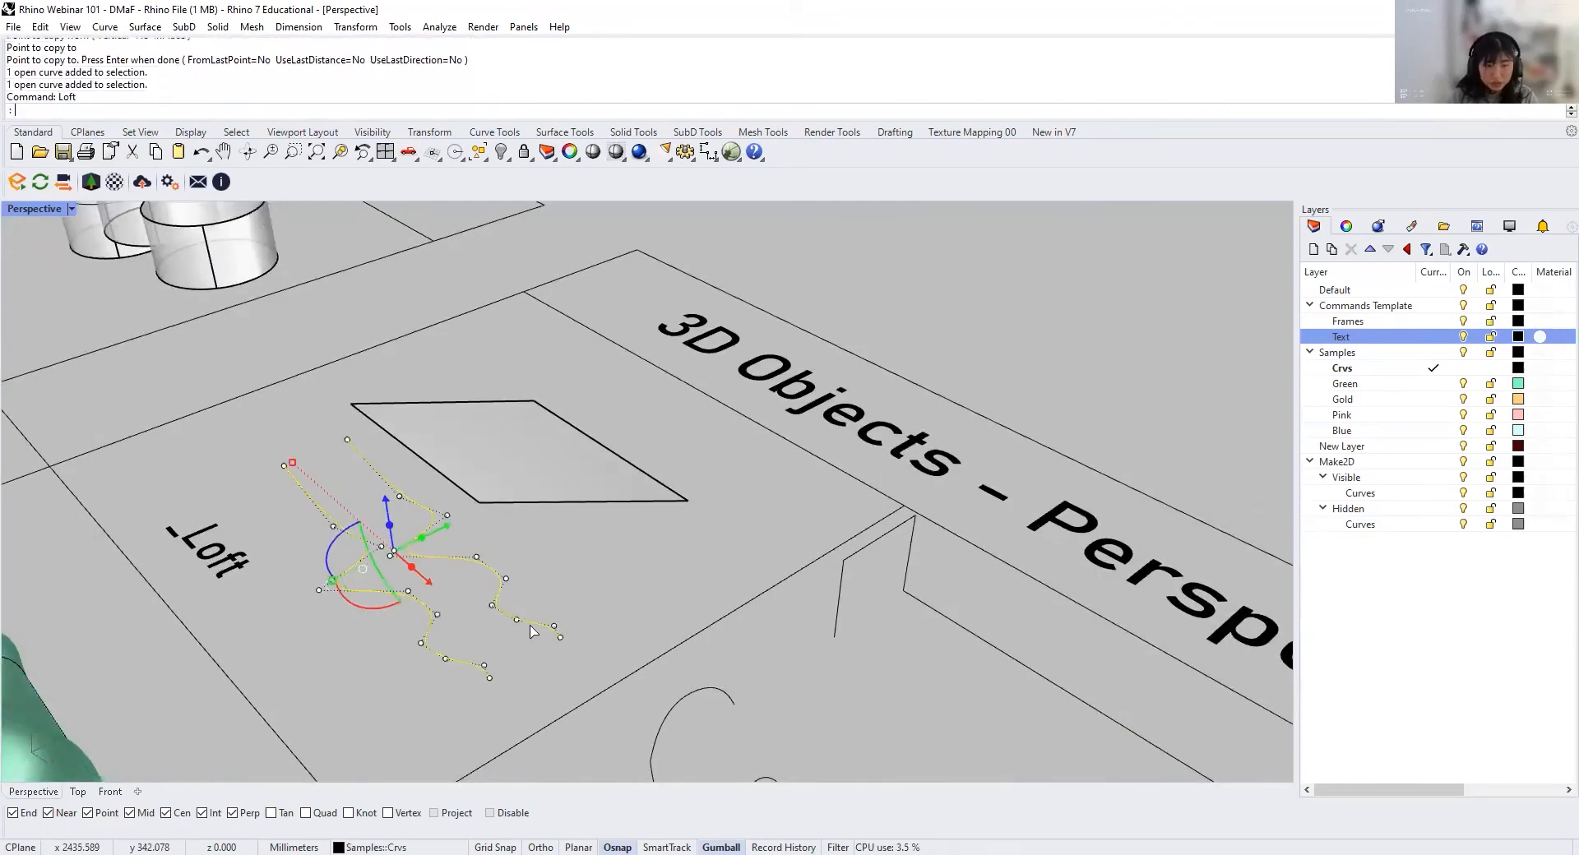
key("Return")
Step: Loft the two raised wavy curves beside the flat surfaces, using the Normal style without simplifying the cross-sections
key("Return")
left_click(450, 567)
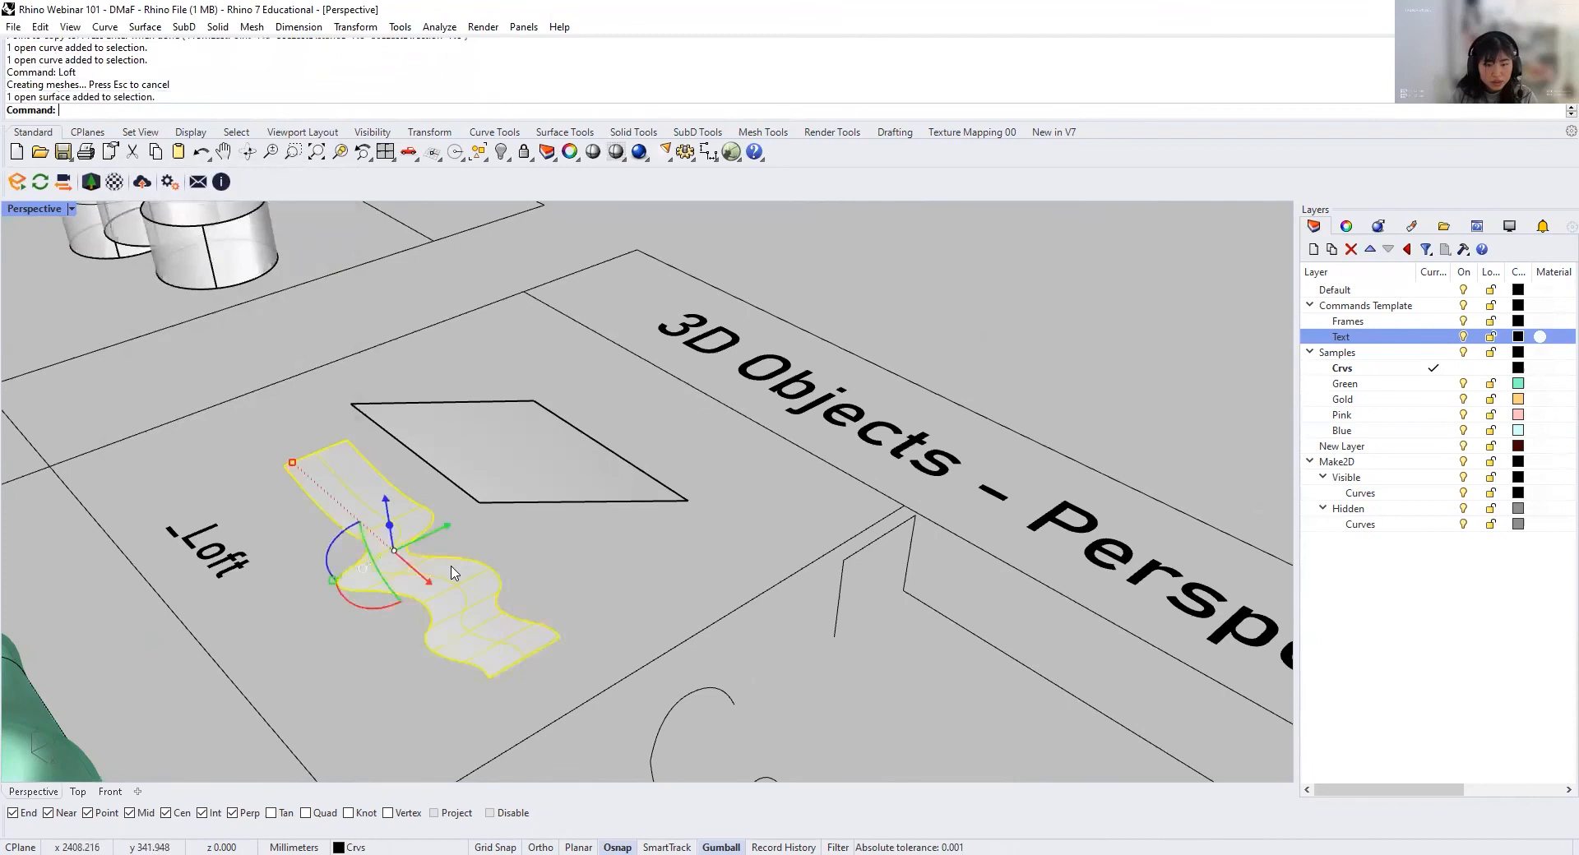
left_click(730, 499)
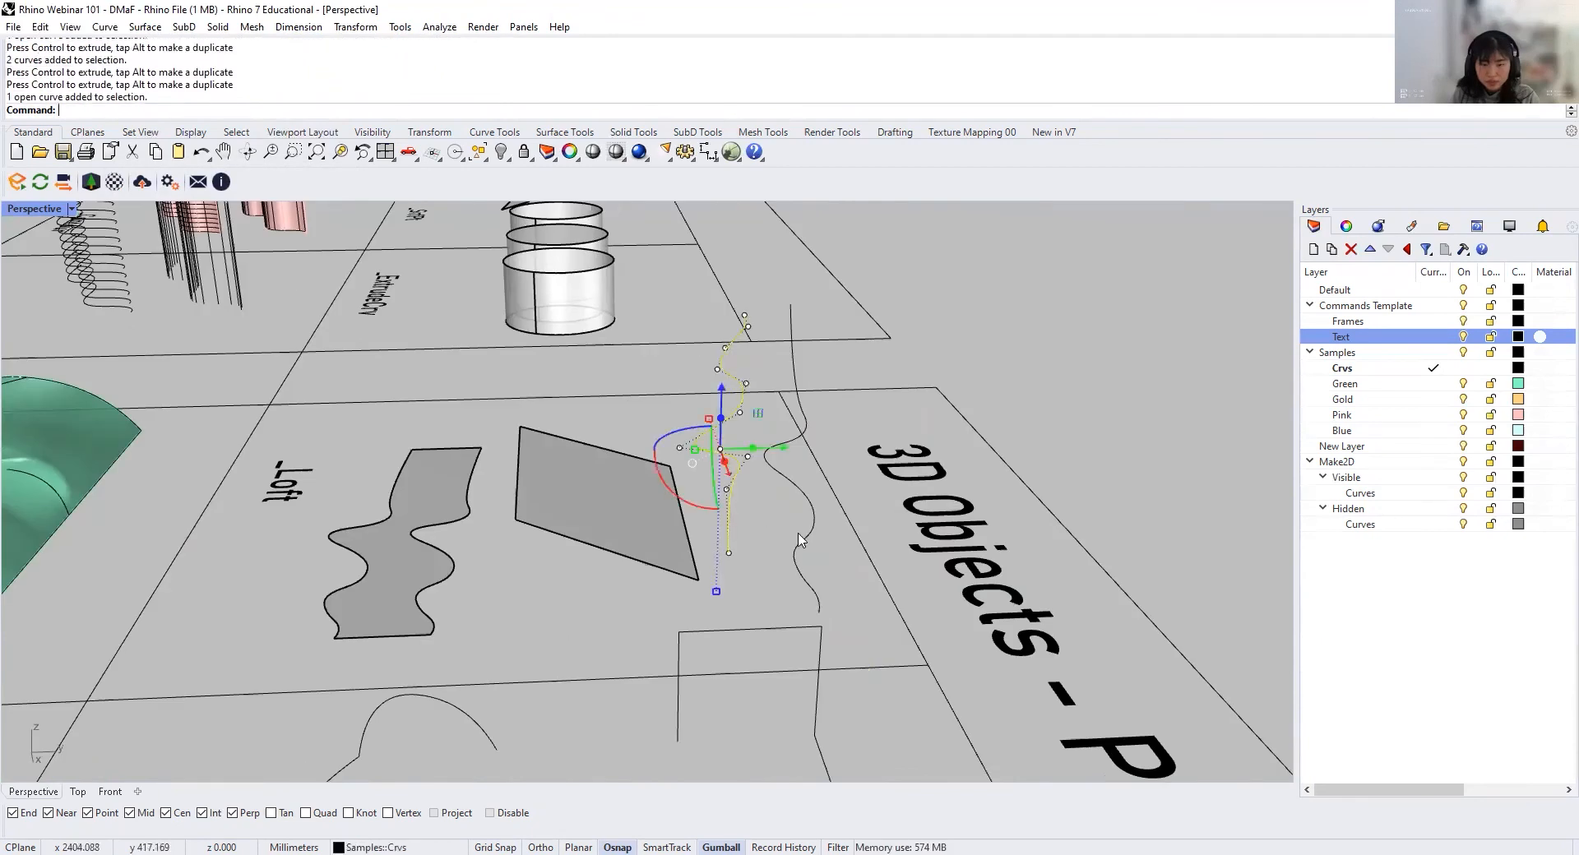
left_click(802, 538, "shift")
type("Loft")
key("Return")
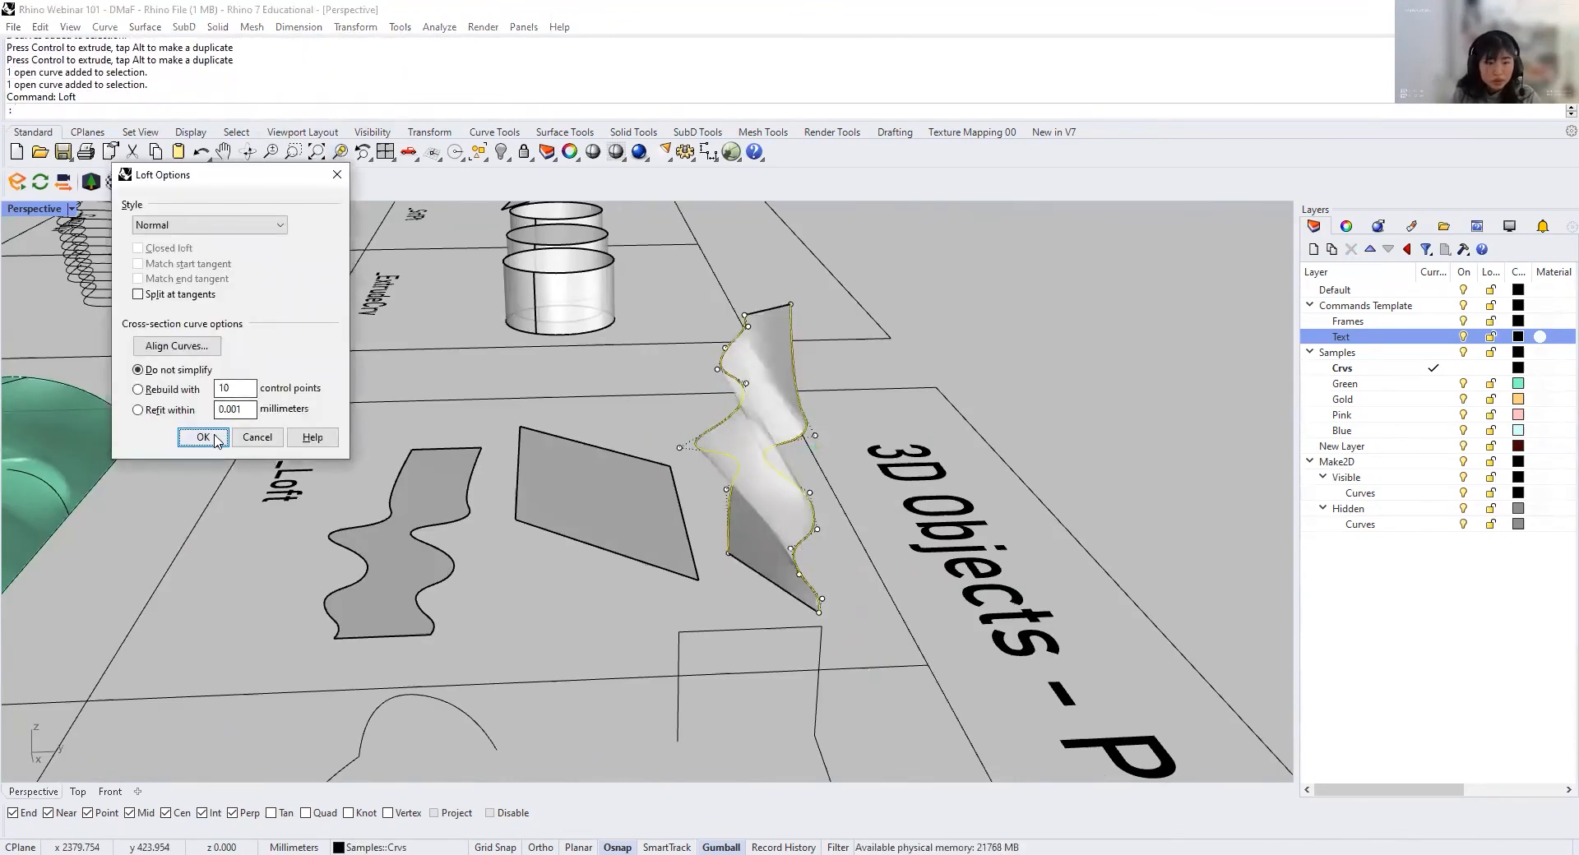
left_click(216, 441)
scroll(764, 490, "up", 1)
right_click_drag(765, 490, 946, 475)
Step: Select the objects in the Loft cell and zoom the Perspective view to the selection
scroll(627, 469, "down", 10)
scroll(628, 470, "up", 1)
scroll(629, 470, "up", 2)
left_click_drag(606, 481, 721, 541)
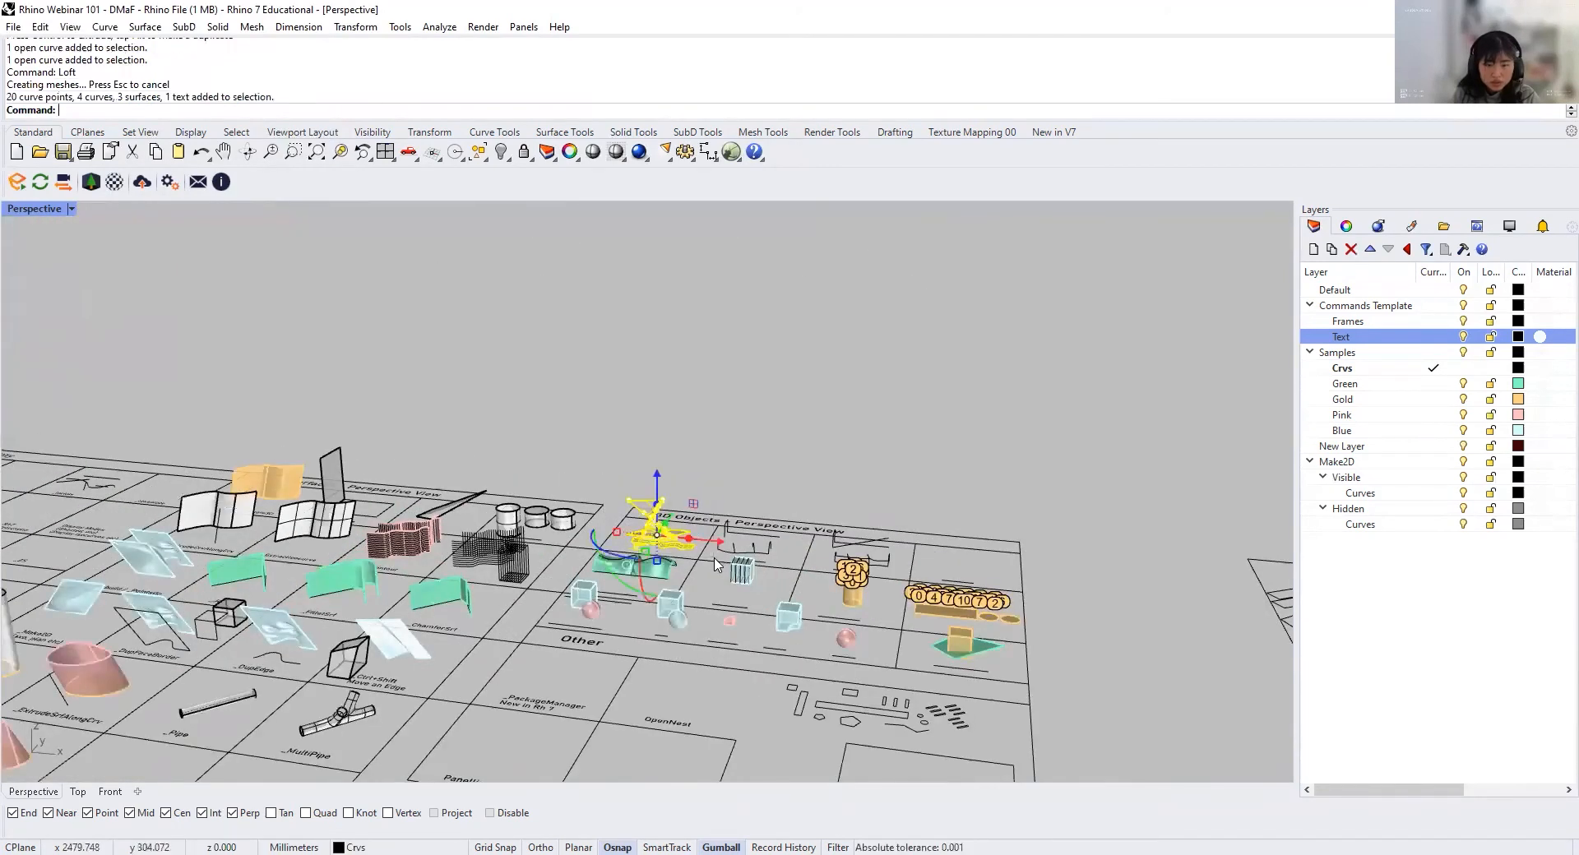
type("z")
key("Return")
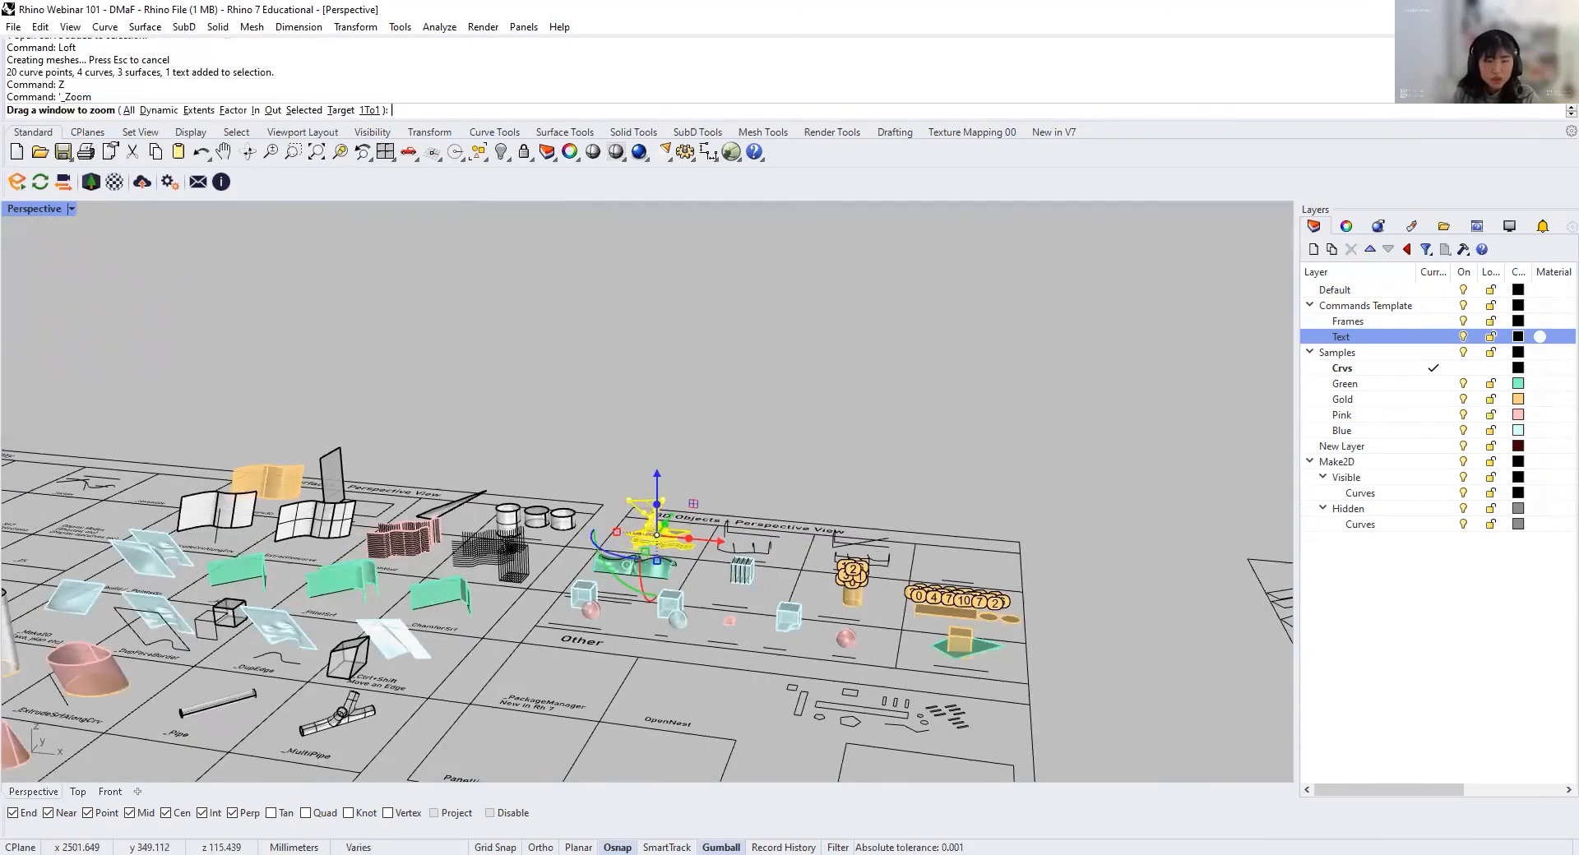
type("s")
key("Return")
Step: Examine the raised wavy loft and the flat lofts beside it from several angles
left_click(707, 505)
right_click_drag(707, 504, 754, 558)
mouse_move(600, 555)
right_mouse_down()
mouse_move(651, 529)
mouse_move(489, 531)
mouse_move(578, 557)
right_mouse_up()
scroll(483, 423, "up", 3)
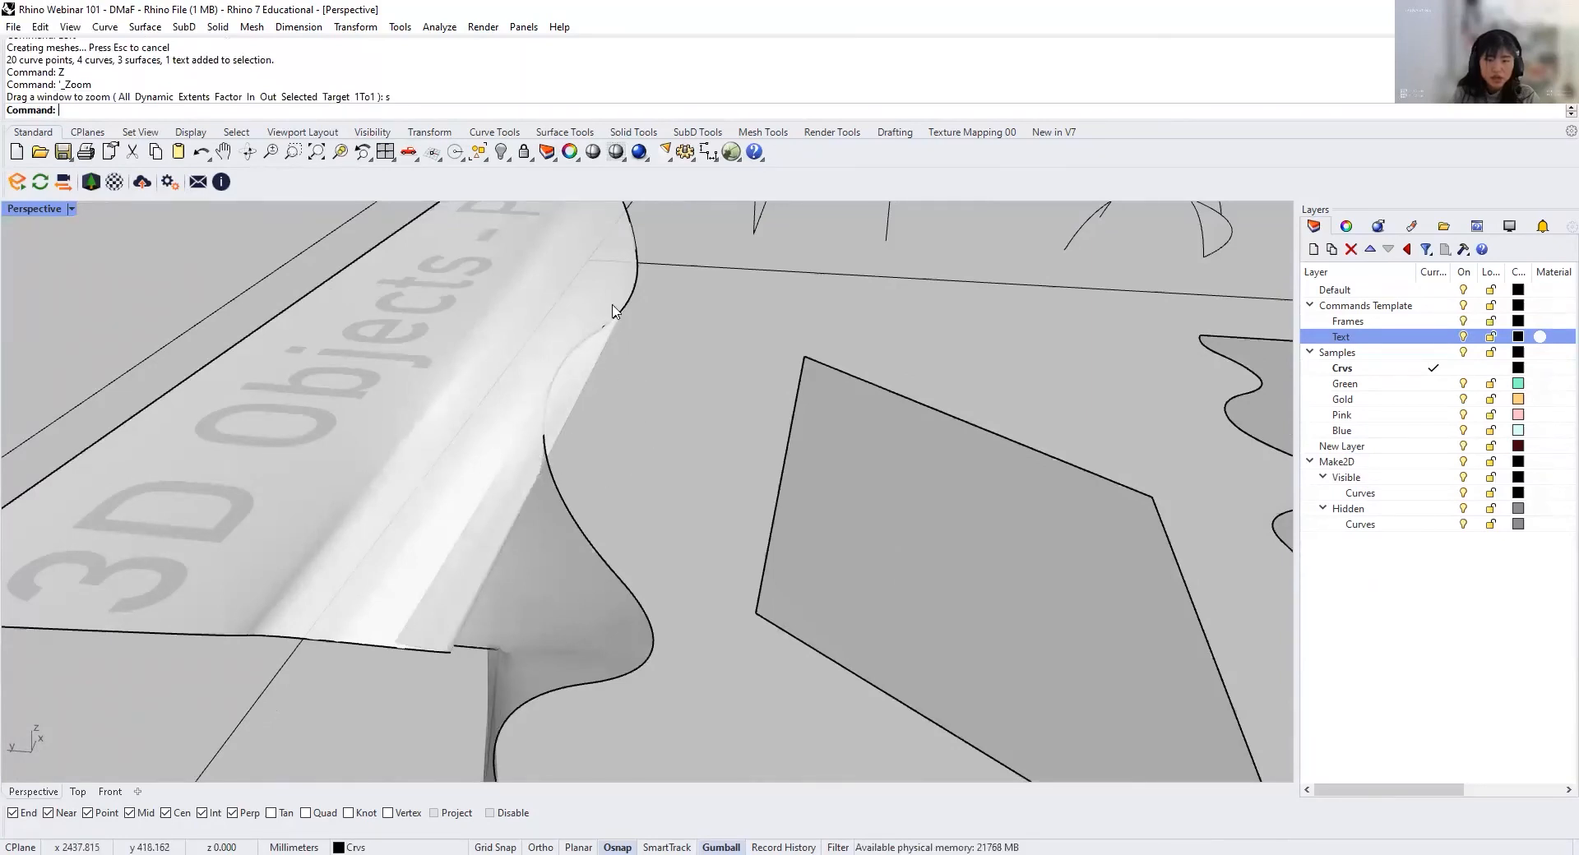
scroll(497, 460, "down", 5)
right_click_drag(810, 493, 507, 451)
right_click_drag(707, 465, 649, 466)
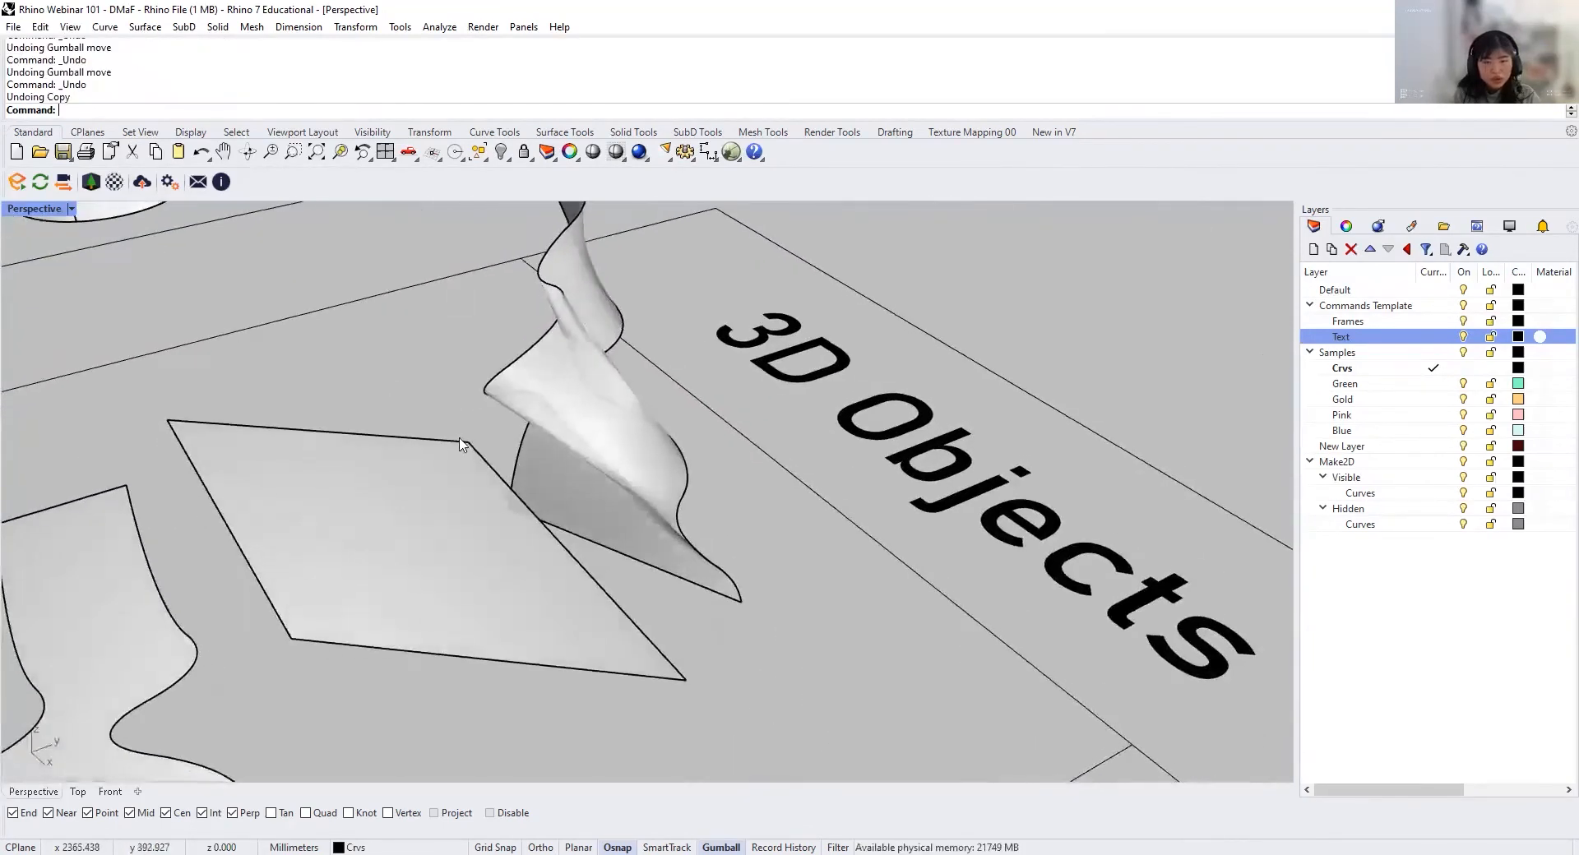
scroll(461, 445, "down", 4)
right_click_drag(545, 472, 493, 411)
scroll(521, 351, "up", 5)
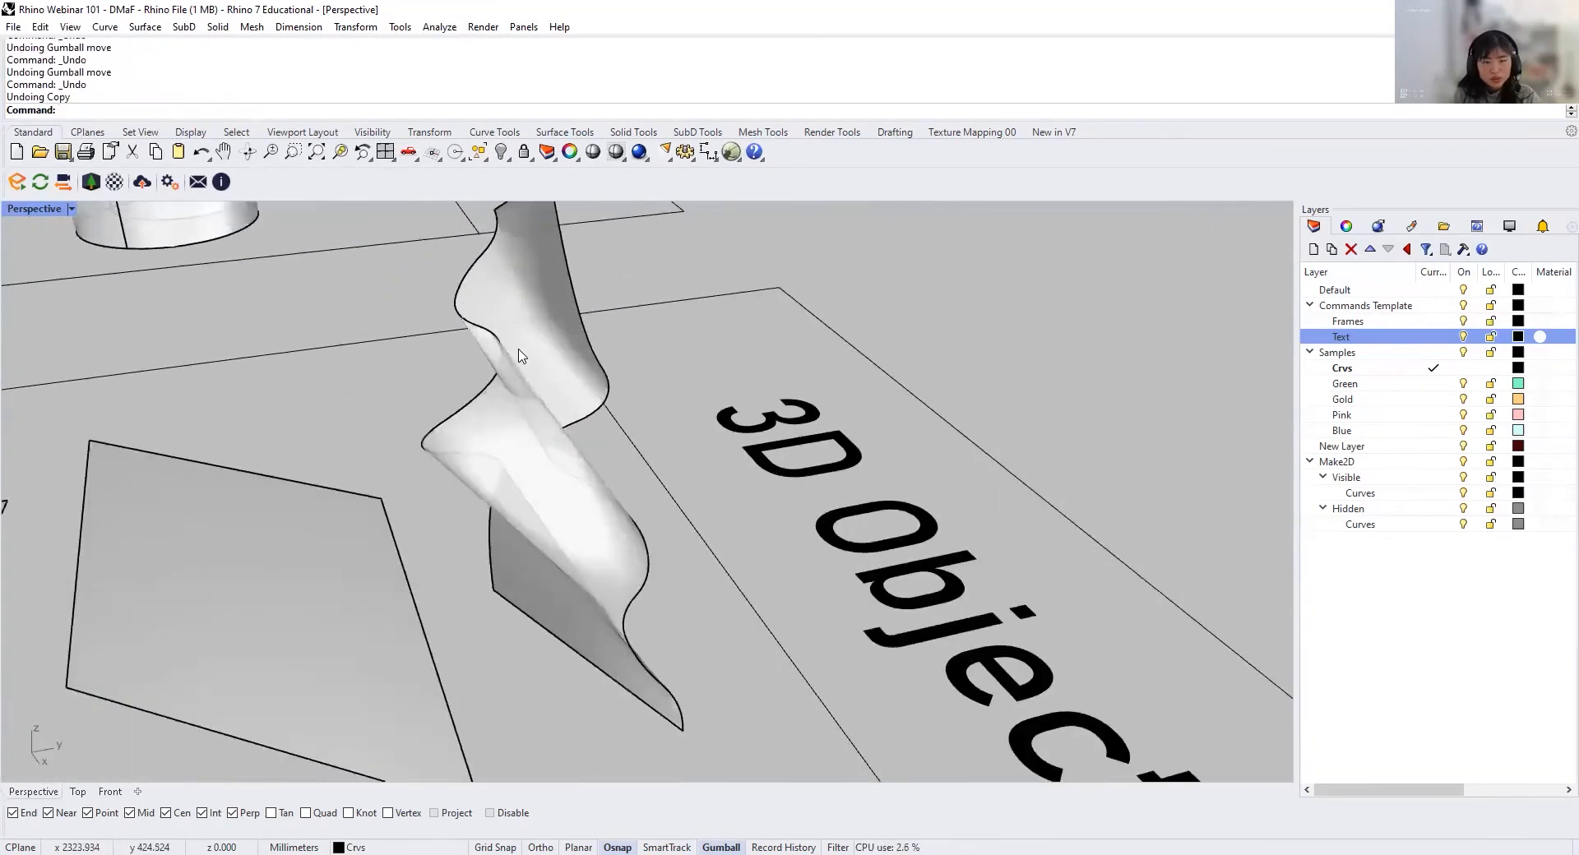
scroll(559, 456, "down", 4)
Step: Select the two wavy edge curves of the raised loft and move them beside the samples in the Sweep2 cell
left_click(505, 425)
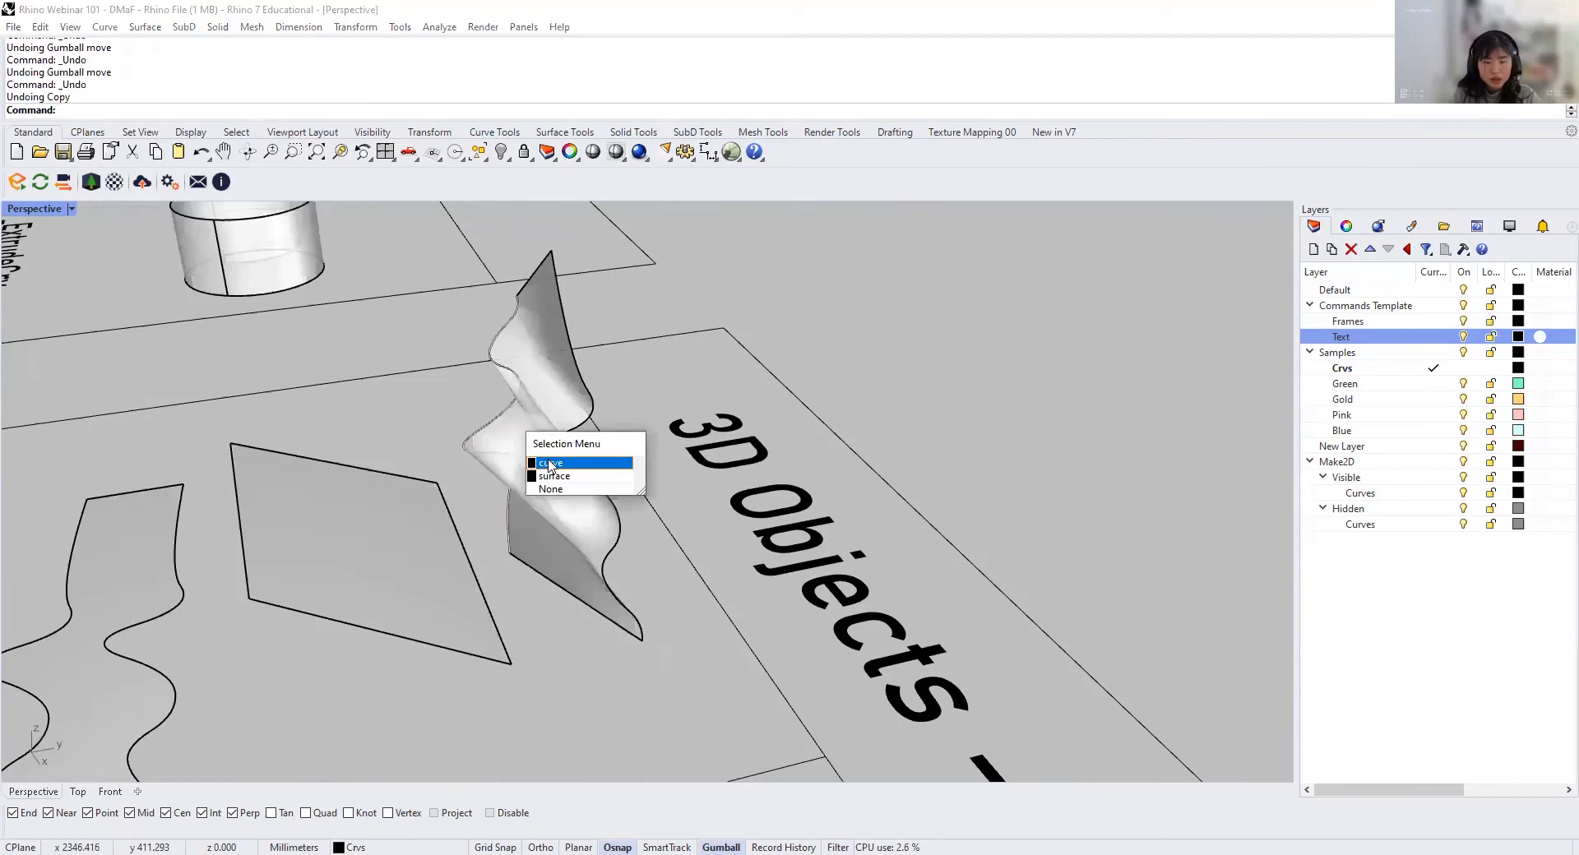
left_click(552, 456)
left_click(625, 567)
left_click(691, 598)
scroll(692, 592, "down", 6)
right_click_drag(696, 587, 620, 482)
left_click_drag(444, 420, 1199, 552)
scroll(1213, 586, "down", 3)
scroll(1199, 552, "up", 4)
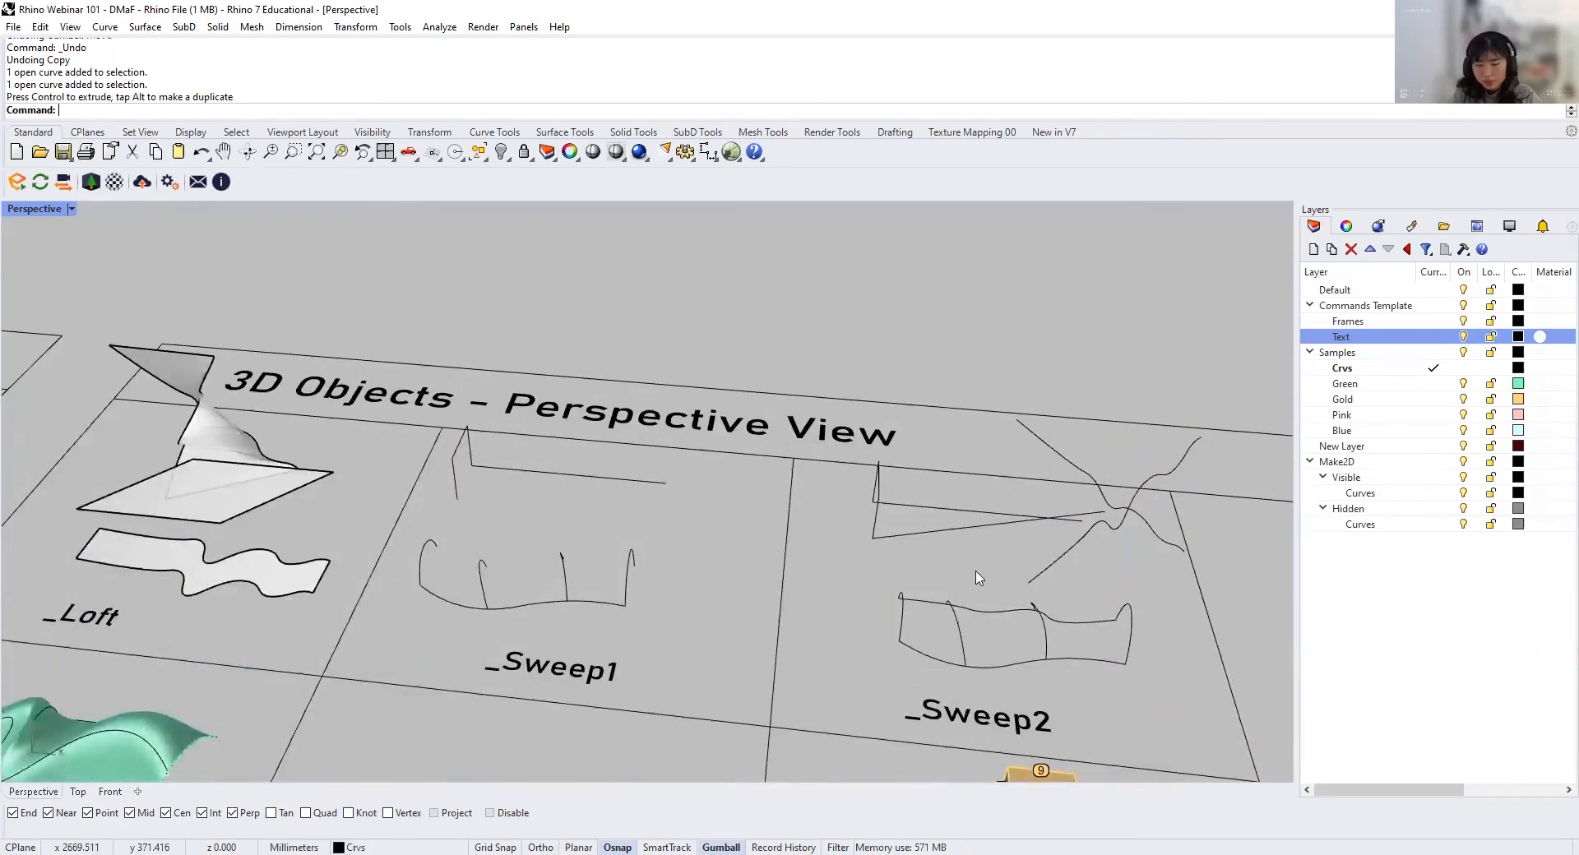
scroll(978, 578, "up", 2)
scroll(729, 485, "up", 6)
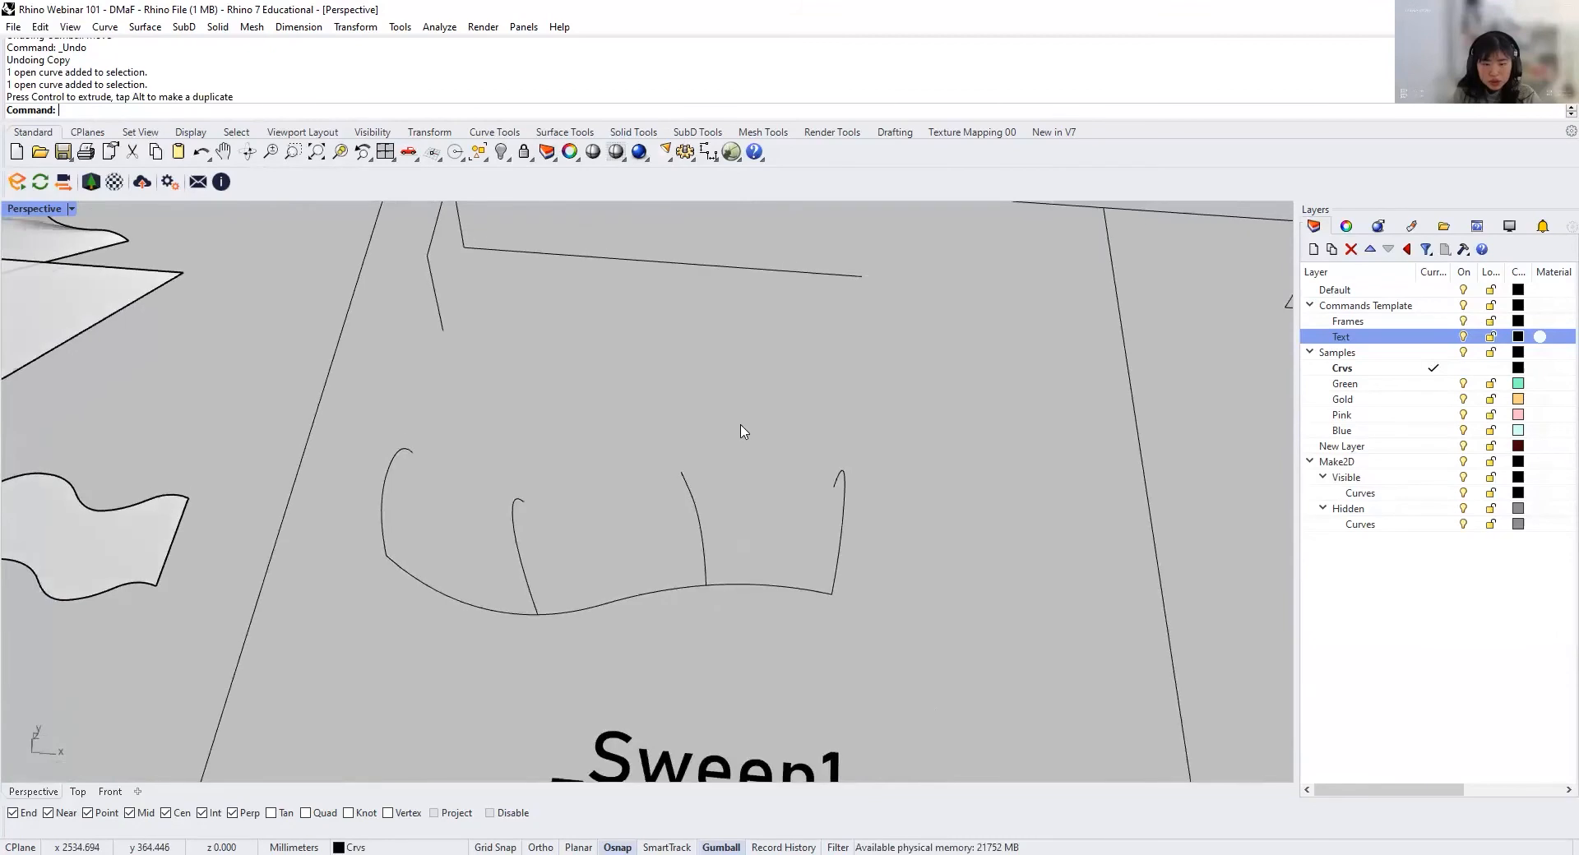
Step: Identify the straight rail line and the angular open profile in the Sweep1 cell by selecting each one in turn
right_click_drag(767, 464, 773, 394, "shift")
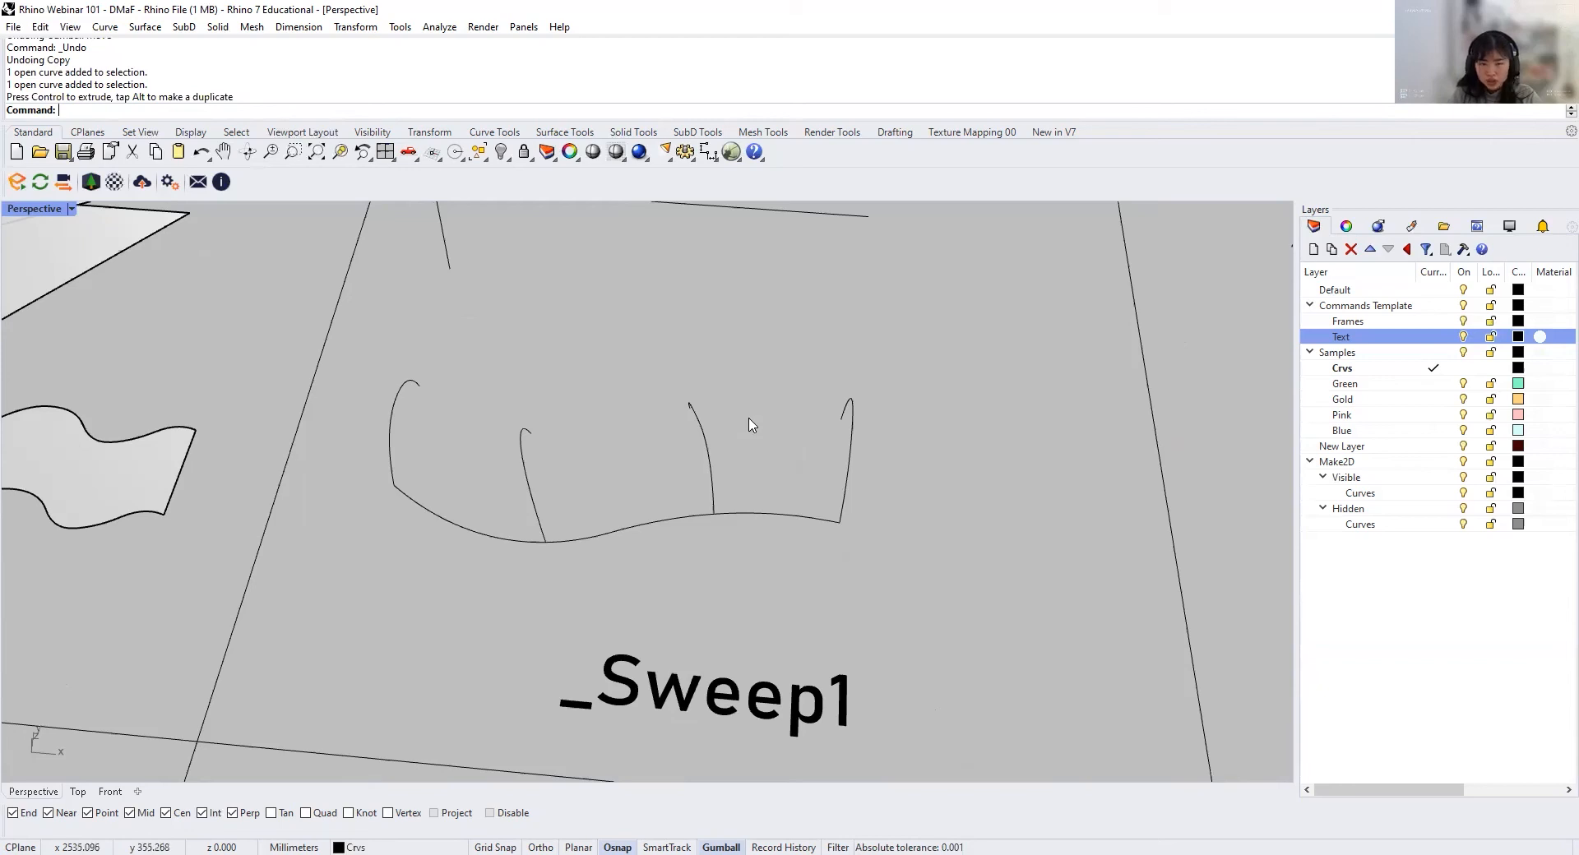
right_click_drag(750, 429, 704, 645, "shift")
left_click(670, 457)
left_click(668, 588)
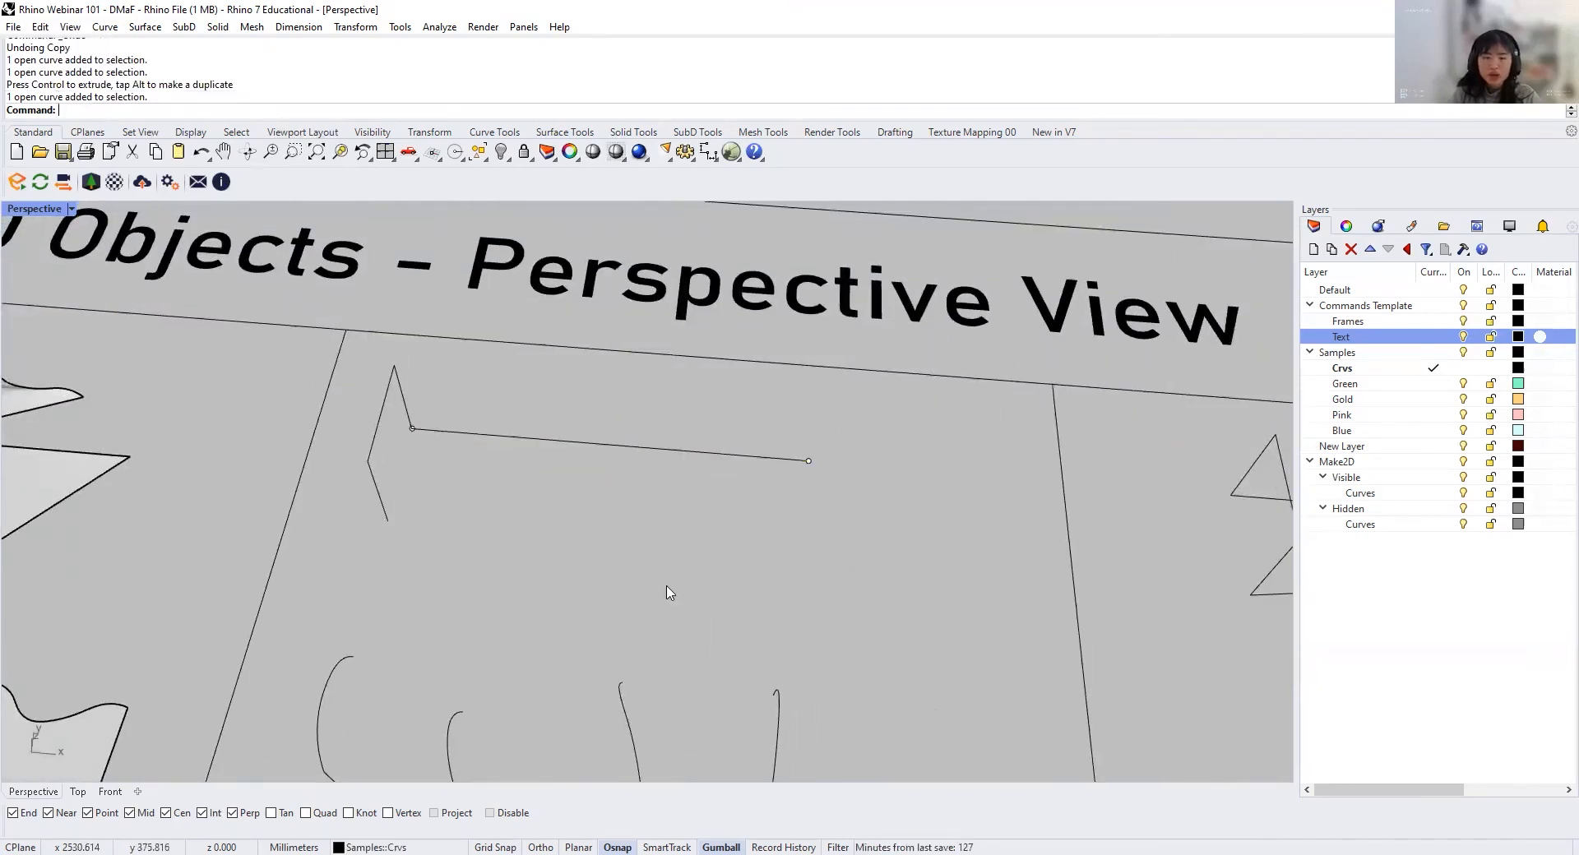
left_click(384, 521)
left_click(685, 576)
right_click_drag(688, 574, 598, 479)
Step: Sweep the angular open profile along the straight rail with Sweep1, using the Freeform frame style and leaving the cross sections unchanged
type("Swe")
key("Return")
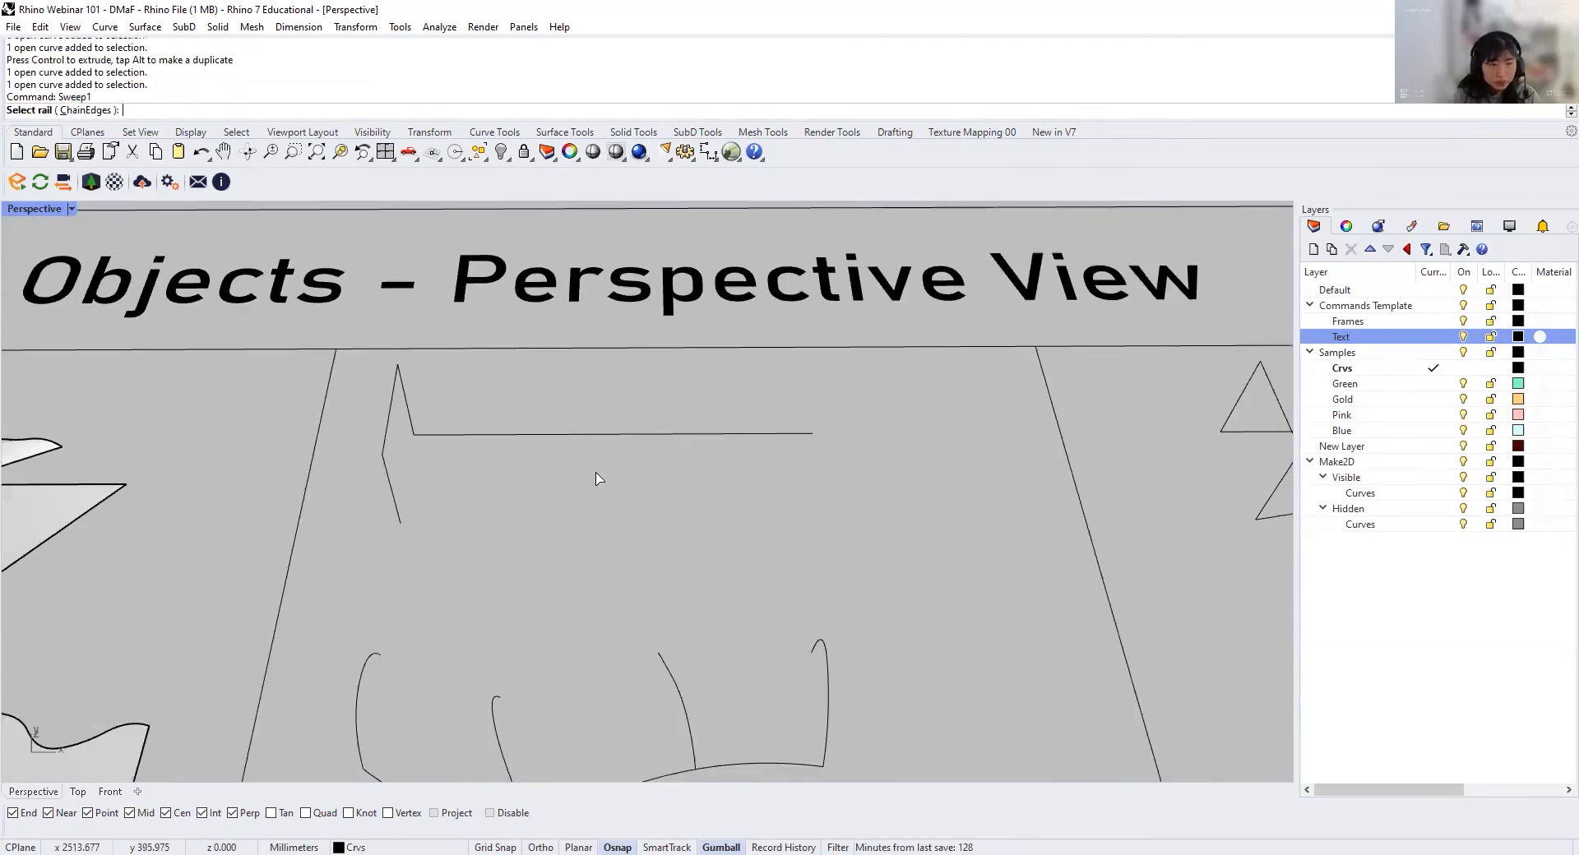
left_click(515, 439)
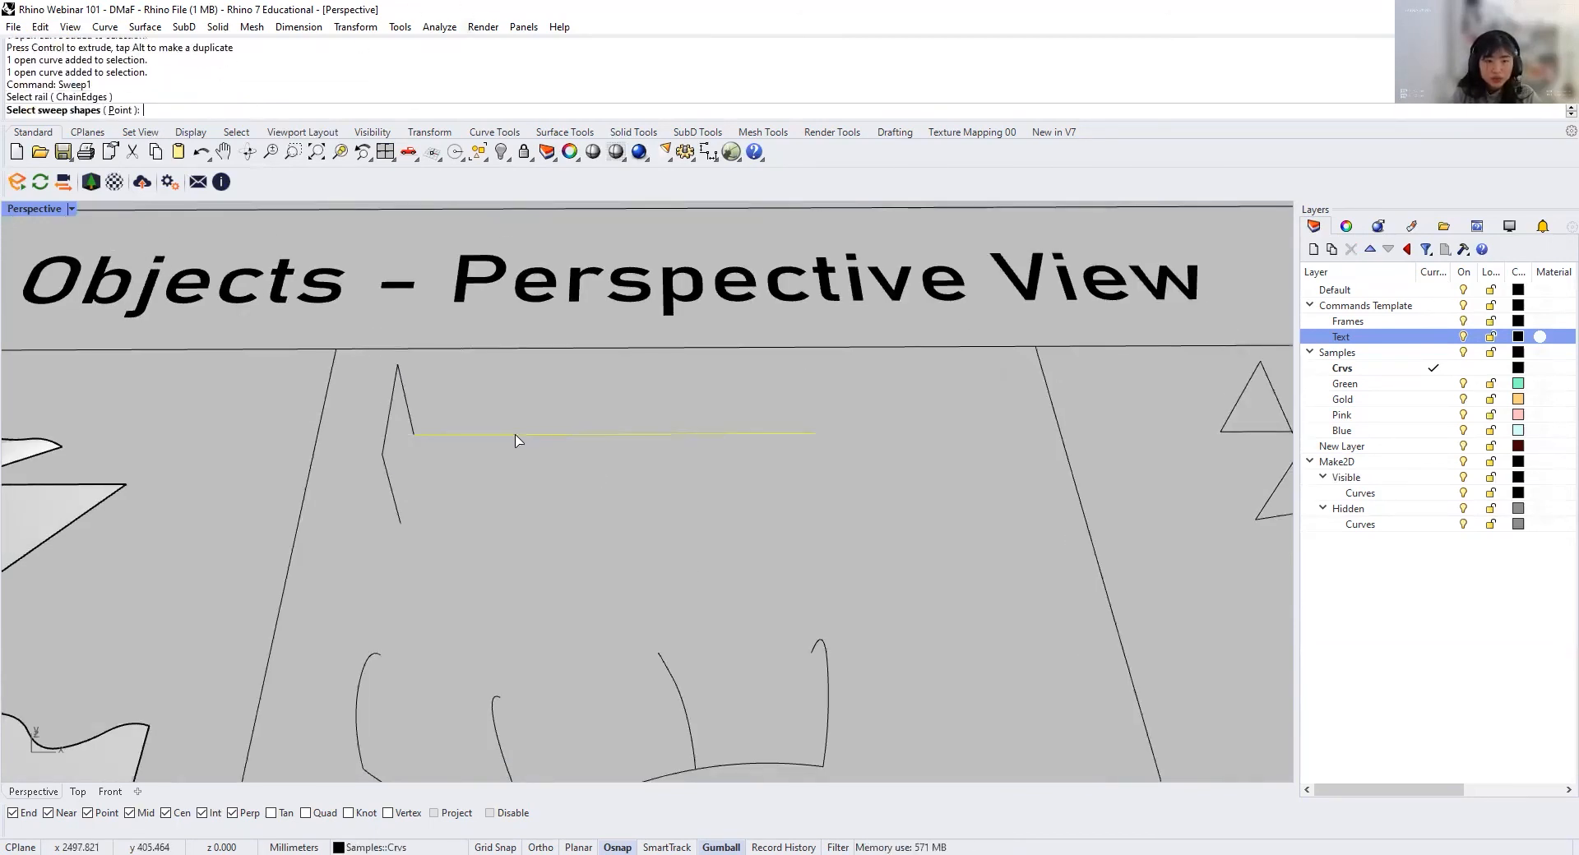
left_click(394, 403)
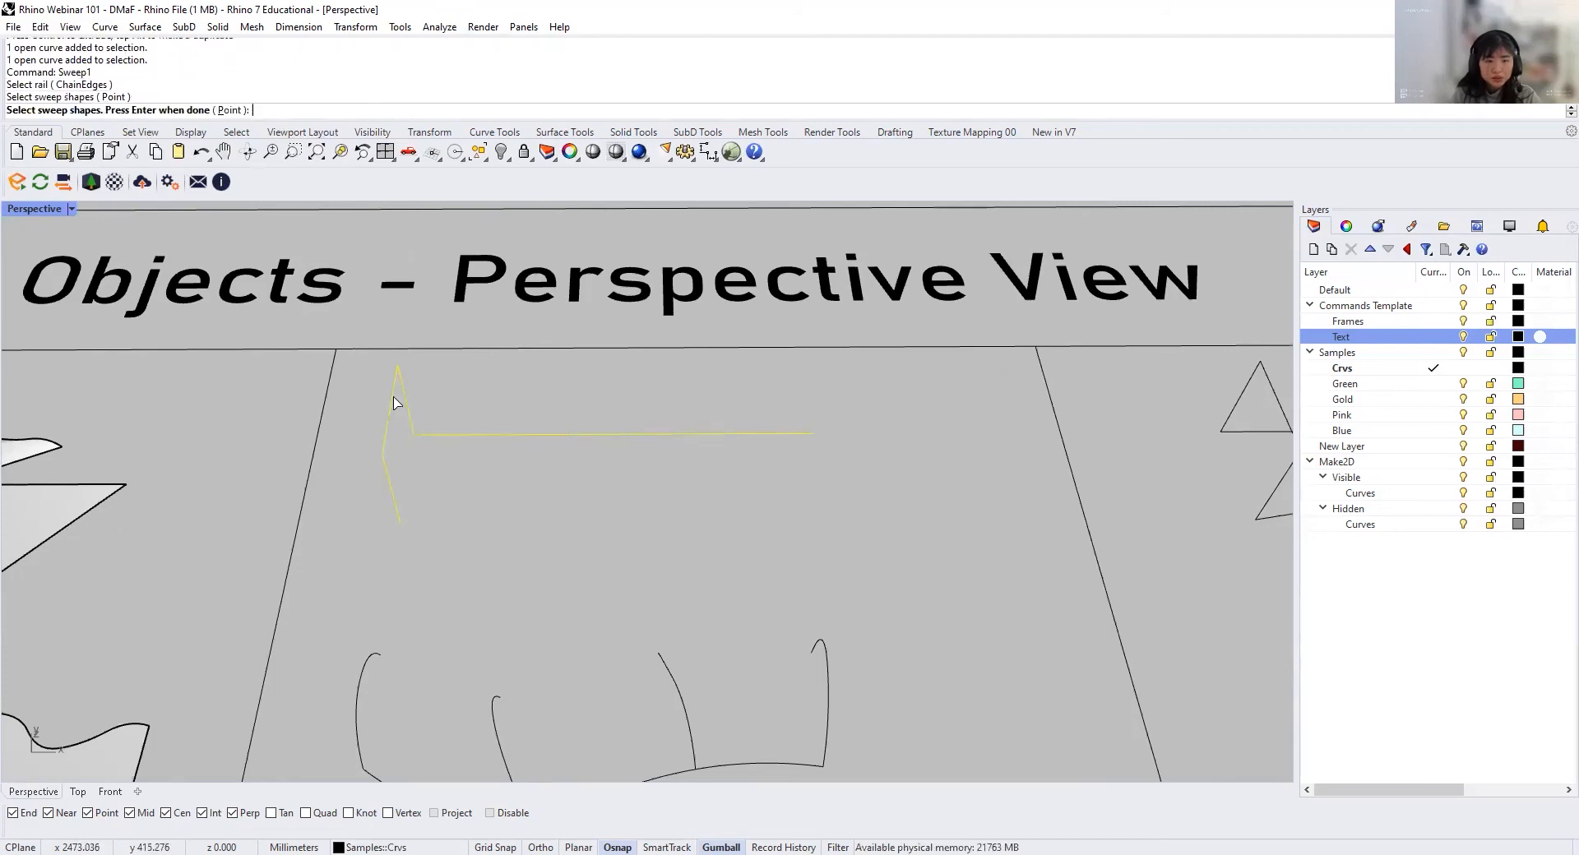
key("Return")
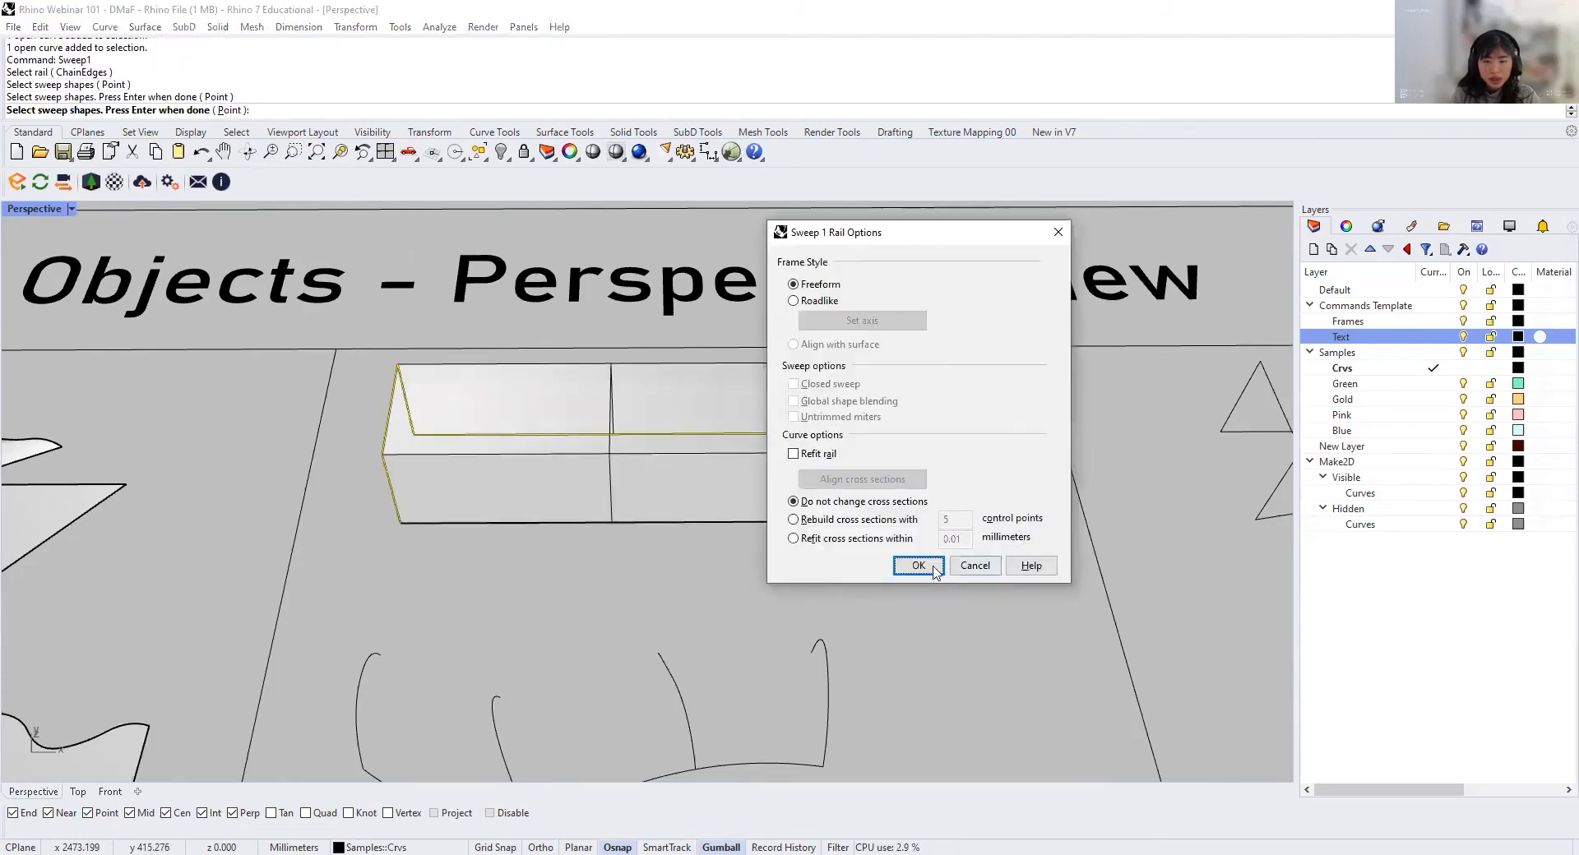
left_click(929, 566)
right_click_drag(913, 564, 846, 536)
right_click_drag(814, 648, 805, 587)
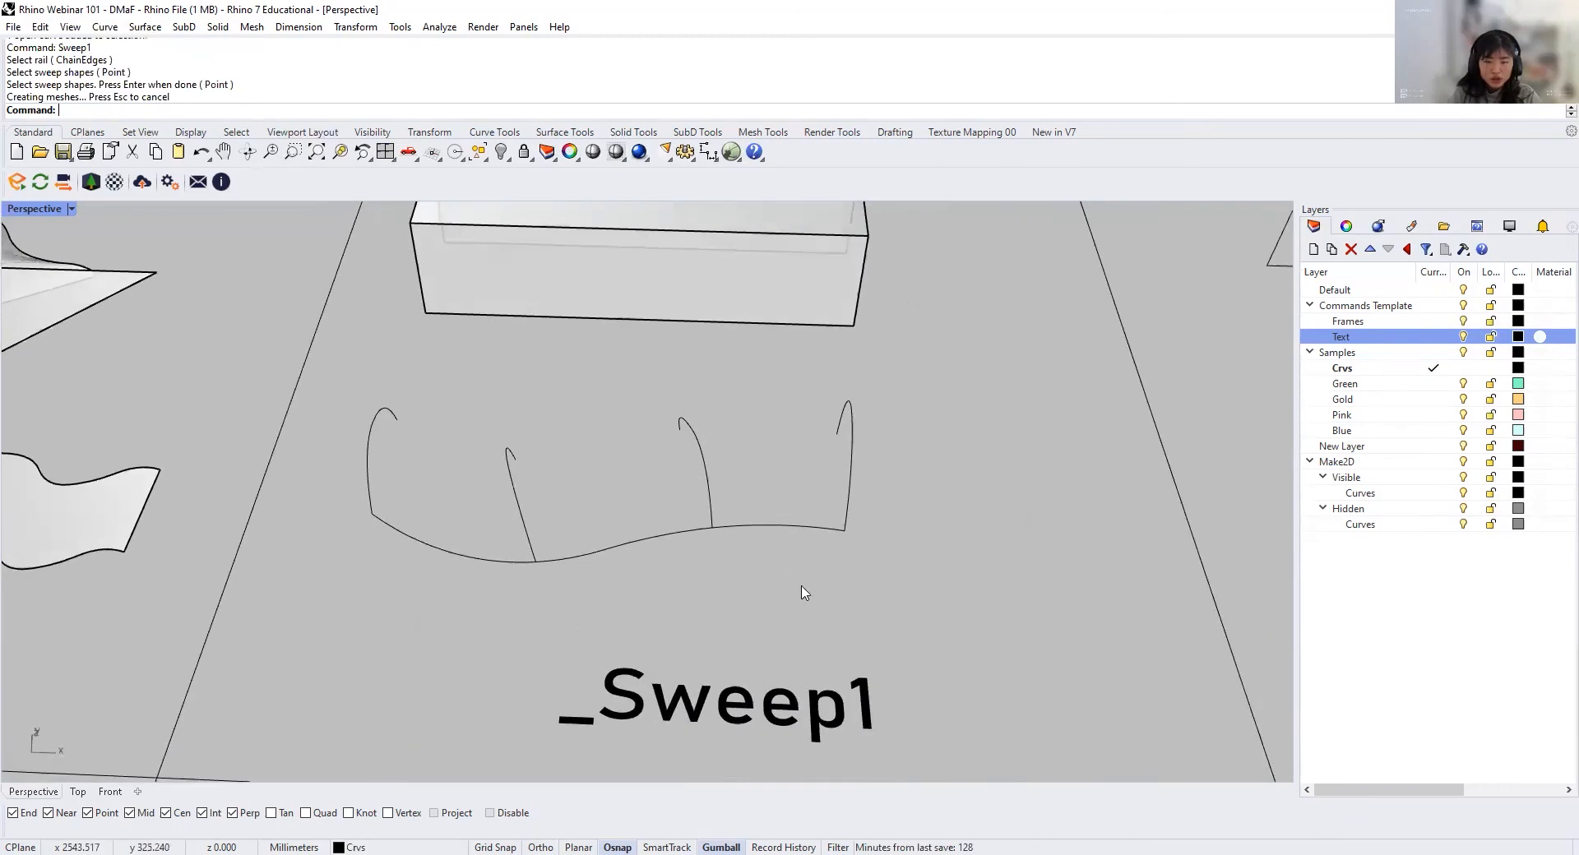
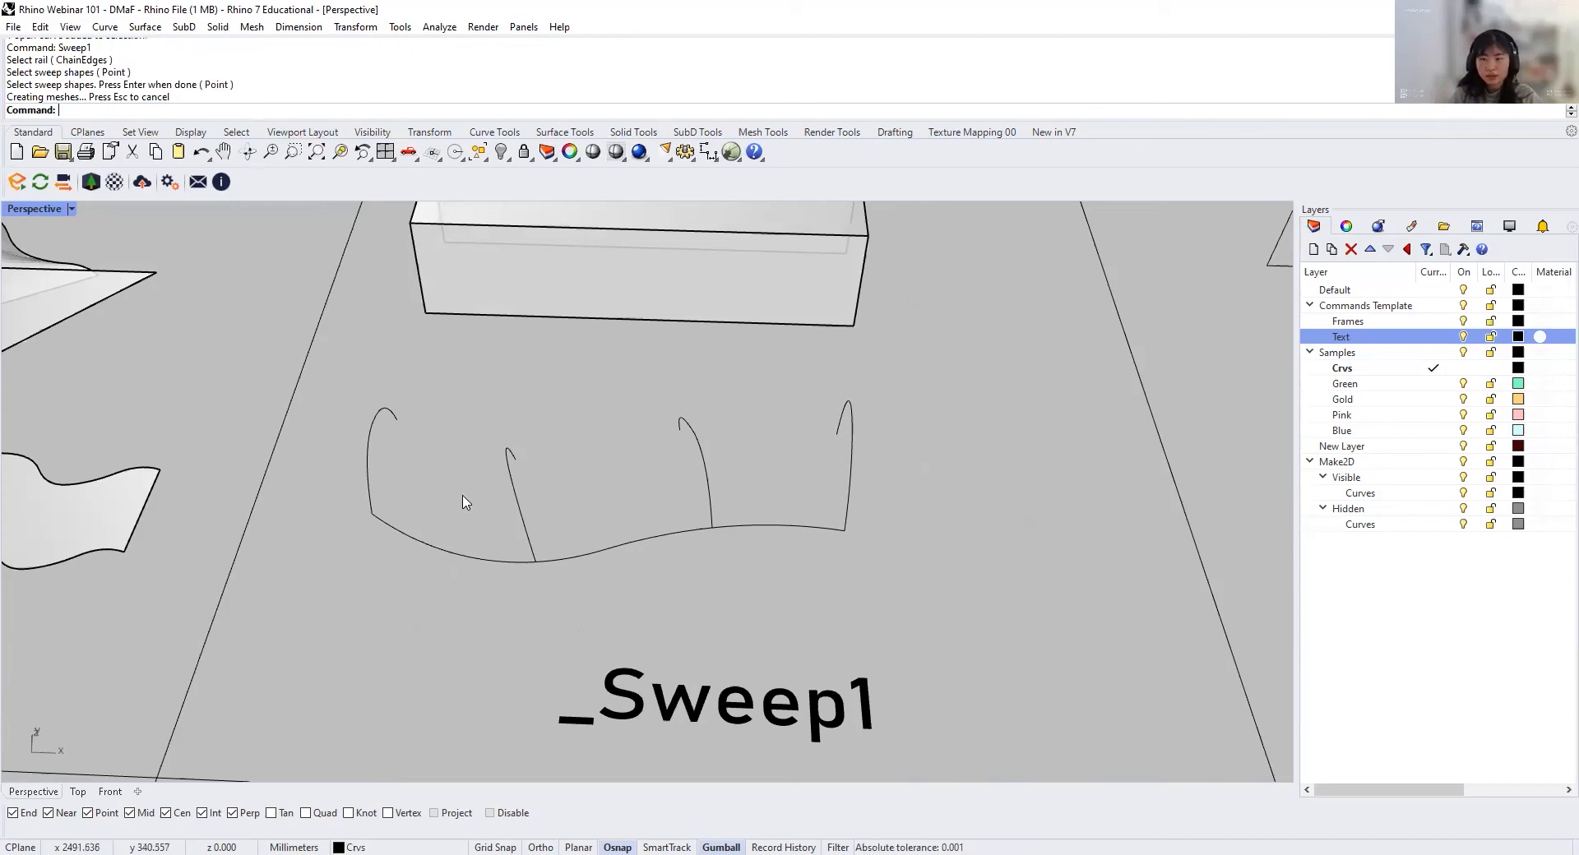
Step: Sweep the four hooked profile curves along the wavy rail in the Sweep1 cell with Sweep1
type("Sweep1")
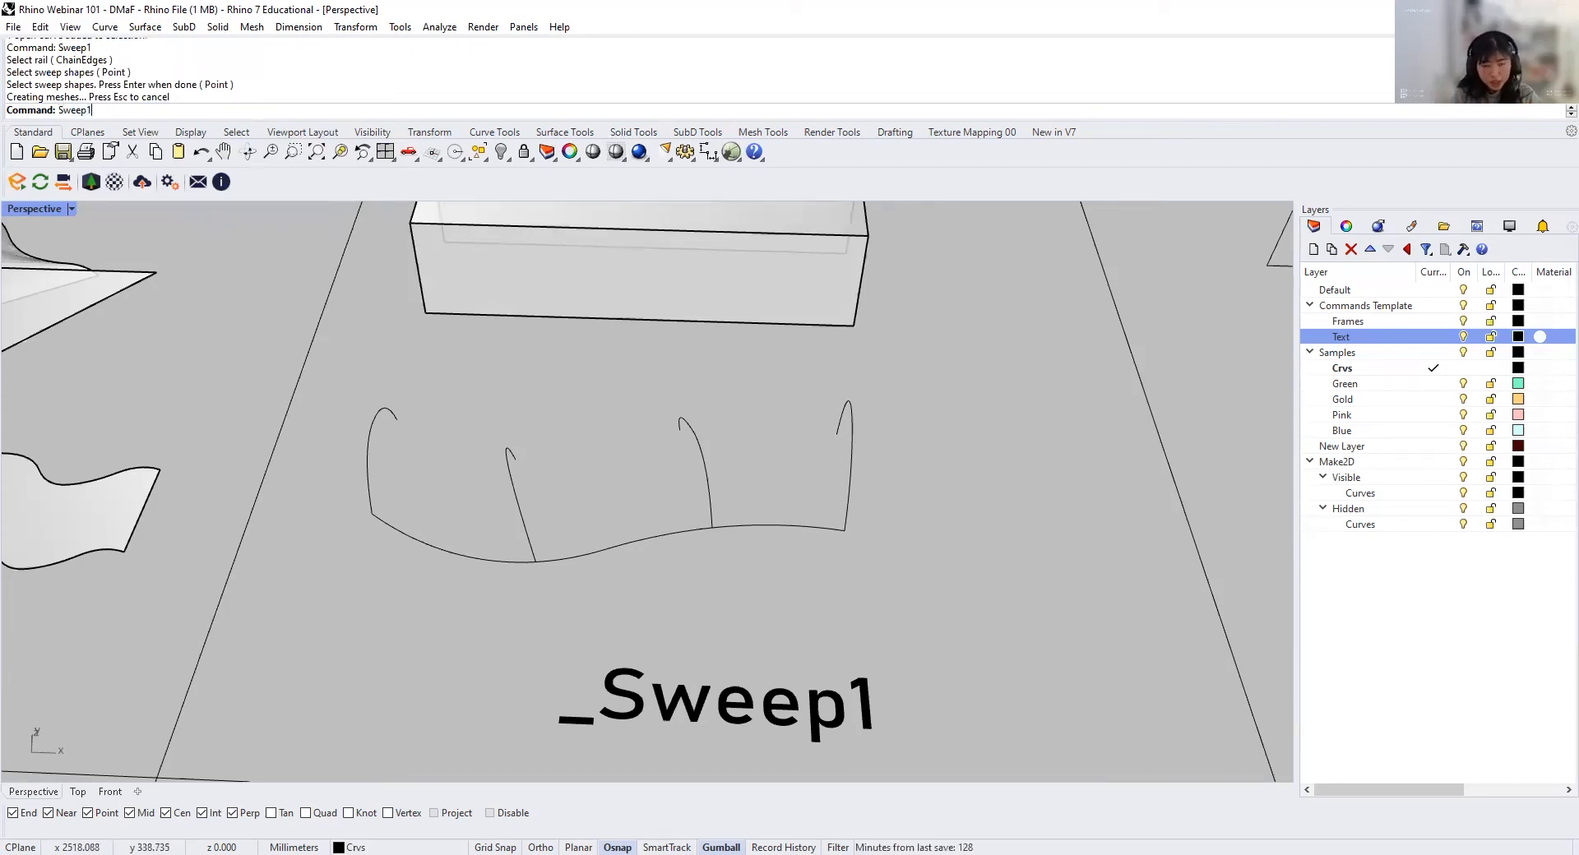
key("Return")
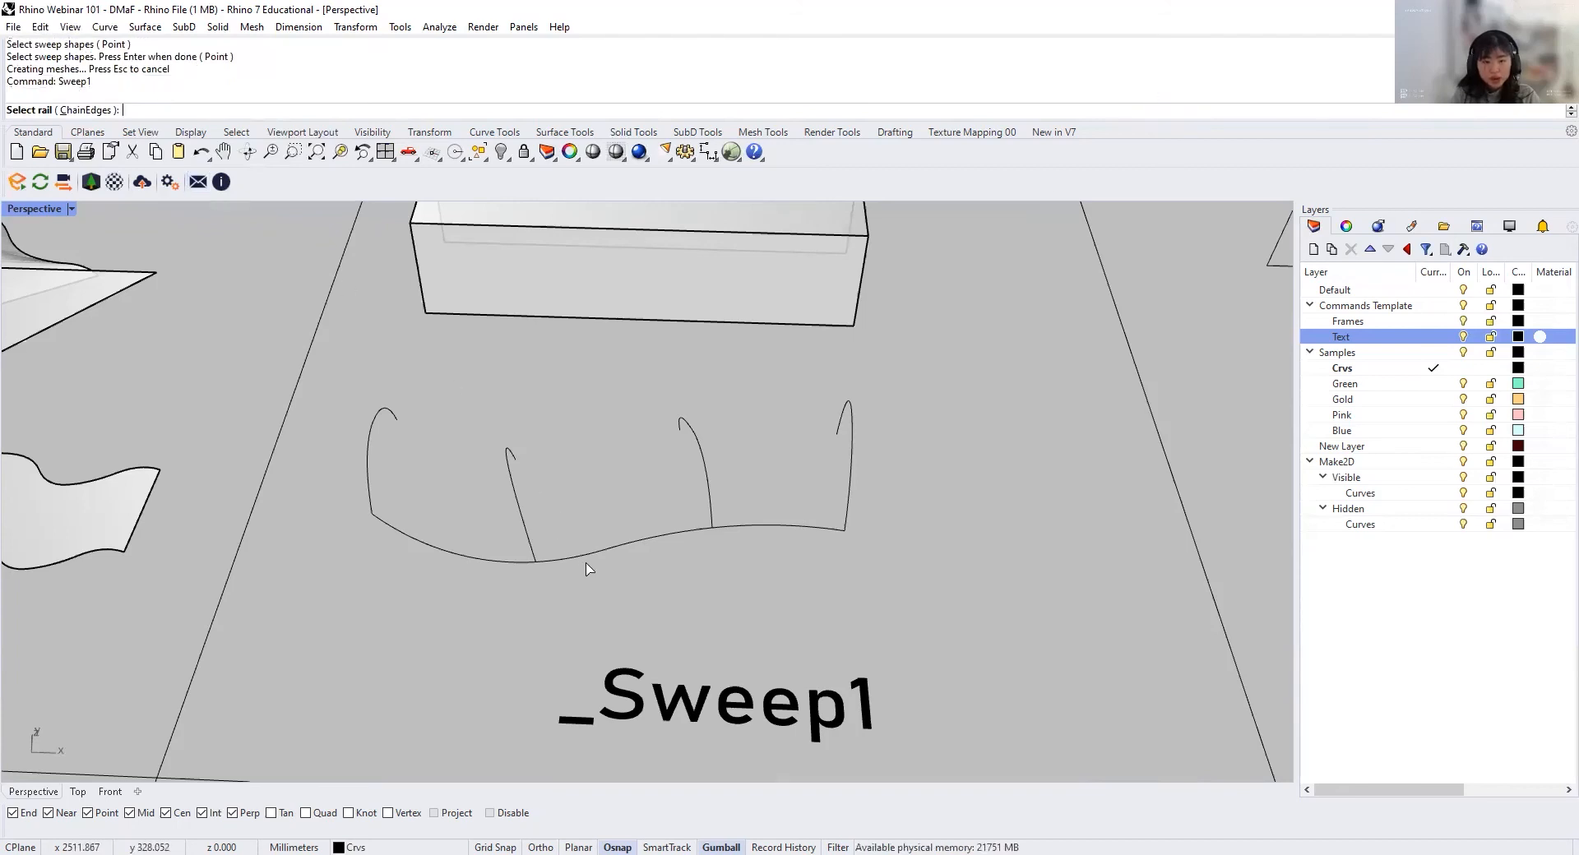
left_click(592, 554)
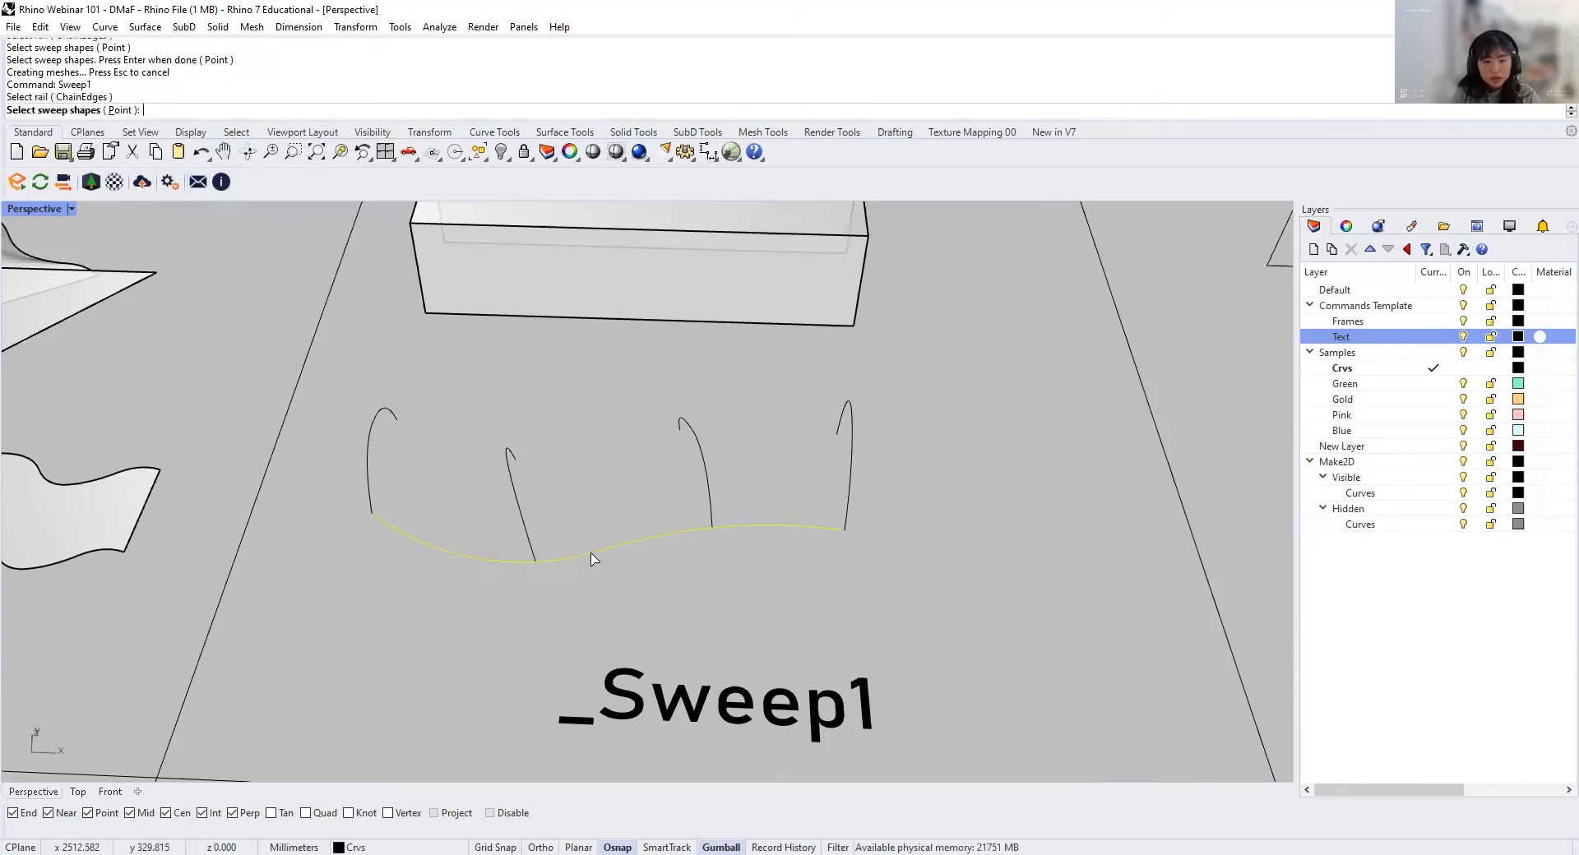
left_click(396, 420)
left_click(511, 467)
left_click(700, 463)
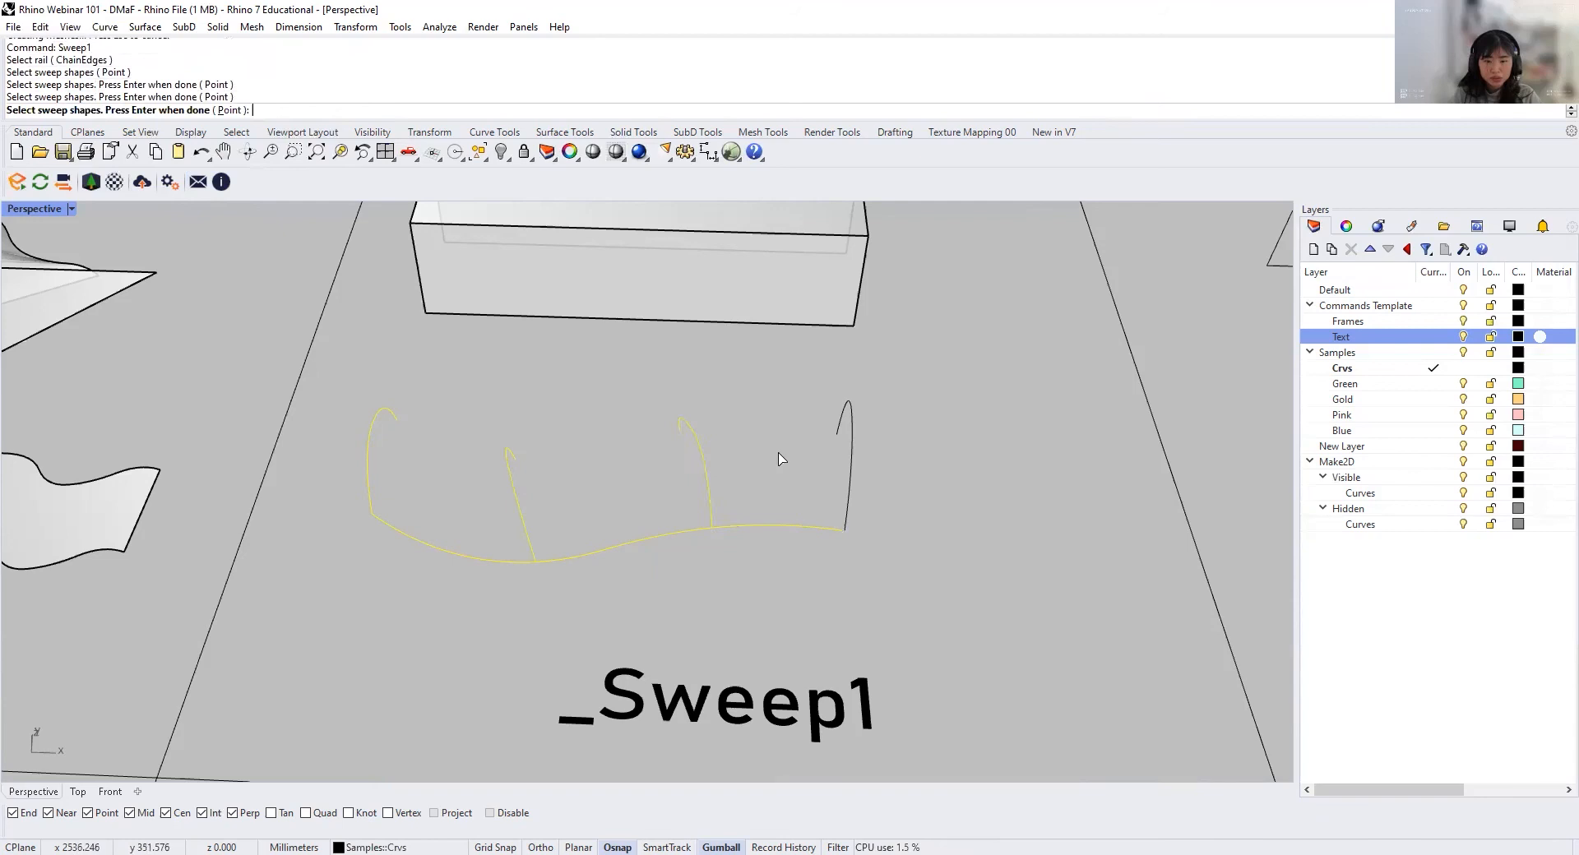
left_click(855, 470)
key("Return")
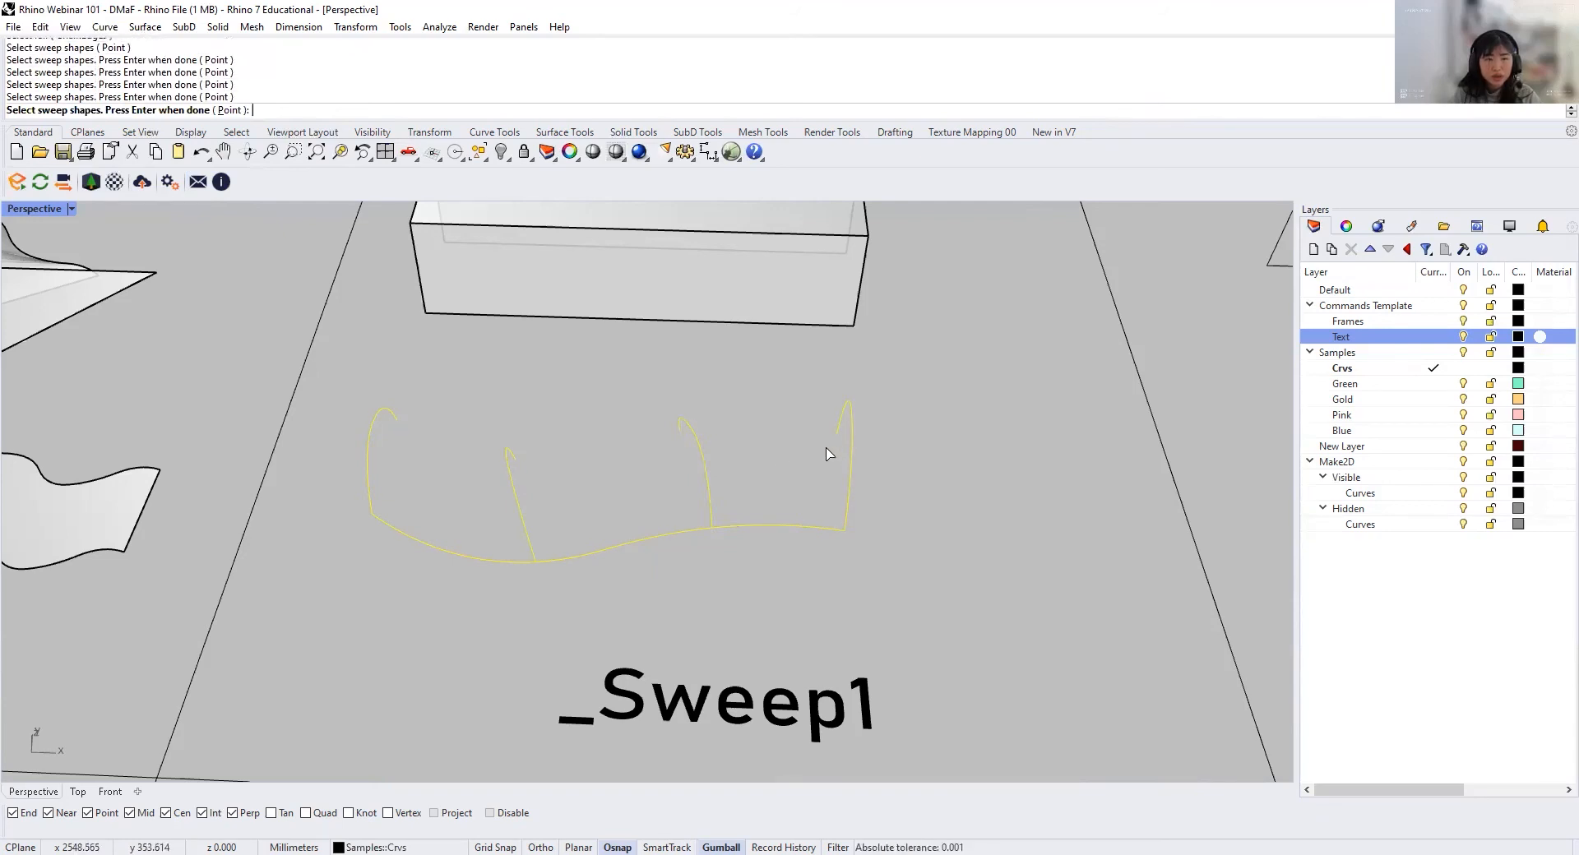
key("Return")
left_click(918, 564)
Step: Offset the curved swept surface 5 mm outward into a solid with OffsetSrf
right_click_drag(913, 562, 685, 473)
scroll(684, 472, "up", 2)
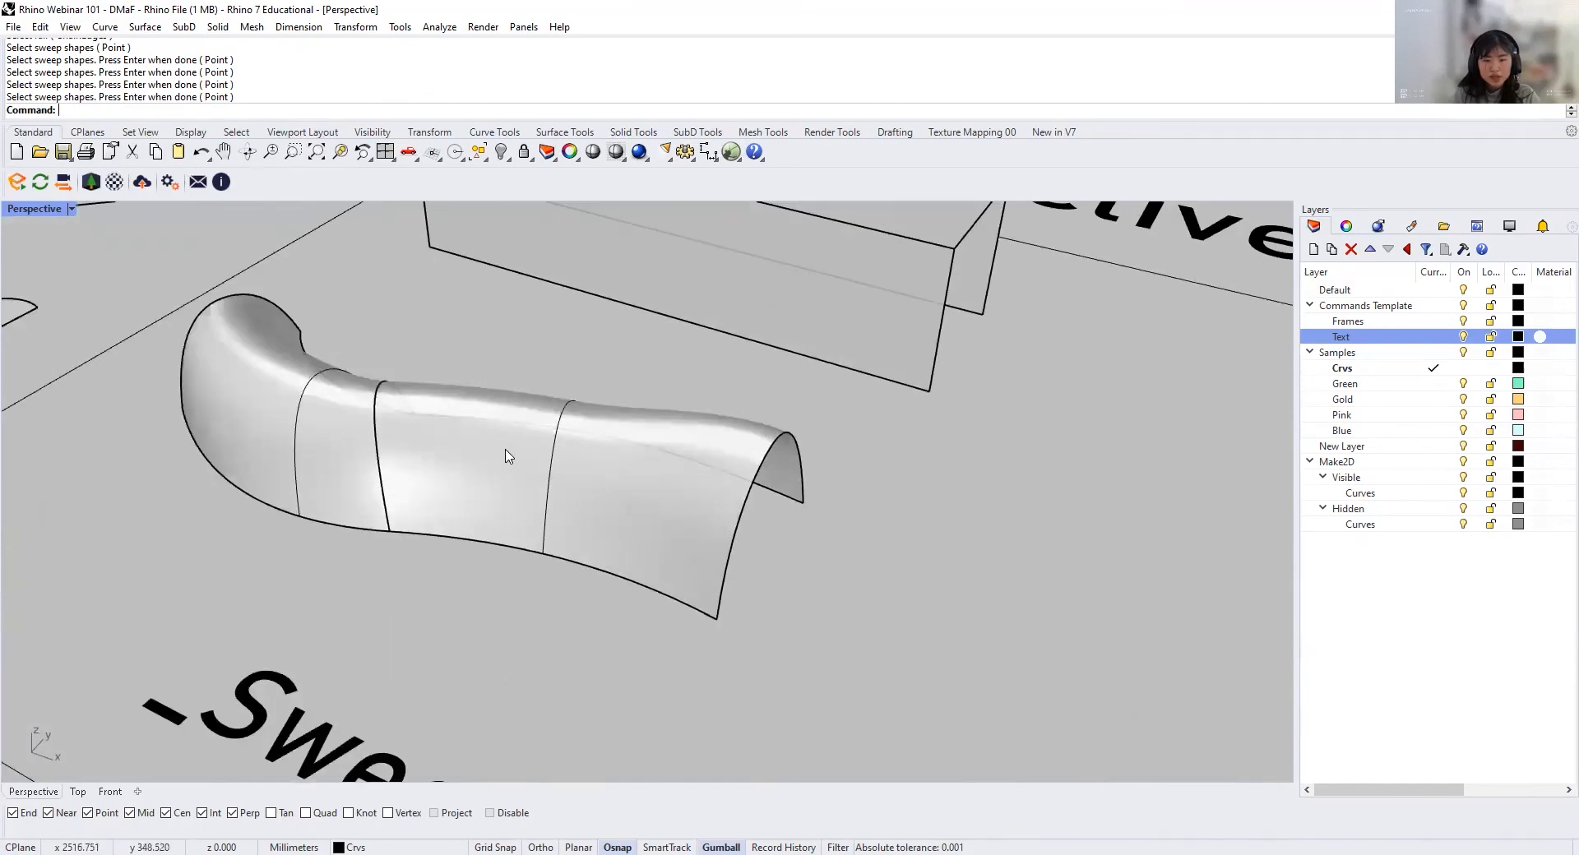
scroll(506, 450, "down", 2)
right_click_drag(506, 456, 748, 502)
left_click(746, 525)
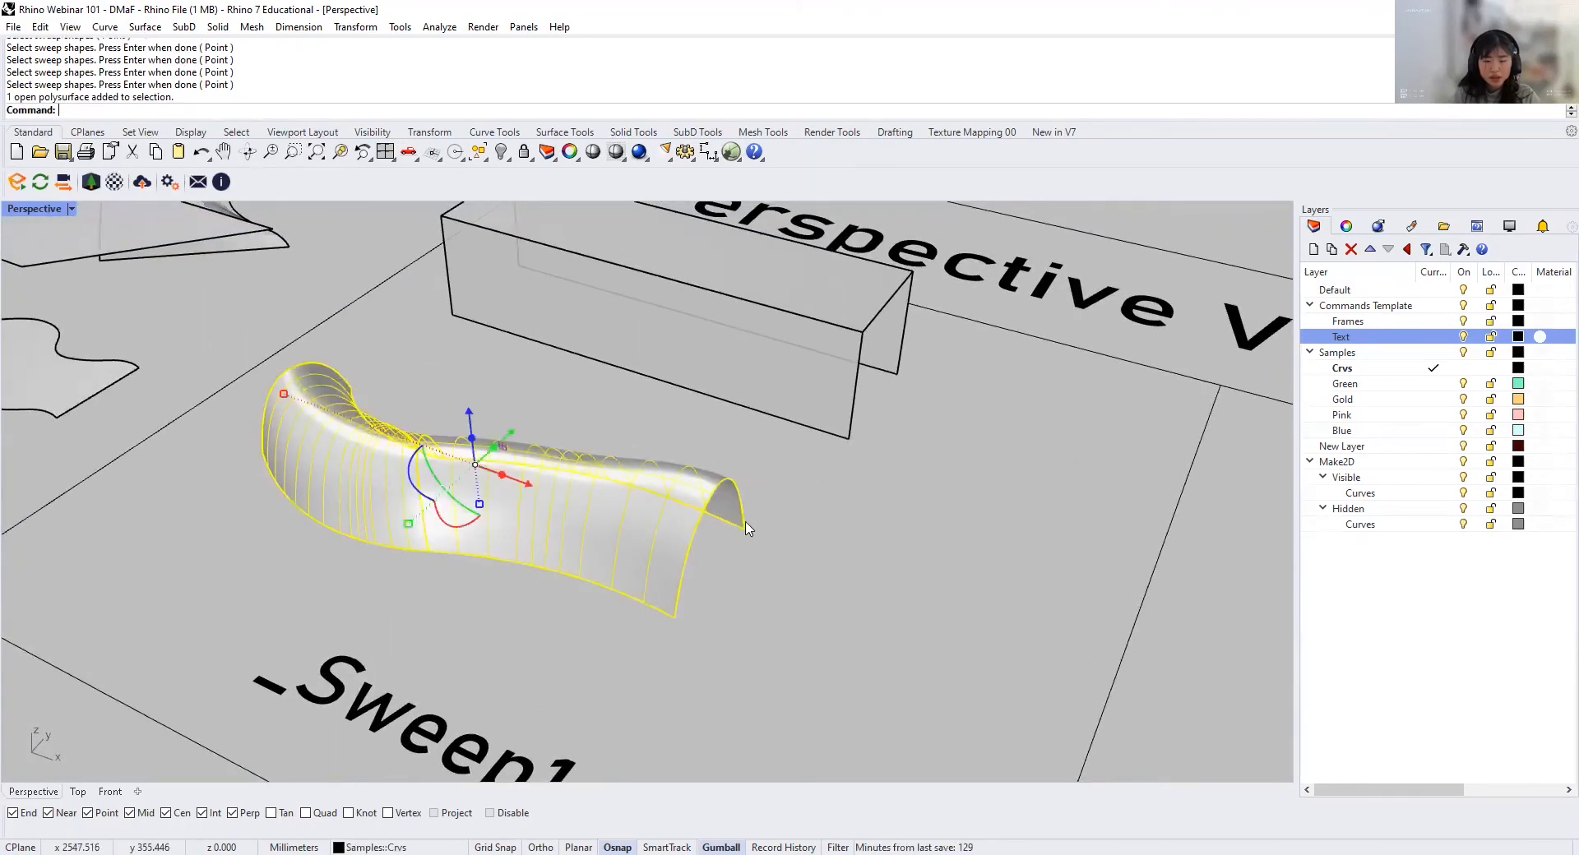
type("OffsetSrf")
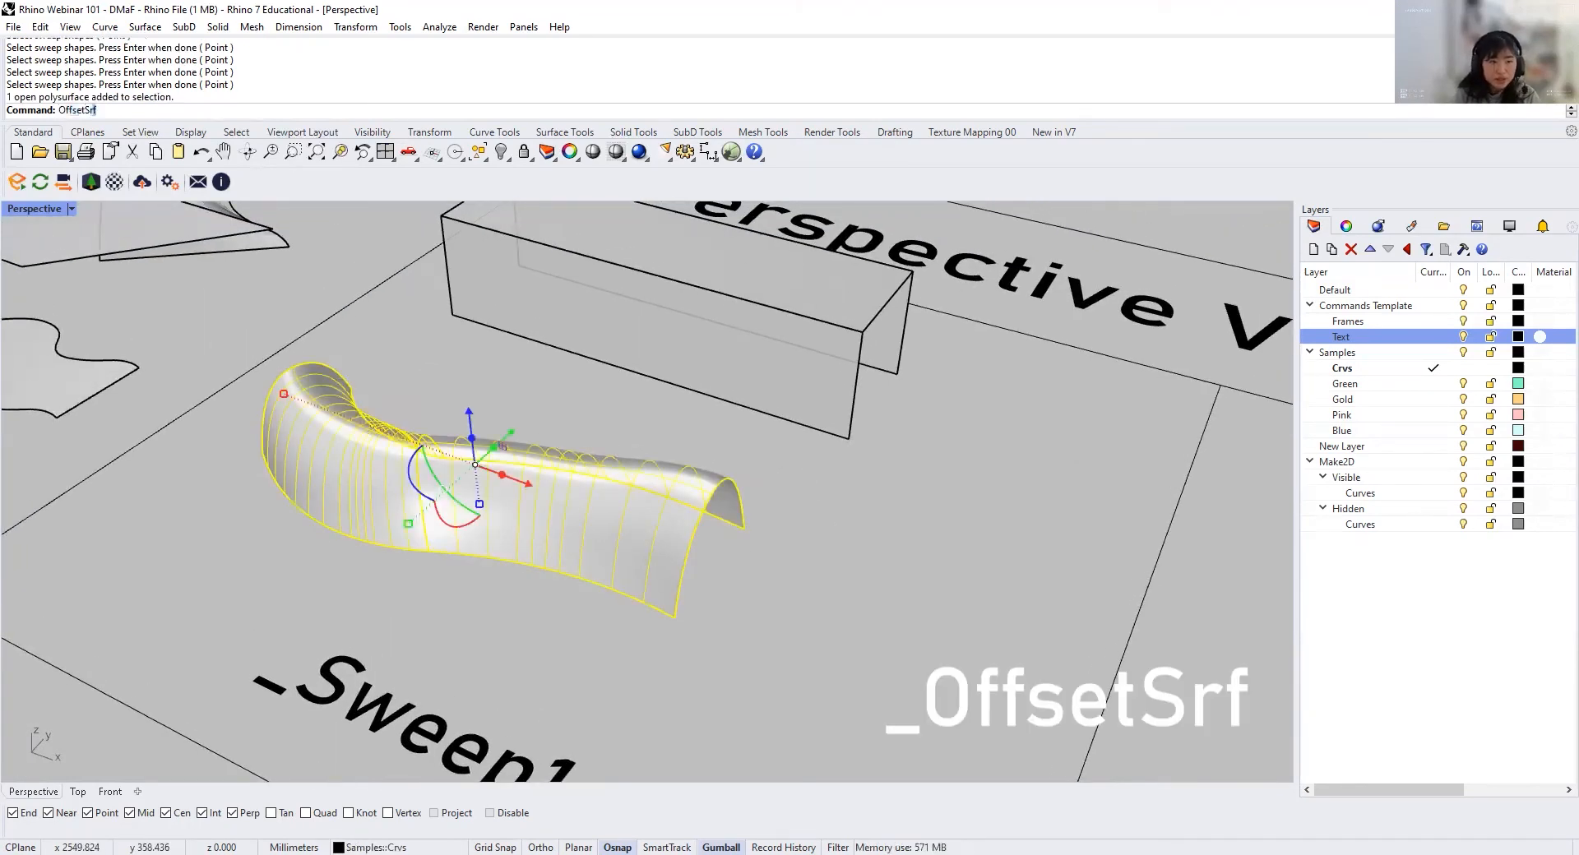
key("Return")
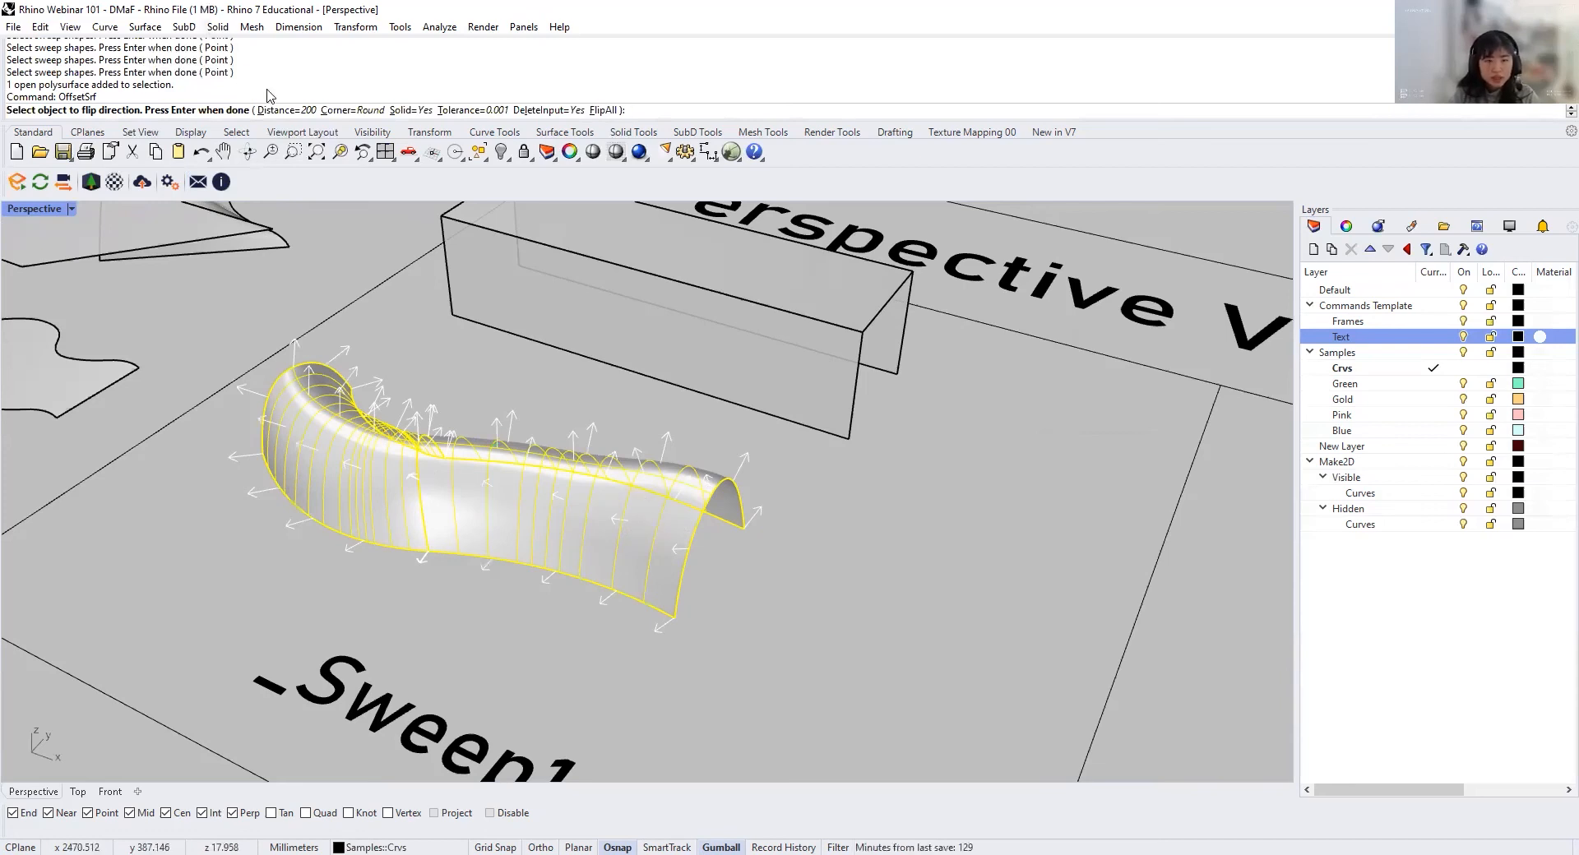
left_click(285, 109)
key("Return")
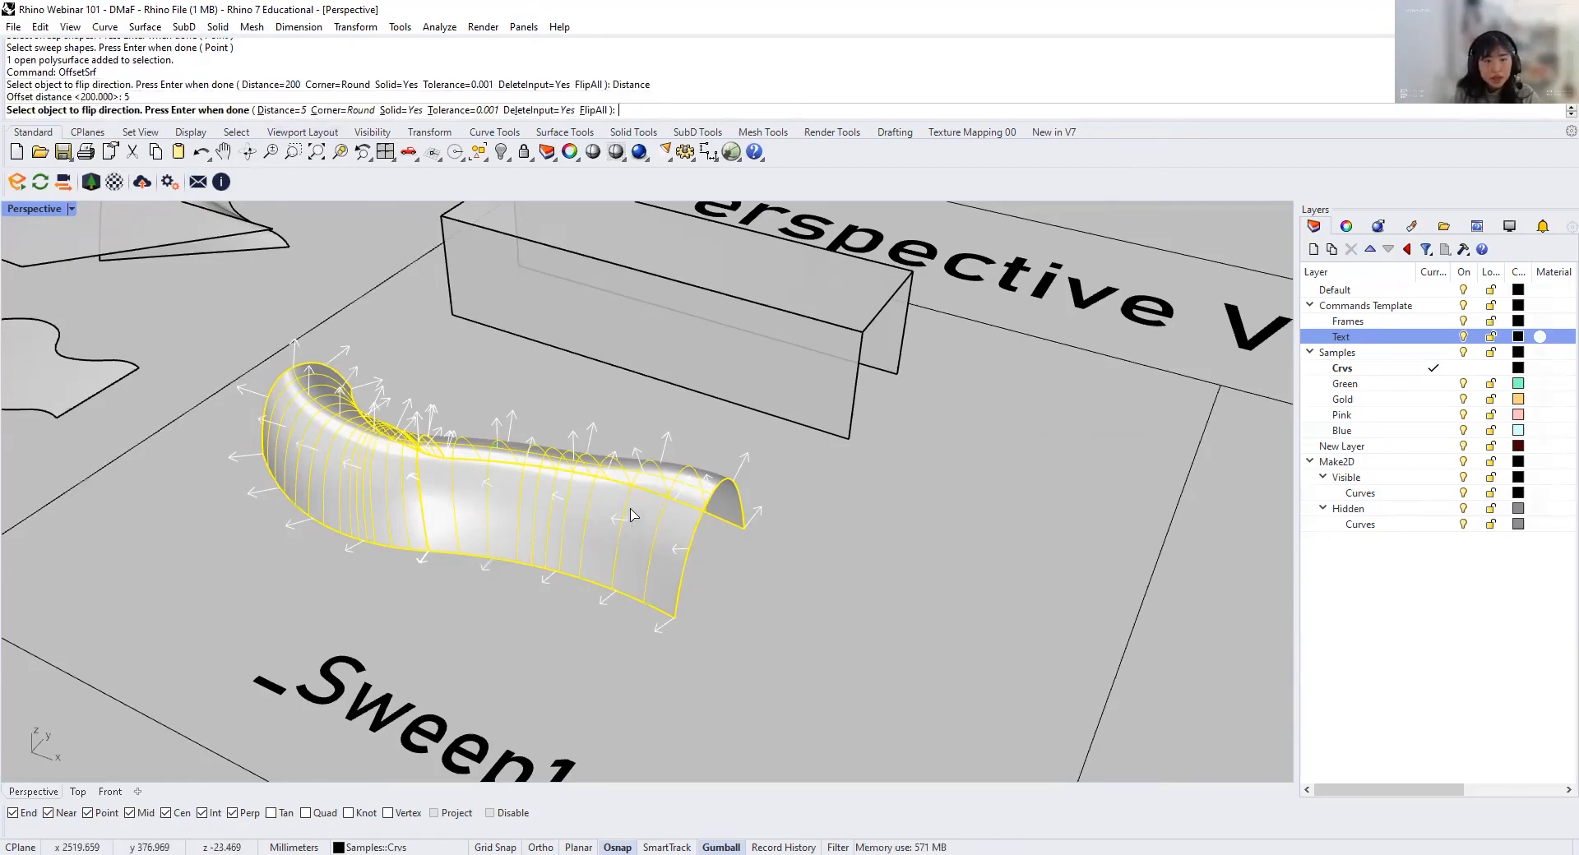
key("Return")
Step: Offset the angular swept surface 1 mm into a solid with OffsetSrf, flipping the direction so the thickness goes inward
right_click_drag(645, 494, 732, 576)
scroll(501, 525, "up", 4)
left_click(458, 510)
scroll(775, 611, "down", 4)
scroll(783, 522, "up", 2)
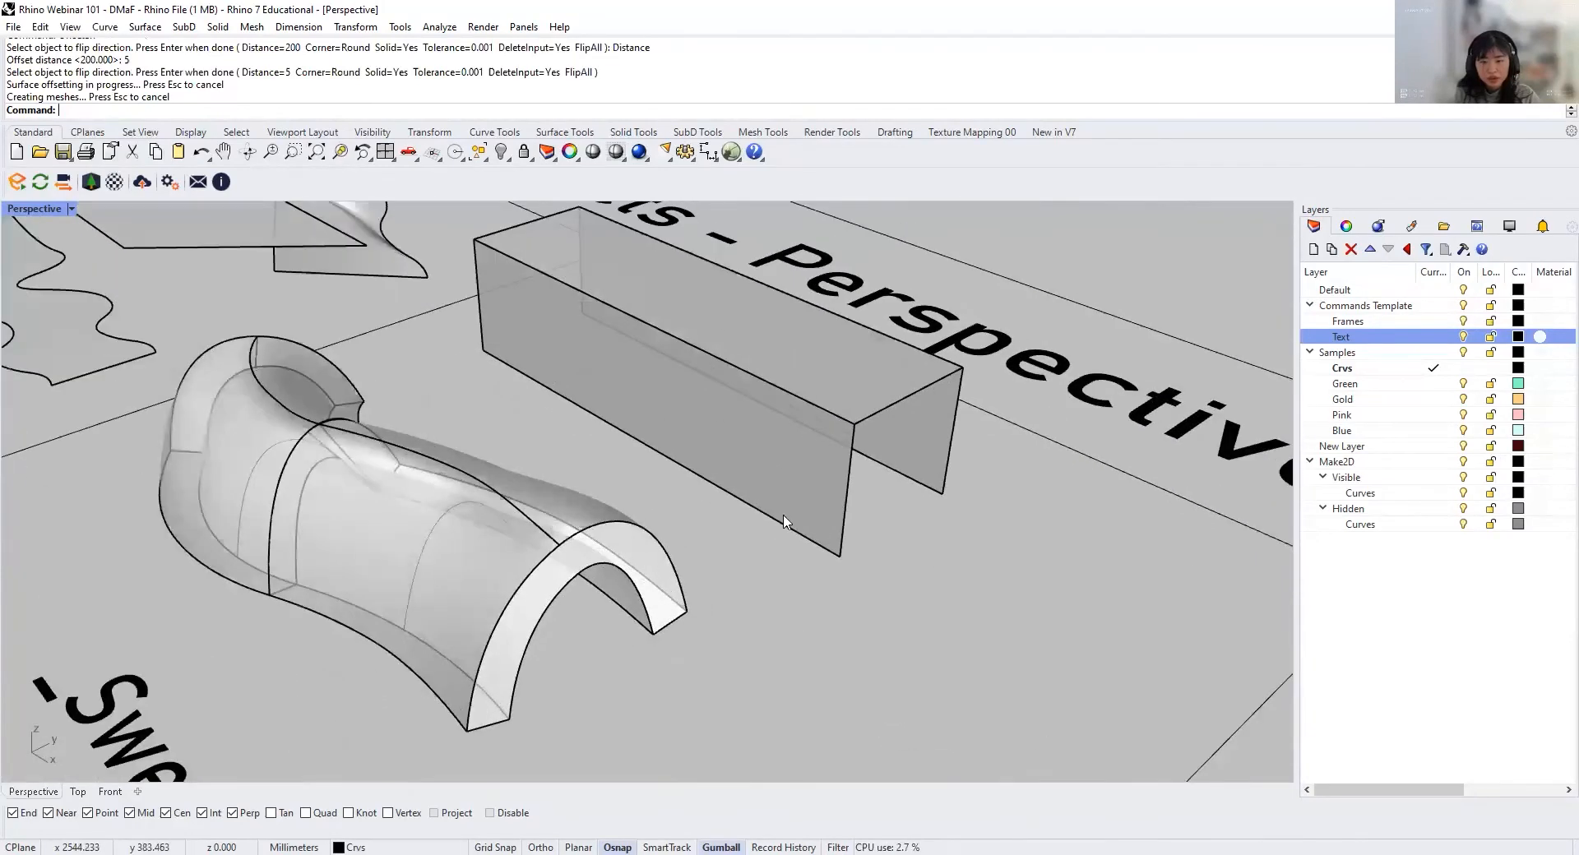
left_click(784, 523)
type("OffsetSrf")
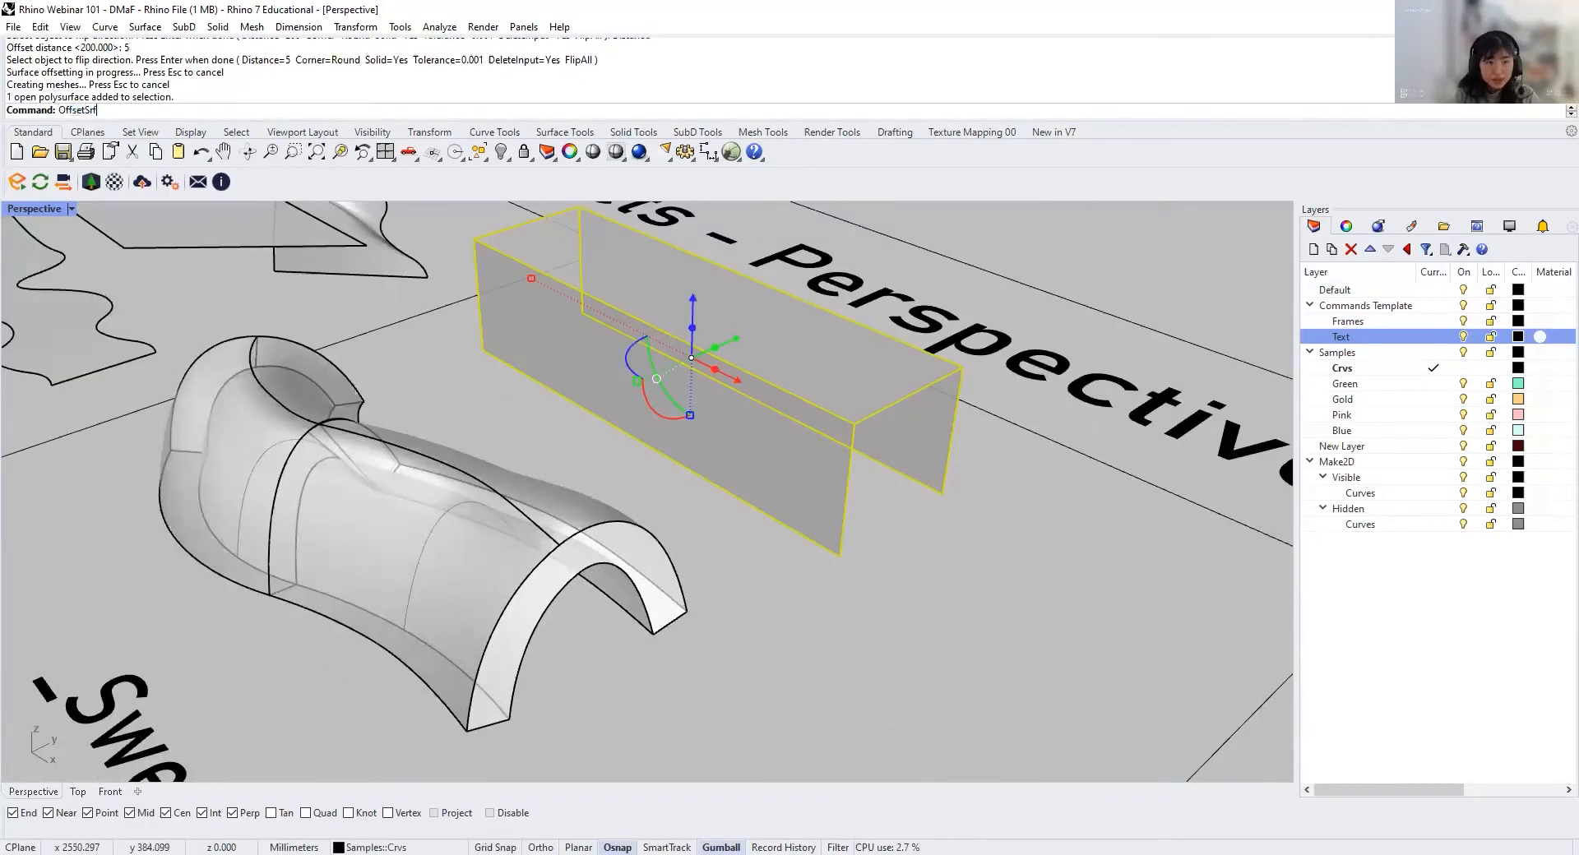
key("Return")
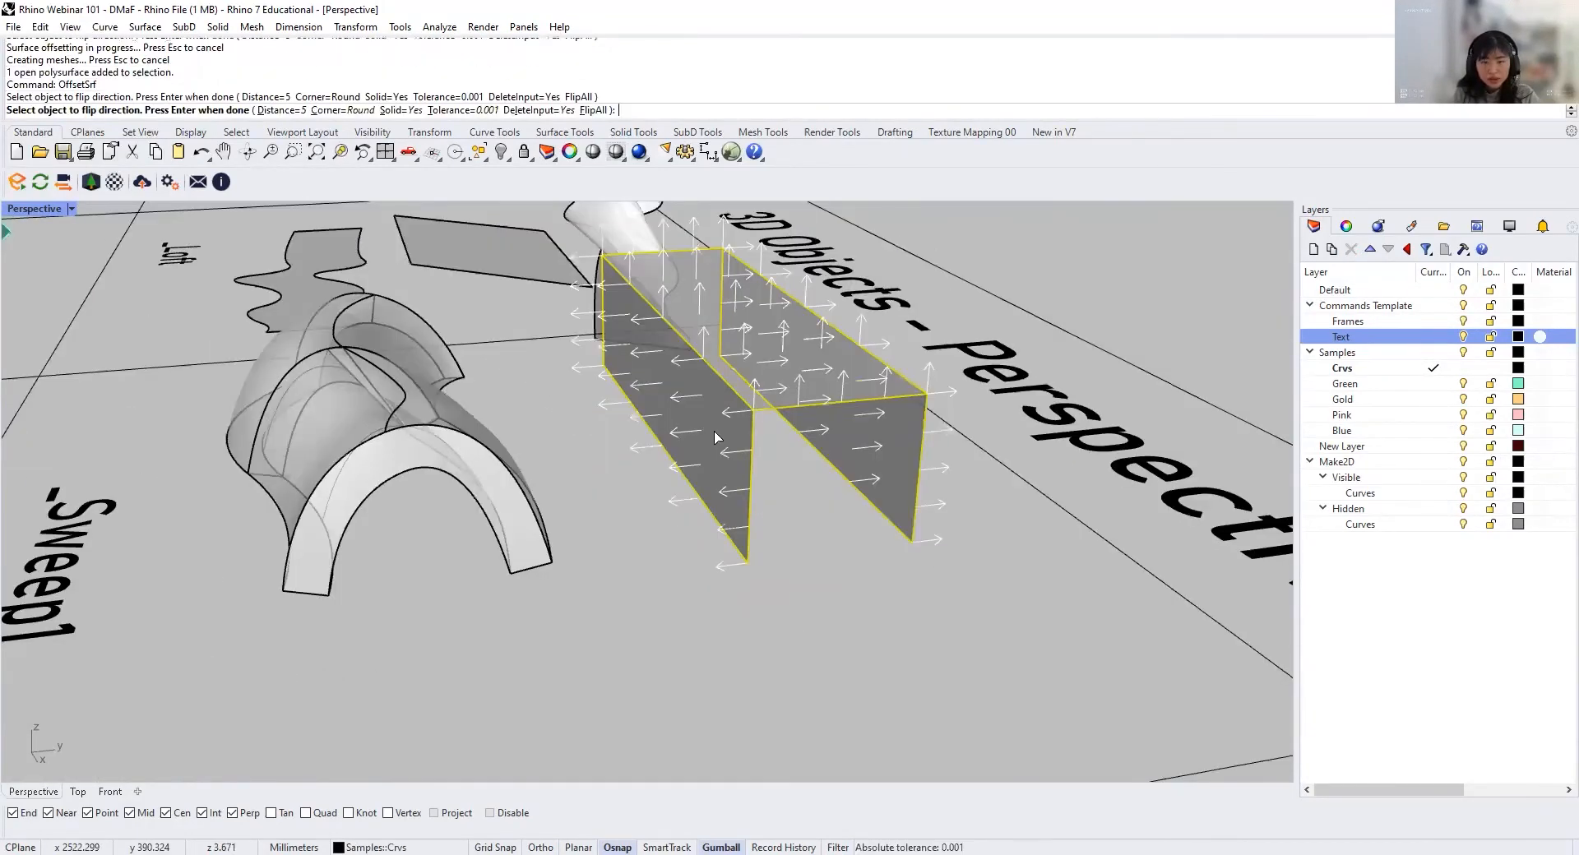
left_click(689, 431)
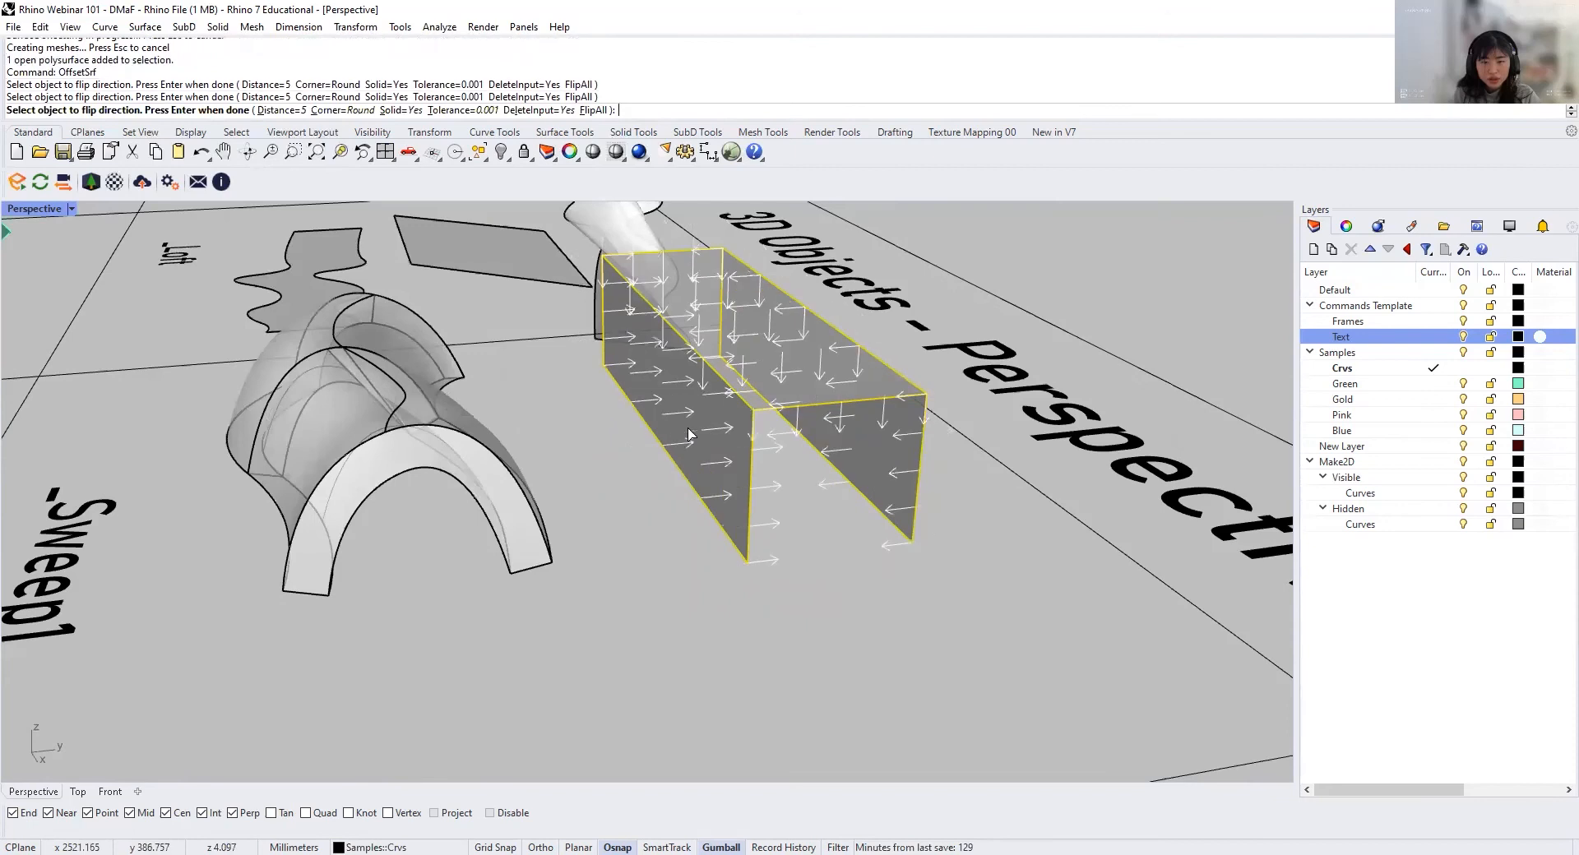
left_click(693, 431)
left_click(683, 429)
left_click(685, 431)
left_click(691, 434)
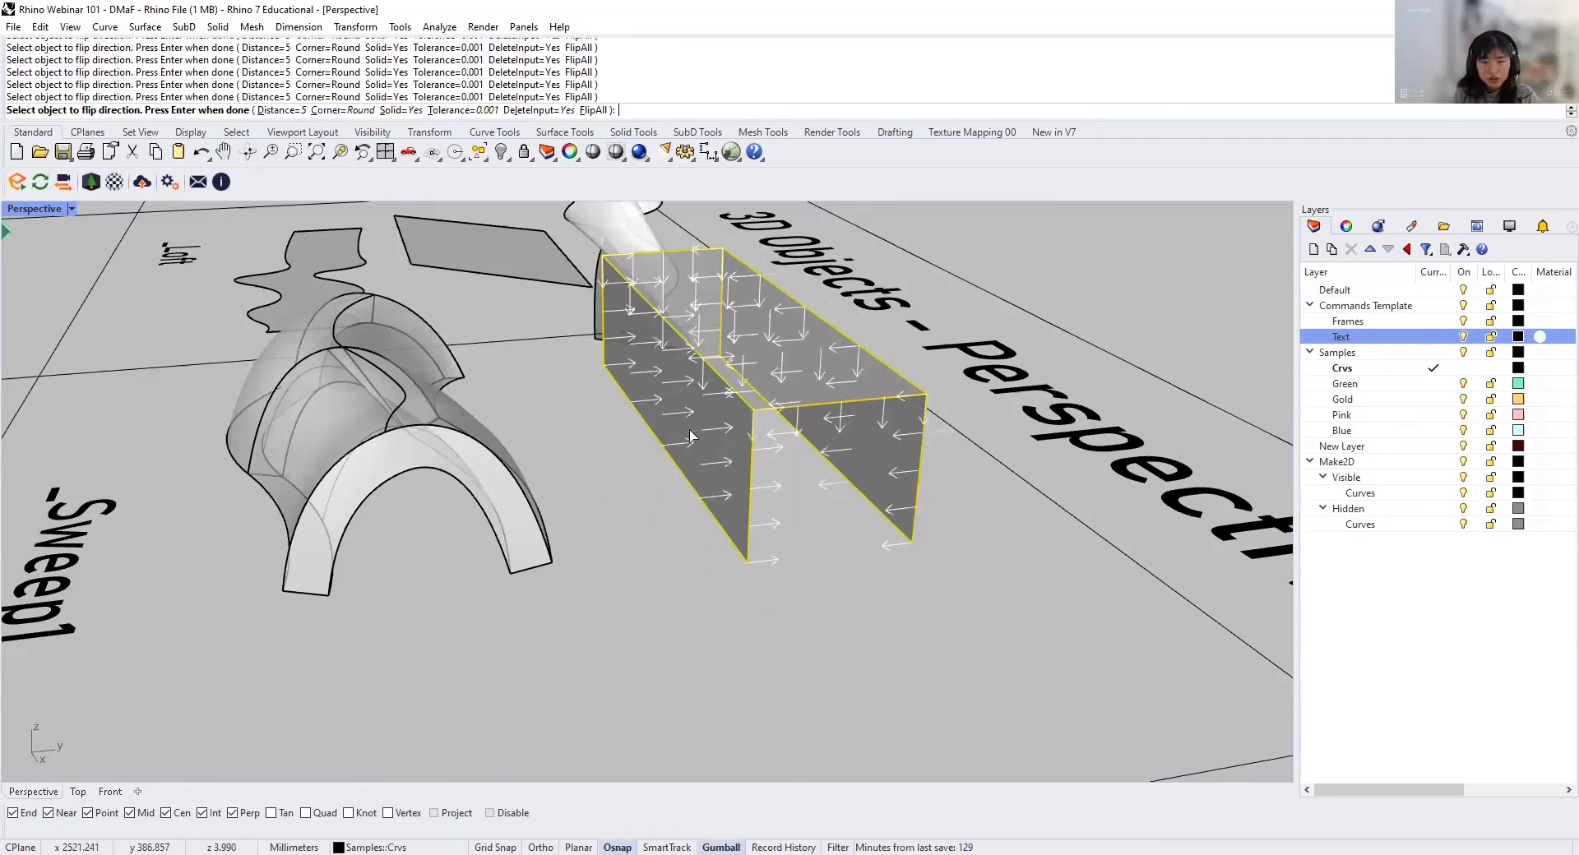
scroll(767, 434, "up", 2)
right_click_drag(809, 462, 742, 483, "shift")
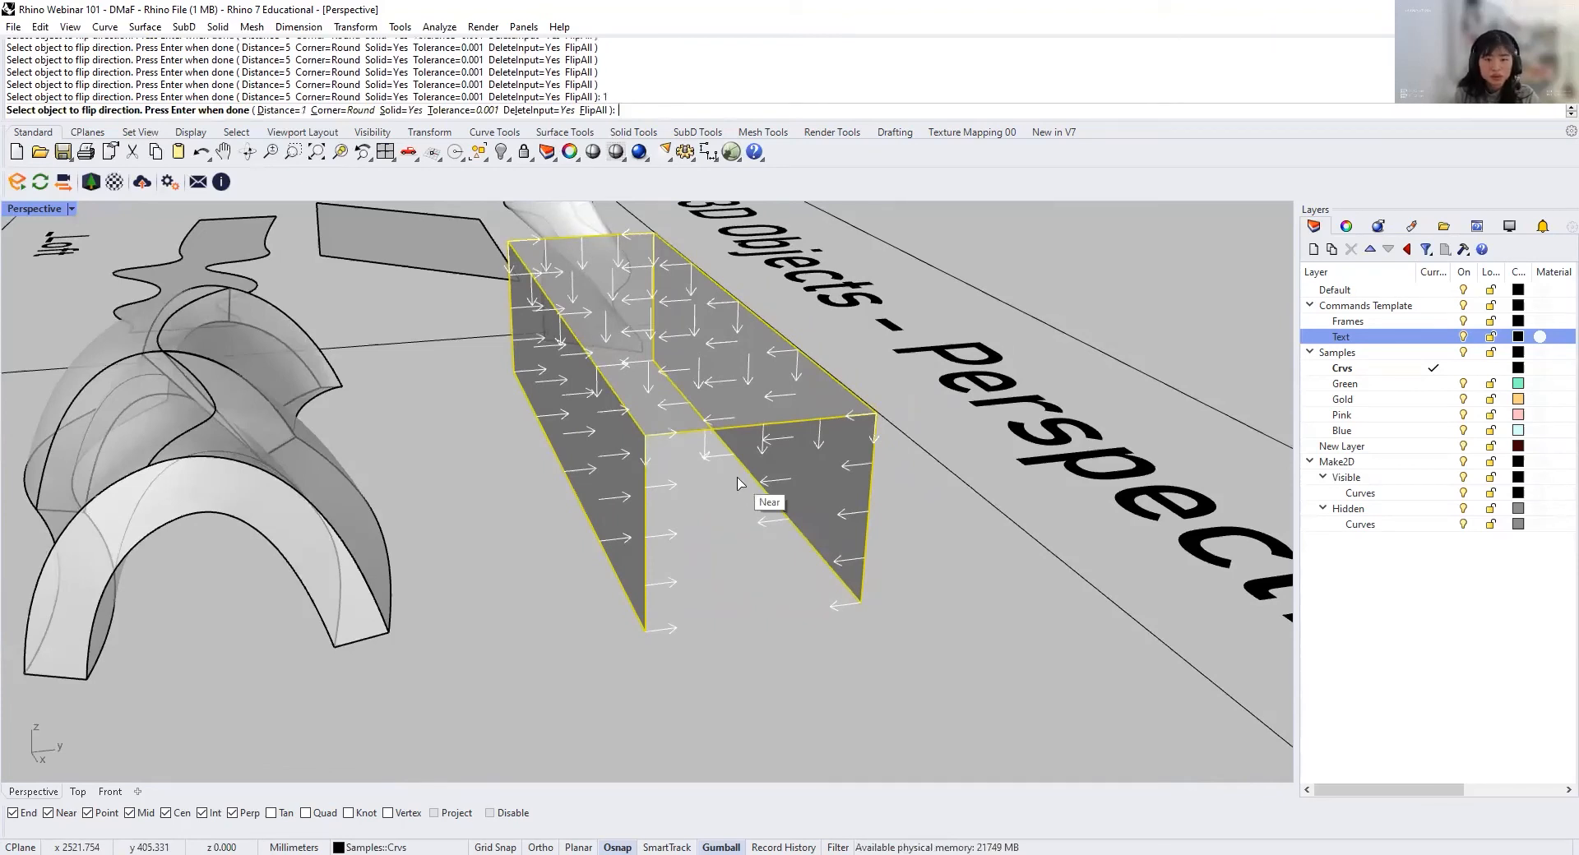
key("Return")
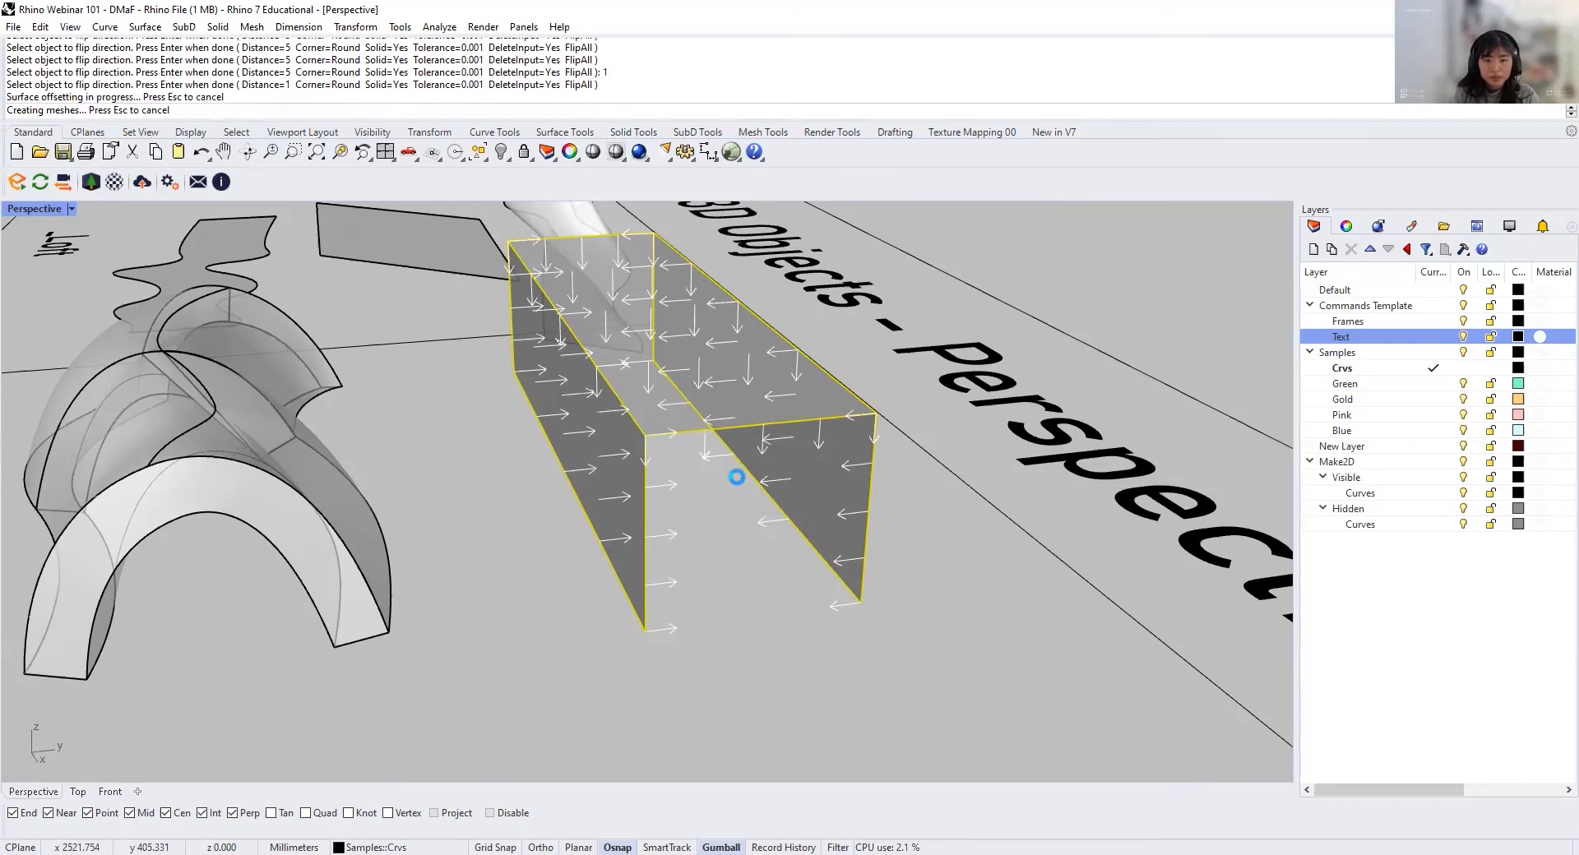
Step: Sweep the four arched profiles along the two wavy rails in the Sweep2 cell with Sweep2
right_click_drag(737, 493, 580, 518)
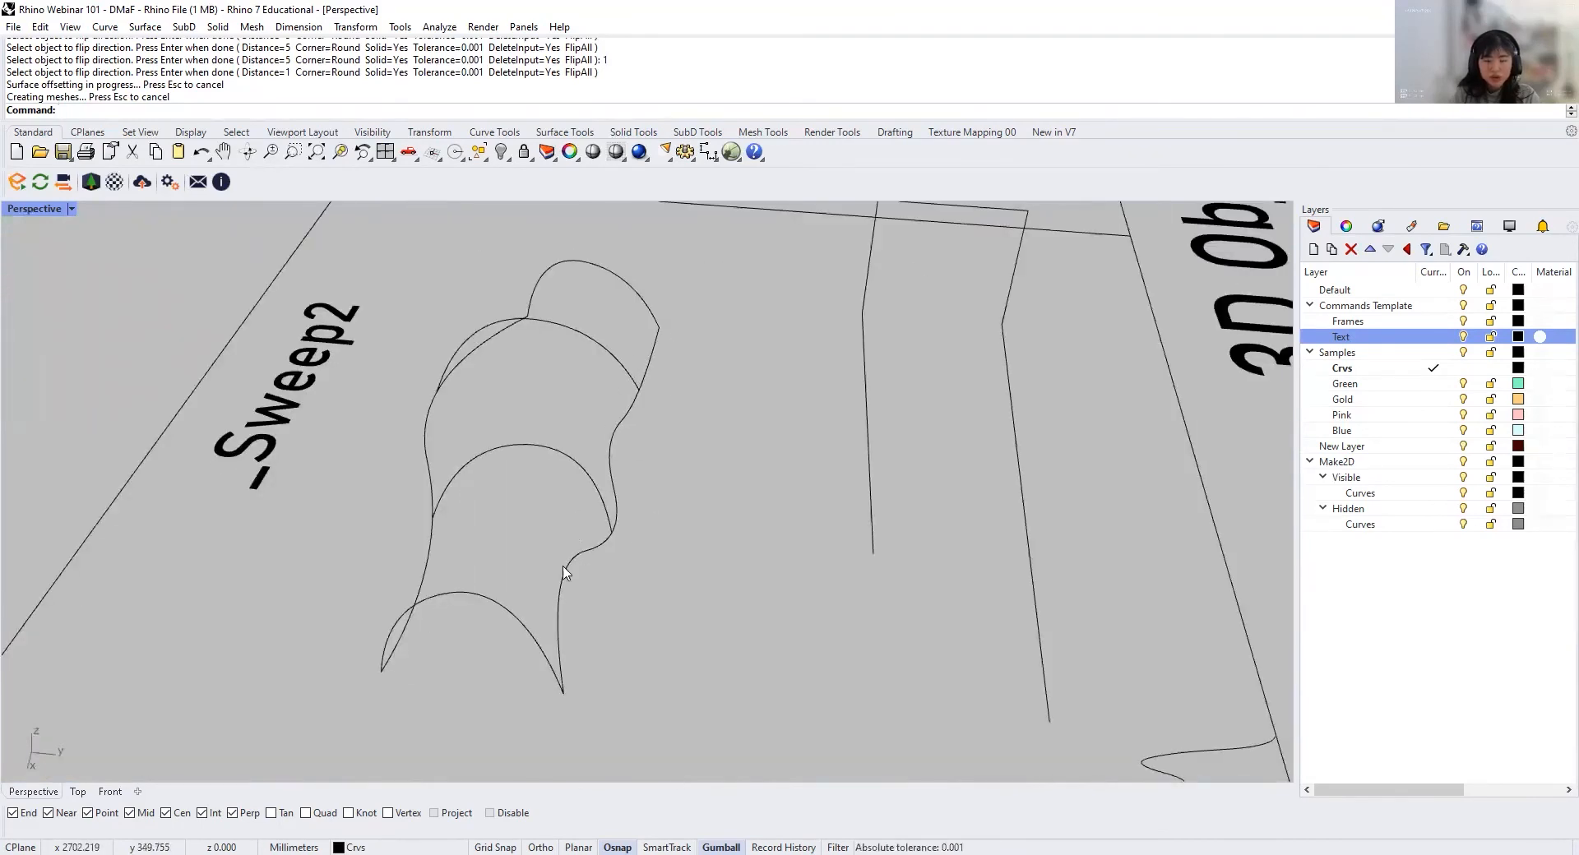
right_click_drag(671, 403, 645, 461)
type("Sweep1")
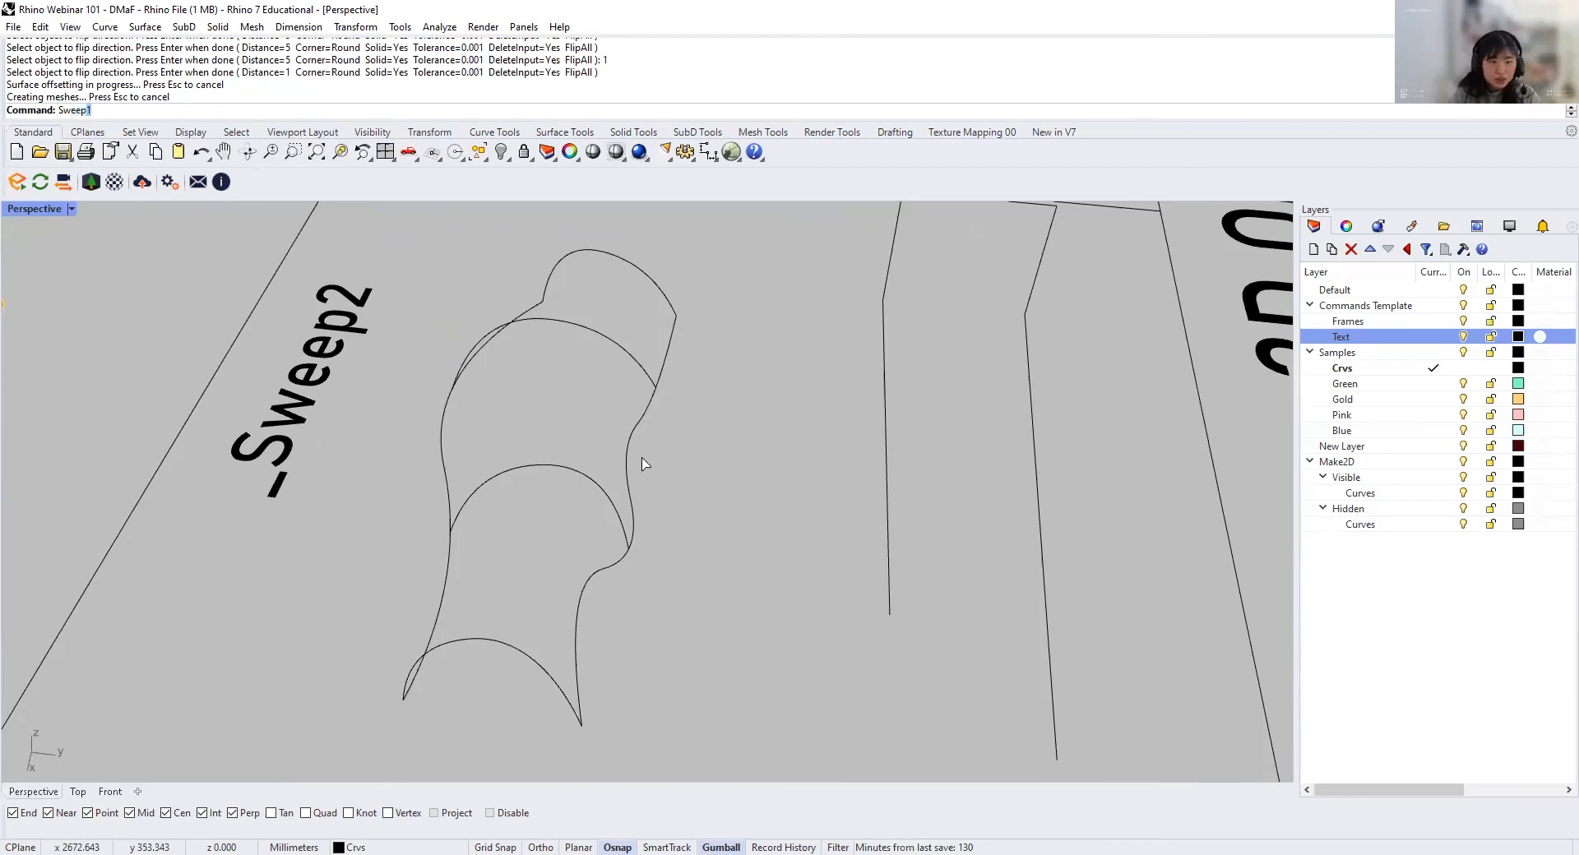
type("2")
key("Return")
left_click(442, 429)
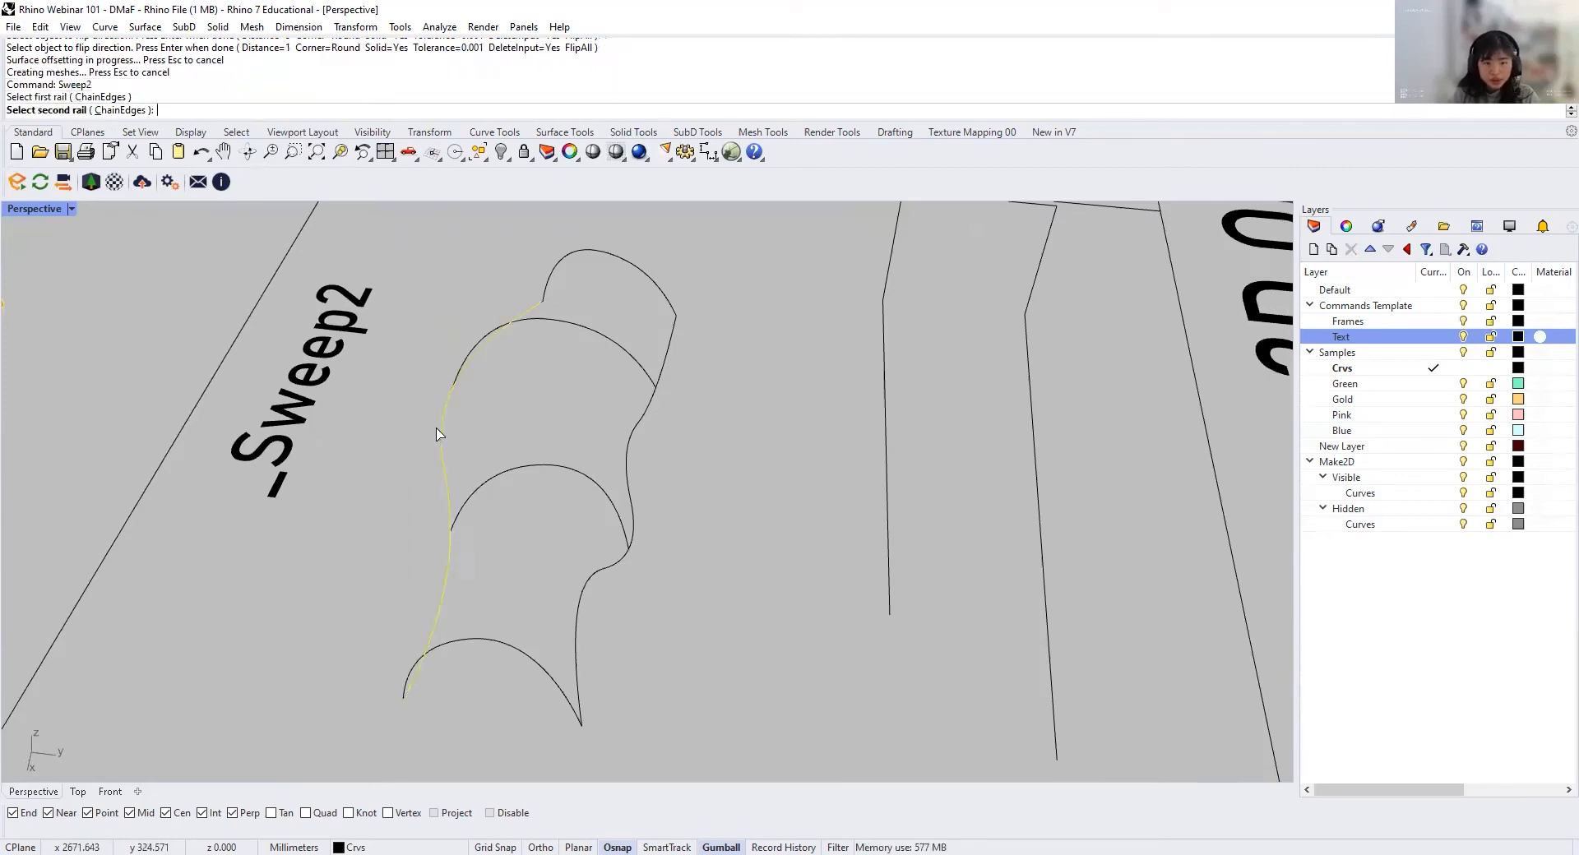
left_click(631, 448)
left_click(640, 286)
left_click(625, 347)
left_click(579, 470)
left_click(554, 679)
key("Return")
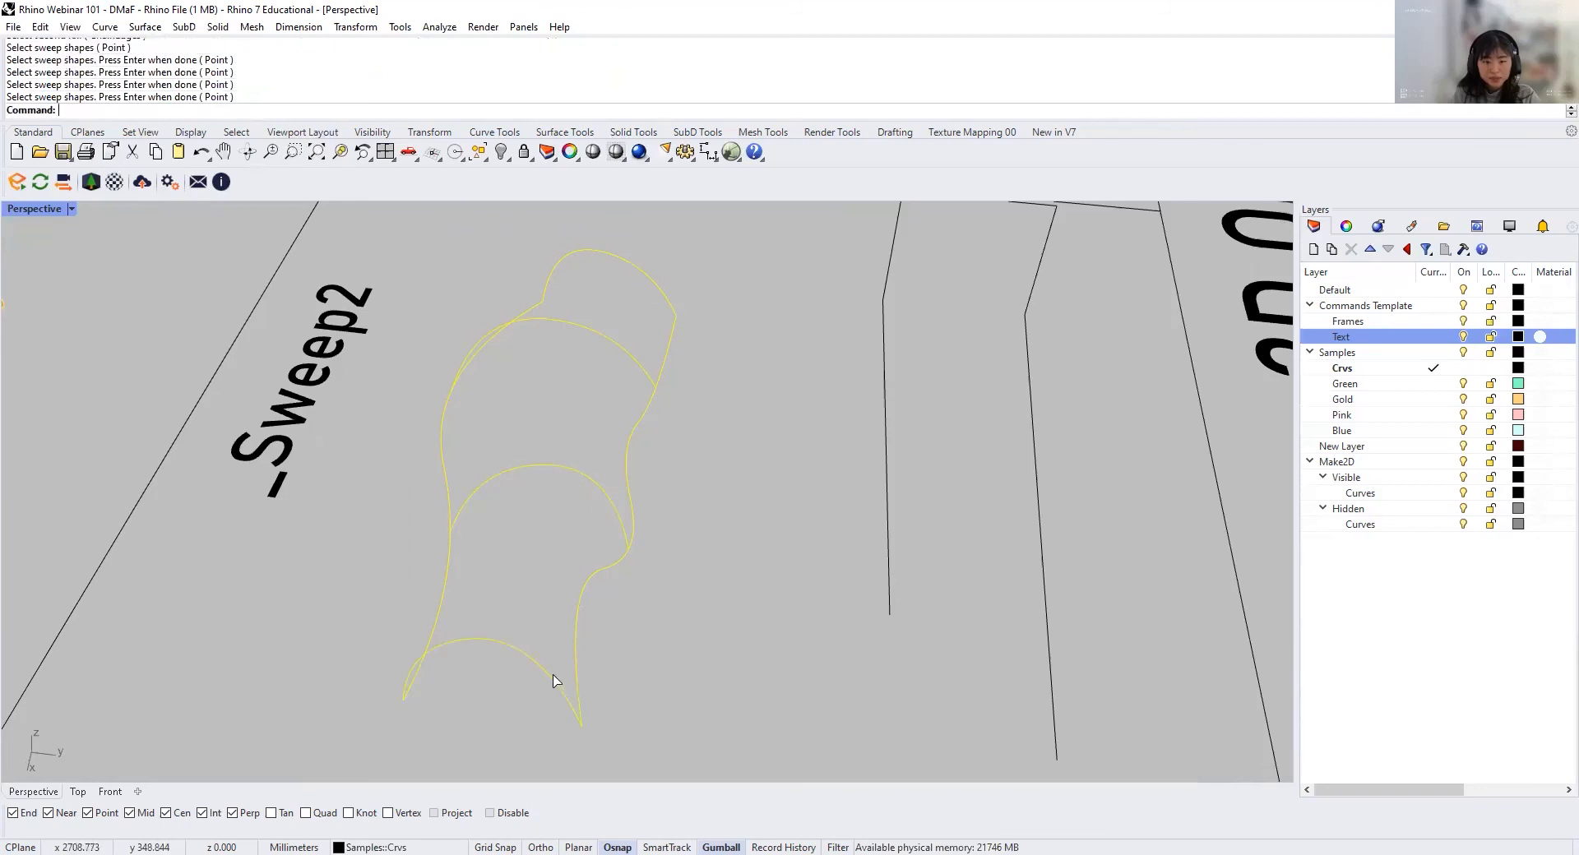
left_click(556, 582)
Step: Examine the arched Sweep2 surface from several angles and compare it with the solids in the Sweep1 cell
right_click_drag(605, 574, 425, 592)
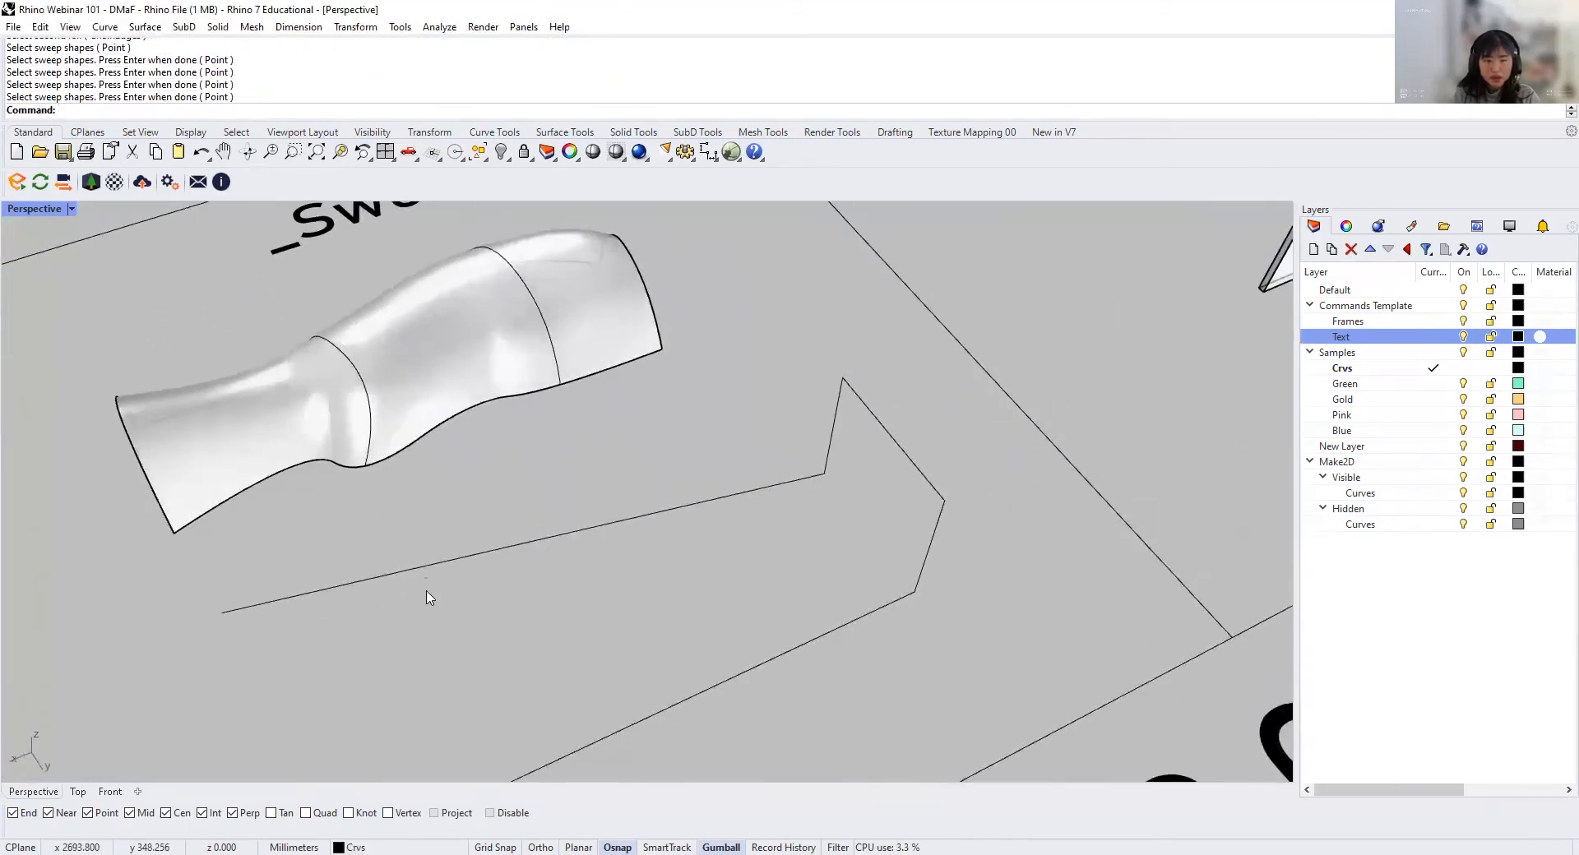
scroll(483, 572, "down", 5)
right_click_drag(543, 562, 410, 460)
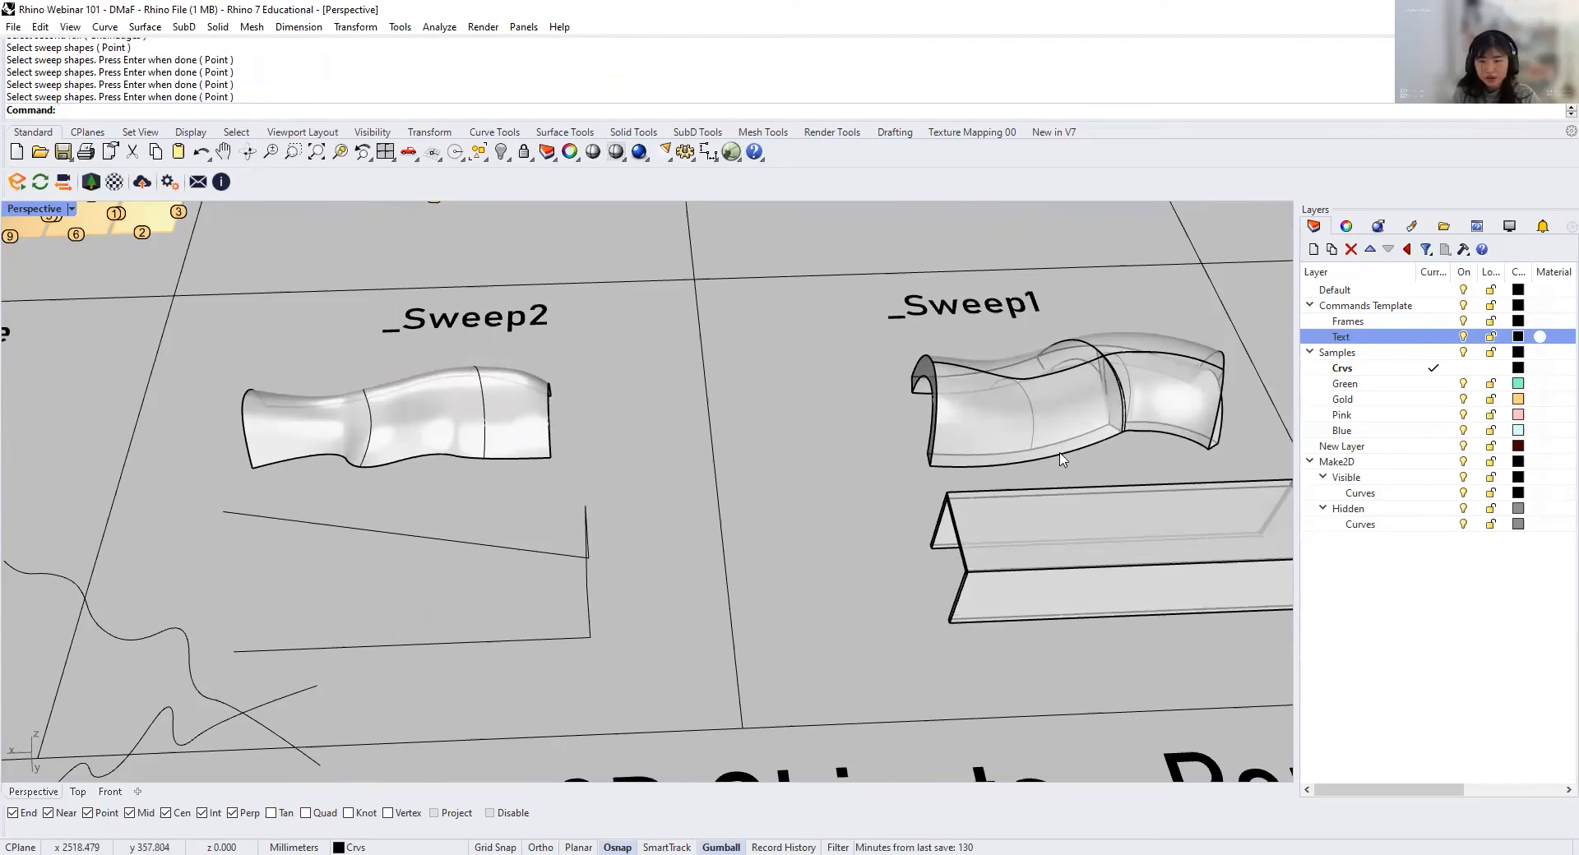
right_click_drag(1060, 459, 493, 559)
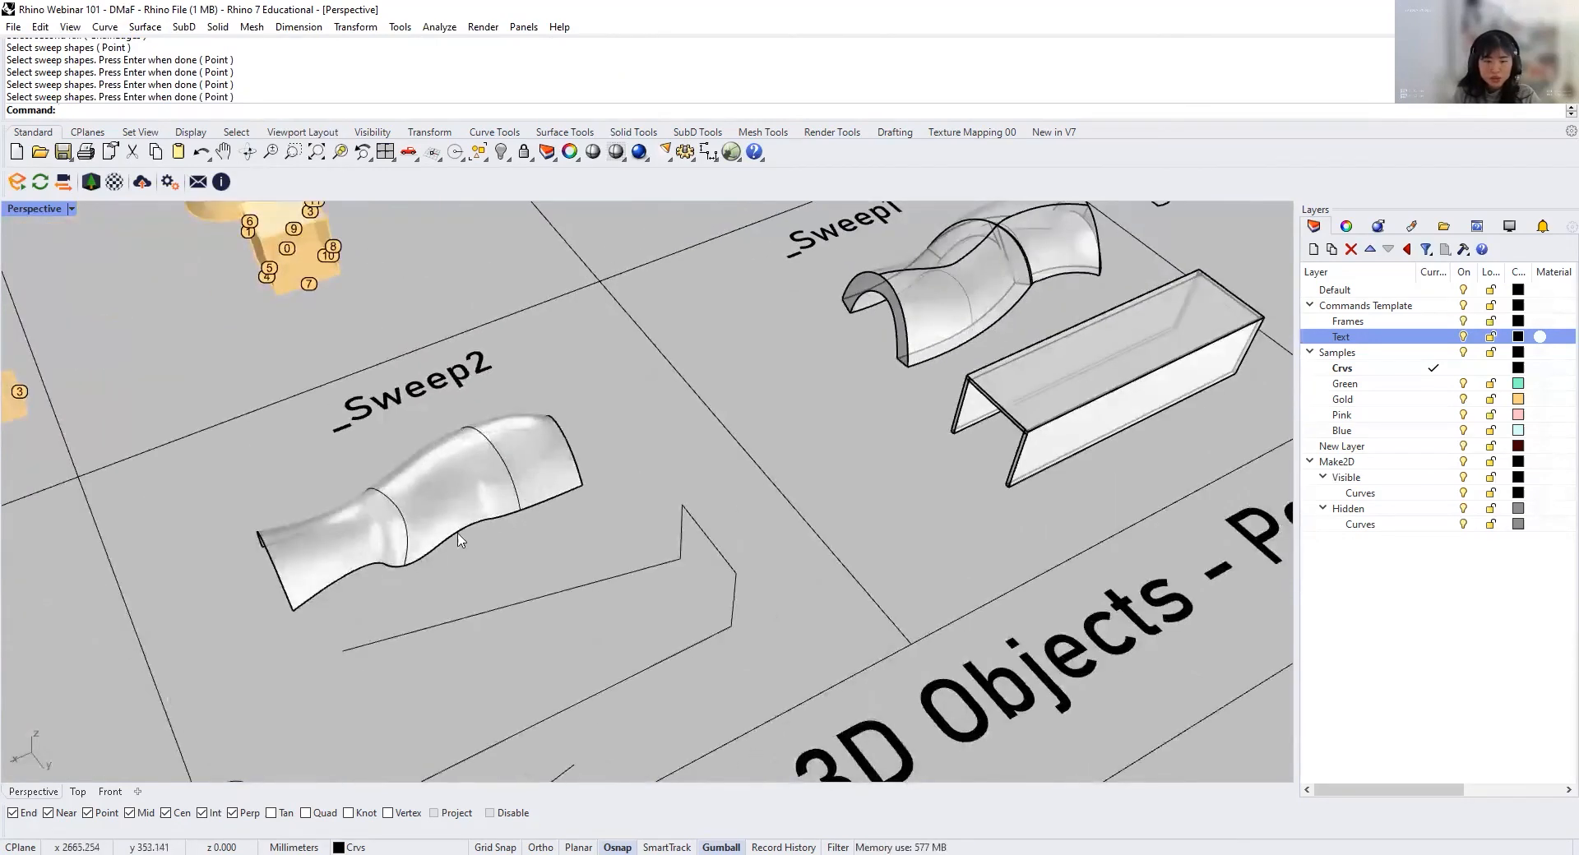
scroll(386, 584, "up", 3)
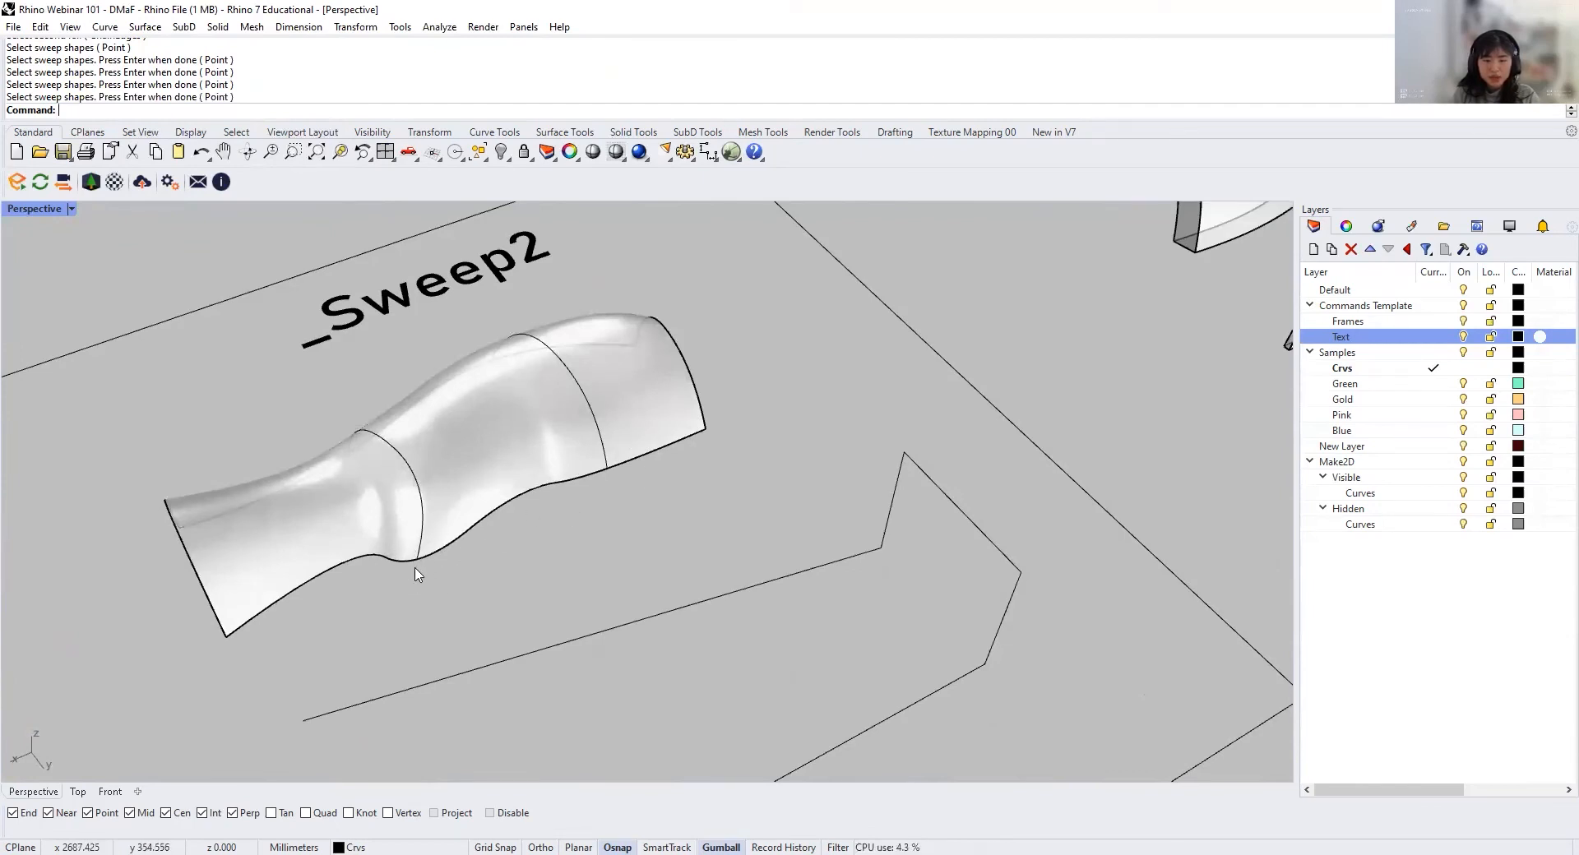
scroll(444, 559, "down", 3)
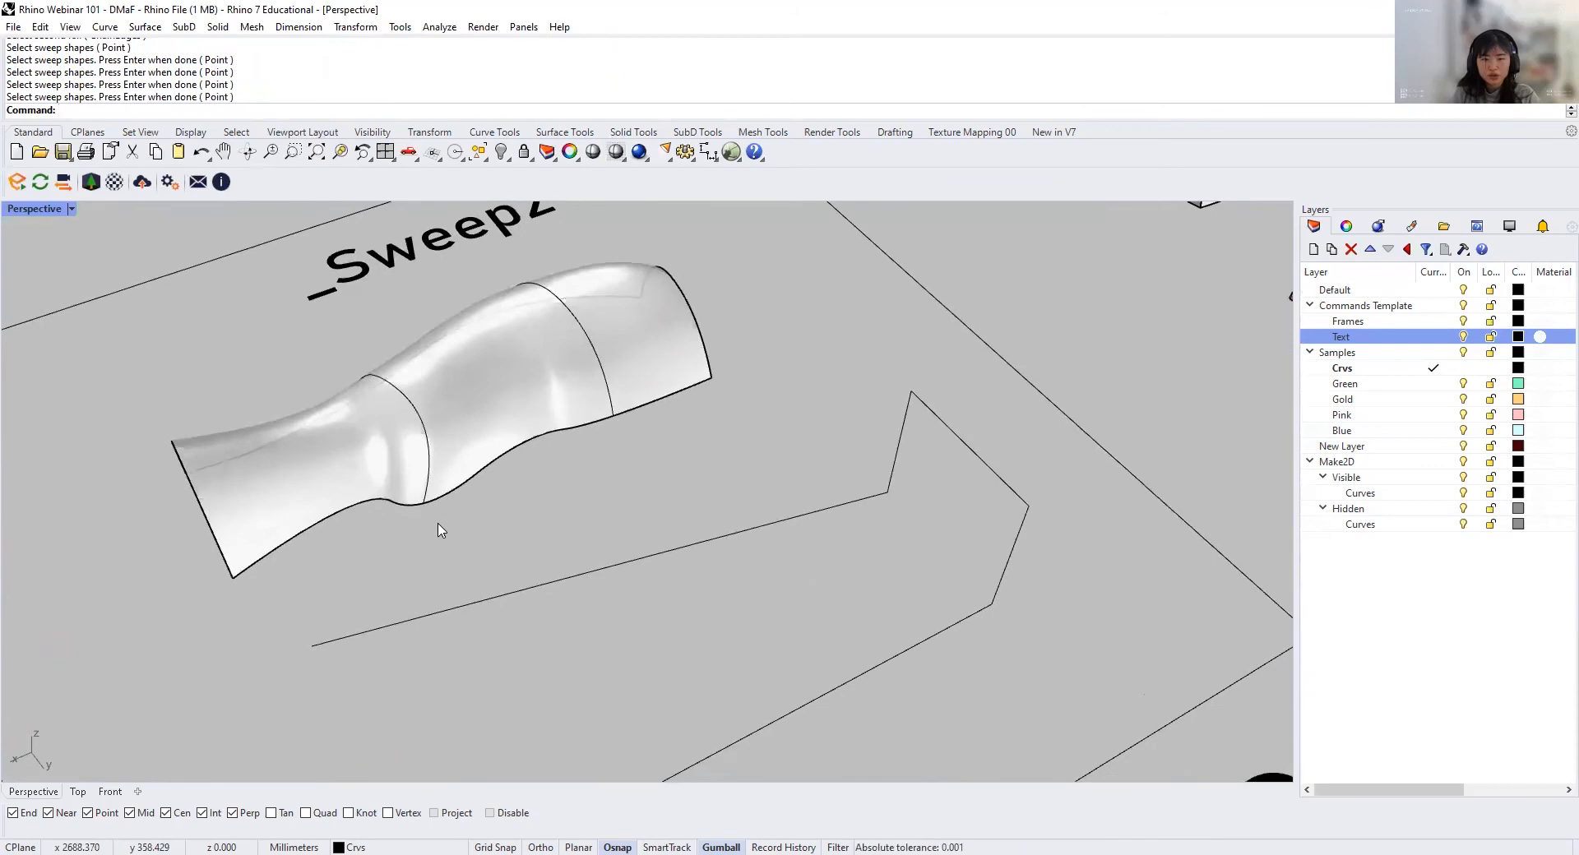
scroll(619, 500, "down", 2)
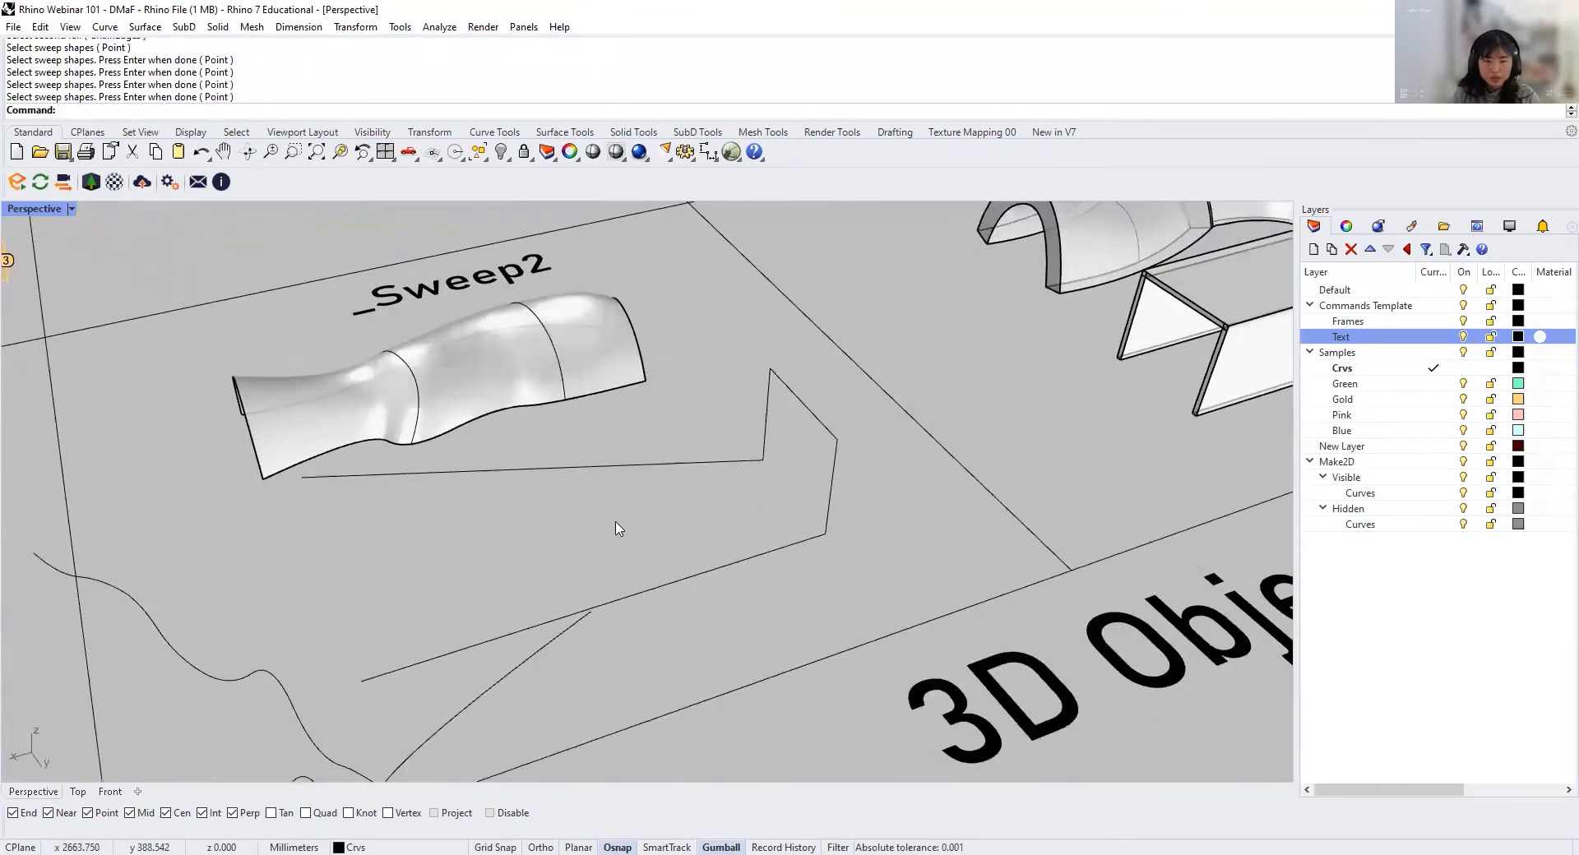
Step: Sweep the angular open profile along the two straight rails with Sweep2, leaving cross sections unchanged and refitting the rails
scroll(619, 528, "up", 2)
type("S")
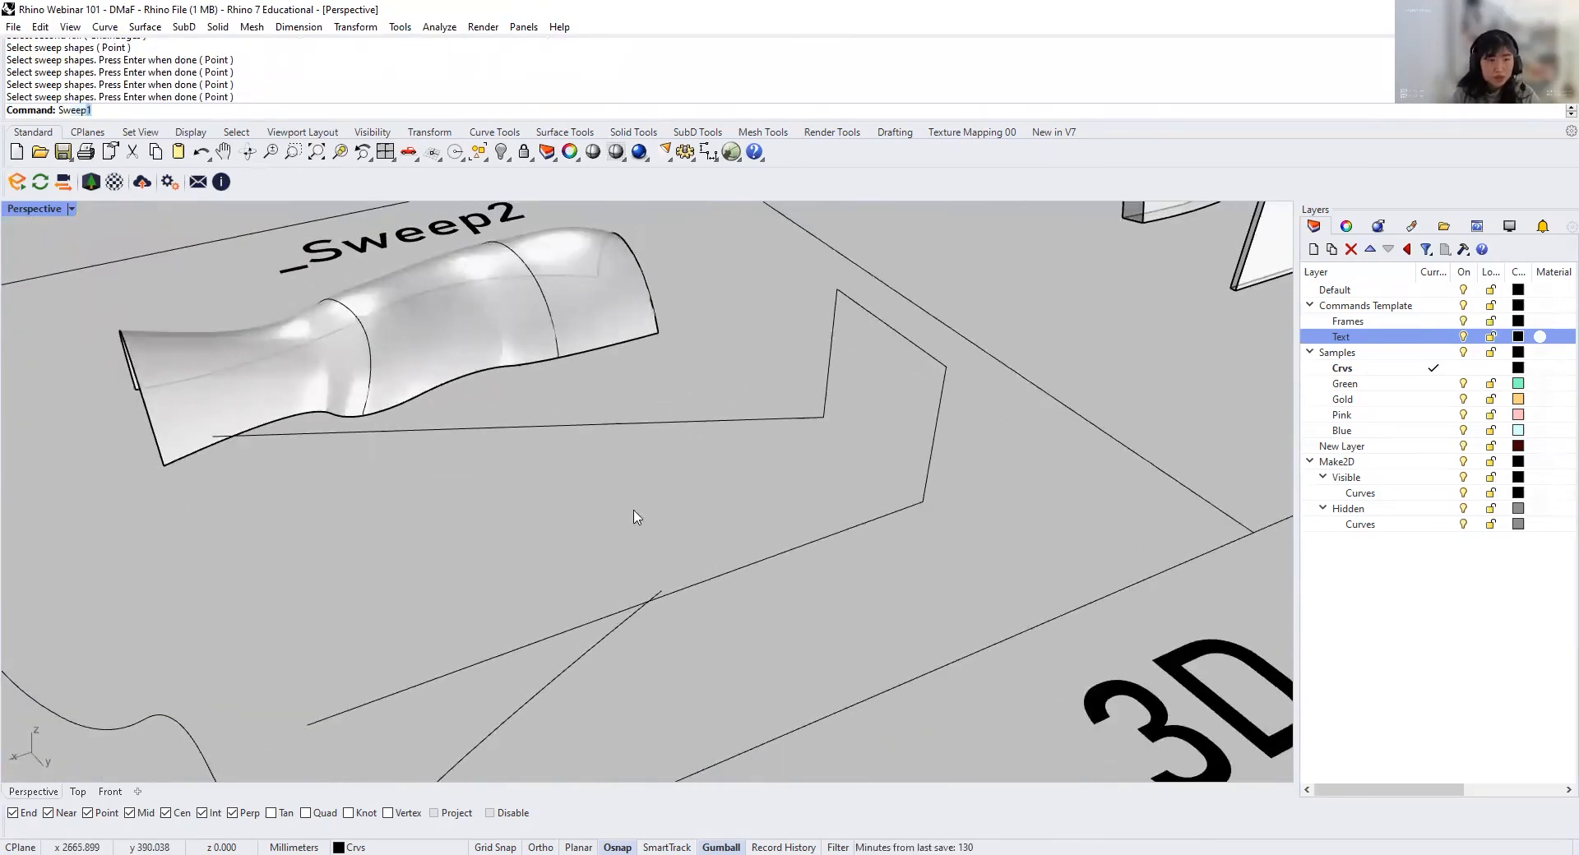
type("weep2")
key("Return")
left_click(693, 425)
left_click(875, 520)
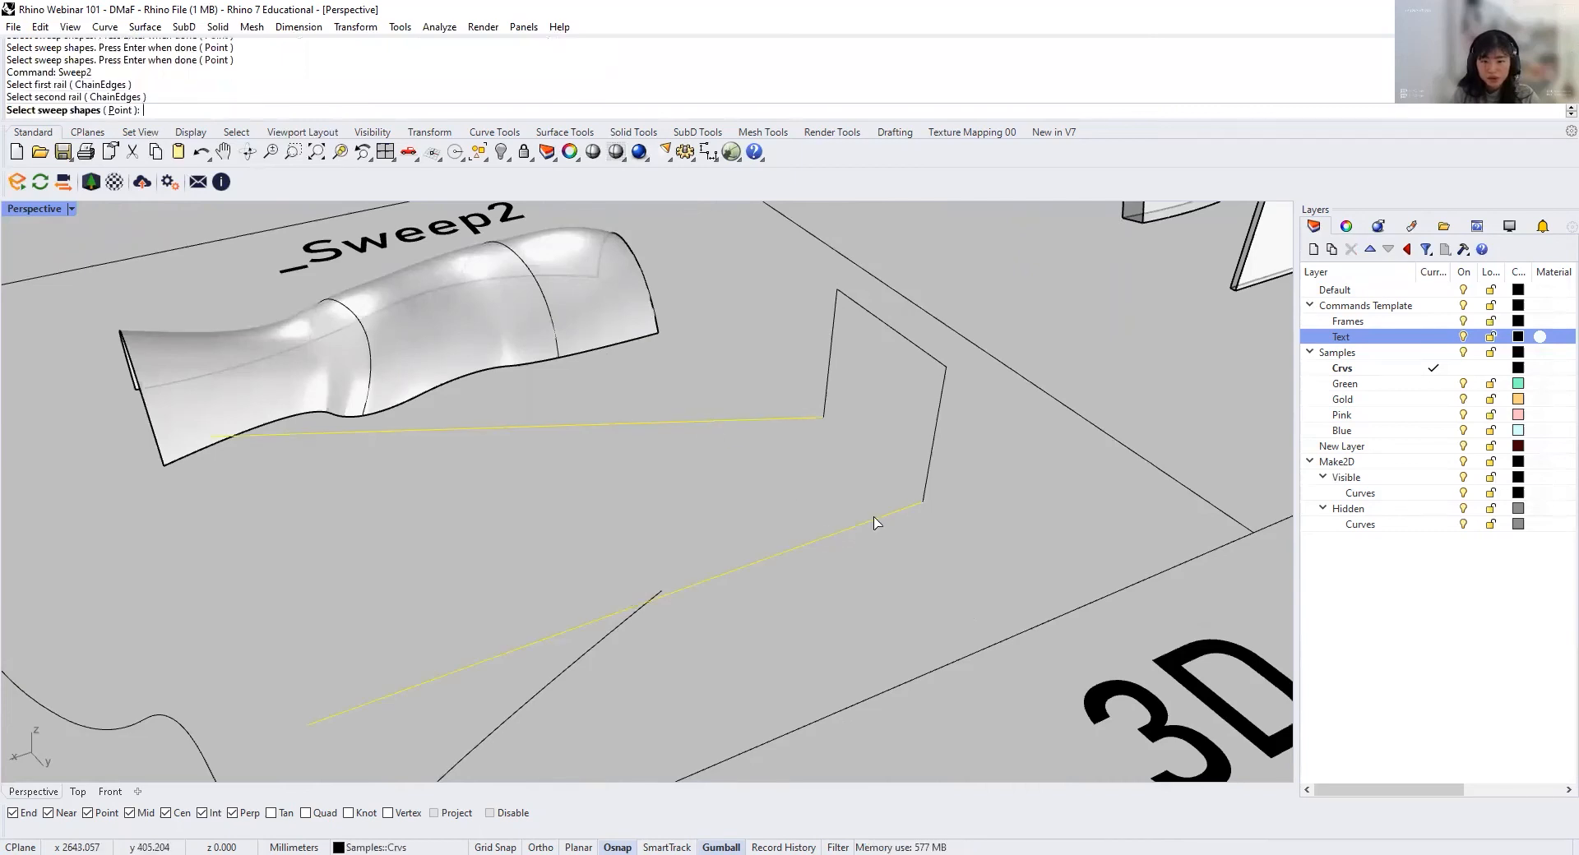
left_click(937, 452)
key("Return")
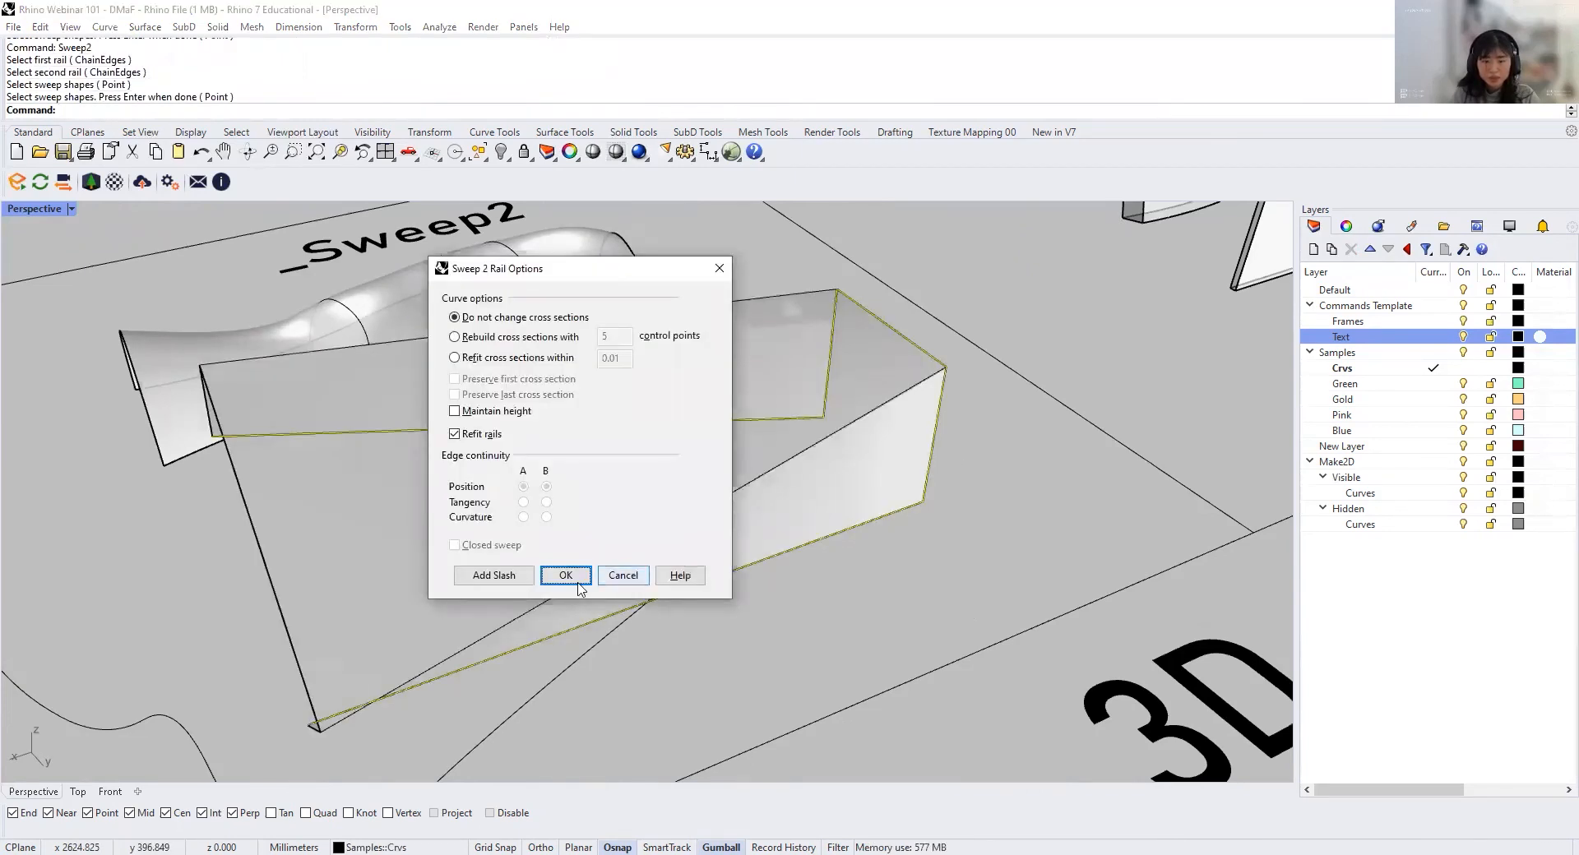
left_click(566, 668)
Step: Select the two loose wavy curves and move them together clear of the angular Sweep2 surface
right_click_drag(566, 668, 751, 433)
scroll(751, 431, "down", 5)
scroll(778, 595, "up", 3)
right_click_drag(779, 596, 669, 419)
left_click(617, 428)
left_click(713, 425, "shift")
left_click_drag(693, 432, 848, 538)
left_click(818, 598)
right_click_drag(818, 599, 730, 557)
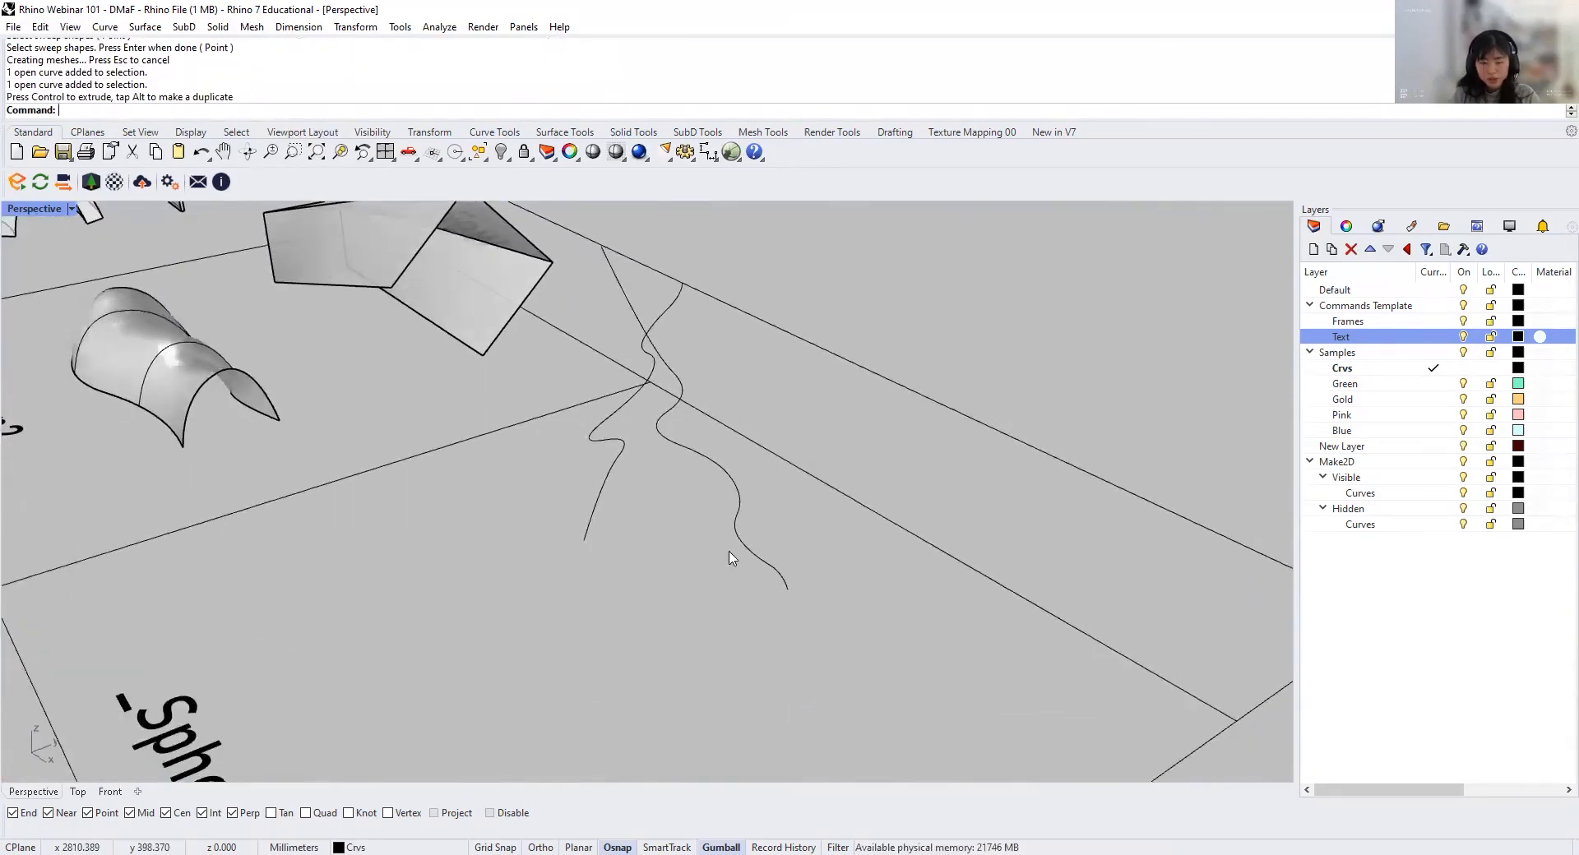
Step: Draw a straight line joining the near endpoints of the two loose wavy curves
key("Return")
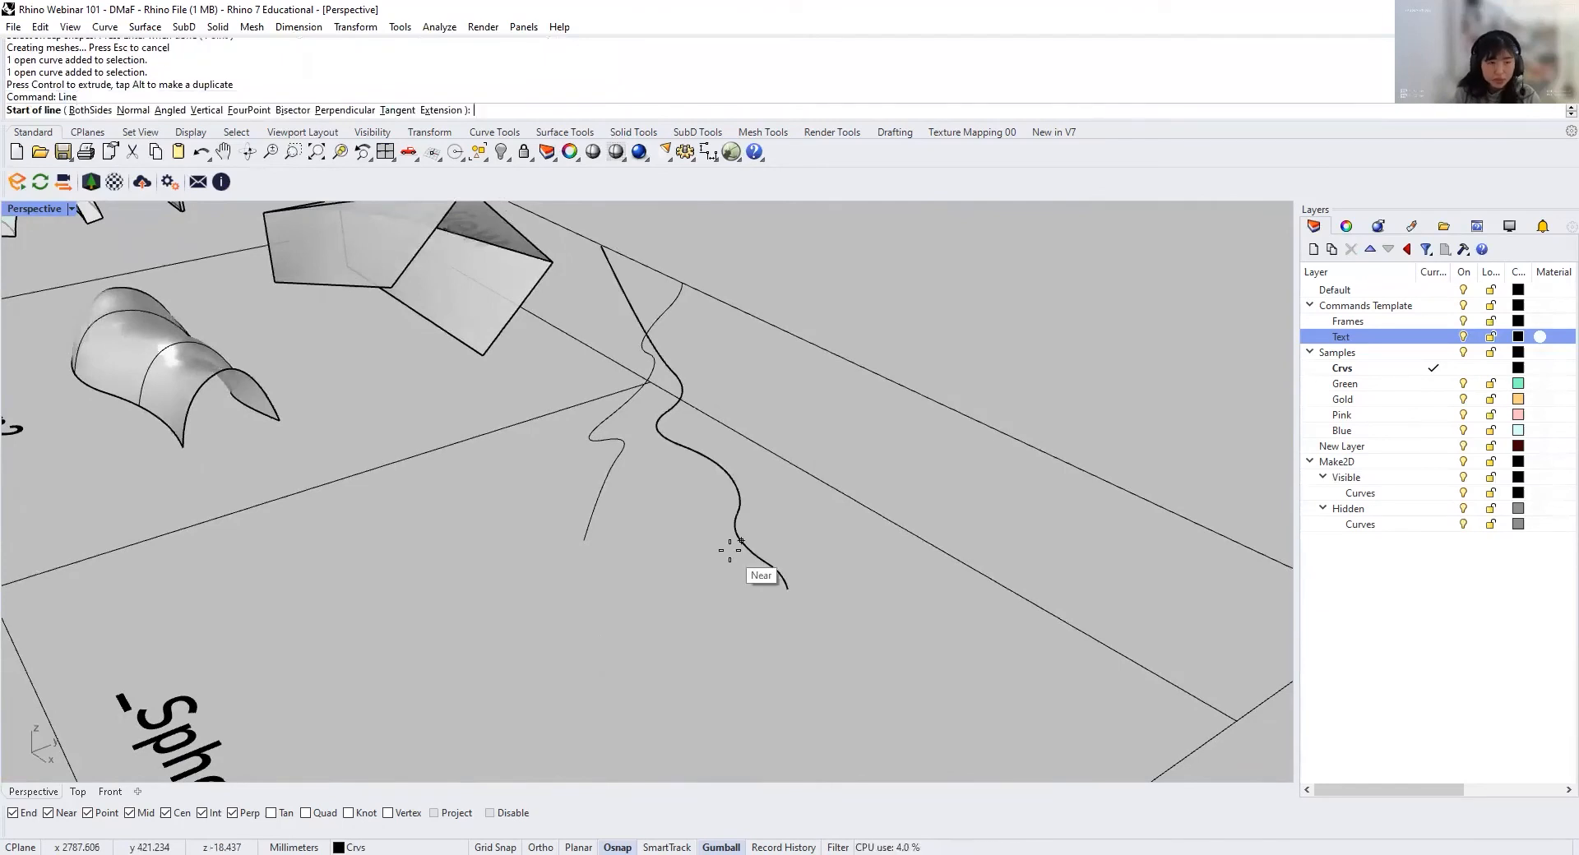
left_click(597, 546)
left_click(794, 601)
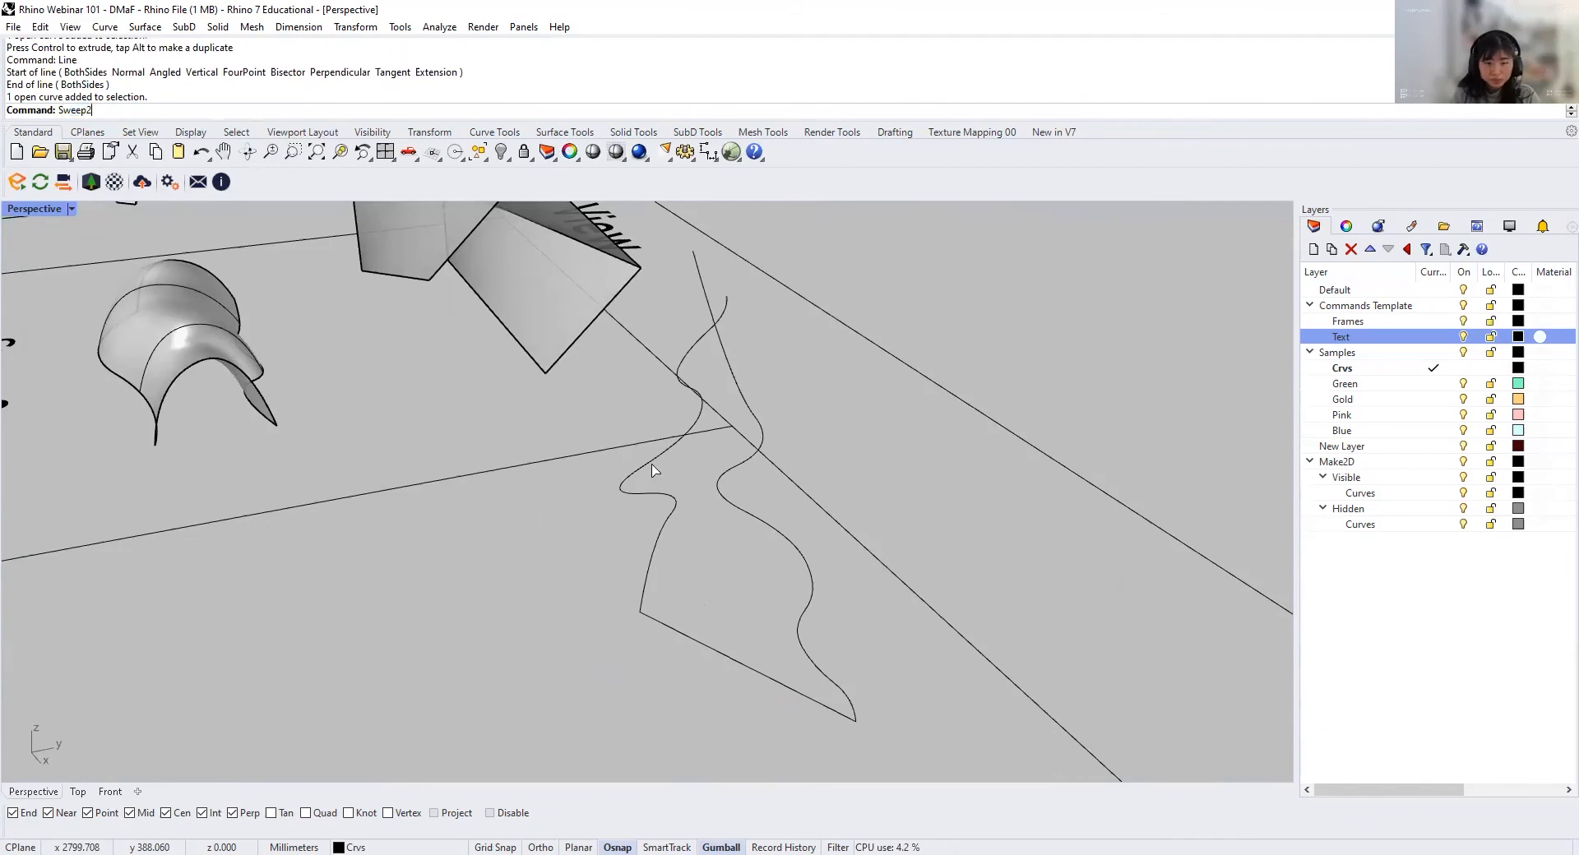
Step: Sweep the straight connecting line along the two wavy rails with Sweep2, leaving cross sections unchanged and refitting the rails
key("Return")
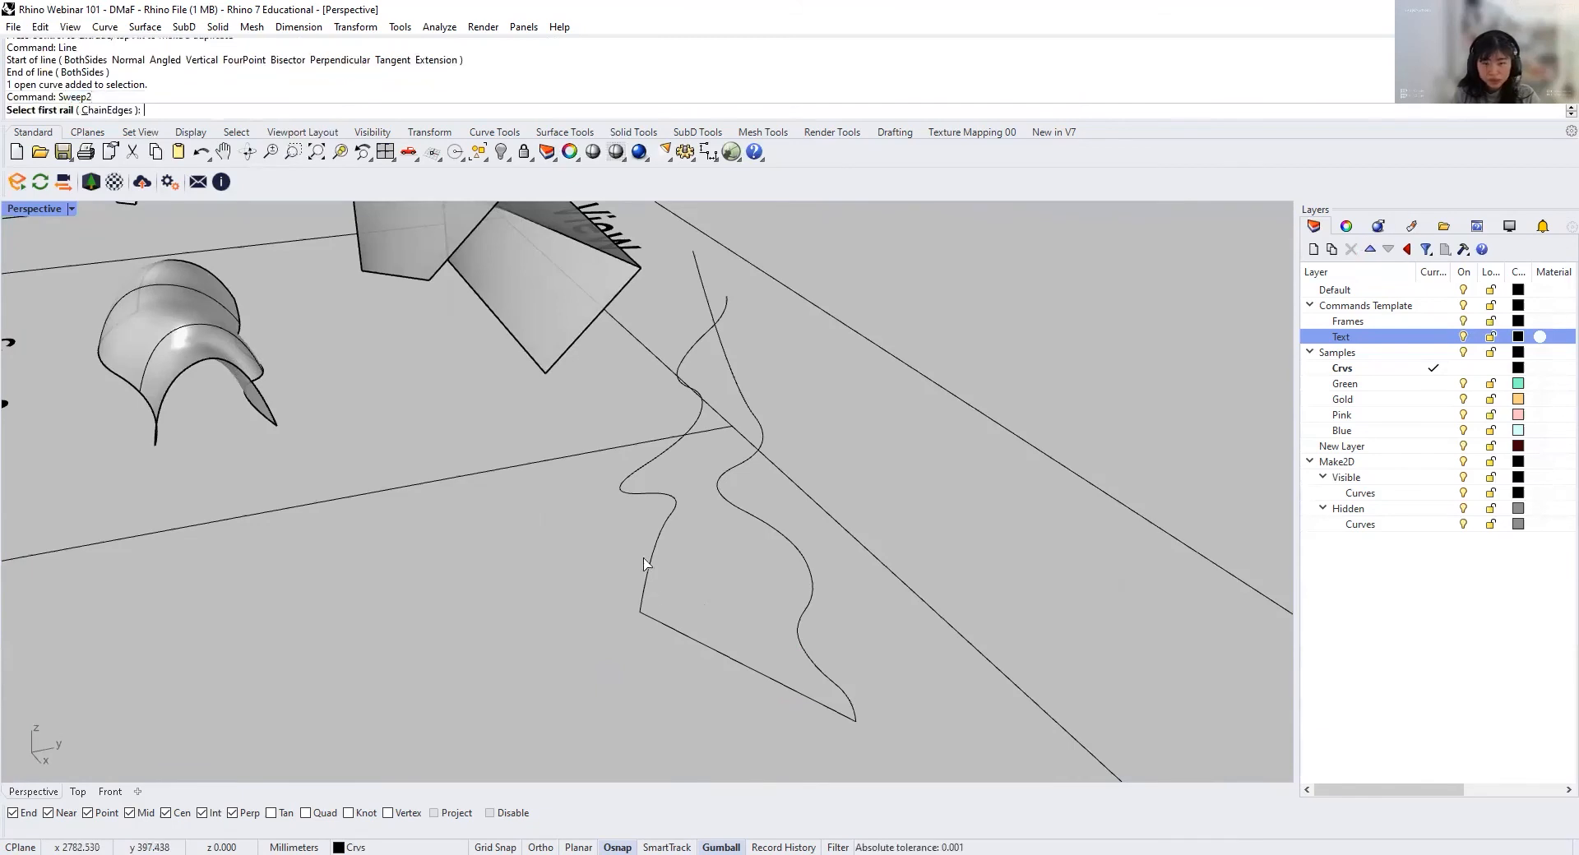
left_click(650, 561)
left_click(805, 610)
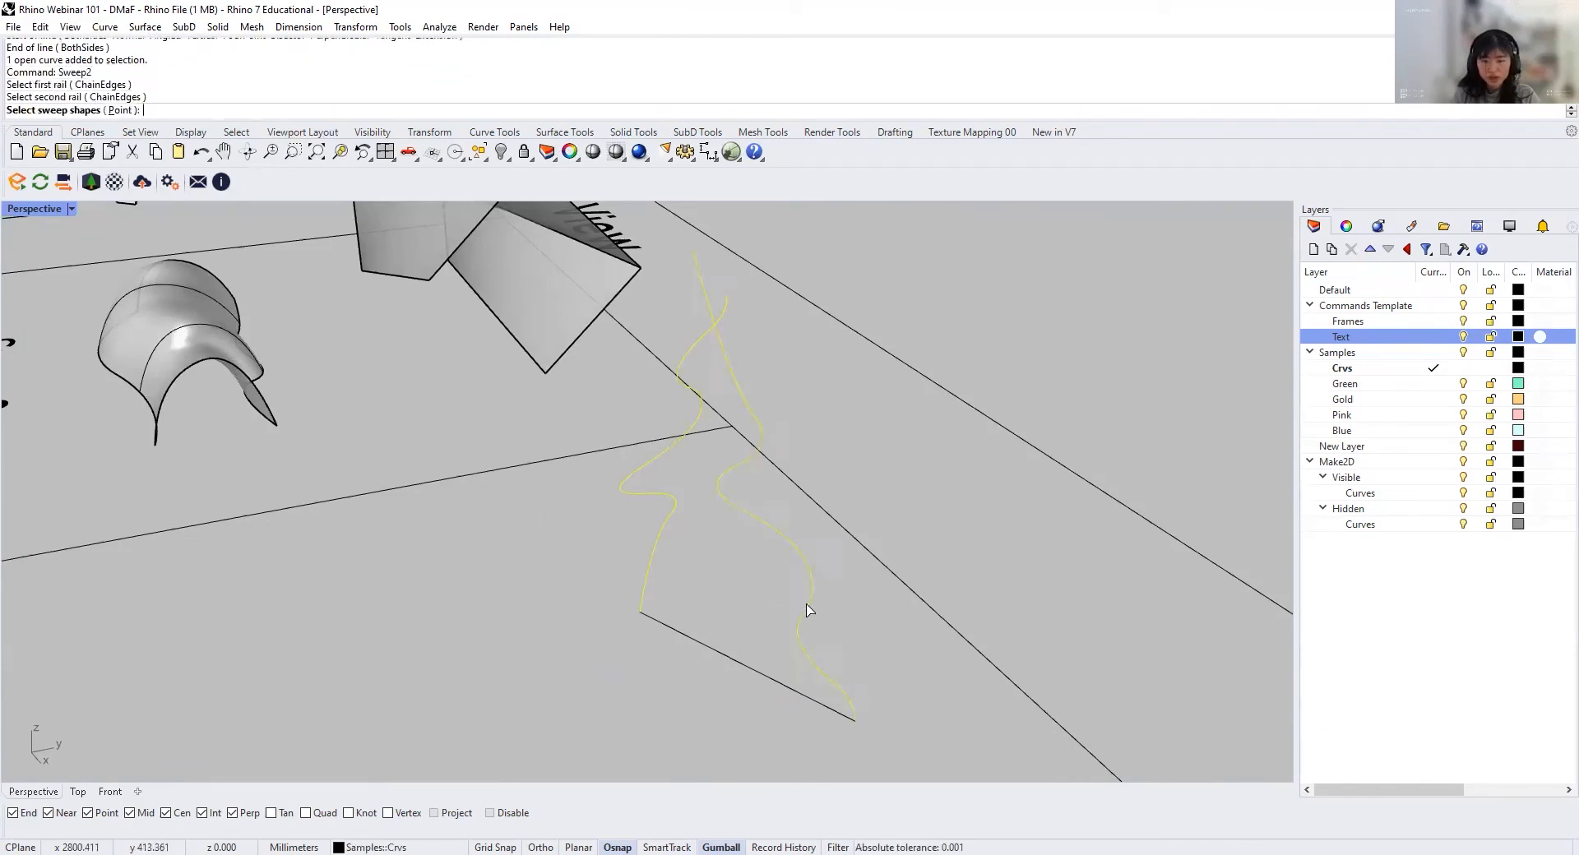
left_click(803, 698)
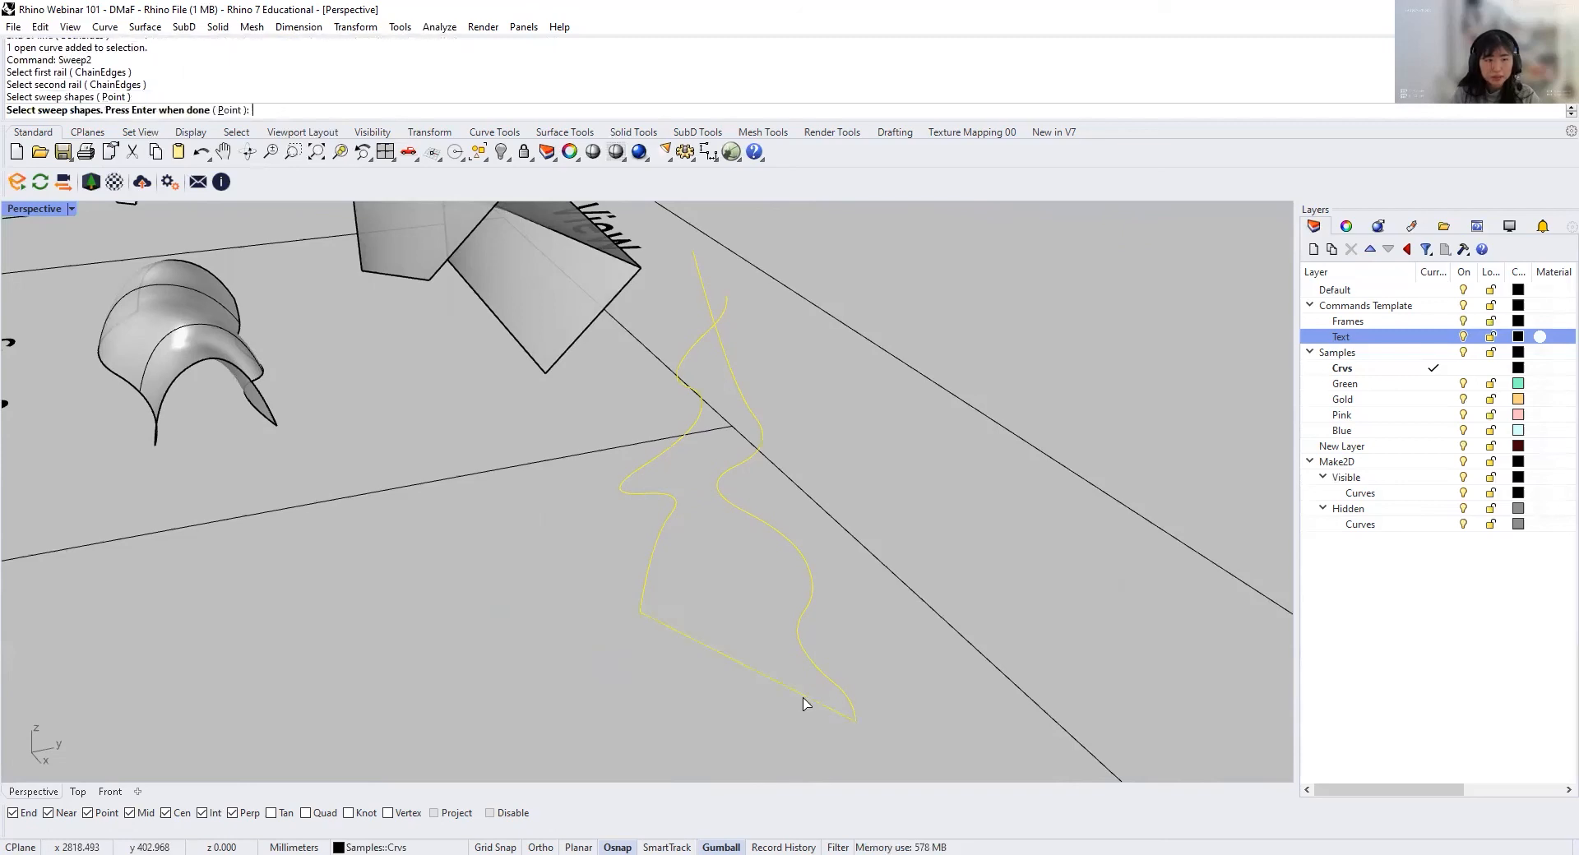
key("Return")
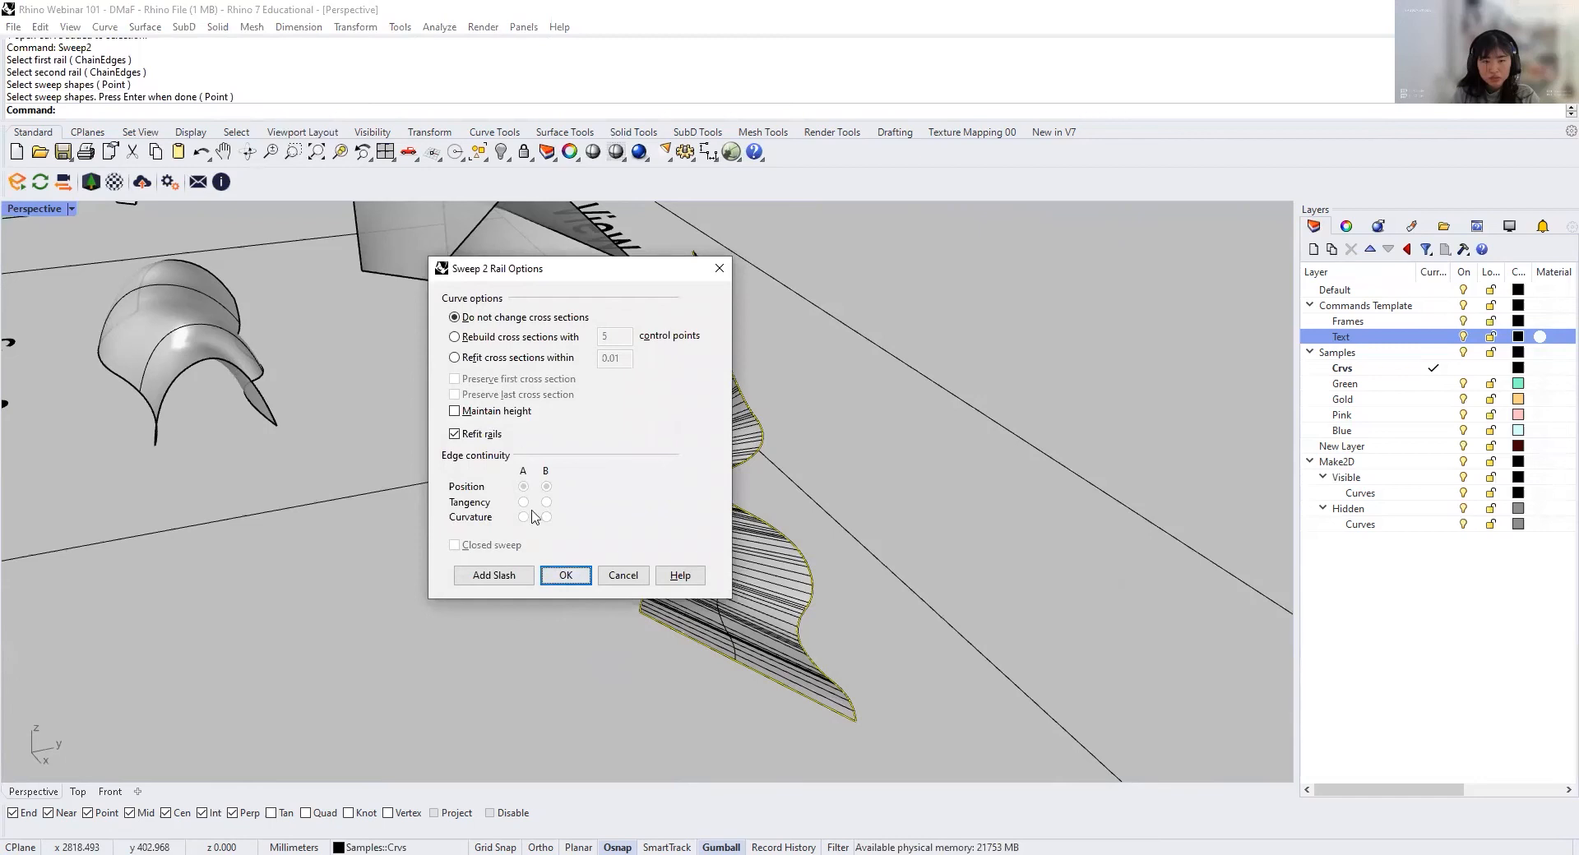
left_click(572, 578)
Step: Move the new wavy Sweep2 surface next to the similar twisted surface beside the Loft cell
scroll(659, 583, "down", 5)
right_click_drag(659, 583, 744, 500)
scroll(743, 499, "up", 8)
scroll(743, 504, "down", 10)
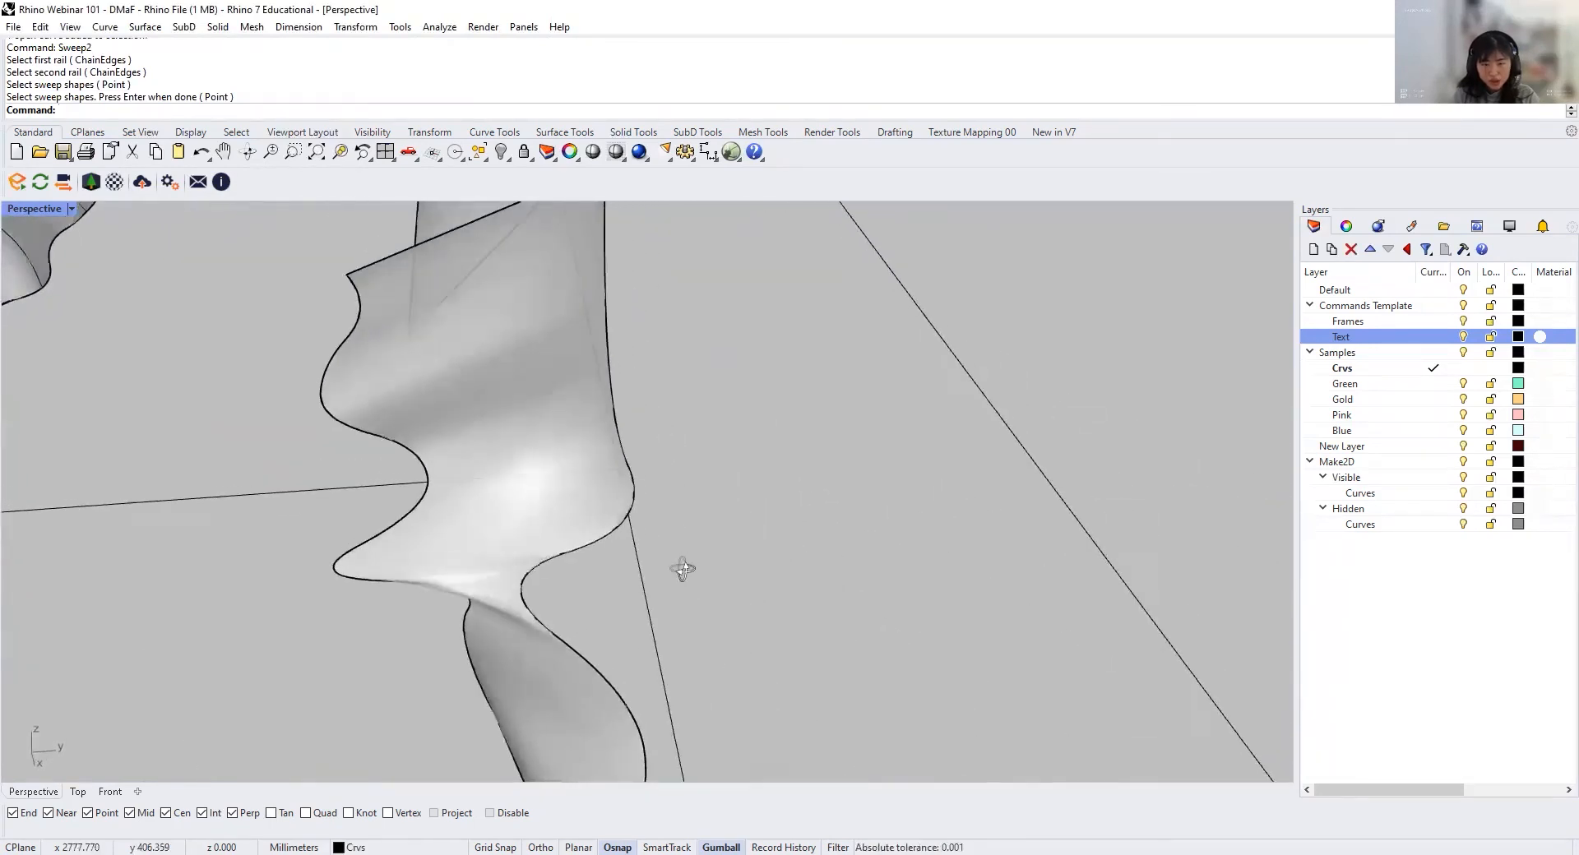
scroll(682, 586, "down", 1)
left_click(684, 588)
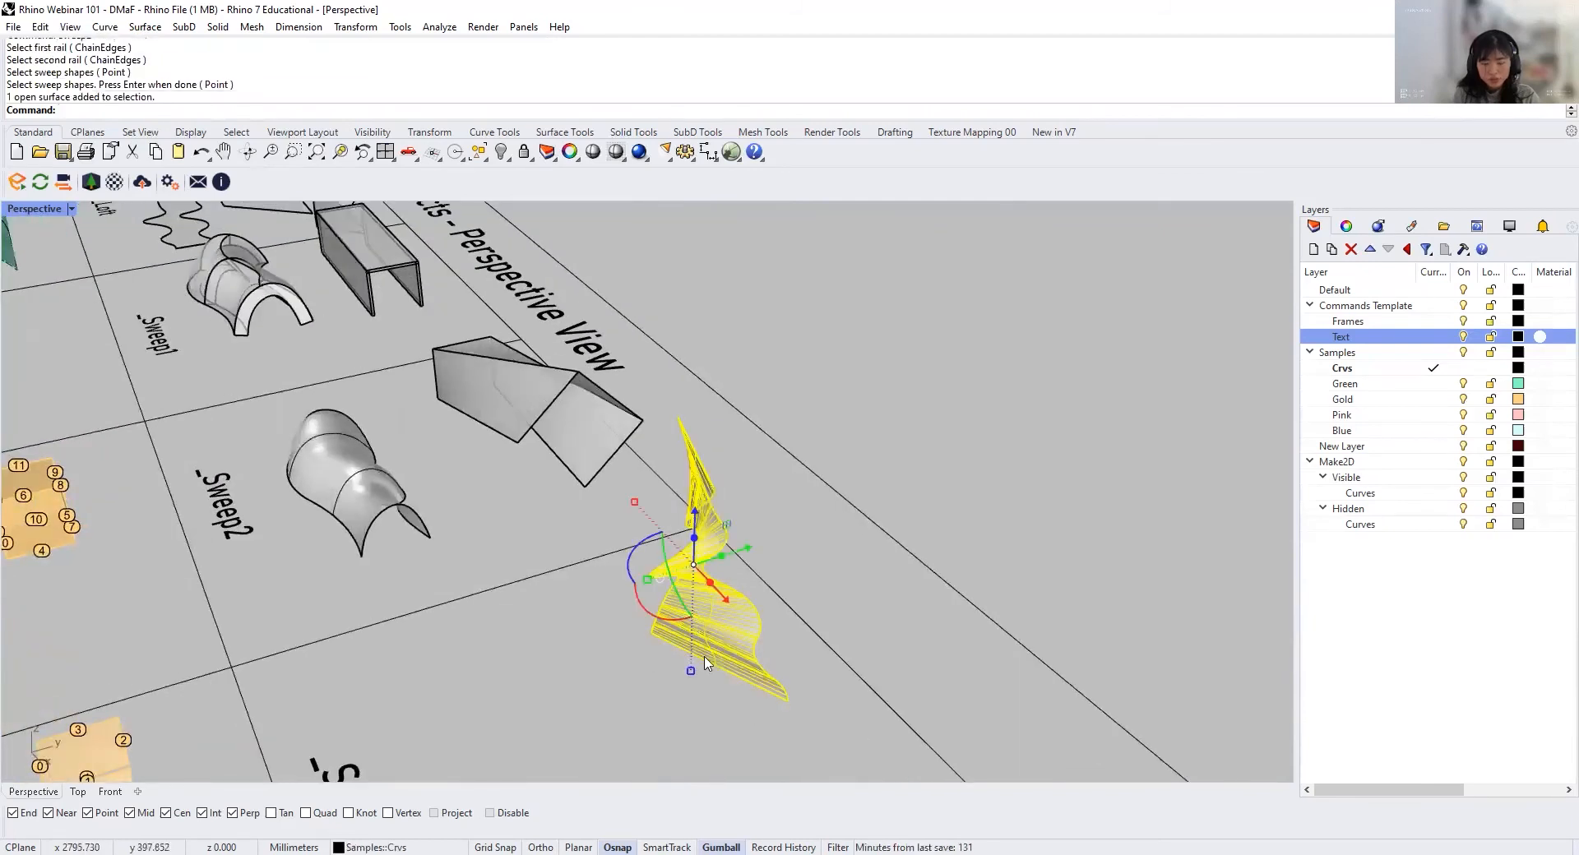
type("M")
key("Return")
left_click(672, 680)
scroll(582, 475, "down", 8)
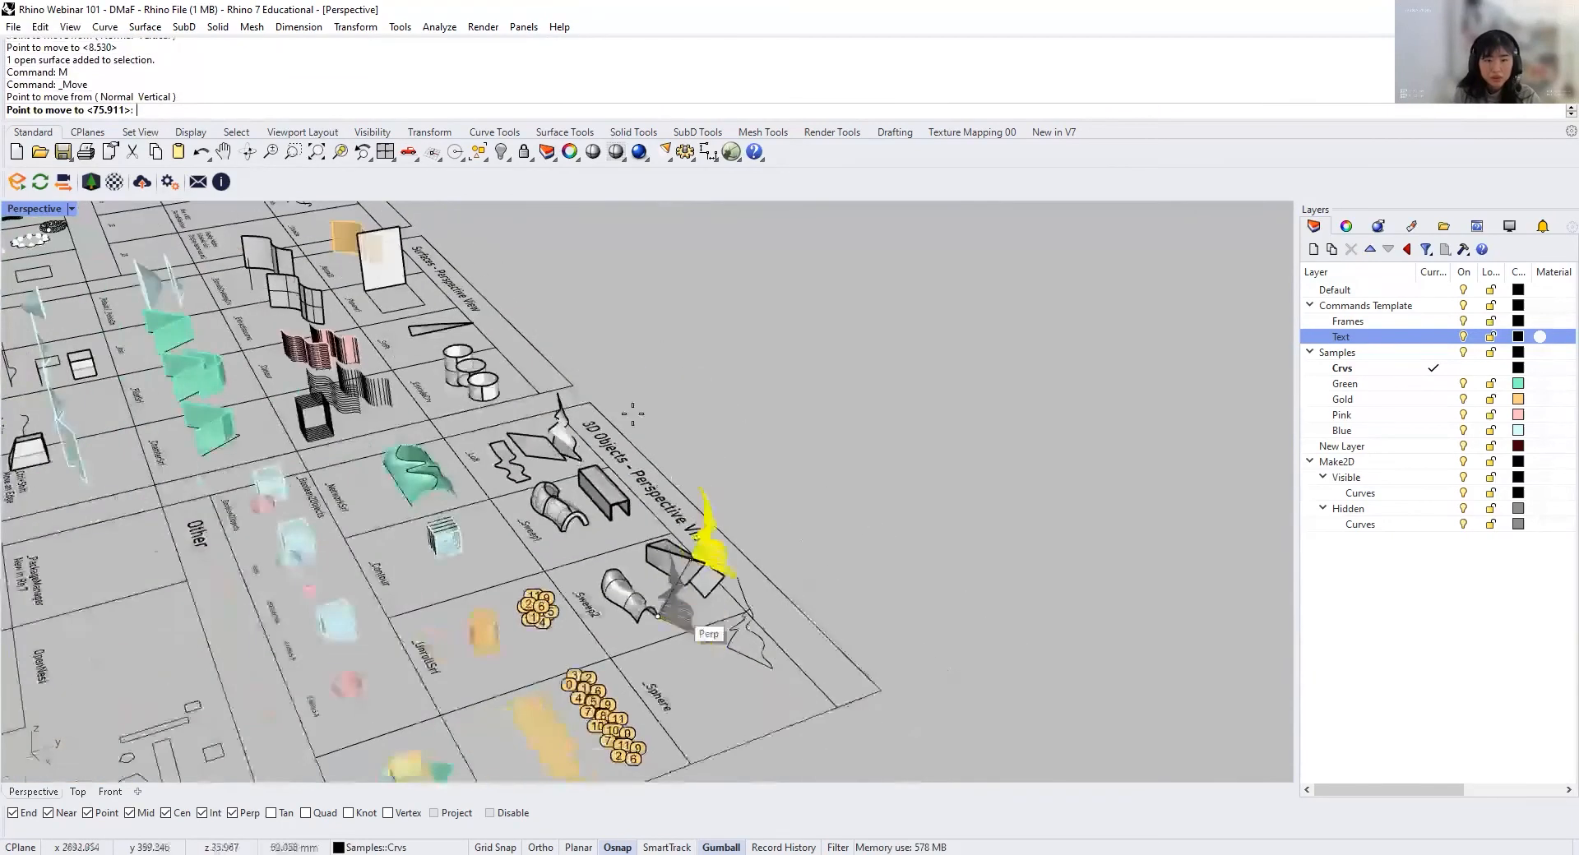
scroll(581, 475, "up", 3)
left_click(613, 588)
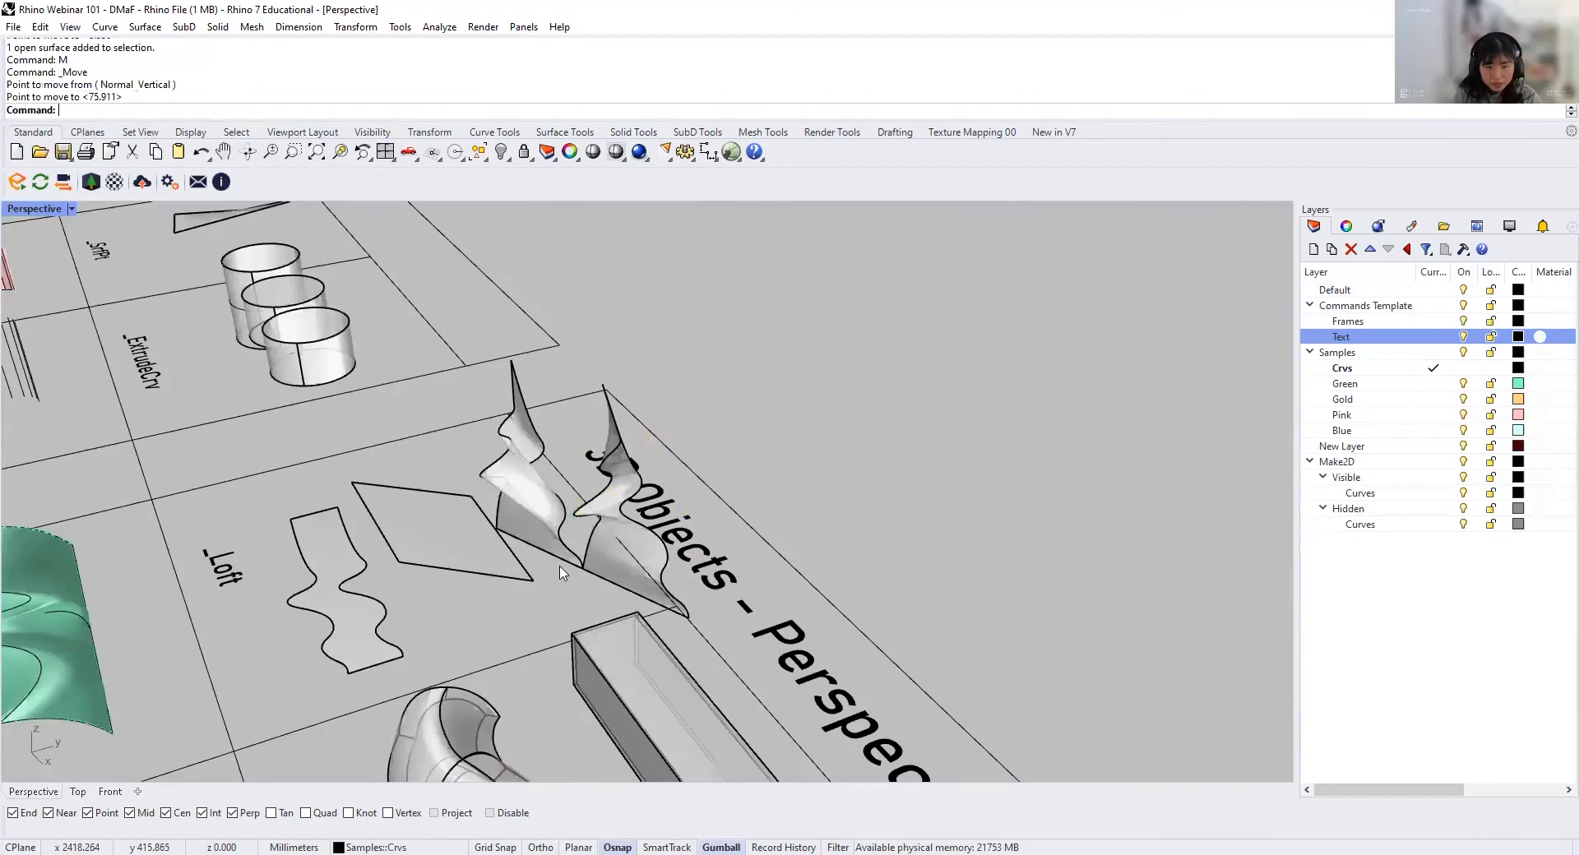
Step: Zoom in on the two twisted wavy surfaces near the Loft cell and compare their shapes from several angles
scroll(378, 576, "up", 5)
right_click_drag(383, 576, 509, 460)
left_click(259, 646)
type("z")
key("Return")
type("s")
key("Return")
right_click_drag(493, 526, 842, 569)
left_click(718, 617)
right_click_drag(805, 643, 800, 638, "shift")
right_click_drag(657, 596, 652, 530)
scroll(511, 603, "down", 5)
left_click(639, 498)
left_click(731, 530, "shift")
scroll(732, 528, "down", 4)
Step: Select the two wavy rails with their connecting line and move them about 108 mm into the Sweep2 cell
left_click_drag(730, 528, 945, 576)
left_click(933, 651)
right_click_drag(930, 653, 477, 526)
scroll(471, 487, "up", 6)
left_click_drag(809, 488, 683, 381)
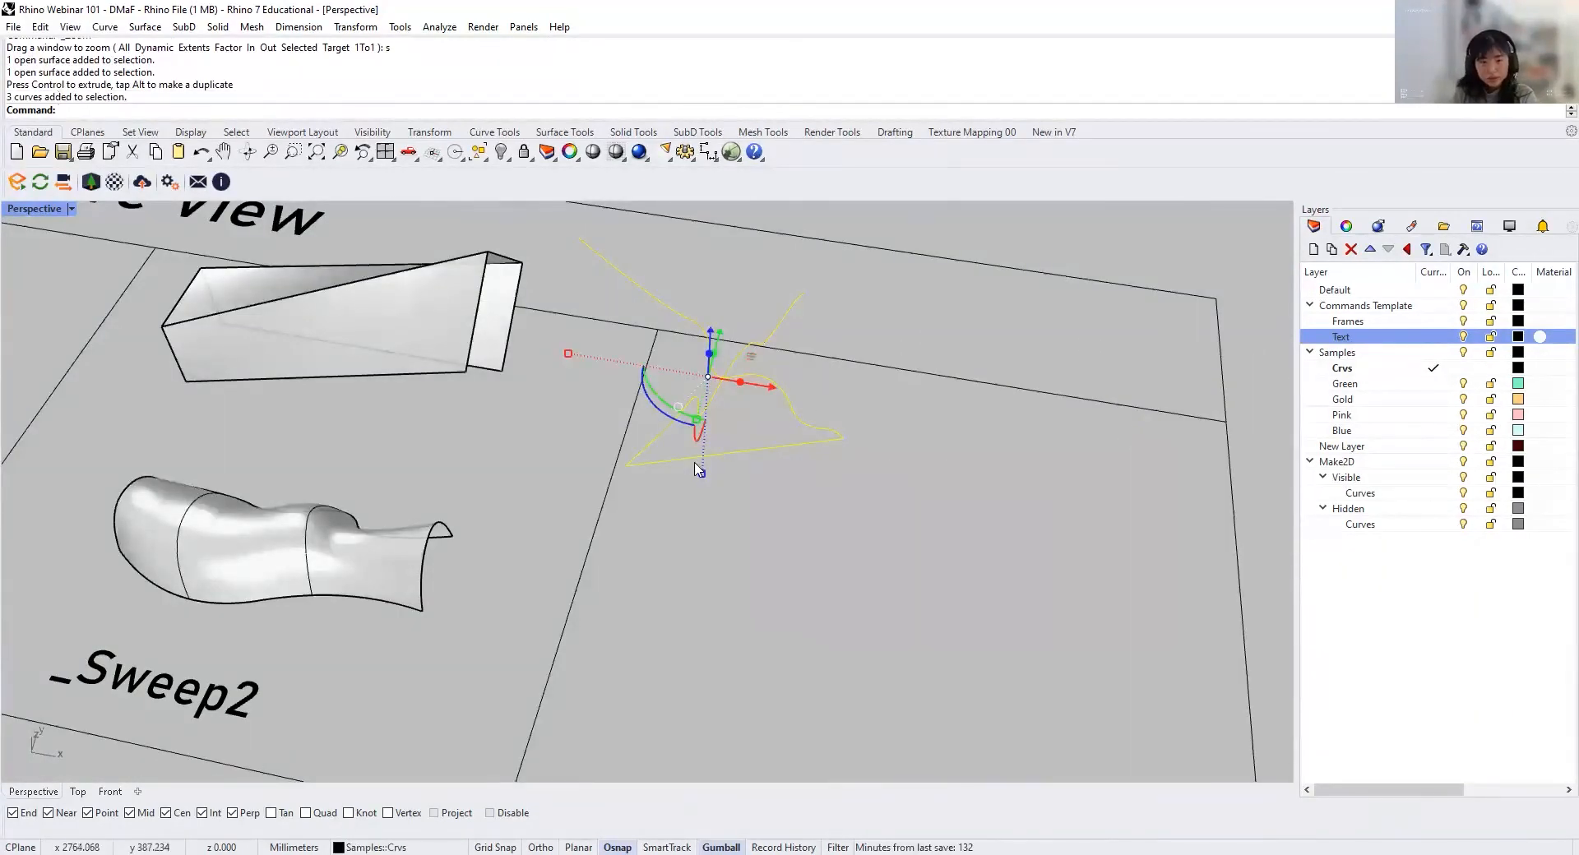
type("m")
key("Return")
left_click(842, 439)
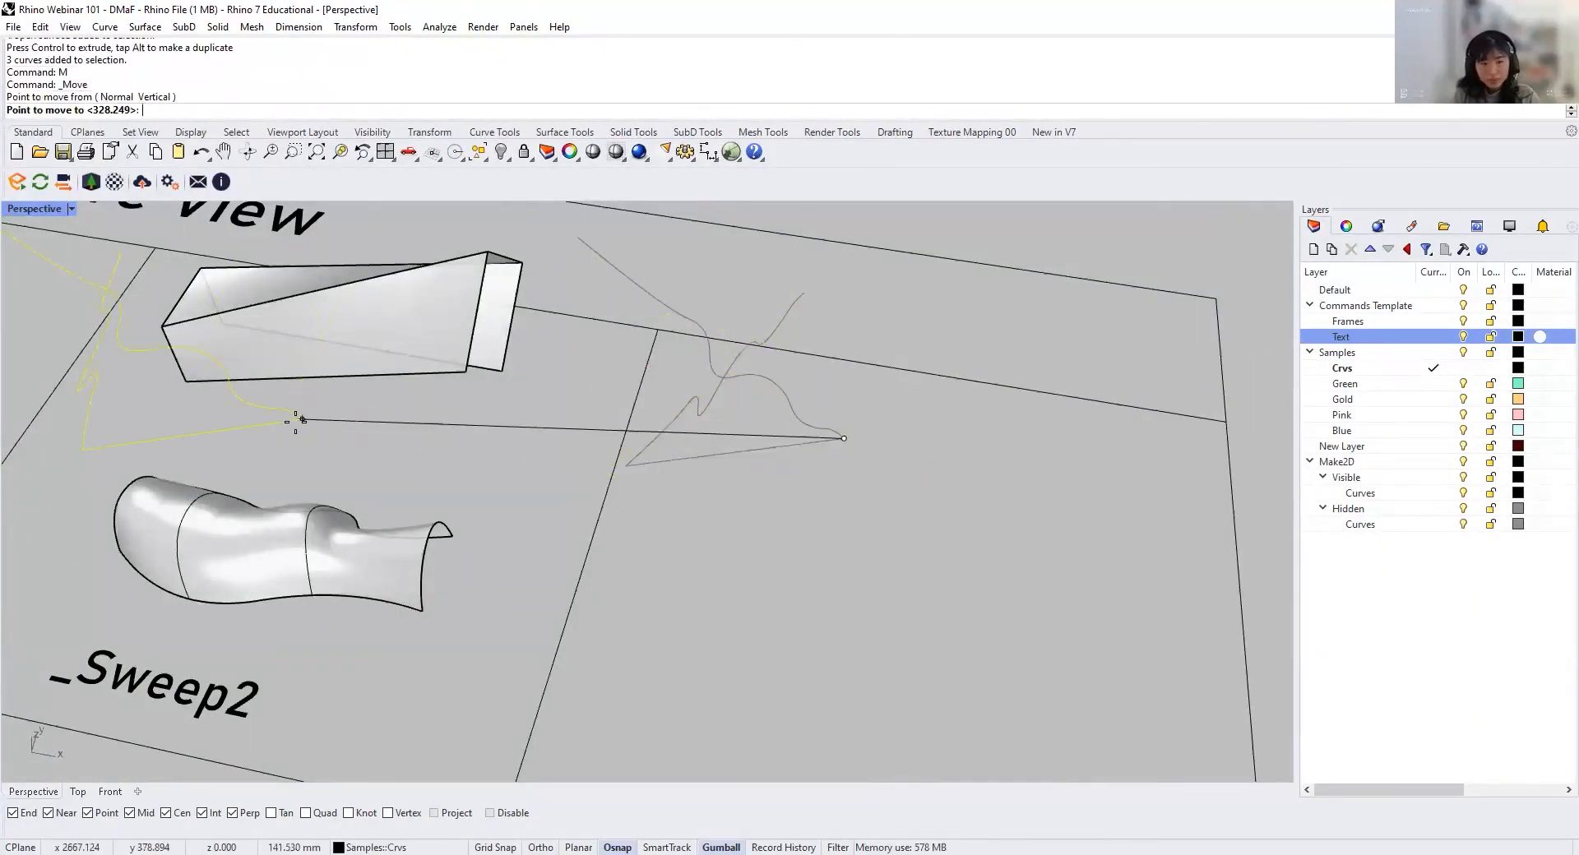
left_click(443, 433)
Step: Create a sphere in the empty Sphere cell, centred above the label and sized freehand to fit within the frame
scroll(486, 457, "down", 3)
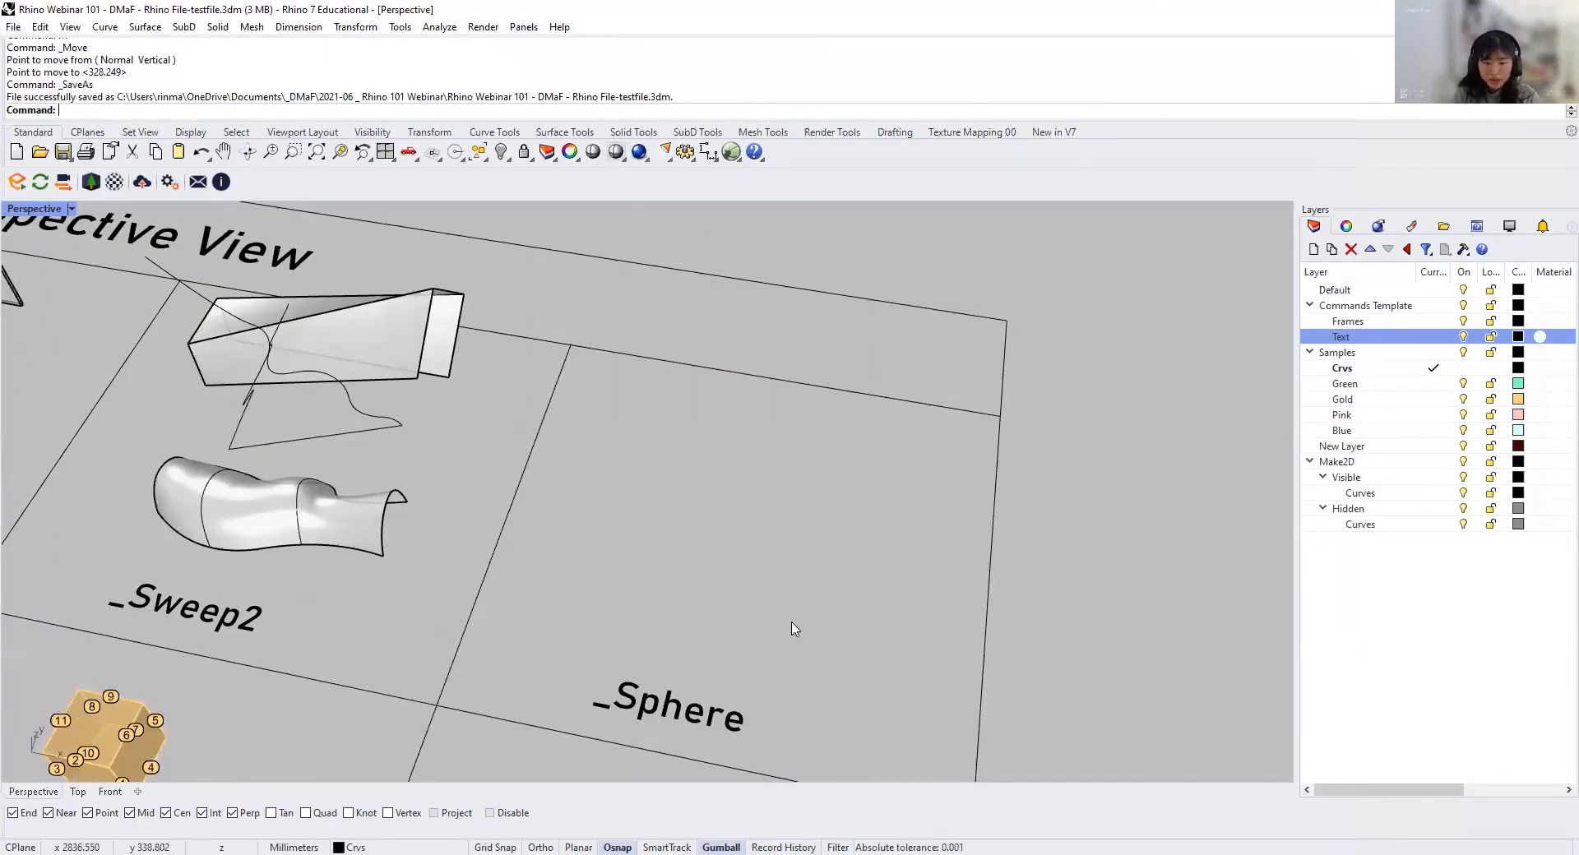
right_click_drag(758, 649, 806, 629, "shift")
key("BackSpace")
type("Sphere")
key("Return")
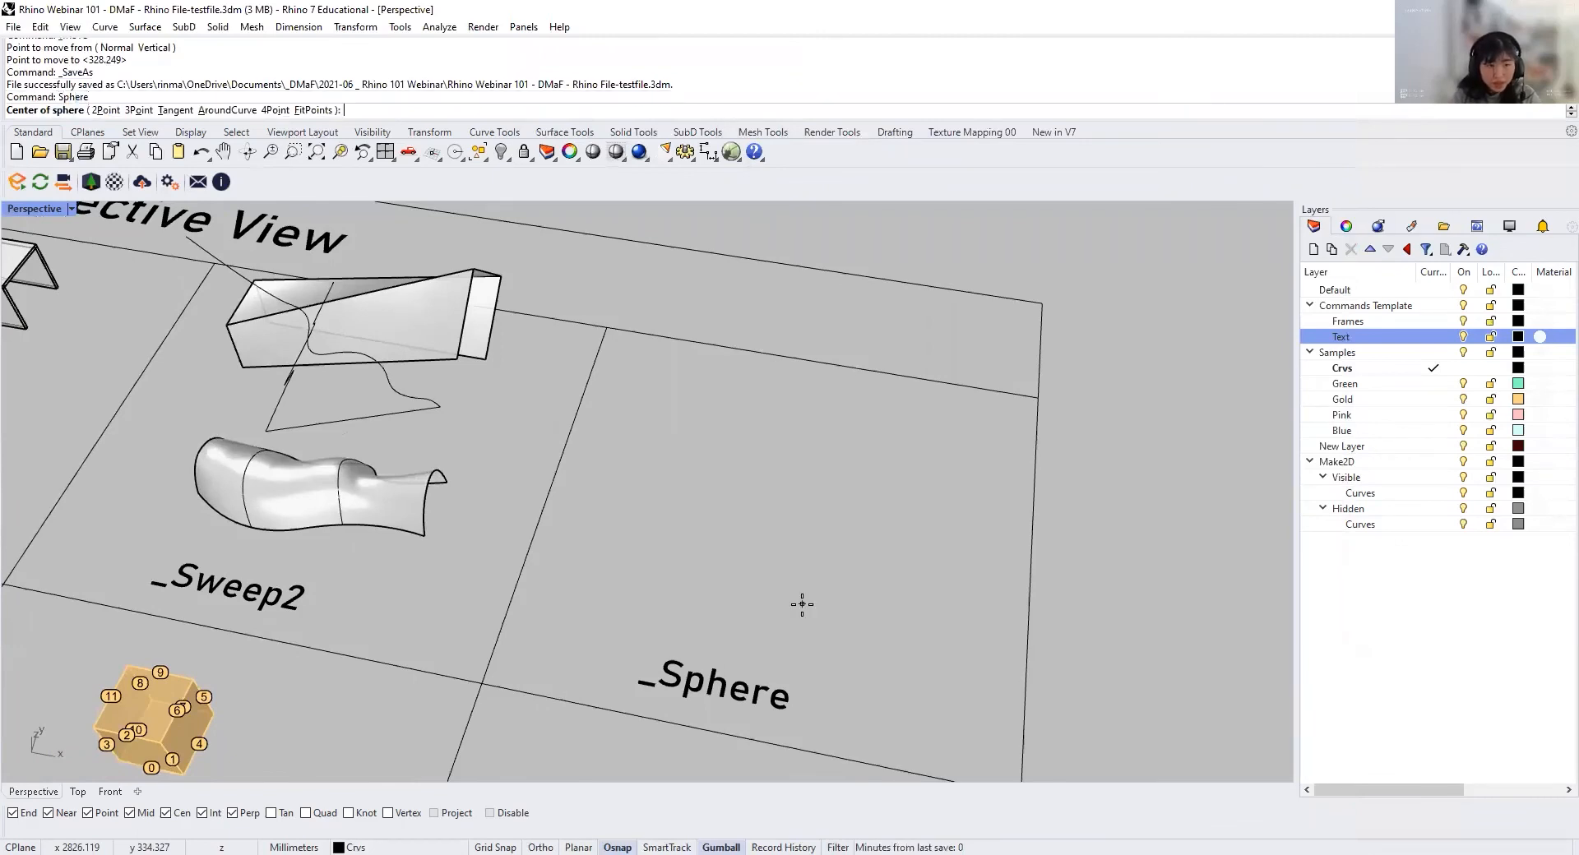
left_click(771, 471)
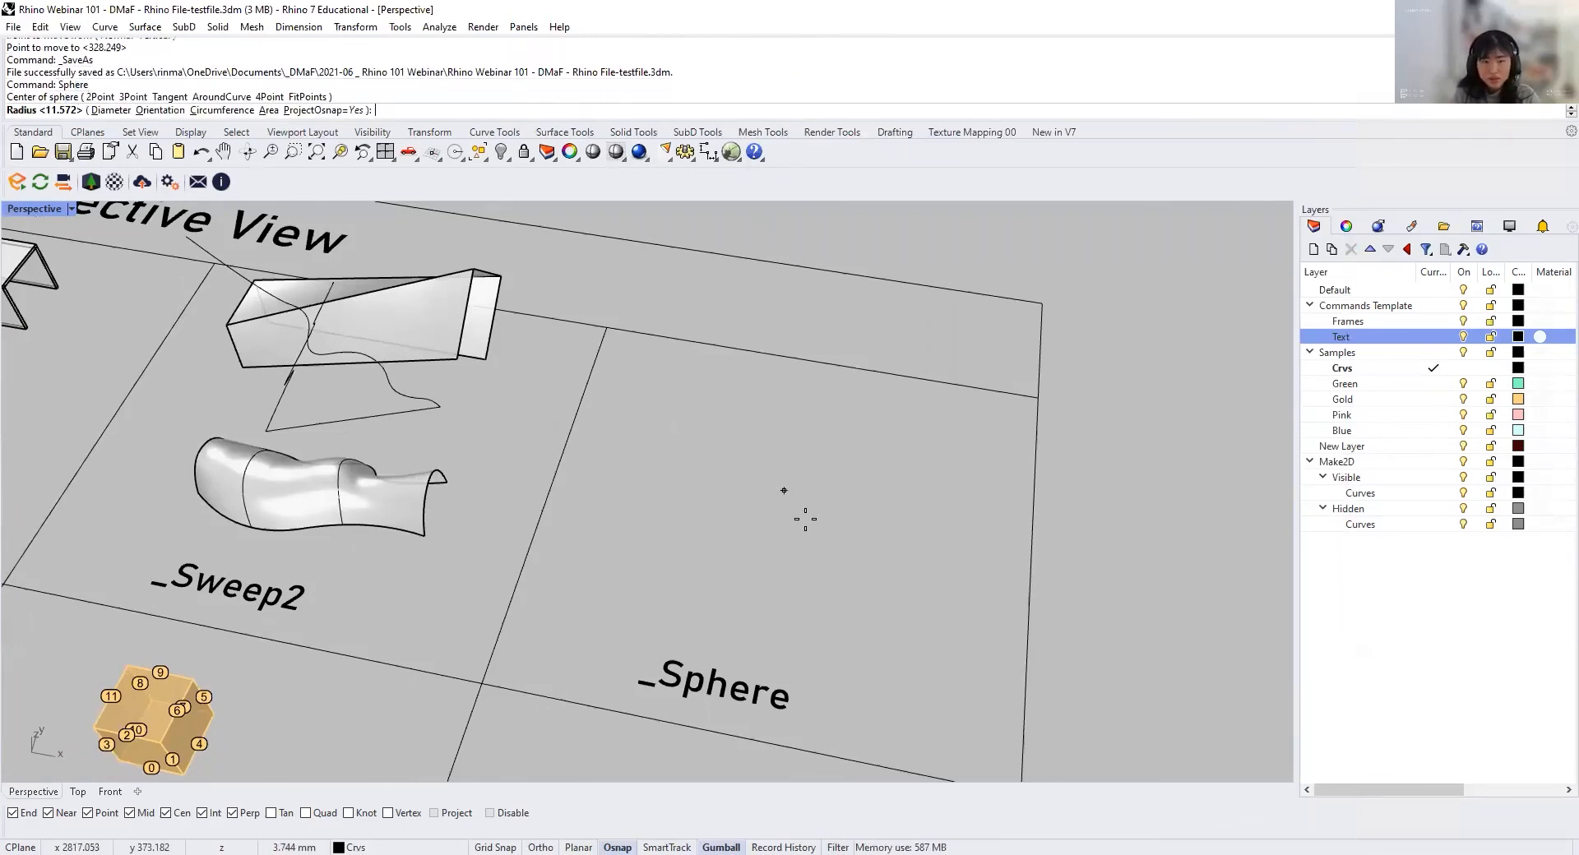
left_click(886, 512)
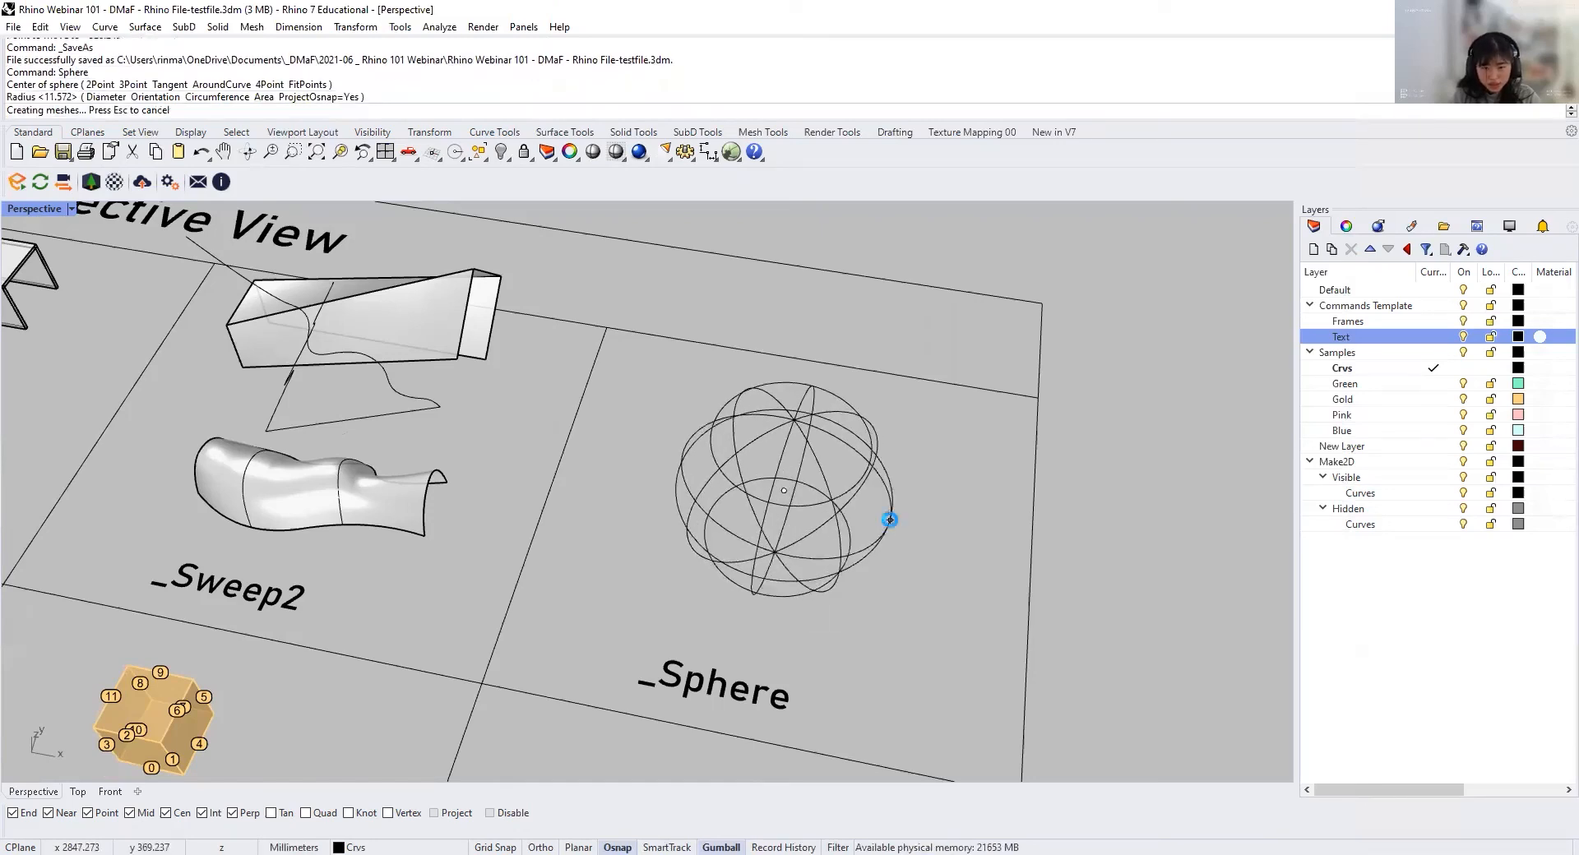
Step: Hide the green surface in the NetworkSrf cell to expose its underlying curves
mouse_move(868, 584)
right_mouse_down()
mouse_move(722, 513)
mouse_move(1026, 531)
mouse_move(1151, 518)
right_mouse_up()
scroll(911, 563, "down", 5)
scroll(1151, 518, "down", 3)
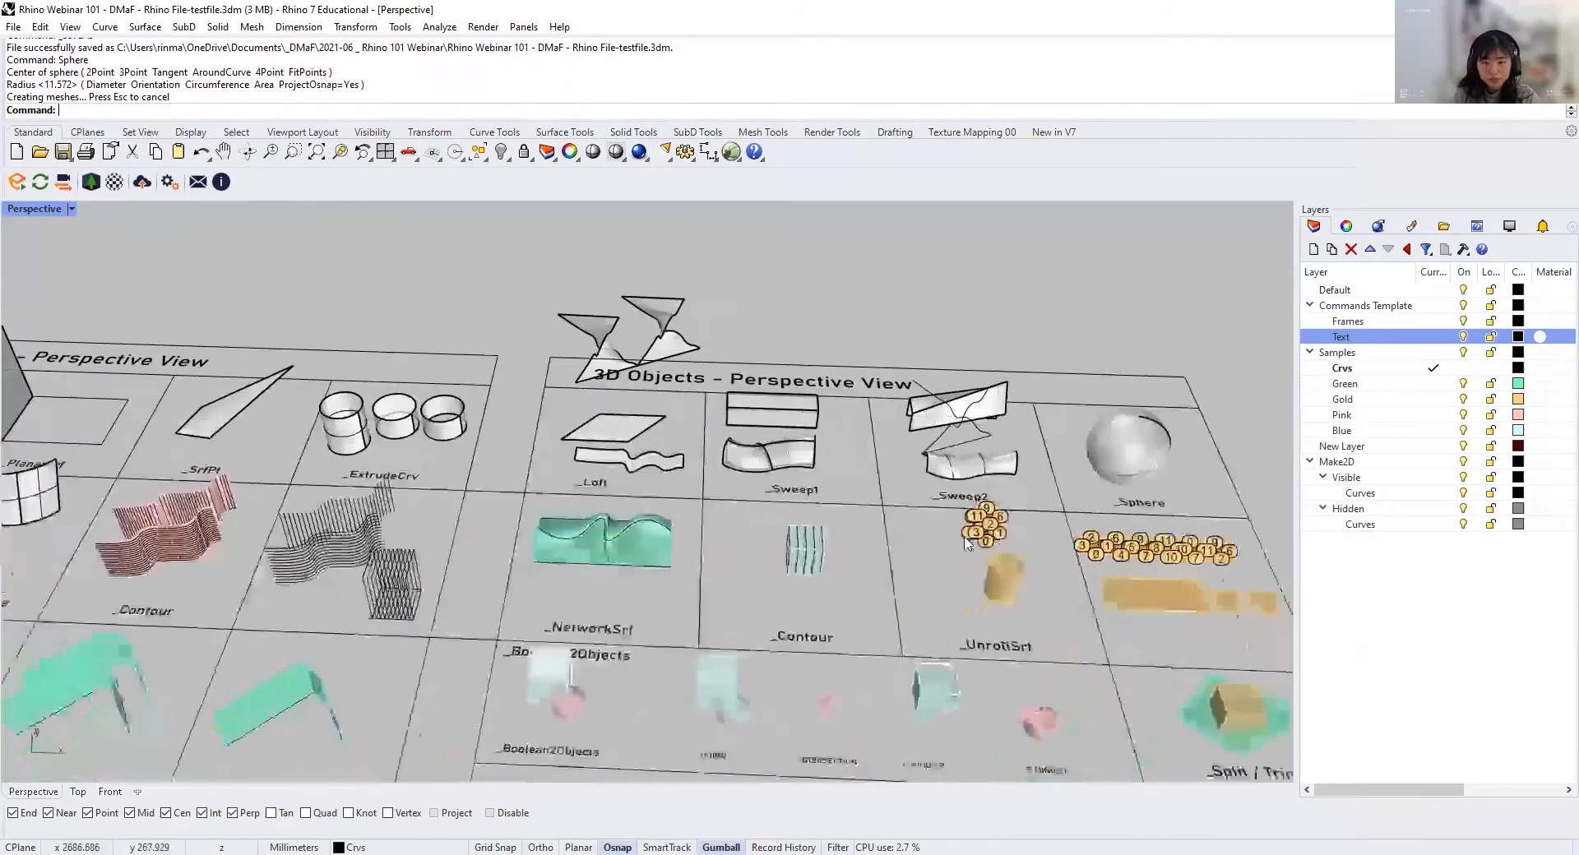
right_click_drag(888, 436, 732, 475)
scroll(521, 429, "up", 7)
scroll(521, 432, "down", 3)
right_click_drag(576, 411, 530, 348)
scroll(530, 348, "up", 3)
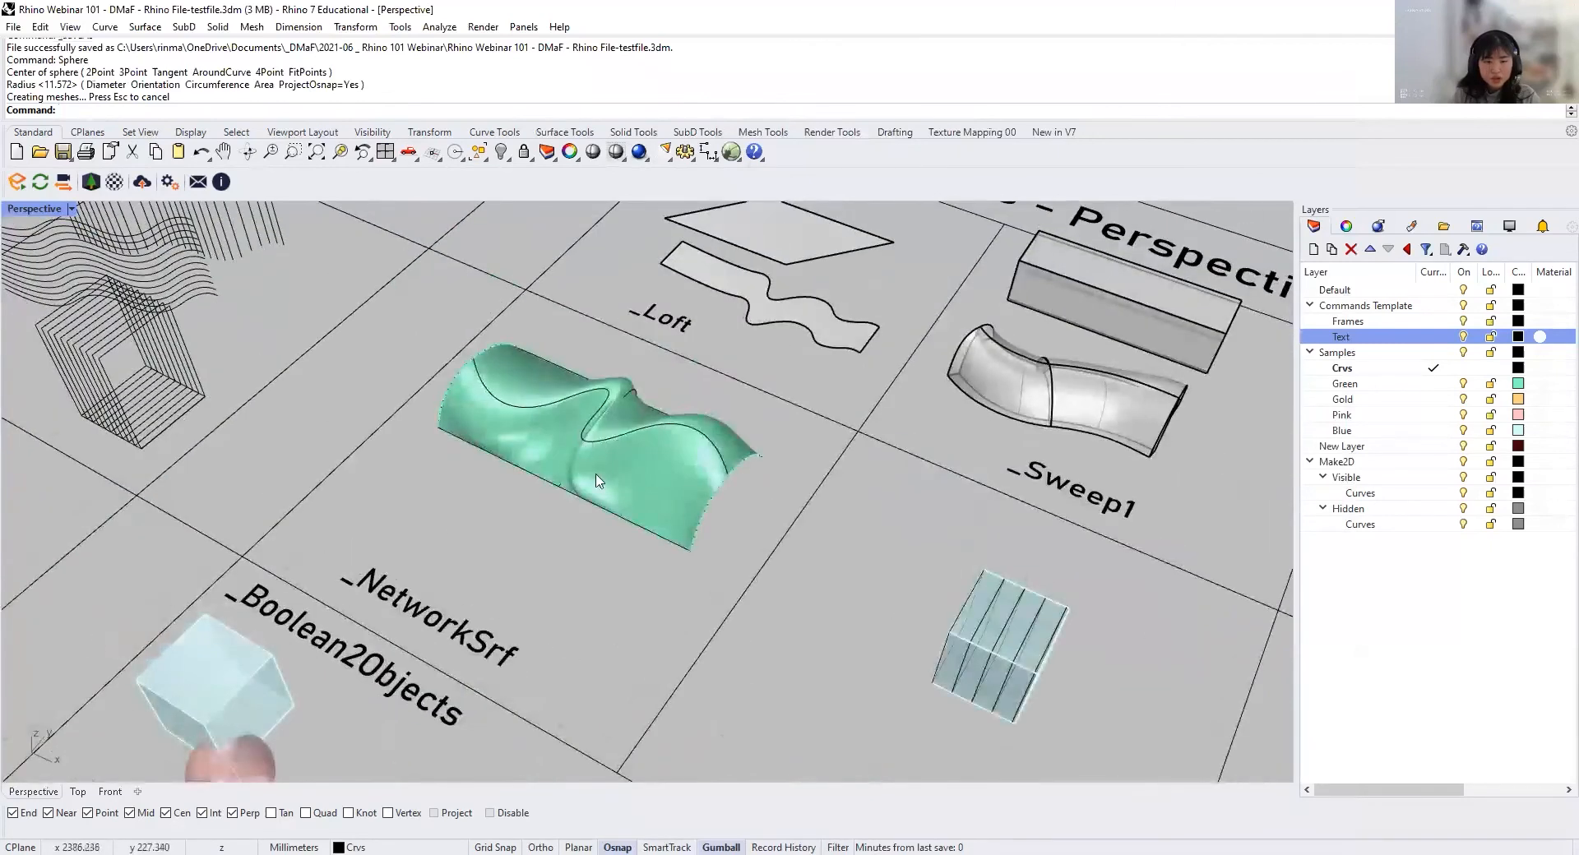
scroll(647, 524, "up", 2)
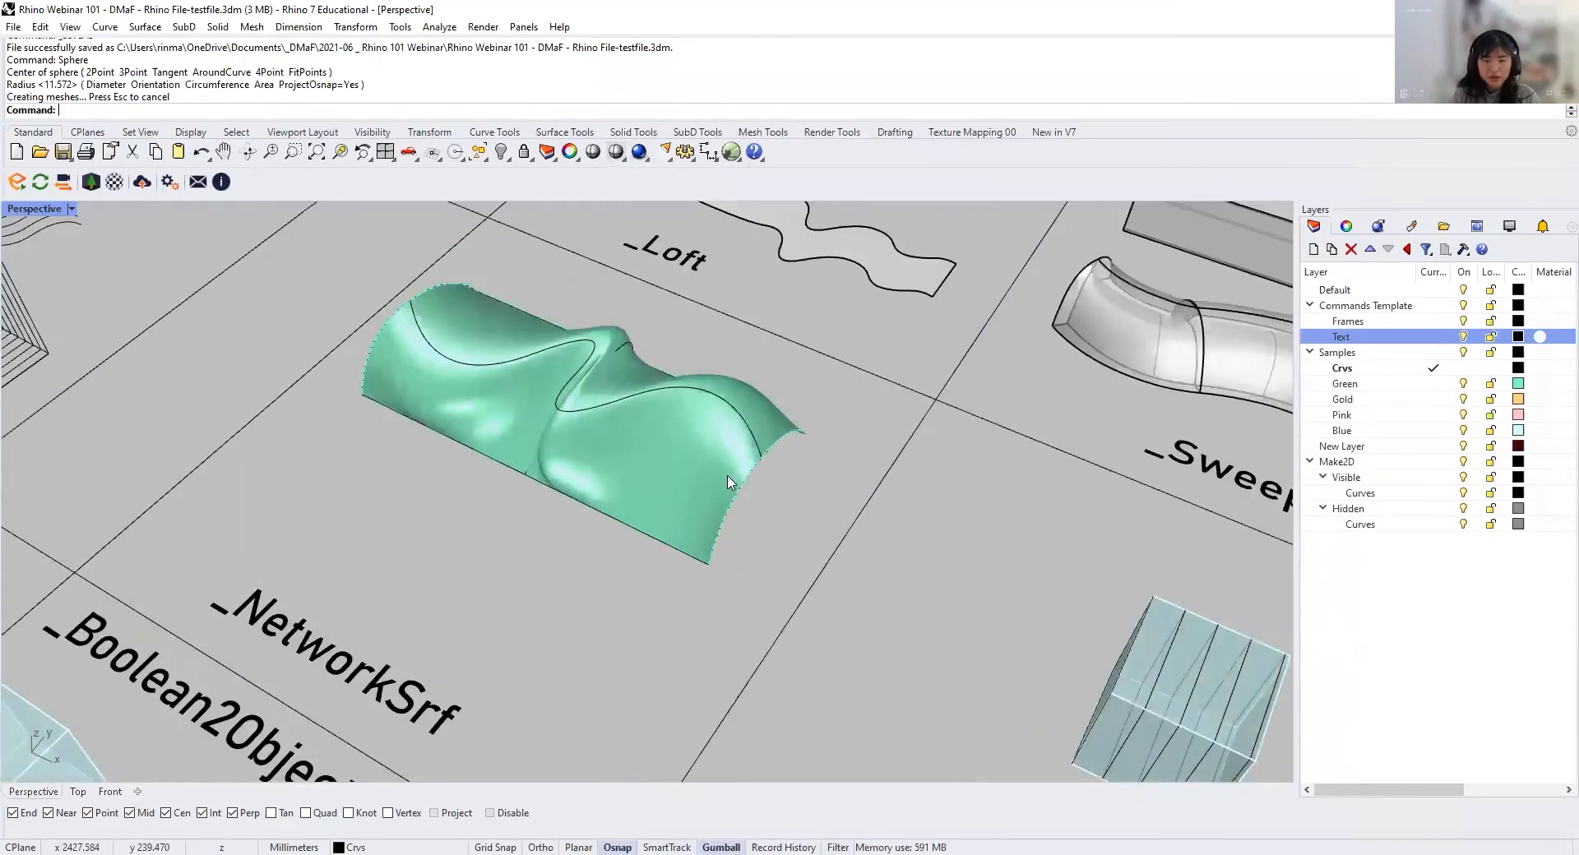
right_click_drag(695, 501, 672, 501, "shift")
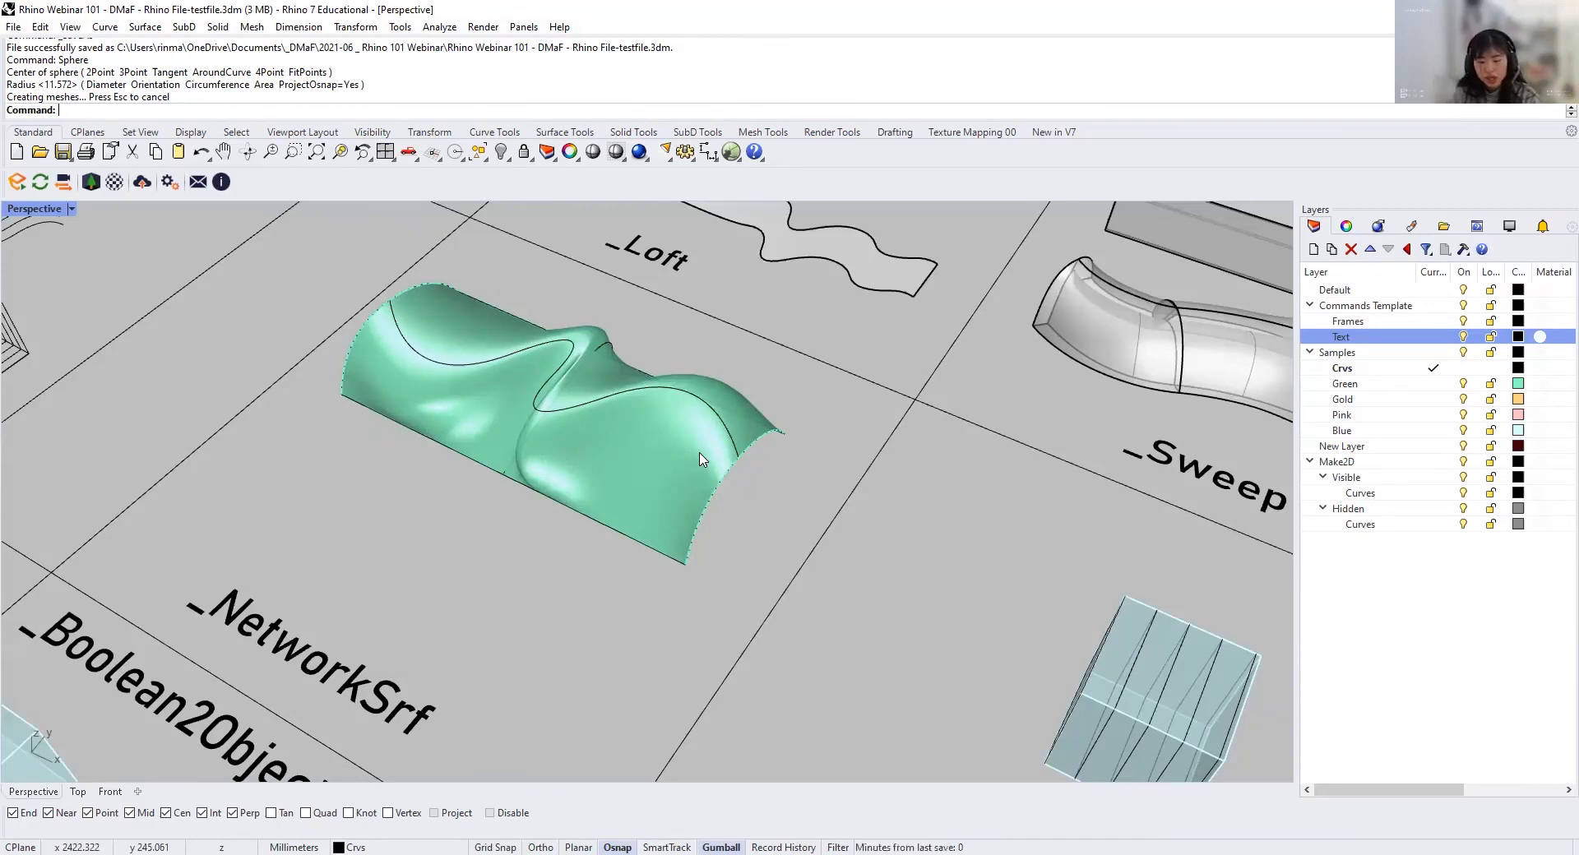
left_click(699, 459)
key("ctrl+h")
scroll(855, 591, "down", 2)
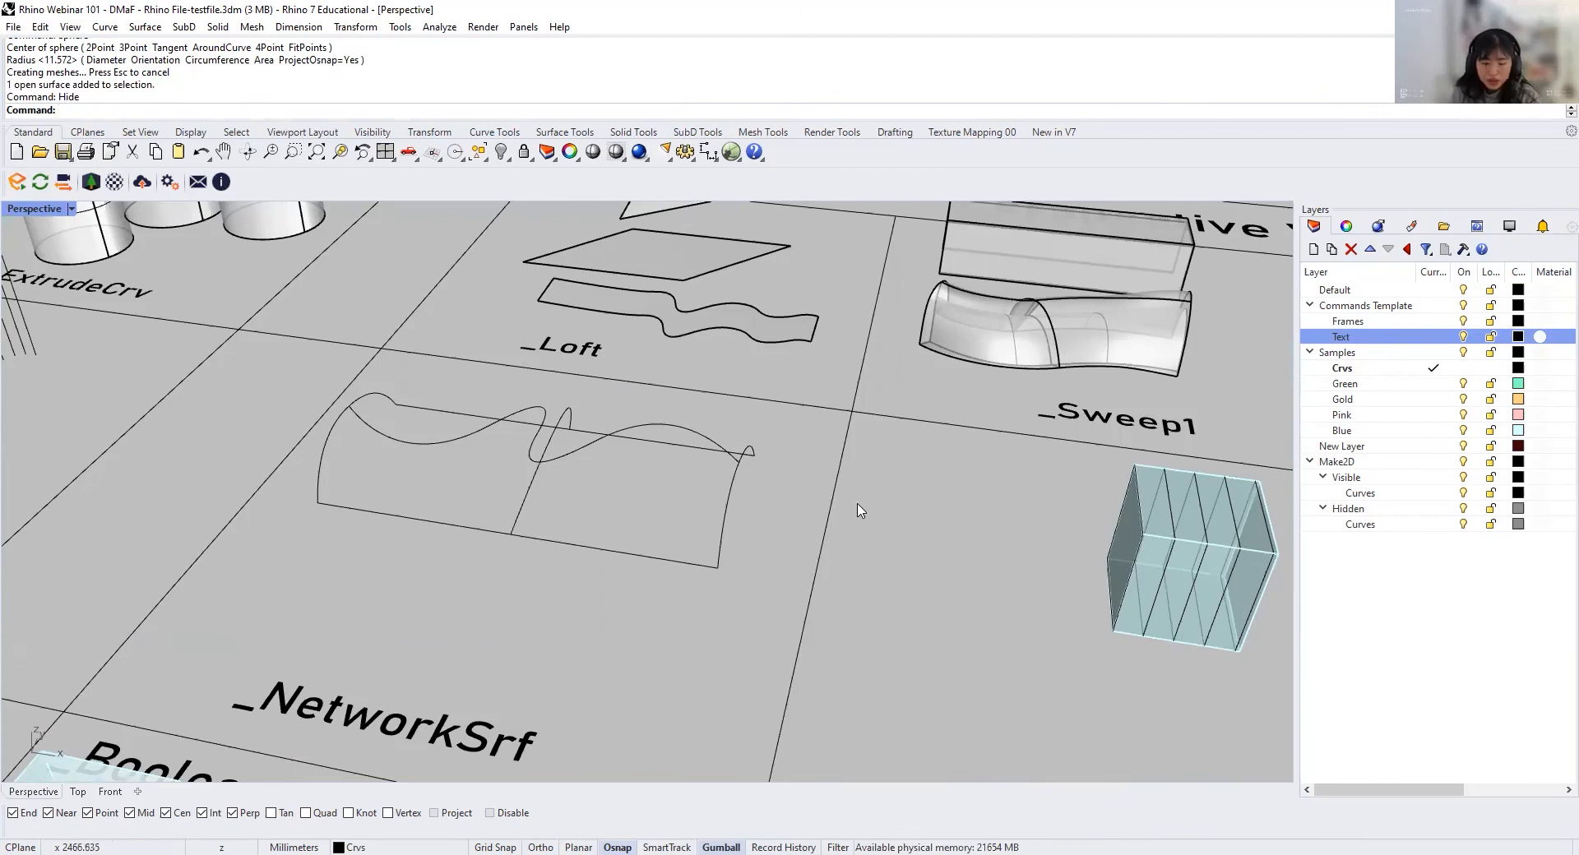
Step: Examine the curve network in the NetworkSrf cell by selecting its lengthwise and crossing curves individually and clearing the selection
left_click(636, 557)
left_click(679, 458, "shift")
left_click(690, 431, "shift")
right_click_drag(671, 508, 377, 550)
key("Escape")
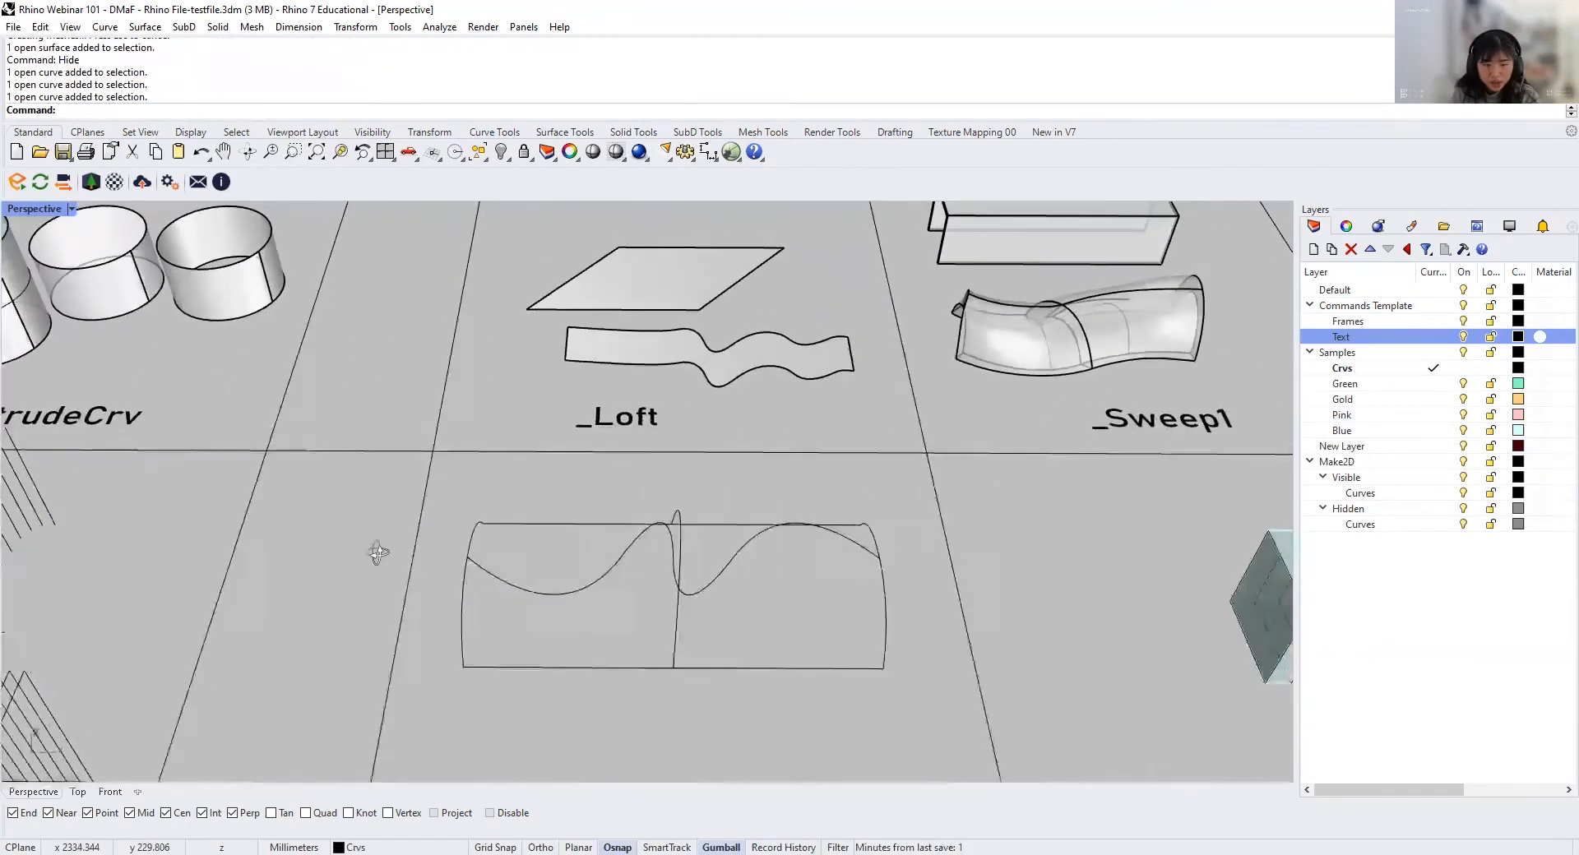
left_click(466, 608)
left_click(677, 632, "shift")
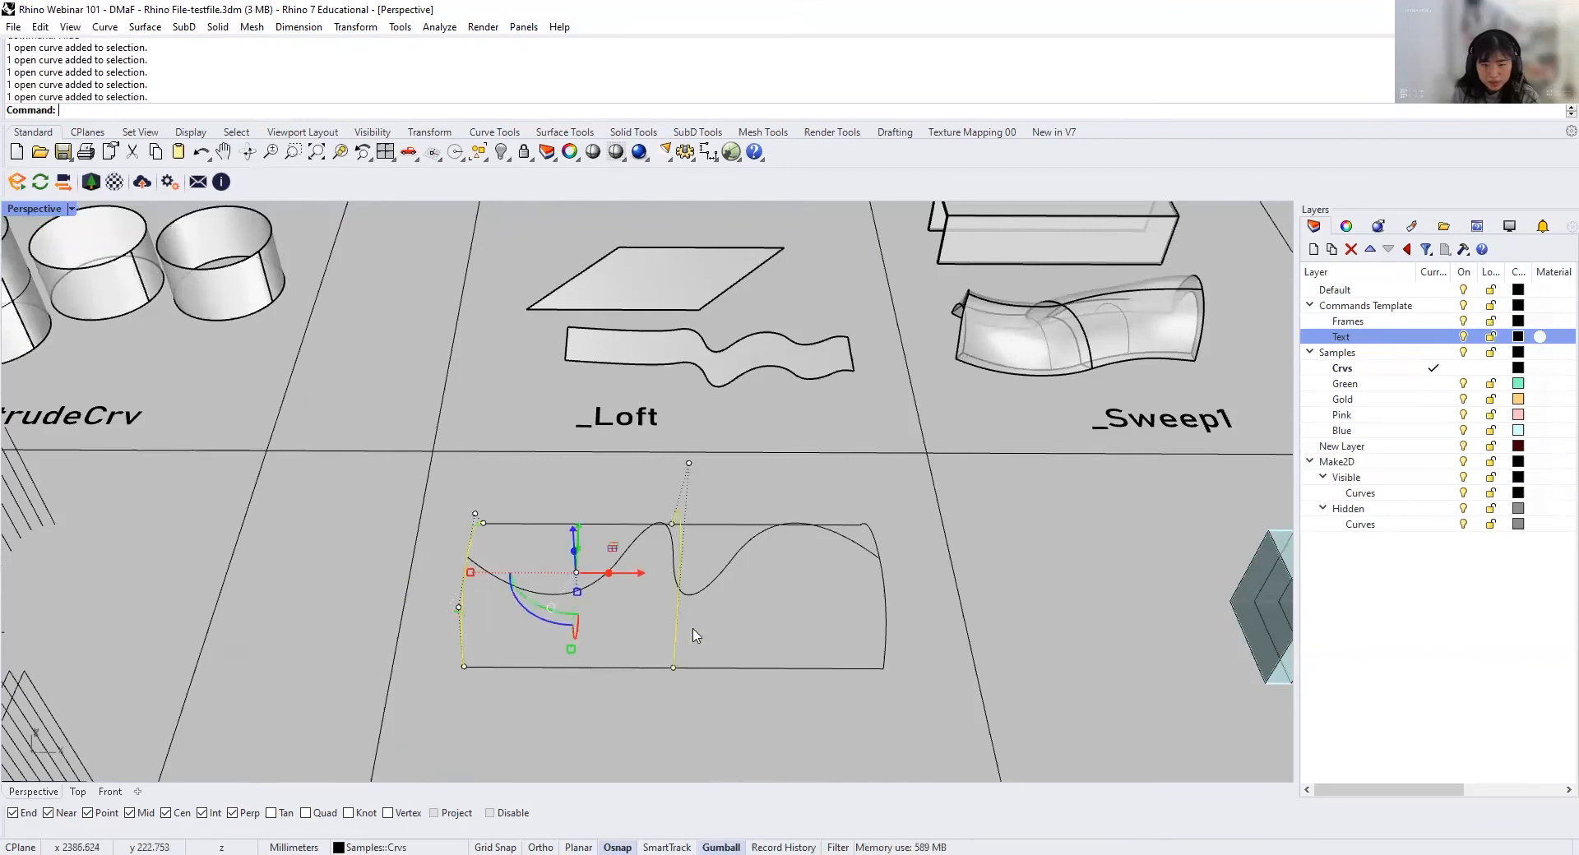
key("Escape")
right_click_drag(890, 628, 396, 541)
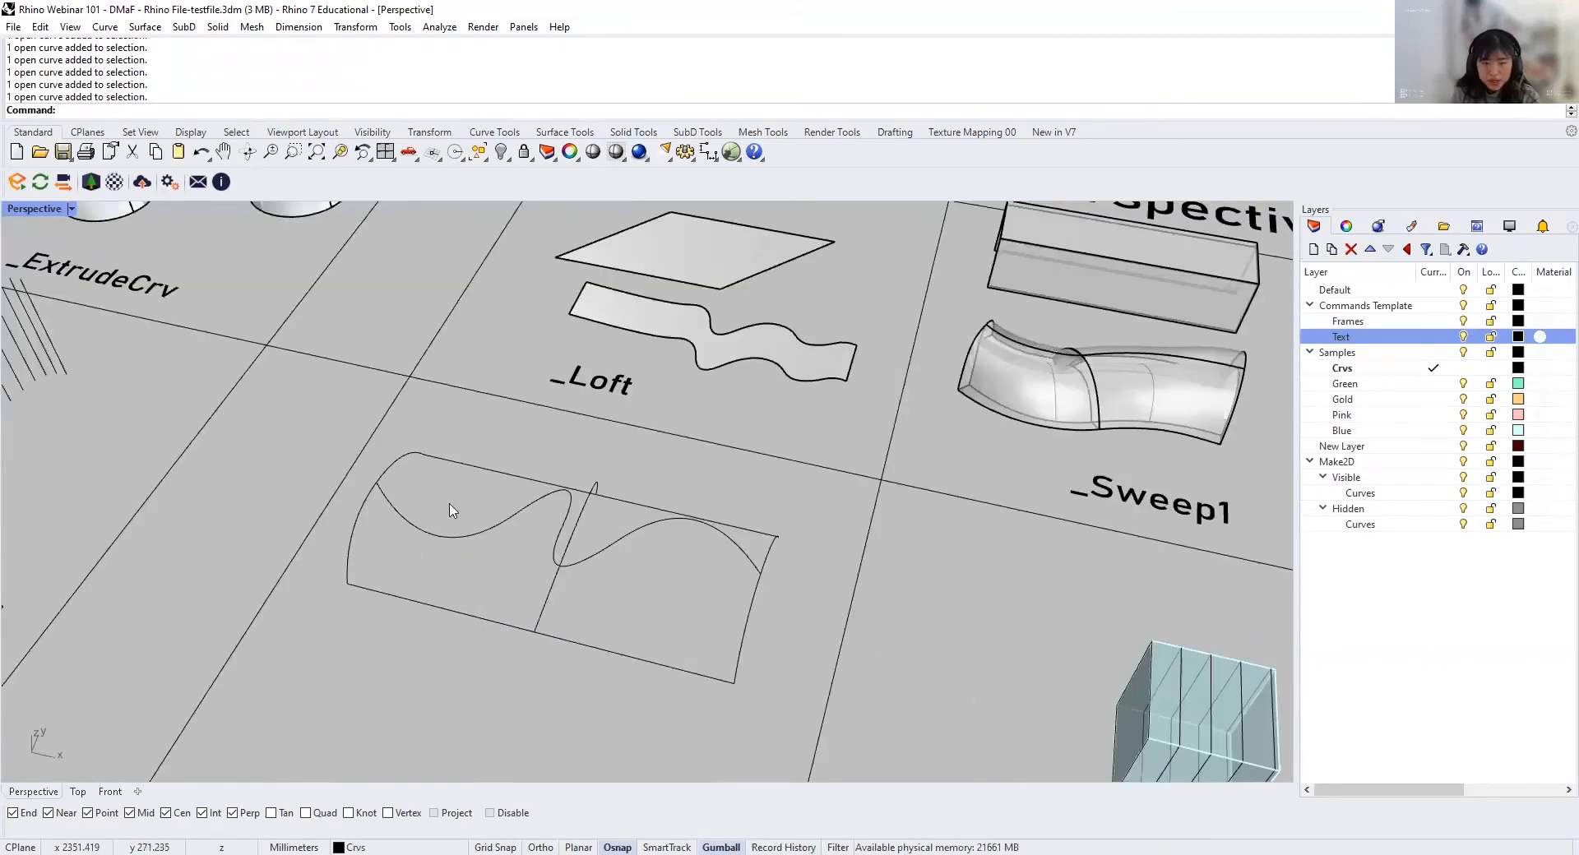
Step: Build a NetworkSrf surface from the six curves with edge tolerance 0.001, interior tolerance 0.01 and Position edge matching, and inspect it
left_click_drag(775, 689, 364, 495)
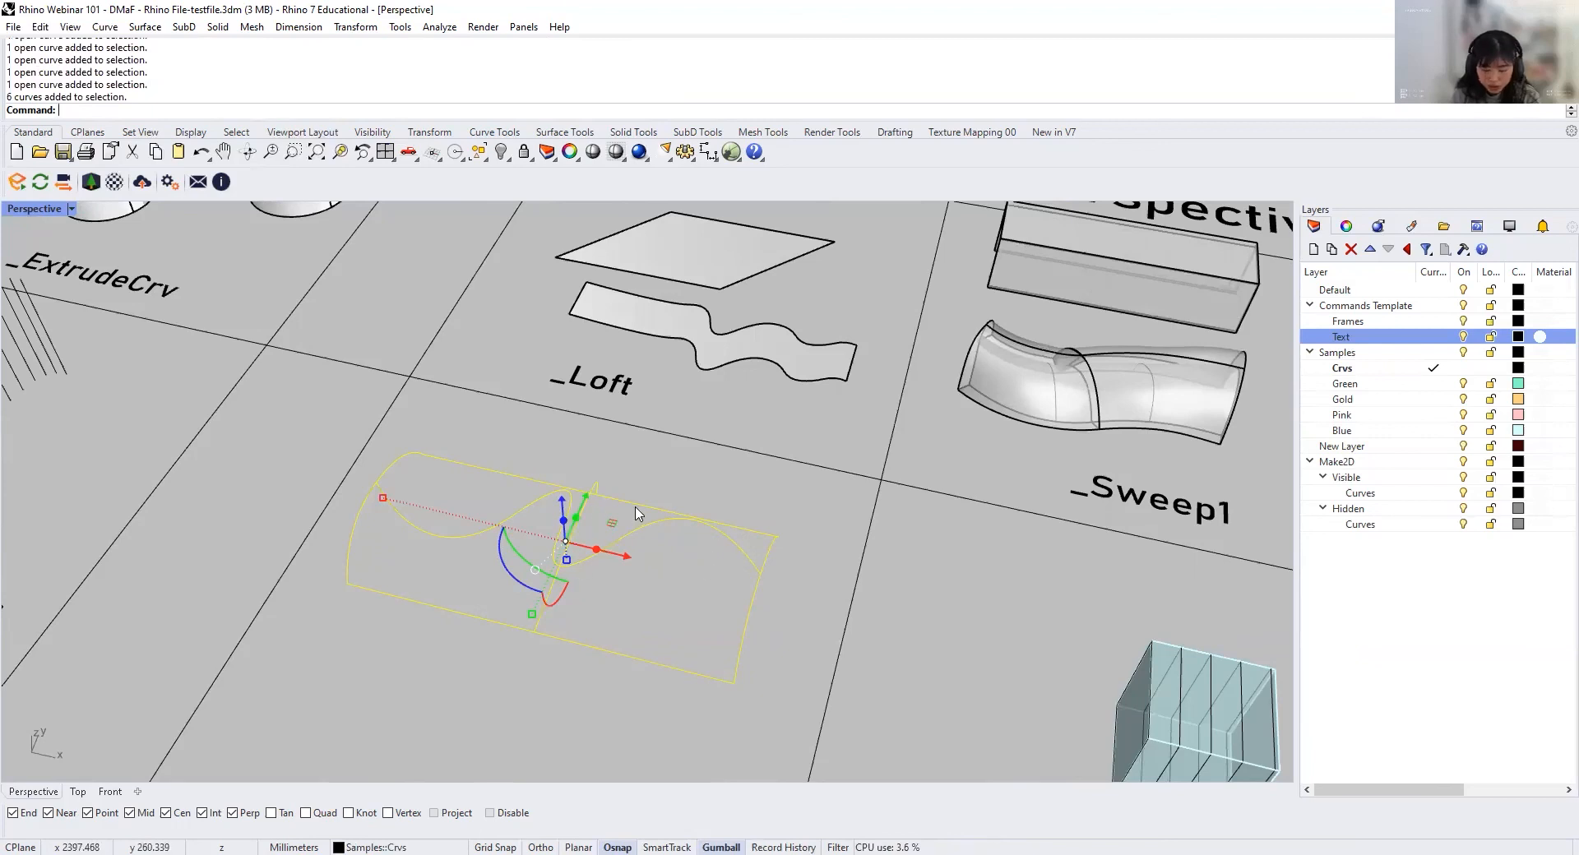
type("NetworkSrf")
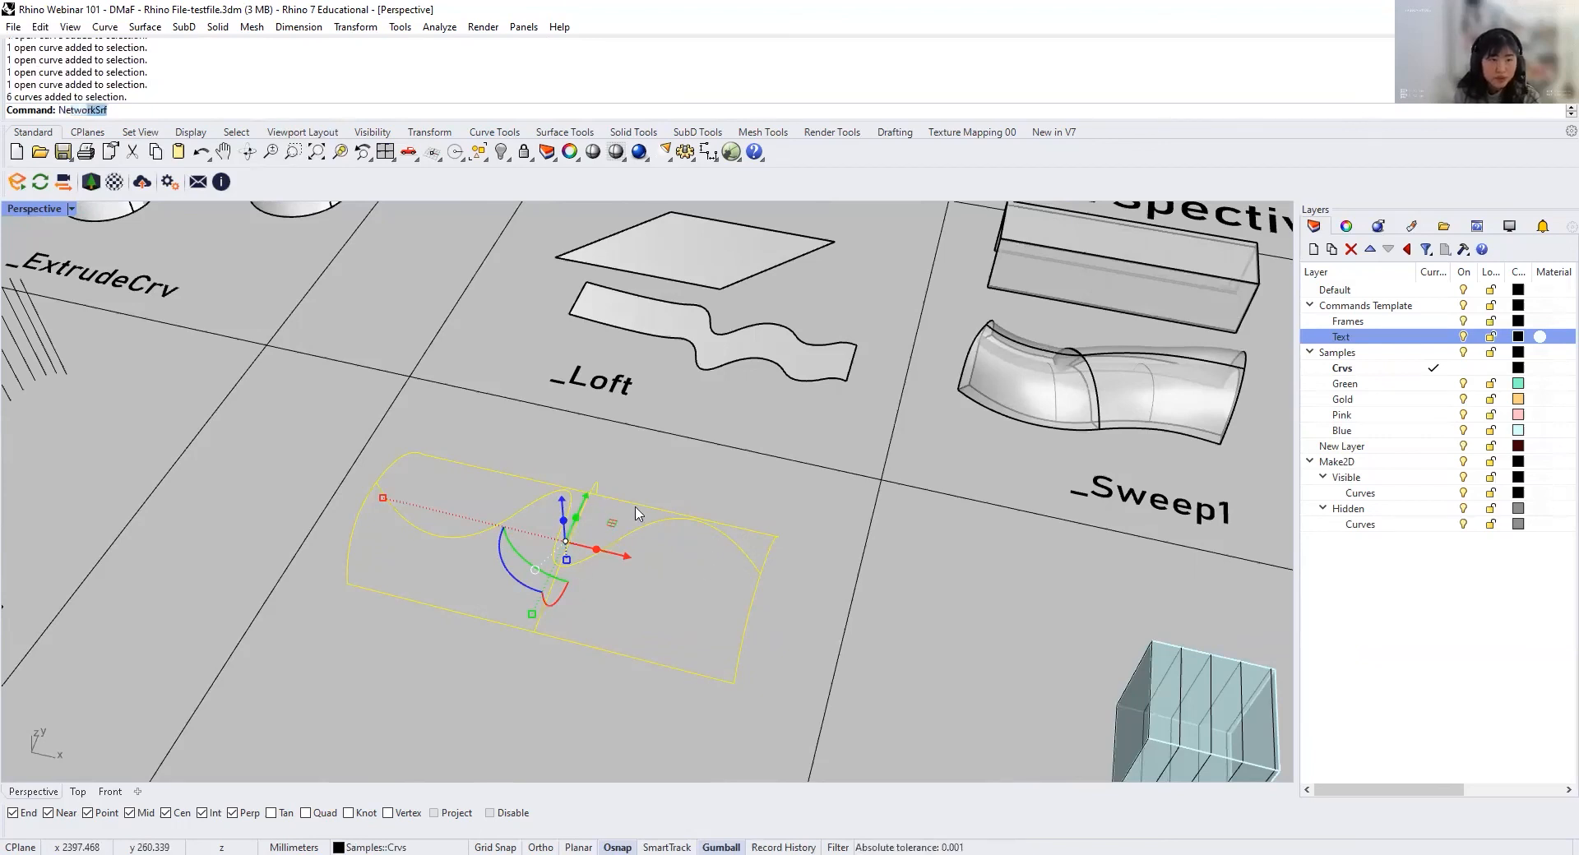
key("Return")
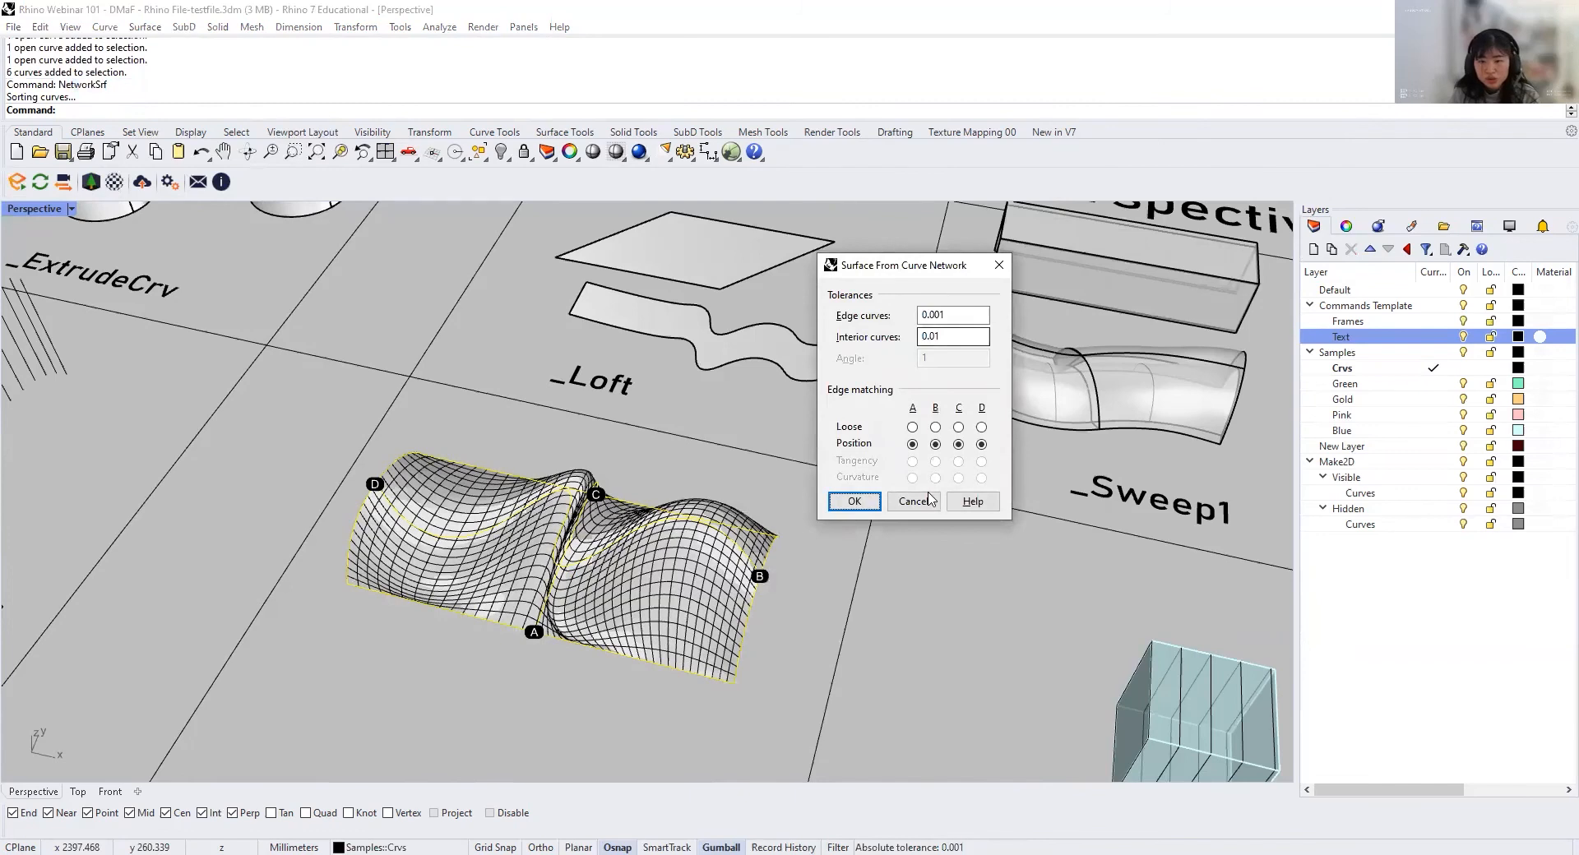
left_click(869, 504)
scroll(653, 527, "up", 3)
right_click_drag(627, 529, 597, 508)
left_click(596, 505)
right_click_drag(465, 435, 678, 493)
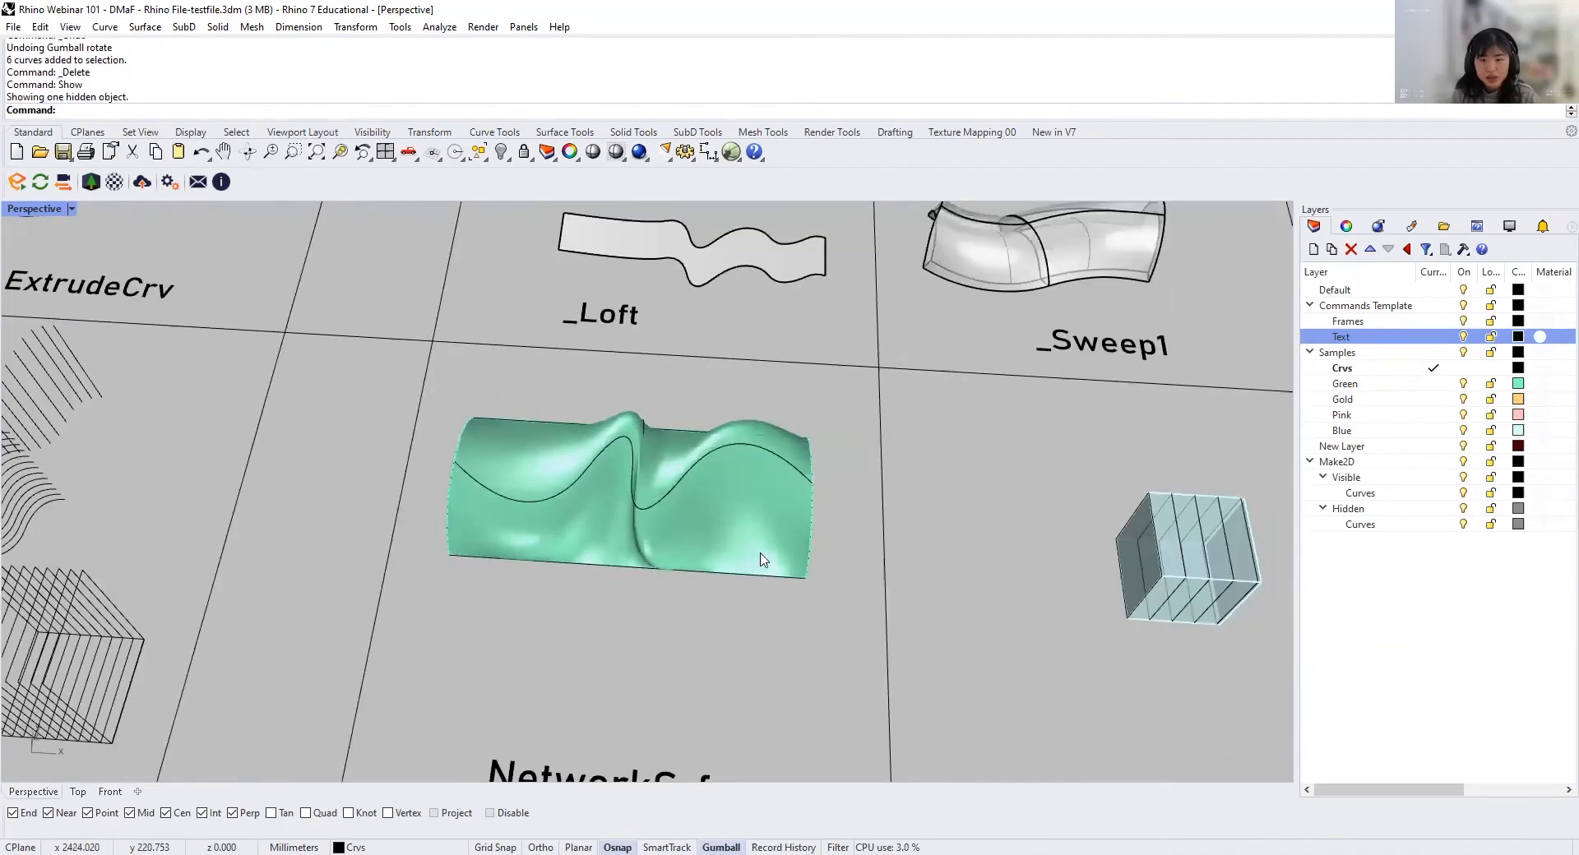
right_click_drag(757, 554, 744, 468)
Step: Examine the sliced blue box in the Contour cell and the contour line samples around it
scroll(748, 457, "up", 3)
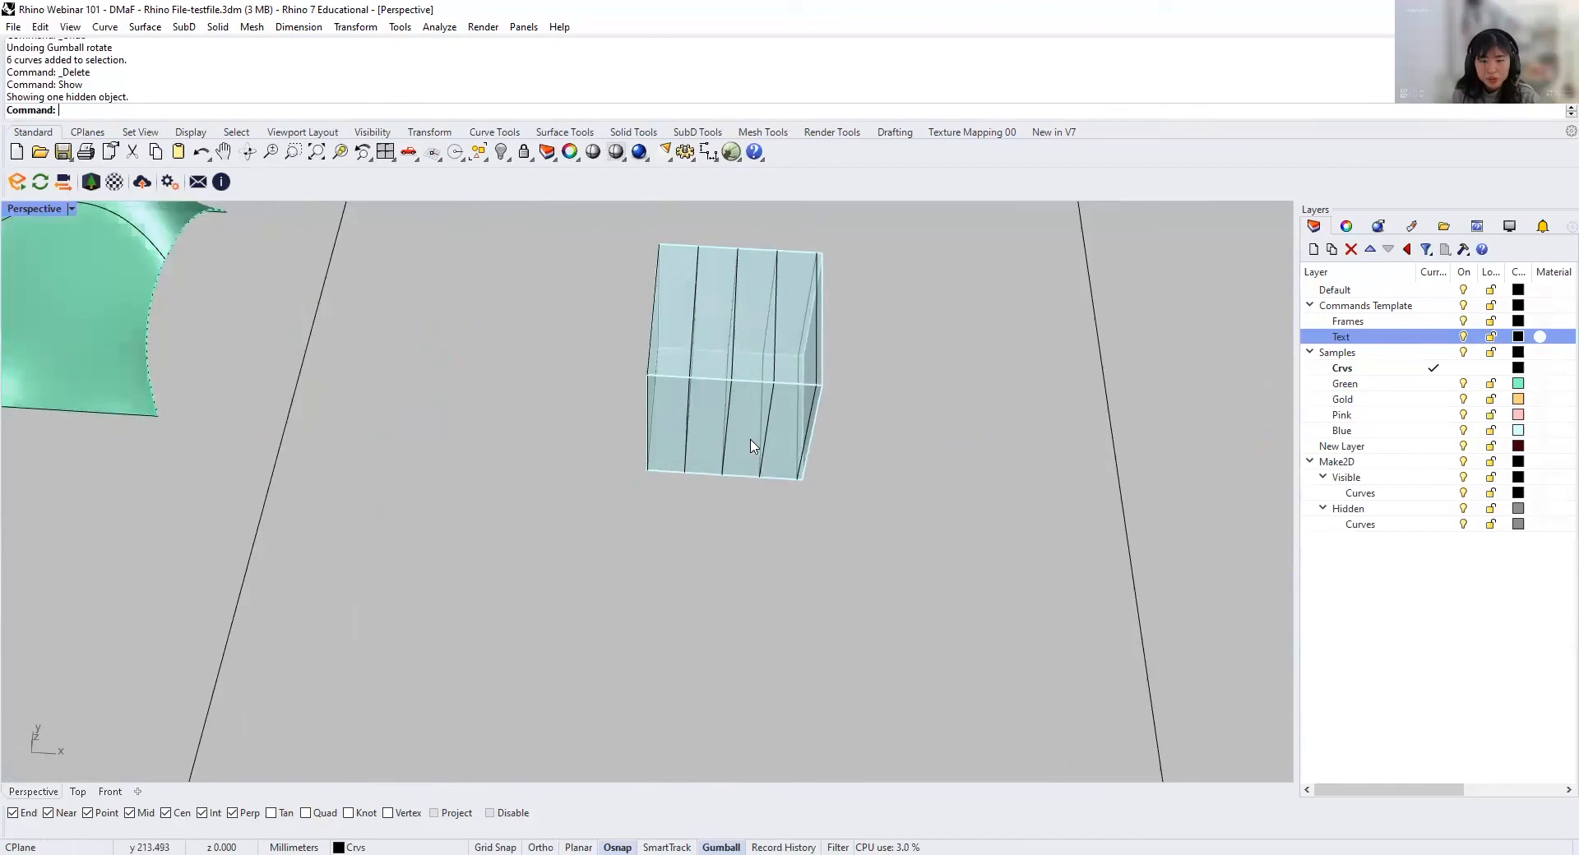
scroll(787, 506, "down", 3)
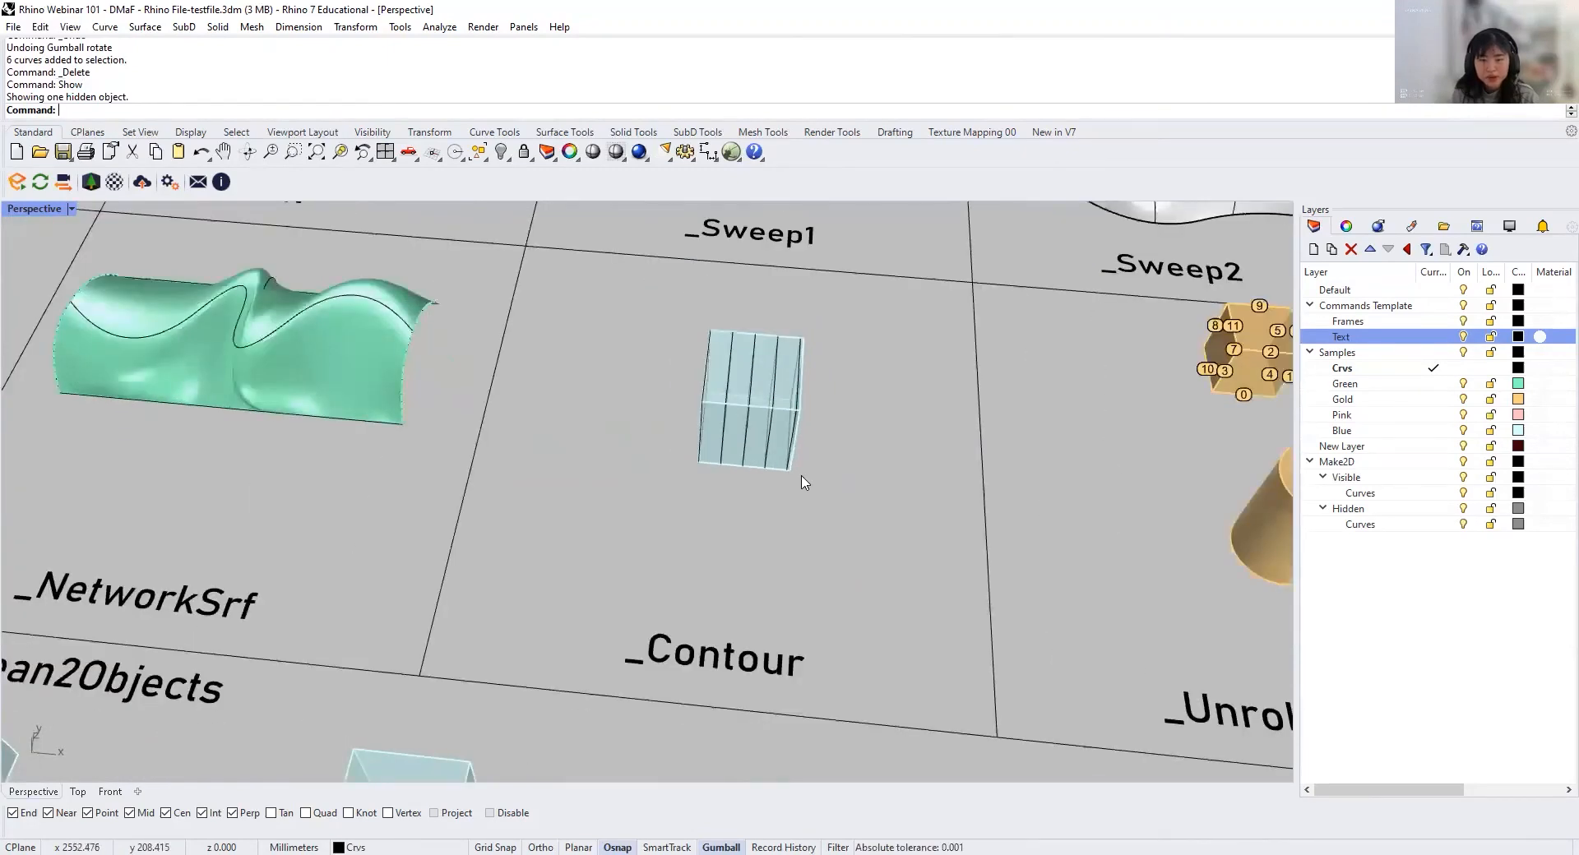
scroll(810, 489, "down", 5)
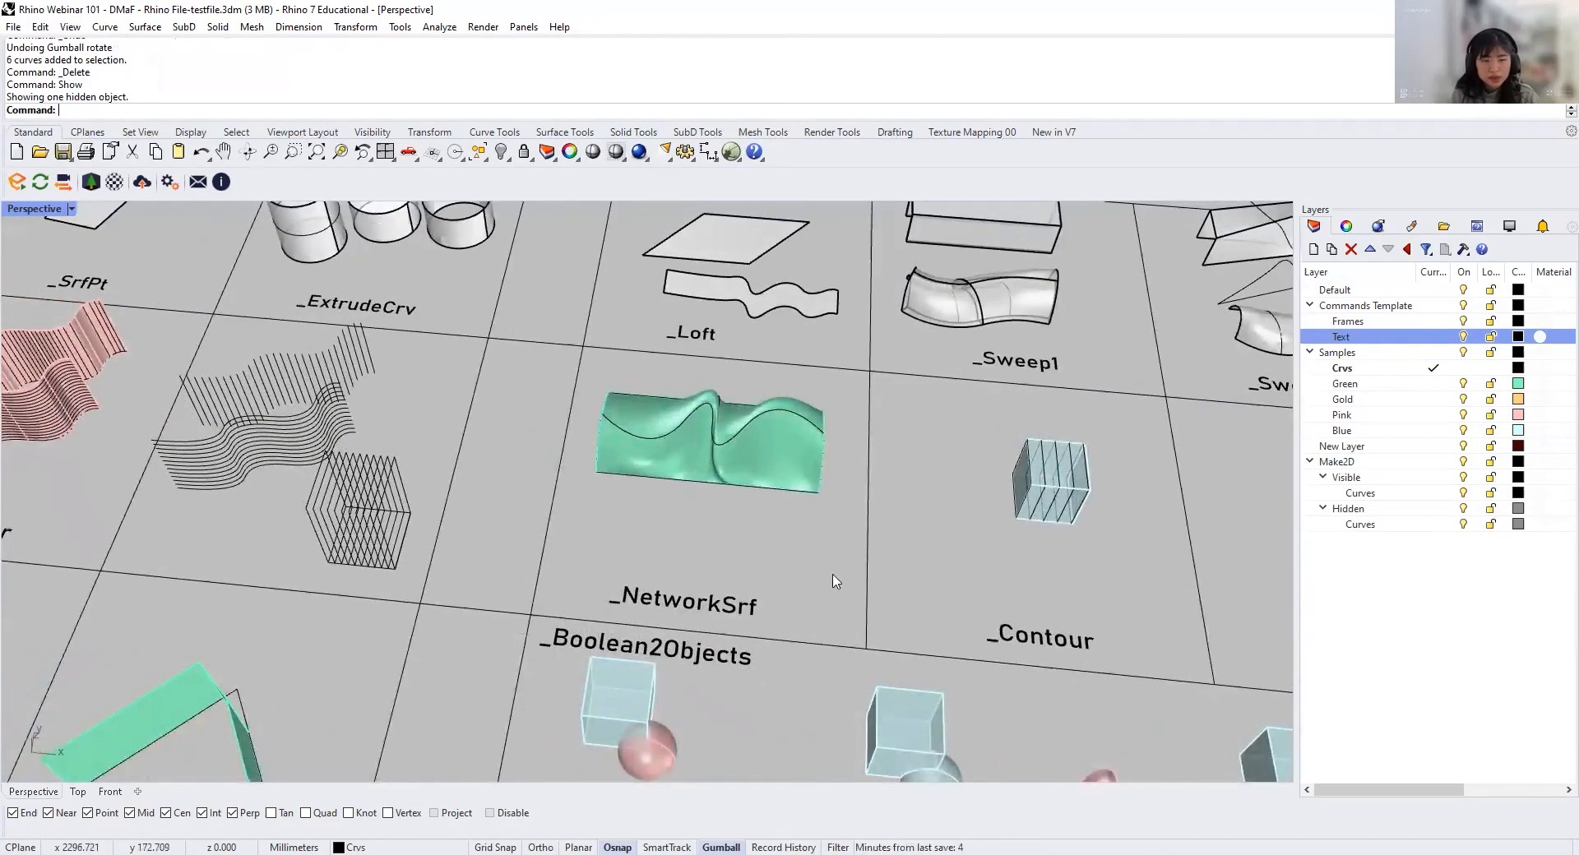
right_click_drag(906, 556, 624, 546, "shift")
scroll(718, 528, "up", 4)
mouse_move(718, 527)
right_mouse_down("shift")
mouse_move(694, 554)
mouse_move(717, 551)
right_mouse_up("shift")
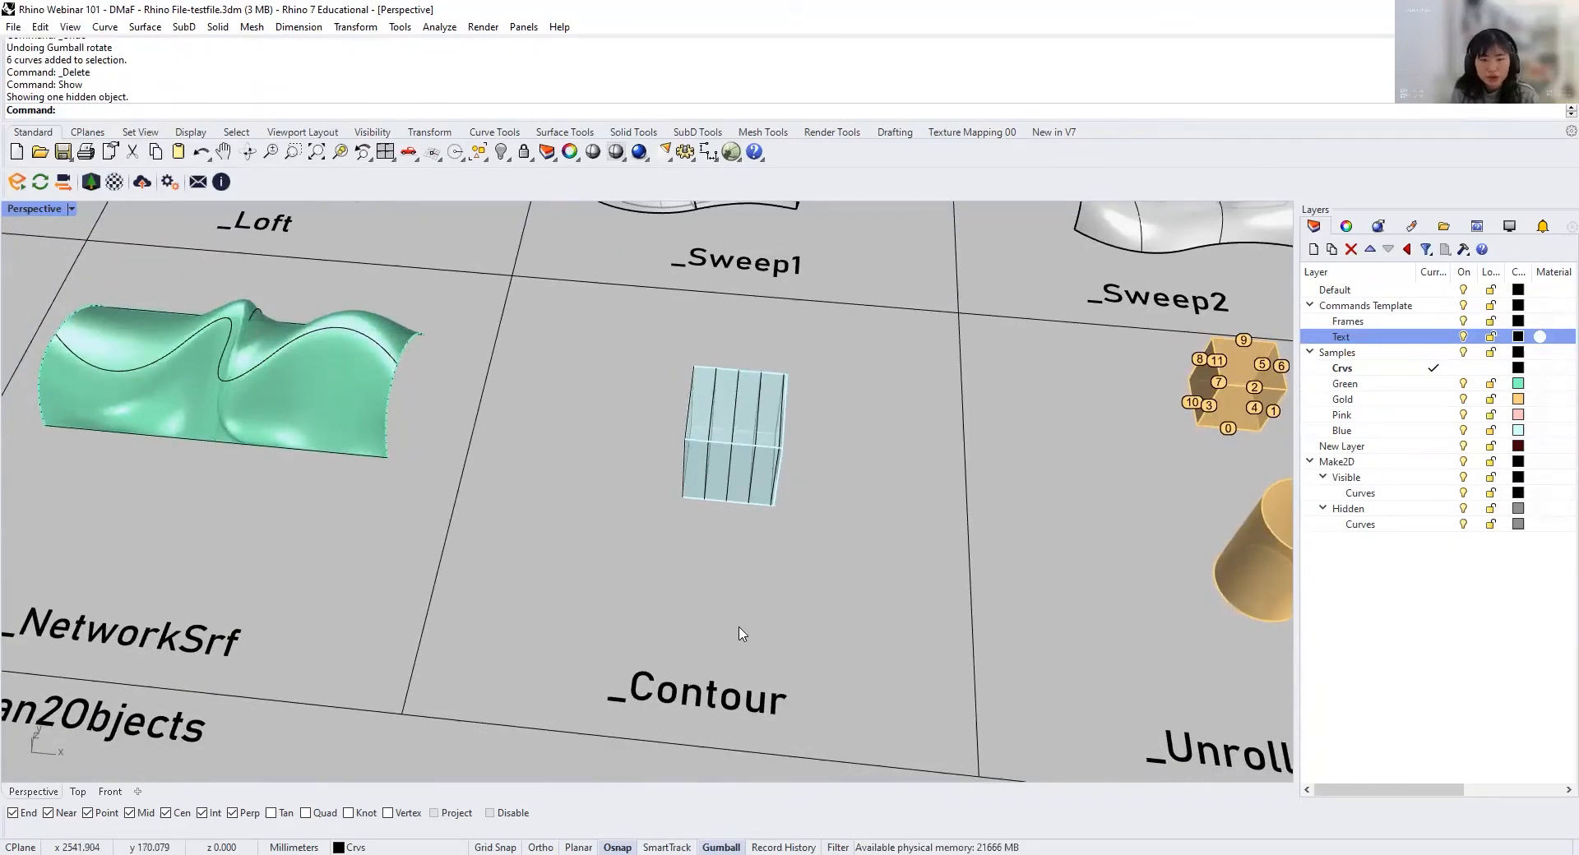
Step: Unroll the gold cylinder in the UnrollSrf cell with Explode=Yes, Labels=Yes and KeepProperties=No
scroll(739, 628, "down", 3)
right_click_drag(937, 590, 368, 501, "shift")
right_click_drag(499, 520, 658, 553)
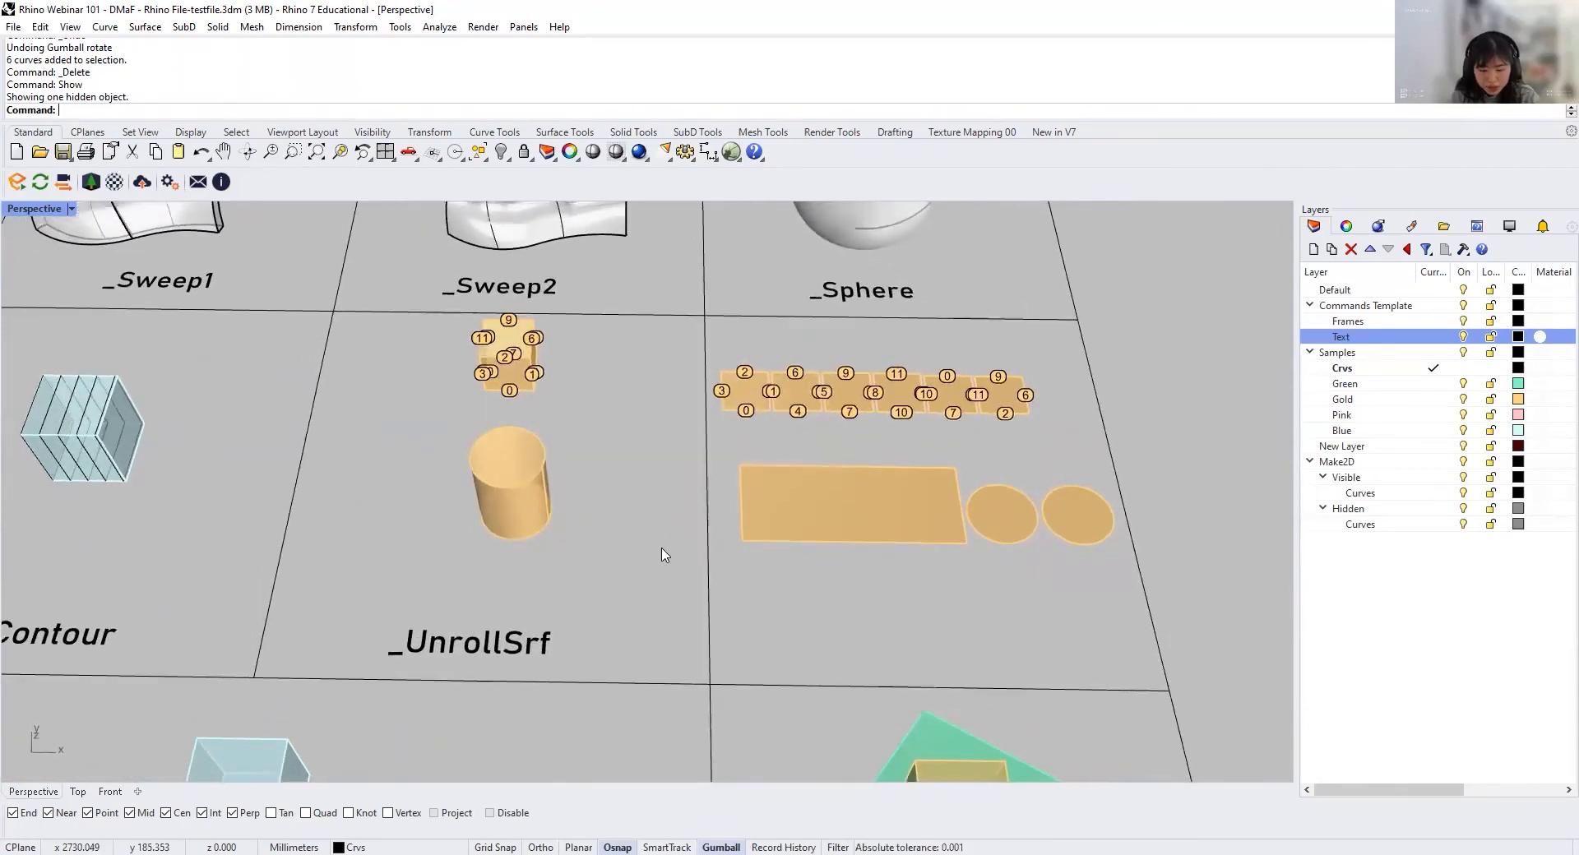
scroll(510, 504, "up", 2)
left_click(511, 504)
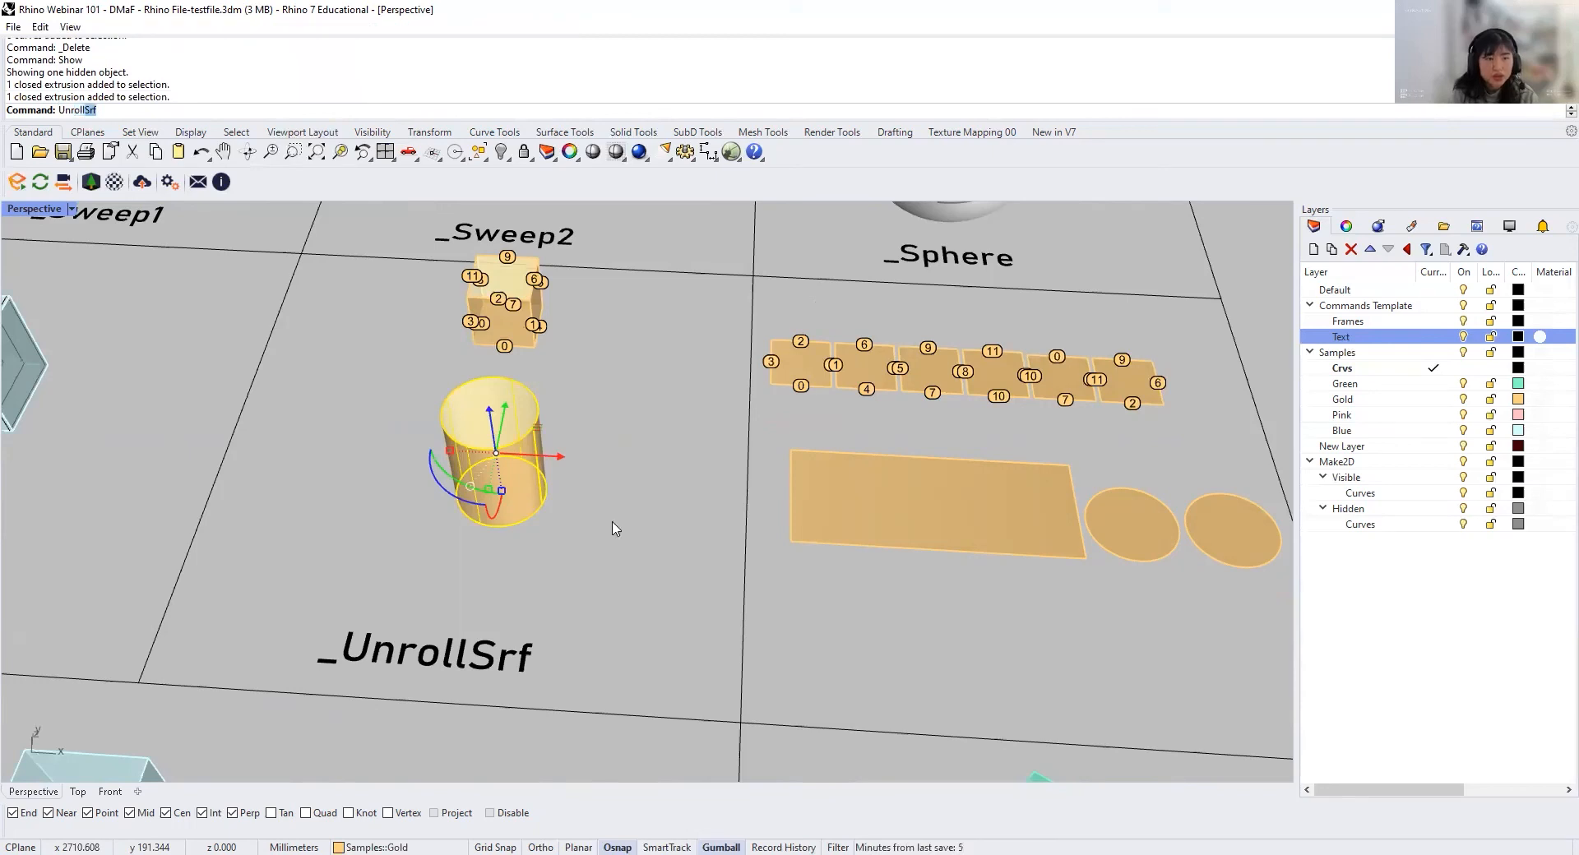
key("Return")
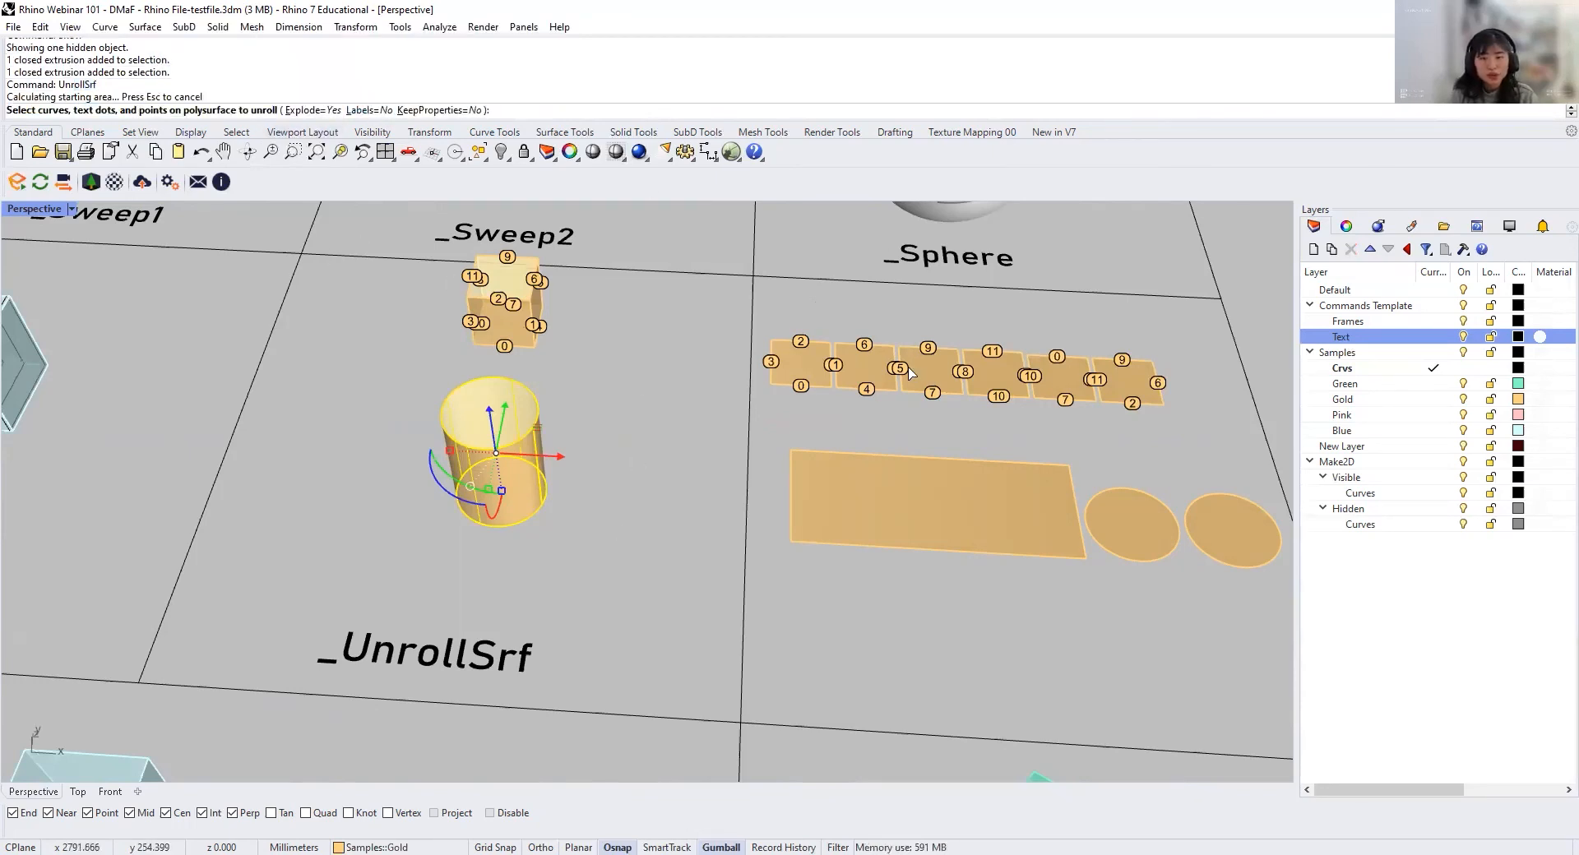
left_click(372, 111)
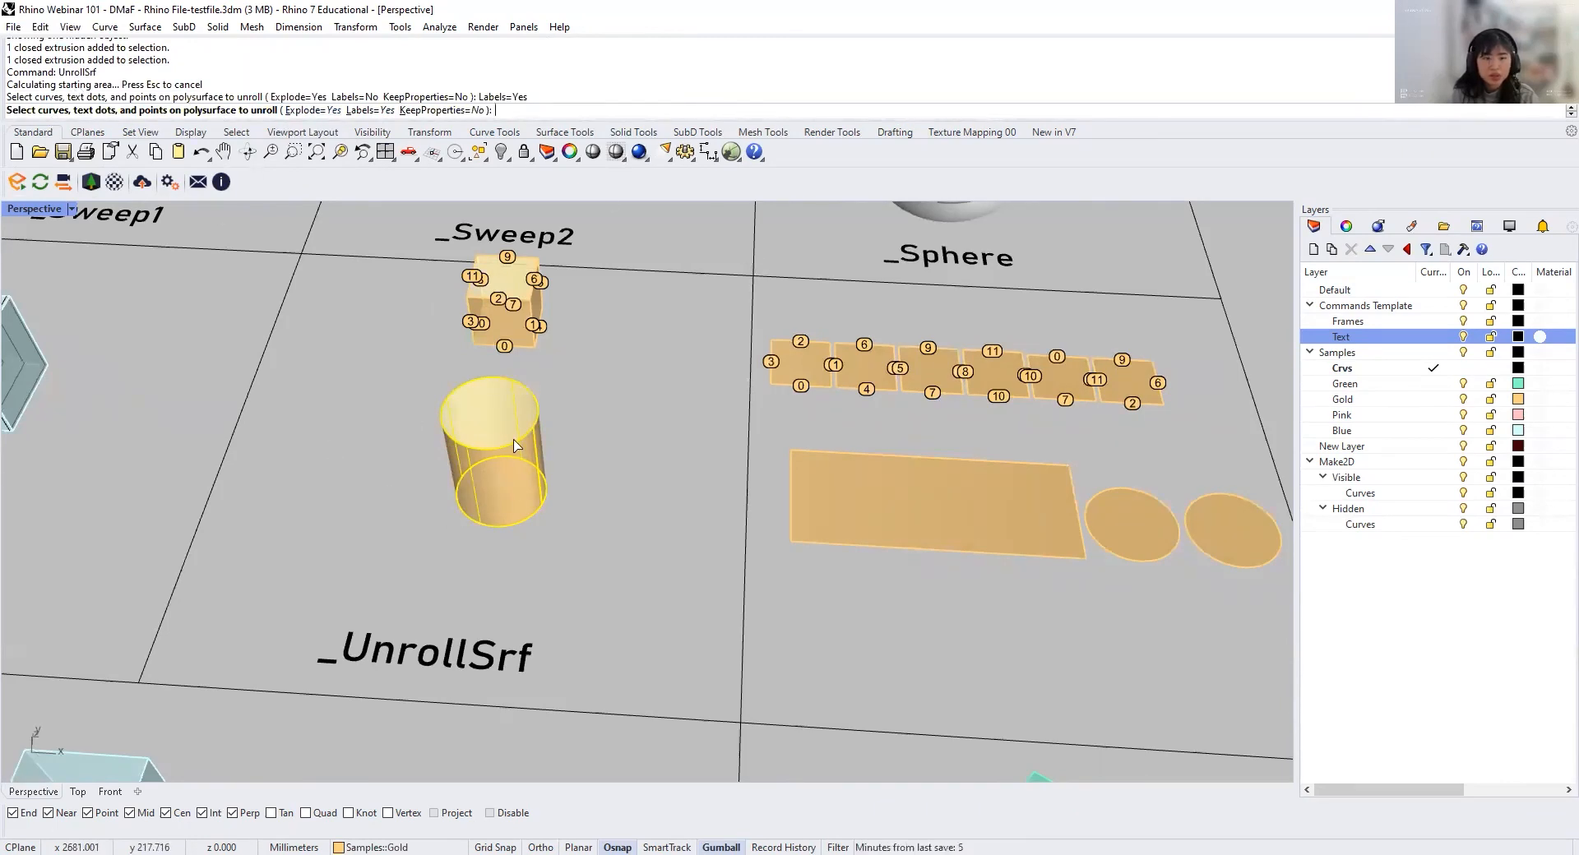
key("Return")
scroll(511, 448, "down", 15)
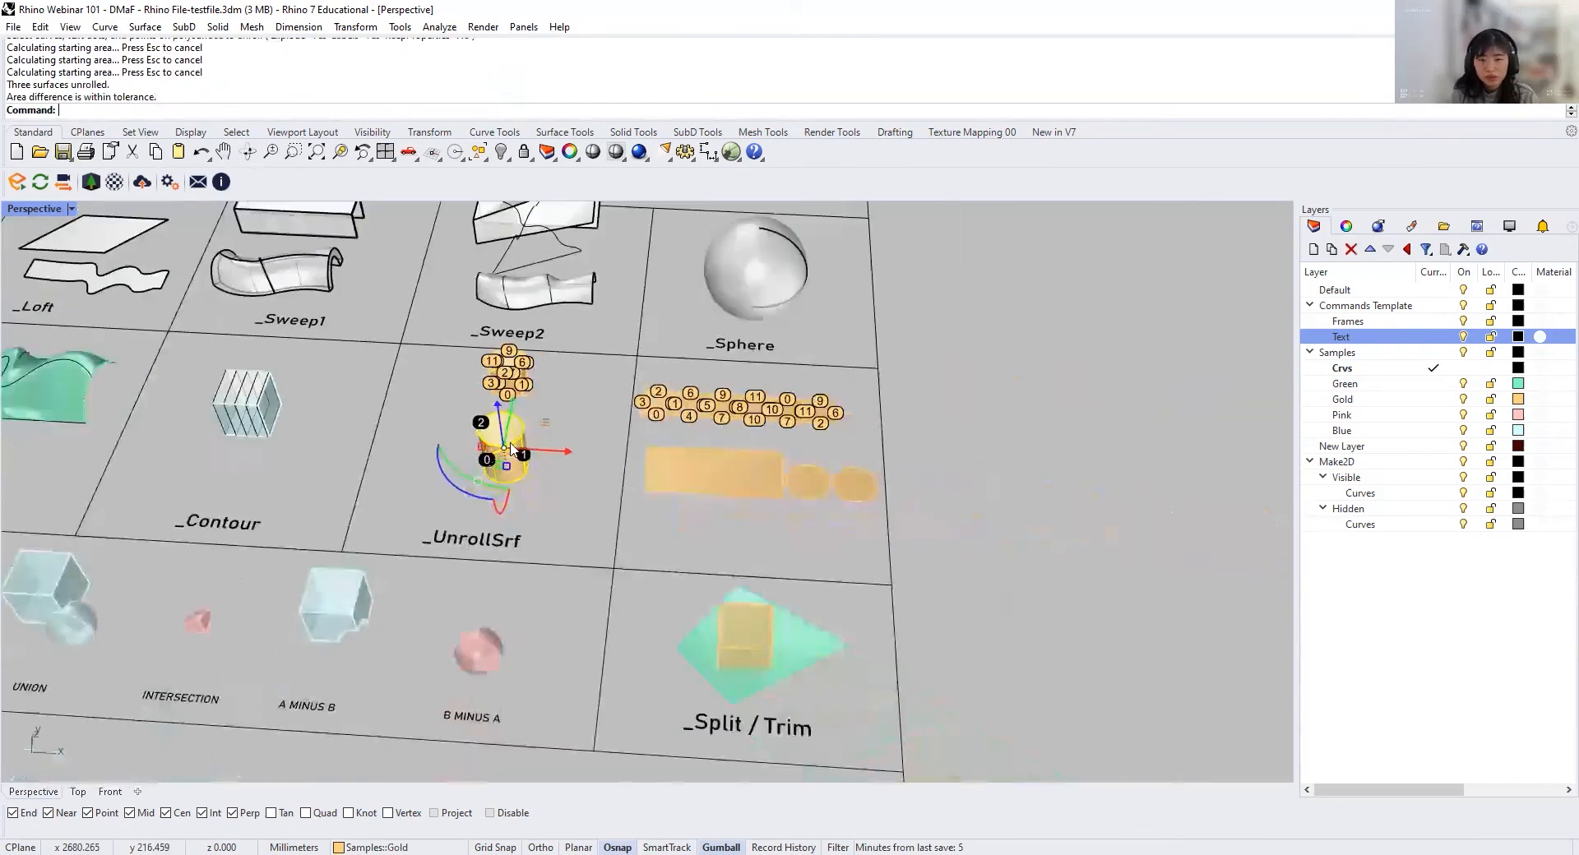
Step: Move the unrolled cylinder pieces and their edge labels from near the origin to just below the gold flat samples beside the UnrollSrf cell
scroll(228, 441, "up", 15)
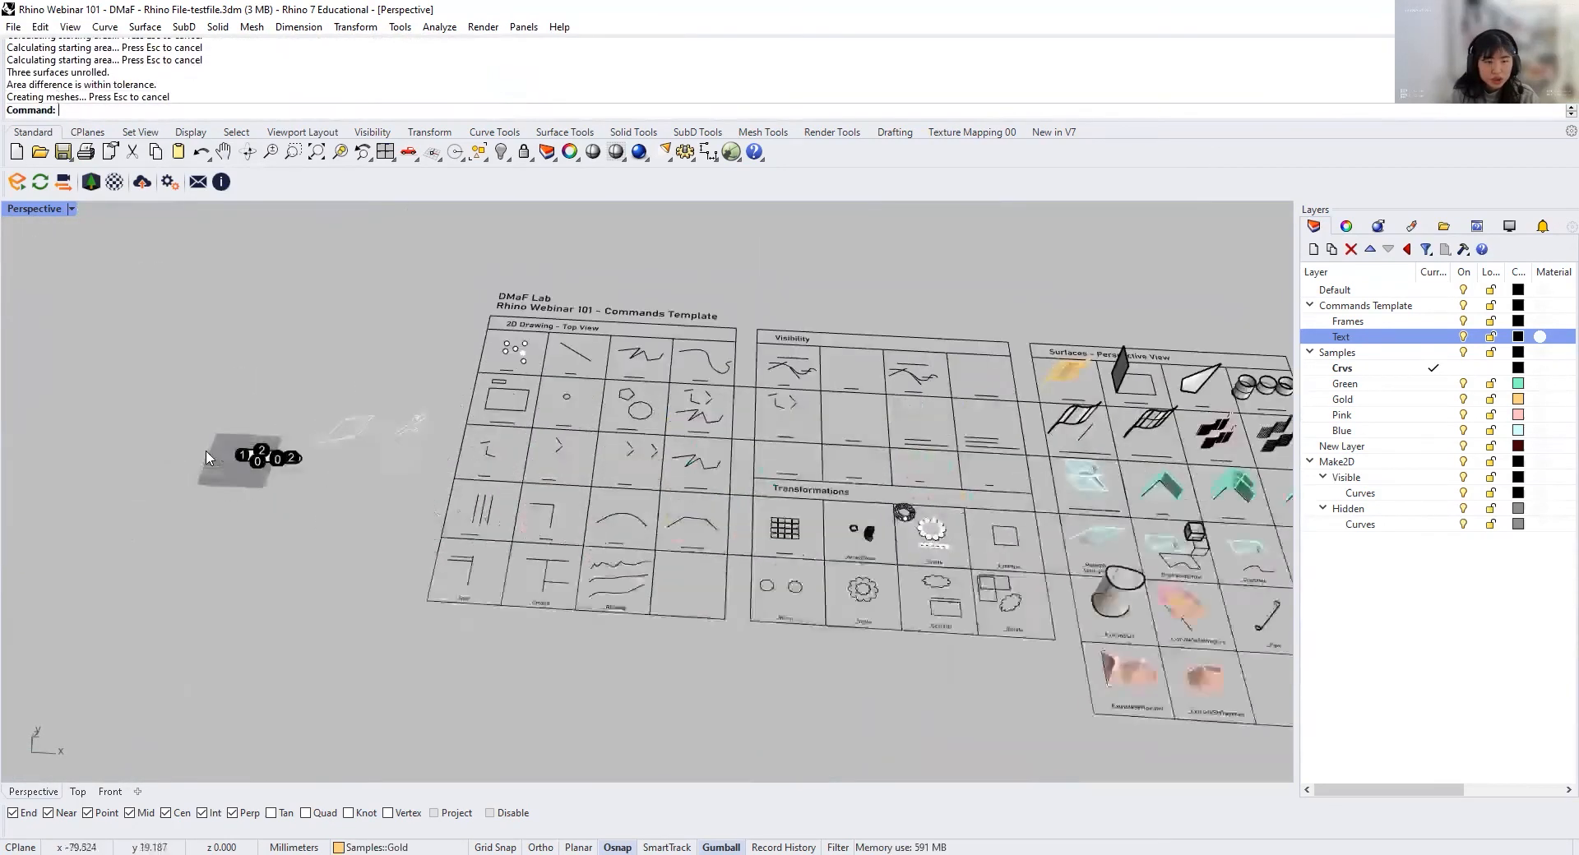
scroll(480, 498, "up", 3)
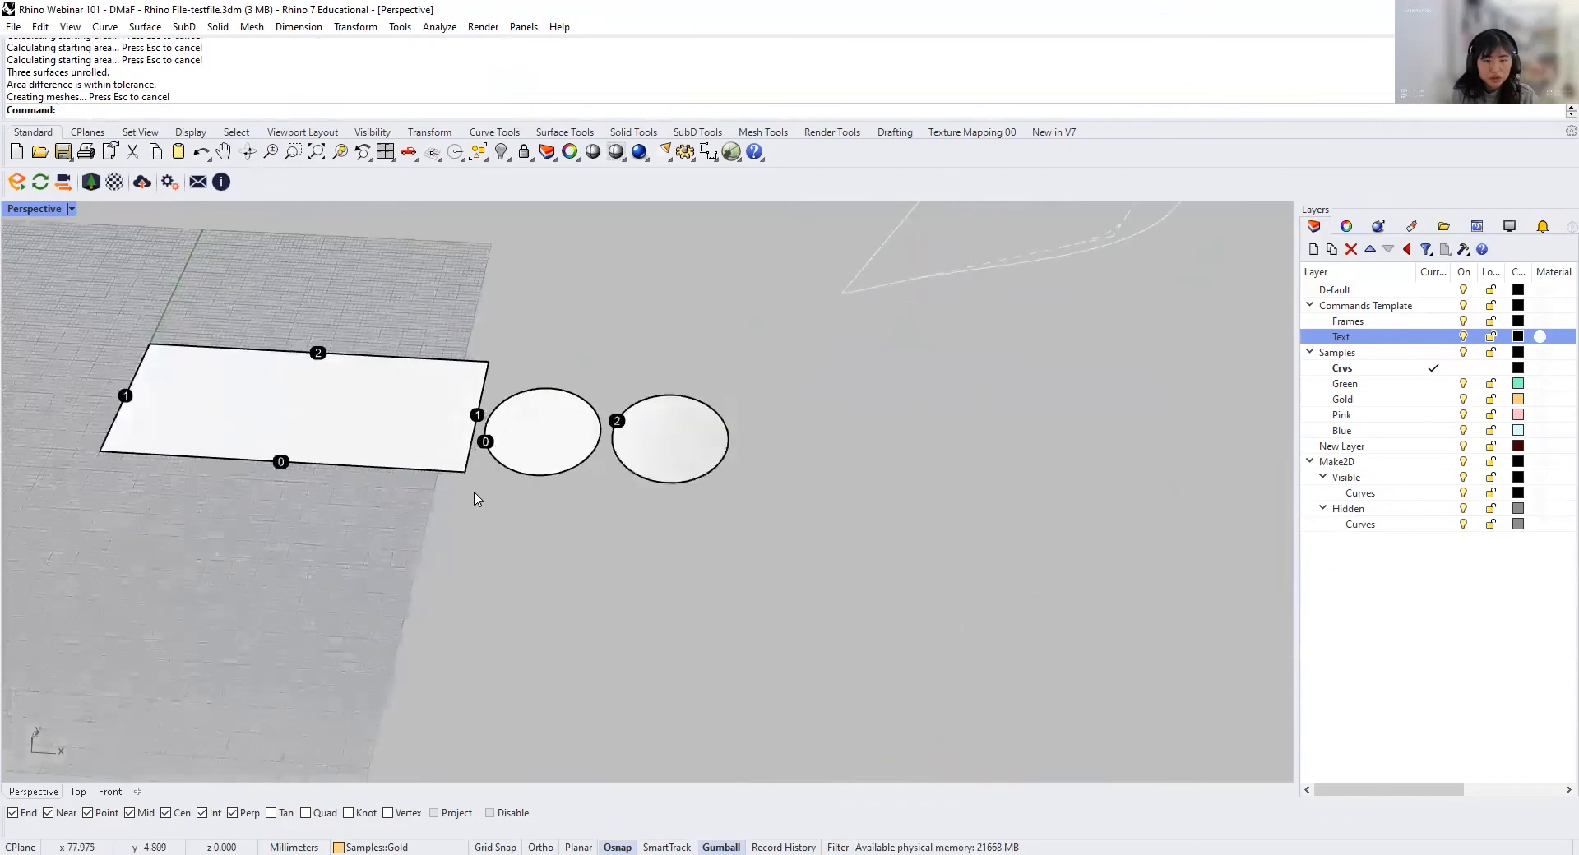
scroll(548, 530, "down", 4)
left_click_drag(602, 563, 377, 437)
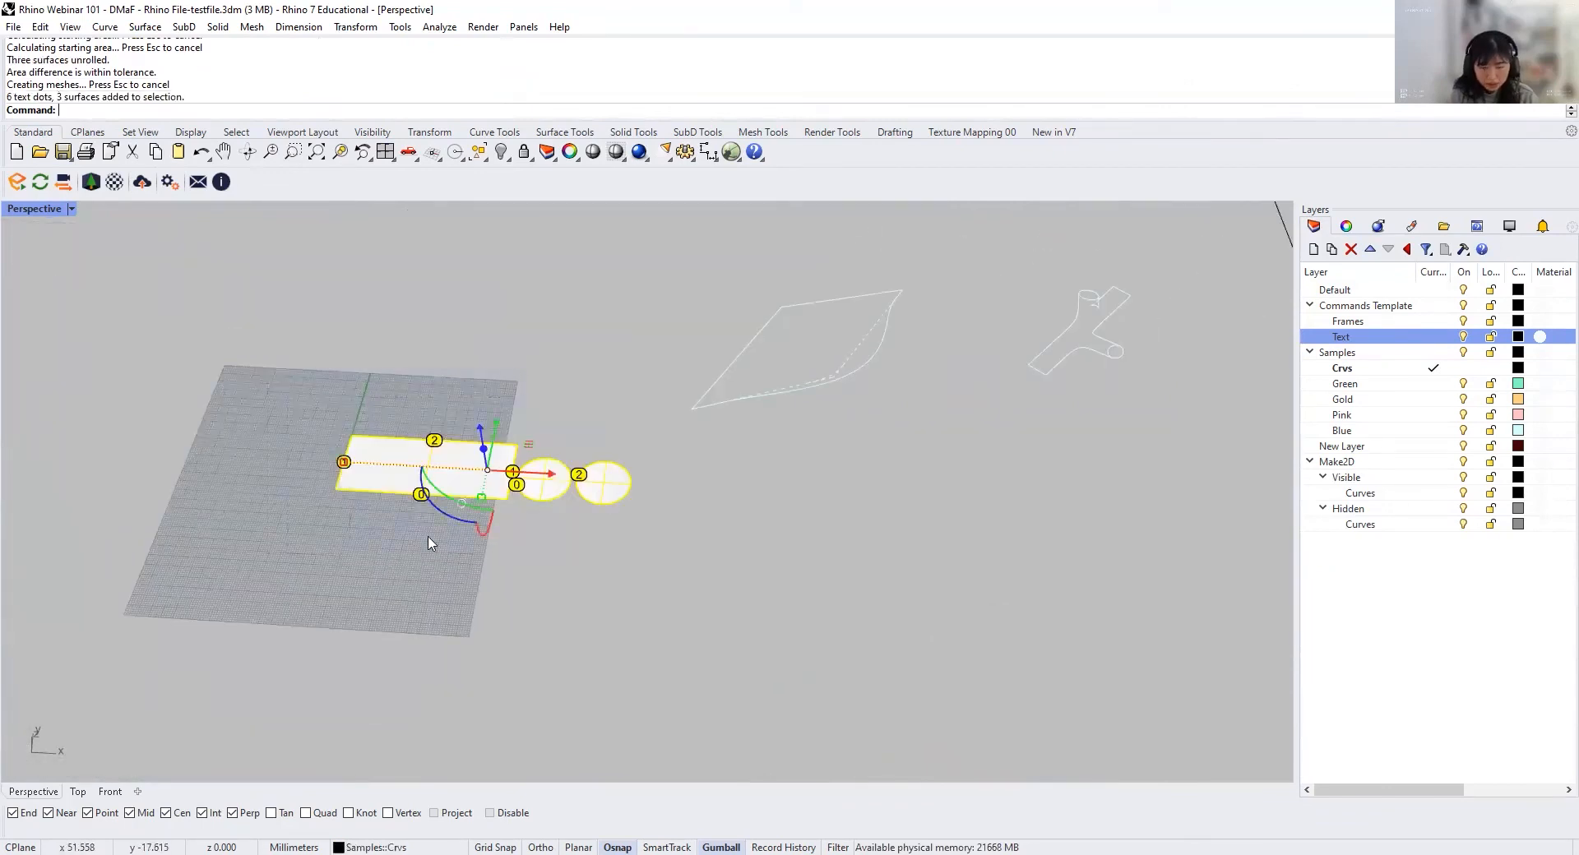
type("m")
key("Return")
left_click(329, 488)
scroll(325, 490, "down", 6)
scroll(322, 494, "down", 8)
scroll(713, 493, "up", 11)
scroll(813, 533, "up", 4)
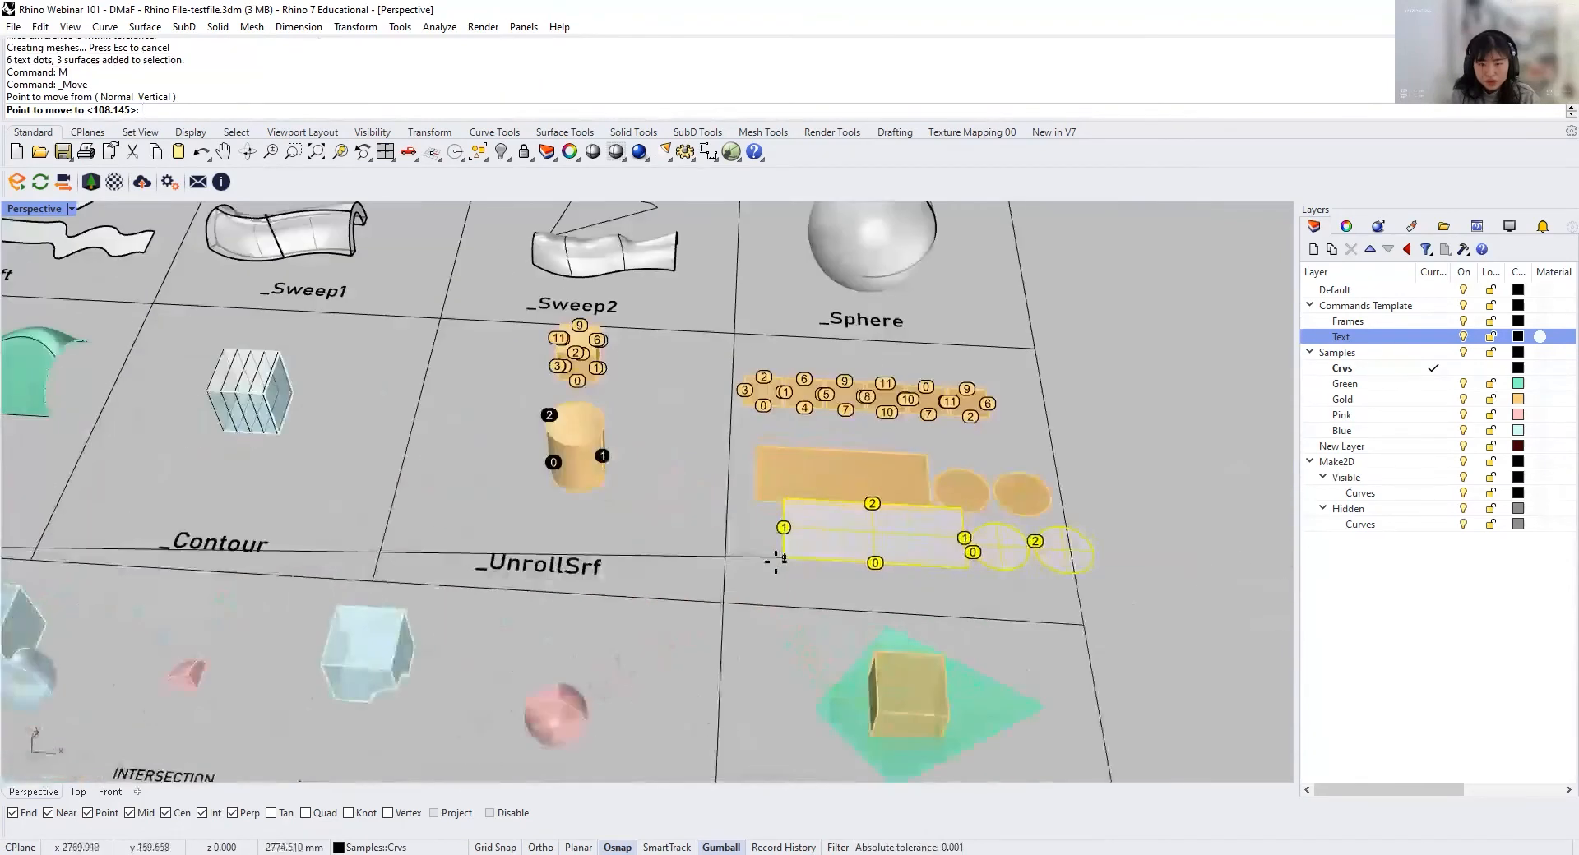
left_click(755, 568)
scroll(671, 544, "up", 2)
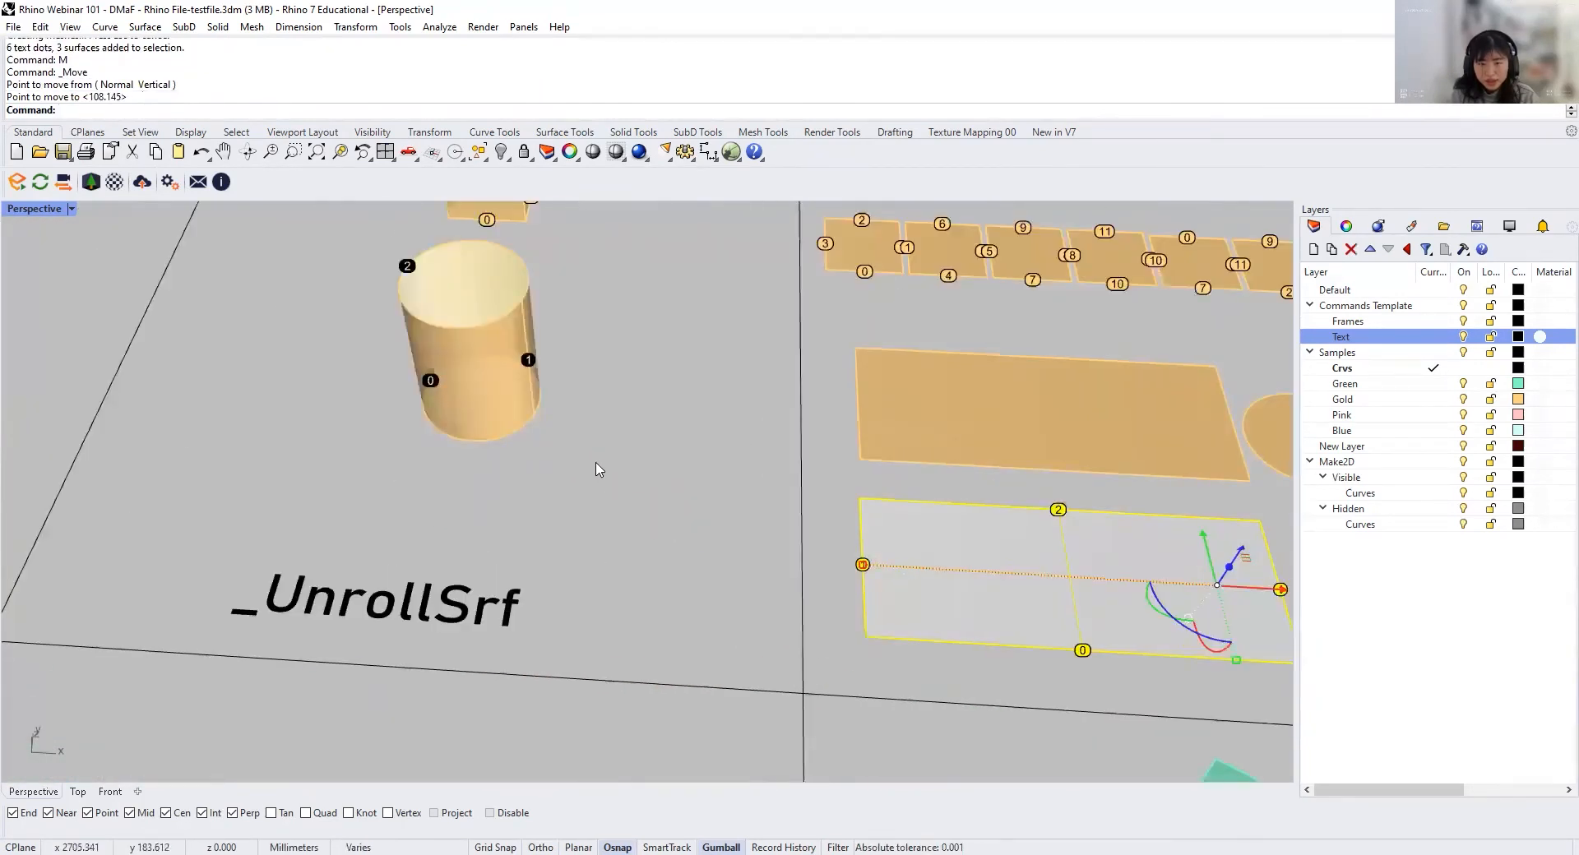
scroll(600, 465, "up", 2)
right_click_drag(738, 503, 664, 478, "shift")
key("Escape")
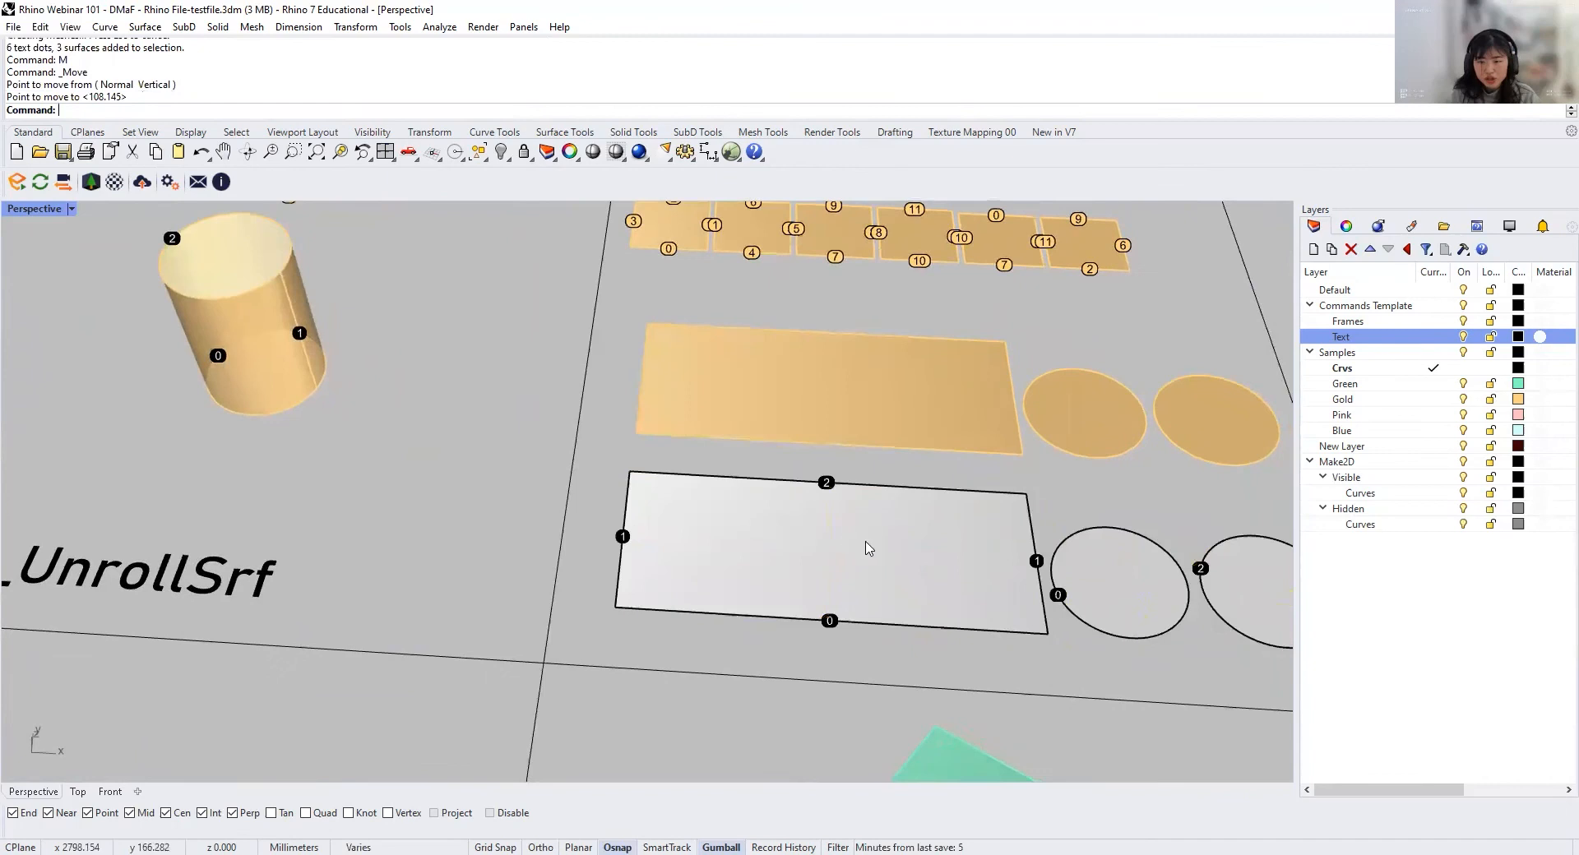
Step: Compare the numbered edge labels on the unrolled flat pieces with the matching edges of the cylinder and the gold box
right_click_drag(1083, 614, 982, 574, "shift")
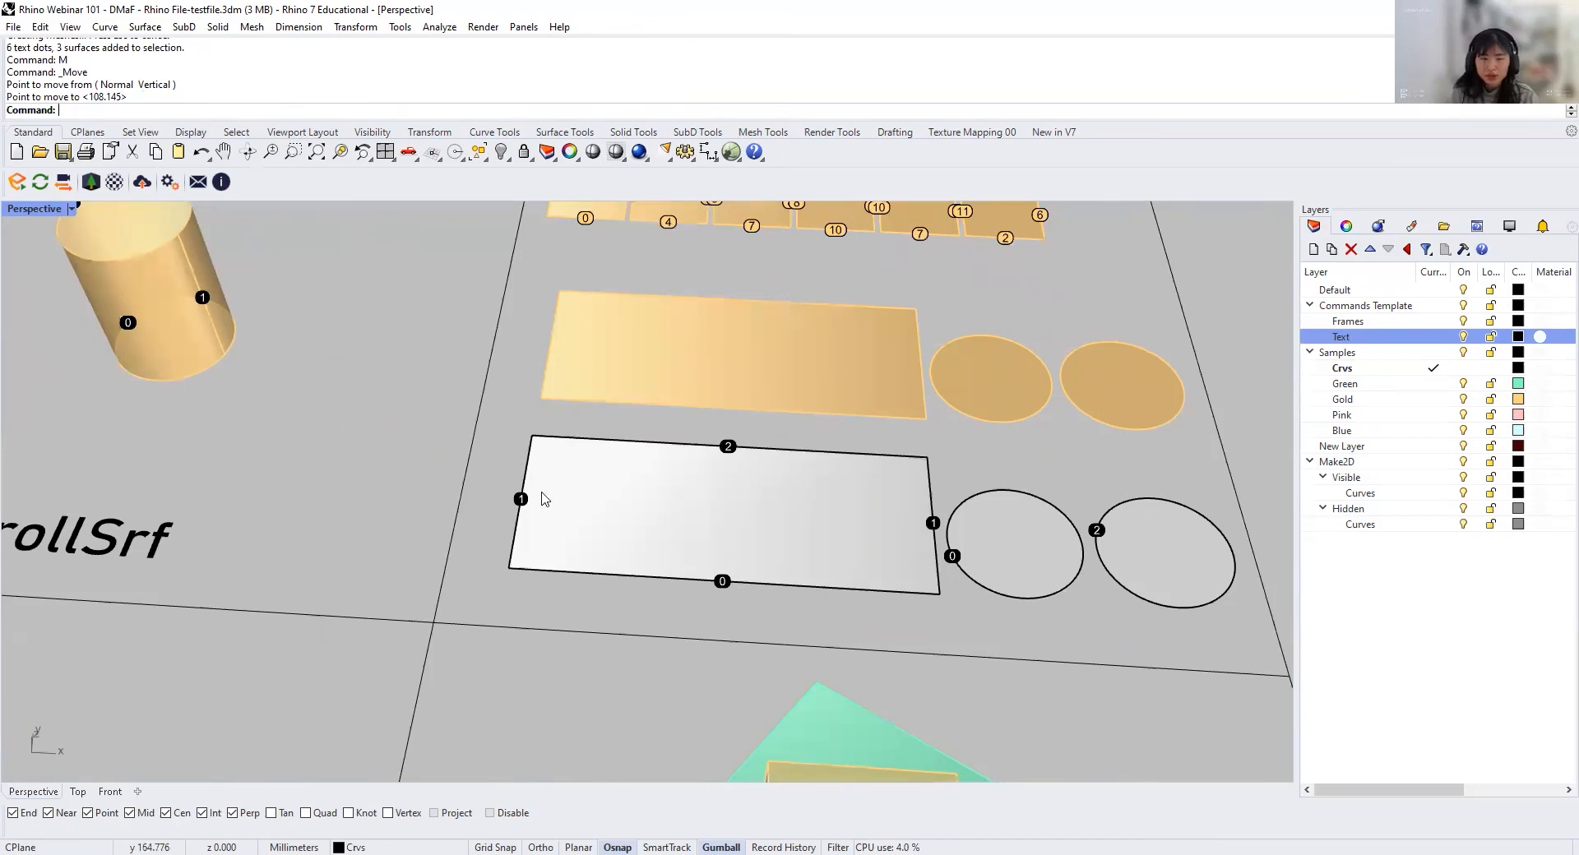
right_click_drag(542, 499, 564, 567, "shift")
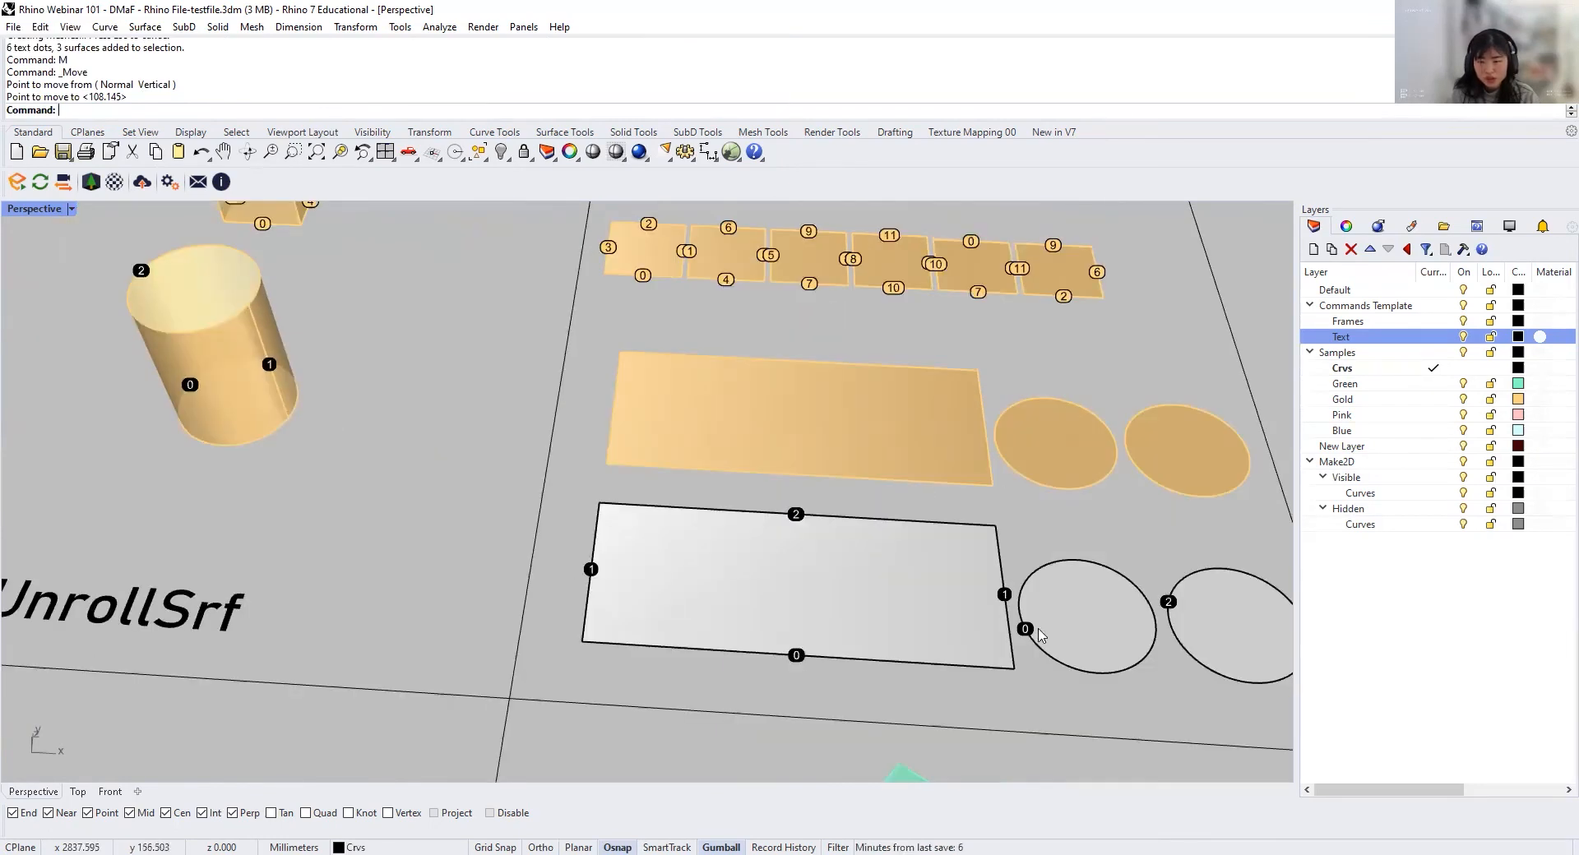
scroll(824, 532, "down", 5)
right_click_drag(757, 492, 598, 454, "shift")
scroll(553, 421, "up", 6)
right_click_drag(826, 460, 484, 332, "shift")
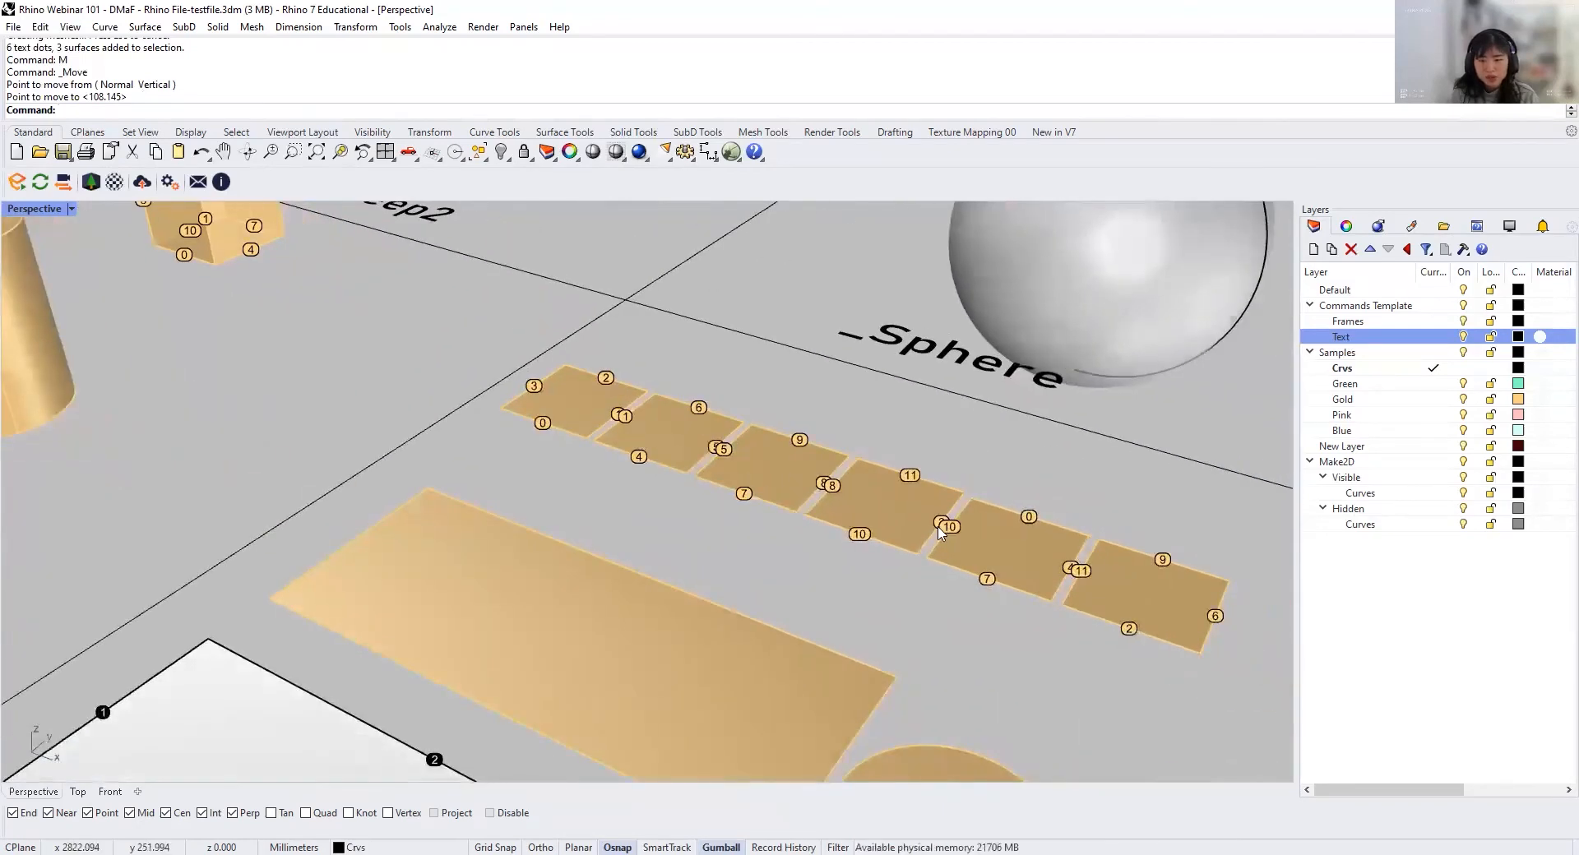
right_click_drag(550, 376, 681, 512, "shift")
scroll(275, 335, "up", 9)
right_click_drag(289, 319, 364, 405, "shift")
scroll(551, 438, "down", 8)
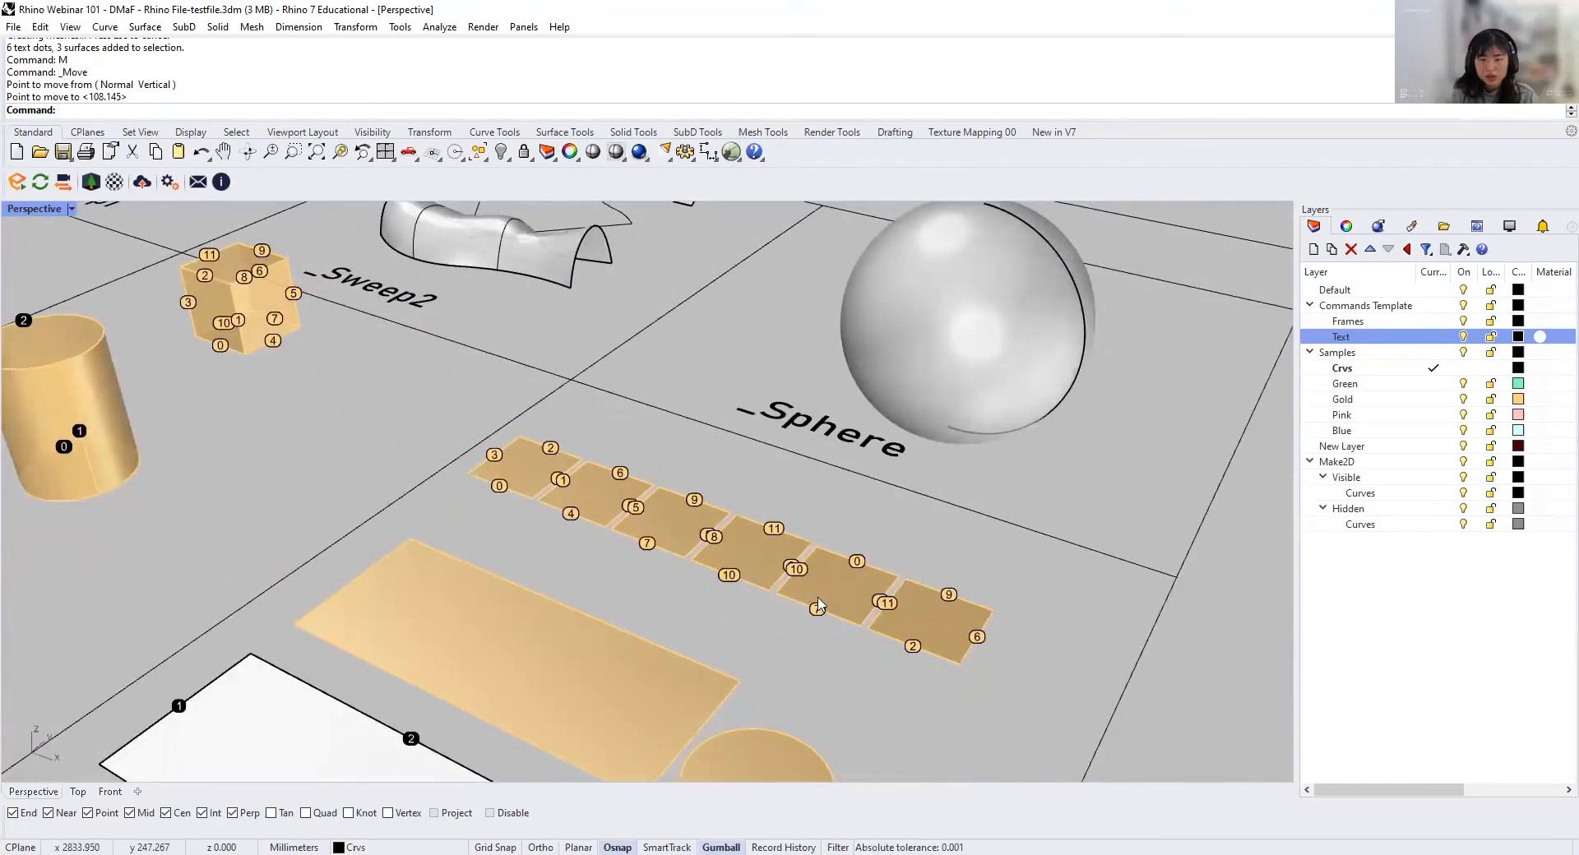
Step: Copy the skewed box from the Ctrl+Shift Move an Edge cell to the empty area beside the unrolled cylinder pieces
scroll(874, 610, "down", 7)
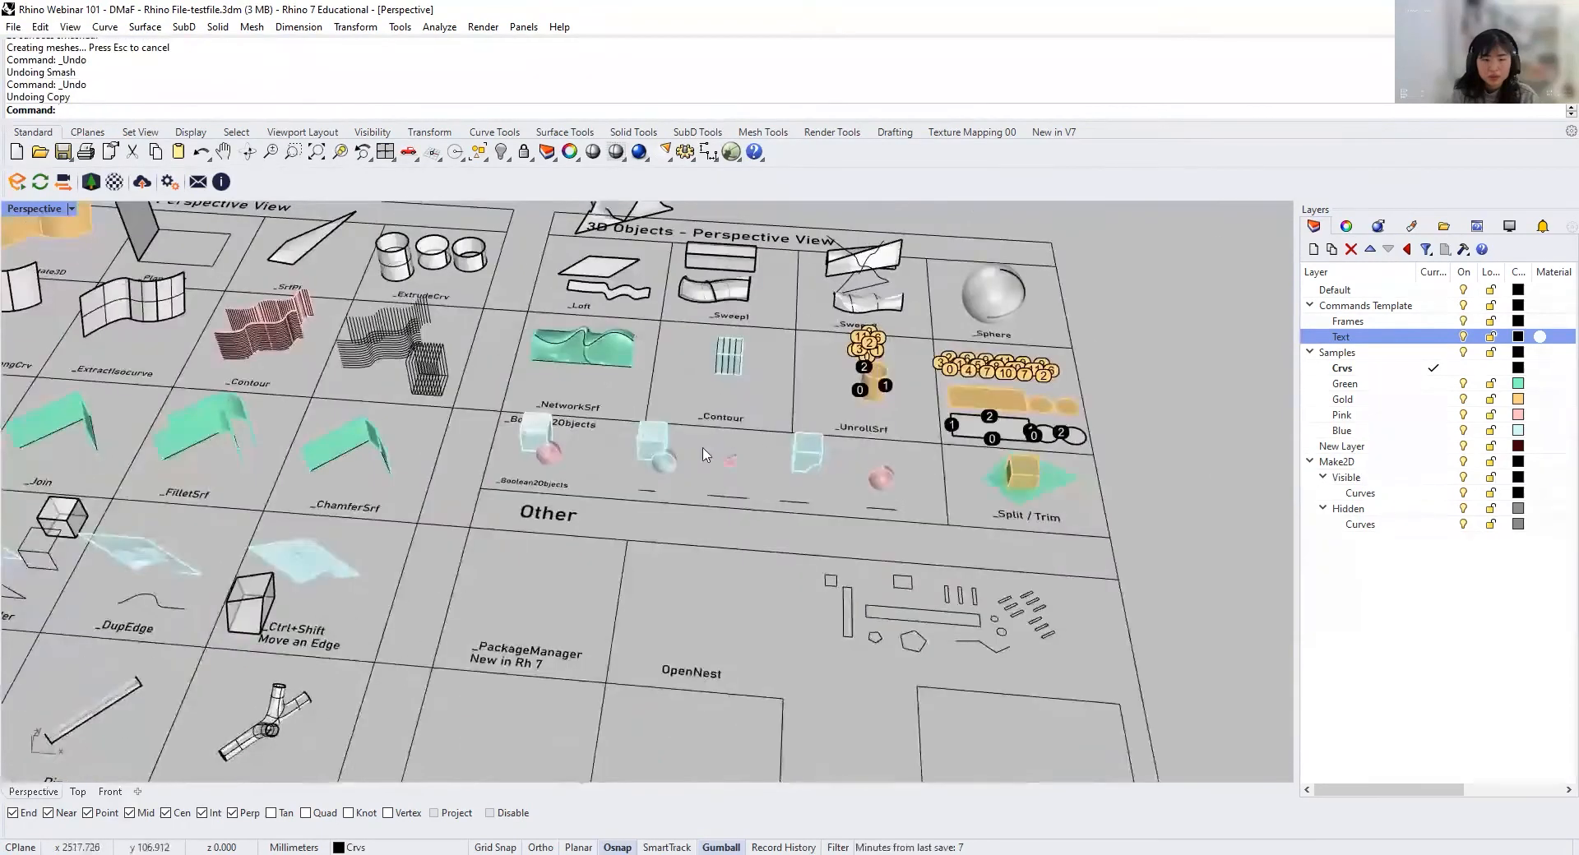
right_click_drag(882, 446, 834, 354, "shift")
scroll(74, 523, "up", 6)
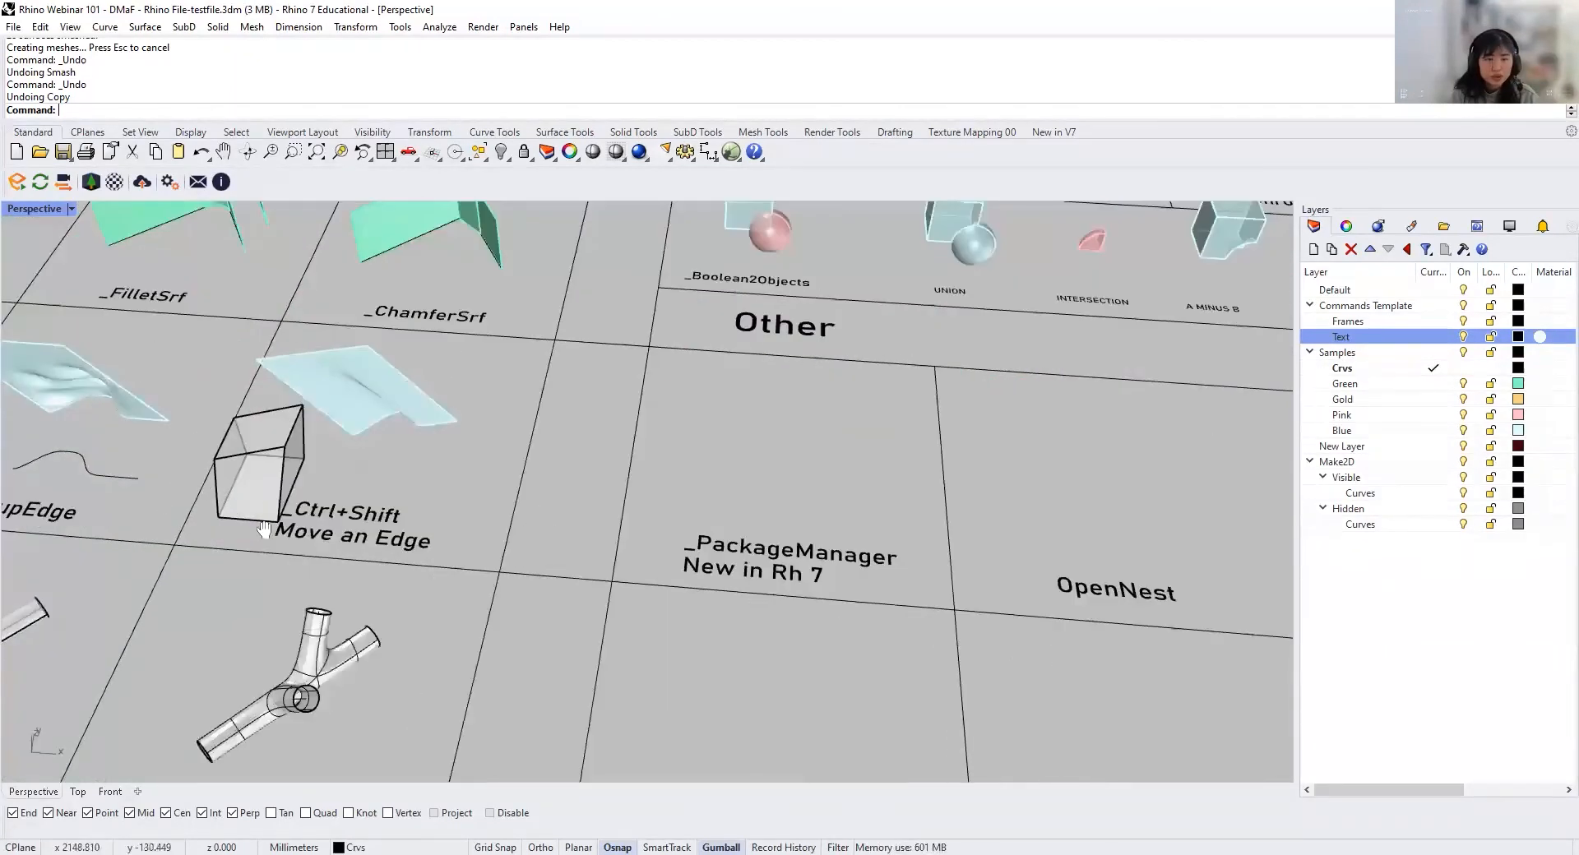
left_click(296, 543)
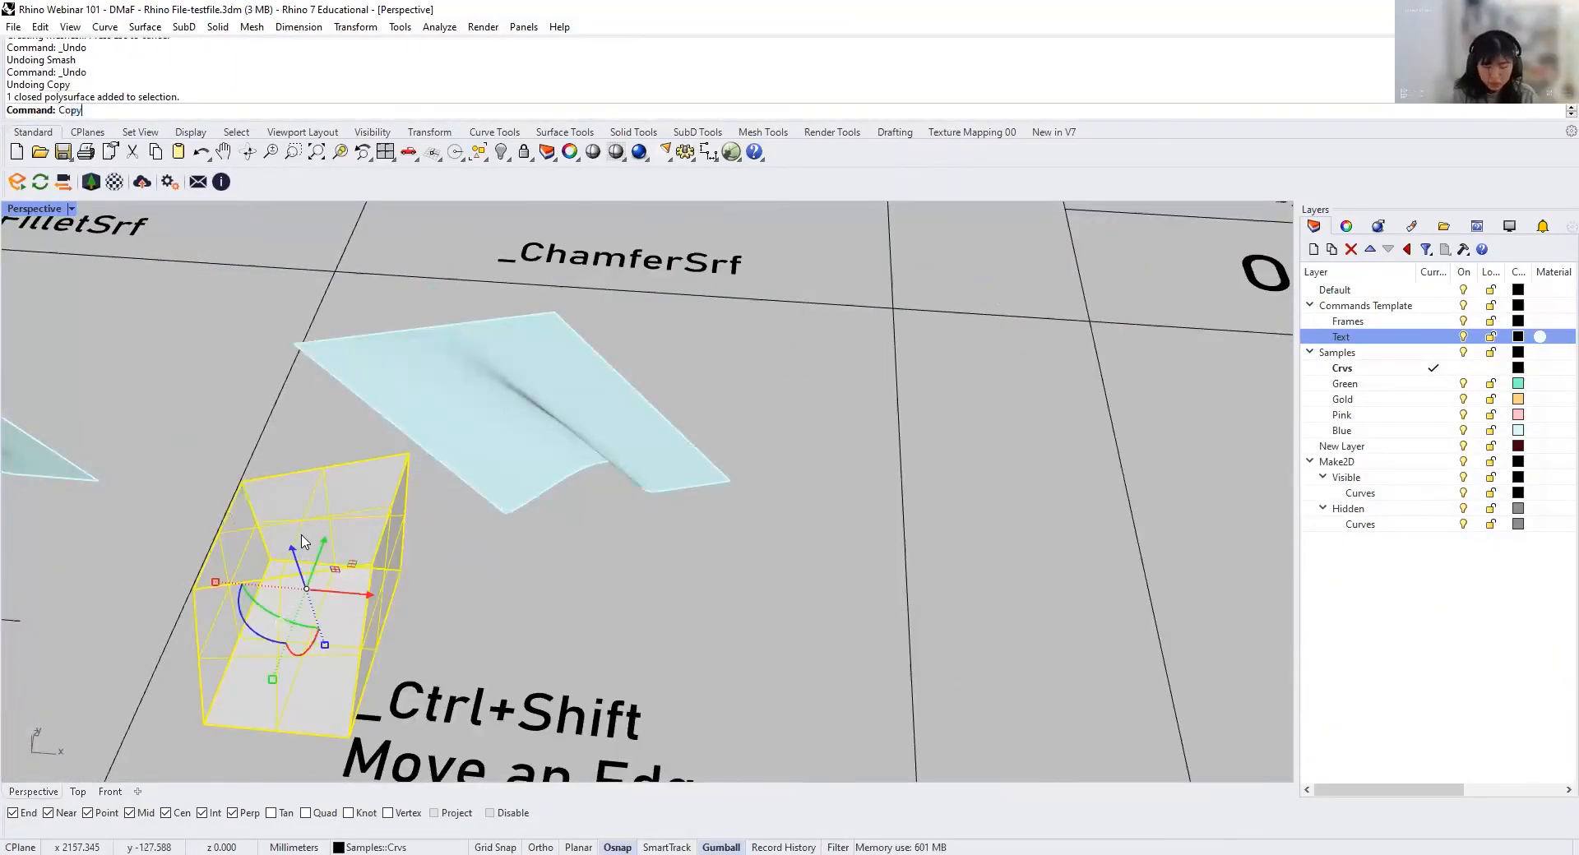
key("Return")
scroll(185, 665, "down", 4)
scroll(575, 575, "up", 12)
scroll(437, 625, "down", 4)
scroll(393, 693, "up", 4)
left_click(226, 621)
right_click(226, 621)
right_click_drag(228, 623, 491, 602, "shift")
left_click_drag(608, 543, 738, 541)
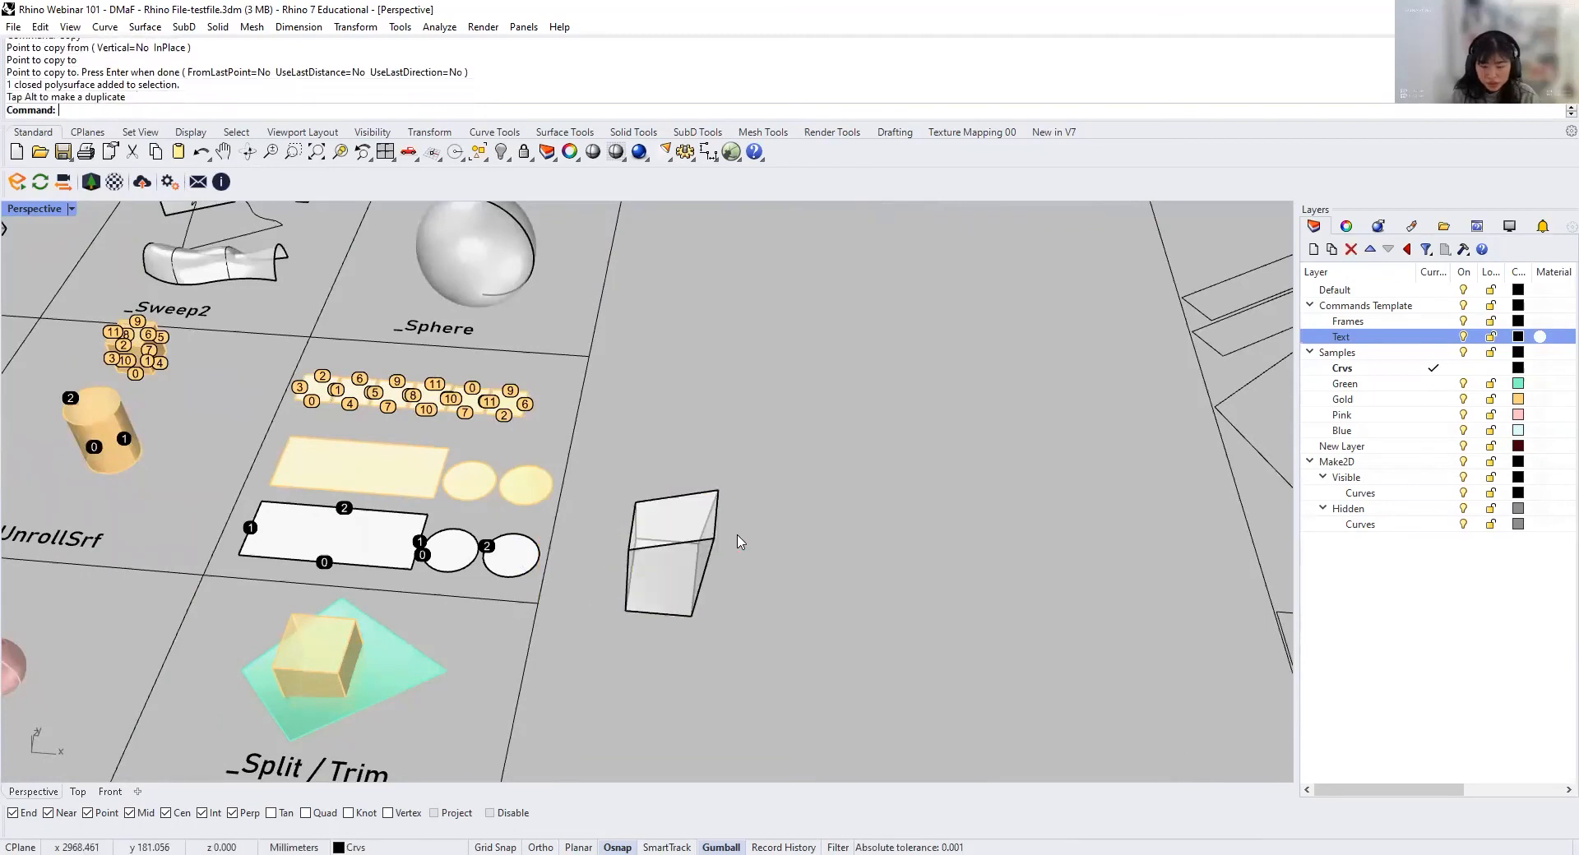
Step: Unroll the copied skewed box with UnrollSrf using Explode=Yes, Labels=Yes and KeepProperties=No
scroll(650, 553, "up", 3)
right_click_drag(626, 569, 630, 560)
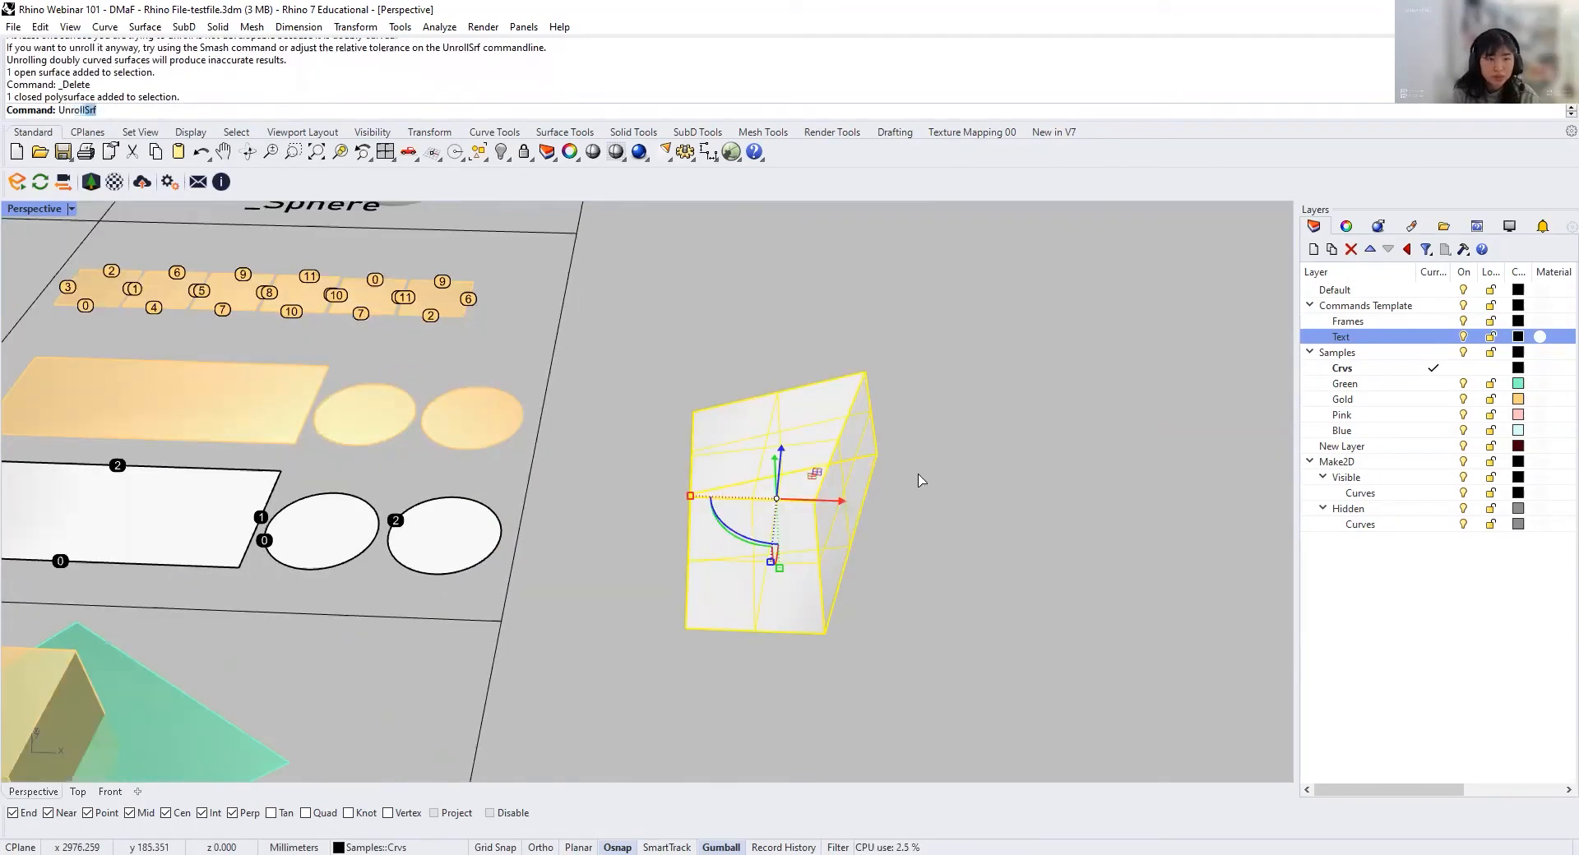
key("Return")
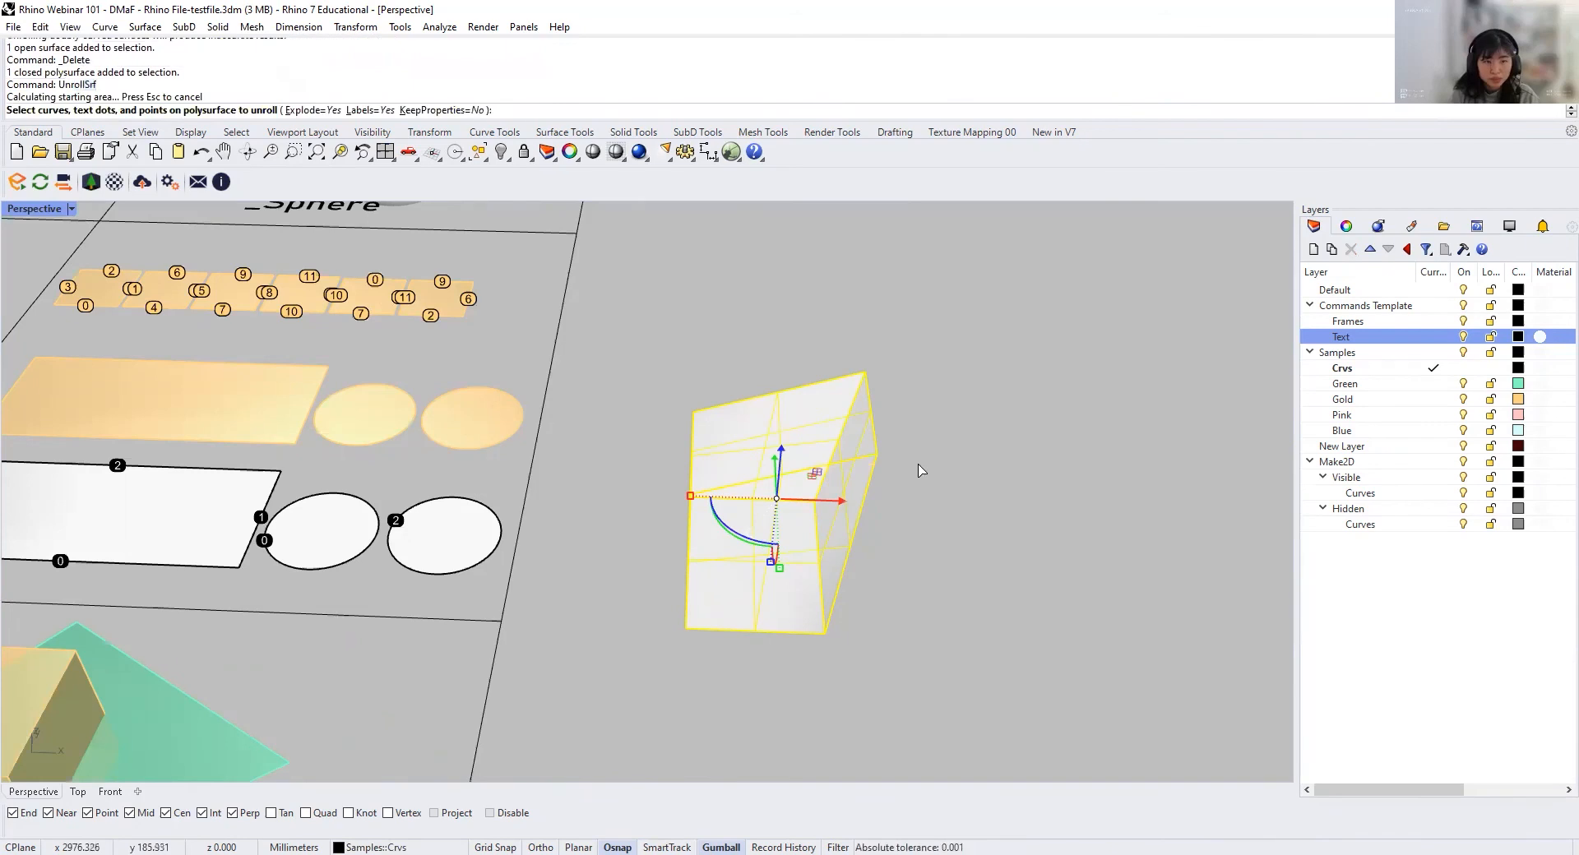
key("Return")
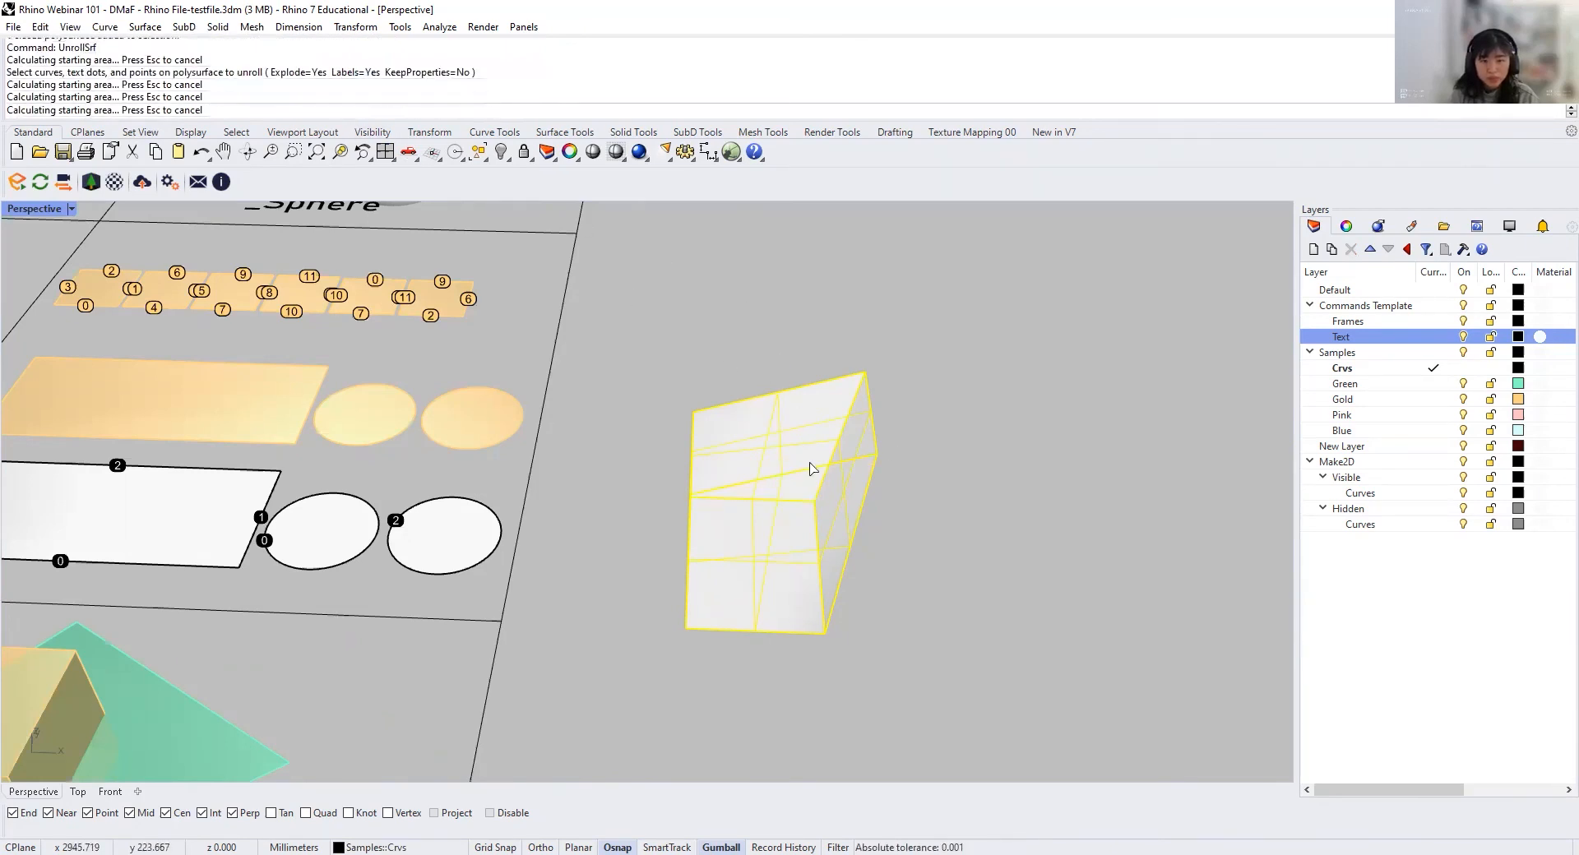
Step: Move the six unrolled box faces with their labels from near the origin to beside the copied skewed box and clear the selection
scroll(809, 470, "down", 10)
right_click_drag(810, 470, 1216, 461, "shift")
scroll(333, 481, "up", 6)
scroll(279, 370, "up", 5)
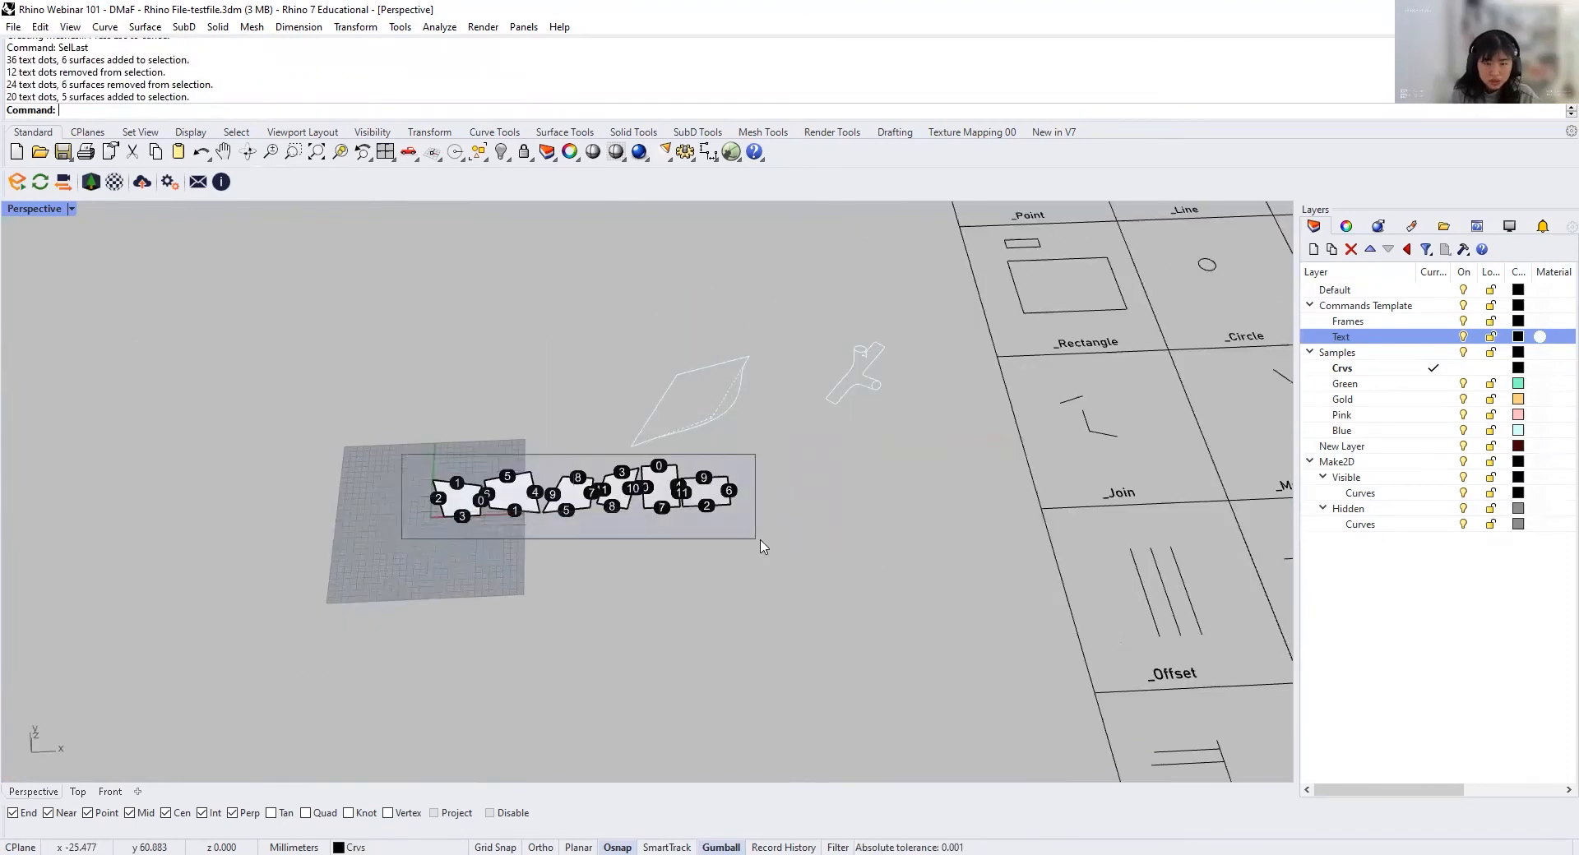
left_click_drag(757, 545, 780, 551)
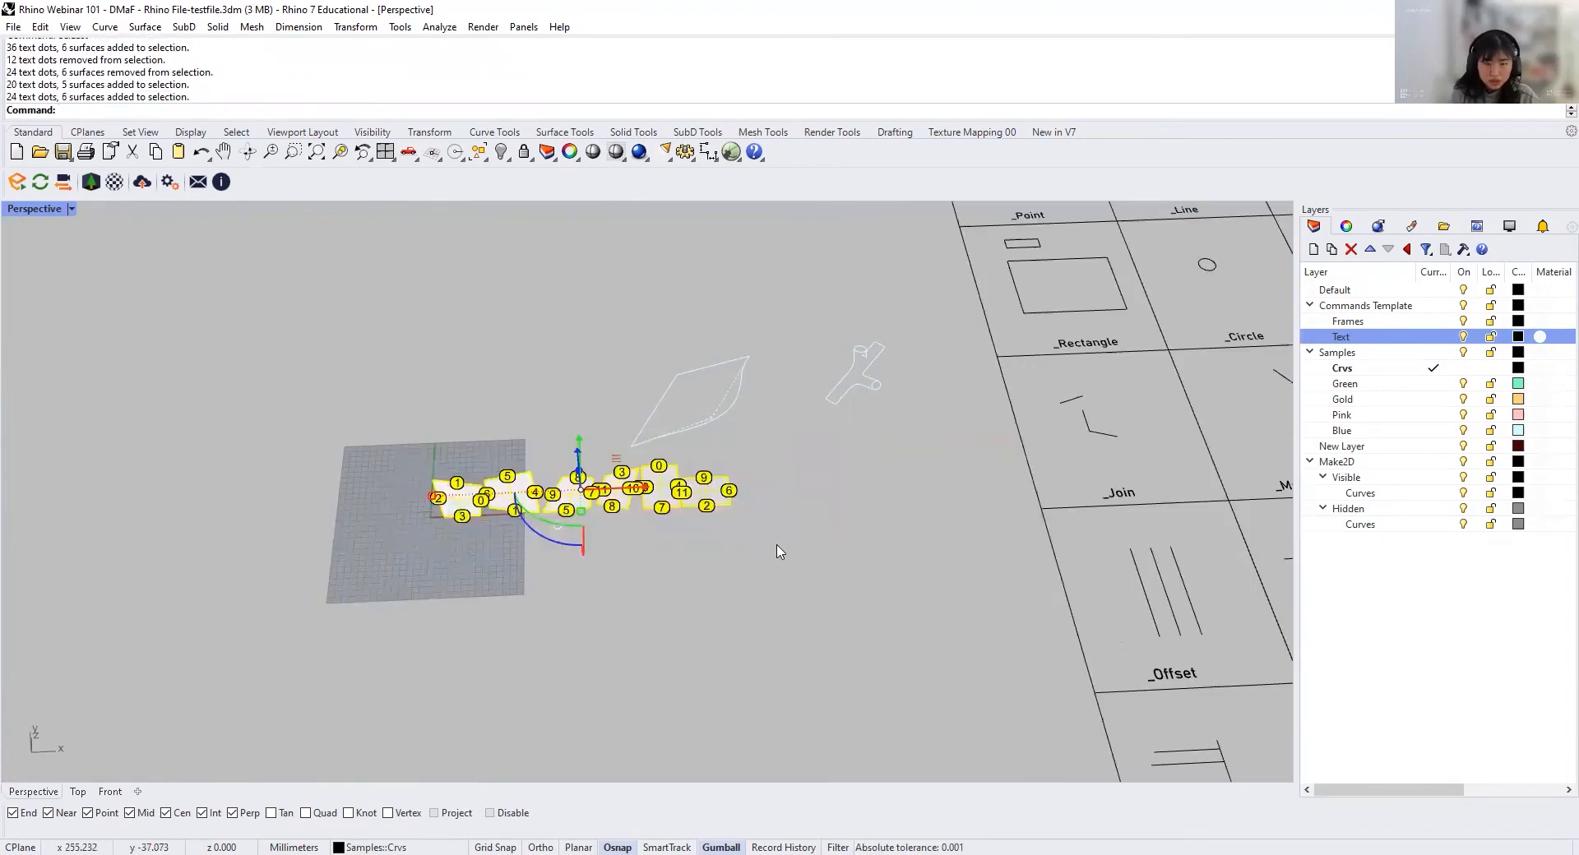
type("M")
key("Return")
left_click(441, 530)
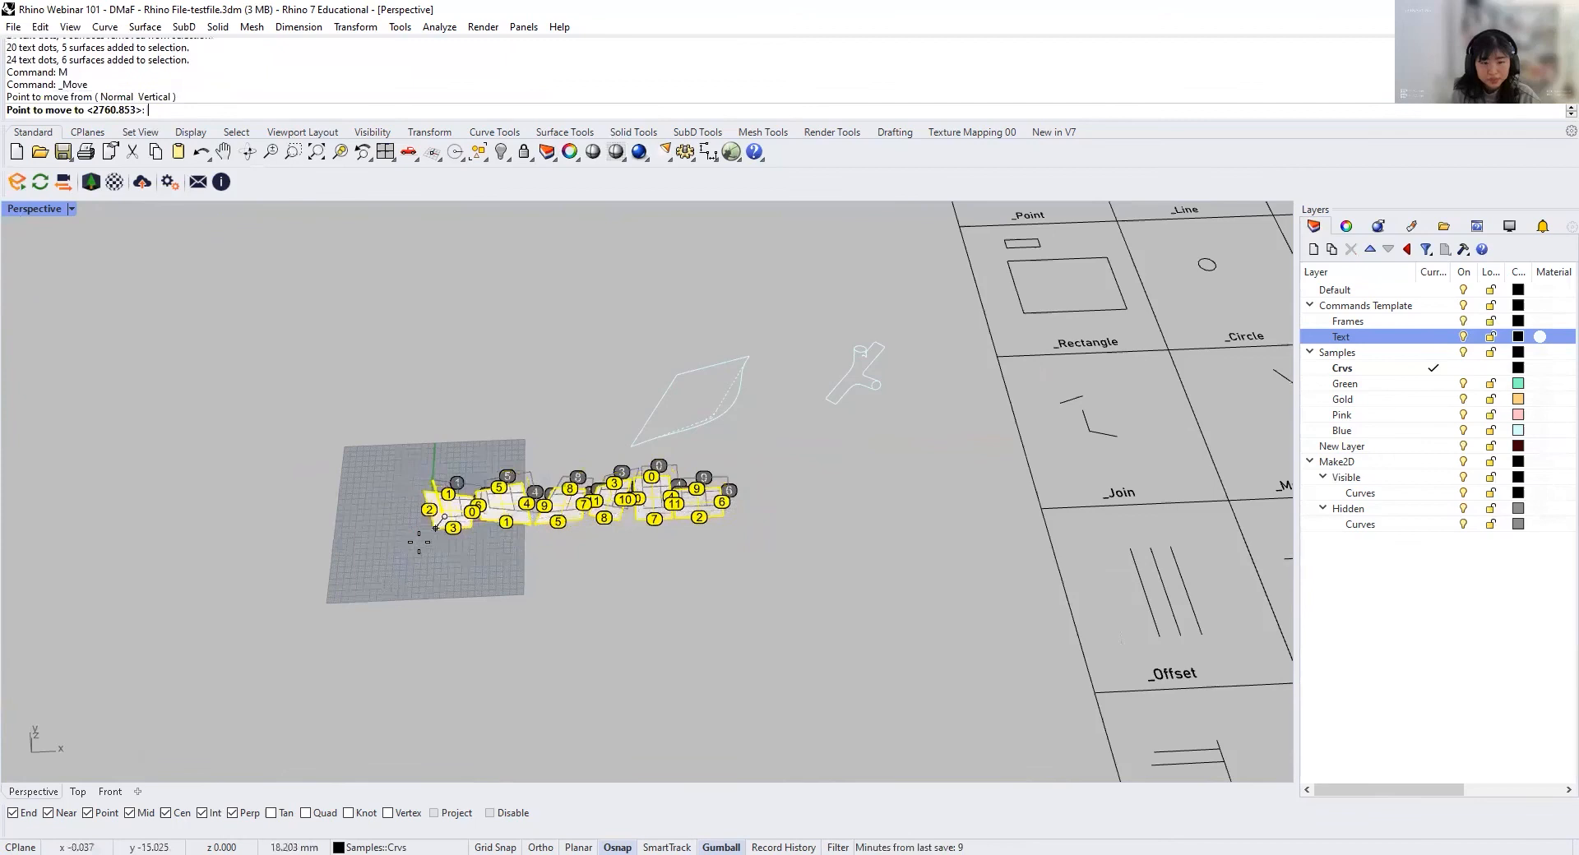
scroll(416, 528, "down", 5)
scroll(808, 473, "up", 10)
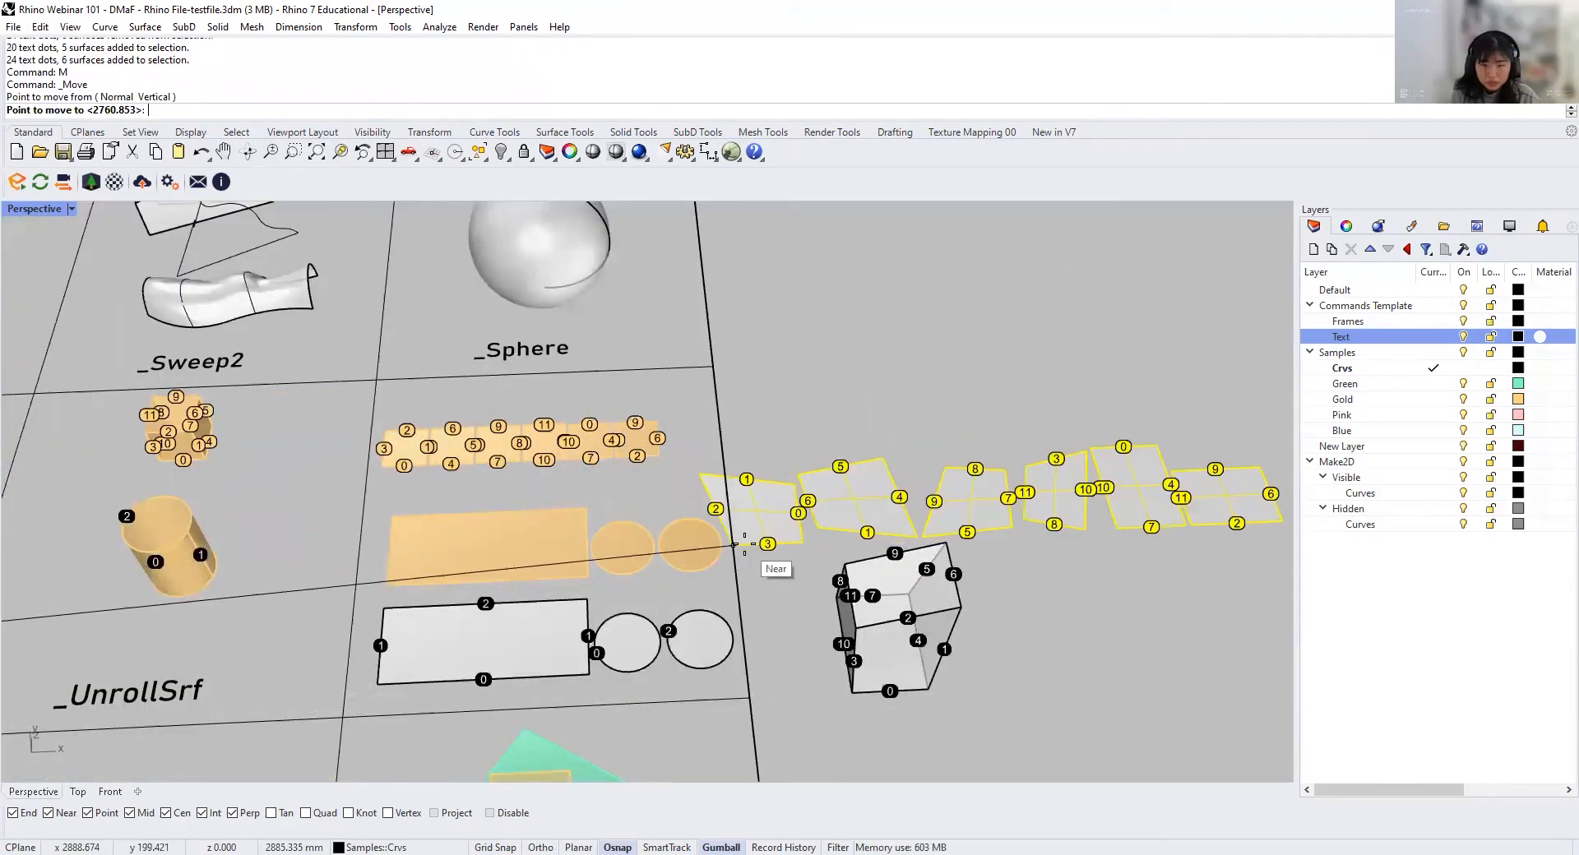
left_click(729, 544)
left_click_drag(1053, 492, 1096, 503)
key("Escape")
scroll(863, 629, "down", 10)
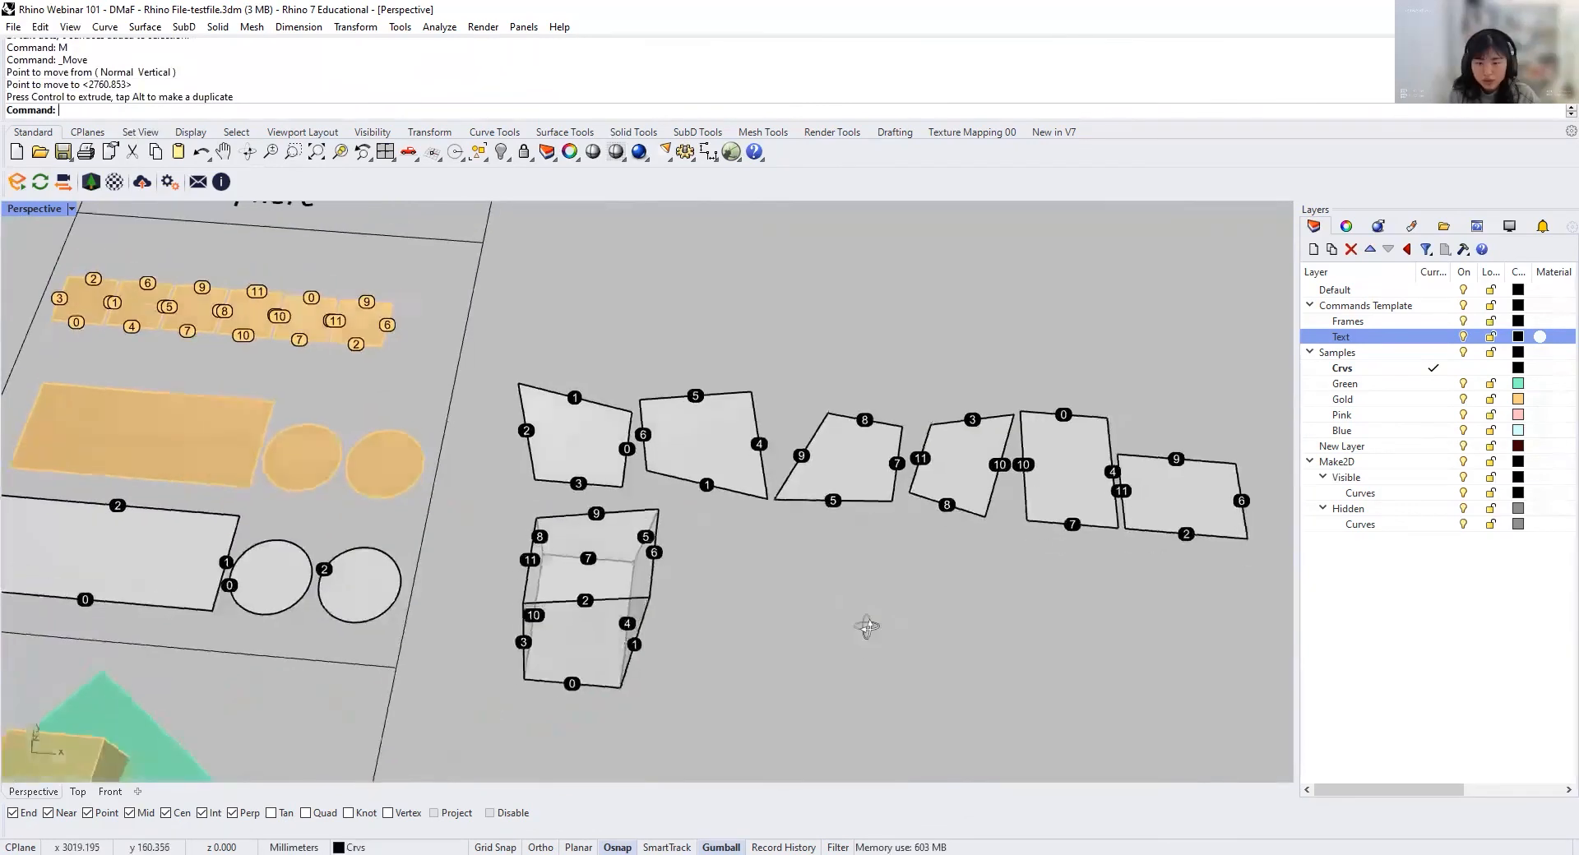
right_click_drag(879, 540, 795, 563, "shift")
Step: Examine the Boolean2Objects row, comparing the box and sphere with the Union, Intersection, A minus B and B minus A samples
scroll(804, 563, "down", 2)
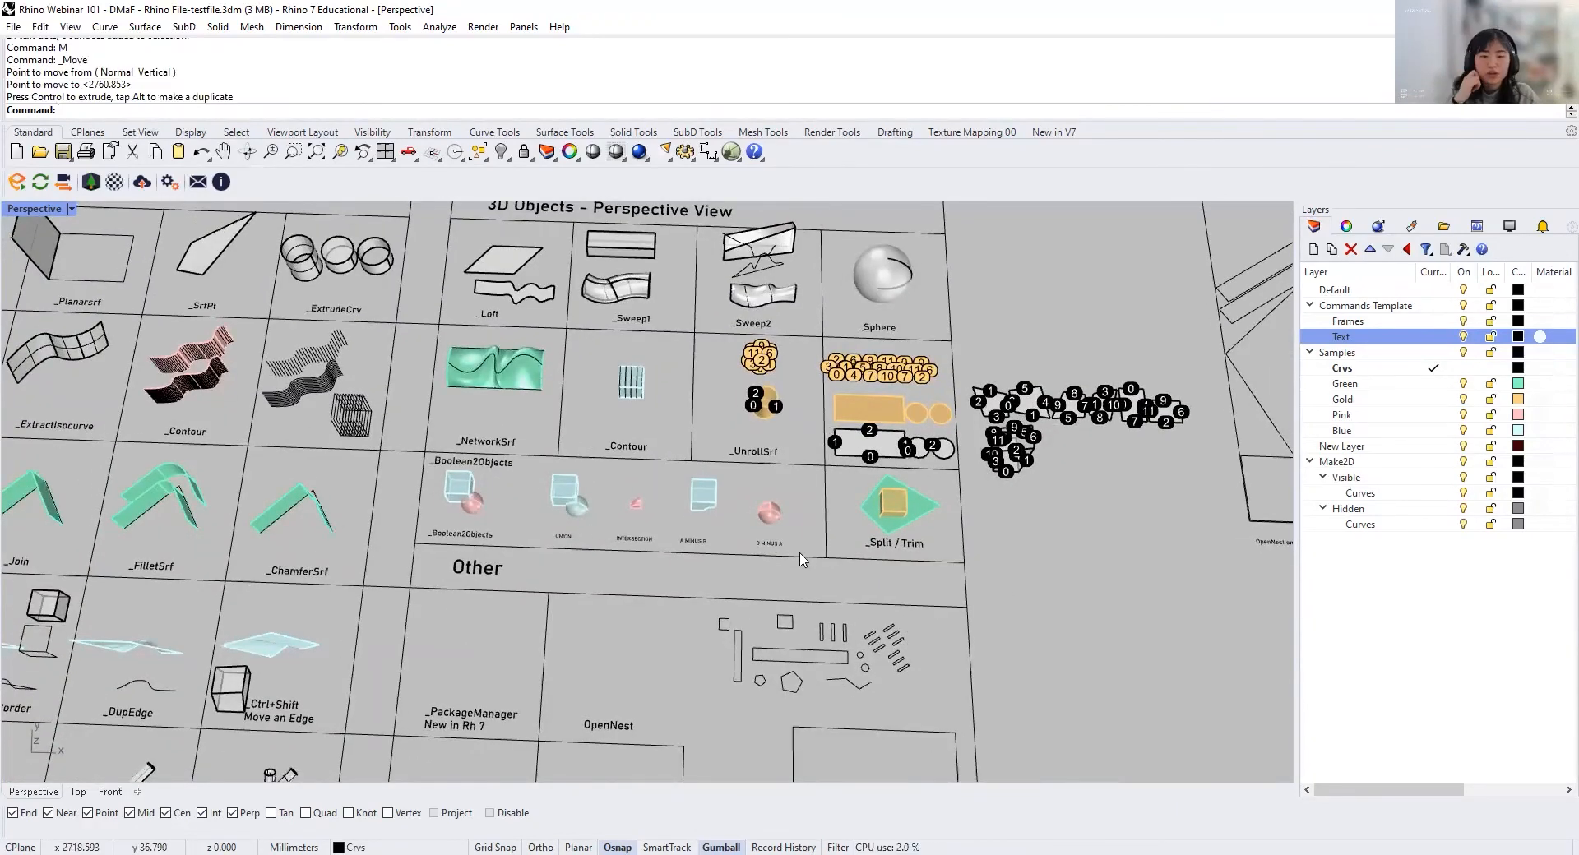
scroll(629, 504, "up", 9)
right_click_drag(501, 502, 360, 408)
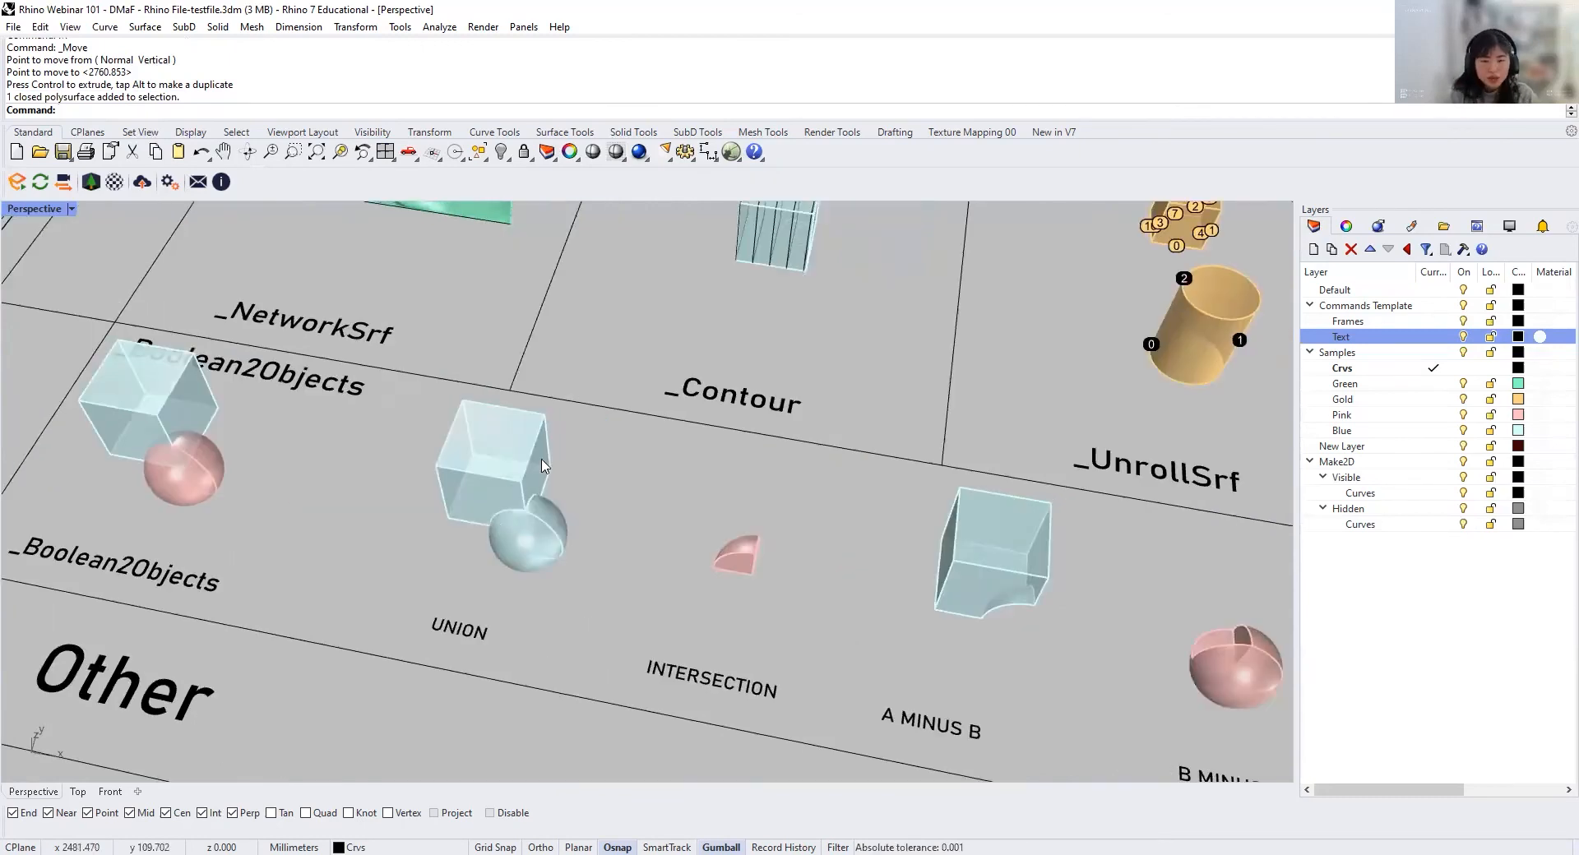
right_click_drag(695, 562, 383, 487, "shift")
right_click_drag(731, 584, 715, 499)
right_click_drag(715, 498, 712, 556, "shift")
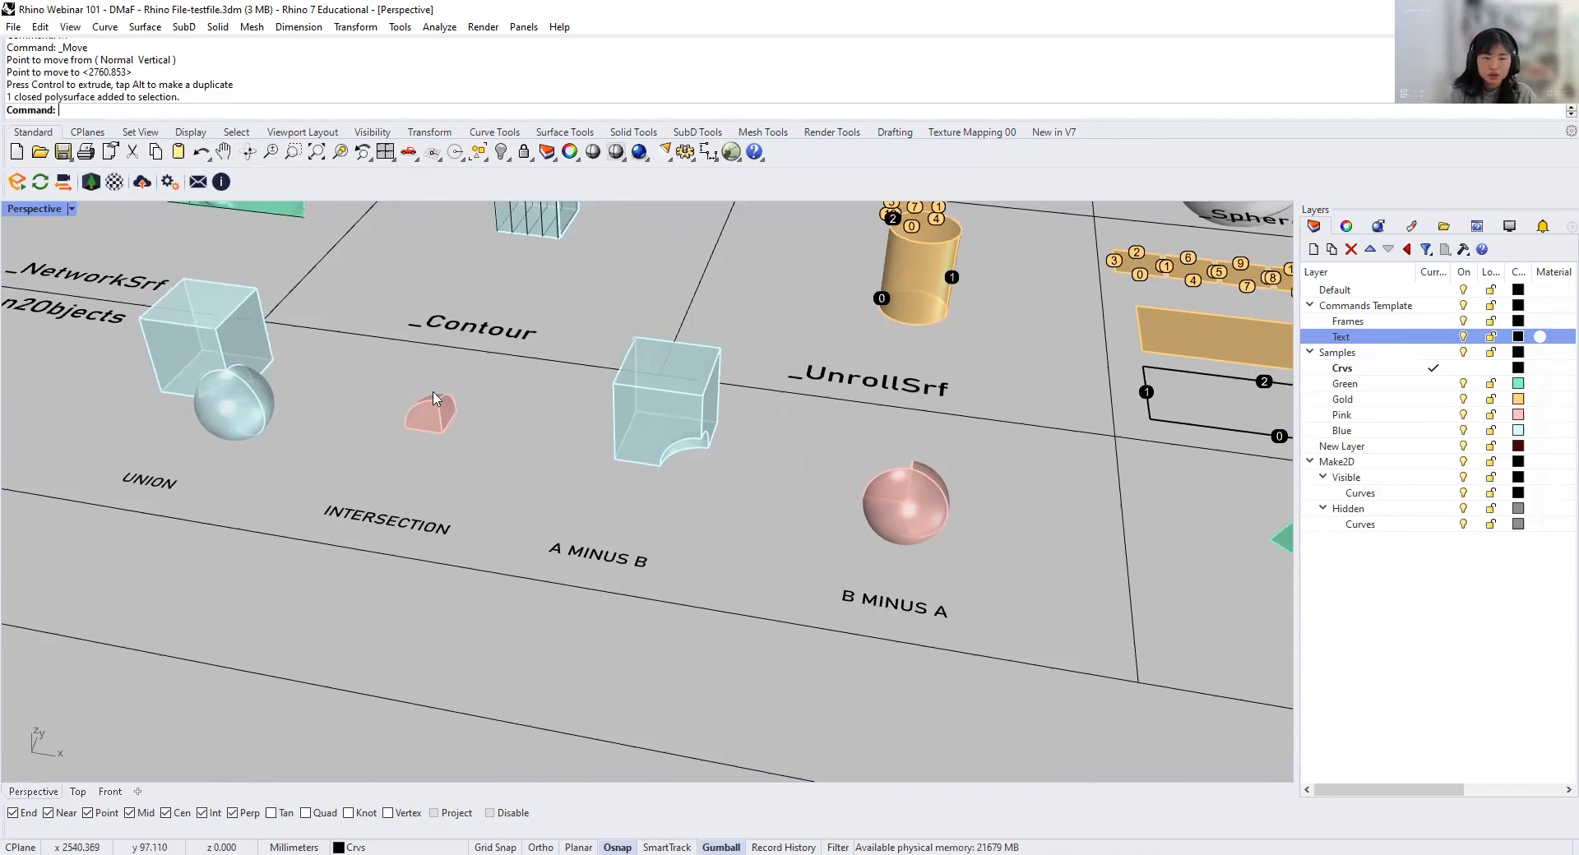
scroll(839, 549, "down", 6)
right_click_drag(527, 540, 789, 573, "shift")
scroll(460, 486, "up", 7)
right_click_drag(490, 497, 551, 521)
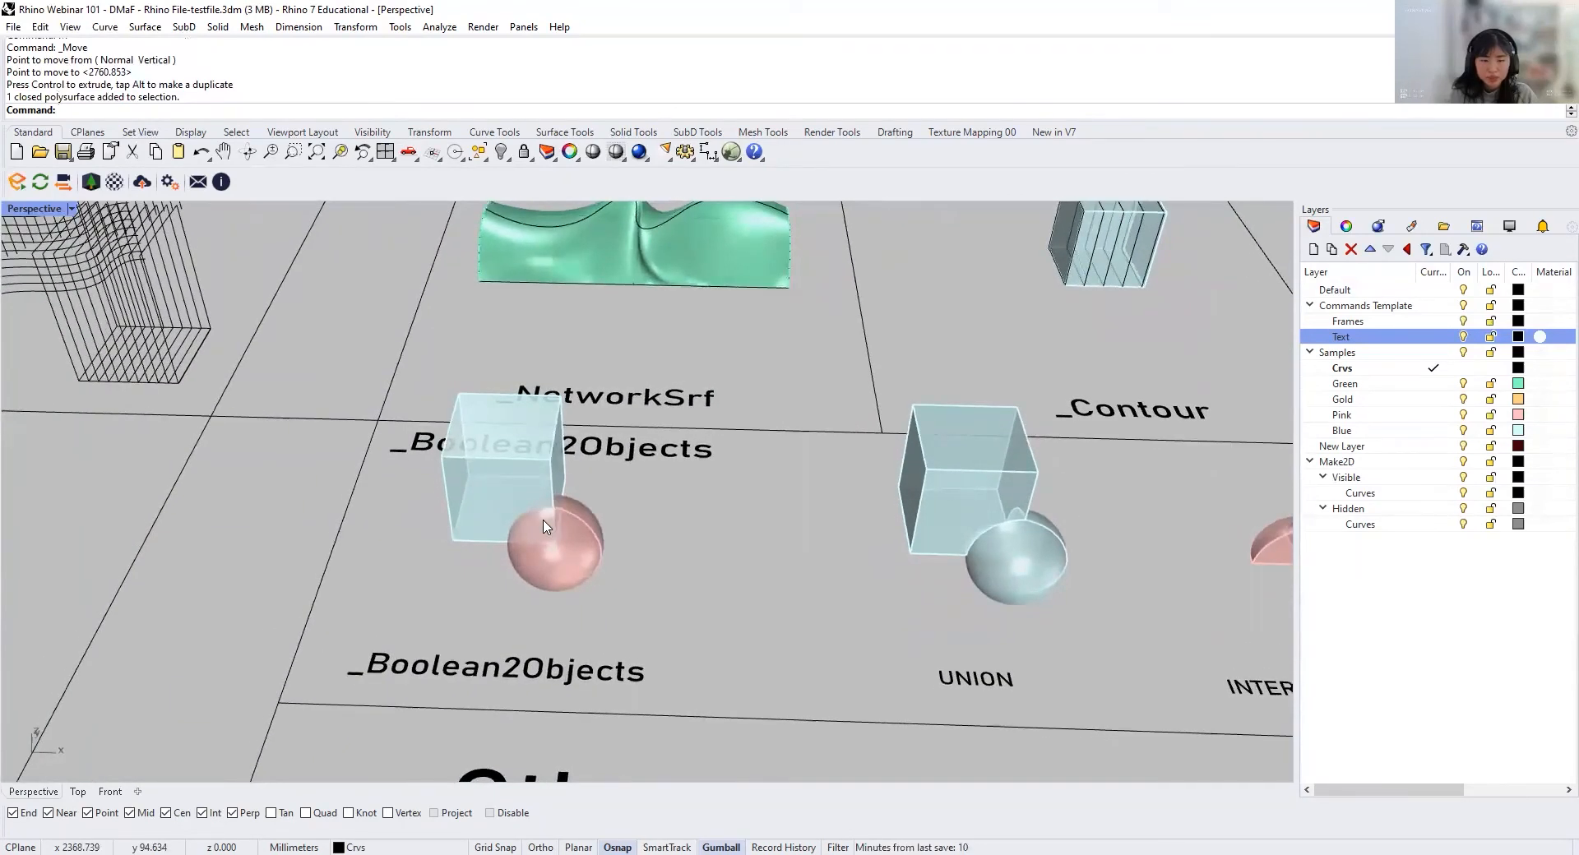
Step: Run Boolean2Objects with DeleteInput=Yes on the overlapping blue box and pink sphere in the Boolean2Objects cell
scroll(547, 527, "up", 5)
left_click(543, 471)
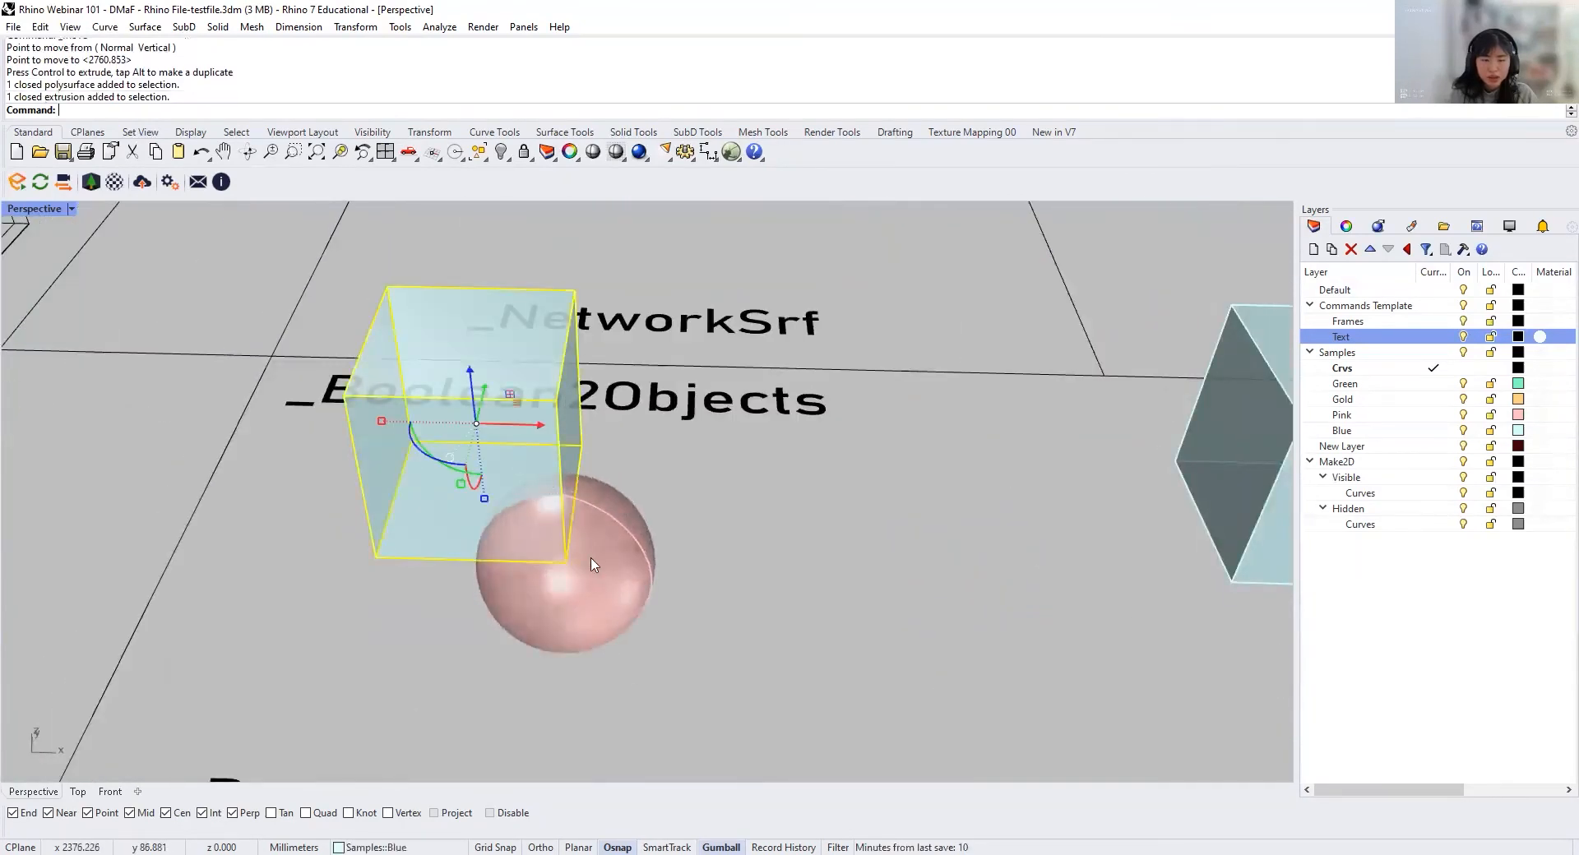
left_click(592, 560)
left_click(536, 455)
type("B")
type("oolean2Objects")
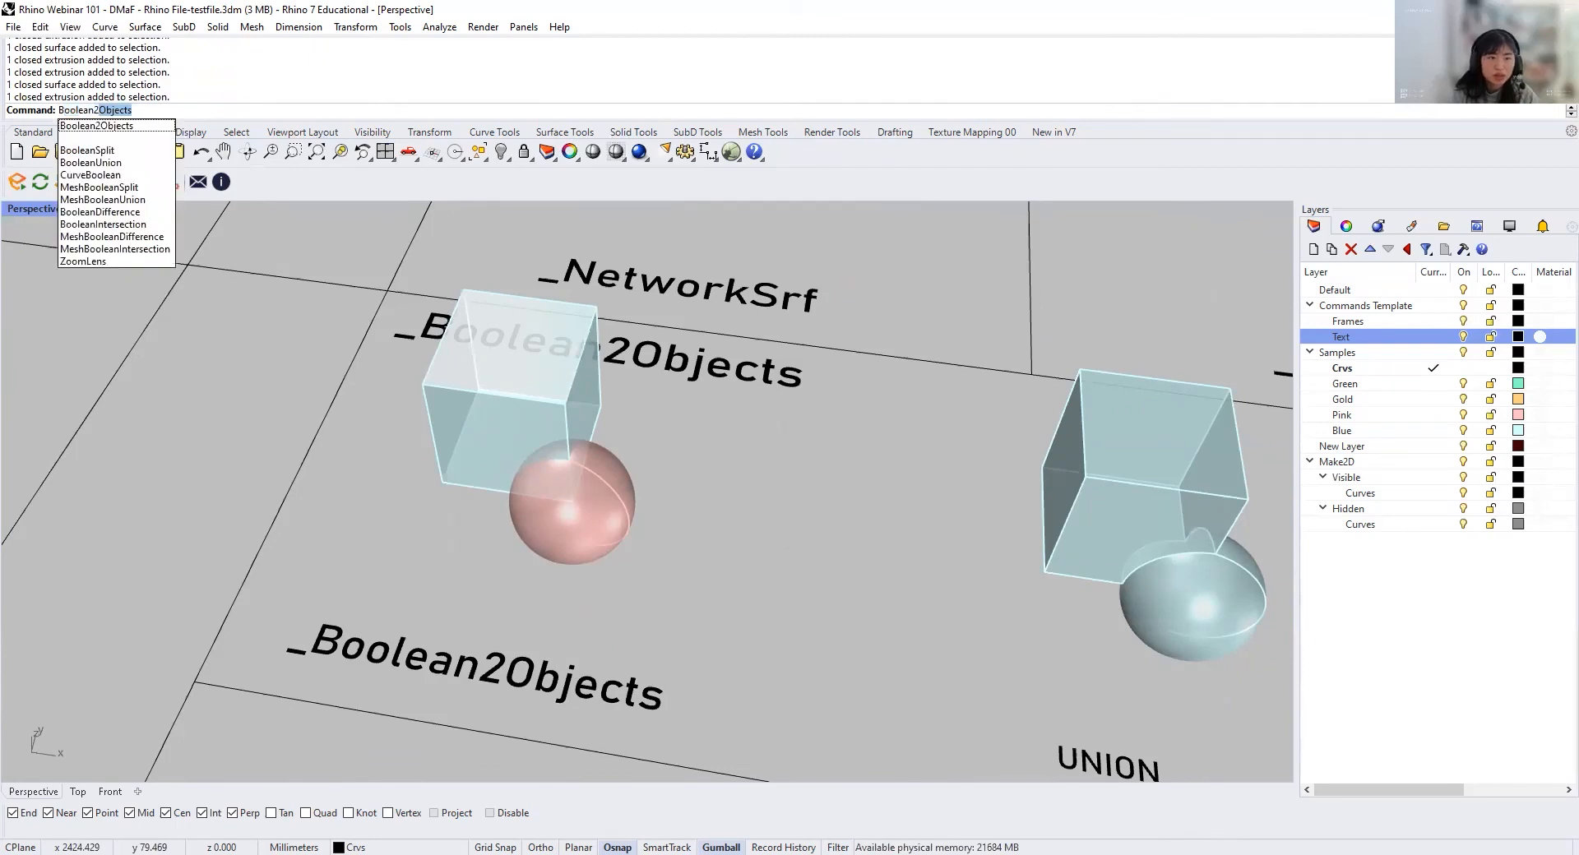
key("Return")
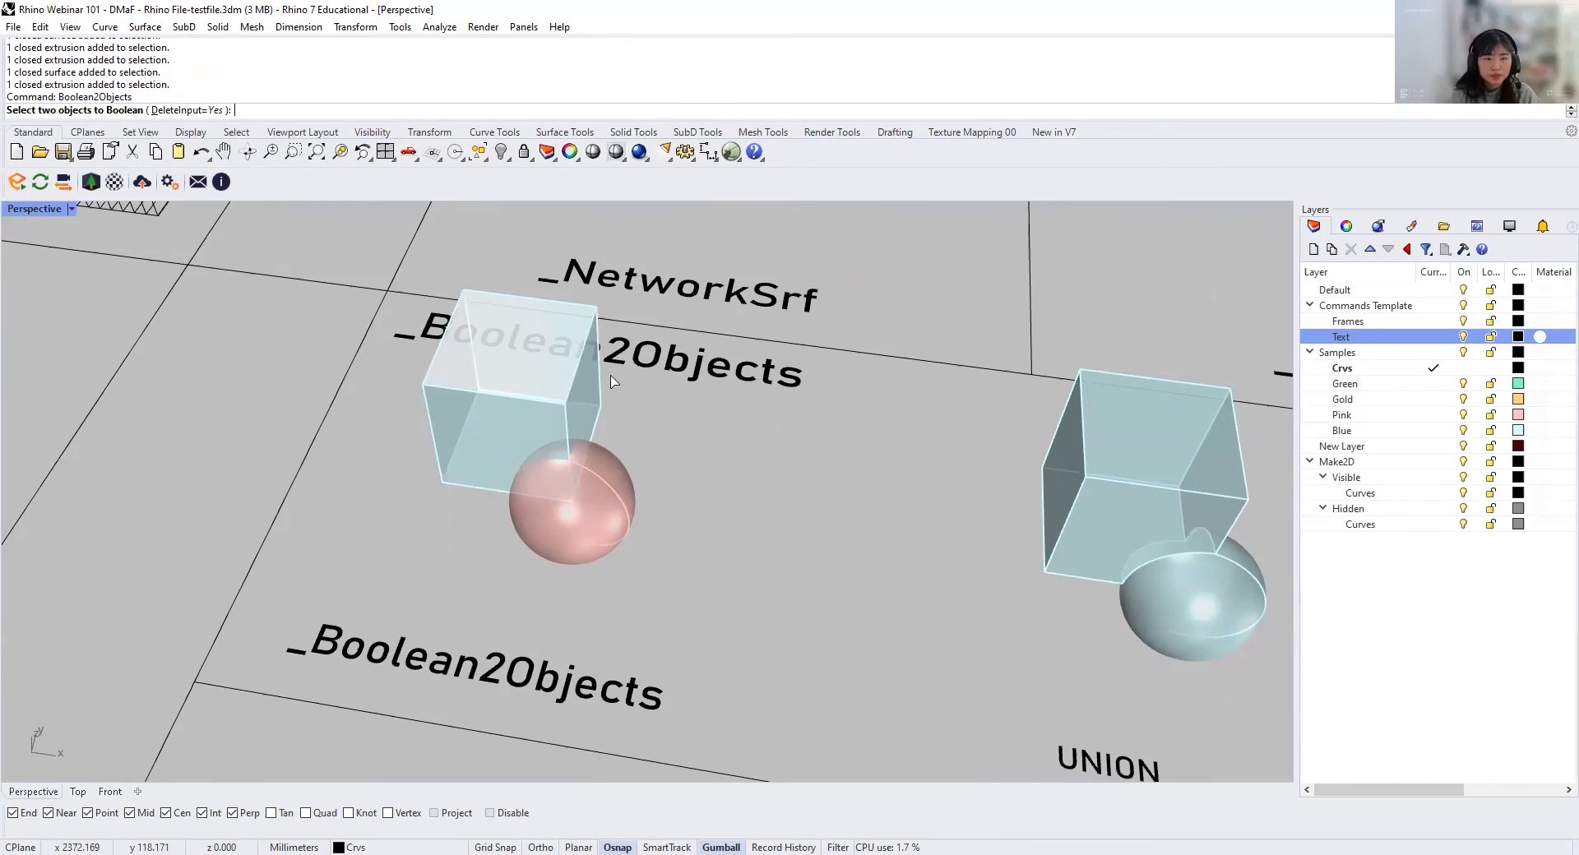
left_click(597, 411)
left_click(573, 535)
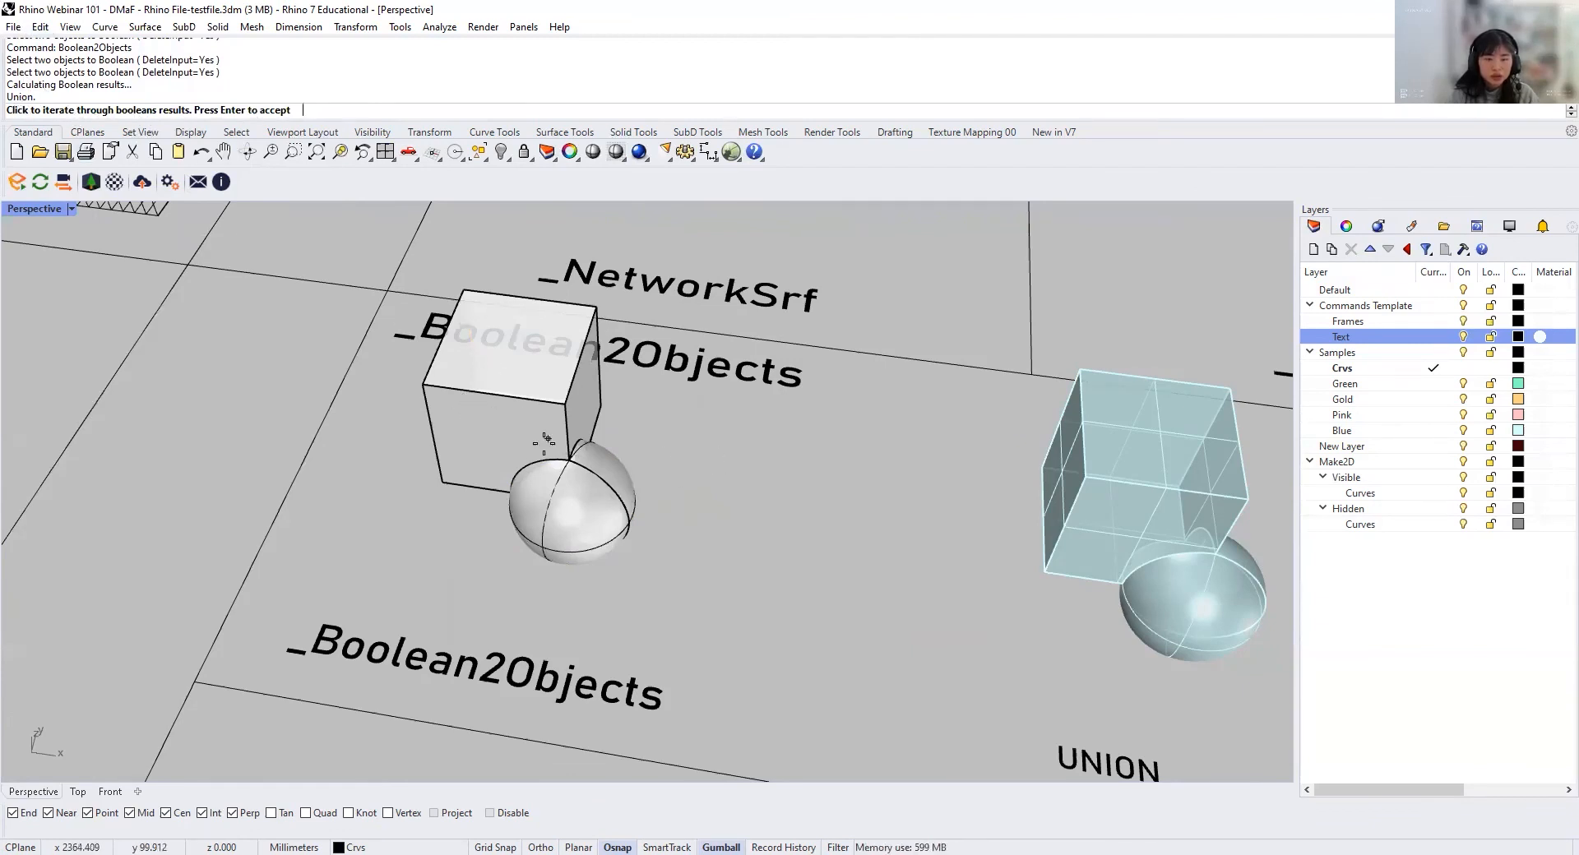
Step: Cycle the Boolean results through Intersection and A minus B to B minus A, accept that result, and undo the Boolean
left_click(841, 518)
left_click(832, 491)
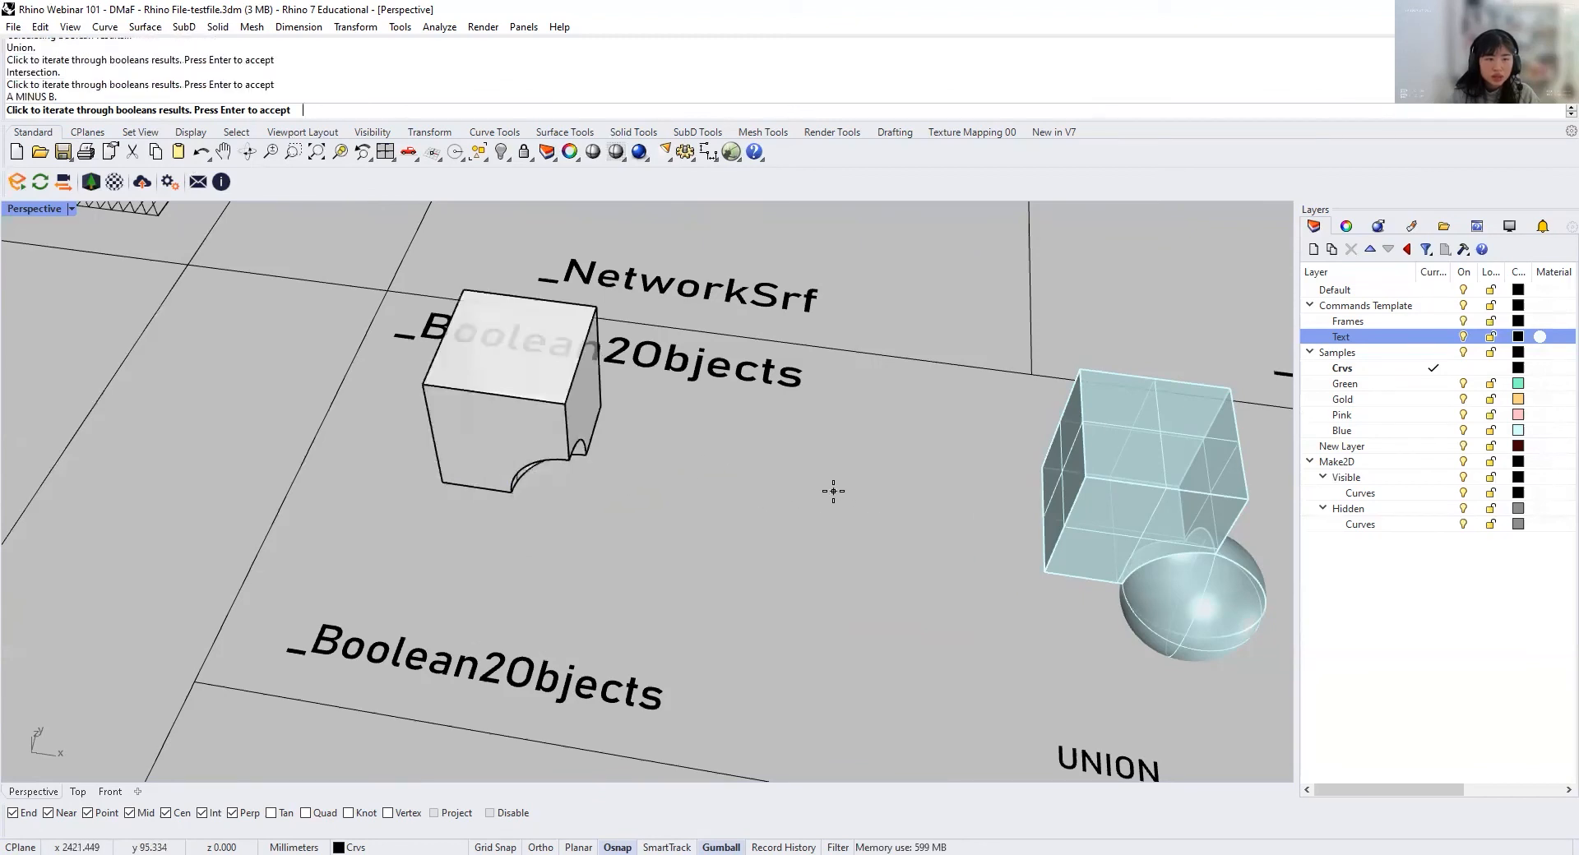
left_click(833, 491)
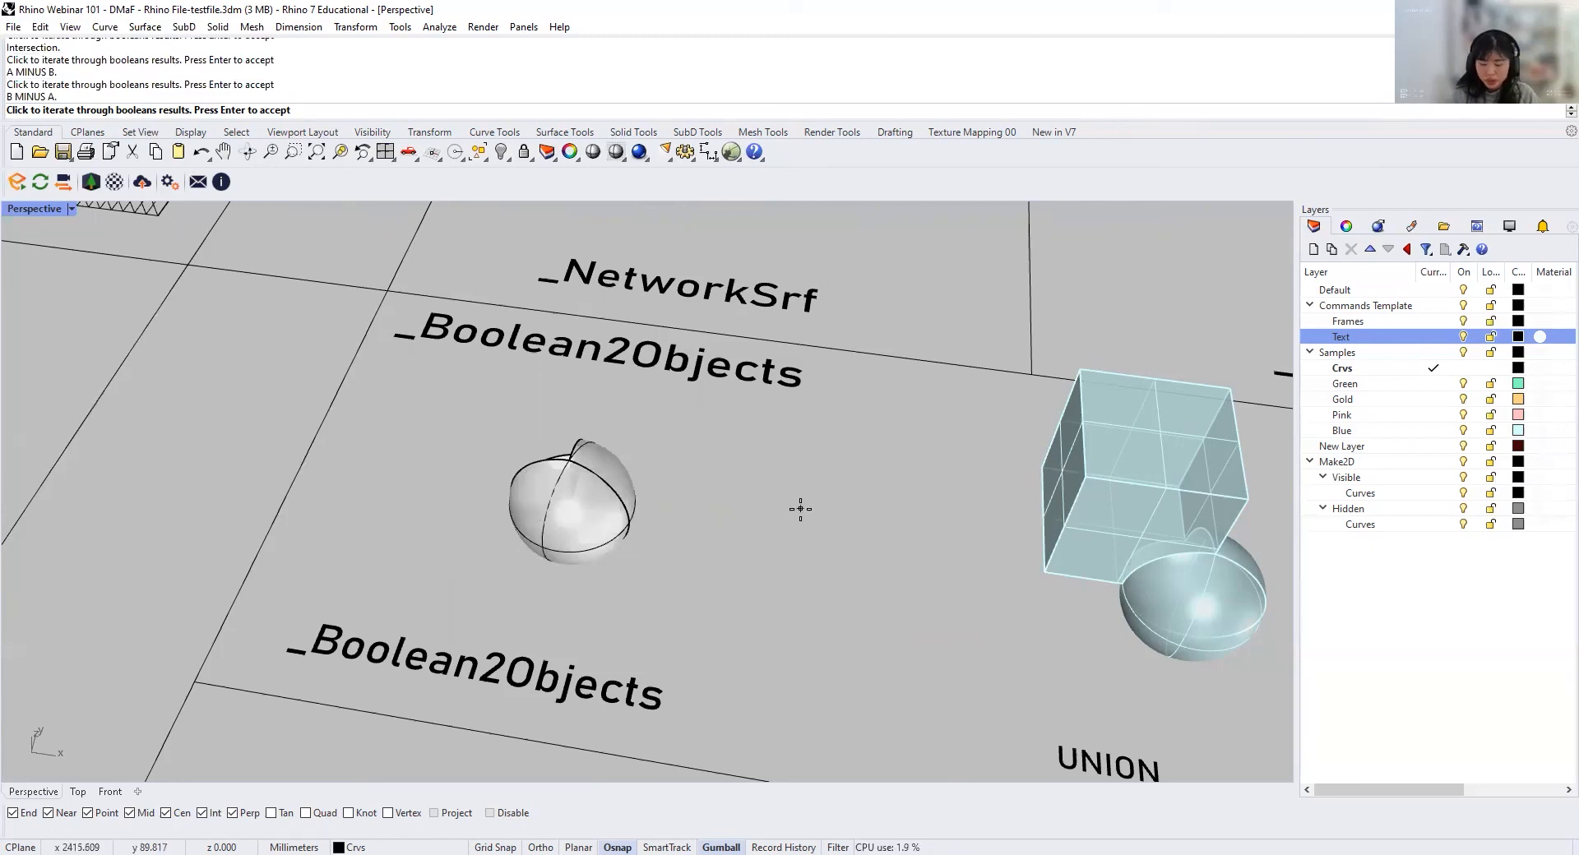
key("Return")
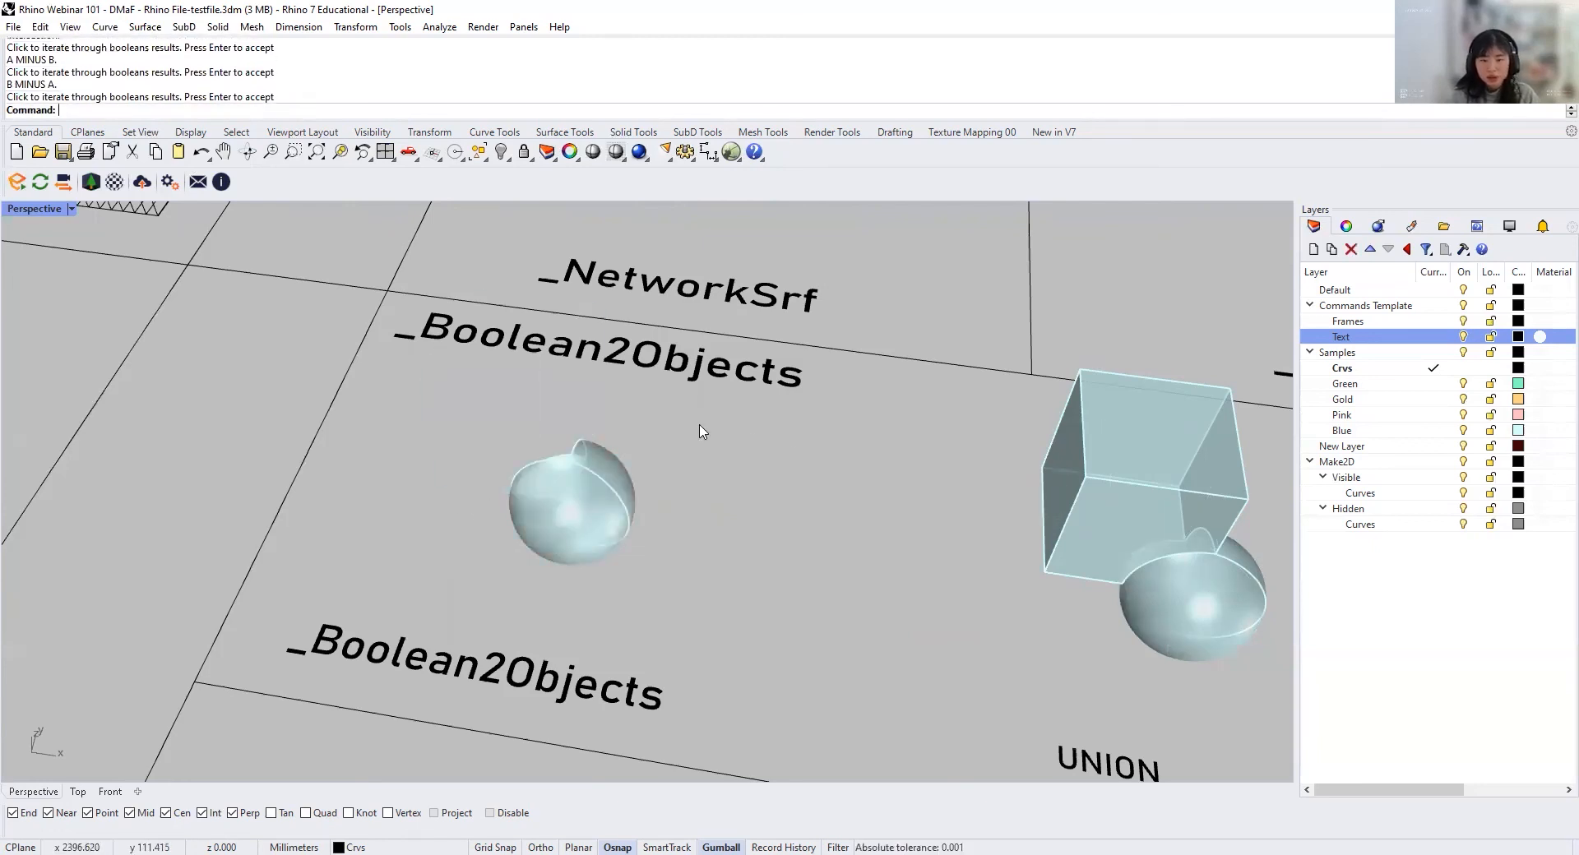
right_click_drag(701, 431, 707, 517)
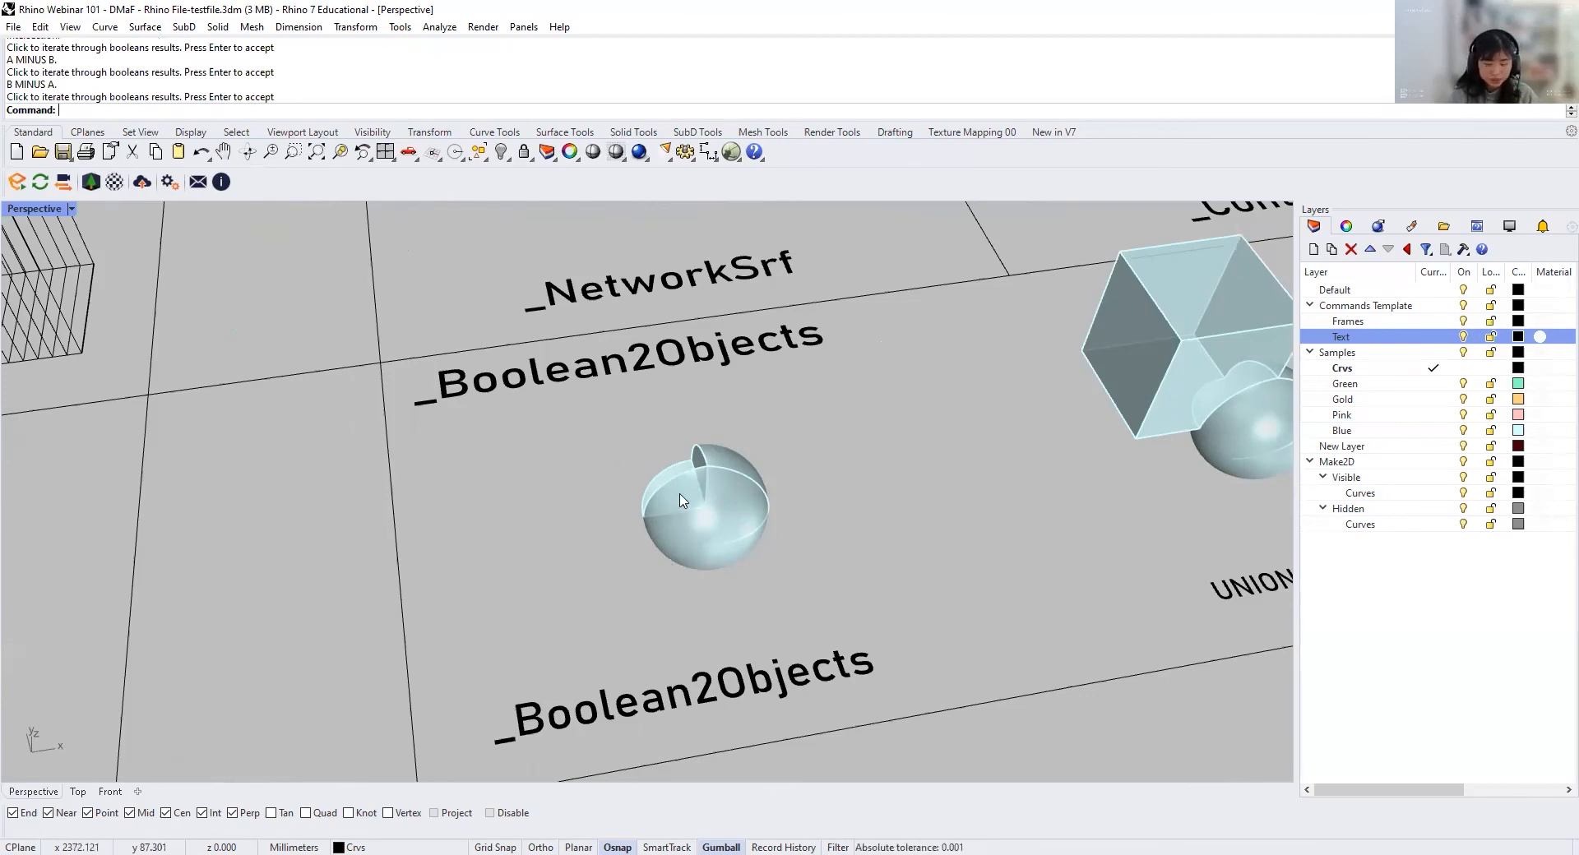
key("ctrl+z")
Step: Inspect the Union sample as a single joined solid, clear its selection, and view the Intersection sample beside it
scroll(684, 500, "down", 5)
right_click_drag(684, 500, 669, 596)
scroll(449, 543, "up", 3)
left_click(353, 461)
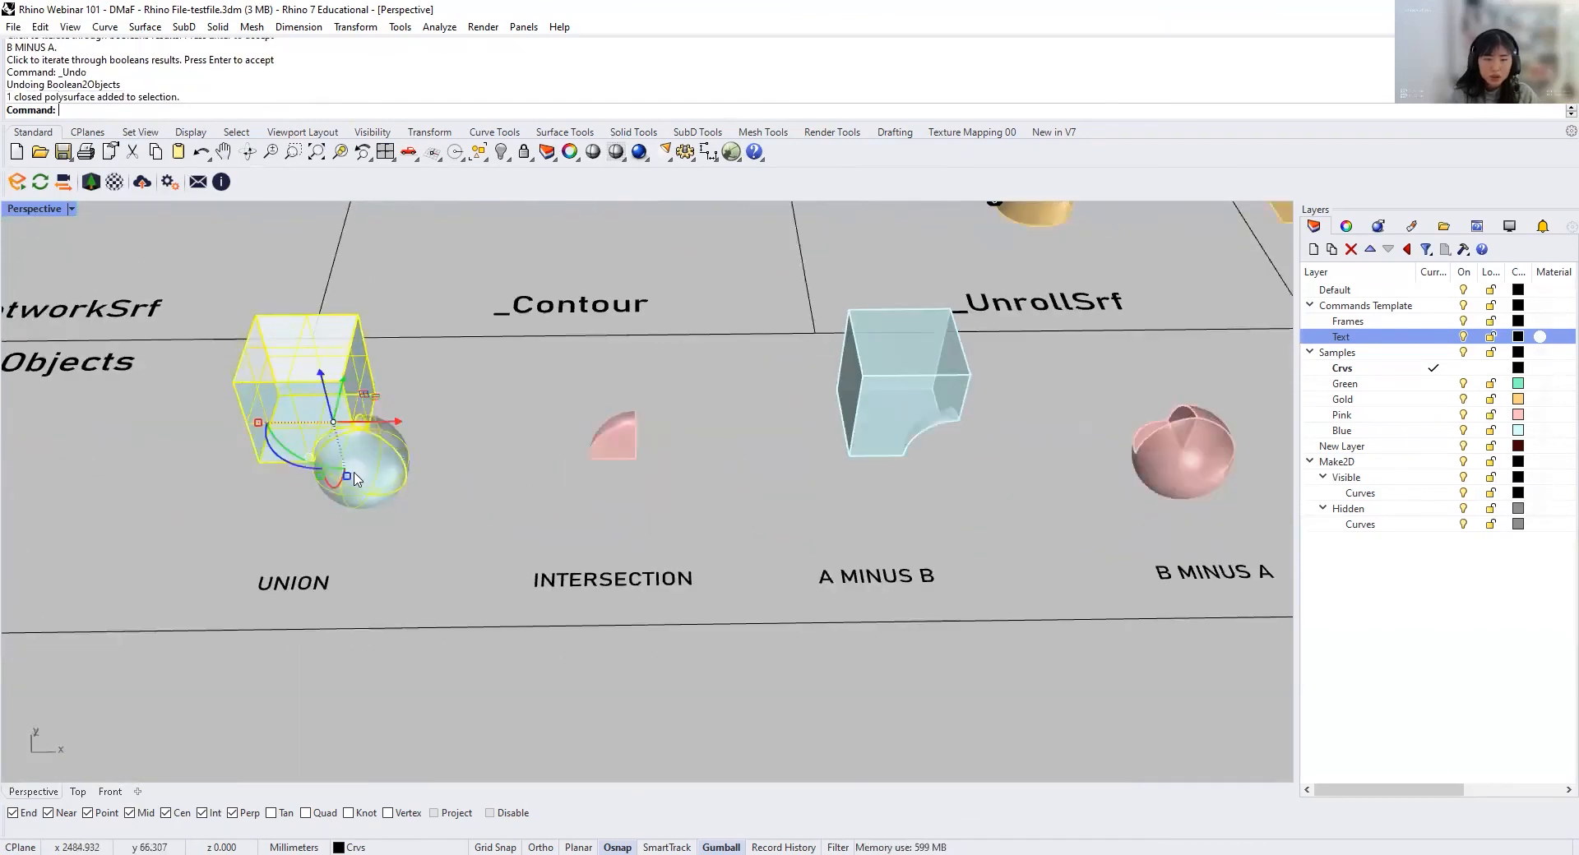
scroll(368, 458, "up", 4)
scroll(455, 372, "up", 4)
right_click_drag(454, 373, 439, 355)
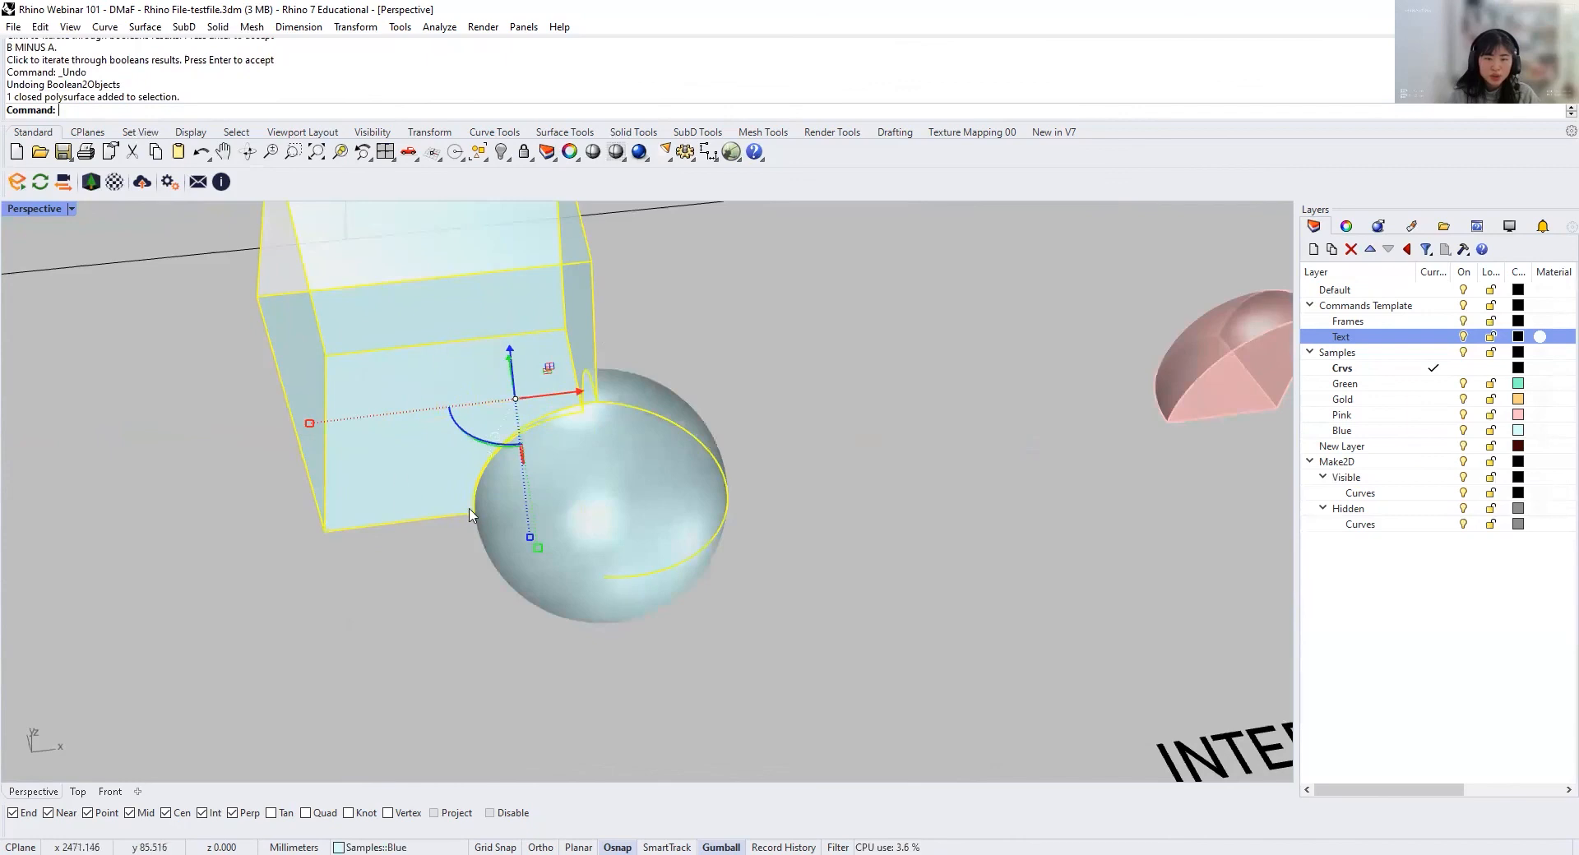
scroll(485, 518, "down", 7)
right_click_drag(518, 520, 460, 533)
key("Escape")
right_click_drag(703, 589, 540, 509, "shift")
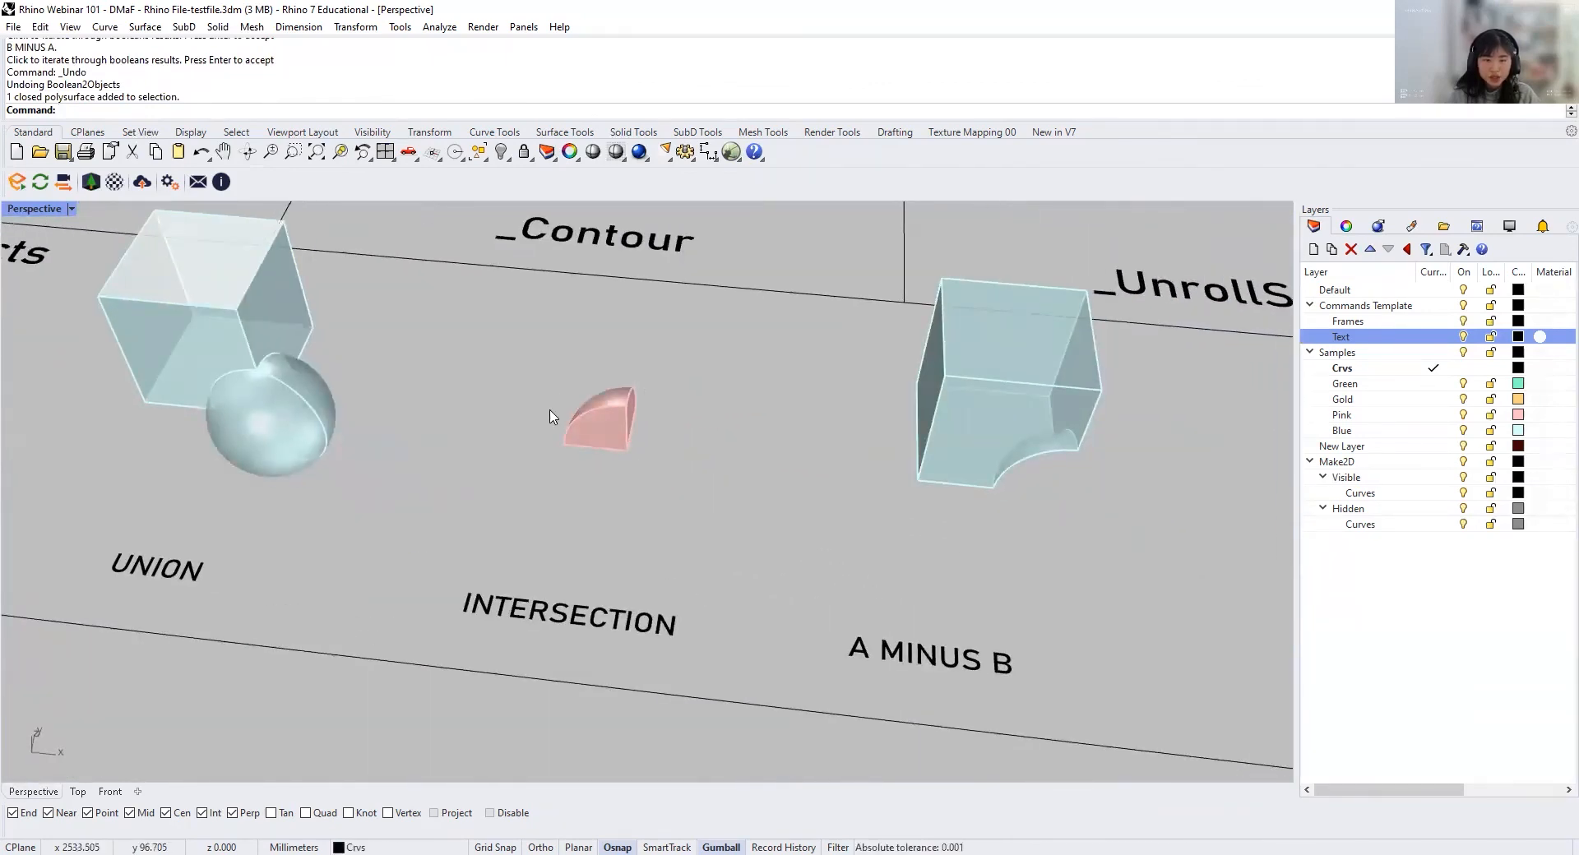
Step: Inspect the Union, Intersection and A minus B samples, and the gold box crossing the green surface in the Split / Trim cell
right_click_drag(290, 367, 355, 467)
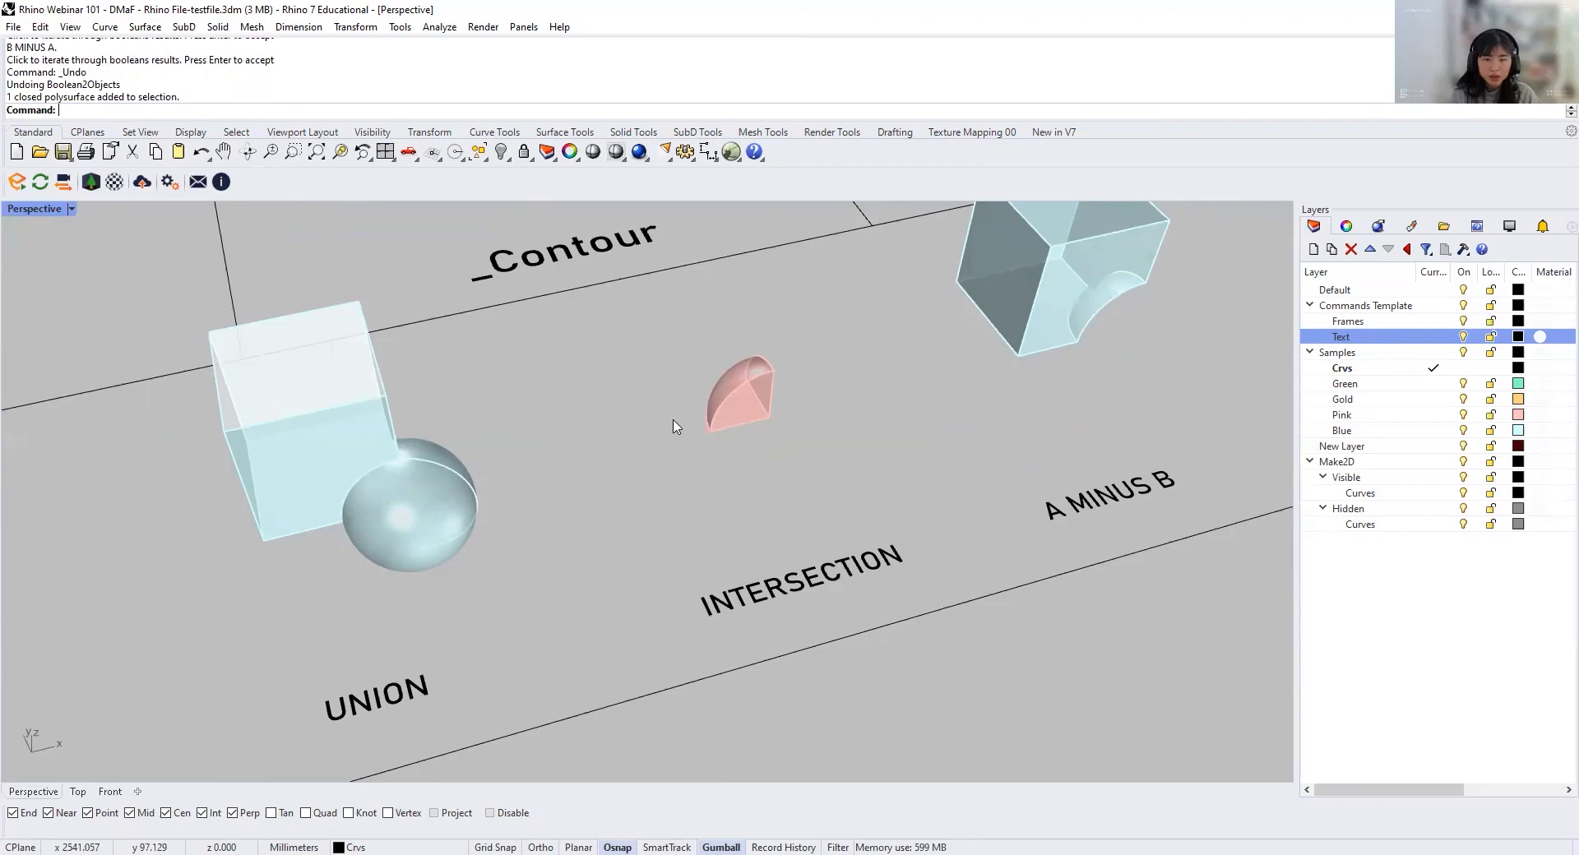
scroll(671, 403, "down", 6)
right_click_drag(716, 423, 561, 520)
scroll(728, 438, "up", 5)
scroll(561, 520, "down", 6)
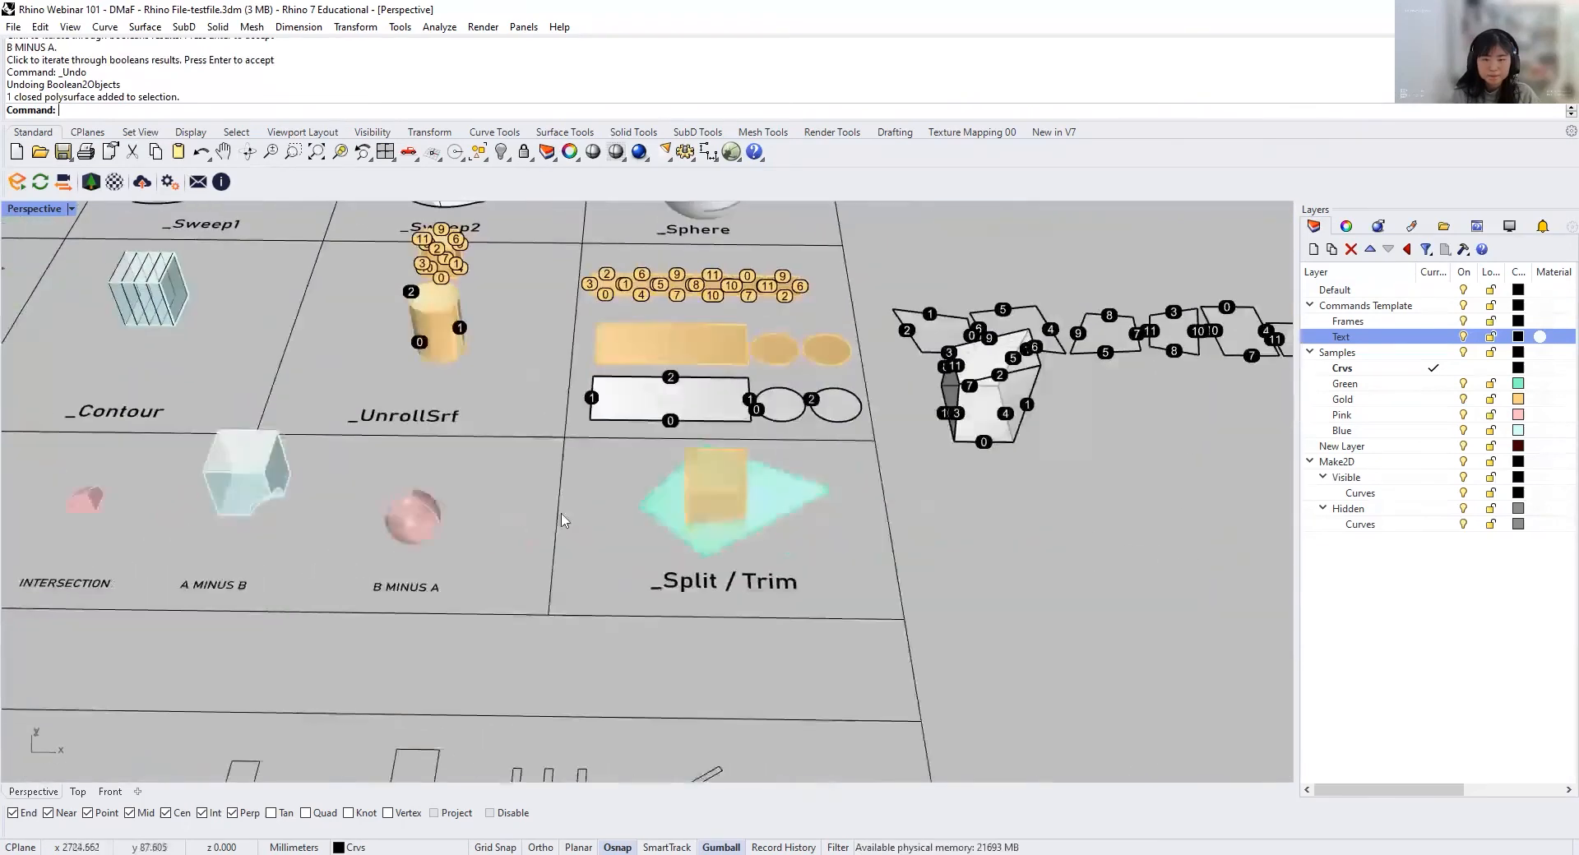
scroll(744, 534, "up", 4)
right_click_drag(775, 563, 860, 526)
scroll(708, 525, "up", 5)
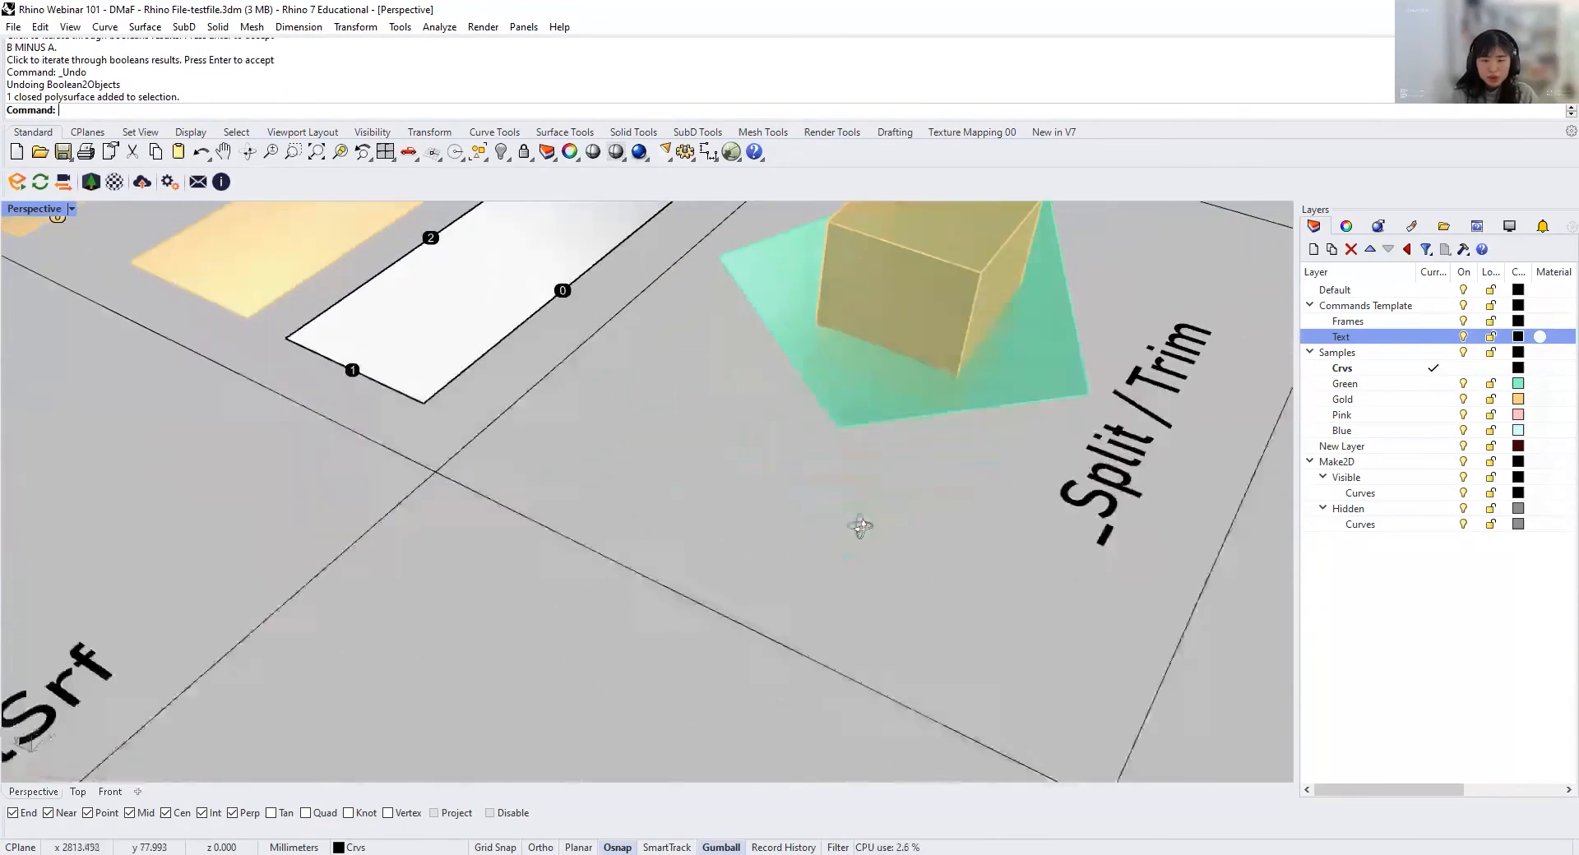
scroll(860, 527, "down", 5)
right_click_drag(740, 563, 792, 495)
Step: Split the gold box in the Split / Trim cell with the green surface as the cutting object
left_click(845, 501)
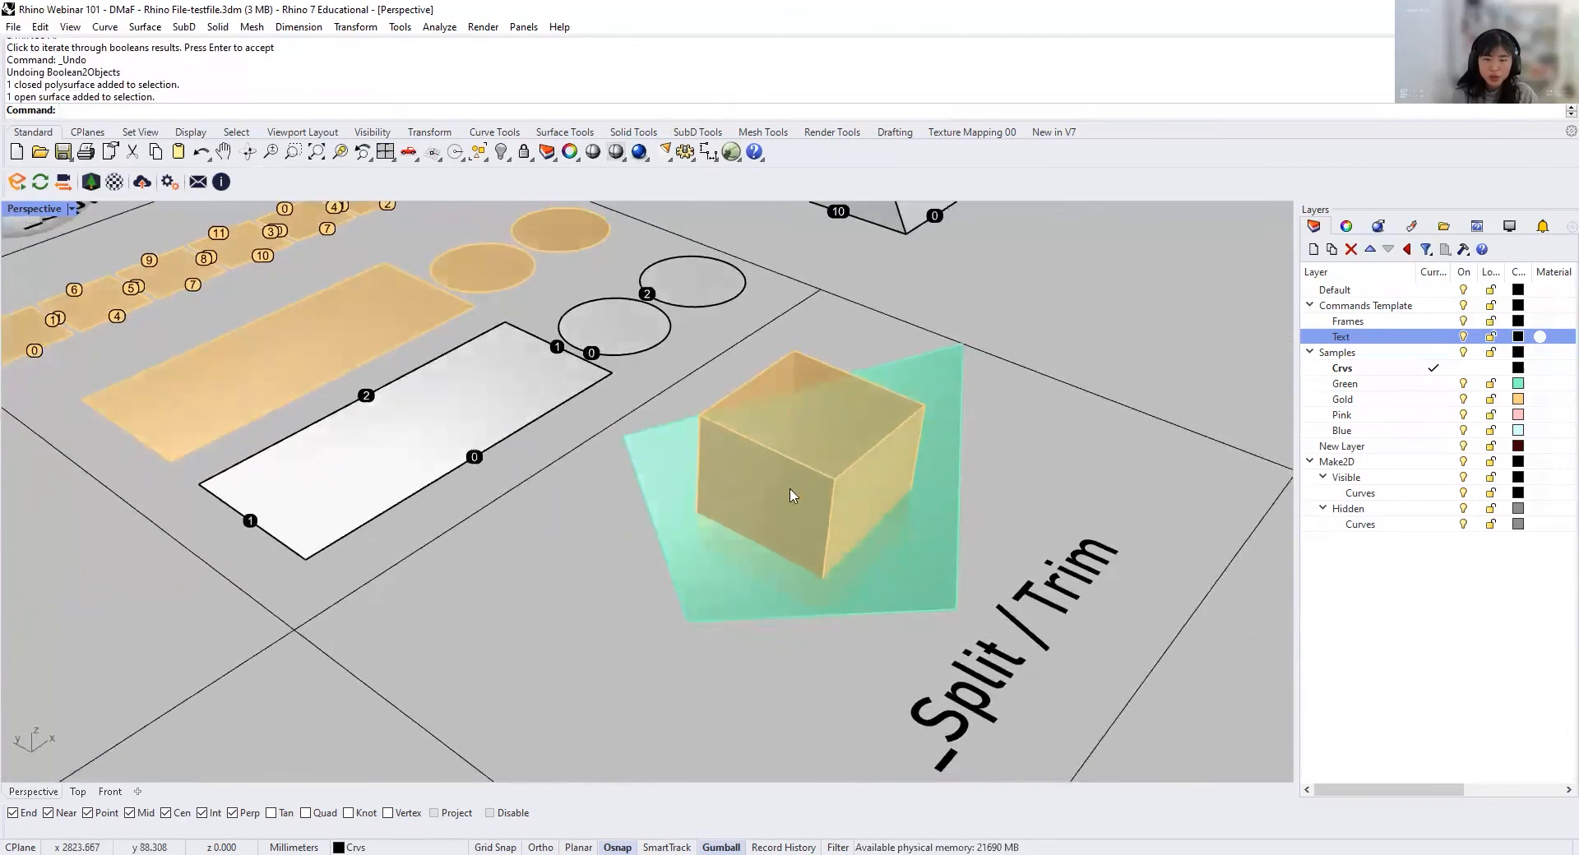
right_click_drag(884, 423, 835, 544)
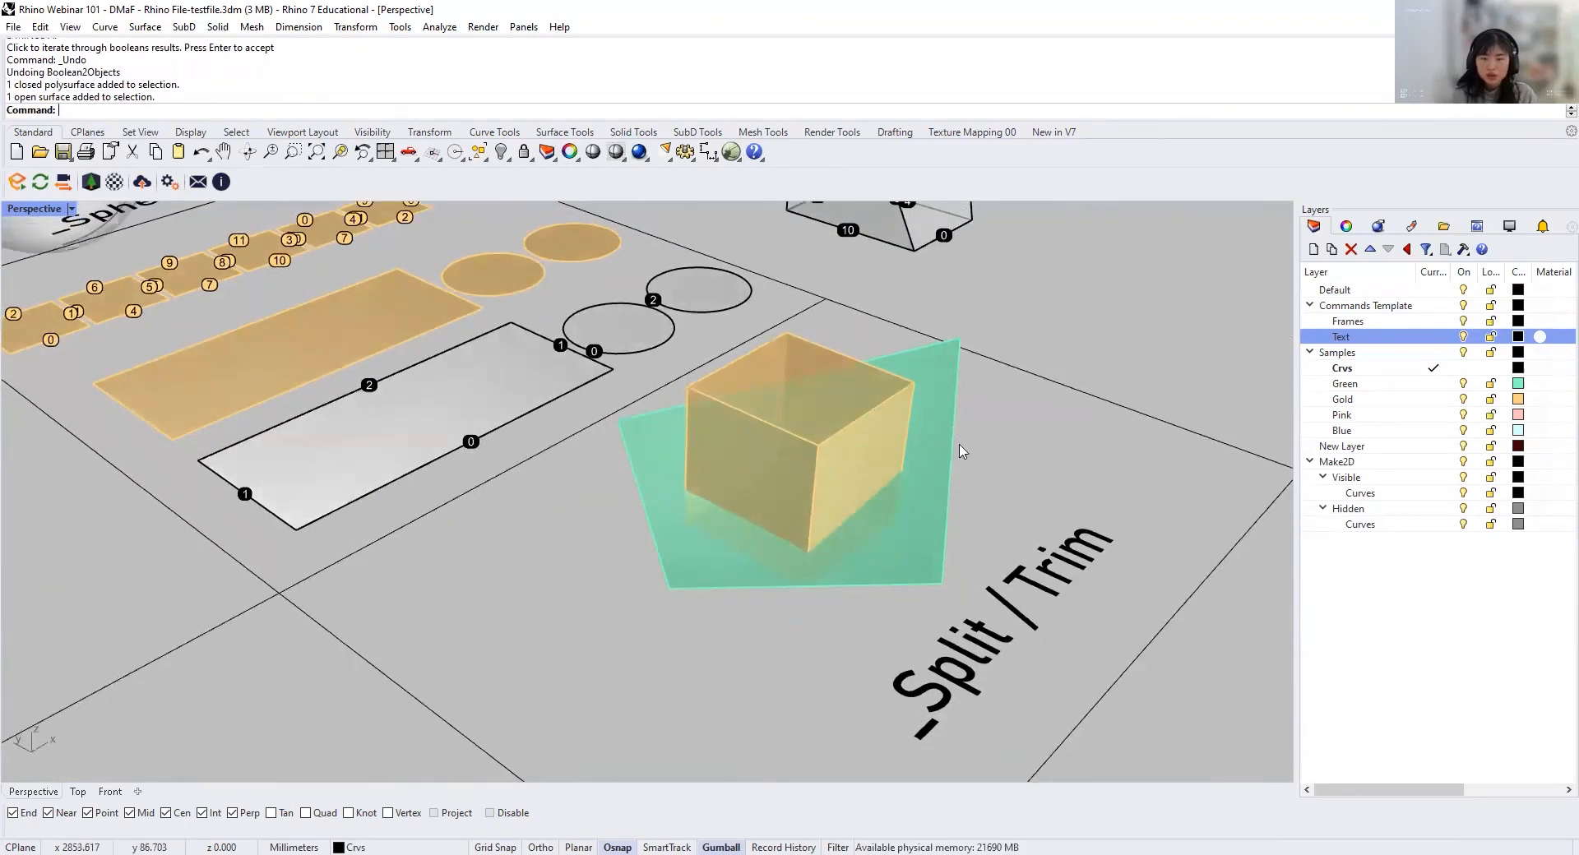
left_click(799, 364)
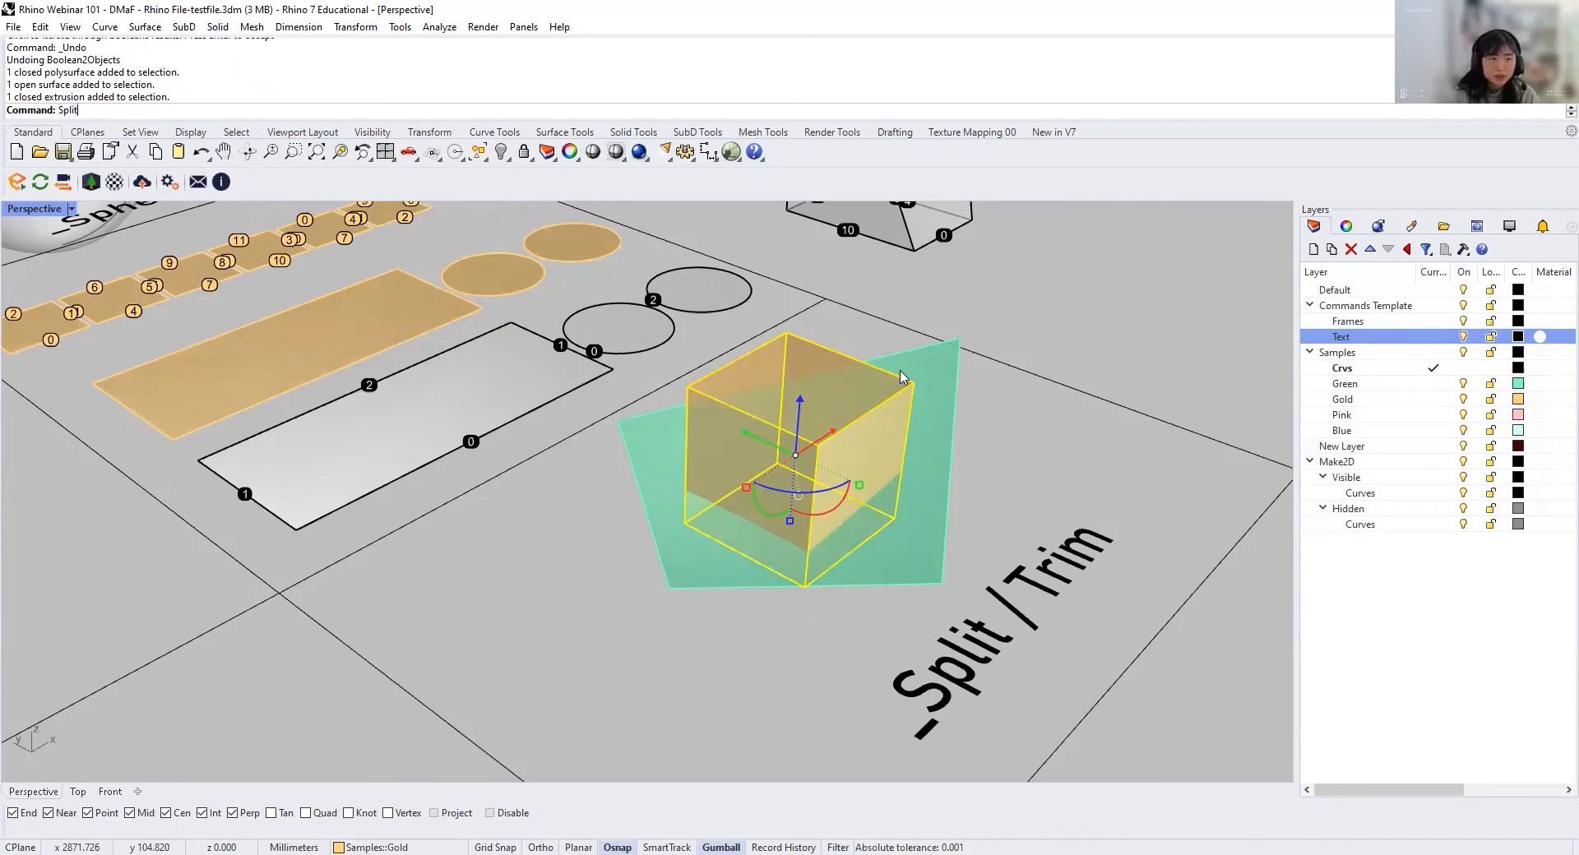
key("Return")
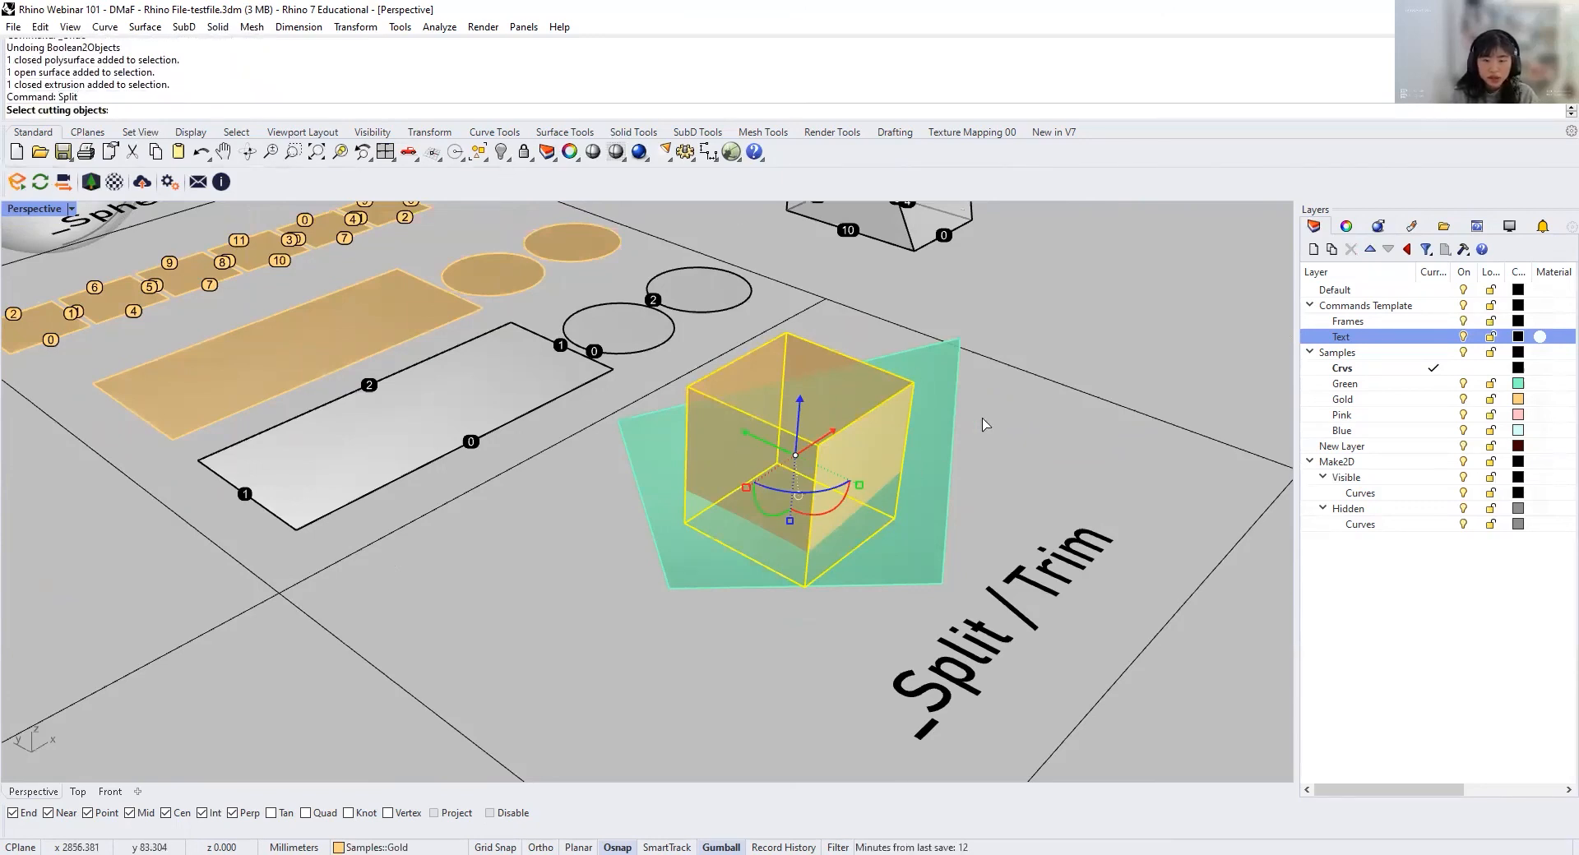
left_click(932, 473)
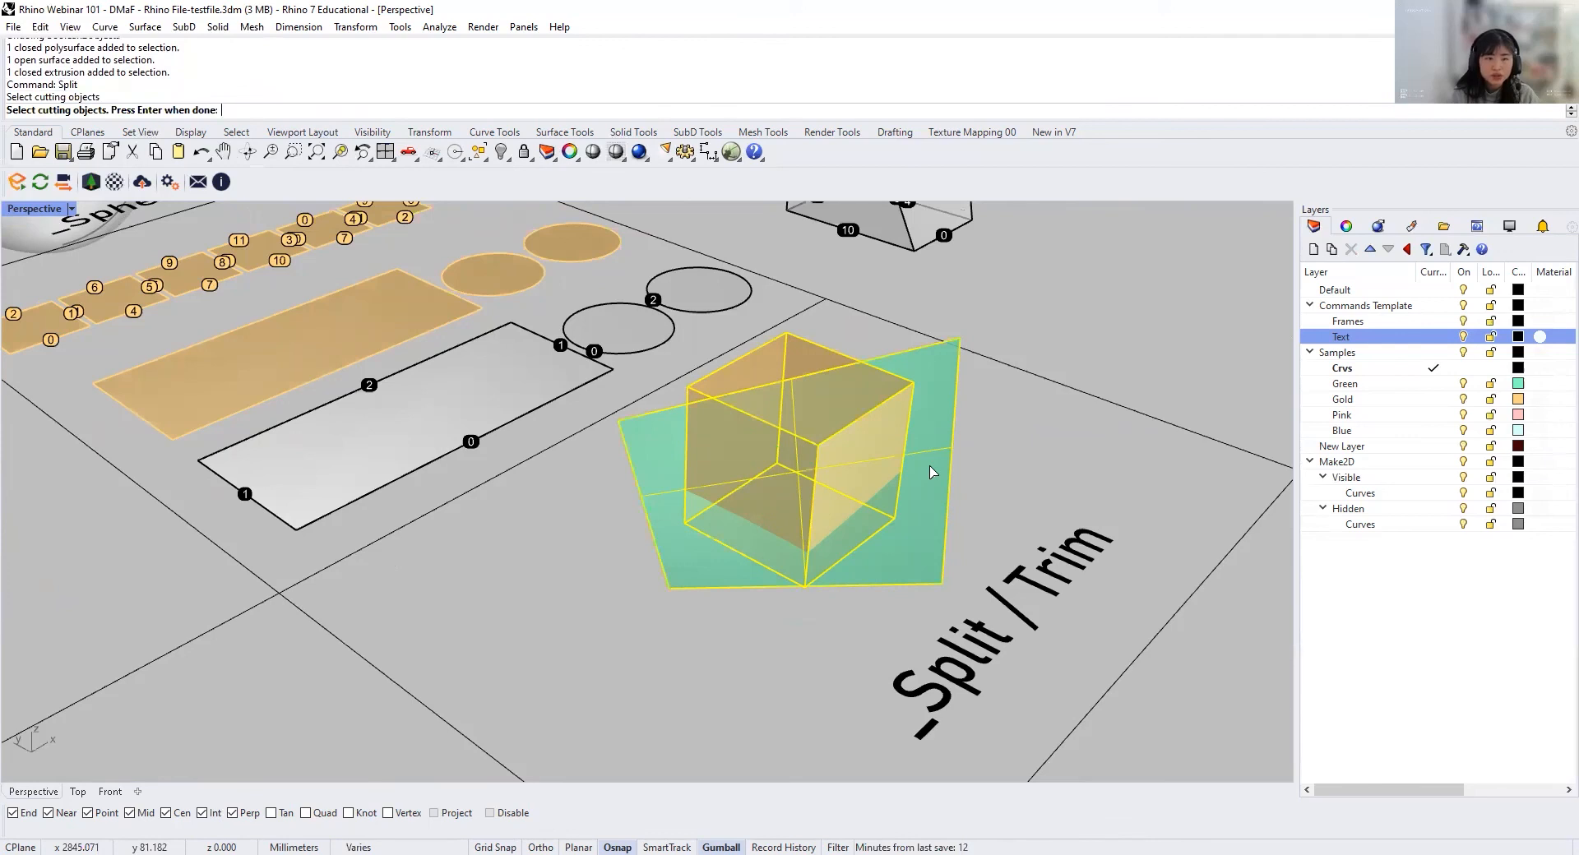
key("Return")
Step: Move the upper piece of the split gold box sideways, off the green surface and out of the Split / Trim cell
left_click(986, 499)
right_click_drag(940, 539, 743, 531)
left_click(760, 430)
left_click_drag(718, 506, 1180, 446)
key("Escape")
right_click_drag(1090, 522, 1015, 537)
right_click_drag(1073, 653, 921, 484)
right_click_drag(835, 407, 822, 603)
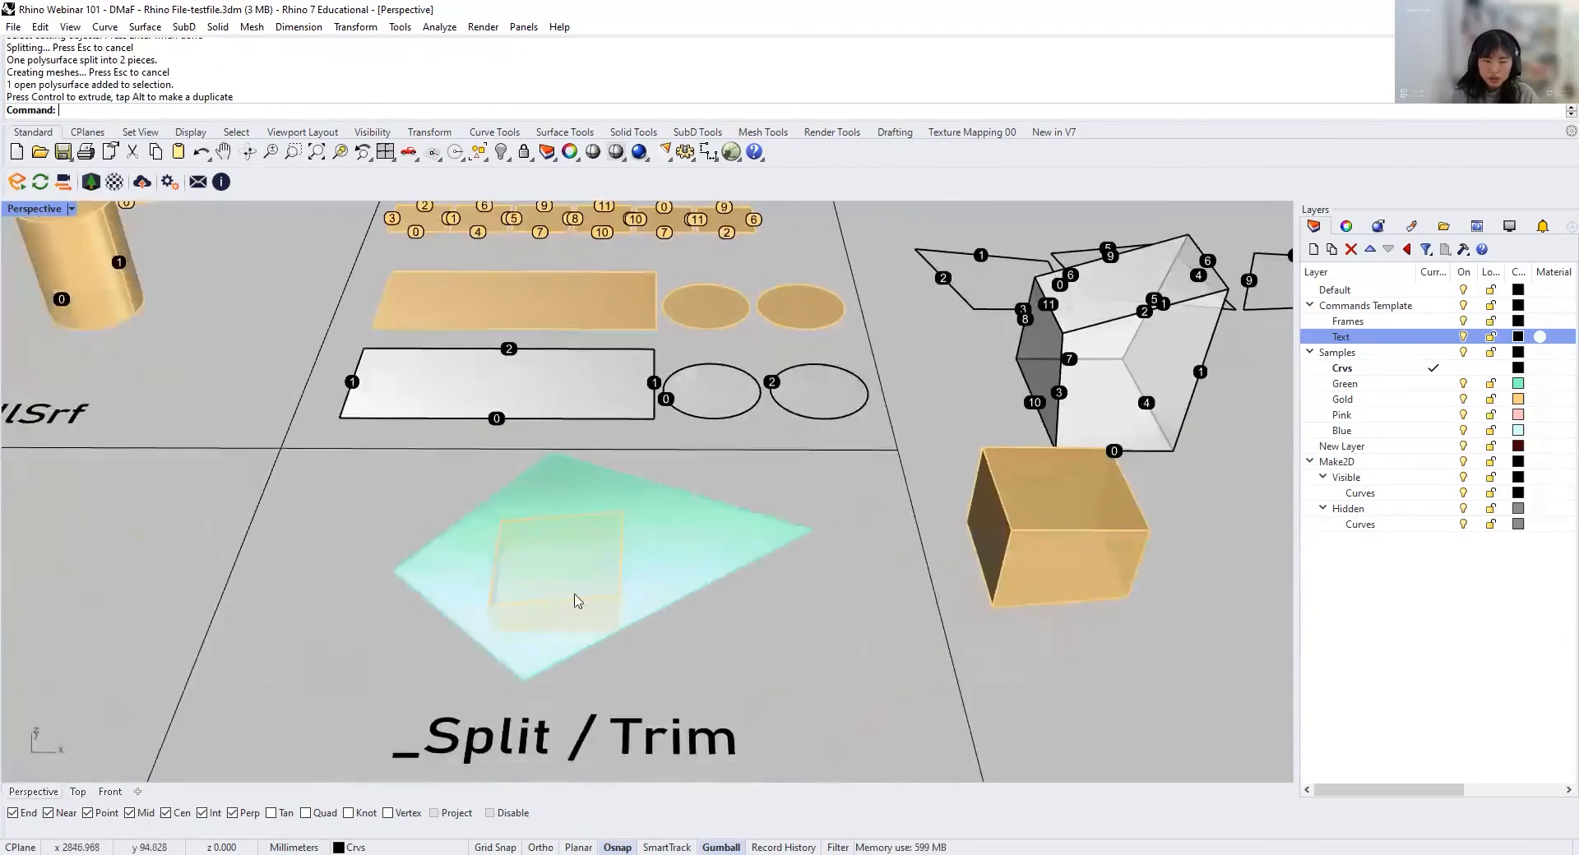
Step: Split the green surface with the remaining lower piece of the gold box as the cutting object
scroll(559, 531, "up", 2)
scroll(567, 575, "up", 2)
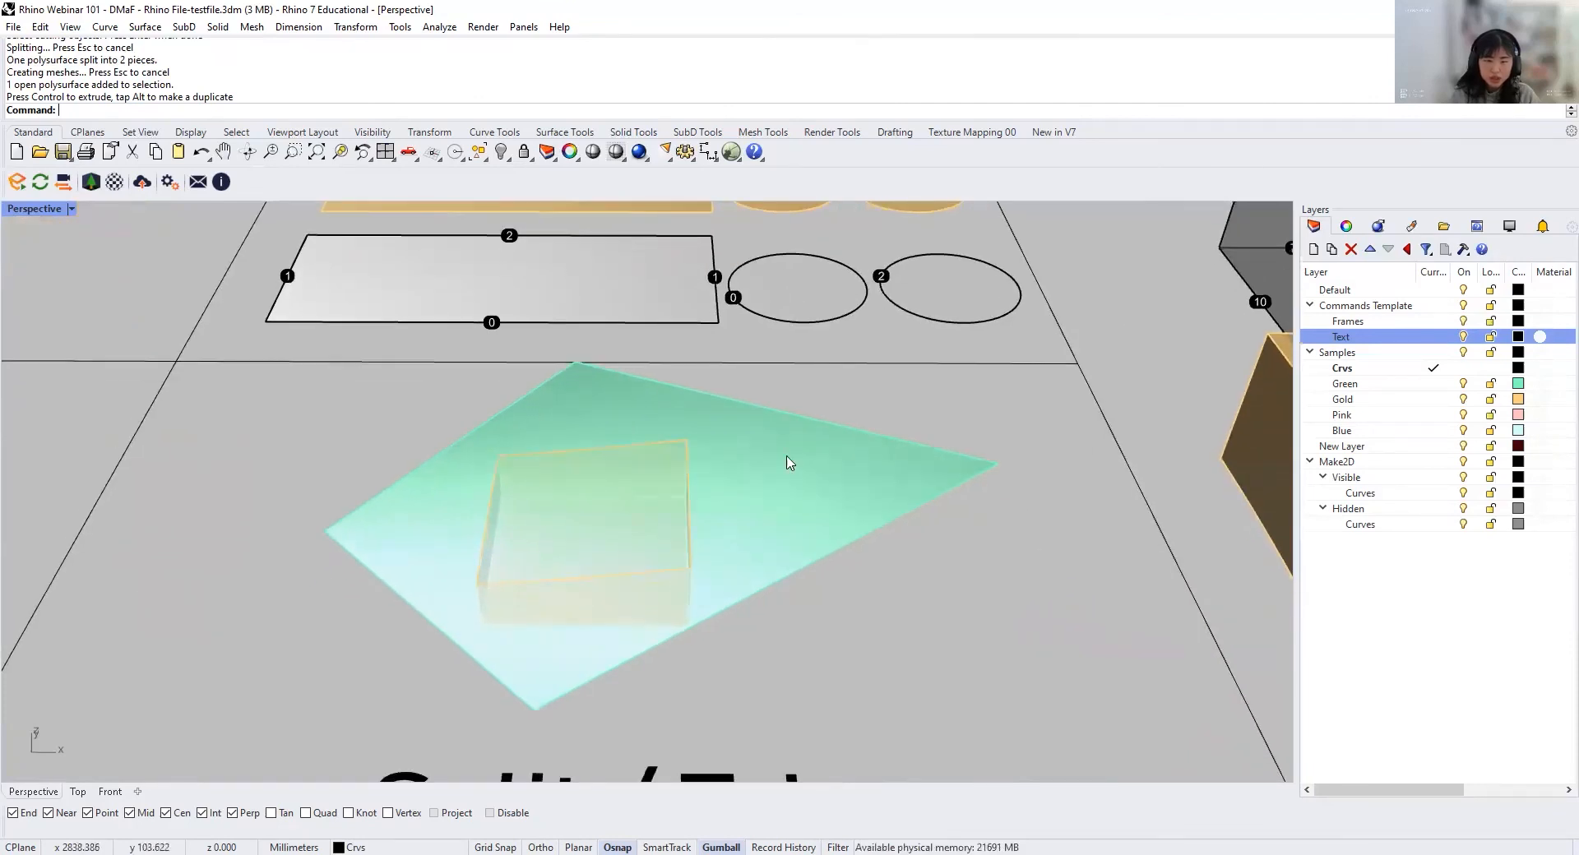
left_click(688, 499)
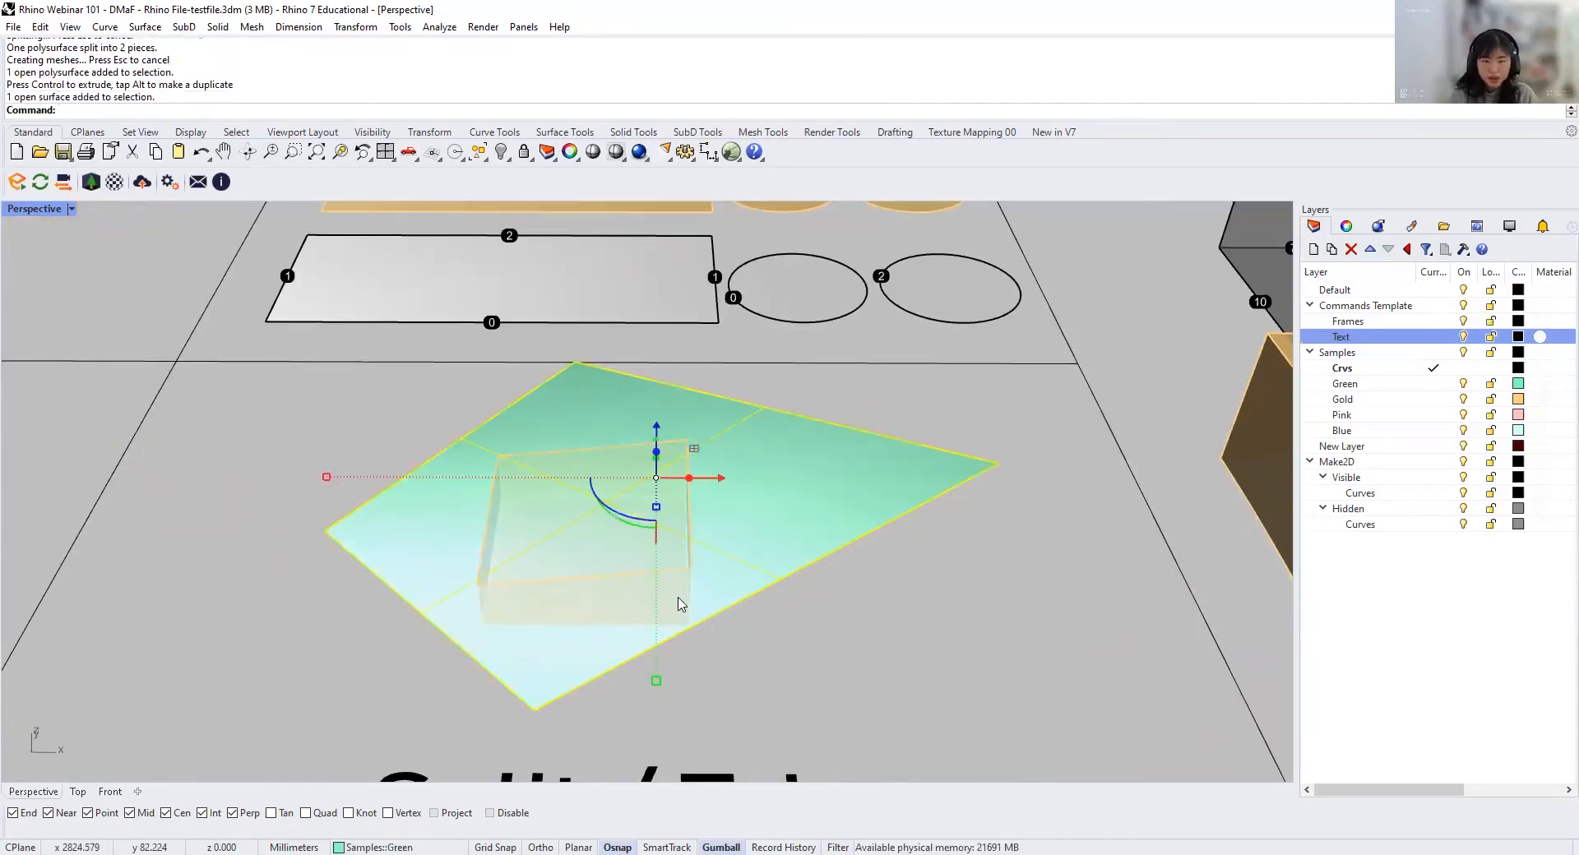
left_click(793, 588)
left_click(806, 554)
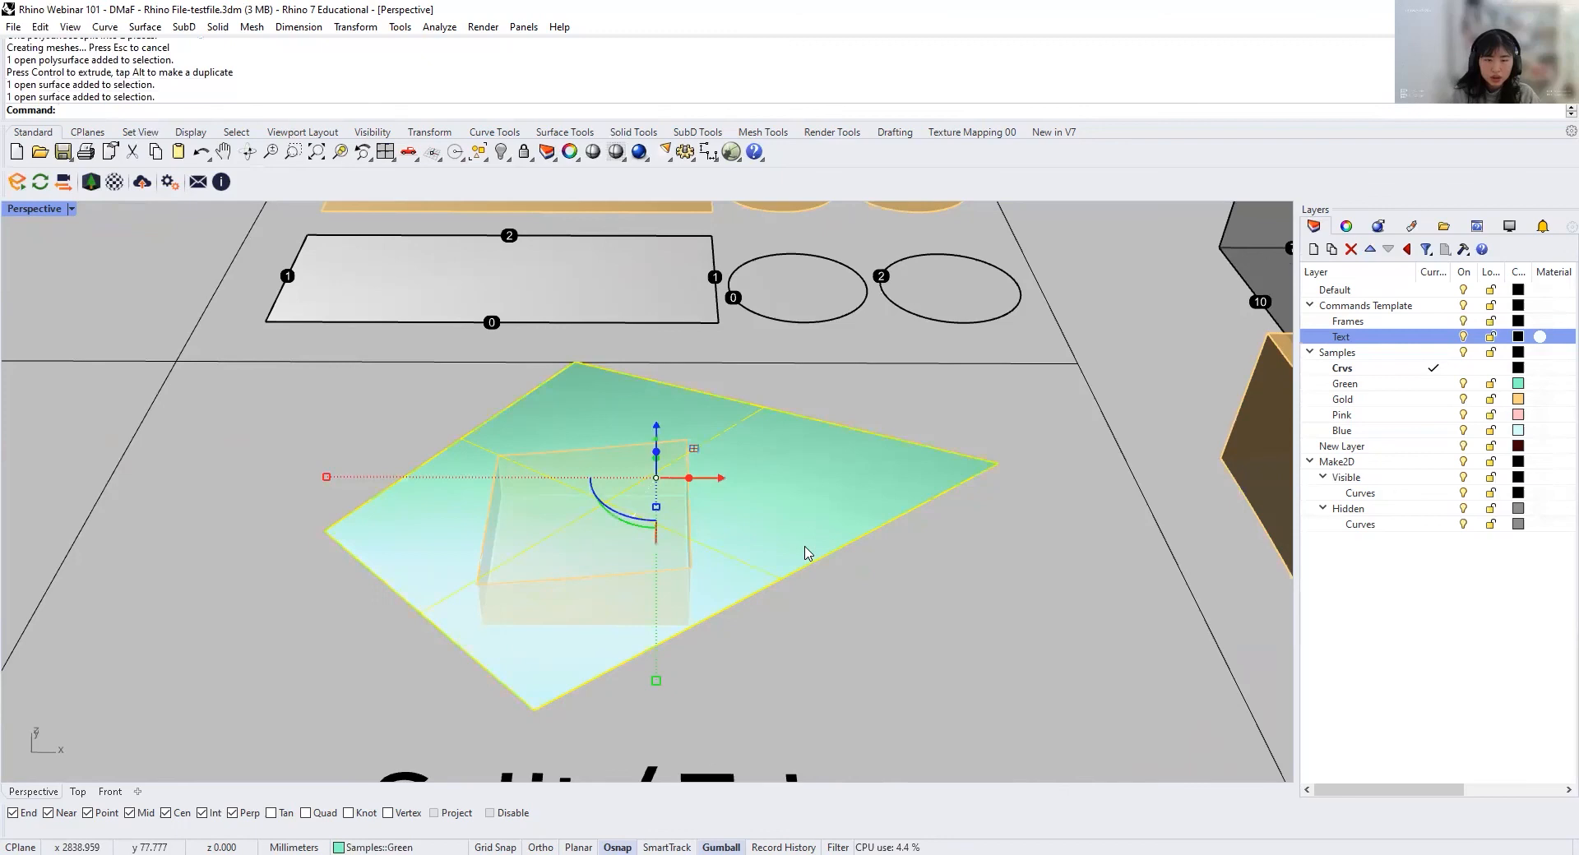
type("Split")
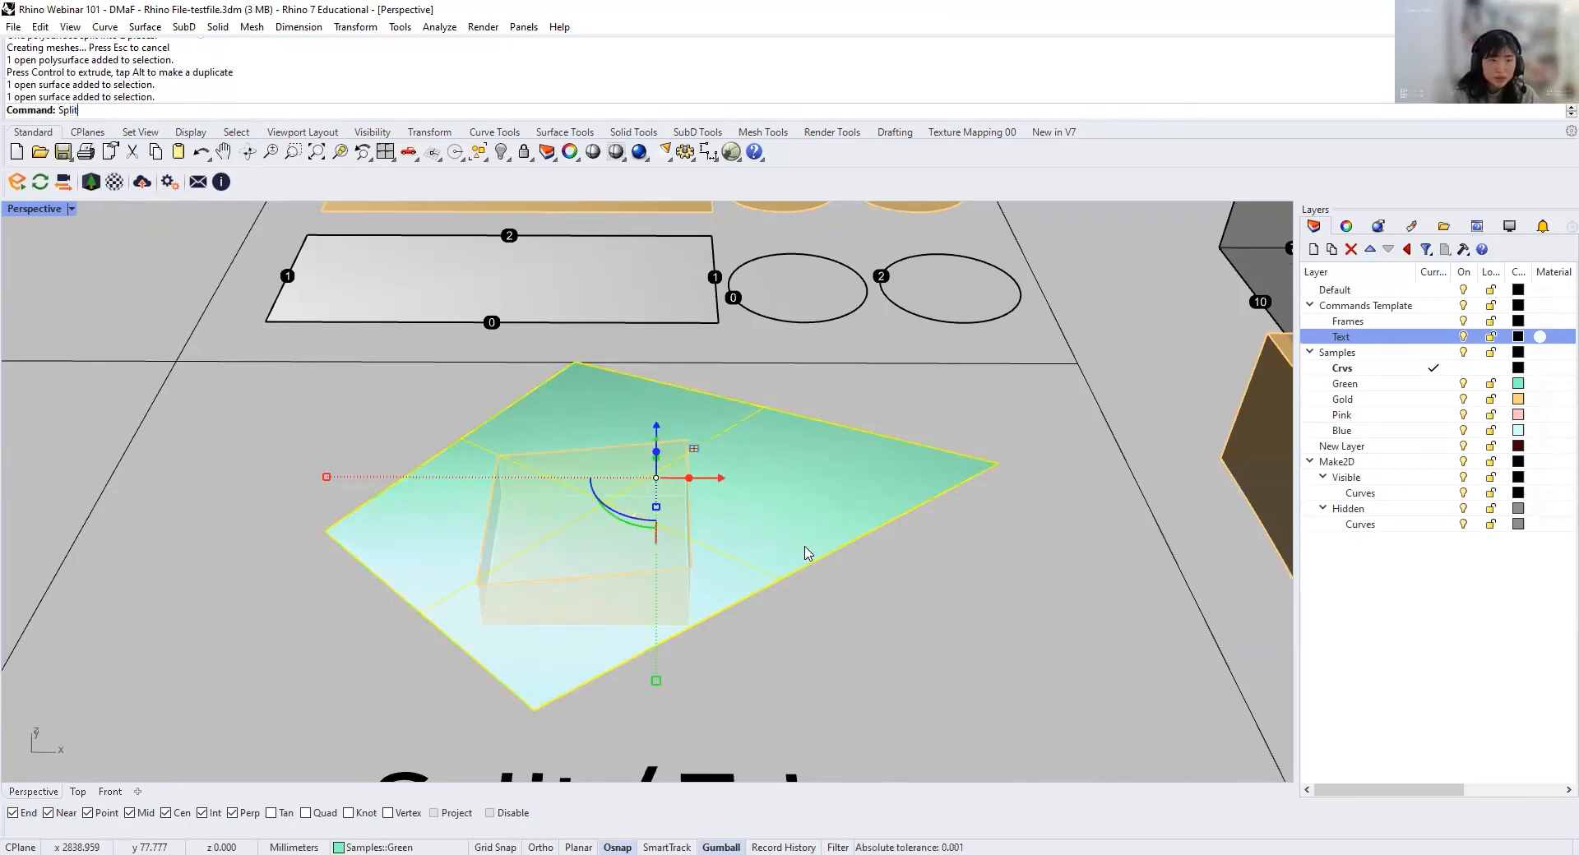
key("Return")
right_click_drag(723, 634, 662, 556)
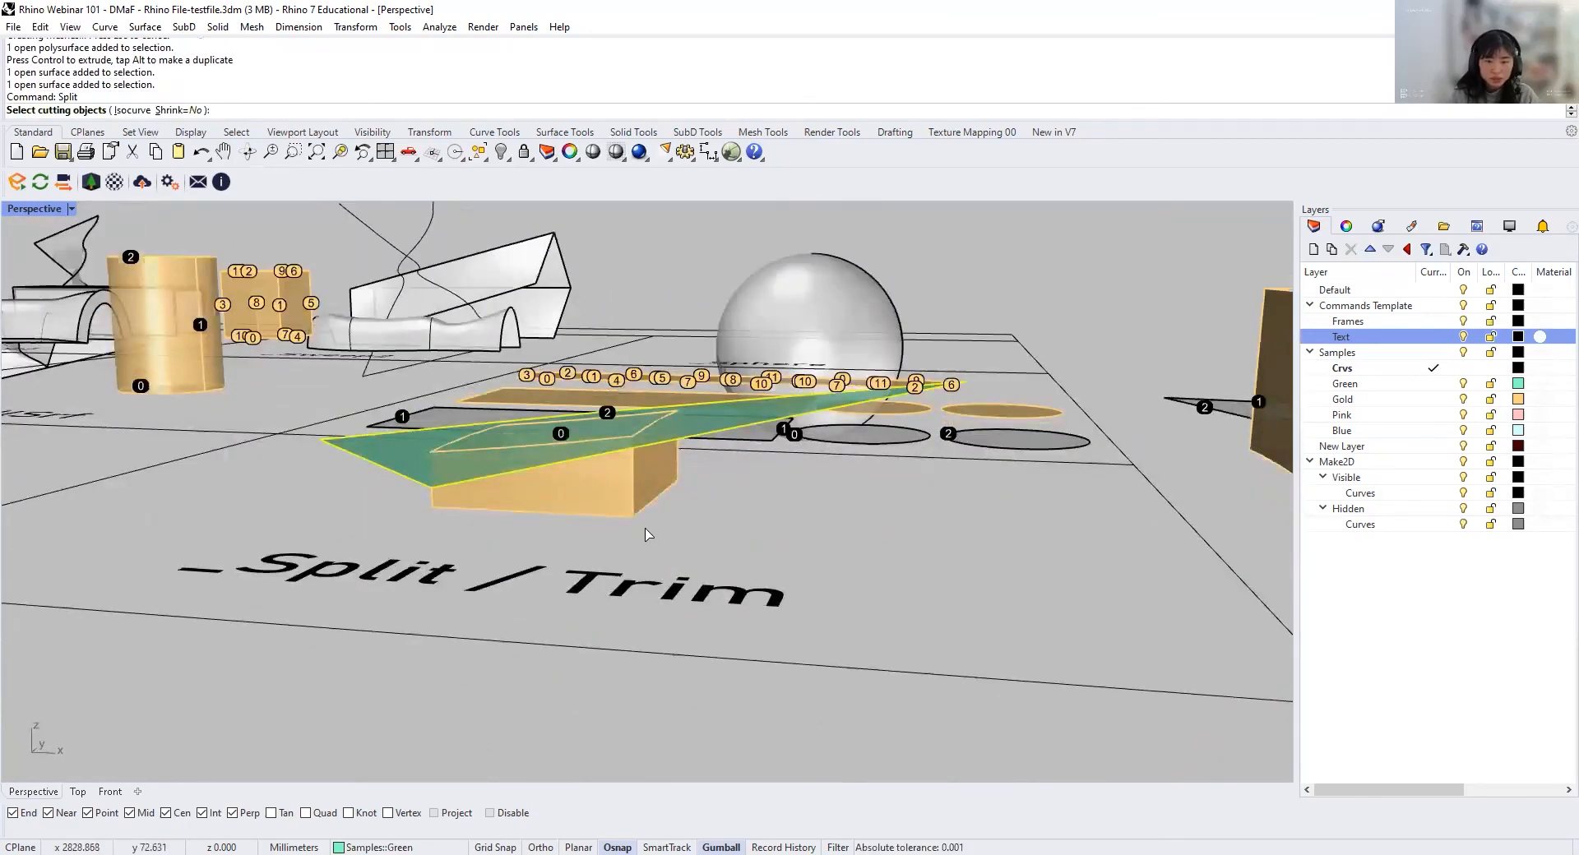
left_click(612, 507)
key("Return")
Step: Move the green piece cut out by the box from its corner to the matching bottom corner of the relocated upper box piece
right_click_drag(647, 499, 687, 577)
left_click(567, 531)
type("m")
key("Return")
left_click(466, 559)
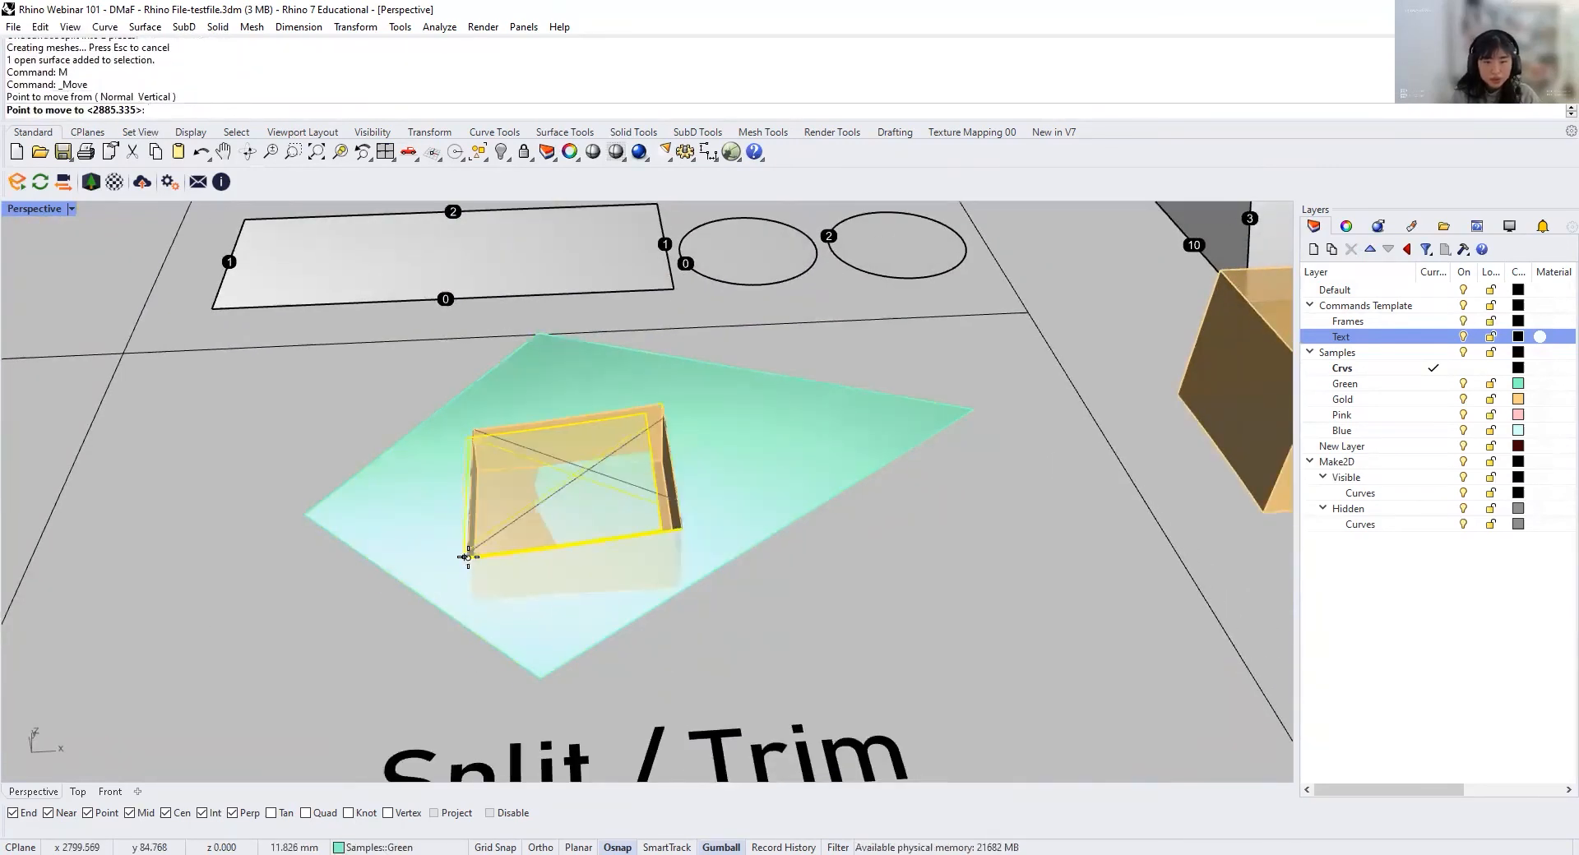
scroll(467, 554, "down", 3)
right_click_drag(466, 554, 505, 473)
right_click_drag(753, 493, 758, 458)
left_click(829, 417)
key("Escape")
Step: Join the relocated green surface piece and the upper gold box piece into one polysurface
left_click(844, 451)
left_click(851, 406)
left_click_drag(885, 503, 685, 304)
type("join")
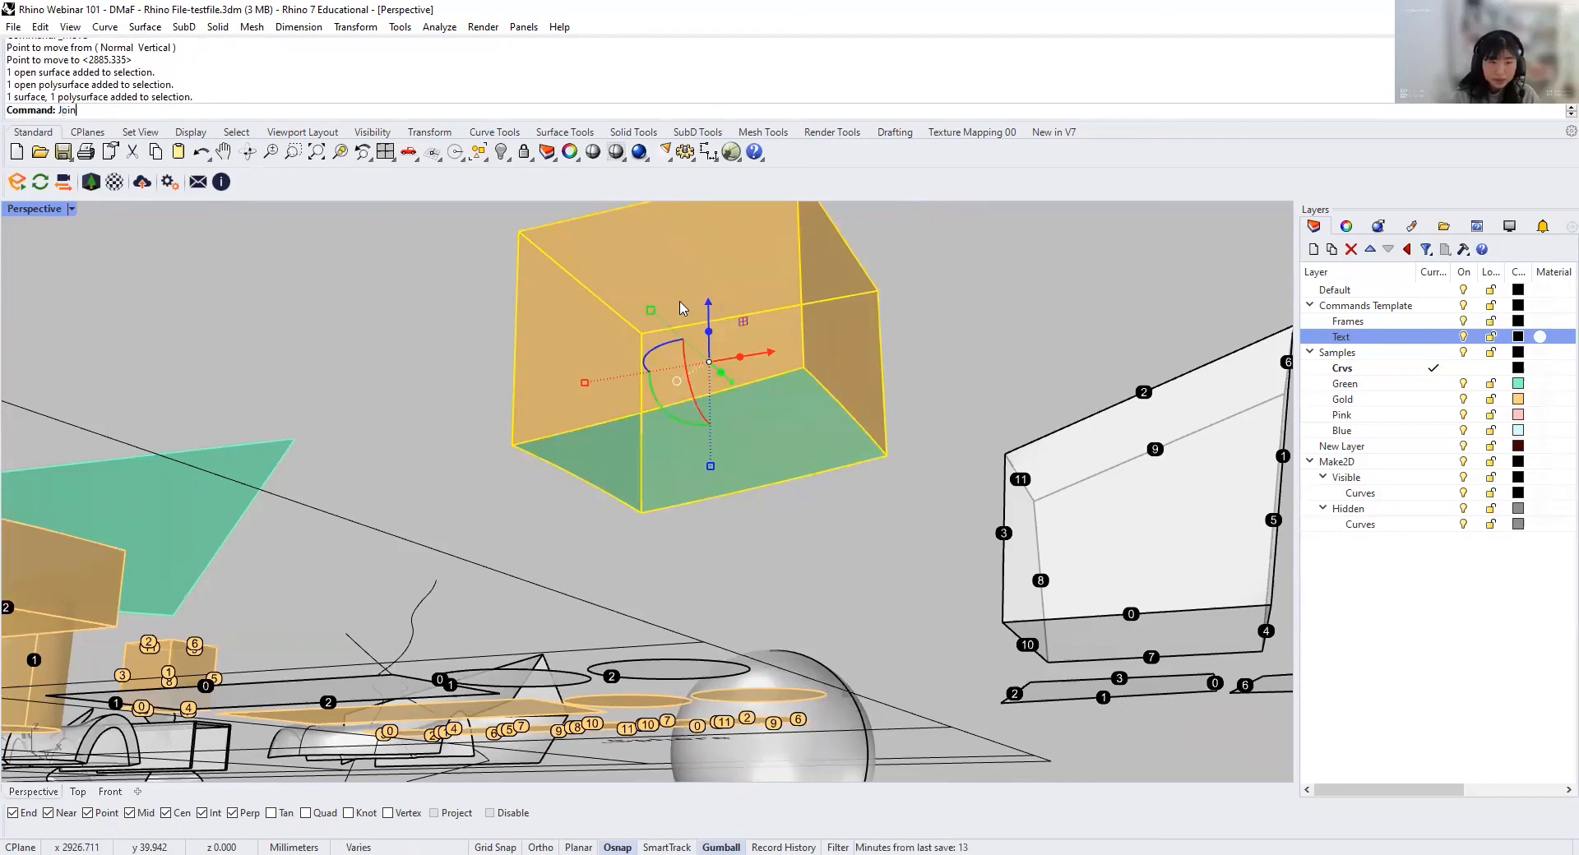
key("Return")
left_click(680, 309)
right_click_drag(679, 309, 694, 535)
Step: Undo the join, moves and splits to restore the original gold box and green surface
key("ctrl+z")
key("ctrl+z")
key("ctrl+z")
Step: Trim away the part of the gold box below the green surface, using the green surface as the cutting object
scroll(687, 532, "up", 3)
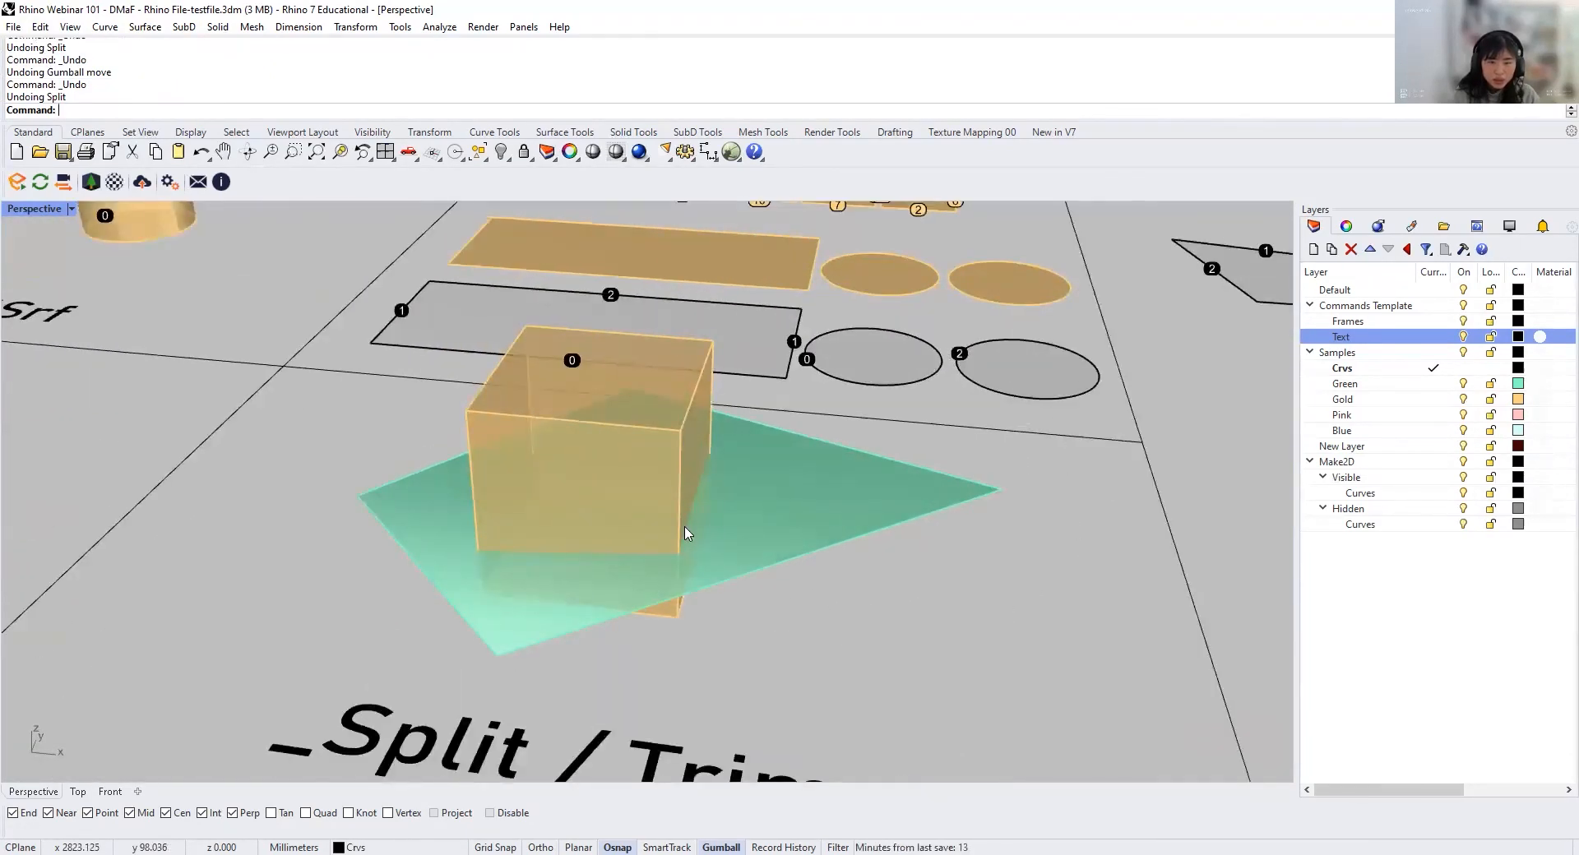
type("trim")
key("Return")
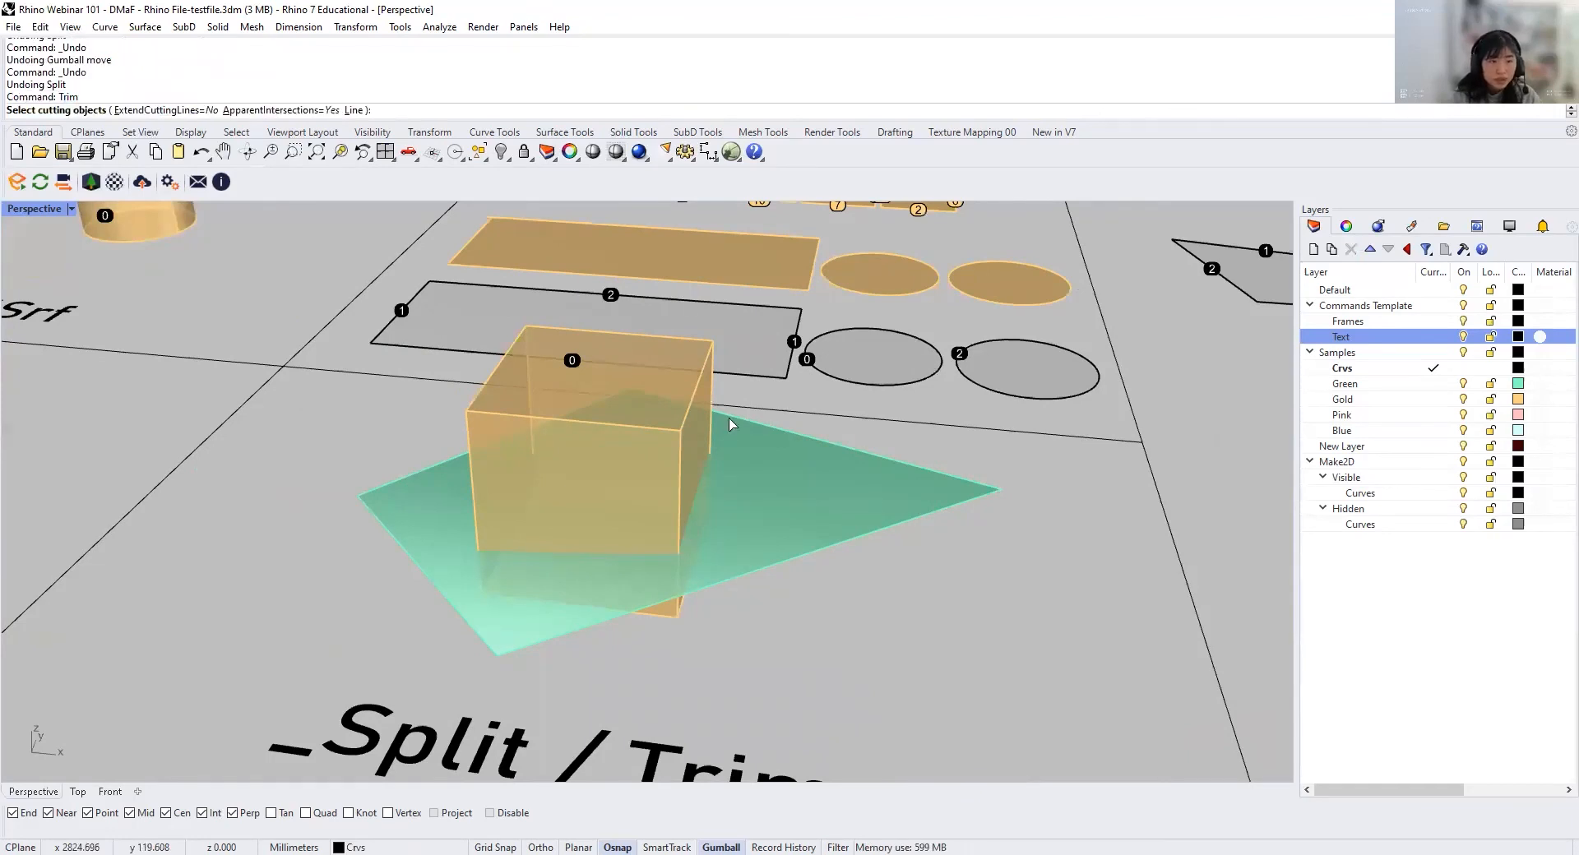
left_click(837, 544)
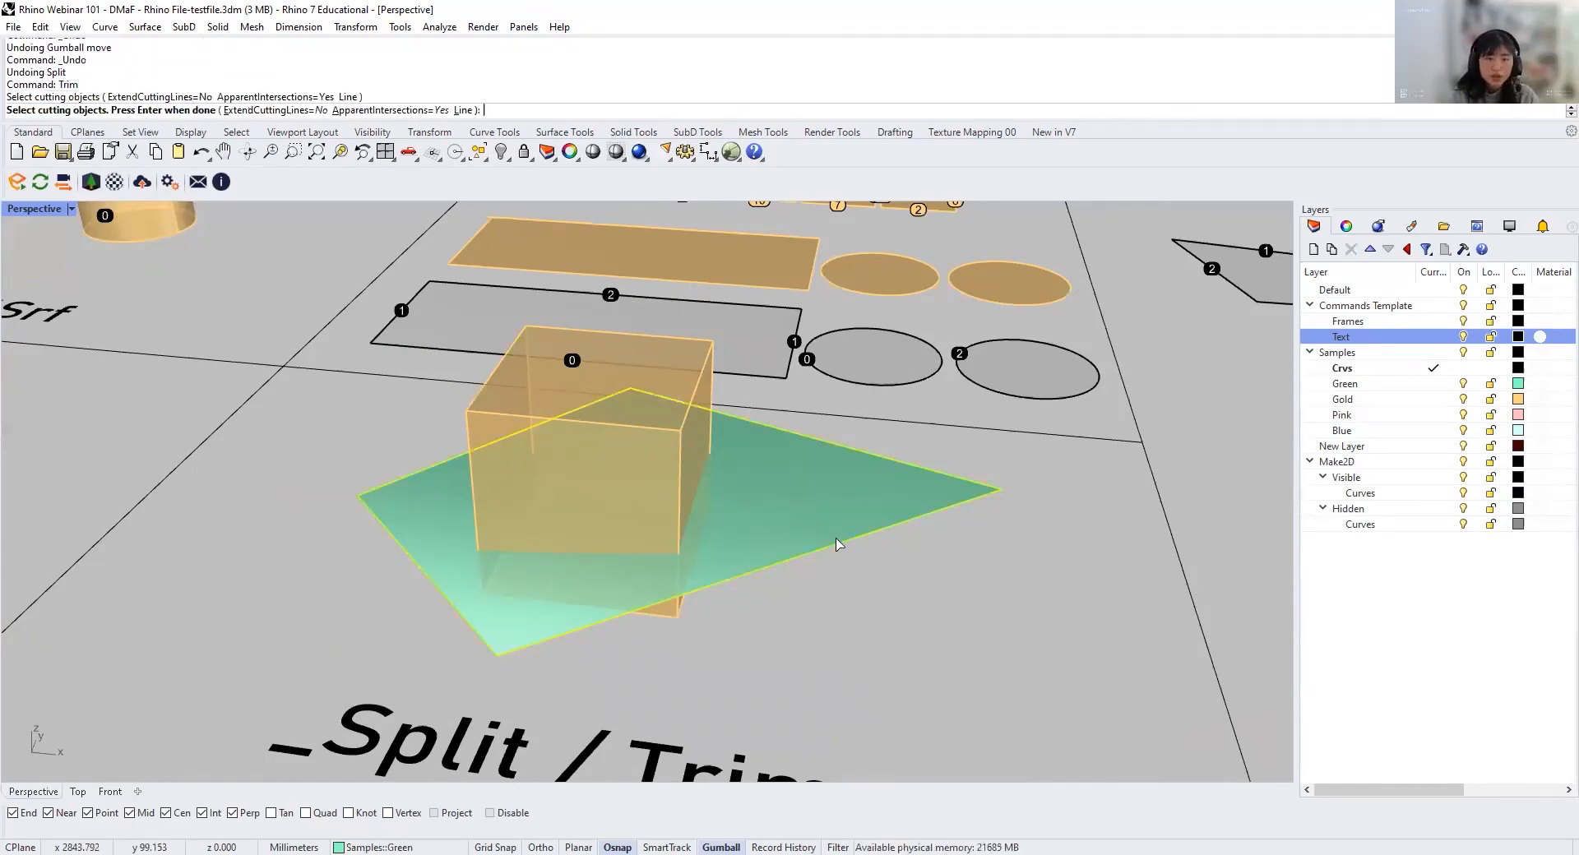
key("Return")
right_click_drag(710, 550, 607, 575)
left_click(646, 578)
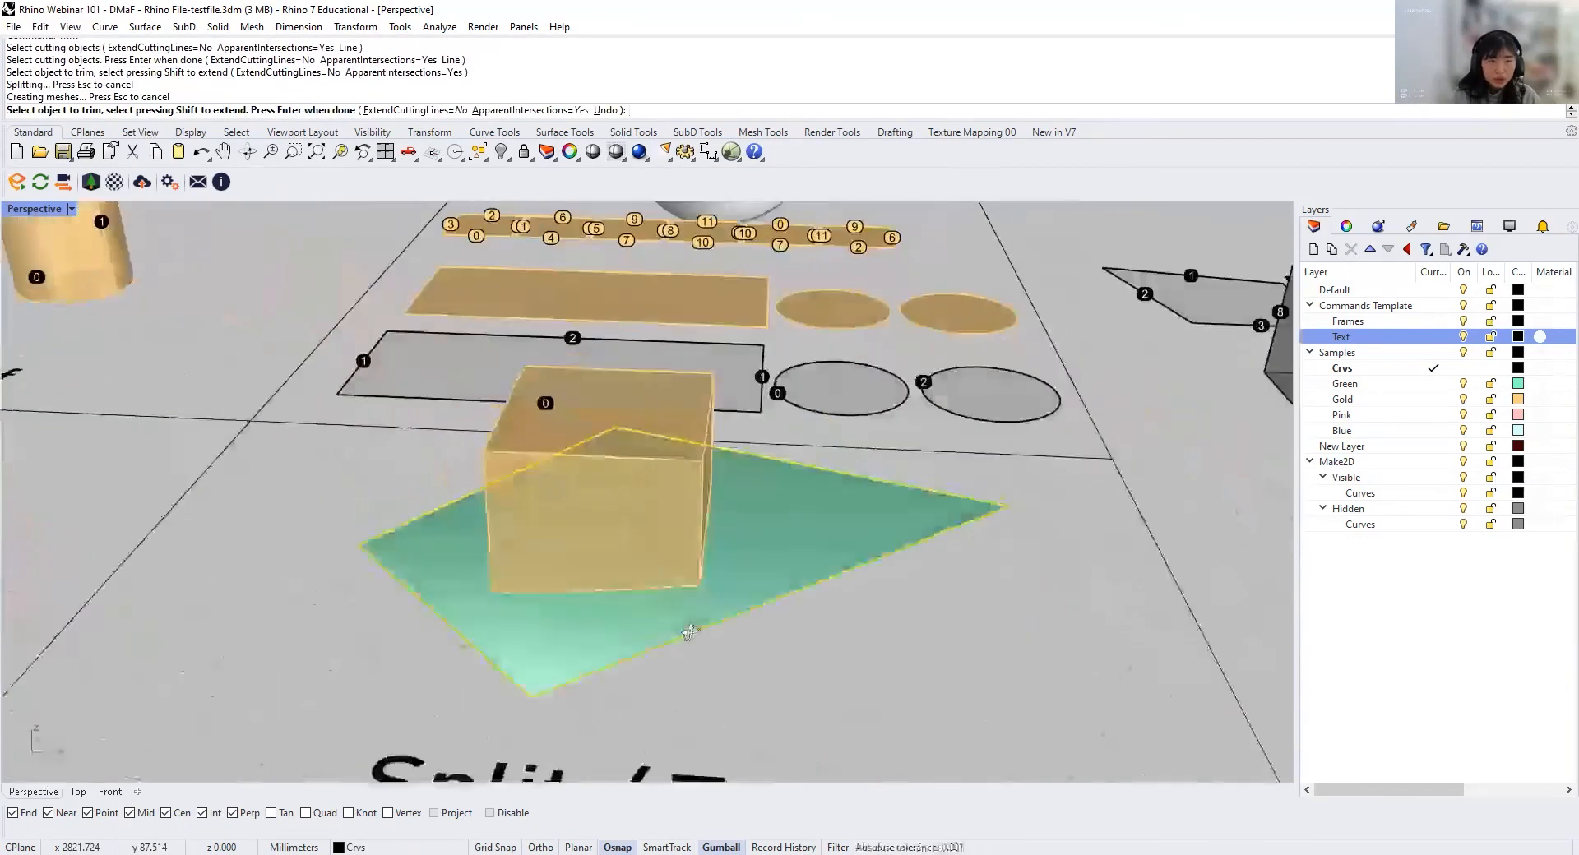
key("Return")
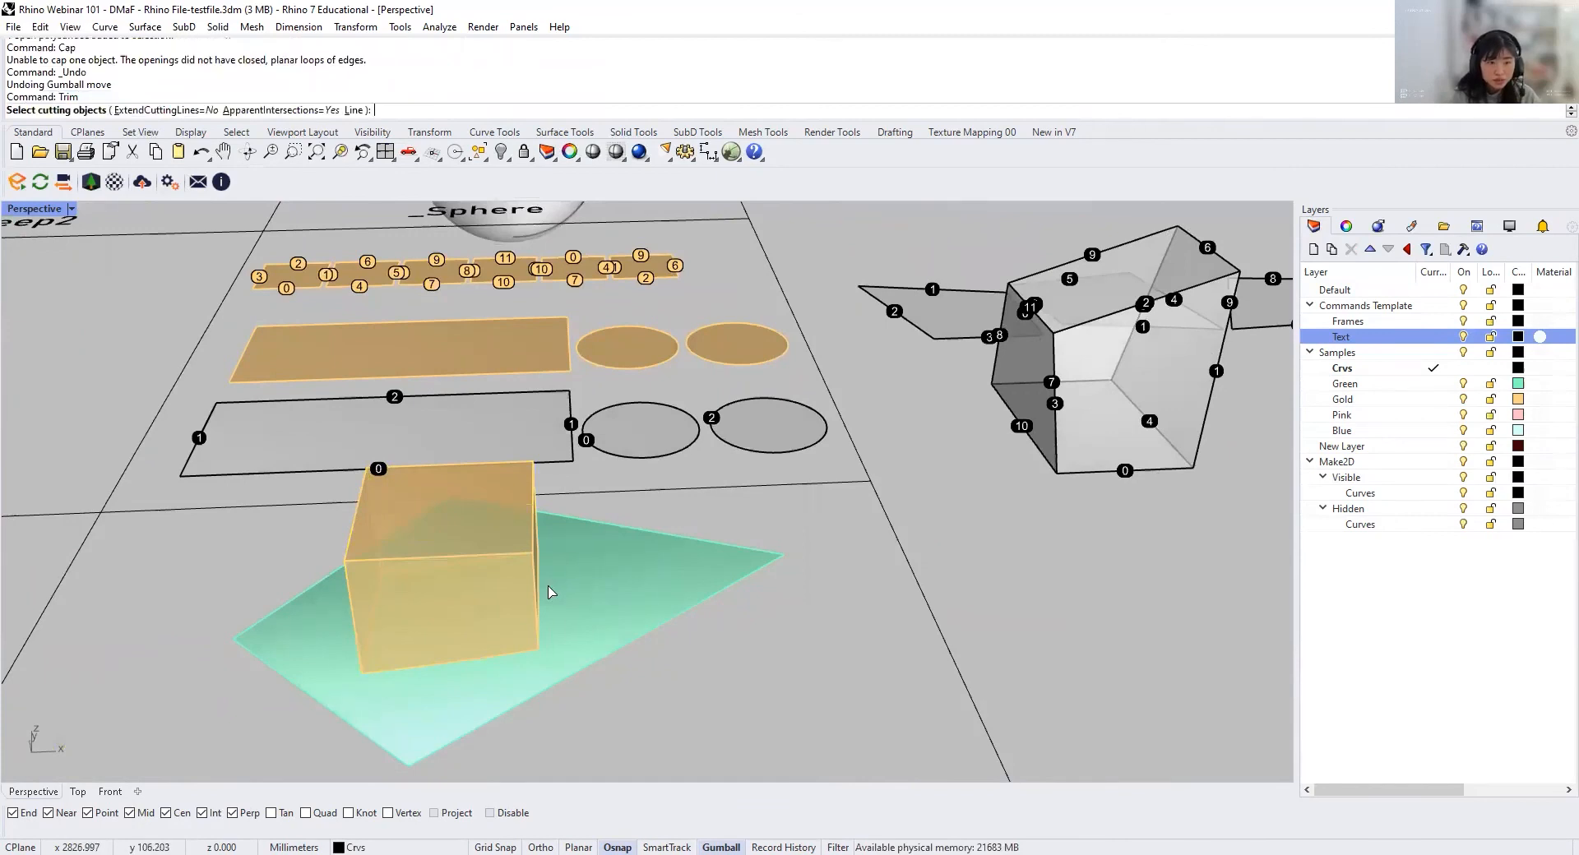
Step: Trim away the green surface outside the gold box, using the box as the cutting object
right_click_drag(550, 592, 559, 546)
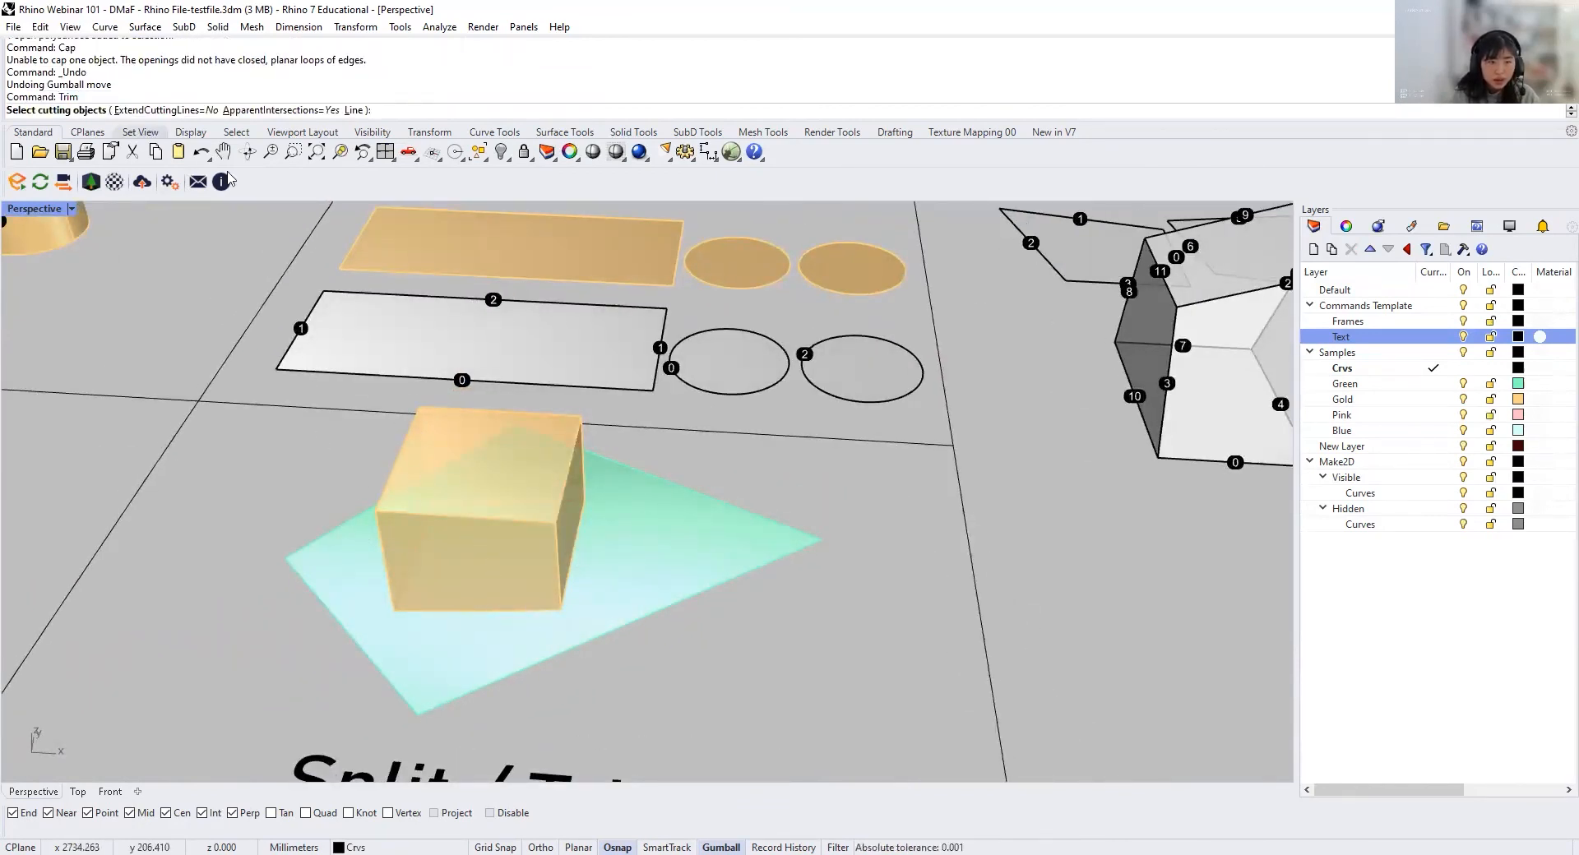
left_click(420, 434)
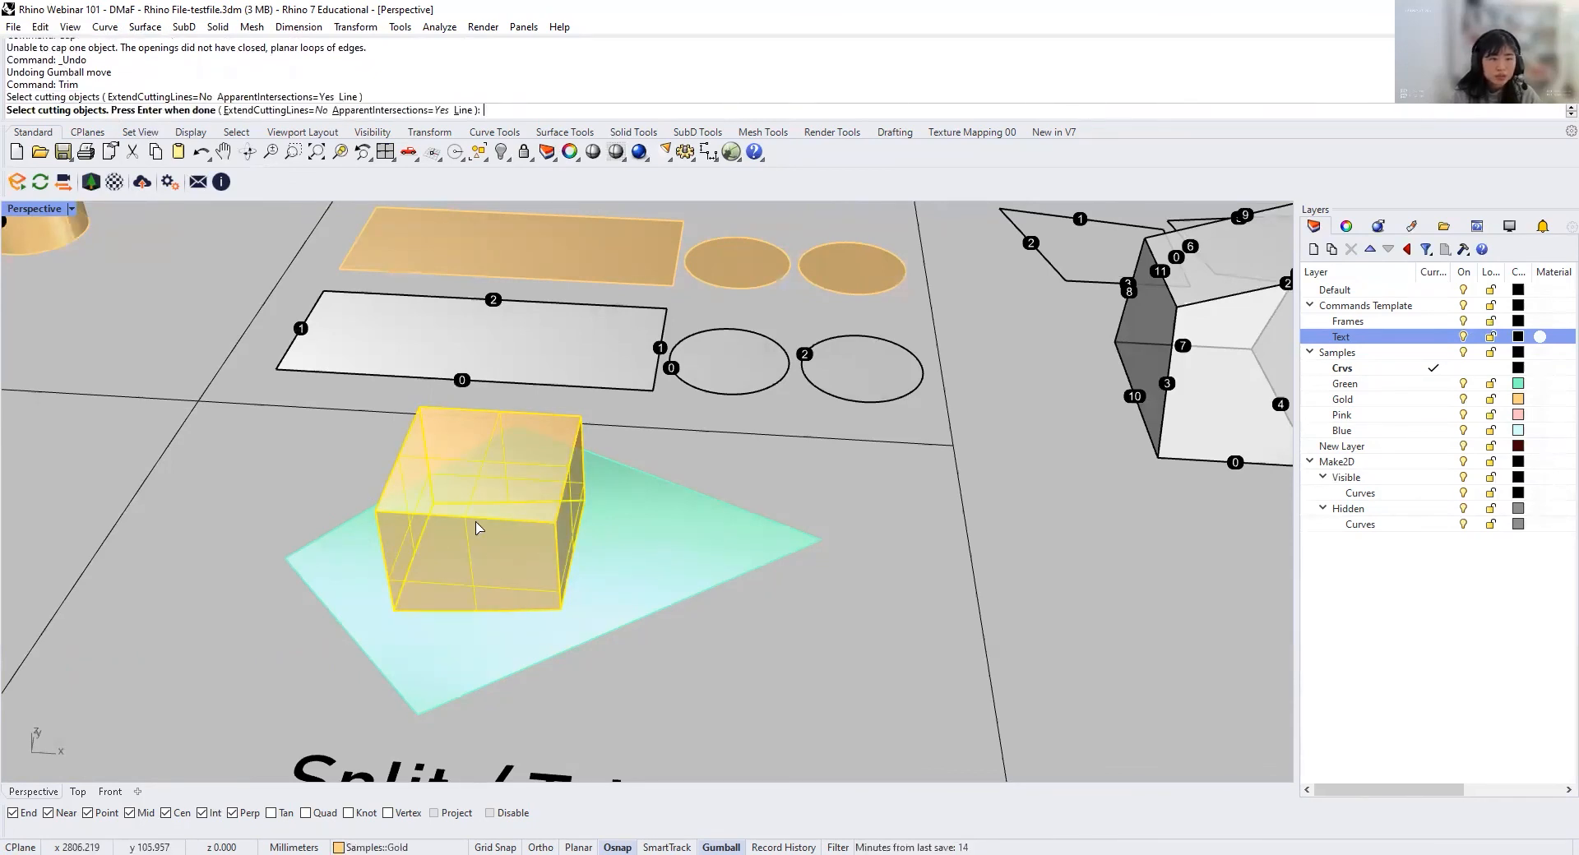
key("Return")
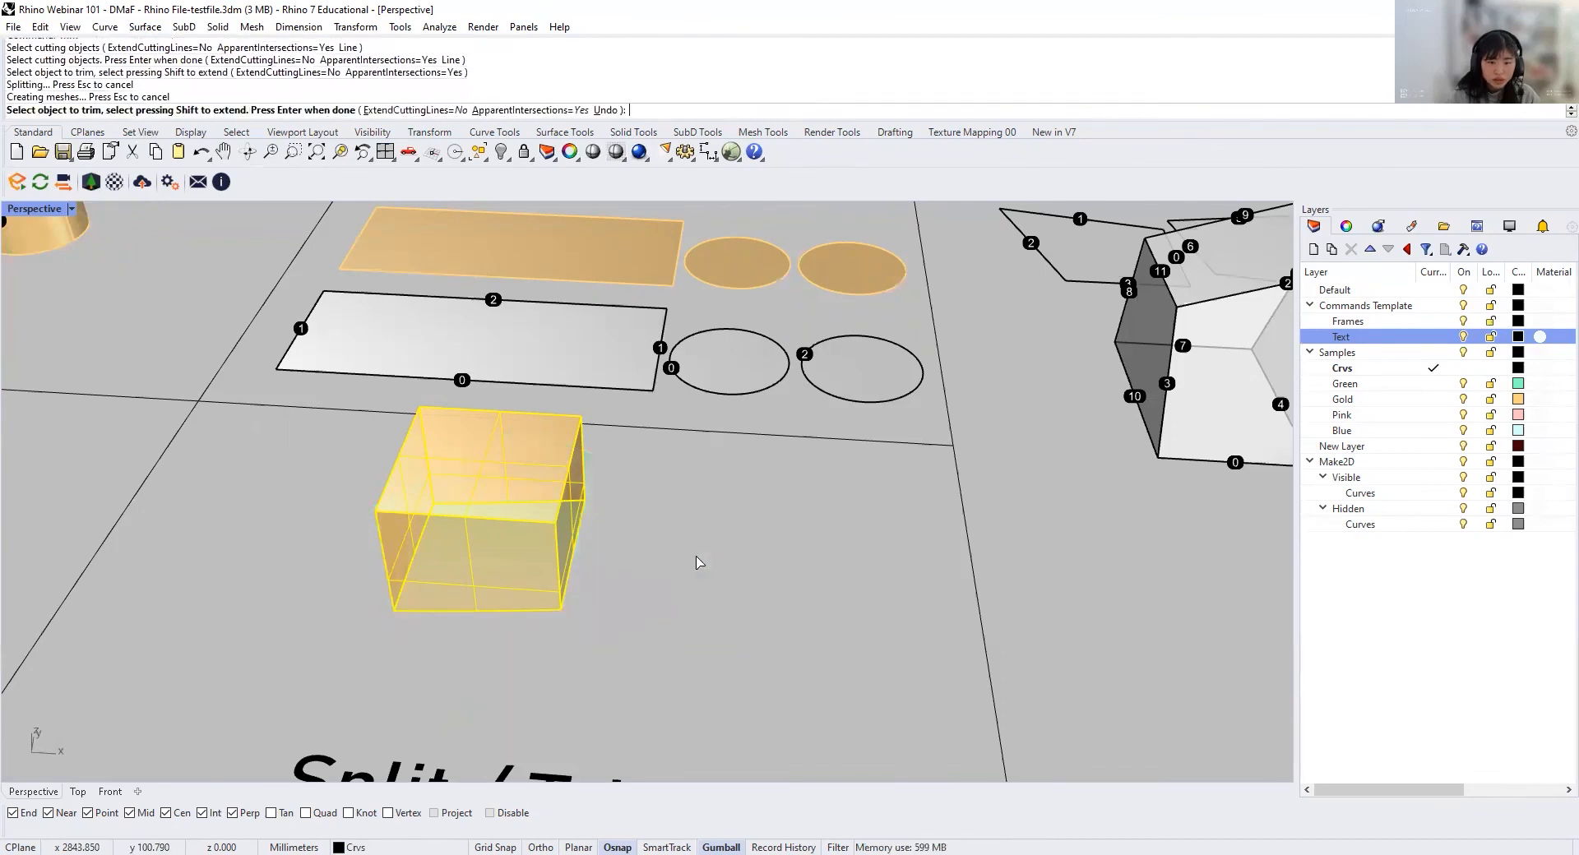
right_click_drag(518, 634, 524, 499)
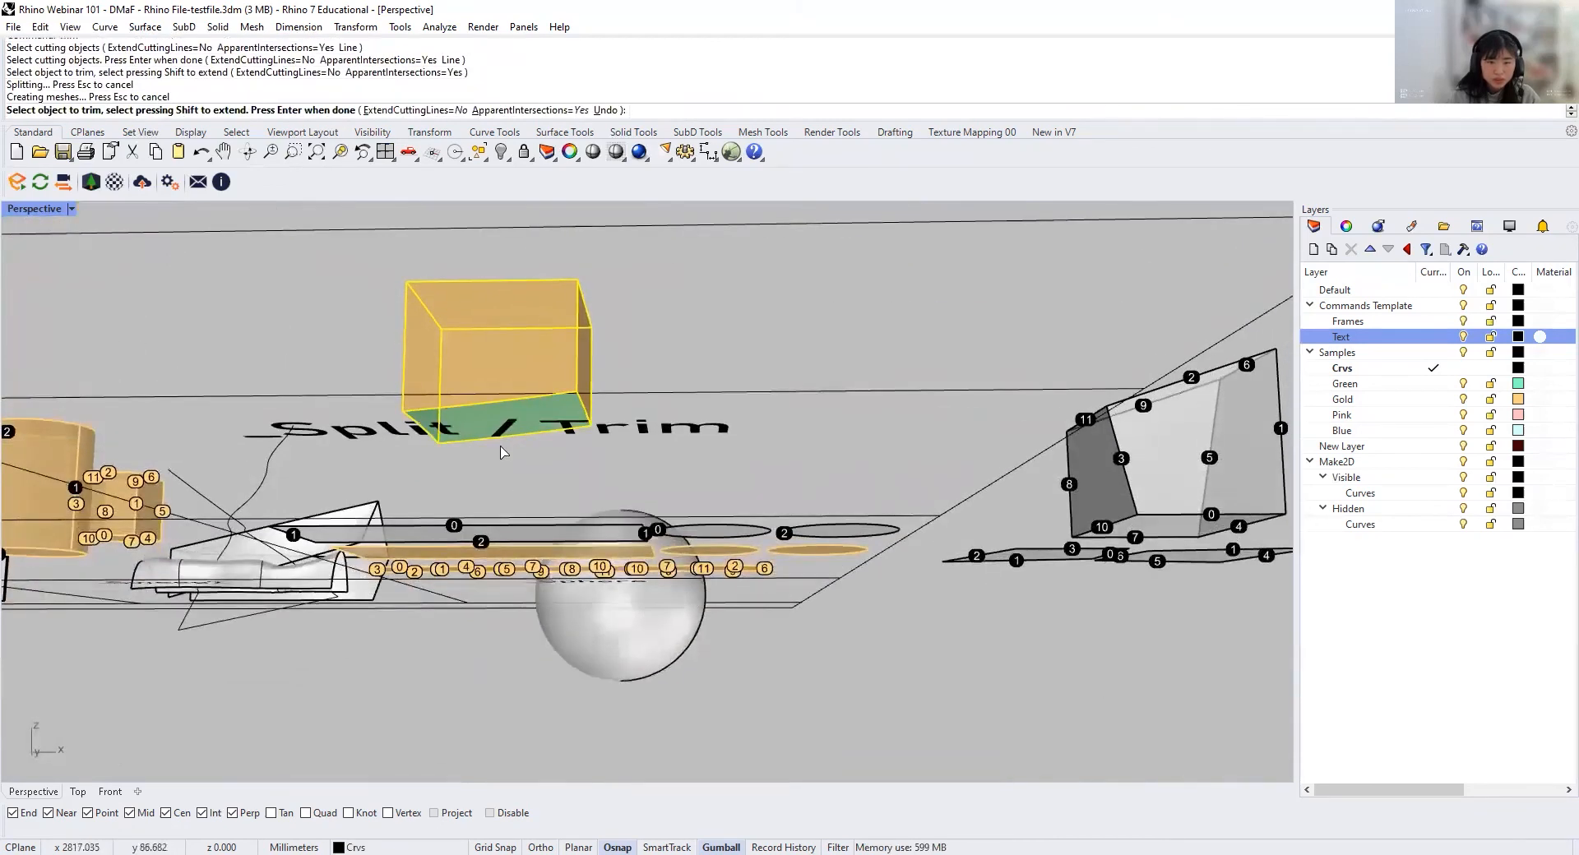
right_click(501, 449)
Step: Examine the trimmed box, and look over the PackageManager and OpenNest cells in the Other section of the template
right_click_drag(500, 449, 482, 352)
scroll(485, 366, "up", 5)
right_click_drag(531, 547, 555, 658)
scroll(582, 523, "down", 6)
right_click_drag(585, 522, 648, 545)
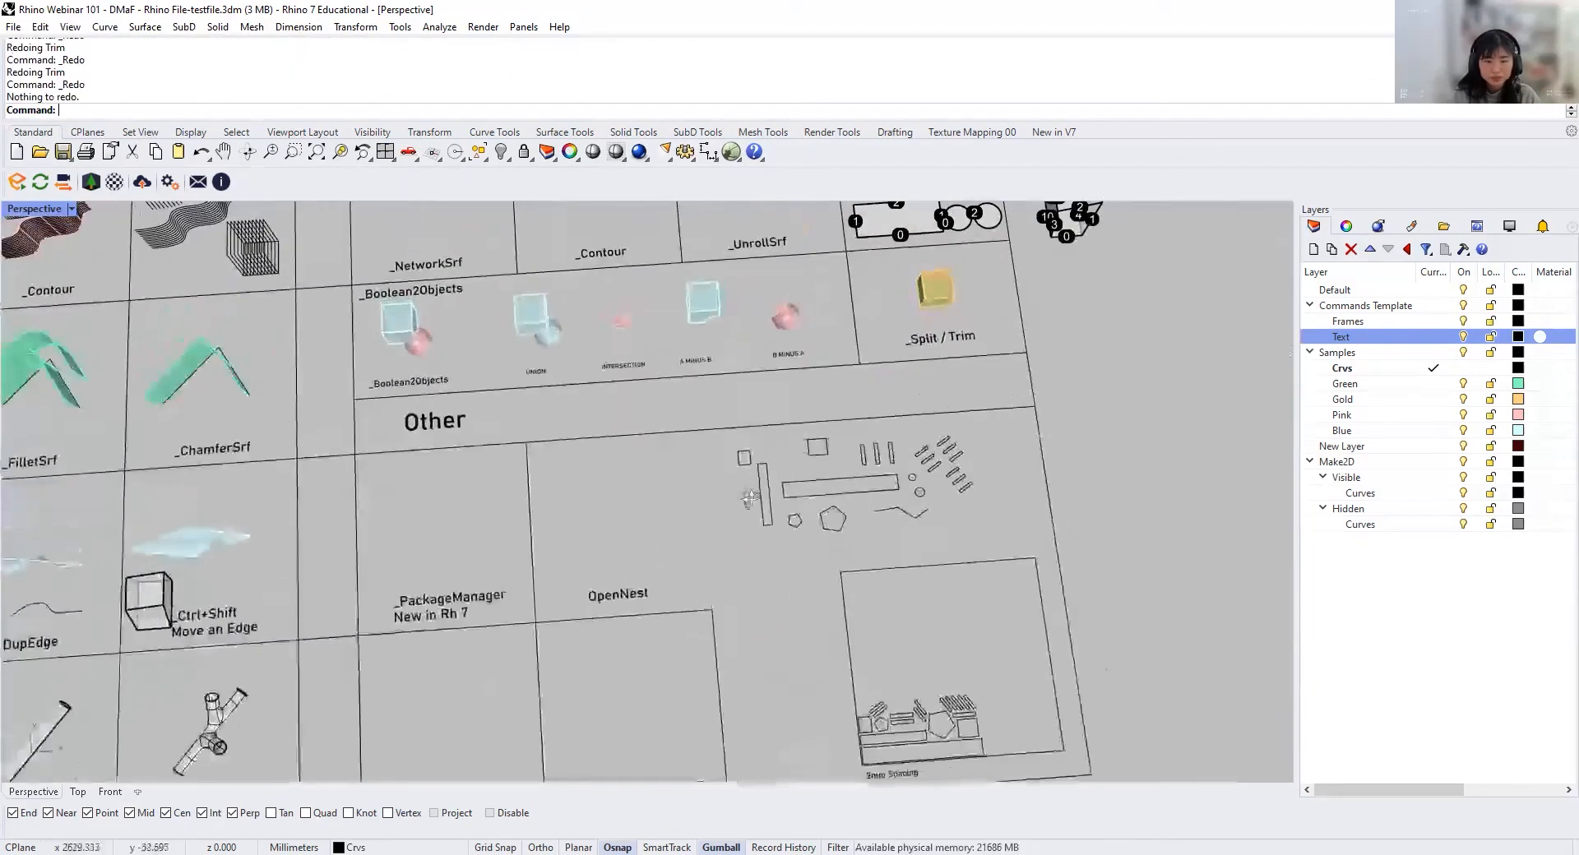
scroll(659, 415, "up", 3)
scroll(646, 441, "up", 3)
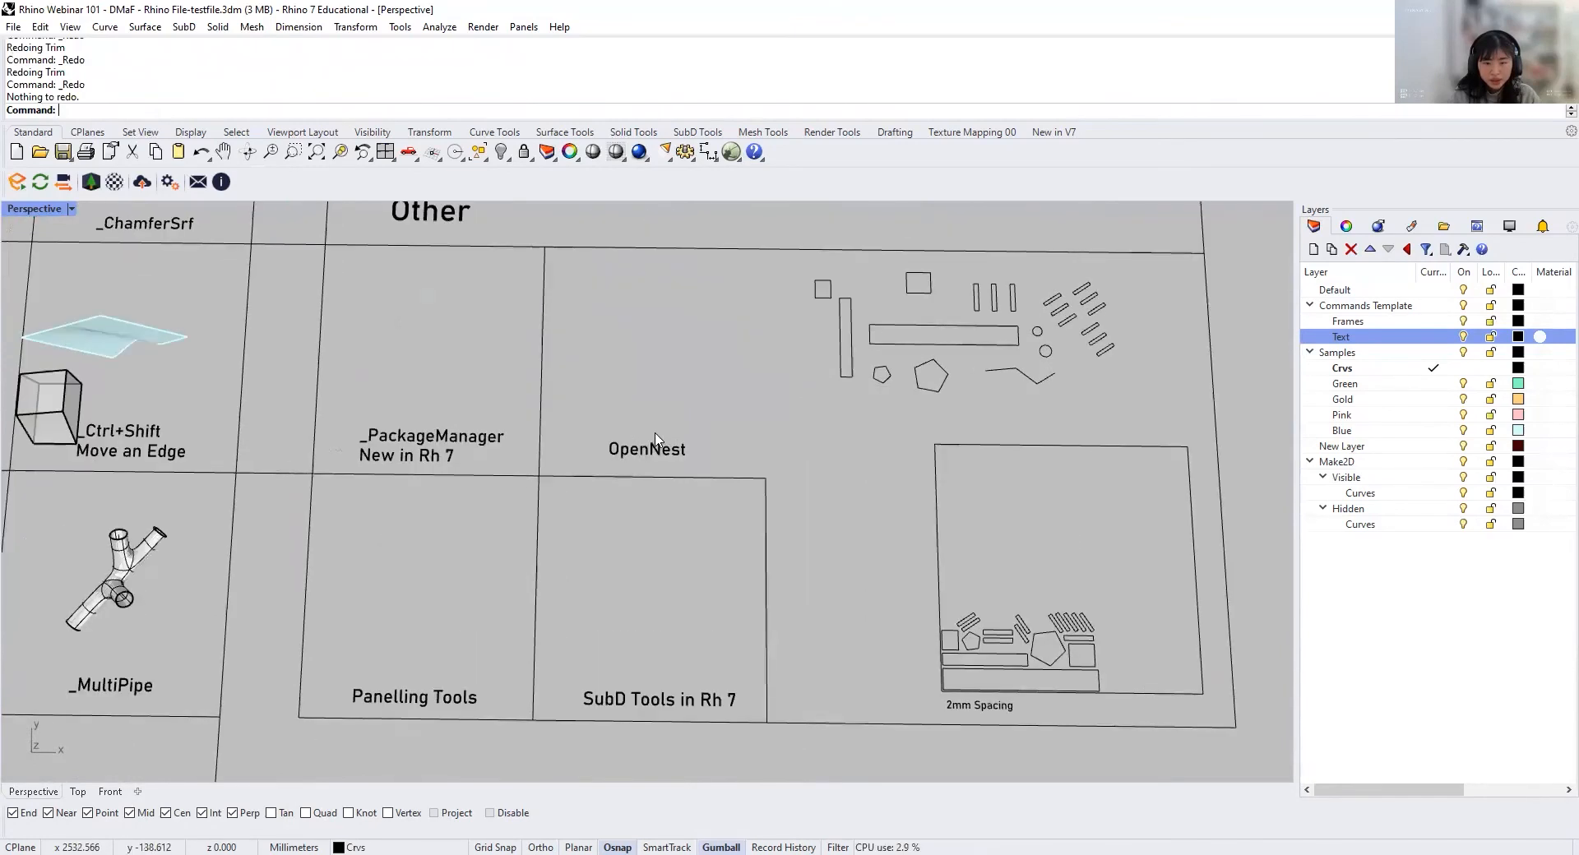
left_click(598, 456)
left_click(656, 346)
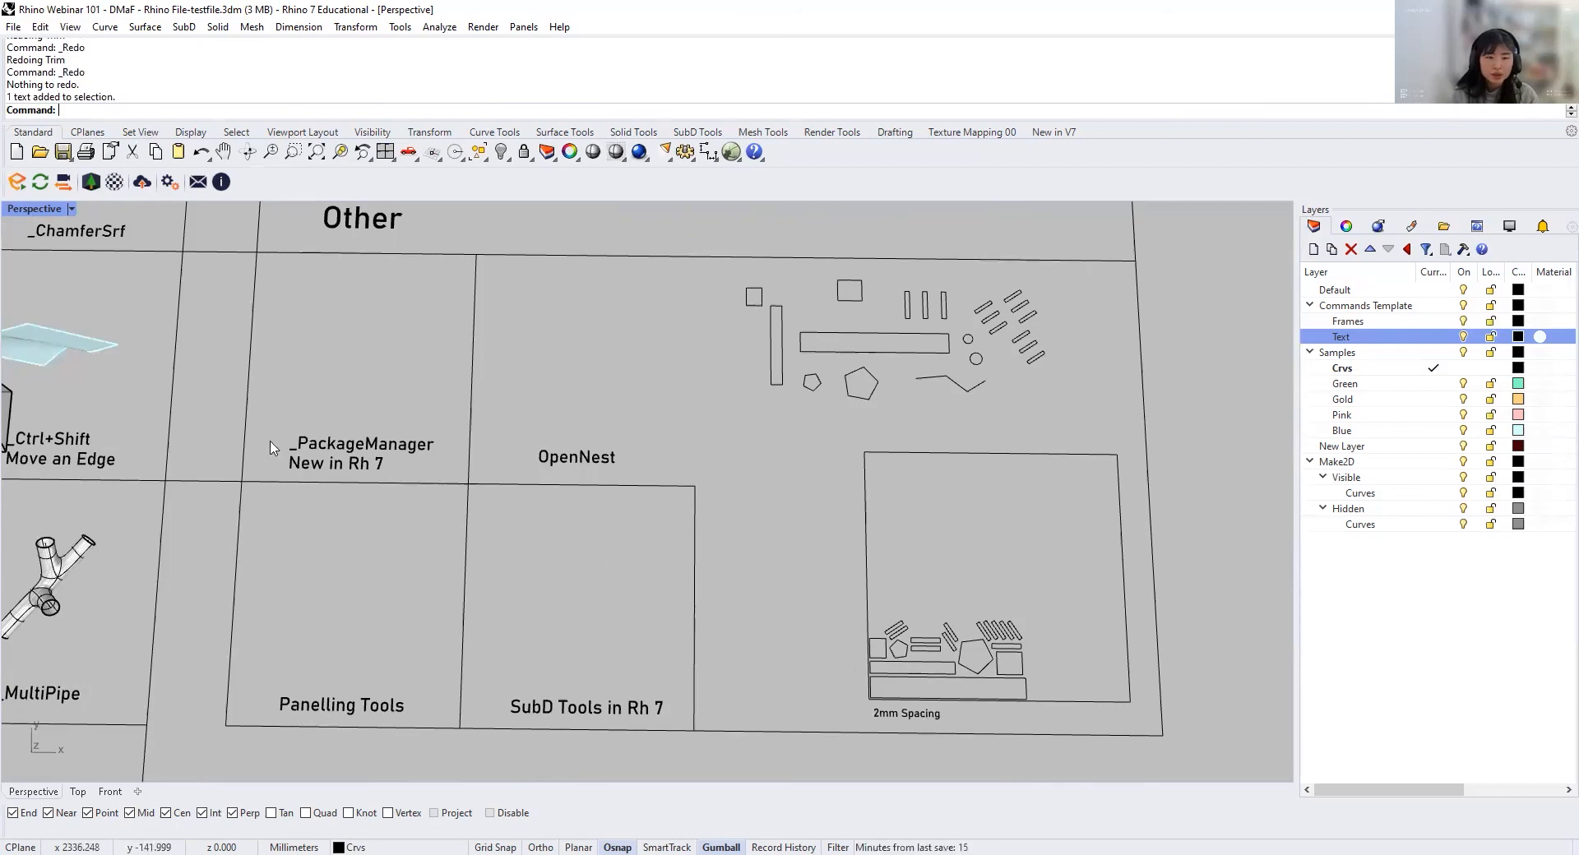
Step: Search the Package Manager for "opennest", check it among the installed packages, and leave the dialog without changes
left_click(1055, 133)
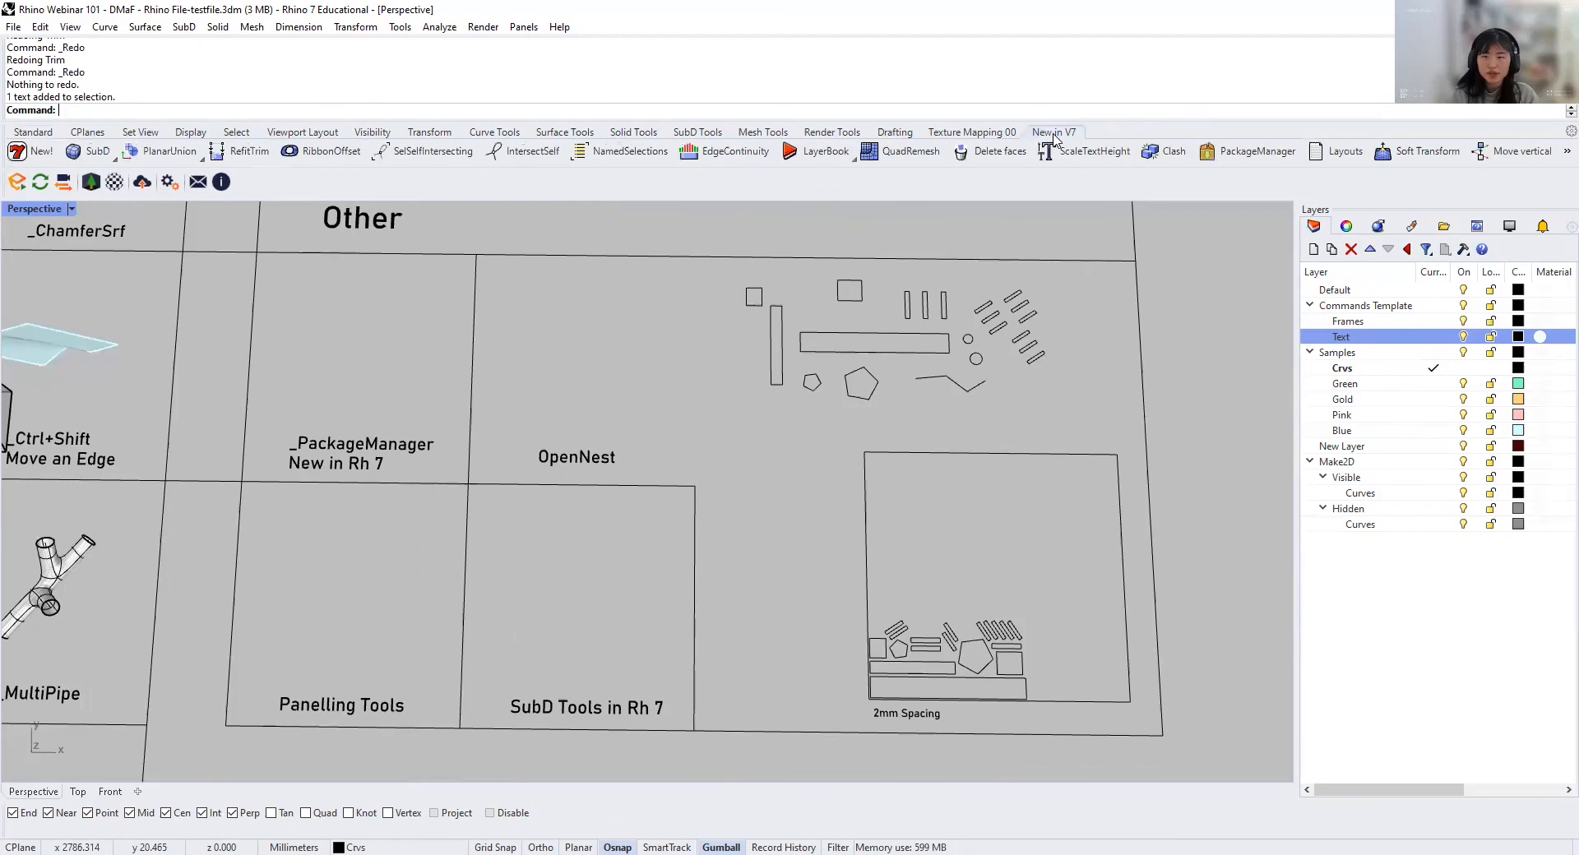
left_click(1267, 155)
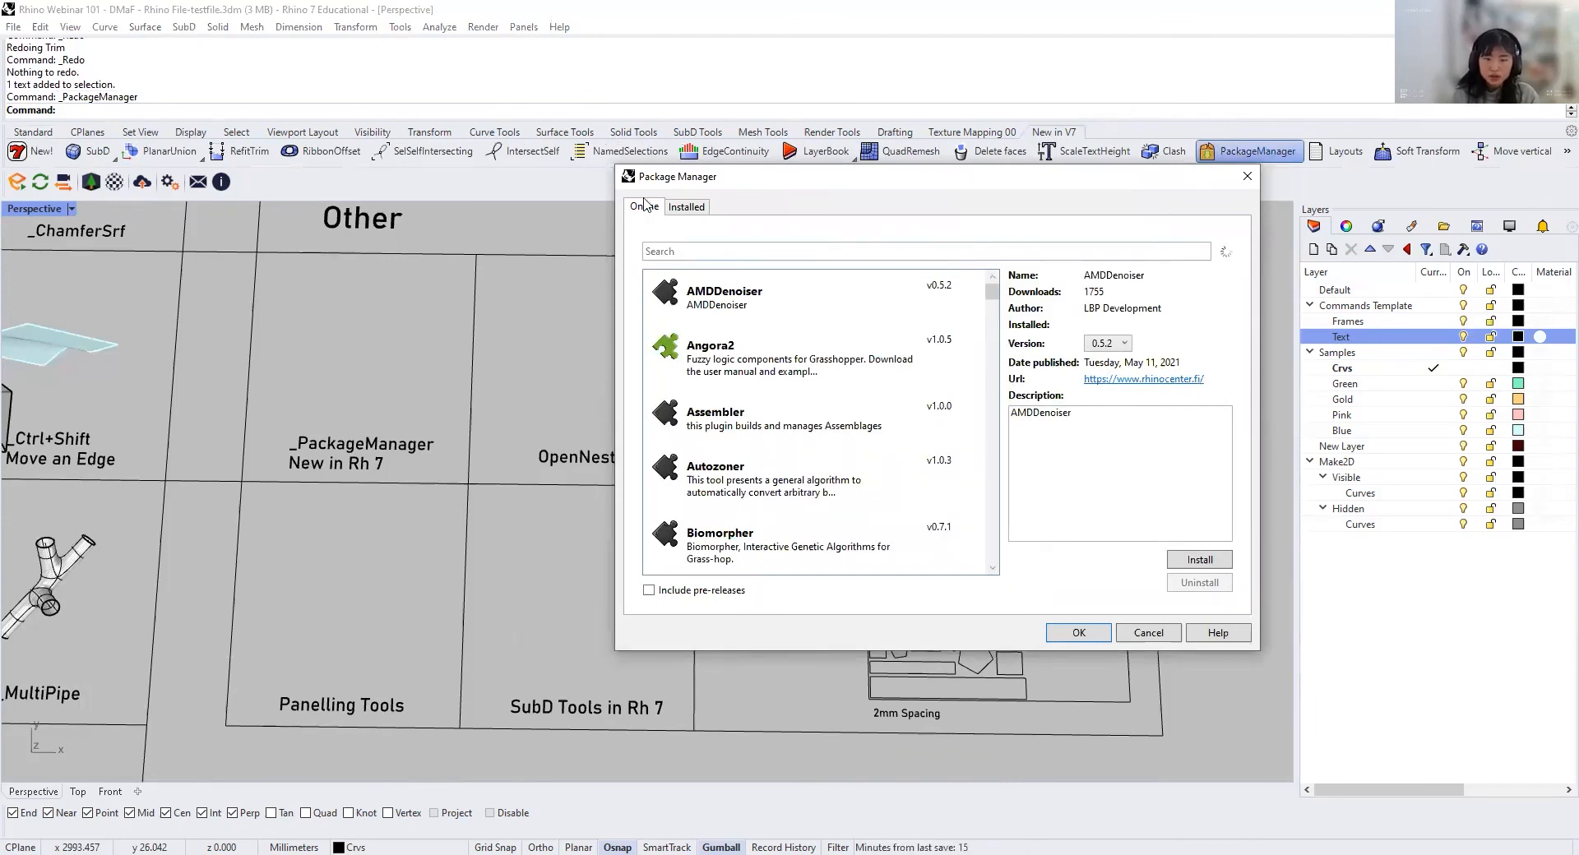
left_click(697, 249)
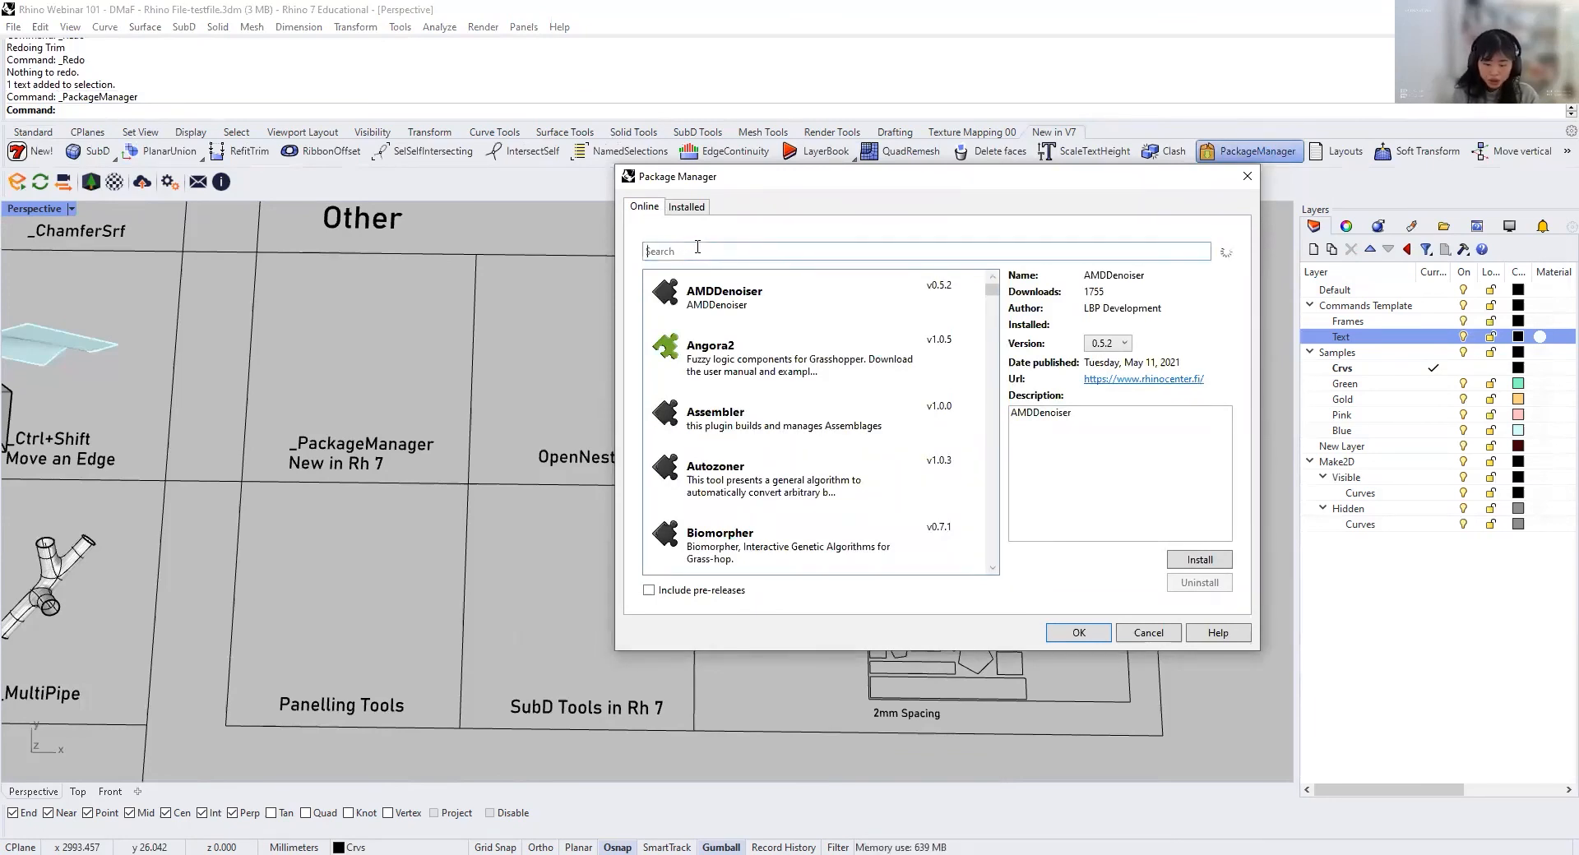
type("pac")
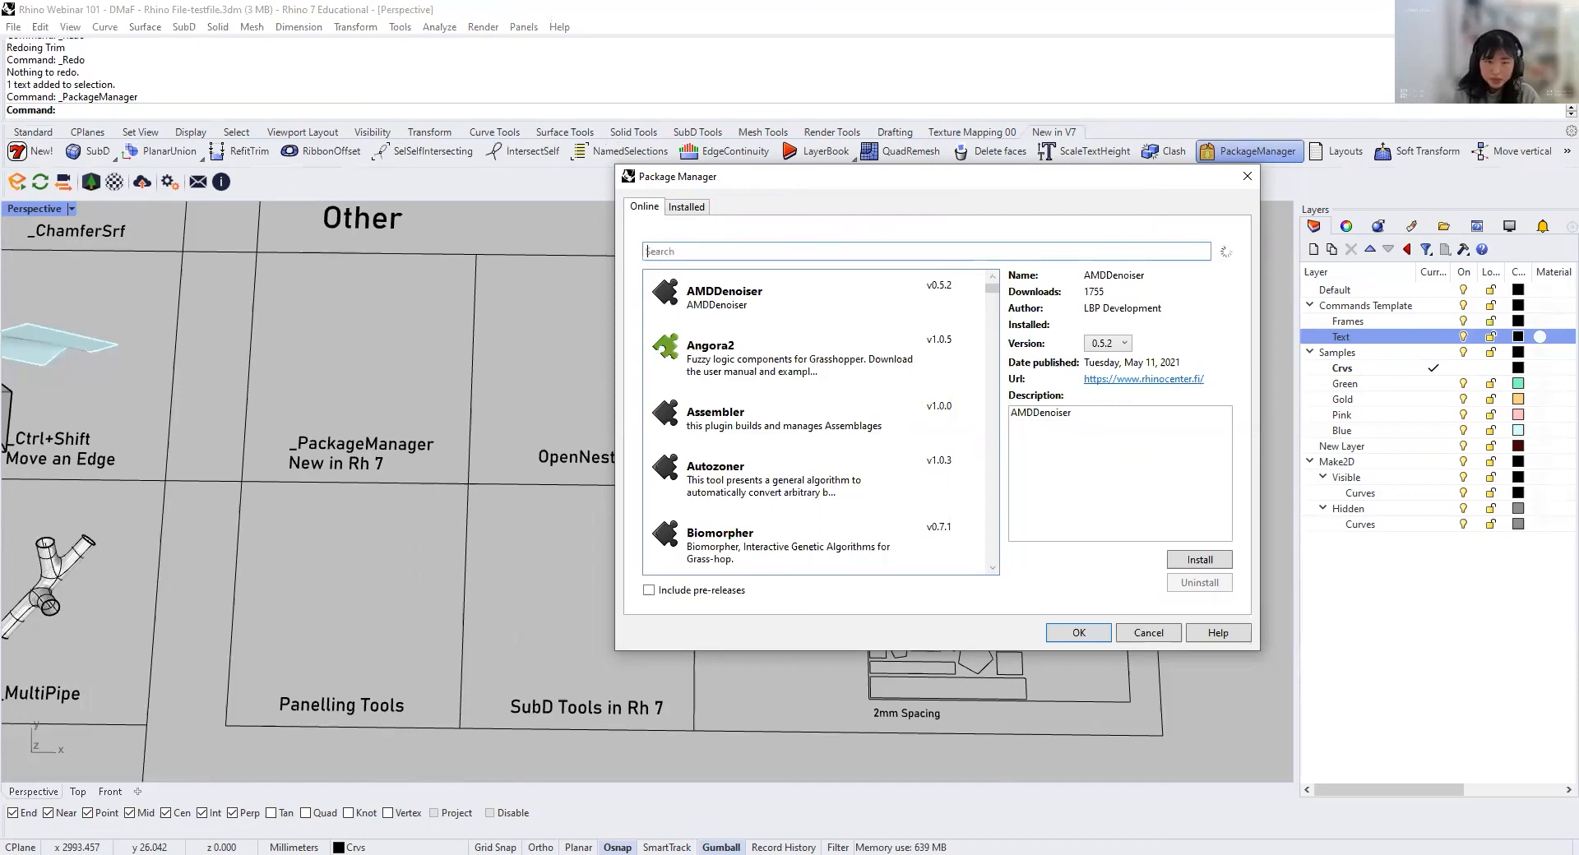
type("opennest")
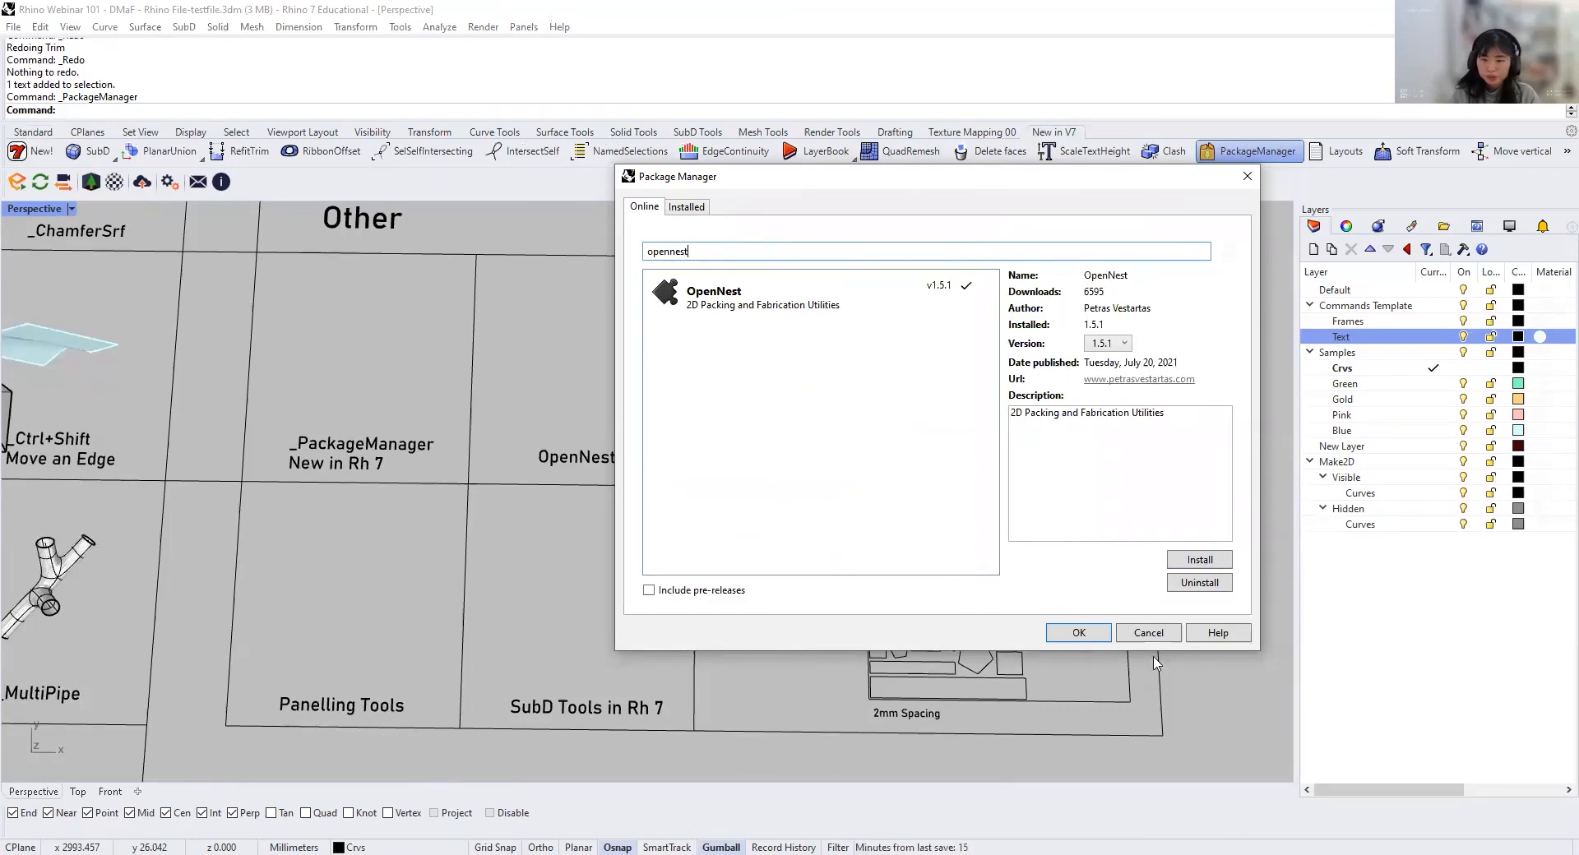
left_click(684, 207)
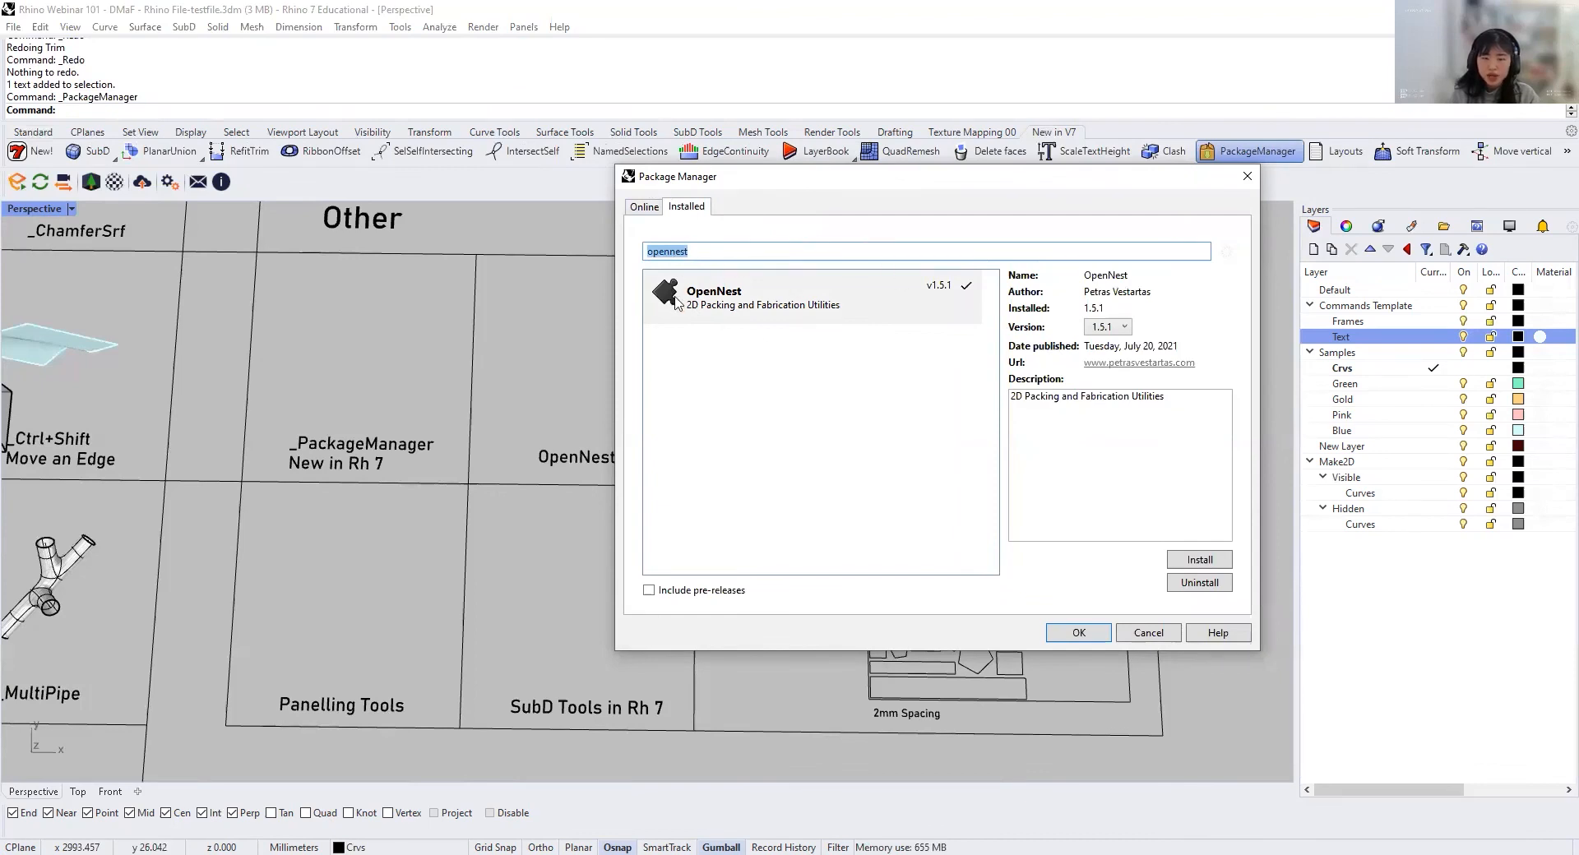
left_click(1148, 639)
Step: Examine the OpenNest sample's loose outlines and their nested layout with 2mm Spacing
scroll(877, 540, "up", 2)
right_click_drag(876, 540, 649, 615, "shift")
right_click_drag(641, 349, 630, 419)
right_click_drag(648, 512, 698, 456, "shift")
left_click(830, 390)
right_click_drag(830, 429, 767, 381, "shift")
left_click(734, 605)
right_click_drag(743, 696, 613, 613, "shift")
scroll(622, 647, "up", 11)
scroll(430, 488, "down", 6)
scroll(429, 495, "down", 4)
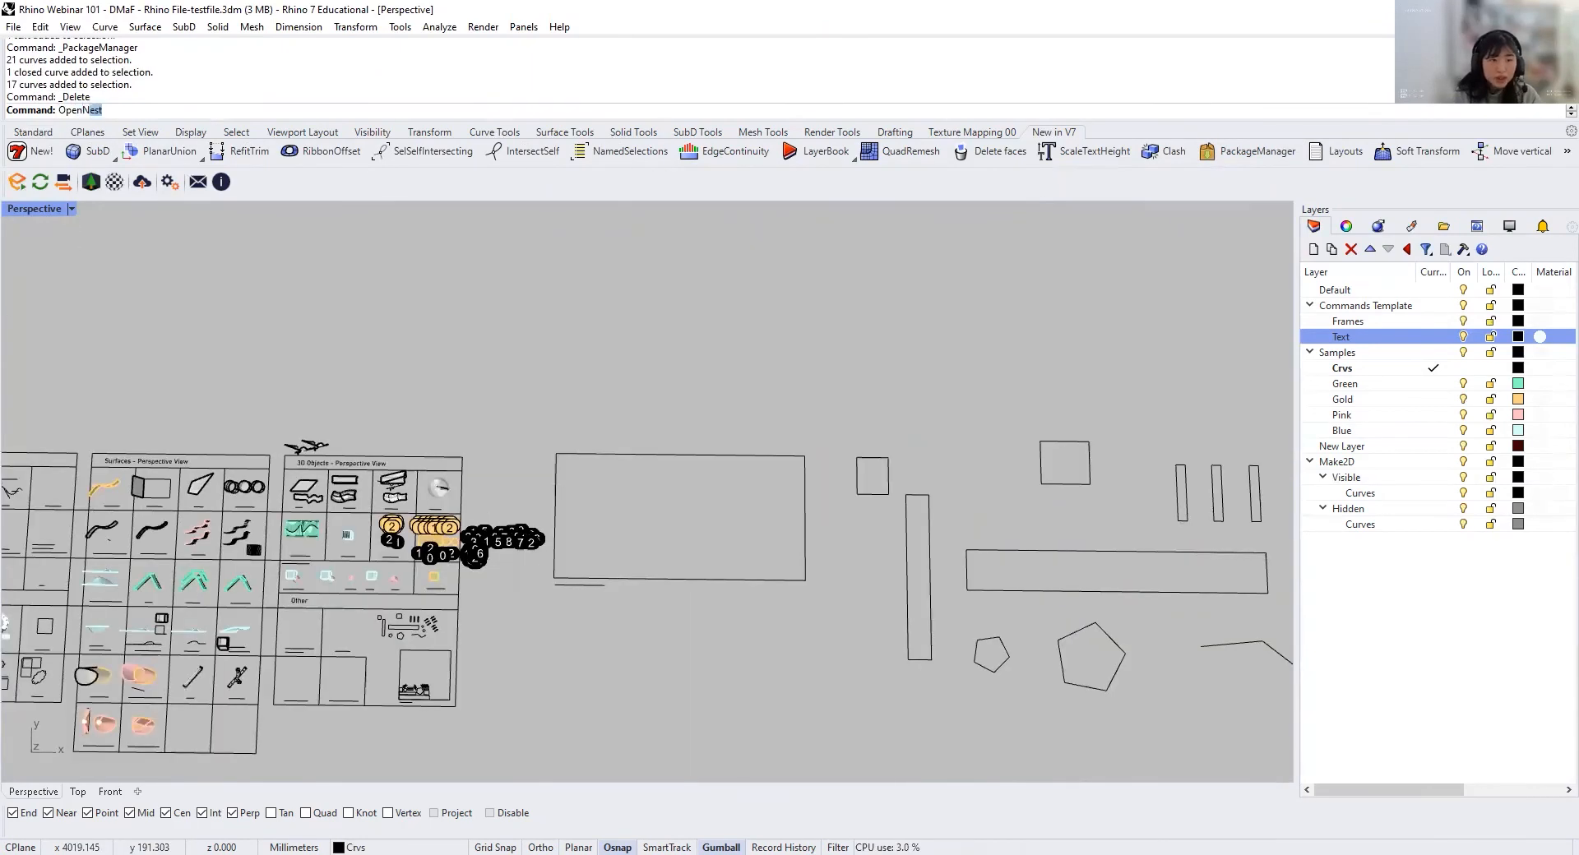
Step: Start OpenNest and set the nesting spacing to 5, keeping the other settings
type("est")
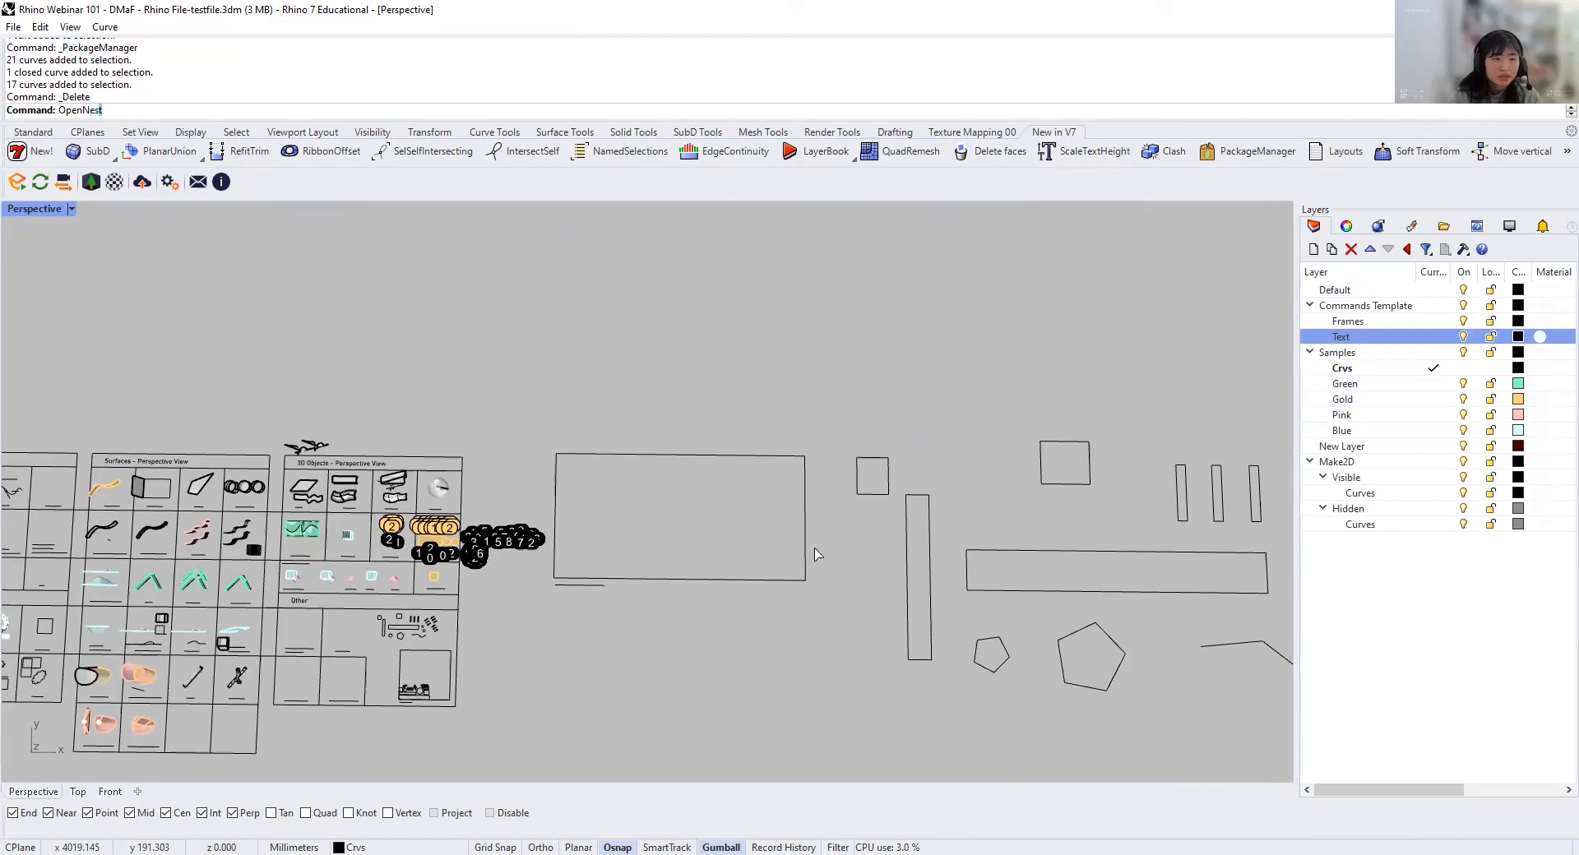
key("Return")
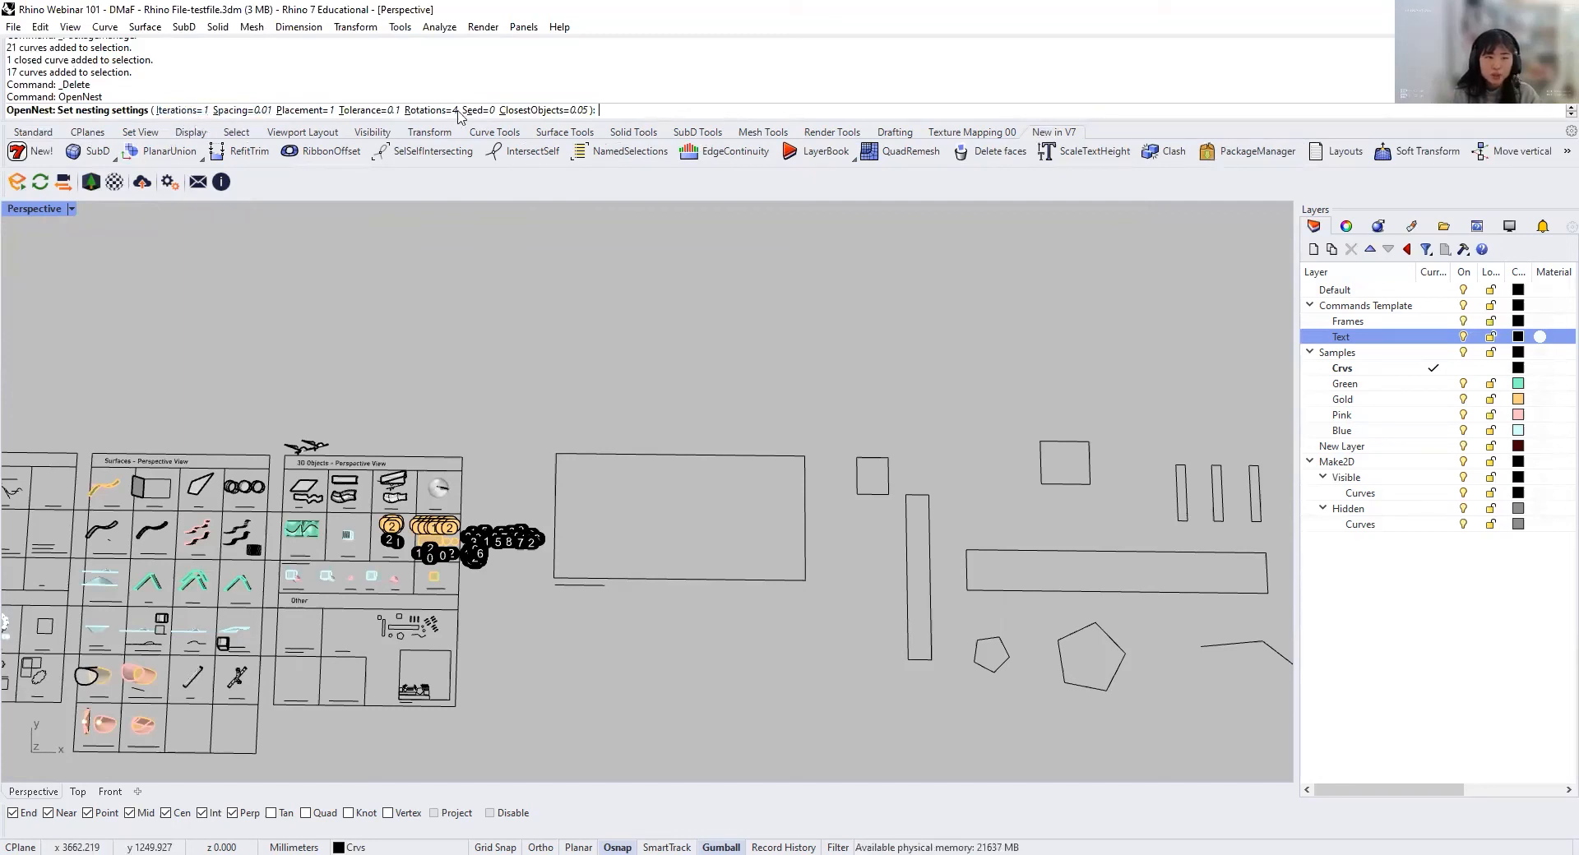
left_click(238, 110)
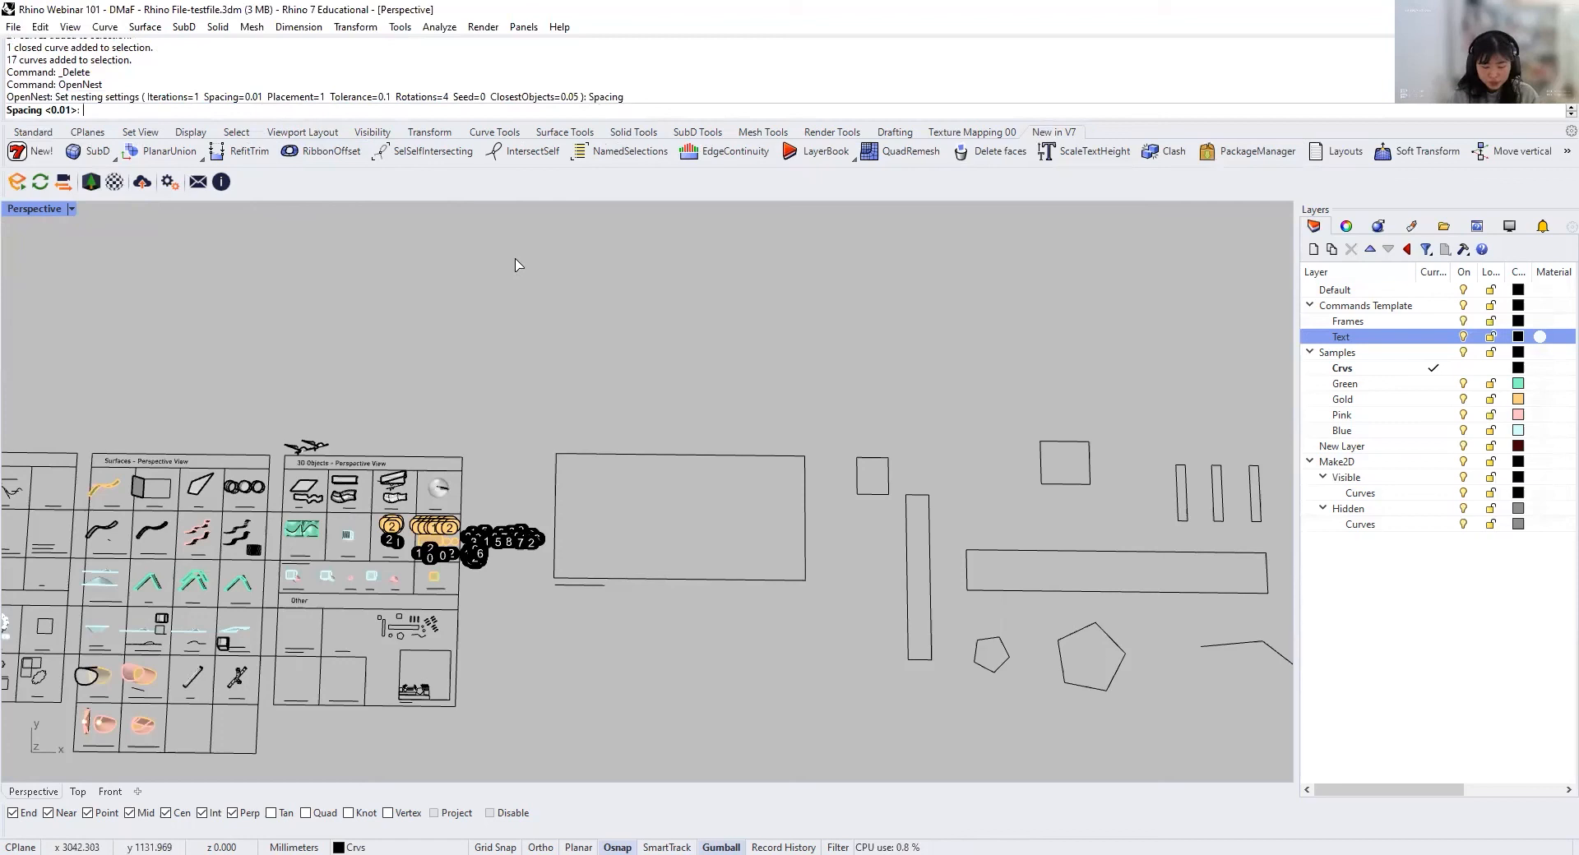
type("5")
key("Return")
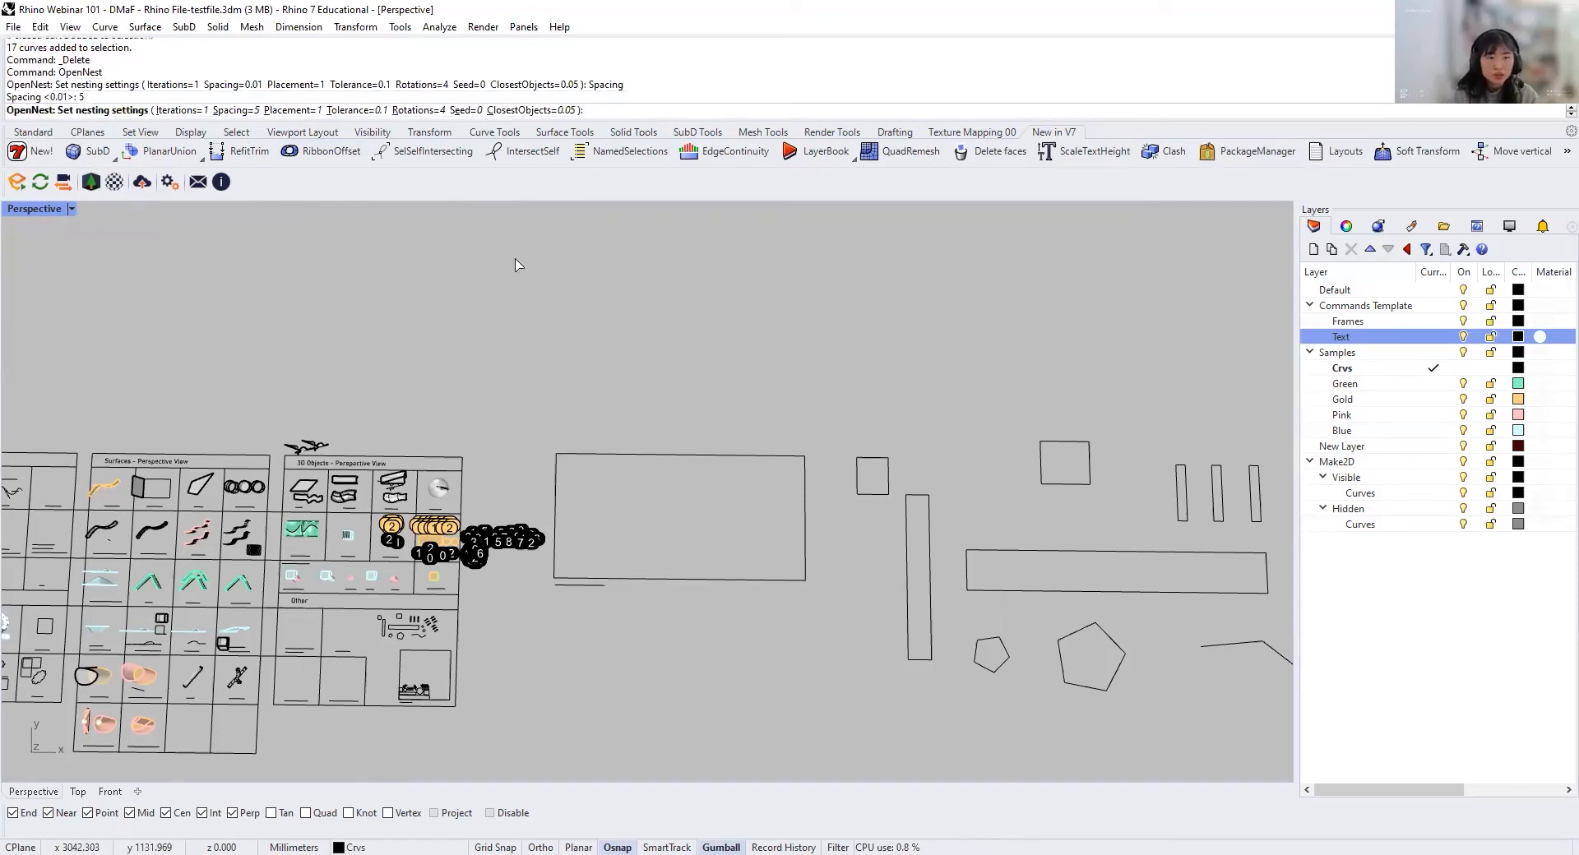
key("Return")
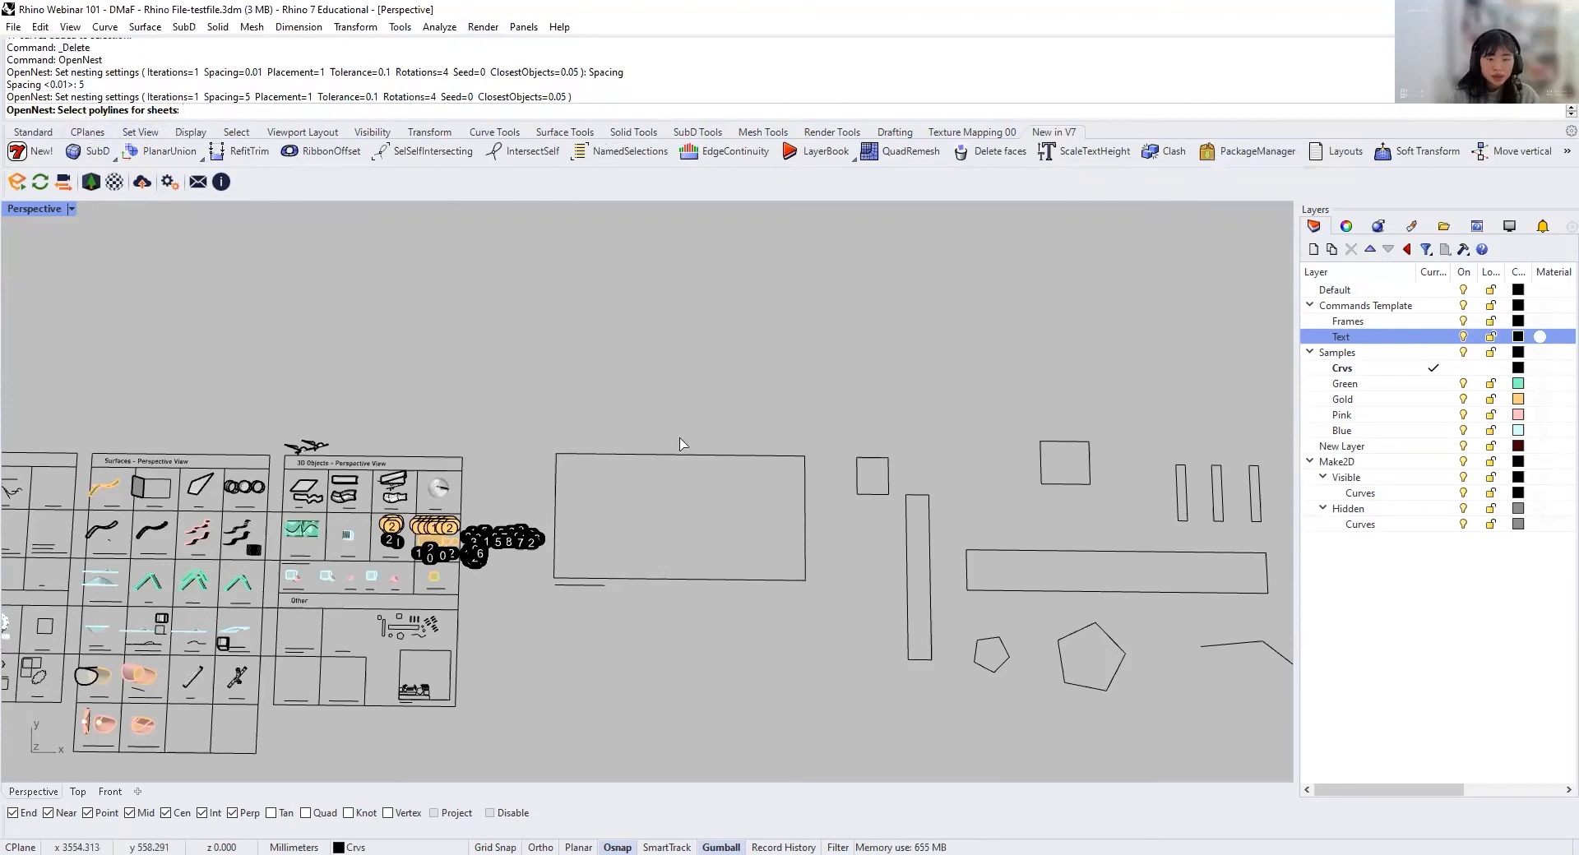
Step: Choose the large empty 800 x 400mm rectangle beside the template as the nesting sheet
scroll(736, 493, "up", 2)
scroll(742, 510, "up", 2)
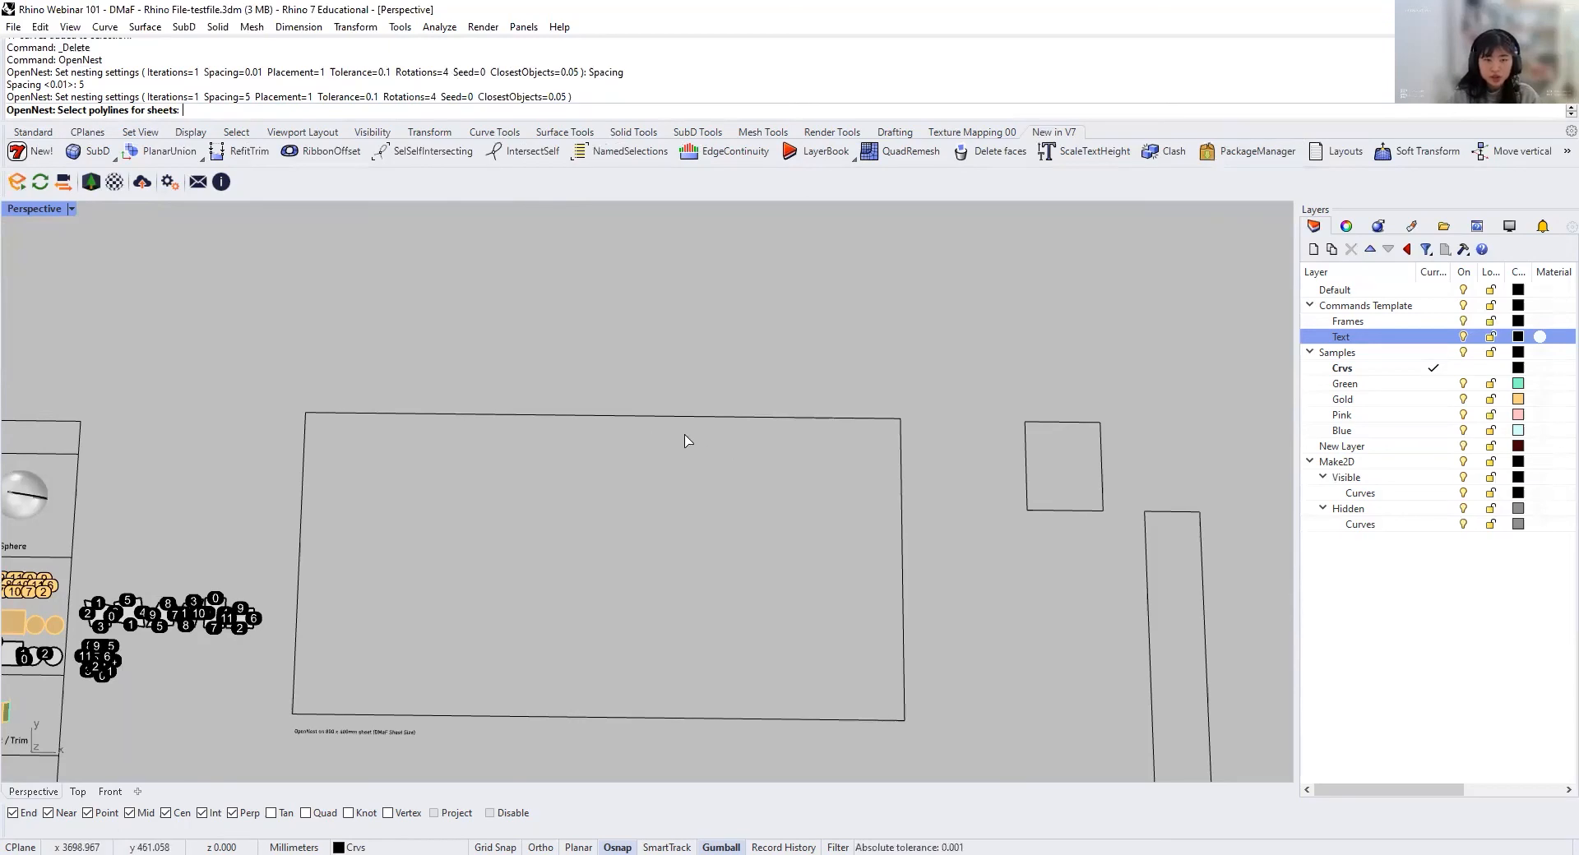
left_click(720, 416)
key("Return")
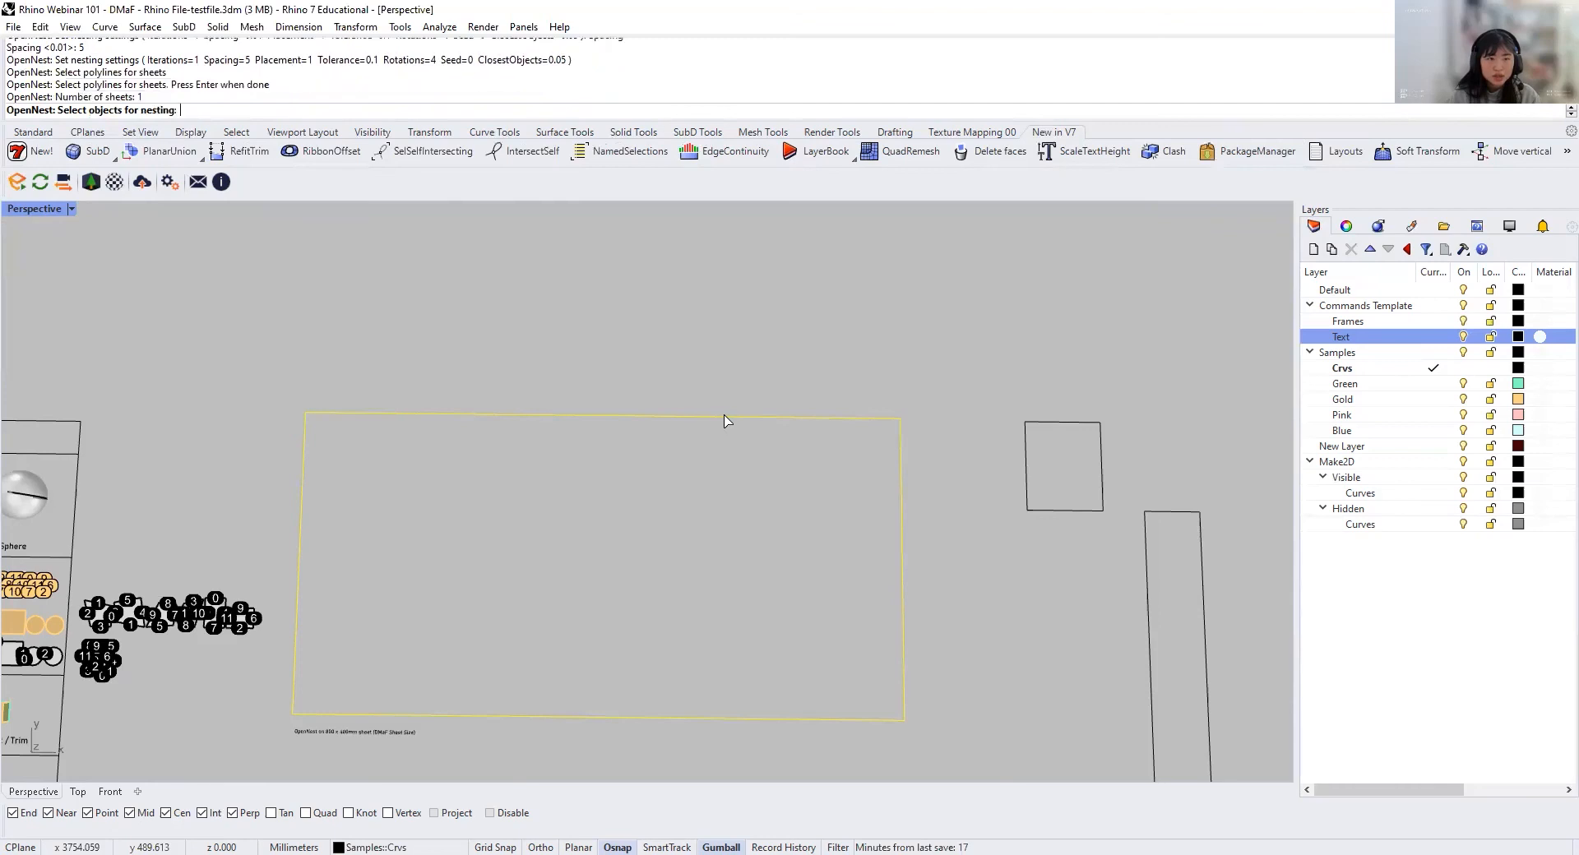
Step: Select all the loose outlines beside the sheet as the objects for nesting and run the nesting
scroll(708, 474, "down", 6)
right_click_drag(727, 526, 622, 529, "shift")
scroll(444, 483, "down", 6)
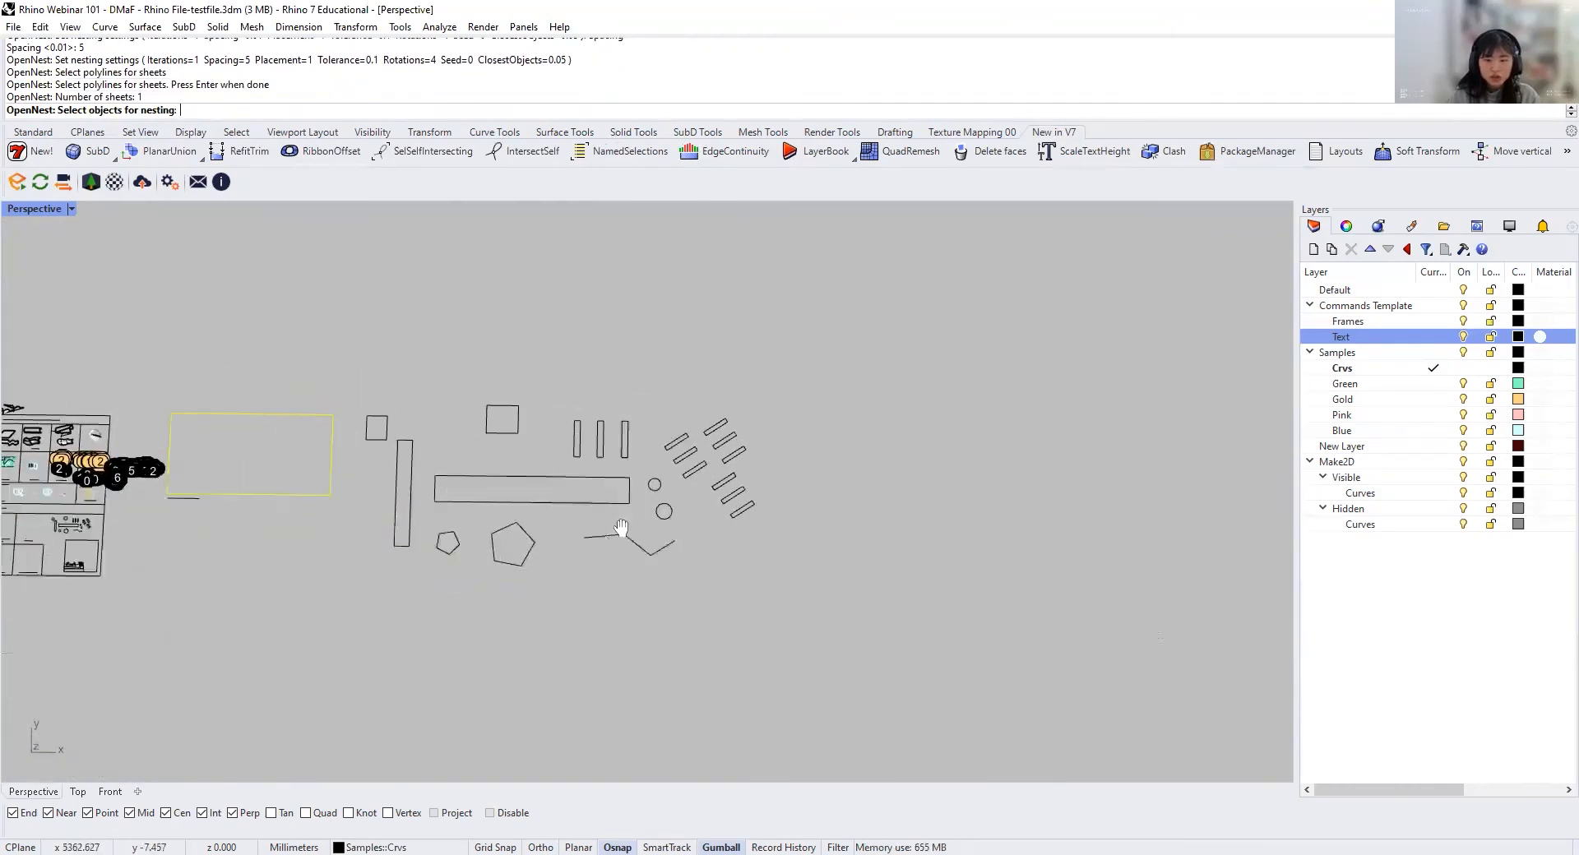
scroll(443, 470, "up", 4)
left_click_drag(307, 326, 1019, 667)
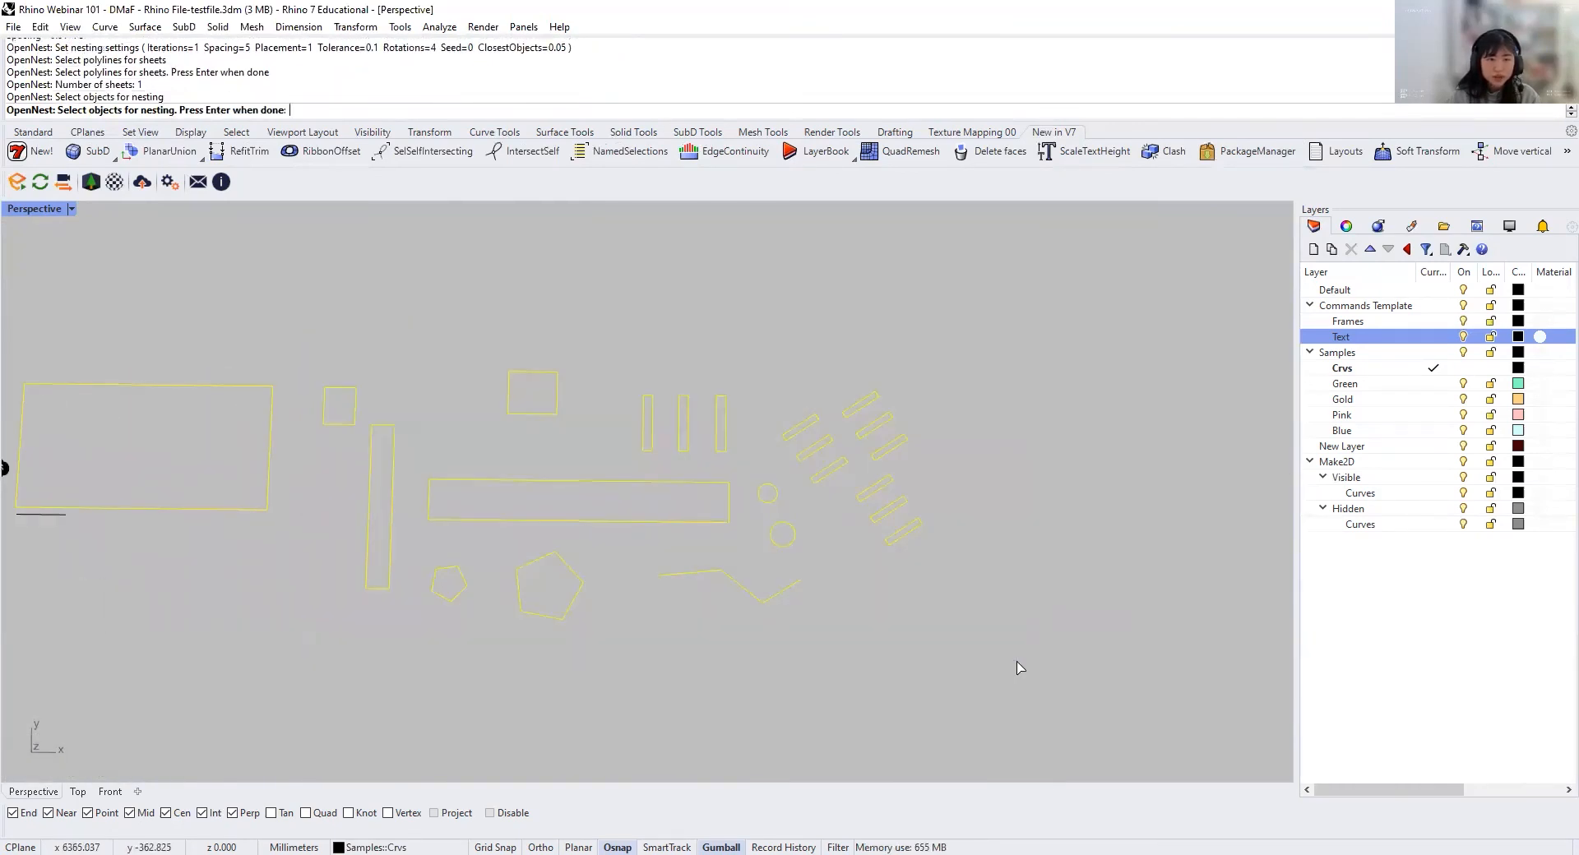
key("Return")
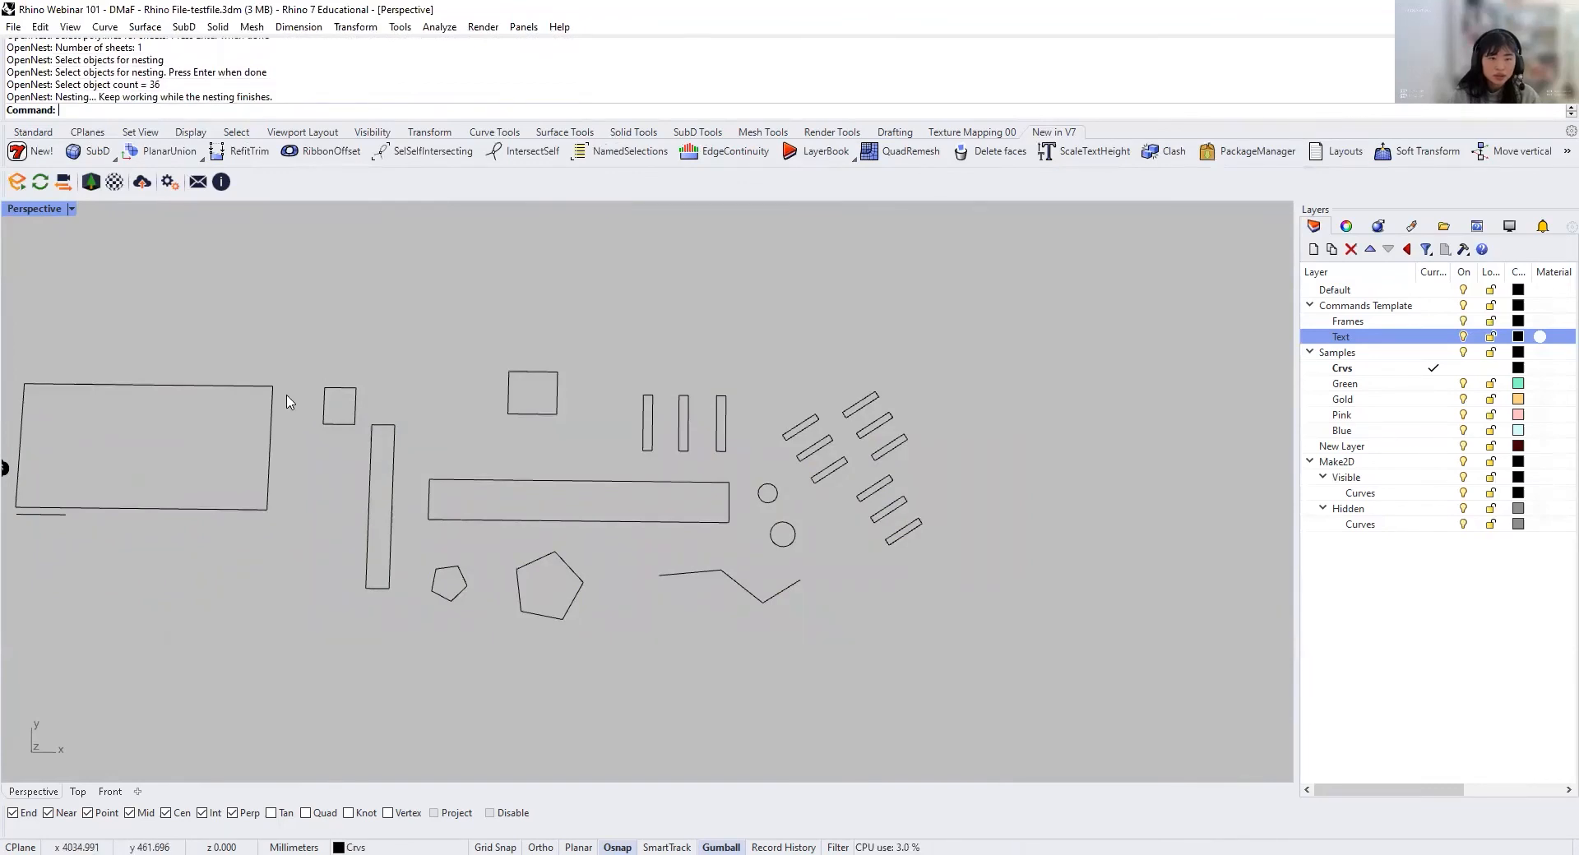
Step: Inspect the nested layout on the sheet and measure the gaps between neighbouring parts with the Distance command
scroll(285, 395, "down", 4)
right_click_drag(289, 406, 536, 520, "shift")
scroll(477, 506, "up", 10)
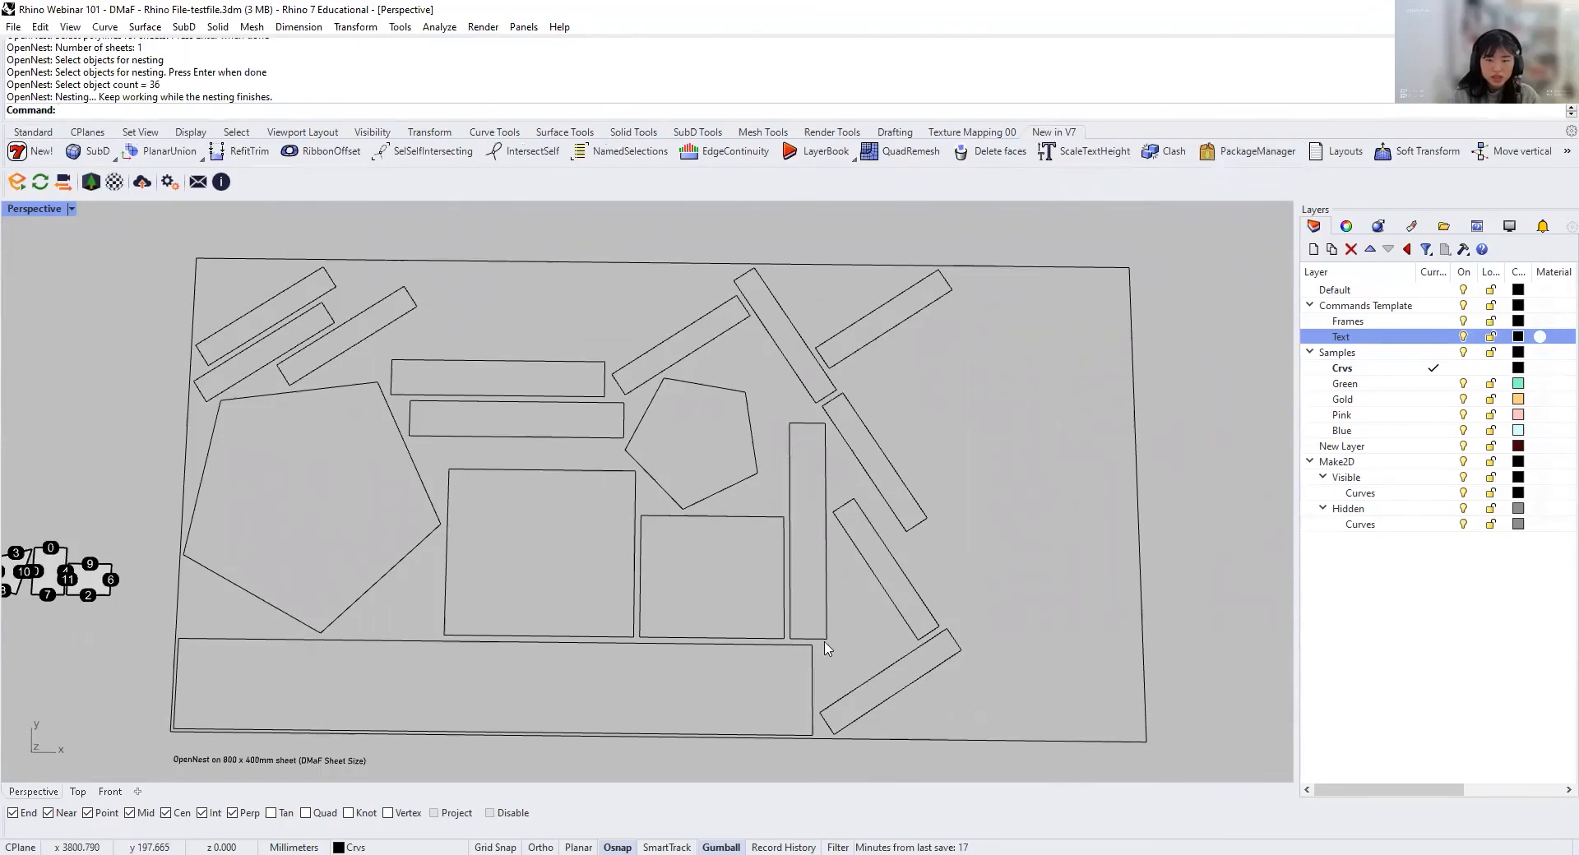
scroll(603, 633, "up", 6)
type("d: D")
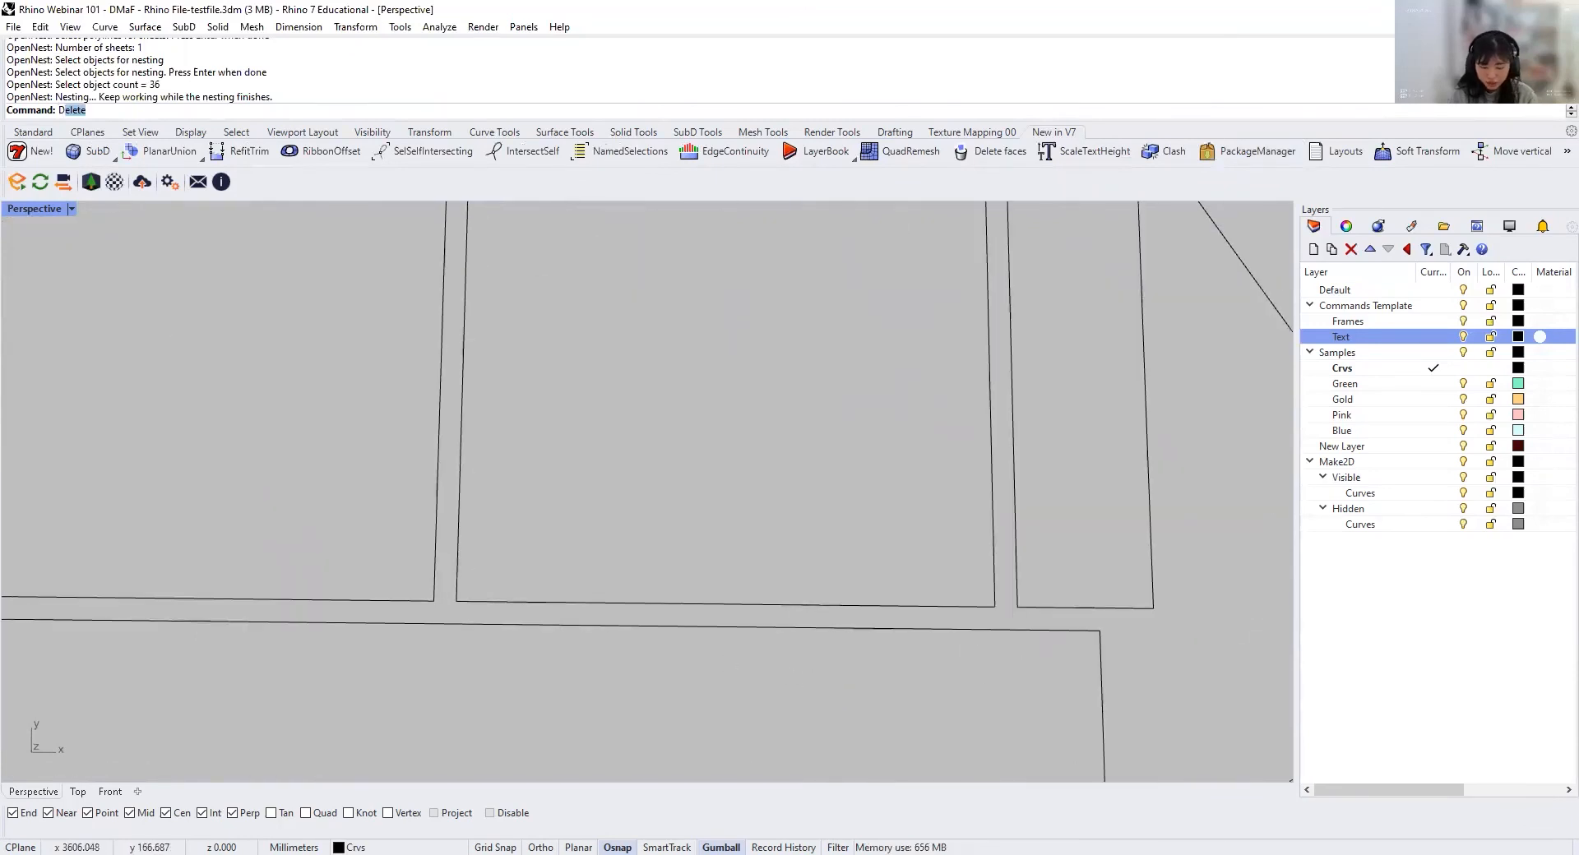
type("istance")
key("Return")
left_click(610, 599)
key("Escape")
scroll(494, 609, "up", 3)
key("Return")
left_click(434, 602)
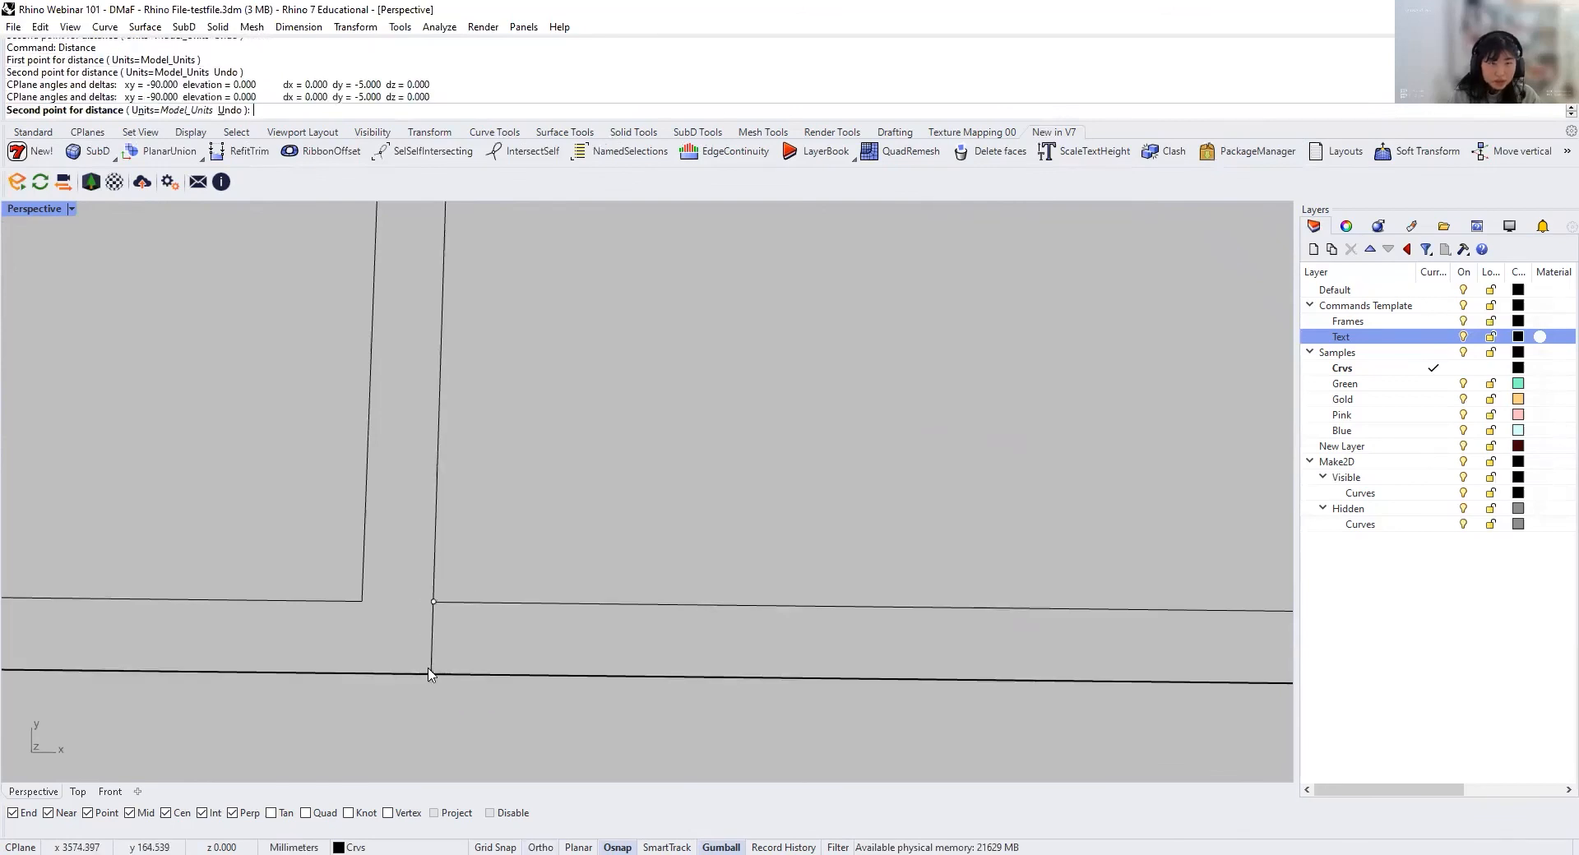
left_click(428, 669)
scroll(485, 671, "down", 12)
right_click_drag(493, 667, 669, 541, "shift")
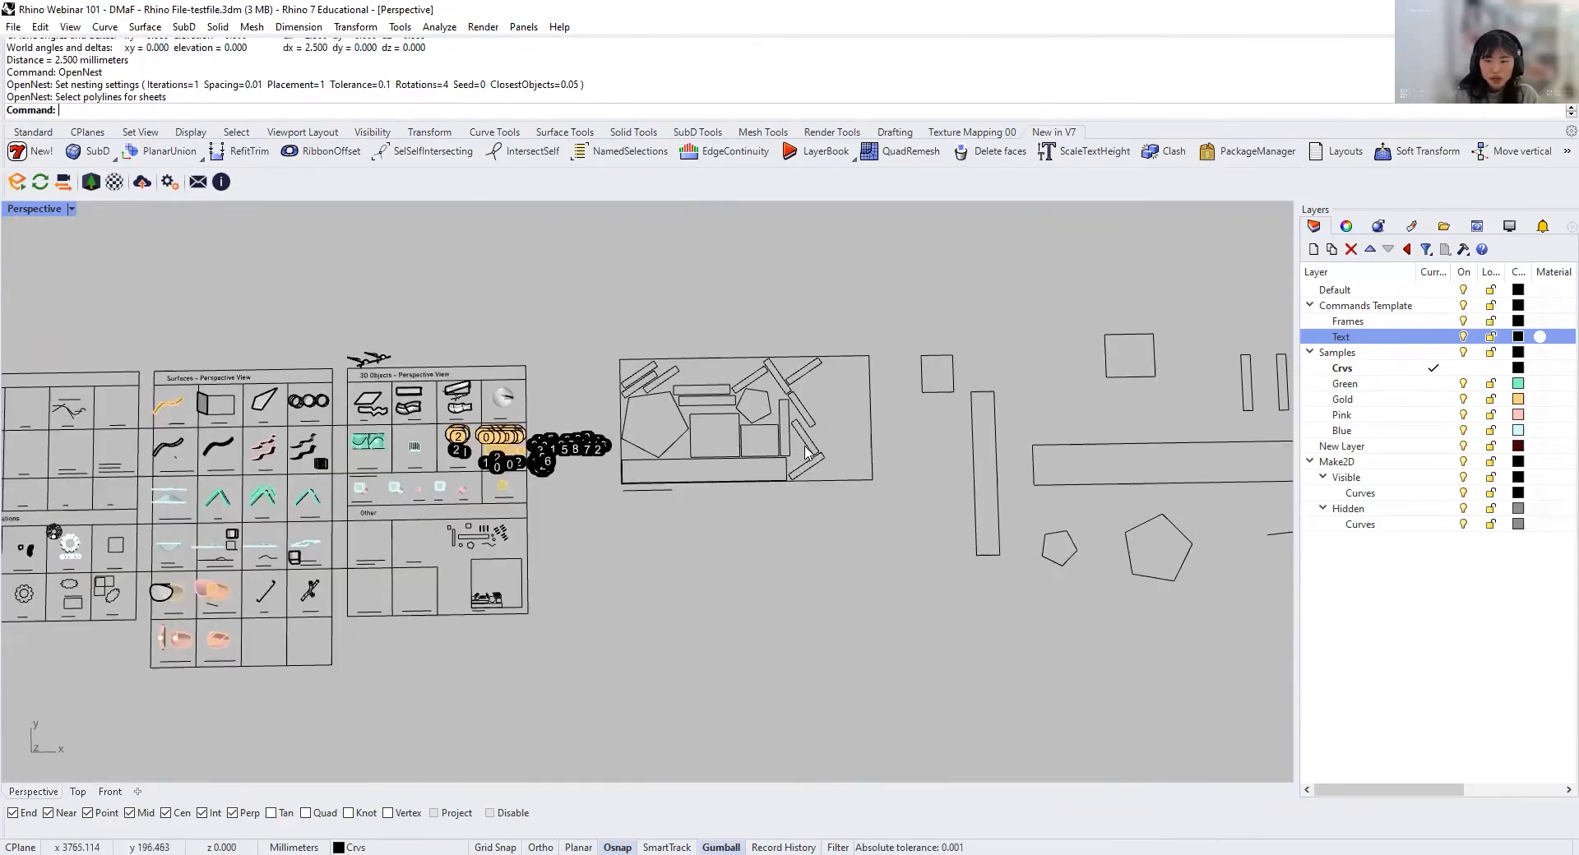
Step: Examine the Panelling Tools and SubD Tools in Rh 7 cells of the Other section, and look over the whole commands template
right_click_drag(929, 458, 853, 483, "shift")
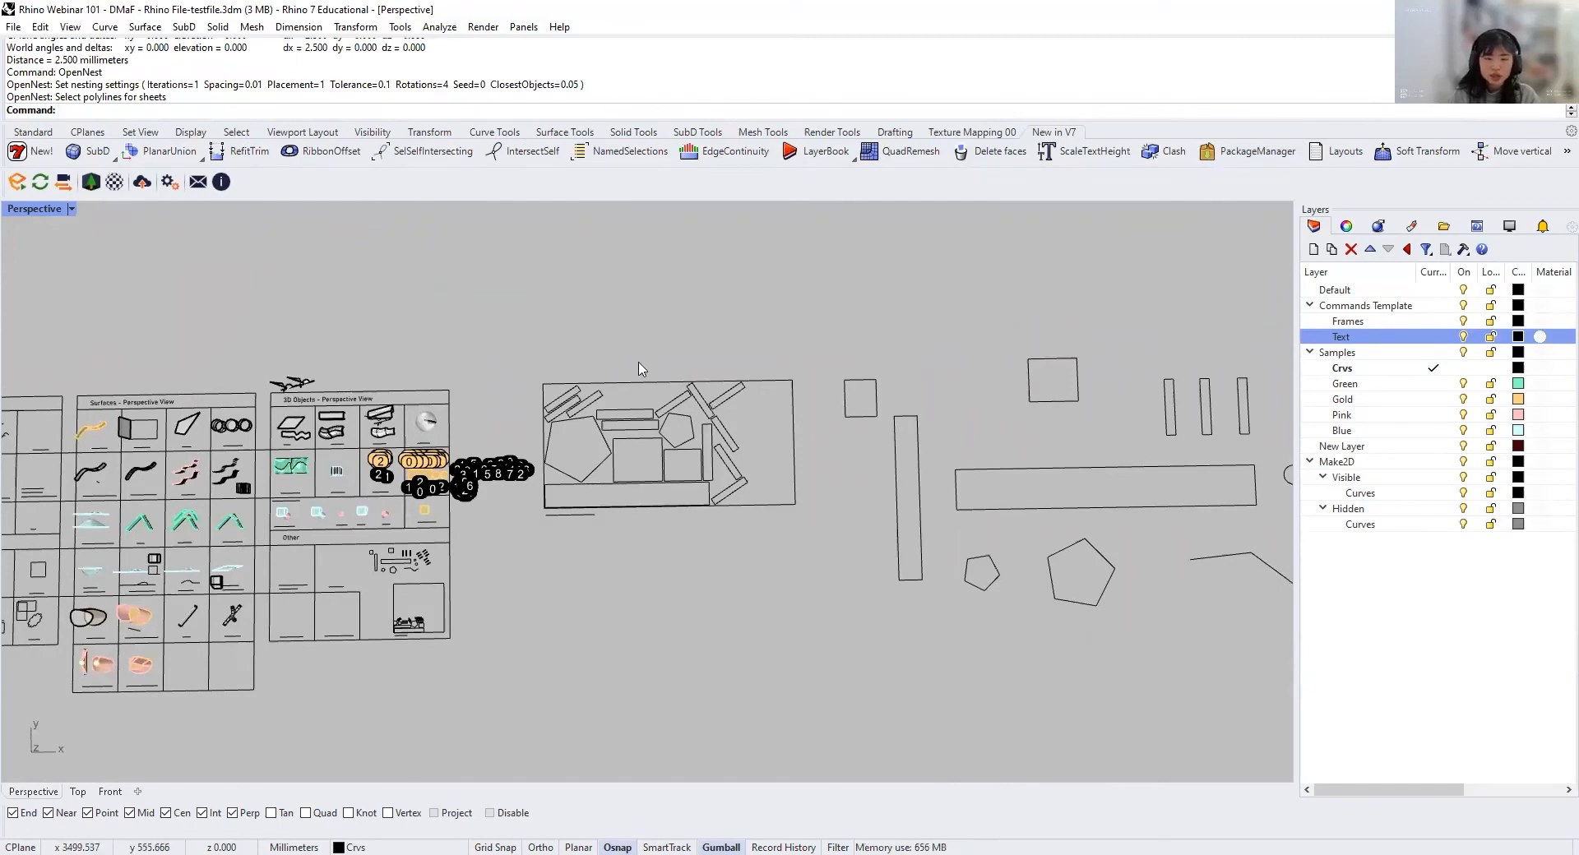
scroll(576, 567, "up", 12)
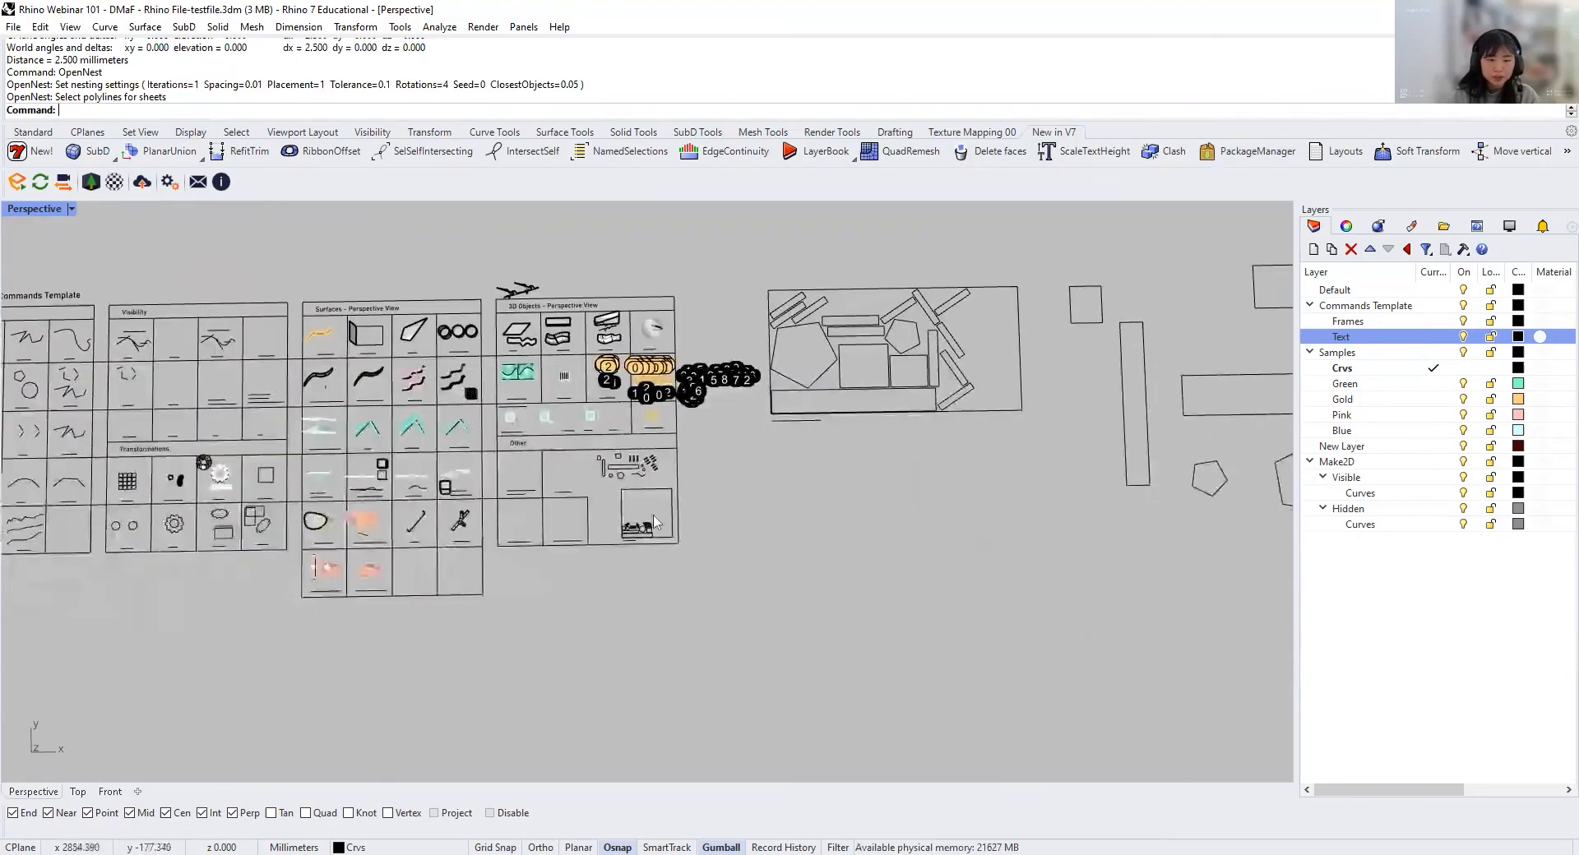
right_click_drag(529, 573, 524, 663, "shift")
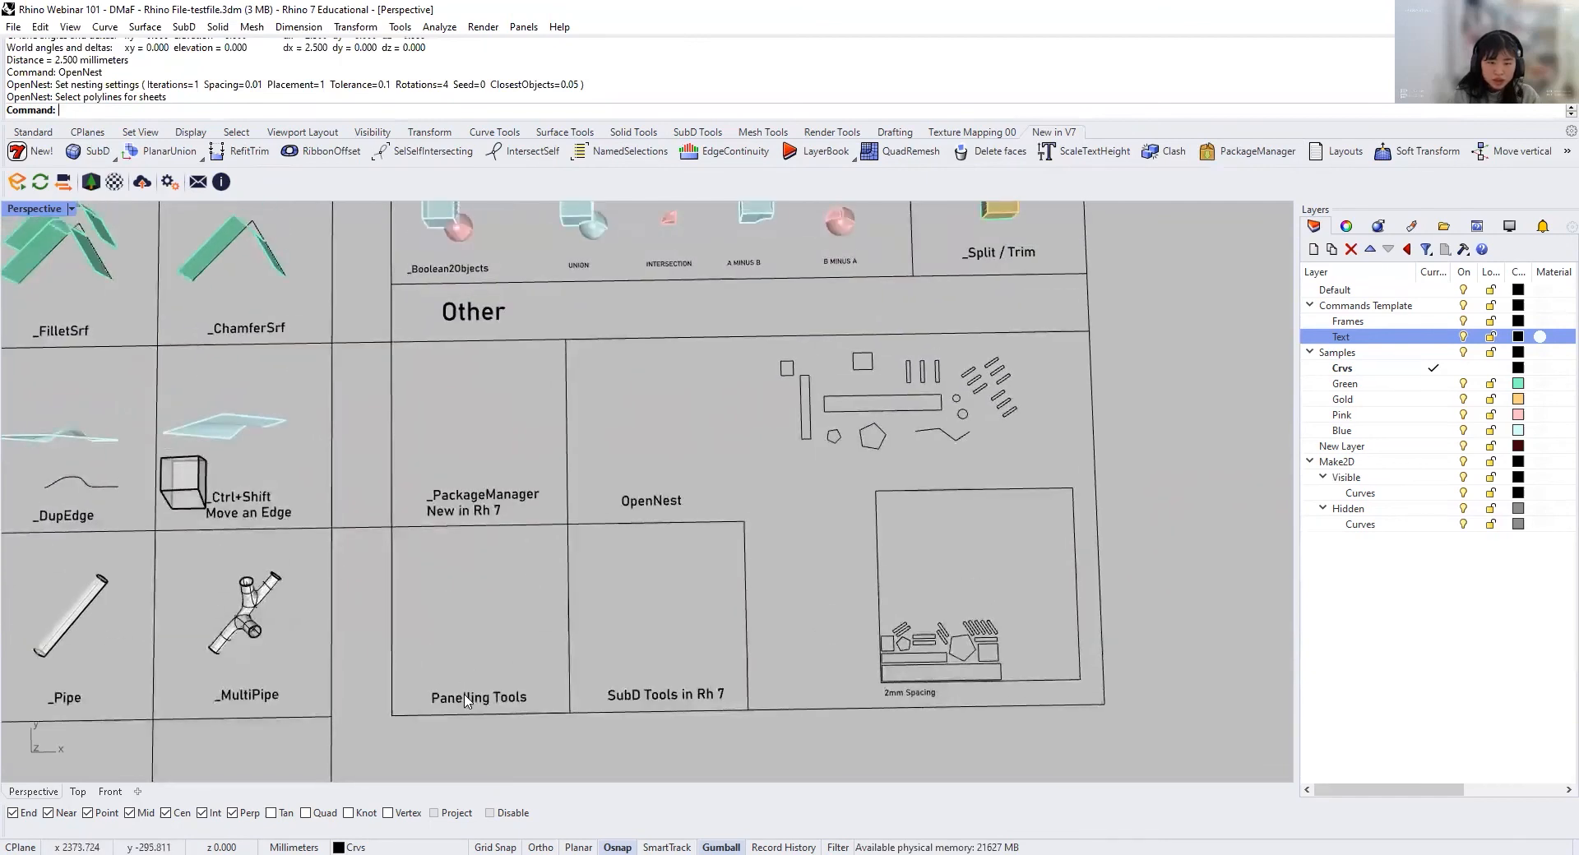
left_click(467, 697)
left_click(707, 694)
left_click(520, 698)
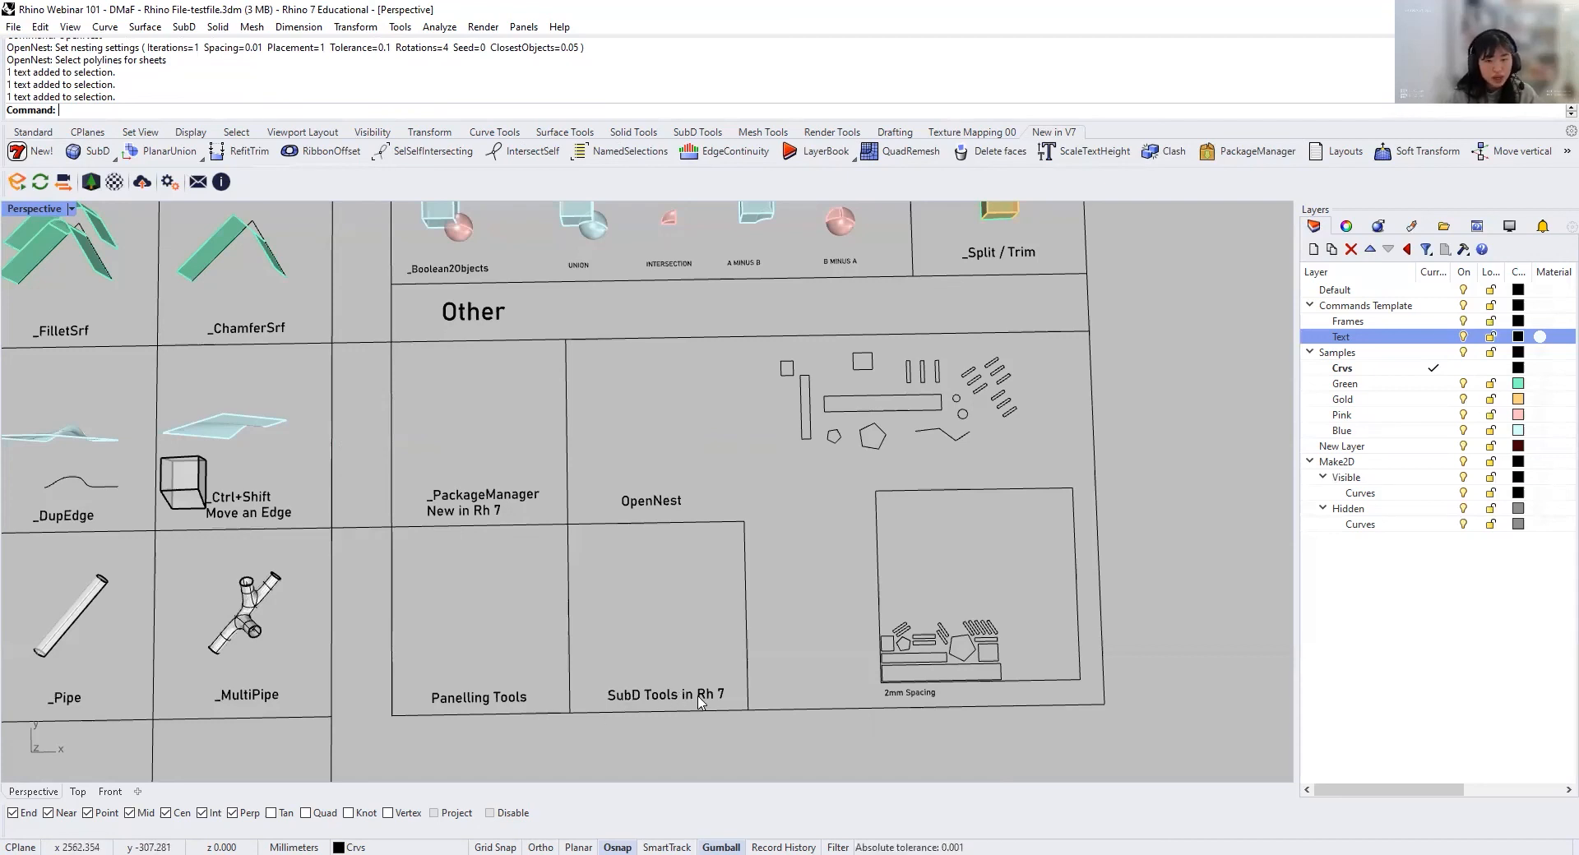
scroll(698, 702, "down", 5)
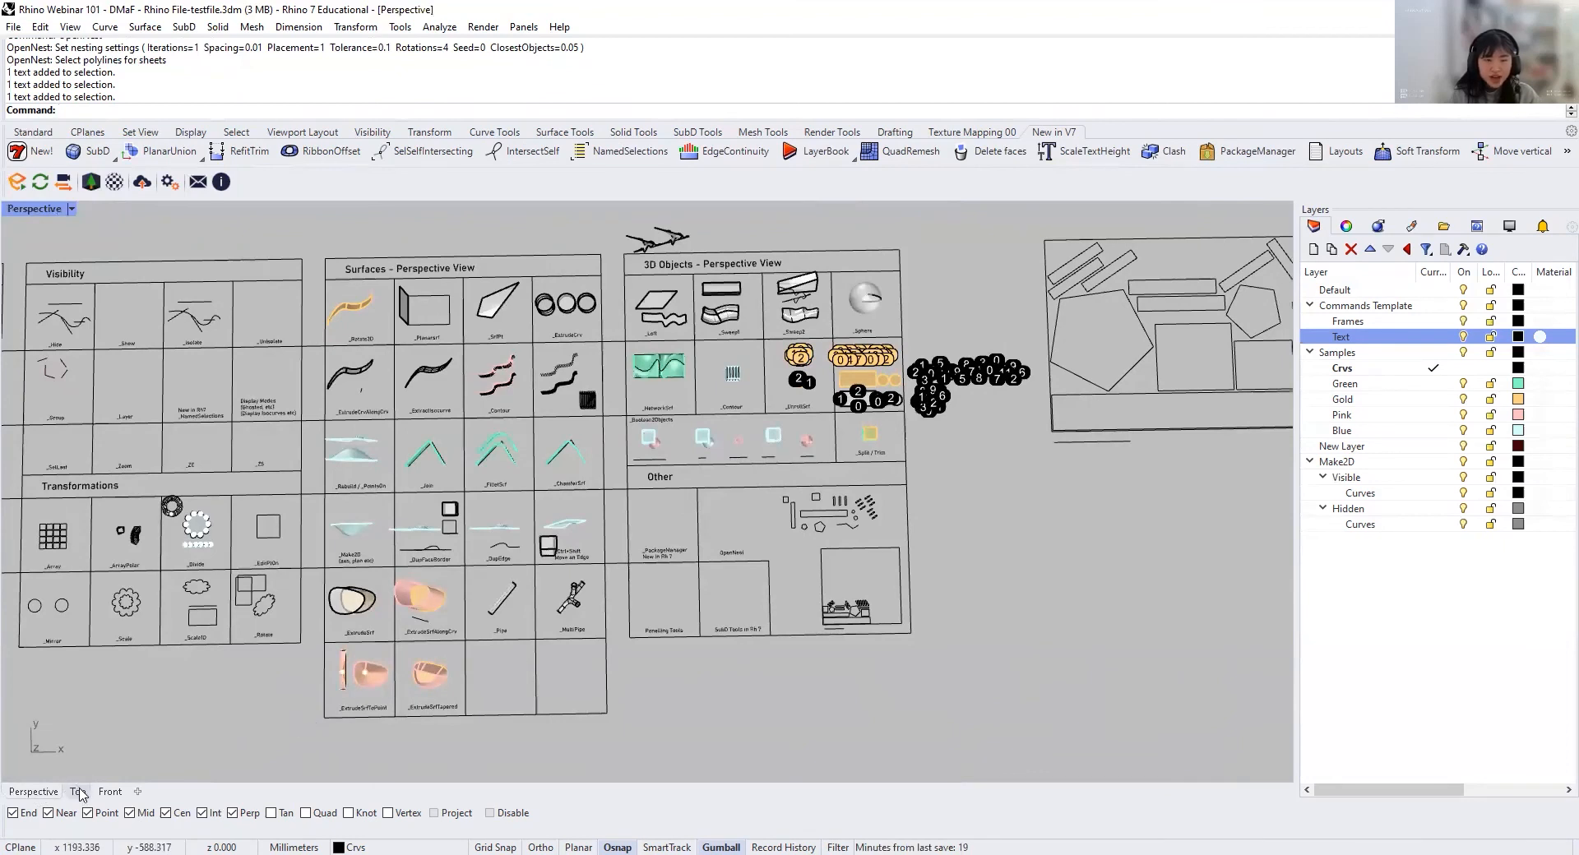
scroll(230, 710, "down", 4)
right_click_drag(337, 707, 554, 660)
scroll(534, 675, "down", 4)
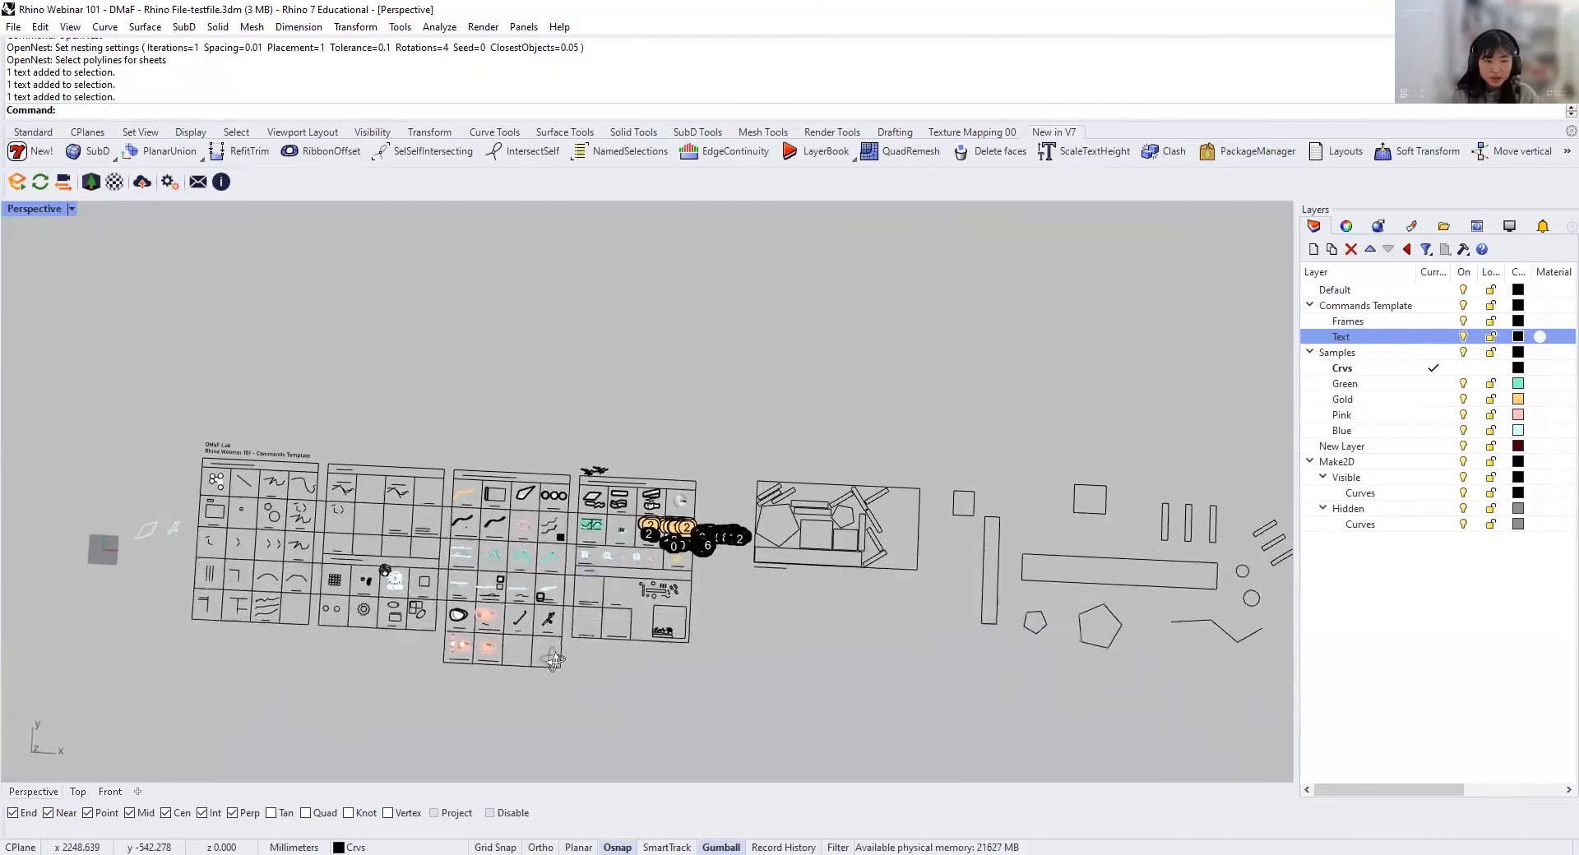
right_click_drag(447, 647, 608, 658)
scroll(607, 553, "up", 2)
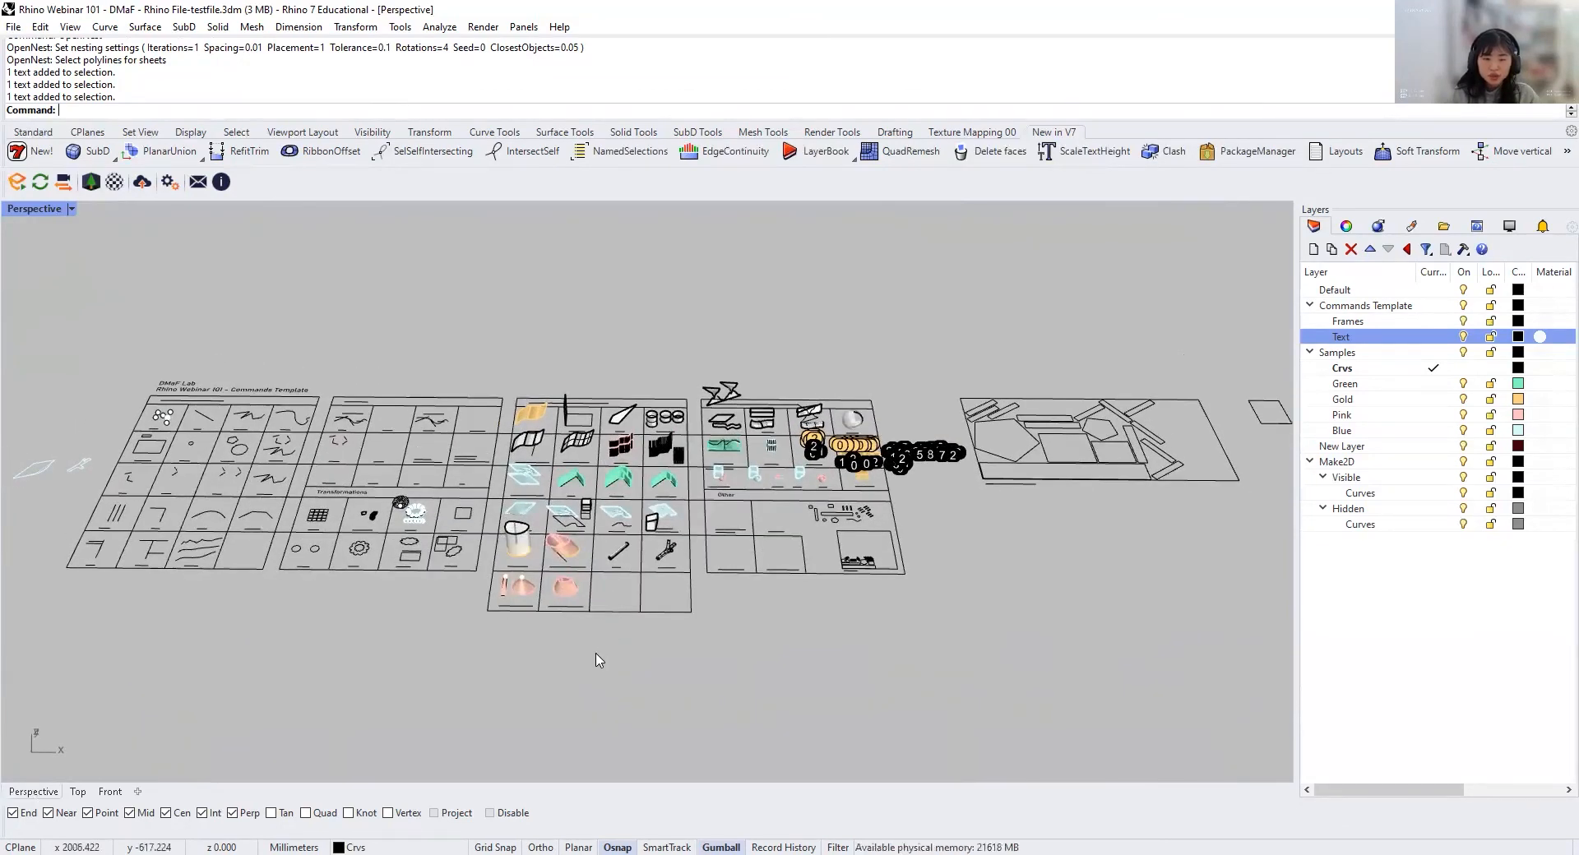